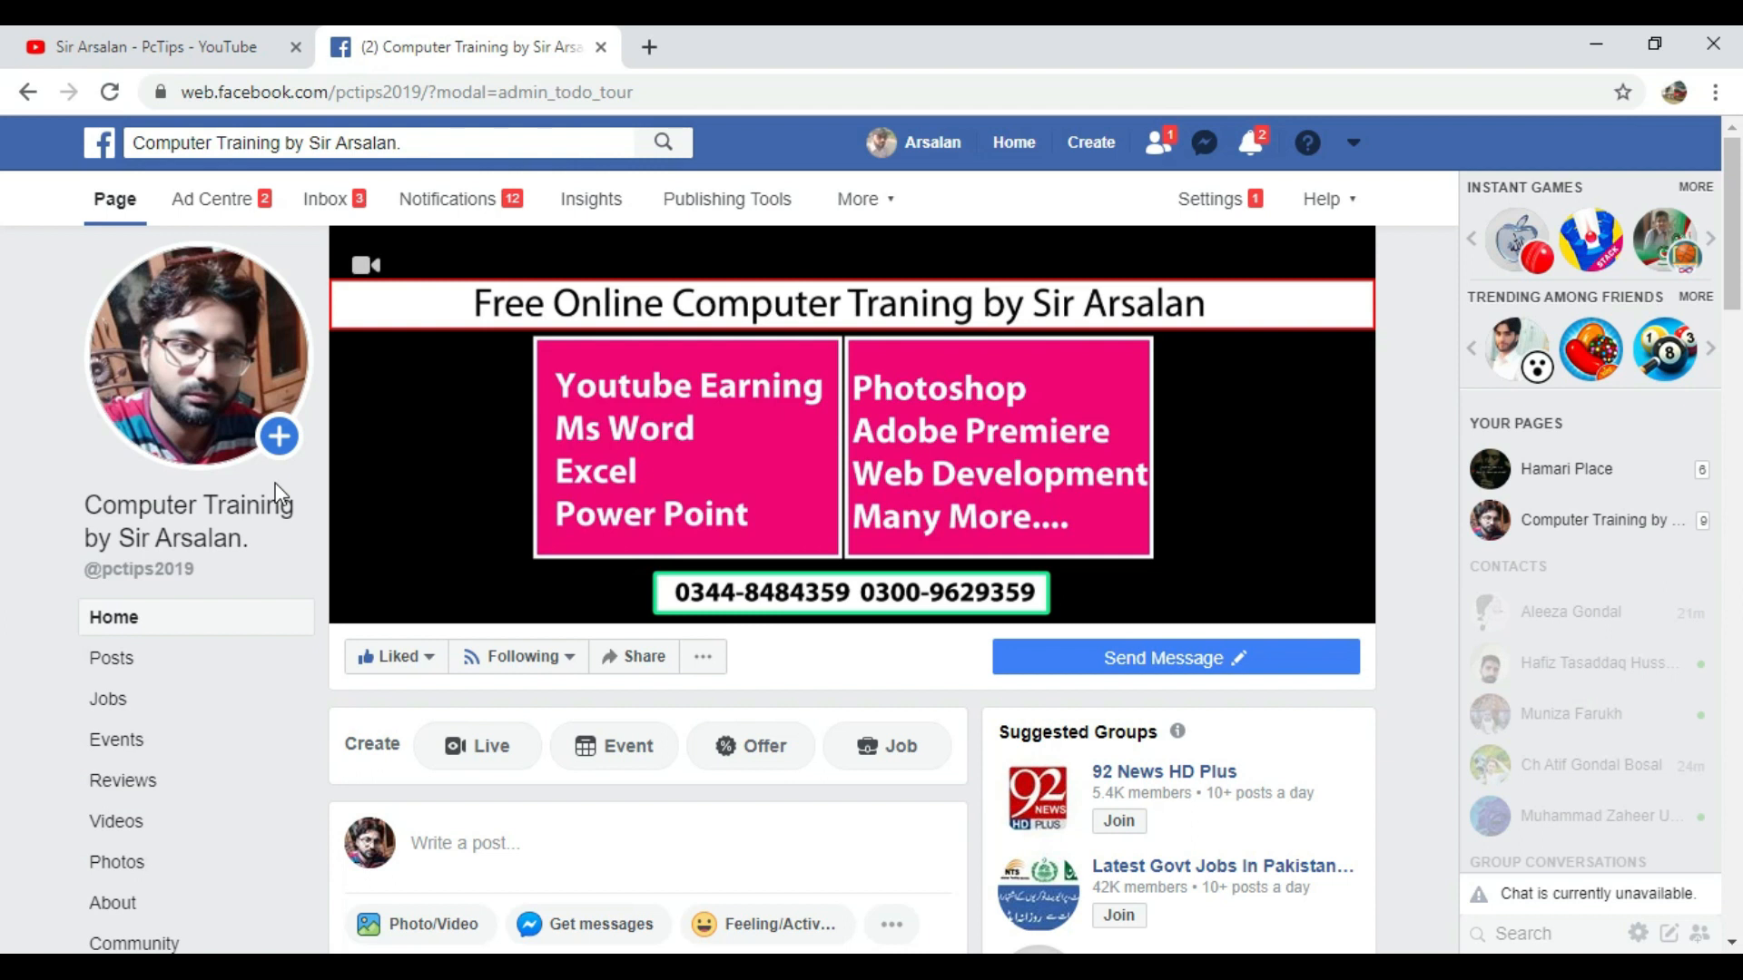
- Switch from the browser to the Expence Voucher workbook in Excel and widen column A slightly
{"action": "left_click", "coordinate": [1585, 33]}
{"action": "mouse_move", "coordinate": [969, 967]}
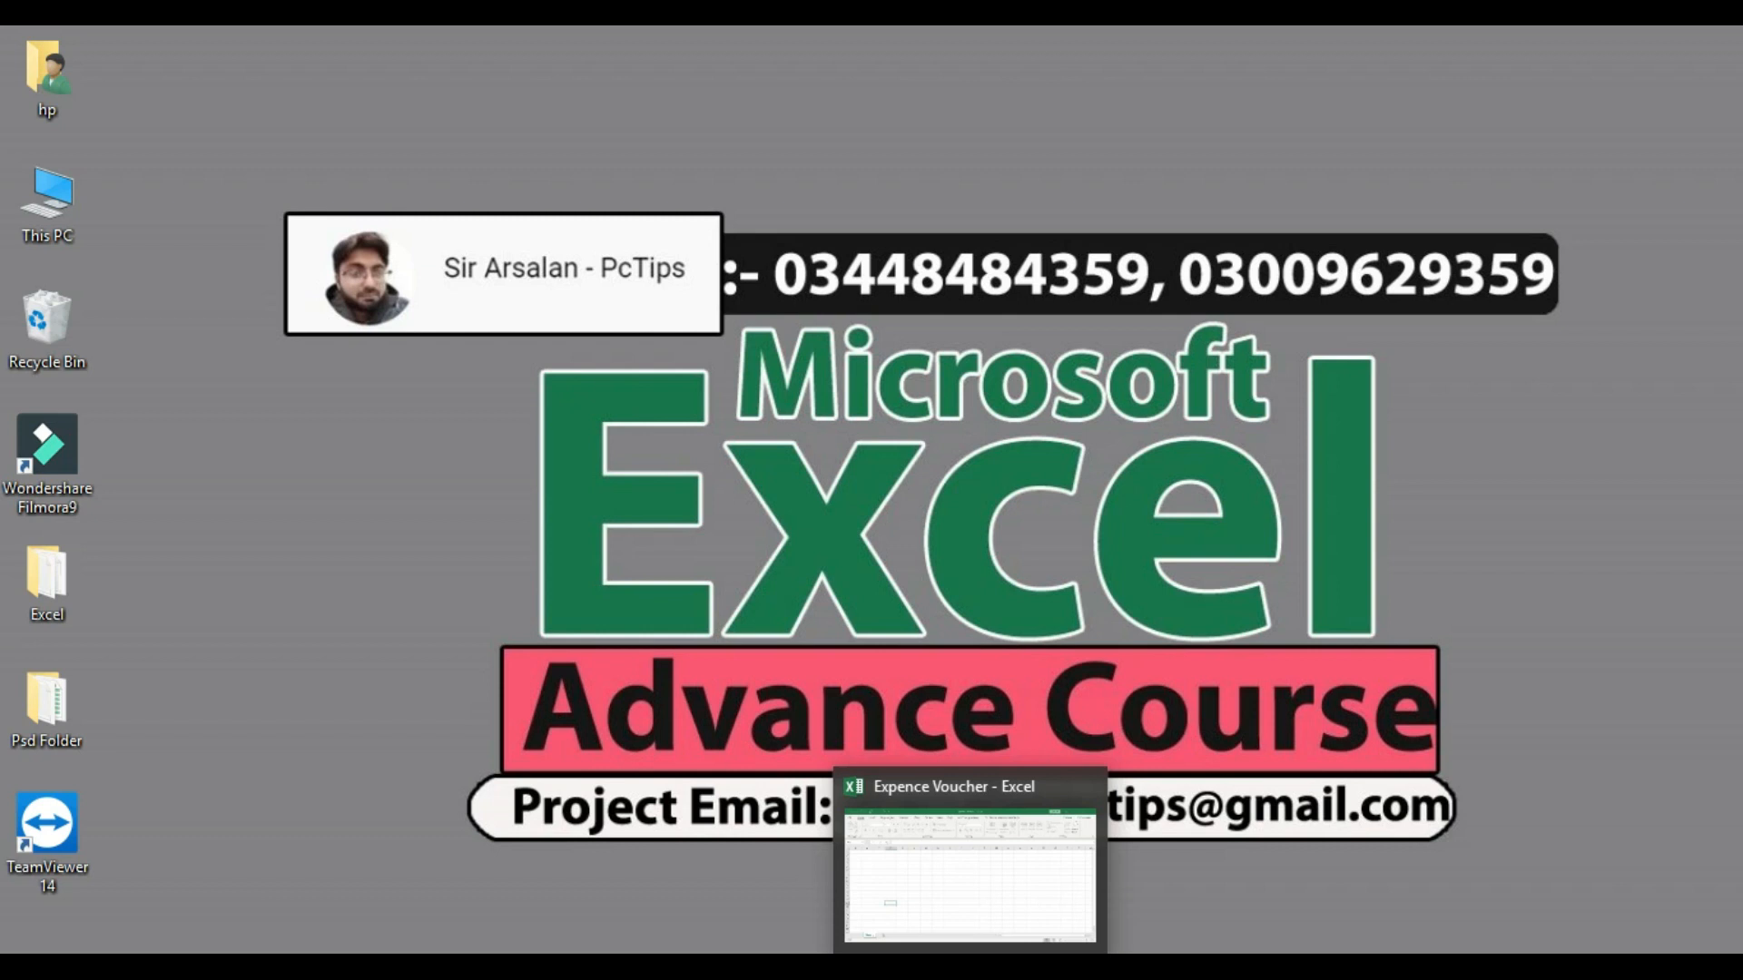
{"action": "left_click", "coordinate": [969, 967]}
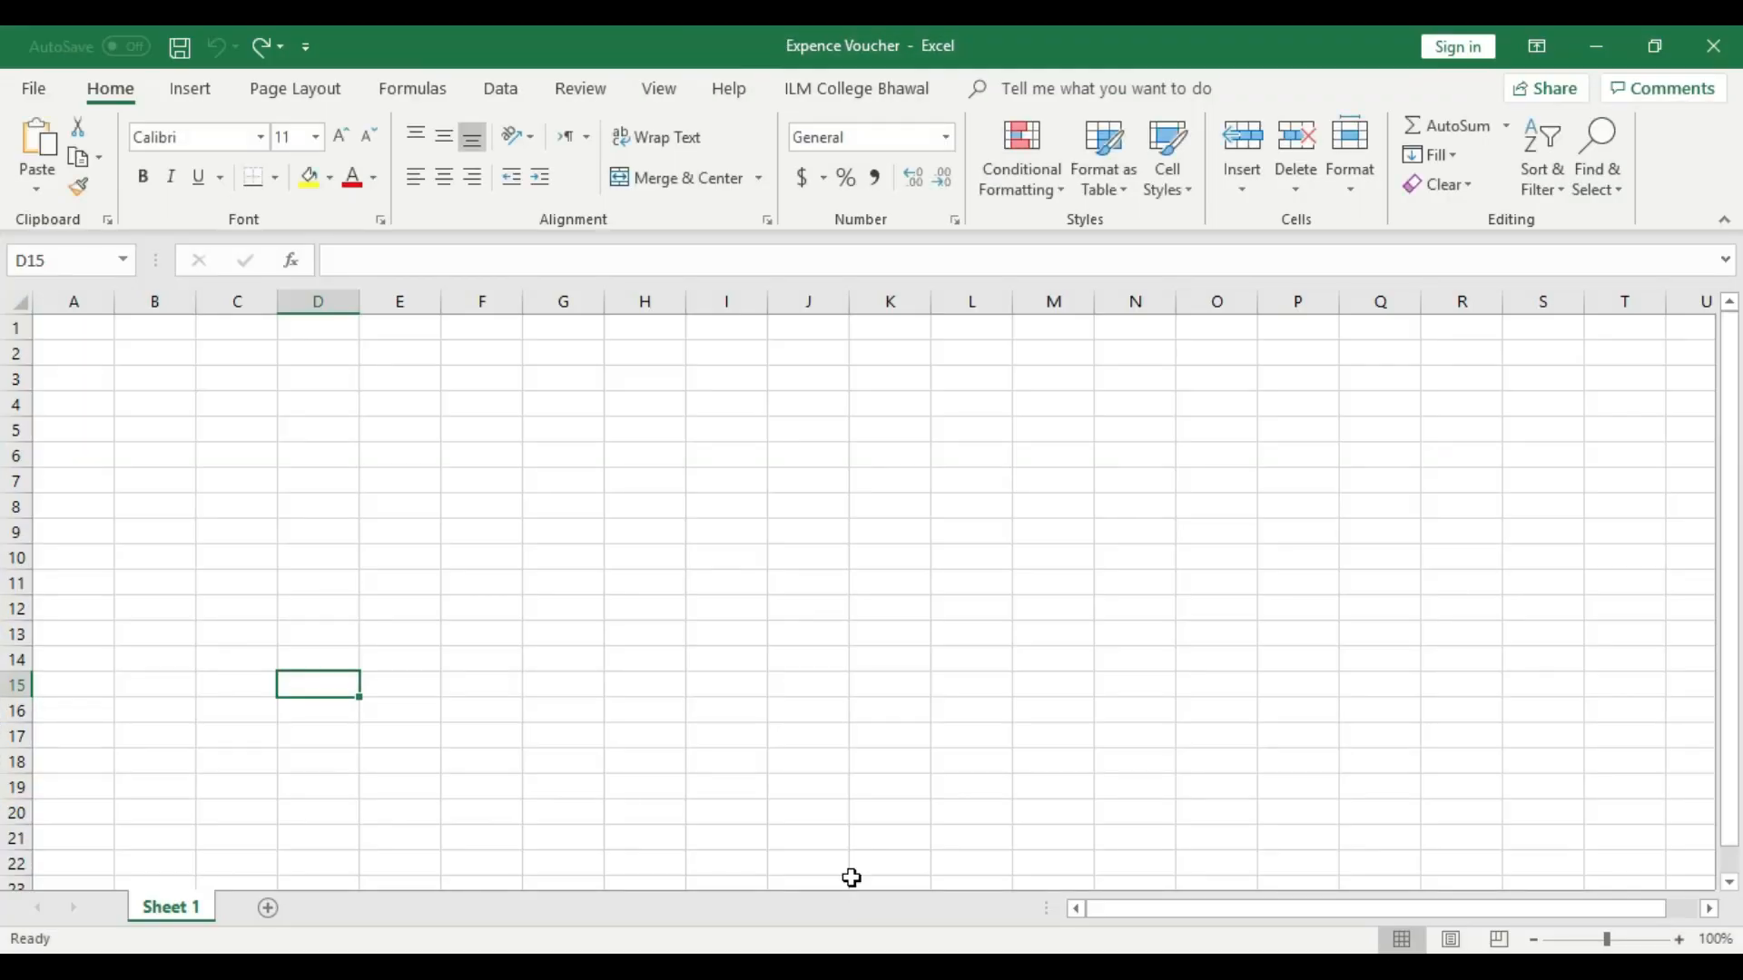
{"action": "left_click", "coordinate": [644, 606]}
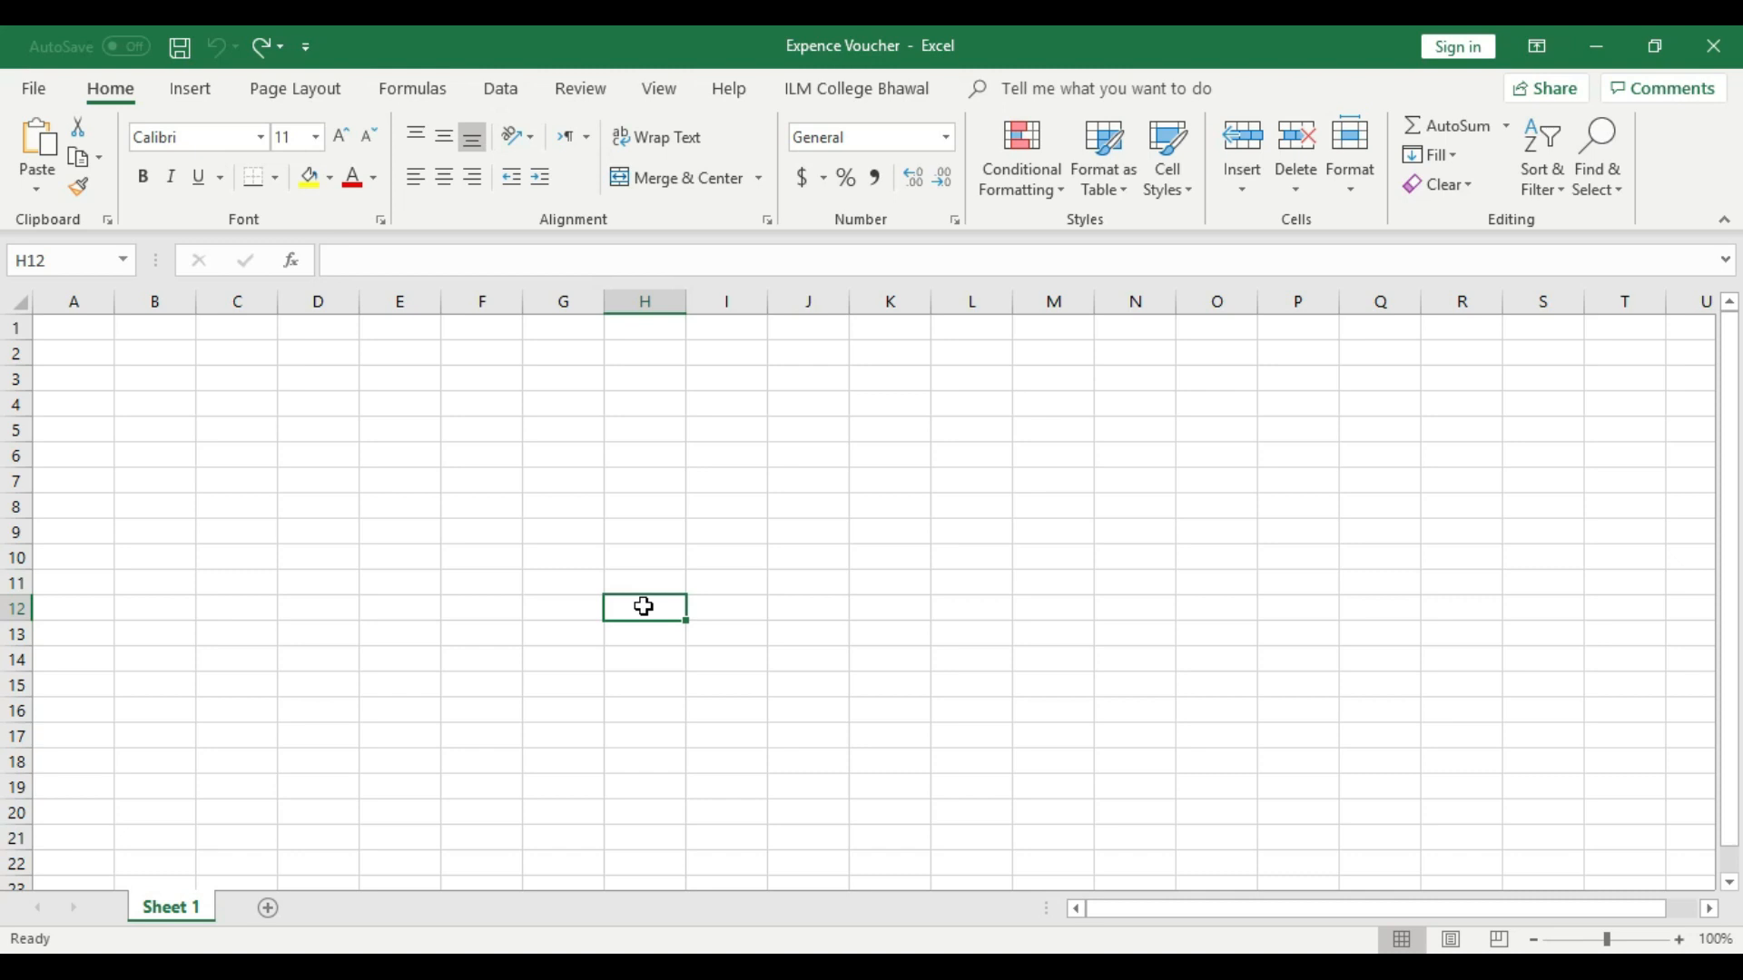
{"action": "left_click_drag", "start_coordinate": [114, 301], "coordinate": [148, 302]}
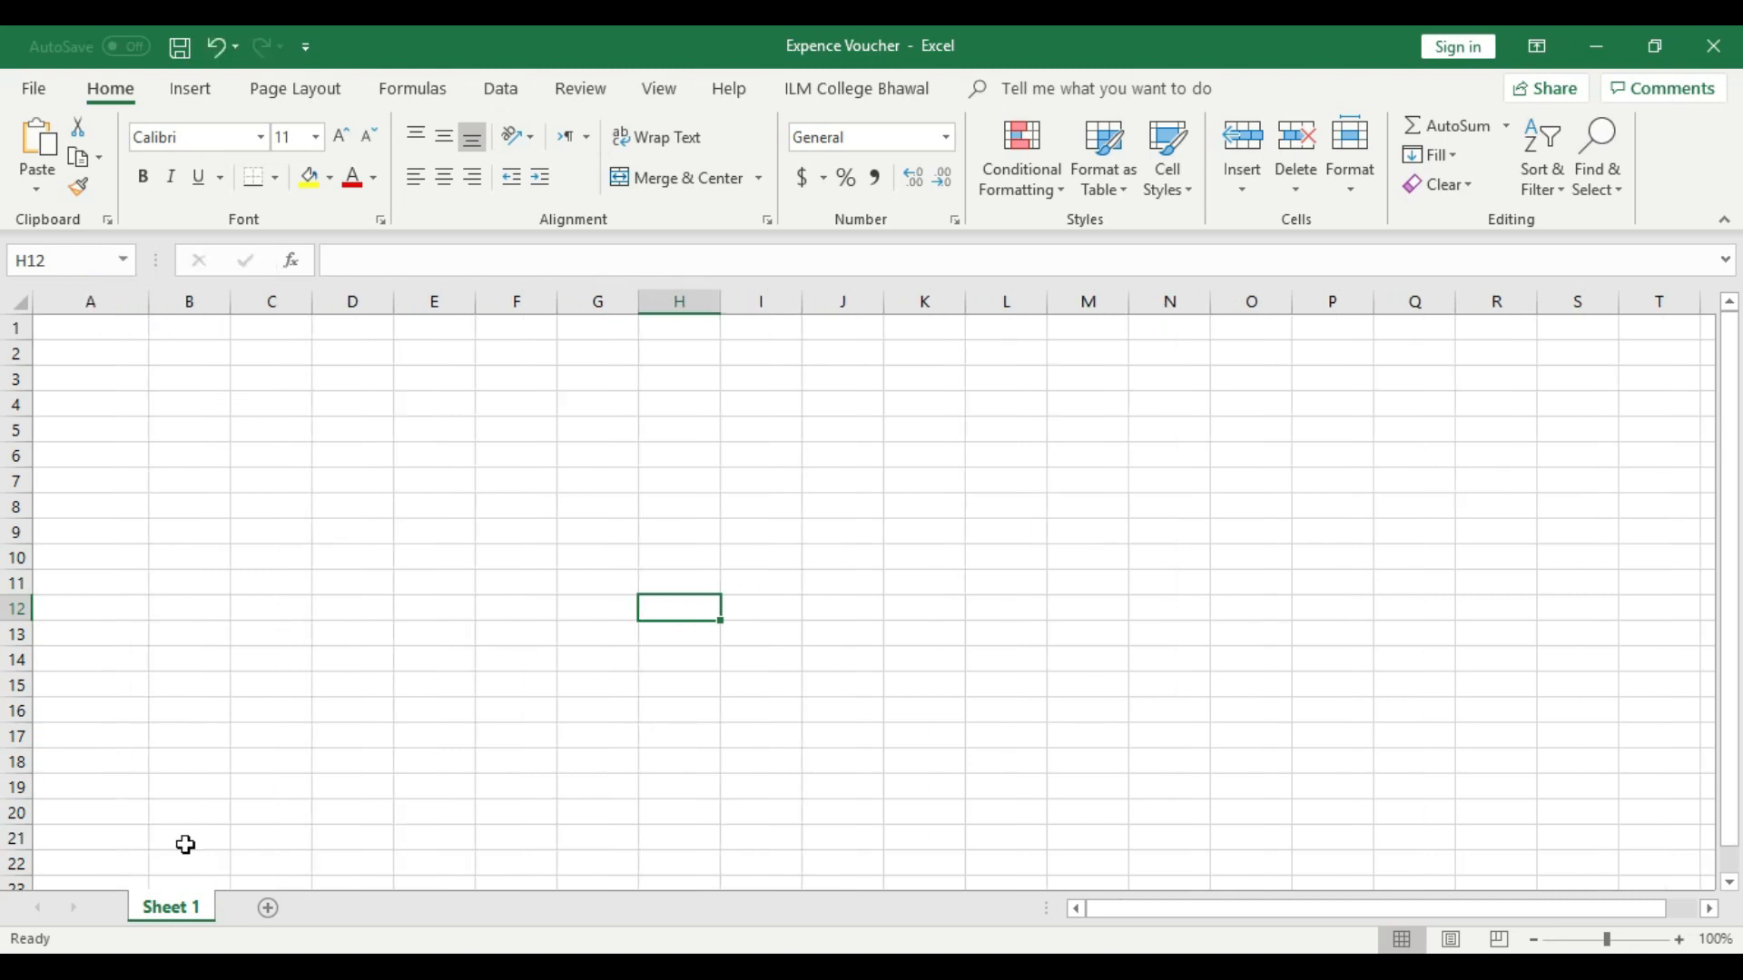
- Rename the worksheet Sheet 1 as "Expenxe Head"
{"action": "right_click", "coordinate": [186, 917]}
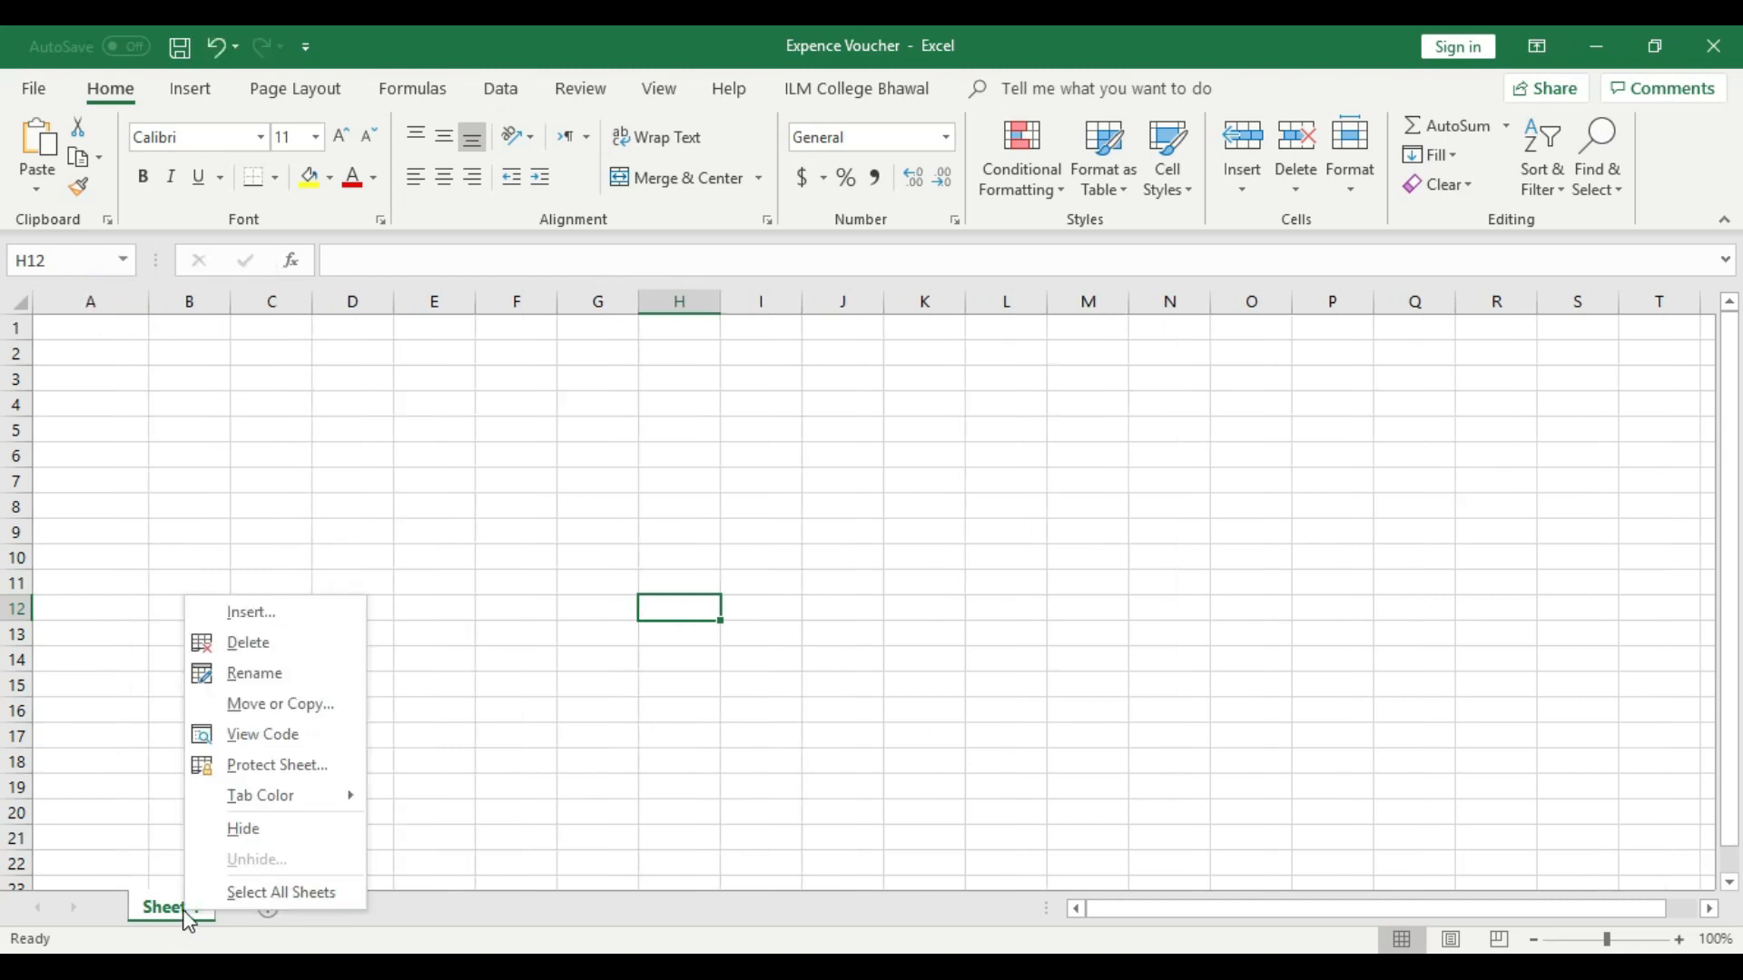
{"action": "left_click", "coordinate": [292, 675]}
{"action": "key", "text": "BackSpace"}
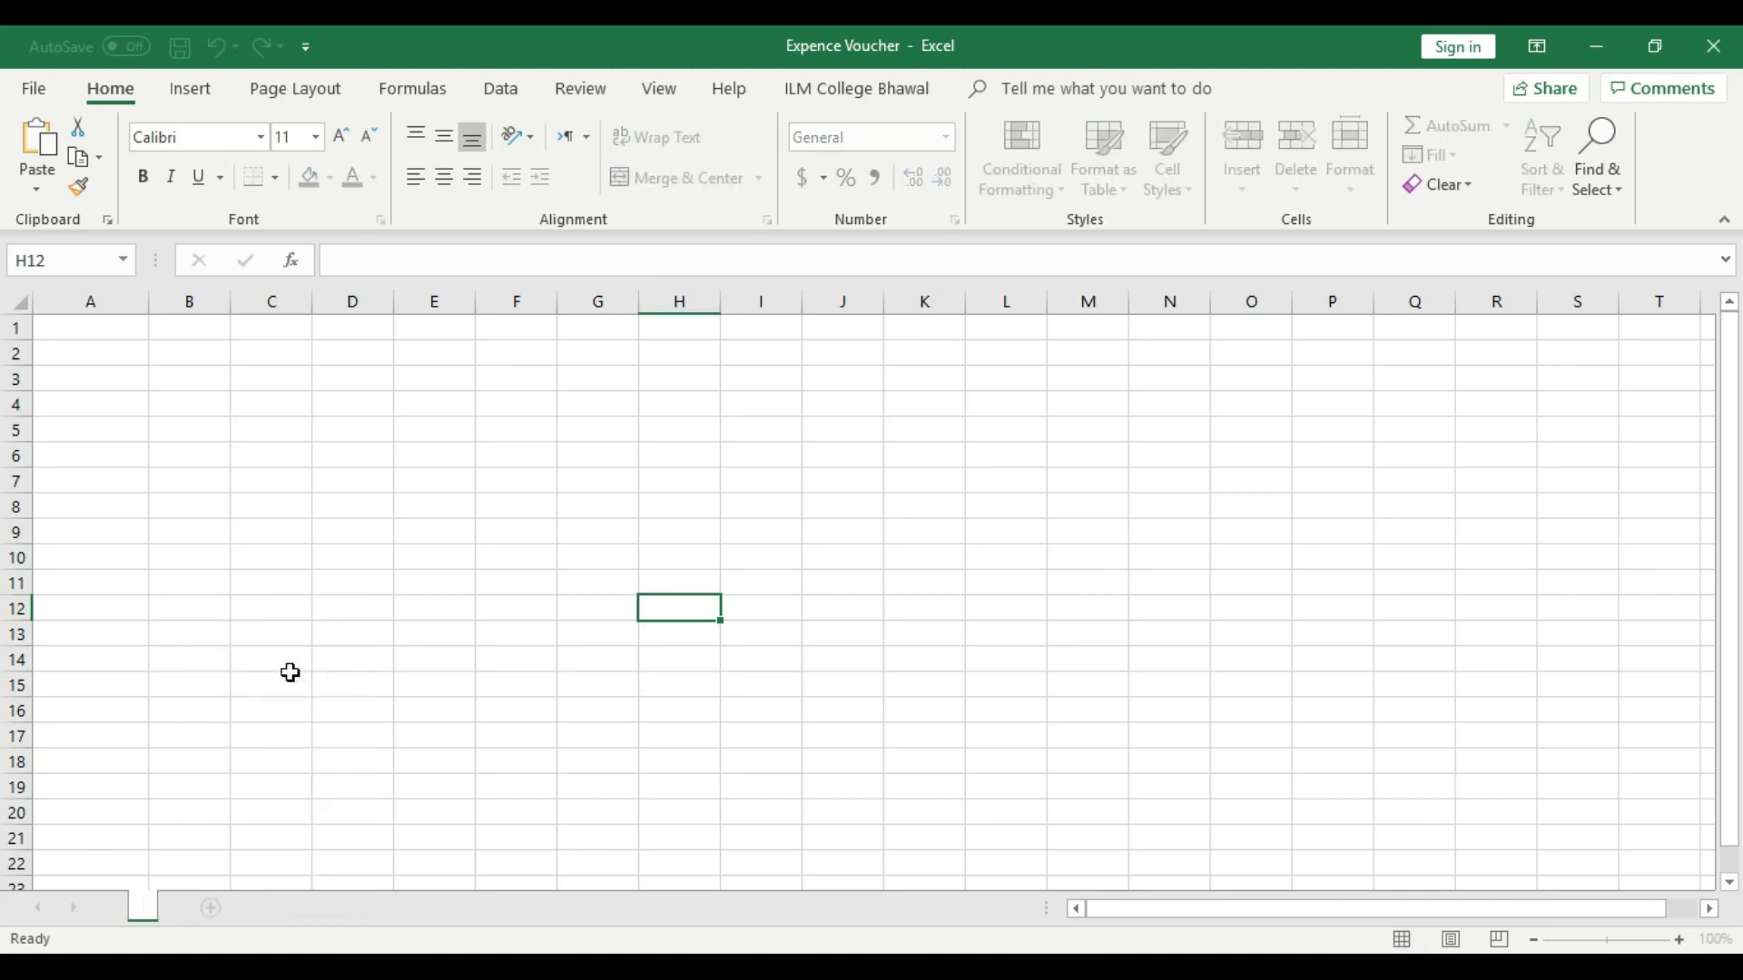
{"action": "type", "text": "Expenxe Head"}
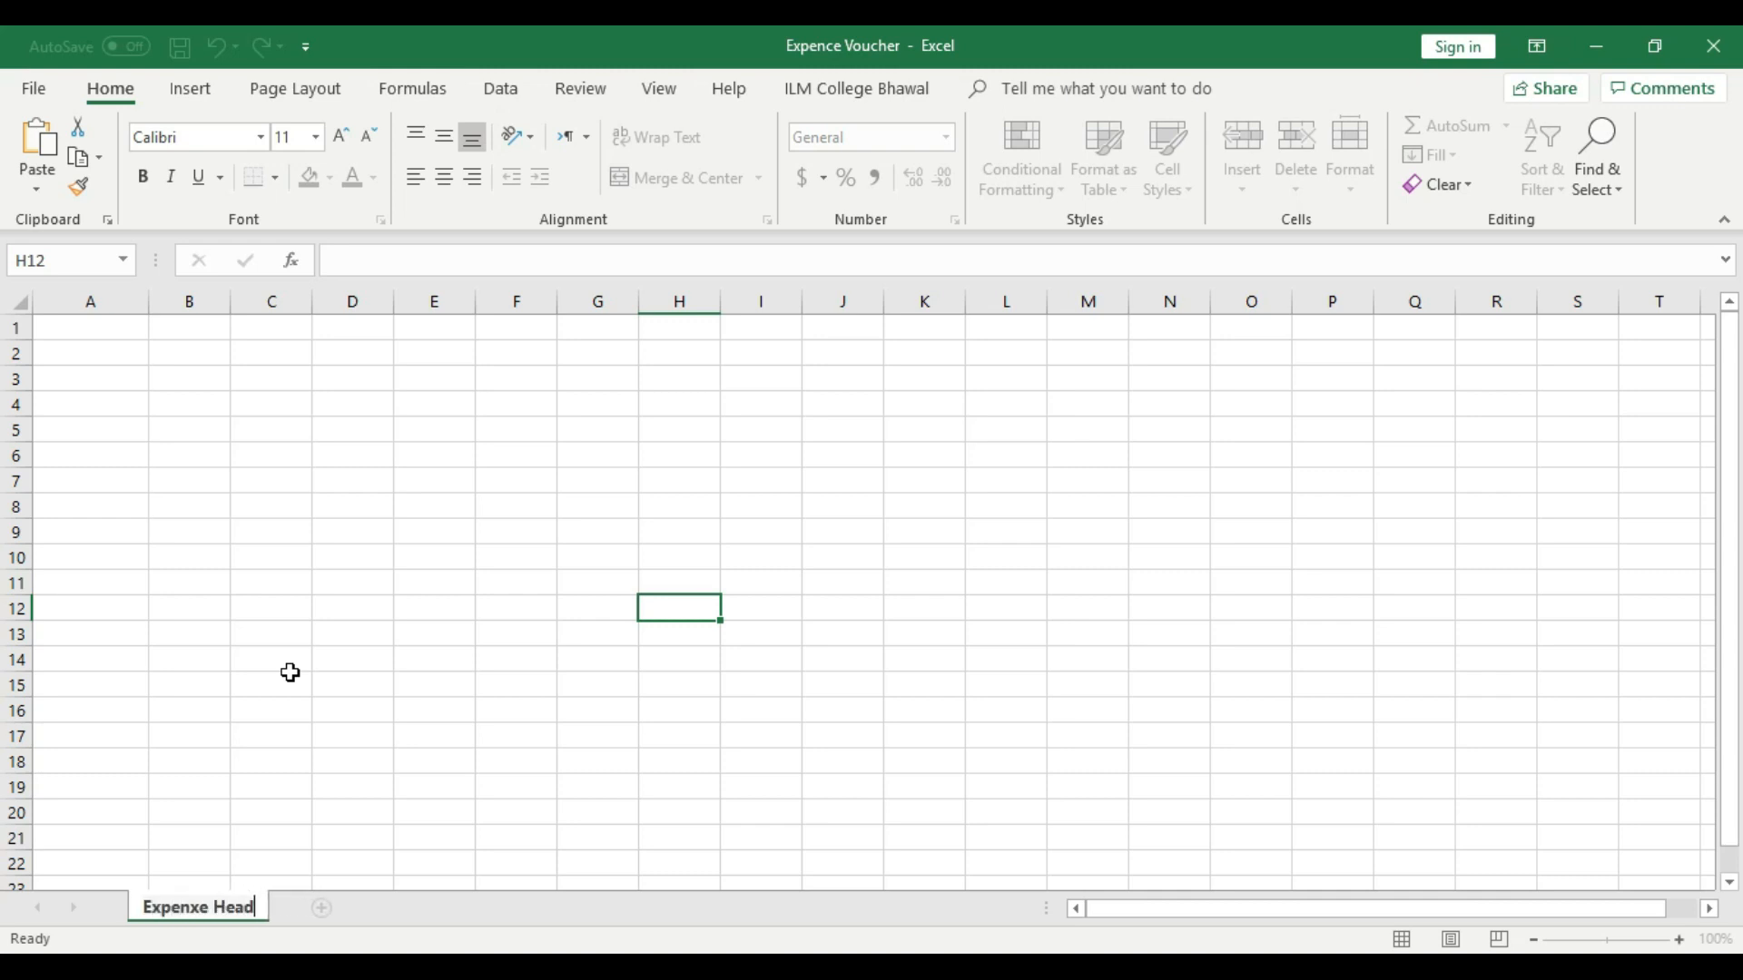
{"action": "left_click", "coordinate": [289, 672]}
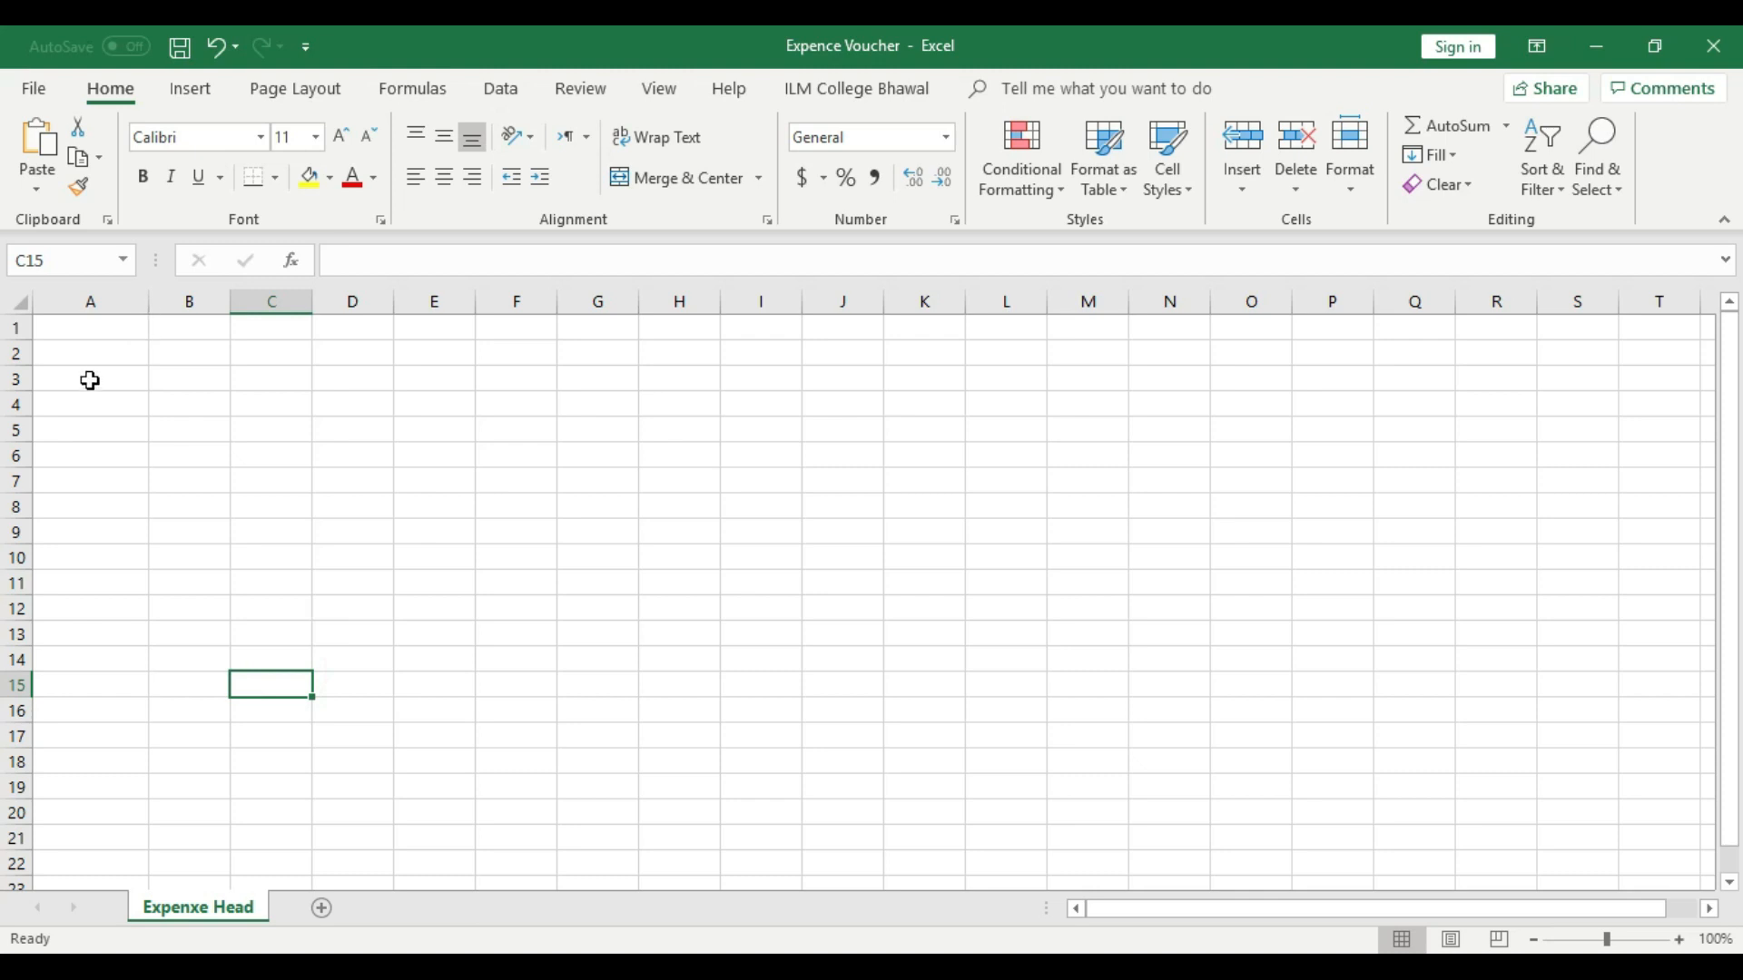
- Enter the column headings S.no, Head Name and Head No in cells A2 to C2
{"action": "left_click", "coordinate": [1679, 939]}
{"action": "left_click", "coordinate": [1679, 939]}
{"action": "left_click", "coordinate": [1679, 939]}
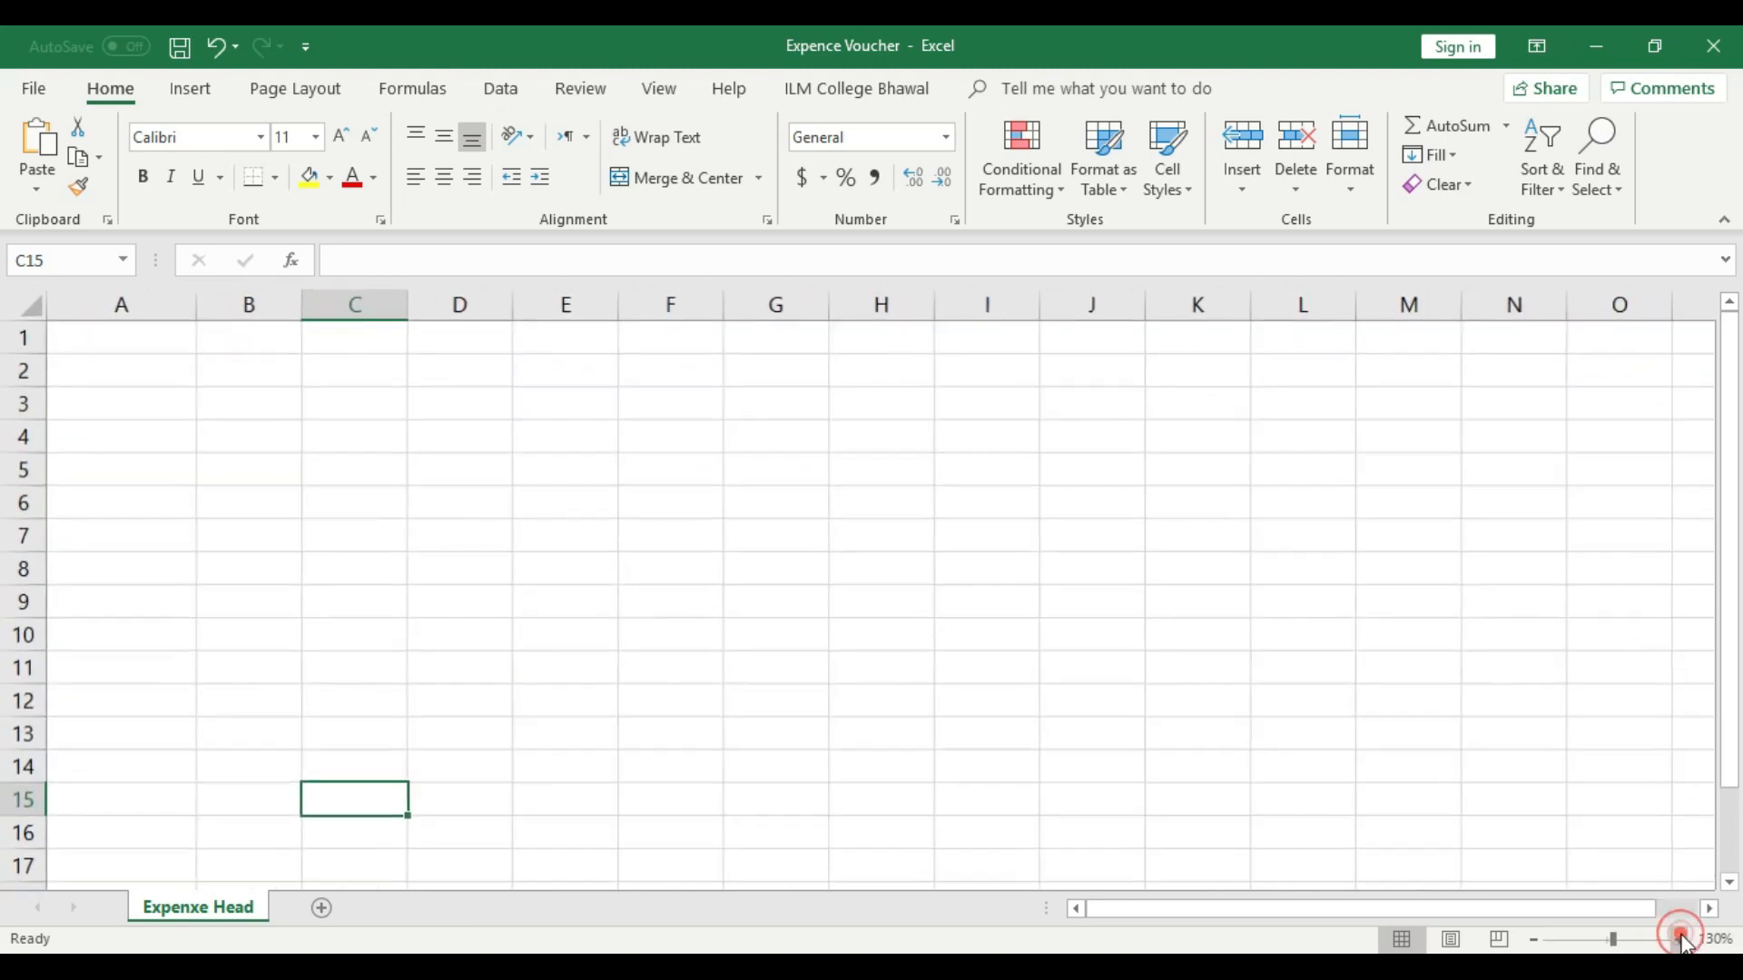
{"action": "left_click", "coordinate": [1679, 940]}
{"action": "left_click", "coordinate": [128, 381]}
{"action": "double_click", "coordinate": [131, 381]}
{"action": "type", "text": "S.no"}
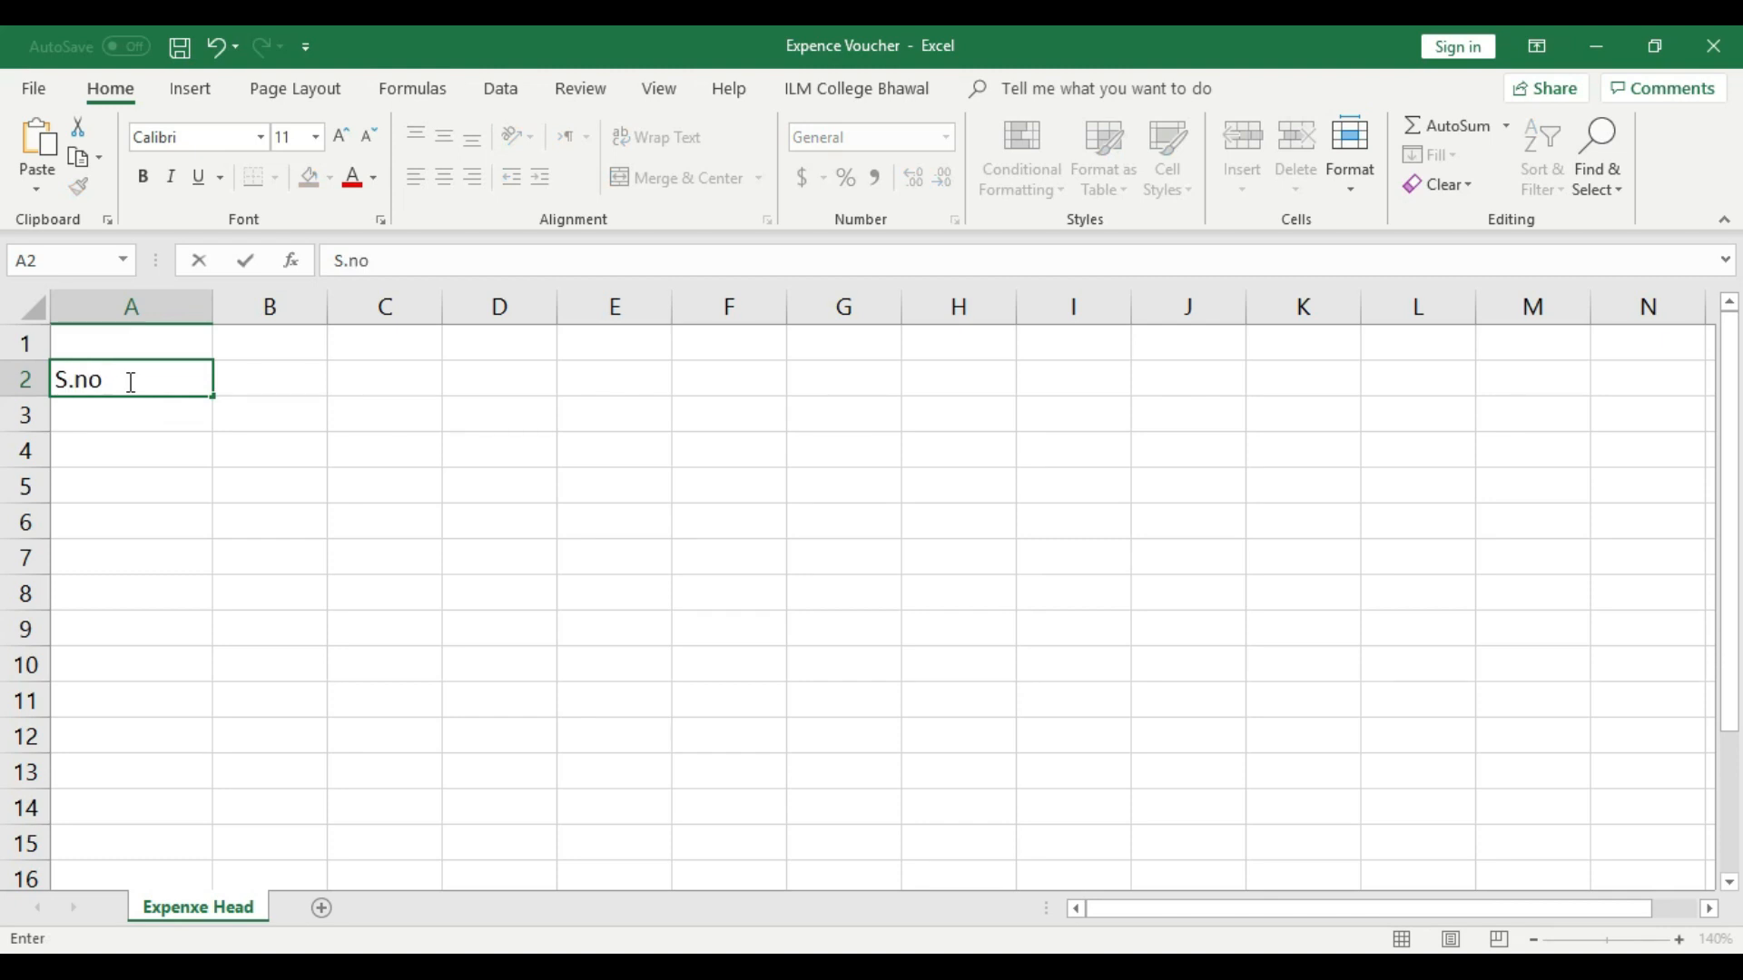
{"action": "key", "text": "Tab"}
{"action": "type", "text": "Head "}
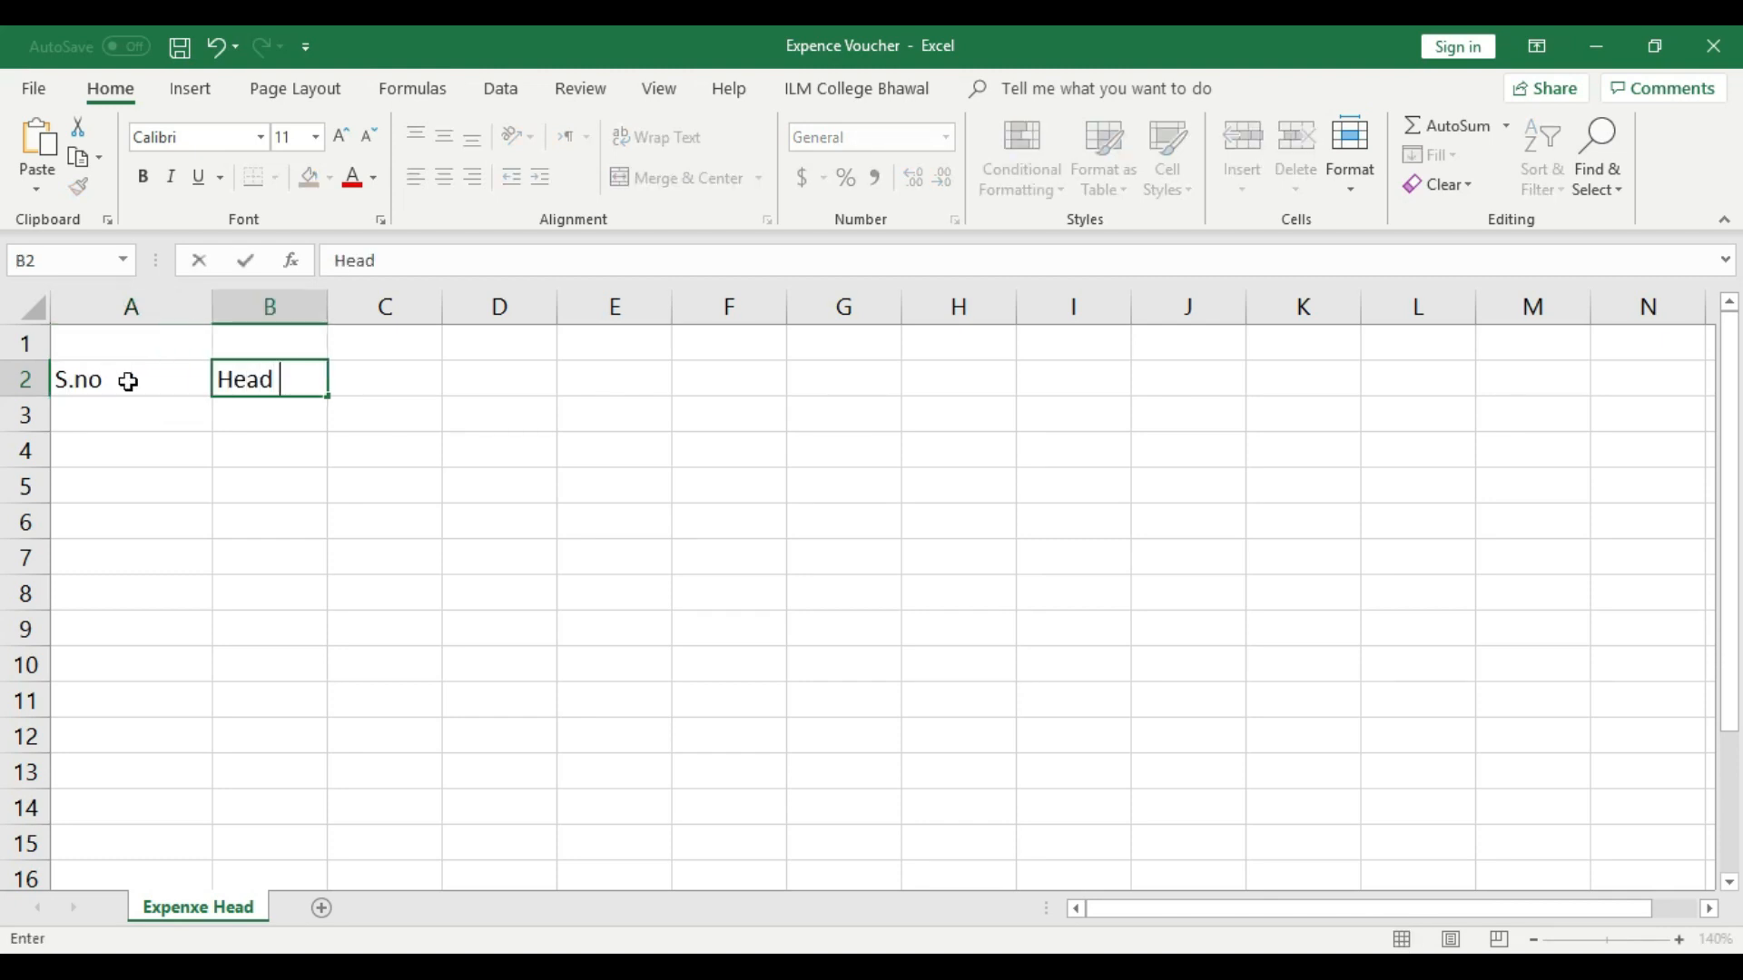
{"action": "type", "text": "Name"}
{"action": "key", "text": "Tab"}
{"action": "type", "text": "Head"}
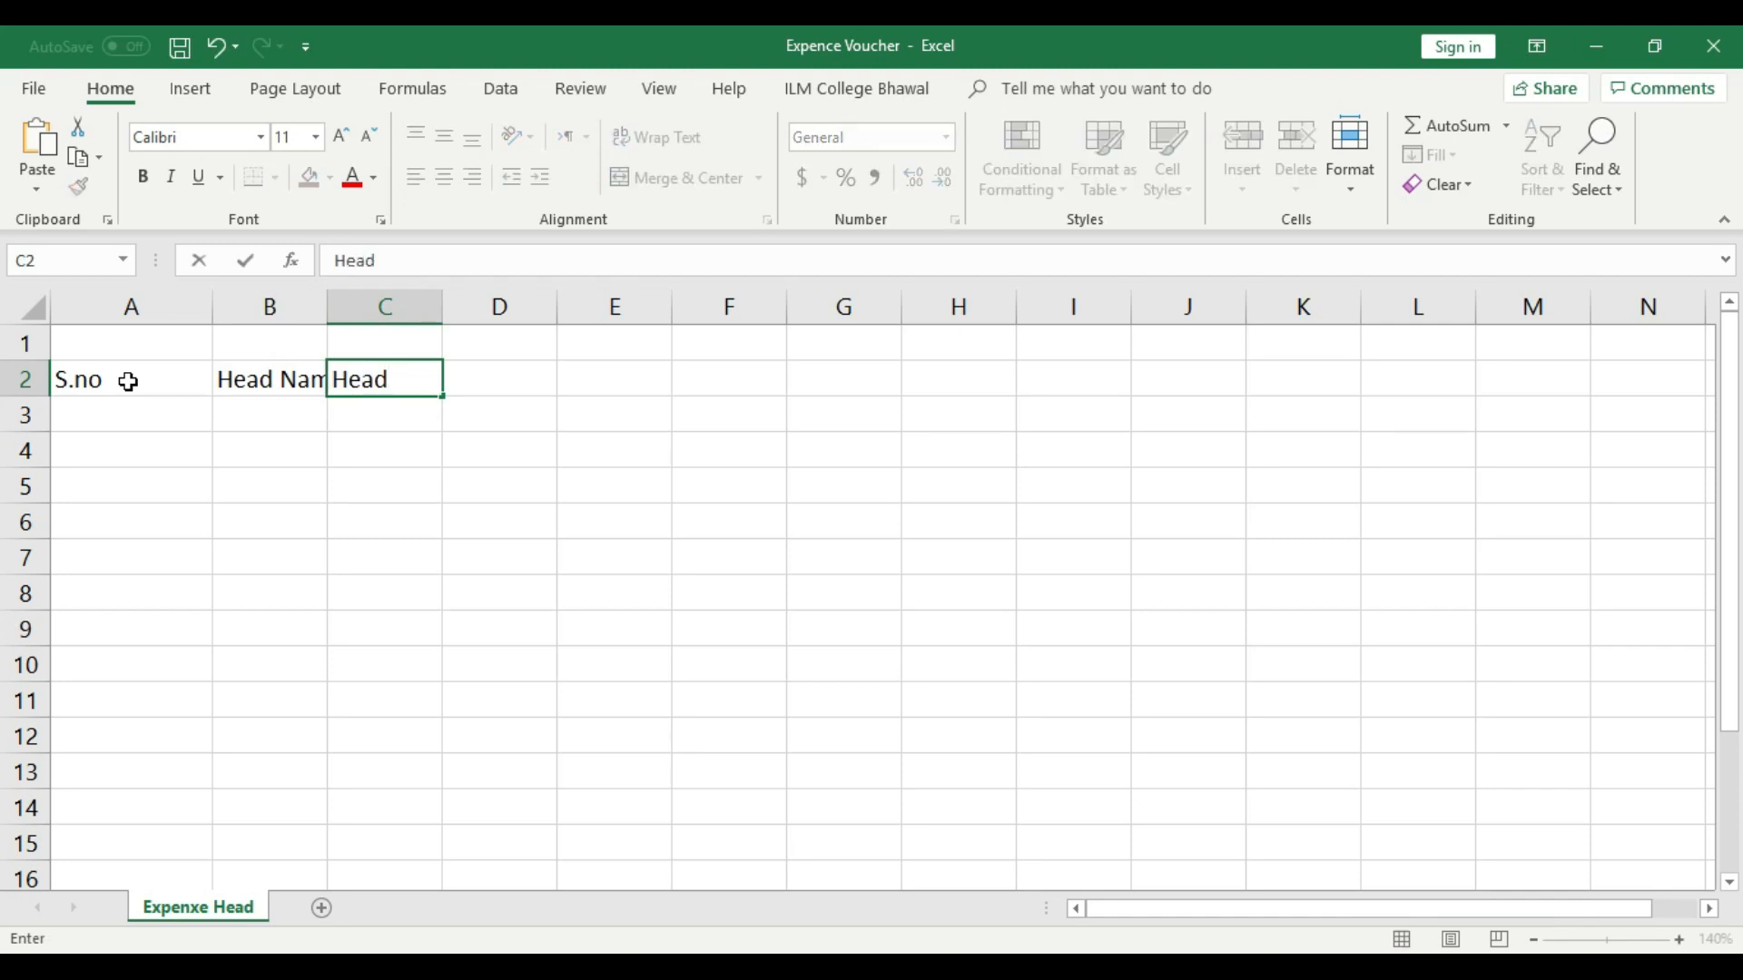
{"action": "type", "text": " No"}
{"action": "left_click", "coordinate": [334, 484]}
- Autofit the widths of columns B and A to their contents
{"action": "left_click_drag", "start_coordinate": [331, 303], "coordinate": [331, 302]}
{"action": "double_click", "coordinate": [330, 302]}
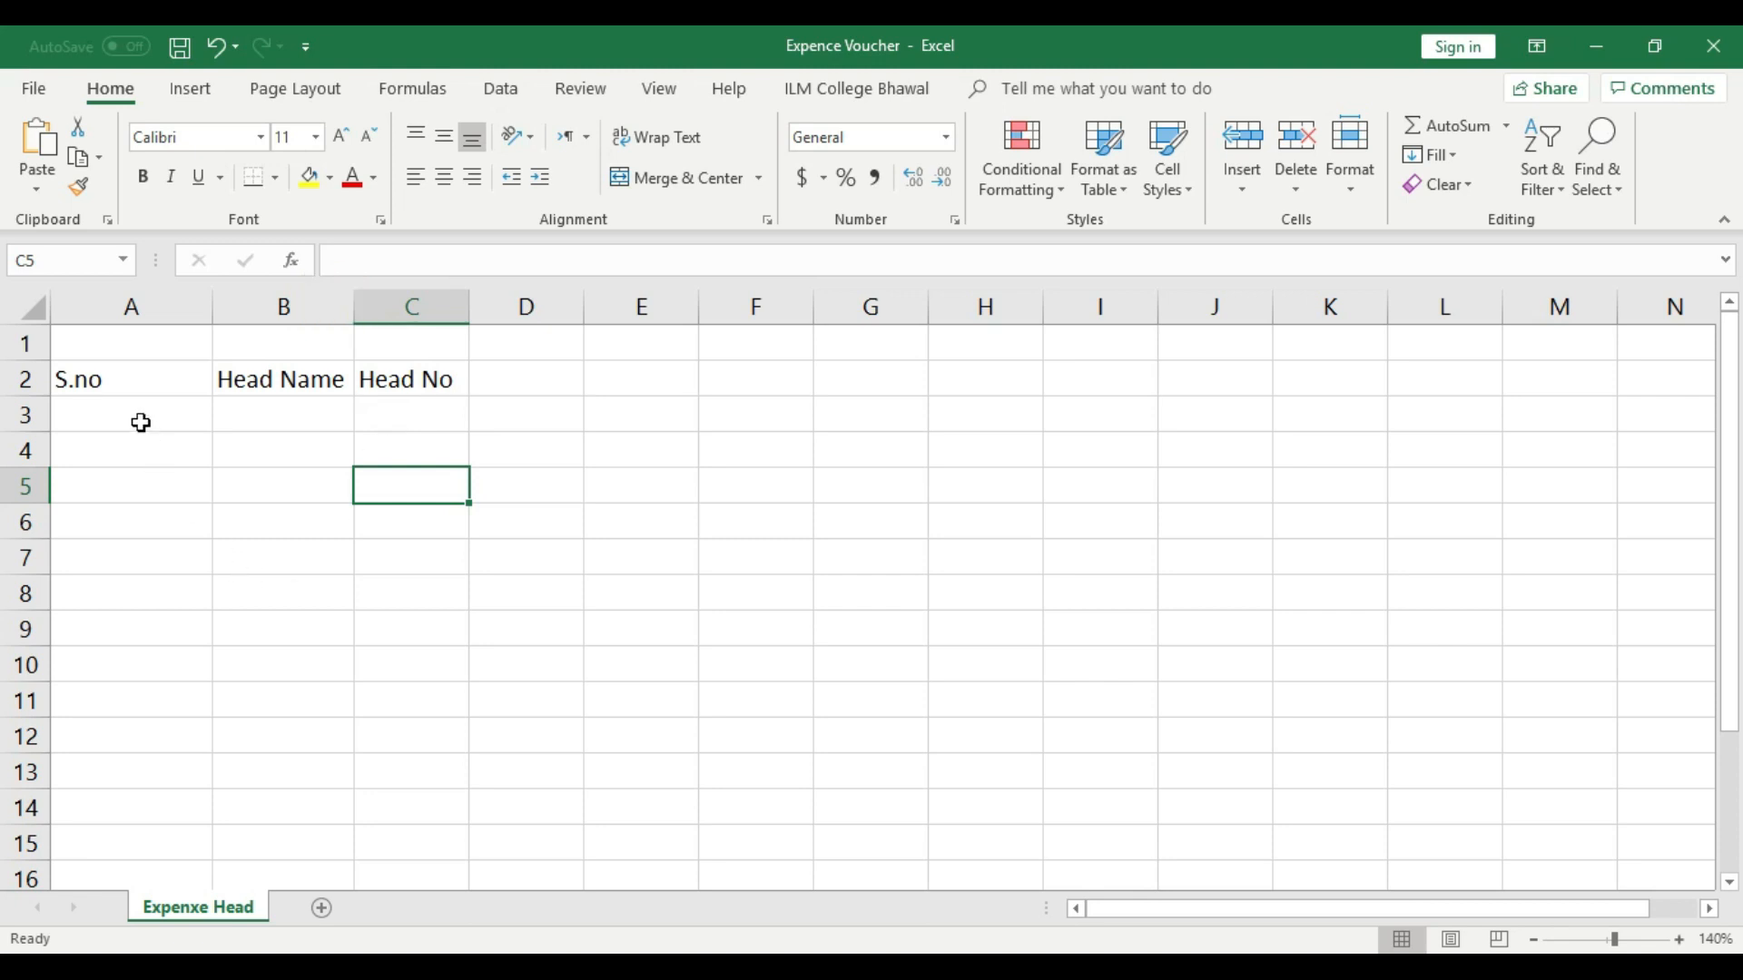
{"action": "double_click", "coordinate": [213, 307]}
- Fill row 3 with serial number 1 and head name Stationary, and centre the serial number
{"action": "left_click", "coordinate": [107, 414]}
{"action": "type", "text": "1"}
{"action": "left_click", "coordinate": [160, 415]}
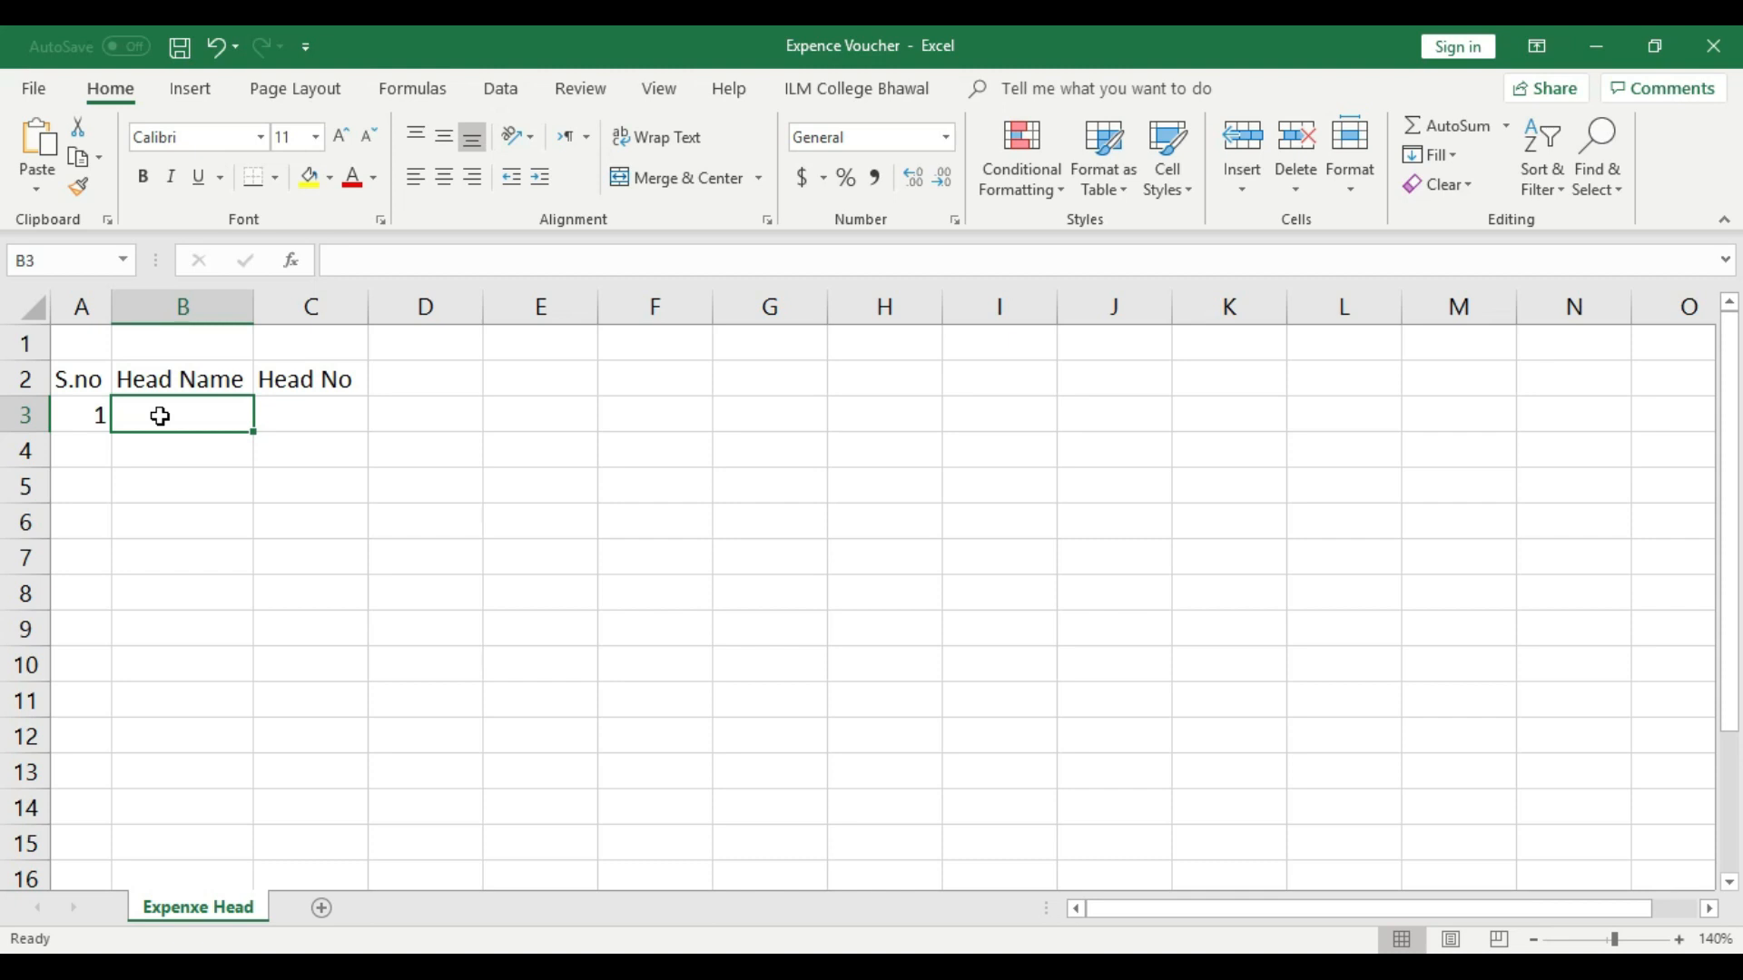
{"action": "type", "text": "S"}
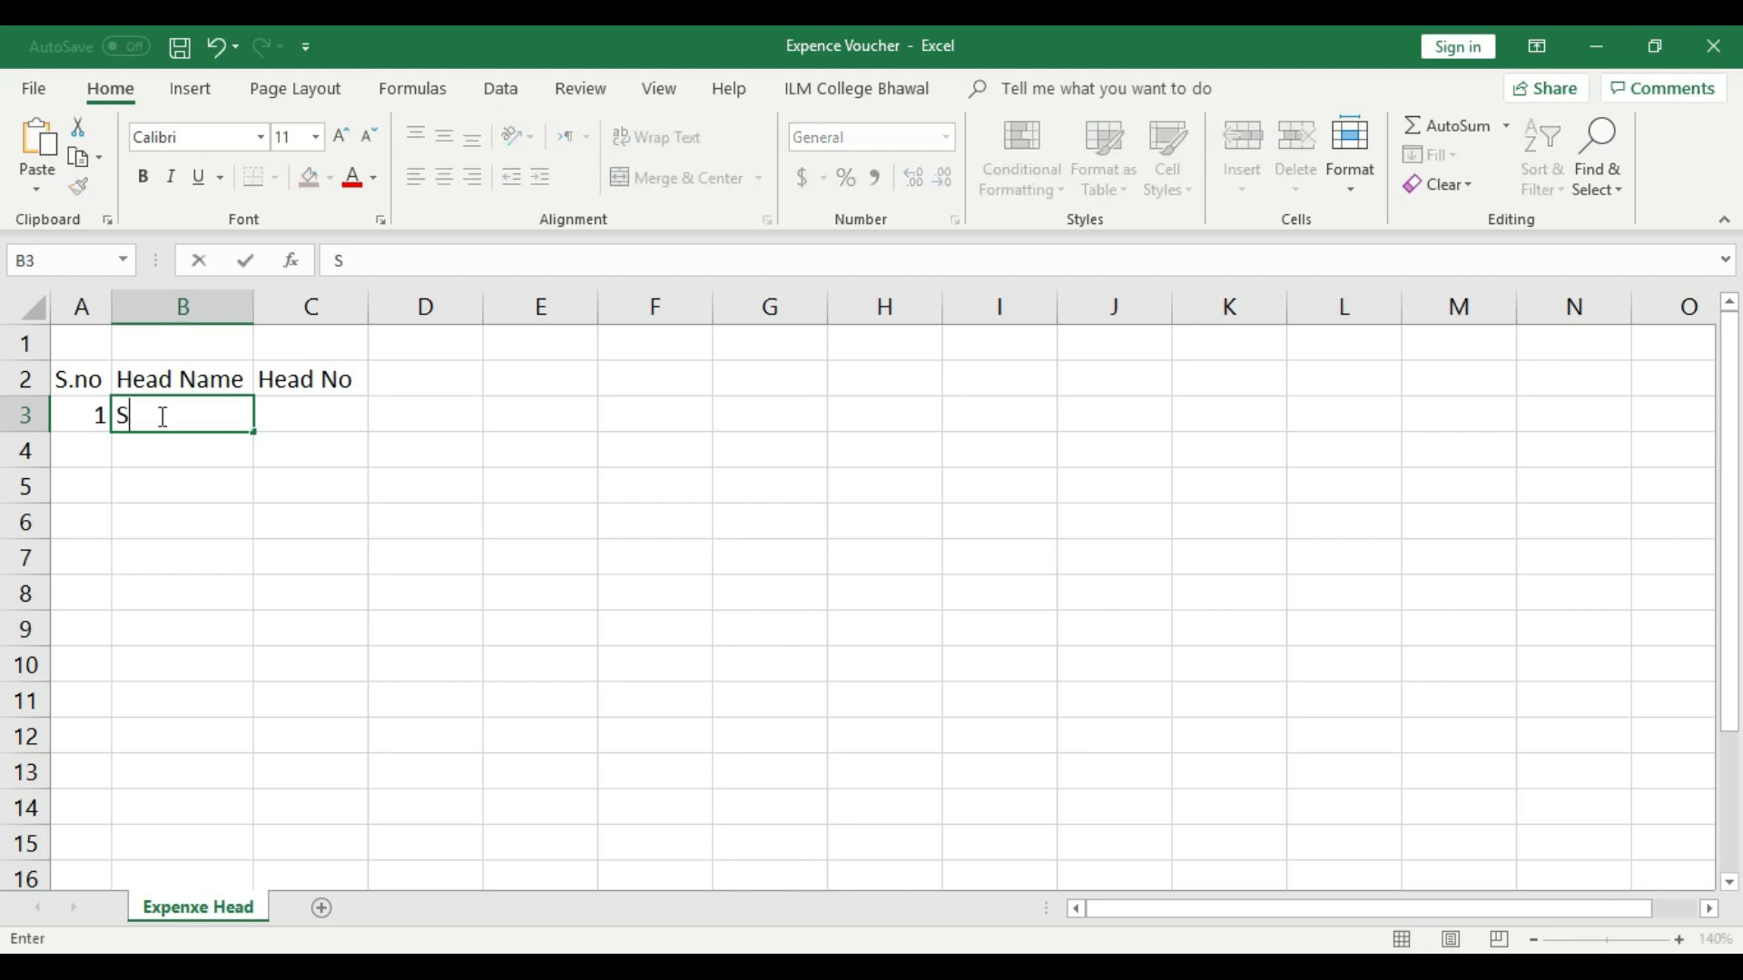
{"action": "type", "text": "tationary"}
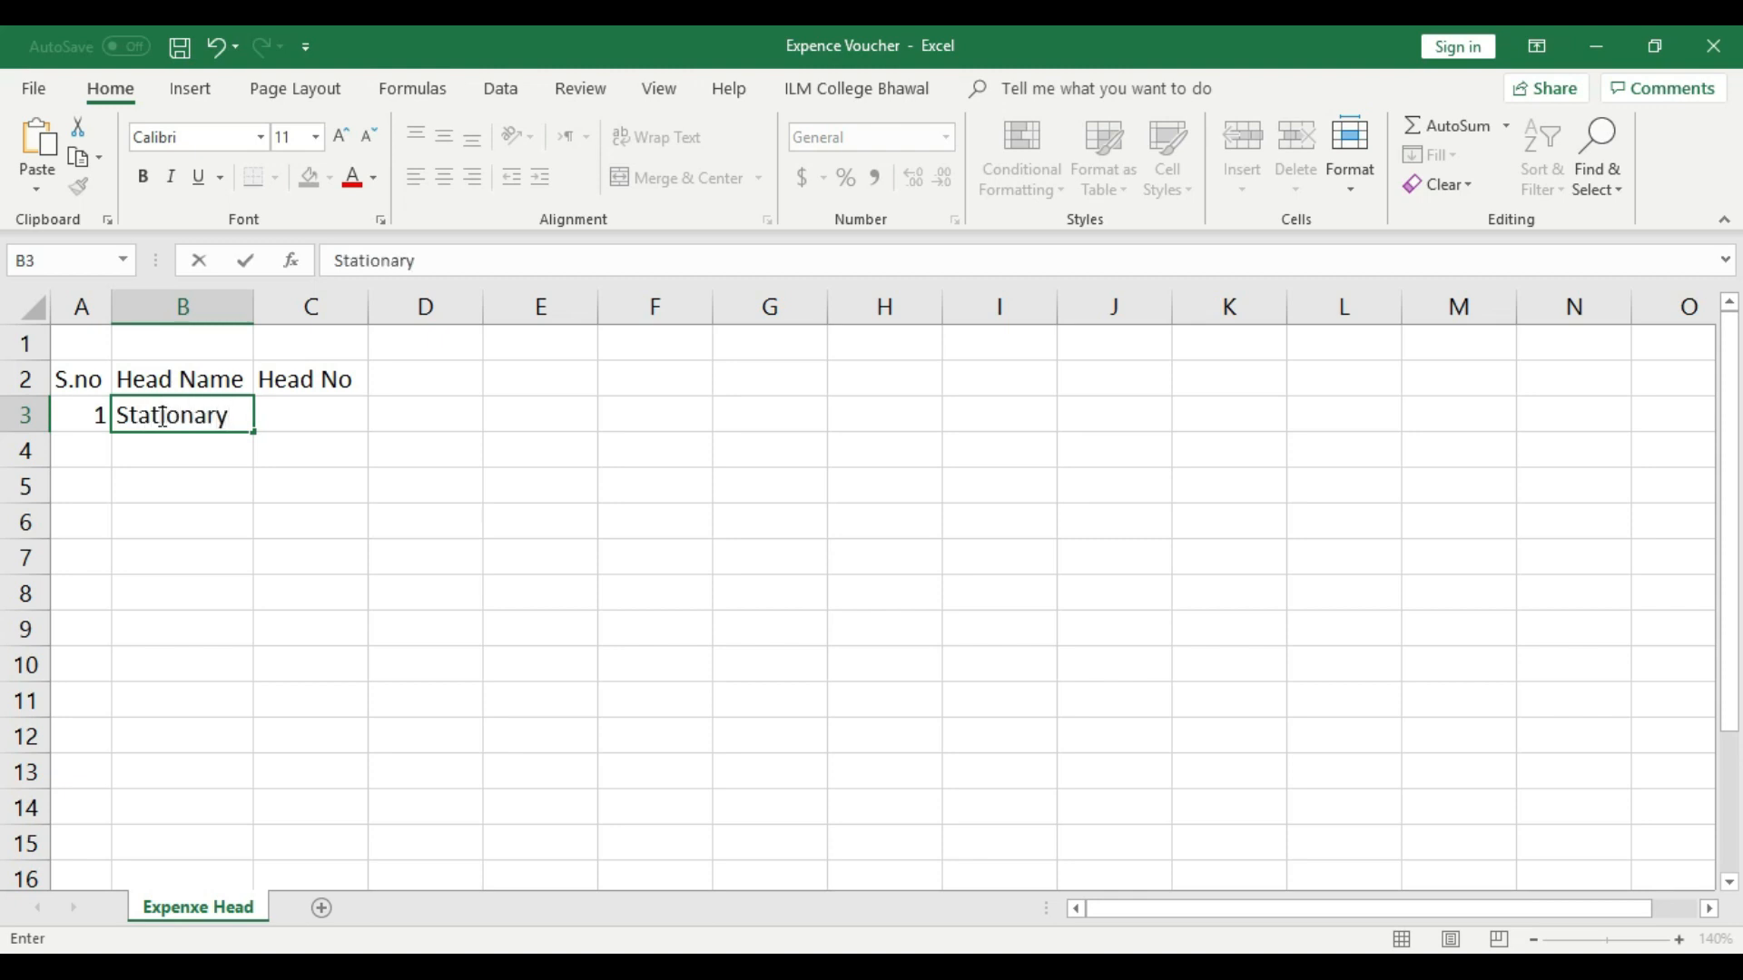
{"action": "left_click", "coordinate": [204, 488]}
{"action": "left_click", "coordinate": [103, 418]}
{"action": "left_click", "coordinate": [444, 177]}
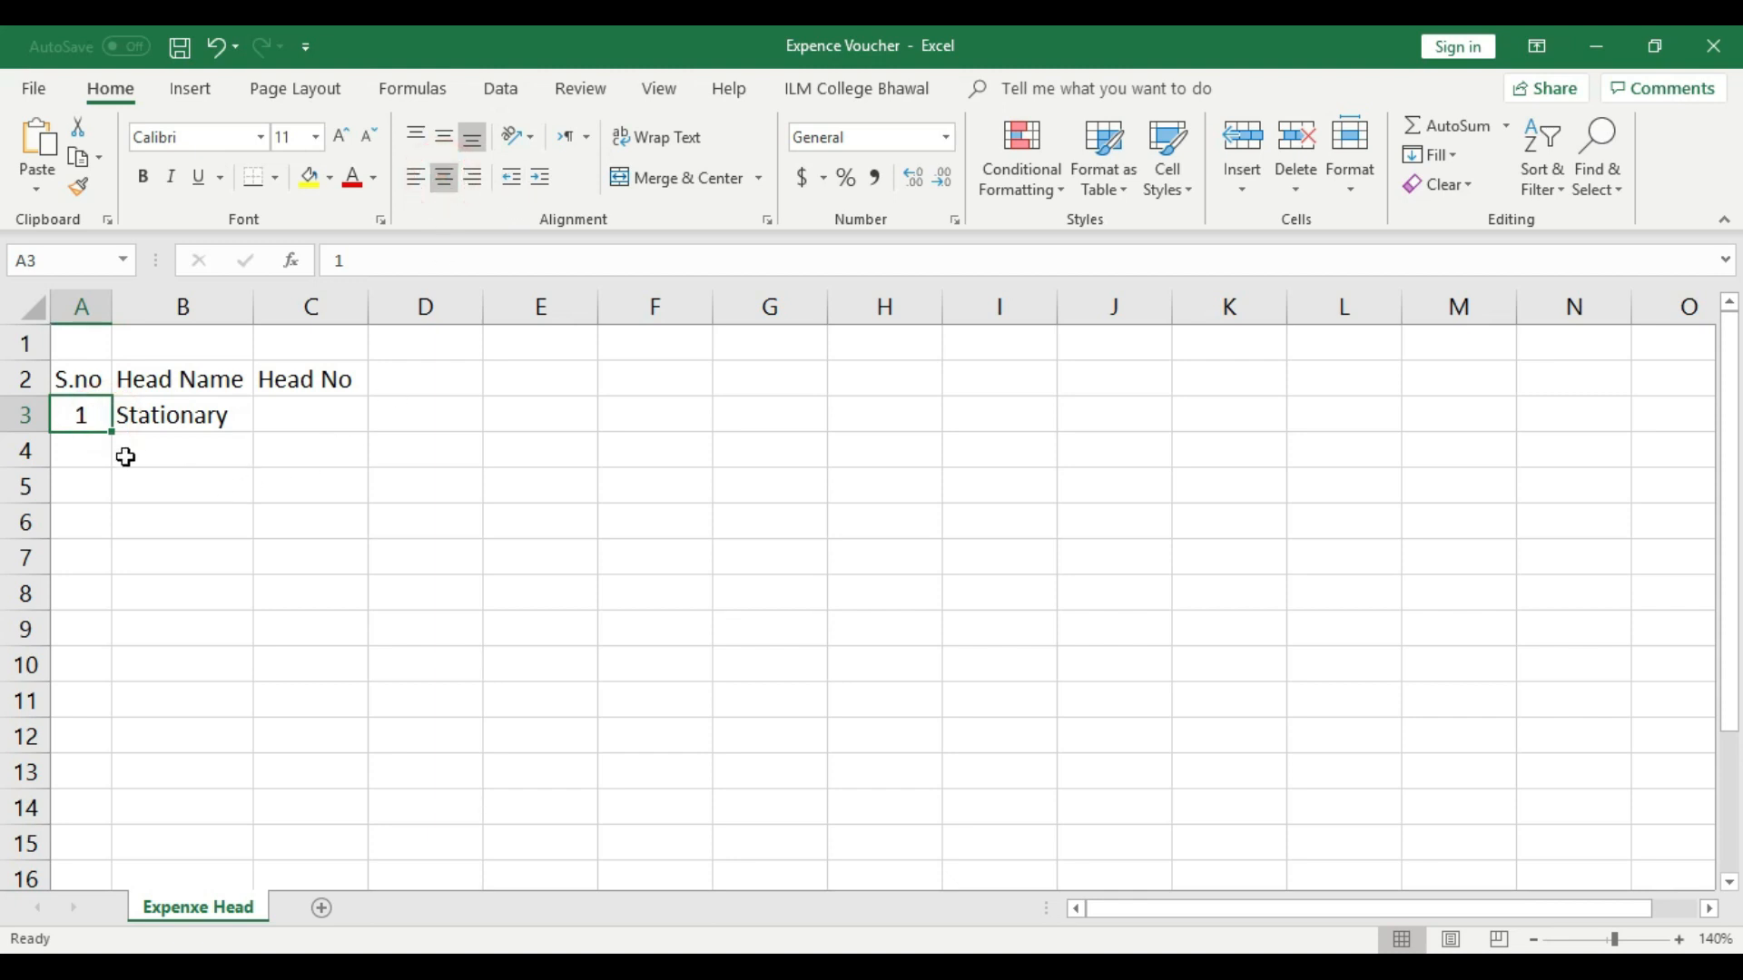
- Enter serial number 2 in A4 and centre it in the cell
{"action": "left_click", "coordinate": [97, 448]}
{"action": "type", "text": "2"}
{"action": "left_click", "coordinate": [198, 463]}
{"action": "left_click", "coordinate": [85, 448]}
{"action": "left_click", "coordinate": [450, 177]}
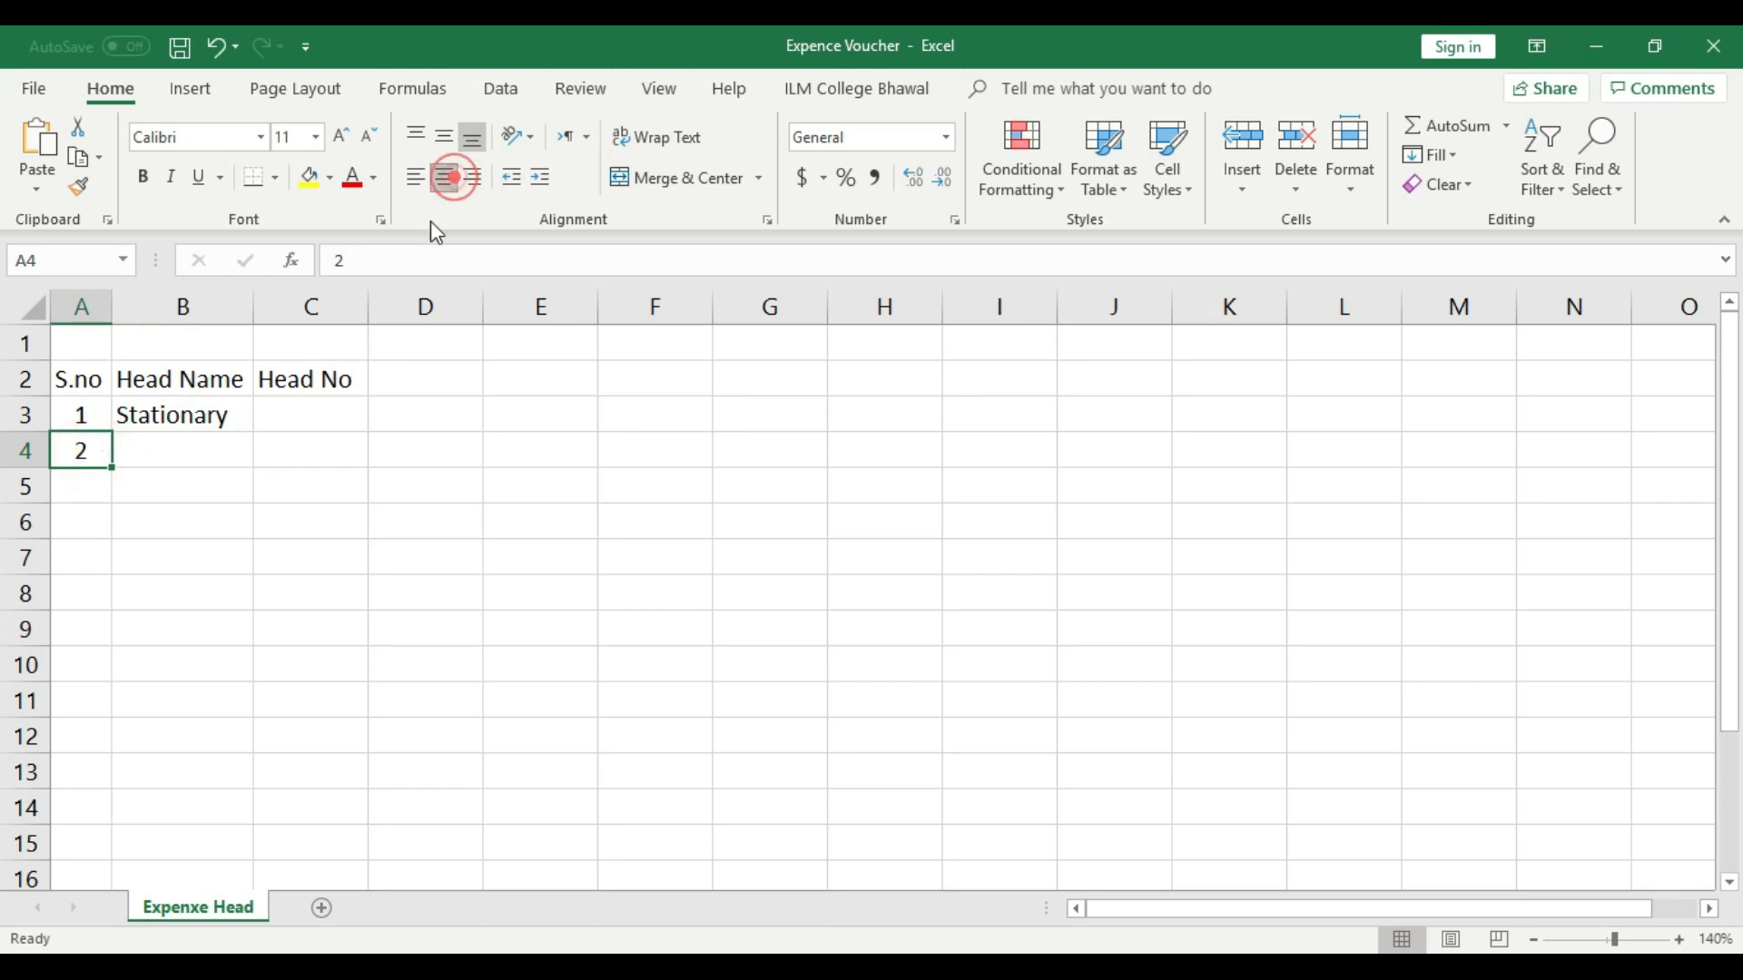
- Enter the head name "Printing and Photocopy" in B4 and autofit column B to it
{"action": "left_click", "coordinate": [195, 459]}
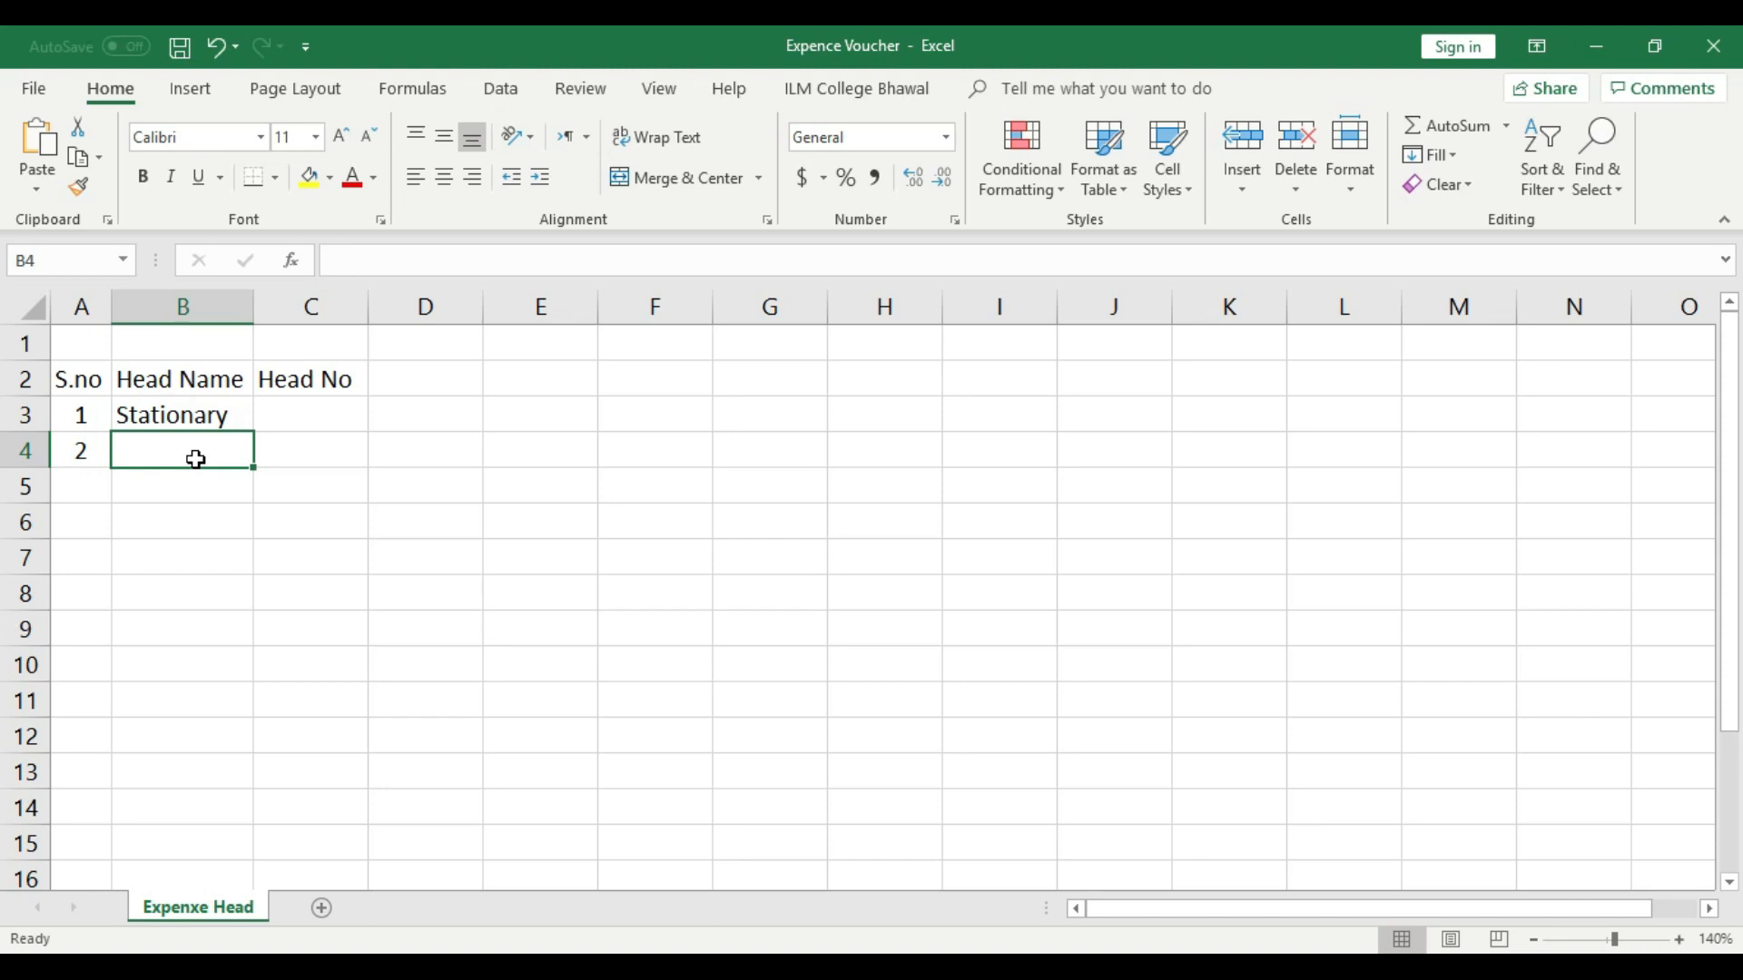
{"action": "type", "text": "Printing "}
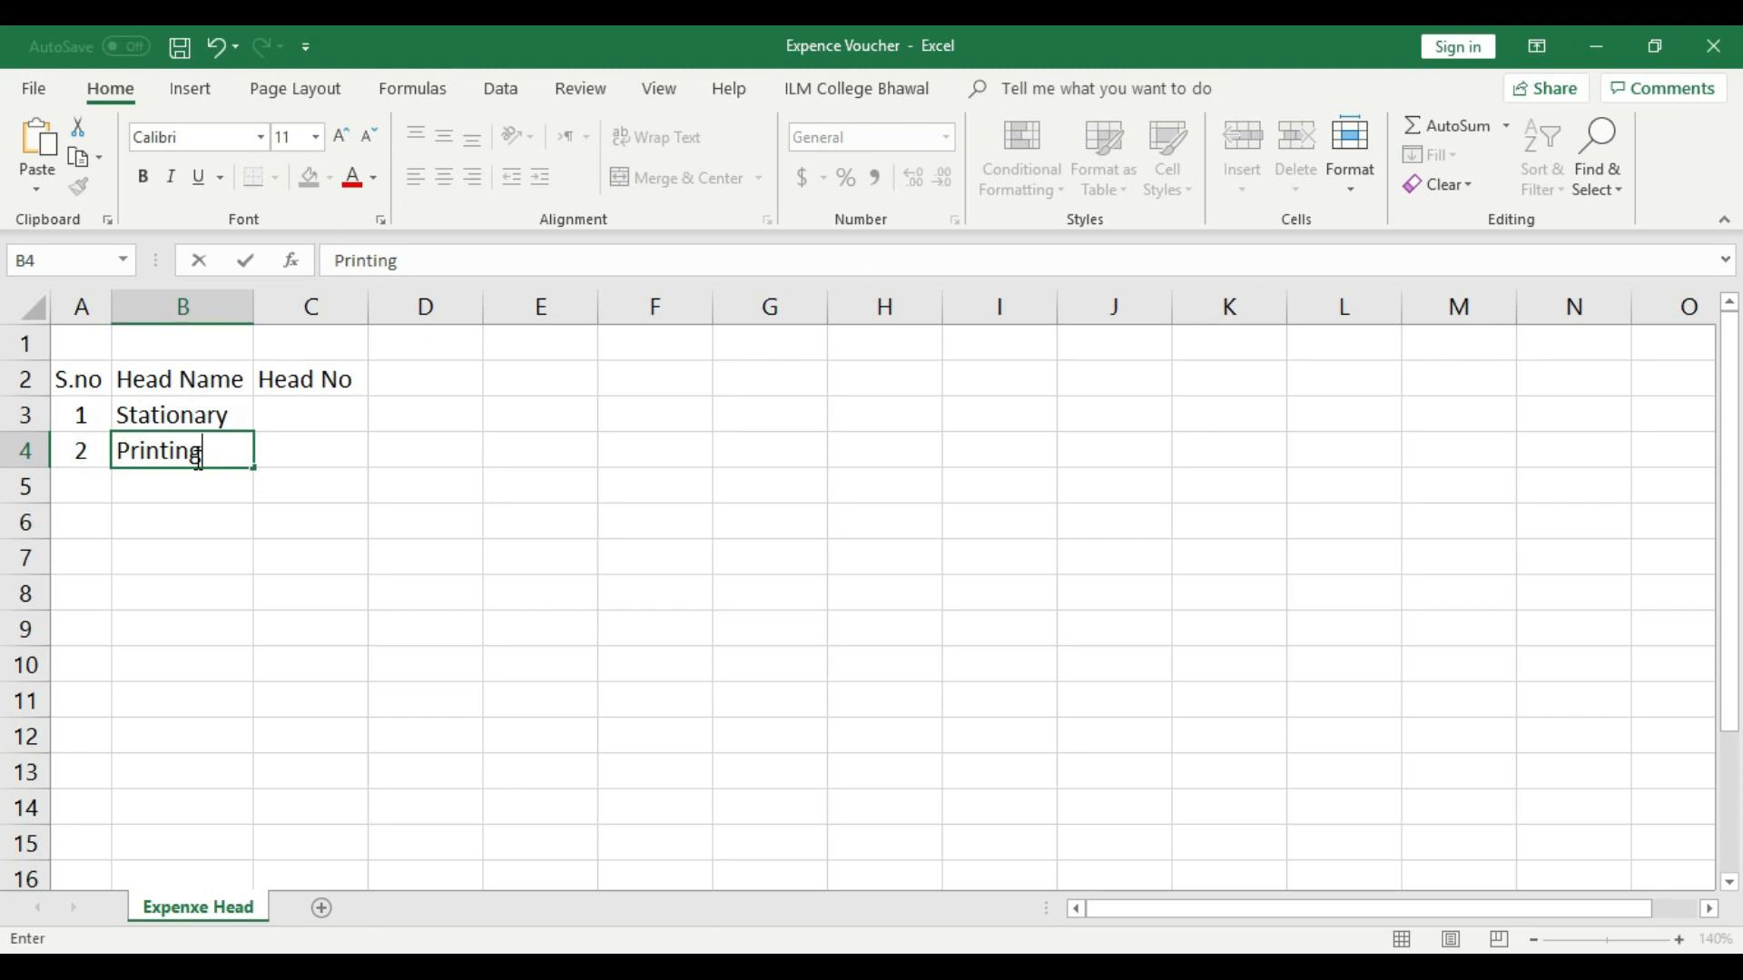
{"action": "type", "text": "and Photocopy"}
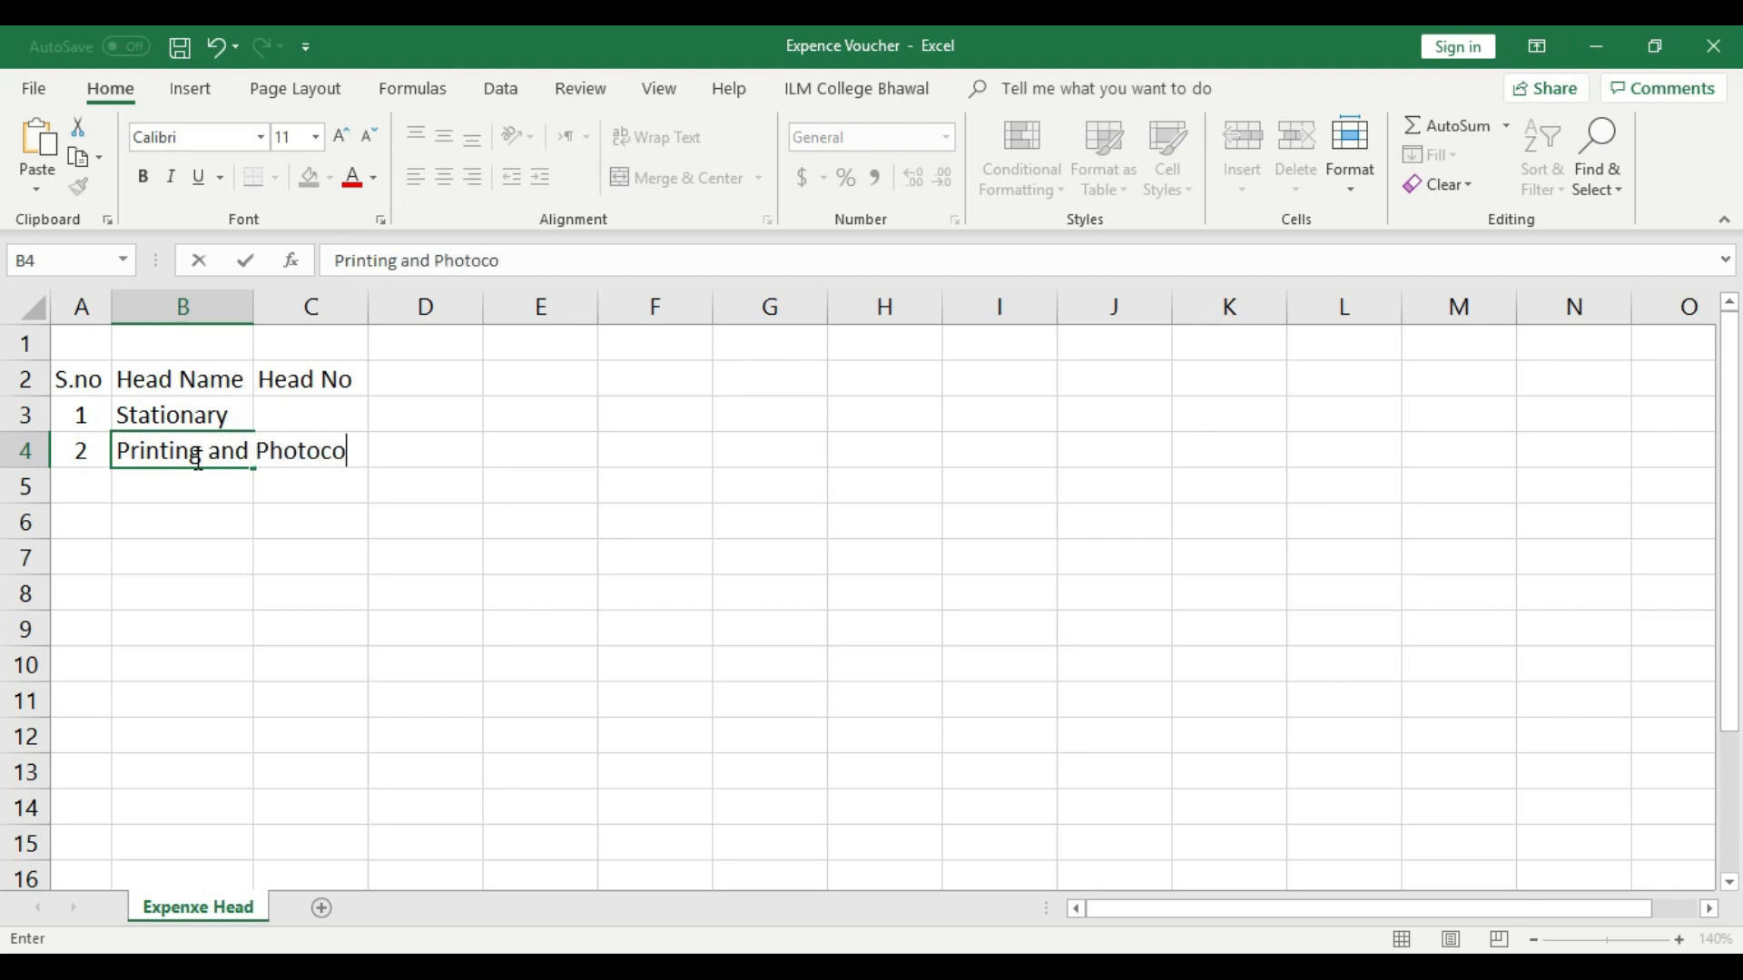
{"action": "left_click", "coordinate": [284, 494]}
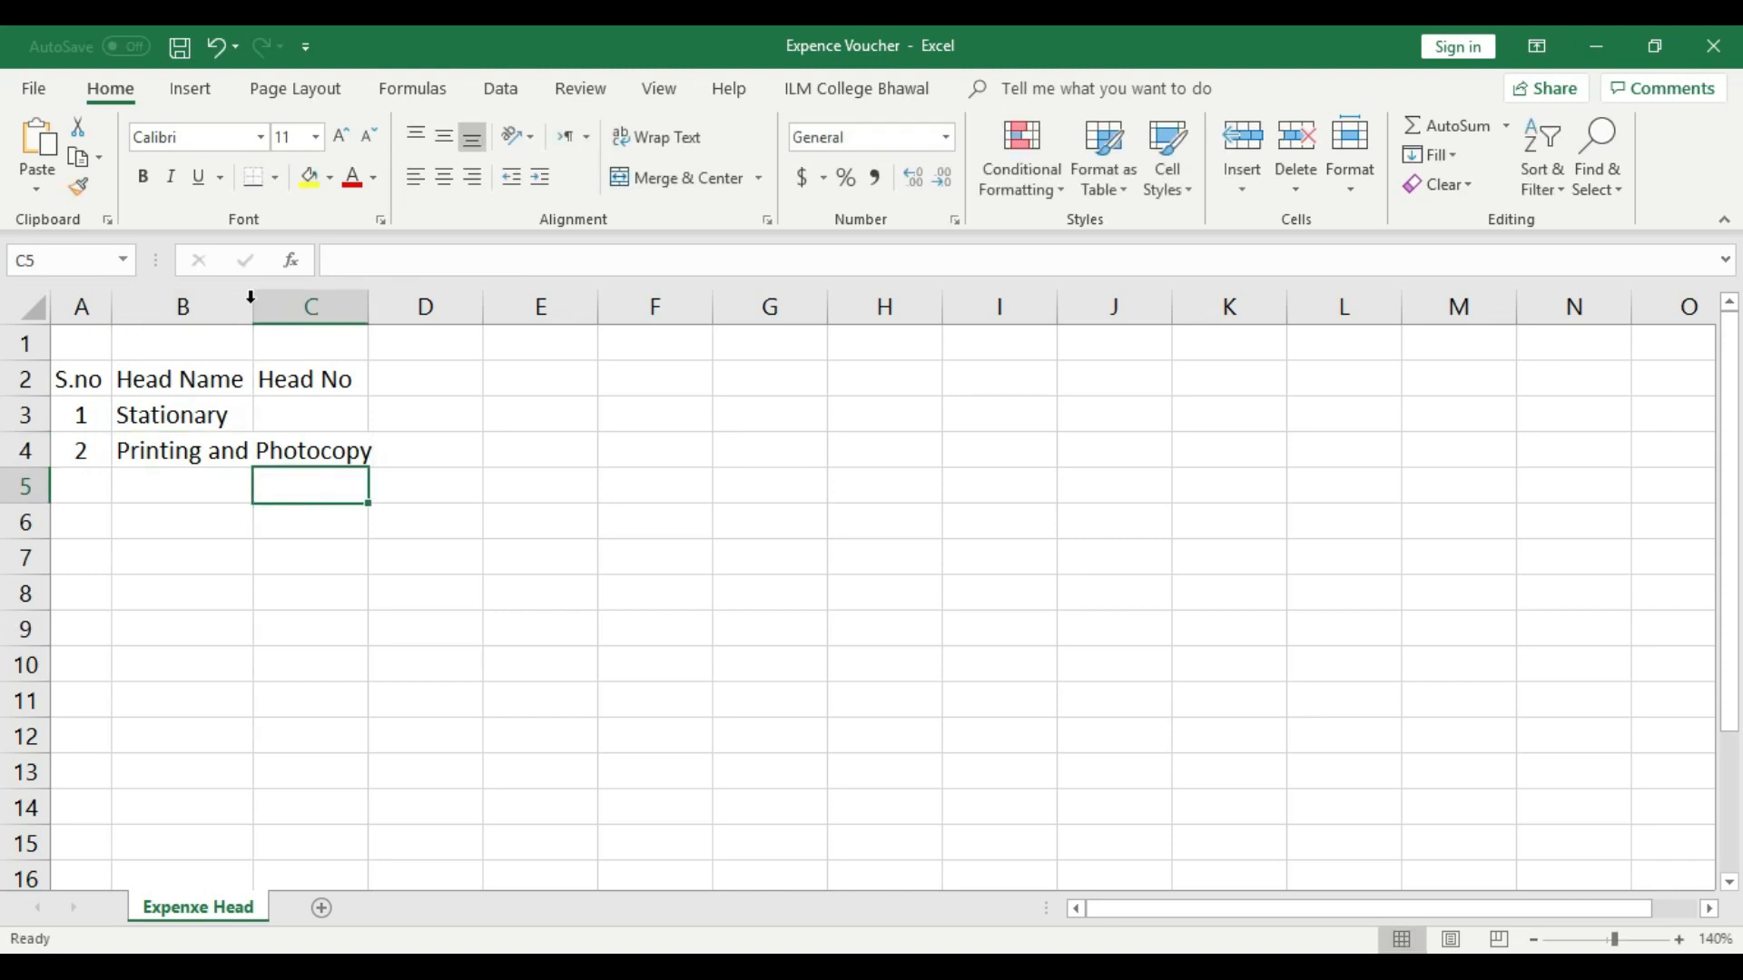
{"action": "double_click", "coordinate": [253, 305]}
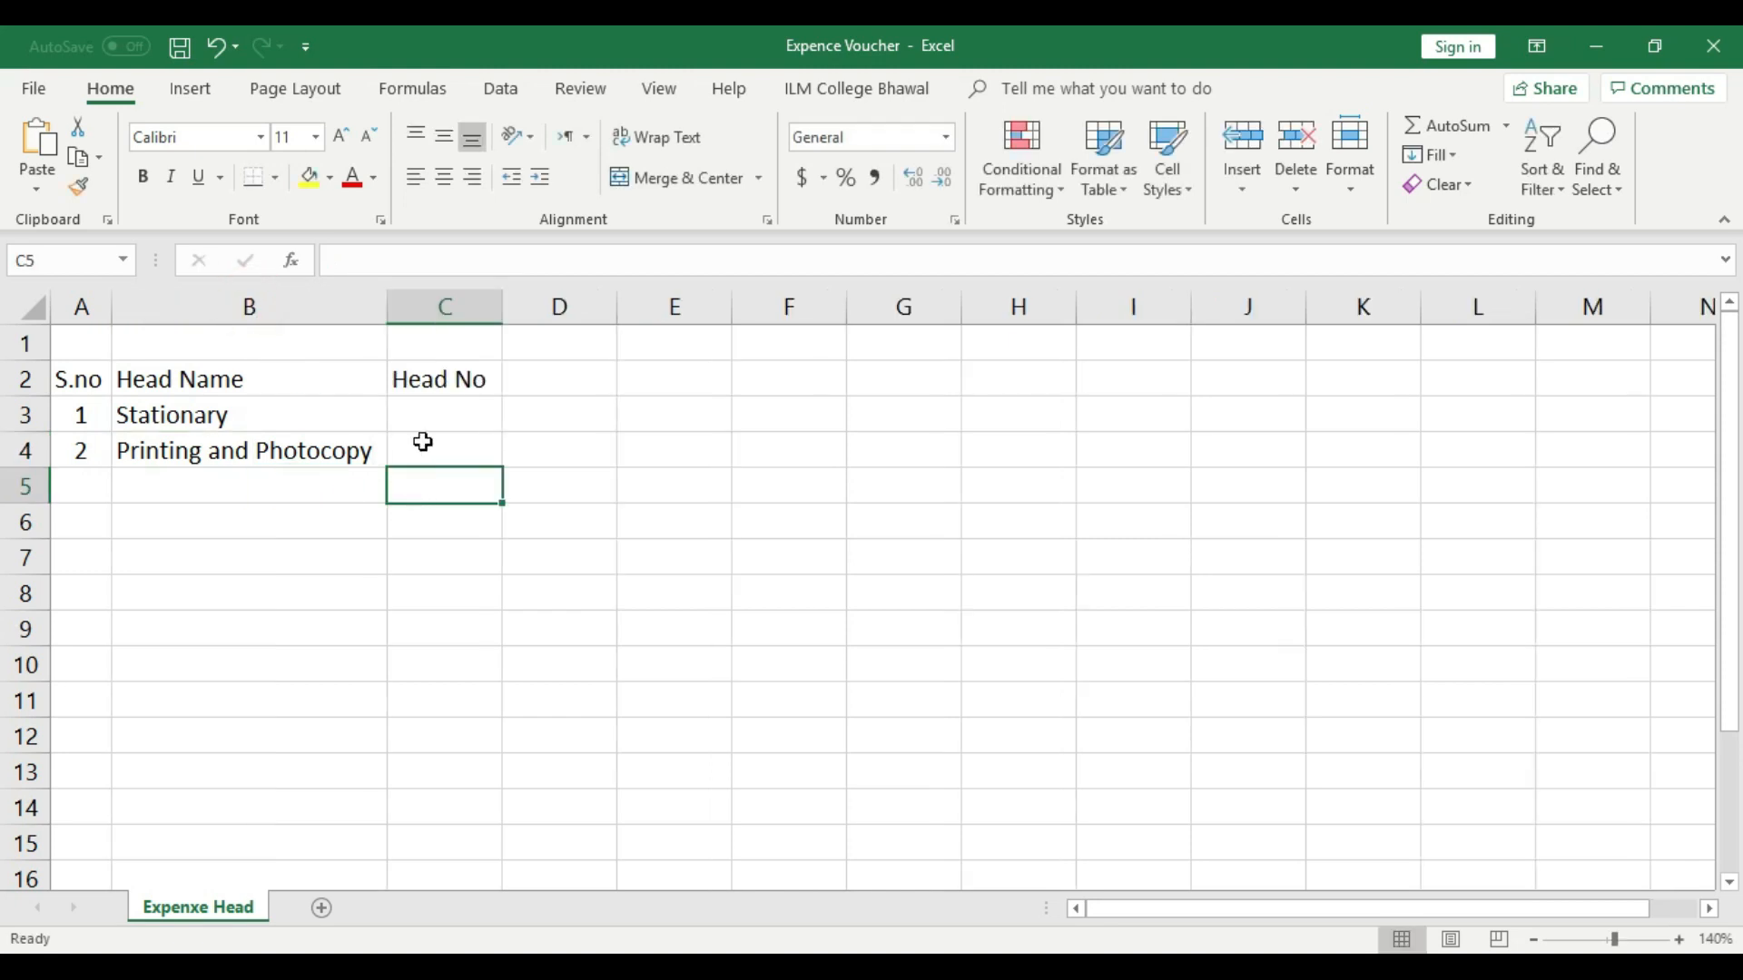
- Extend the serial numbers to 3 in A5 and enter the head name "Computer/Printer" in B5
{"action": "left_click_drag", "start_coordinate": [101, 415], "coordinate": [116, 498]}
{"action": "left_click", "coordinate": [202, 483]}
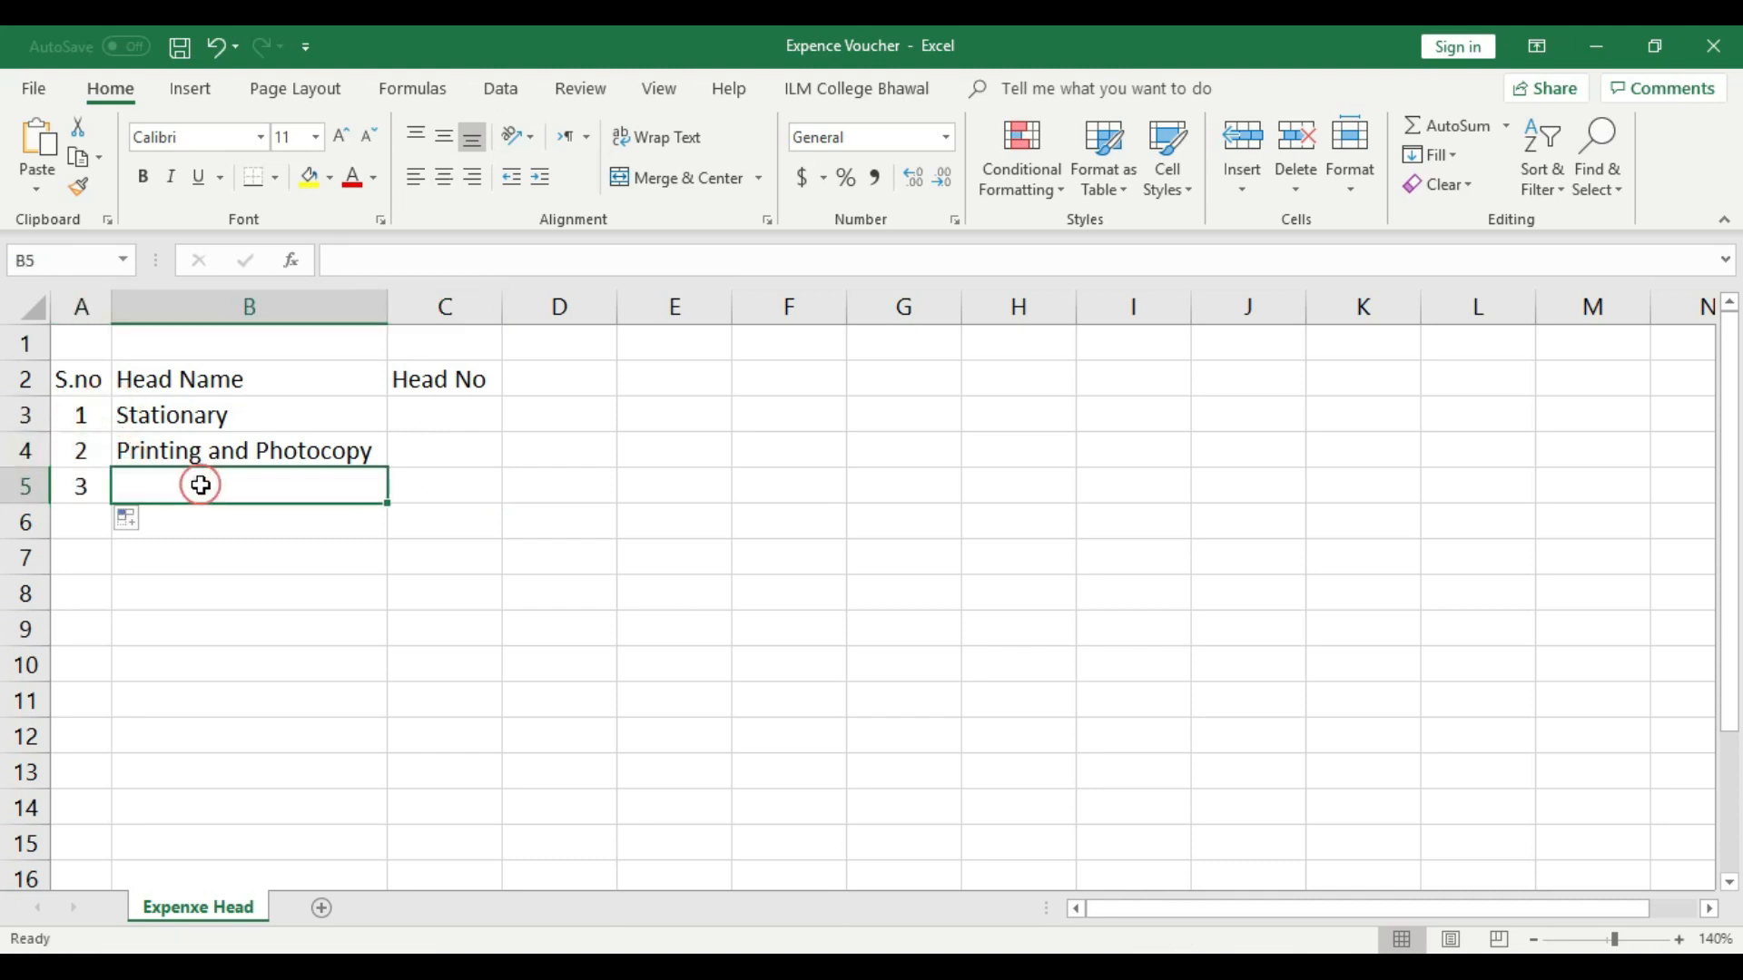
{"action": "type", "text": "Computer"}
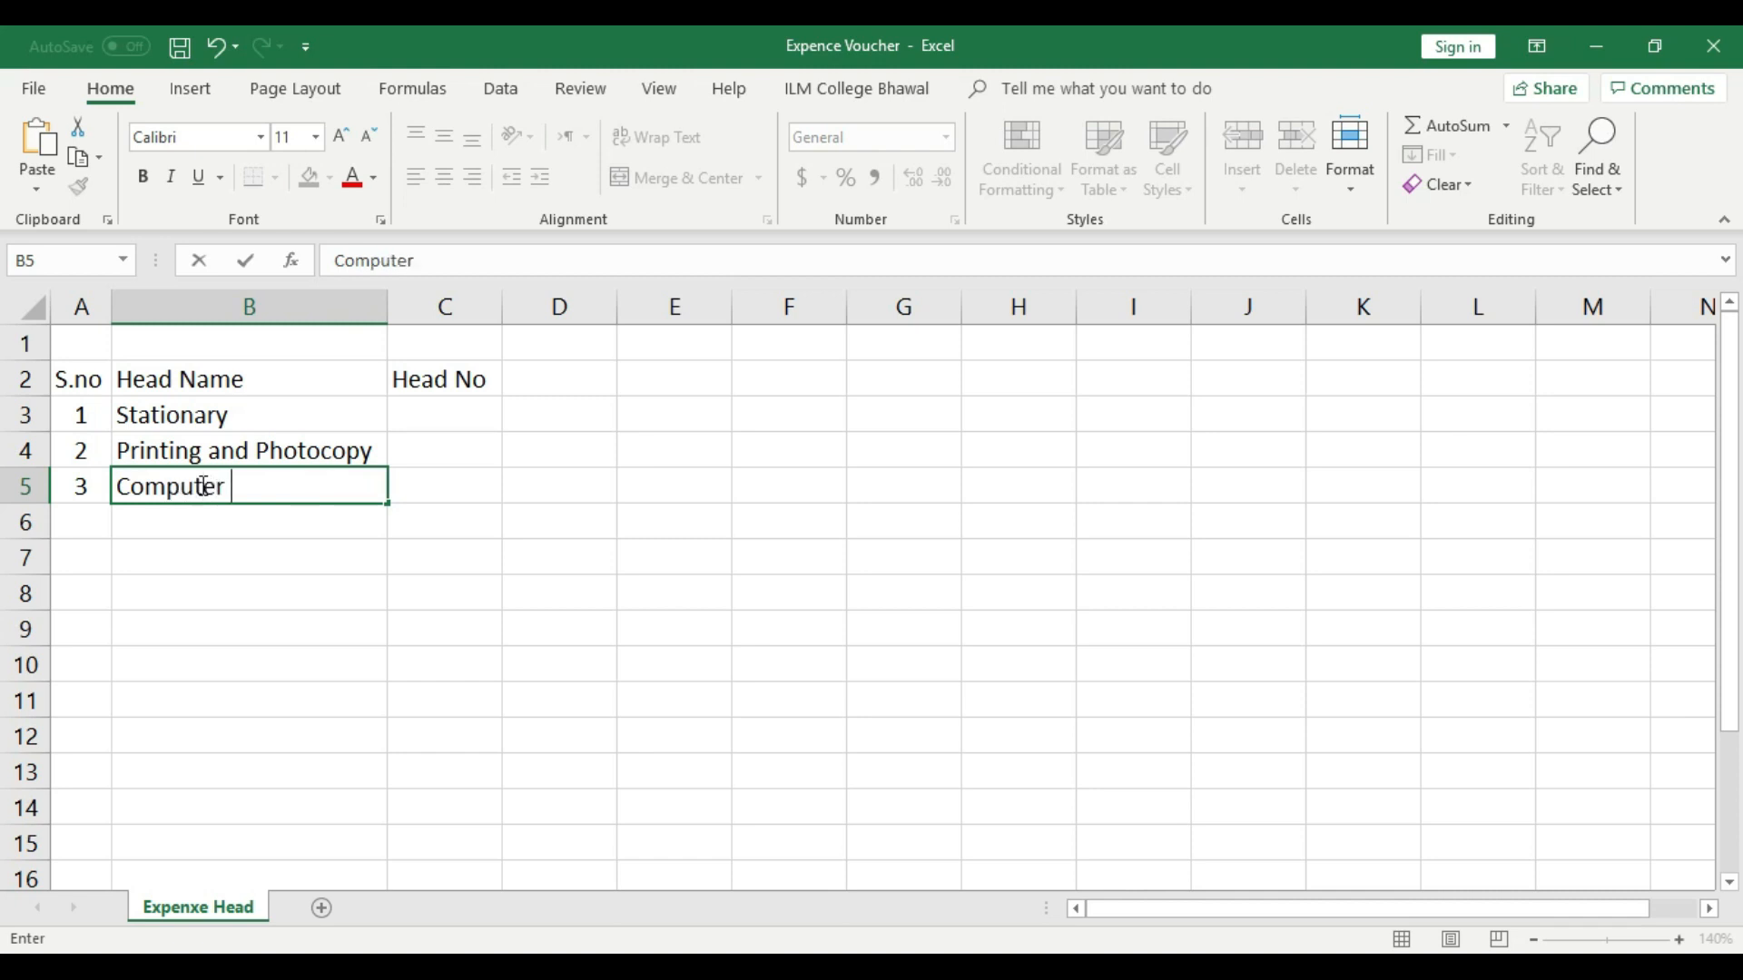
{"action": "type", "text": " &"}
{"action": "key", "text": "BackSpace"}
{"action": "key", "text": "BackSpace"}
{"action": "key", "text": "BackSpace"}
{"action": "type", "text": "/Printer"}
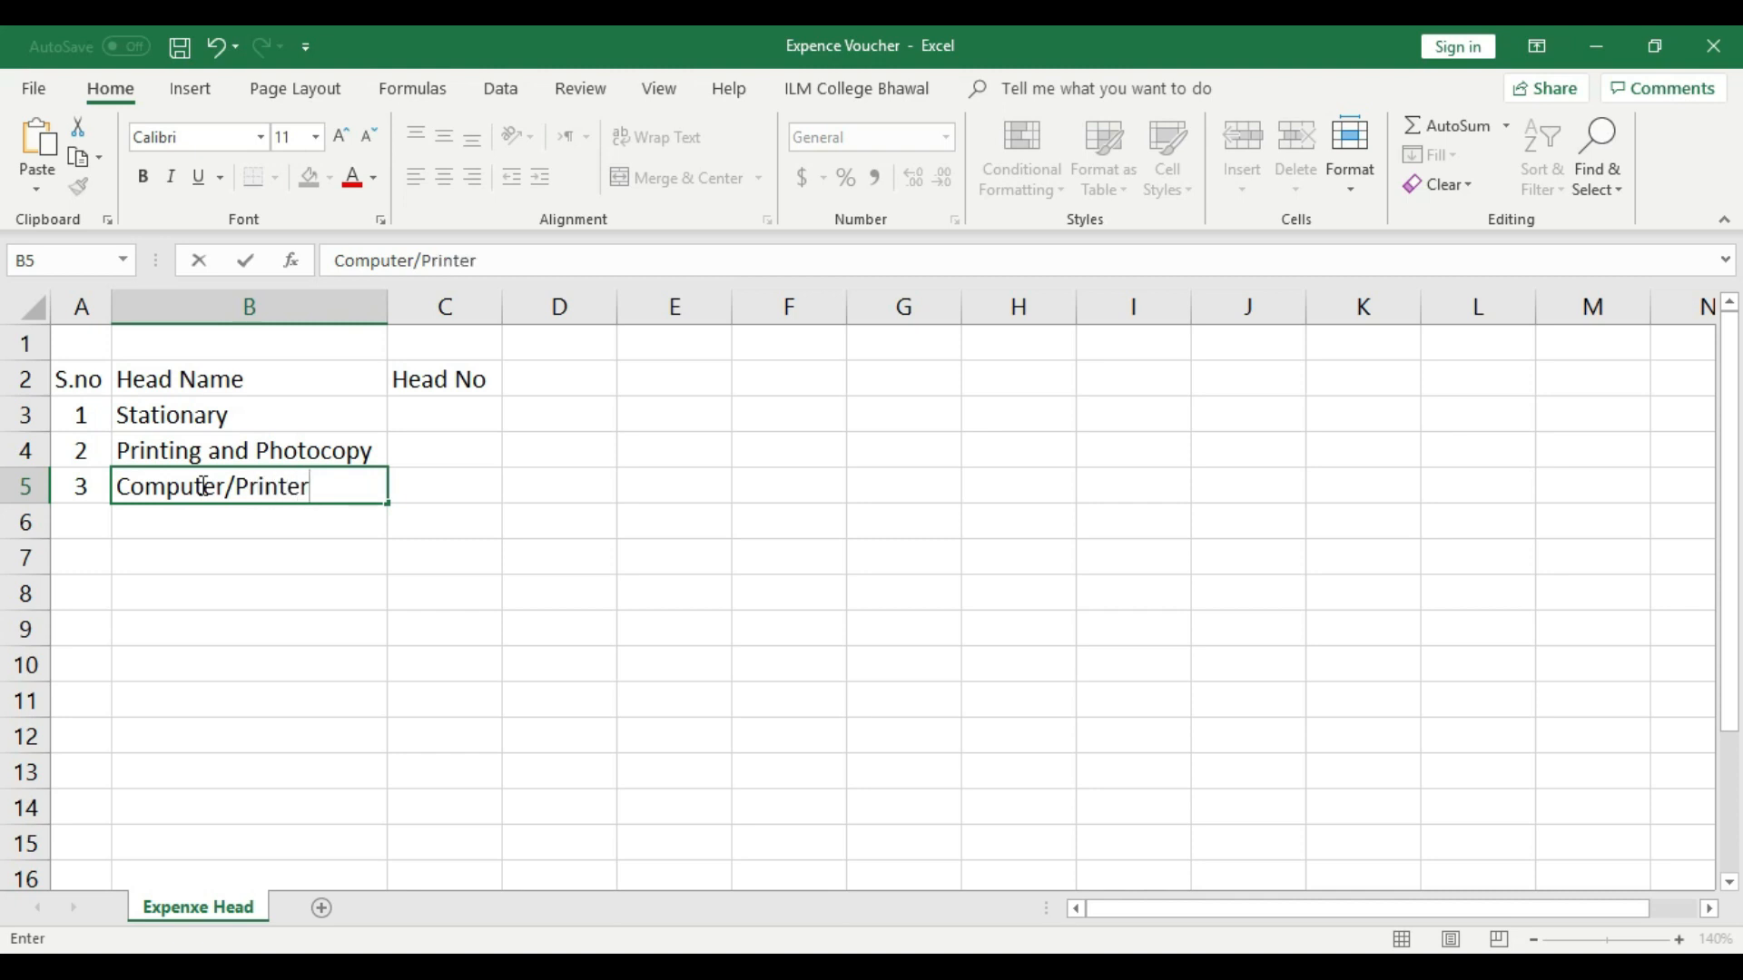
{"action": "key", "text": "Return"}
- Fill row 6 with serial number 4 and the head name "Cleaning Material"
{"action": "left_click", "coordinate": [91, 515]}
{"action": "type", "text": "4"}
{"action": "left_click", "coordinate": [188, 536]}
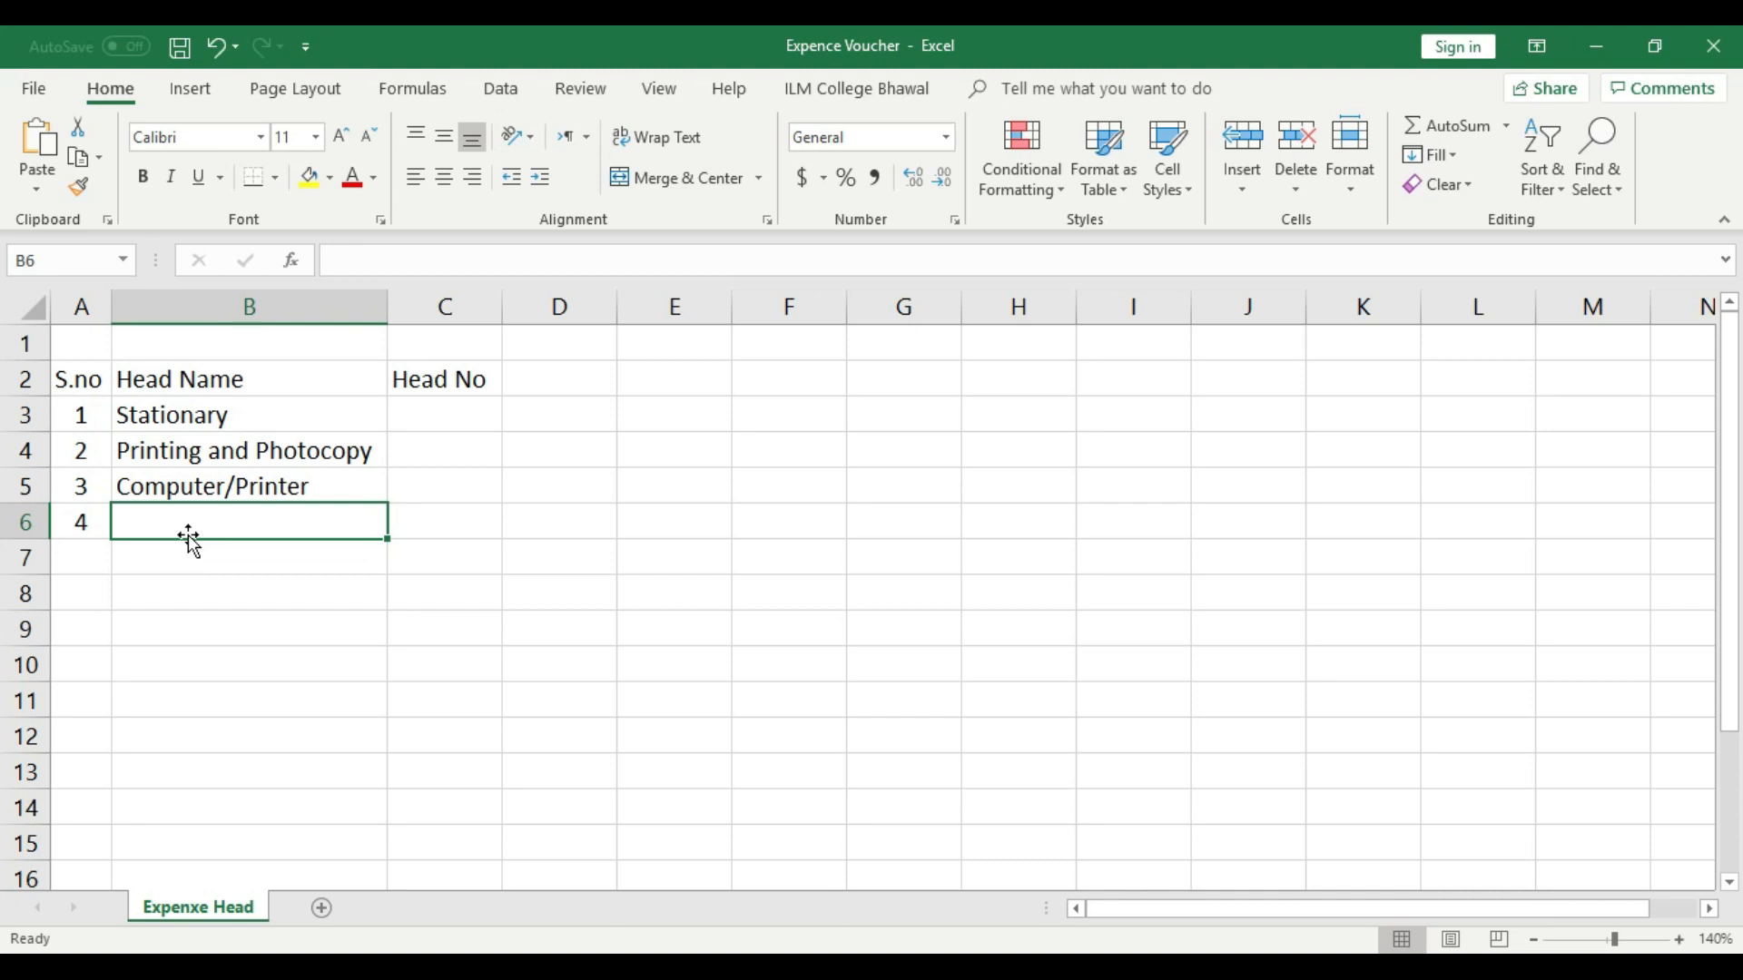
{"action": "type", "text": "Cl"}
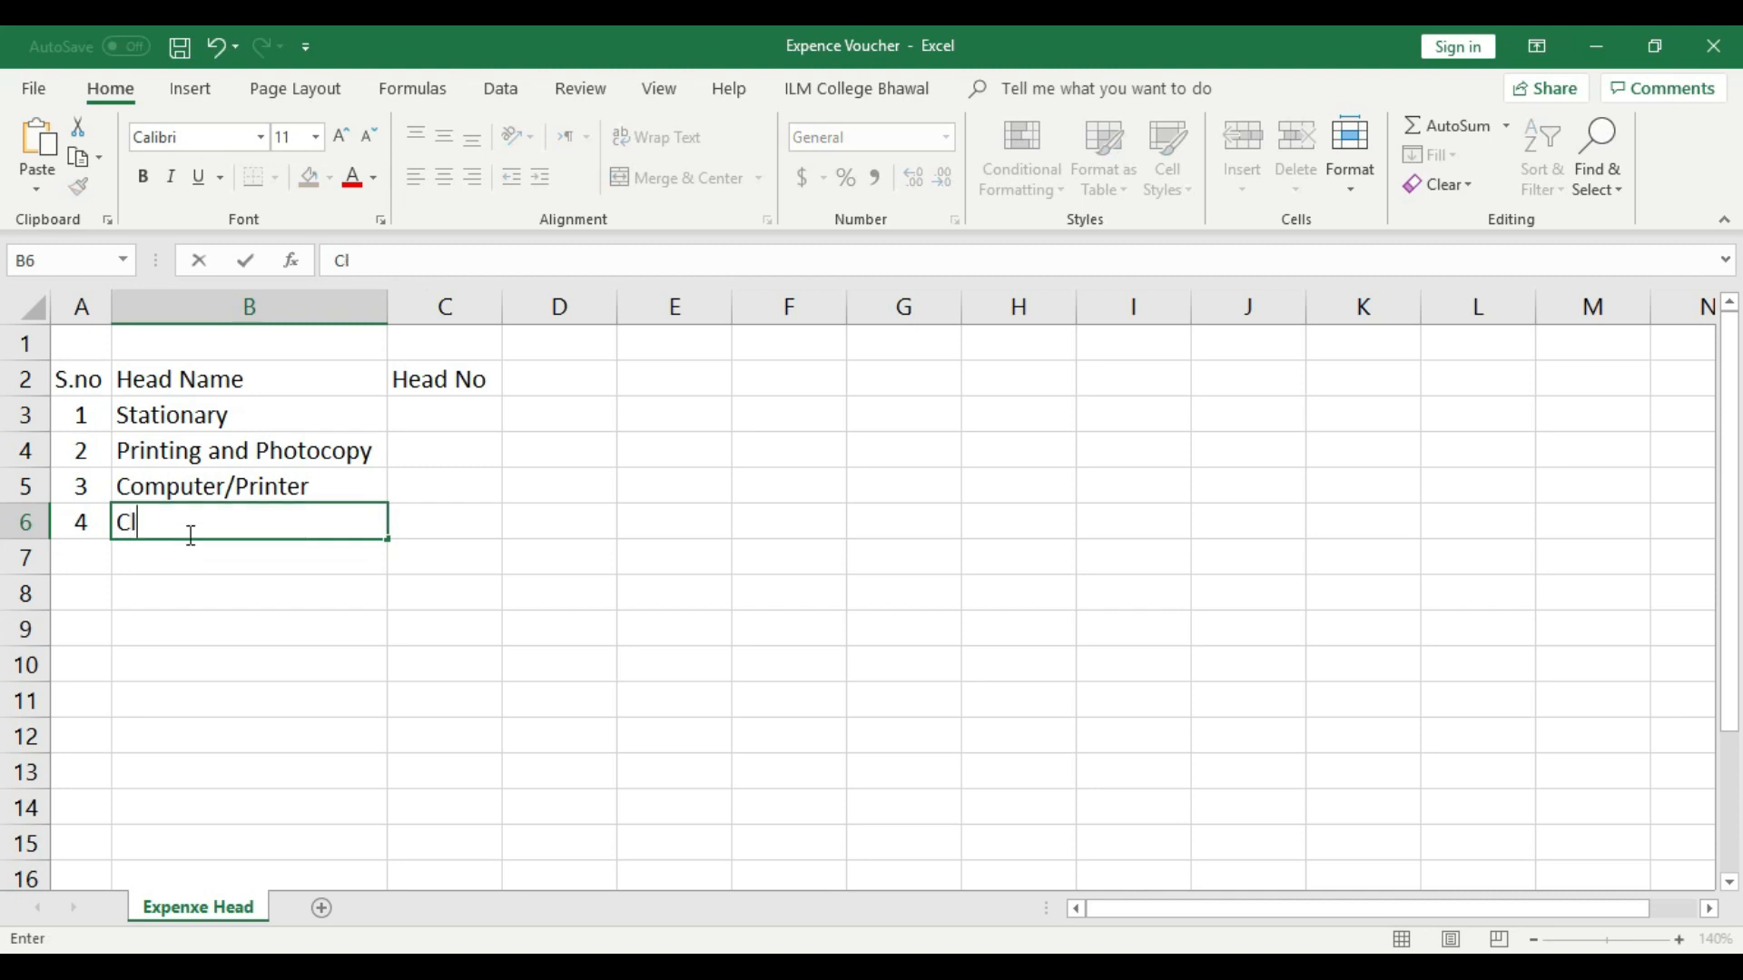
{"action": "type", "text": "eaning M"}
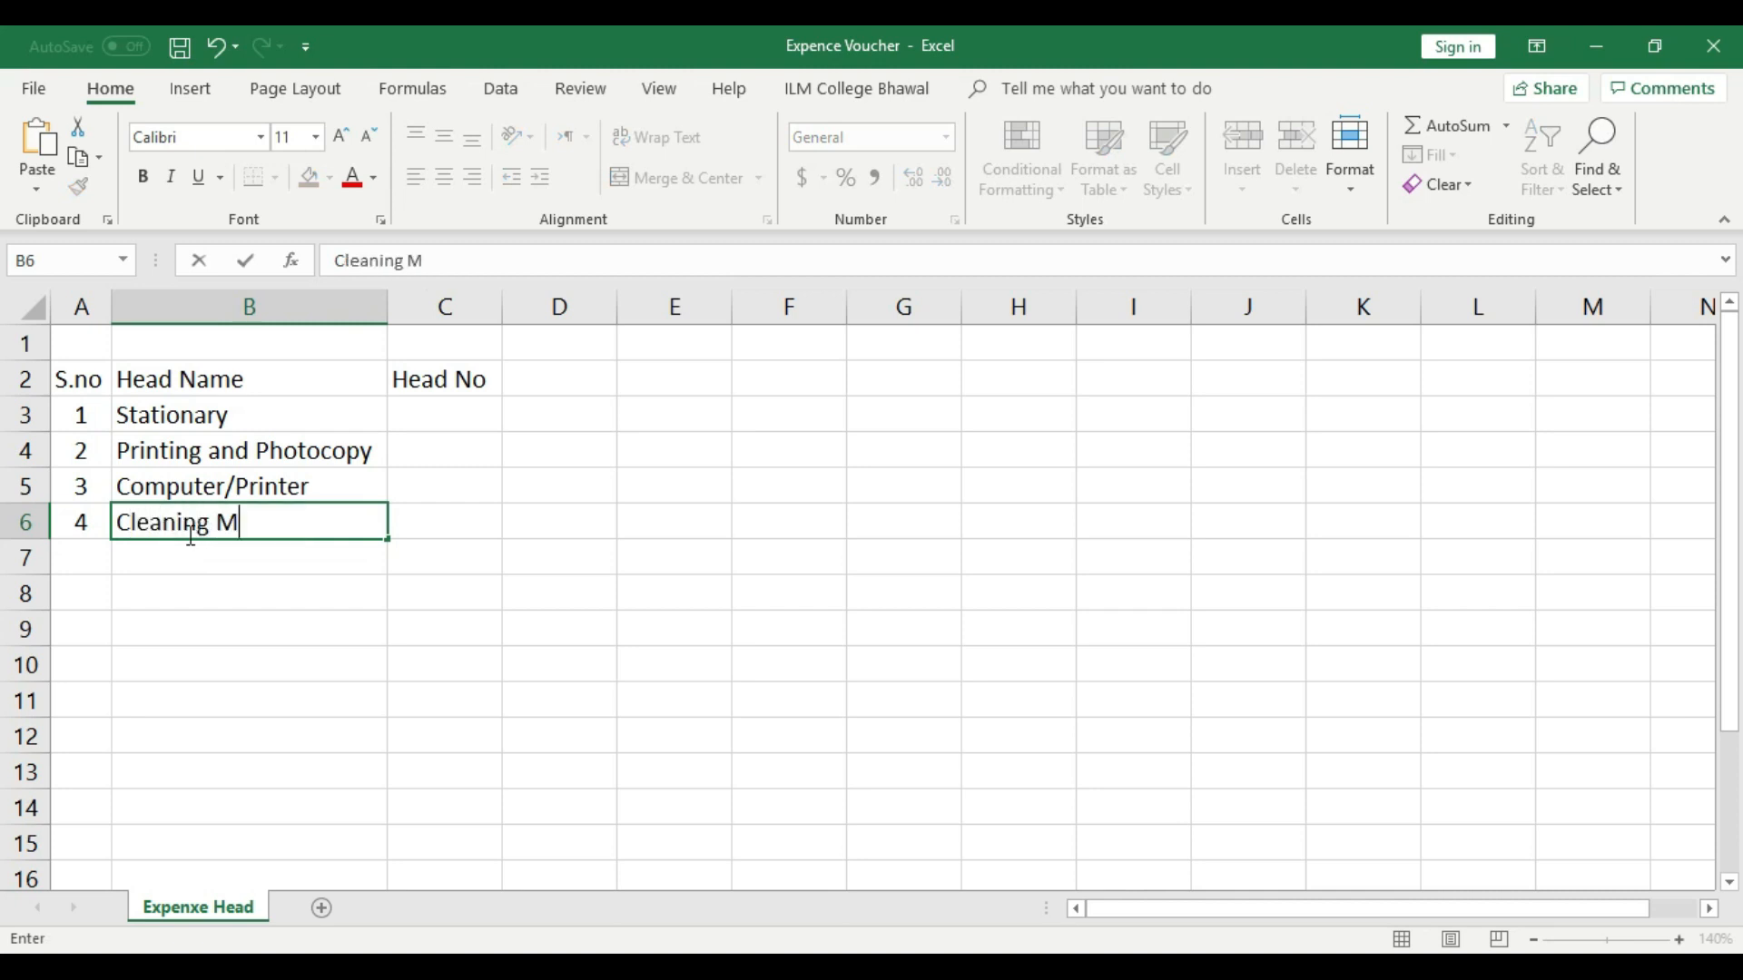
{"action": "type", "text": "aterial"}
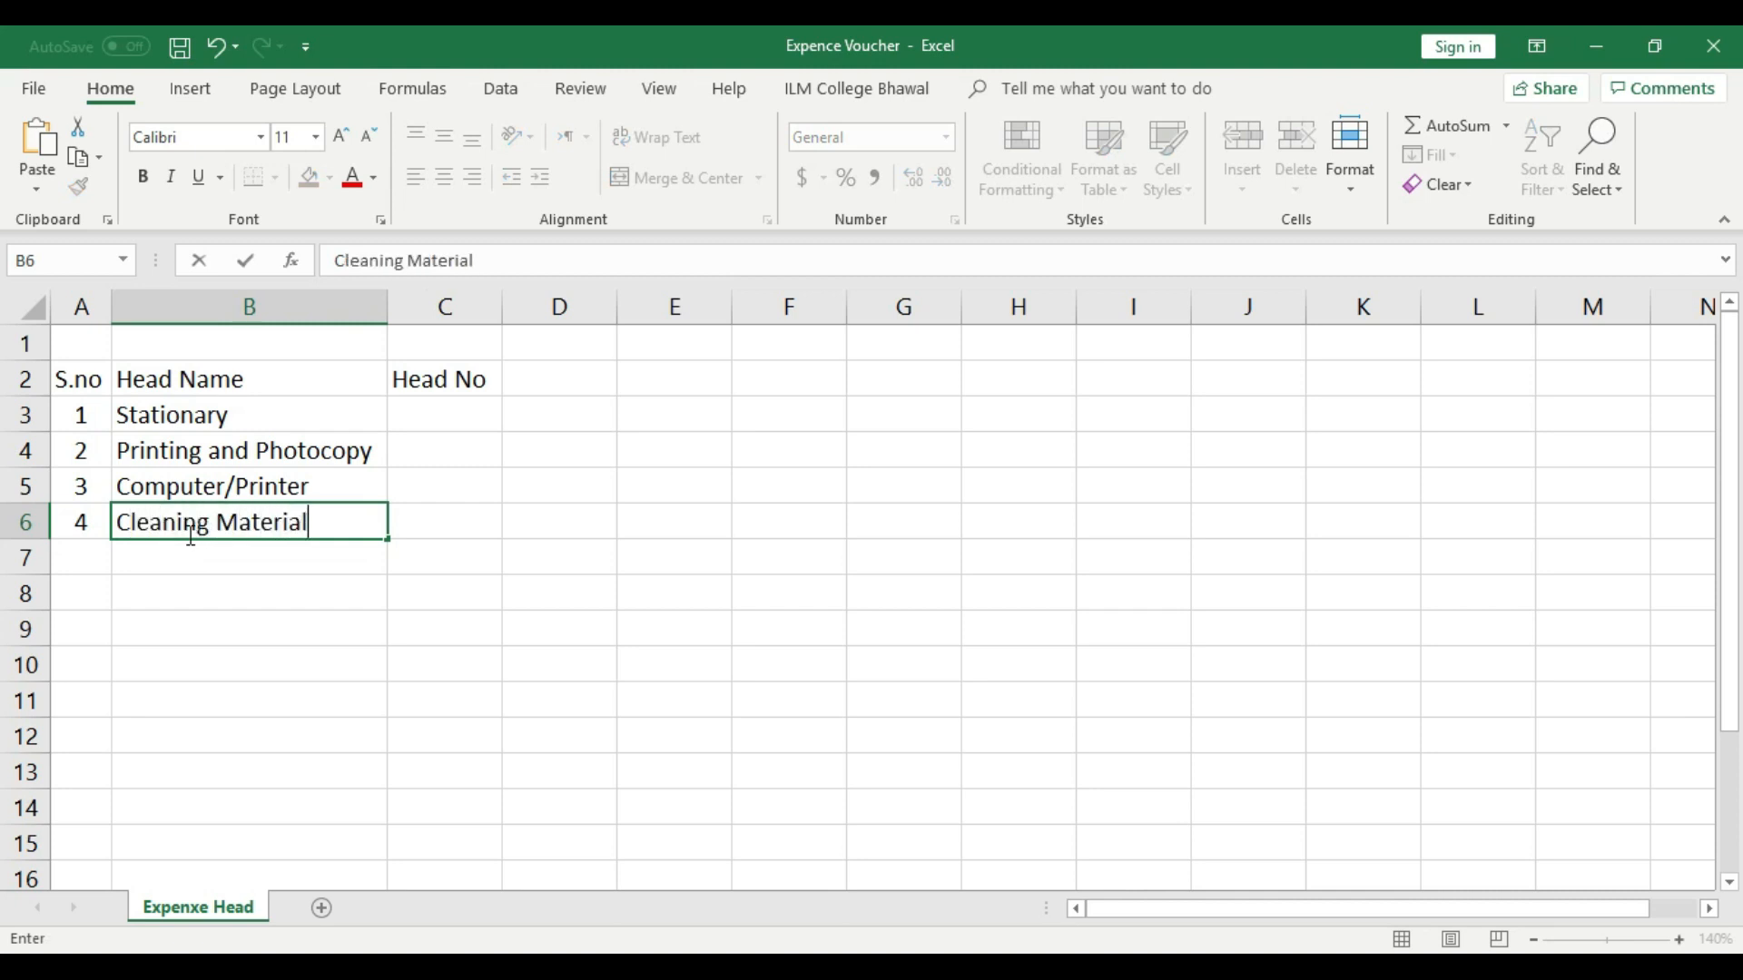
{"action": "key", "text": "Return"}
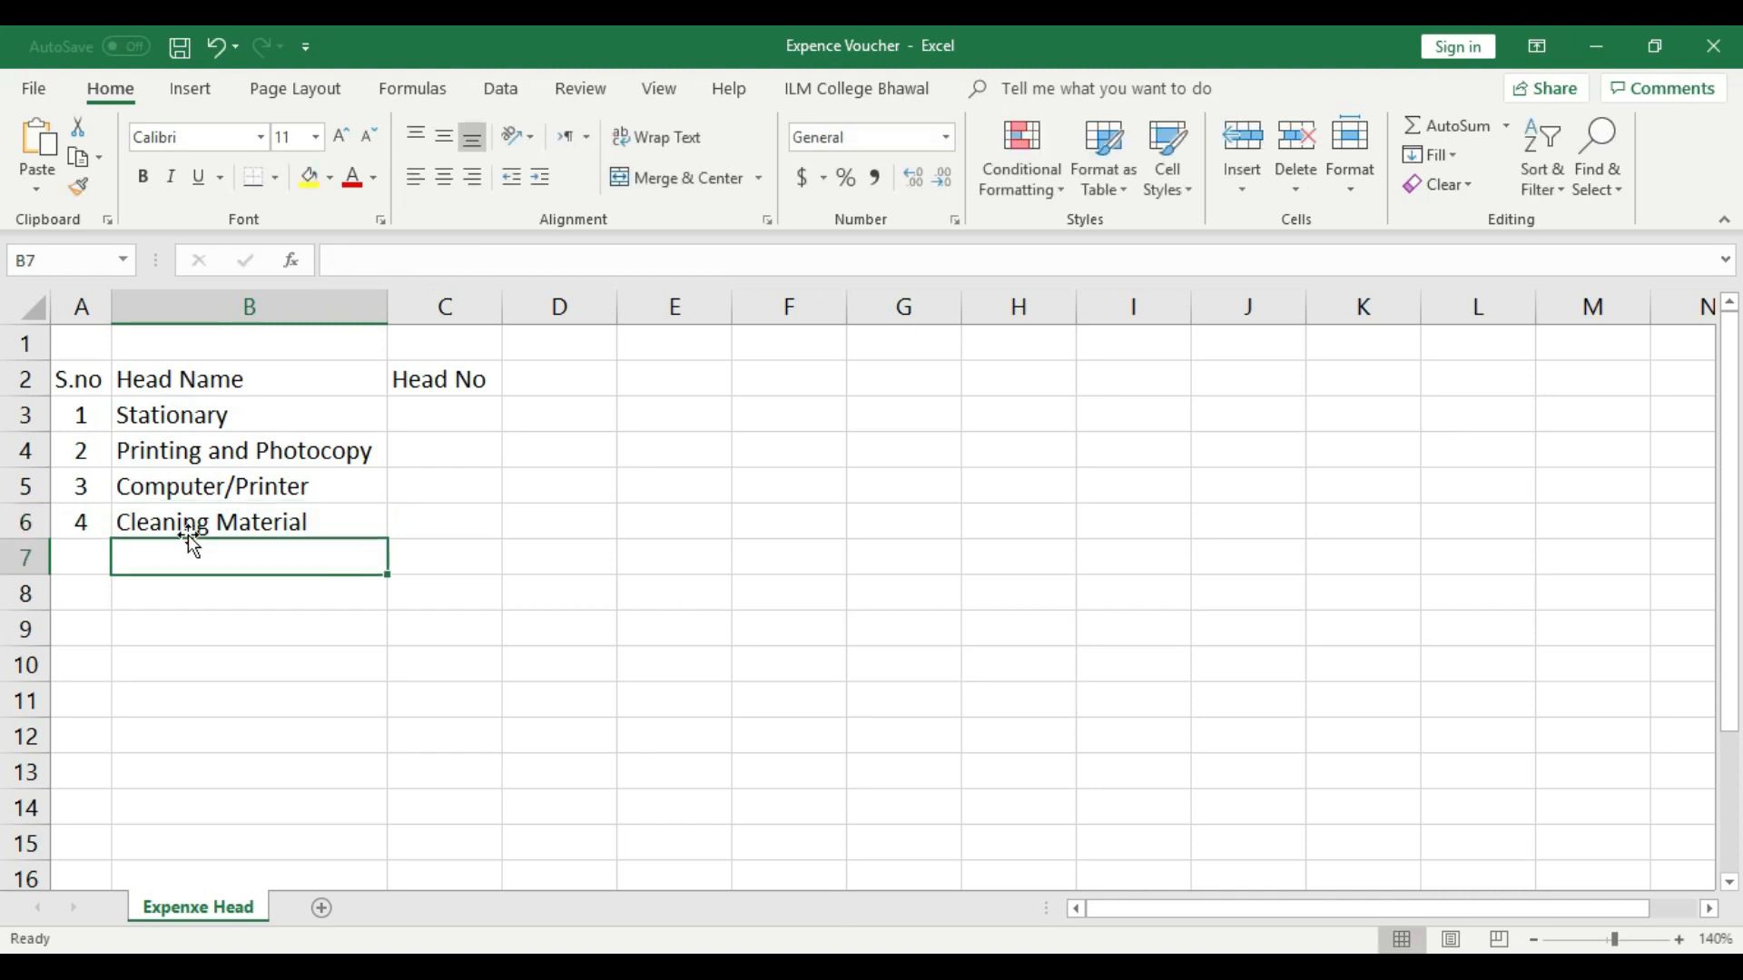
- Fill row 7 with serial number 5 and the head name "Buliding Renovation"
{"action": "left_click", "coordinate": [88, 561]}
{"action": "type", "text": "5"}
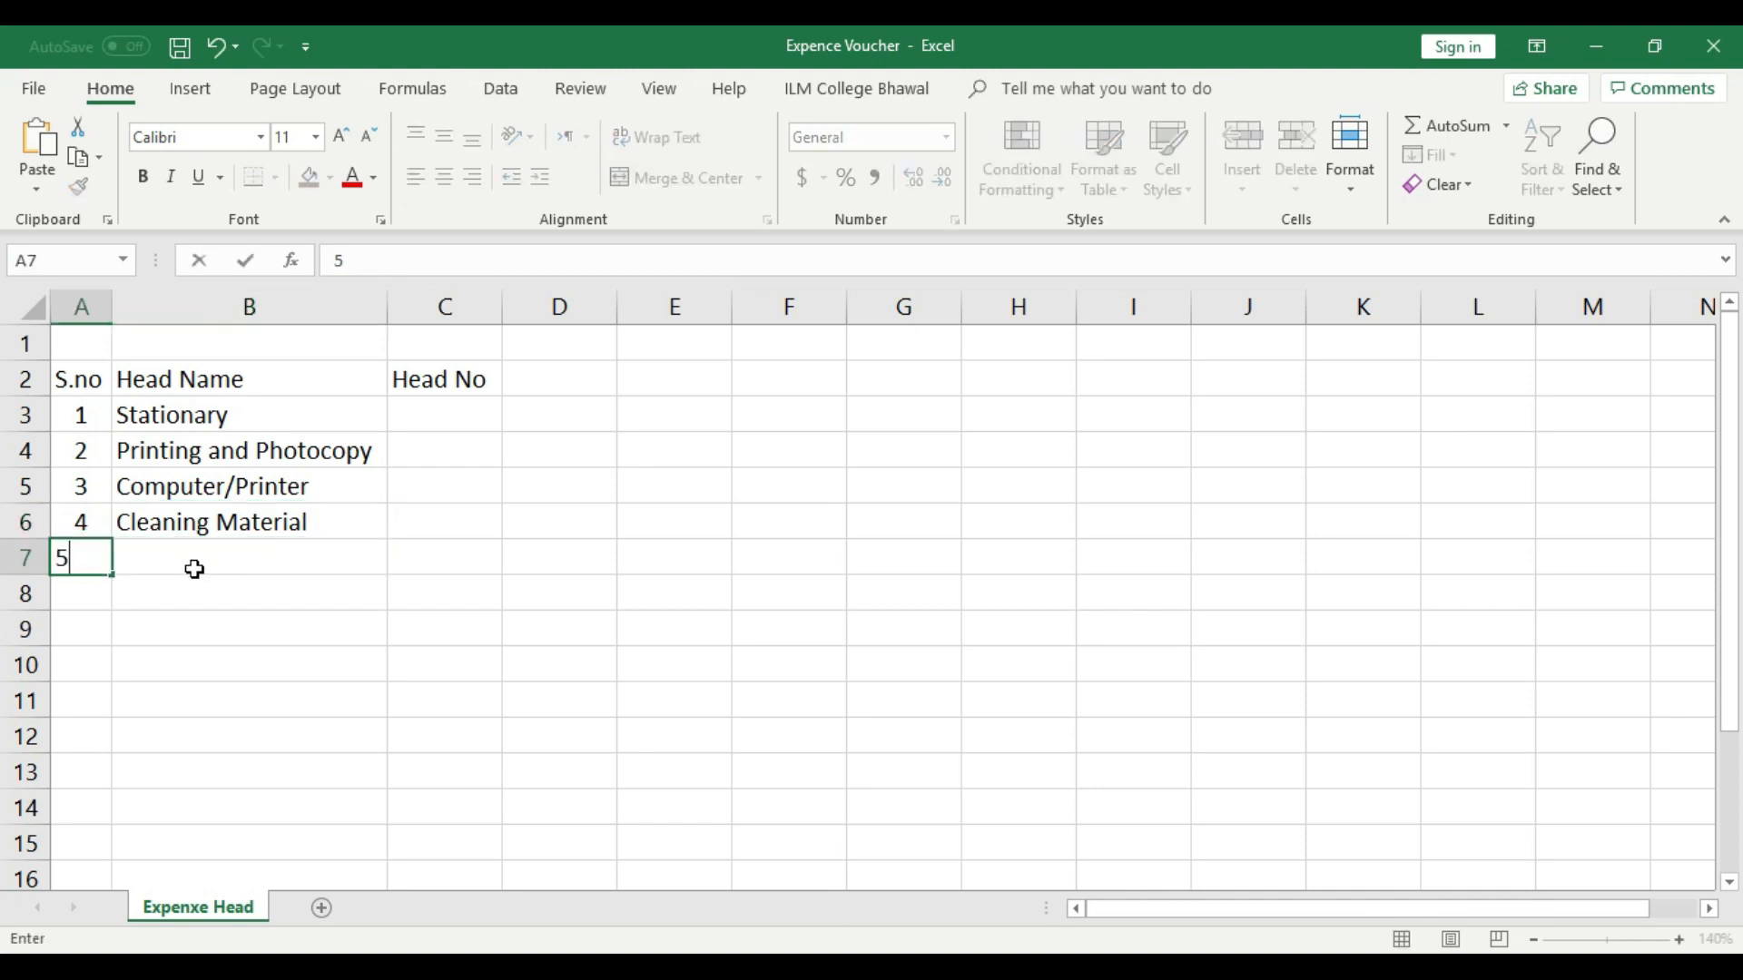
{"action": "left_click", "coordinate": [194, 569]}
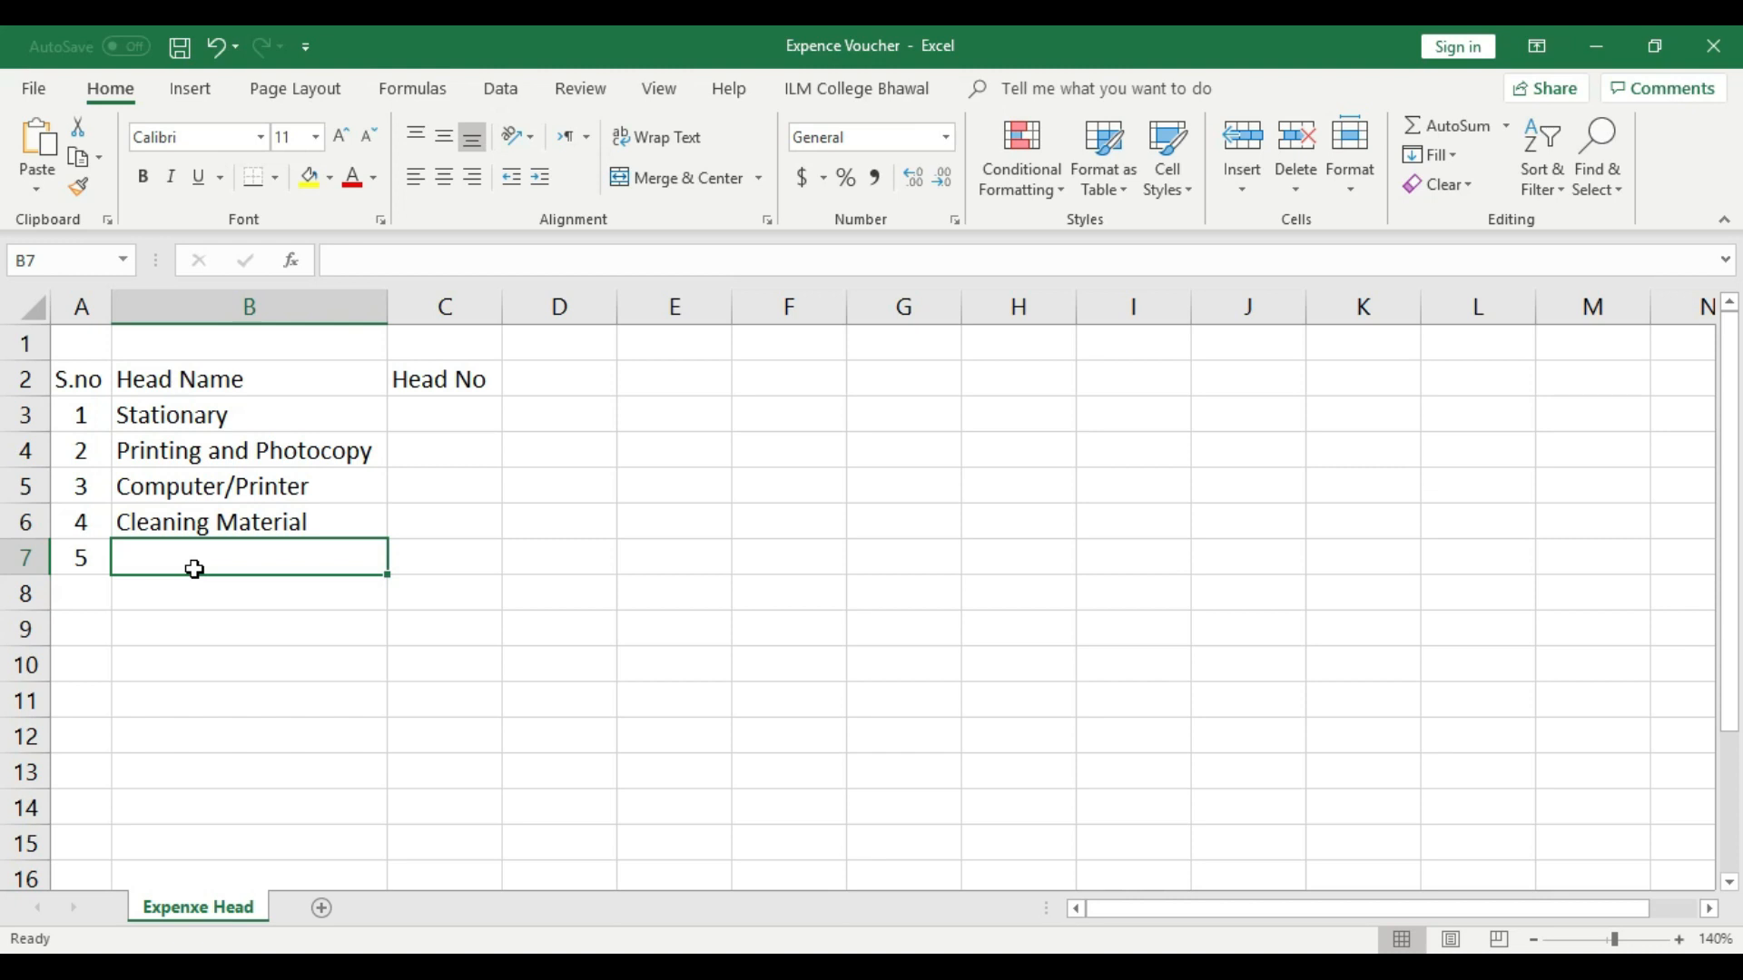
{"action": "type", "text": "Buliding Renovation"}
{"action": "left_click", "coordinate": [271, 592]}
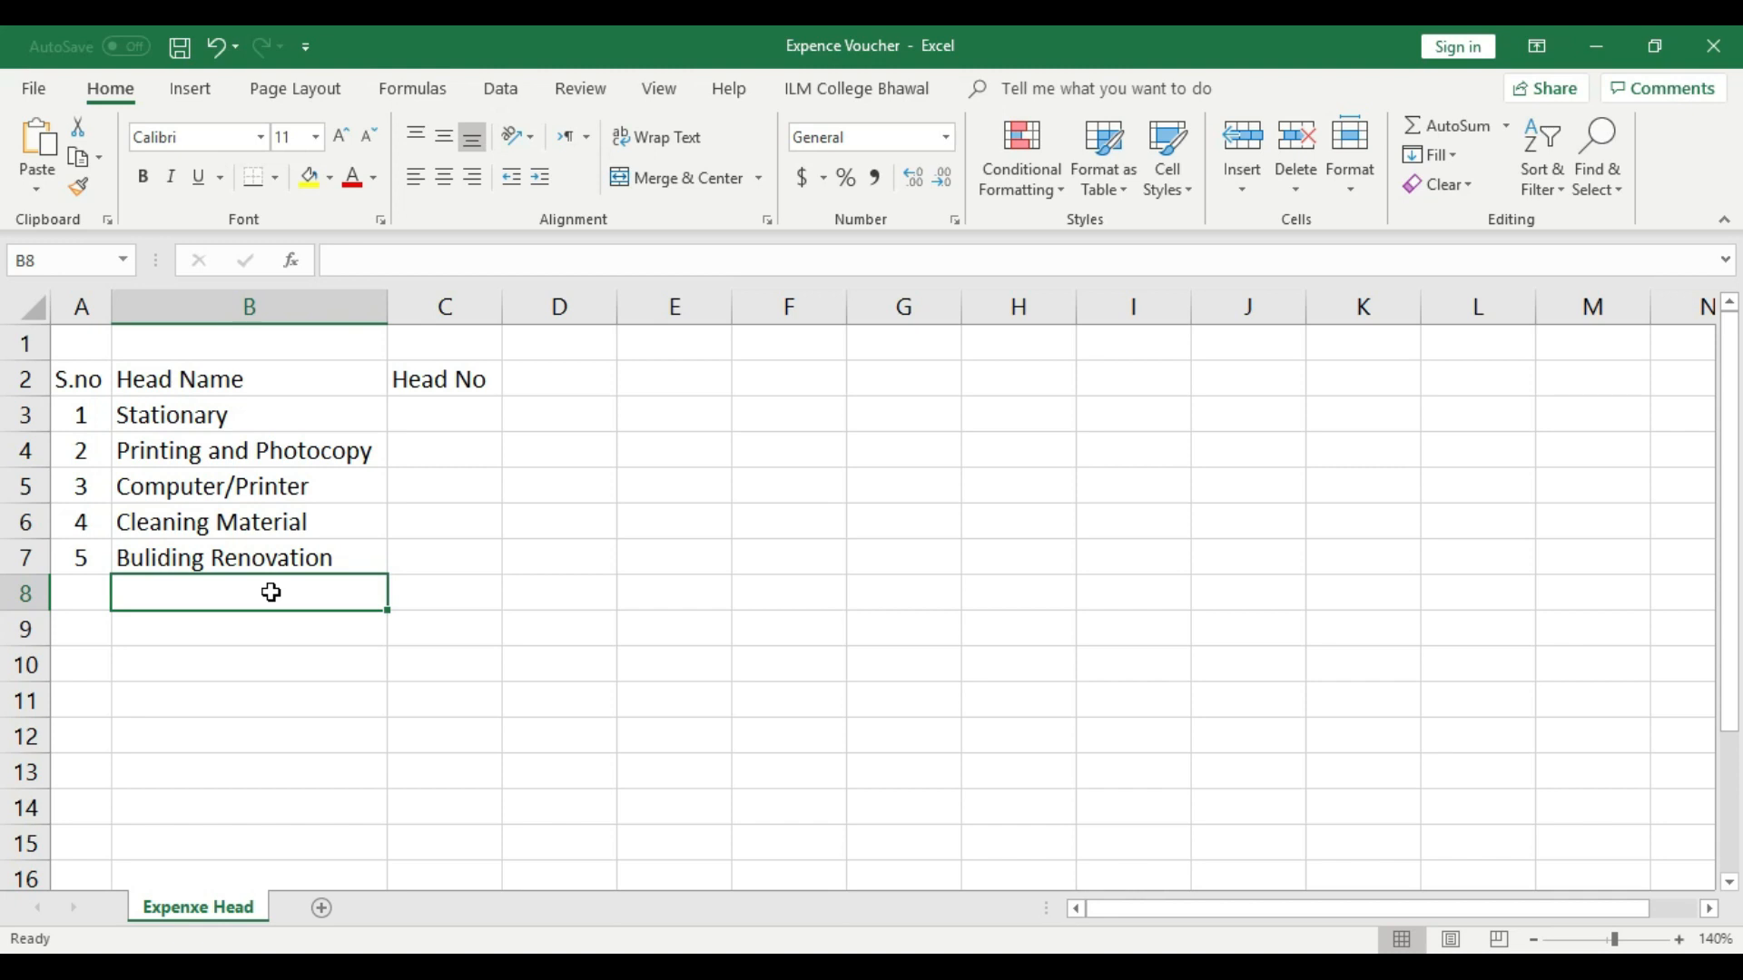
- Fill row 8 with serial number 6 and the head name "Utility Bills"
{"action": "left_click", "coordinate": [75, 586]}
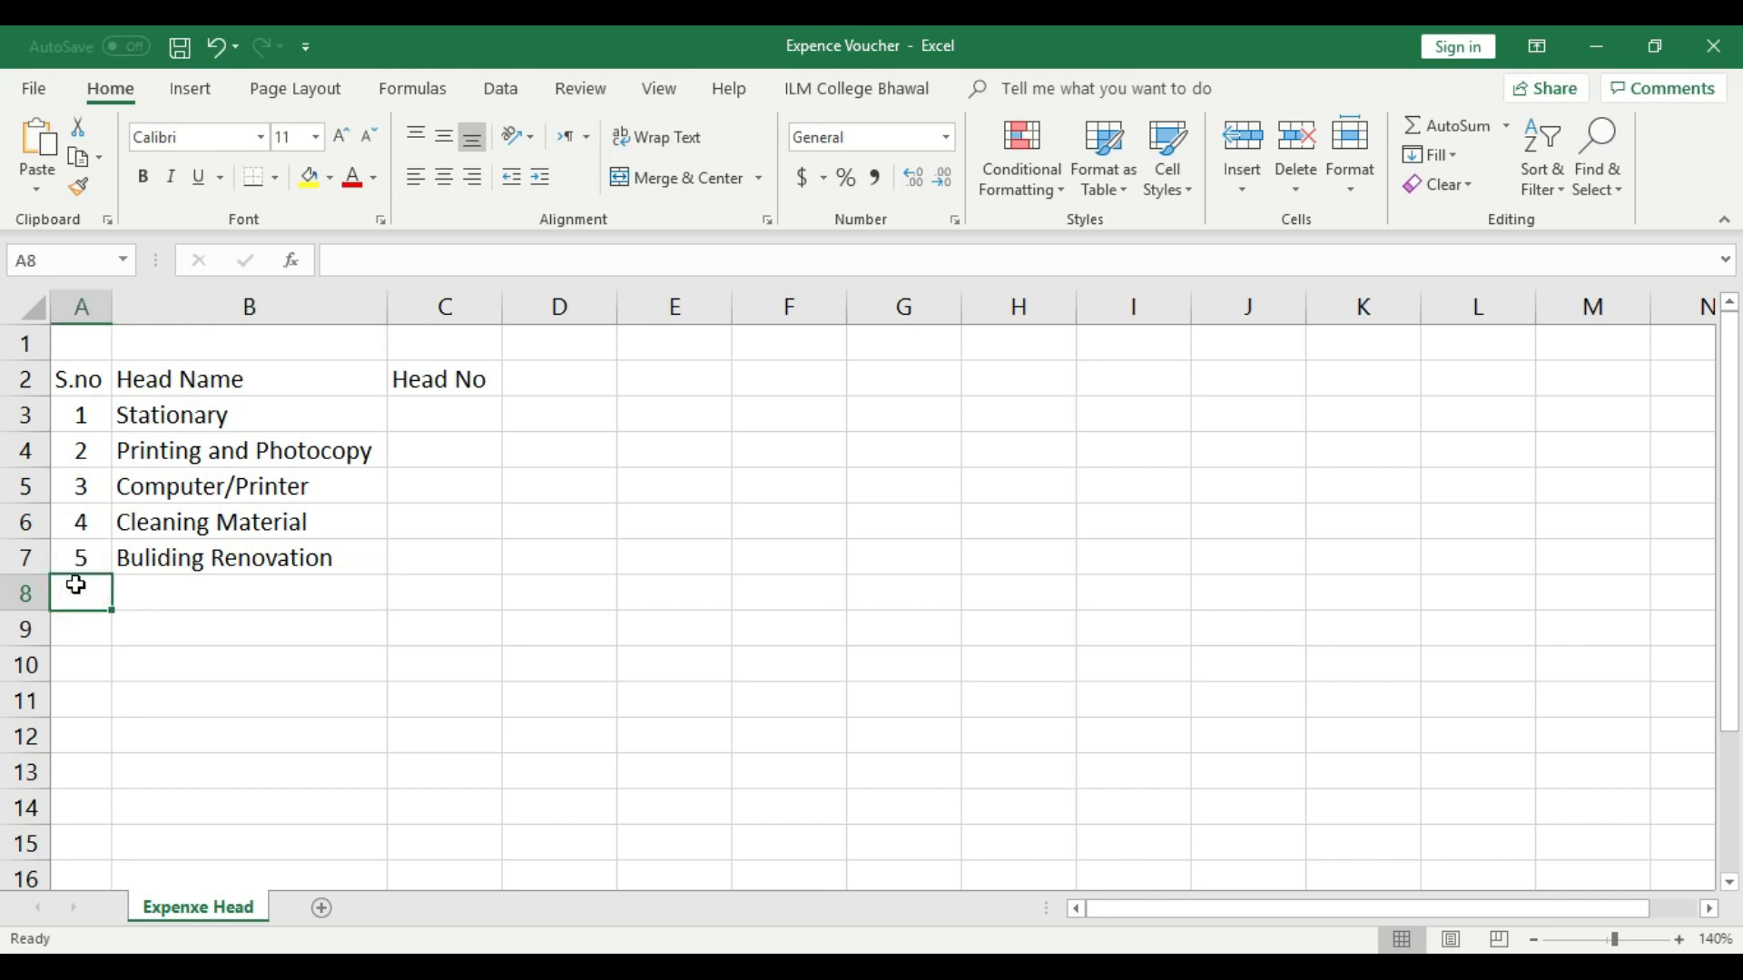
{"action": "type", "text": "6"}
{"action": "left_click", "coordinate": [242, 591]}
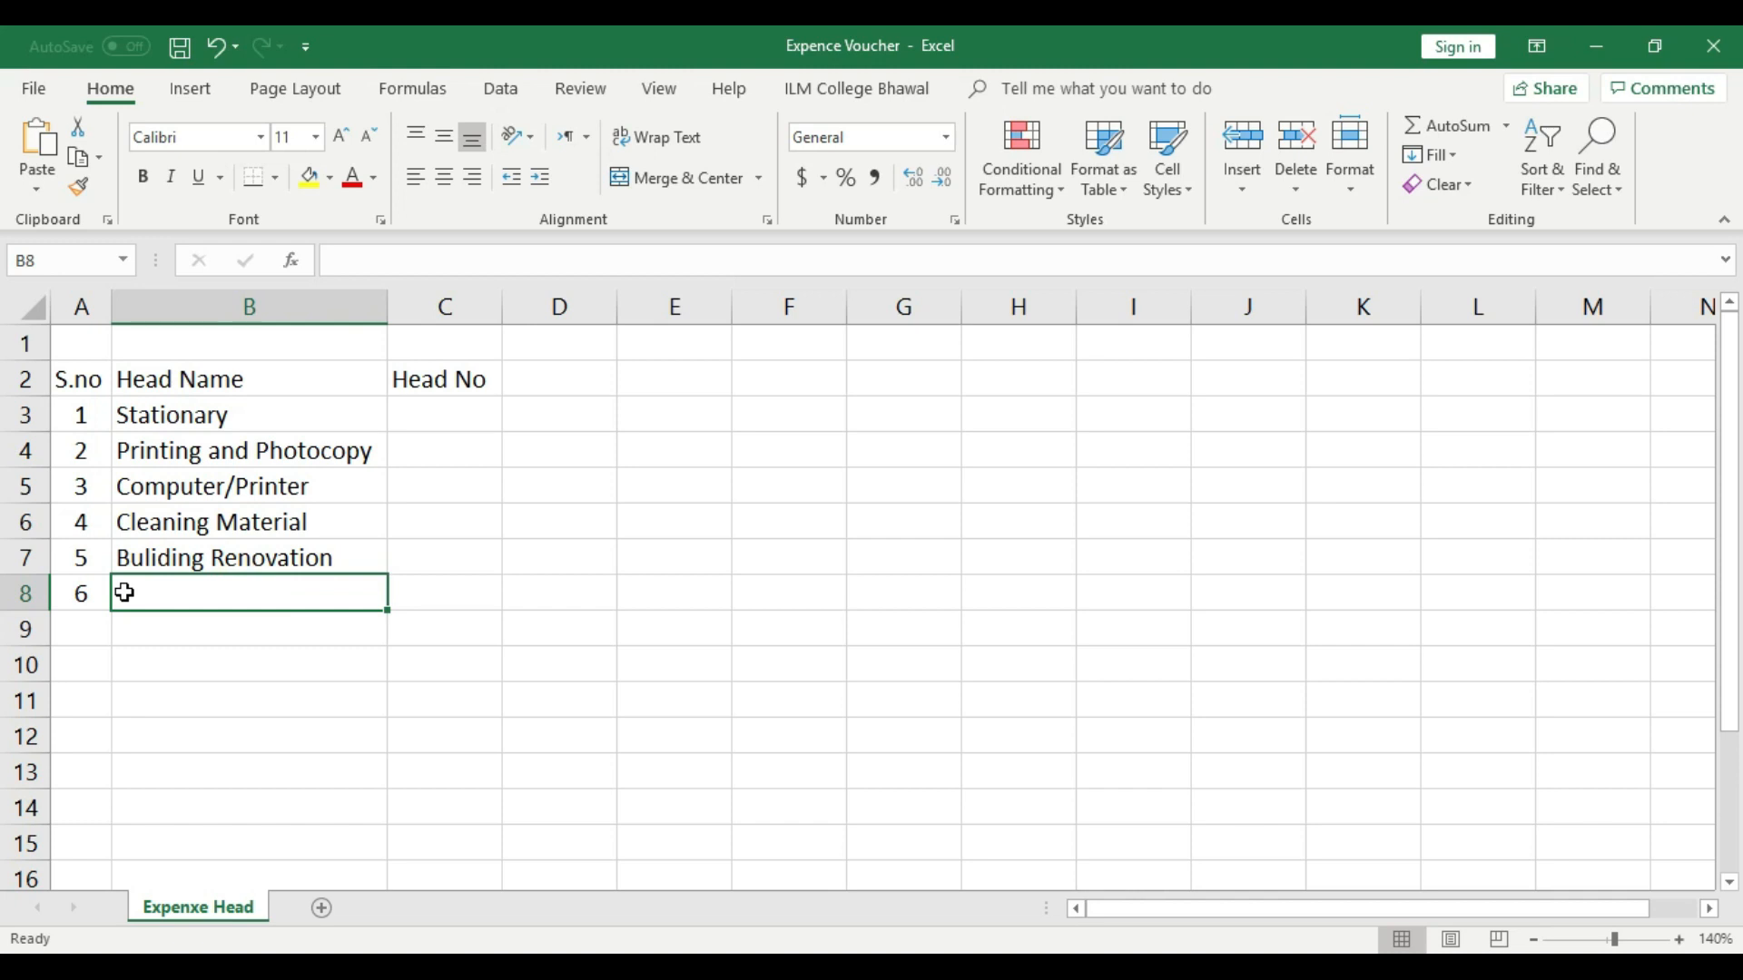
{"action": "type", "text": "U"}
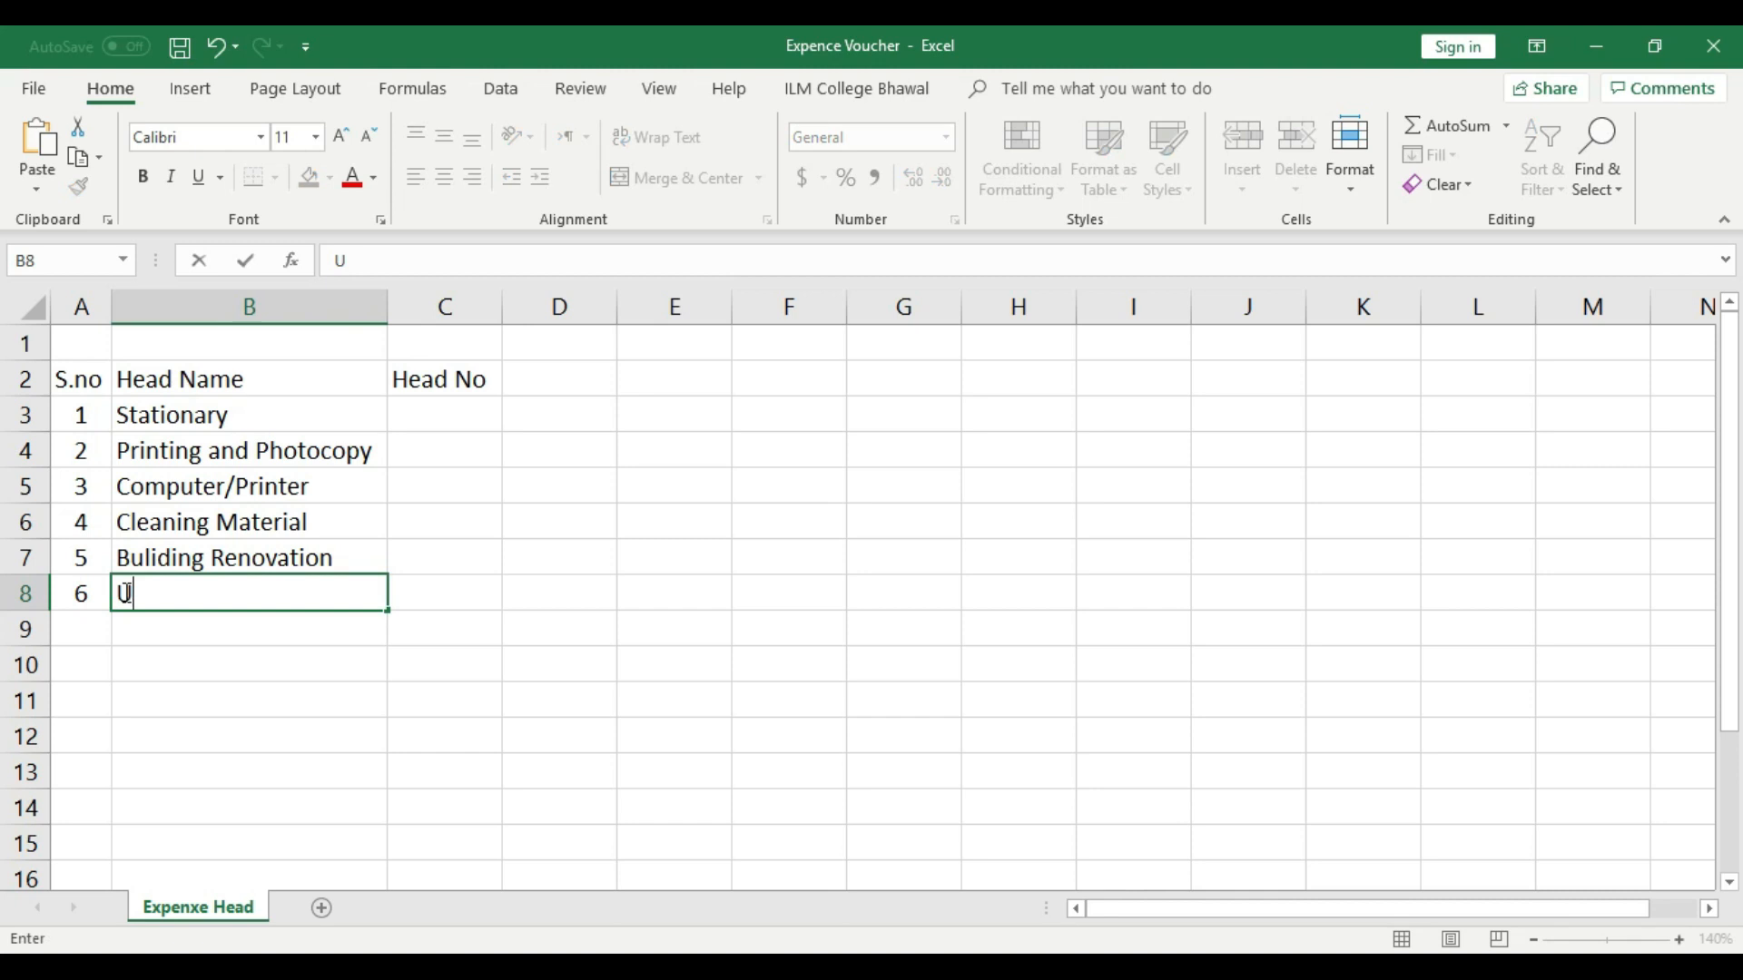
{"action": "type", "text": "tility Bills"}
{"action": "key", "text": "BackSpace"}
{"action": "key", "text": "BackSpace"}
{"action": "key", "text": "BackSpace"}
{"action": "type", "text": "lls"}
{"action": "left_click", "coordinate": [226, 641]}
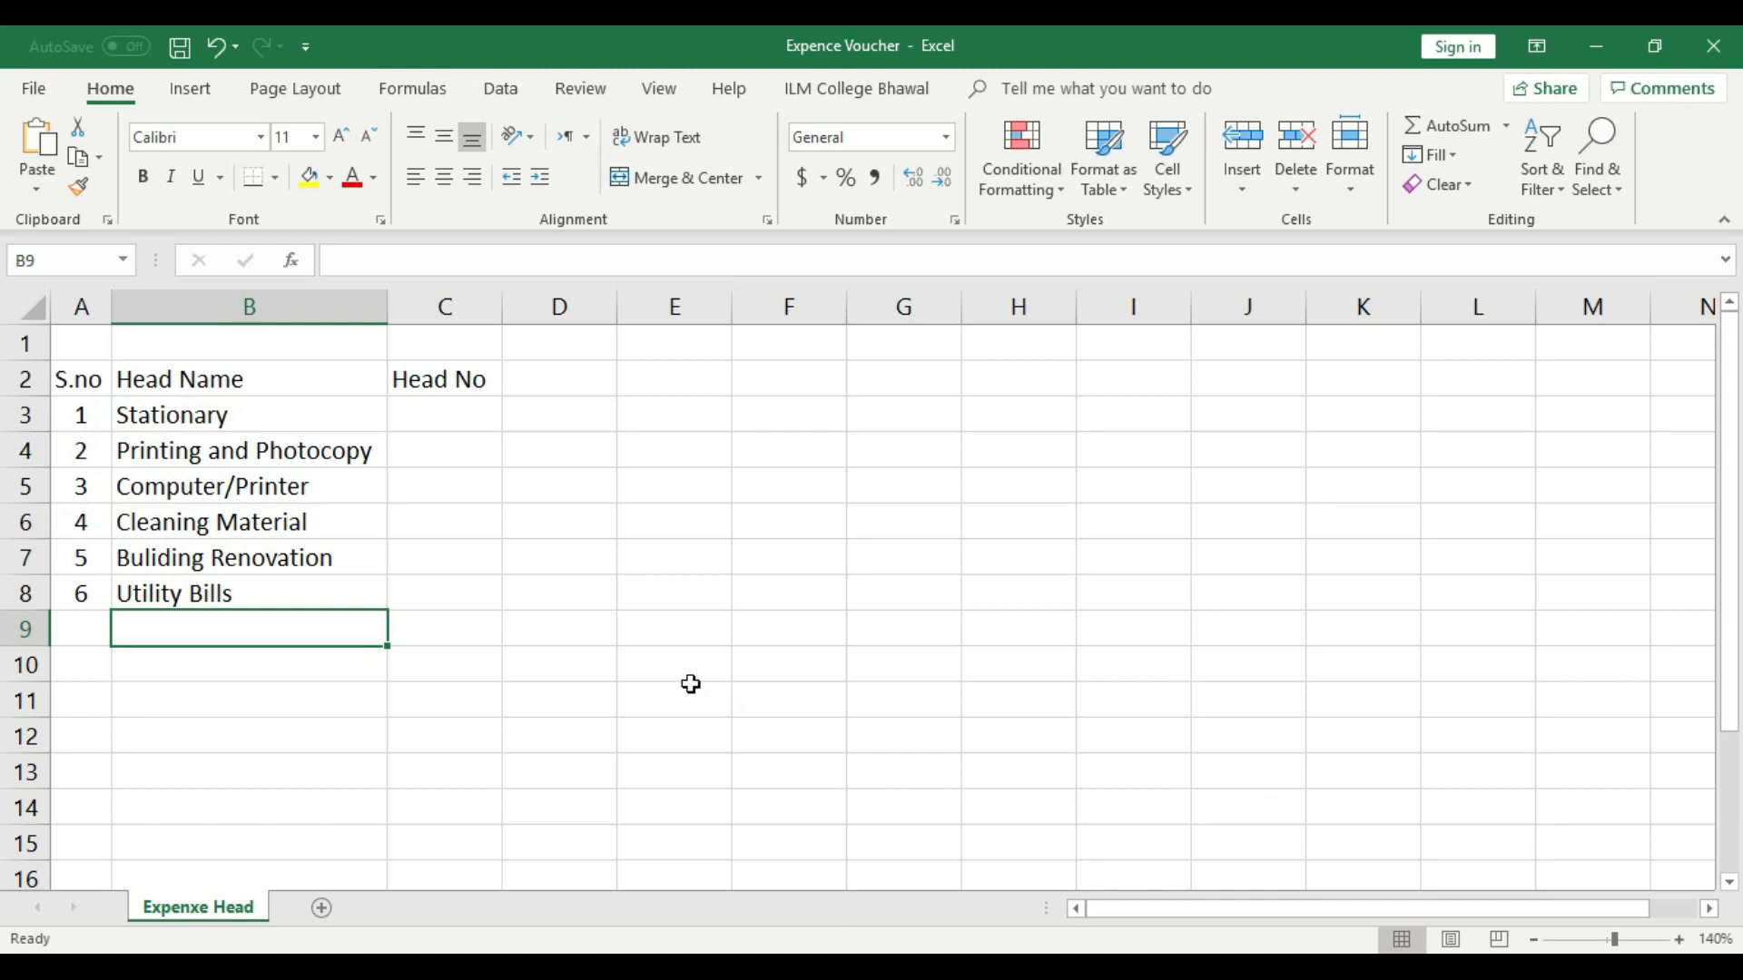
- Fill row 9 with serial number 7 and the head name "Misc Exp"
{"action": "left_click", "coordinate": [94, 627]}
{"action": "type", "text": "7"}
{"action": "left_click", "coordinate": [200, 633]}
{"action": "type", "text": "Mi"}
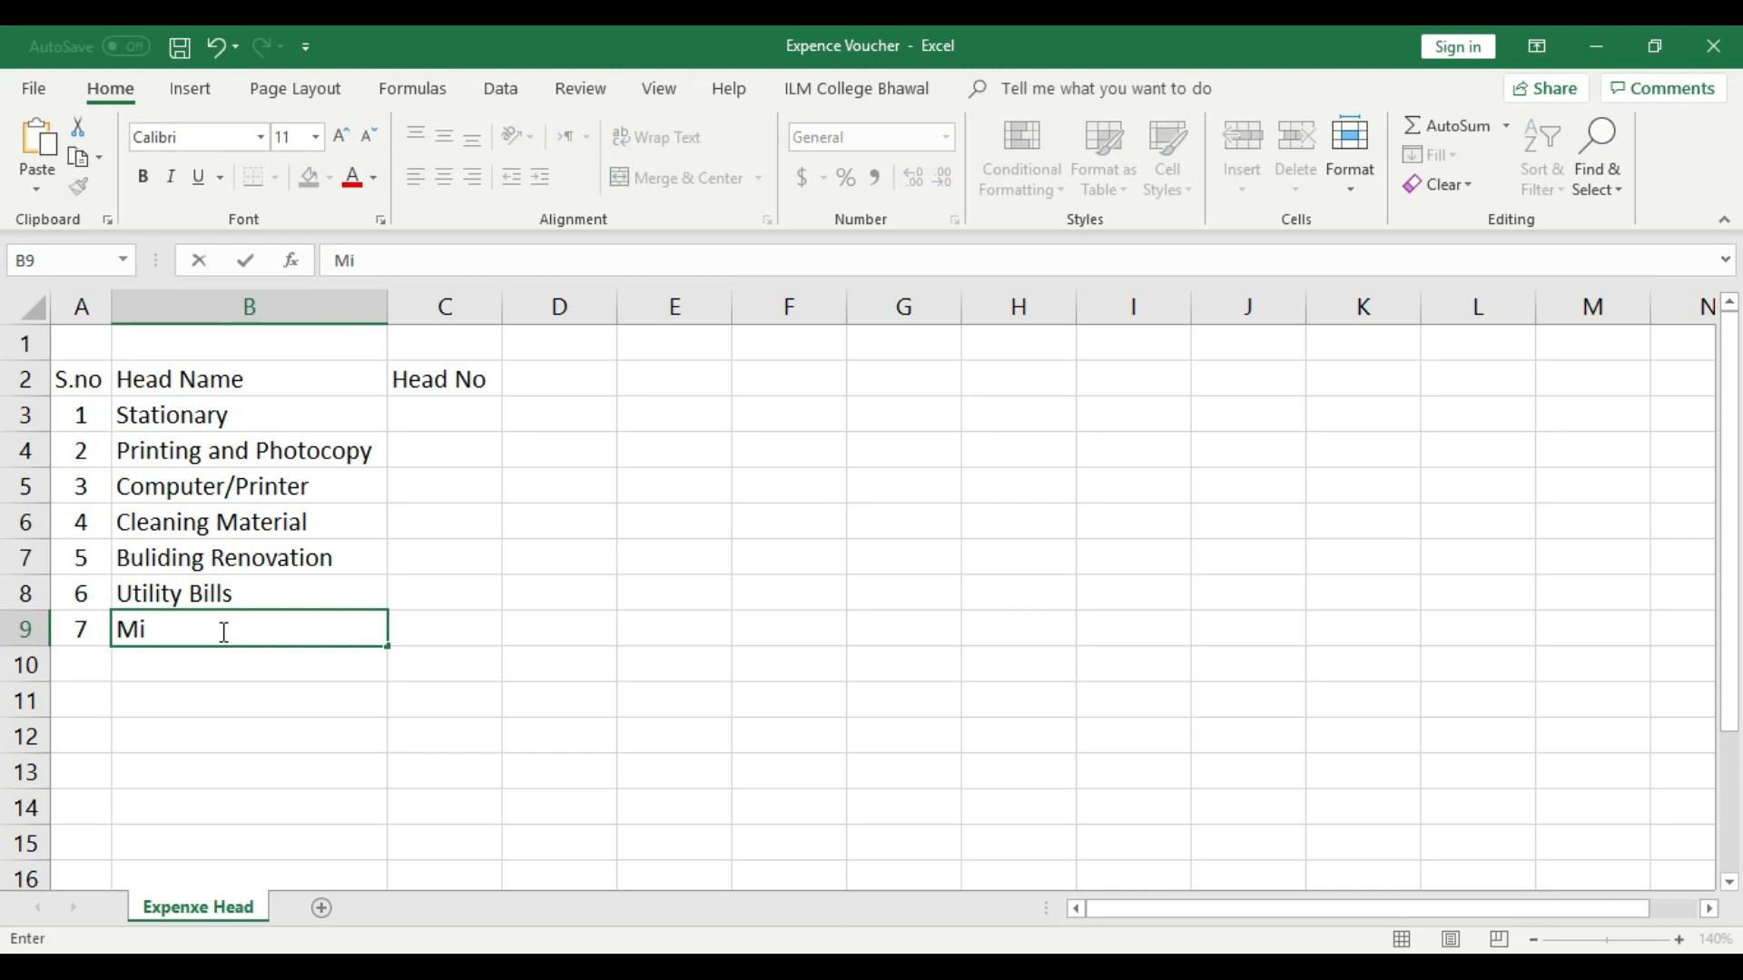
{"action": "type", "text": "sc Exp"}
{"action": "key", "text": "Return"}
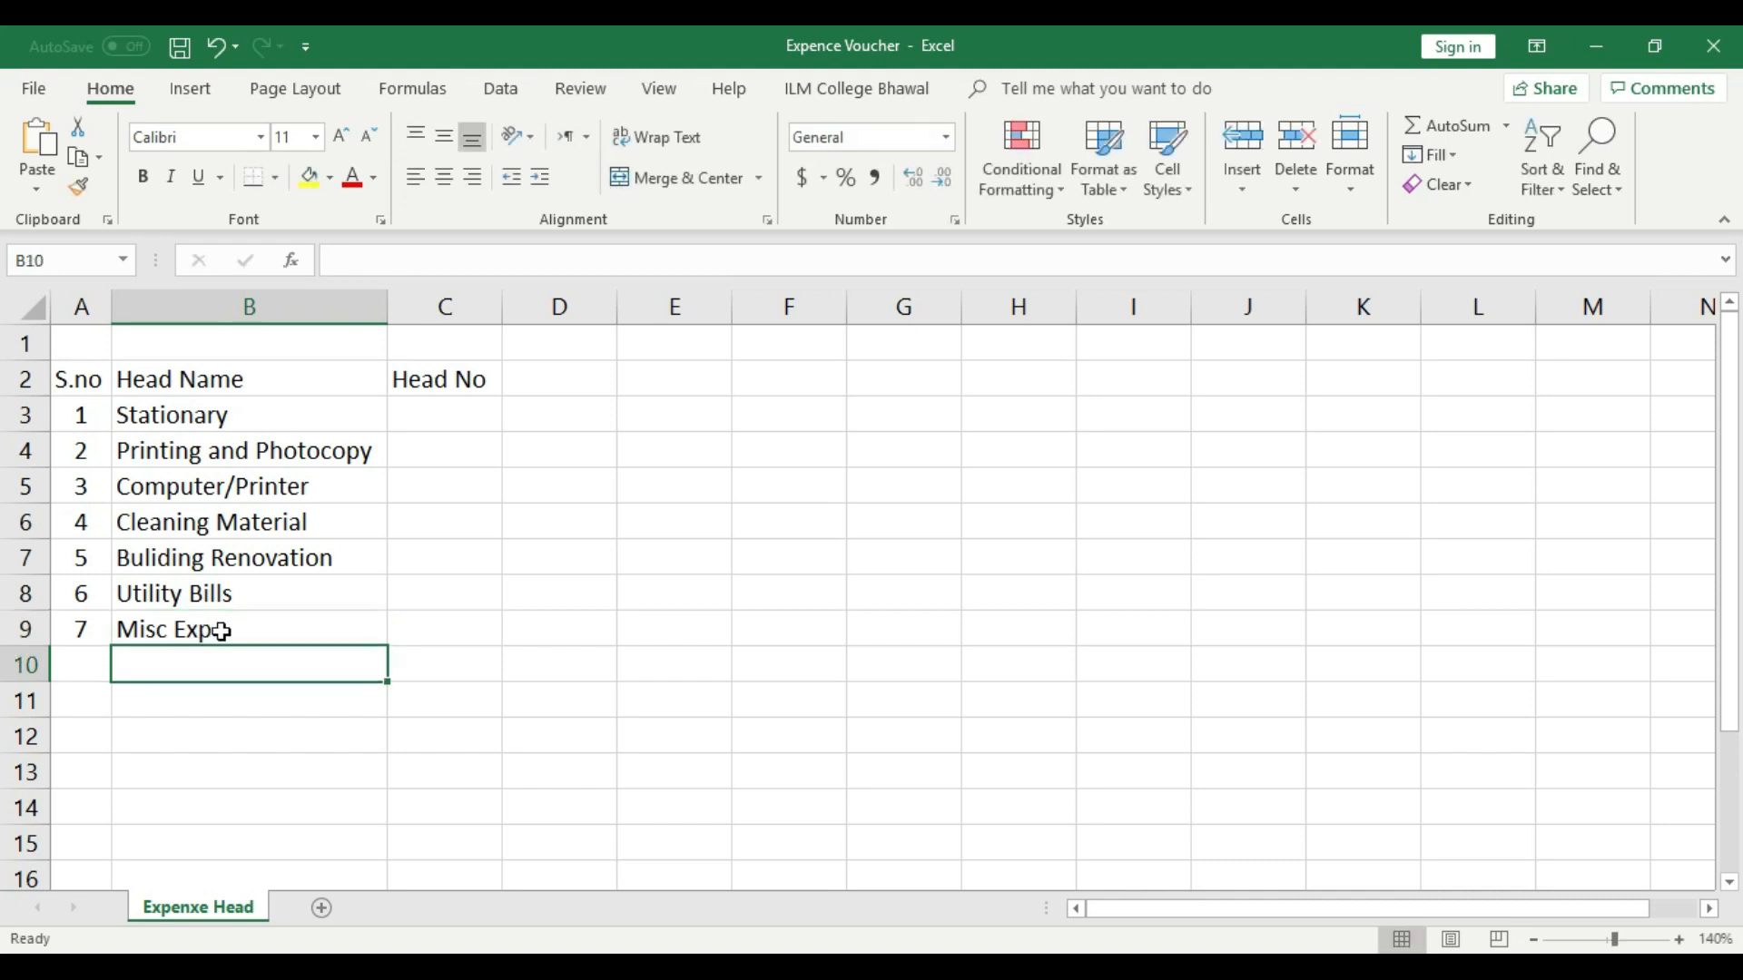
- Fill row 10 with serial number 8 and the head name "Advance Cash"
{"action": "left_click", "coordinate": [94, 666]}
{"action": "type", "text": "8"}
{"action": "left_click", "coordinate": [197, 675]}
{"action": "type", "text": "Adva"}
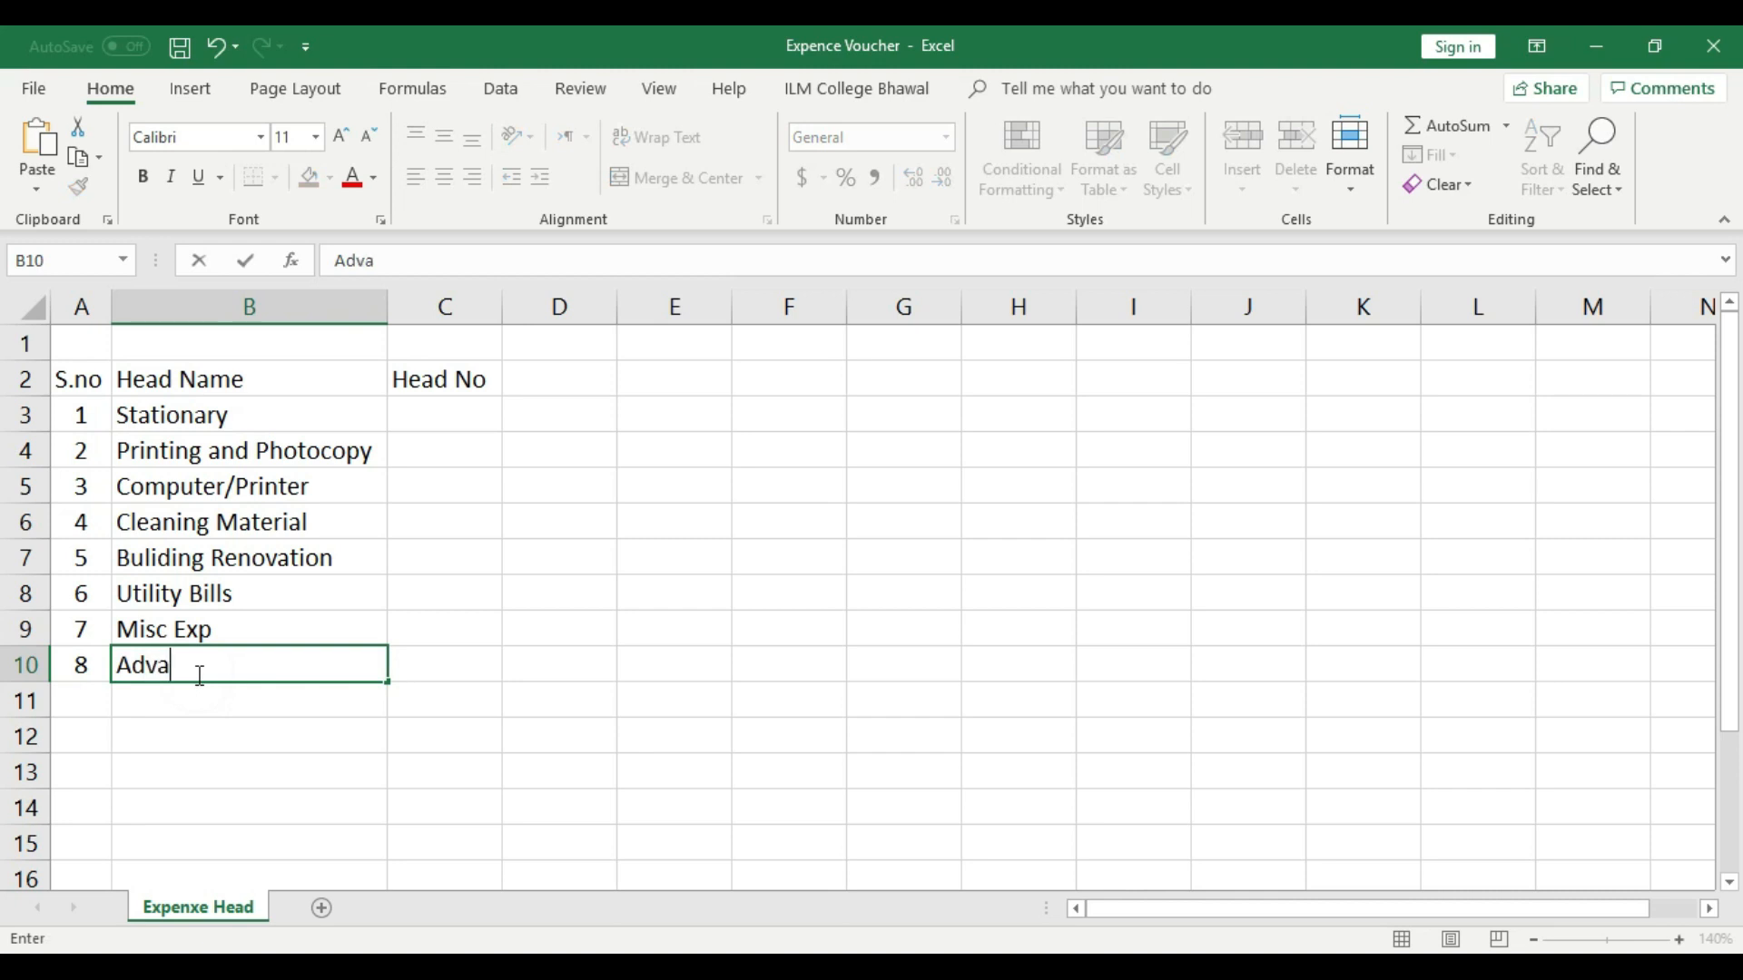
{"action": "type", "text": "nce Cash"}
{"action": "left_click", "coordinate": [203, 694]}
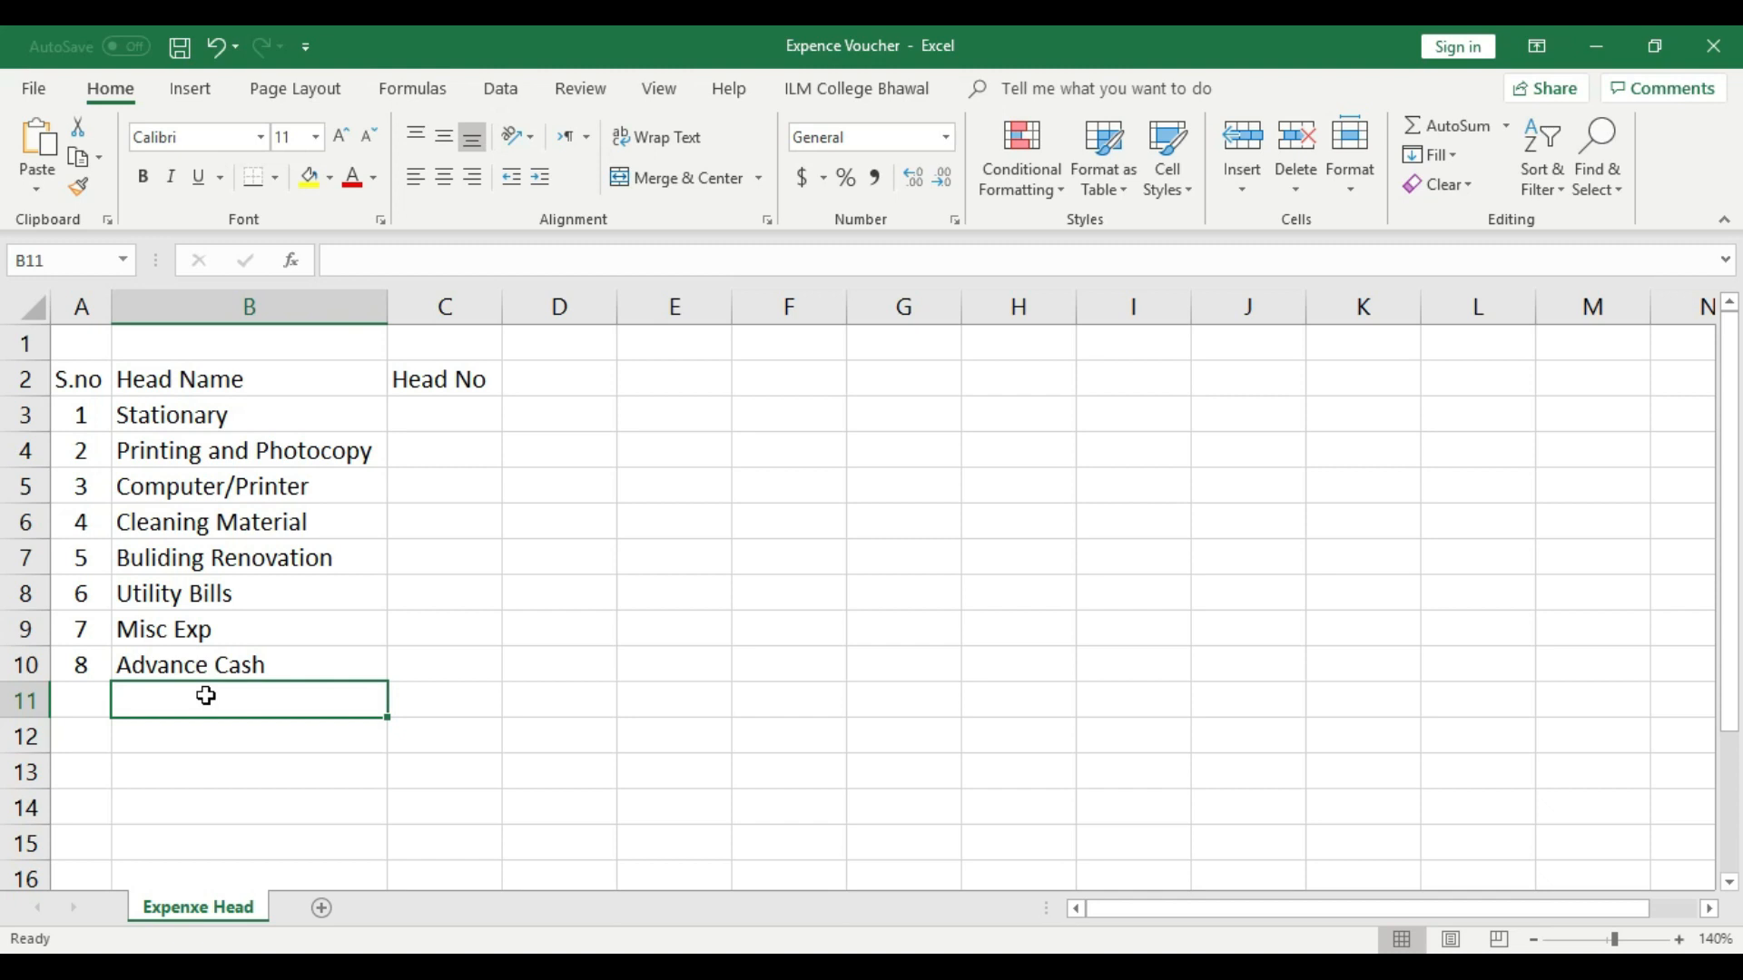
- Fill row 11 with serial number 9 and the head name "Bike Head"
{"action": "left_click", "coordinate": [58, 698]}
{"action": "type", "text": "9"}
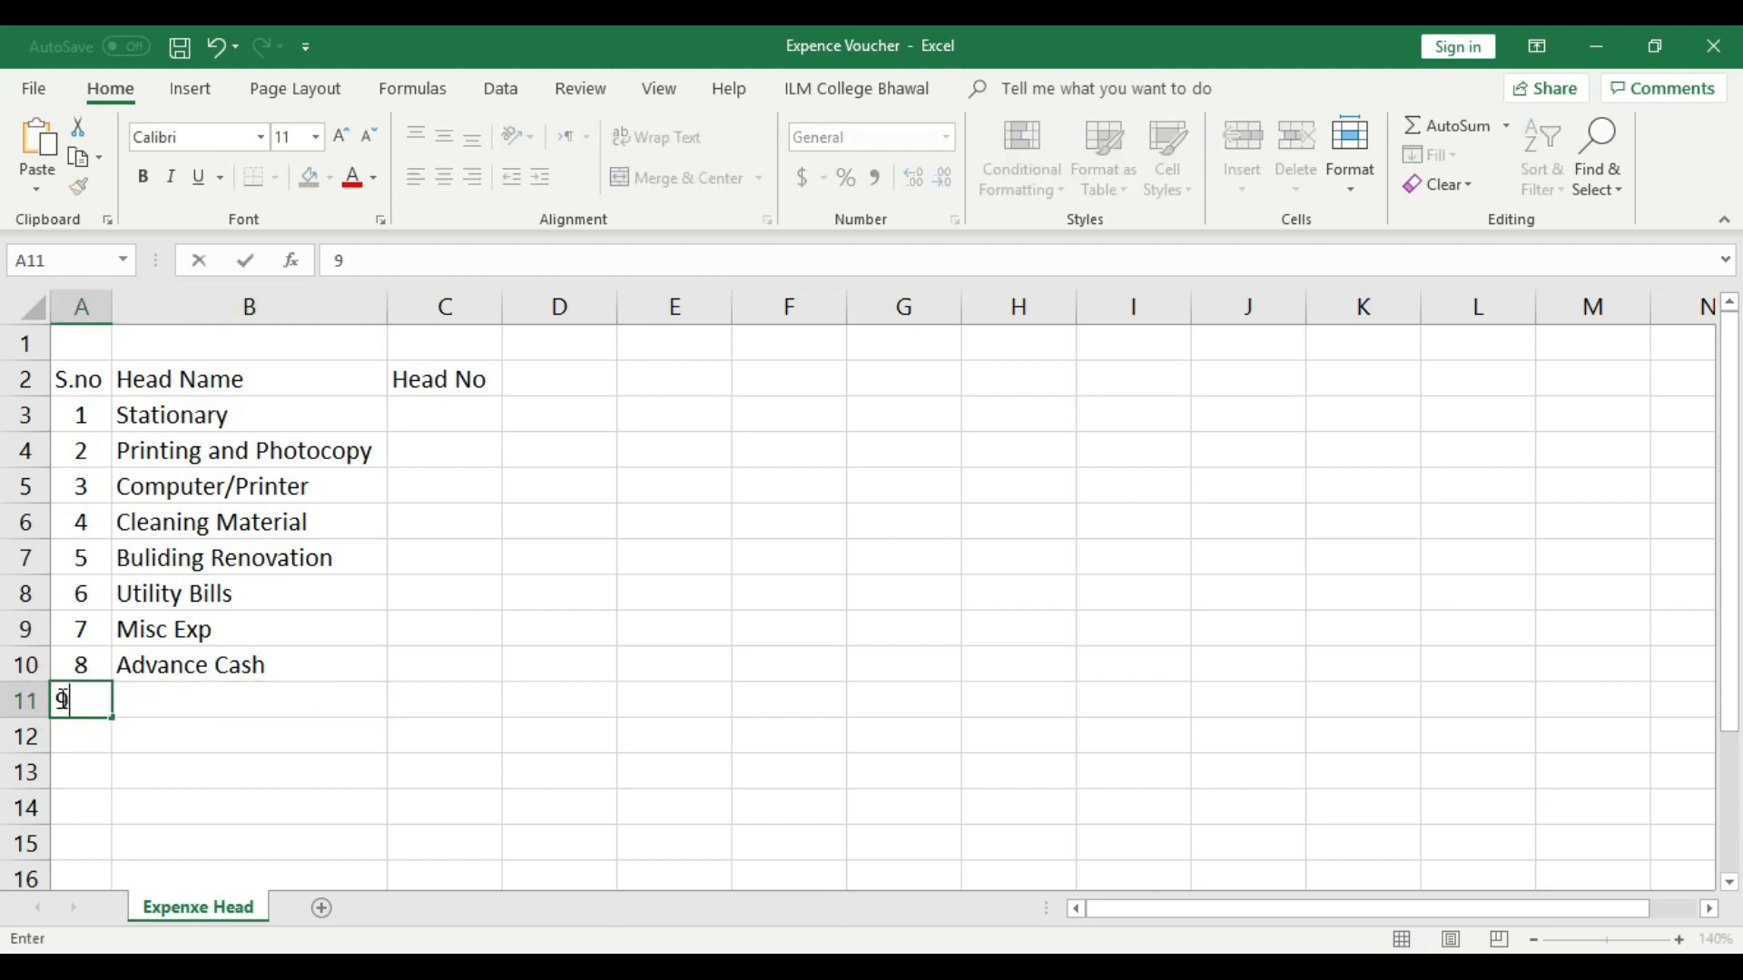
{"action": "left_click", "coordinate": [164, 710]}
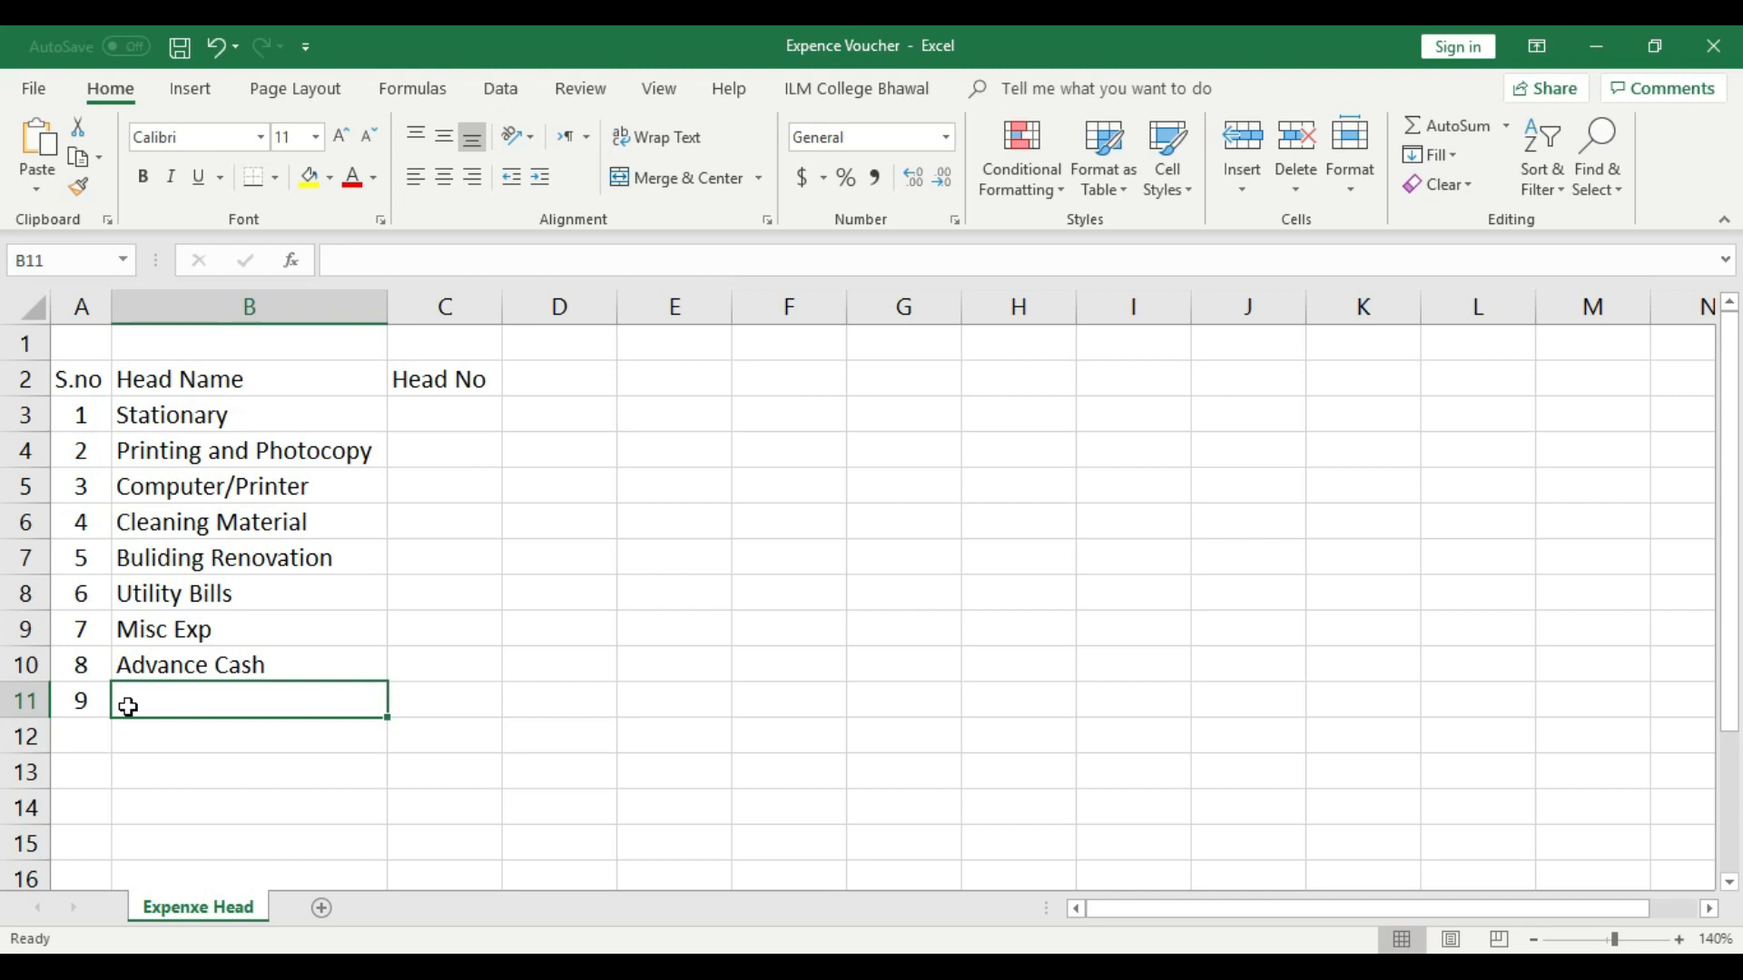
{"action": "type", "text": "Bike "}
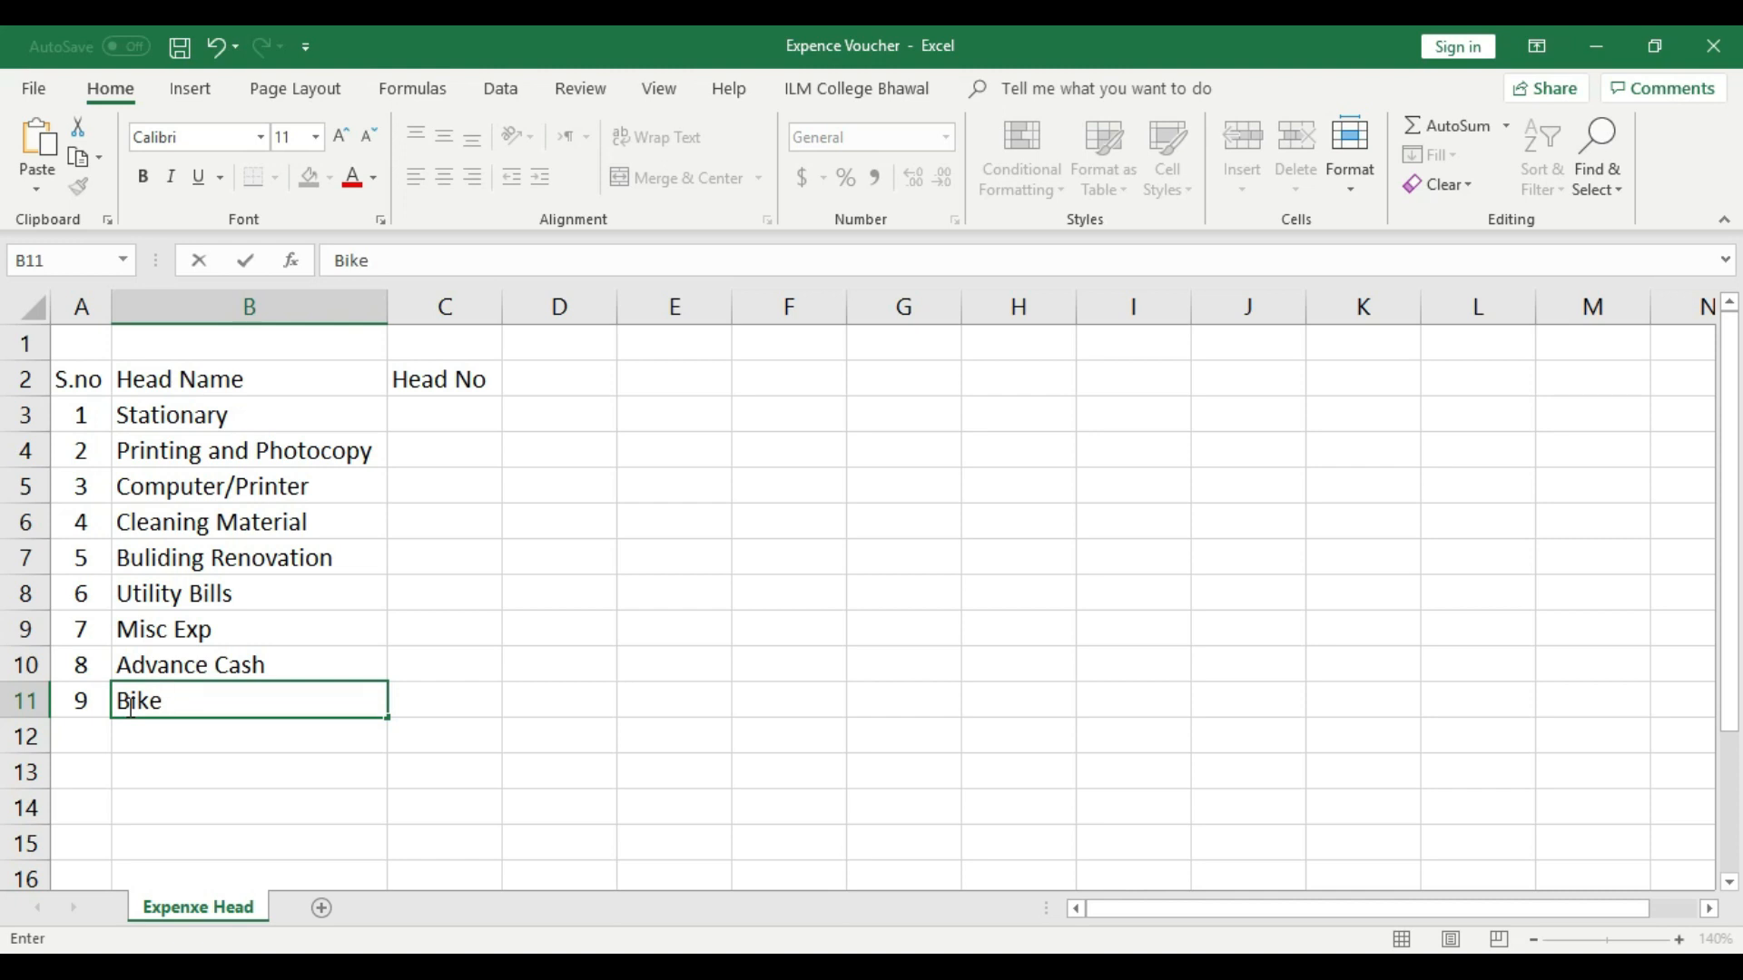
{"action": "type", "text": "Head"}
{"action": "left_click", "coordinate": [165, 735]}
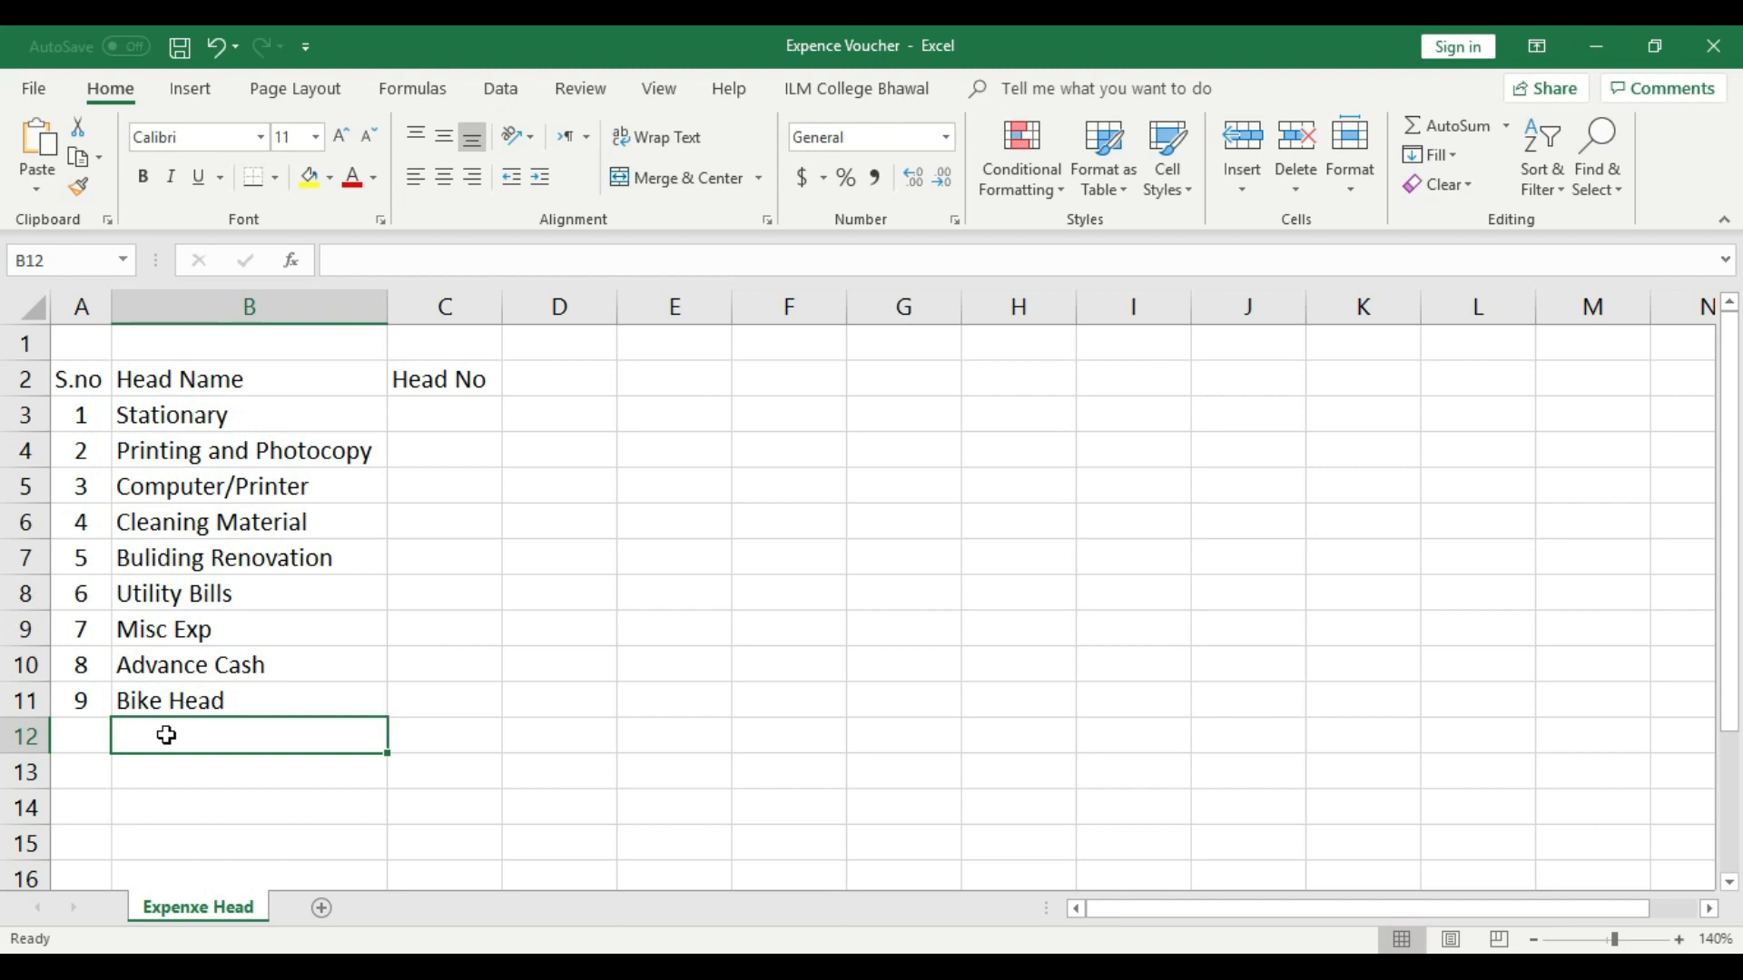
- Fill row 12 with serial number 10 and the head name "Traval Allowance"
{"action": "left_click", "coordinate": [90, 738]}
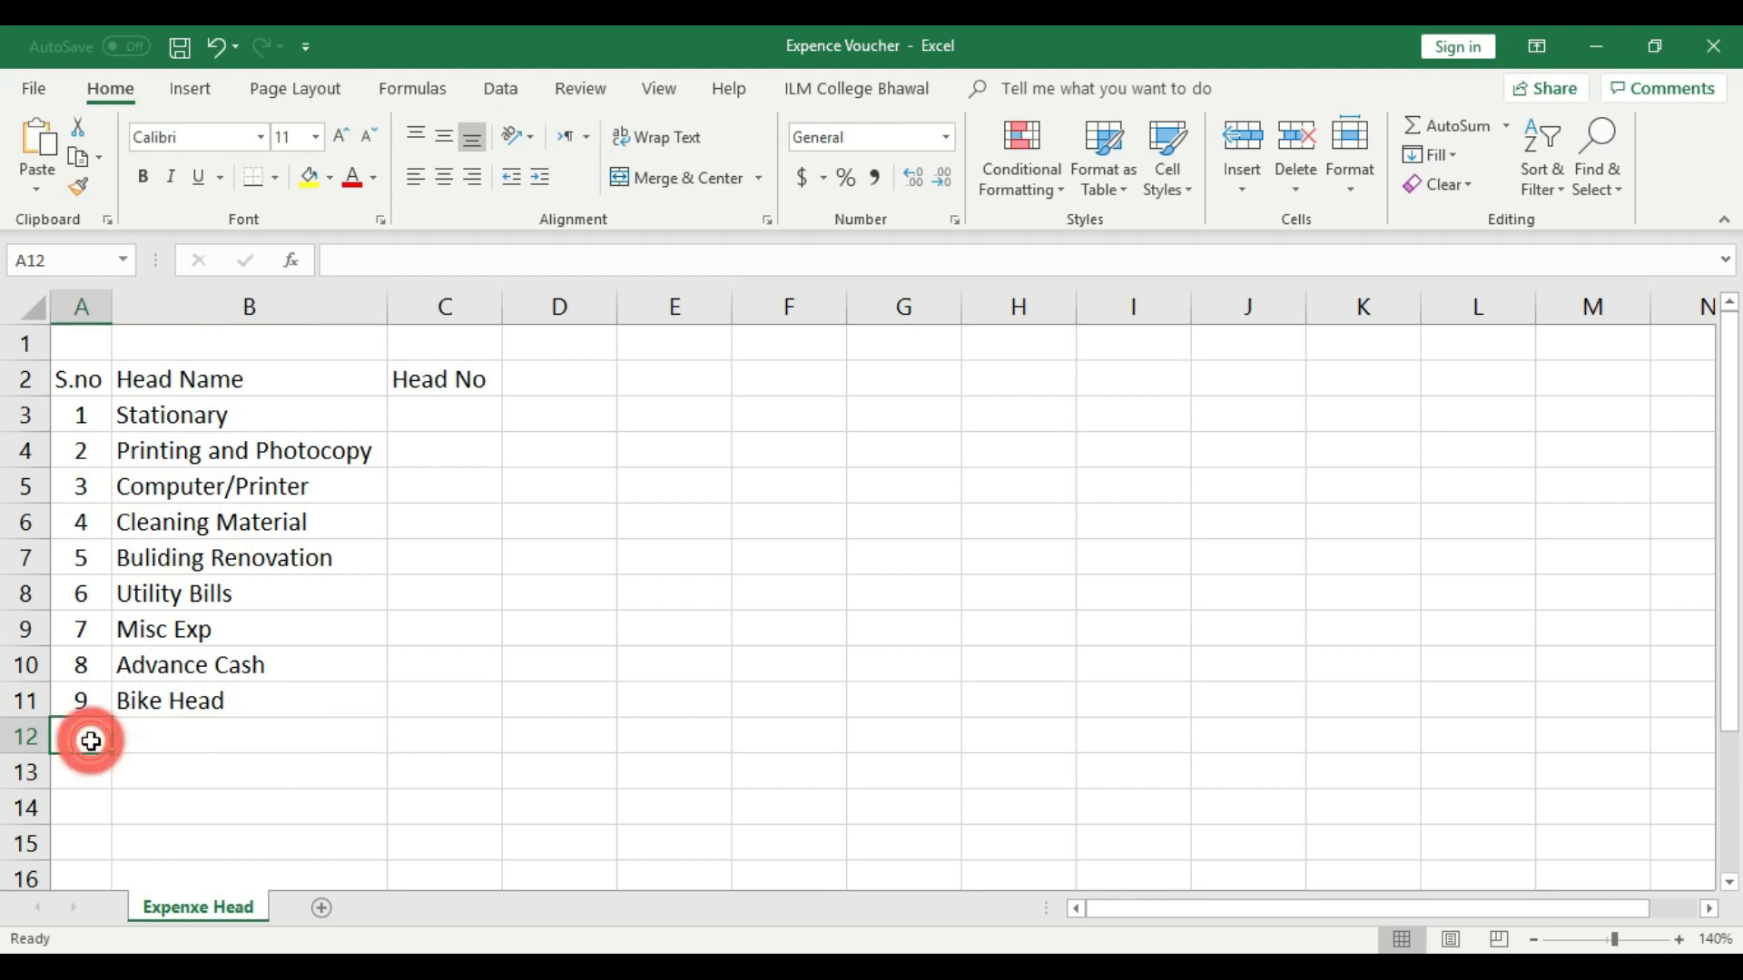
{"action": "type", "text": "10"}
{"action": "left_click", "coordinate": [144, 735]}
{"action": "type", "text": "Traval Allowance"}
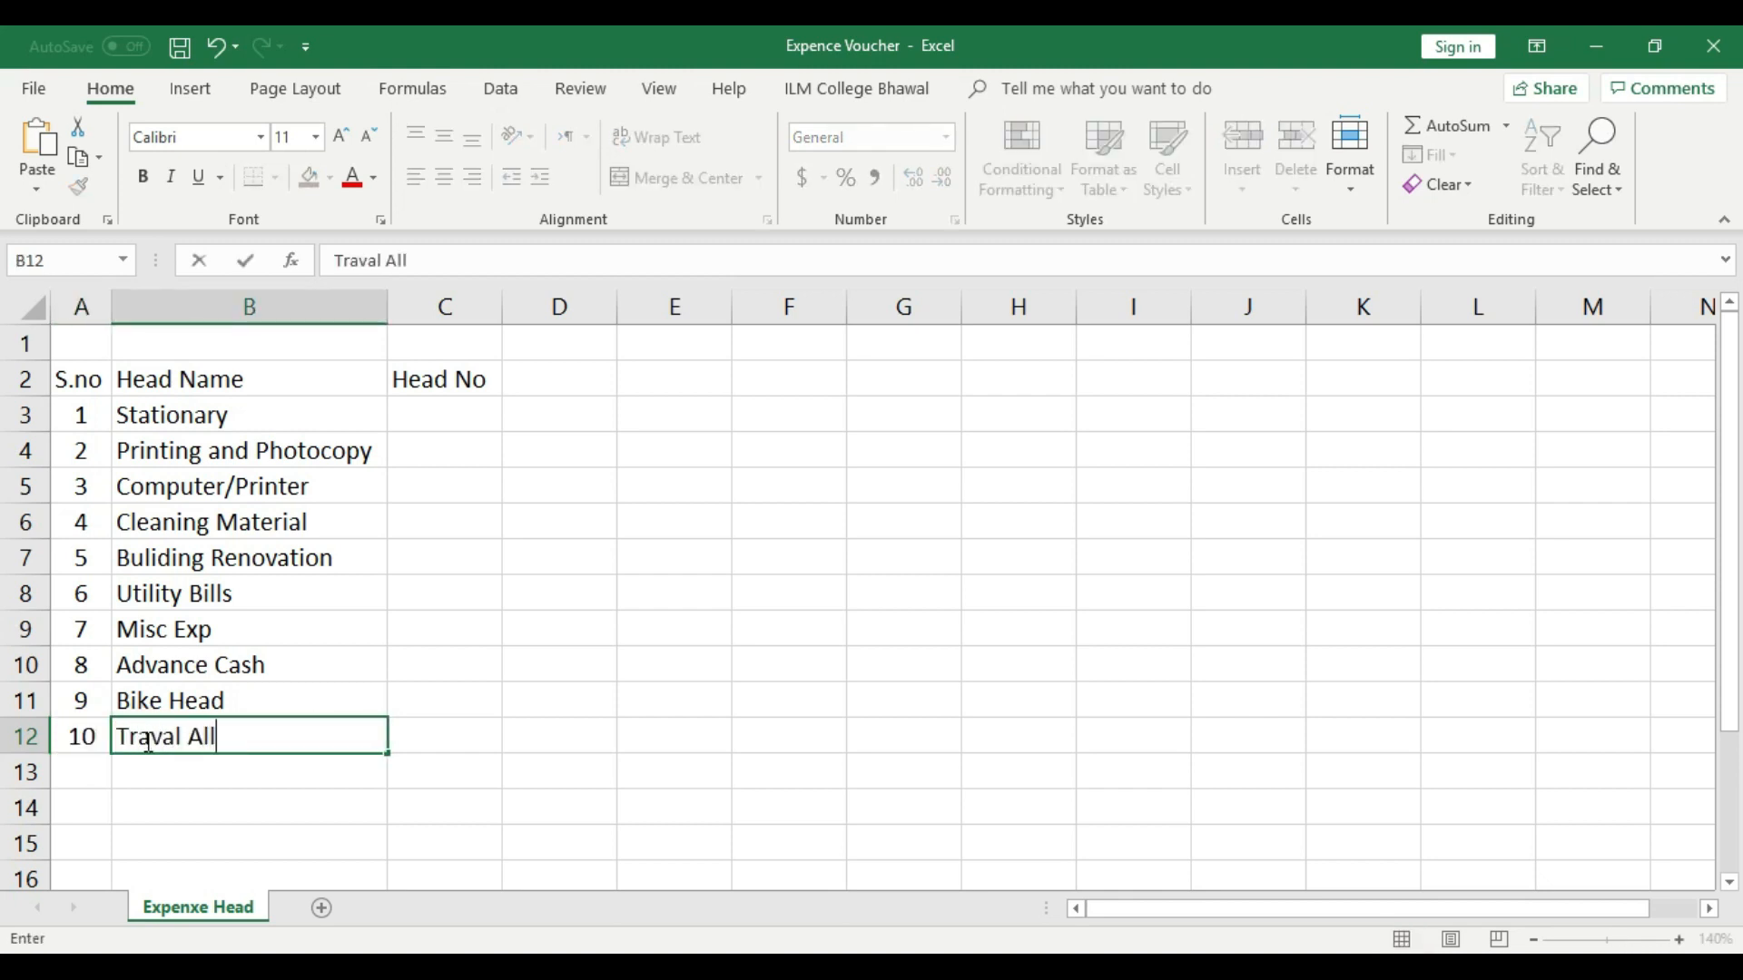
{"action": "left_click", "coordinate": [220, 768]}
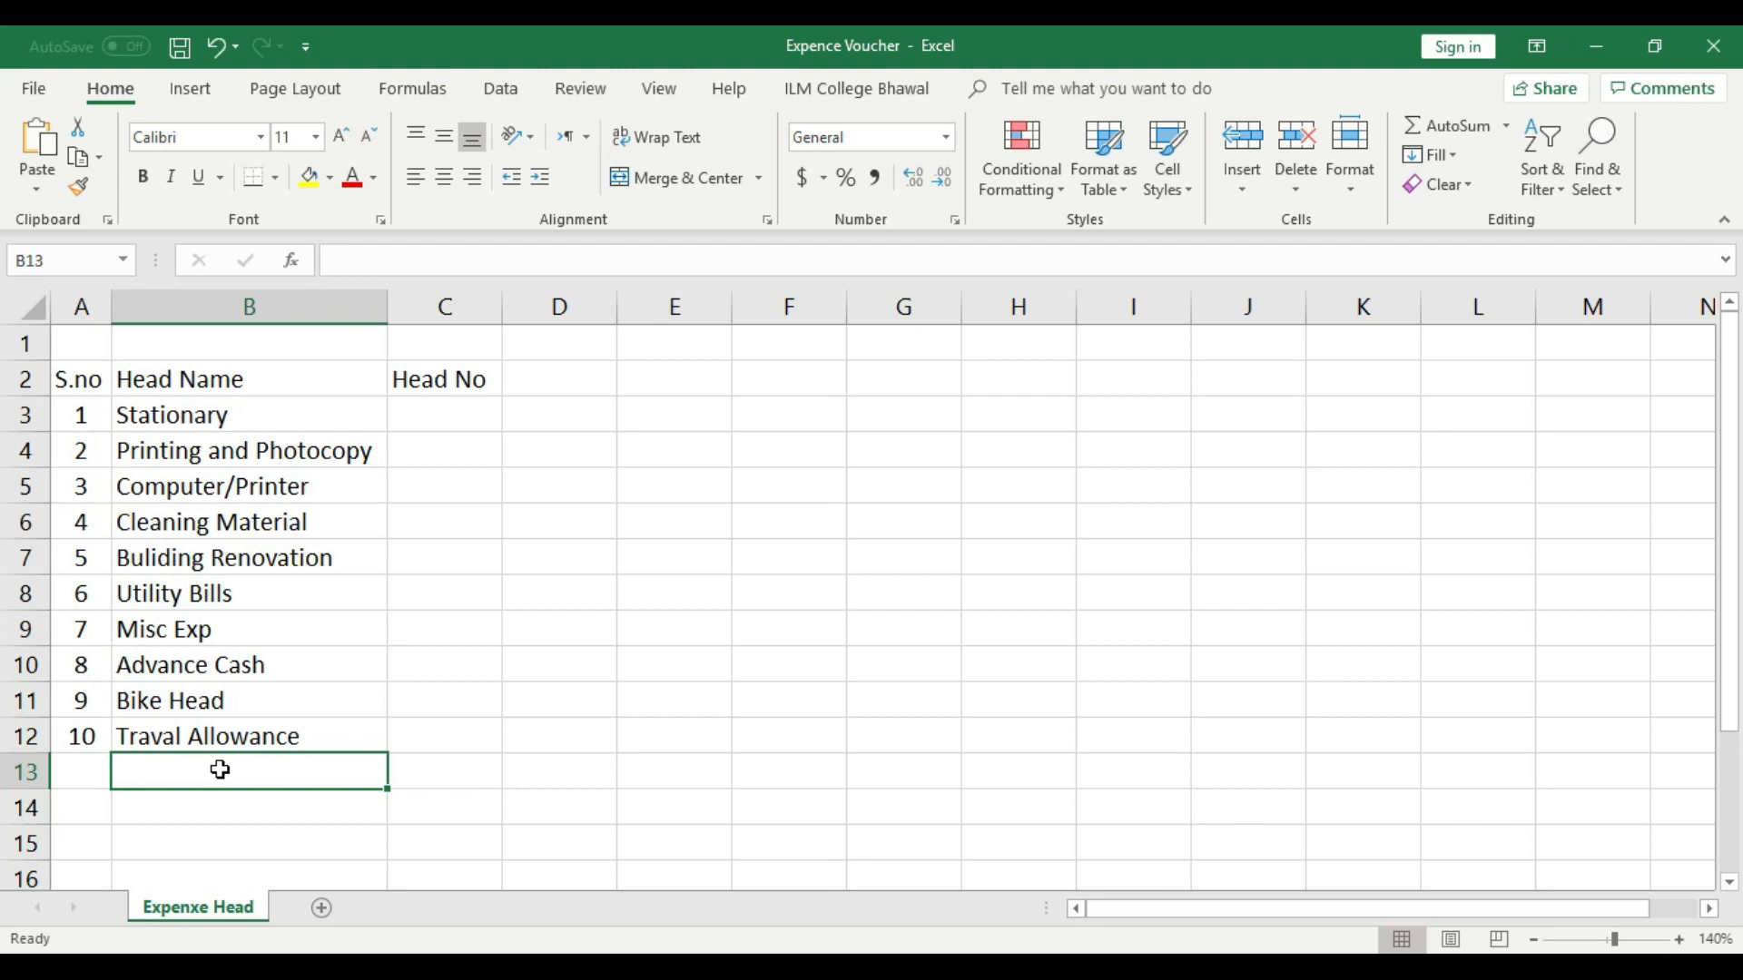
- Fill row 13 with serial number 11 and the head name "Advertisment"
{"action": "left_click", "coordinate": [95, 768]}
{"action": "type", "text": "11"}
{"action": "left_click", "coordinate": [154, 770]}
{"action": "type", "text": "Adverti"}
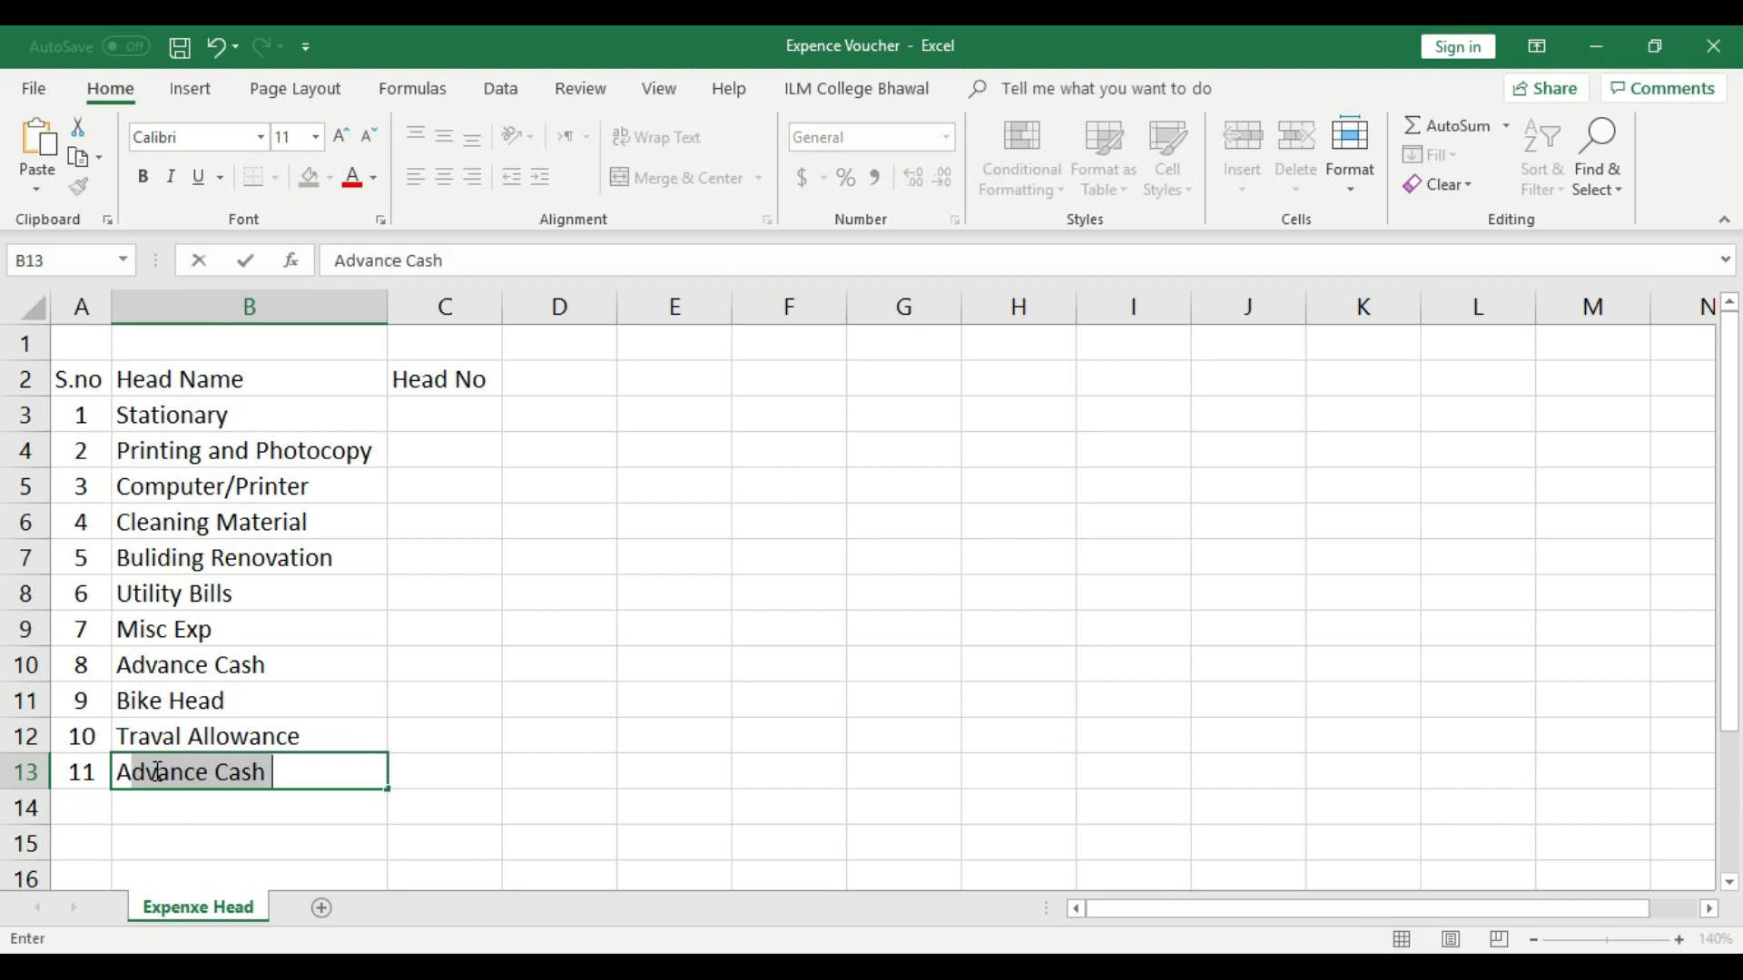
{"action": "type", "text": "sment"}
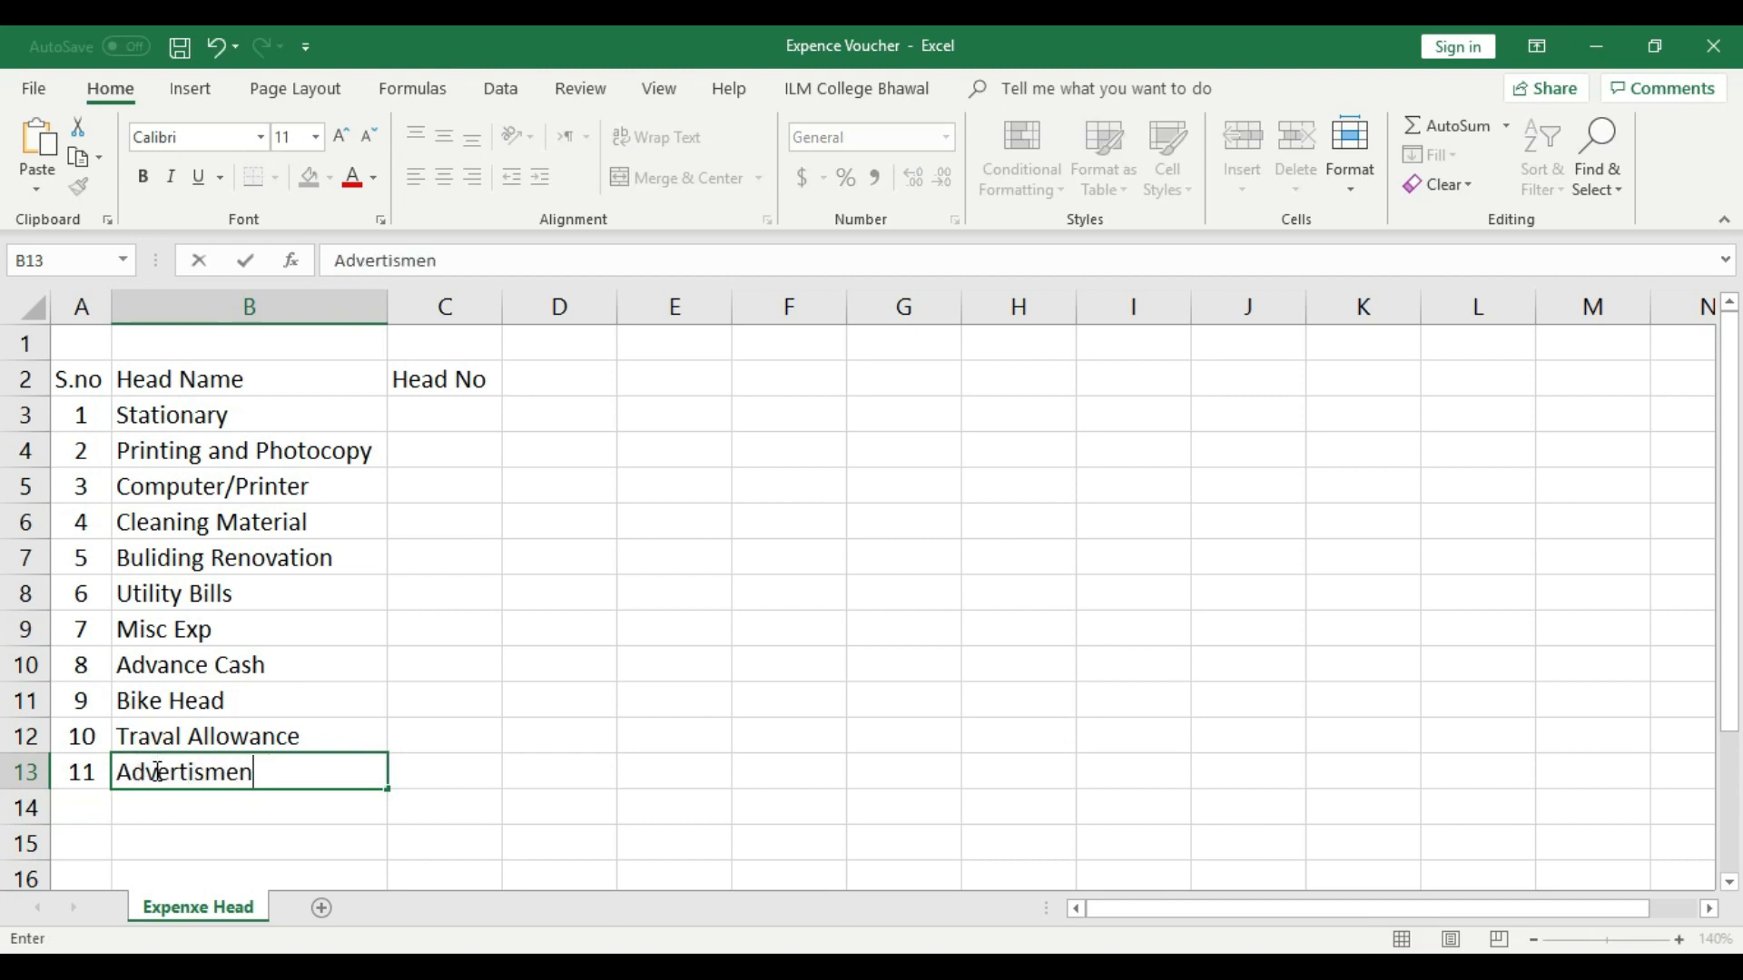
{"action": "left_click", "coordinate": [191, 807]}
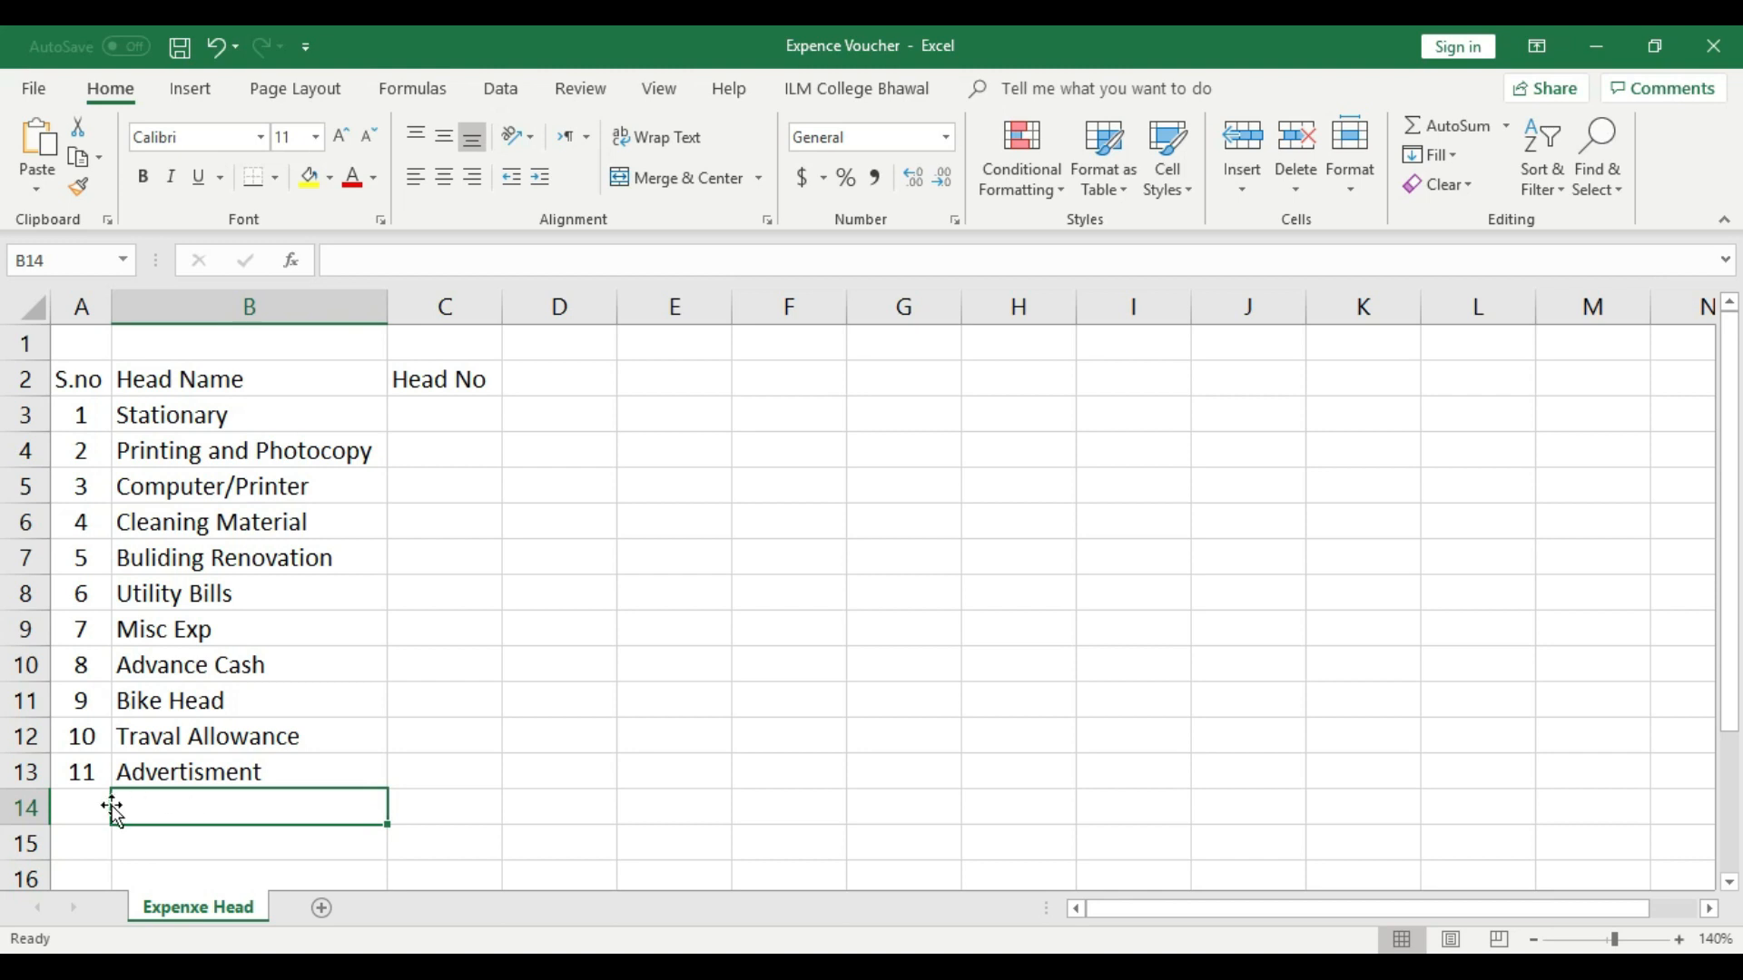
- Fill row 14 with serial number 12 and the head name "Trasport Head"
{"action": "left_click", "coordinate": [82, 803]}
{"action": "type", "text": "12"}
{"action": "left_click", "coordinate": [189, 806]}
{"action": "type", "text": "Tras"}
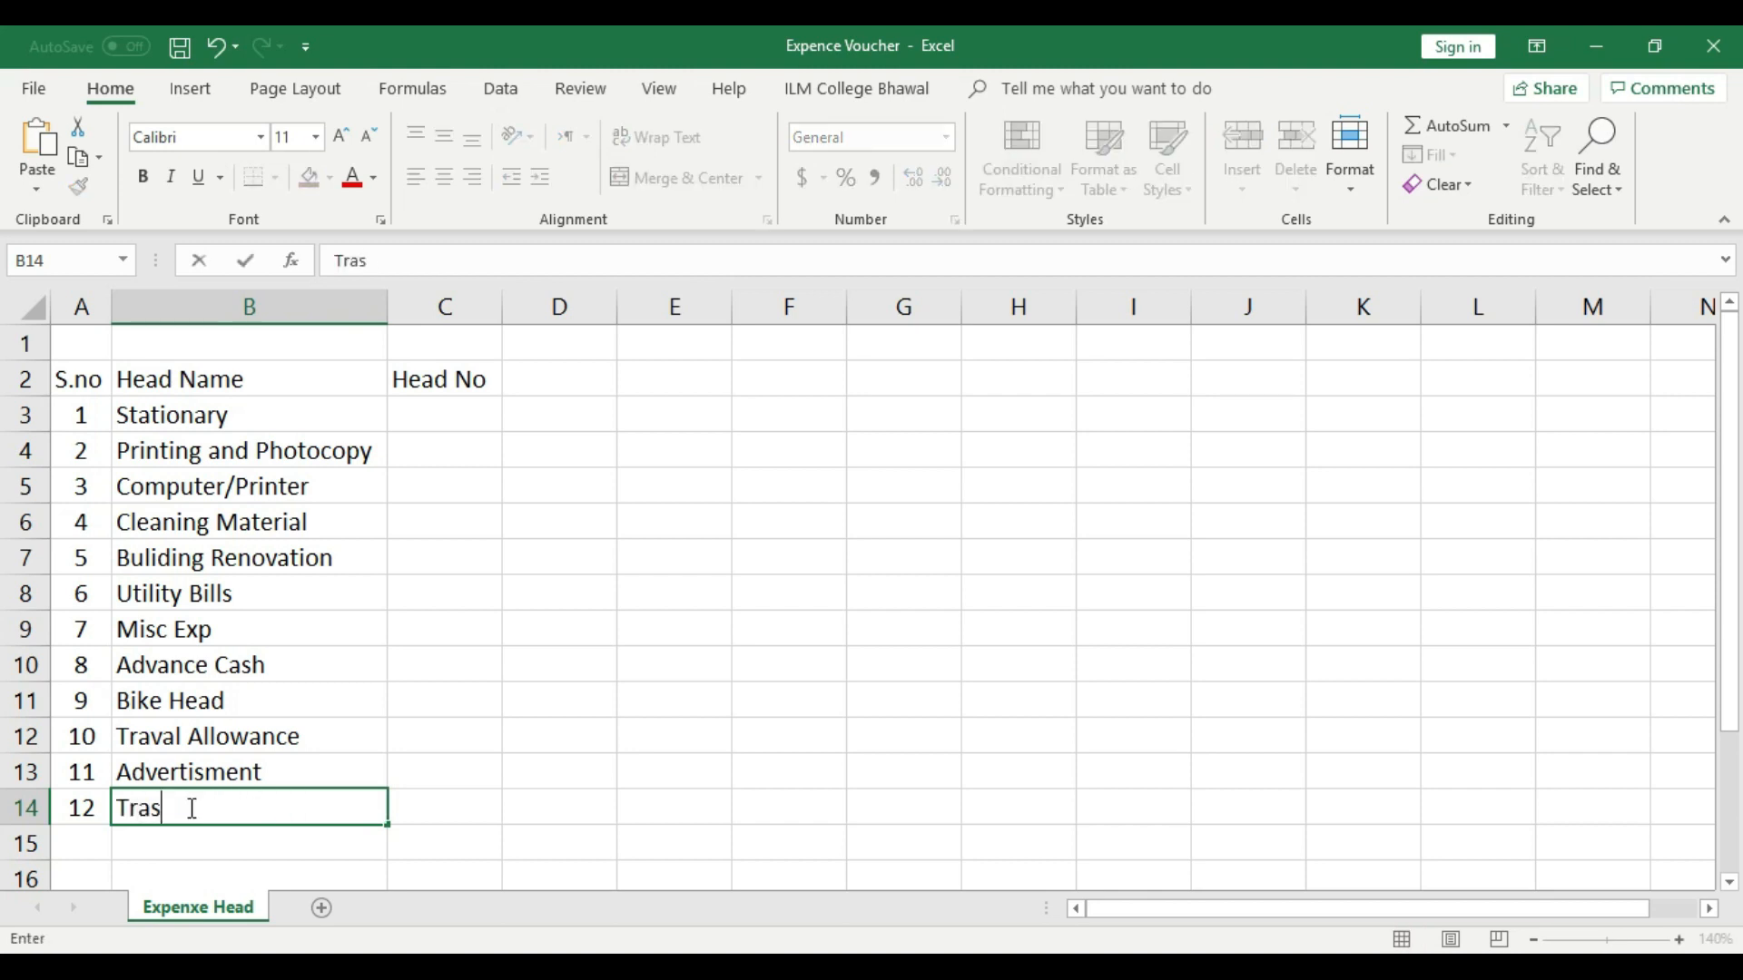
{"action": "type", "text": "port Head"}
{"action": "left_click", "coordinate": [445, 690]}
- Apply a thick outside border around the header cells A2:C2
{"action": "left_click_drag", "start_coordinate": [89, 372], "coordinate": [439, 370]}
{"action": "left_click", "coordinate": [273, 178]}
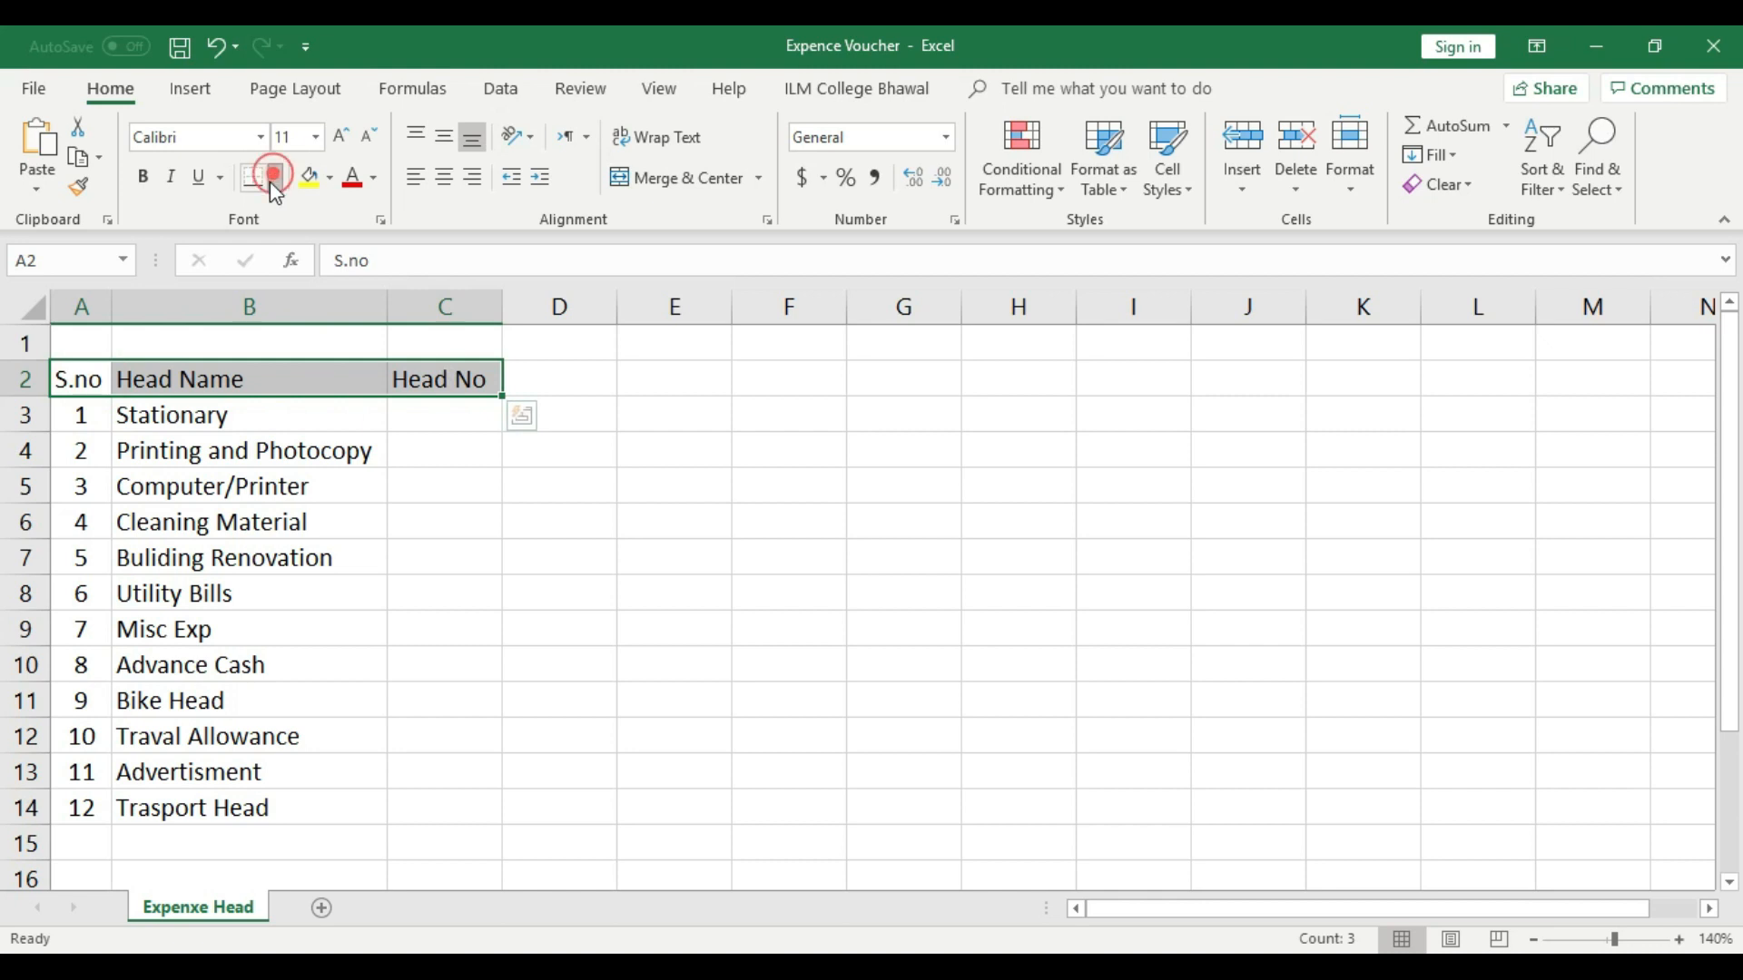
{"action": "left_click", "coordinate": [317, 436]}
{"action": "left_click", "coordinate": [599, 495]}
- Apply all borders to the list cells A3:C14 below the header row
{"action": "left_click", "coordinate": [81, 413]}
{"action": "left_click_drag", "start_coordinate": [286, 509], "coordinate": [432, 805]}
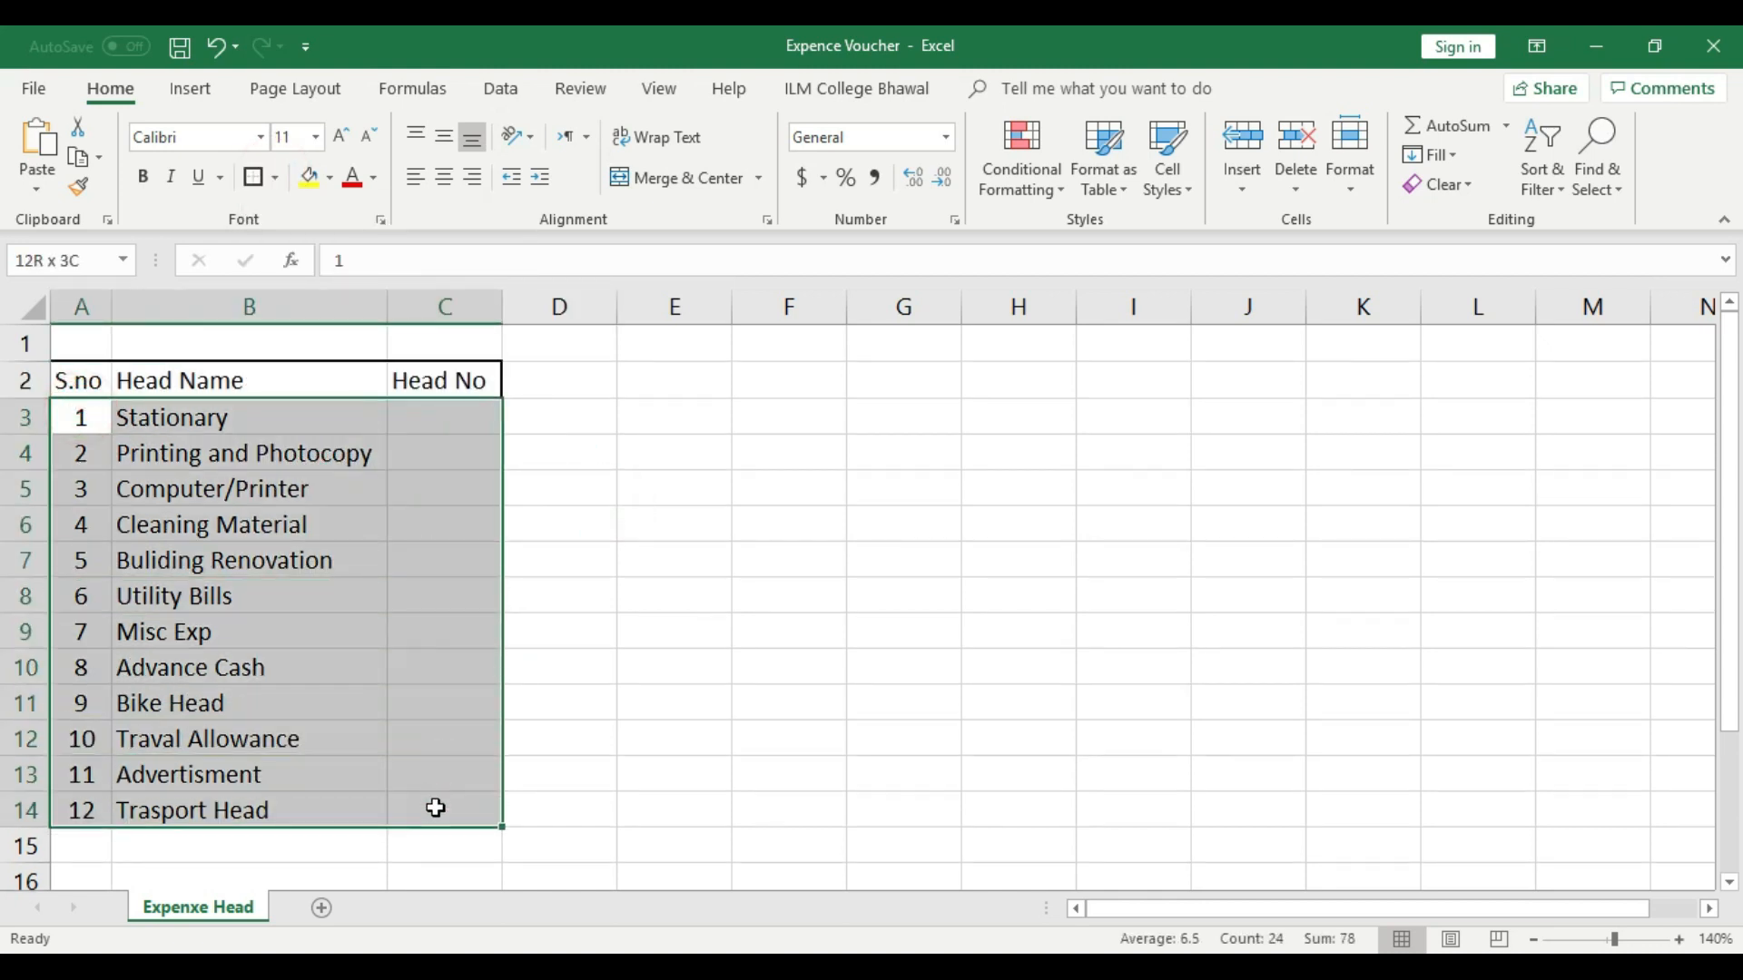
{"action": "left_click", "coordinate": [284, 177]}
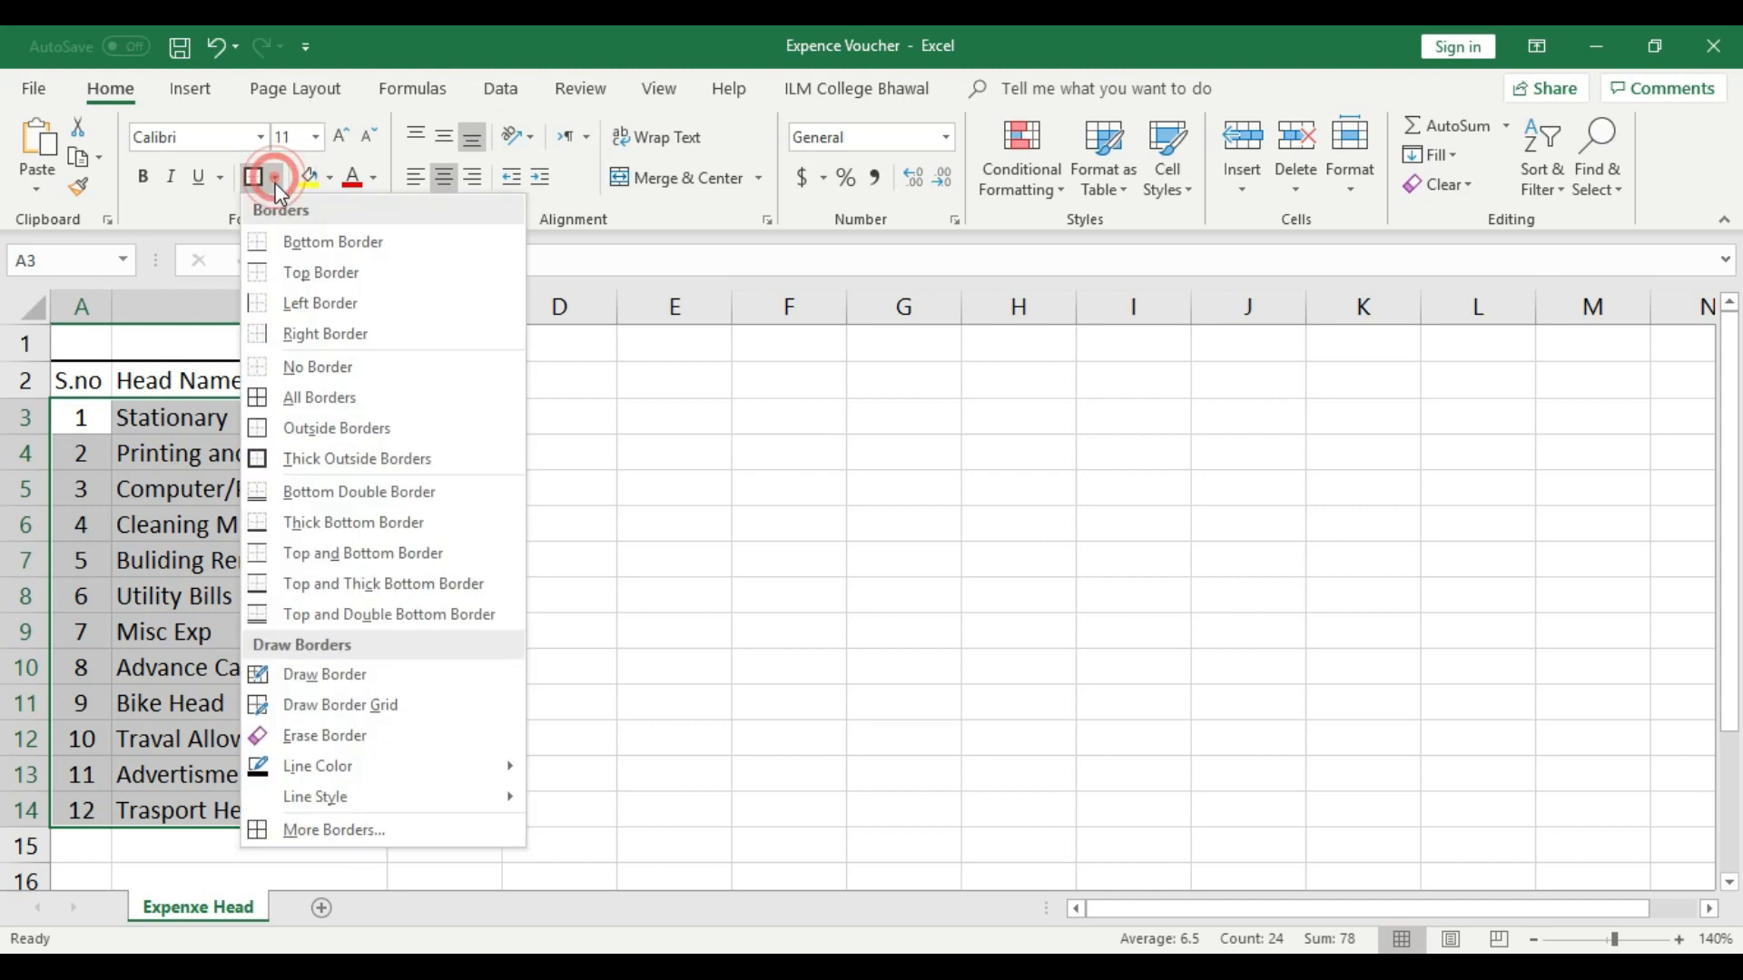
{"action": "left_click", "coordinate": [305, 395]}
{"action": "left_click", "coordinate": [545, 471]}
- Merge and center cells A1:C1 and enter the title "Head Details" in the merged cell
{"action": "left_click", "coordinate": [385, 300]}
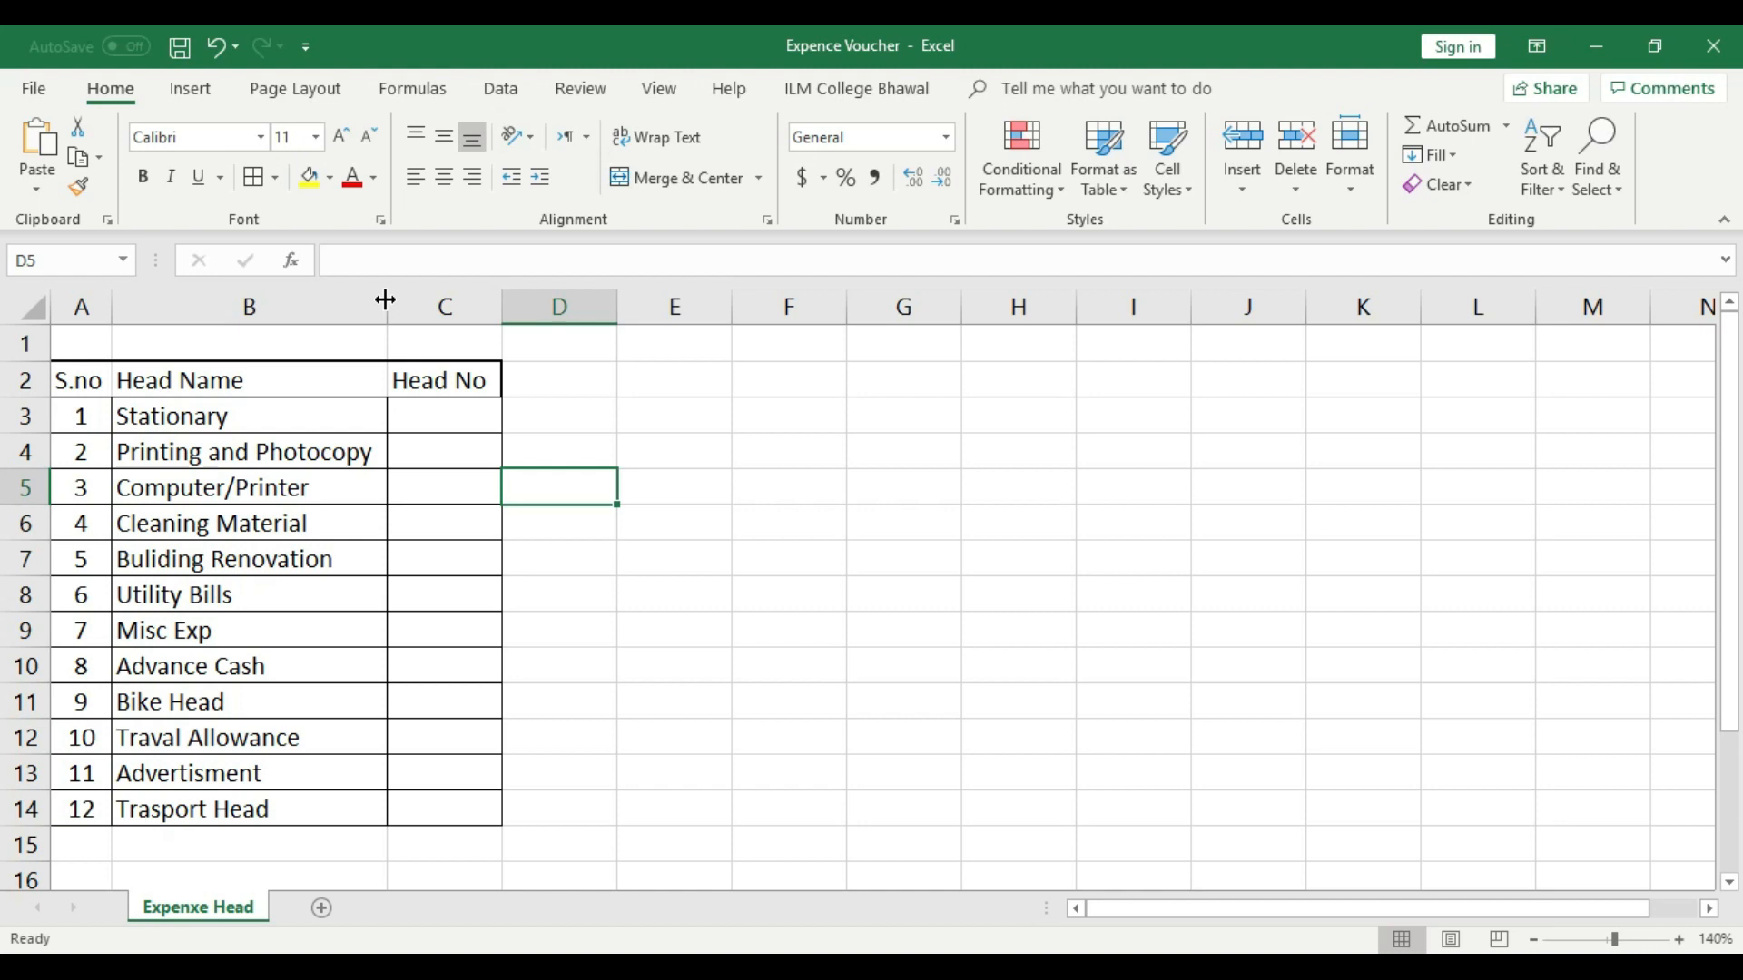
{"action": "left_click_drag", "start_coordinate": [82, 343], "coordinate": [482, 346]}
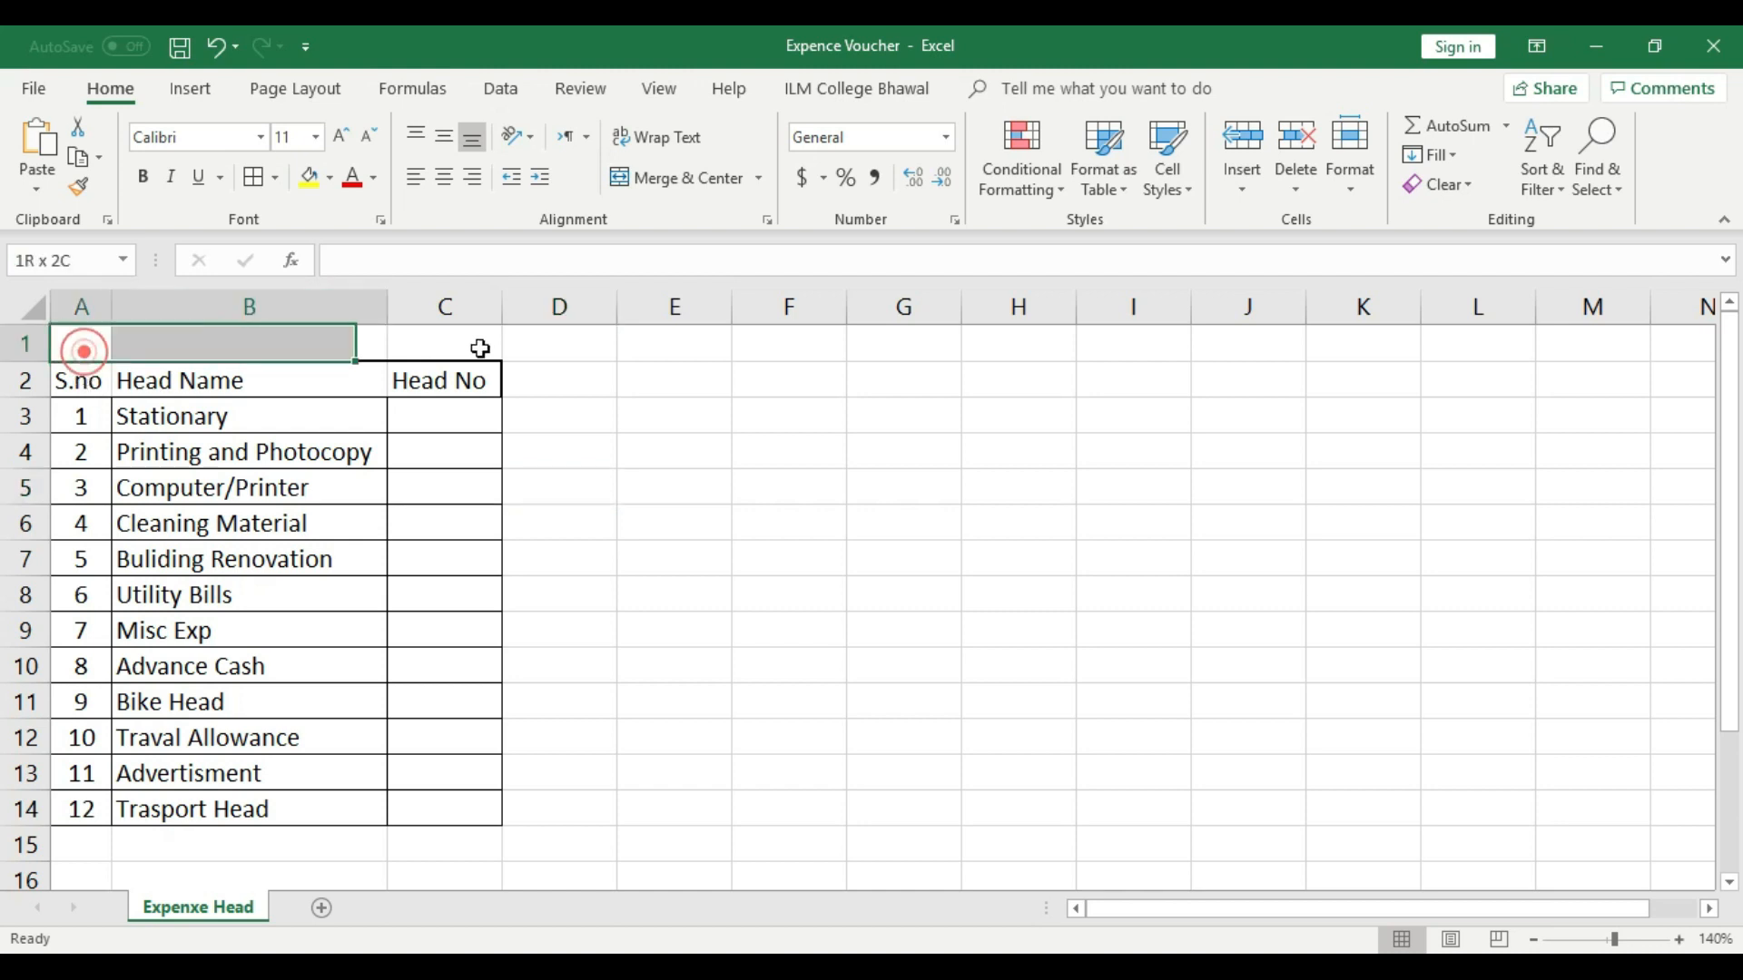
{"action": "left_click", "coordinate": [677, 178]}
{"action": "left_click", "coordinate": [672, 347]}
{"action": "left_click", "coordinate": [319, 347]}
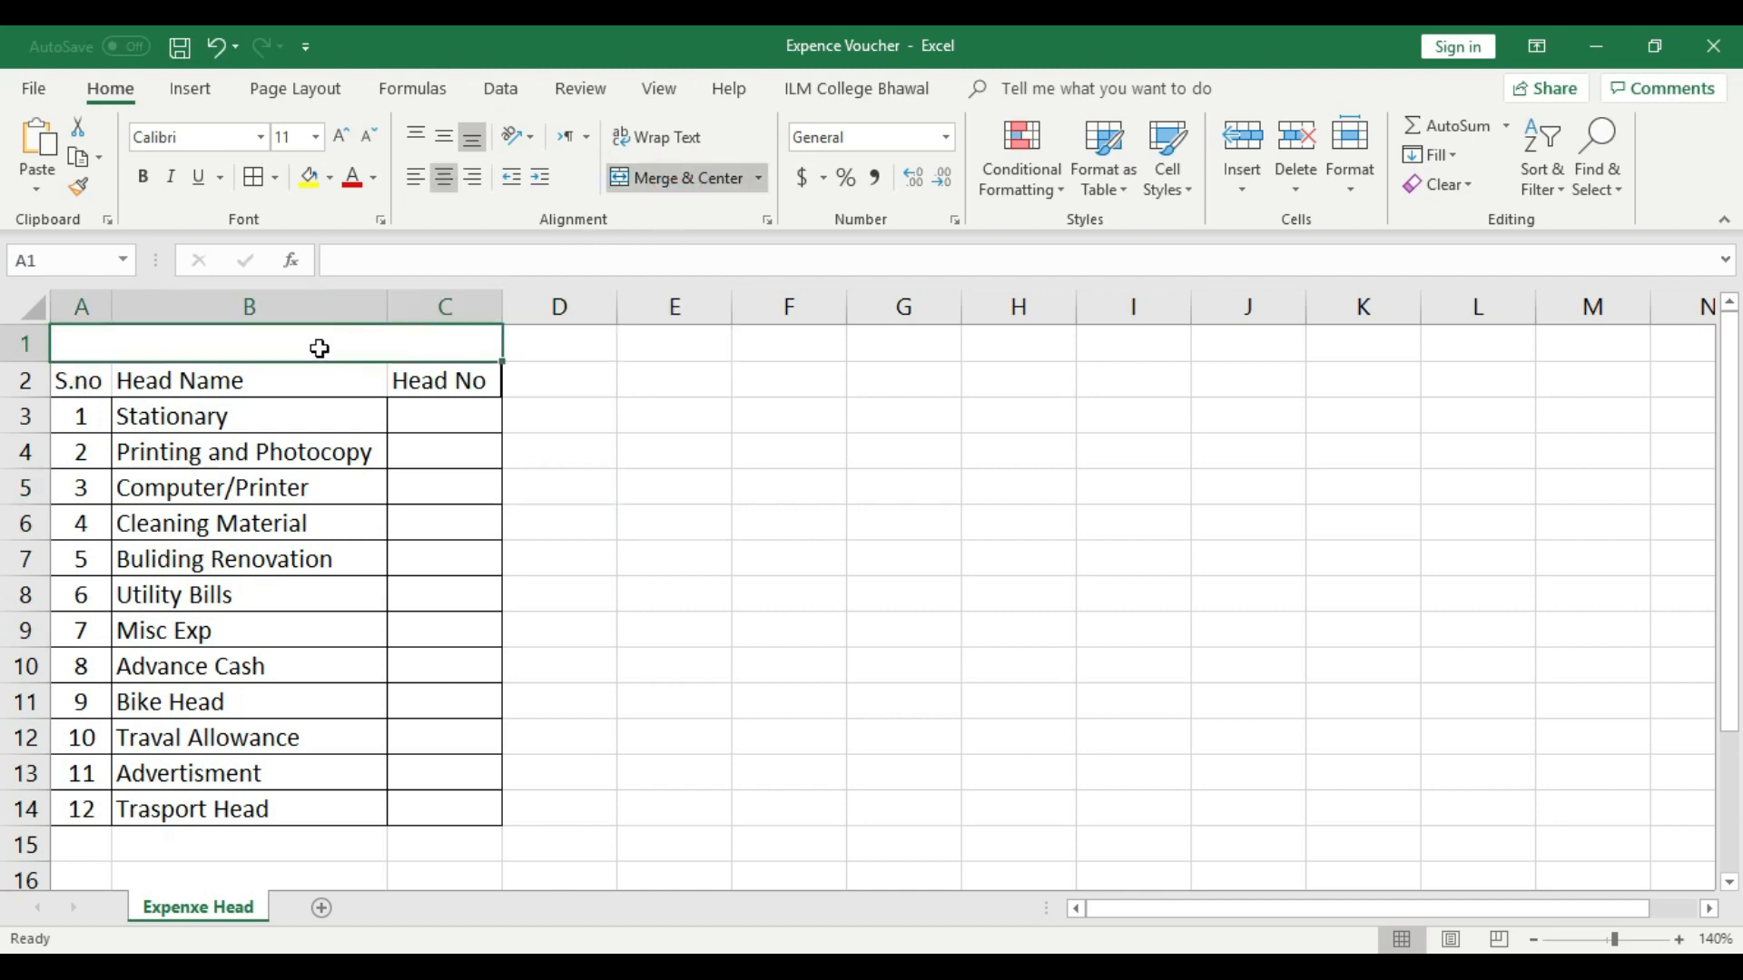
{"action": "double_click", "coordinate": [322, 348]}
{"action": "type", "text": "Head"}
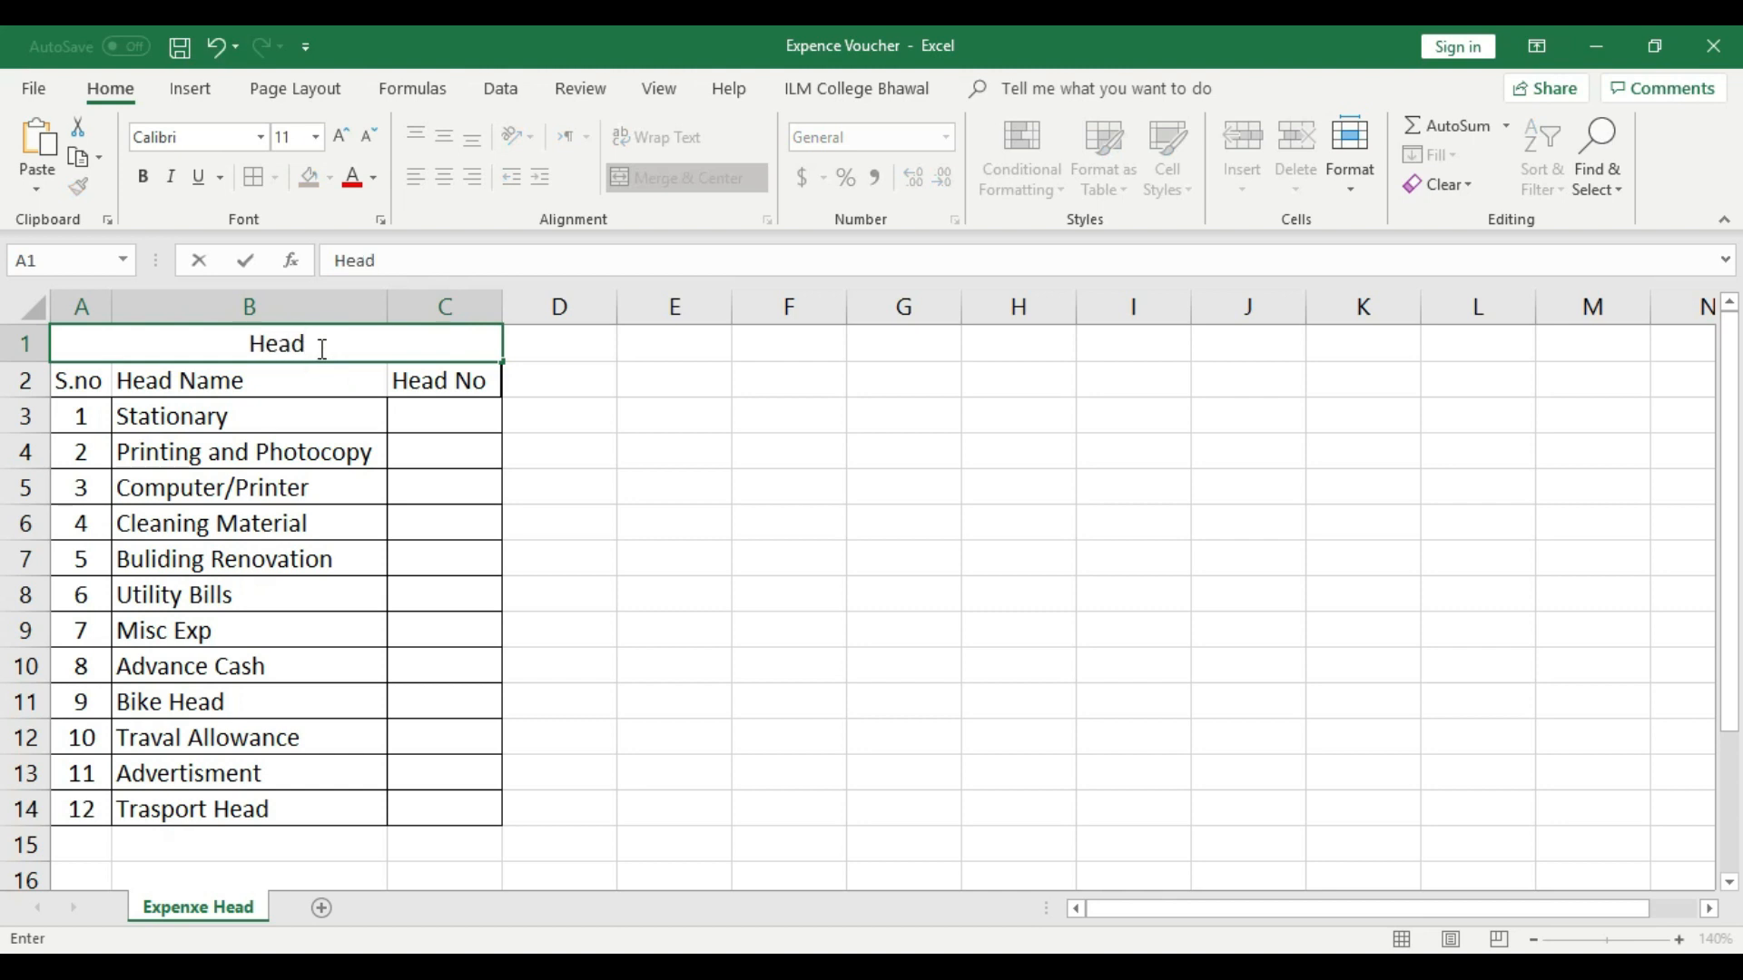
{"action": "type", "text": "Details"}
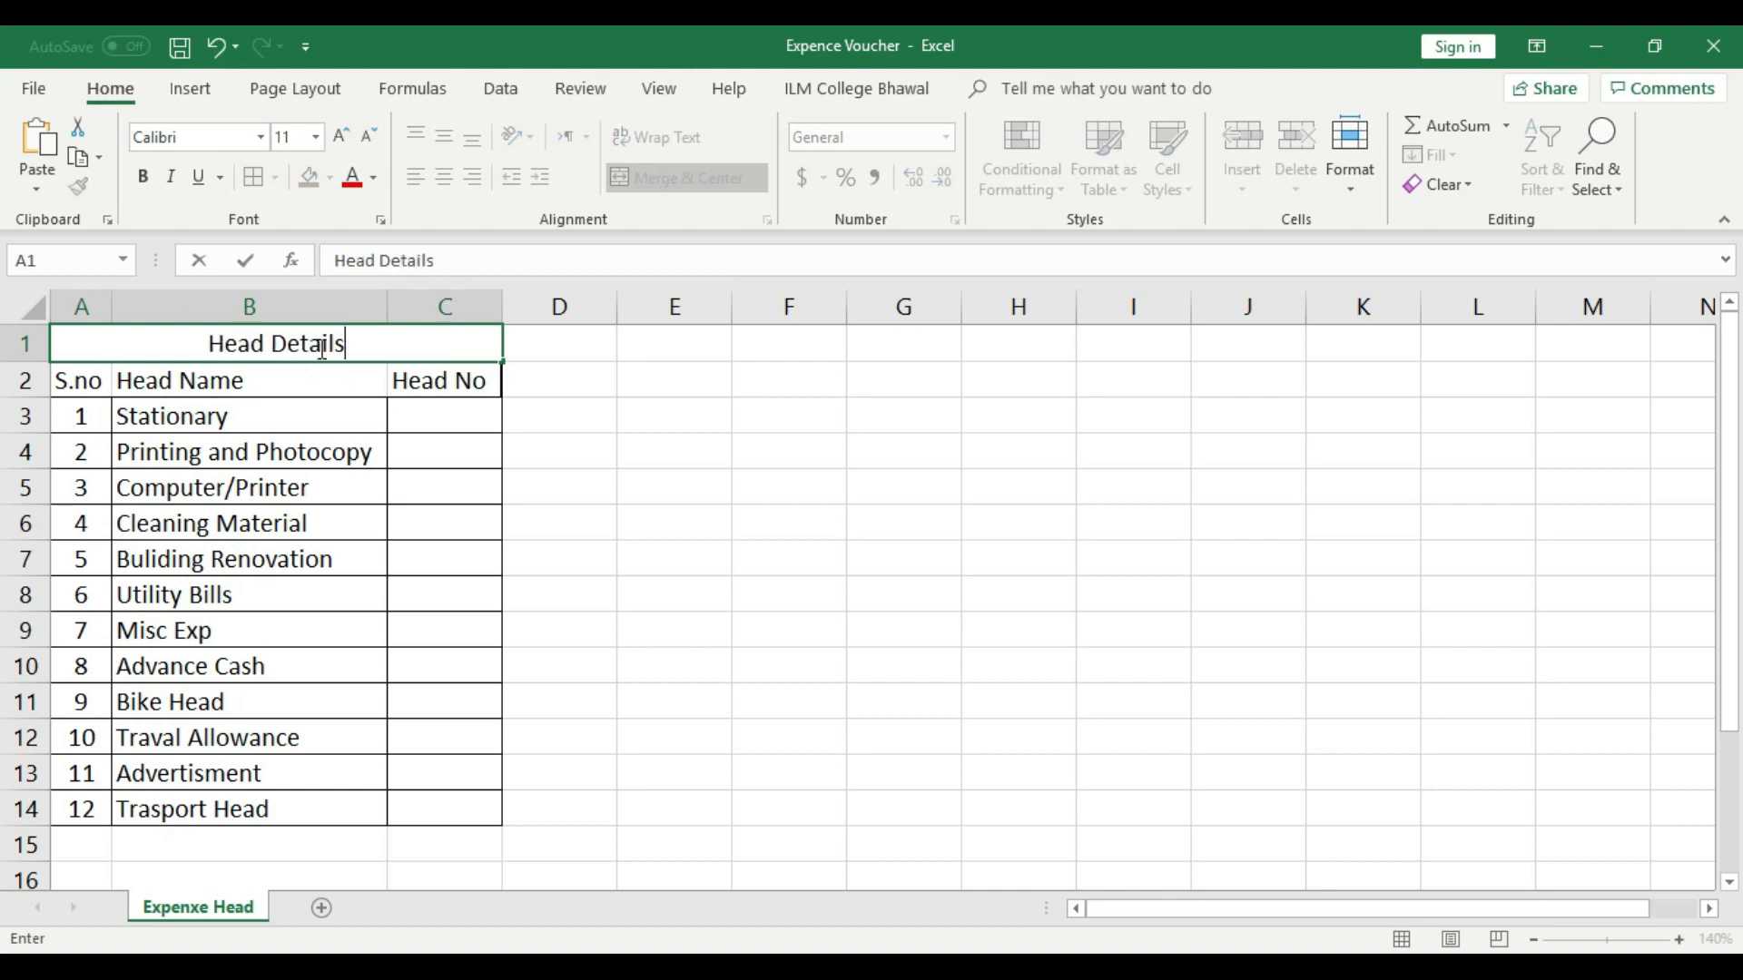
{"action": "left_click", "coordinate": [564, 451]}
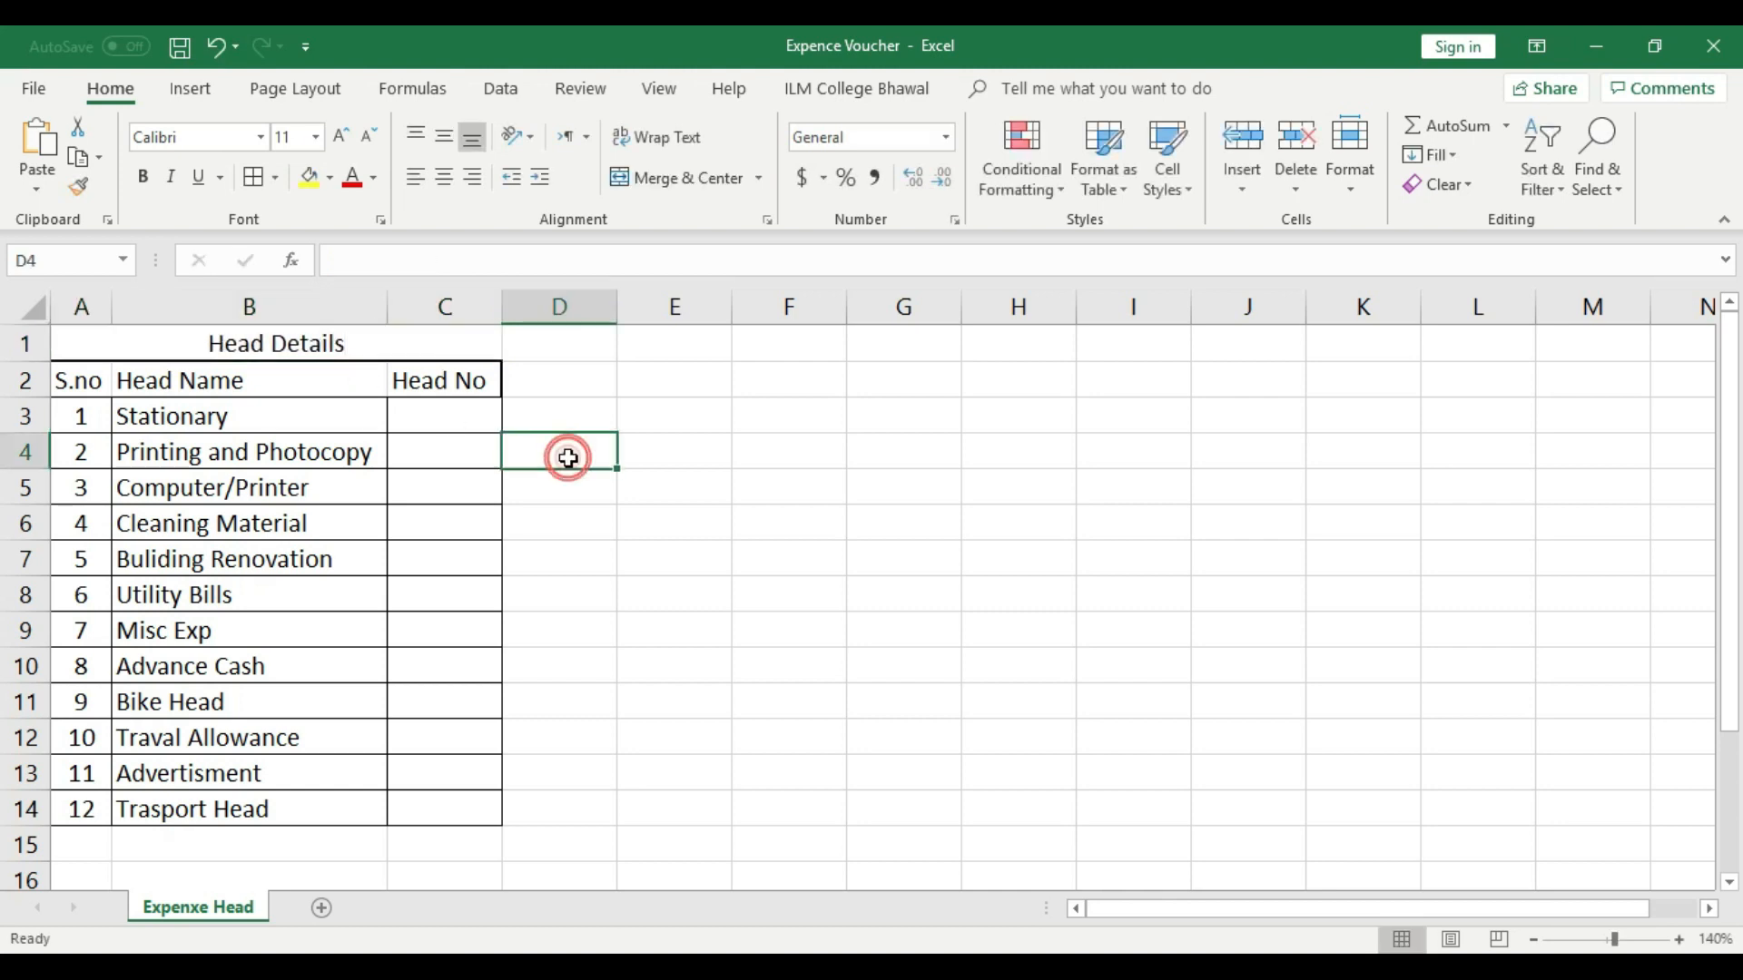
- Delete row 1, which holds the "Head Details" title, from the expense head sheet
{"action": "right_click", "coordinate": [27, 350]}
{"action": "left_click", "coordinate": [93, 556]}
{"action": "left_click", "coordinate": [611, 553]}
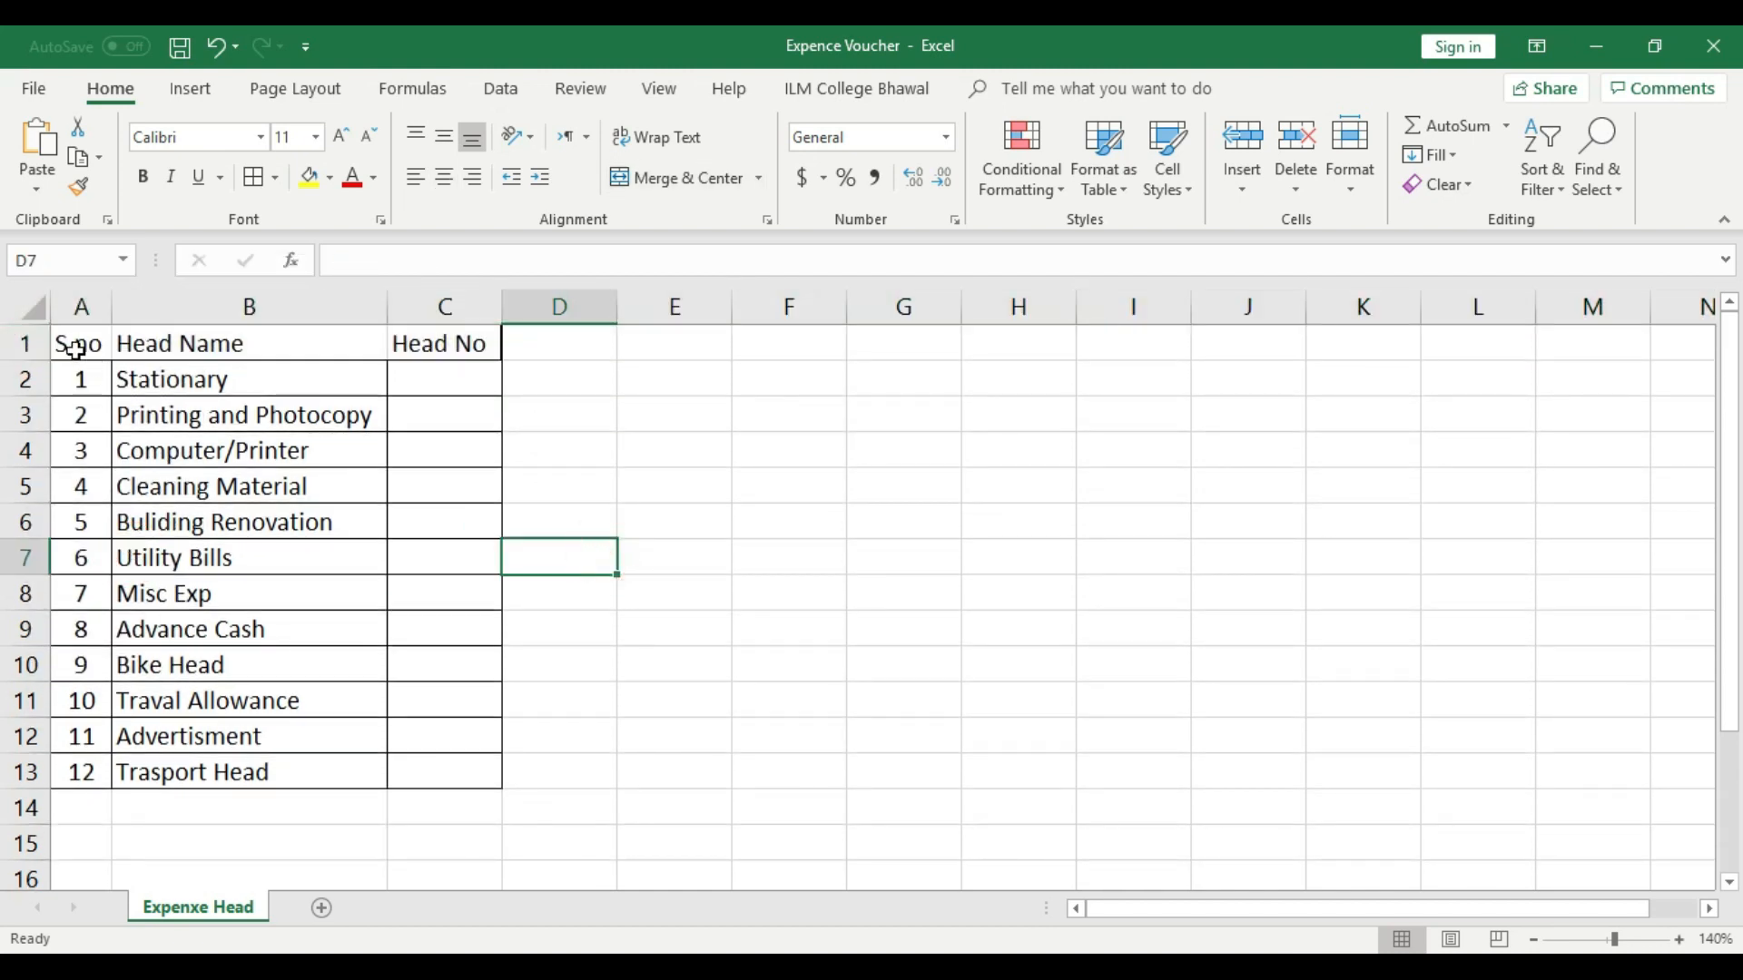
- Fill the header cells A1:C1 with yellow
{"action": "left_click_drag", "start_coordinate": [71, 346], "coordinate": [486, 348]}
{"action": "left_click", "coordinate": [309, 177]}
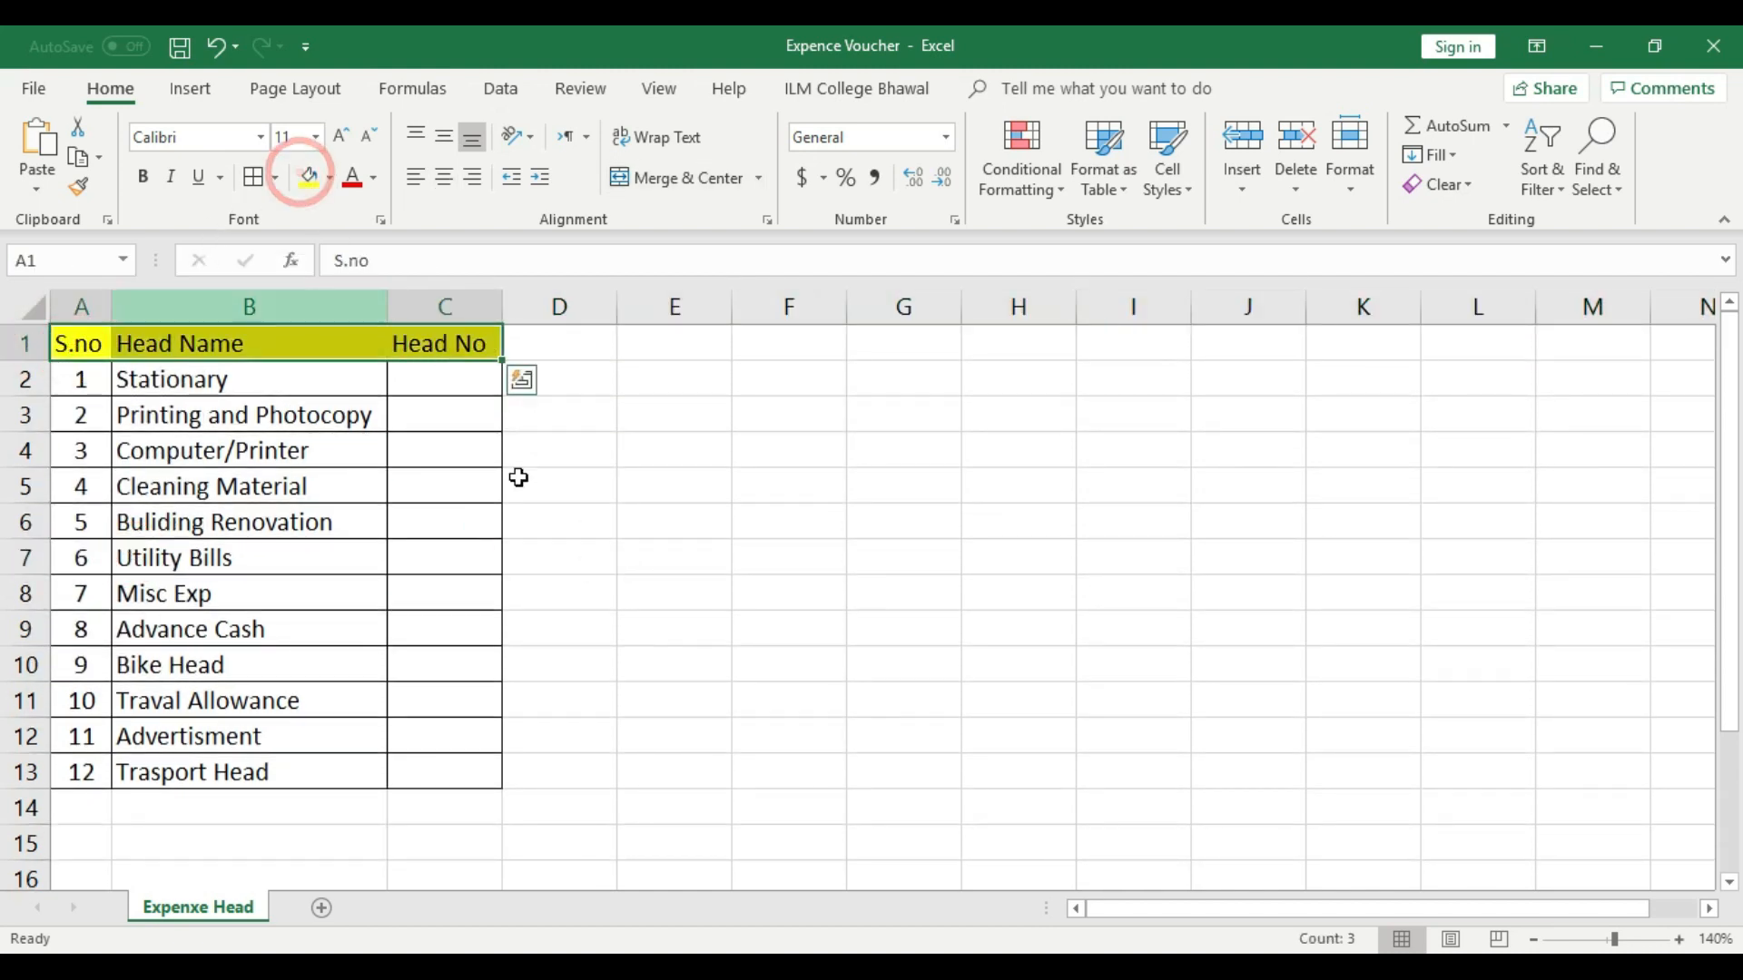
{"action": "left_click", "coordinate": [737, 593]}
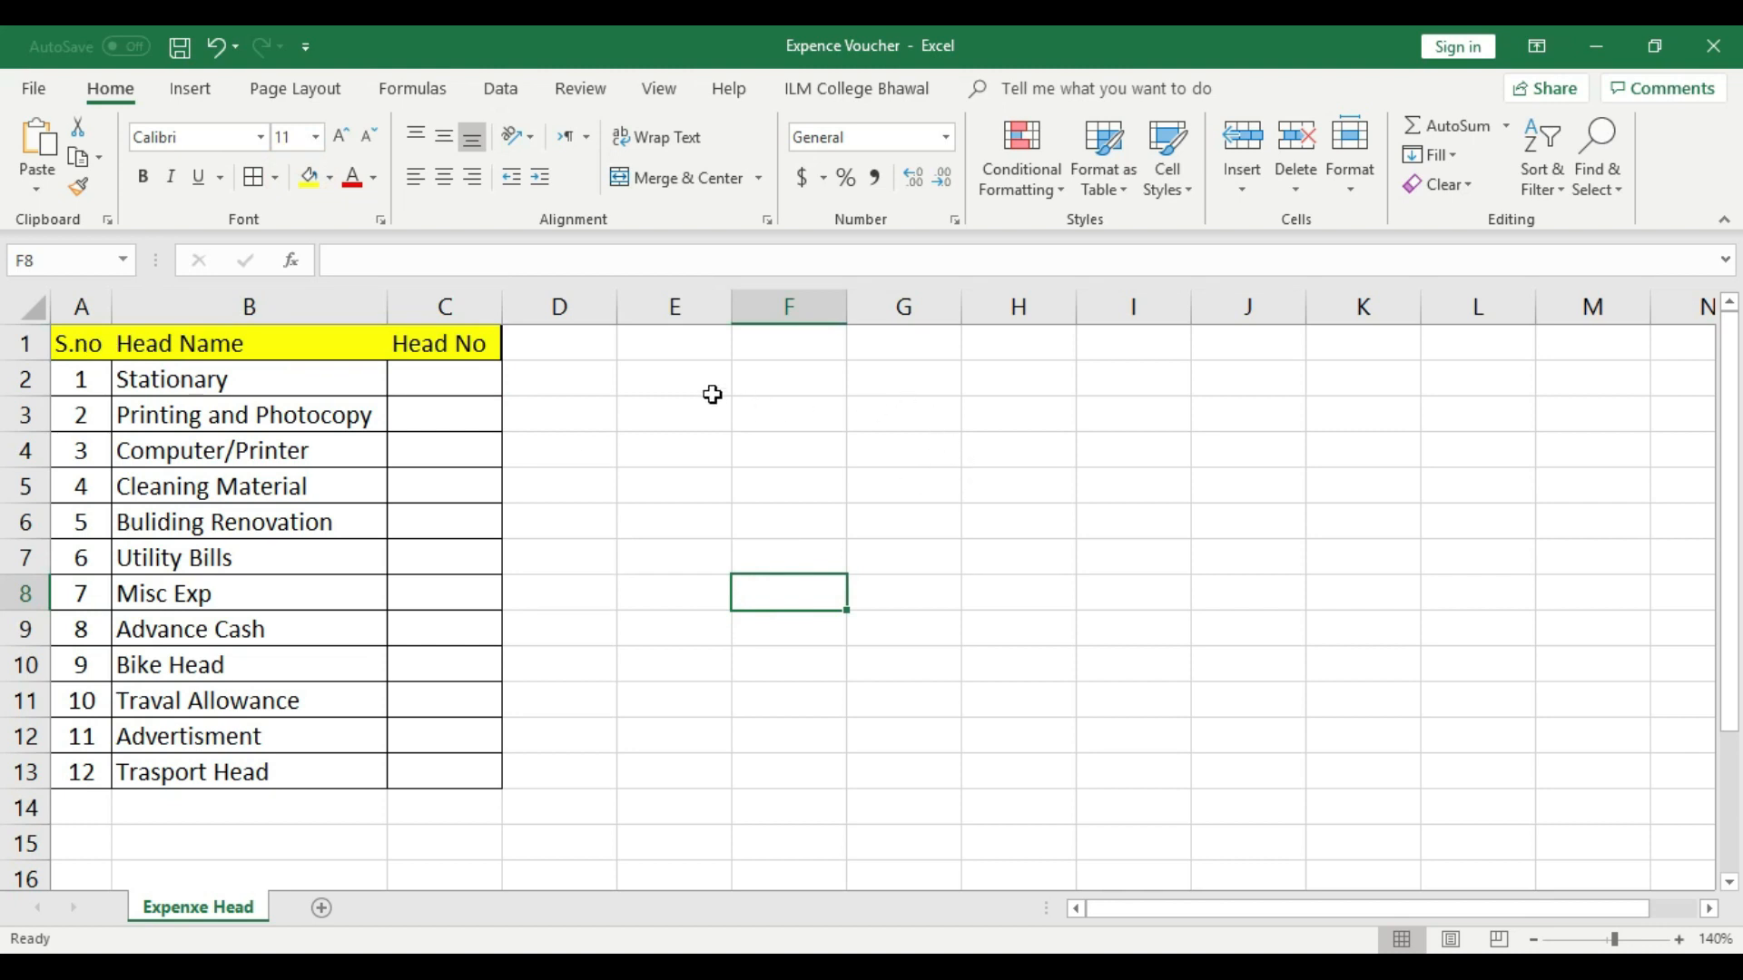
{"action": "left_click_drag", "start_coordinate": [688, 416], "coordinate": [1333, 620]}
{"action": "left_click", "coordinate": [1133, 736]}
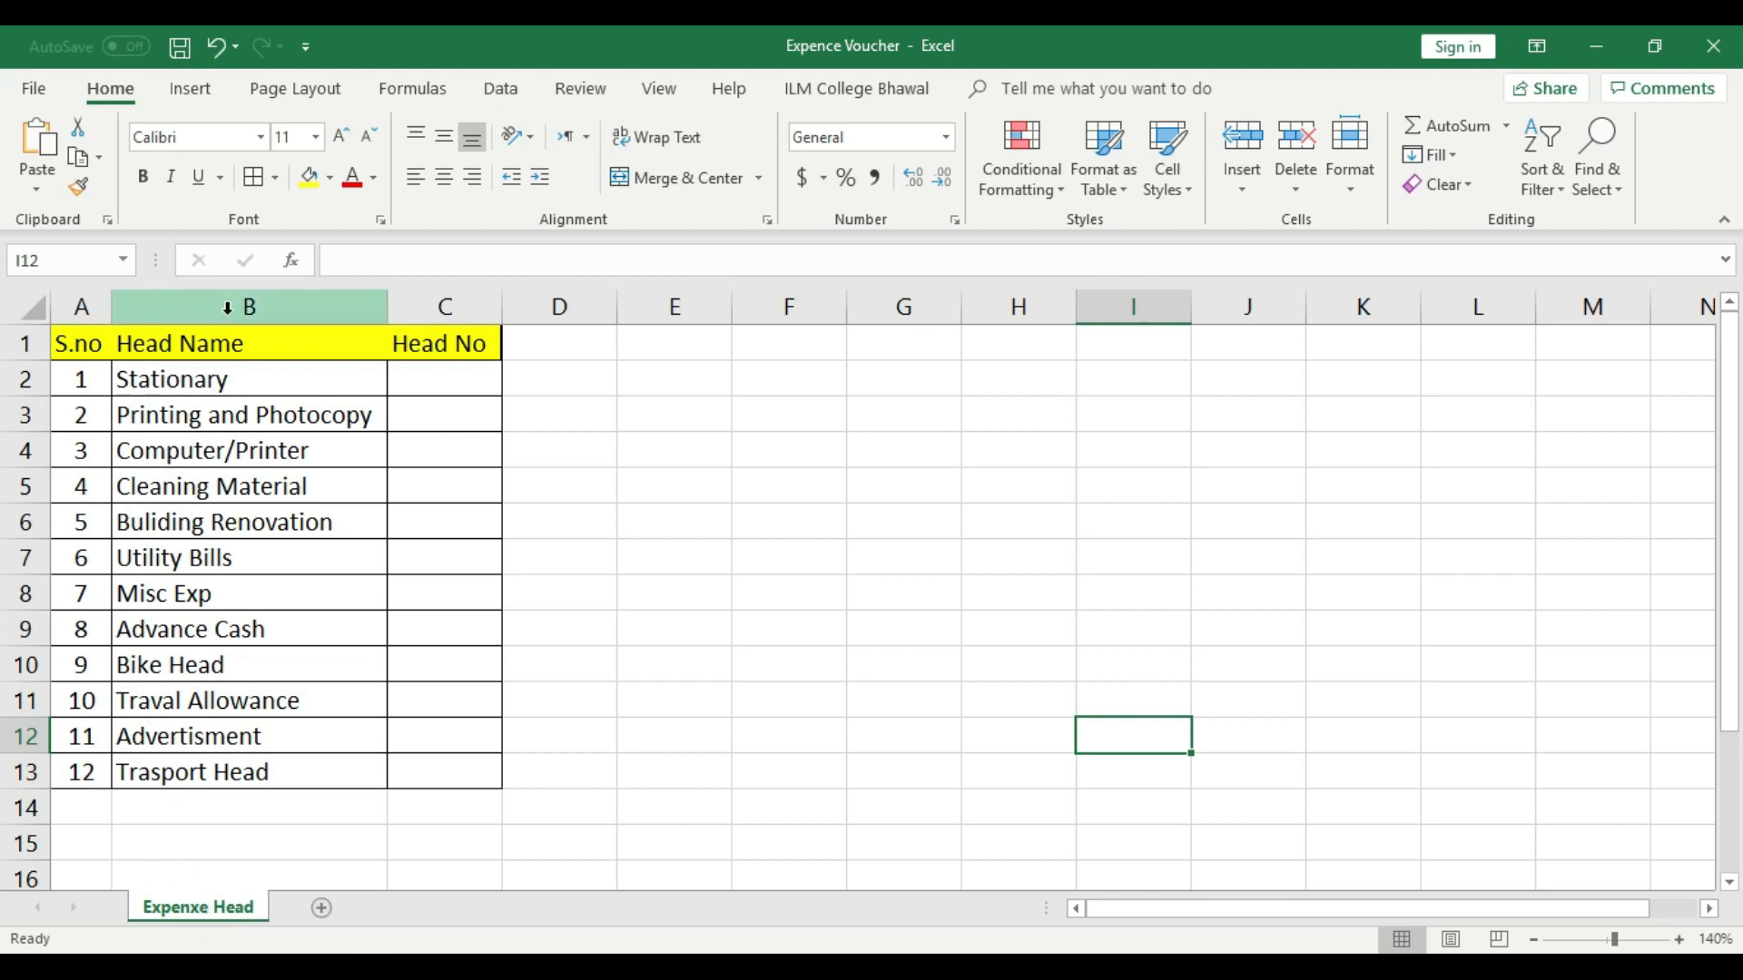
{"action": "scroll", "coordinate": [241, 707], "scroll_direction": "down", "scroll_amount": 1}
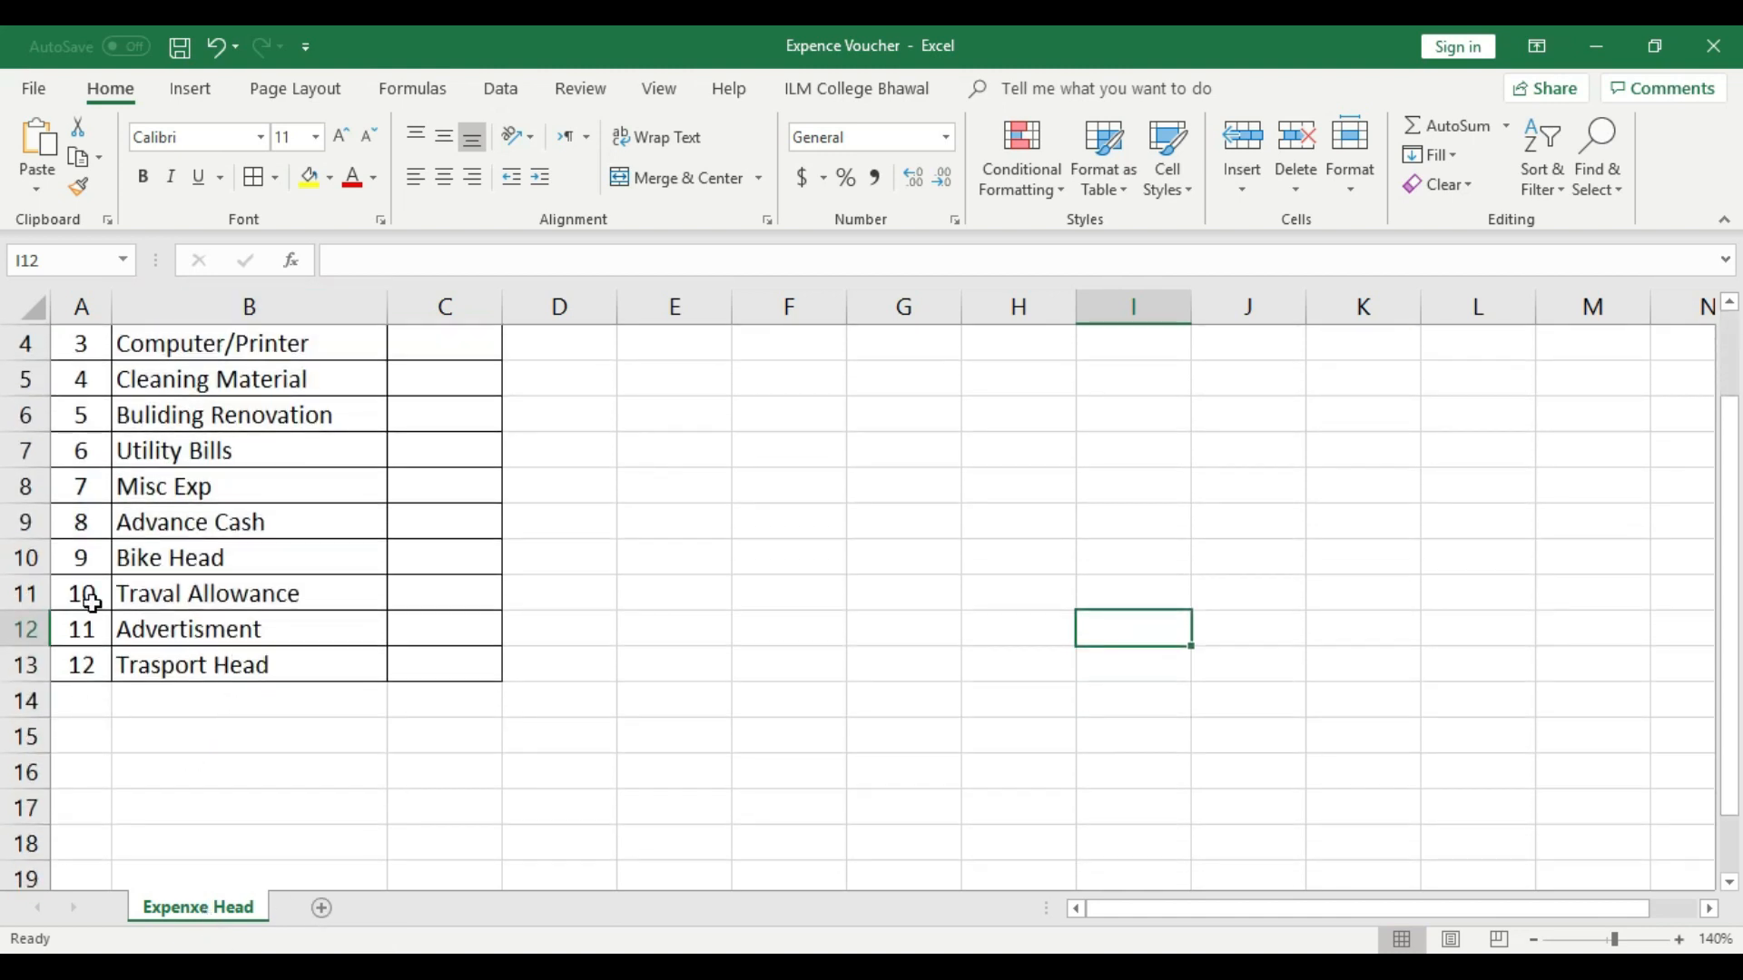
{"action": "left_click_drag", "start_coordinate": [85, 599], "coordinate": [93, 676]}
{"action": "left_click", "coordinate": [330, 763]}
{"action": "scroll", "coordinate": [330, 761], "scroll_direction": "up", "scroll_amount": 1}
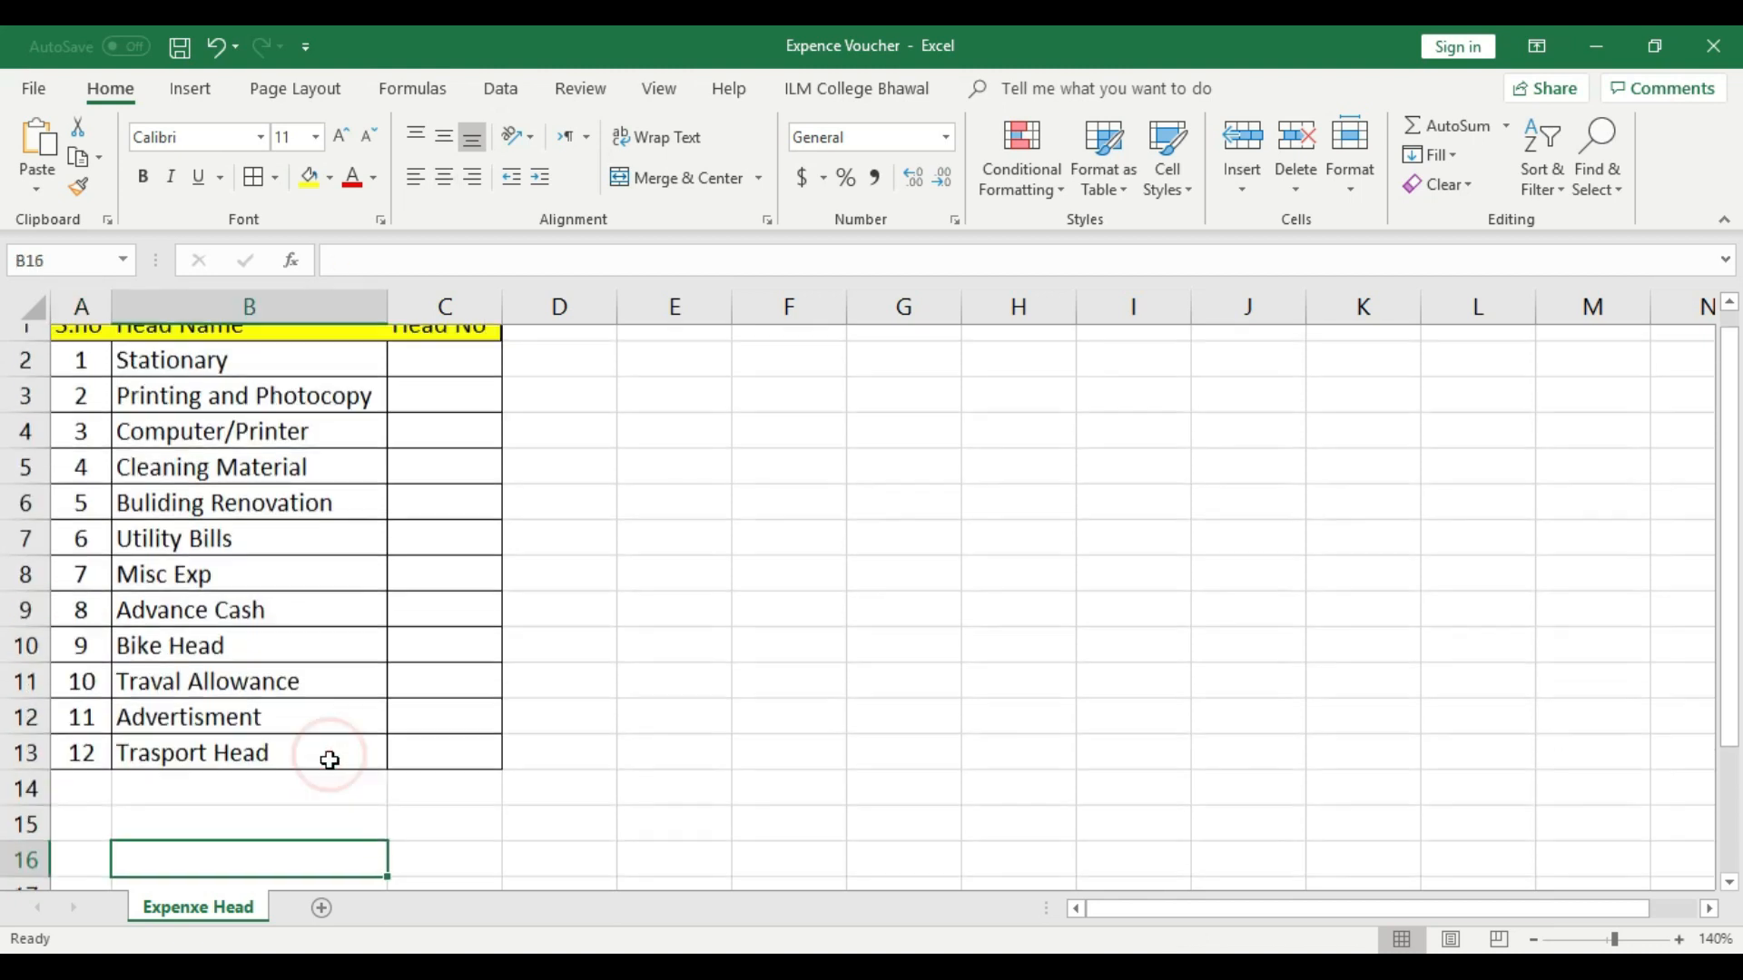
- Add a new blank worksheet after the Expenxe Head sheet
{"action": "left_click", "coordinate": [322, 909]}
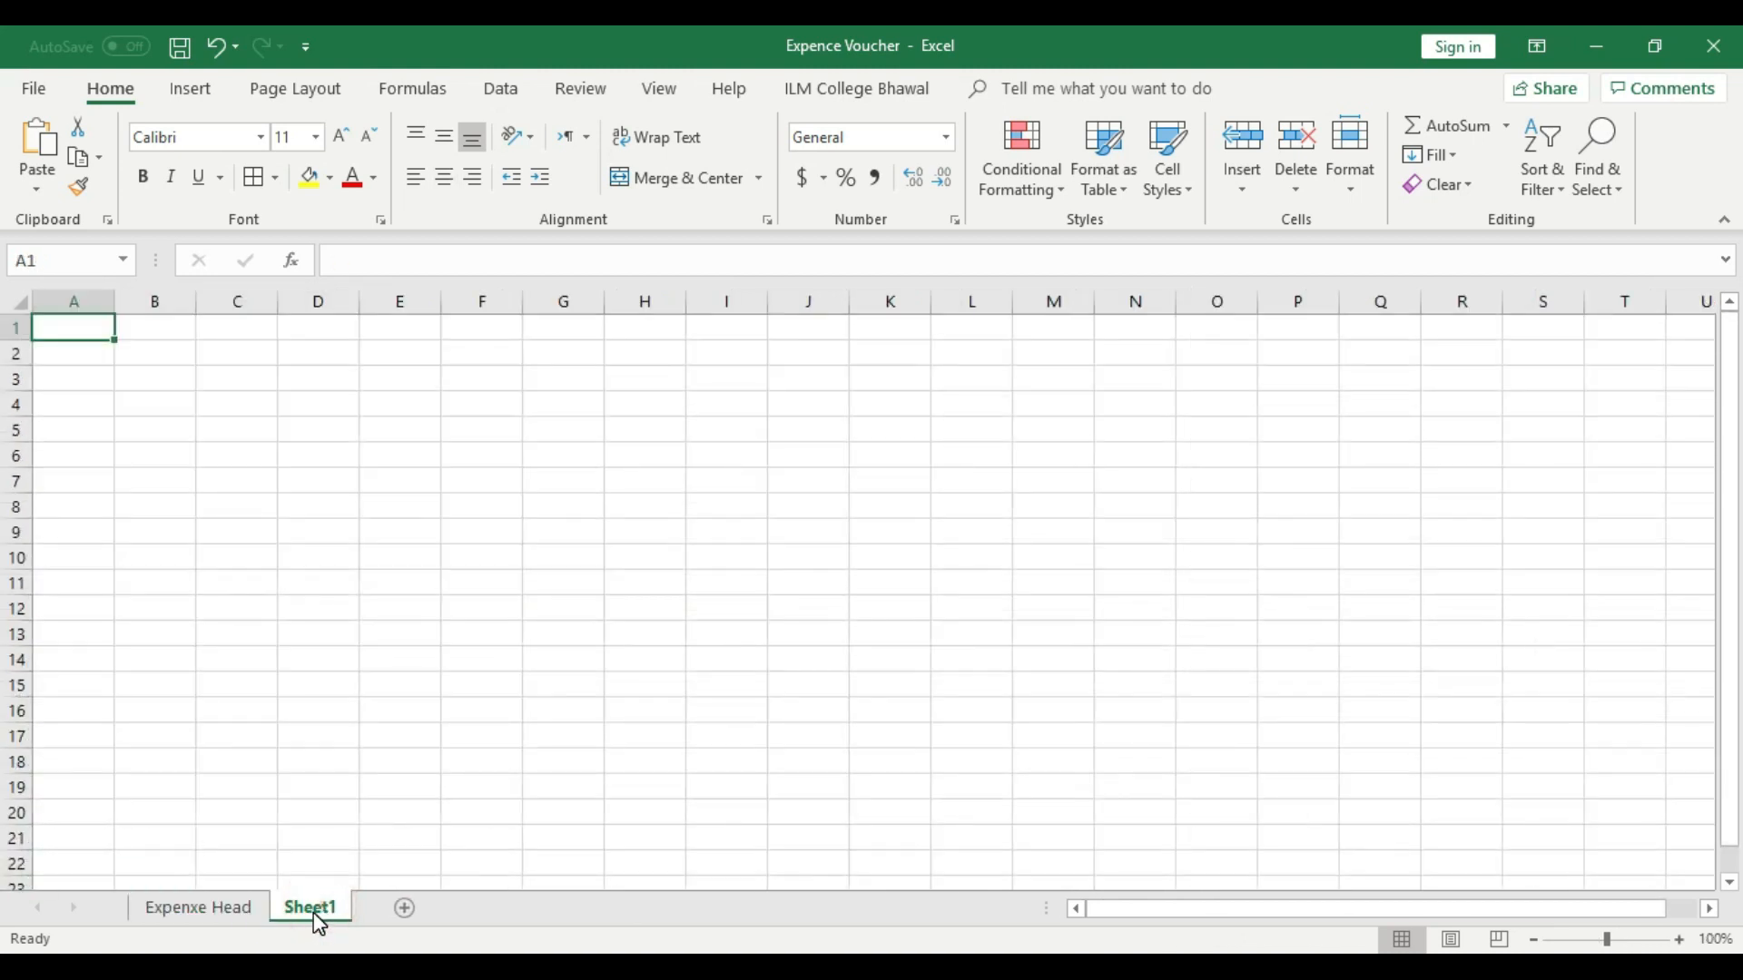
- Rename the new Sheet1 worksheet as "Exp Voucher"
{"action": "right_click", "coordinate": [314, 915]}
{"action": "left_click", "coordinate": [397, 679]}
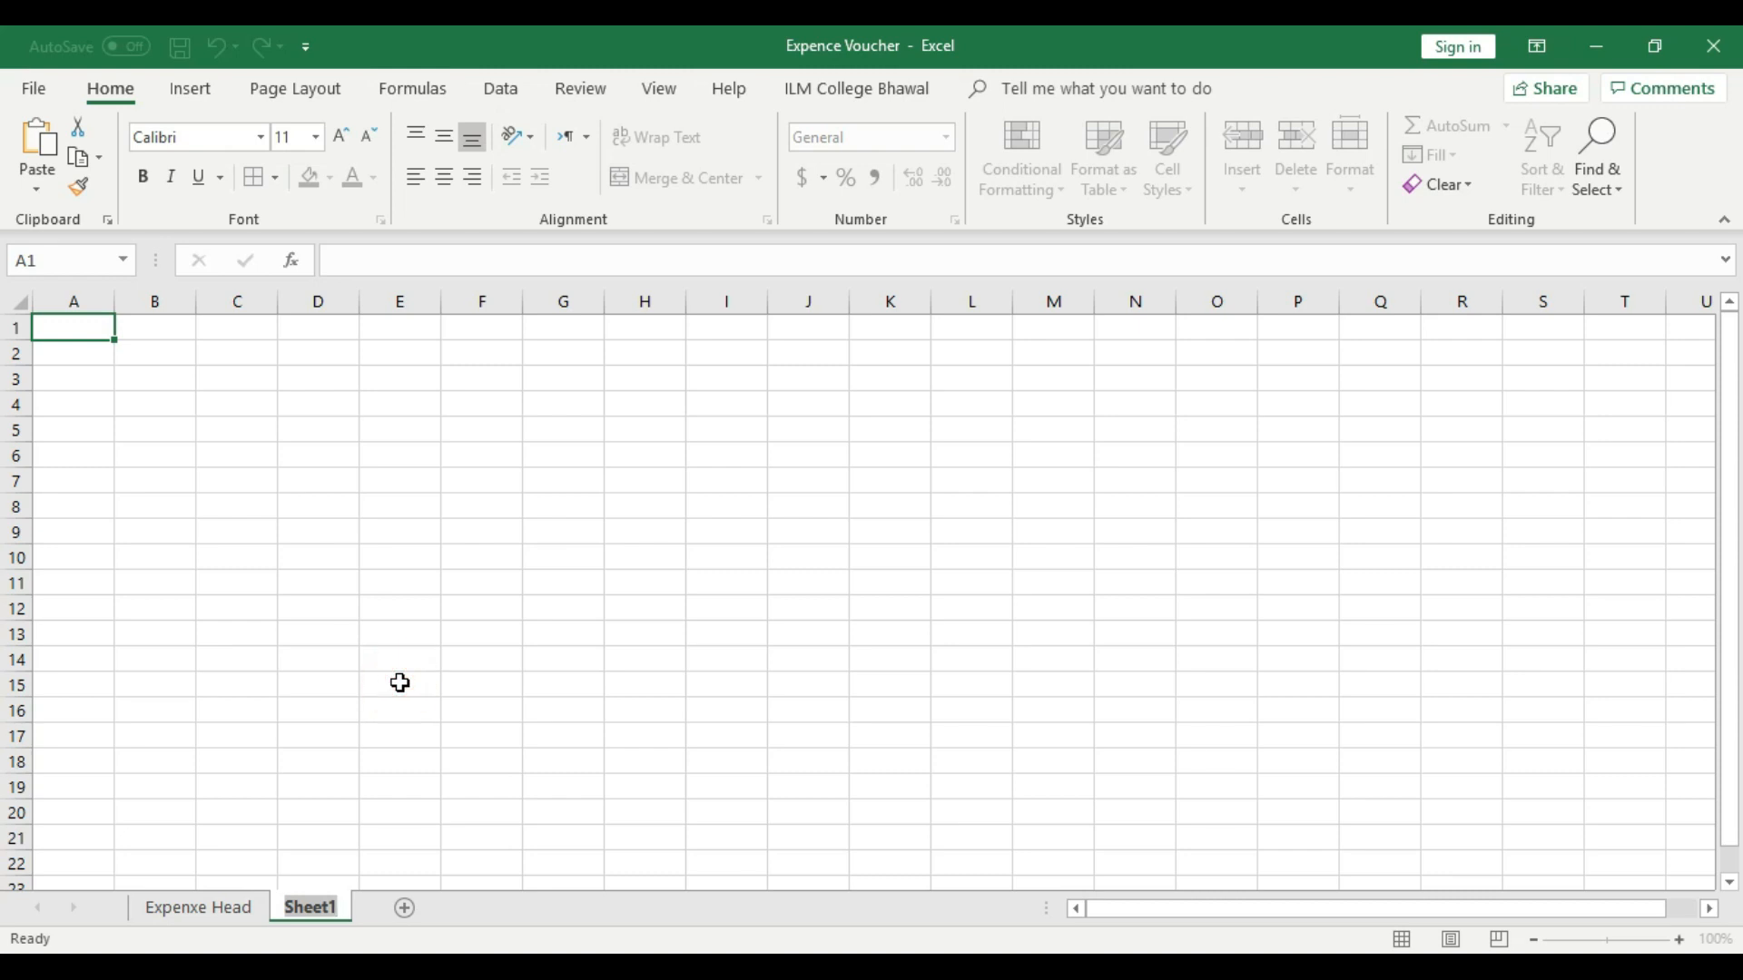
{"action": "key", "text": "BackSpace"}
{"action": "type", "text": "Expen"}
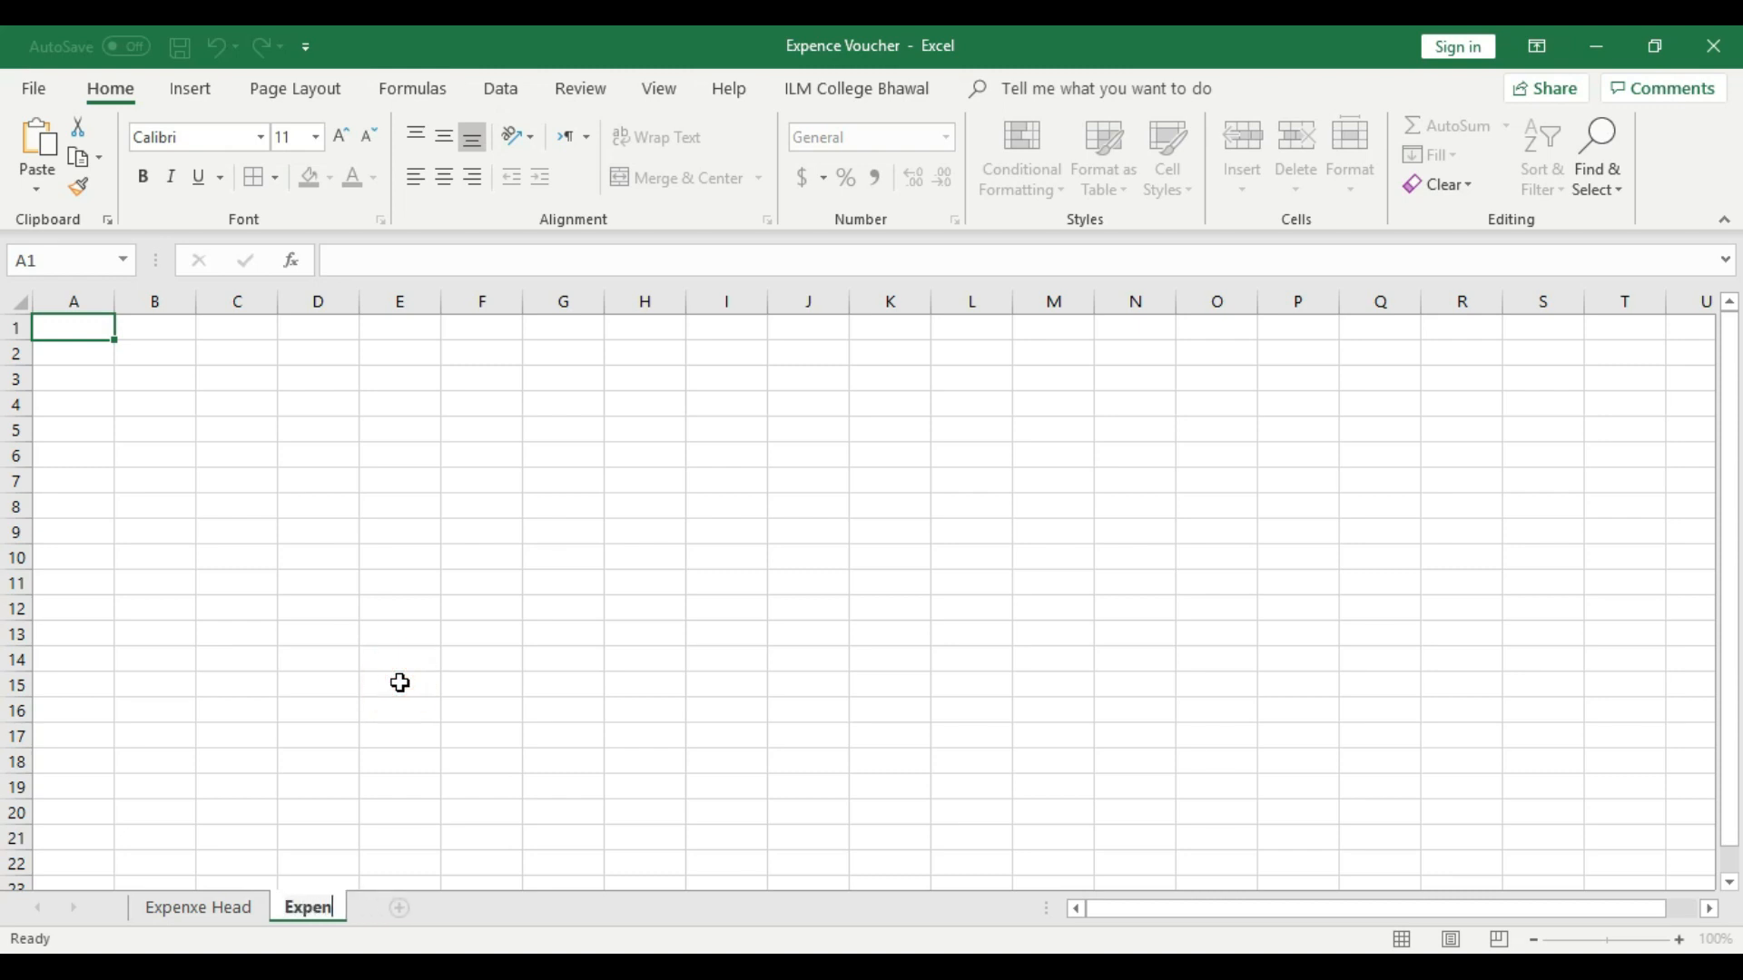
{"action": "key", "text": "BackSpace"}
{"action": "key", "text": "BackSpace"}
{"action": "type", "text": "Voucher"}
{"action": "key", "text": "Return"}
{"action": "left_click", "coordinate": [399, 683]}
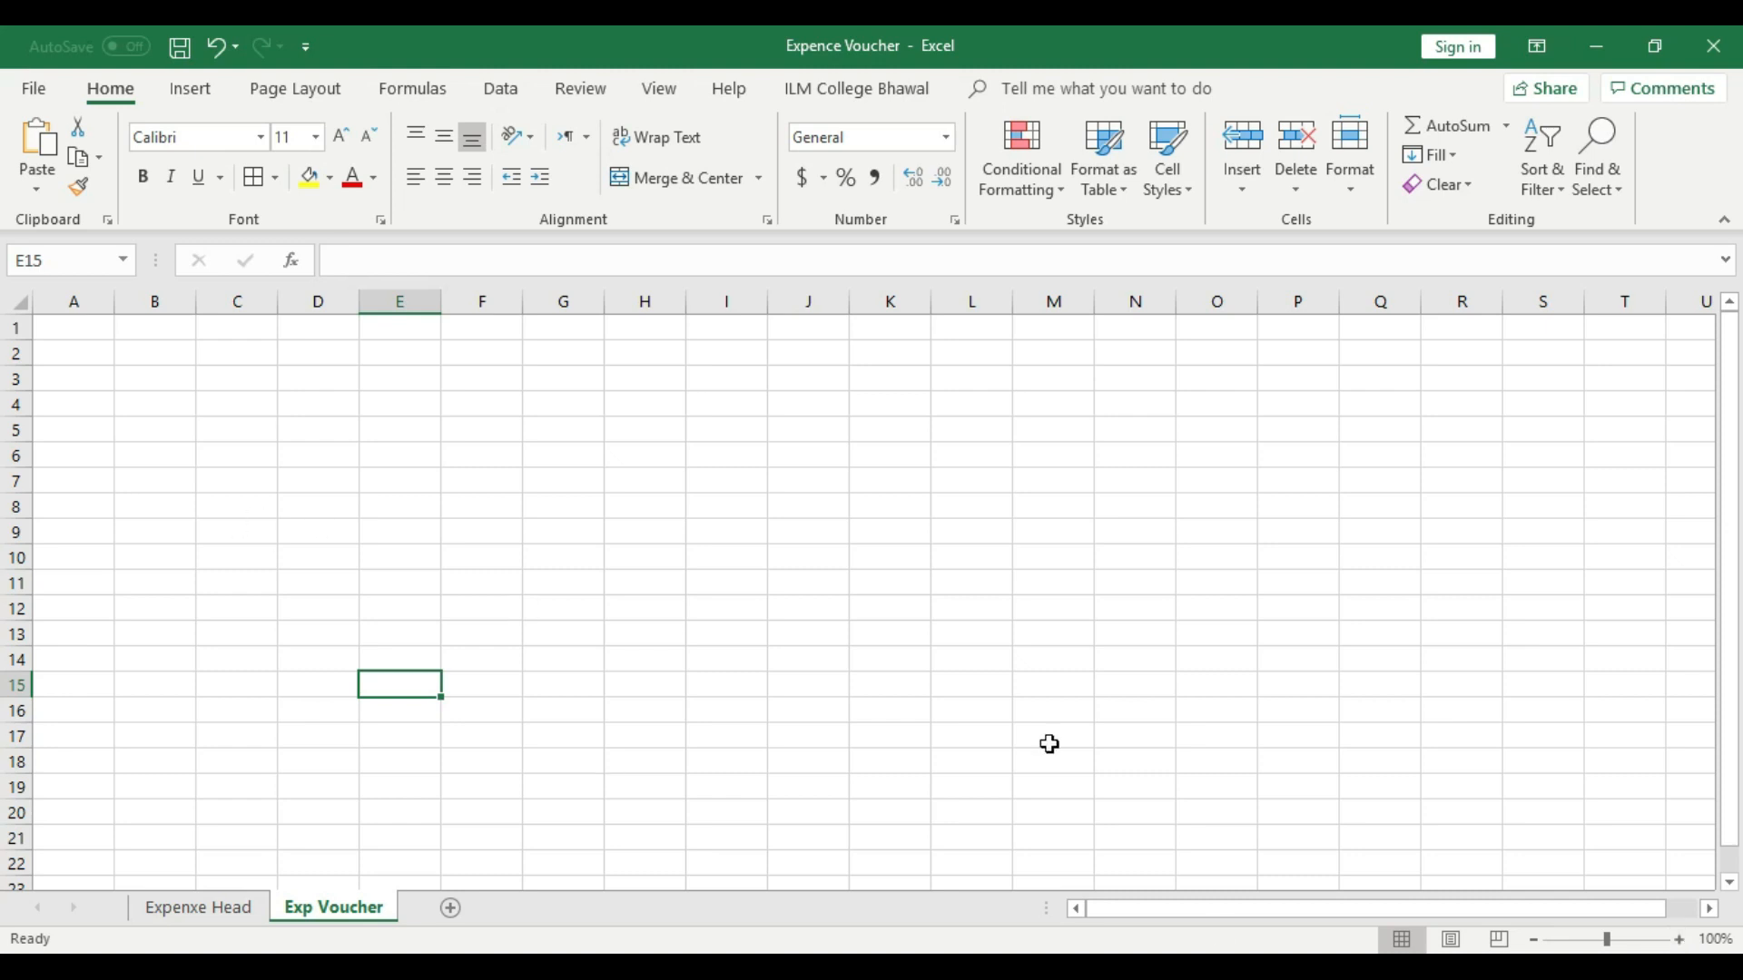
- Enter the header "S.no" in cell A3 of the Exp Voucher sheet
{"action": "left_click", "coordinate": [1679, 940]}
{"action": "left_click", "coordinate": [1680, 940]}
{"action": "left_click", "coordinate": [1680, 939]}
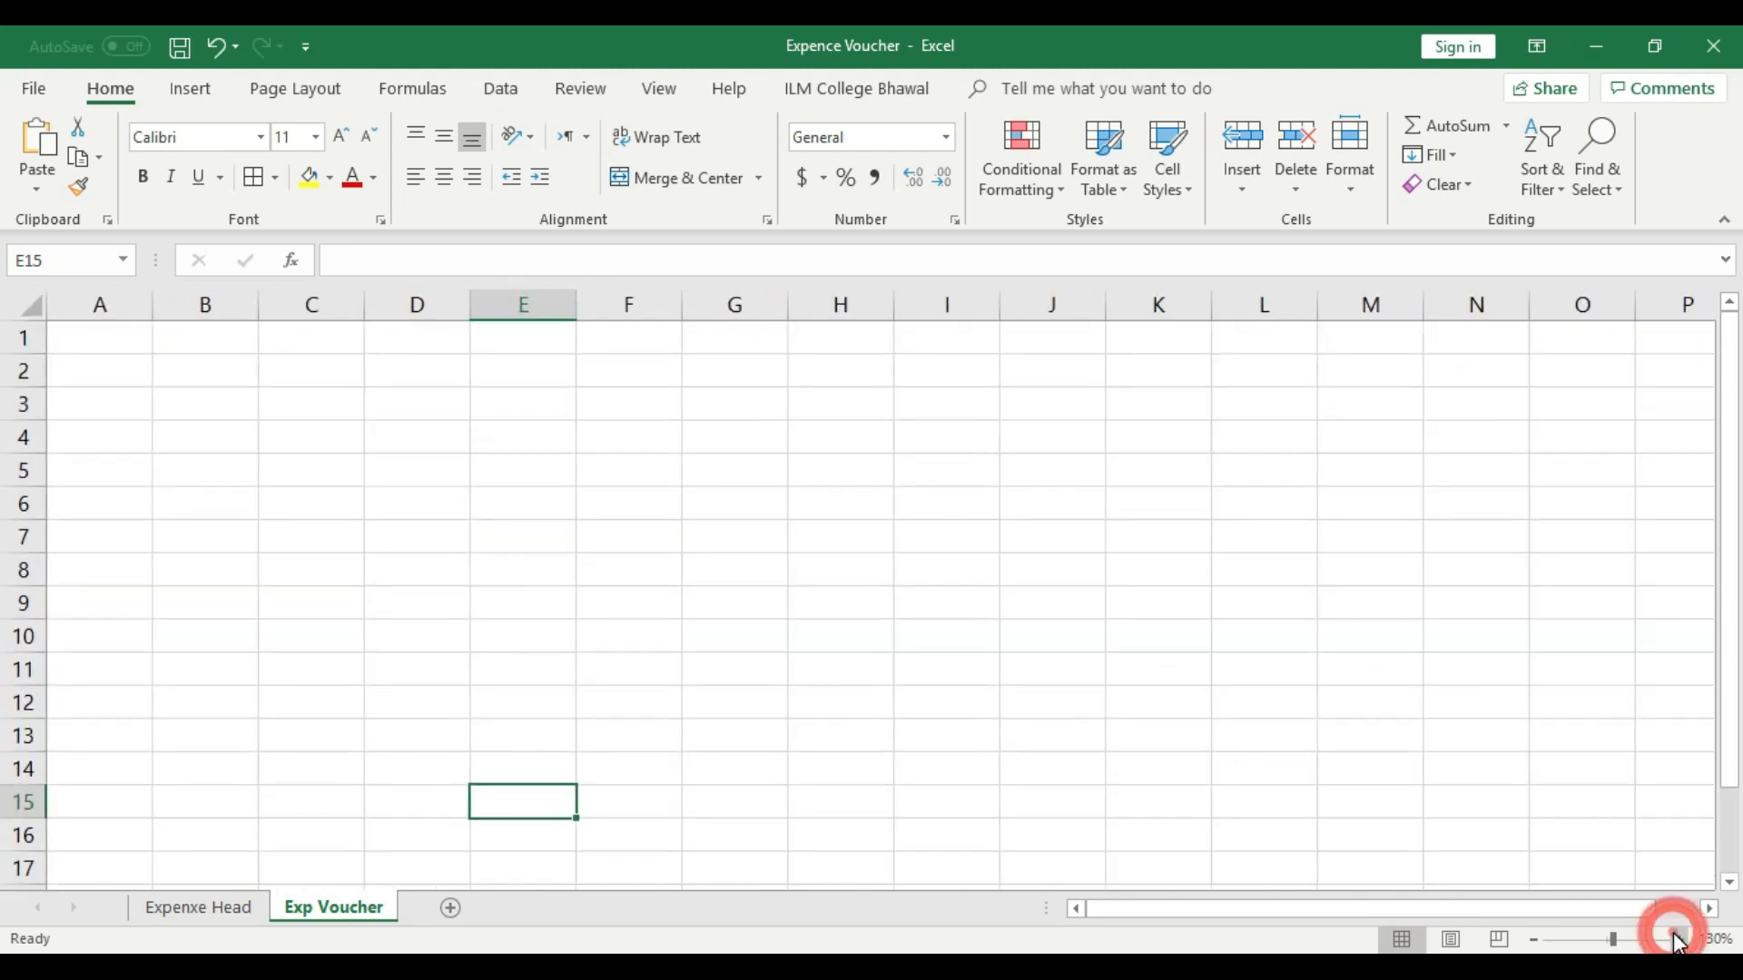
{"action": "left_click", "coordinate": [132, 401]}
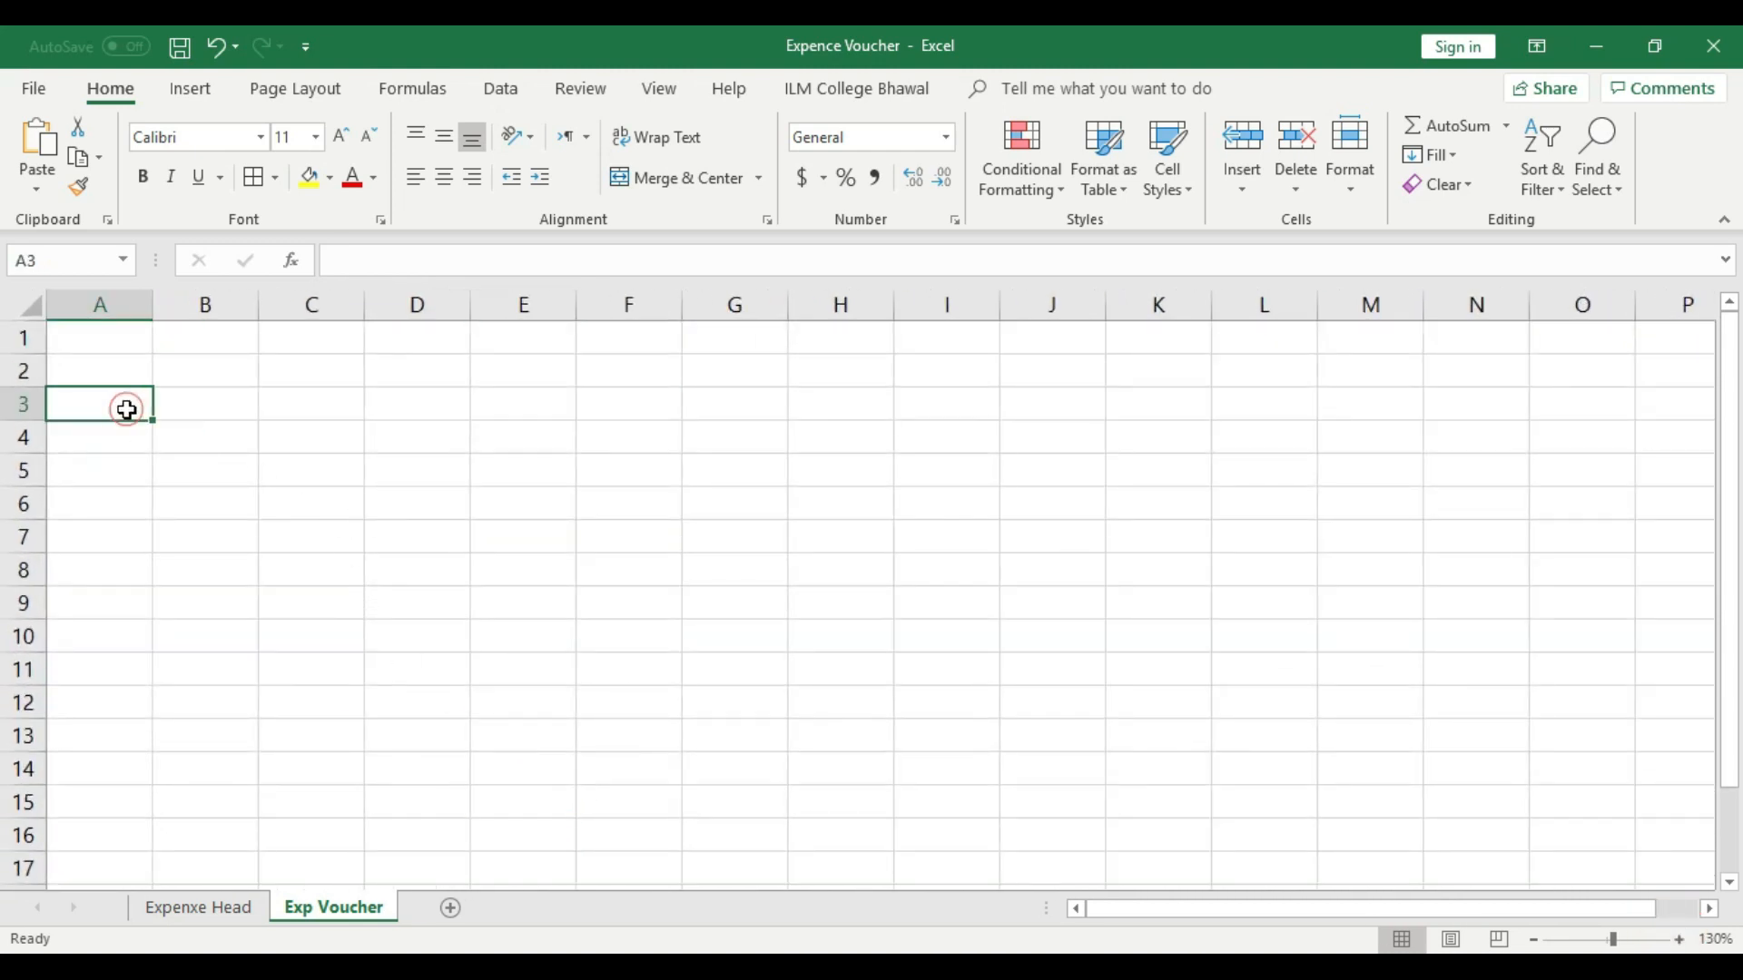
{"action": "type", "text": "S.no"}
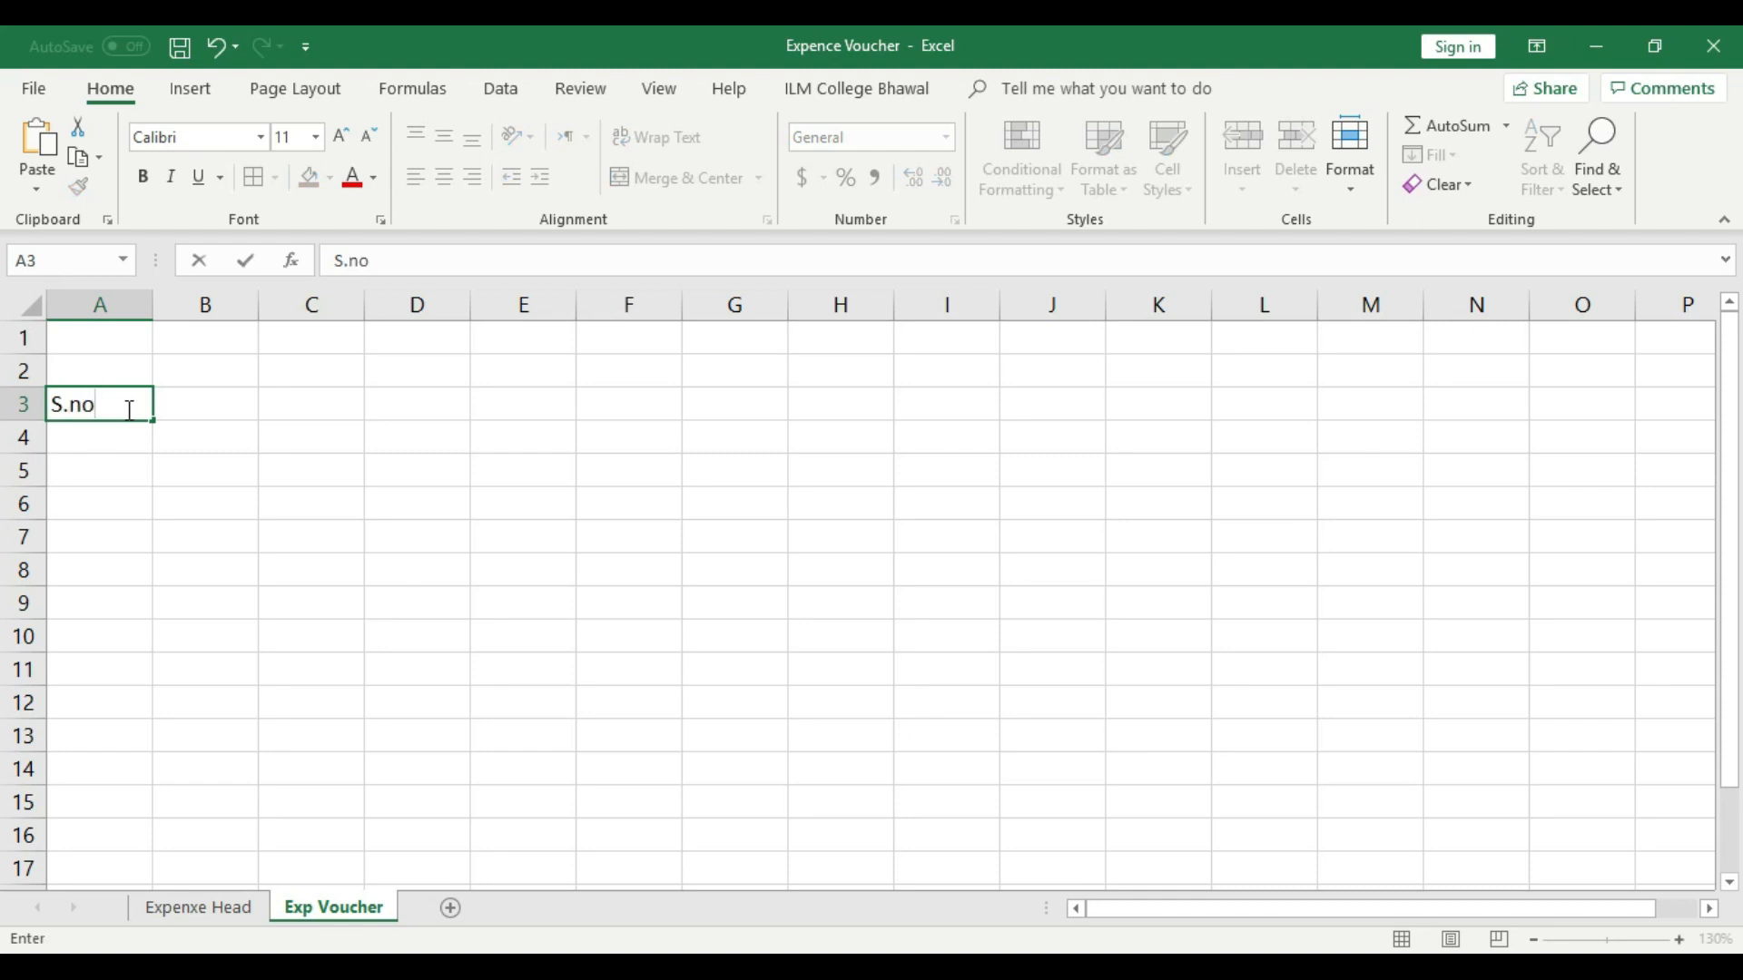
{"action": "key", "text": "Tab"}
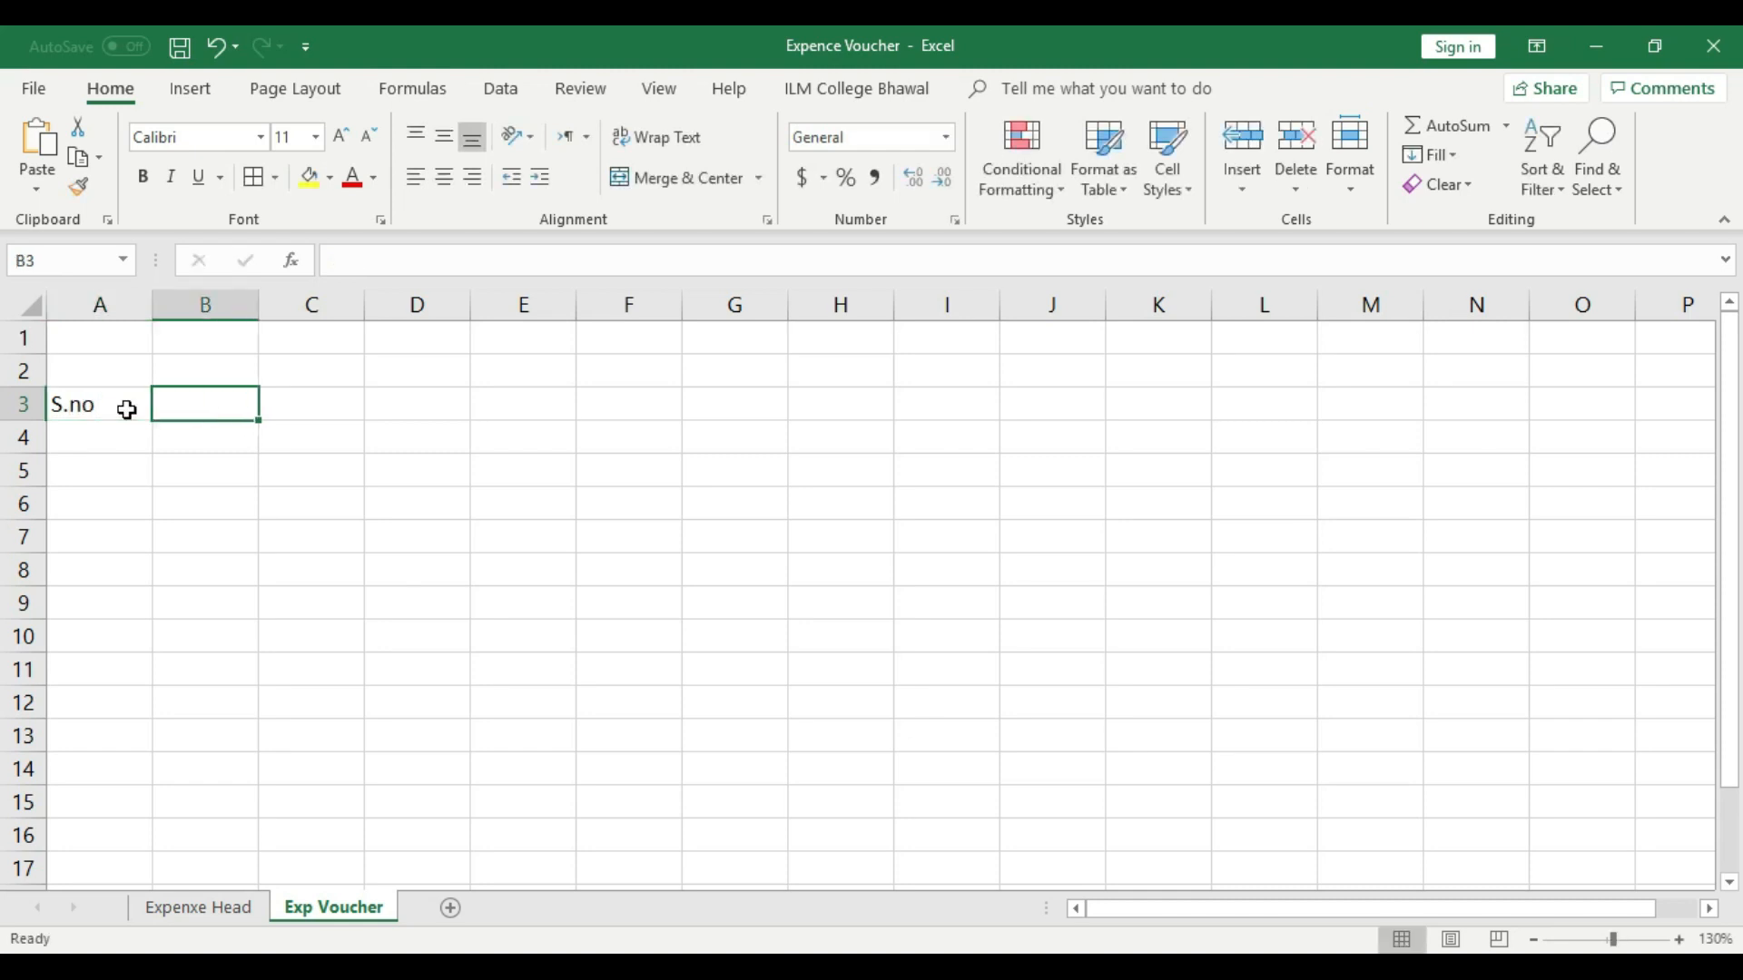
{"action": "type", "text": "Expence Da"}
{"action": "key", "text": "BackSpace"}
{"action": "key", "text": "BackSpace"}
{"action": "key", "text": "BackSpace"}
{"action": "key", "text": "BackSpace"}
{"action": "key", "text": "BackSpace"}
{"action": "key", "text": "BackSpace"}
{"action": "key", "text": "BackSpace"}
{"action": "key", "text": "BackSpace"}
{"action": "key", "text": "BackSpace"}
{"action": "key", "text": "BackSpace"}
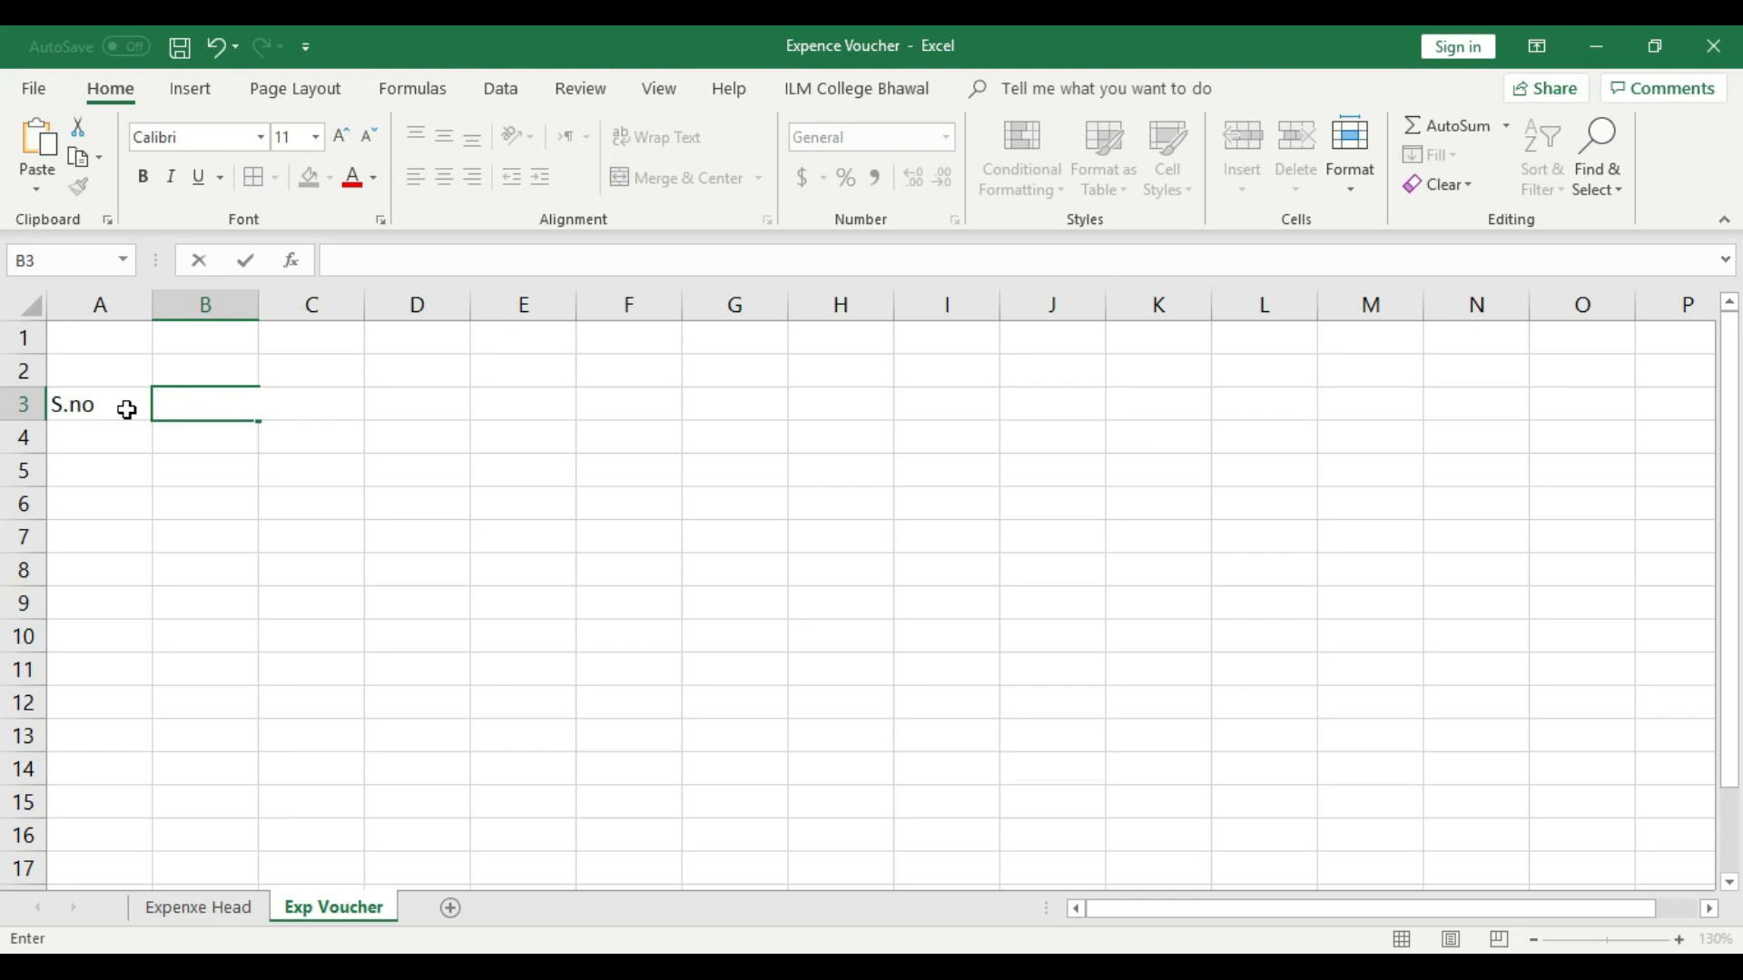
{"action": "left_click", "coordinate": [164, 468]}
- Enter the headers "Head Name" in B3 and "Head No" in C3
{"action": "left_click", "coordinate": [176, 400]}
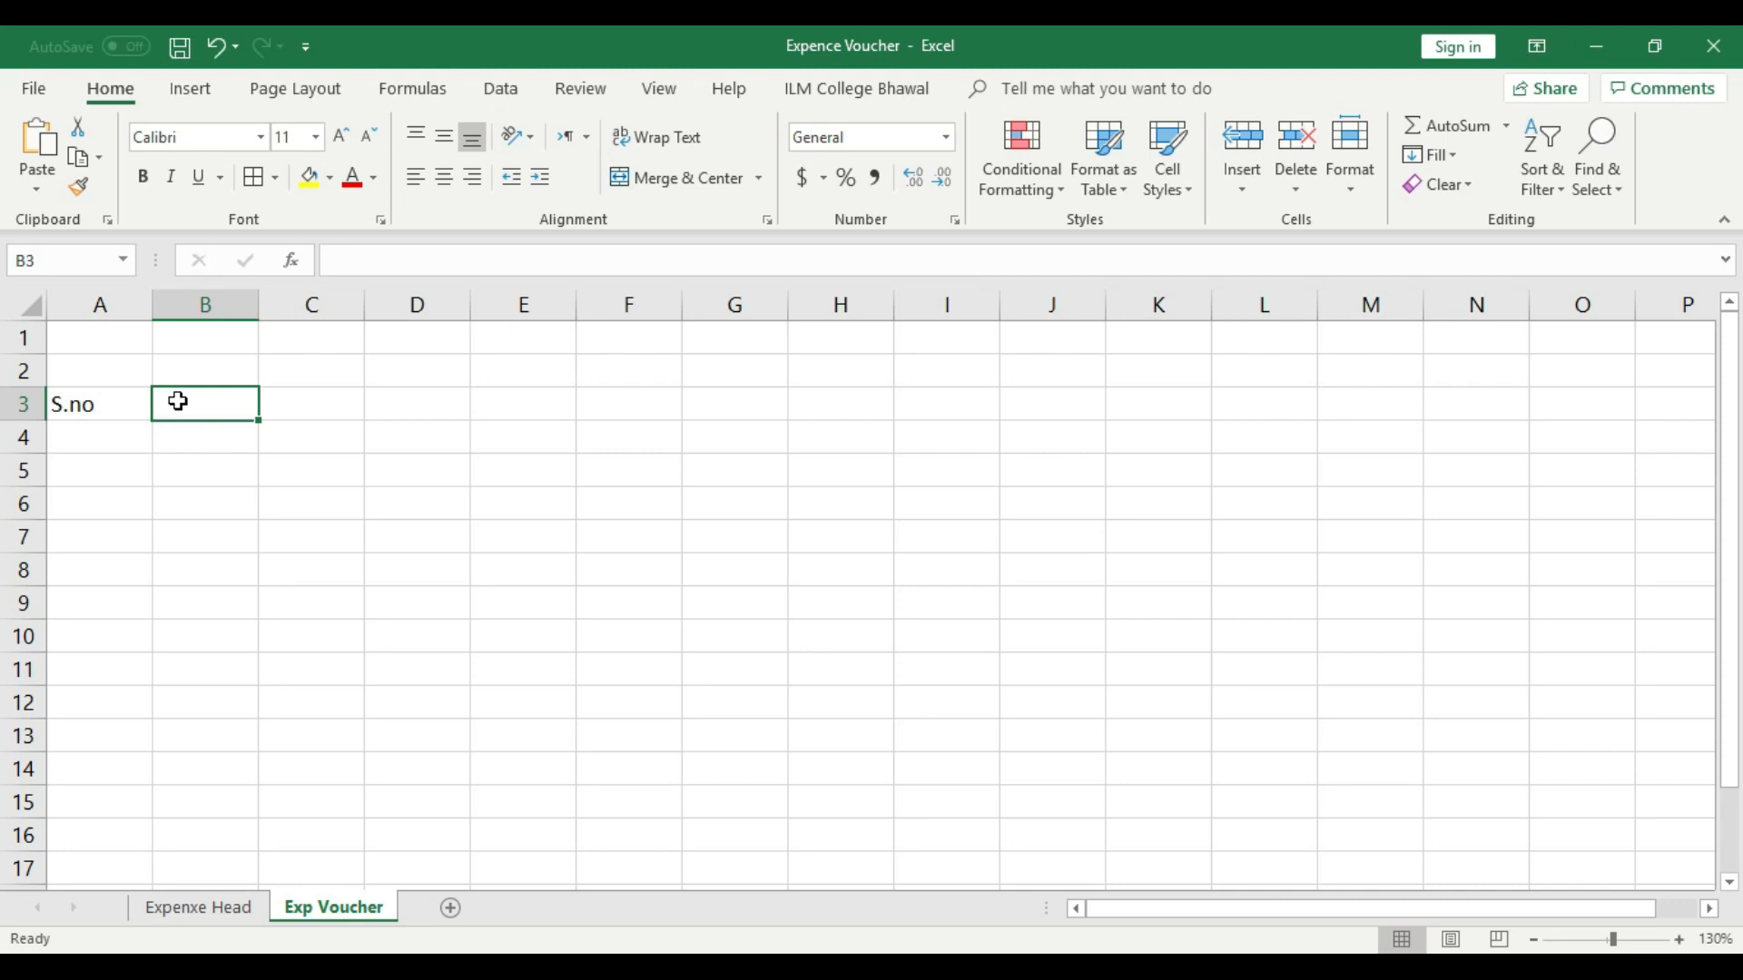
{"action": "type", "text": "Head Name"}
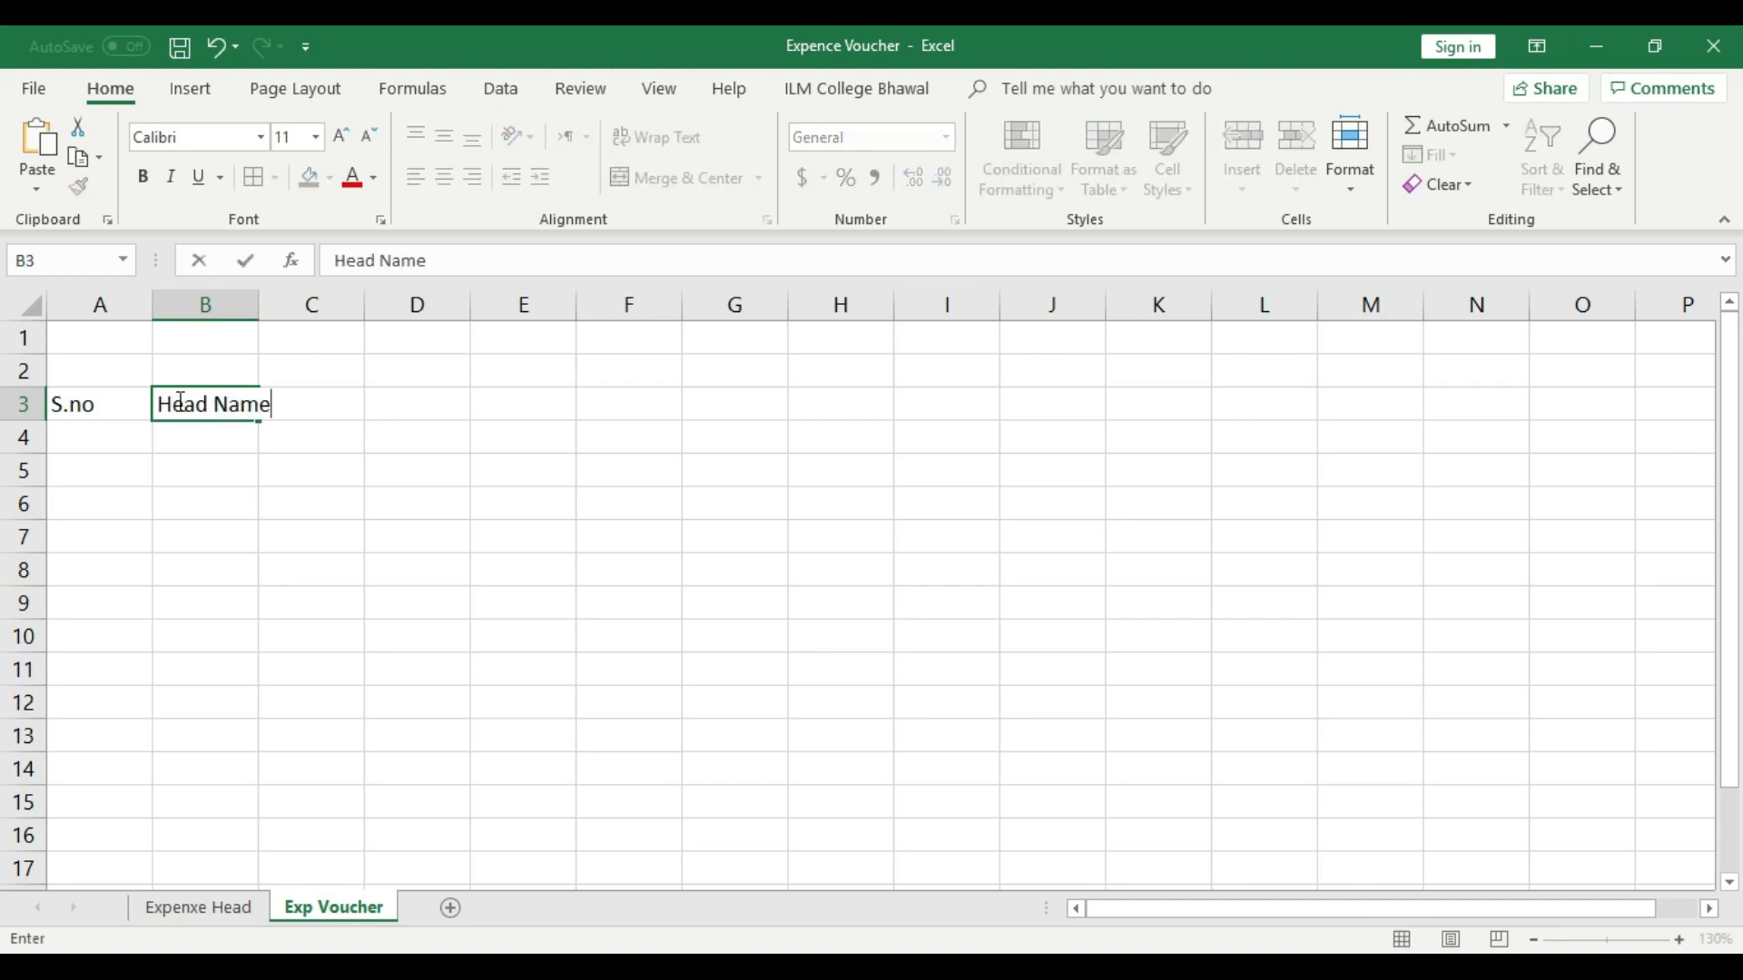
{"action": "key", "text": "Tab"}
{"action": "type", "text": "H"}
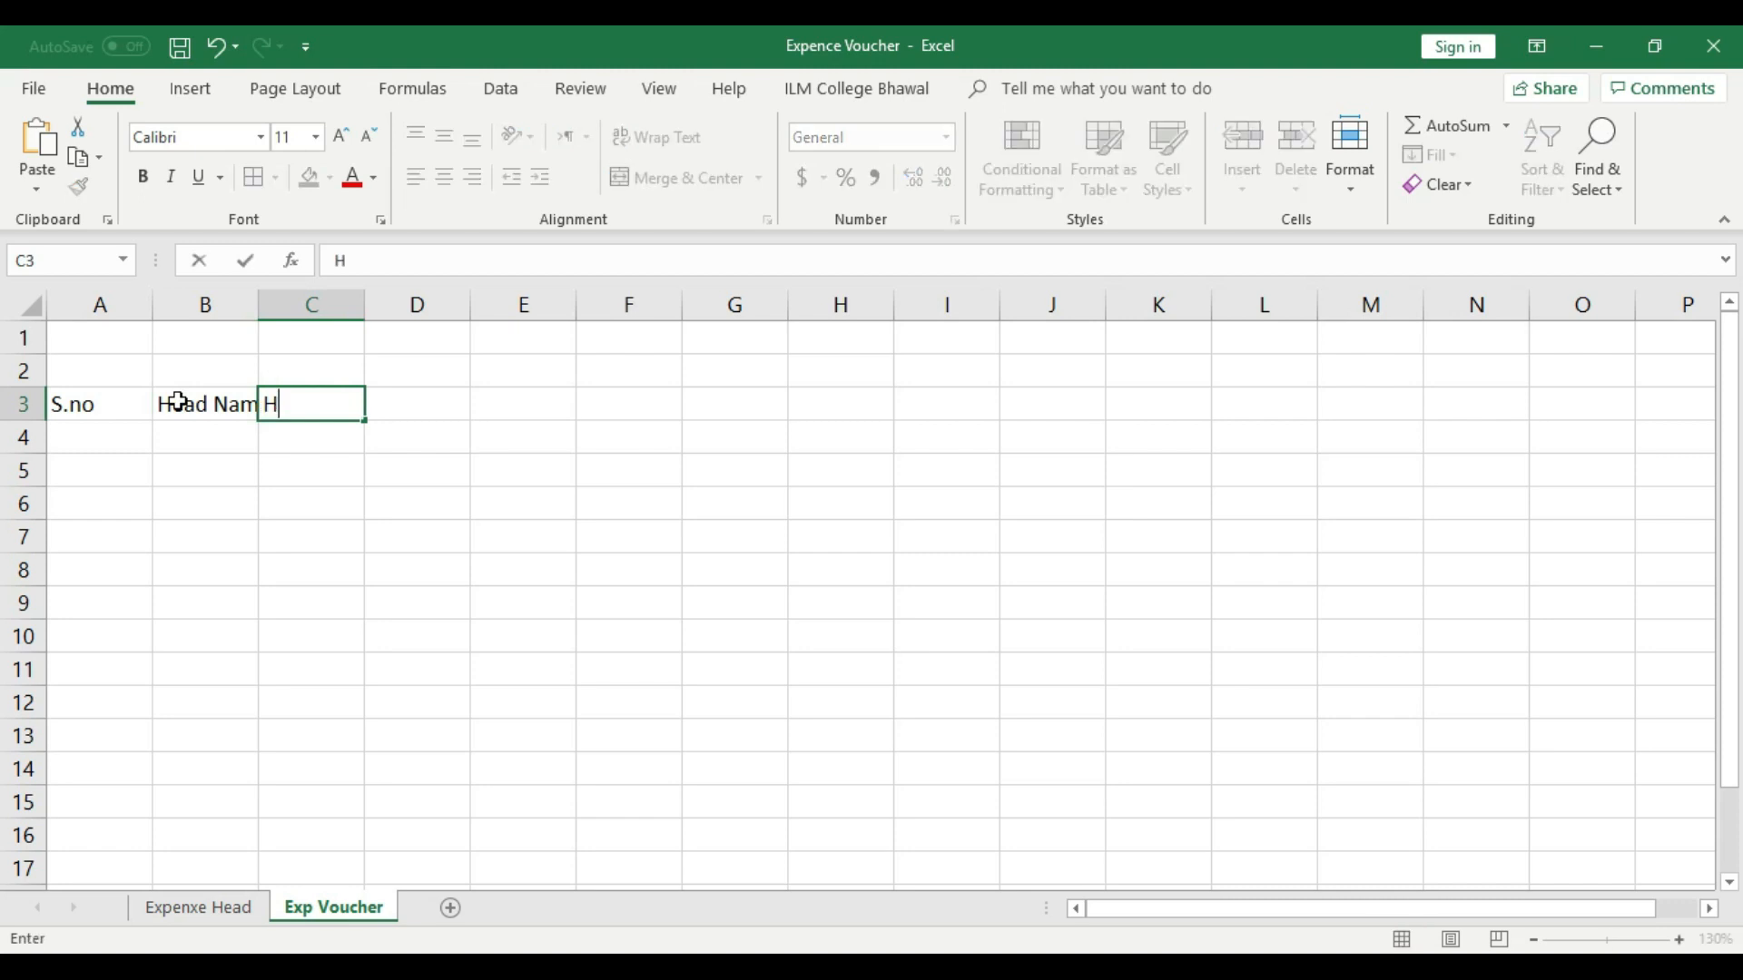
{"action": "type", "text": "ead No"}
{"action": "left_click", "coordinate": [422, 405]}
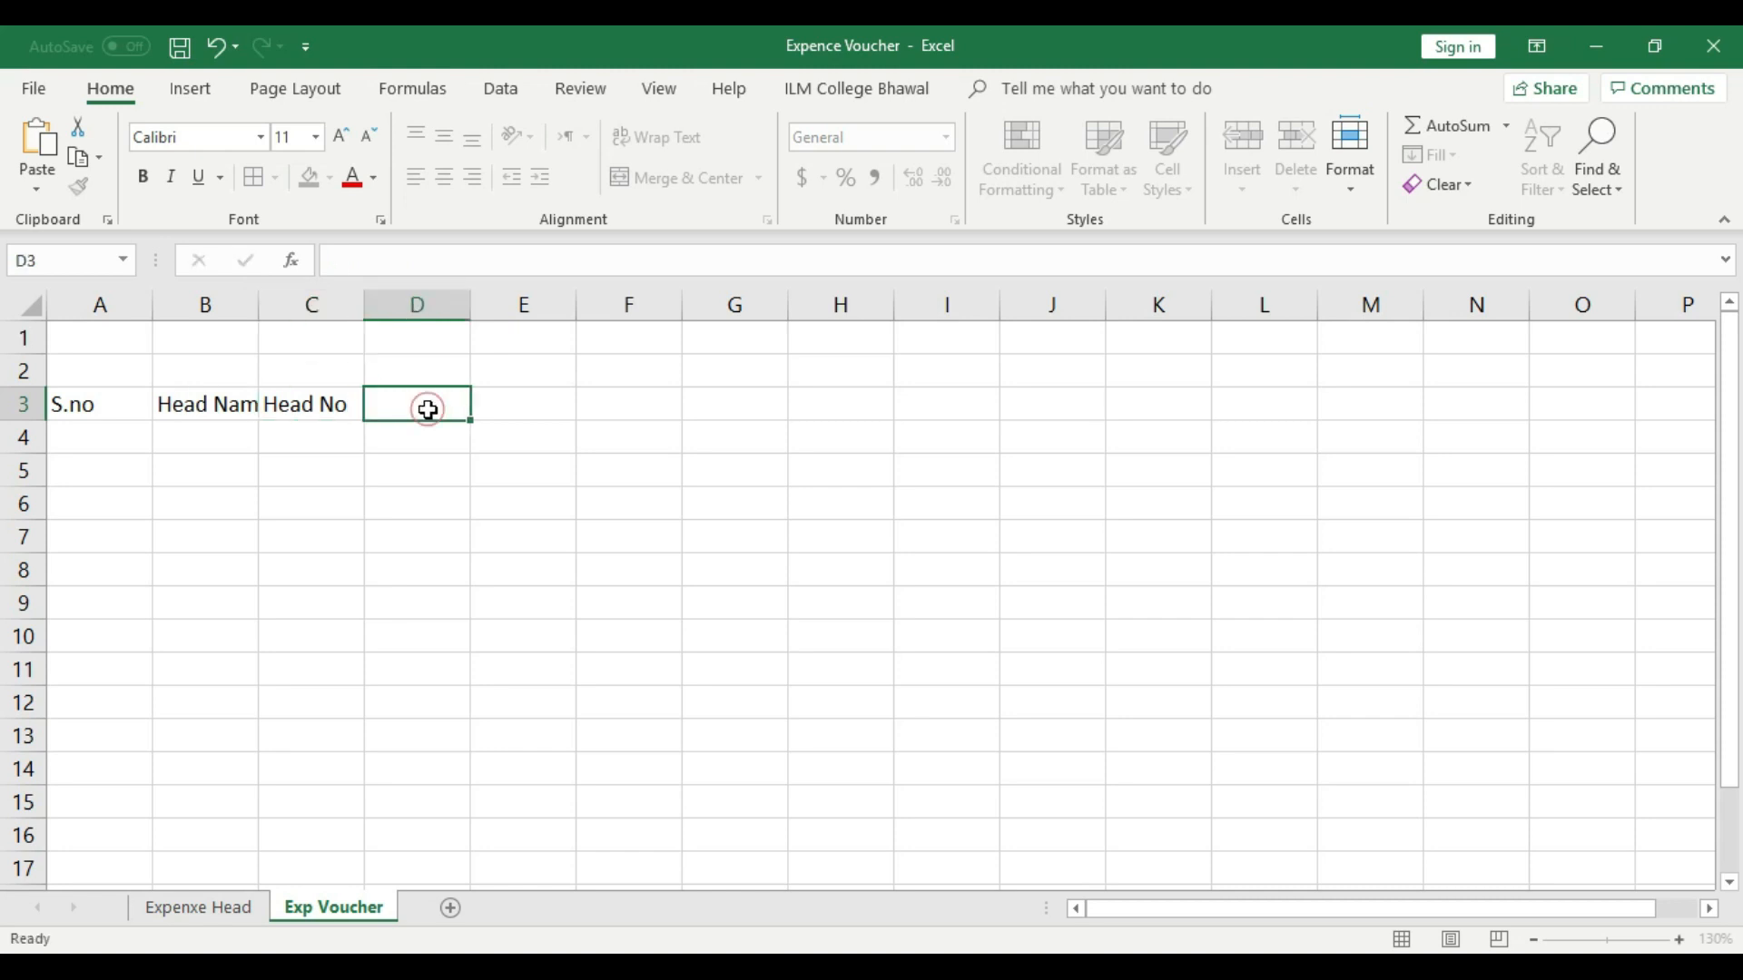
- Enter the headers "Detail" in D3 and "Amount" in E3
{"action": "type", "text": "Detai"}
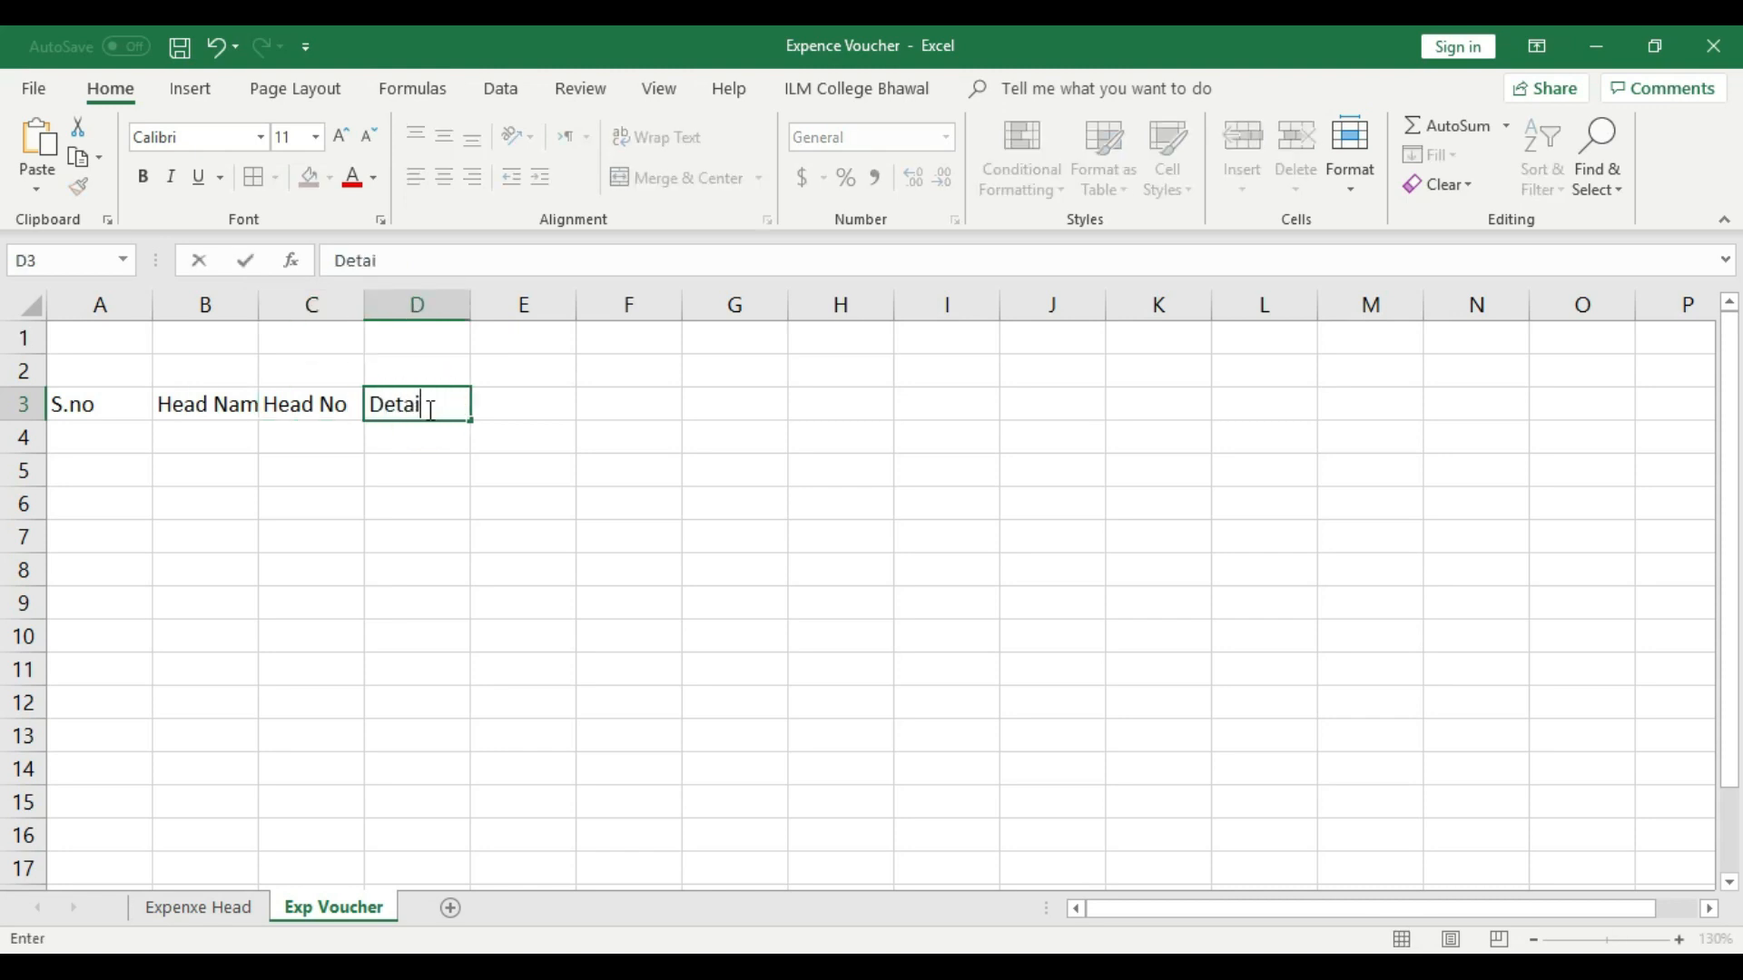
{"action": "type", "text": "l"}
{"action": "left_click", "coordinate": [427, 465]}
{"action": "left_click", "coordinate": [359, 405]}
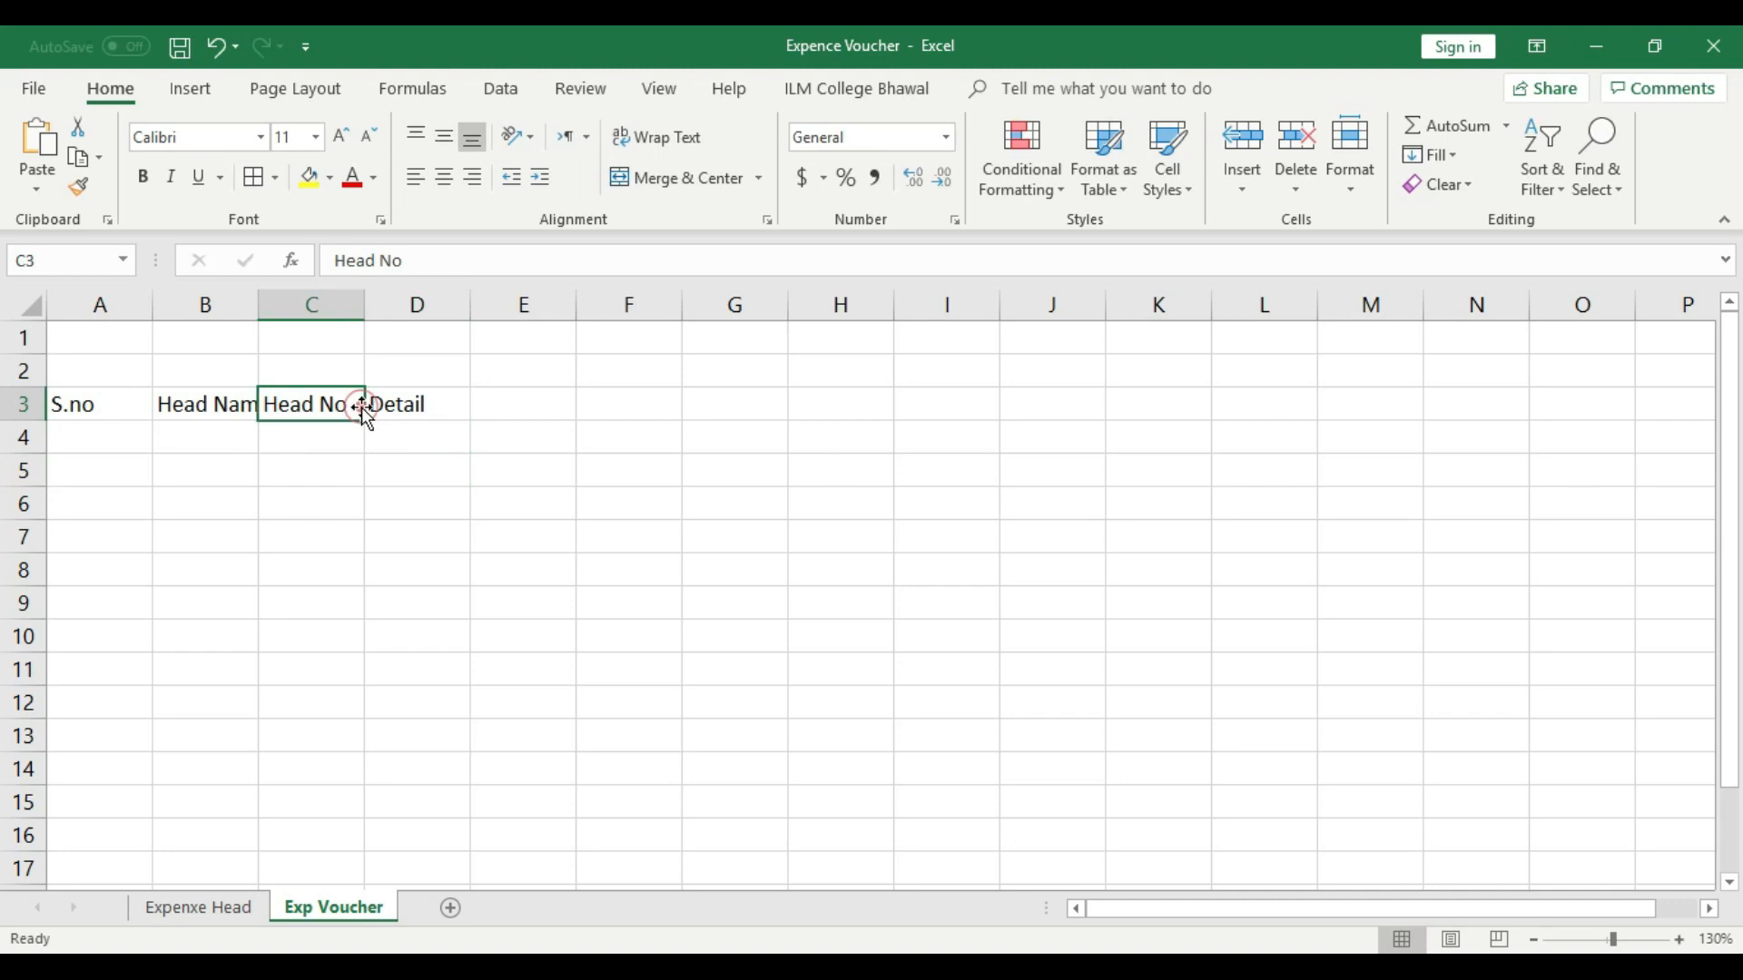
{"action": "key", "text": "Right"}
{"action": "left_click", "coordinate": [523, 411]}
{"action": "type", "text": "Amoun"}
{"action": "left_click", "coordinate": [505, 486]}
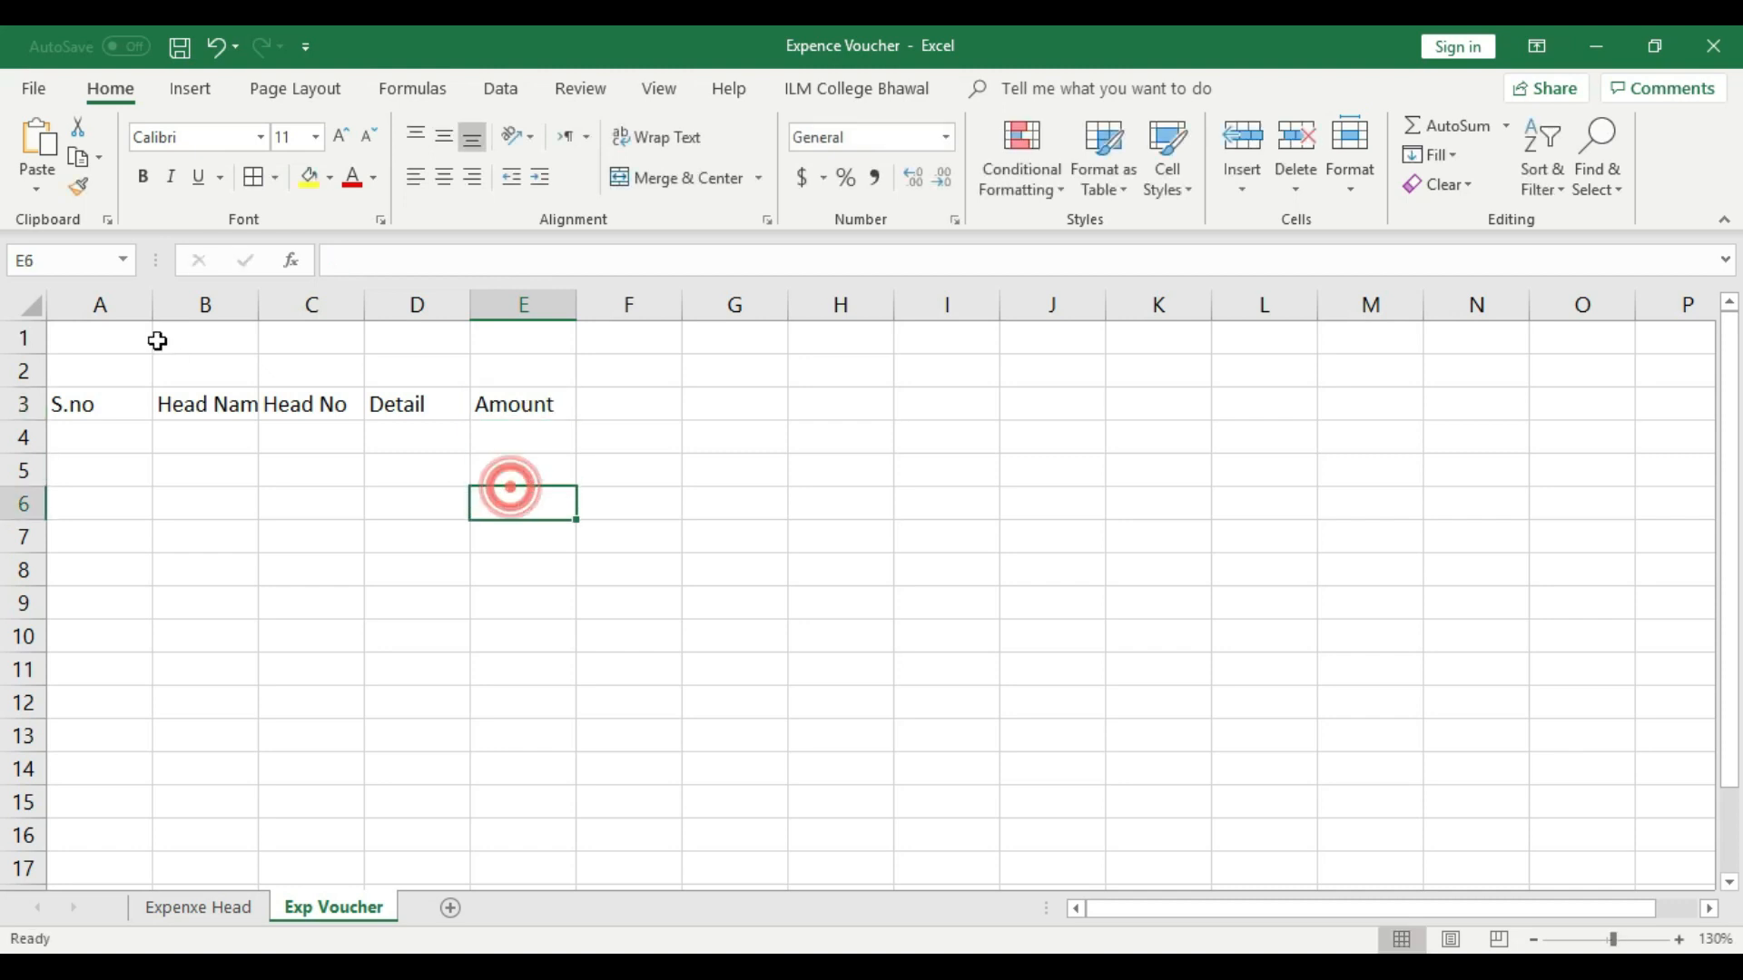
- Fit columns A, B, C and E to their header text and widen column D considerably
{"action": "left_click_drag", "start_coordinate": [152, 304], "coordinate": [103, 309]}
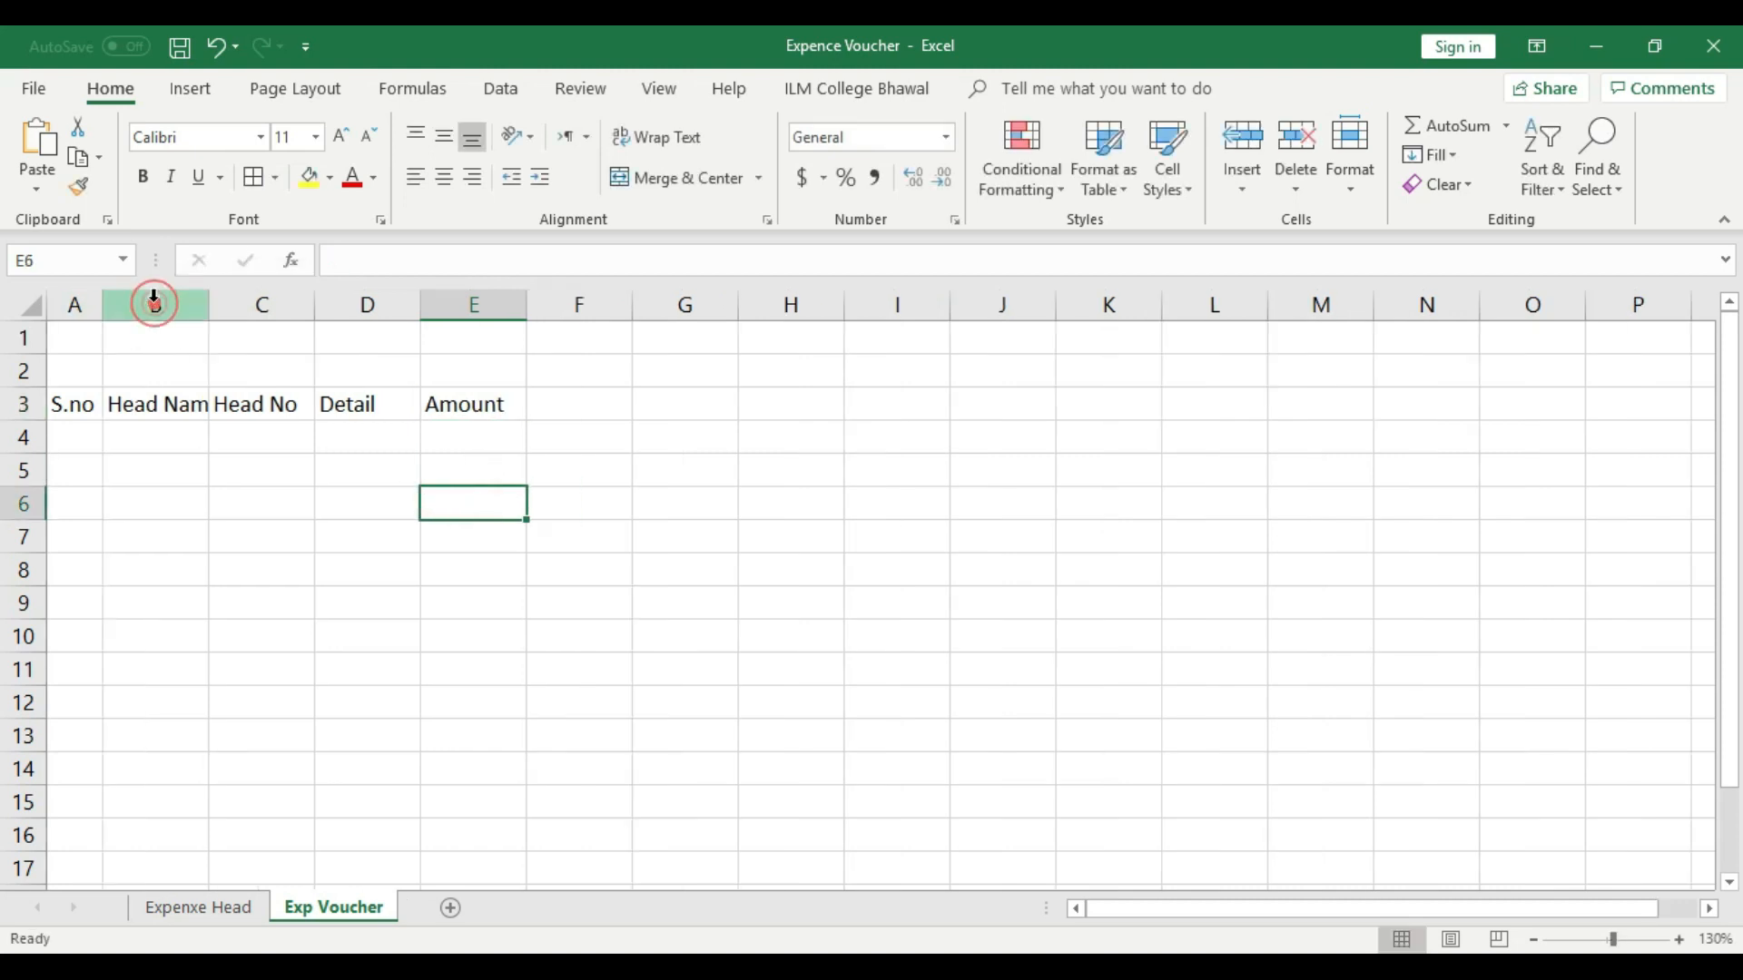
{"action": "double_click", "coordinate": [209, 302]}
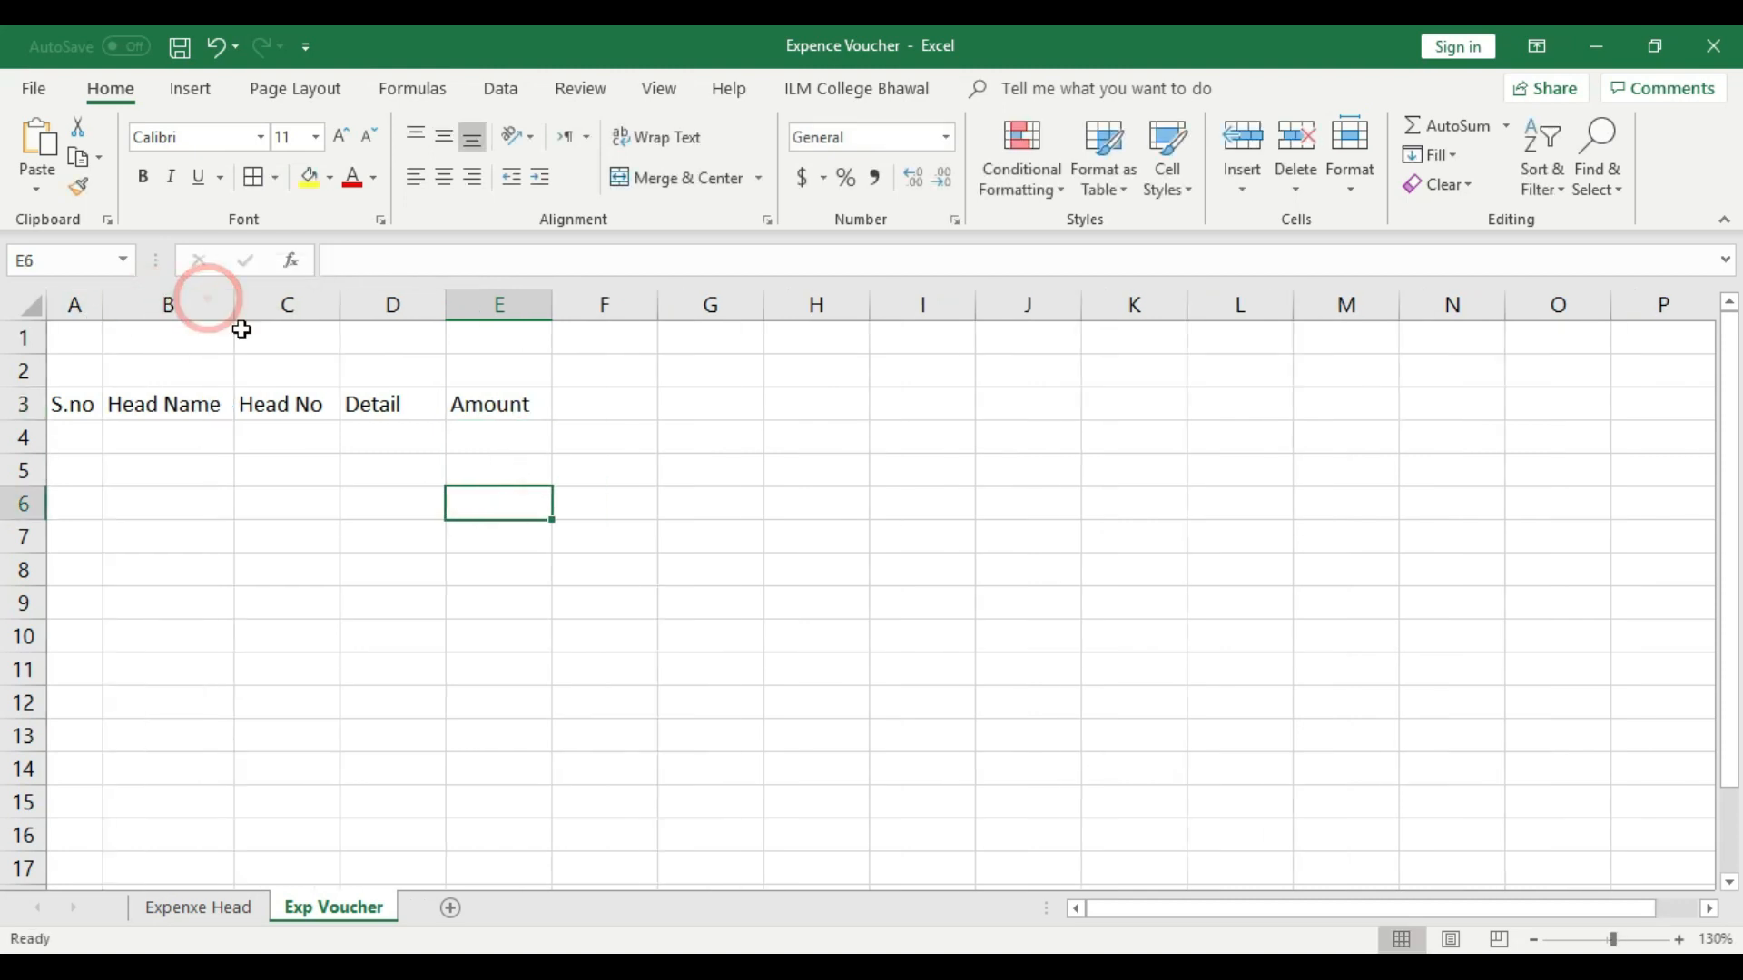
{"action": "double_click", "coordinate": [339, 301]}
{"action": "double_click", "coordinate": [441, 302]}
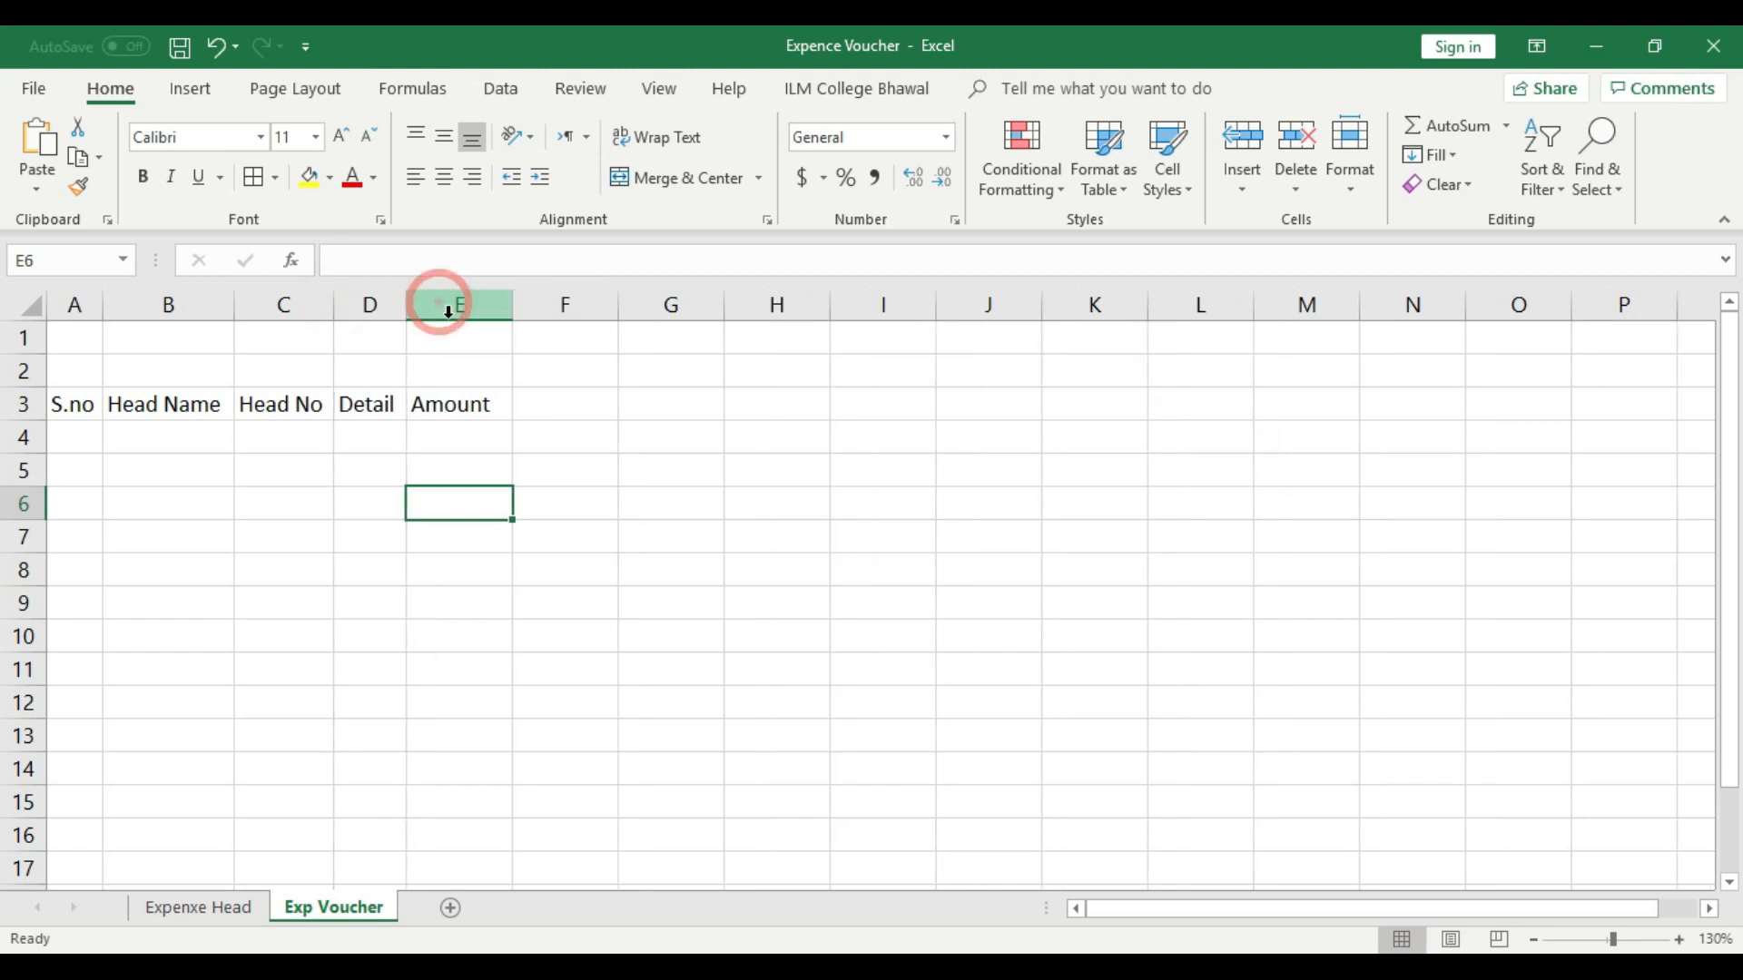
{"action": "double_click", "coordinate": [511, 301]}
{"action": "left_click_drag", "start_coordinate": [400, 302], "coordinate": [868, 307]}
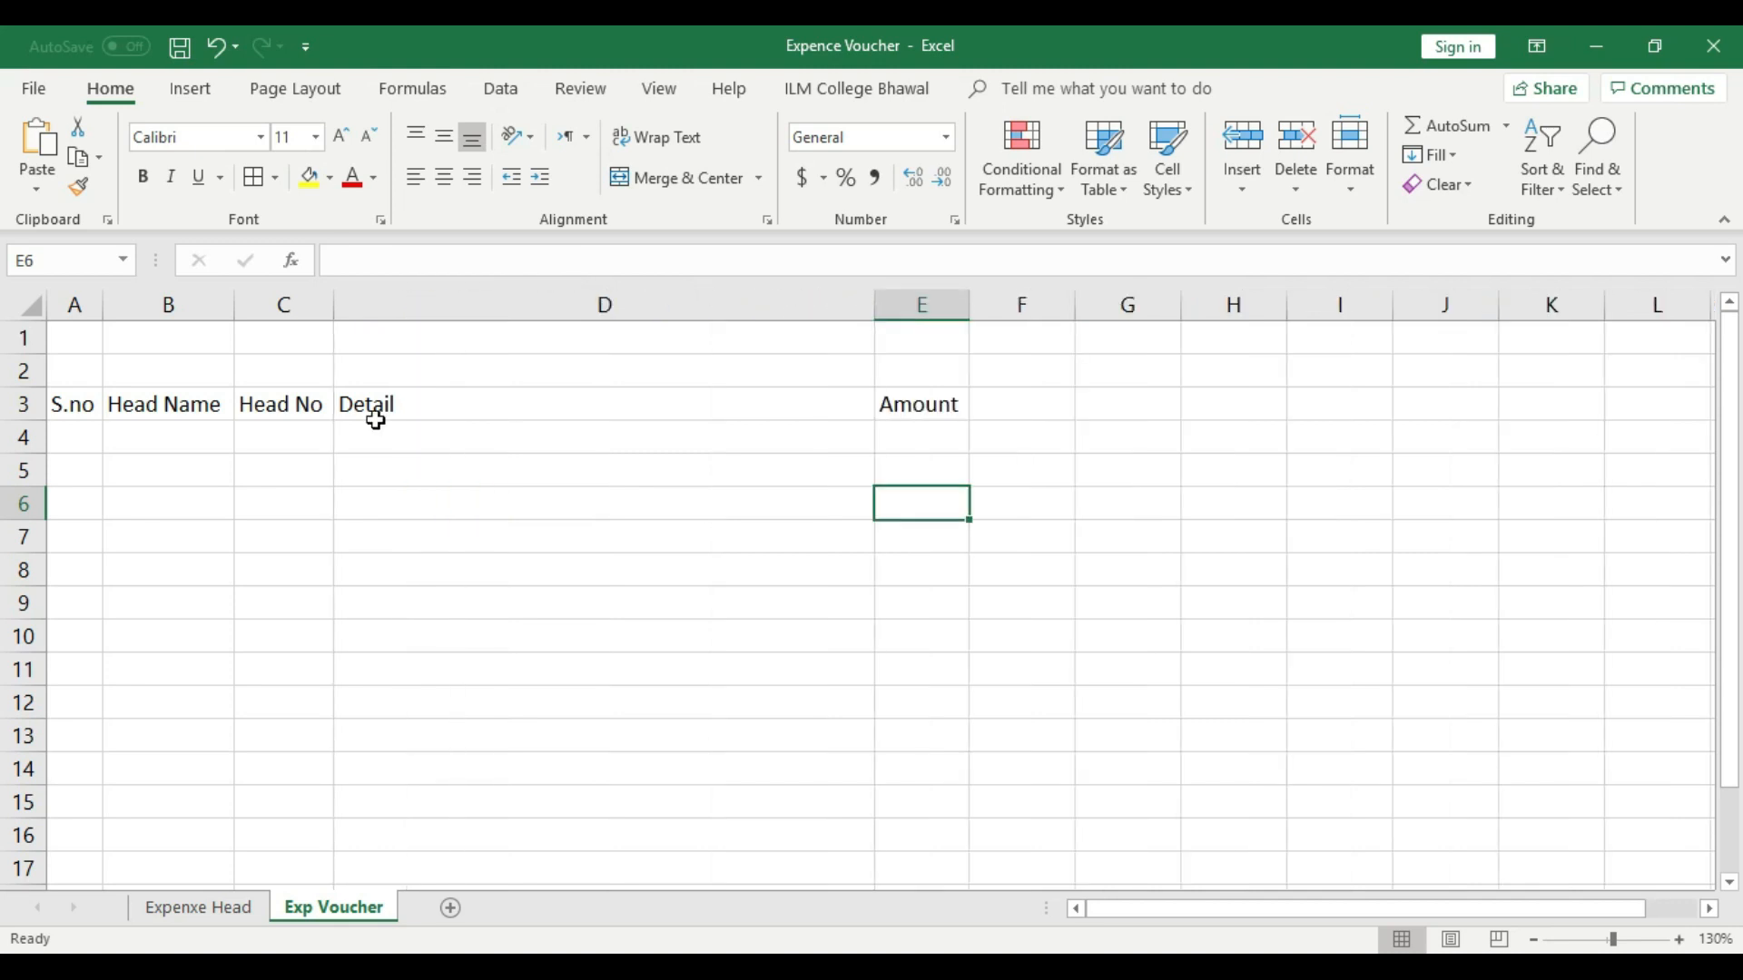
- Change the D3 header to "Detail/Description" and autofit column D to its text
{"action": "double_click", "coordinate": [420, 400]}
{"action": "type", "text": "/D"}
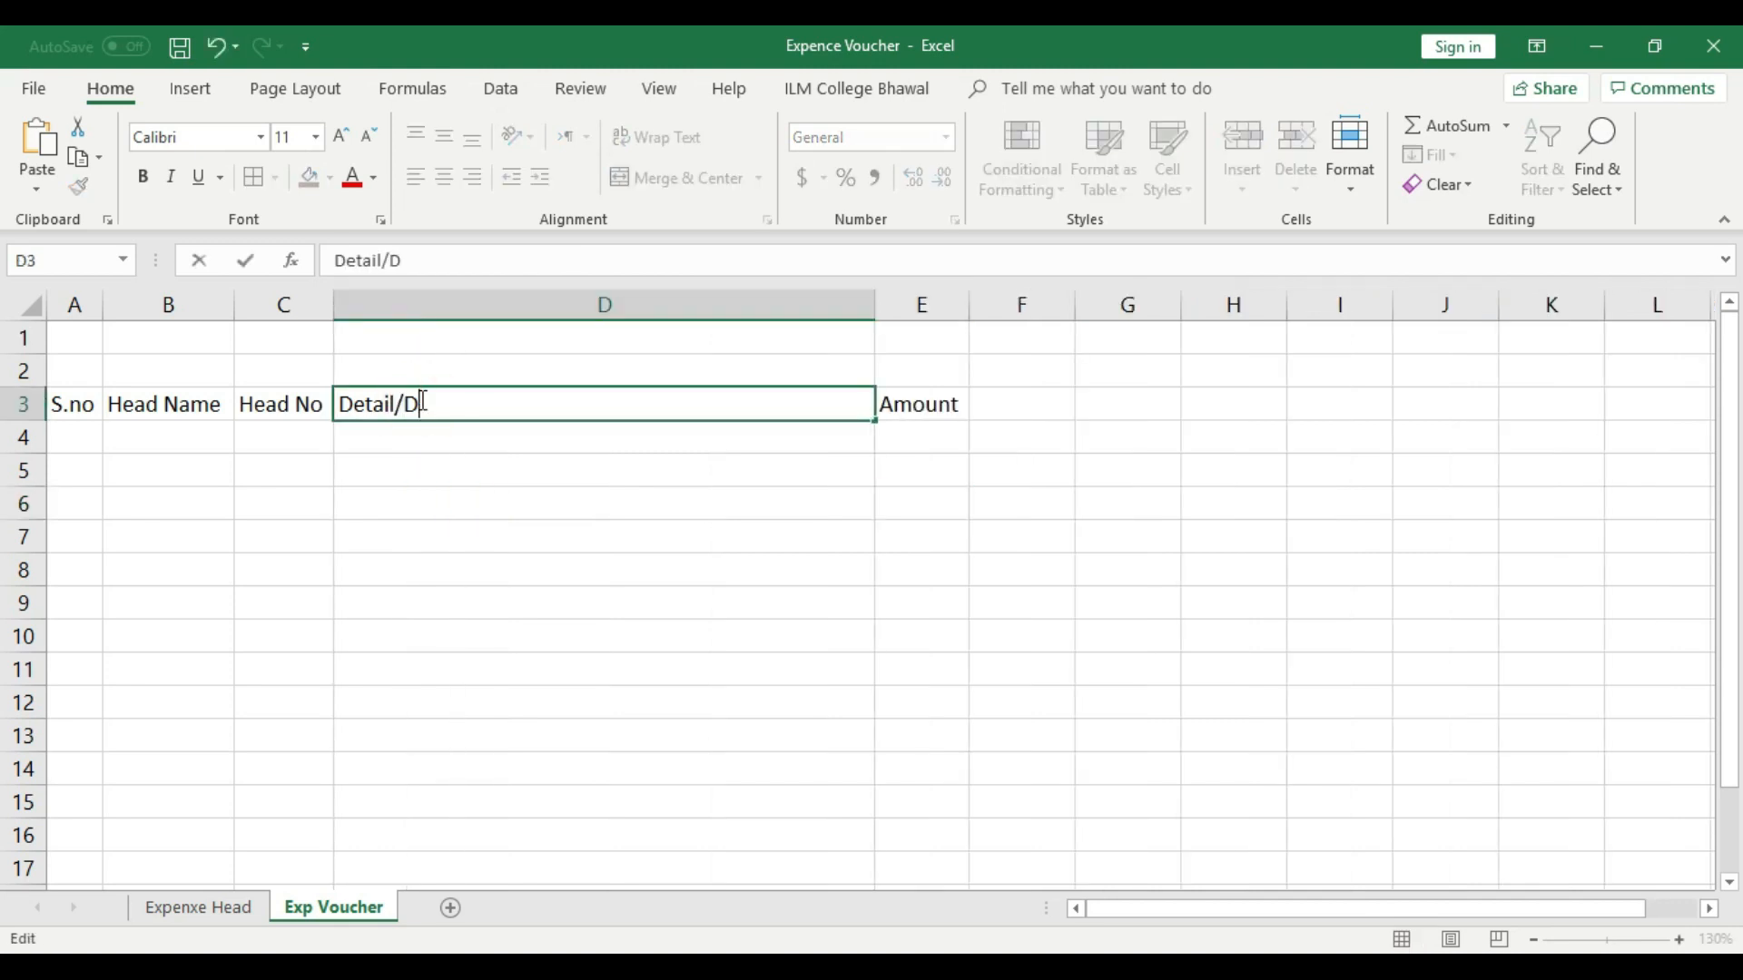
{"action": "type", "text": "escription"}
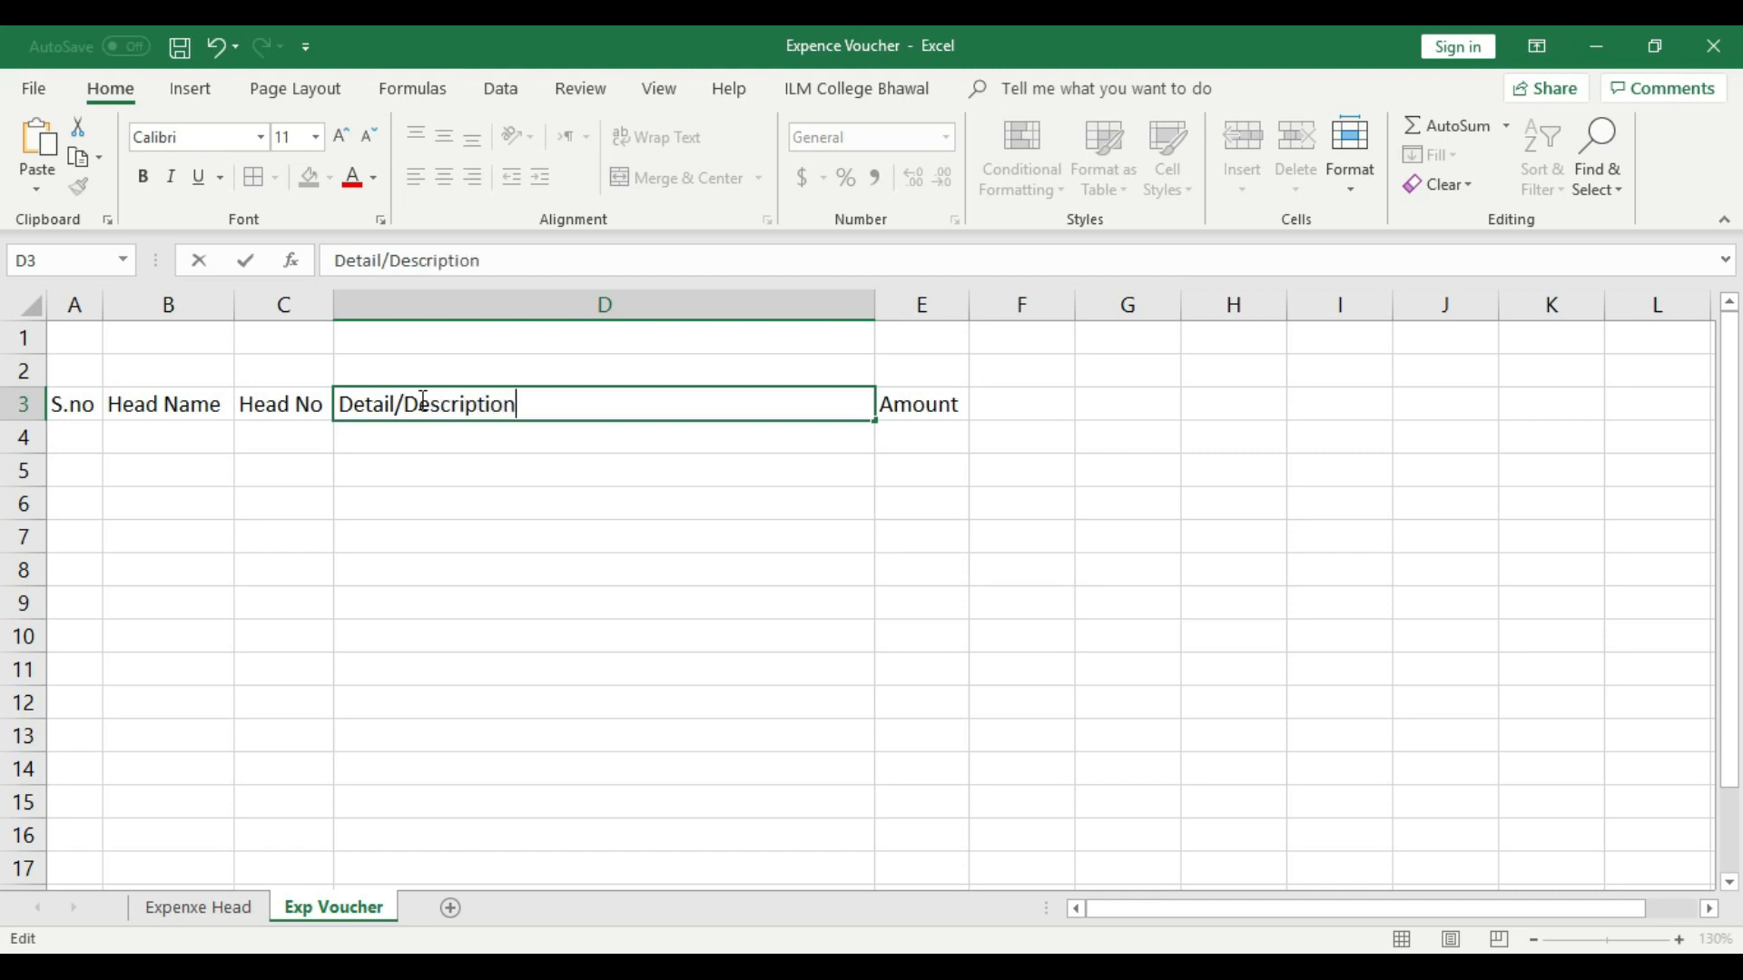
{"action": "left_click", "coordinate": [455, 498]}
{"action": "left_click_drag", "start_coordinate": [80, 401], "coordinate": [177, 398]}
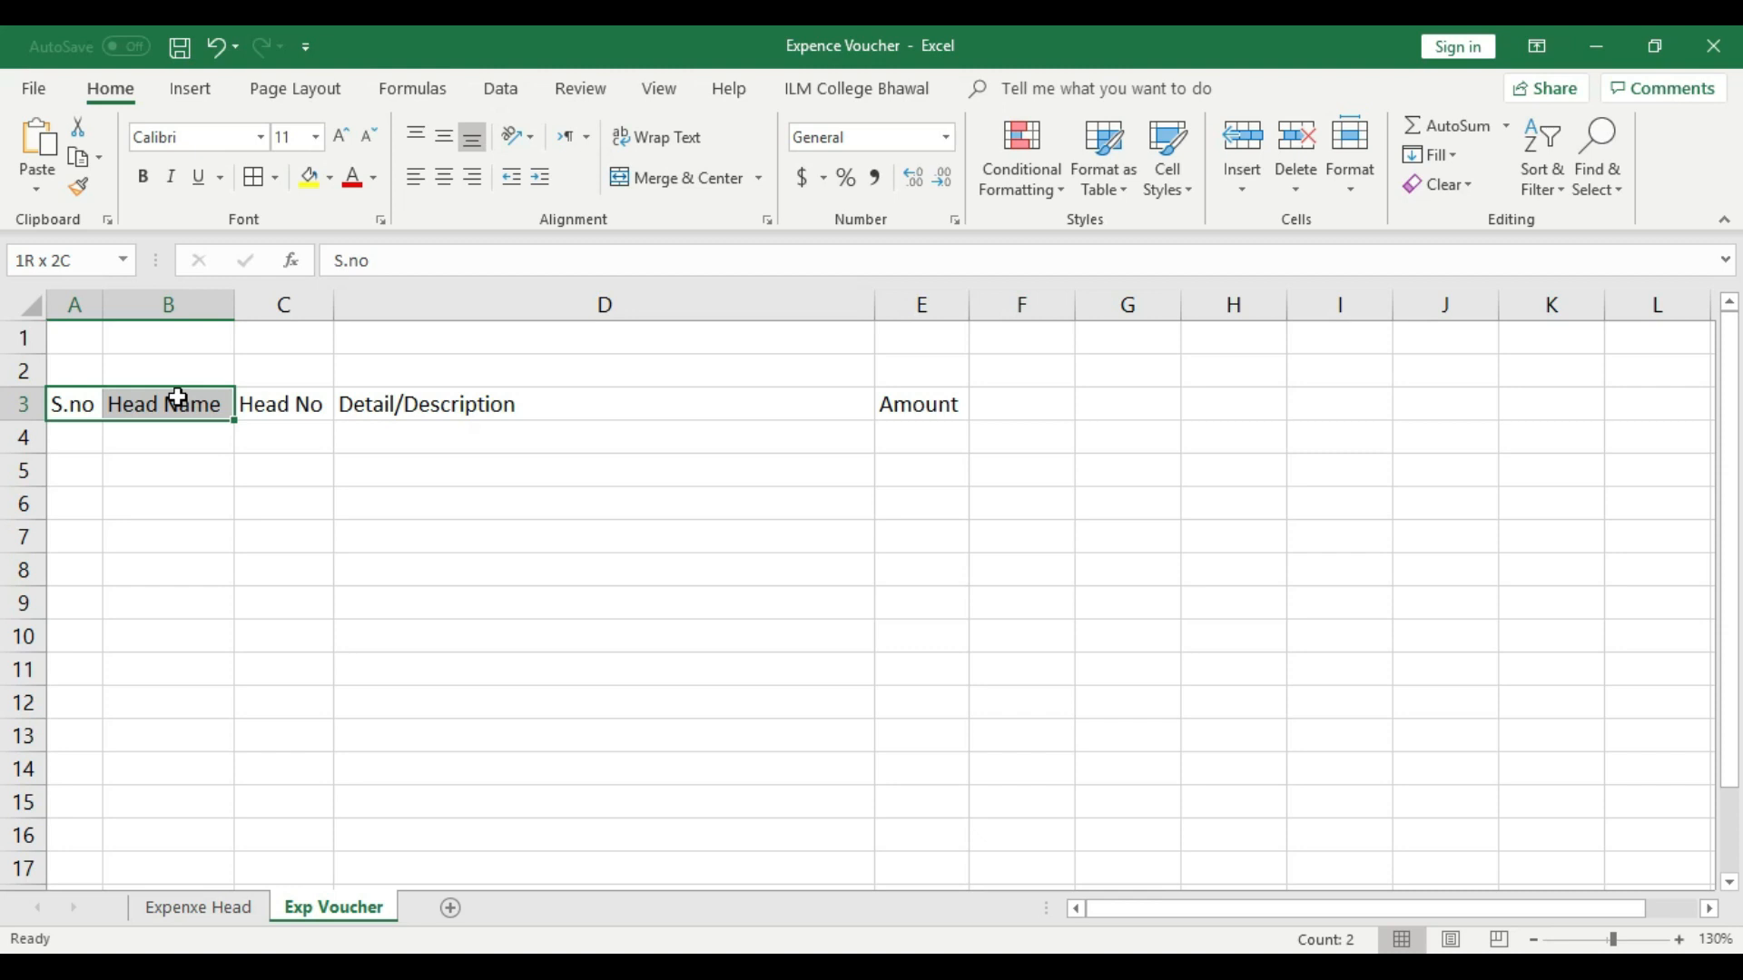
{"action": "left_click_drag", "start_coordinate": [177, 396], "coordinate": [177, 398]}
{"action": "double_click", "coordinate": [872, 304]}
{"action": "left_click", "coordinate": [579, 568]}
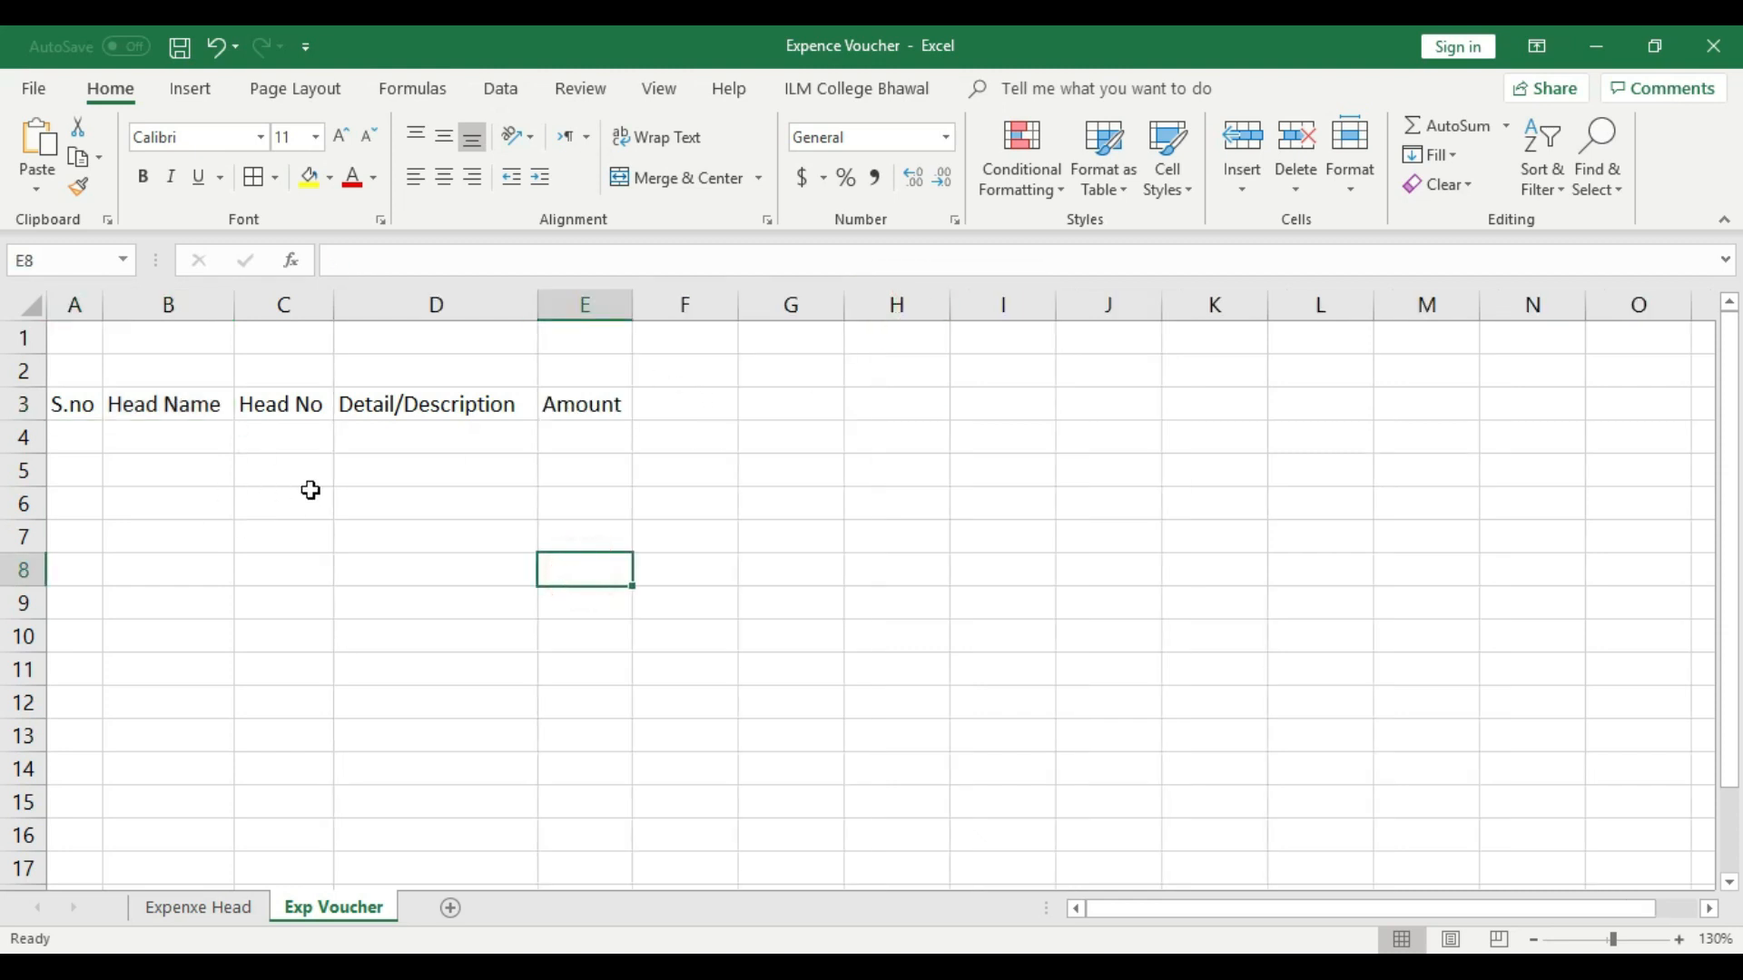
- Apply a thick outside border around the header range A3:E3
{"action": "left_click_drag", "start_coordinate": [79, 405], "coordinate": [581, 406]}
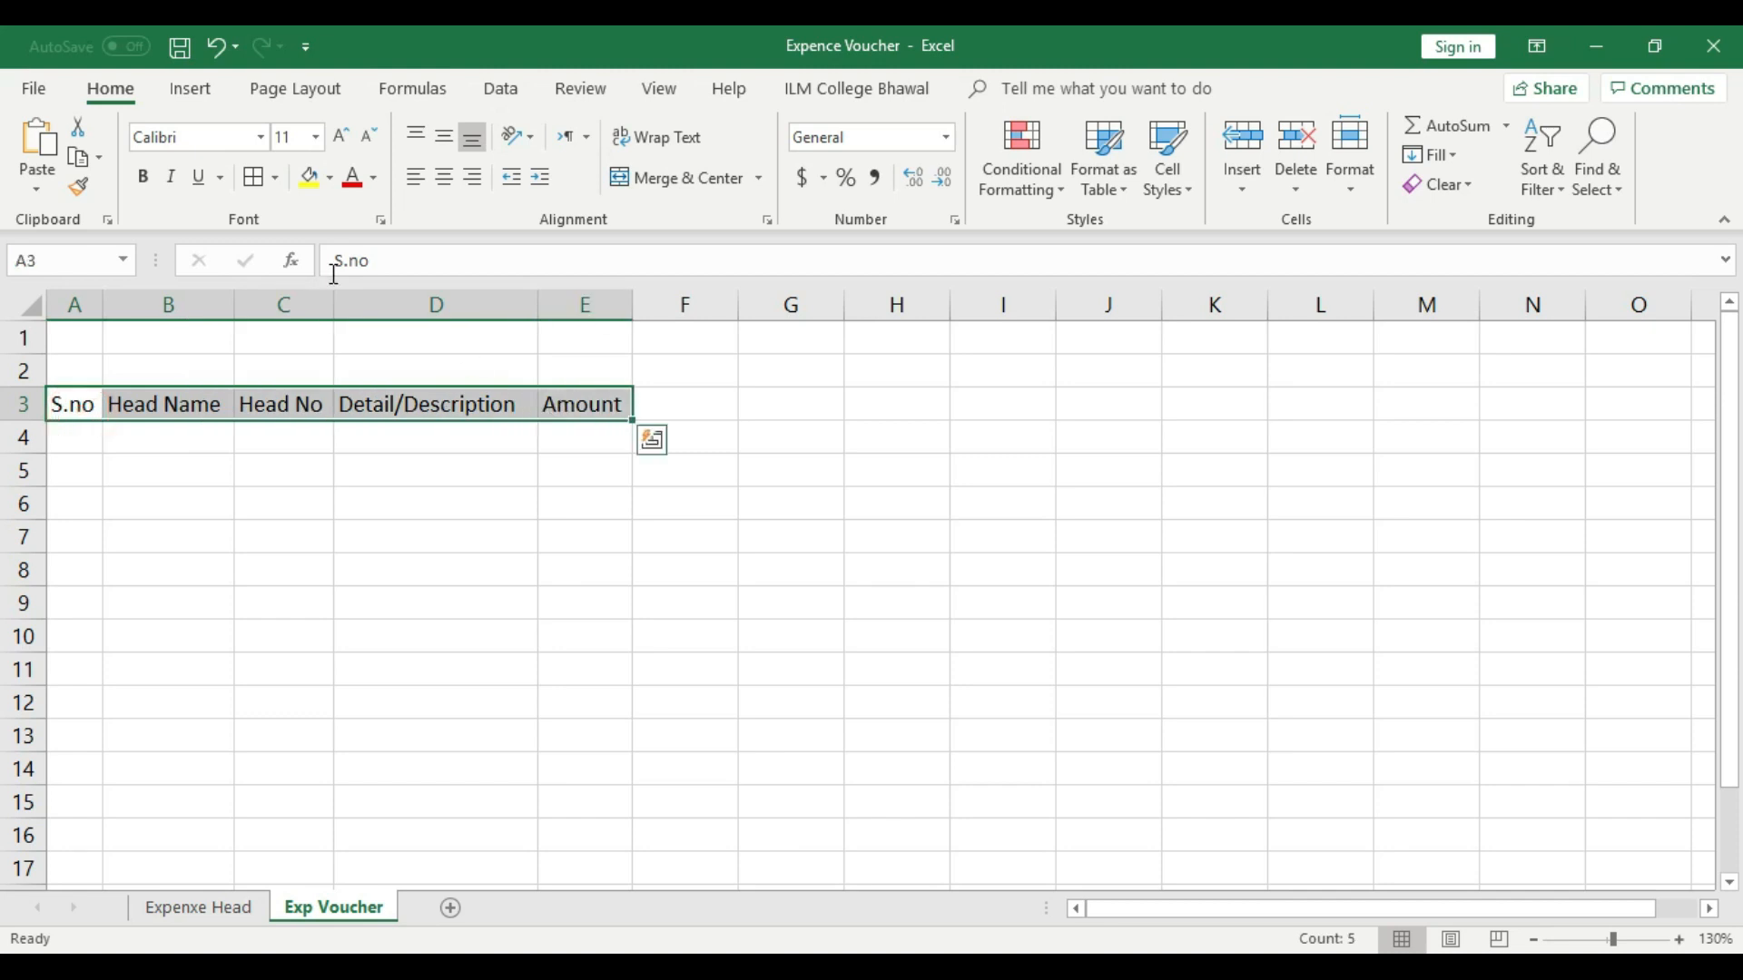
{"action": "left_click", "coordinate": [274, 178]}
{"action": "left_click", "coordinate": [308, 458]}
{"action": "left_click", "coordinate": [335, 497]}
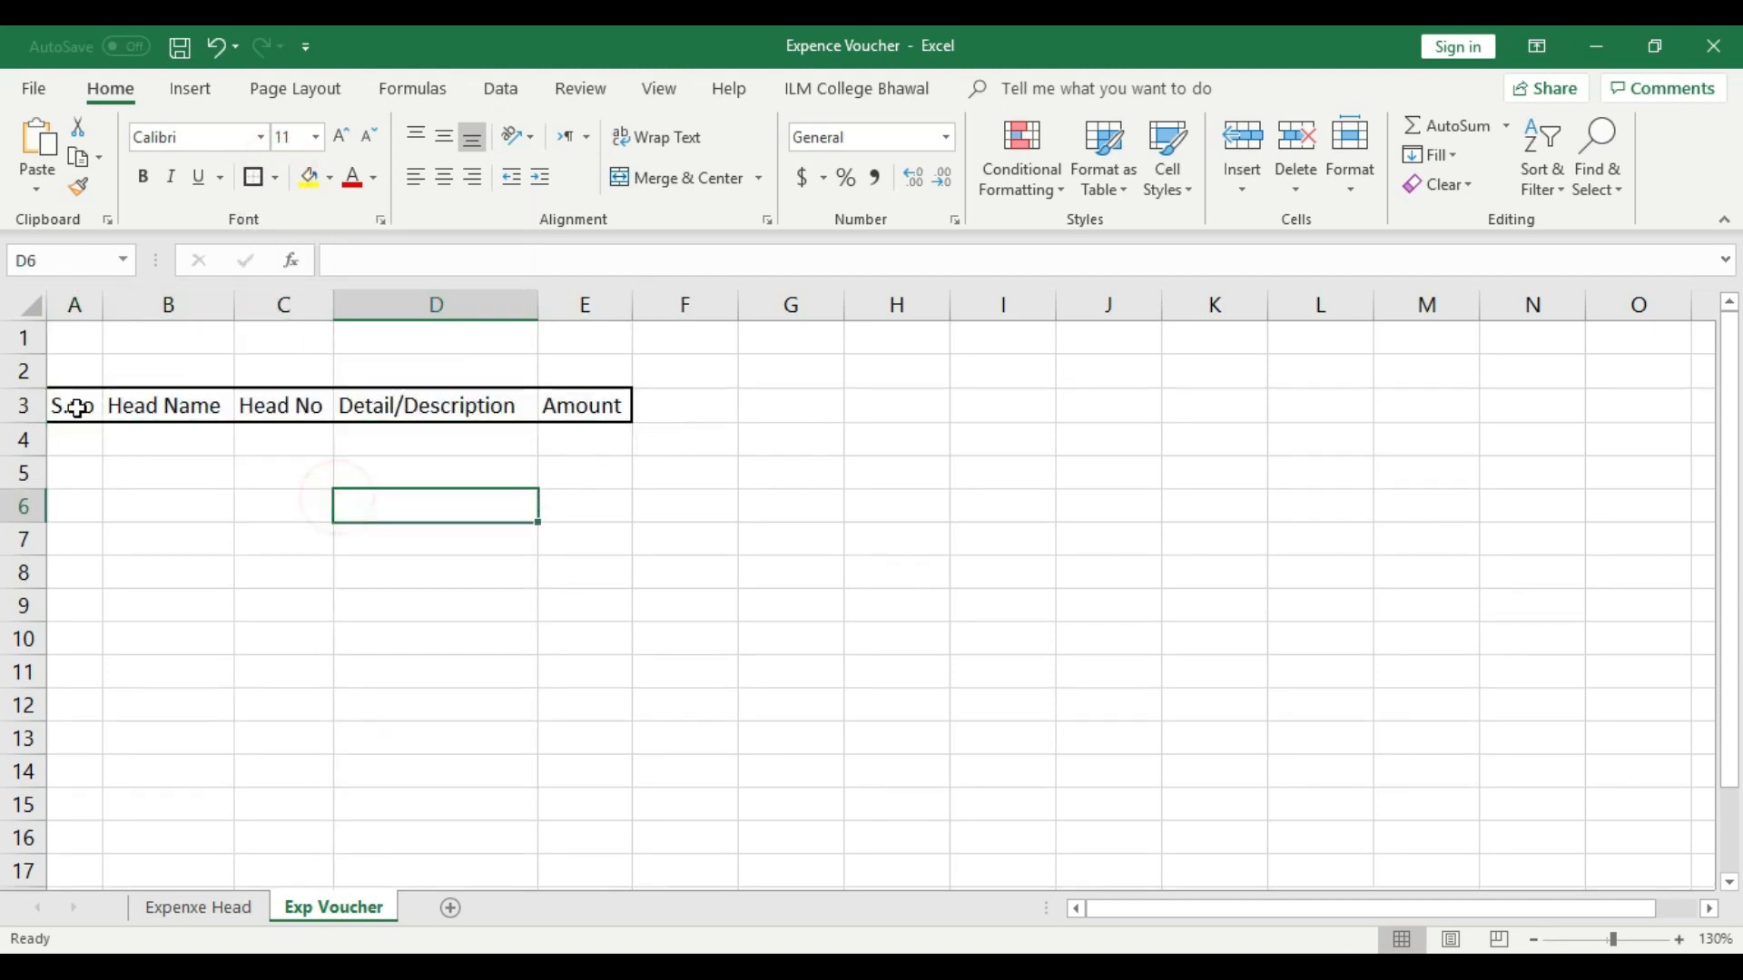
- Box the individual header cells in row 3 with the thick outside border, undoing the surplus last one
{"action": "left_click", "coordinate": [71, 402]}
{"action": "left_click", "coordinate": [260, 180]}
{"action": "key", "text": "Right"}
{"action": "left_click", "coordinate": [260, 180]}
{"action": "key", "text": "Right"}
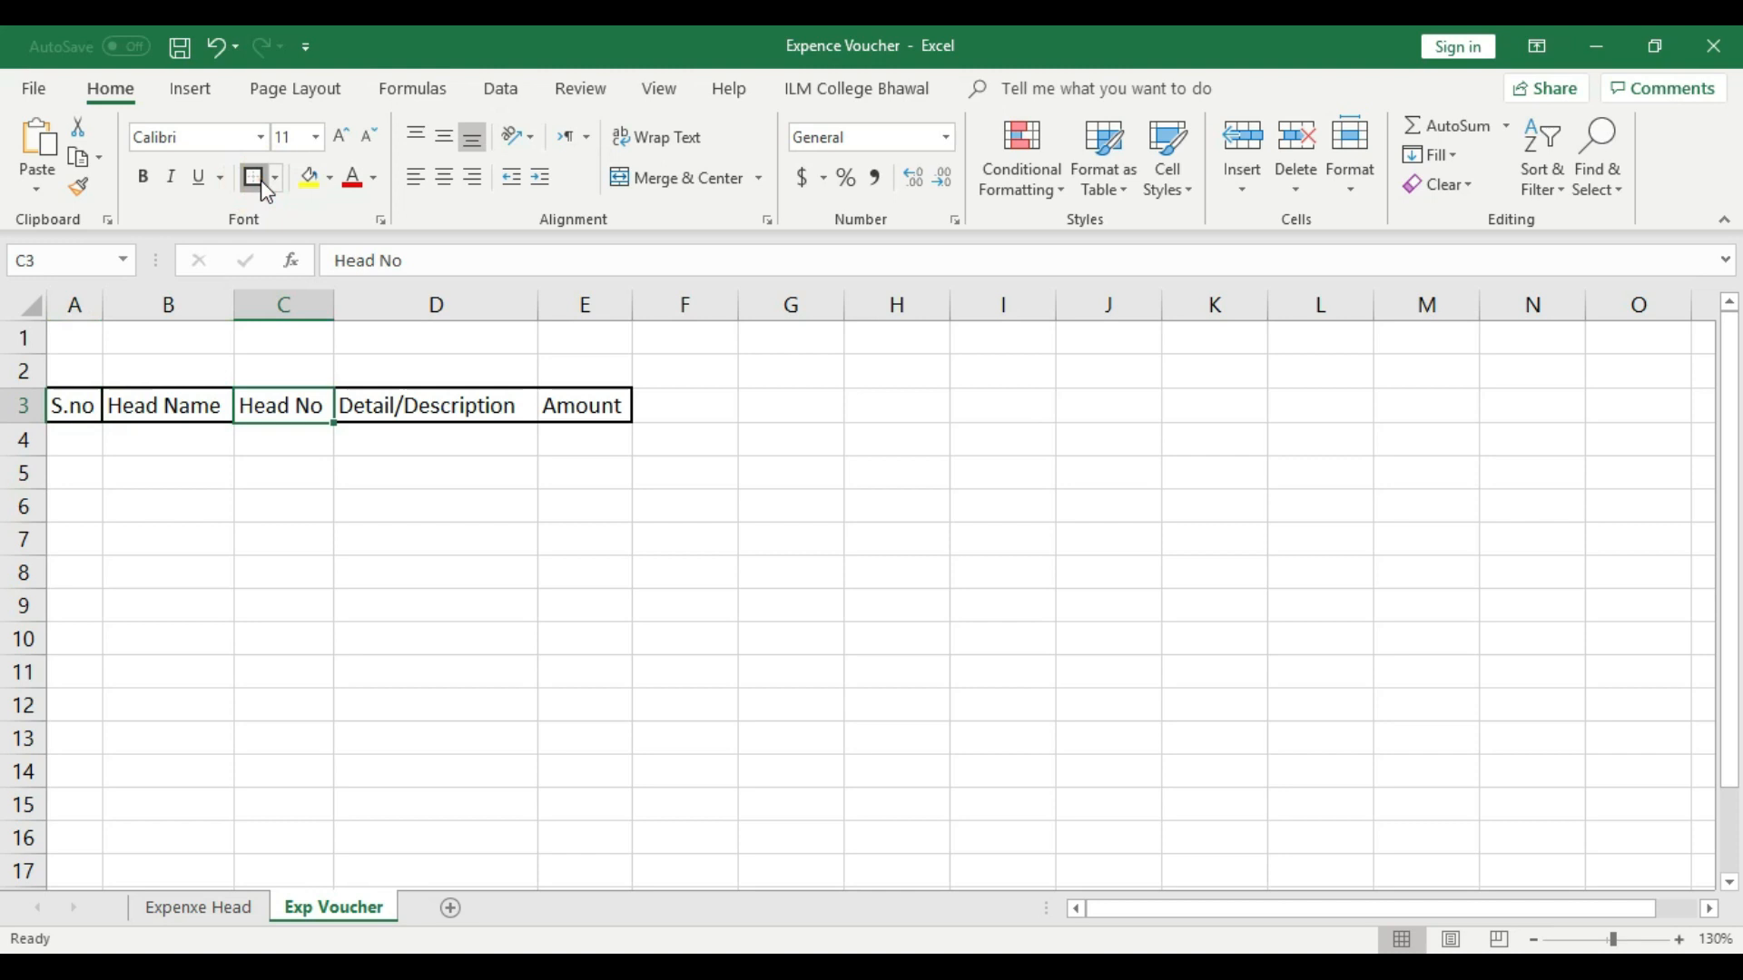
{"action": "left_click", "coordinate": [260, 179]}
{"action": "key", "text": "Right"}
{"action": "left_click", "coordinate": [260, 179]}
{"action": "key", "text": "Right"}
{"action": "left_click", "coordinate": [481, 487]}
{"action": "key", "text": "ctrl+z"}
{"action": "left_click", "coordinate": [560, 617]}
- Merge and center the range A1:E2 above the header row
{"action": "left_click", "coordinate": [78, 335]}
{"action": "left_click_drag", "start_coordinate": [78, 335], "coordinate": [557, 370]}
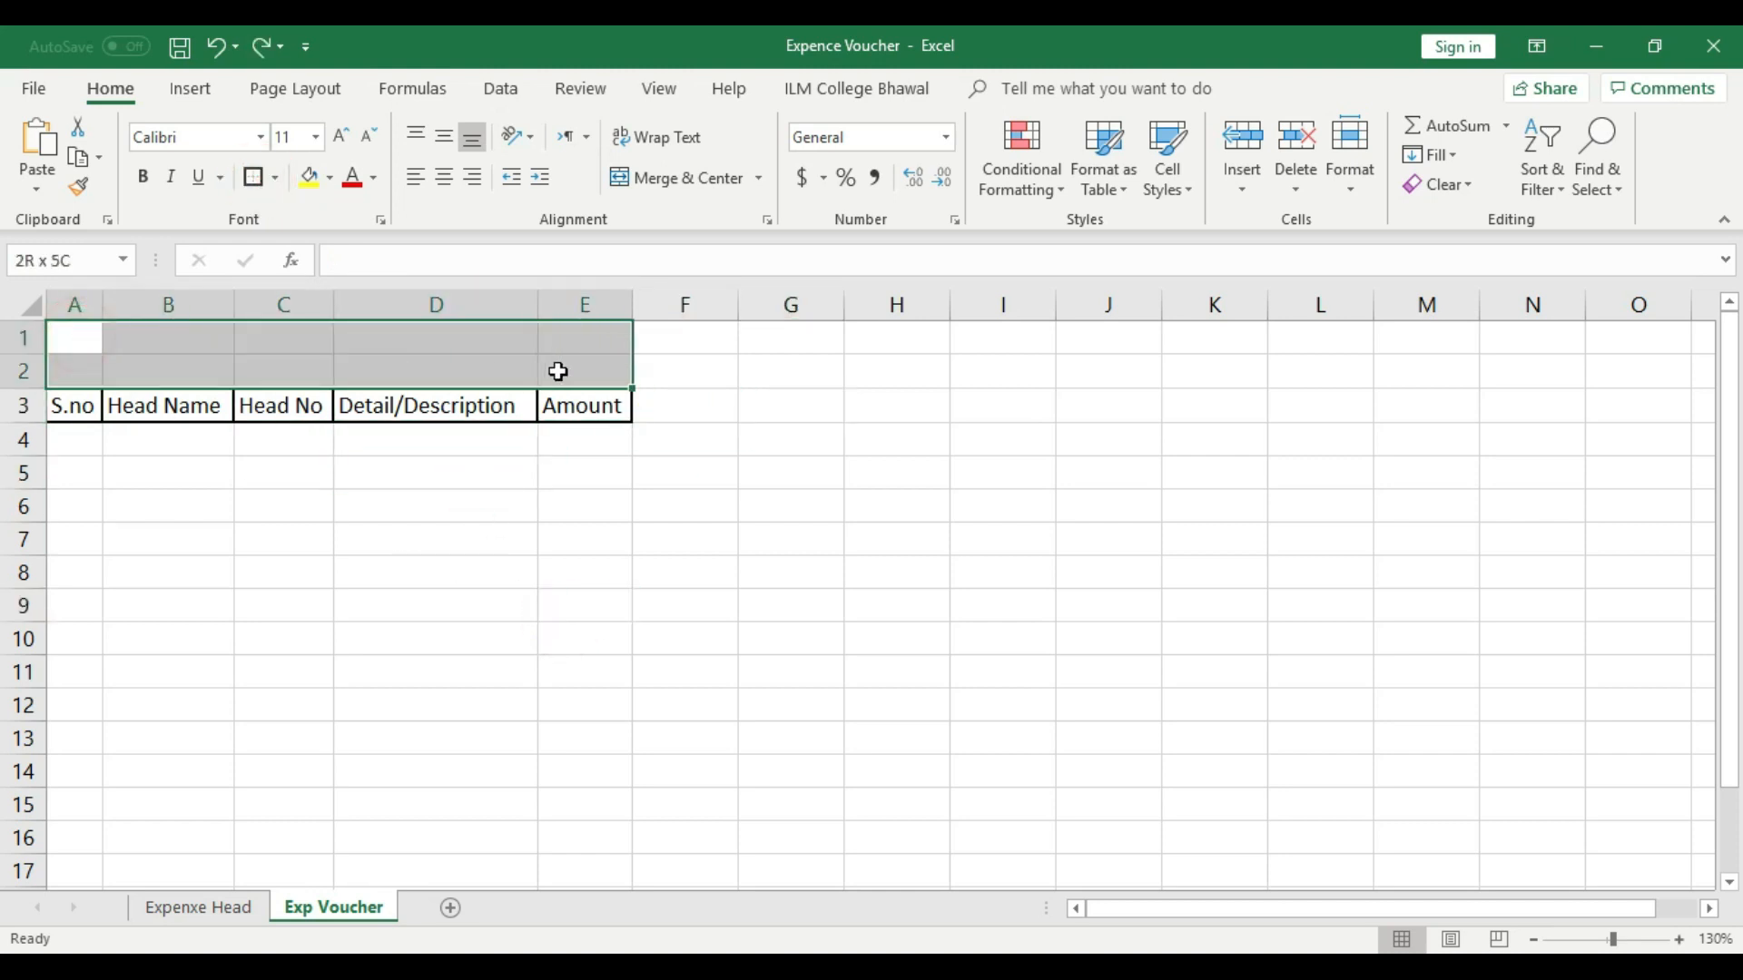
{"action": "left_click", "coordinate": [664, 179]}
{"action": "left_click", "coordinate": [724, 468]}
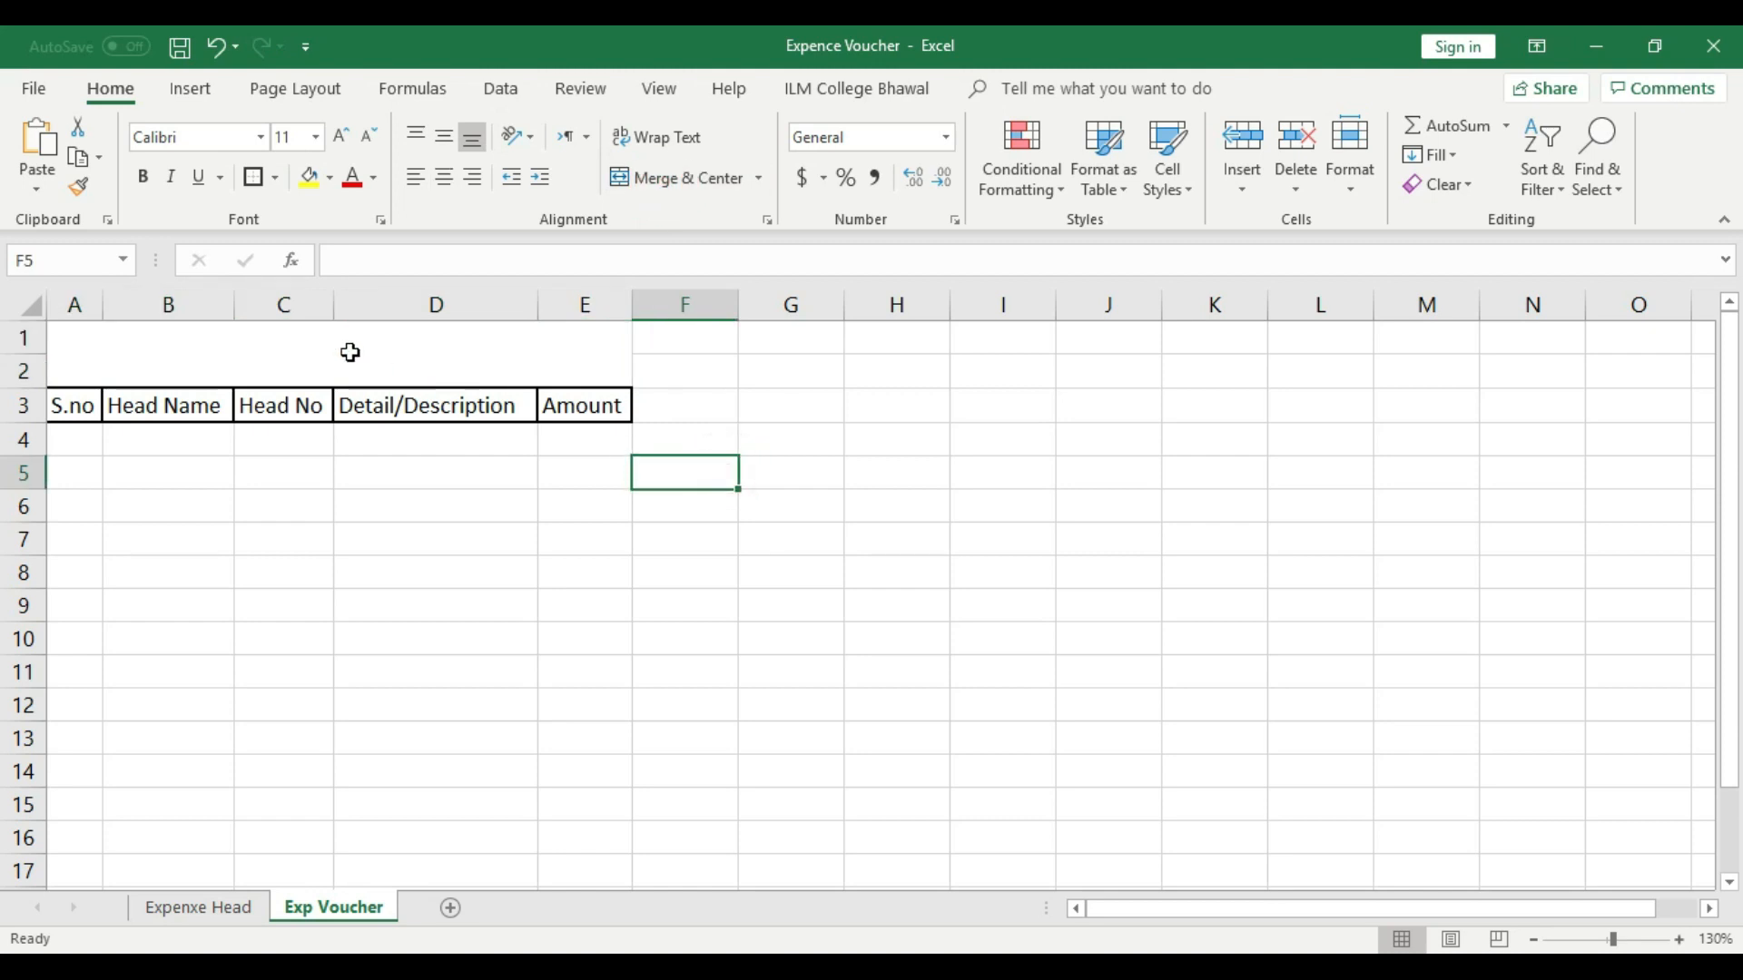
- Enter the title "Punjab College Bhalwal" in the merged cell, middle-aligned vertically at font size 14
{"action": "left_click", "coordinate": [350, 352]}
{"action": "double_click", "coordinate": [352, 353]}
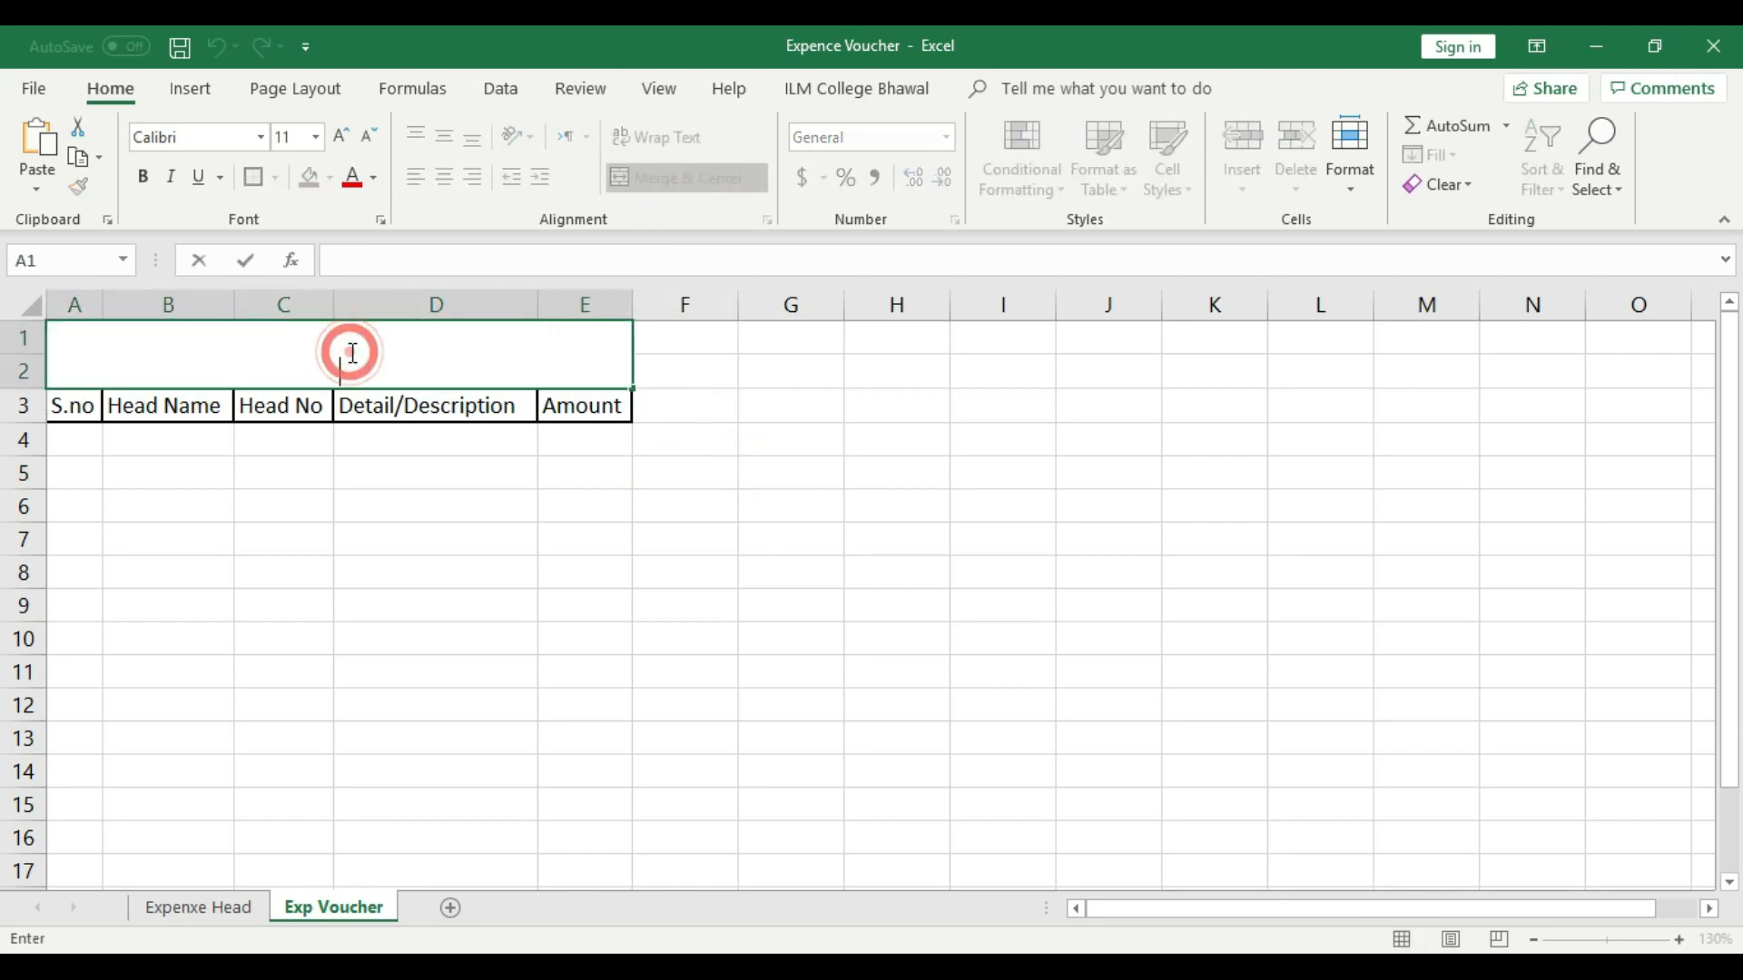
{"action": "type", "text": "Punjab College Bhalwa"}
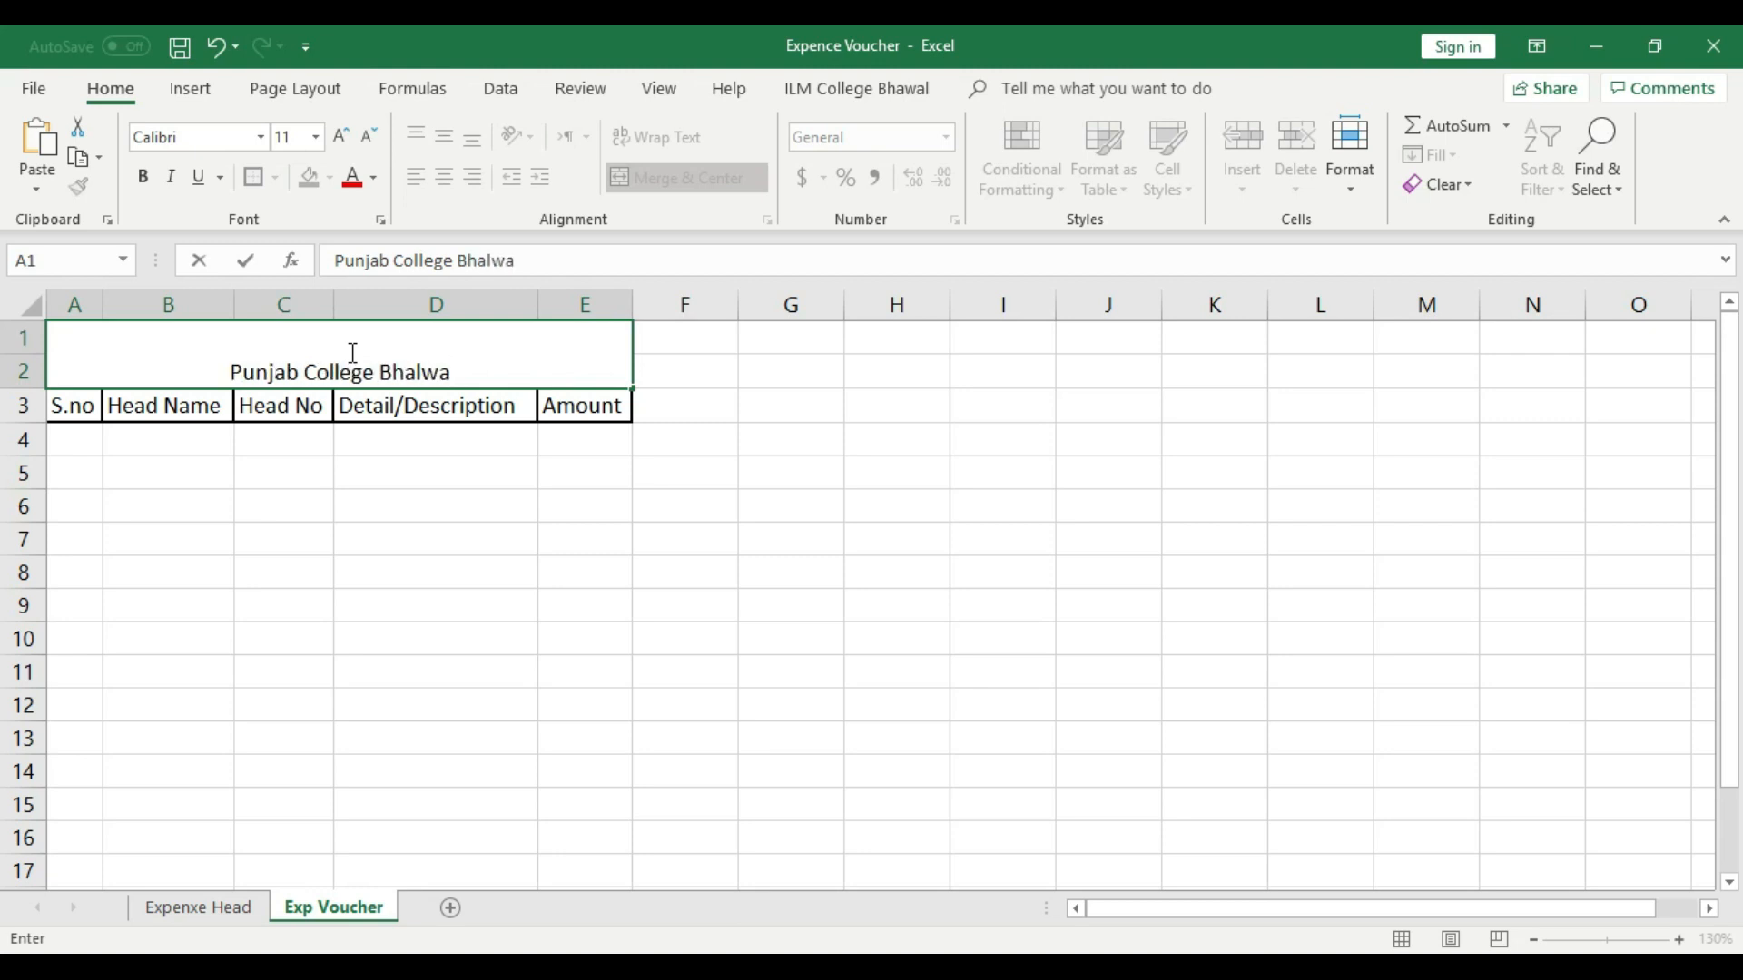
{"action": "key", "text": "BackSpace"}
{"action": "key", "text": "BackSpace"}
{"action": "type", "text": "wal"}
{"action": "key", "text": "ctrl+Return"}
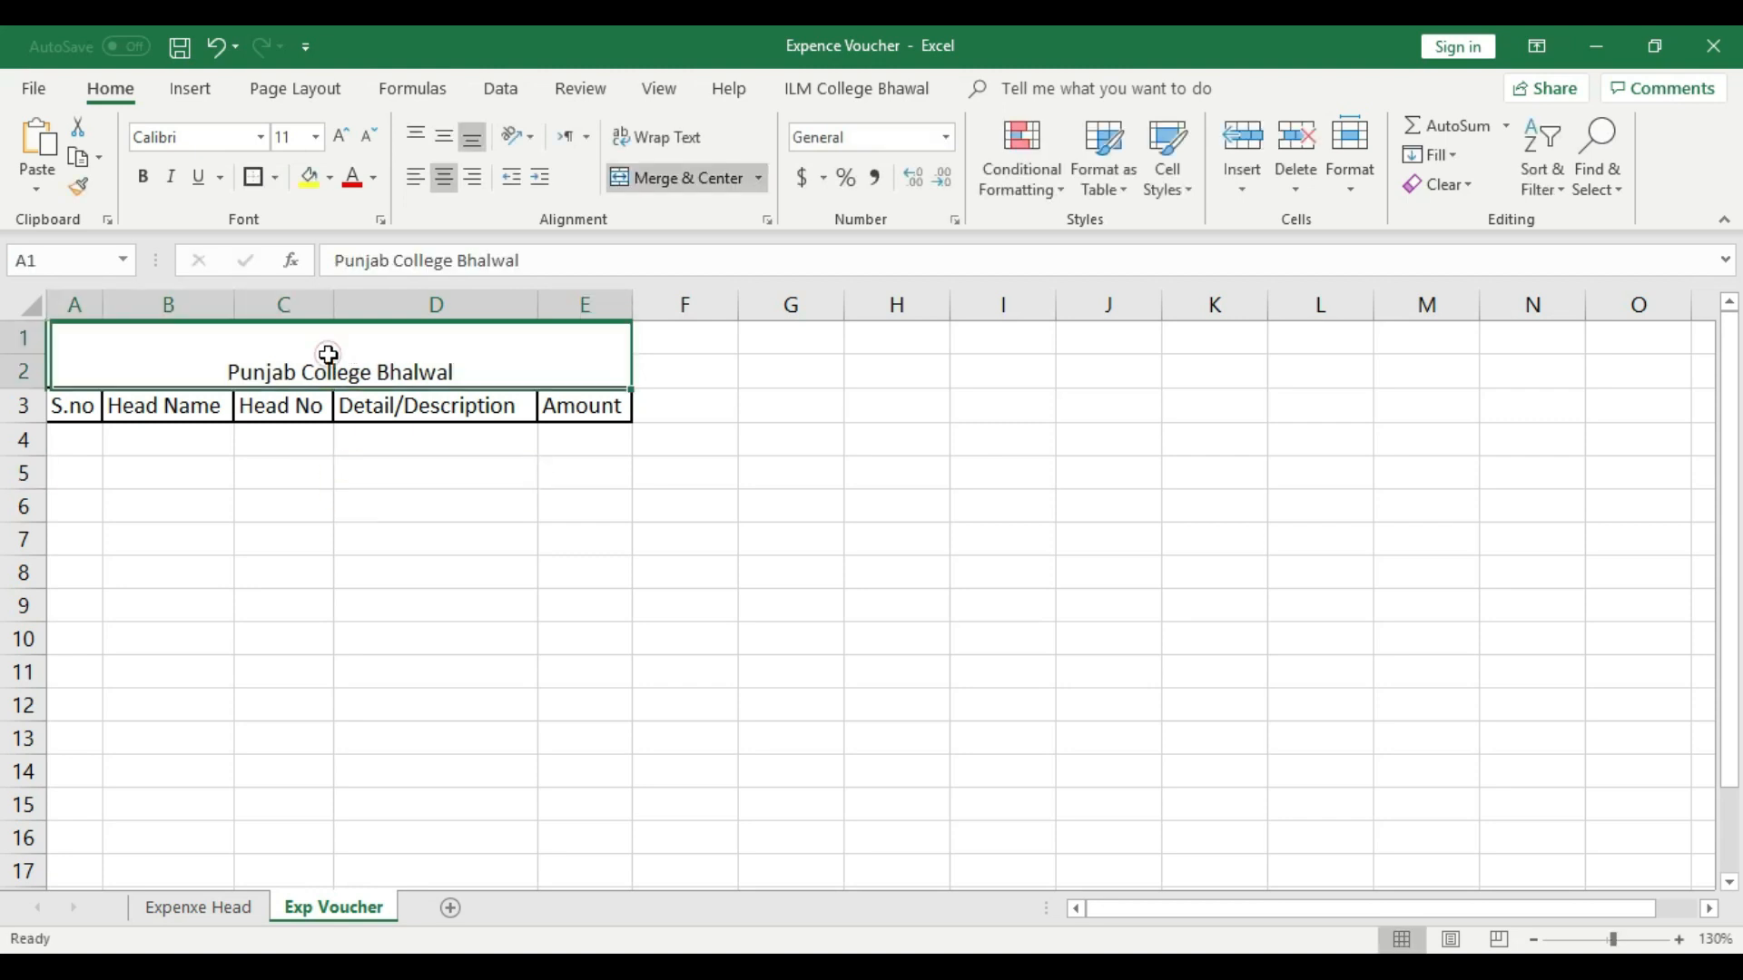
{"action": "left_click", "coordinate": [444, 137]}
{"action": "left_click", "coordinate": [340, 136]}
{"action": "left_click", "coordinate": [340, 137]}
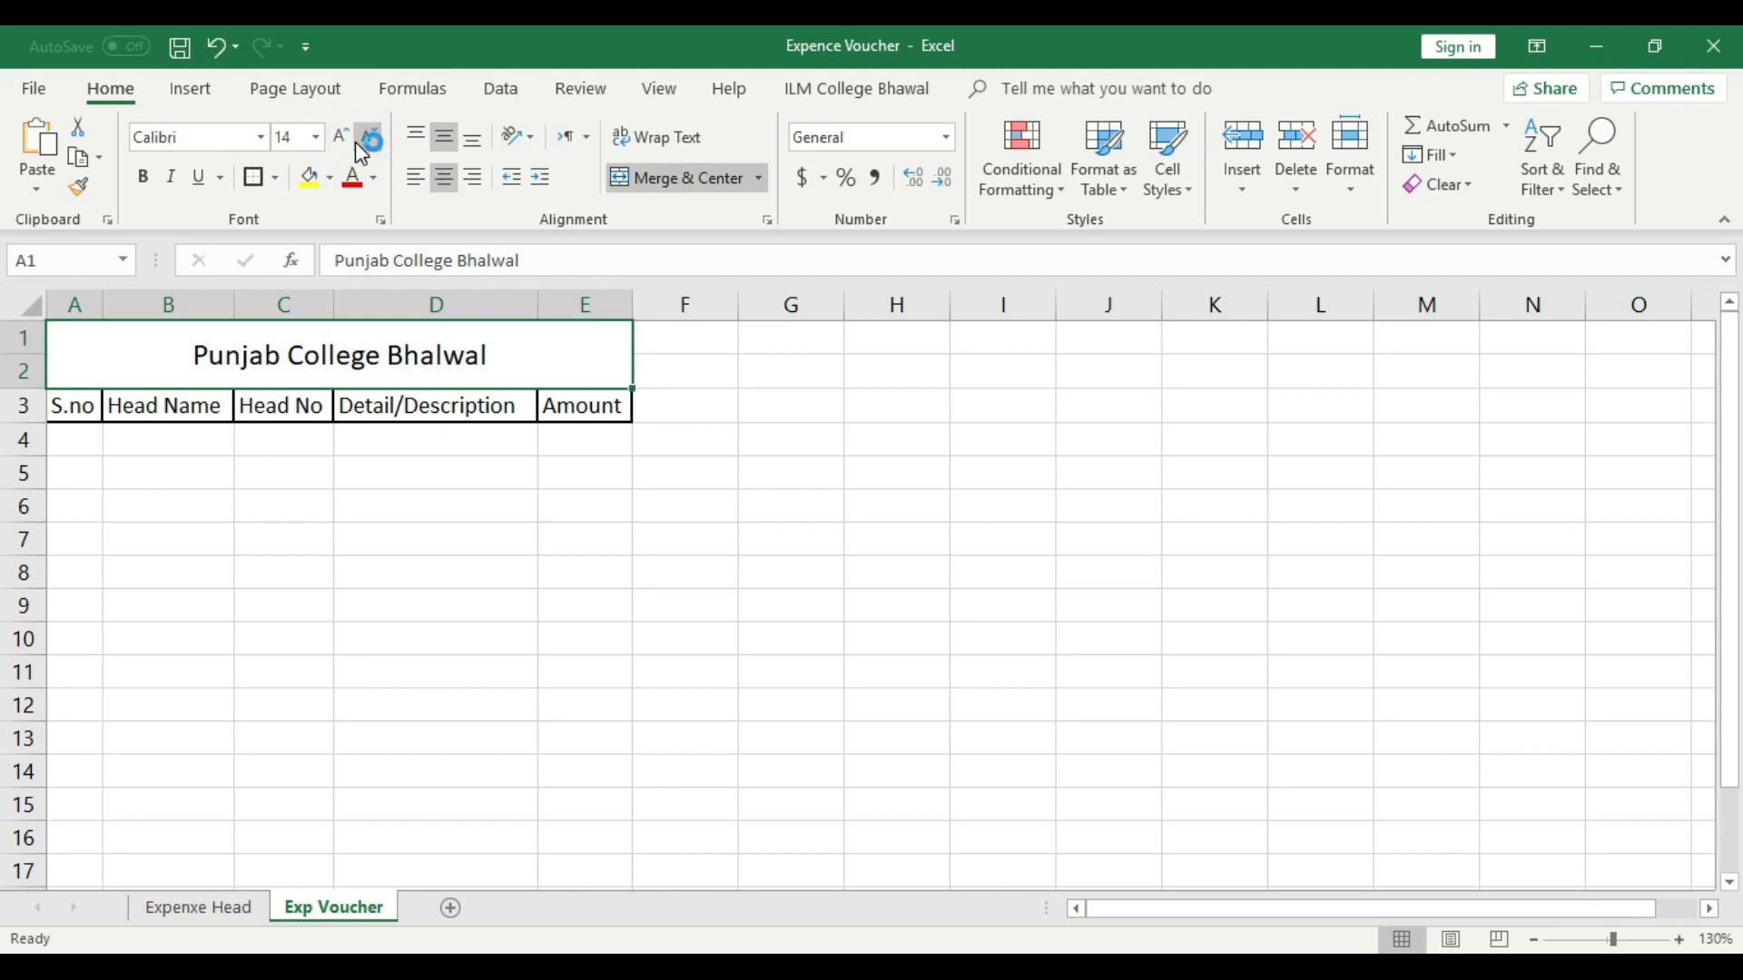
- Add "Expence Voucher" as a second line in the title cell and increase row 2's height to fit both lines
{"action": "double_click", "coordinate": [503, 358]}
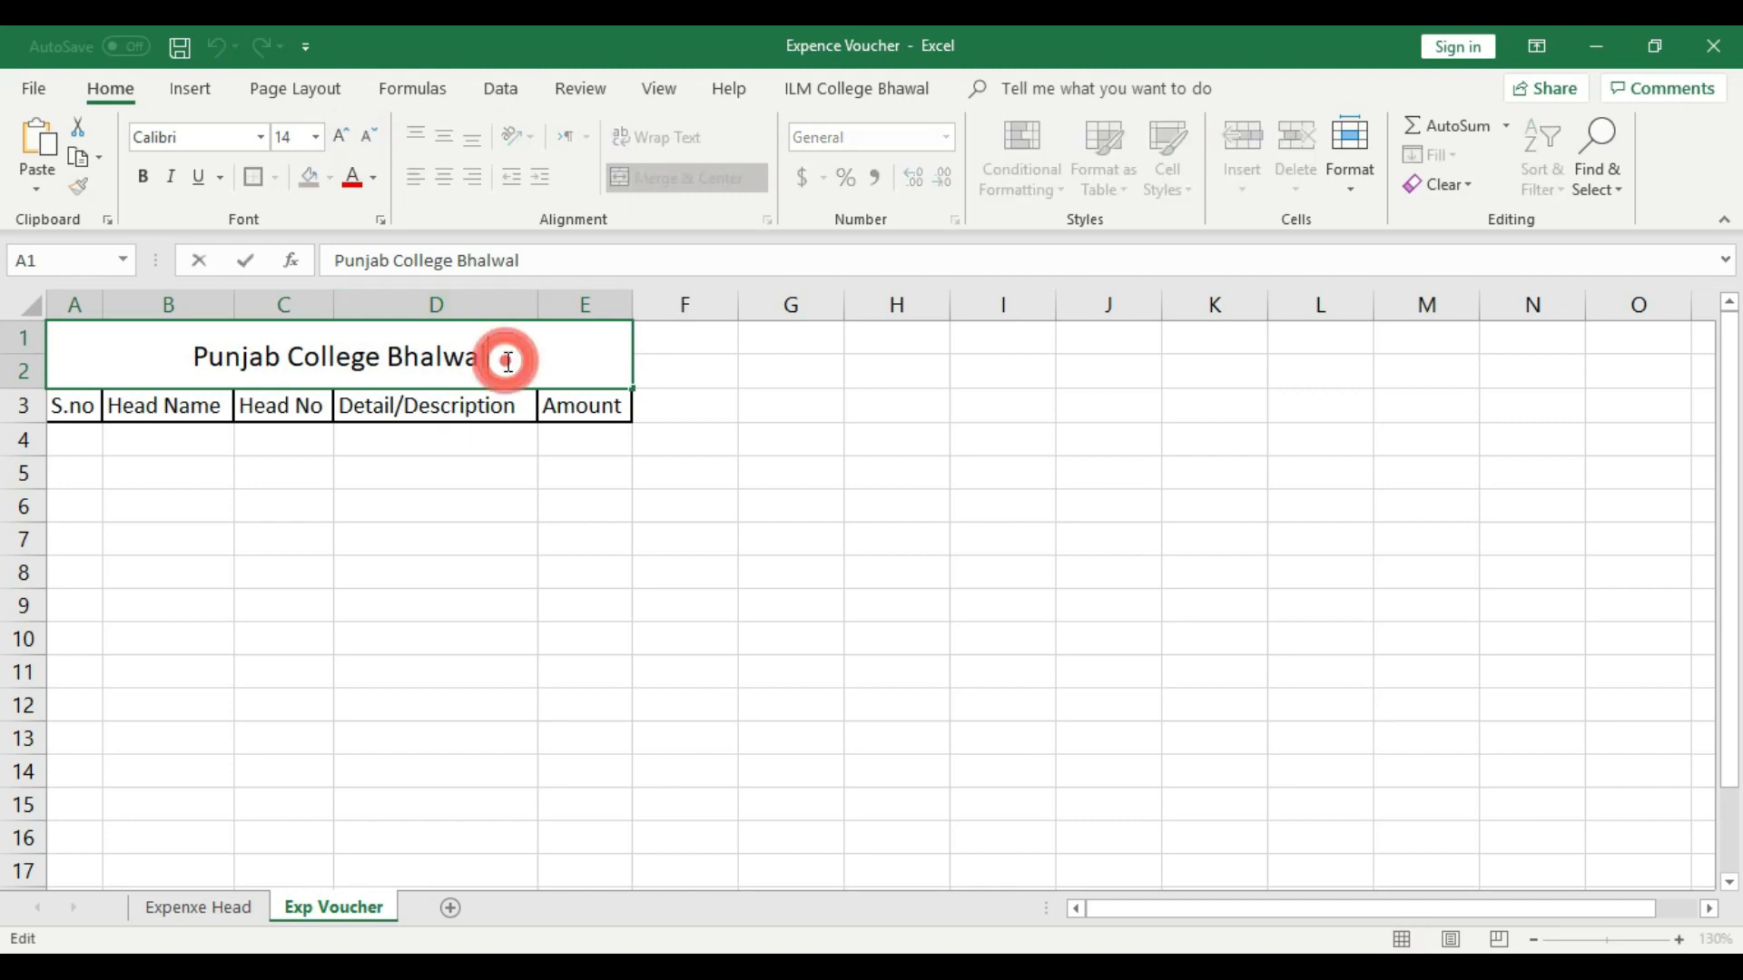
{"action": "key", "text": "alt+Return"}
{"action": "type", "text": "Expence Voucher"}
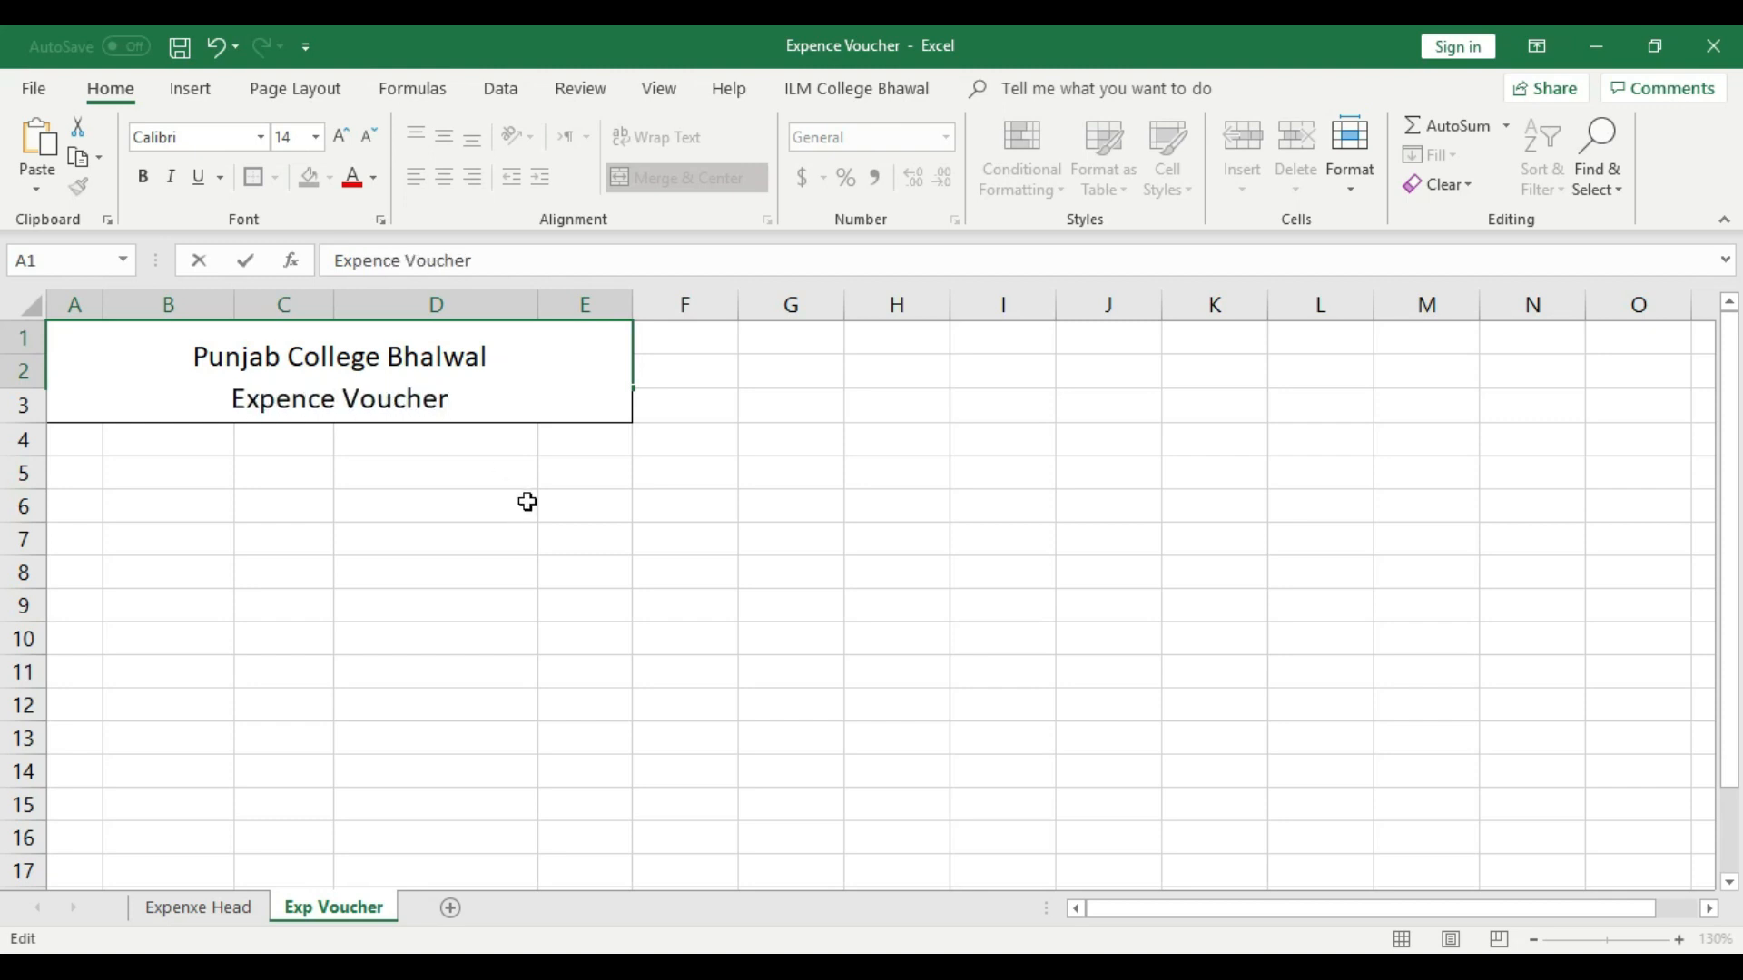
{"action": "left_click", "coordinate": [527, 502]}
{"action": "left_click_drag", "start_coordinate": [34, 389], "coordinate": [36, 416]}
{"action": "left_click", "coordinate": [246, 381]}
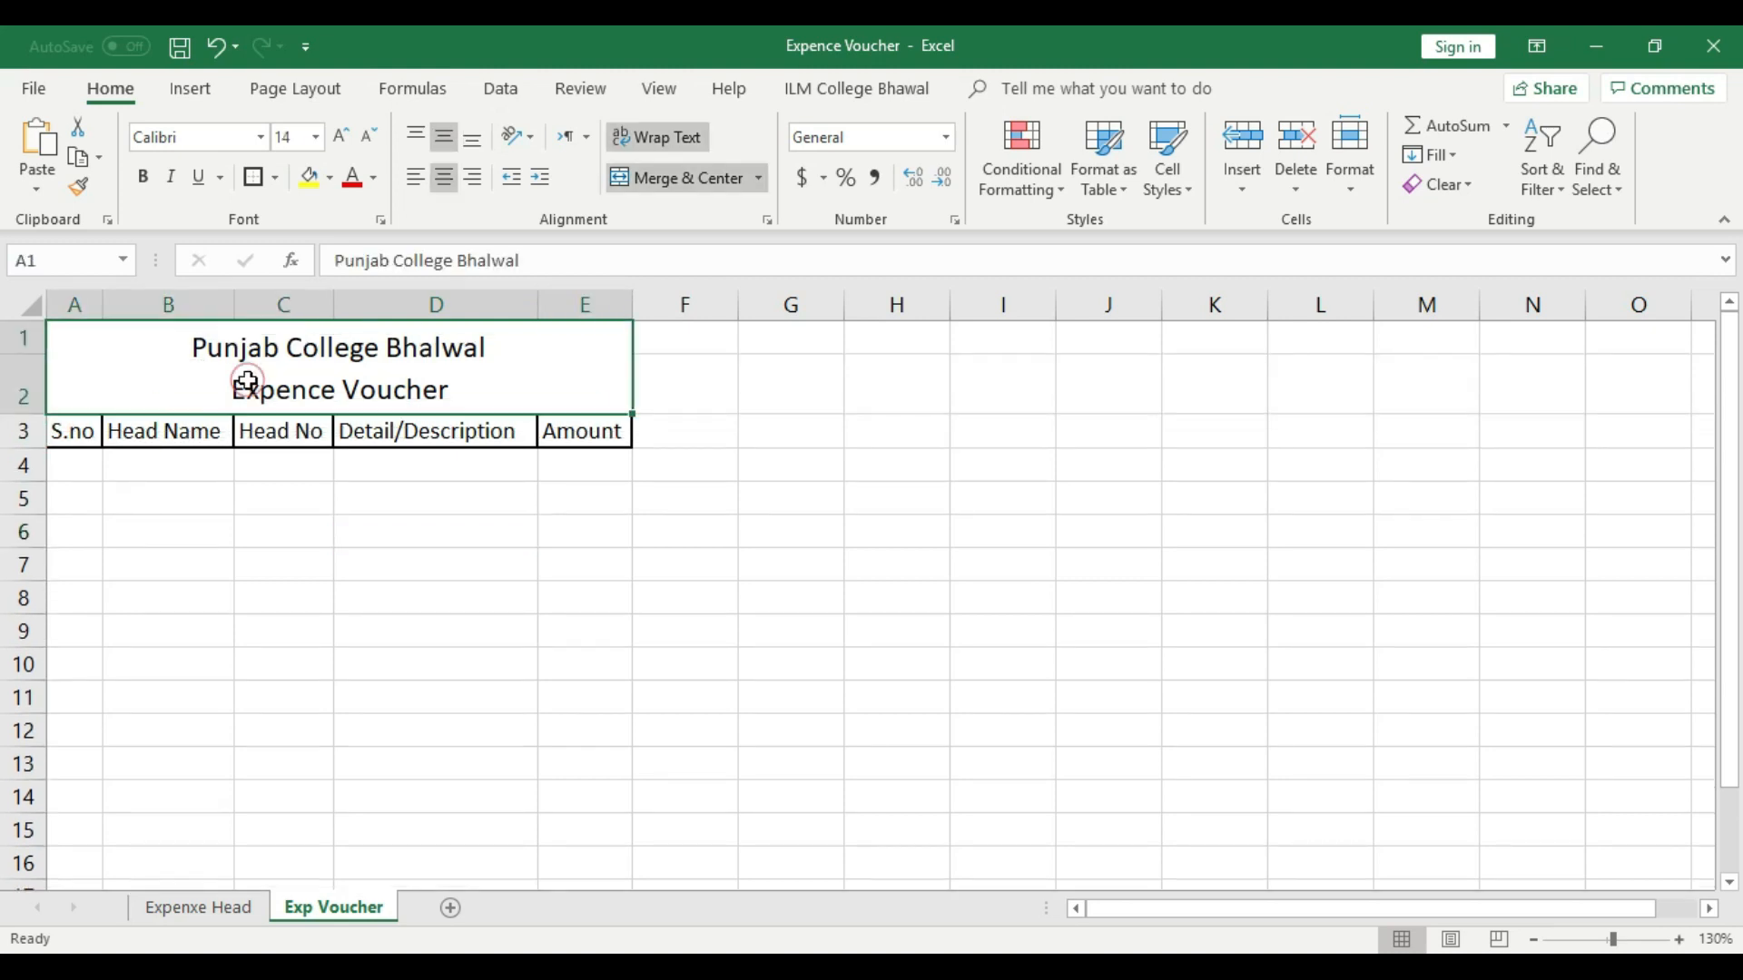
- Reduce the font size of the "Expence Voucher" line in the title cell by two steps
{"action": "double_click", "coordinate": [367, 373]}
{"action": "left_click_drag", "start_coordinate": [451, 391], "coordinate": [257, 362]}
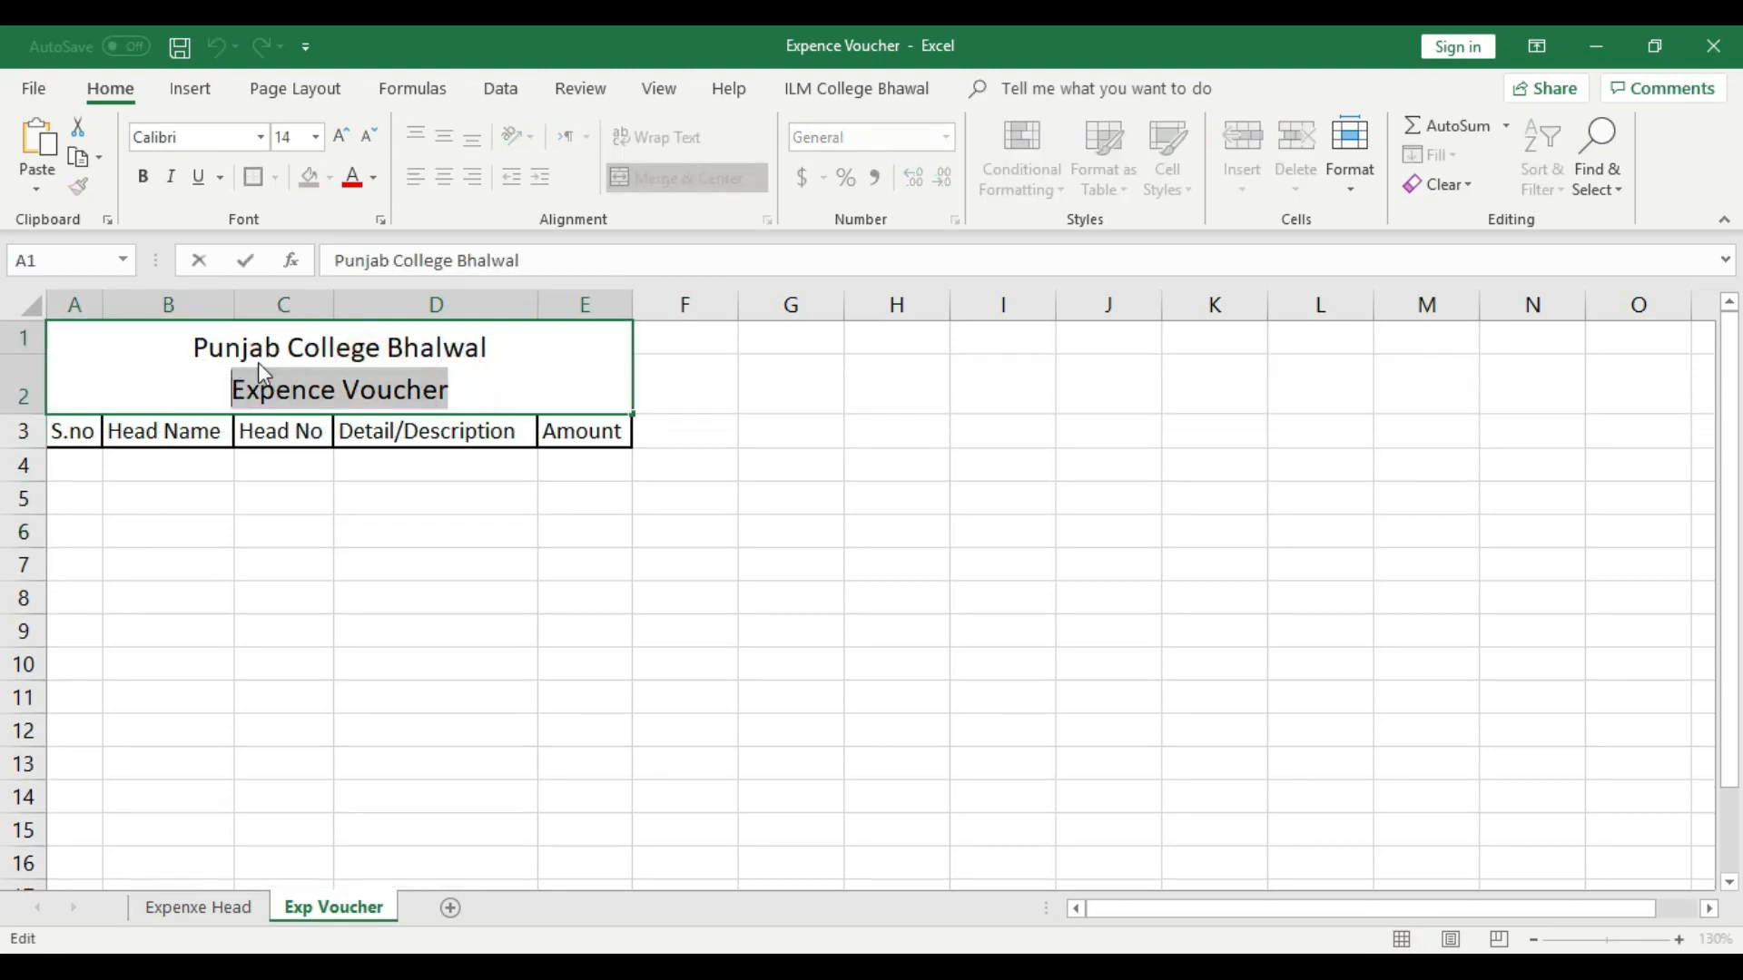
{"action": "left_click", "coordinate": [369, 137]}
{"action": "left_click", "coordinate": [367, 138]}
{"action": "left_click", "coordinate": [590, 532]}
- Fill the merged title cell with the lightest theme gray and give it a thick outside border
{"action": "left_click", "coordinate": [428, 371]}
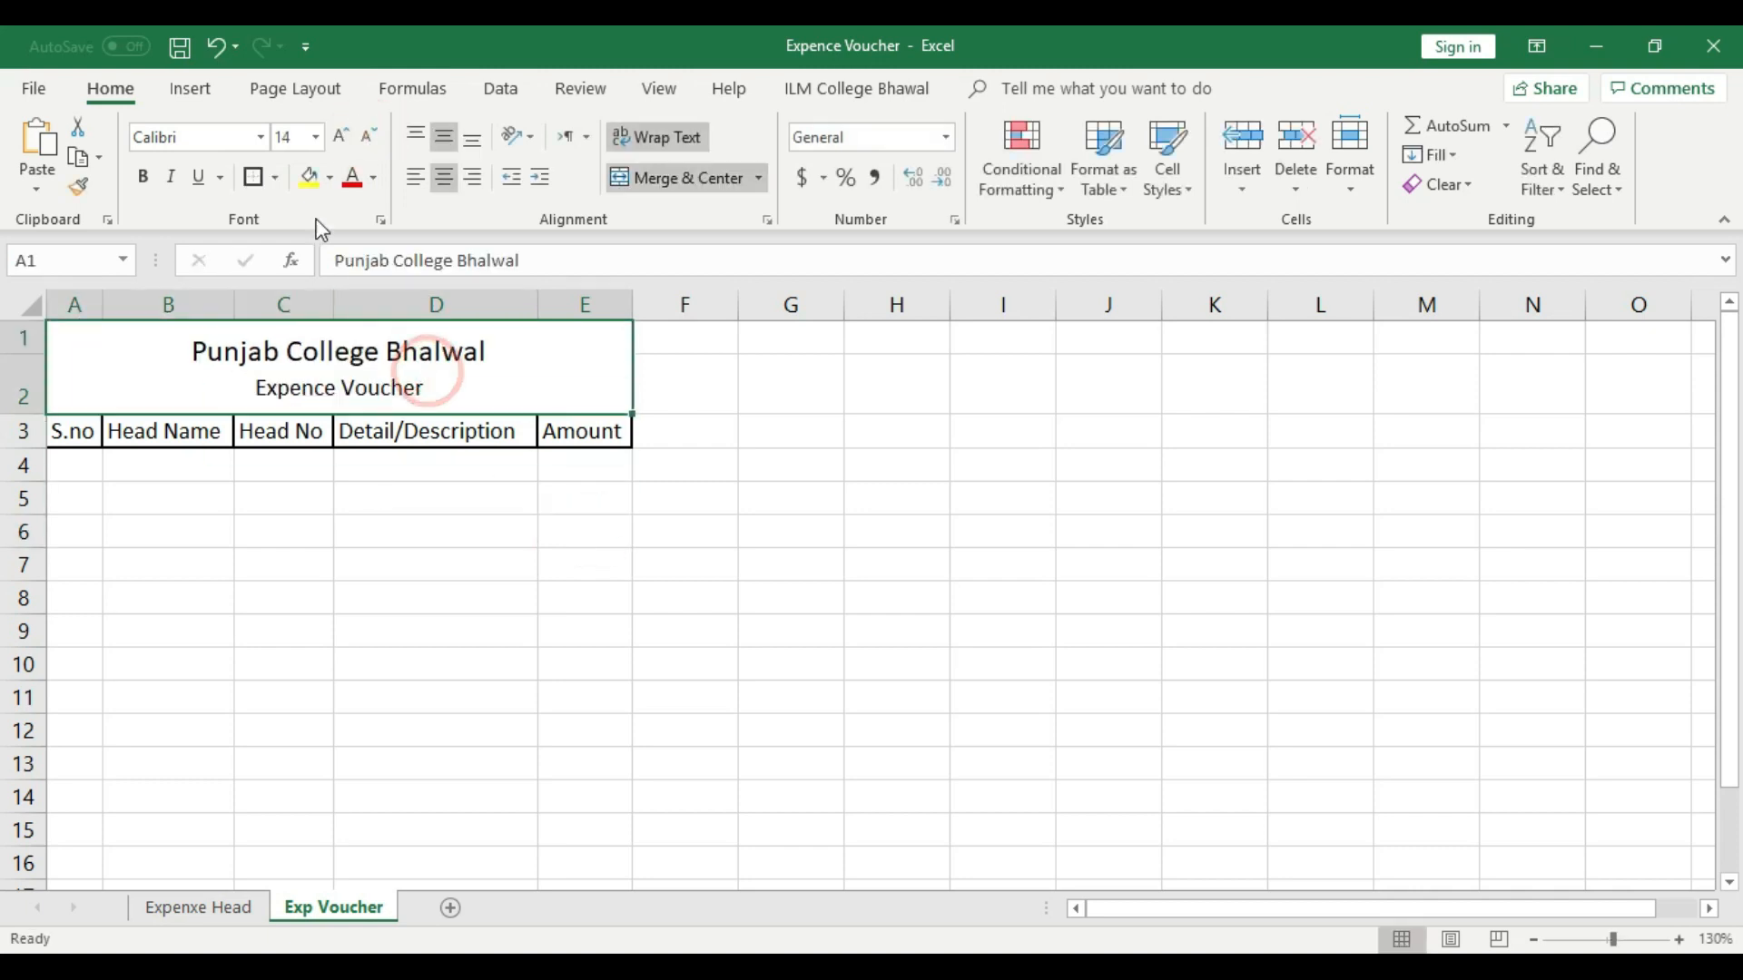
{"action": "left_click", "coordinate": [330, 178]}
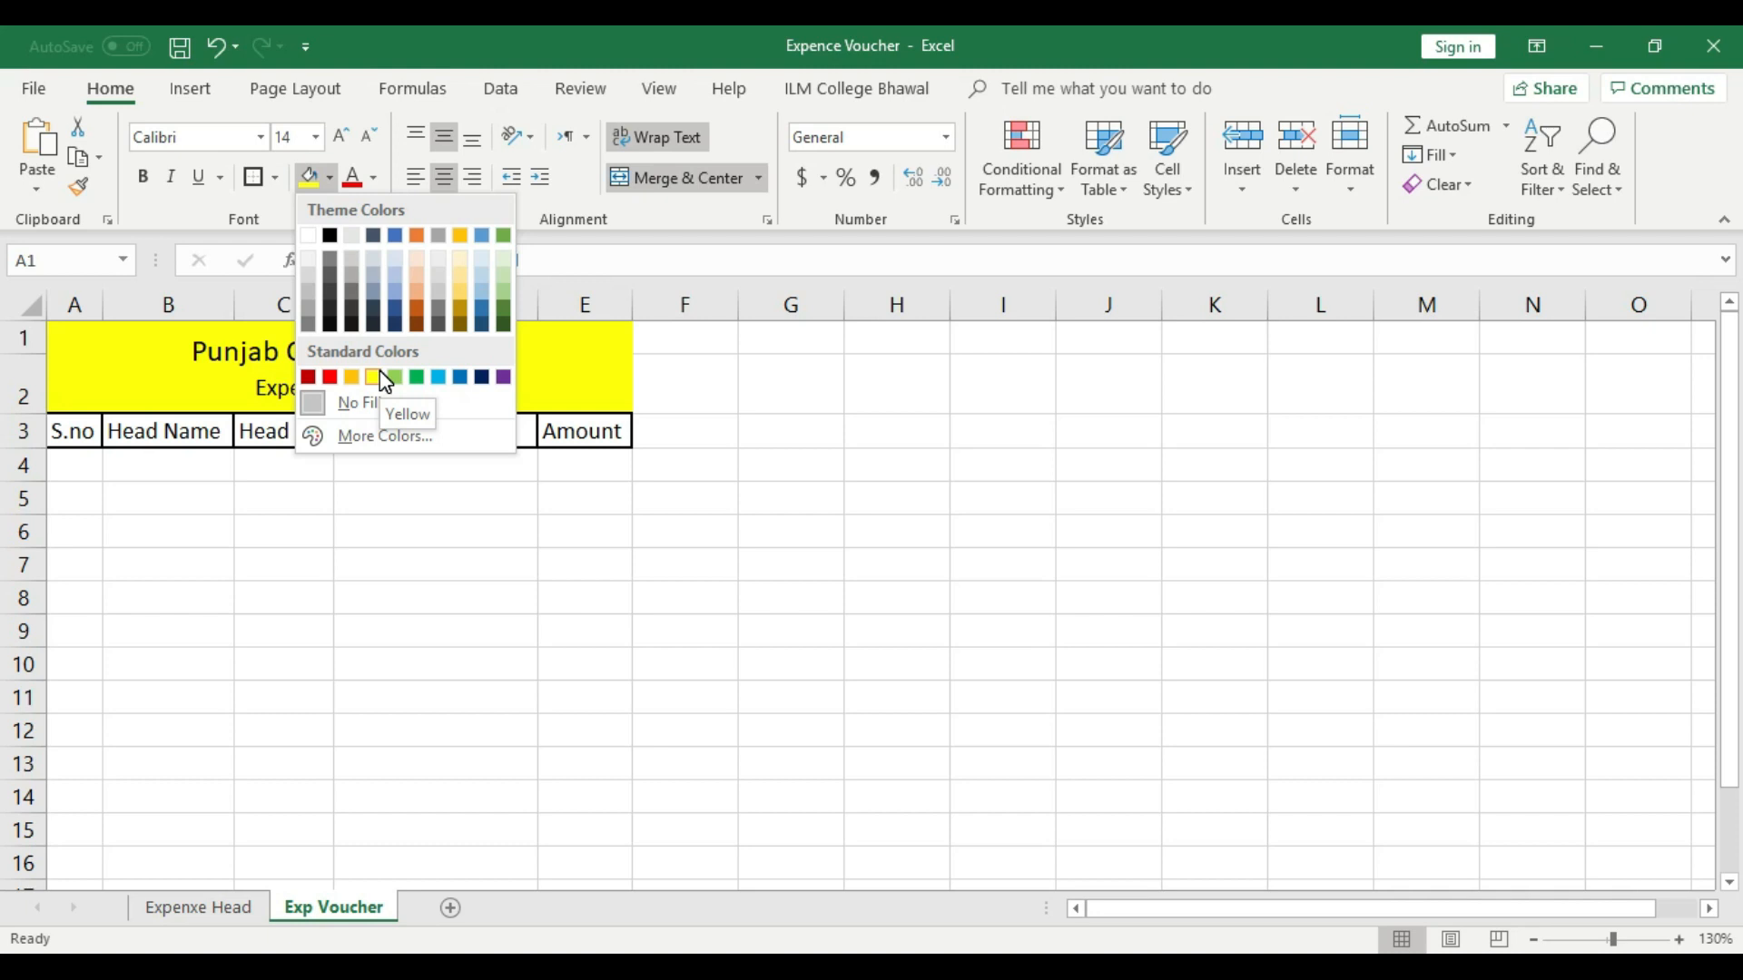
{"action": "left_click", "coordinate": [311, 261]}
{"action": "left_click", "coordinate": [455, 362]}
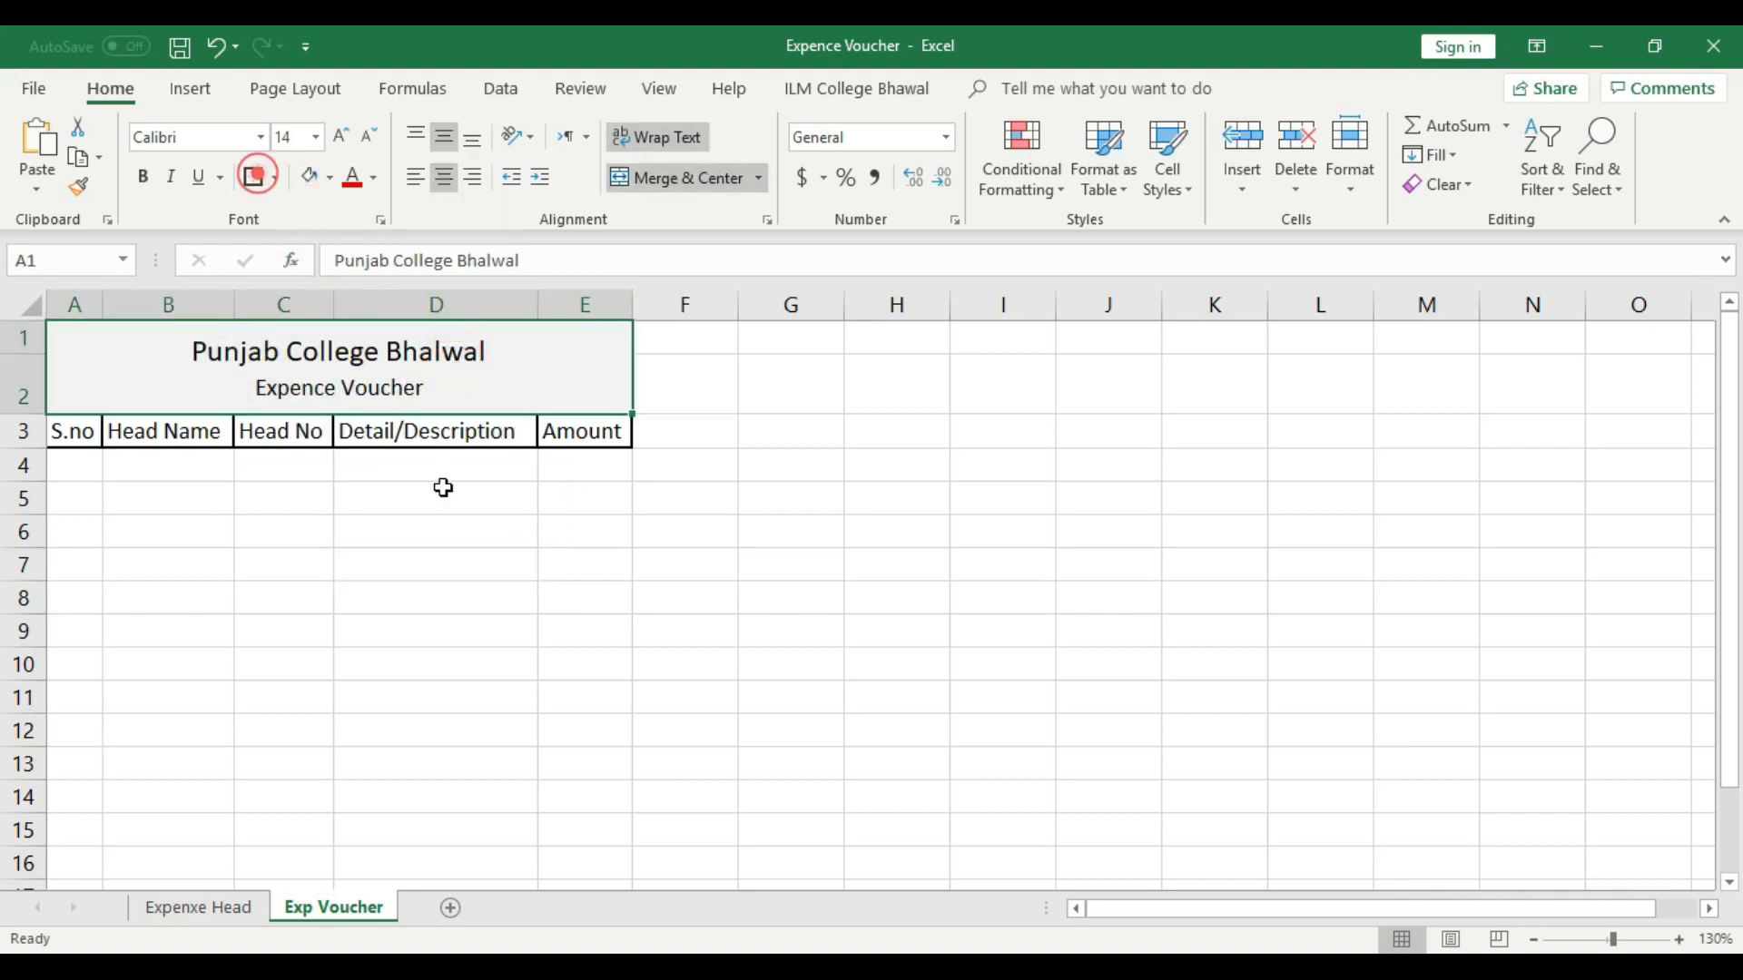
{"action": "left_click", "coordinate": [598, 601]}
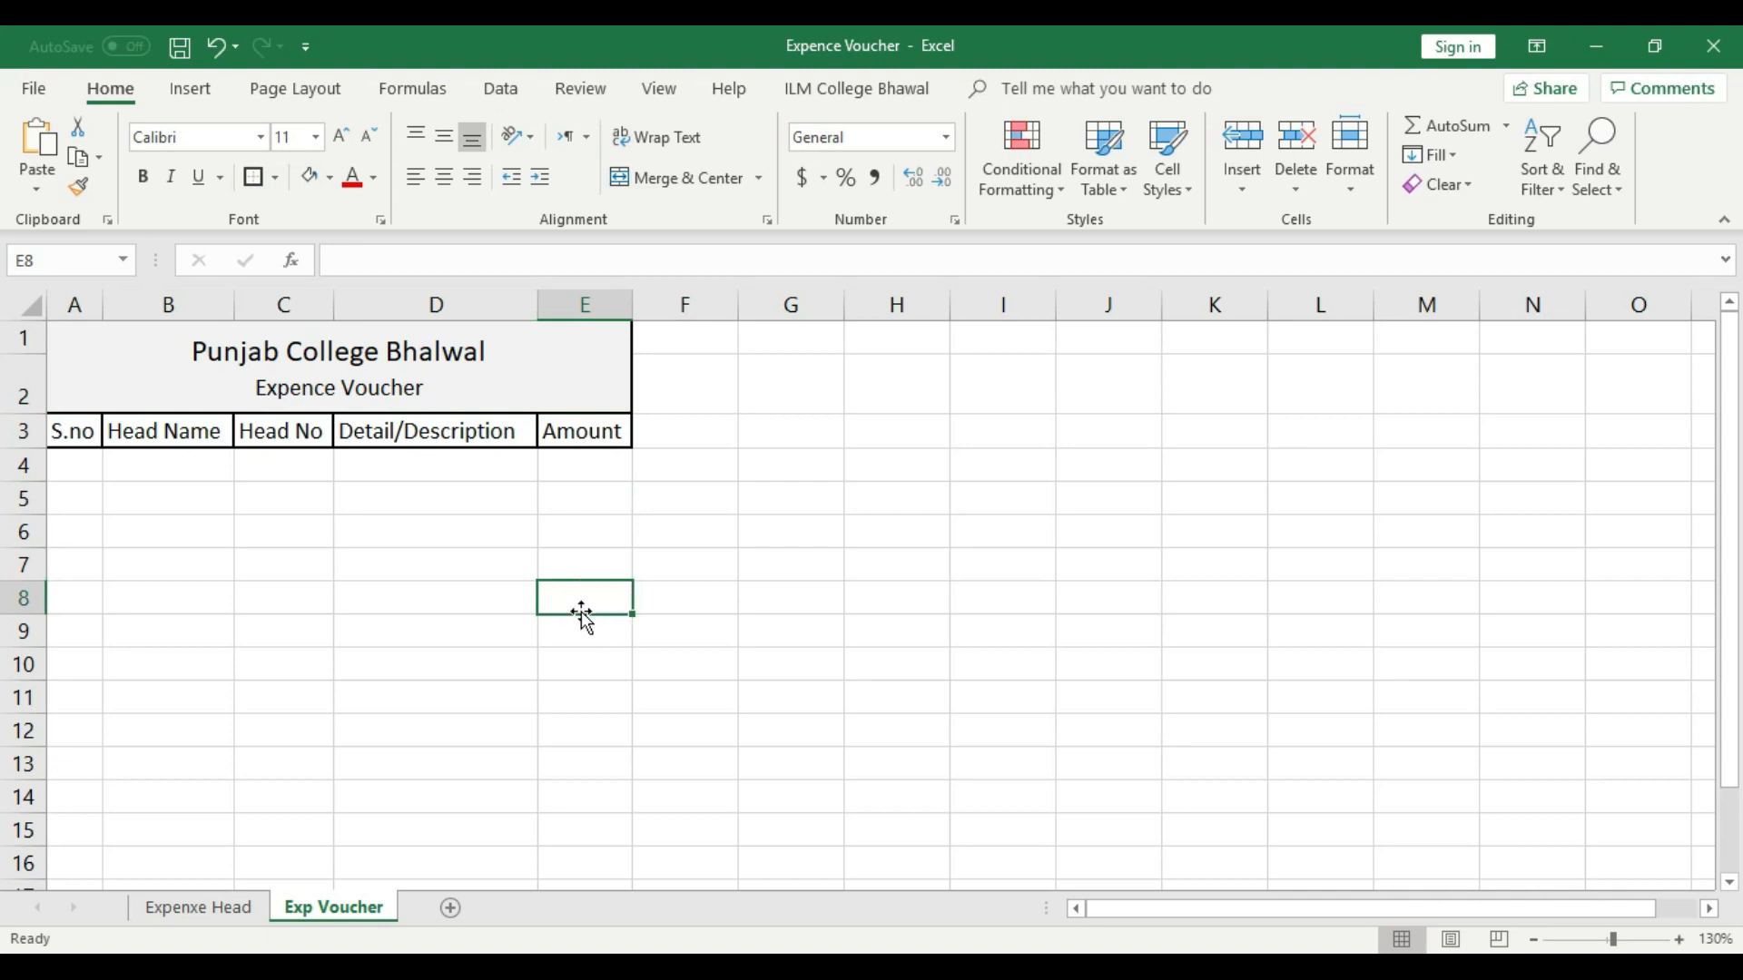
- Make the "Punjab College Bhalwal" line of the title bold
{"action": "double_click", "coordinate": [481, 352]}
{"action": "left_click_drag", "start_coordinate": [481, 352], "coordinate": [190, 352]}
{"action": "left_click", "coordinate": [142, 177]}
{"action": "left_click", "coordinate": [451, 588]}
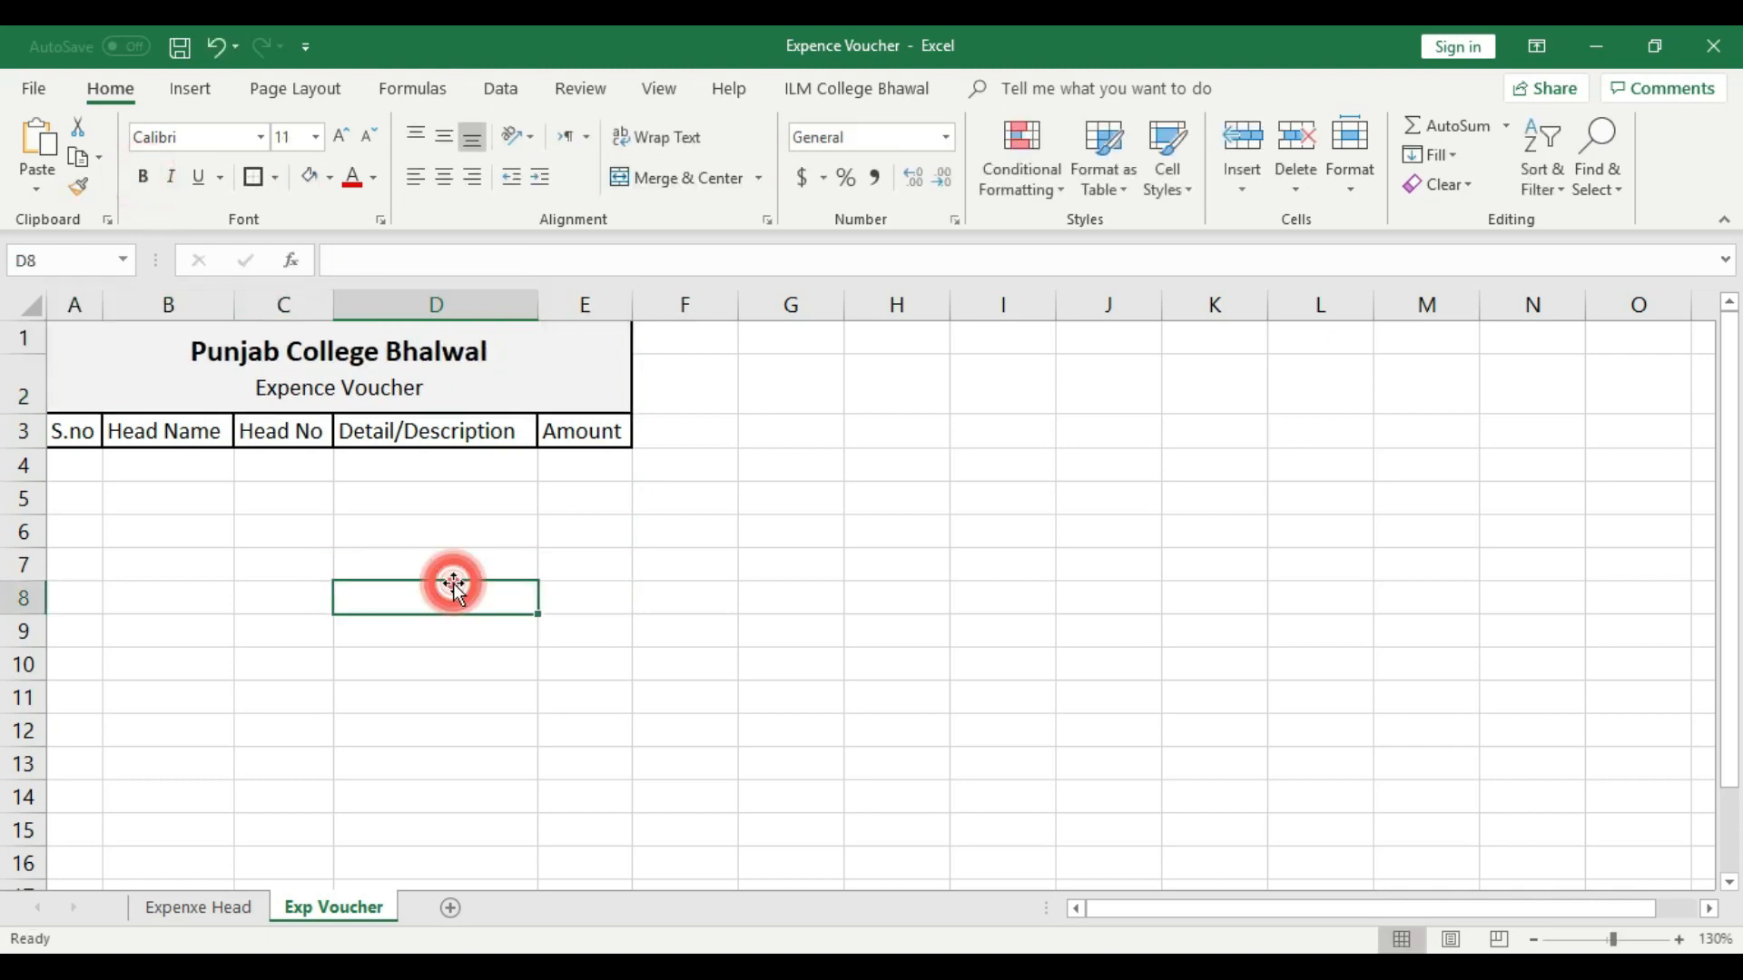
- Insert a blank row above the header row and reduce its height to that of a normal row
{"action": "left_click", "coordinate": [14, 434]}
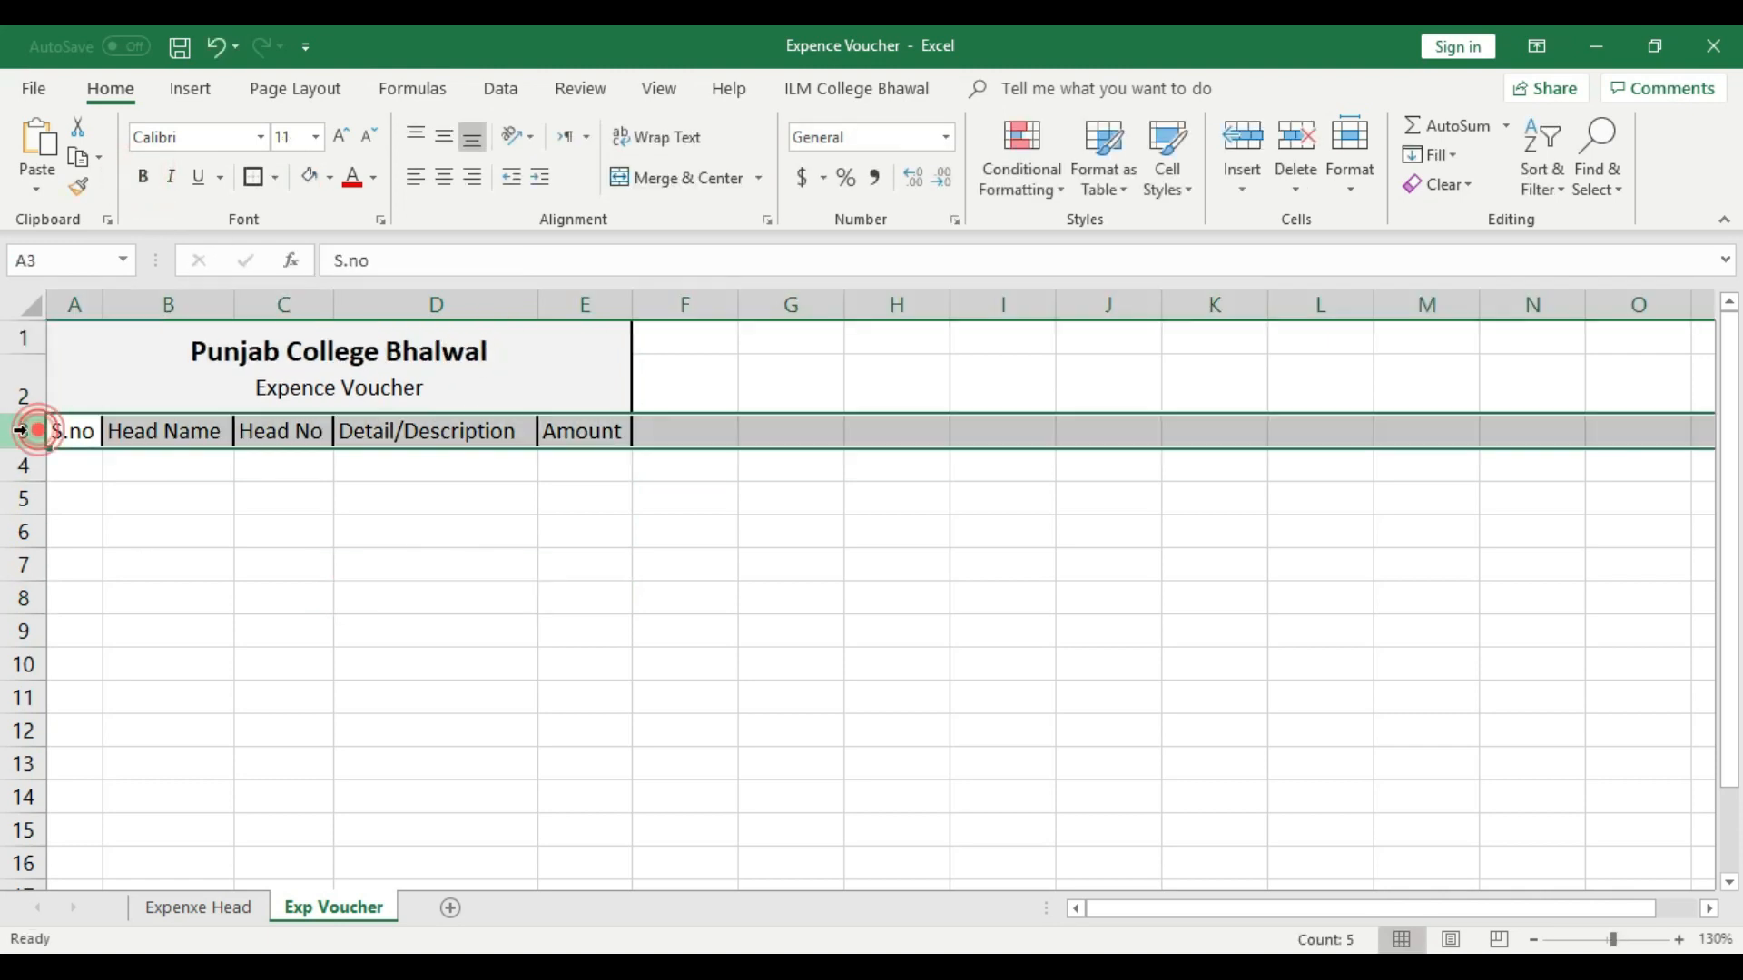
{"action": "right_click", "coordinate": [23, 433]}
{"action": "left_click", "coordinate": [107, 608]}
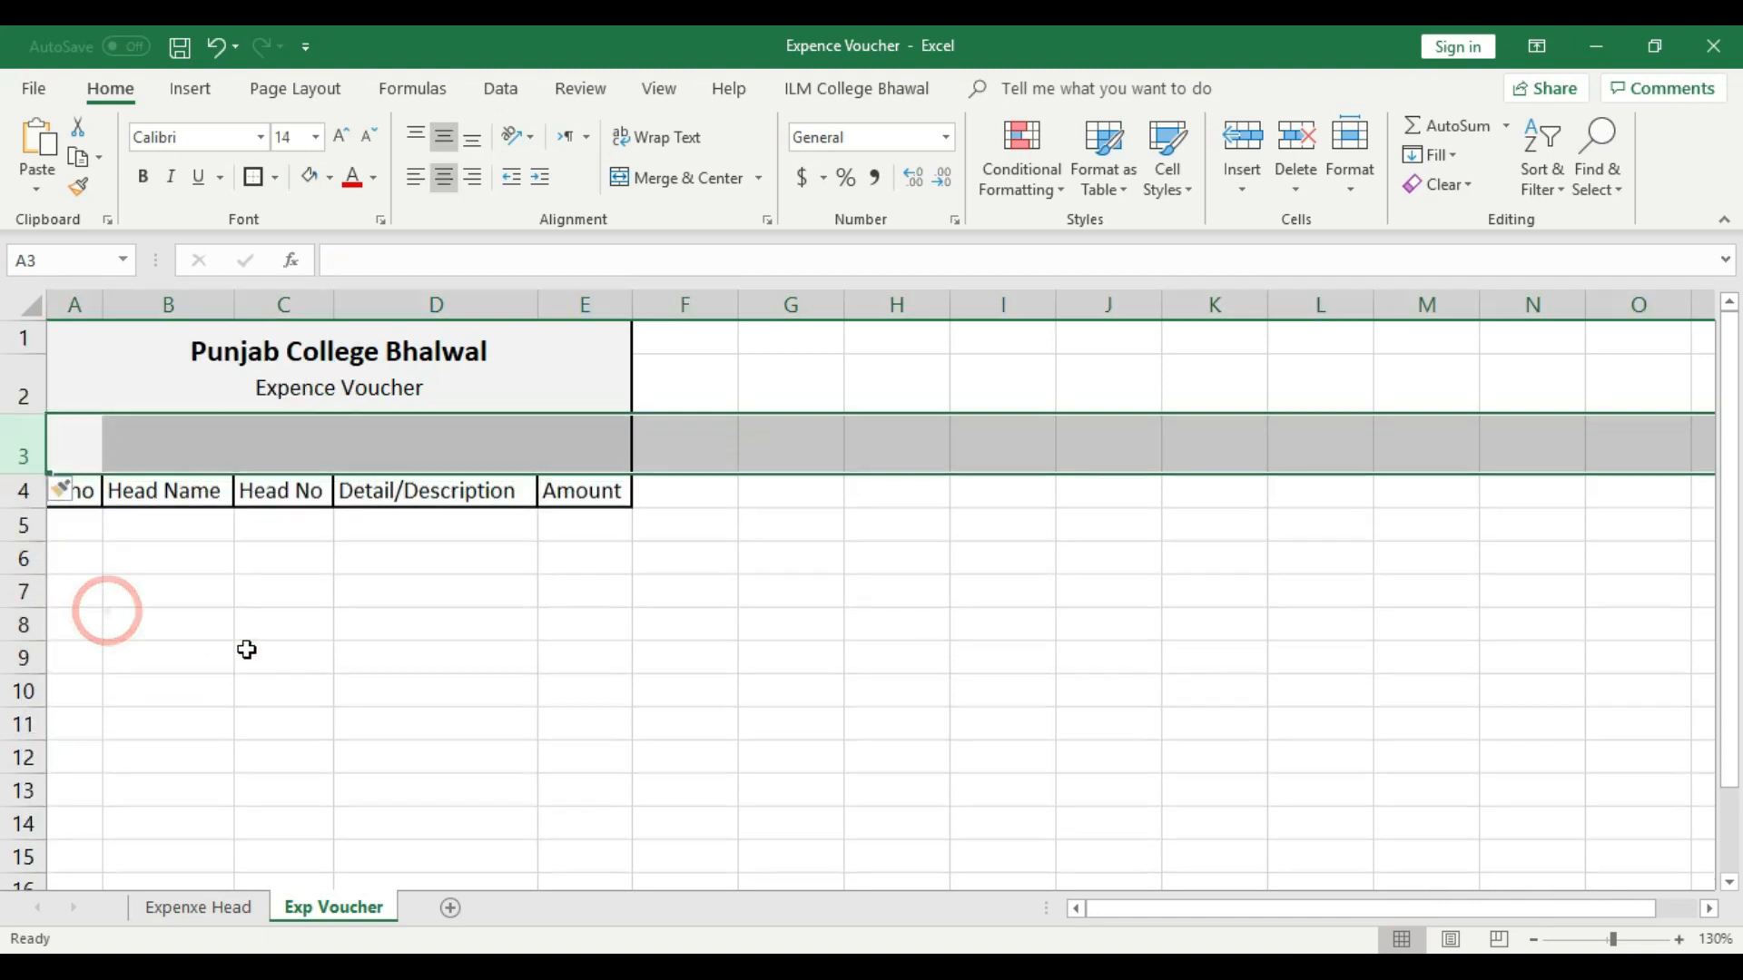
{"action": "left_click", "coordinate": [245, 650]}
{"action": "left_click_drag", "start_coordinate": [38, 473], "coordinate": [152, 427]}
{"action": "left_click", "coordinate": [198, 543]}
- Merge and center cells A3:B3 in the new row under the title
{"action": "left_click", "coordinate": [103, 426]}
{"action": "left_click", "coordinate": [99, 499]}
{"action": "double_click", "coordinate": [353, 443]}
{"action": "left_click", "coordinate": [467, 595]}
{"action": "left_click", "coordinate": [661, 176]}
{"action": "left_click", "coordinate": [353, 585]}
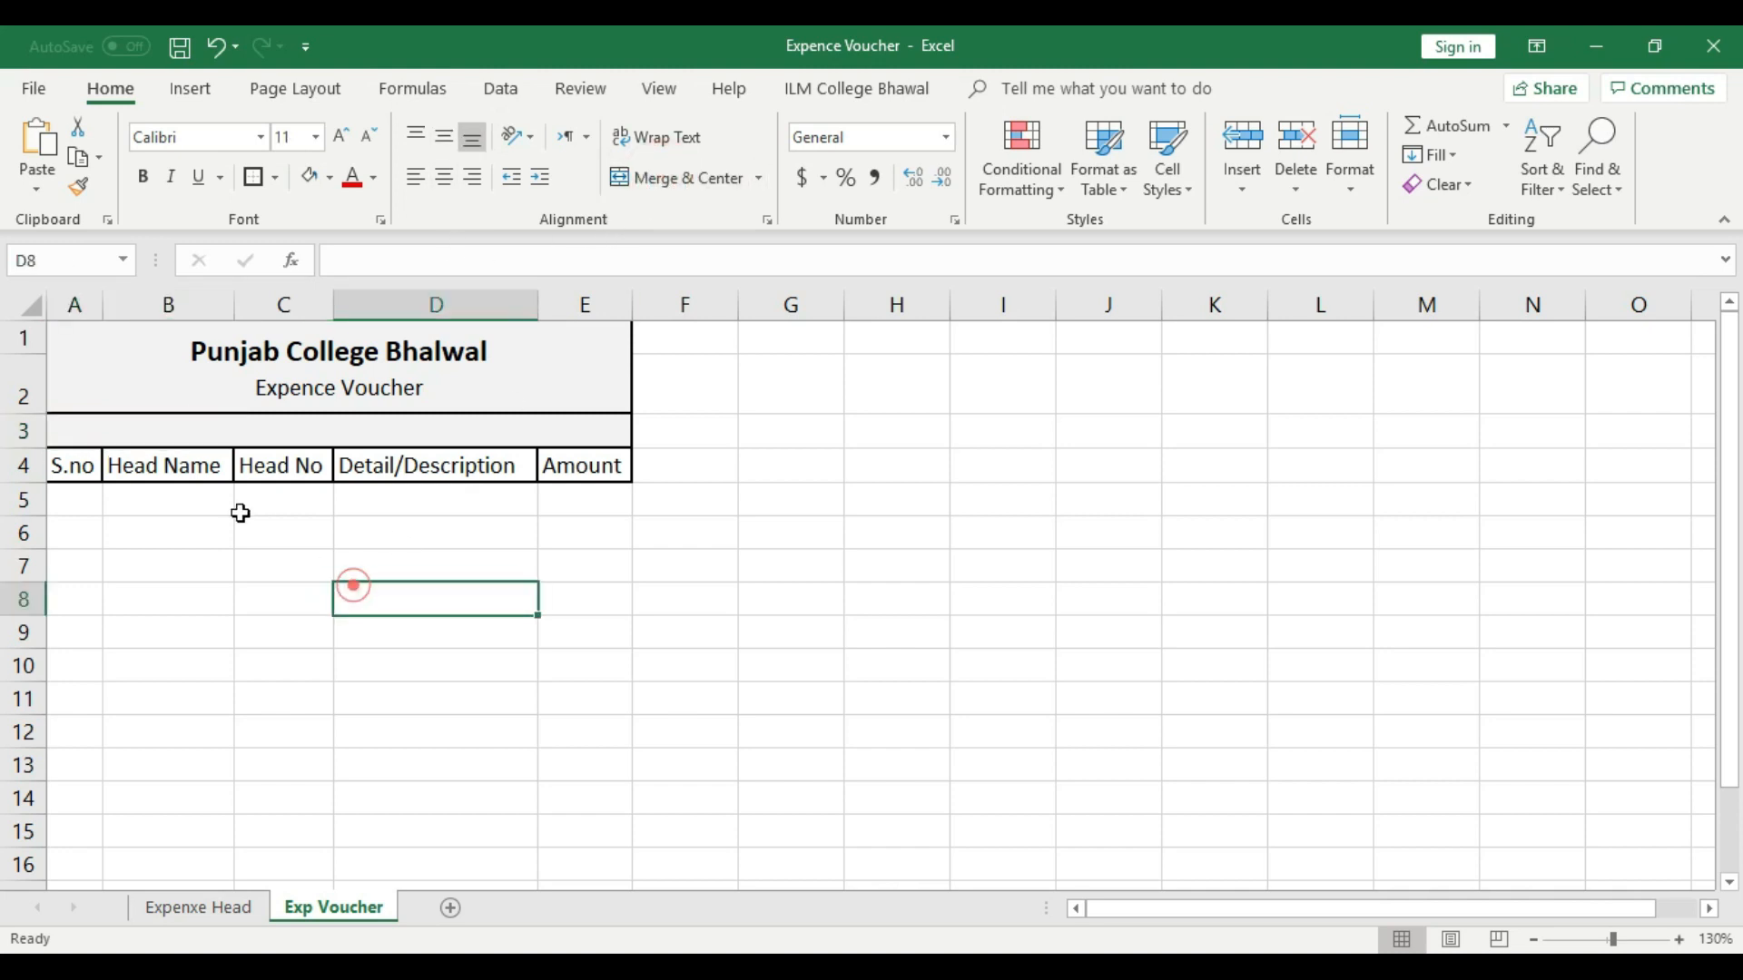
- Enter the label "Date" in merged cell A3 and reduce its font size to 11
{"action": "double_click", "coordinate": [143, 428]}
{"action": "type", "text": "Date"}
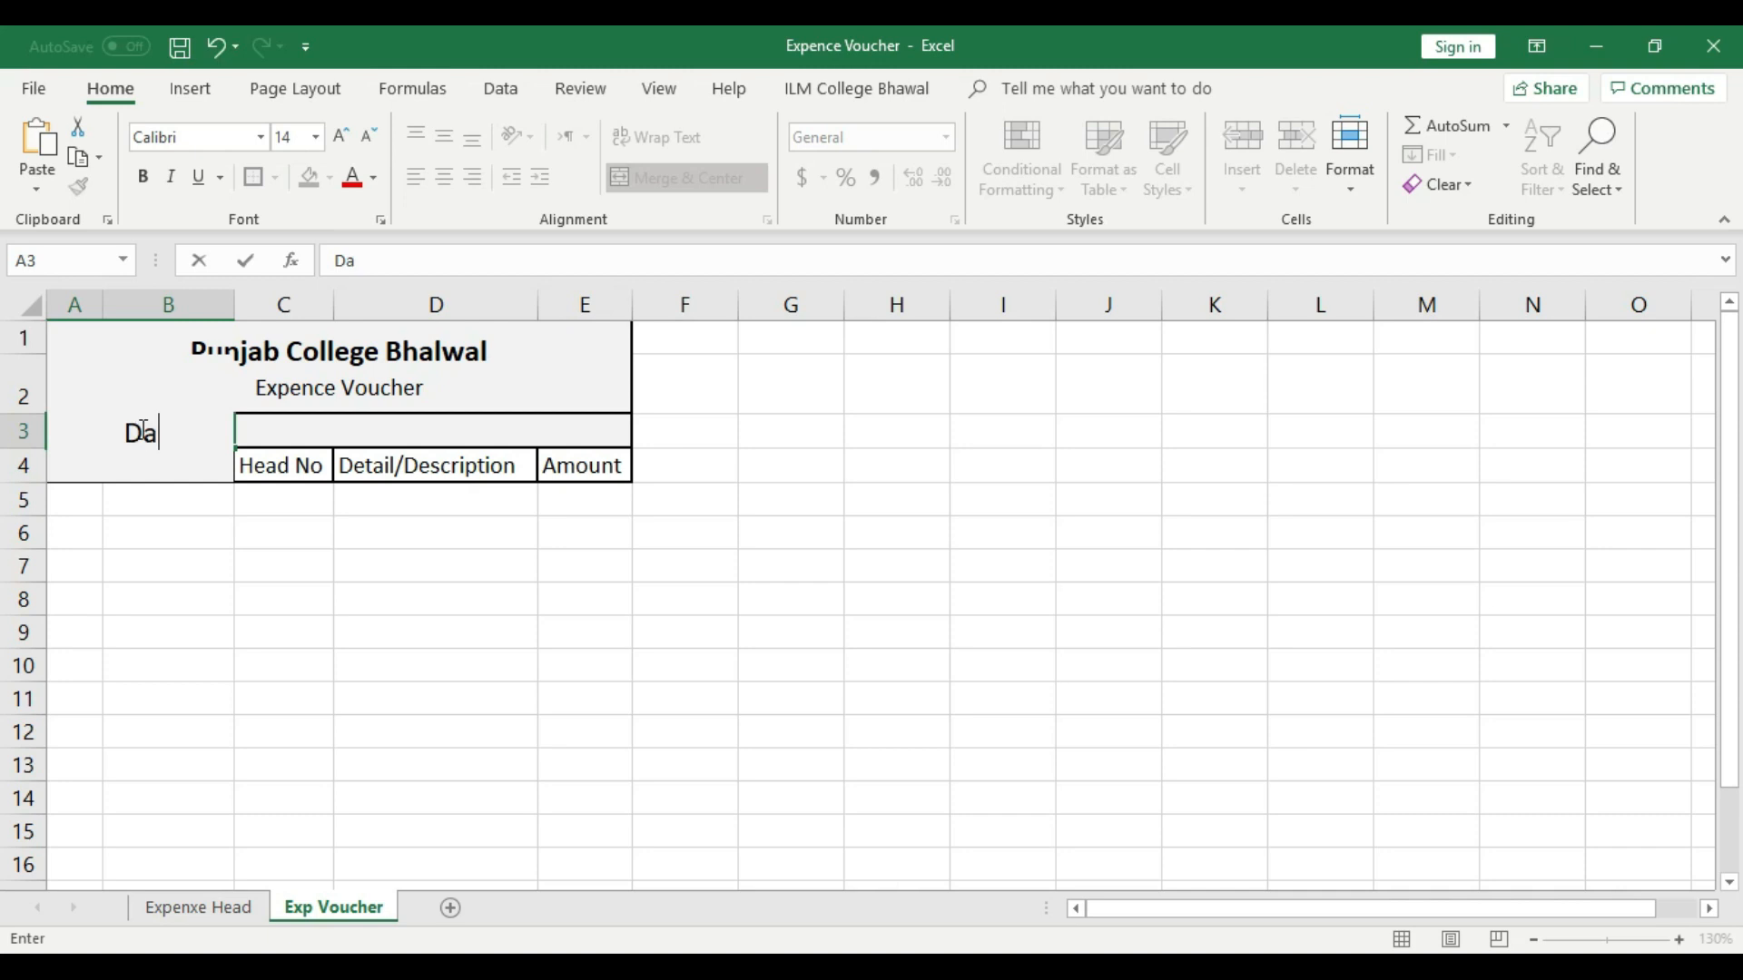
{"action": "left_click", "coordinate": [225, 624]}
{"action": "left_click", "coordinate": [150, 431]}
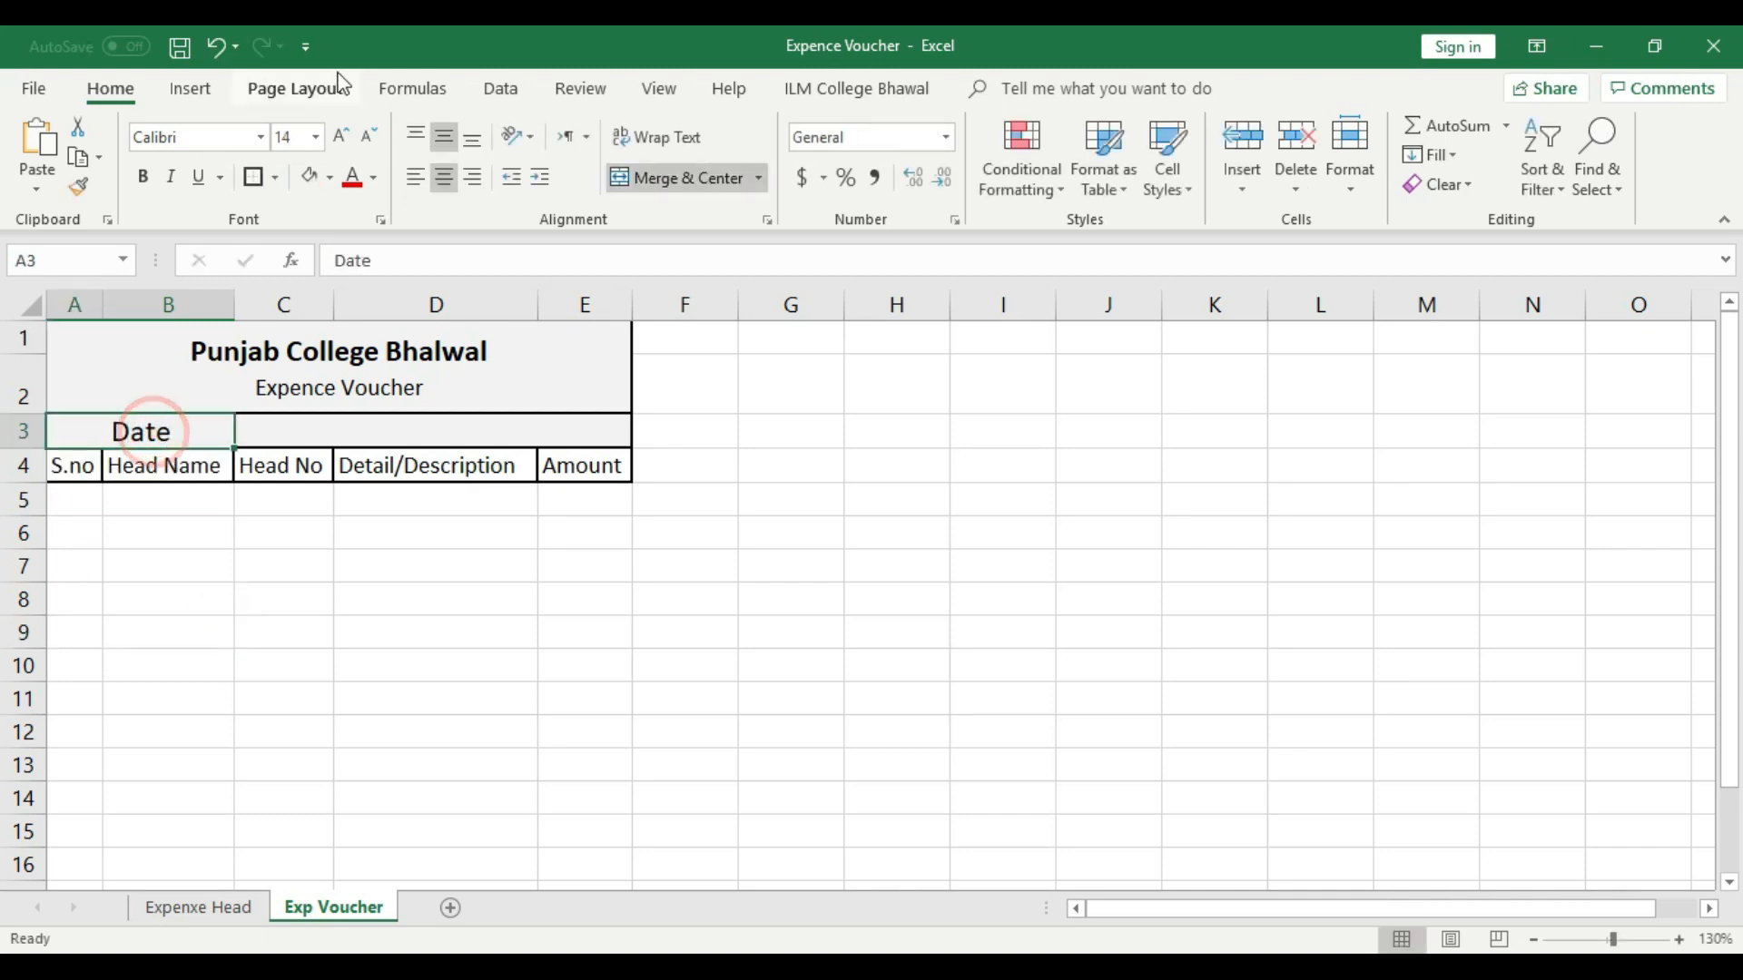
{"action": "left_click", "coordinate": [367, 136]}
{"action": "left_click", "coordinate": [367, 136]}
{"action": "left_click", "coordinate": [362, 591]}
- Enter the date 1-Oct-19 in cell C3 beside the Date label
{"action": "left_click", "coordinate": [279, 434]}
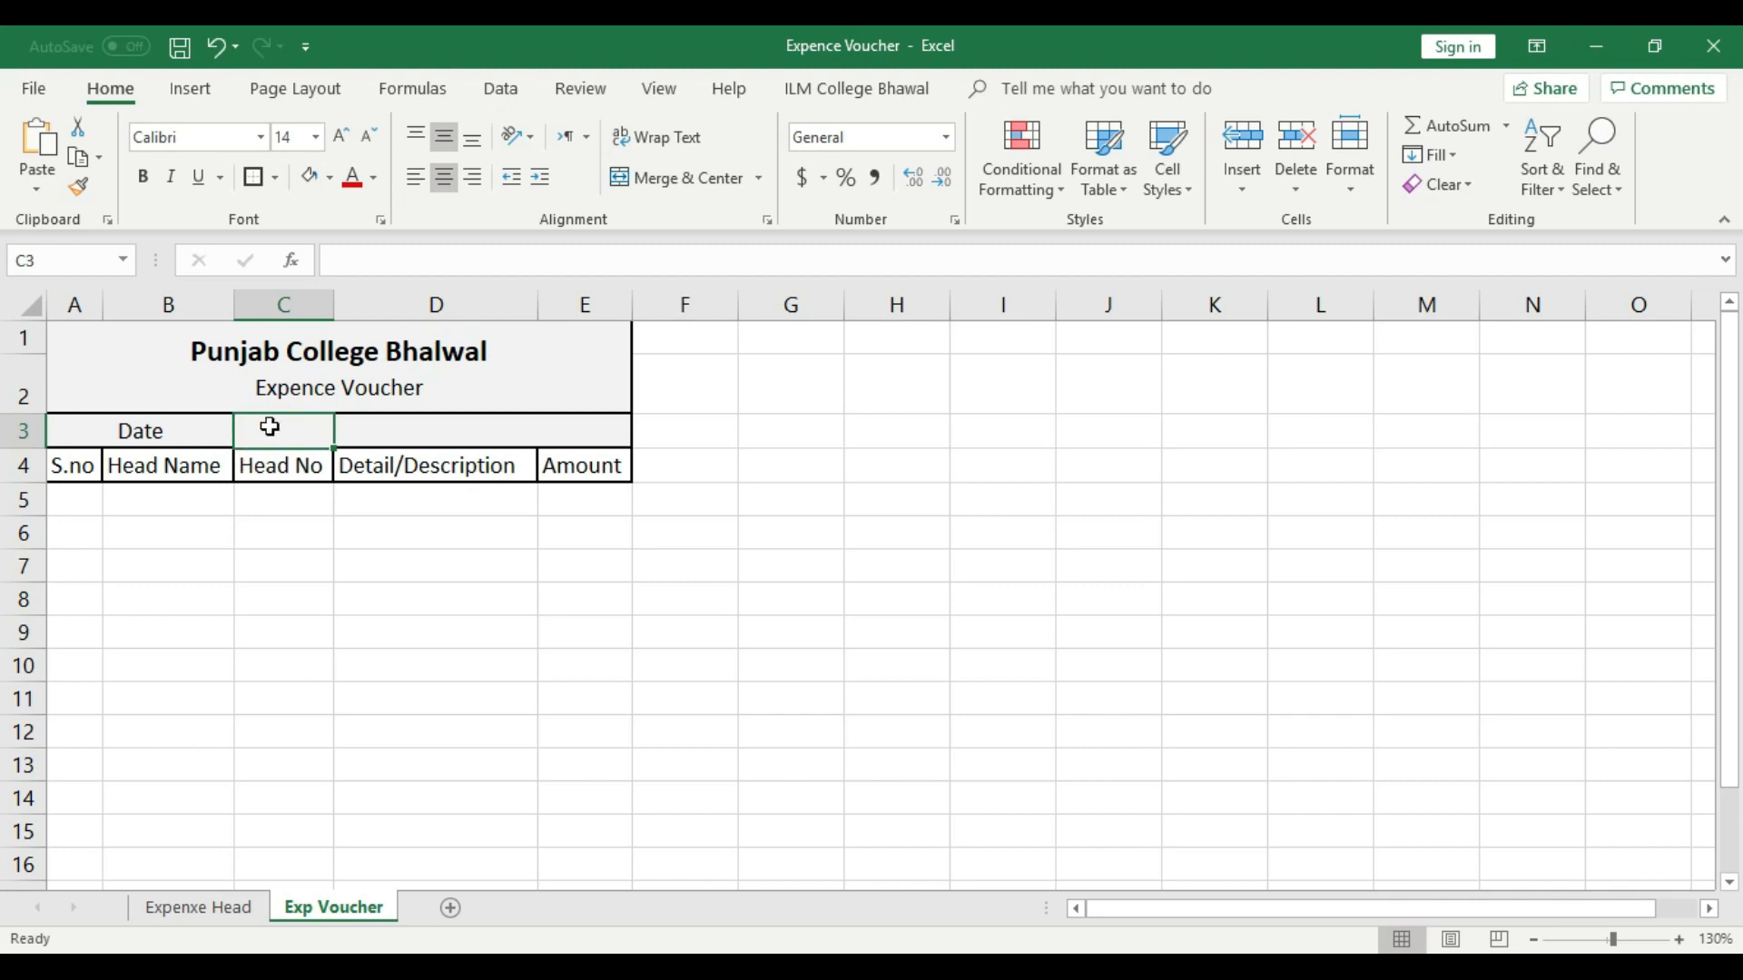
{"action": "left_click", "coordinate": [155, 436]}
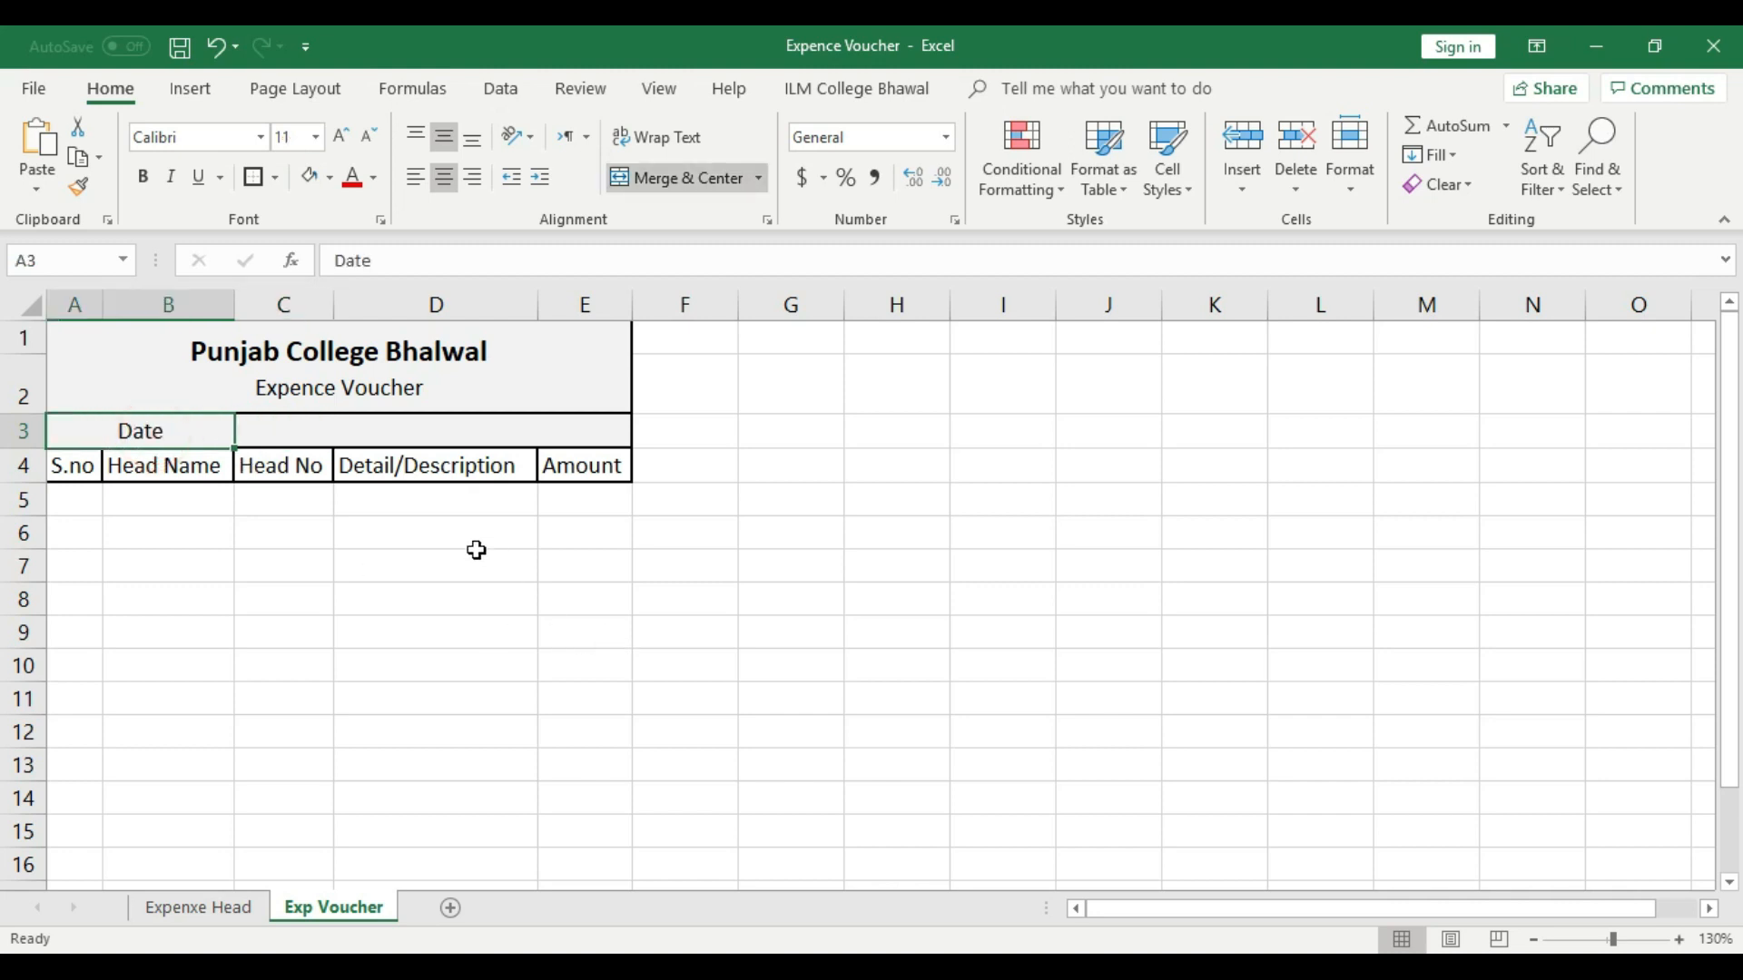
{"action": "left_click", "coordinate": [293, 436]}
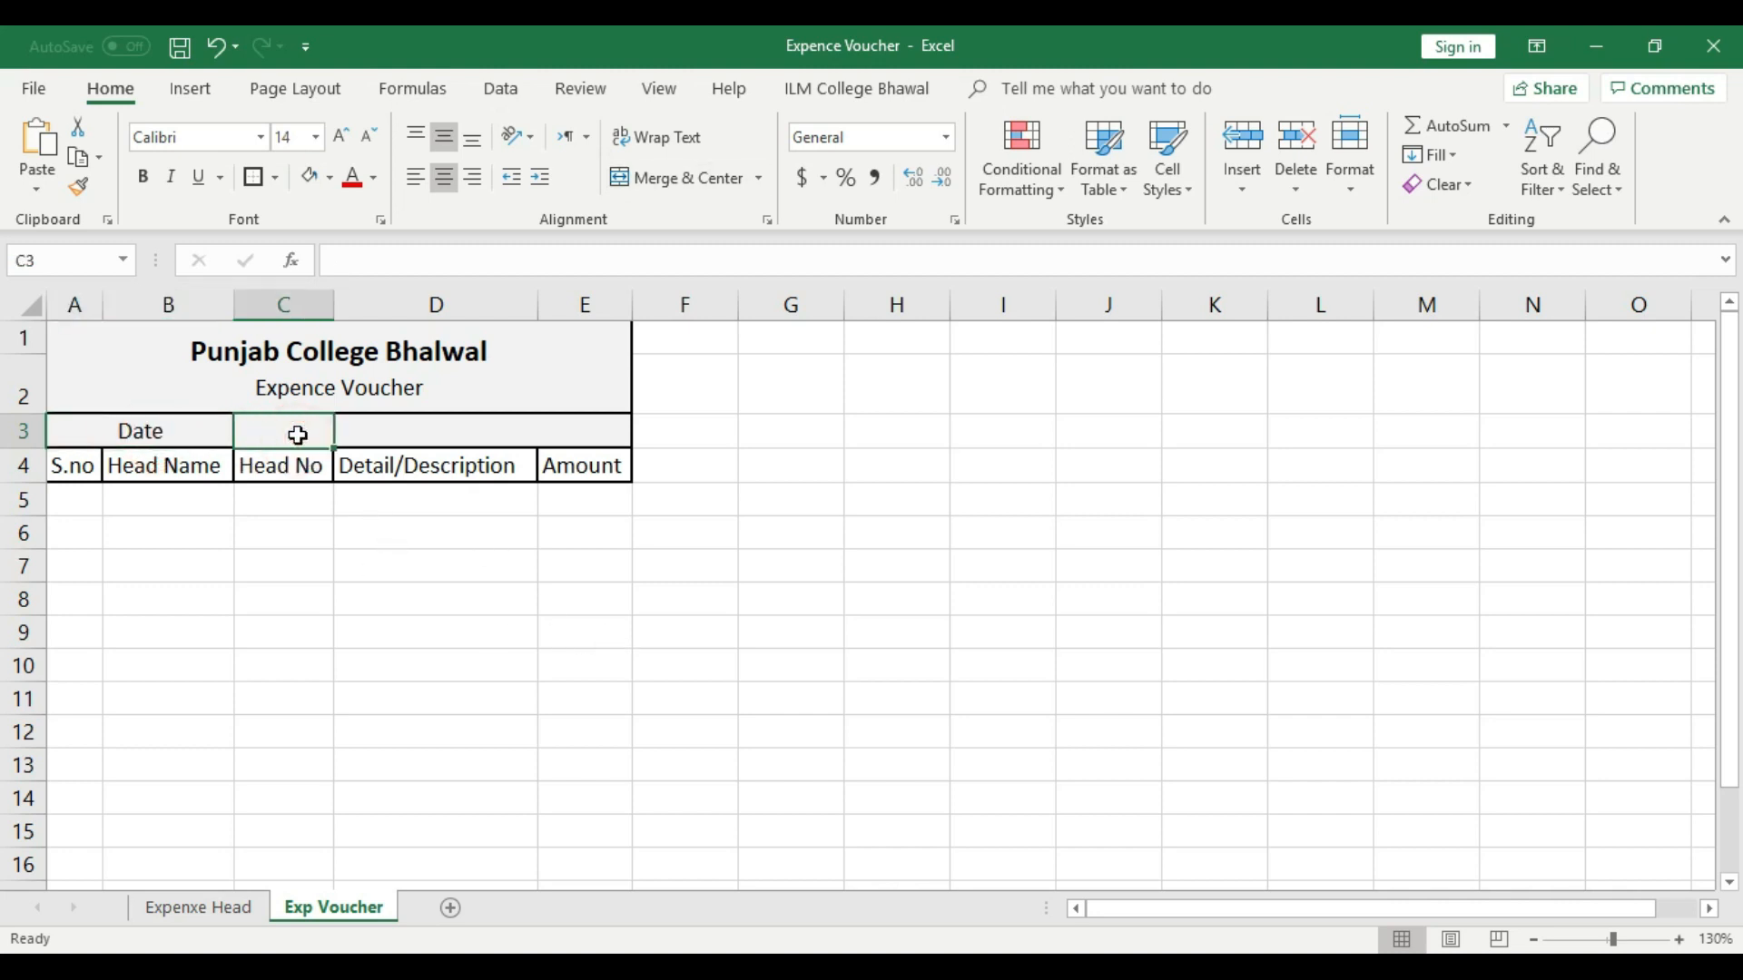
{"action": "type", "text": "1-Octo"}
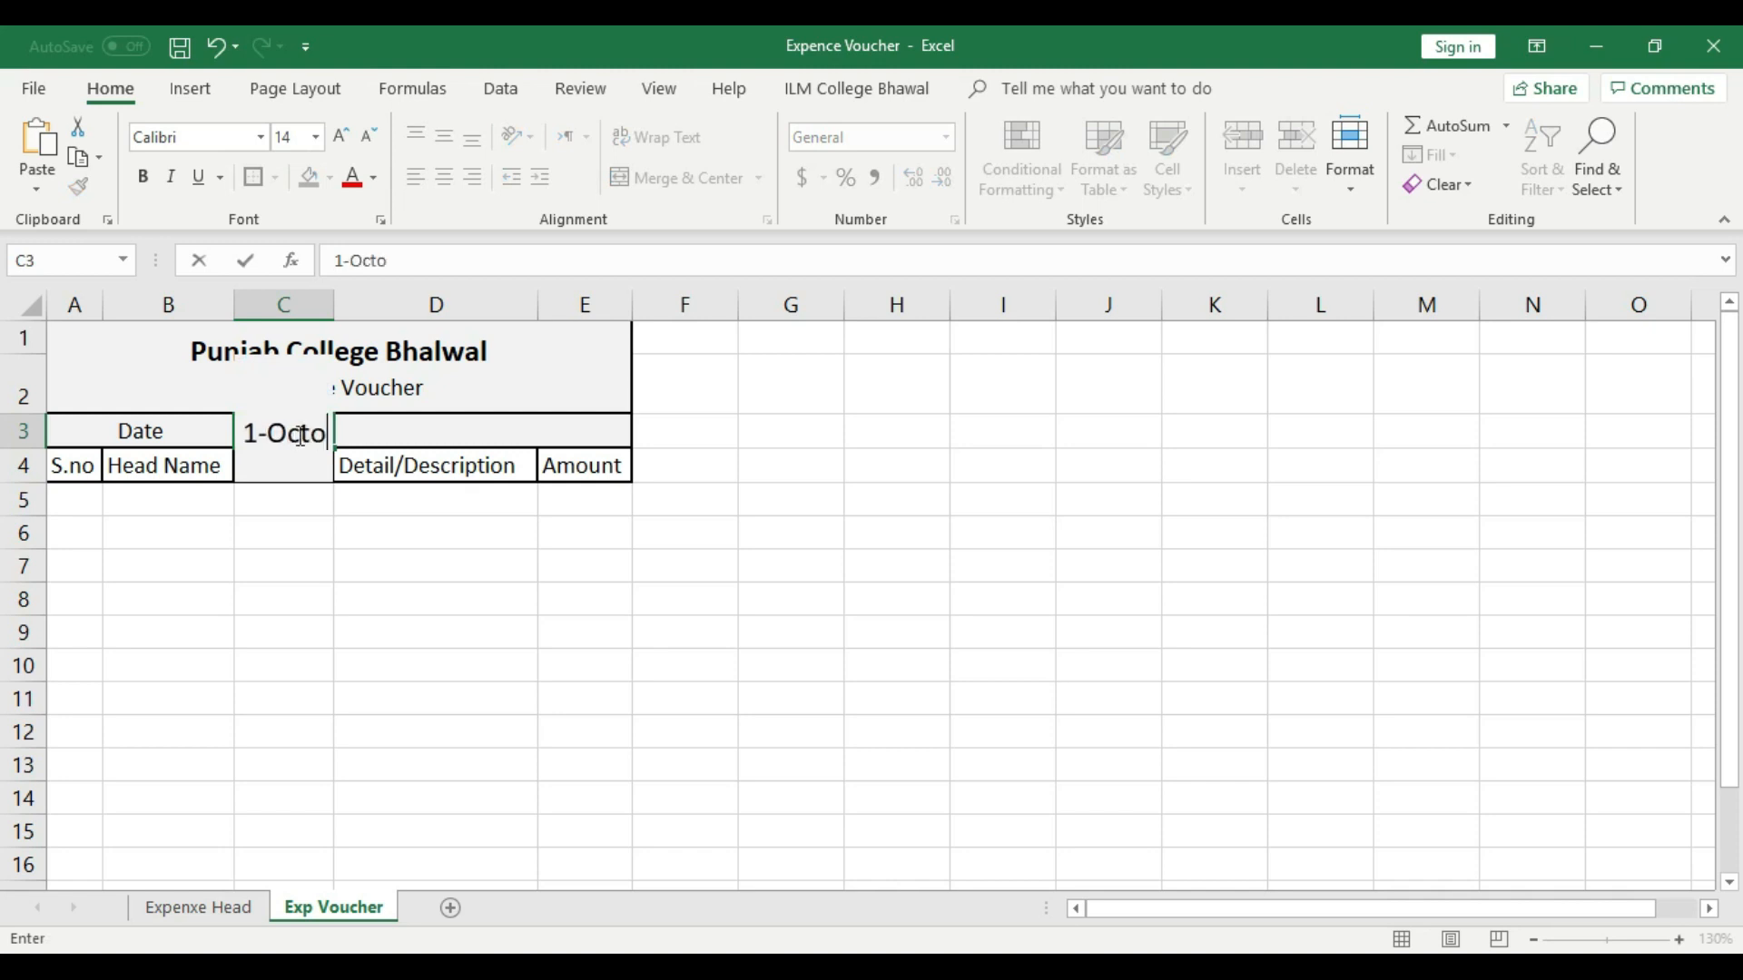
{"action": "key", "text": "BackSpace"}
{"action": "type", "text": "-19"}
{"action": "left_click", "coordinate": [393, 611]}
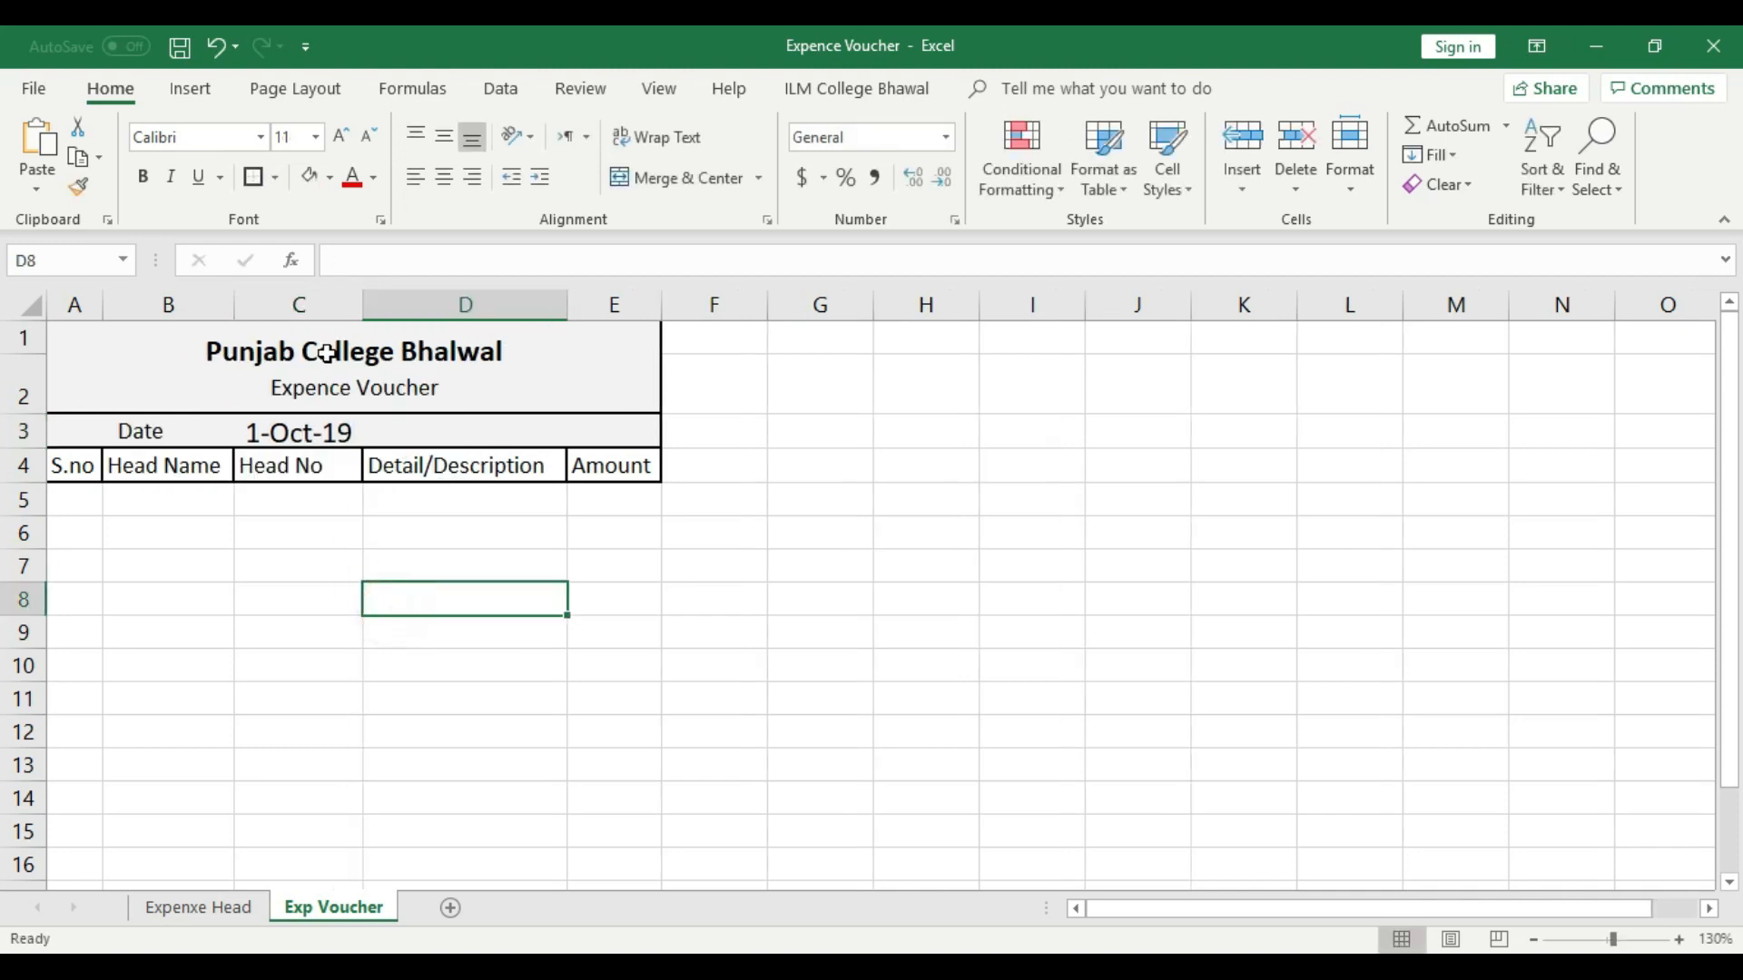
- Give the Date label cell and the date cell C3 each a thick outside border
{"action": "left_click", "coordinate": [142, 433]}
{"action": "left_click", "coordinate": [254, 176]}
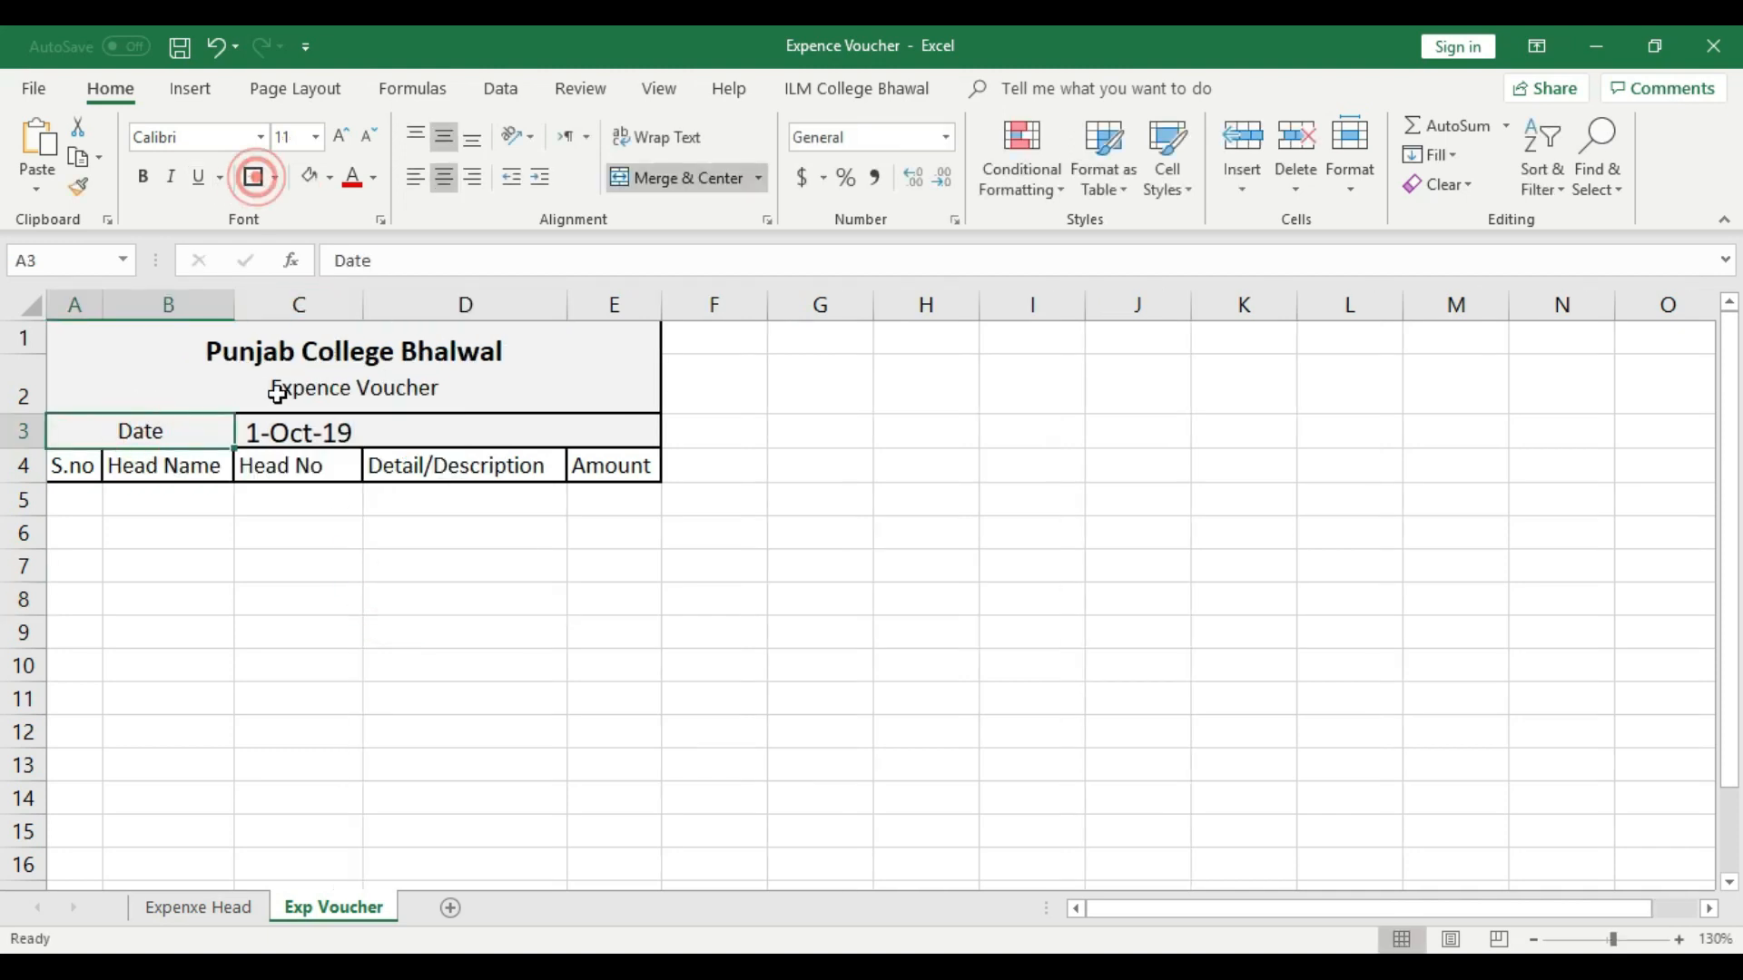
{"action": "left_click", "coordinate": [316, 434]}
{"action": "left_click", "coordinate": [253, 176]}
{"action": "left_click", "coordinate": [522, 558]}
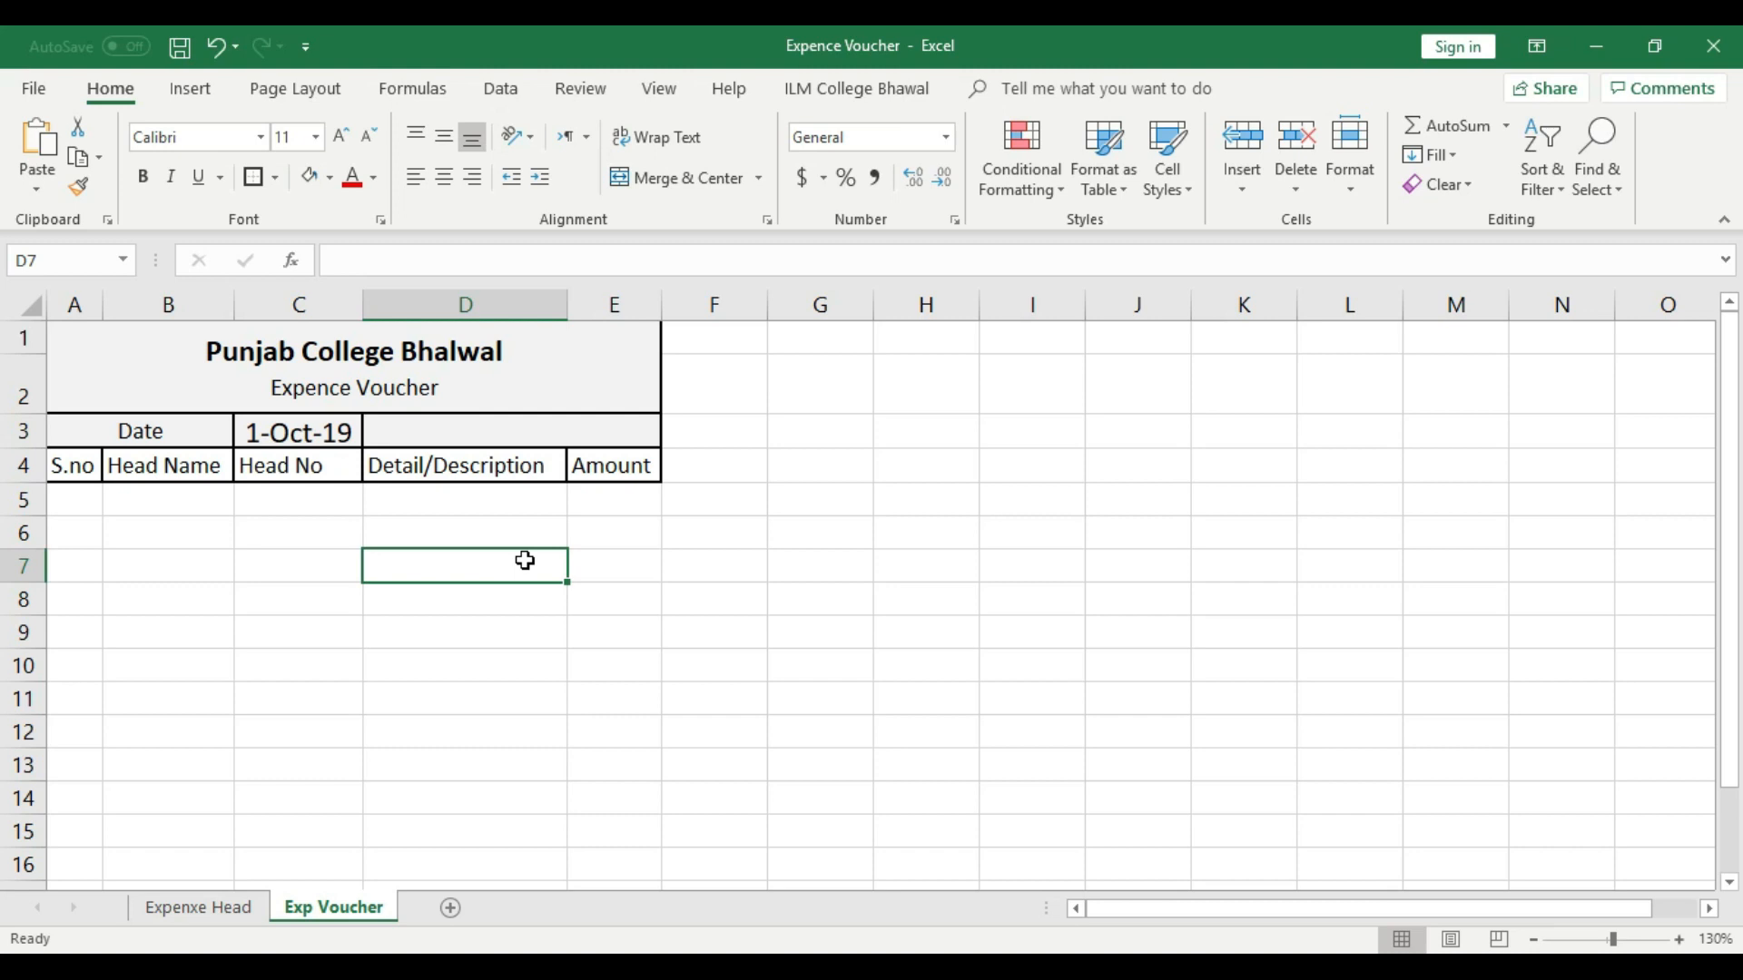
- Widen column E, which holds the Amount header
{"action": "left_click", "coordinate": [493, 438]}
{"action": "left_click", "coordinate": [549, 523]}
{"action": "left_click", "coordinate": [522, 438]}
{"action": "left_click", "coordinate": [599, 431]}
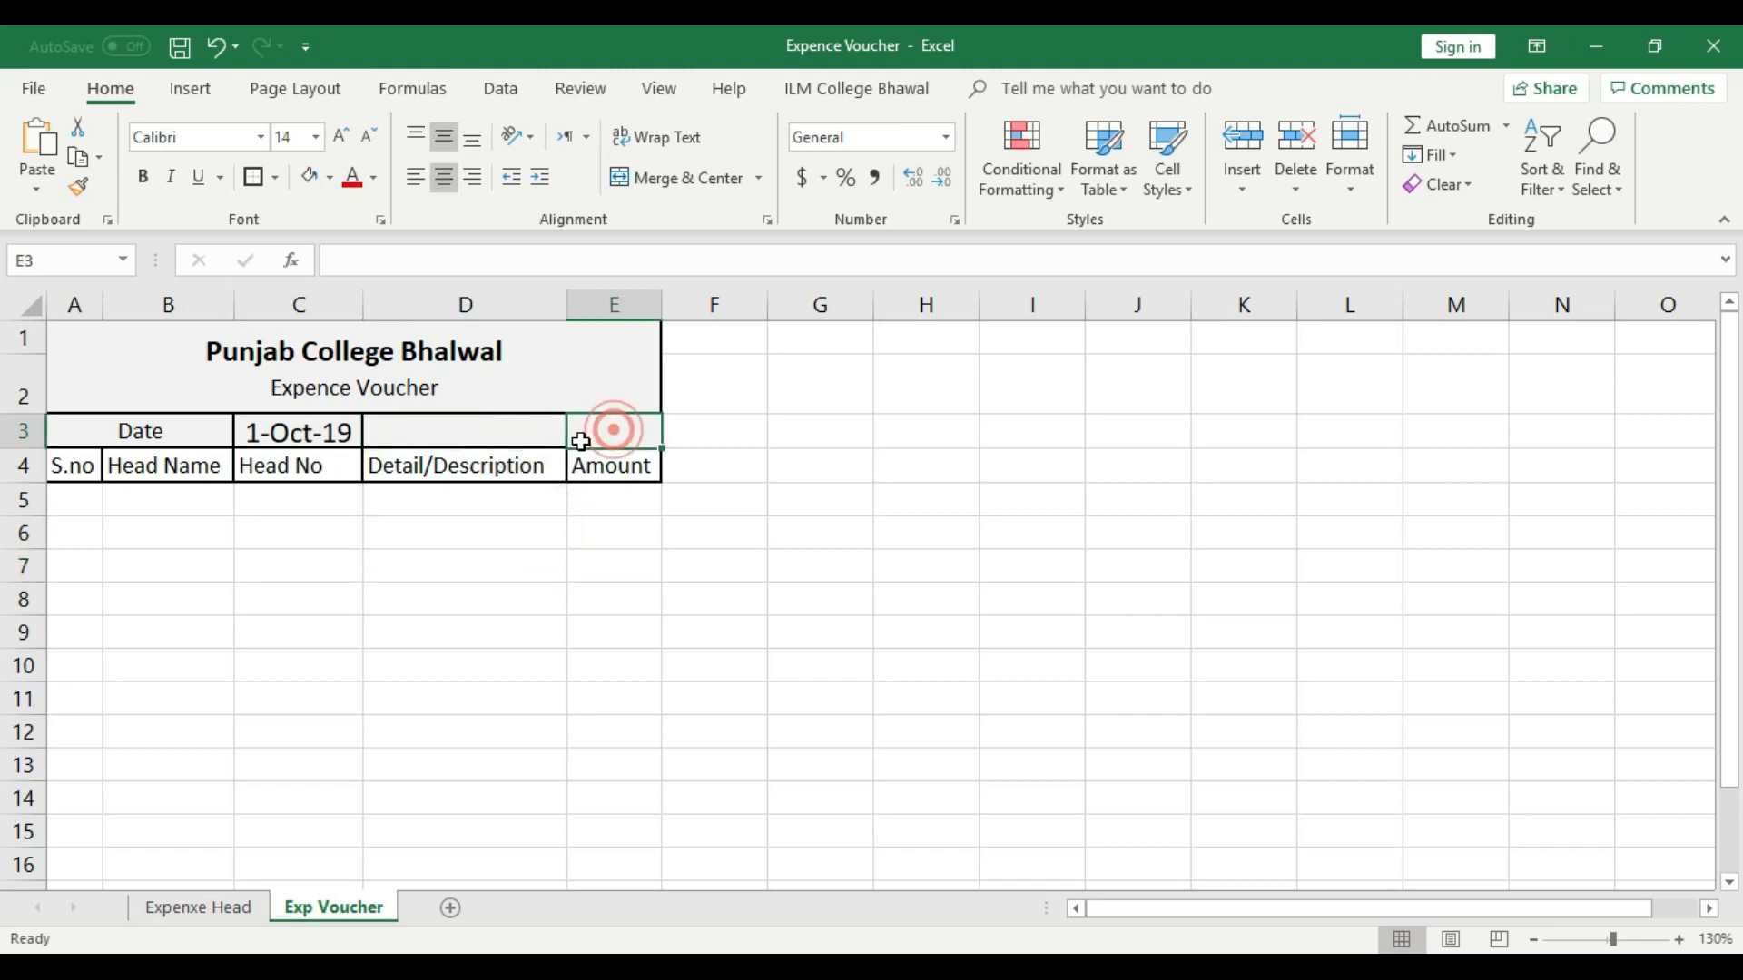
{"action": "left_click_drag", "start_coordinate": [662, 302], "coordinate": [729, 301]}
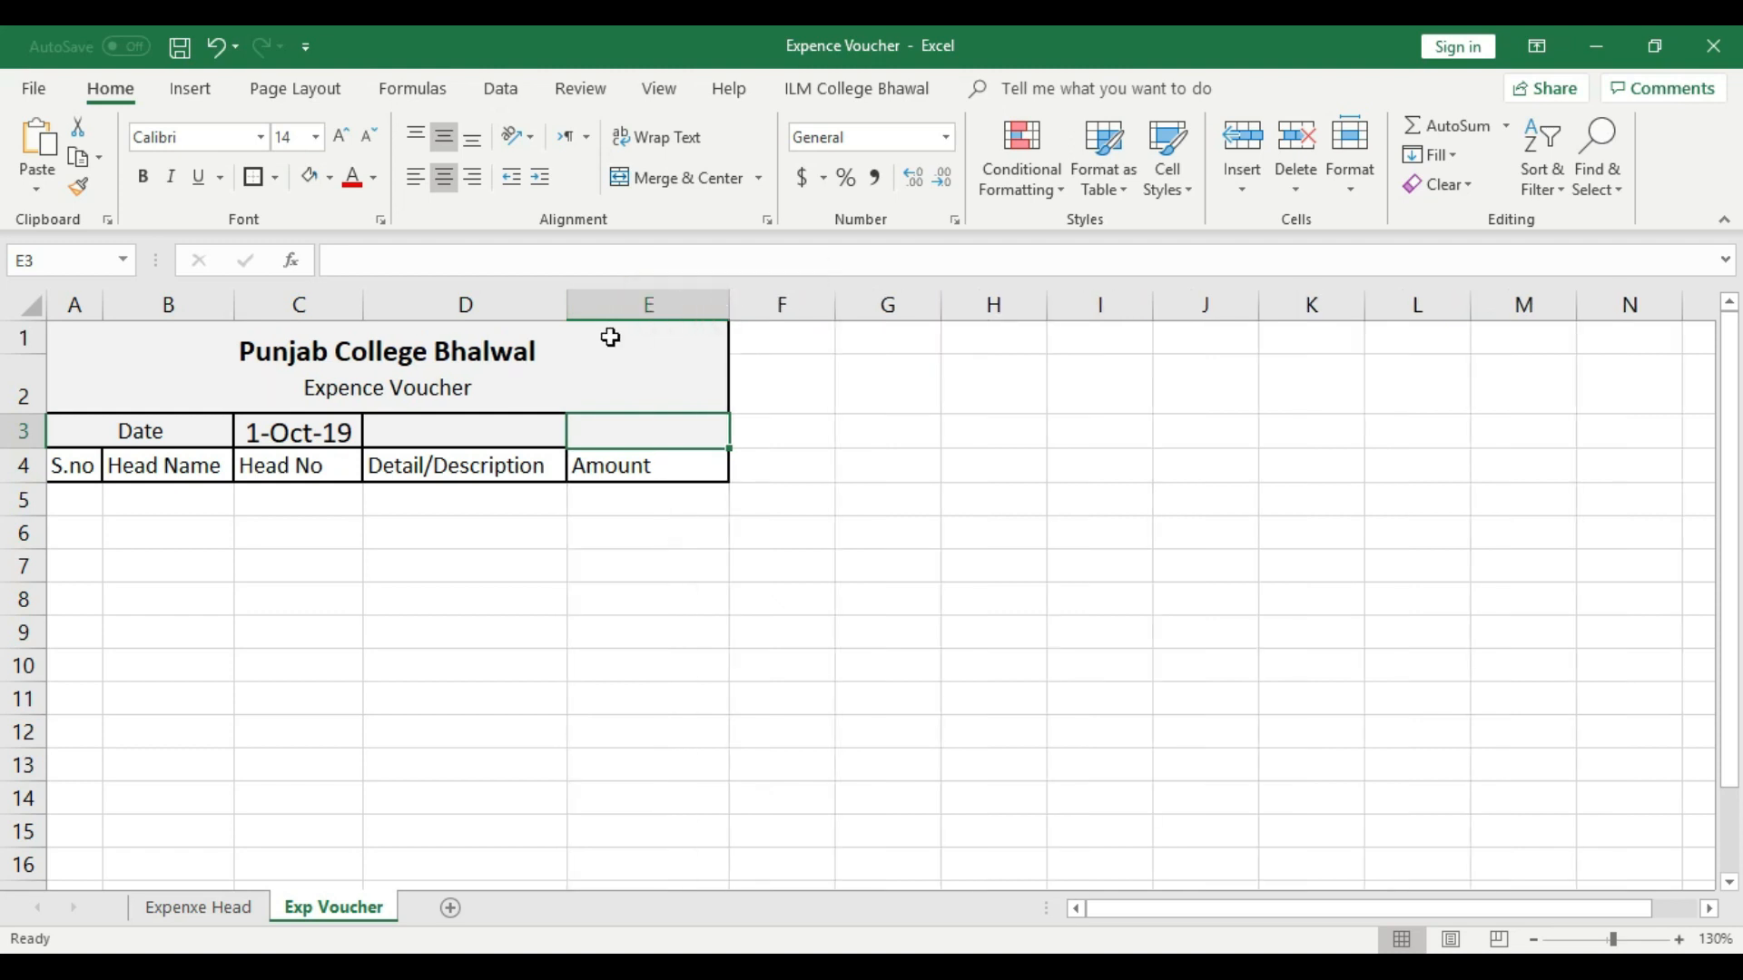
{"action": "left_click", "coordinate": [602, 293]}
{"action": "left_click", "coordinate": [475, 432]}
{"action": "left_click", "coordinate": [533, 564]}
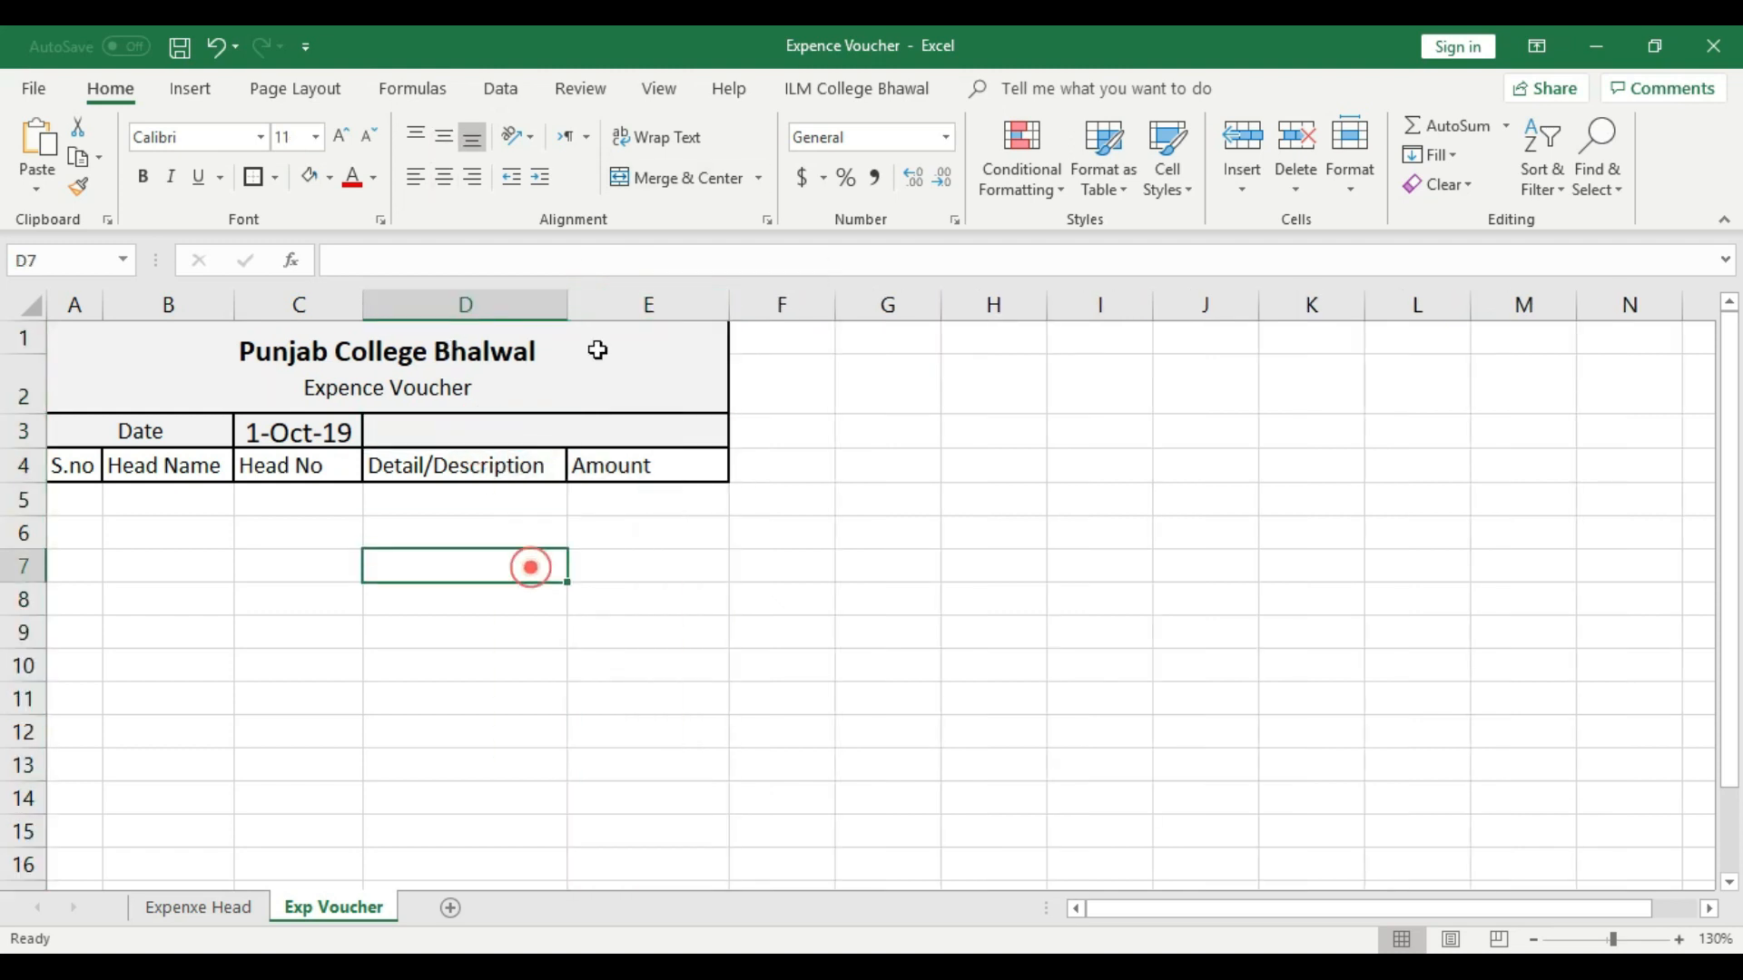
- Insert a new column before the Amount column and make it narrower
{"action": "left_click", "coordinate": [601, 295]}
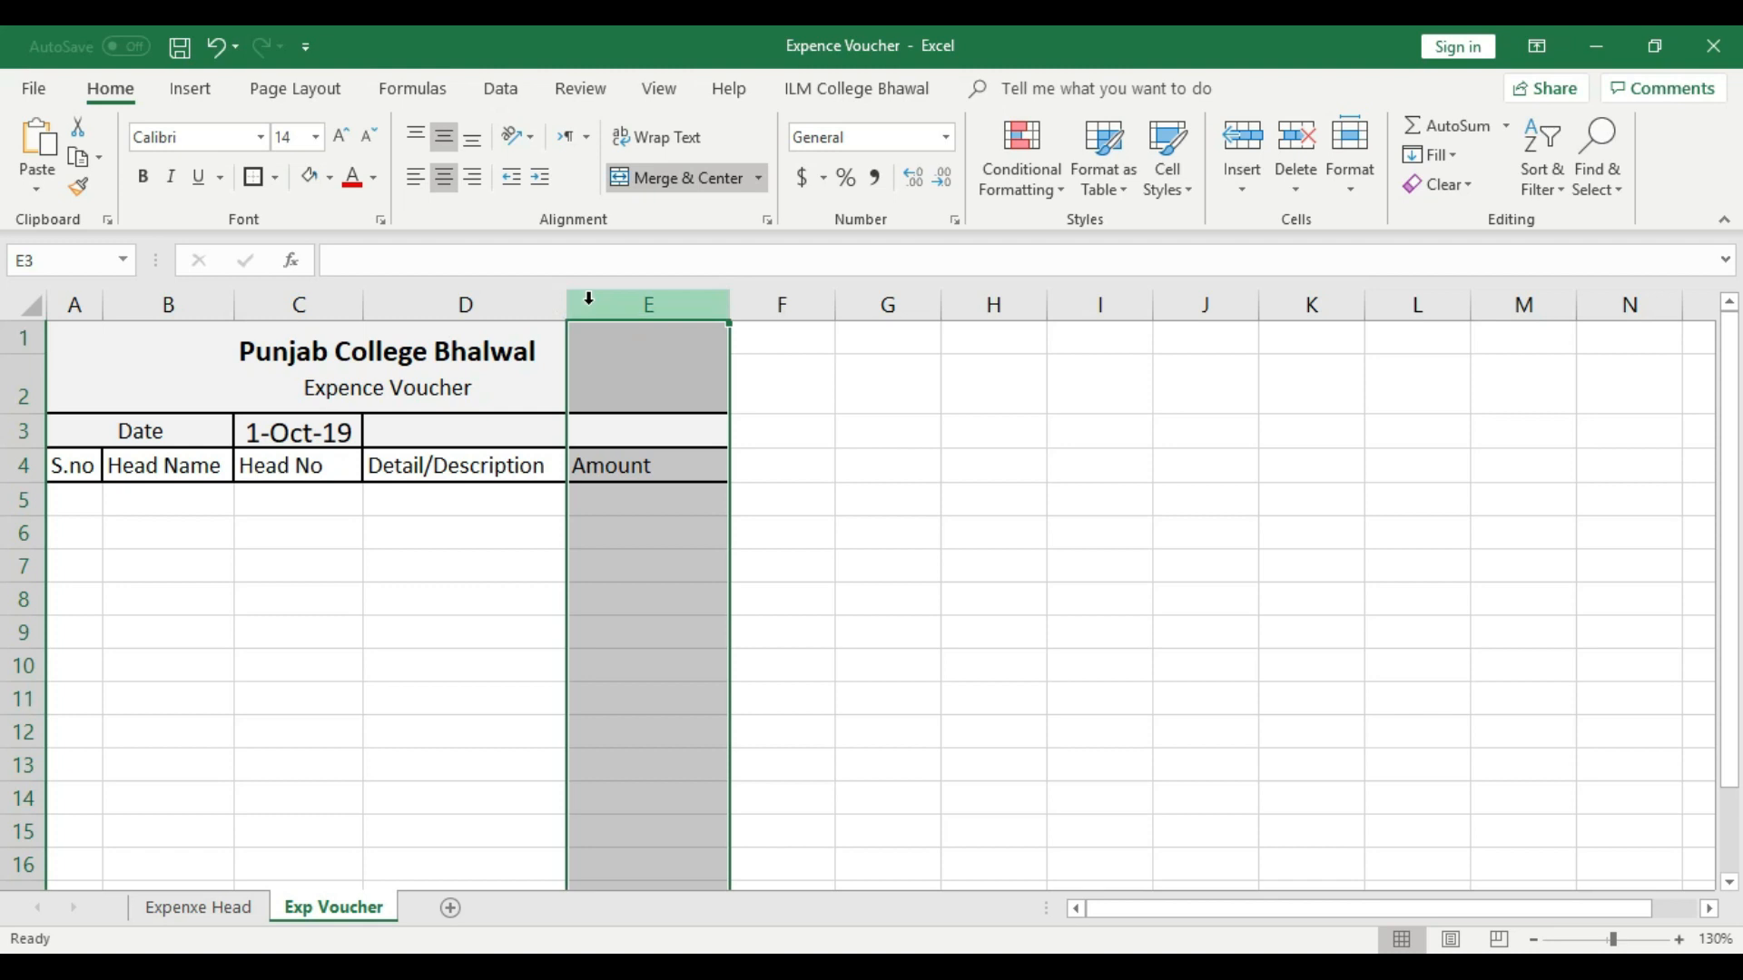
{"action": "right_click", "coordinate": [590, 302]}
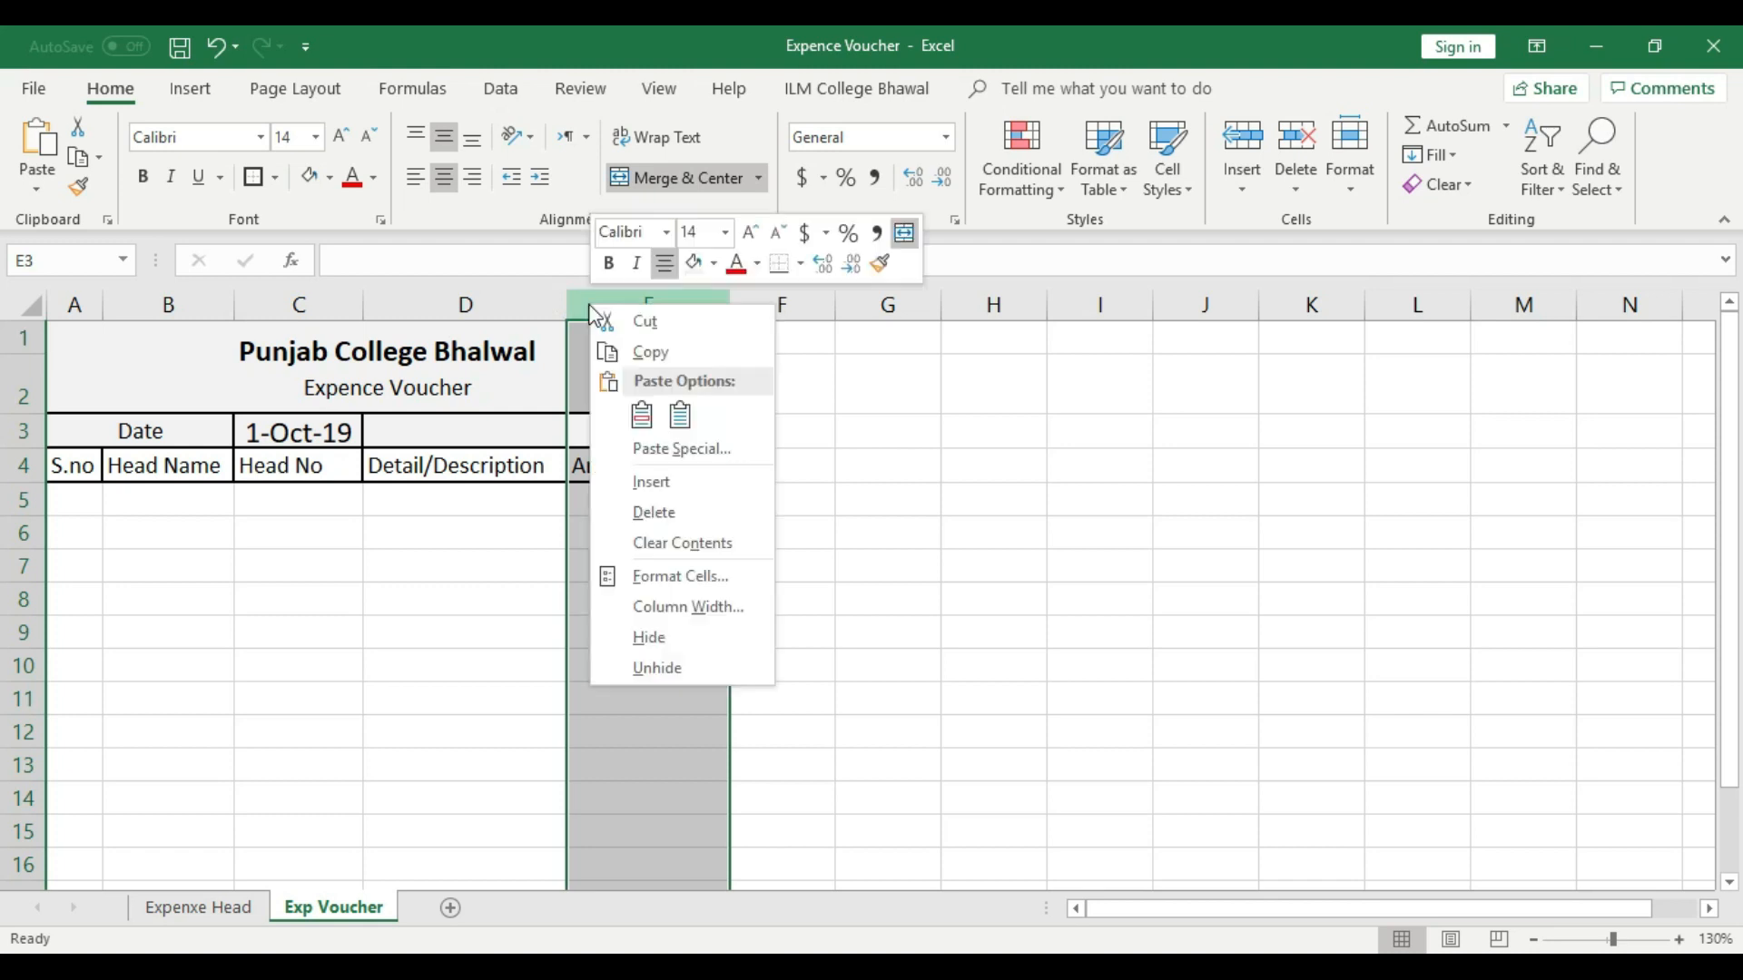
{"action": "left_click", "coordinate": [652, 490]}
{"action": "left_click", "coordinate": [669, 560]}
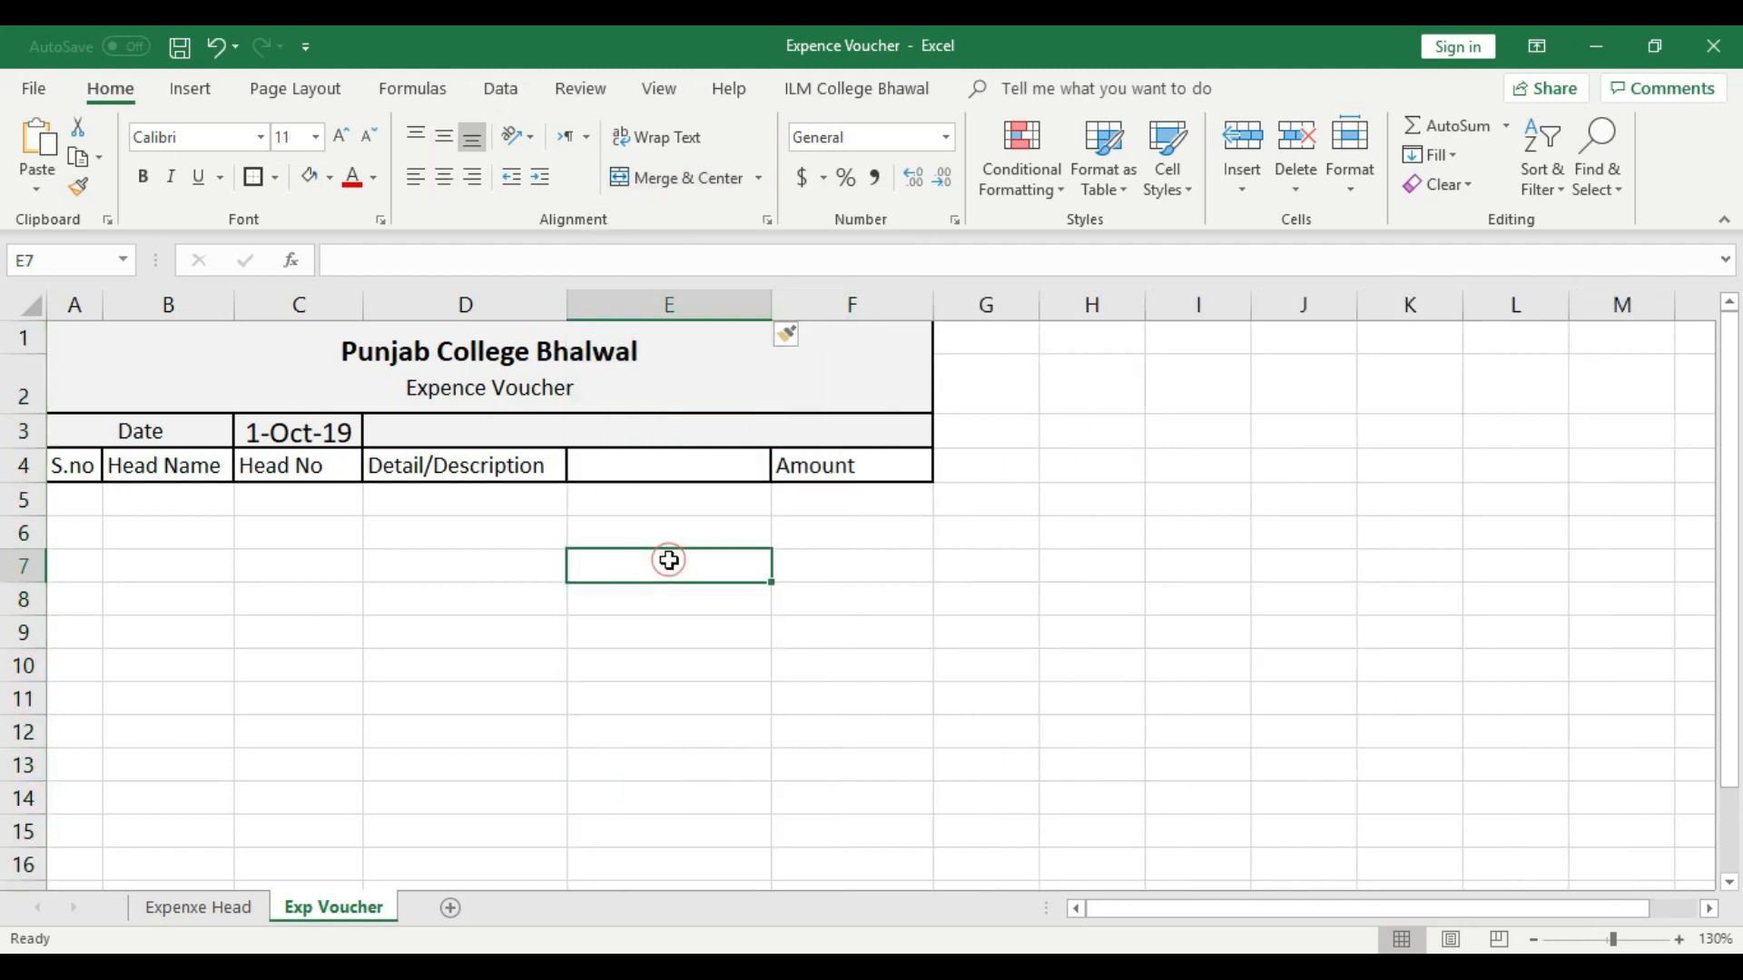
{"action": "left_click_drag", "start_coordinate": [772, 296], "coordinate": [673, 296]}
- Merge and center the Detail/Description header across cells D4:E4
{"action": "left_click_drag", "start_coordinate": [603, 465], "coordinate": [508, 470]}
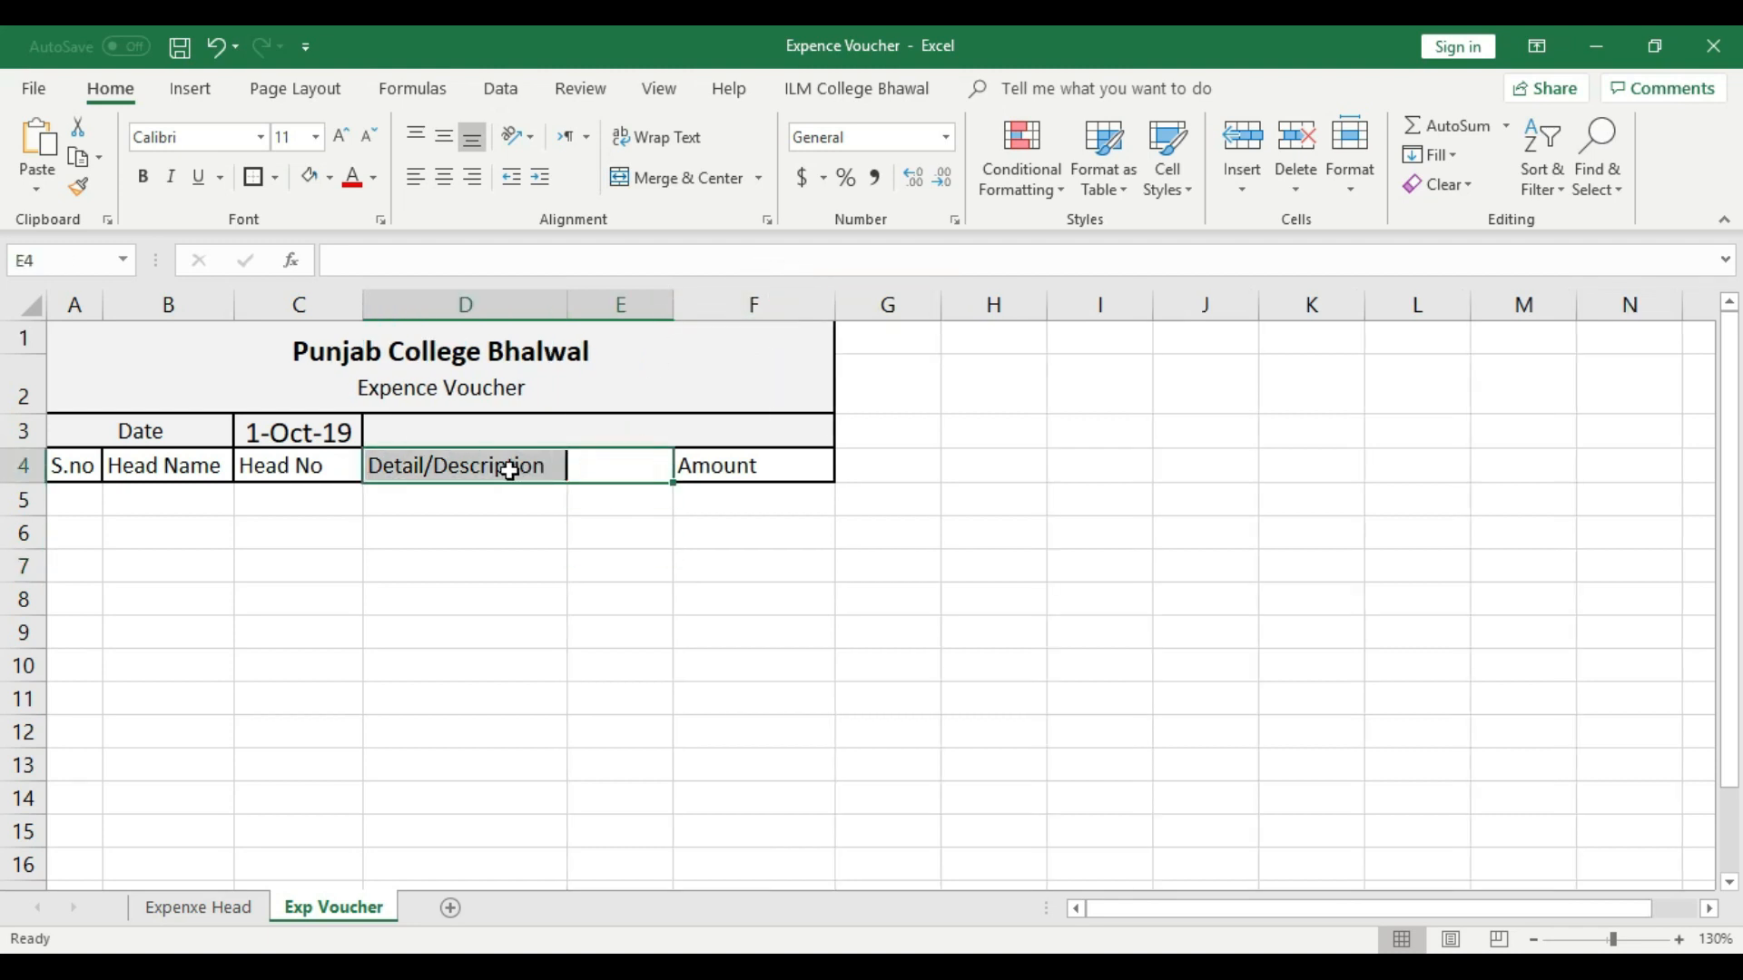
{"action": "left_click", "coordinate": [669, 178]}
{"action": "left_click", "coordinate": [597, 430]}
{"action": "left_click", "coordinate": [498, 432]}
{"action": "left_click", "coordinate": [607, 432]}
{"action": "left_click", "coordinate": [466, 436]}
{"action": "left_click", "coordinate": [627, 438]}
{"action": "left_click", "coordinate": [473, 441]}
{"action": "left_click", "coordinate": [519, 524]}
- Enter the label "Voucher No" in cell D3 and give it a thick outside border
{"action": "left_click", "coordinate": [526, 437]}
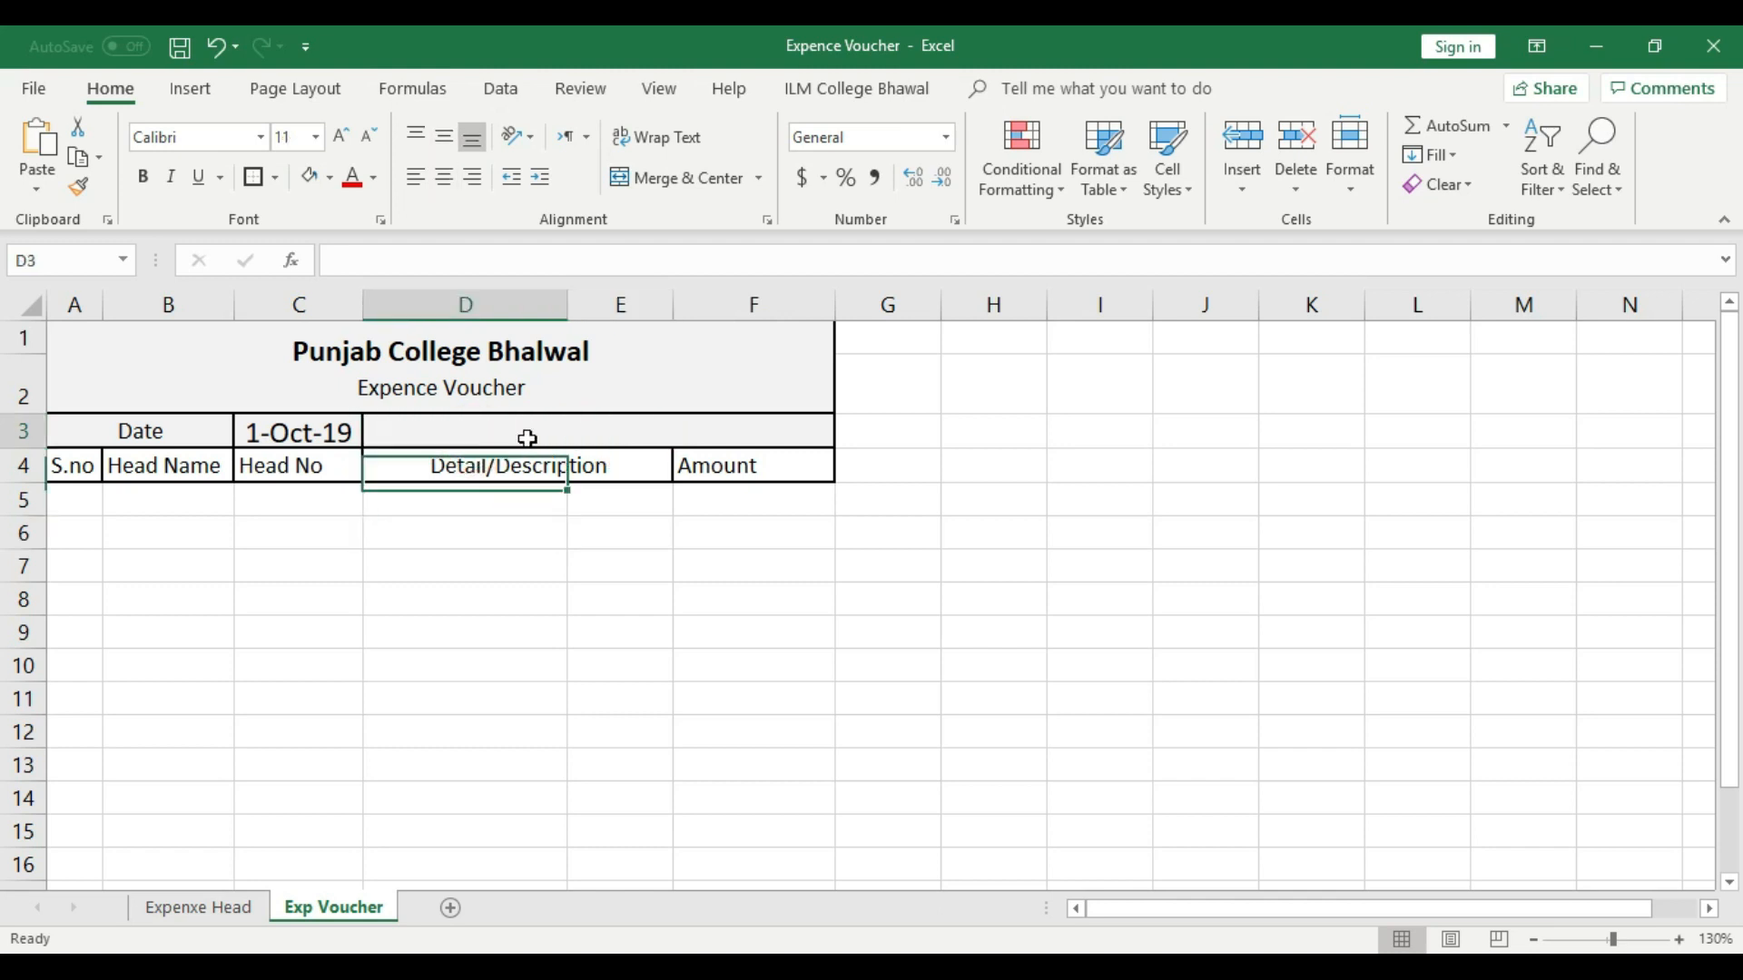
{"action": "left_click", "coordinate": [633, 426]}
{"action": "left_click", "coordinate": [749, 424]}
{"action": "left_click", "coordinate": [448, 427]}
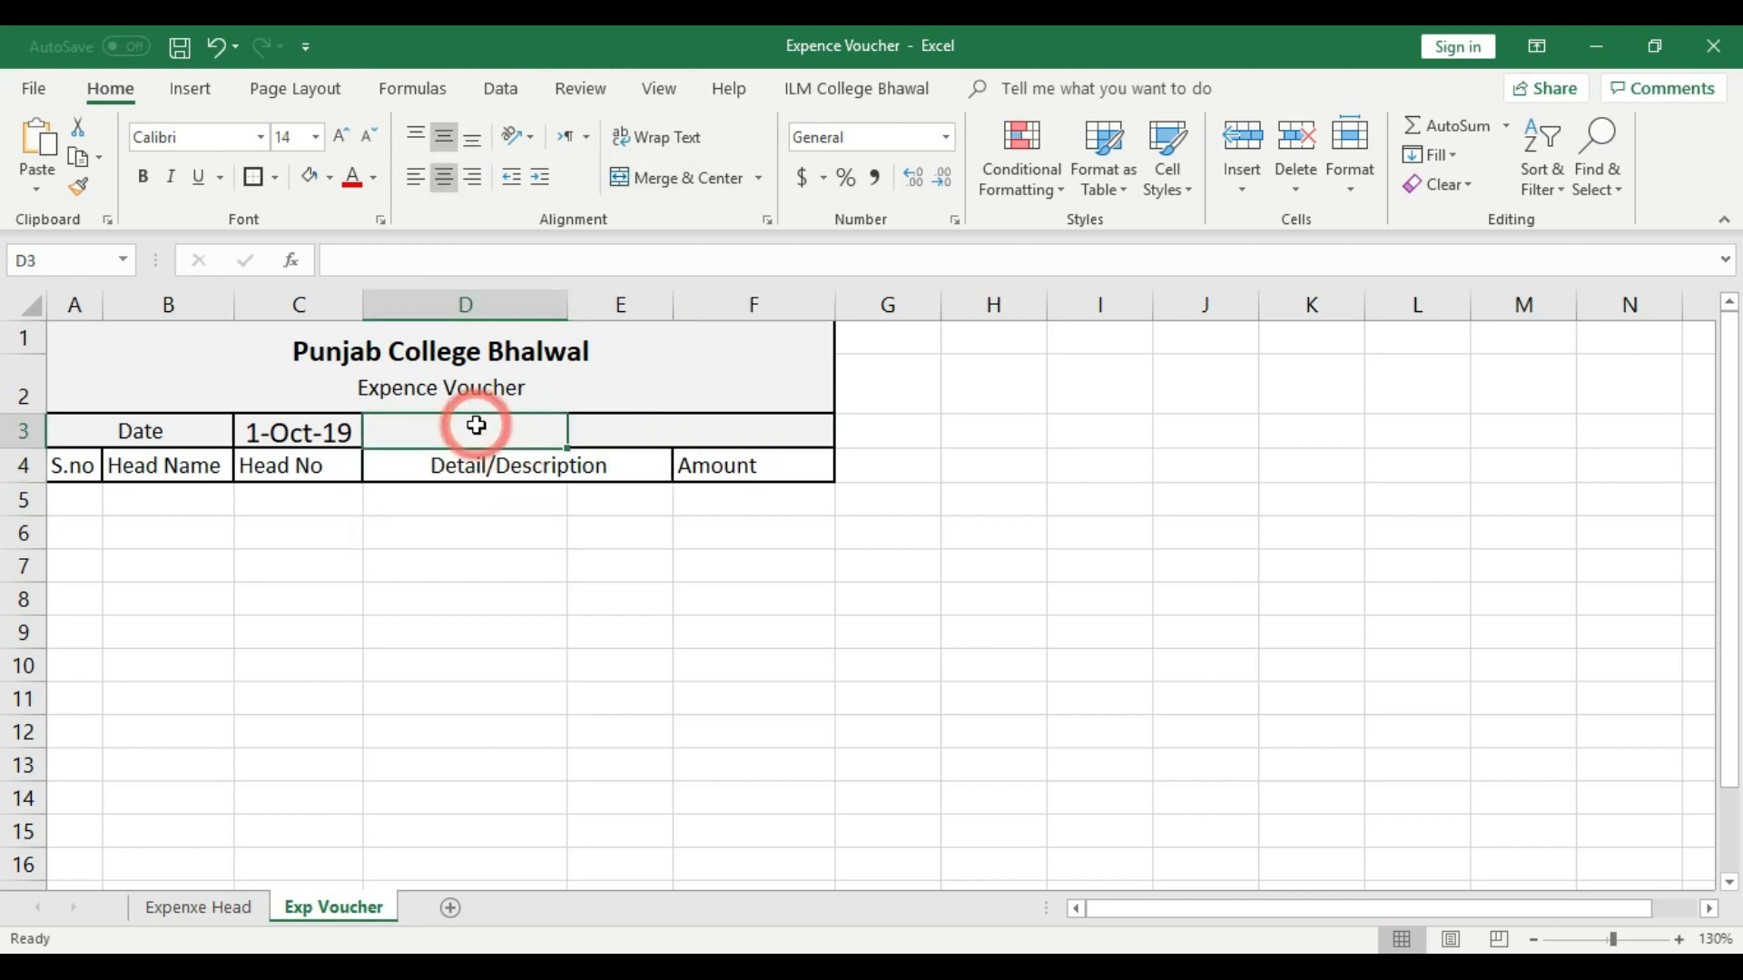
{"action": "type", "text": "Voucher No"}
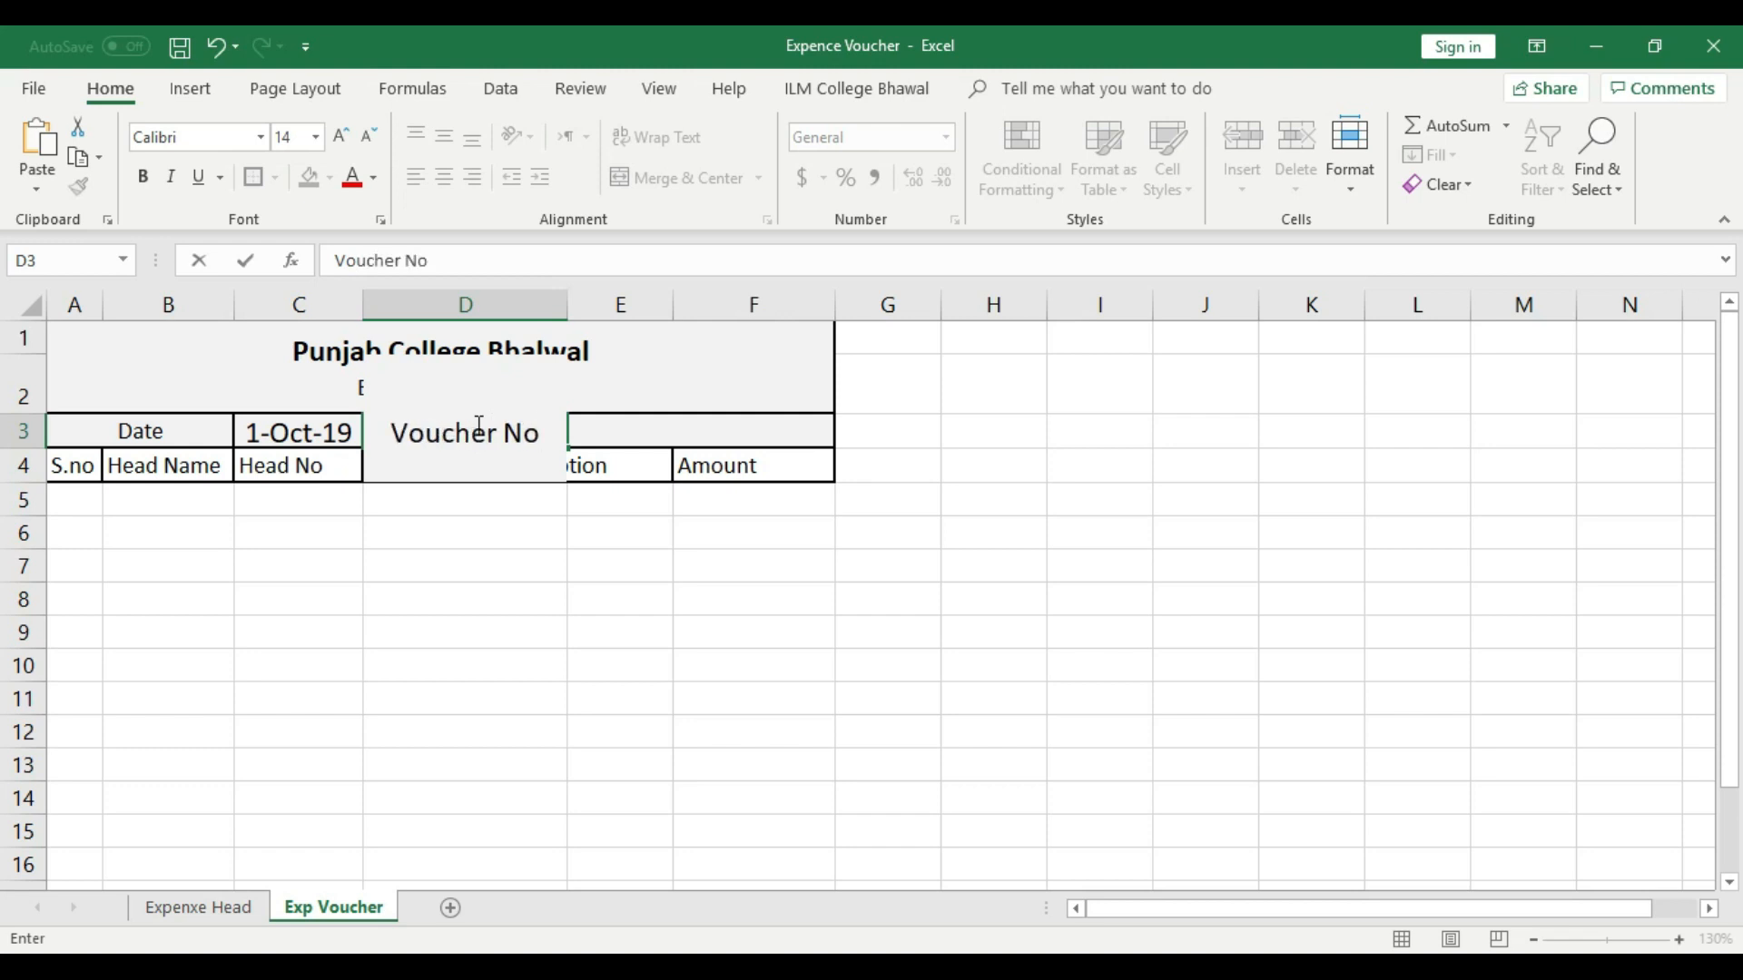
{"action": "left_click", "coordinate": [583, 602]}
{"action": "left_click", "coordinate": [465, 432]}
{"action": "left_click", "coordinate": [251, 176]}
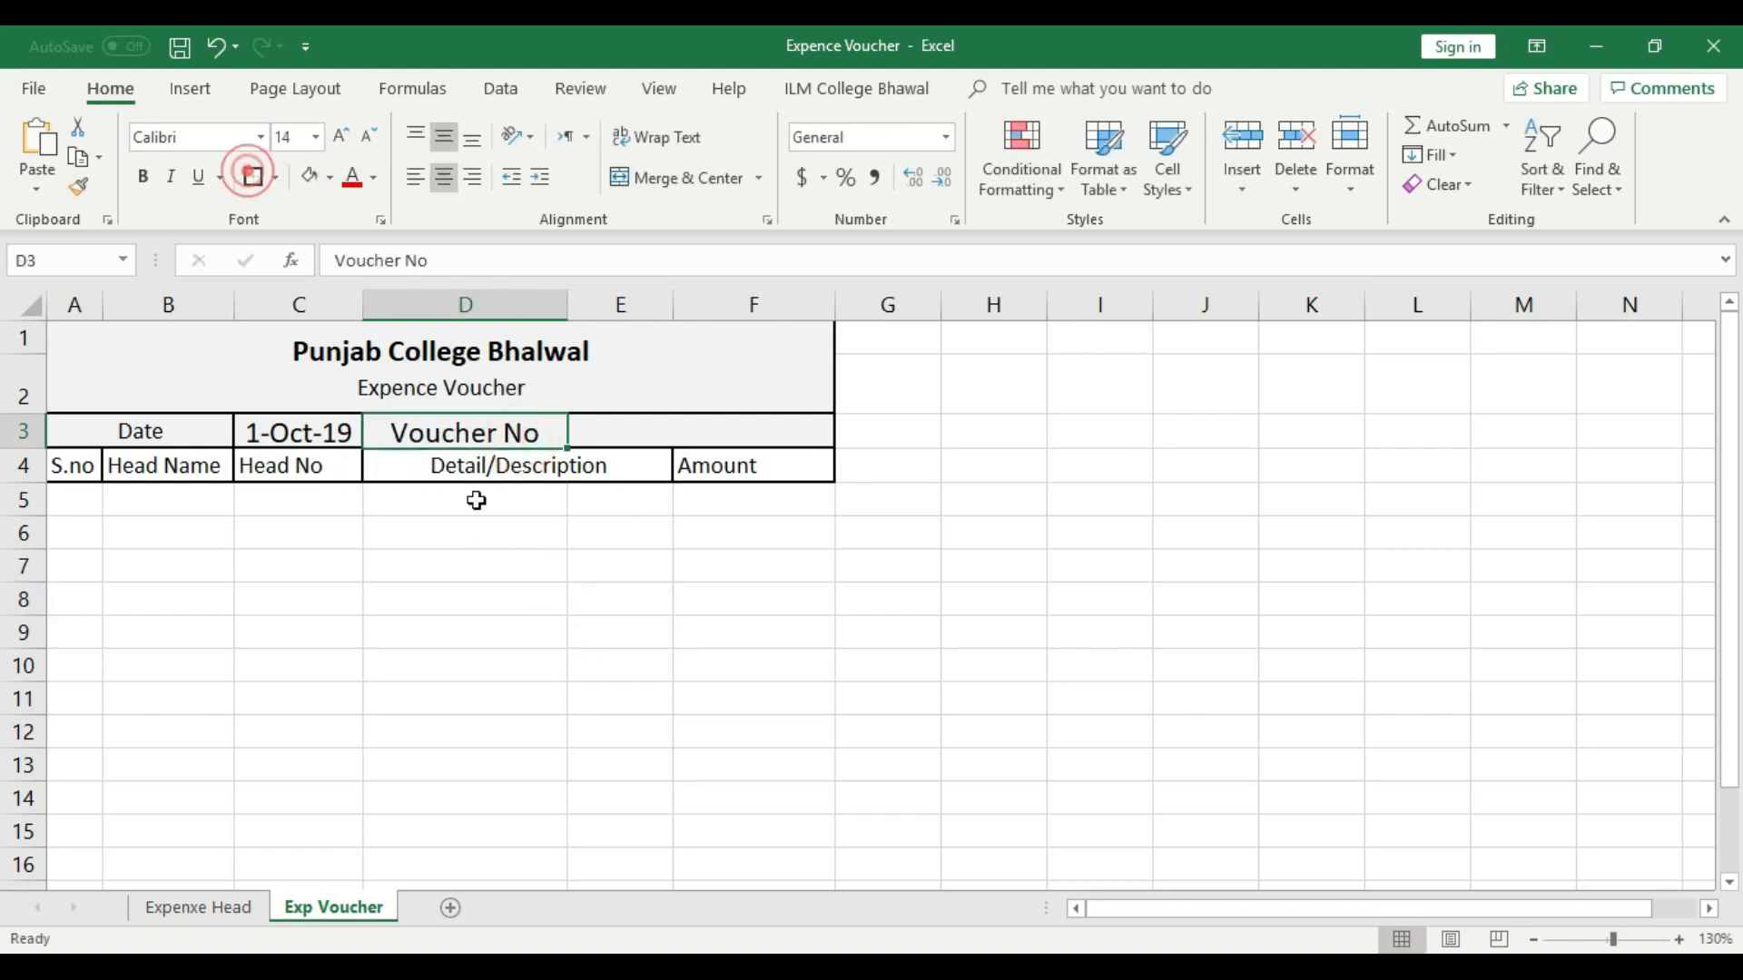
- Fit column D's width to its contents, and merge and center cells E3:F3
{"action": "double_click", "coordinate": [568, 304]}
{"action": "left_click_drag", "start_coordinate": [596, 430], "coordinate": [688, 430]}
{"action": "left_click", "coordinate": [692, 560]}
{"action": "left_click", "coordinate": [671, 177]}
{"action": "left_click", "coordinate": [799, 586]}
- Enter the voucher number 19-01 in merged cell E3
{"action": "double_click", "coordinate": [682, 432]}
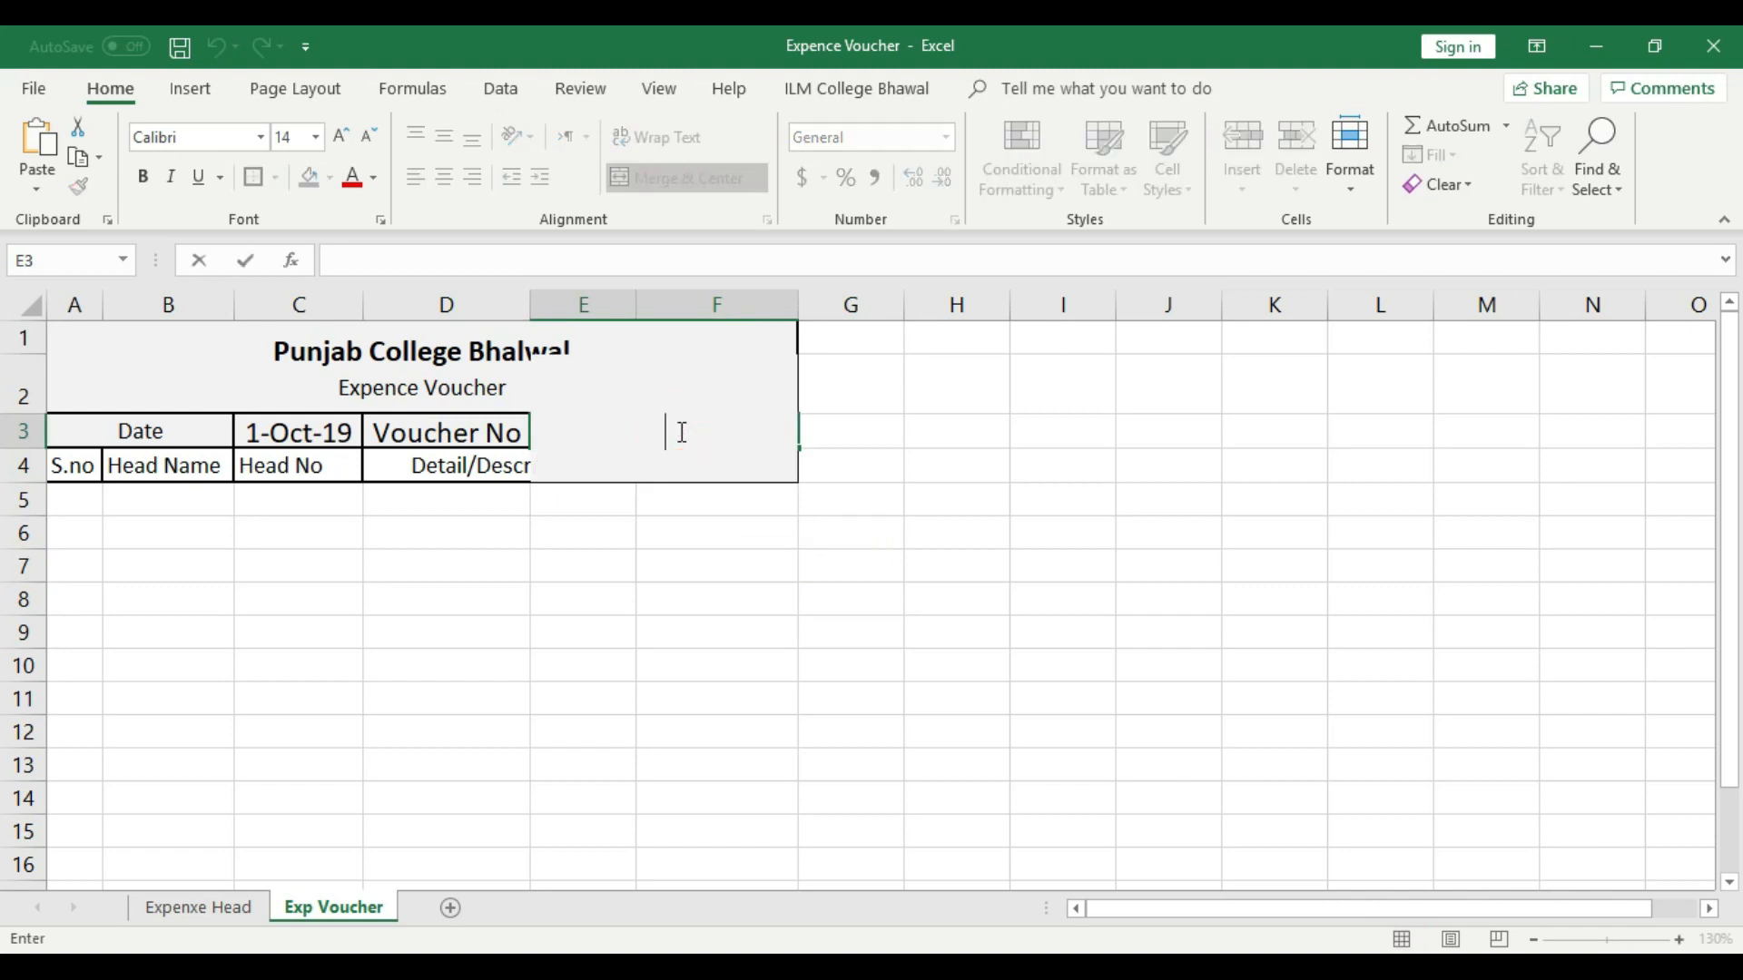
{"action": "type", "text": "19-01"}
{"action": "left_click", "coordinate": [709, 564]}
{"action": "left_click", "coordinate": [667, 432]}
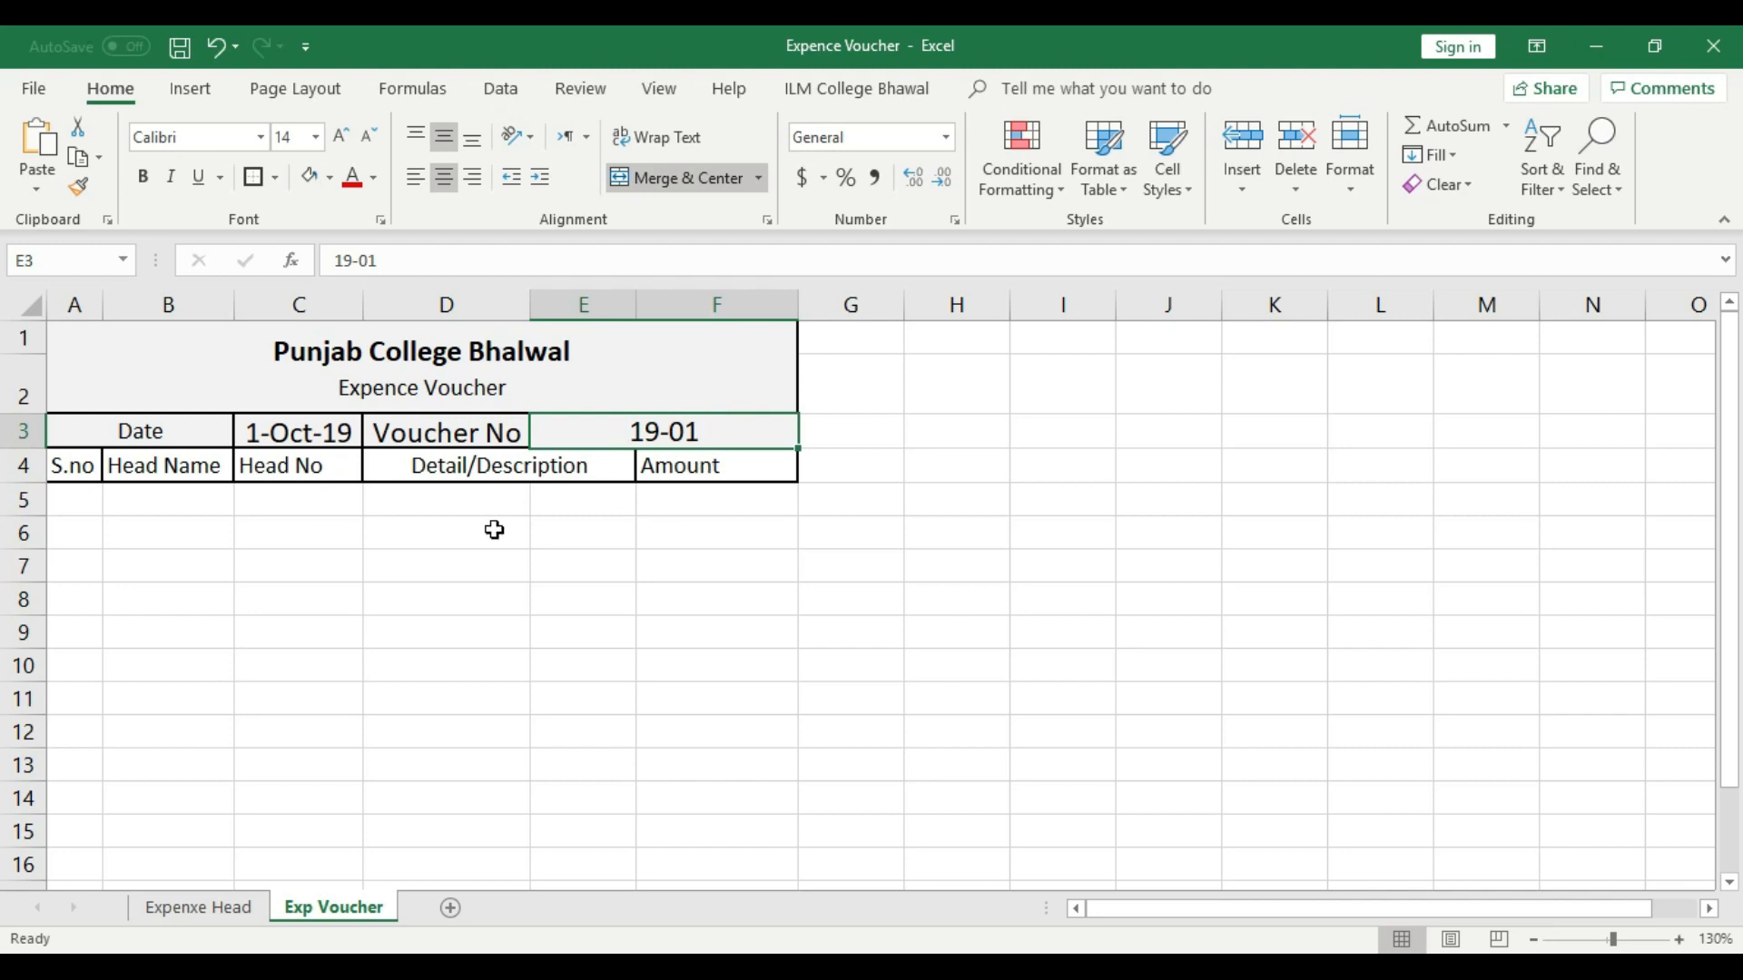
- Apply a thick outside border to the merged title cell A1
{"action": "left_click", "coordinate": [342, 376]}
{"action": "left_click", "coordinate": [274, 176]}
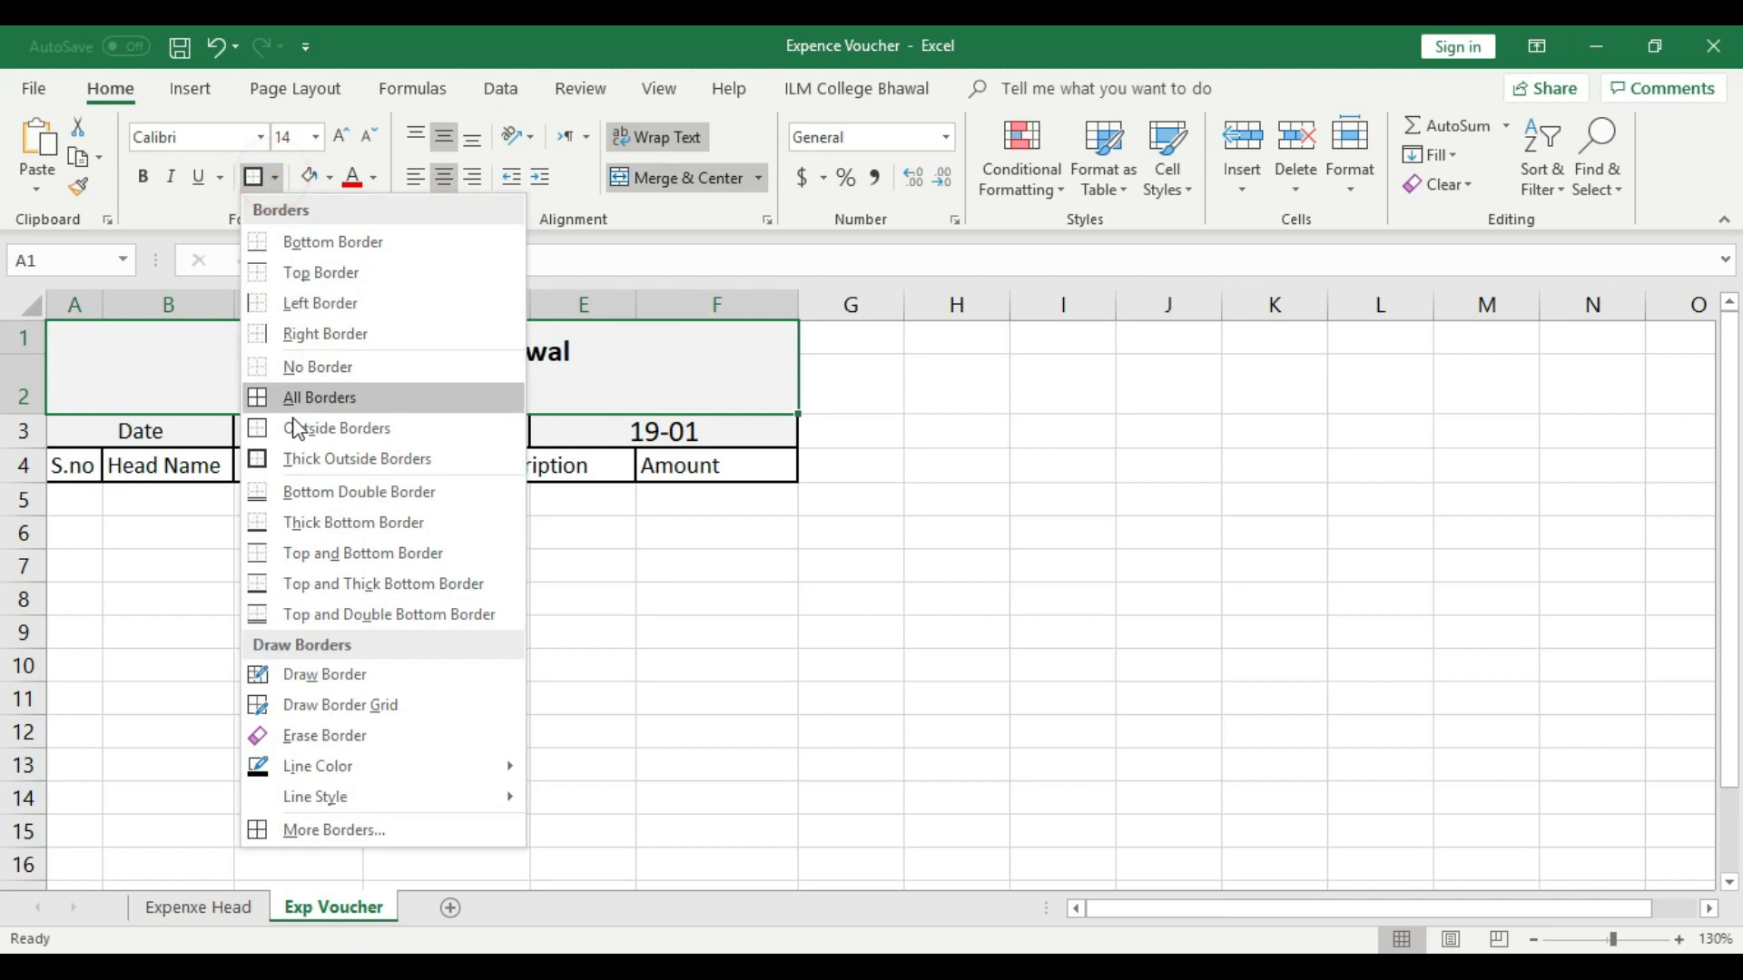
{"action": "left_click", "coordinate": [296, 454]}
{"action": "left_click", "coordinate": [371, 504]}
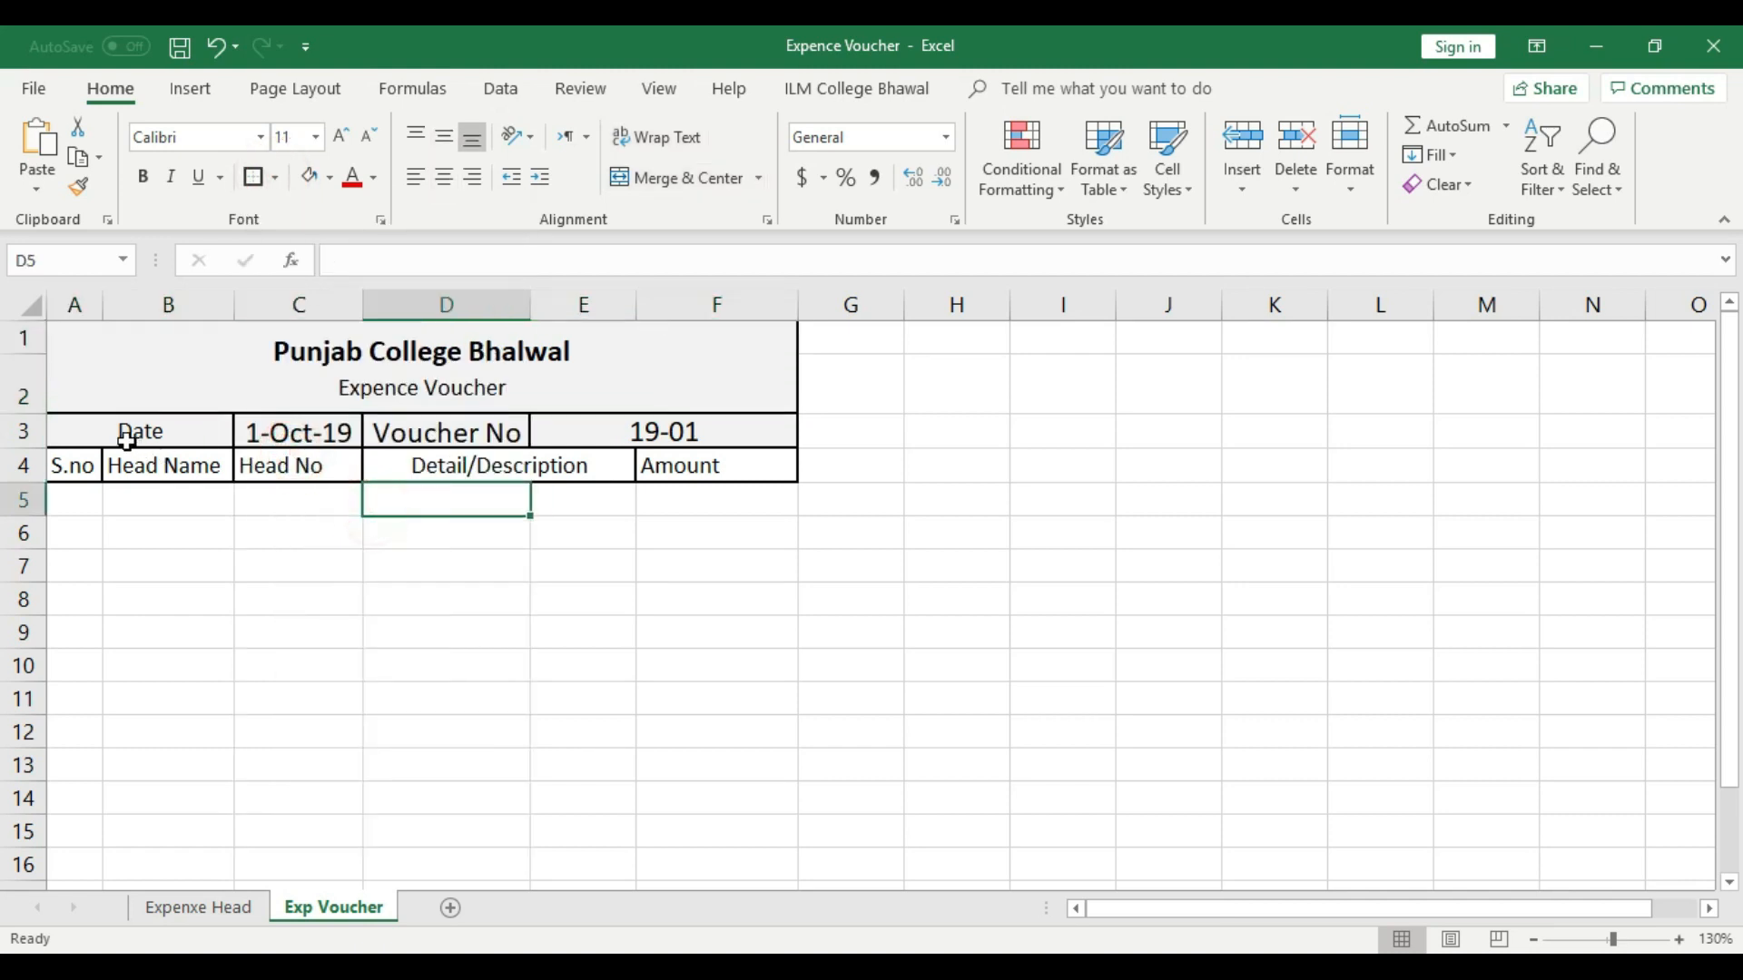
- Fill the Date label cell A3 and the Voucher No label cell D3 with a darker gray shade
{"action": "left_click", "coordinate": [156, 442]}
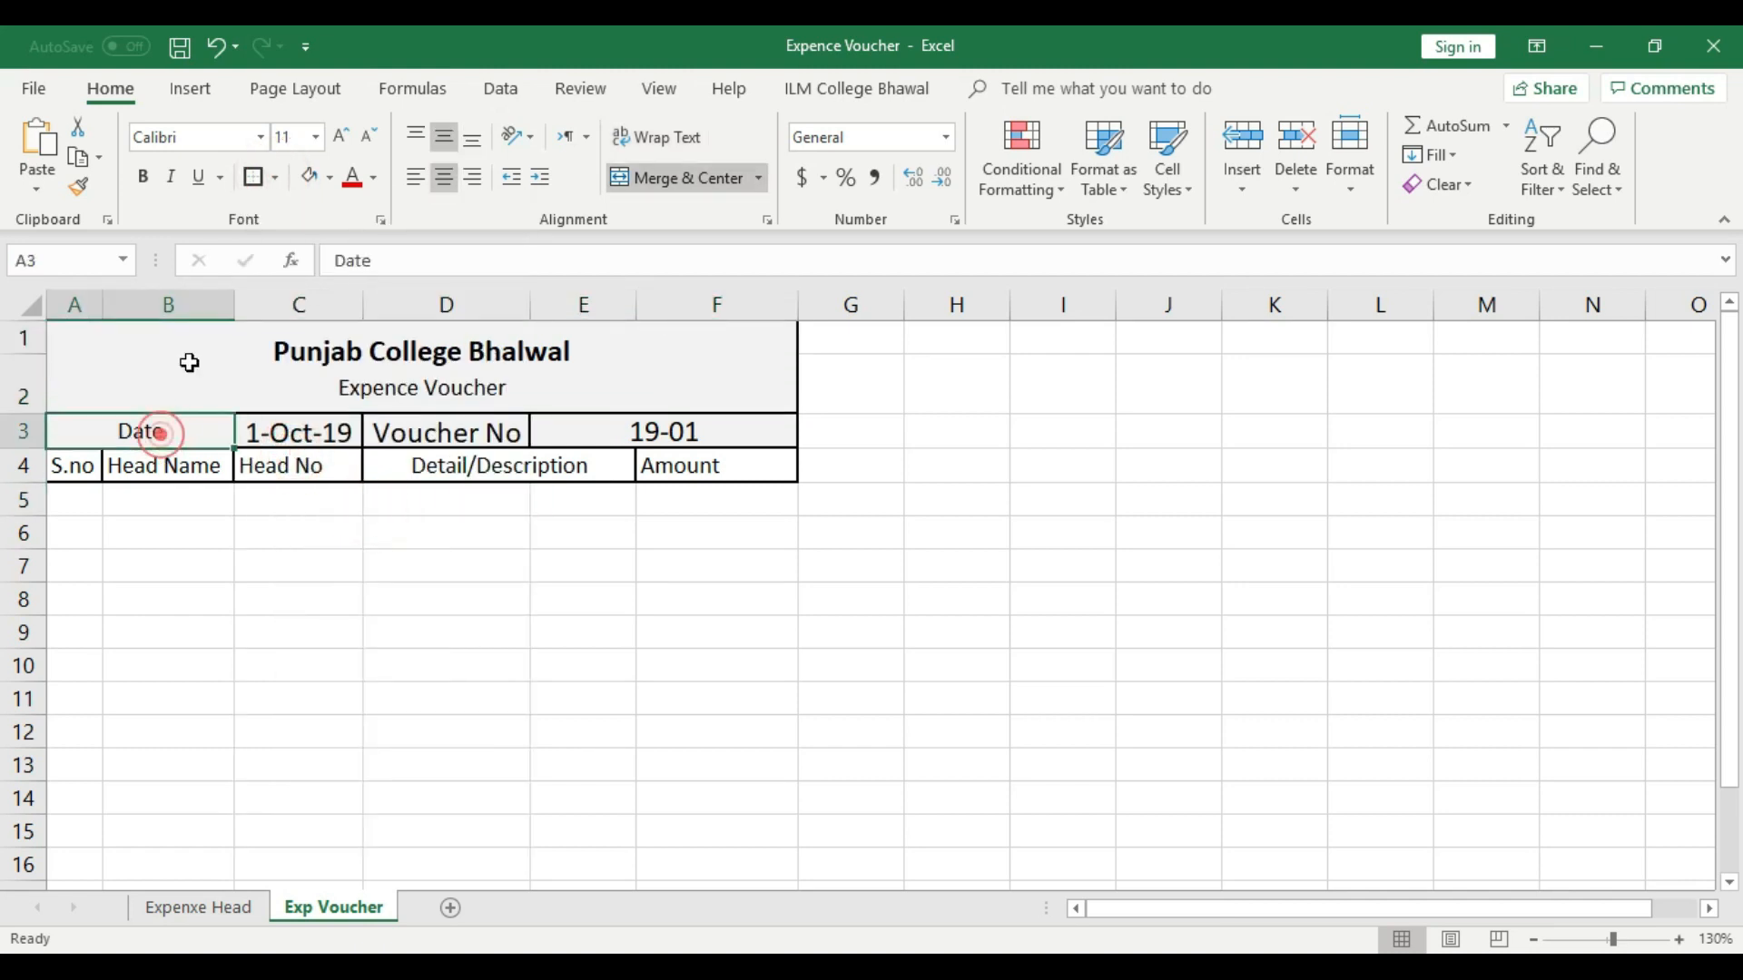
{"action": "left_click", "coordinate": [329, 176]}
{"action": "left_click", "coordinate": [308, 280]}
{"action": "left_click", "coordinate": [455, 432]}
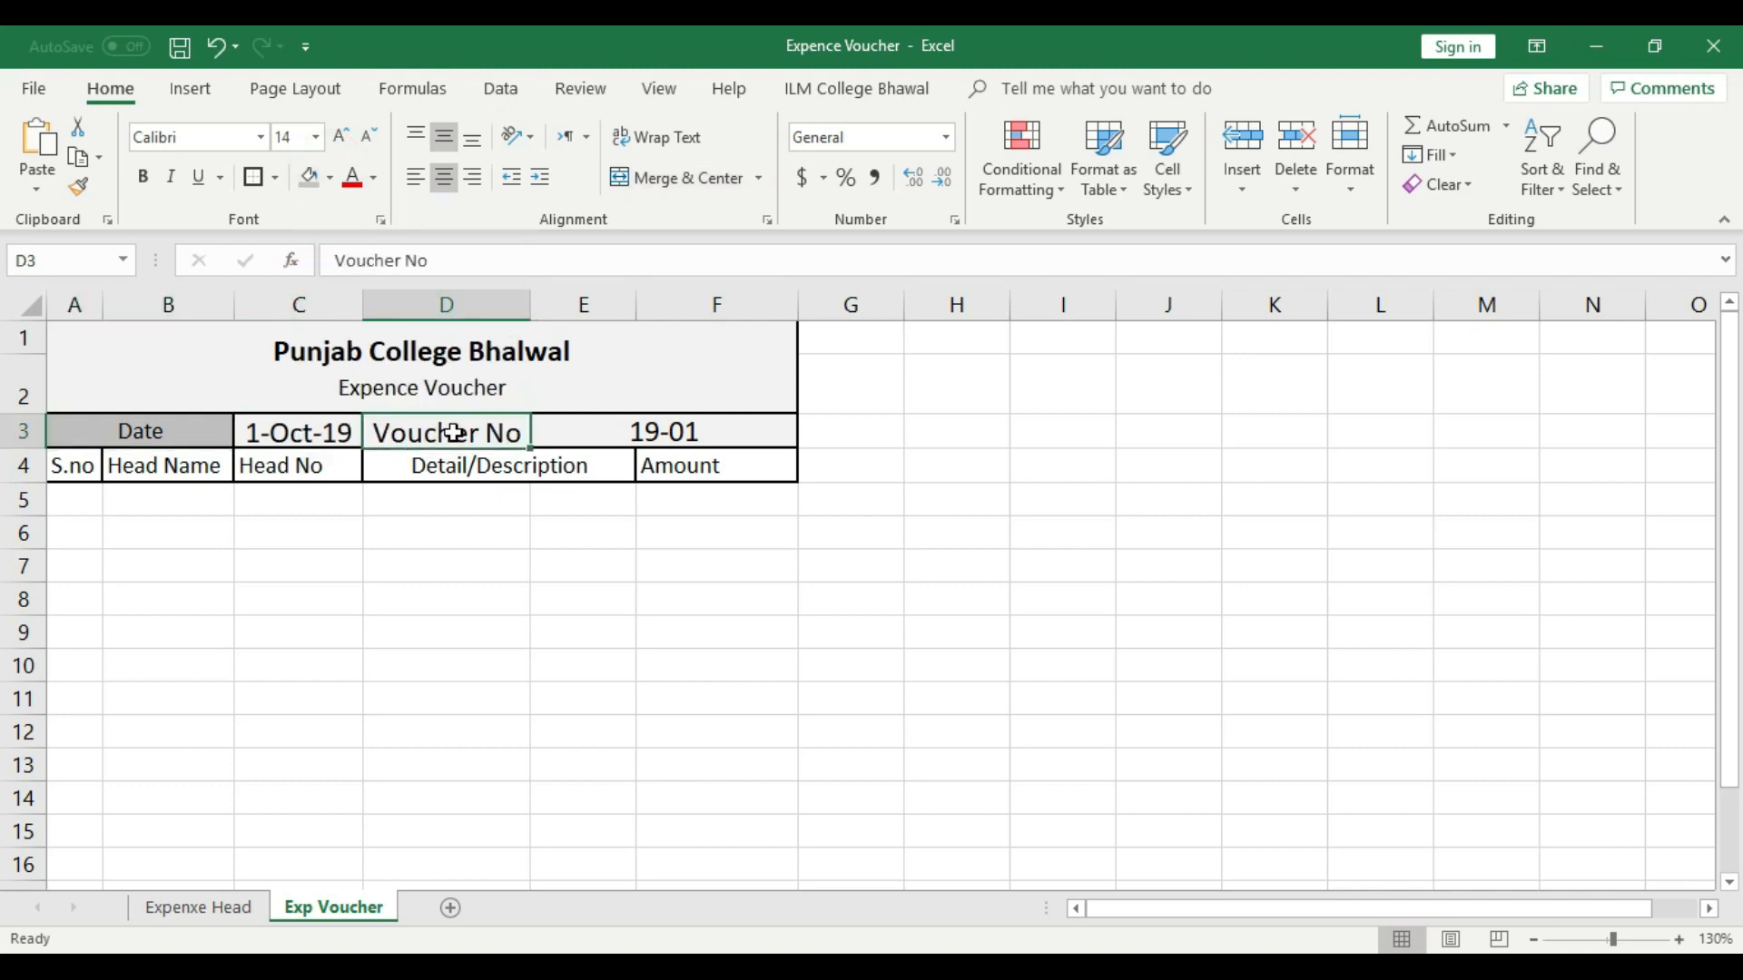
{"action": "left_click", "coordinate": [309, 181]}
{"action": "left_click", "coordinate": [543, 533]}
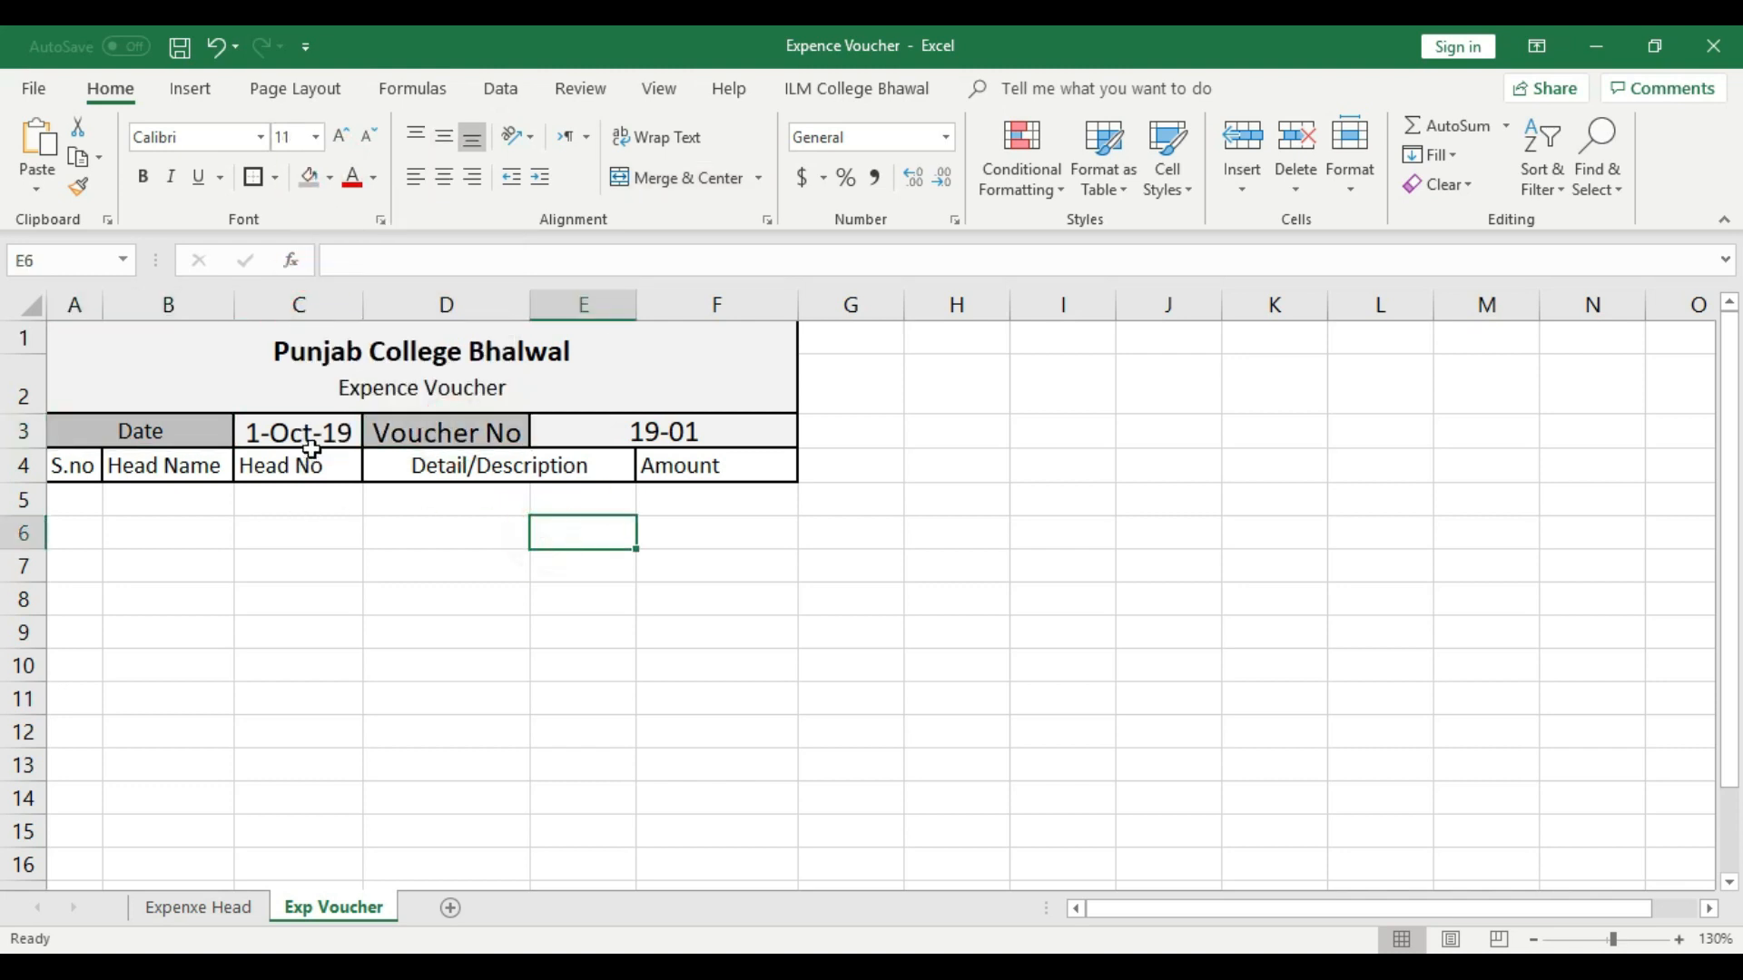
{"action": "left_click", "coordinate": [263, 436]}
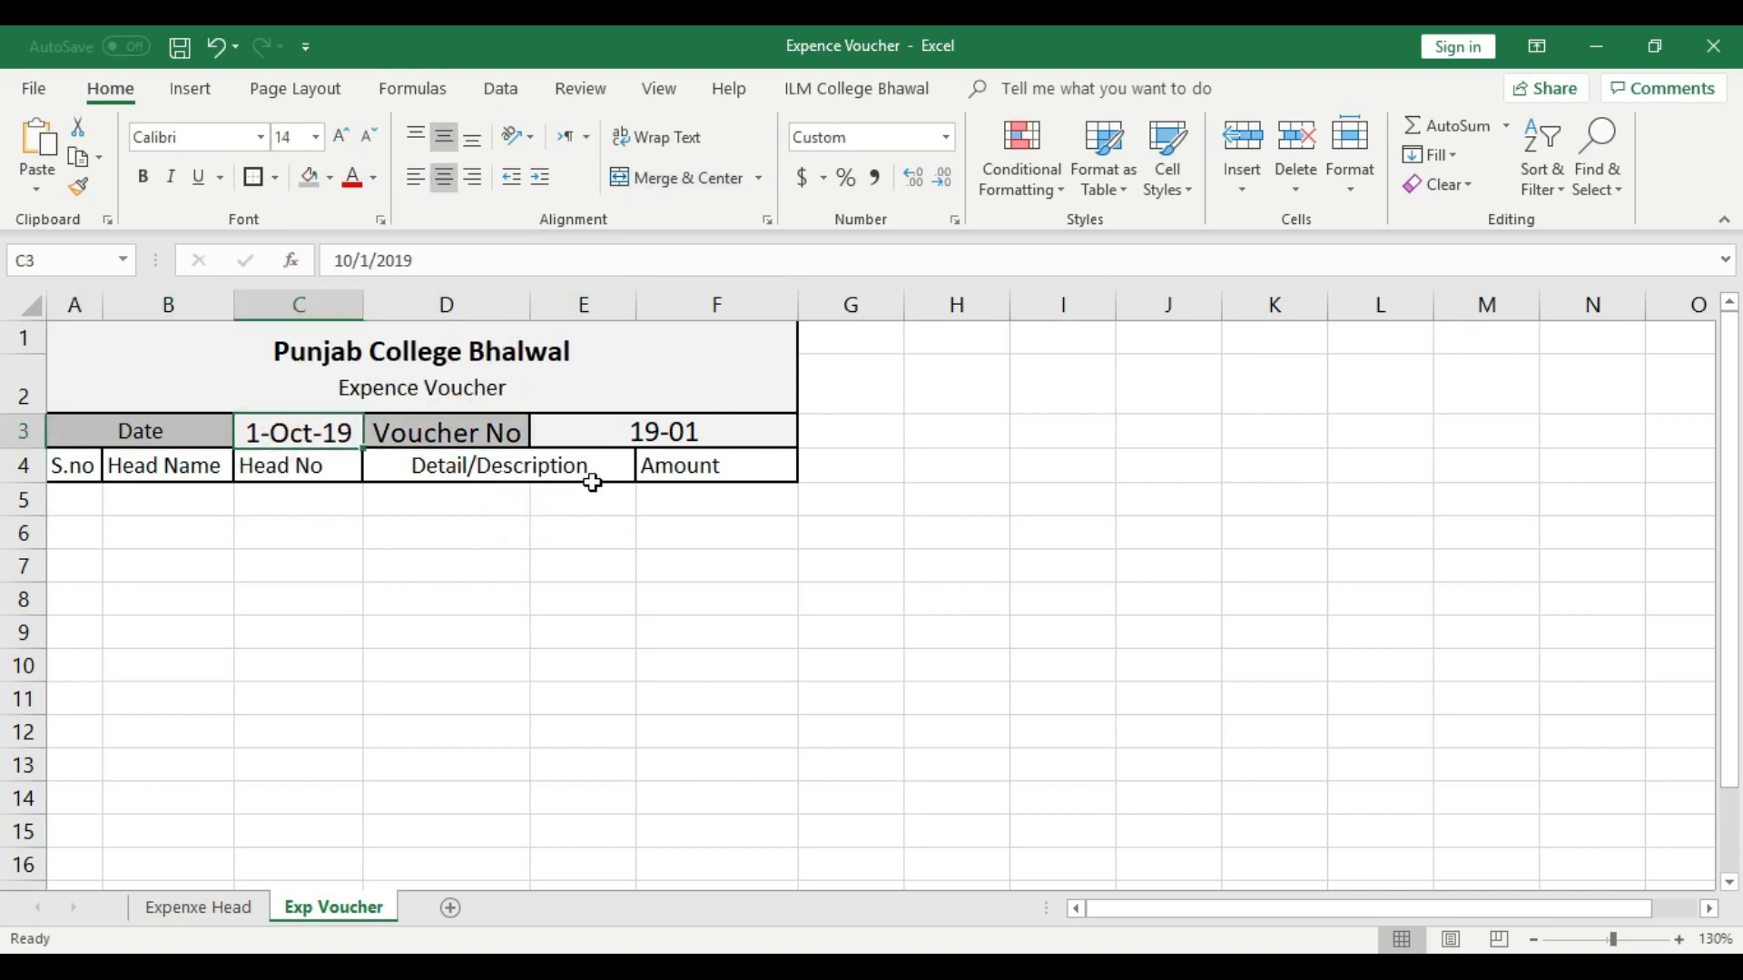
{"action": "left_click", "coordinate": [639, 433]}
{"action": "left_click", "coordinate": [67, 470]}
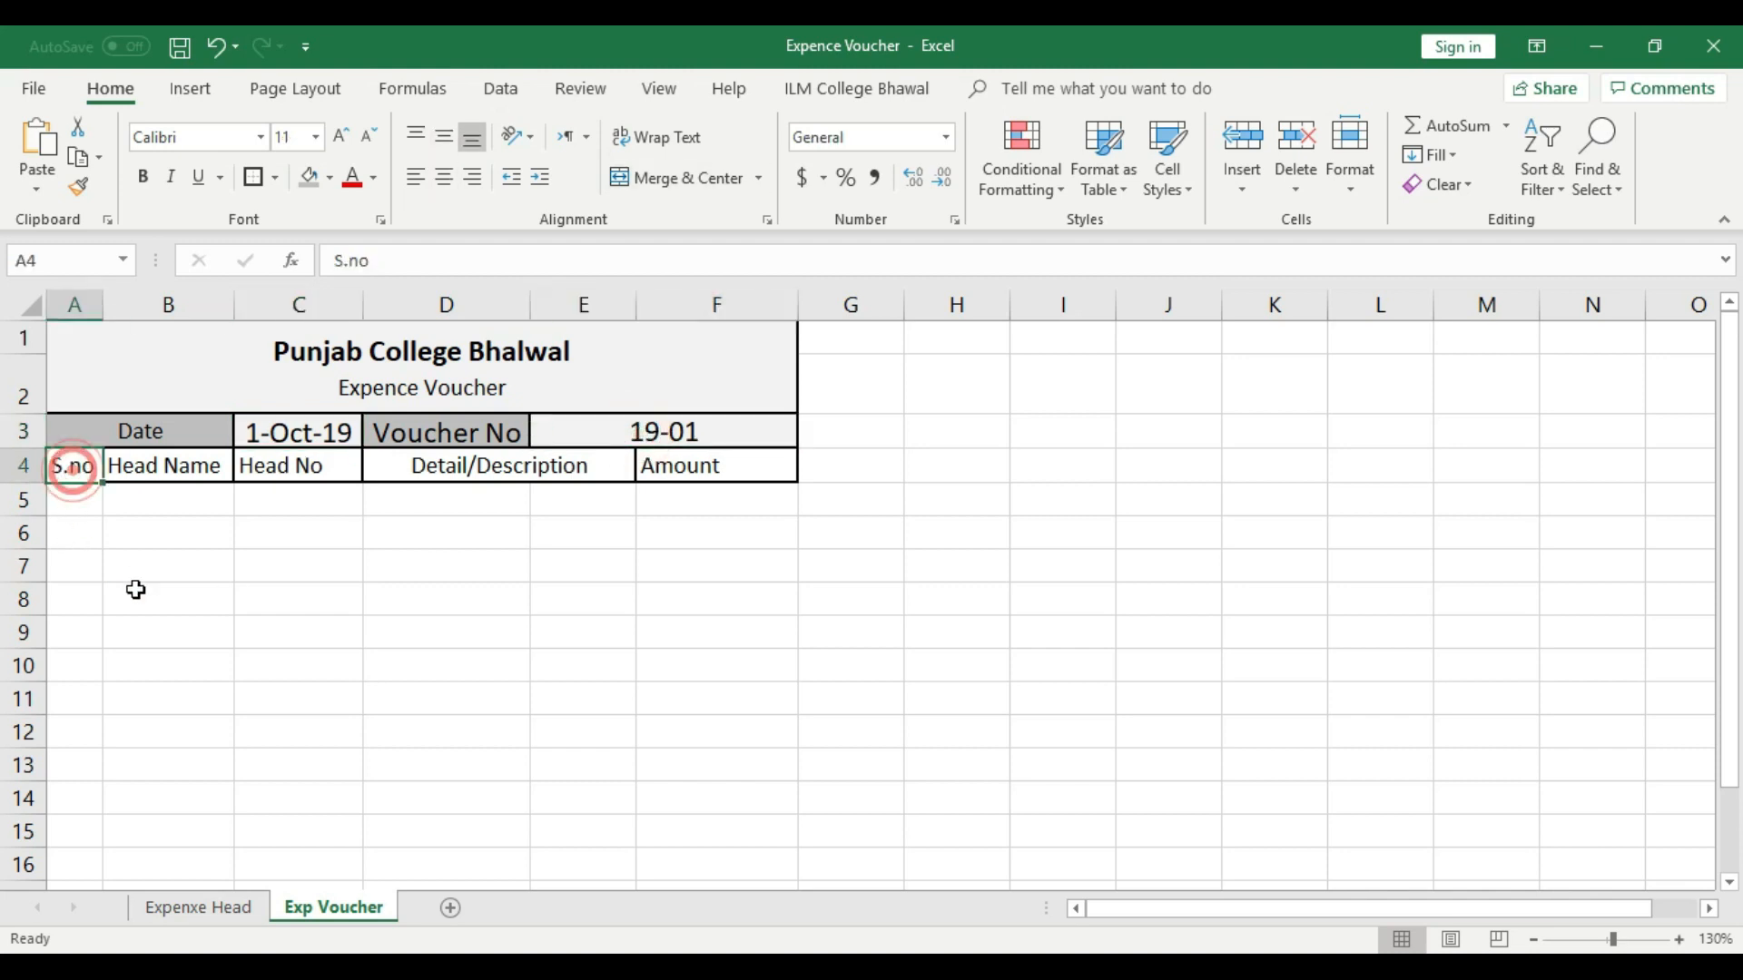
{"action": "left_click", "coordinate": [209, 477]}
{"action": "left_click", "coordinate": [314, 470]}
{"action": "left_click", "coordinate": [459, 465]}
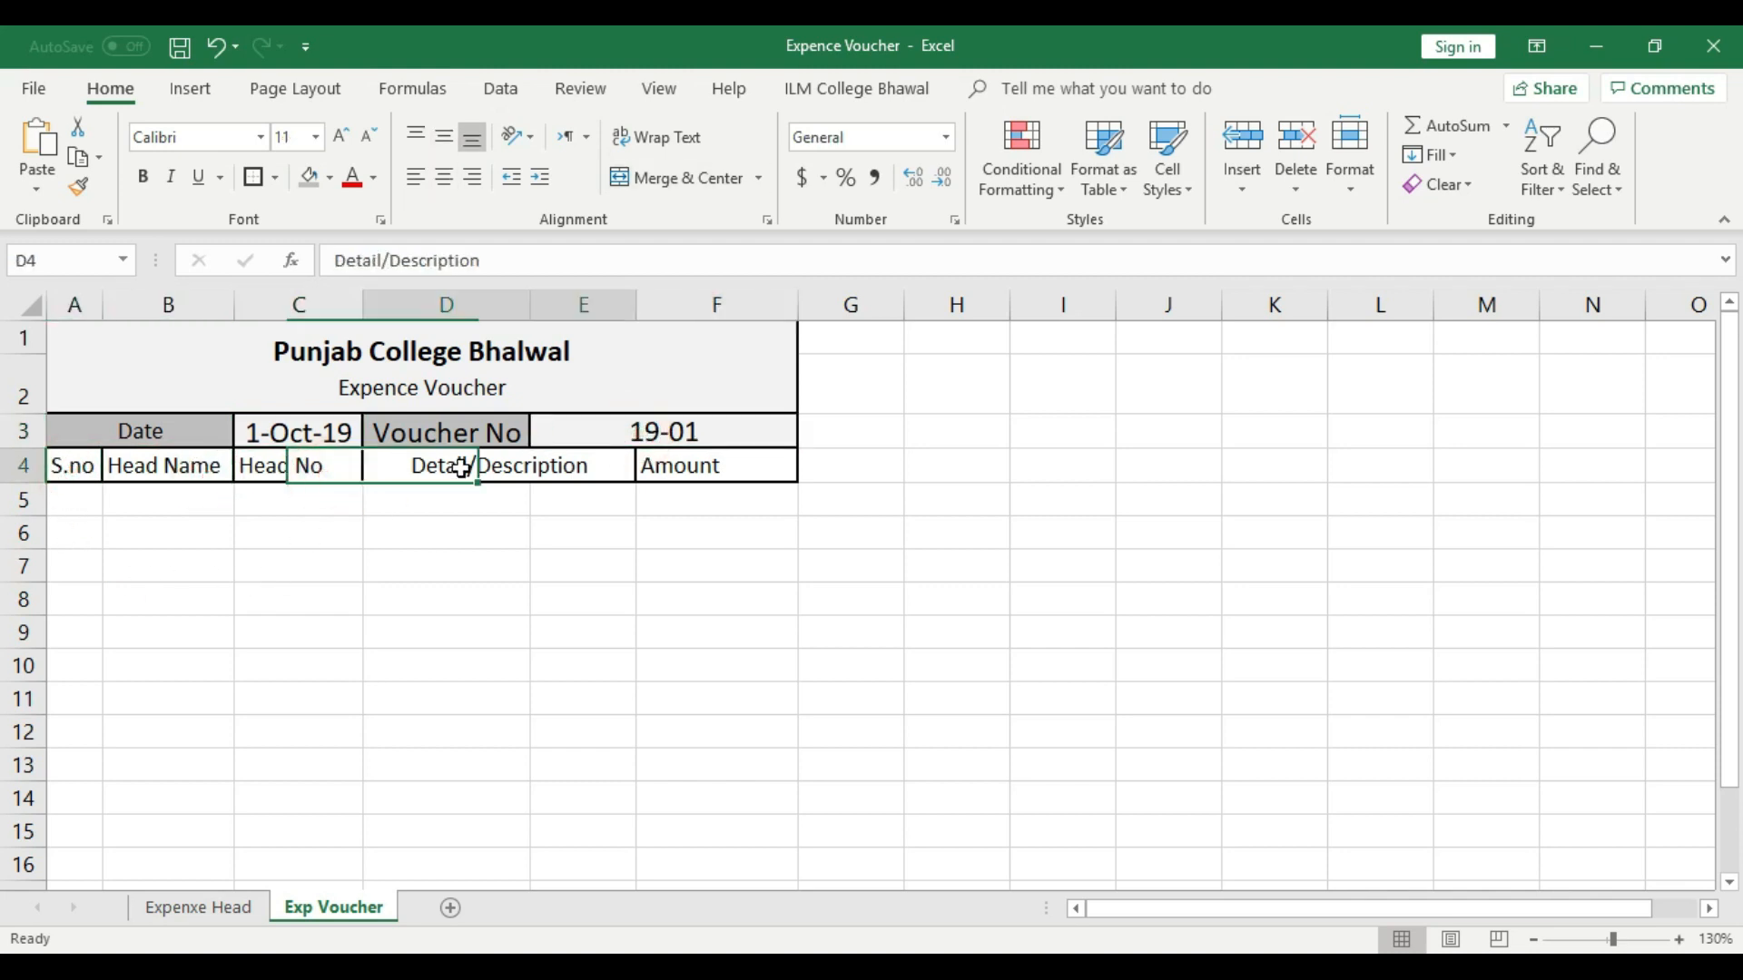
{"action": "left_click", "coordinate": [755, 477]}
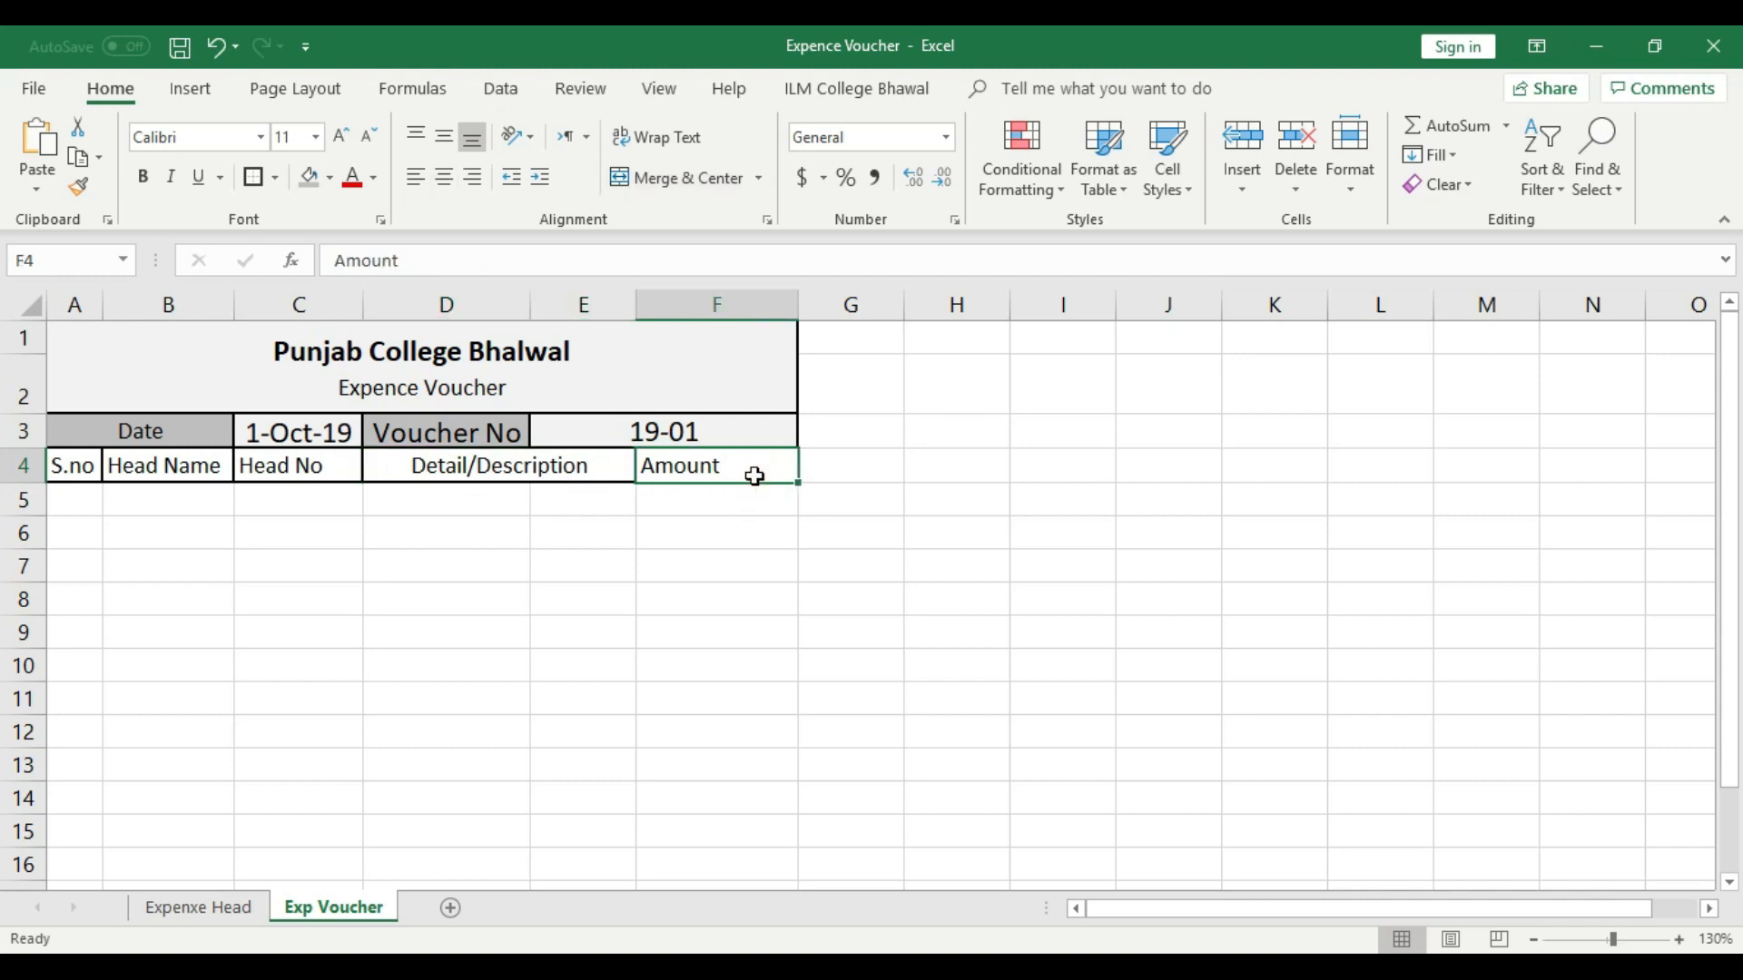
{"action": "left_click", "coordinate": [505, 466]}
- Merge and center cells D5:E5 under Detail/Description and copy the merged format down to row 15
{"action": "left_click", "coordinate": [490, 496]}
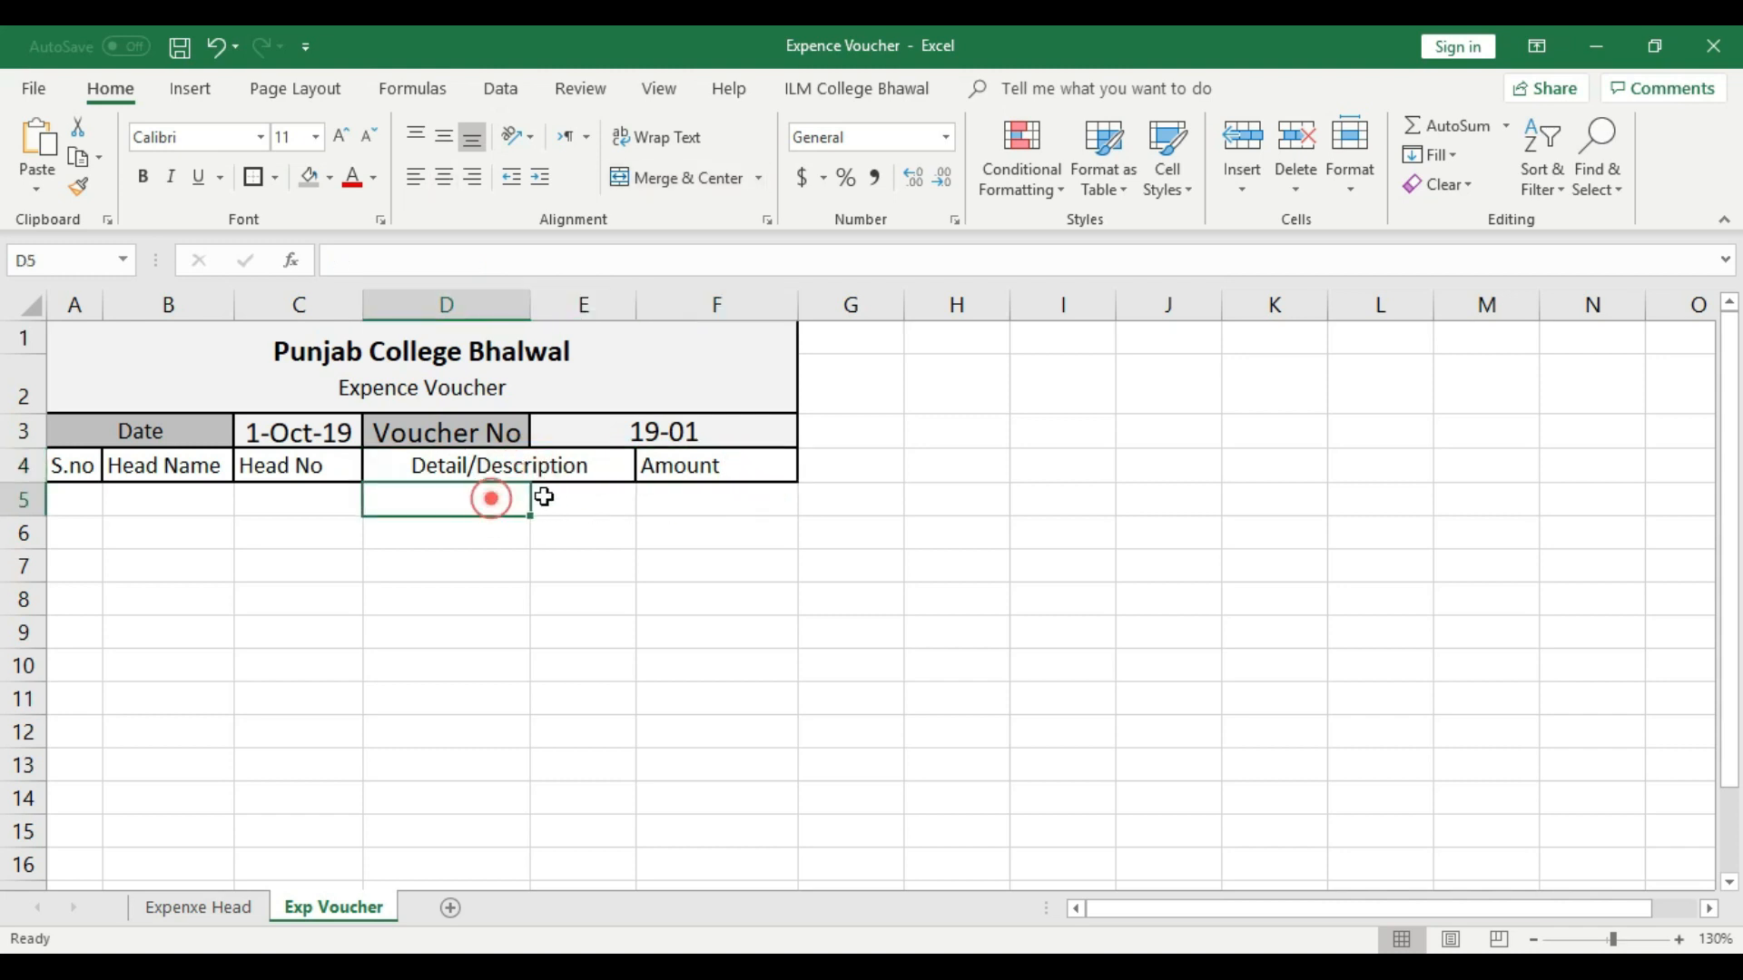
{"action": "left_click", "coordinate": [551, 500]}
{"action": "left_click_drag", "start_coordinate": [430, 501], "coordinate": [554, 509]}
{"action": "left_click", "coordinate": [520, 624]}
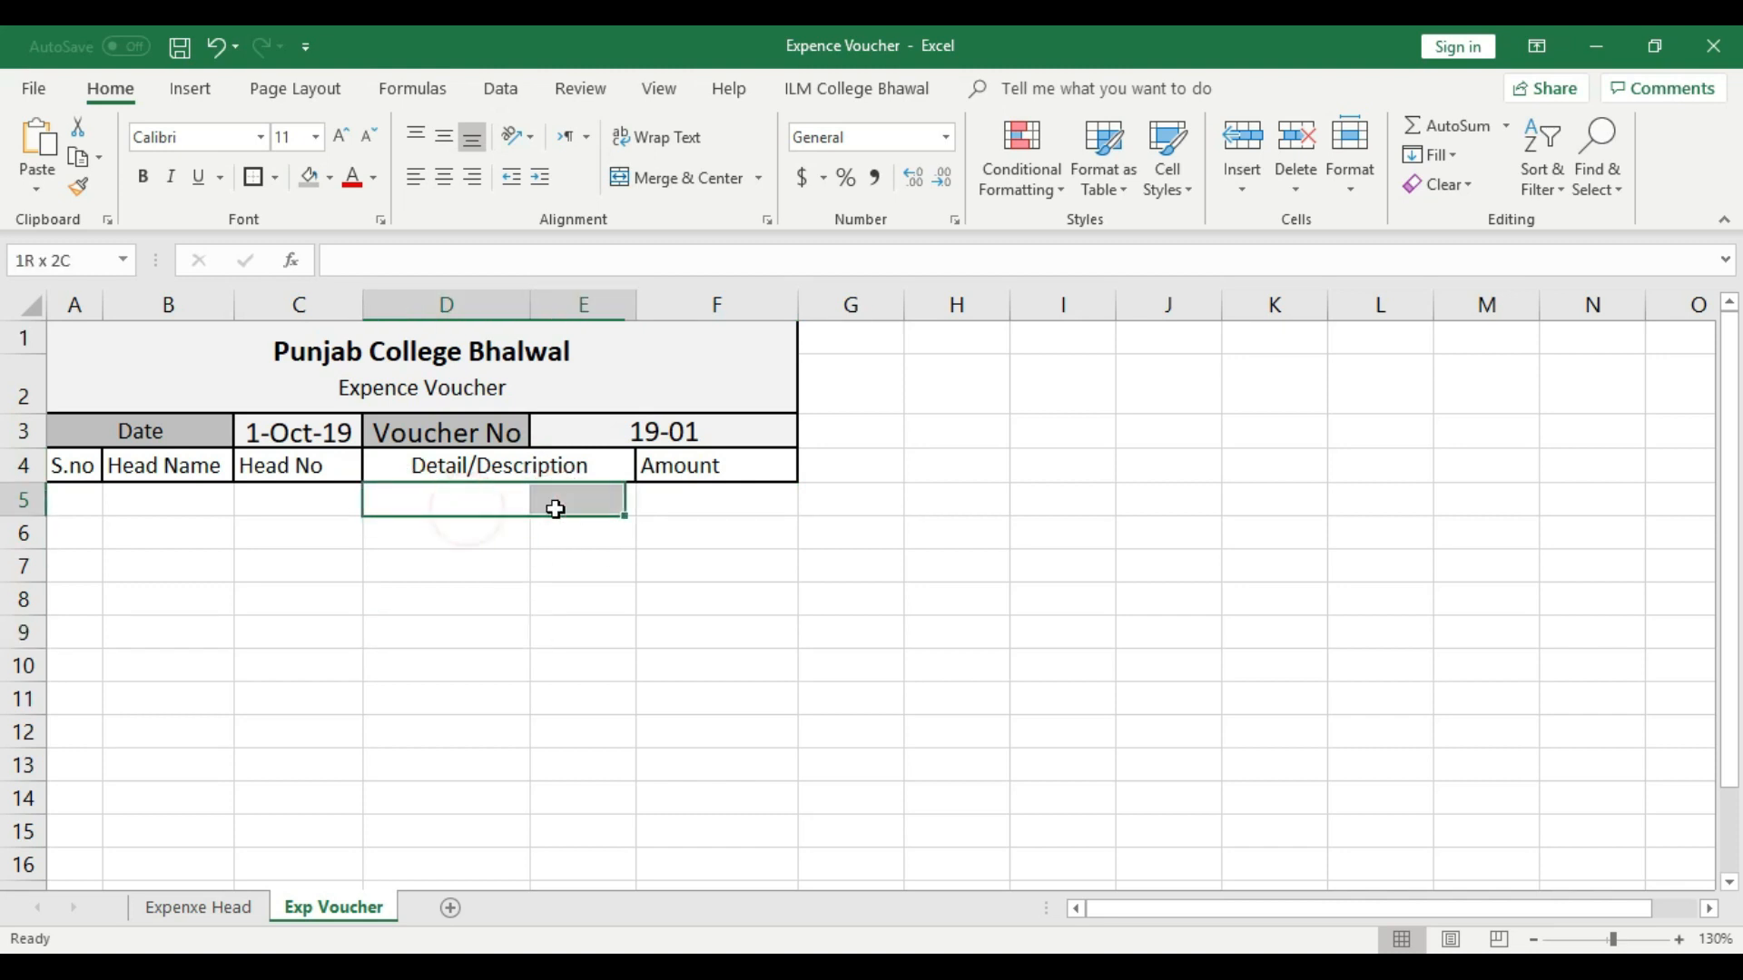
{"action": "left_click", "coordinate": [653, 177]}
{"action": "left_click", "coordinate": [621, 634]}
{"action": "left_click", "coordinate": [631, 506]}
{"action": "left_click_drag", "start_coordinate": [636, 516], "coordinate": [631, 854]}
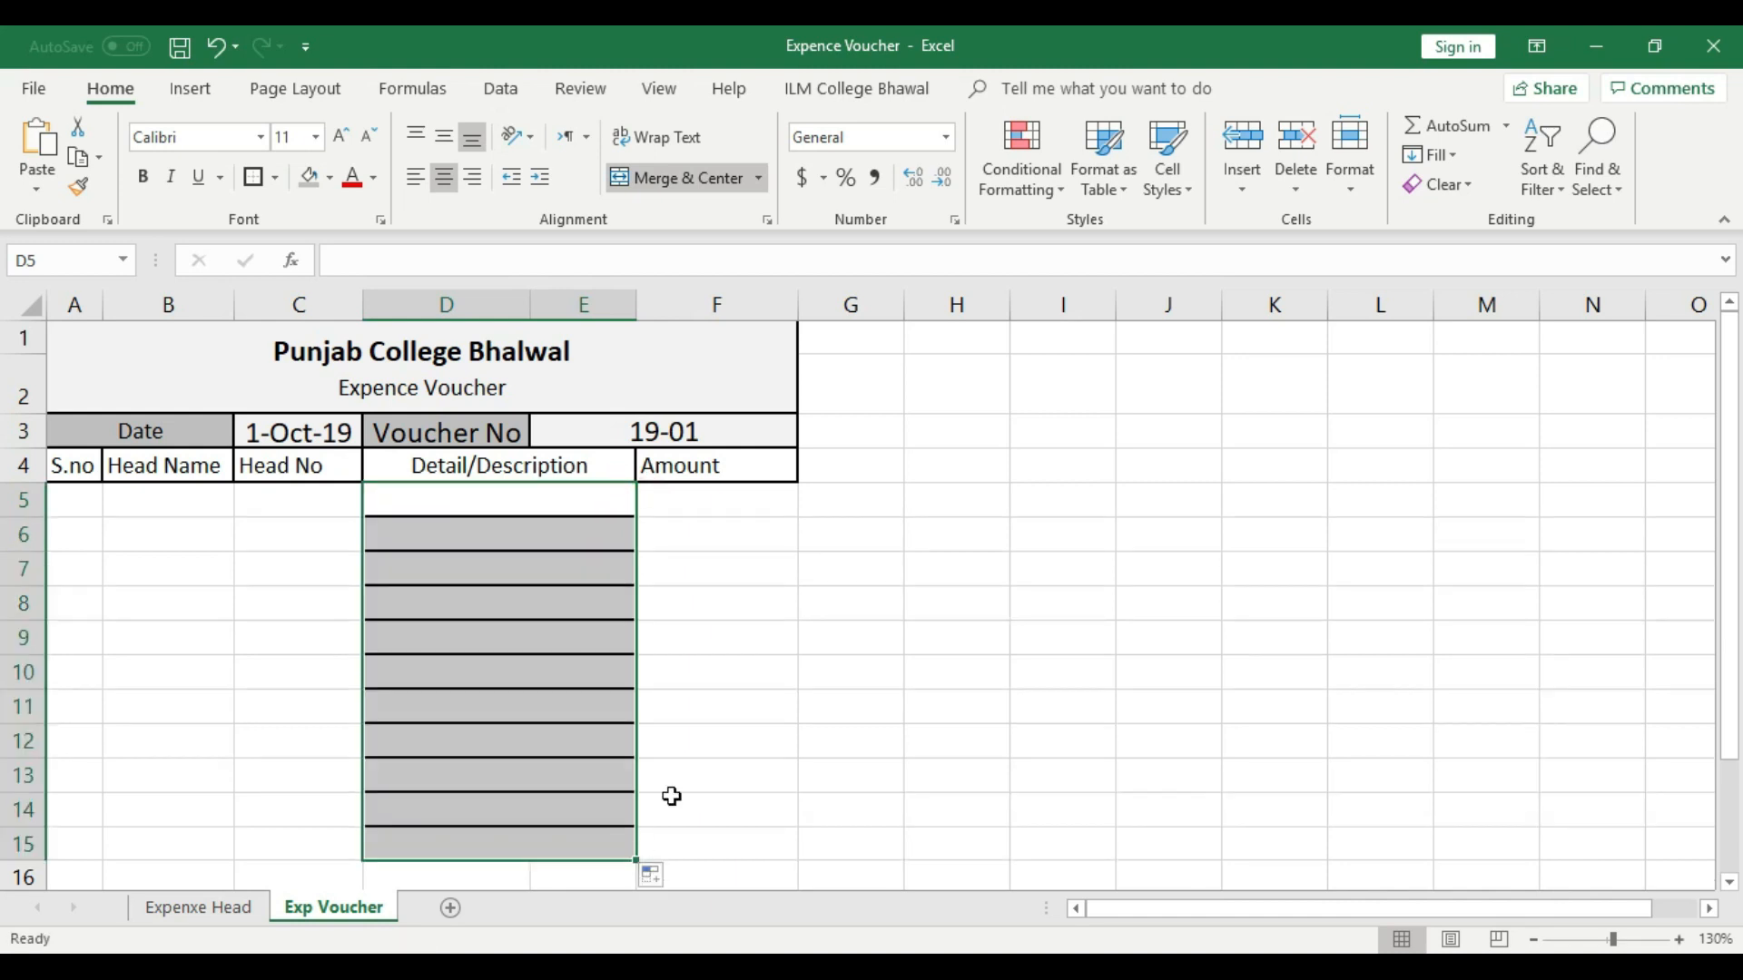
- Apply all borders to the voucher entry range A5:F14
{"action": "left_click", "coordinate": [699, 679]}
{"action": "left_click_drag", "start_coordinate": [78, 502], "coordinate": [732, 814]}
{"action": "left_click", "coordinate": [277, 179]}
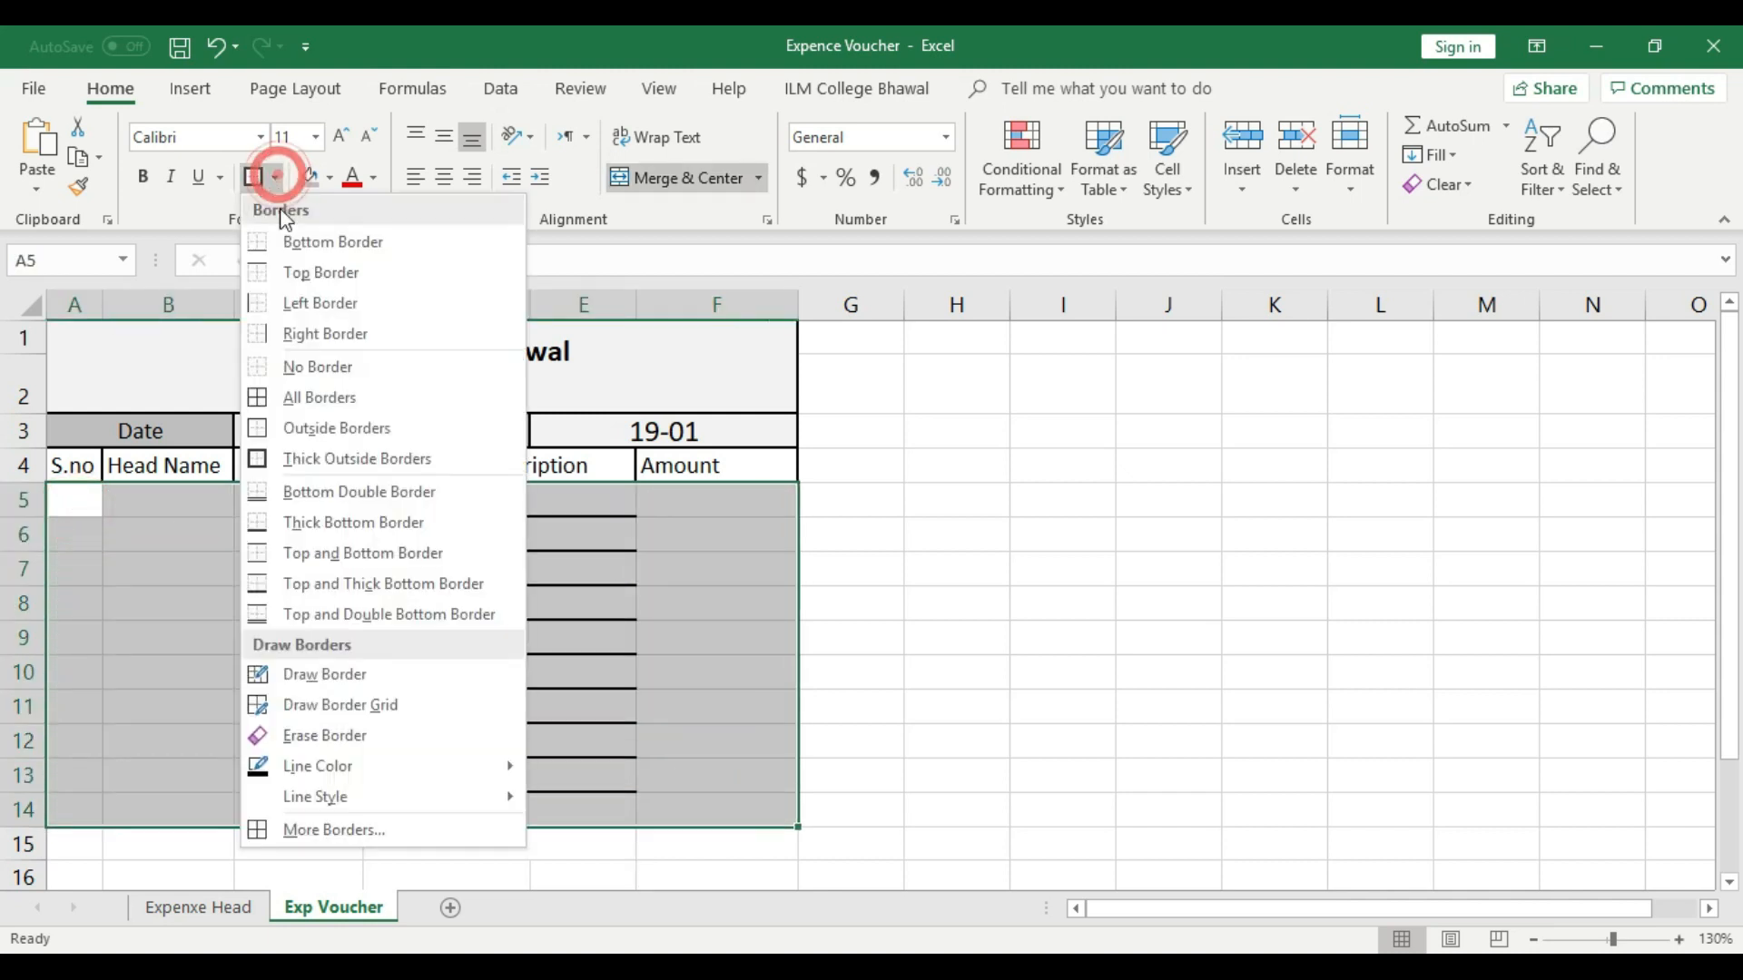
{"action": "left_click", "coordinate": [291, 399]}
{"action": "left_click", "coordinate": [581, 632]}
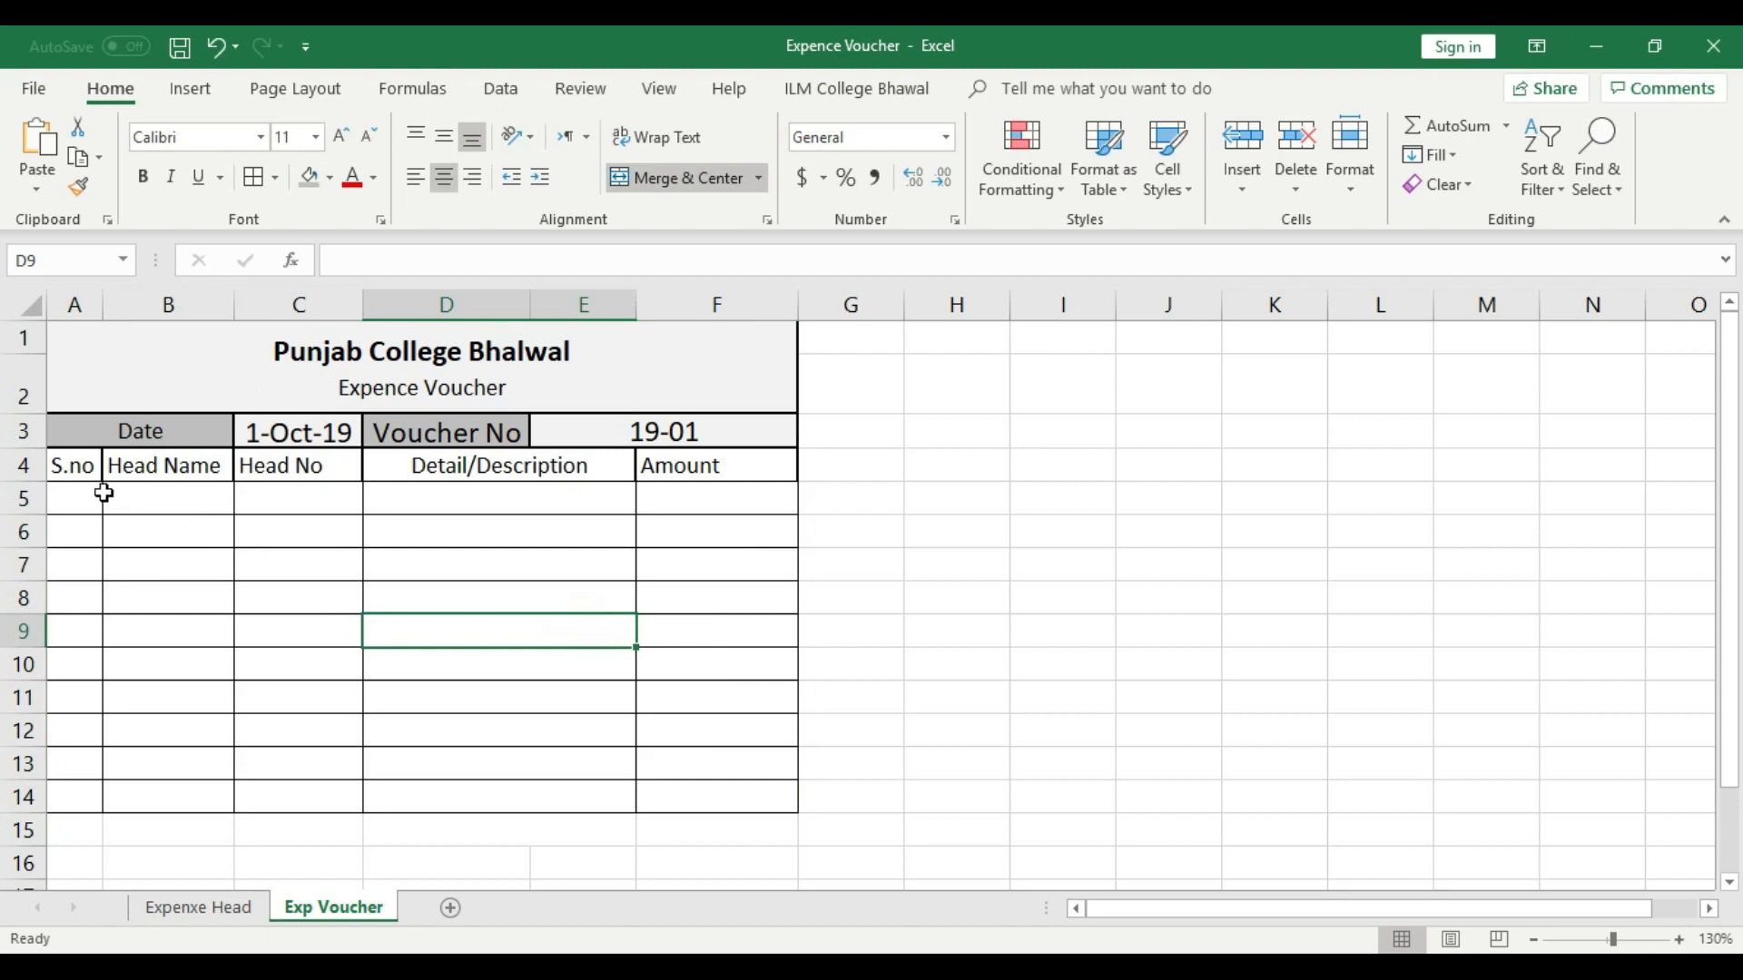
- Apply a thick outside border to the header row A4:F4
{"action": "left_click_drag", "start_coordinate": [71, 463], "coordinate": [704, 467]}
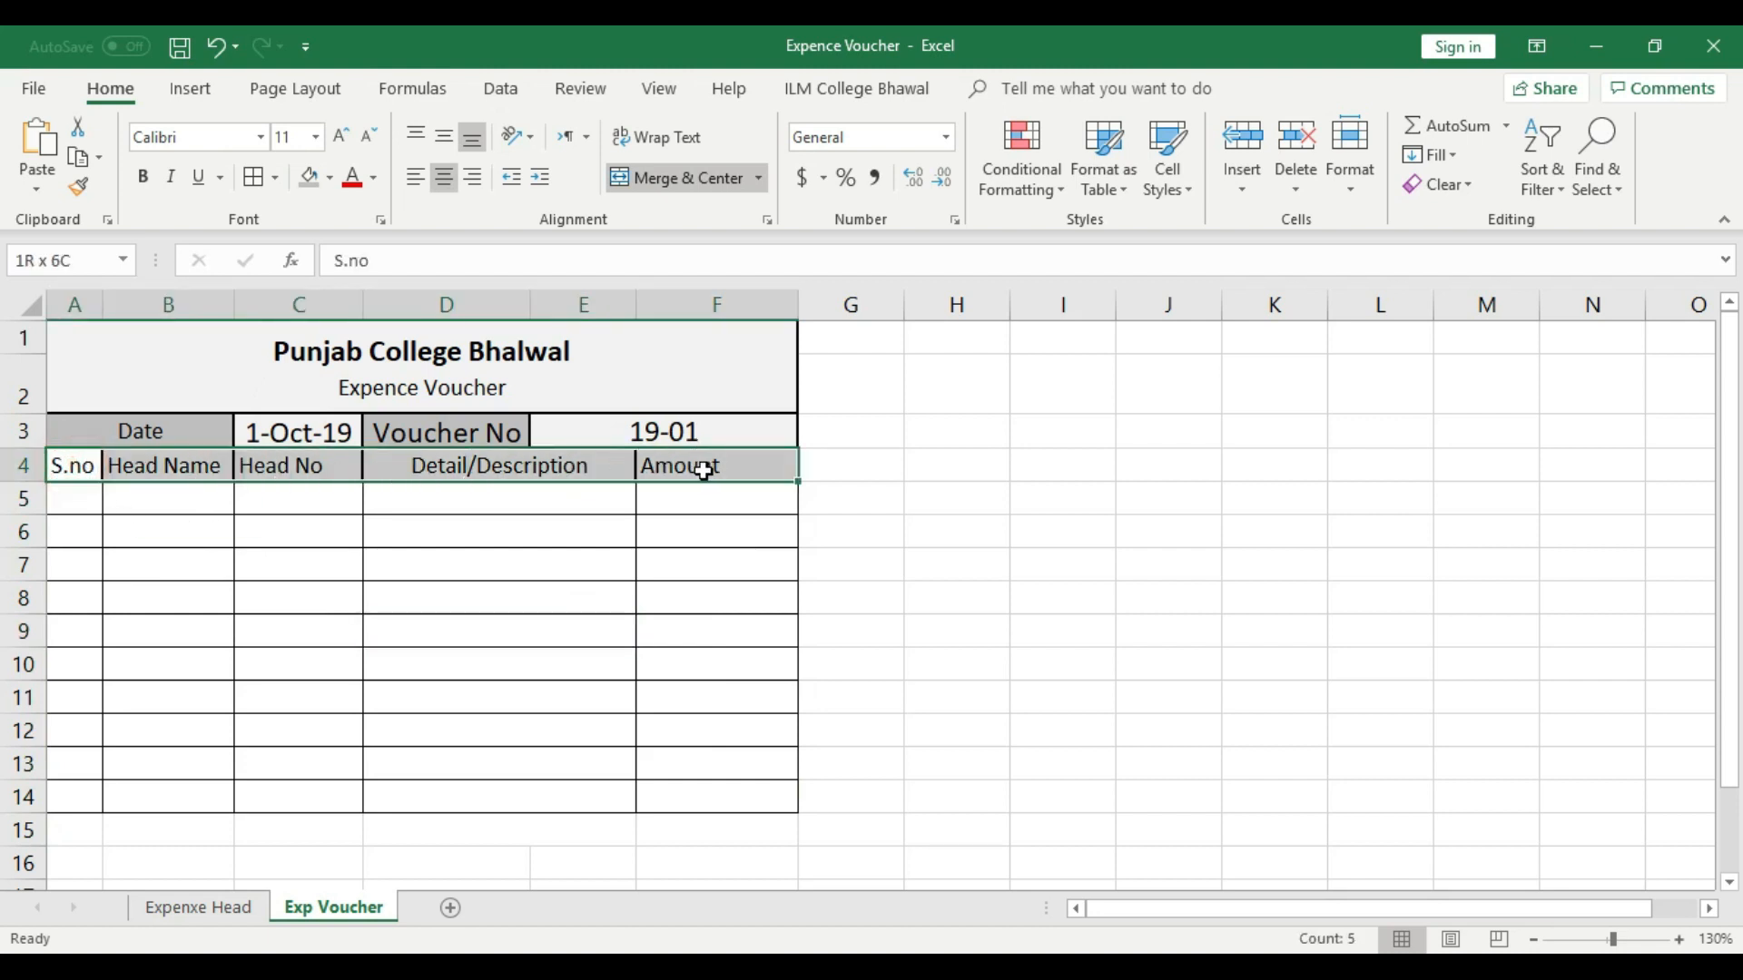
{"action": "left_click", "coordinate": [277, 179]}
{"action": "left_click", "coordinate": [311, 428]}
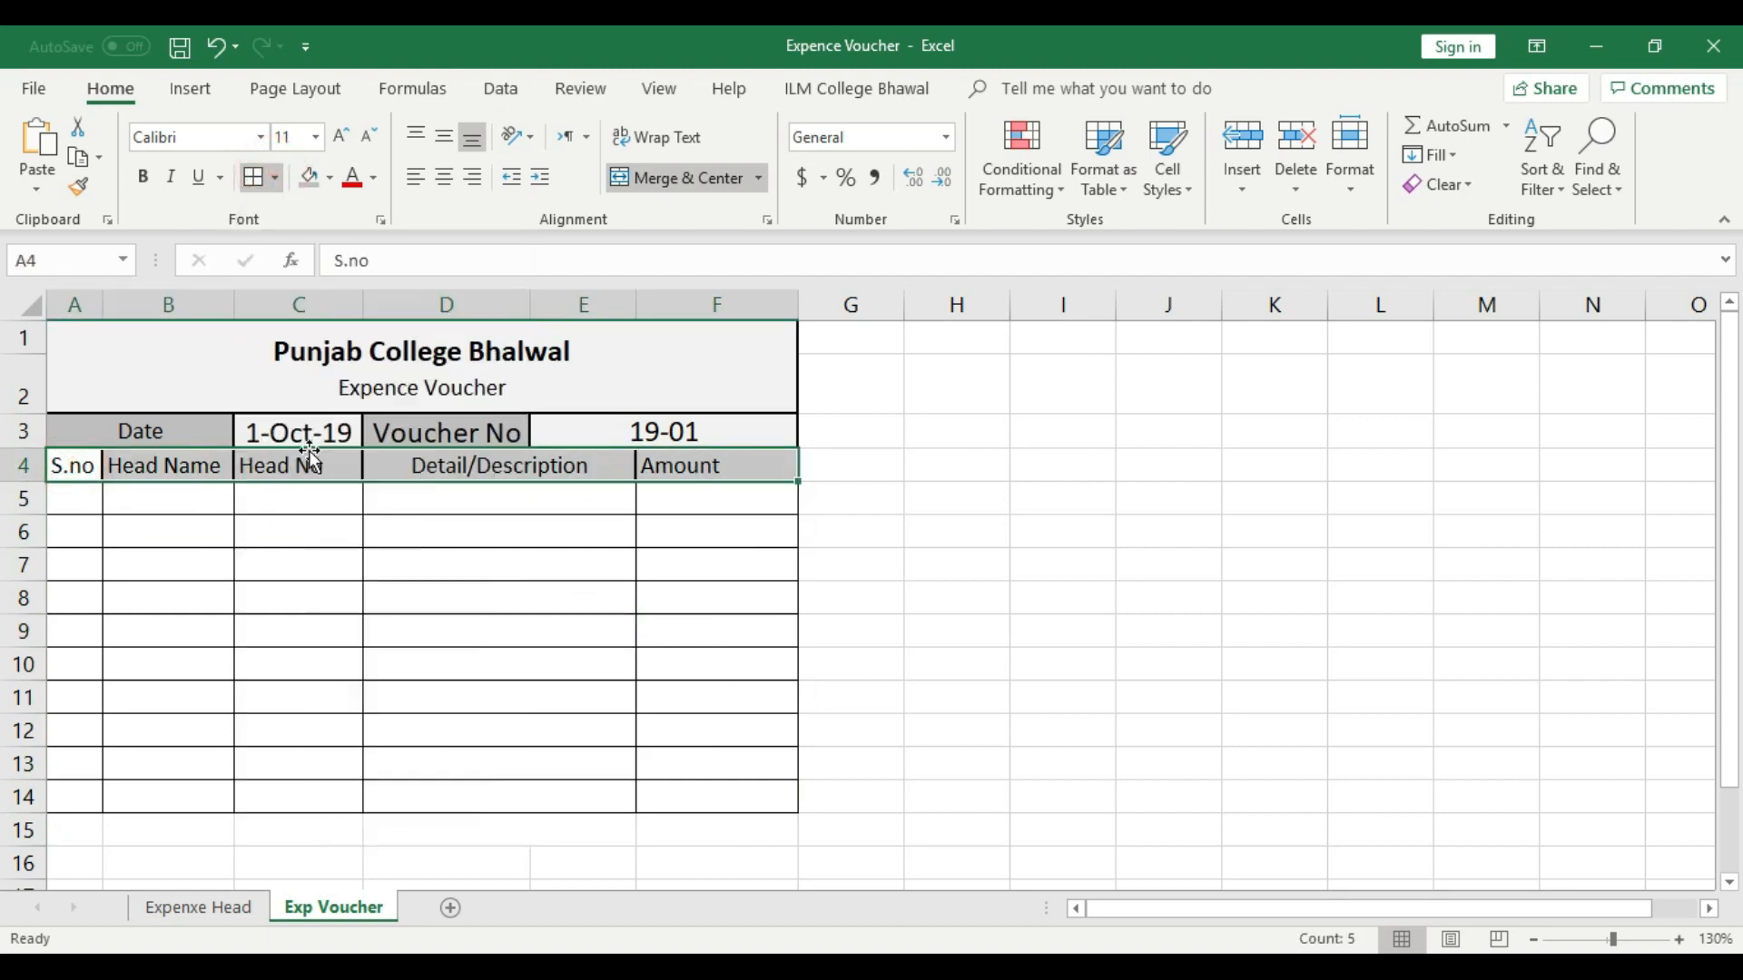
{"action": "left_click", "coordinate": [436, 604]}
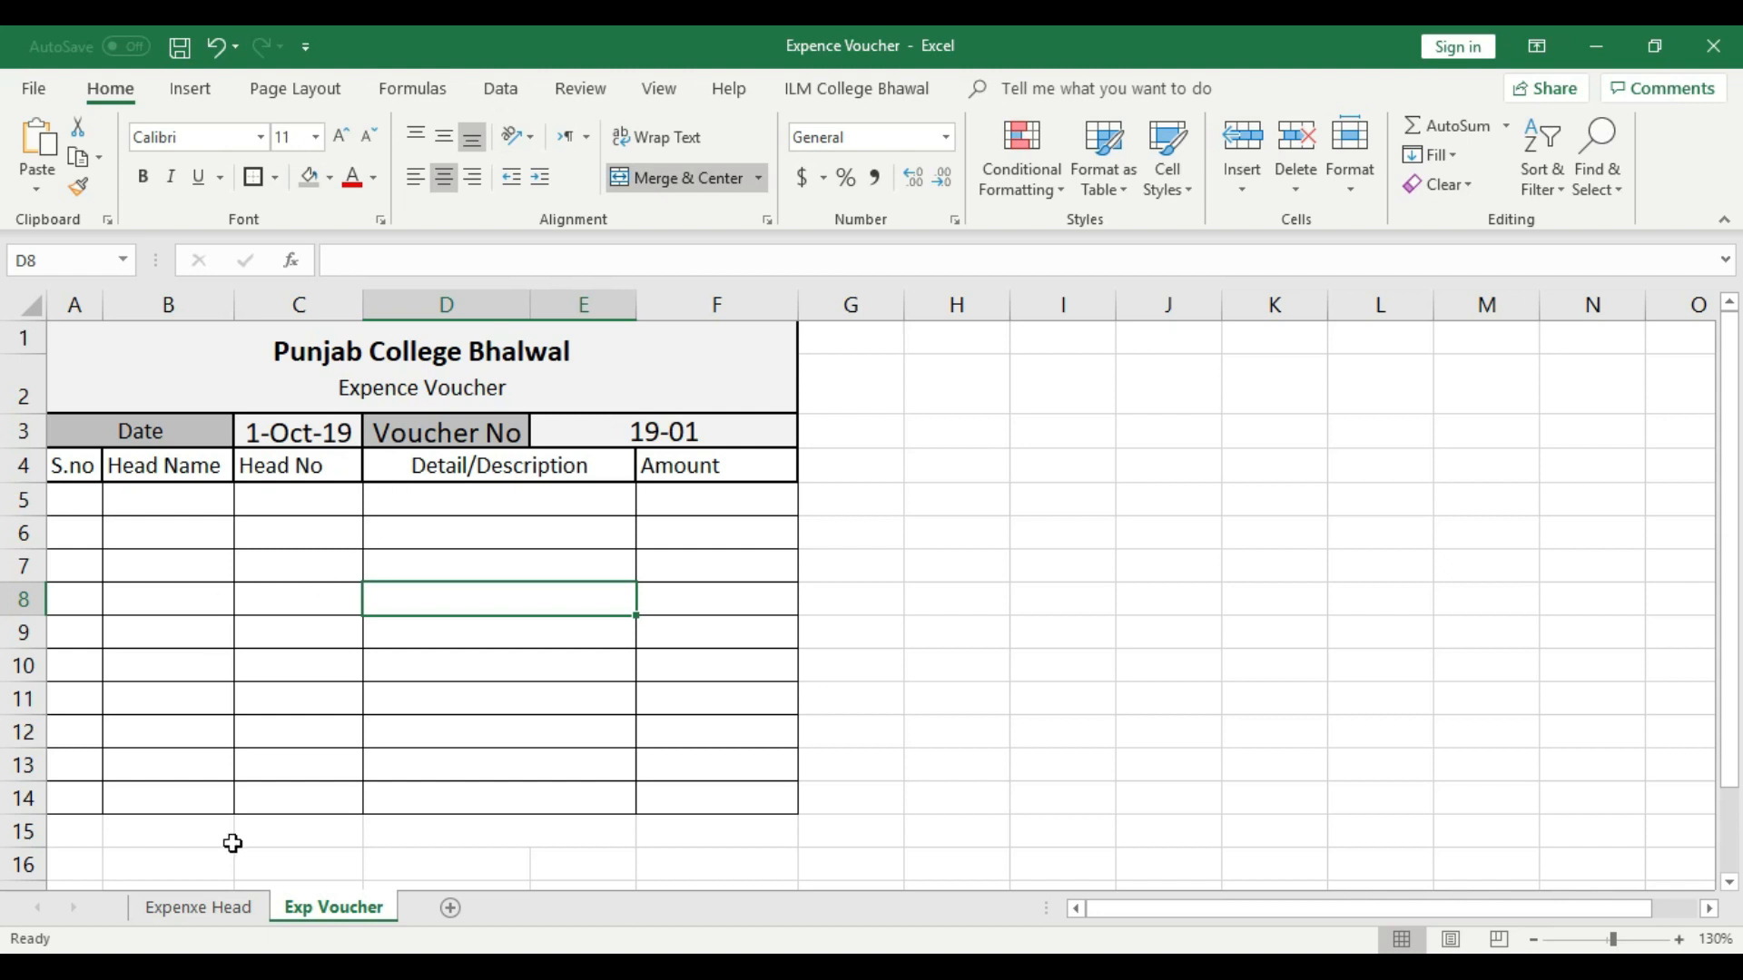
{"action": "left_click", "coordinate": [185, 500]}
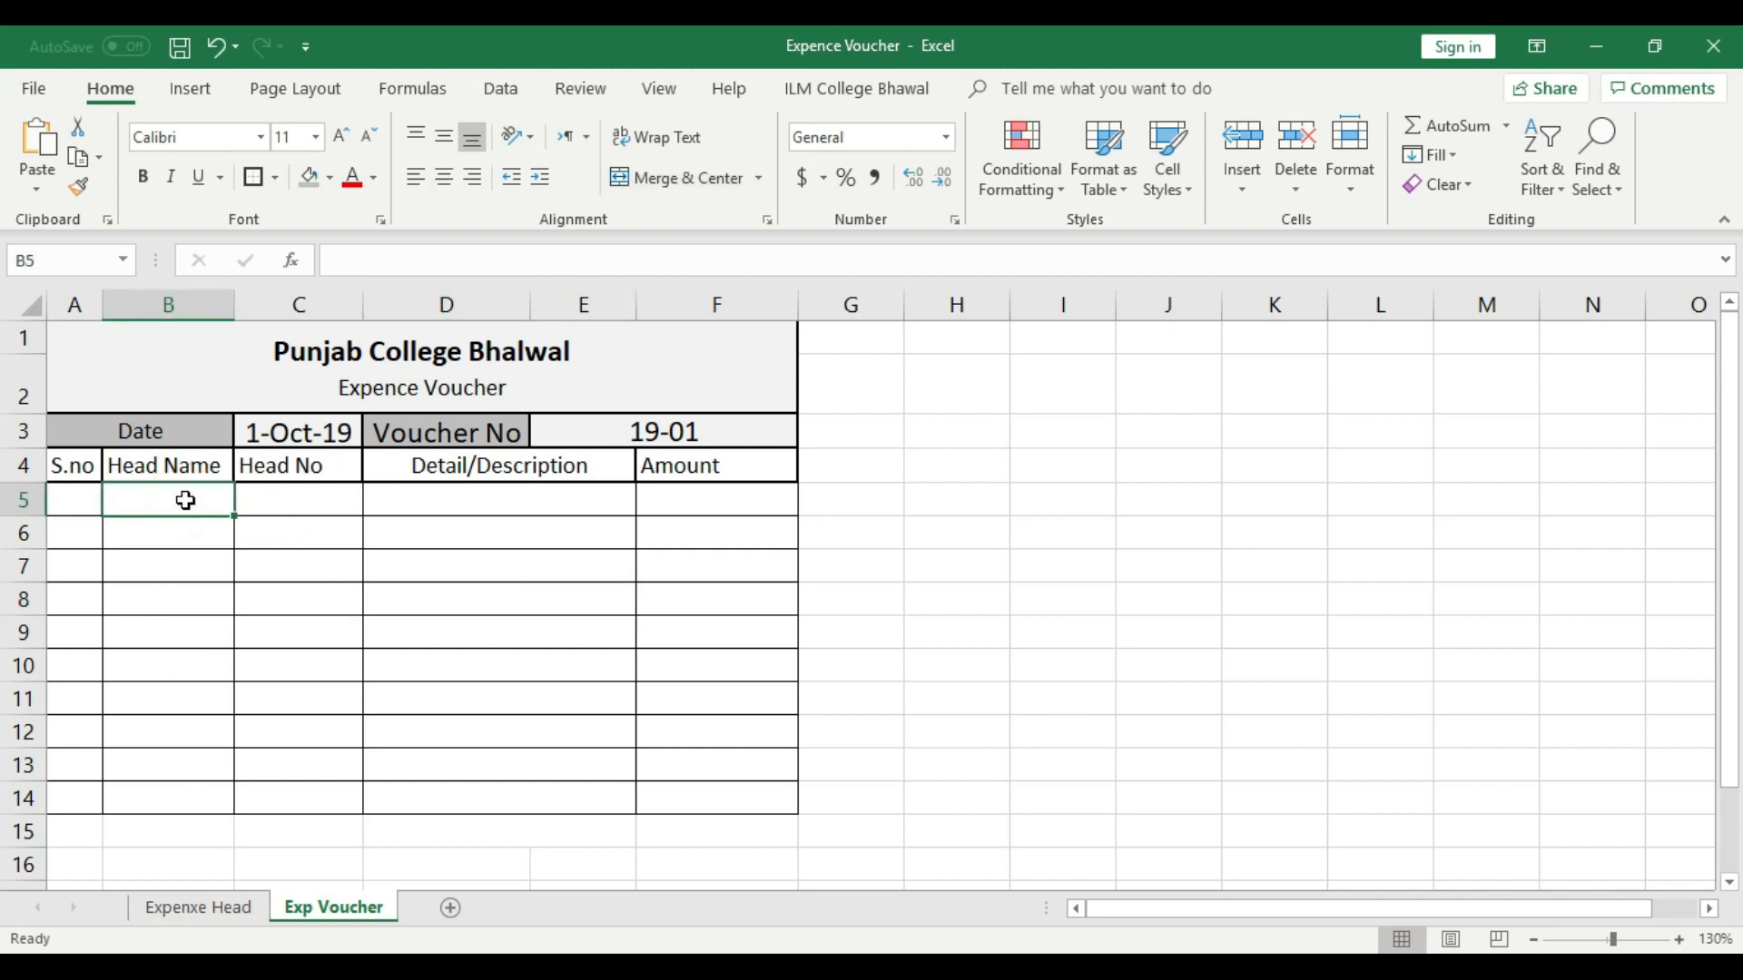
{"action": "type", "text": "H"}
{"action": "key", "text": "BackSpace"}
{"action": "key", "text": "BackSpace"}
{"action": "type", "text": "Bike"}
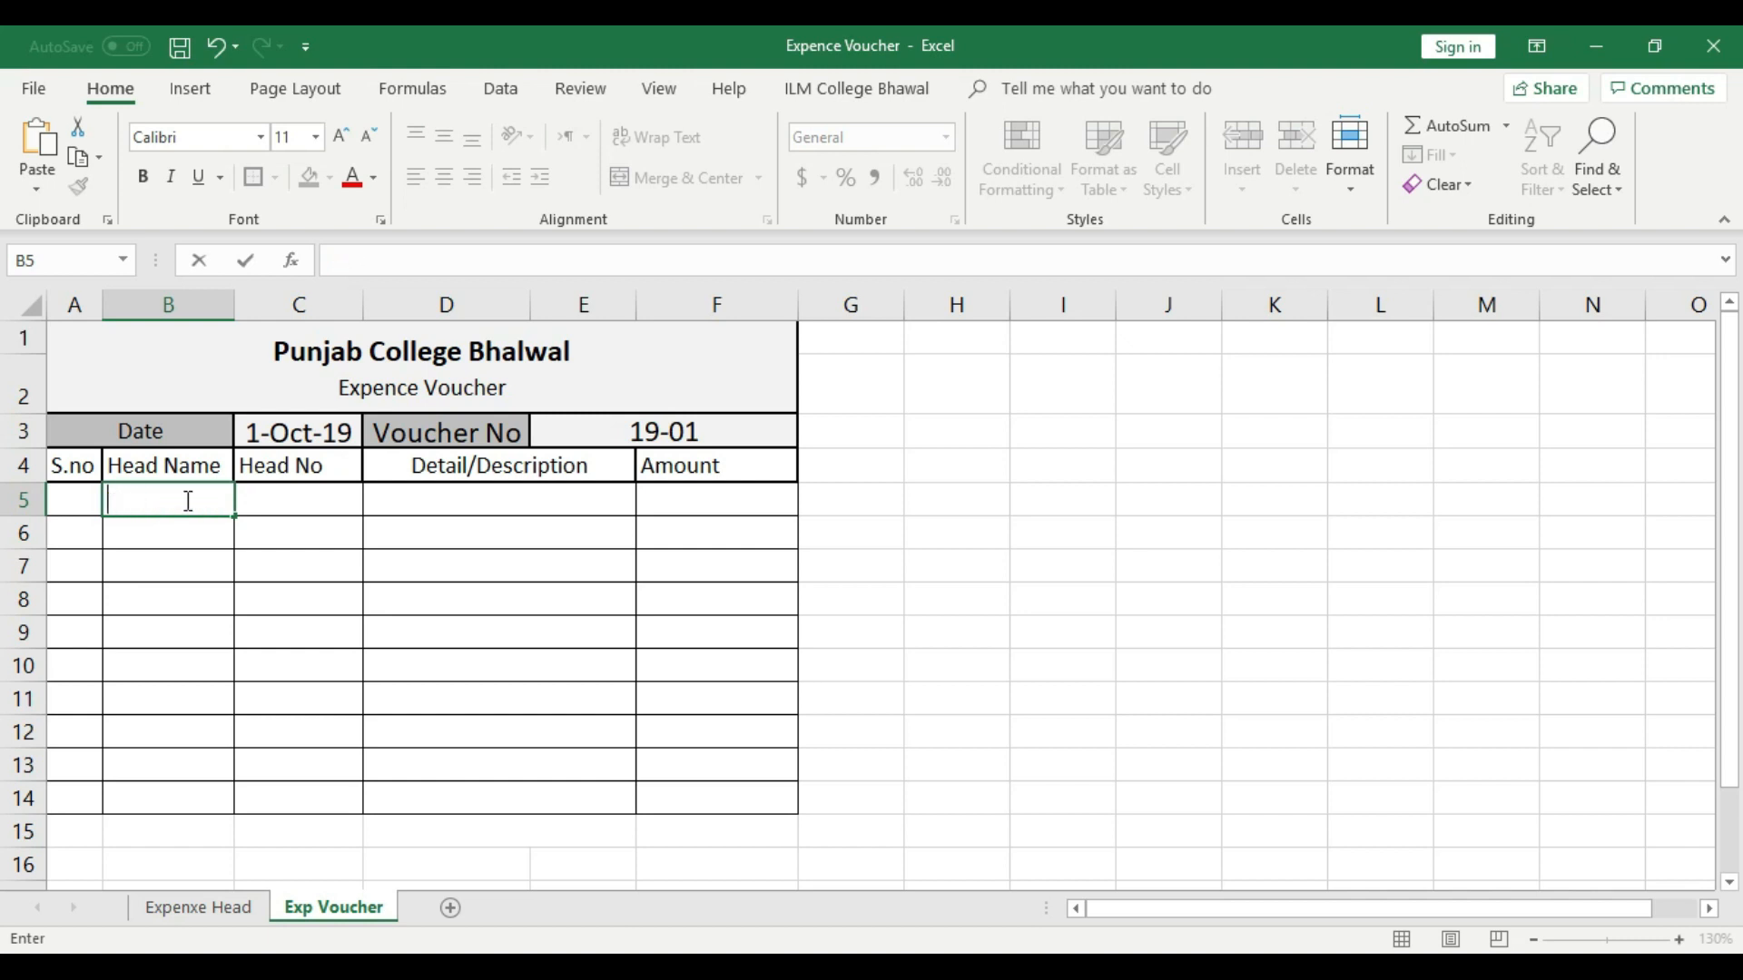
{"action": "left_click", "coordinate": [311, 632]}
{"action": "left_click_drag", "start_coordinate": [144, 499], "coordinate": [170, 788]}
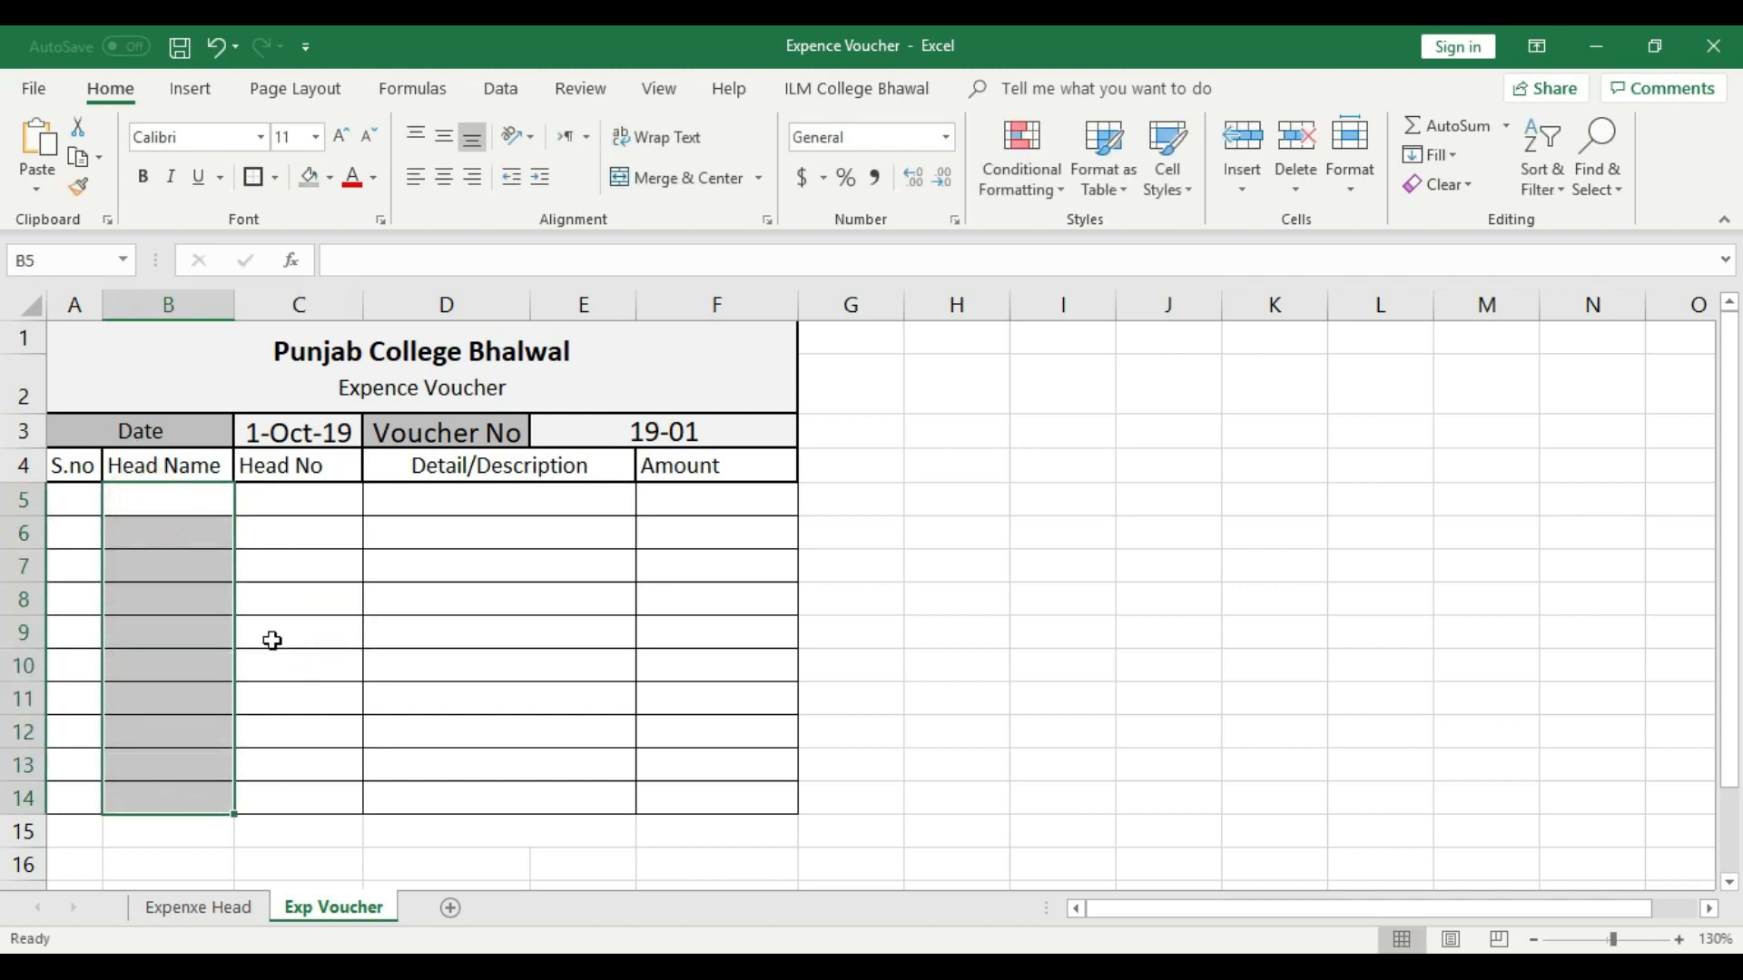
{"action": "left_click", "coordinate": [448, 695]}
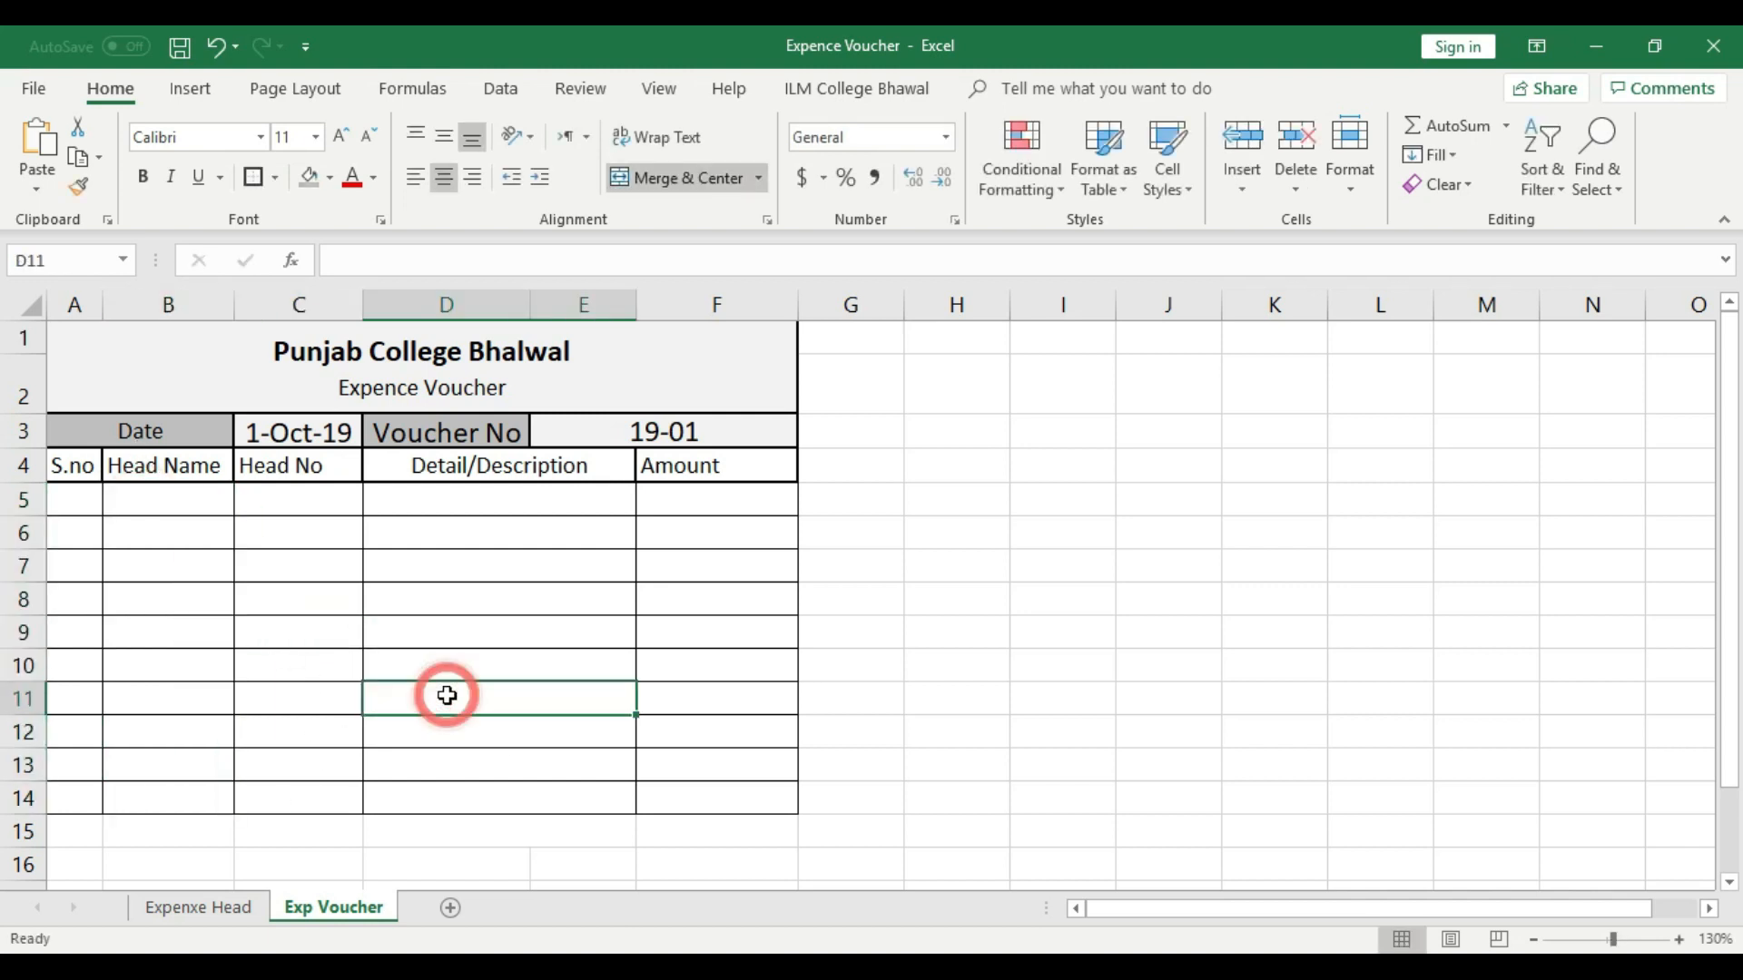
{"action": "left_click", "coordinate": [223, 905]}
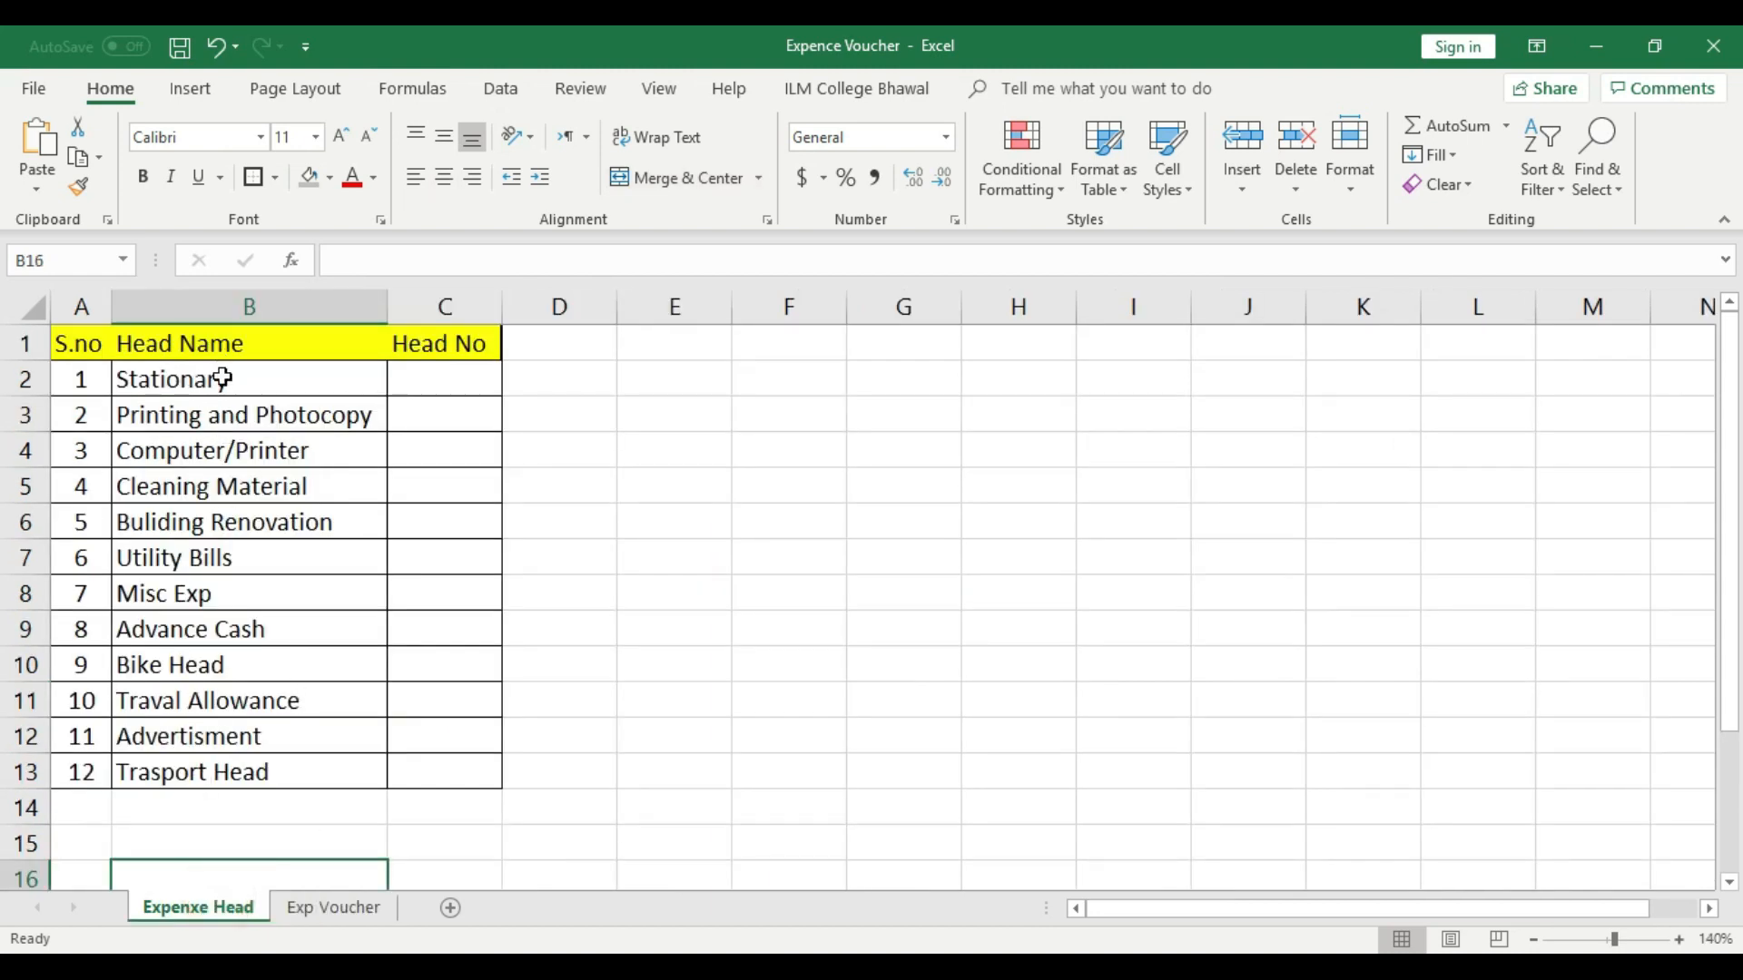
{"action": "left_click", "coordinate": [336, 917]}
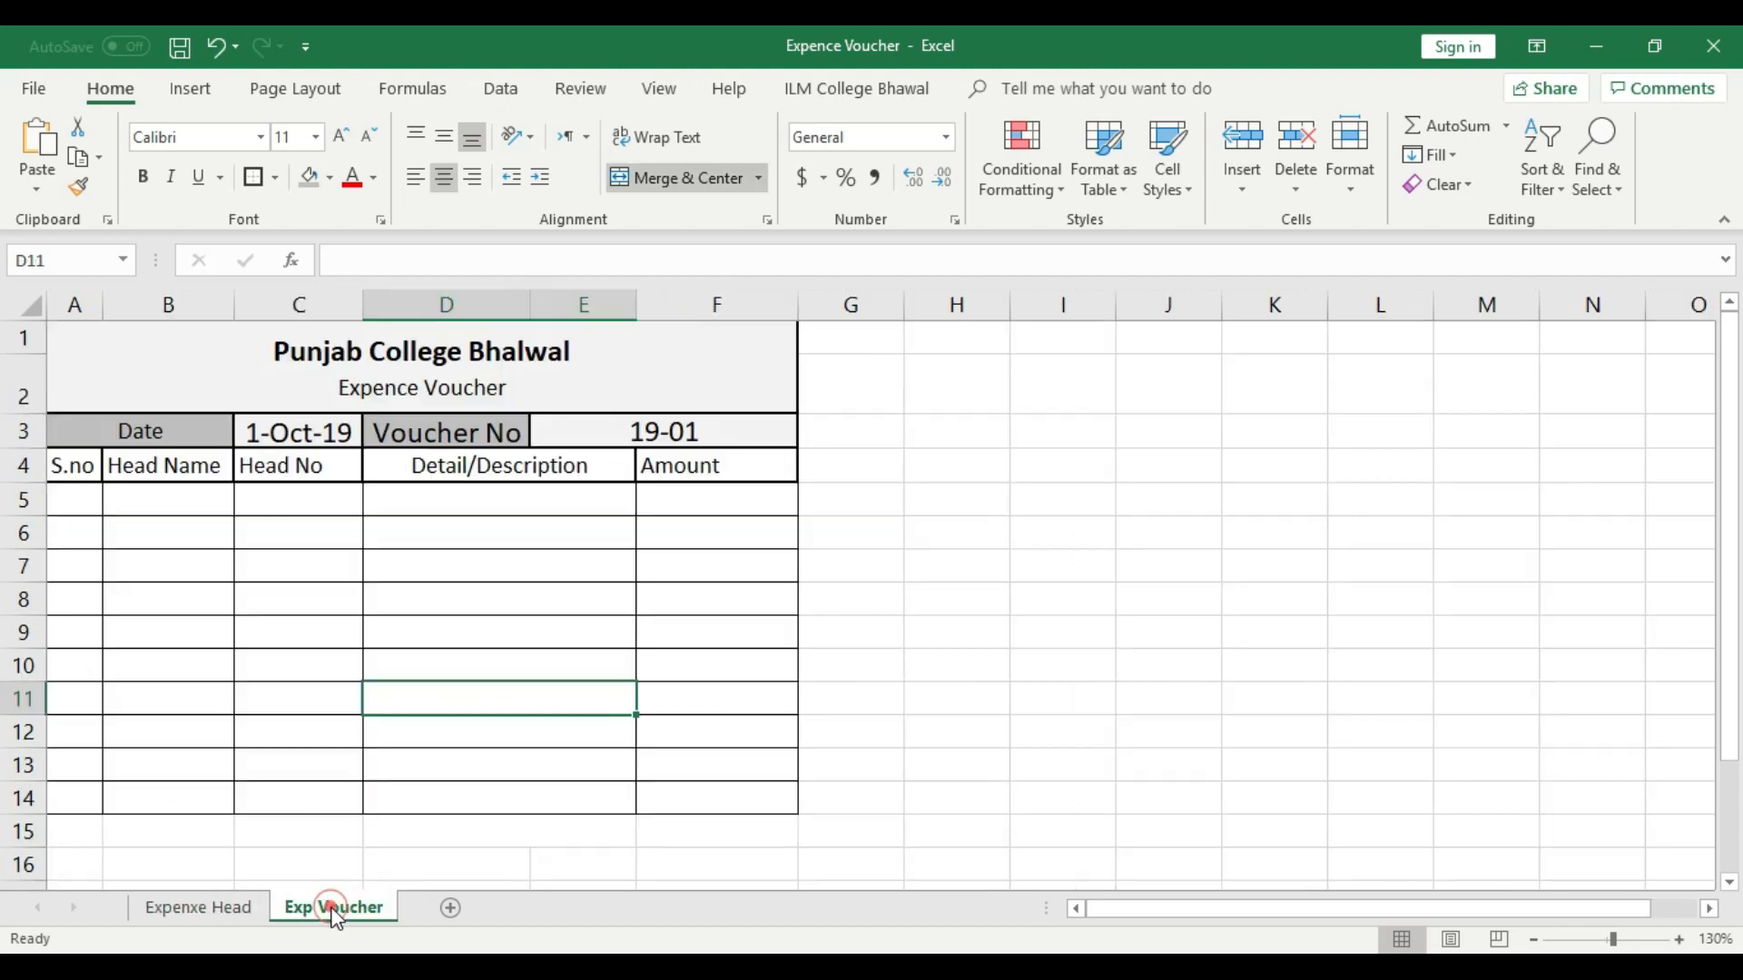
- Try to set up list data validation in cell B5 with column B of the Expenxe Head sheet as its source
{"action": "left_click", "coordinate": [180, 501]}
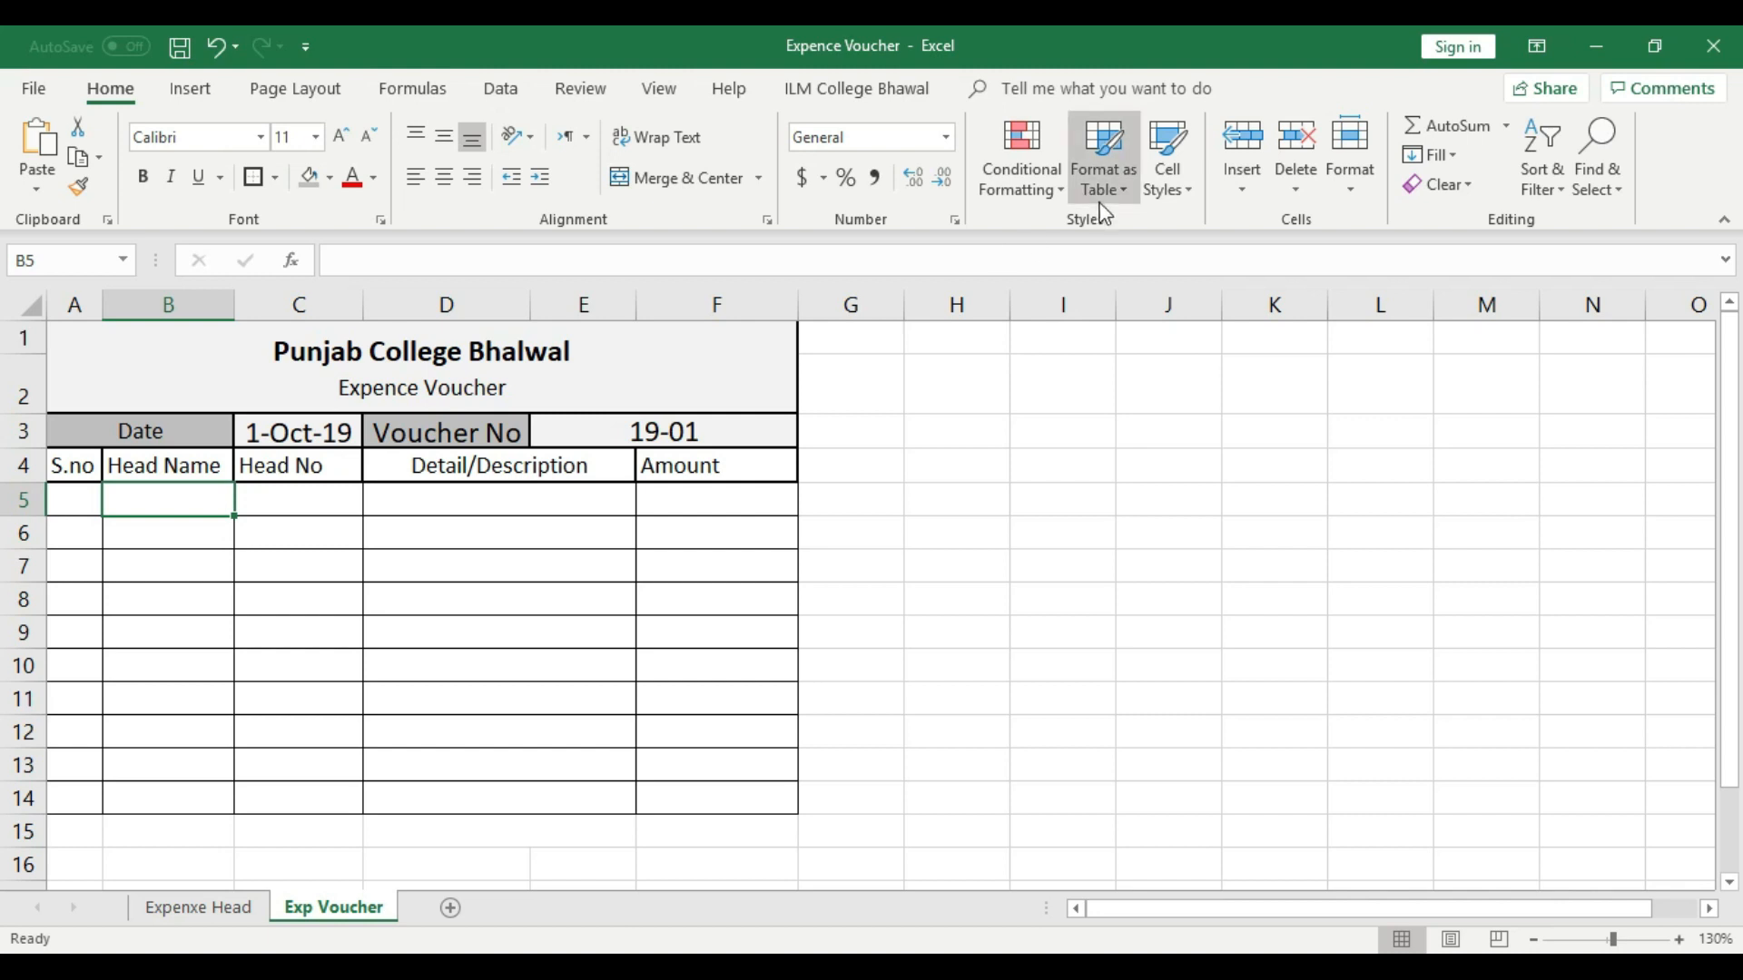
{"action": "left_click", "coordinate": [502, 89]}
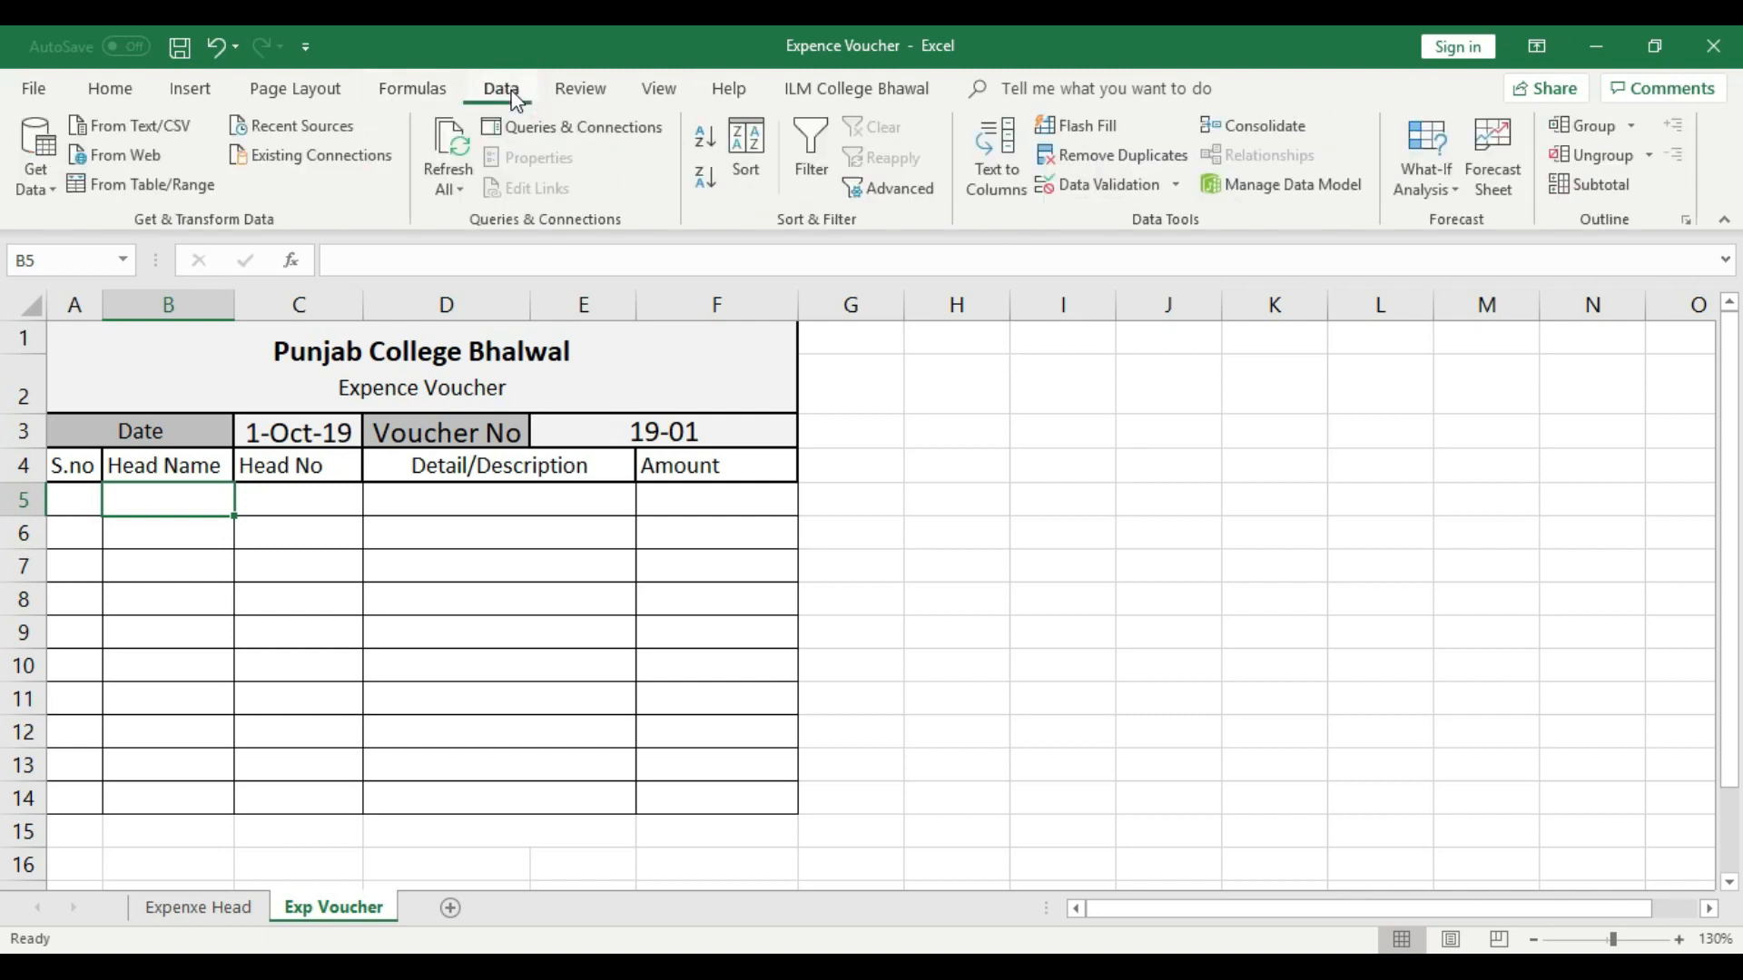
{"action": "left_click", "coordinate": [1098, 185]}
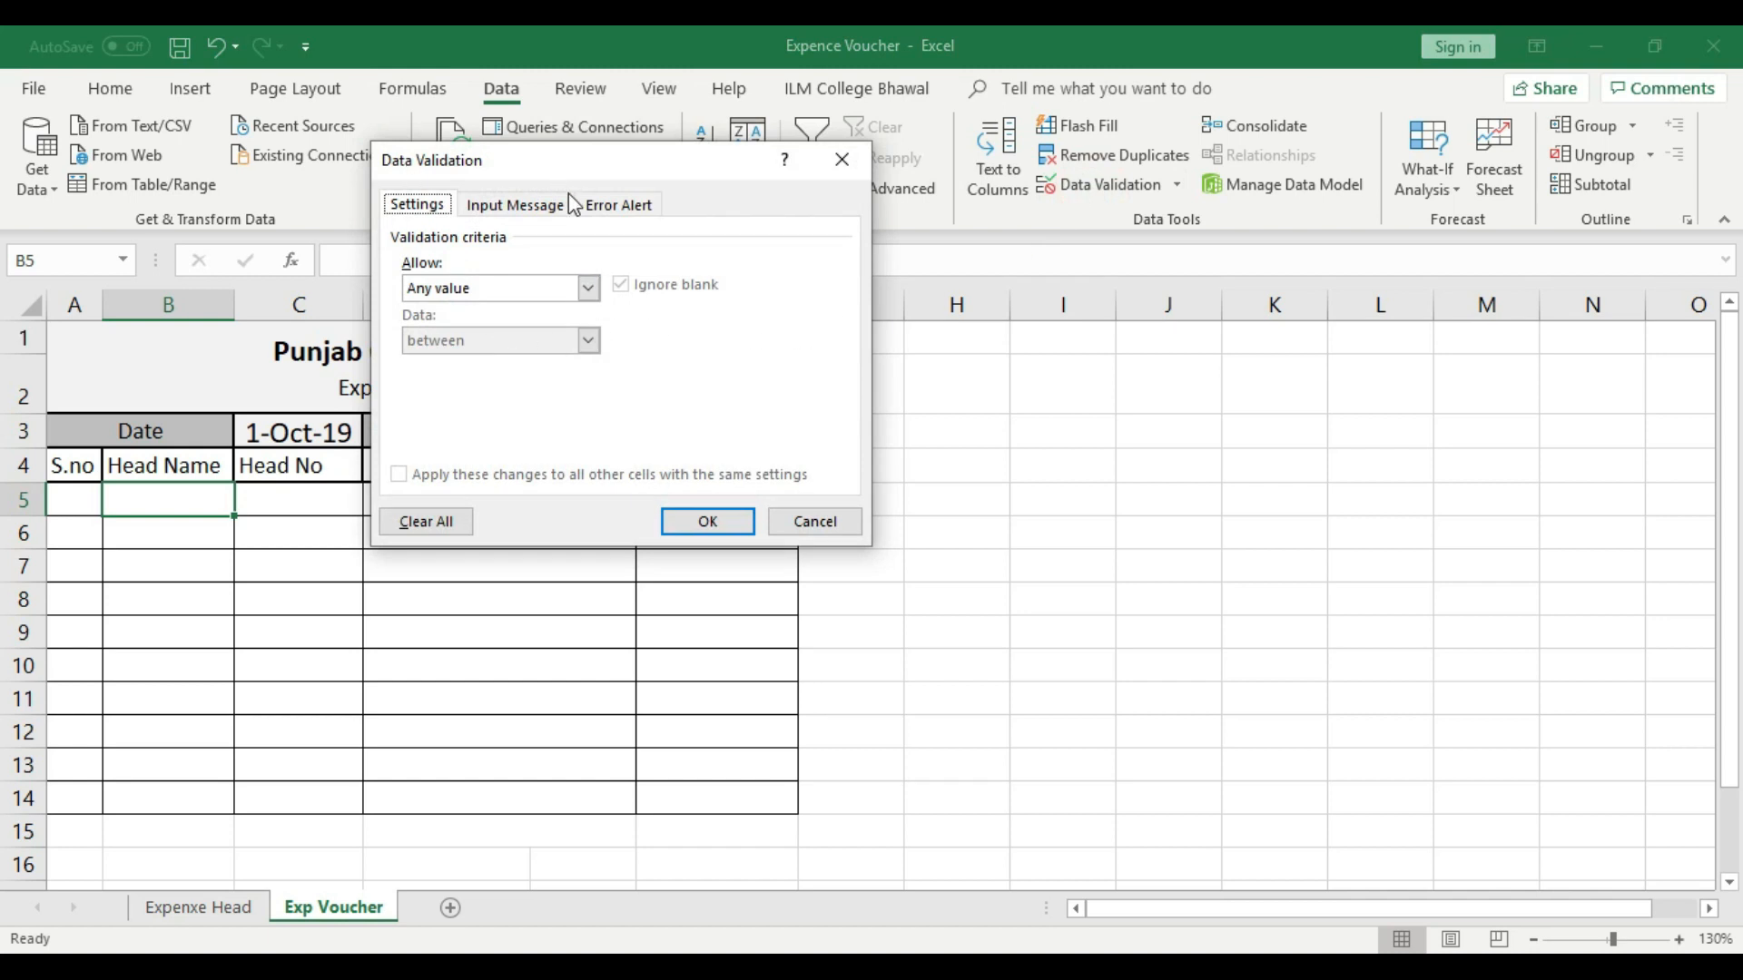
{"action": "left_click", "coordinate": [588, 288]}
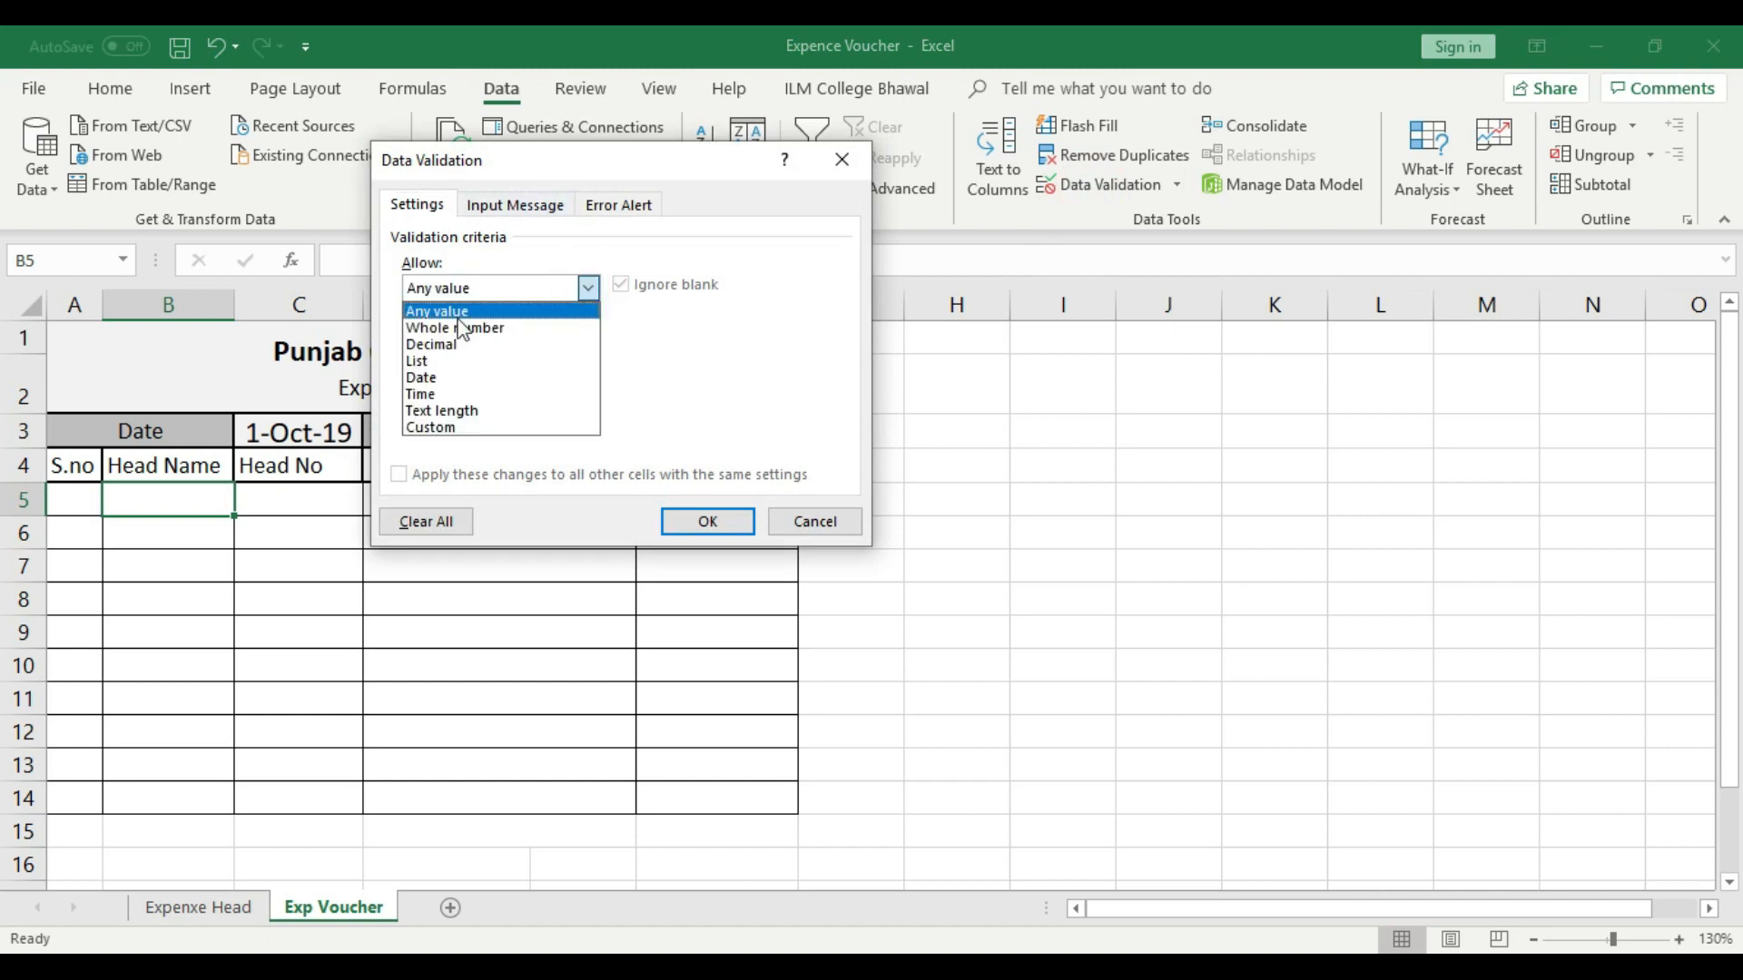
{"action": "left_click", "coordinate": [452, 362]}
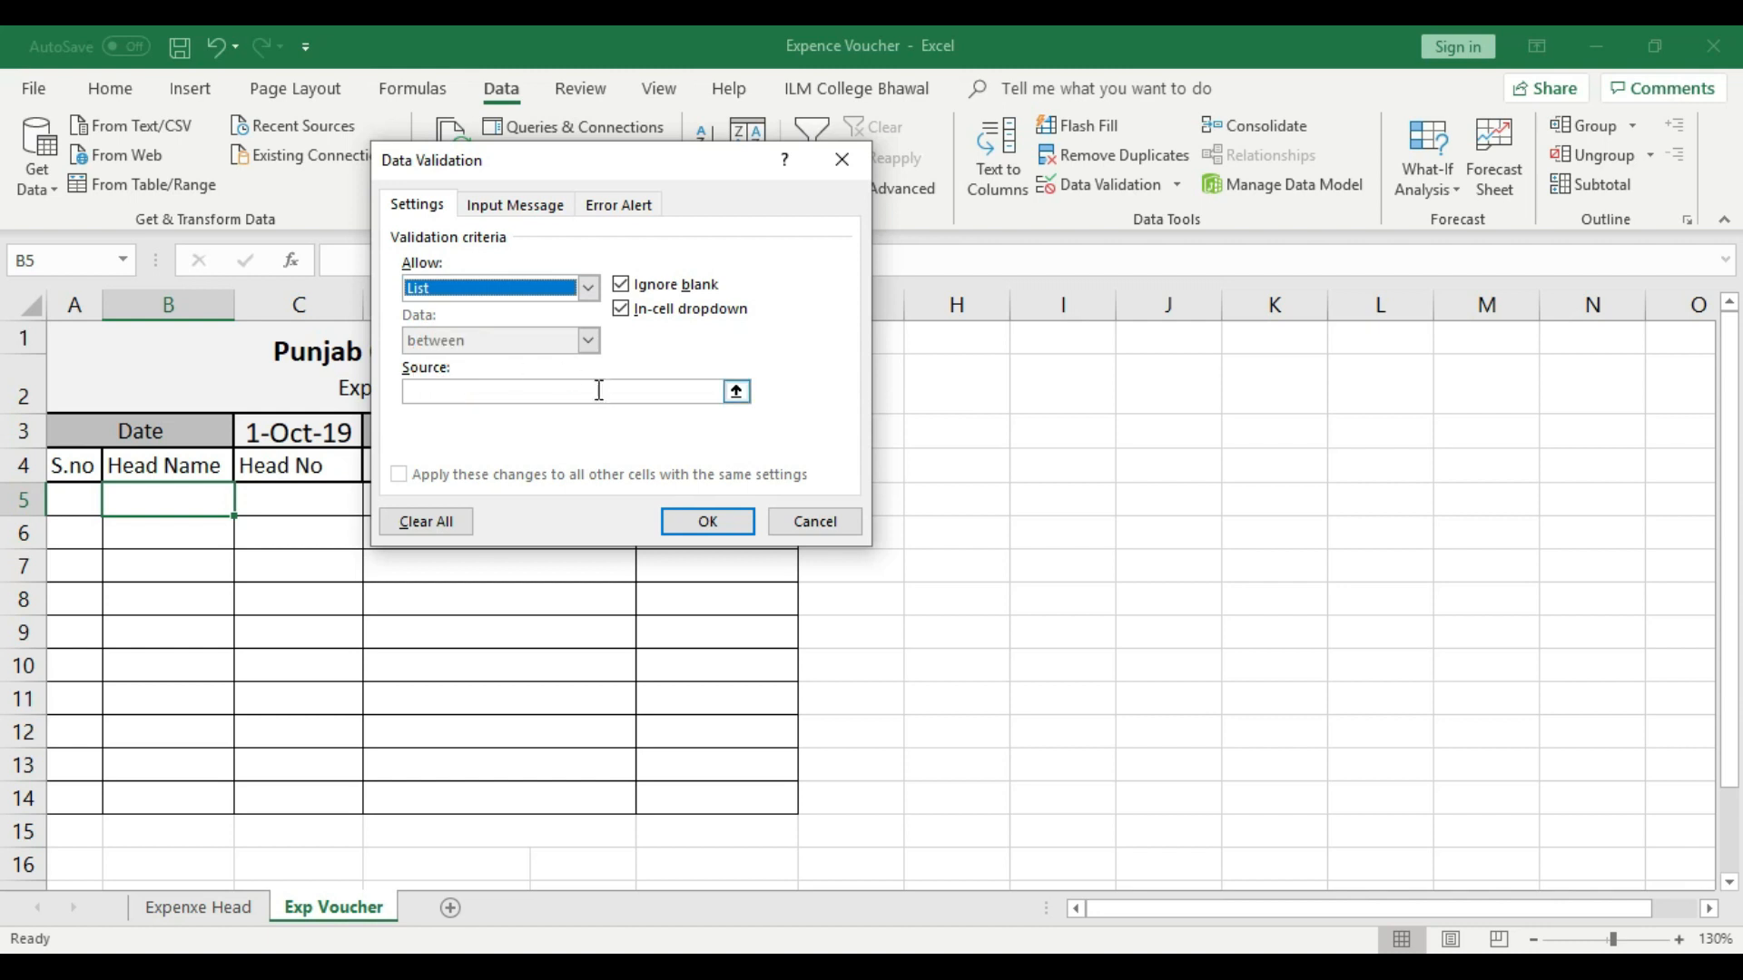
{"action": "left_click", "coordinate": [495, 392]}
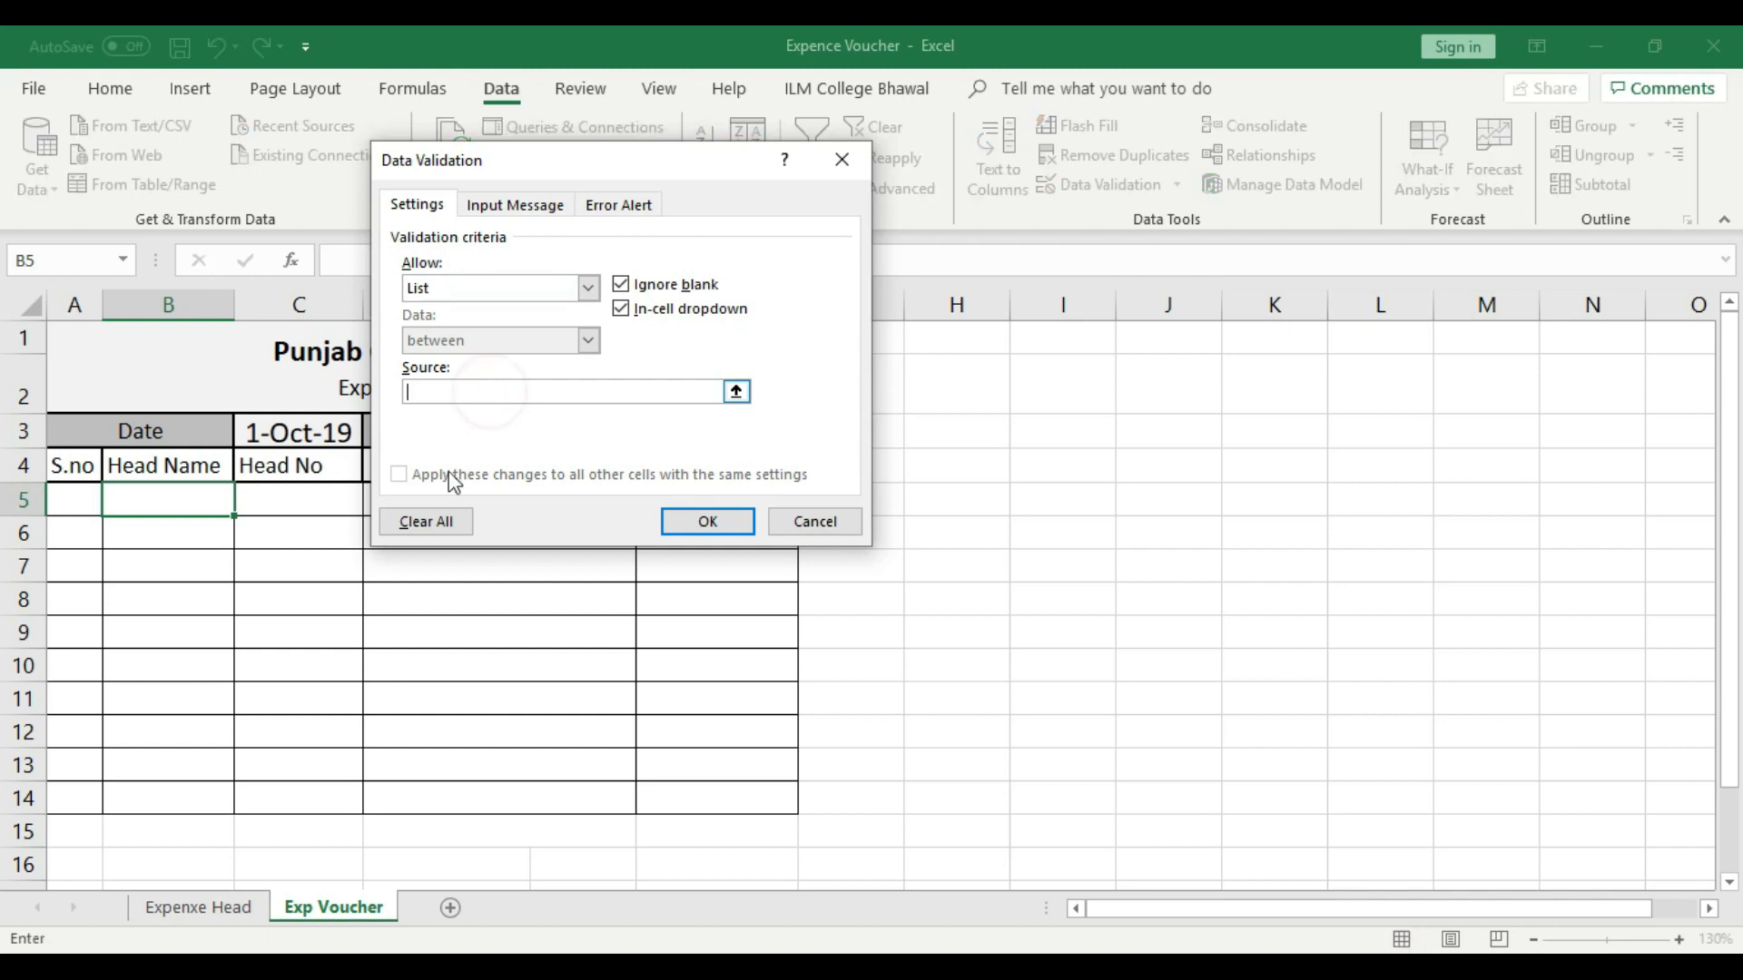
{"action": "left_click", "coordinate": [218, 907]}
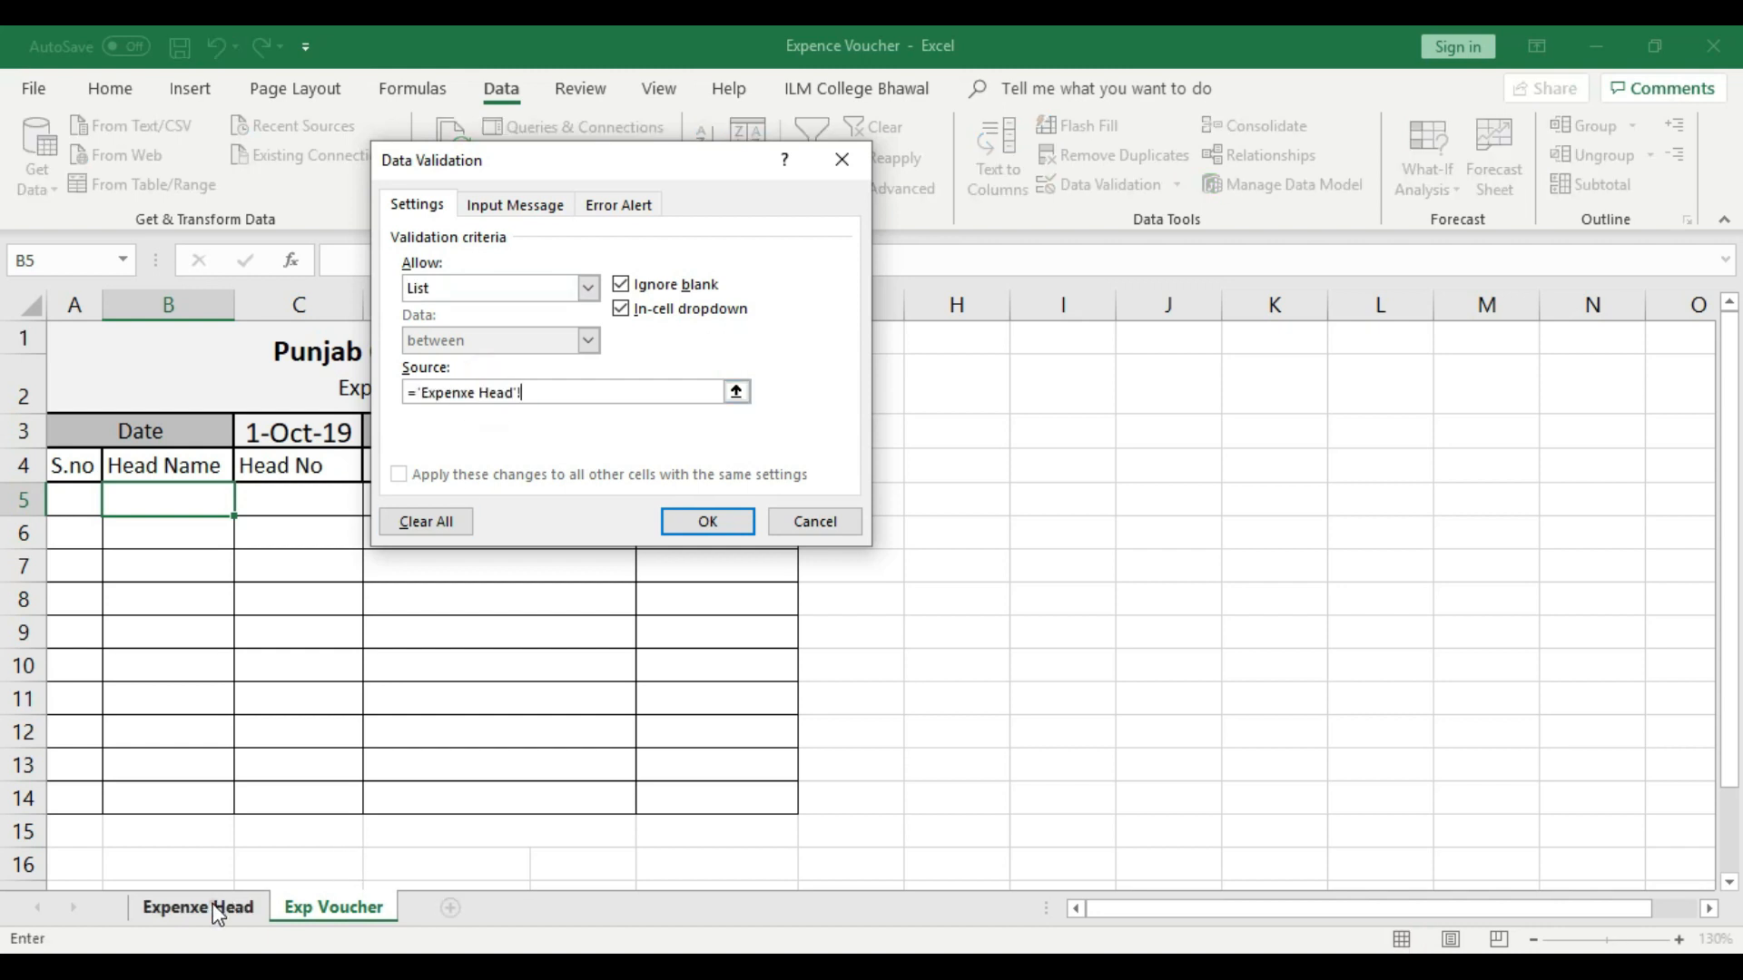
{"action": "left_click", "coordinate": [226, 307]}
{"action": "left_click", "coordinate": [226, 295]}
{"action": "left_click_drag", "start_coordinate": [403, 164], "coordinate": [574, 168]}
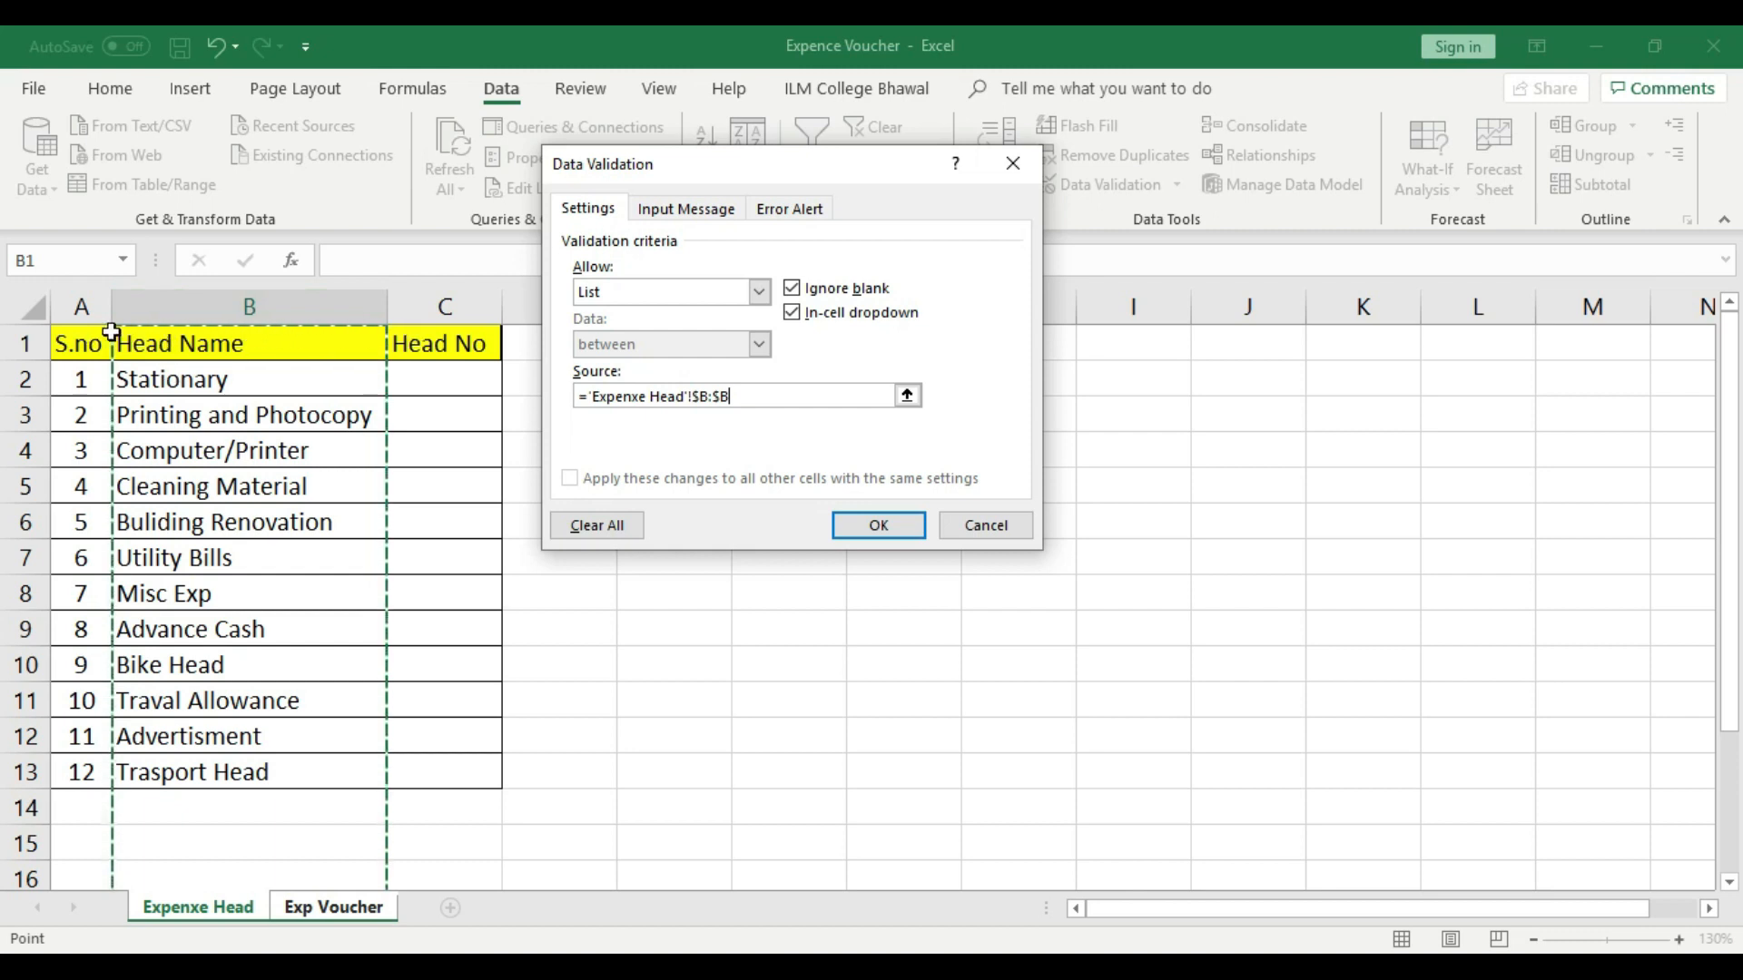
{"action": "left_click", "coordinate": [984, 524]}
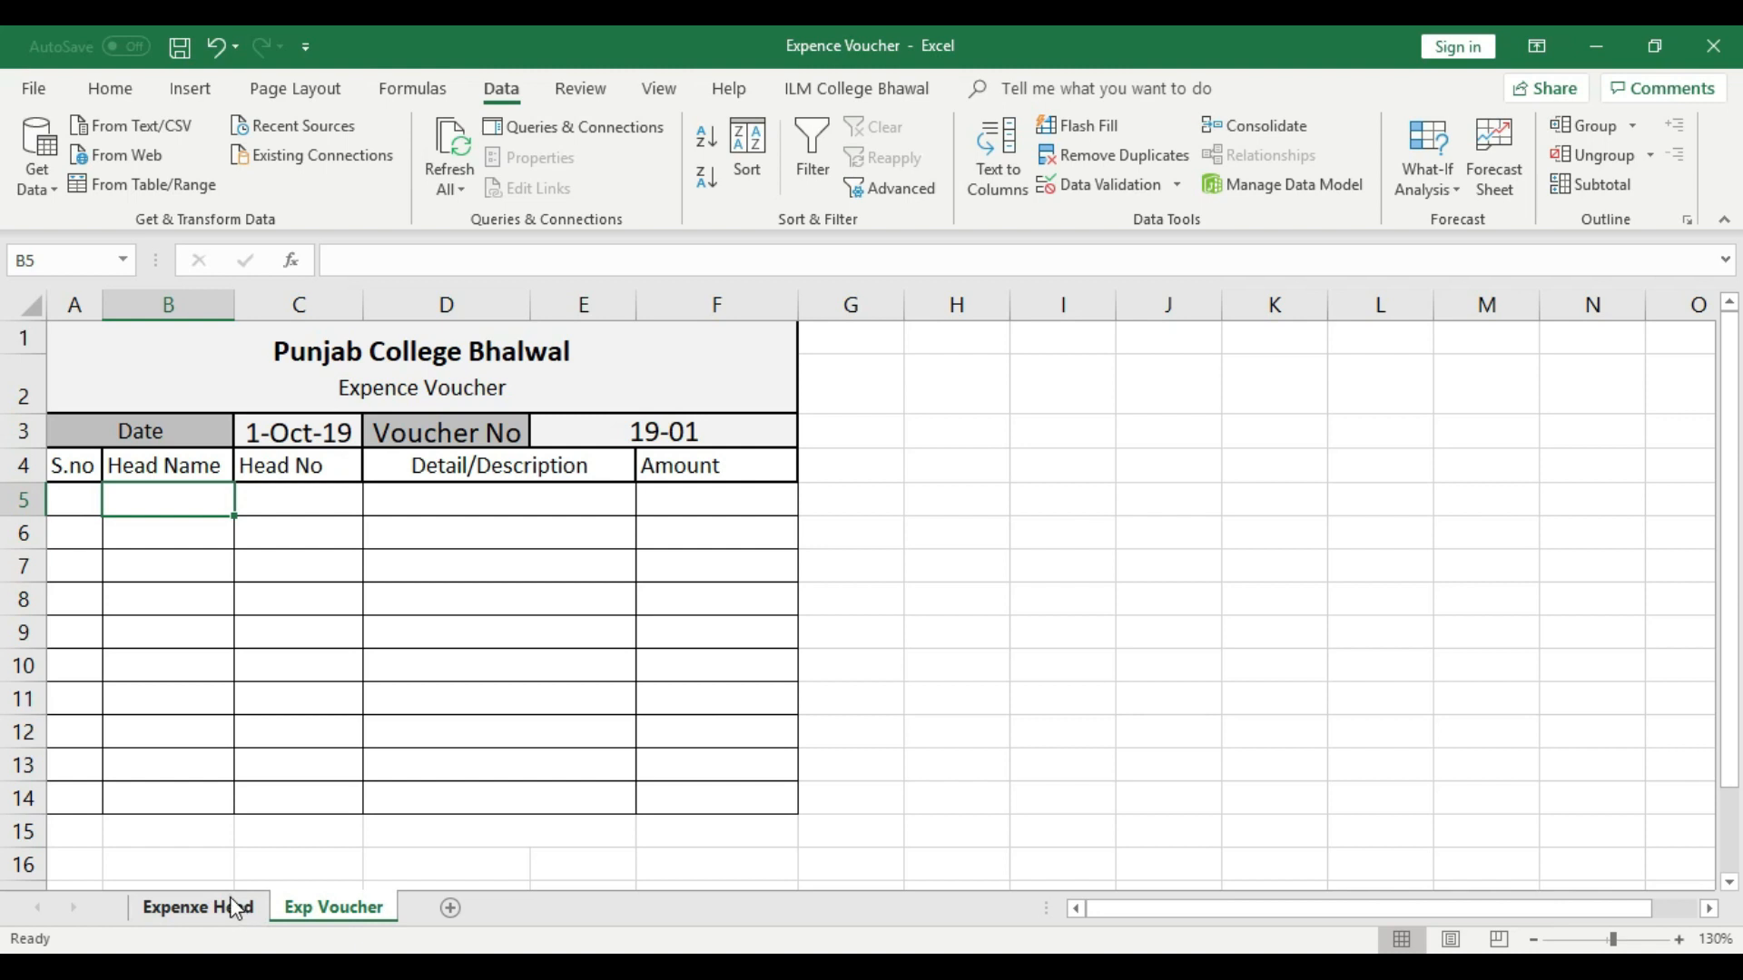
- Insert a blank row above the header row on the Expenxe Head sheet
{"action": "left_click", "coordinate": [217, 906]}
{"action": "left_click", "coordinate": [175, 328]}
{"action": "right_click", "coordinate": [26, 344]}
{"action": "left_click", "coordinate": [97, 517]}
{"action": "left_click", "coordinate": [560, 563]}
- Merge and center cells A1:C1 above the expense head table
{"action": "left_click_drag", "start_coordinate": [92, 343], "coordinate": [491, 339]}
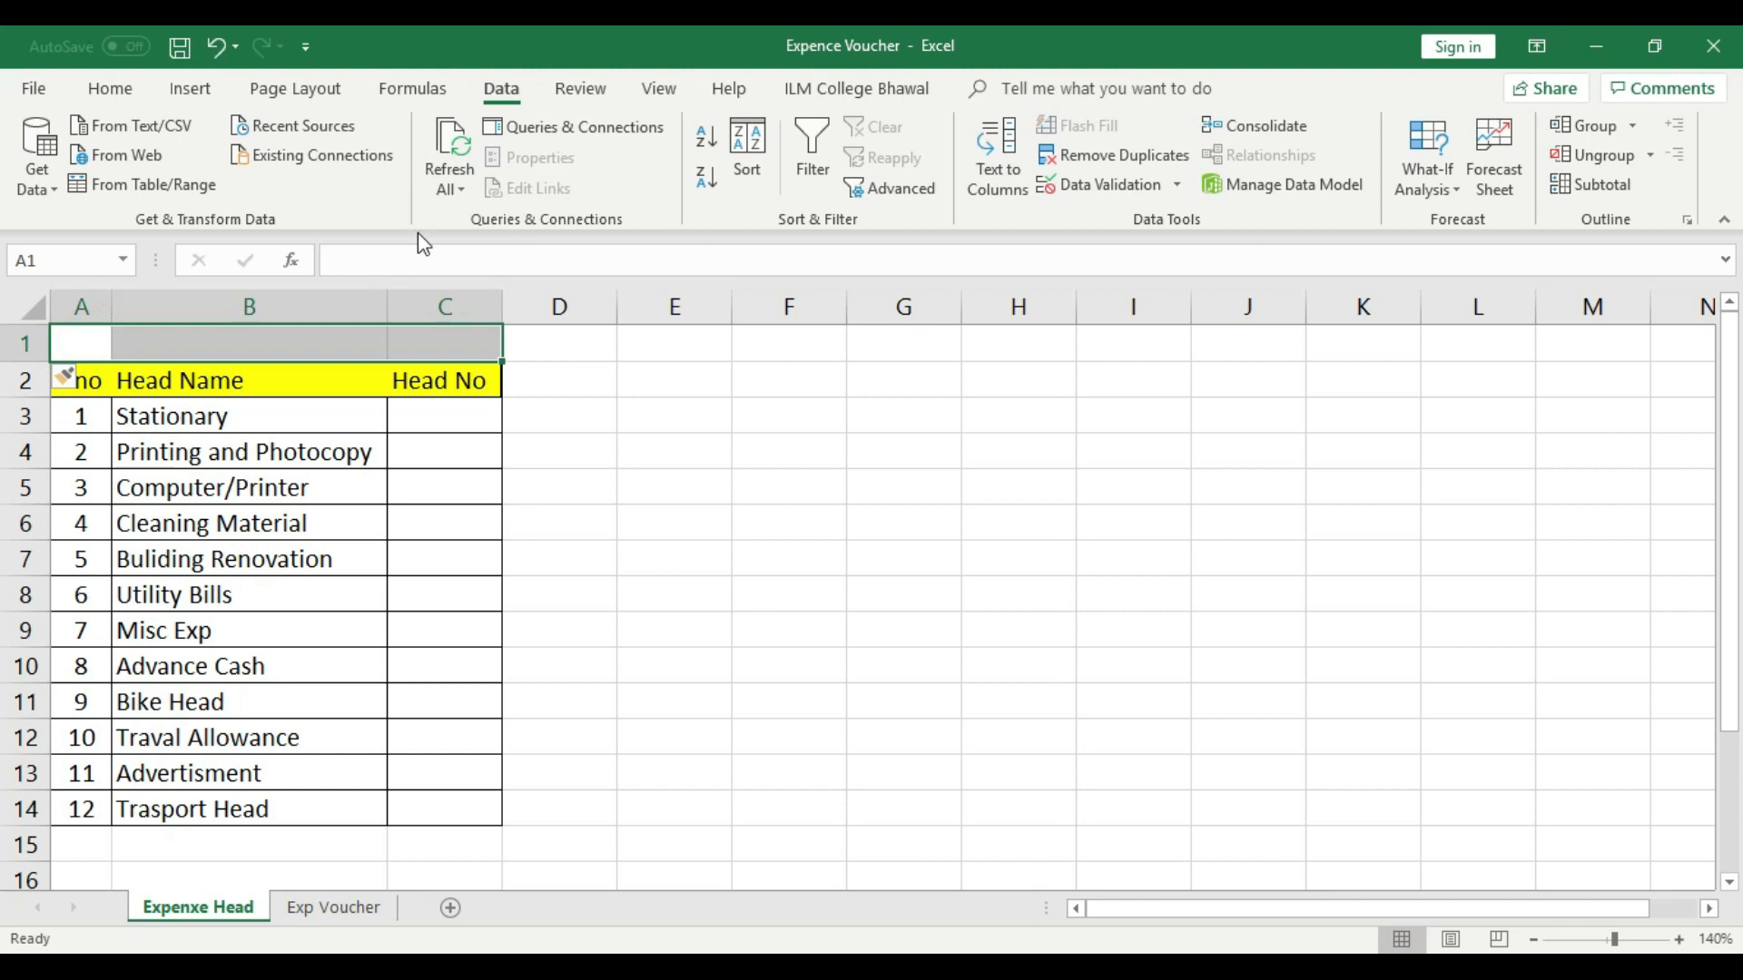
{"action": "left_click", "coordinate": [110, 88]}
{"action": "left_click", "coordinate": [681, 178]}
{"action": "left_click", "coordinate": [674, 404]}
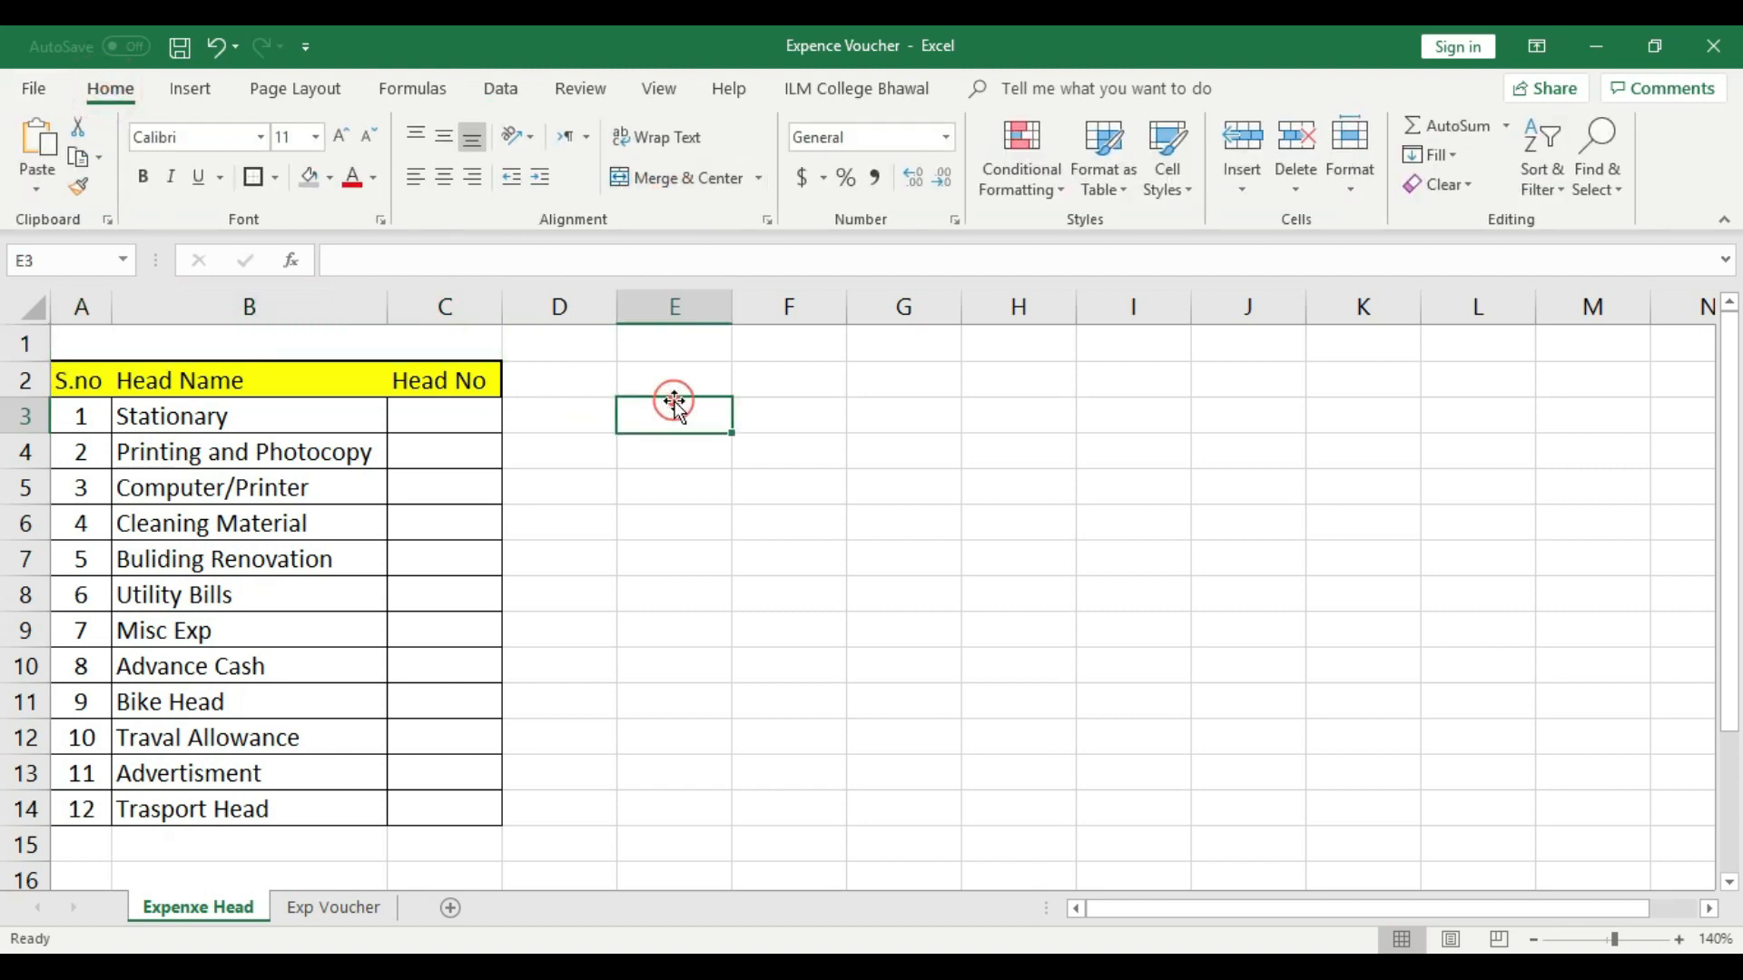
{"action": "left_click", "coordinate": [313, 342]}
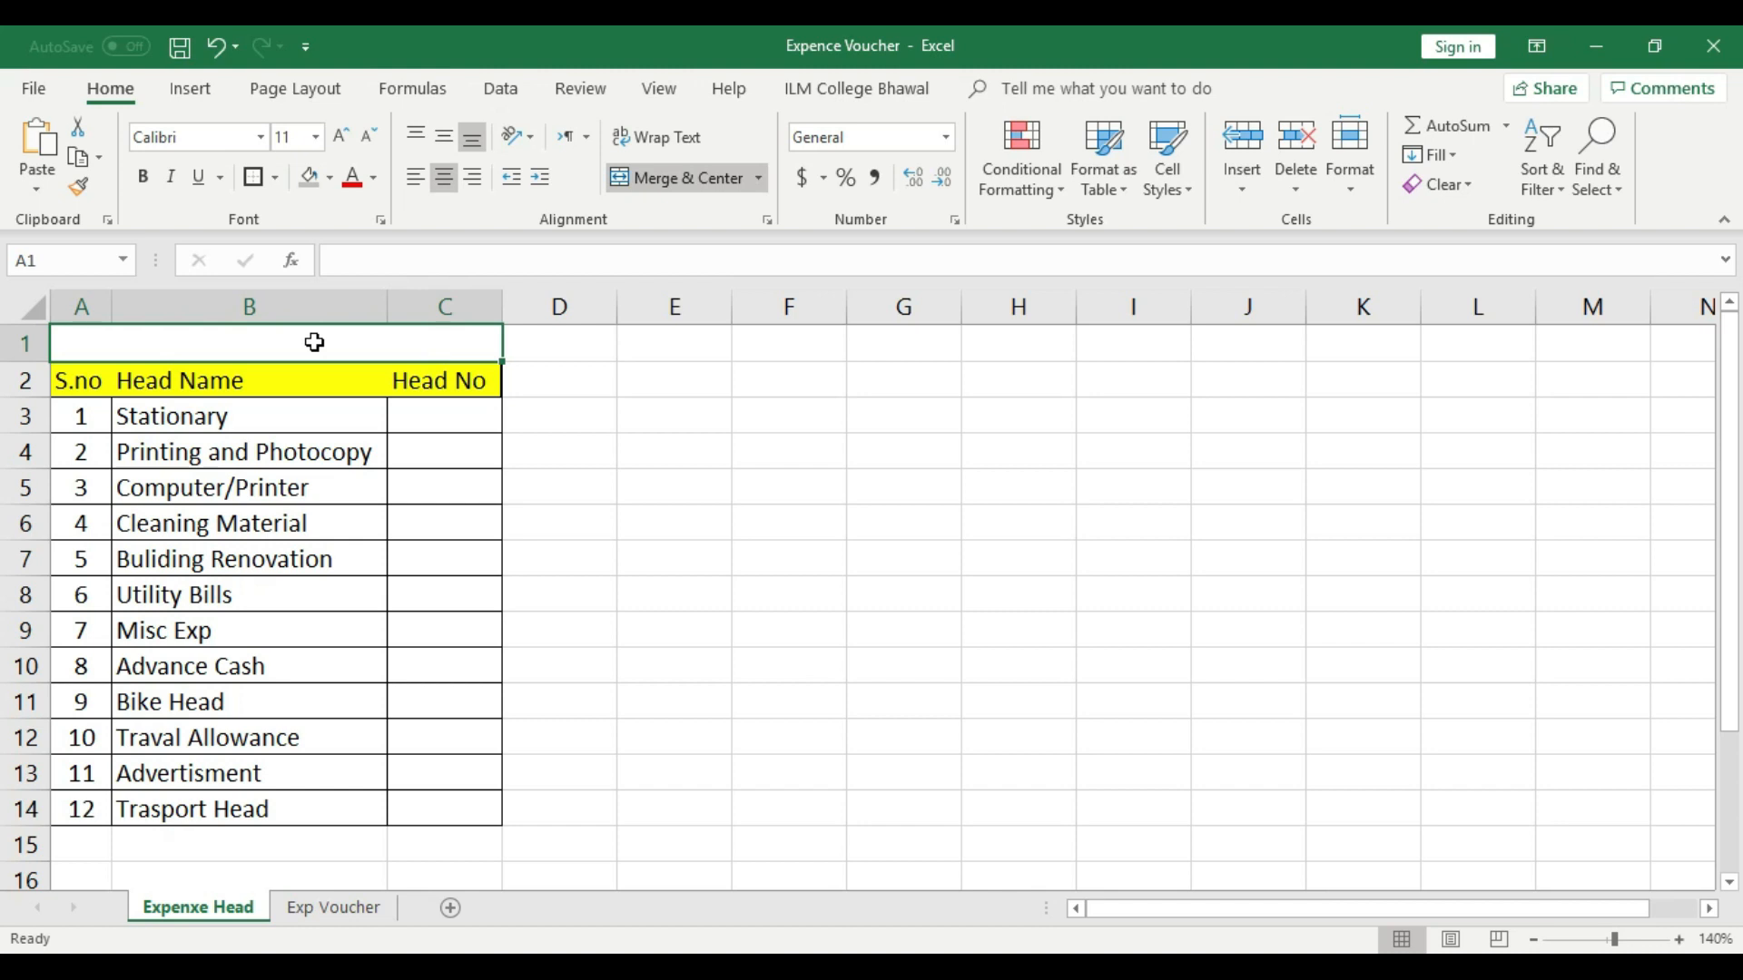
- Undo the merge of cells A1:C1
{"action": "left_click_drag", "start_coordinate": [247, 417], "coordinate": [254, 810]}
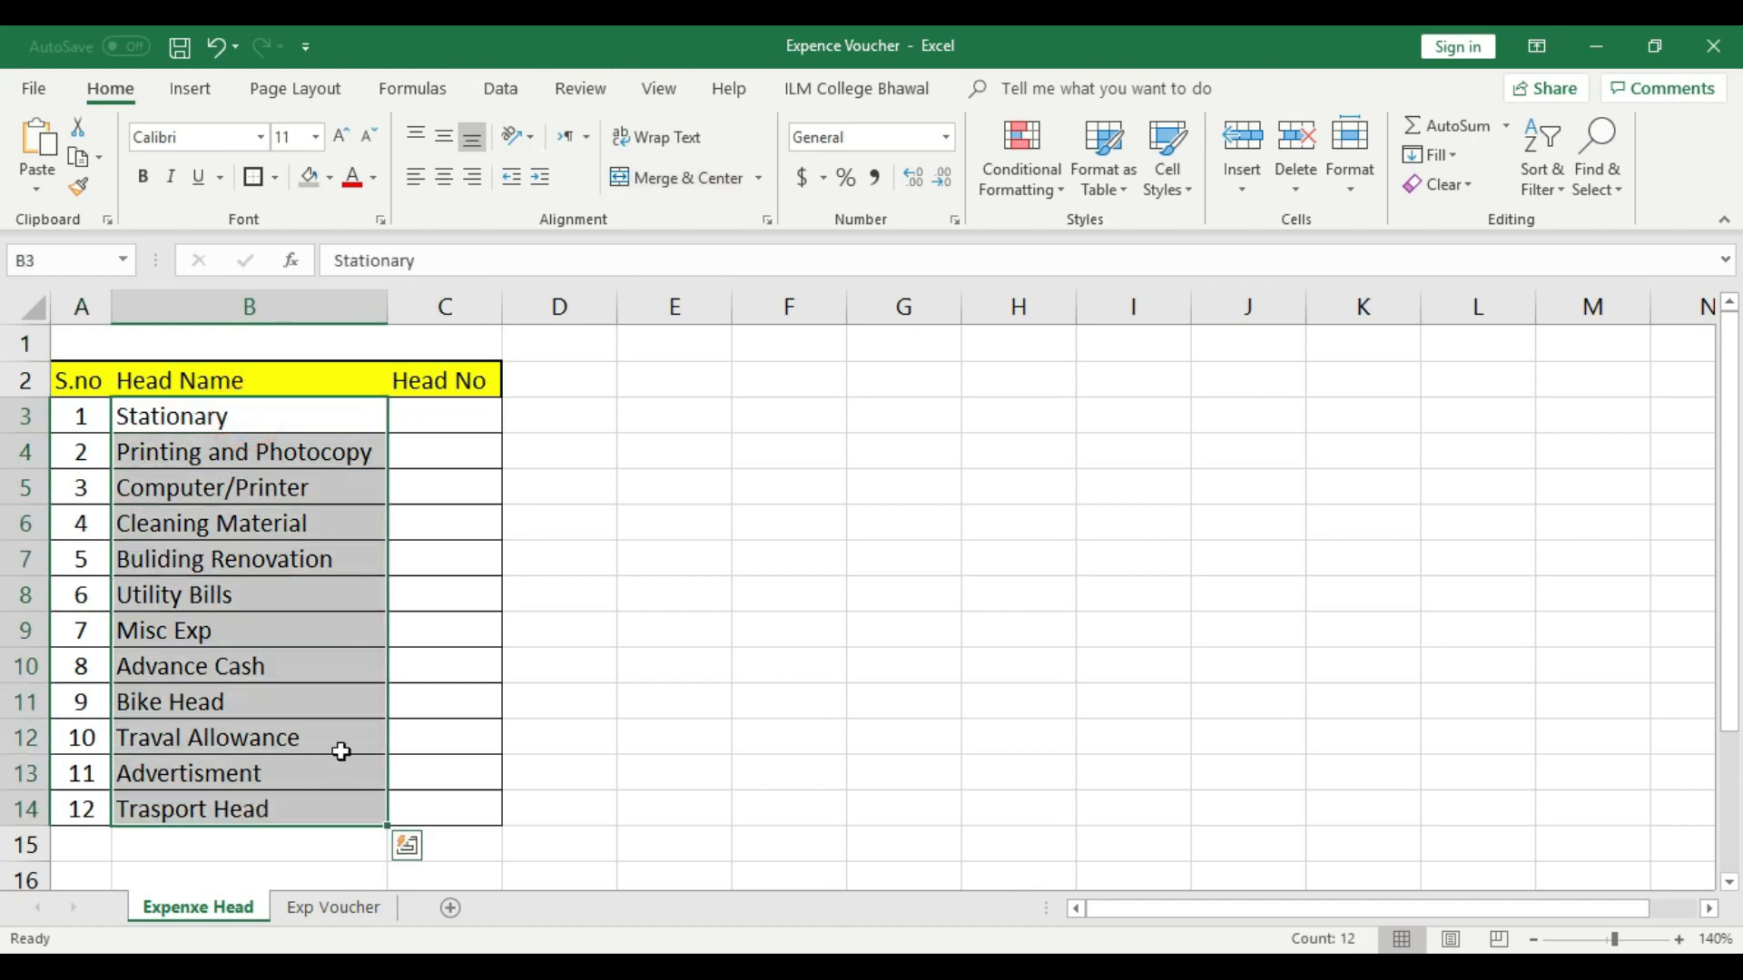
{"action": "key", "text": "ctrl+z"}
{"action": "left_click", "coordinate": [759, 621]}
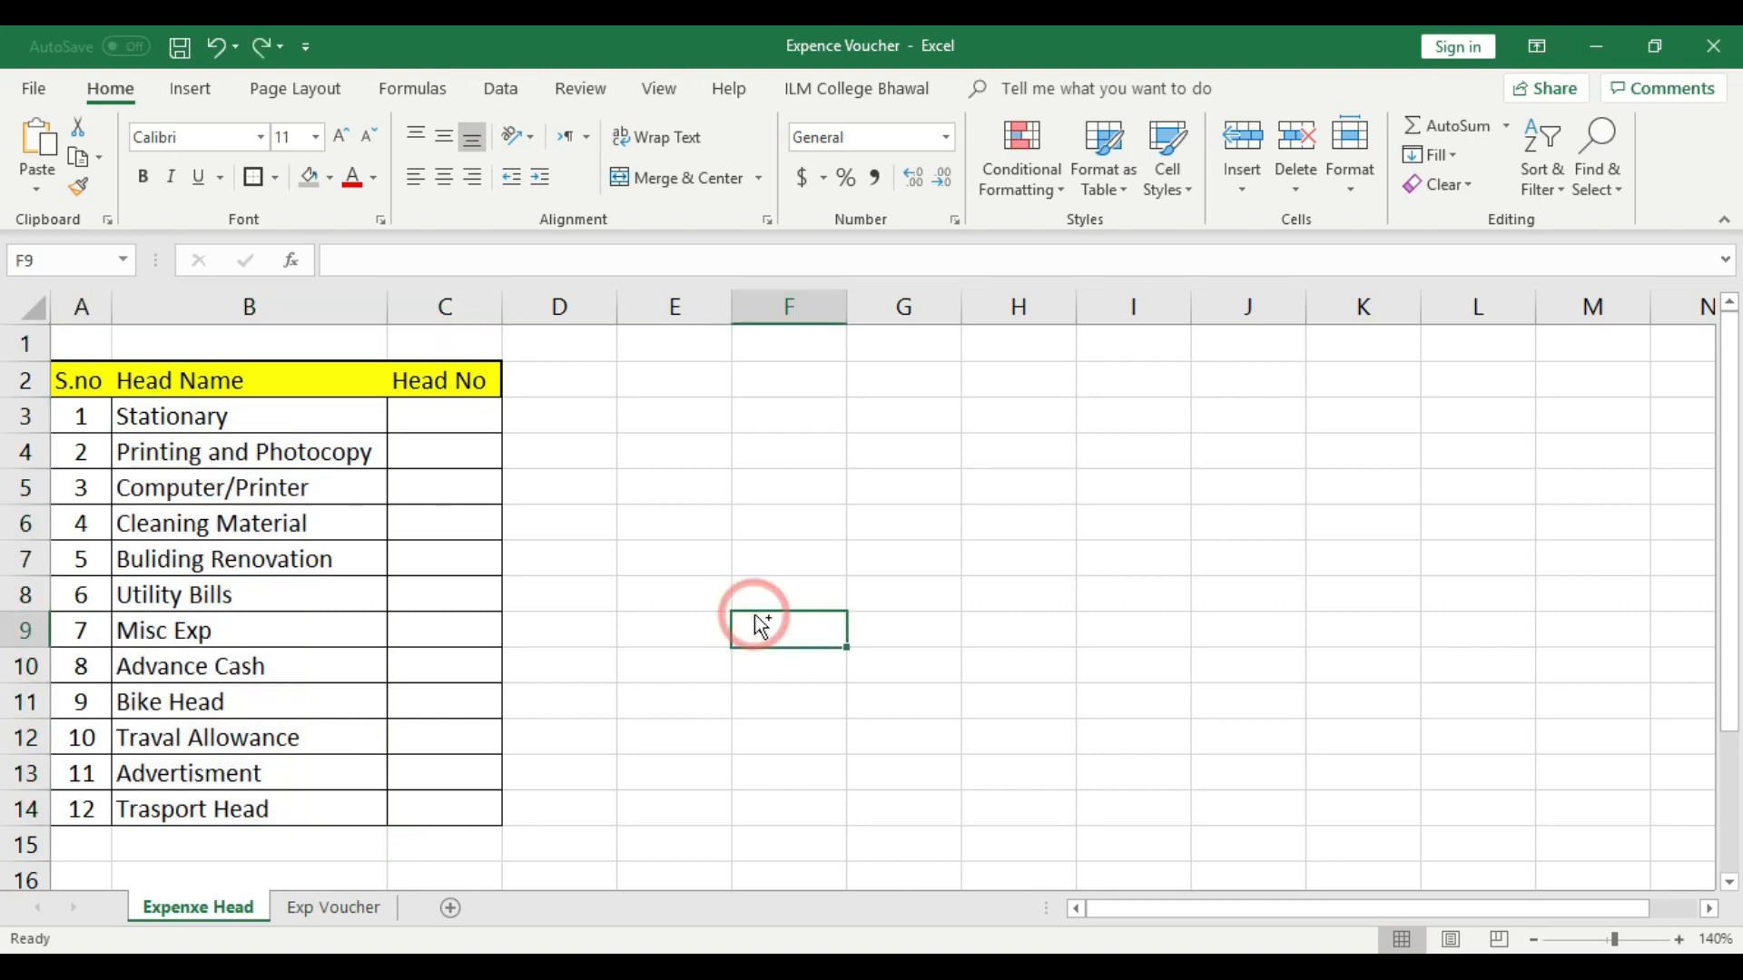
- Undo the insertion of the blank row above the header row on the Expenxe Head sheet
{"action": "key", "text": "ctrl+z"}
{"action": "left_click", "coordinate": [740, 606]}
{"action": "left_click_drag", "start_coordinate": [85, 341], "coordinate": [445, 344]}
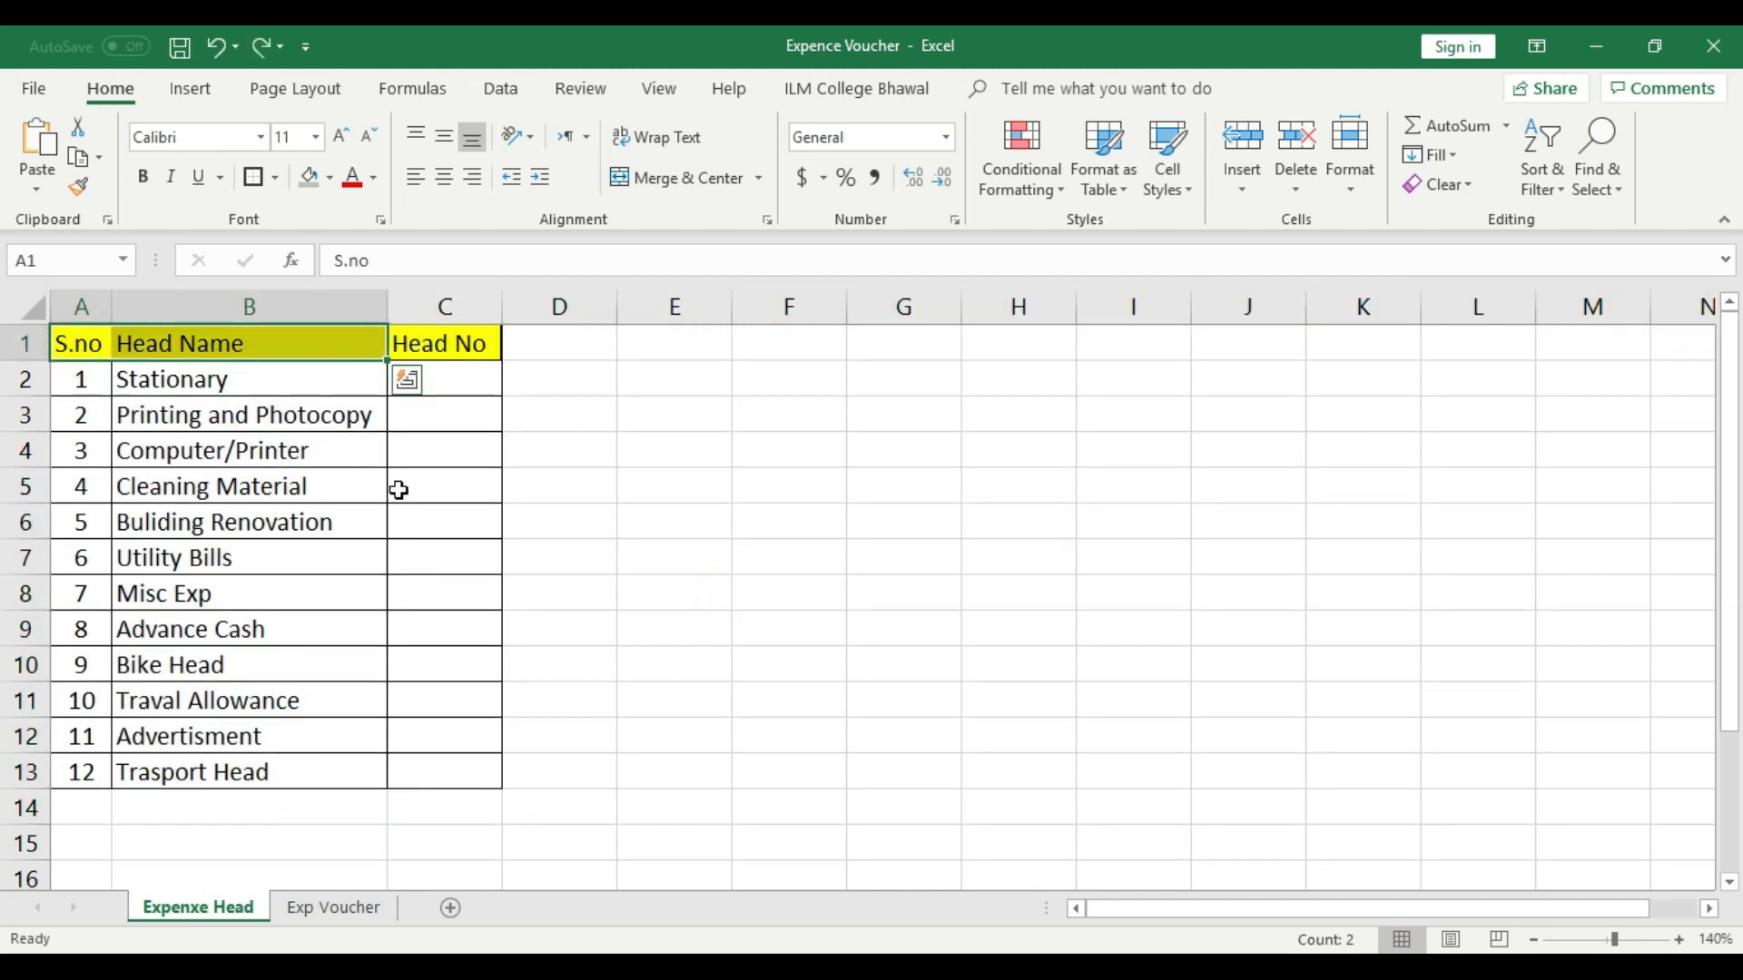
{"action": "left_click", "coordinate": [409, 497]}
{"action": "left_click", "coordinate": [238, 307]}
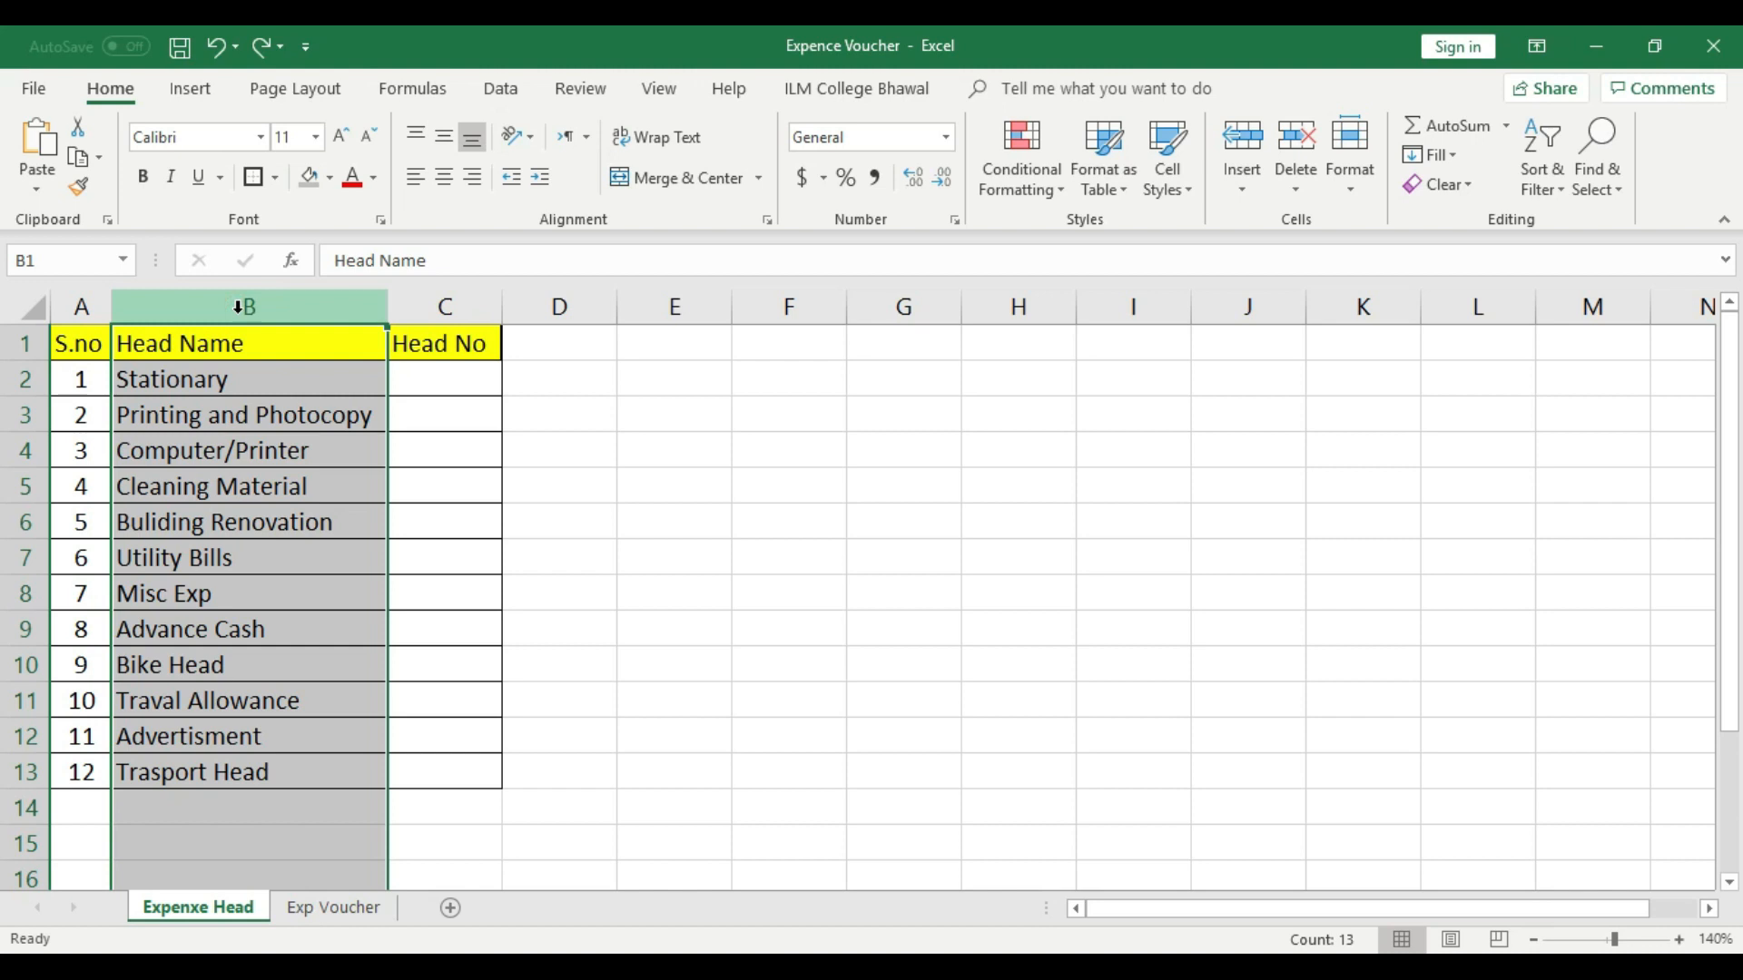
{"action": "left_click", "coordinate": [454, 437]}
- Start data validation for cell B5 on the Exp Voucher sheet and allow only a List
{"action": "left_click", "coordinate": [331, 906]}
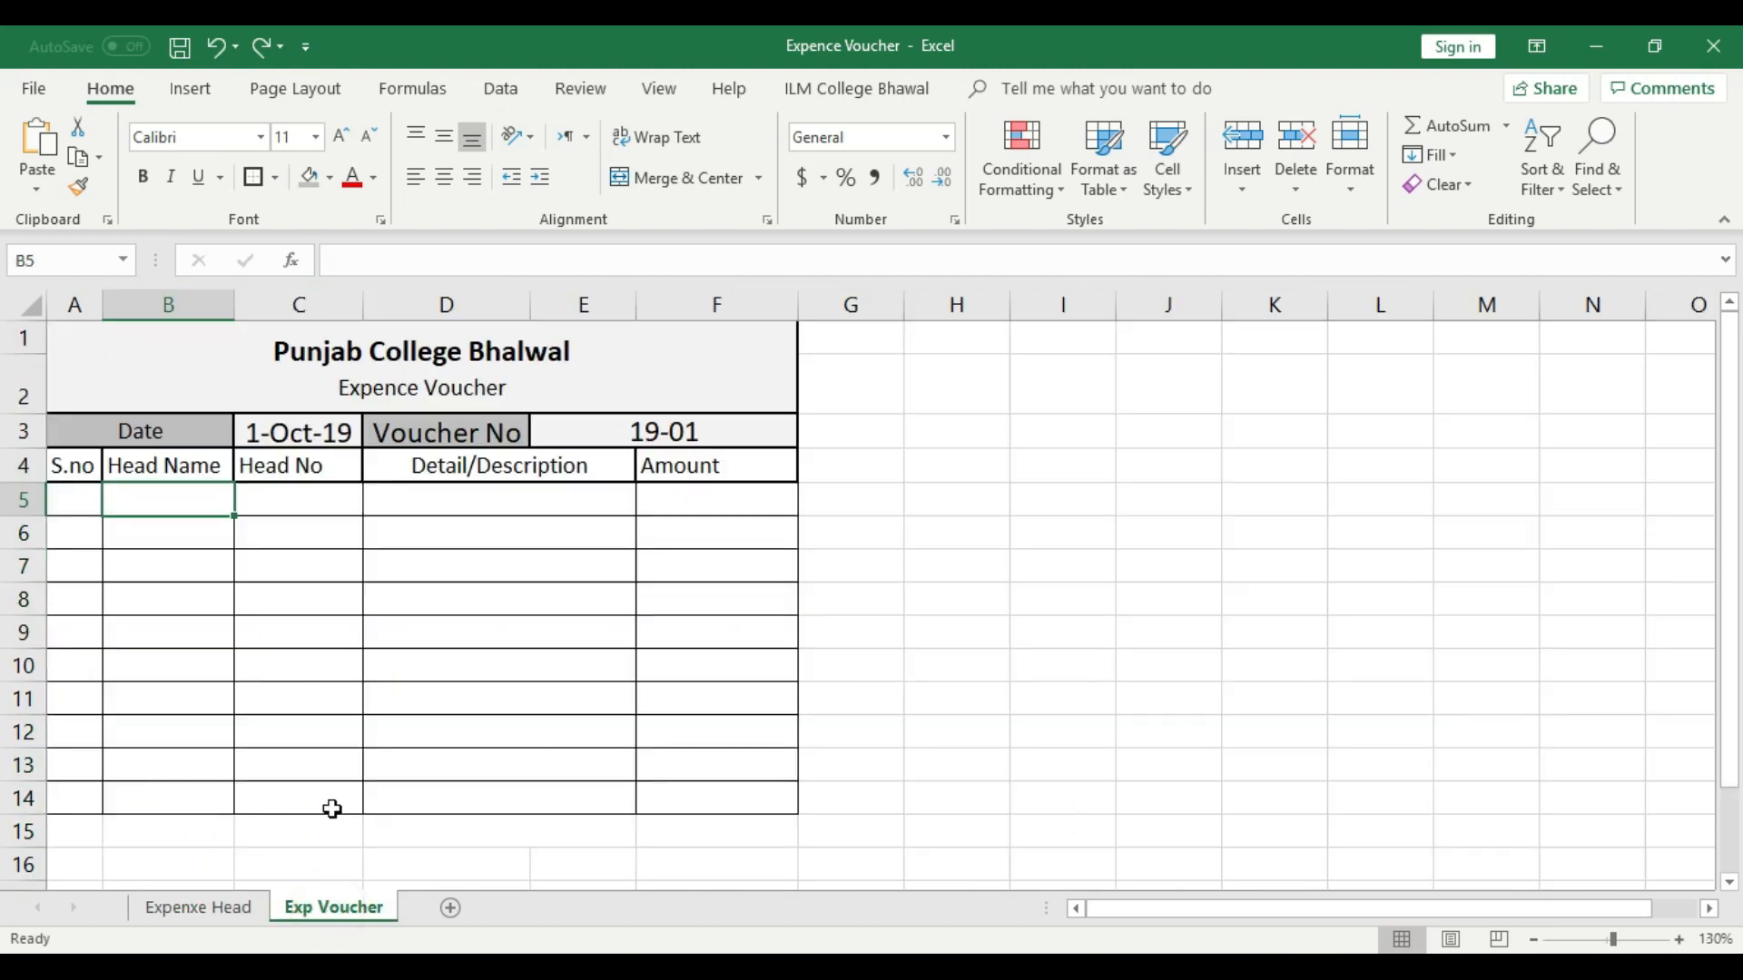
{"action": "left_click", "coordinate": [451, 590]}
{"action": "left_click", "coordinate": [182, 498]}
{"action": "left_click", "coordinate": [245, 599]}
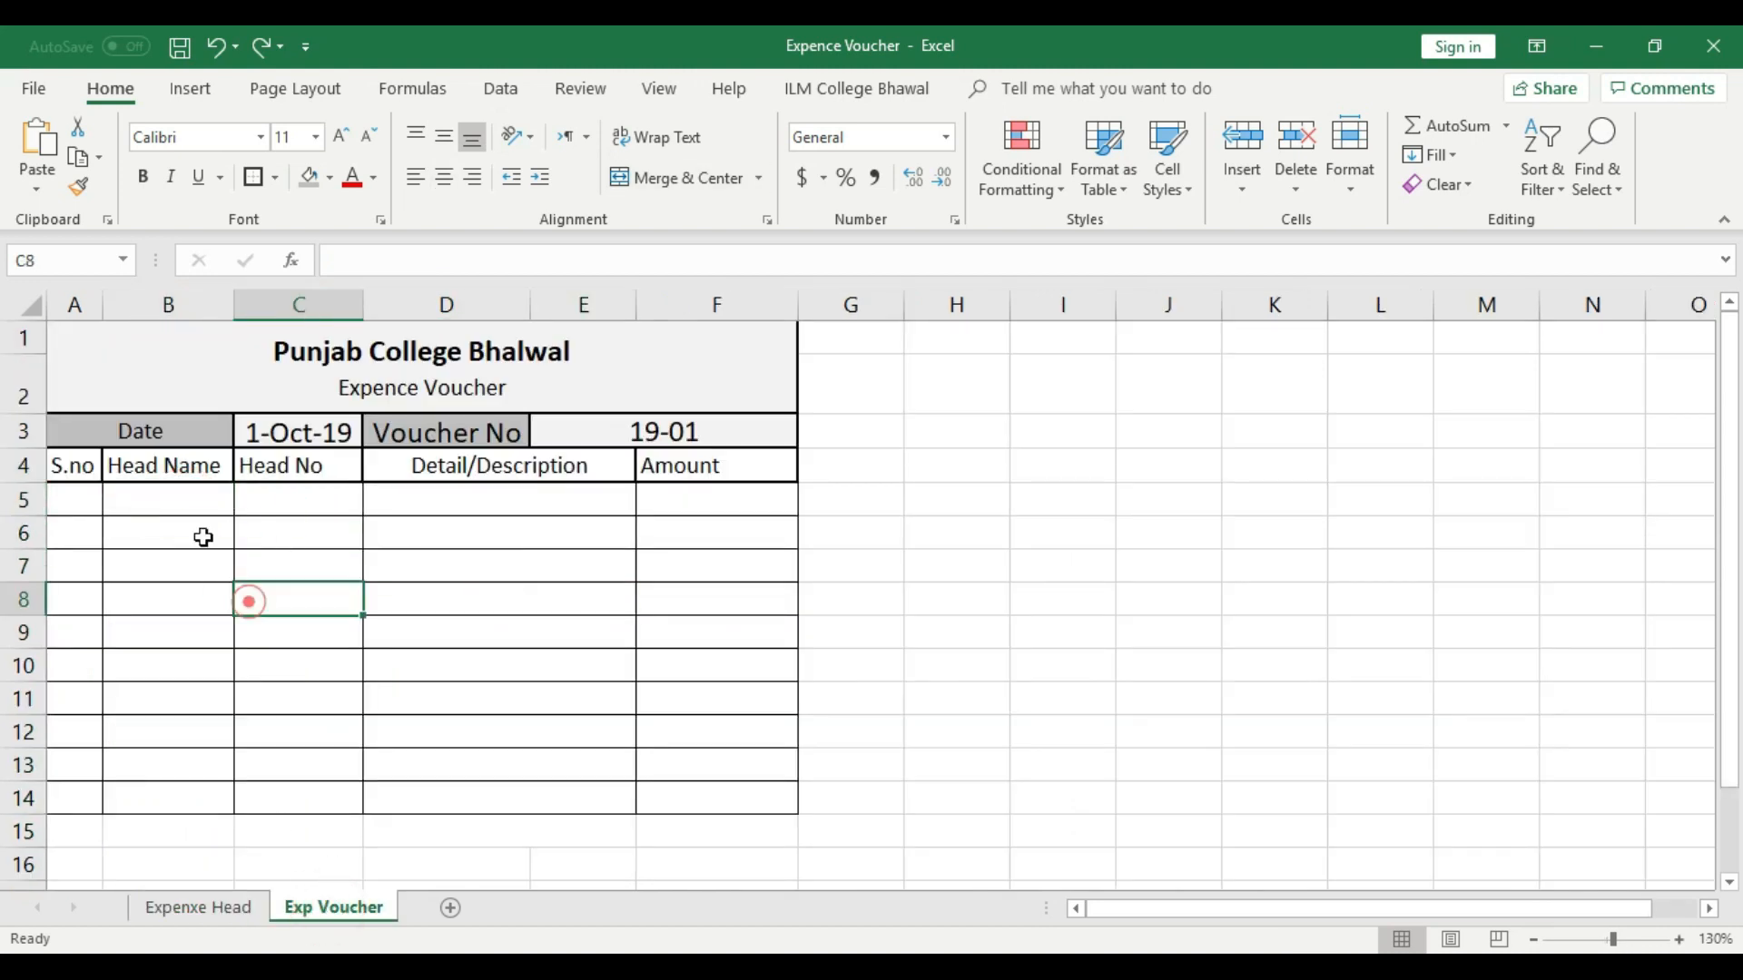
{"action": "left_click", "coordinate": [182, 499]}
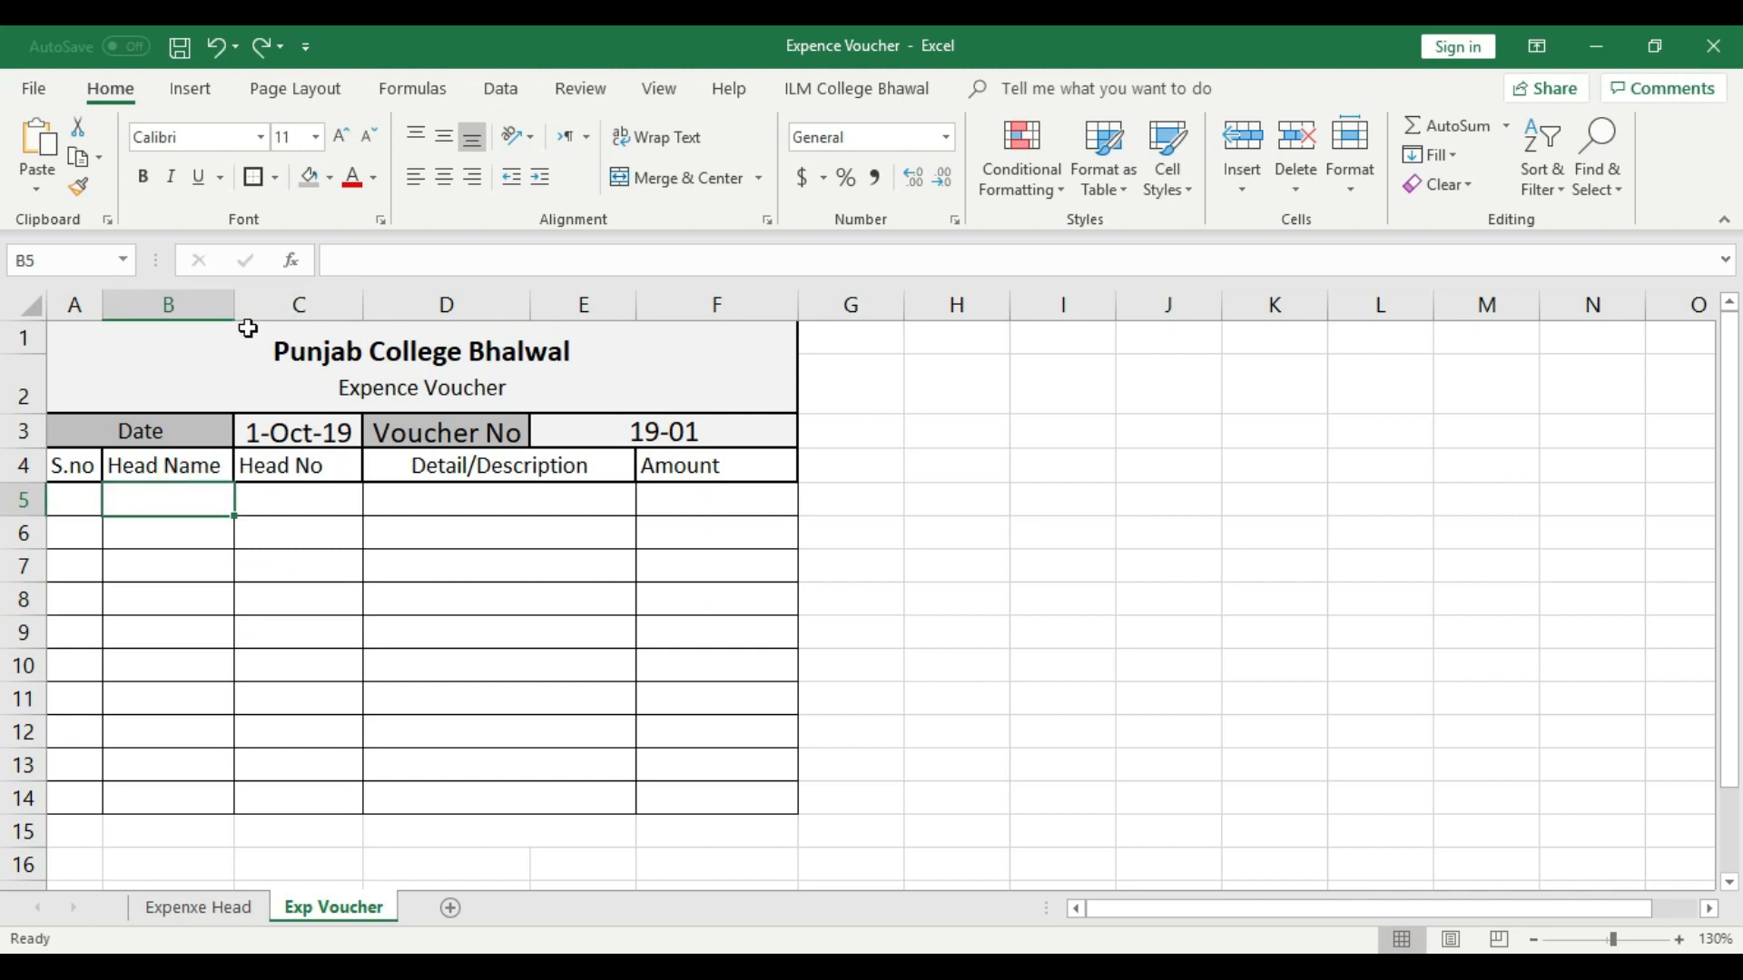
{"action": "left_click", "coordinate": [502, 88]}
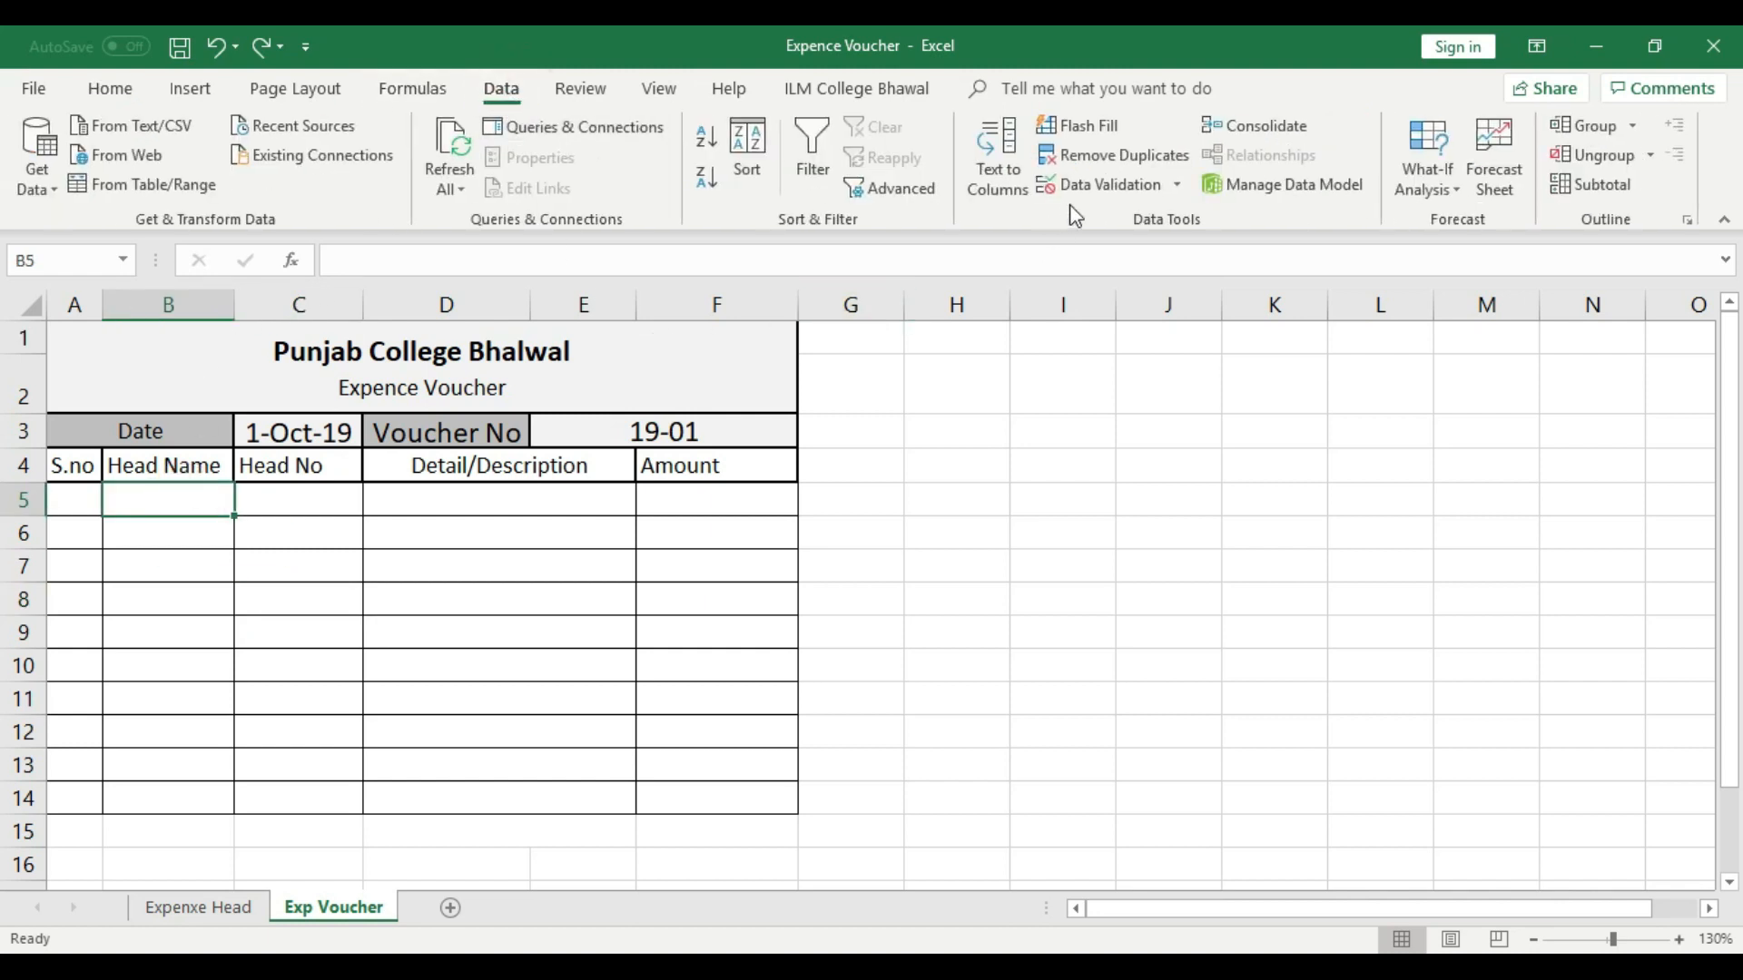
{"action": "left_click", "coordinate": [1130, 189]}
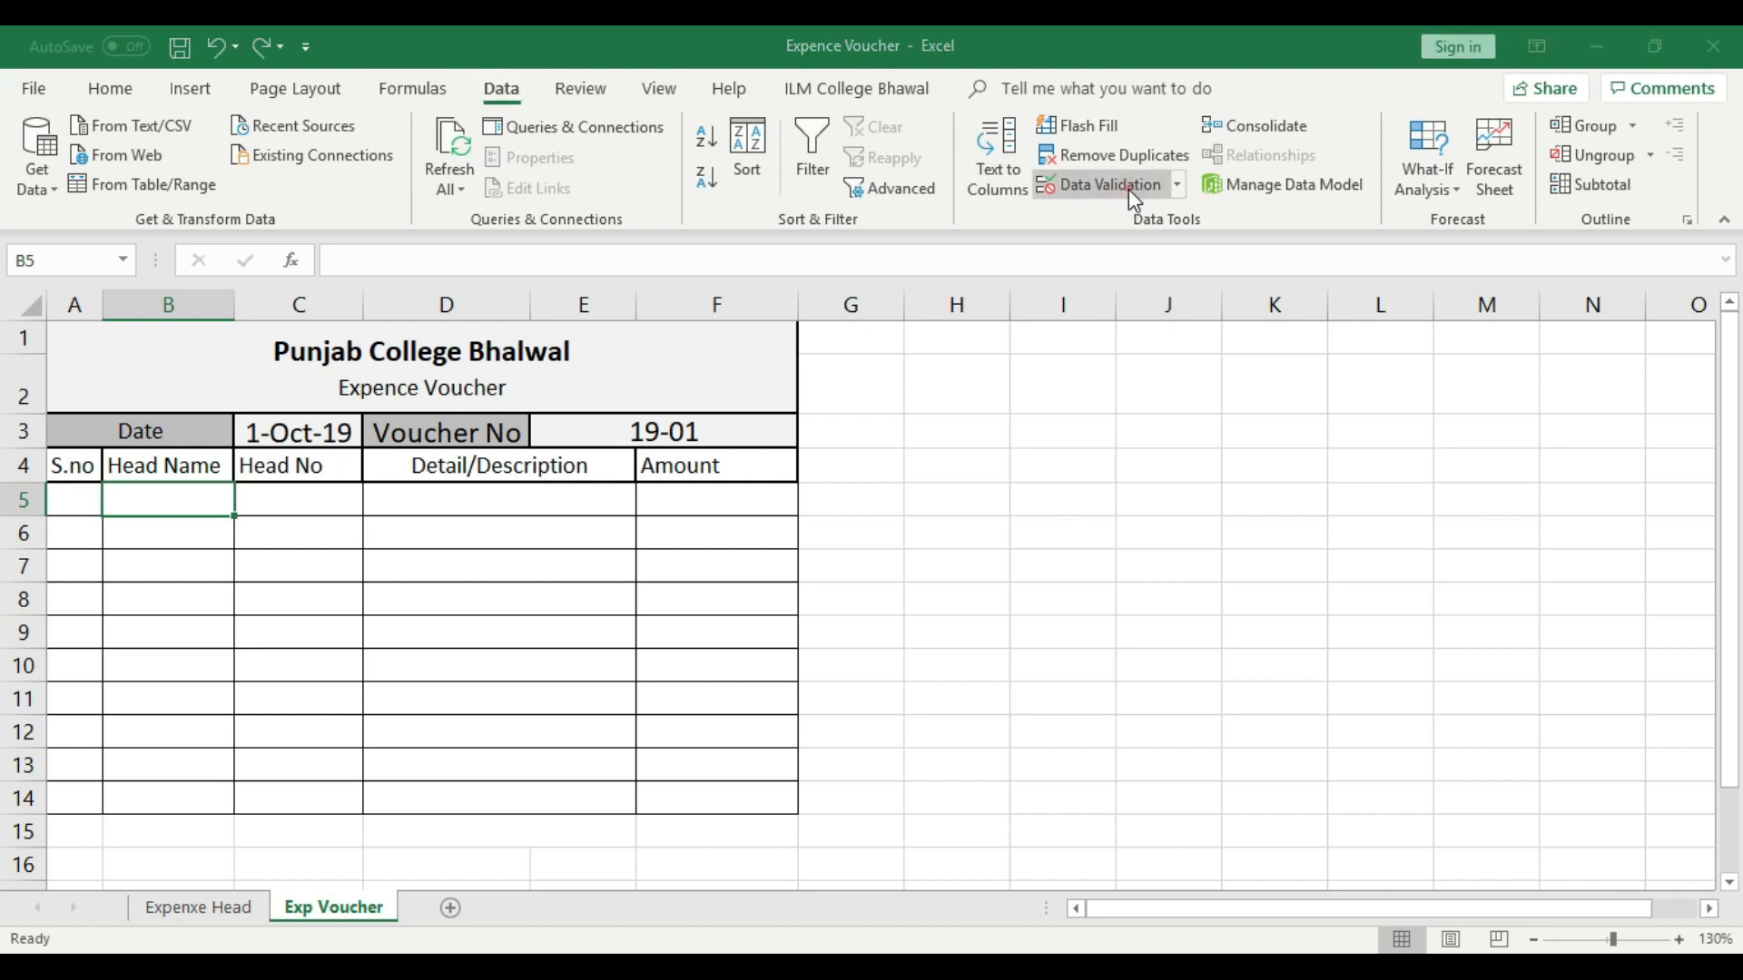
{"action": "left_click", "coordinate": [714, 292]}
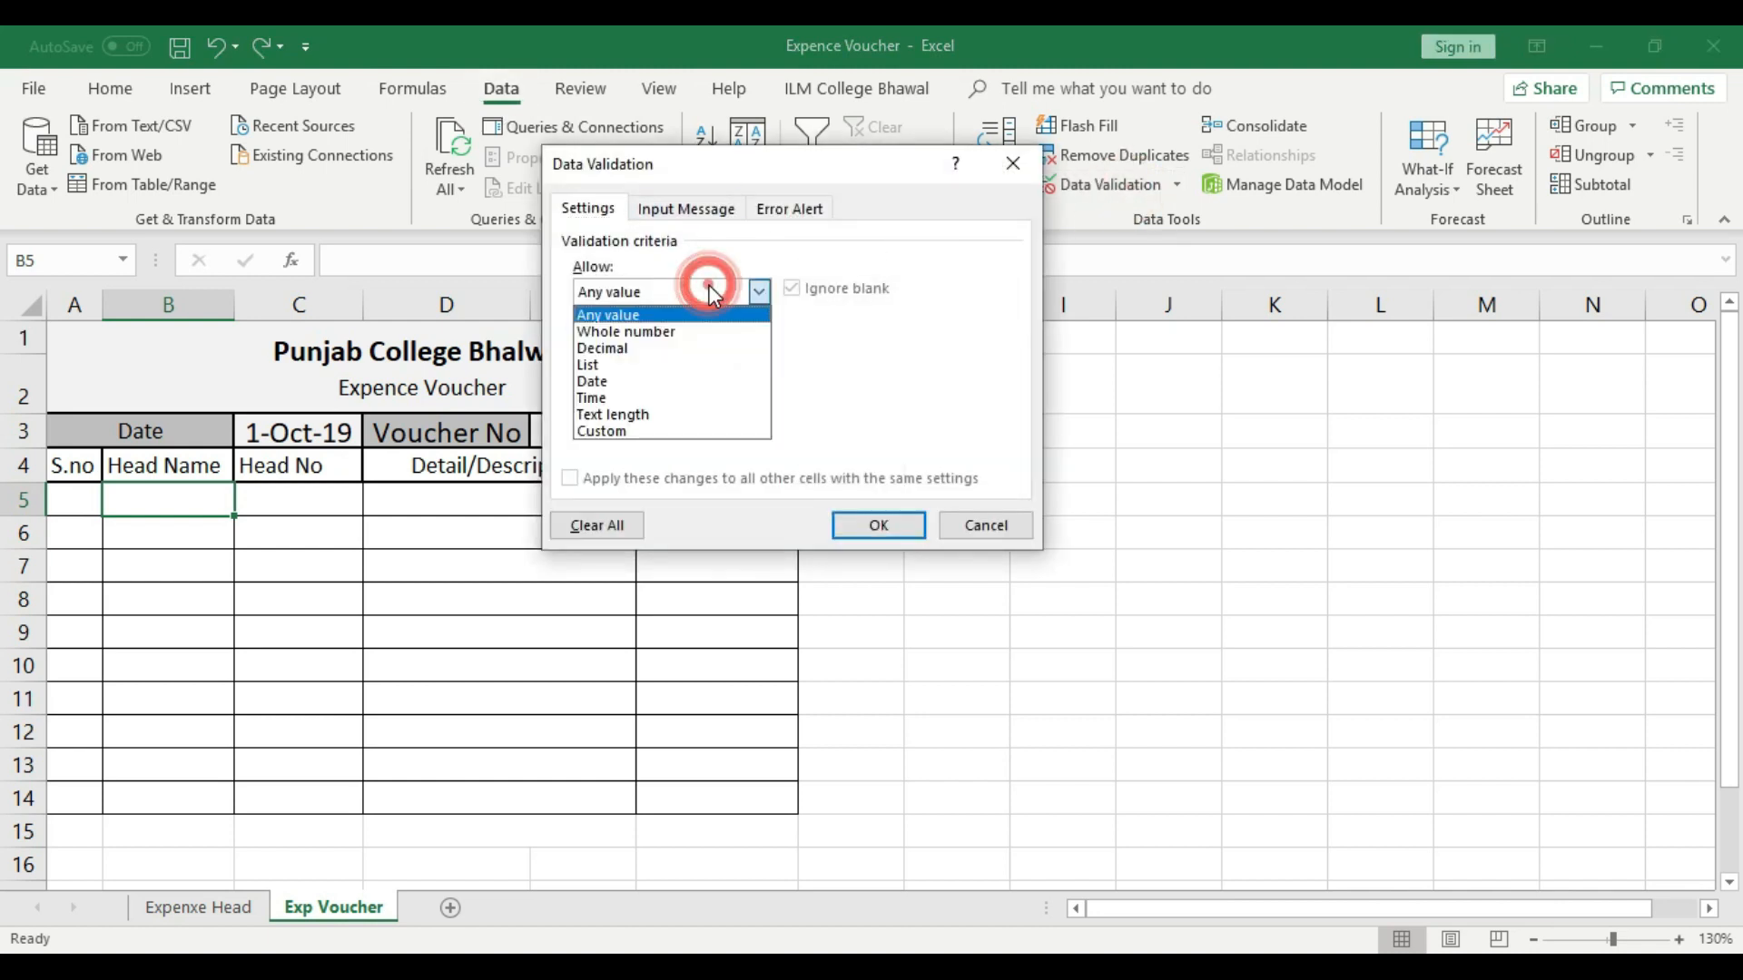
{"action": "left_click", "coordinate": [614, 365]}
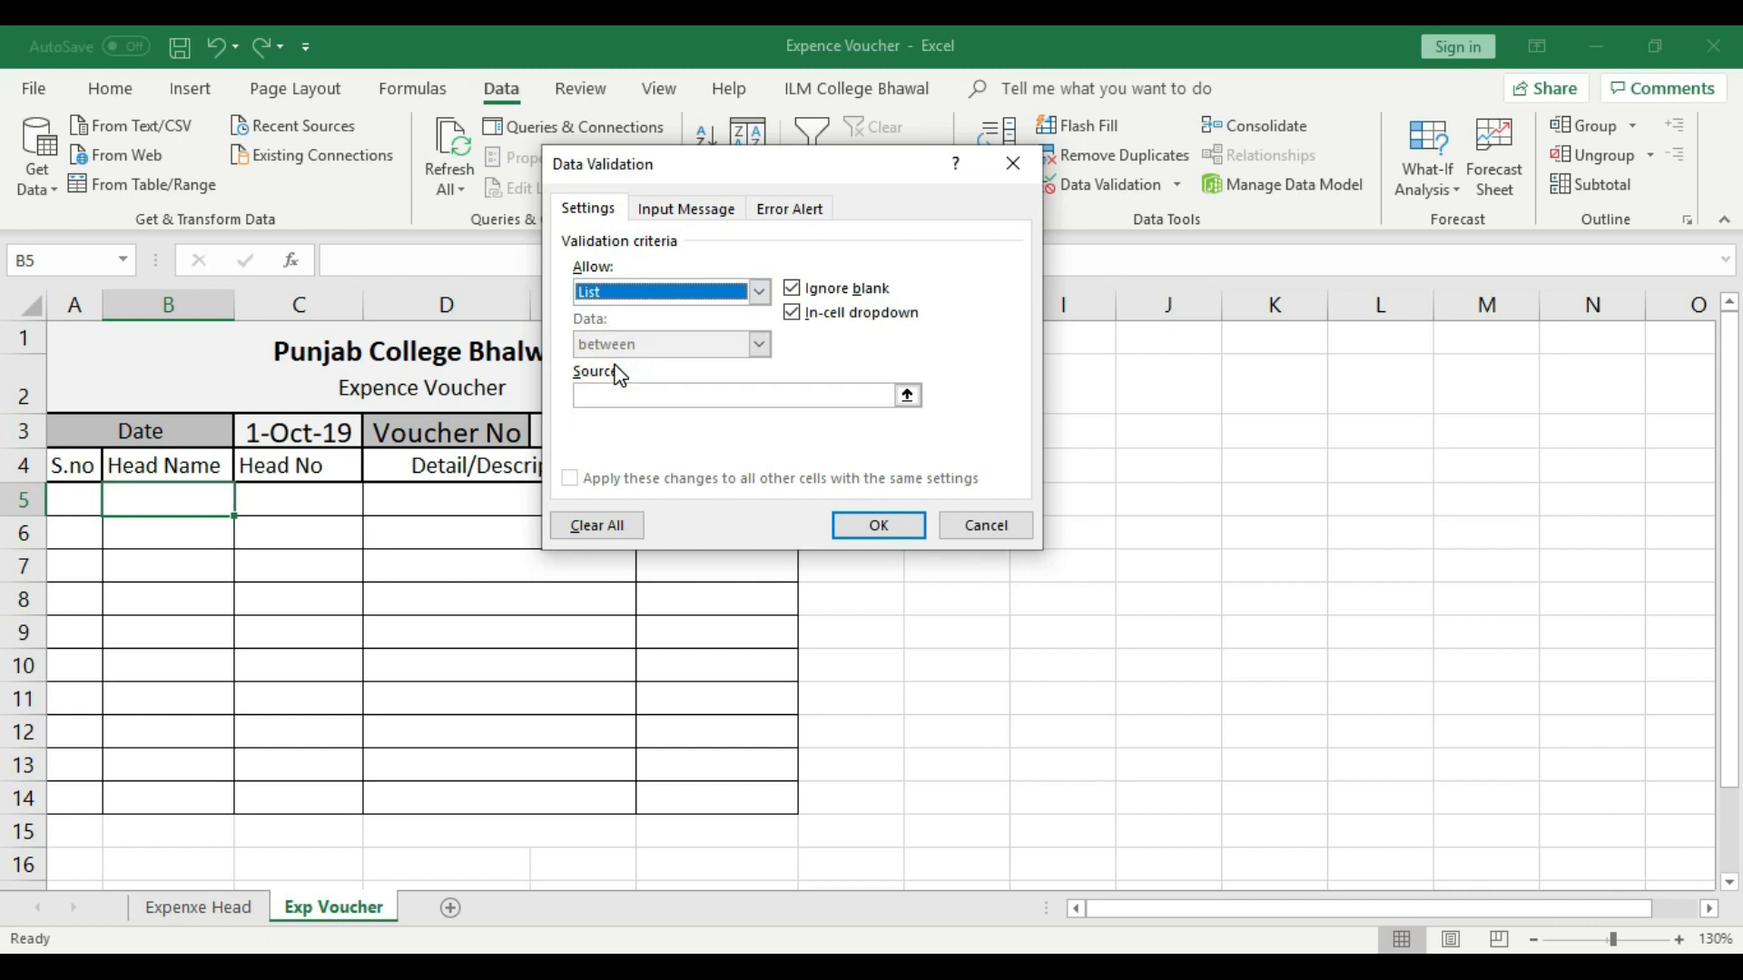
- Use the whole column B of the Expenxe Head sheet as the list source and apply the validation
{"action": "left_click", "coordinate": [622, 396]}
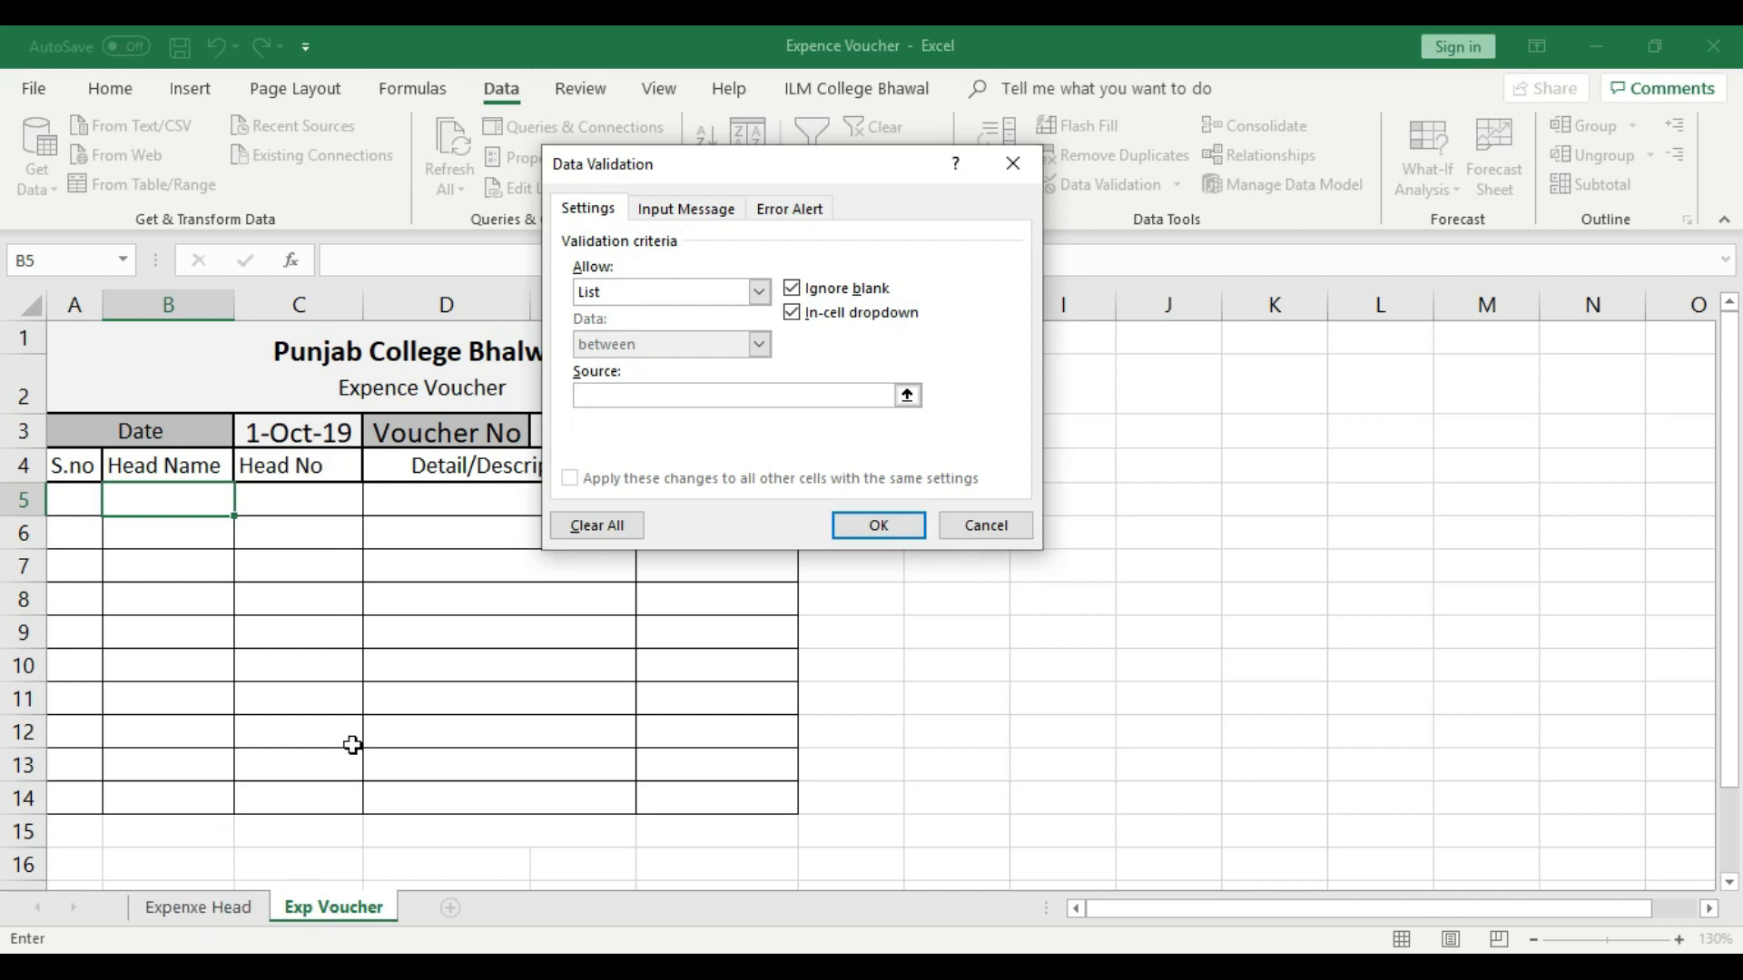
{"action": "left_click", "coordinate": [192, 914]}
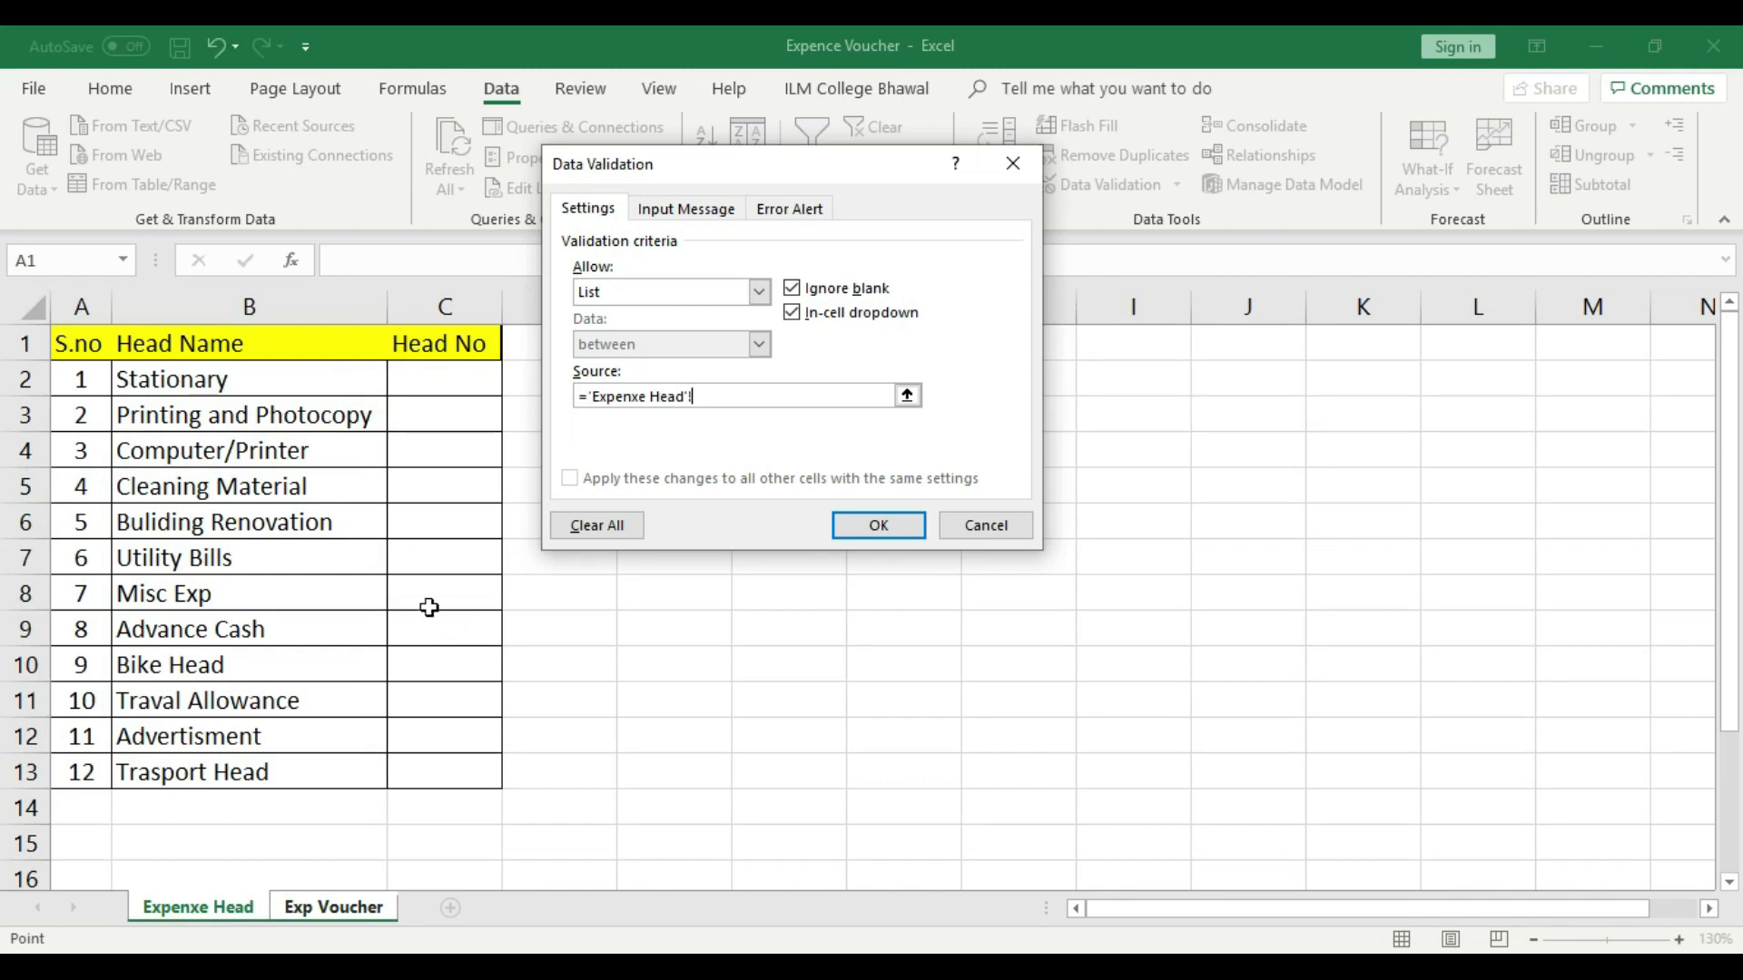
{"action": "left_click", "coordinate": [219, 297]}
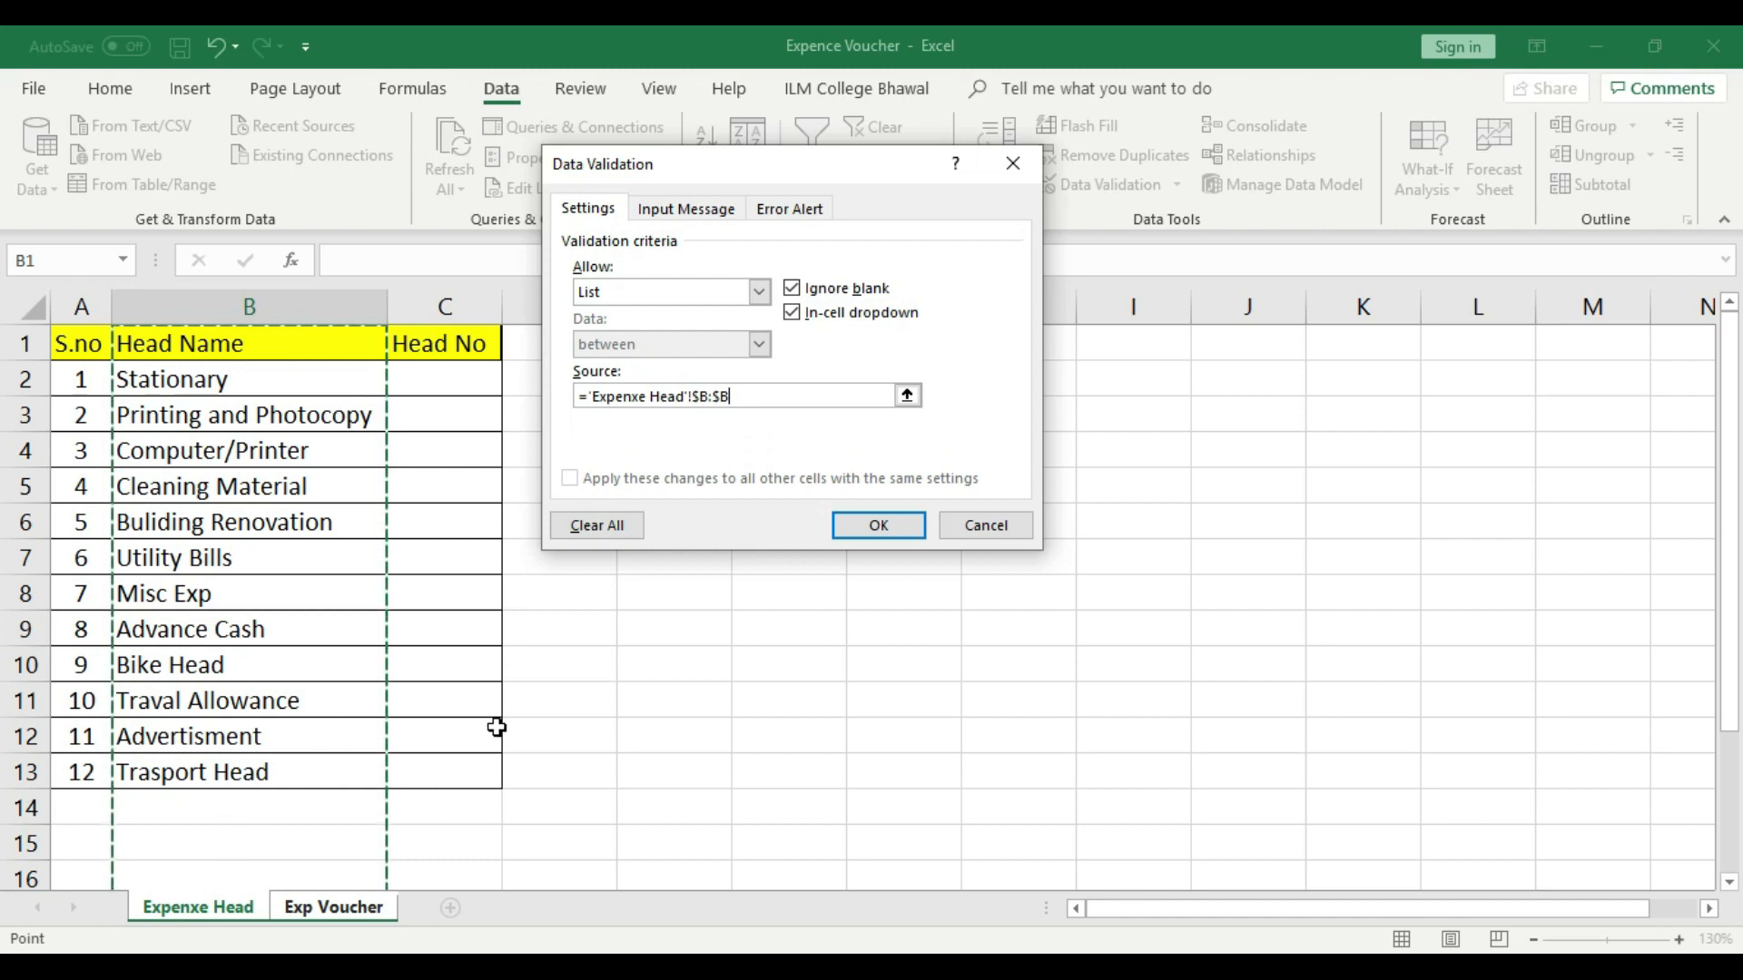
{"action": "left_click", "coordinate": [864, 531]}
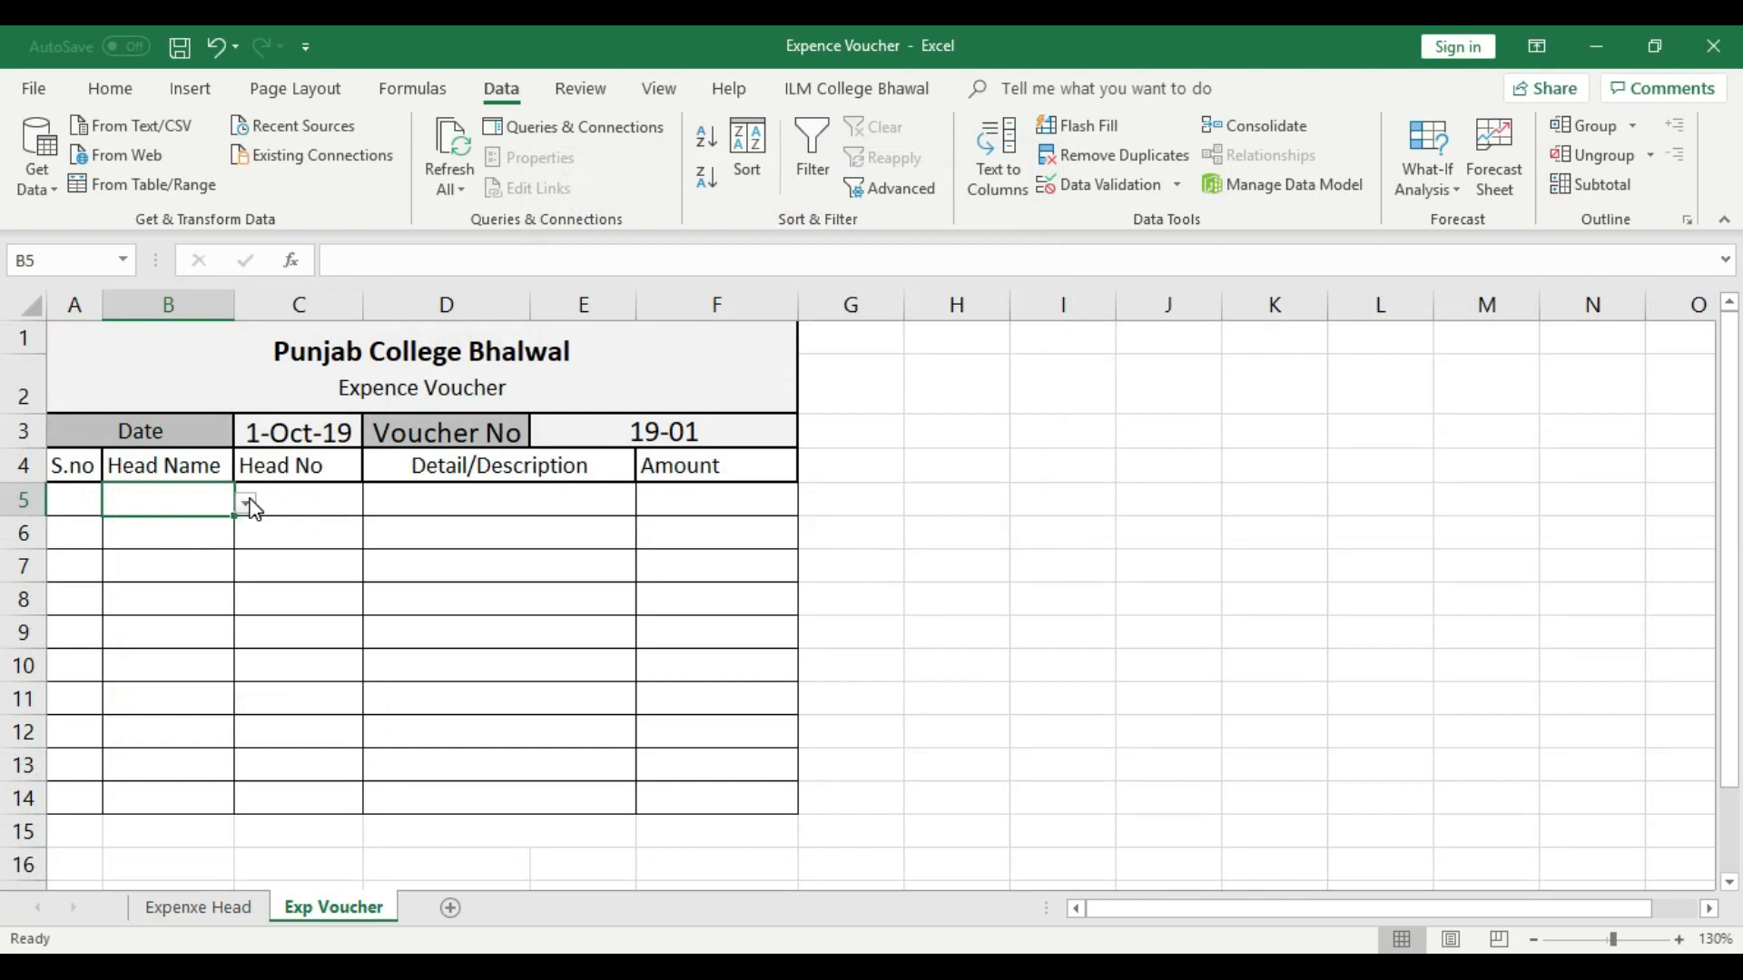
- Compare the entries in cell B5's drop-down list with the Head Name column on the Expenxe Head sheet
{"action": "left_click", "coordinate": [247, 502]}
{"action": "left_click_drag", "start_coordinate": [241, 609], "coordinate": [236, 530]}
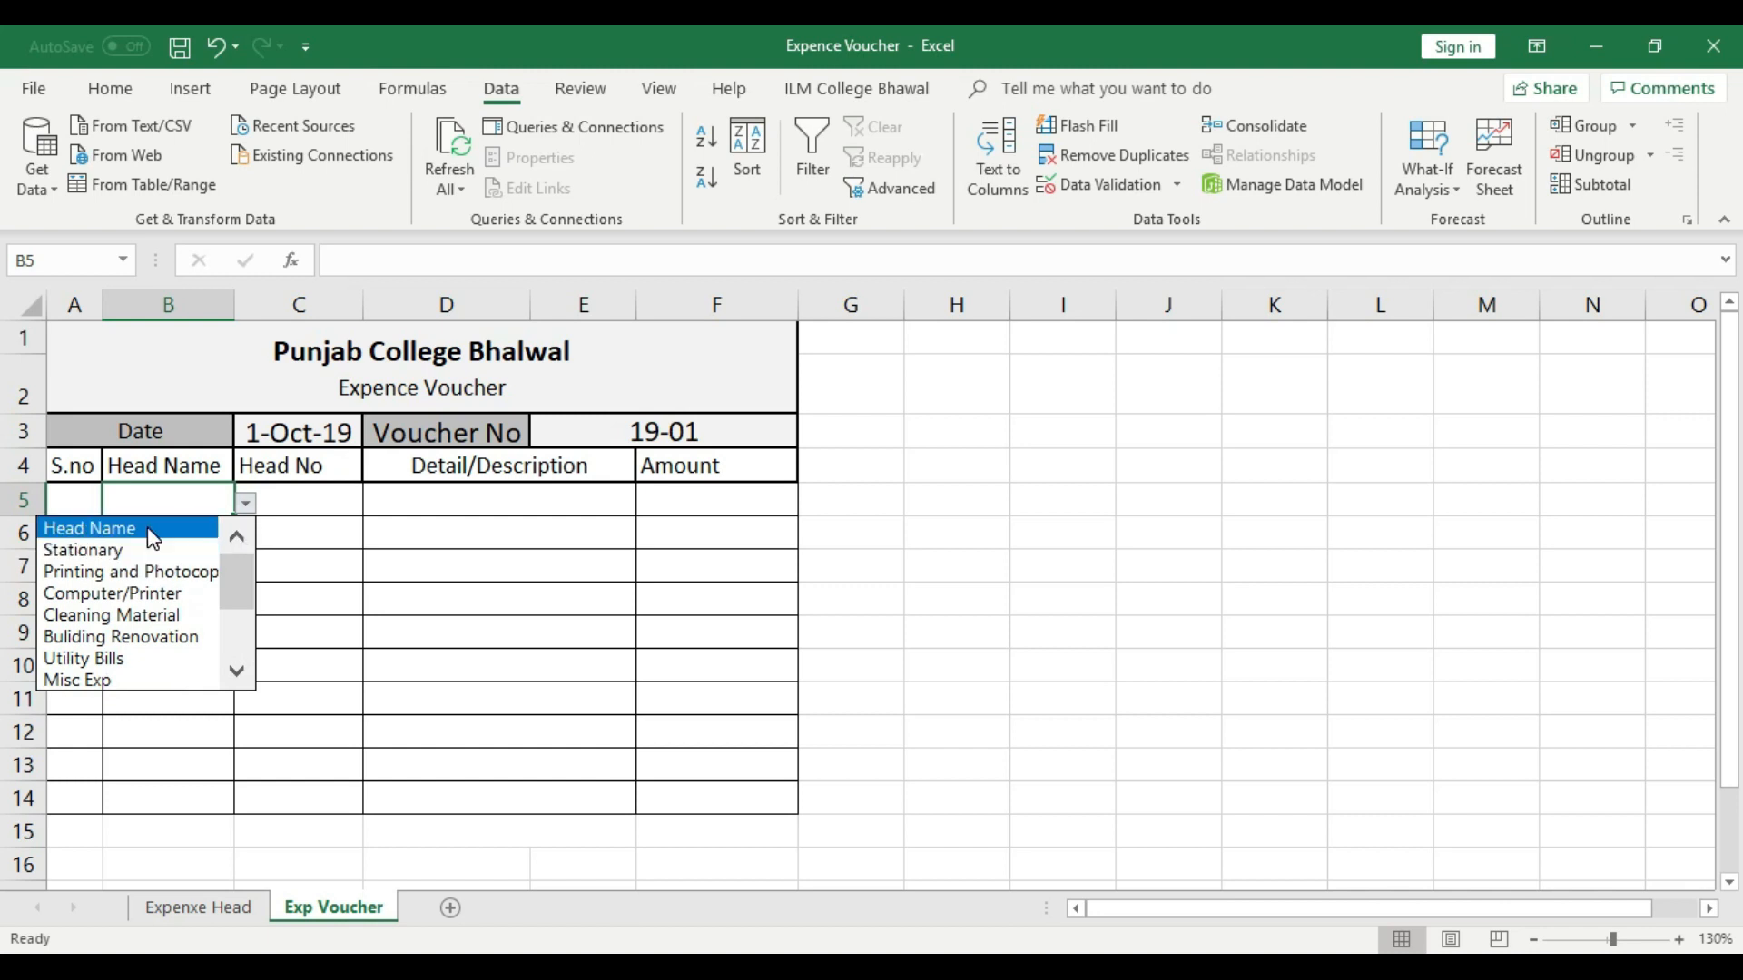
{"action": "left_click", "coordinate": [345, 577]}
{"action": "left_click", "coordinate": [193, 910]}
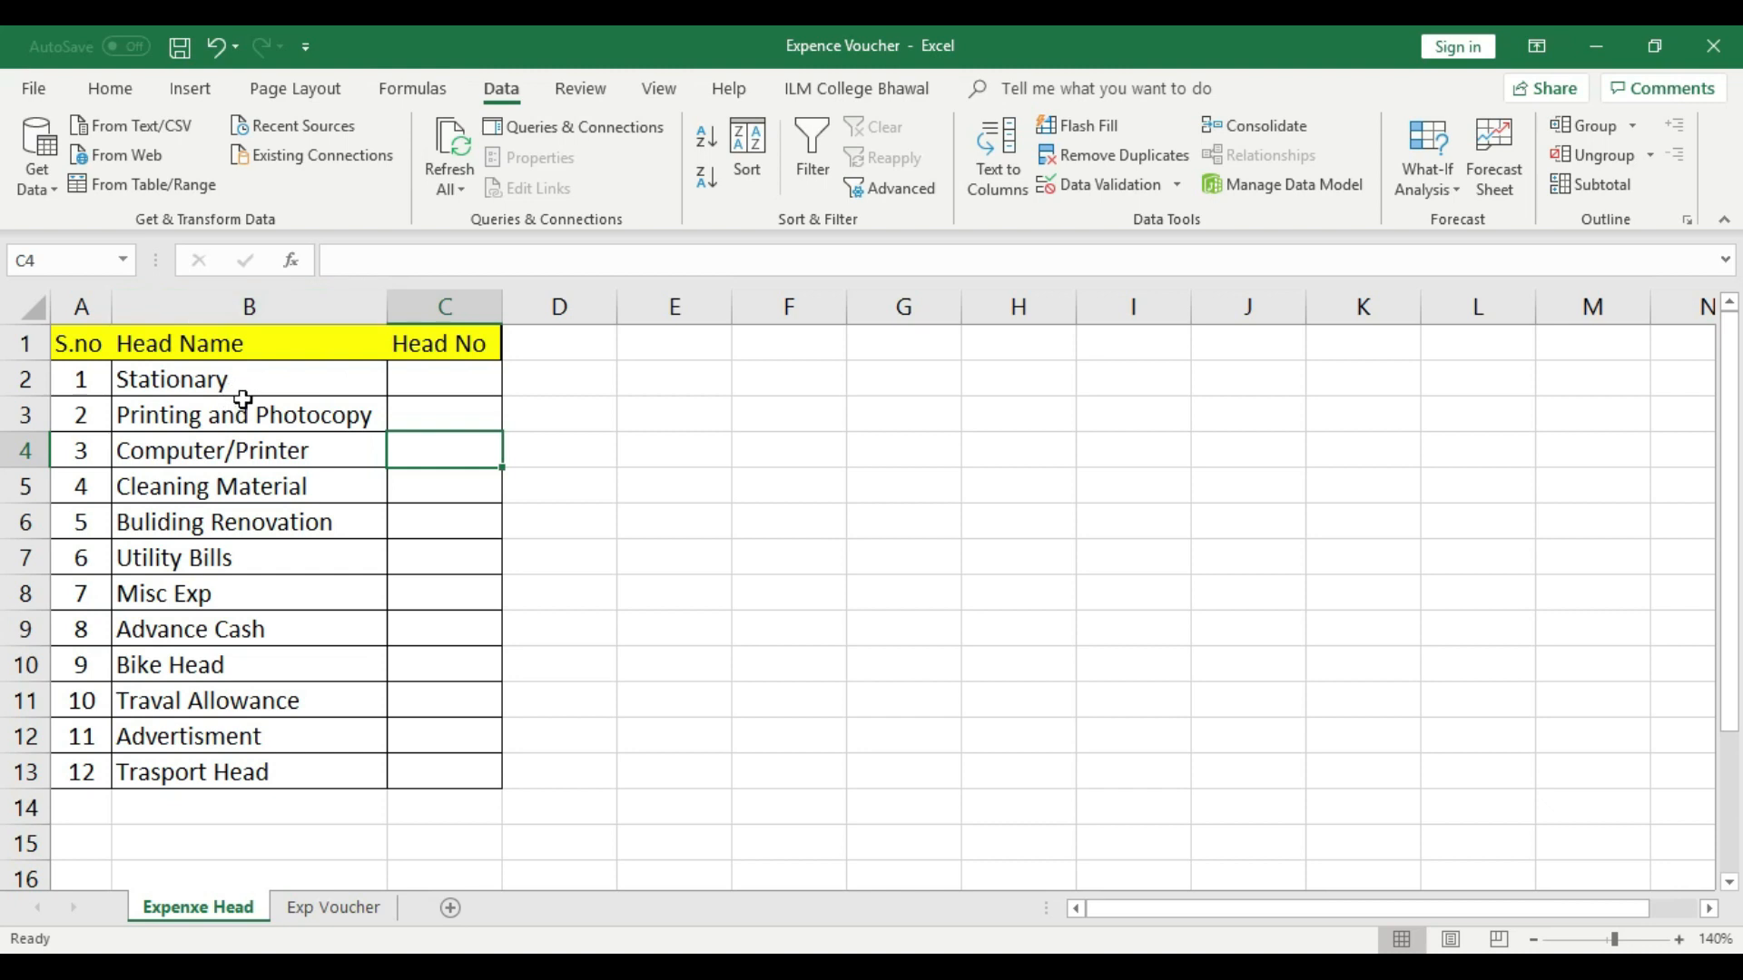
{"action": "left_click_drag", "start_coordinate": [251, 380], "coordinate": [251, 773]}
{"action": "left_click", "coordinate": [371, 640]}
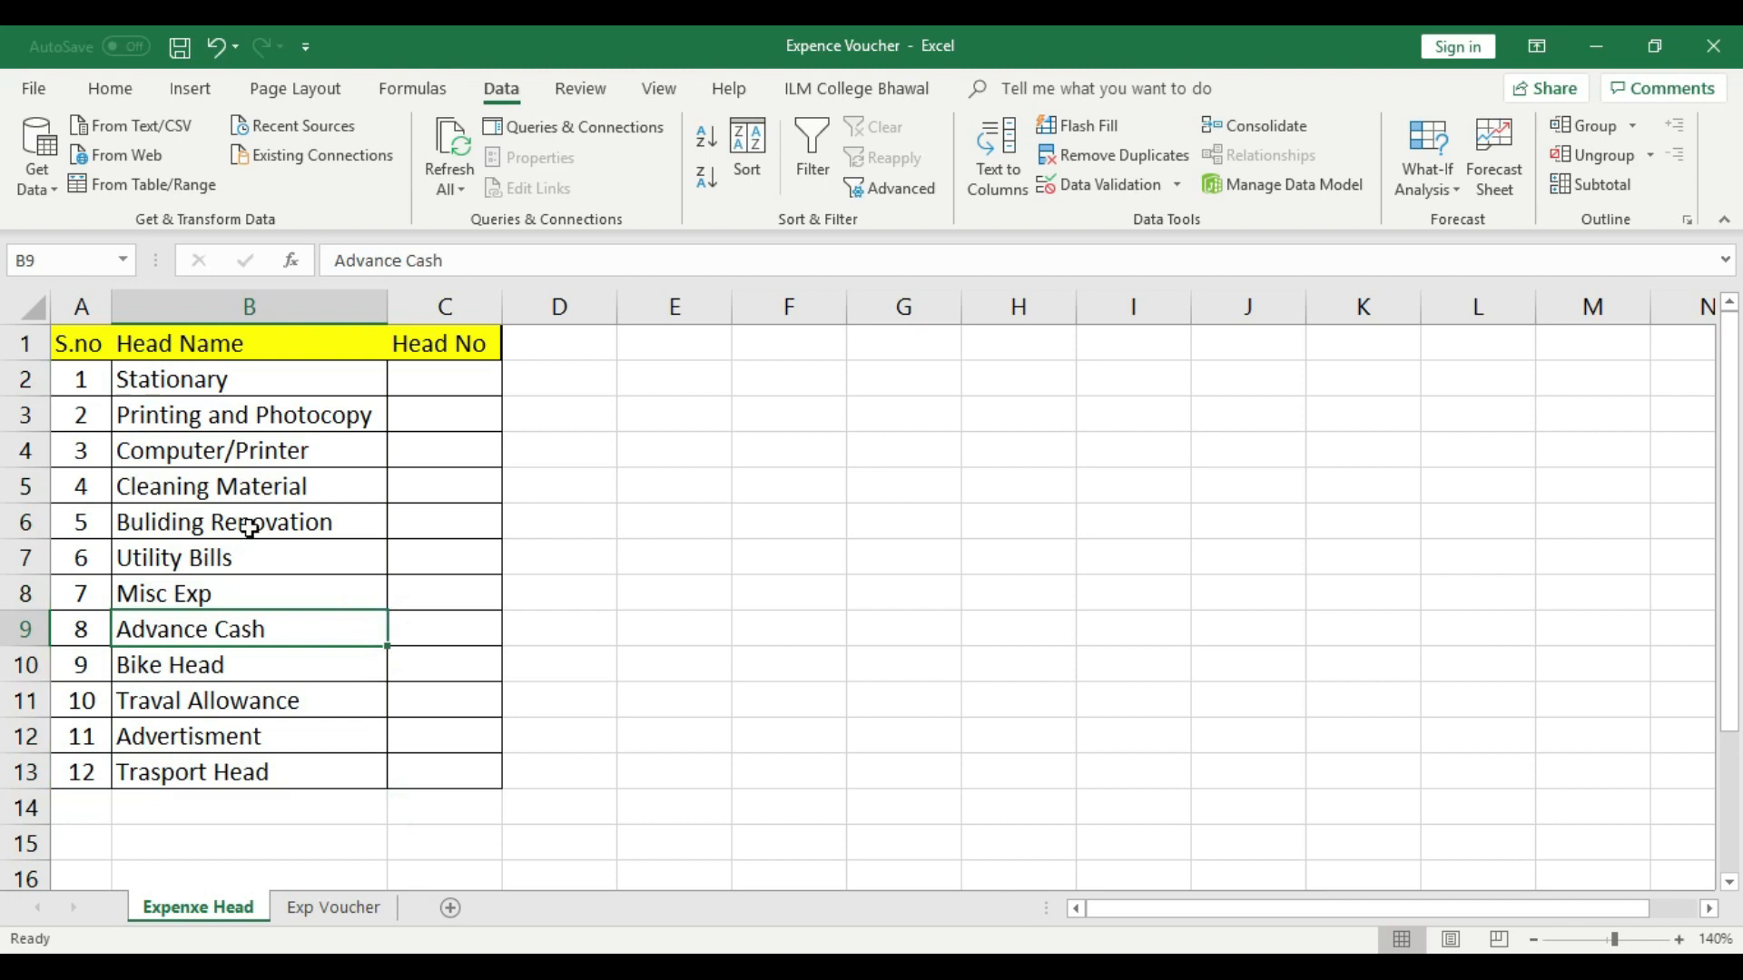
{"action": "left_click", "coordinate": [208, 355]}
{"action": "left_click", "coordinate": [210, 307]}
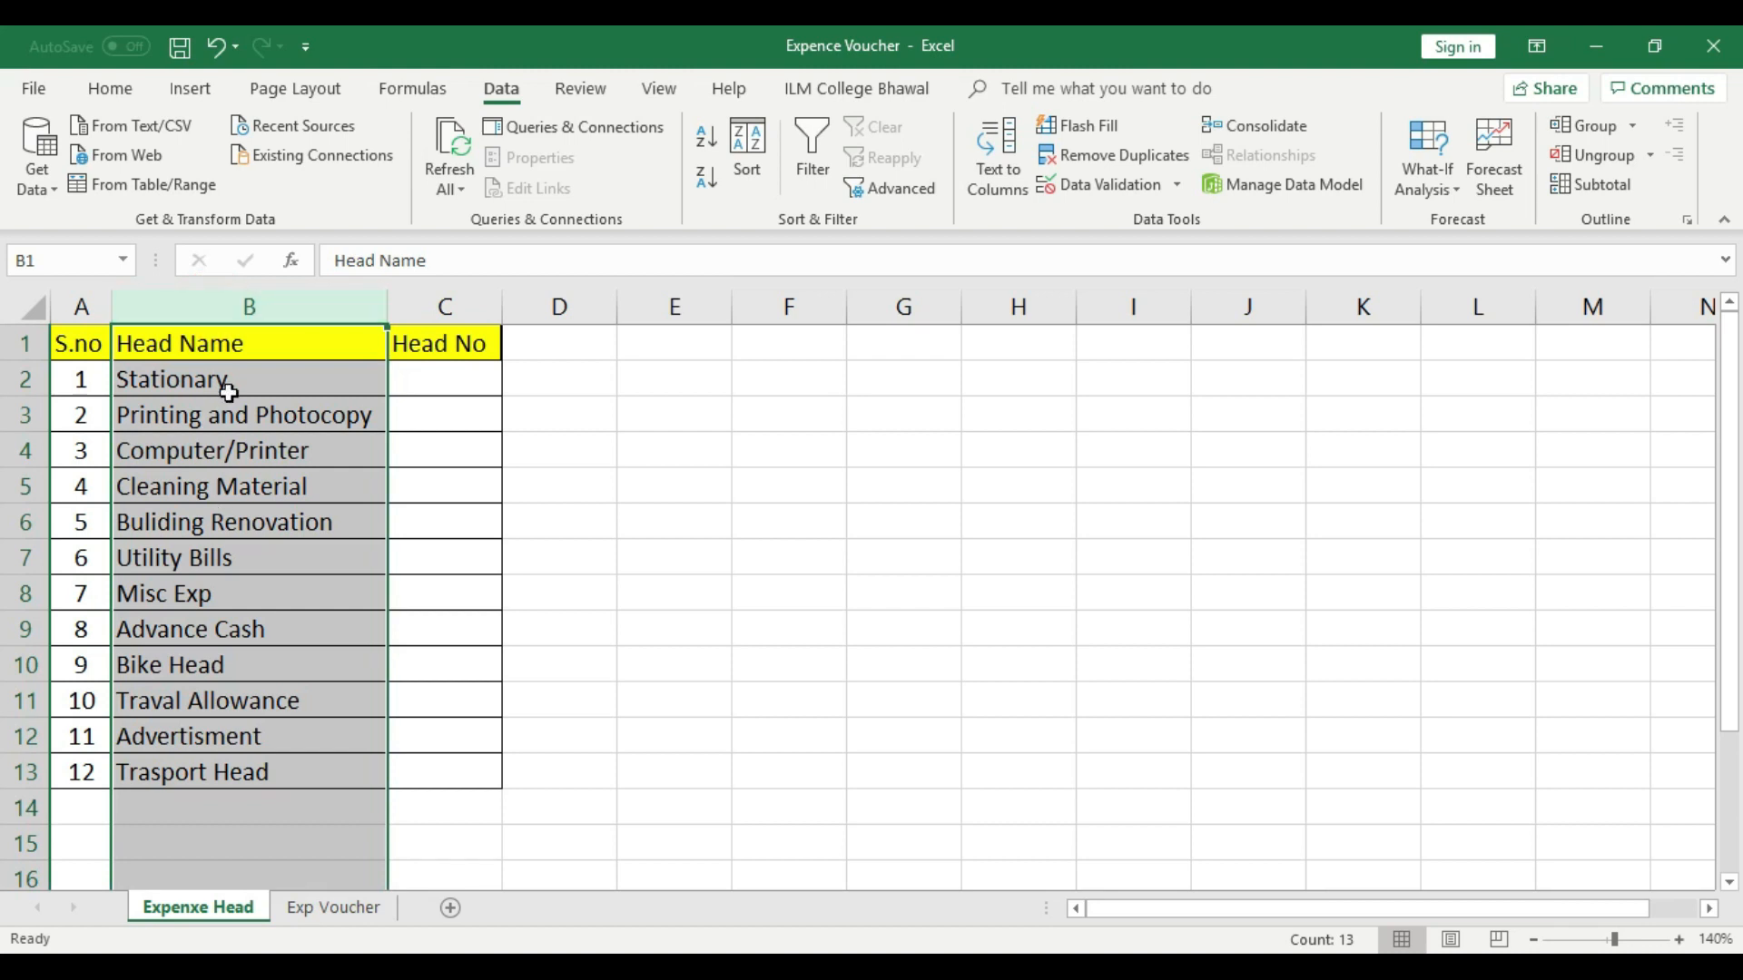
{"action": "left_click", "coordinate": [327, 879]}
{"action": "left_click", "coordinate": [333, 908]}
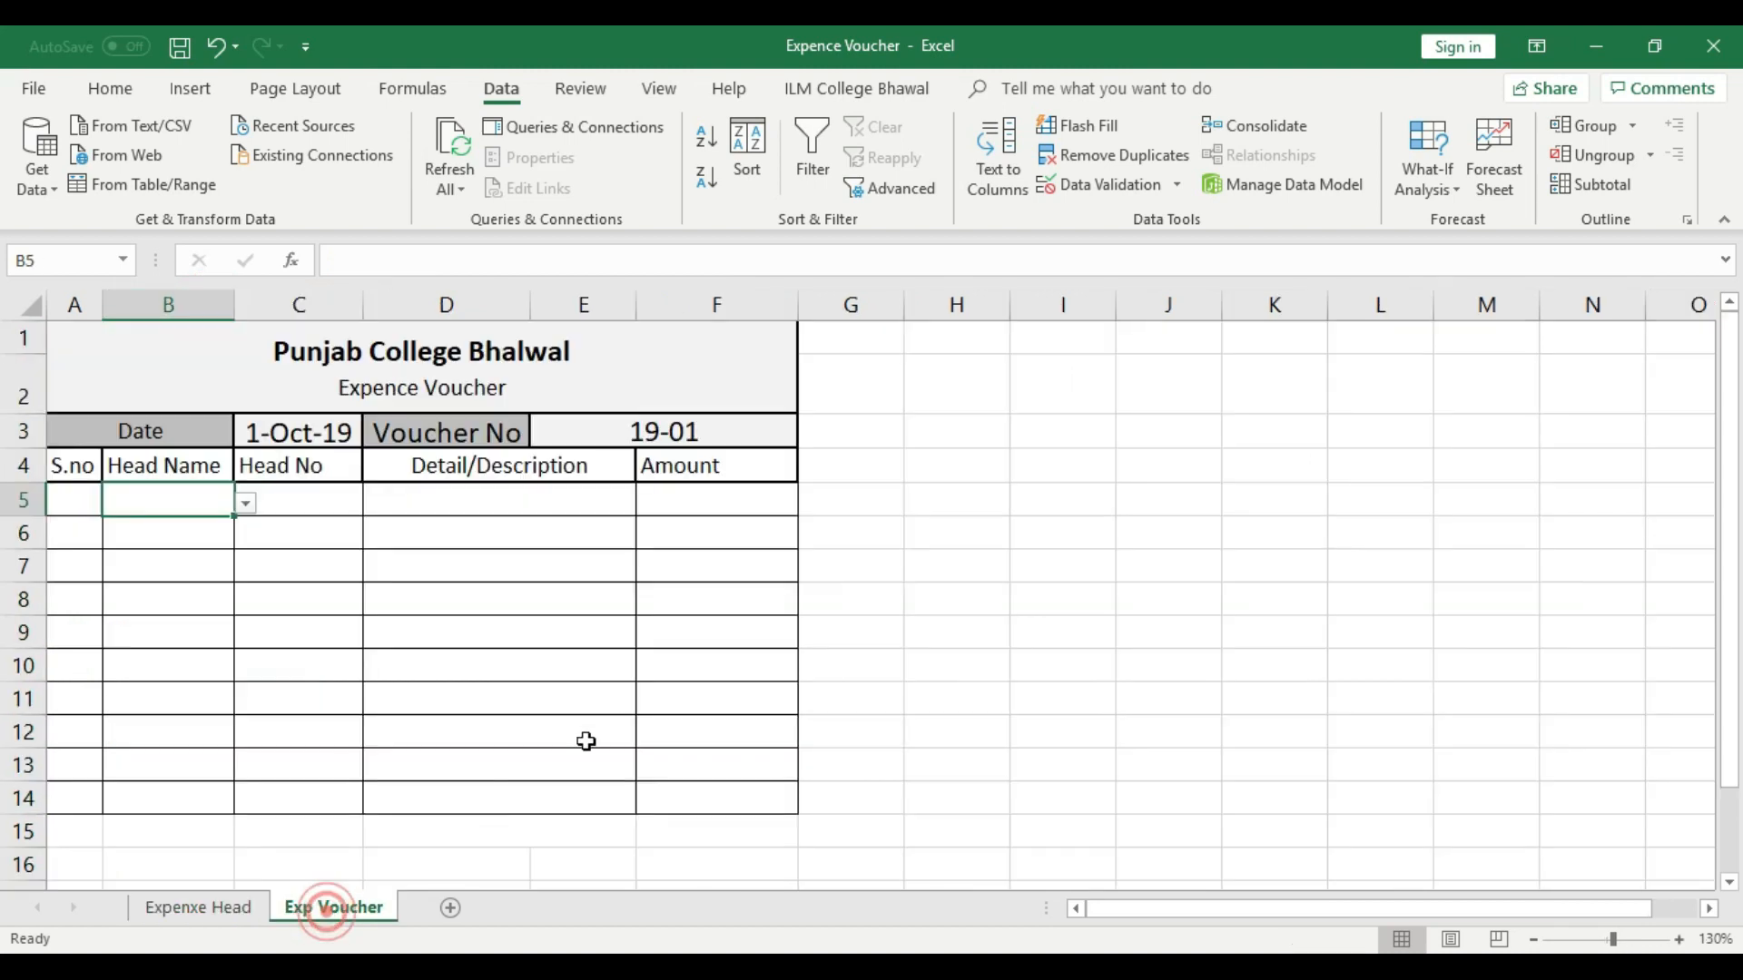
- Number the S.no cells A5:A14 on the Exp Voucher sheet from 1 to 10 with centered alignment
{"action": "left_click", "coordinate": [594, 703]}
{"action": "left_click", "coordinate": [88, 507]}
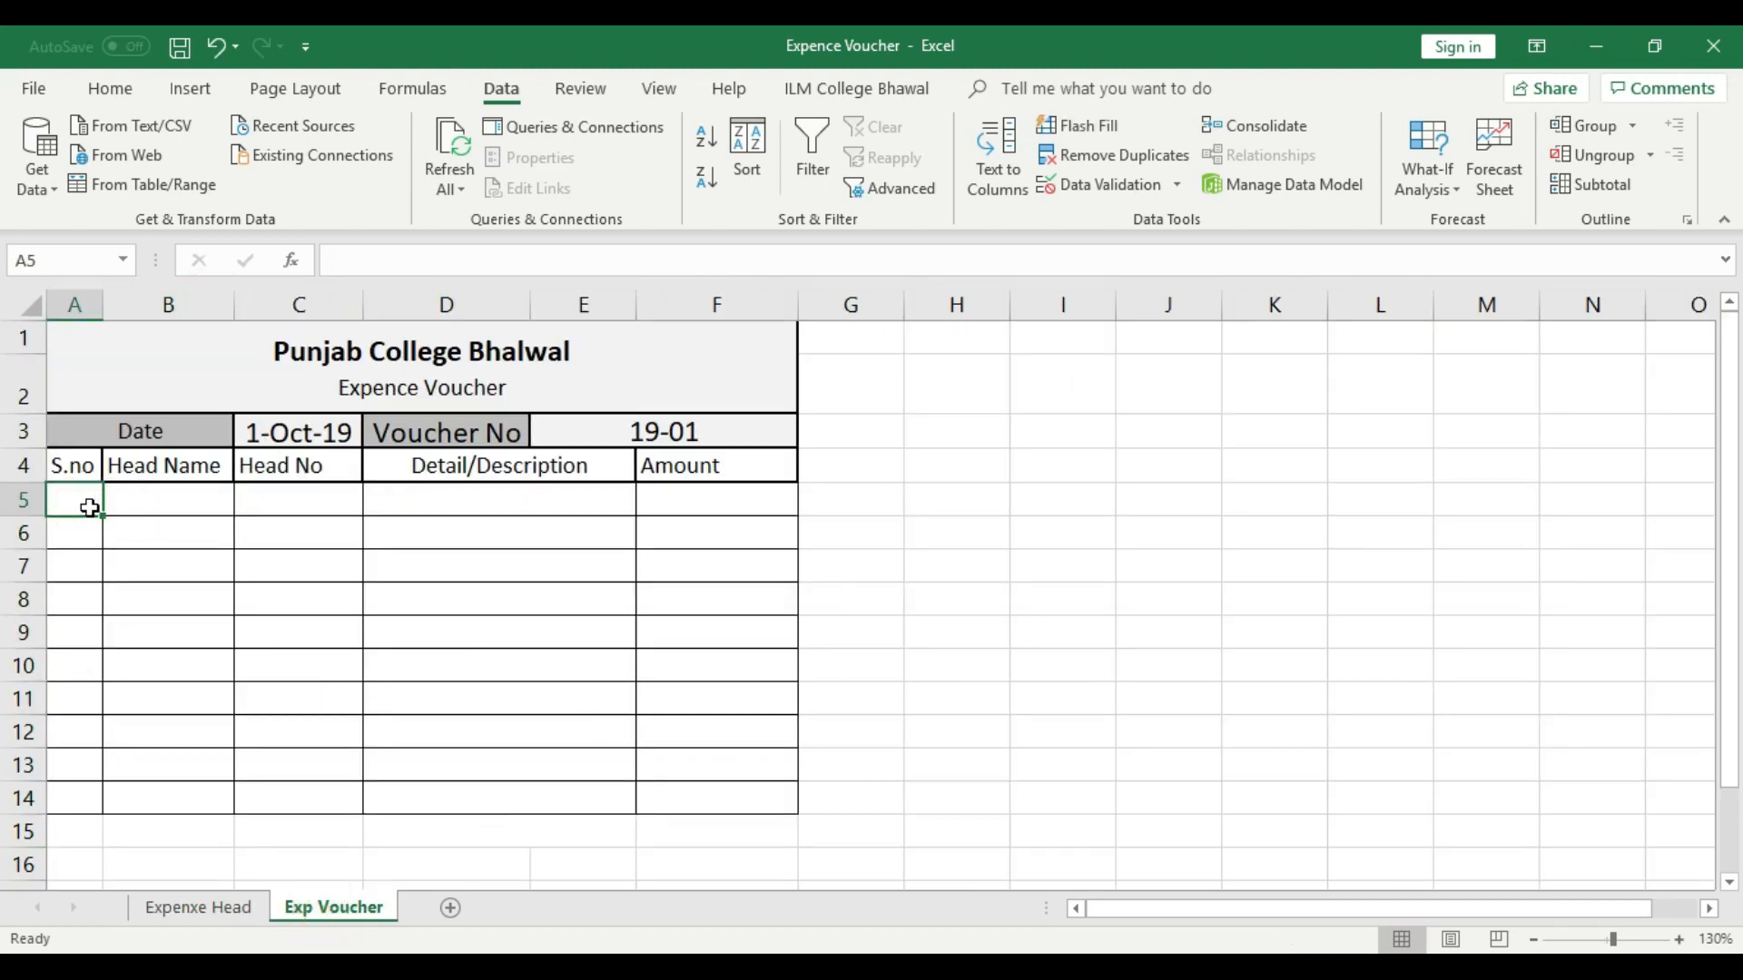
{"action": "type", "text": "1"}
{"action": "left_click", "coordinate": [78, 536]}
{"action": "type", "text": "2"}
{"action": "left_click", "coordinate": [78, 575]}
{"action": "left_click_drag", "start_coordinate": [91, 504], "coordinate": [91, 527]}
{"action": "left_click", "coordinate": [110, 88]}
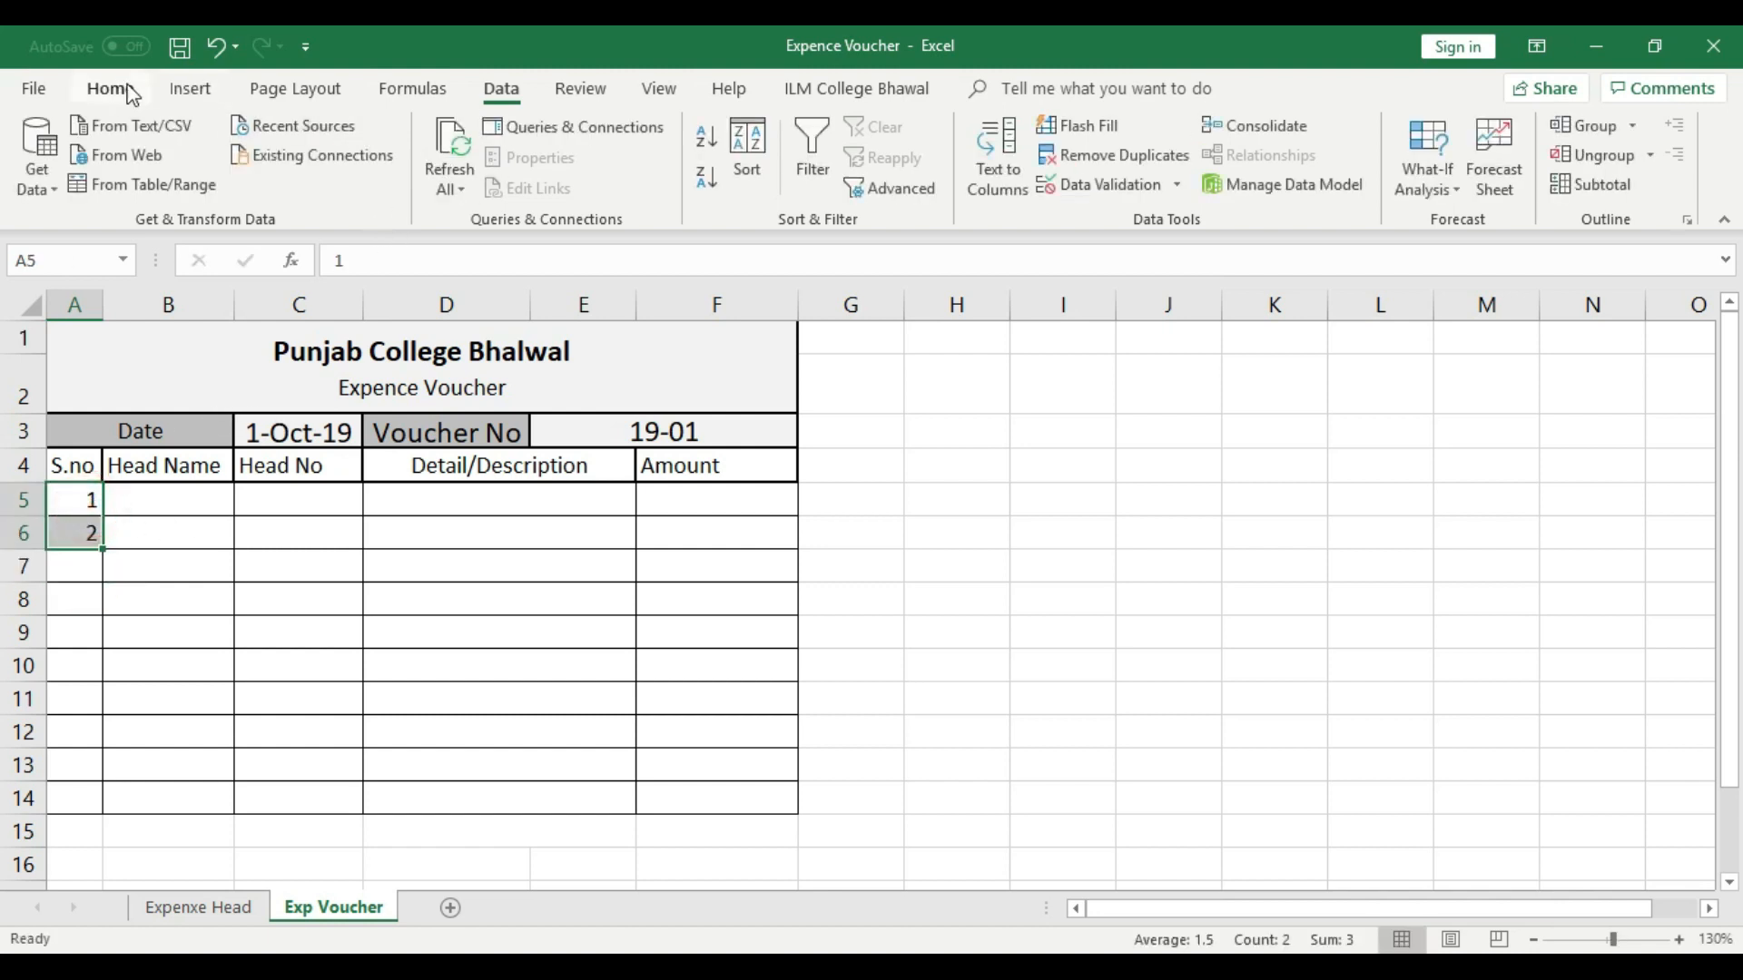
{"action": "left_click", "coordinate": [442, 177]}
{"action": "left_click_drag", "start_coordinate": [104, 548], "coordinate": [107, 812]}
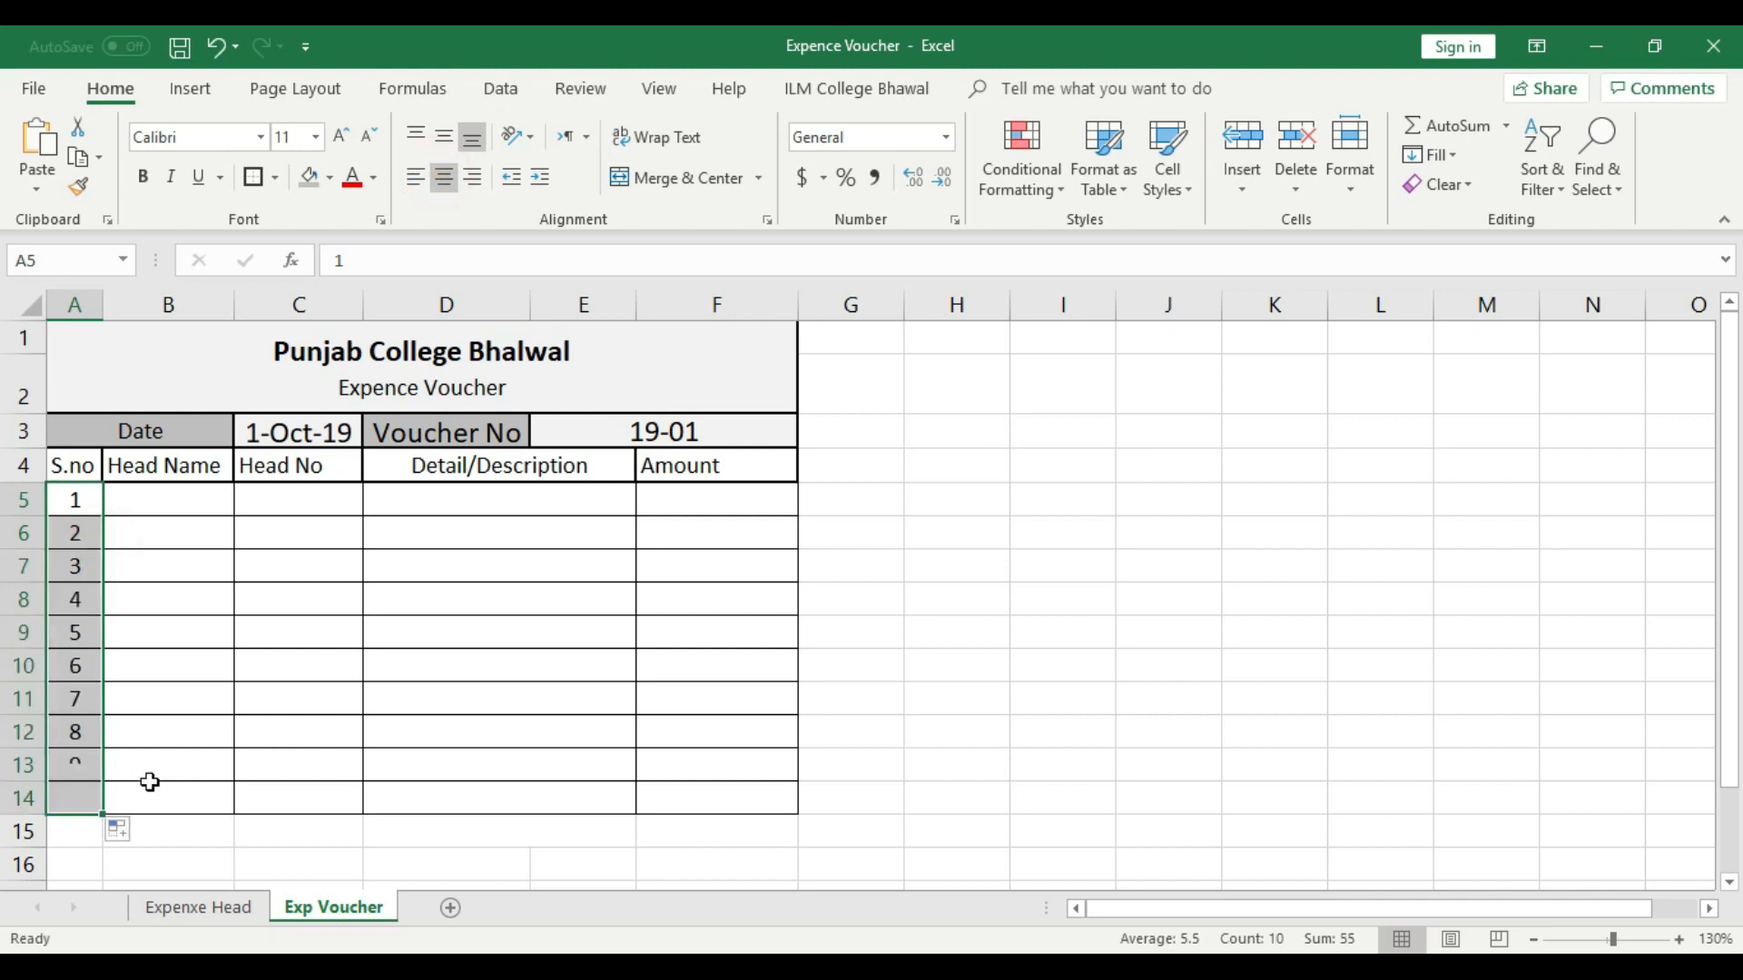
- Fill the Head Name drop-down from cell B5 down to B14
{"action": "left_click", "coordinate": [231, 724]}
{"action": "left_click", "coordinate": [187, 502]}
{"action": "left_click_drag", "start_coordinate": [220, 522], "coordinate": [224, 808]}
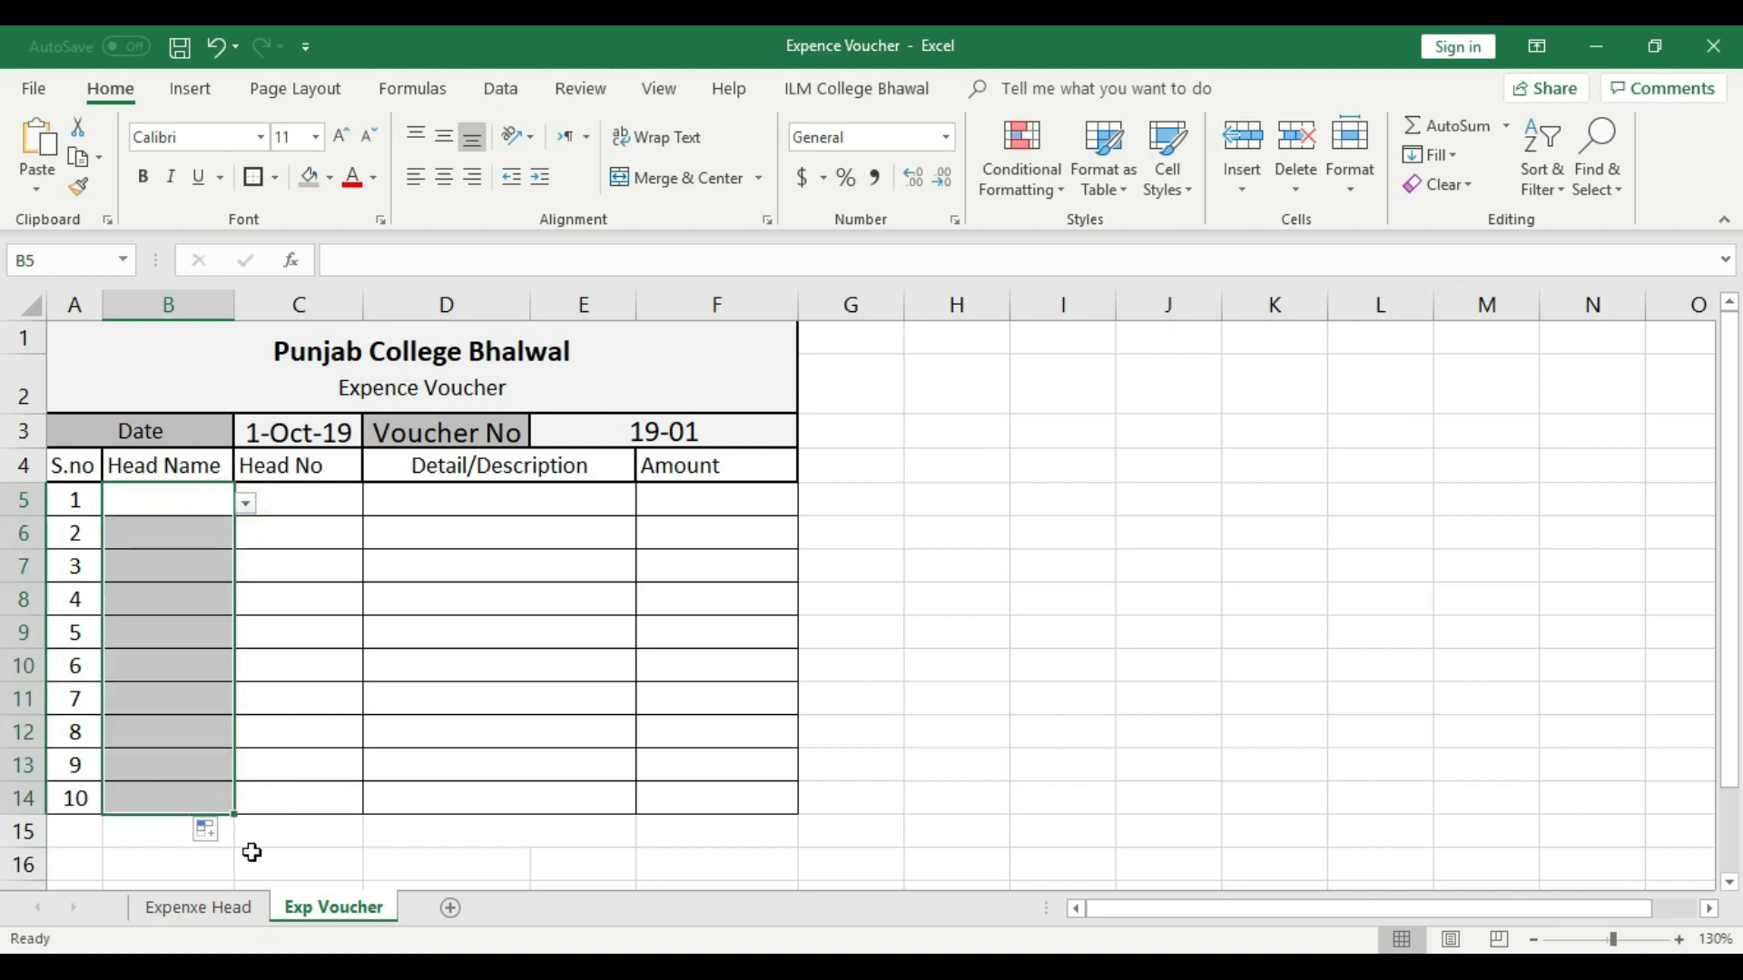
- Go through the head names in B2:B13 on the Expenxe Head sheet one by one
{"action": "left_click", "coordinate": [241, 902]}
{"action": "left_click", "coordinate": [173, 381]}
{"action": "left_click", "coordinate": [171, 410]}
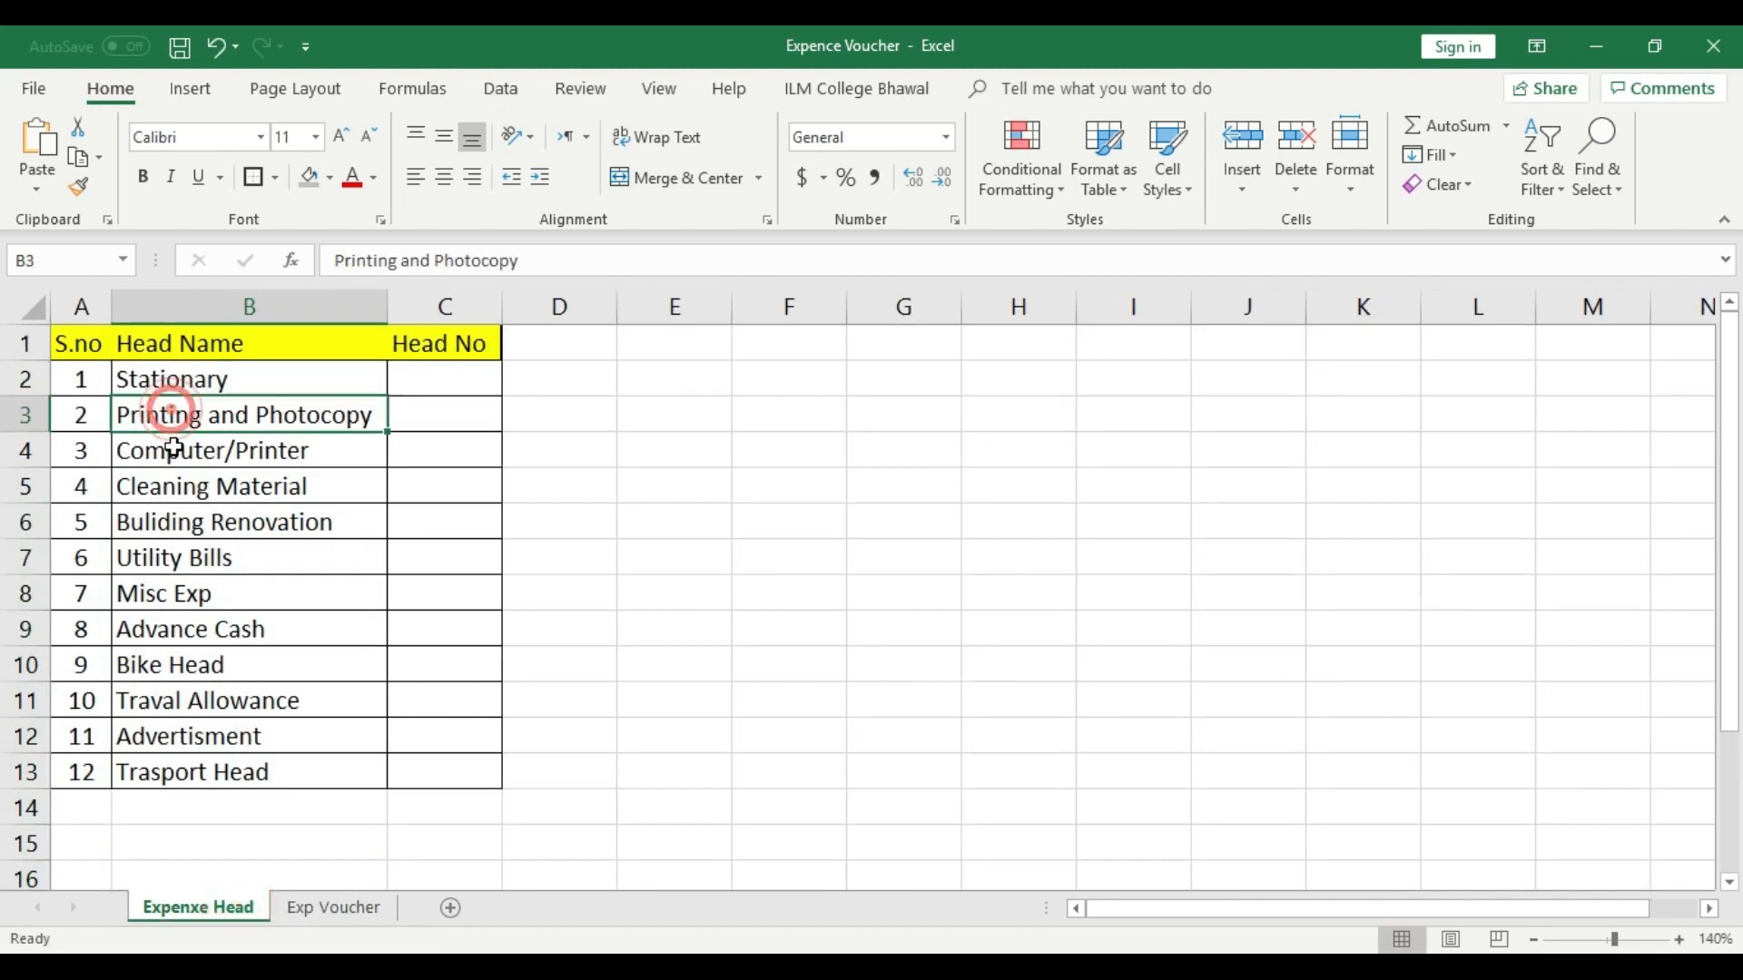
{"action": "left_click", "coordinate": [177, 481]}
{"action": "left_click", "coordinate": [207, 392]}
{"action": "left_click", "coordinate": [207, 415]}
{"action": "left_click", "coordinate": [209, 451]}
{"action": "left_click", "coordinate": [207, 487]}
{"action": "left_click", "coordinate": [206, 524]}
{"action": "left_click", "coordinate": [205, 559]}
{"action": "left_click", "coordinate": [207, 599]}
{"action": "left_click", "coordinate": [213, 631]}
{"action": "left_click", "coordinate": [233, 666]}
{"action": "left_click", "coordinate": [238, 701]}
{"action": "left_click", "coordinate": [241, 730]}
{"action": "left_click", "coordinate": [249, 770]}
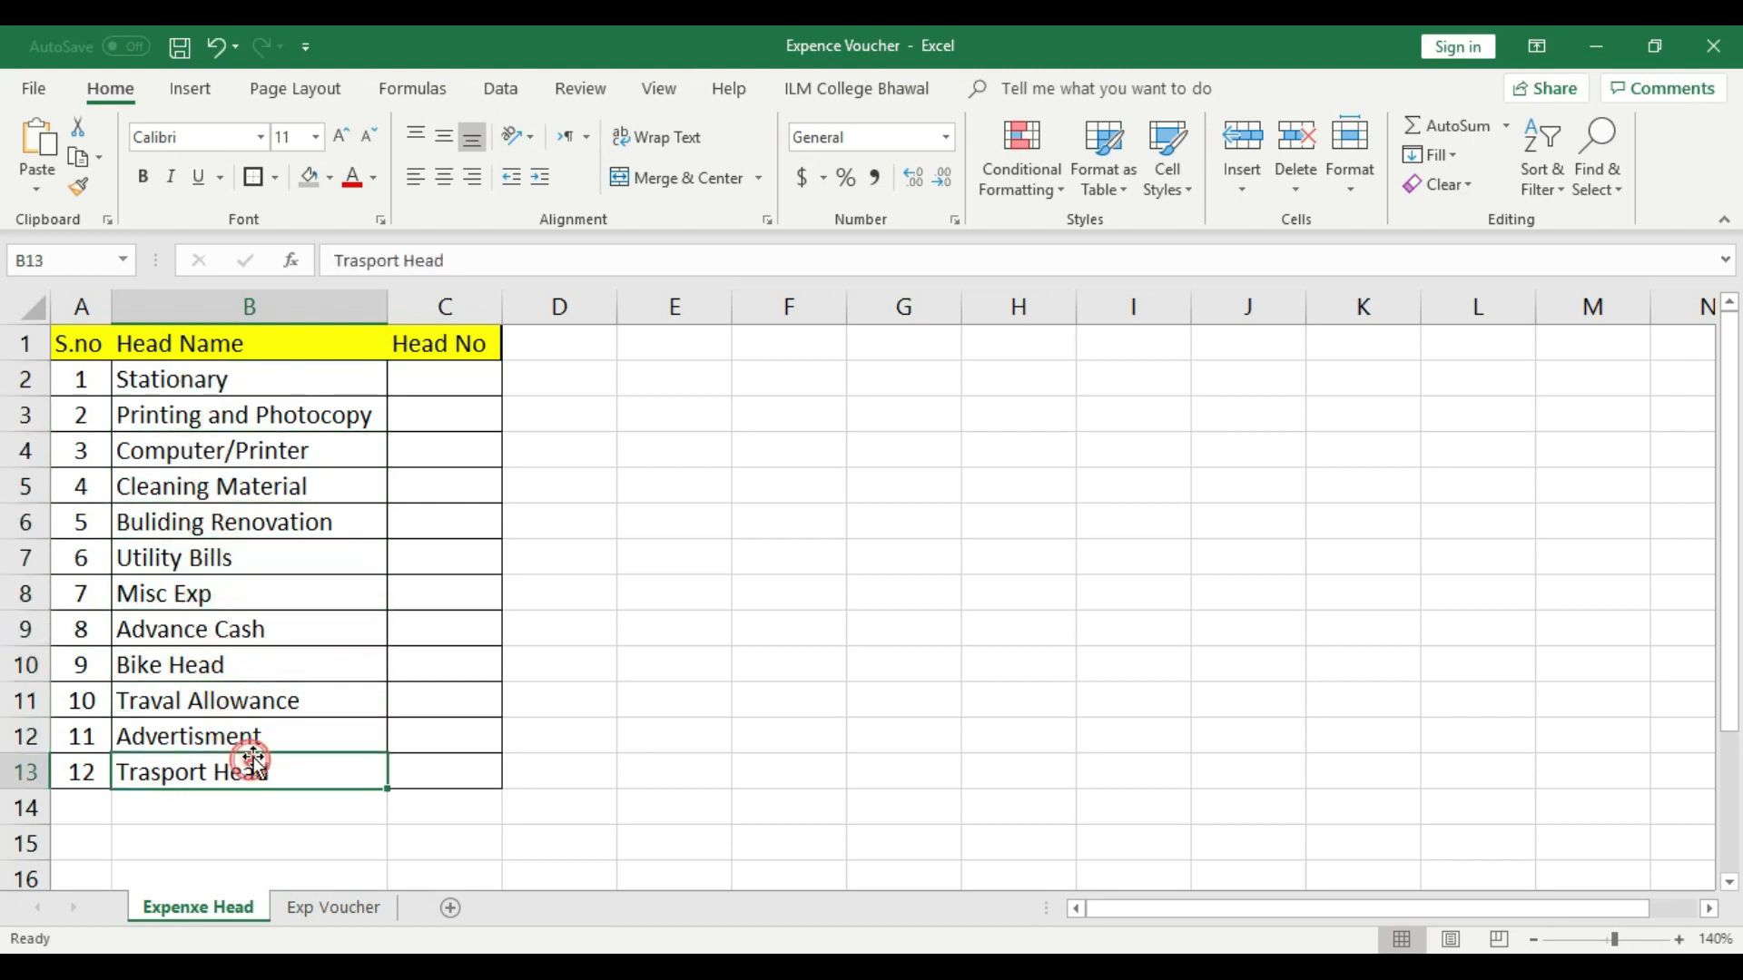
- Browse the full drop-down list of head names in cell B5 on the Exp Voucher sheet
{"action": "left_click", "coordinate": [338, 908]}
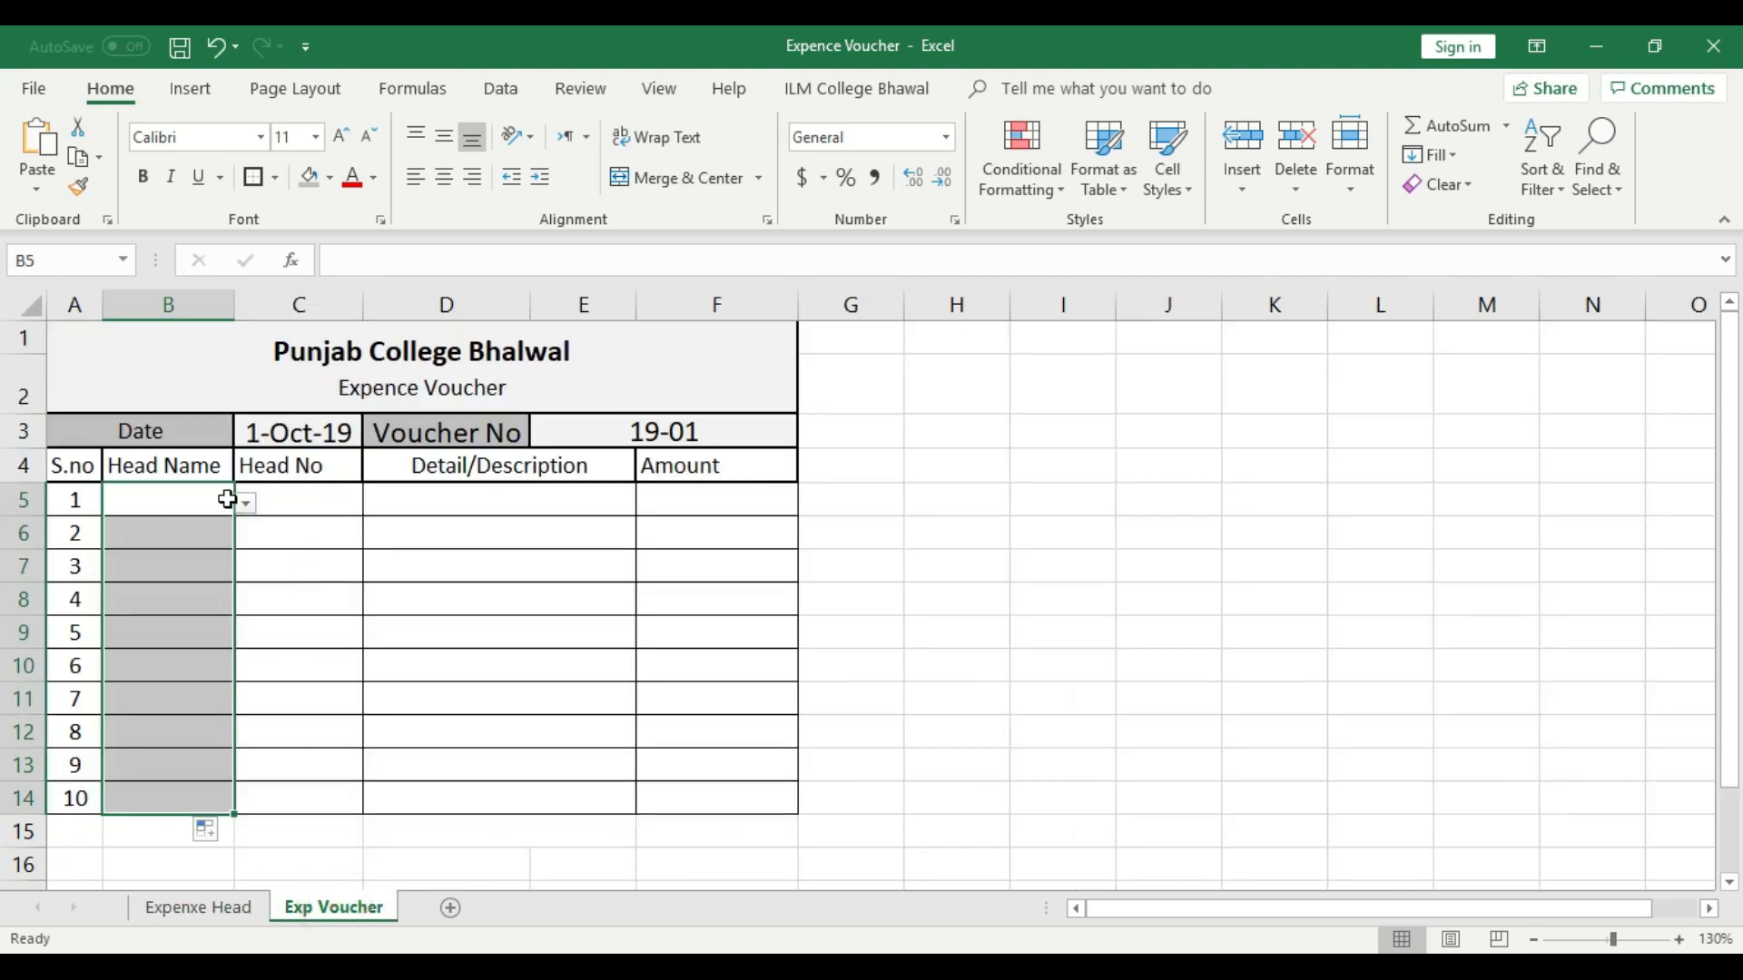
{"action": "left_click", "coordinate": [192, 501]}
{"action": "left_click", "coordinate": [246, 503]}
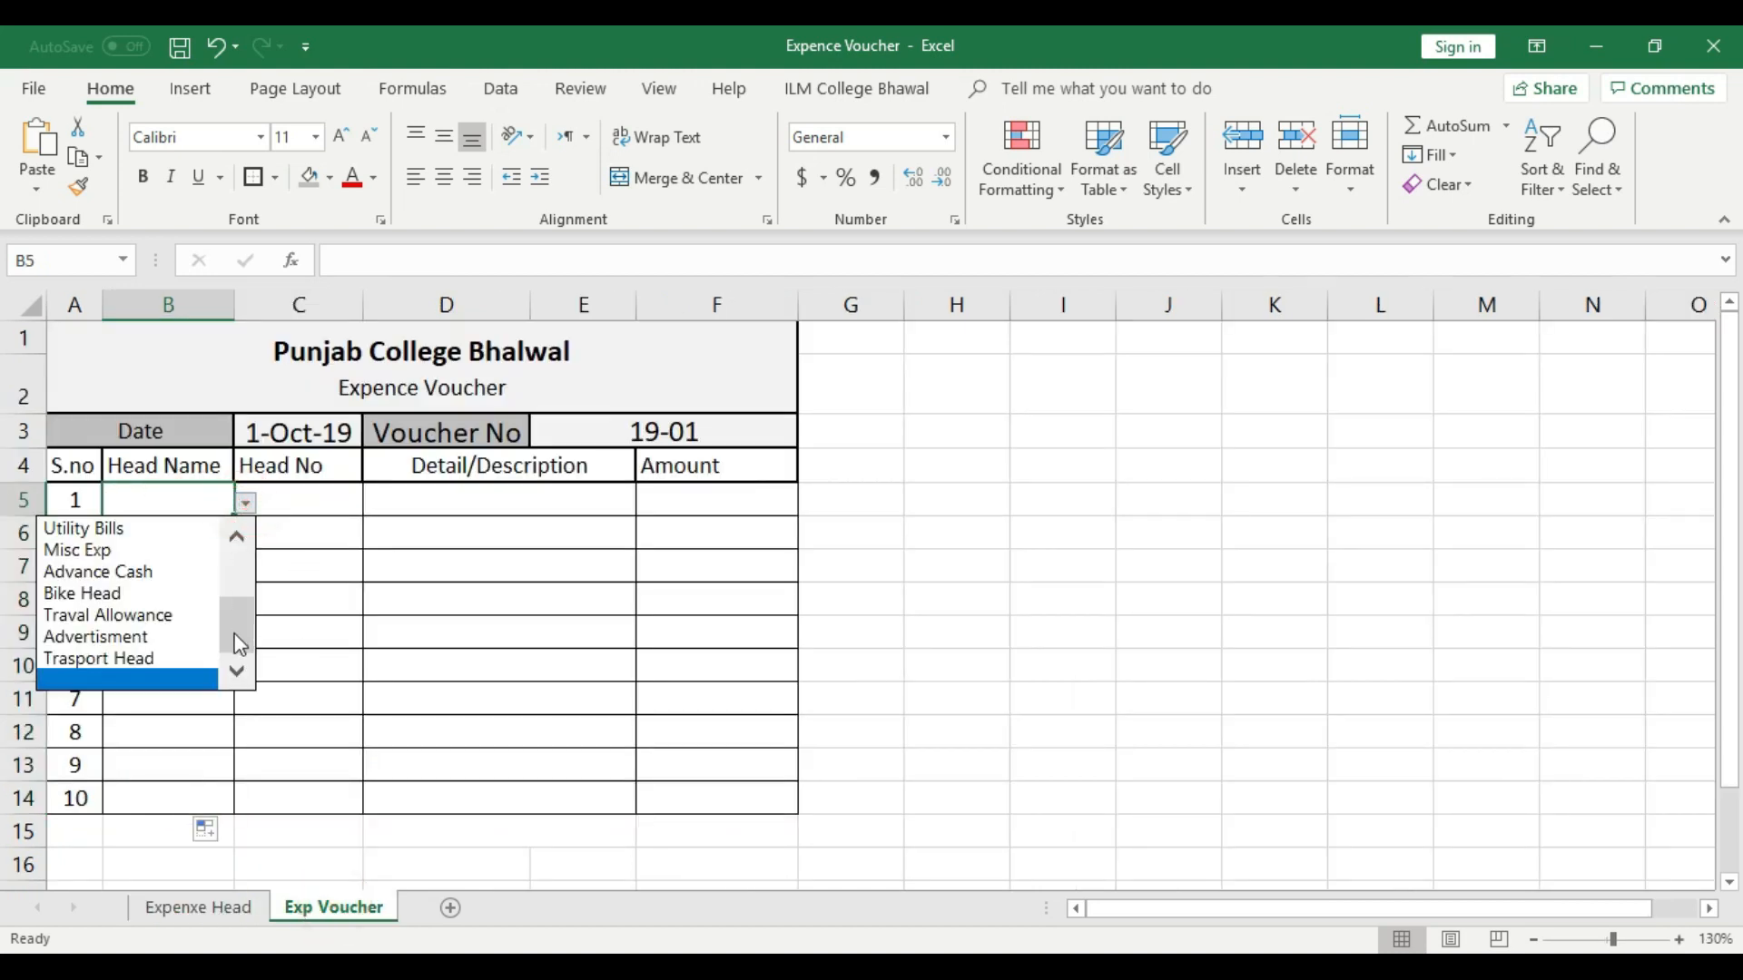
{"action": "left_click_drag", "start_coordinate": [234, 634], "coordinate": [238, 533]}
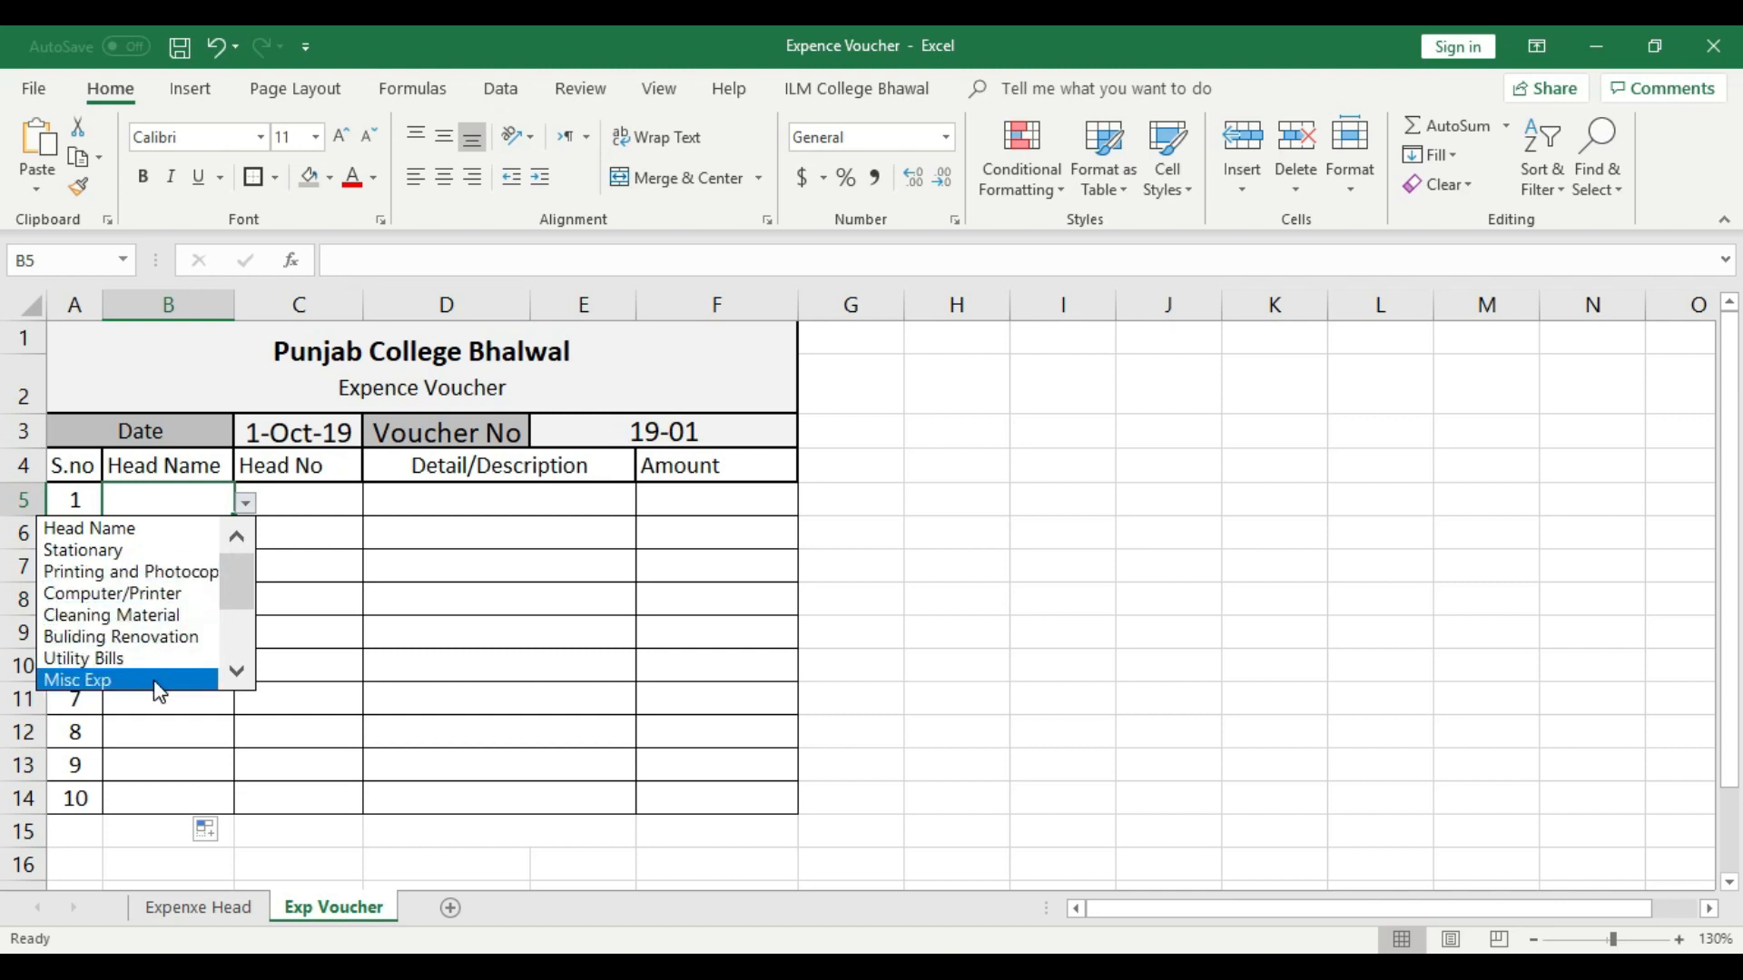
{"action": "left_click_drag", "start_coordinate": [238, 581], "coordinate": [230, 629]}
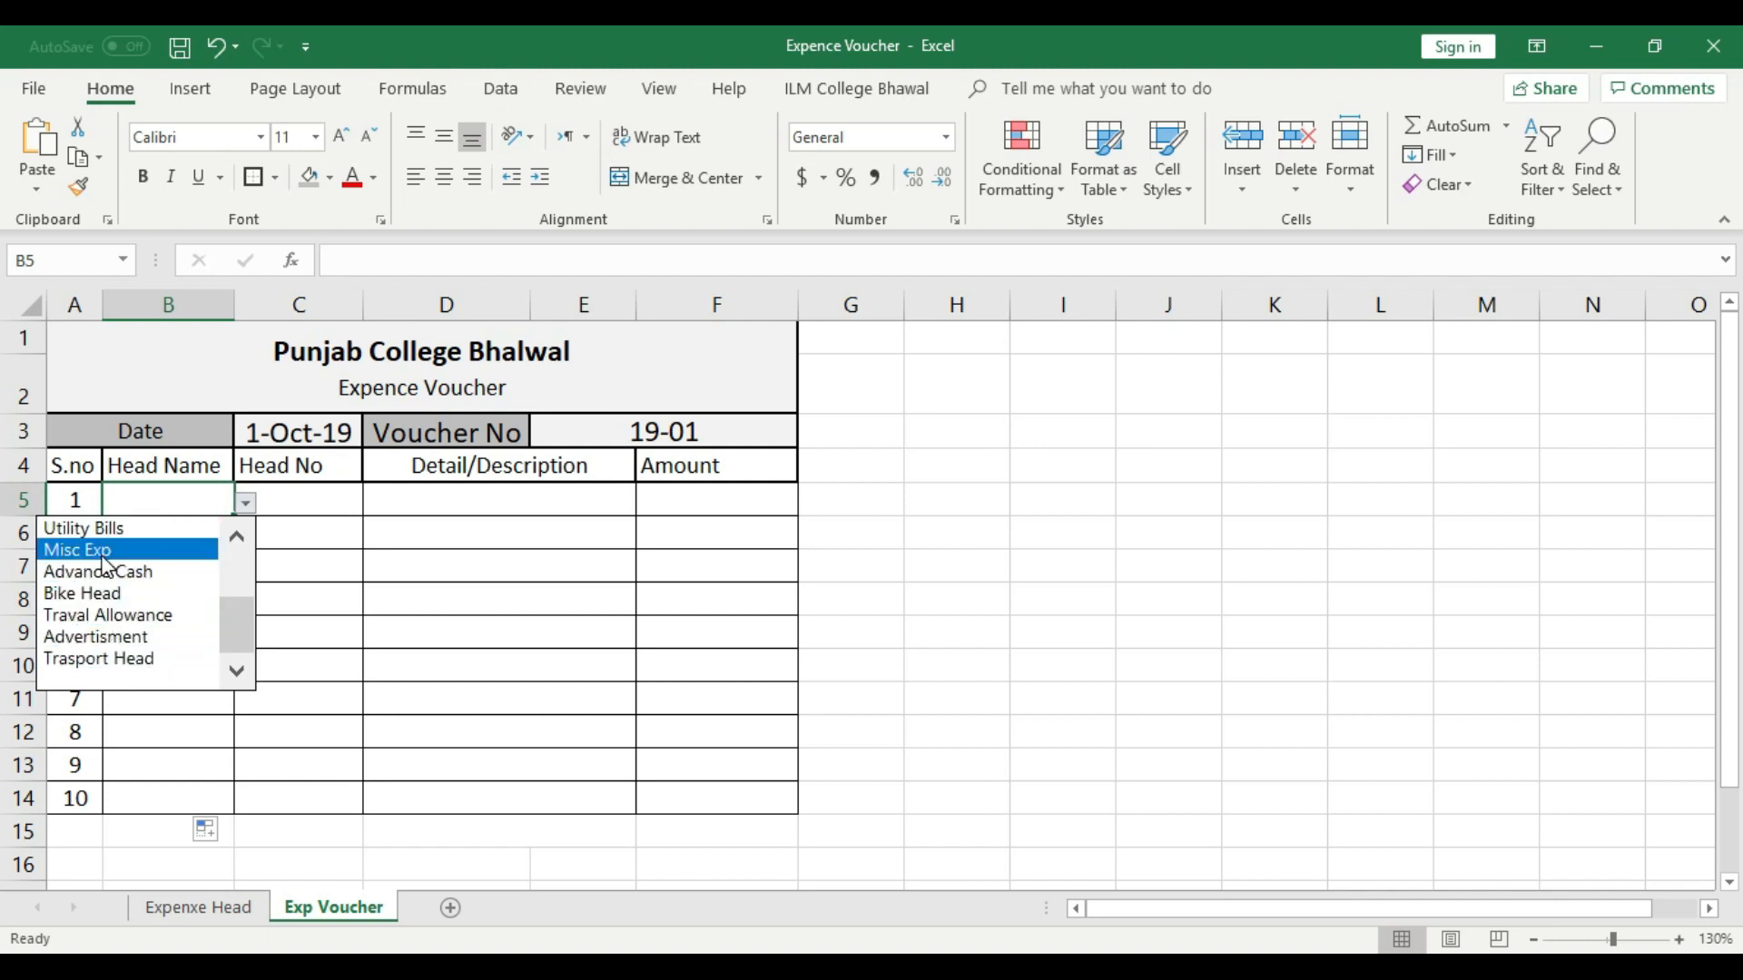
{"action": "left_click_drag", "start_coordinate": [231, 633], "coordinate": [229, 572]}
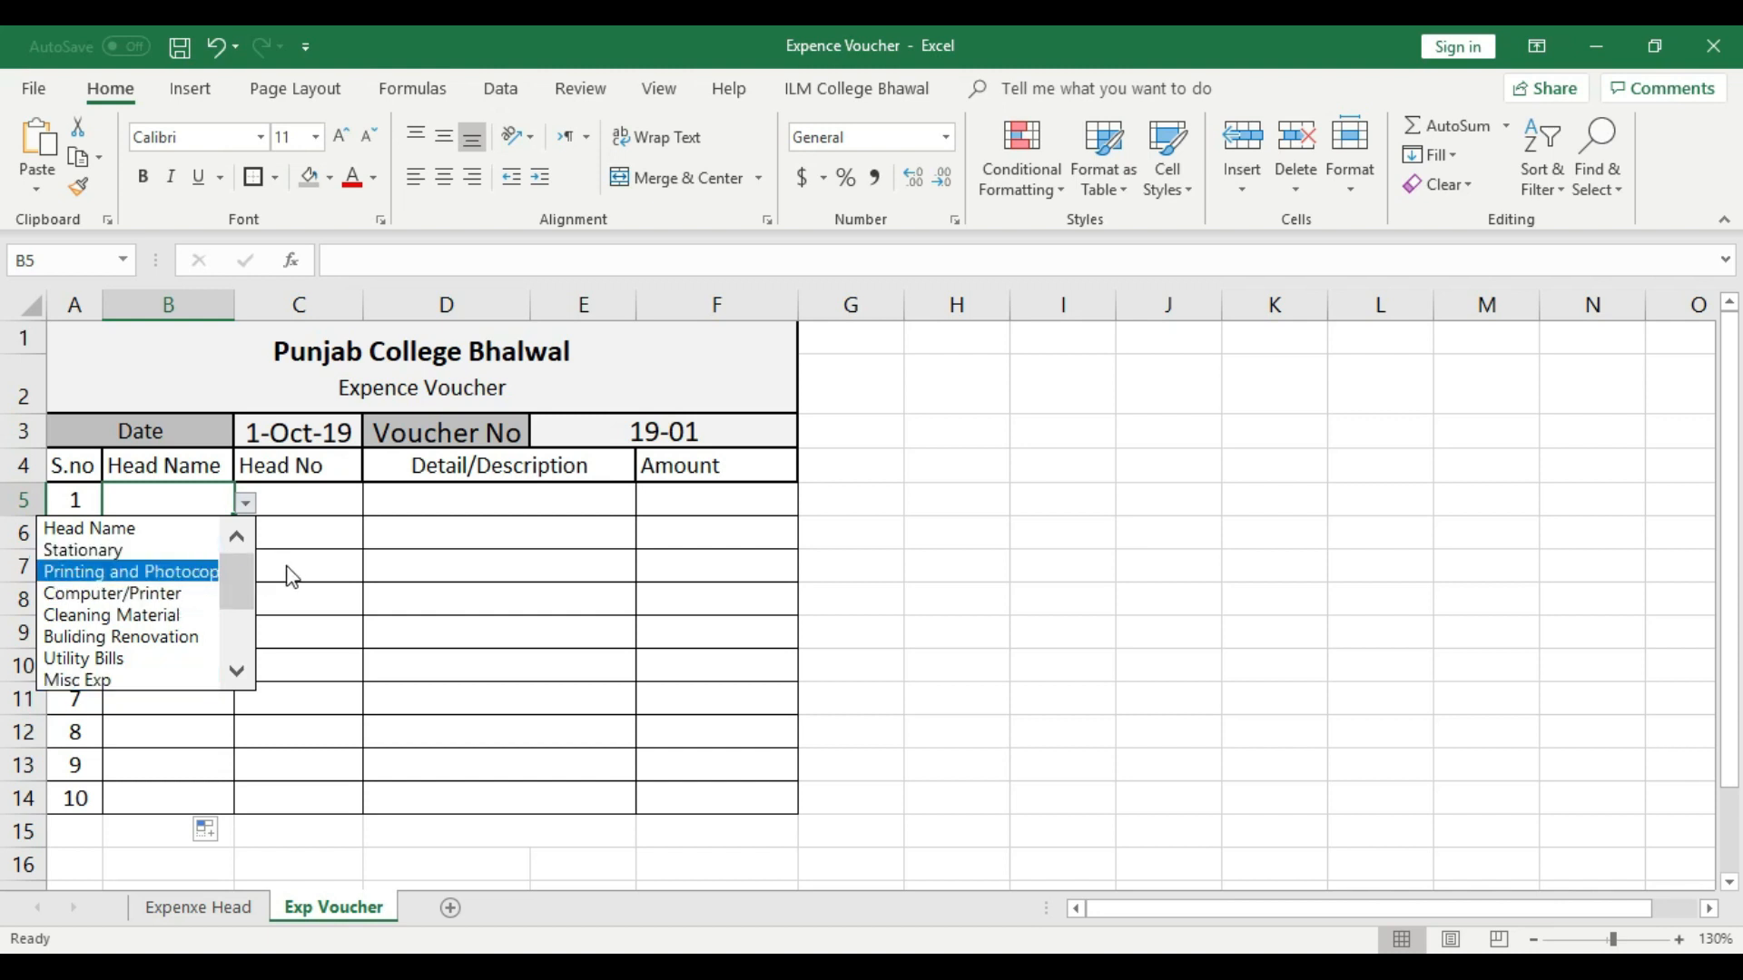
{"action": "key", "text": "Escape"}
- Add "Din Dong" as a test head name in cell B14 of the Expenxe Head sheet
{"action": "left_click", "coordinate": [204, 910]}
{"action": "left_click", "coordinate": [166, 810]}
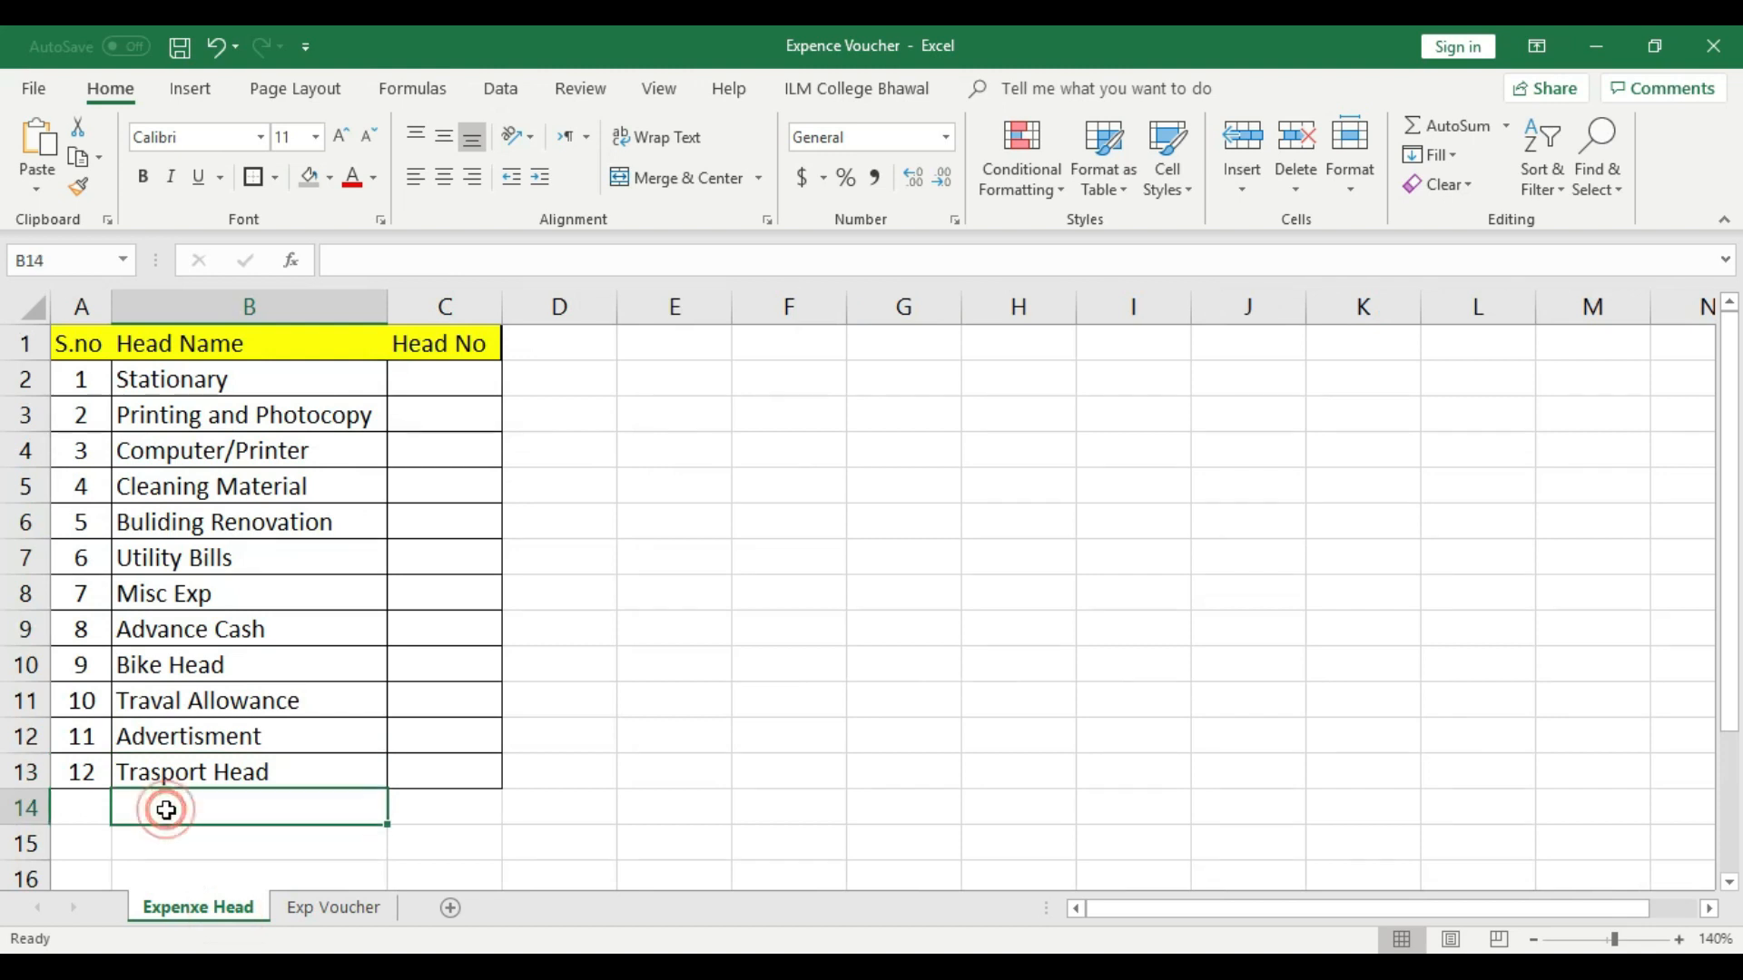
{"action": "type", "text": "Din Dong"}
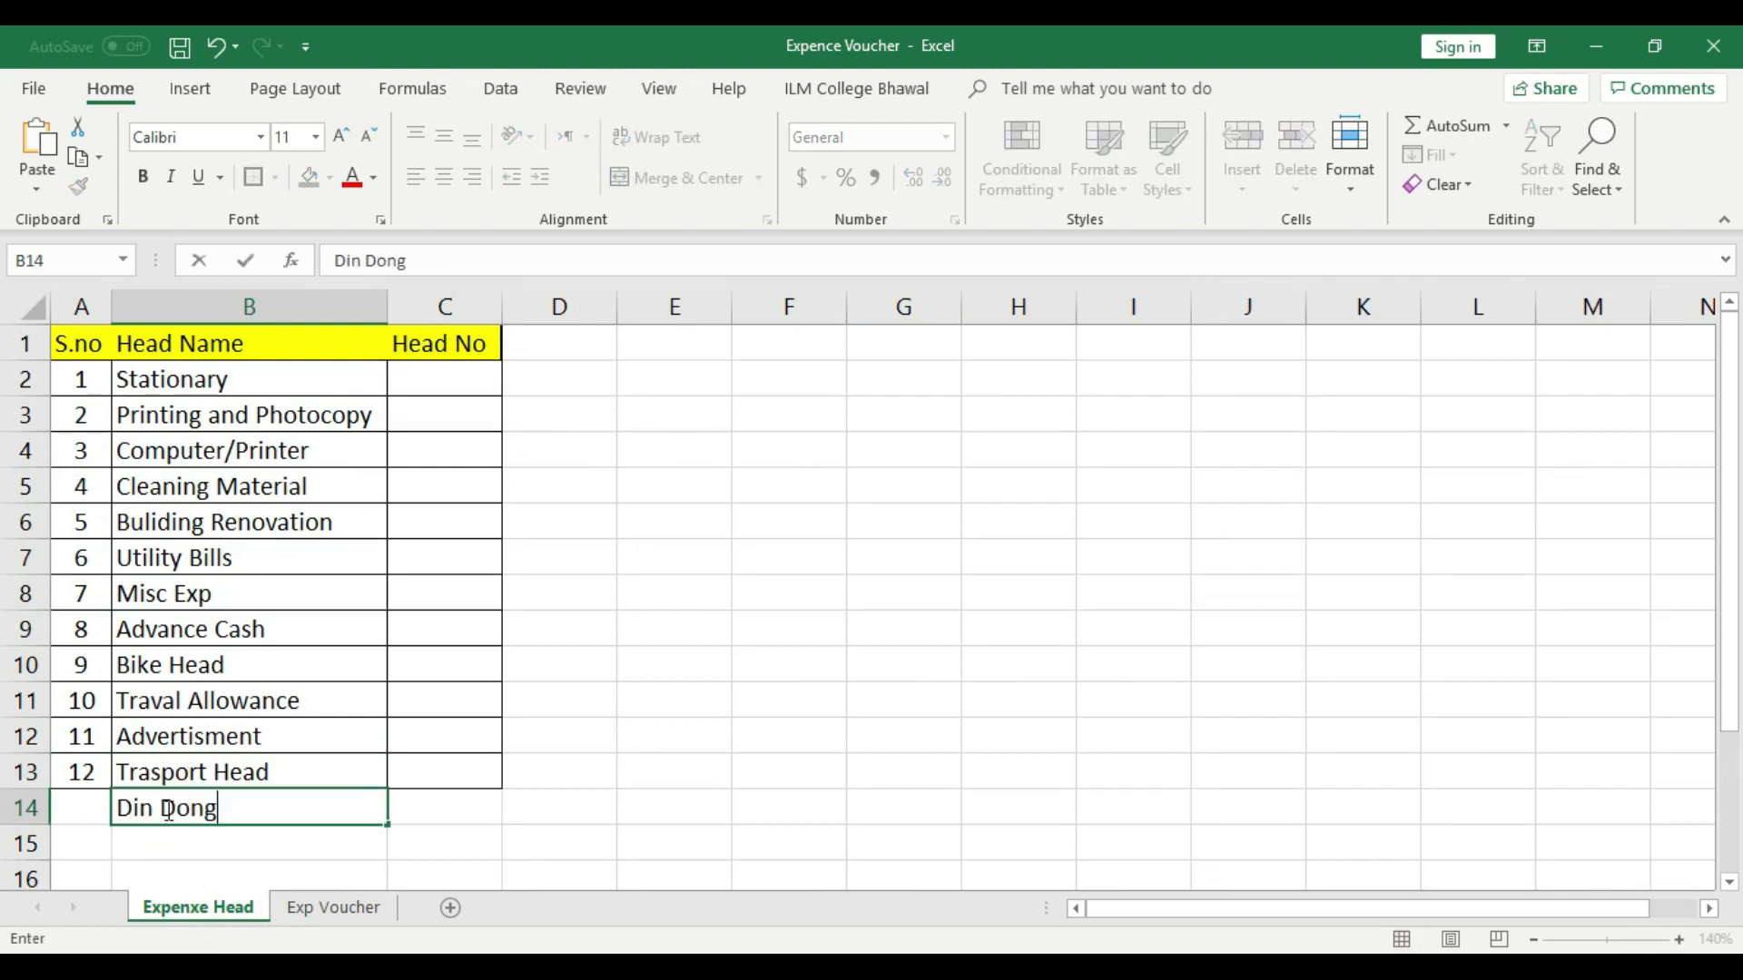
{"action": "left_click", "coordinate": [611, 817]}
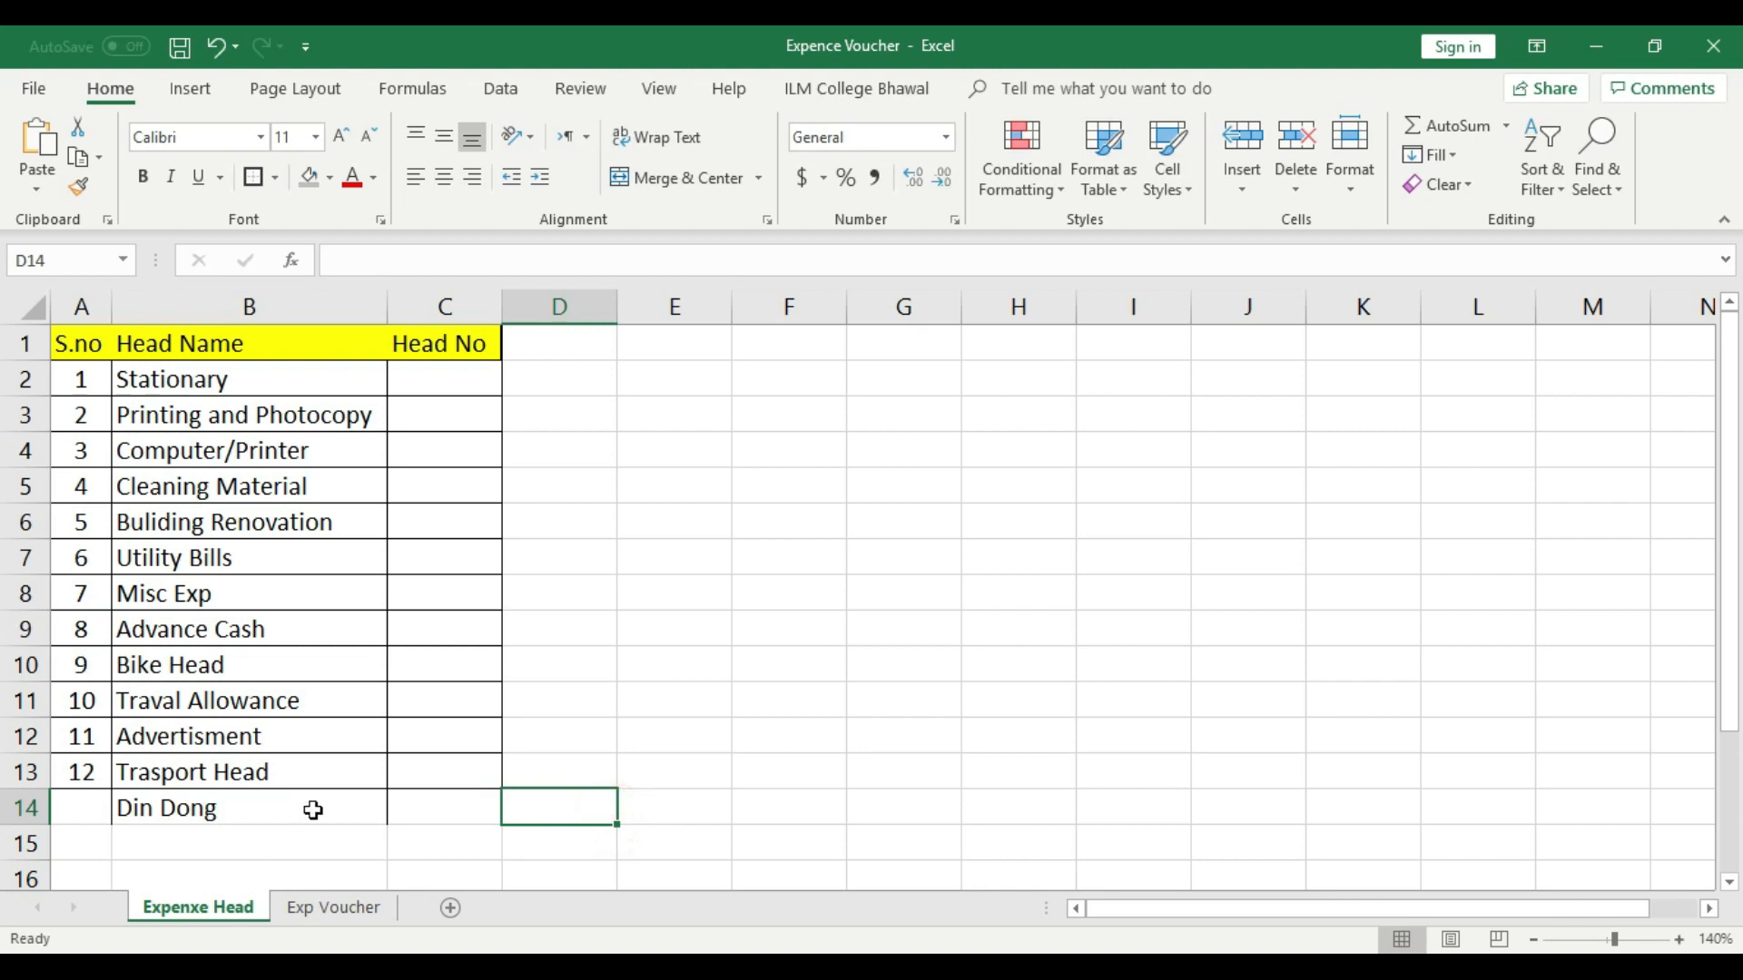
- Check cell B5's drop-down list on the Exp Voucher sheet for the "Din Dong" entry
{"action": "left_click", "coordinate": [333, 907]}
{"action": "left_click", "coordinate": [227, 577]}
{"action": "left_click", "coordinate": [222, 499]}
{"action": "left_click", "coordinate": [245, 502]}
{"action": "left_click_drag", "start_coordinate": [236, 564], "coordinate": [234, 662]}
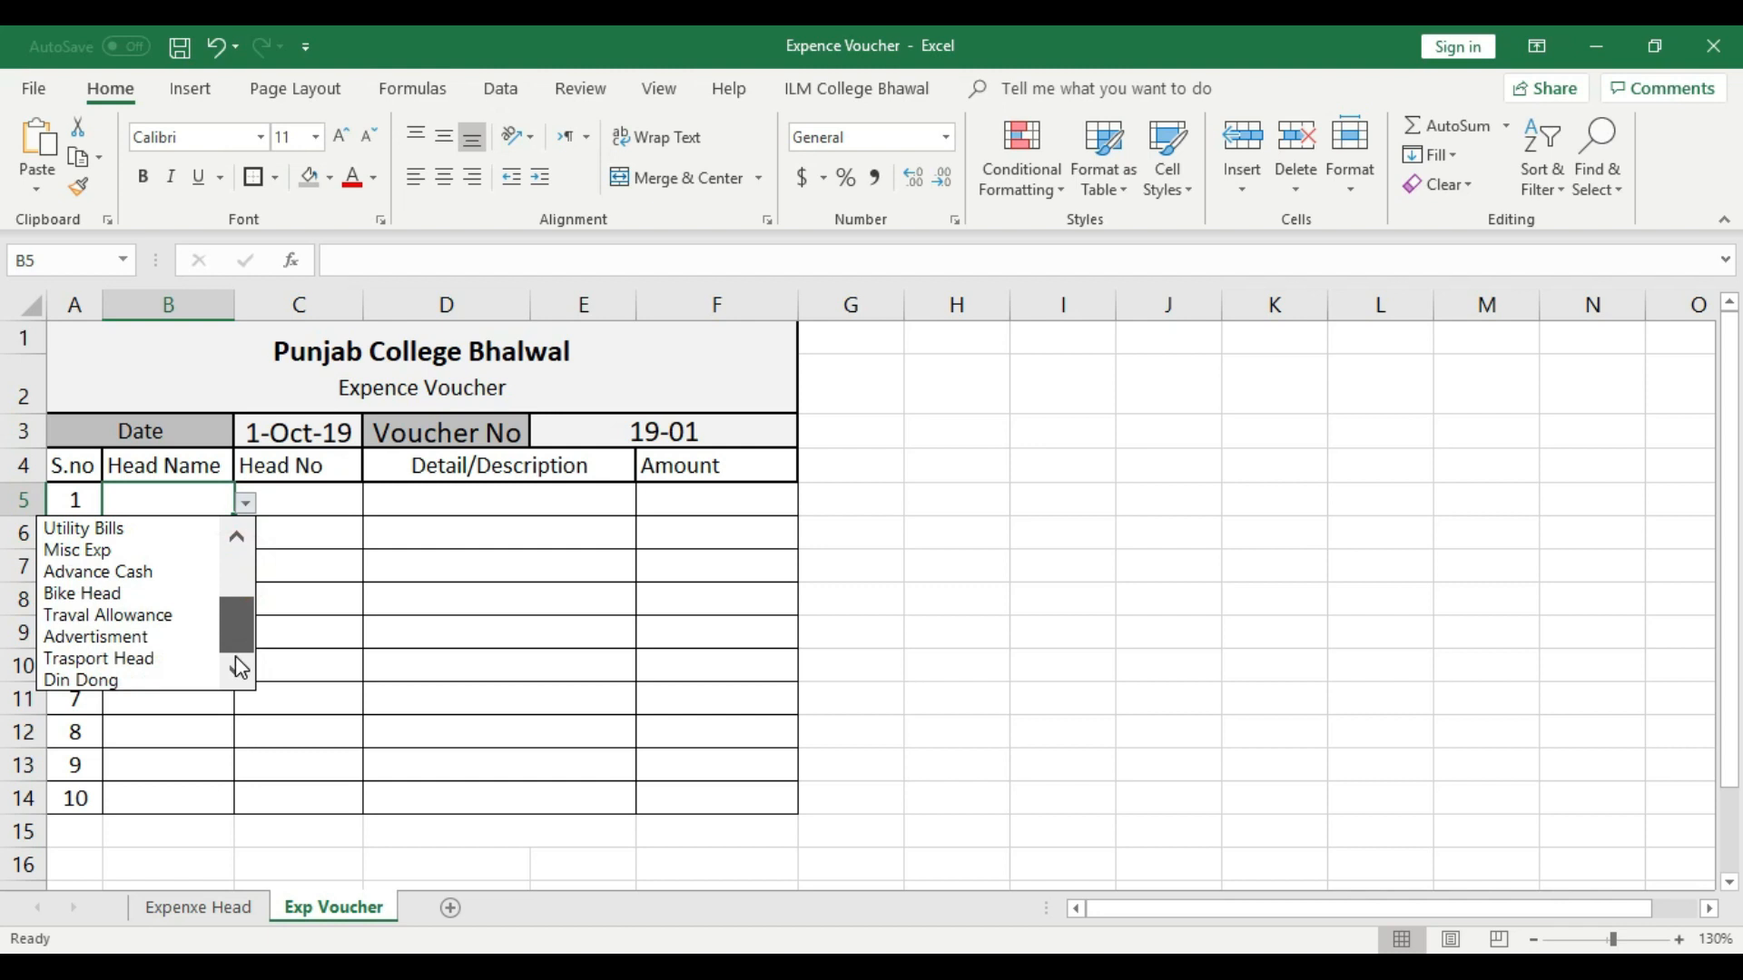
{"action": "left_click", "coordinate": [308, 713]}
- Replace the test head name in cell B14 of the Expenxe Head sheet with "Funny"
{"action": "left_click", "coordinate": [186, 908]}
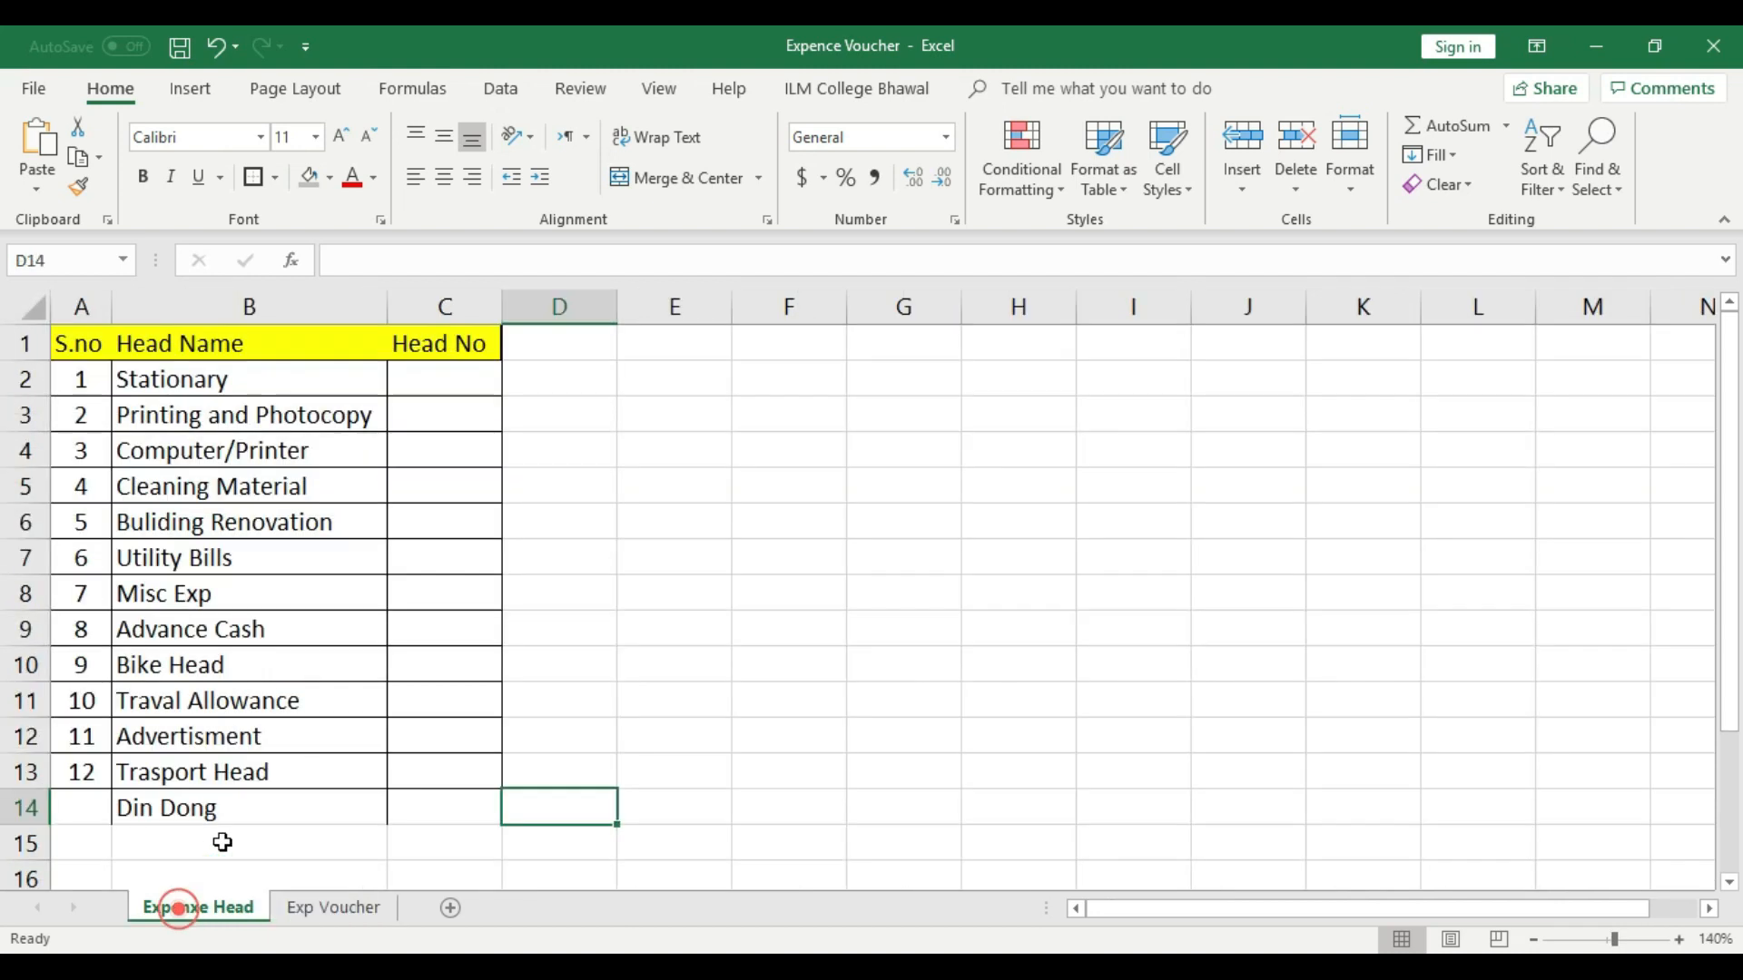
{"action": "left_click", "coordinate": [201, 809]}
{"action": "key", "text": "Delete"}
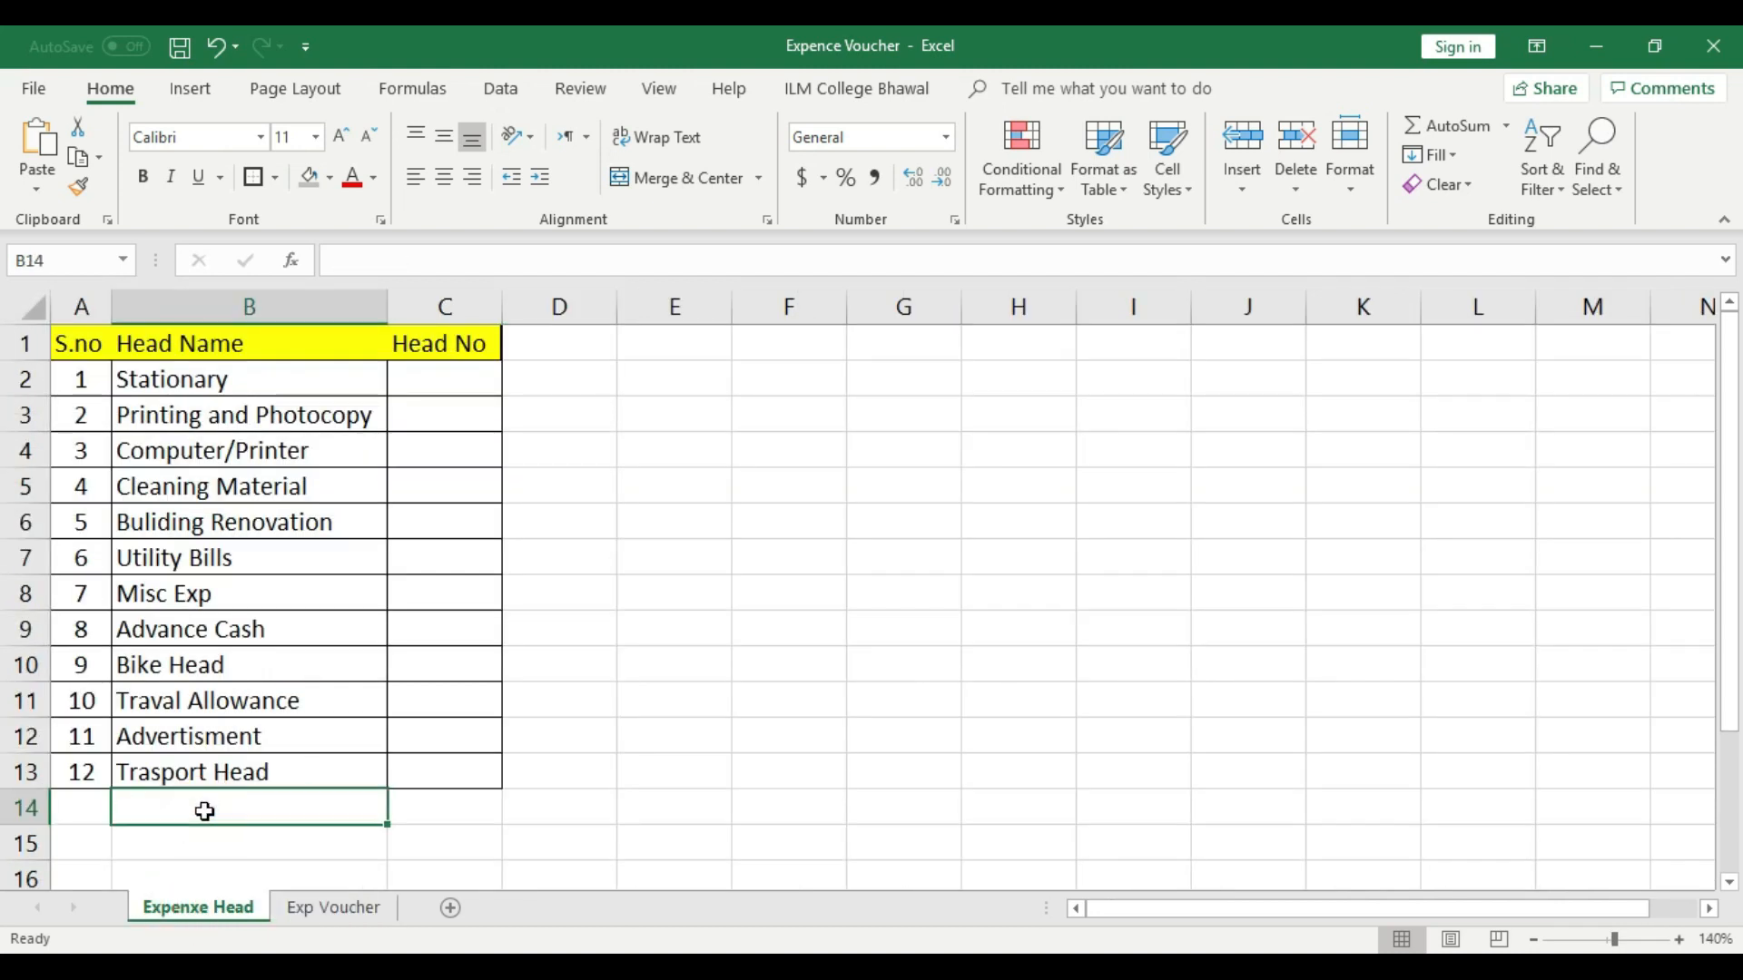
{"action": "type", "text": "Fu"}
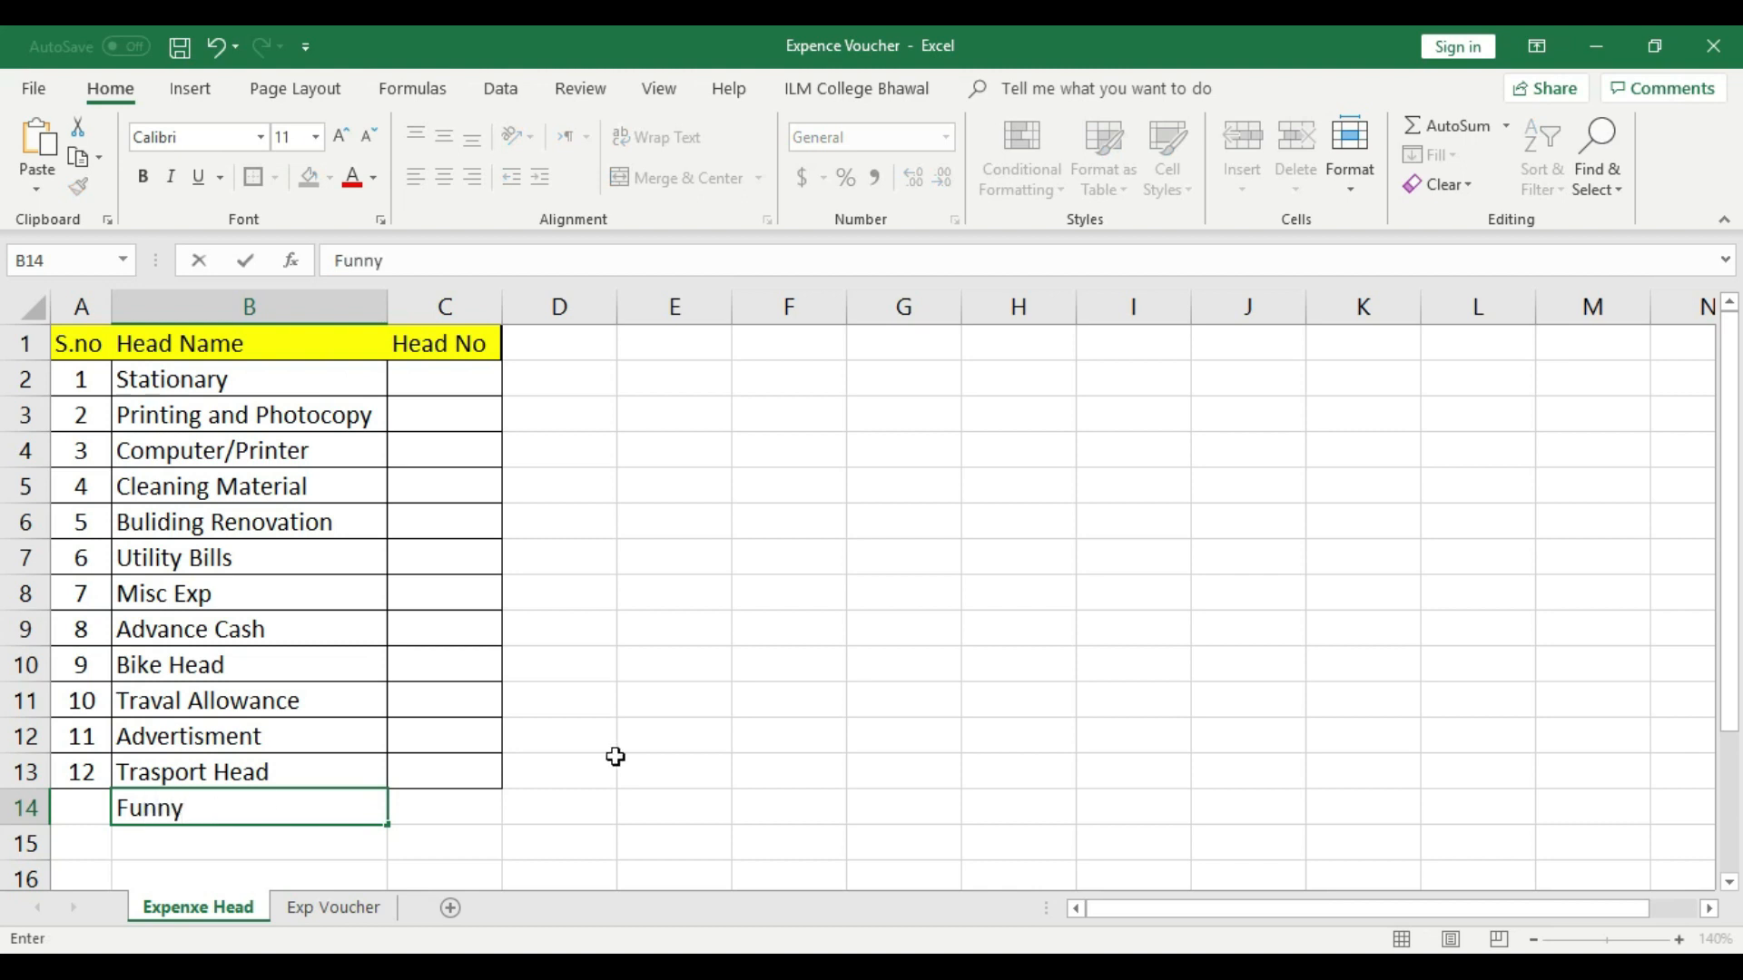
{"action": "type", "text": "nny"}
{"action": "left_click", "coordinate": [615, 756]}
- Check the end of cell B5's drop-down list on the Exp Voucher sheet for the "Funny" entry
{"action": "left_click", "coordinate": [327, 908]}
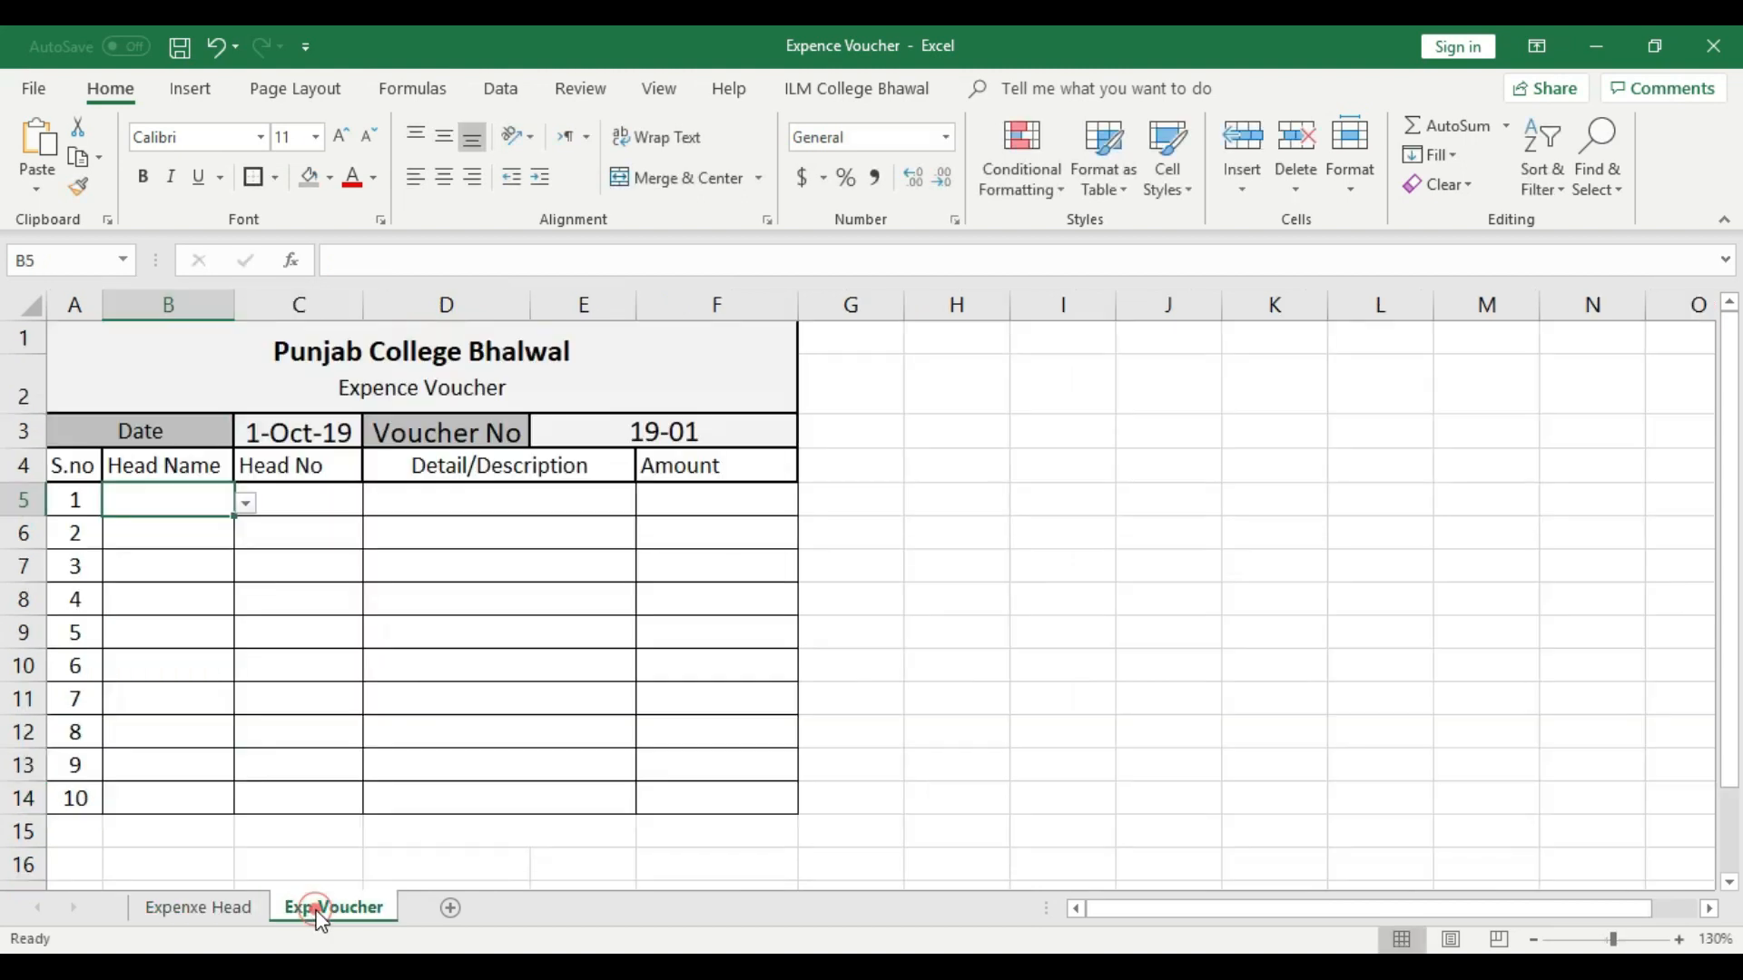
{"action": "left_click", "coordinate": [246, 503]}
{"action": "scroll", "coordinate": [242, 571], "scroll_direction": "down", "scroll_amount": 2}
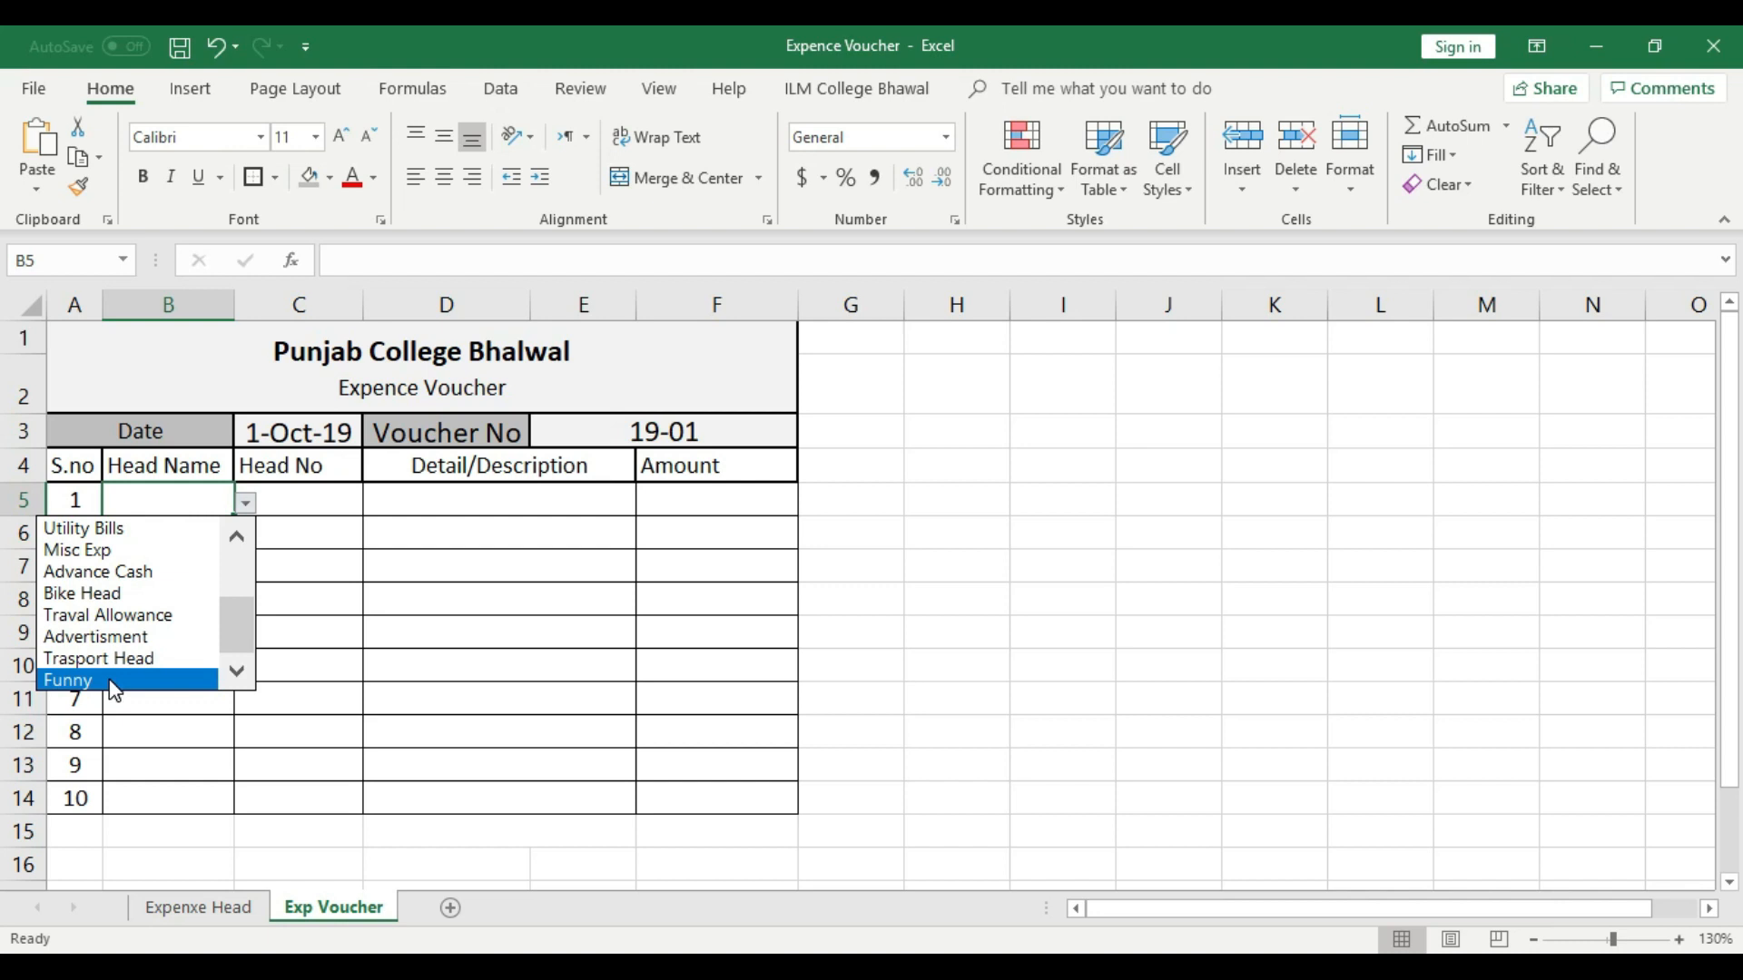
- Try to enter the unlisted text "dfsf" as the head name in cell B11 of the Exp Voucher sheet
{"action": "left_click", "coordinate": [311, 611]}
{"action": "left_click", "coordinate": [203, 677]}
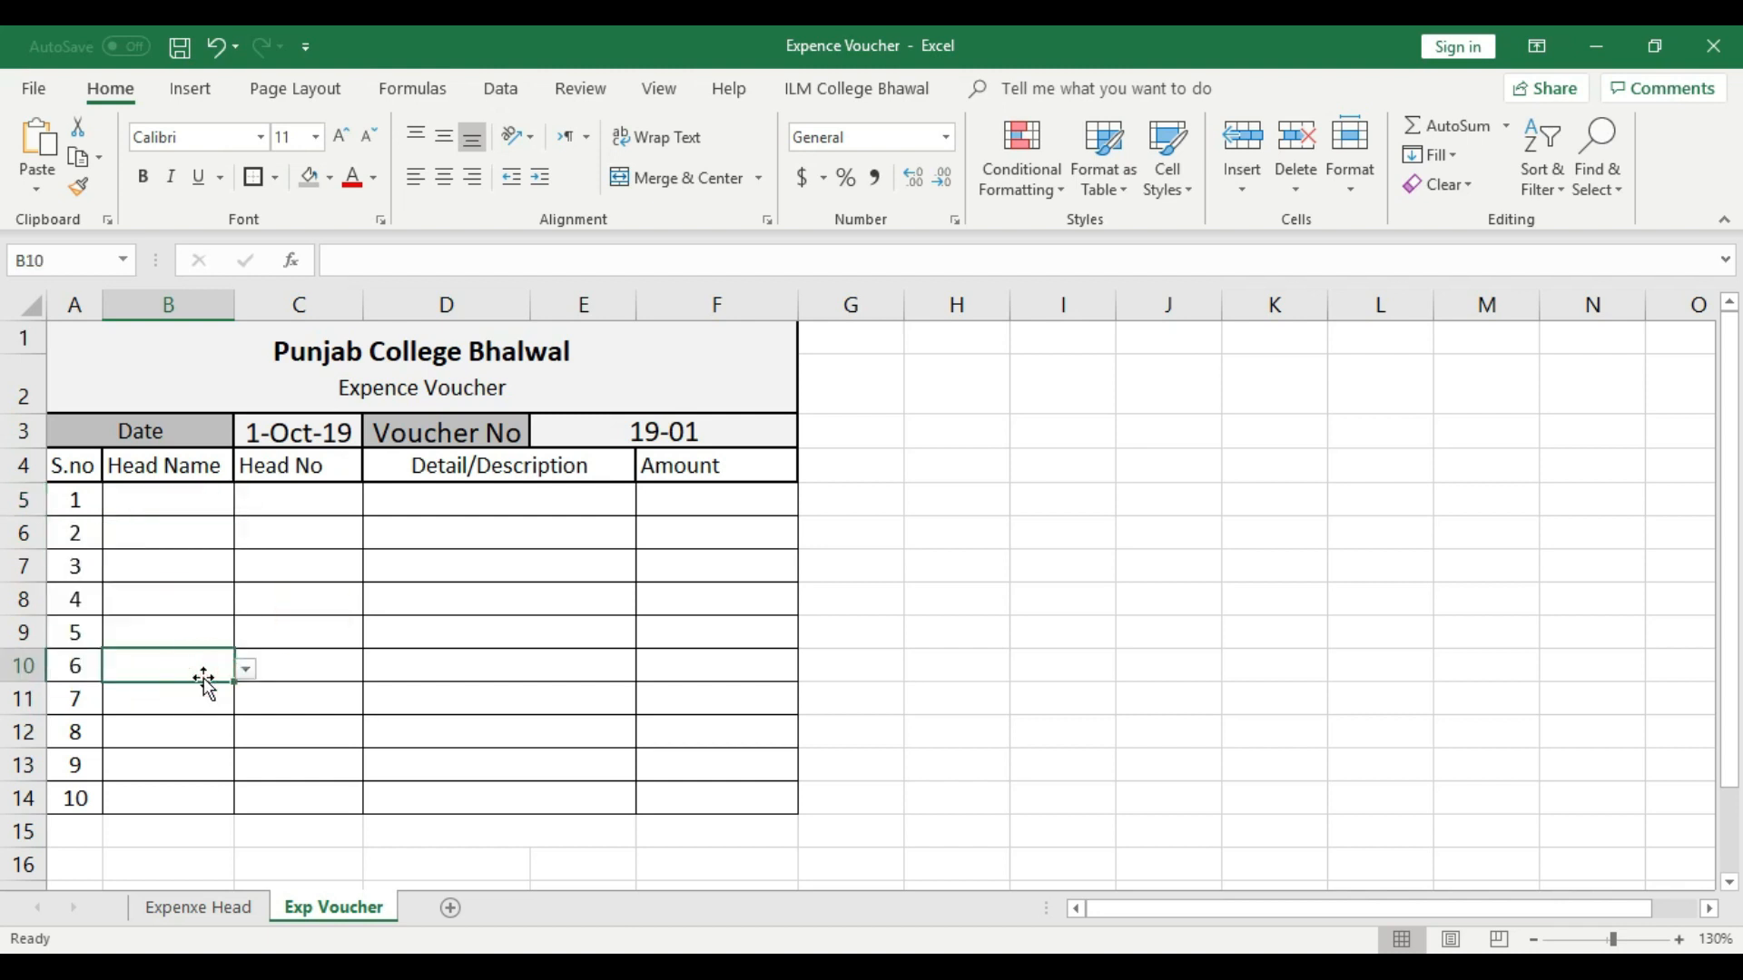
{"action": "left_click", "coordinate": [198, 700]}
{"action": "type", "text": "dfsf"}
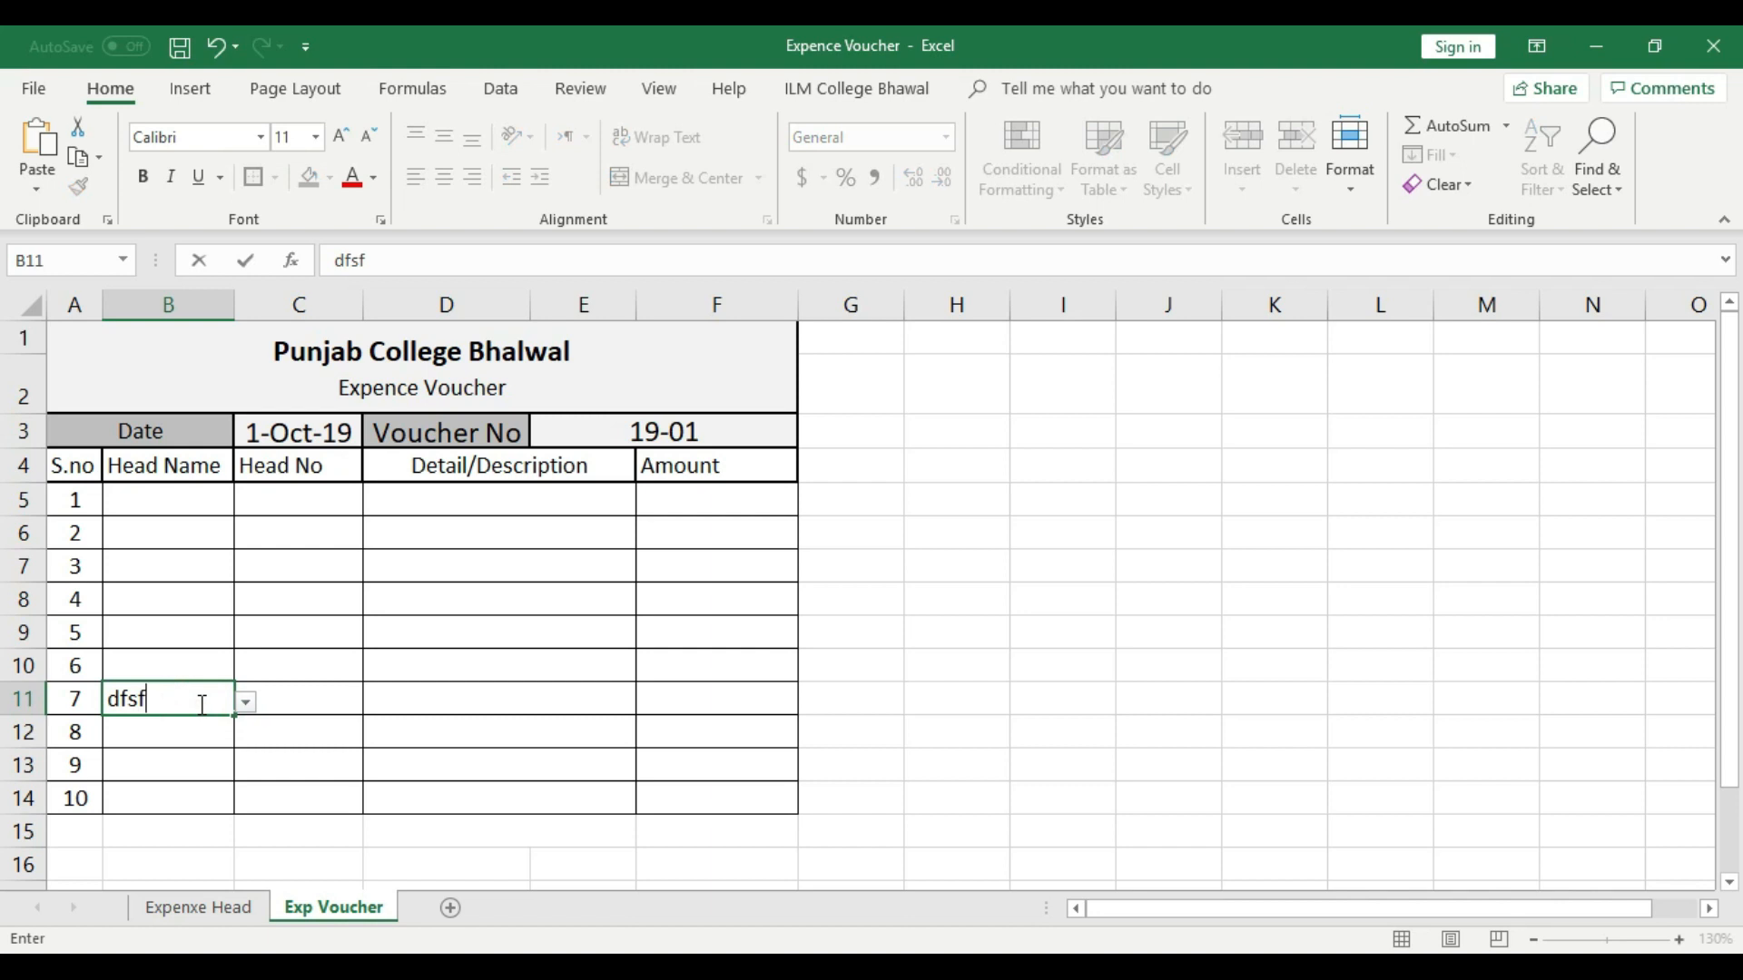
{"action": "left_click", "coordinate": [564, 658]}
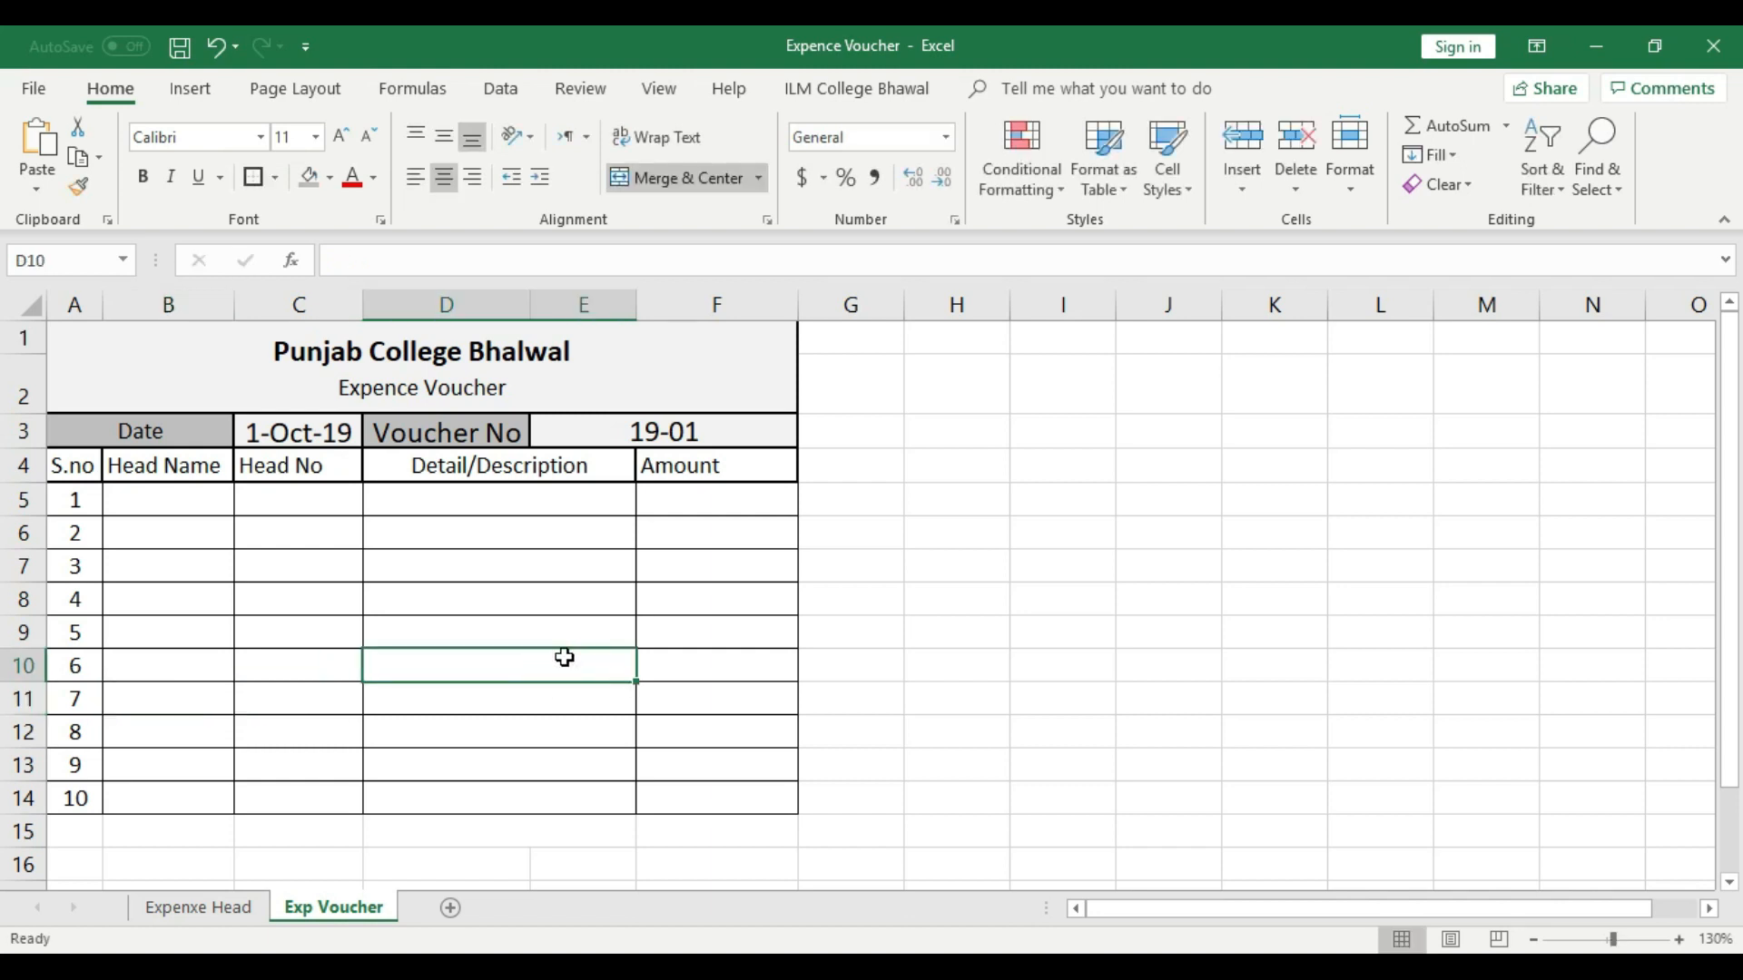
- Choose "Stationary" from the drop-down list as the head name in cell B5 of the Exp Voucher sheet
{"action": "left_click", "coordinate": [210, 507]}
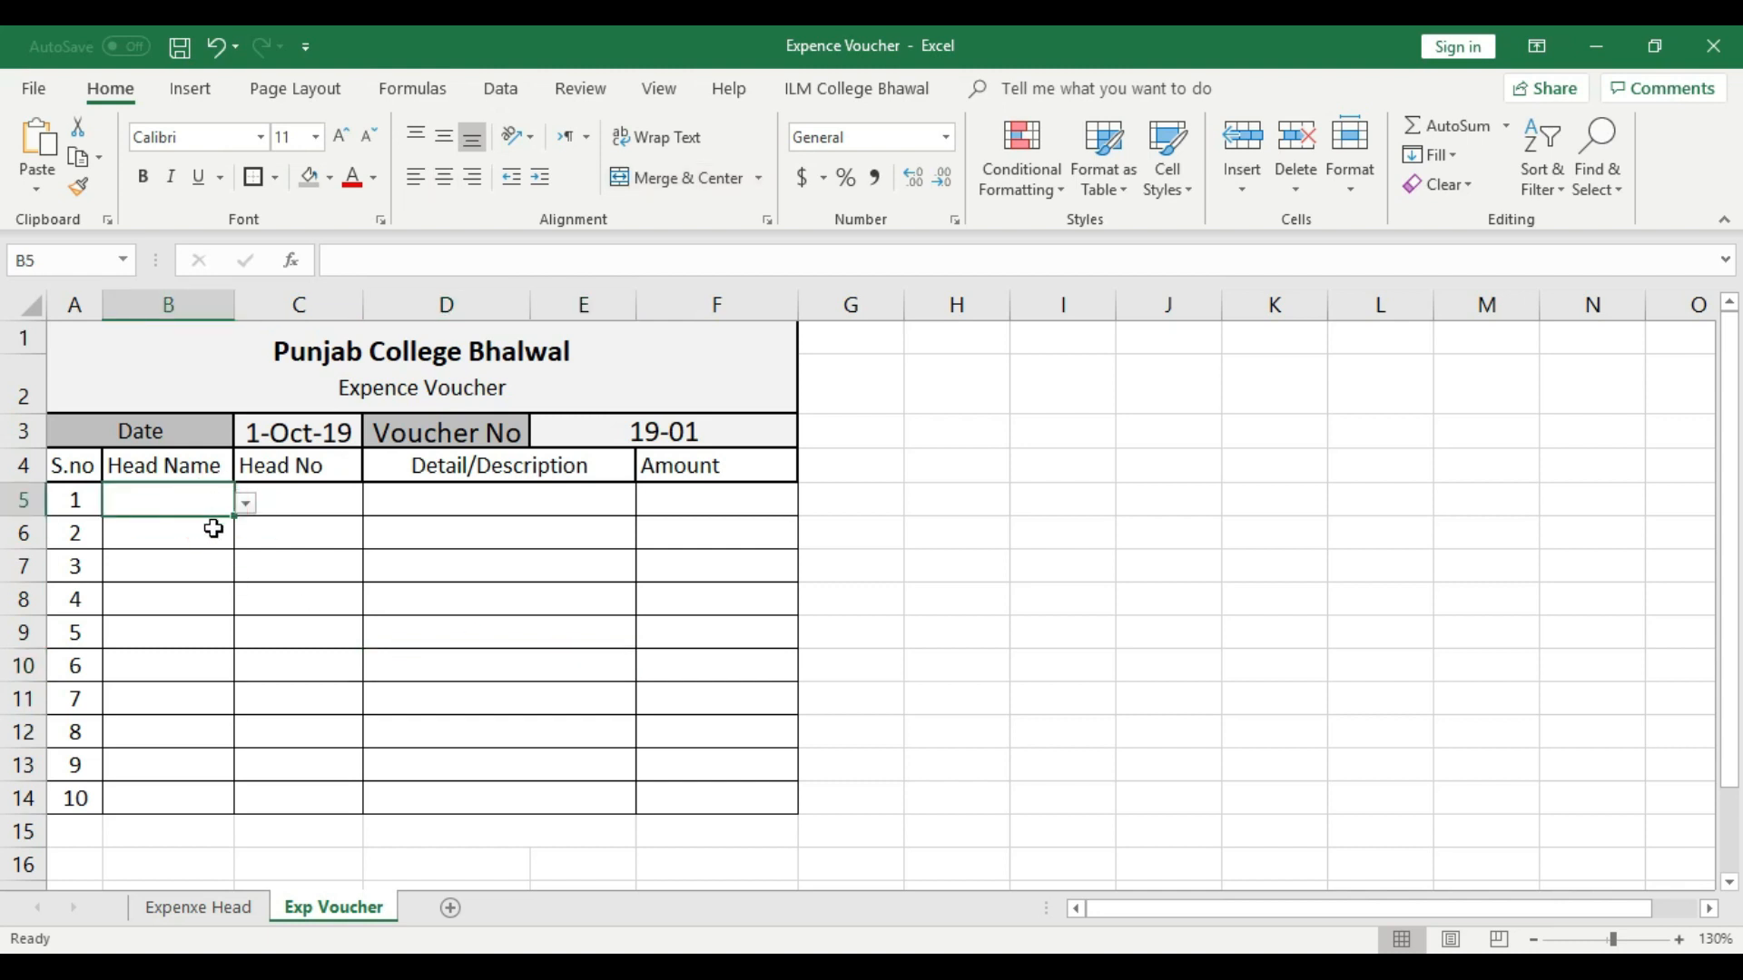
{"action": "left_click", "coordinate": [245, 502]}
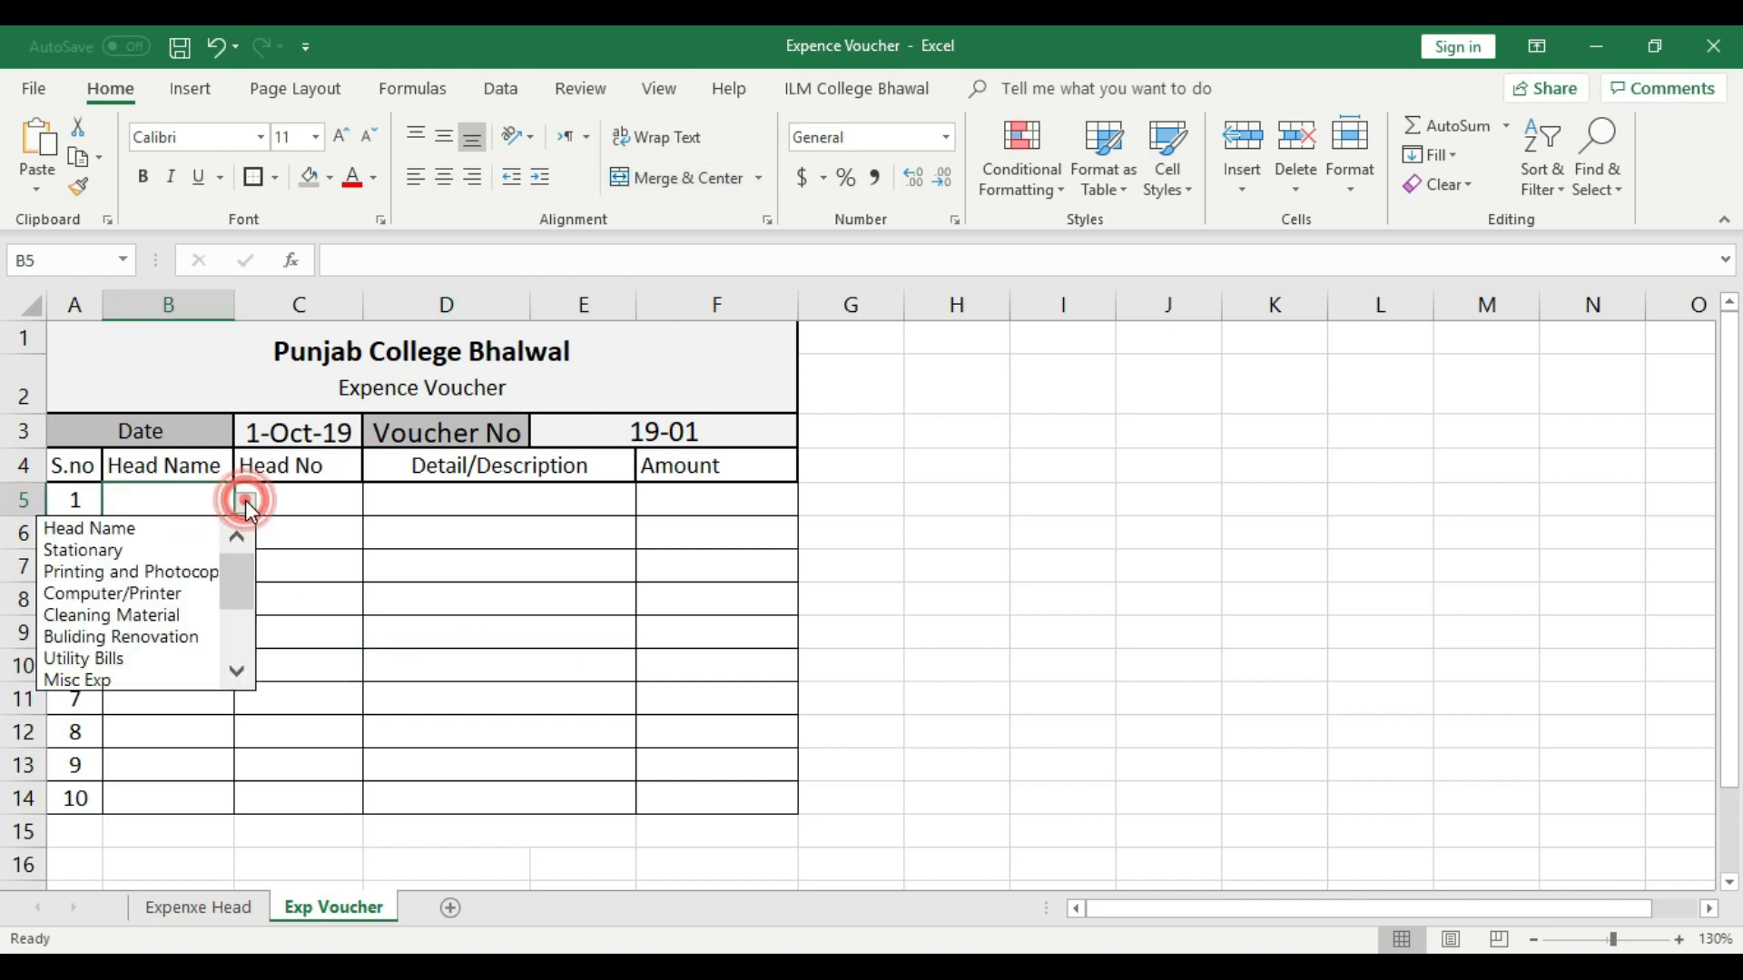
{"action": "left_click", "coordinate": [137, 544]}
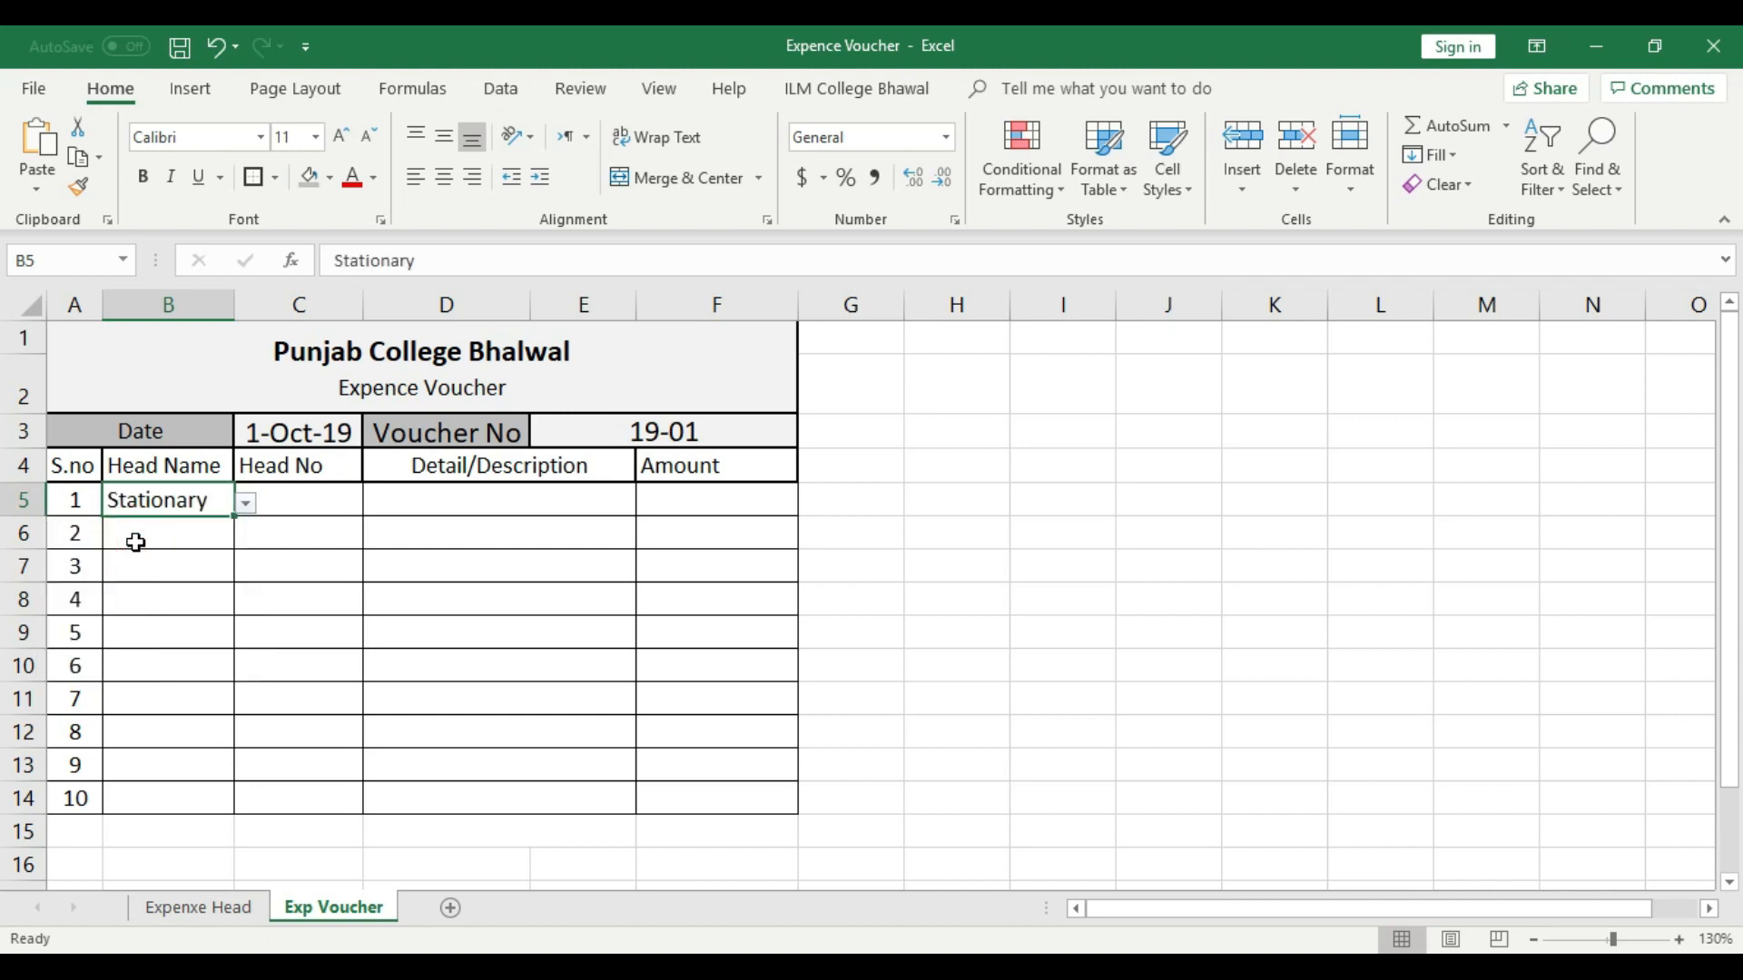
{"action": "left_click", "coordinate": [276, 493]}
{"action": "left_click", "coordinate": [175, 499]}
{"action": "left_click", "coordinate": [325, 501]}
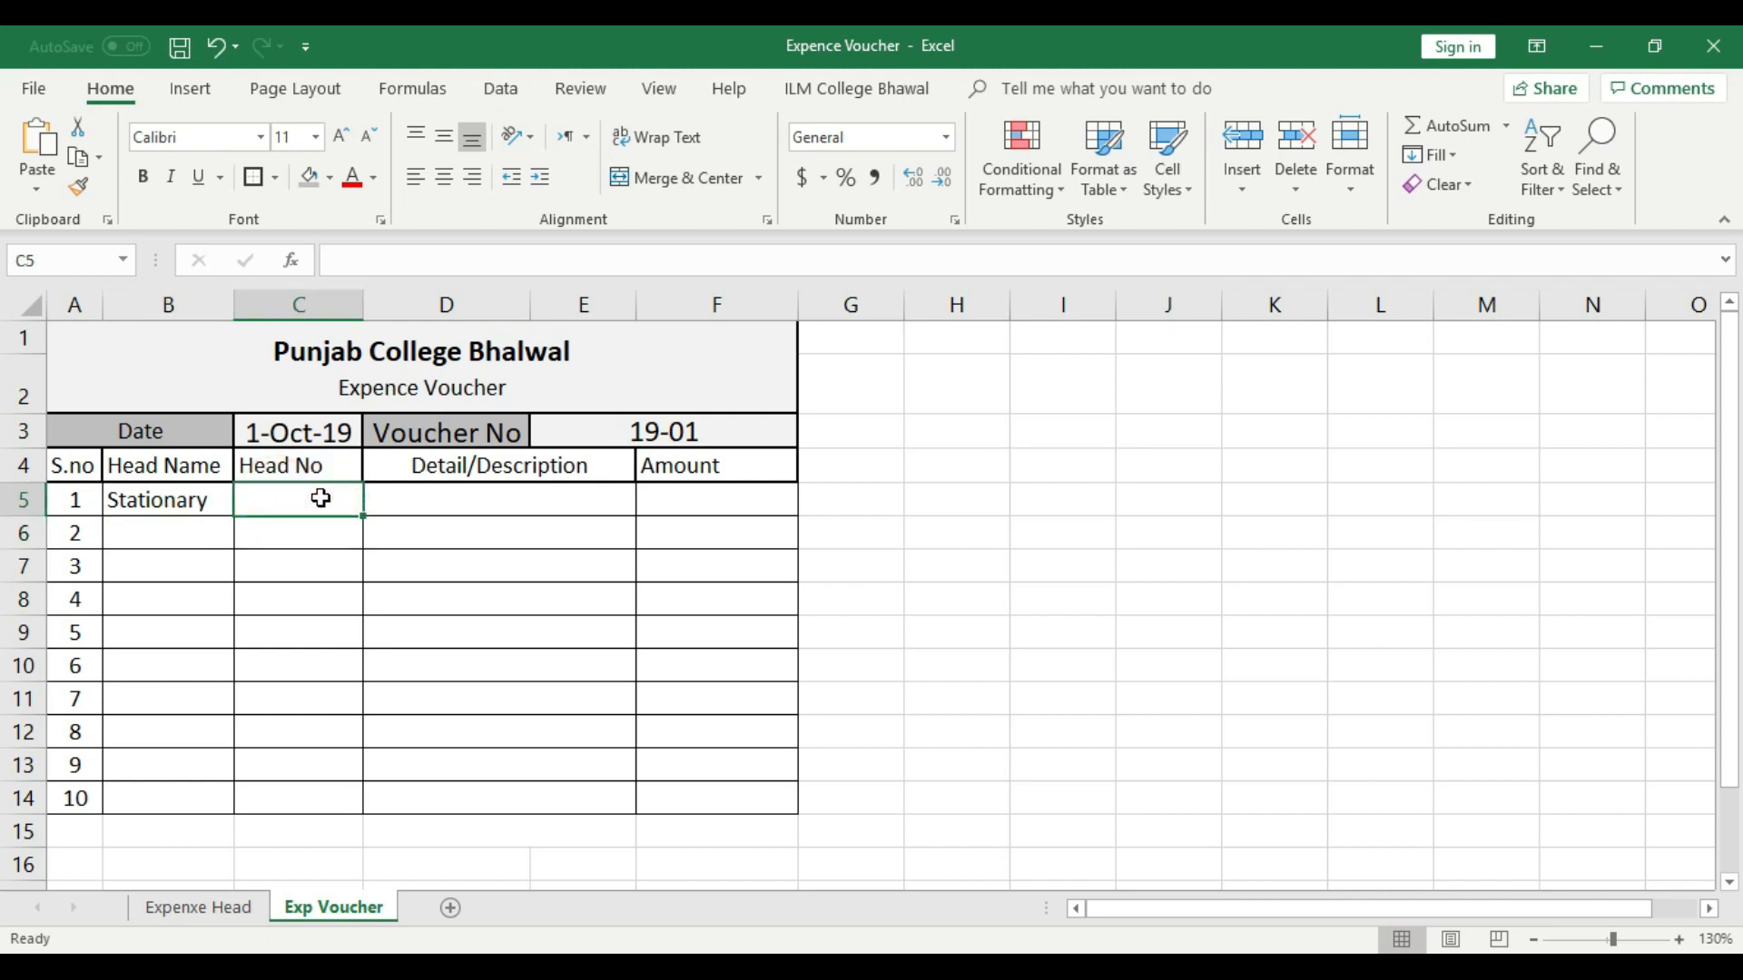
- Extend the S.no series on the Expenxe Head sheet down to cell A14
{"action": "left_click", "coordinate": [231, 911]}
{"action": "left_click_drag", "start_coordinate": [85, 391], "coordinate": [190, 797]}
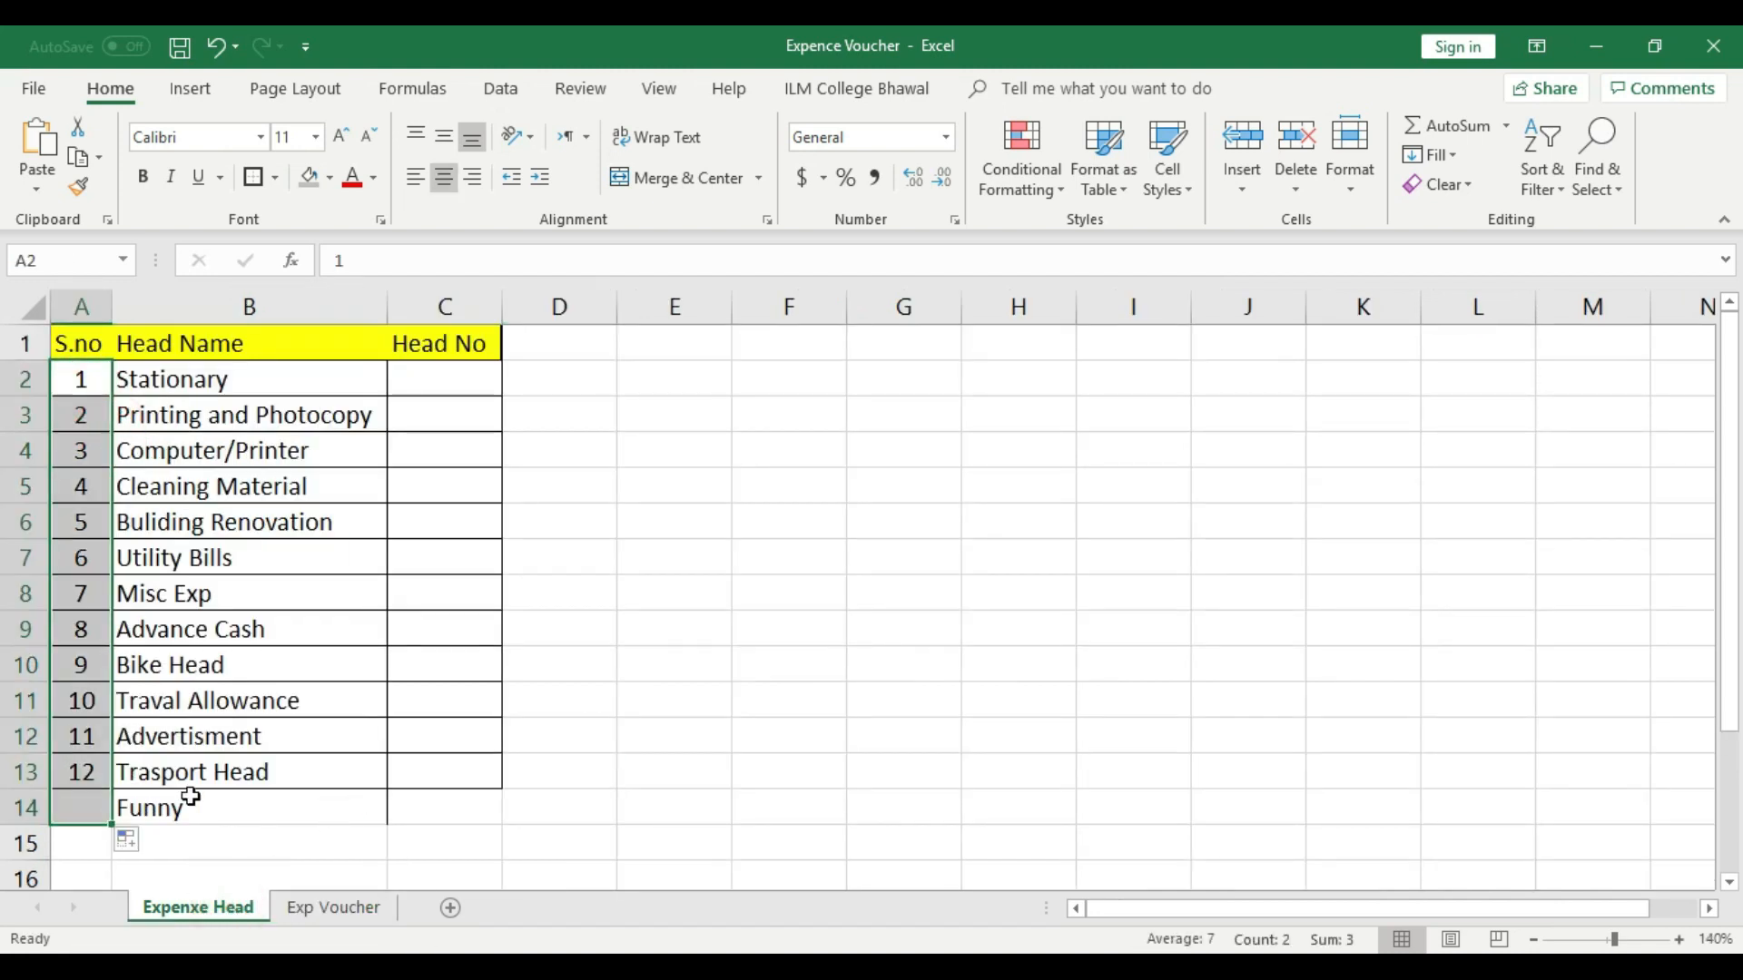
{"action": "left_click", "coordinate": [322, 786]}
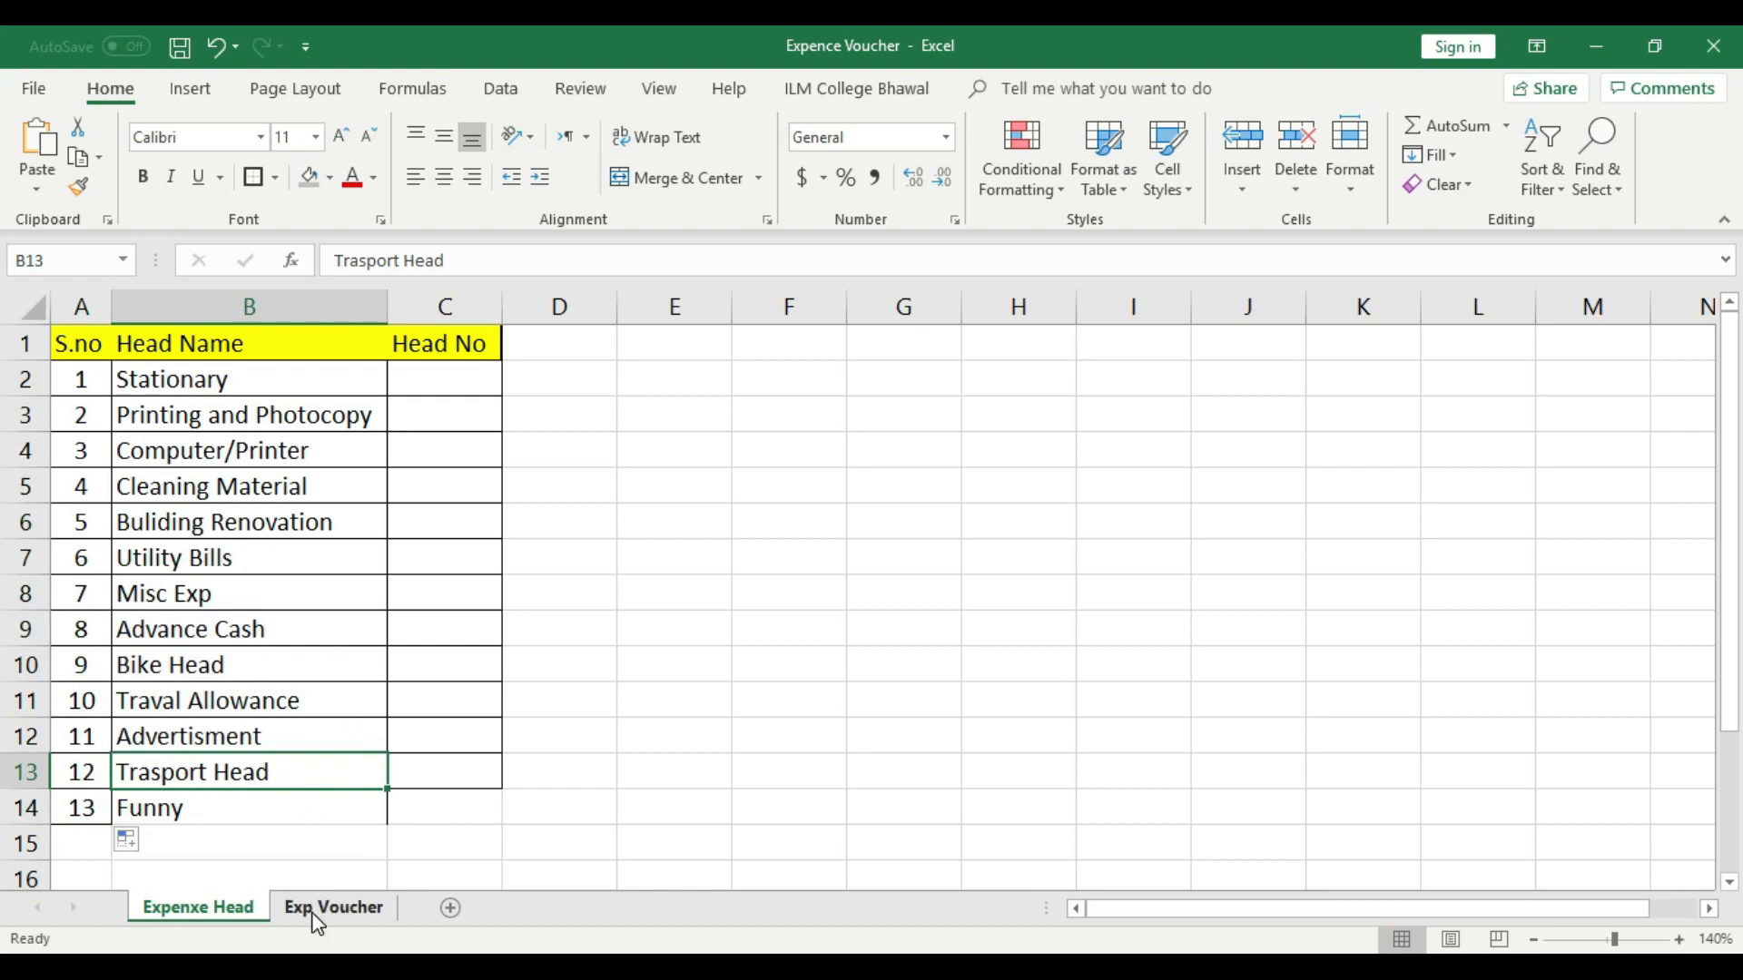
- Try "Printing and Photocopy" as the head name in cell B6 of the Exp Voucher sheet and undo the entry
{"action": "left_click", "coordinate": [332, 908]}
{"action": "left_click", "coordinate": [195, 495]}
{"action": "left_click", "coordinate": [205, 541]}
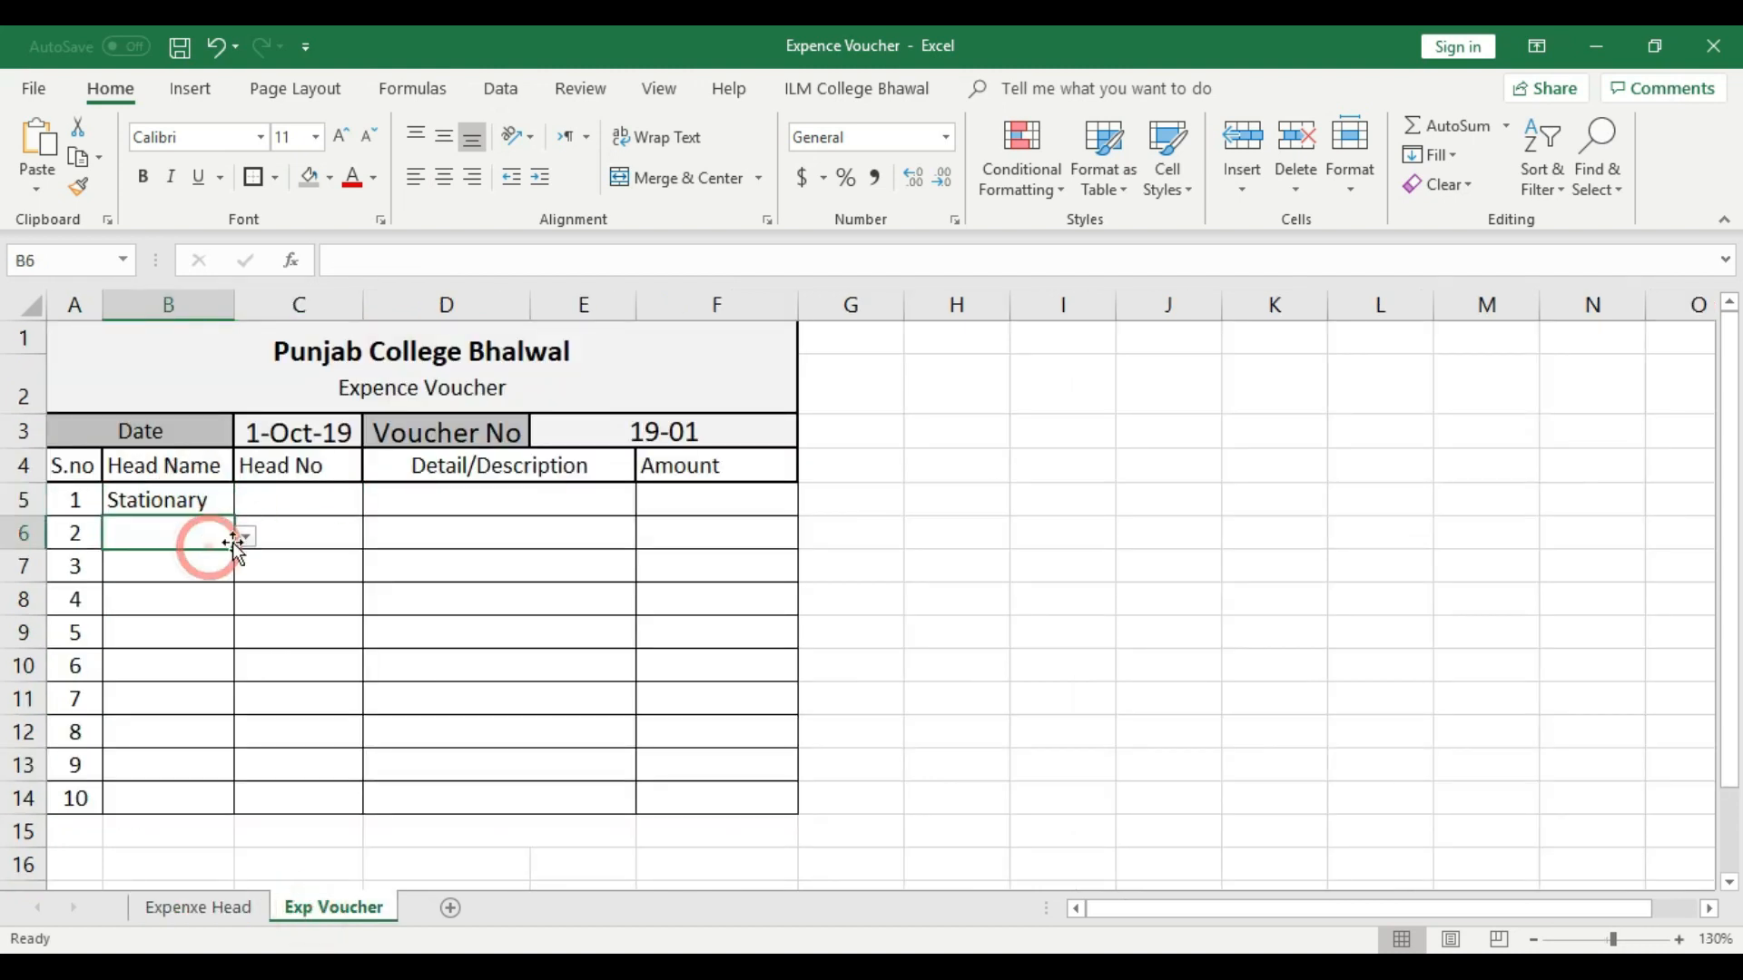
{"action": "left_click", "coordinate": [245, 537]}
{"action": "left_click", "coordinate": [127, 605]}
{"action": "left_click", "coordinate": [209, 567]}
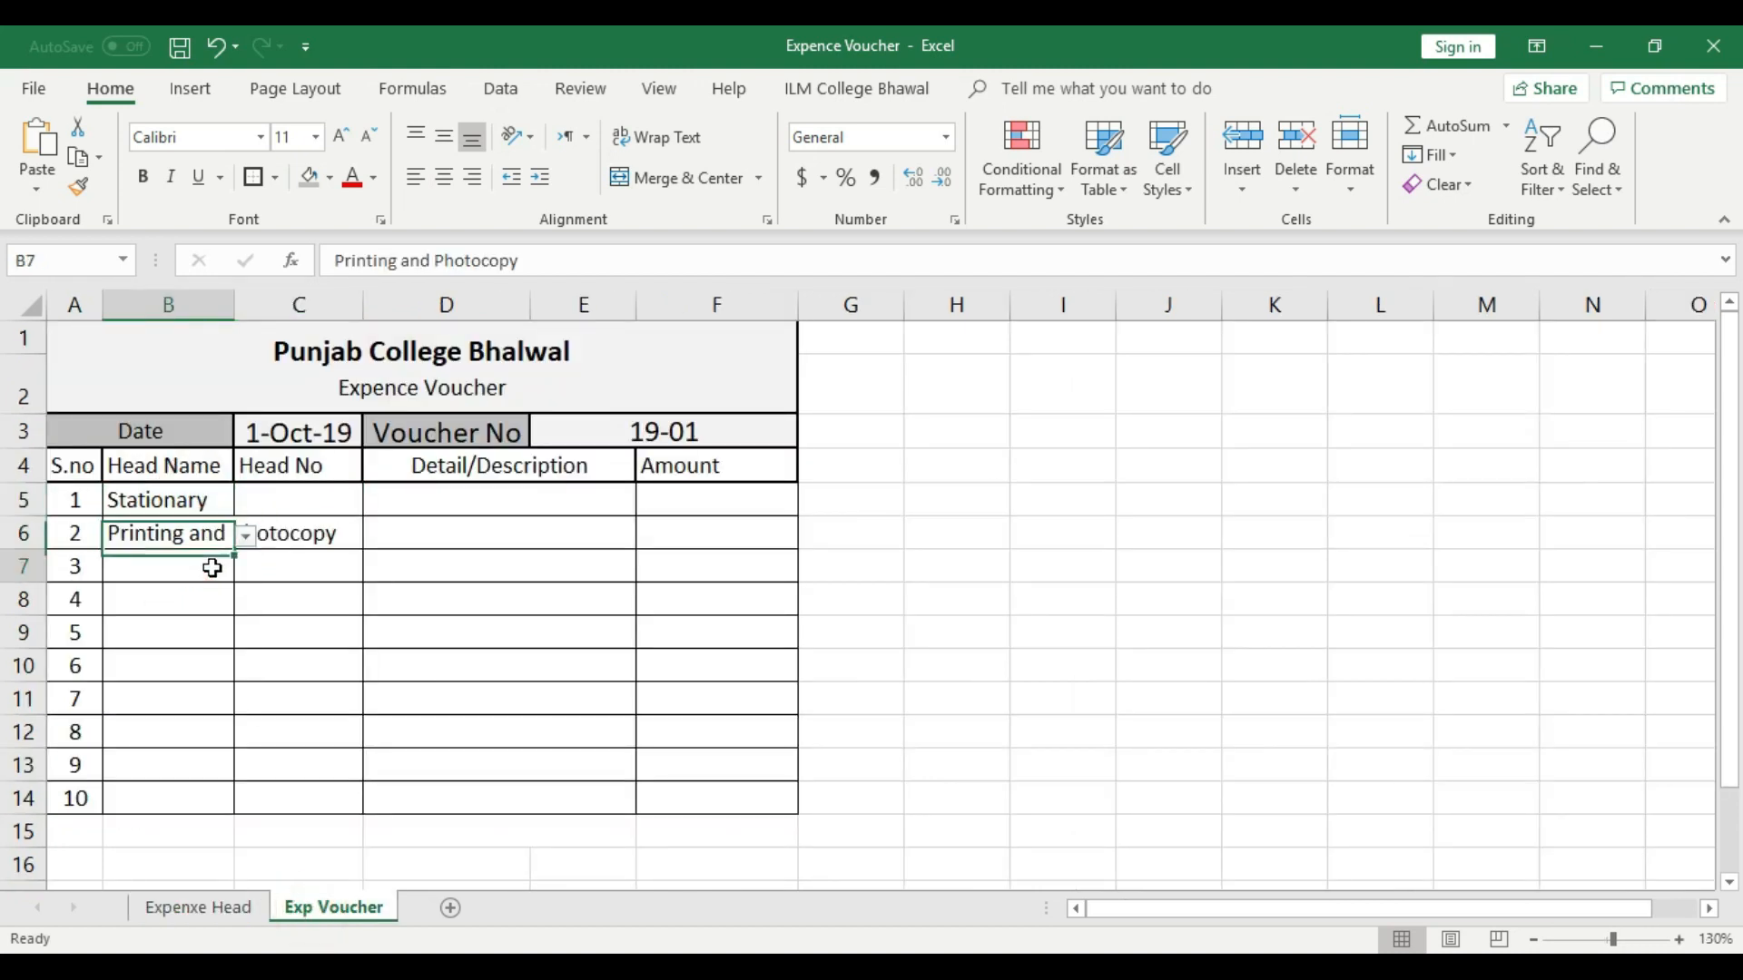
{"action": "key", "text": "ctrl+z"}
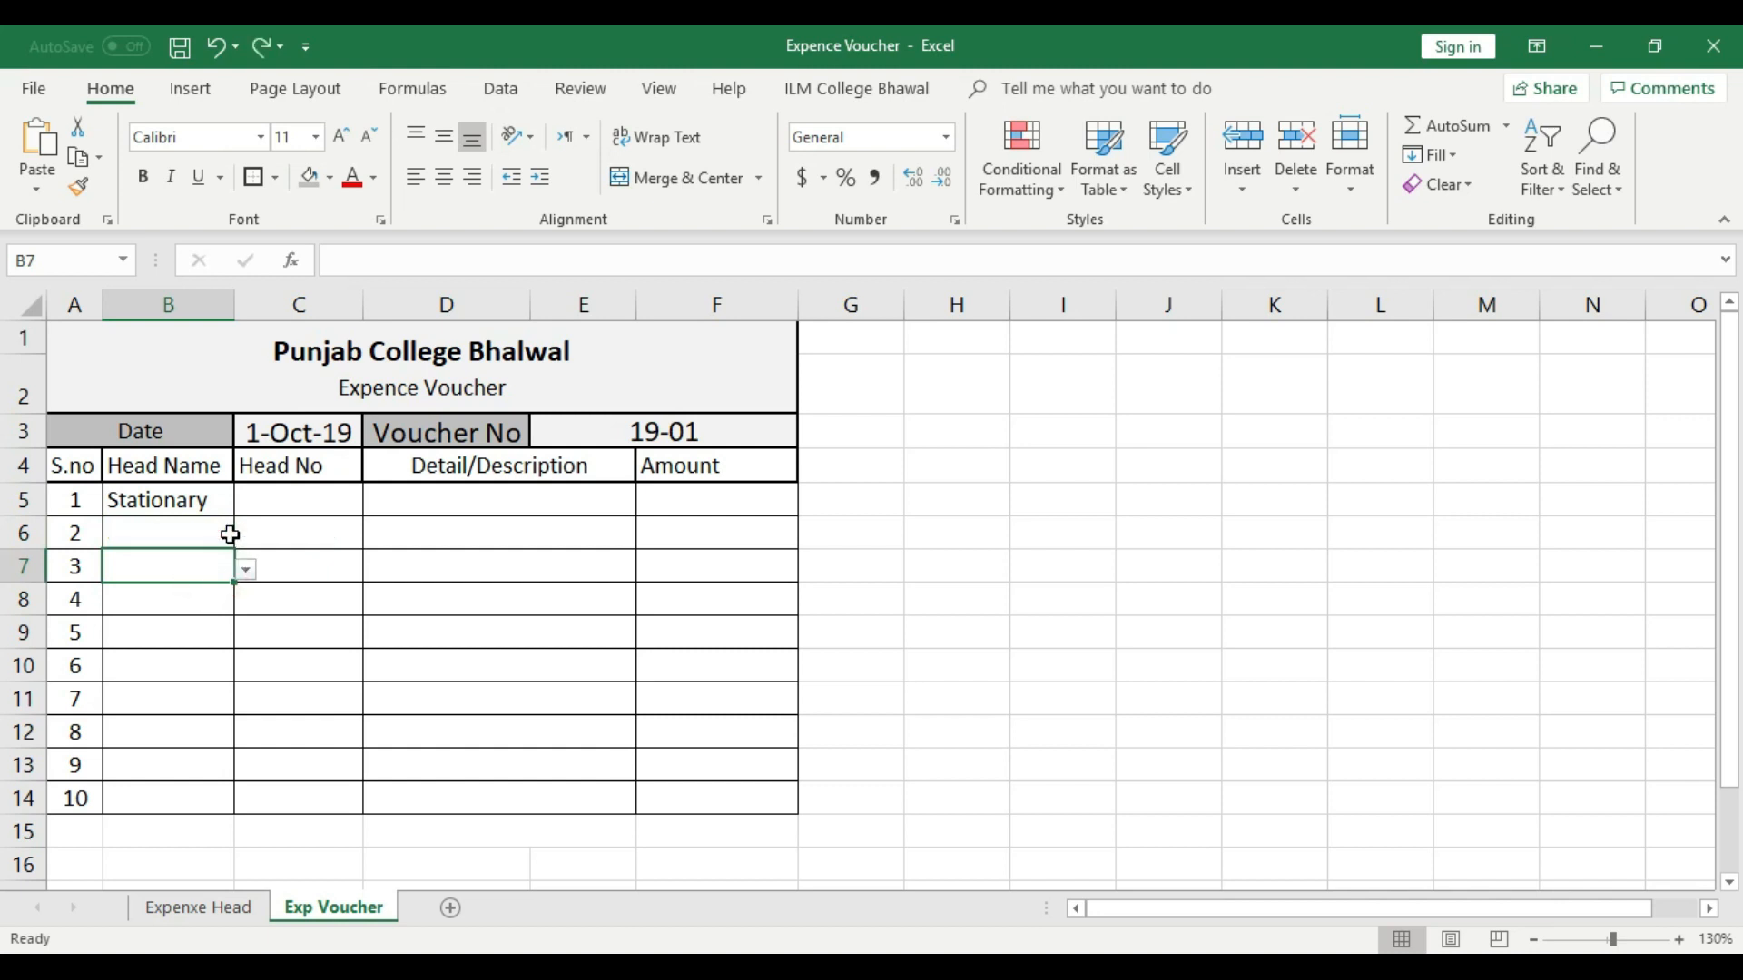
{"action": "left_click", "coordinate": [318, 563]}
{"action": "left_click", "coordinate": [319, 500]}
{"action": "left_click", "coordinate": [319, 658]}
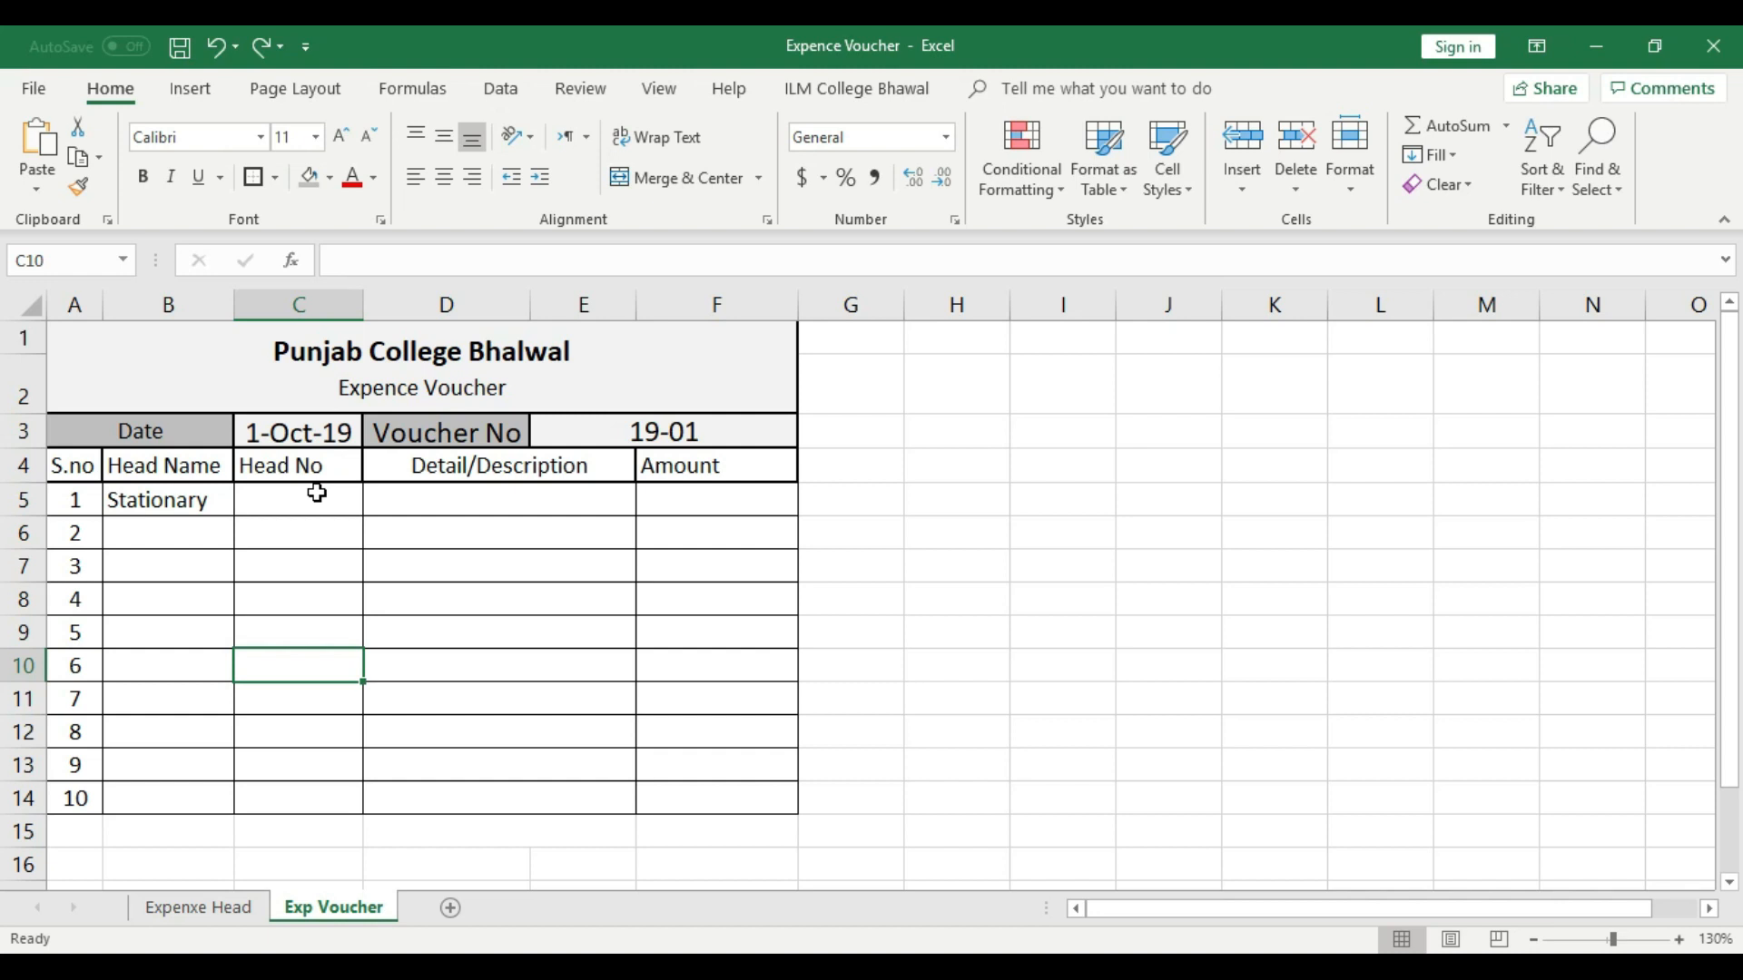
- Replace the test head name in cell B14 of the Expenxe Head sheet with "Refreshment"
{"action": "left_click", "coordinate": [227, 911]}
{"action": "left_click", "coordinate": [227, 831]}
{"action": "left_click", "coordinate": [230, 810]}
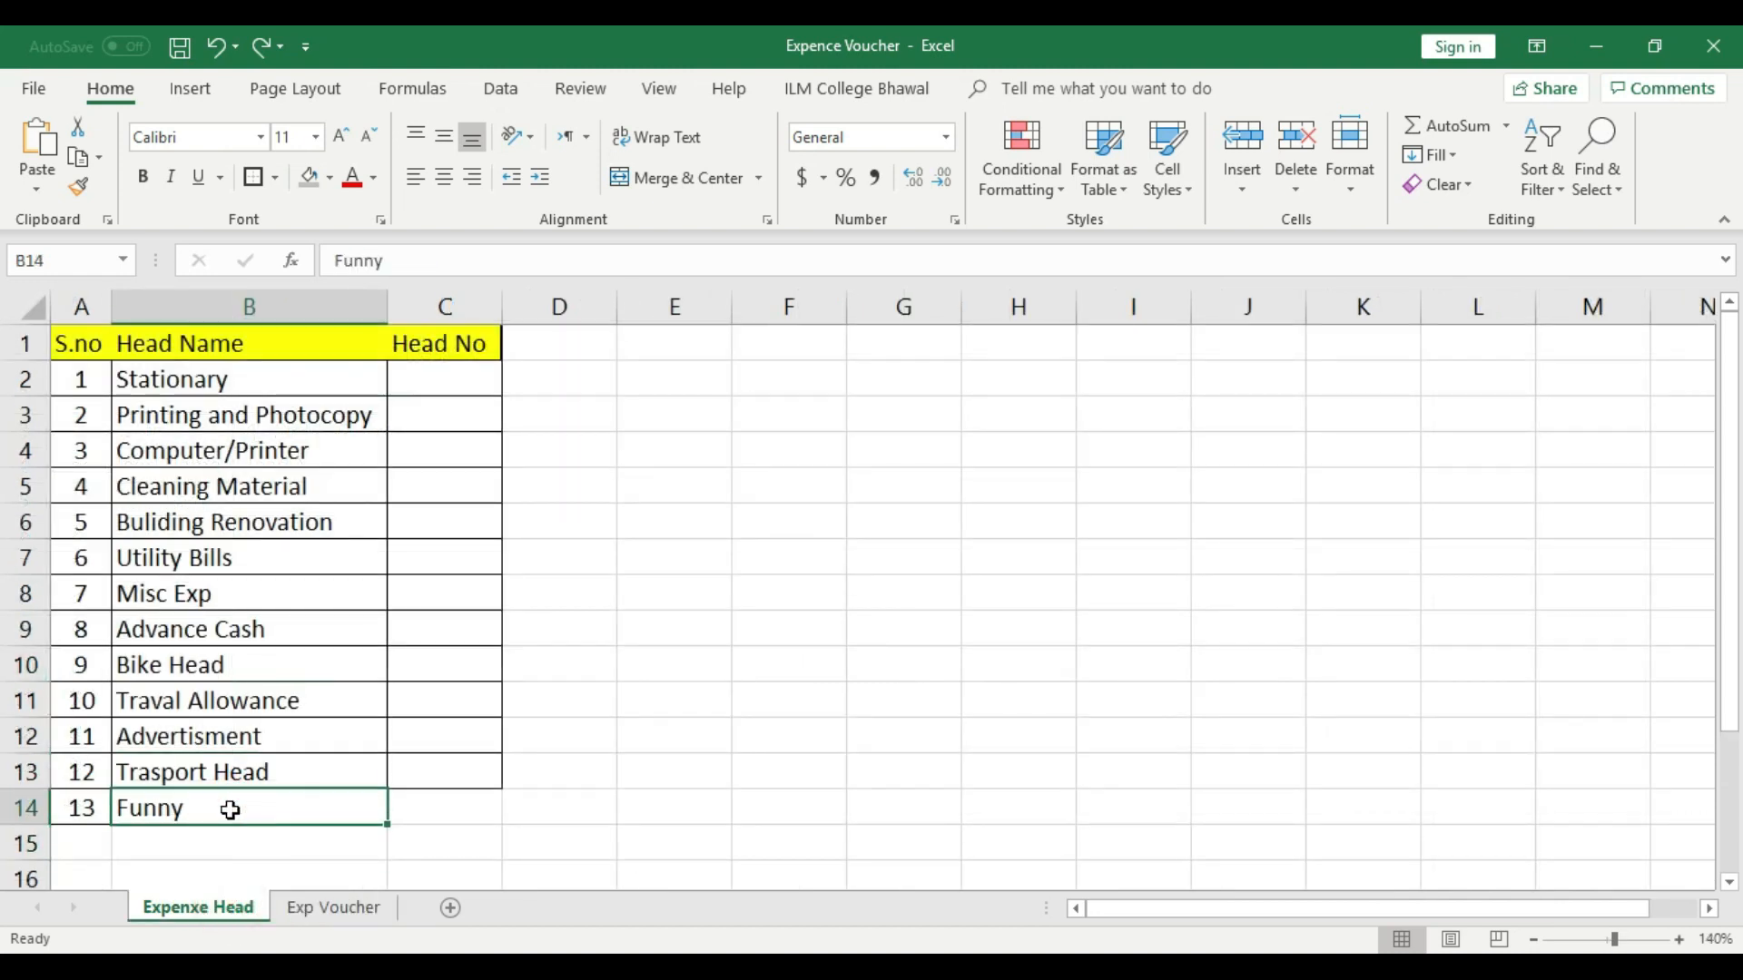
{"action": "key", "text": "Delete"}
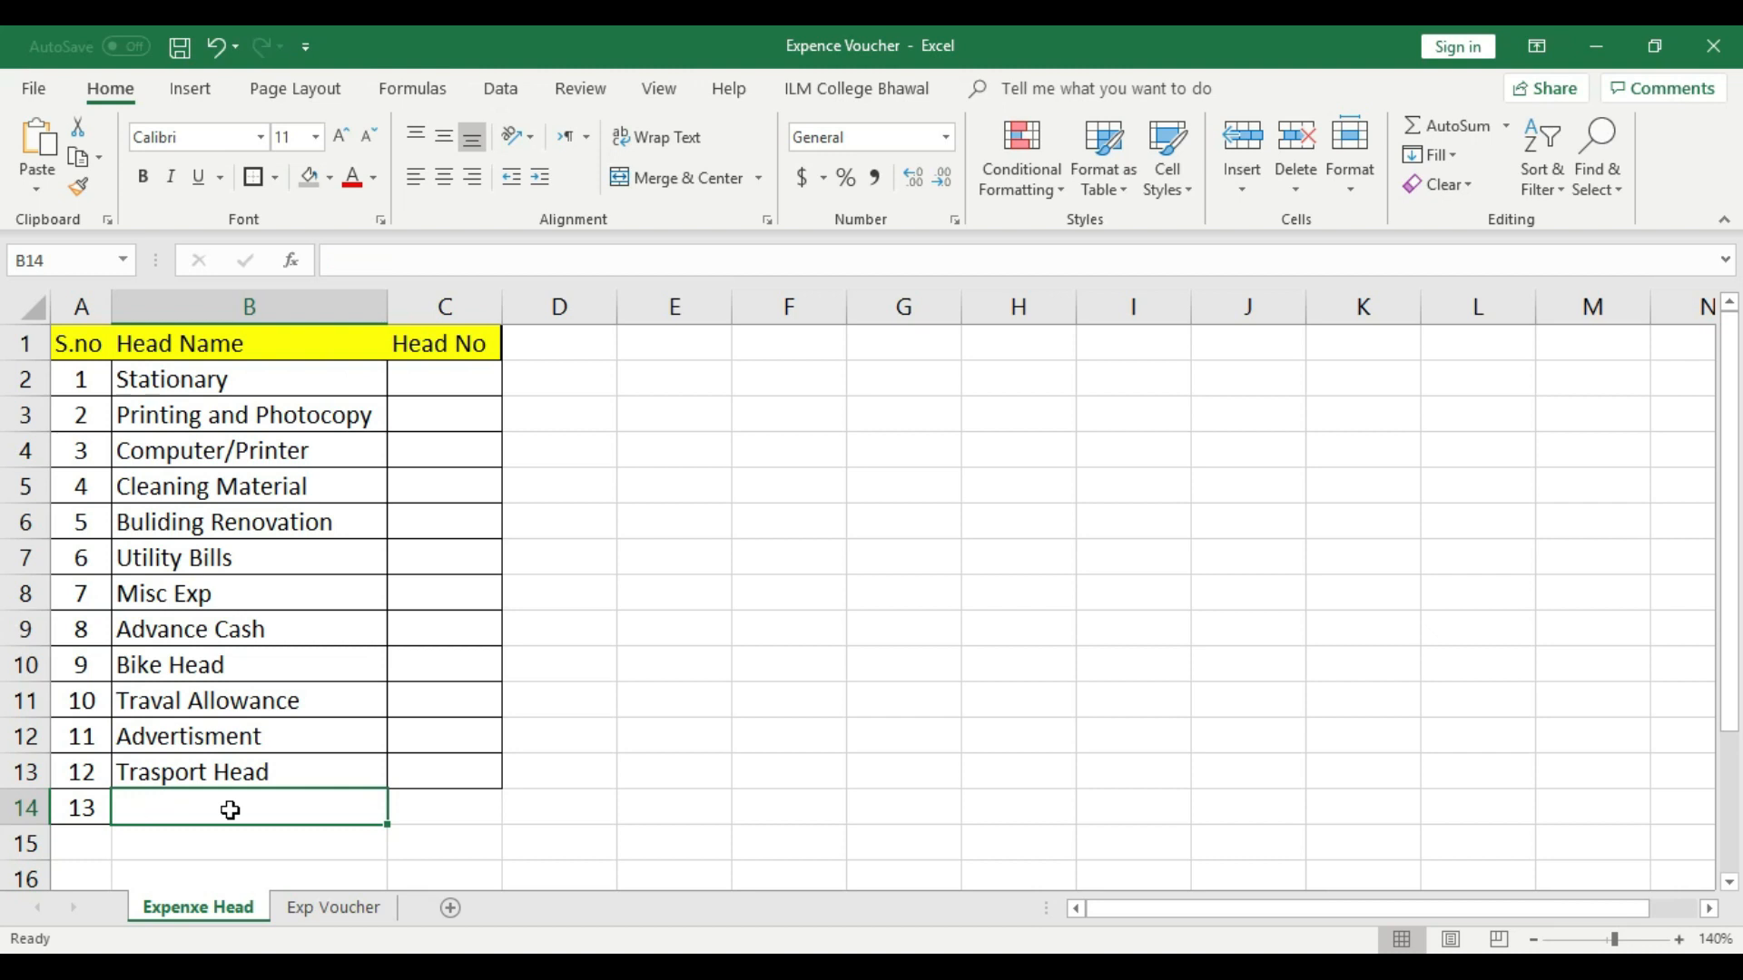
{"action": "type", "text": "Refreshment"}
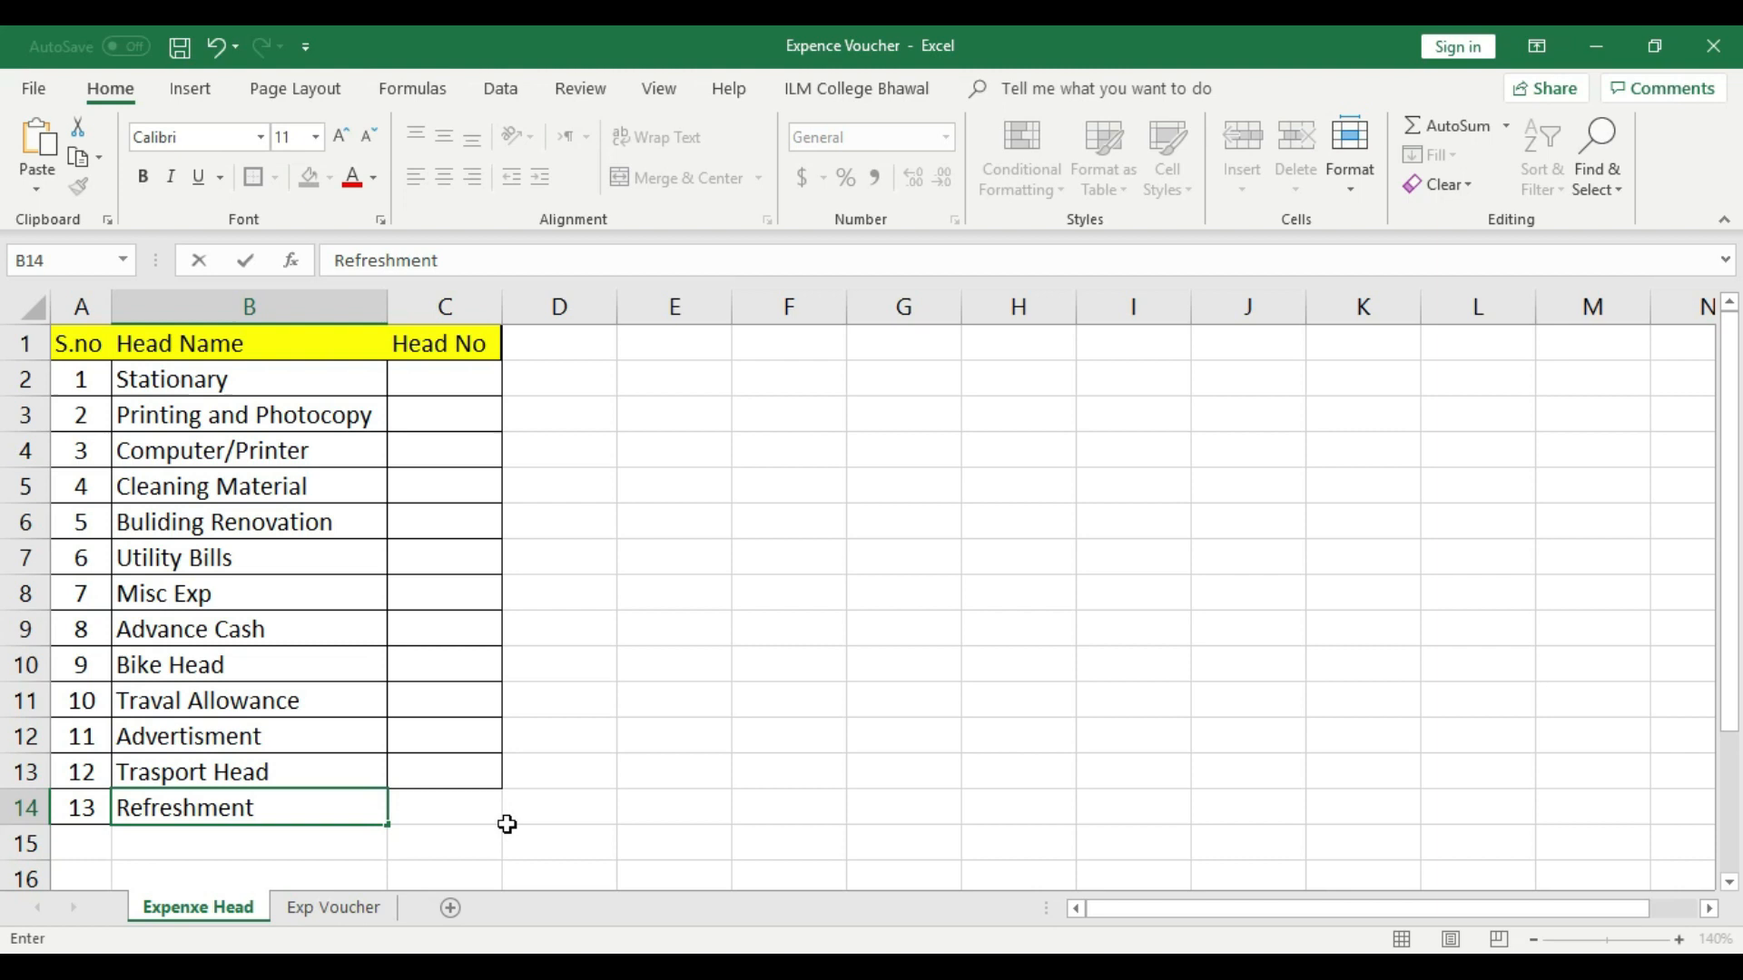
{"action": "left_click", "coordinate": [477, 810]}
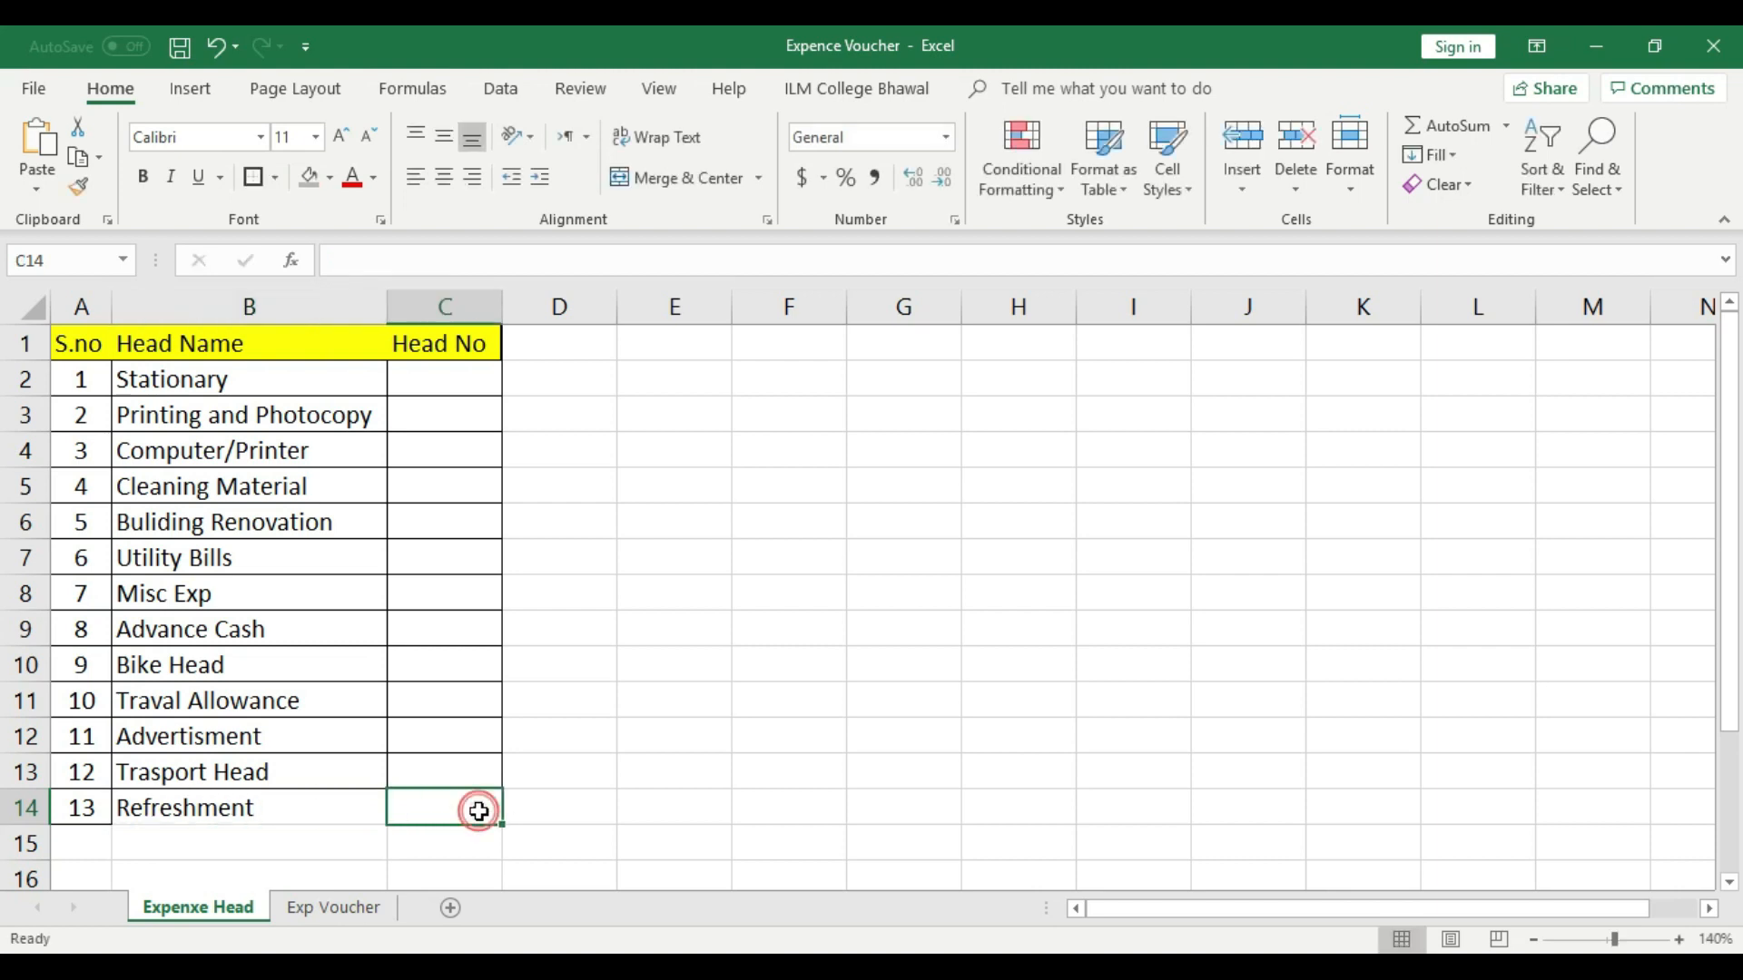
- Enter 1 as the Head No for Stationary in cell C2 and center it
{"action": "left_click", "coordinate": [469, 374]}
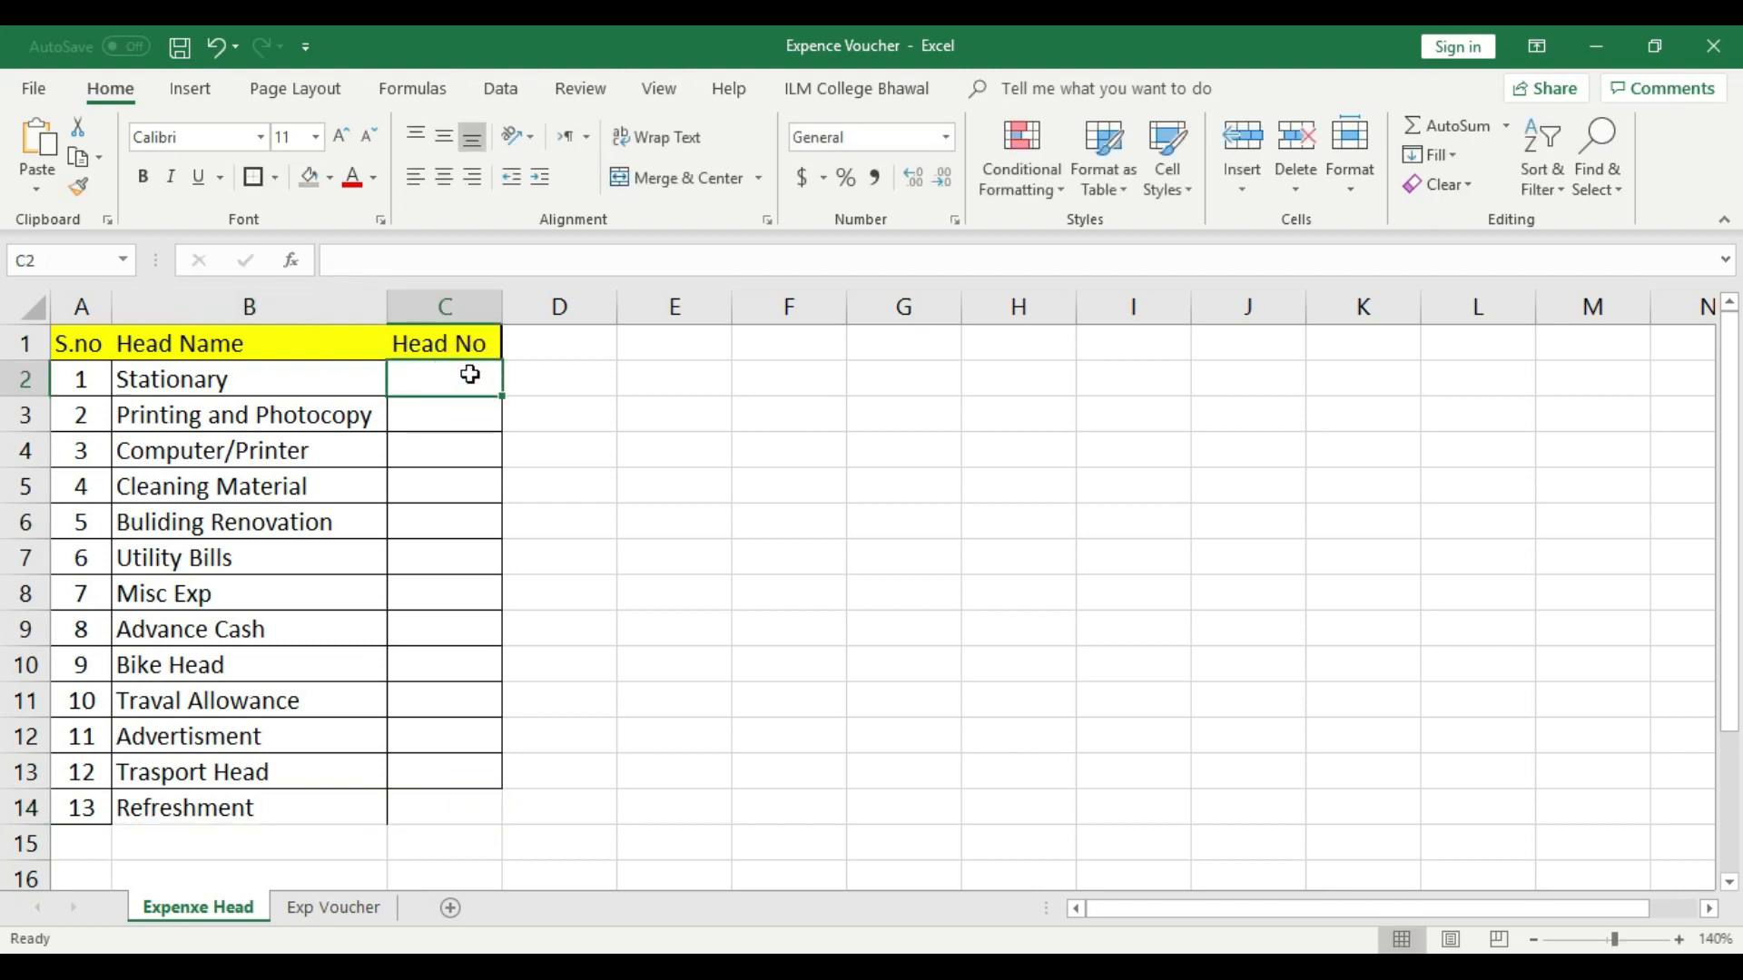
{"action": "type", "text": "H"}
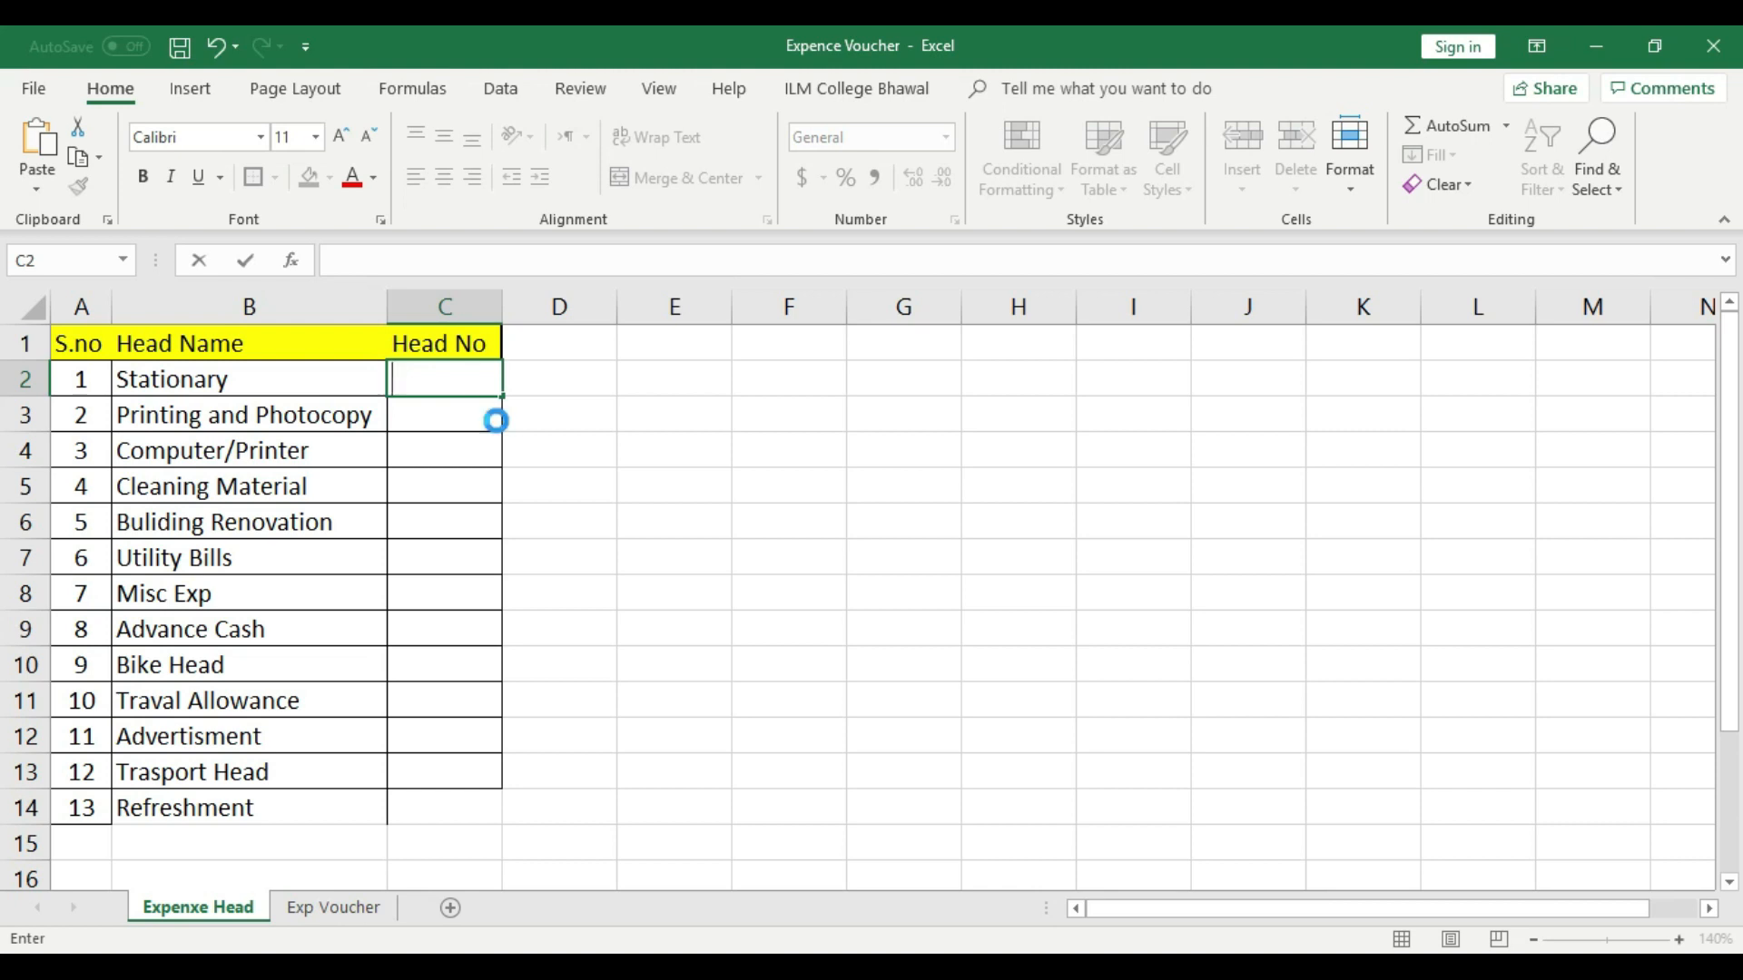
{"action": "left_click", "coordinate": [475, 377]}
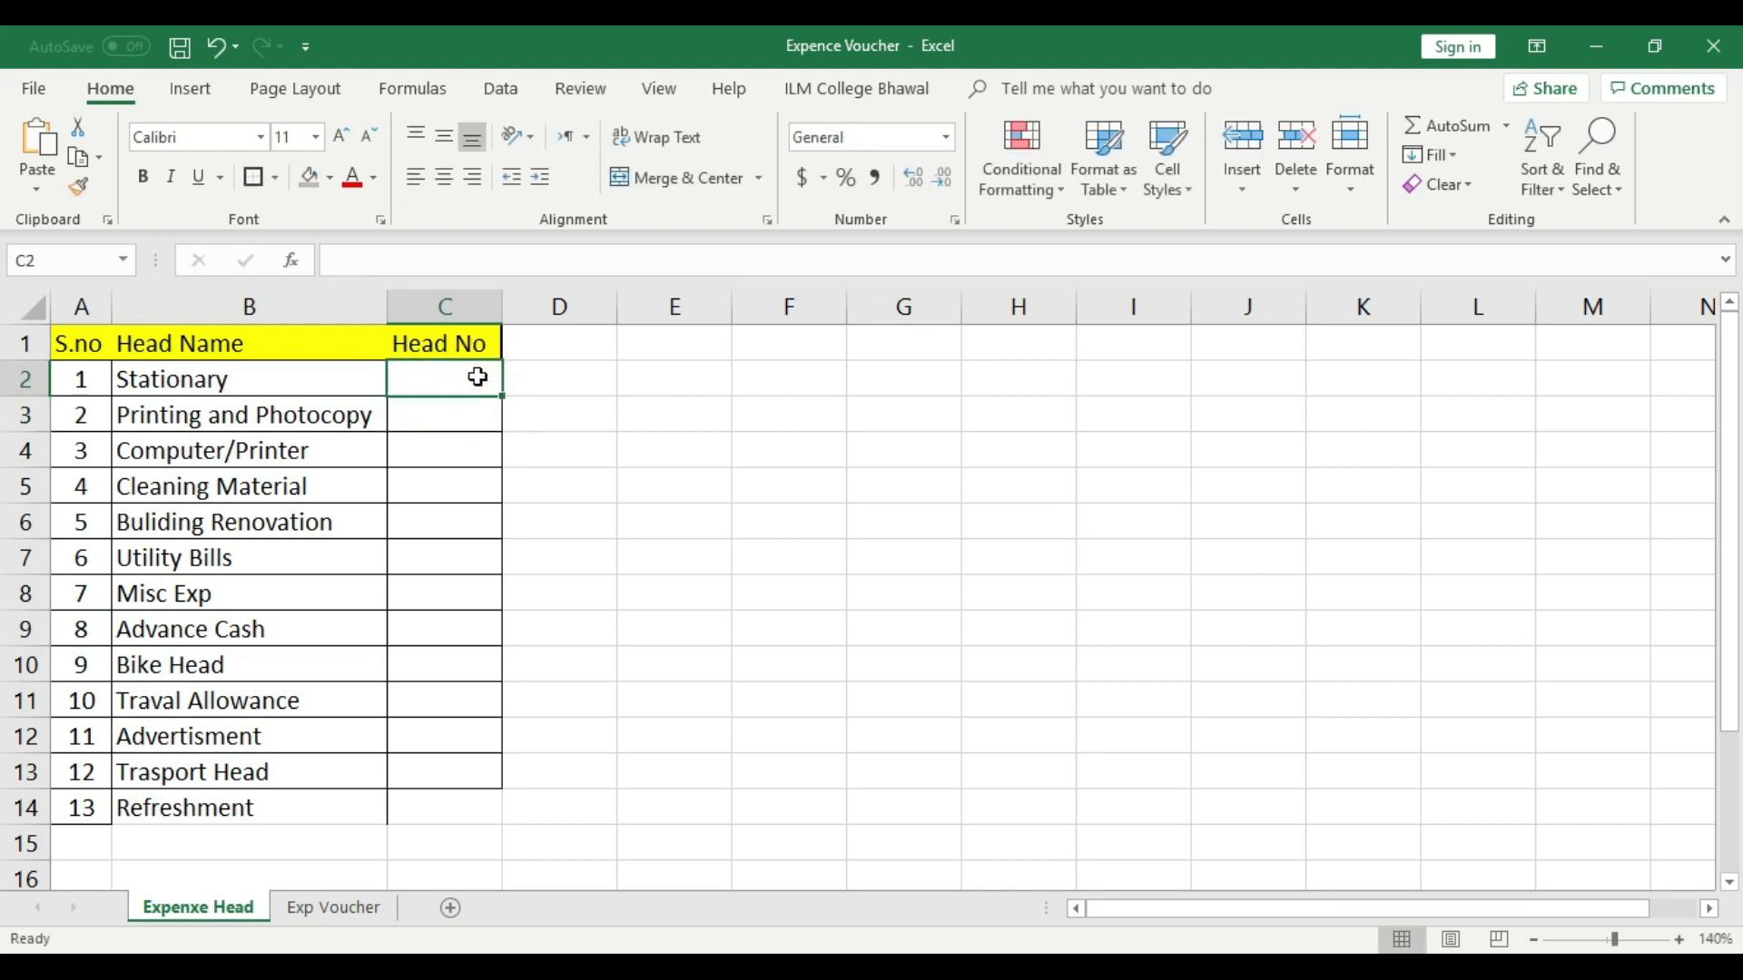
{"action": "type", "text": "1"}
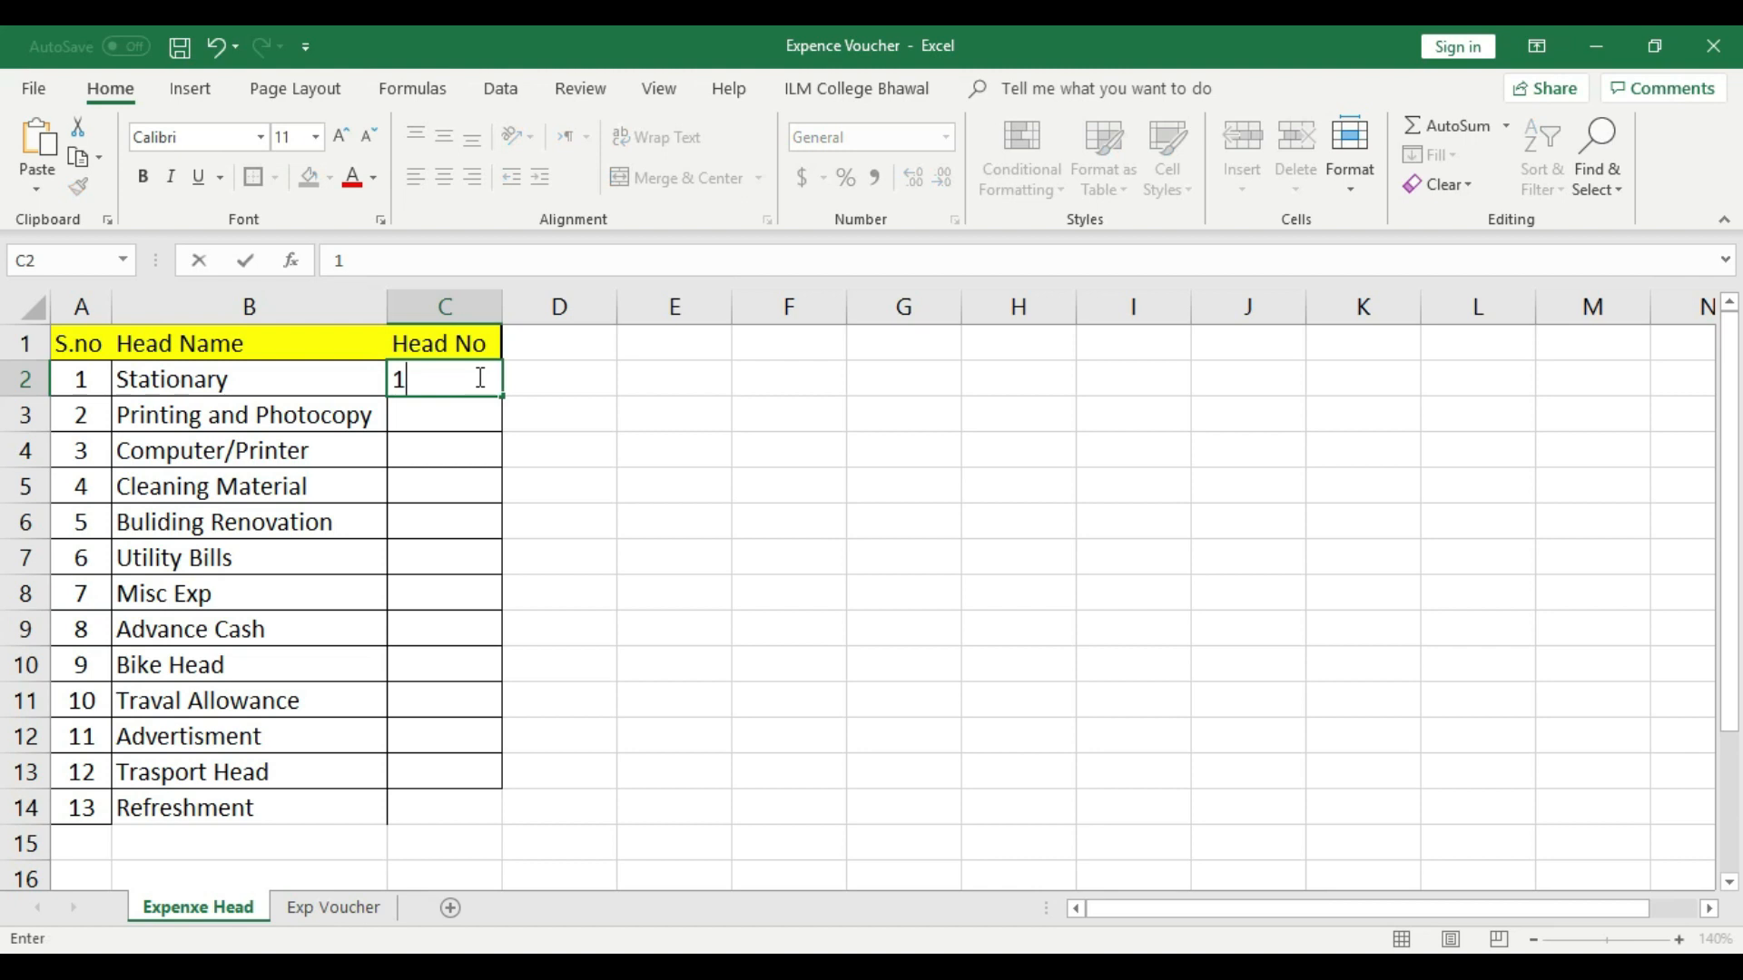
{"action": "left_click", "coordinate": [472, 410]}
{"action": "left_click", "coordinate": [482, 378]}
{"action": "left_click", "coordinate": [444, 177]}
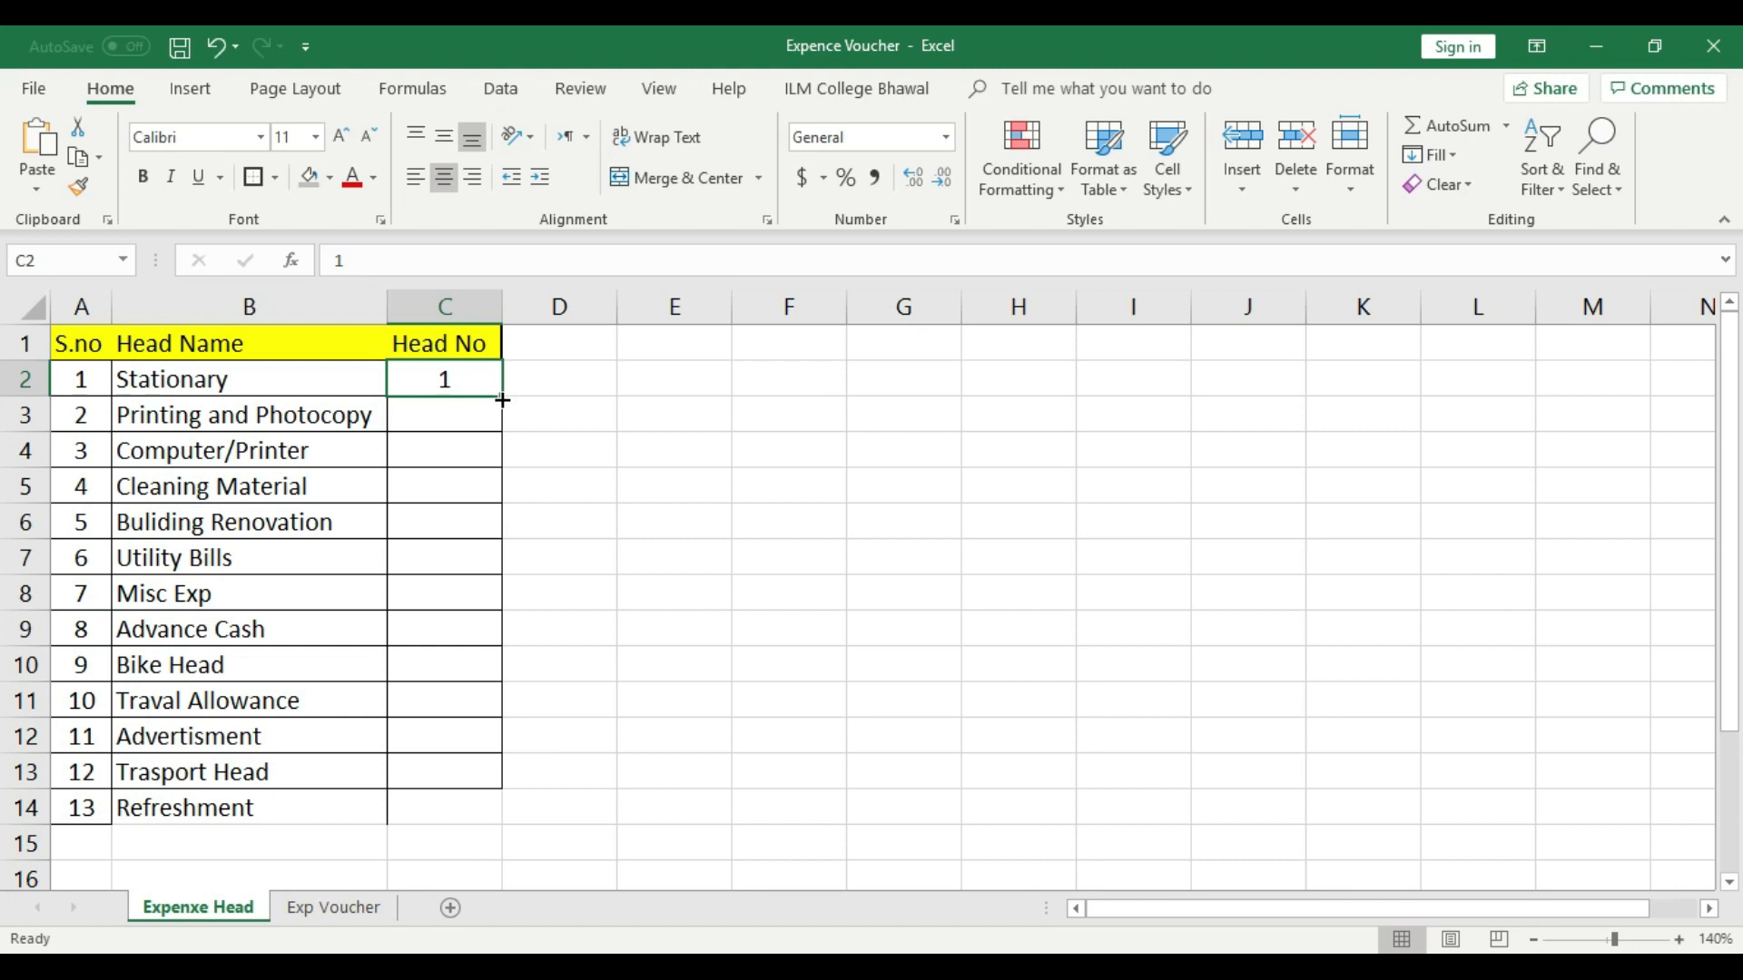
- Change the Head No in cell C2 to "Exp-1" and fill the series down to C14
{"action": "double_click", "coordinate": [423, 380]}
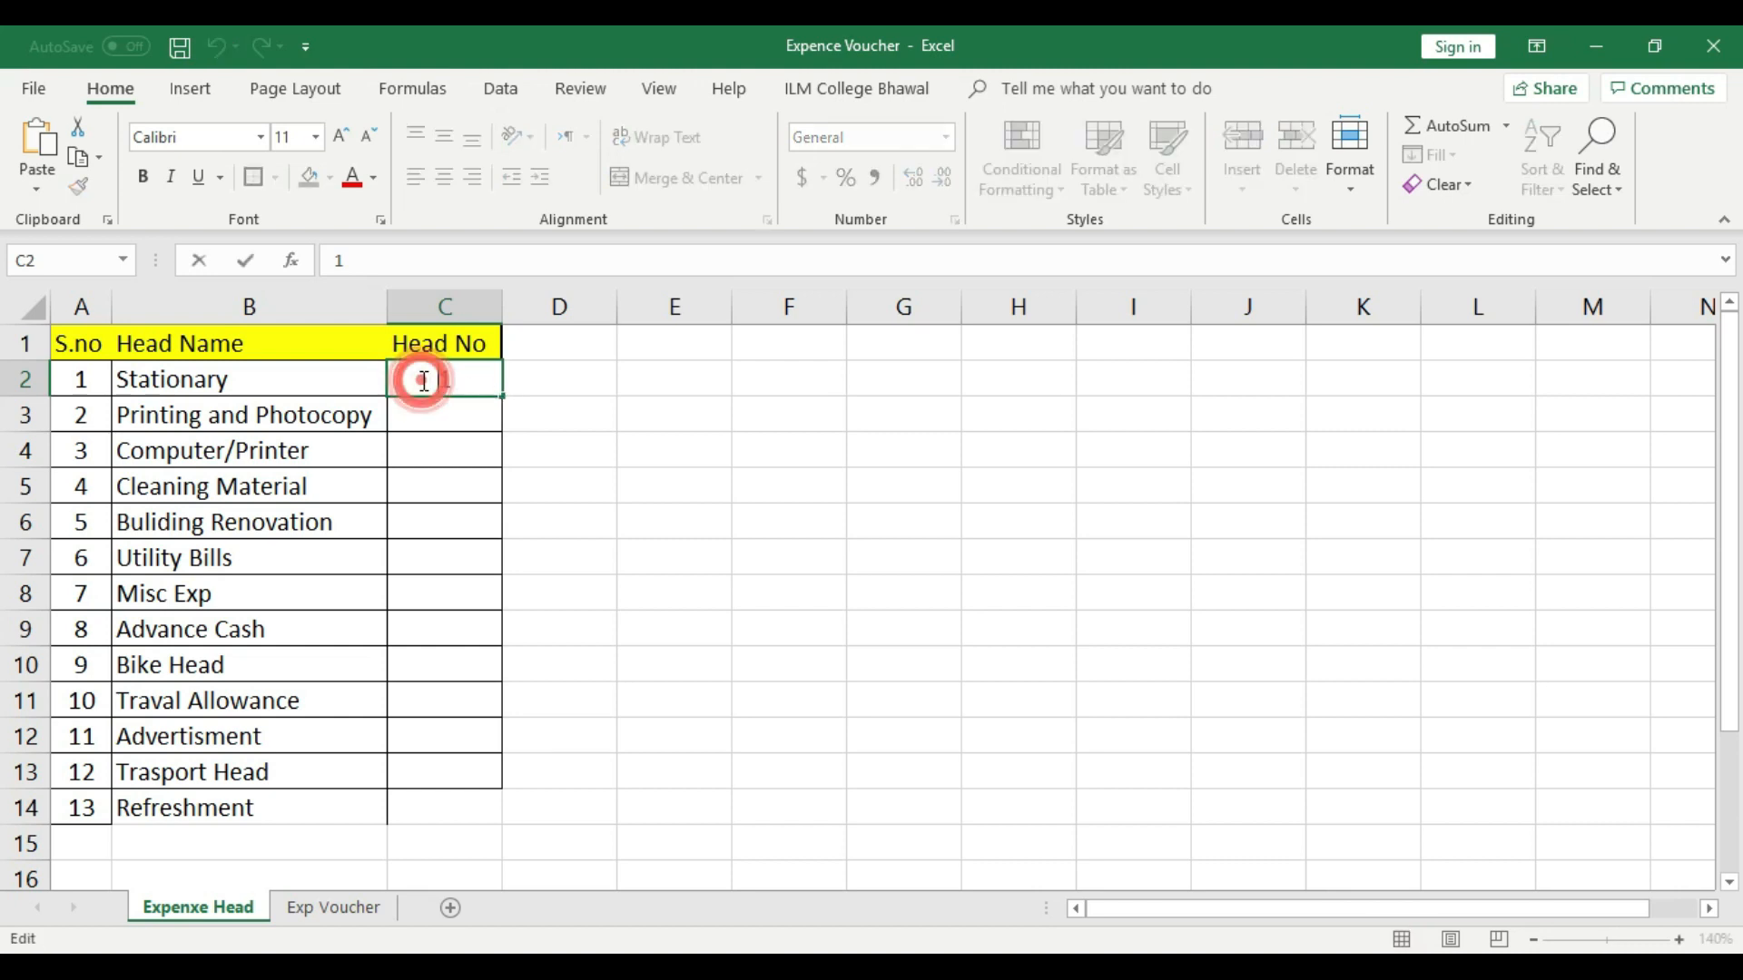
{"action": "type", "text": "Exp-"}
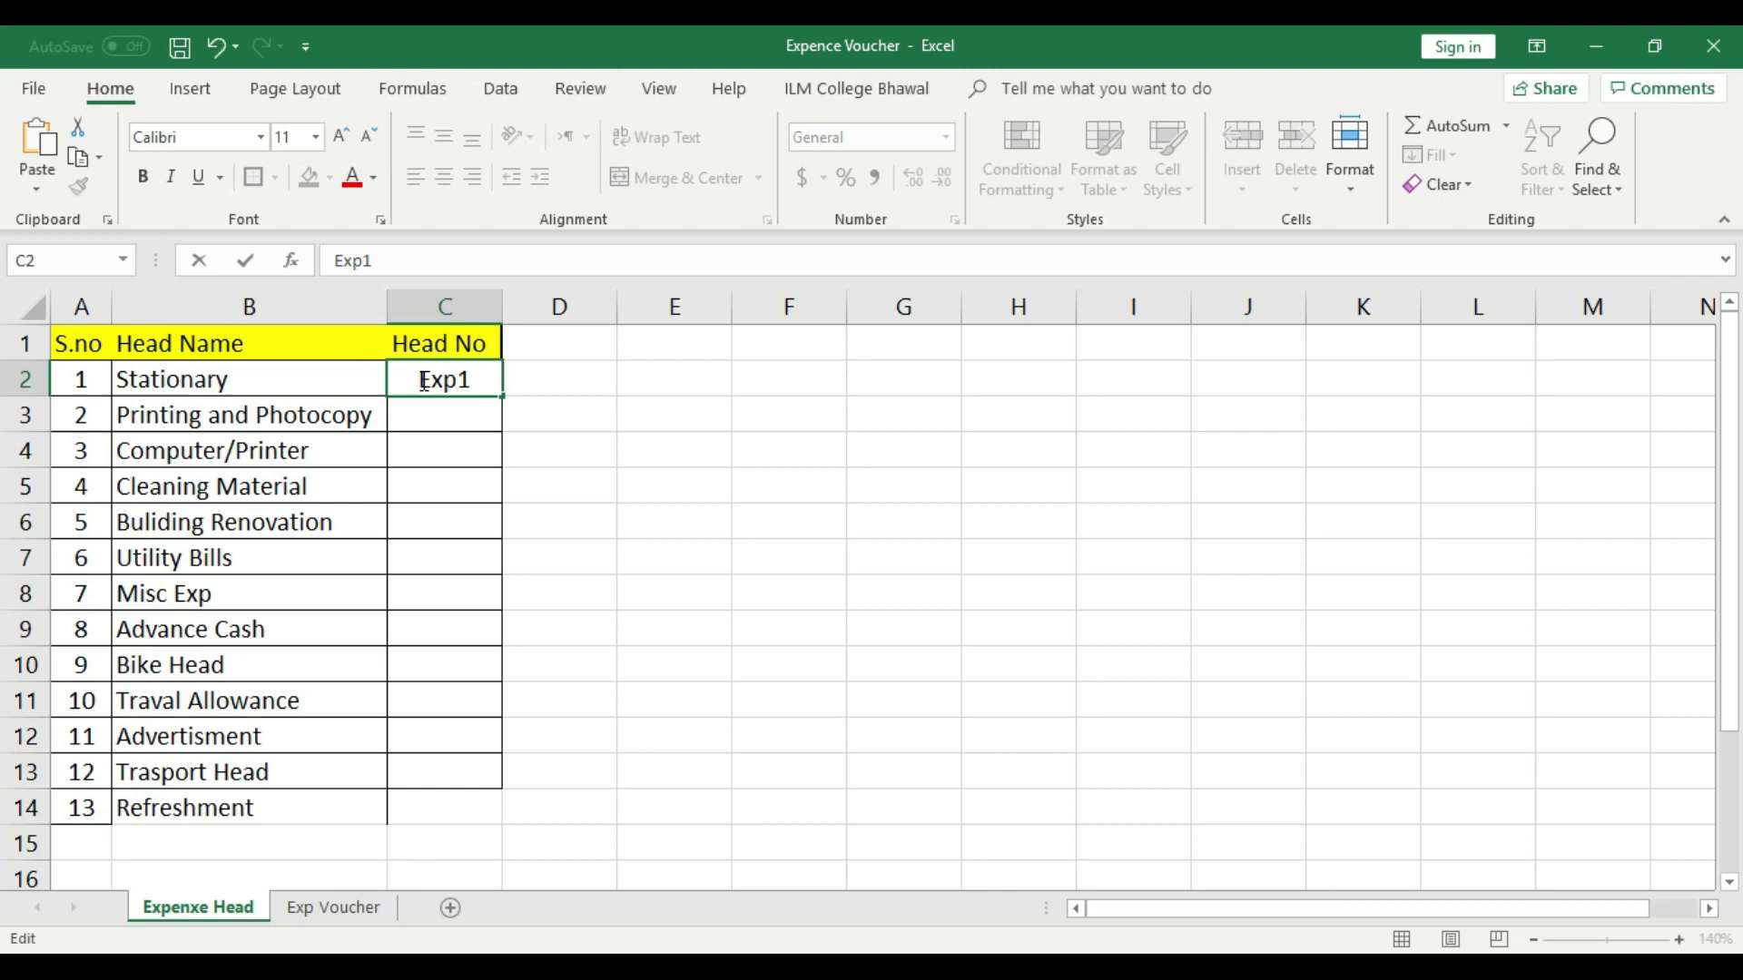
{"action": "key", "text": "BackSpace"}
{"action": "type", "text": "-"}
{"action": "key", "text": "BackSpace"}
{"action": "left_click", "coordinate": [468, 415]}
{"action": "left_click", "coordinate": [478, 378]}
{"action": "left_click_drag", "start_coordinate": [506, 398], "coordinate": [57, 392]}
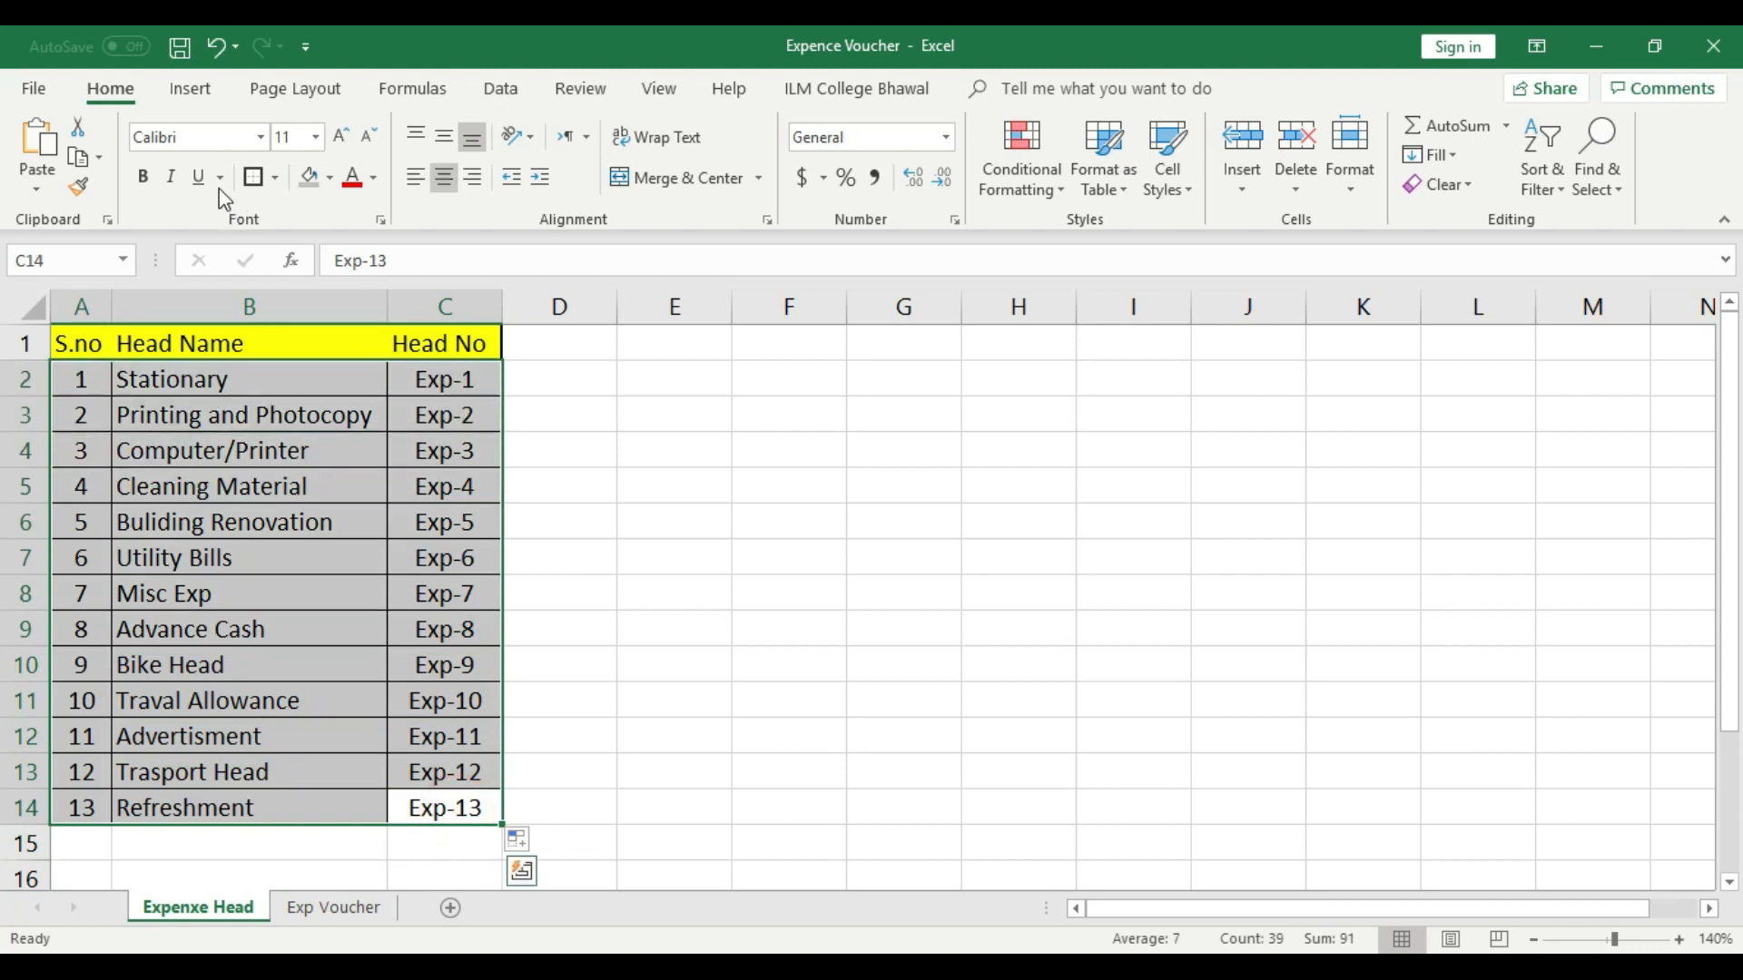
{"action": "left_click", "coordinate": [598, 760]}
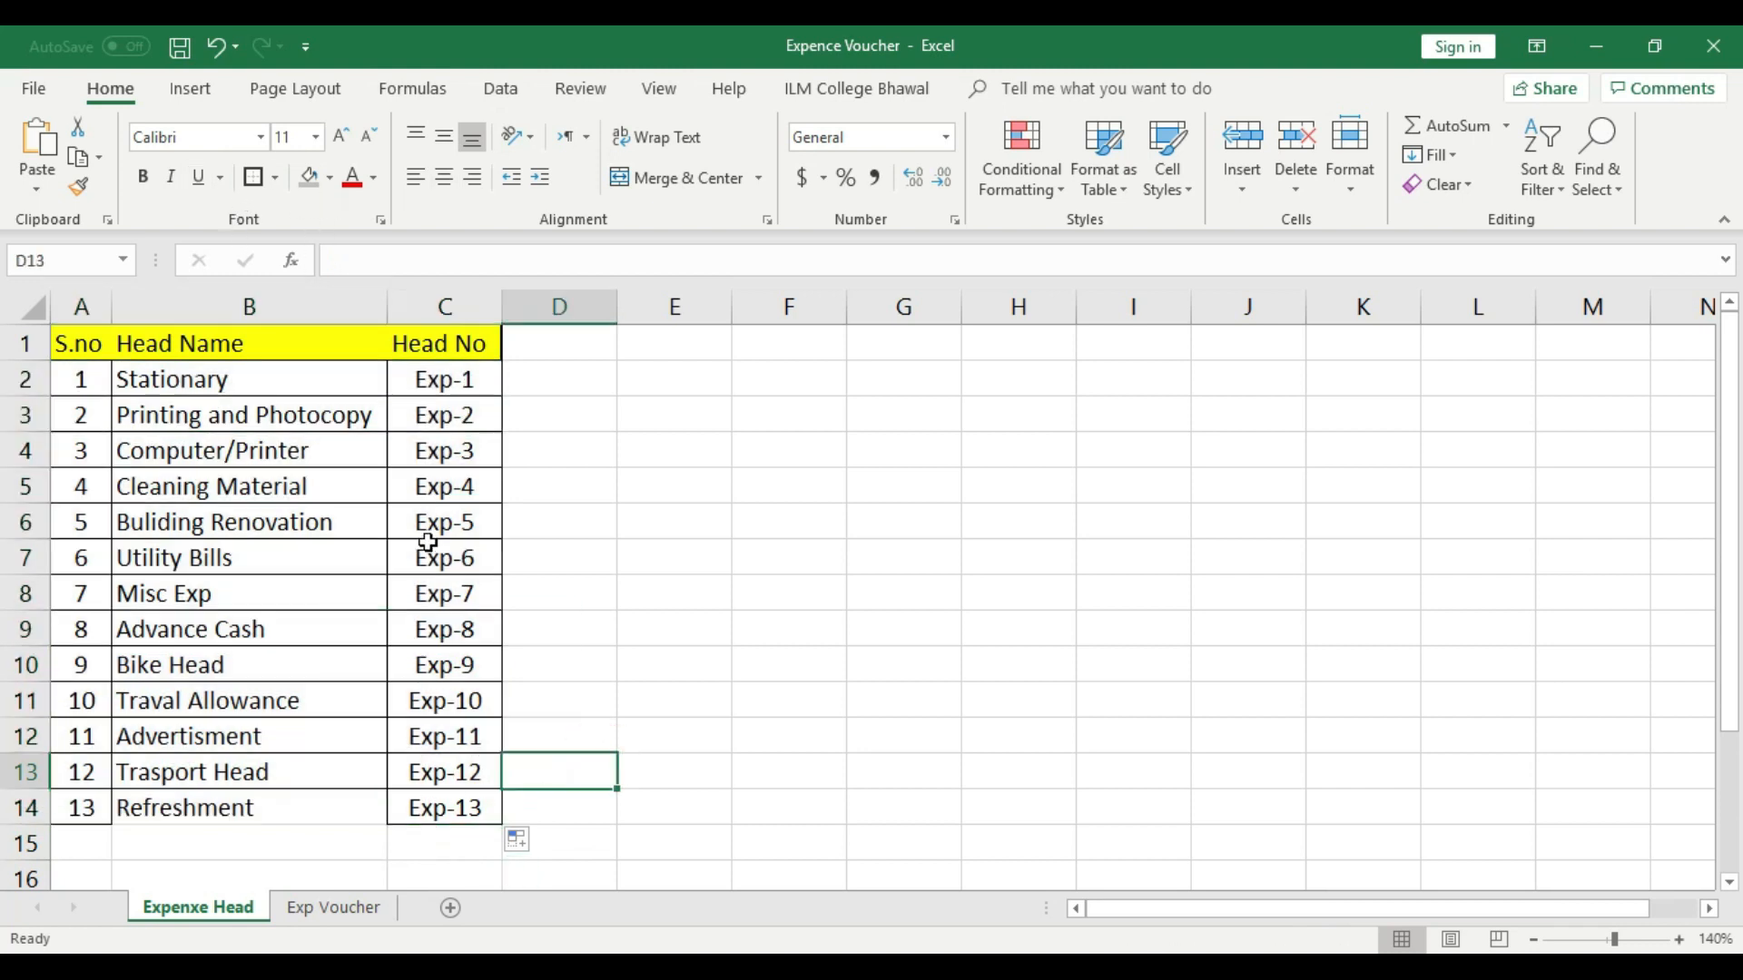
- Try a plain number series in C2:C14 starting with 1 and 2, and undo the fill
{"action": "left_click", "coordinate": [450, 380]}
{"action": "type", "text": "1"}
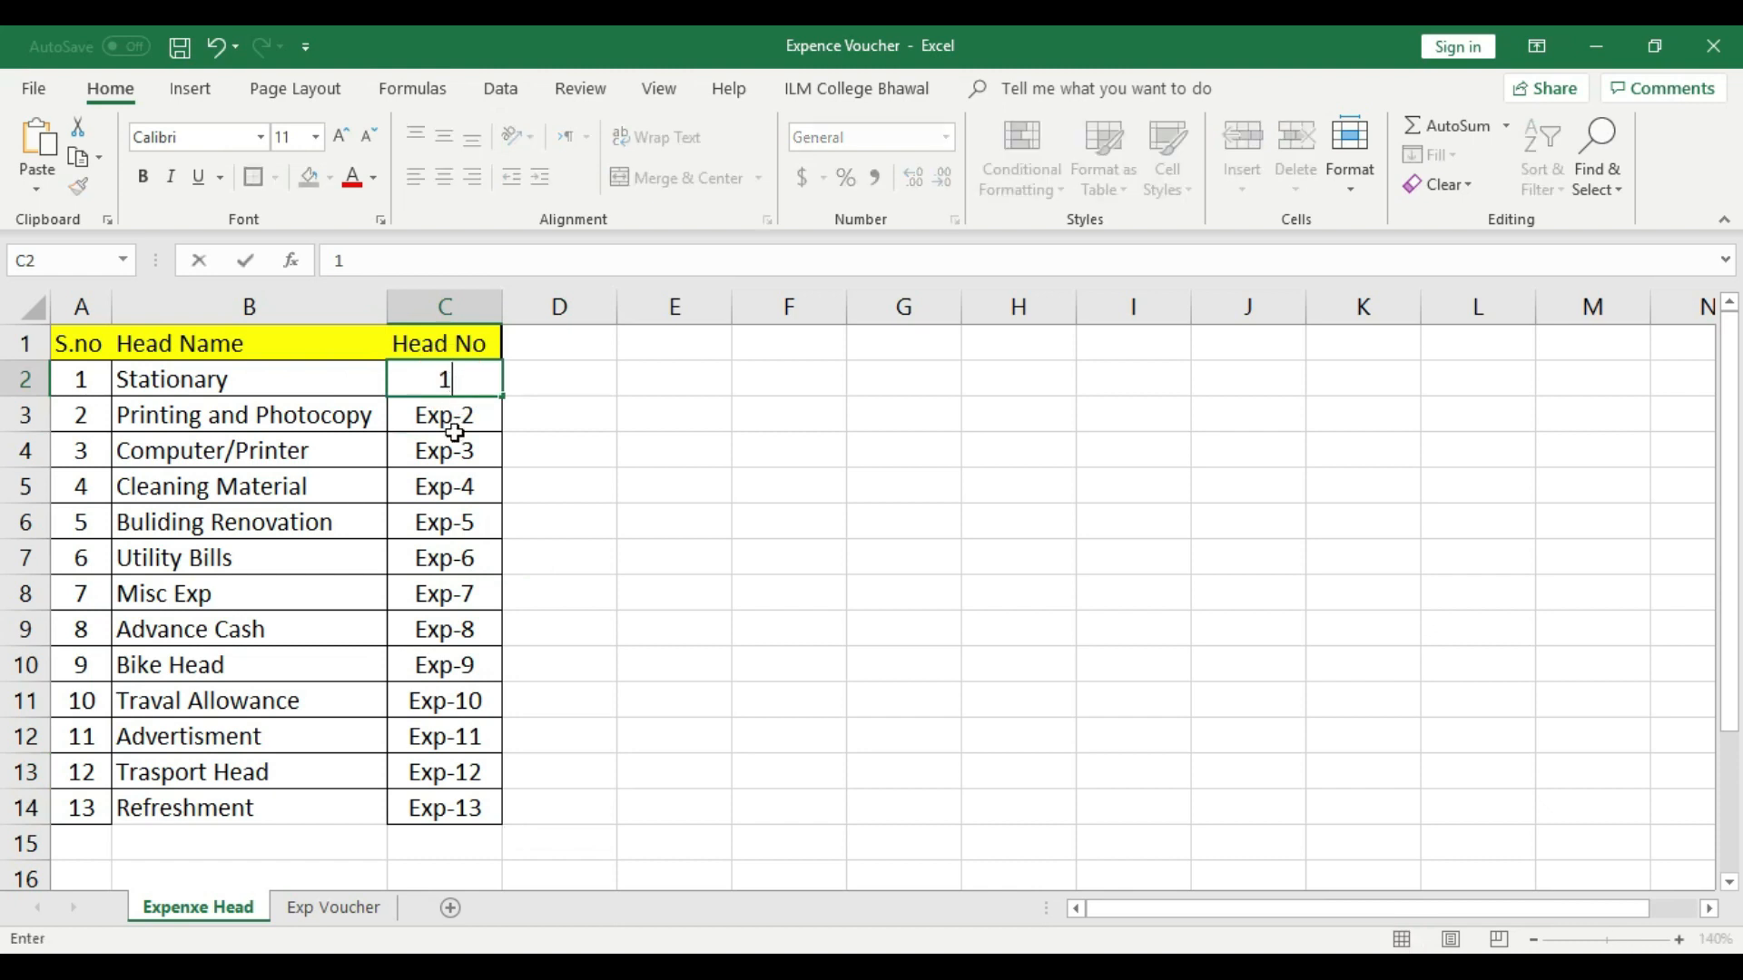
{"action": "left_click", "coordinate": [455, 436]}
{"action": "left_click", "coordinate": [465, 413]}
{"action": "type", "text": "2"}
{"action": "left_click", "coordinate": [463, 377]}
{"action": "left_click", "coordinate": [487, 466]}
{"action": "left_click_drag", "start_coordinate": [464, 381], "coordinate": [501, 826]}
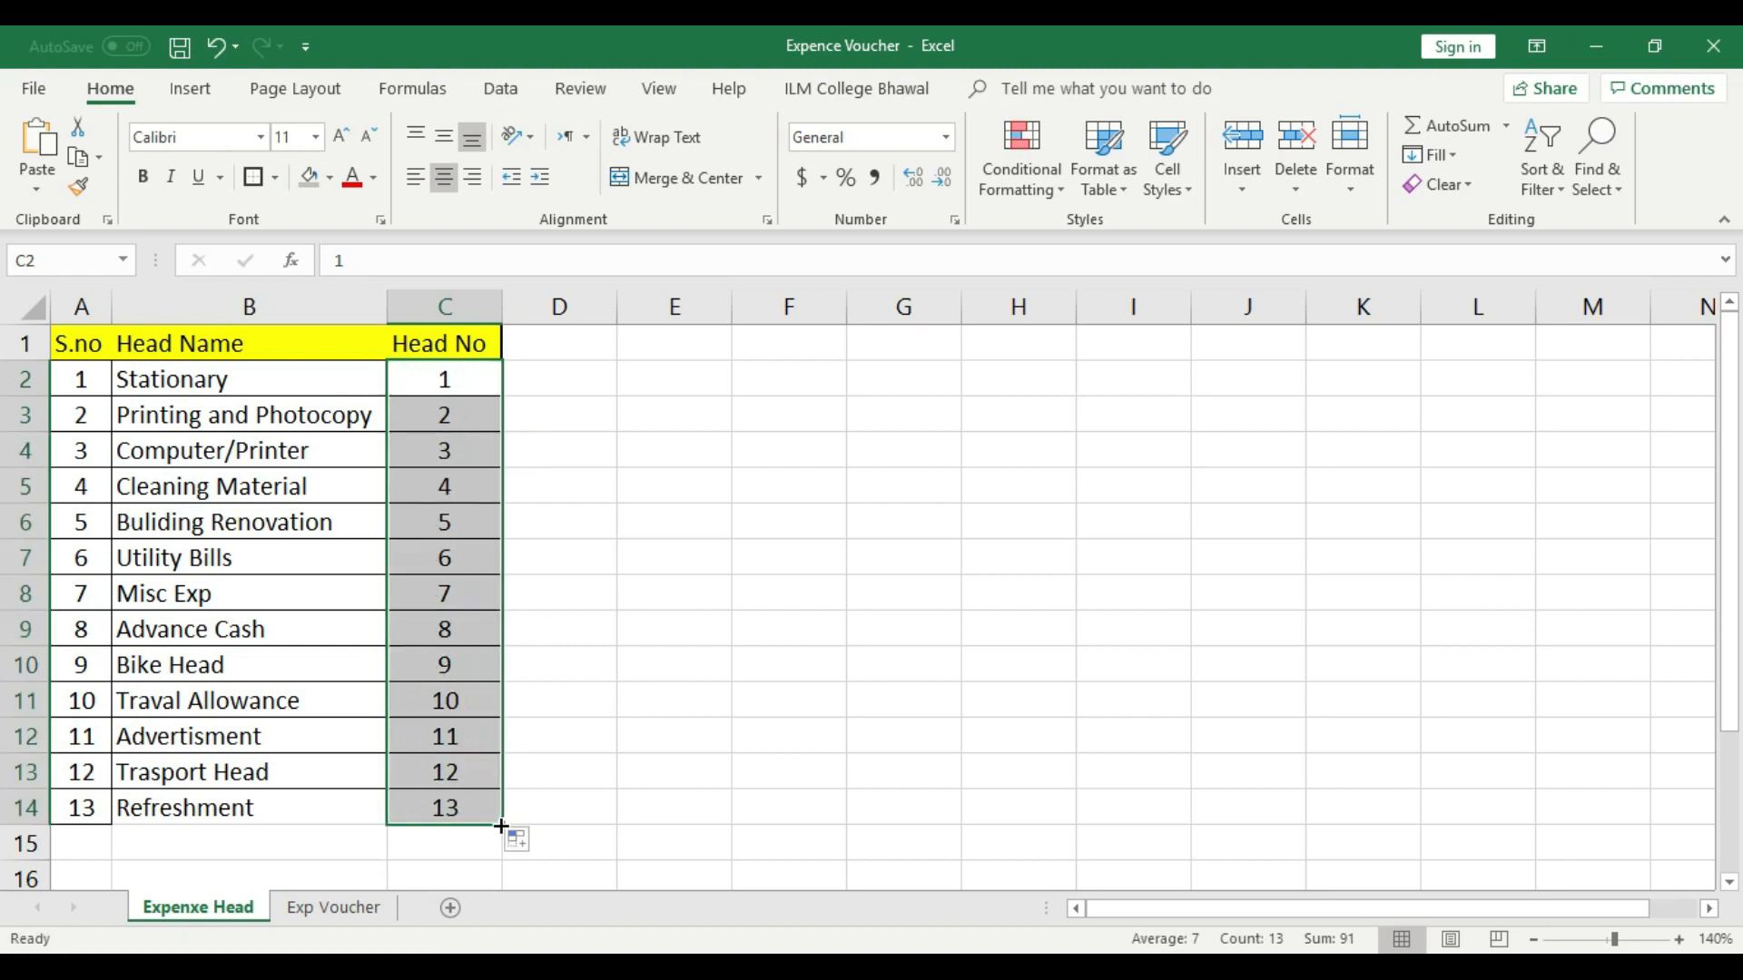
{"action": "key", "text": "ctrl+z"}
{"action": "left_click", "coordinate": [621, 700]}
- Enter "E-1" as the Head No in cell C2 and fill the series down to C14
{"action": "left_click", "coordinate": [465, 378]}
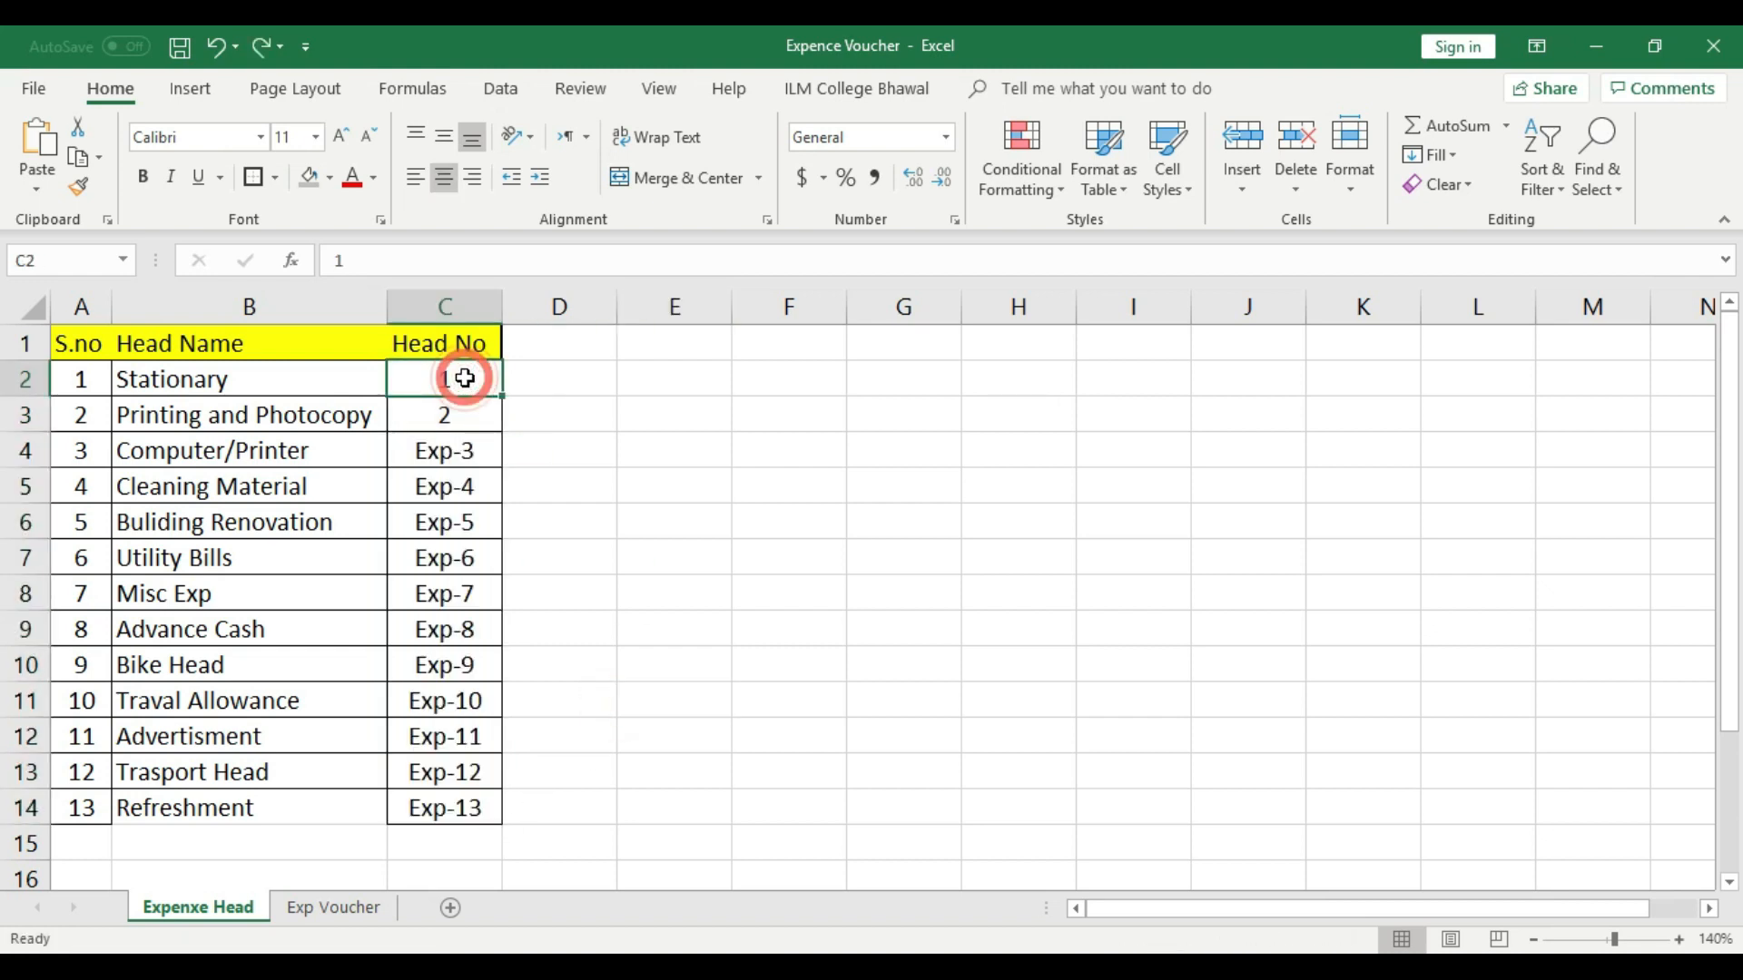
{"action": "type", "text": "E-"}
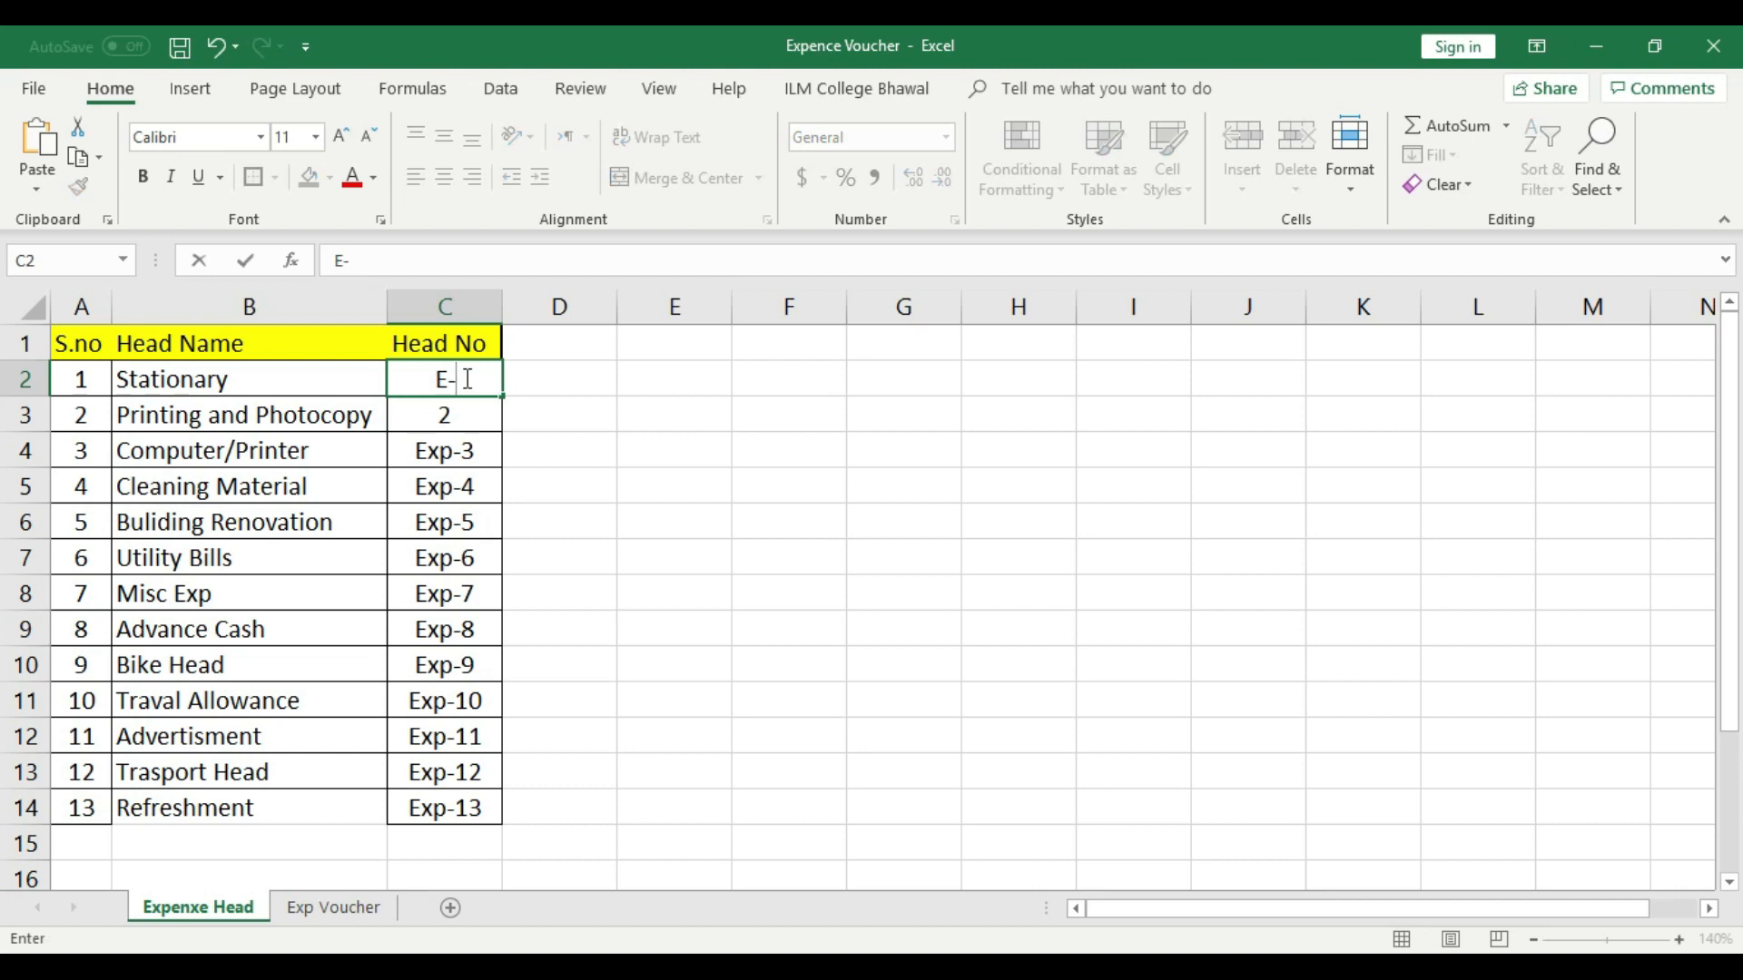
{"action": "type", "text": "1"}
{"action": "left_click", "coordinate": [566, 435]}
{"action": "left_click", "coordinate": [481, 386]}
{"action": "left_click_drag", "start_coordinate": [502, 396], "coordinate": [504, 826]}
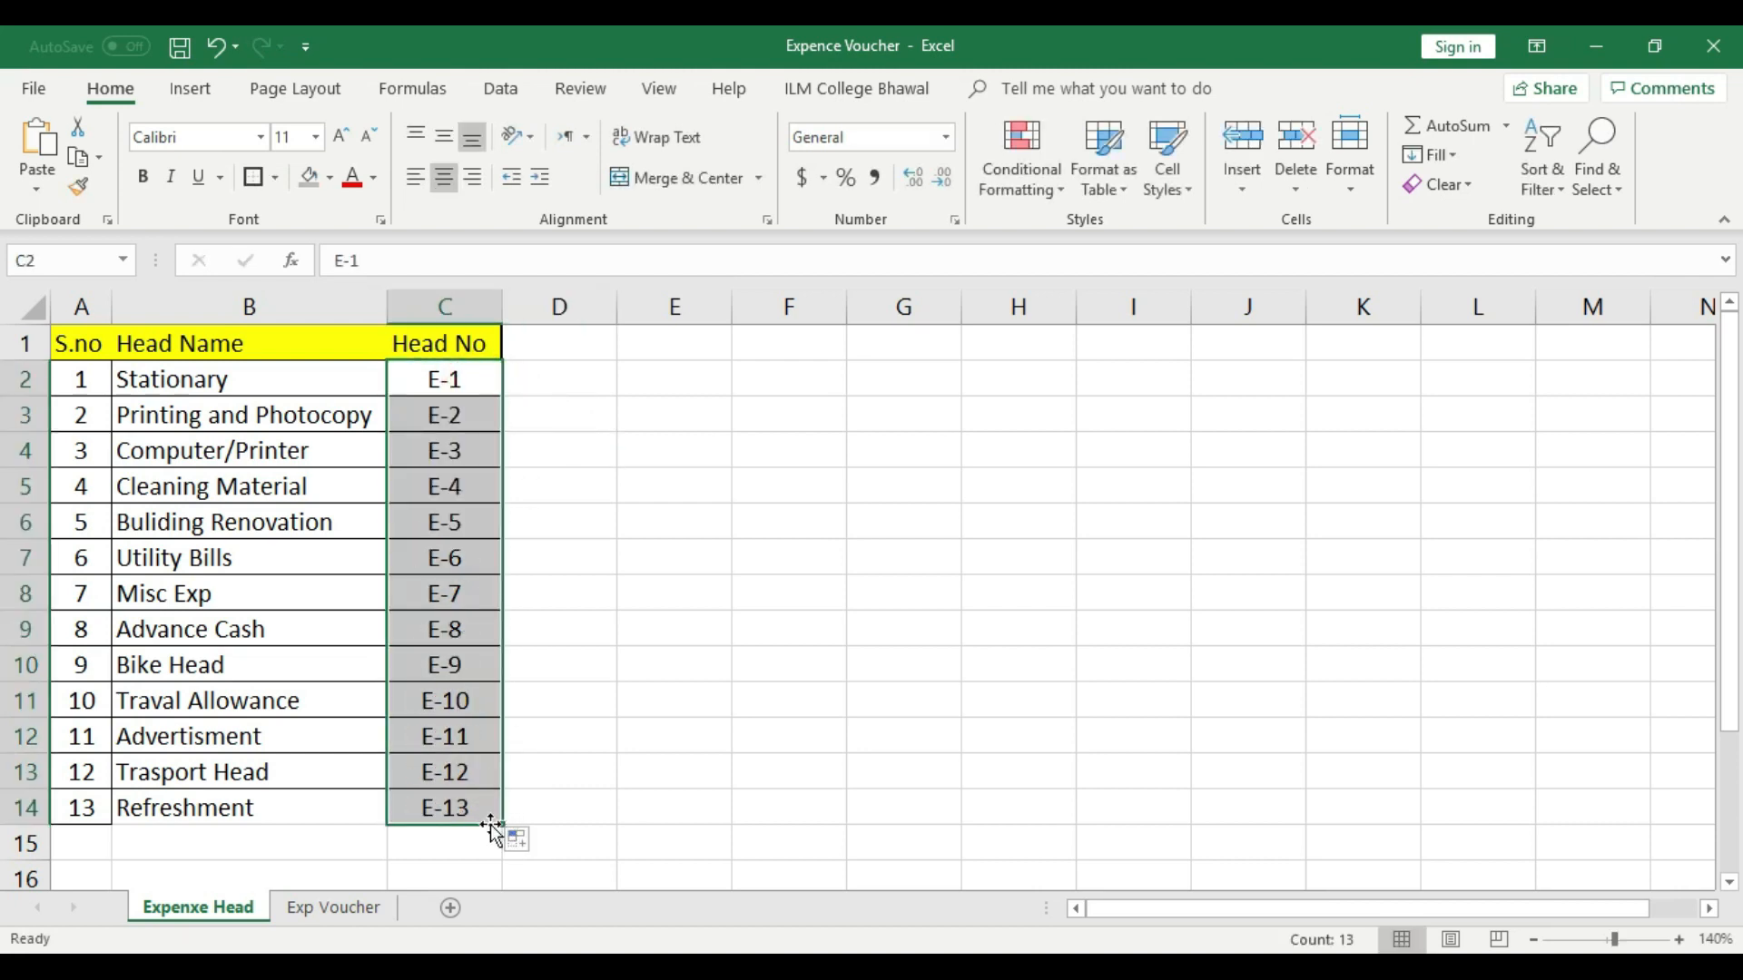
{"action": "left_click", "coordinate": [677, 630]}
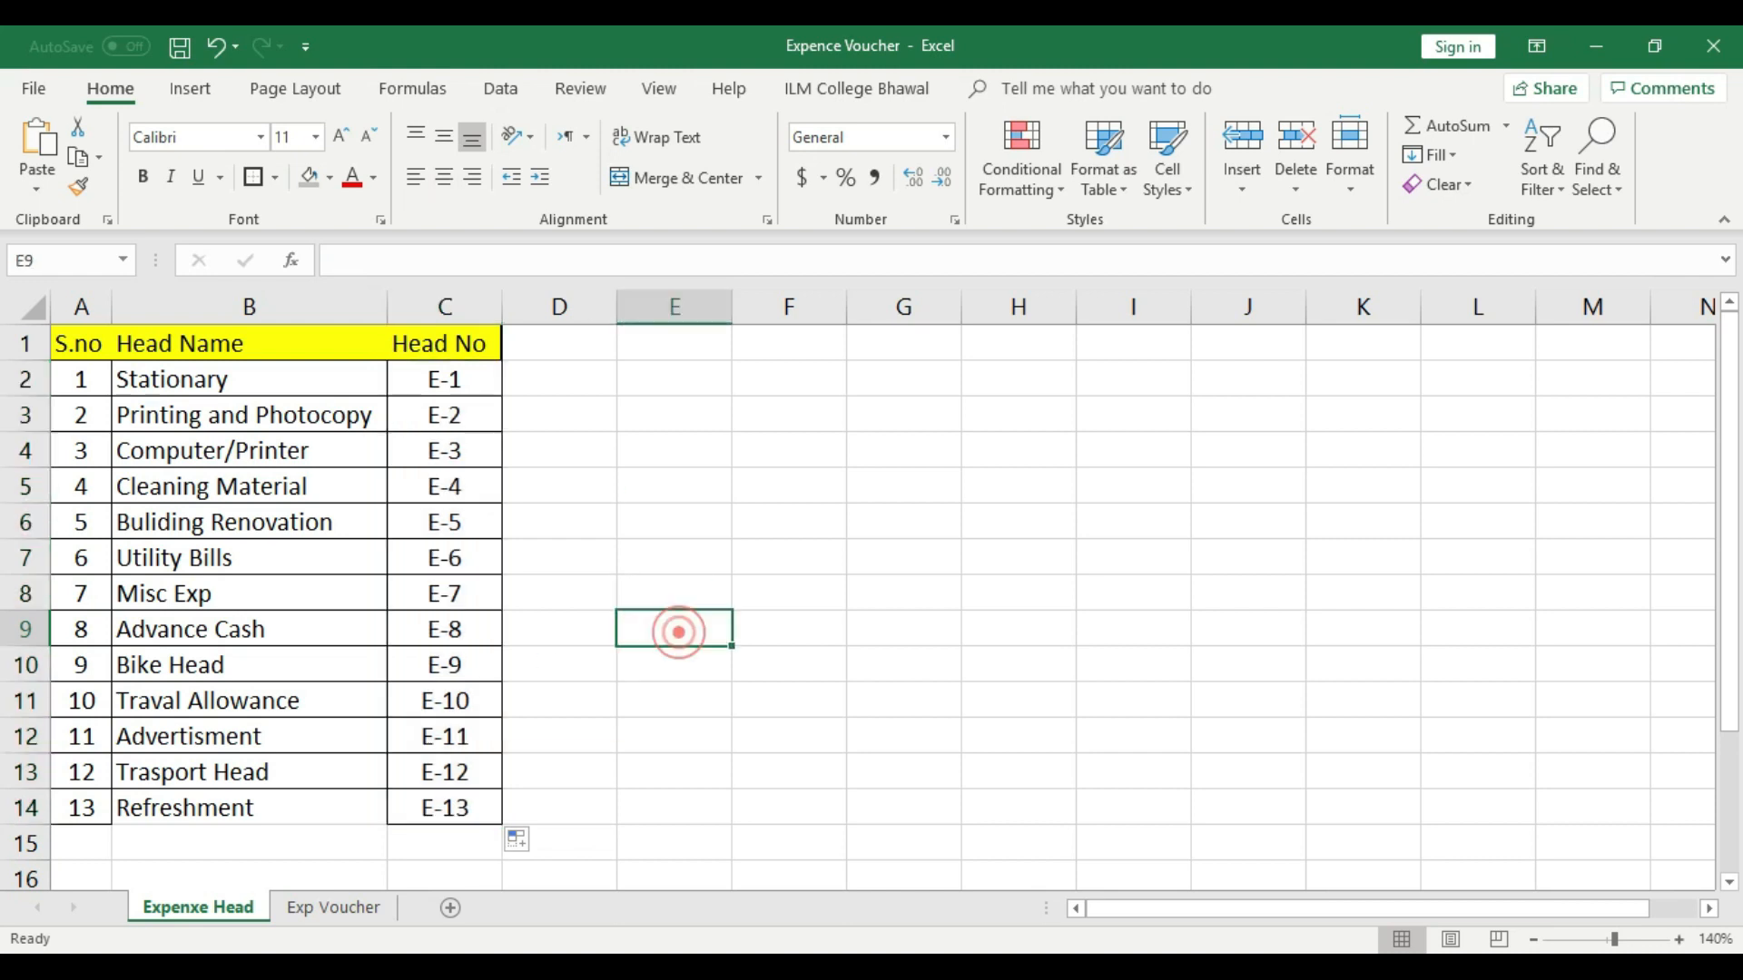
- Set up a List-type data validation for the first Head No cell, C5, on the Exp Voucher sheet
{"action": "left_click", "coordinate": [351, 907]}
{"action": "left_click", "coordinate": [309, 493]}
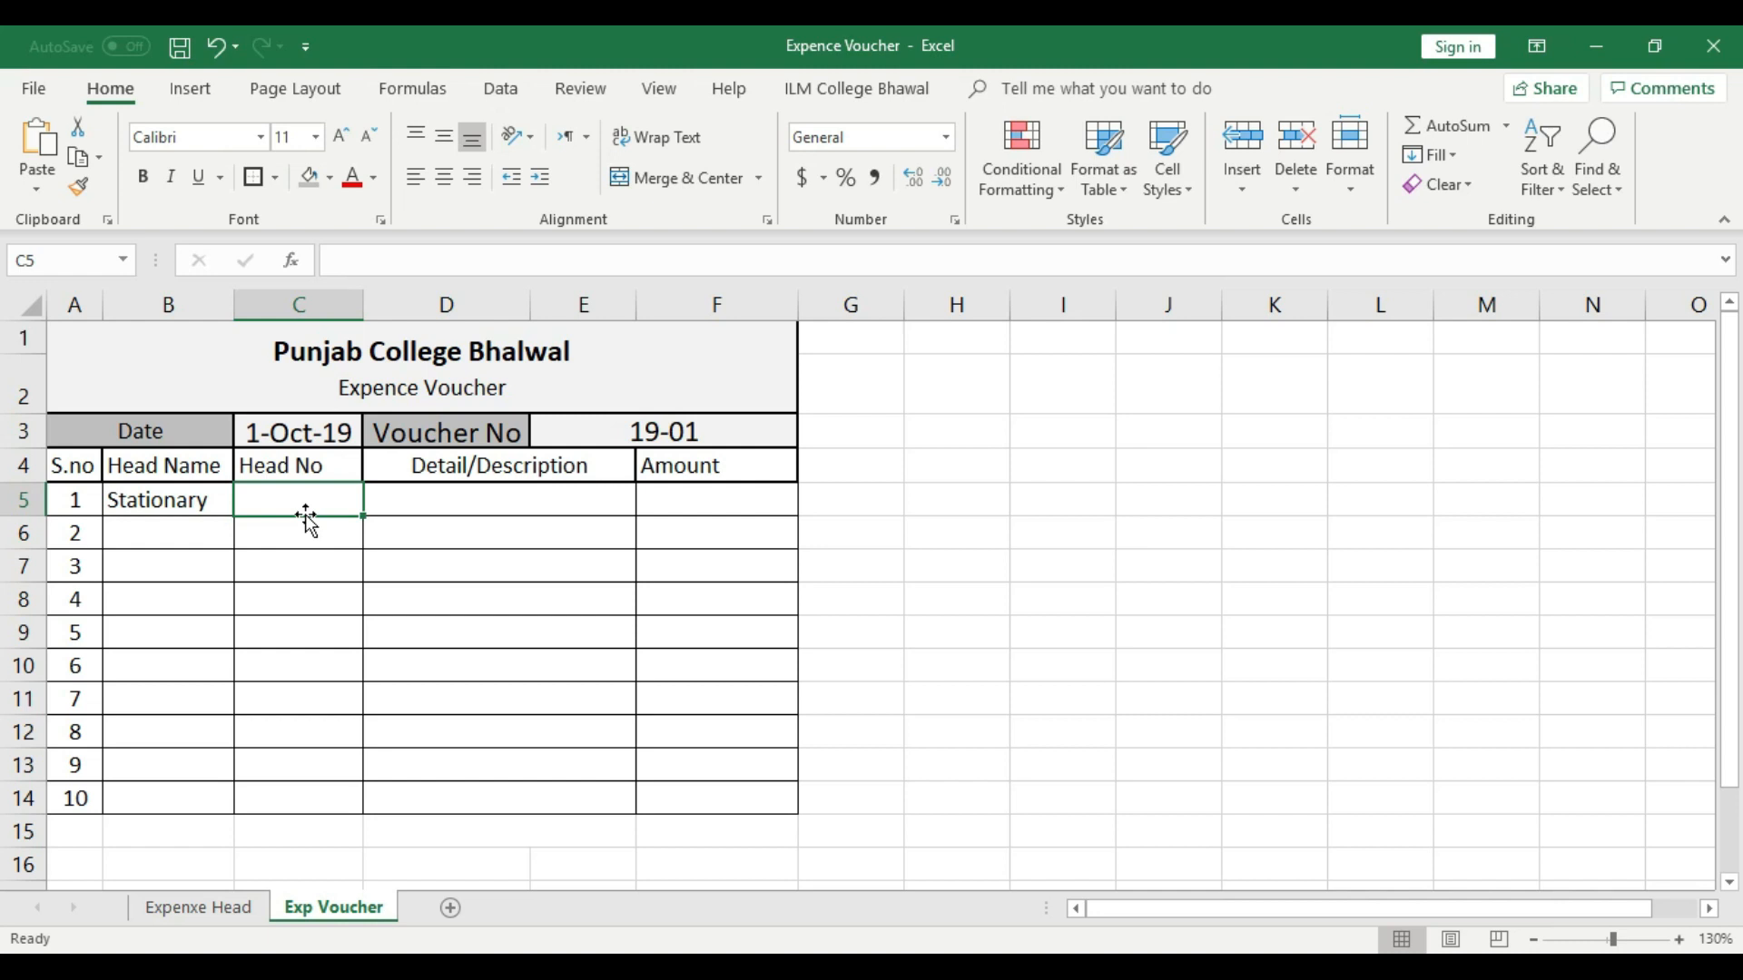
{"action": "left_click", "coordinate": [291, 599]}
{"action": "left_click", "coordinate": [291, 498]}
{"action": "left_click", "coordinate": [502, 90]}
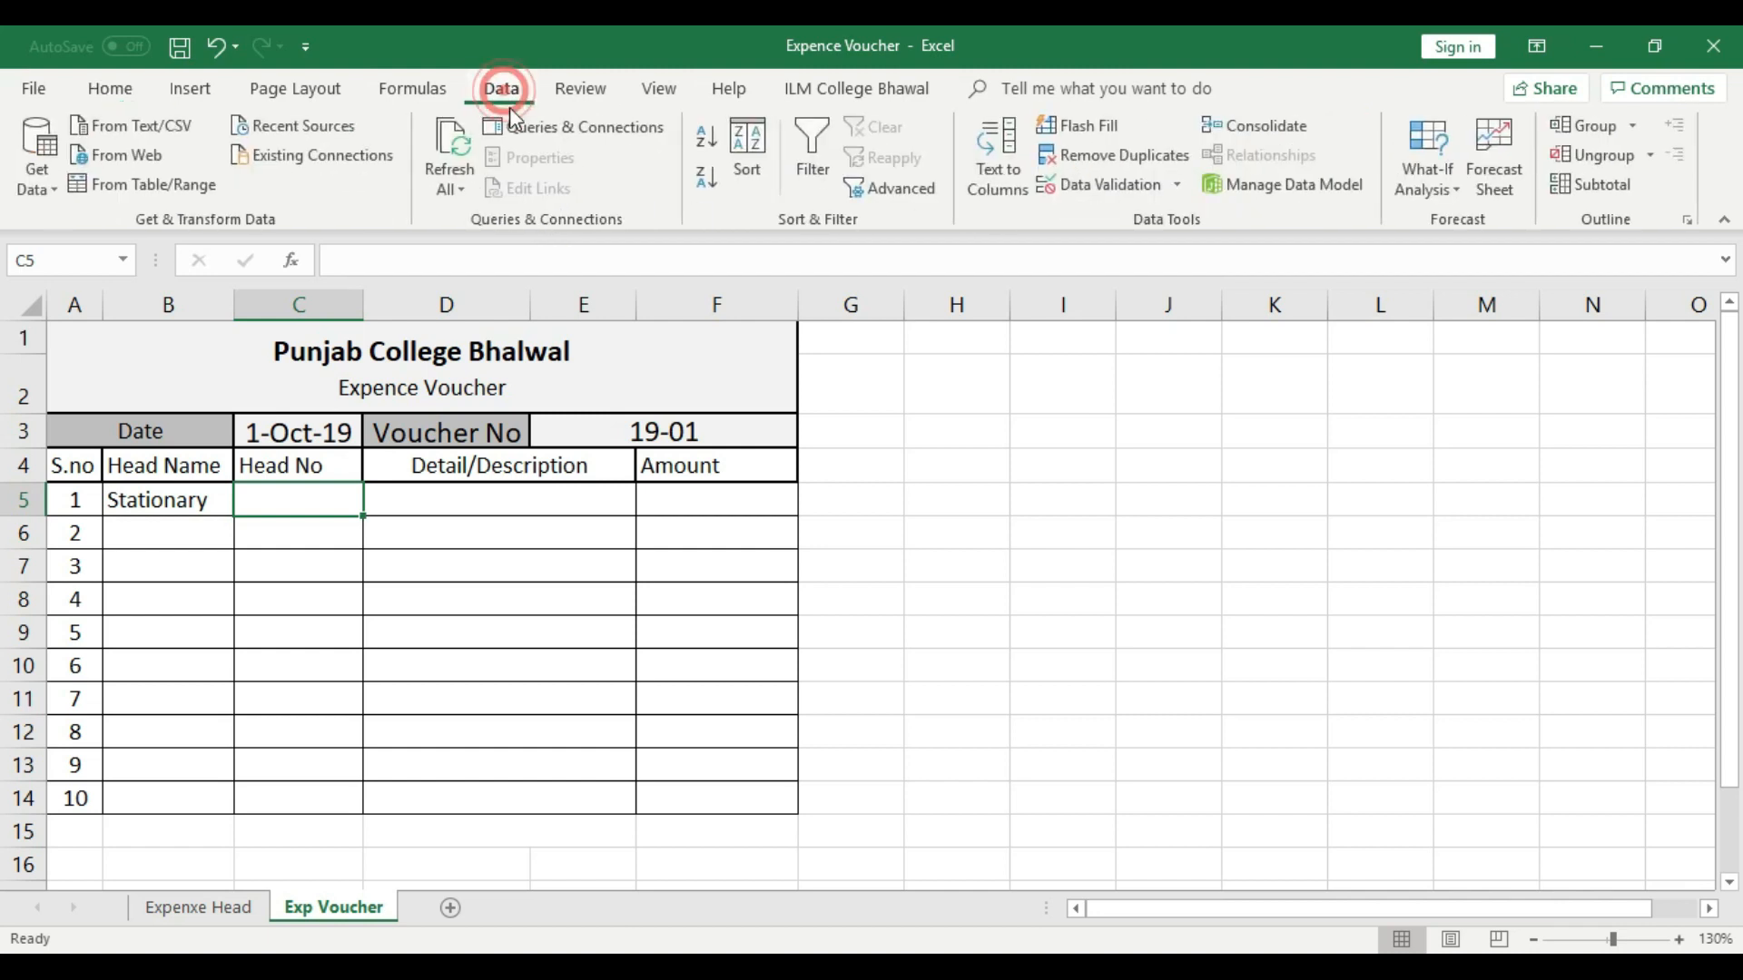
{"action": "left_click", "coordinate": [1126, 186]}
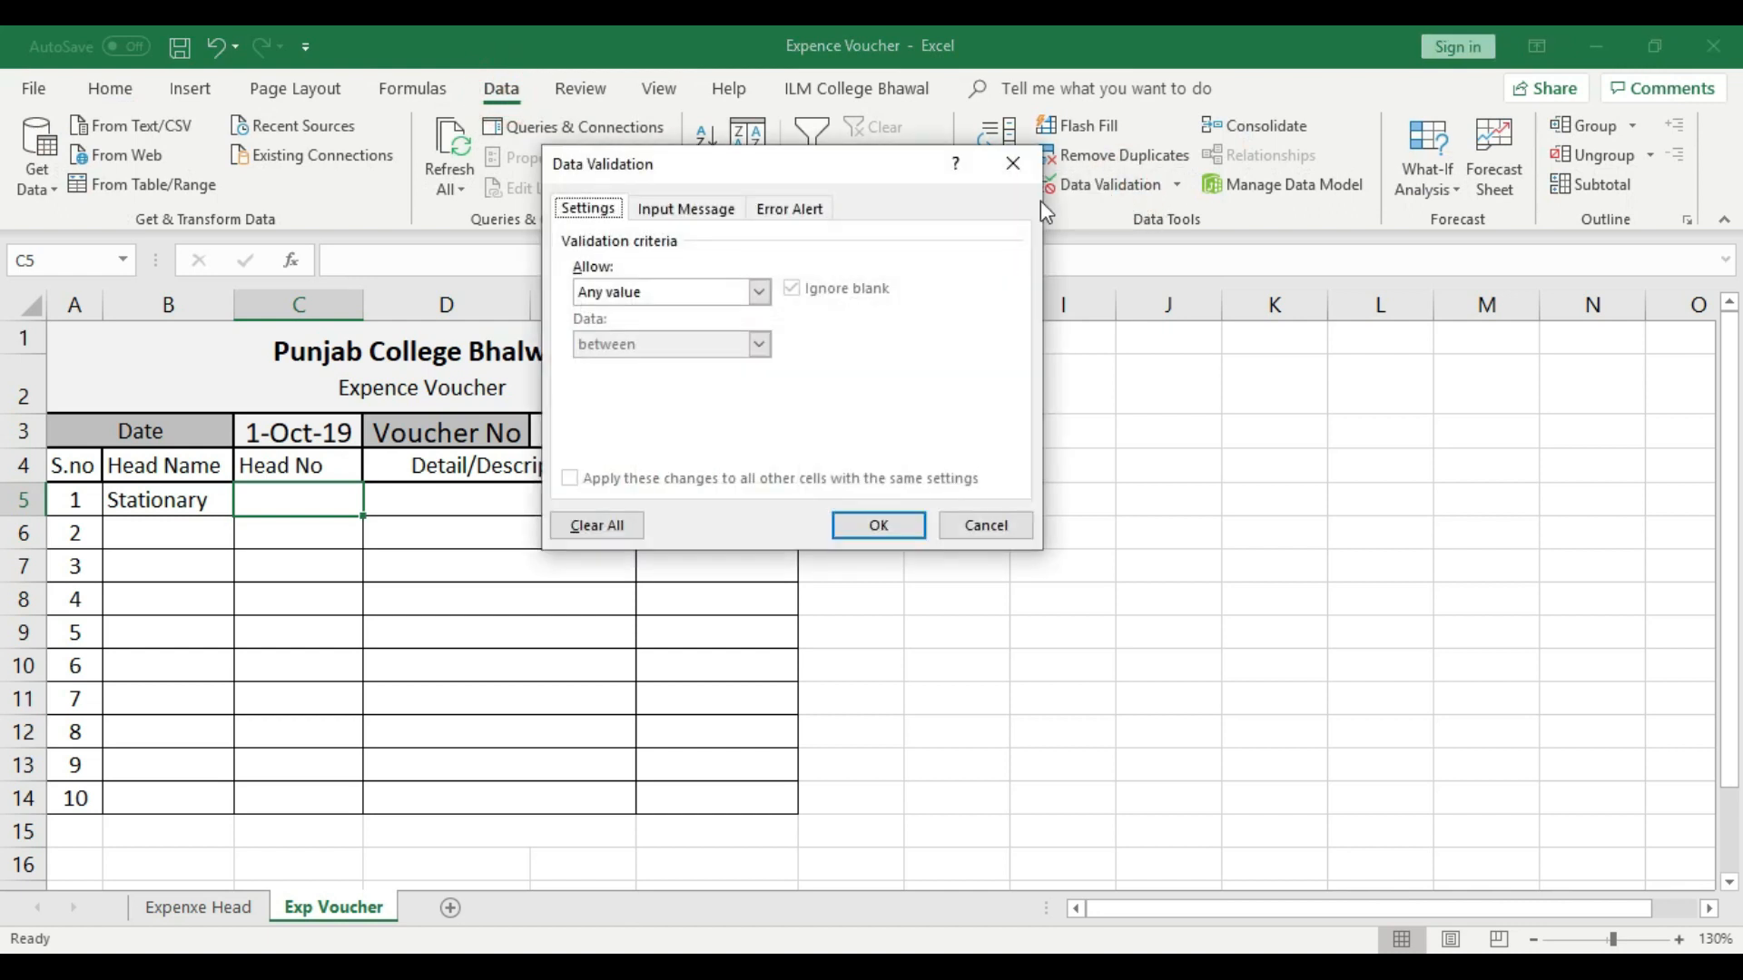
{"action": "left_click_drag", "start_coordinate": [744, 178], "coordinate": [862, 276]}
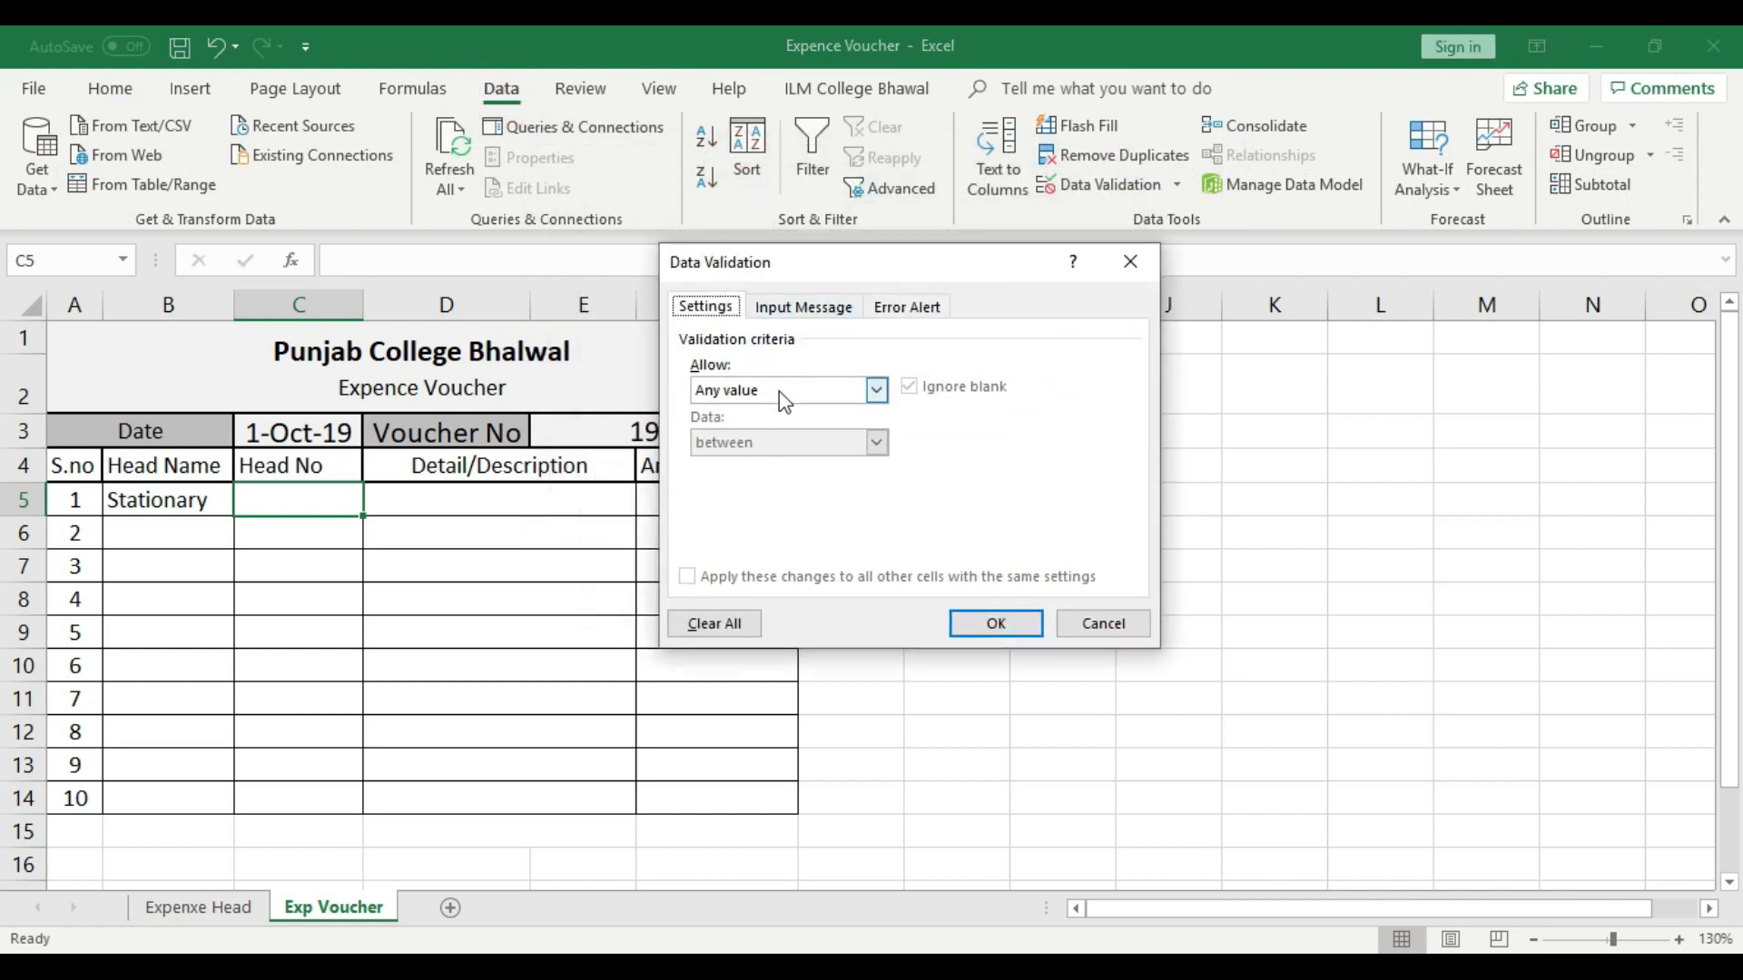
{"action": "left_click", "coordinate": [779, 391]}
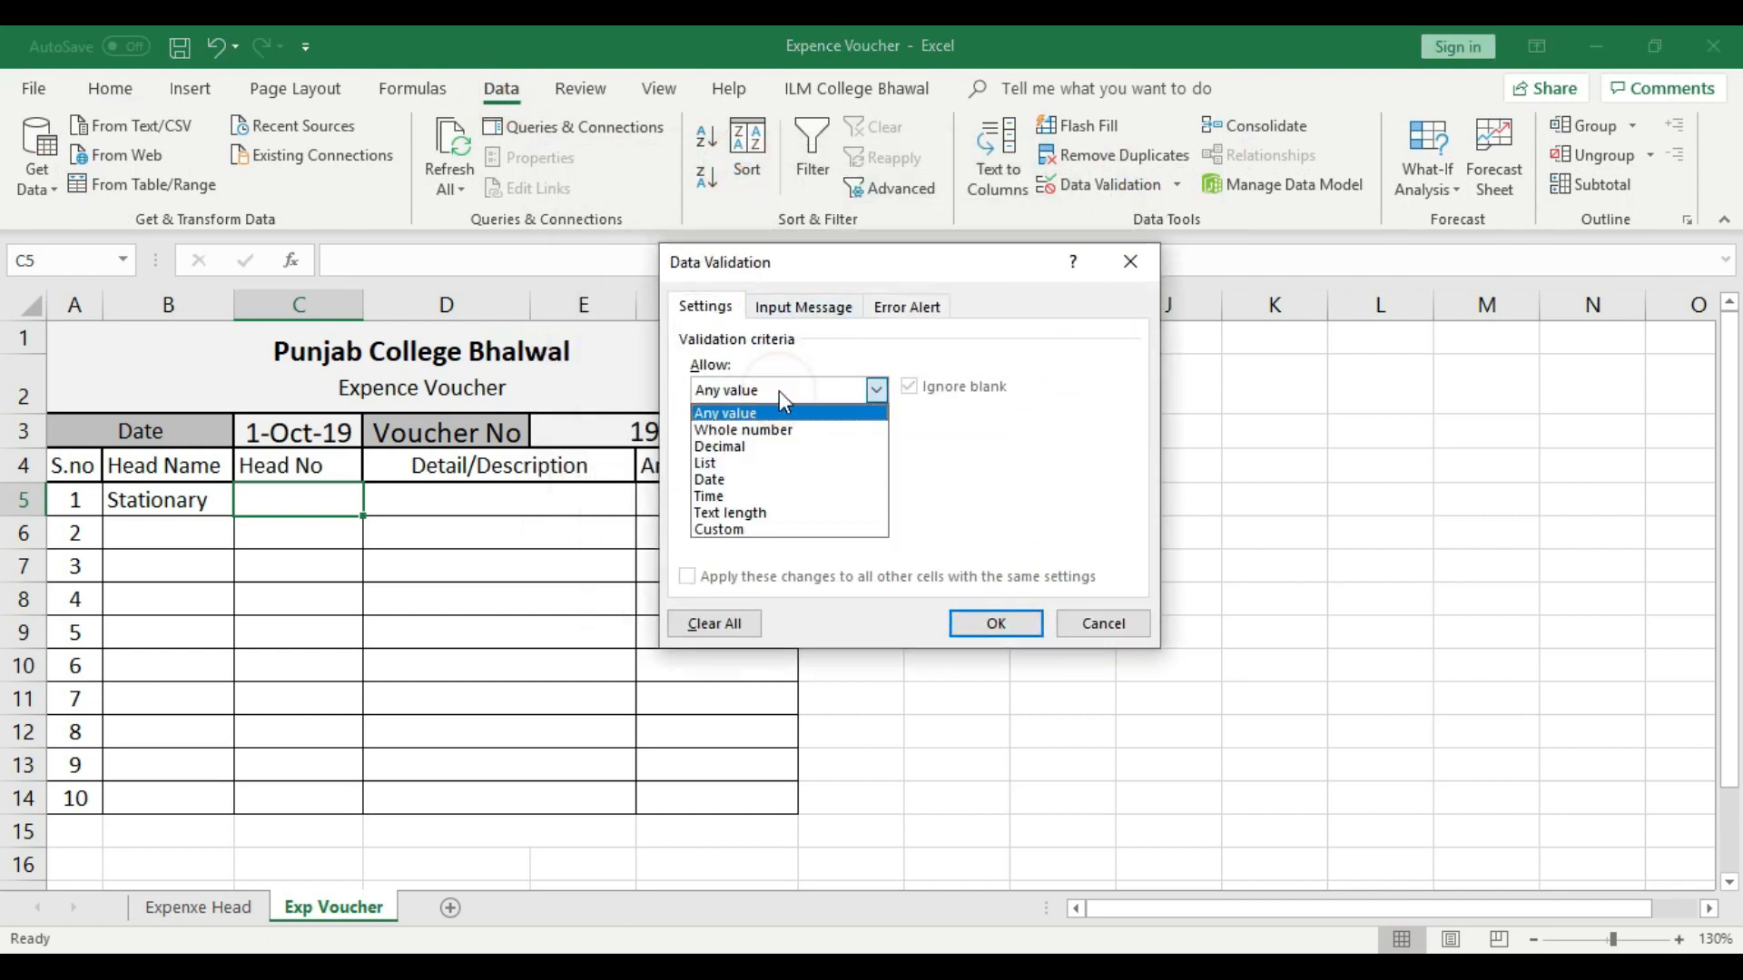
{"action": "left_click", "coordinate": [745, 460]}
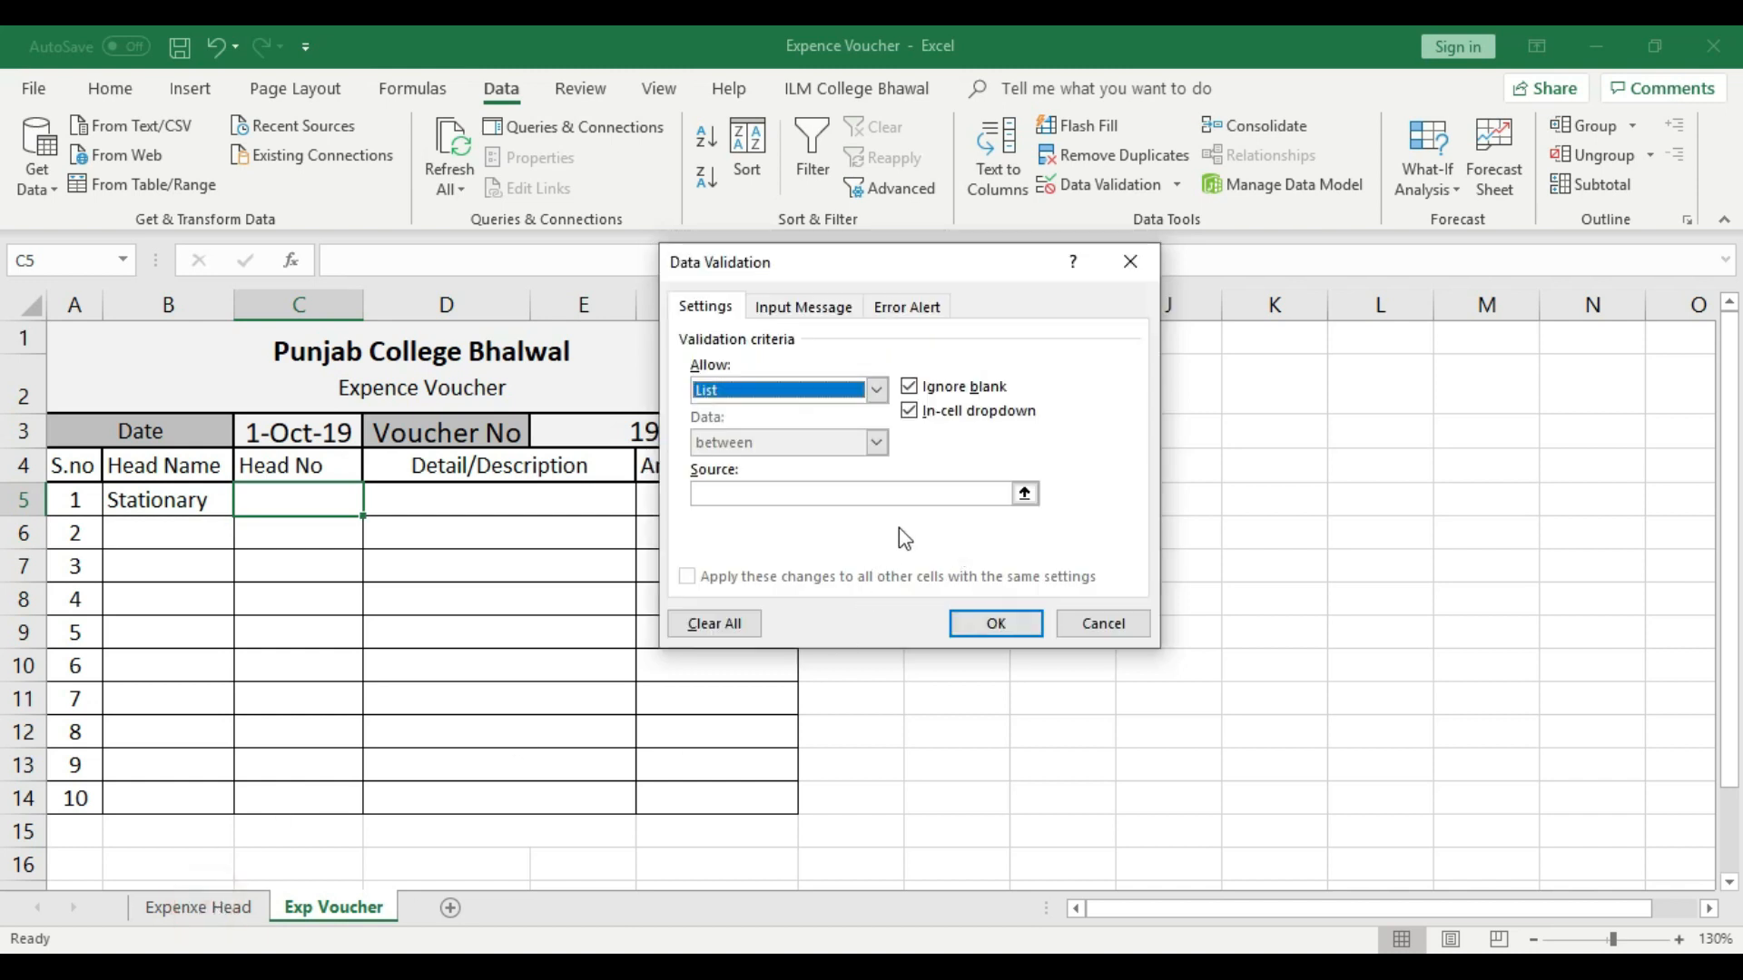
- Use column C of the Expenxe Head sheet as the validation list's source and apply the rule
{"action": "left_click", "coordinate": [813, 495]}
{"action": "left_click", "coordinate": [231, 910]}
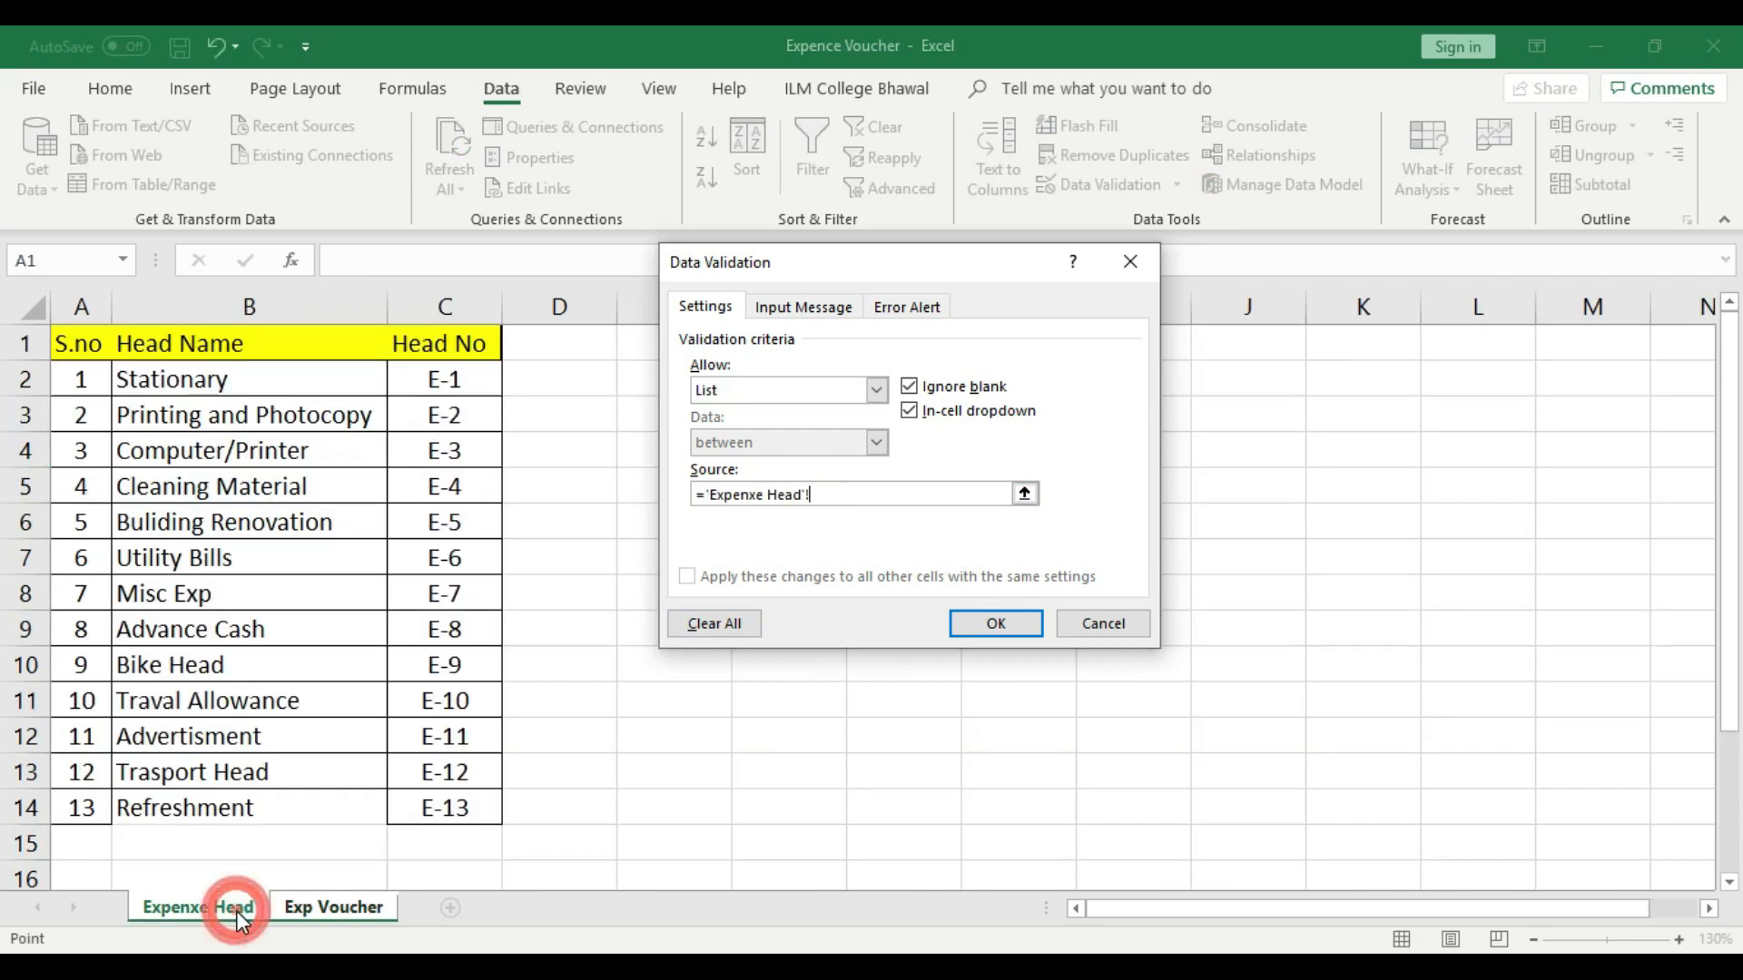
{"action": "left_click", "coordinate": [462, 313]}
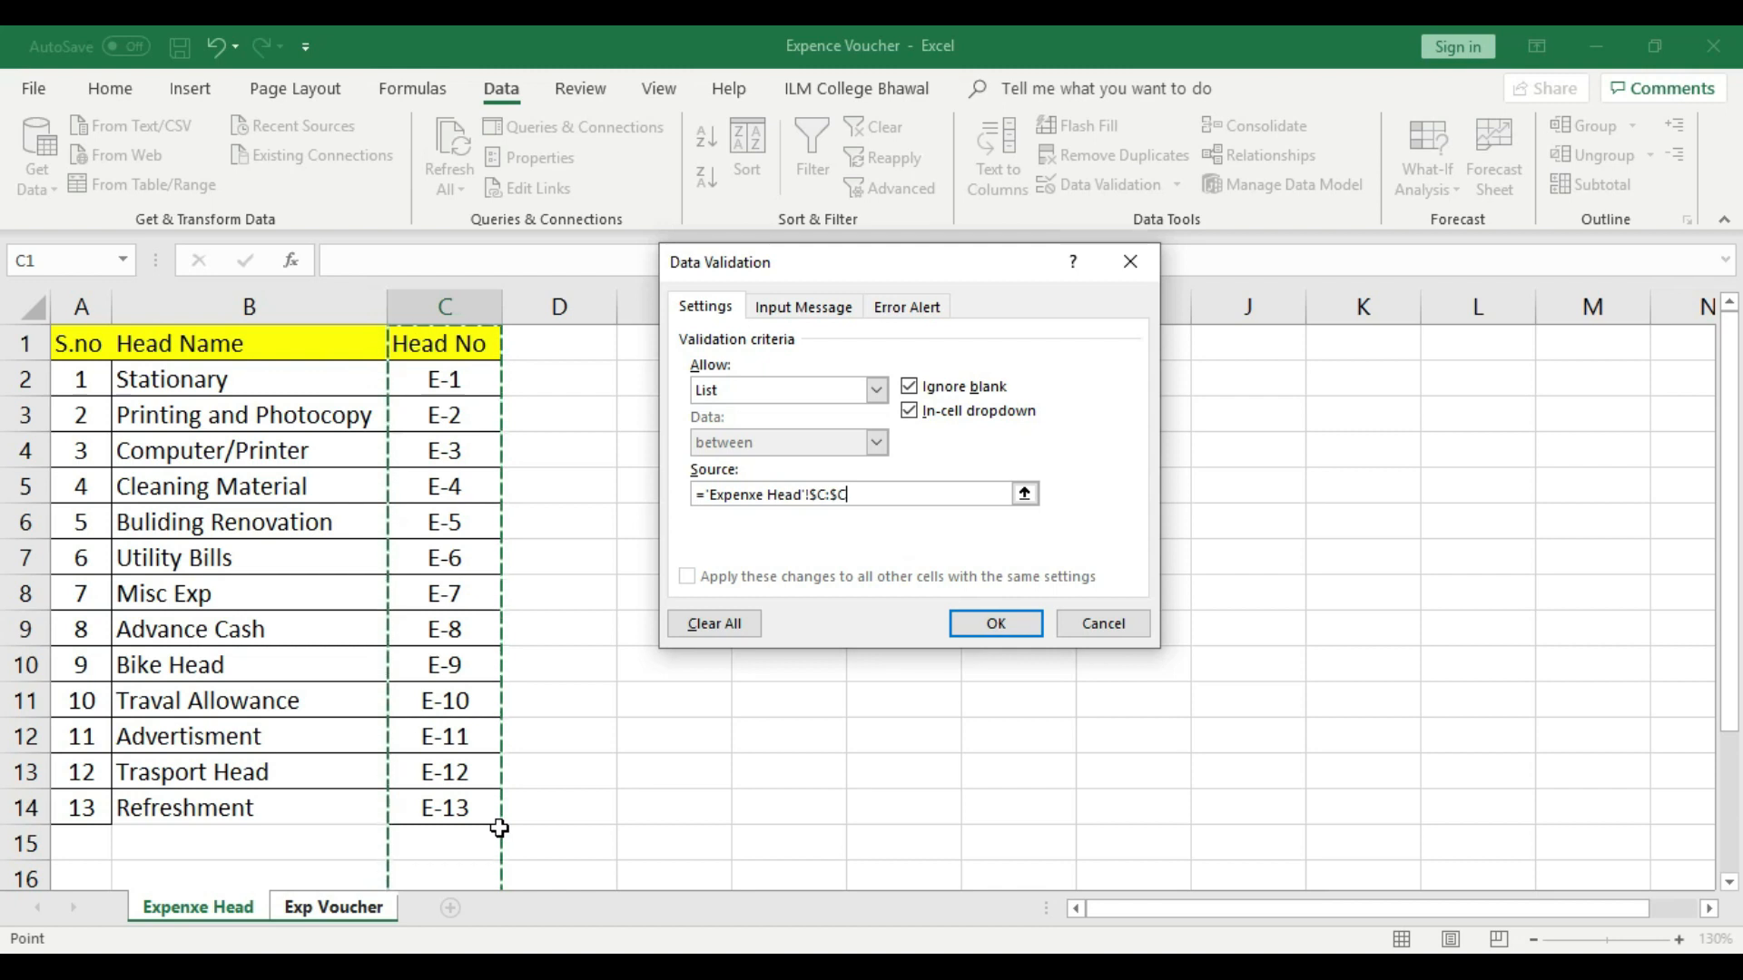
{"action": "left_click", "coordinate": [967, 621]}
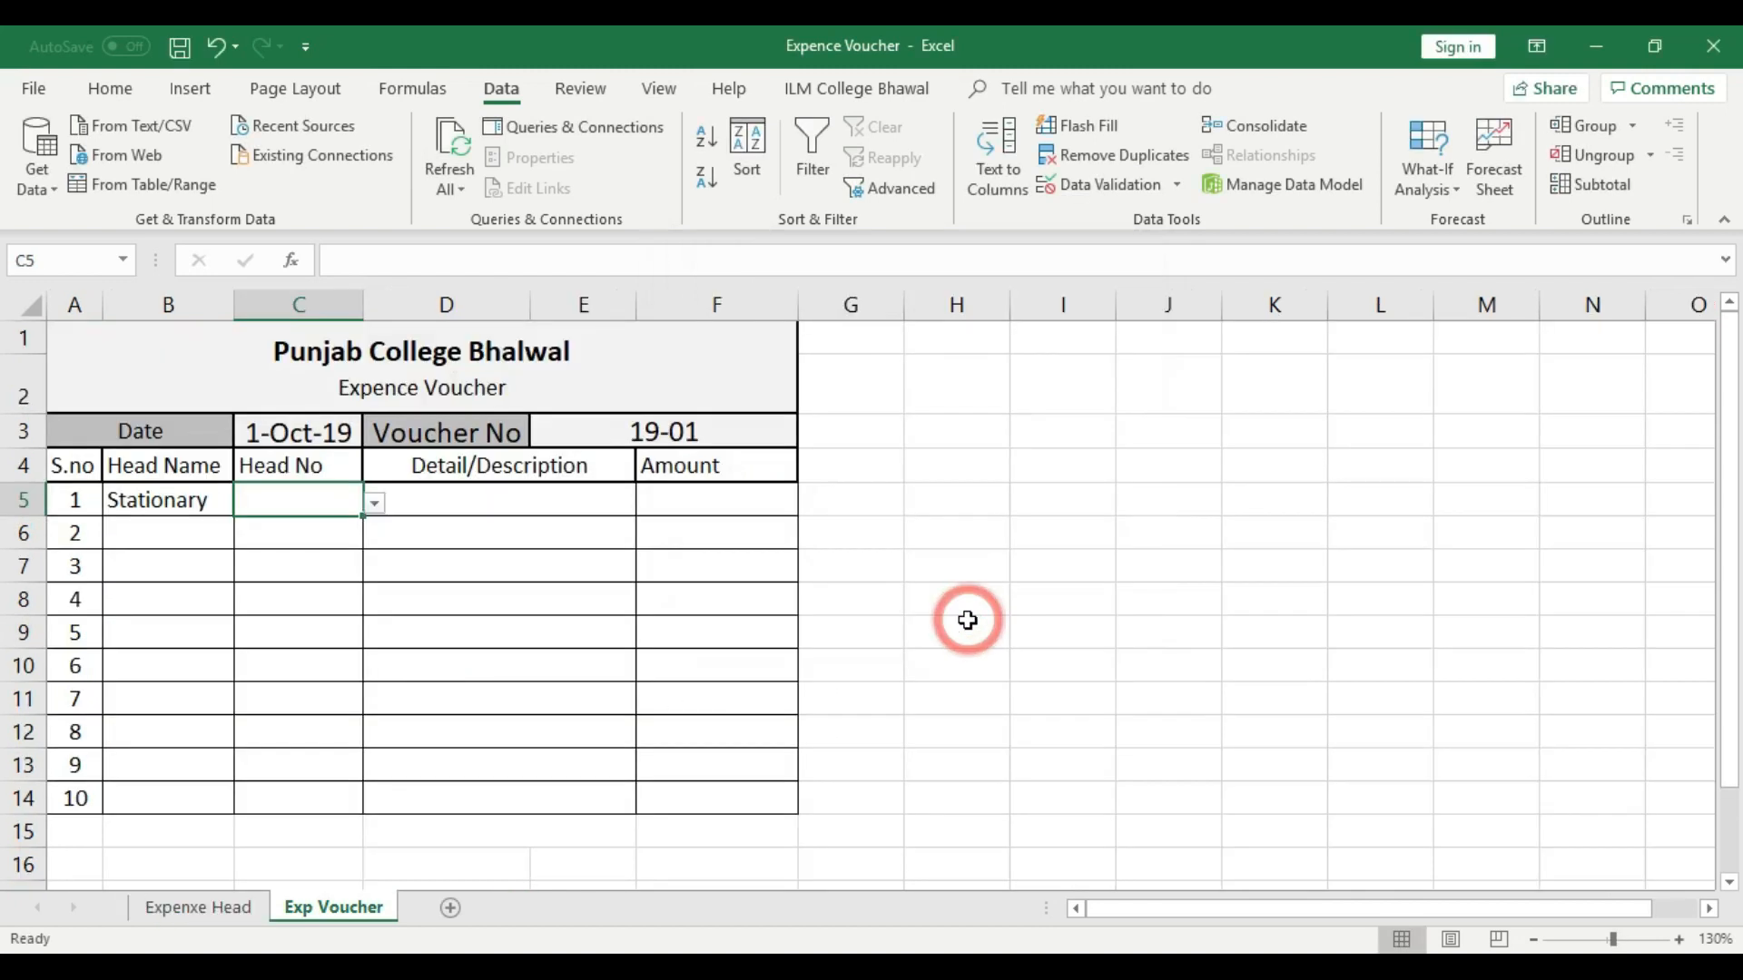
- Check the new Head No list in C5 and look up Stationary's head number on the Expenxe Head sheet
{"action": "left_click", "coordinate": [966, 619]}
{"action": "left_click", "coordinate": [255, 496]}
{"action": "left_click", "coordinate": [187, 498]}
{"action": "left_click", "coordinate": [272, 496]}
{"action": "left_click", "coordinate": [374, 503]}
{"action": "mouse_move", "coordinate": [371, 567]}
{"action": "left_mouse_down"}
{"action": "mouse_move", "coordinate": [362, 669]}
{"action": "mouse_move", "coordinate": [375, 555]}
{"action": "left_mouse_up"}
{"action": "left_click", "coordinate": [220, 911]}
{"action": "left_click", "coordinate": [221, 910]}
{"action": "left_click", "coordinate": [265, 379]}
{"action": "left_click", "coordinate": [400, 380]}
{"action": "left_click", "coordinate": [334, 908]}
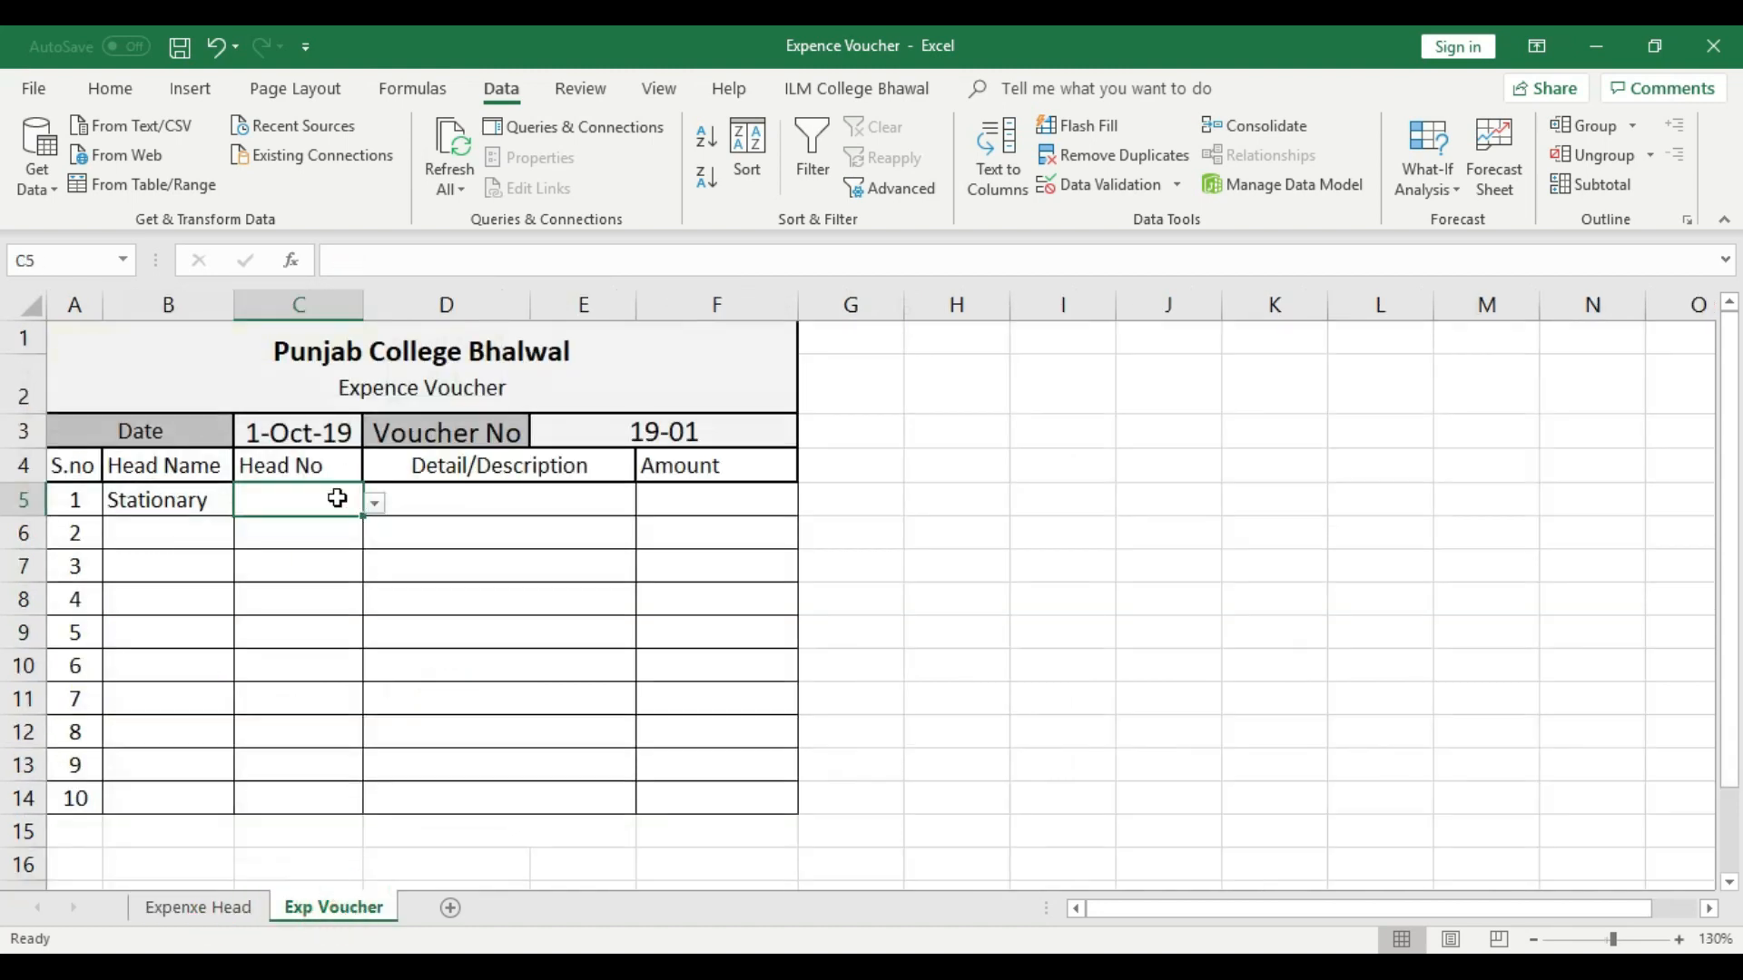
- Choose E-1 from the list as the Head No in cell C5 of the voucher
{"action": "left_click", "coordinate": [374, 502]}
{"action": "left_click", "coordinate": [308, 549]}
{"action": "left_click", "coordinate": [545, 626]}
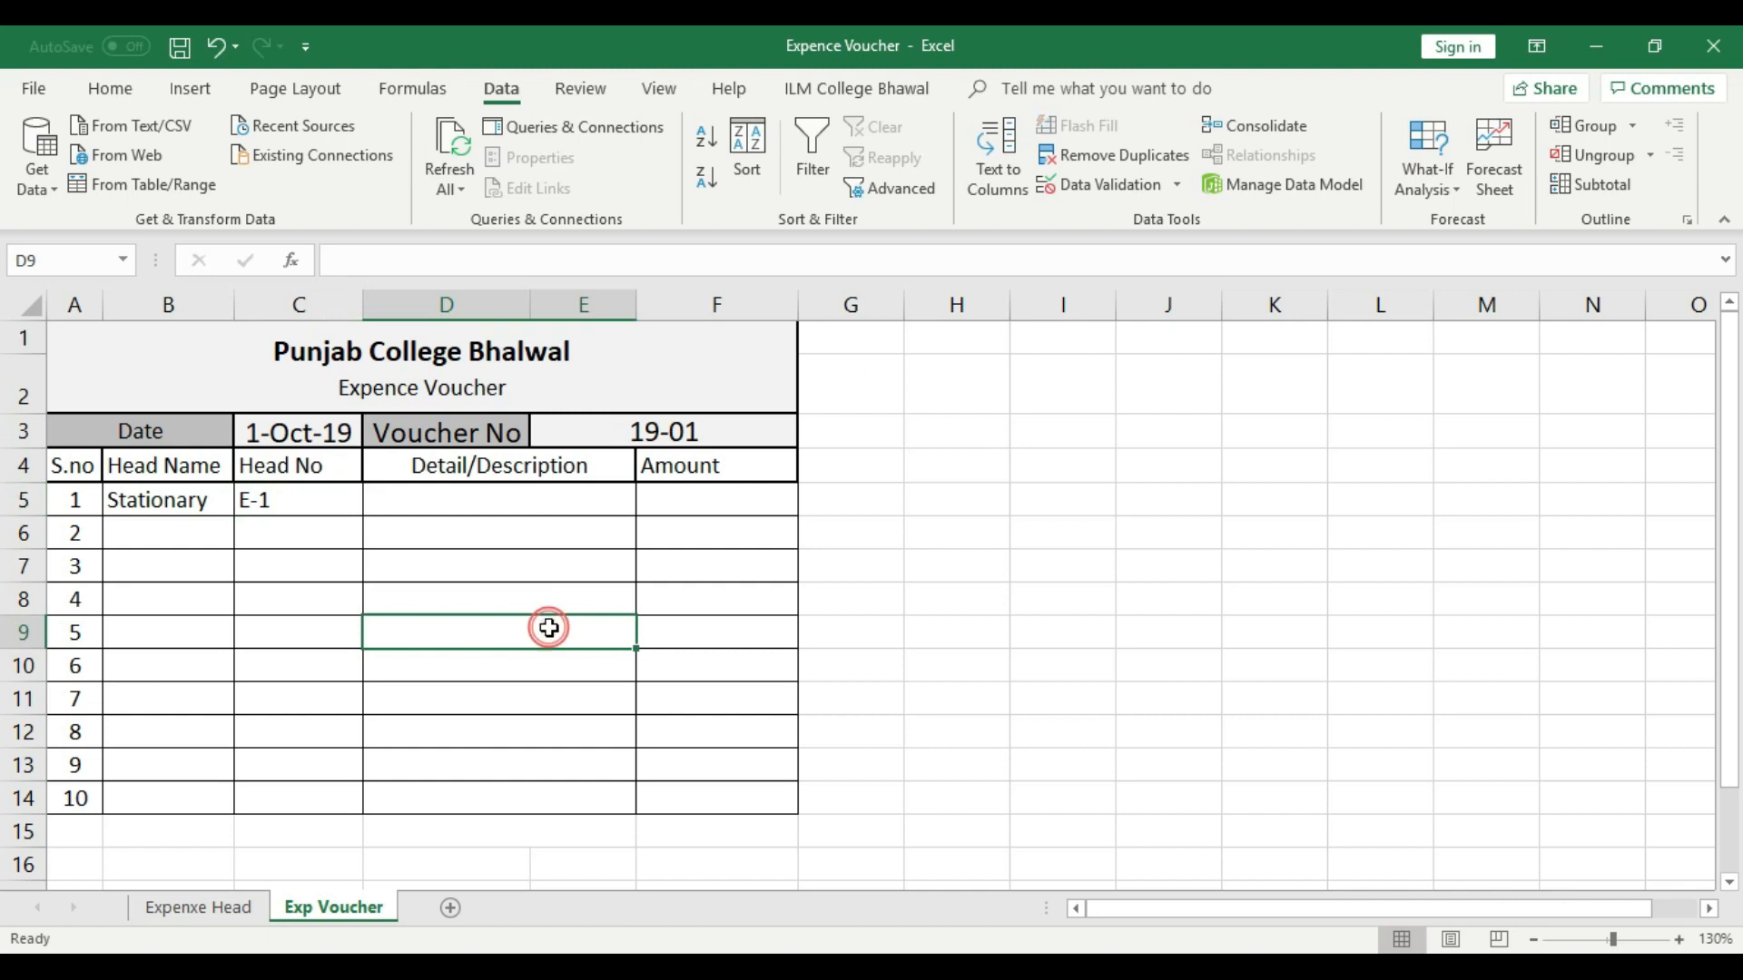
- Center the Head Name and Head No entries in B5:C5
{"action": "left_click", "coordinate": [318, 498]}
{"action": "left_click_drag", "start_coordinate": [161, 501], "coordinate": [258, 501]}
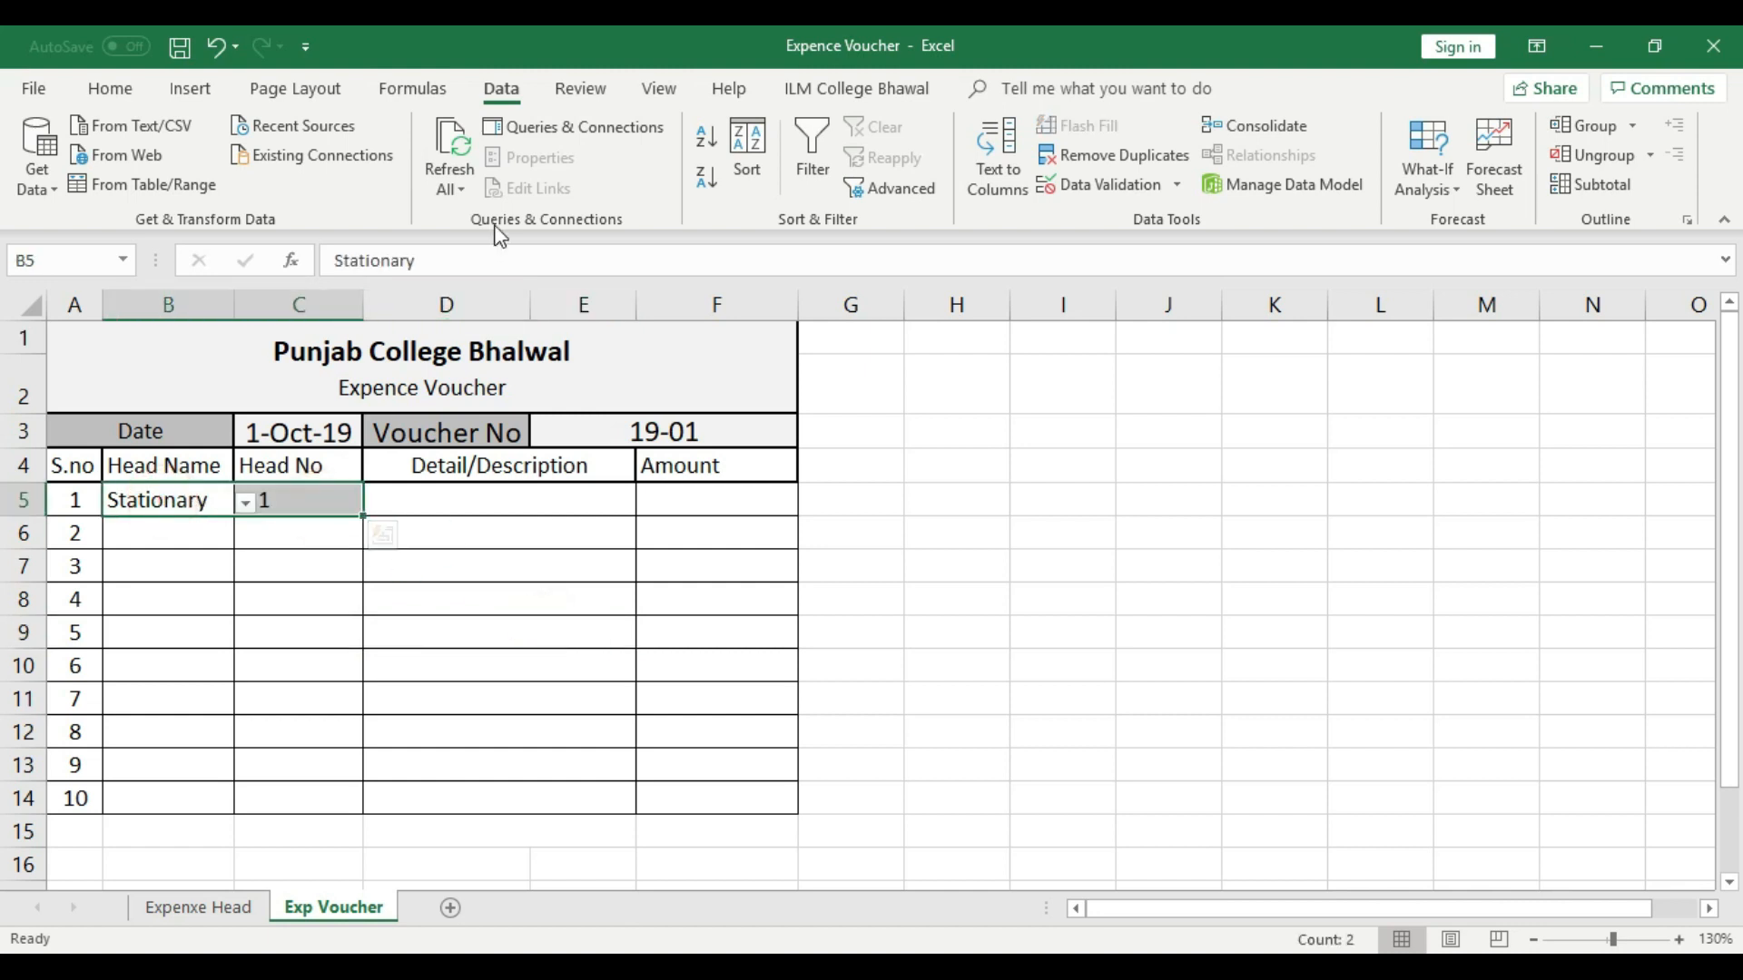
{"action": "left_click", "coordinate": [134, 88]}
{"action": "left_click", "coordinate": [444, 178]}
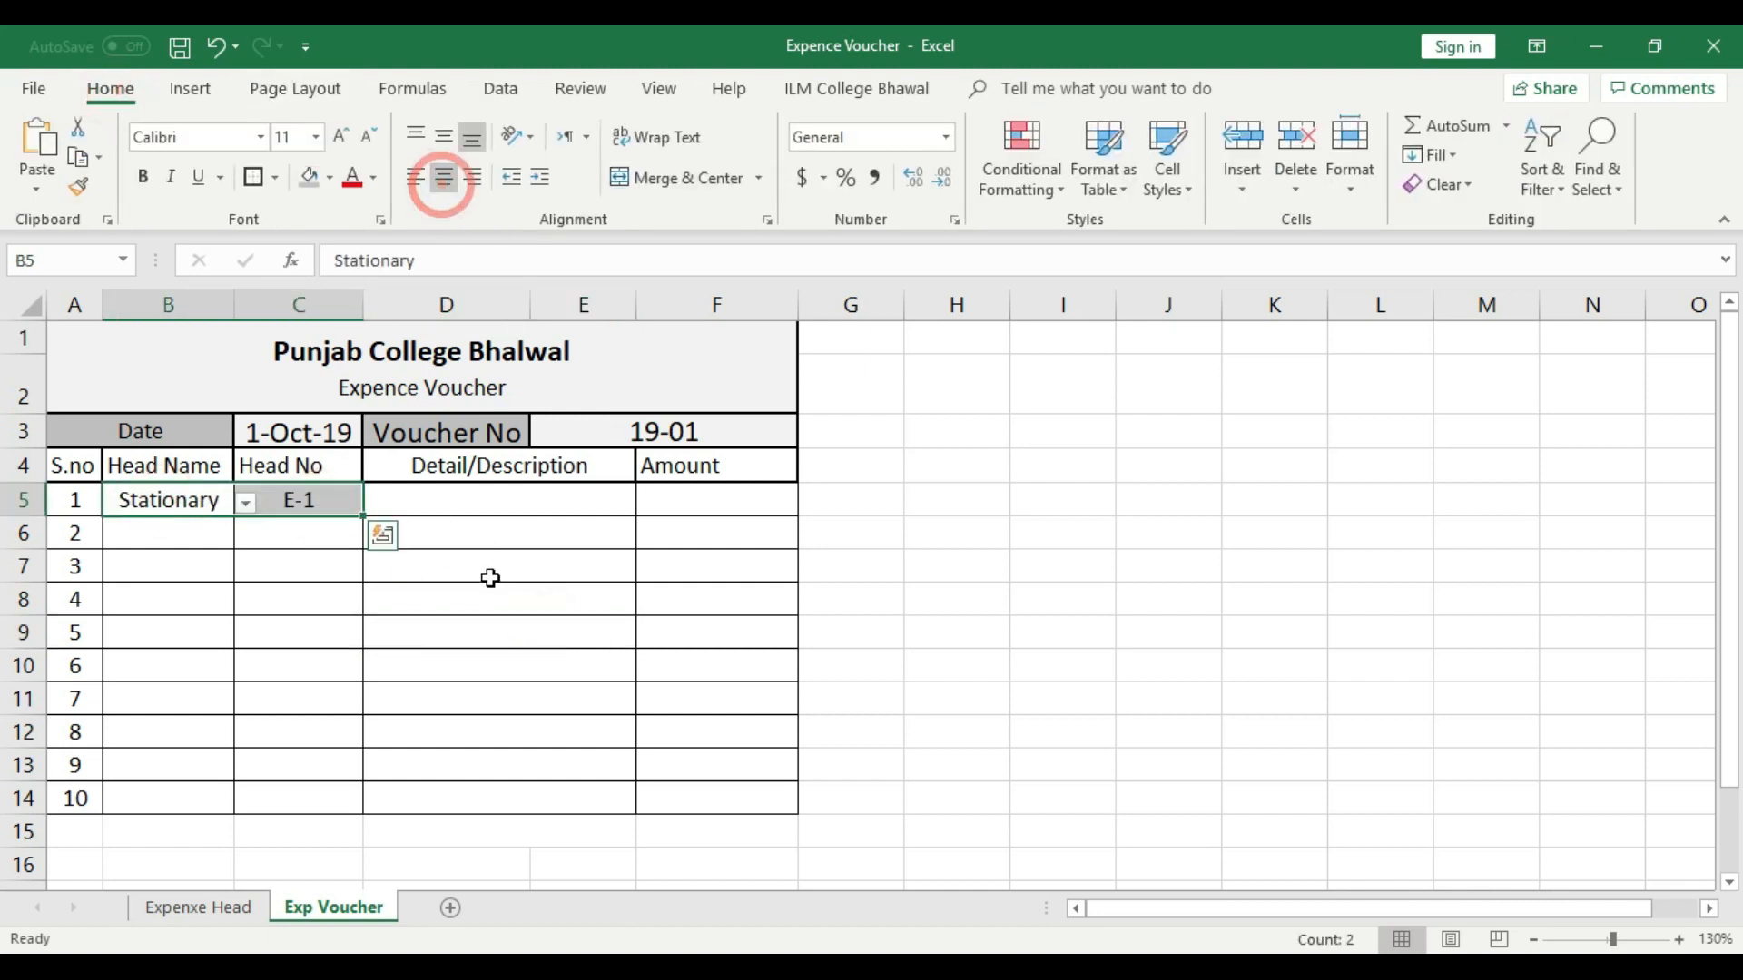
{"action": "left_click", "coordinate": [490, 578]}
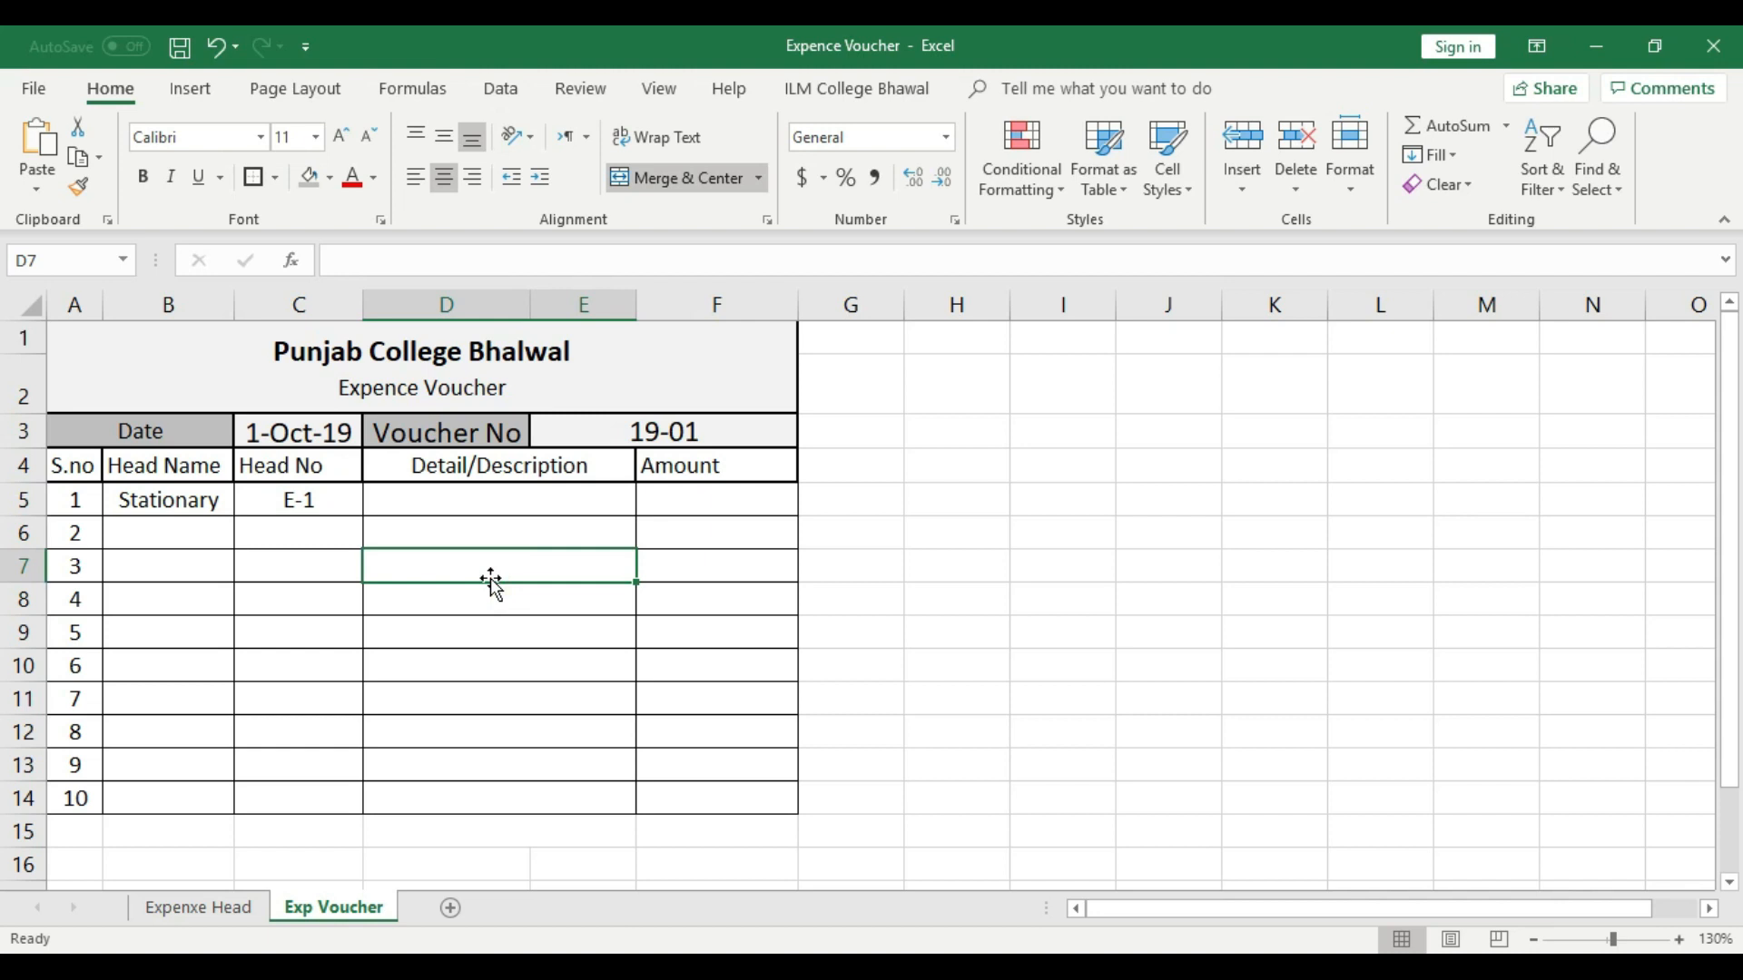
- Center the Amount header in cell F4
{"action": "left_click", "coordinate": [688, 467]}
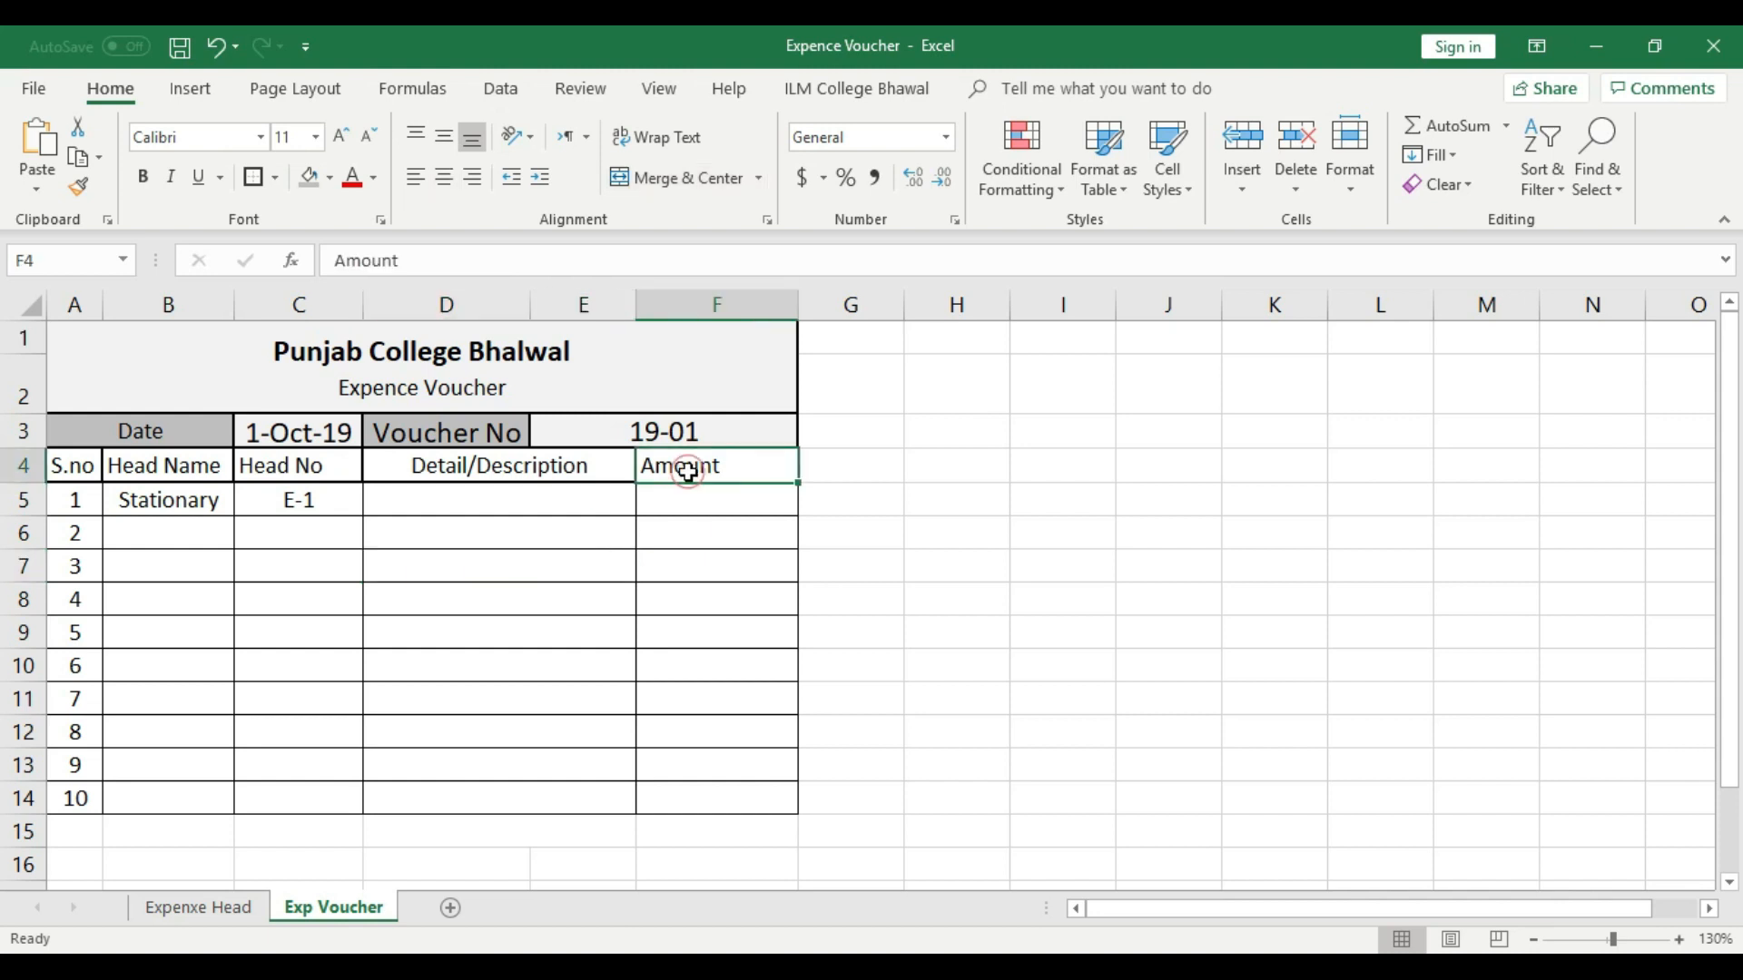
{"action": "left_click", "coordinate": [444, 178]}
{"action": "left_click", "coordinate": [715, 528]}
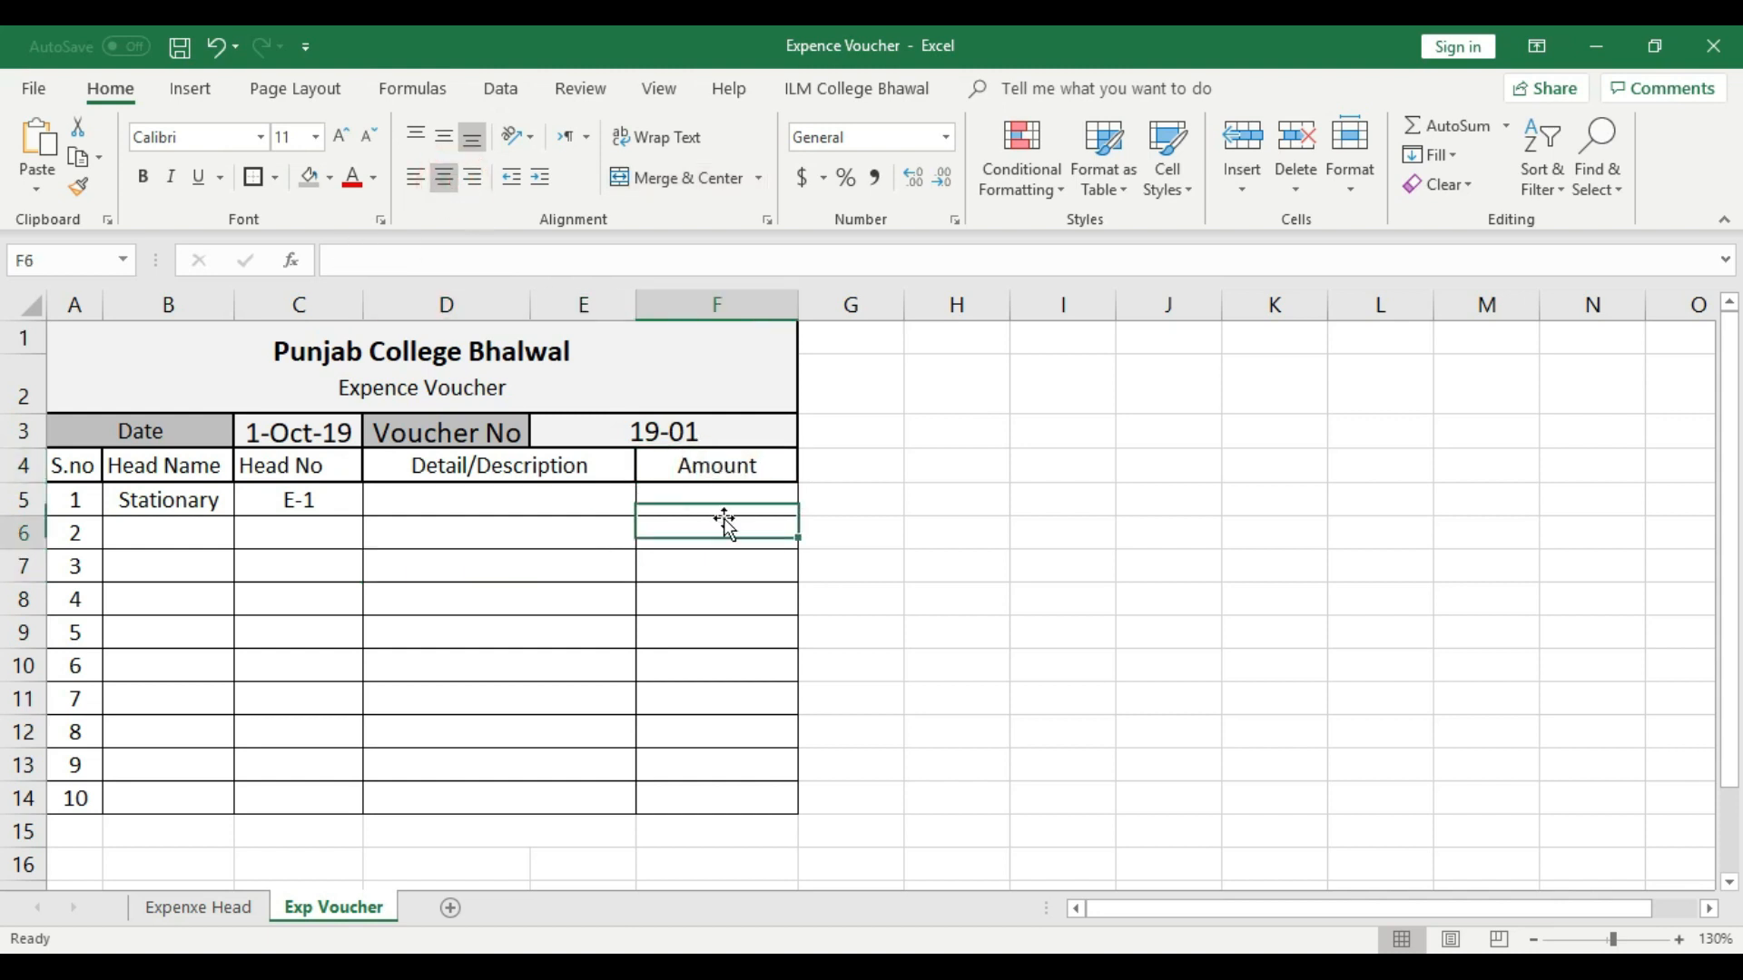
{"action": "left_click", "coordinate": [194, 427]}
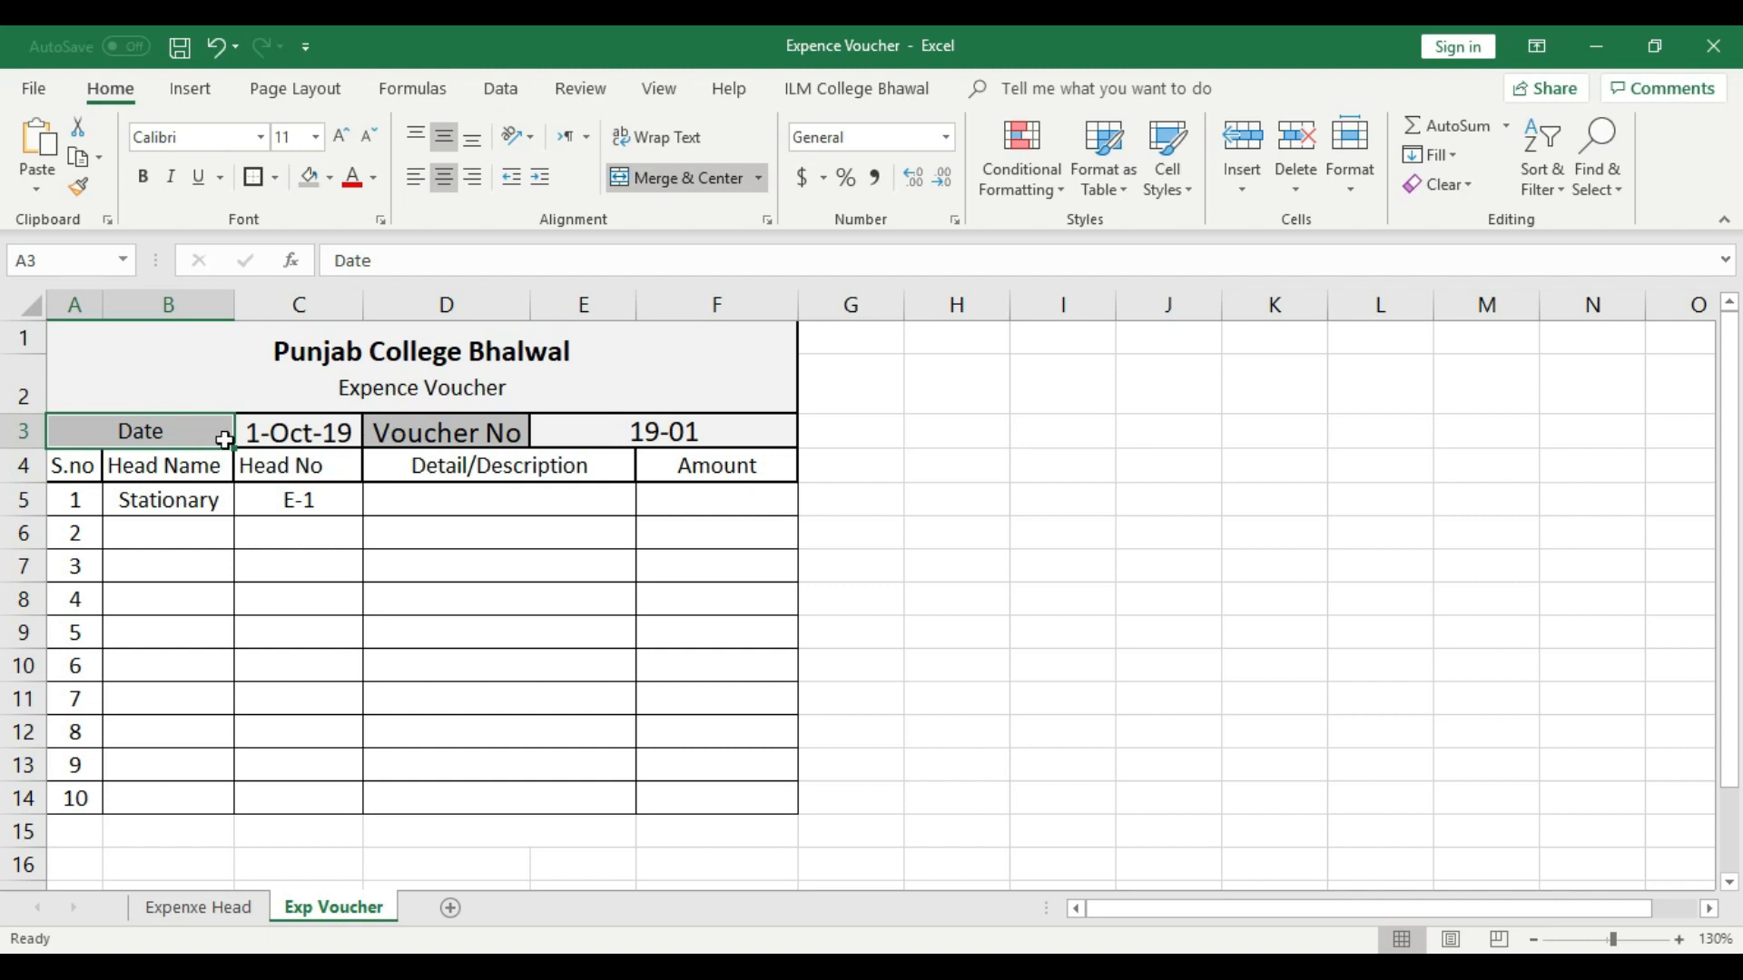
{"action": "left_click", "coordinate": [259, 433]}
{"action": "left_click", "coordinate": [434, 432]}
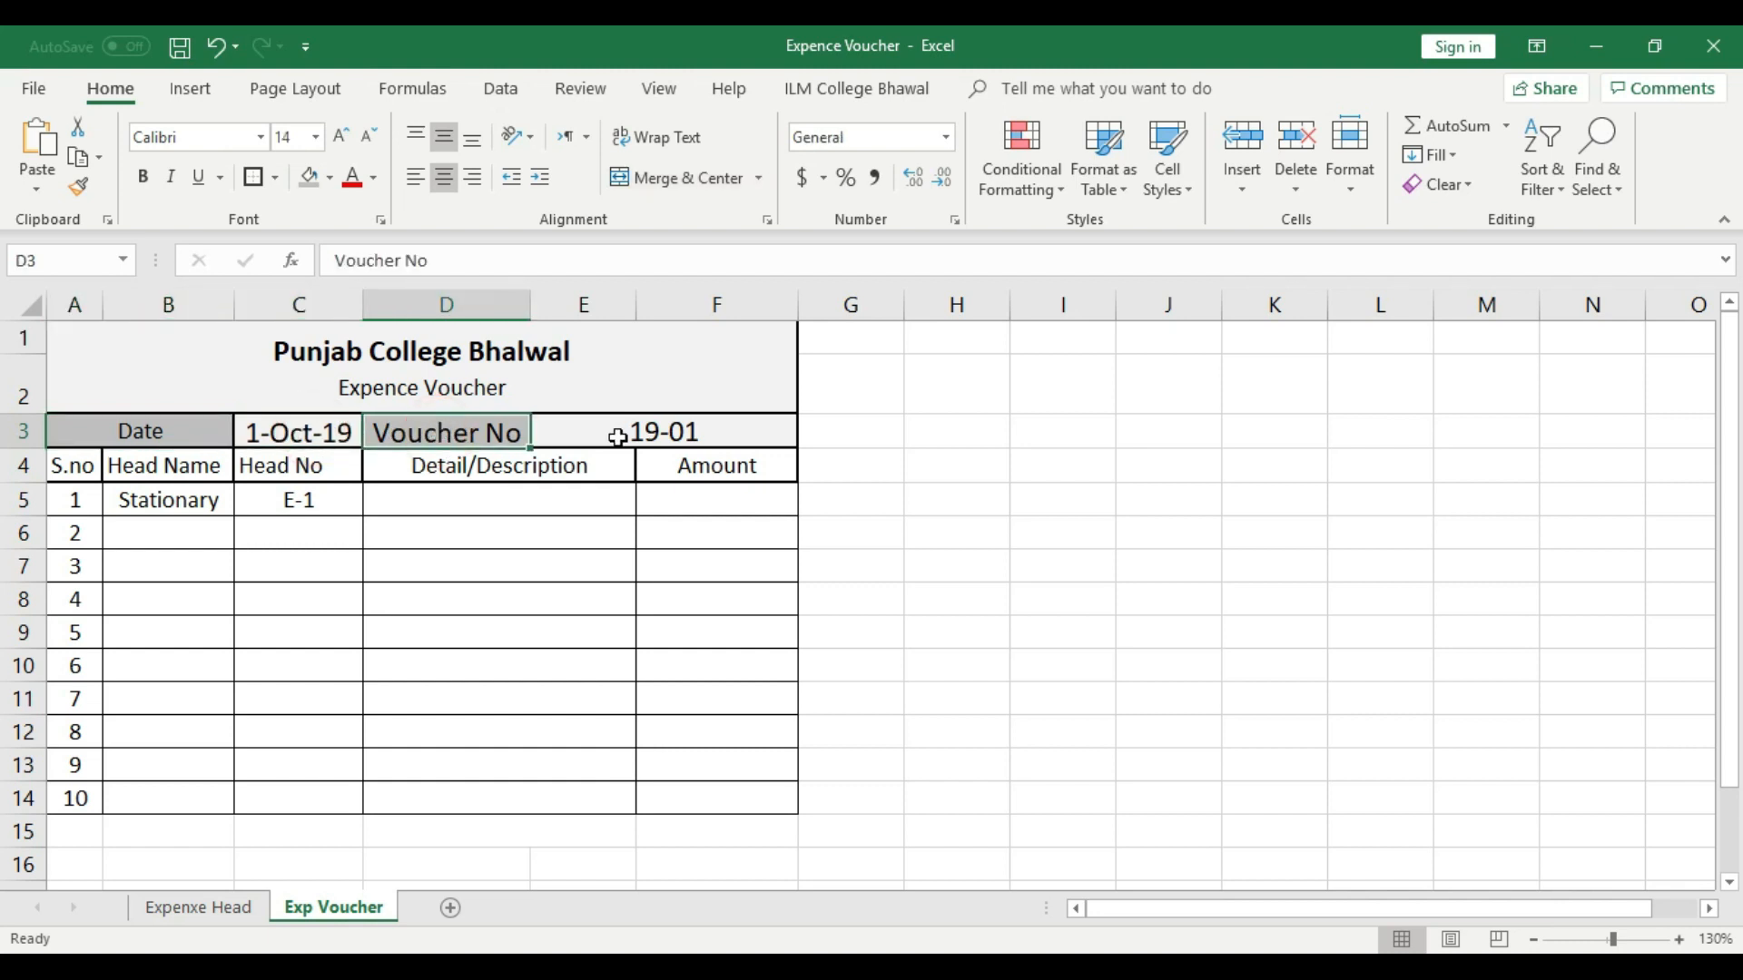
{"action": "left_click", "coordinate": [700, 468]}
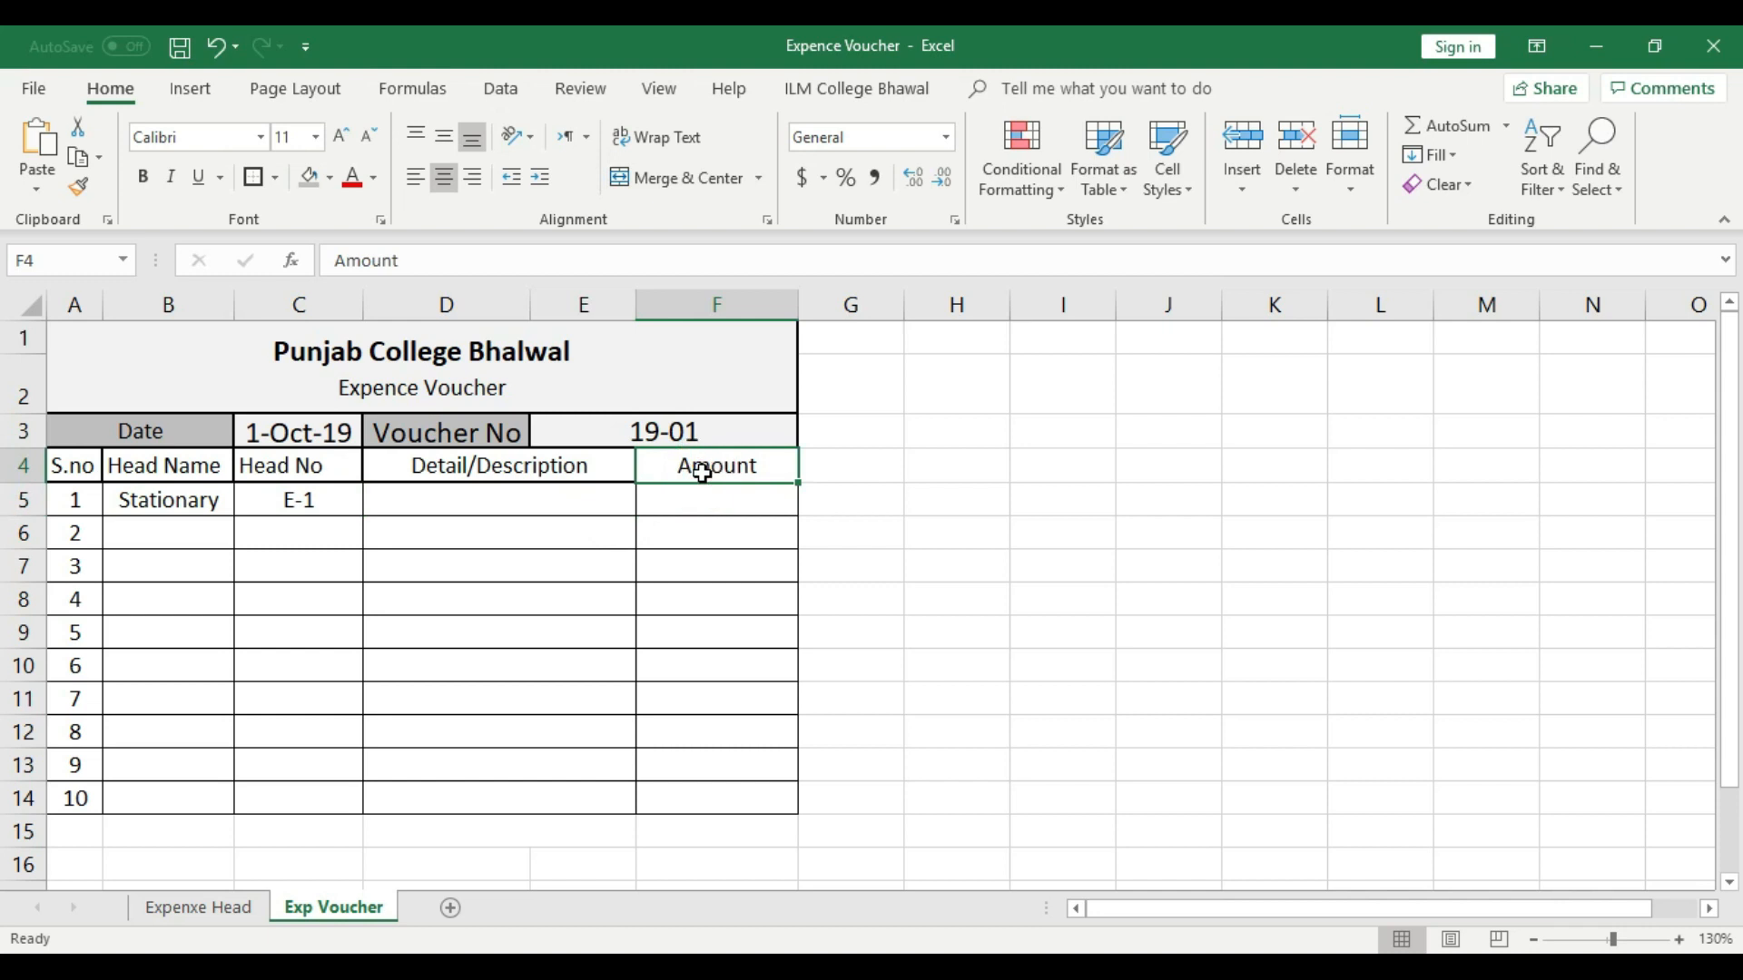
- Merge and center cells A15:C16 directly below the voucher's last row
{"action": "scroll", "coordinate": [599, 572], "scroll_direction": "down", "scroll_amount": 1}
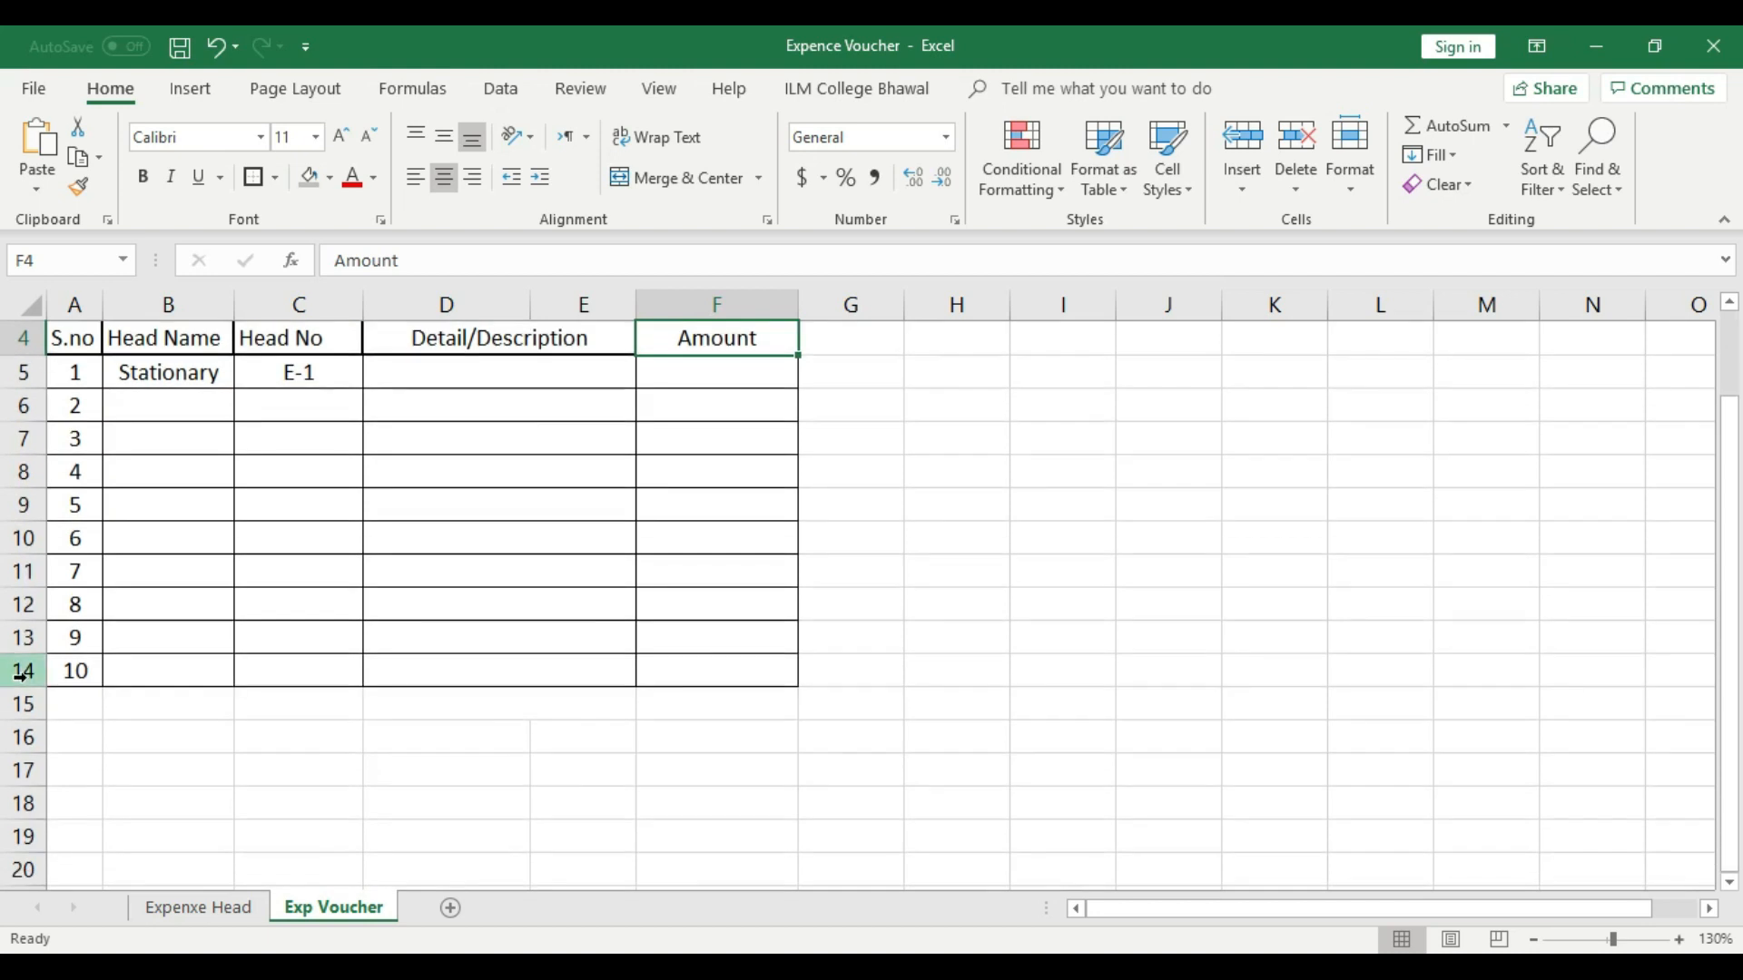
{"action": "left_click_drag", "start_coordinate": [67, 704], "coordinate": [292, 703]}
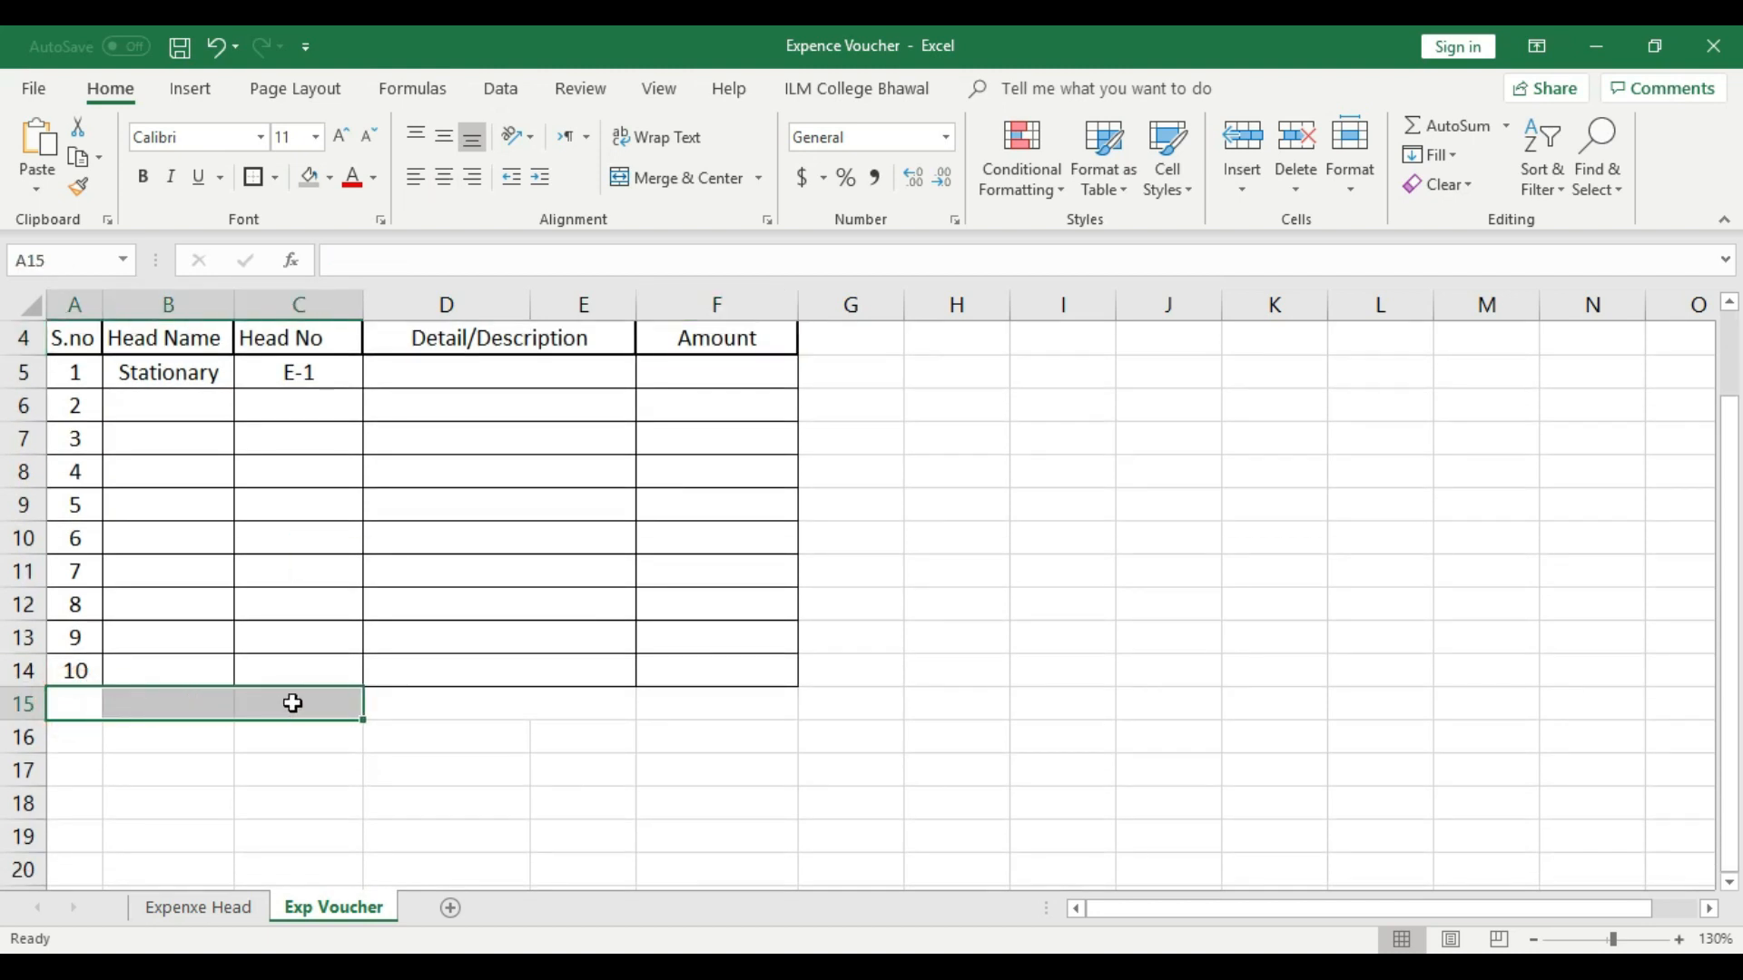
{"action": "left_click", "coordinate": [692, 182]}
{"action": "left_click", "coordinate": [315, 770]}
{"action": "left_click_drag", "start_coordinate": [70, 704], "coordinate": [105, 735]}
{"action": "left_click", "coordinate": [670, 181]}
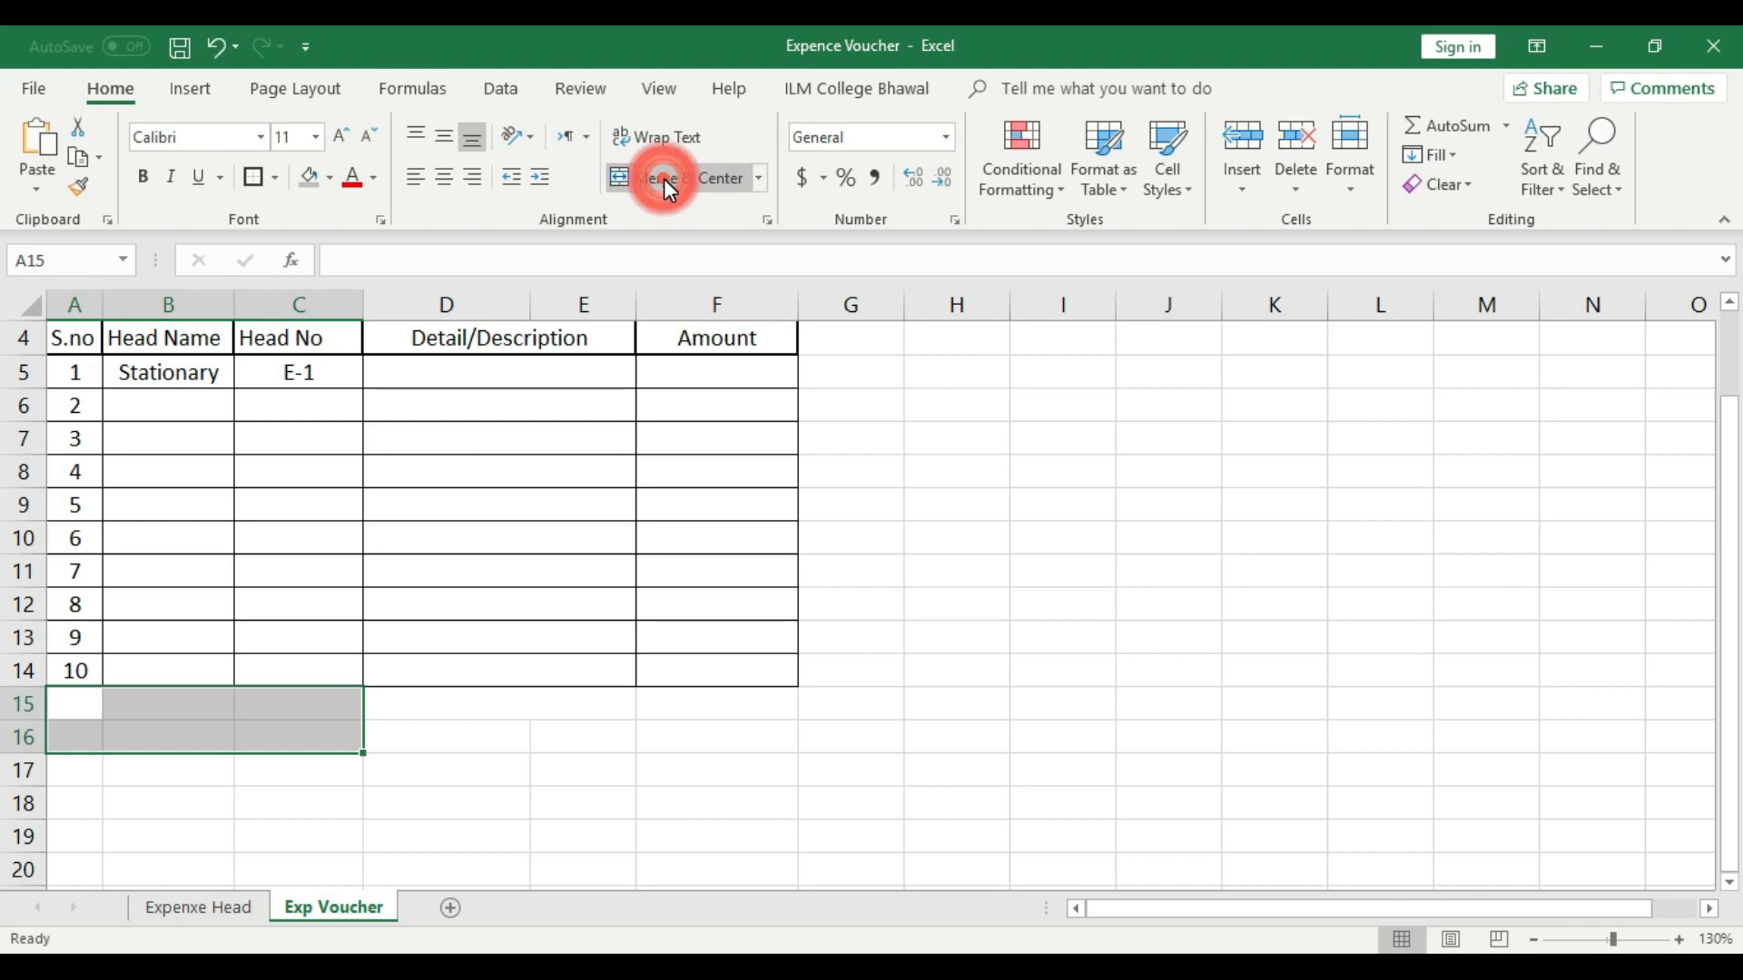
{"action": "left_click", "coordinate": [664, 616]}
- Give the merged A15:C16 cell an outside border and a gray fill
{"action": "left_click", "coordinate": [176, 712]}
{"action": "left_click", "coordinate": [254, 177]}
{"action": "left_click", "coordinate": [307, 177]}
{"action": "left_click", "coordinate": [482, 739]}
- Enter "Total Exp" in the merged A15:C16 cell and middle-align it vertically
{"action": "left_click", "coordinate": [311, 716]}
{"action": "double_click", "coordinate": [290, 708]}
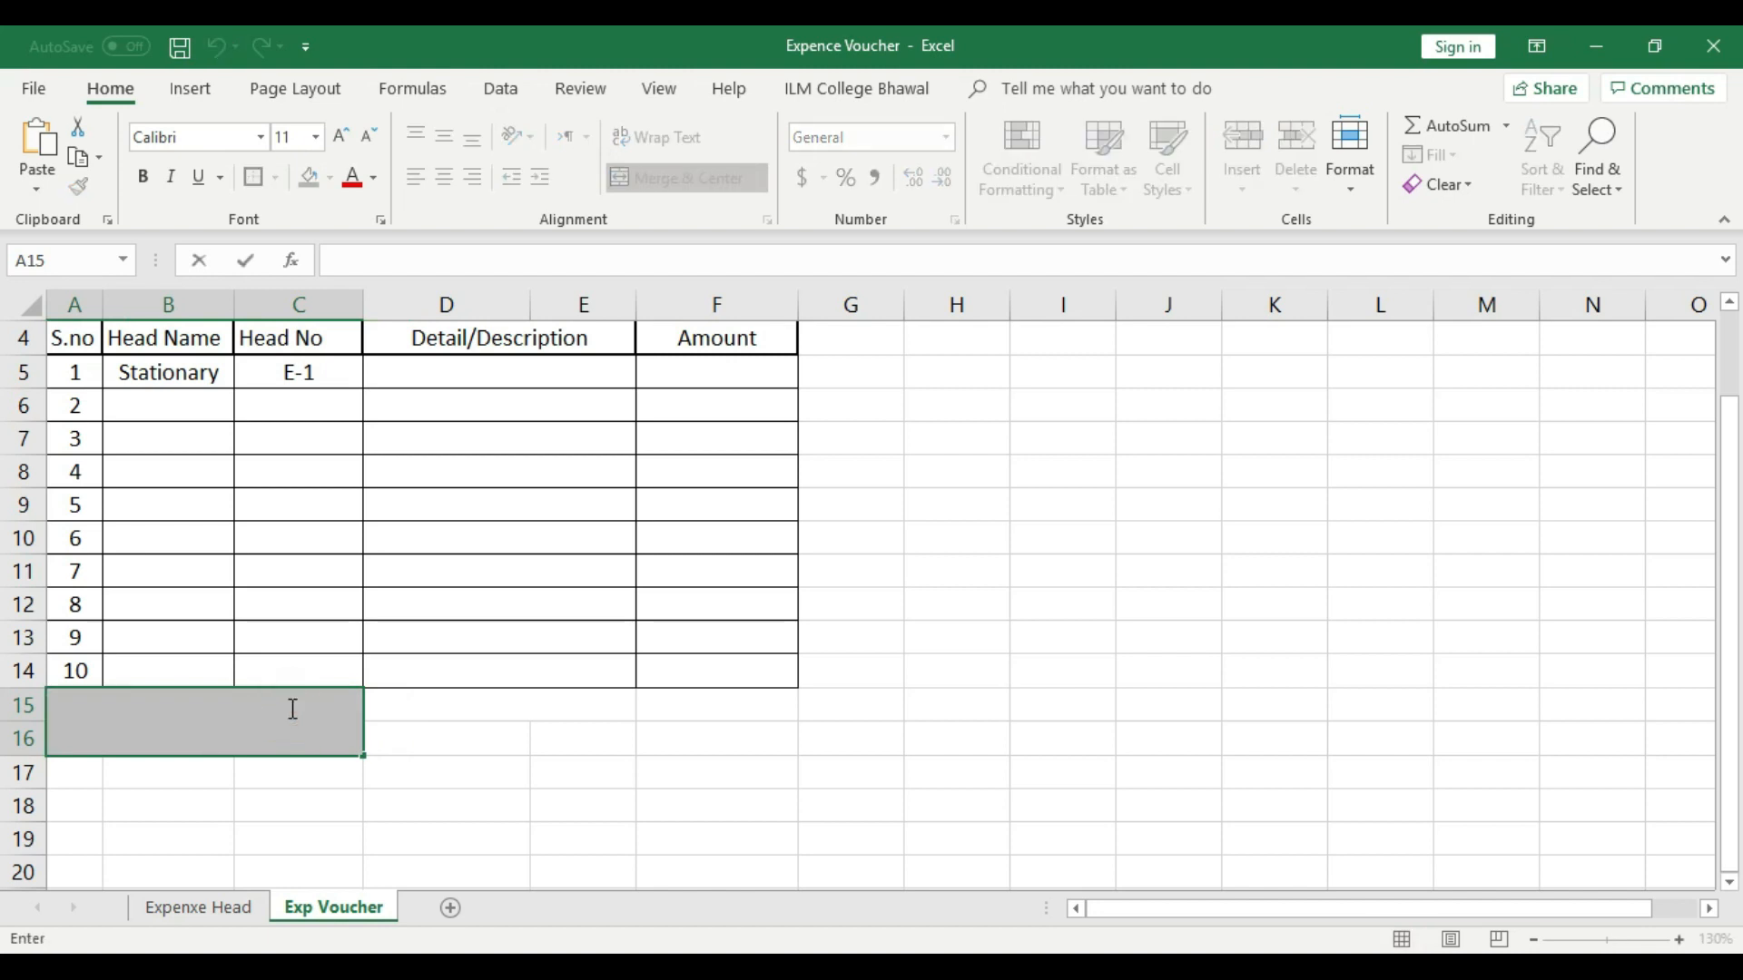
{"action": "type", "text": "Exp"}
{"action": "left_click", "coordinate": [486, 742]}
{"action": "left_click", "coordinate": [281, 717]}
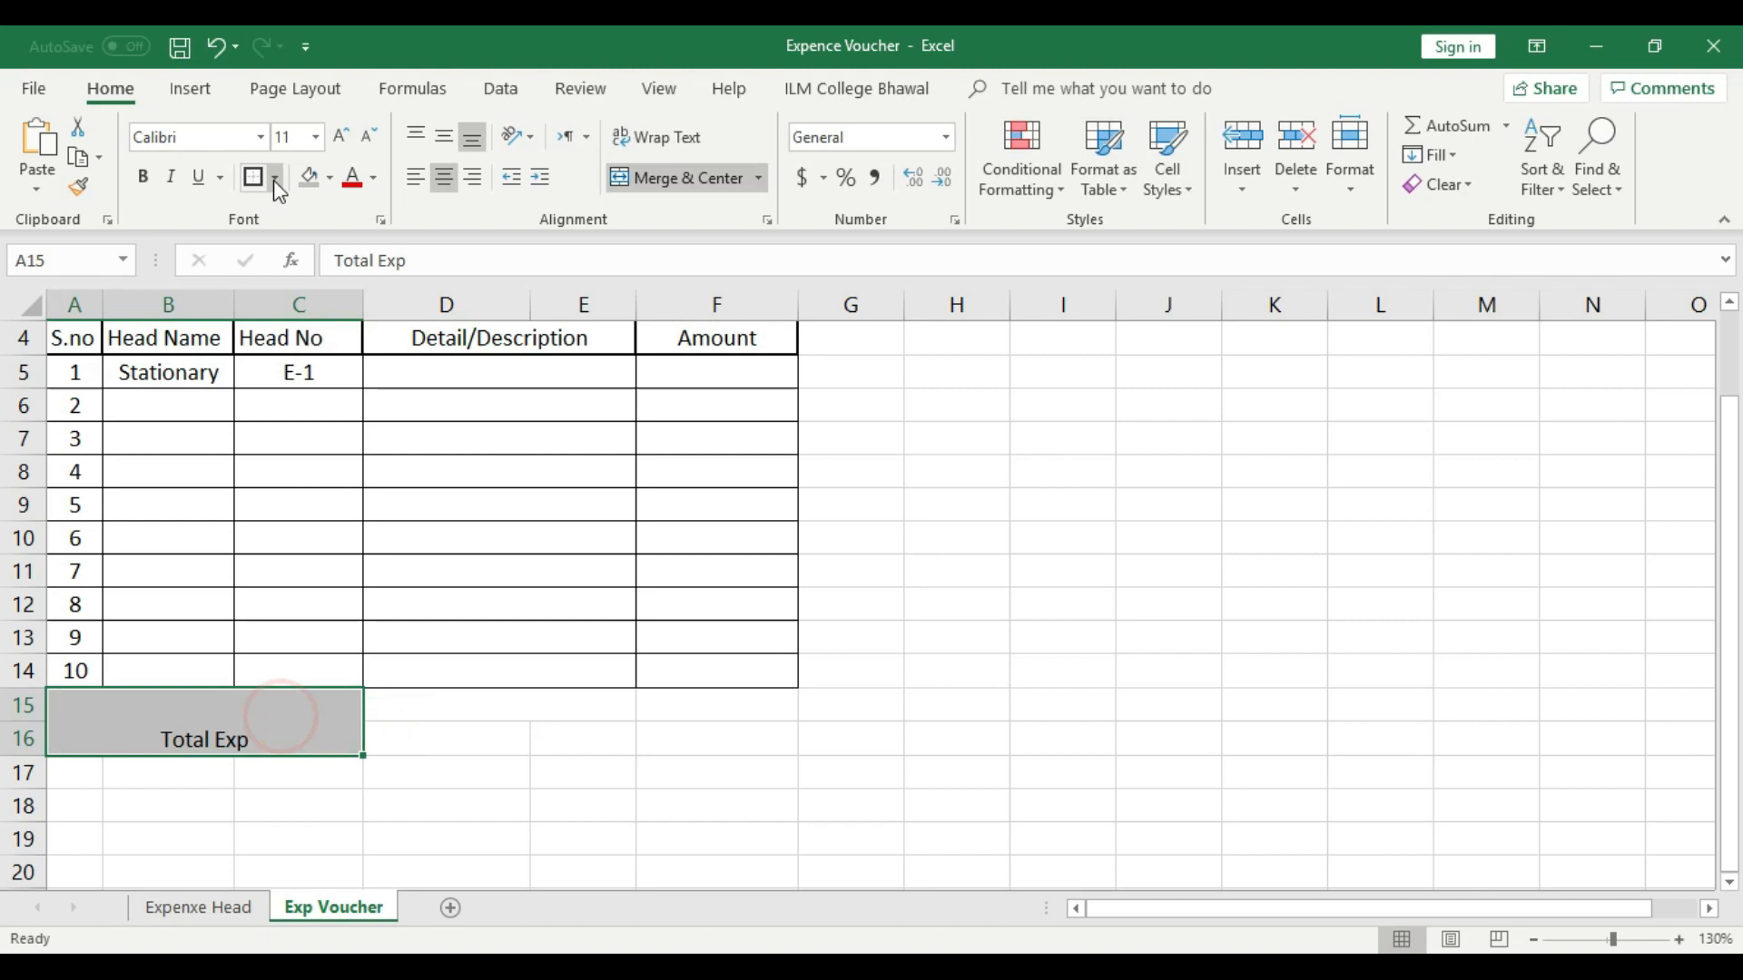
{"action": "left_click", "coordinate": [442, 135]}
{"action": "left_click", "coordinate": [462, 802]}
- Merge and center cells D15:F16 beside Total Exp and add an outside border
{"action": "left_click_drag", "start_coordinate": [420, 697], "coordinate": [717, 739]}
{"action": "left_click", "coordinate": [666, 181]}
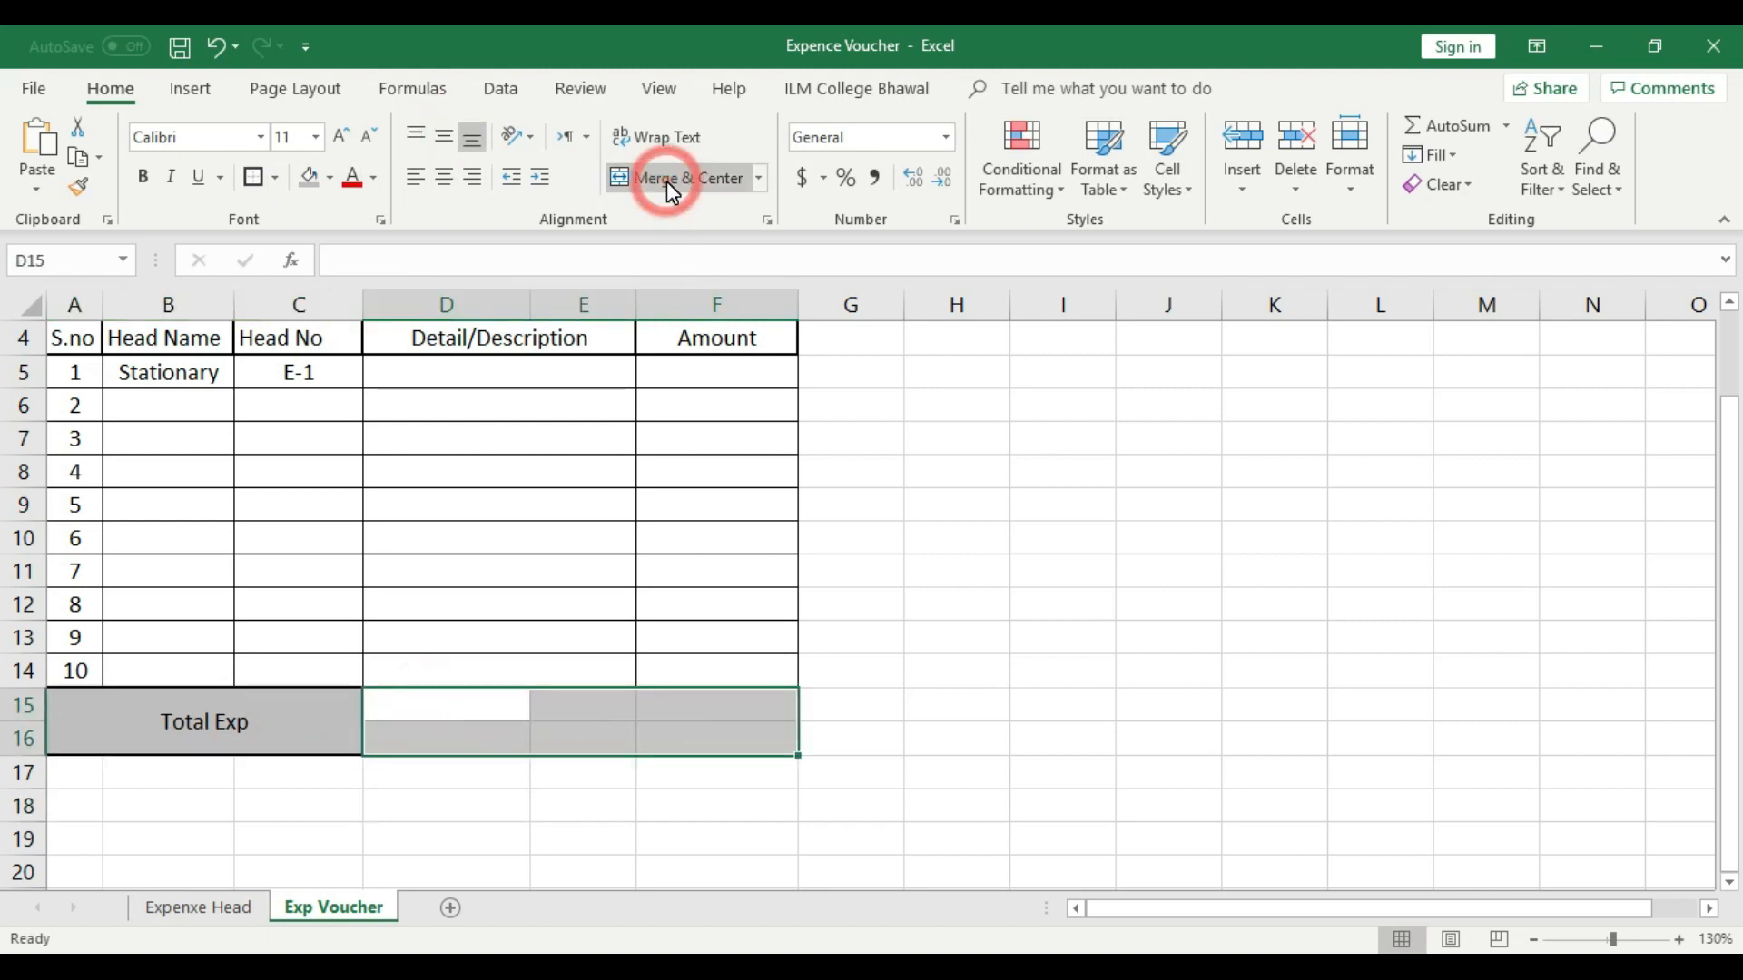
{"action": "left_click", "coordinate": [668, 181]}
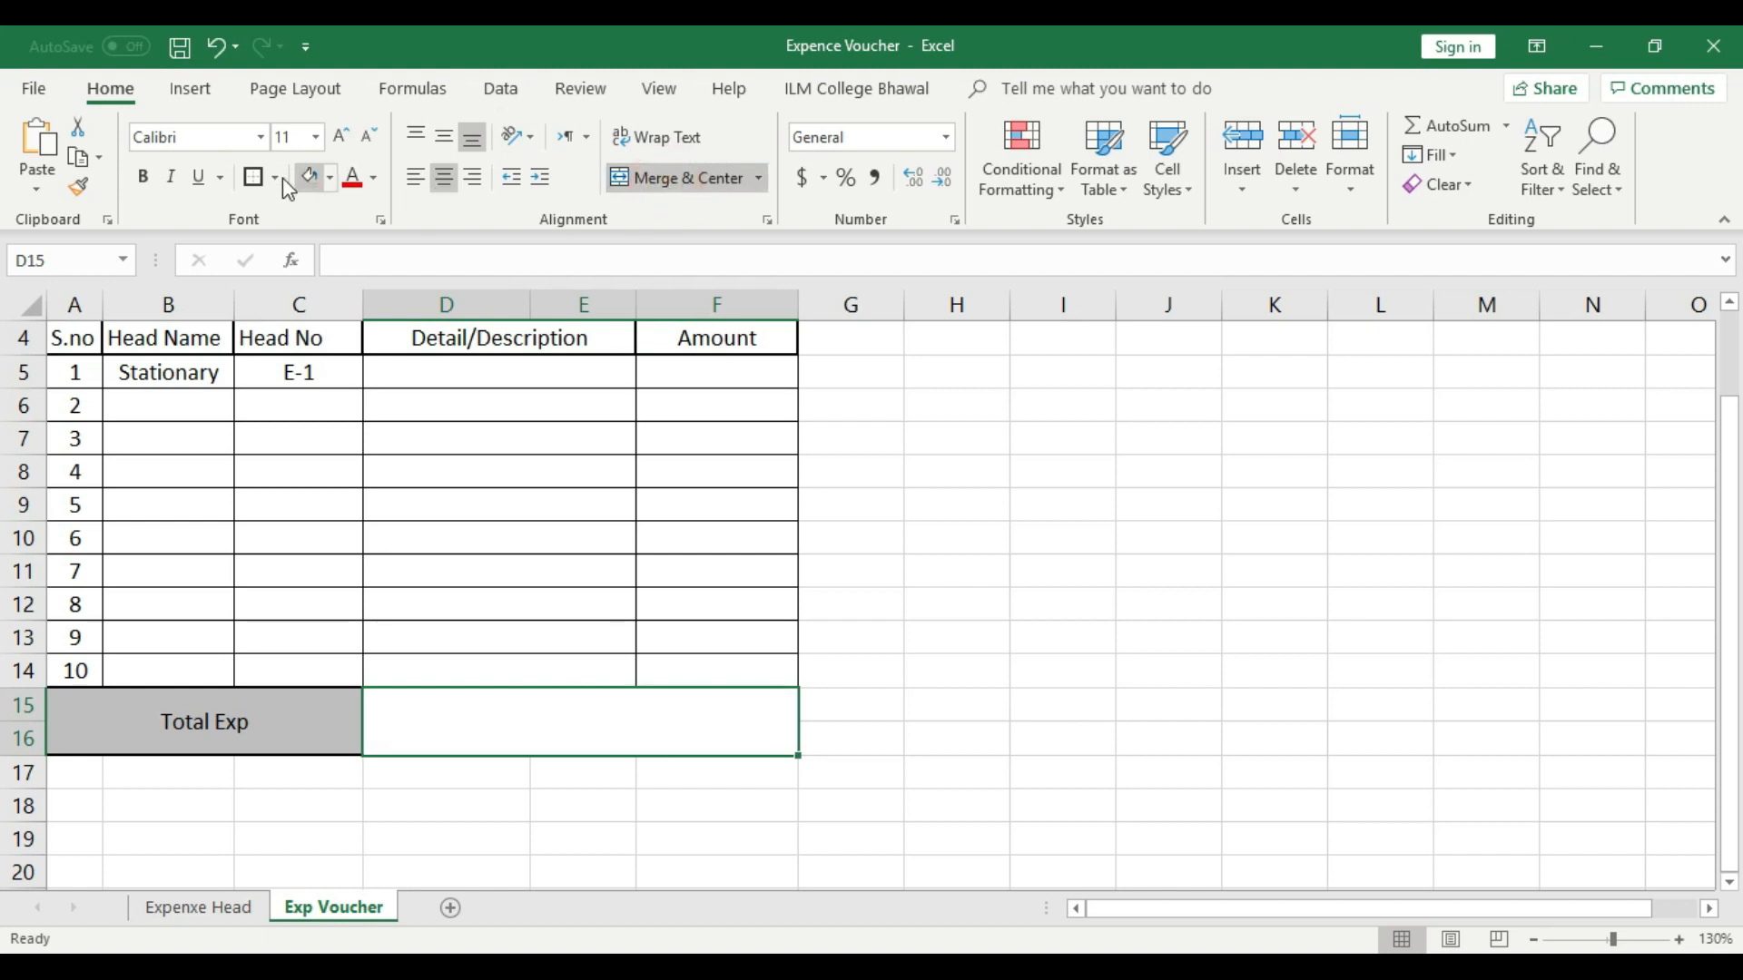
{"action": "left_click", "coordinate": [253, 178]}
{"action": "left_click", "coordinate": [922, 607]}
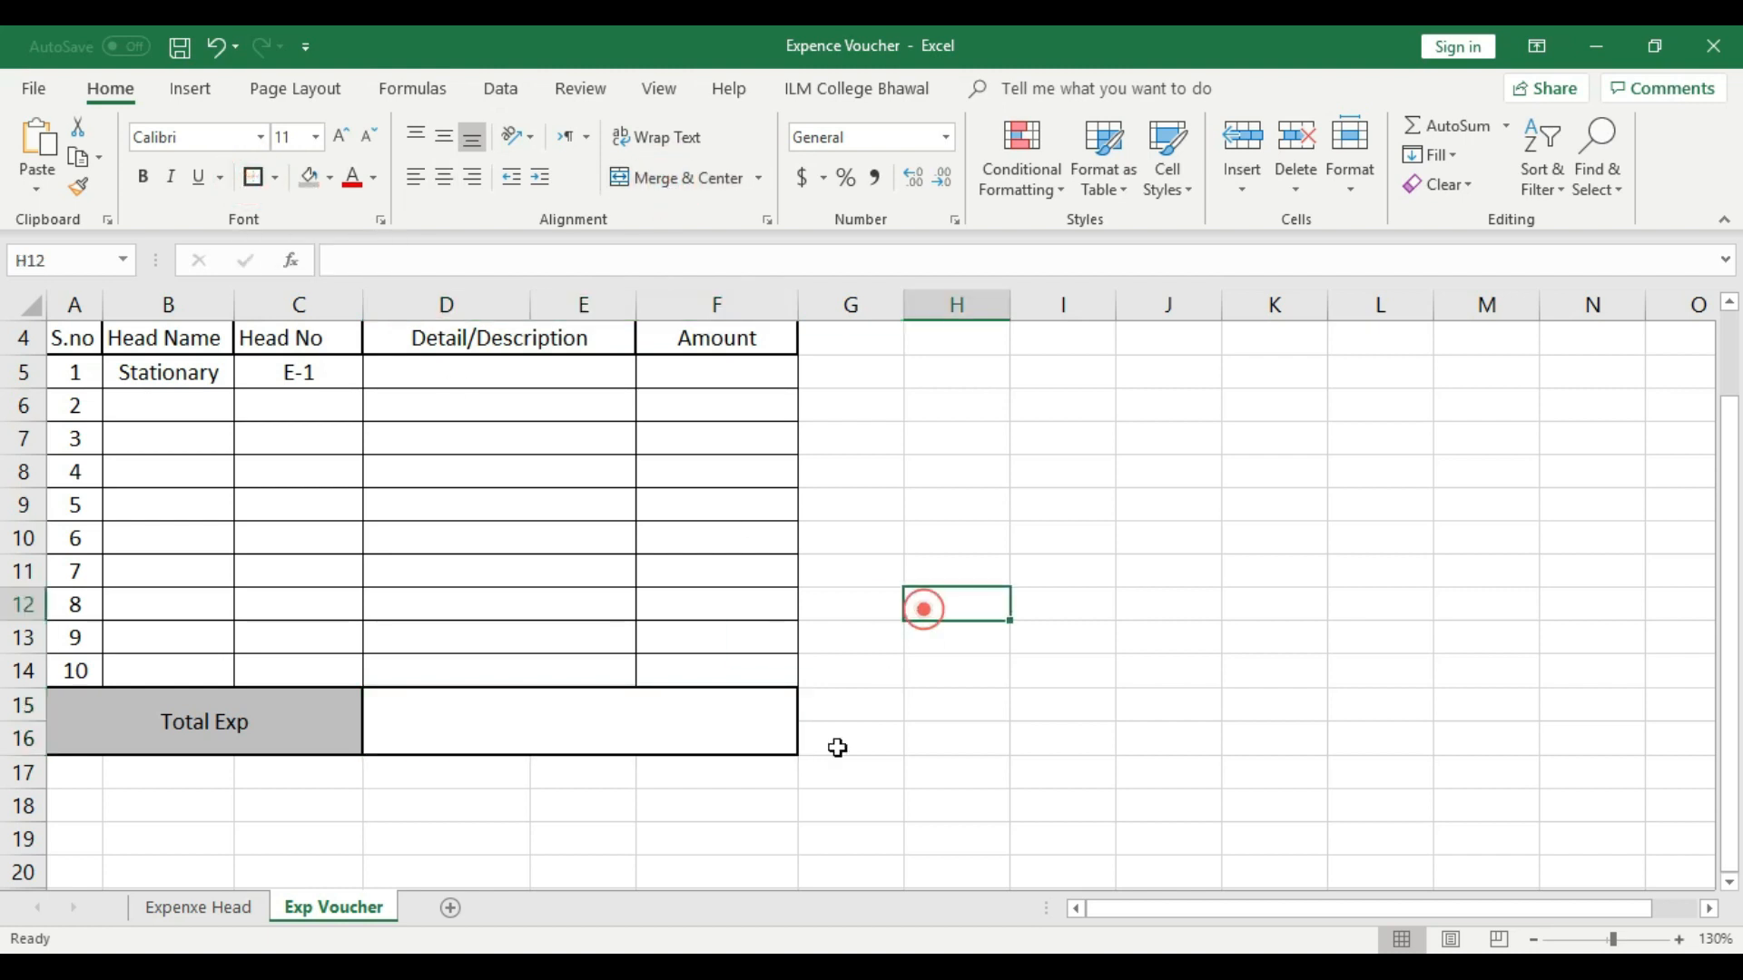
- Fill the merged D15:F16 total cell with the lightest gray shade of the white theme color
{"action": "left_click", "coordinate": [515, 736]}
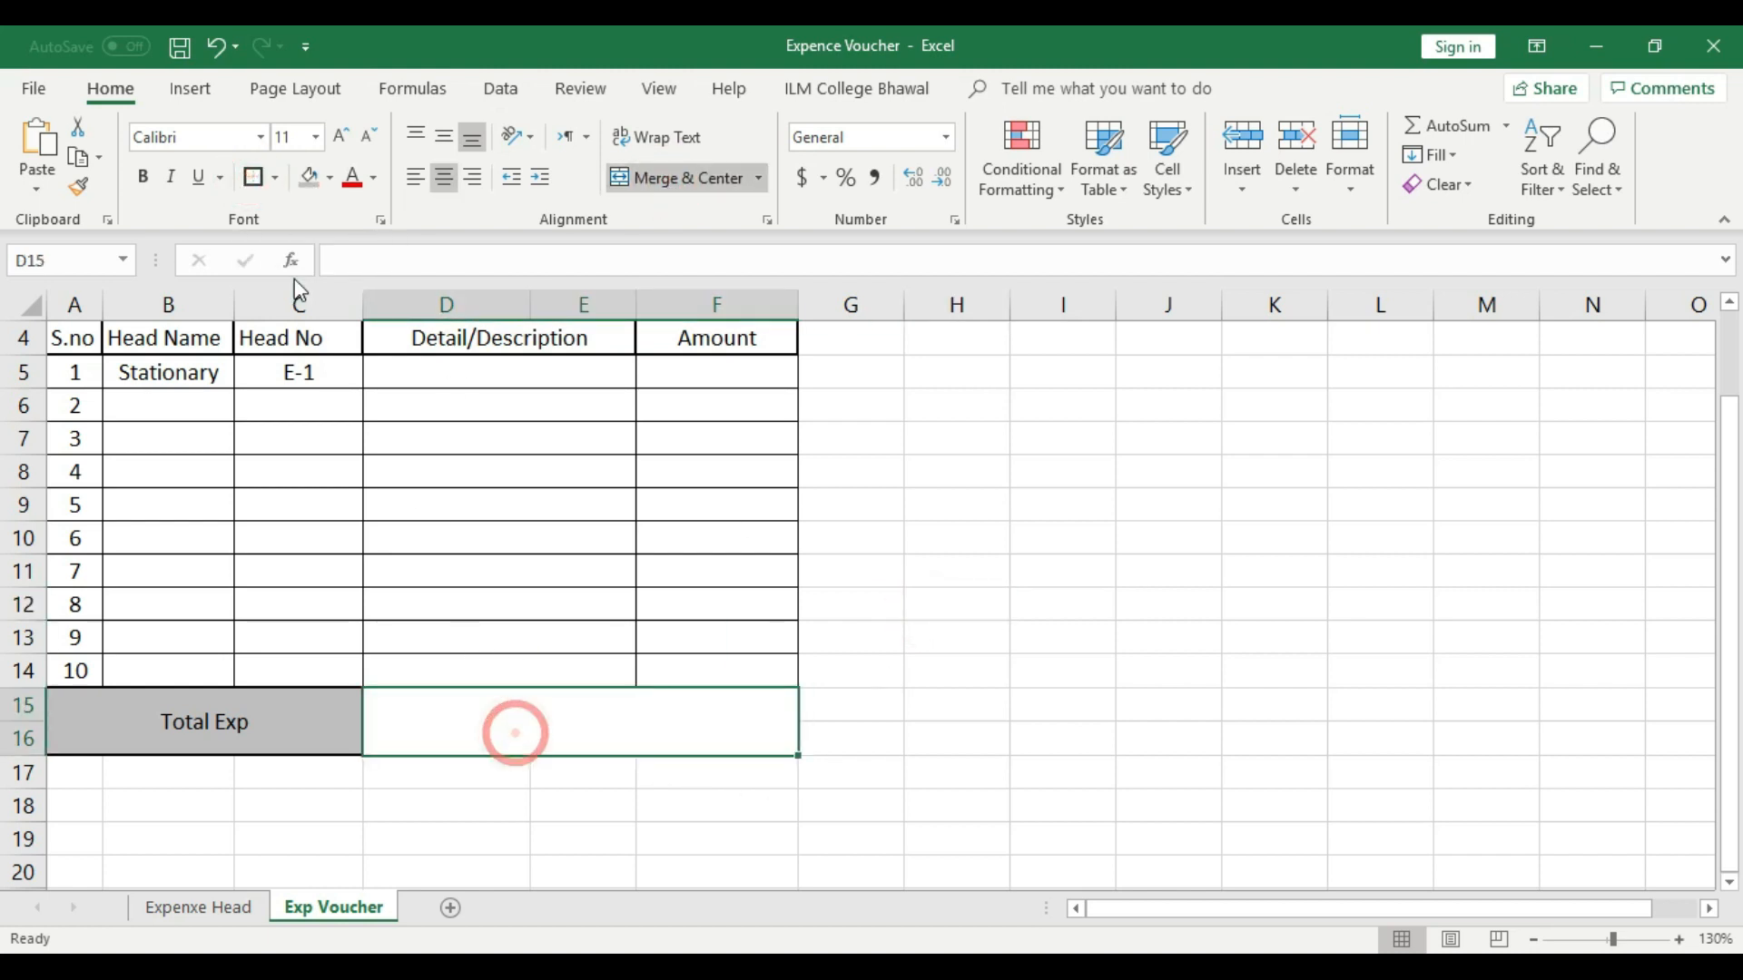
{"action": "left_click", "coordinate": [329, 178]}
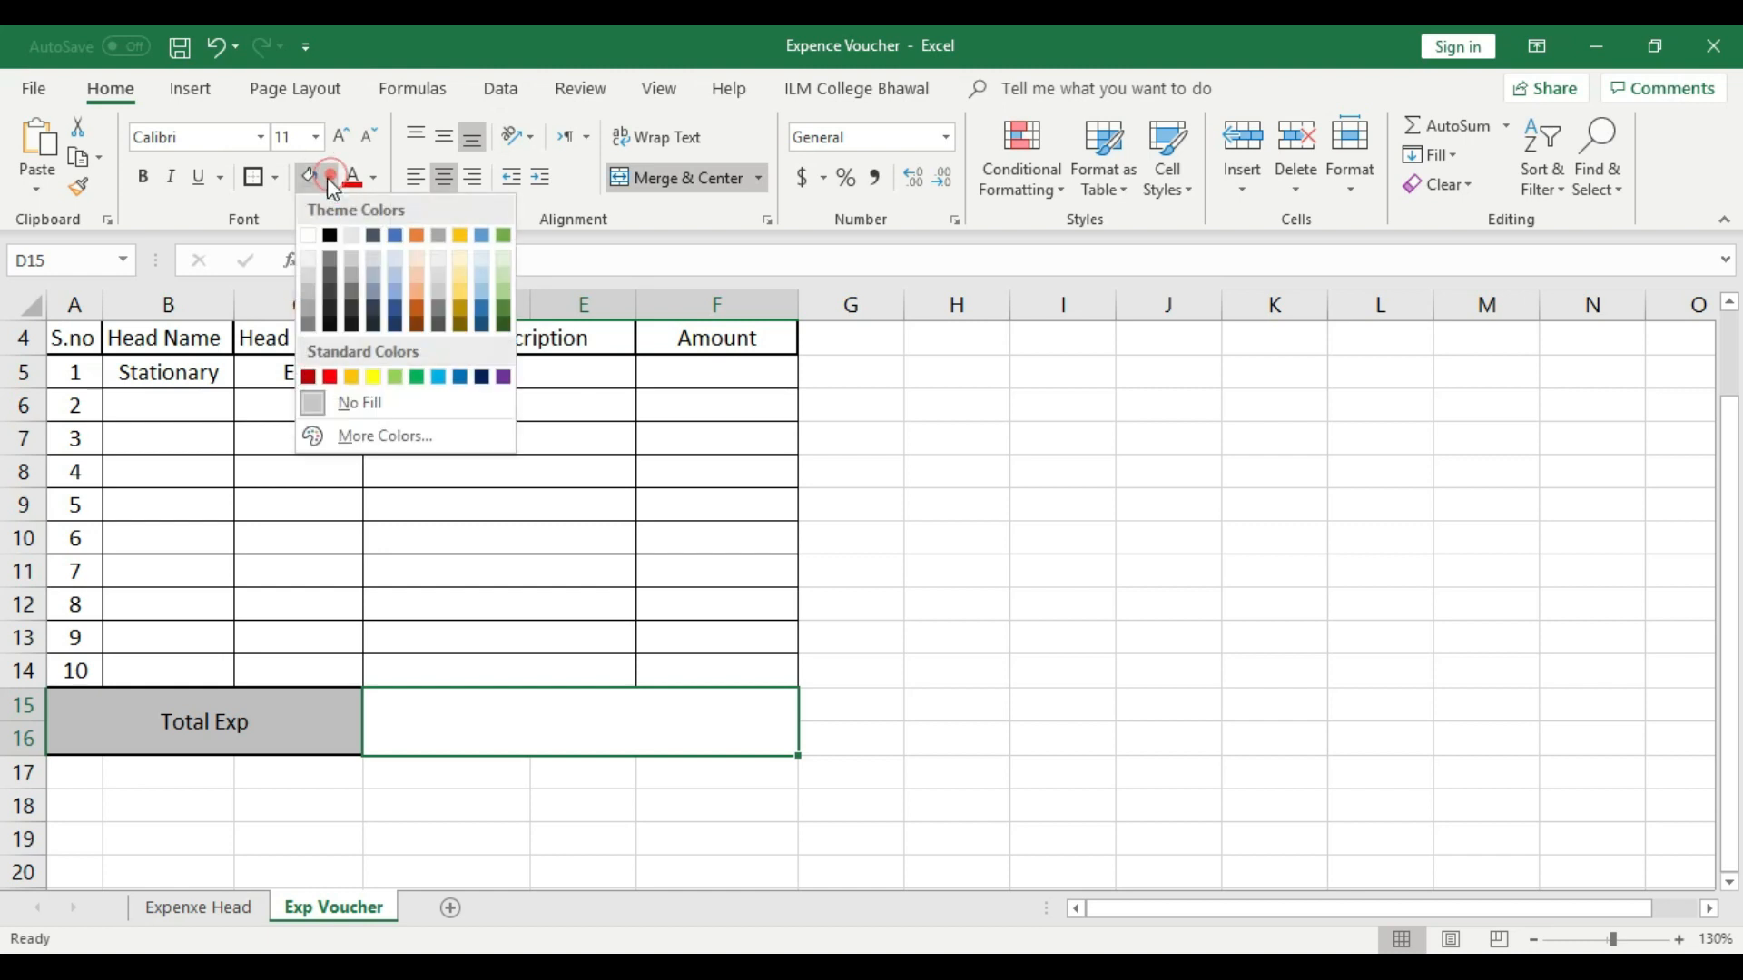
{"action": "left_click", "coordinate": [310, 258]}
{"action": "left_click", "coordinate": [1056, 693]}
{"action": "scroll", "coordinate": [1056, 693], "scroll_direction": "up", "scroll_amount": 1}
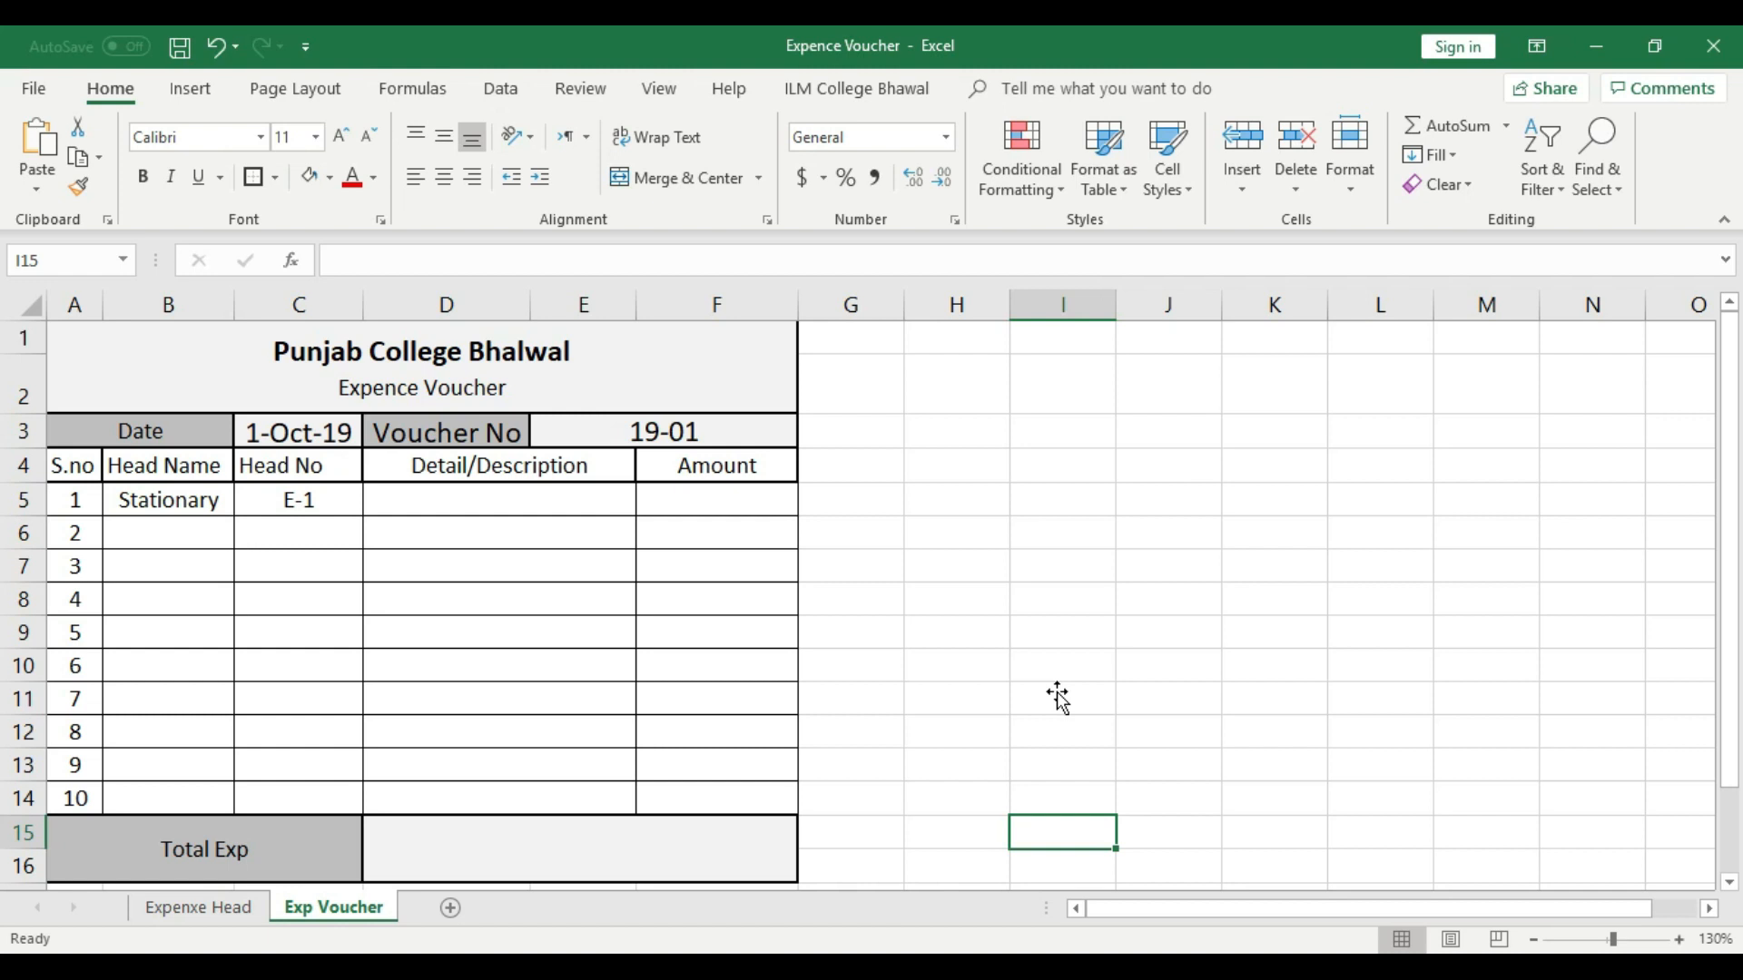
{"action": "left_click", "coordinate": [709, 496]}
{"action": "left_click", "coordinate": [731, 534]}
{"action": "left_click", "coordinate": [736, 578]}
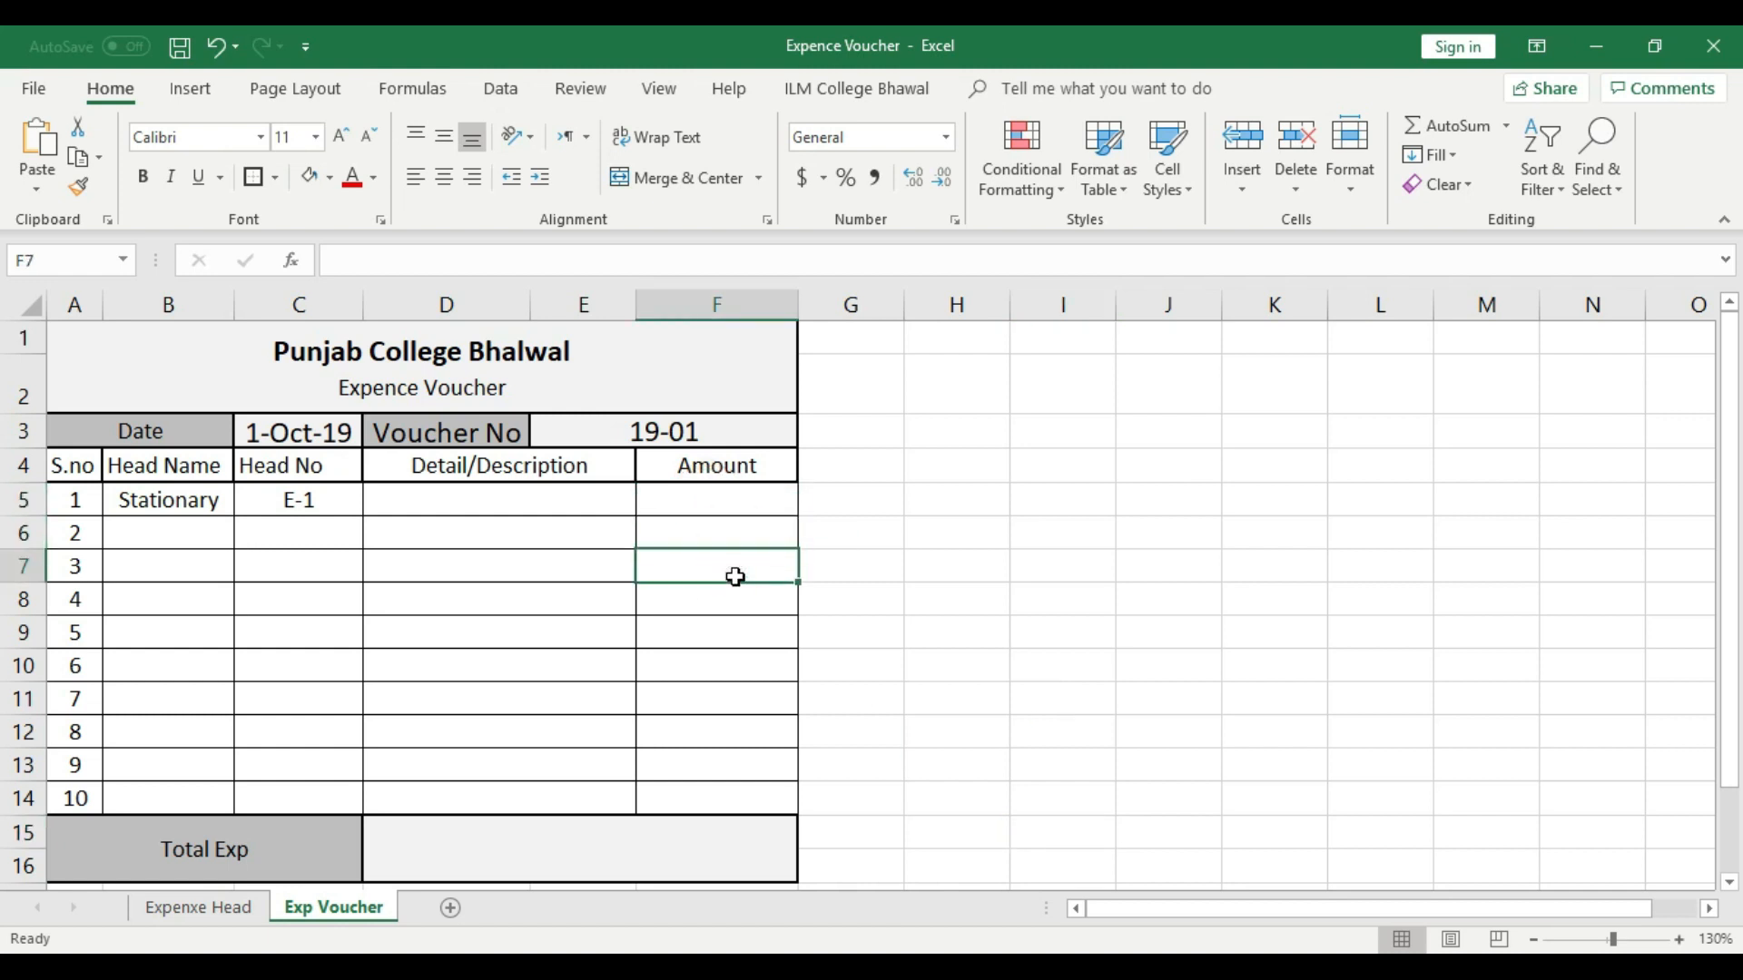
{"action": "left_click", "coordinate": [734, 601]}
{"action": "left_click", "coordinate": [735, 632]}
{"action": "left_click", "coordinate": [732, 665]}
{"action": "left_click", "coordinate": [732, 698]}
{"action": "left_click", "coordinate": [731, 732]}
{"action": "left_click", "coordinate": [731, 755]}
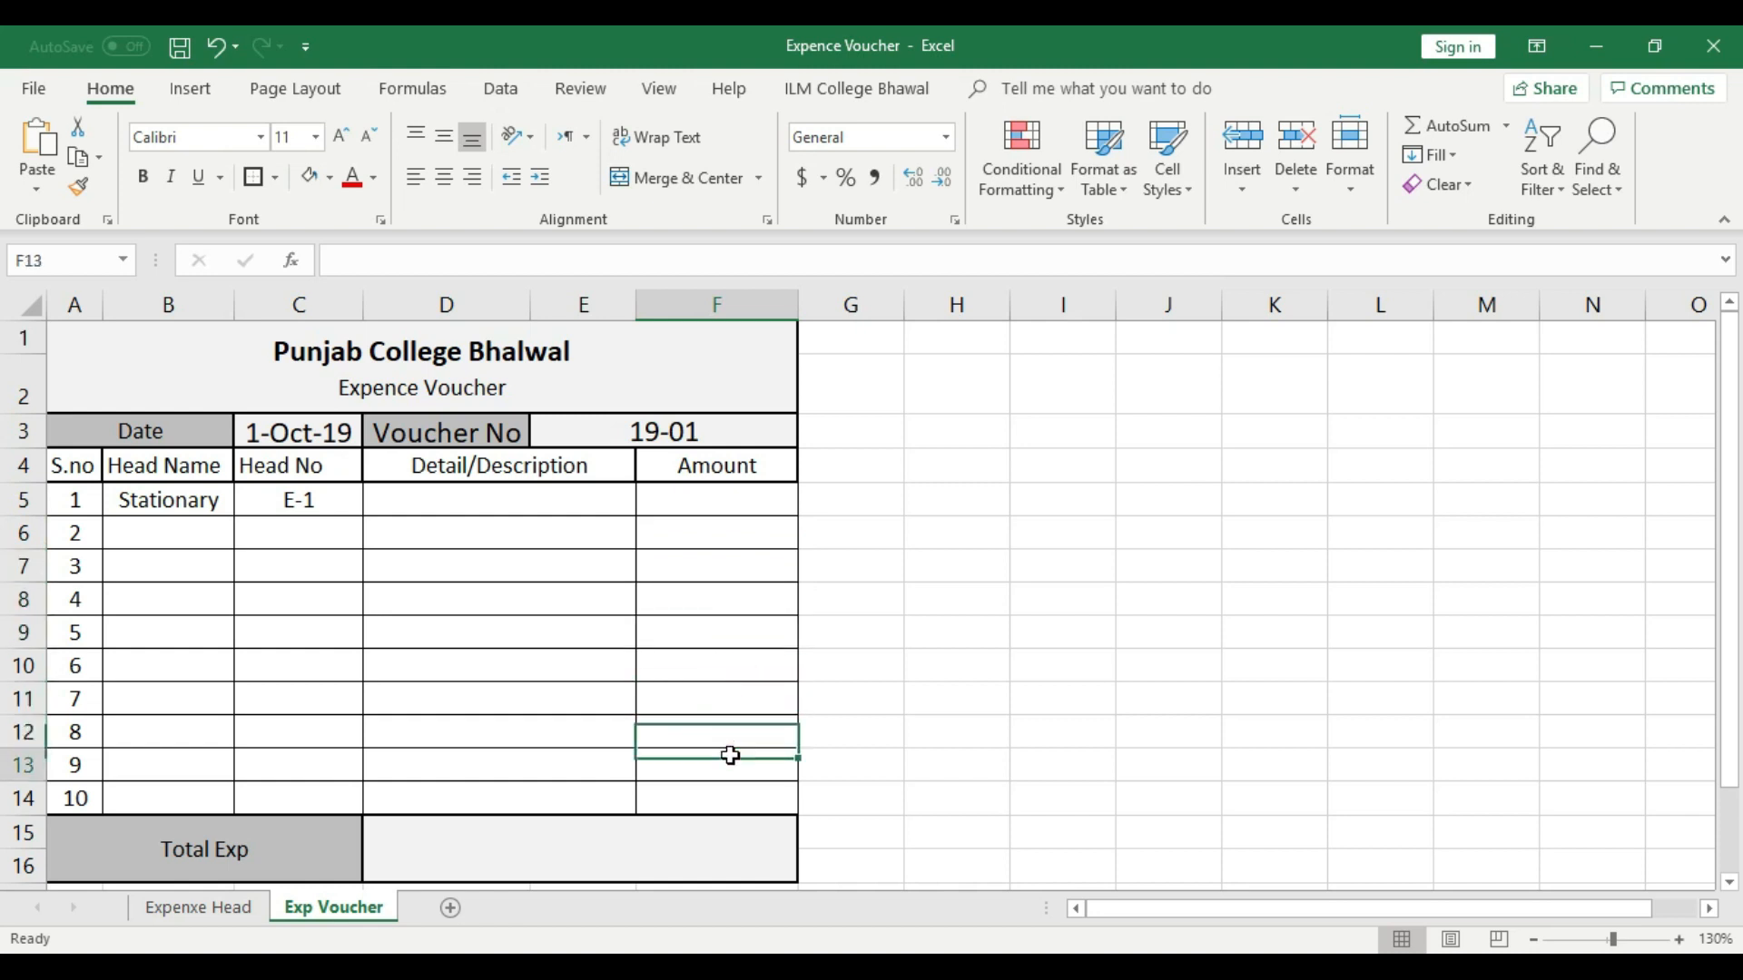
{"action": "left_click", "coordinate": [908, 765]}
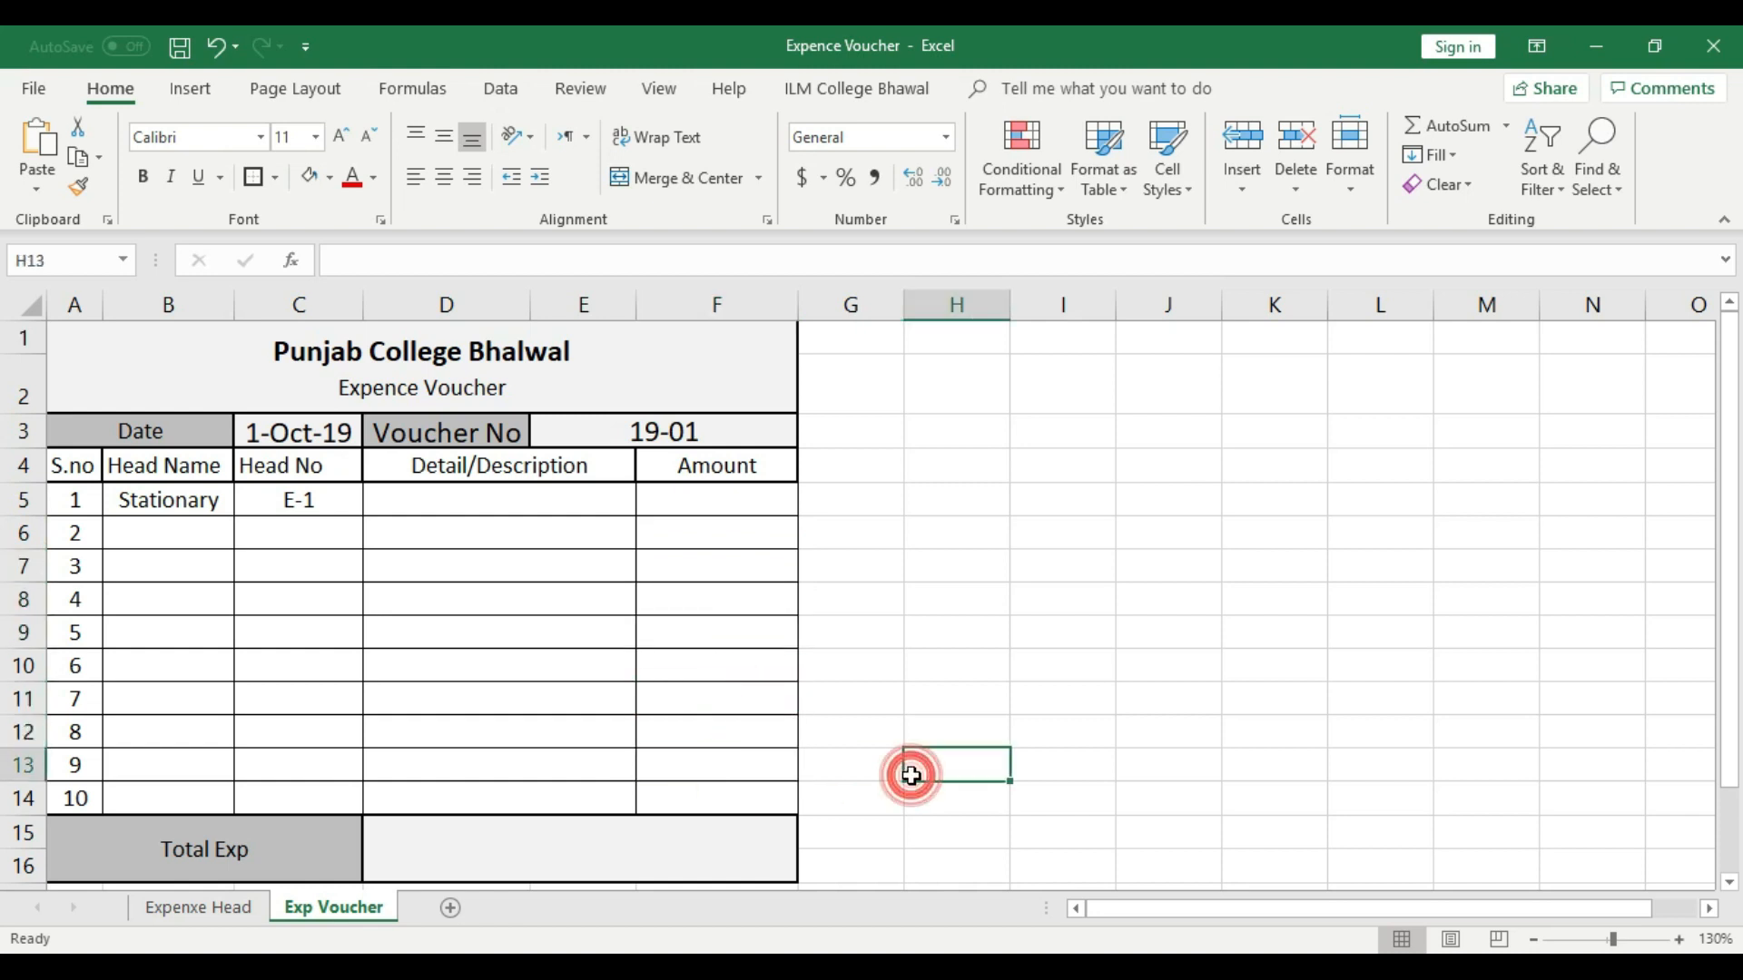
- Enter the formula =SUM(F5:F14) in the merged D15:F16 cell beside Total Exp
{"action": "left_click", "coordinate": [668, 849]}
{"action": "type", "text": "="}
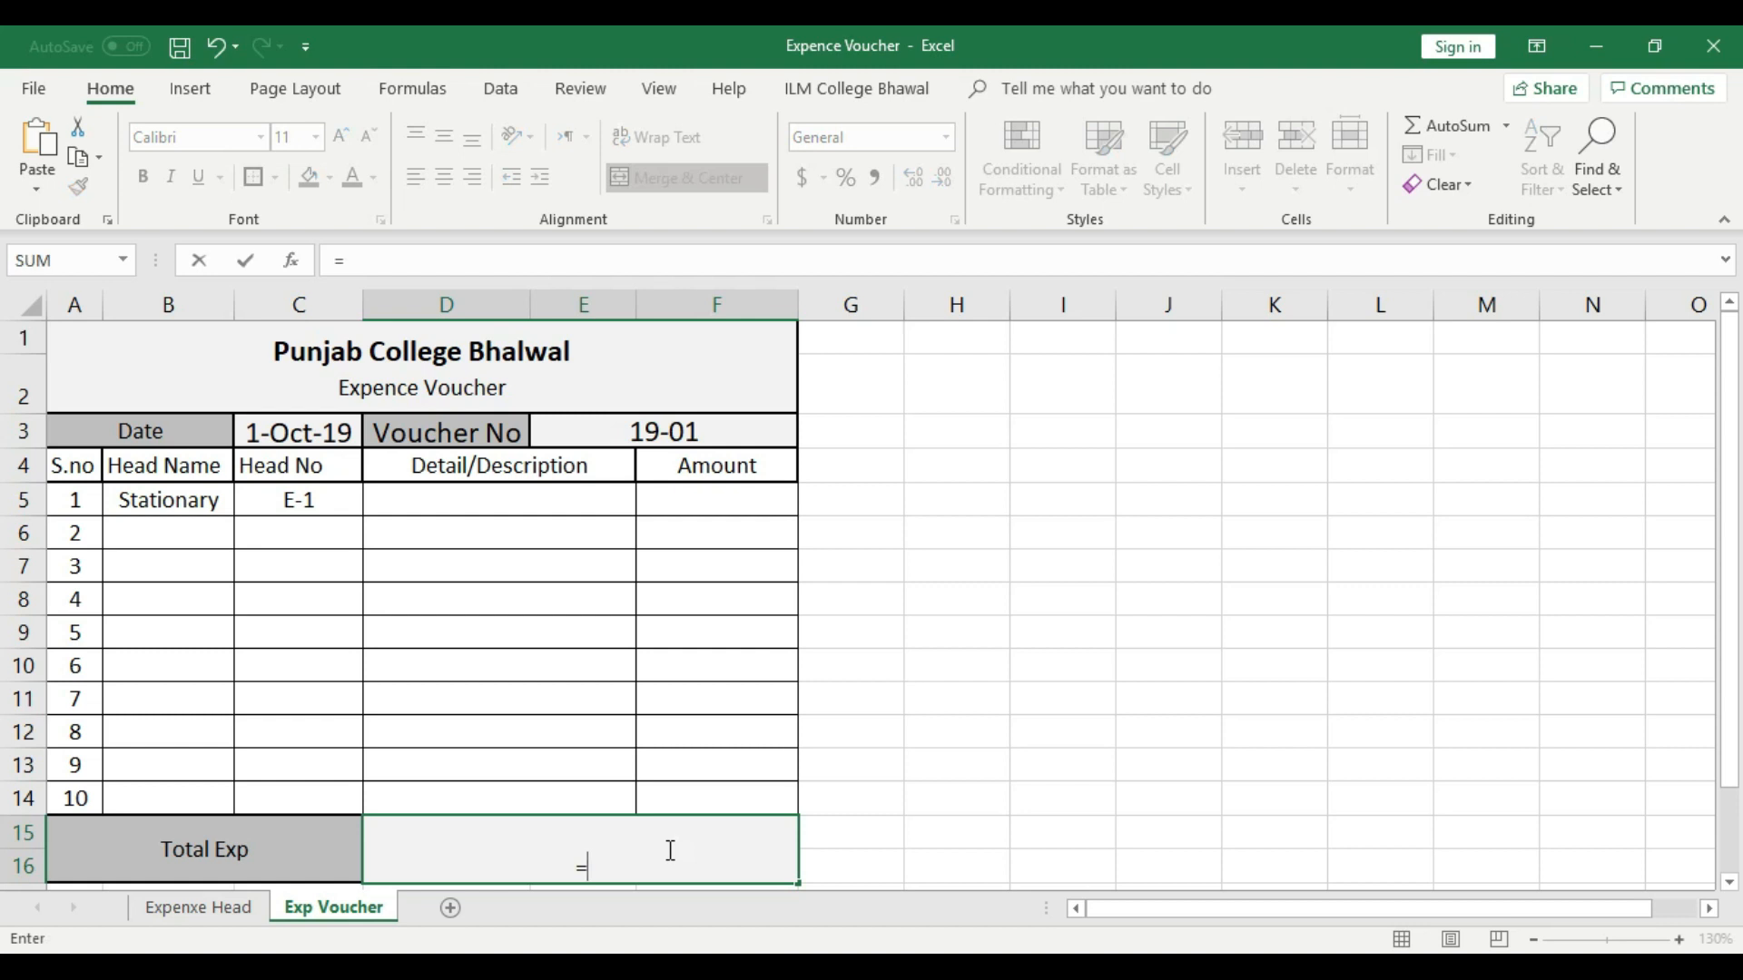
{"action": "type", "text": "su"}
{"action": "type", "text": "m"}
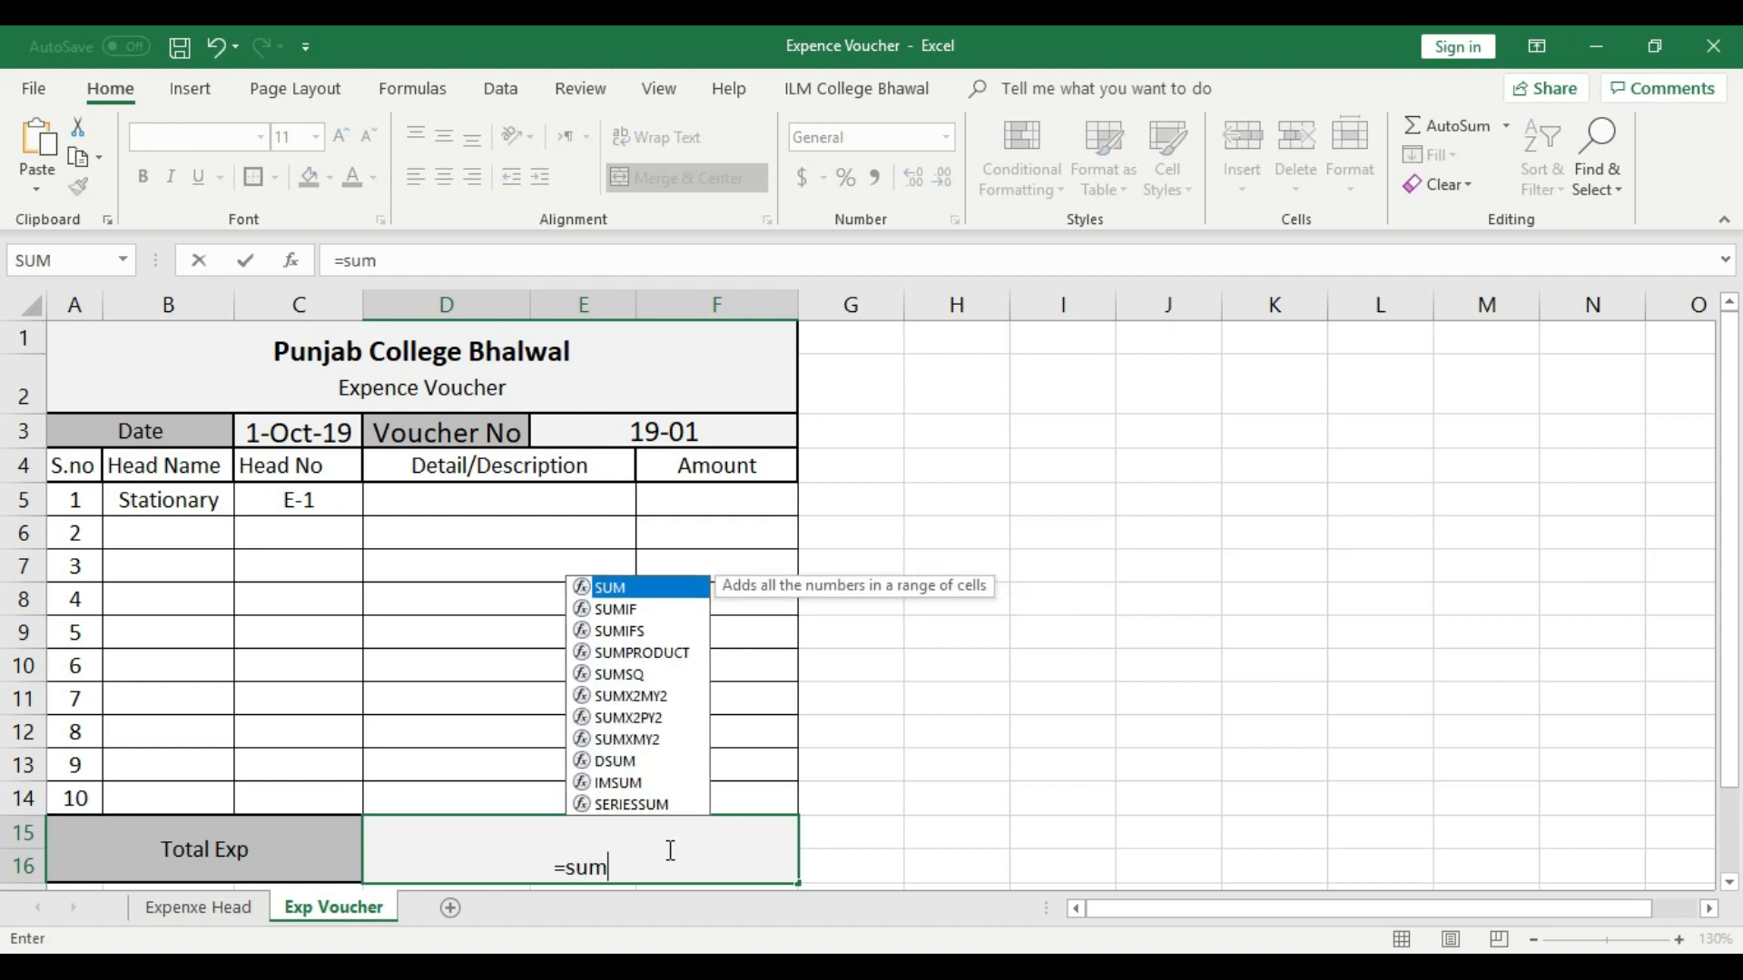
{"action": "type", "text": "("}
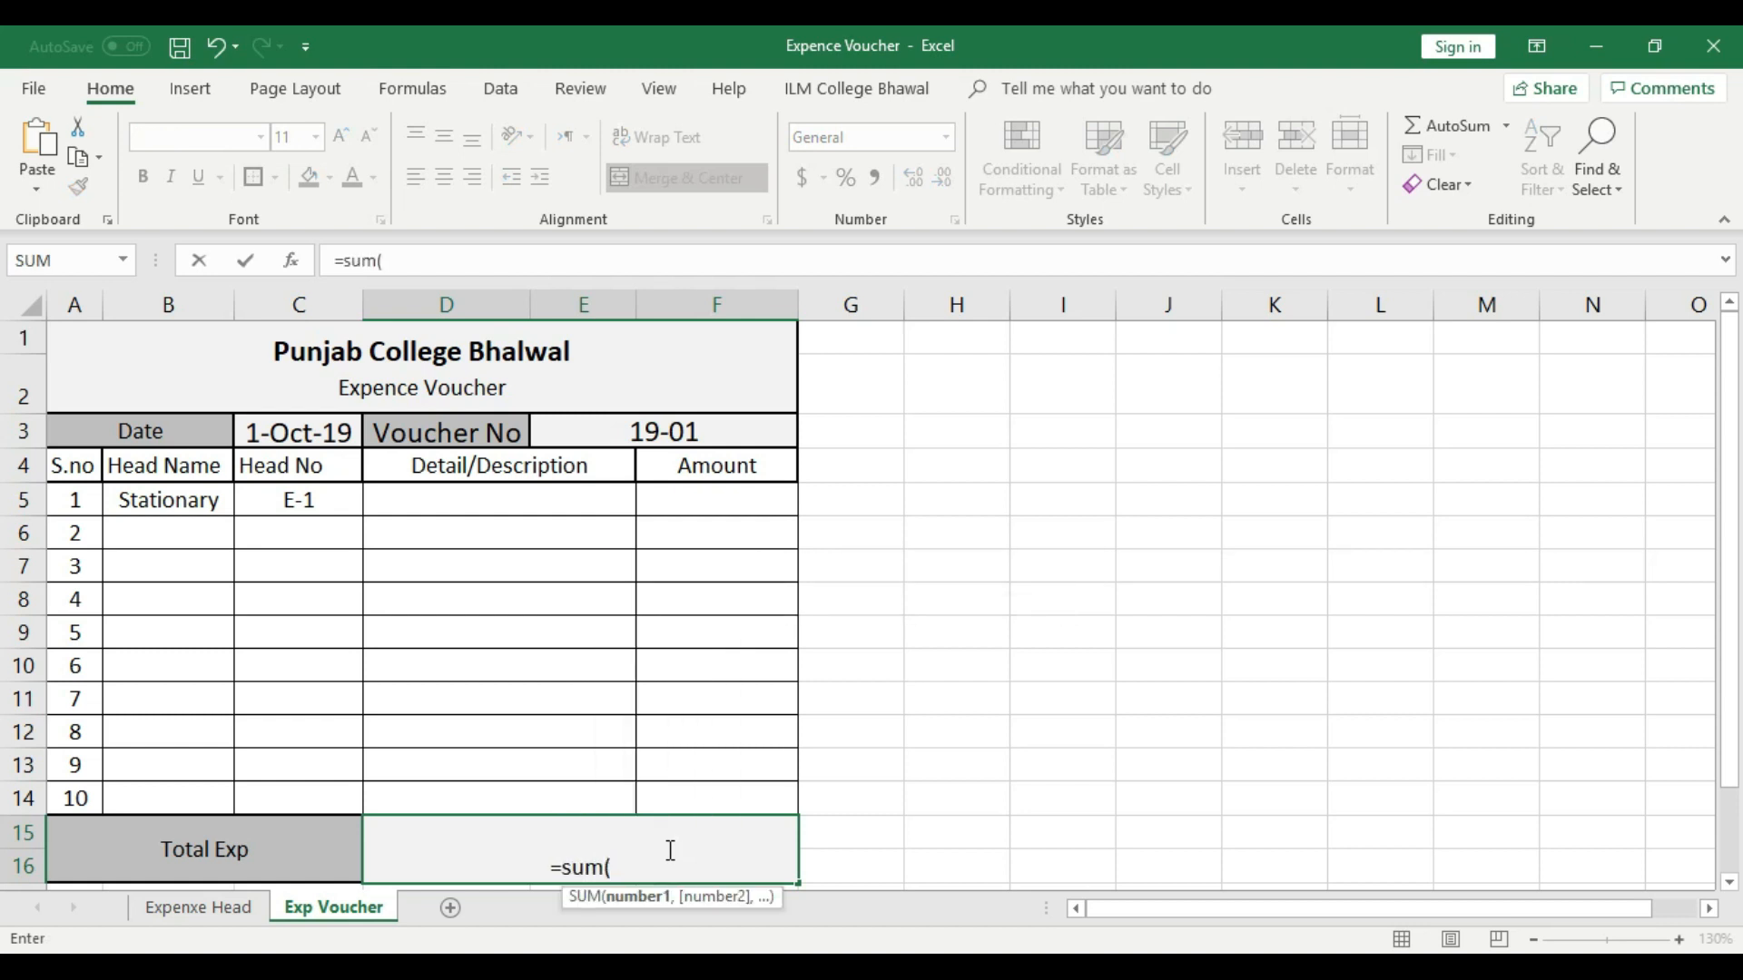
{"action": "left_click_drag", "start_coordinate": [713, 501], "coordinate": [716, 786]}
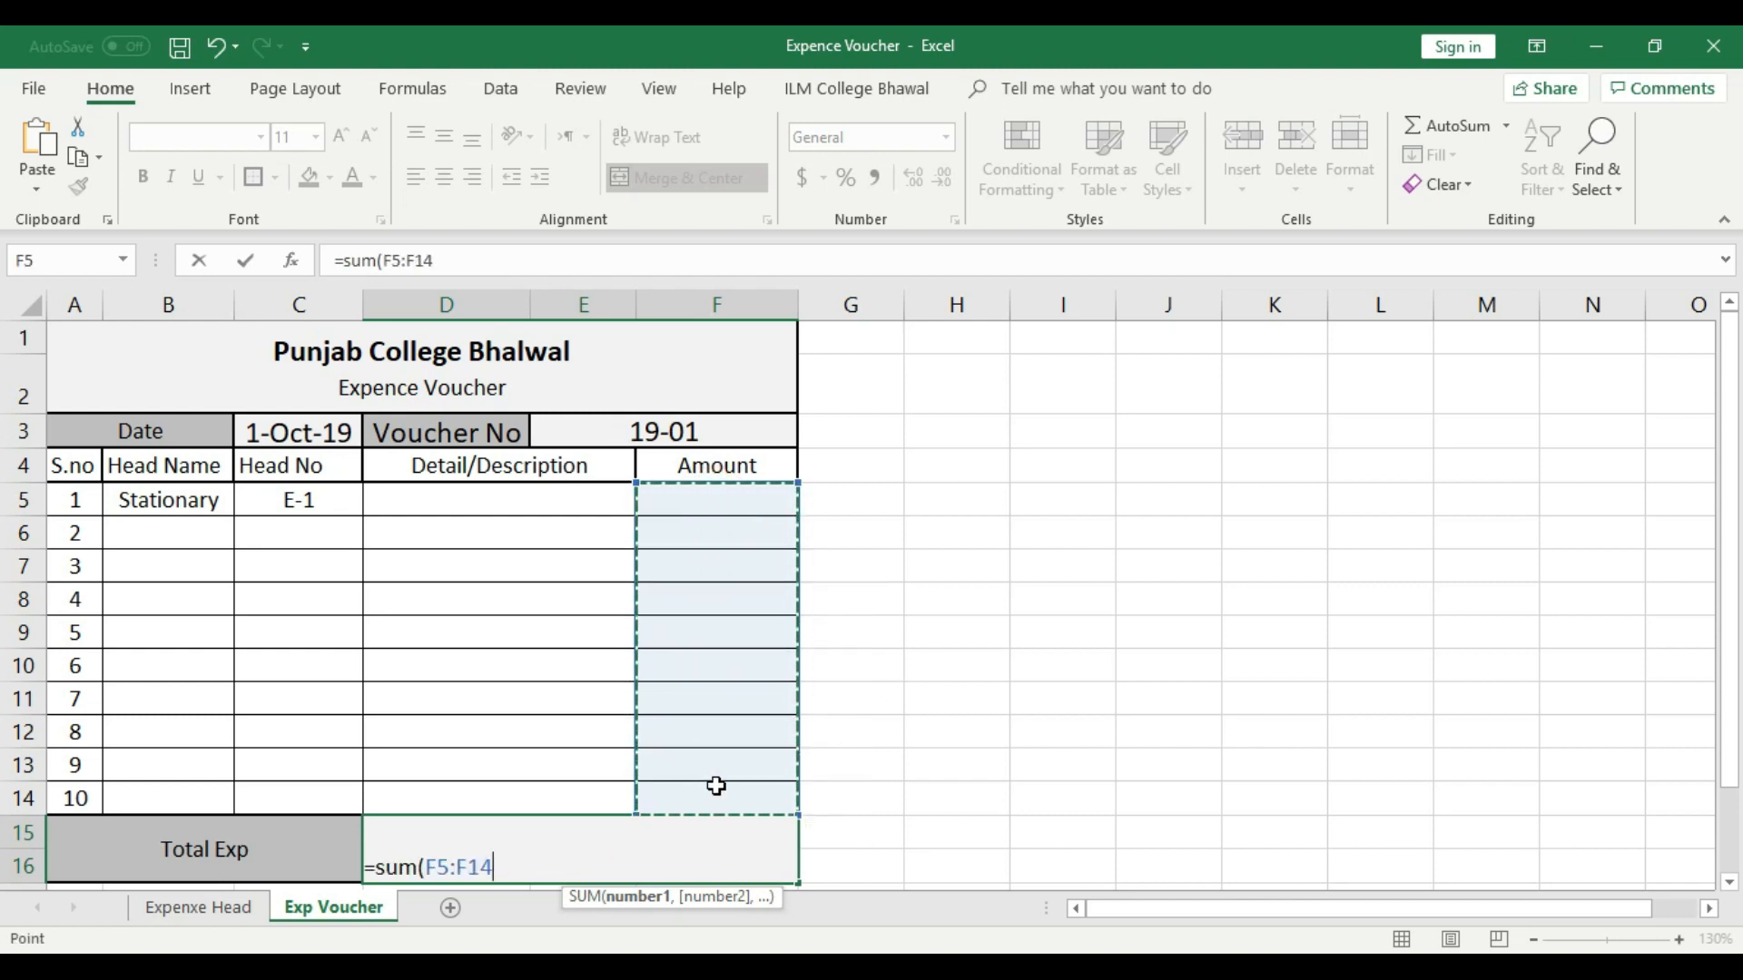
{"action": "key", "text": "ctrl+Return"}
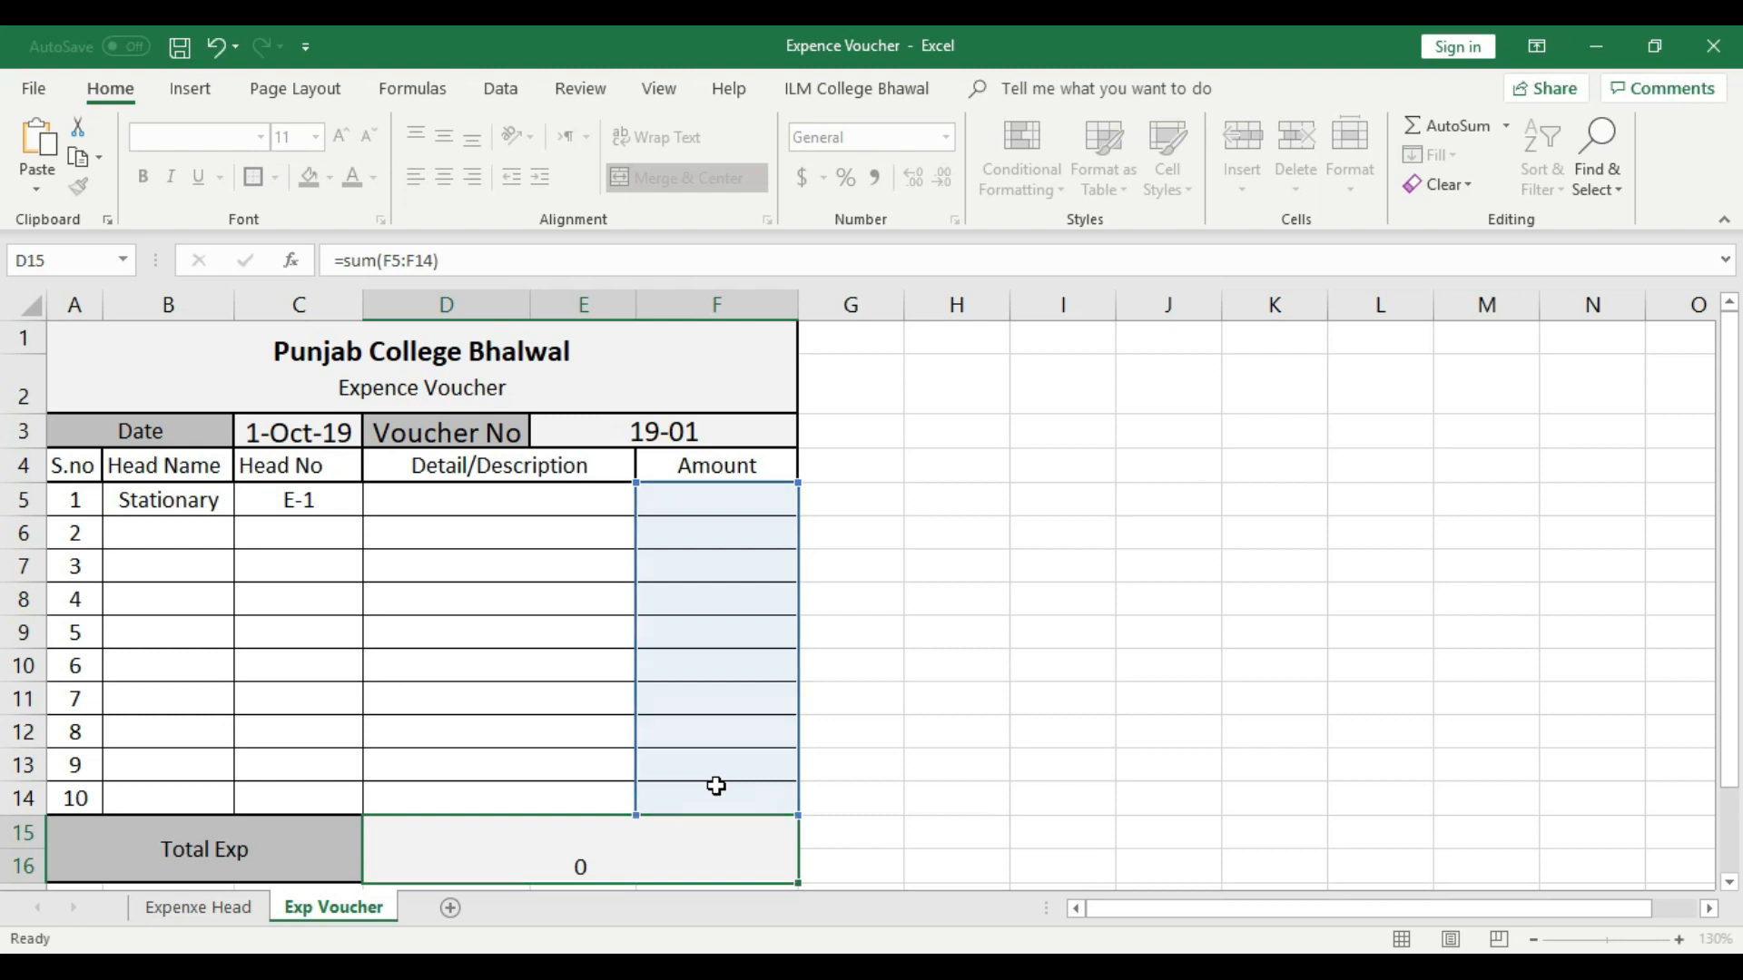
{"action": "scroll", "coordinate": [941, 681], "scroll_direction": "up", "scroll_amount": 1}
- Middle-align the Total Exp sum in D15:F16 vertically and increase its font size
{"action": "left_click", "coordinate": [691, 846]}
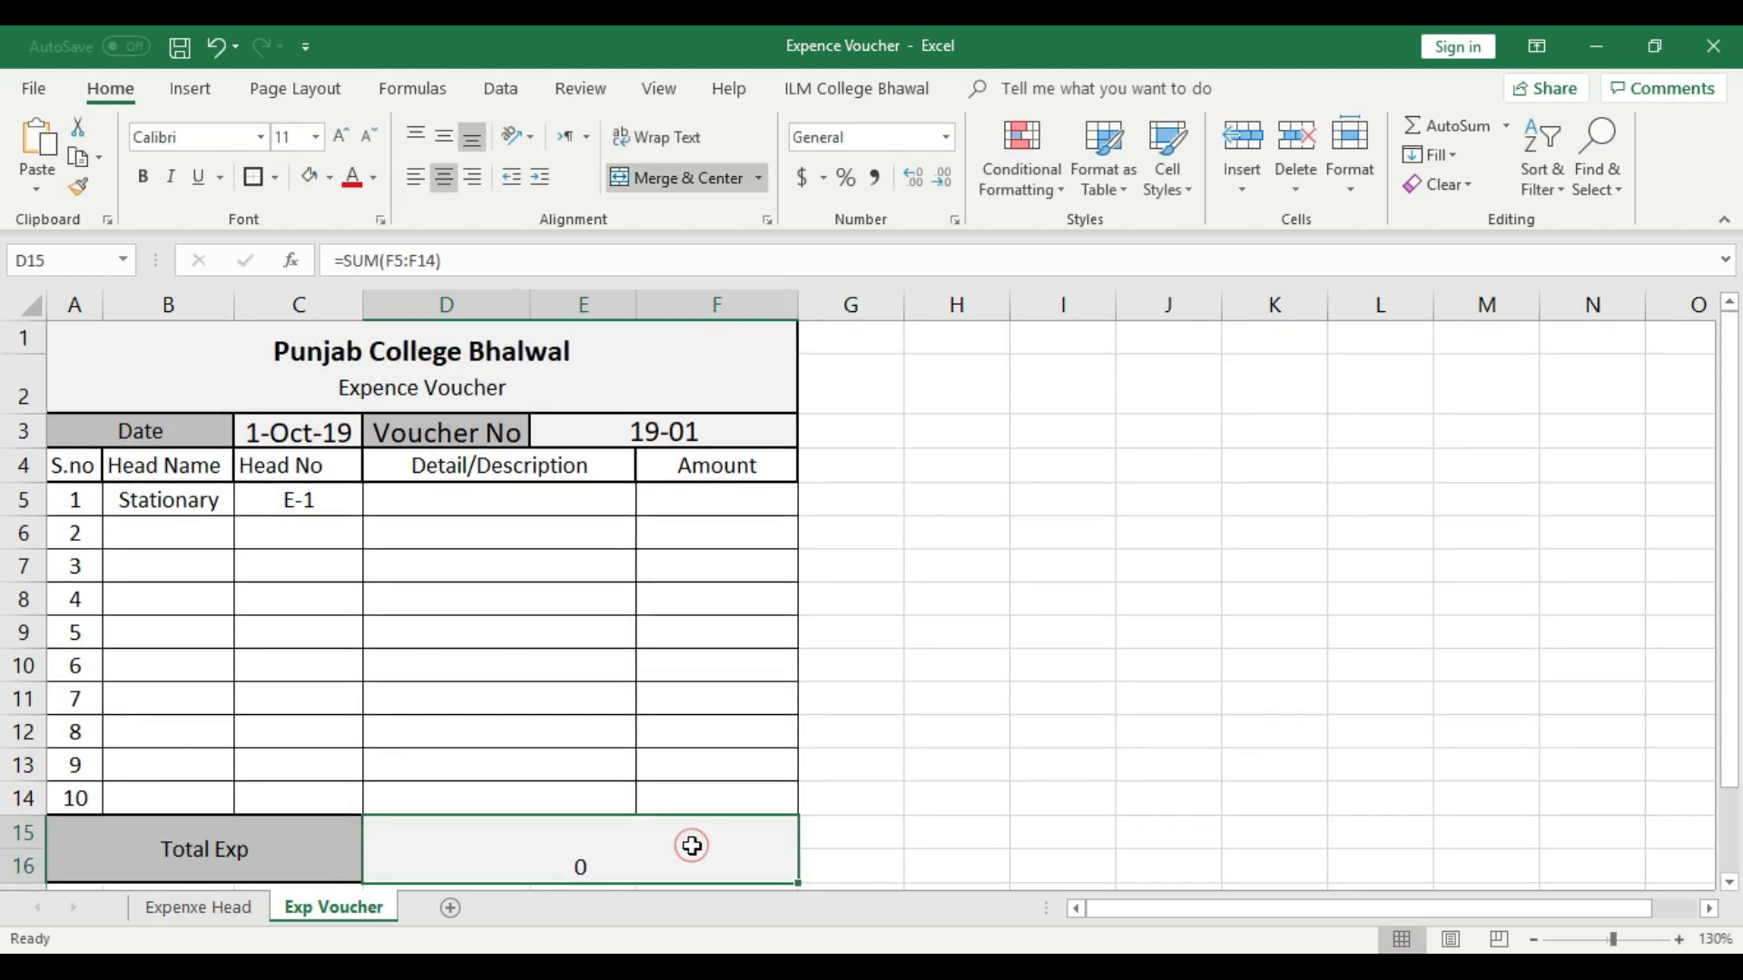
{"action": "left_click", "coordinate": [443, 136]}
{"action": "left_click", "coordinate": [343, 137]}
{"action": "left_click", "coordinate": [343, 137]}
{"action": "left_click", "coordinate": [345, 138]}
{"action": "left_click", "coordinate": [345, 138]}
{"action": "left_click", "coordinate": [1144, 535]}
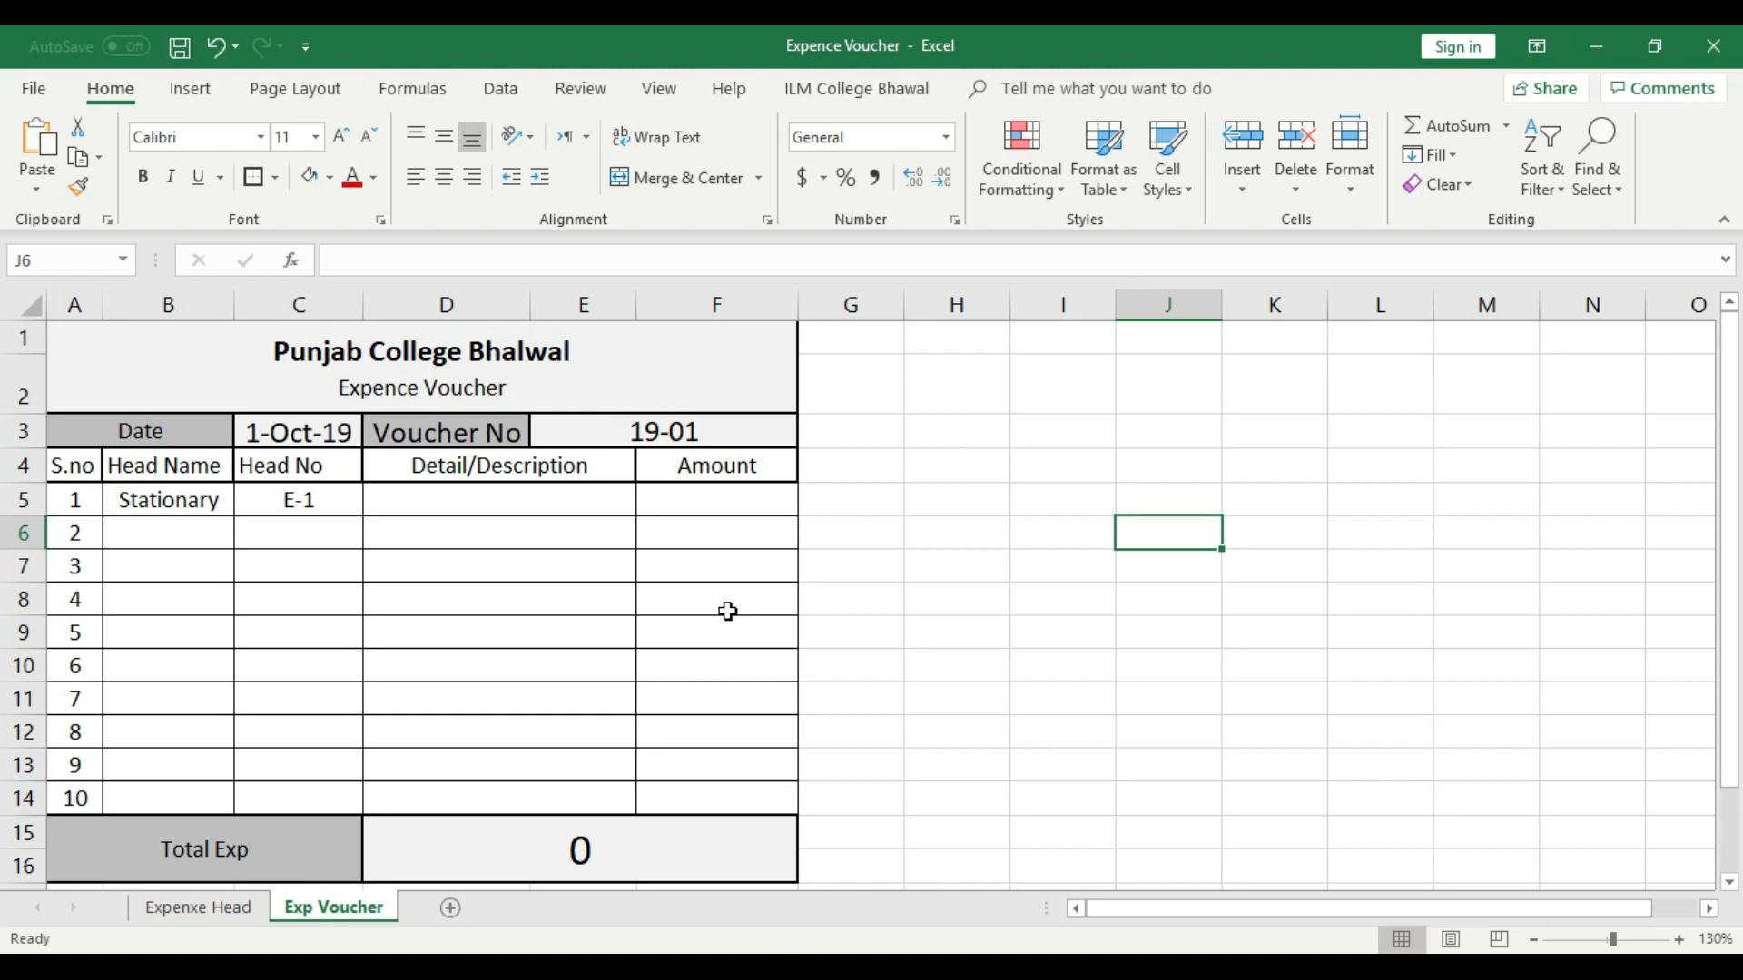
- Fill the merged Total Exp label cell down into A17:C18
{"action": "scroll", "coordinate": [759, 611], "scroll_direction": "down", "scroll_amount": 1}
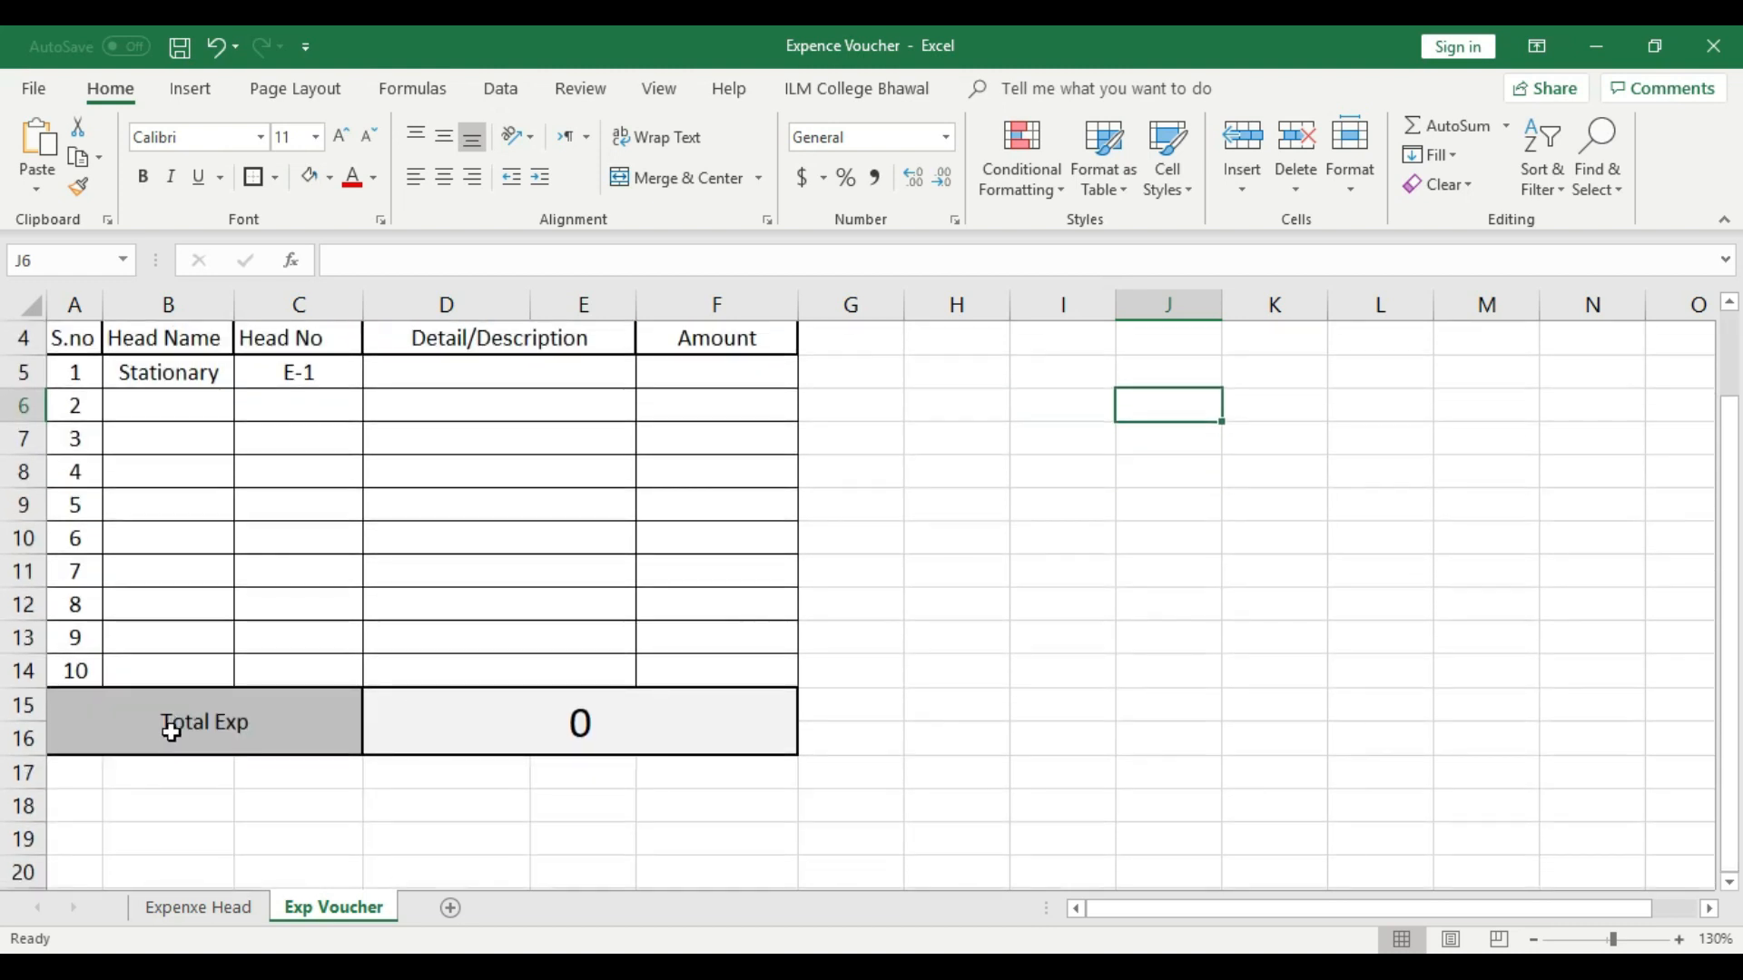
{"action": "left_click", "coordinate": [323, 732]}
{"action": "left_click", "coordinate": [342, 773]}
{"action": "left_click", "coordinate": [310, 723]}
{"action": "left_click_drag", "start_coordinate": [361, 753], "coordinate": [361, 795]}
- Change the copied label in A17:C18 to "Total Cash for Exp"
{"action": "double_click", "coordinate": [280, 793]}
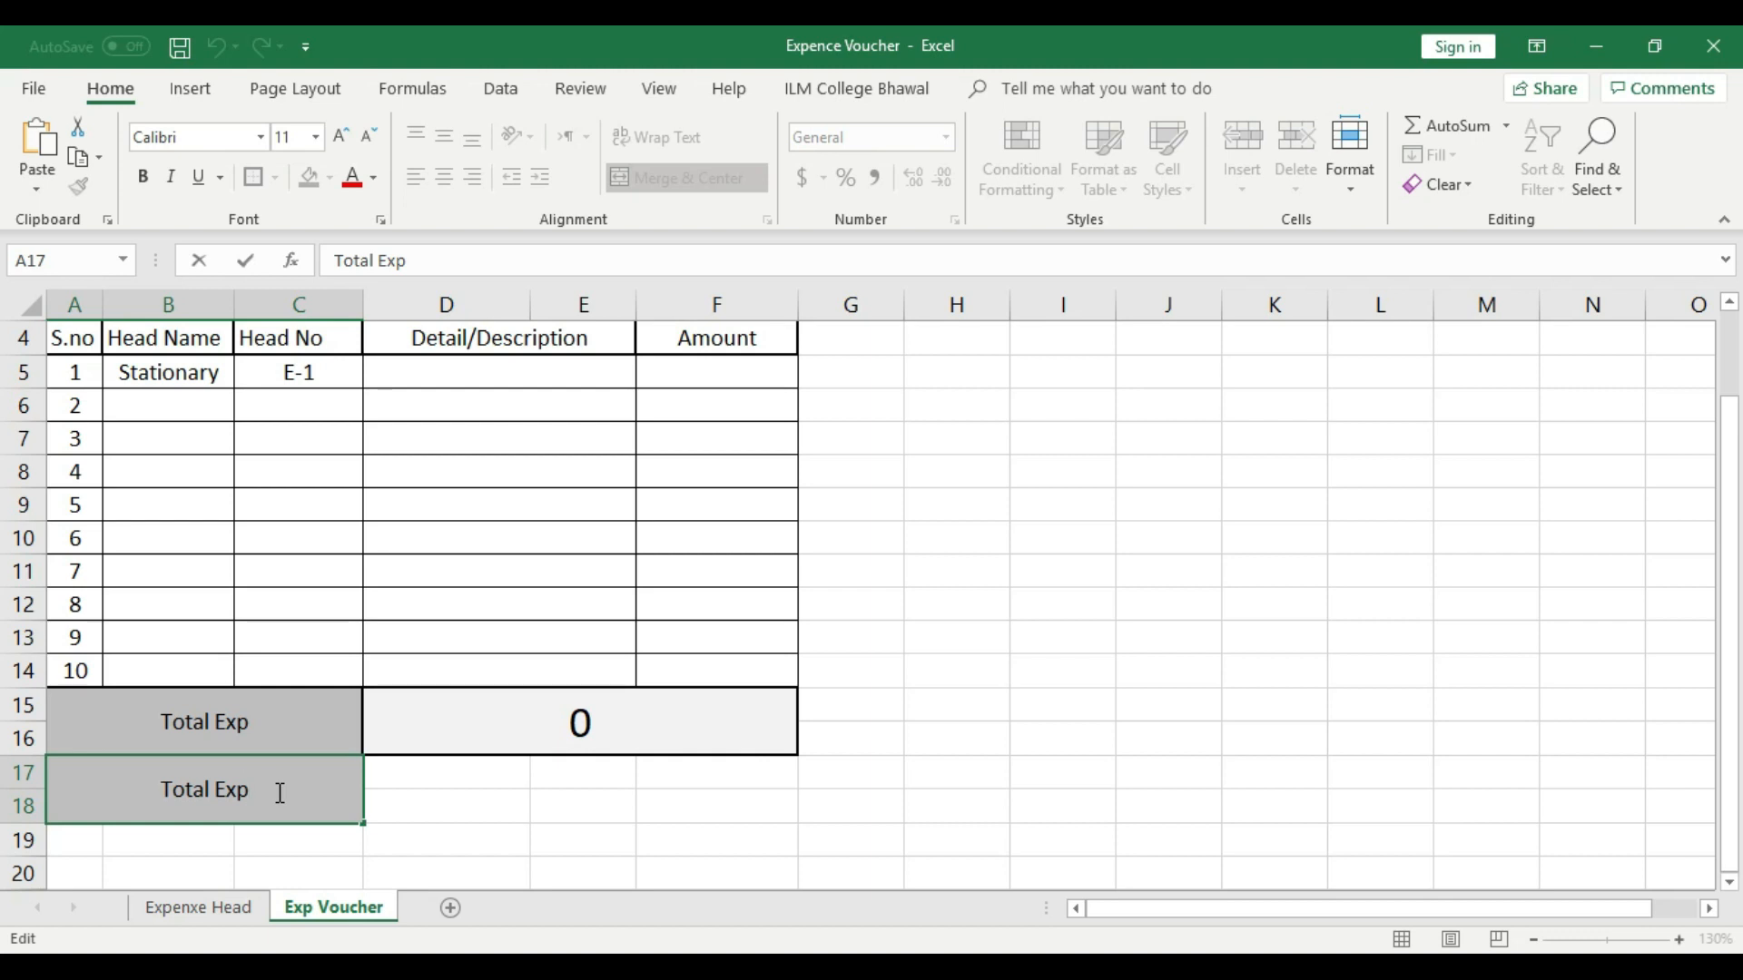
{"action": "key", "text": "BackSpace"}
{"action": "key", "text": "BackSpace"}
{"action": "key", "text": "BackSpace"}
{"action": "key", "text": "BackSpace"}
{"action": "key", "text": "BackSpace"}
{"action": "key", "text": "BackSpace"}
{"action": "key", "text": "BackSpace"}
{"action": "key", "text": "BackSpace"}
{"action": "key", "text": "BackSpace"}
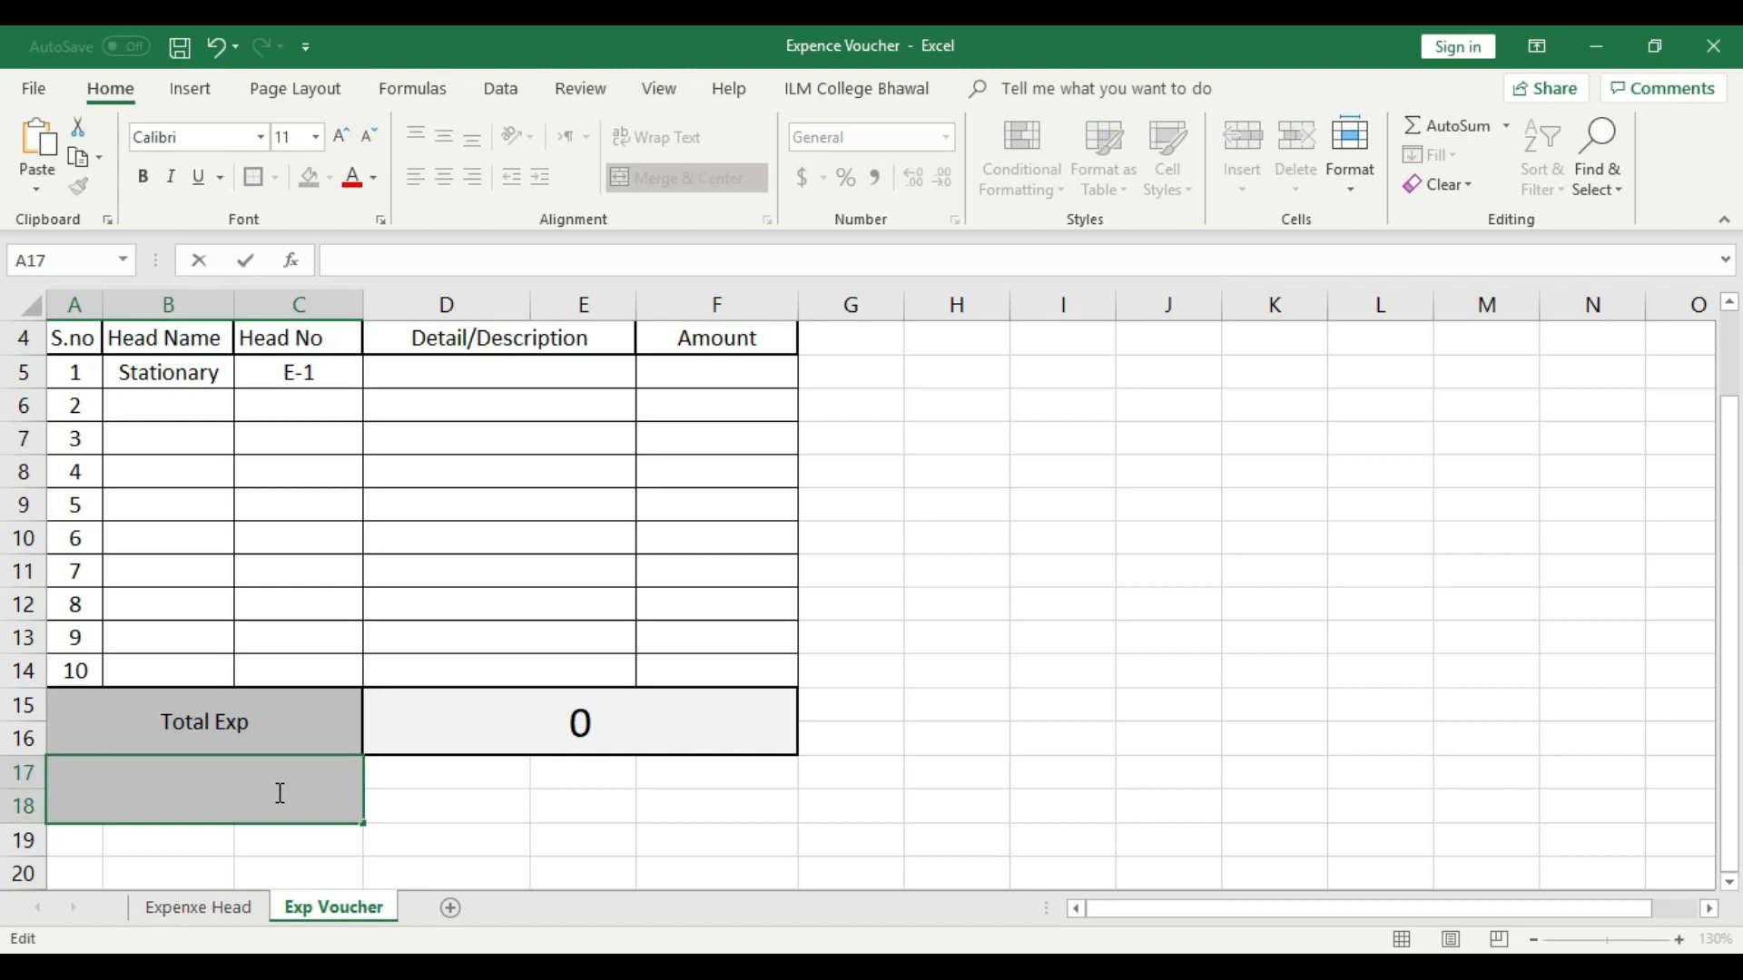
{"action": "key", "text": "ctrl+z"}
{"action": "key", "text": "BackSpace"}
{"action": "key", "text": "BackSpace"}
{"action": "key", "text": "BackSpace"}
{"action": "key", "text": "BackSpace"}
{"action": "key", "text": "BackSpace"}
{"action": "key", "text": "ctrl+z"}
{"action": "key", "text": "BackSpace"}
{"action": "key", "text": "BackSpace"}
{"action": "key", "text": "BackSpace"}
{"action": "key", "text": "ctrl+z"}
{"action": "key", "text": "BackSpace"}
{"action": "key", "text": "BackSpace"}
{"action": "key", "text": "BackSpace"}
{"action": "type", "text": "f"}
{"action": "key", "text": "BackSpace"}
{"action": "type", "text": "Cash"}
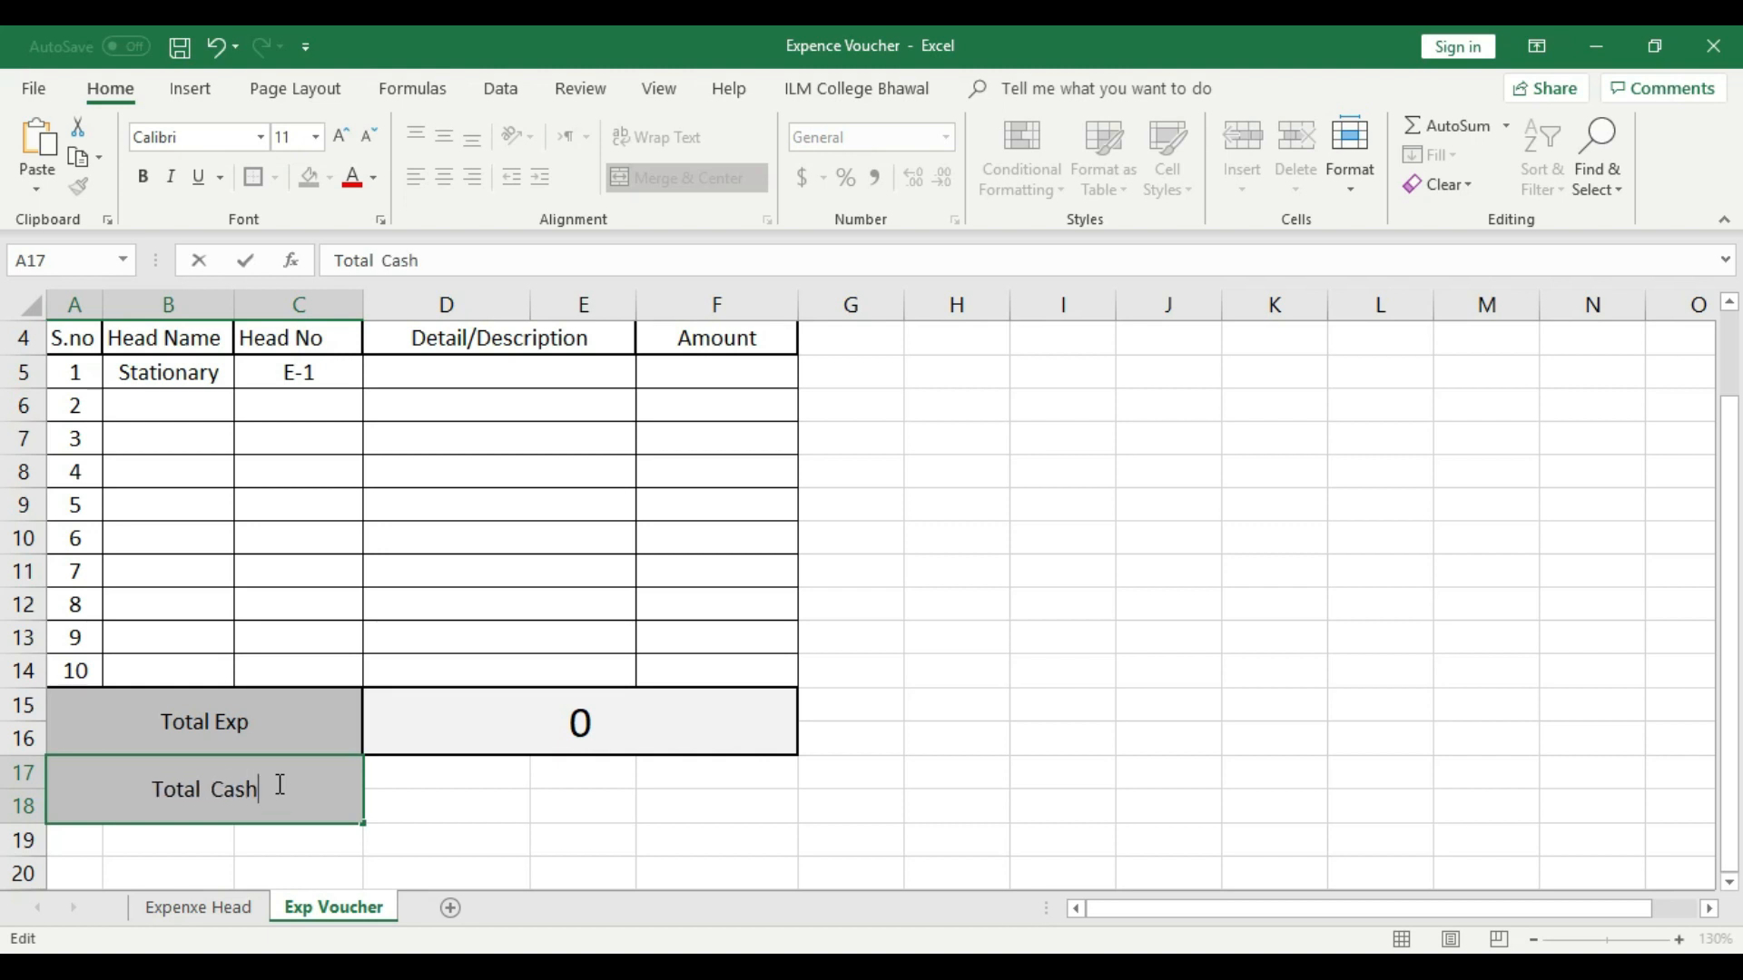
{"action": "type", "text": " for Exp"}
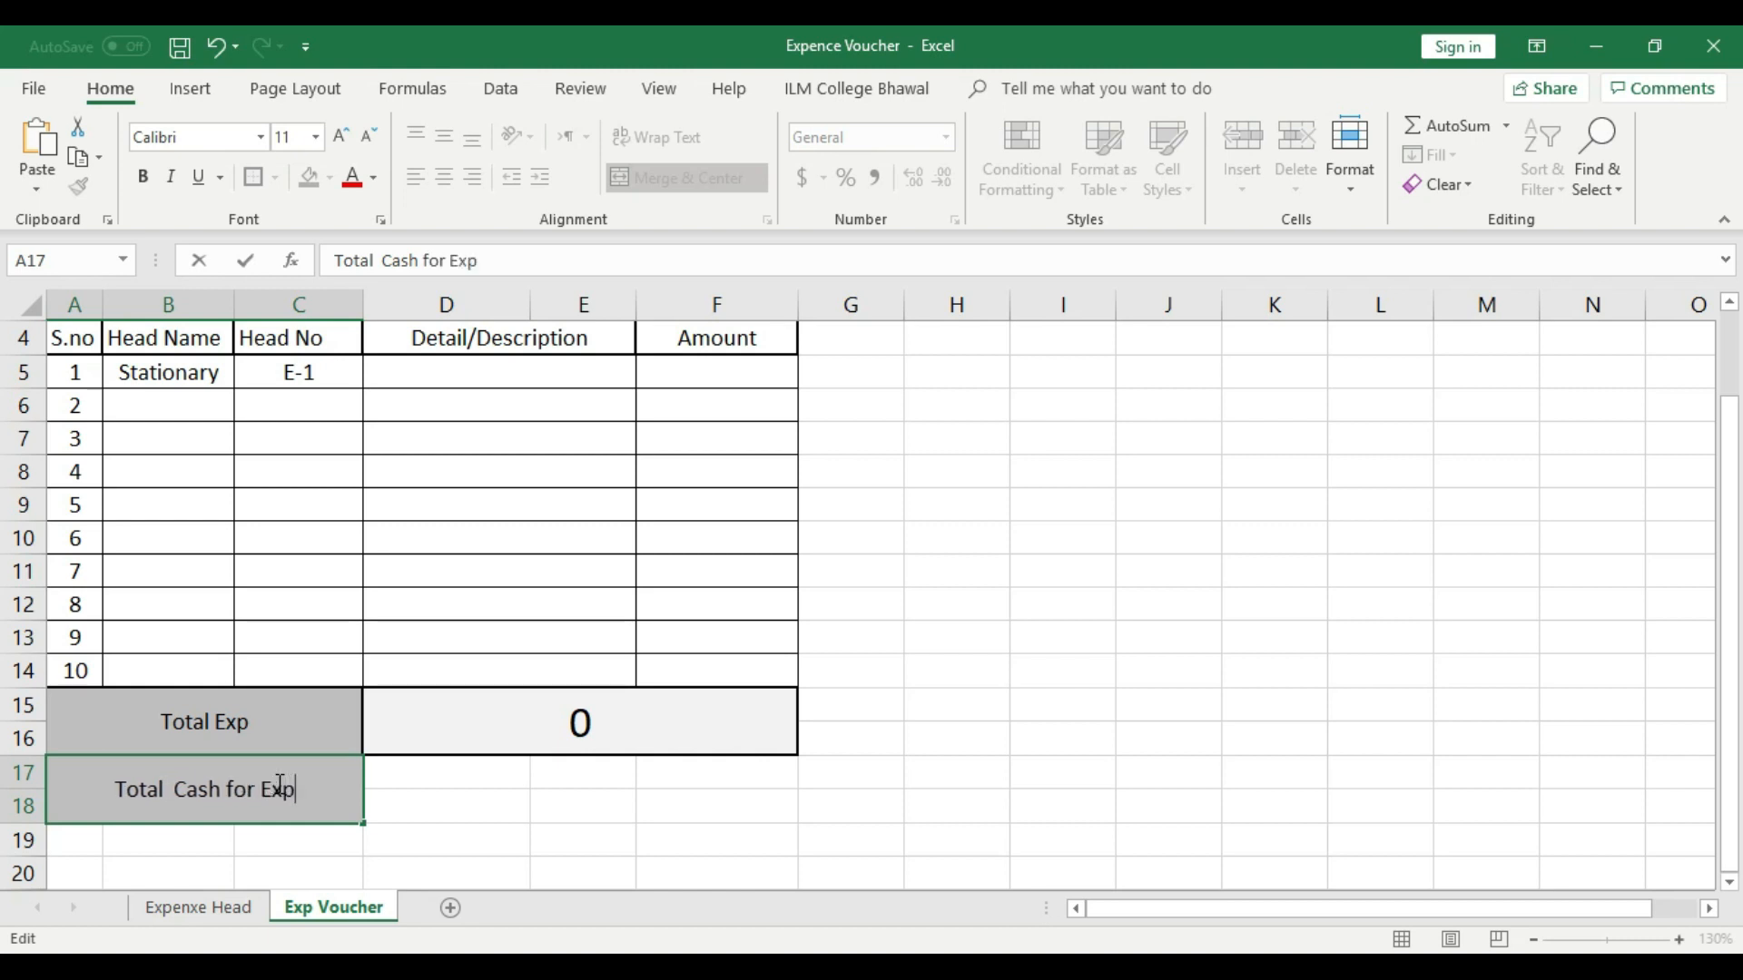
{"action": "left_click", "coordinate": [469, 831]}
- Merge and center cells D17:F18 beside the Total Cash for Exp label
{"action": "left_click_drag", "start_coordinate": [432, 771], "coordinate": [658, 805]}
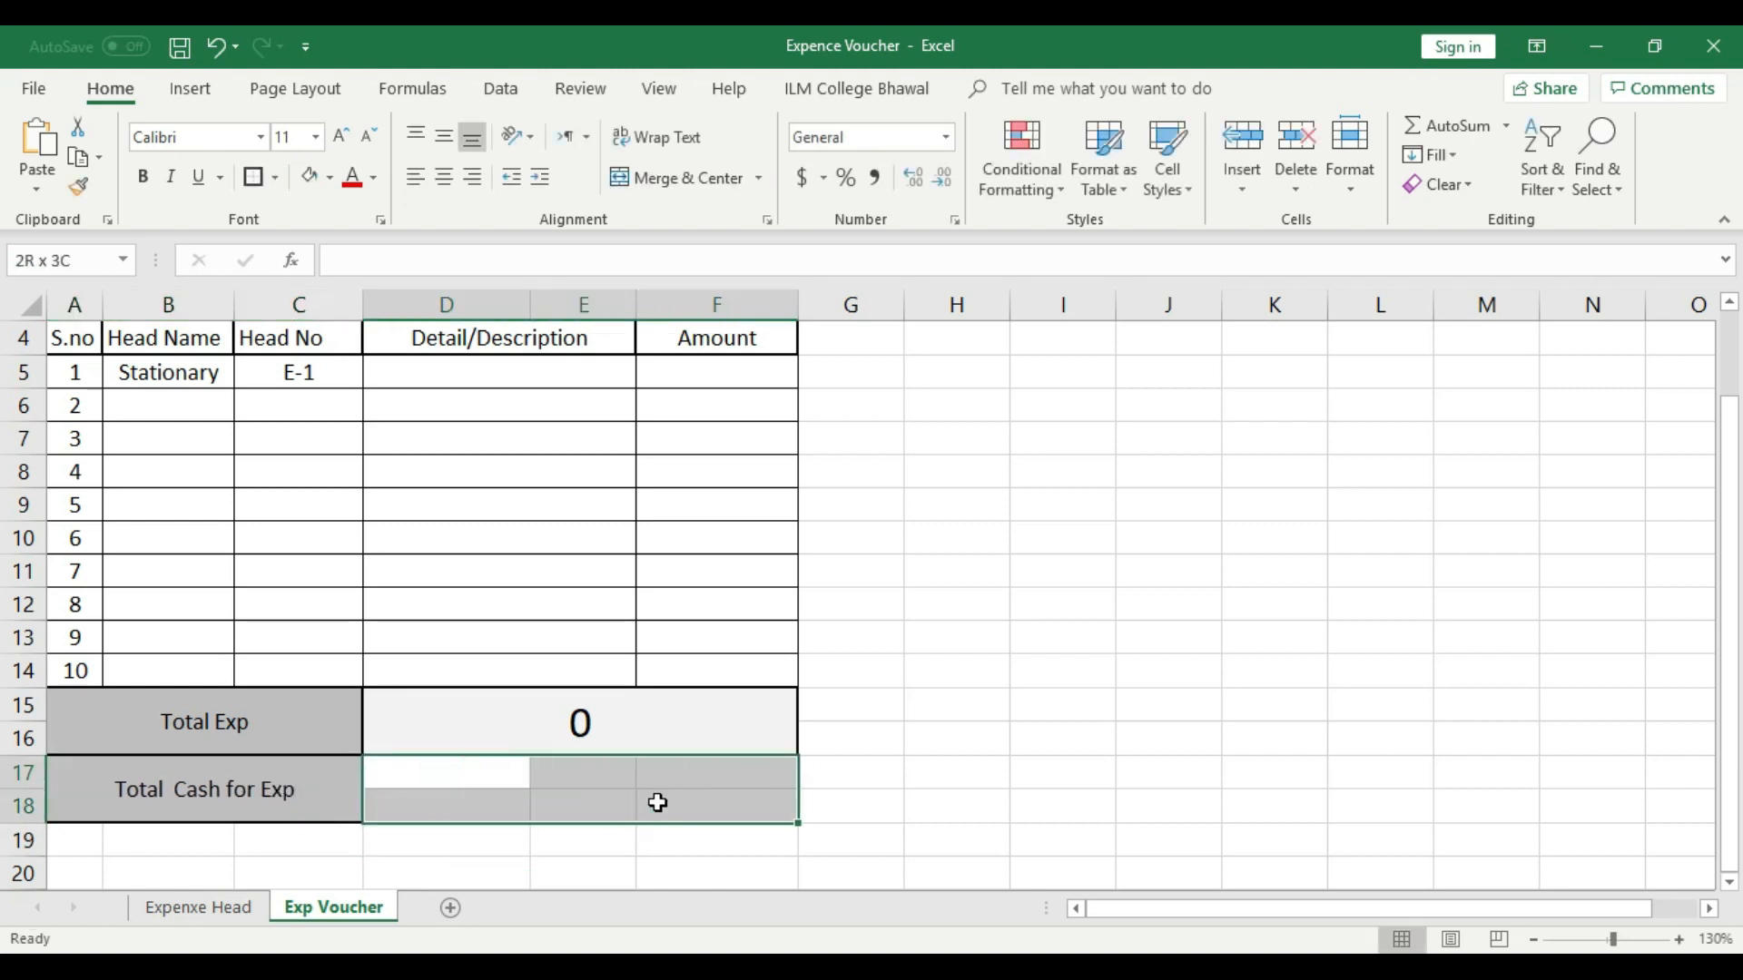
{"action": "left_click", "coordinate": [672, 179]}
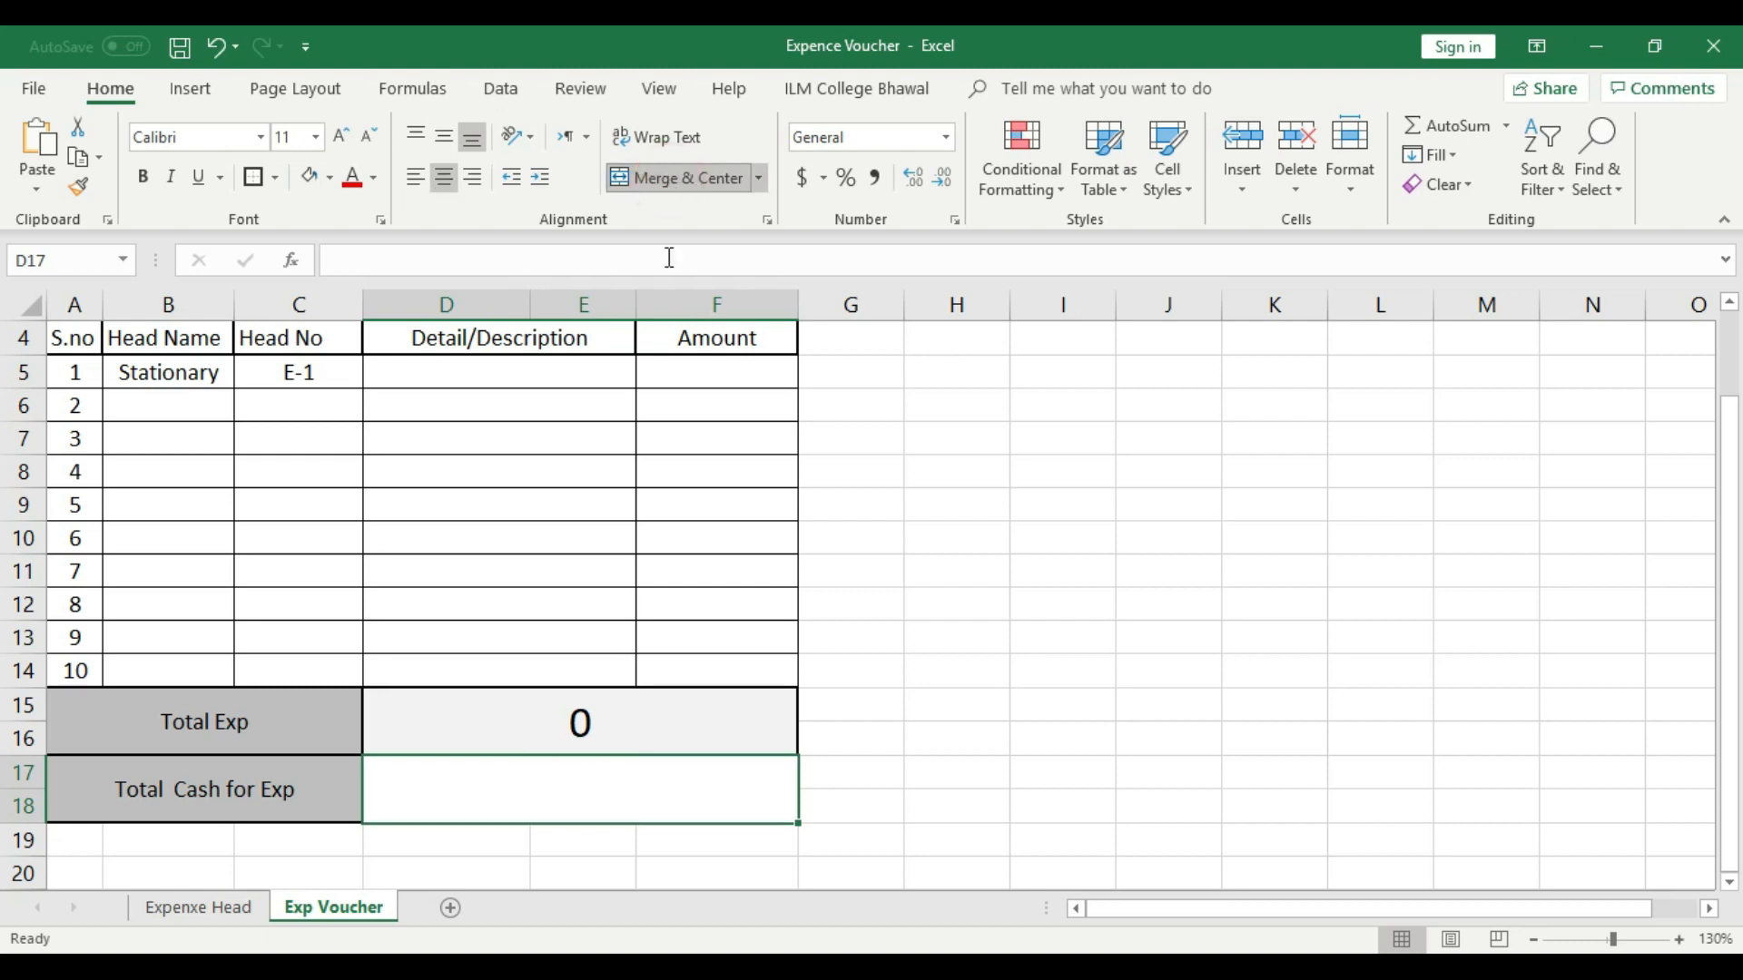
{"action": "left_click", "coordinate": [1021, 716]}
{"action": "left_click", "coordinate": [590, 786]}
{"action": "scroll", "coordinate": [590, 786], "scroll_direction": "up", "scroll_amount": 1}
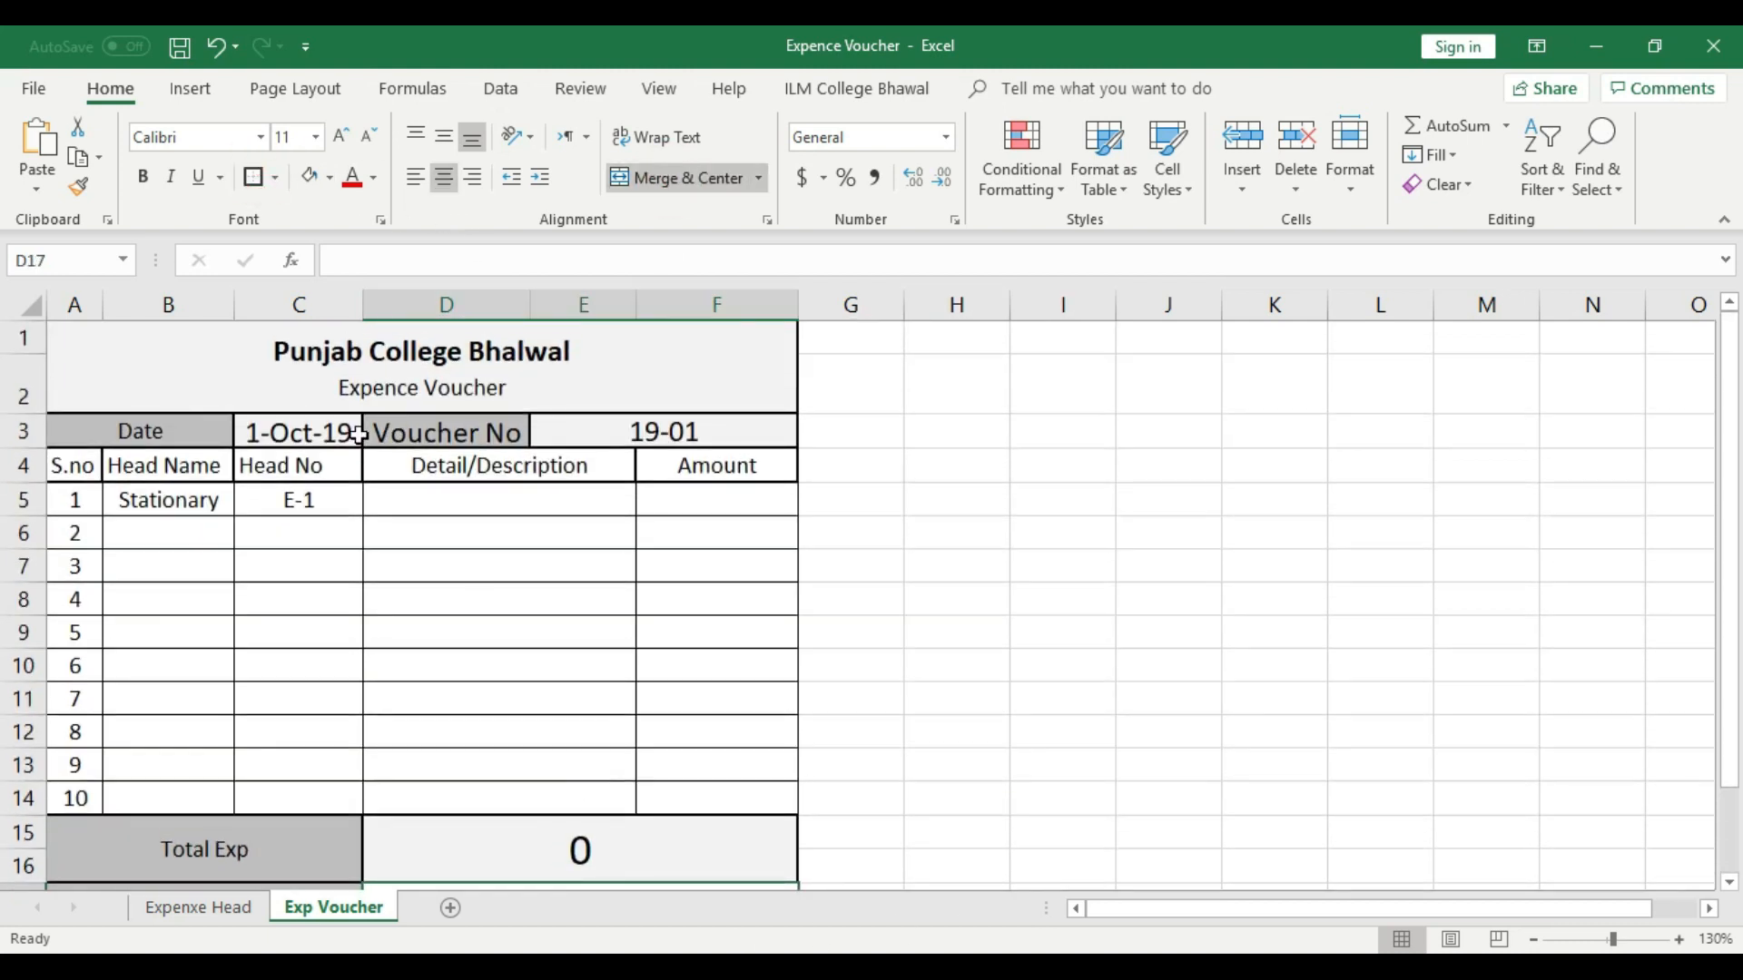
{"action": "left_click", "coordinate": [291, 418]}
{"action": "scroll", "coordinate": [672, 699], "scroll_direction": "down", "scroll_amount": 3}
- Enter 5000 in the merged D17:F18 cell as the total cash for expenses
{"action": "left_click", "coordinate": [607, 591]}
{"action": "double_click", "coordinate": [608, 592]}
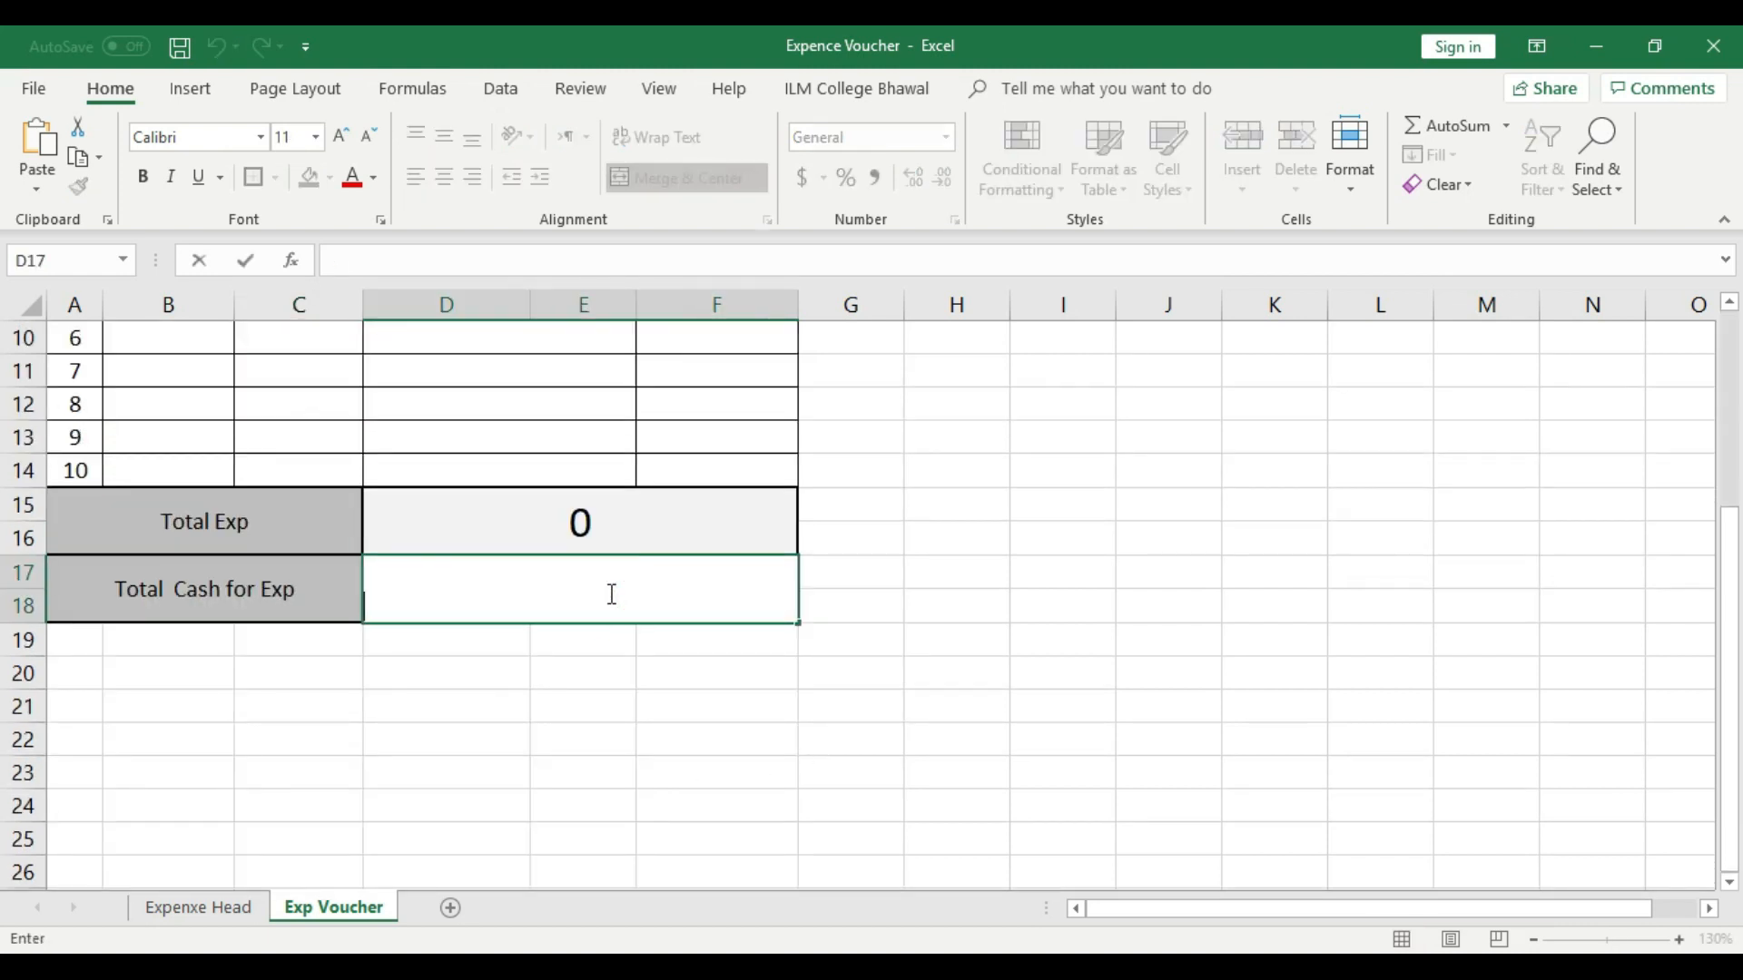
{"action": "type", "text": "50000"}
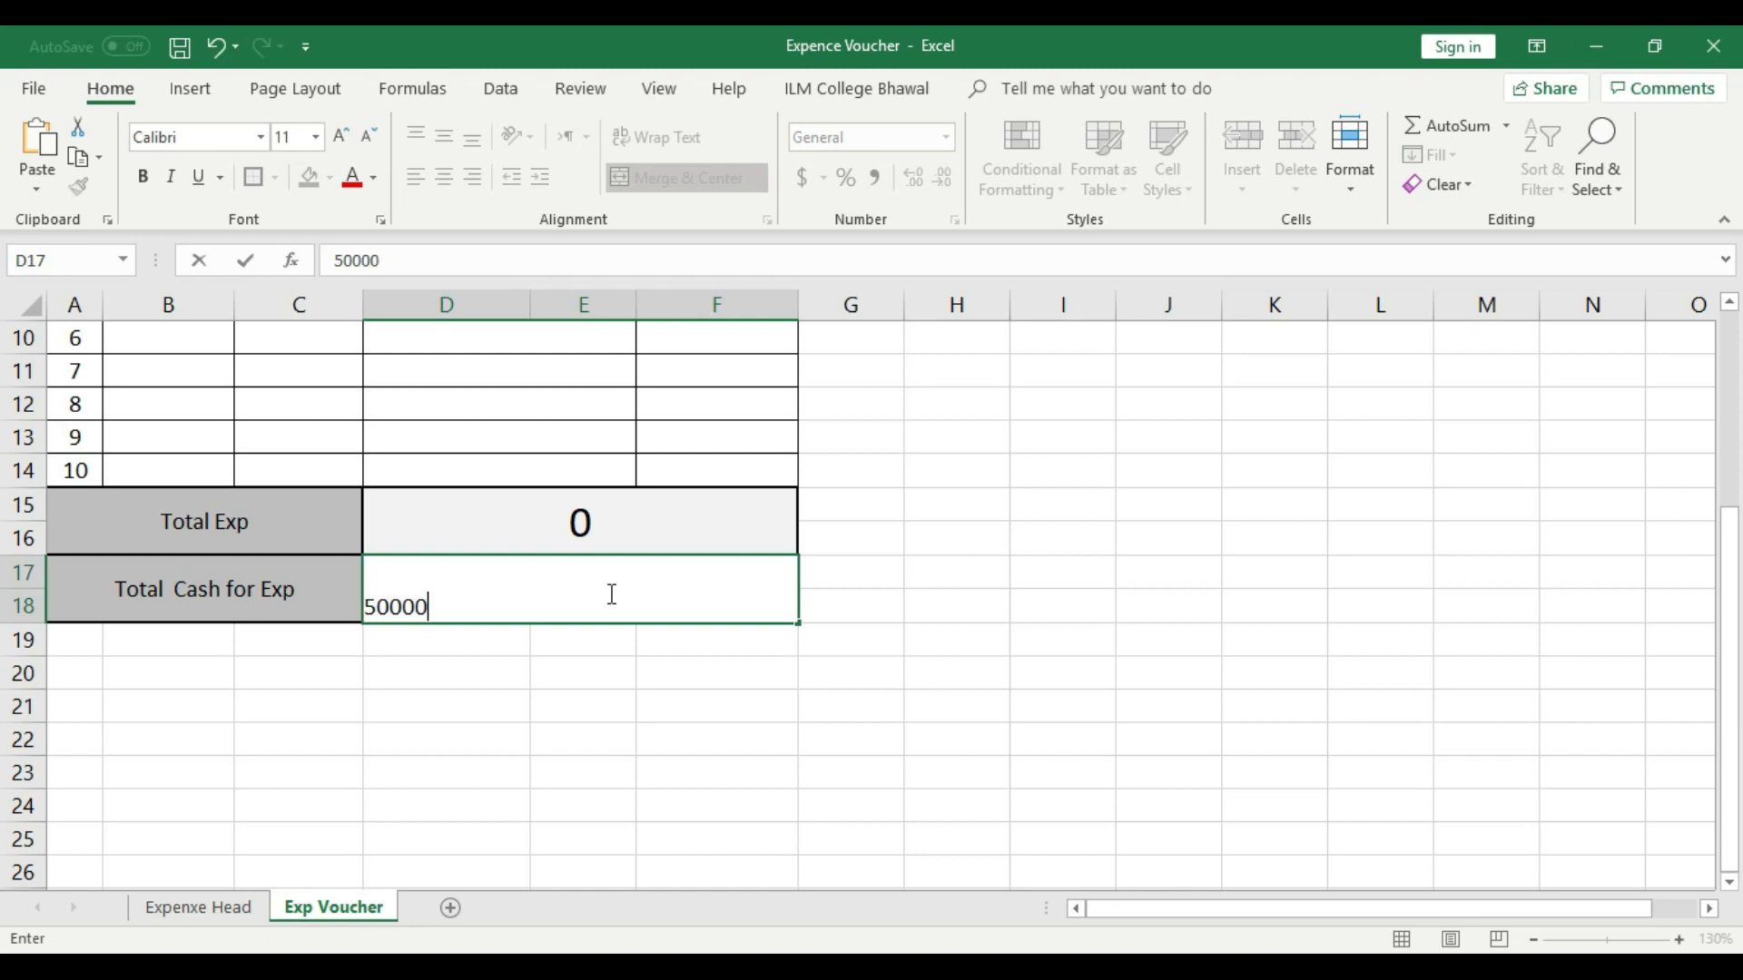
{"action": "key", "text": "BackSpace"}
{"action": "key", "text": "BackSpace"}
{"action": "key", "text": "BackSpace"}
{"action": "key", "text": "BackSpace"}
{"action": "key", "text": "BackSpace"}
{"action": "type", "text": "5000"}
{"action": "left_click", "coordinate": [634, 704]}
- Format the total cash cell D17:F18 with middle vertical alignment, a yellow fill and a larger font
{"action": "left_click", "coordinate": [630, 584]}
{"action": "left_click", "coordinate": [447, 136]}
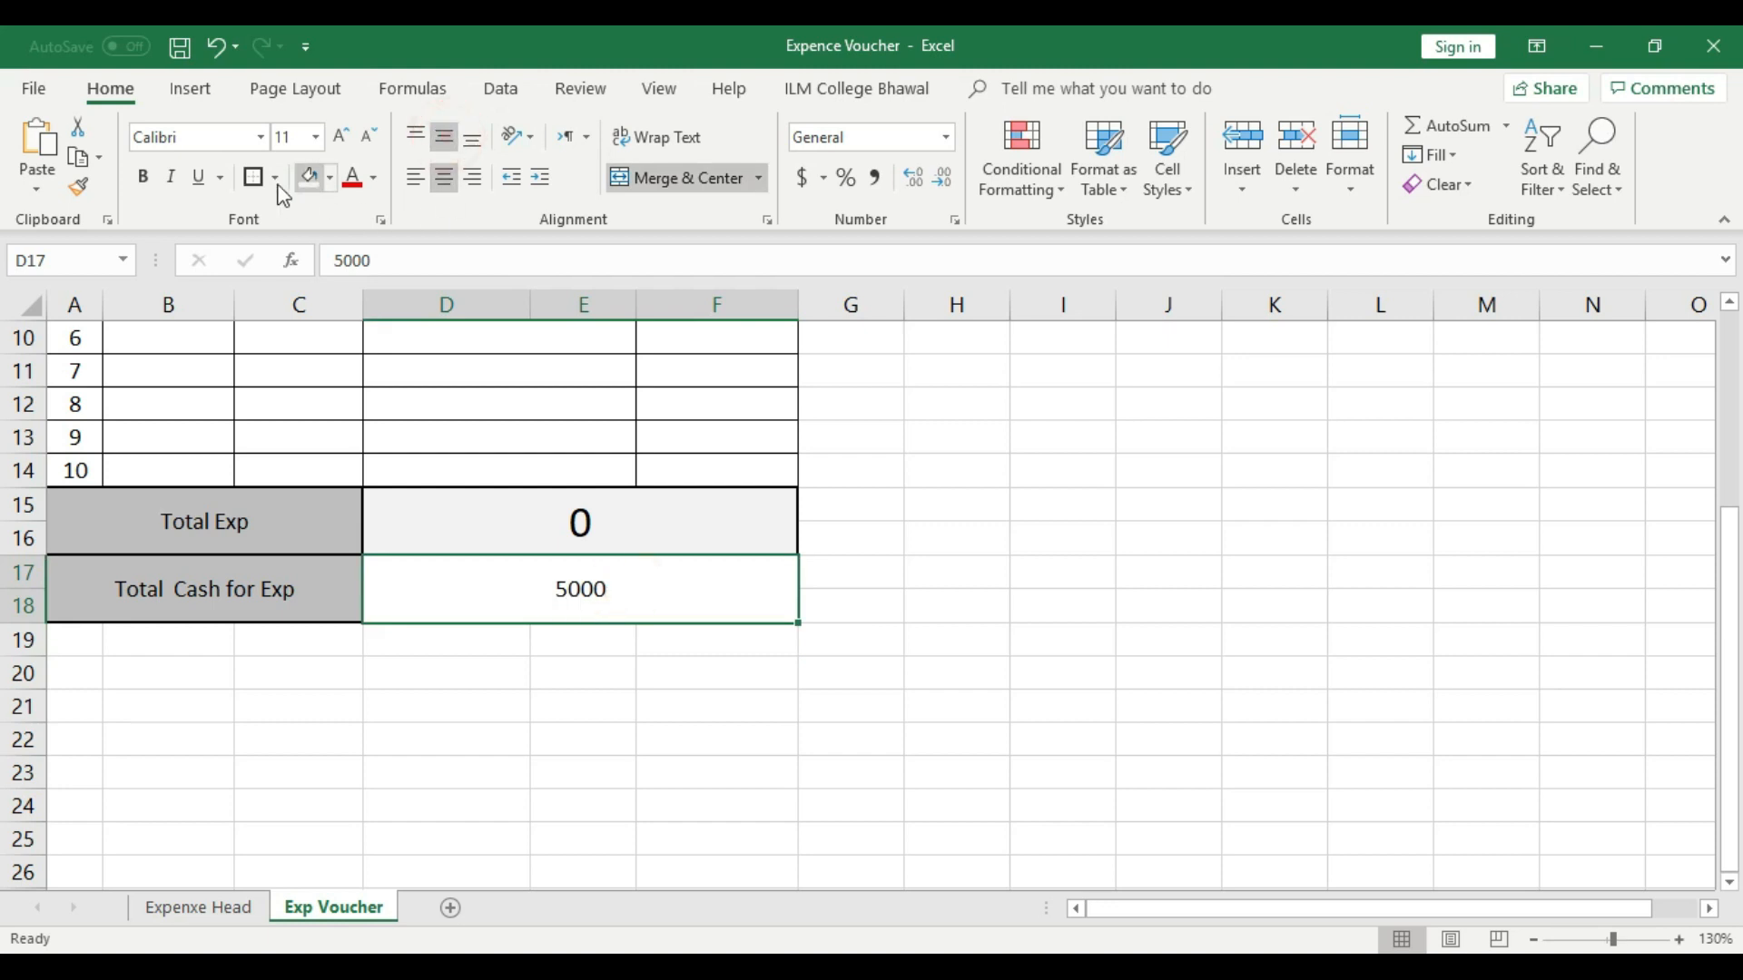
{"action": "left_click", "coordinate": [333, 178]}
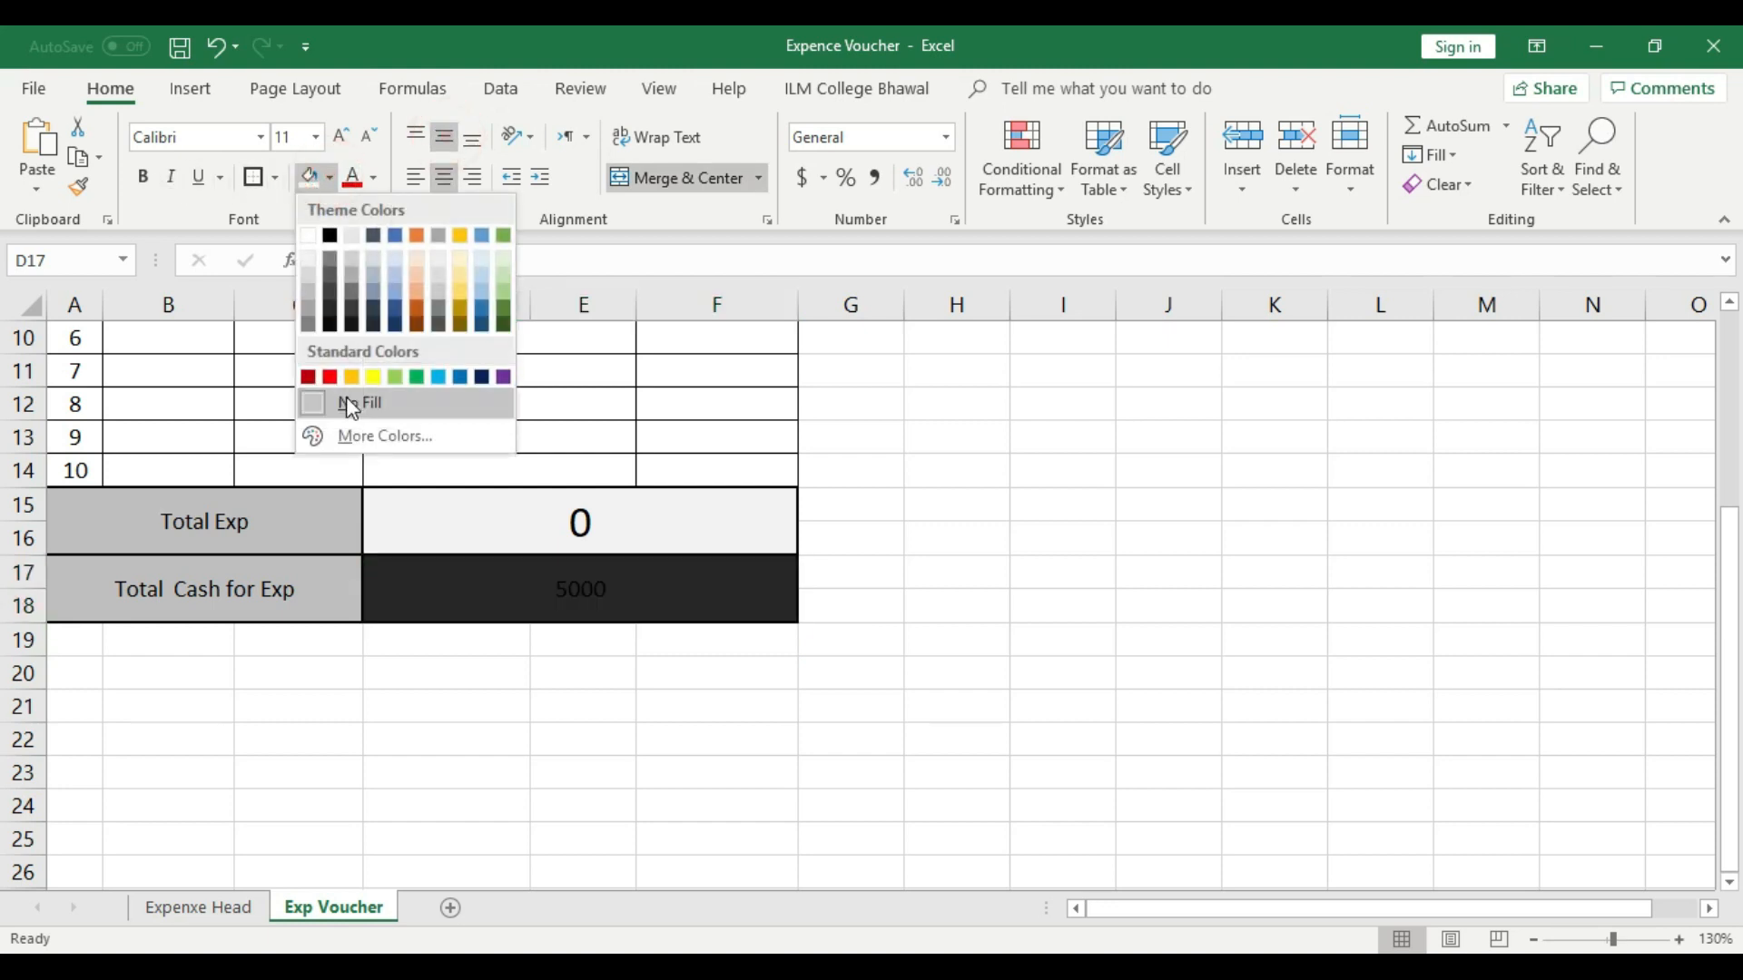
{"action": "left_click", "coordinate": [370, 374]}
{"action": "left_click", "coordinate": [341, 137]}
{"action": "left_click", "coordinate": [340, 137]}
{"action": "left_click", "coordinate": [340, 136]}
{"action": "left_click", "coordinate": [341, 136]}
{"action": "left_click", "coordinate": [947, 538]}
{"action": "scroll", "coordinate": [947, 538], "scroll_direction": "up", "scroll_amount": 2}
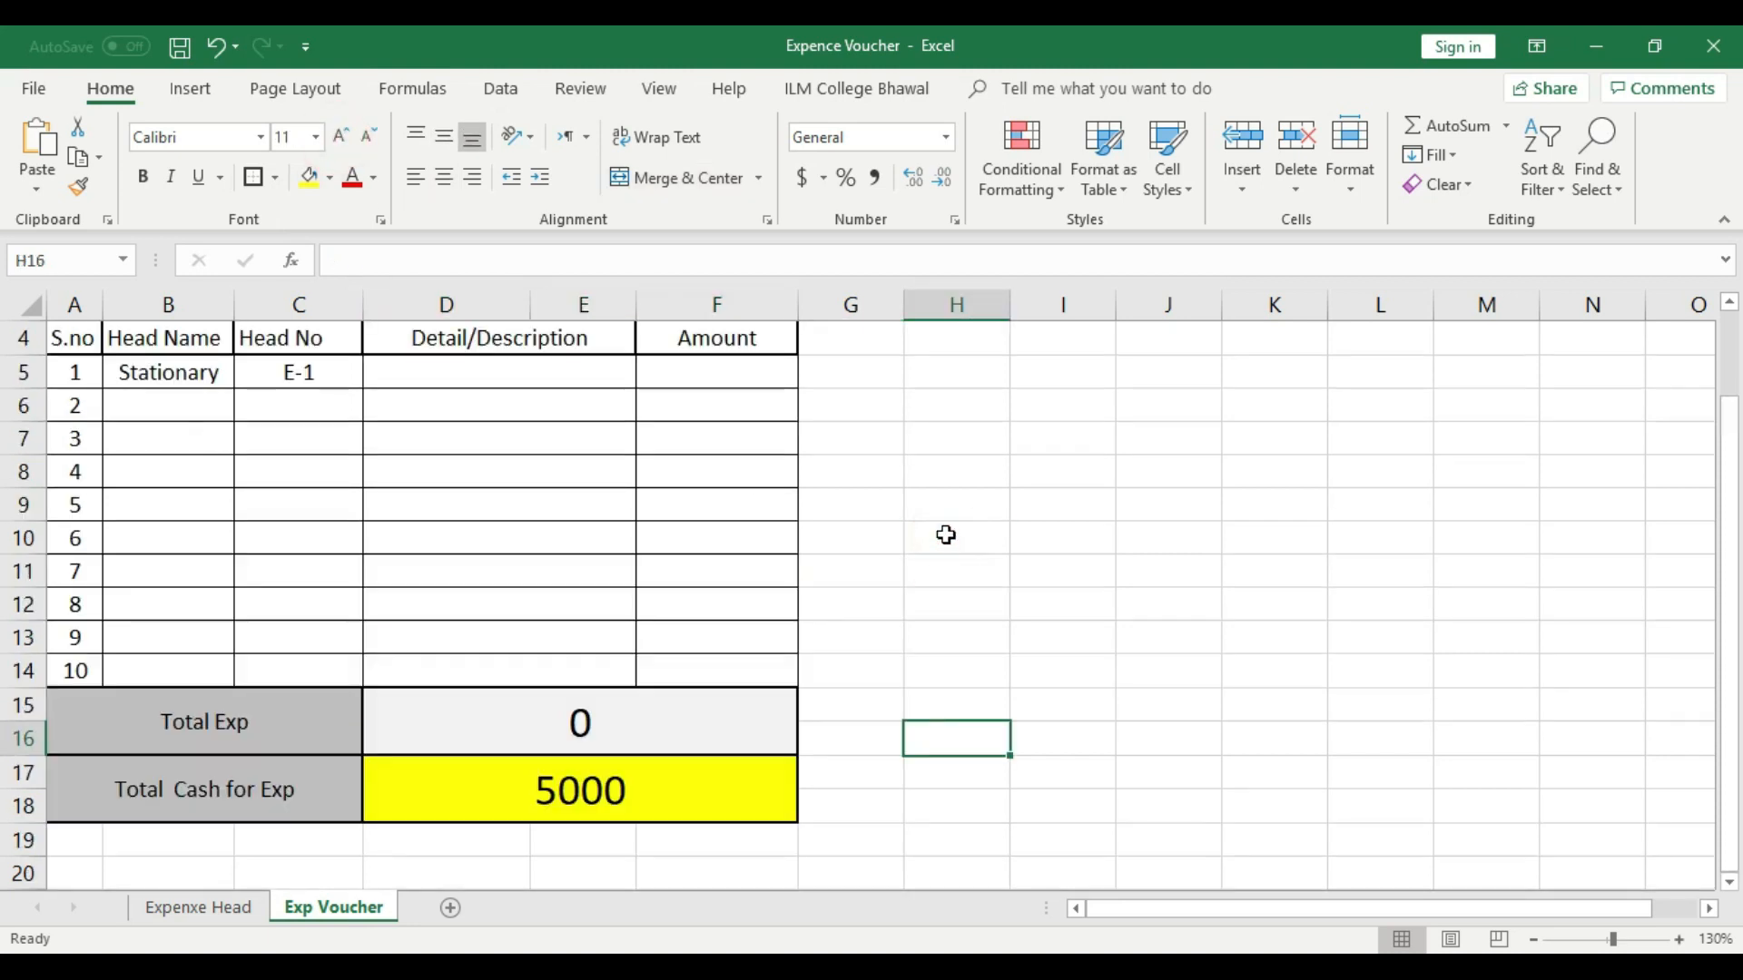
- Choose Stationary as the head name and E-1 as the head number in voucher row 1
{"action": "scroll", "coordinate": [935, 563], "scroll_direction": "down", "scroll_amount": 1}
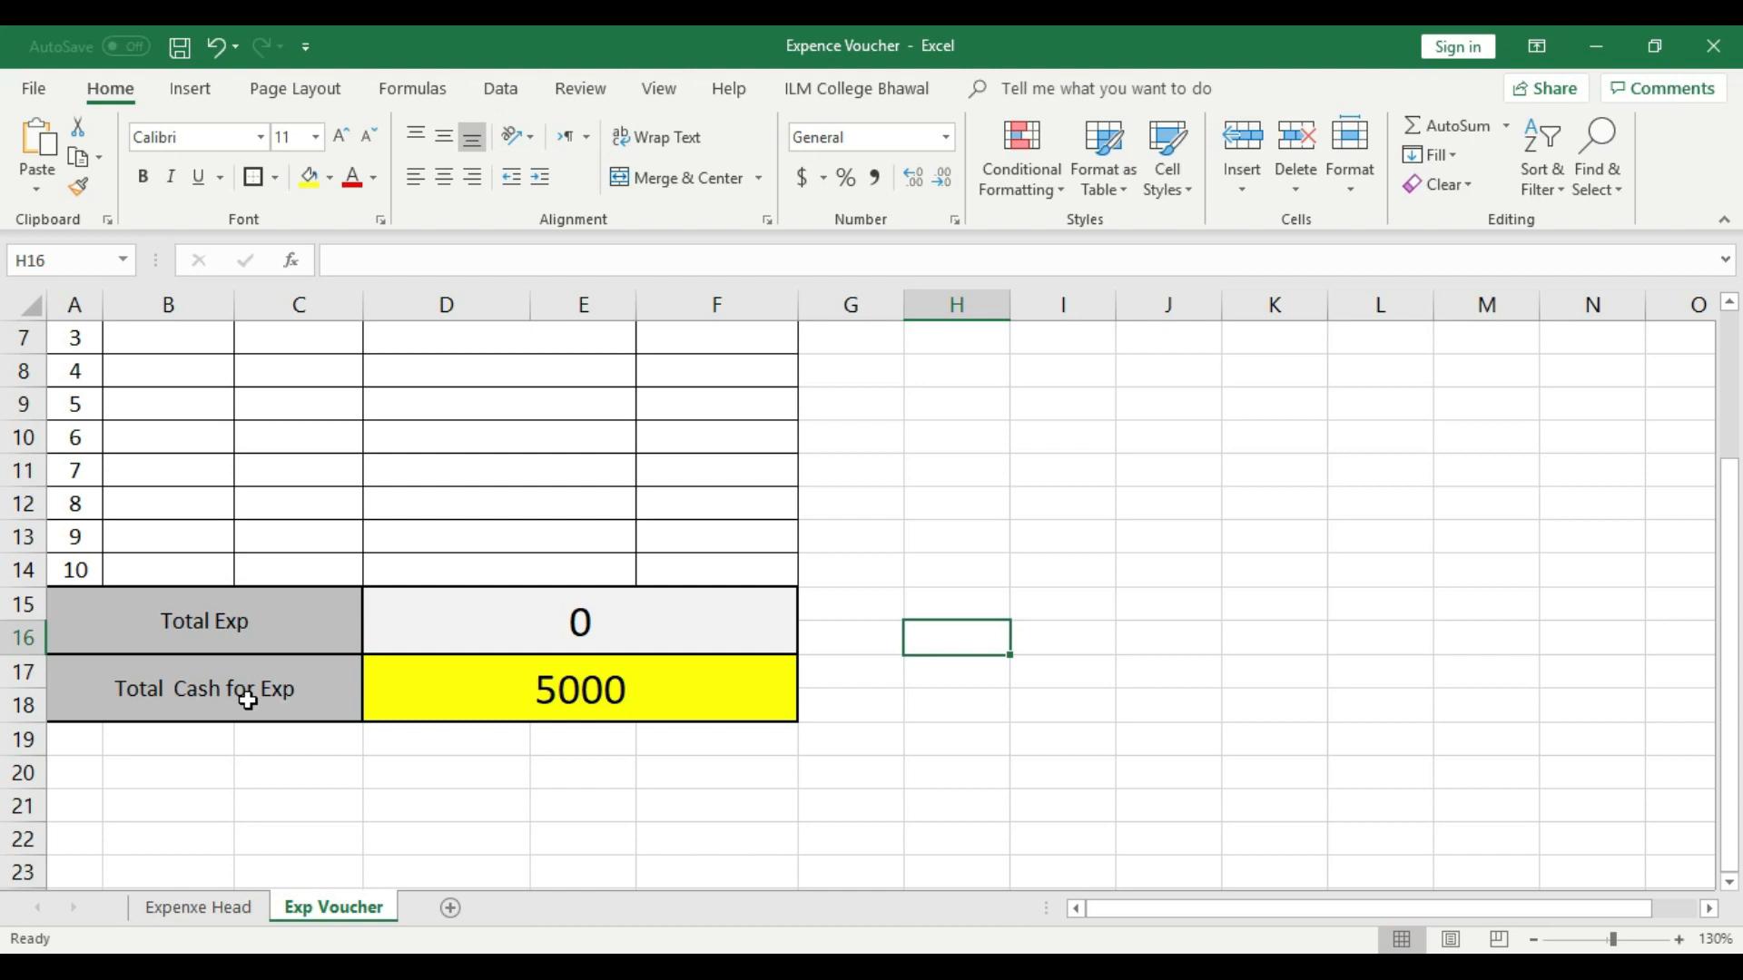
{"action": "scroll", "coordinate": [247, 699], "scroll_direction": "up", "scroll_amount": 2}
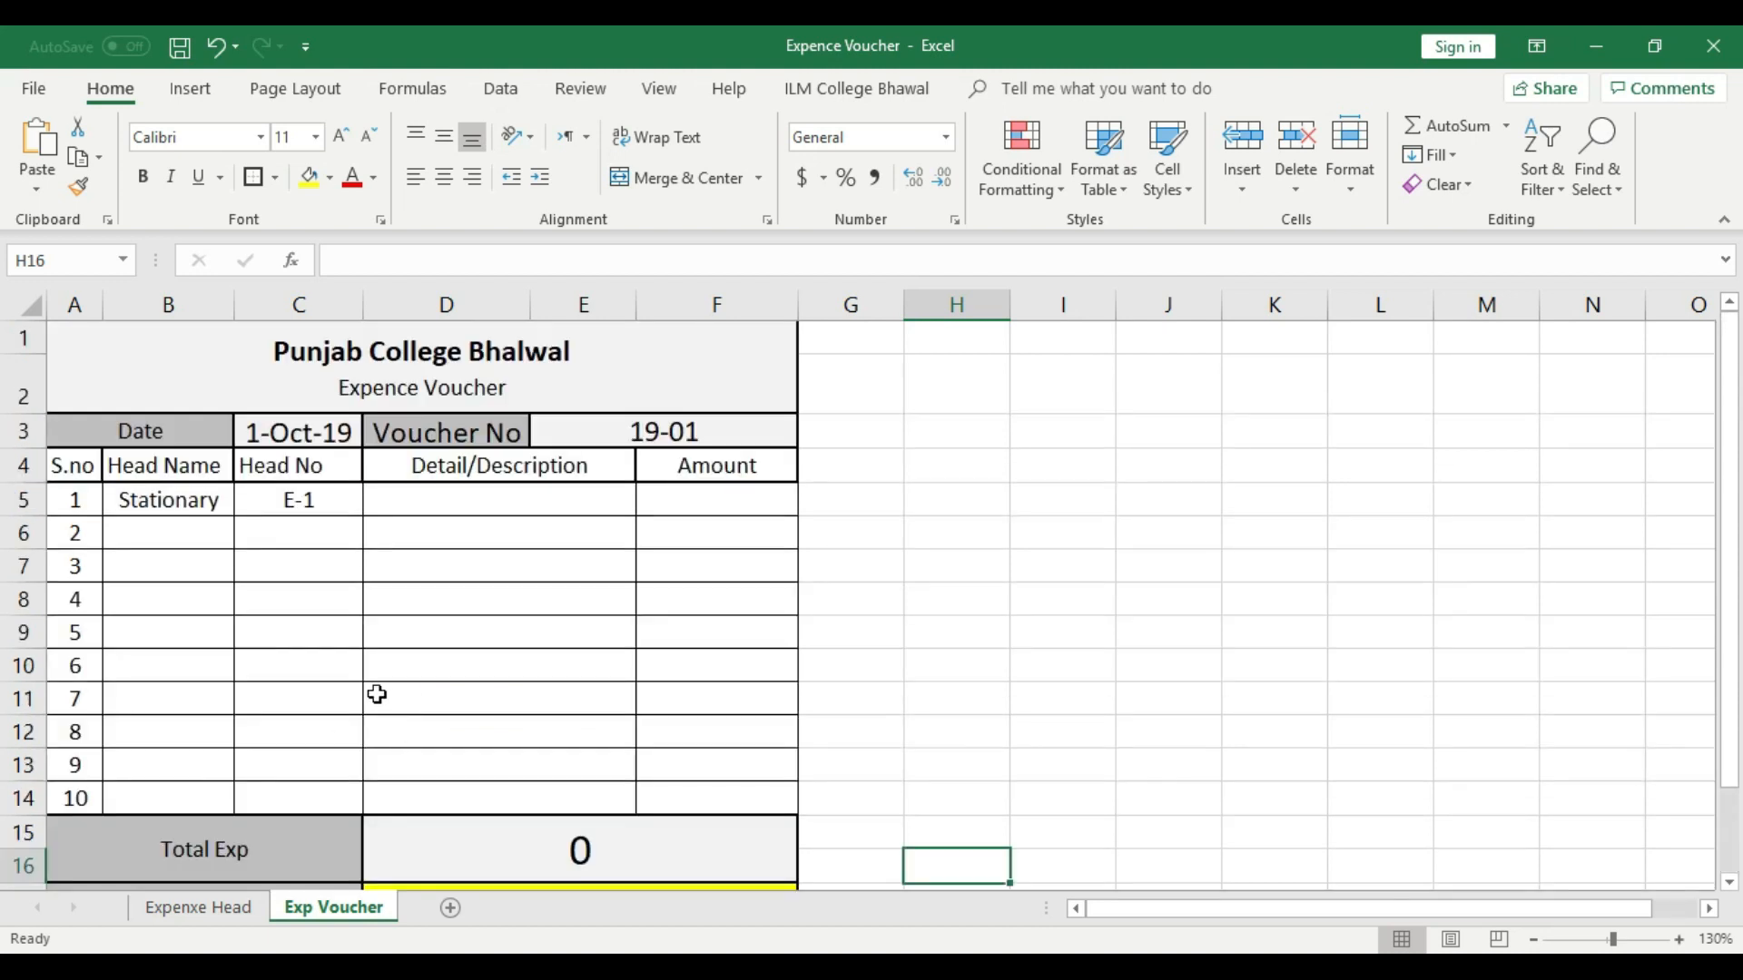
{"action": "left_click", "coordinate": [208, 500]}
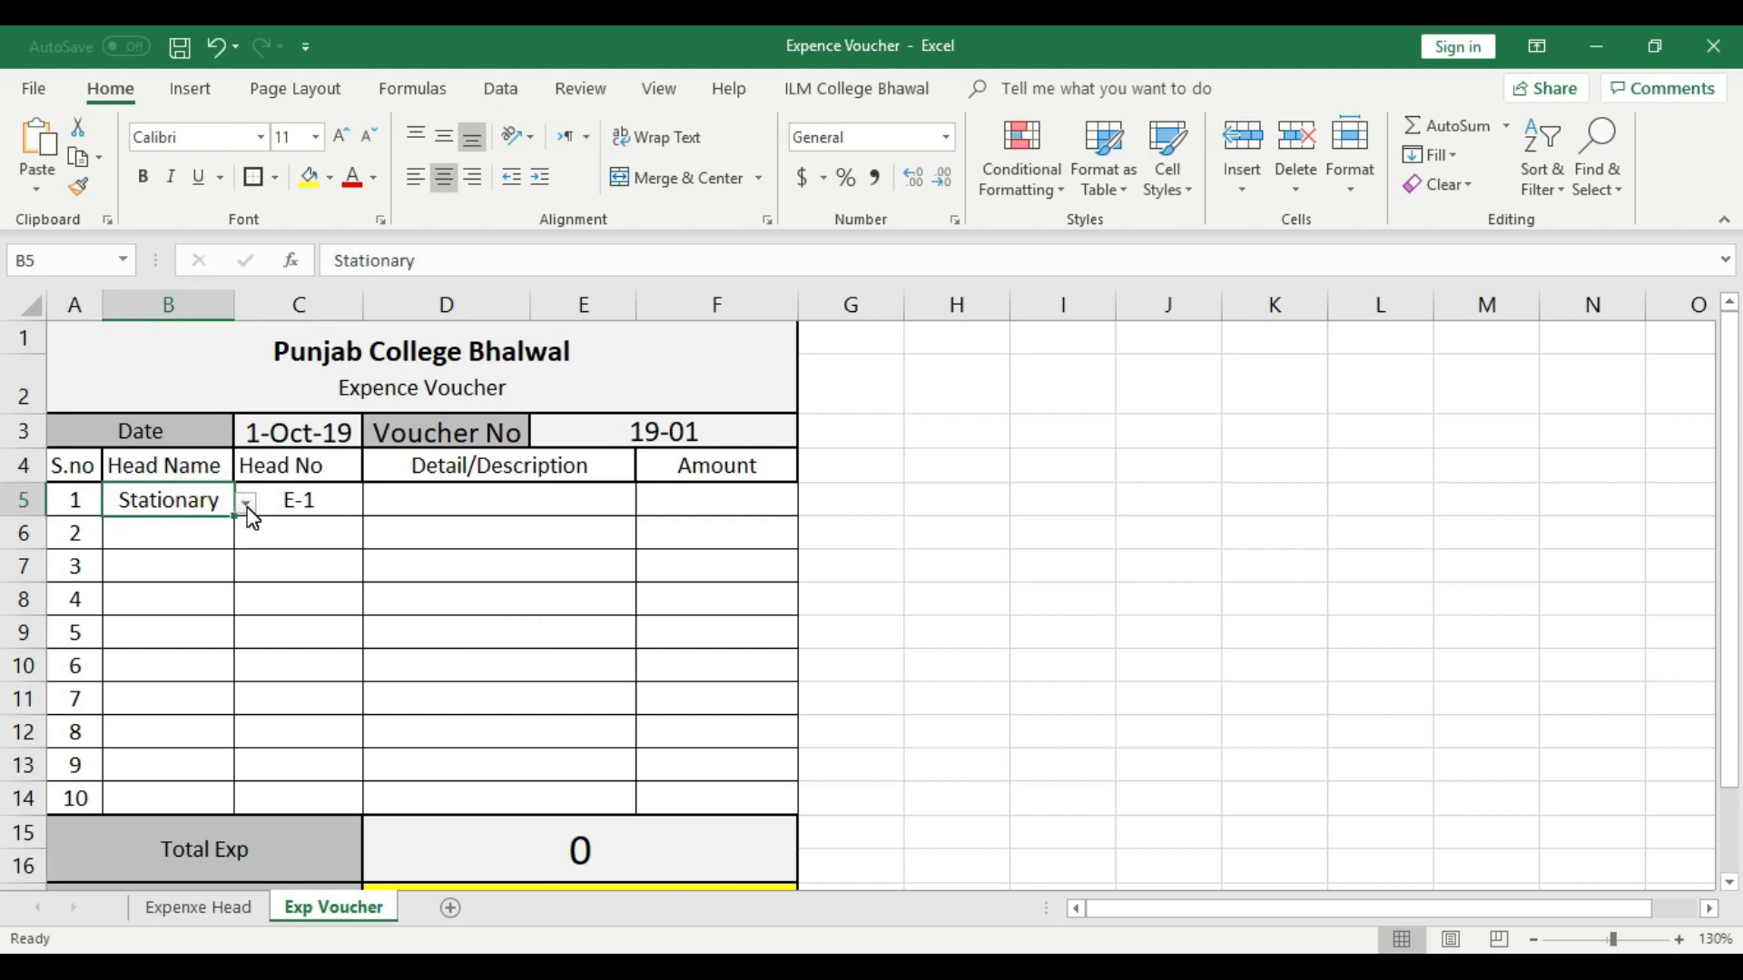
{"action": "left_click", "coordinate": [246, 504]}
{"action": "left_click", "coordinate": [135, 526]}
{"action": "left_click", "coordinate": [296, 497]}
{"action": "left_click", "coordinate": [374, 503]}
{"action": "left_click", "coordinate": [285, 526]}
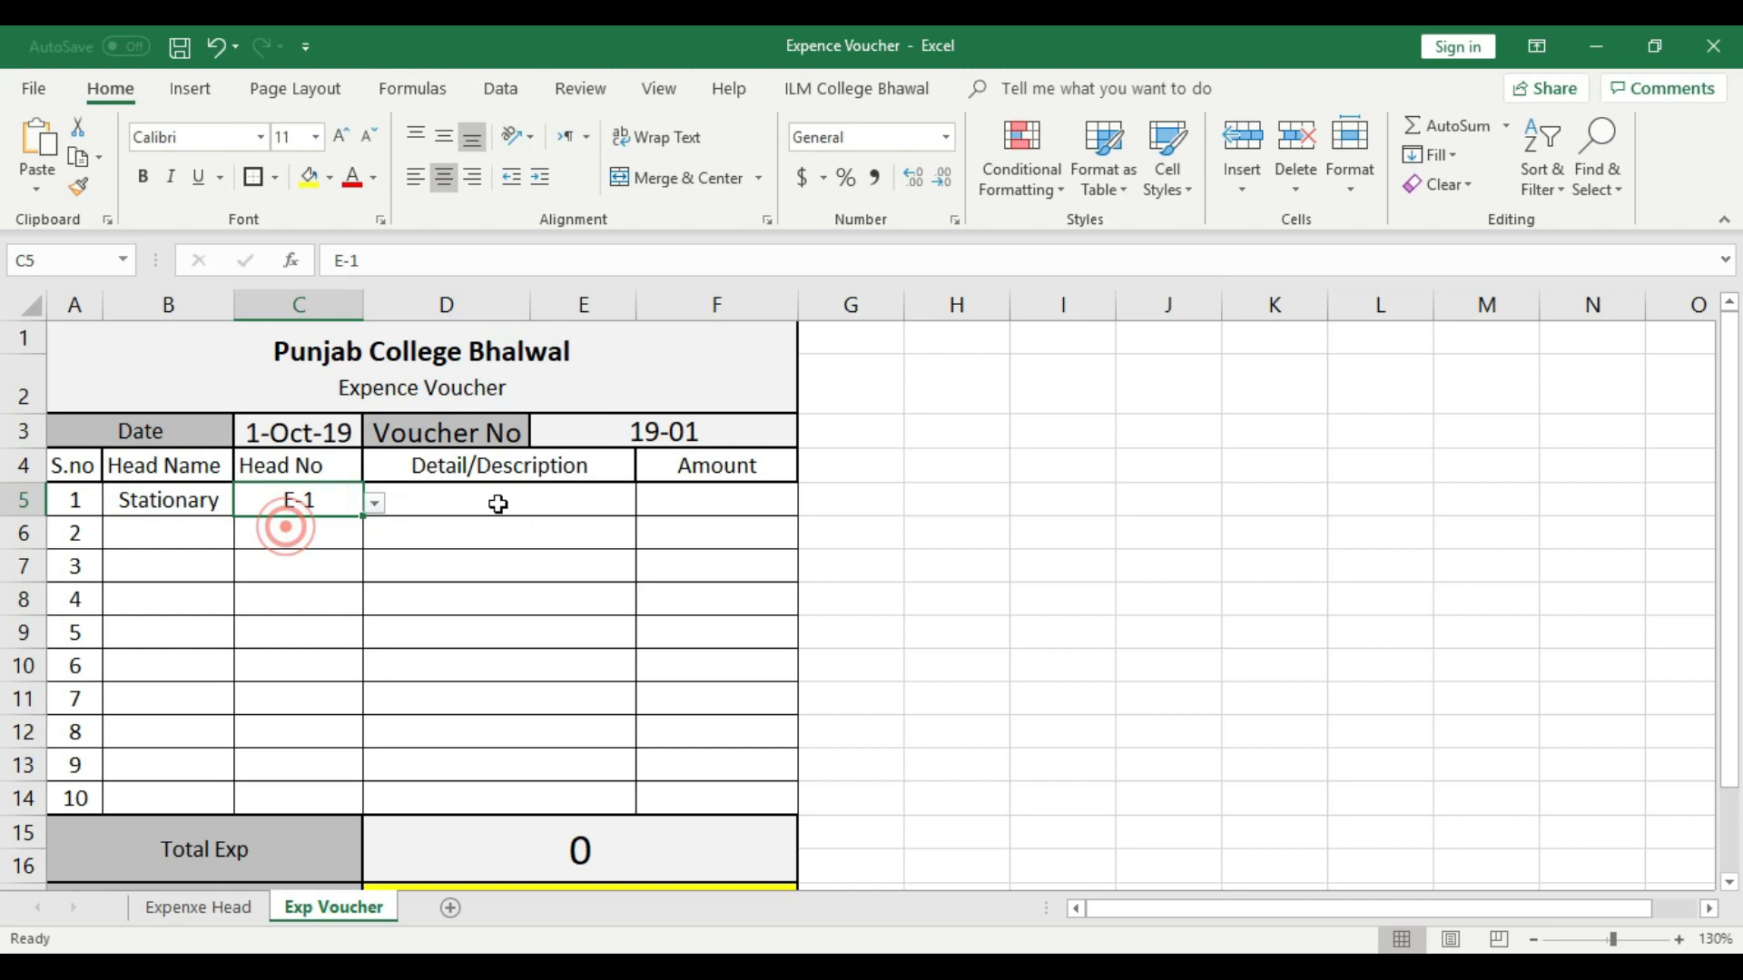
- Enter "Stepner and Pins" as the description in voucher row 1 and left-align it
{"action": "left_click", "coordinate": [498, 504]}
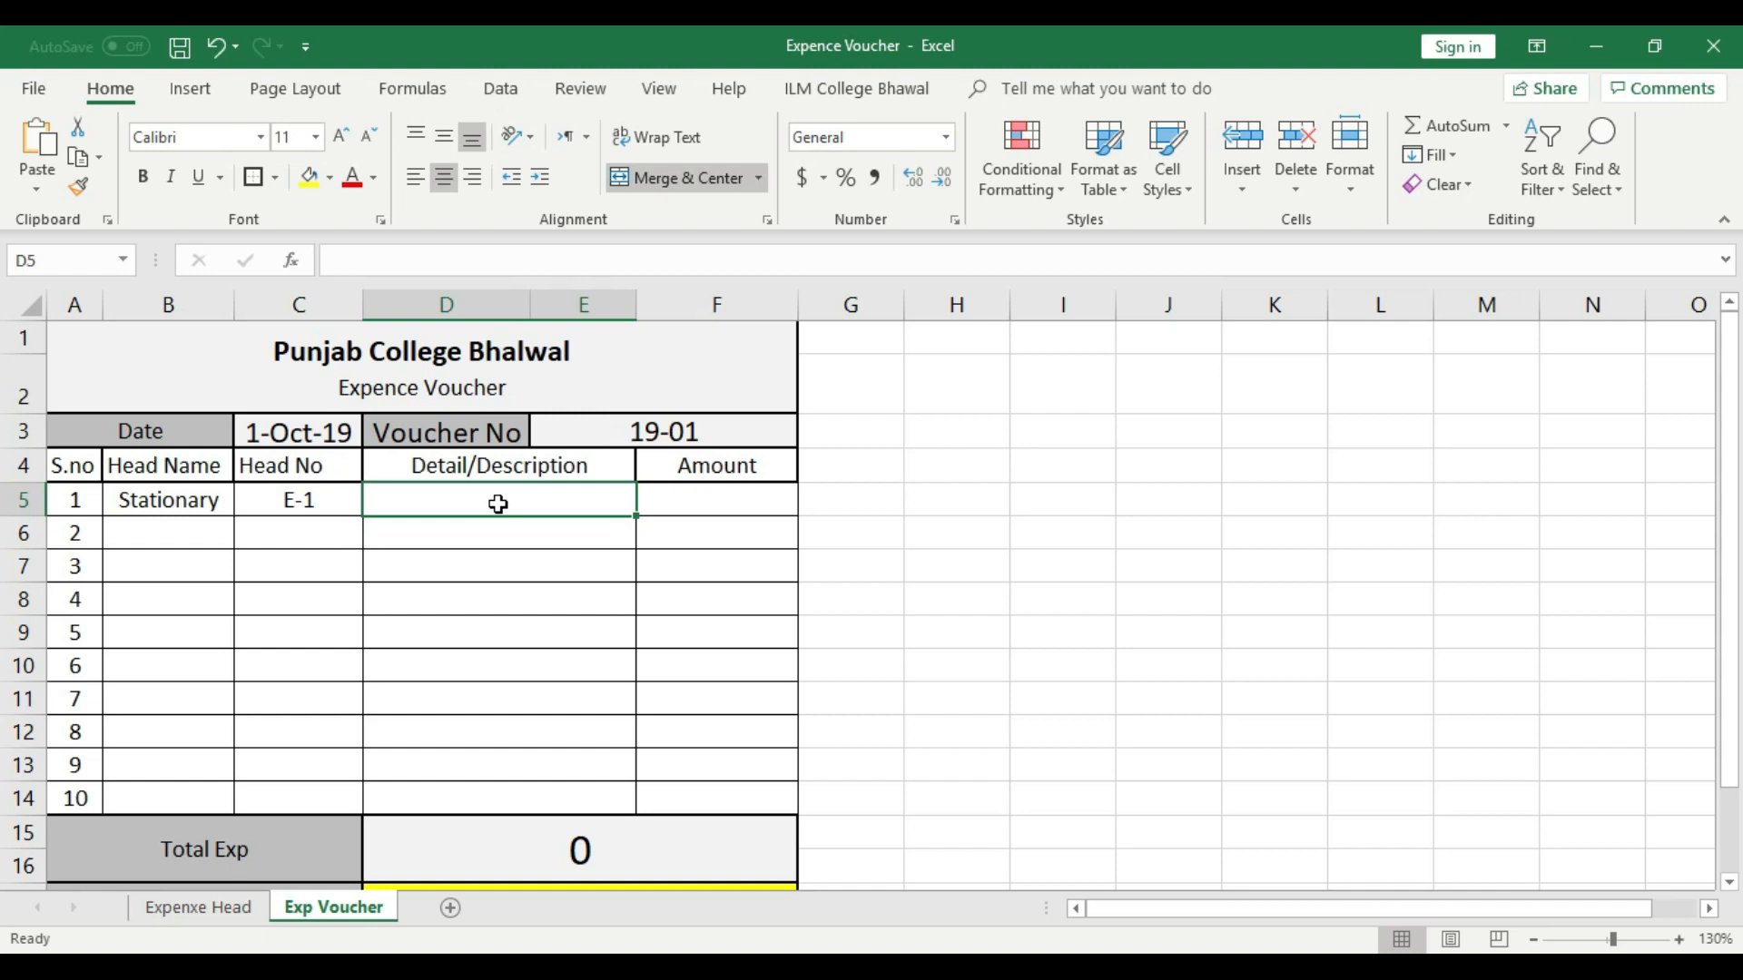
{"action": "type", "text": "Stem"}
{"action": "key", "text": "BackSpace"}
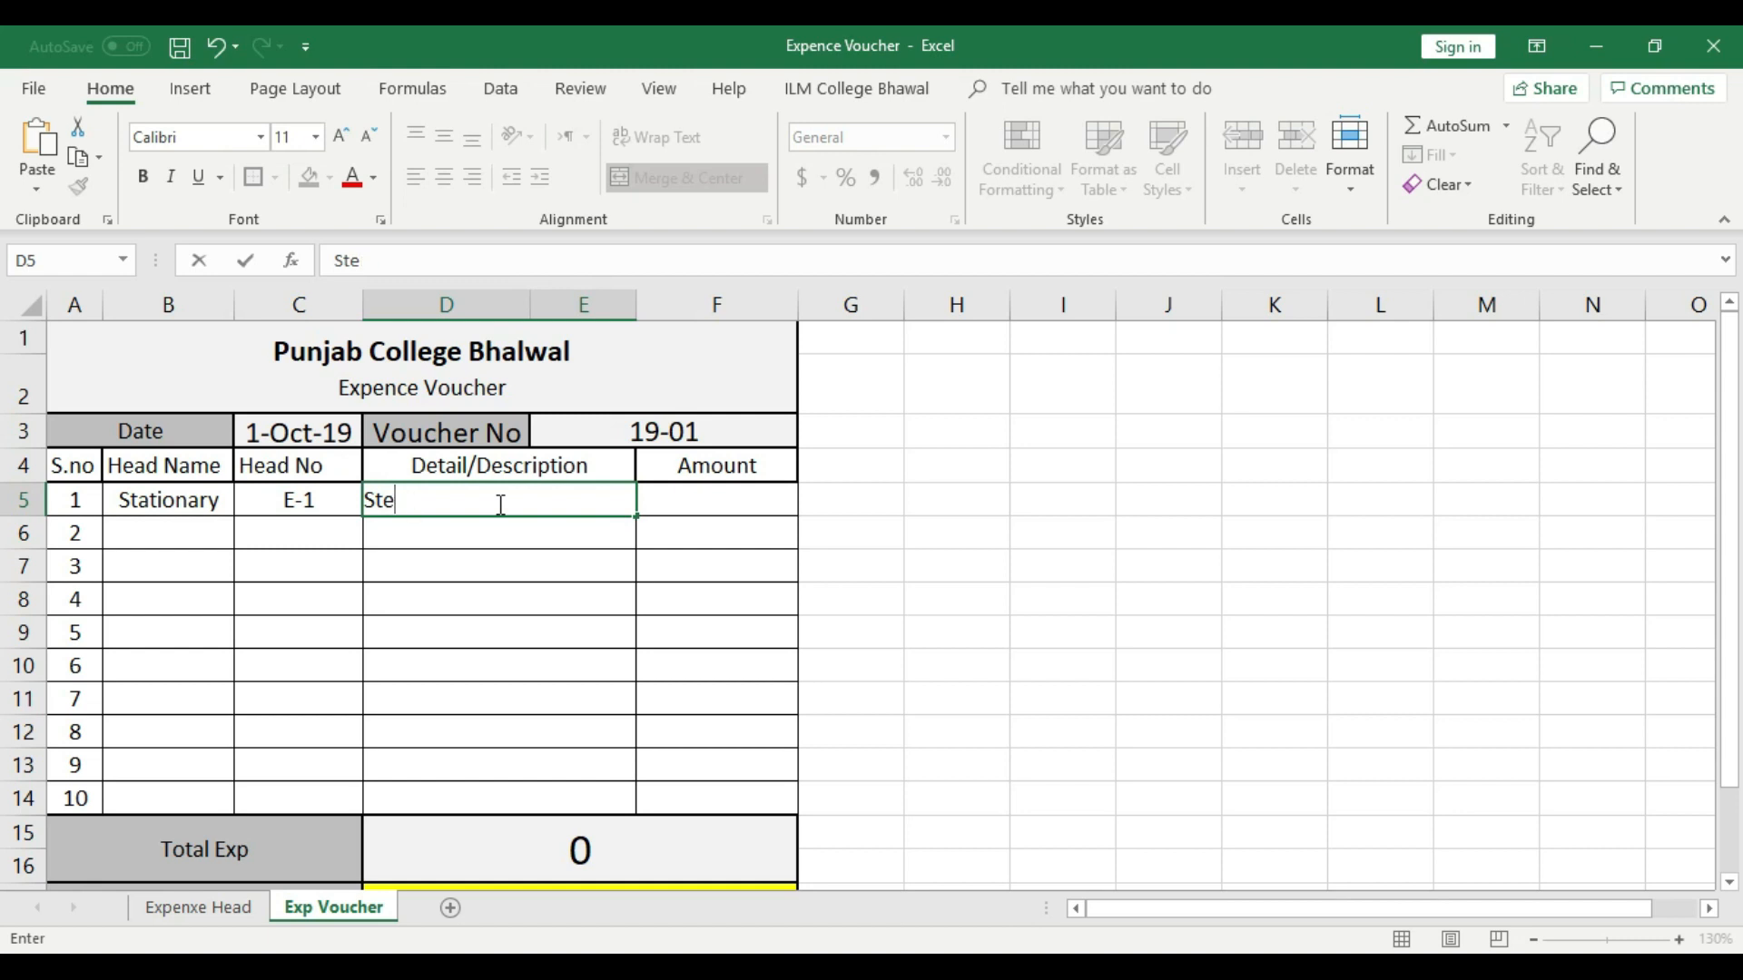
{"action": "type", "text": "pner and "}
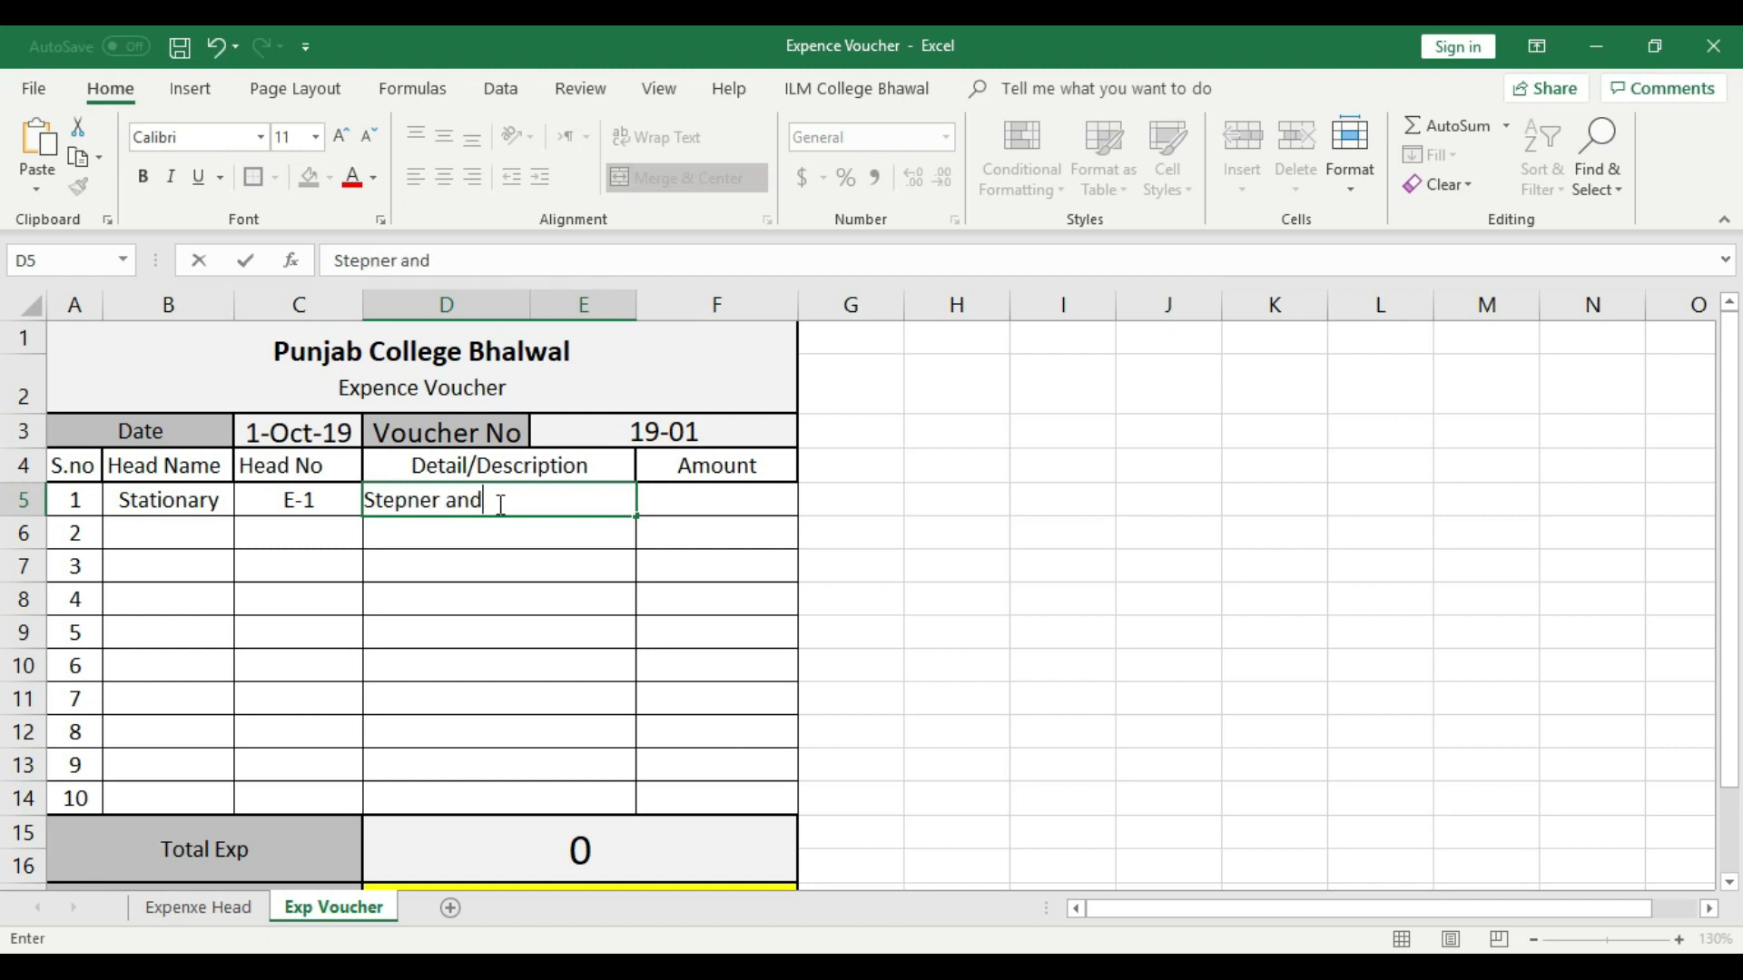
{"action": "type", "text": "Pins"}
{"action": "left_click", "coordinate": [506, 526]}
{"action": "left_click", "coordinate": [583, 506]}
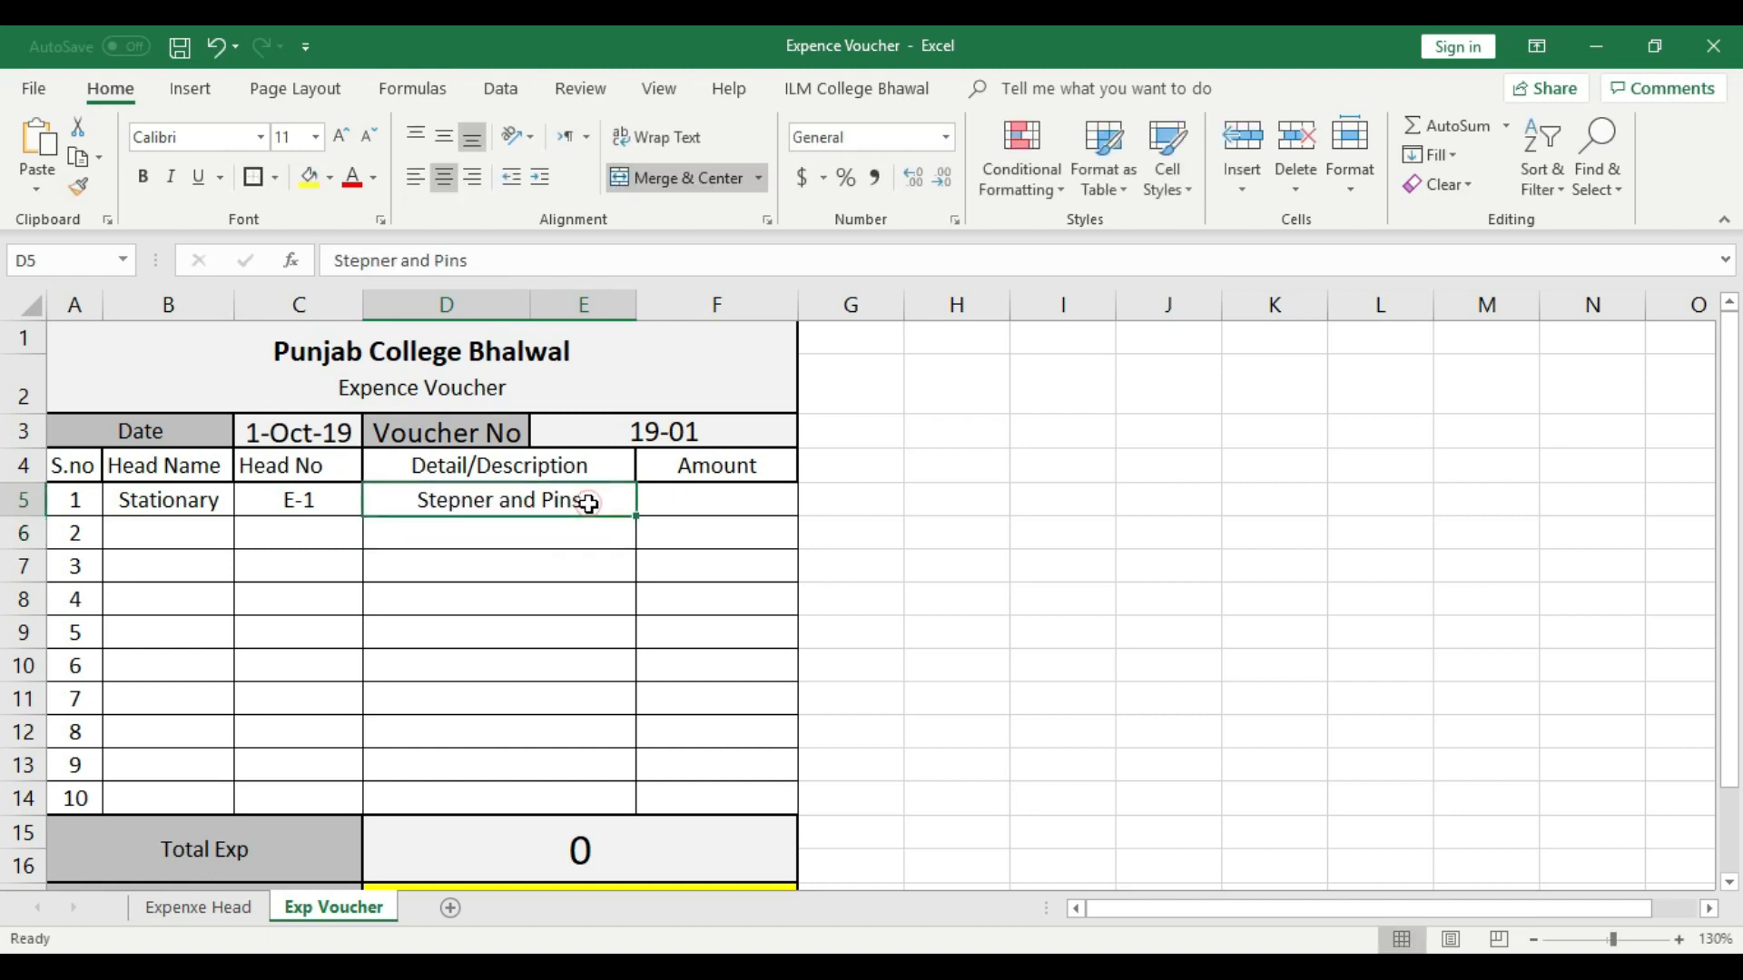
{"action": "left_click", "coordinate": [415, 177]}
- Enter 350 as the amount in voucher row 1 and center it horizontally
{"action": "left_click", "coordinate": [742, 507]}
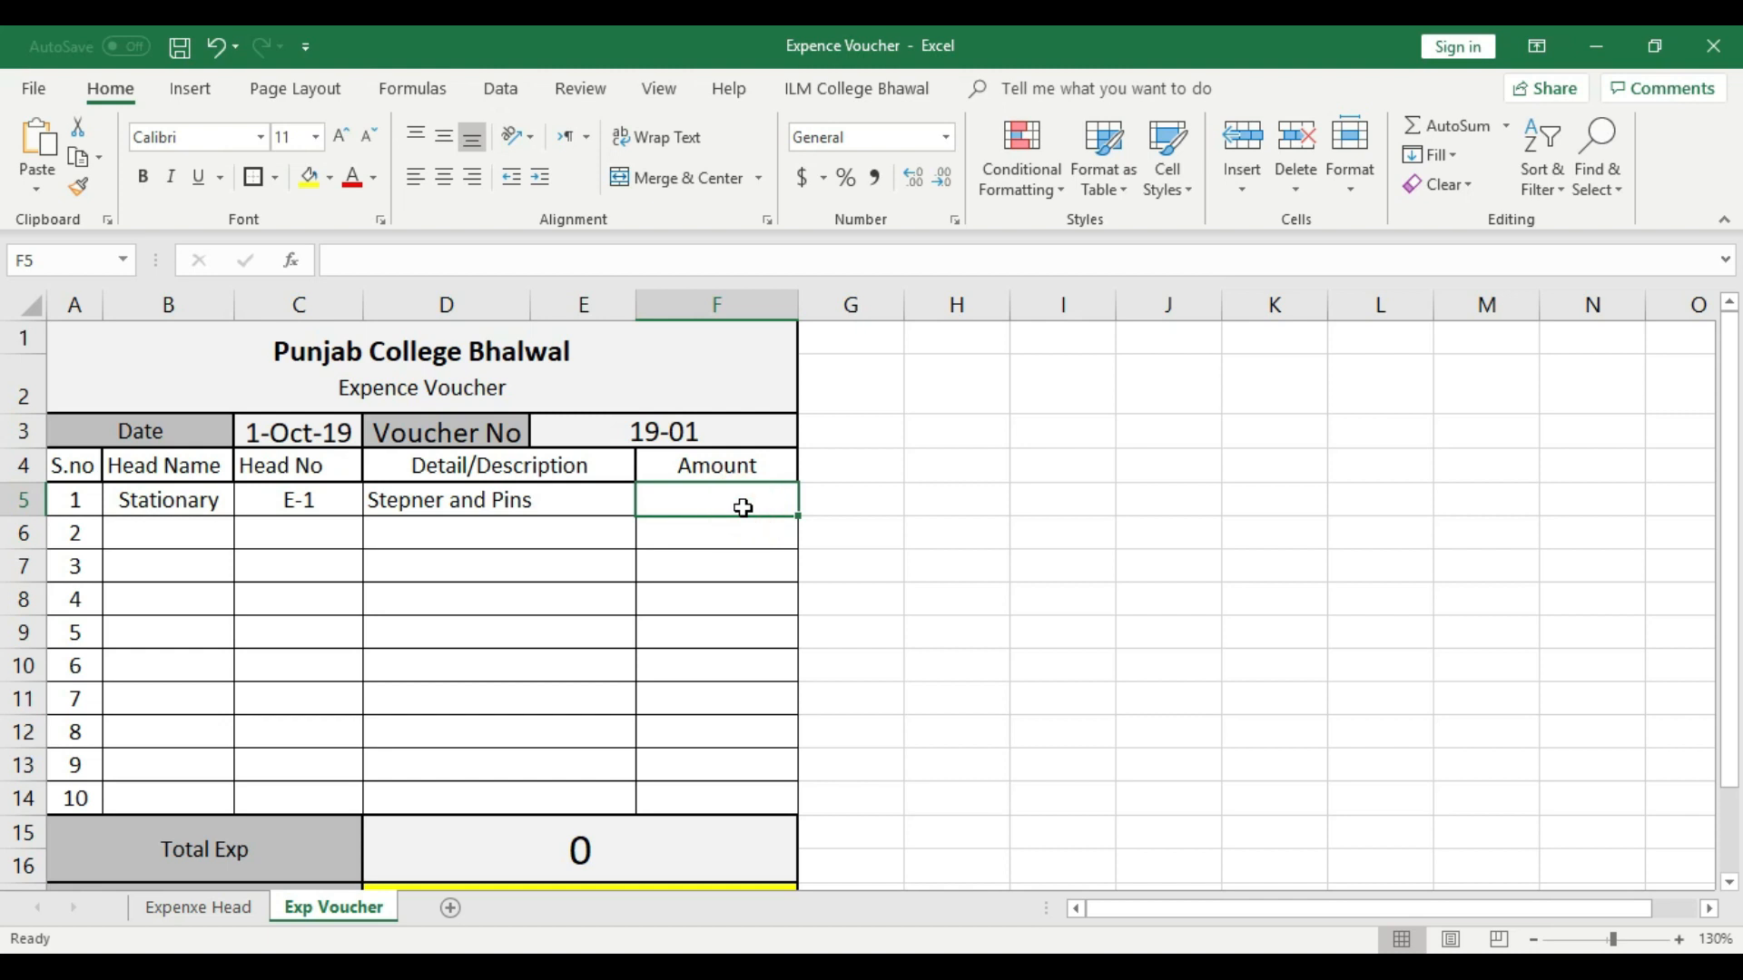
{"action": "type", "text": "150"}
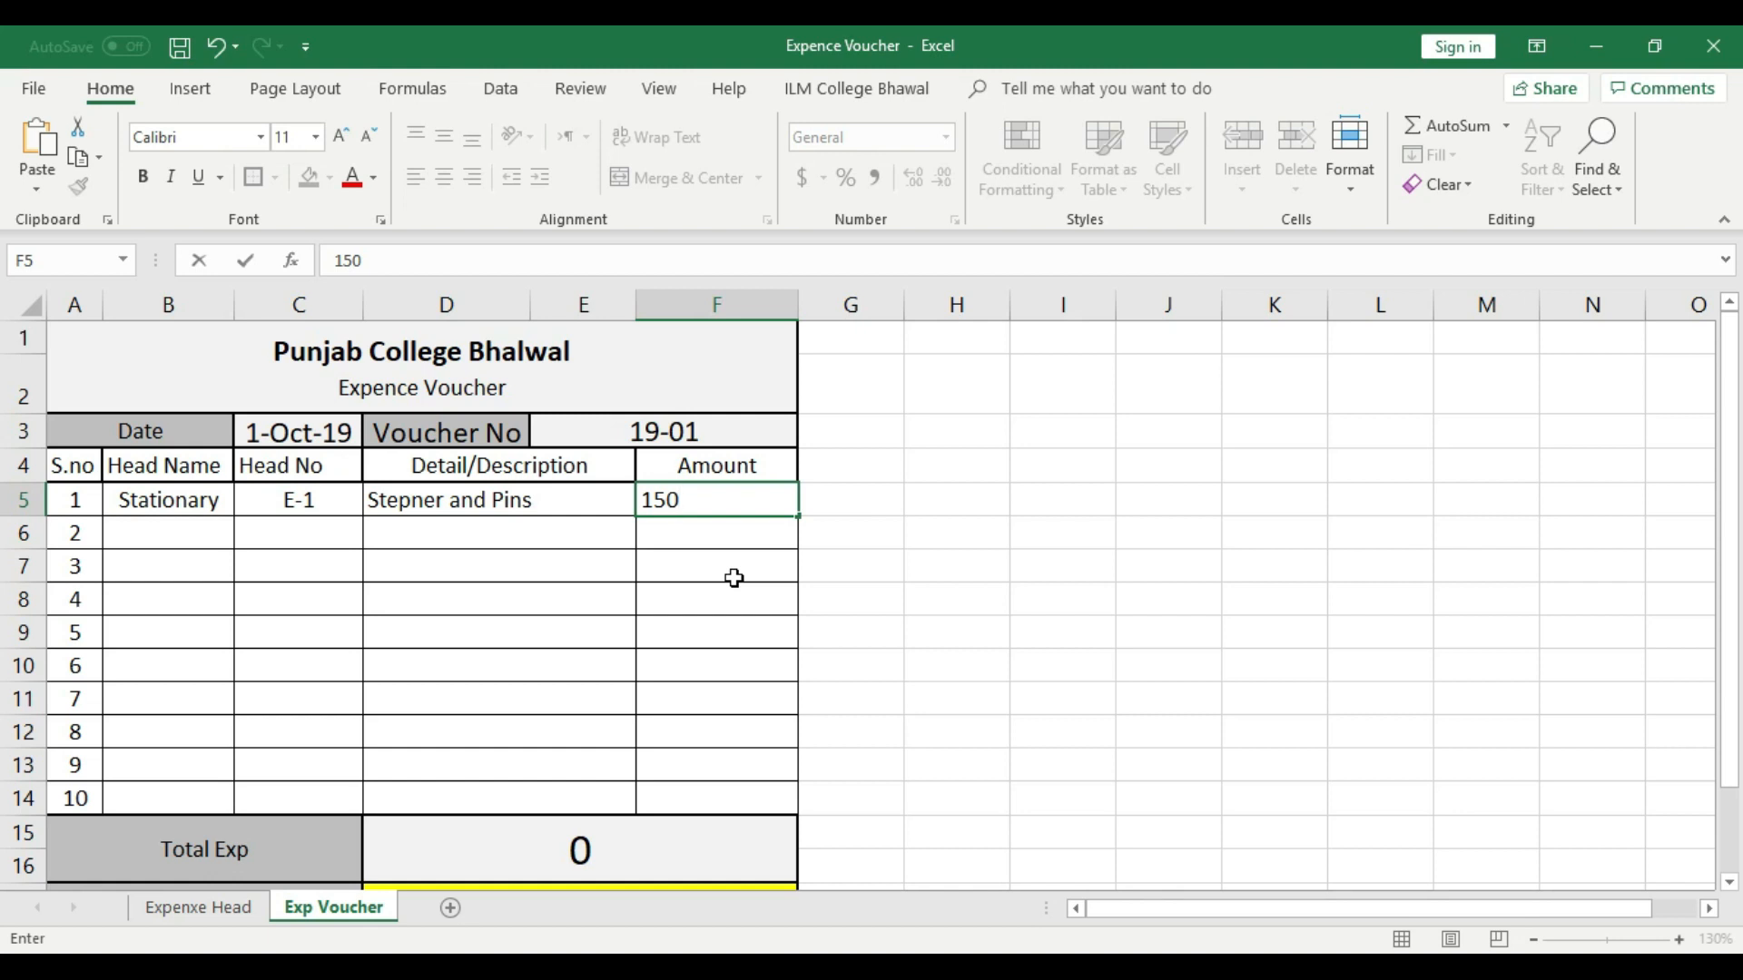
{"action": "key", "text": "BackSpace"}
{"action": "key", "text": "BackSpace"}
{"action": "key", "text": "BackSpace"}
{"action": "type", "text": "350"}
{"action": "left_click", "coordinate": [733, 630]}
{"action": "left_click", "coordinate": [735, 502]}
{"action": "left_click", "coordinate": [444, 177]}
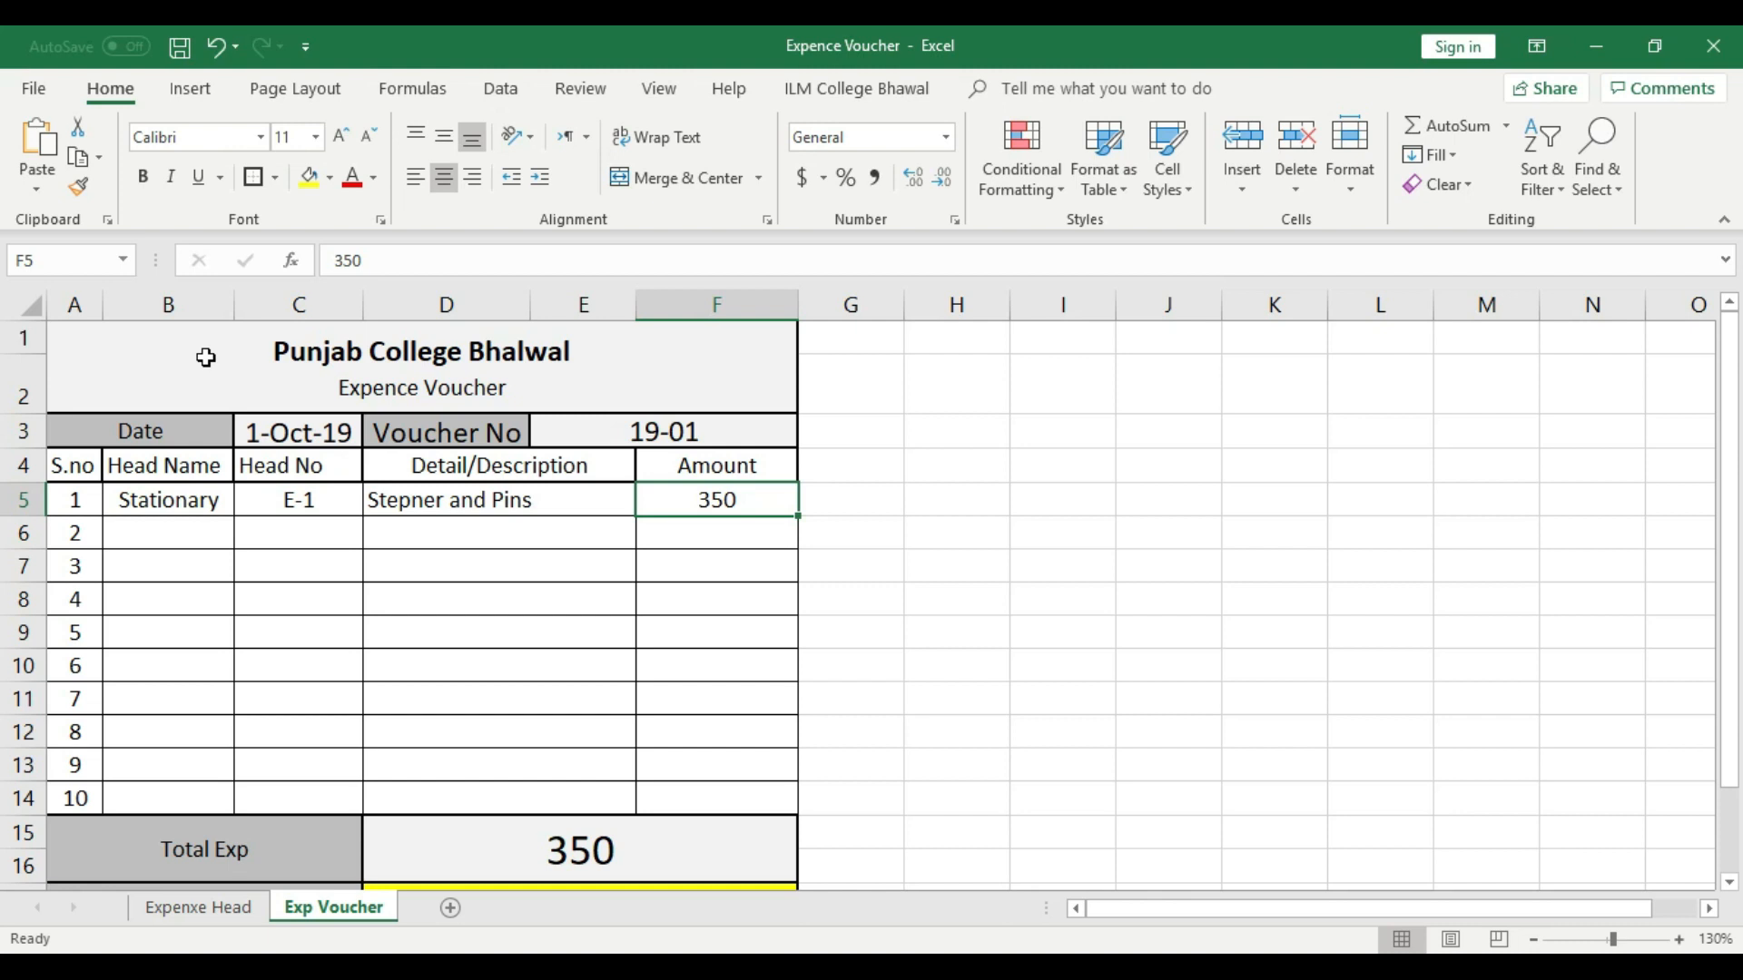
- Choose Stationary as the head name in voucher row 2
{"action": "left_click", "coordinate": [202, 530]}
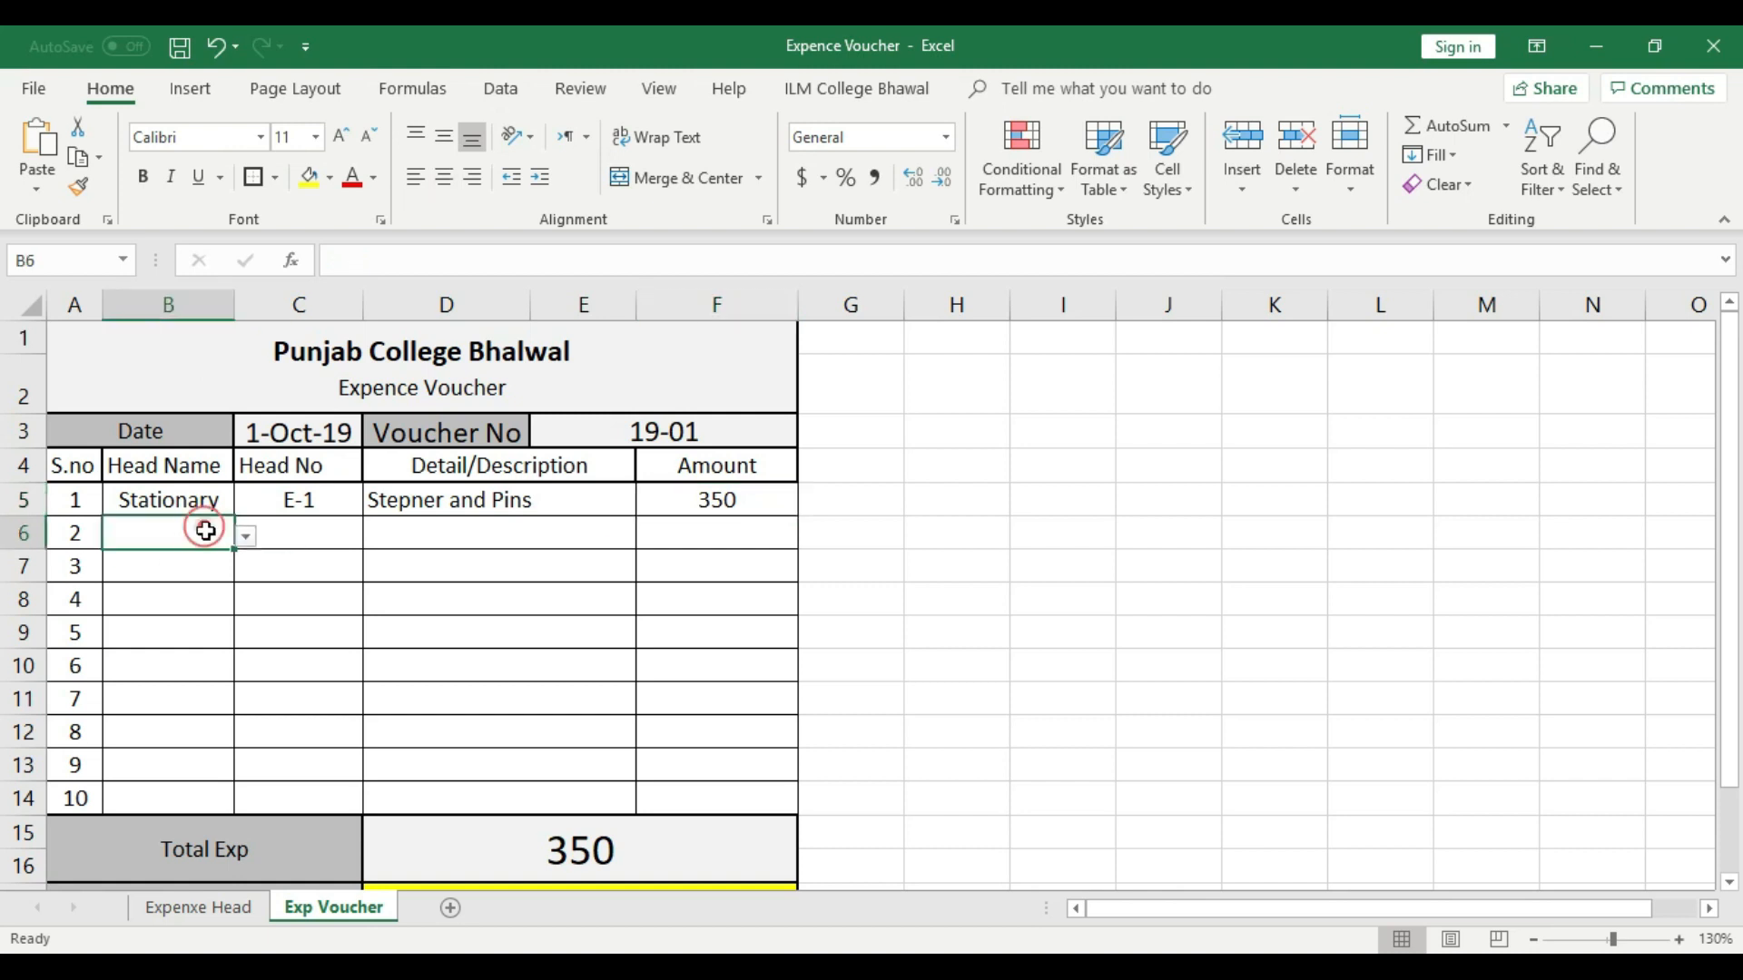
{"action": "left_click", "coordinate": [243, 541]}
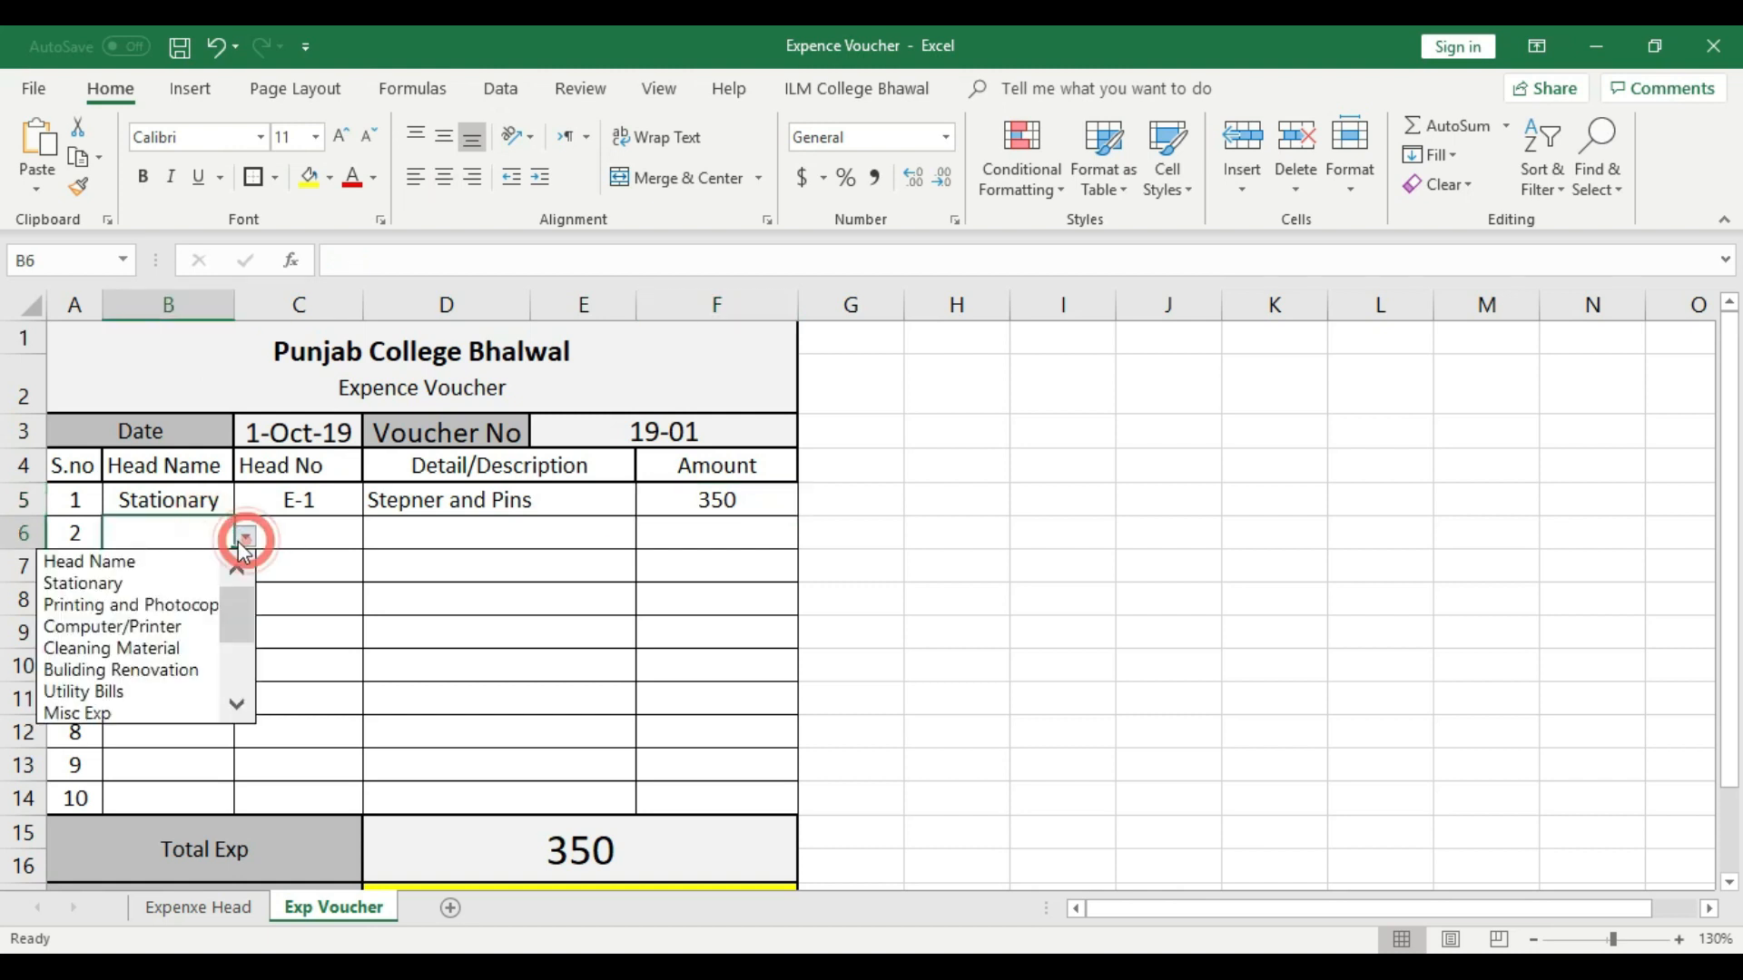
{"action": "left_click", "coordinate": [170, 586]}
- Fill the Head No cell C5 down through C14
{"action": "left_click", "coordinate": [341, 537]}
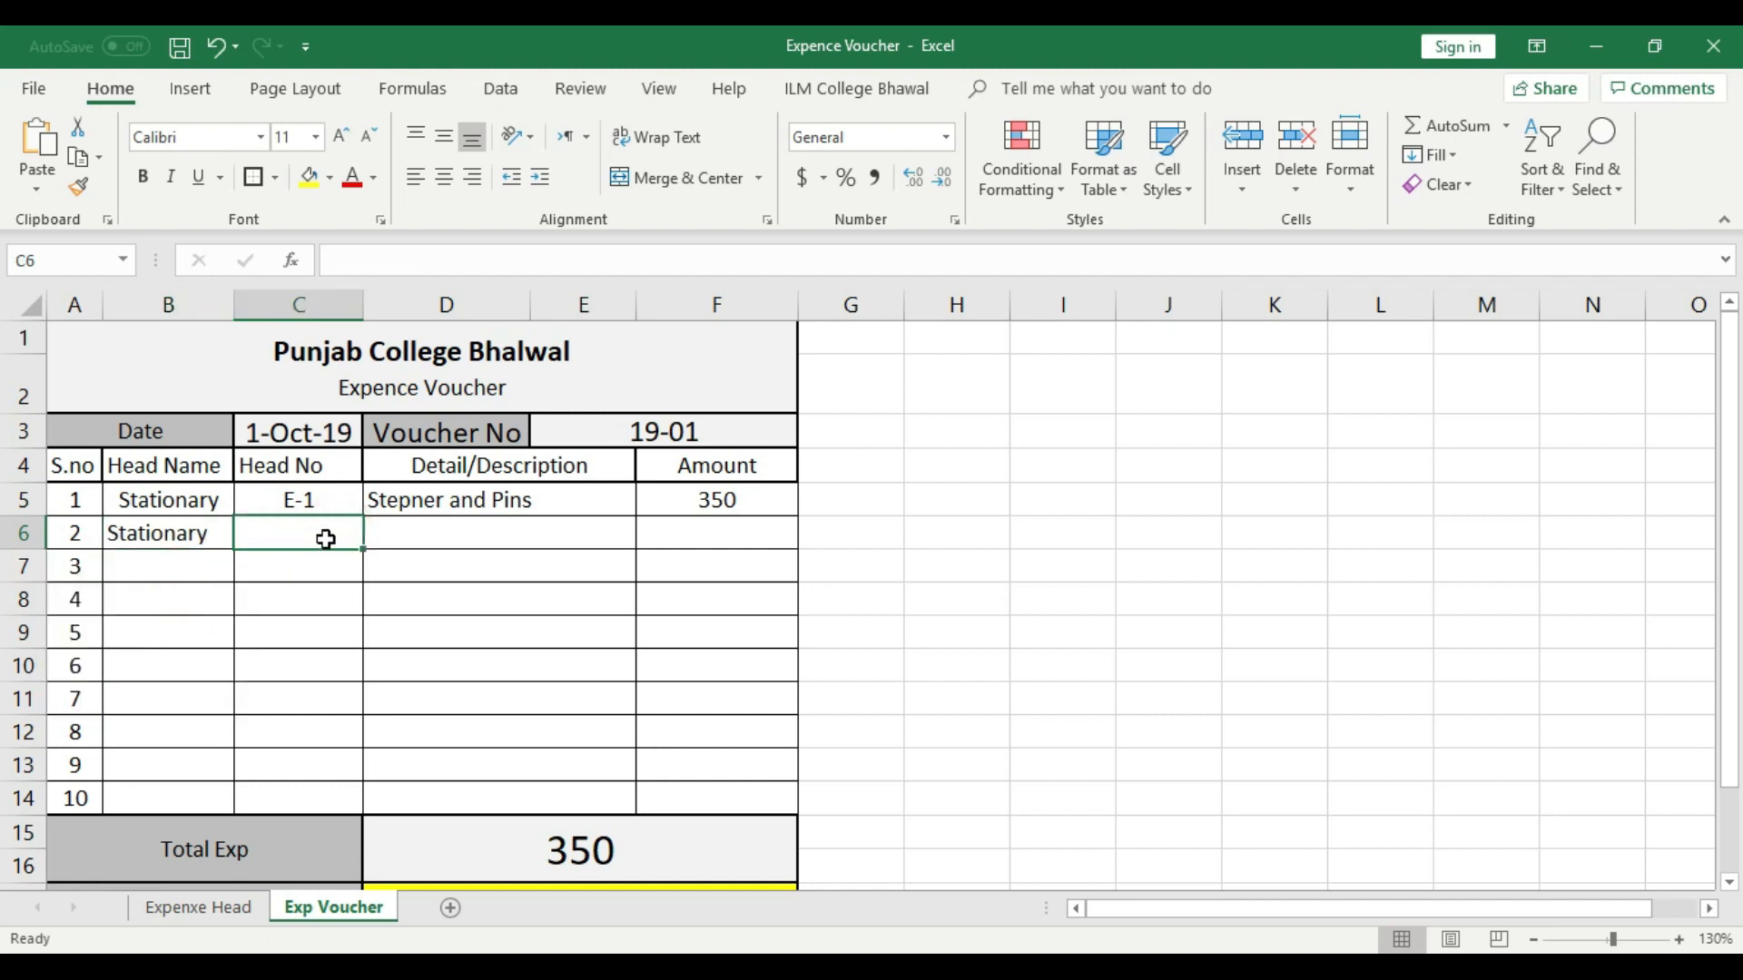
{"action": "left_click", "coordinate": [339, 498]}
{"action": "left_click_drag", "start_coordinate": [364, 515], "coordinate": [346, 803]}
{"action": "left_click", "coordinate": [471, 613]}
- Choose E-1 as the head number in voucher row 2 and clear the Head No cells C7 through C14
{"action": "left_click", "coordinate": [362, 533]}
{"action": "left_click", "coordinate": [372, 535]}
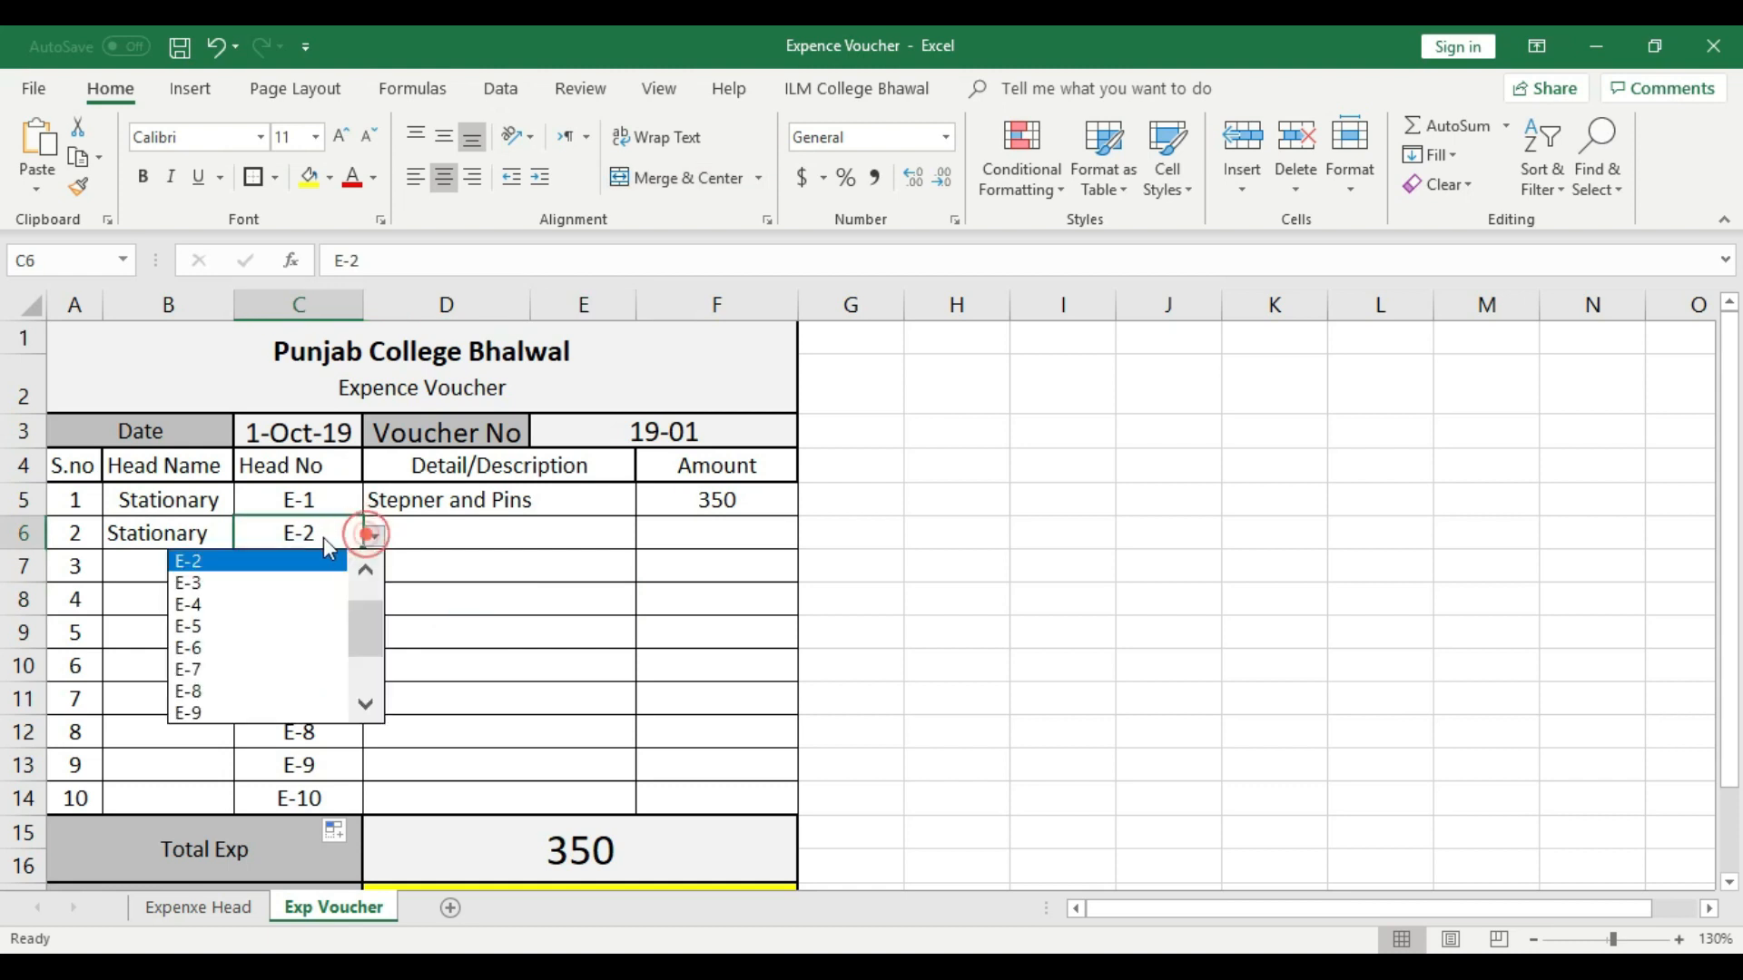
{"action": "left_click", "coordinate": [367, 596]}
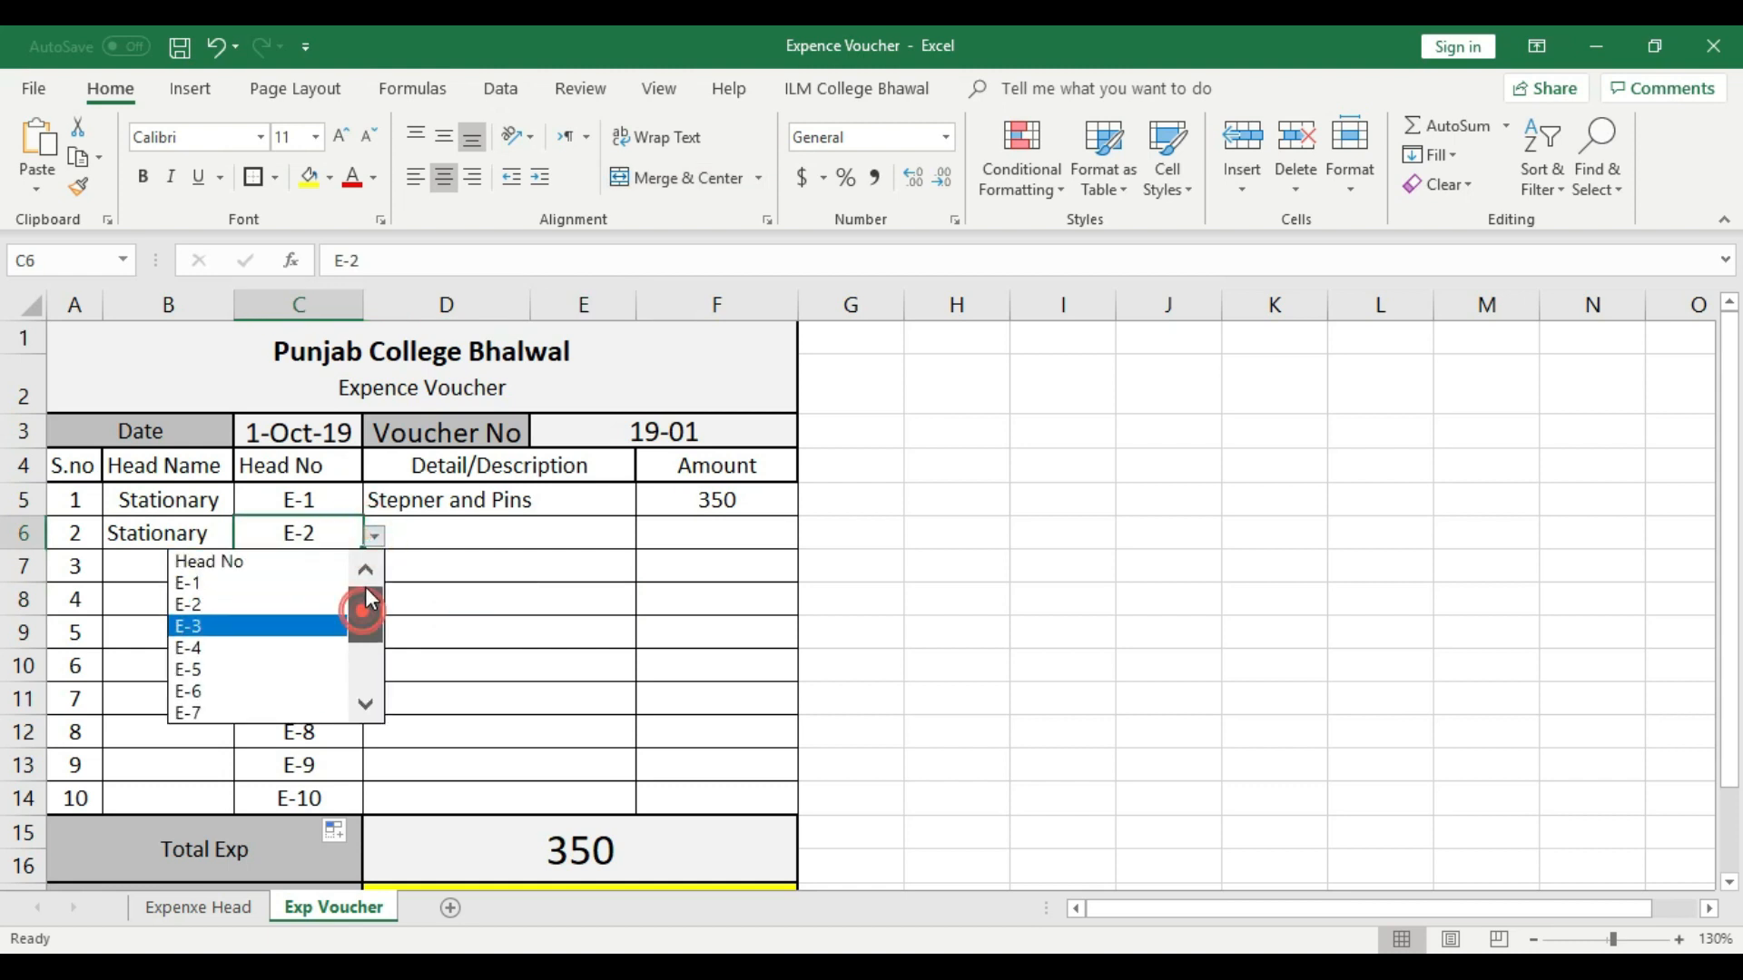
{"action": "left_click", "coordinate": [242, 582]}
{"action": "left_click_drag", "start_coordinate": [358, 556], "coordinate": [319, 789]}
{"action": "key", "text": "Delete"}
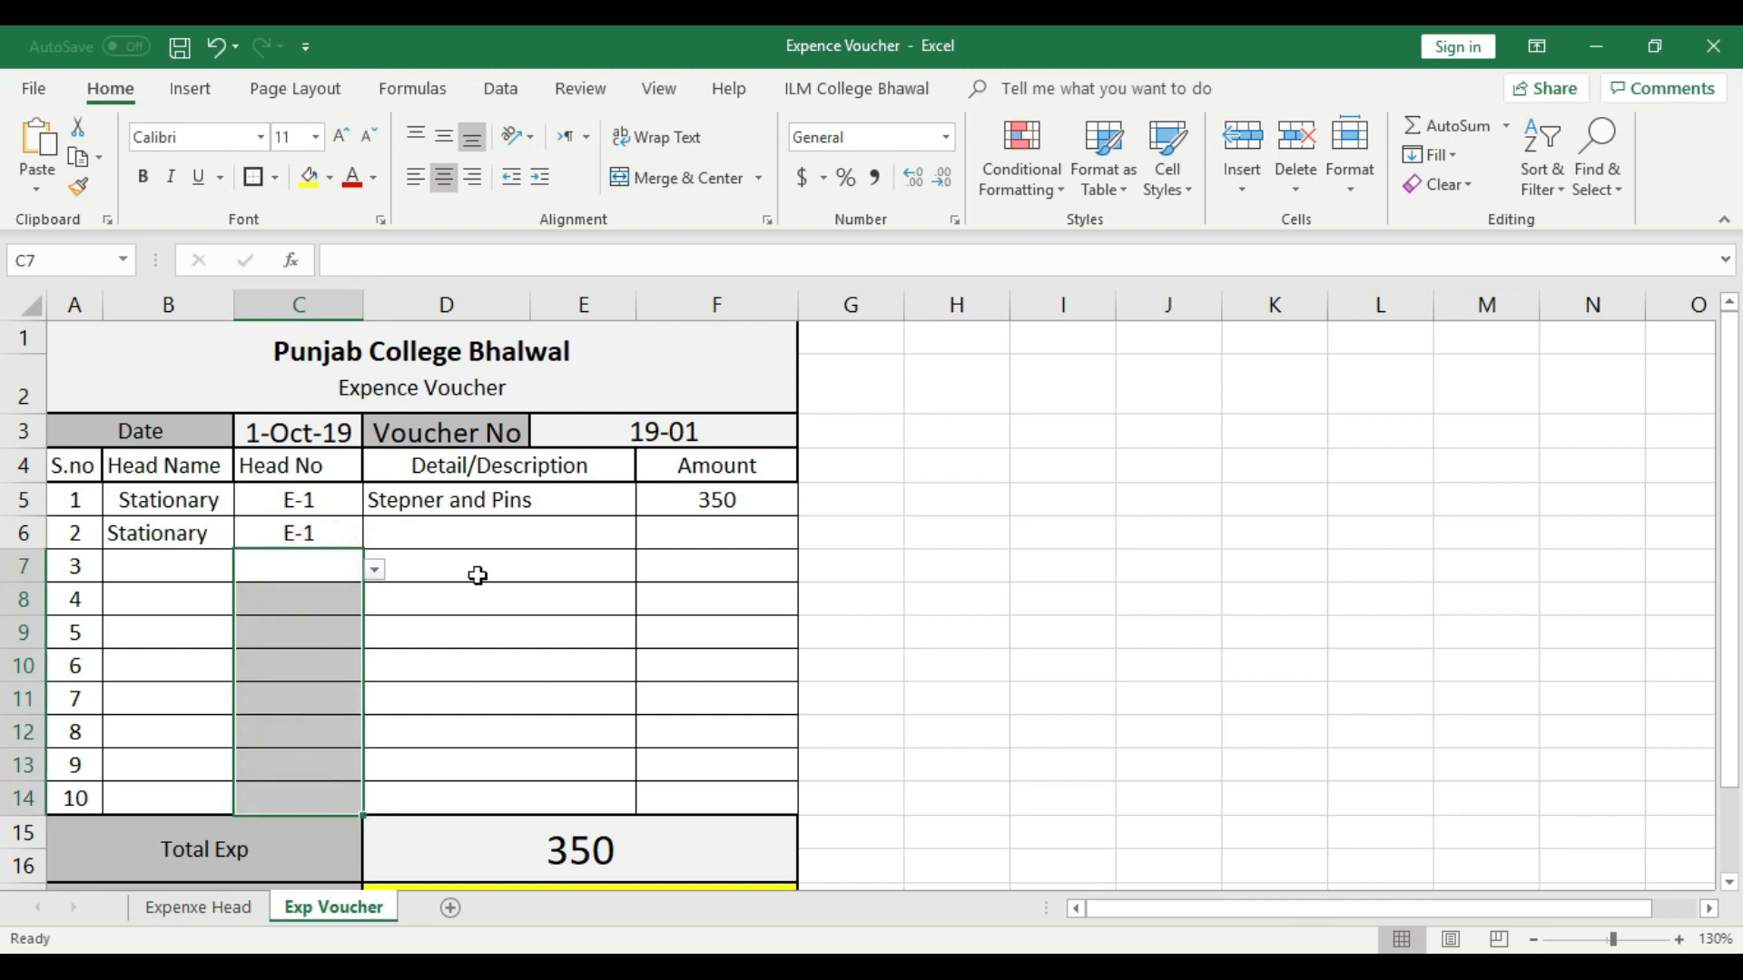
- Enter "BoardMarker Box + Ink" as the description in voucher row 2
{"action": "left_click", "coordinate": [464, 537]}
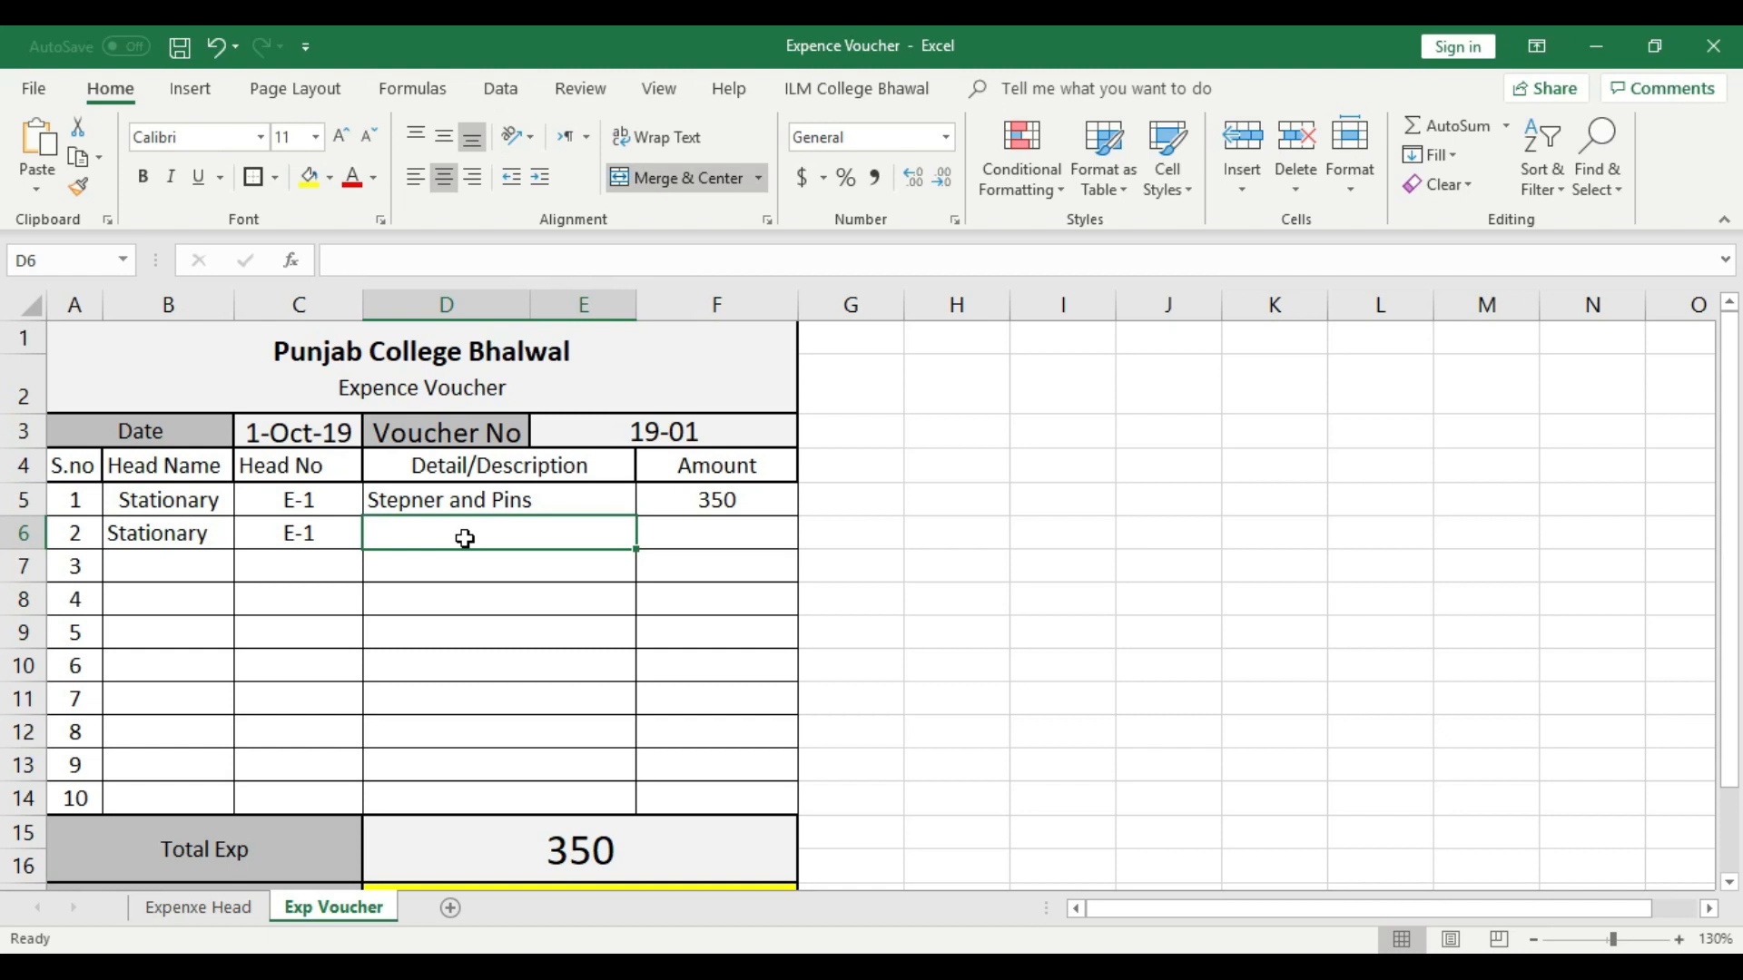
{"action": "type", "text": "Pe"}
{"action": "key", "text": "BackSpace"}
{"action": "key", "text": "BackSpace"}
{"action": "type", "text": "Board arker"}
{"action": "key", "text": "BackSpace"}
{"action": "key", "text": "BackSpace"}
{"action": "key", "text": "BackSpace"}
{"action": "key", "text": "BackSpace"}
{"action": "key", "text": "BackSpace"}
{"action": "type", "text": "Ma"}
{"action": "key", "text": "BackSpace"}
{"action": "key", "text": "BackSpace"}
{"action": "key", "text": "BackSpace"}
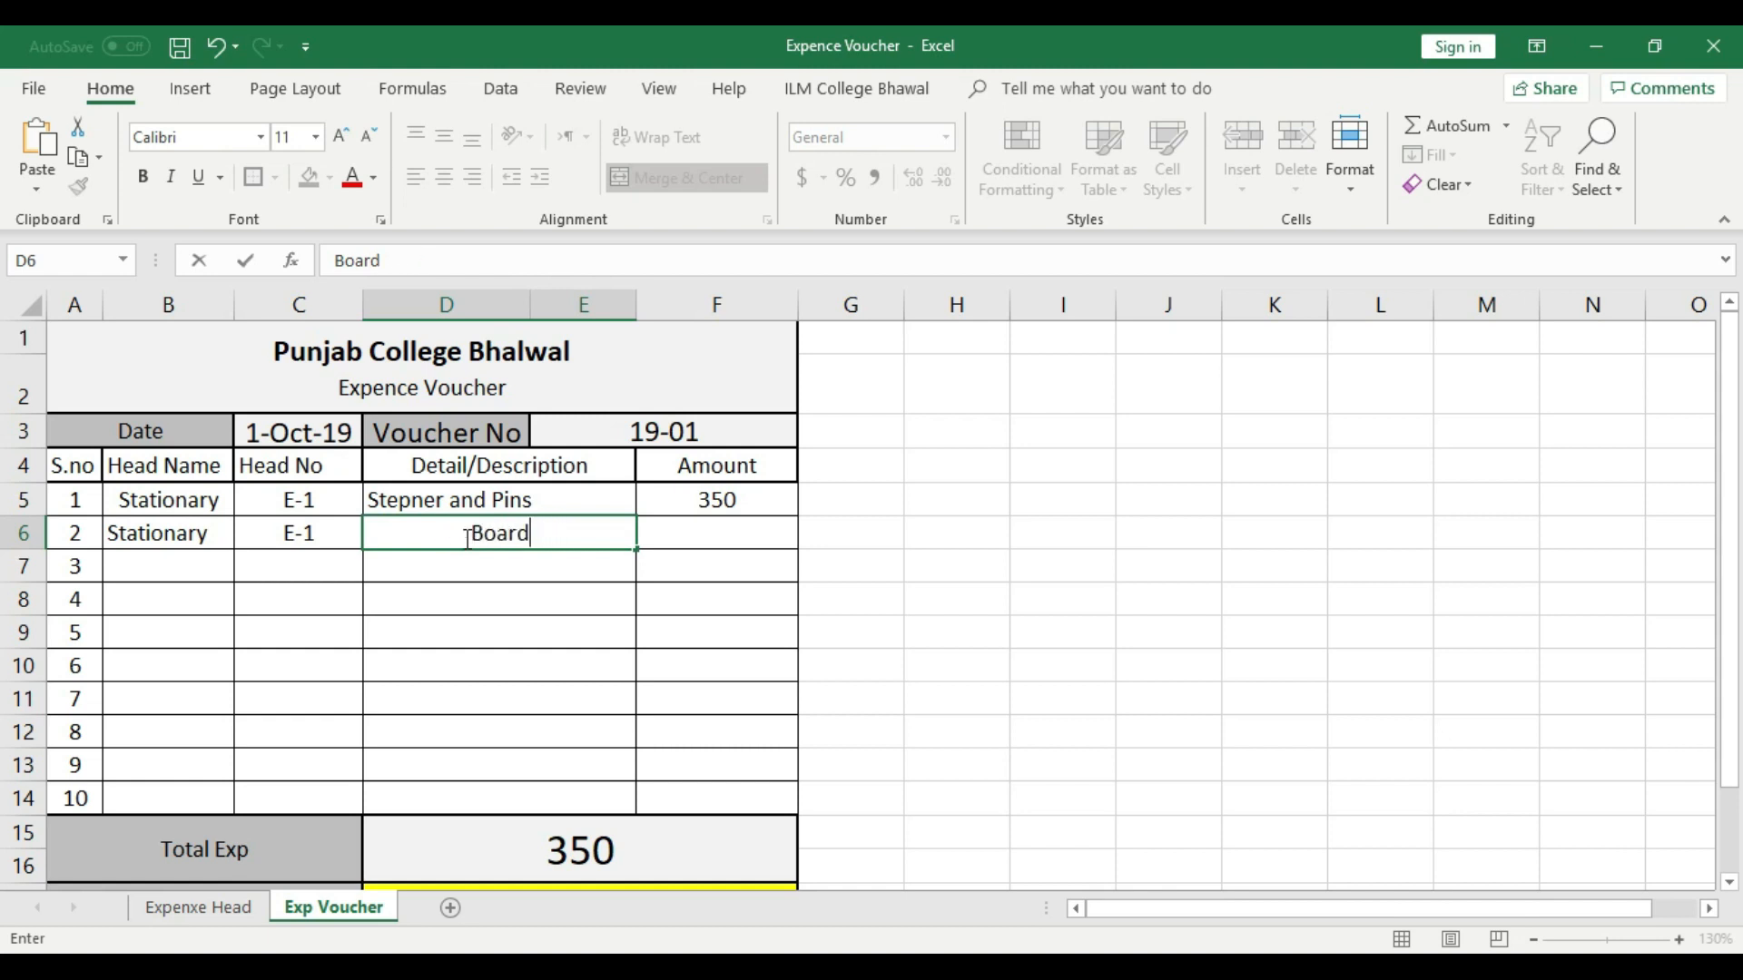
{"action": "type", "text": "Marker "}
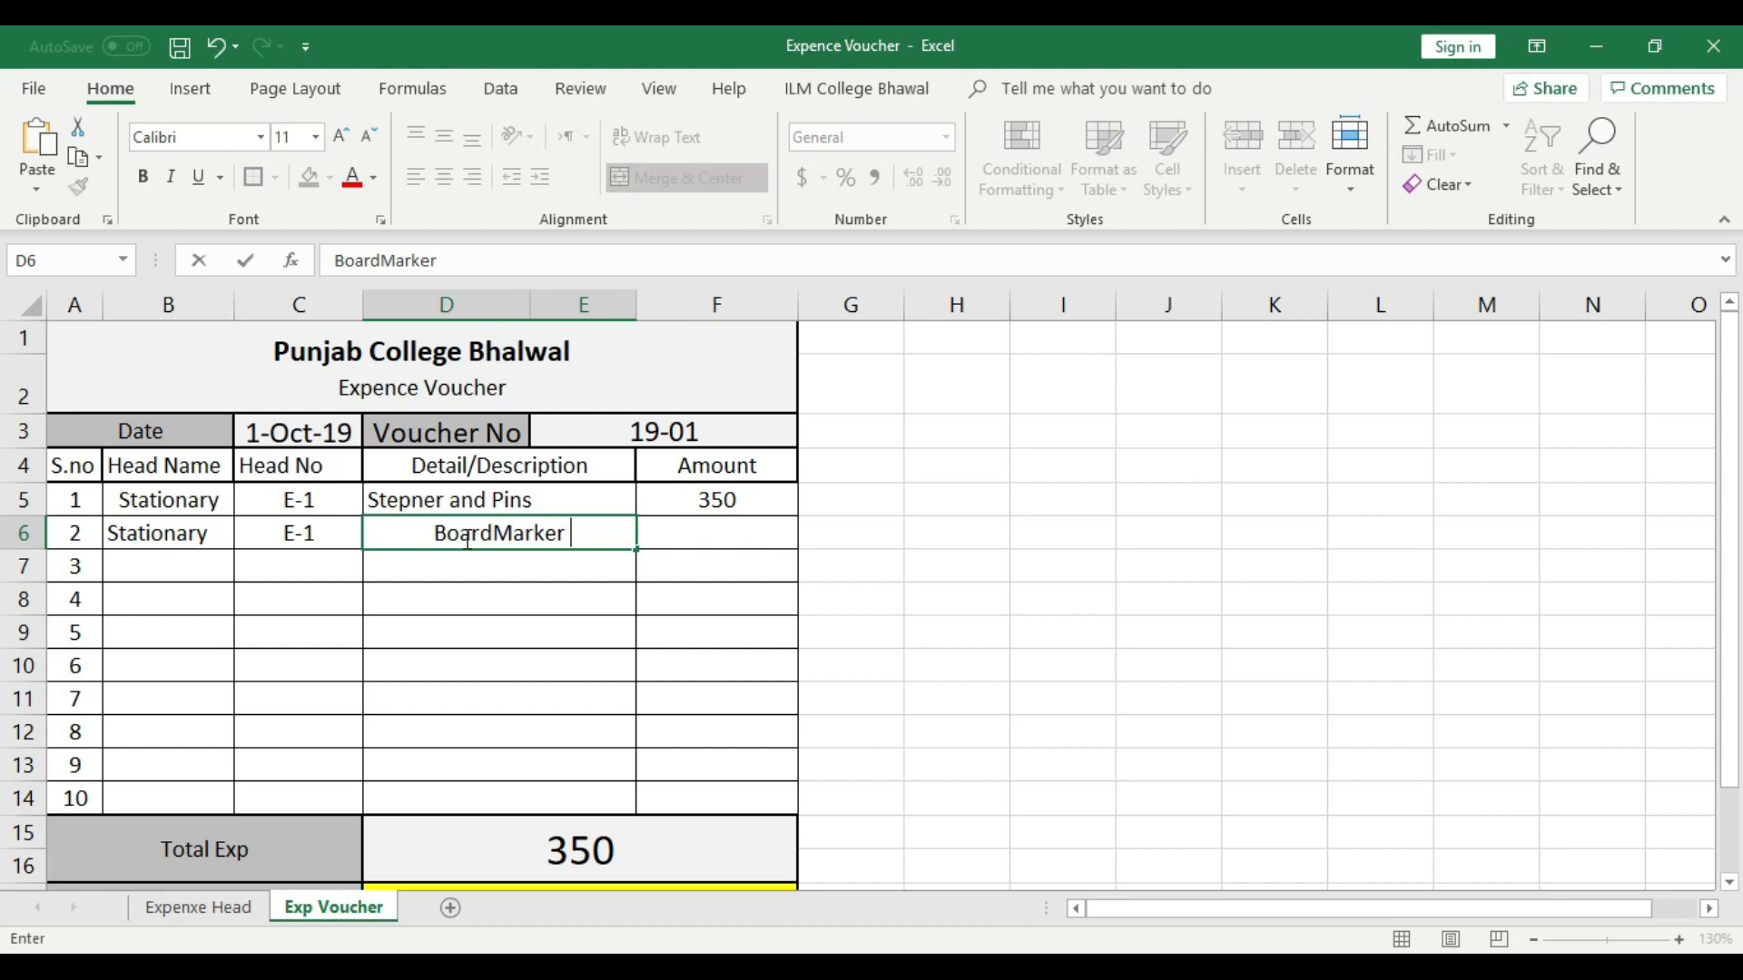
{"action": "type", "text": "Box +"}
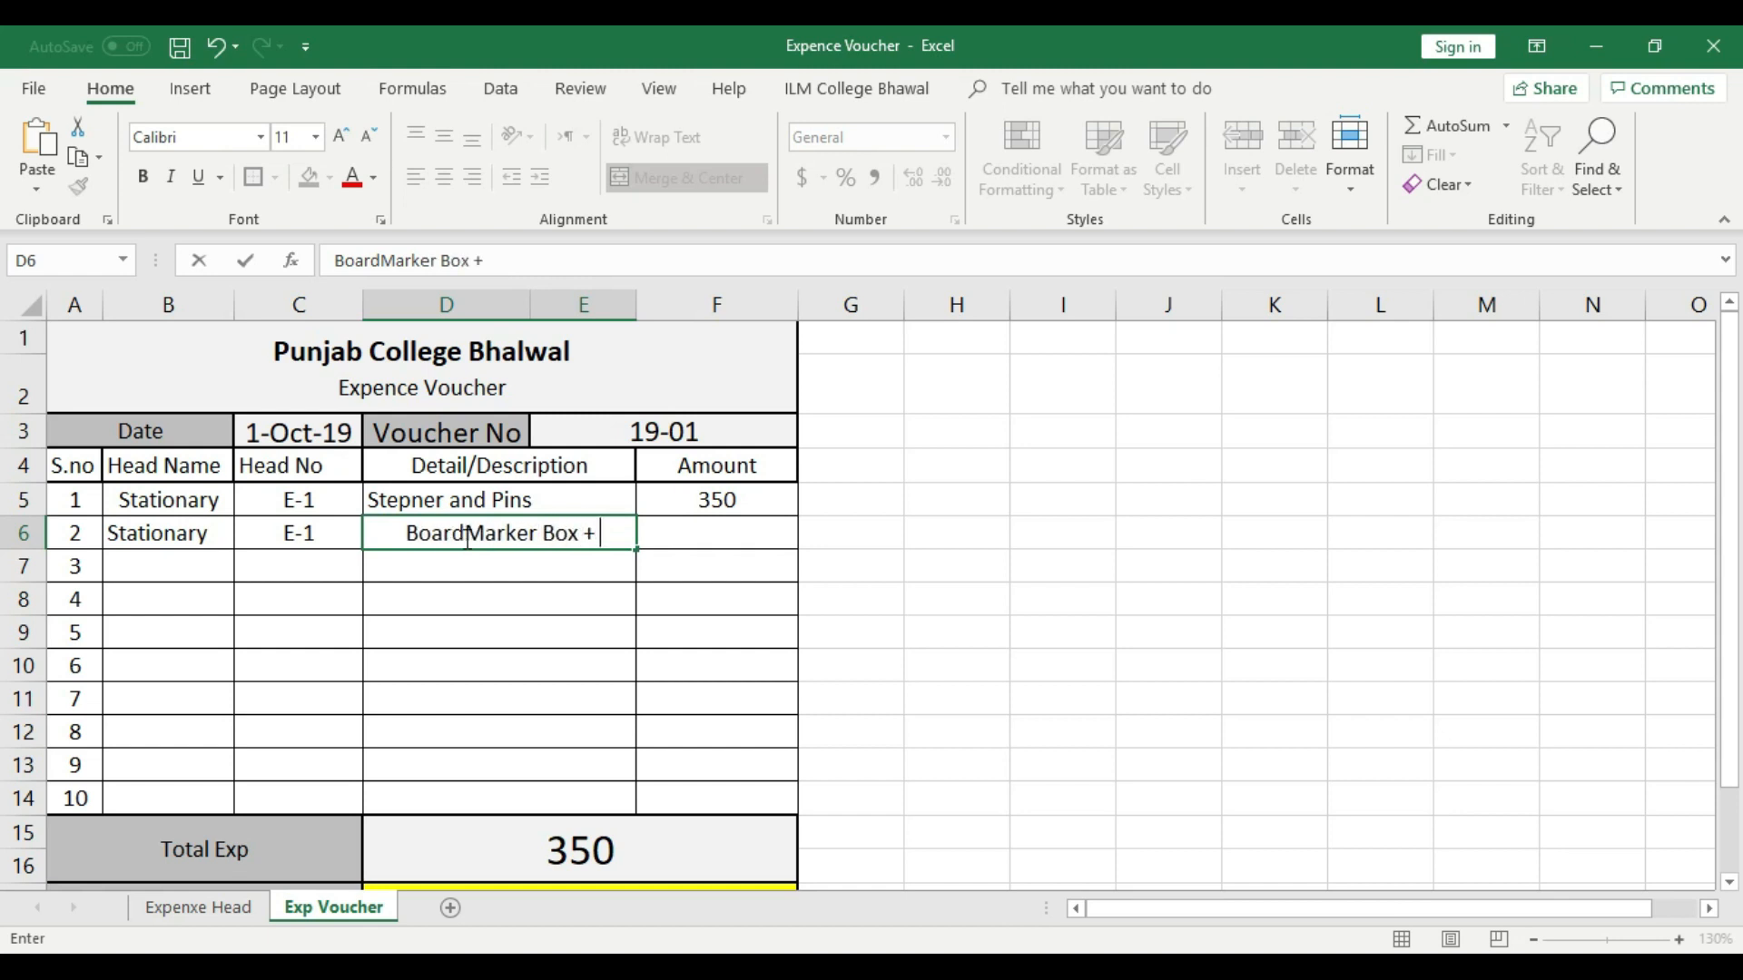
{"action": "type", "text": " Ink"}
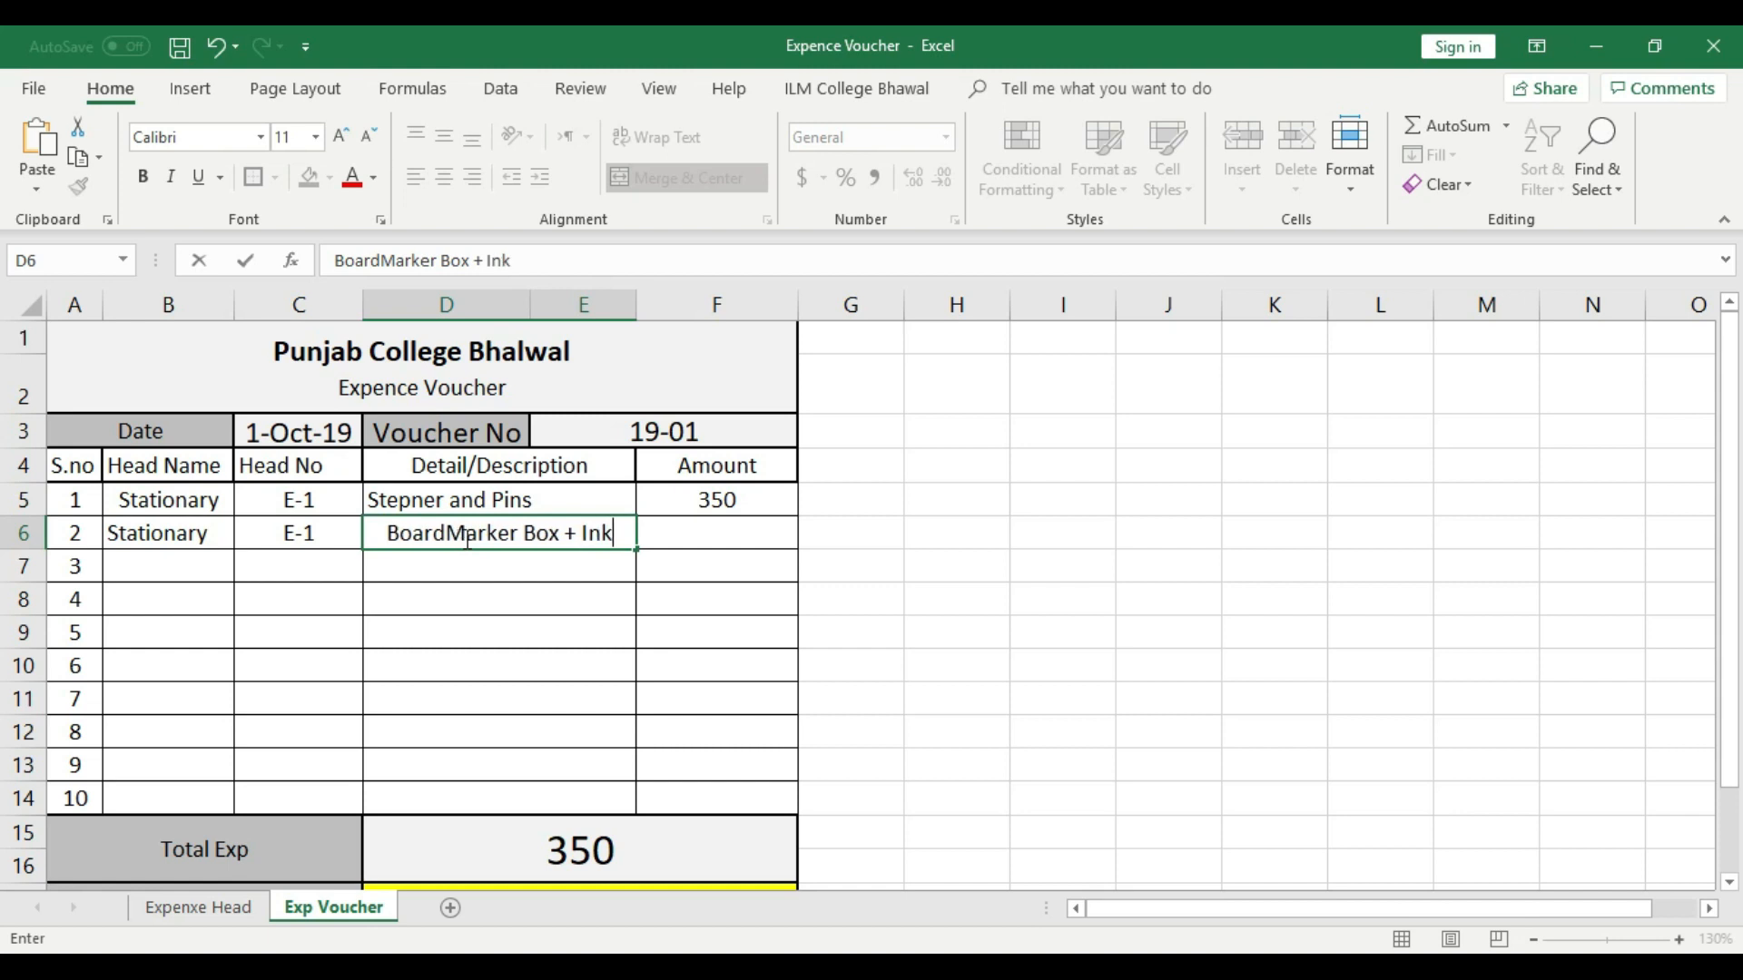
{"action": "left_click", "coordinate": [497, 599]}
- Enter 950 as the amount in voucher row 2
{"action": "left_click", "coordinate": [728, 525]}
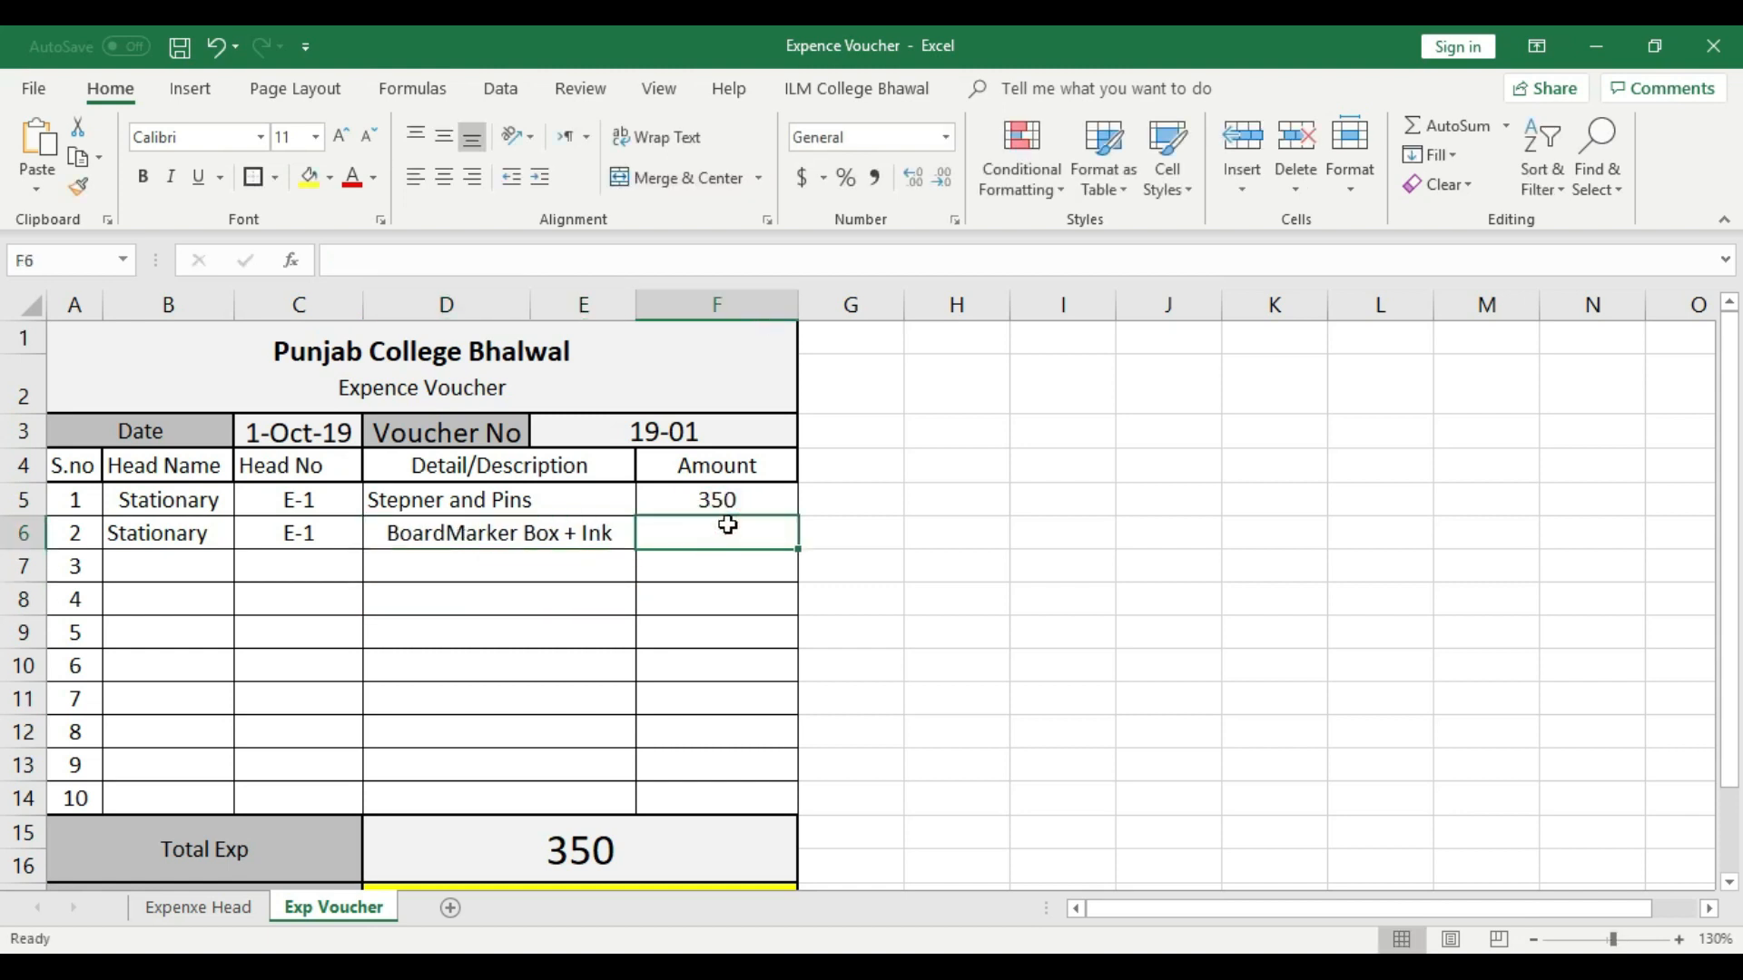
{"action": "type", "text": "950"}
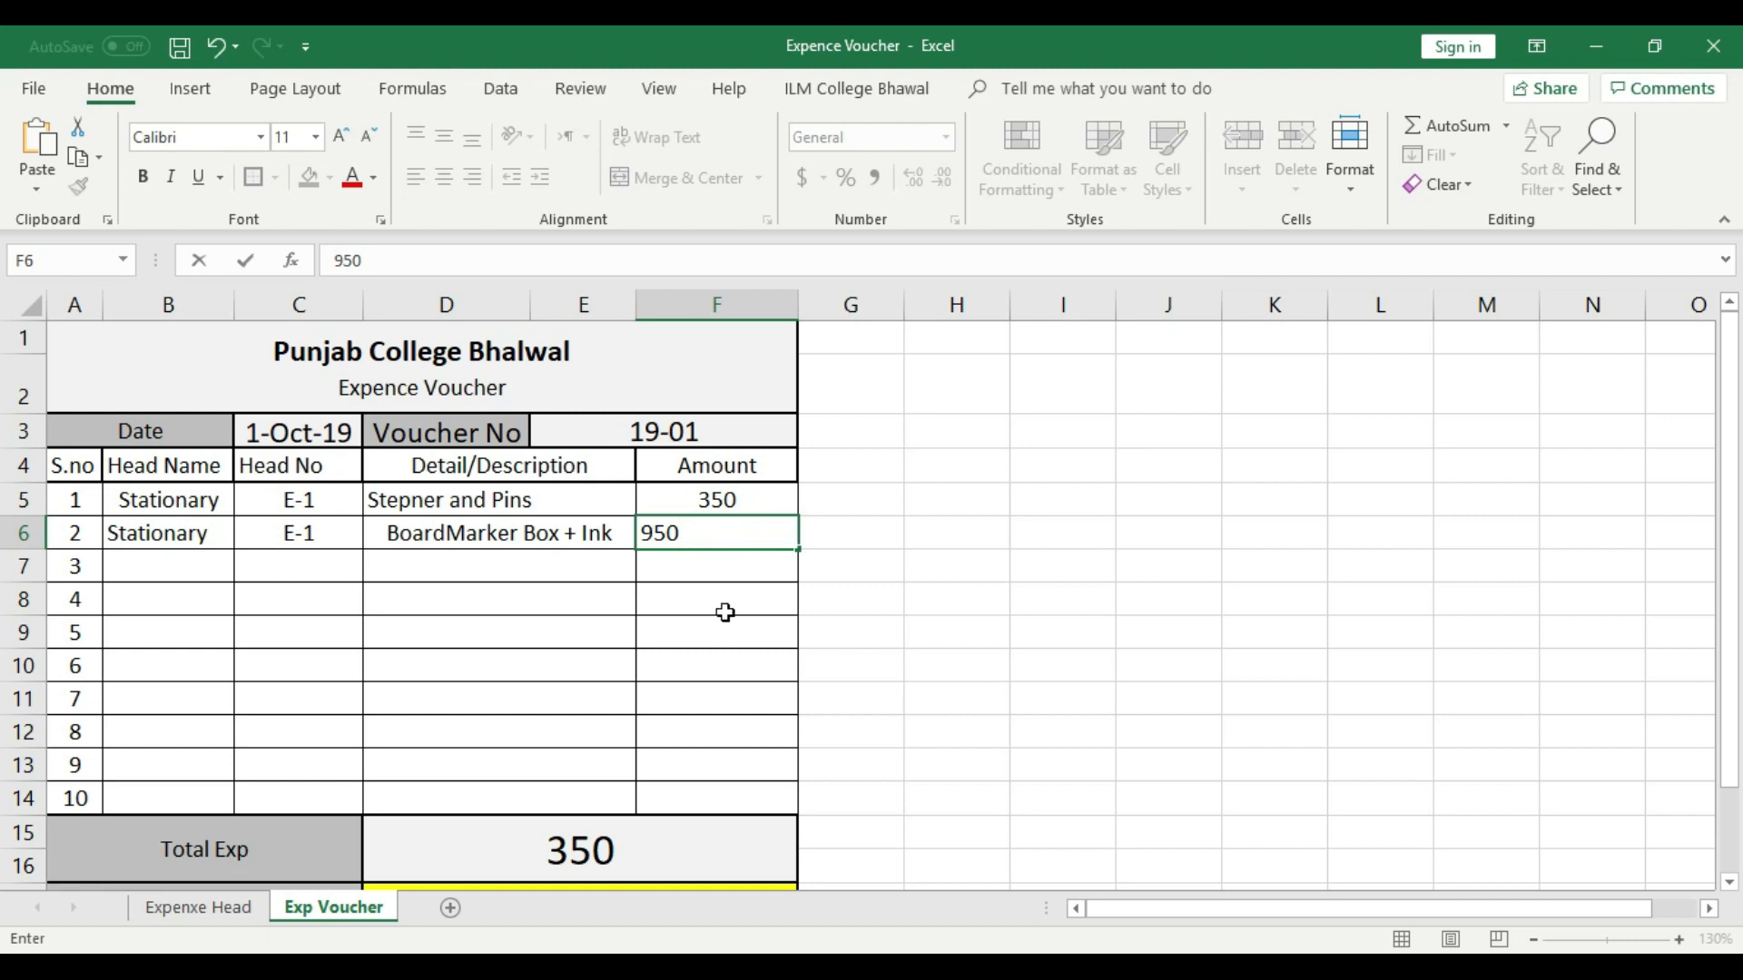
{"action": "left_click", "coordinate": [726, 616]}
- Left-align the description and center the amount in voucher row 2
{"action": "left_click", "coordinate": [541, 533]}
{"action": "left_click", "coordinate": [415, 176]}
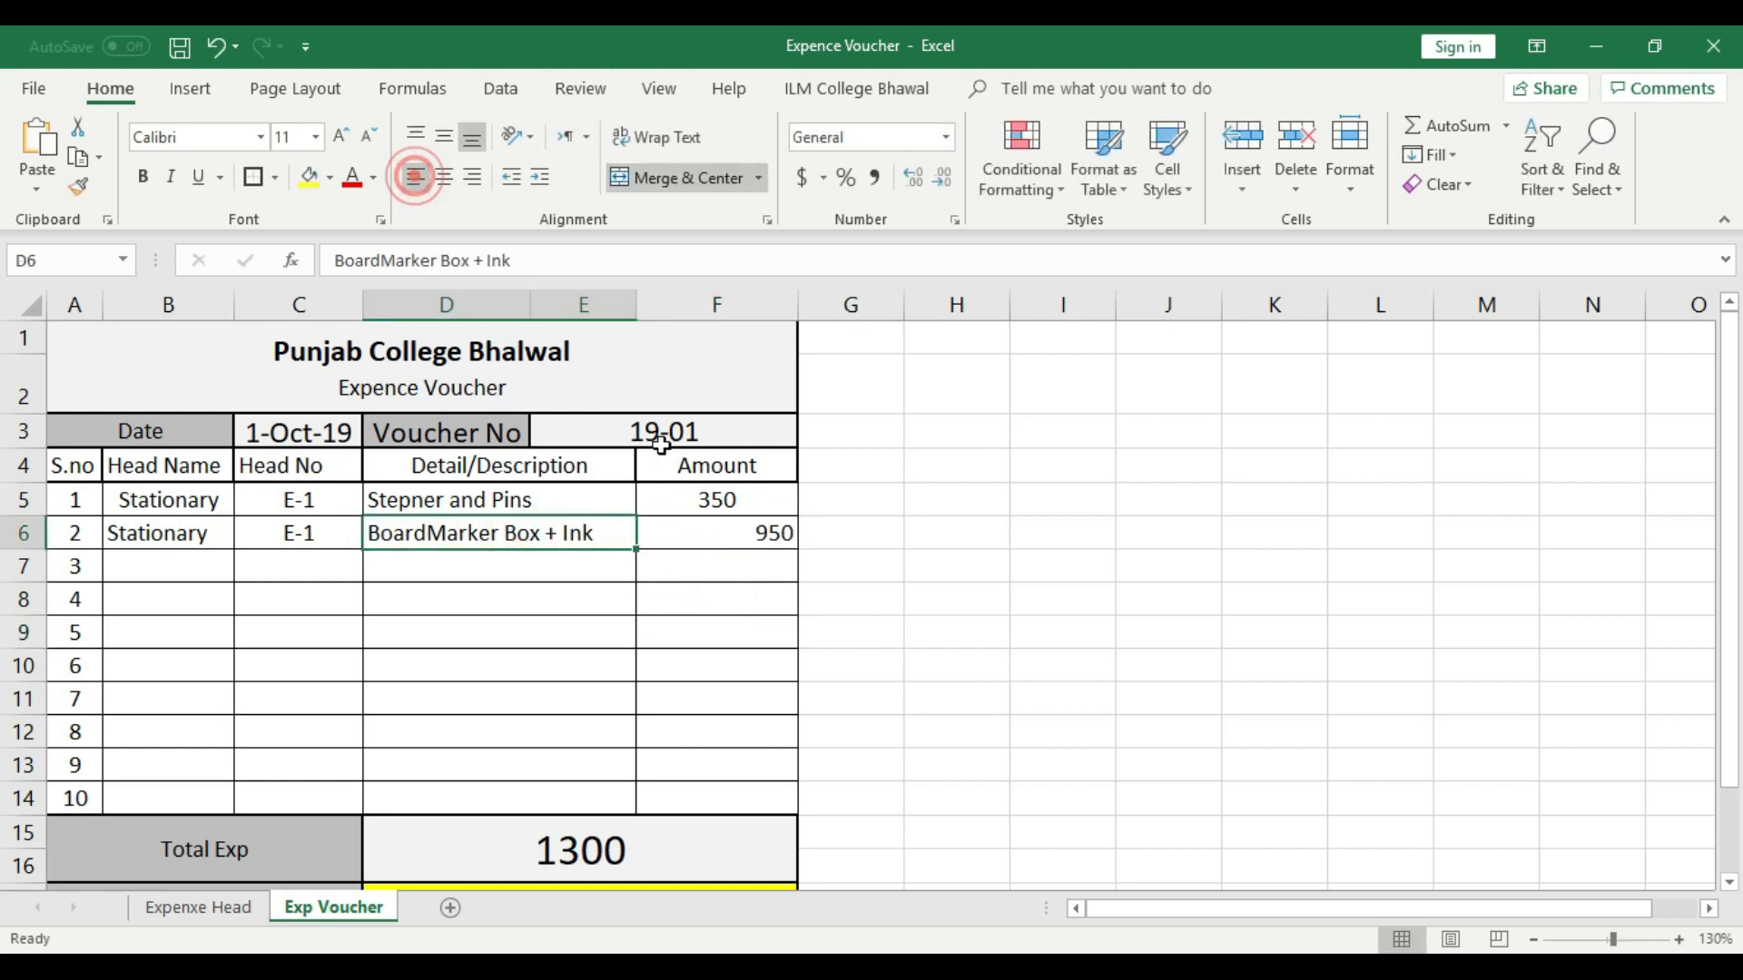
{"action": "left_click", "coordinate": [753, 542]}
{"action": "left_click", "coordinate": [444, 176]}
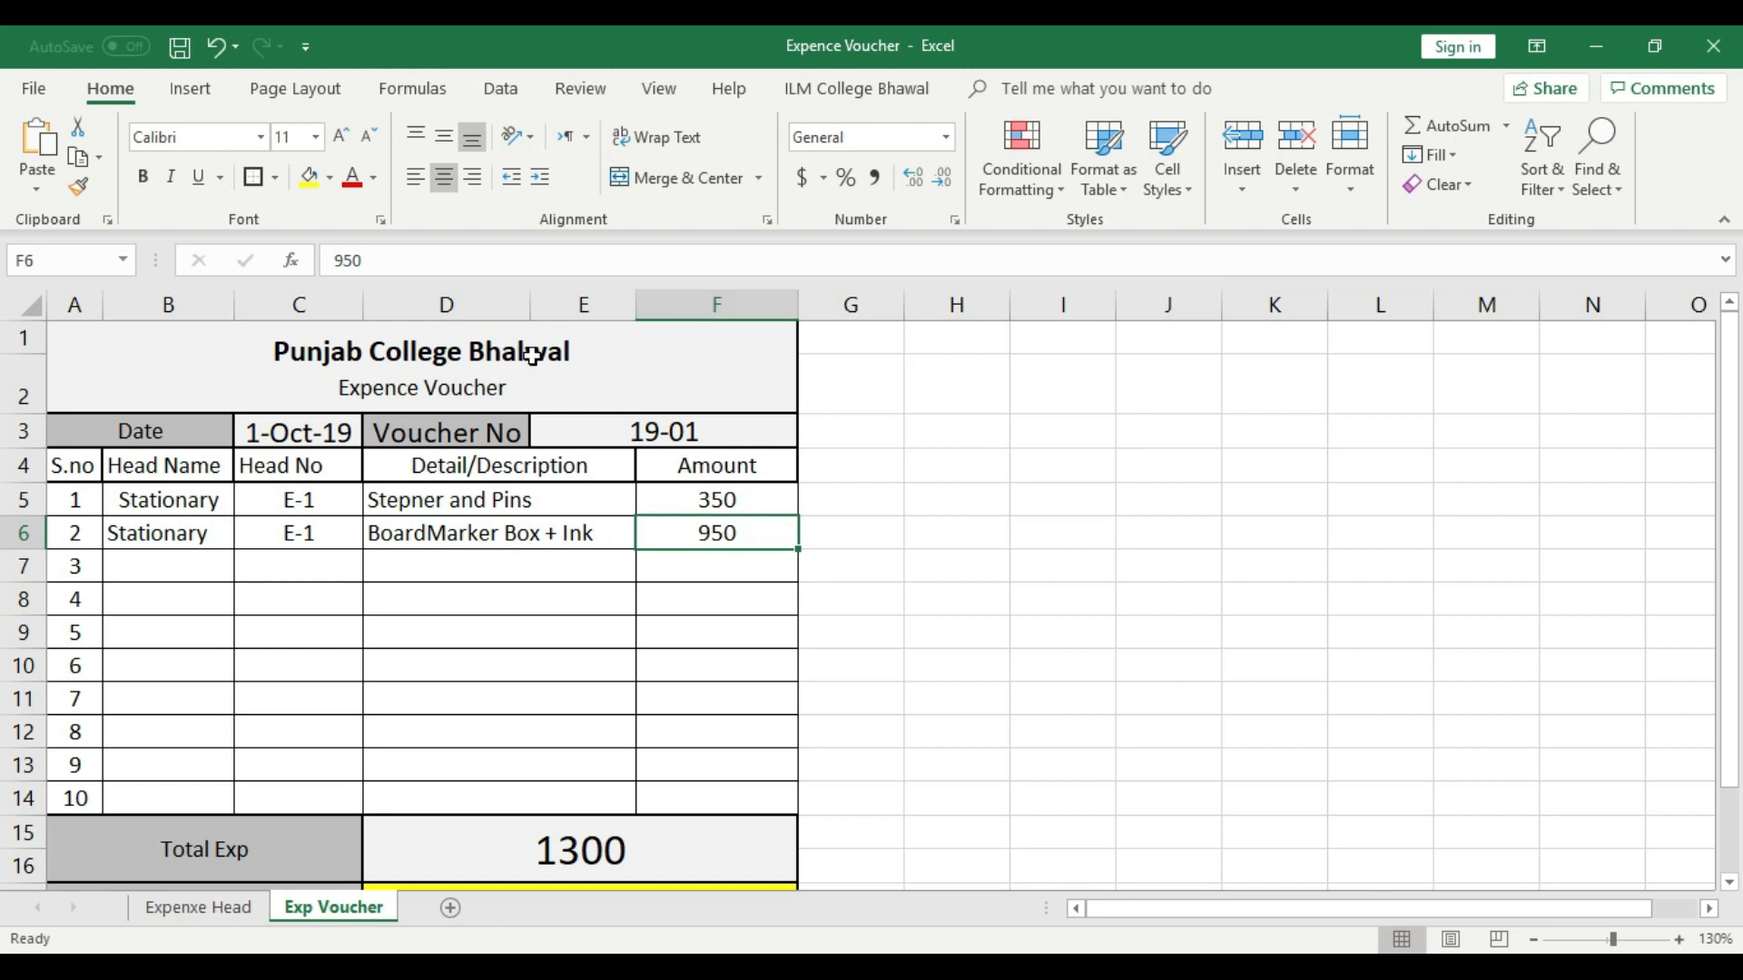
- Remove the center alignment from the head names in voucher rows 1 and 2 so both align left
{"action": "left_click_drag", "start_coordinate": [173, 505], "coordinate": [177, 534]}
{"action": "left_click", "coordinate": [458, 178]}
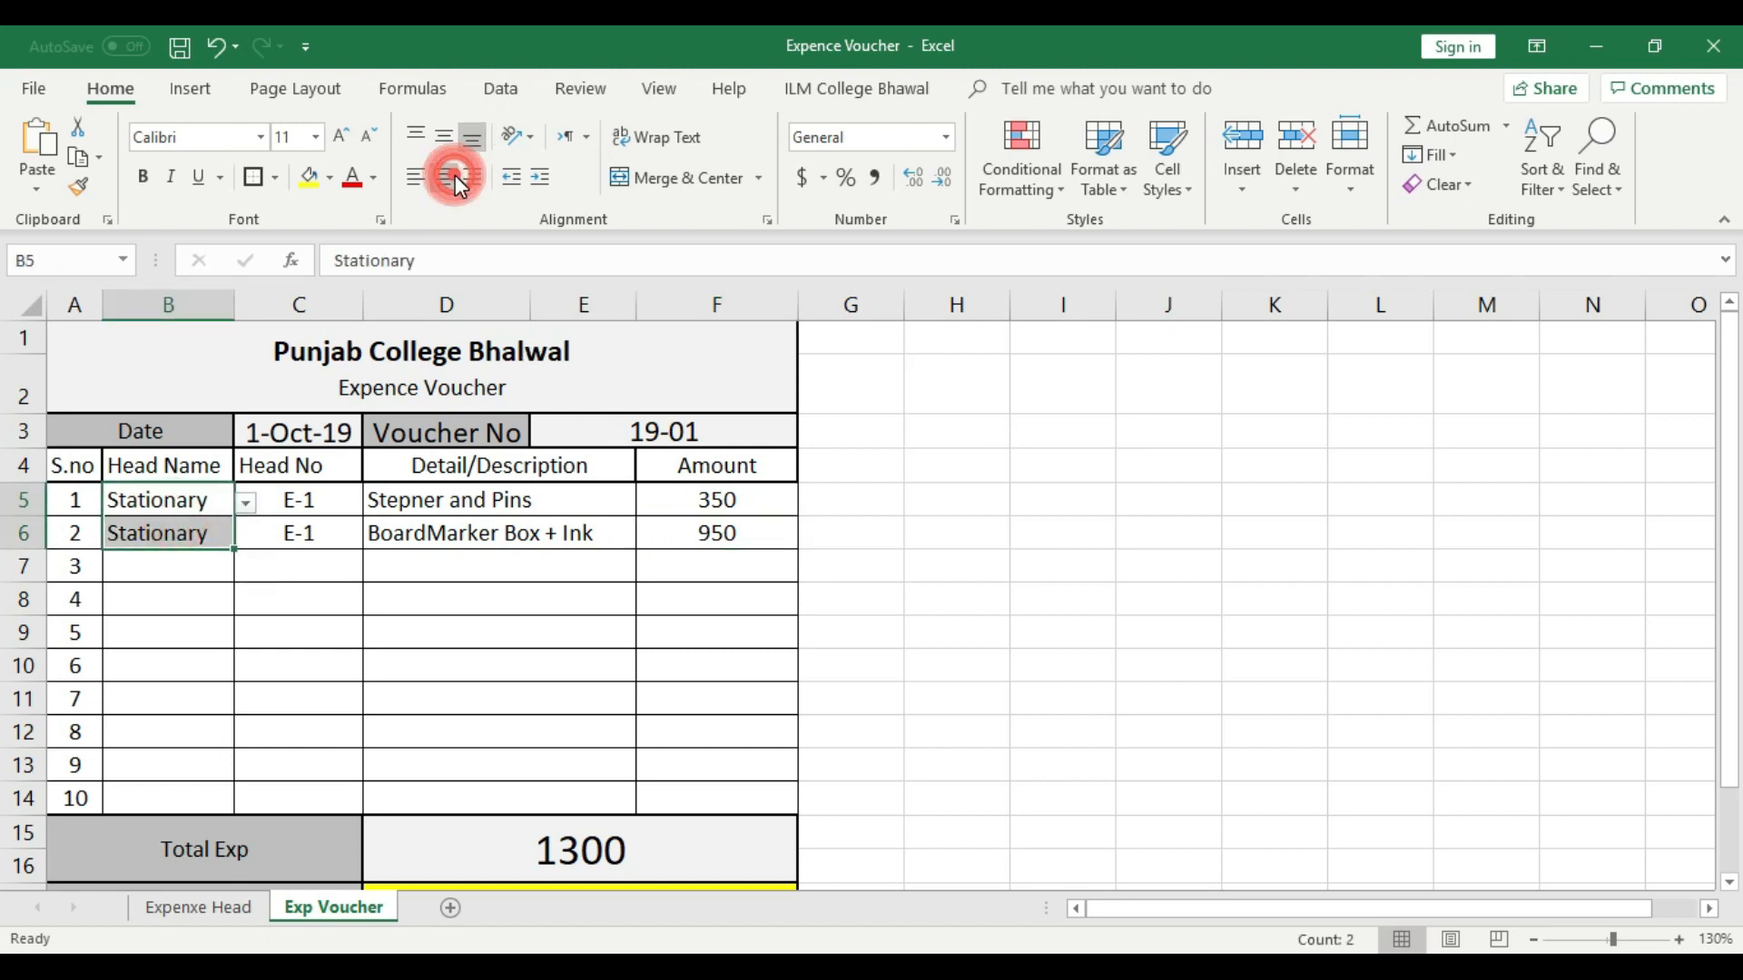
{"action": "left_click", "coordinate": [490, 640]}
{"action": "left_click", "coordinate": [181, 505]}
{"action": "left_click", "coordinate": [181, 533]}
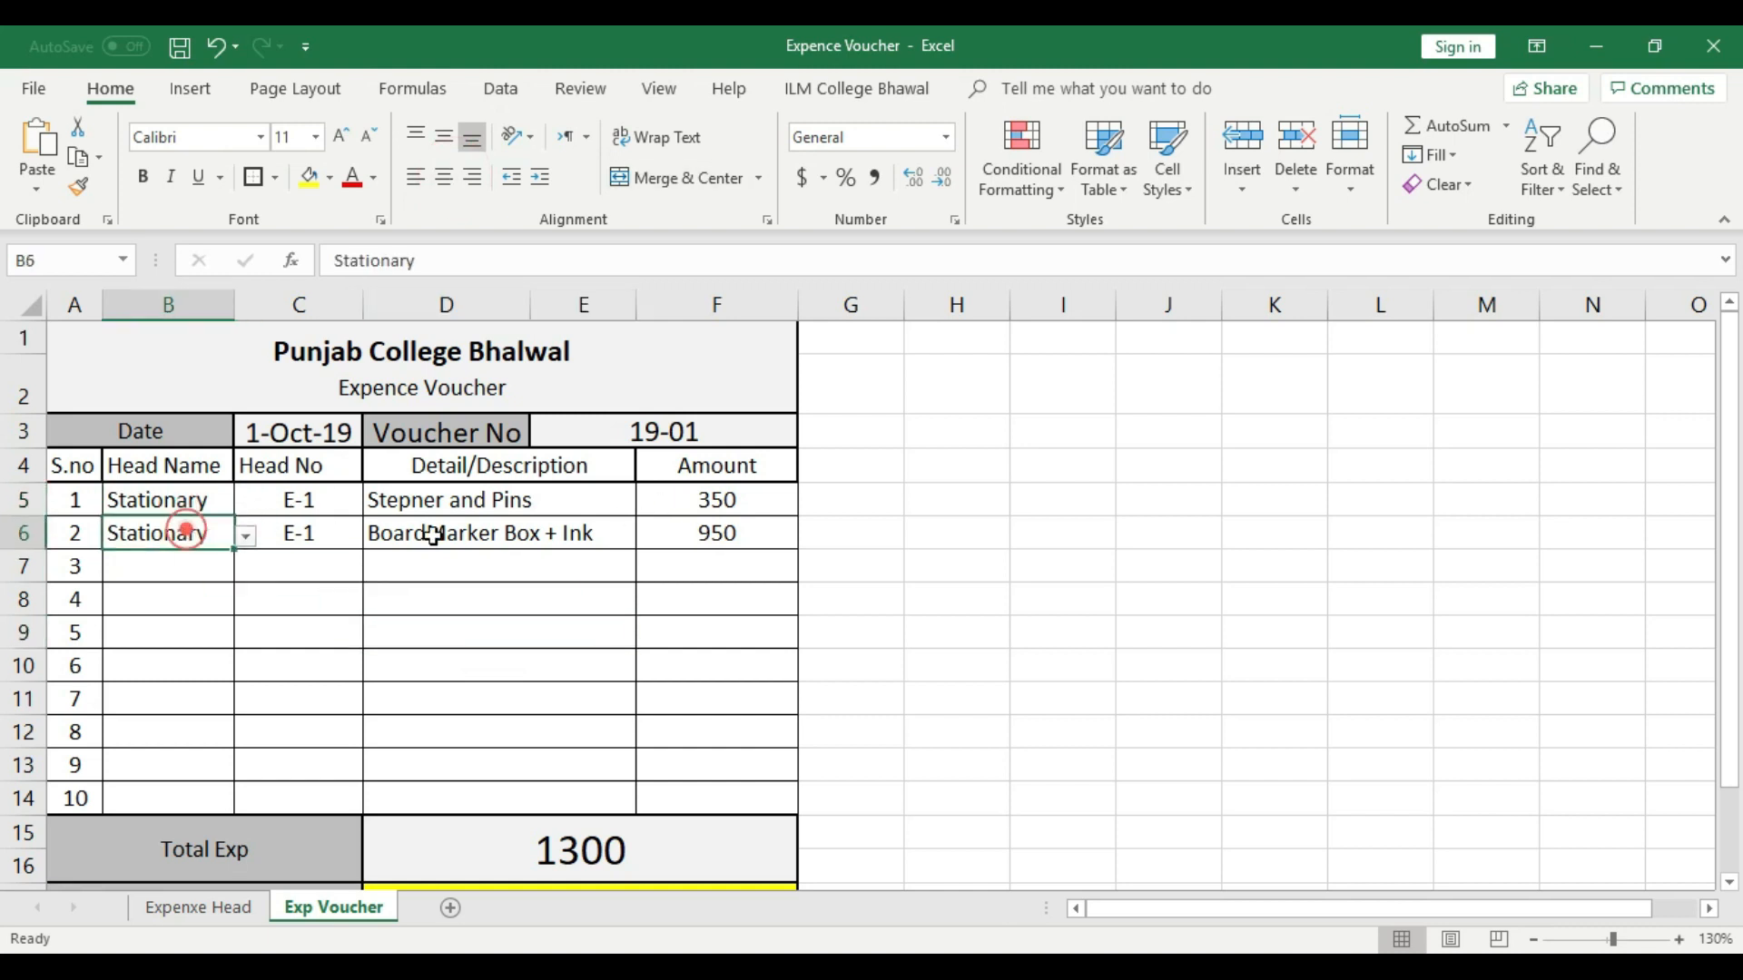
{"action": "left_click", "coordinate": [432, 534]}
{"action": "left_click", "coordinate": [721, 507]}
- Choose Bike Head as the head name in voucher row 3
{"action": "left_click", "coordinate": [204, 571]}
{"action": "left_click", "coordinate": [245, 570]}
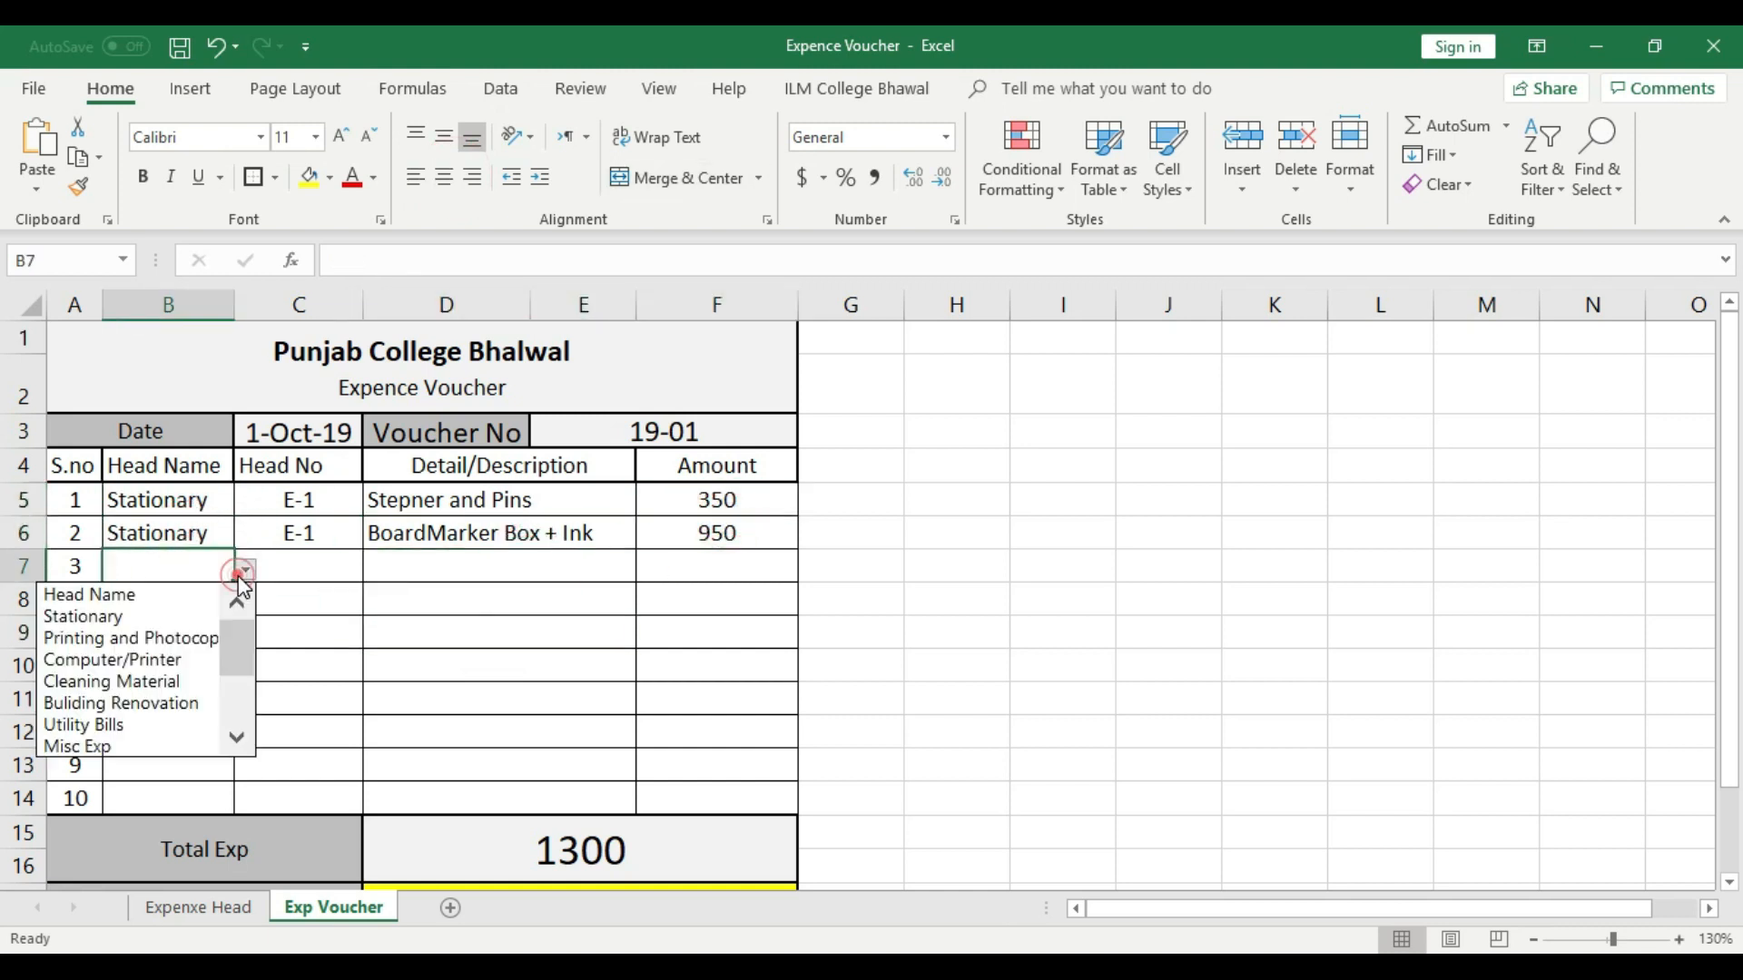
{"action": "left_click_drag", "start_coordinate": [237, 633], "coordinate": [243, 610]}
{"action": "left_click_drag", "start_coordinate": [245, 640], "coordinate": [234, 688]}
{"action": "left_click", "coordinate": [146, 659]}
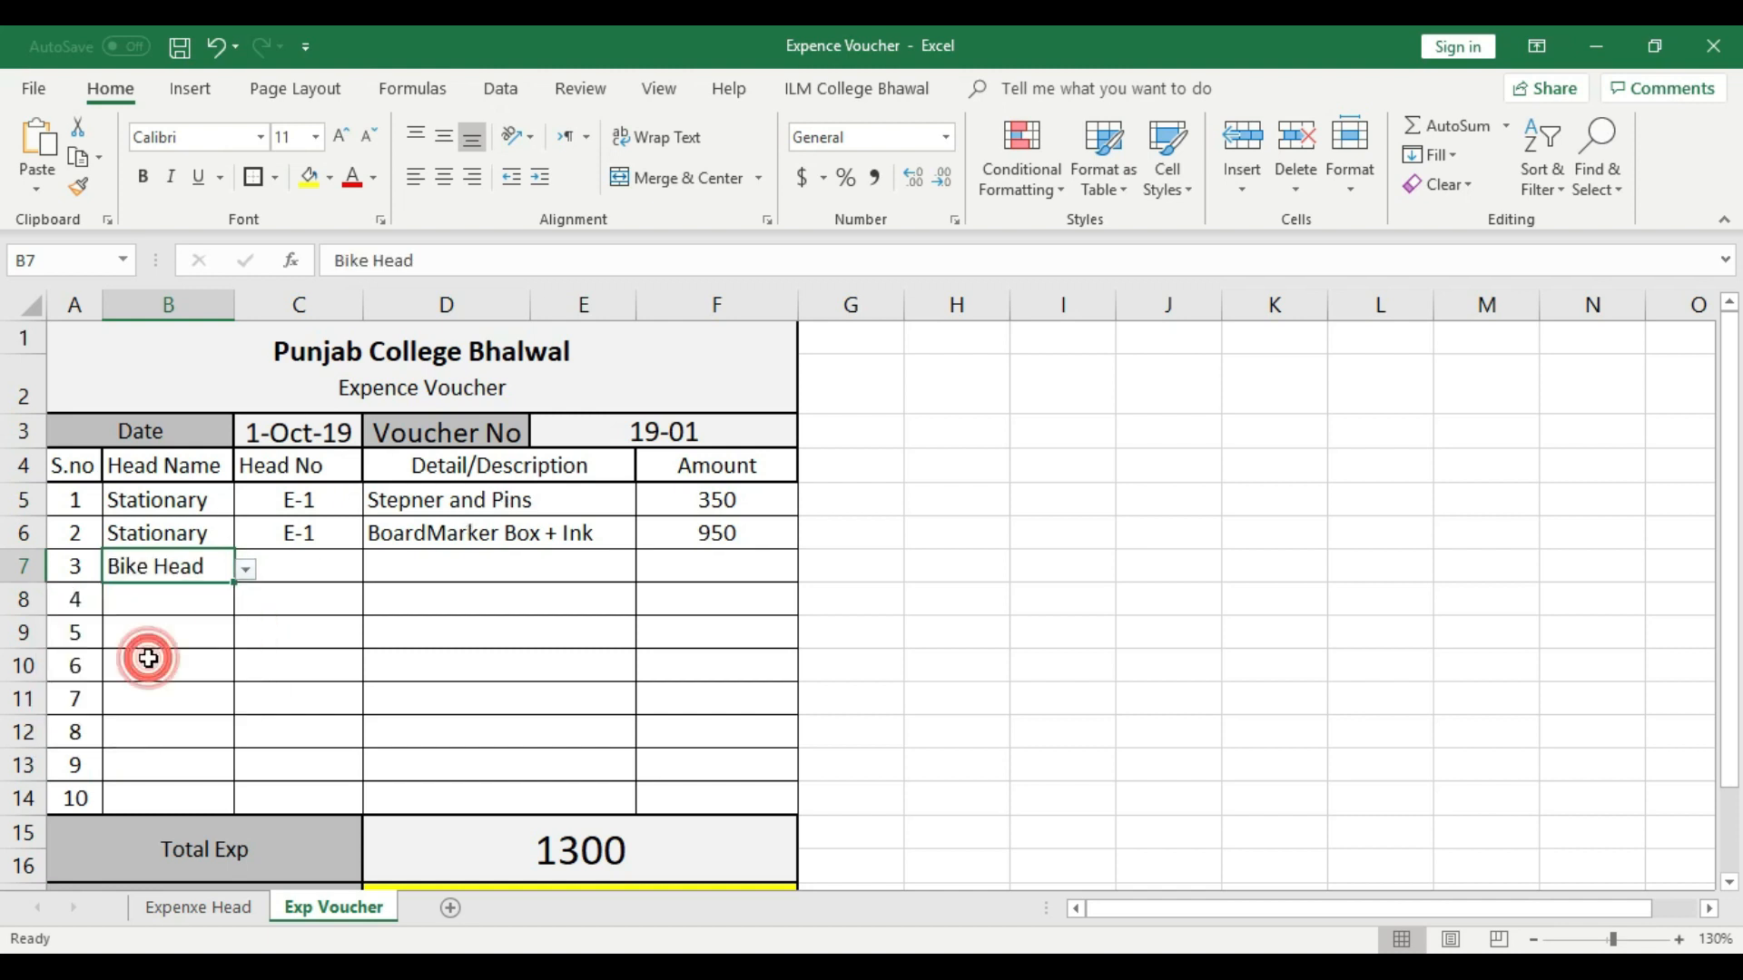
- Look up the Bike Head number on the Expenxe Head sheet and choose E-9 as the head number in voucher row 3
{"action": "left_click", "coordinate": [300, 567]}
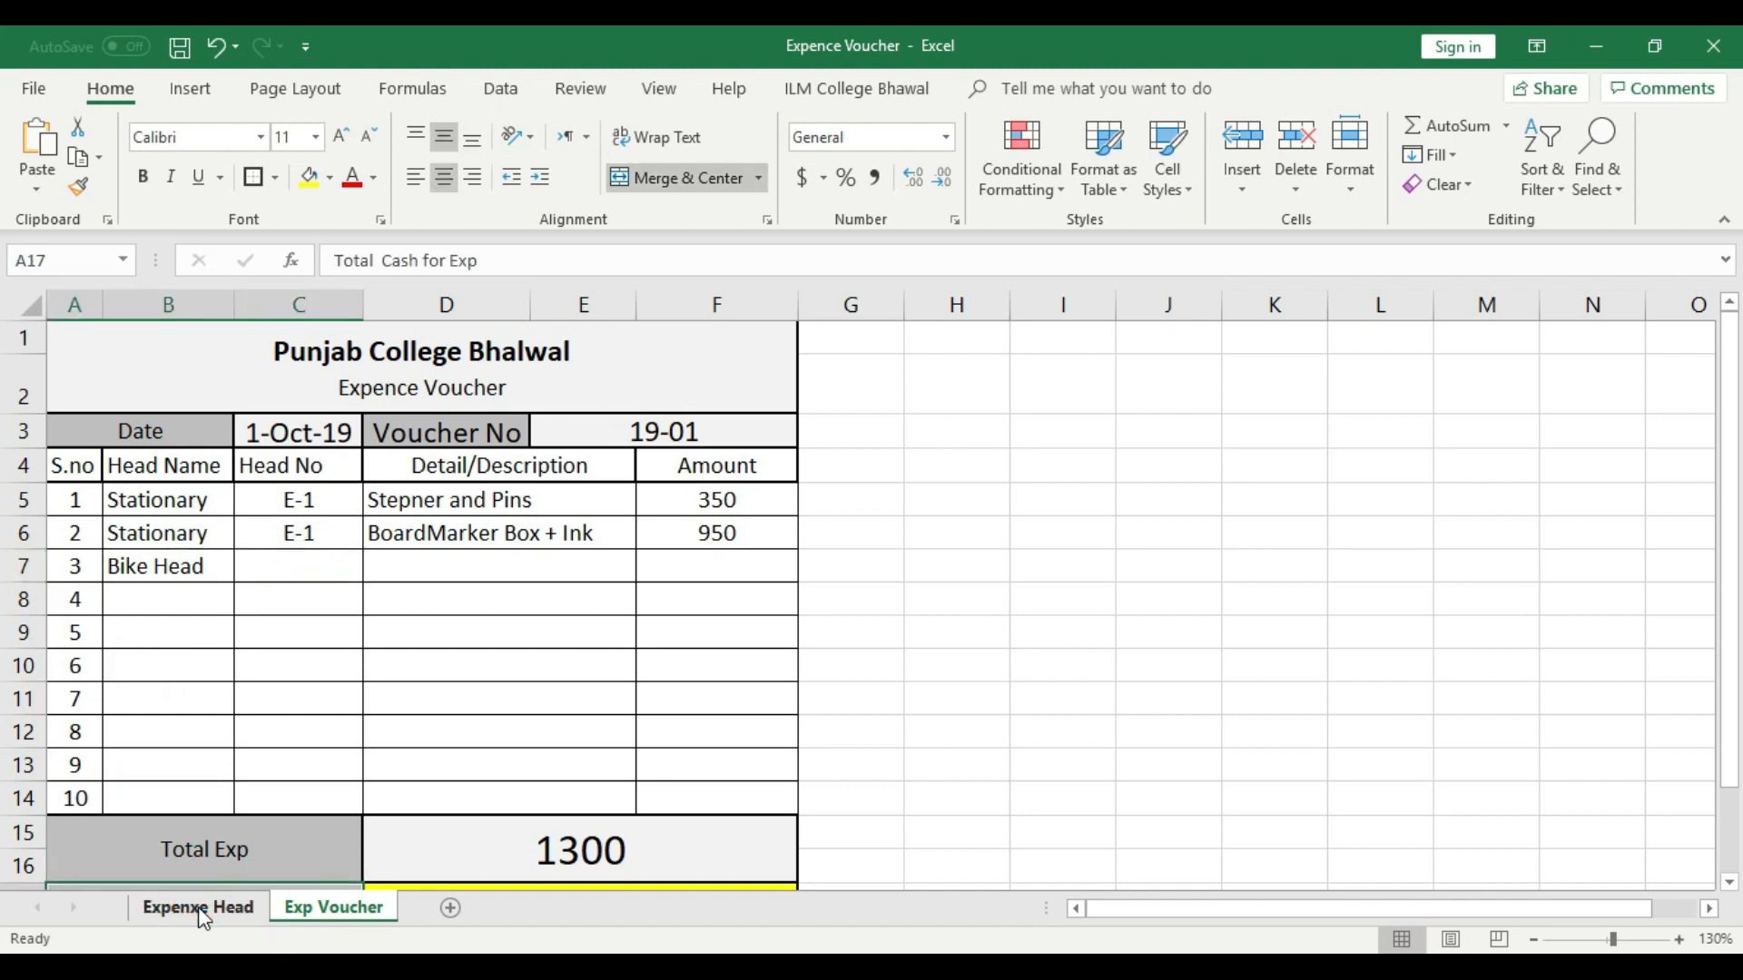
{"action": "left_click", "coordinate": [196, 909]}
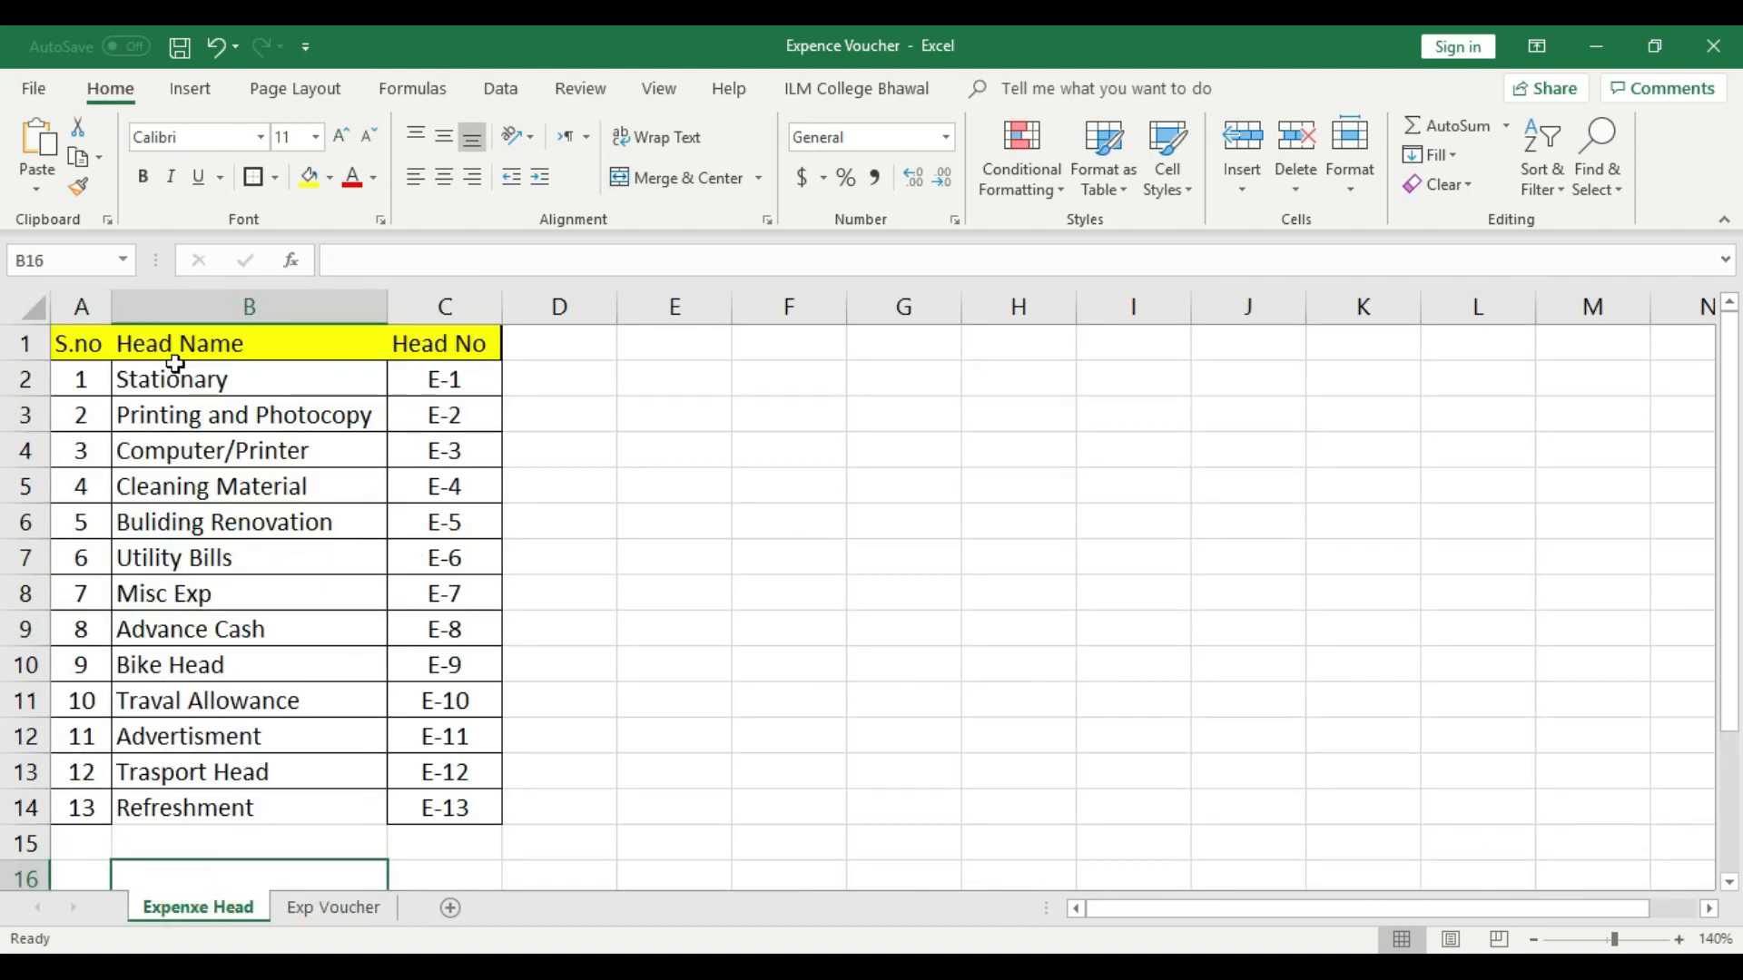
{"action": "left_click", "coordinate": [190, 666]}
{"action": "left_click", "coordinate": [441, 668]}
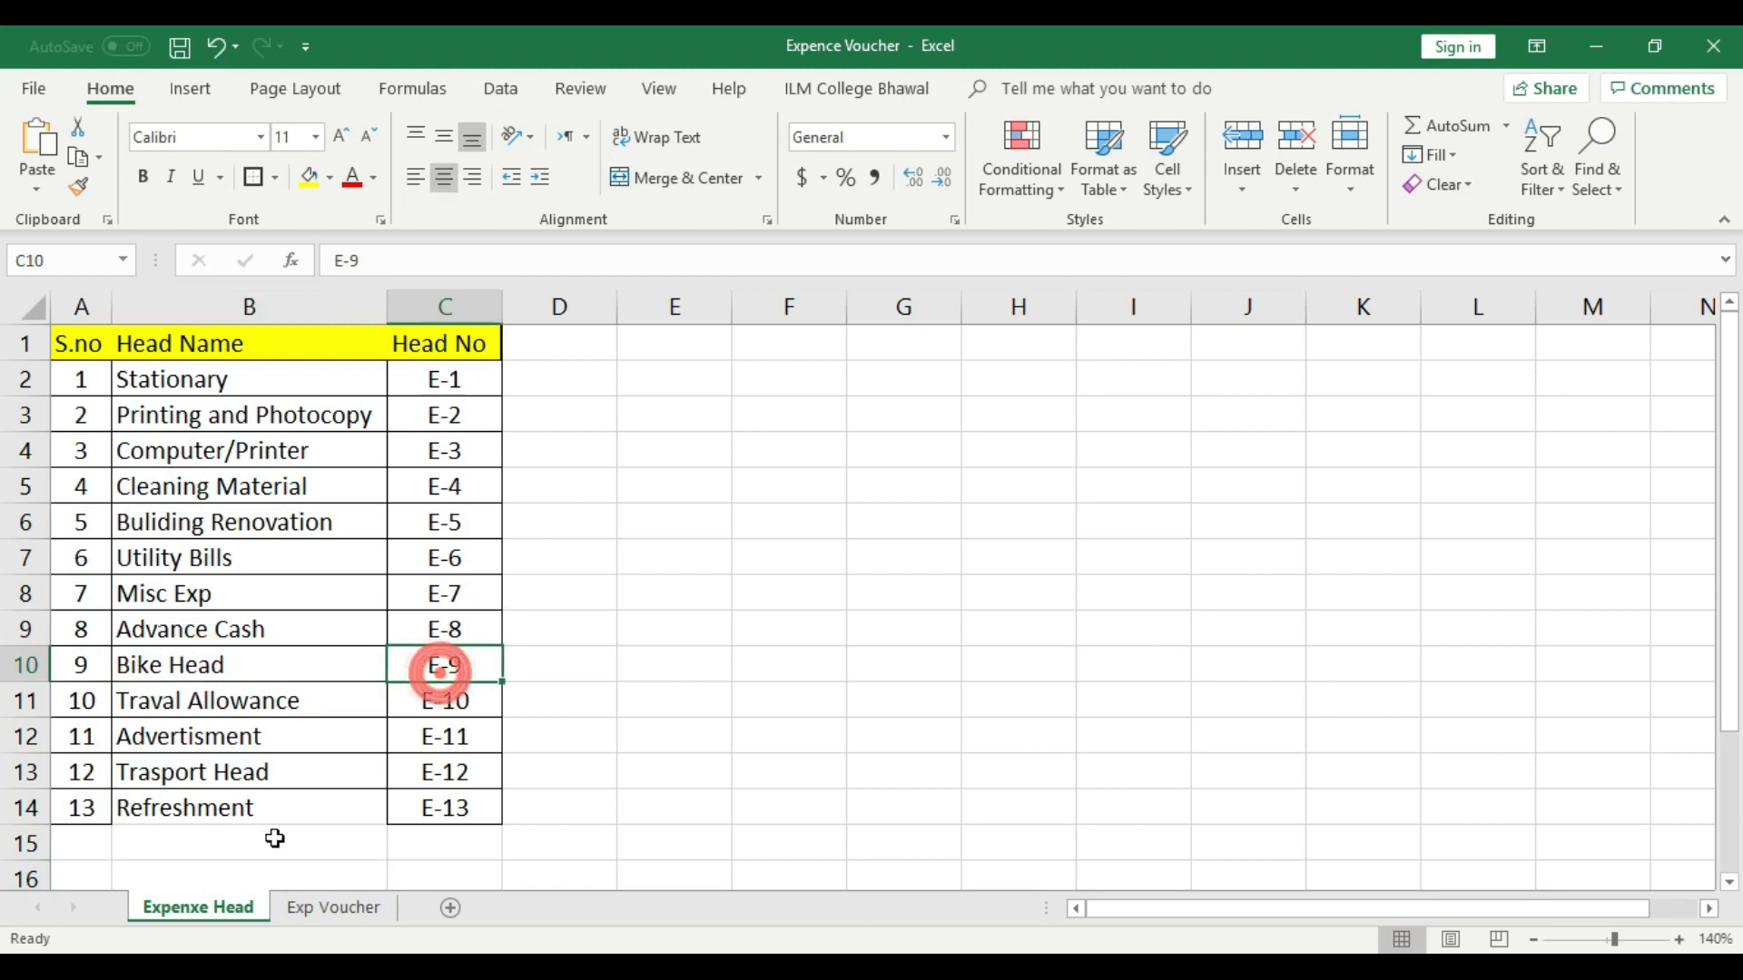
{"action": "left_click", "coordinate": [329, 907]}
{"action": "left_click", "coordinate": [329, 576]}
{"action": "left_click", "coordinate": [374, 569]}
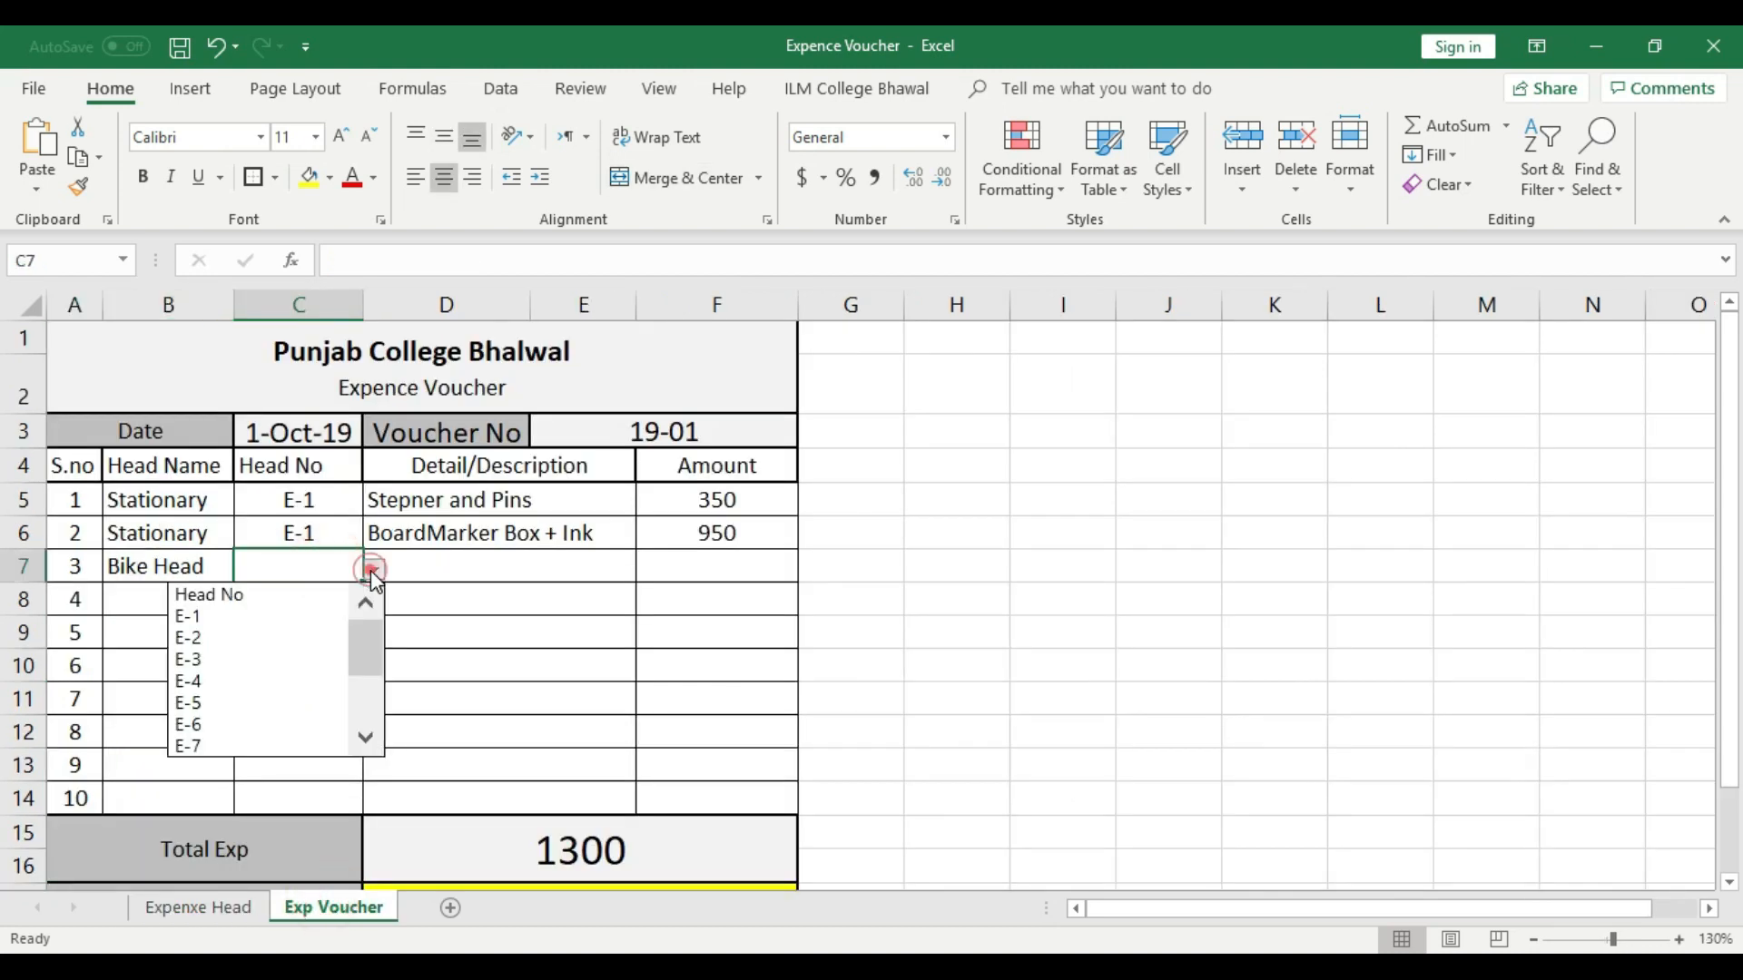
{"action": "left_click_drag", "start_coordinate": [368, 649], "coordinate": [369, 677]}
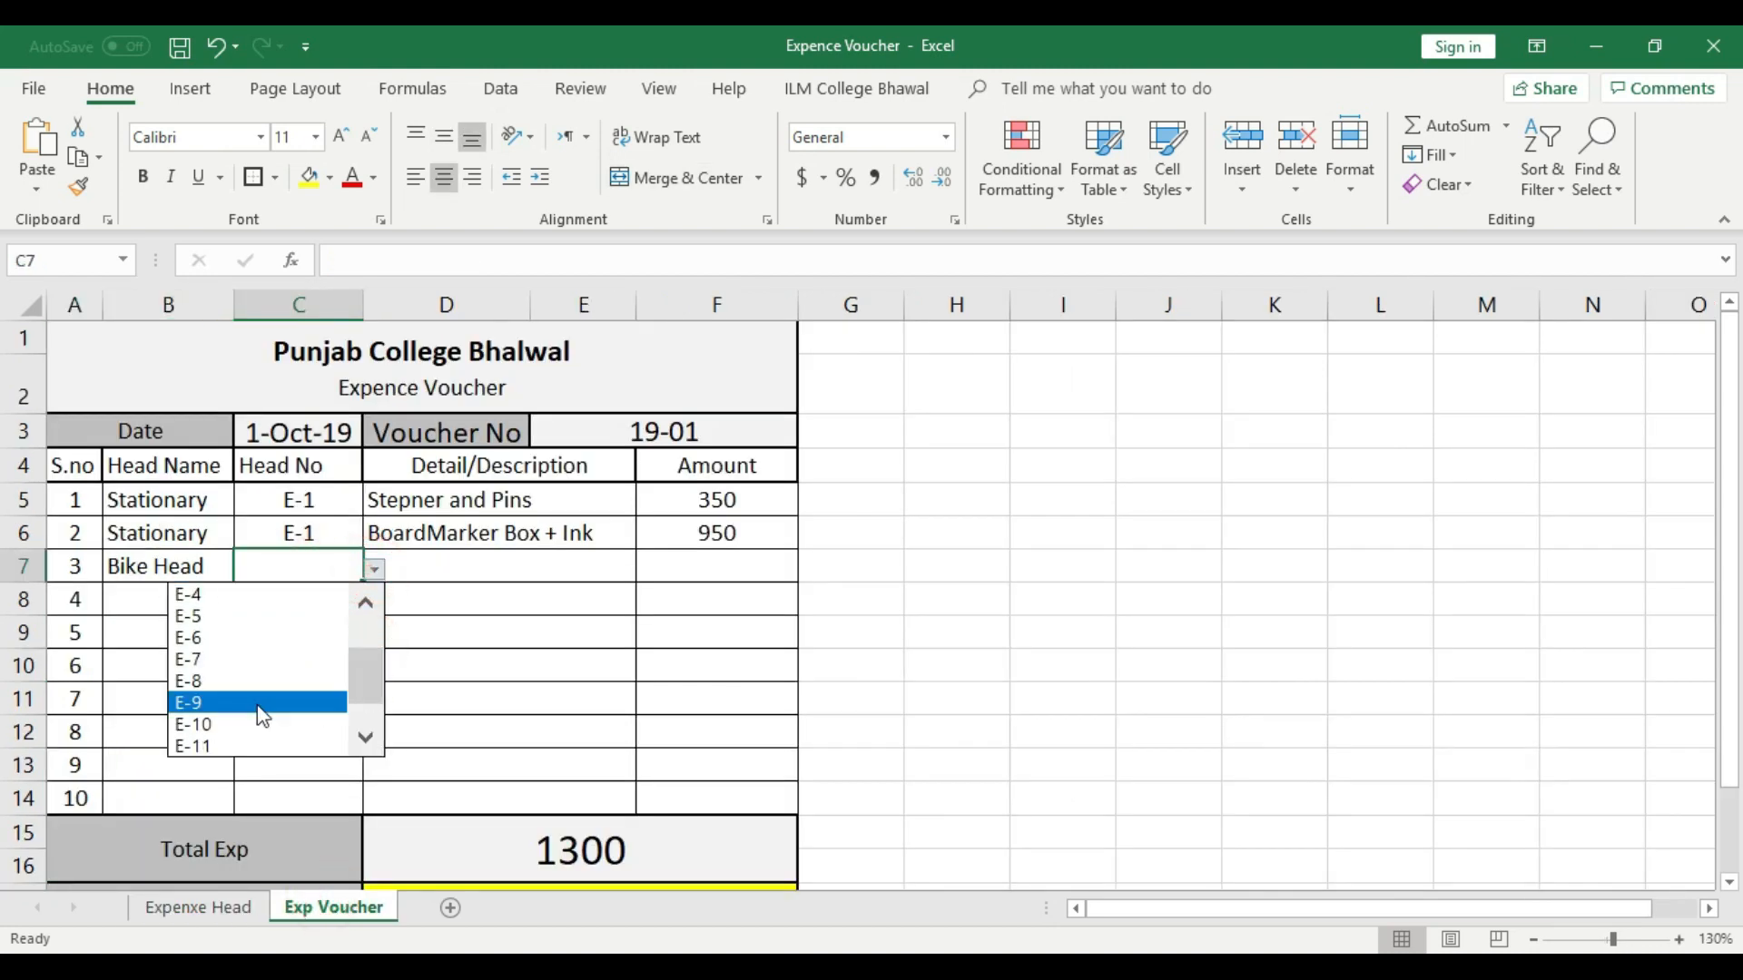
{"action": "left_click", "coordinate": [241, 704]}
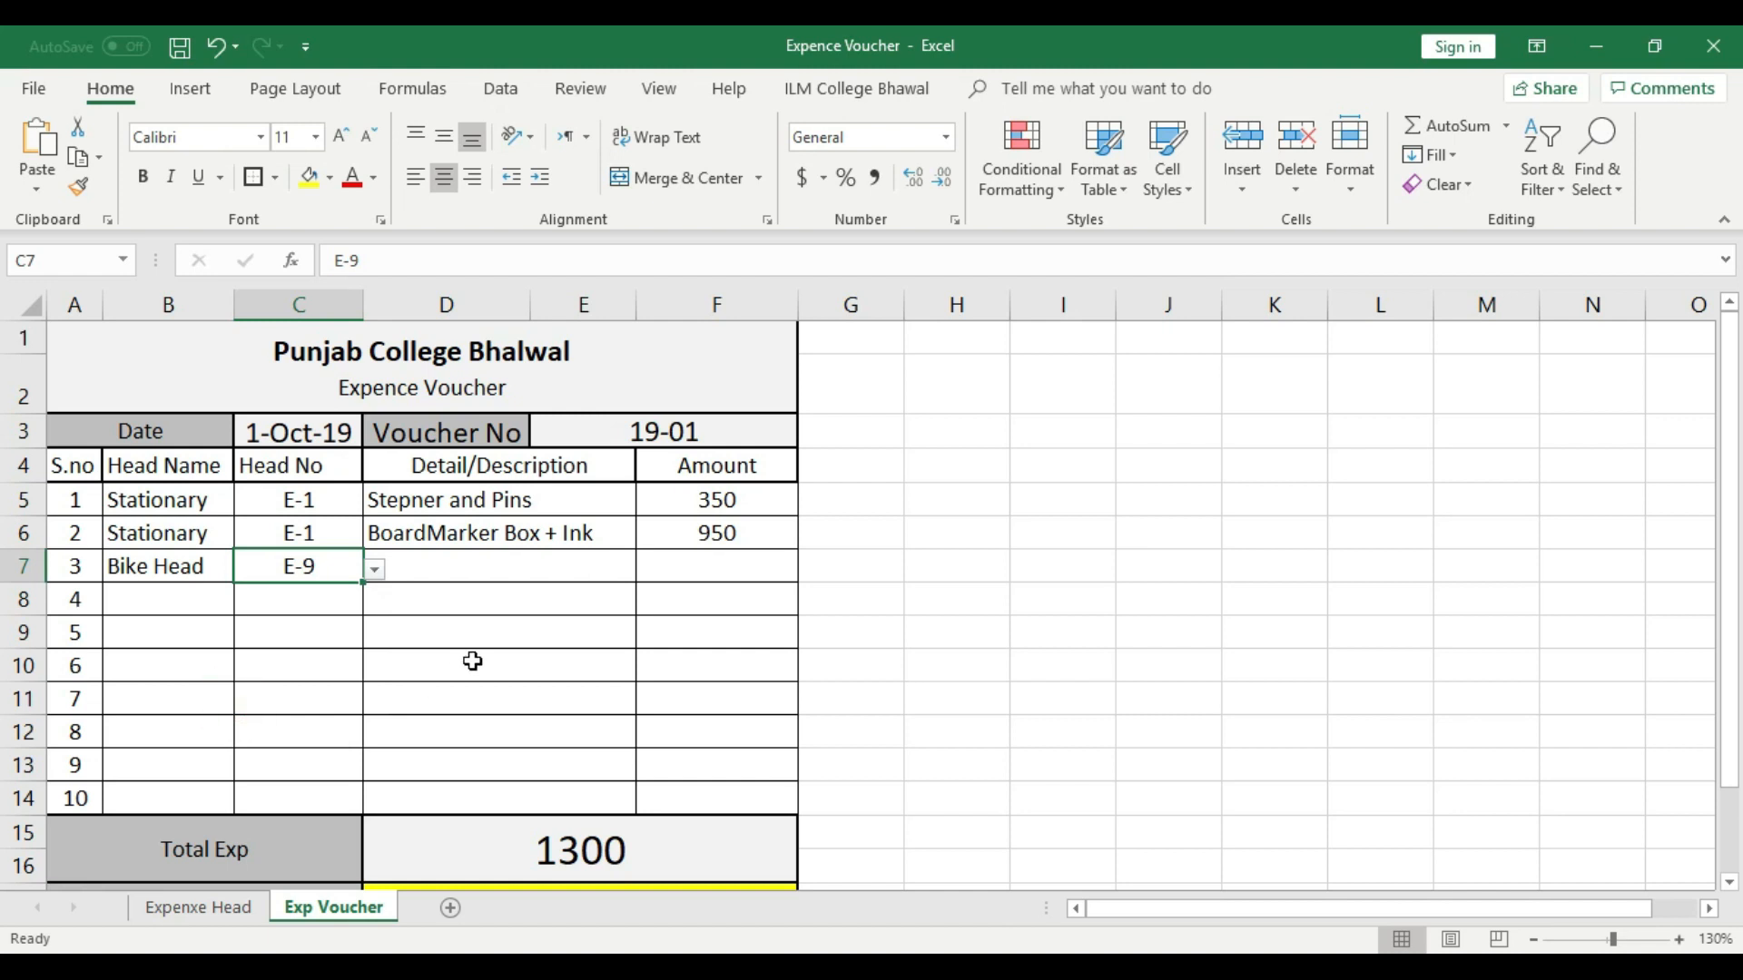
- Enter "Bike Petrol" as the description and 150 as the amount in voucher row 3
{"action": "left_click", "coordinate": [468, 567]}
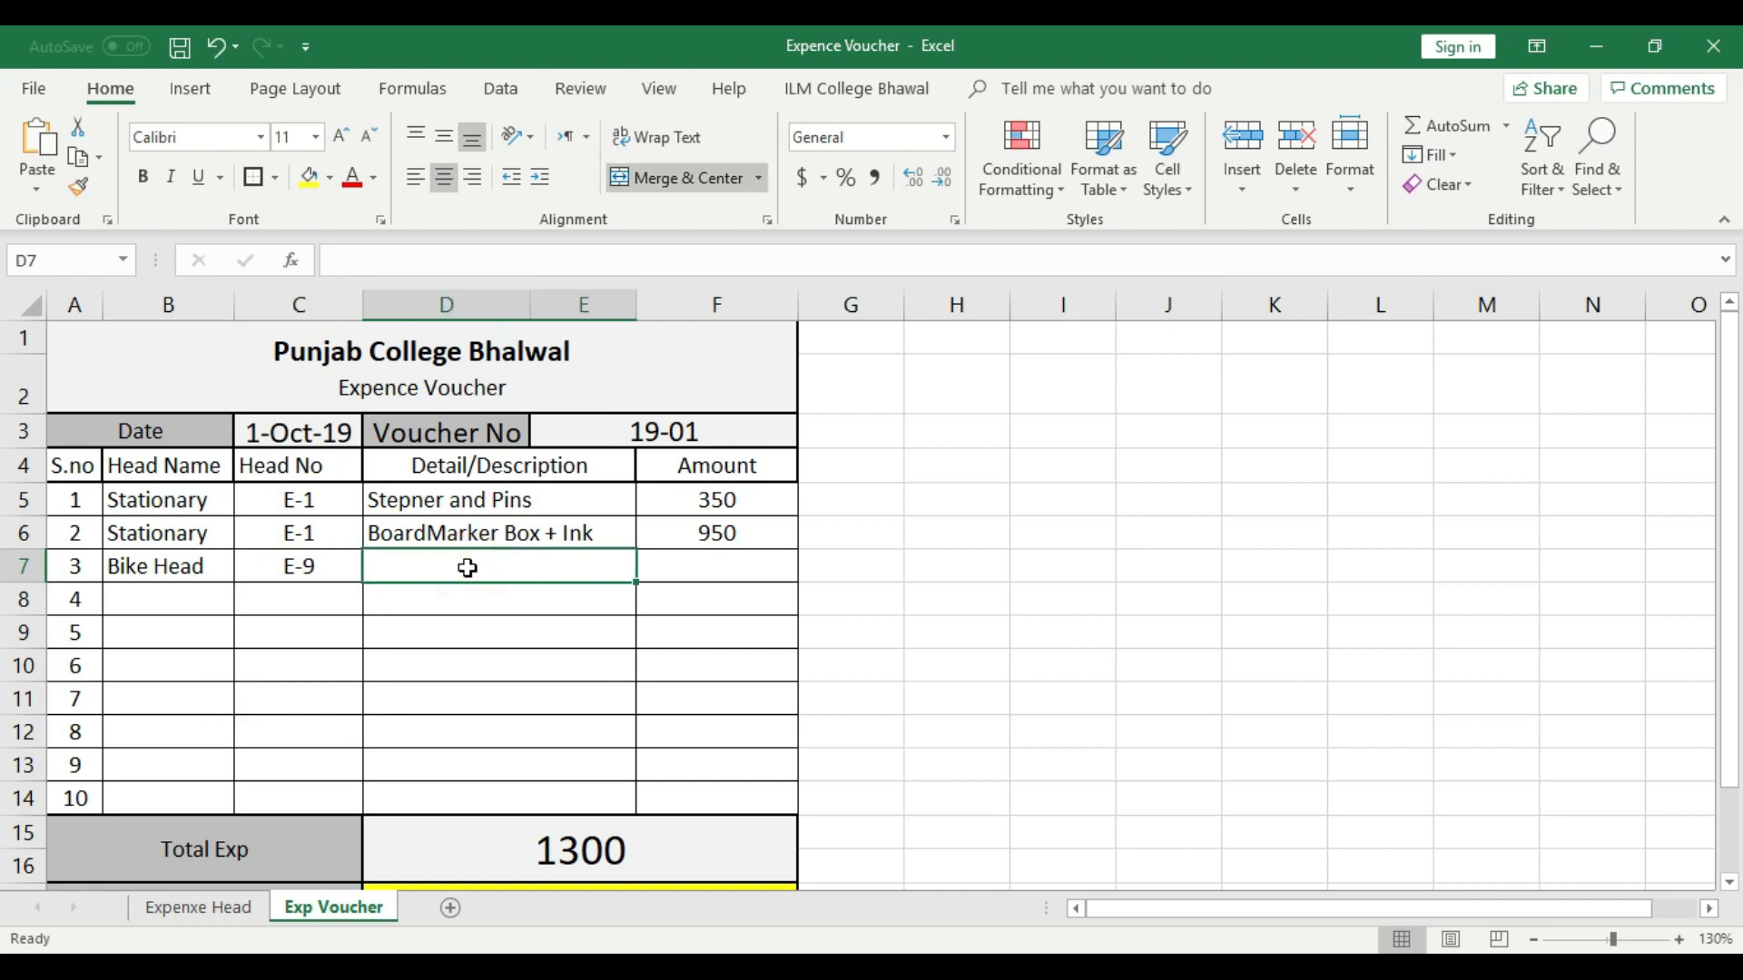
{"action": "type", "text": "Bike"}
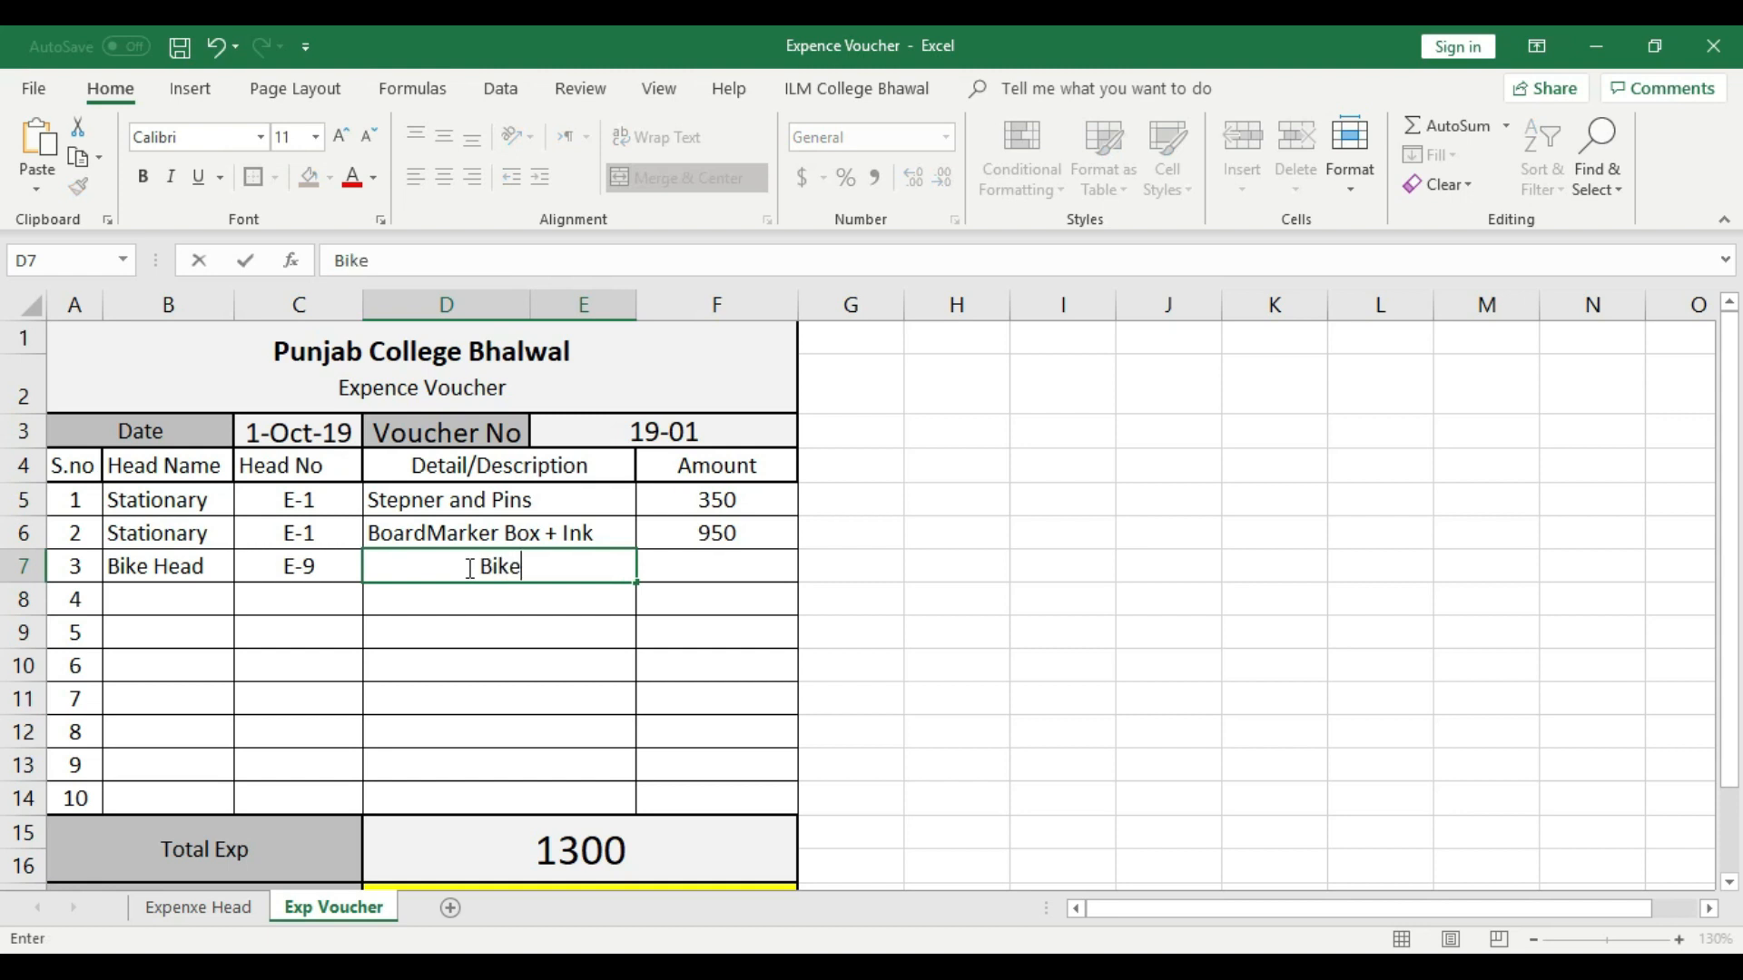
{"action": "type", "text": " Petrol"}
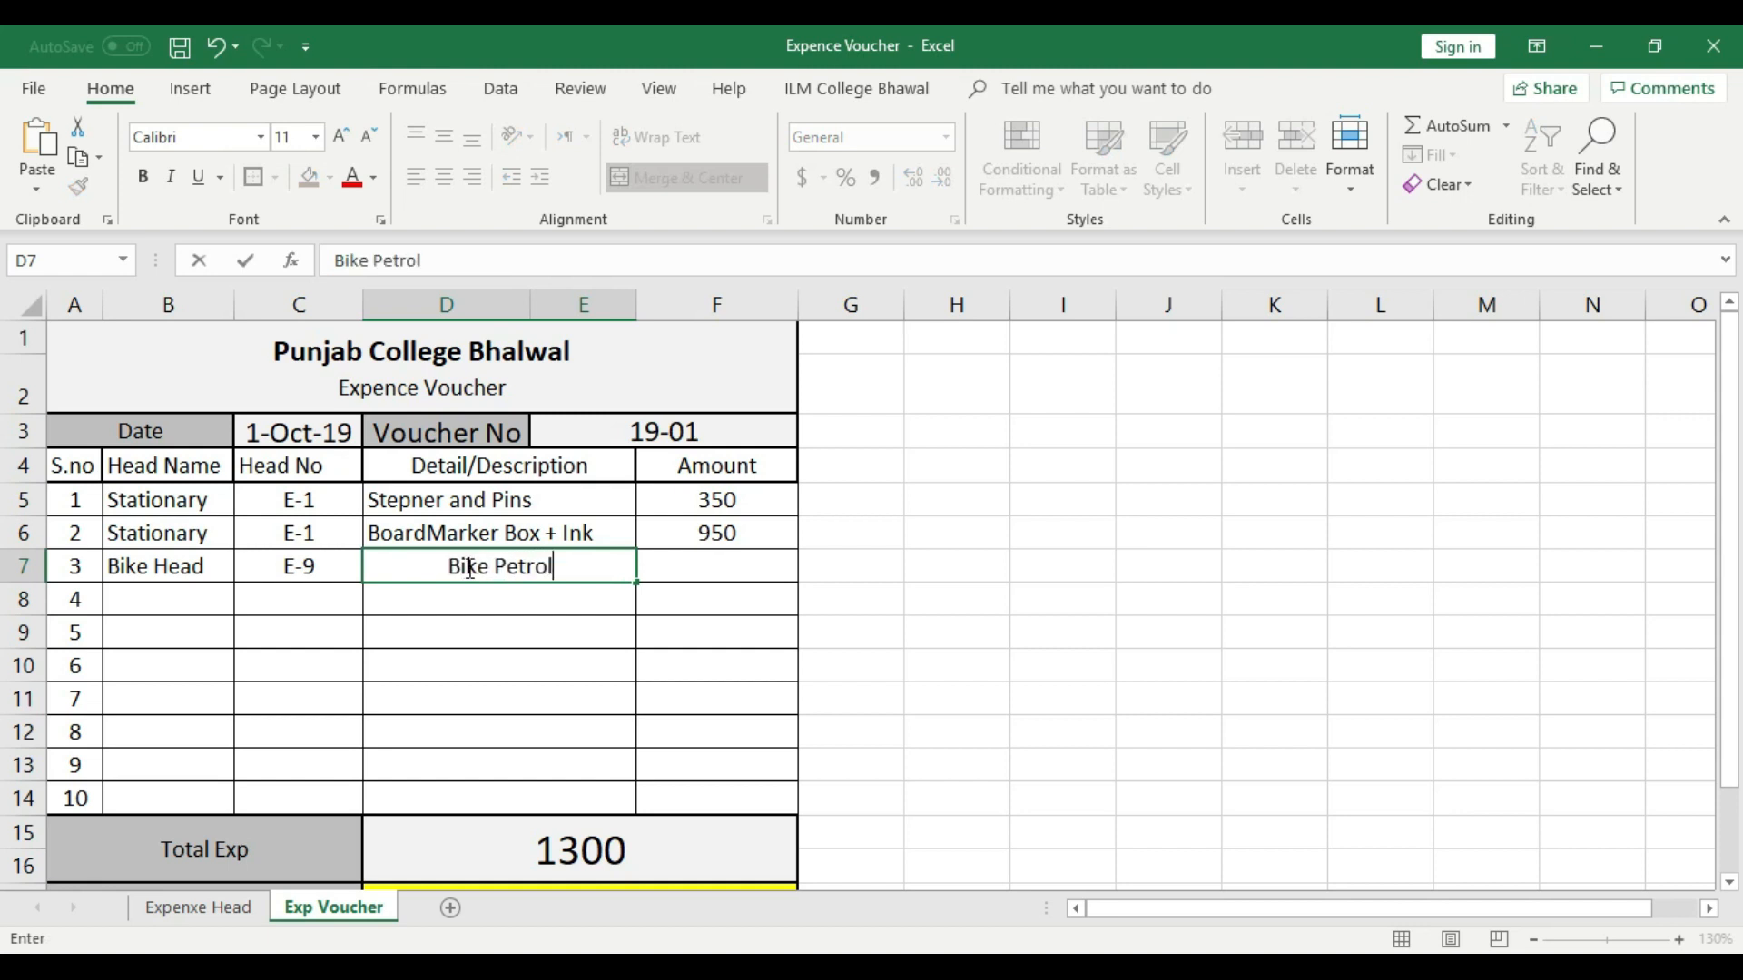
{"action": "left_click", "coordinate": [690, 575]}
{"action": "type", "text": "150"}
{"action": "left_click", "coordinate": [705, 650]}
- Left-align the description and center the amount in voucher row 3
{"action": "left_click", "coordinate": [572, 571]}
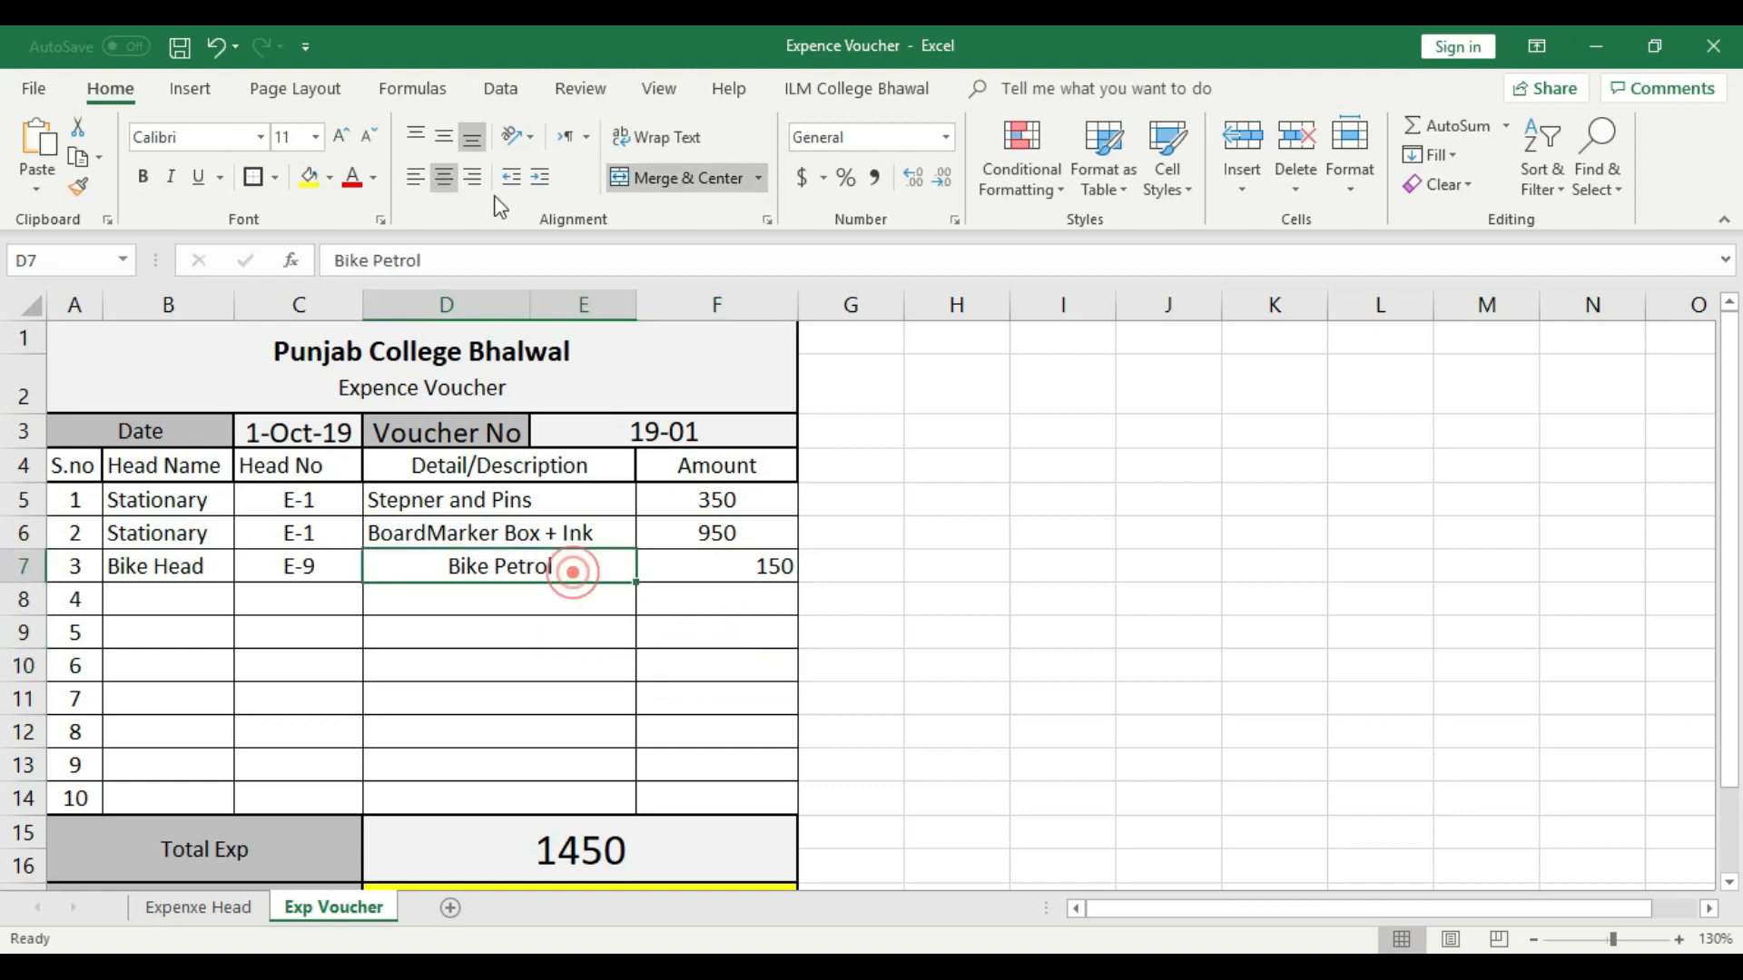
{"action": "left_click", "coordinate": [415, 177]}
{"action": "left_click", "coordinate": [778, 569]}
{"action": "left_click", "coordinate": [445, 177]}
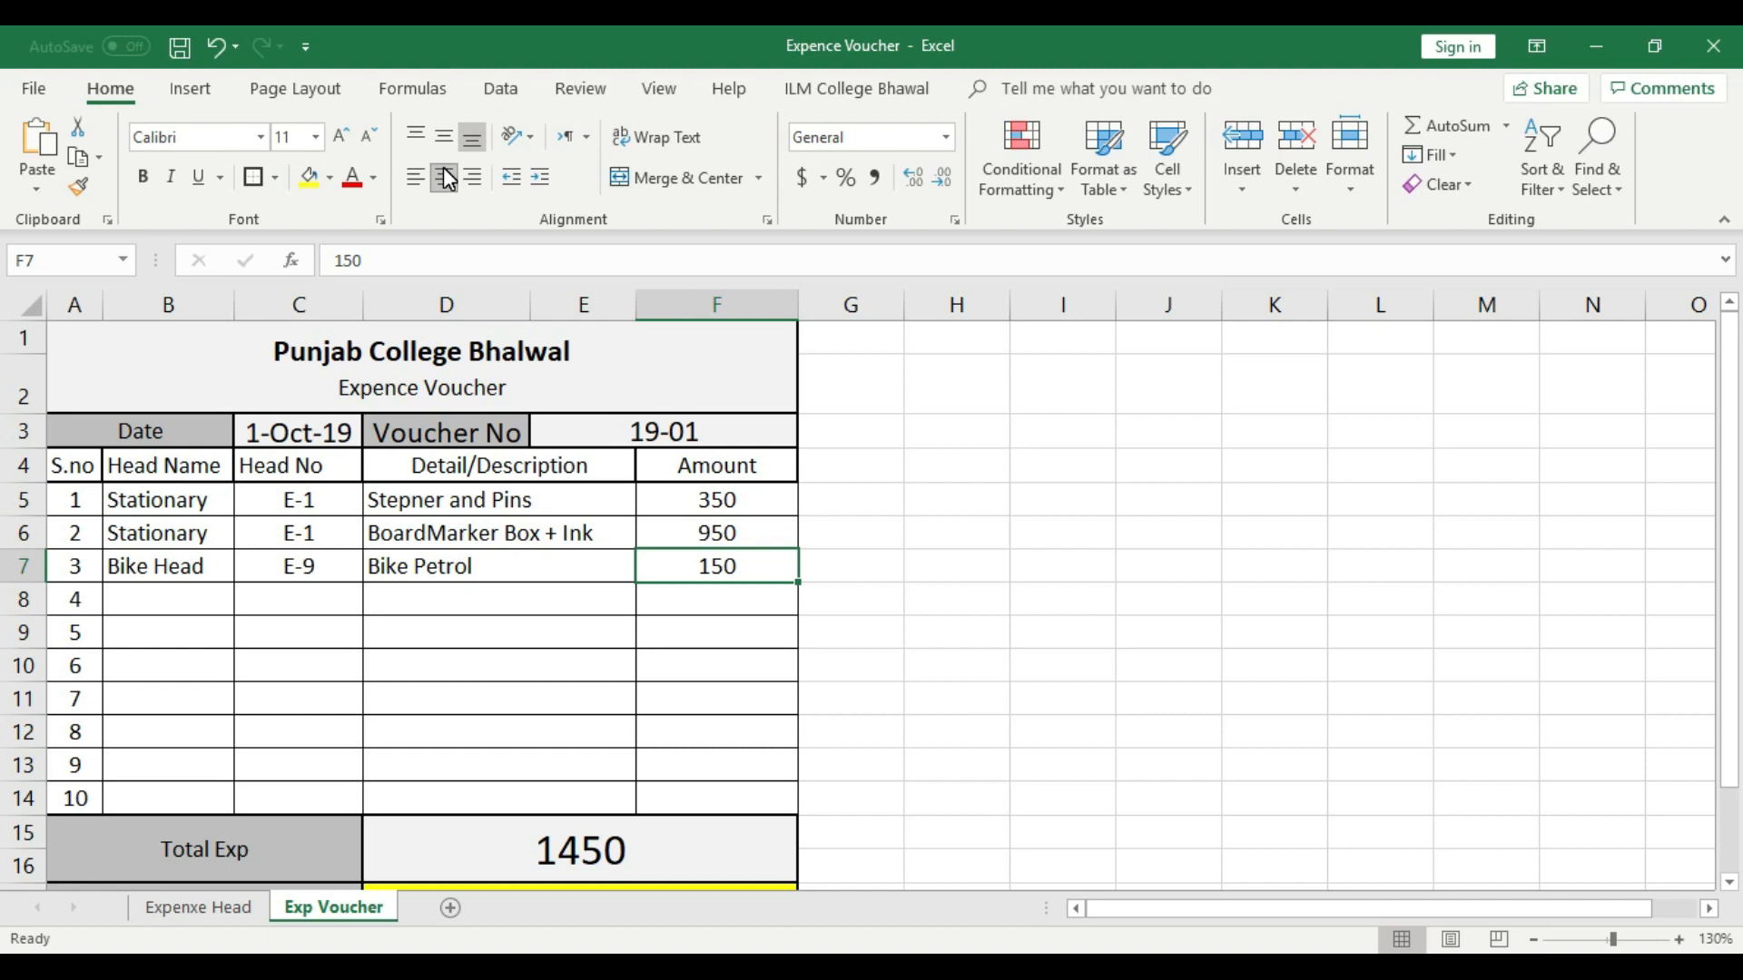
- Widen column E slightly to give the voucher's Detail/Description area more room
{"action": "left_click", "coordinate": [679, 830]}
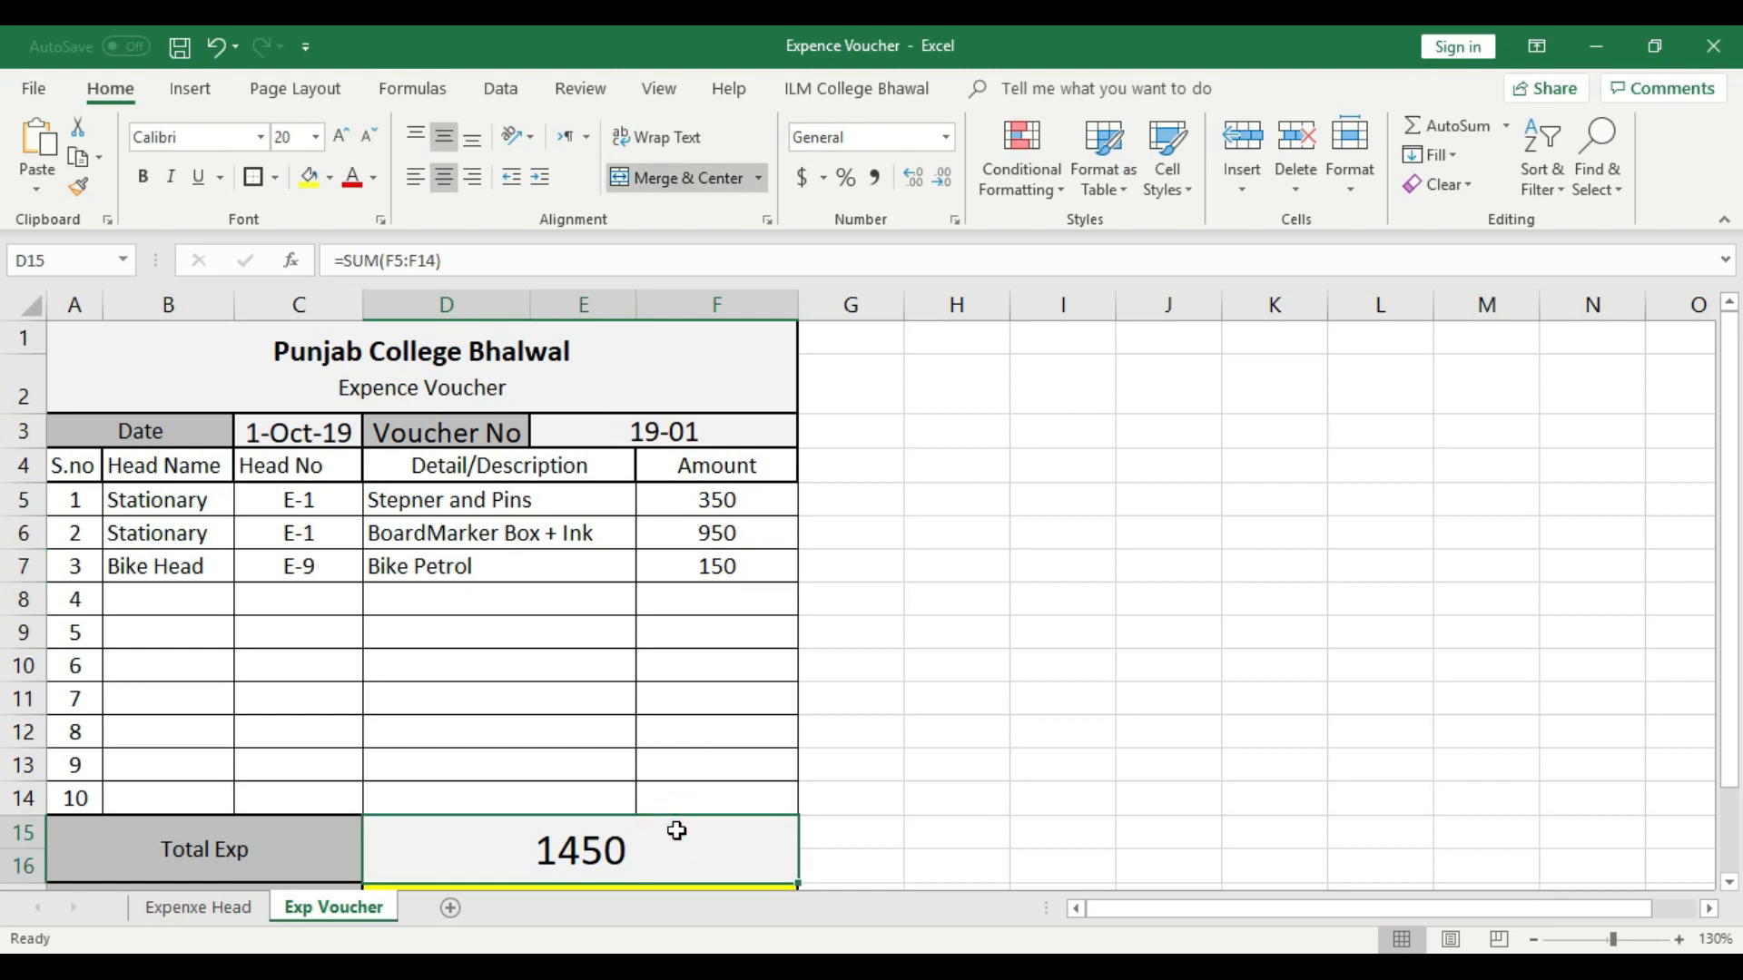
{"action": "left_click_drag", "start_coordinate": [636, 294], "coordinate": [654, 294]}
{"action": "left_click", "coordinate": [581, 561]}
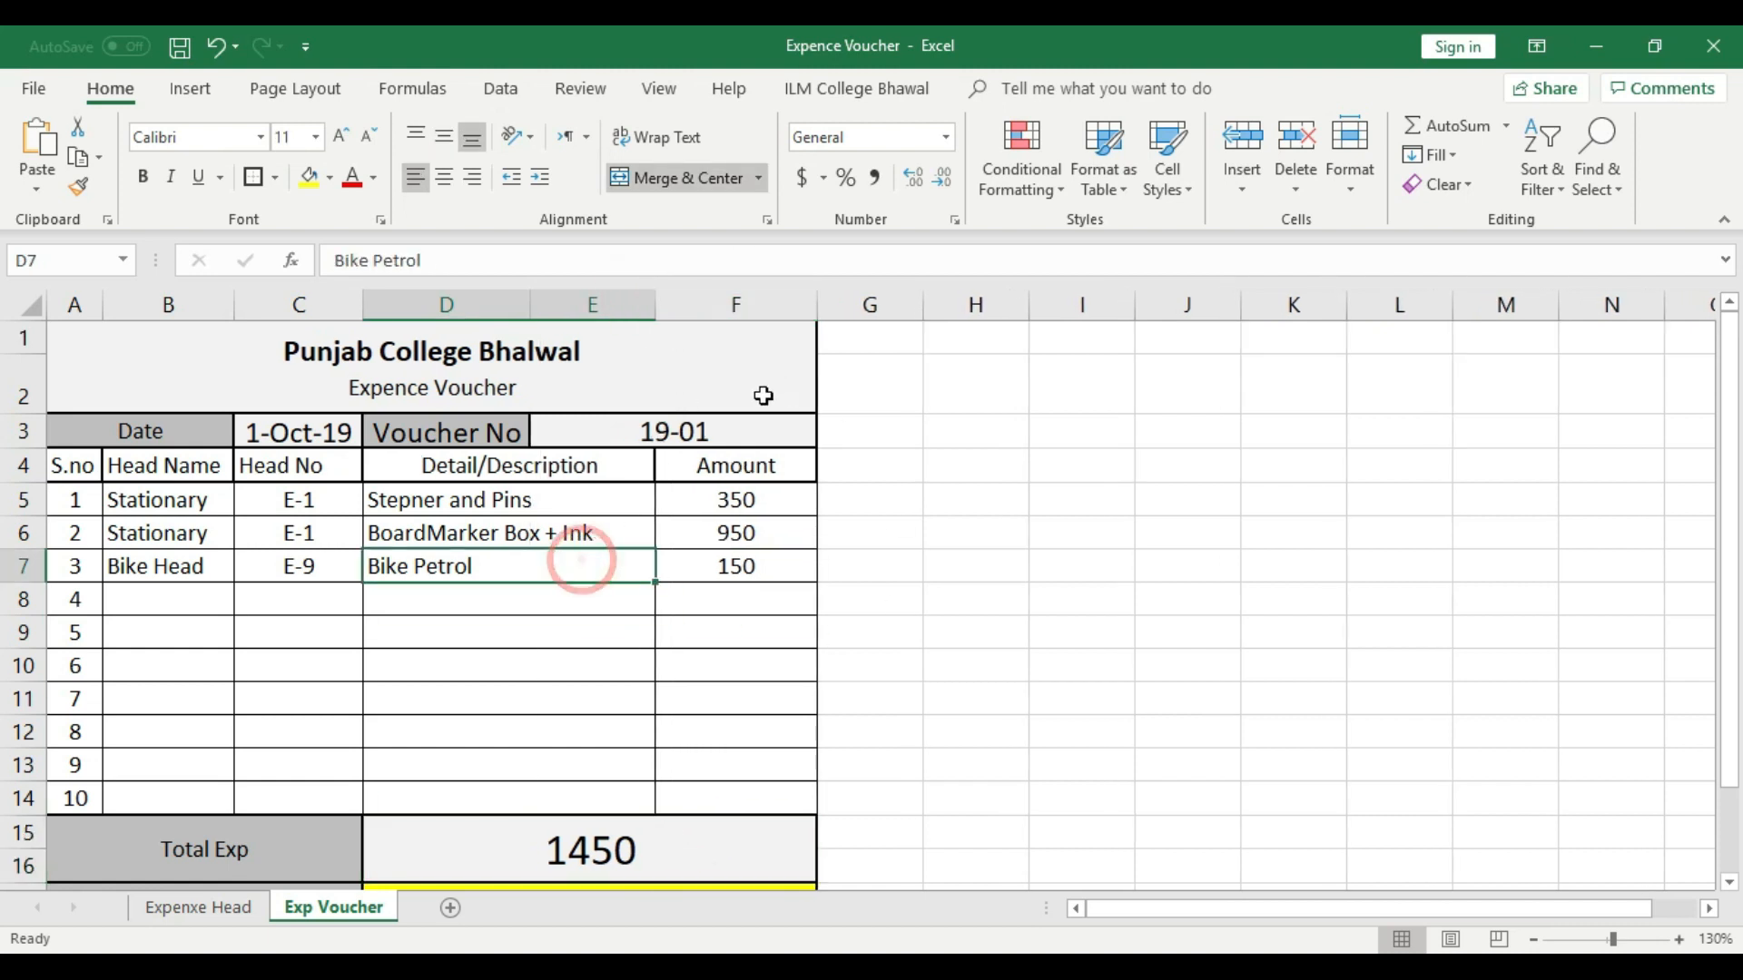
{"action": "left_click", "coordinate": [756, 568]}
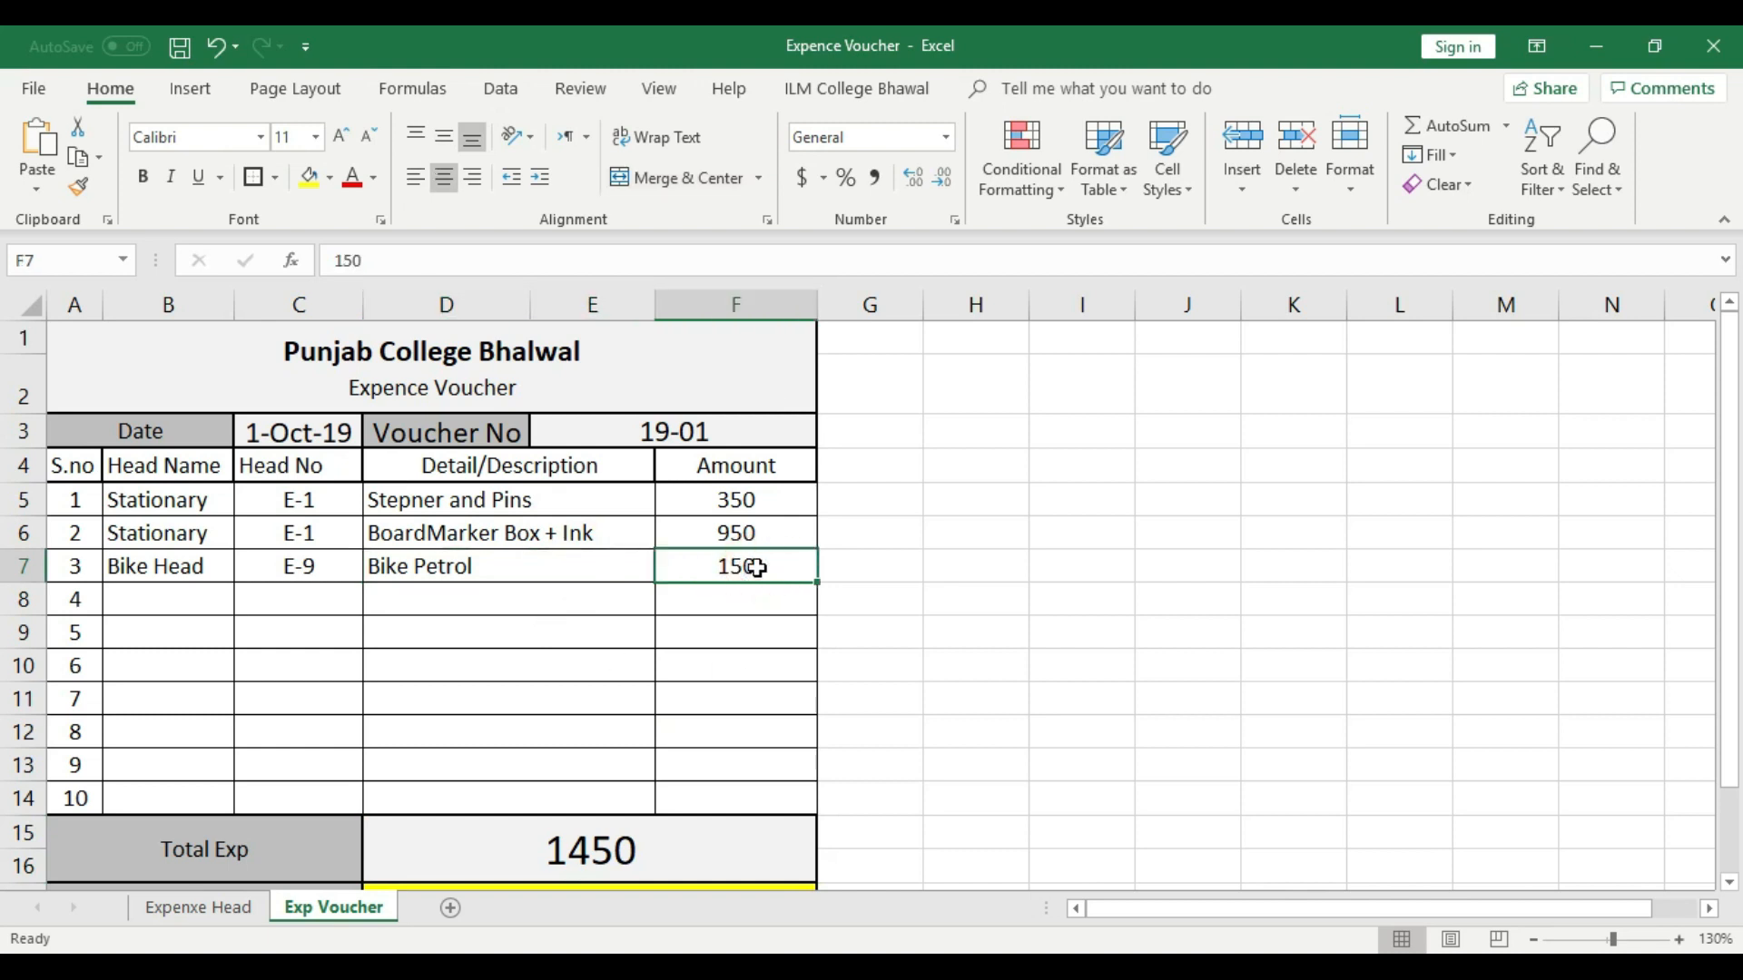
- Choose Utility Bills as the head name in voucher row 4
{"action": "left_click", "coordinate": [131, 601]}
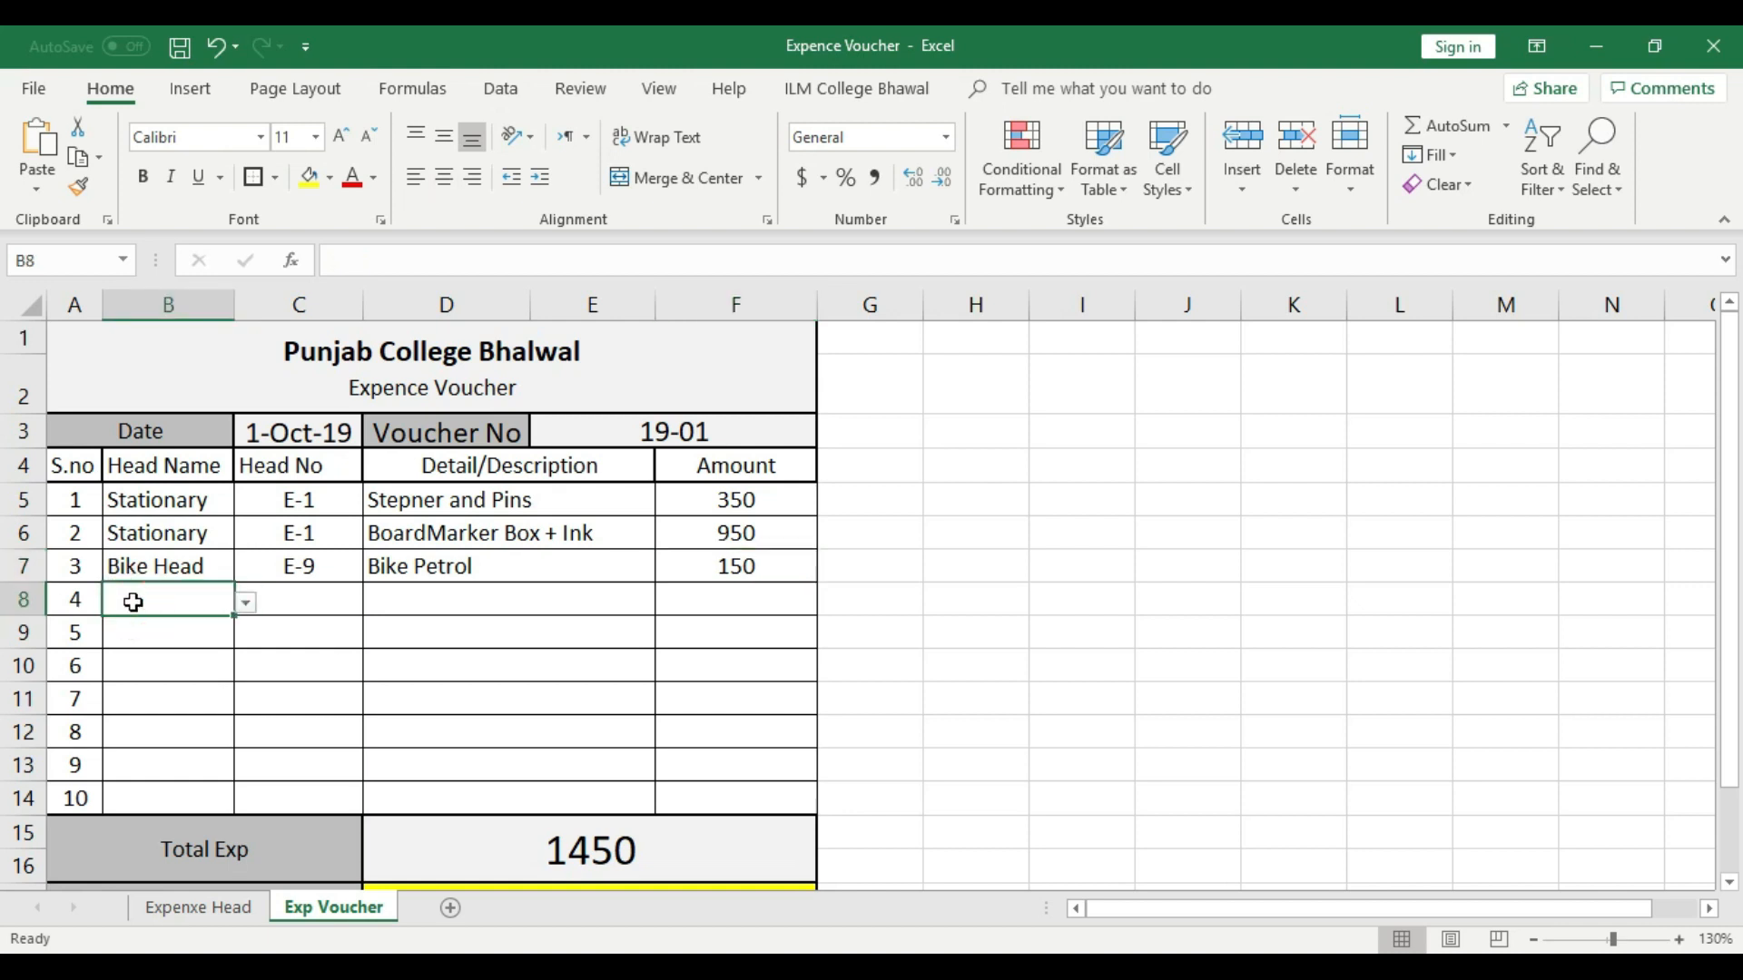
{"action": "left_click", "coordinate": [246, 602]}
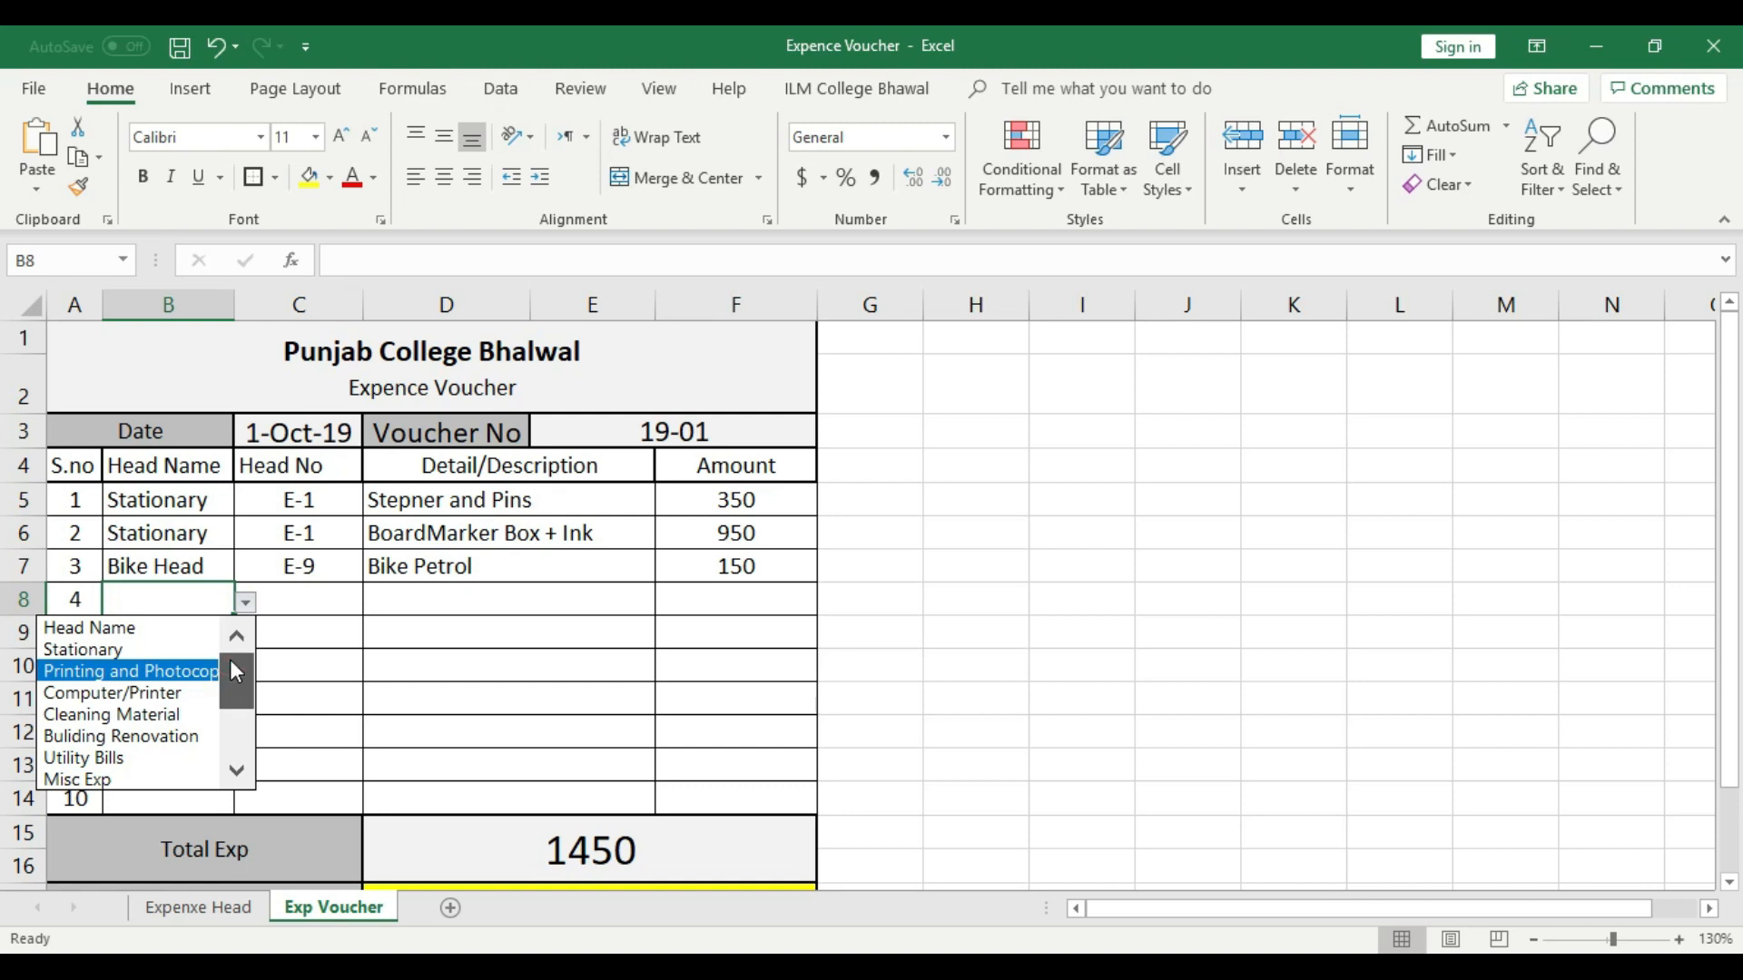
{"action": "scroll", "coordinate": [230, 677], "scroll_direction": "down", "scroll_amount": 2}
{"action": "left_click", "coordinate": [128, 717]}
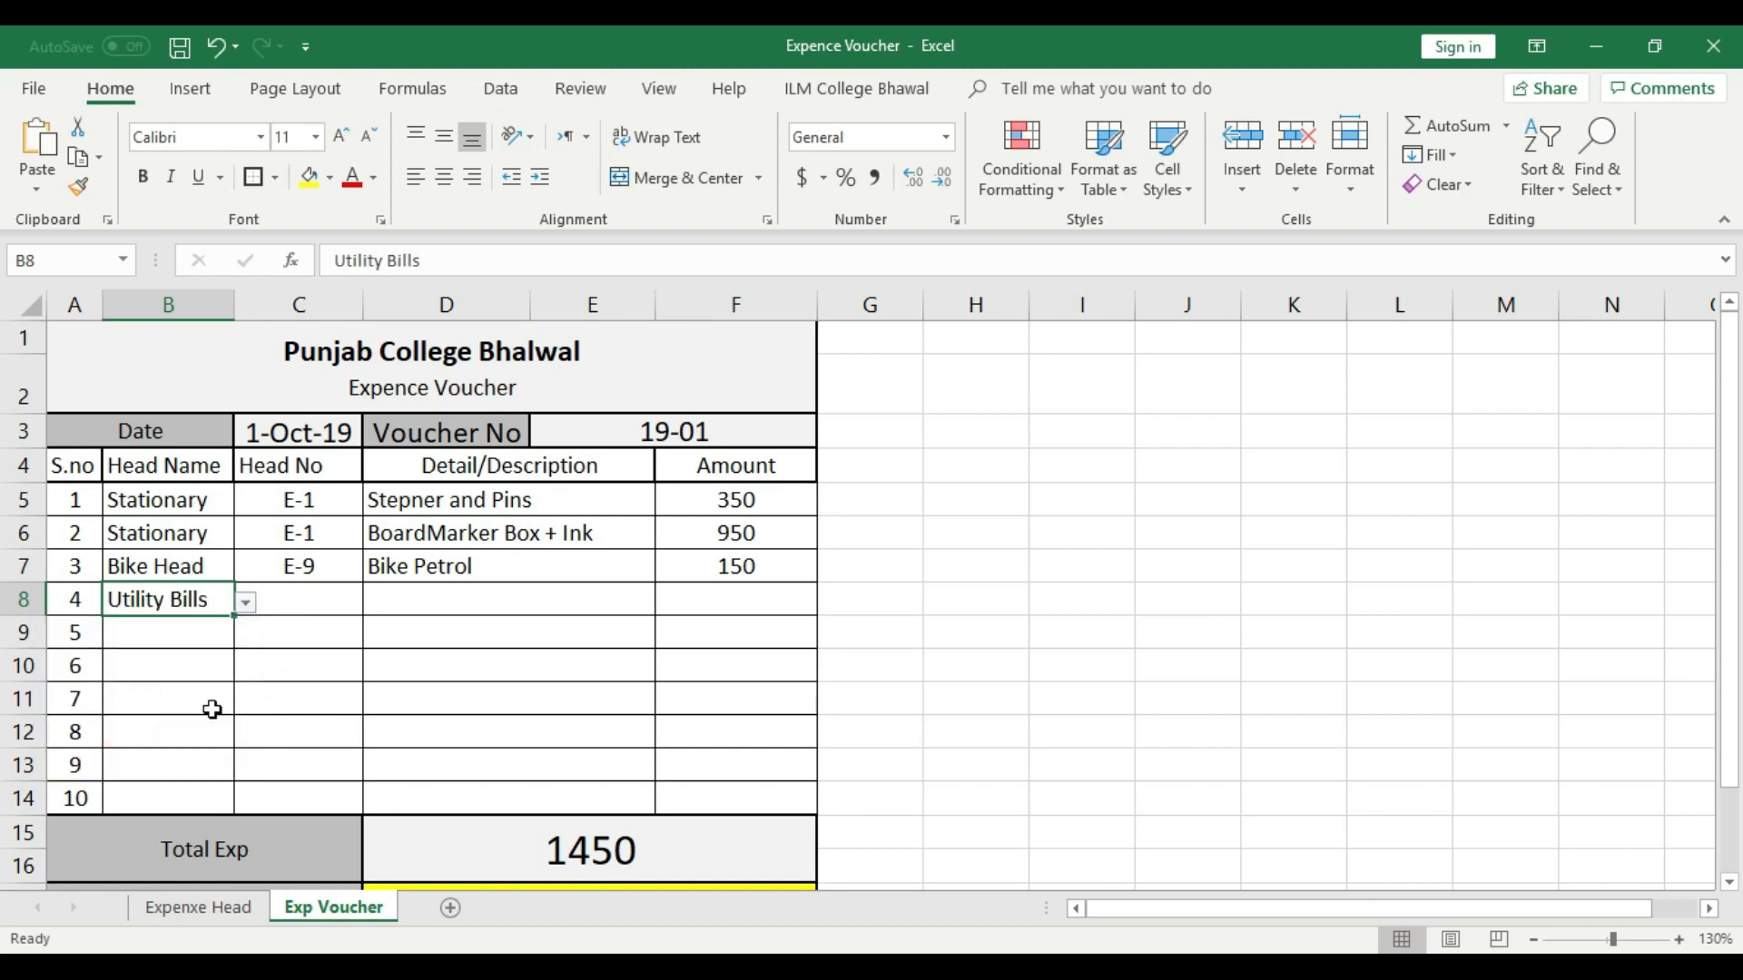
- Look up the Utility Bills head number in the Expenxe Head sheet and choose E-6 in voucher row 4
{"action": "left_click", "coordinate": [198, 908]}
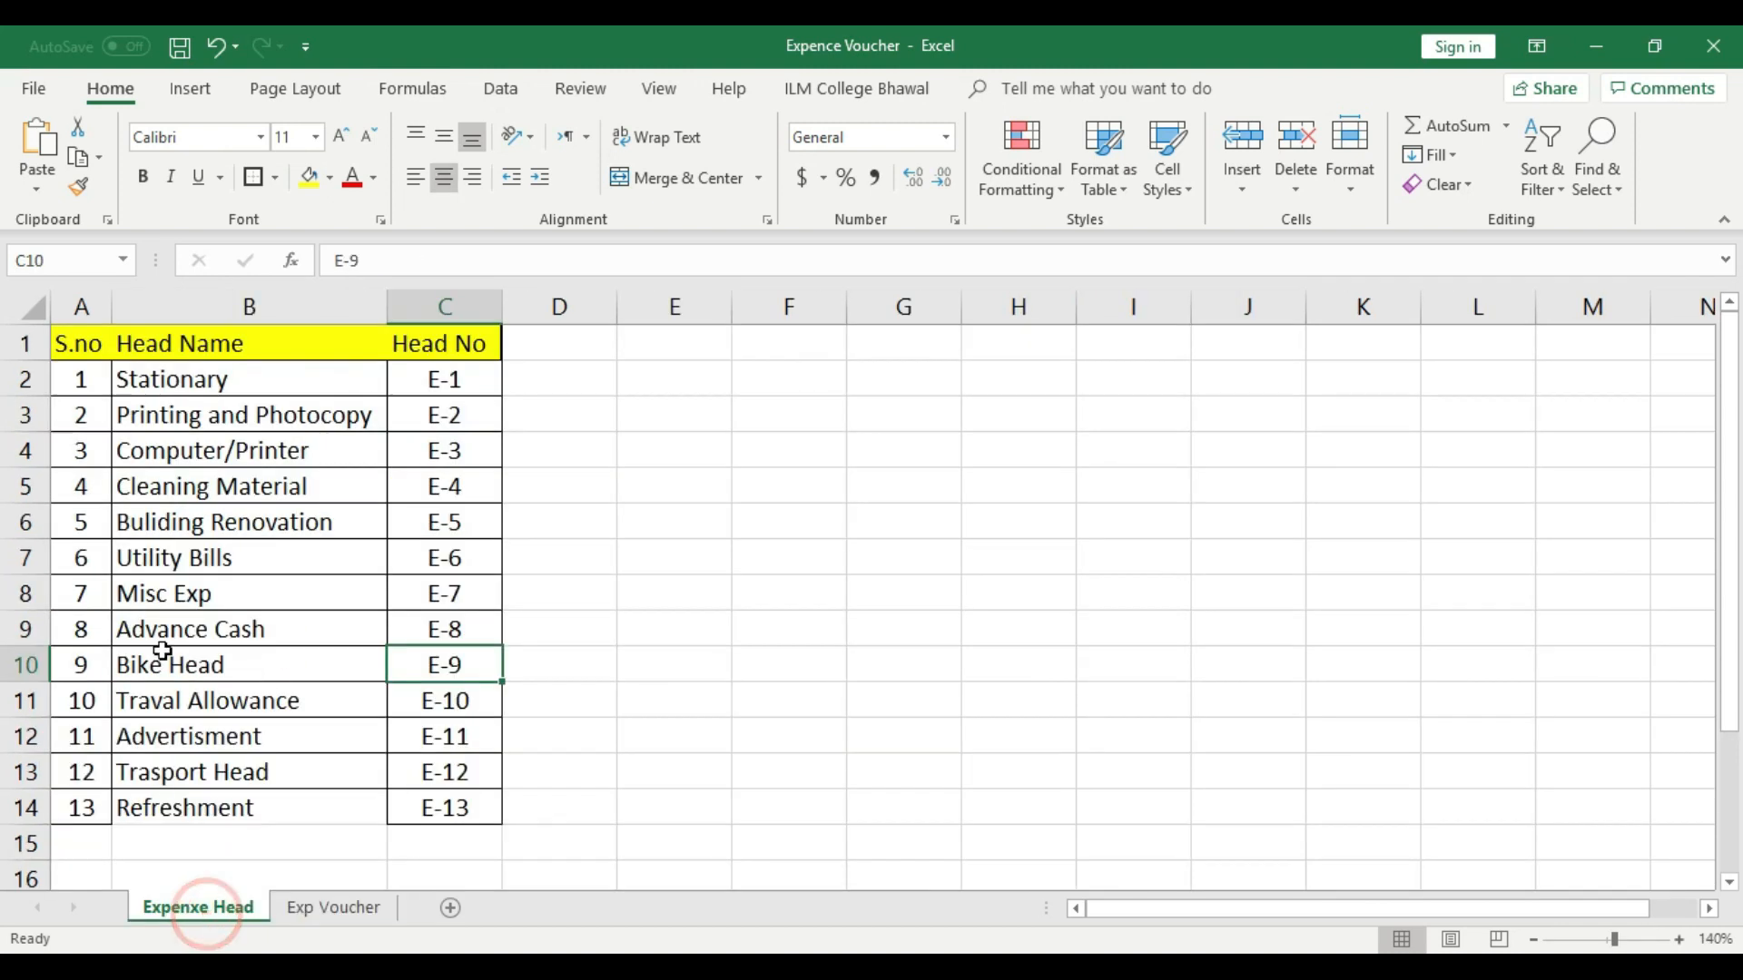
{"action": "left_click", "coordinate": [304, 908]}
{"action": "left_click", "coordinate": [304, 600]}
{"action": "left_click", "coordinate": [371, 602]}
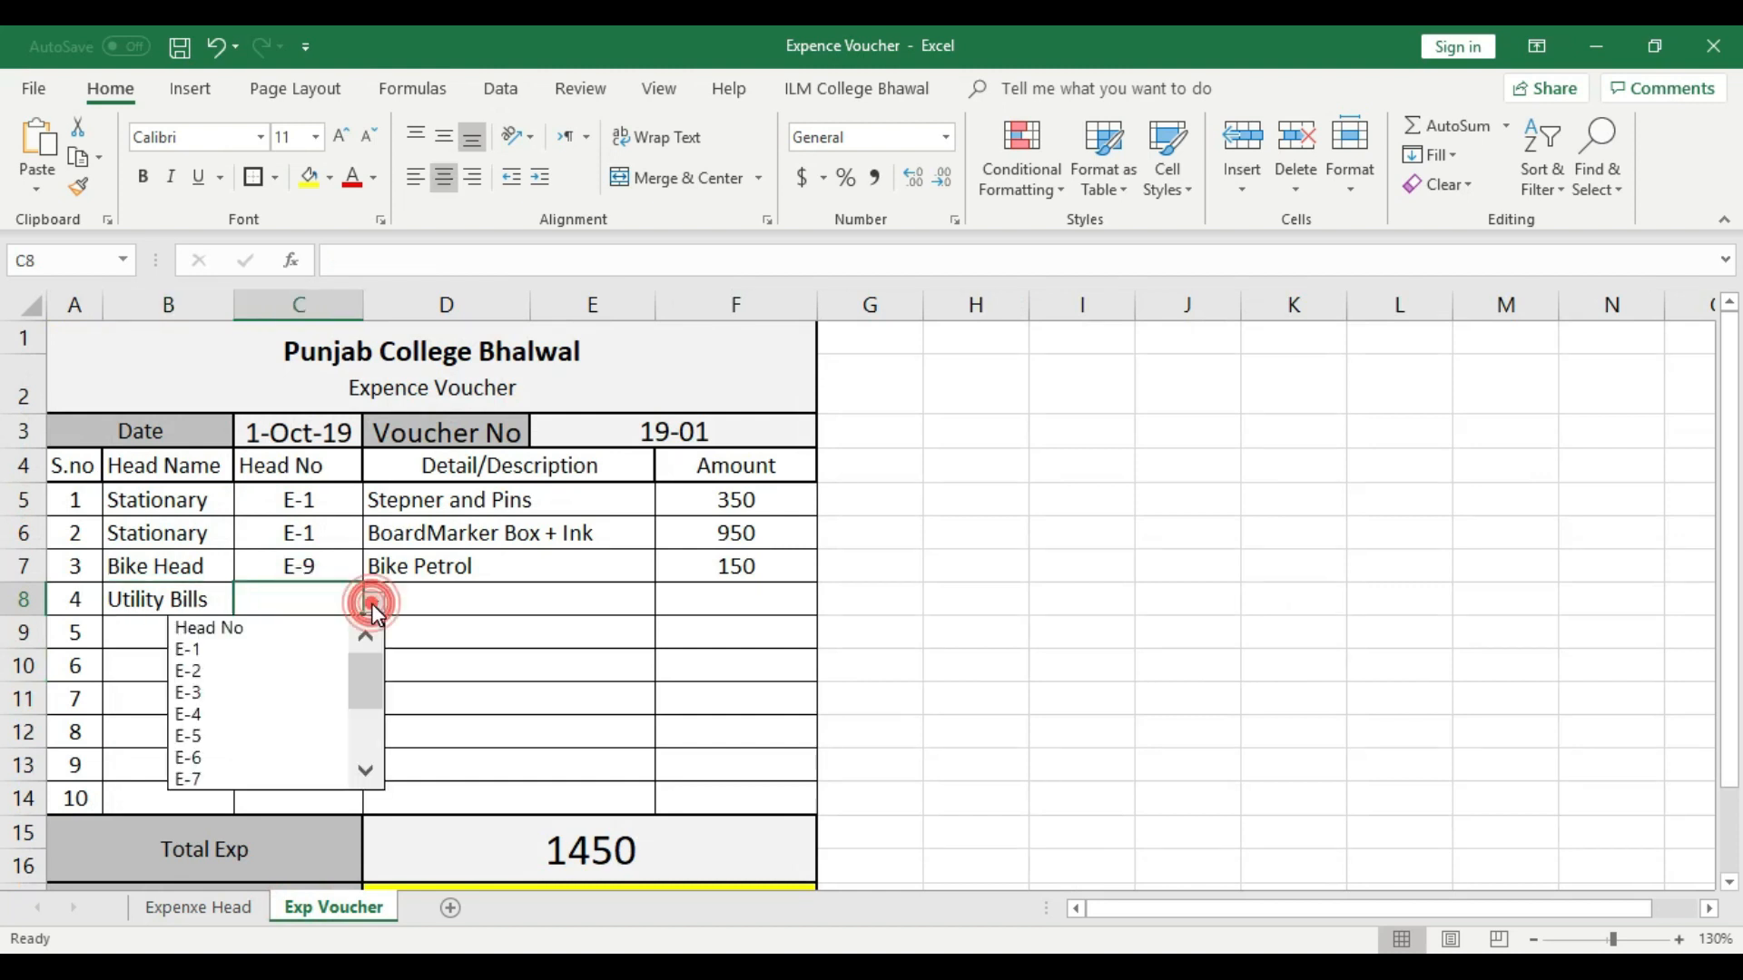
{"action": "left_click", "coordinate": [239, 755]}
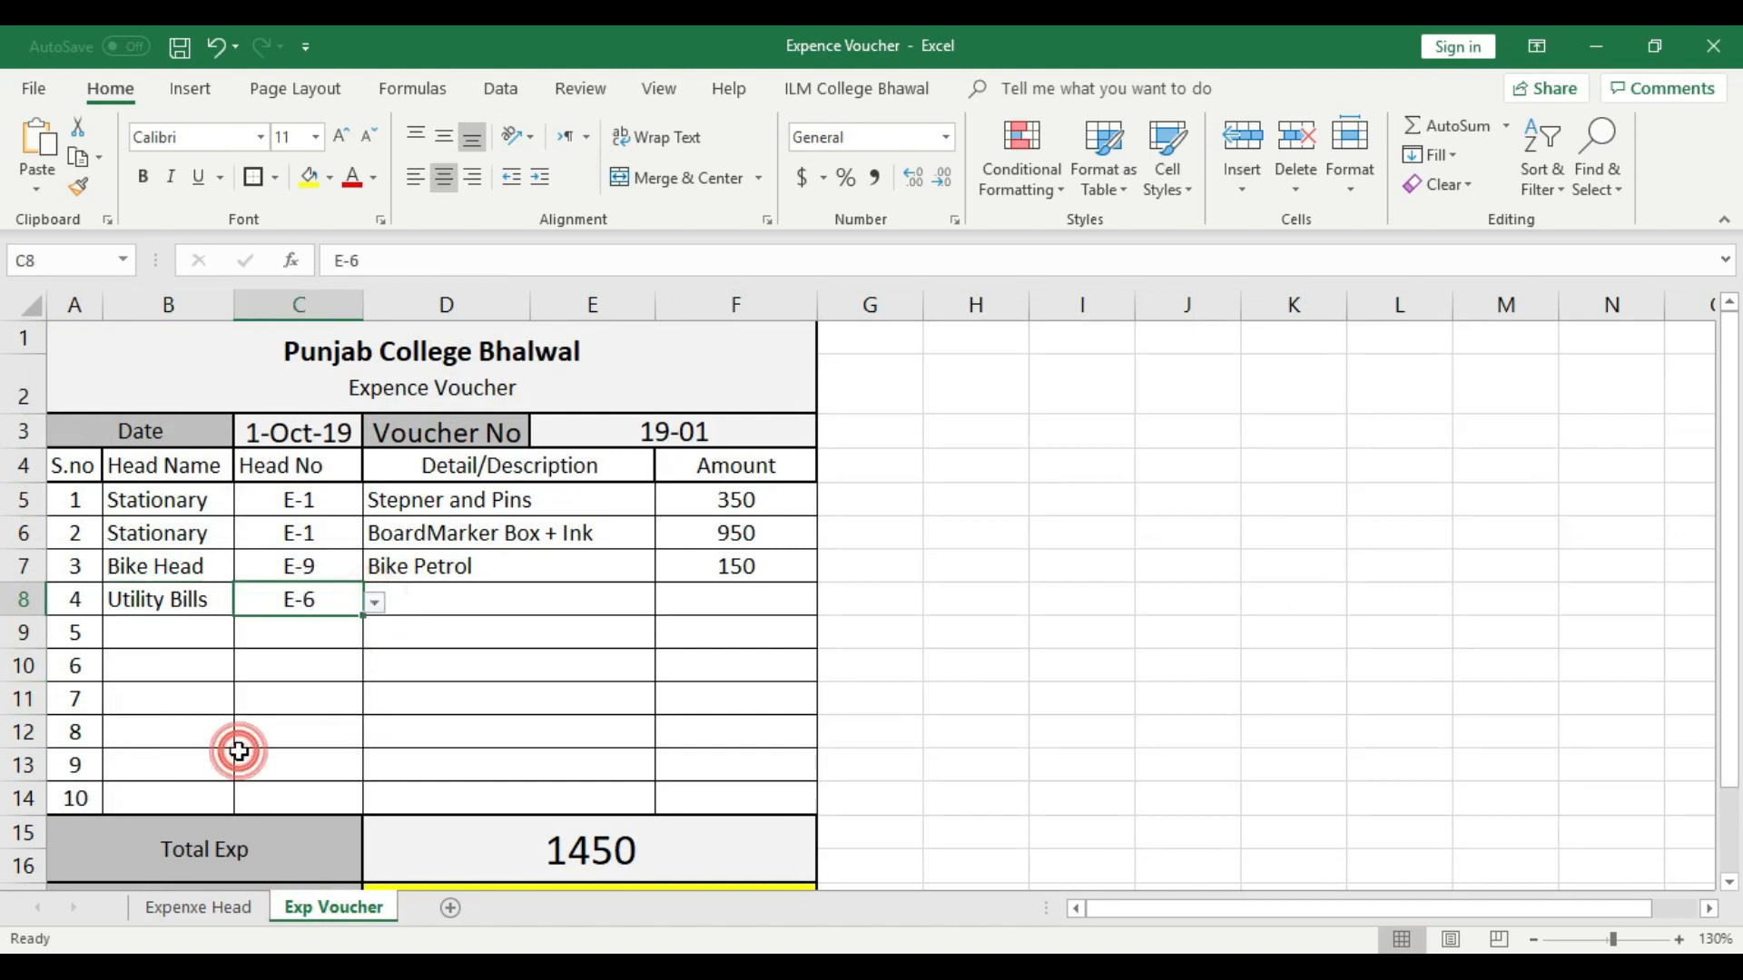
{"action": "left_click", "coordinate": [389, 691]}
- Enter "Electric Bill" as the description in voucher row 4 and left-align it
{"action": "left_click", "coordinate": [468, 596]}
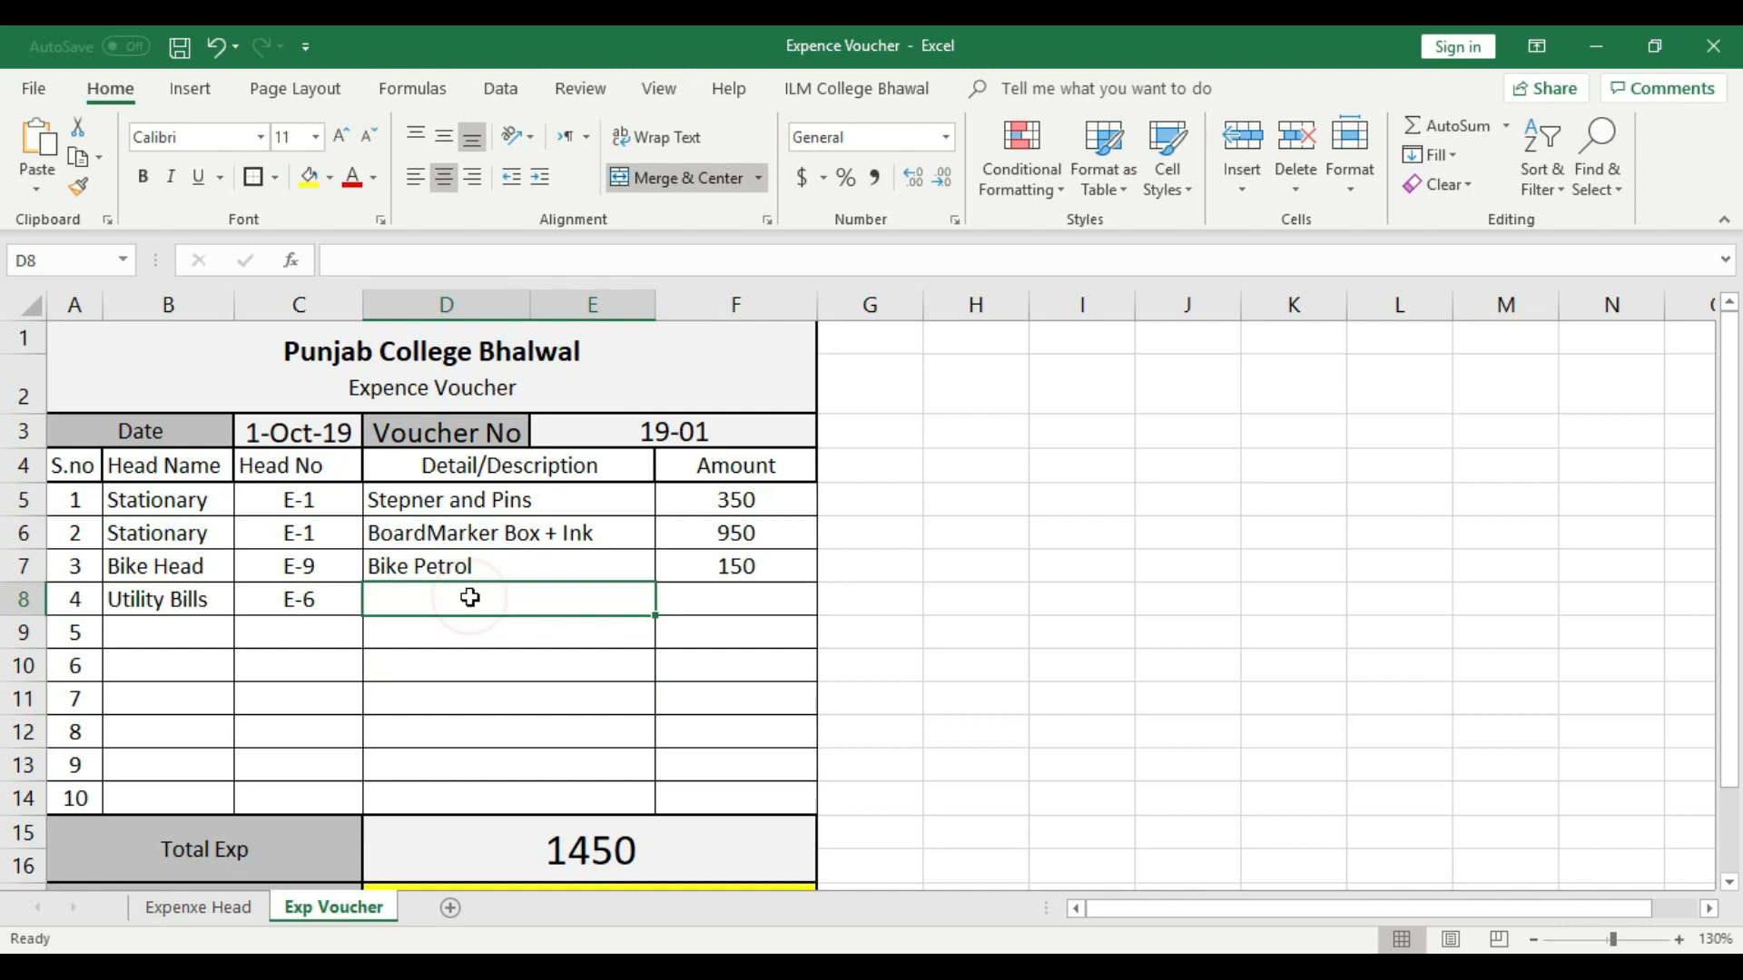
{"action": "type", "text": "Elec"}
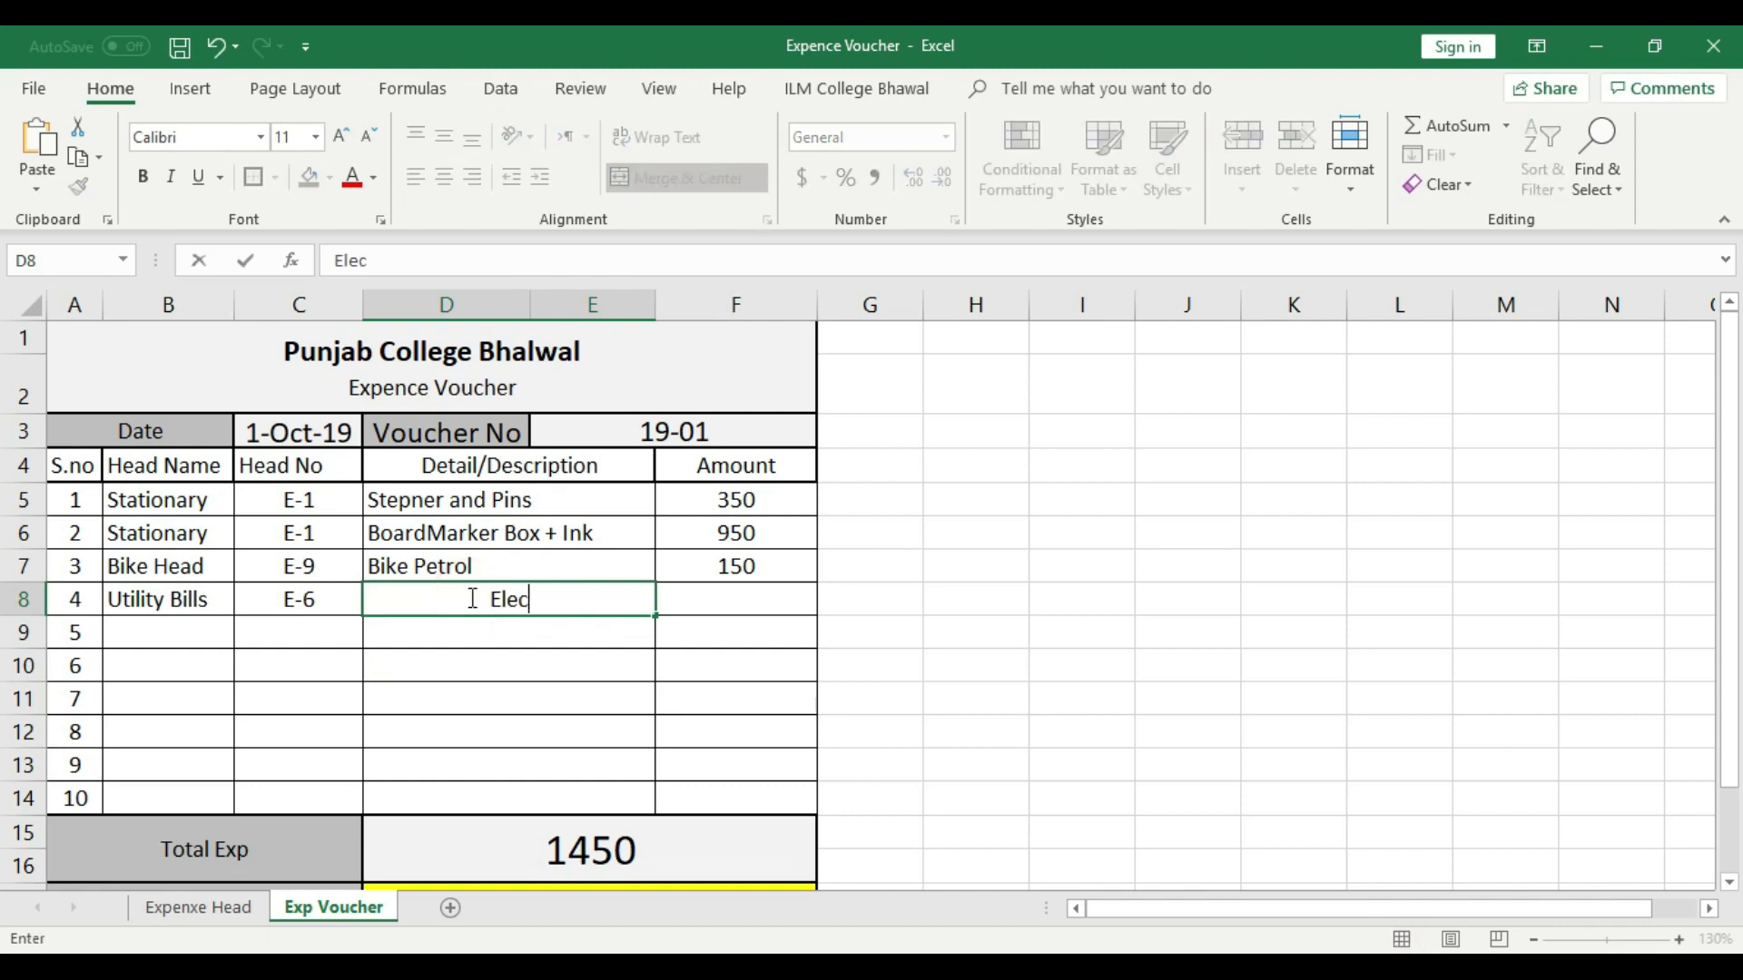
{"action": "type", "text": "tric Bill"}
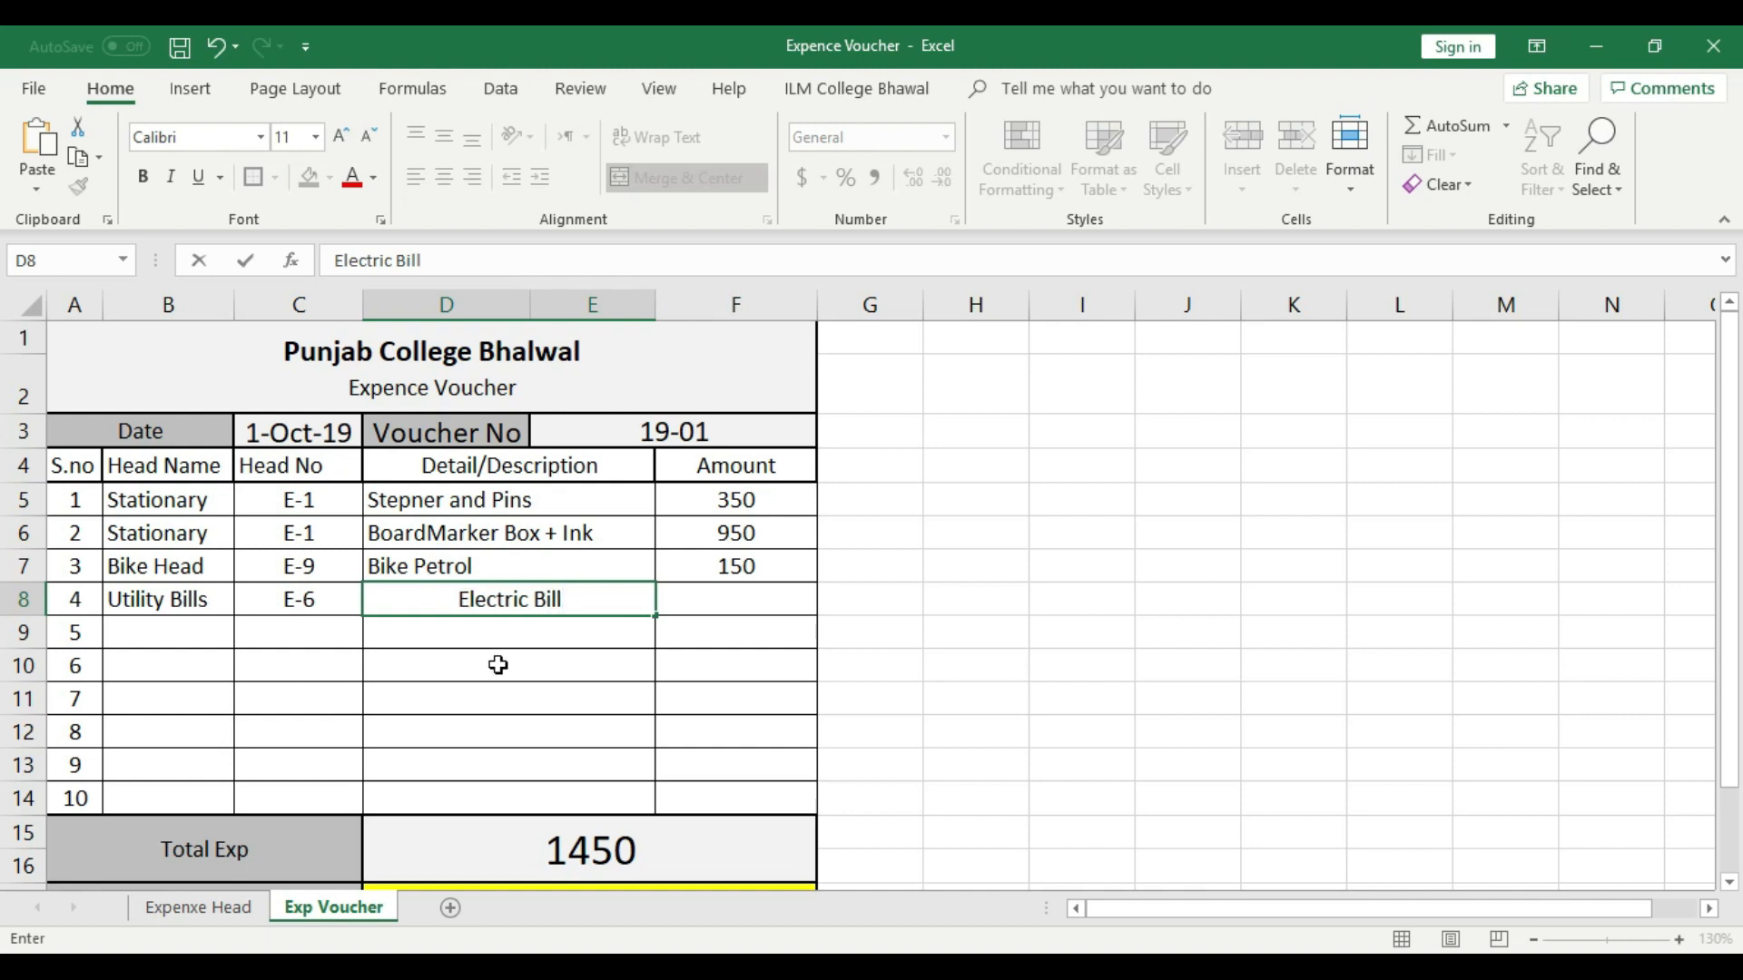
{"action": "left_click", "coordinate": [499, 666]}
{"action": "left_click", "coordinate": [499, 597]}
{"action": "left_click", "coordinate": [415, 177]}
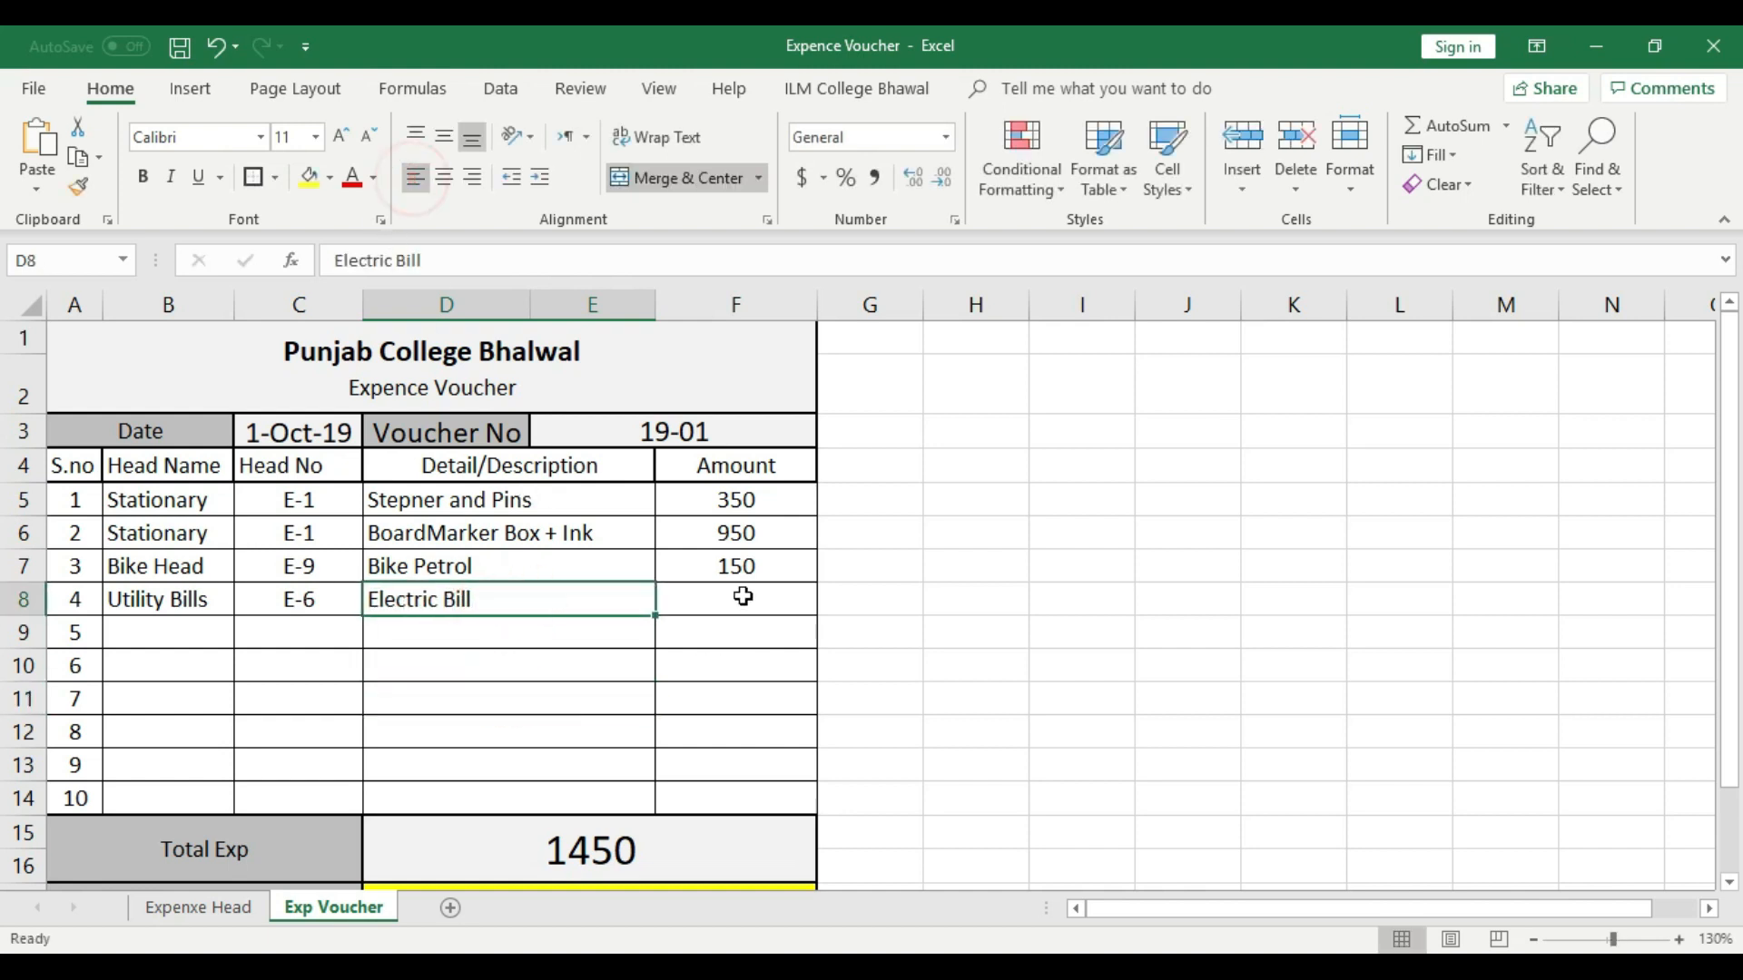
- Enter 2000 as the amount in voucher row 4 and center it
{"action": "left_click", "coordinate": [742, 596]}
{"action": "type", "text": "2000"}
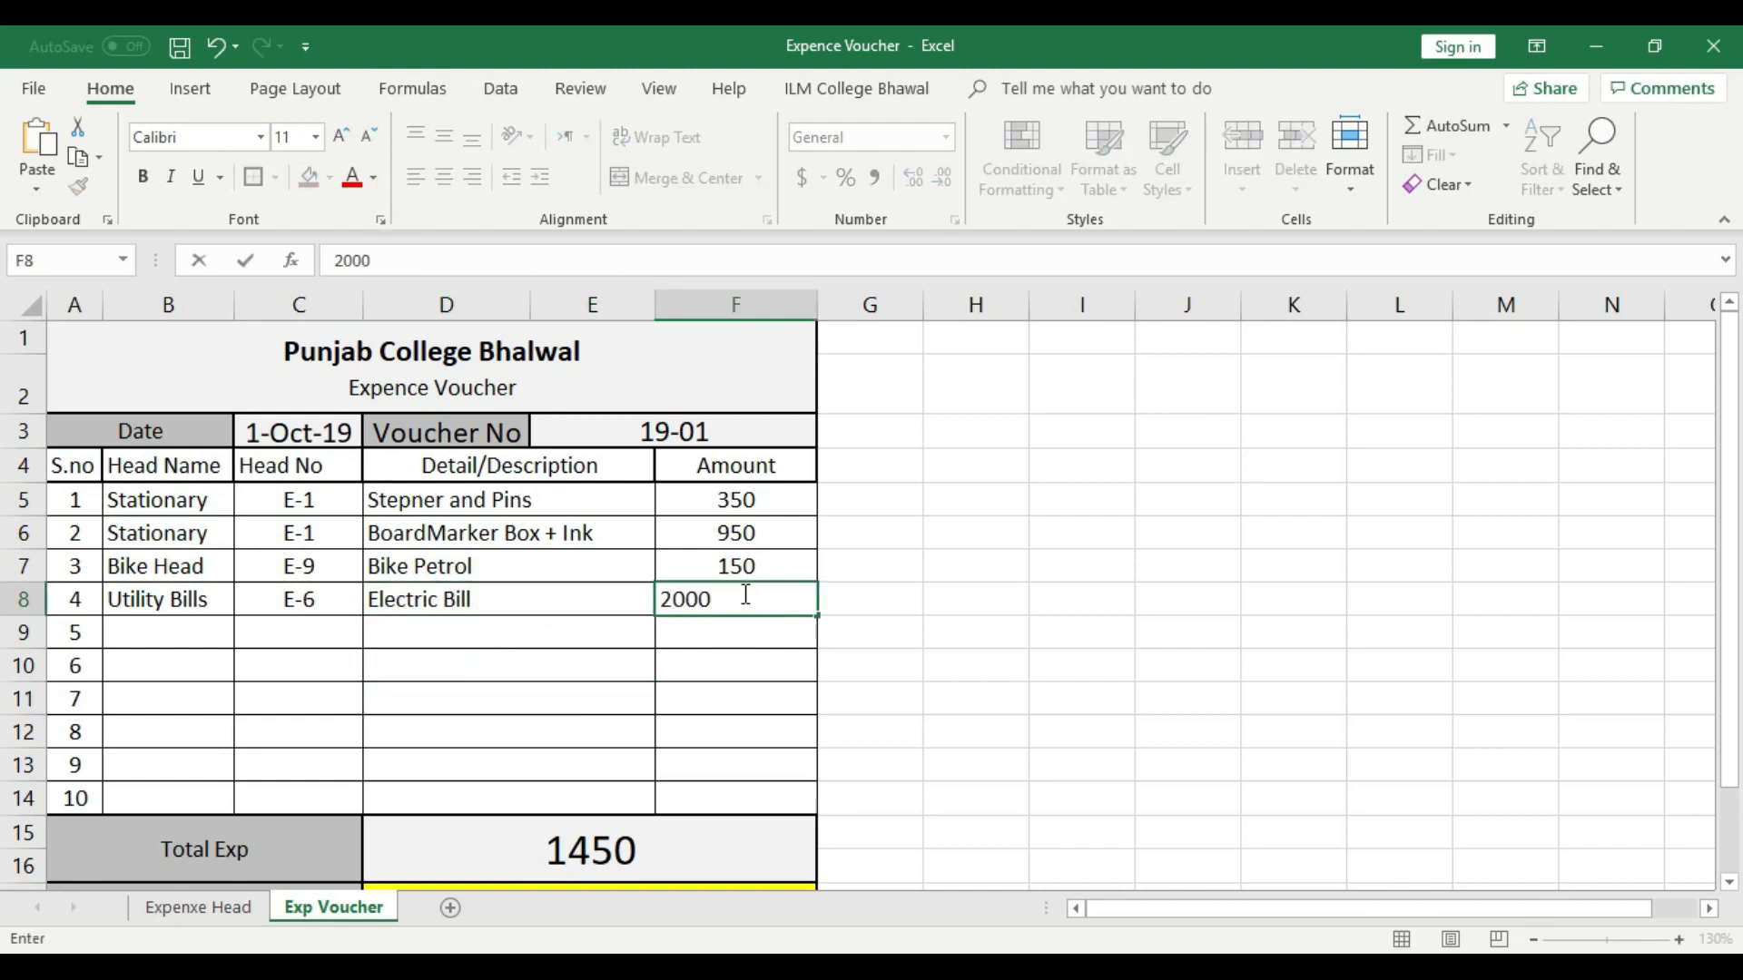
{"action": "key", "text": "Return"}
{"action": "left_click", "coordinate": [761, 601]}
{"action": "left_click", "coordinate": [442, 177]}
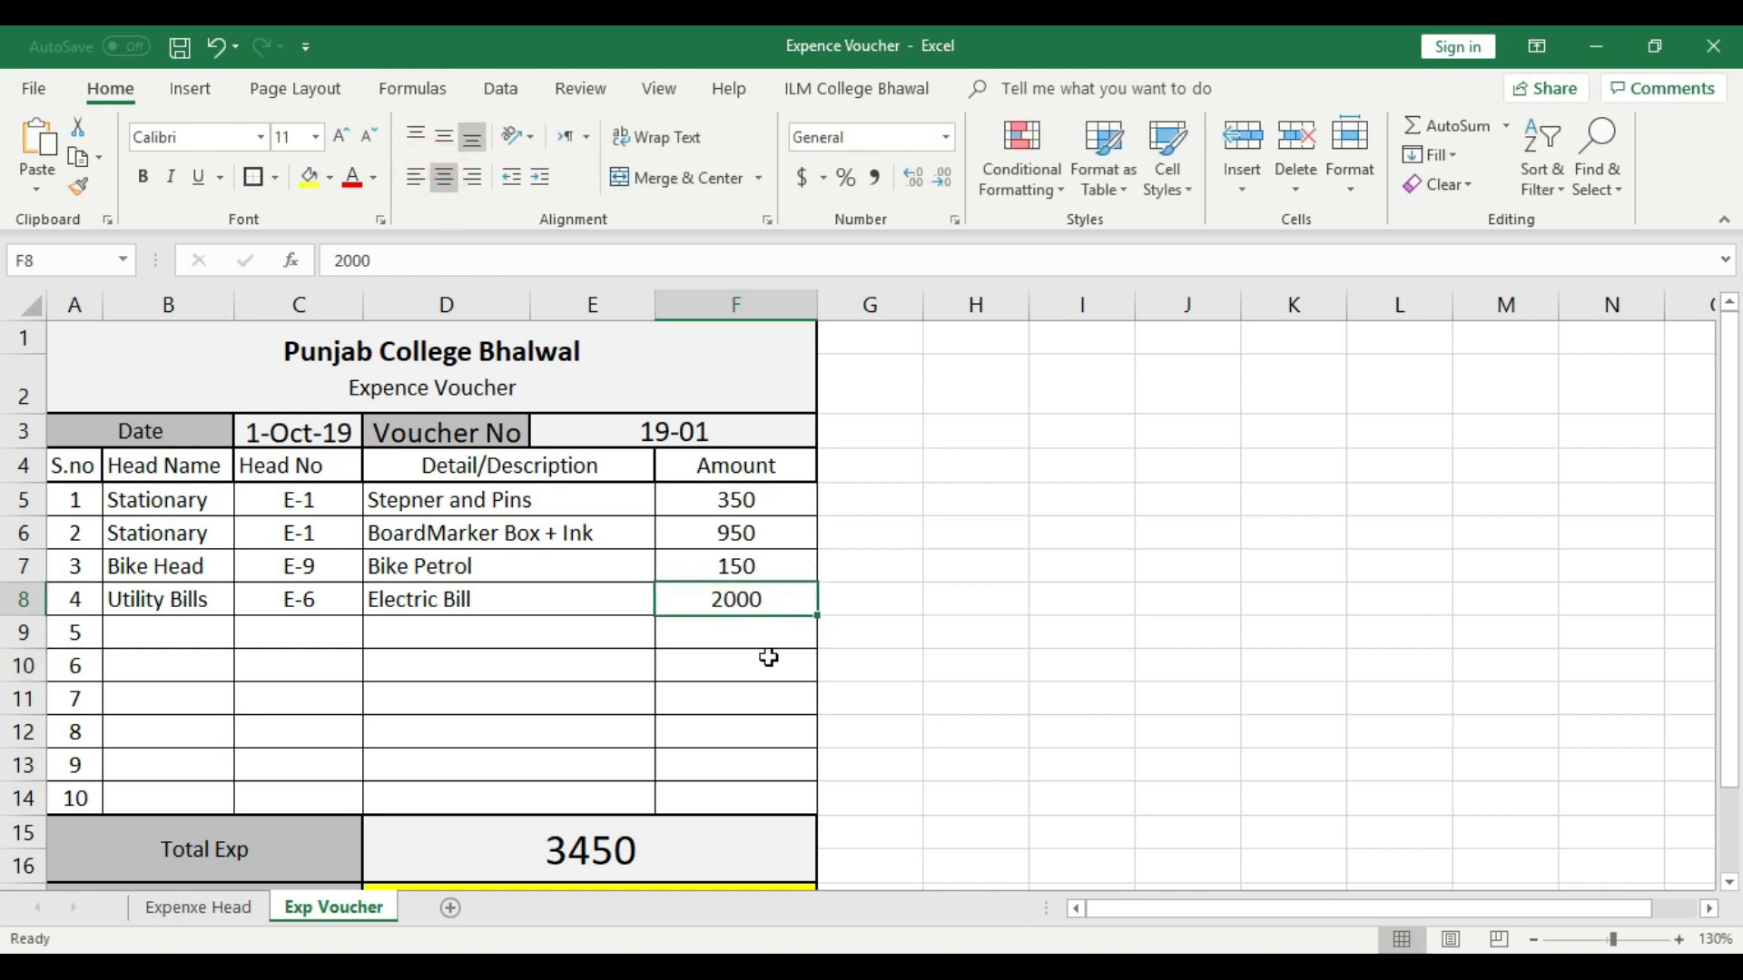
- Choose Printing and Photocopy as the head name in voucher row 5 and auto-fit column B to its contents
{"action": "scroll", "coordinate": [623, 830], "scroll_direction": "down", "scroll_amount": 2}
{"action": "scroll", "coordinate": [635, 622], "scroll_direction": "up", "scroll_amount": 2}
{"action": "scroll", "coordinate": [472, 536], "scroll_direction": "down", "scroll_amount": 2}
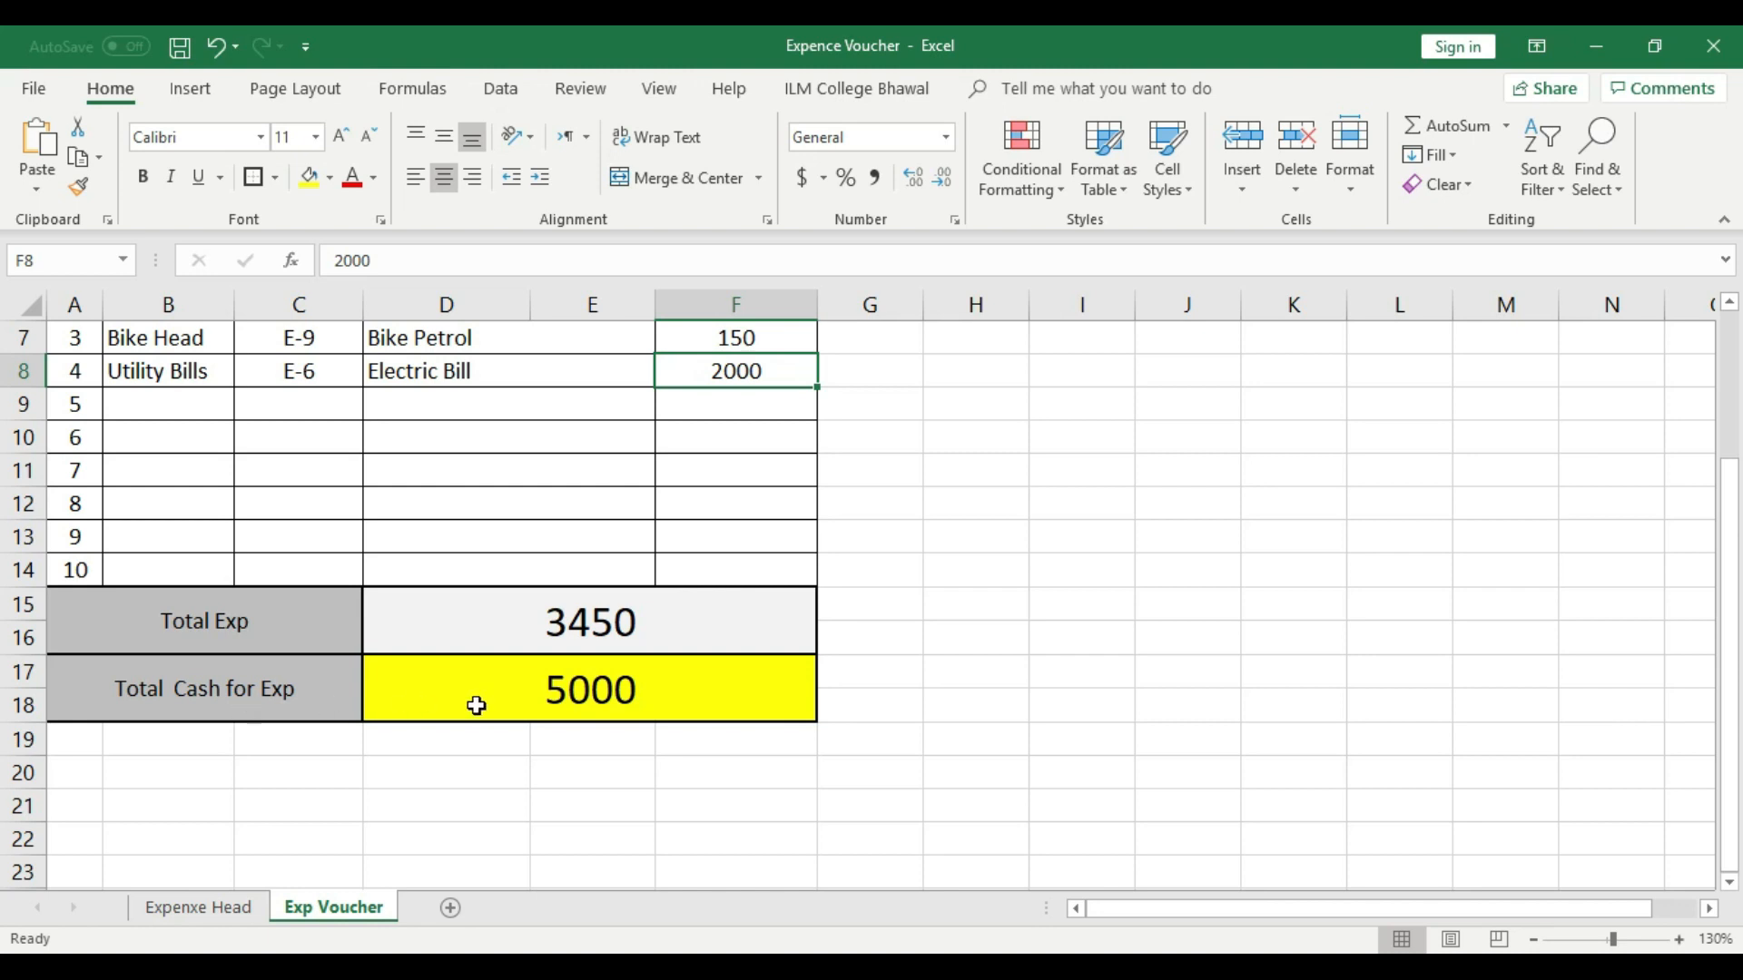
{"action": "scroll", "coordinate": [481, 705], "scroll_direction": "up", "scroll_amount": 2}
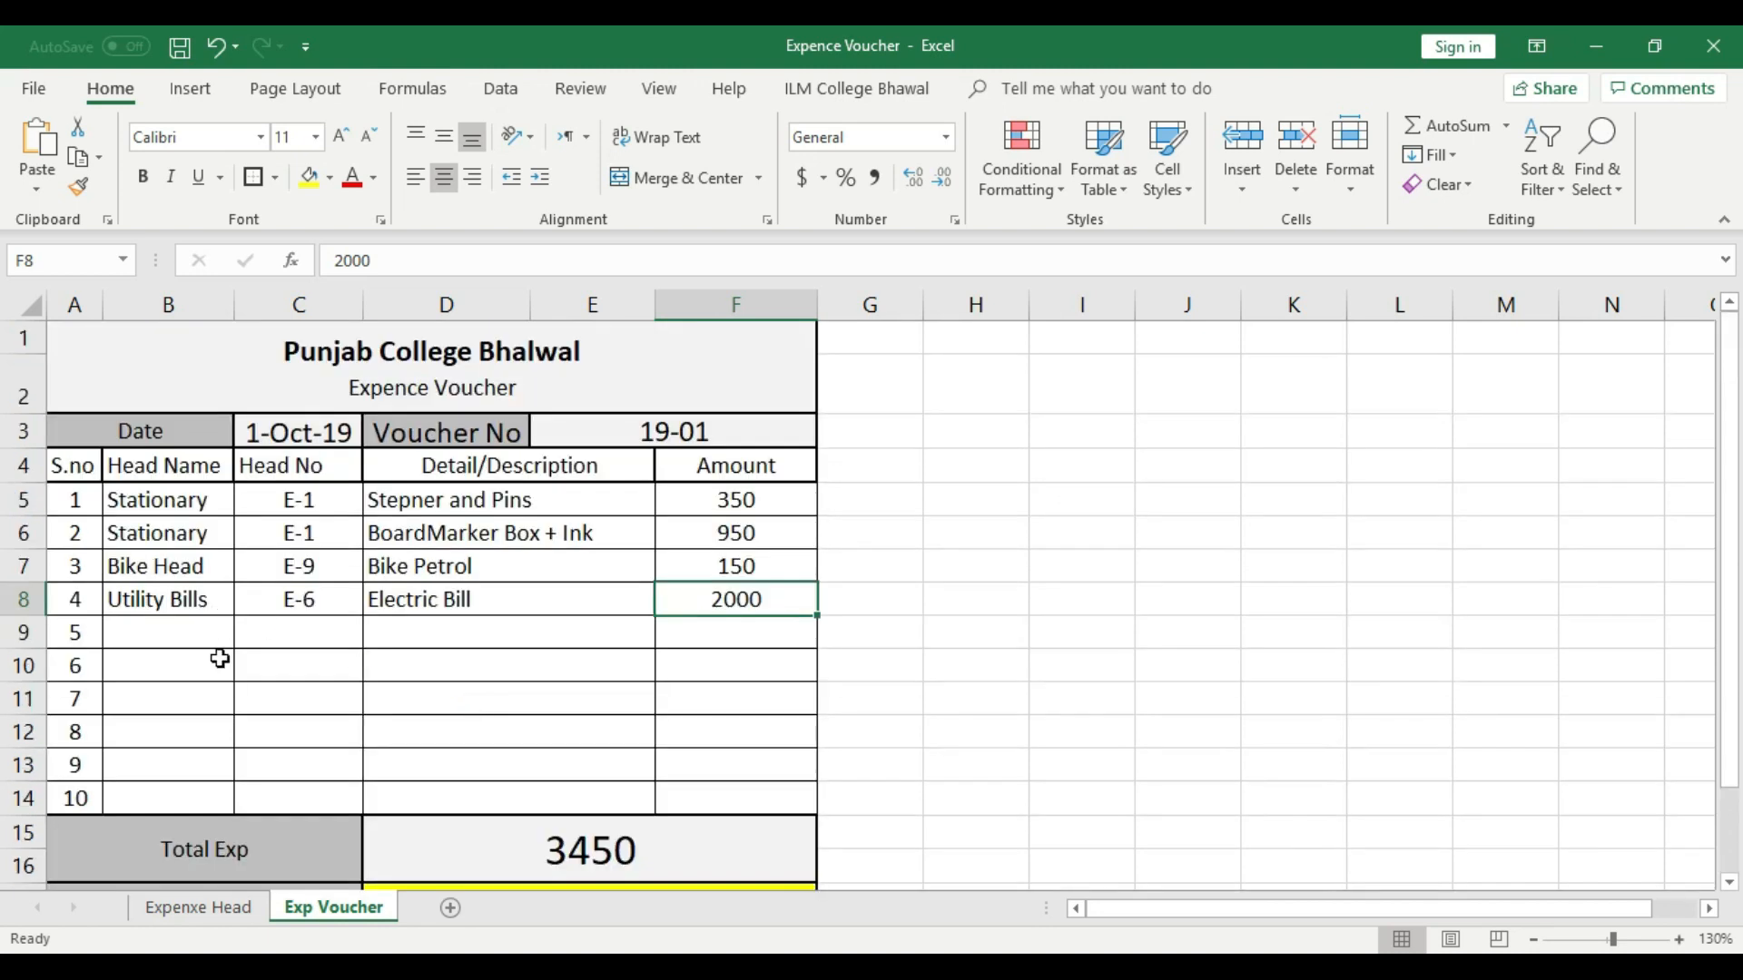
{"action": "left_click", "coordinate": [207, 632]}
{"action": "left_click", "coordinate": [243, 636]}
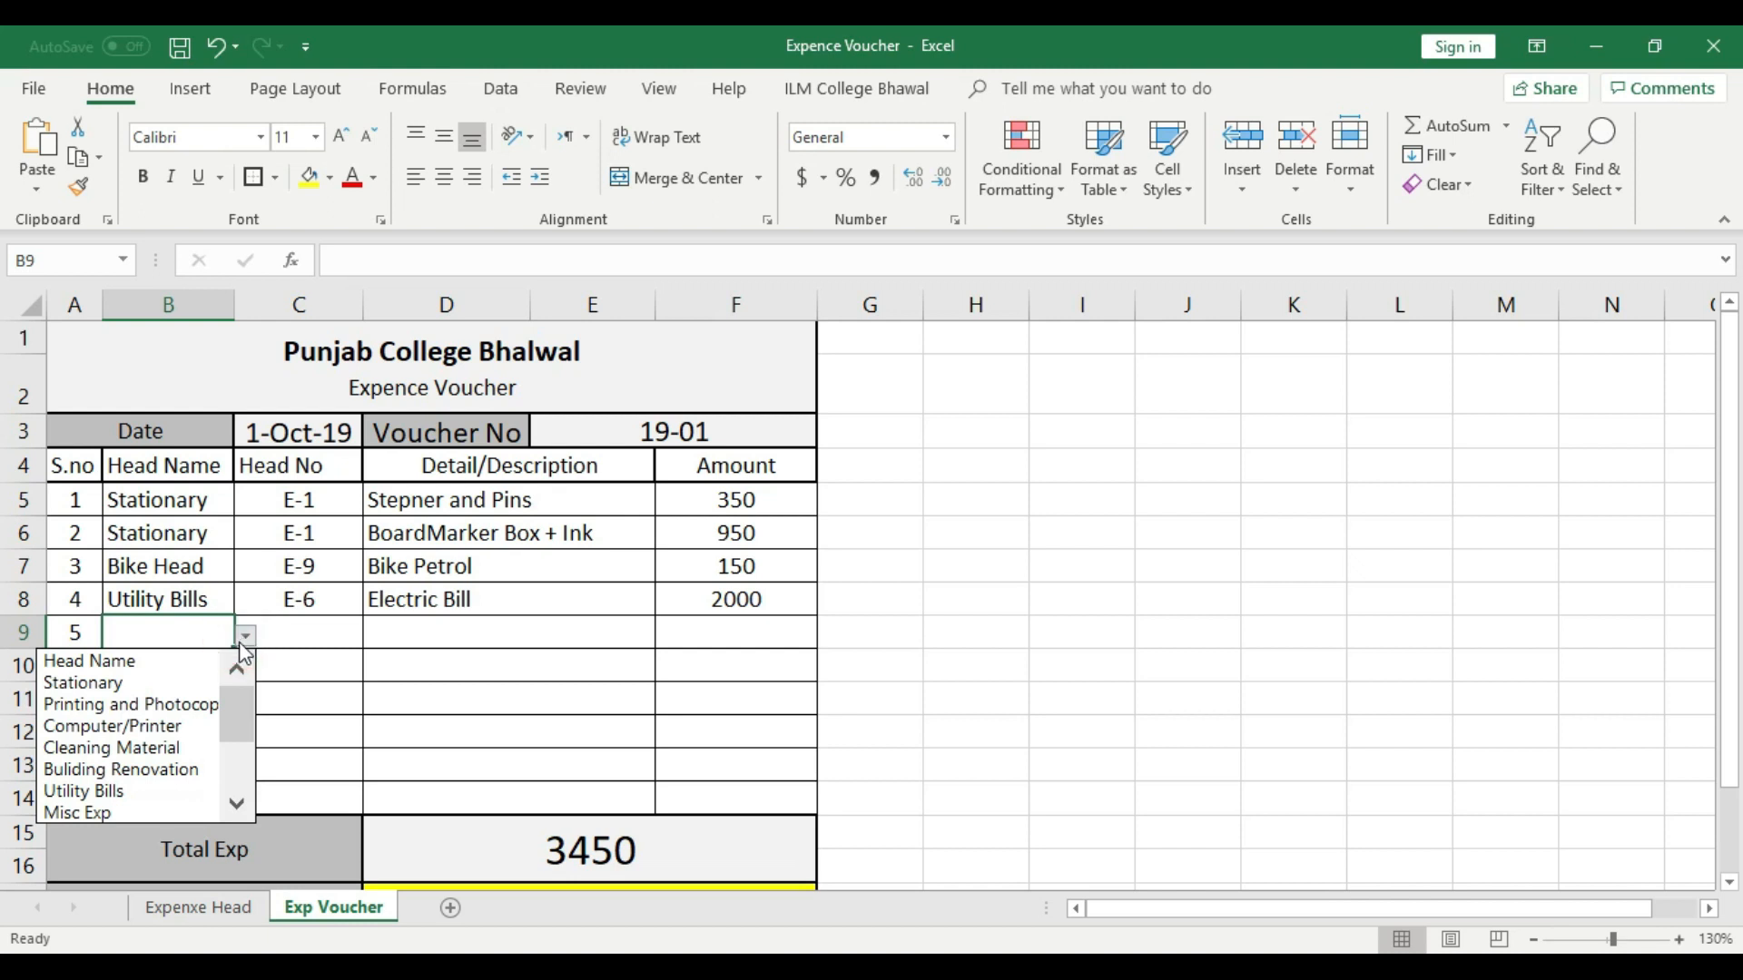
{"action": "left_click", "coordinate": [178, 708]}
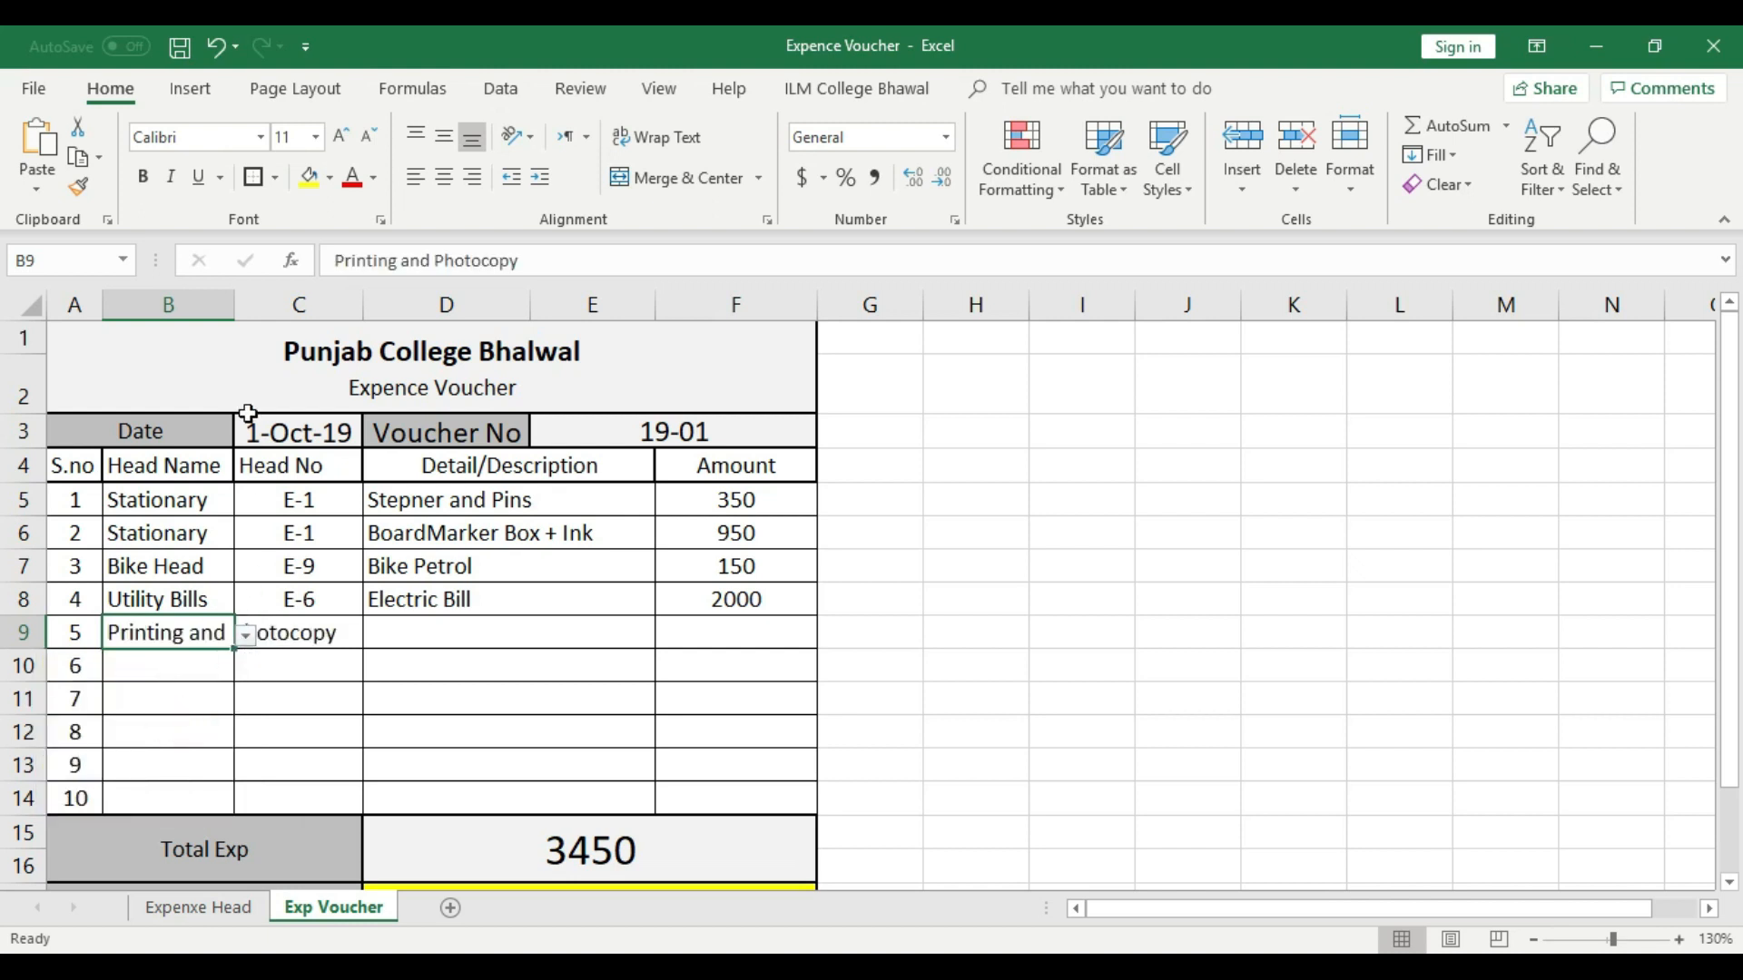
{"action": "double_click", "coordinate": [234, 304]}
{"action": "left_click", "coordinate": [433, 668]}
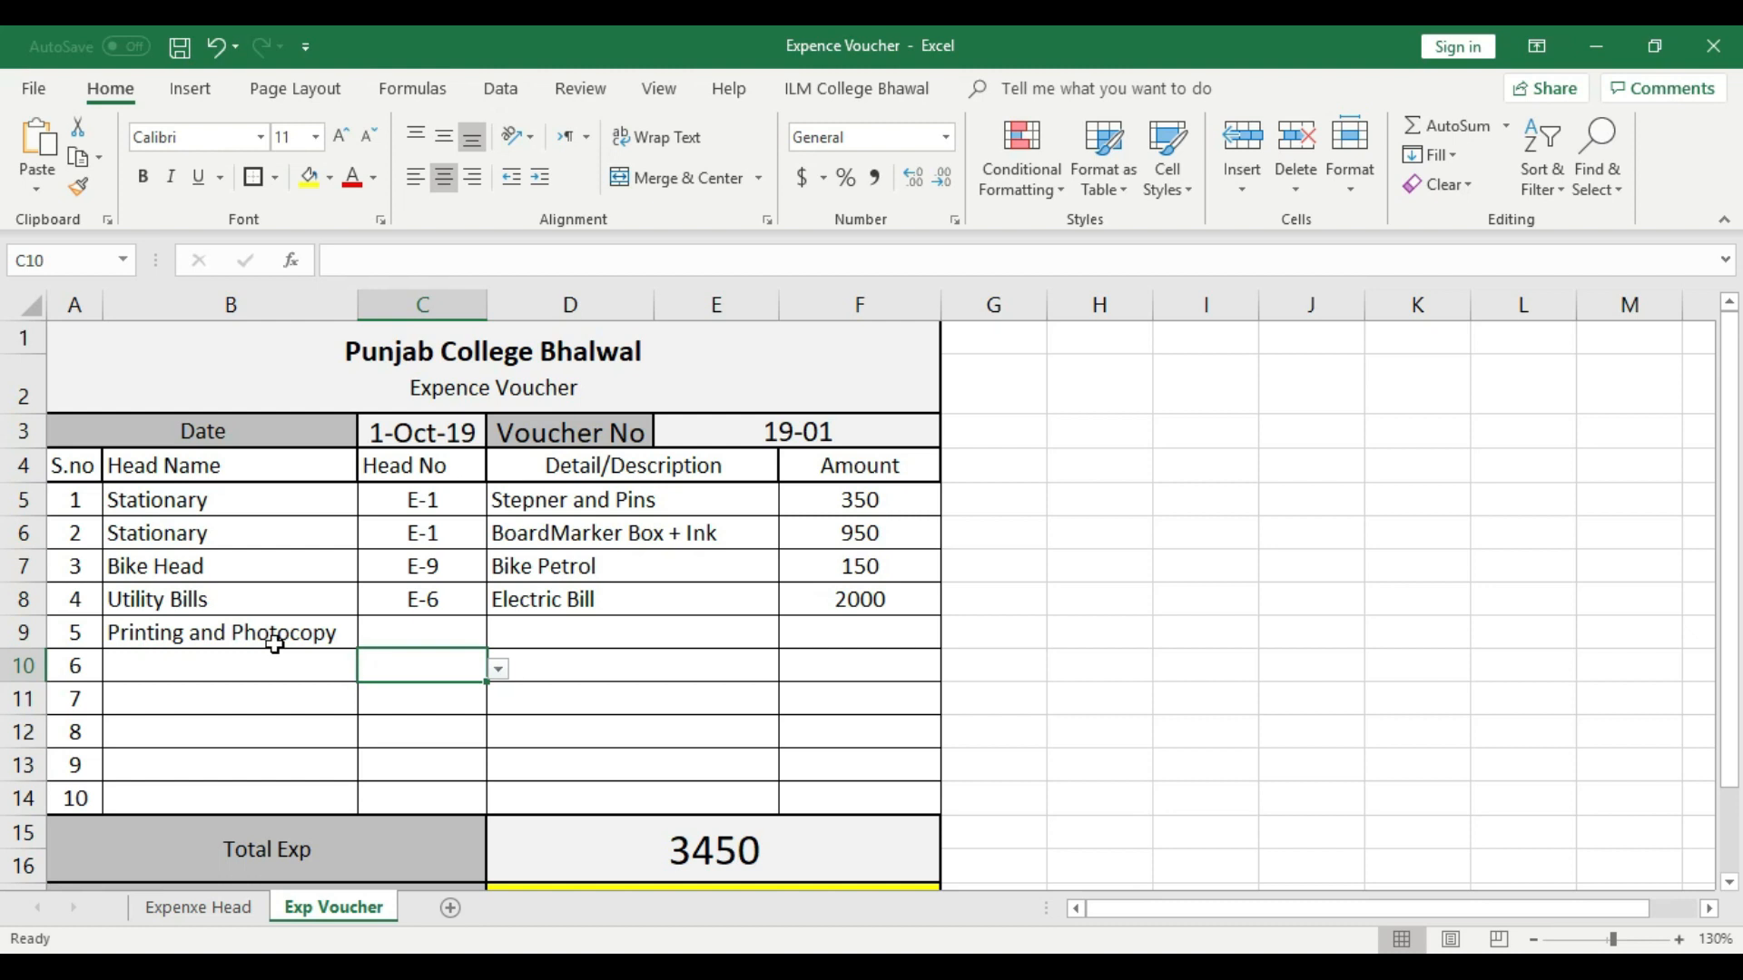
- Look up the Printing and Photocopy head number in the Expenxe Head sheet and choose E-2 in voucher row 5
{"action": "left_click", "coordinate": [198, 908]}
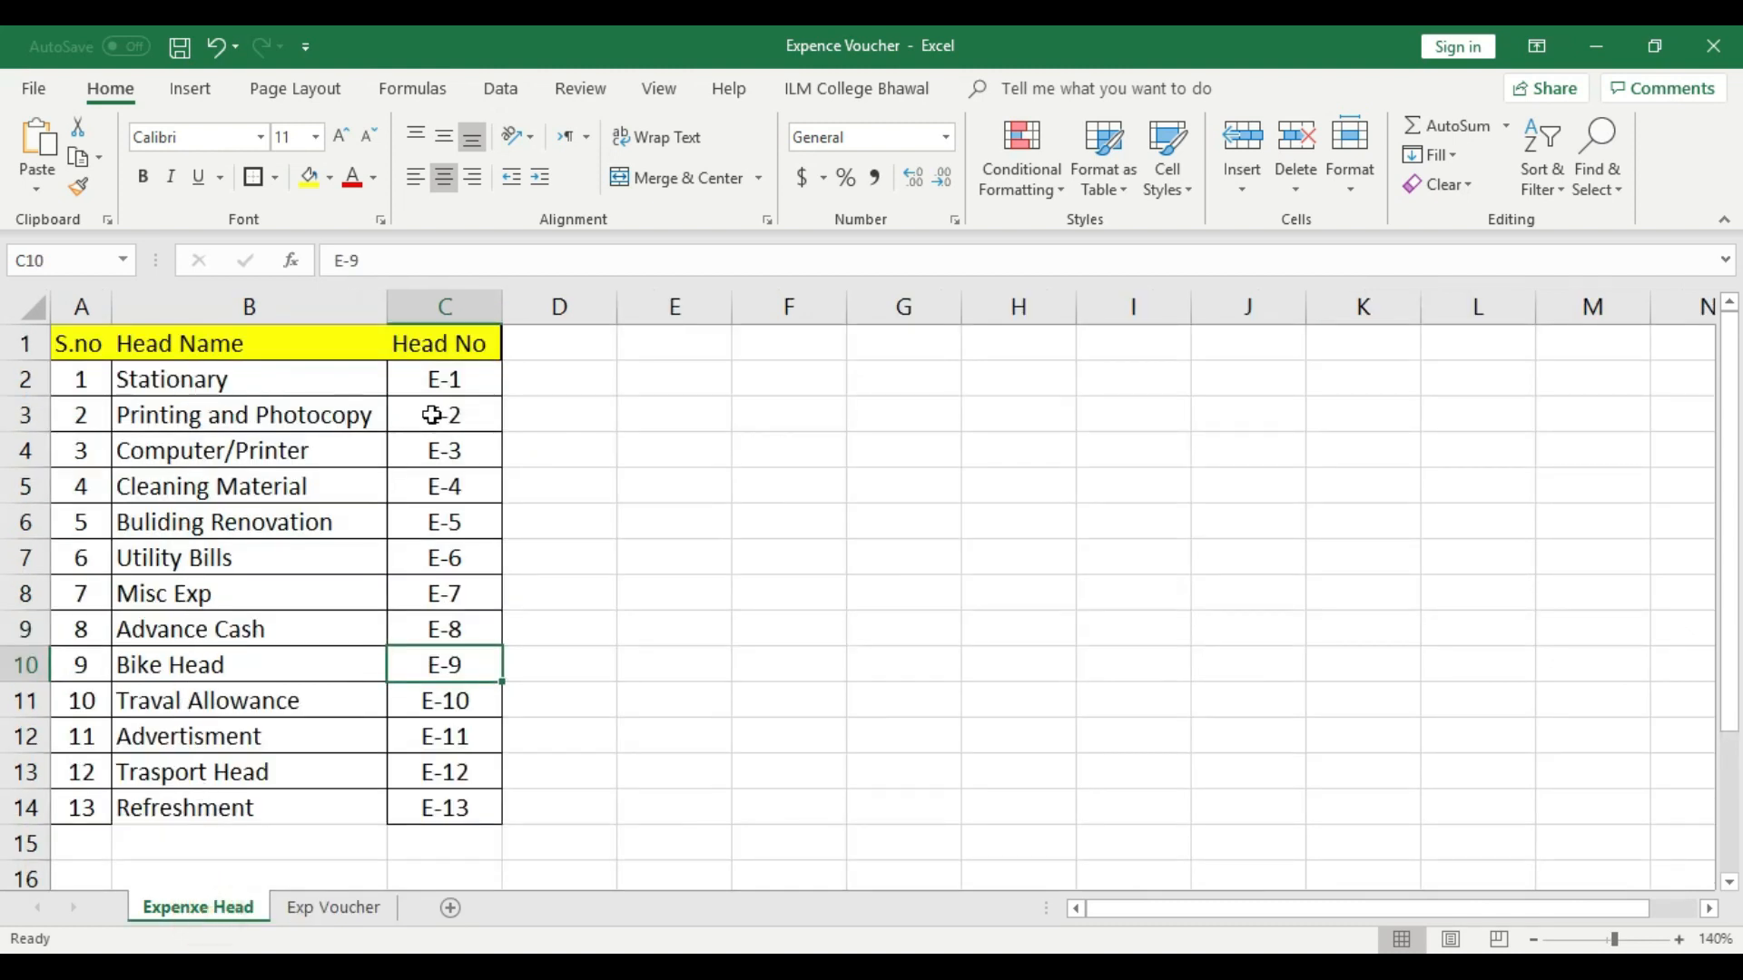
{"action": "left_click", "coordinate": [327, 910]}
{"action": "left_click", "coordinate": [497, 633]}
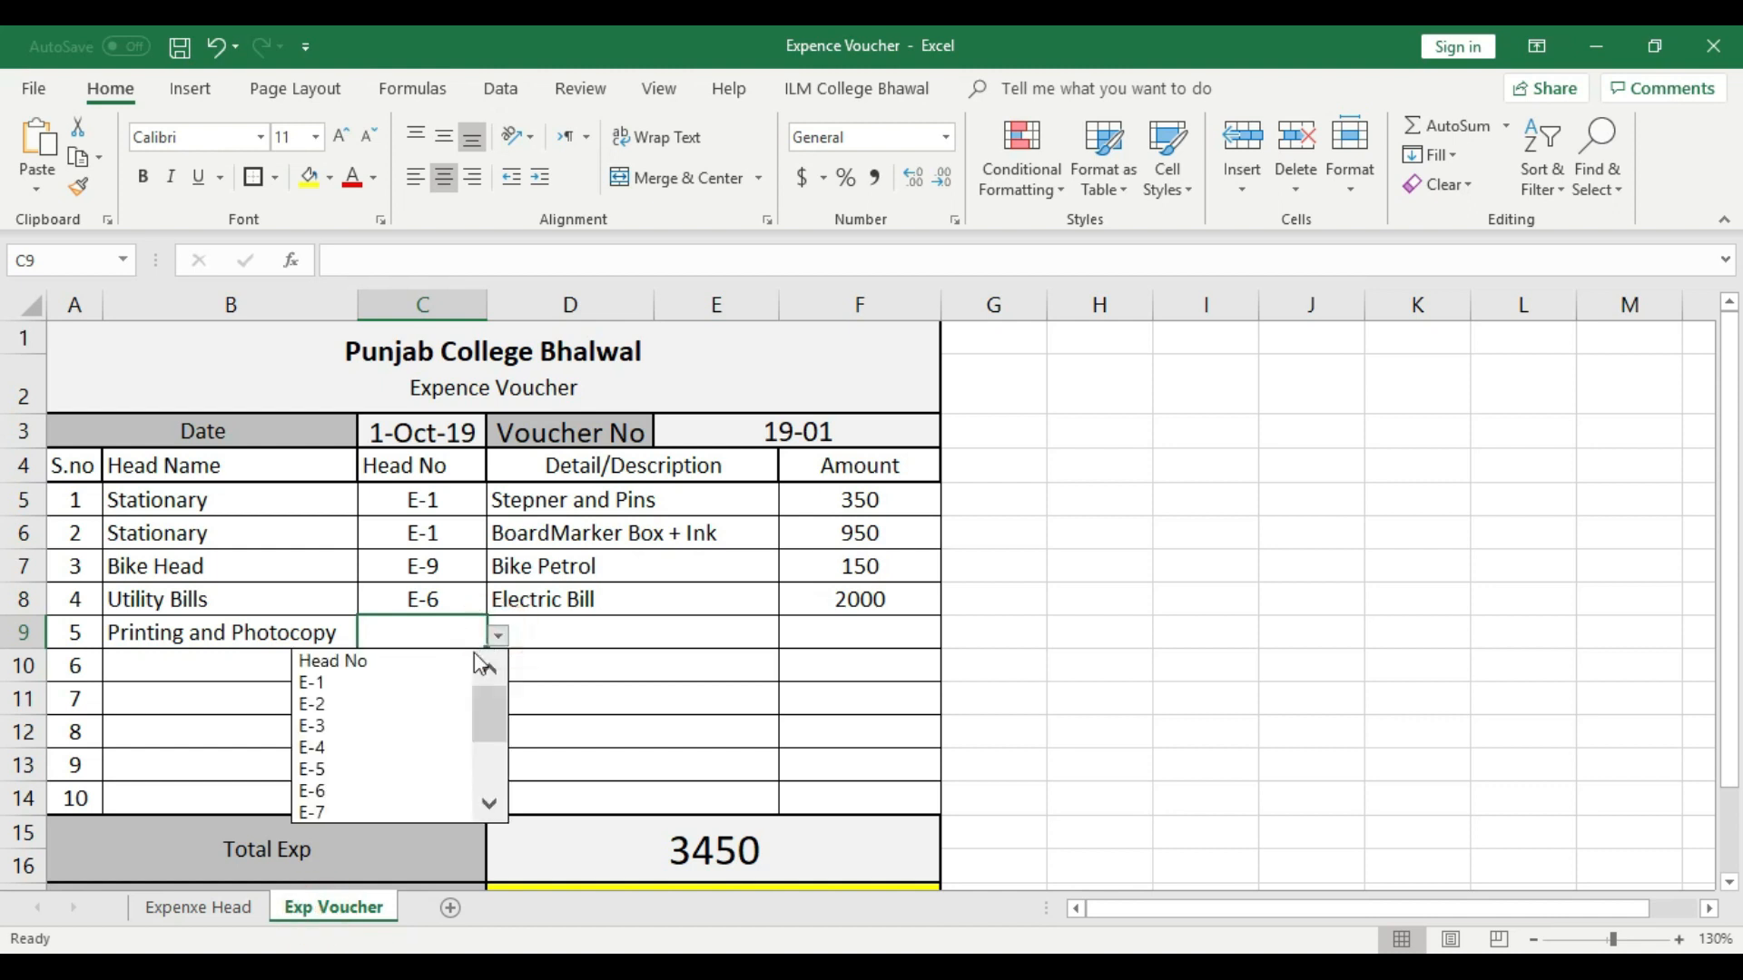
{"action": "left_click", "coordinate": [342, 706]}
{"action": "left_click", "coordinate": [695, 713]}
- Enter "Exam Paper for Inter Part 1" as the description in voucher row 5 and left-align it
{"action": "left_click", "coordinate": [663, 638]}
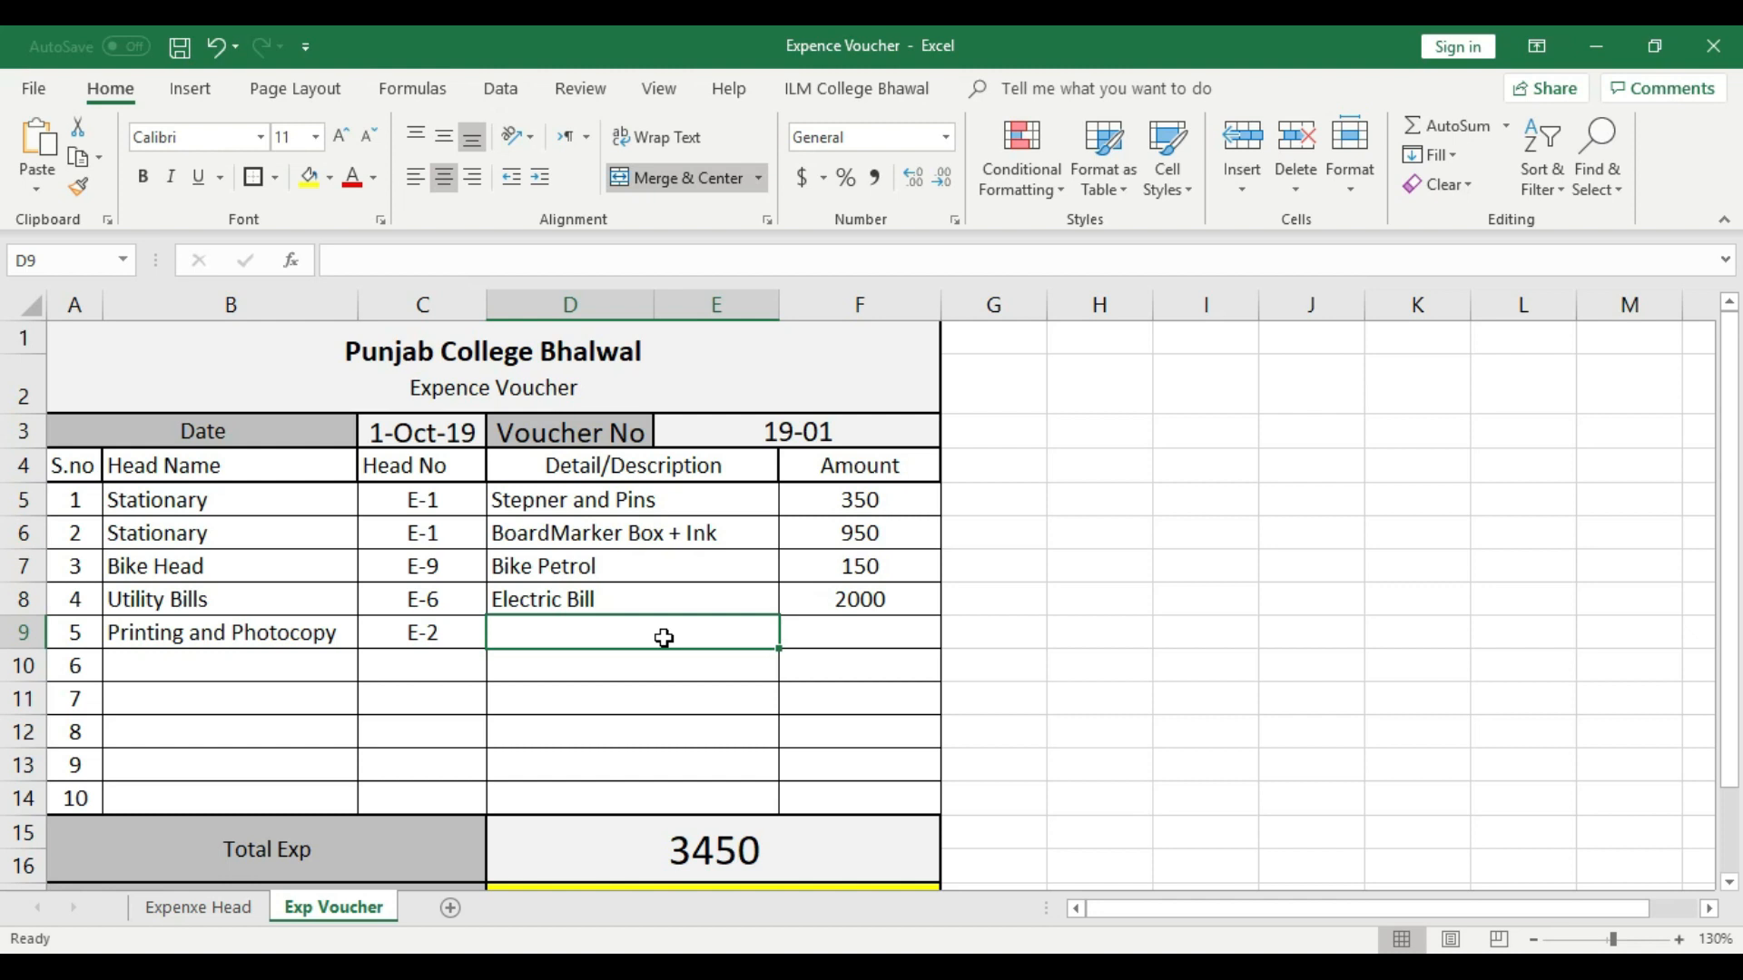
{"action": "type", "text": "Ics"}
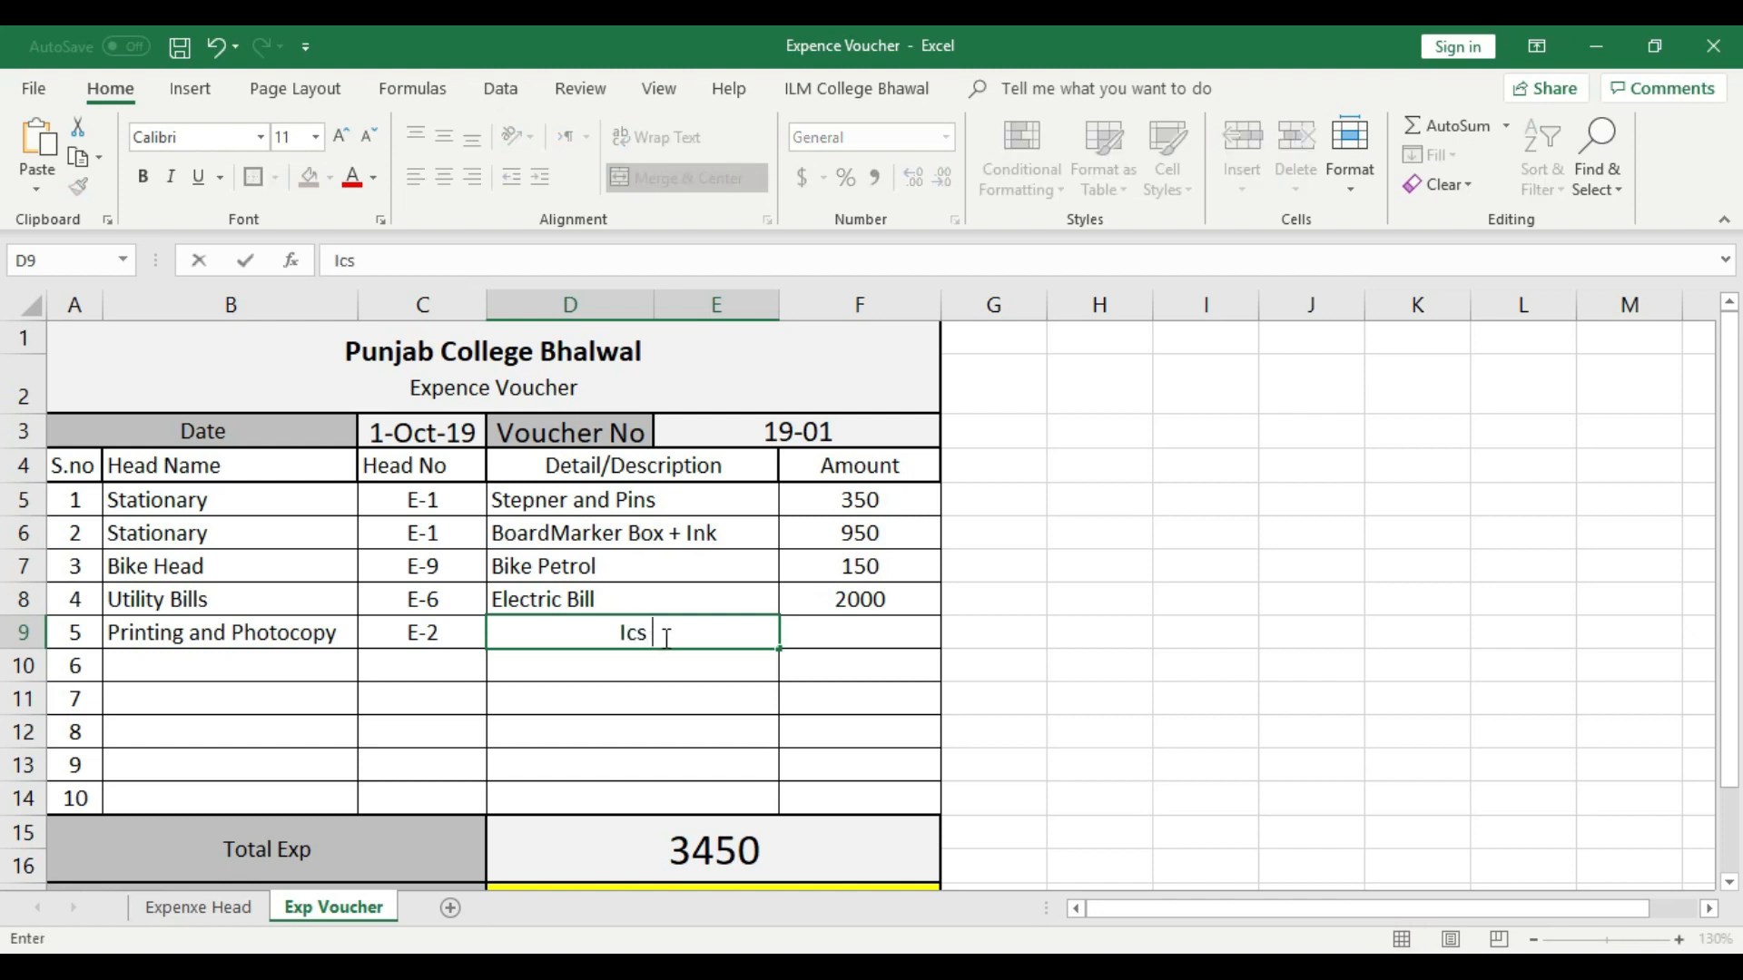
{"action": "key", "text": "BackSpace"}
{"action": "key", "text": "BackSpace"}
{"action": "type", "text": "Exam Paper for"}
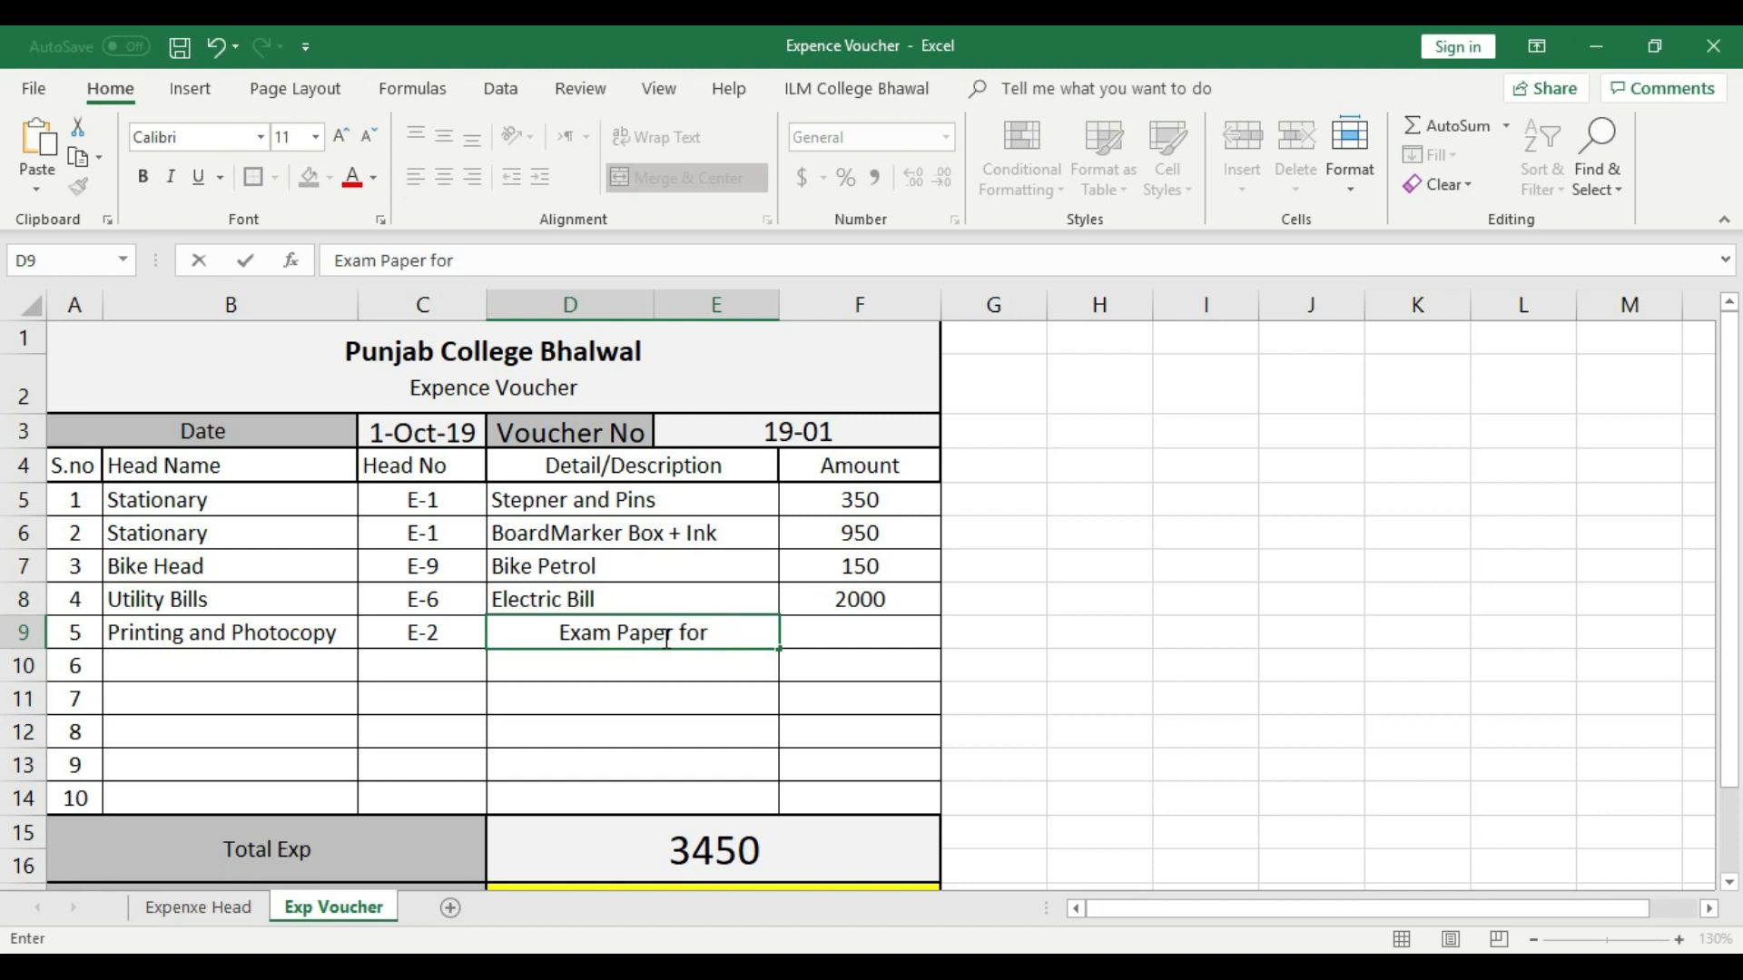
{"action": "type", "text": " Inter Part "}
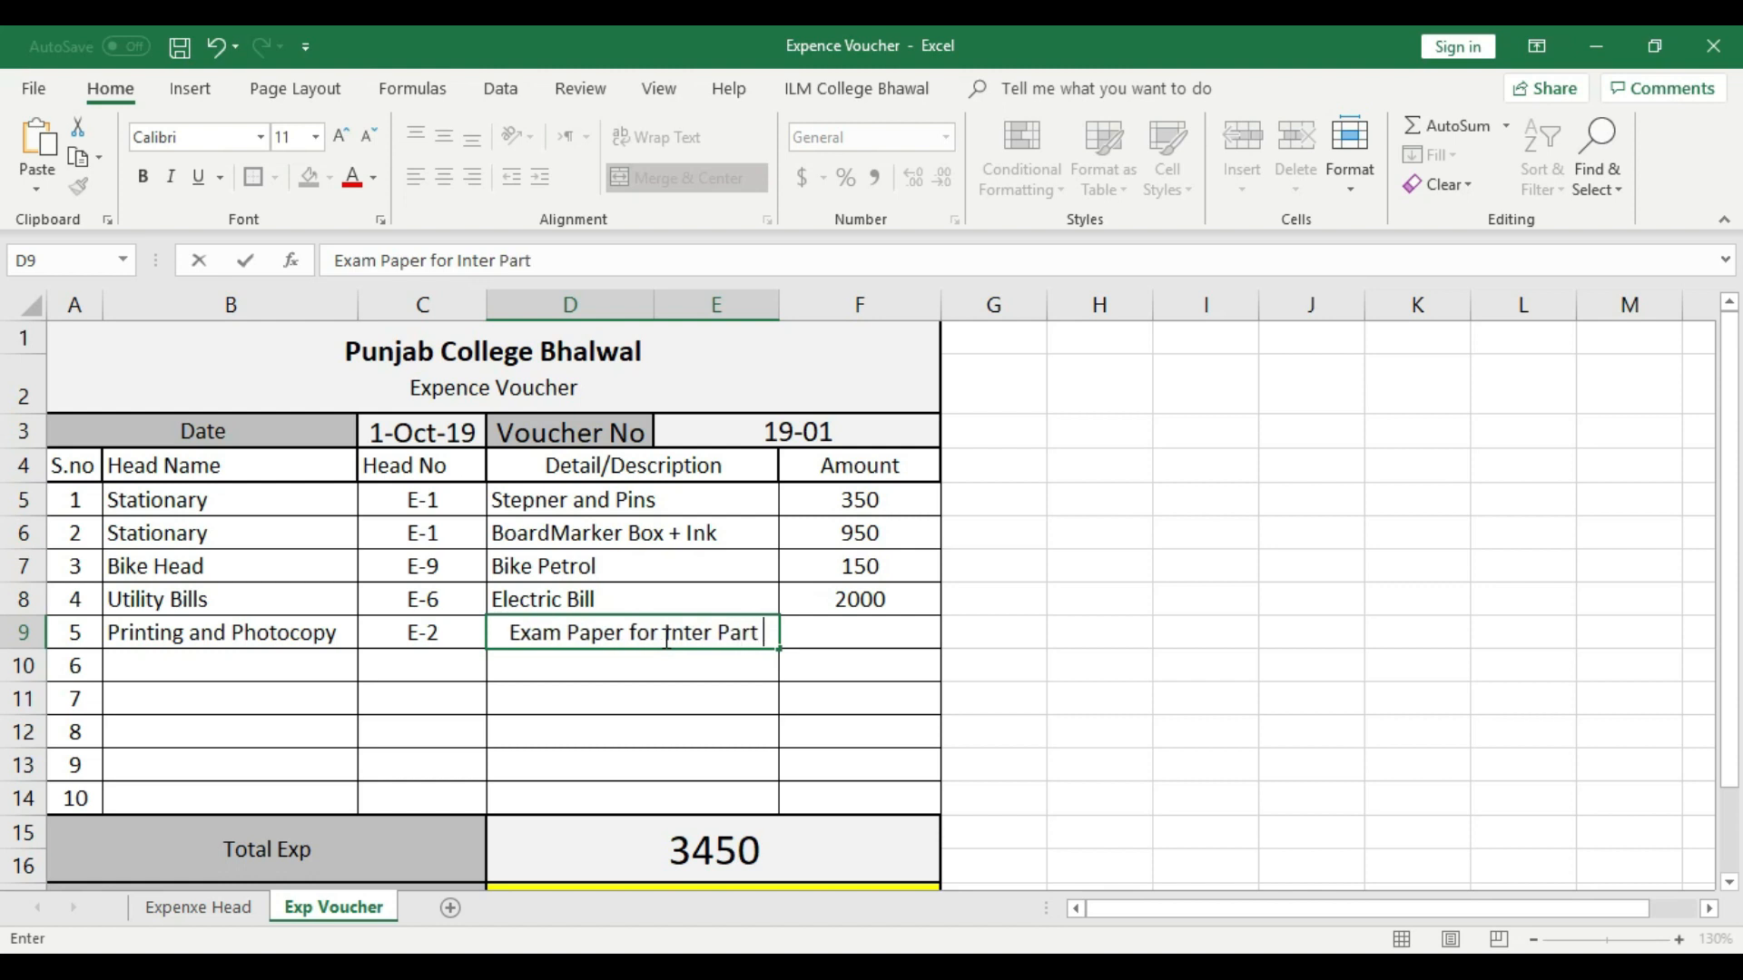
{"action": "type", "text": "1"}
{"action": "key", "text": "Return"}
{"action": "left_click", "coordinate": [689, 693]}
{"action": "left_click", "coordinate": [629, 636]}
{"action": "left_click", "coordinate": [417, 182]}
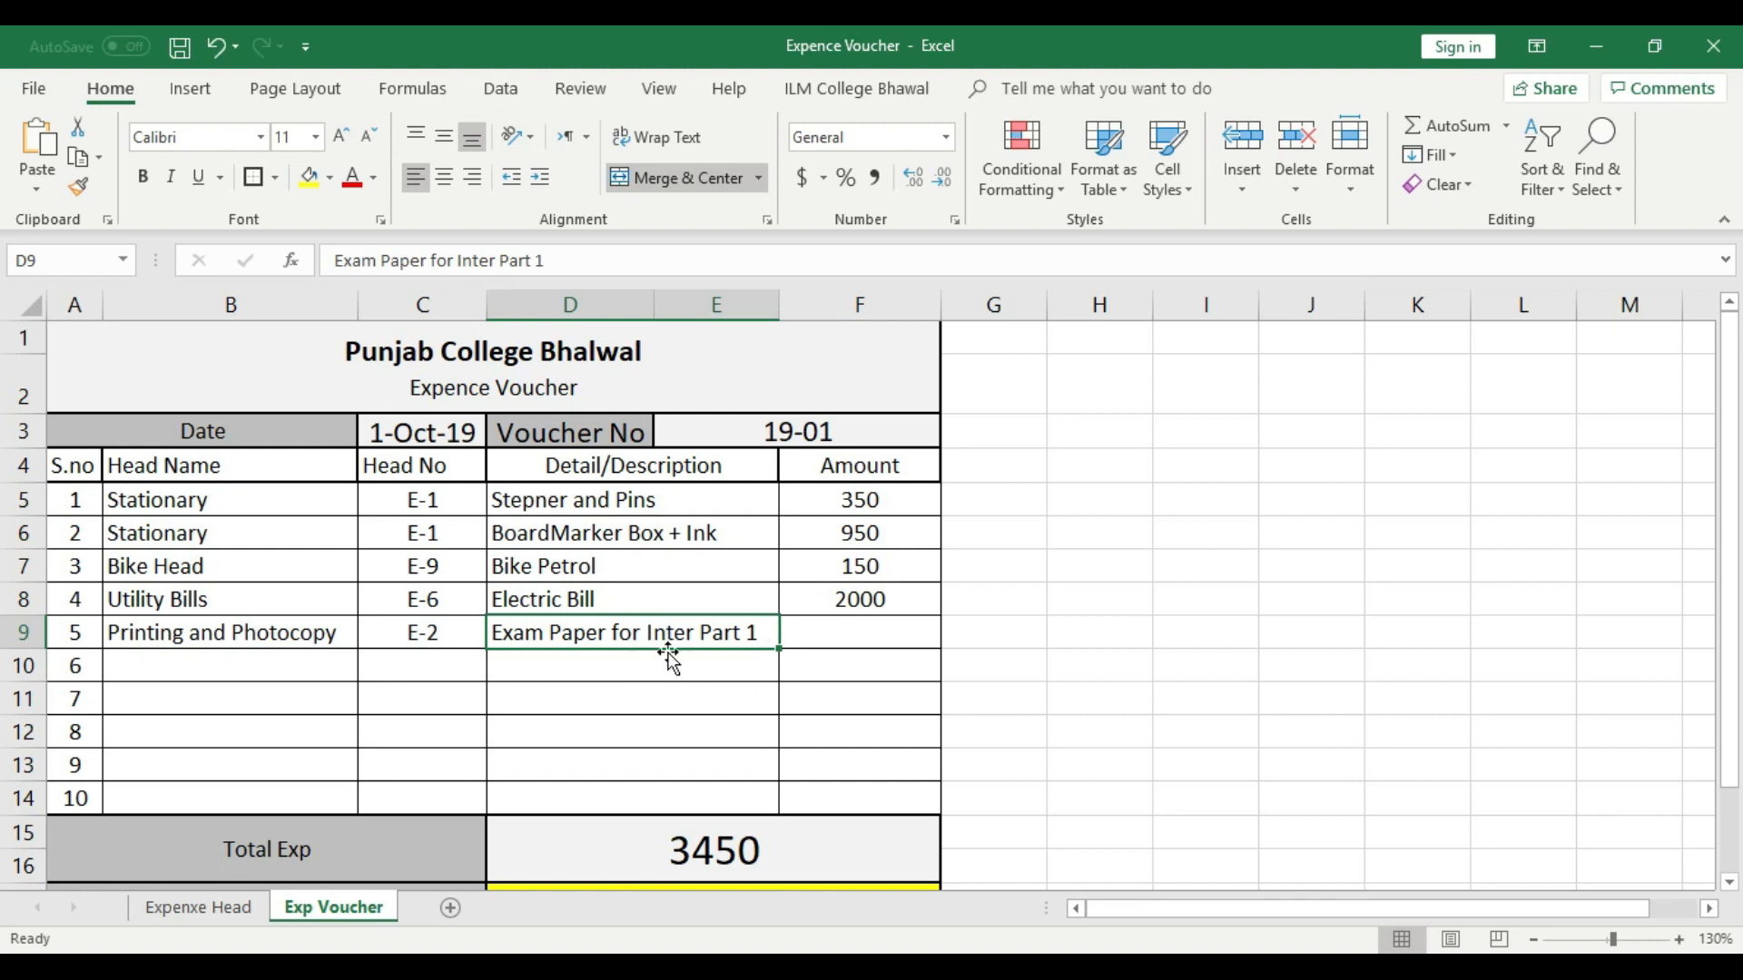
{"action": "double_click", "coordinate": [497, 629]}
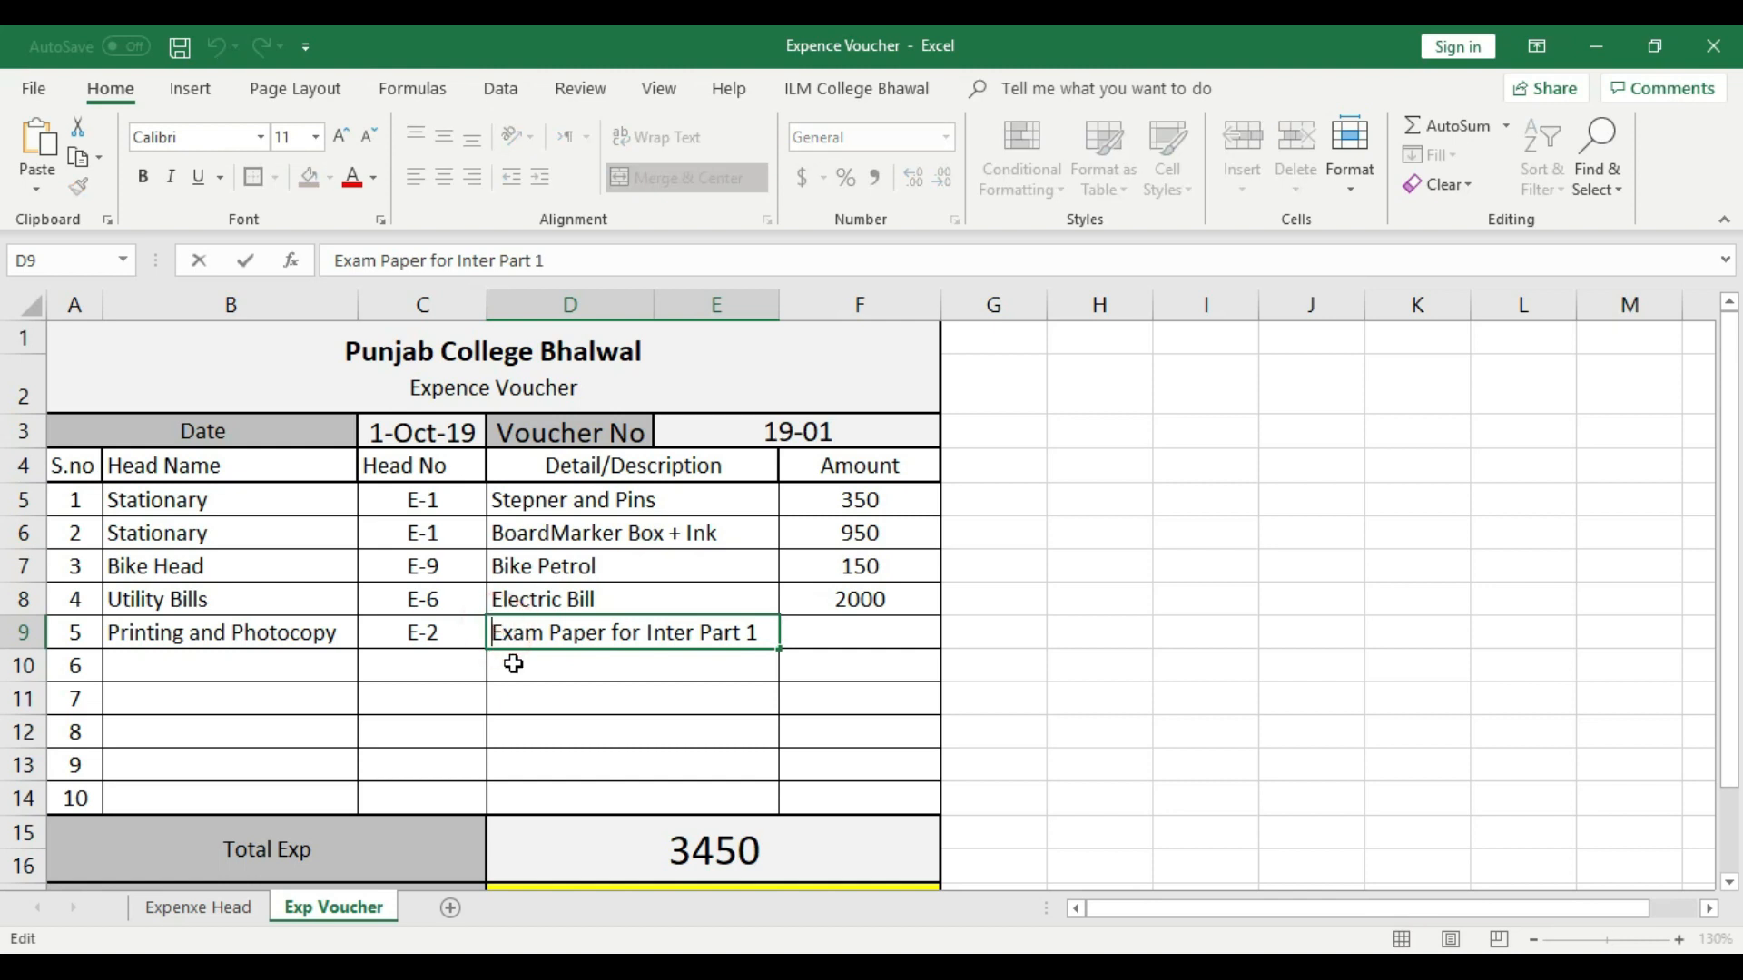
{"action": "type", "text": "100"}
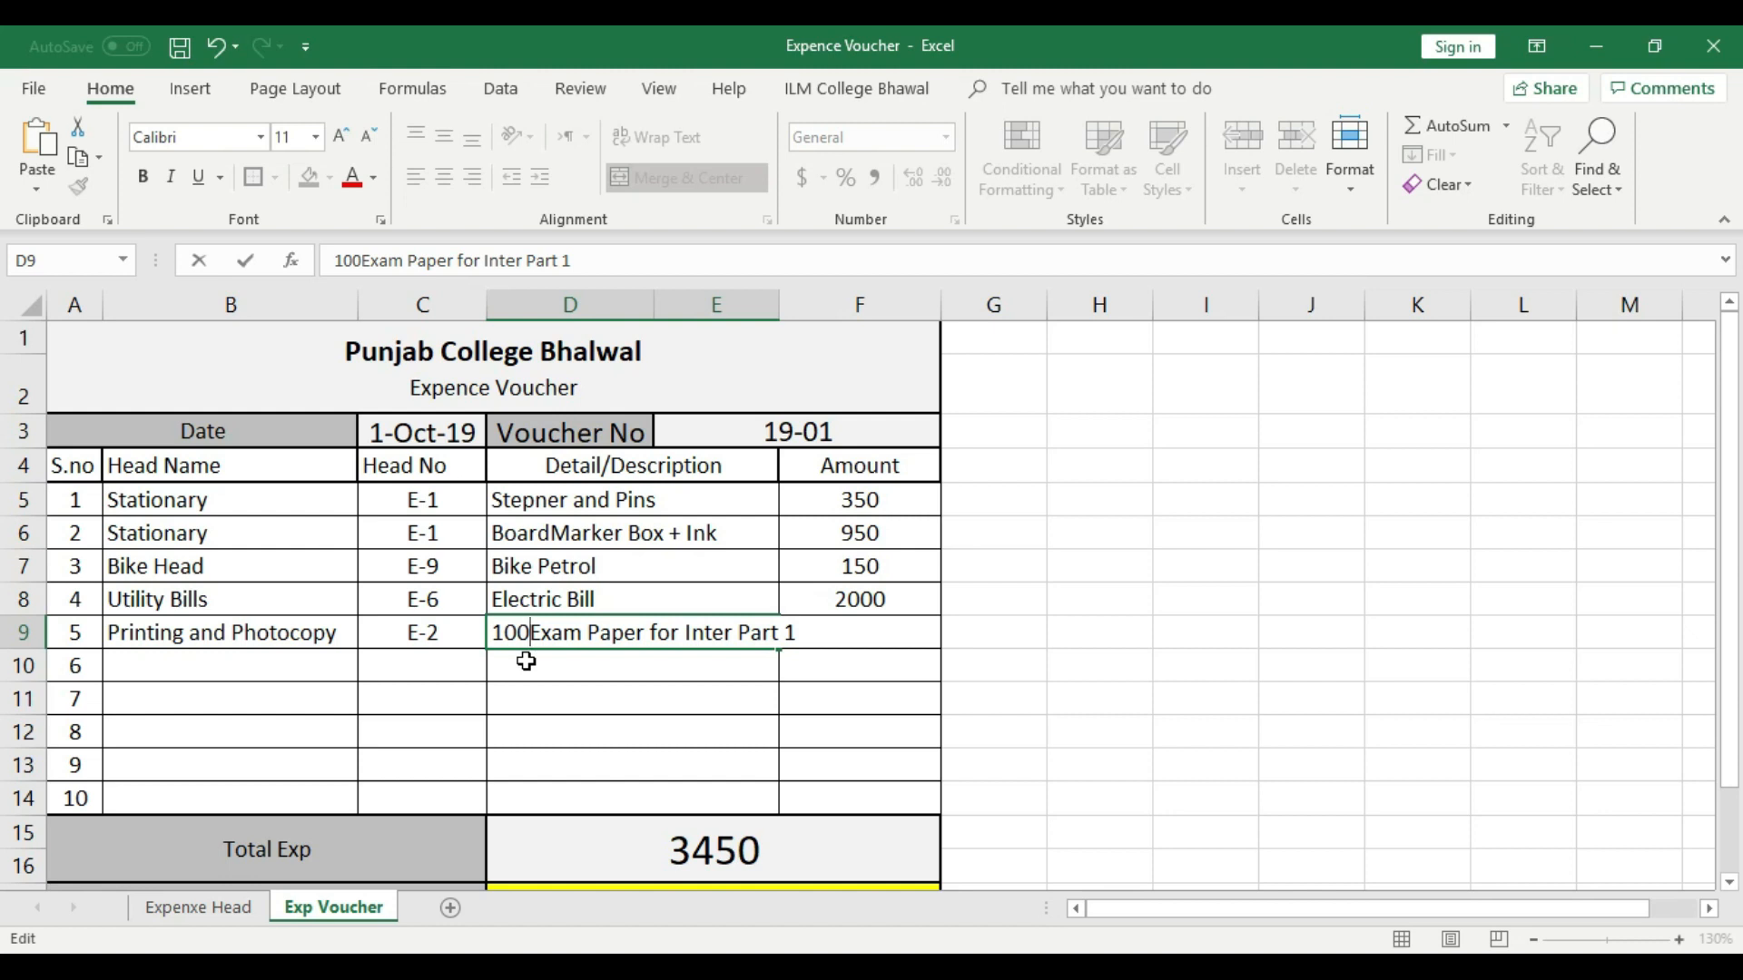
{"action": "key", "text": "BackSpace"}
{"action": "key", "text": "BackSpace"}
{"action": "key", "text": "BackSpace"}
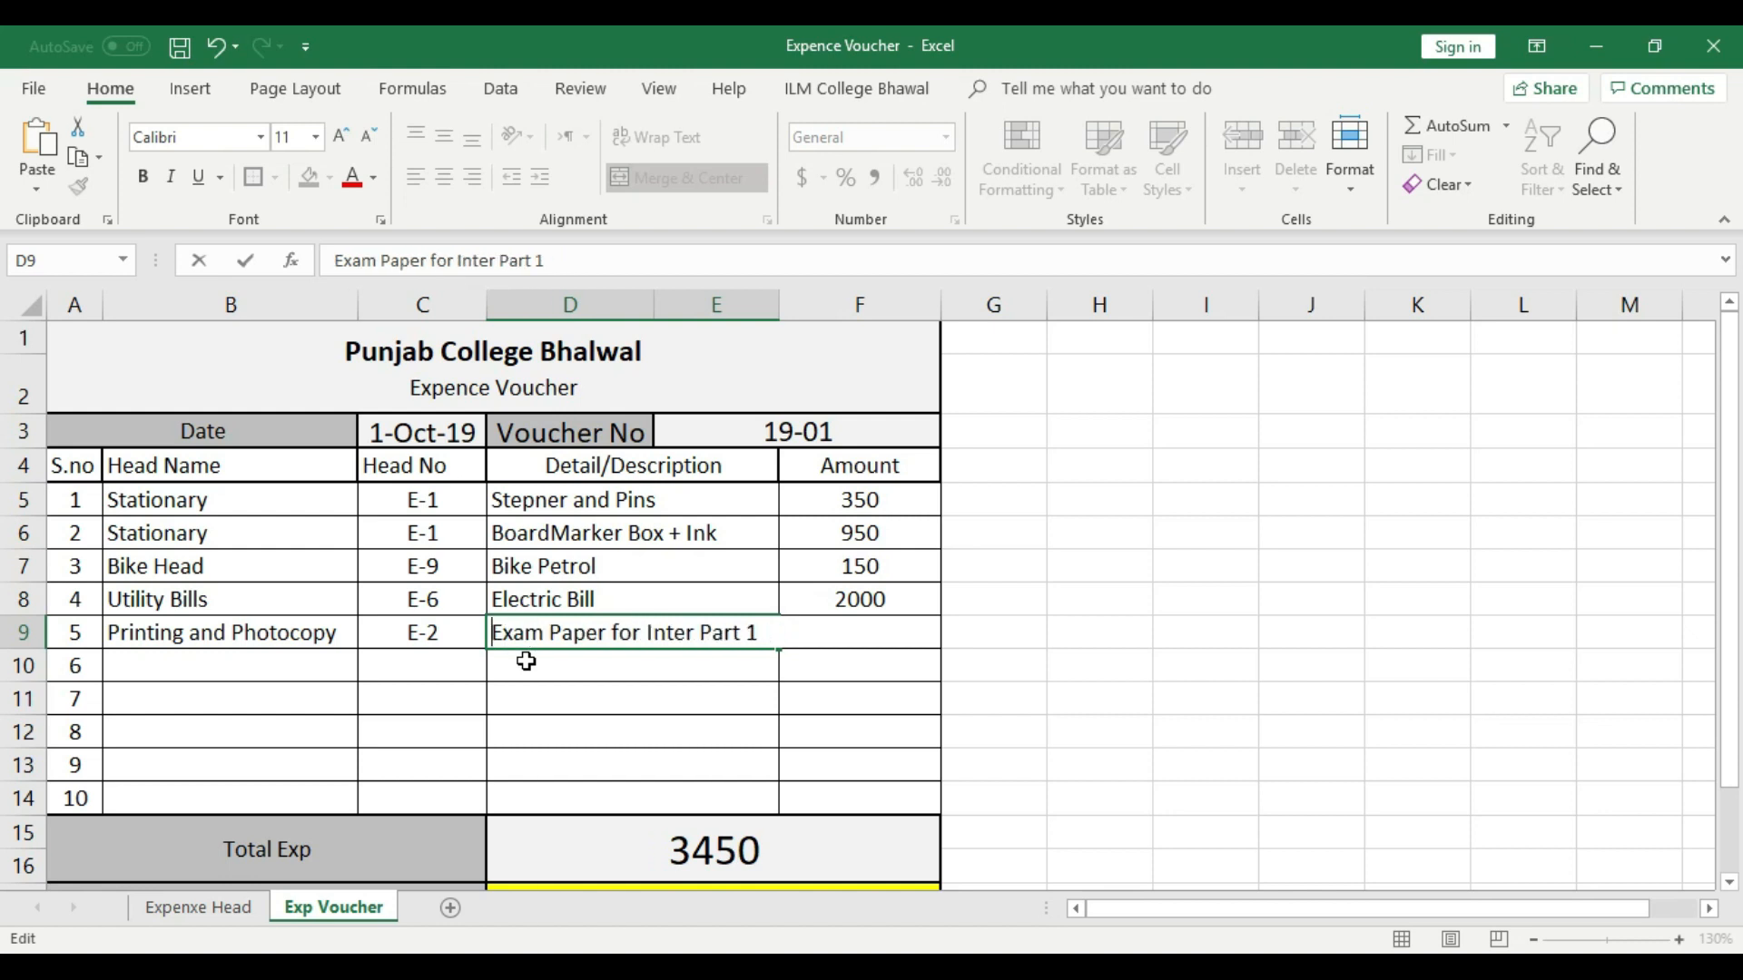
{"action": "left_click", "coordinate": [529, 660]}
- Enter 700 as the amount in voucher row 5 and center it
{"action": "left_click", "coordinate": [869, 629]}
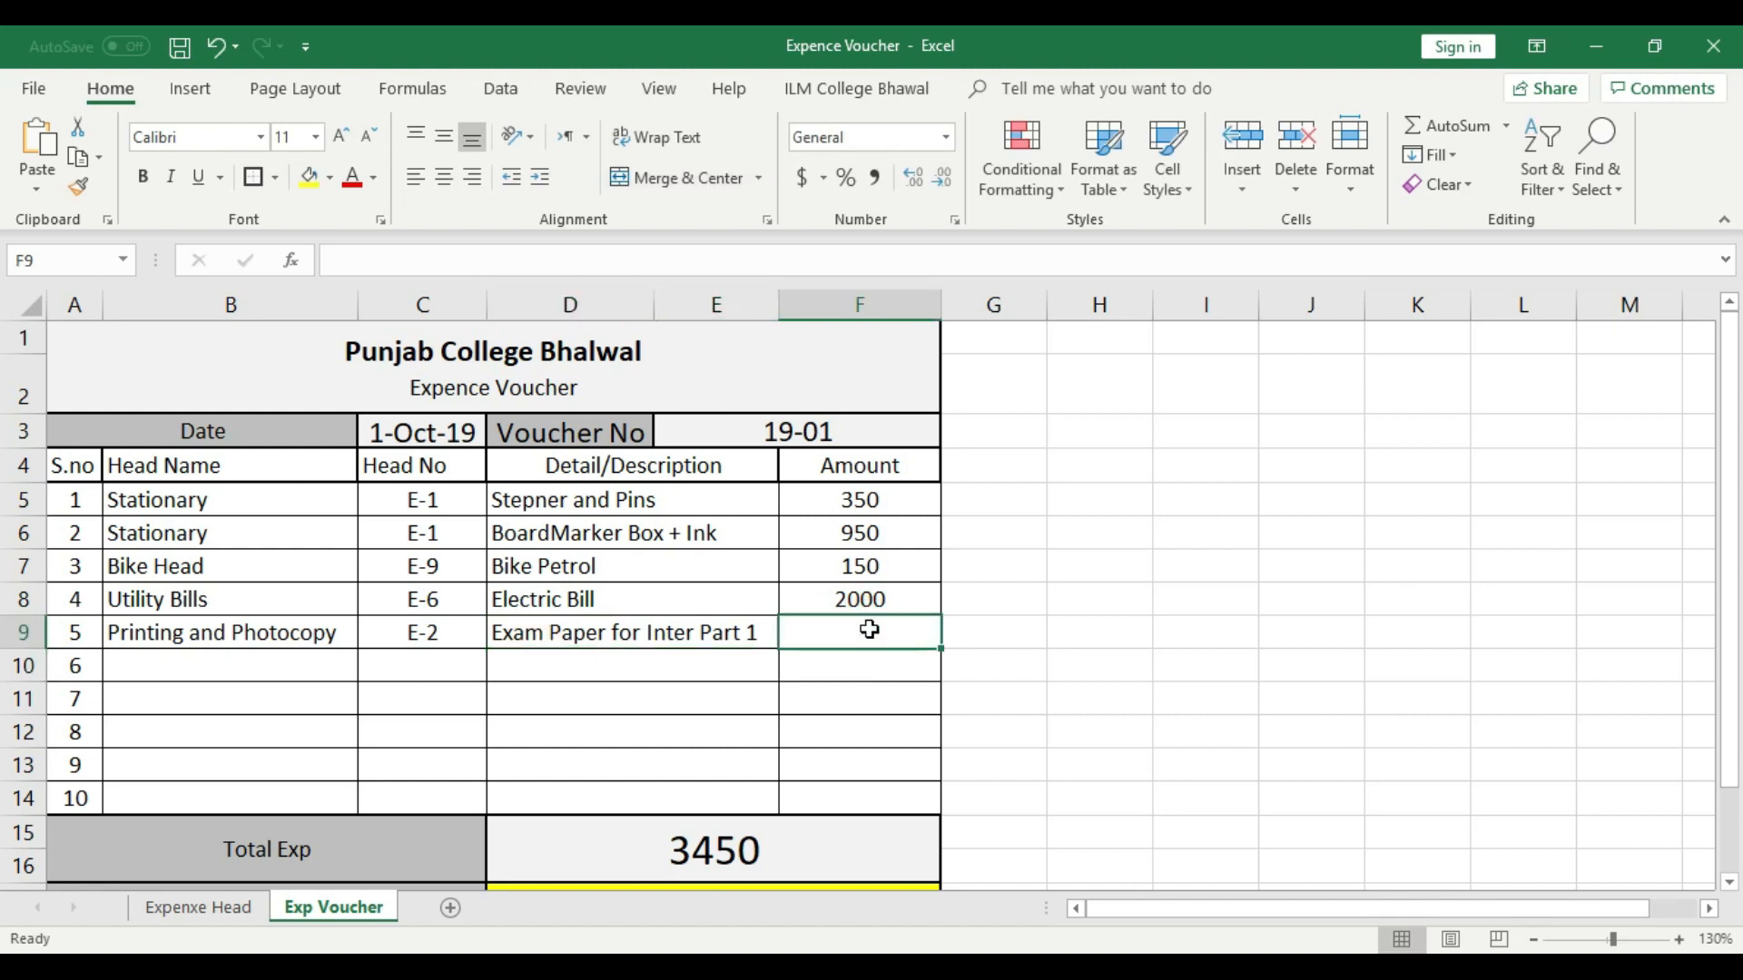
{"action": "type", "text": "700"}
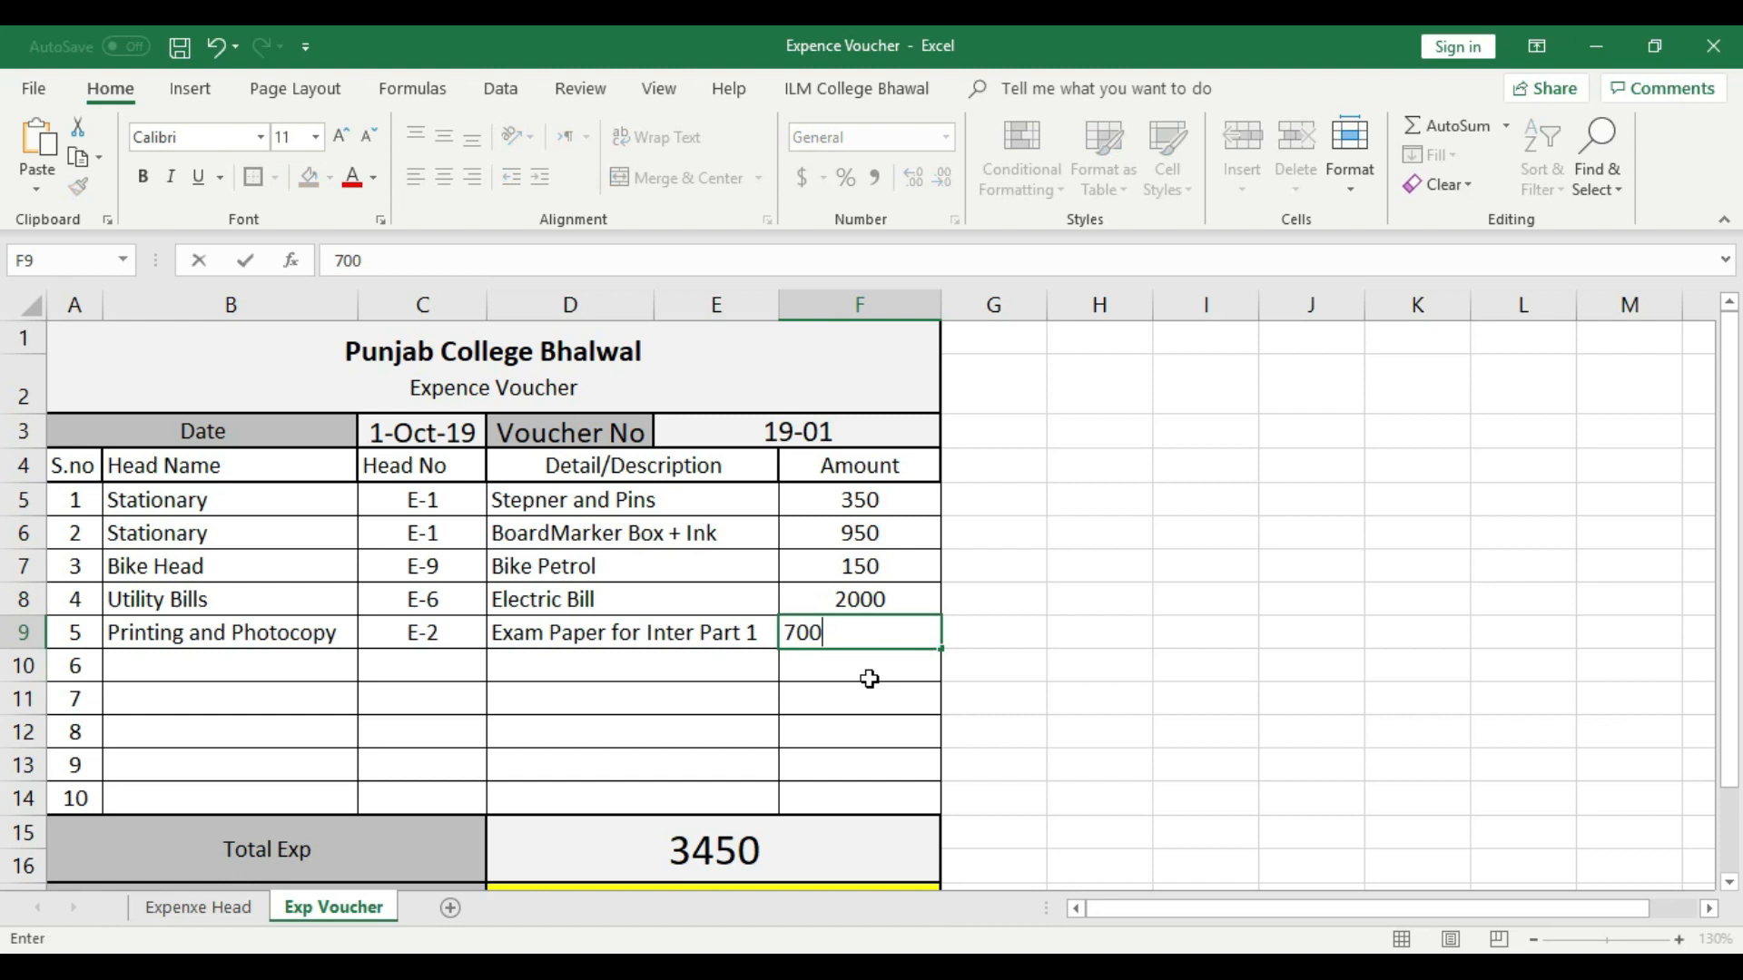
{"action": "left_click", "coordinate": [876, 705]}
{"action": "left_click", "coordinate": [883, 632]}
{"action": "left_click", "coordinate": [444, 177]}
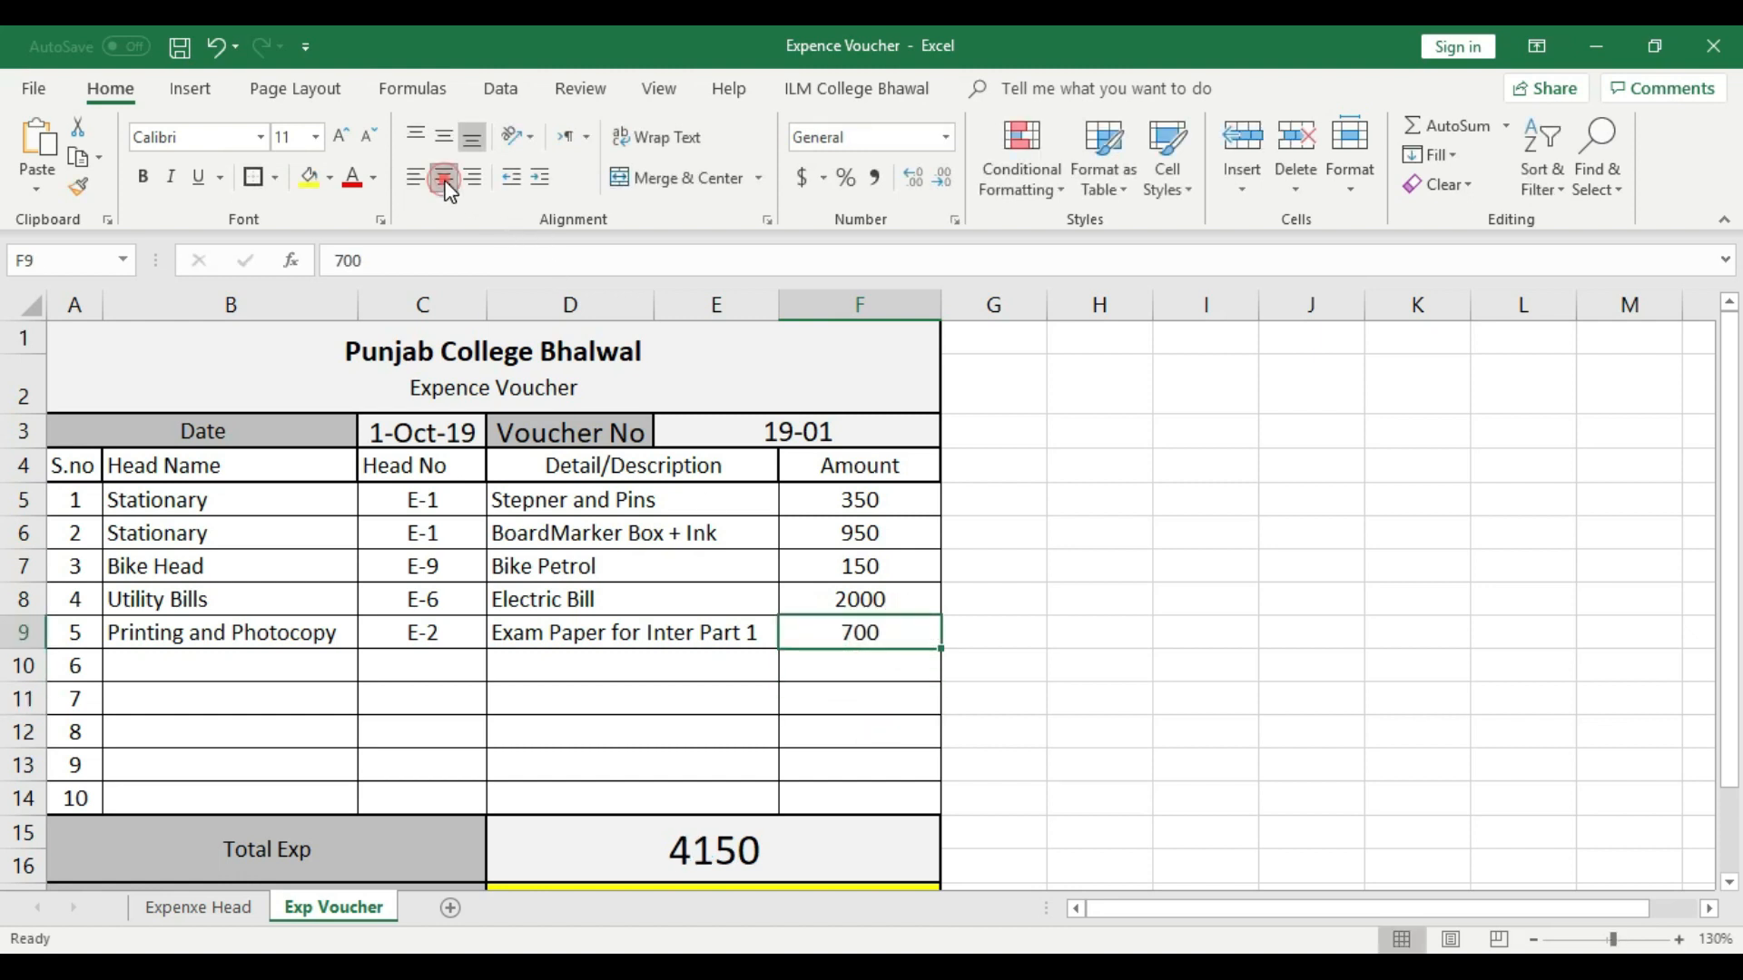
- Choose Computer/Printer as the head name in voucher row 6
{"action": "left_click", "coordinate": [327, 655]}
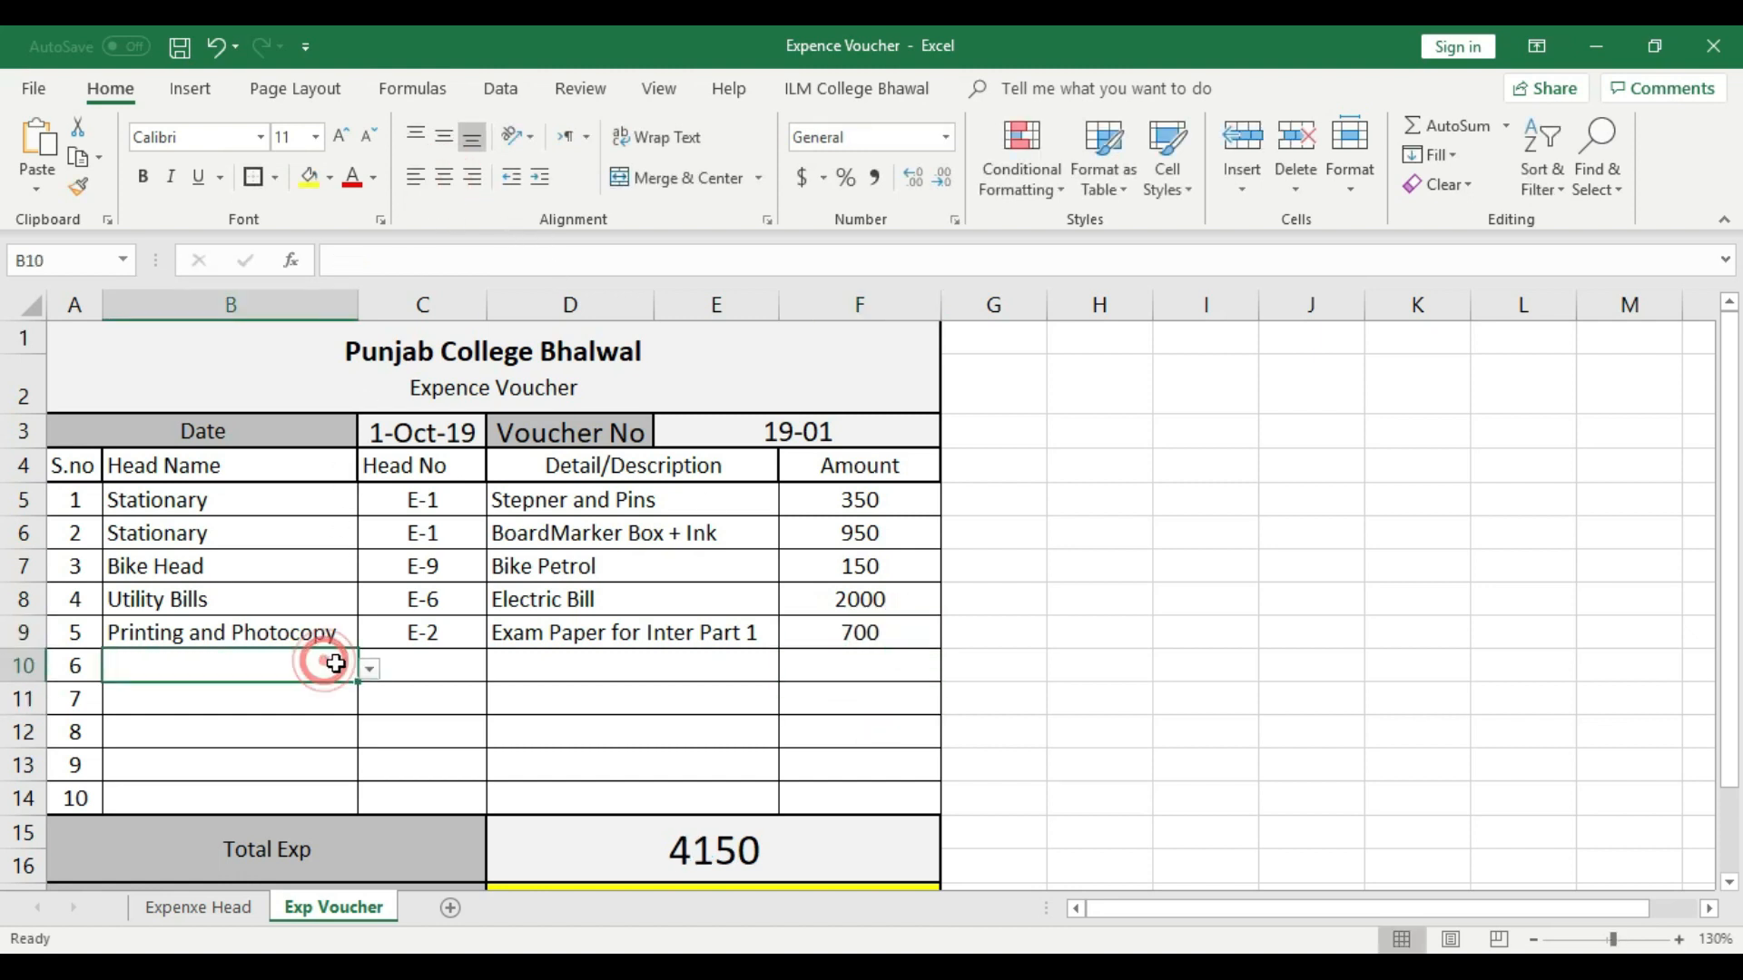
{"action": "left_click", "coordinate": [367, 668]}
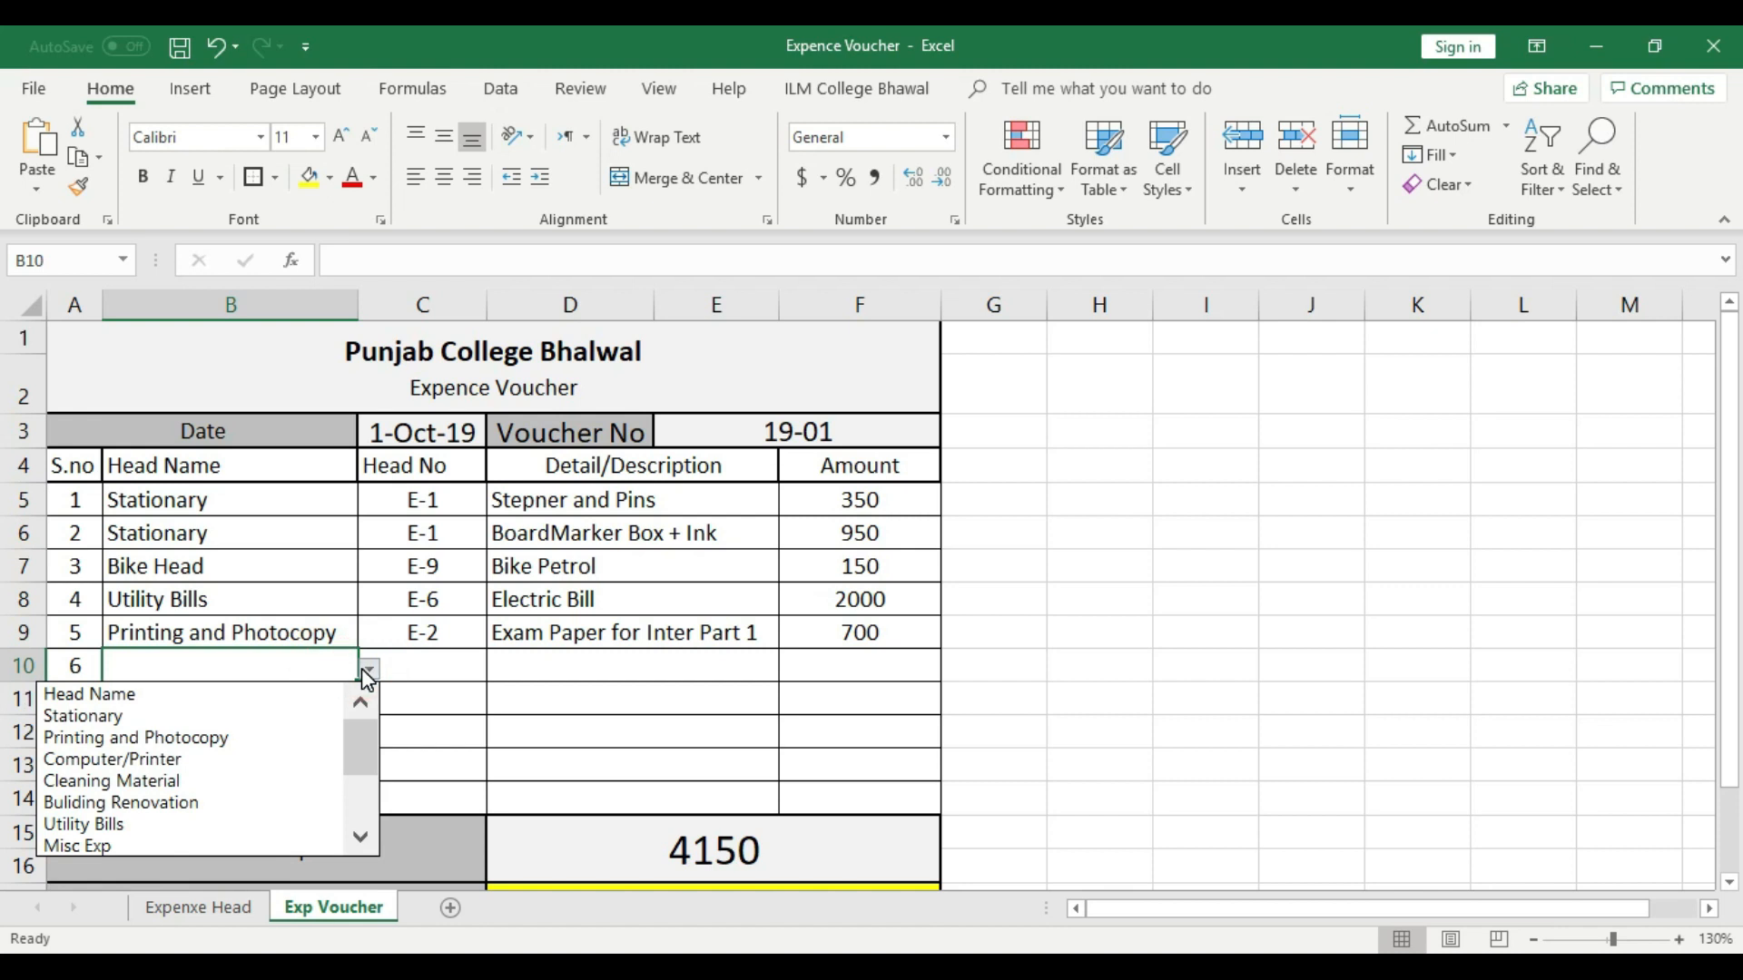
{"action": "left_click", "coordinate": [176, 760]}
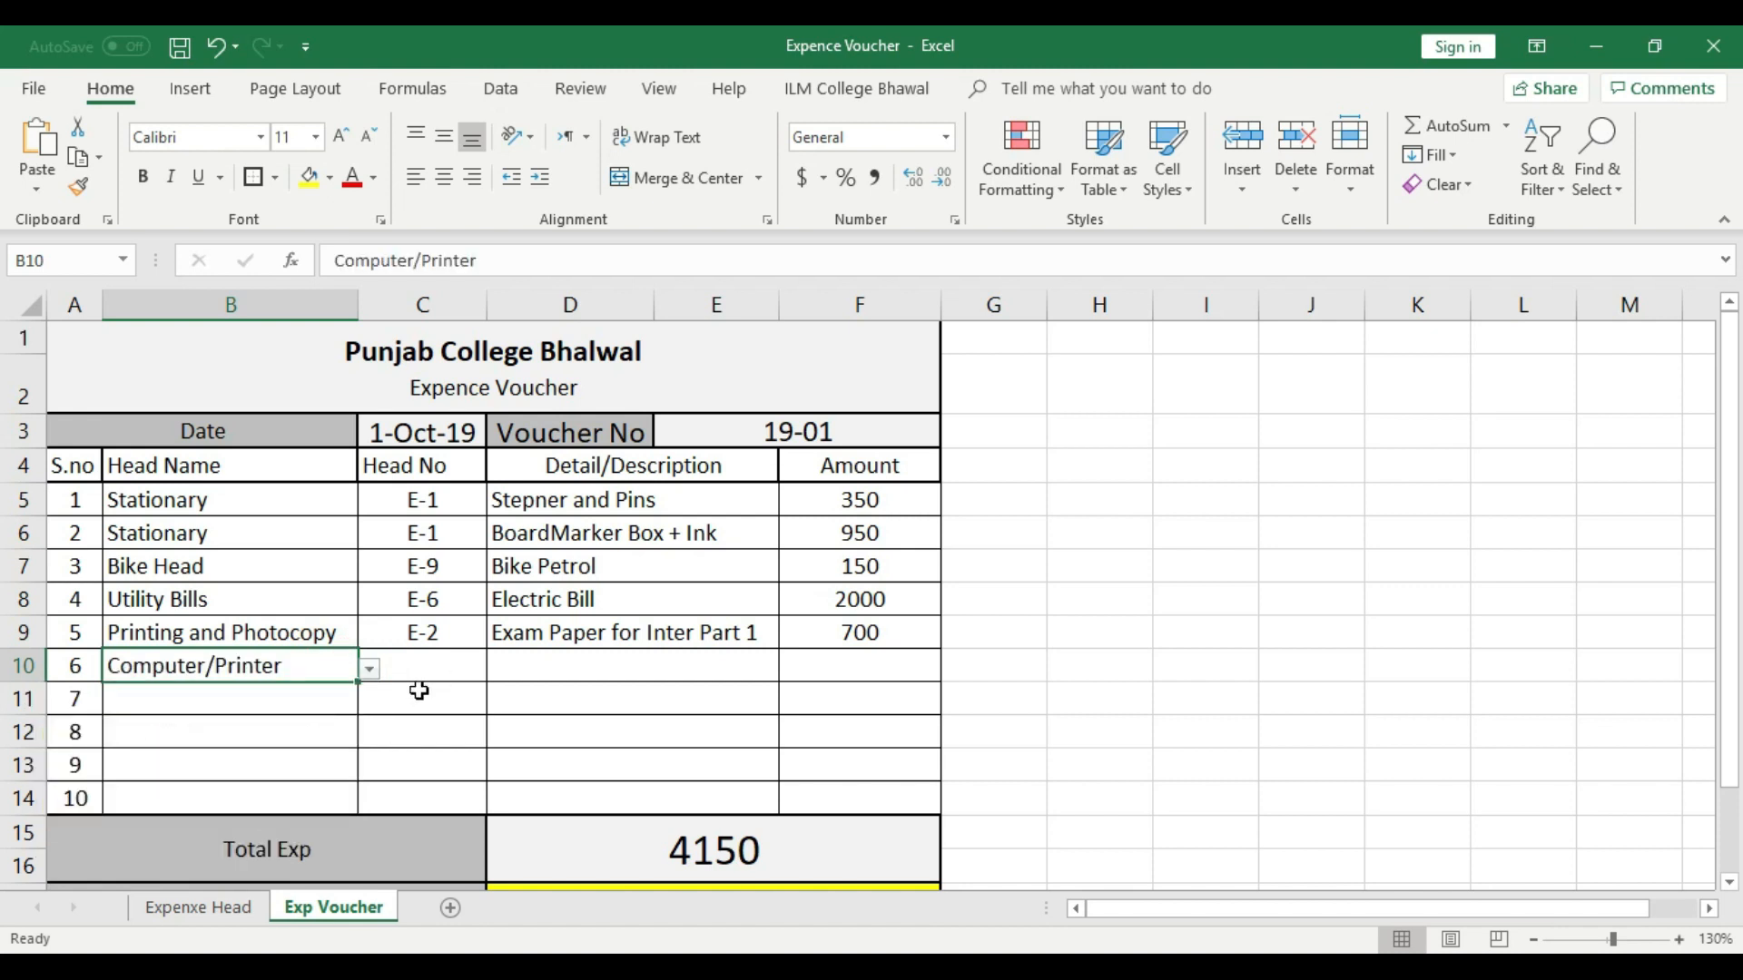
- Look up the Computer/Printer head number in the Expenxe Head sheet and choose E-3 in voucher row 6
{"action": "left_click", "coordinate": [198, 908]}
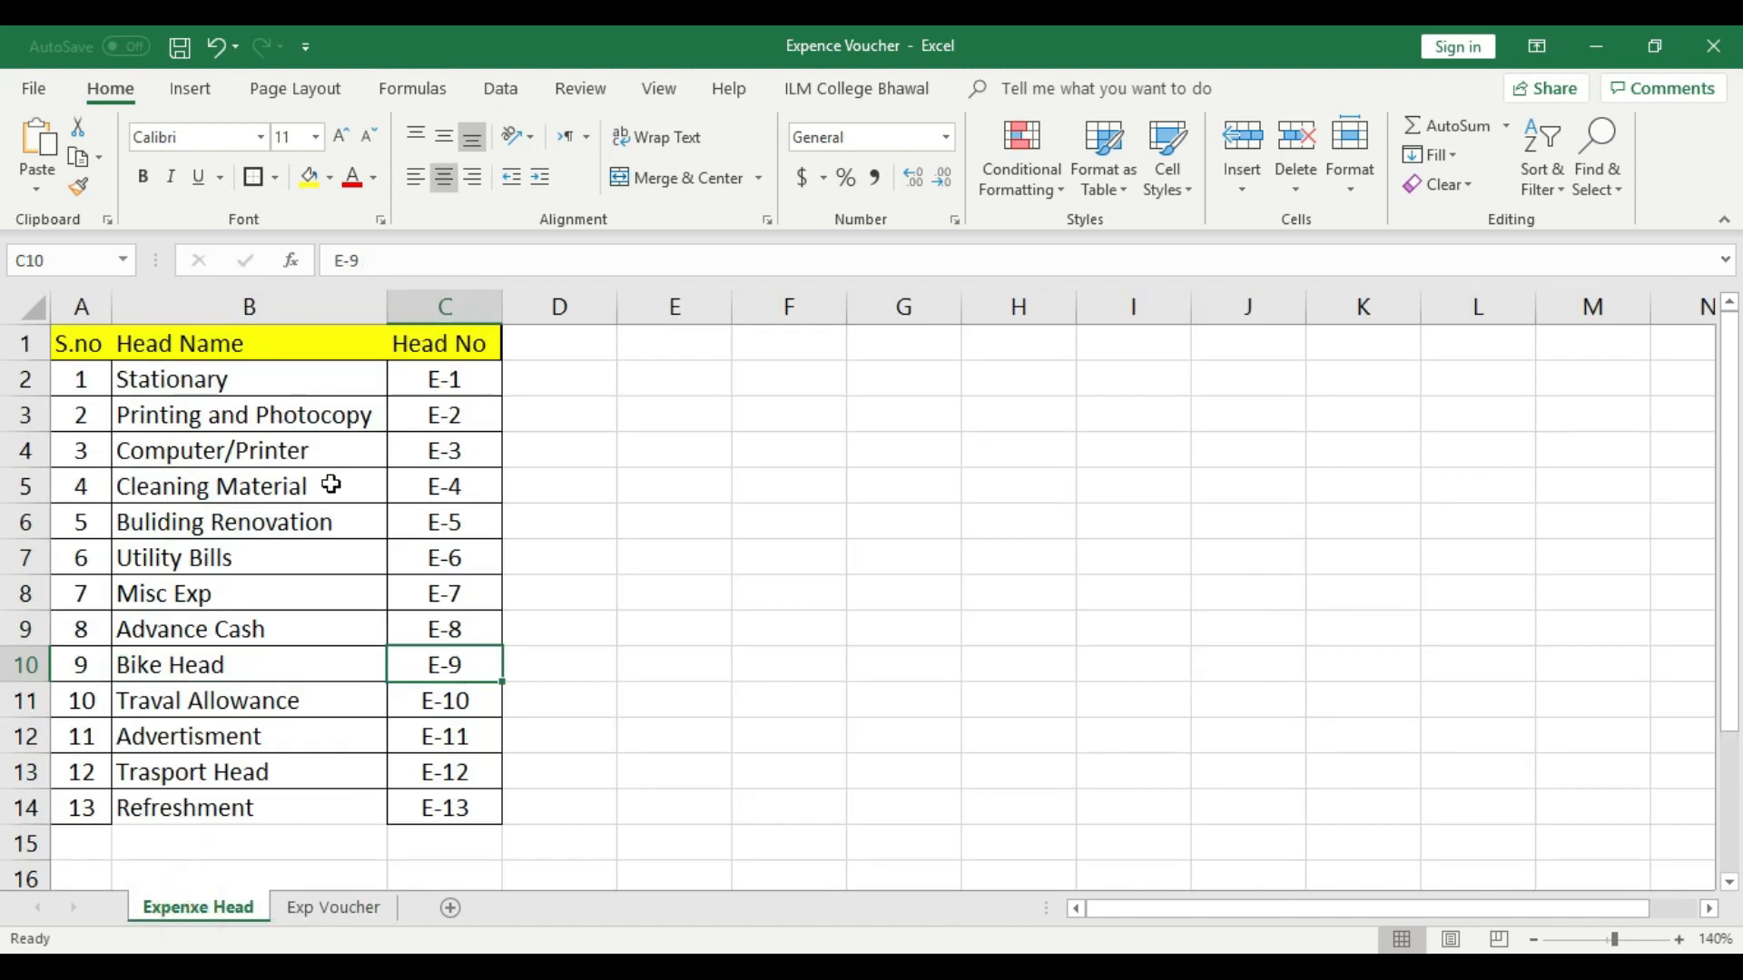
{"action": "left_click", "coordinate": [329, 908]}
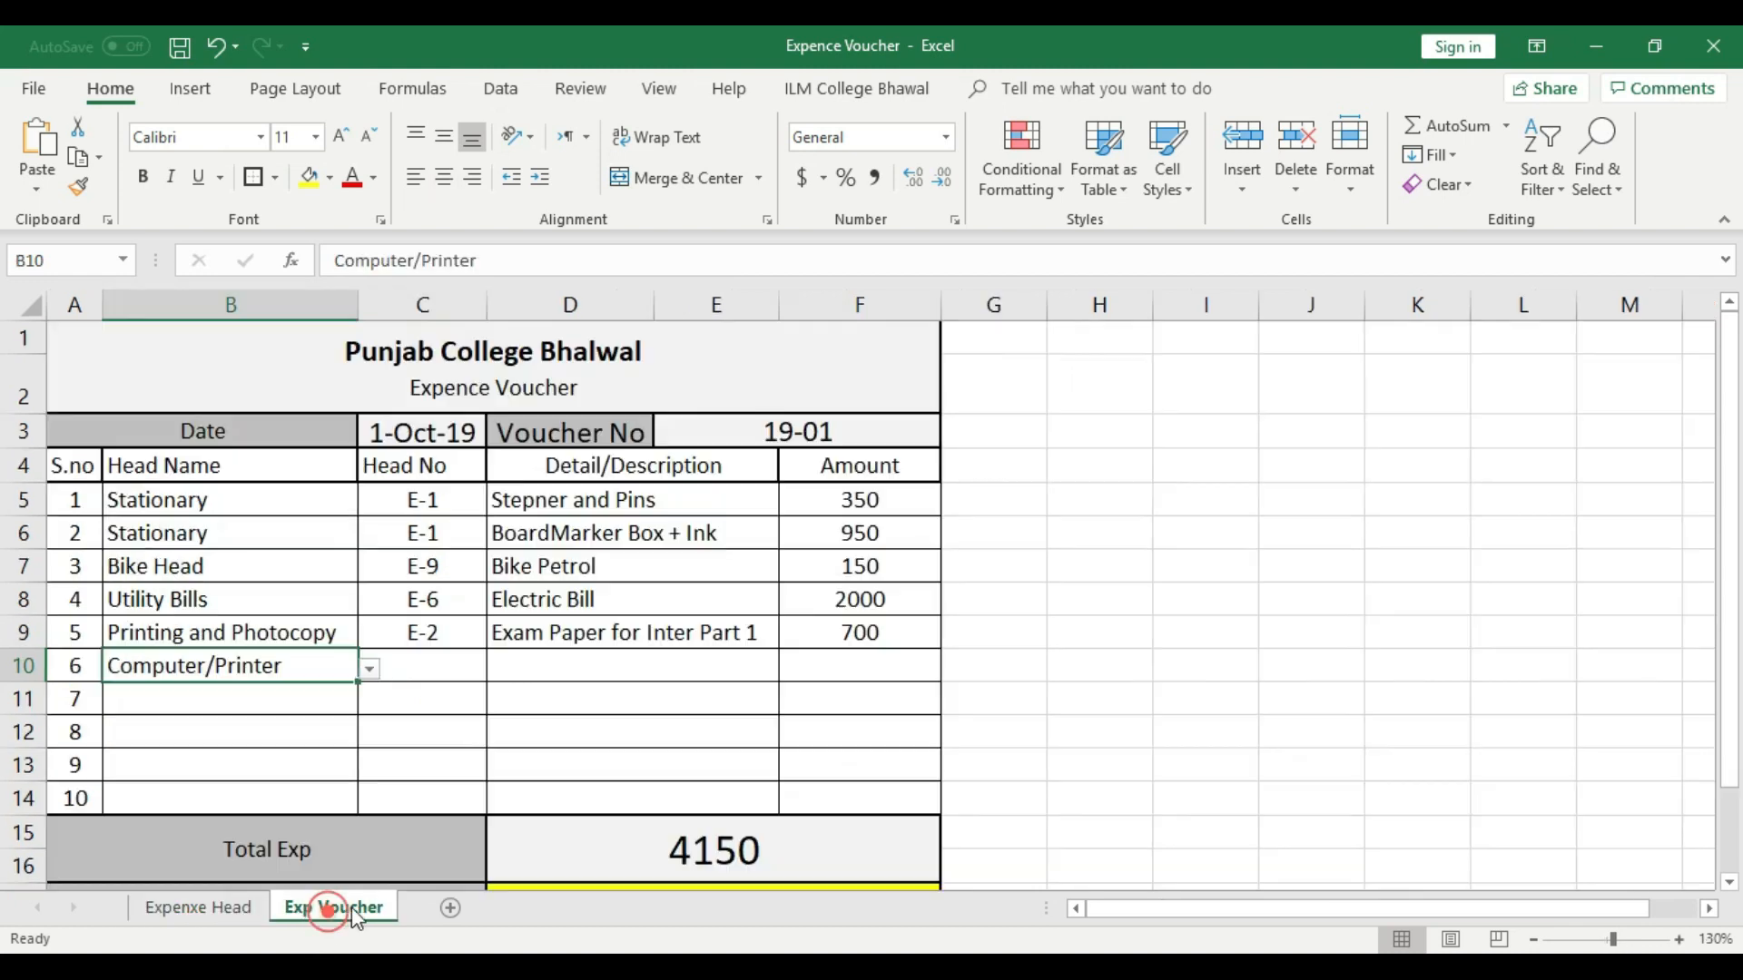
{"action": "left_click", "coordinate": [459, 665]}
{"action": "left_click", "coordinate": [498, 669]}
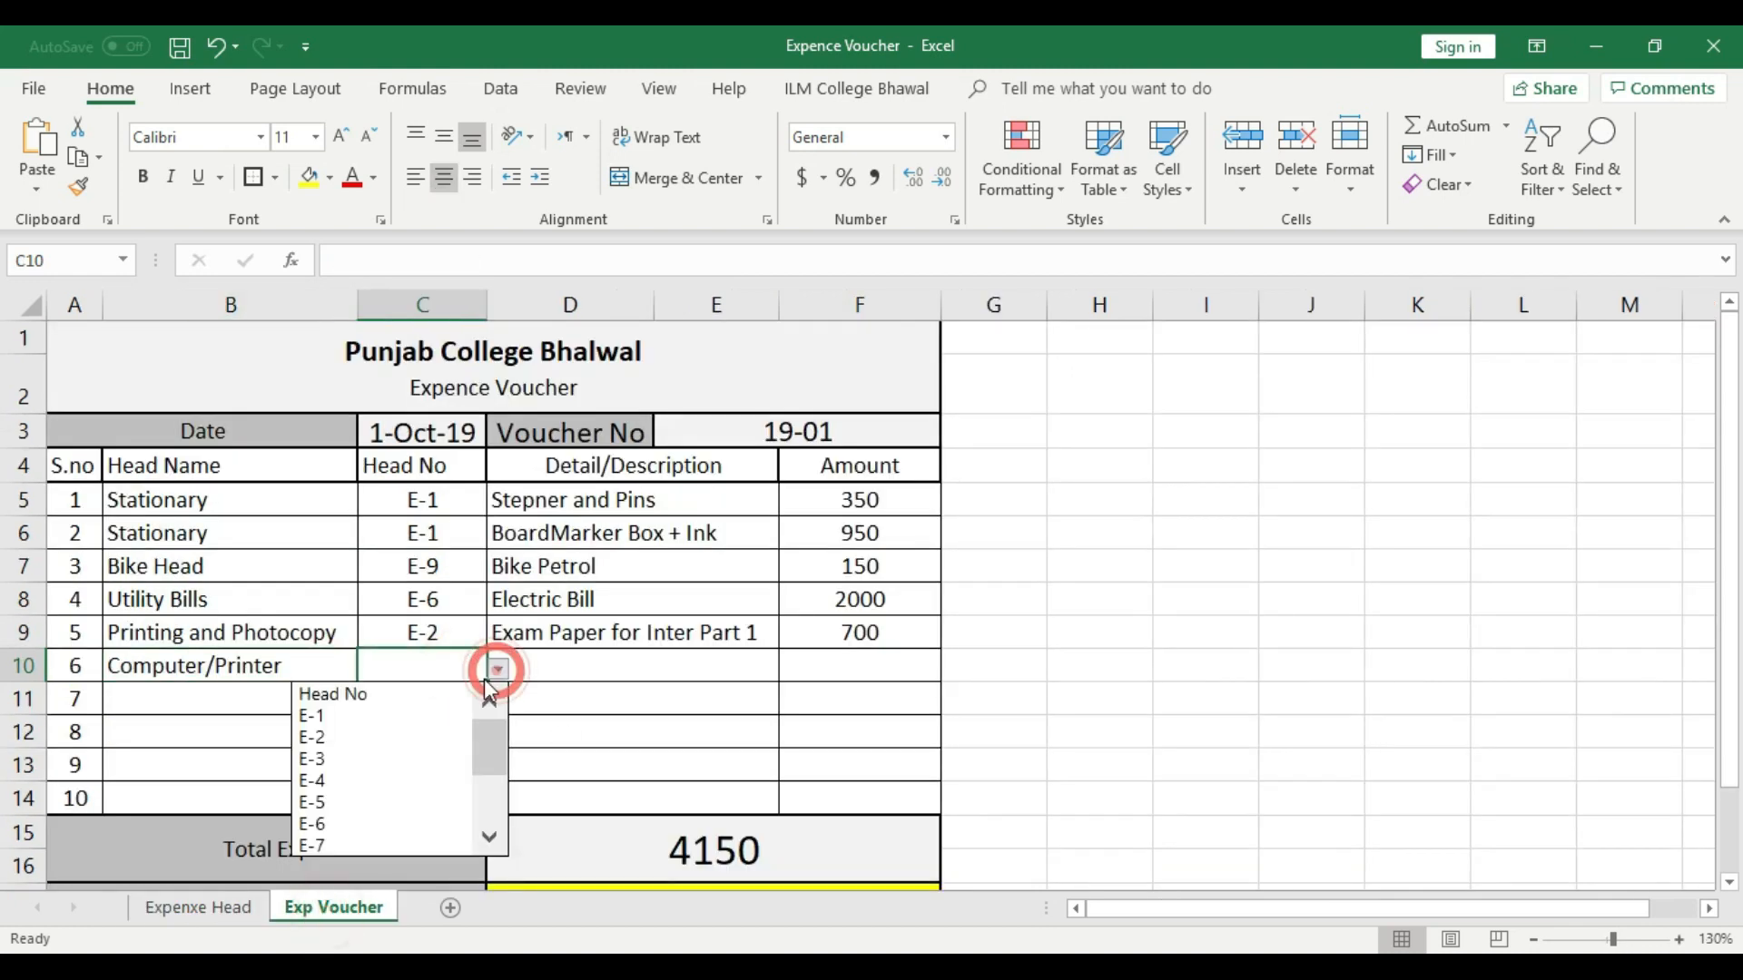
{"action": "left_click", "coordinate": [354, 758]}
- Enter "02 Mouse Purchse" as the description in voucher row 6 and left-align it
{"action": "left_click", "coordinate": [599, 727]}
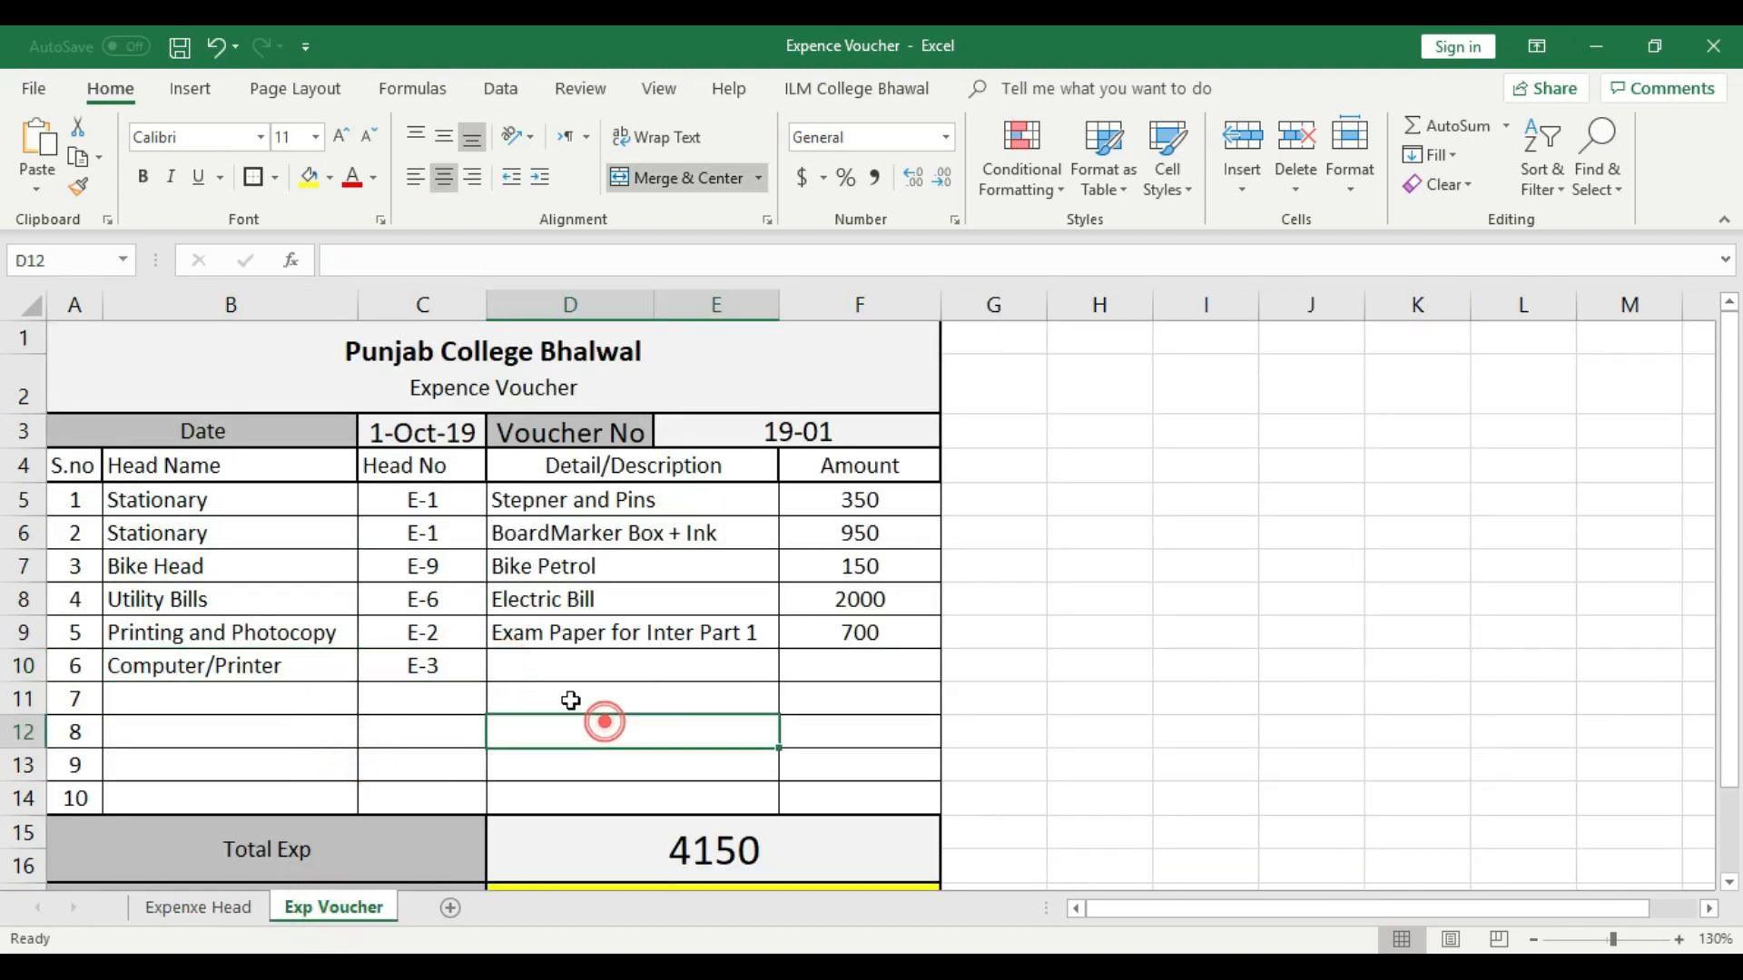
{"action": "left_click", "coordinate": [606, 665]}
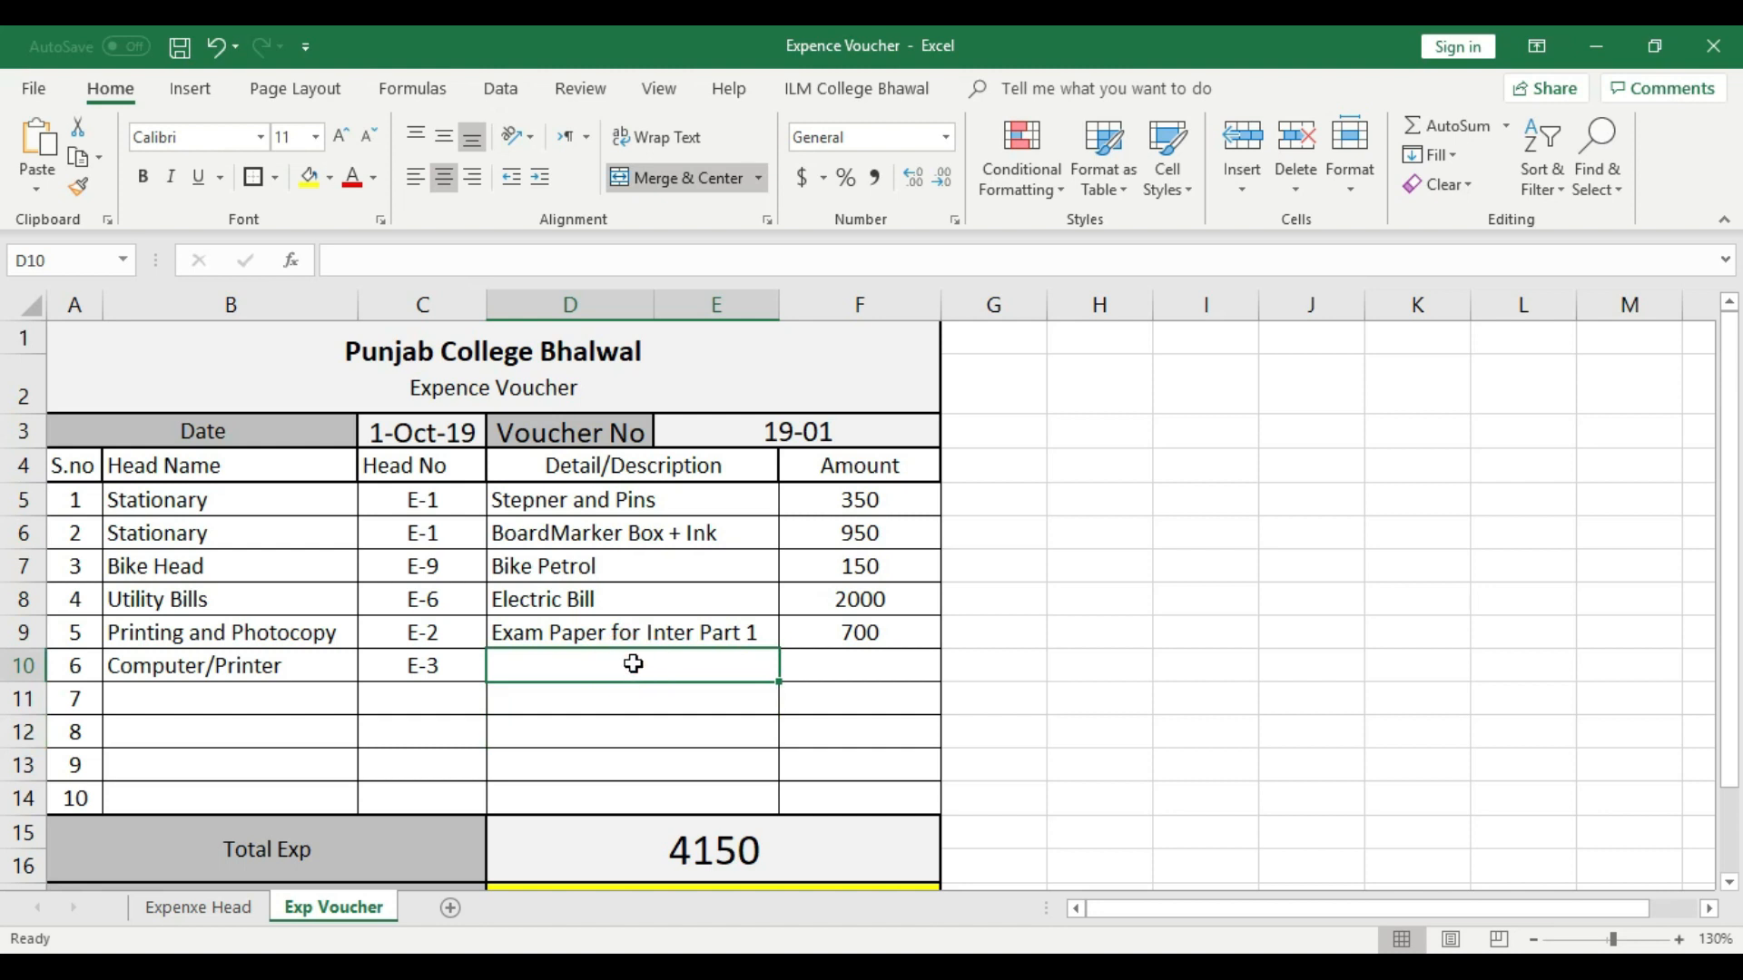
{"action": "type", "text": "Mouse "}
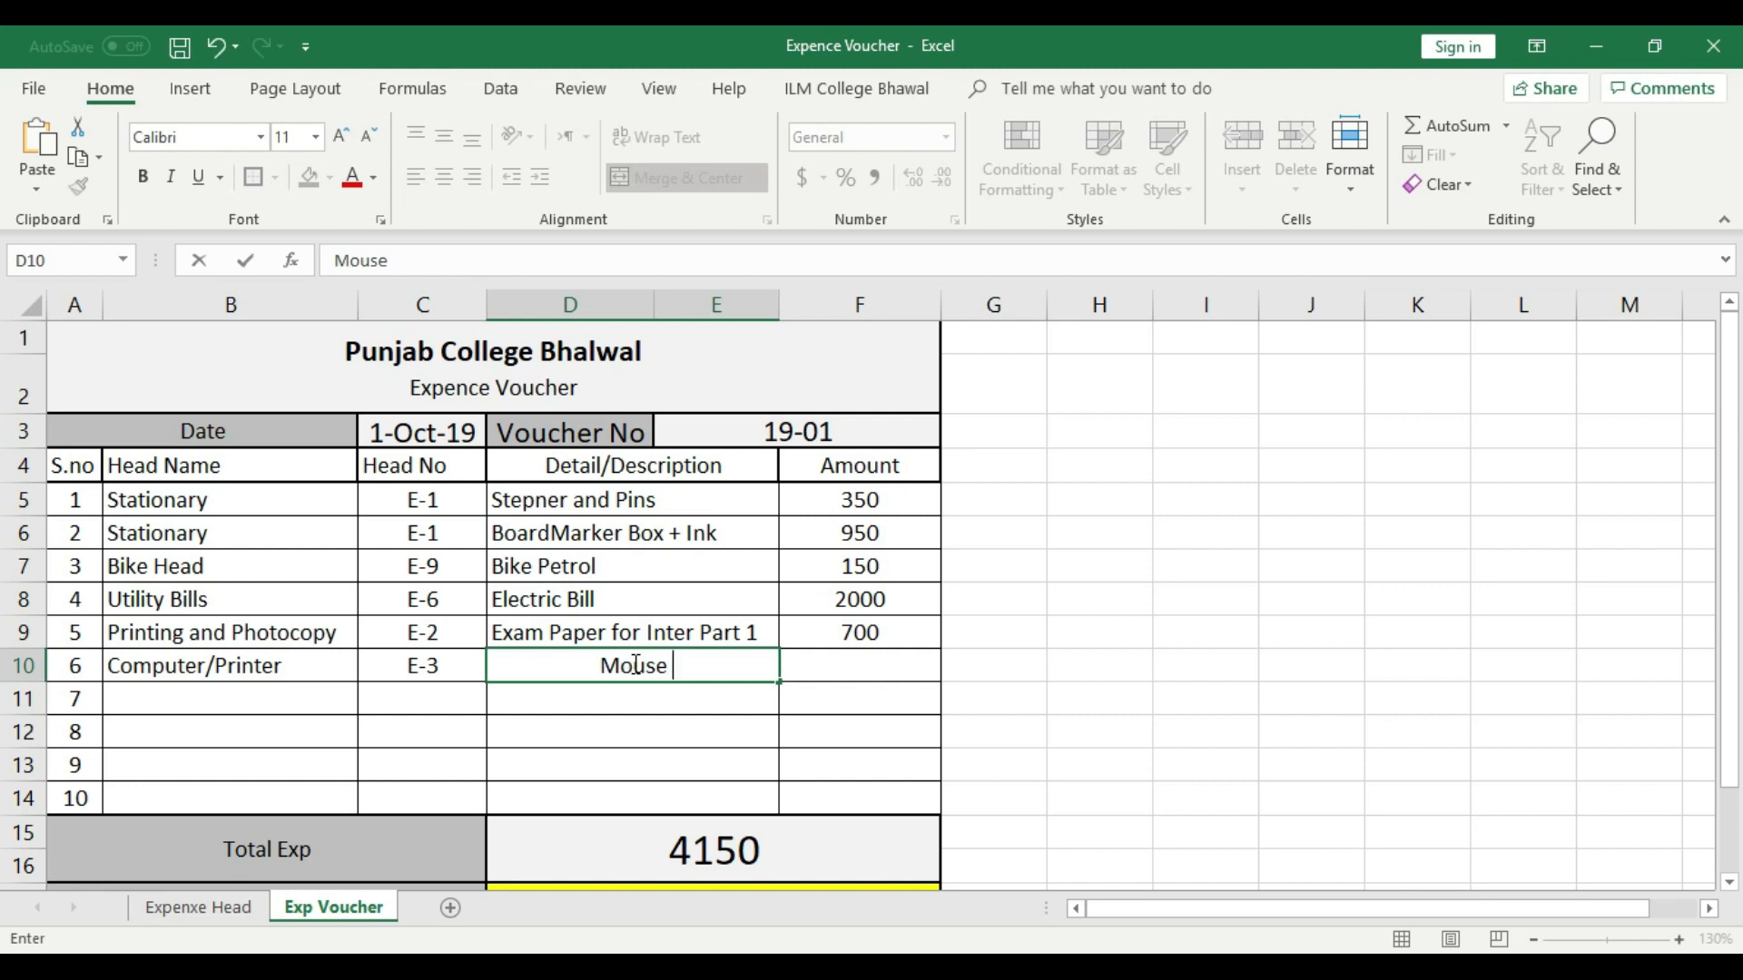
{"action": "type", "text": "Purchse"}
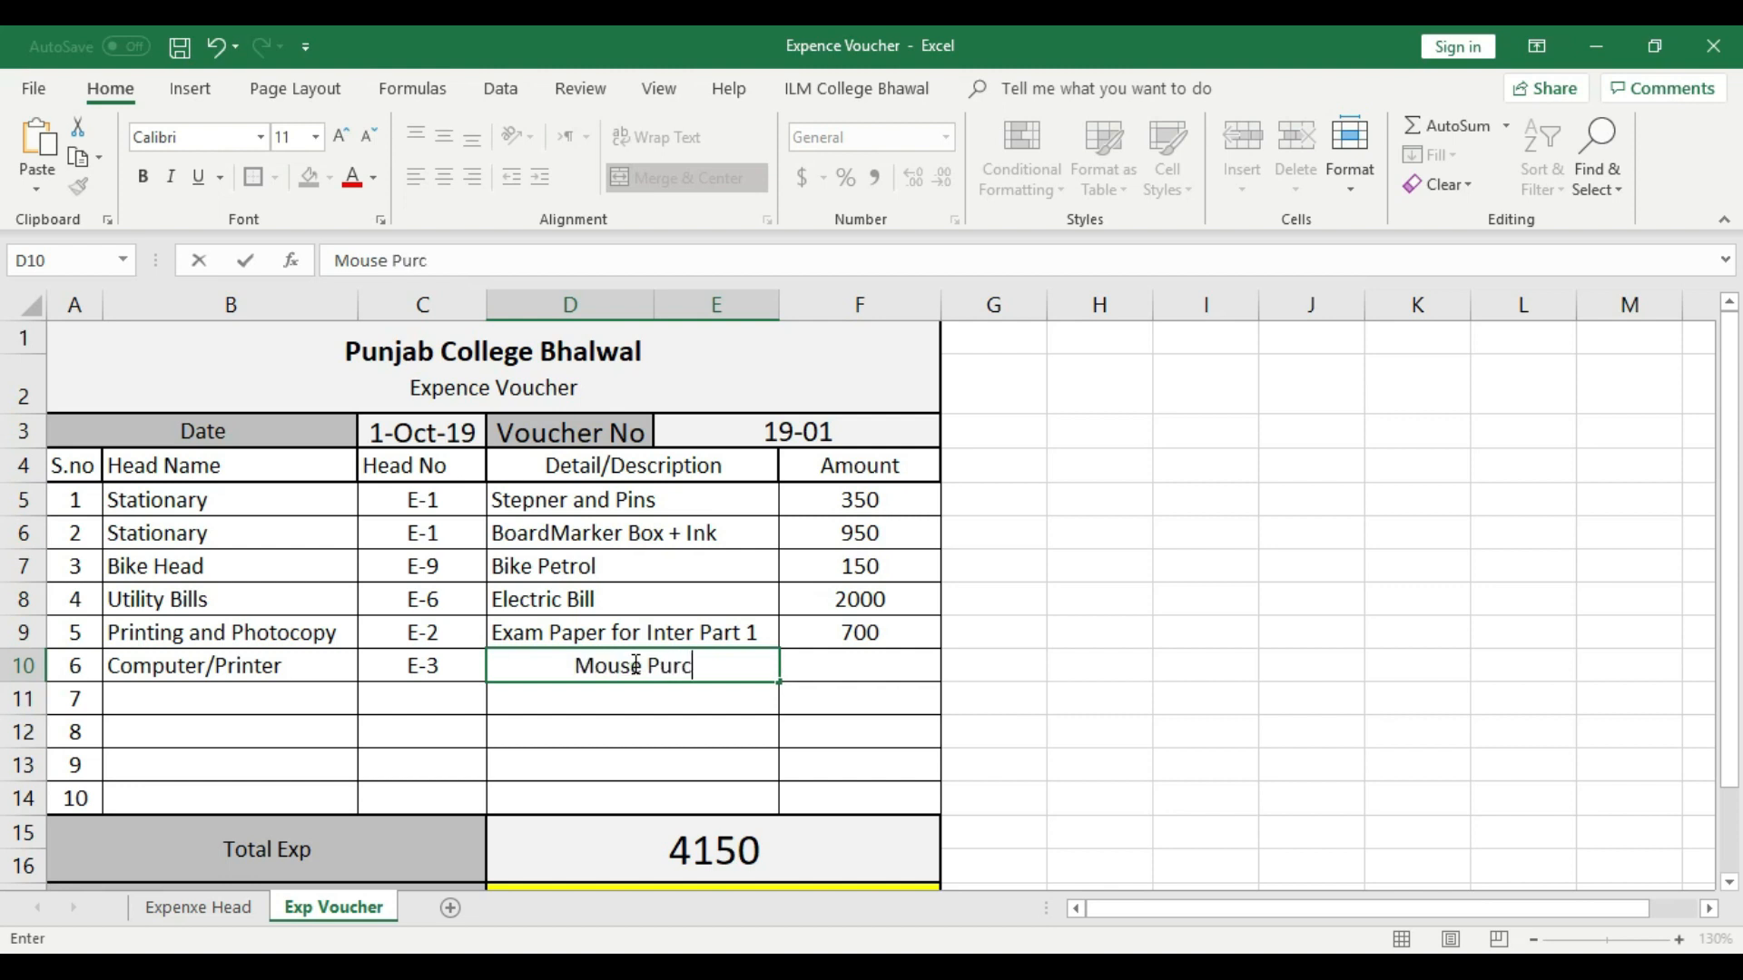
{"action": "left_click", "coordinate": [555, 672]}
{"action": "type", "text": "02"}
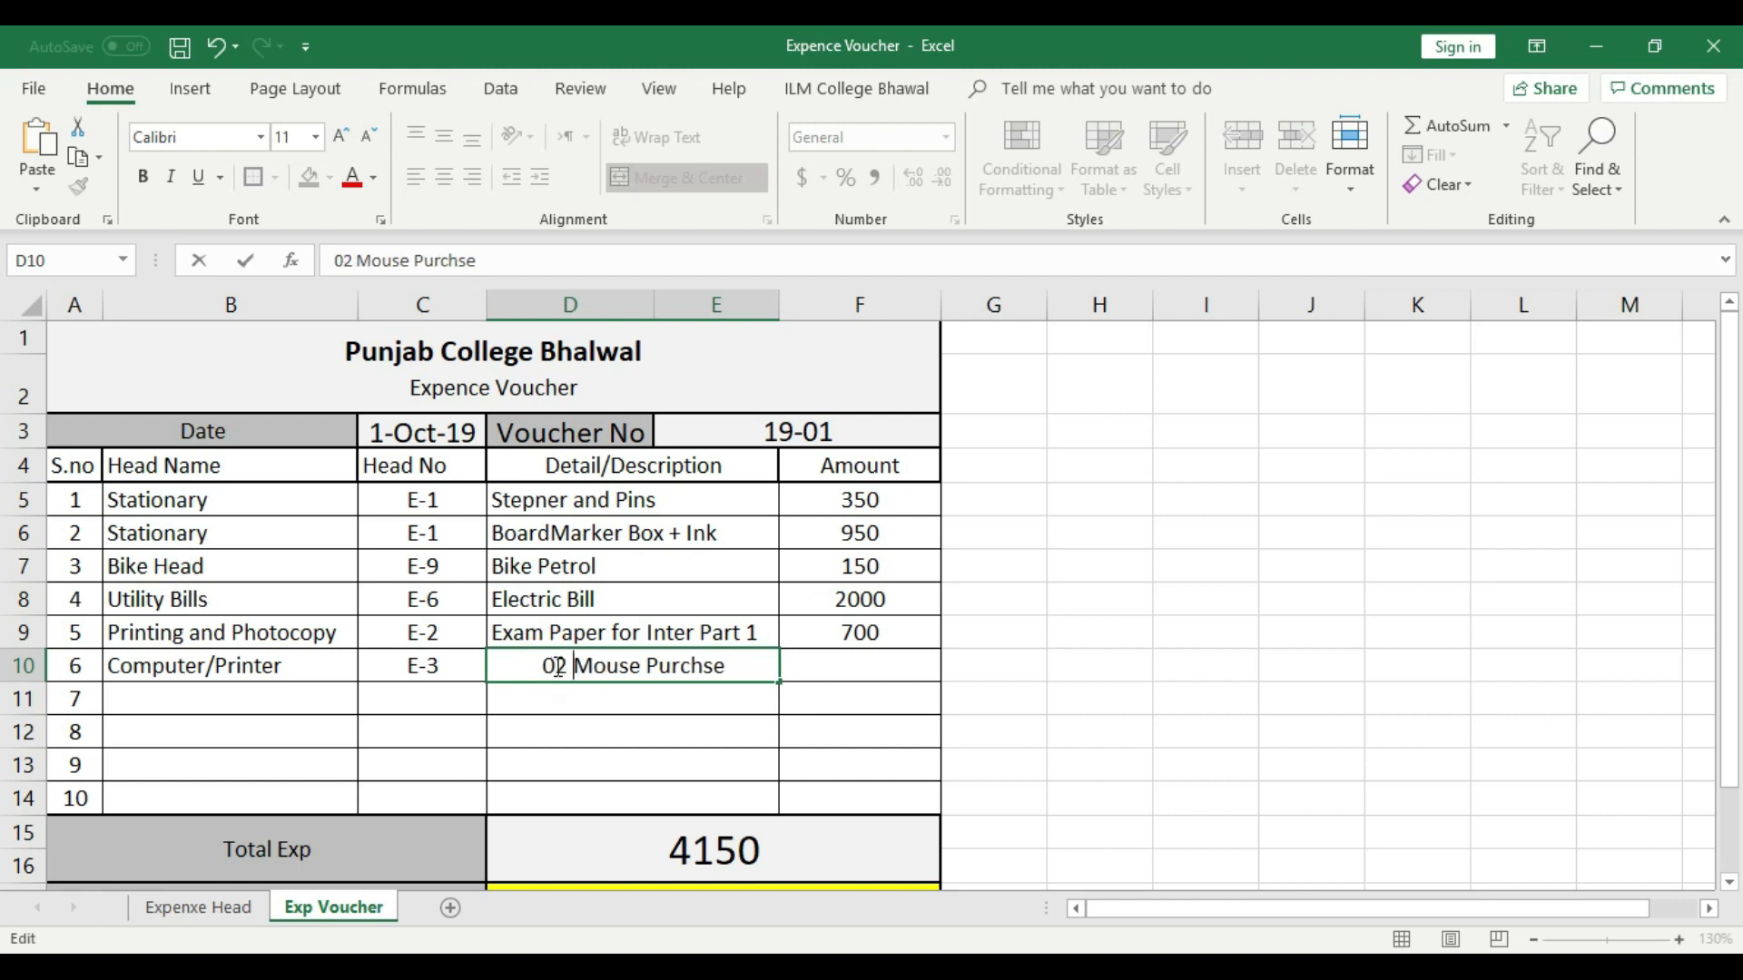
{"action": "key", "text": "Return"}
{"action": "left_click", "coordinate": [642, 672]}
{"action": "left_click", "coordinate": [415, 177]}
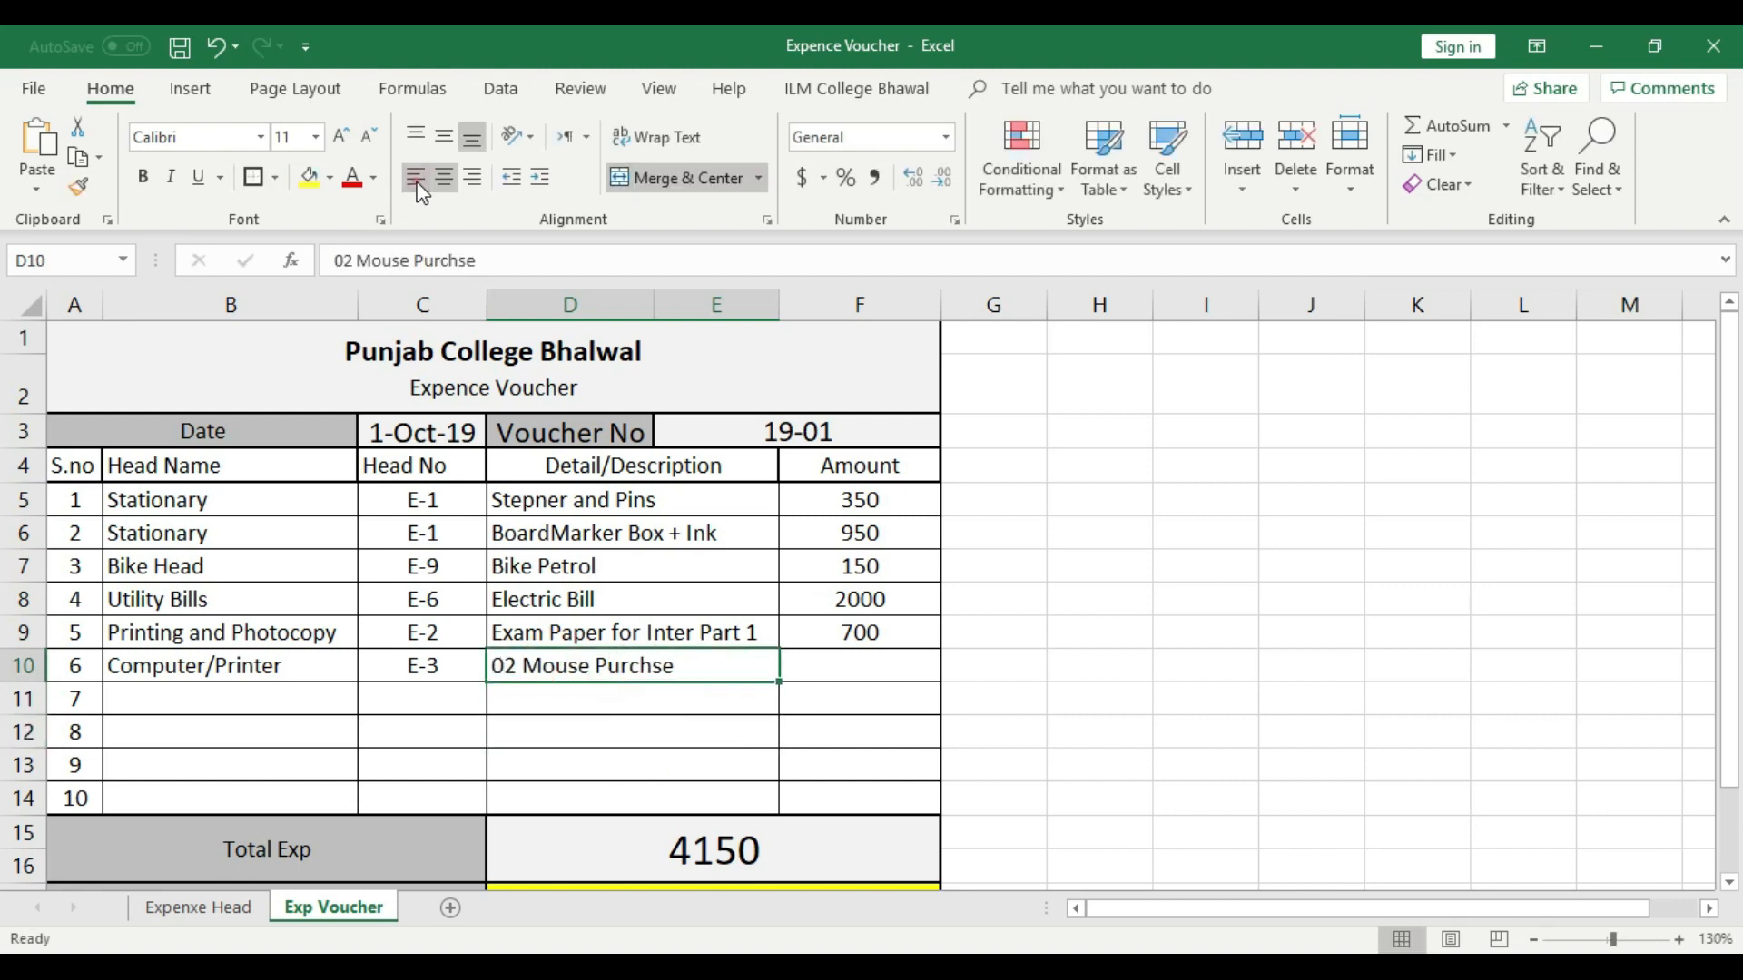
- Enter 200 as the amount in voucher row 6 and center it
{"action": "left_click", "coordinate": [867, 664]}
{"action": "type", "text": "200"}
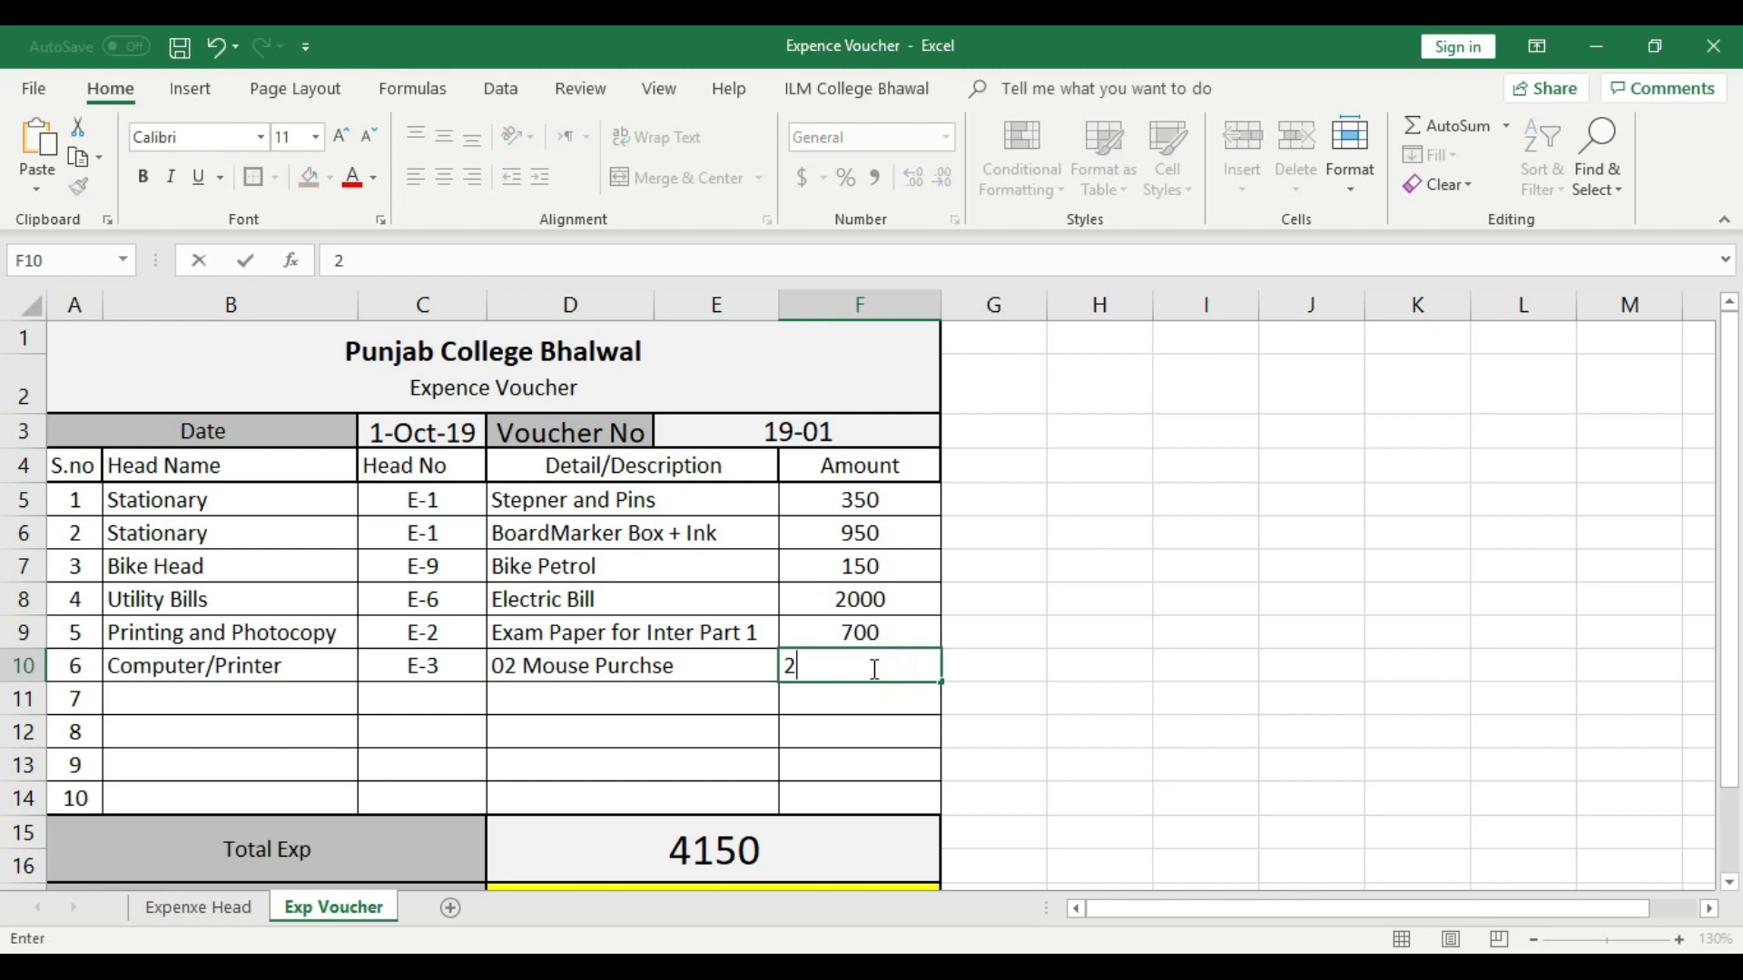
{"action": "left_click", "coordinate": [885, 728]}
{"action": "left_click", "coordinate": [905, 670]}
{"action": "left_click", "coordinate": [444, 179]}
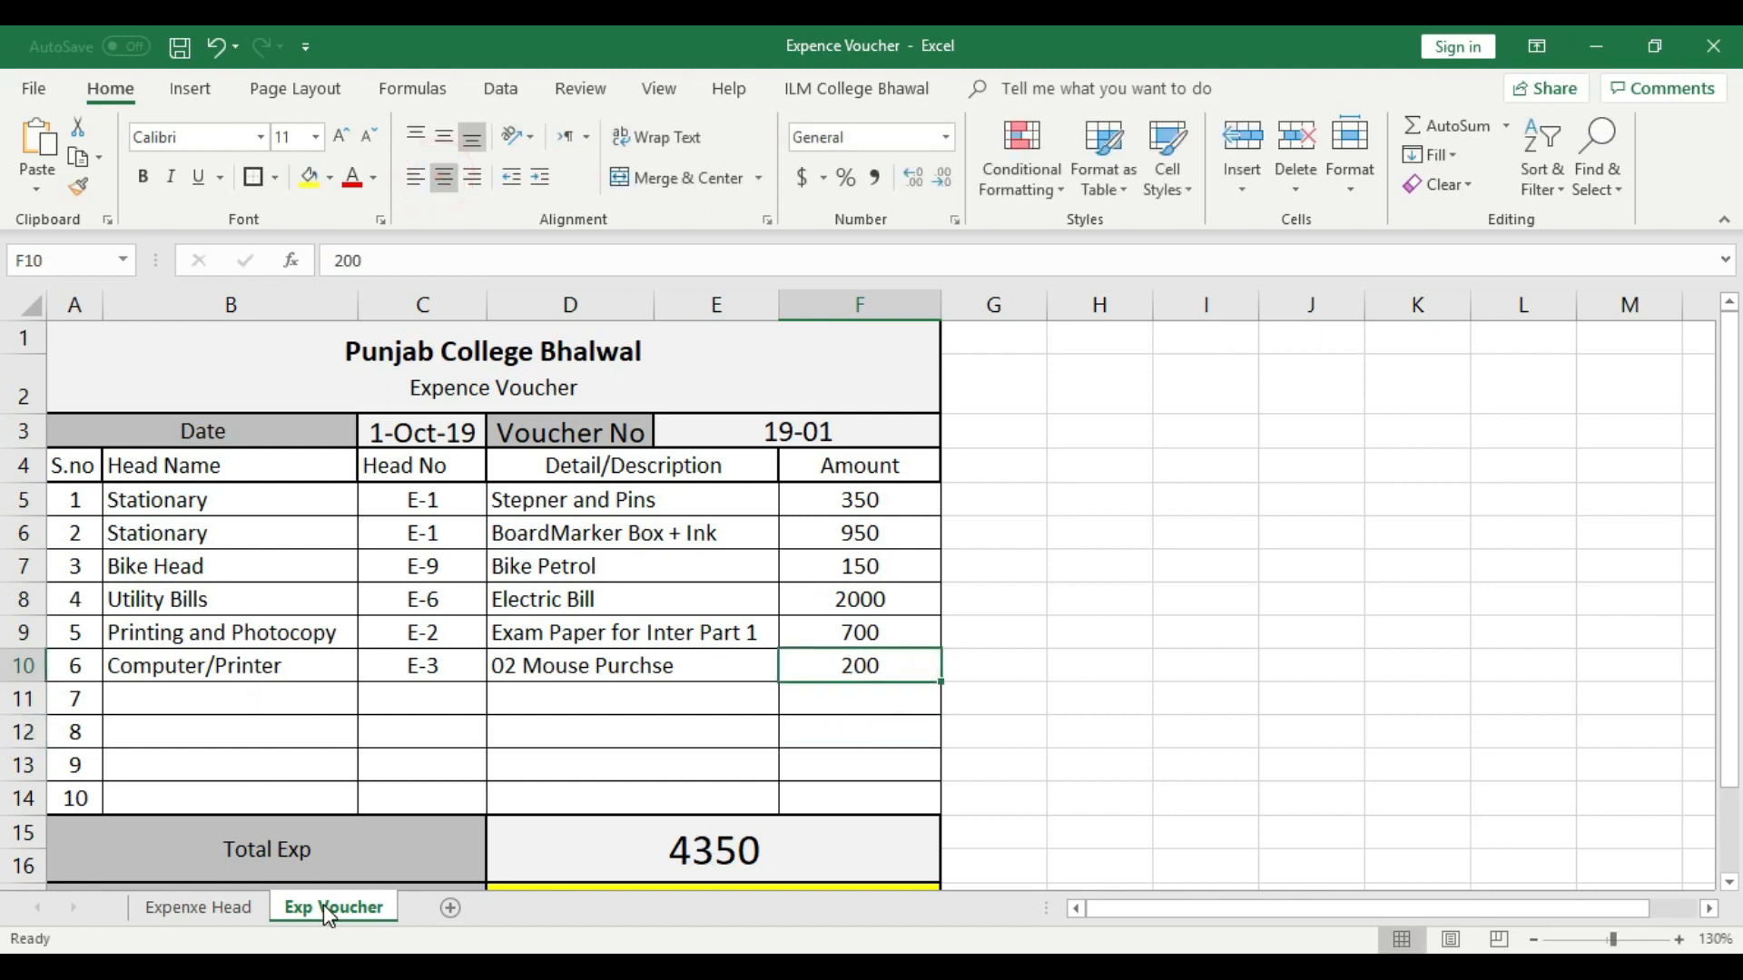
- Choose Cleaning Material as the head name in voucher row 7
{"action": "left_click", "coordinate": [272, 705]}
{"action": "left_click", "coordinate": [370, 704]}
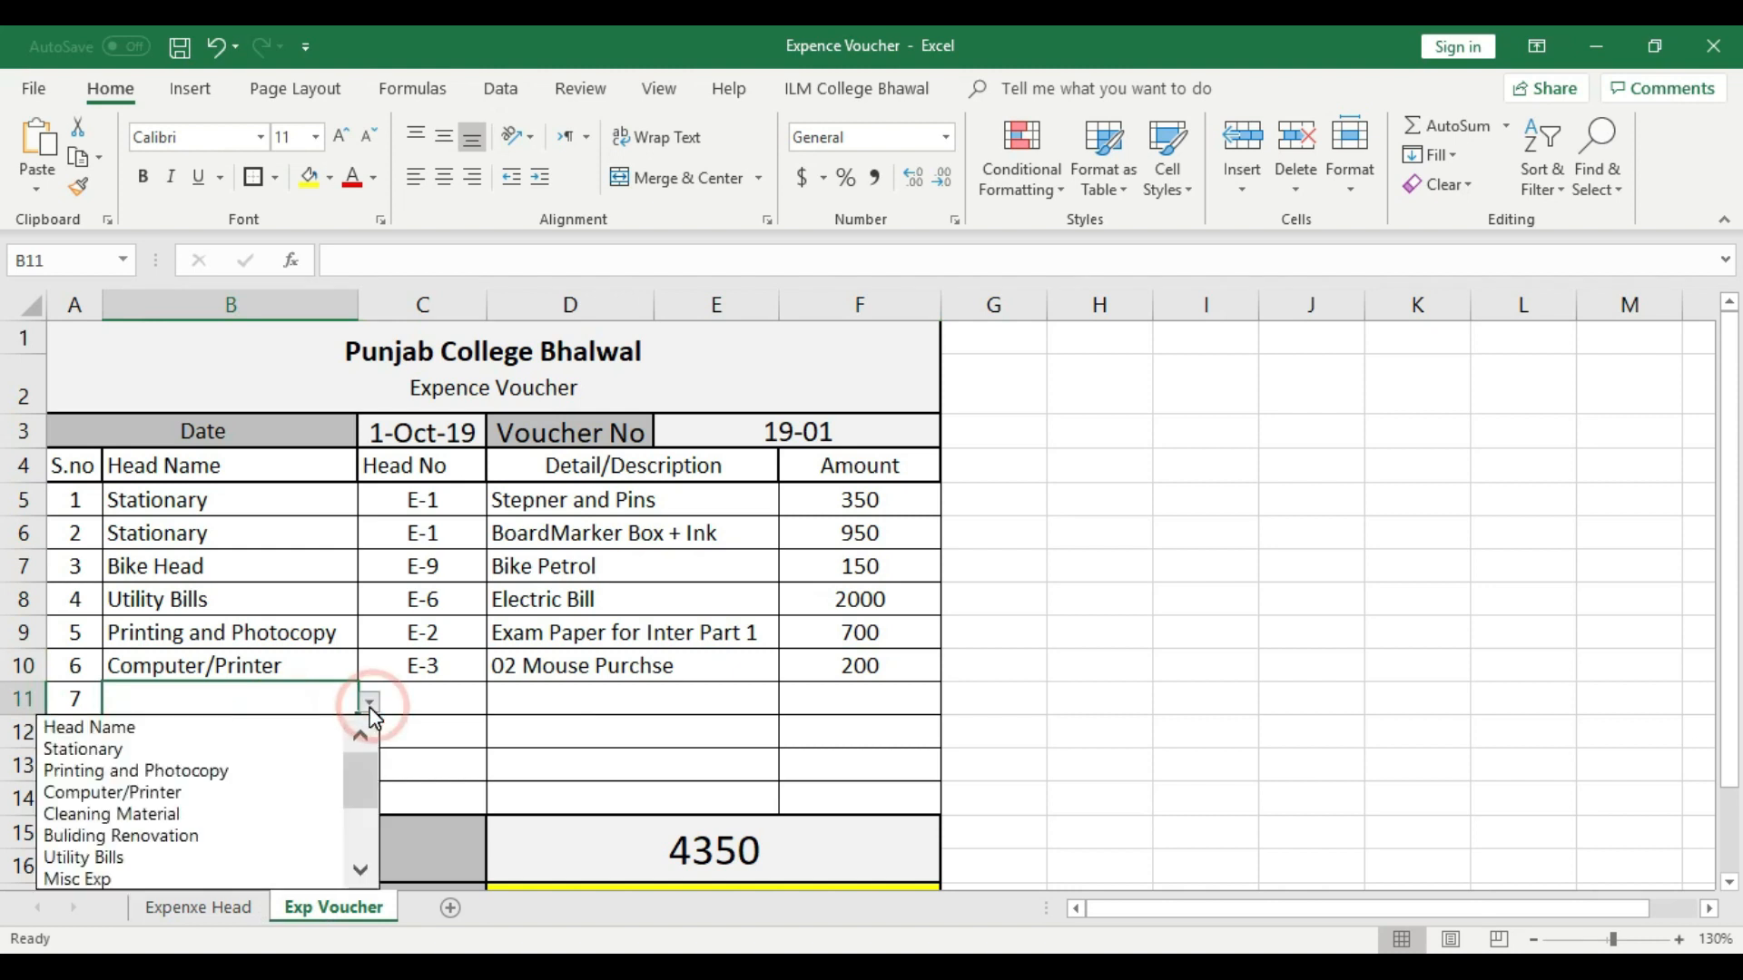
{"action": "left_click", "coordinate": [193, 812]}
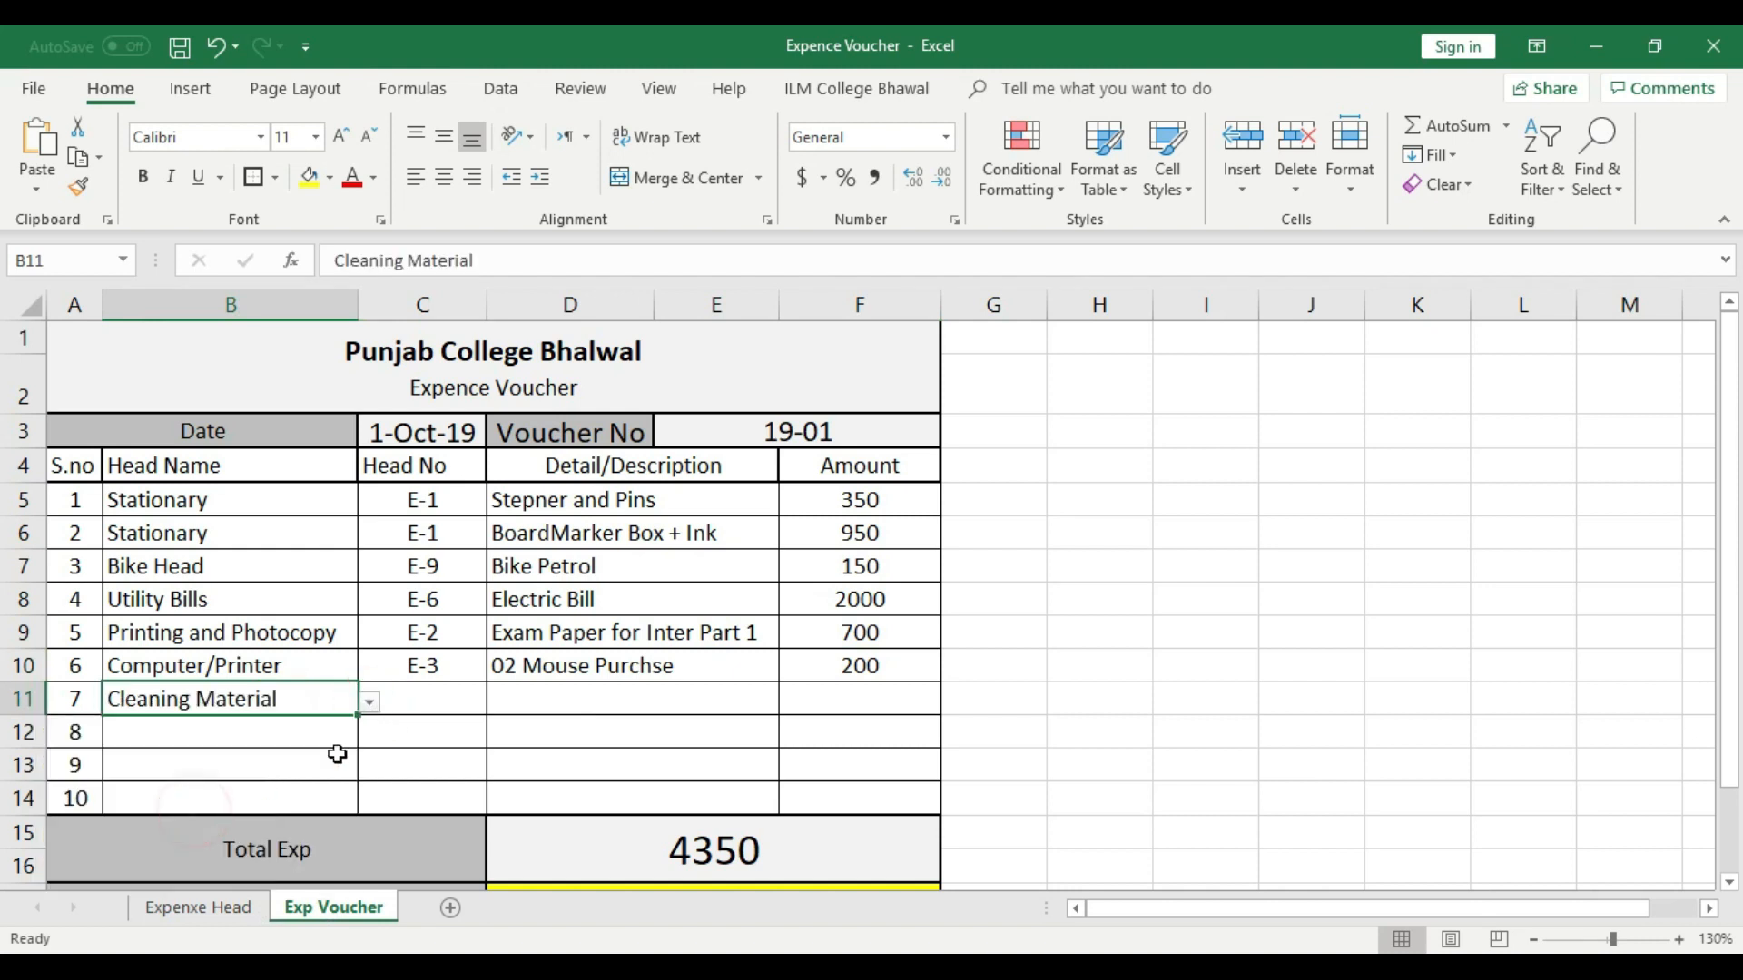
- Look up the Cleaning Material head number in the Expenxe Head sheet and choose E-4 in voucher row 7
{"action": "left_click", "coordinate": [445, 701]}
{"action": "left_click", "coordinate": [491, 702]}
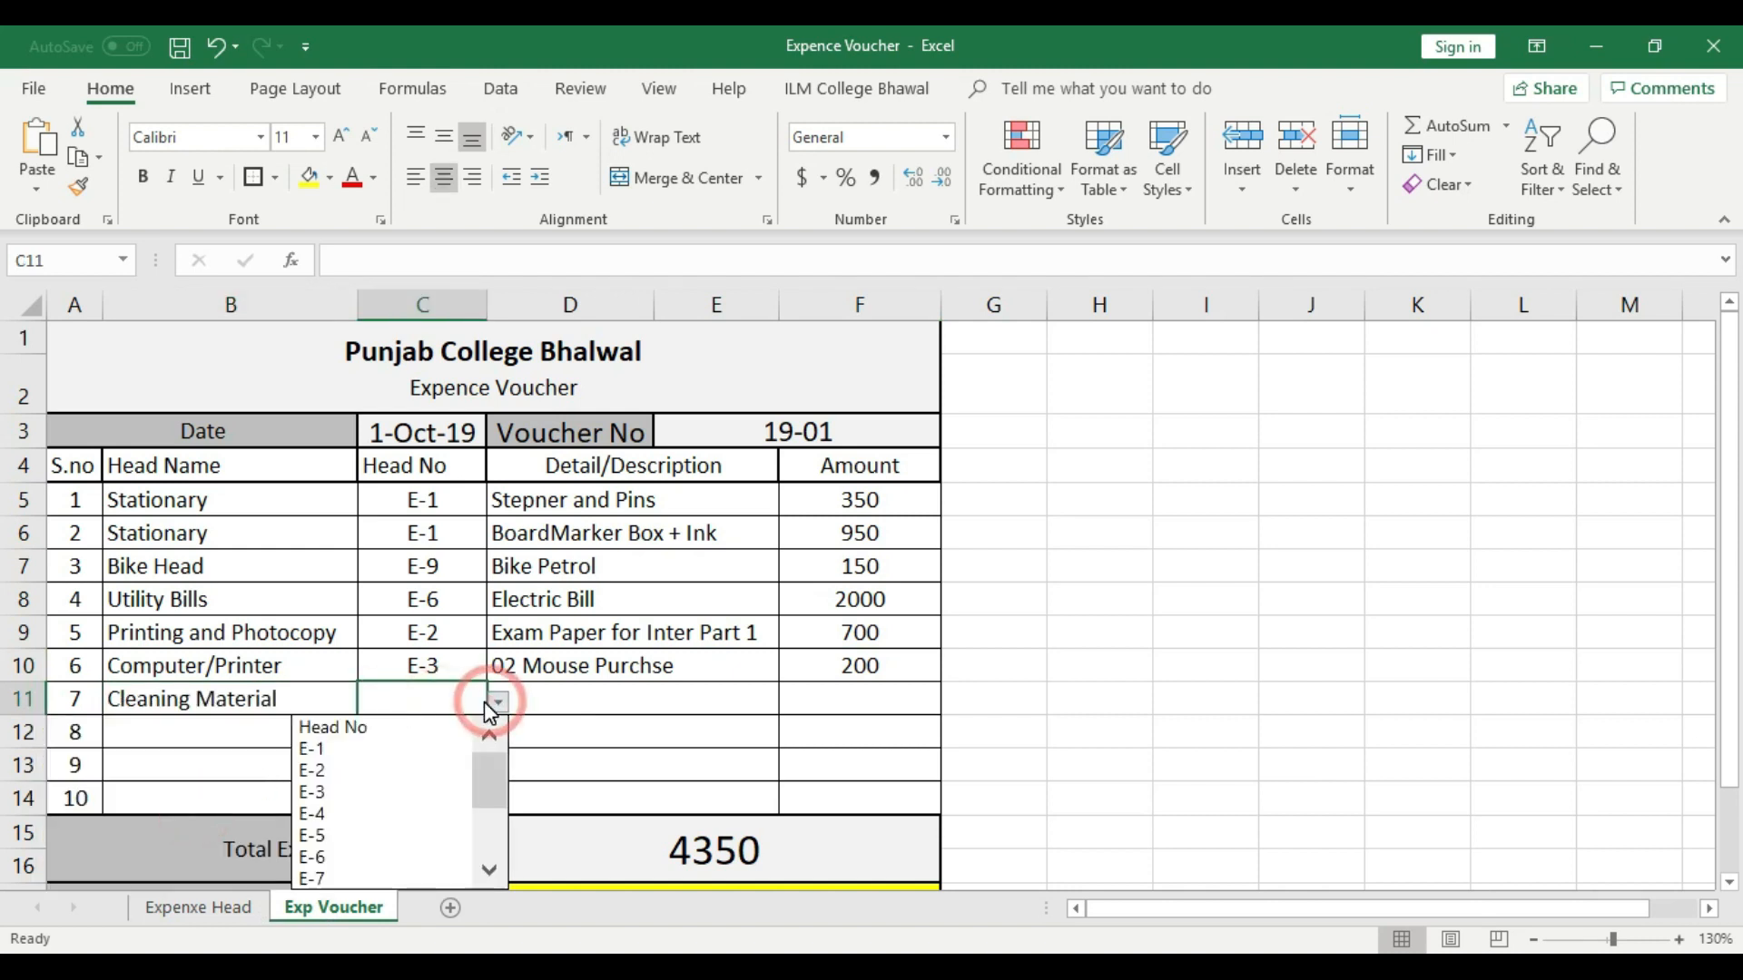
{"action": "left_click", "coordinate": [232, 900]}
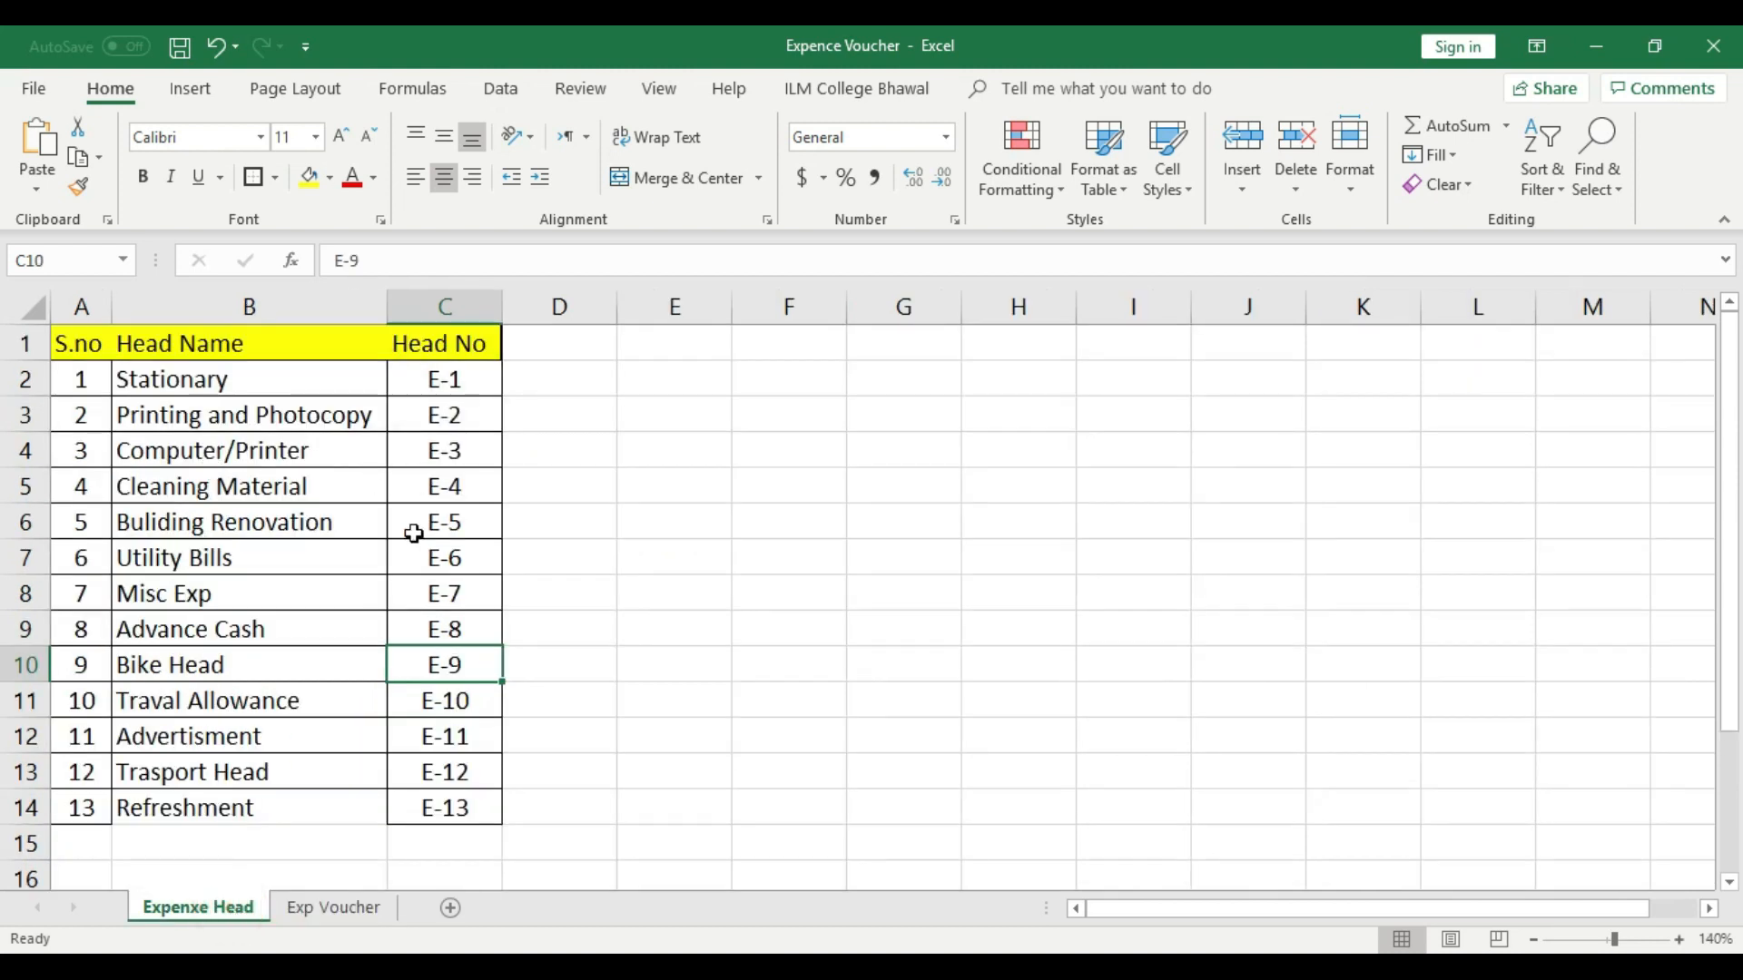
{"action": "left_click", "coordinate": [331, 907]}
{"action": "left_click", "coordinate": [497, 700]}
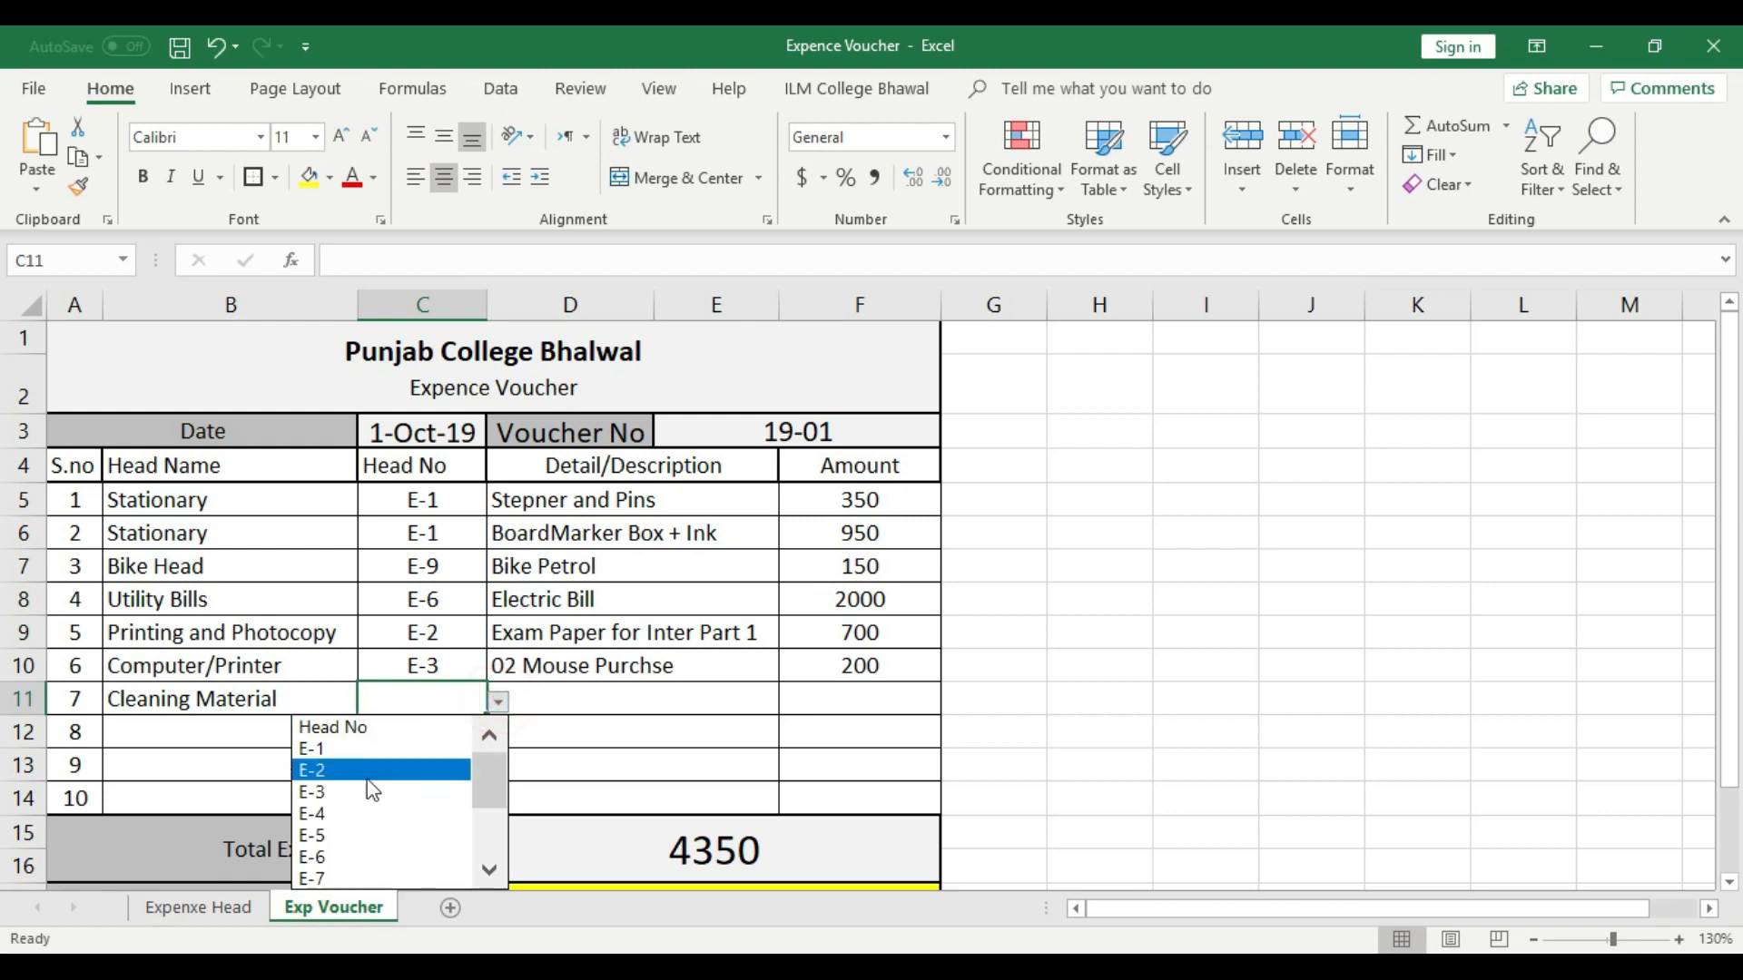
{"action": "left_click", "coordinate": [359, 813]}
- Enter "05 Piece of Cloth" as the description in voucher row 7 and left-align it
{"action": "left_click", "coordinate": [591, 704]}
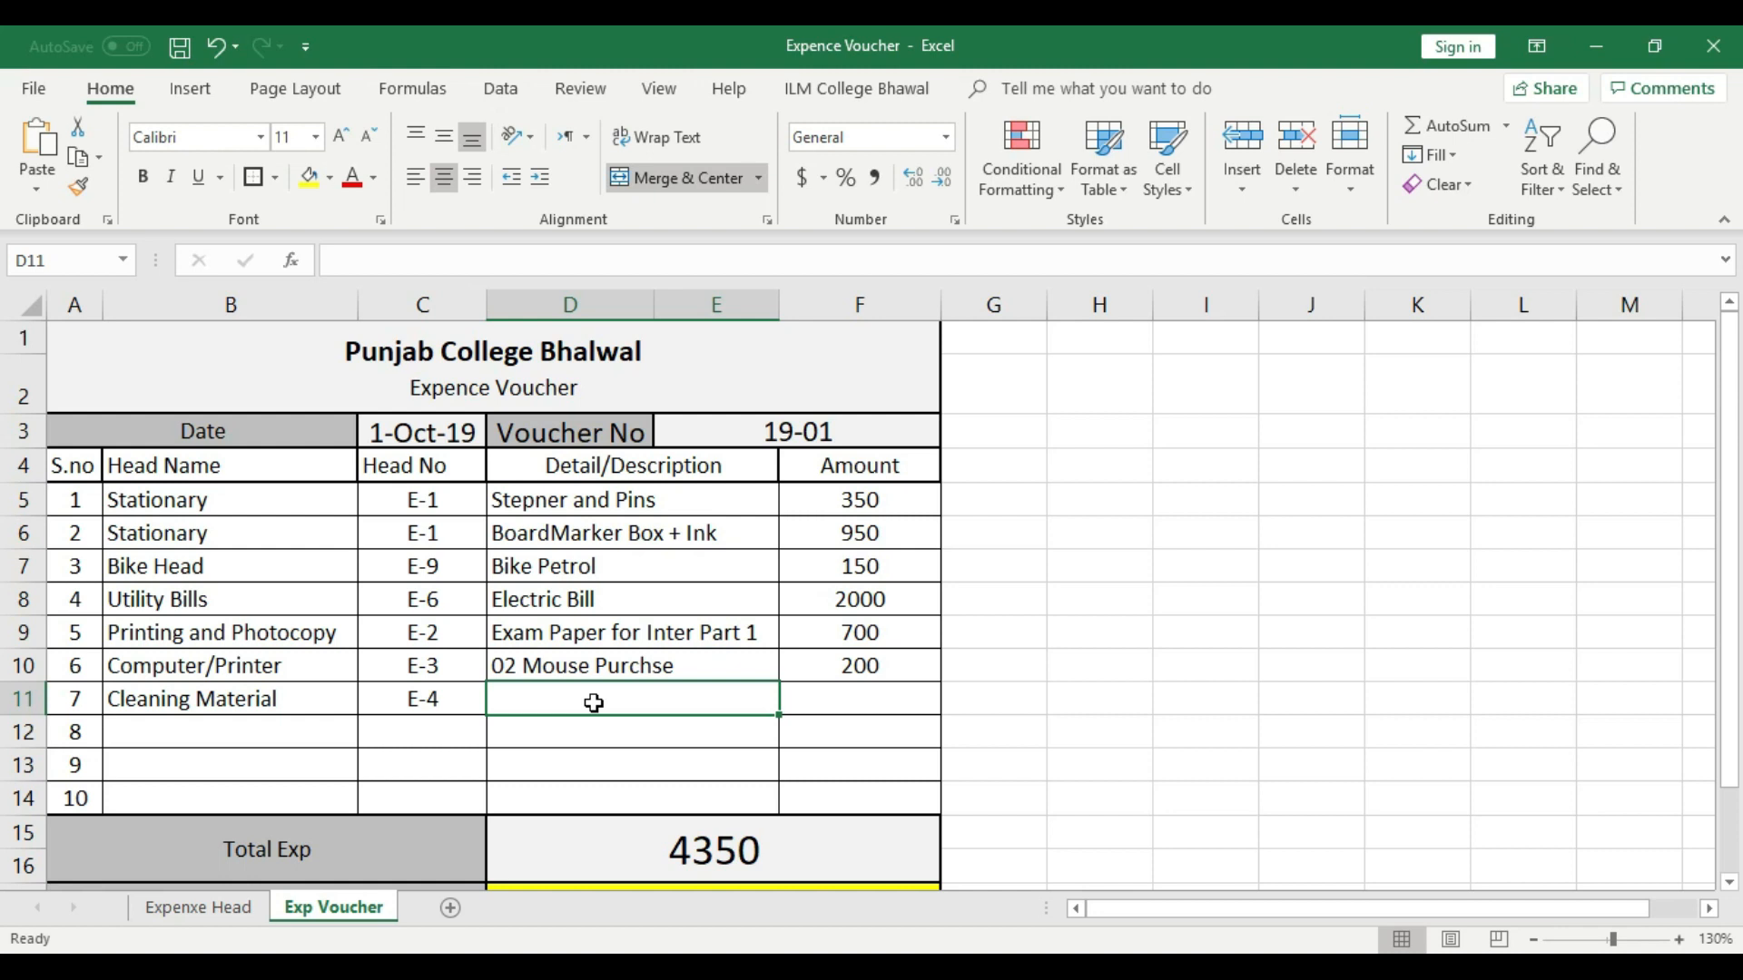
{"action": "type", "text": "P"}
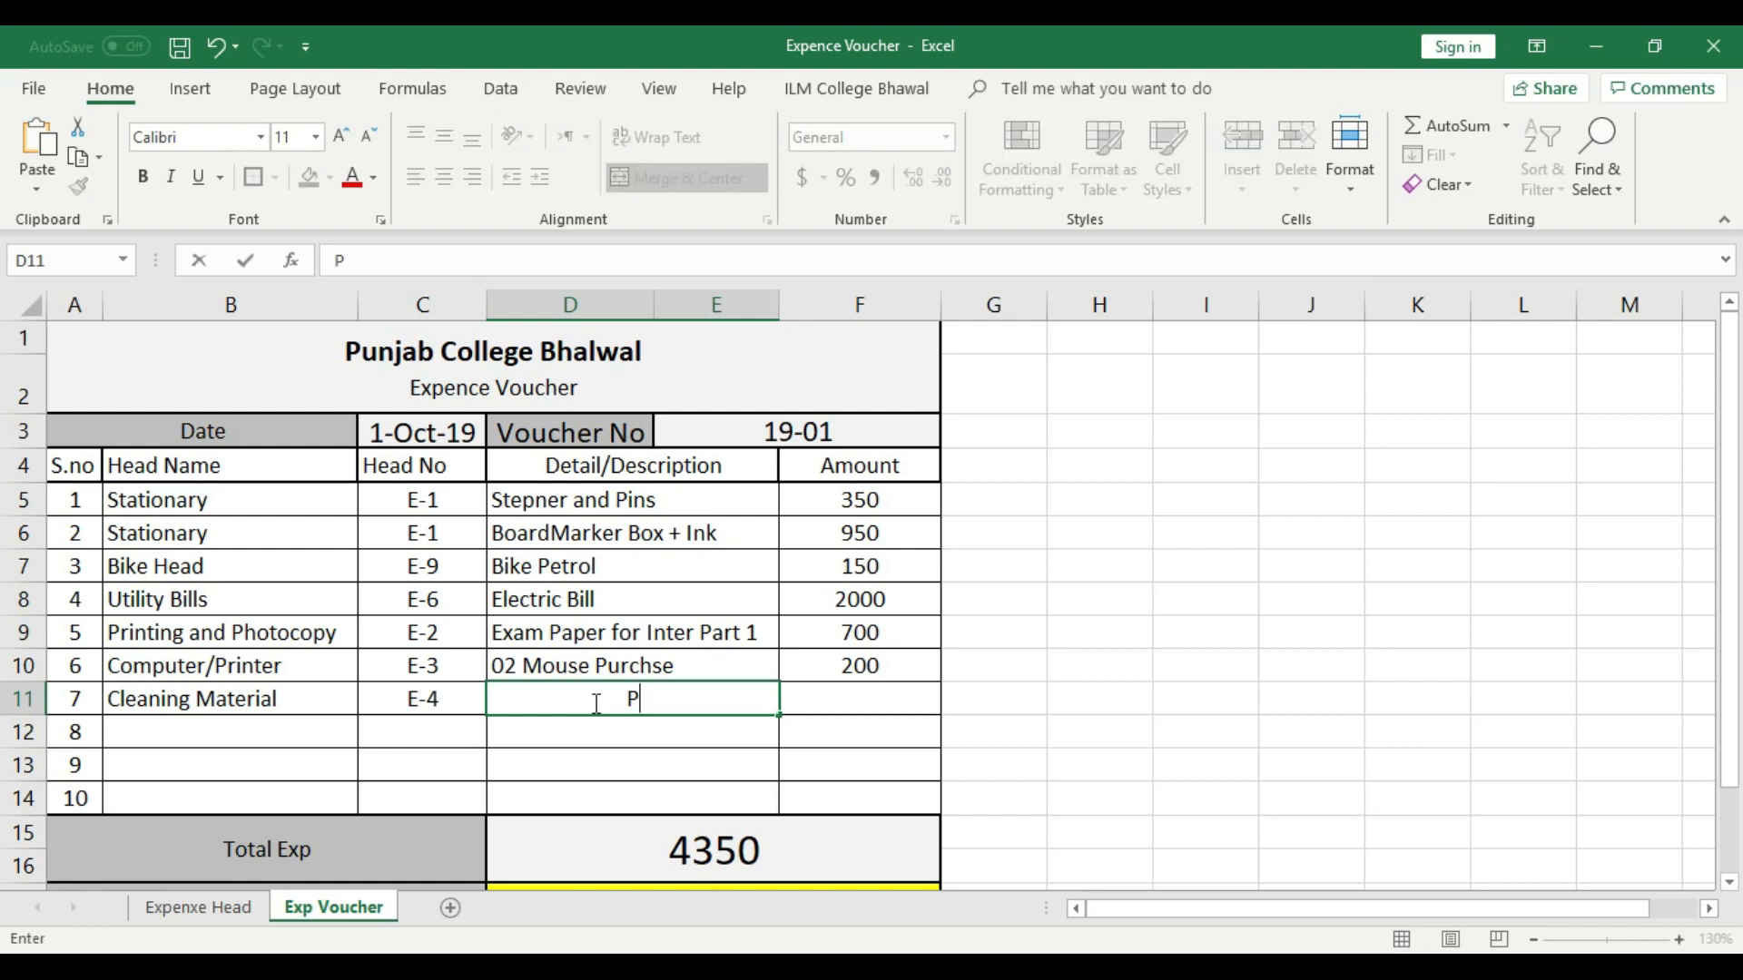
{"action": "type", "text": "iece of Cloth"}
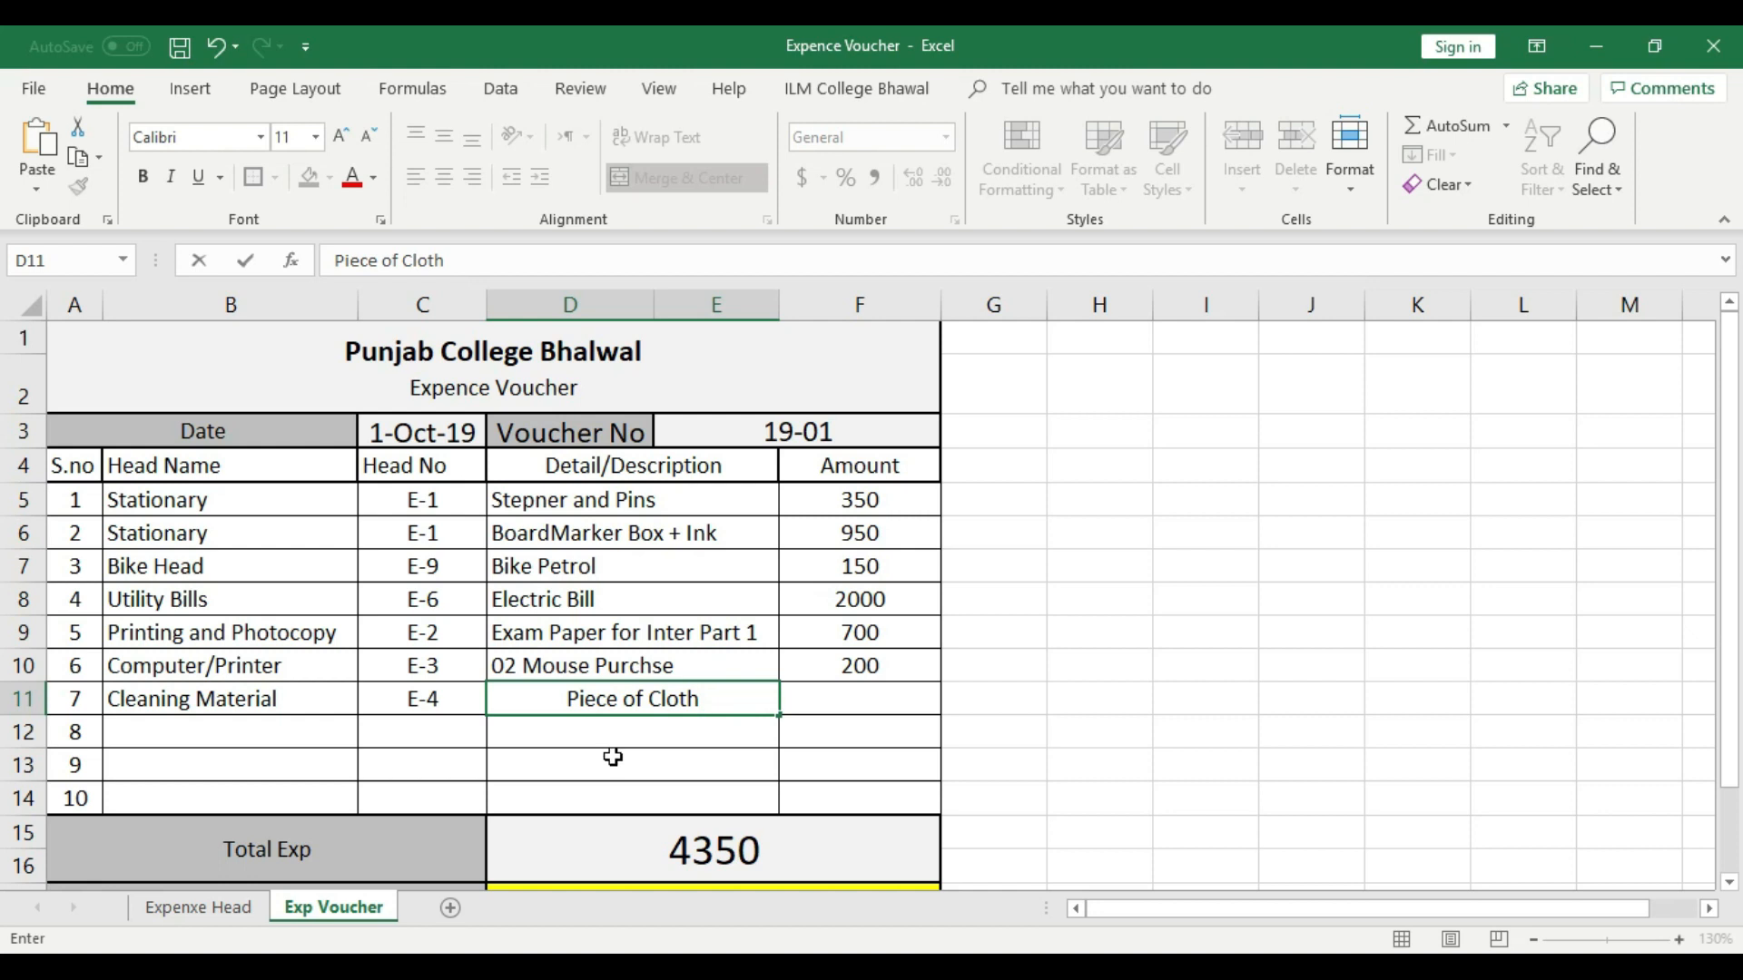
{"action": "key", "text": "Return"}
{"action": "left_click", "coordinate": [635, 694]}
{"action": "double_click", "coordinate": [542, 700]}
{"action": "type", "text": "05"}
{"action": "left_click", "coordinate": [572, 726]}
{"action": "left_click", "coordinate": [576, 706]}
{"action": "left_click", "coordinate": [414, 176]}
- Enter 80 as the amount in voucher row 7 and center it
{"action": "left_click", "coordinate": [902, 704]}
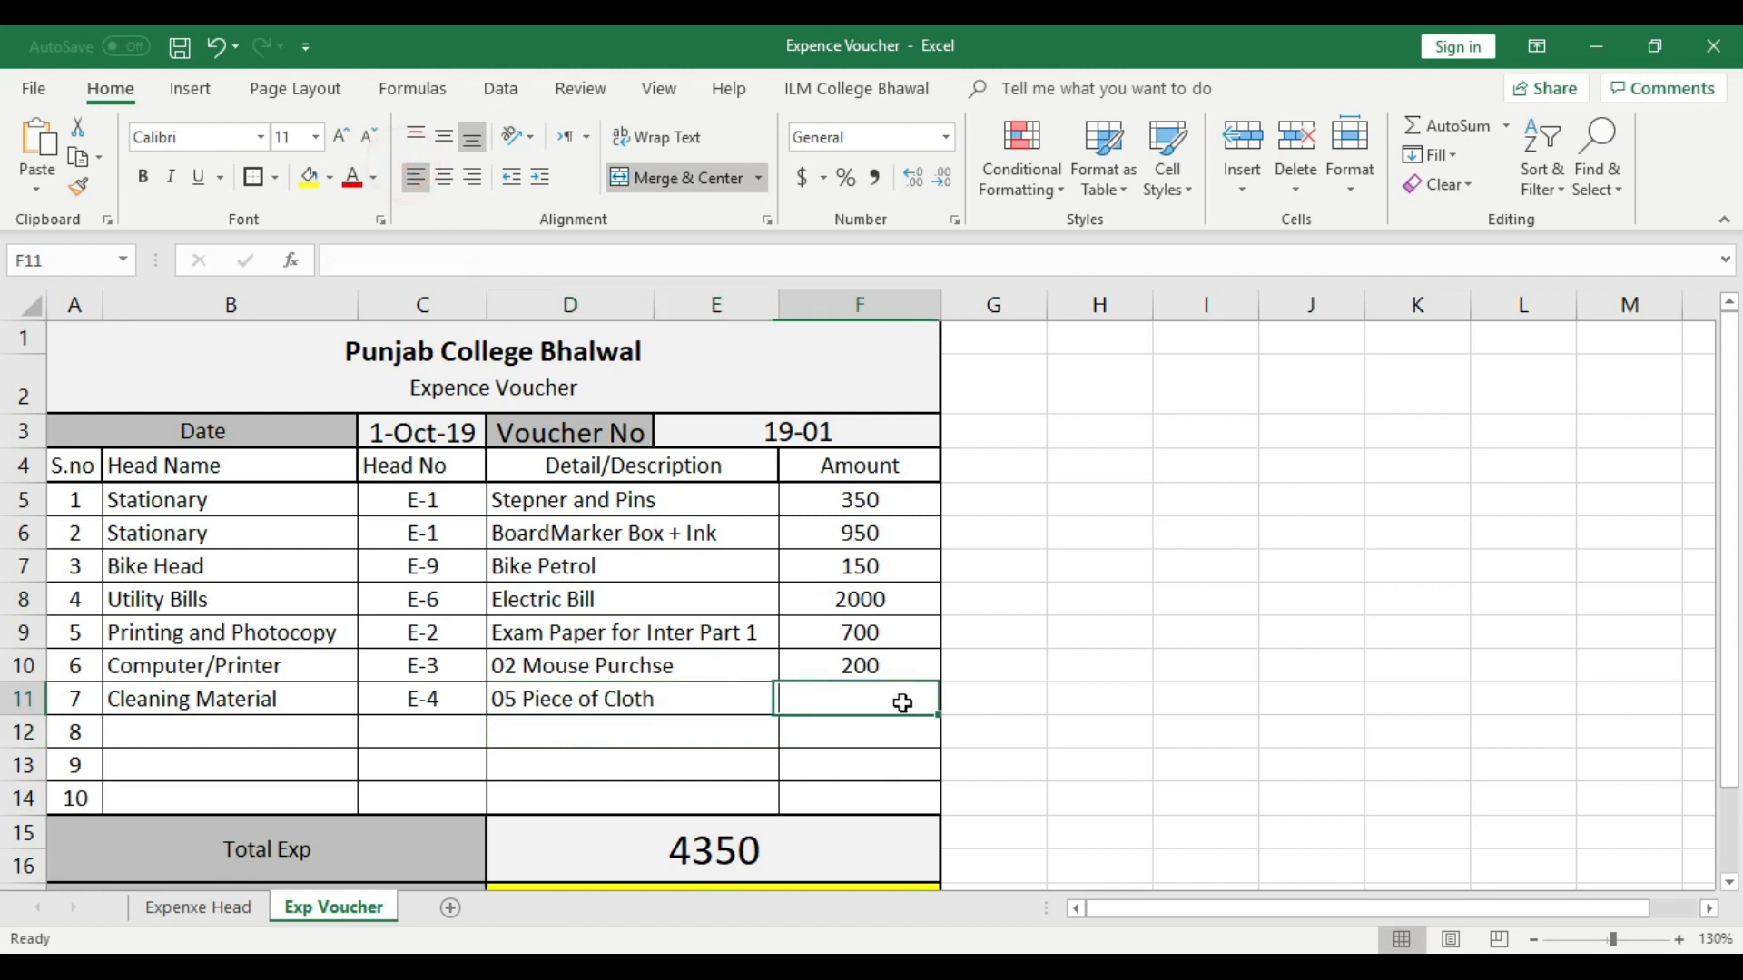
{"action": "type", "text": "80"}
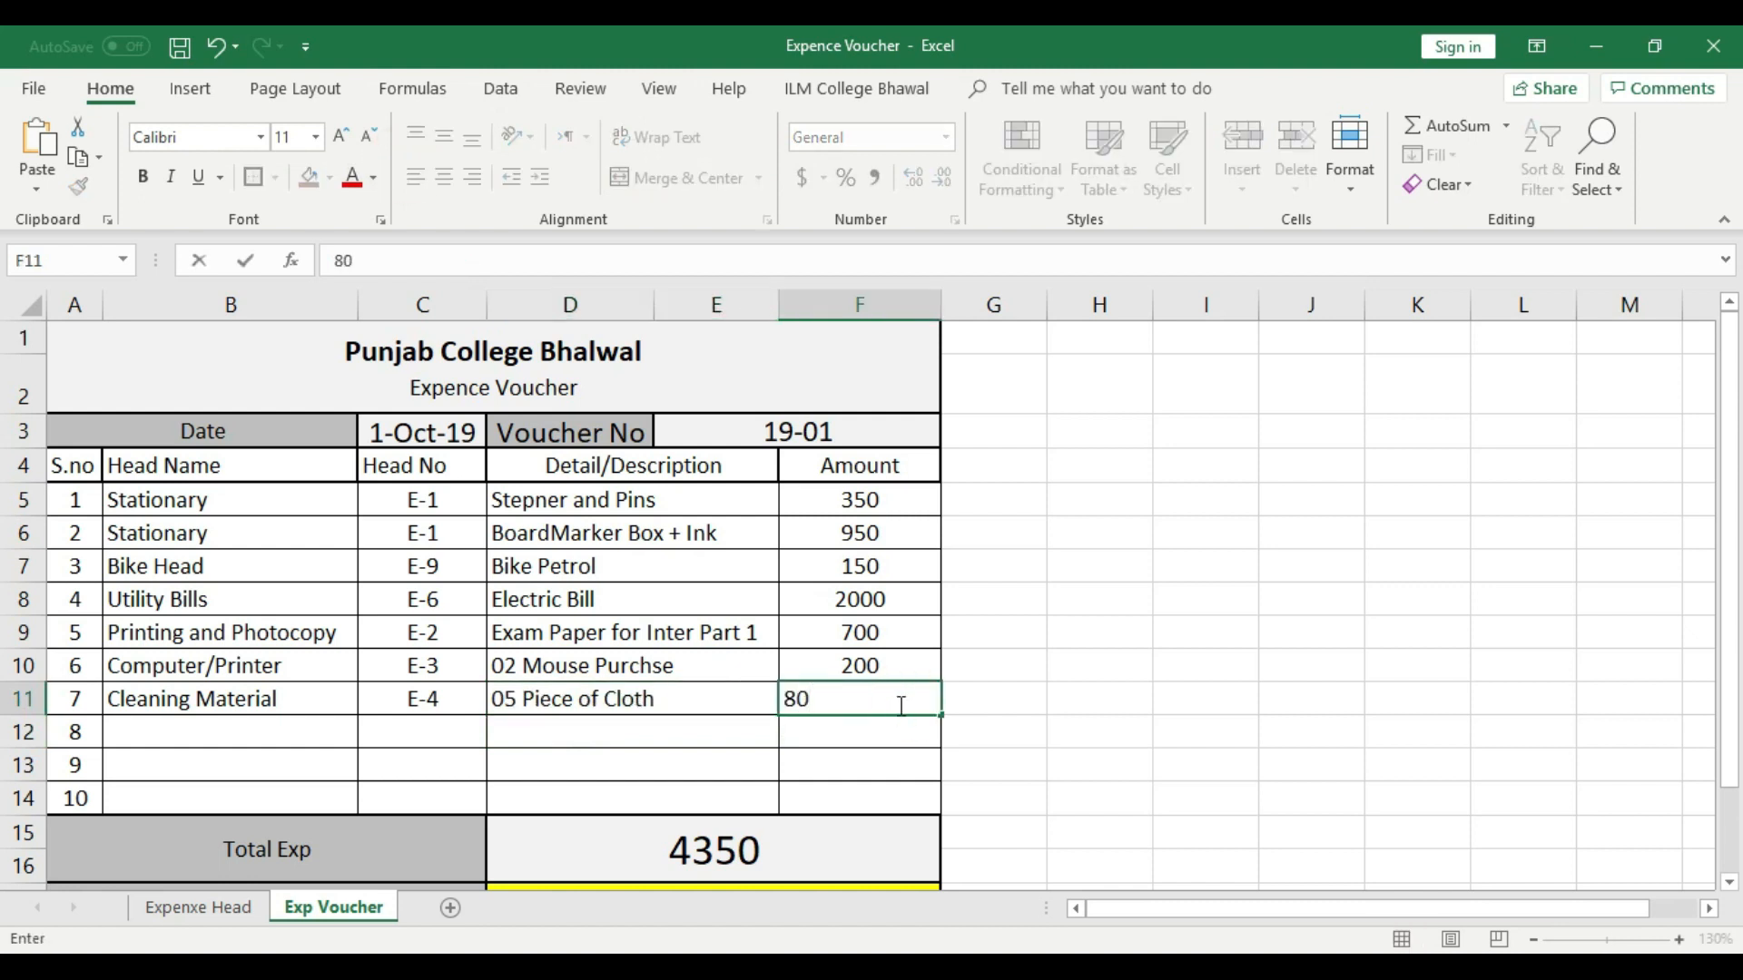
{"action": "left_click", "coordinate": [893, 739]}
{"action": "left_click", "coordinate": [908, 701]}
{"action": "left_click", "coordinate": [446, 178]}
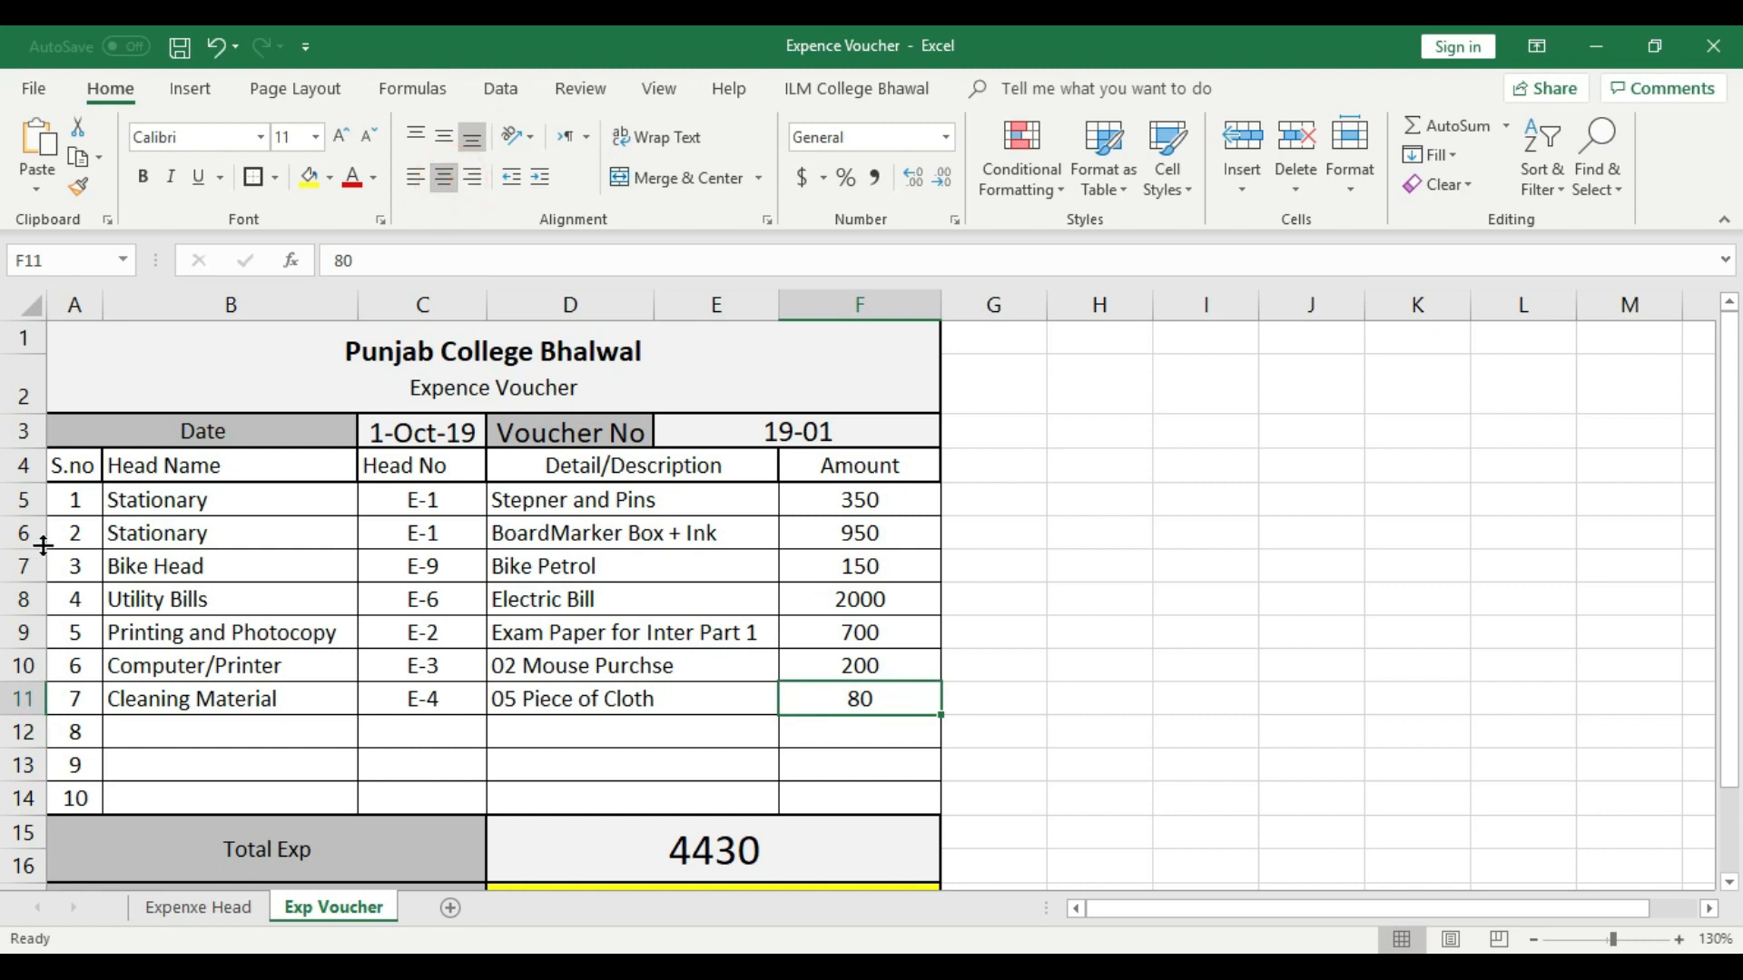
- Choose Buliding Renovation as the head name in voucher row 8
{"action": "left_click", "coordinate": [242, 738]}
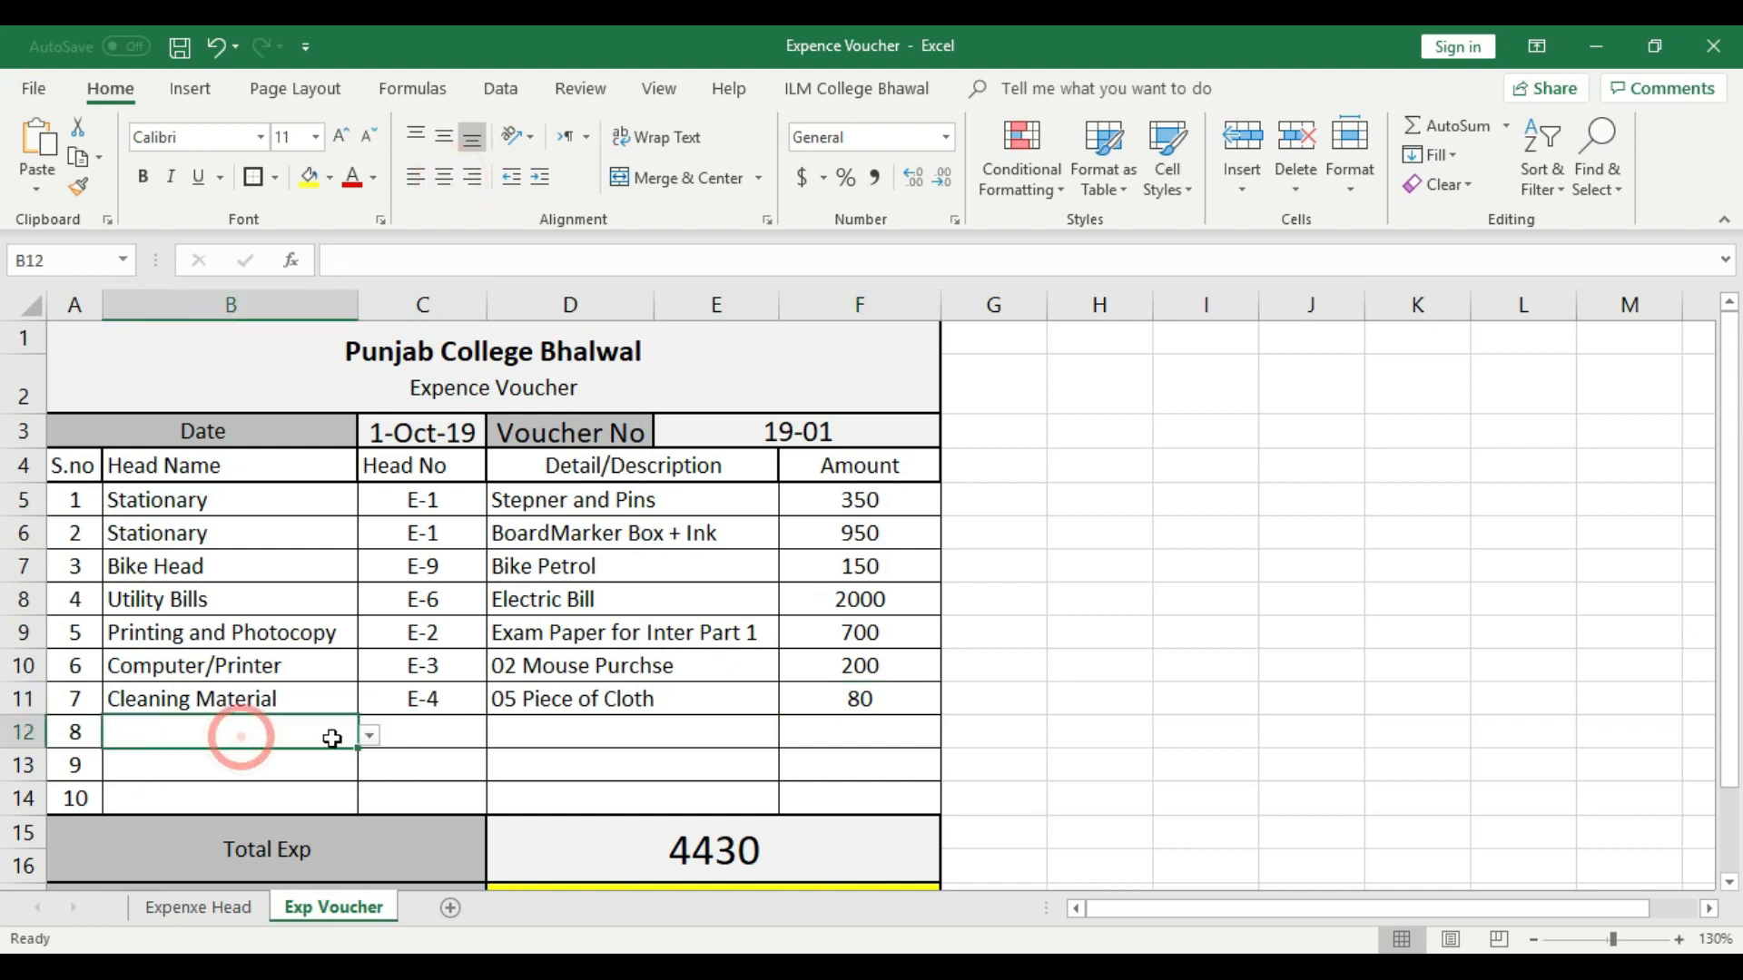
{"action": "left_click", "coordinate": [368, 736]}
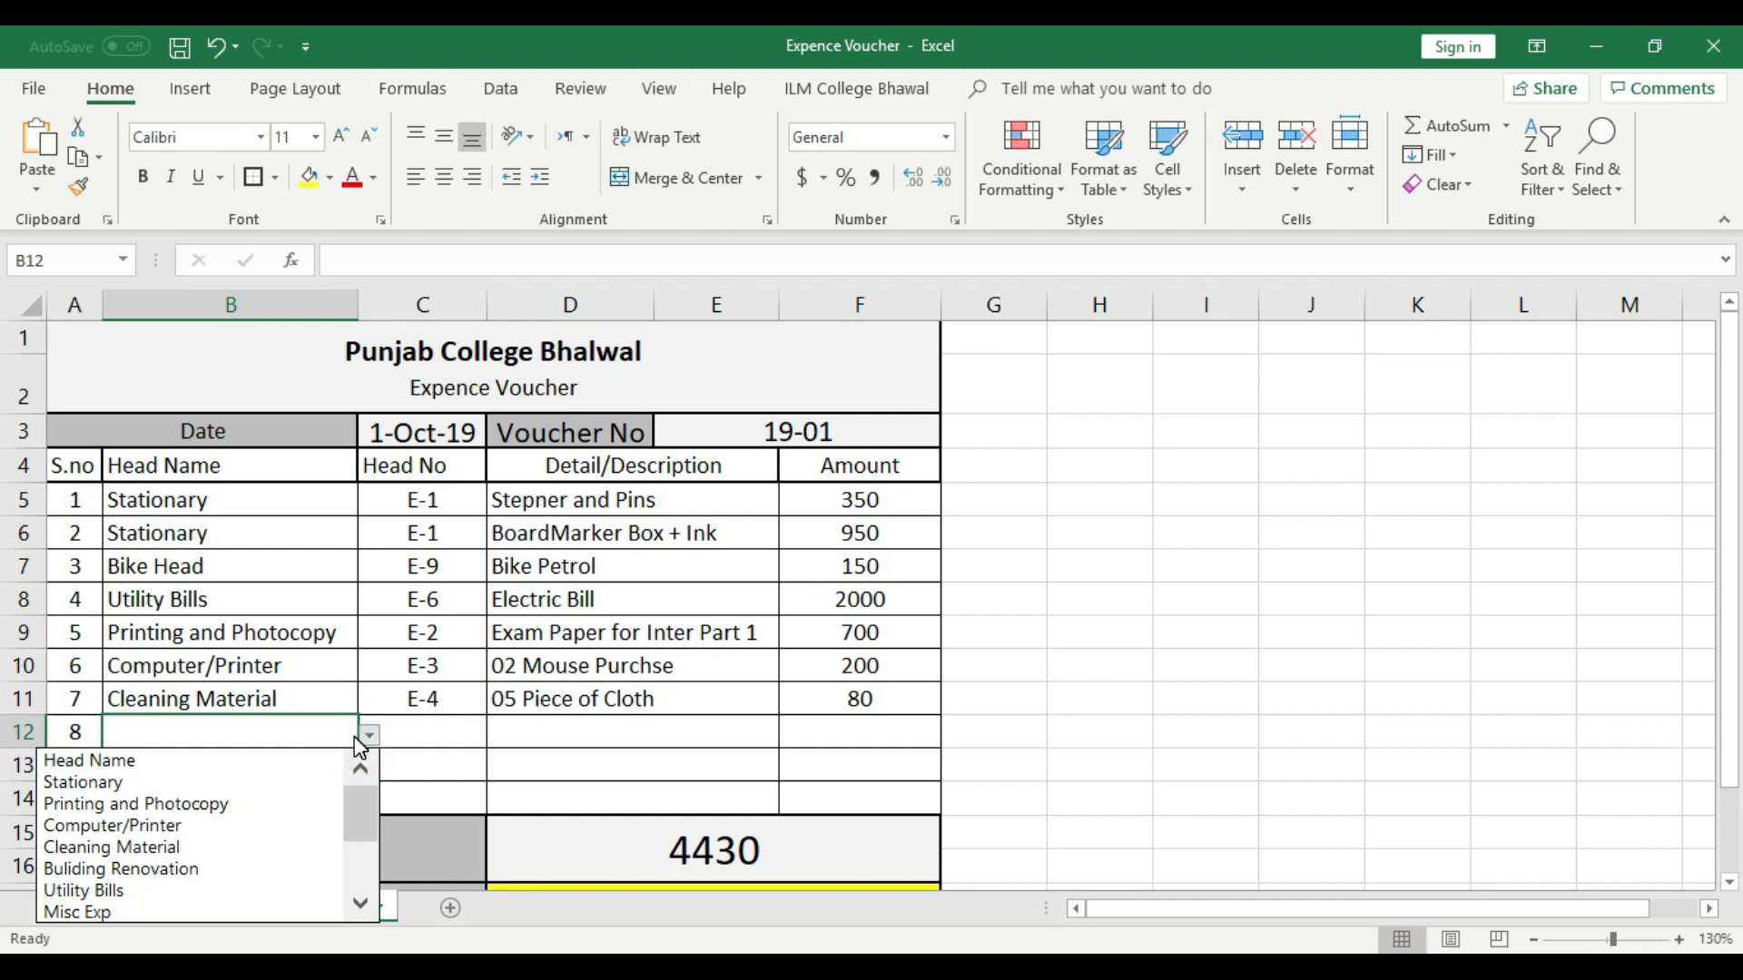
{"action": "left_click", "coordinate": [218, 869]}
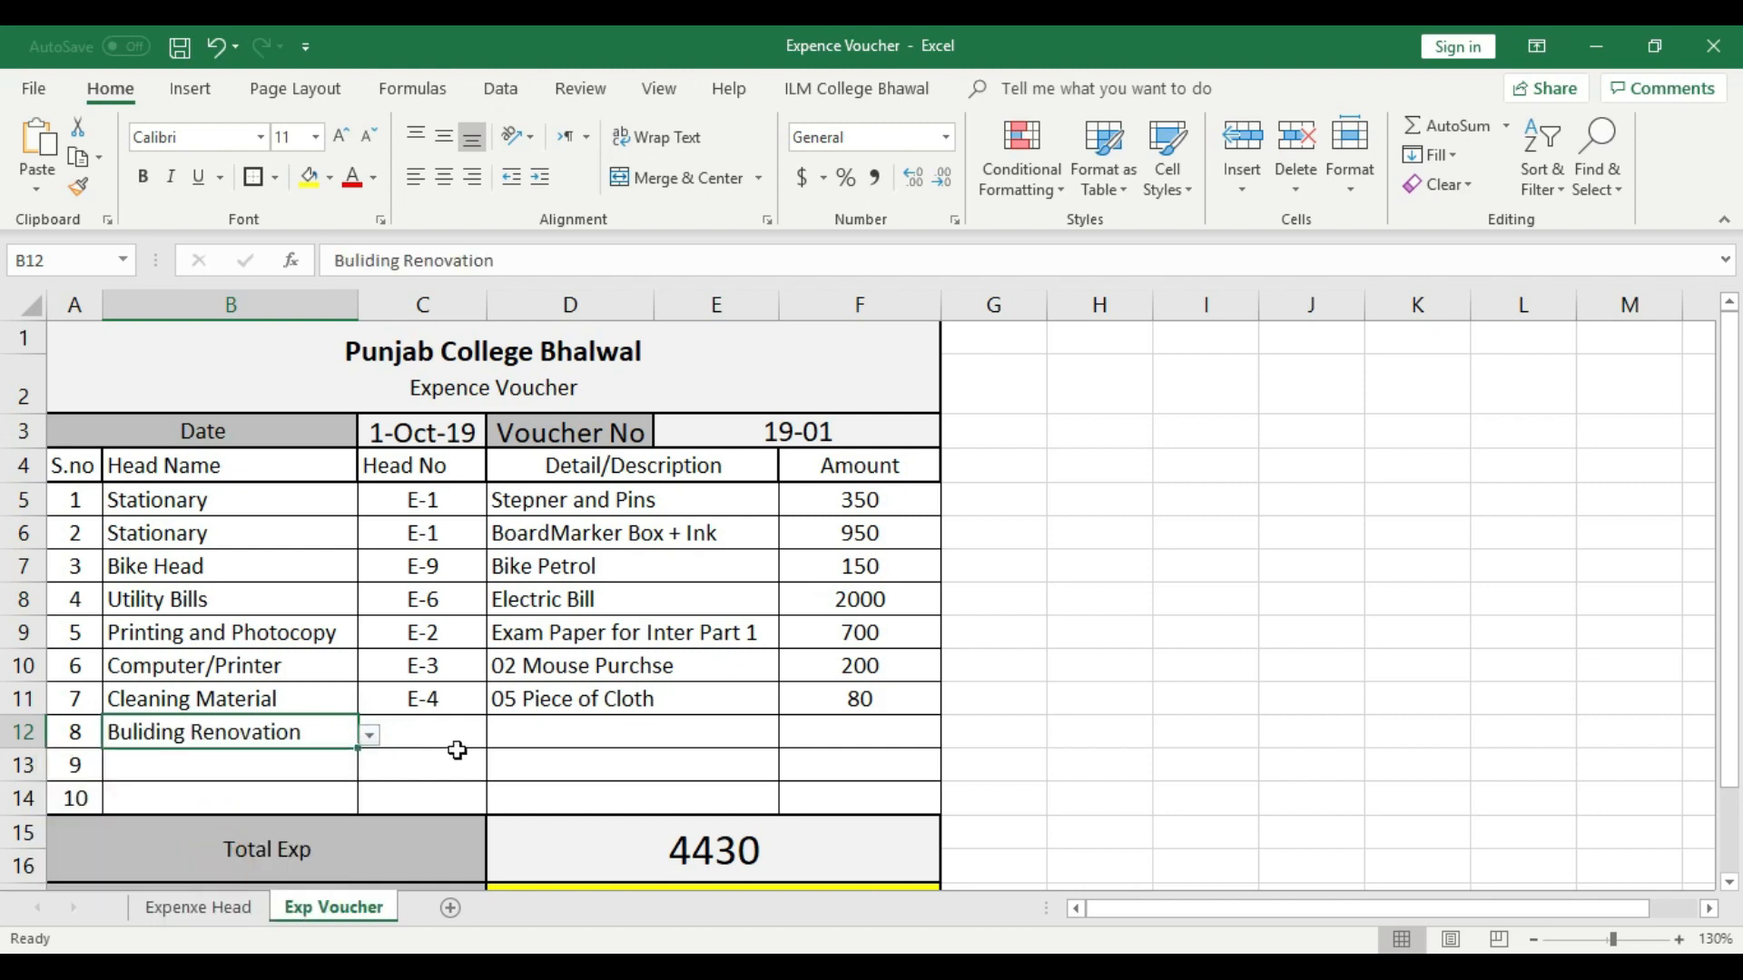
- Look up the Buliding Renovation head number in the Expenxe Head sheet and choose E-5 in voucher row 8
{"action": "left_click", "coordinate": [207, 907]}
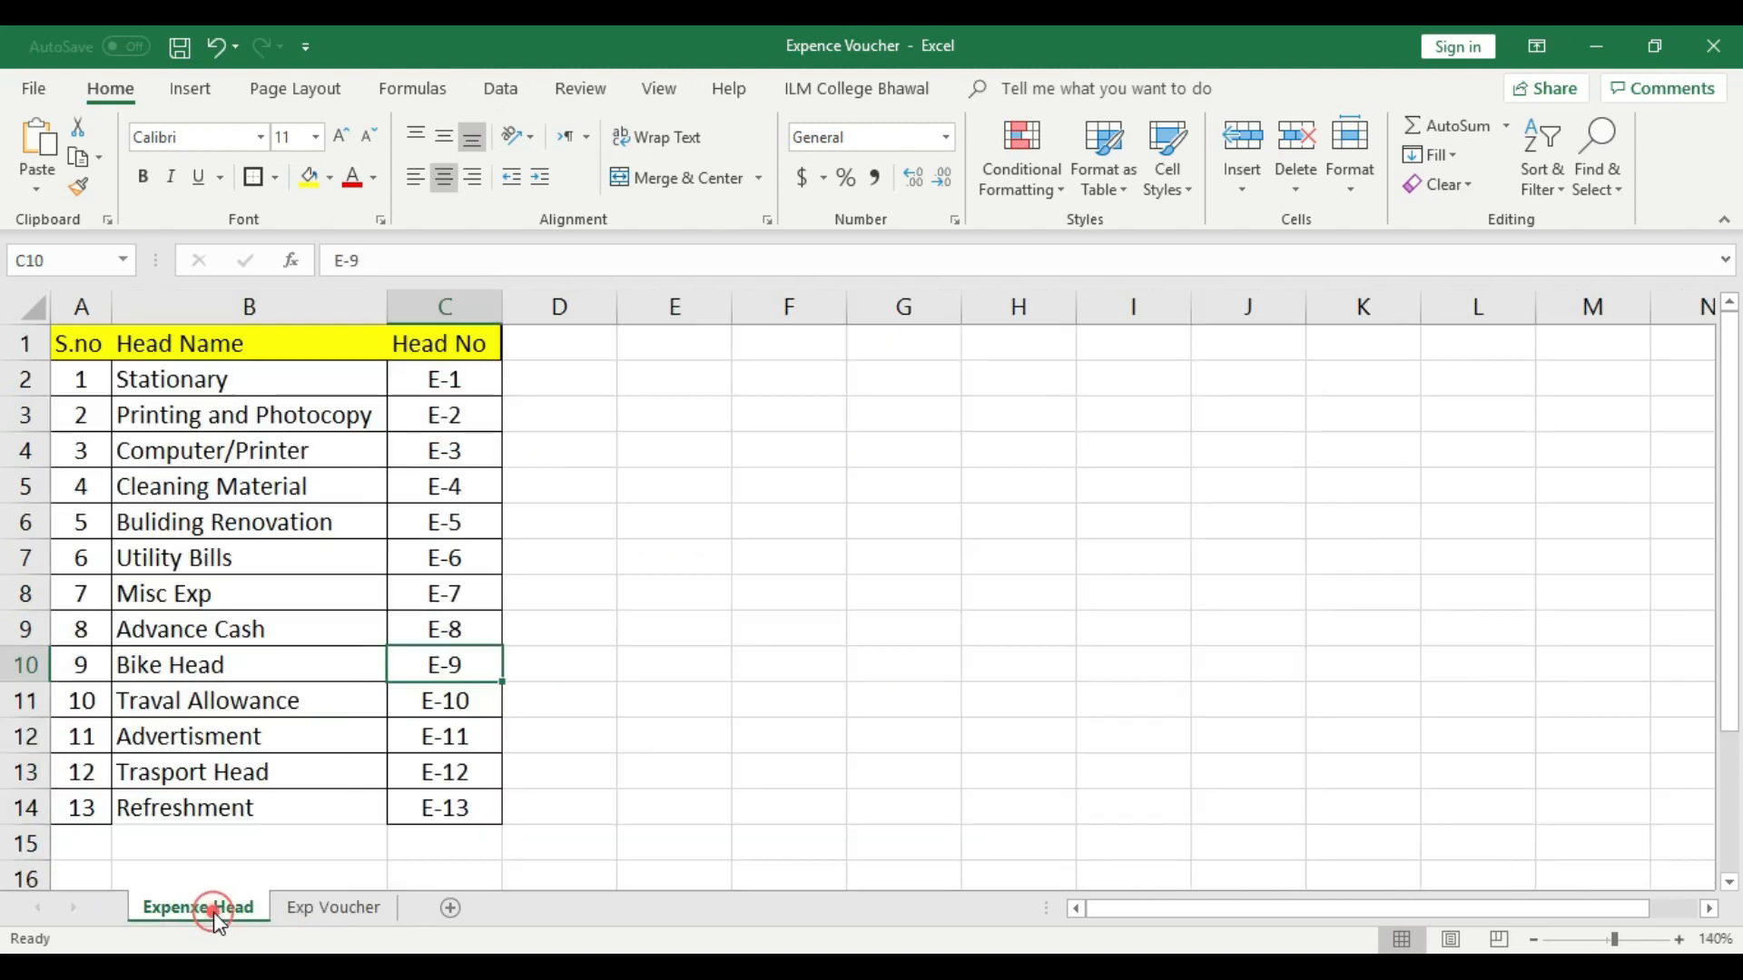
{"action": "left_click", "coordinate": [332, 906]}
{"action": "left_click", "coordinate": [439, 724]}
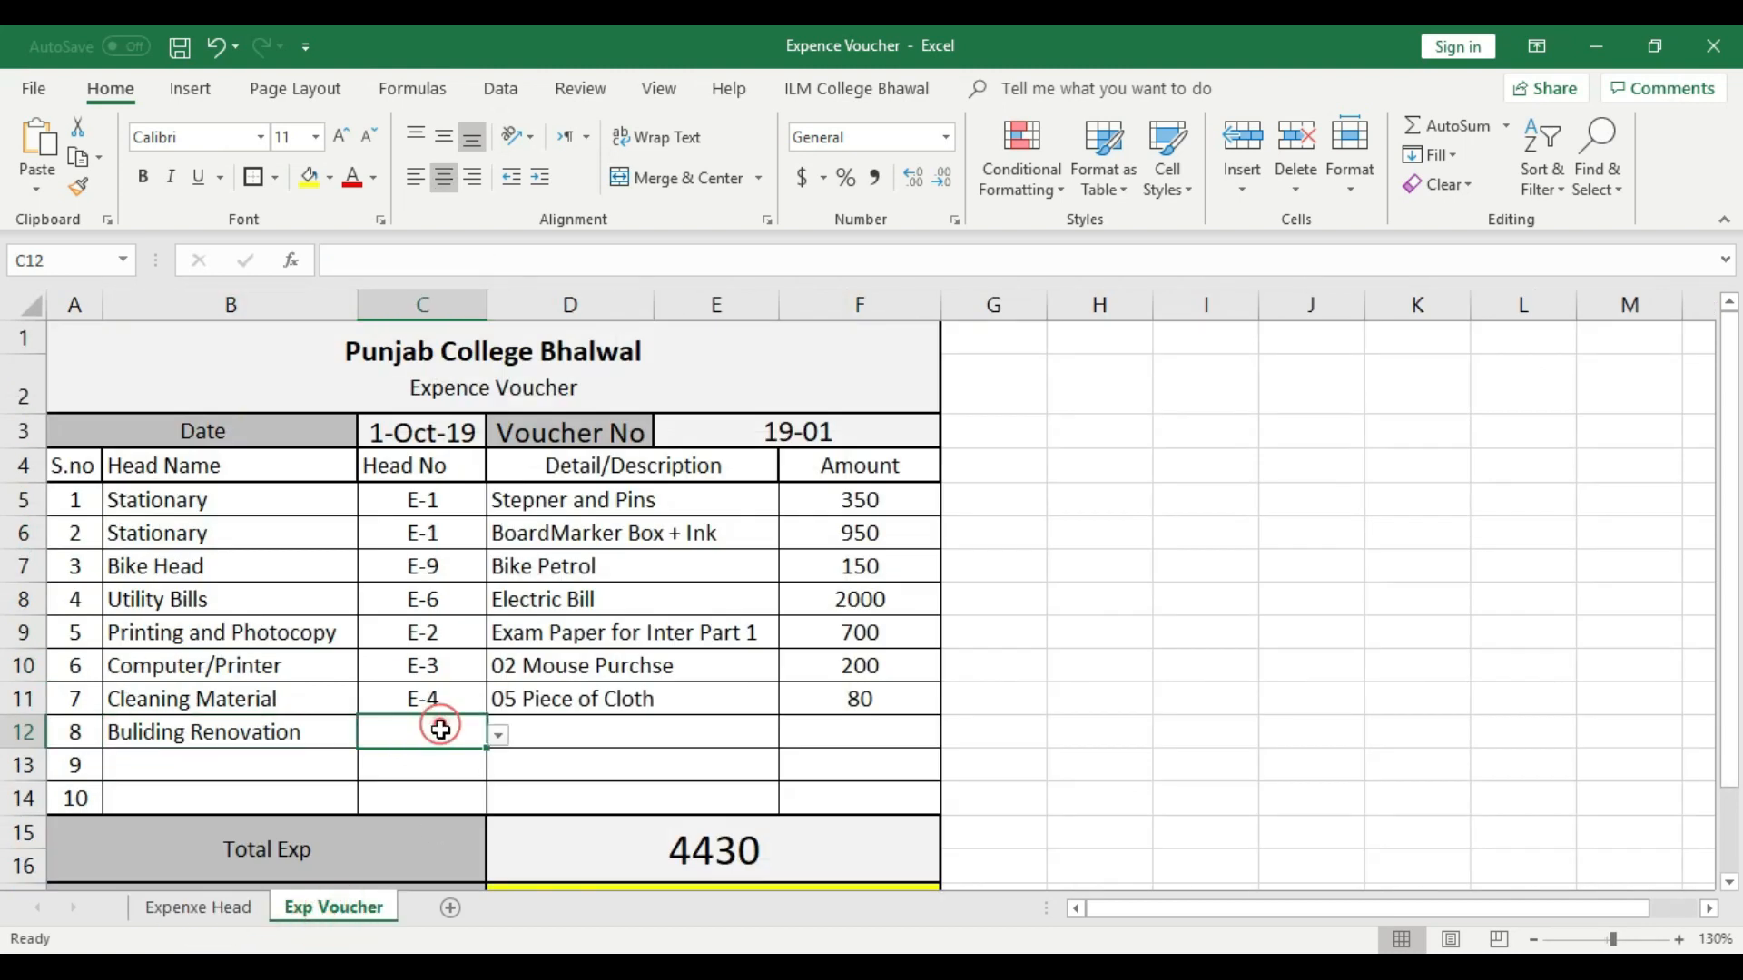
{"action": "left_click", "coordinate": [499, 735]}
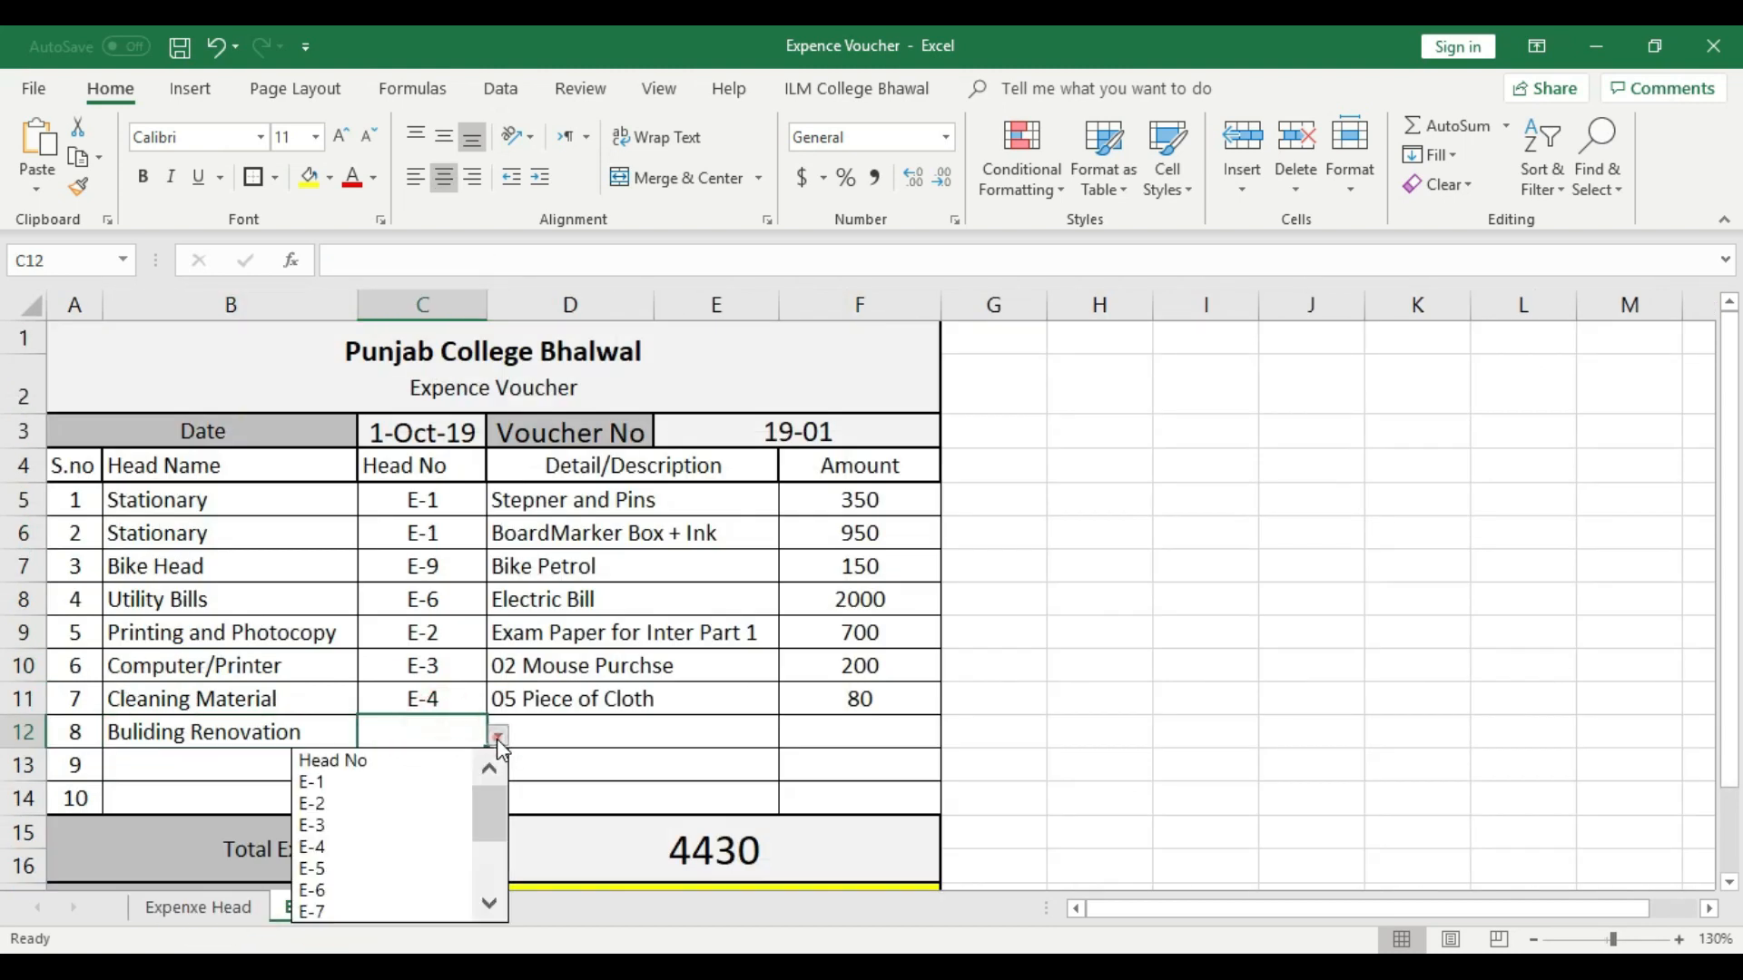
{"action": "left_click", "coordinate": [371, 868]}
- Enter "Fan Switch Change" as the description in voucher row 8 and left-align it
{"action": "left_click", "coordinate": [574, 737]}
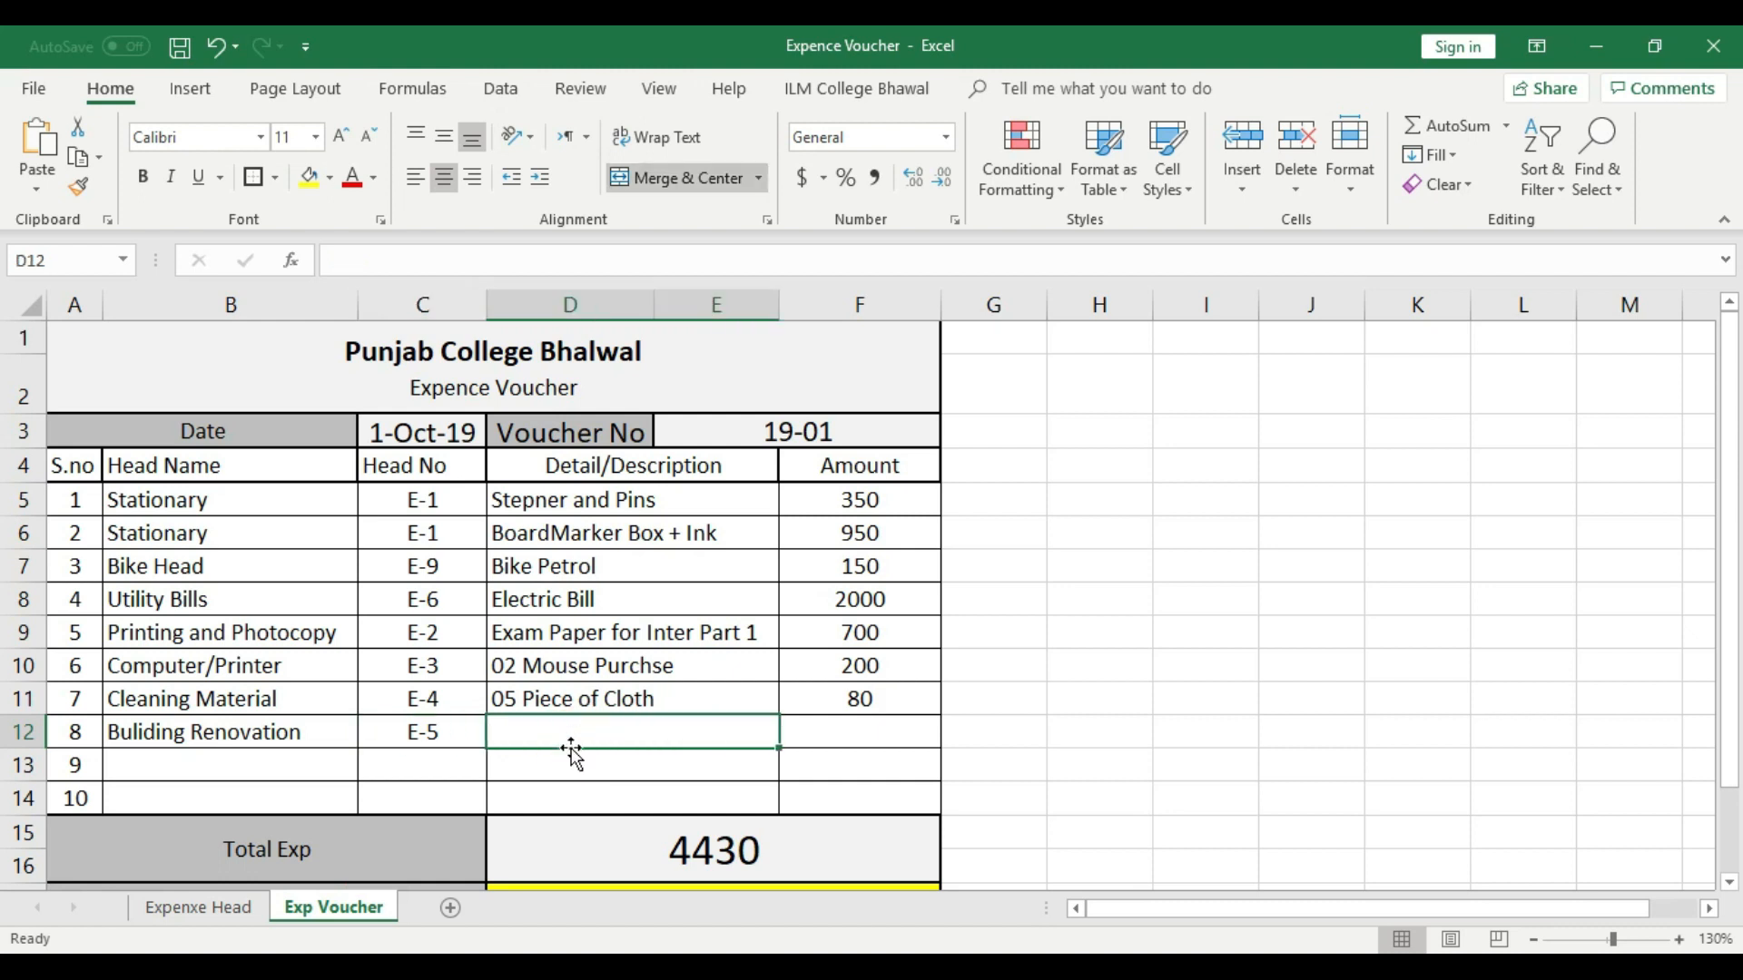
{"action": "type", "text": "Fan "}
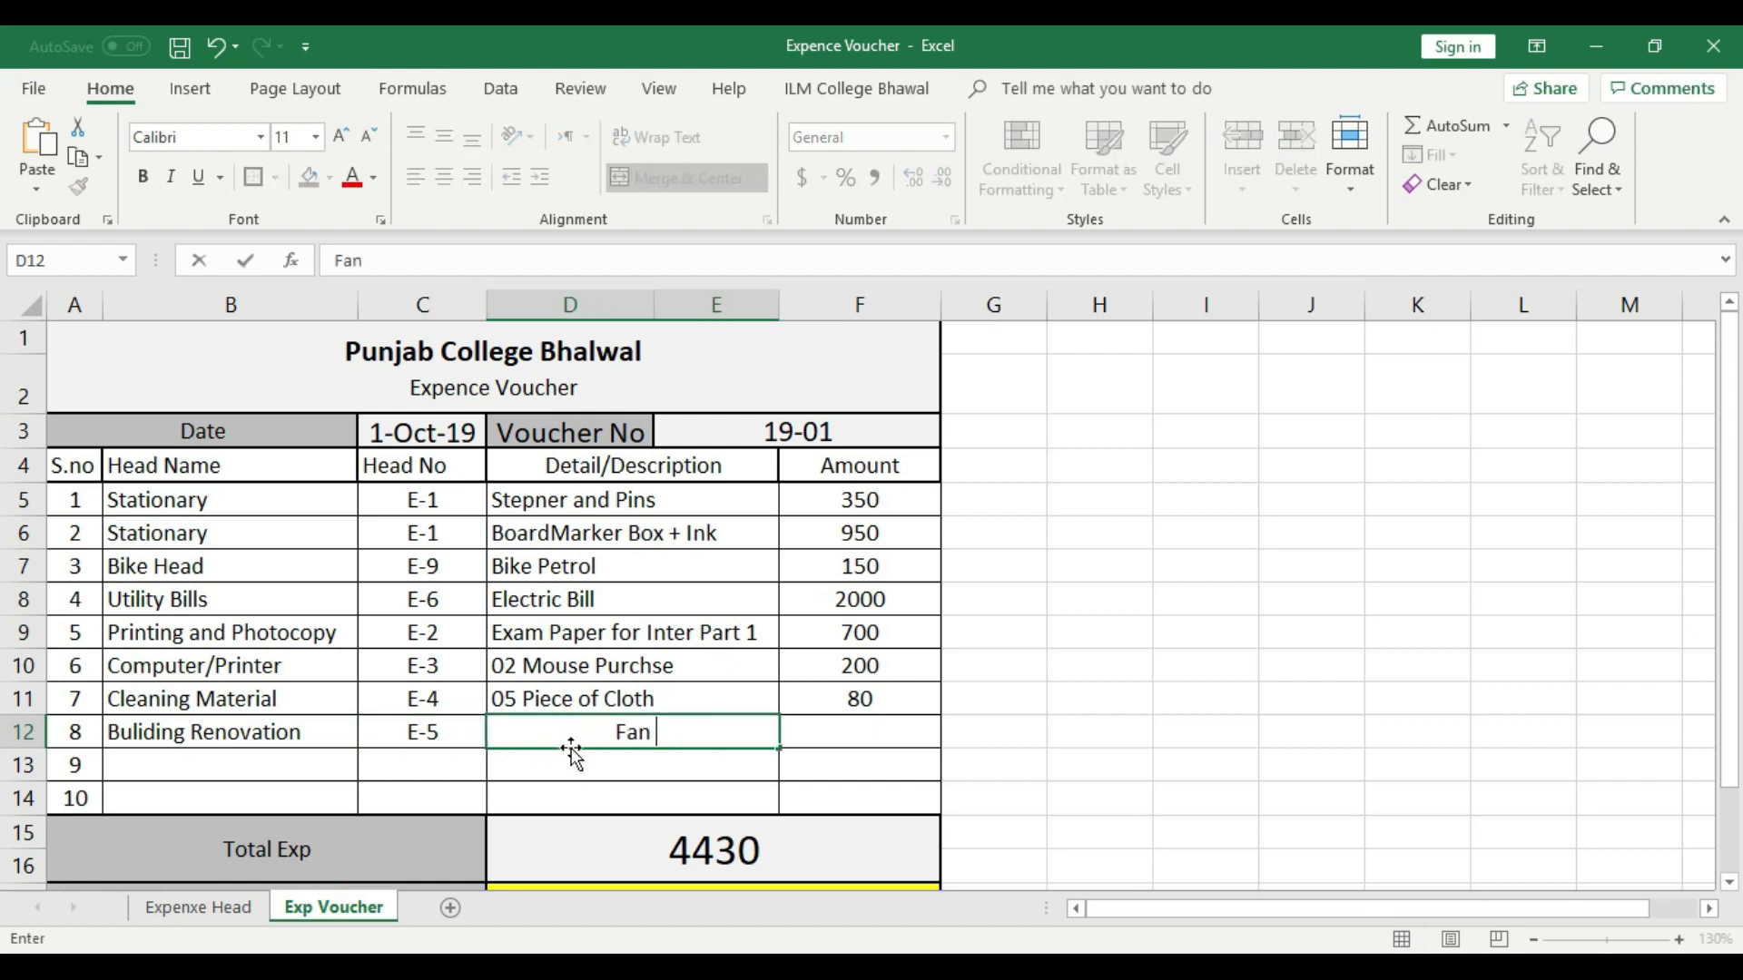
{"action": "type", "text": "Switc"}
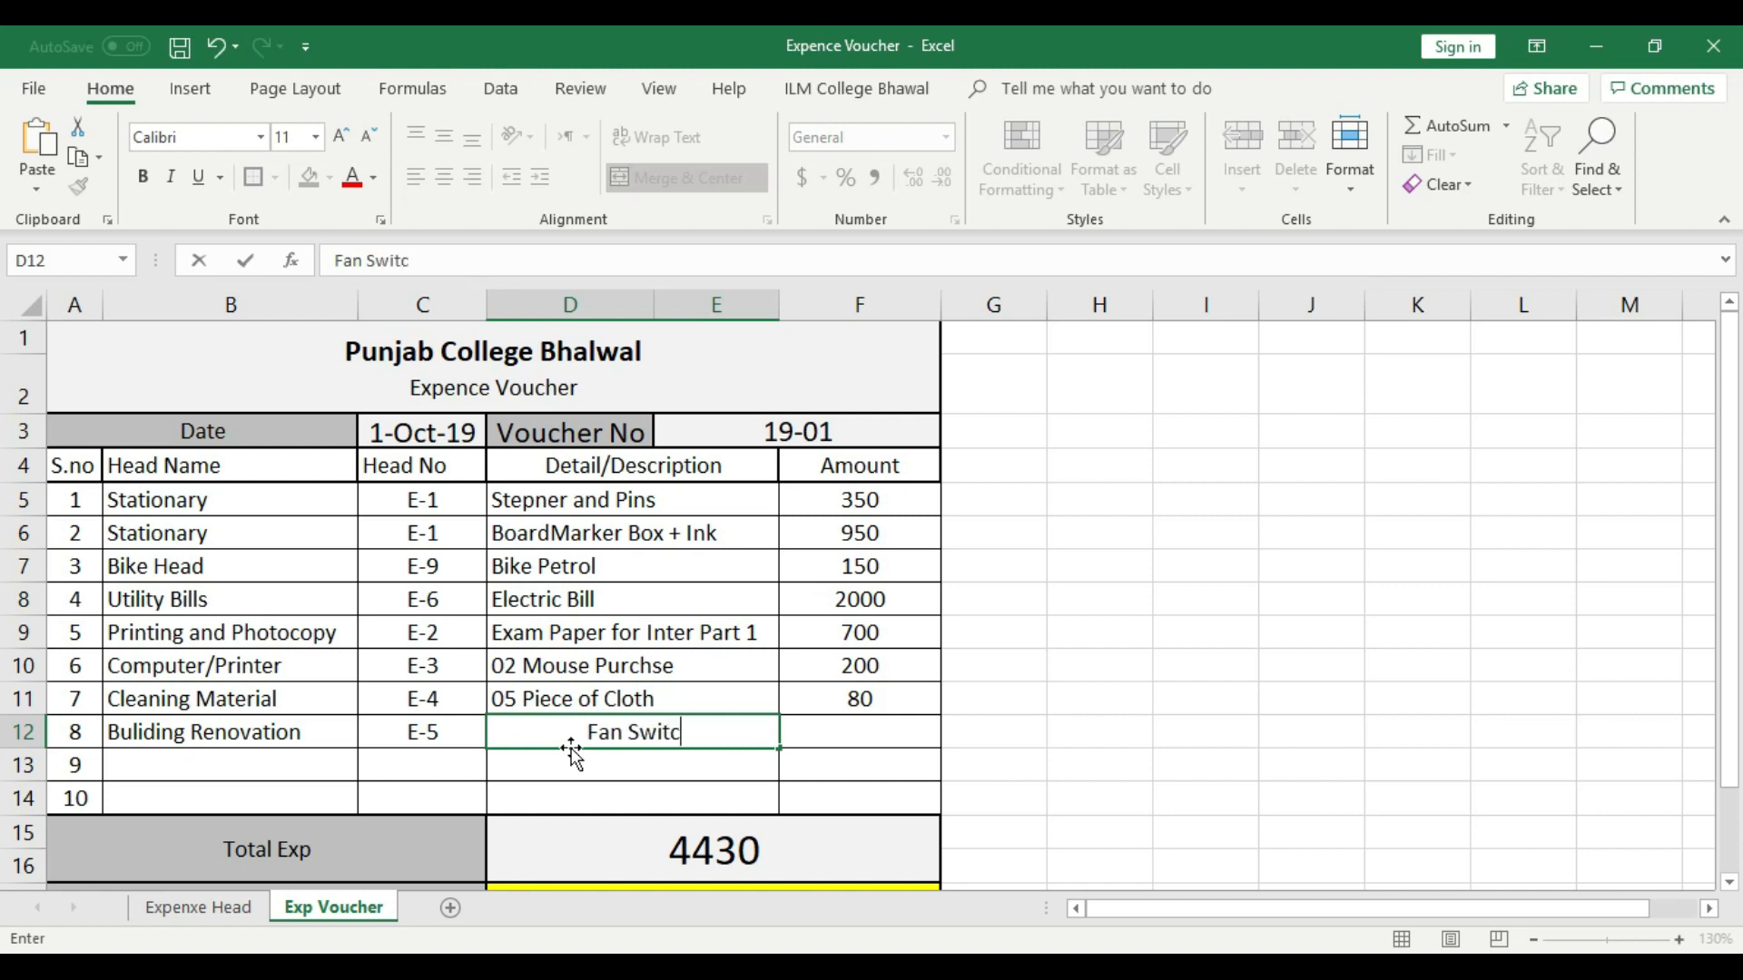
{"action": "type", "text": "h Change"}
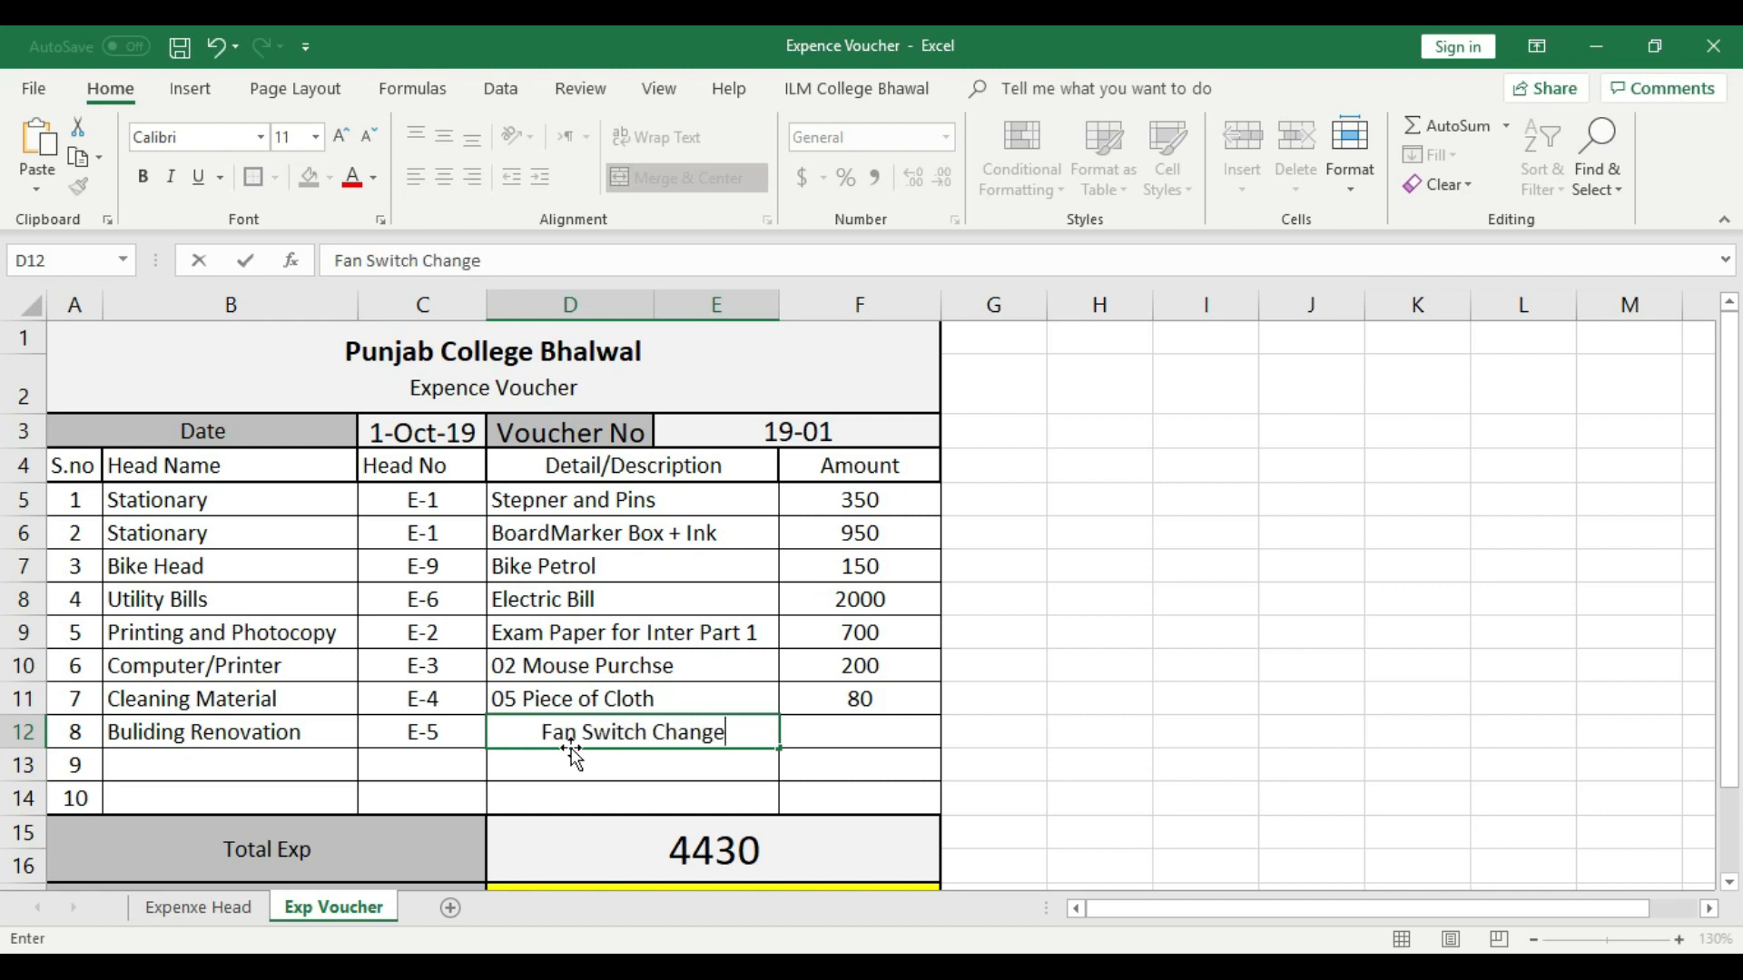
{"action": "key", "text": "Return"}
{"action": "left_click", "coordinate": [726, 733]}
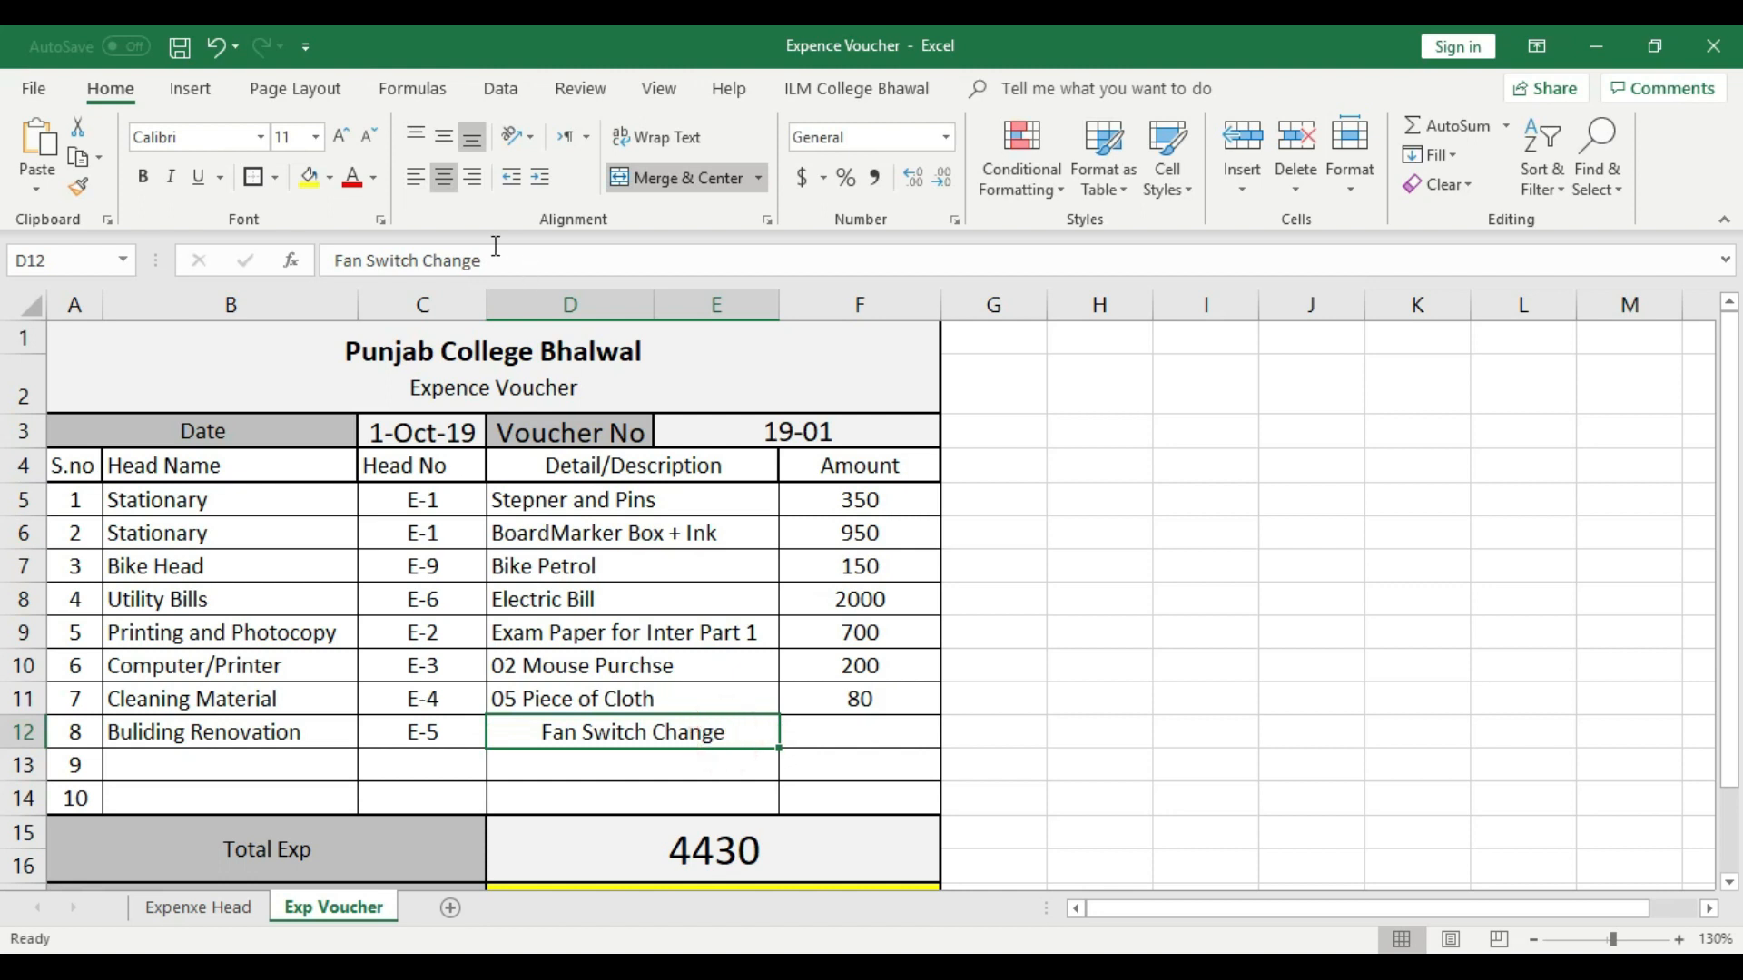
{"action": "left_click", "coordinate": [416, 178]}
- Enter 50 as the amount in voucher row 8 and center it
{"action": "left_click", "coordinate": [912, 723]}
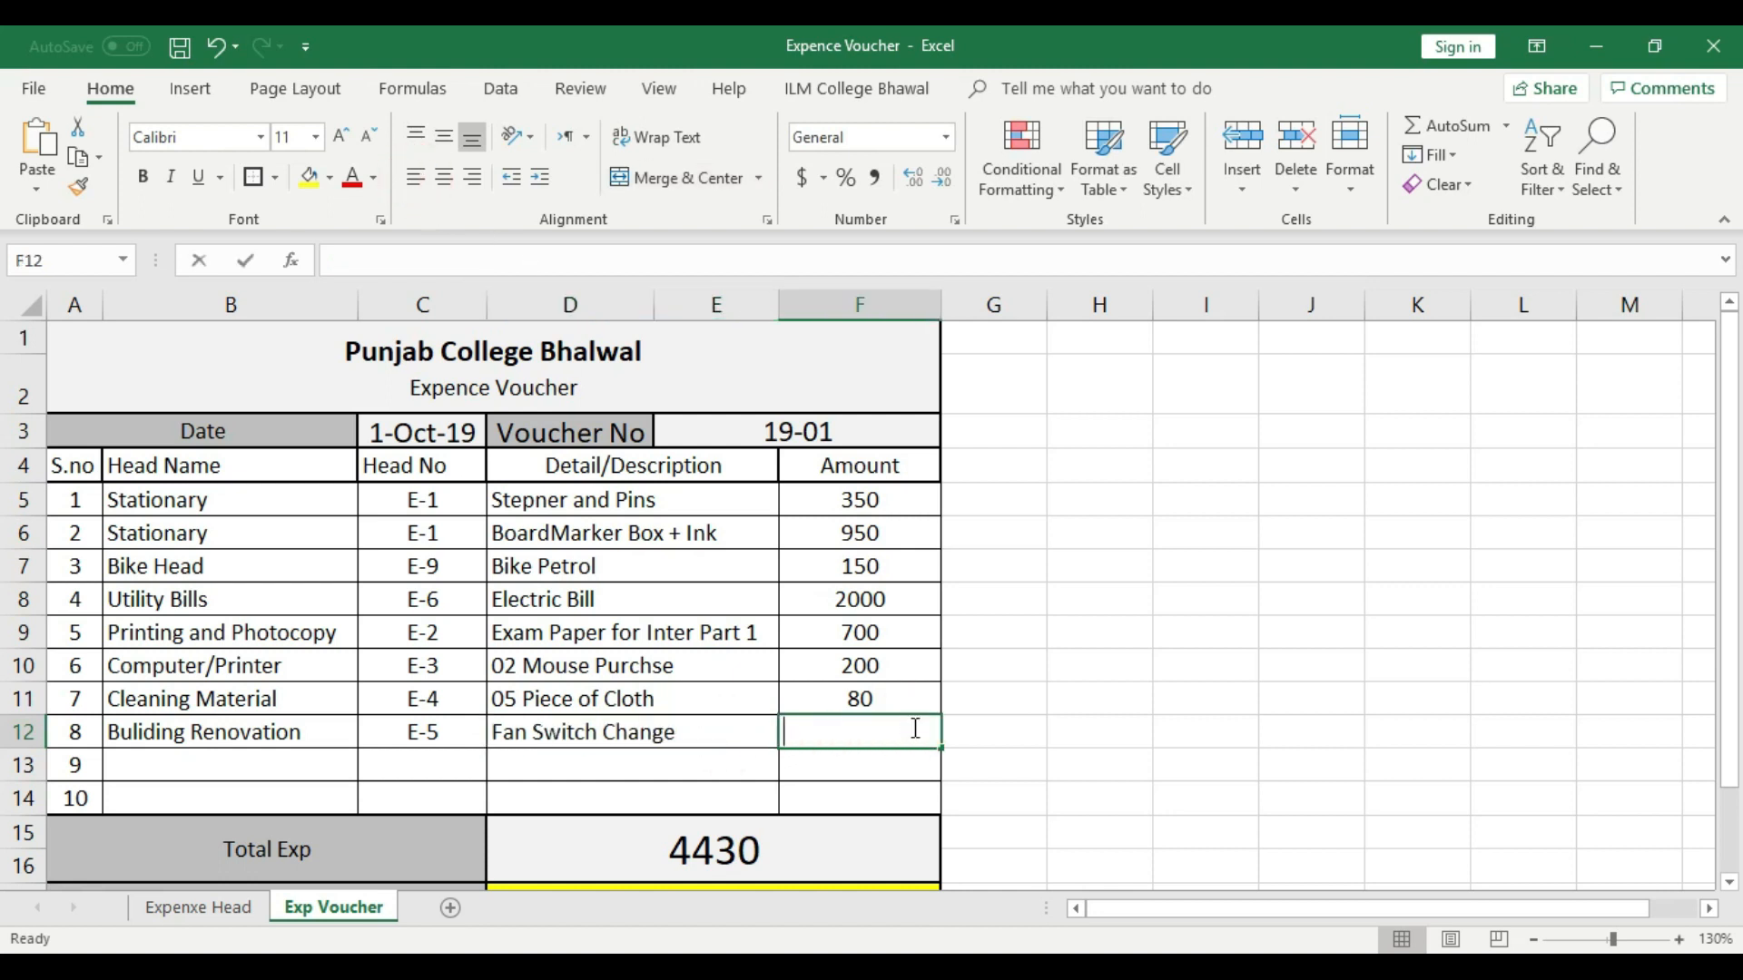
{"action": "type", "text": "50"}
{"action": "key", "text": "Return"}
{"action": "left_click", "coordinate": [876, 726]}
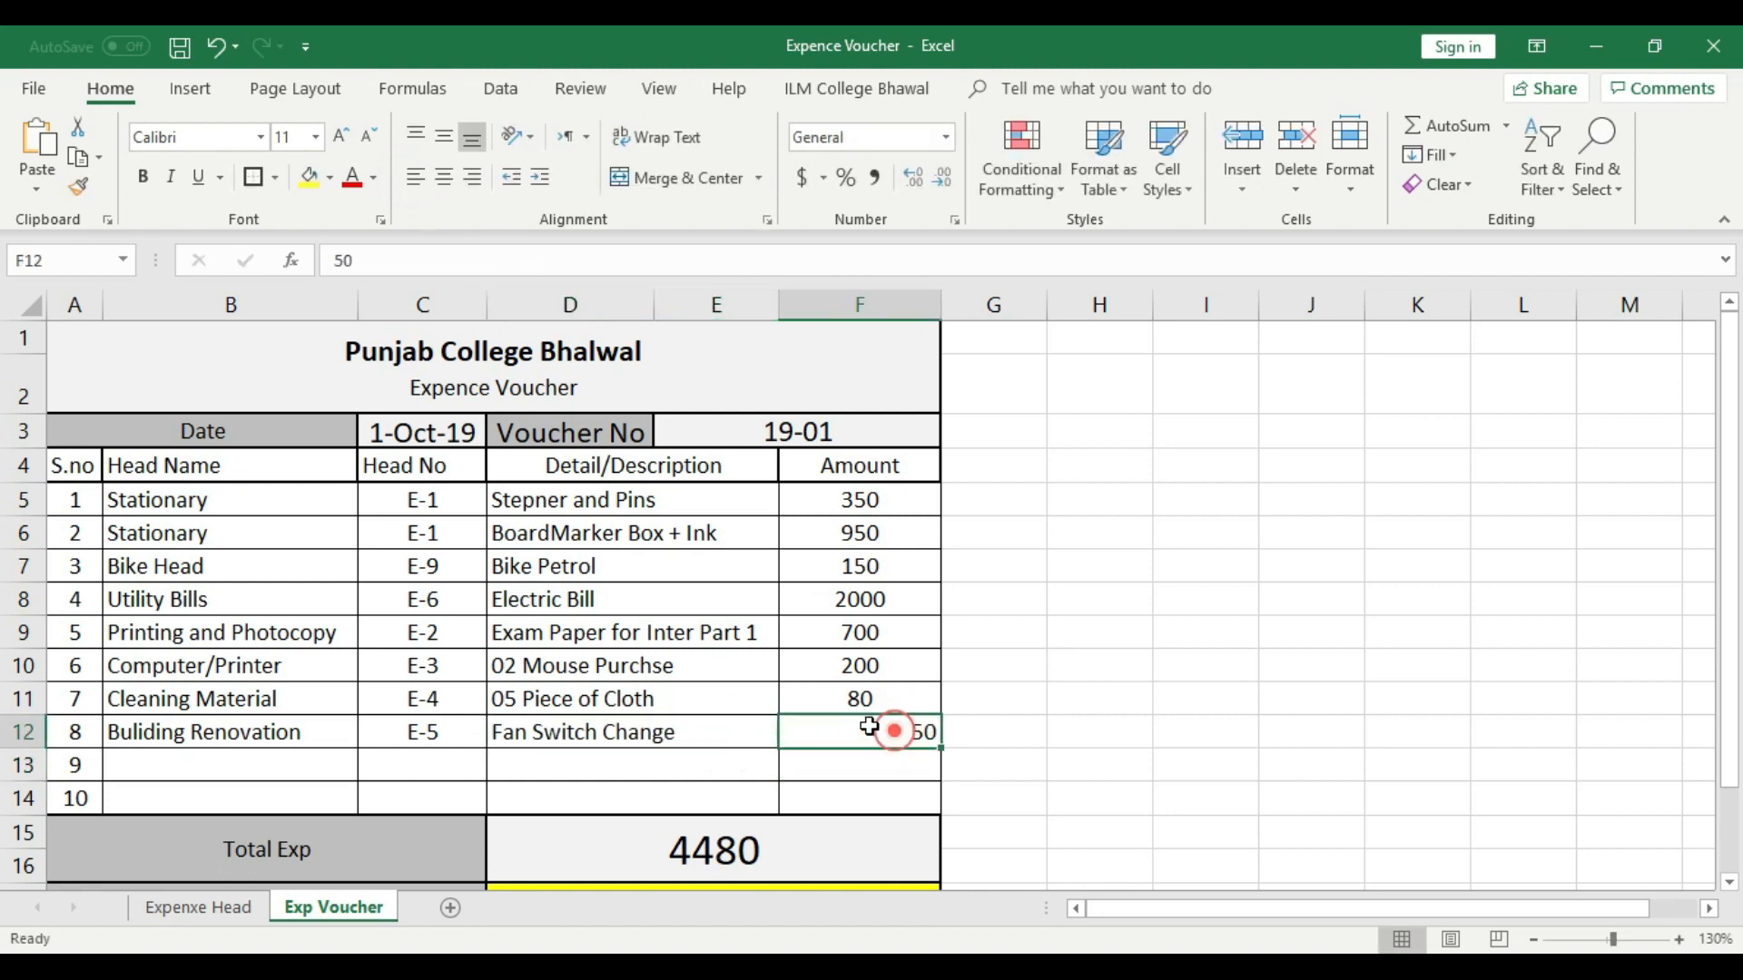
{"action": "left_click", "coordinate": [445, 177]}
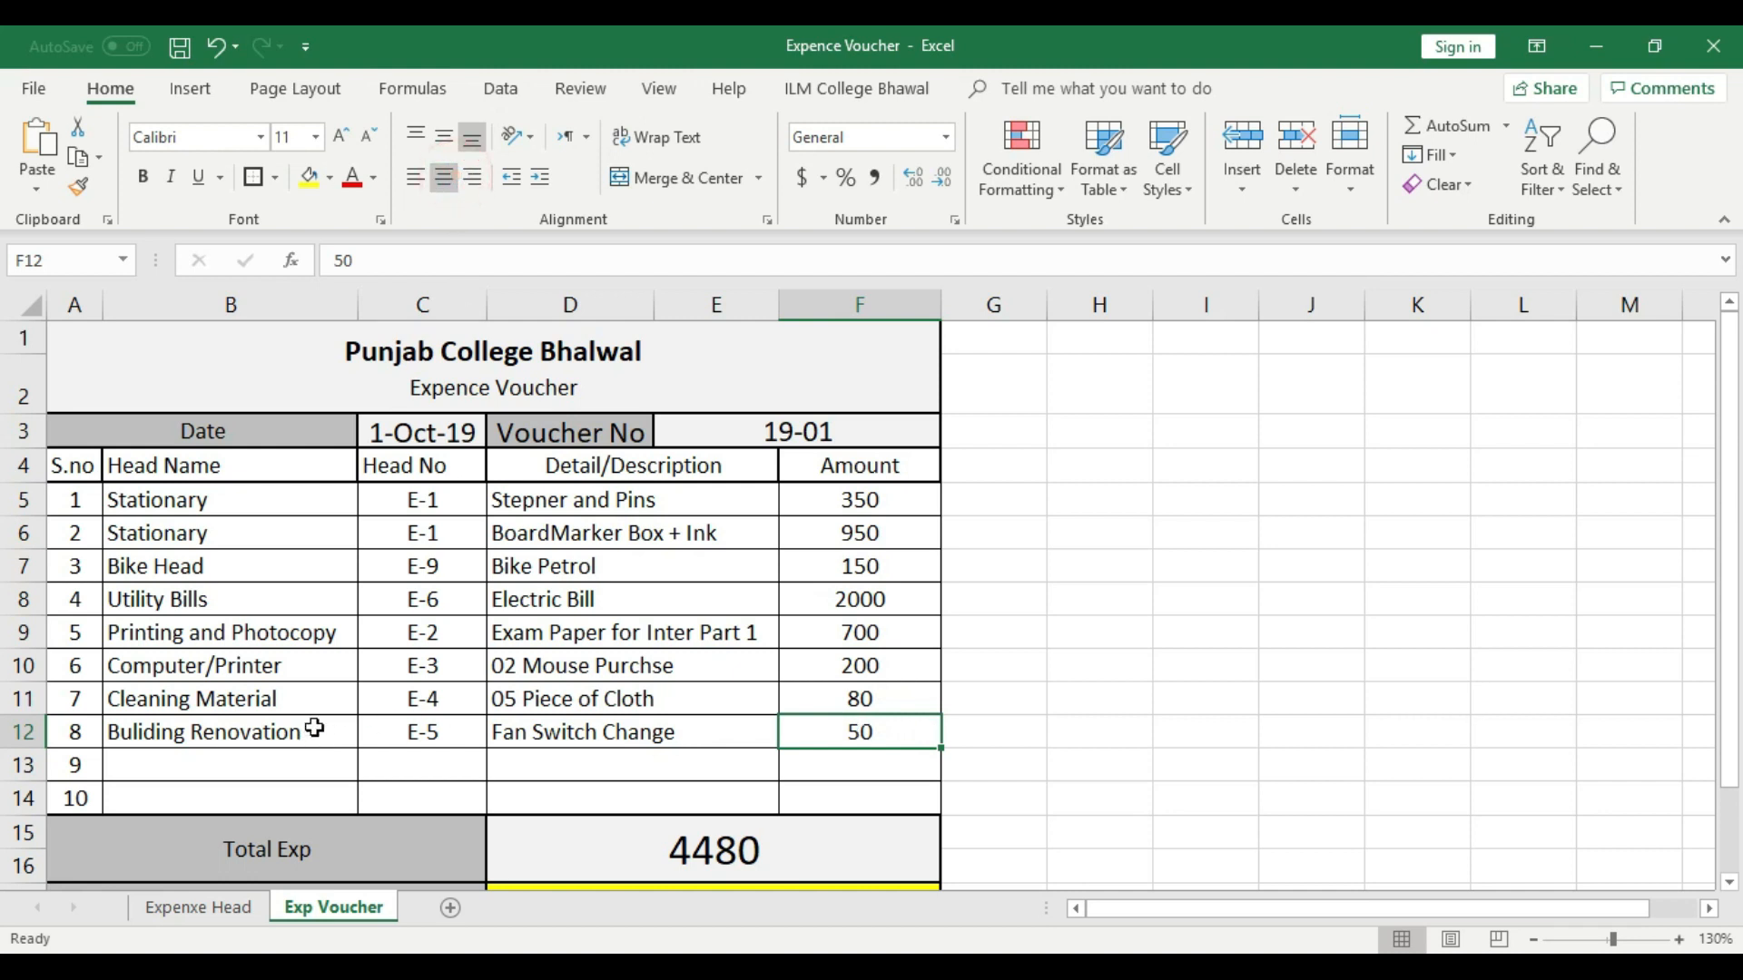
- Choose Refreshment as the head name in voucher row 9
{"action": "left_click", "coordinate": [238, 765]}
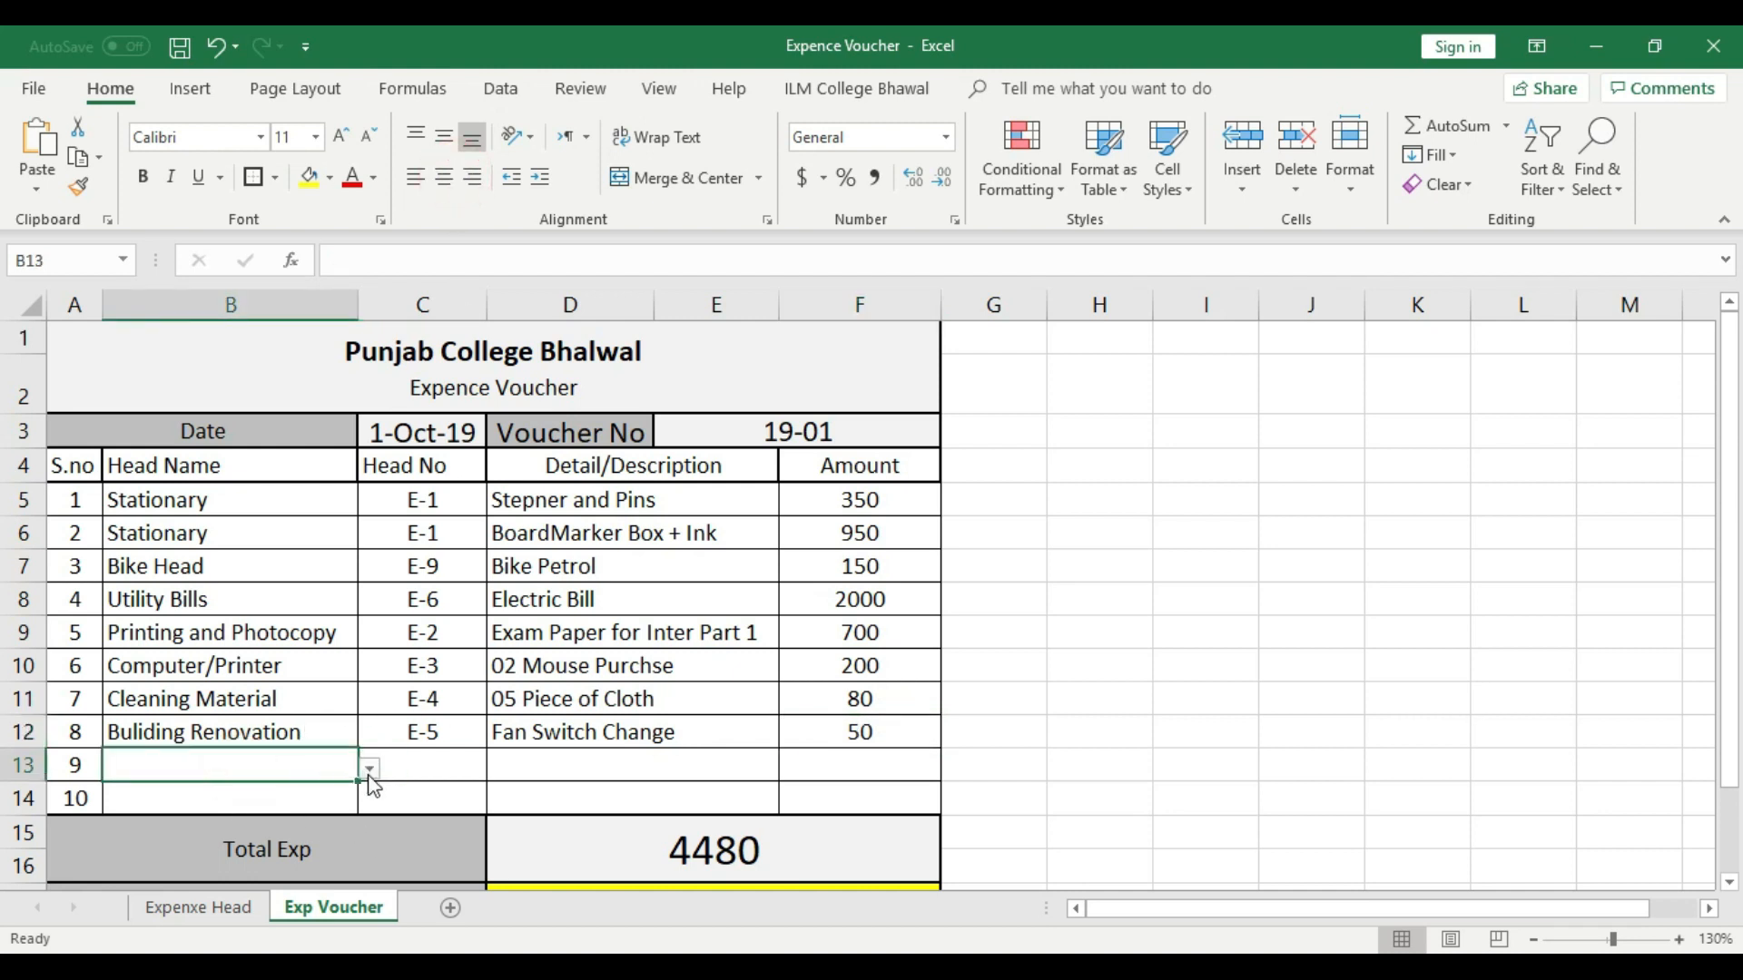
{"action": "left_click", "coordinate": [368, 770]}
{"action": "left_click_drag", "start_coordinate": [362, 649], "coordinate": [362, 681]}
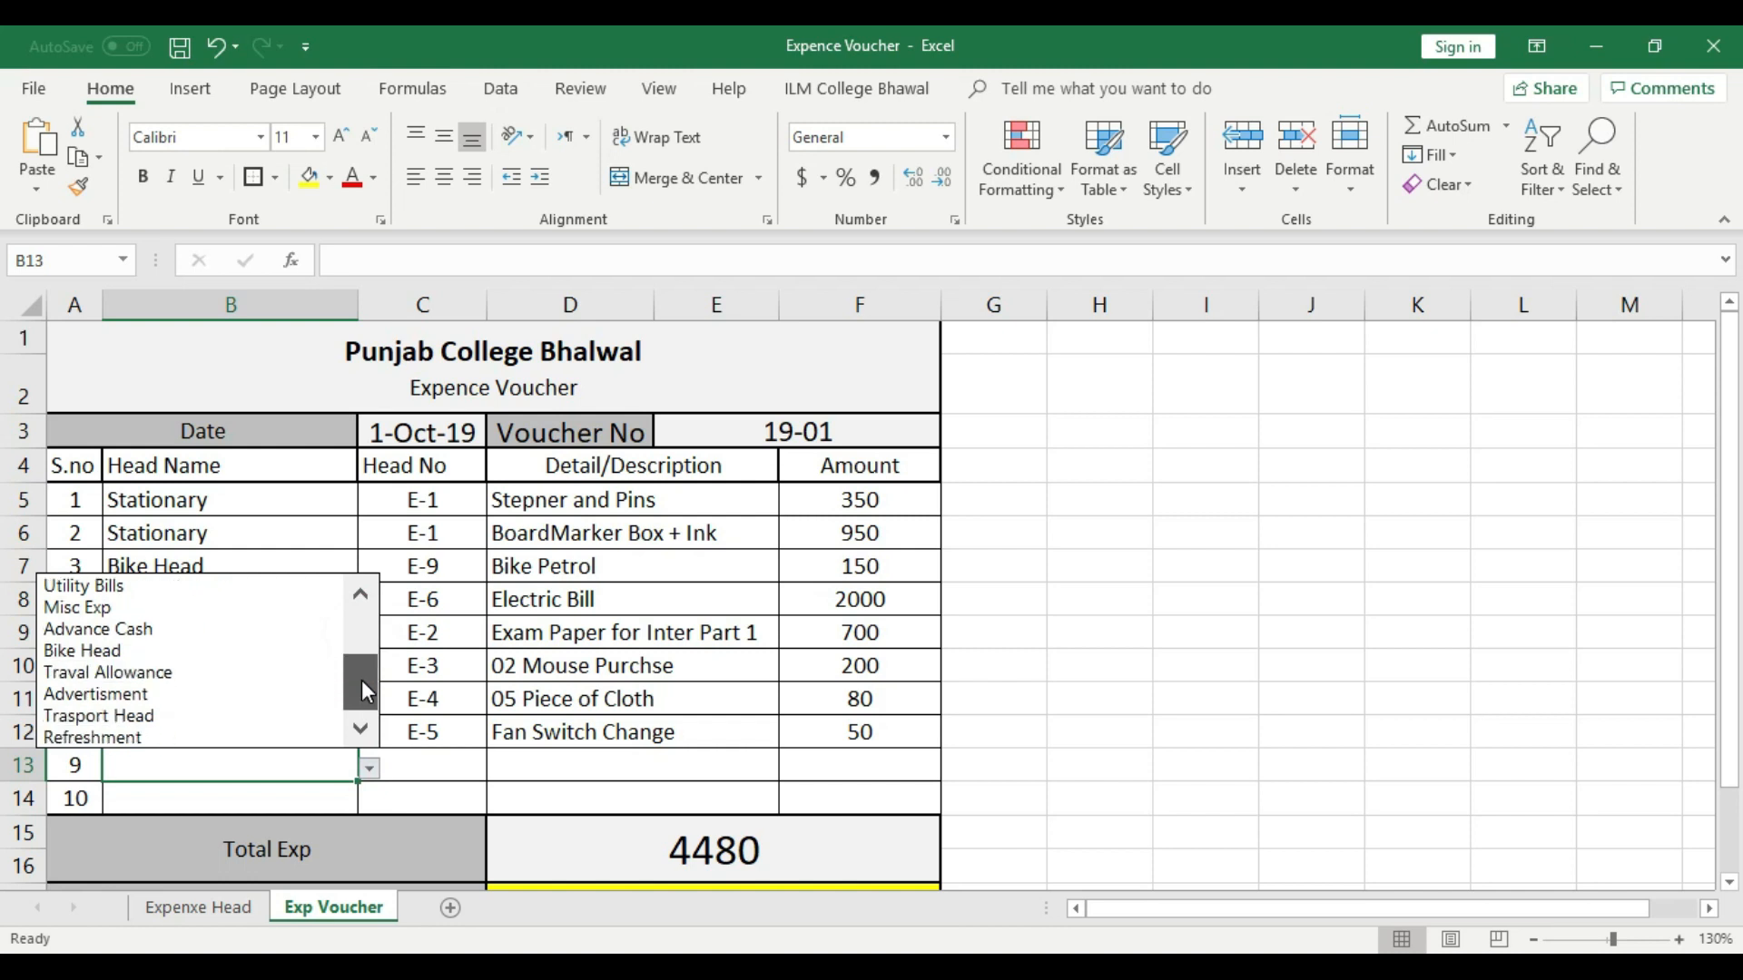
{"action": "left_click", "coordinate": [198, 737]}
- Look up the Refreshment head number in the Expenxe Head sheet and choose E-13 in voucher row 9
{"action": "left_click", "coordinate": [198, 906]}
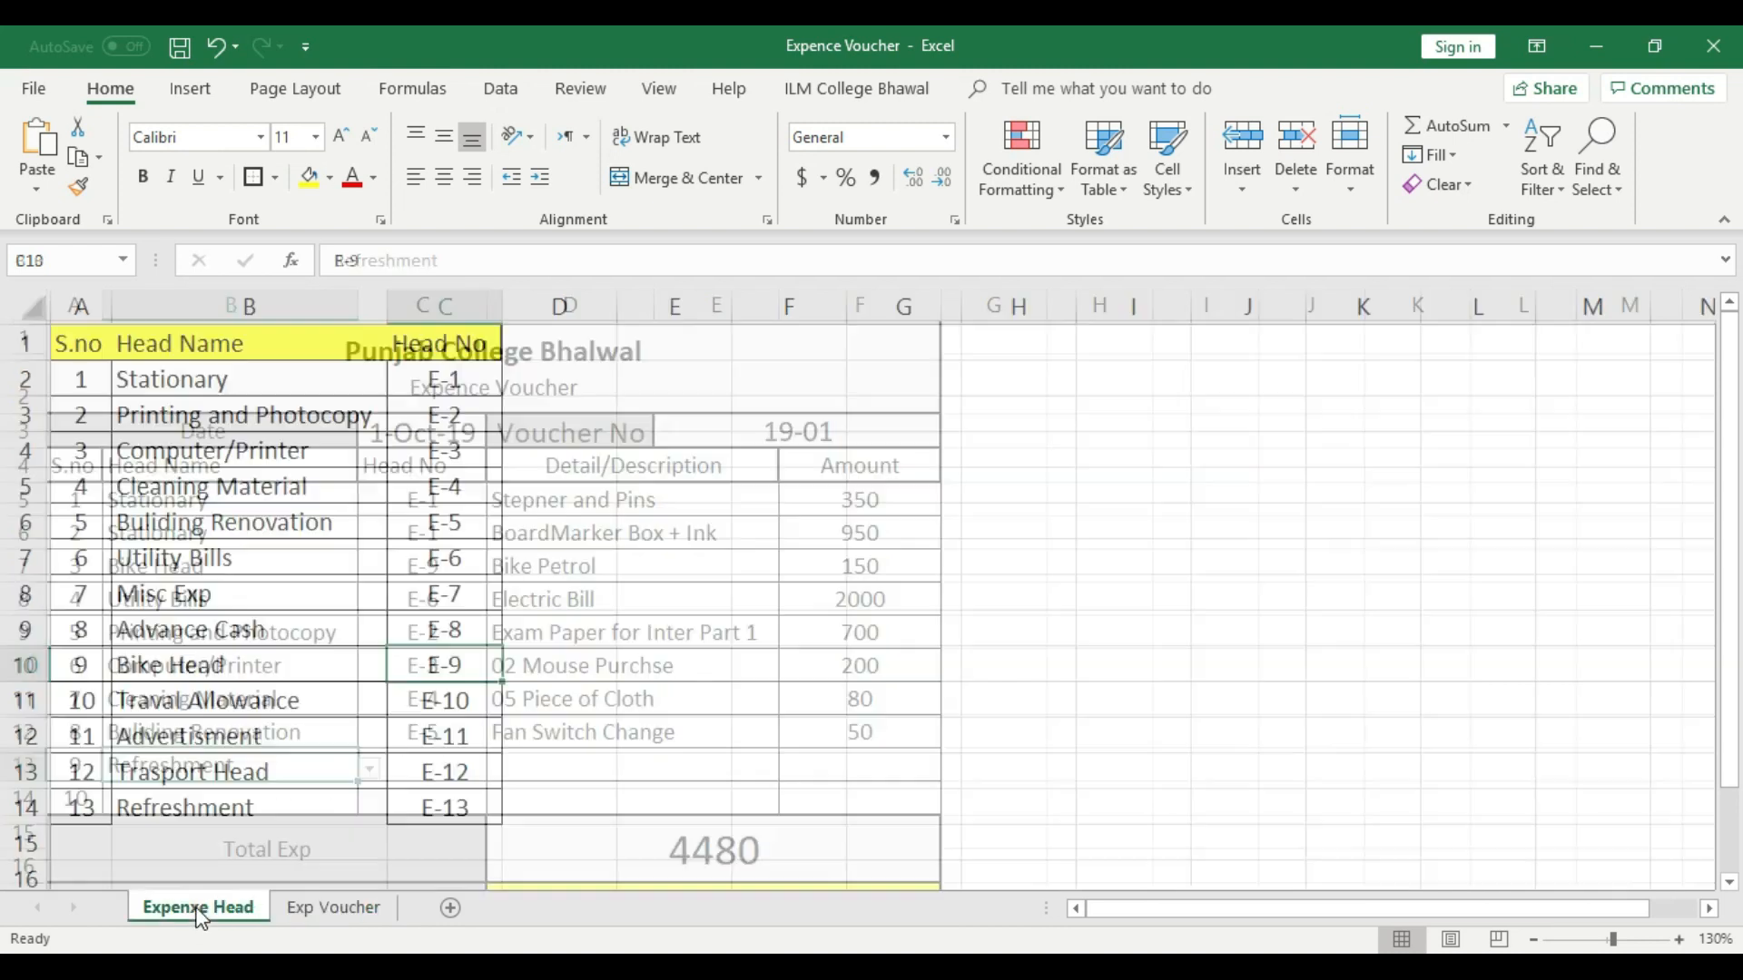
{"action": "left_click", "coordinate": [345, 906]}
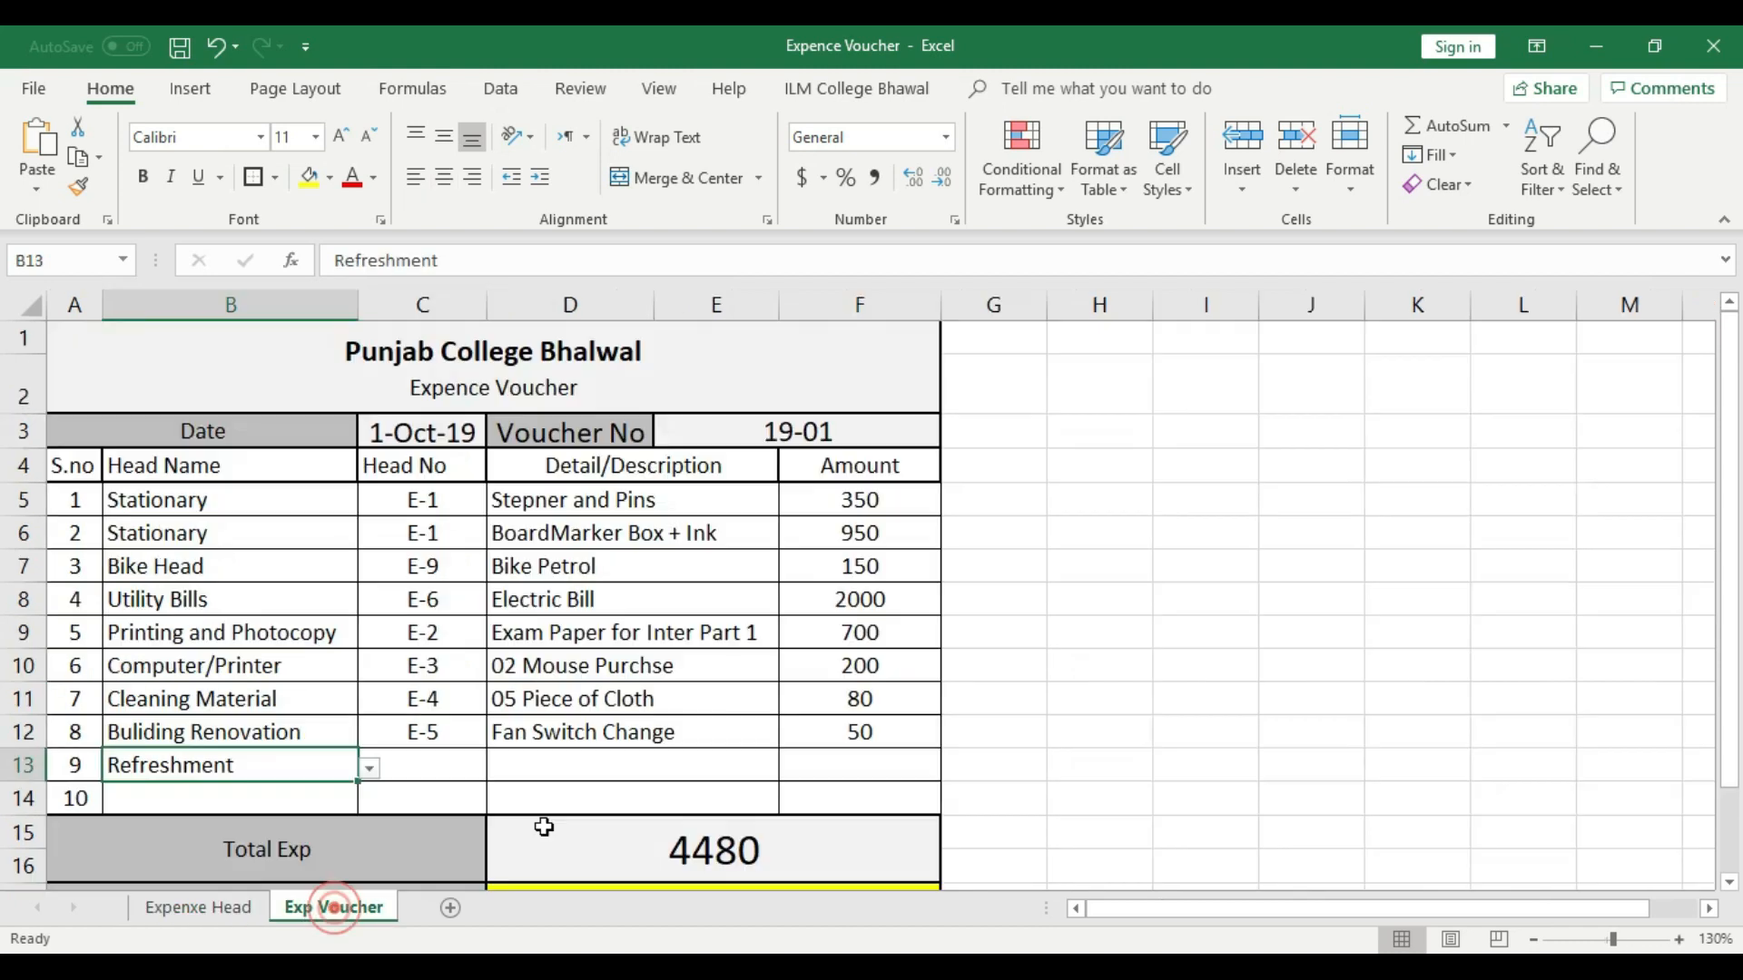
{"action": "left_click", "coordinate": [446, 771]}
{"action": "left_click", "coordinate": [498, 769]}
{"action": "left_click_drag", "start_coordinate": [488, 636], "coordinate": [490, 706]}
{"action": "left_click", "coordinate": [386, 734]}
- Enter "5 Coldring + 1 Biscut" as the description in voucher row 9 and left-align it
{"action": "left_click", "coordinate": [567, 765]}
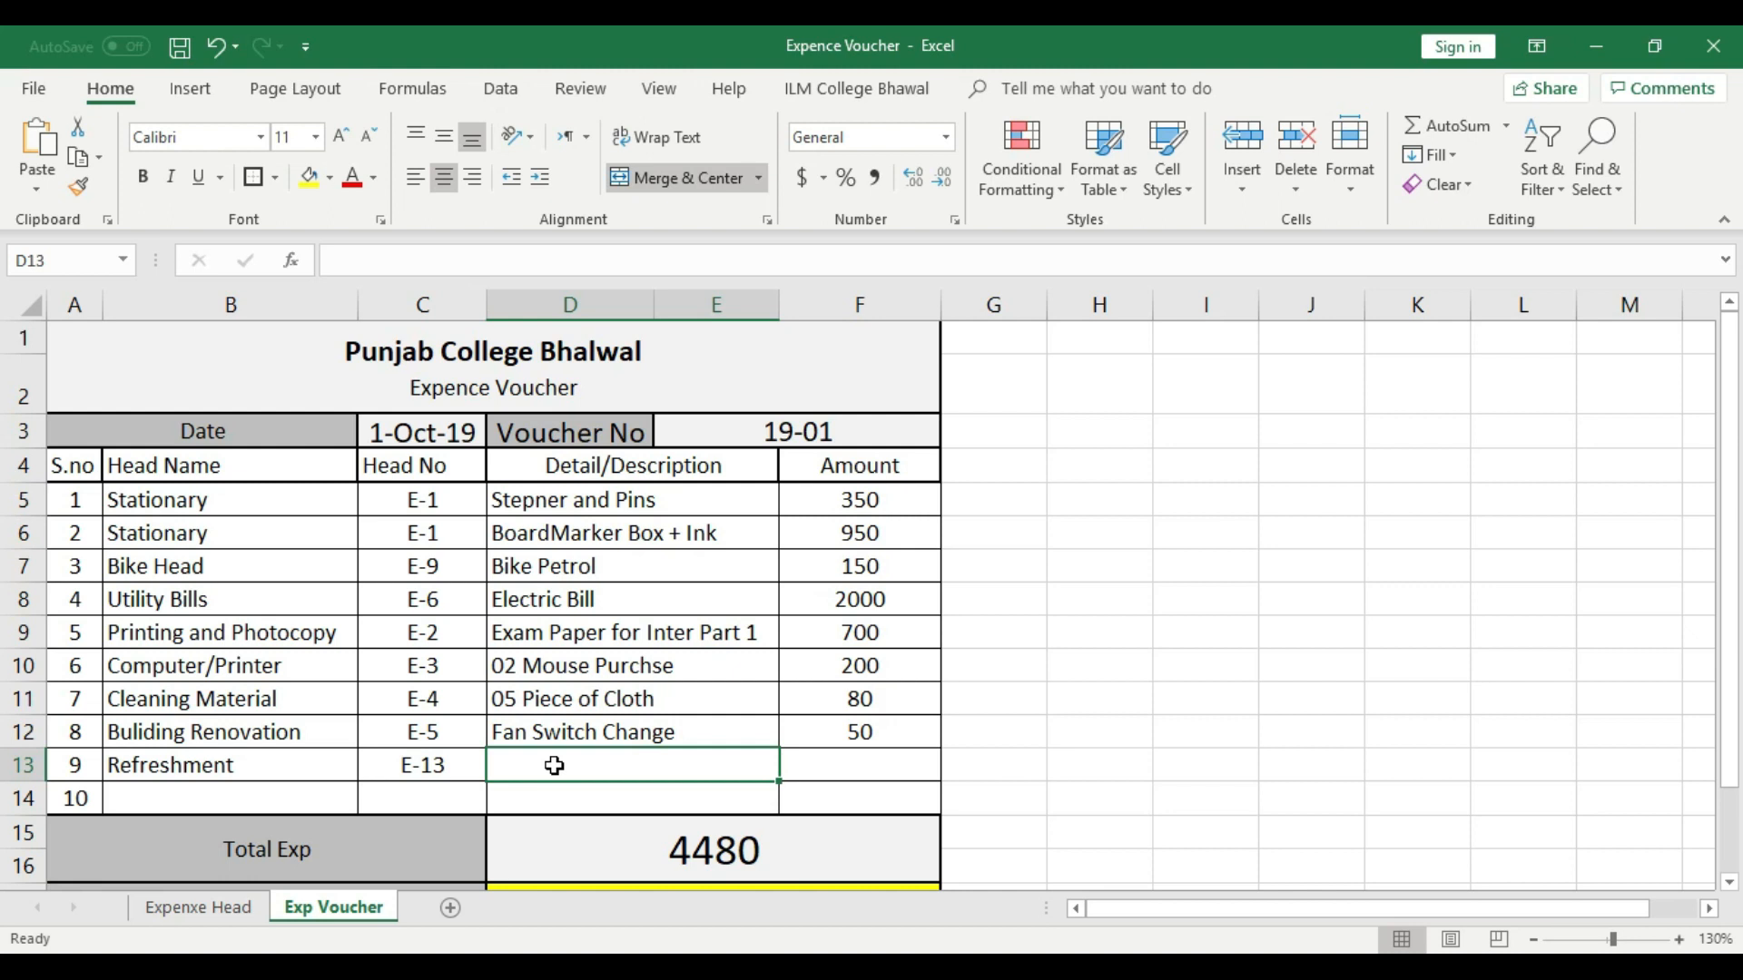
{"action": "type", "text": "5"}
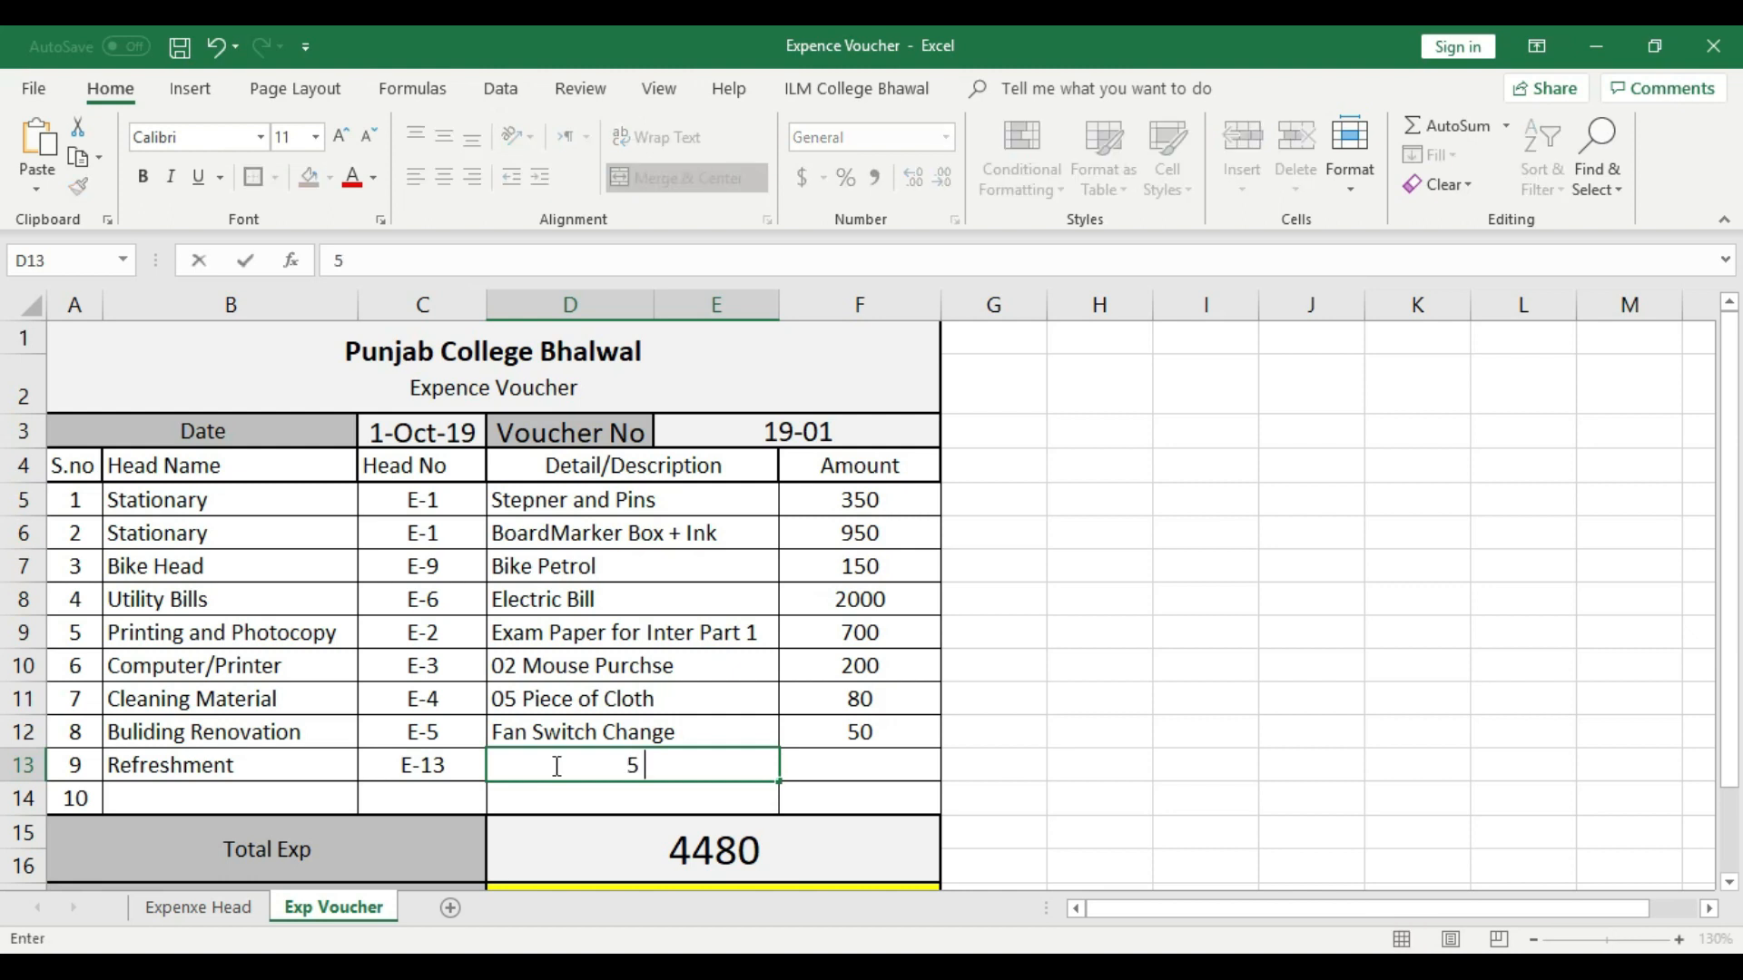
{"action": "type", "text": " Coldring + 1 Bis"}
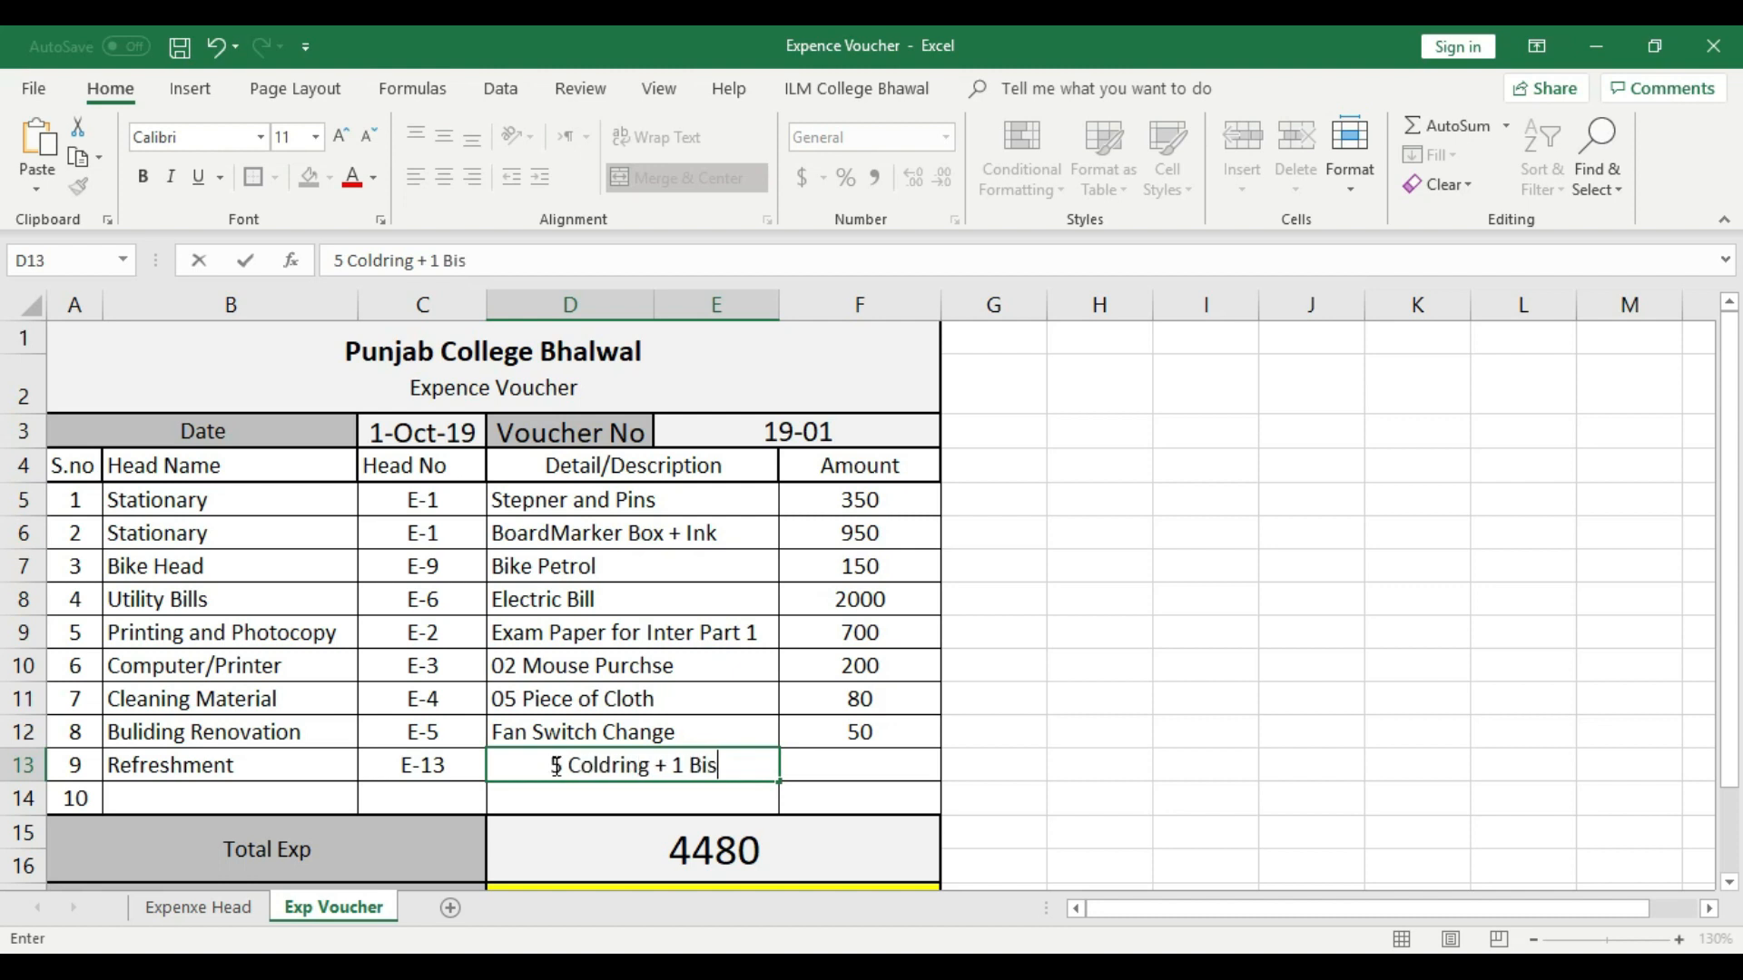
{"action": "type", "text": "cut"}
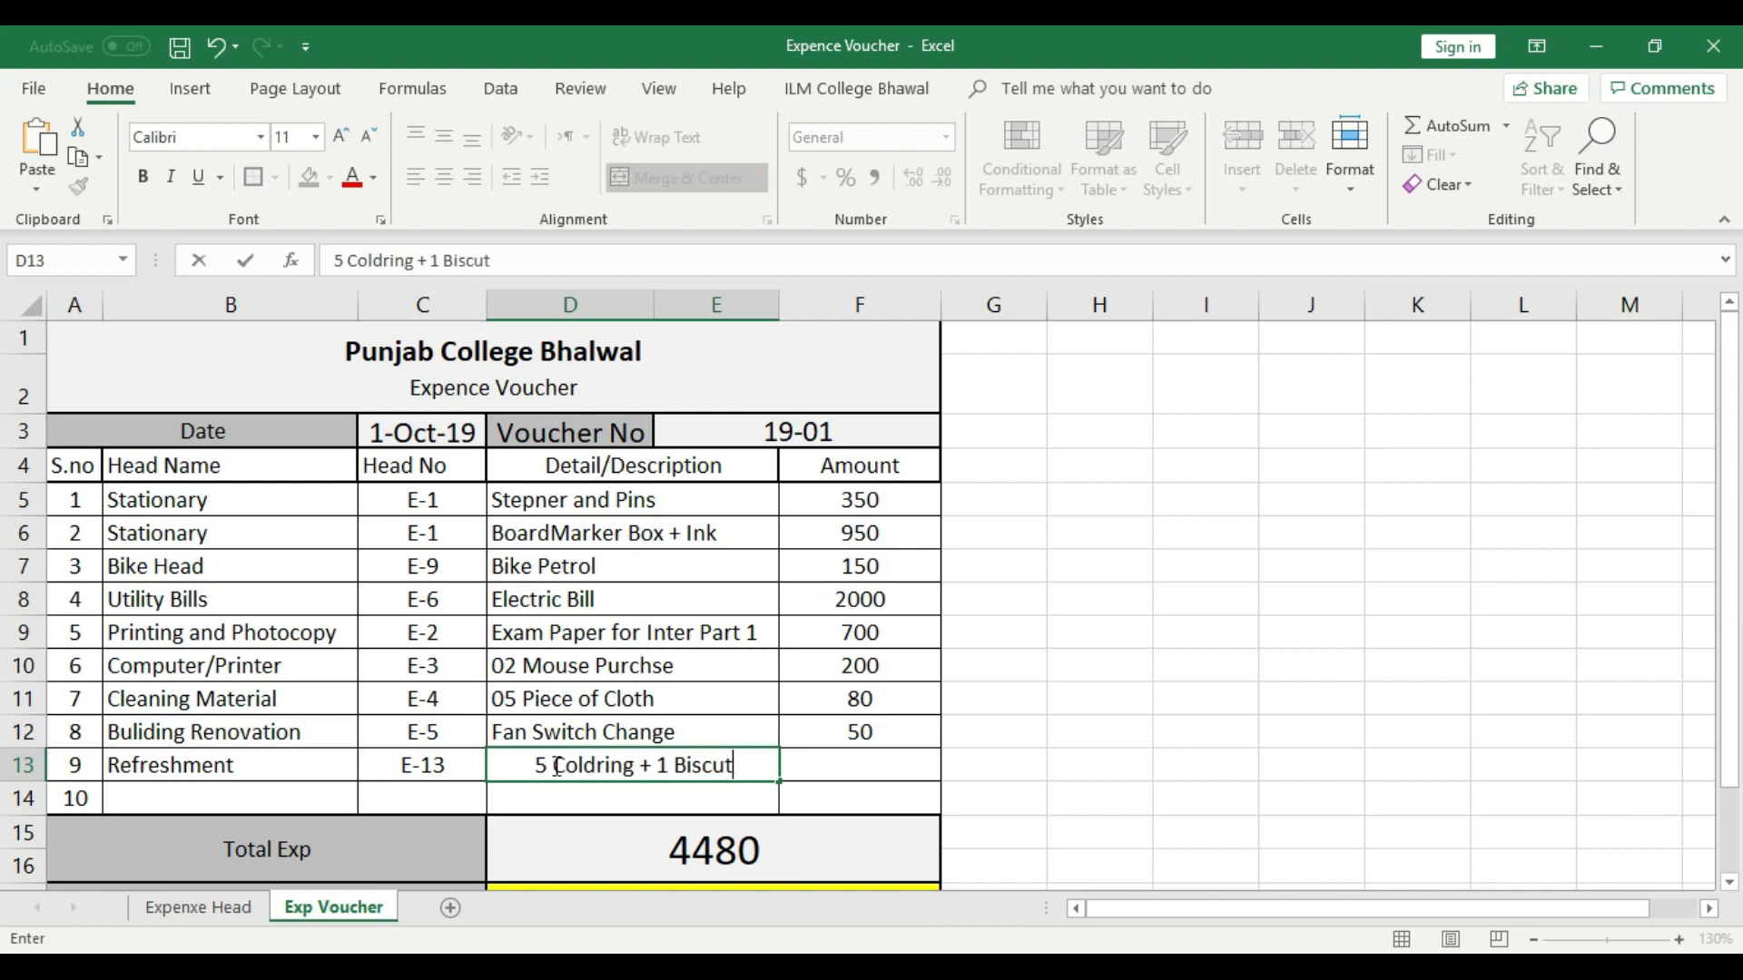
{"action": "left_click", "coordinate": [832, 769]}
{"action": "left_click", "coordinate": [634, 765]}
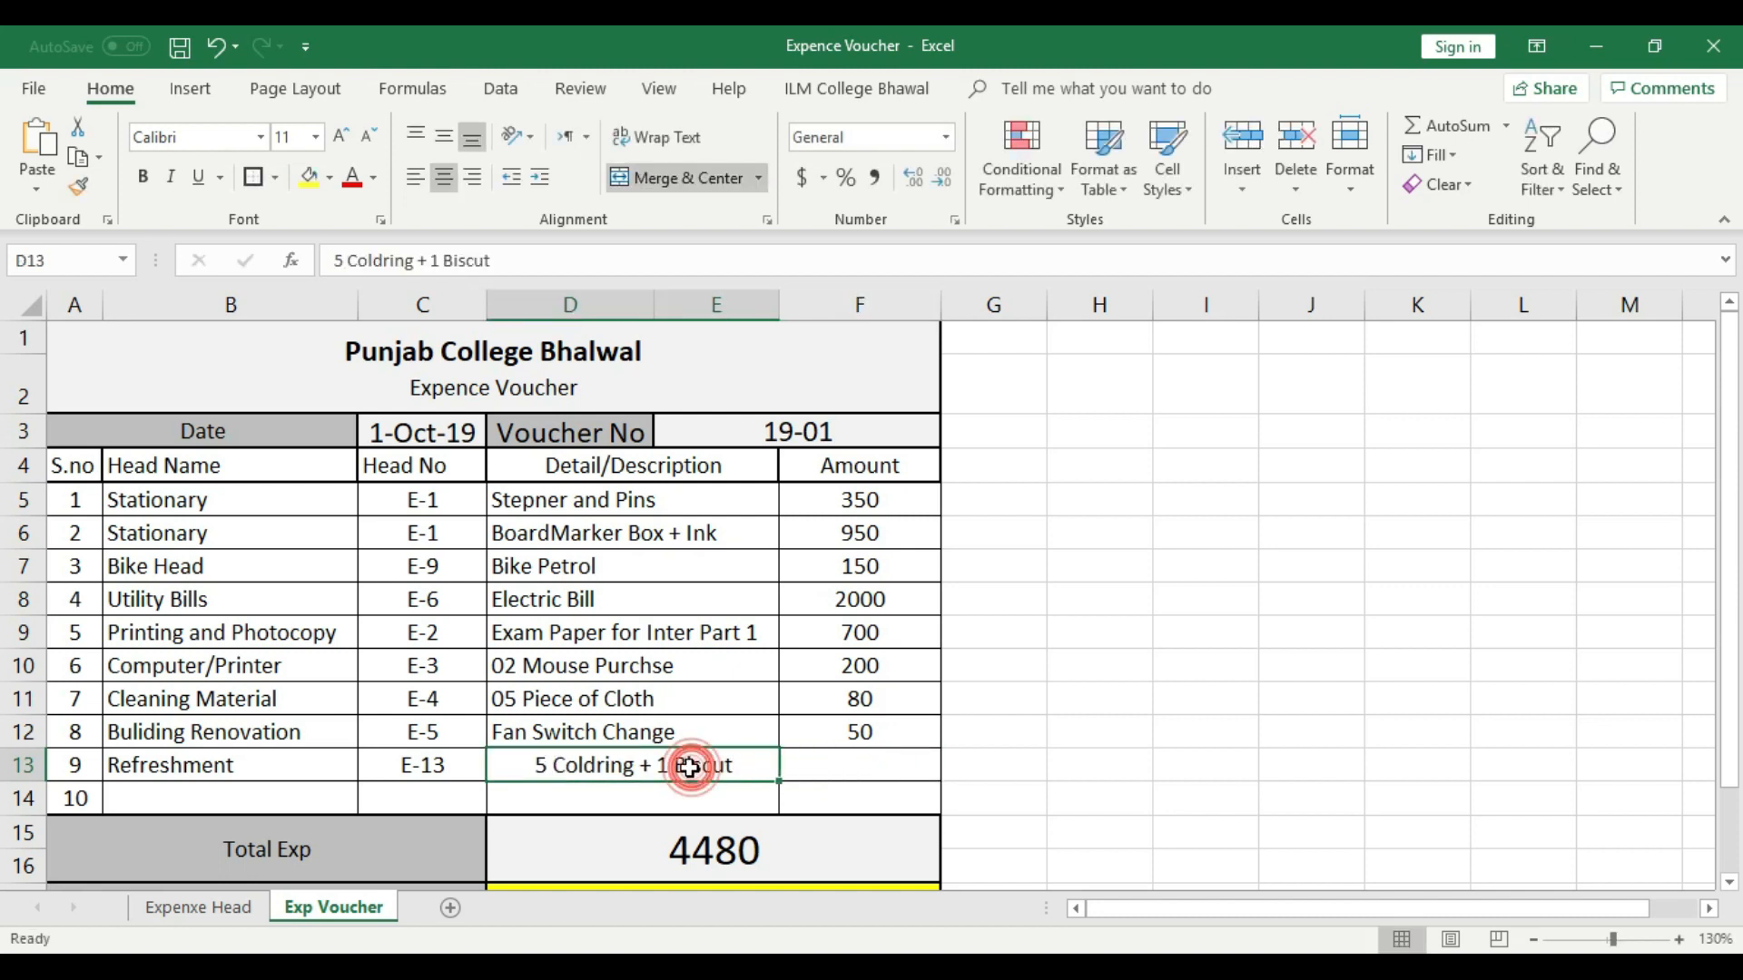
{"action": "left_click", "coordinate": [414, 177]}
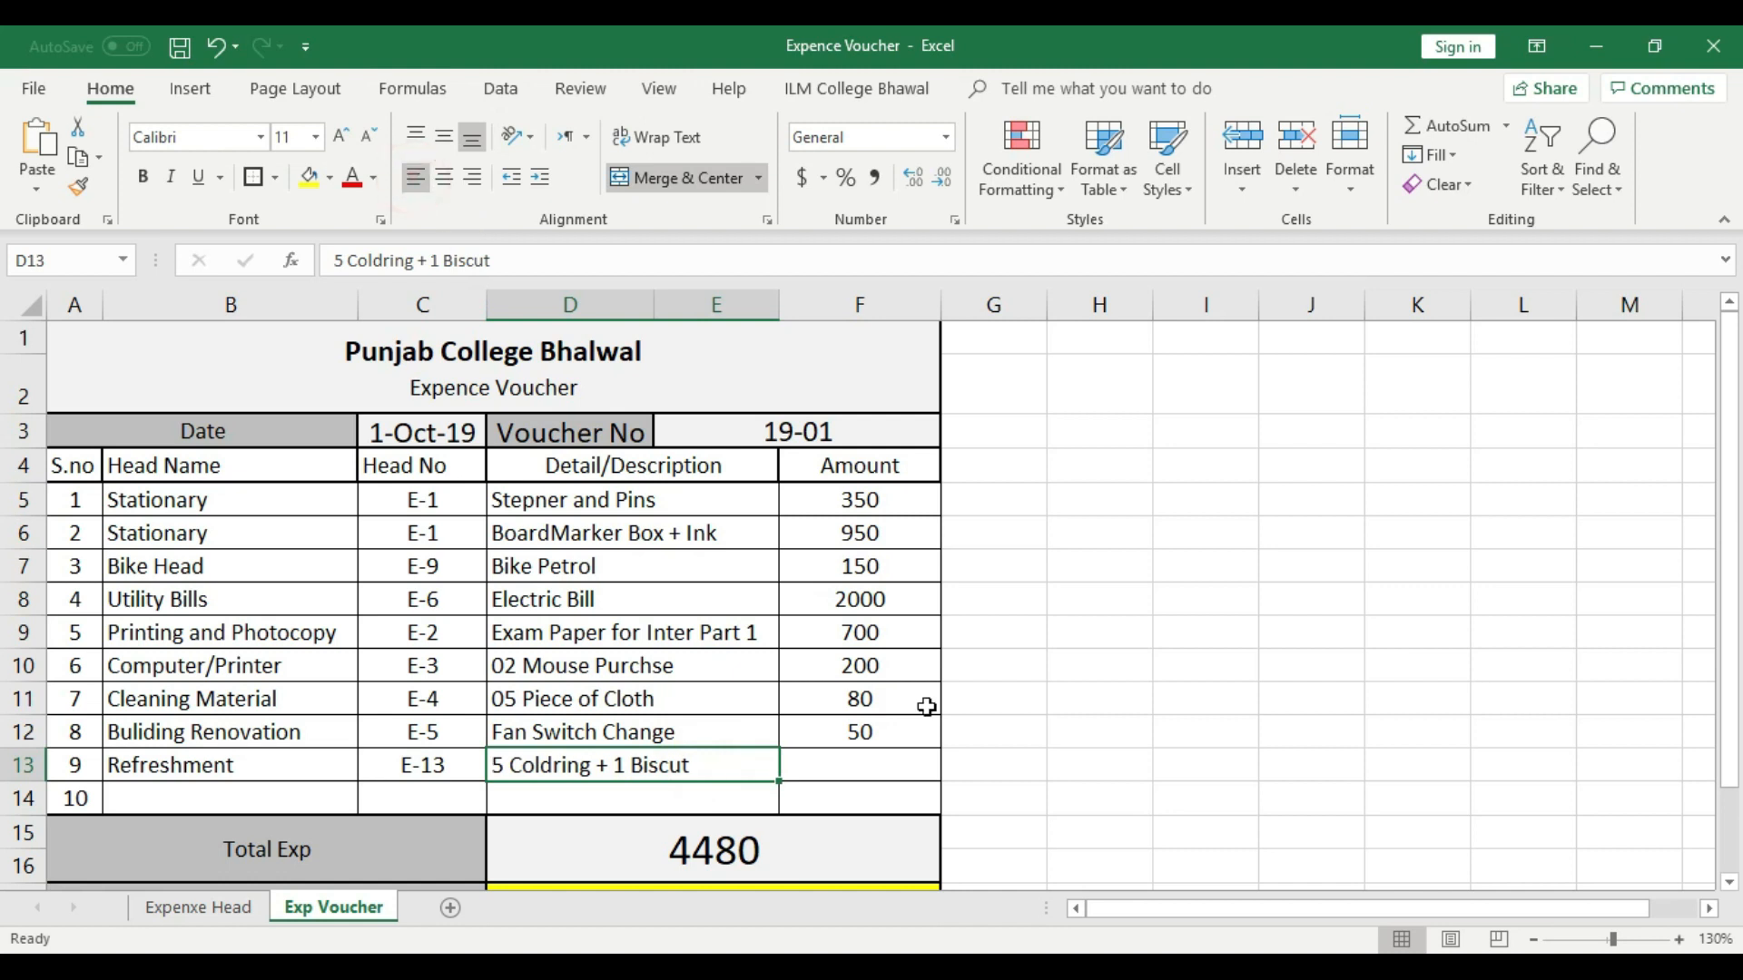
- Enter 120 as the amount in voucher row 9 and center it
{"action": "left_click", "coordinate": [886, 771]}
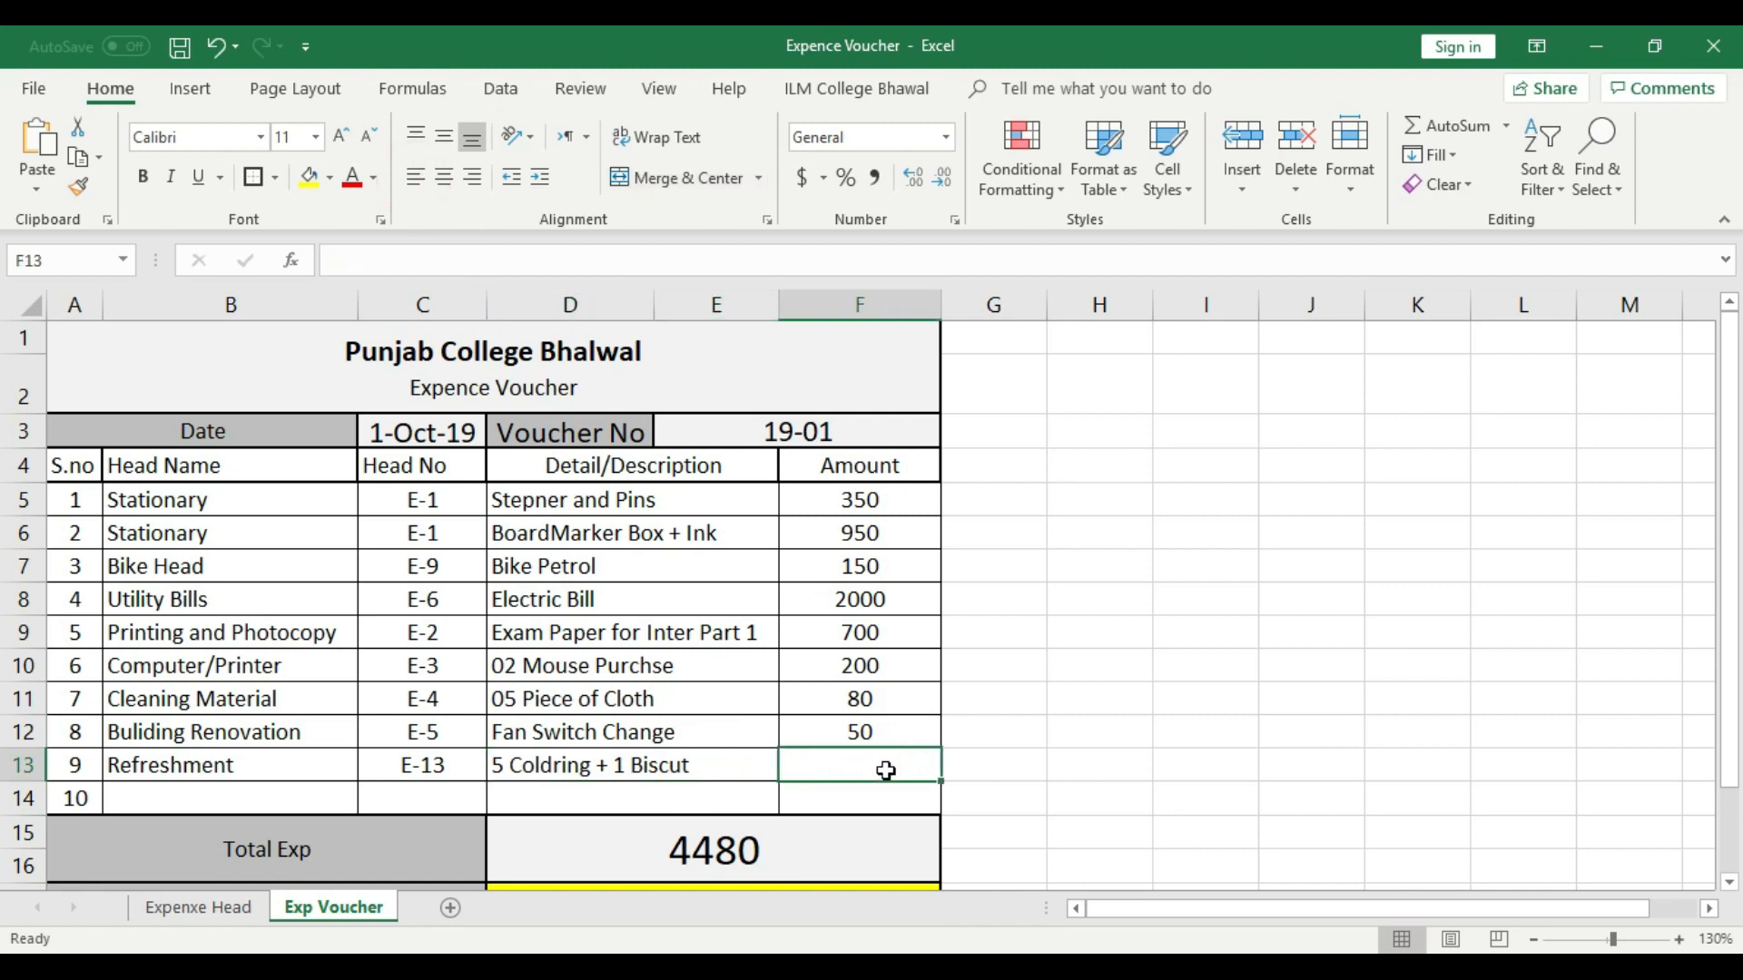
{"action": "type", "text": "120"}
{"action": "left_click", "coordinate": [1002, 763]}
{"action": "left_click", "coordinate": [915, 767]}
{"action": "left_click", "coordinate": [444, 177]}
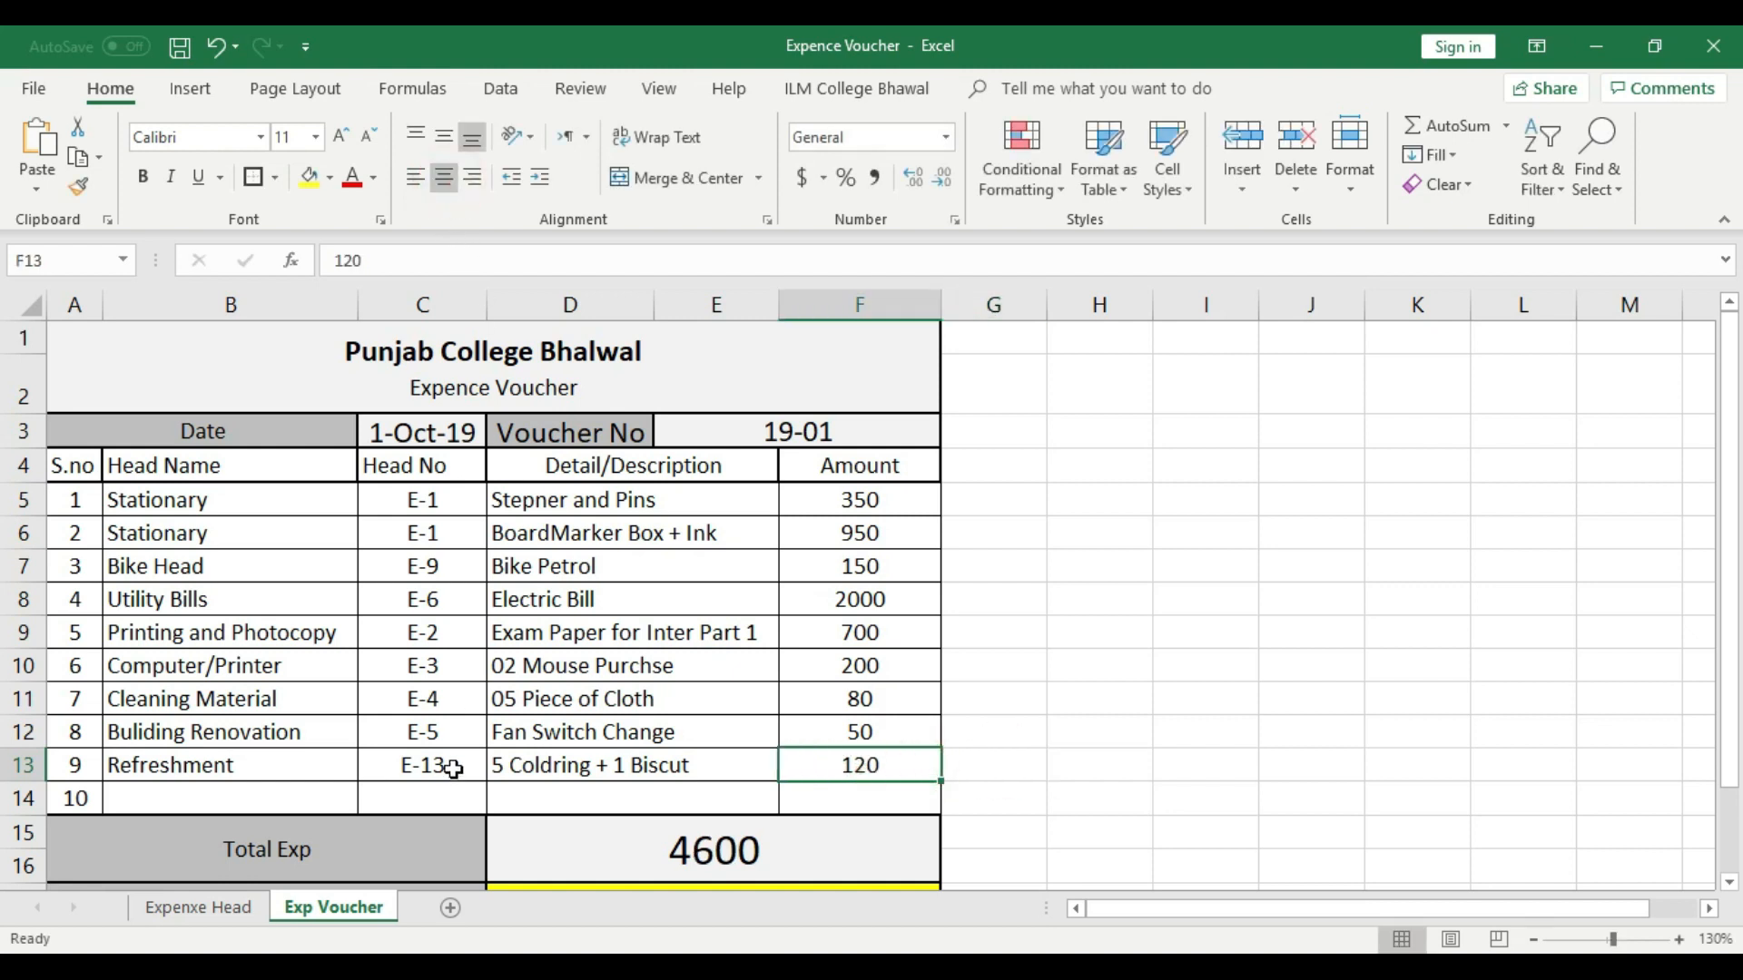
- Choose Advance Cash as the head name in voucher row 10
{"action": "left_click", "coordinate": [320, 795]}
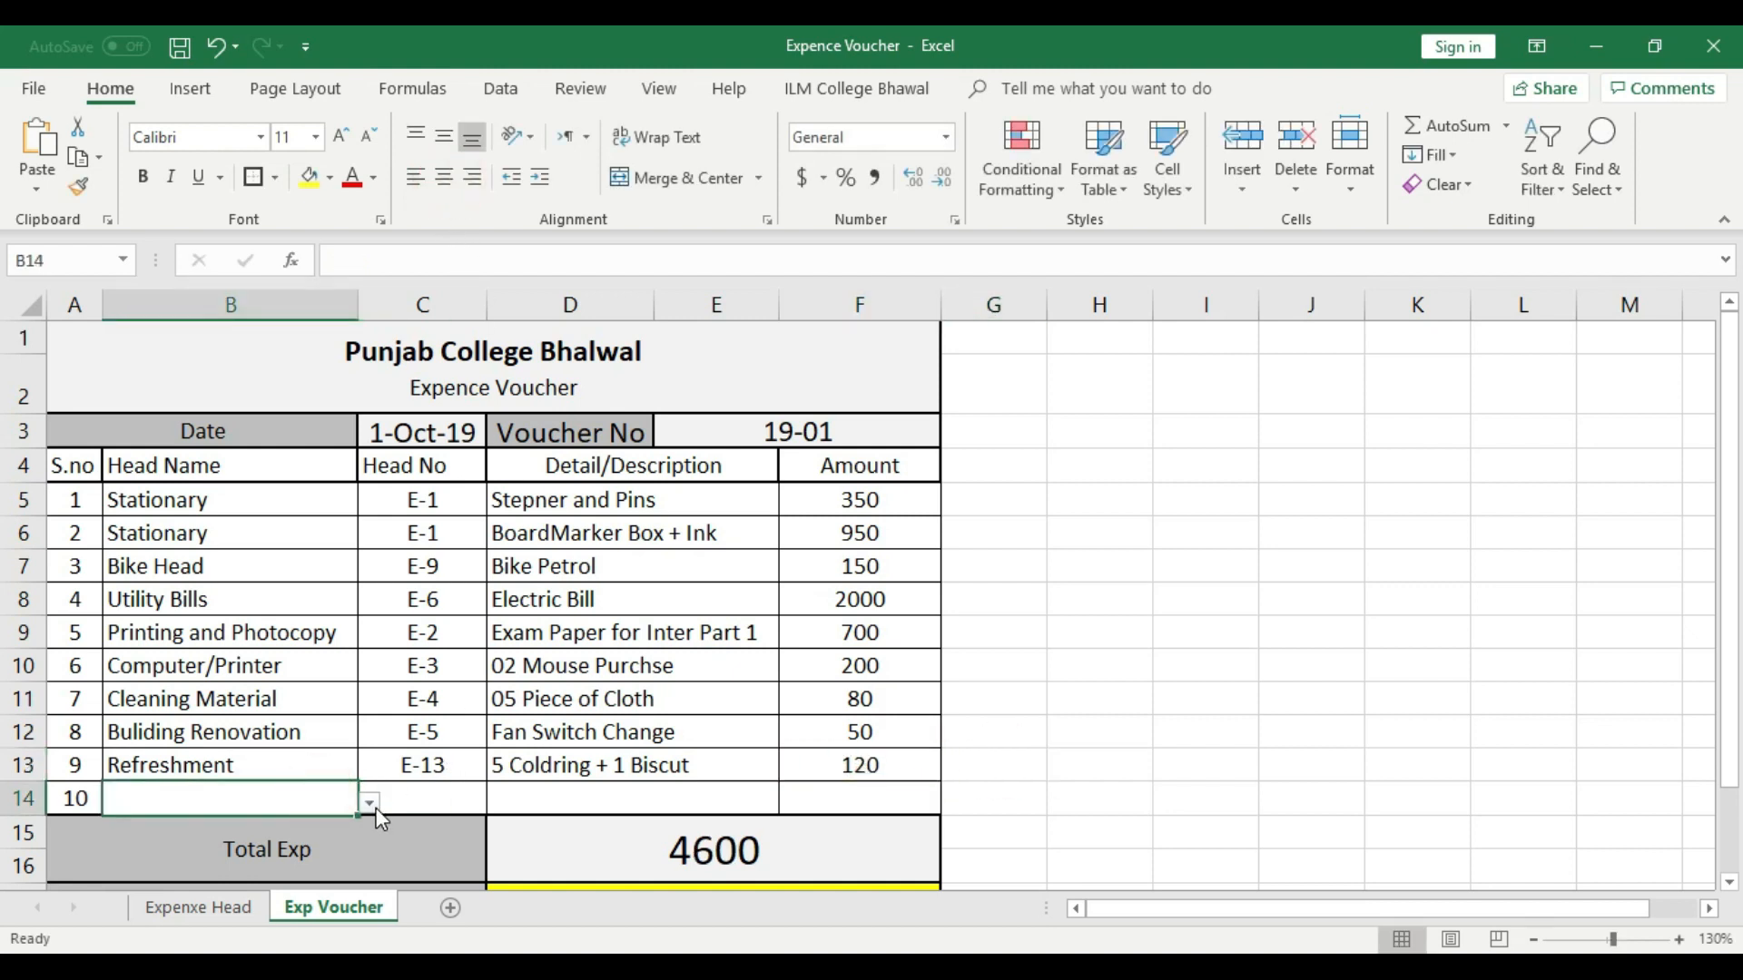
{"action": "left_click", "coordinate": [371, 800]}
{"action": "left_click_drag", "start_coordinate": [362, 663], "coordinate": [358, 719]}
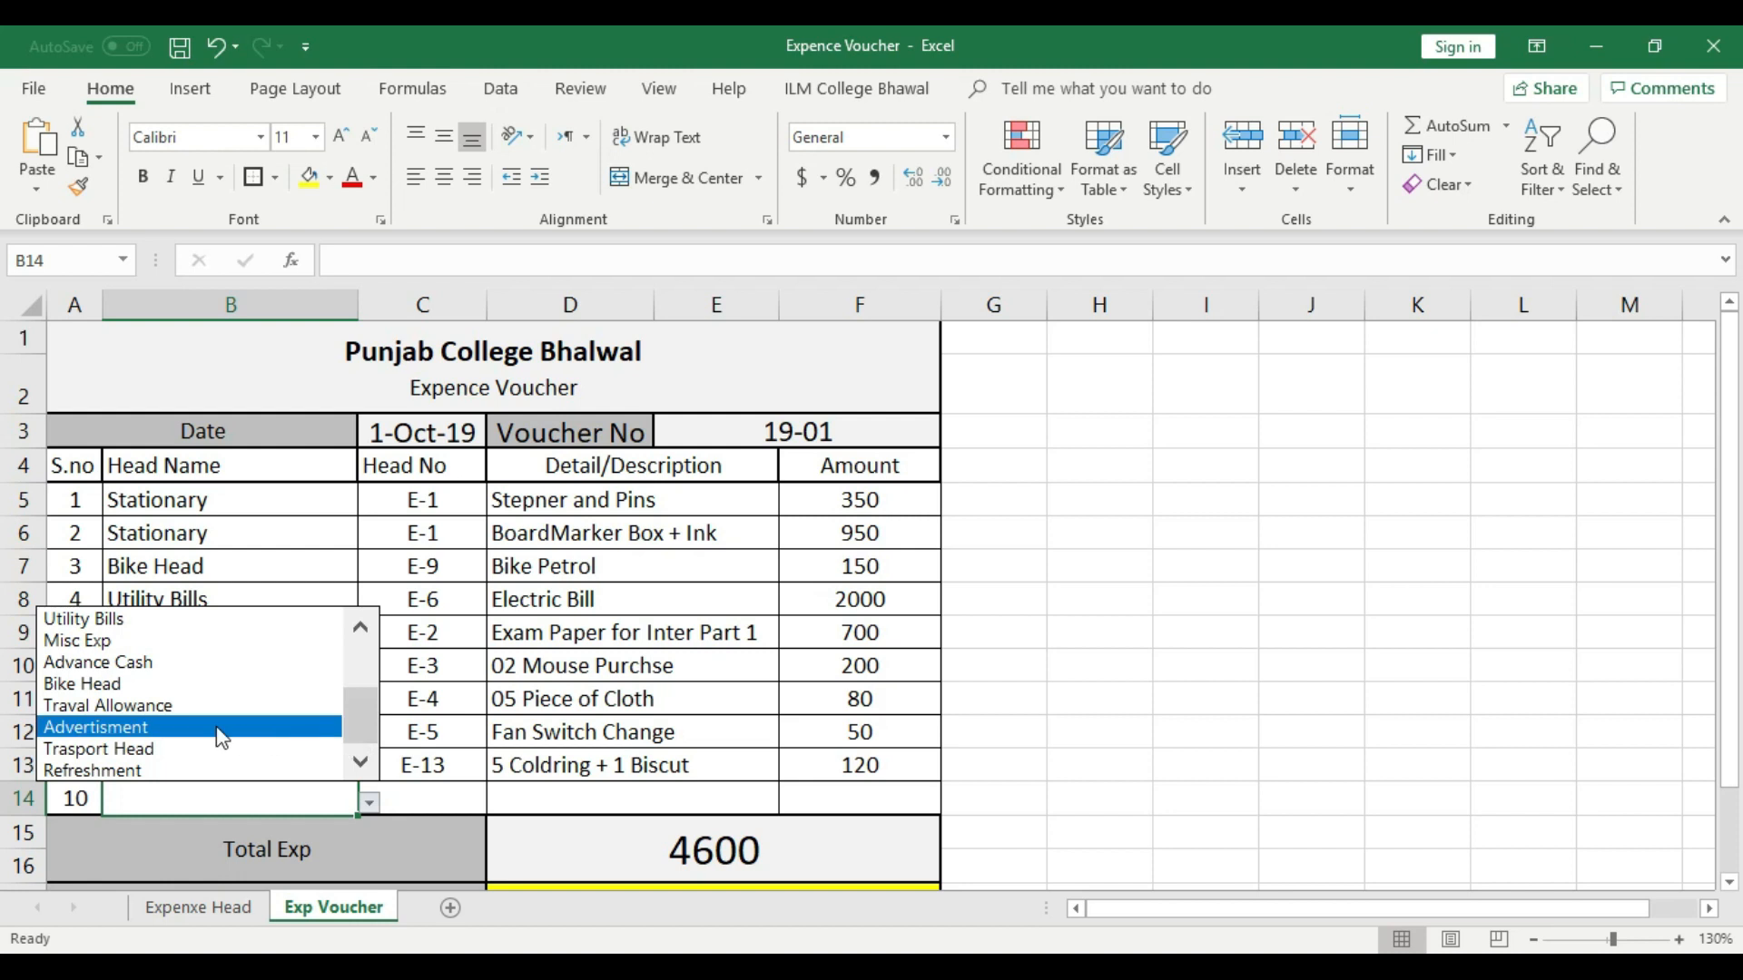
{"action": "left_click", "coordinate": [170, 664]}
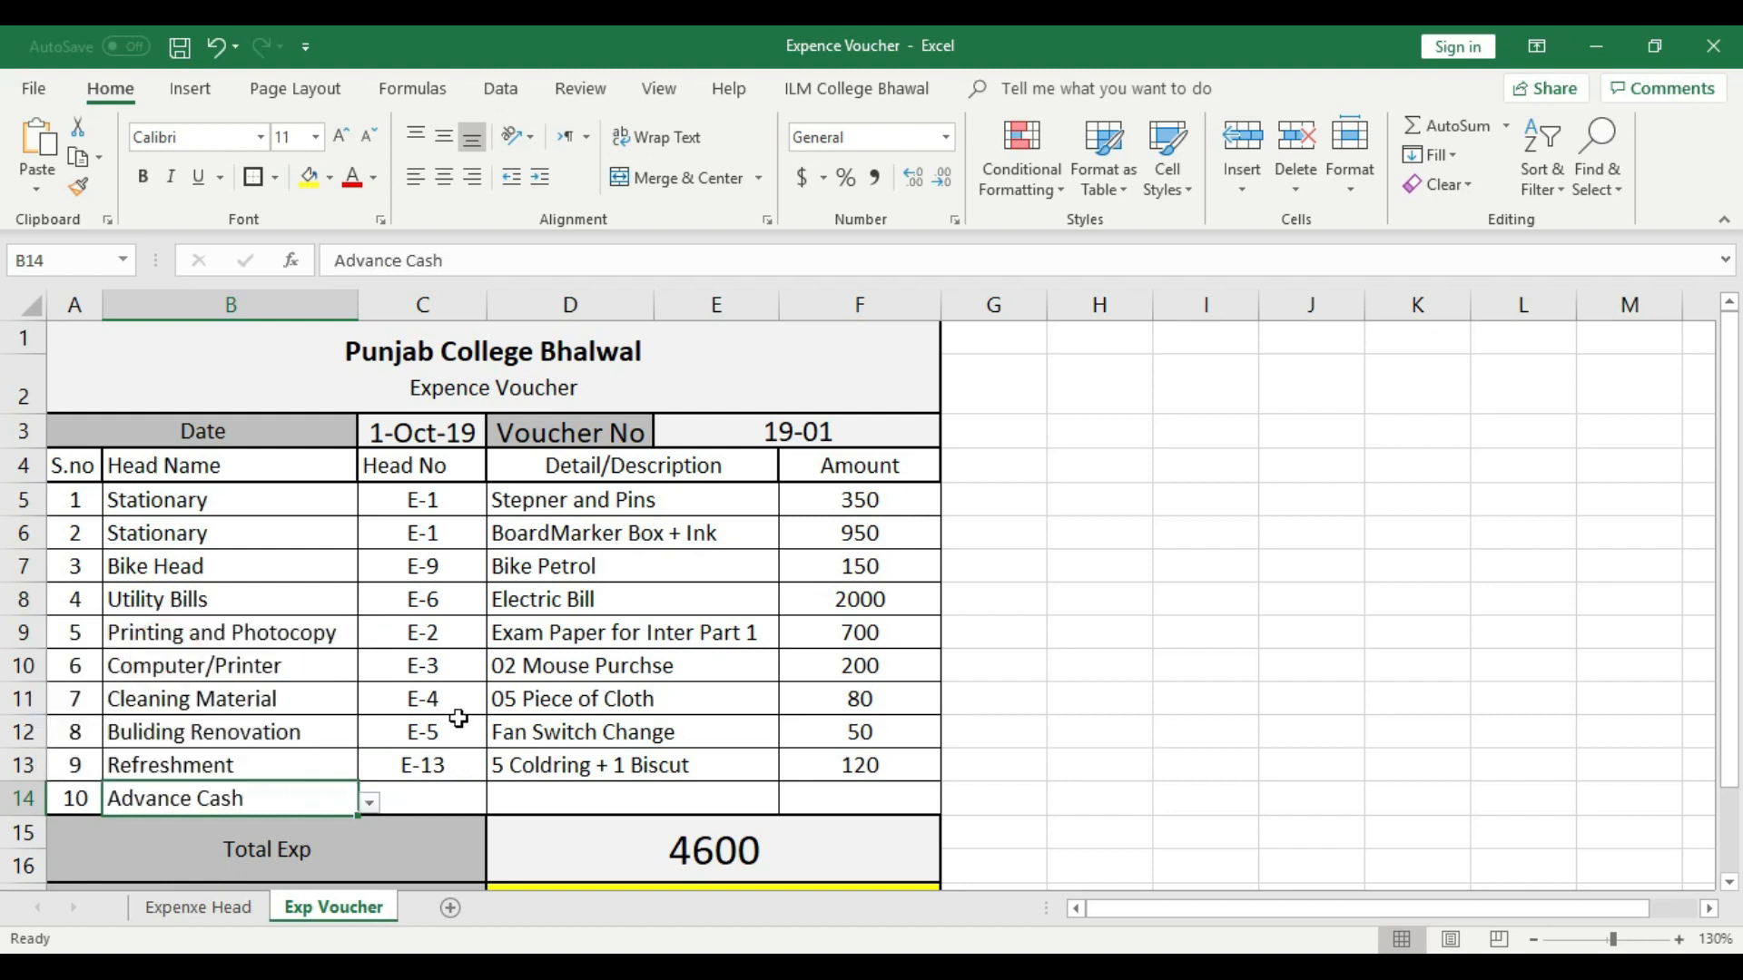
- Look up the Advance Cash head number in the Expenxe Head sheet and choose E-8 in voucher row 10
{"action": "left_click", "coordinate": [451, 796]}
{"action": "left_click", "coordinate": [197, 910]}
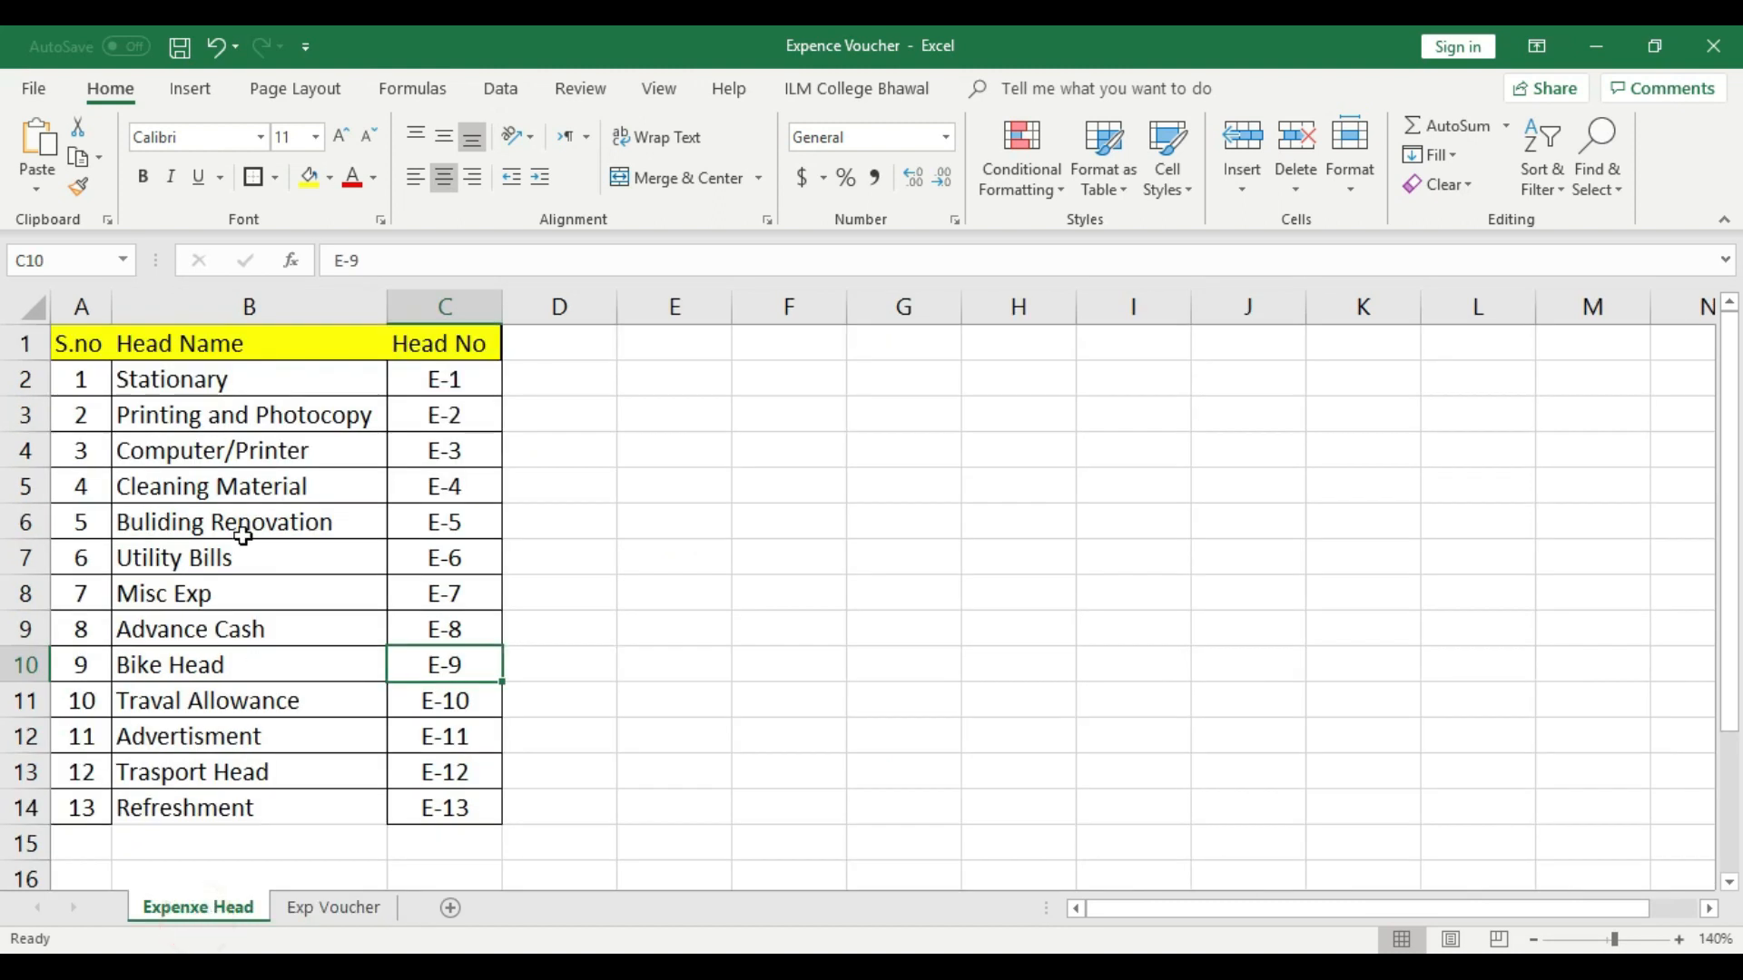
{"action": "left_click", "coordinate": [313, 908]}
{"action": "left_click", "coordinate": [440, 791]}
{"action": "left_click", "coordinate": [495, 802]}
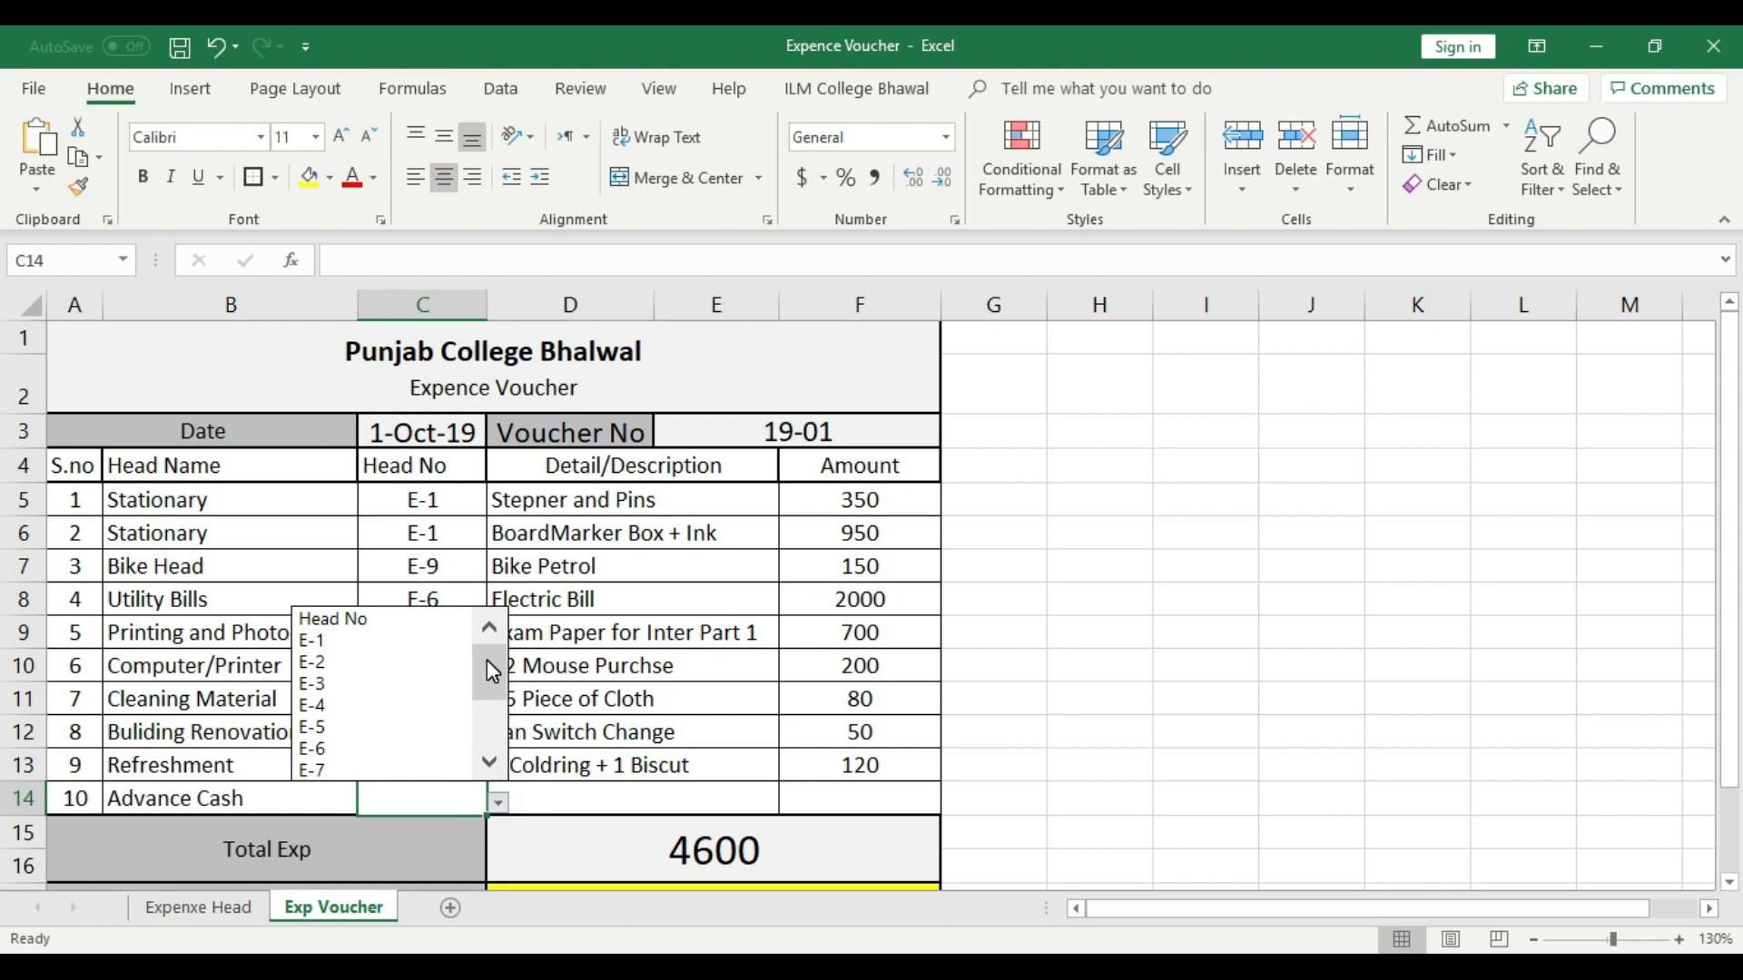
{"action": "left_click", "coordinate": [225, 905]}
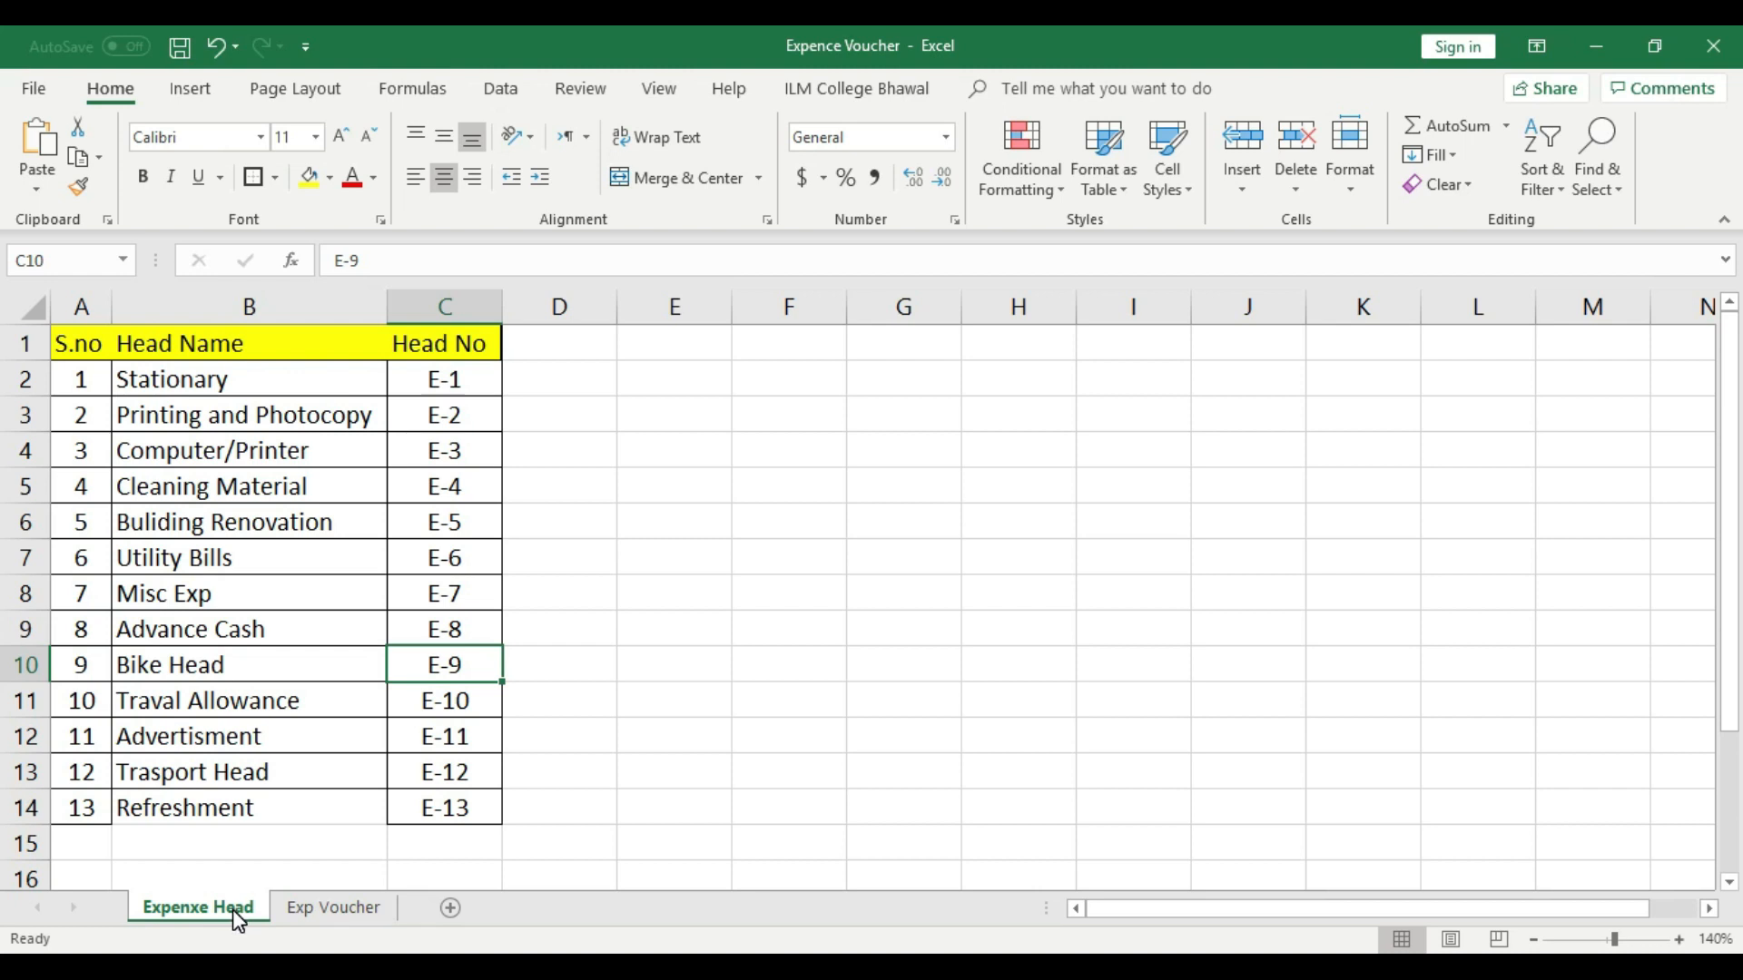
{"action": "left_click", "coordinate": [343, 907]}
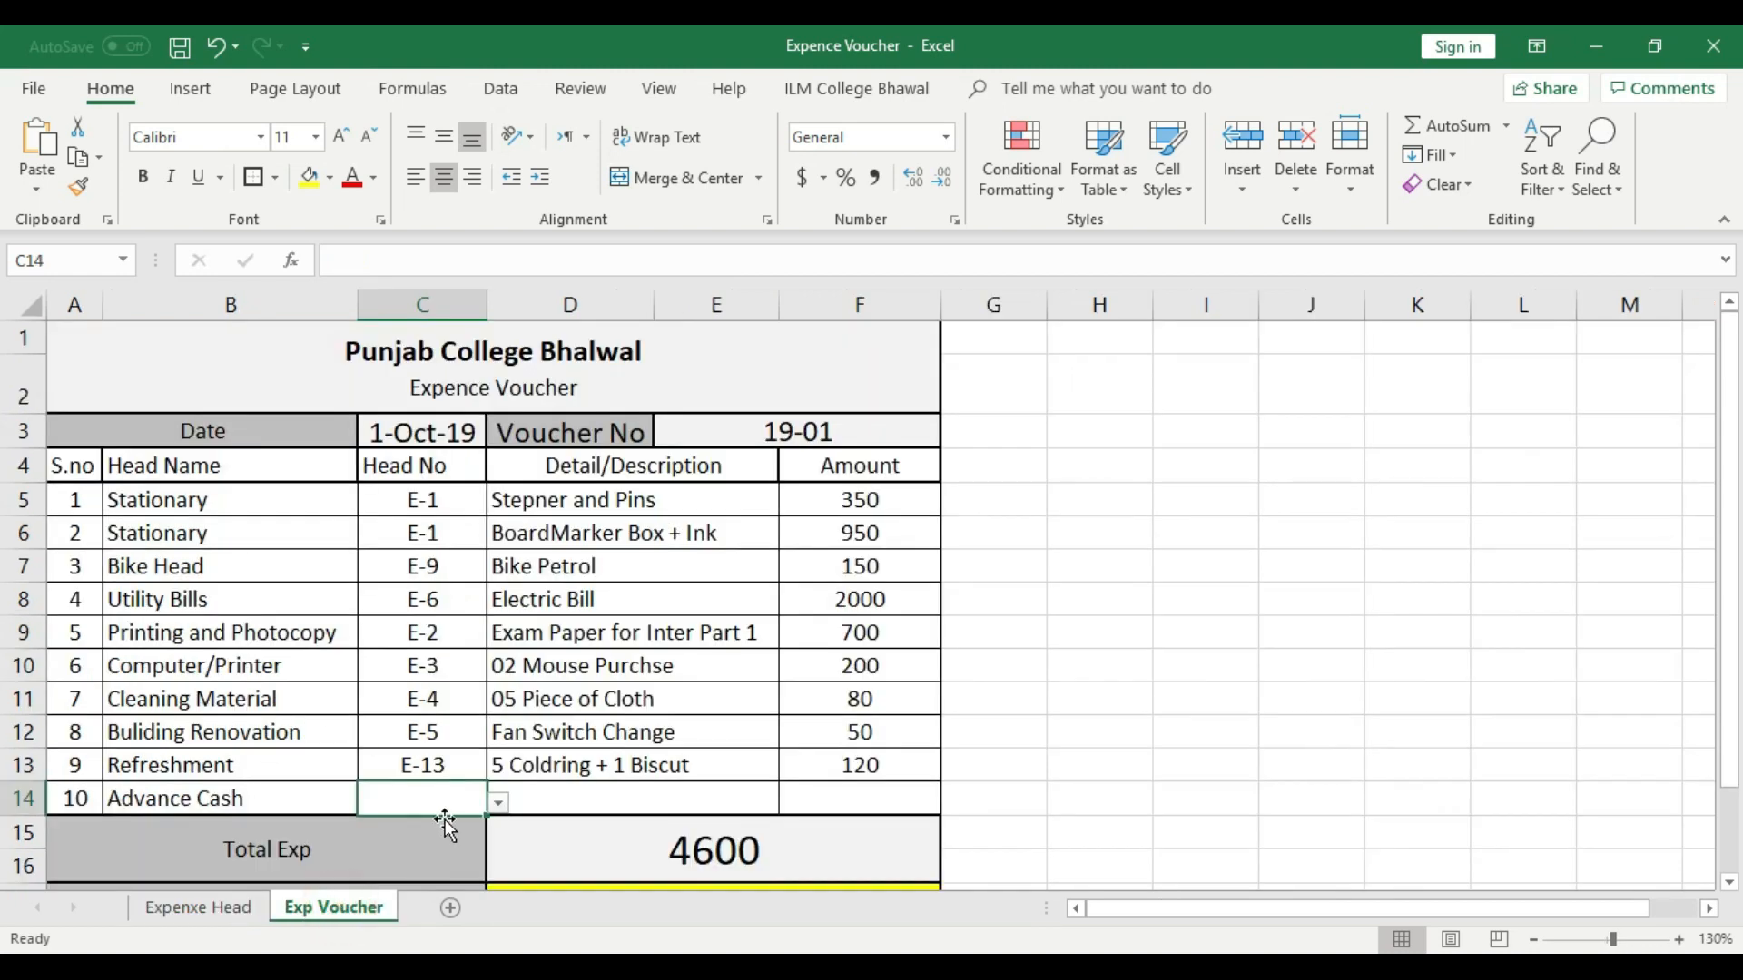
{"action": "left_click", "coordinate": [499, 802]}
{"action": "left_click_drag", "start_coordinate": [495, 667], "coordinate": [494, 689]}
{"action": "left_click", "coordinate": [390, 726]}
- Enter the description in voucher row 10 as "Prof", the professor's name and "Adv"
{"action": "left_click", "coordinate": [585, 794]}
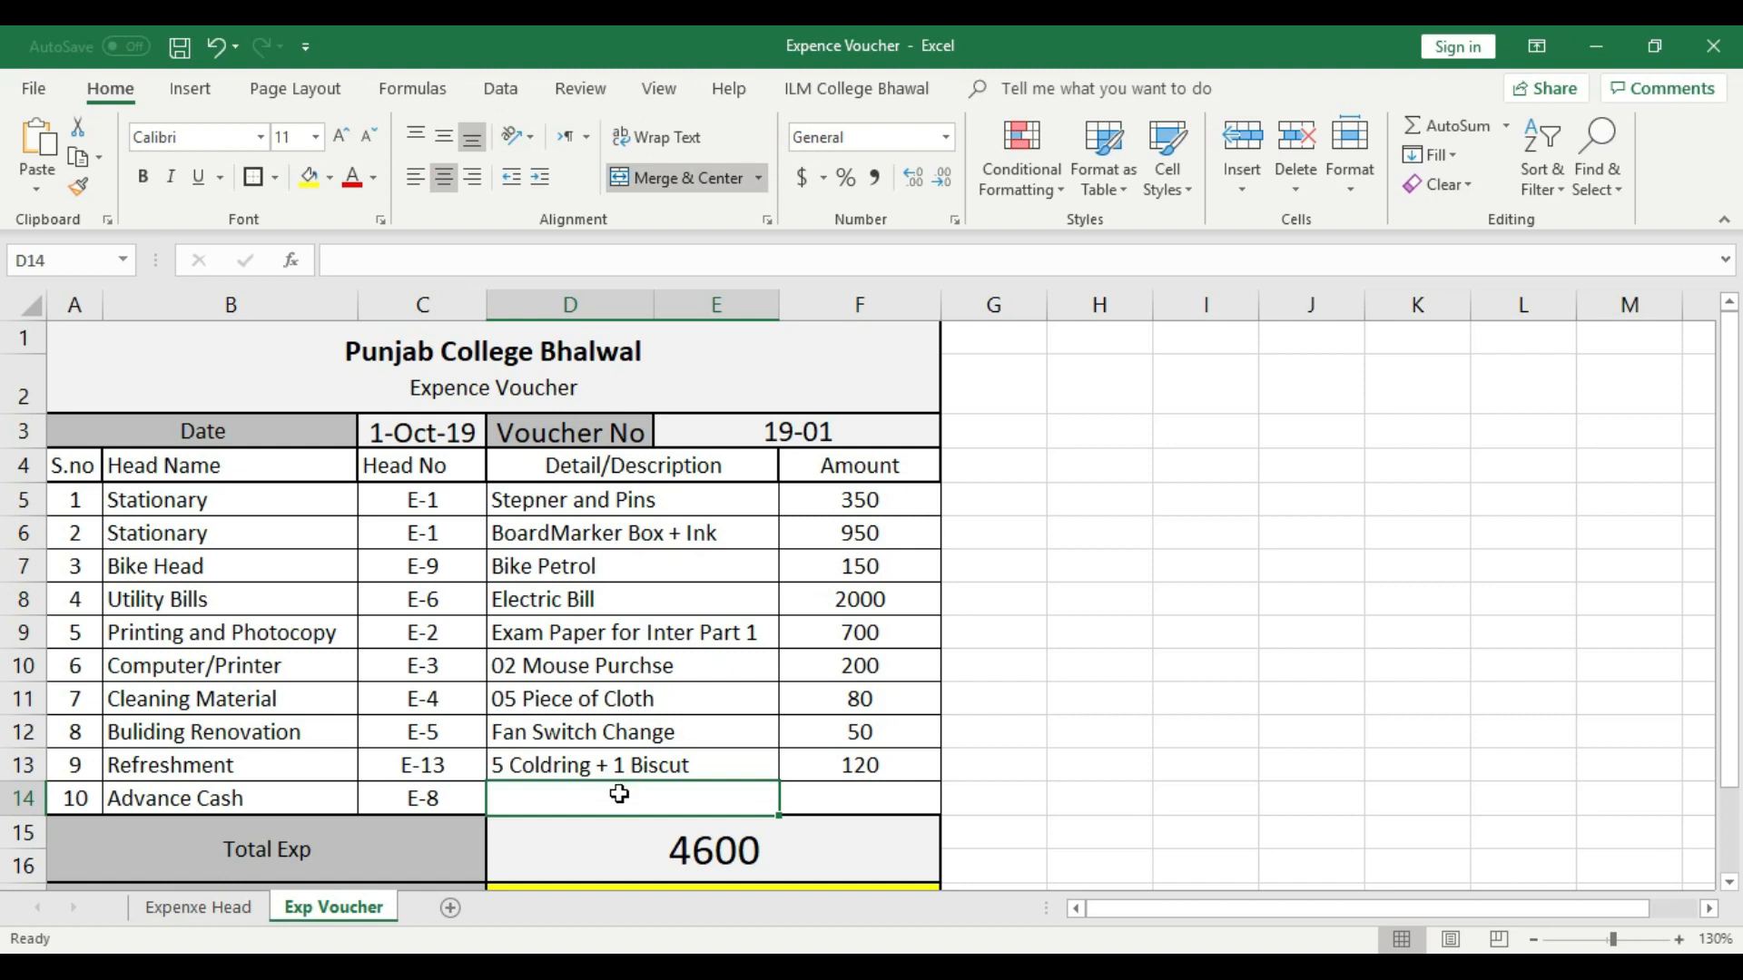
{"action": "type", "text": "Prof "}
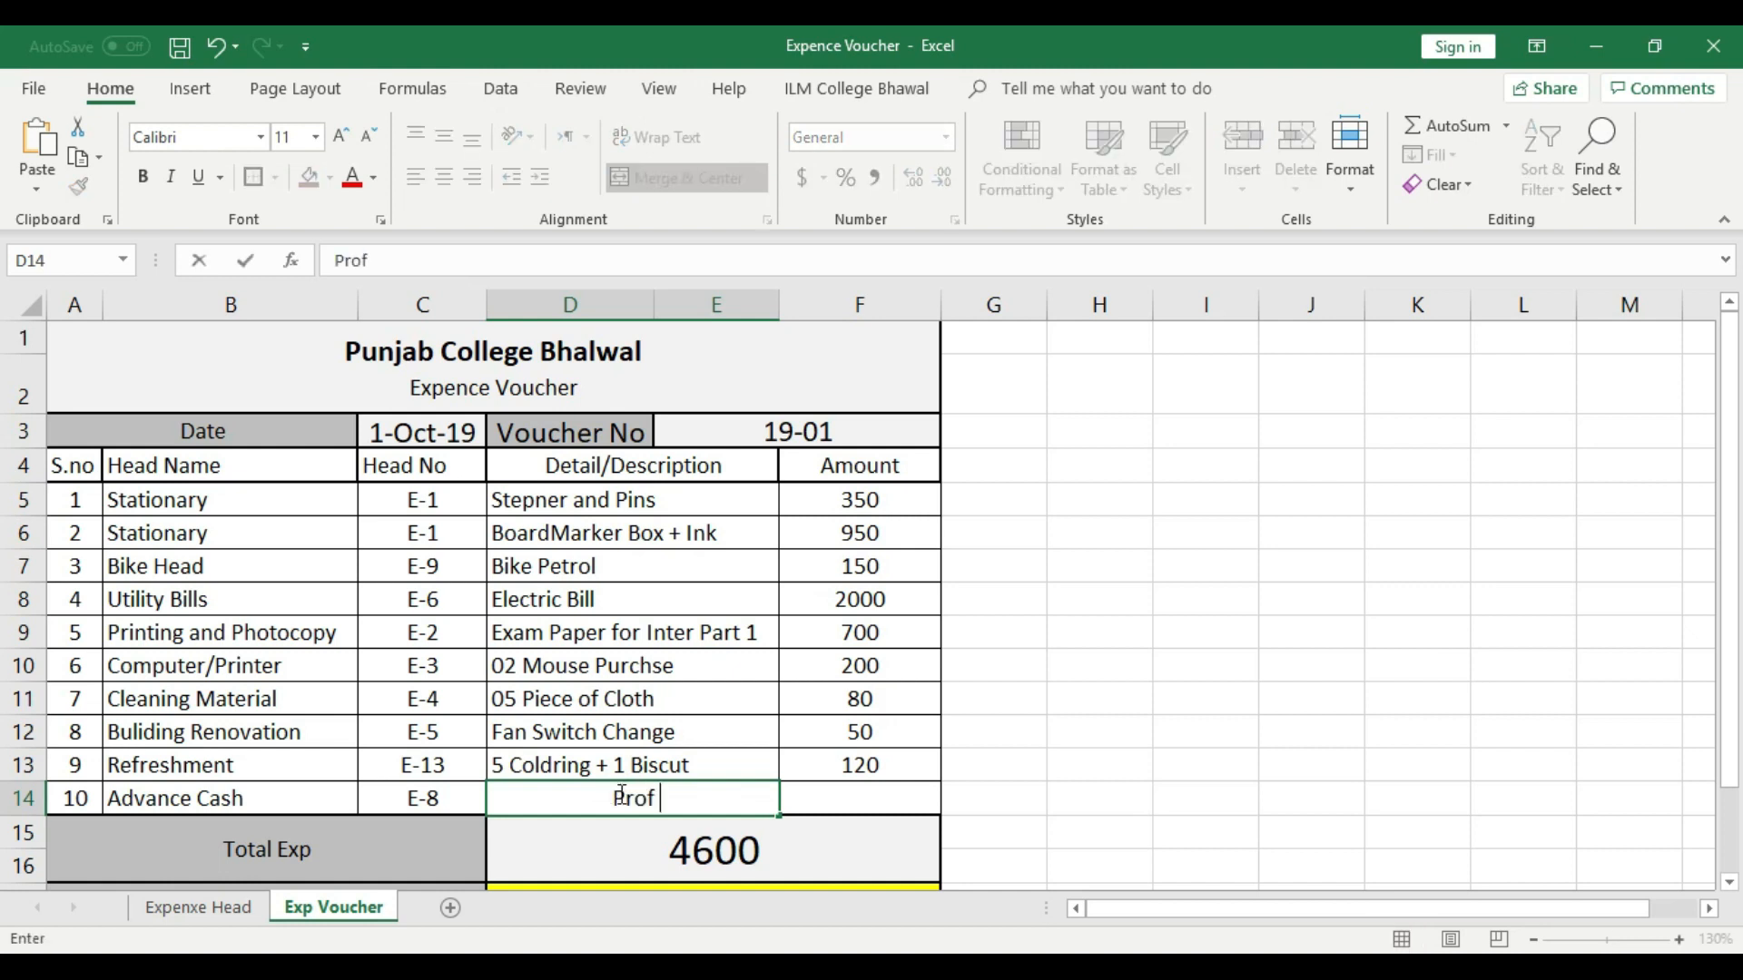
{"action": "type", "text": "Amna Adv"}
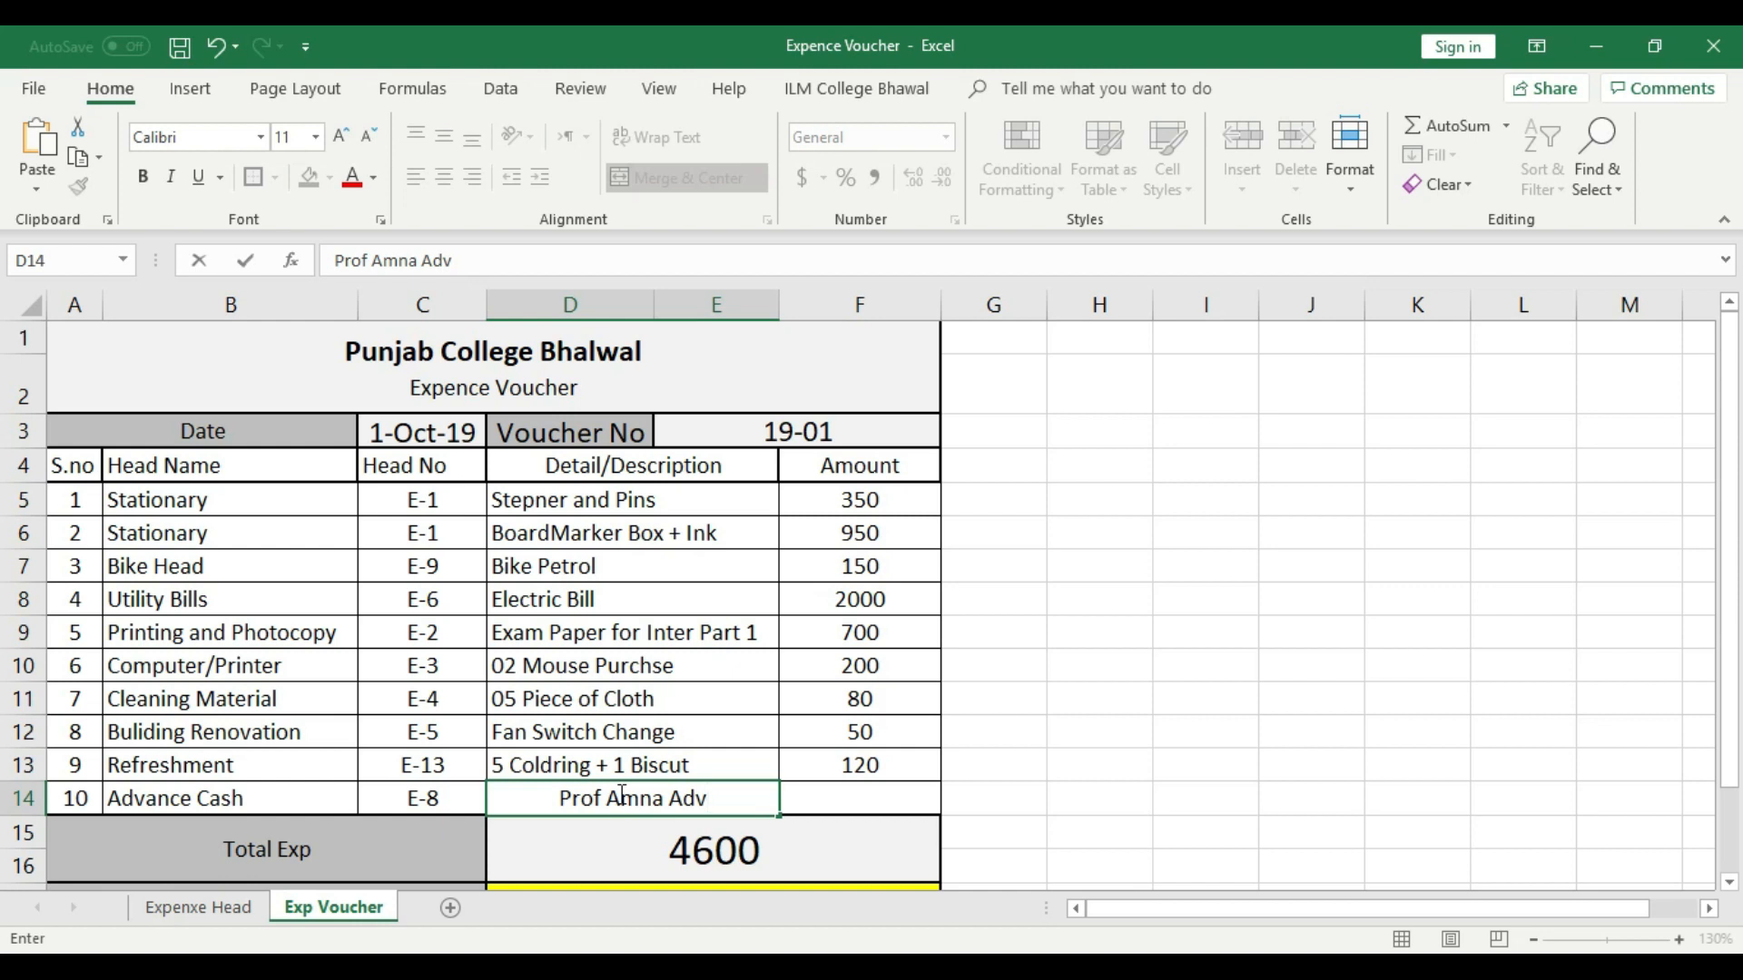
- Enter 500 as the amount in voucher row 10
{"action": "left_click", "coordinate": [831, 803]}
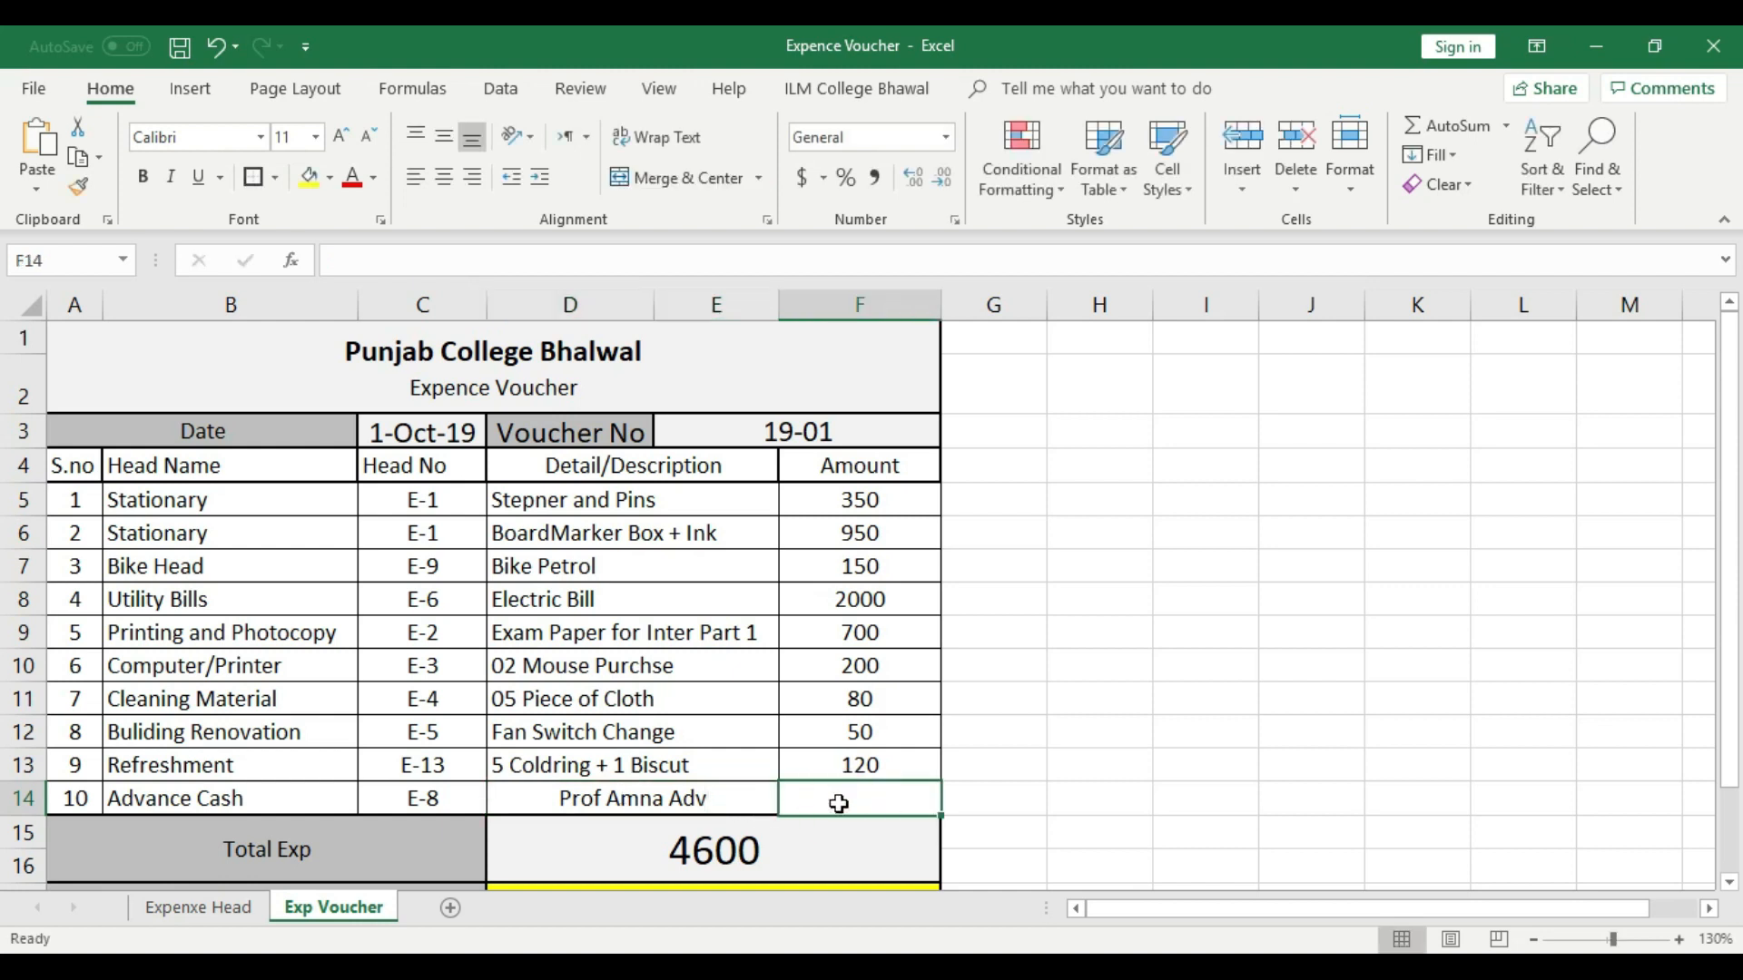
{"action": "type", "text": "500"}
{"action": "left_click", "coordinate": [1098, 799]}
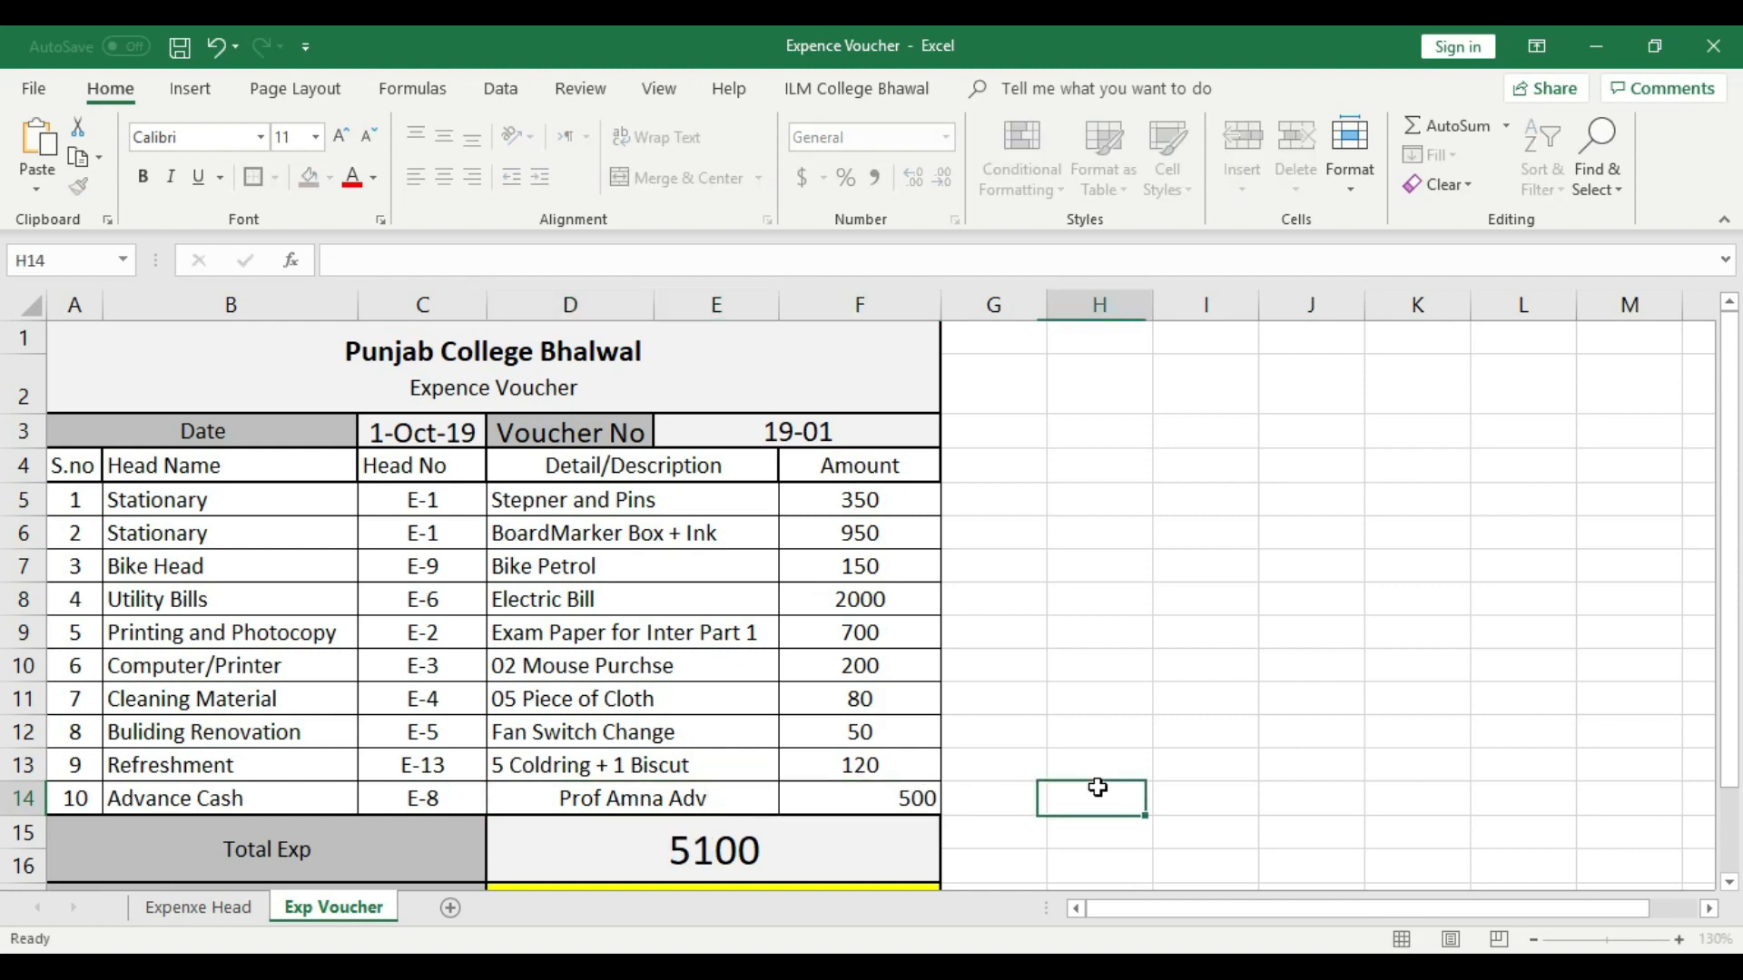
- Left-align the description and center the amount in voucher row 10
{"action": "left_click", "coordinate": [732, 803]}
{"action": "left_click", "coordinate": [414, 176]}
{"action": "left_click", "coordinate": [906, 797]}
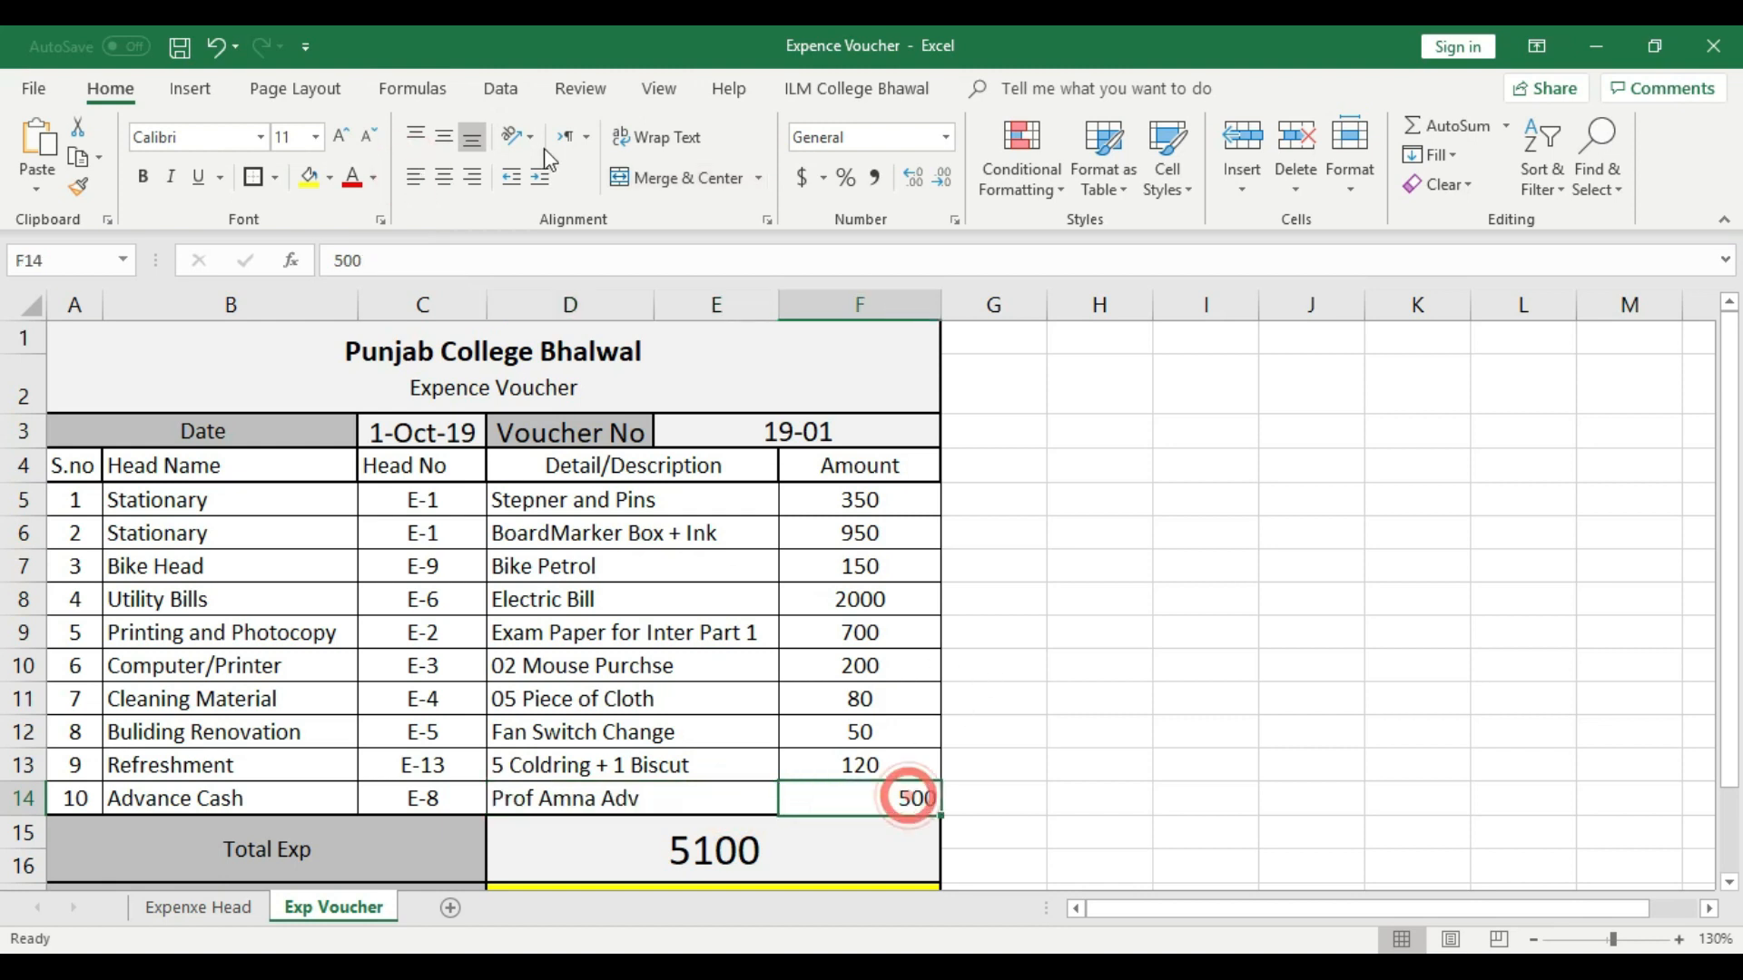
{"action": "left_click", "coordinate": [444, 177]}
- Set the Total Cash for Exp value below the voucher total to 7000
{"action": "scroll", "coordinate": [1075, 724], "scroll_direction": "down", "scroll_amount": 1}
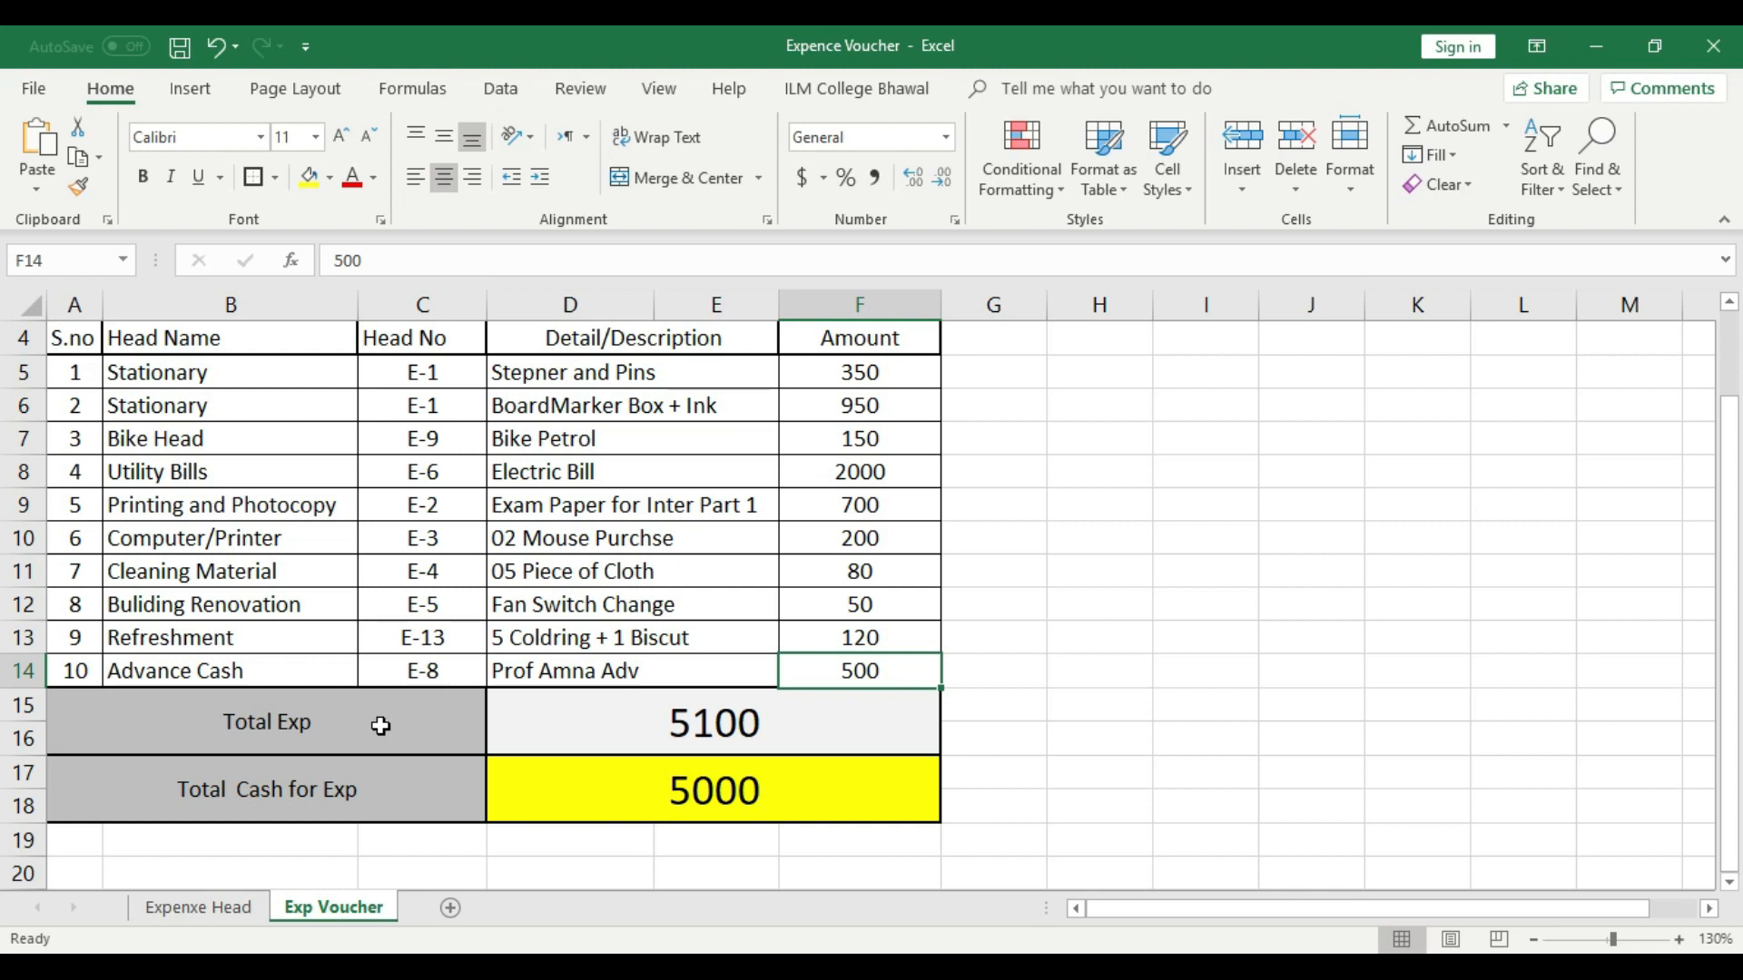
{"action": "left_click", "coordinate": [726, 724]}
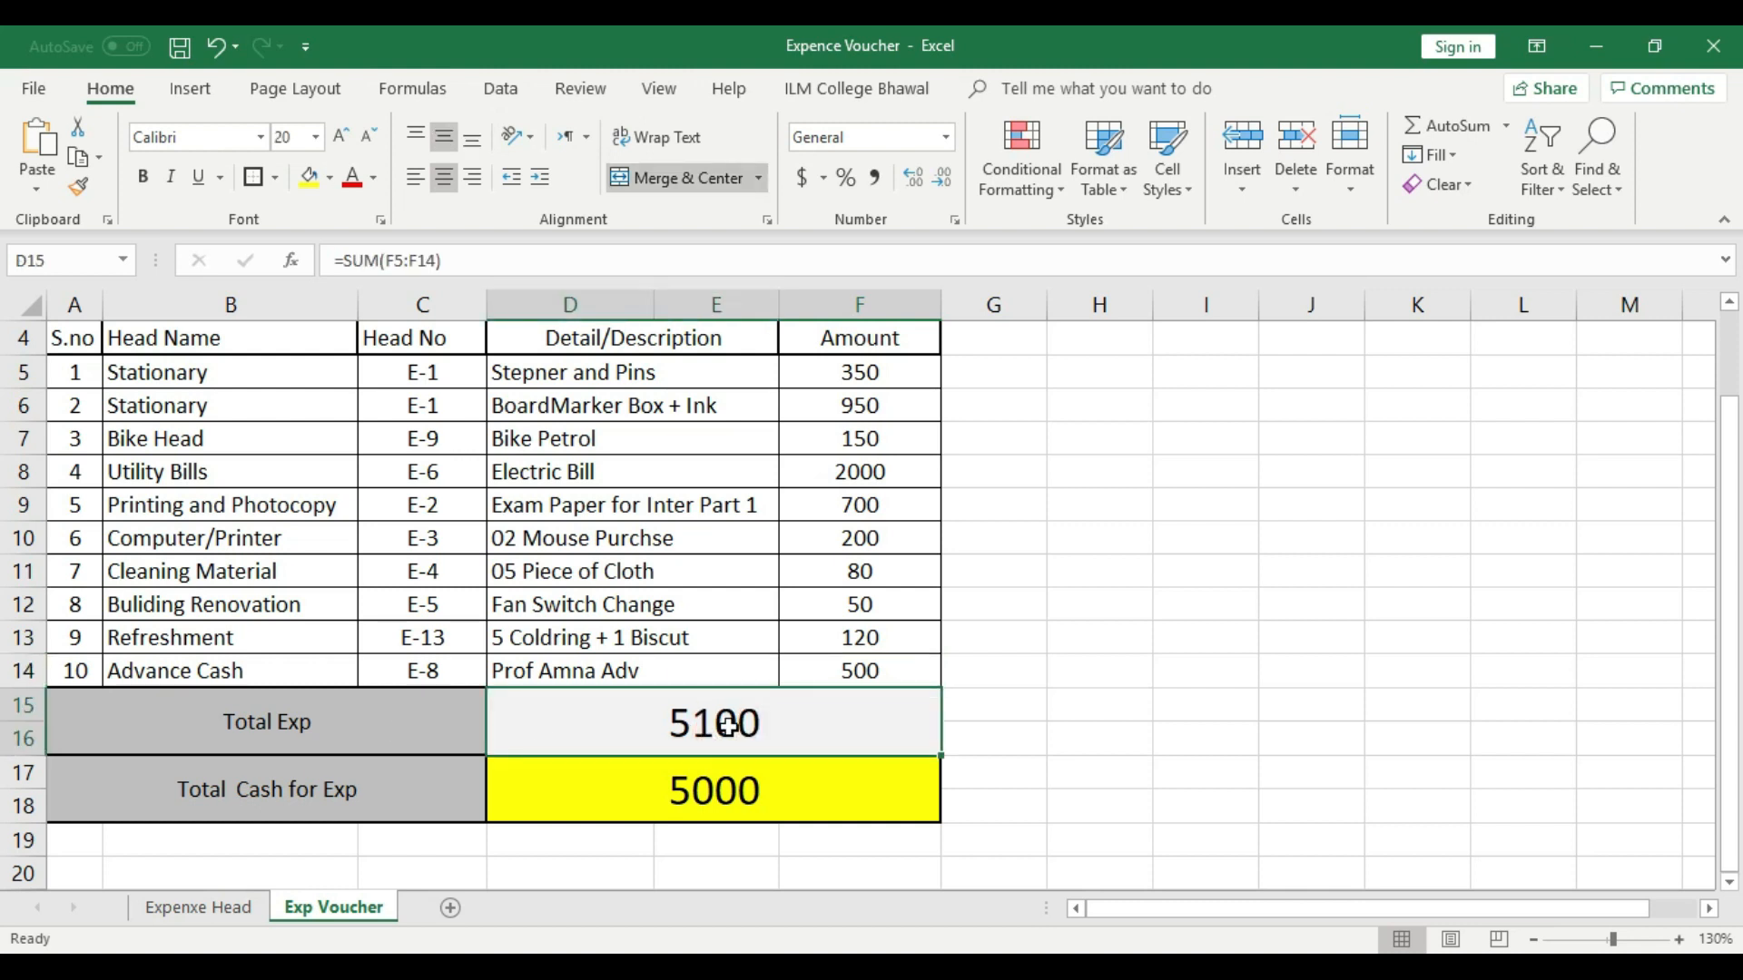
{"action": "left_click", "coordinate": [731, 825]}
{"action": "left_click", "coordinate": [738, 799]}
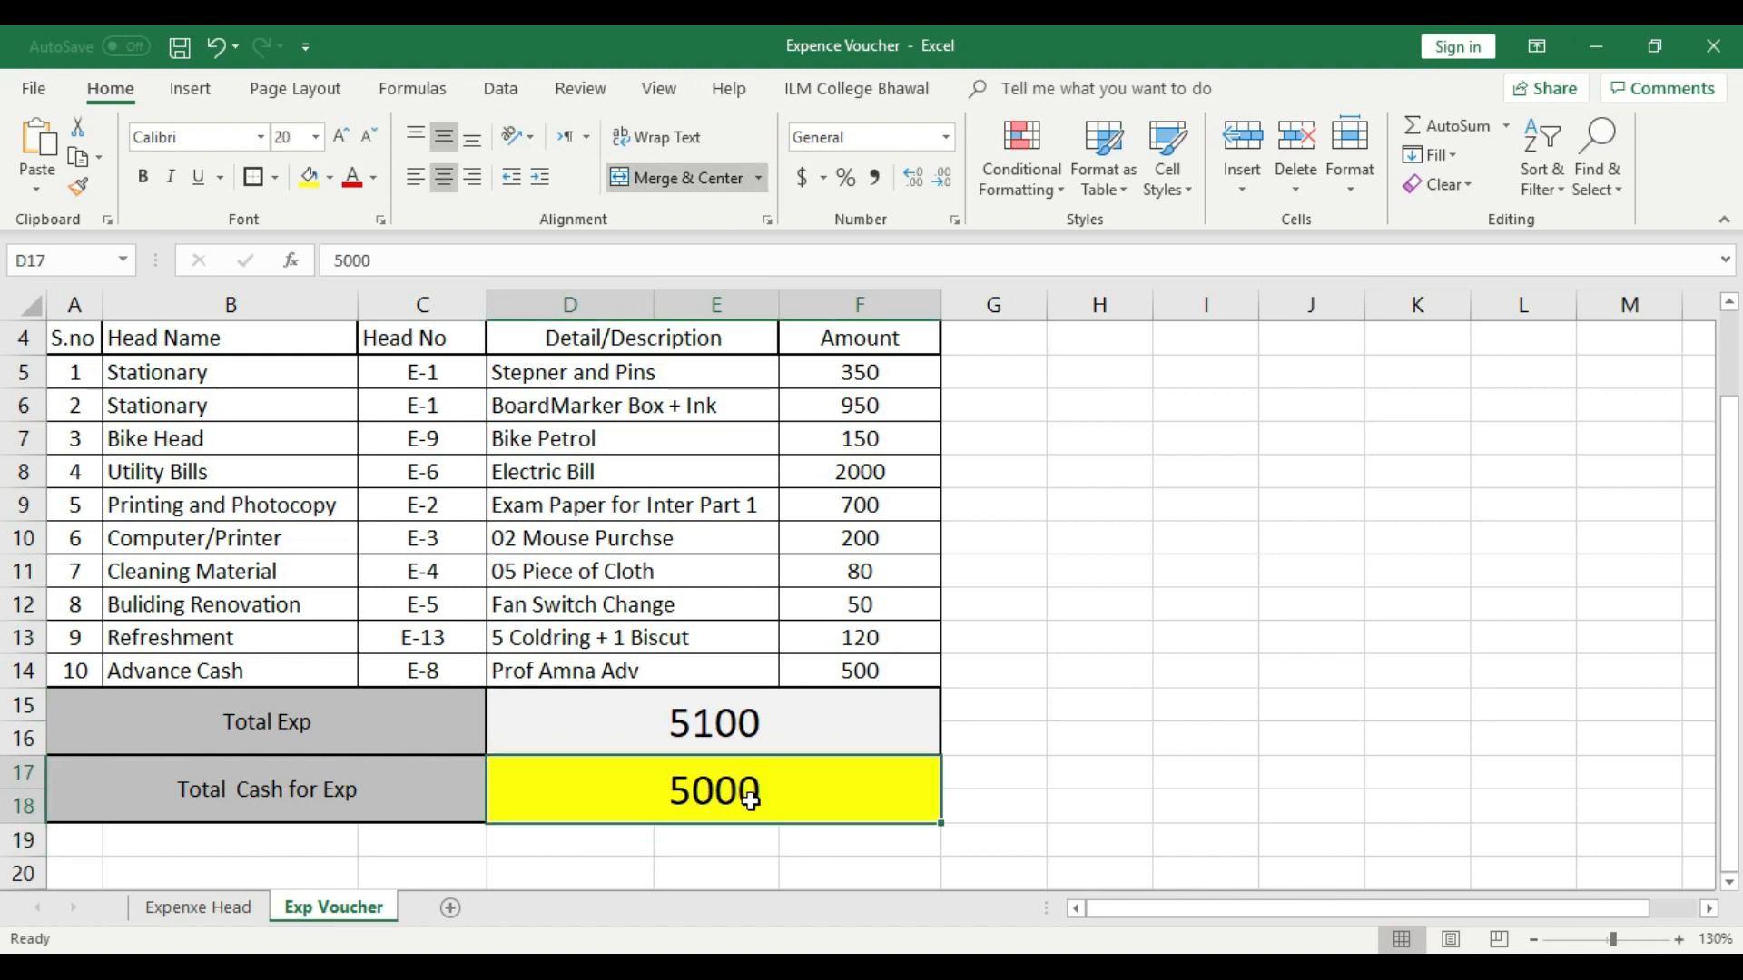
{"action": "left_click", "coordinate": [750, 799]}
{"action": "left_click", "coordinate": [766, 870]}
{"action": "left_click", "coordinate": [767, 786]}
{"action": "type", "text": "7000"}
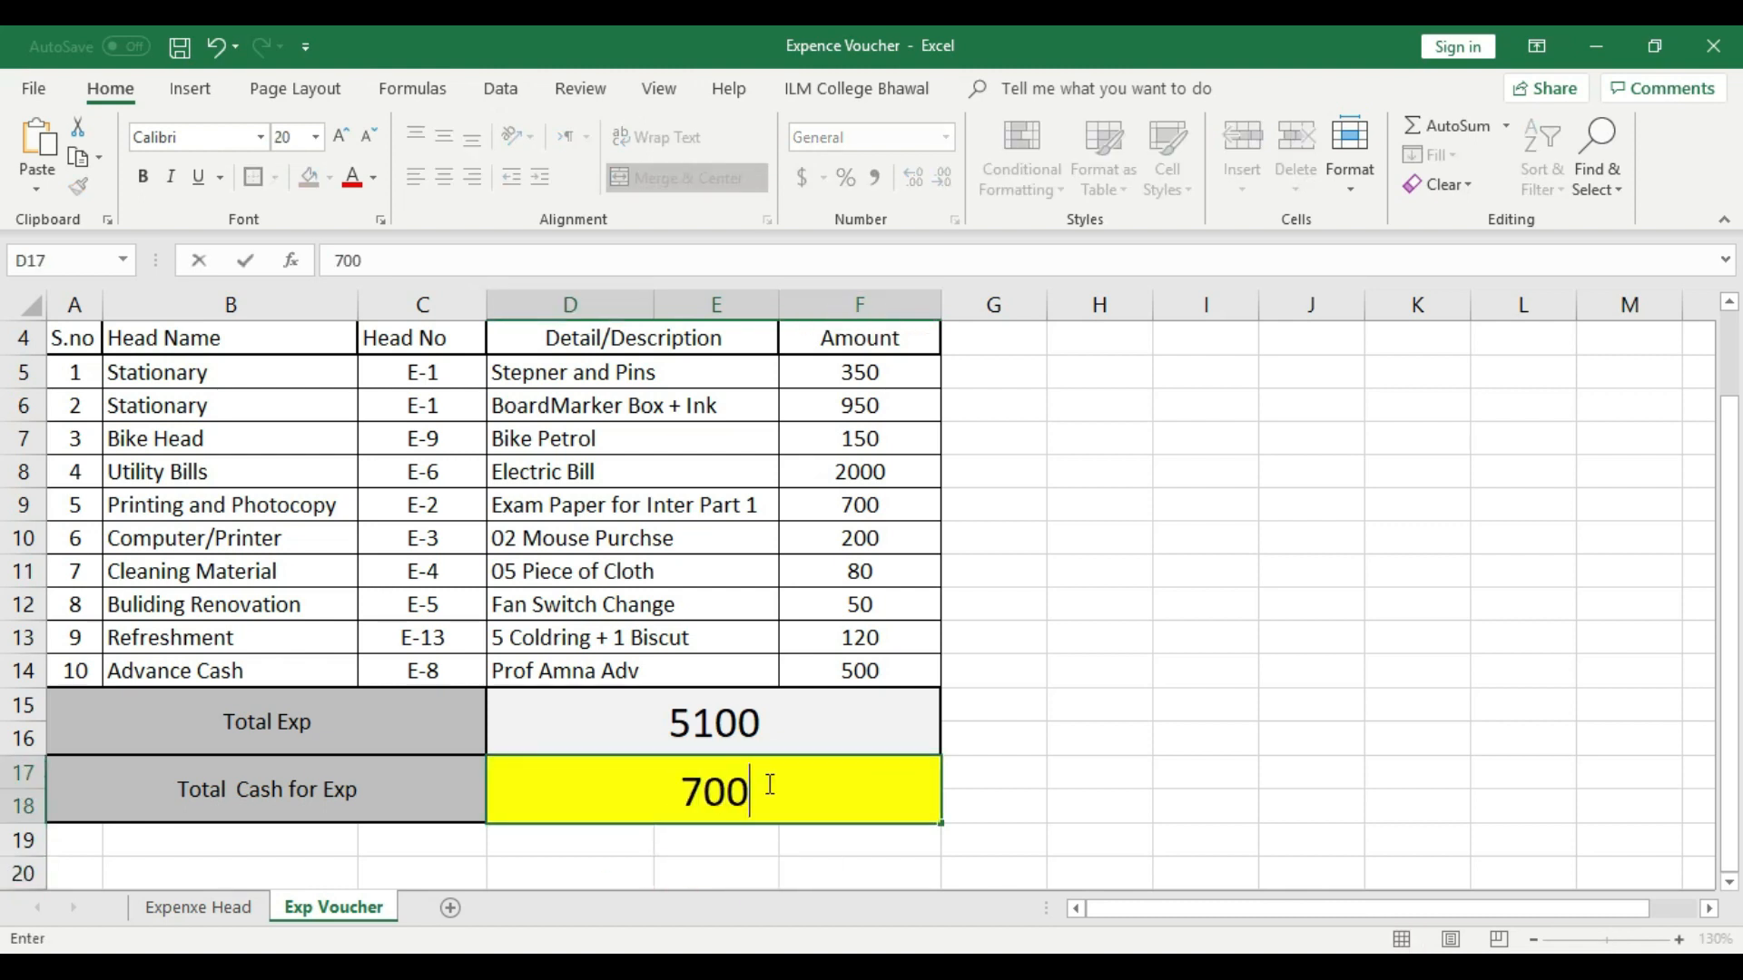
{"action": "left_click", "coordinate": [1010, 731]}
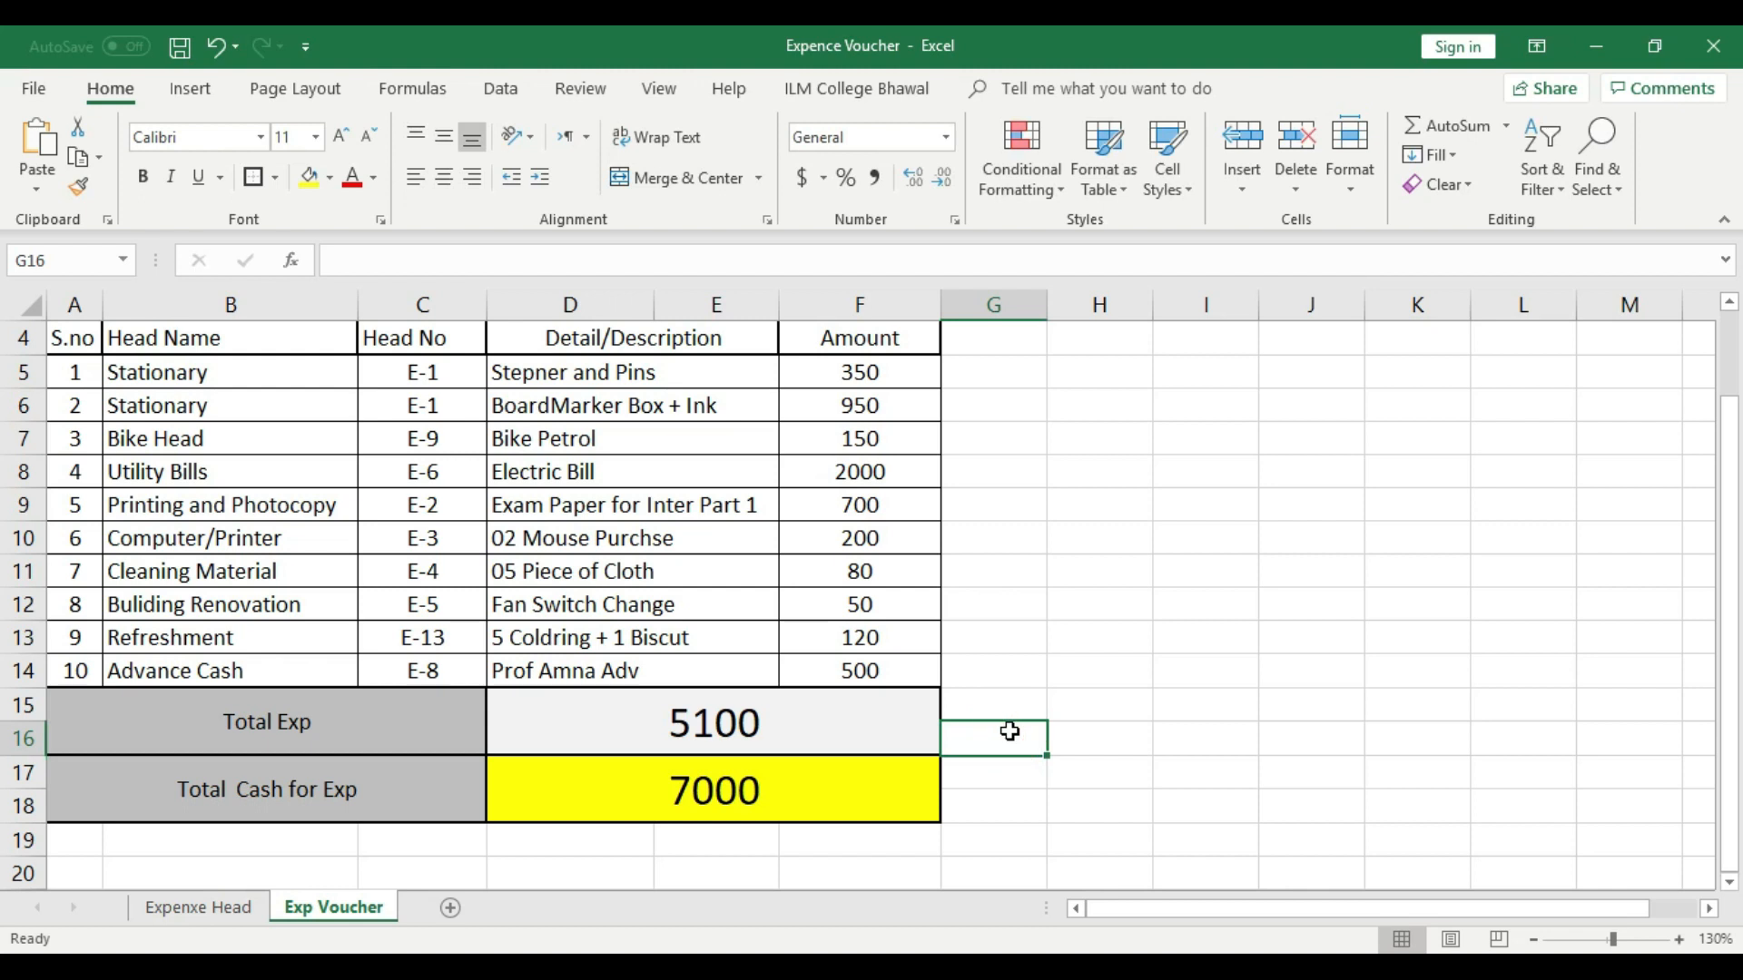
- Select the merged Total Exp label cell below the voucher rows
{"action": "scroll", "coordinate": [1009, 731], "scroll_direction": "down", "scroll_amount": 1}
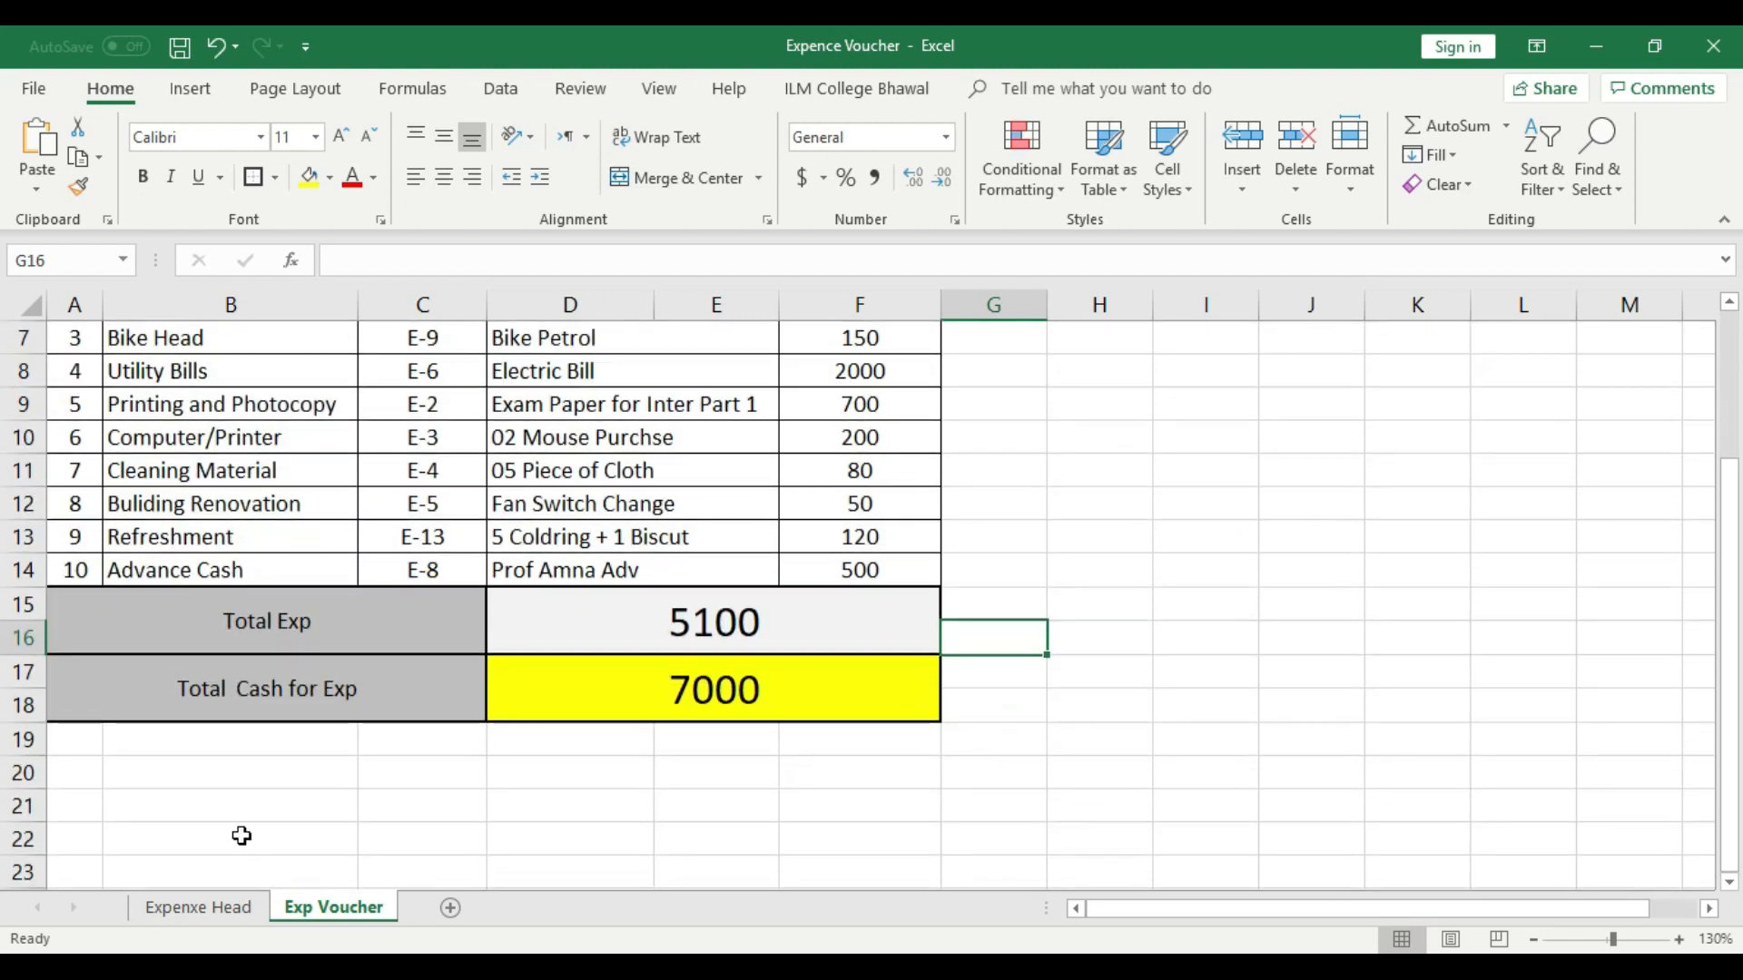
{"action": "left_click", "coordinate": [119, 618]}
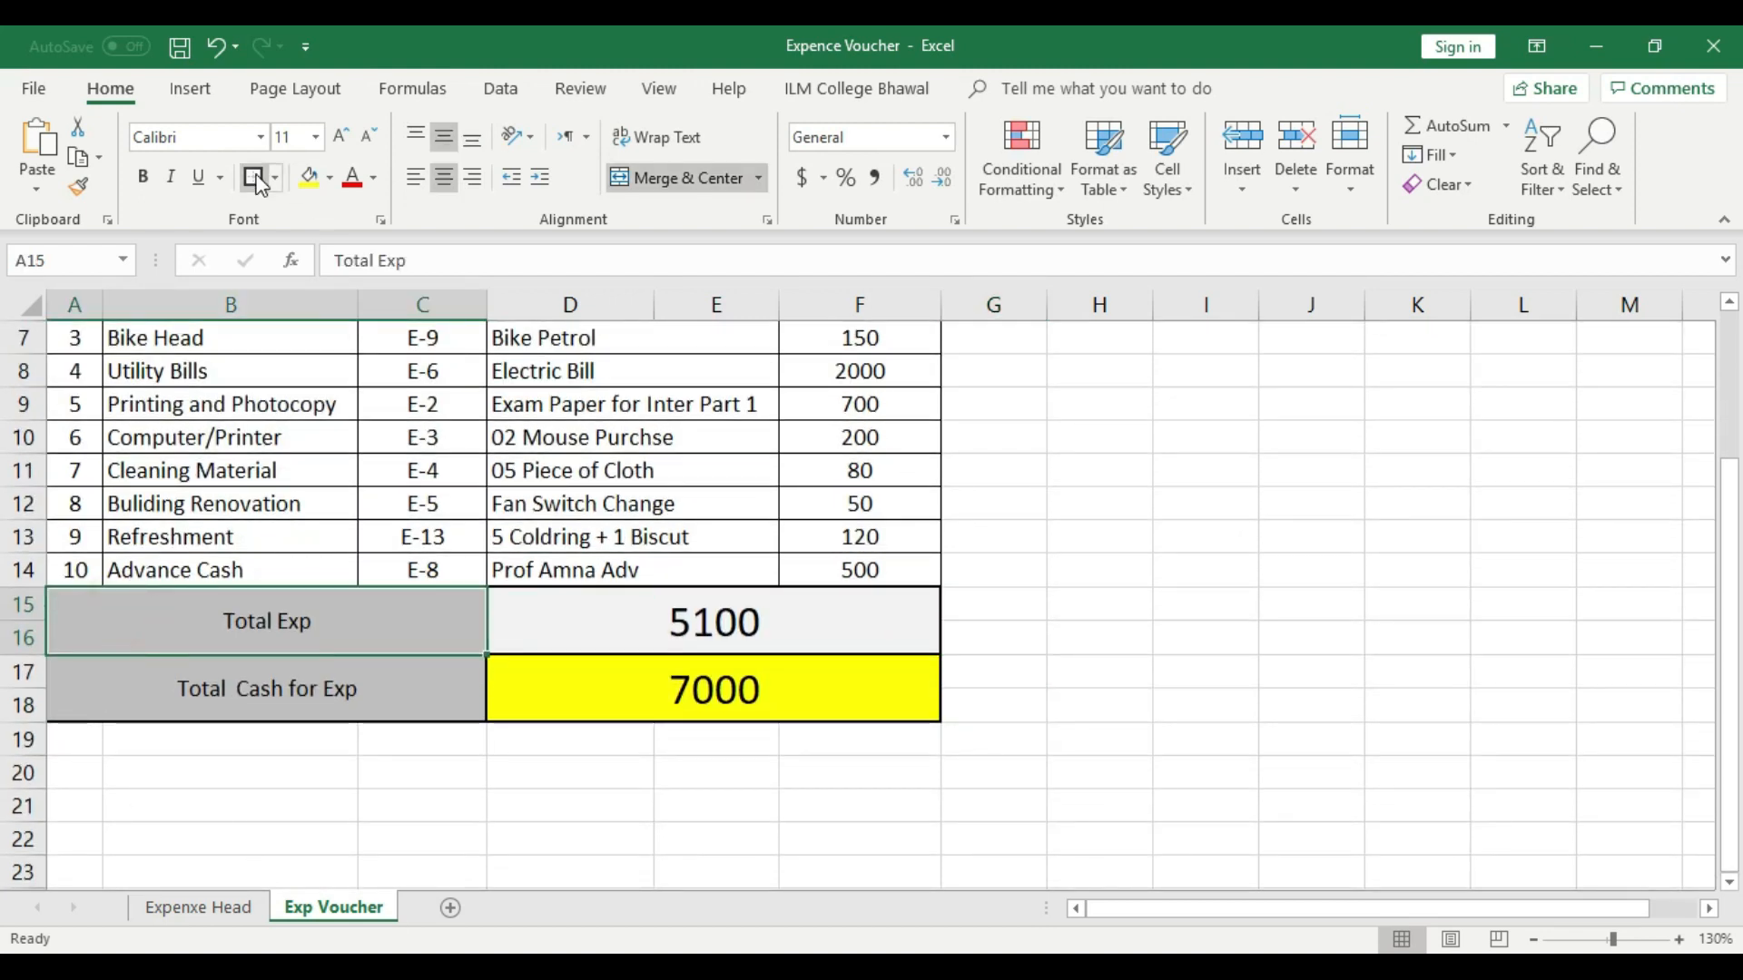
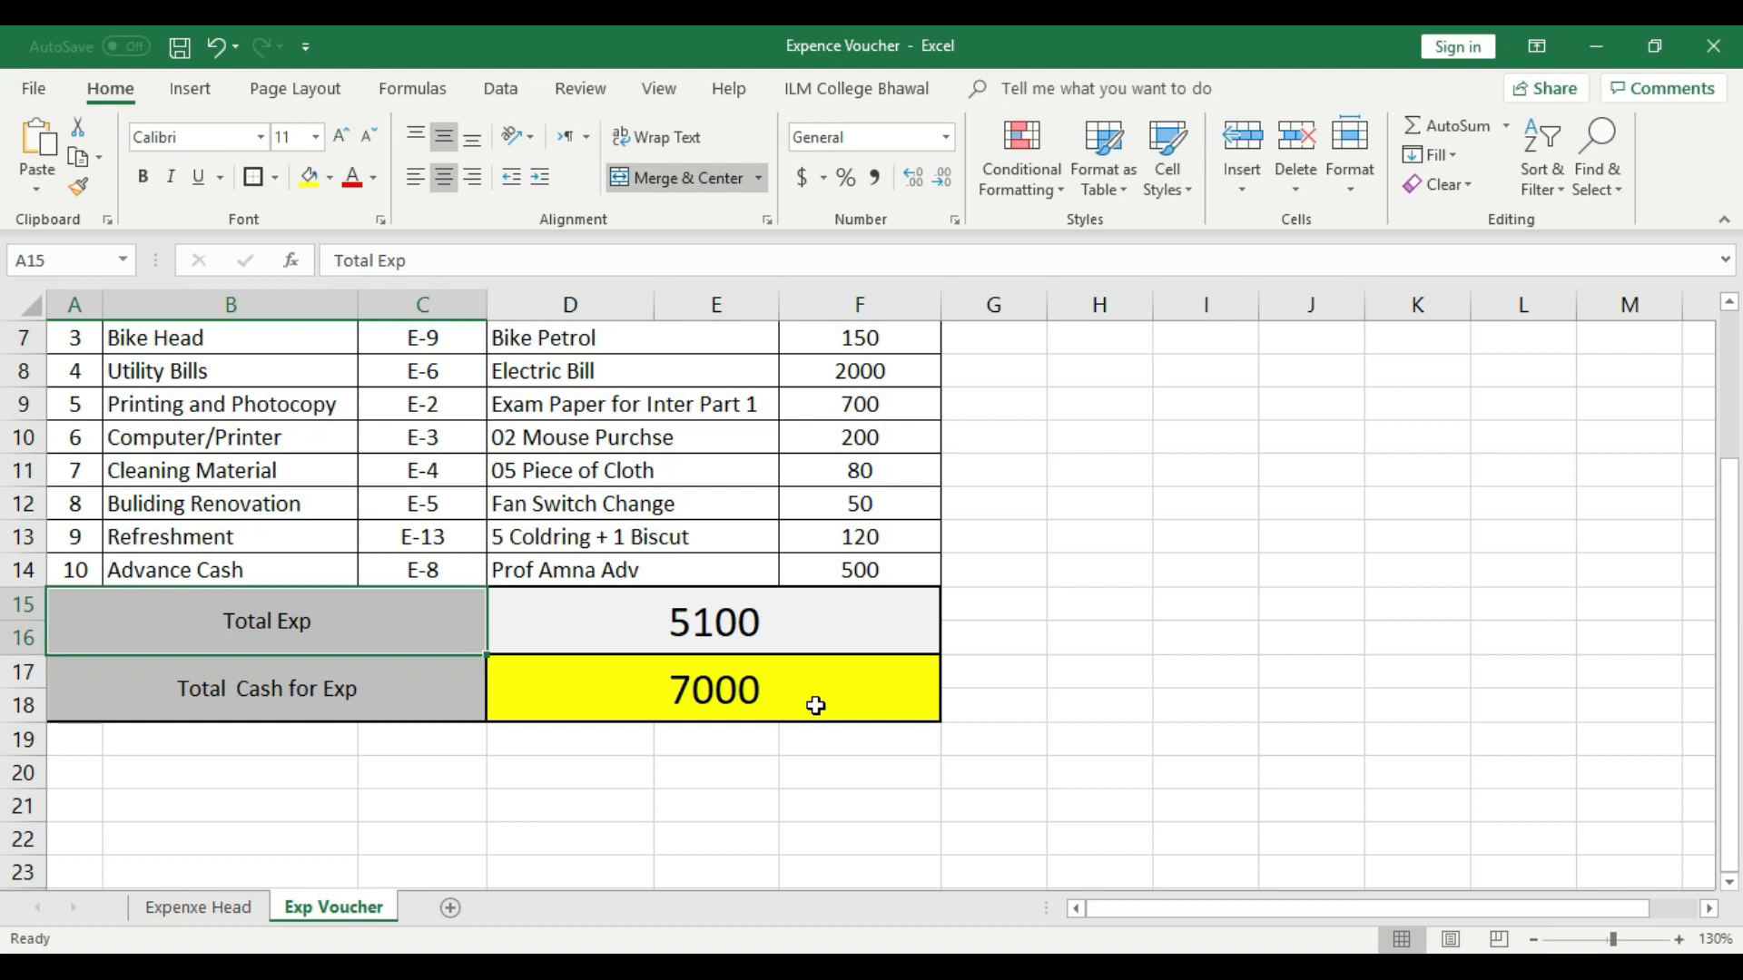
- Merge cells A19:C20 below Total Cash for Exp and format them with a light gray fill and an outline border
{"action": "left_click", "coordinate": [1185, 577]}
{"action": "scroll", "coordinate": [1159, 611], "scroll_direction": "up", "scroll_amount": 2}
{"action": "scroll", "coordinate": [1159, 611], "scroll_direction": "down", "scroll_amount": 1}
{"action": "scroll", "coordinate": [540, 862], "scroll_direction": "down", "scroll_amount": 1}
{"action": "left_click_drag", "start_coordinate": [68, 737], "coordinate": [420, 770]}
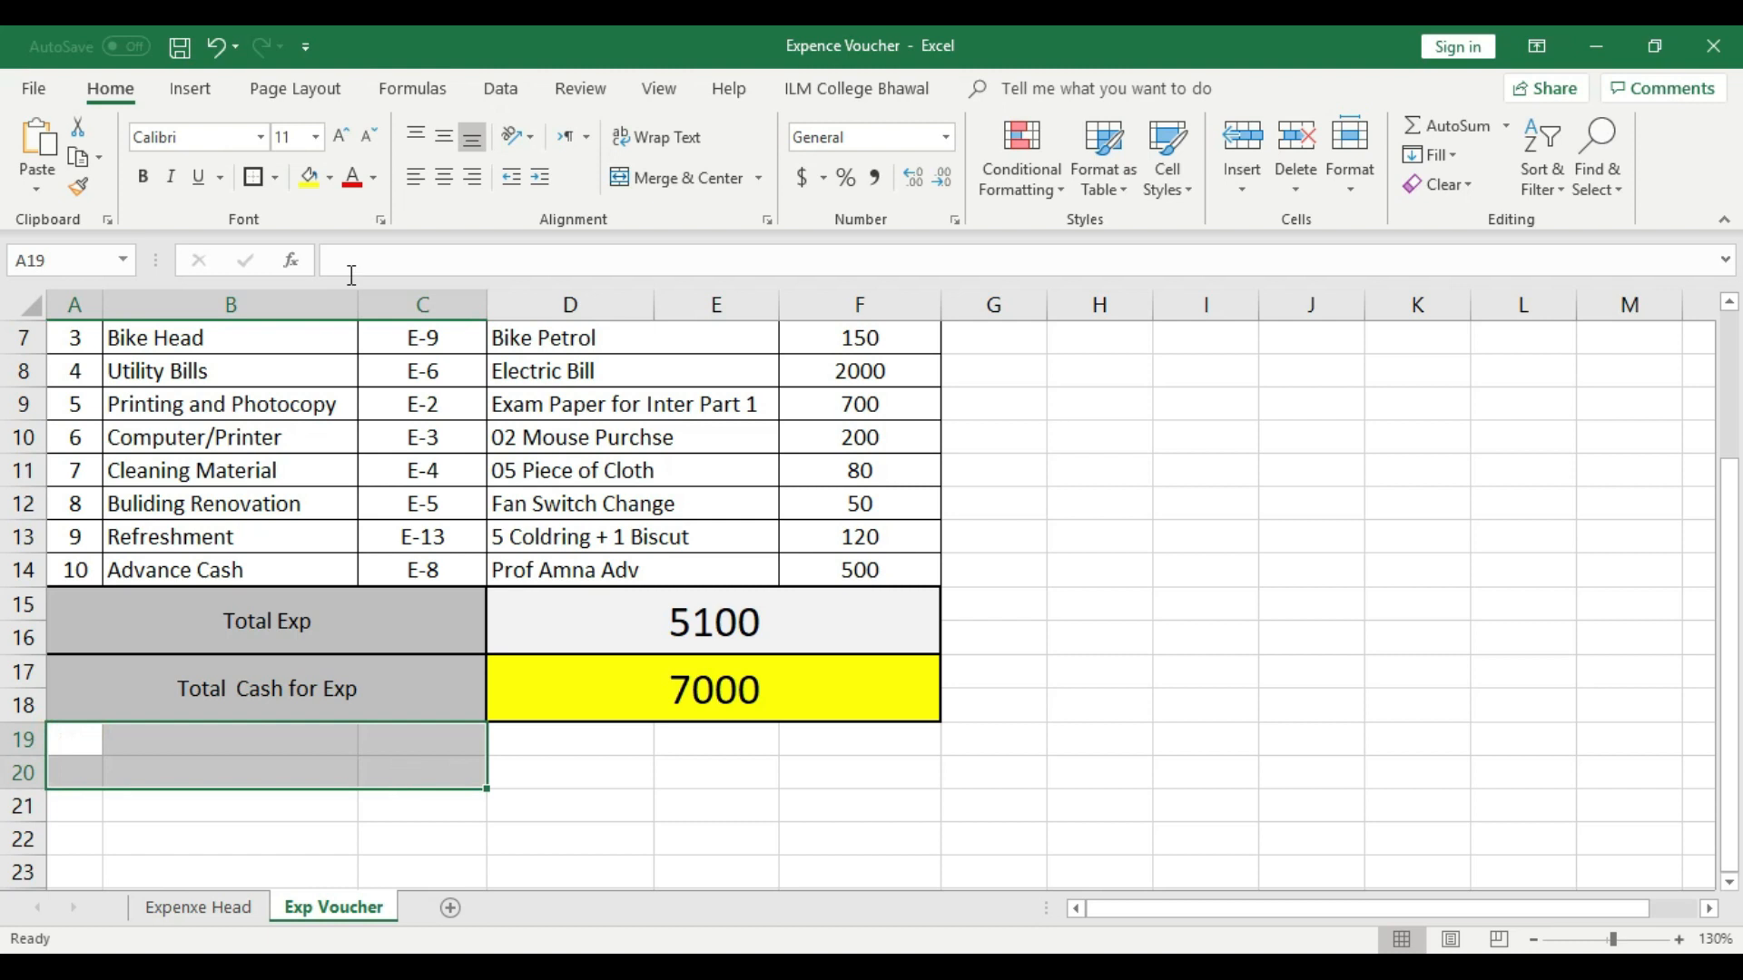
{"action": "left_click", "coordinate": [634, 182]}
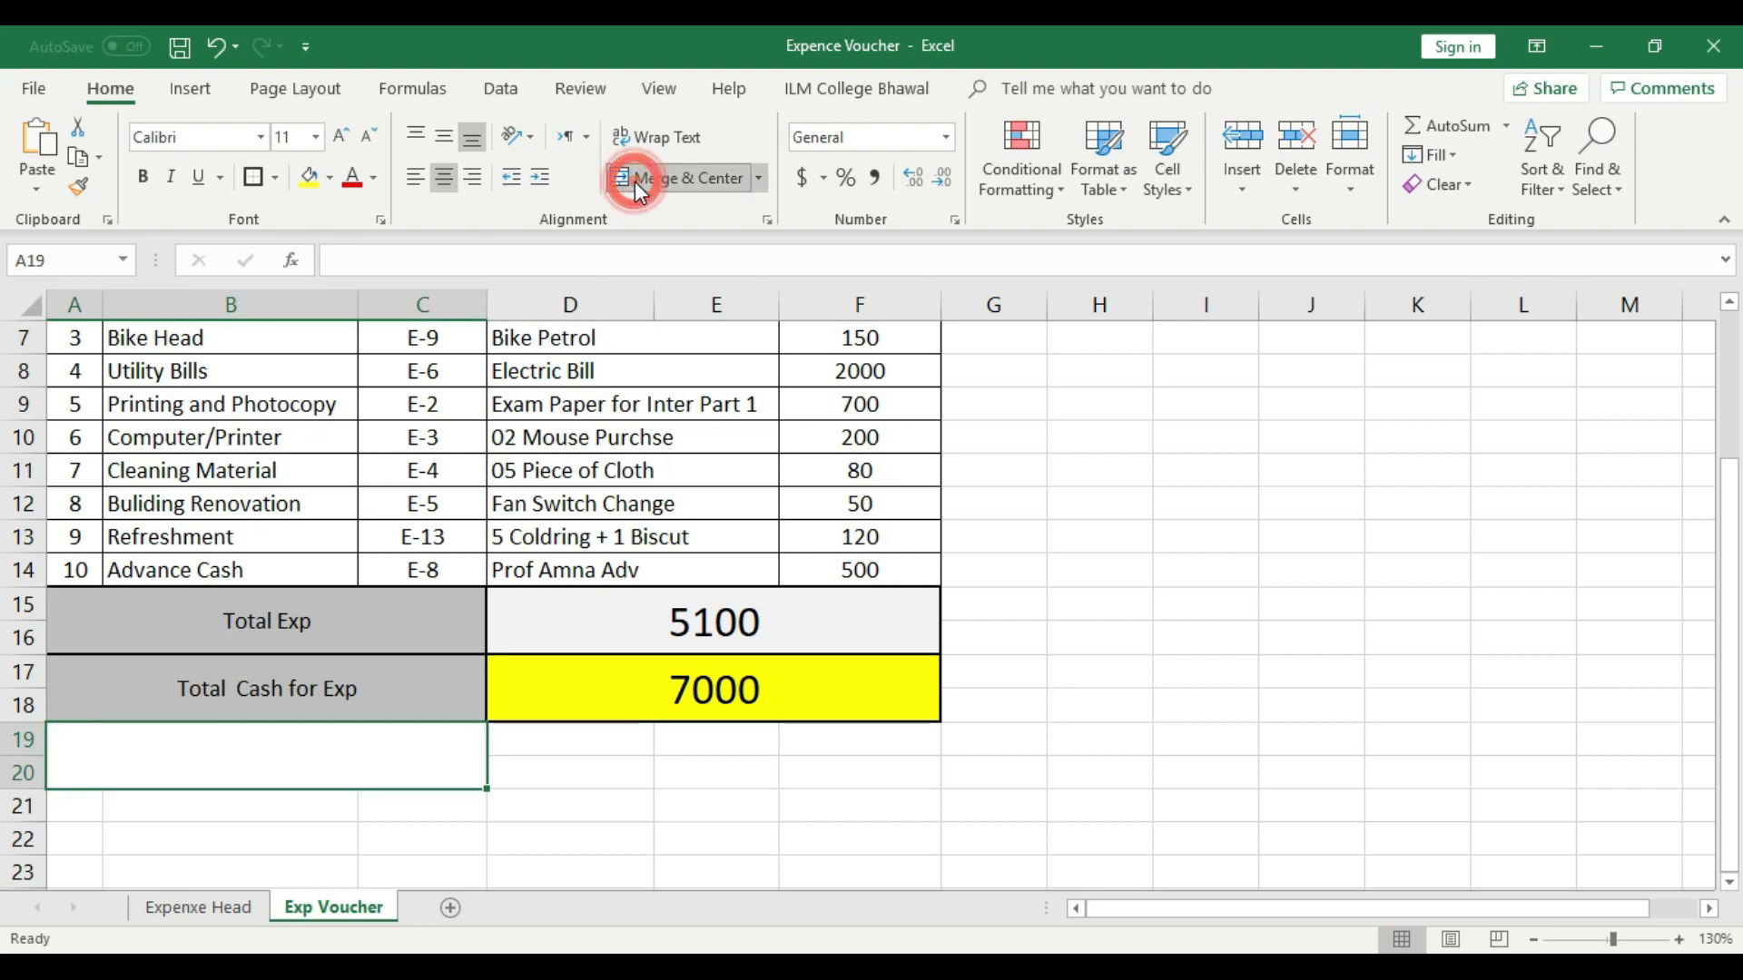
{"action": "left_click", "coordinate": [329, 179]}
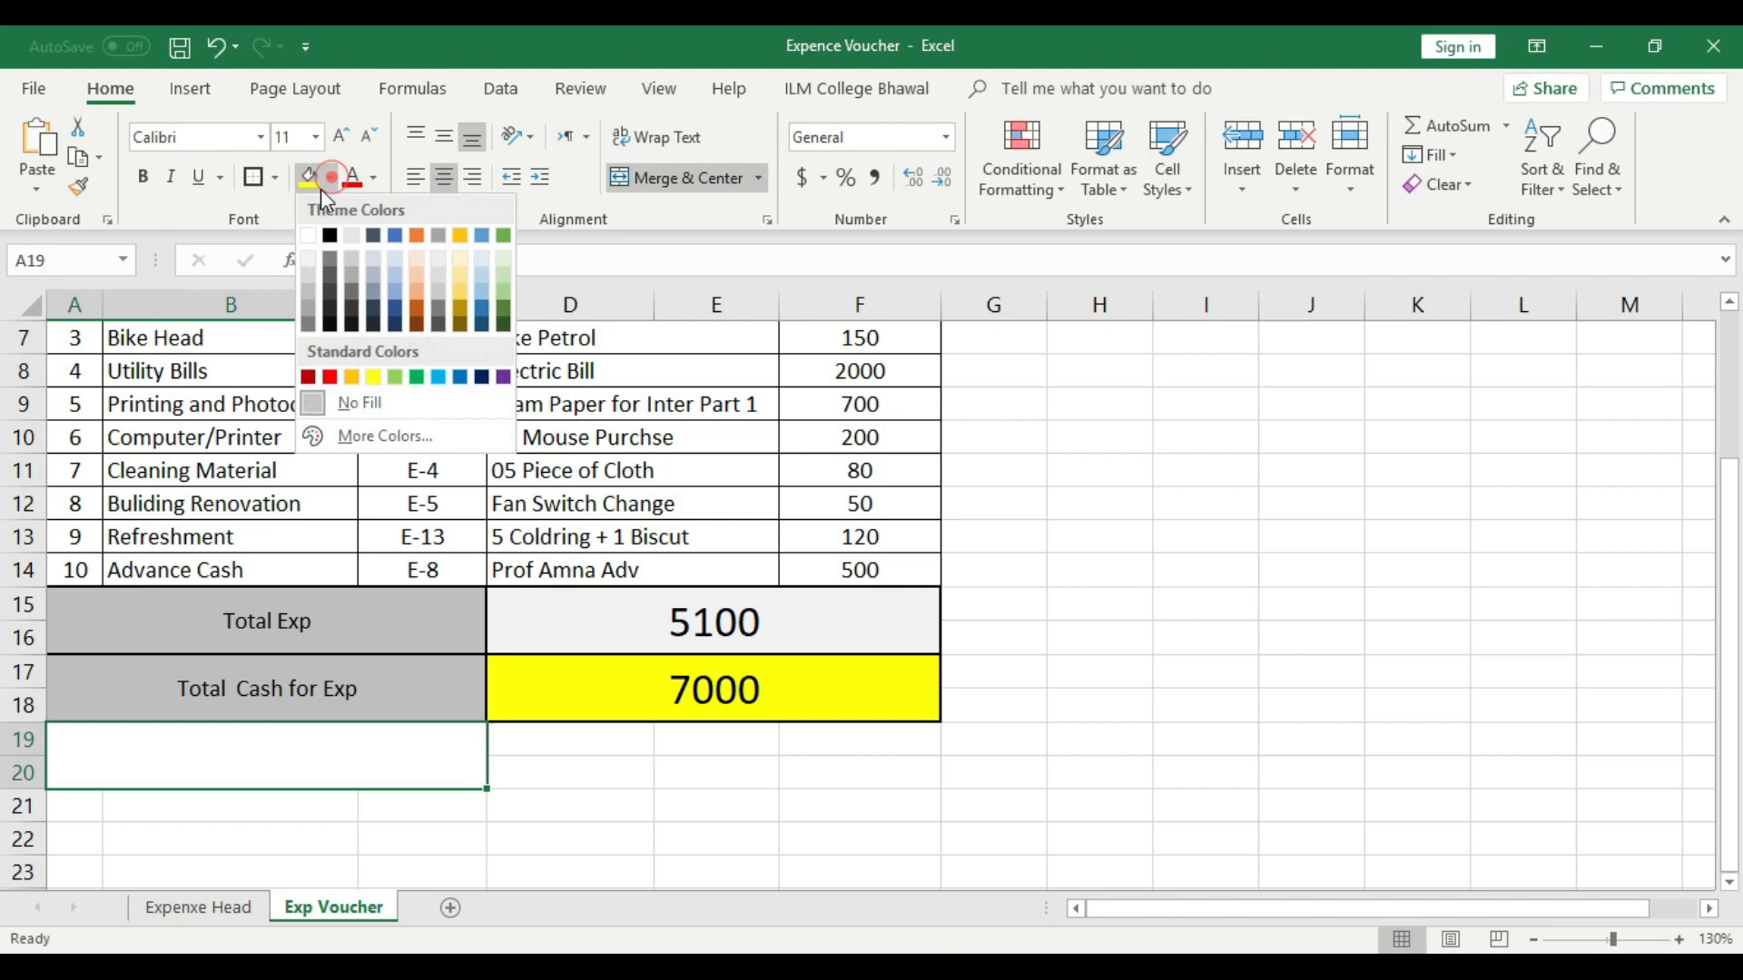
{"action": "left_click", "coordinate": [309, 278]}
{"action": "left_click", "coordinate": [254, 177]}
{"action": "left_click", "coordinate": [575, 766]}
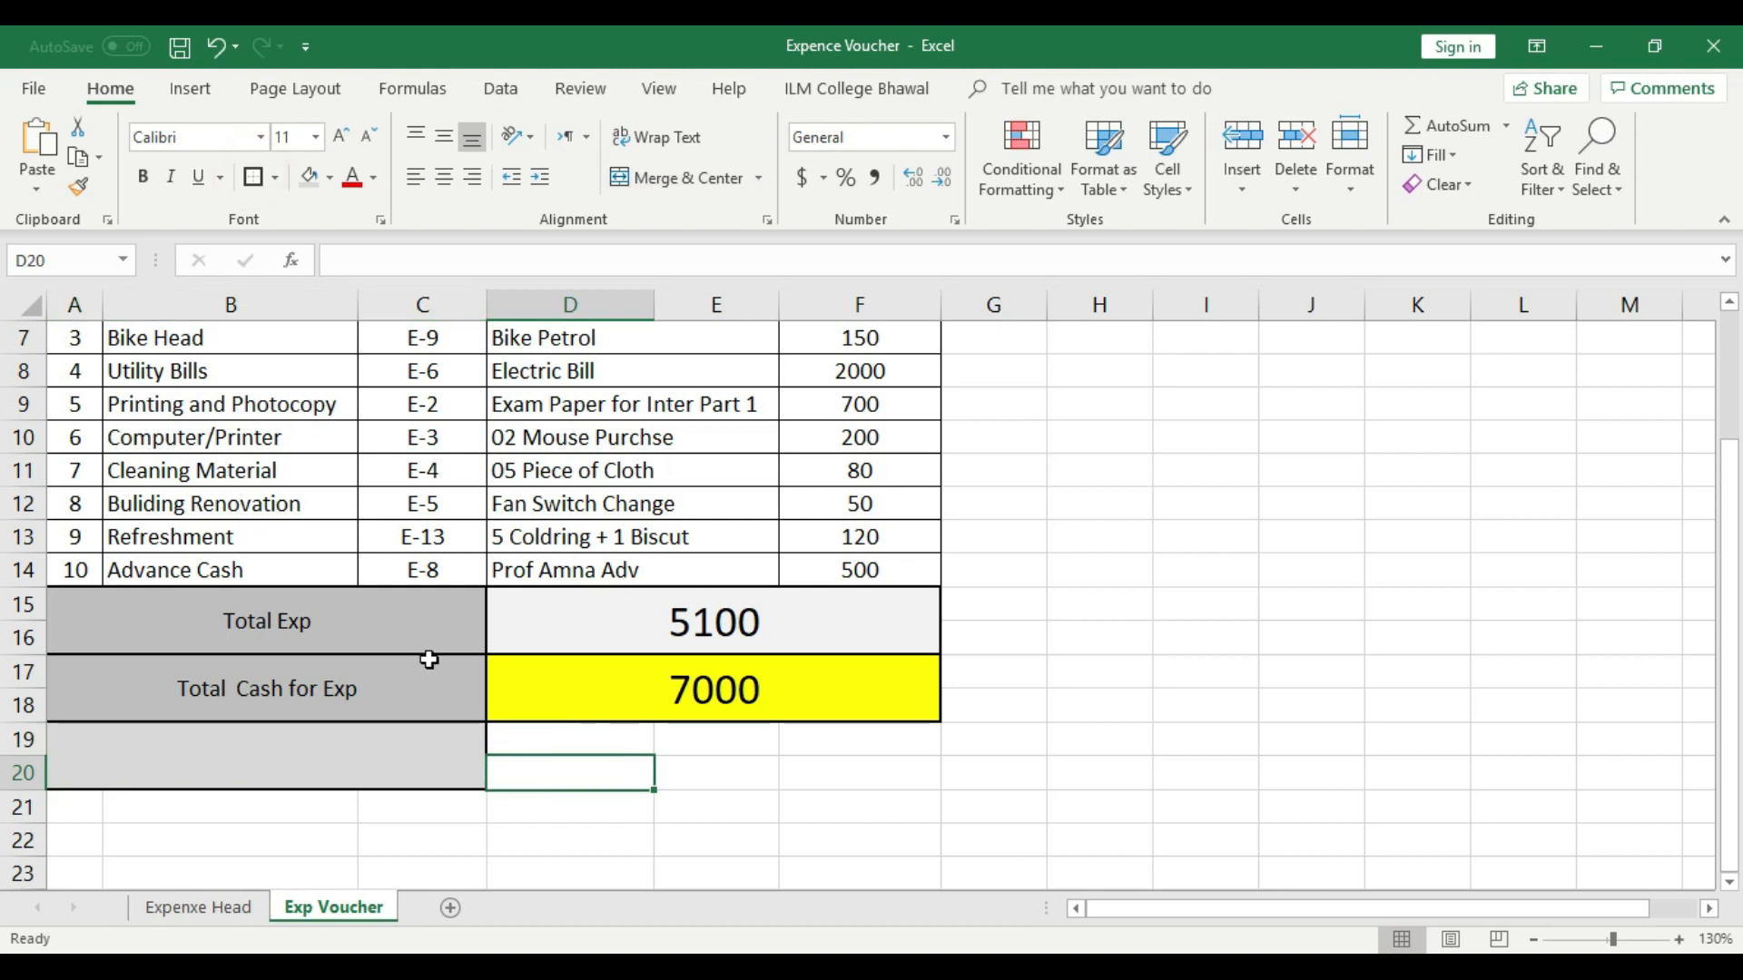
- Enter the label "Cash in Hand" in merged cell A19 and align it vertically to the middle
{"action": "left_click", "coordinate": [713, 682]}
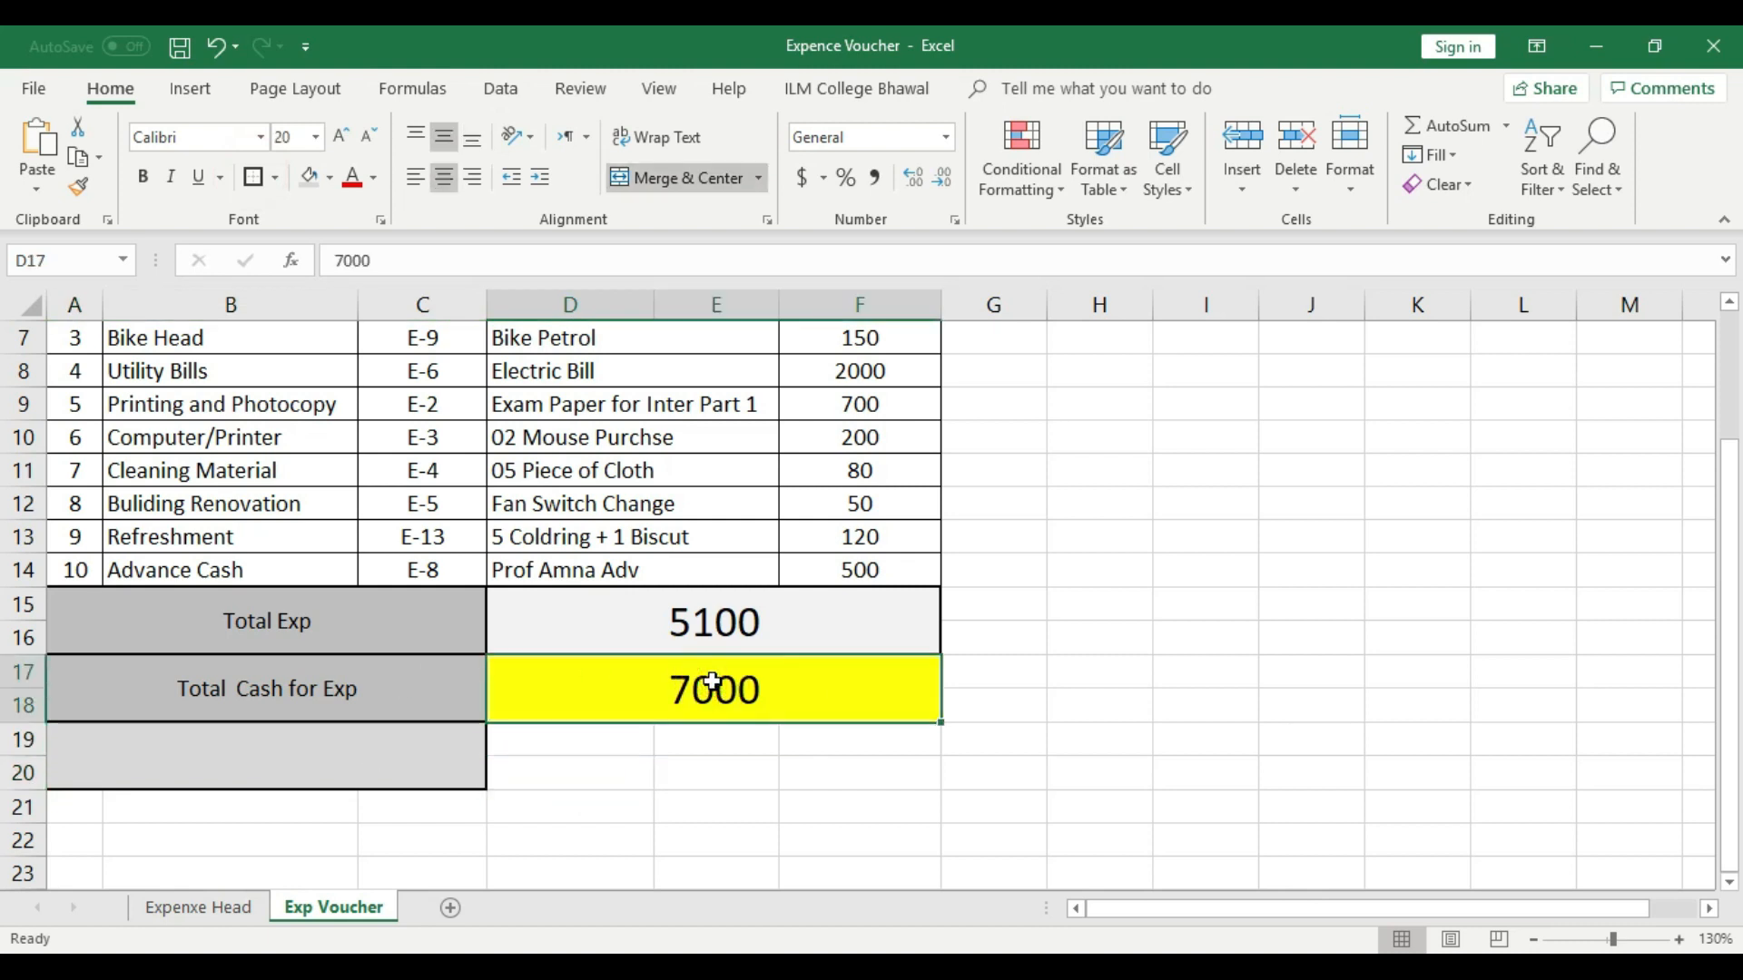
{"action": "left_click", "coordinate": [734, 610]}
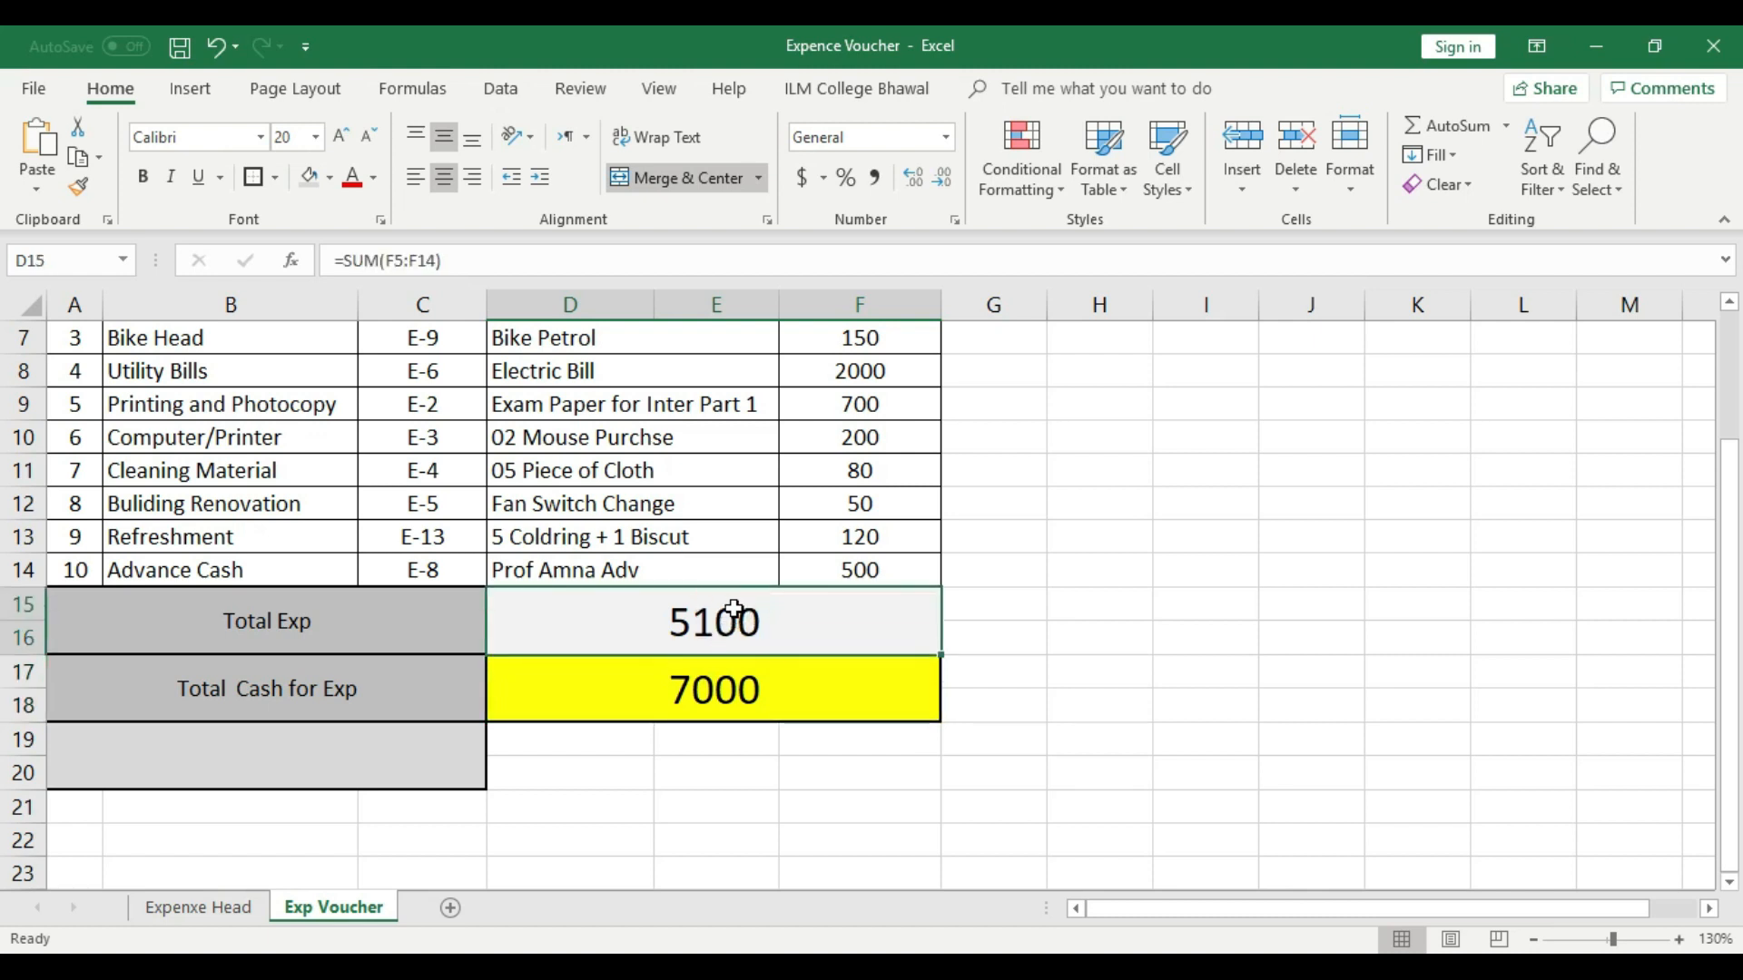
{"action": "left_click", "coordinate": [374, 749]}
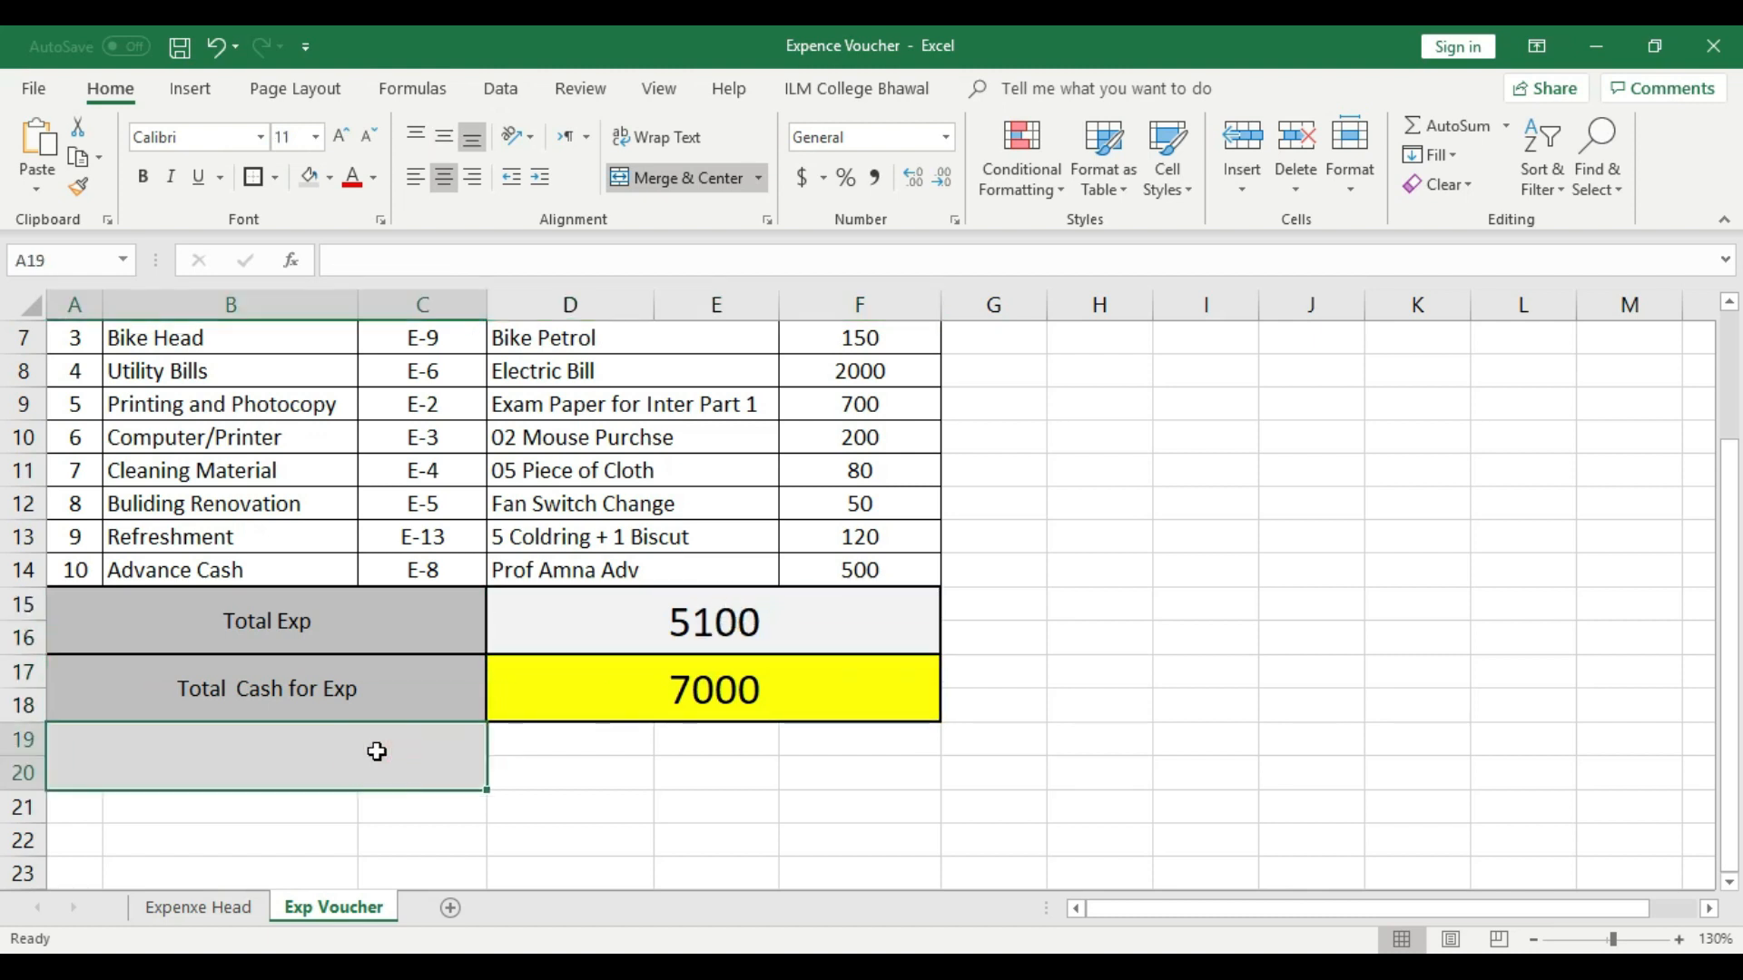
{"action": "type", "text": "Cash i"}
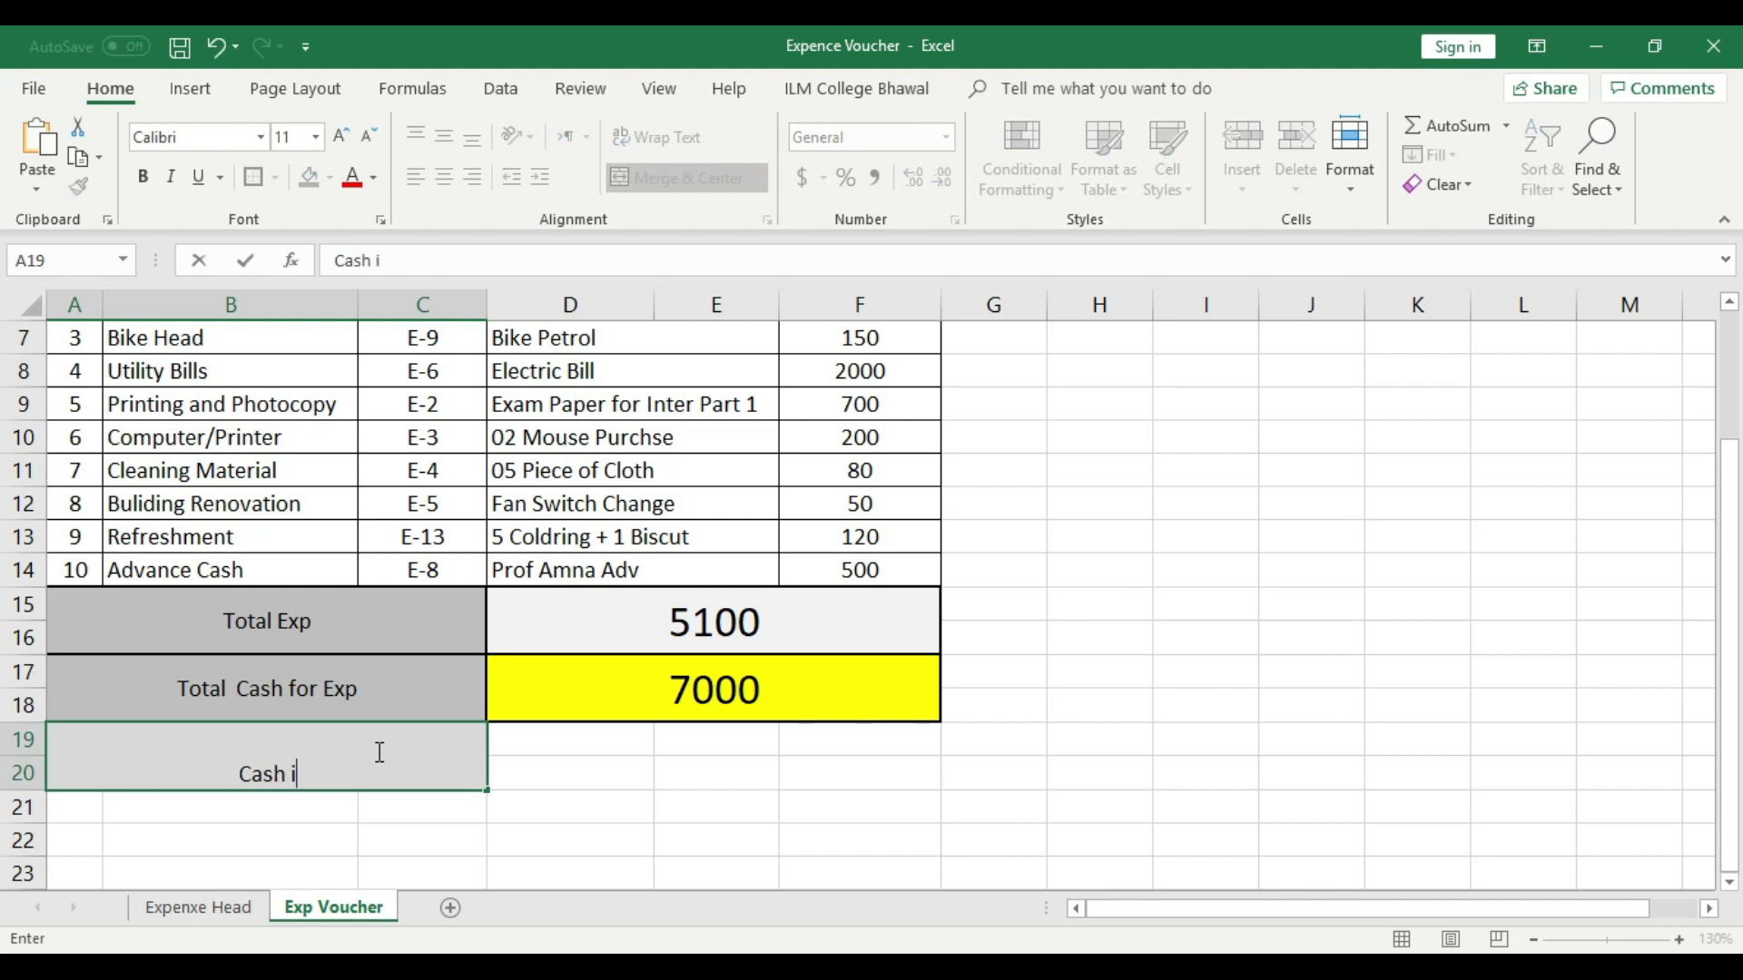
{"action": "type", "text": "n Hand"}
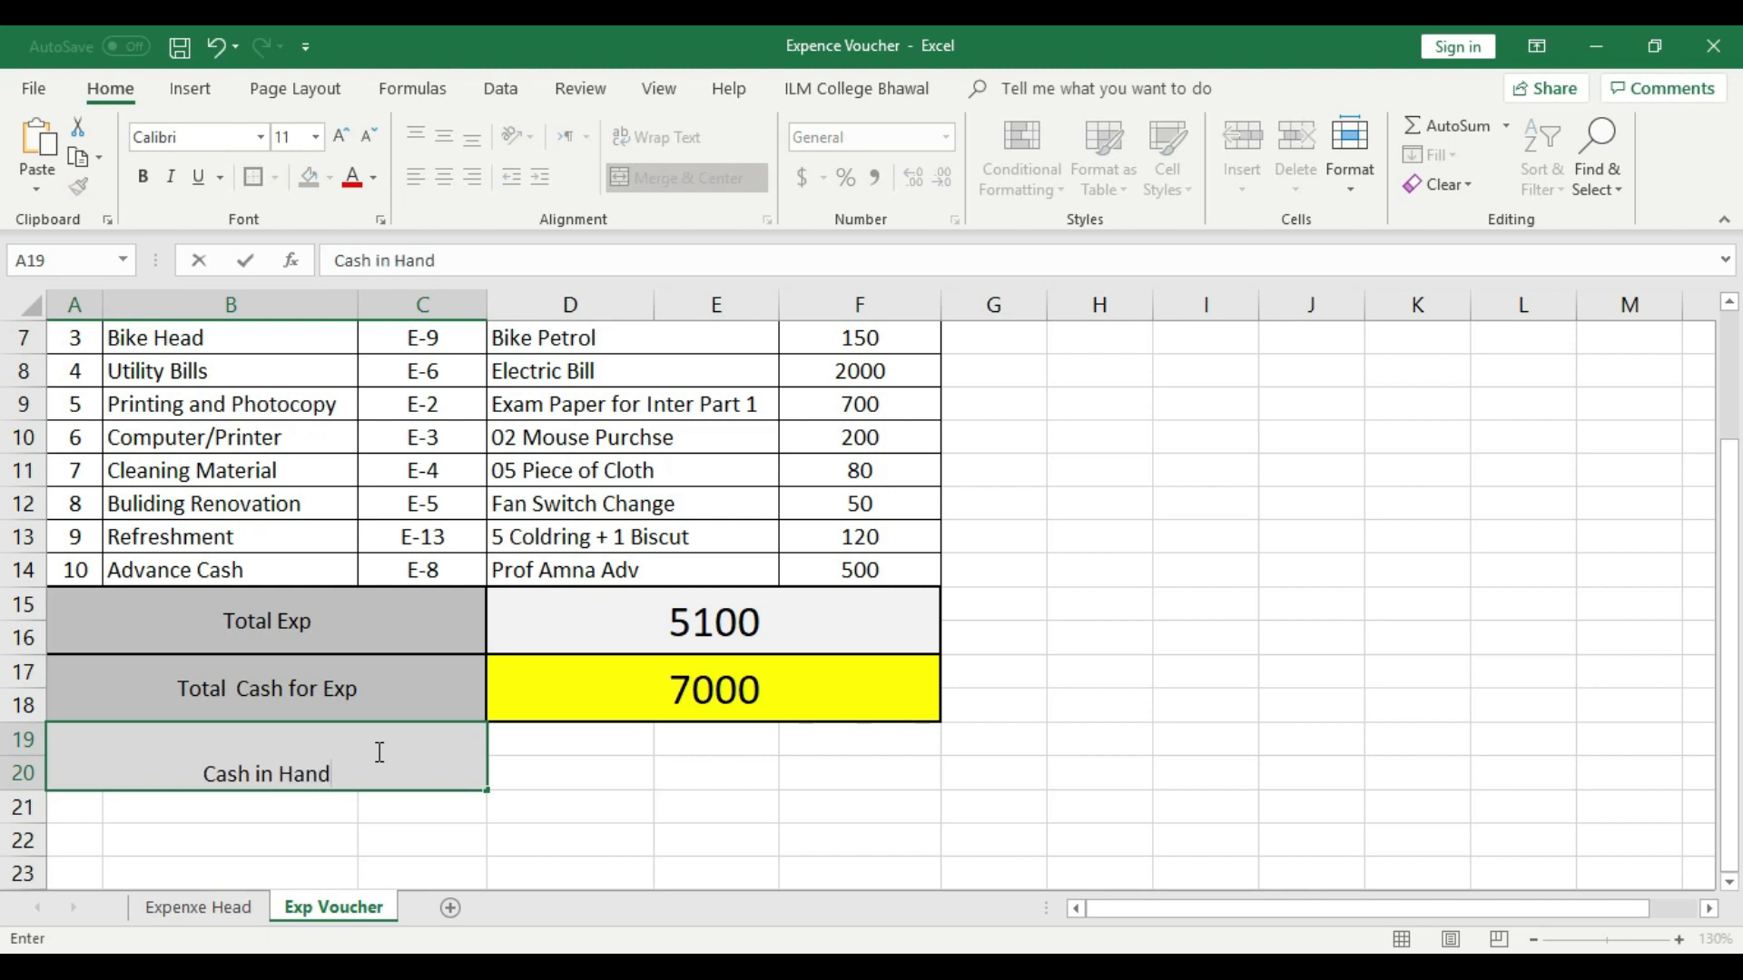
{"action": "left_click", "coordinate": [533, 750]}
{"action": "left_click", "coordinate": [389, 731]}
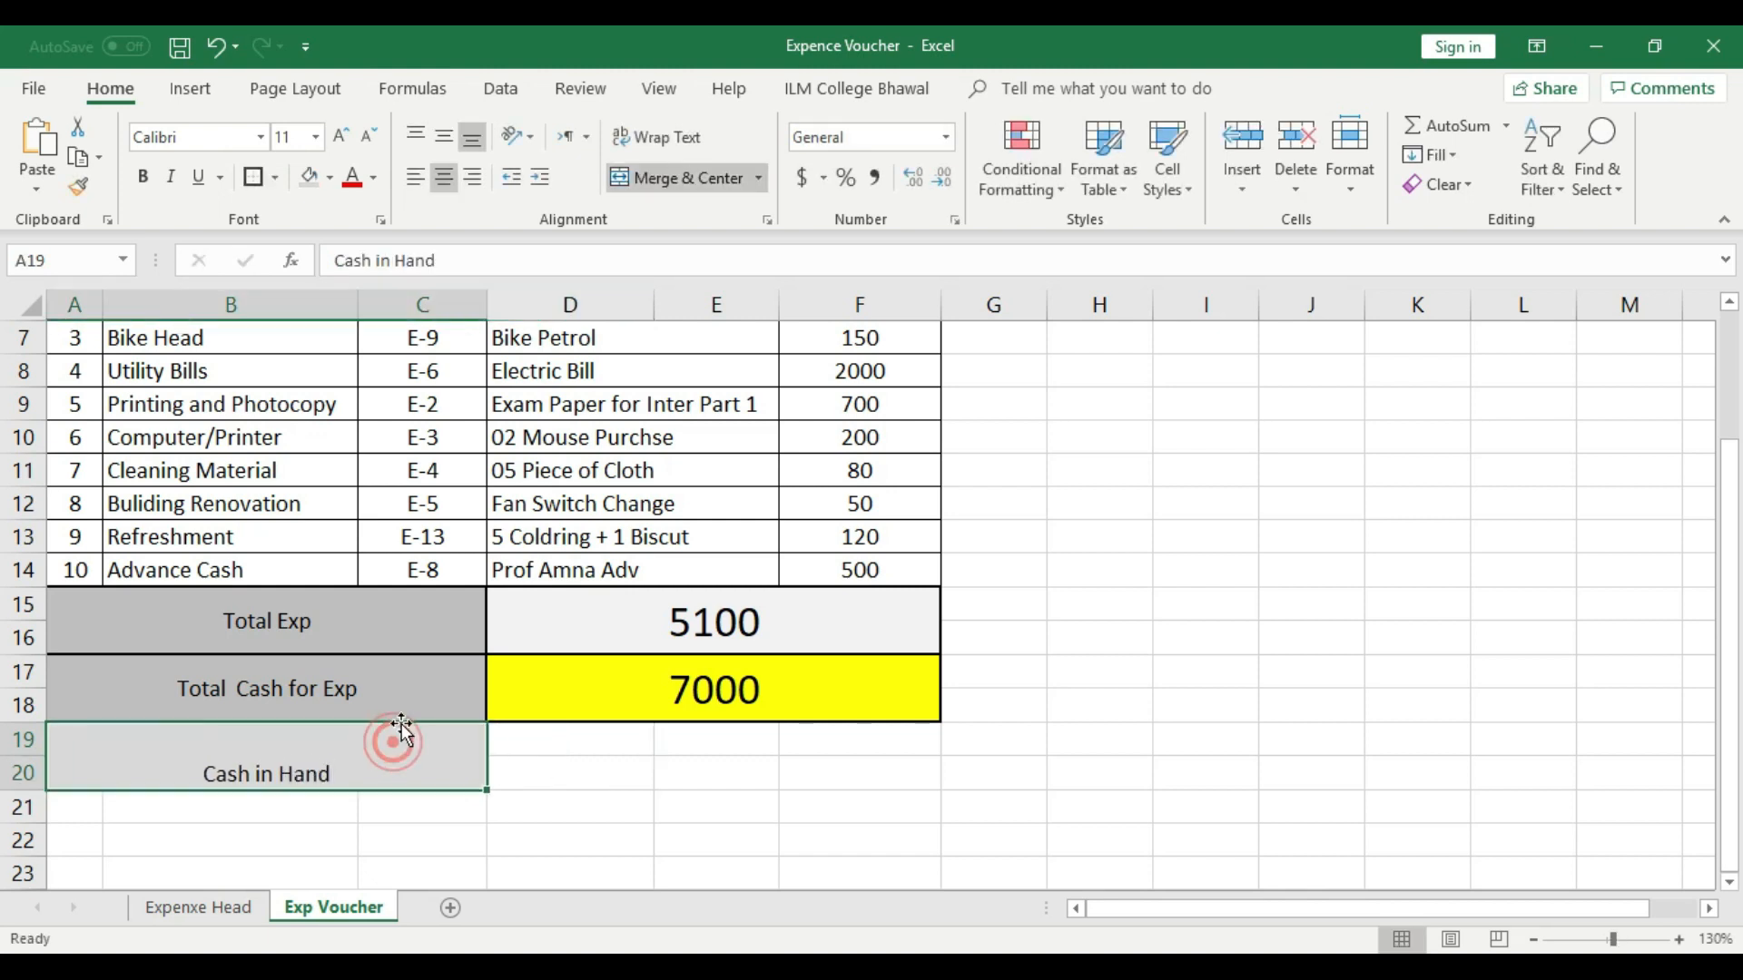
{"action": "left_click", "coordinate": [444, 138]}
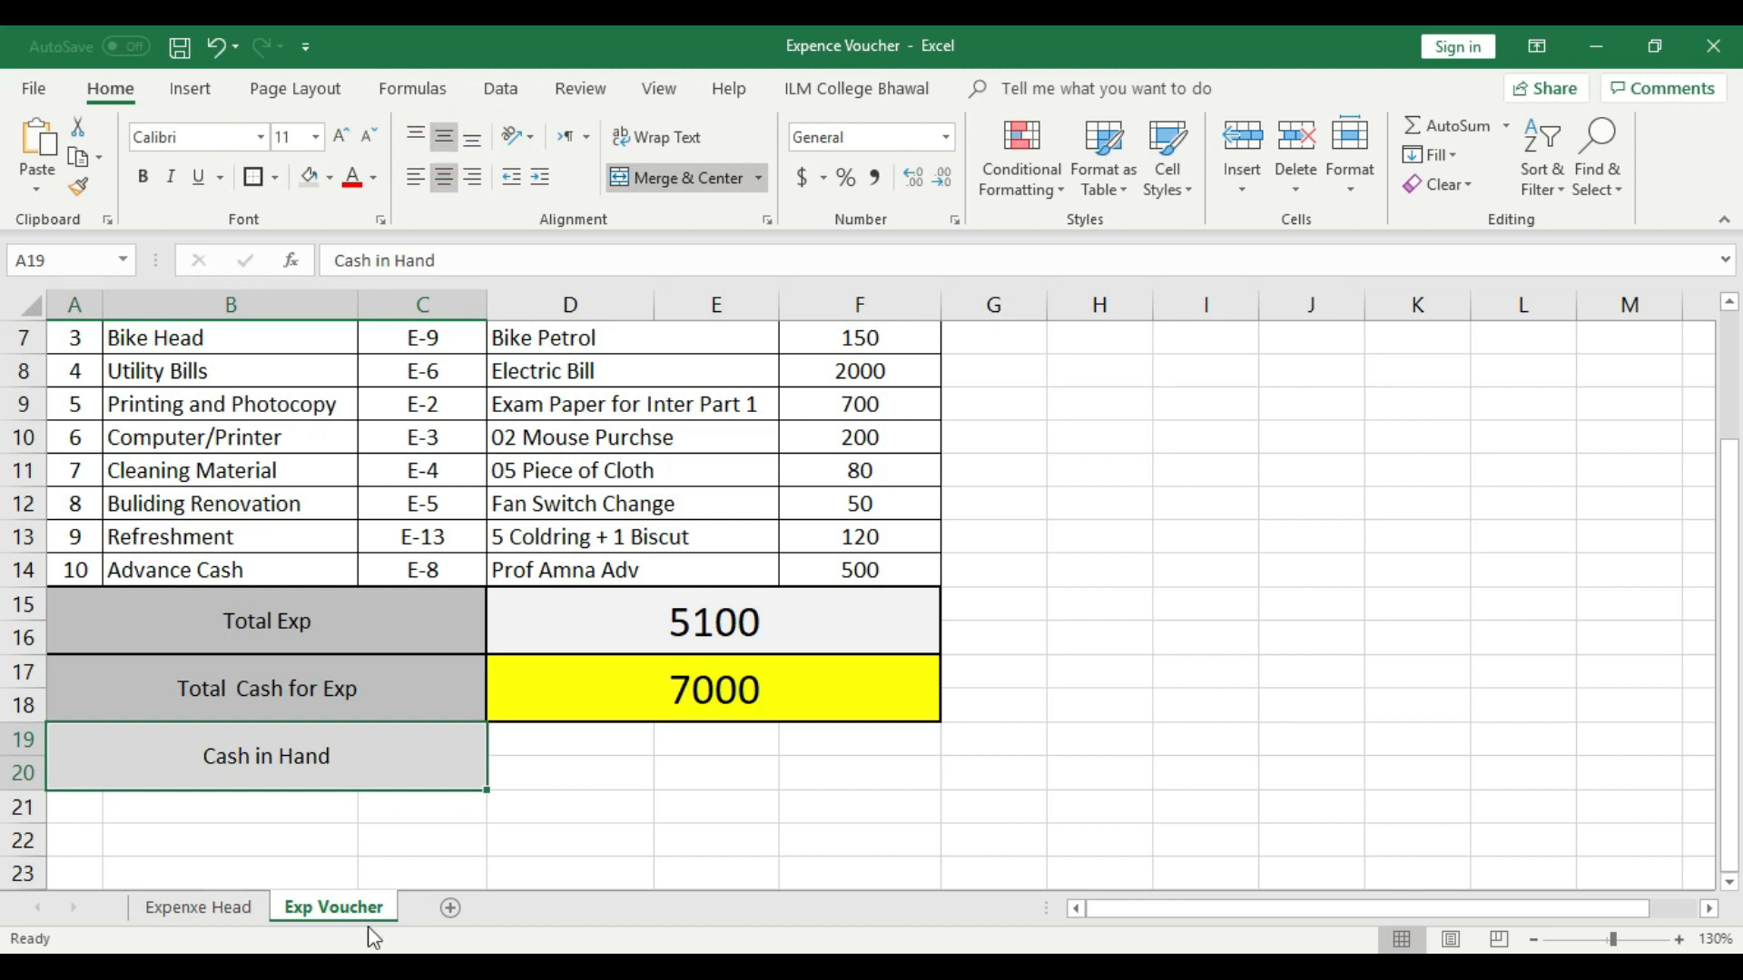
- Extend the label in A19 to read "Cash in Hand = CR/DR"
{"action": "double_click", "coordinate": [380, 756]}
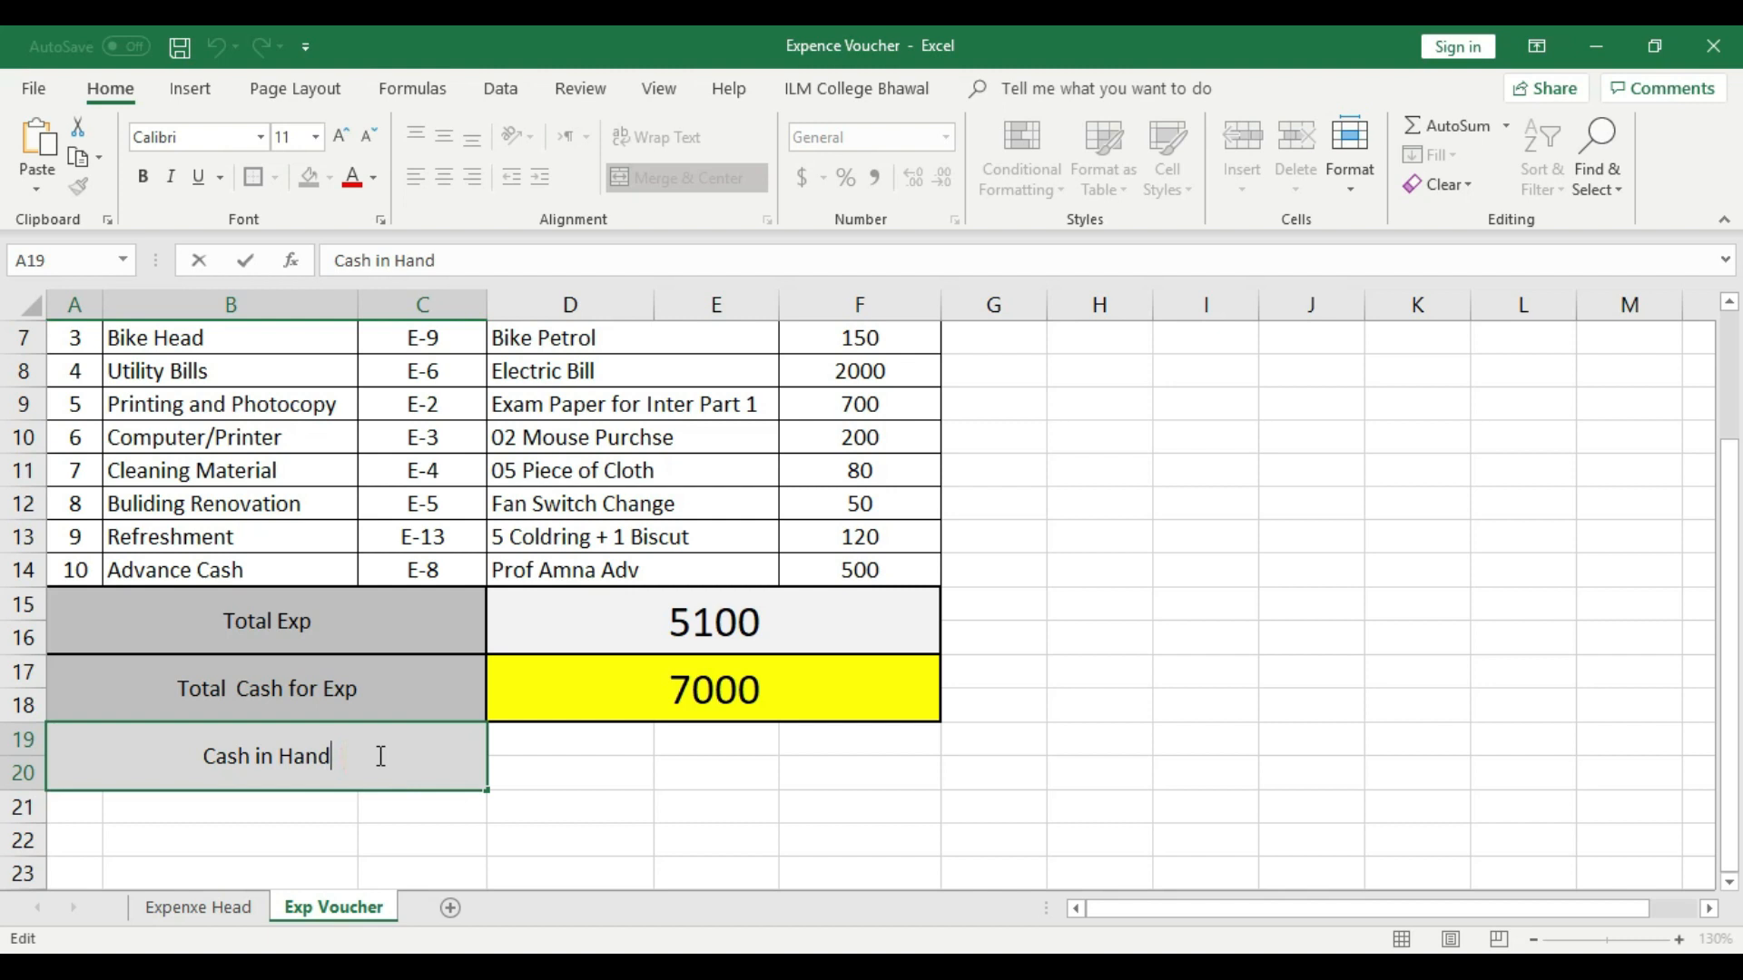
{"action": "type", "text": "= CR"}
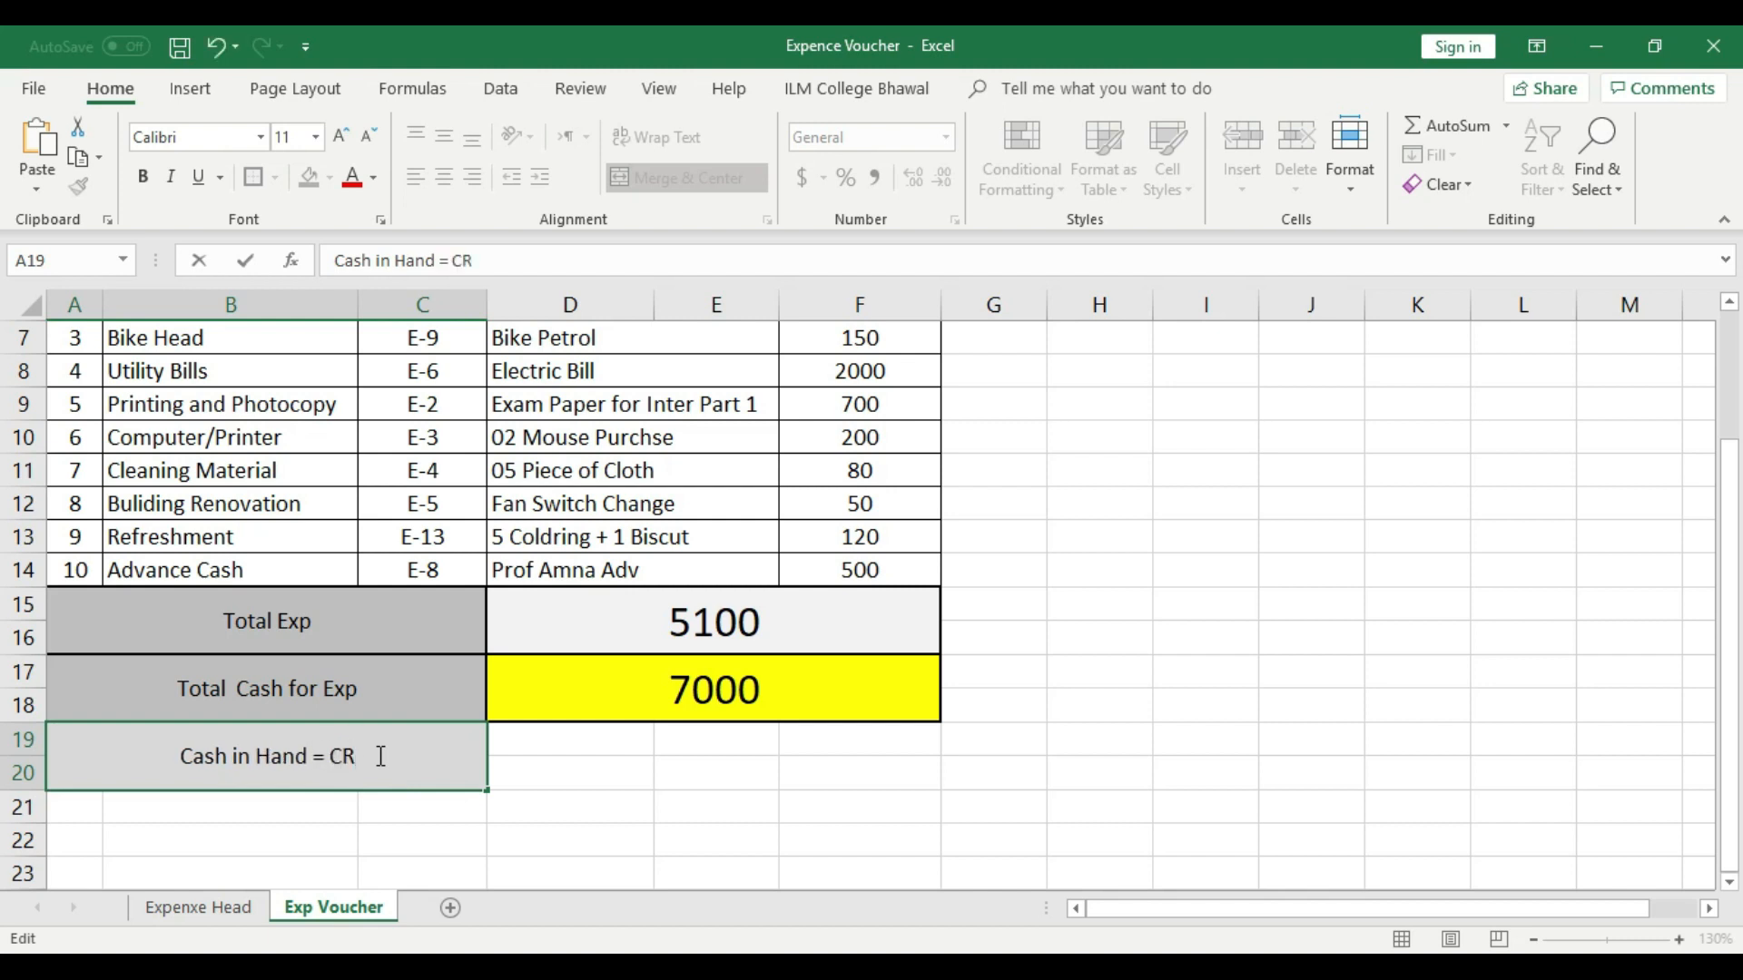
{"action": "type", "text": "/DR"}
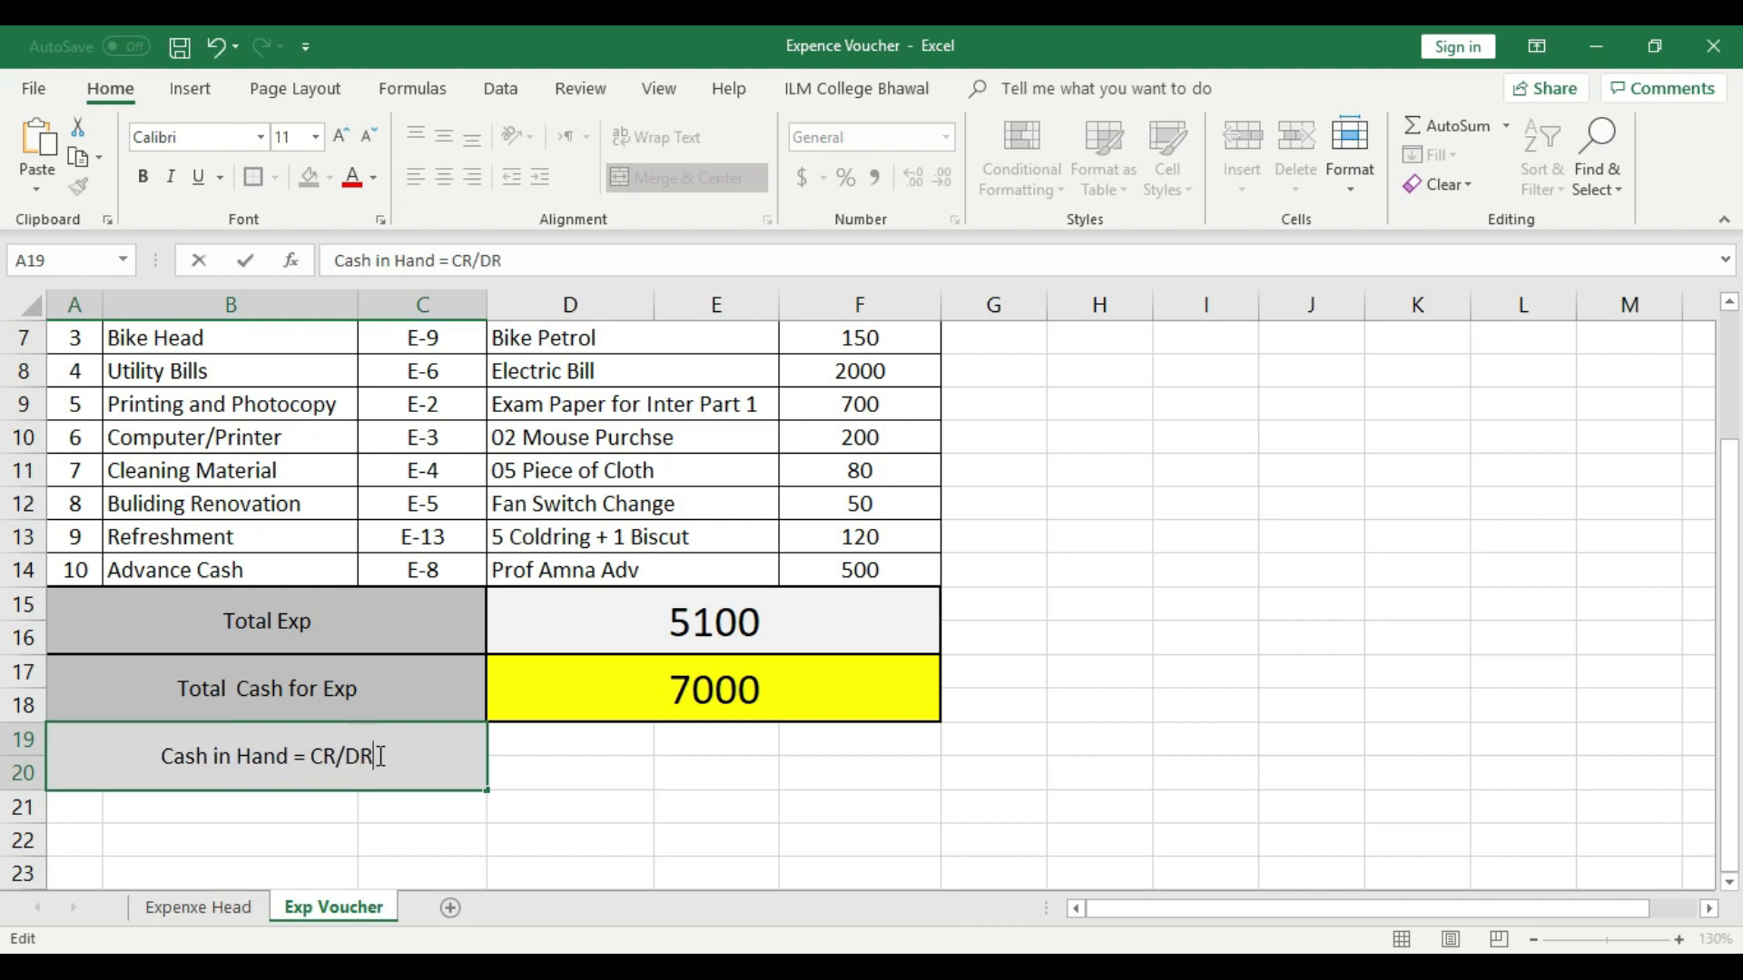
{"action": "left_click", "coordinate": [563, 781]}
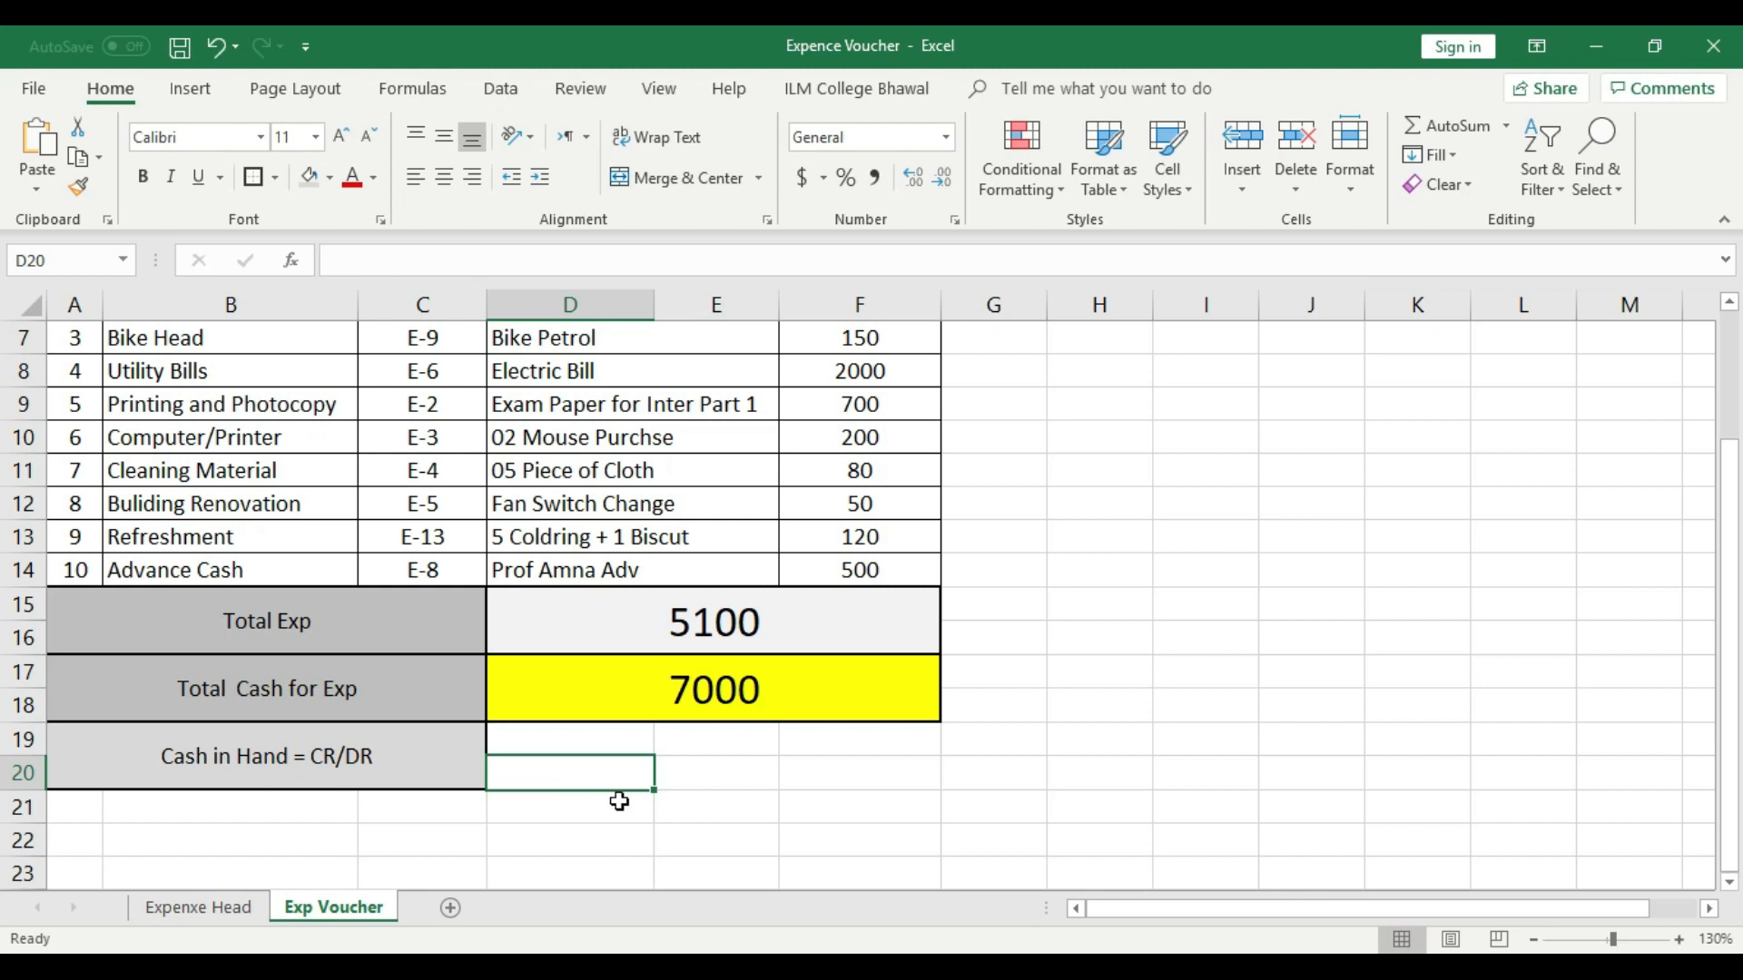
- Merge and center cells D19:F20 beside the Cash in Hand label and give them an outline border
{"action": "left_click_drag", "start_coordinate": [603, 739], "coordinate": [836, 775]}
{"action": "left_click", "coordinate": [654, 177]}
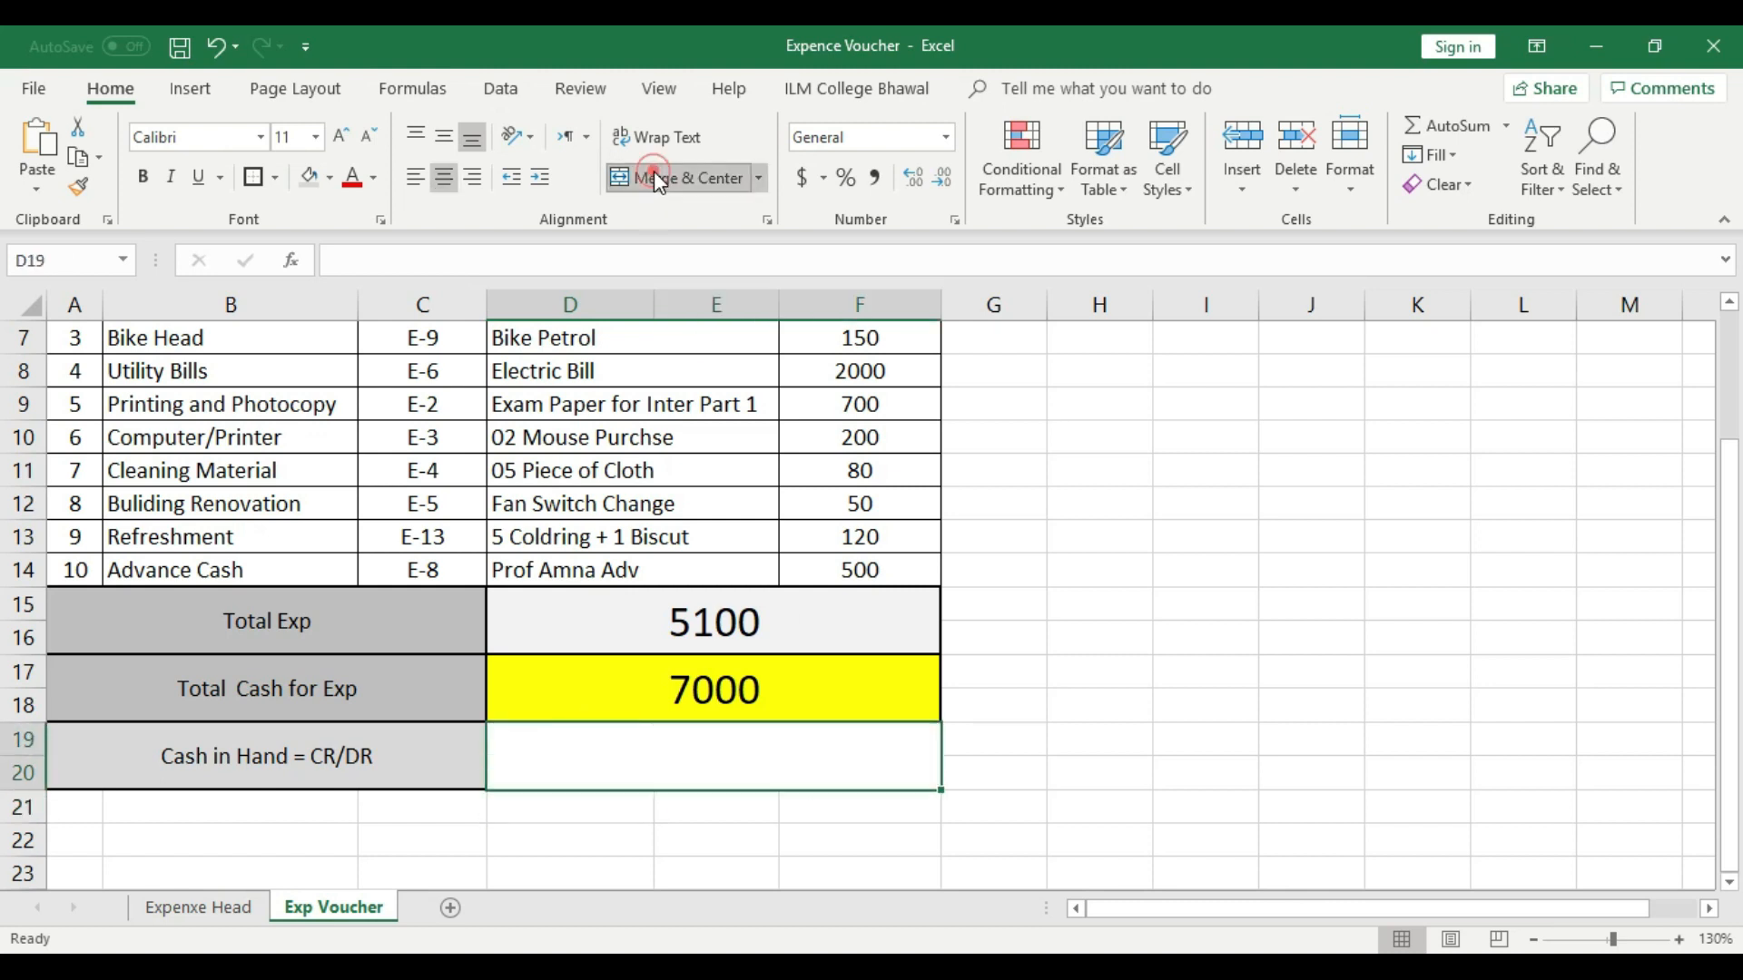
{"action": "left_click", "coordinate": [255, 184]}
{"action": "left_click", "coordinate": [1270, 731]}
- Calculate cash in hand in D19 by subtracting Total Exp from Total Cash for Exp with the formula =D17-D15
{"action": "double_click", "coordinate": [721, 771]}
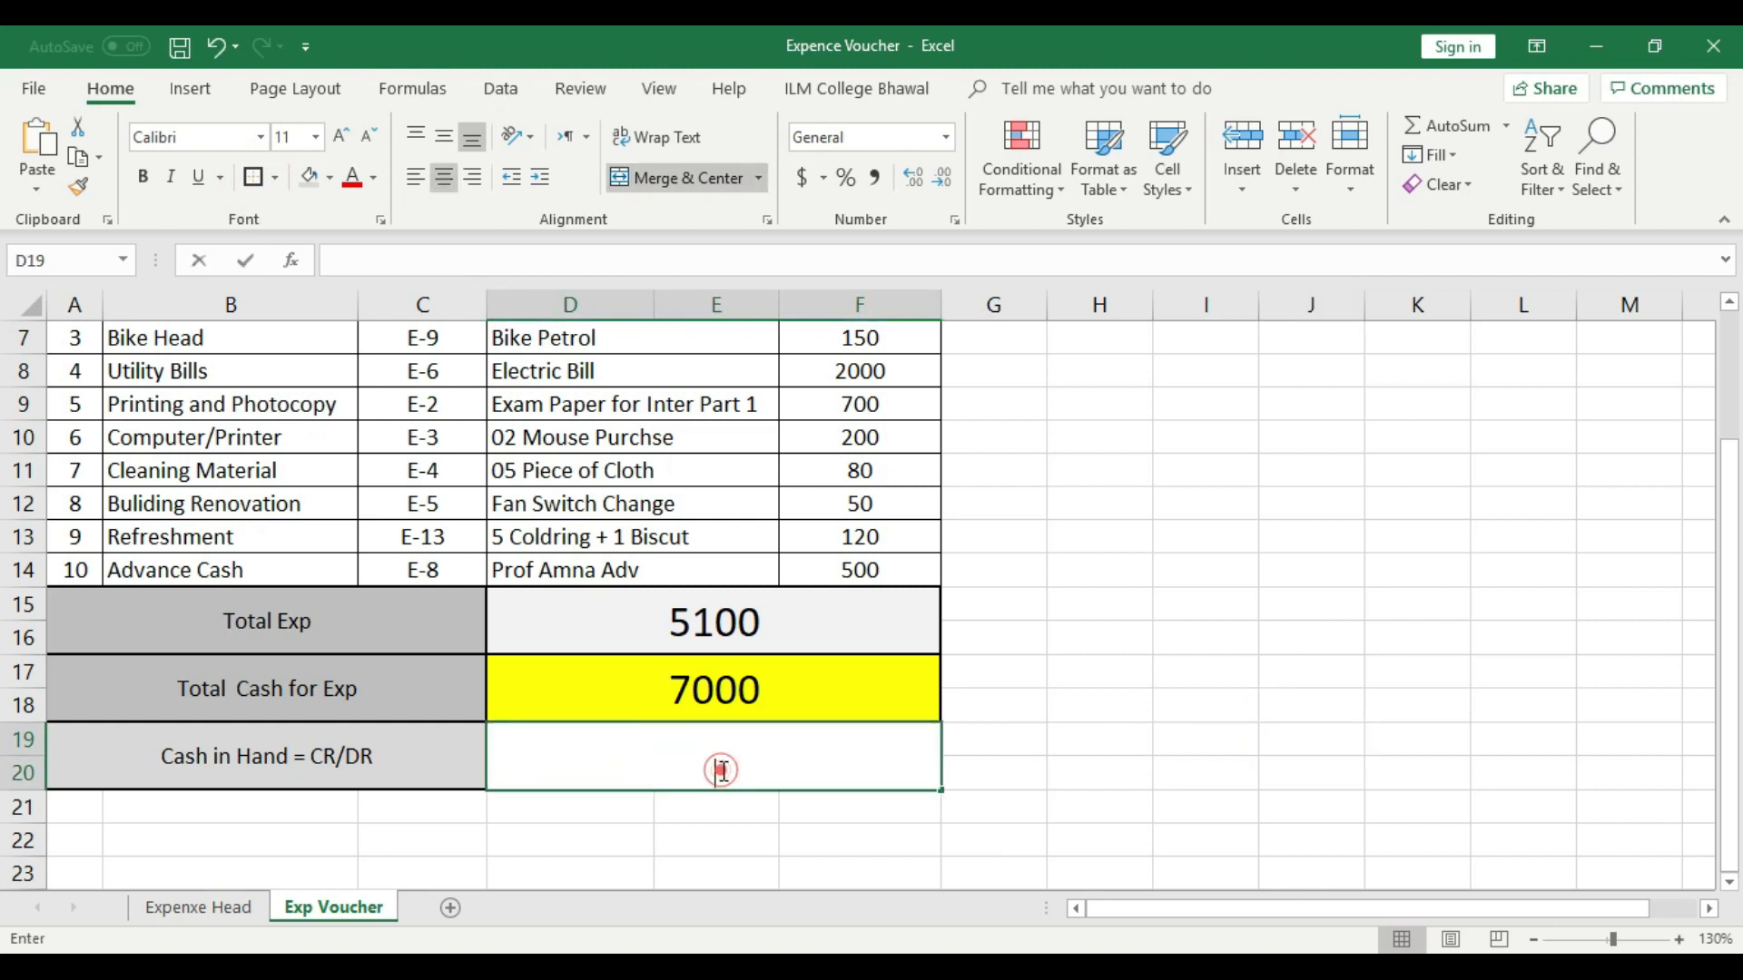
{"action": "type", "text": "="}
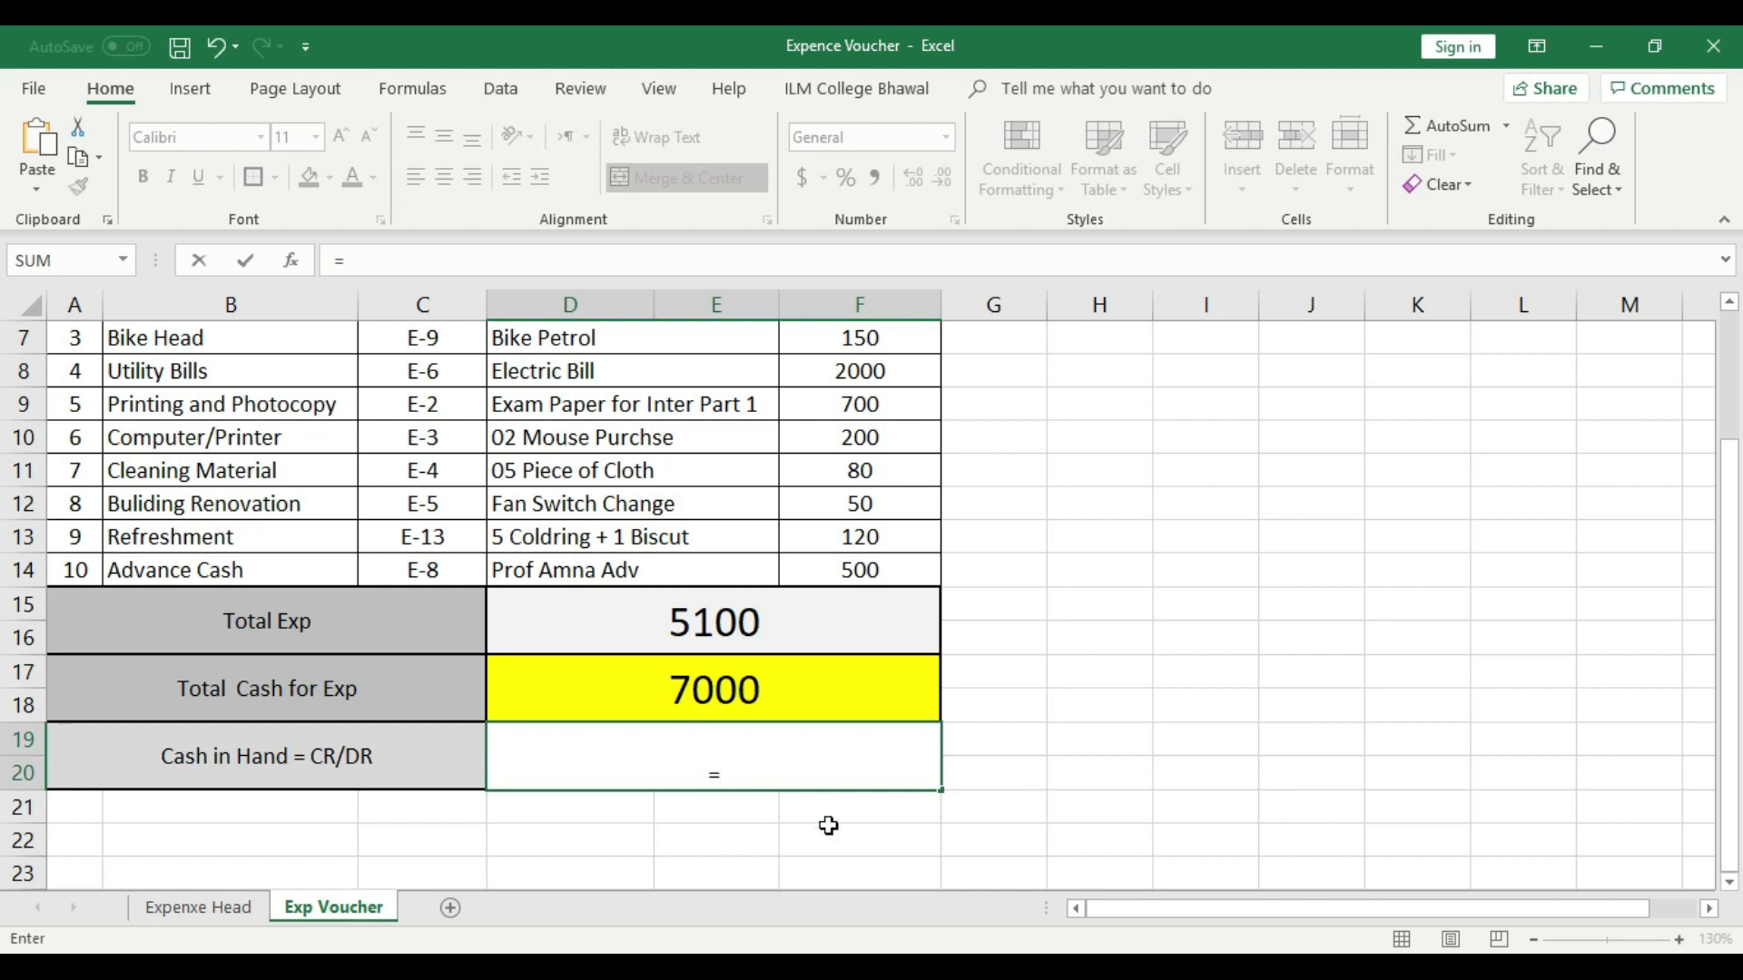
{"action": "left_click", "coordinate": [735, 693]}
{"action": "type", "text": "-"}
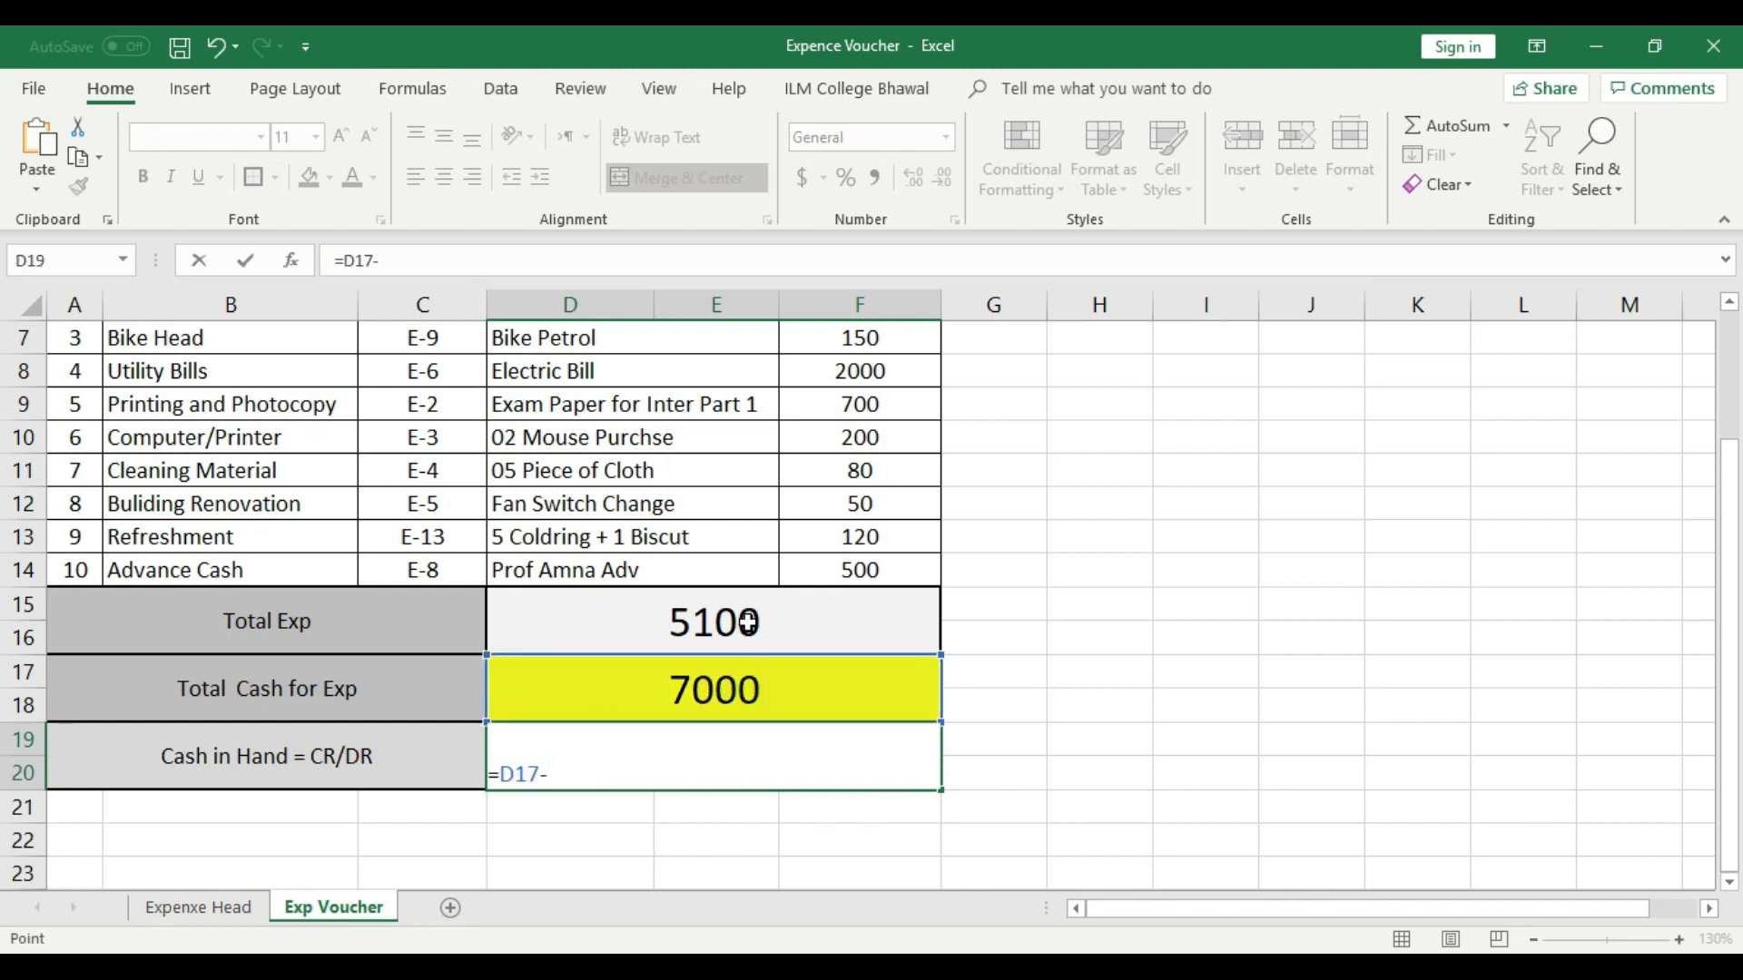
{"action": "left_click", "coordinate": [747, 622]}
{"action": "key", "text": "Return"}
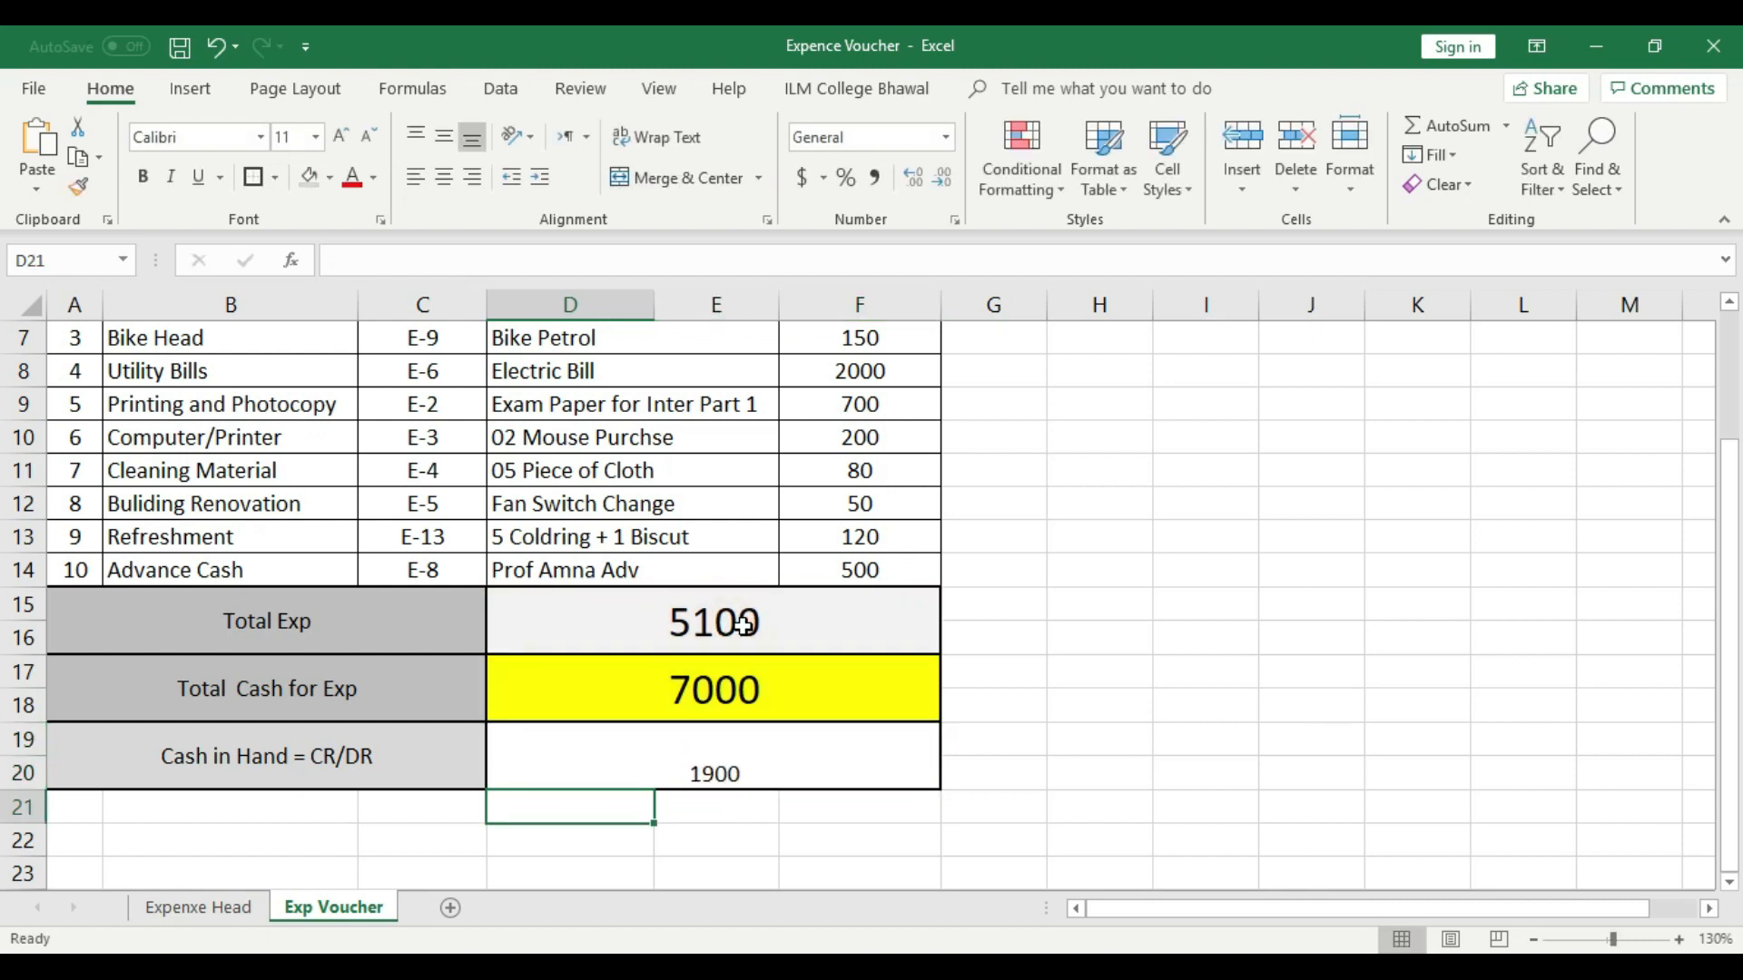
- Align the cash in hand amount vertically to the middle and increase its font size to 20
{"action": "left_click", "coordinate": [765, 732]}
{"action": "left_click", "coordinate": [442, 138]}
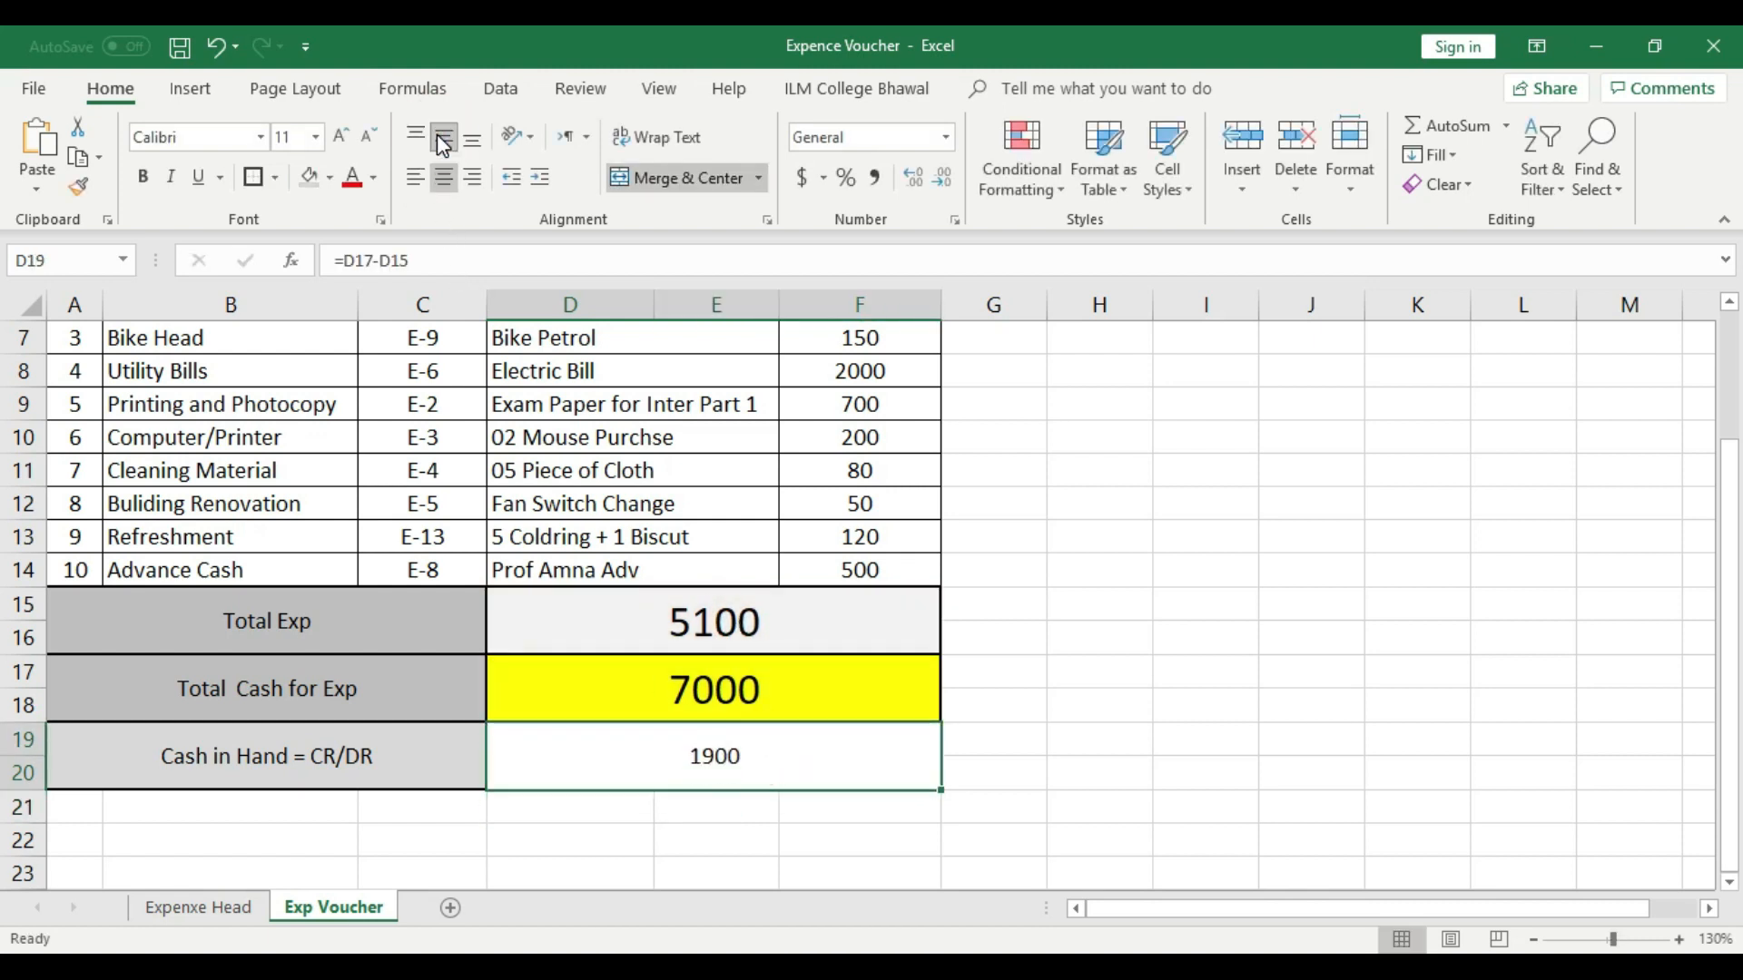
{"action": "left_click", "coordinate": [342, 136]}
{"action": "left_click", "coordinate": [341, 136]}
{"action": "left_click", "coordinate": [342, 136]}
{"action": "left_click", "coordinate": [341, 136]}
{"action": "left_click", "coordinate": [342, 136]}
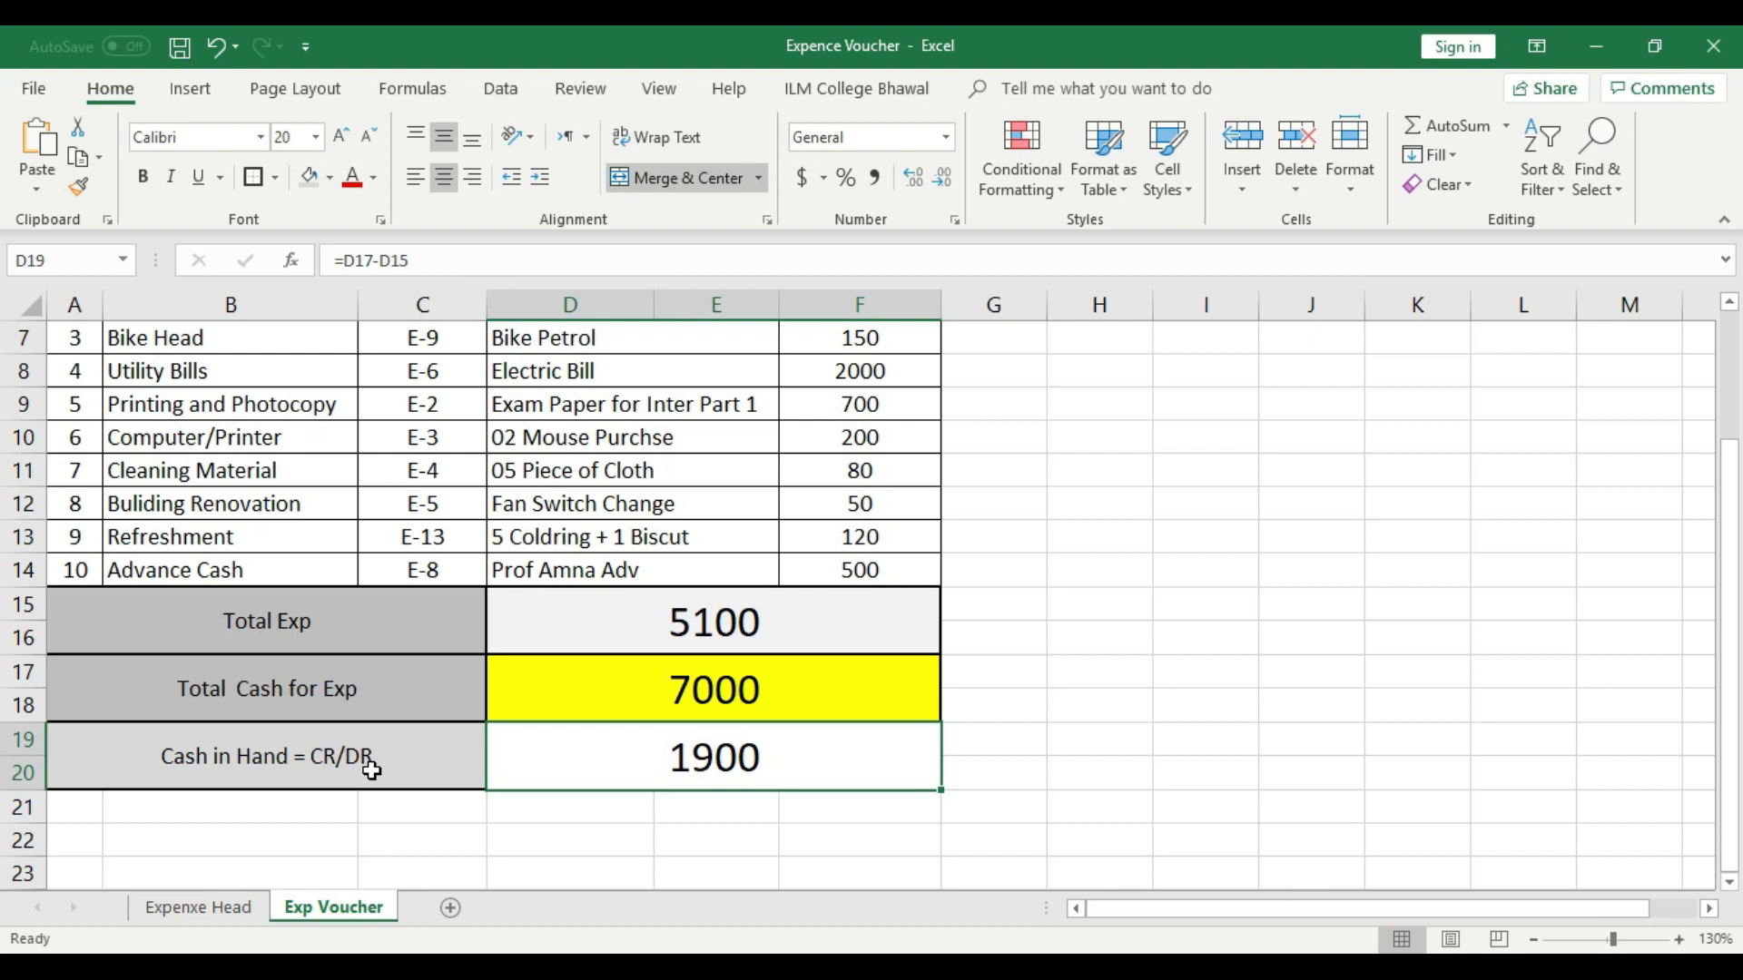
{"action": "left_click", "coordinate": [699, 761]}
{"action": "left_click", "coordinate": [1149, 733]}
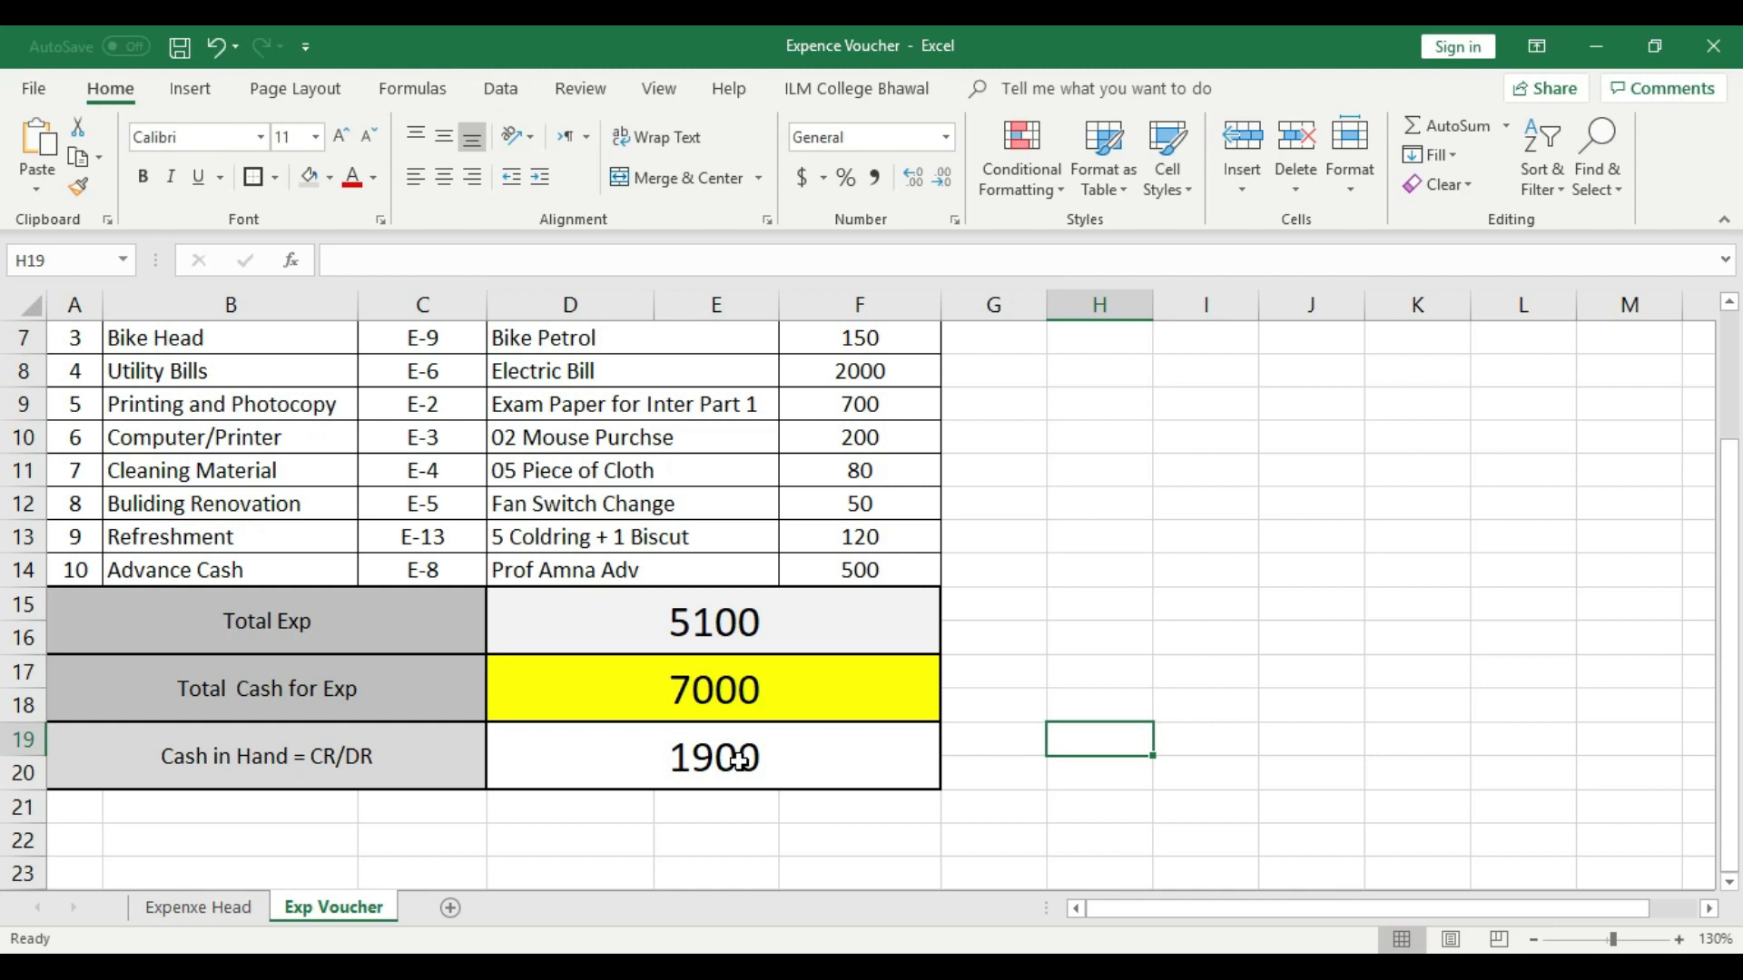
- Rename the Exp Voucher worksheet to 1
{"action": "scroll", "coordinate": [434, 640], "scroll_direction": "up", "scroll_amount": 2}
{"action": "scroll", "coordinate": [445, 535], "scroll_direction": "down", "scroll_amount": 1}
{"action": "scroll", "coordinate": [444, 536], "scroll_direction": "down", "scroll_amount": 3}
{"action": "right_click", "coordinate": [375, 910]}
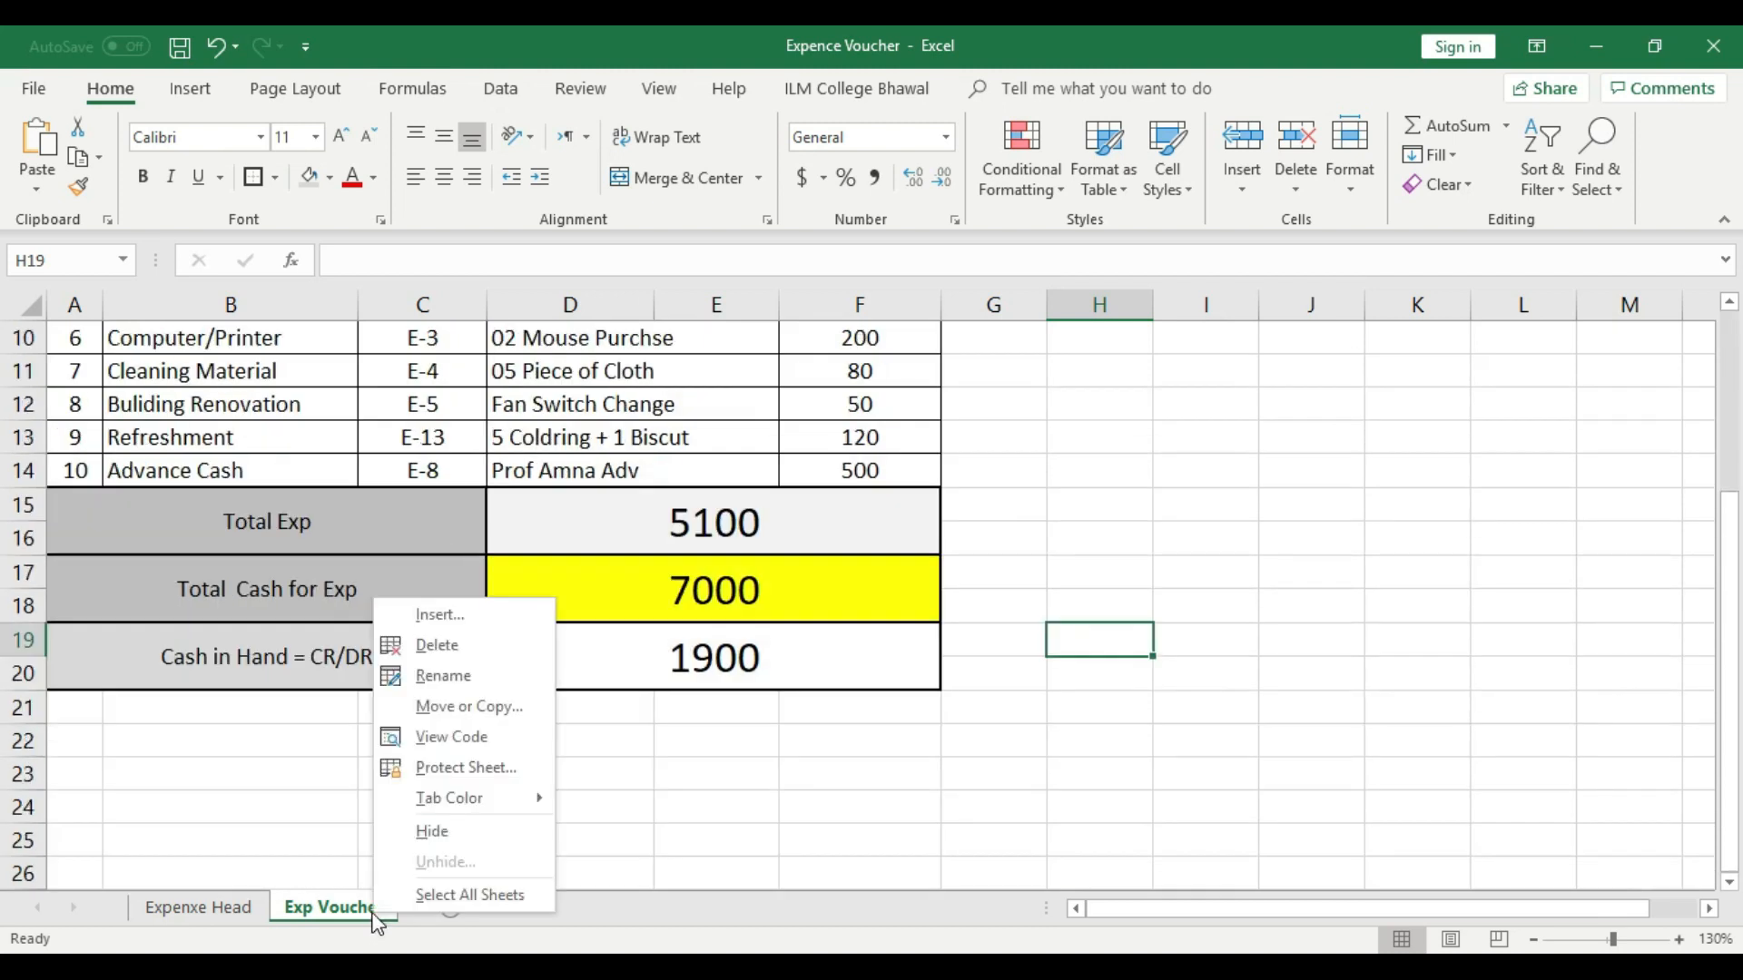
{"action": "left_click", "coordinate": [450, 681]}
{"action": "key", "text": "BackSpace"}
{"action": "type", "text": "1-oC"}
{"action": "key", "text": "BackSpace"}
{"action": "key", "text": "BackSpace"}
{"action": "key", "text": "BackSpace"}
{"action": "left_click", "coordinate": [445, 776]}
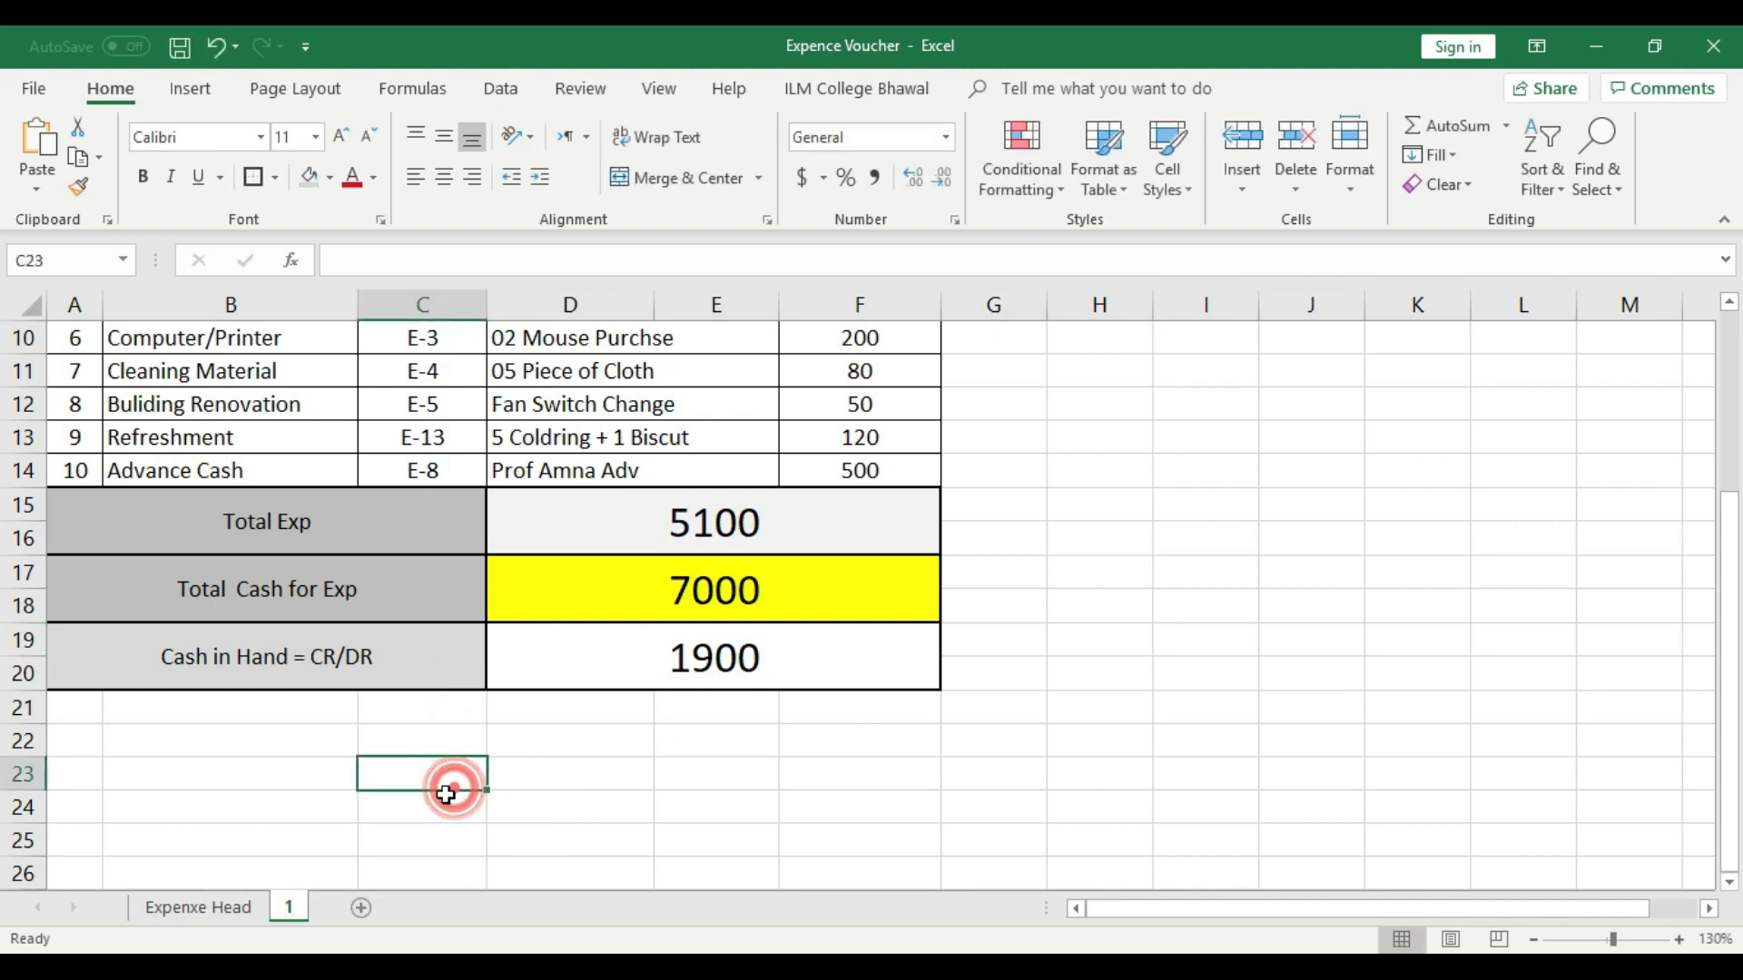
- Insert a blank row 17 between Total Exp and Total Cash for Exp and make it taller than the other rows
{"action": "scroll", "coordinate": [445, 790], "scroll_direction": "up", "scroll_amount": 1}
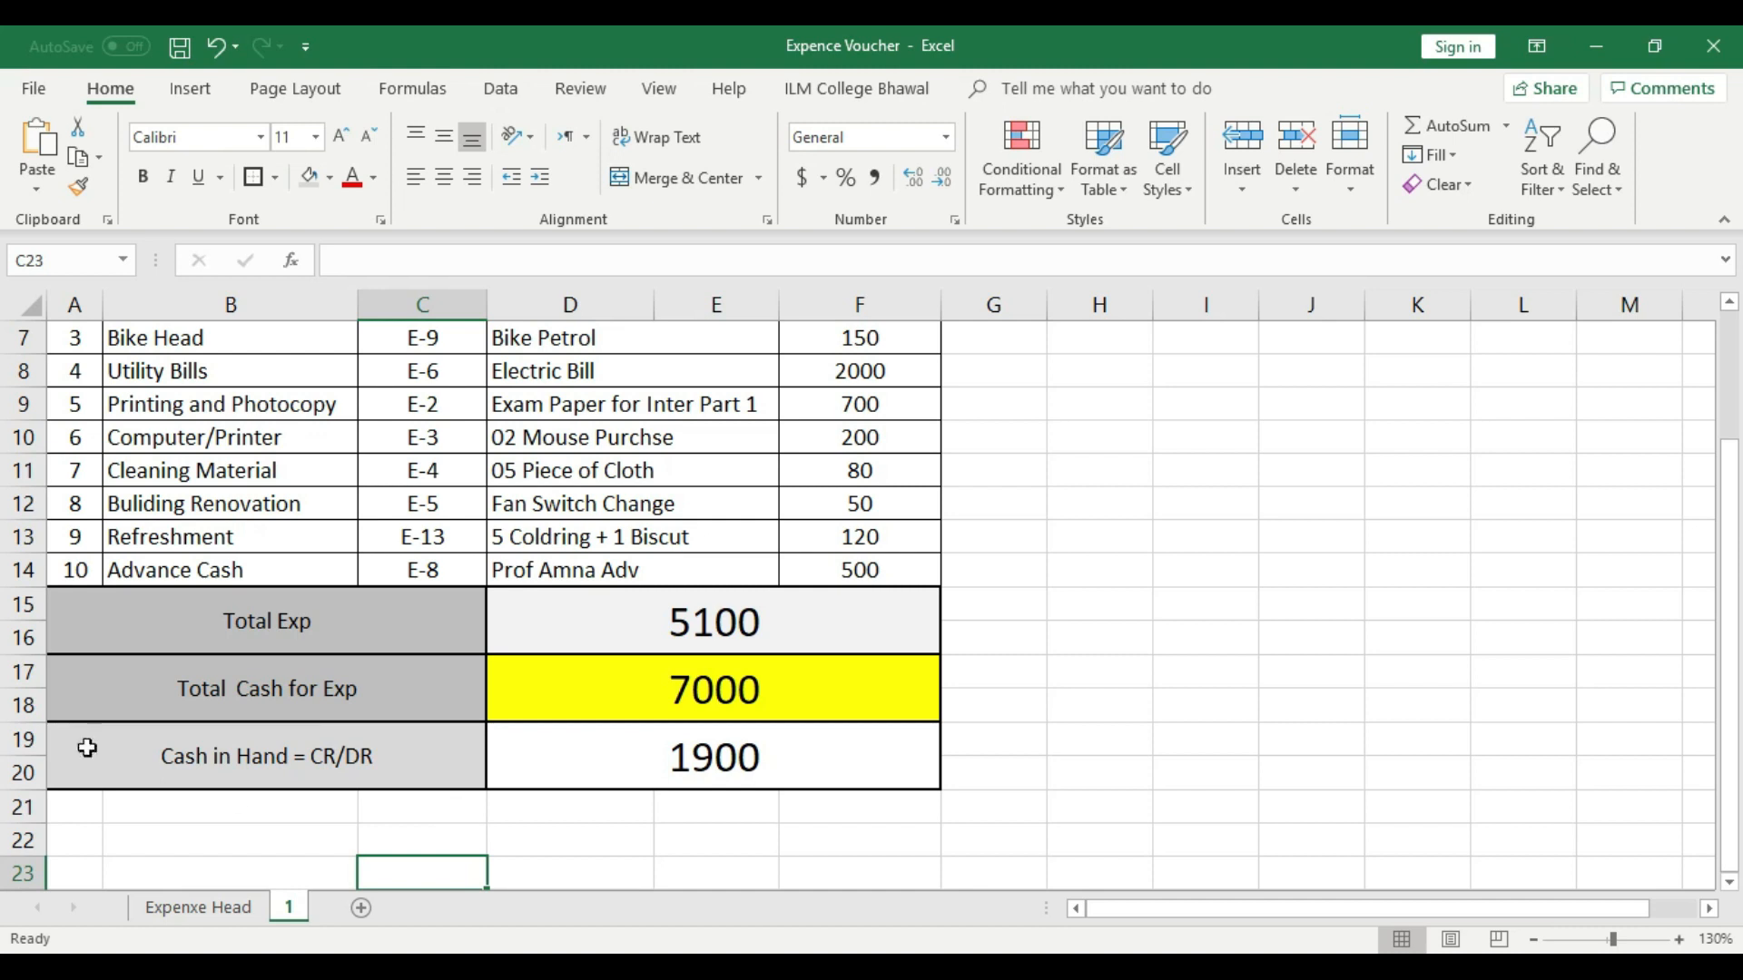
{"action": "left_click", "coordinate": [20, 671]}
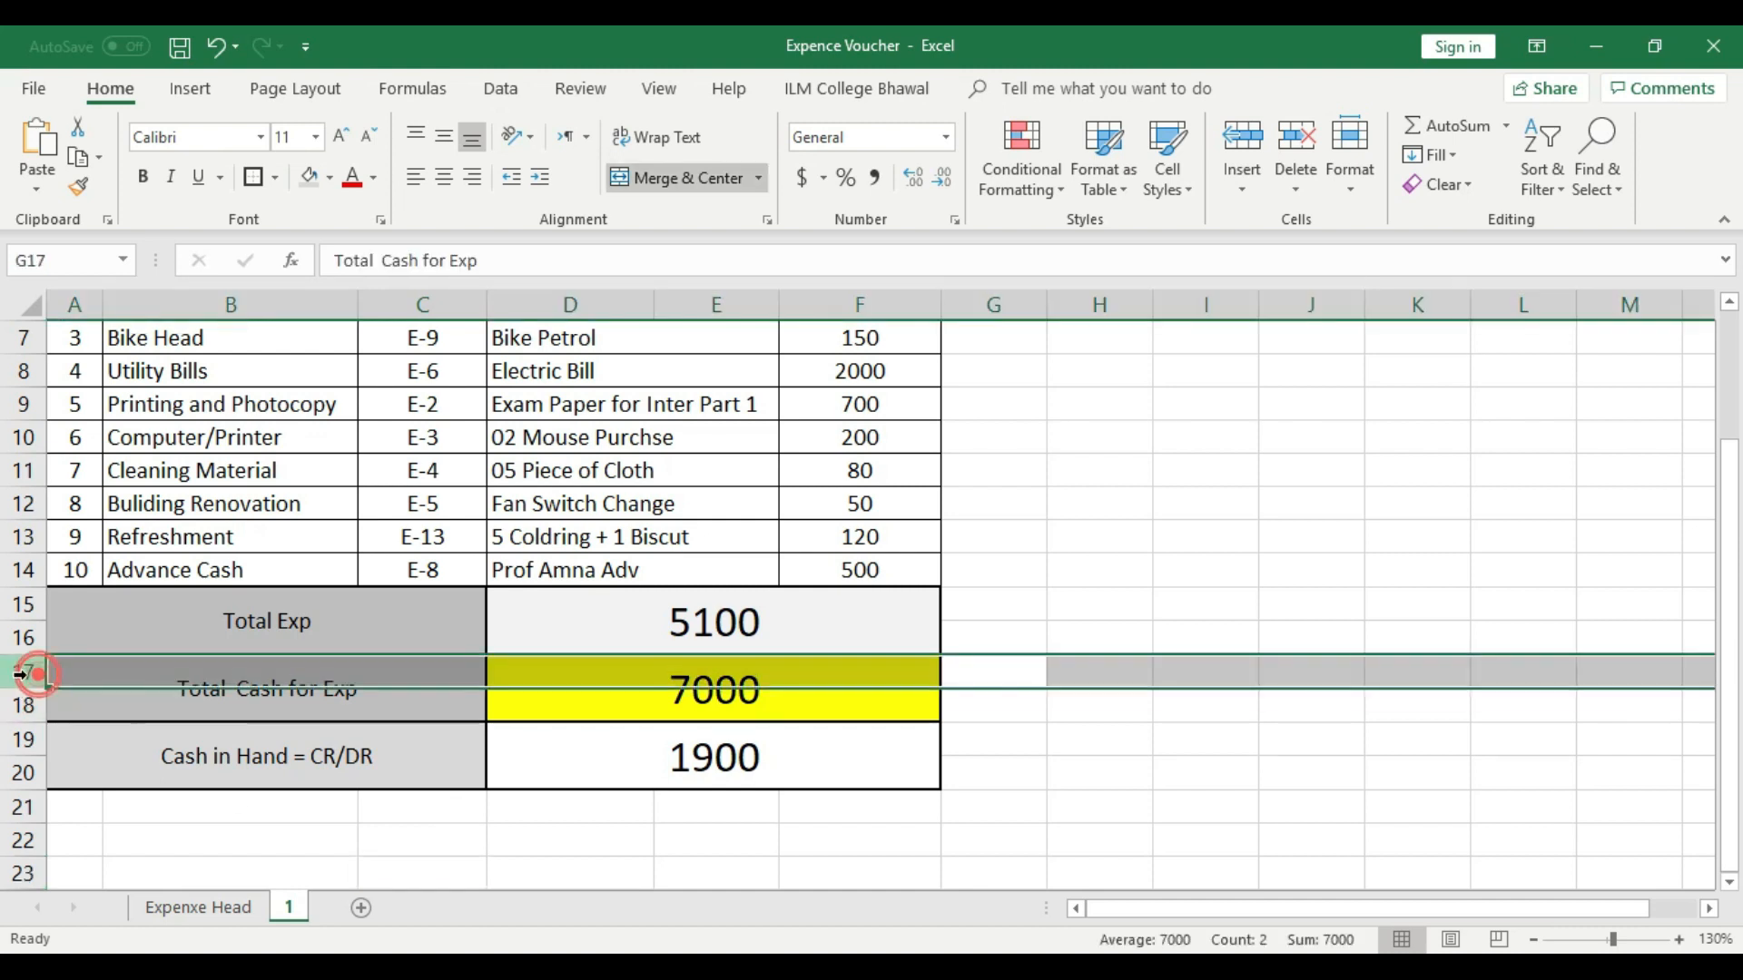
{"action": "left_click", "coordinate": [422, 733]}
{"action": "left_click", "coordinate": [709, 696]}
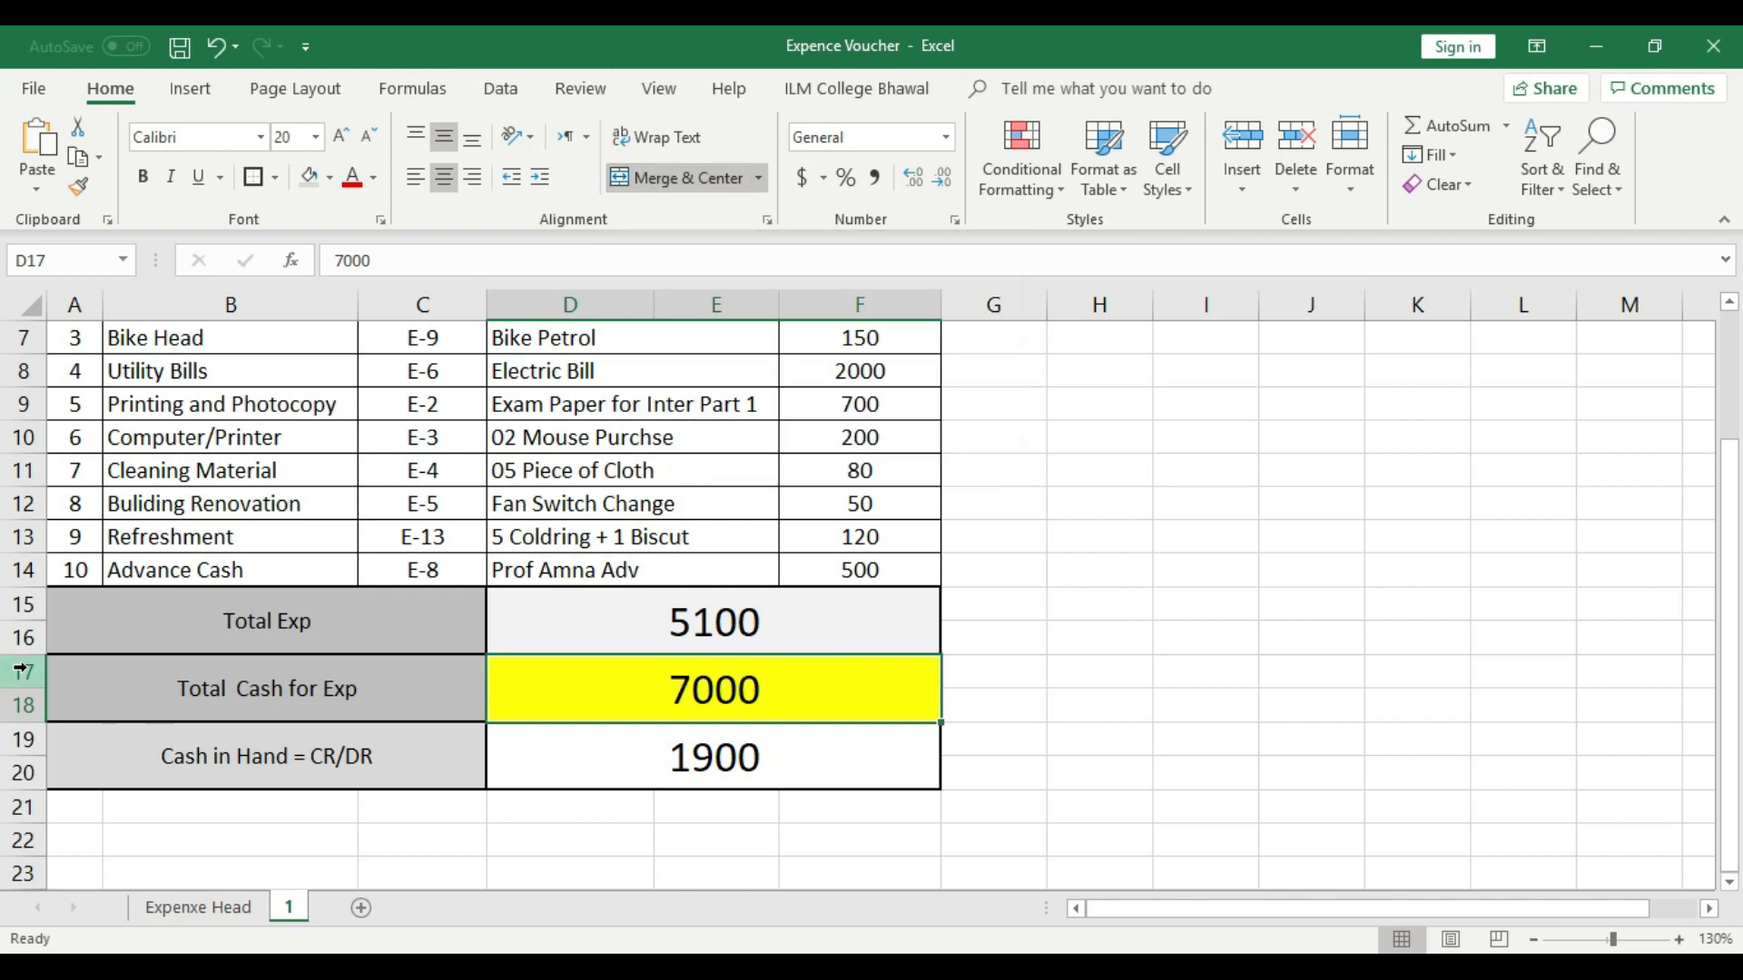
{"action": "left_click_drag", "start_coordinate": [30, 670], "coordinate": [18, 695]}
{"action": "left_click", "coordinate": [321, 834]}
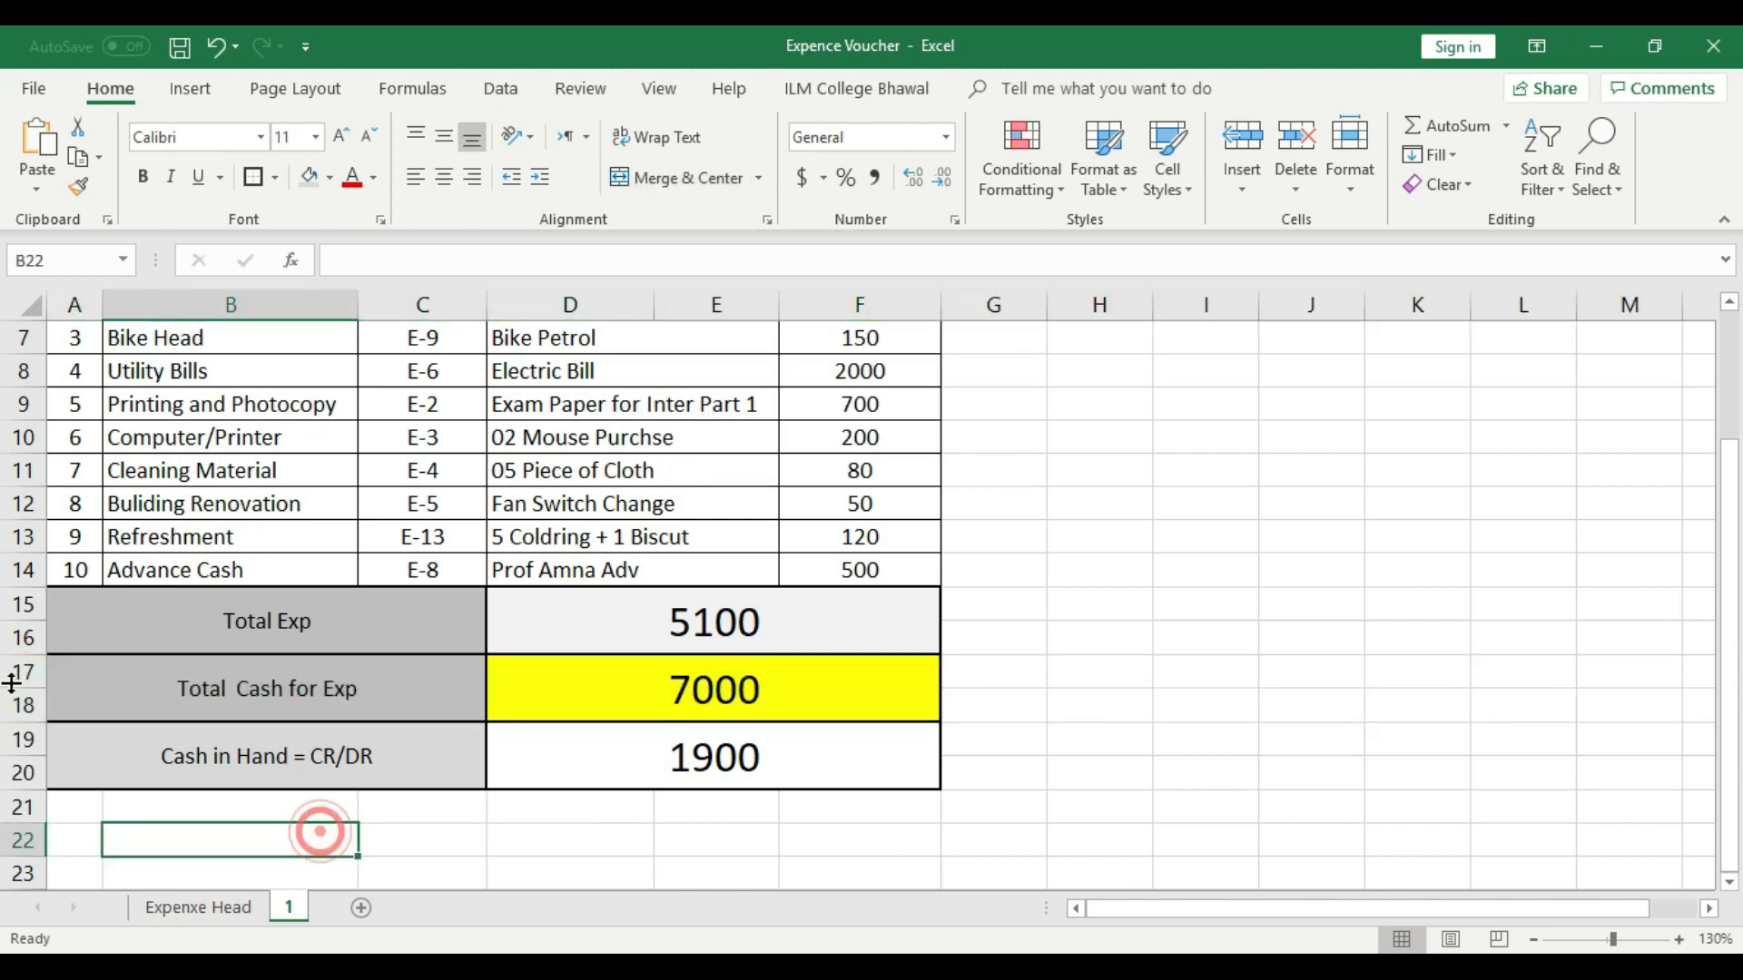
{"action": "left_click", "coordinate": [23, 671]}
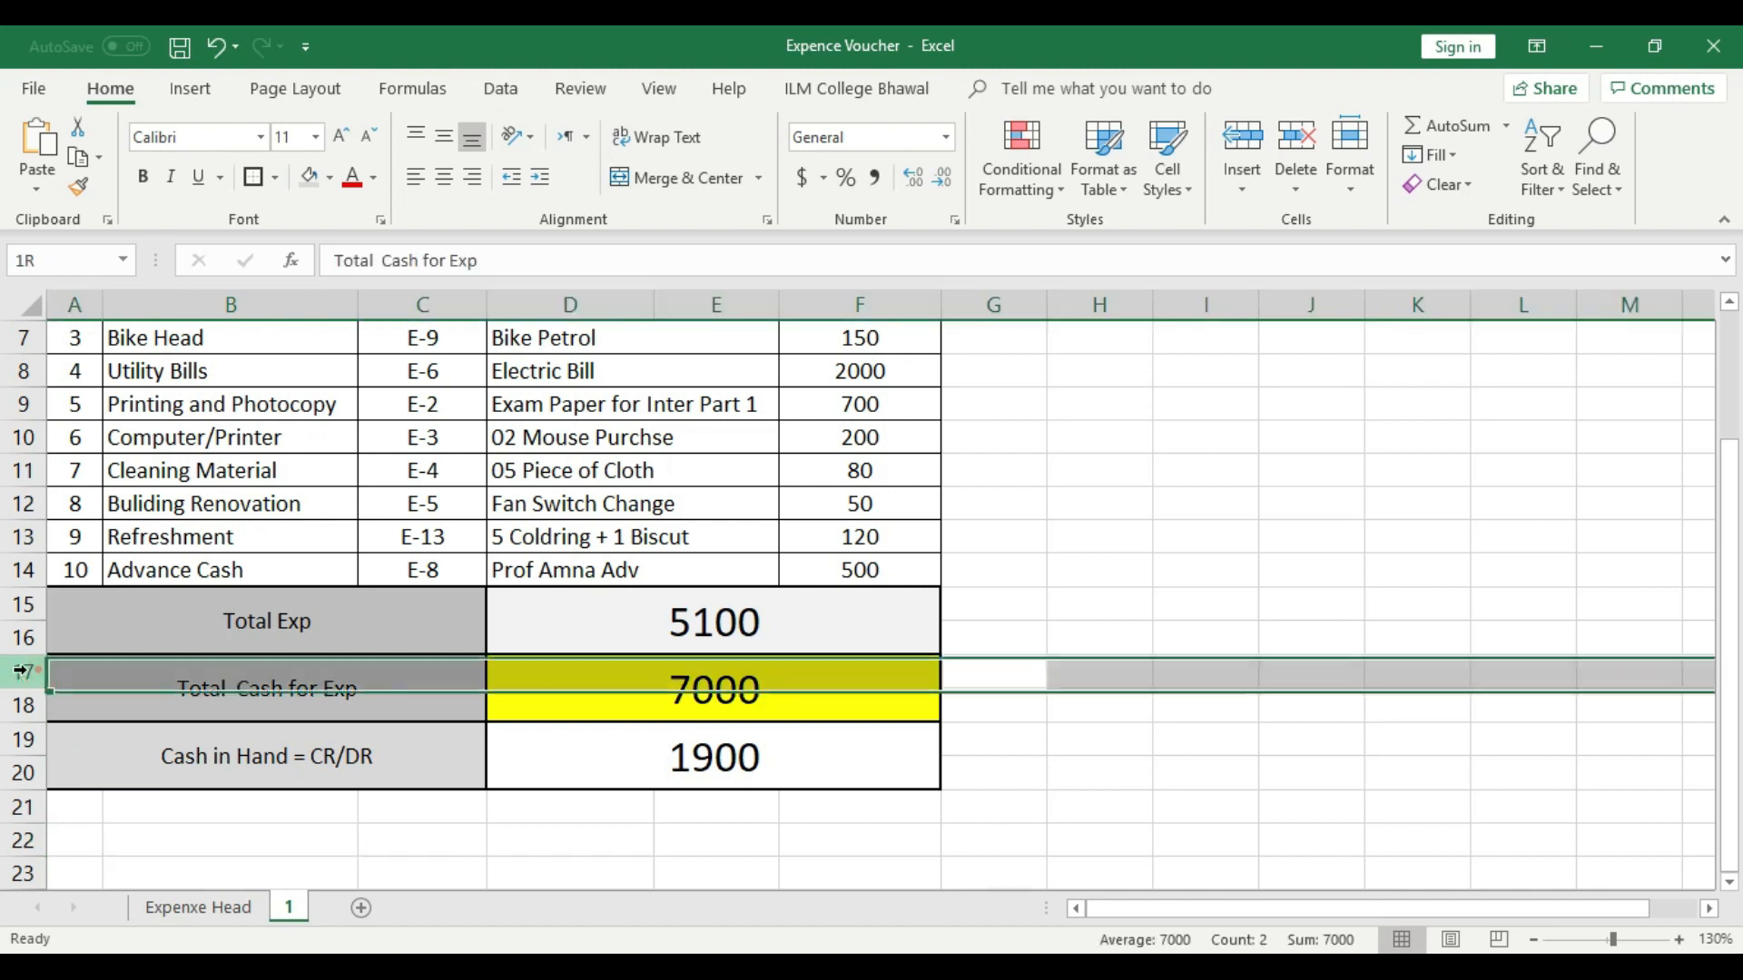
{"action": "right_click", "coordinate": [20, 670]}
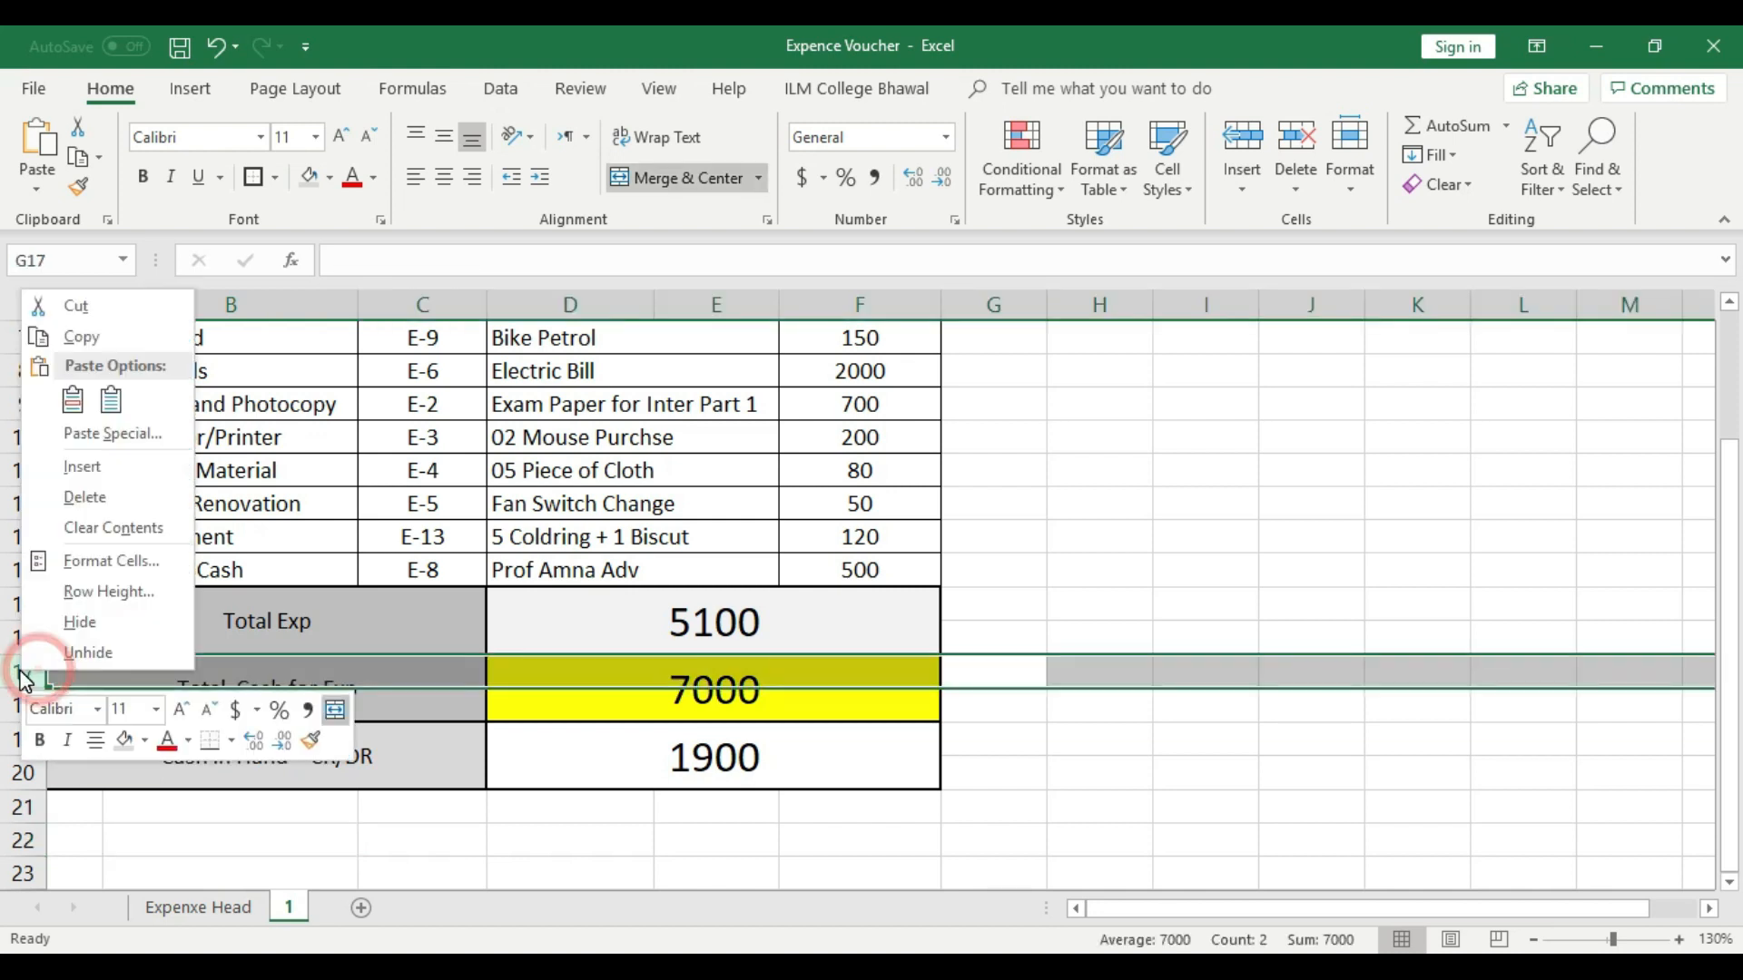
{"action": "left_click", "coordinate": [117, 470]}
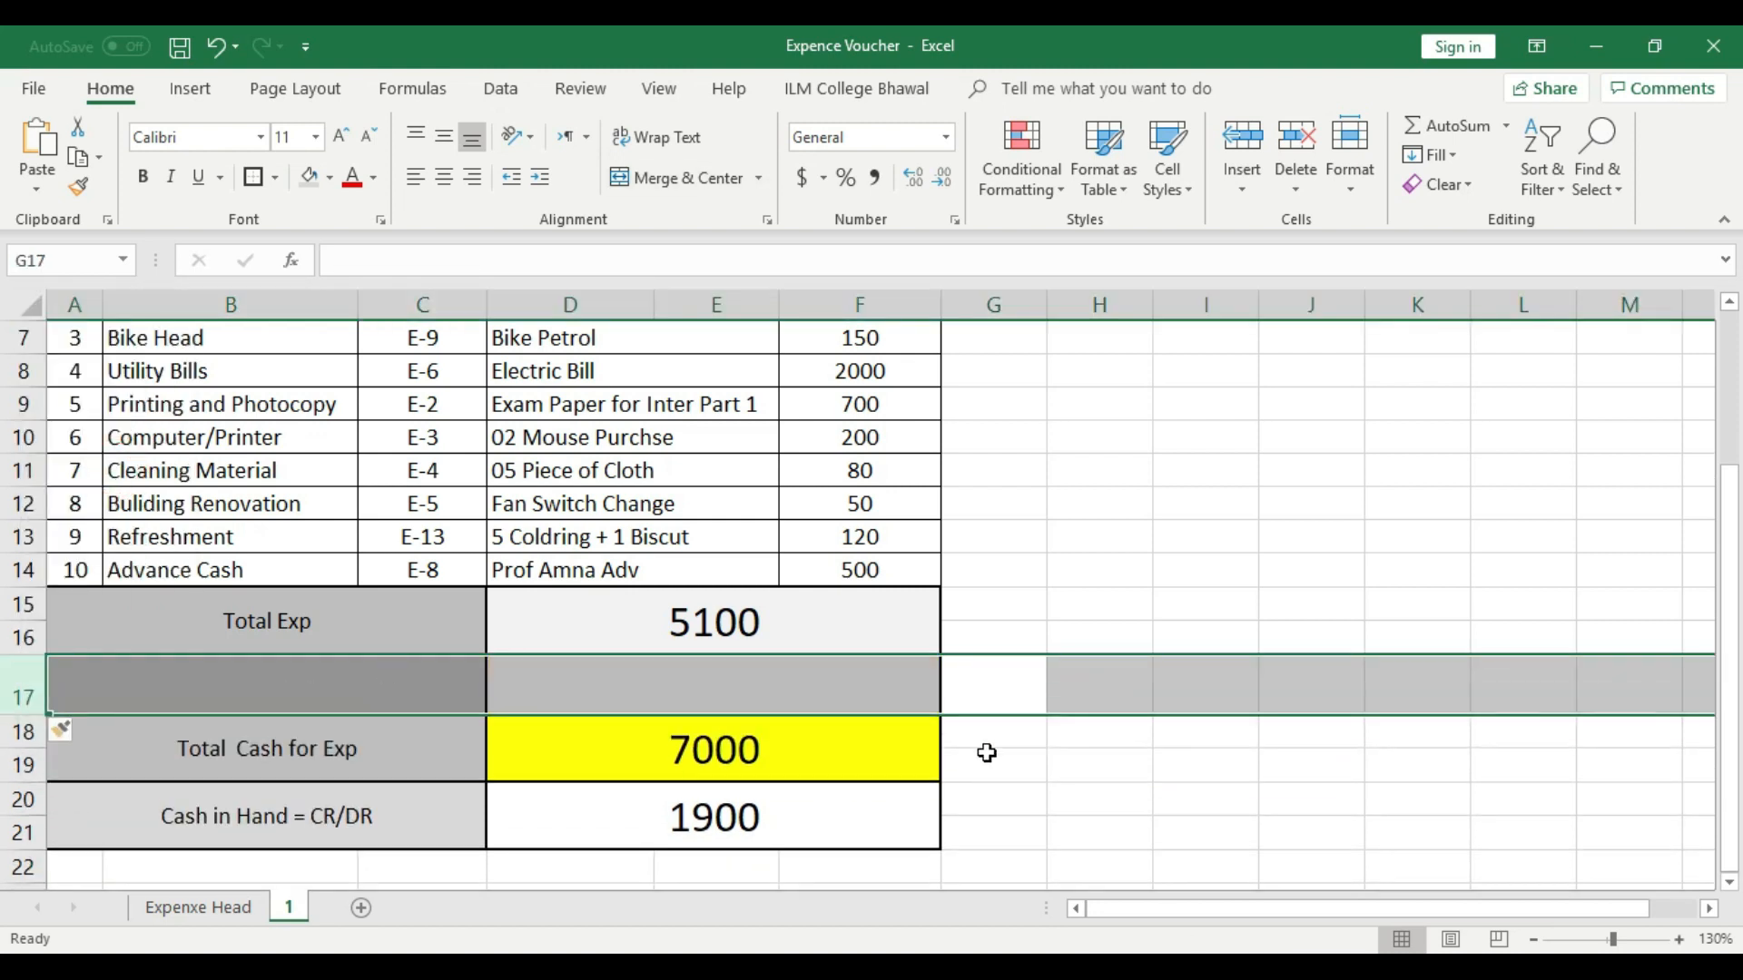
{"action": "left_click", "coordinate": [987, 752]}
- Merge and center cells A17 to C17 in the blank row and enter the label CR
{"action": "left_click", "coordinate": [350, 680]}
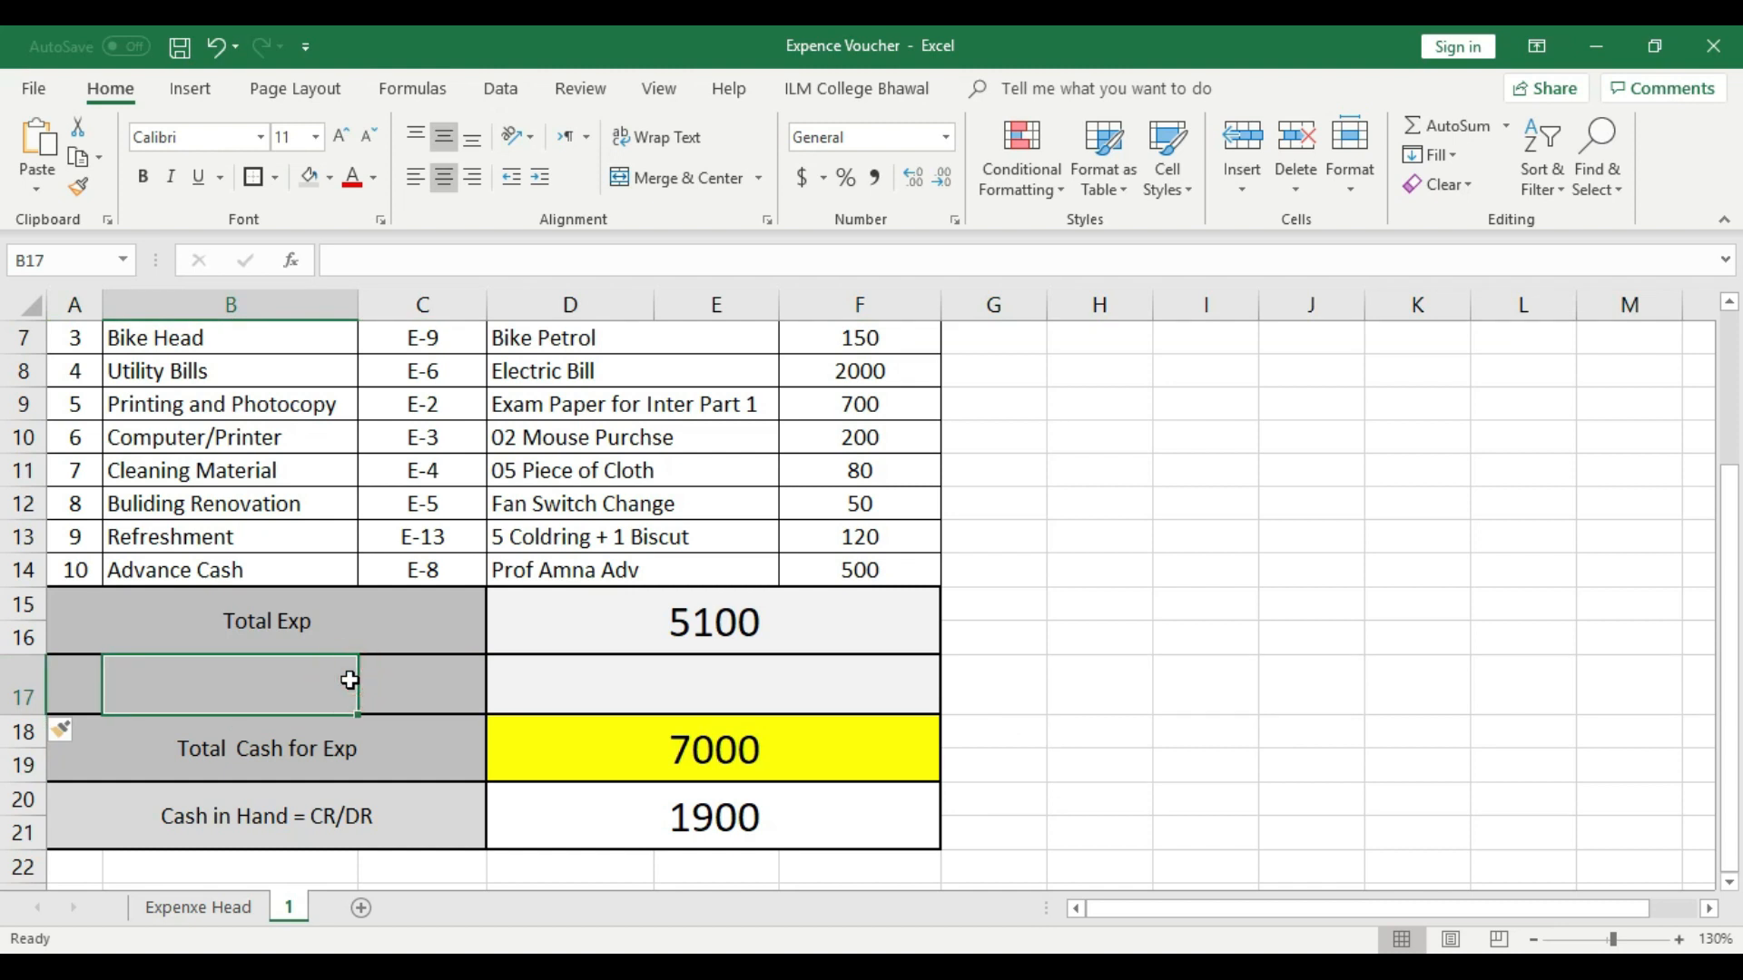
{"action": "left_click_drag", "start_coordinate": [440, 680], "coordinate": [66, 684]}
{"action": "left_click", "coordinate": [677, 178]}
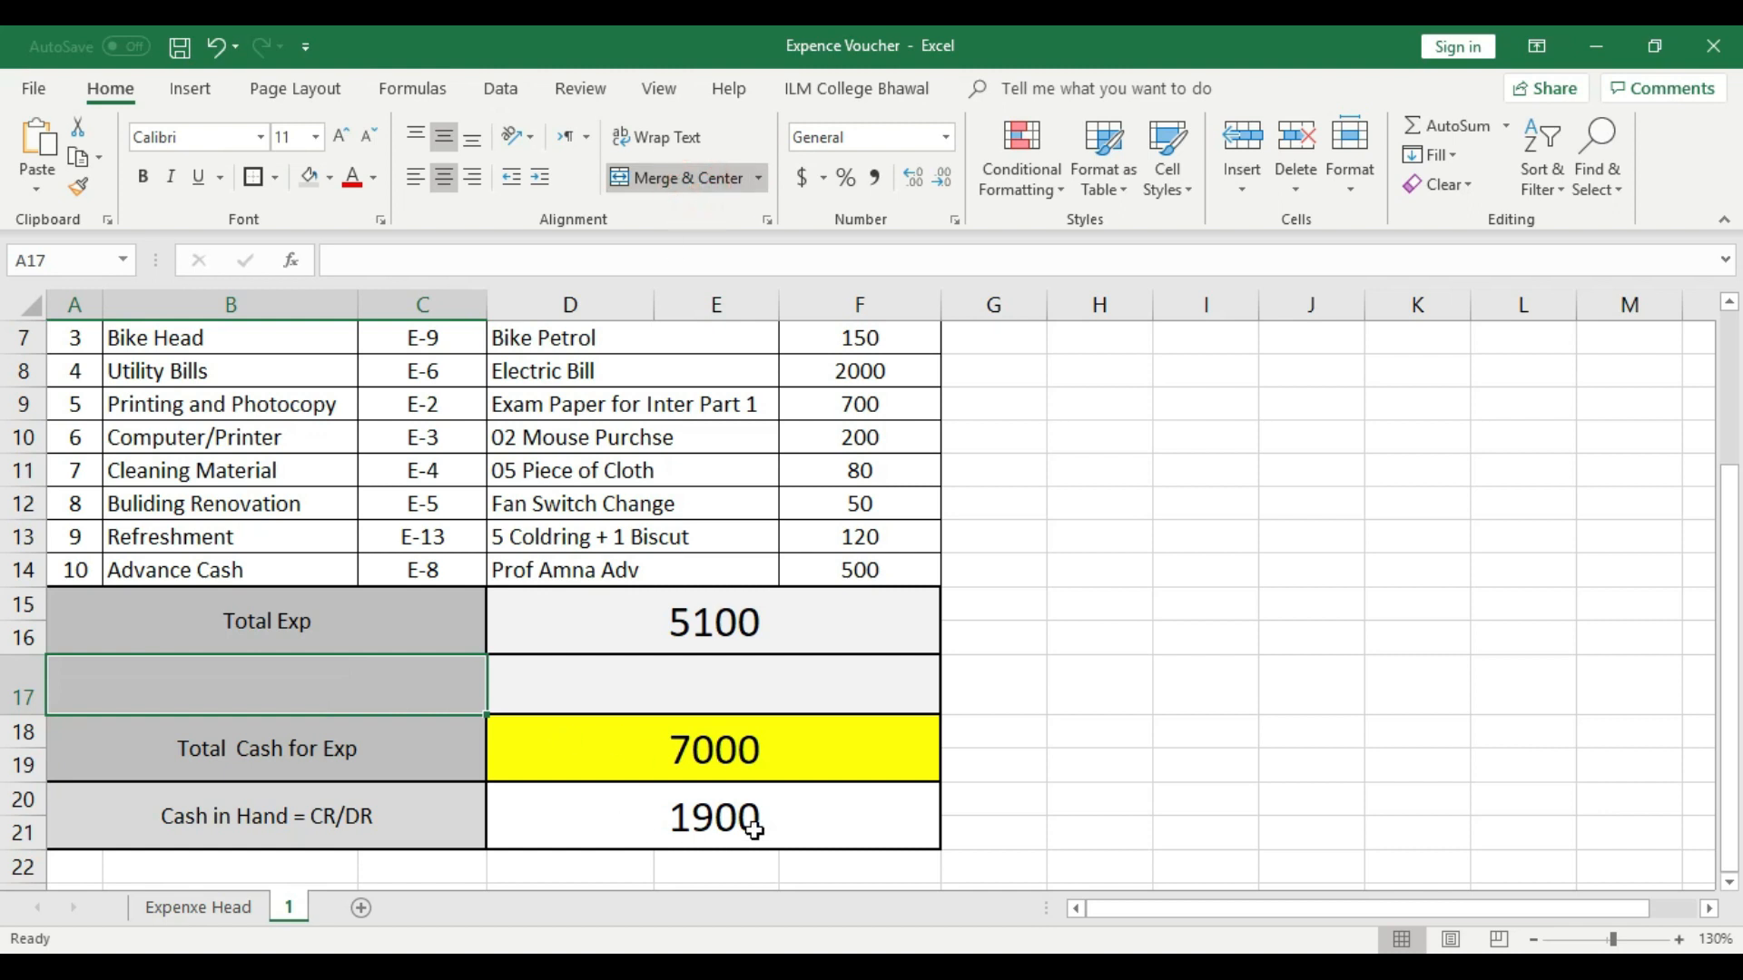
{"action": "type", "text": "CR"}
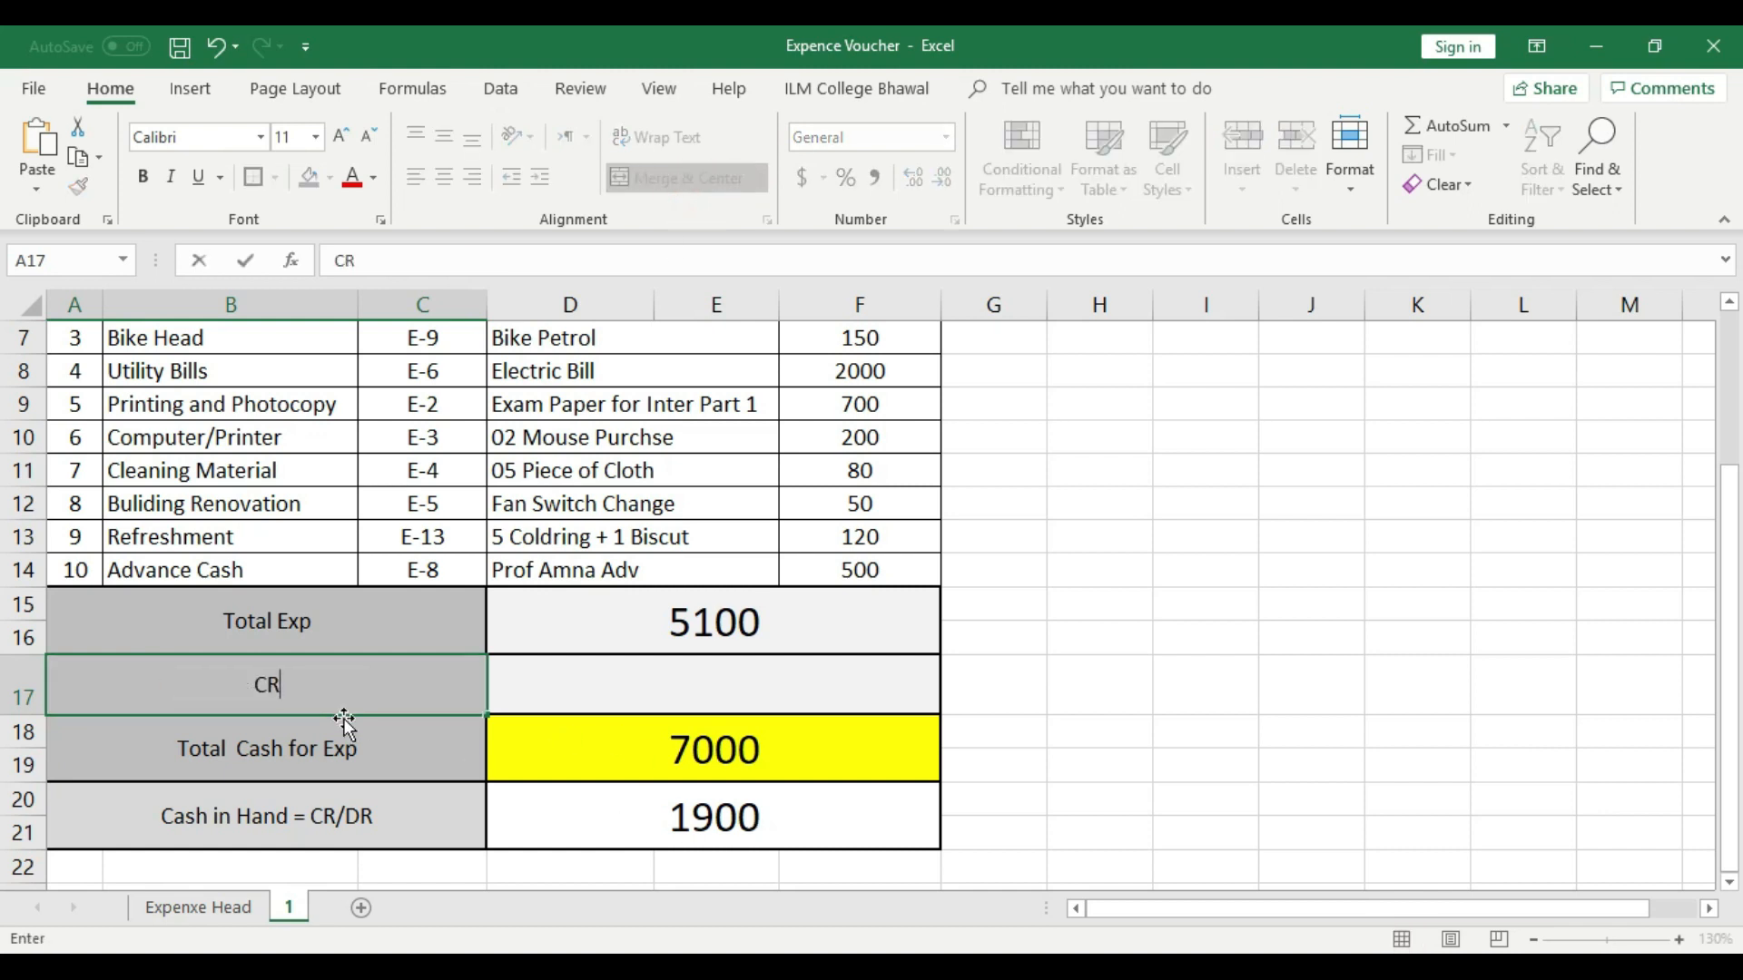
{"action": "left_click", "coordinate": [602, 692]}
{"action": "left_click", "coordinate": [1119, 697]}
- Merge and center cells D17 to F17 beside the CR label
{"action": "left_click_drag", "start_coordinate": [548, 701], "coordinate": [817, 679]}
{"action": "left_click", "coordinate": [696, 179]}
{"action": "left_click", "coordinate": [1083, 530]}
{"action": "left_click", "coordinate": [710, 675]}
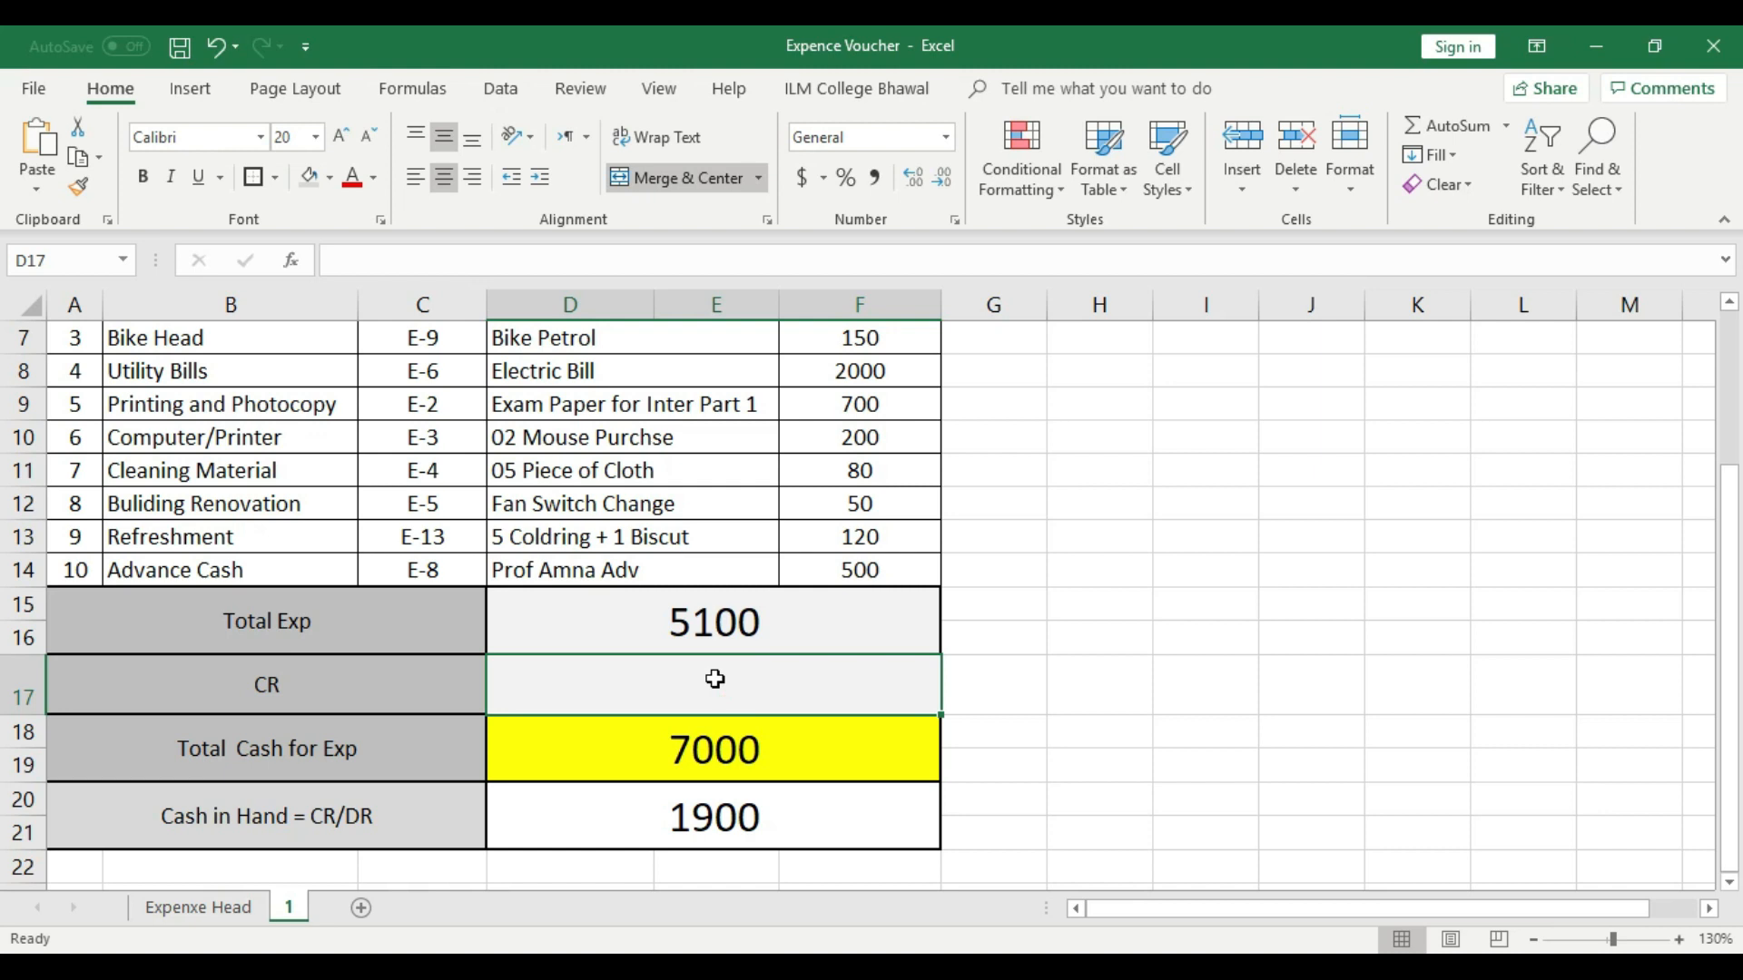
- Clear the Total Cash for Exp amount in D18
{"action": "left_click", "coordinate": [720, 768]}
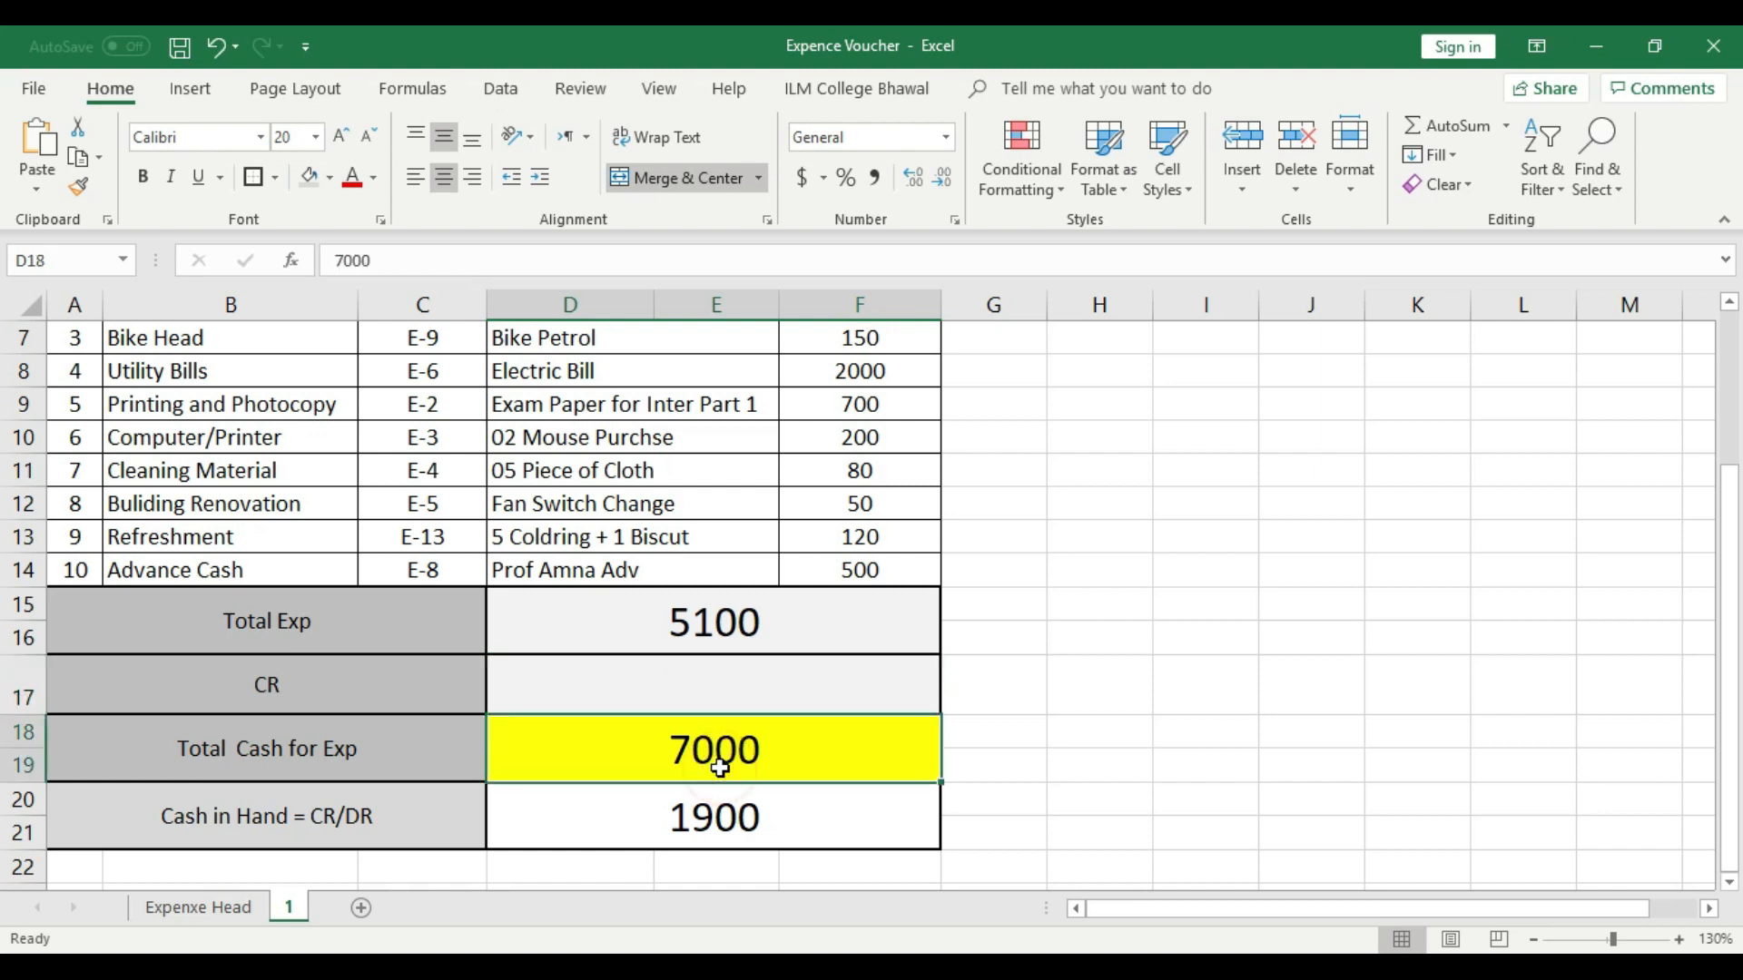
{"action": "key", "text": "Delete"}
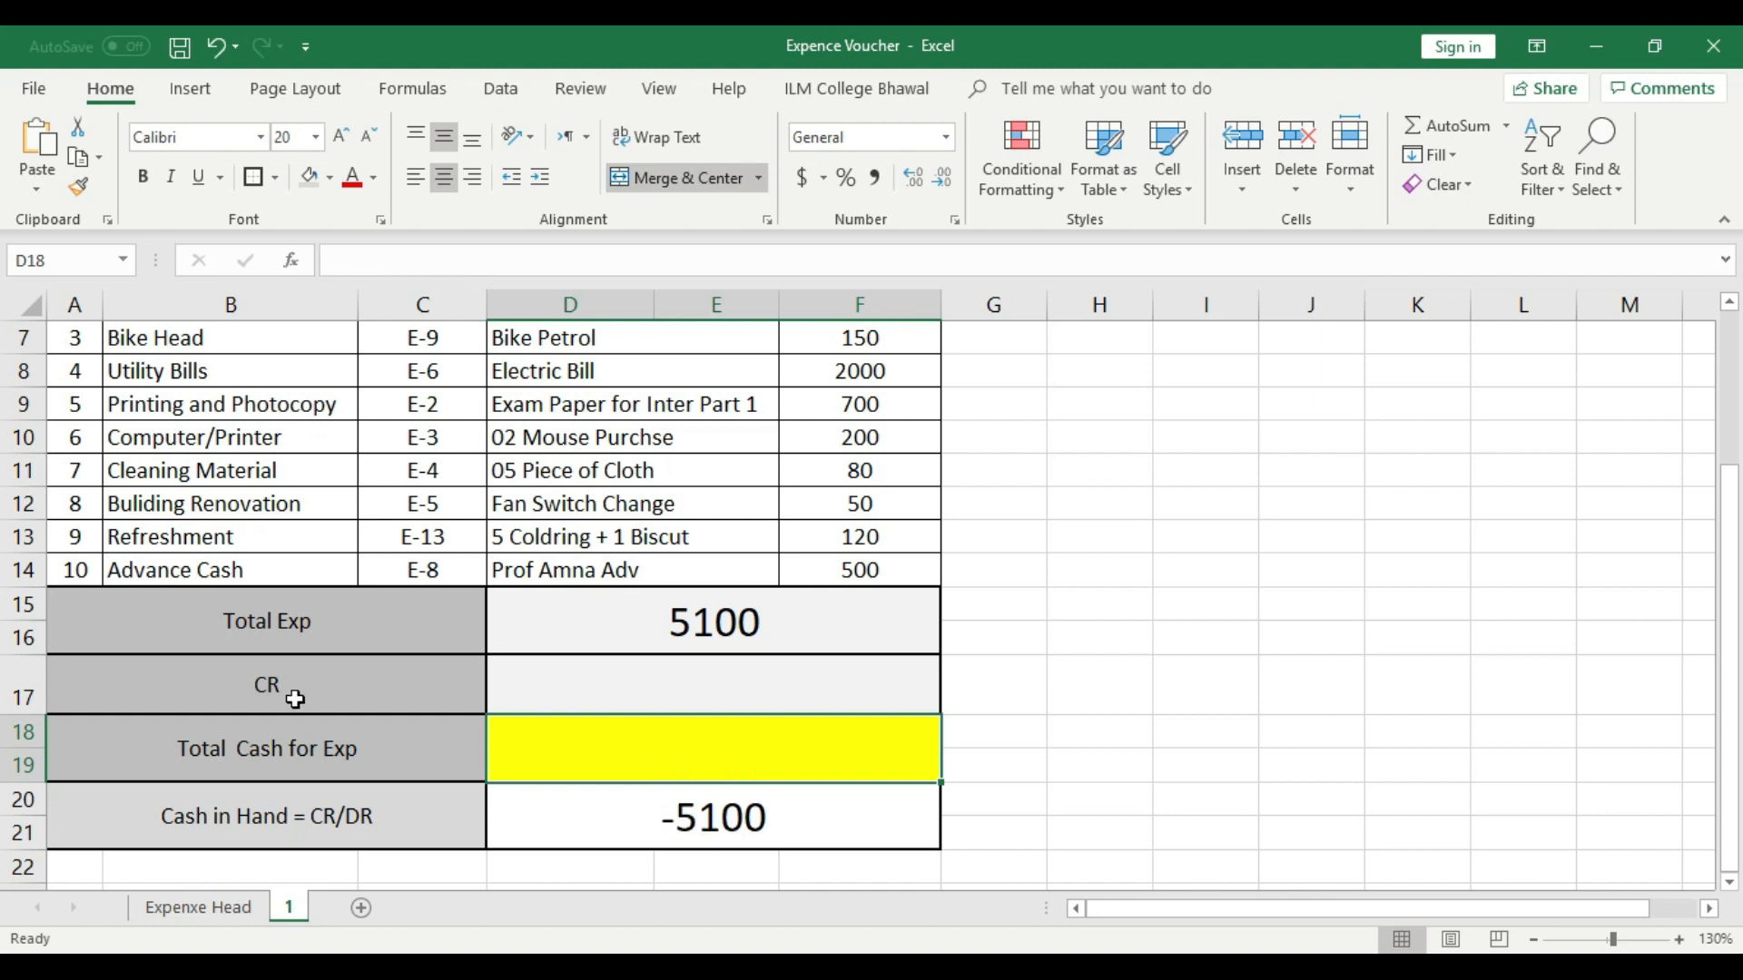
{"action": "left_click", "coordinate": [182, 678]}
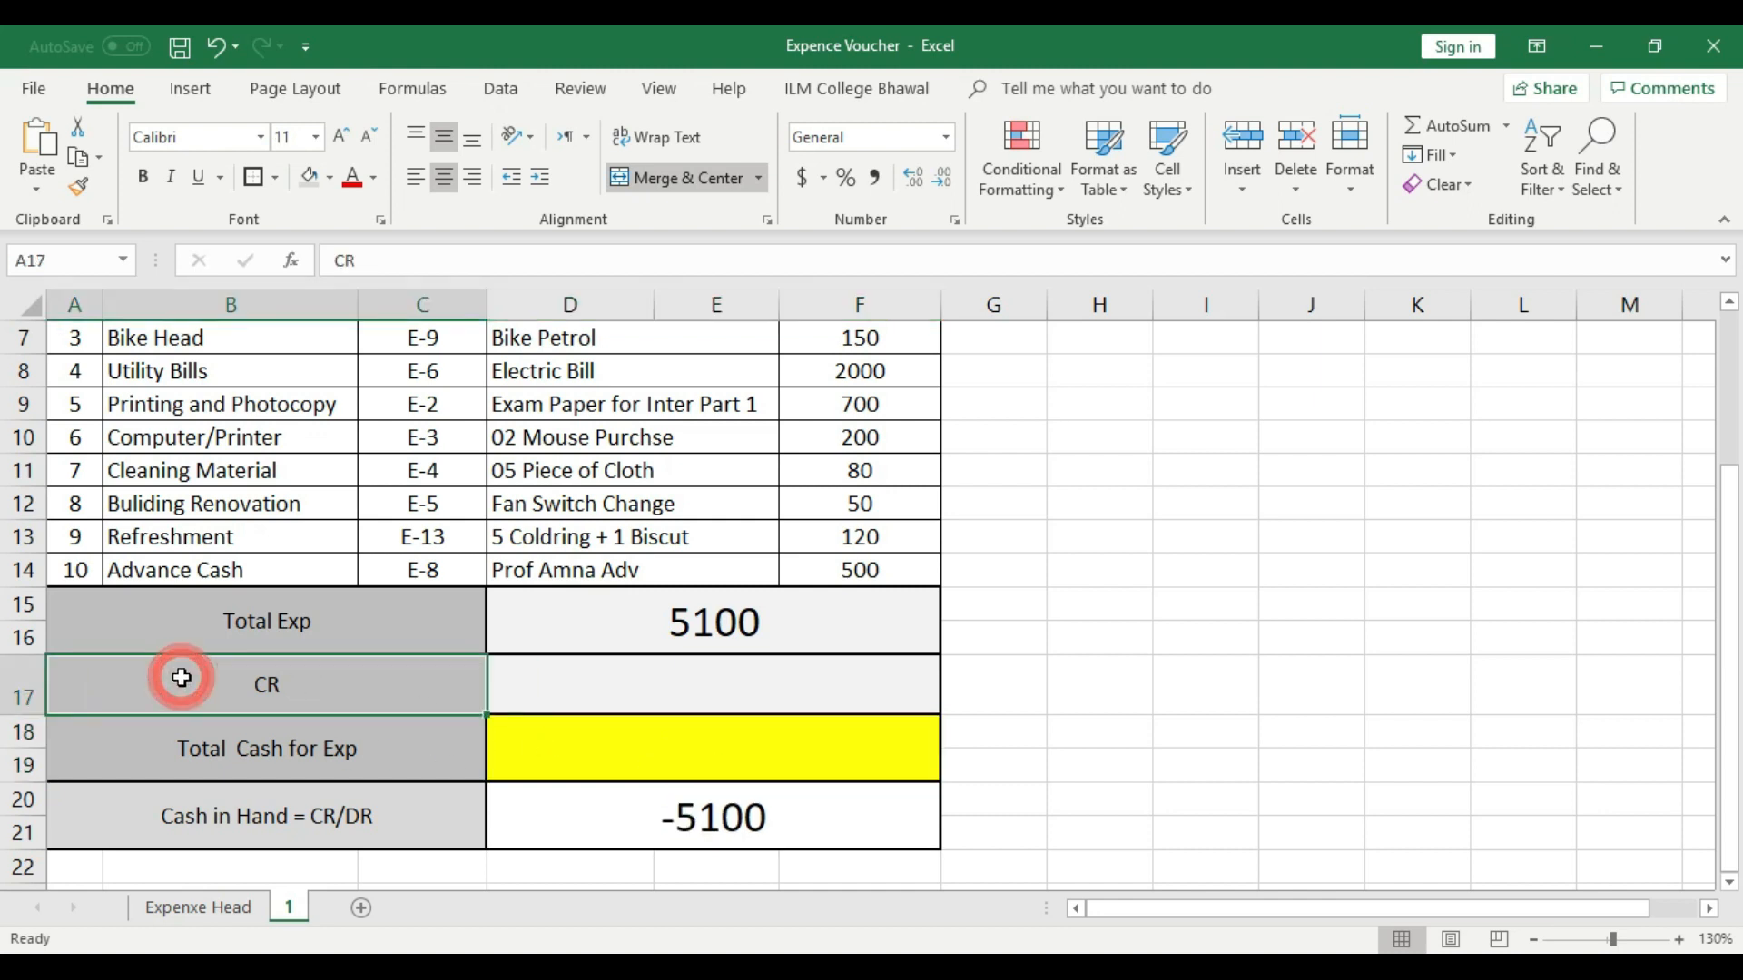
- Unmerge both merged ranges in row 17, D17 to F17 and A17 to C17
{"action": "left_click", "coordinate": [589, 688]}
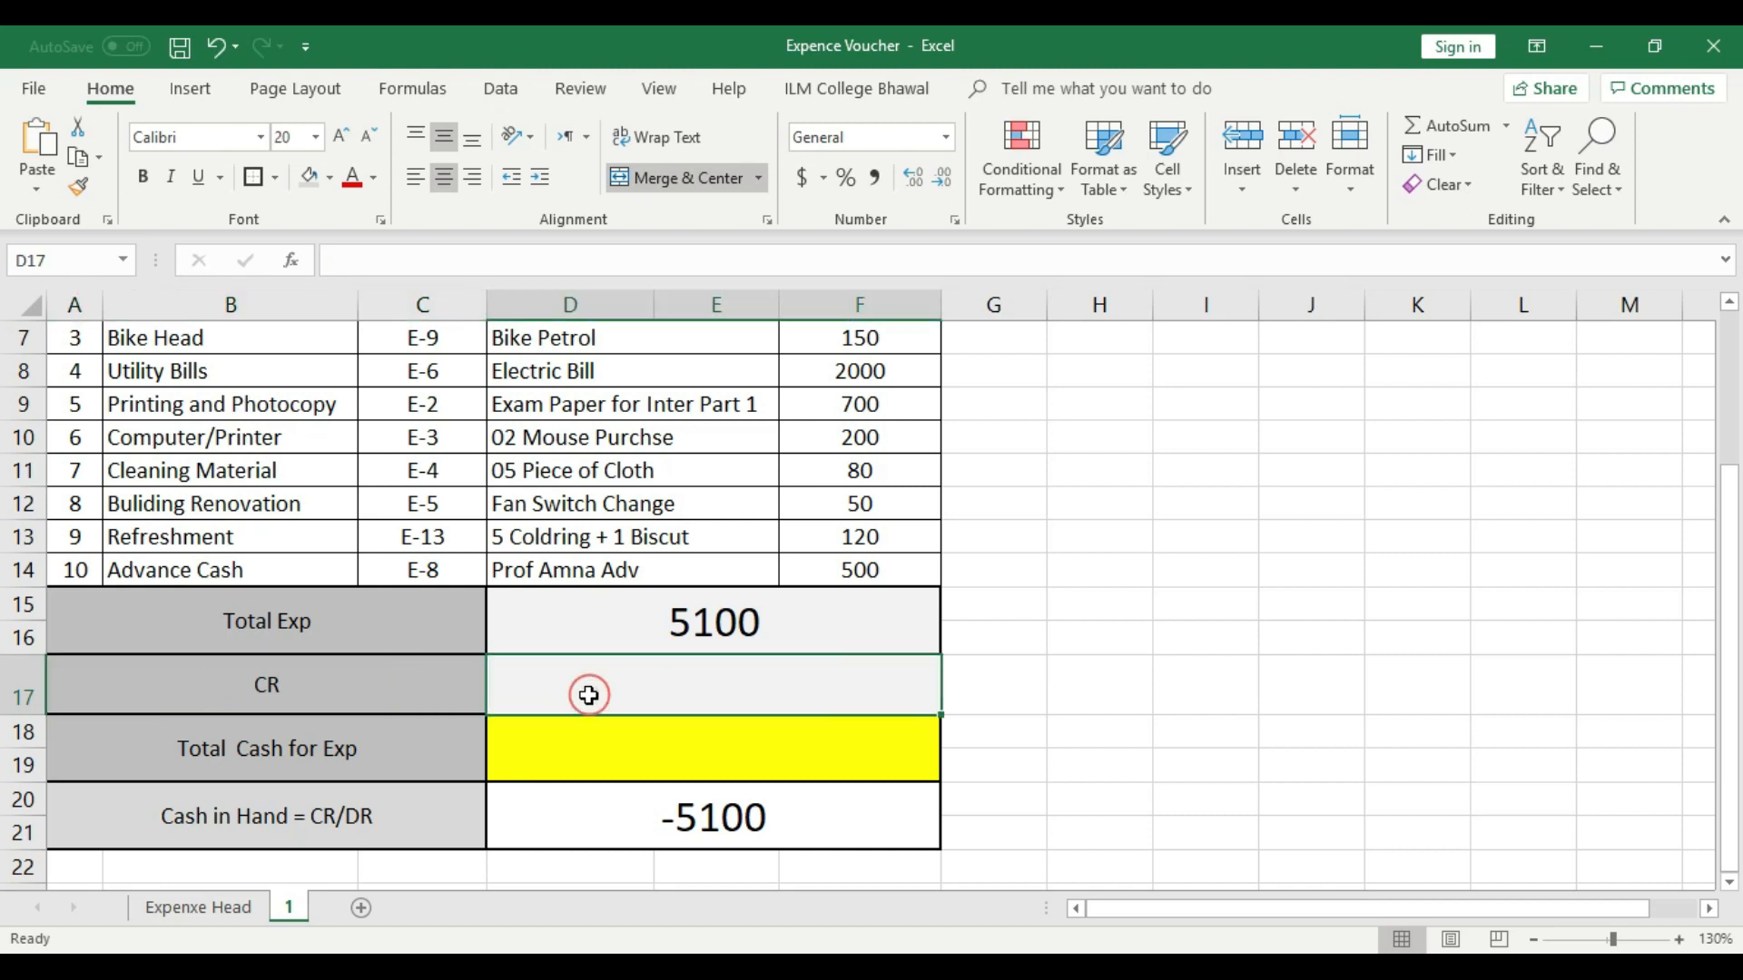
{"action": "left_click", "coordinate": [672, 182]}
{"action": "left_click", "coordinate": [289, 682]}
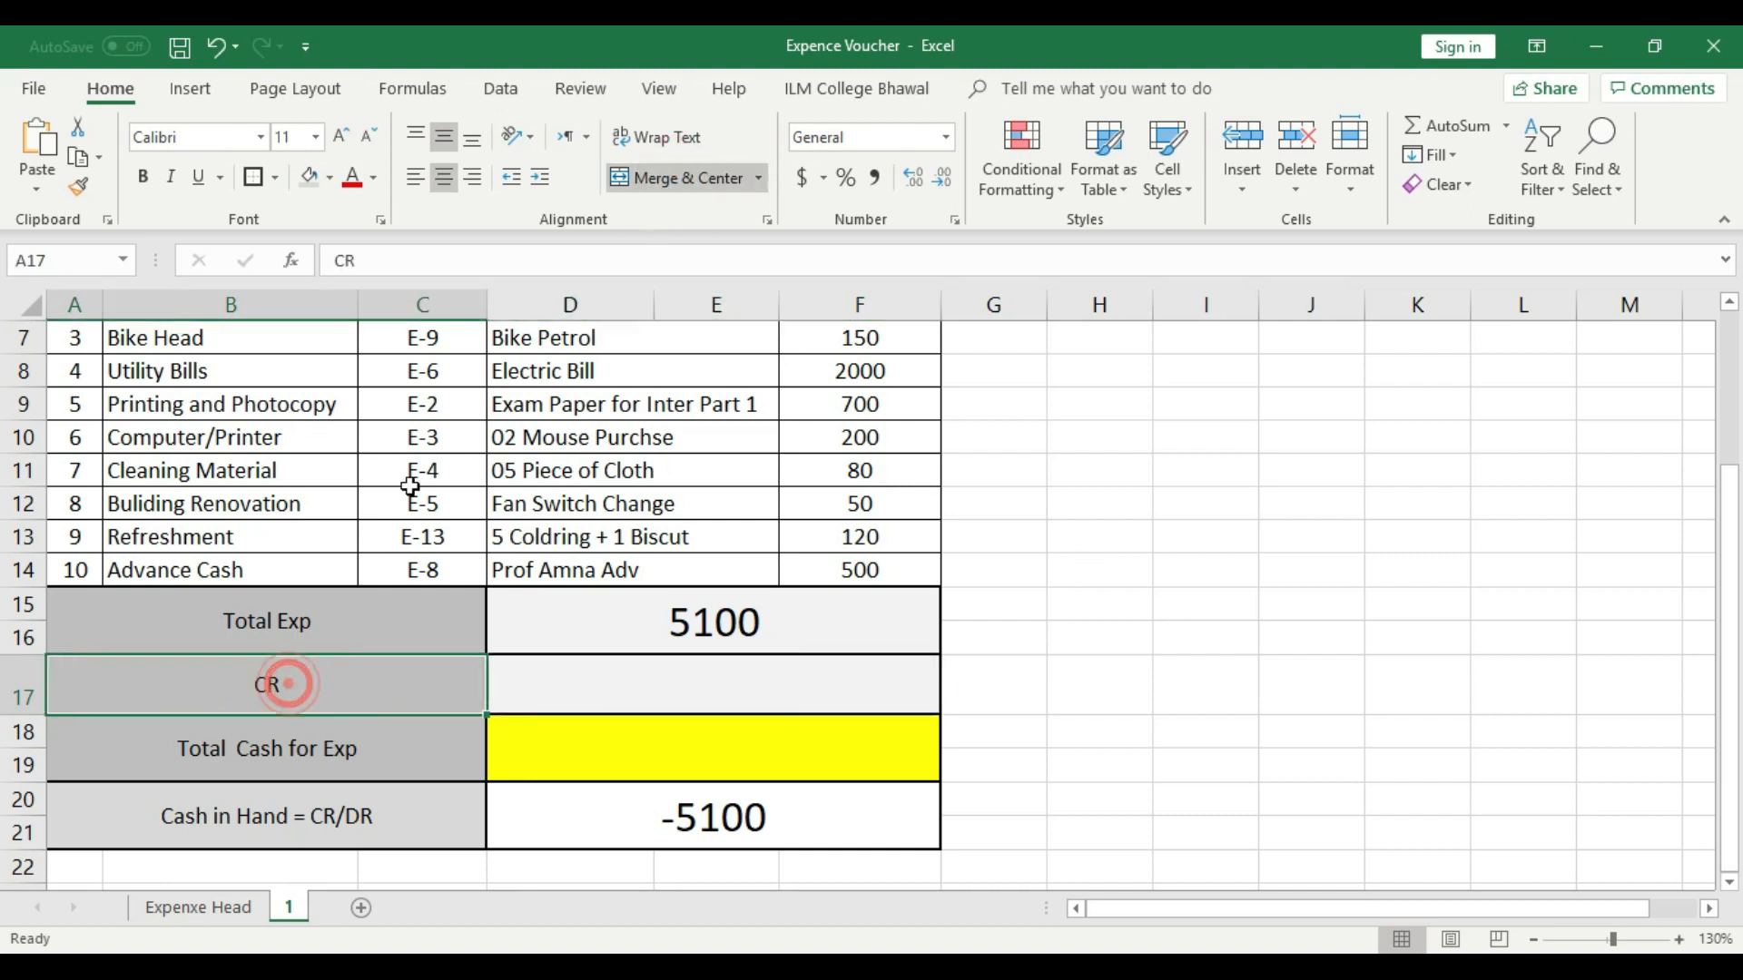
{"action": "left_click", "coordinate": [661, 182]}
{"action": "left_click", "coordinate": [1241, 667]}
- Merge and center cells A17 and B17 for the CR label, leaving C17 as a separate cell
{"action": "left_click", "coordinate": [72, 687]}
{"action": "left_click_drag", "start_coordinate": [116, 688], "coordinate": [177, 683]}
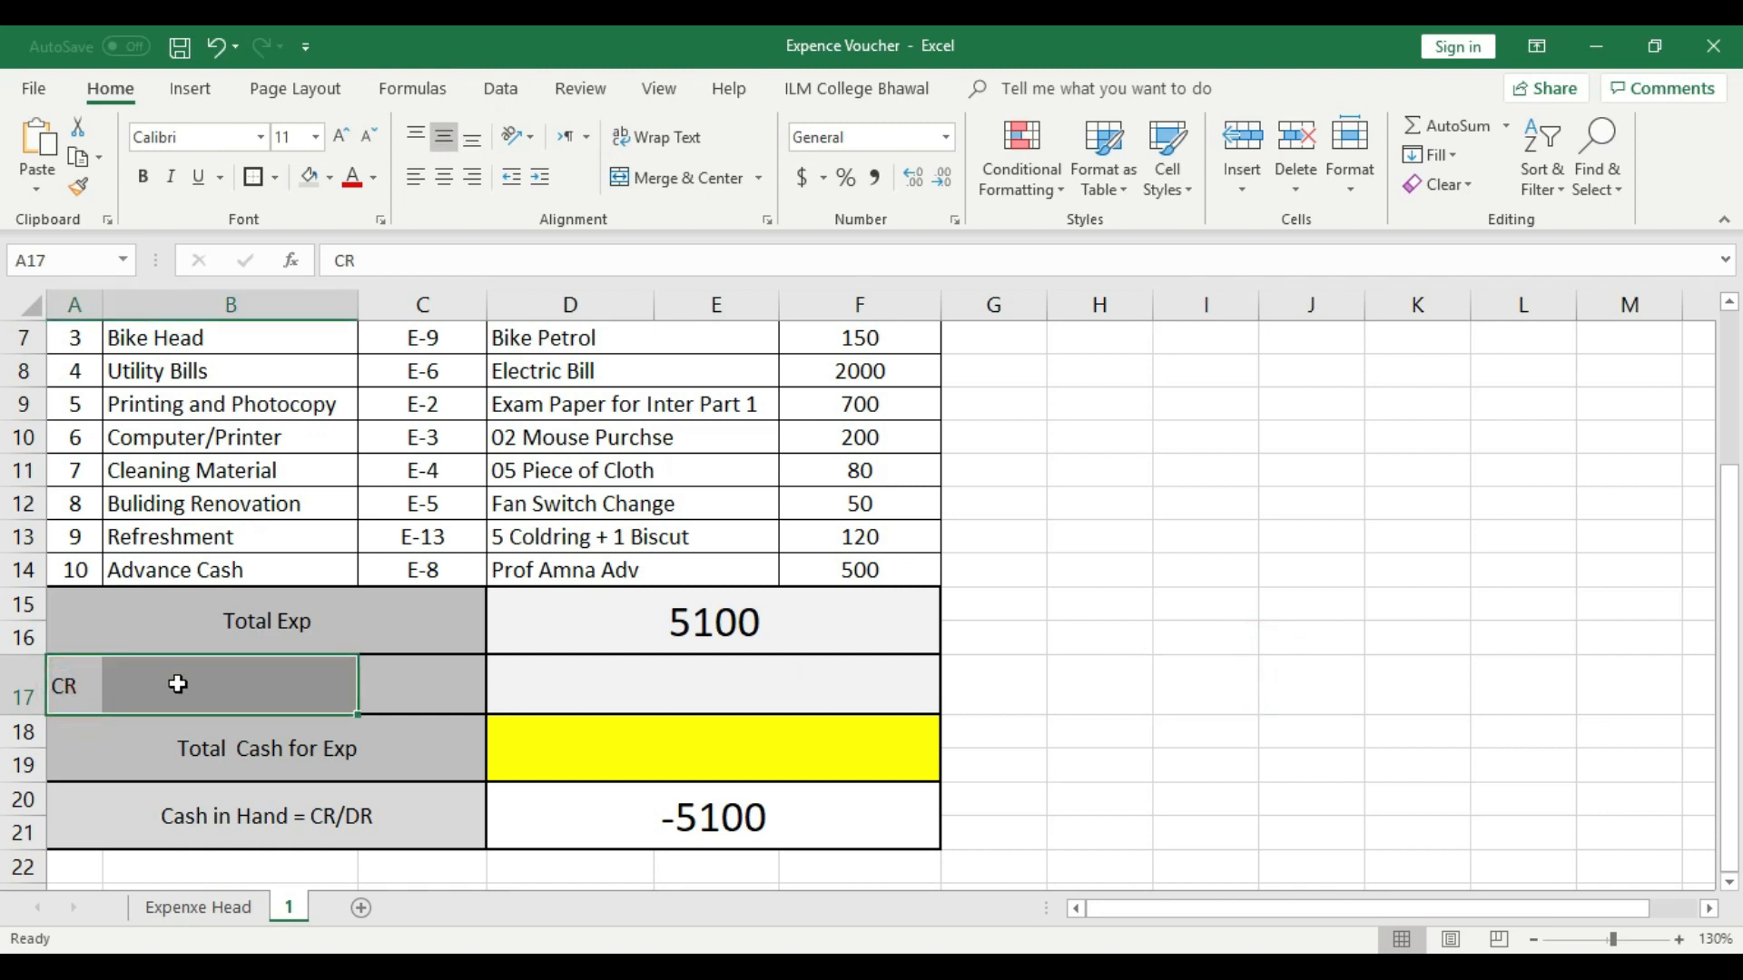
{"action": "left_click", "coordinate": [676, 179]}
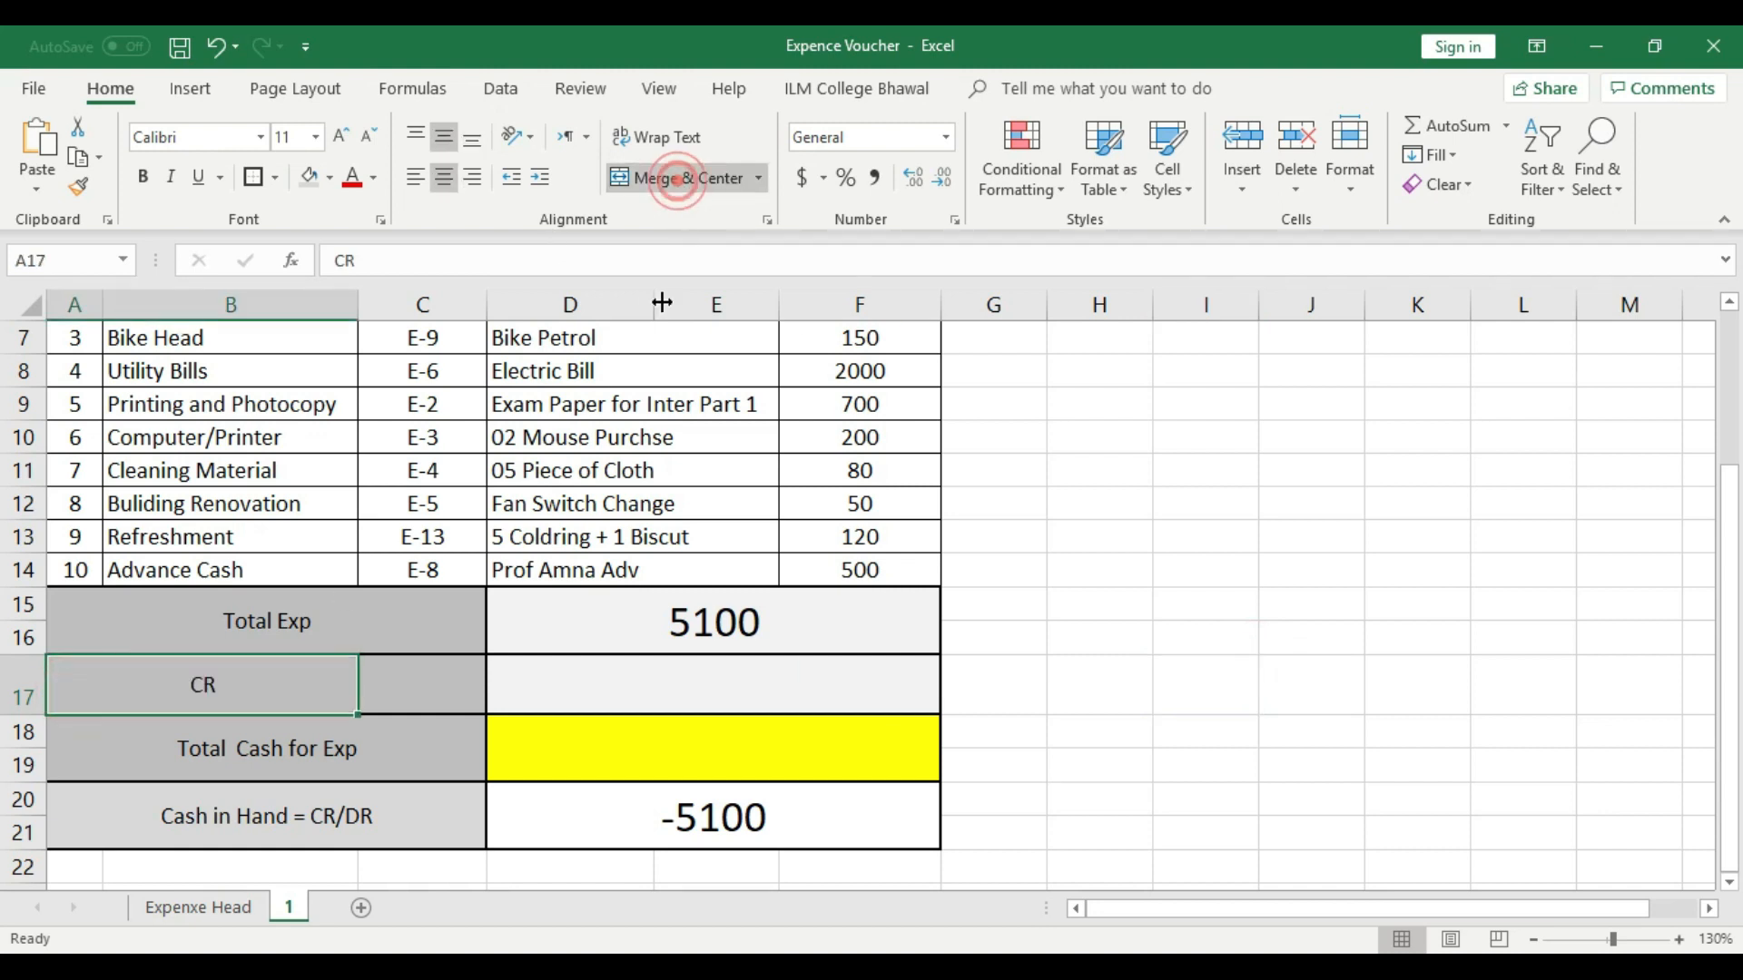
{"action": "left_click", "coordinate": [417, 688]}
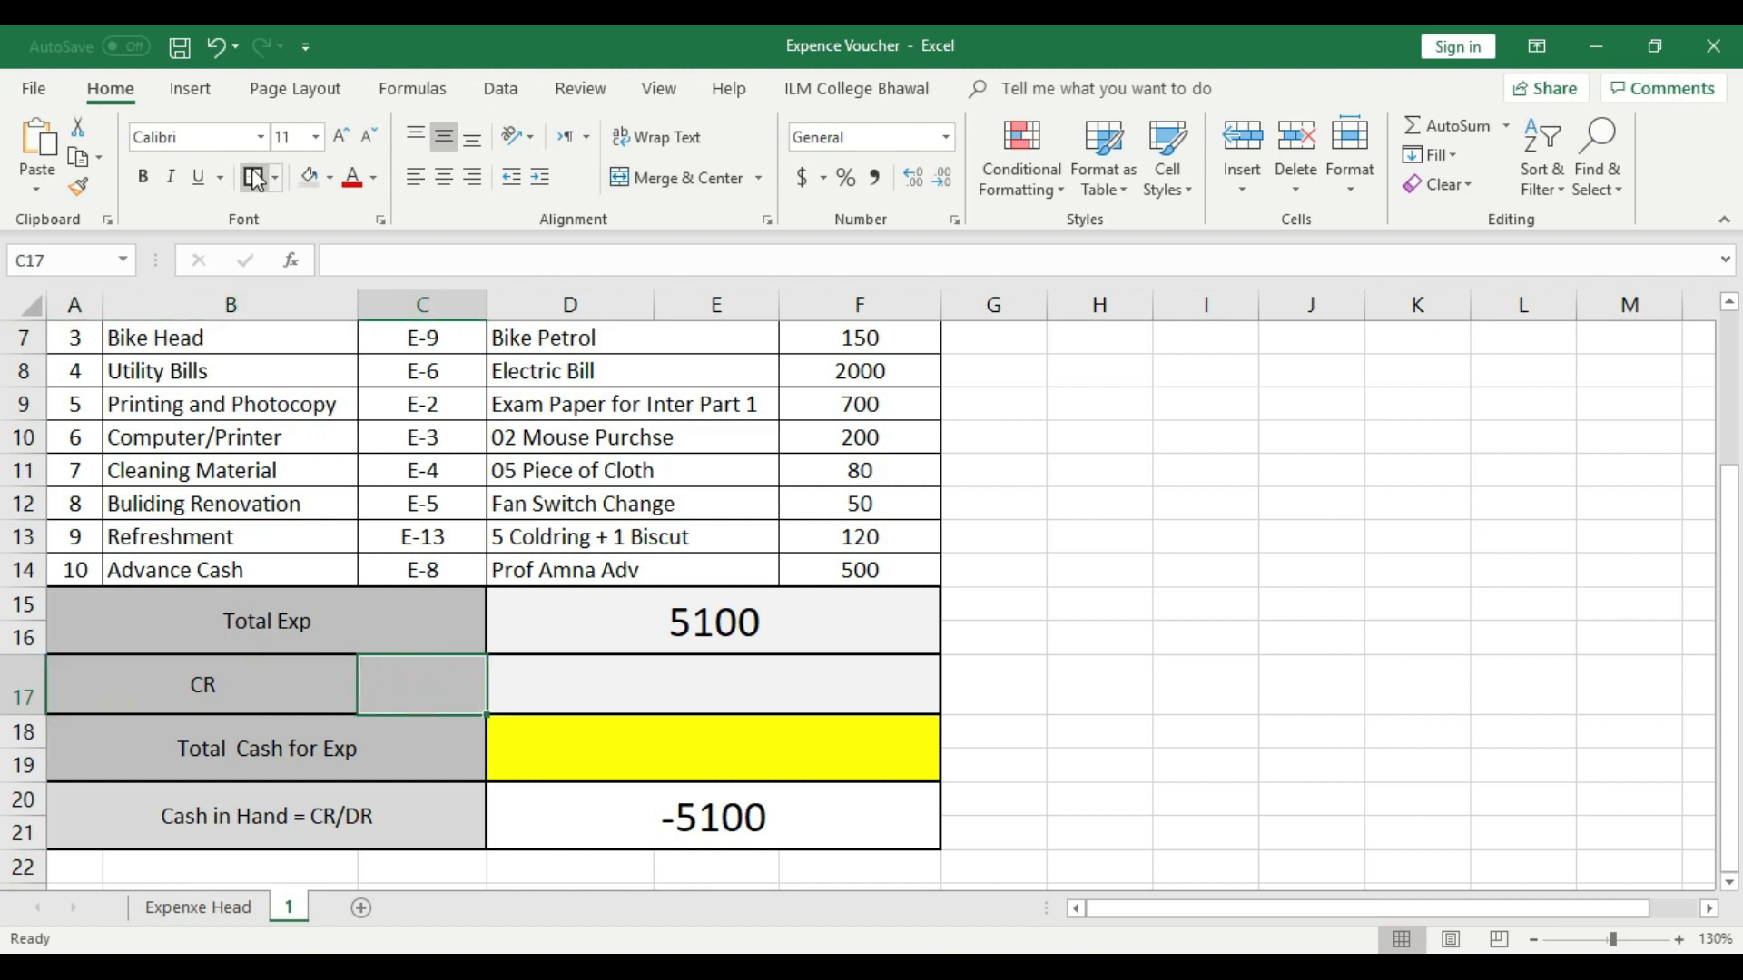
- Fill the merged CR label cell with the light gray theme color
{"action": "left_click", "coordinate": [271, 662]}
{"action": "left_click", "coordinate": [330, 177]}
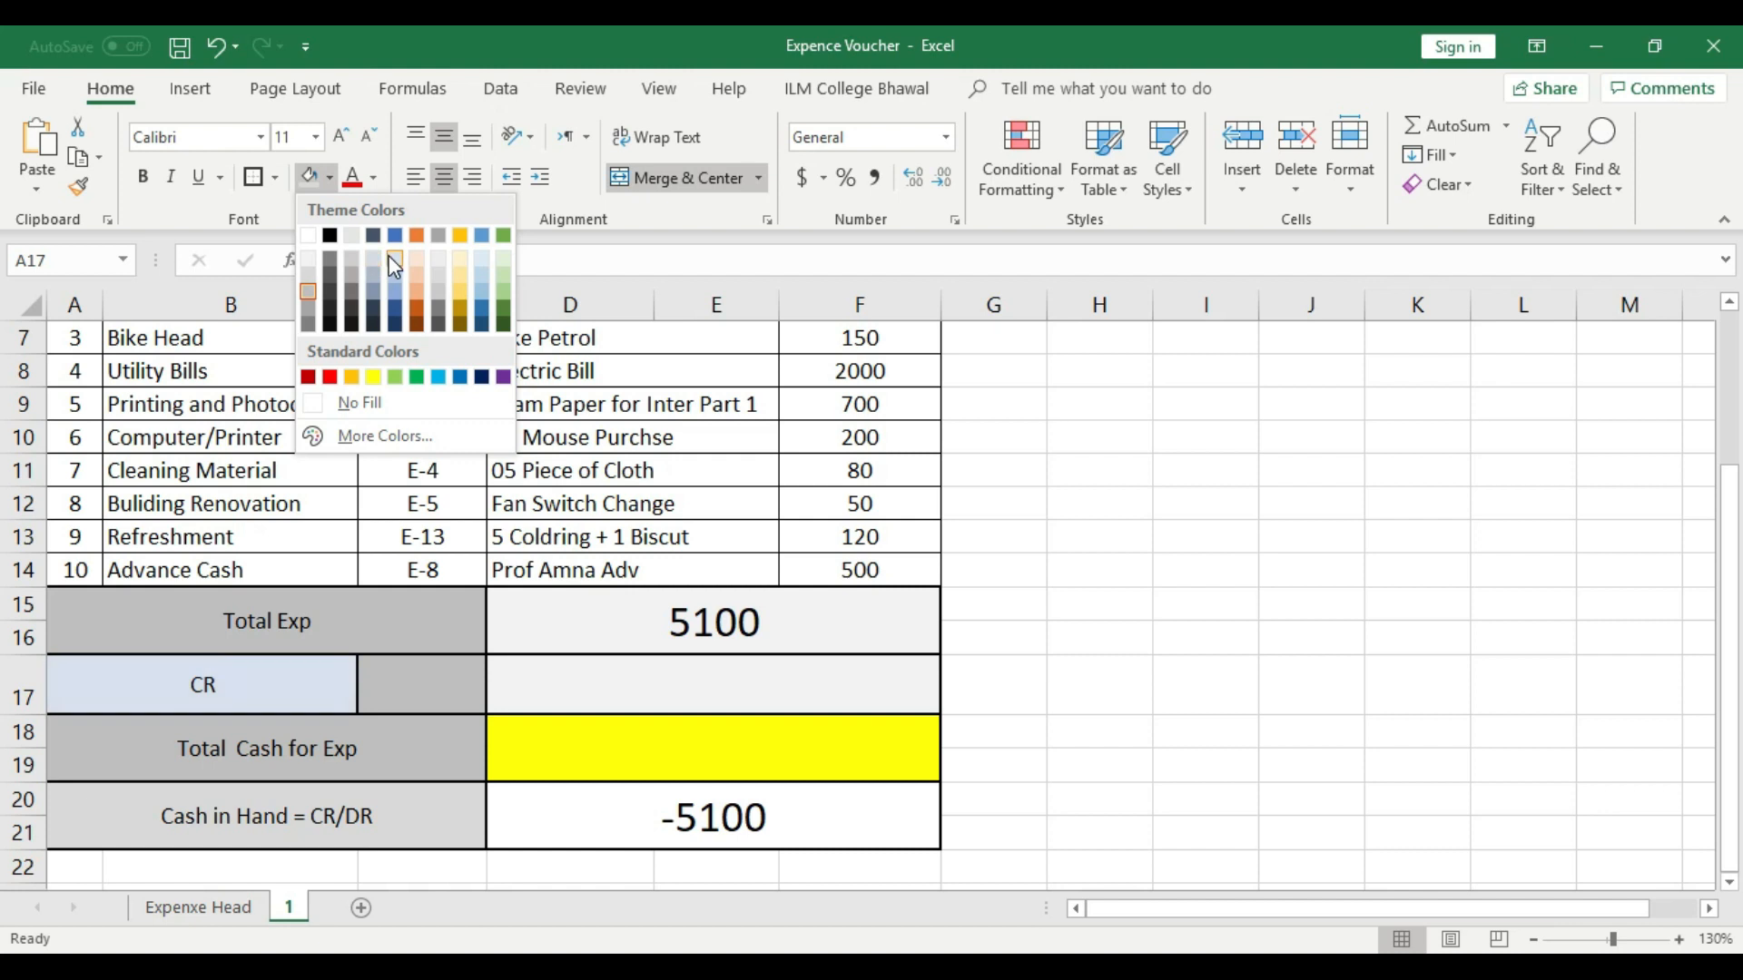
{"action": "left_click", "coordinate": [345, 236]}
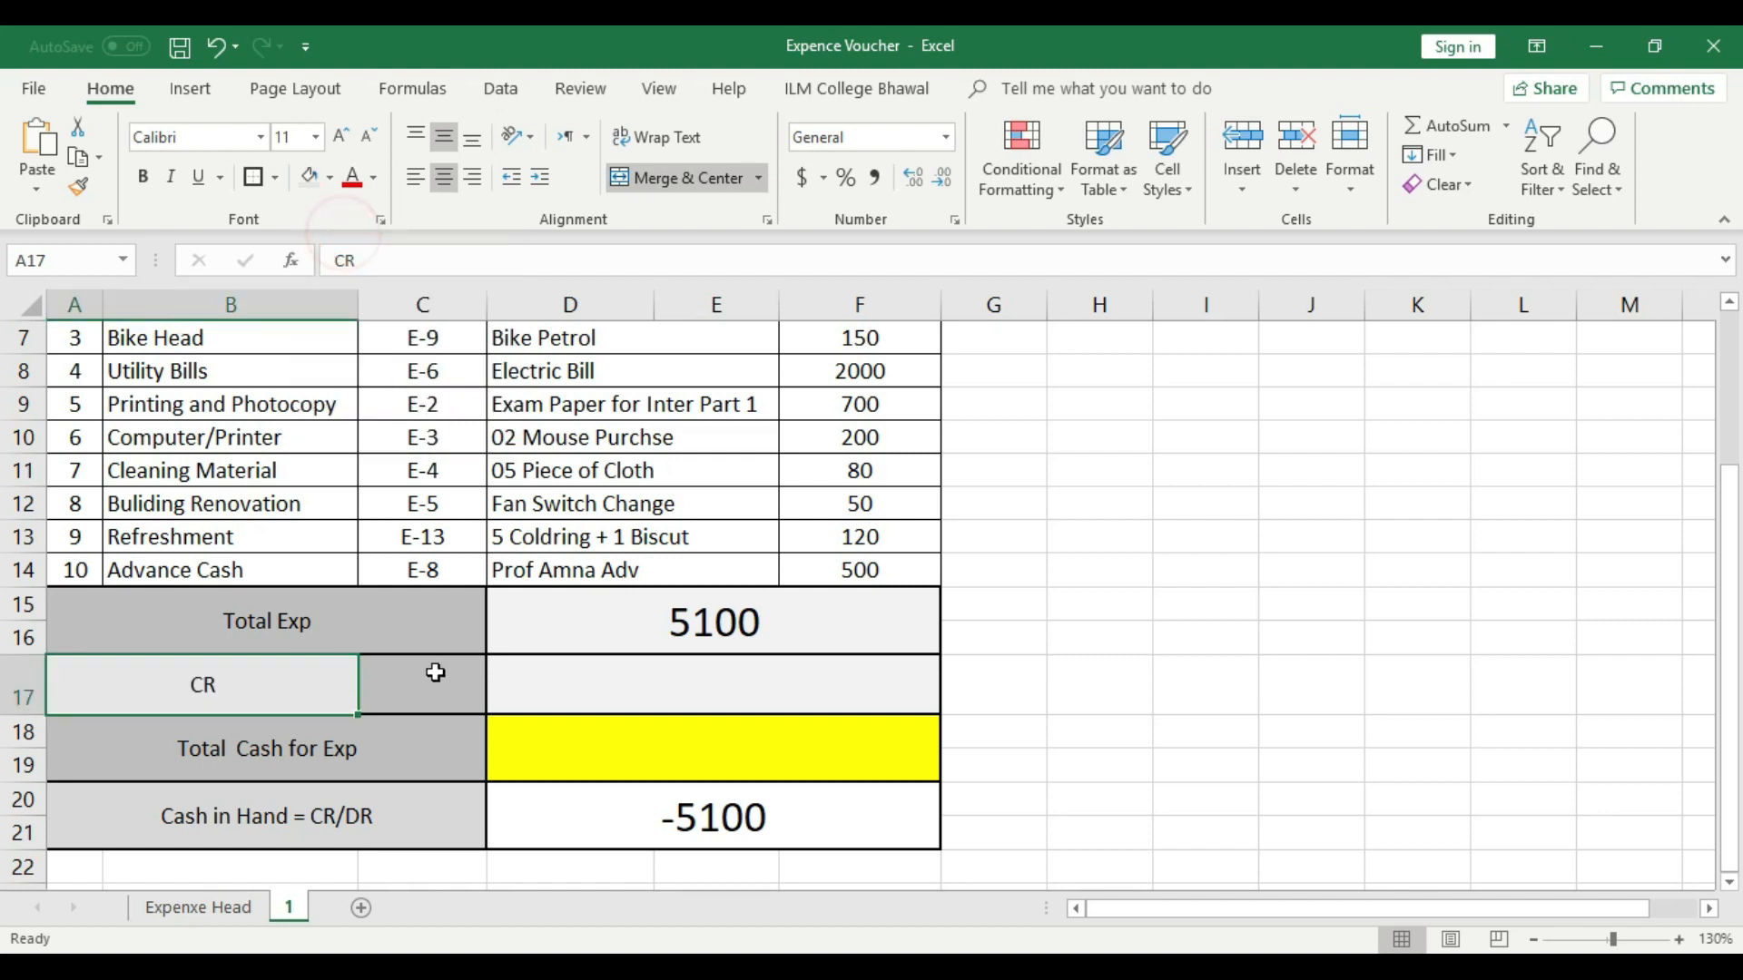
{"action": "left_click", "coordinate": [560, 679]}
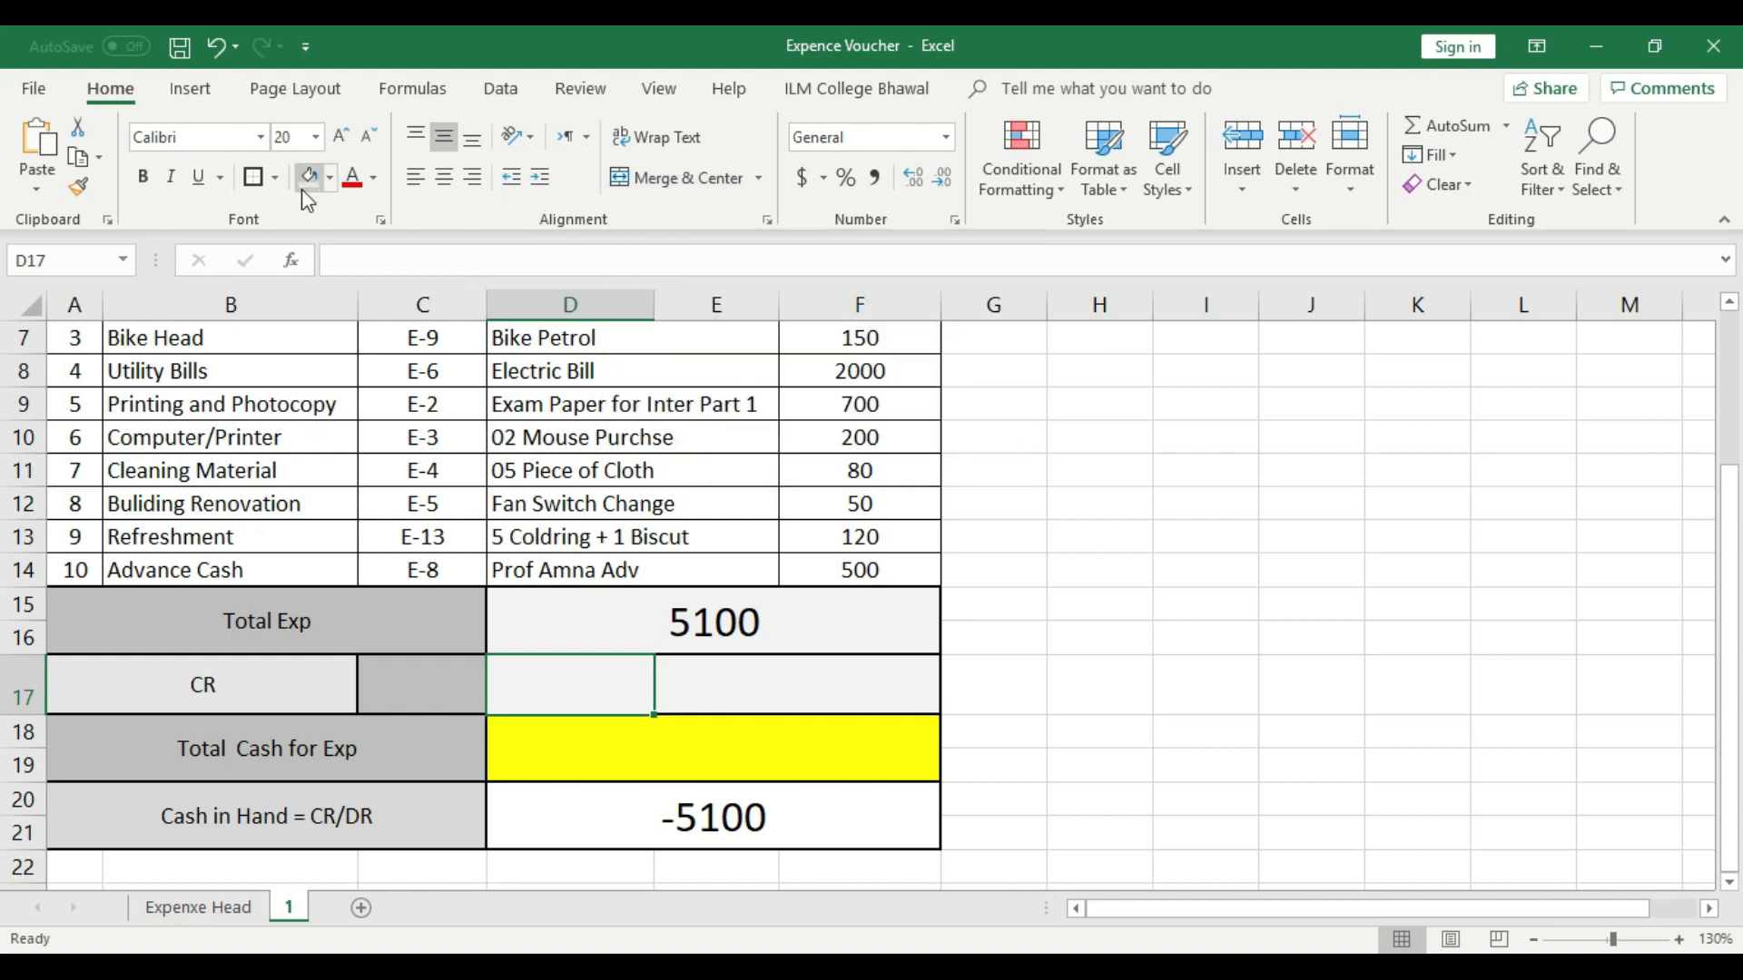
- Enter the label DR in D17 and center it horizontally
{"action": "left_click", "coordinate": [619, 691]}
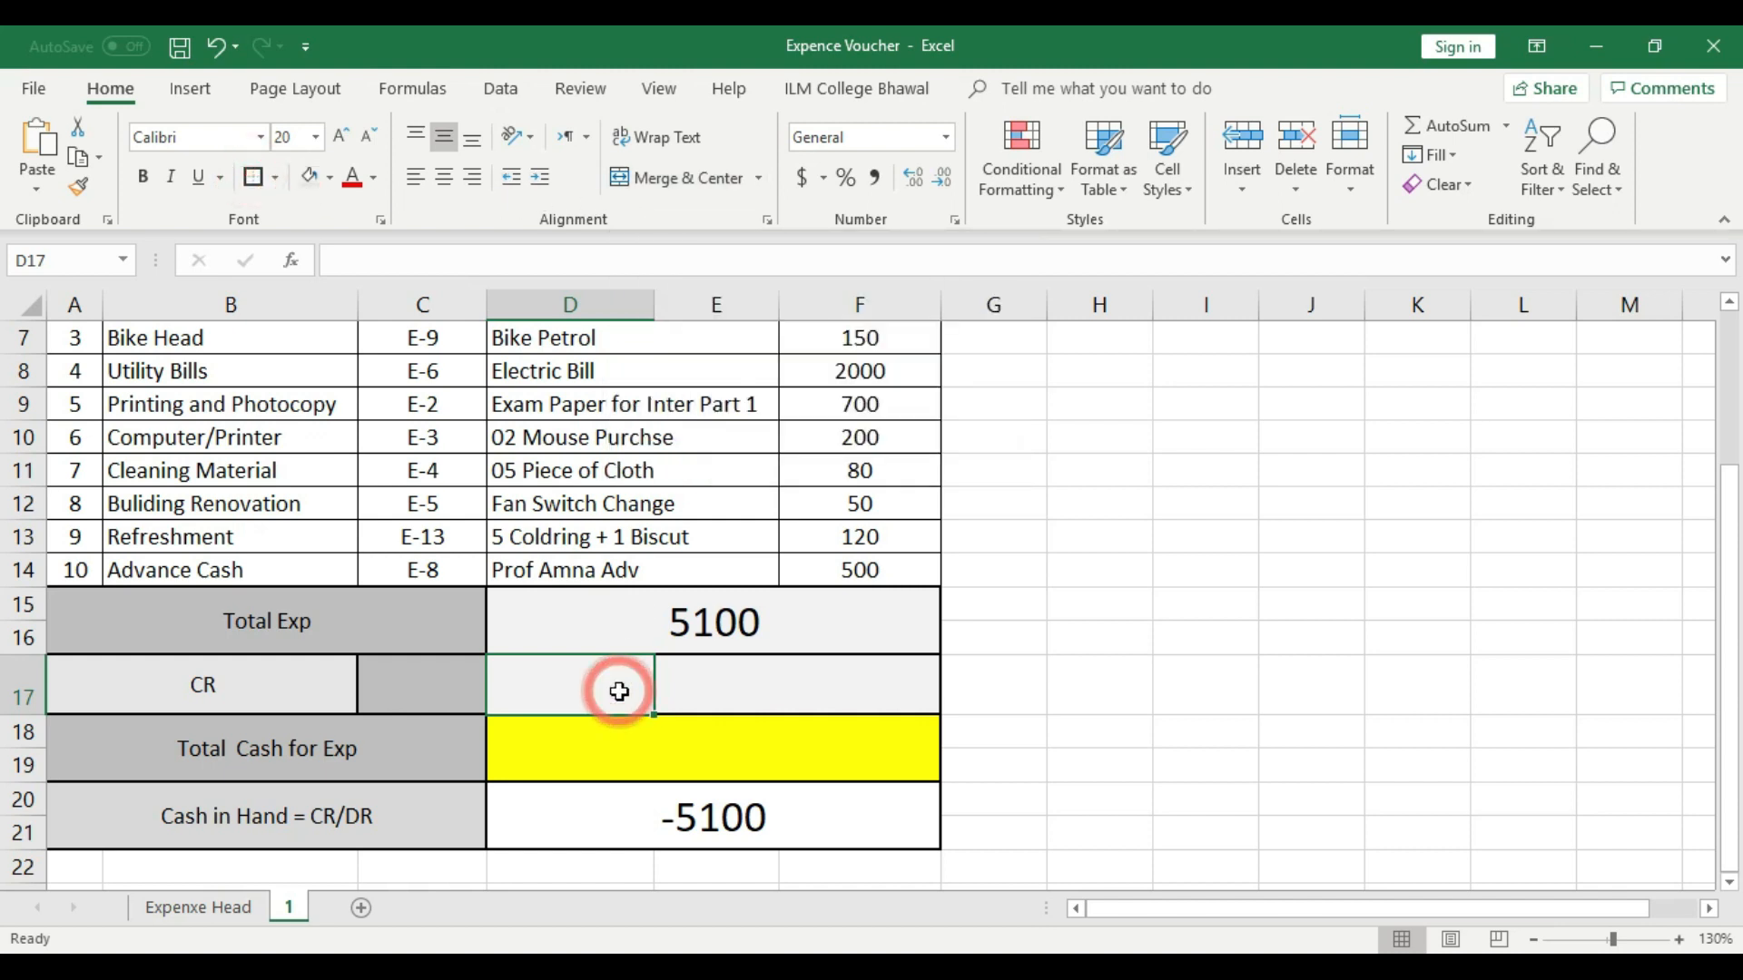
{"action": "type", "text": "DR"}
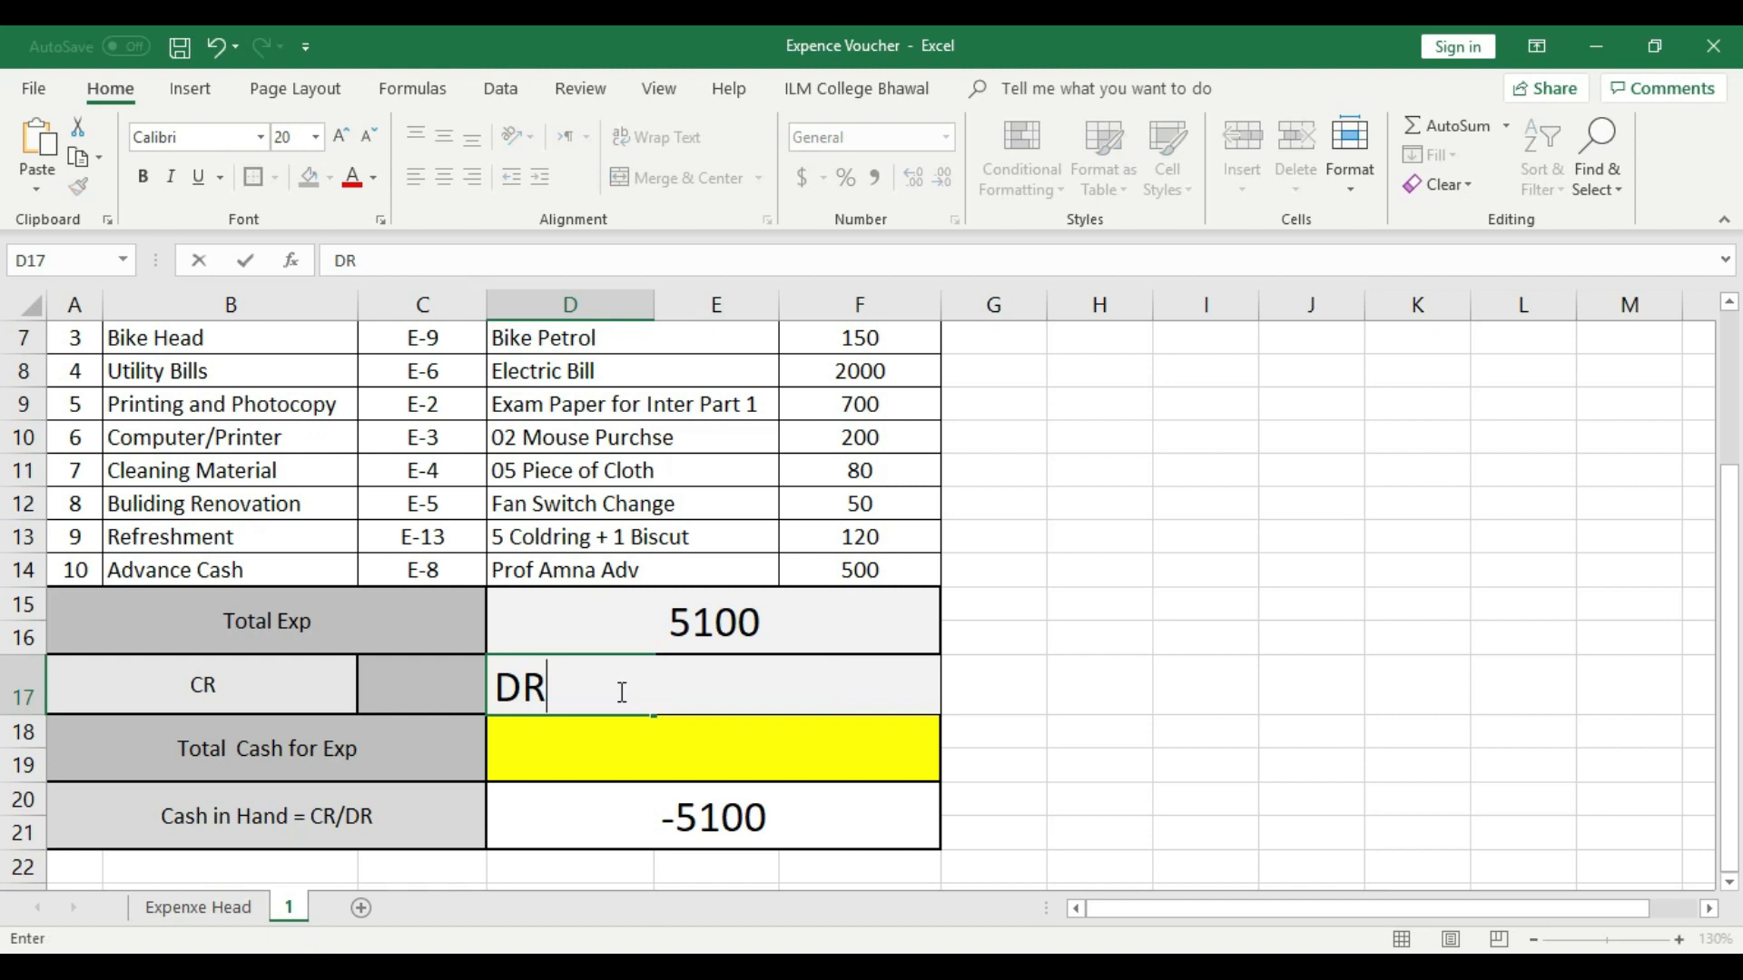
{"action": "left_click", "coordinate": [1272, 675]}
{"action": "left_click", "coordinate": [529, 683]}
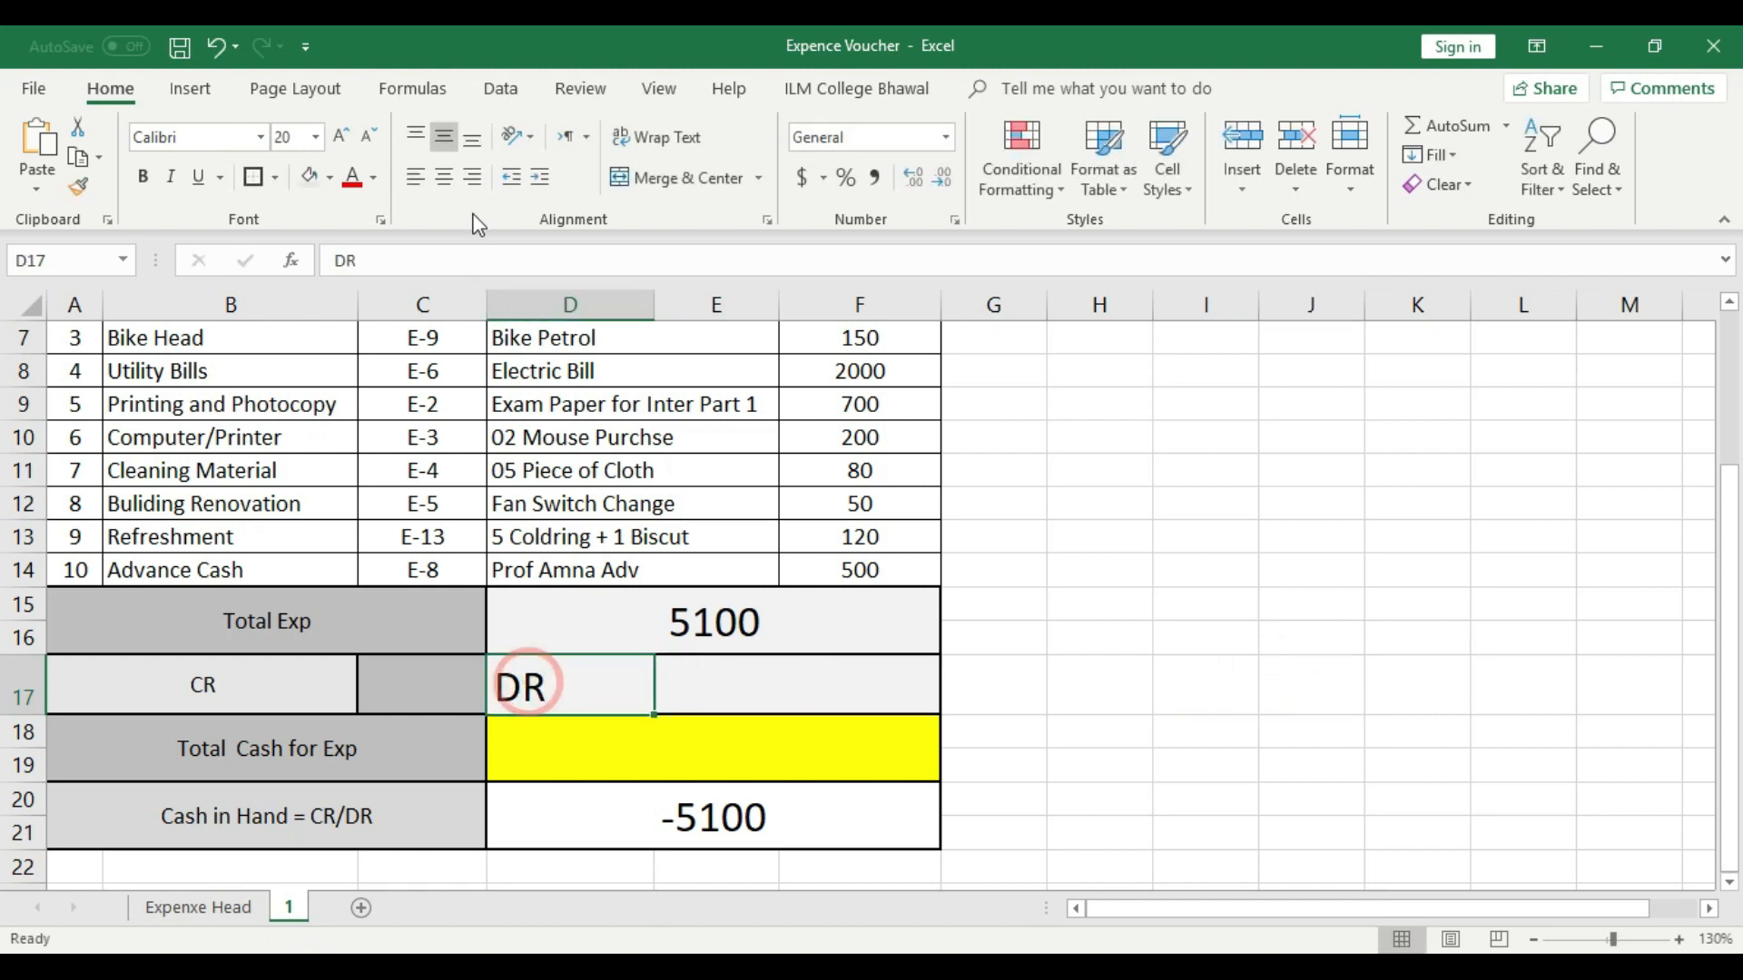
{"action": "left_click", "coordinate": [443, 179]}
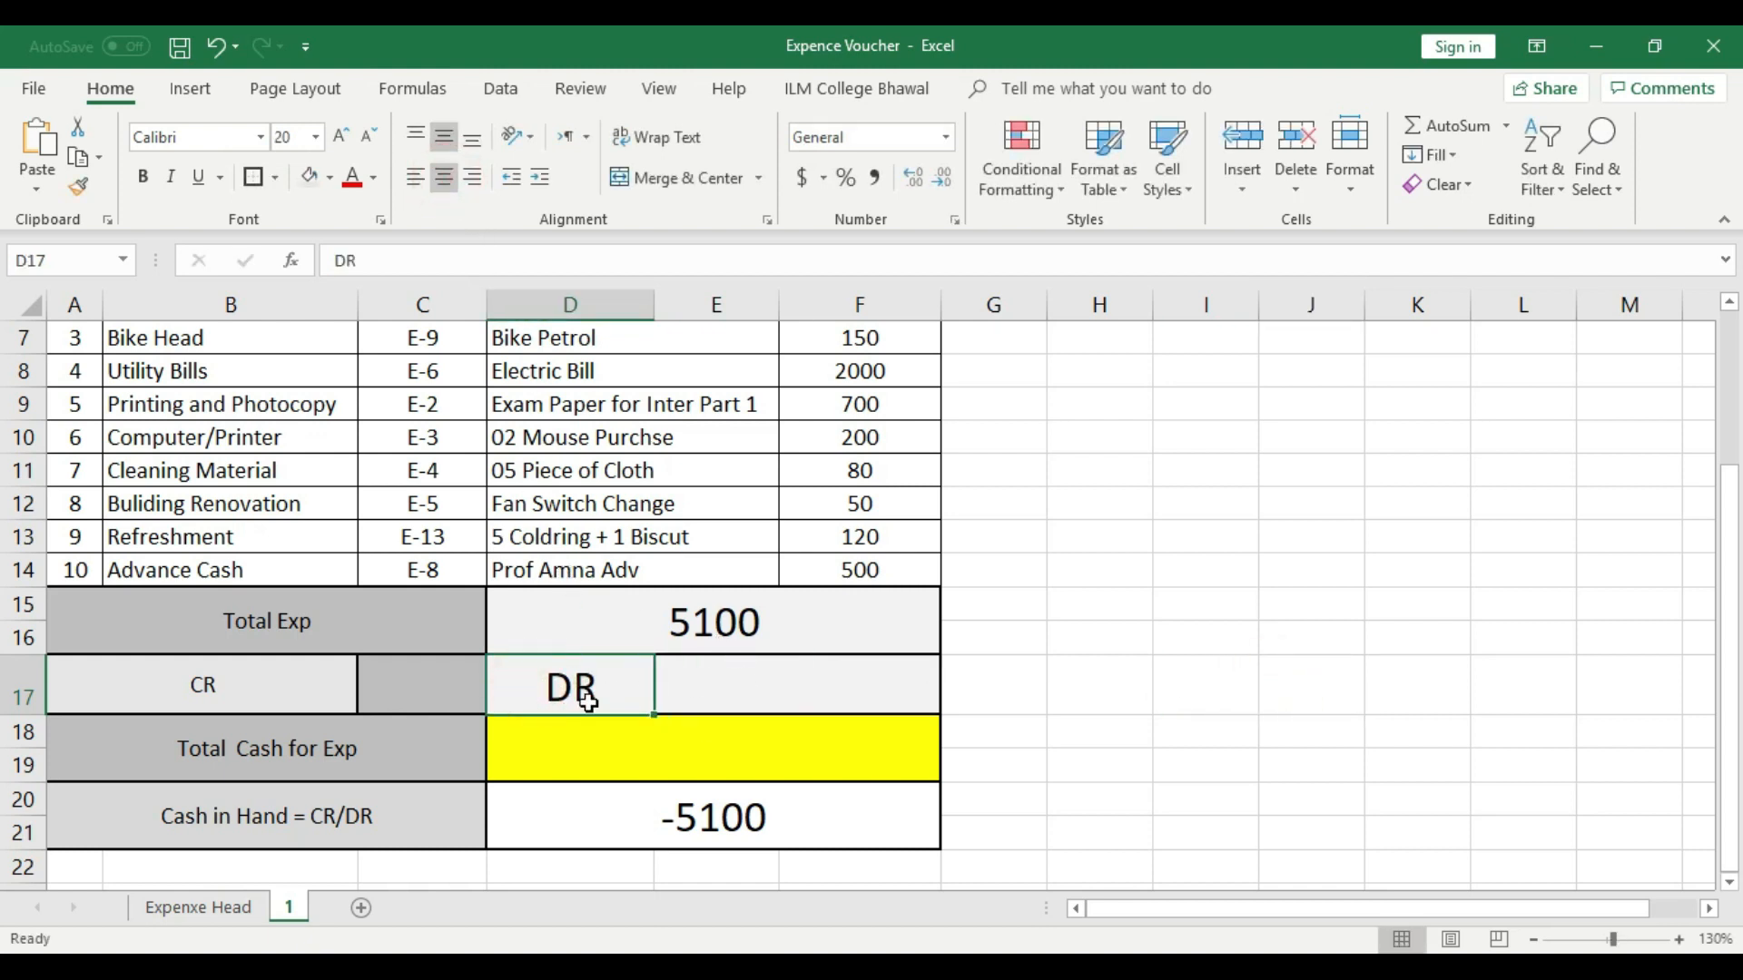
{"action": "left_click", "coordinate": [739, 697]}
{"action": "left_click", "coordinate": [574, 689]}
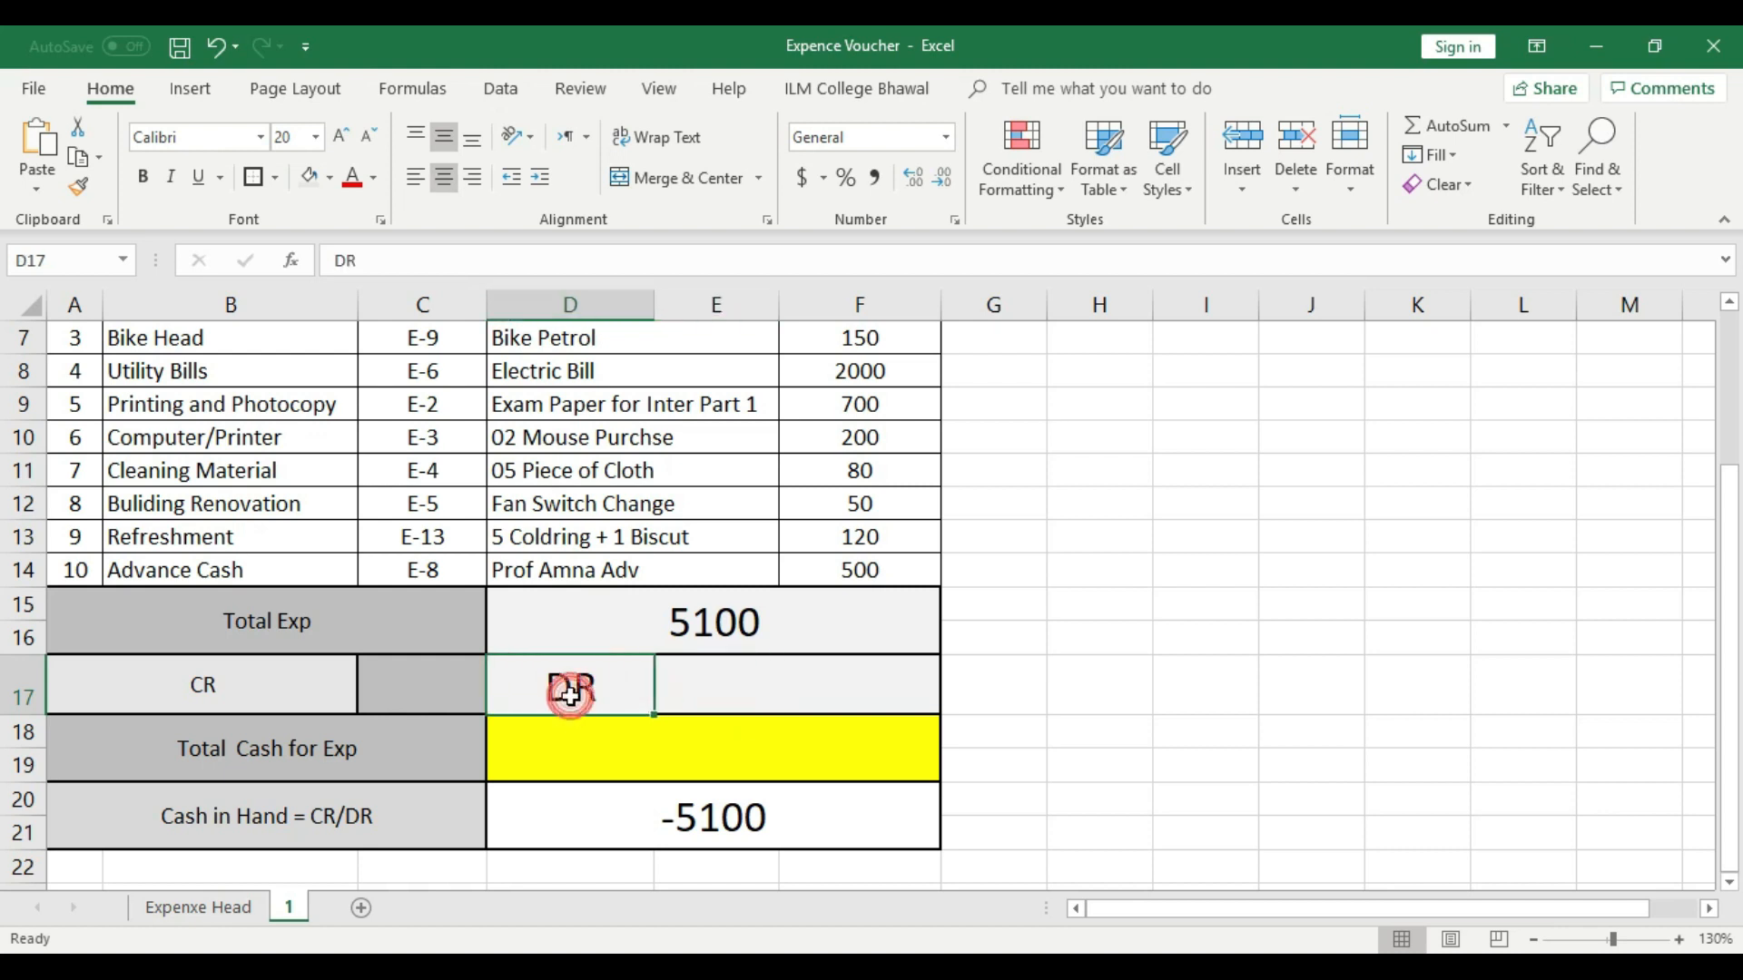
- Fill E17 with the same darker gray as the amount cell beside CR
{"action": "left_click", "coordinate": [767, 691]}
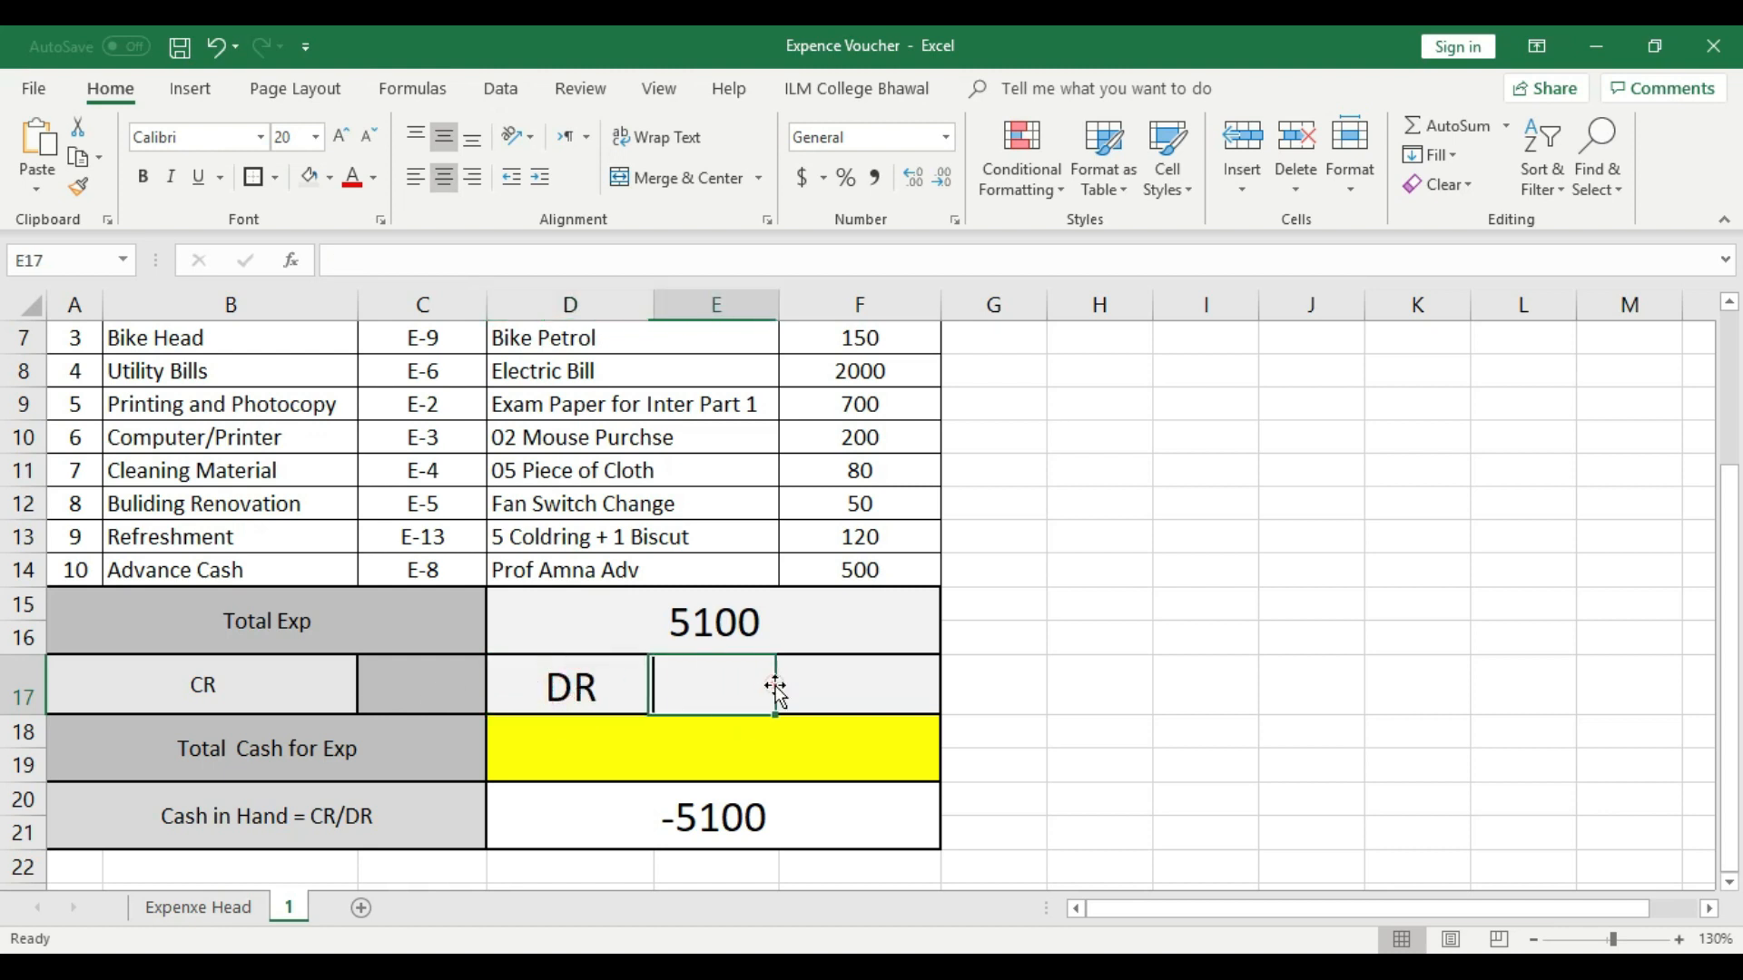
{"action": "left_click", "coordinate": [330, 182]}
{"action": "left_click", "coordinate": [310, 295]}
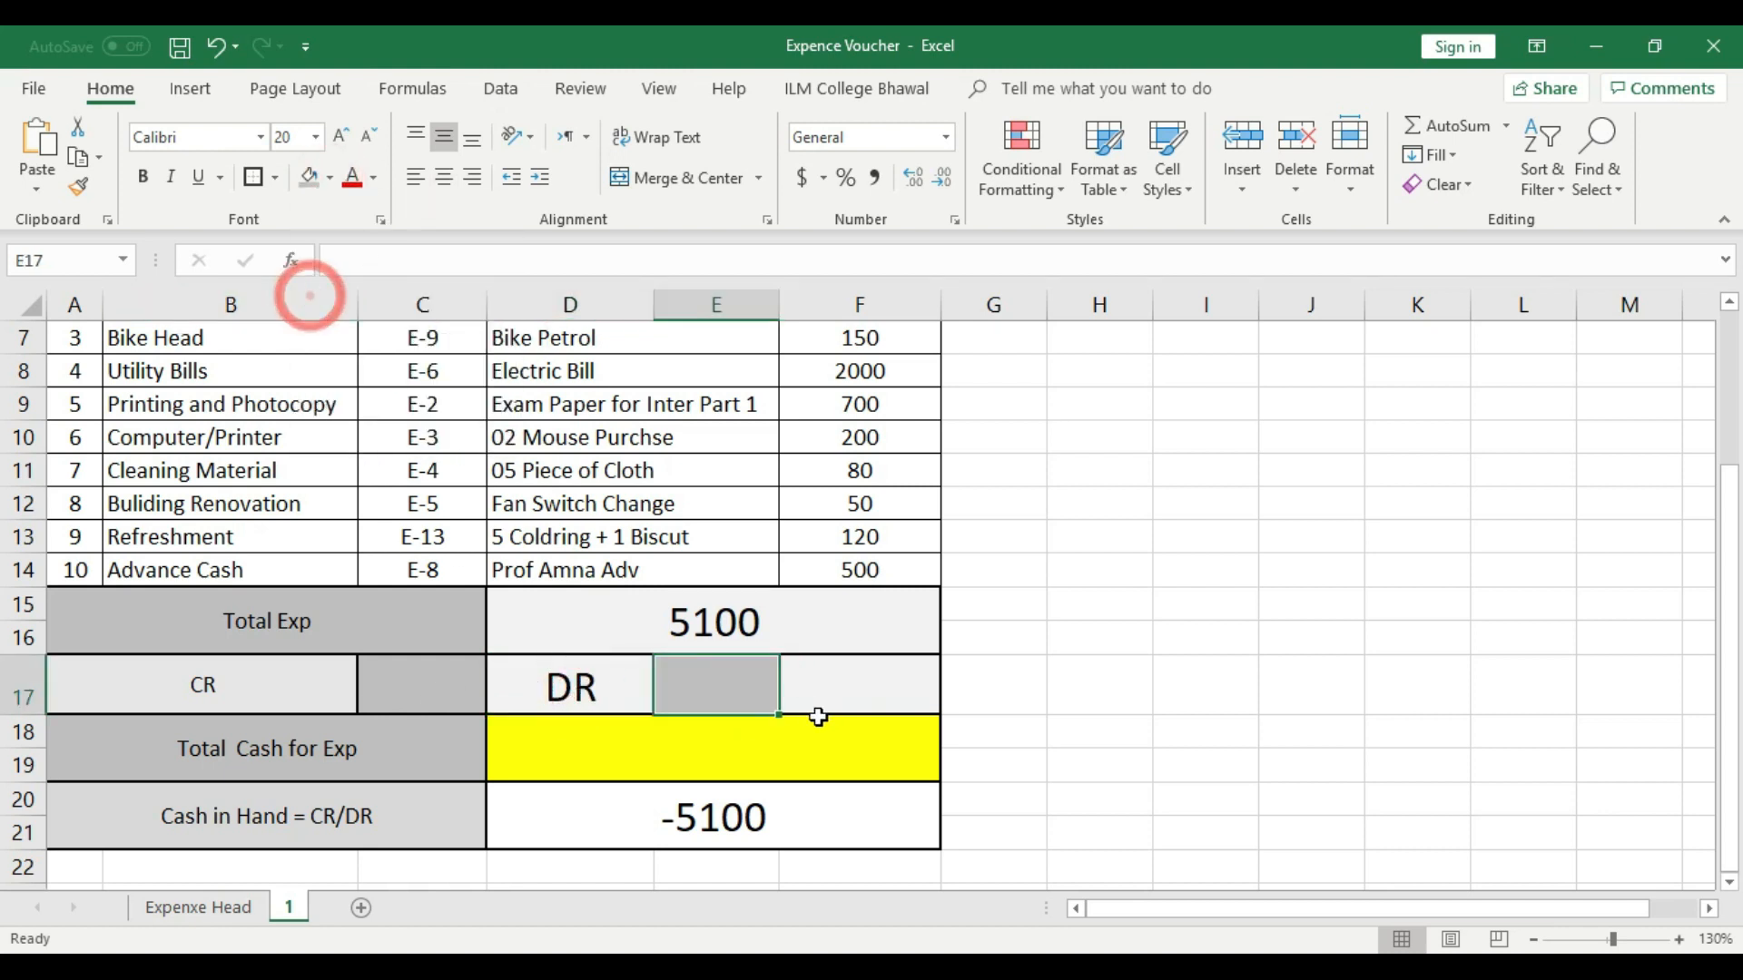
{"action": "left_click", "coordinate": [887, 677]}
- Merge and center cells E17 and F17 to form the DR amount cell
{"action": "left_click", "coordinate": [757, 683]}
{"action": "left_click", "coordinate": [1004, 676]}
{"action": "left_click_drag", "start_coordinate": [751, 688], "coordinate": [821, 687]}
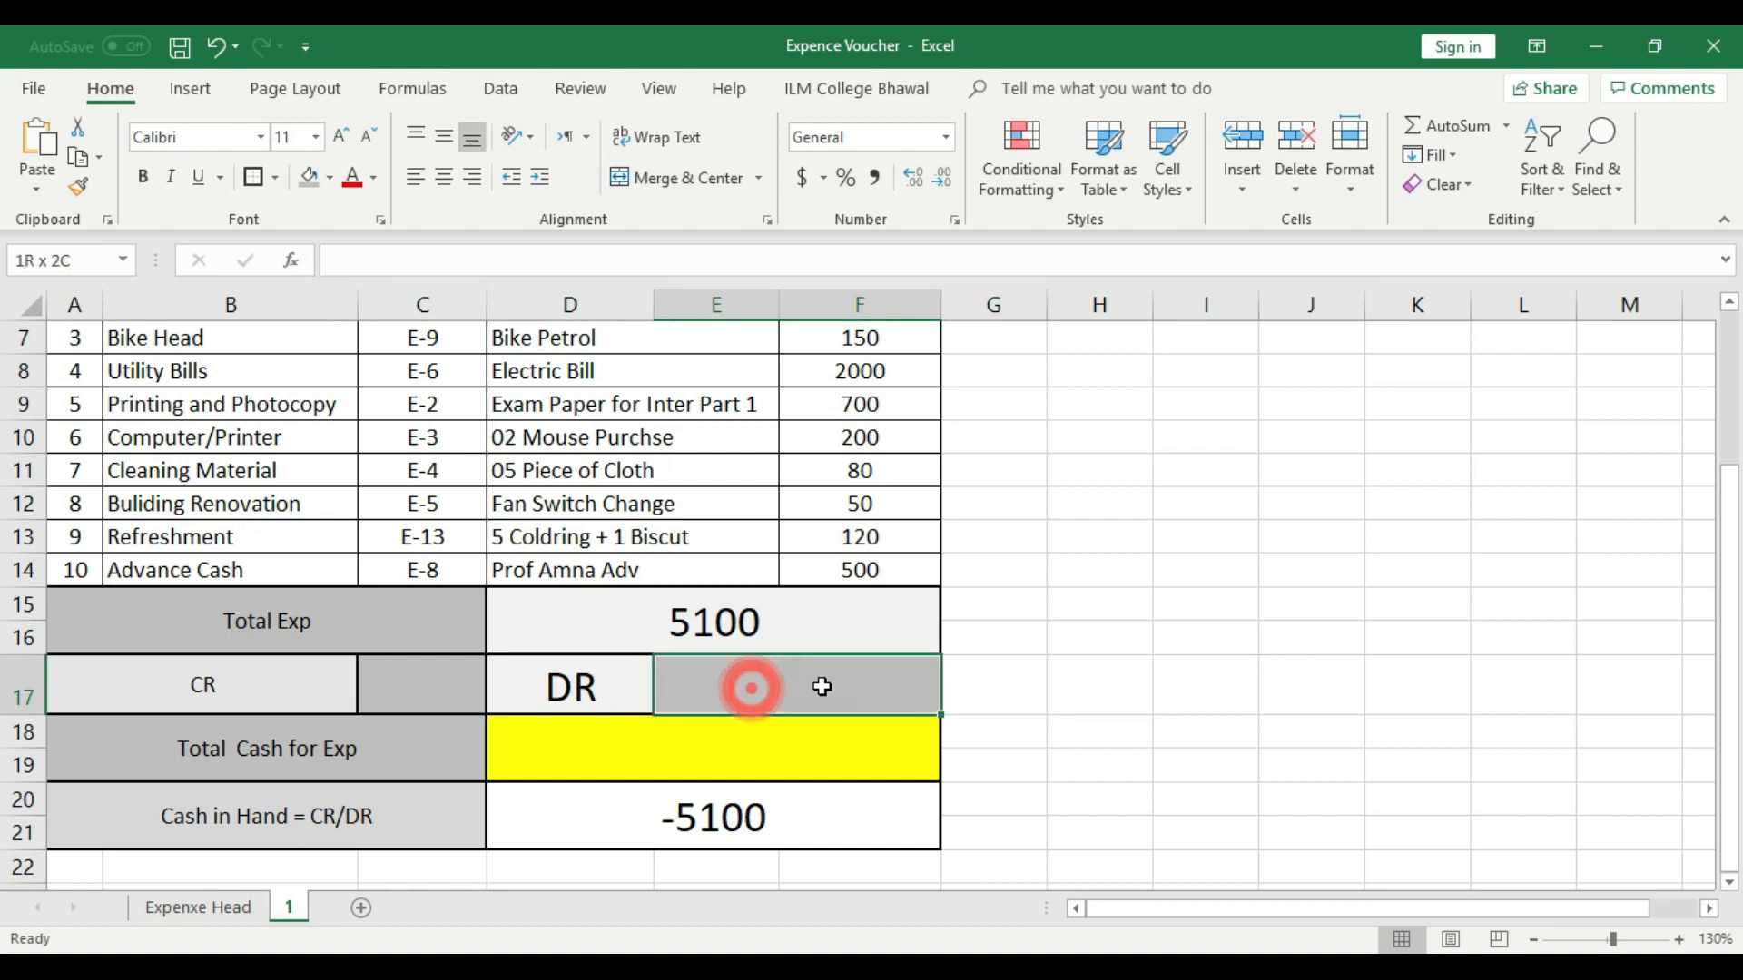
{"action": "left_click", "coordinate": [690, 177]}
{"action": "left_click", "coordinate": [1050, 563]}
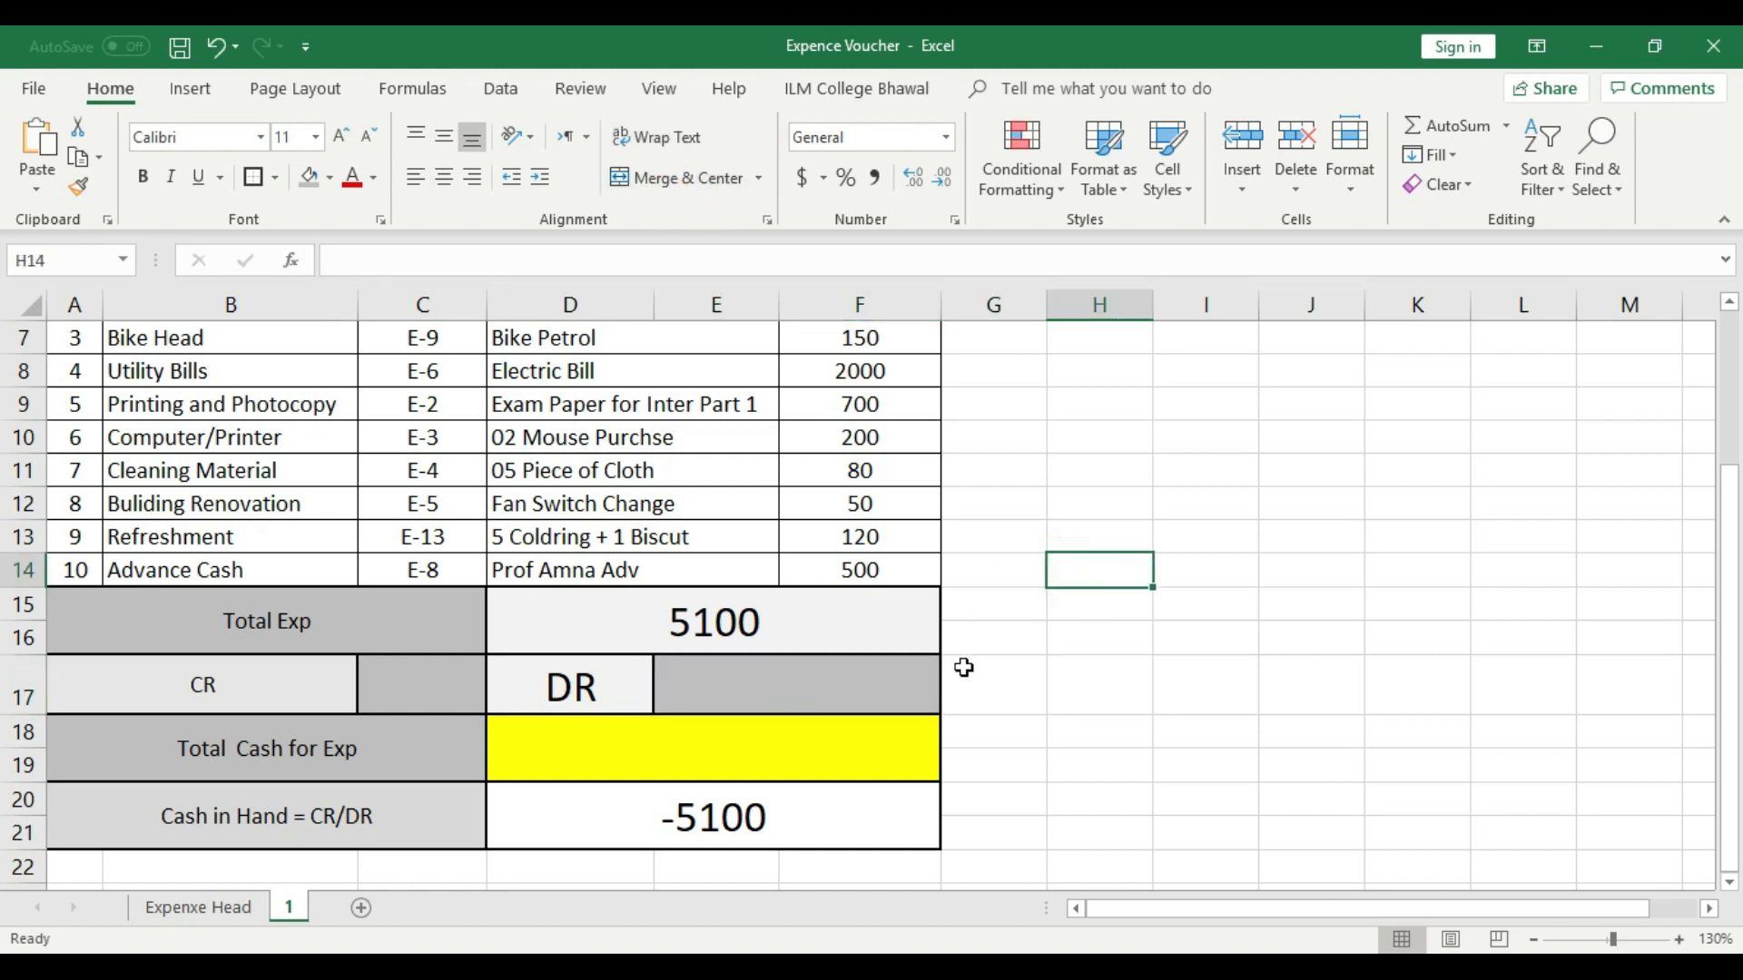
- Review the voucher from its date and voucher number to cash in hand, including the new CR and DR row
{"action": "left_click", "coordinate": [348, 692]}
{"action": "left_click", "coordinate": [578, 692]}
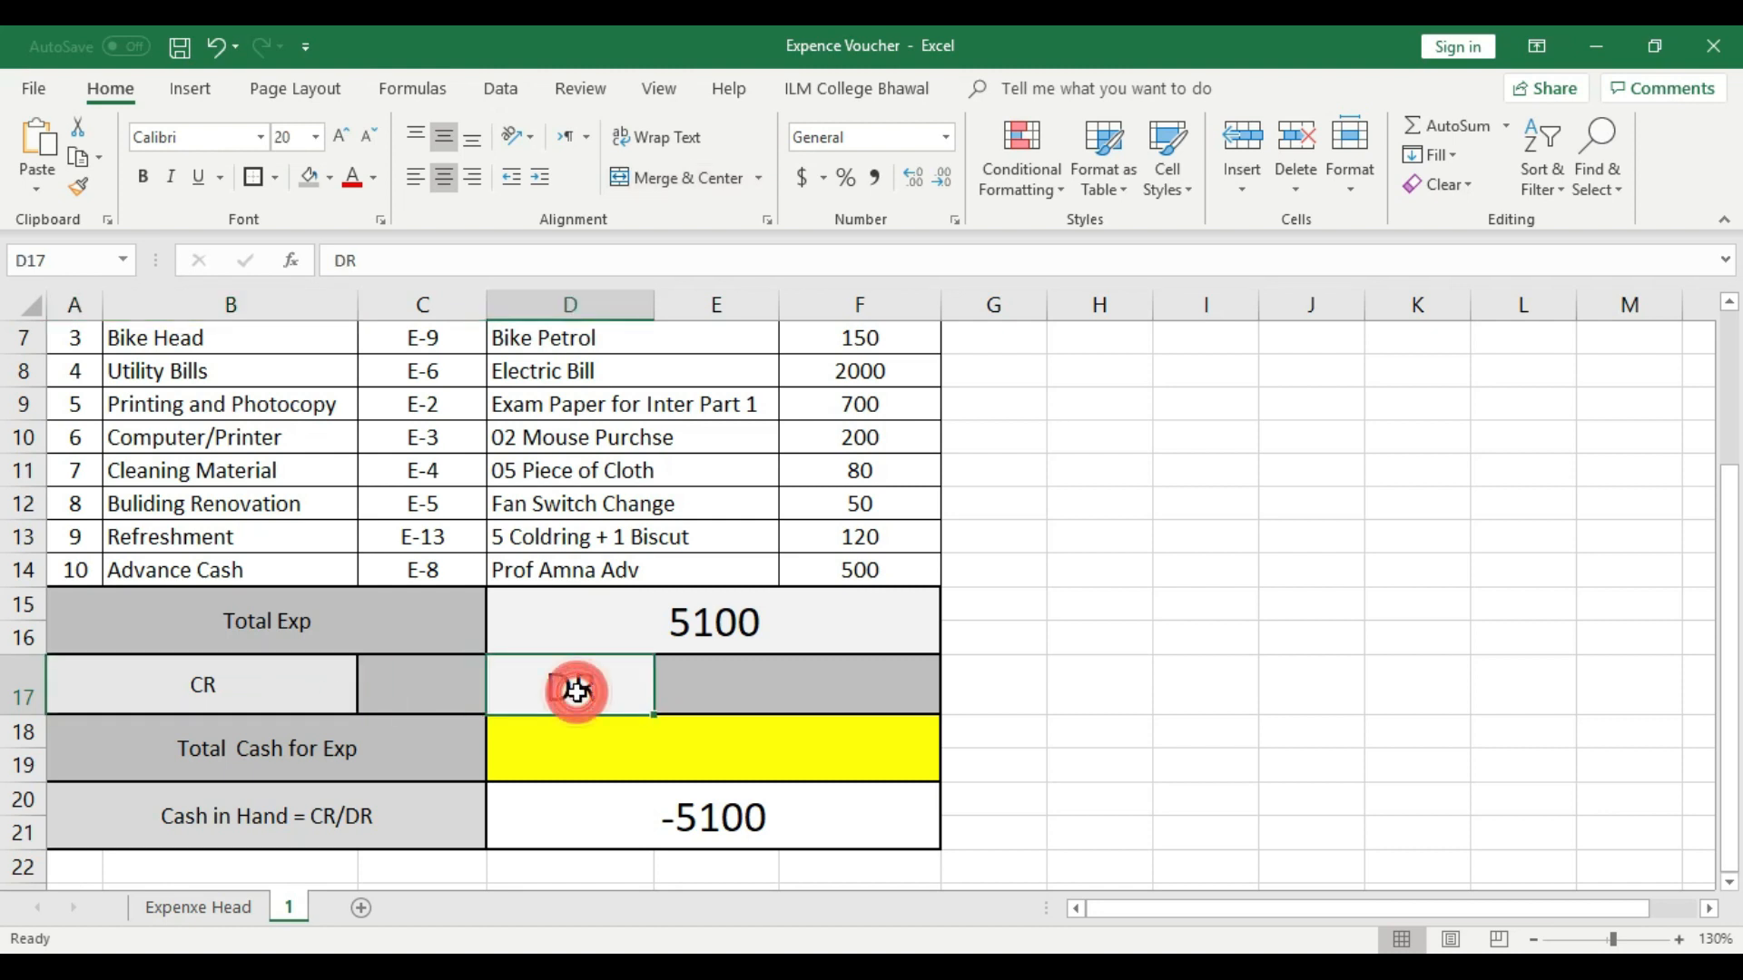
{"action": "left_click", "coordinate": [829, 700]}
{"action": "scroll", "coordinate": [1081, 704], "scroll_direction": "up", "scroll_amount": 2}
{"action": "scroll", "coordinate": [1087, 703], "scroll_direction": "down", "scroll_amount": 1}
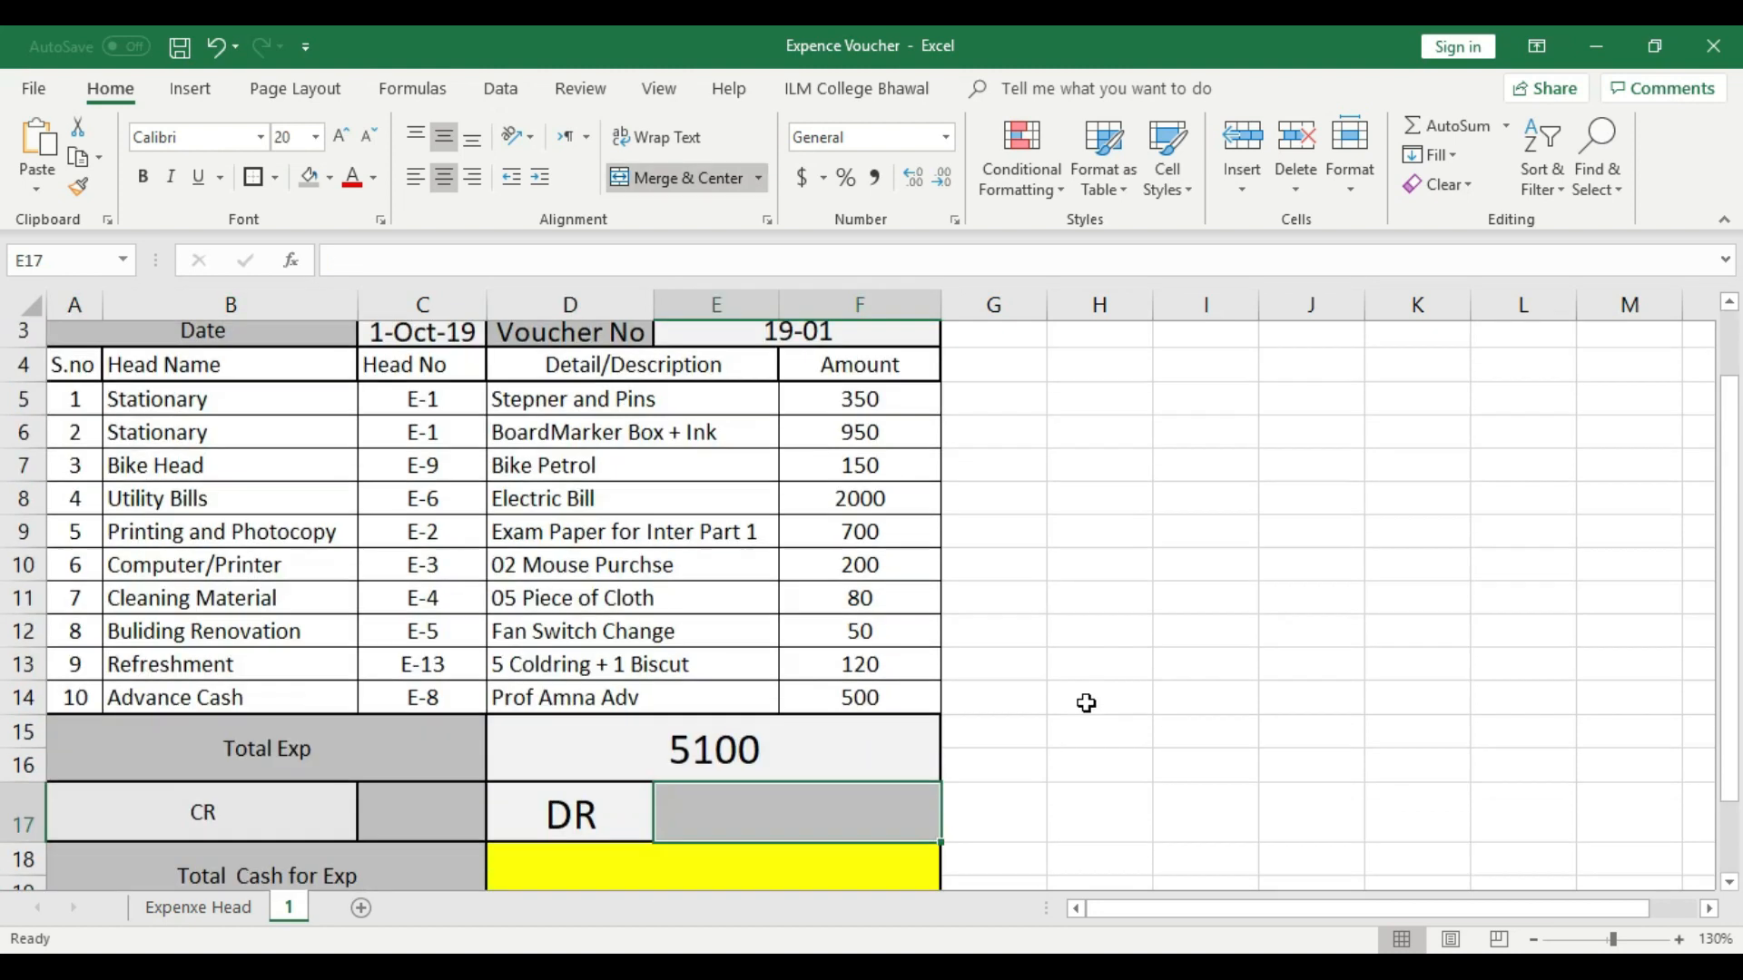
{"action": "scroll", "coordinate": [1087, 703], "scroll_direction": "down", "scroll_amount": 1}
{"action": "left_click", "coordinate": [1533, 939]}
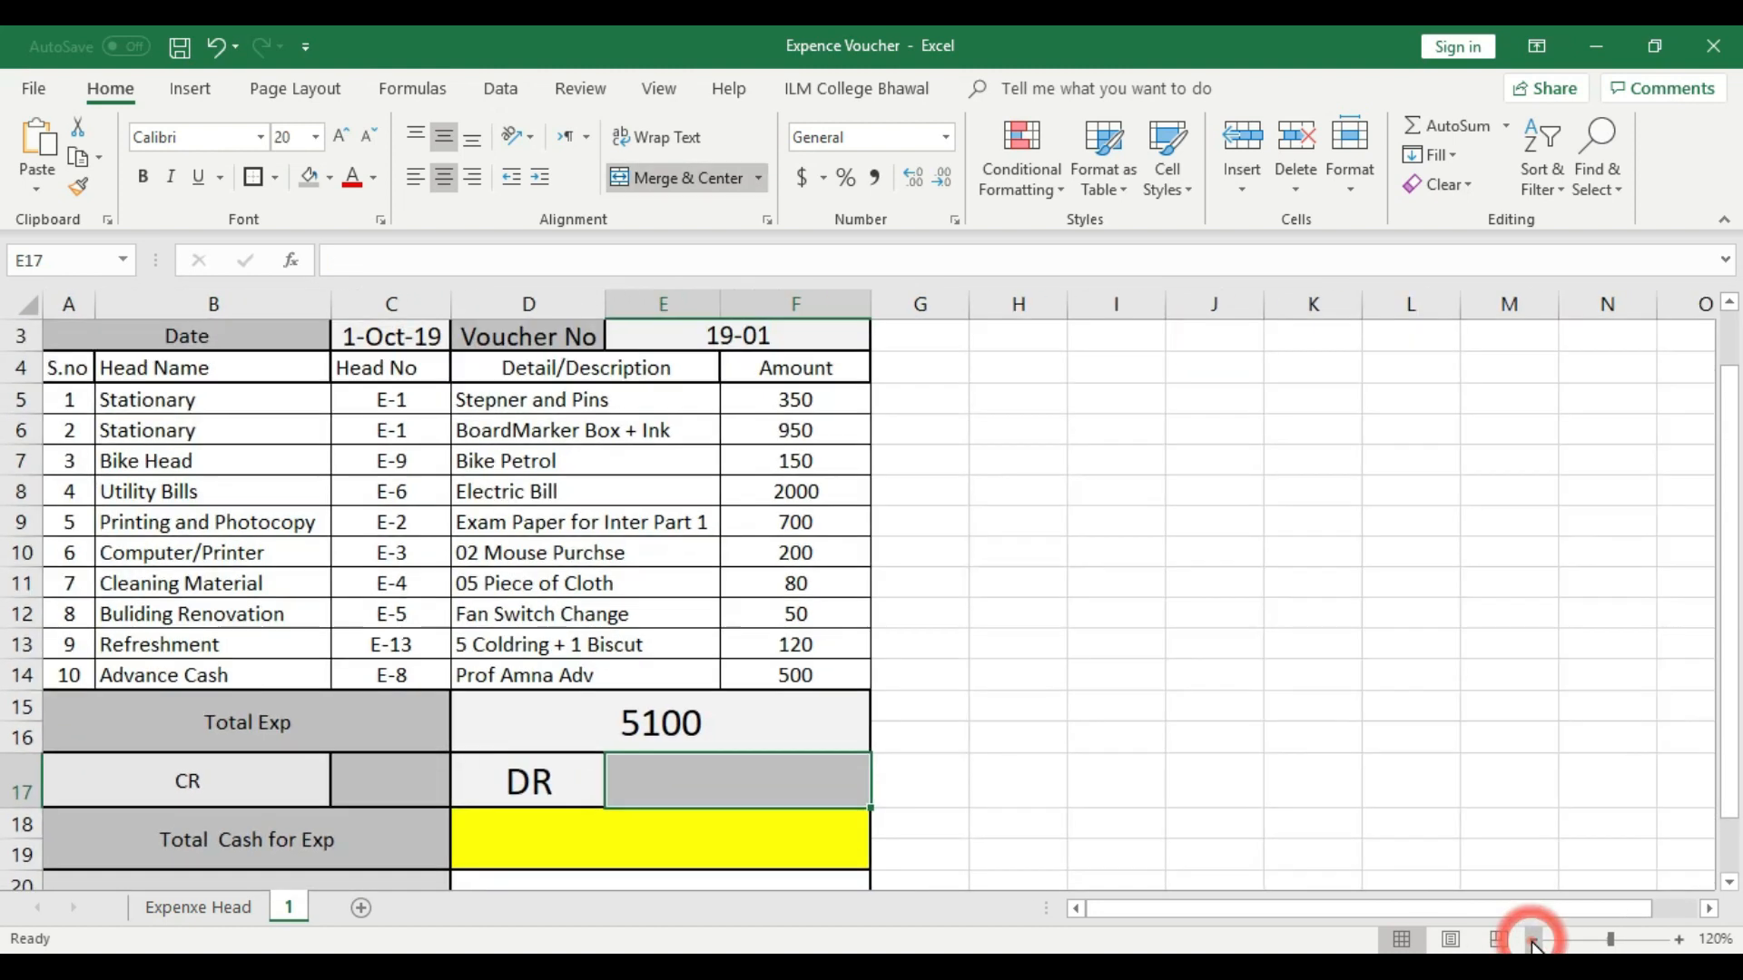
{"action": "left_click", "coordinate": [1532, 940]}
{"action": "left_click", "coordinate": [1210, 720]}
{"action": "scroll", "coordinate": [1210, 720], "scroll_direction": "up", "scroll_amount": 1}
{"action": "scroll", "coordinate": [1210, 720], "scroll_direction": "down", "scroll_amount": 1}
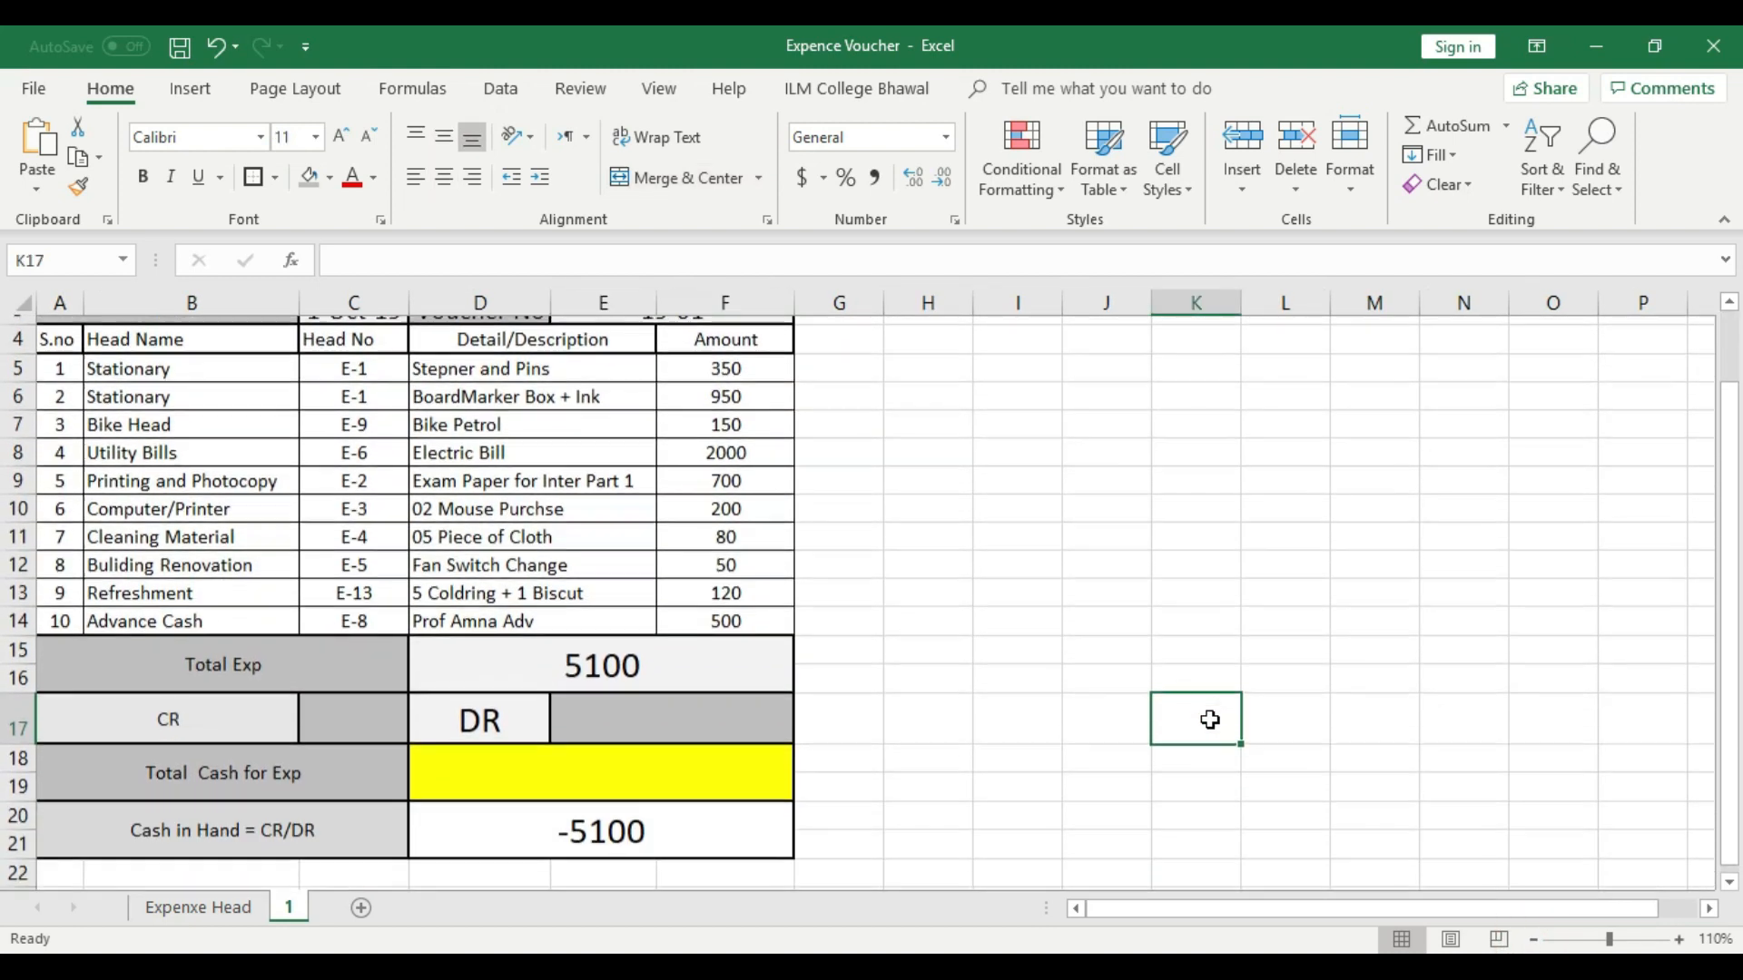
{"action": "left_click", "coordinate": [211, 700]}
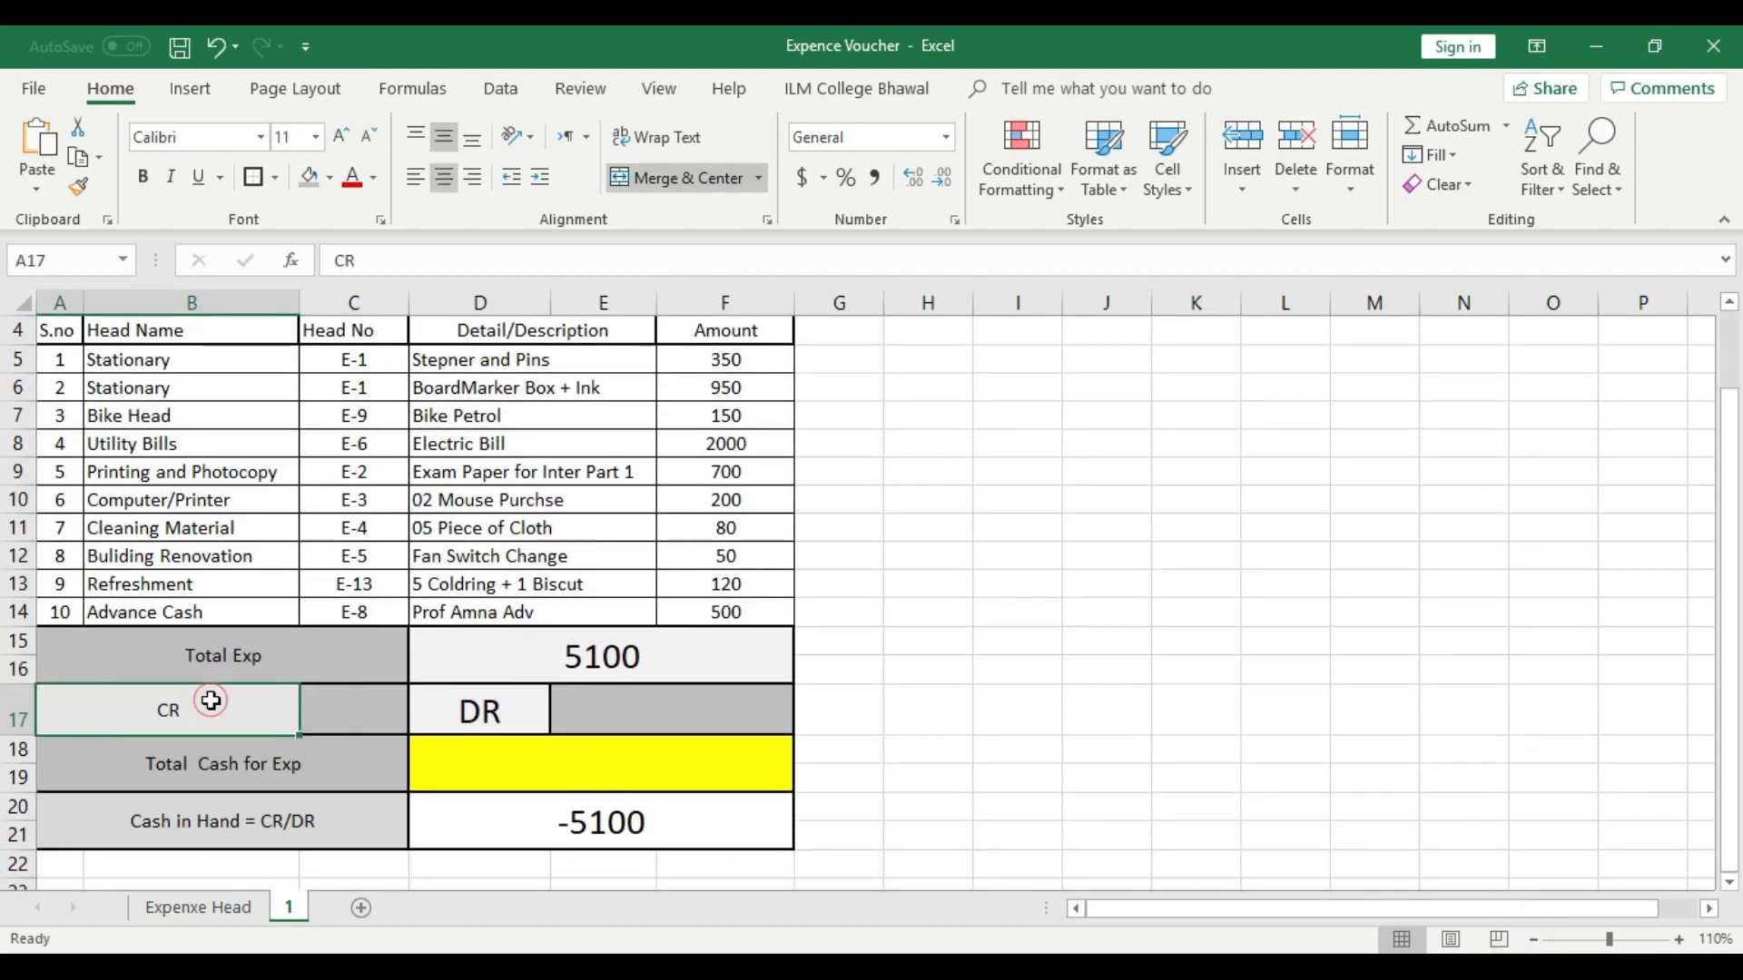
{"action": "left_click", "coordinate": [604, 707]}
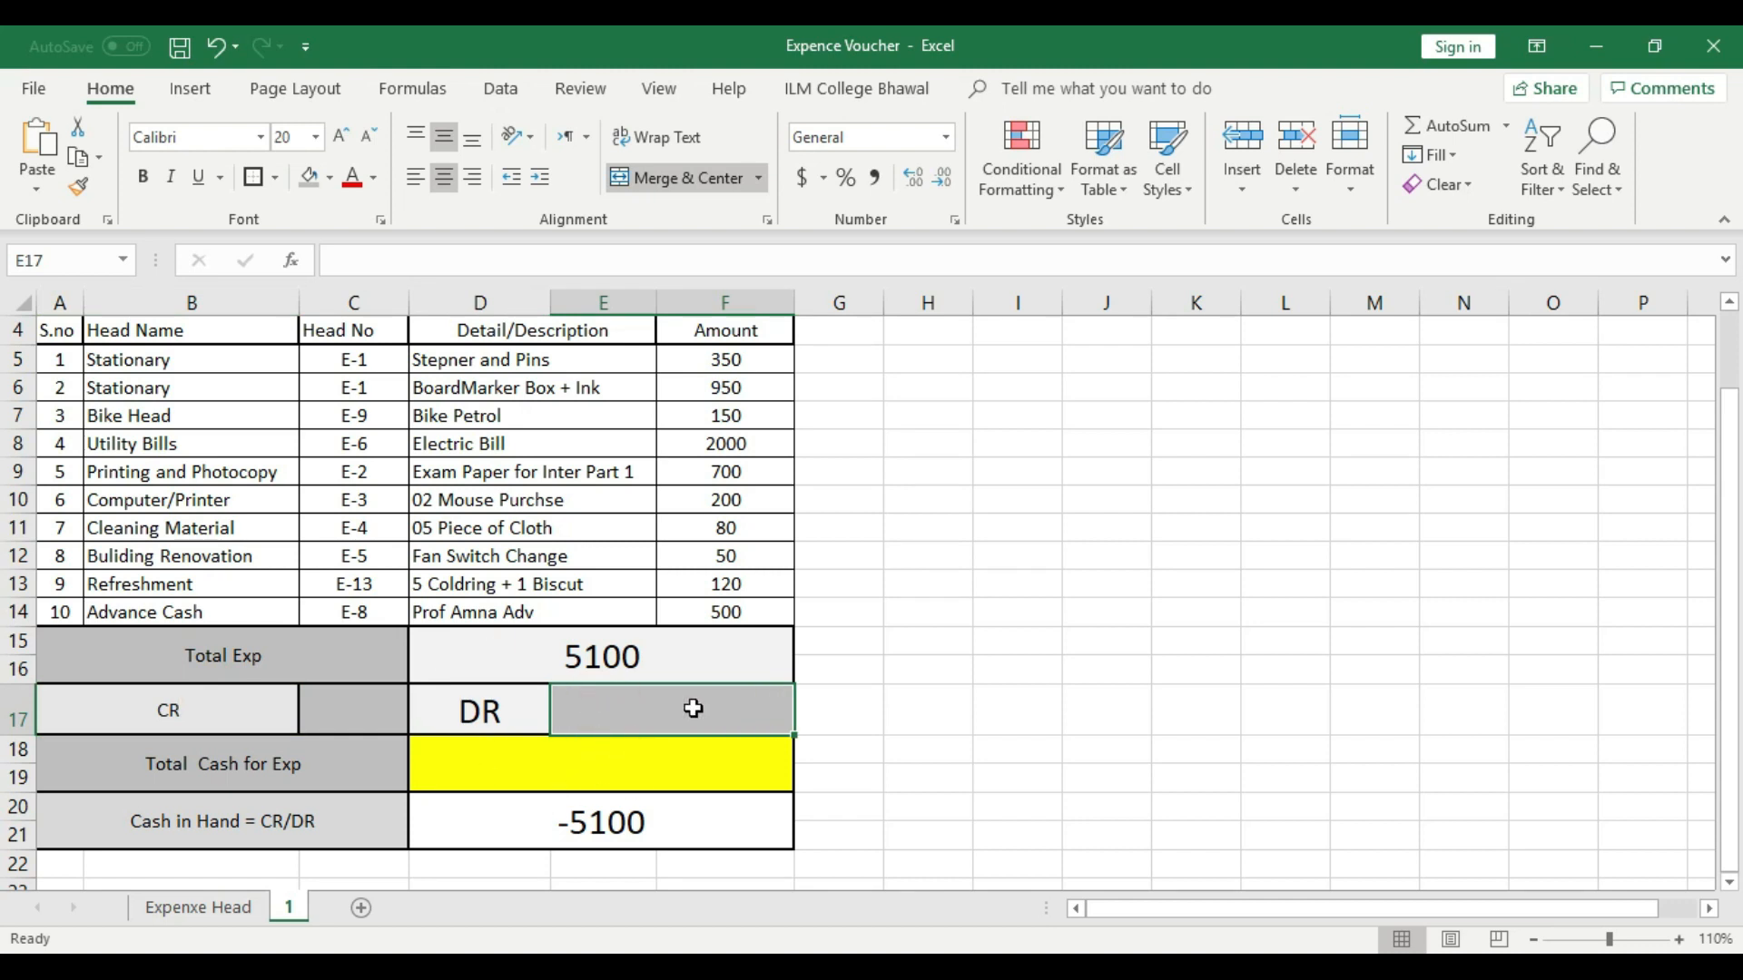
{"action": "left_click", "coordinate": [856, 706]}
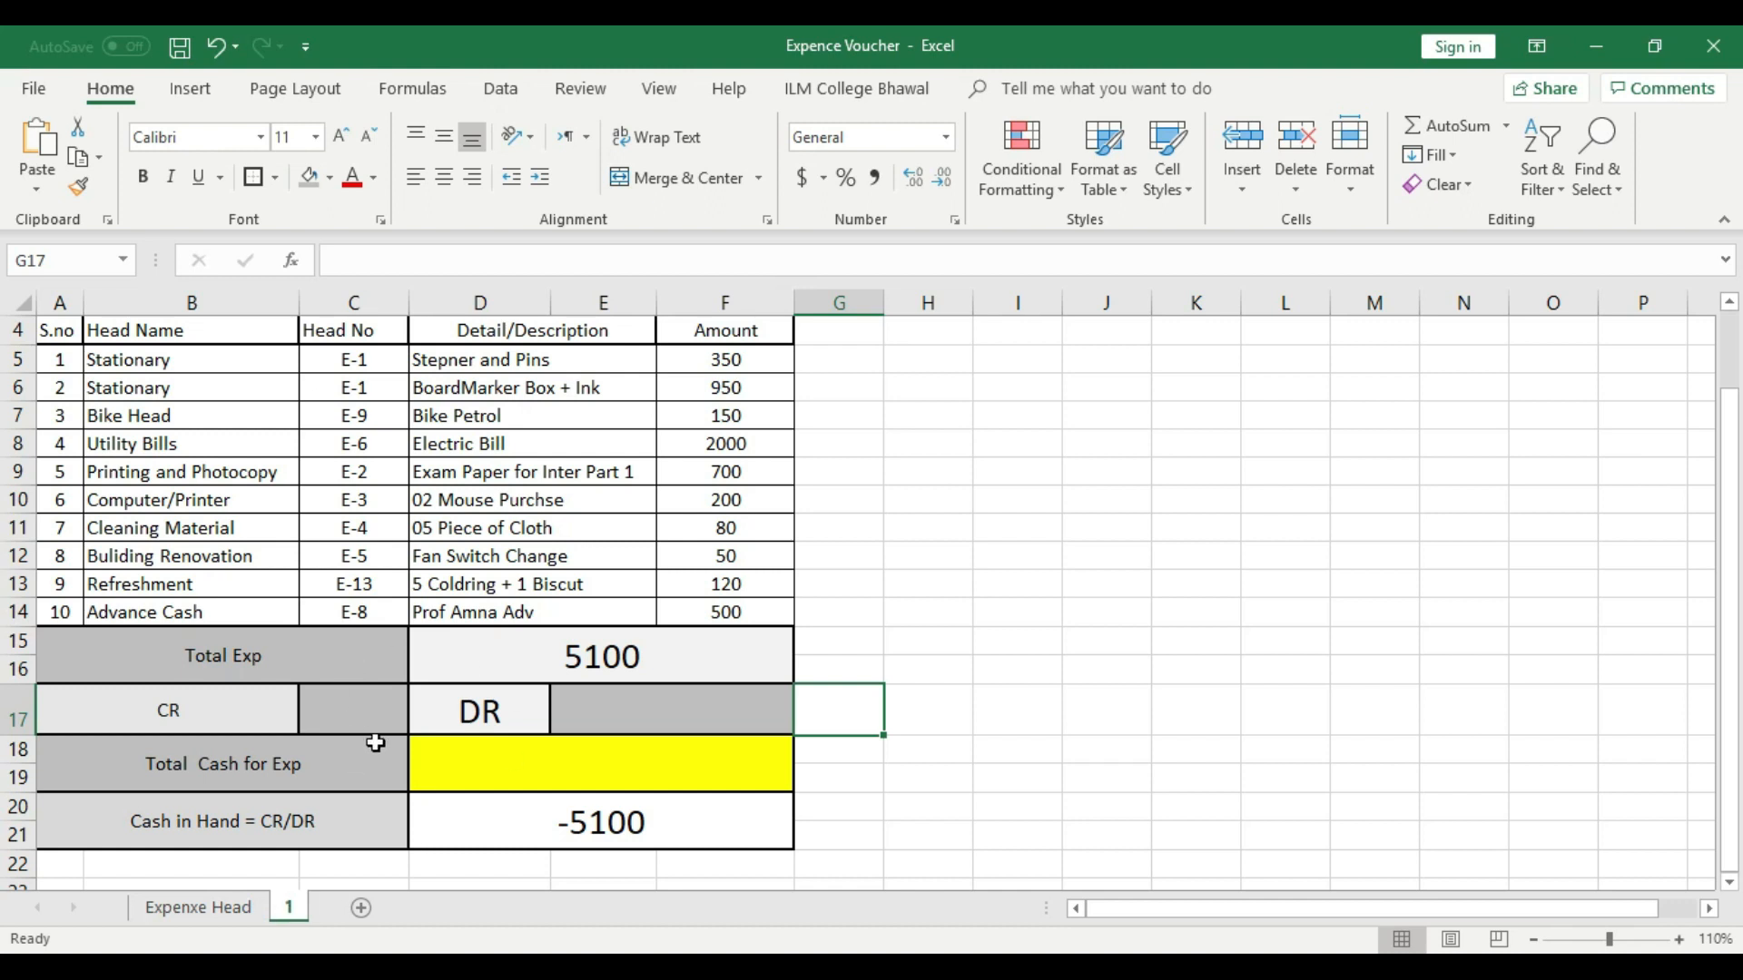
- Enter 200 as the CR amount in C17 and center it horizontally
{"action": "left_click", "coordinate": [391, 712]}
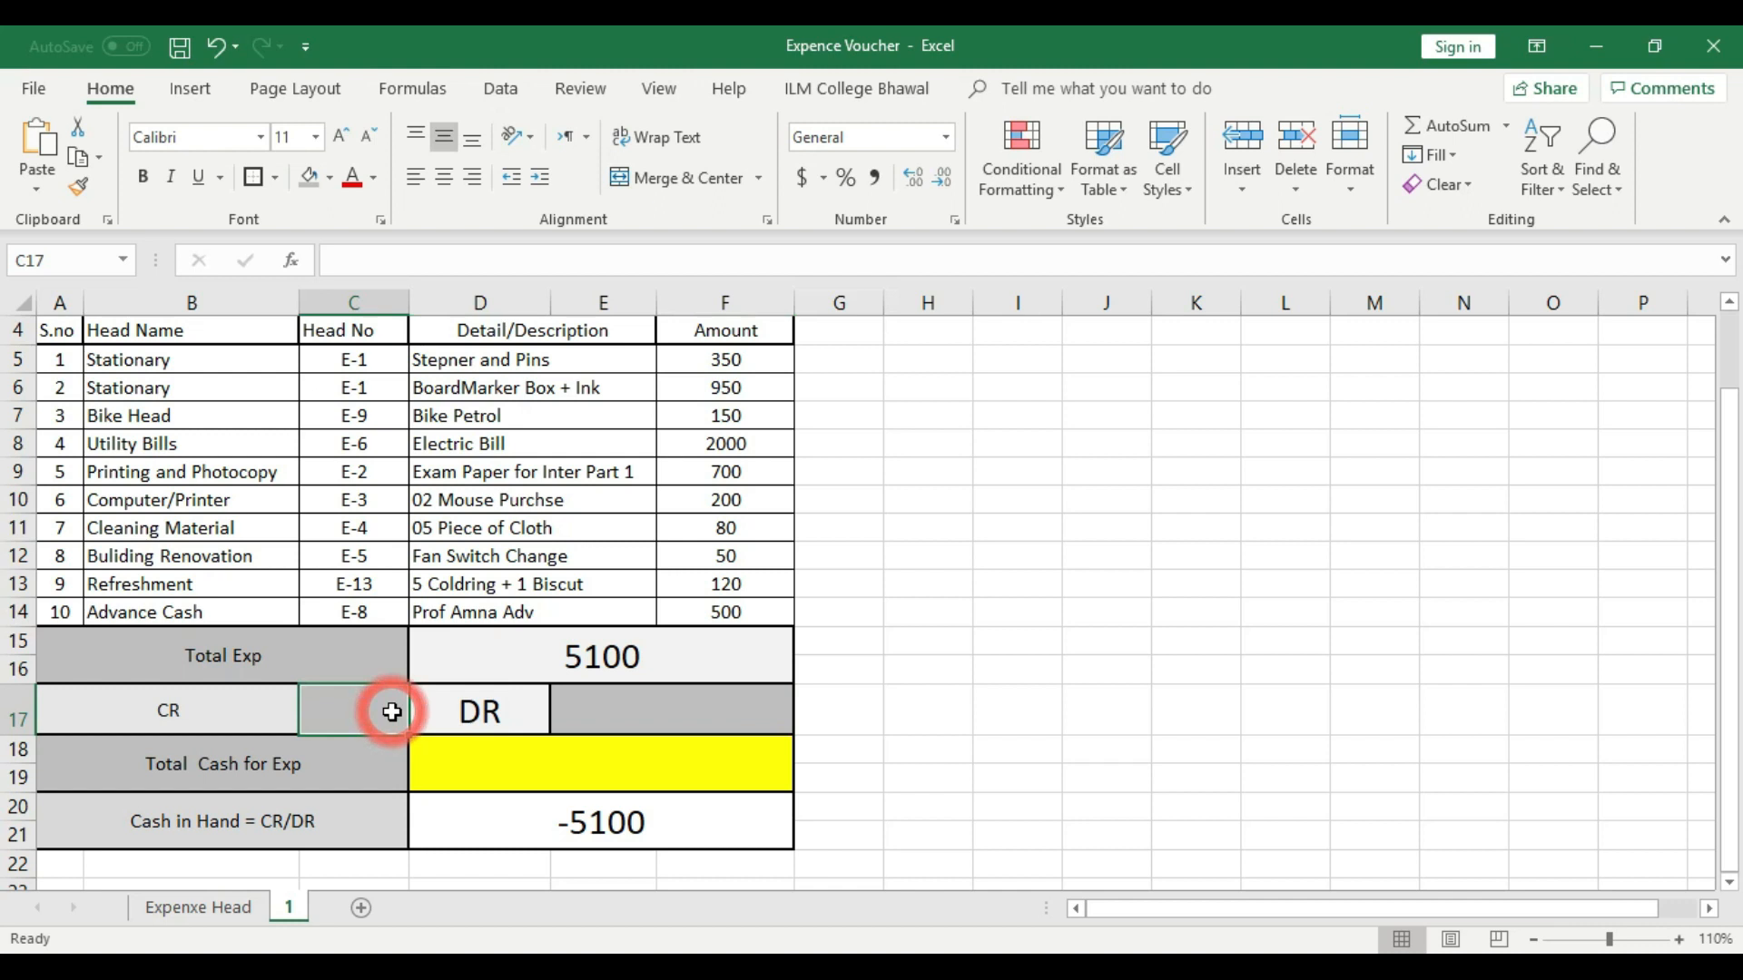
{"action": "type", "text": "20"}
{"action": "left_click", "coordinate": [876, 706]}
{"action": "left_click", "coordinate": [362, 706]}
{"action": "left_click", "coordinate": [455, 178]}
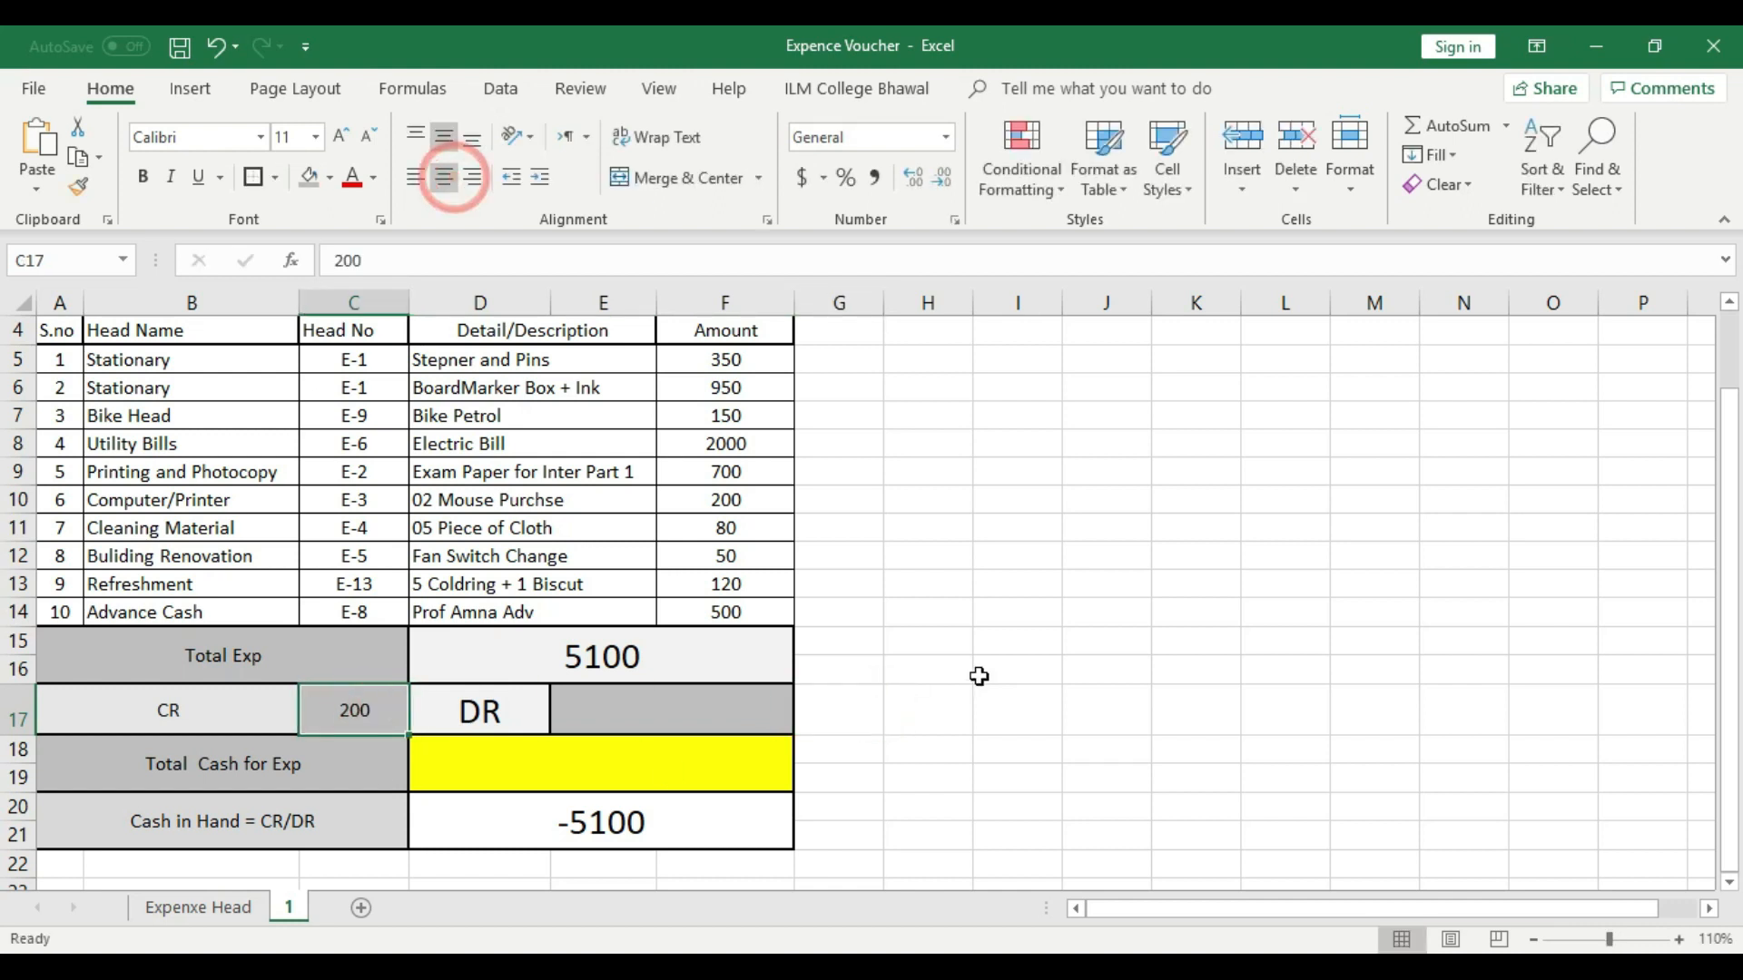
{"action": "left_click", "coordinate": [1004, 669]}
- Enter 0 as the DR amount in the merged cell E17
{"action": "left_click", "coordinate": [708, 714]}
{"action": "type", "text": "0"}
{"action": "left_click", "coordinate": [926, 669]}
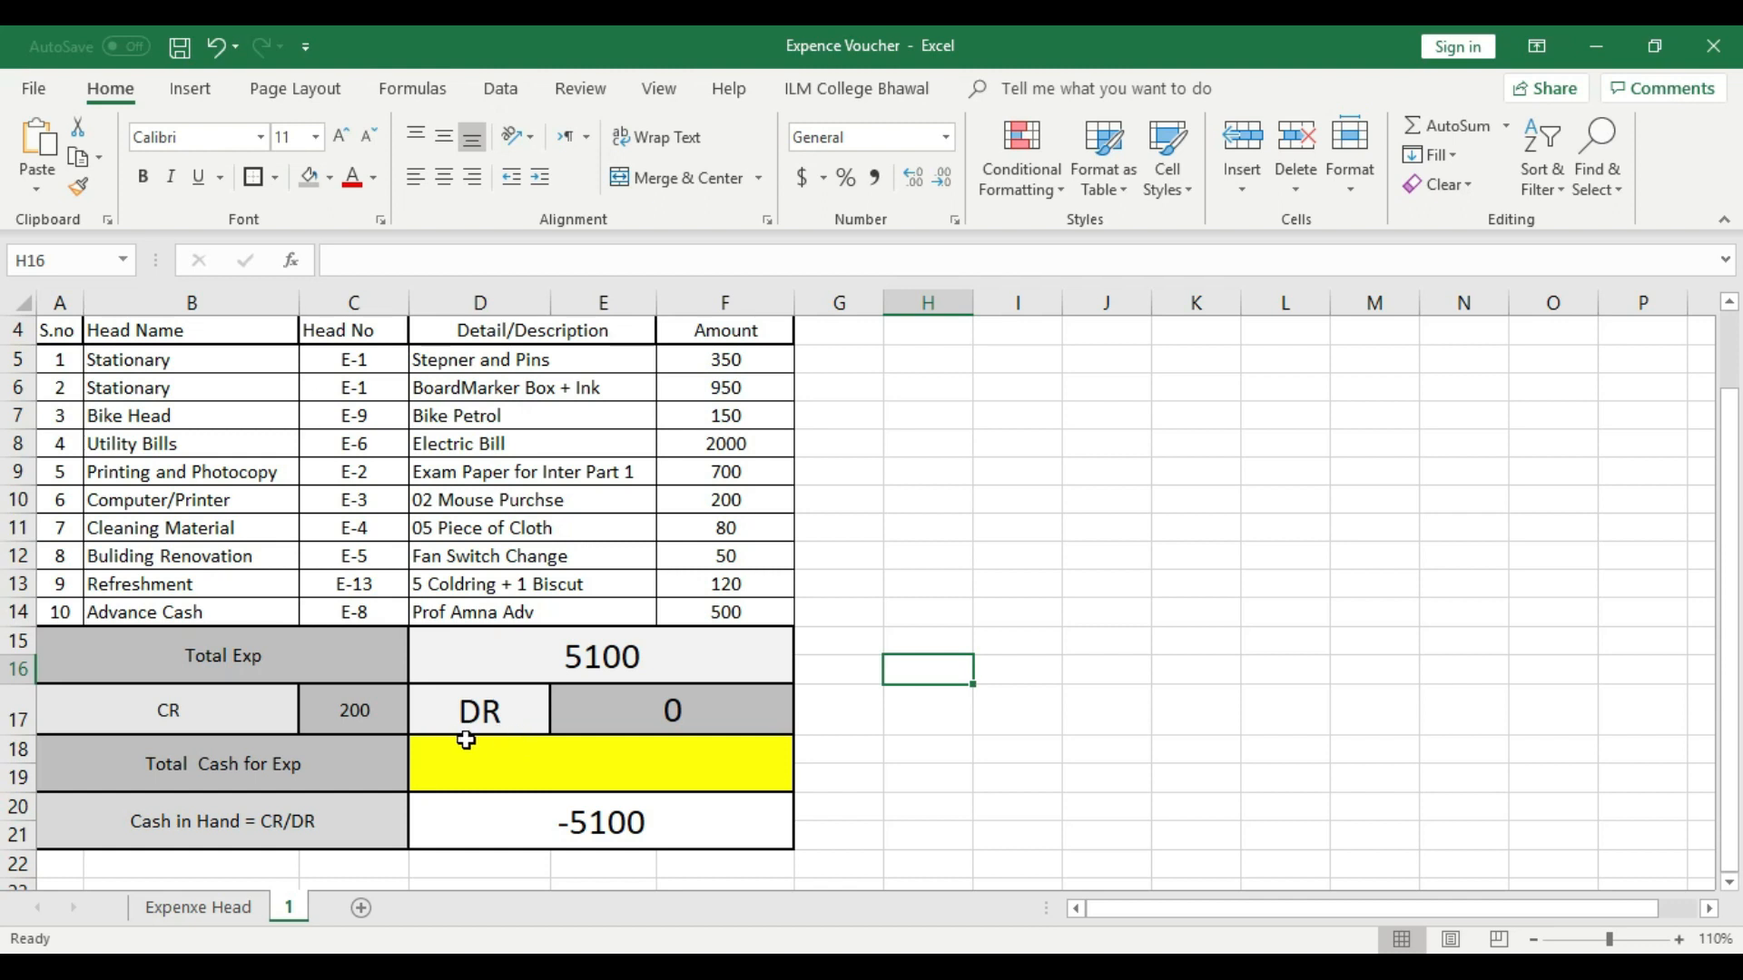
{"action": "left_click", "coordinate": [621, 711]}
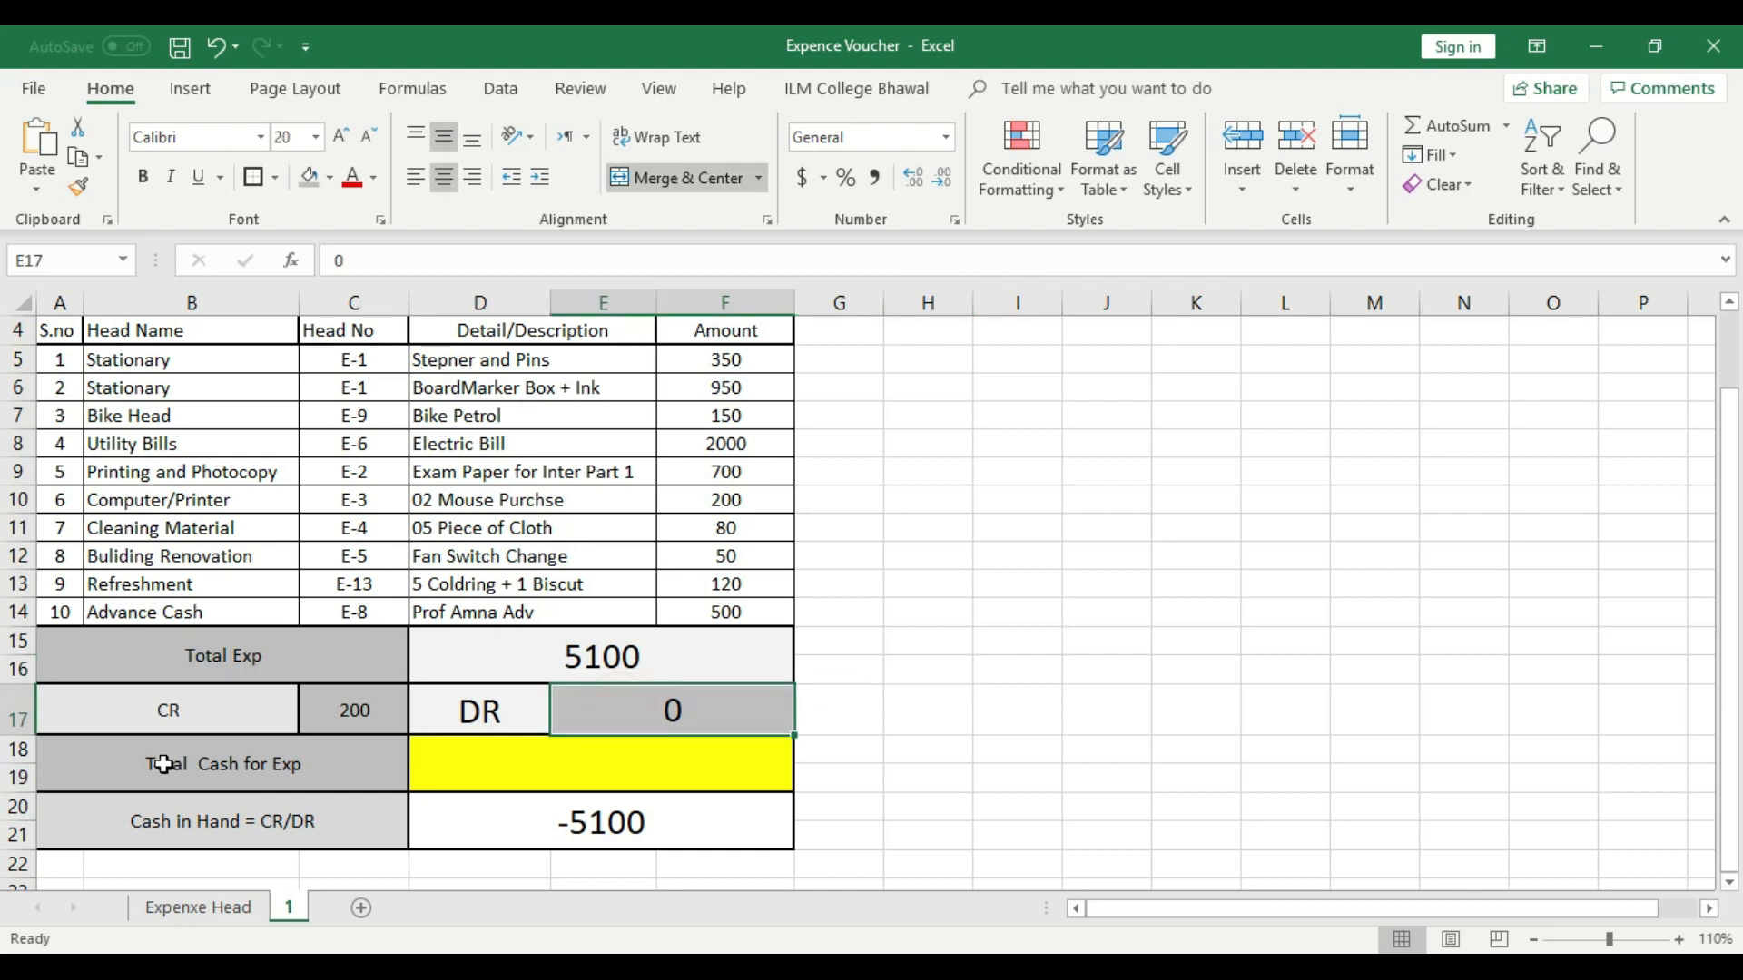
- Insert a blank row 18 between the CR/DR row and the Total Cash for Exp row
{"action": "left_click", "coordinate": [19, 749]}
{"action": "right_click", "coordinate": [18, 749]}
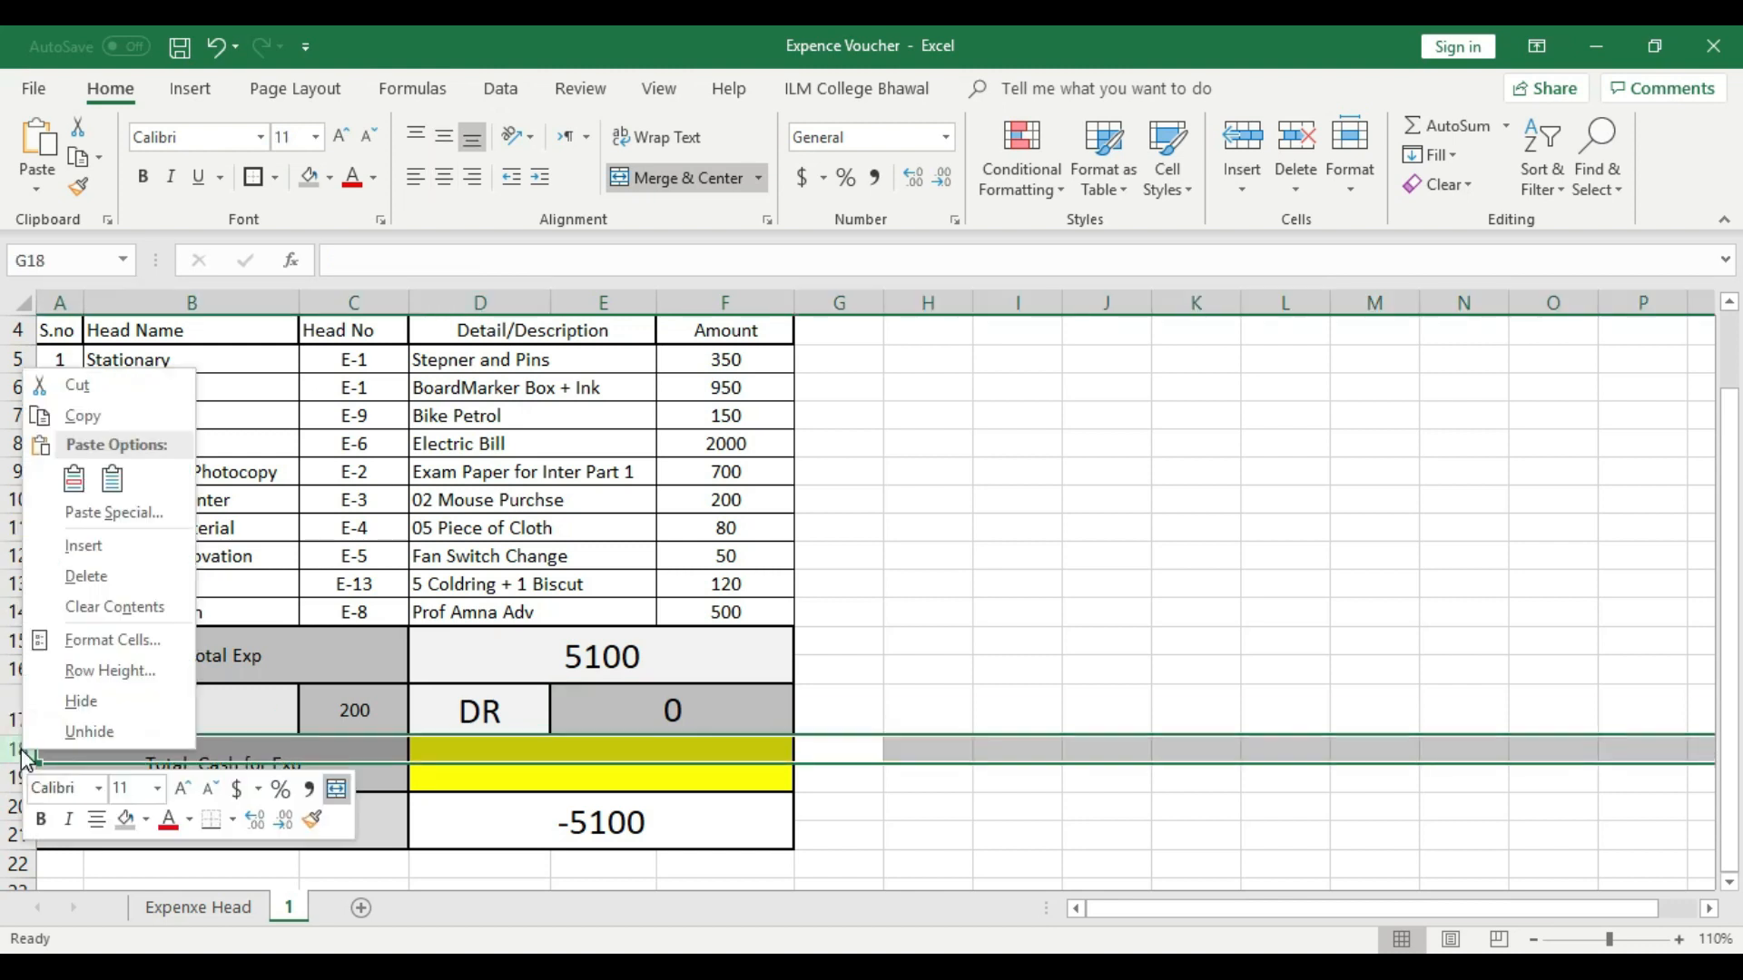
{"action": "left_click", "coordinate": [84, 535]}
{"action": "left_click", "coordinate": [1016, 534]}
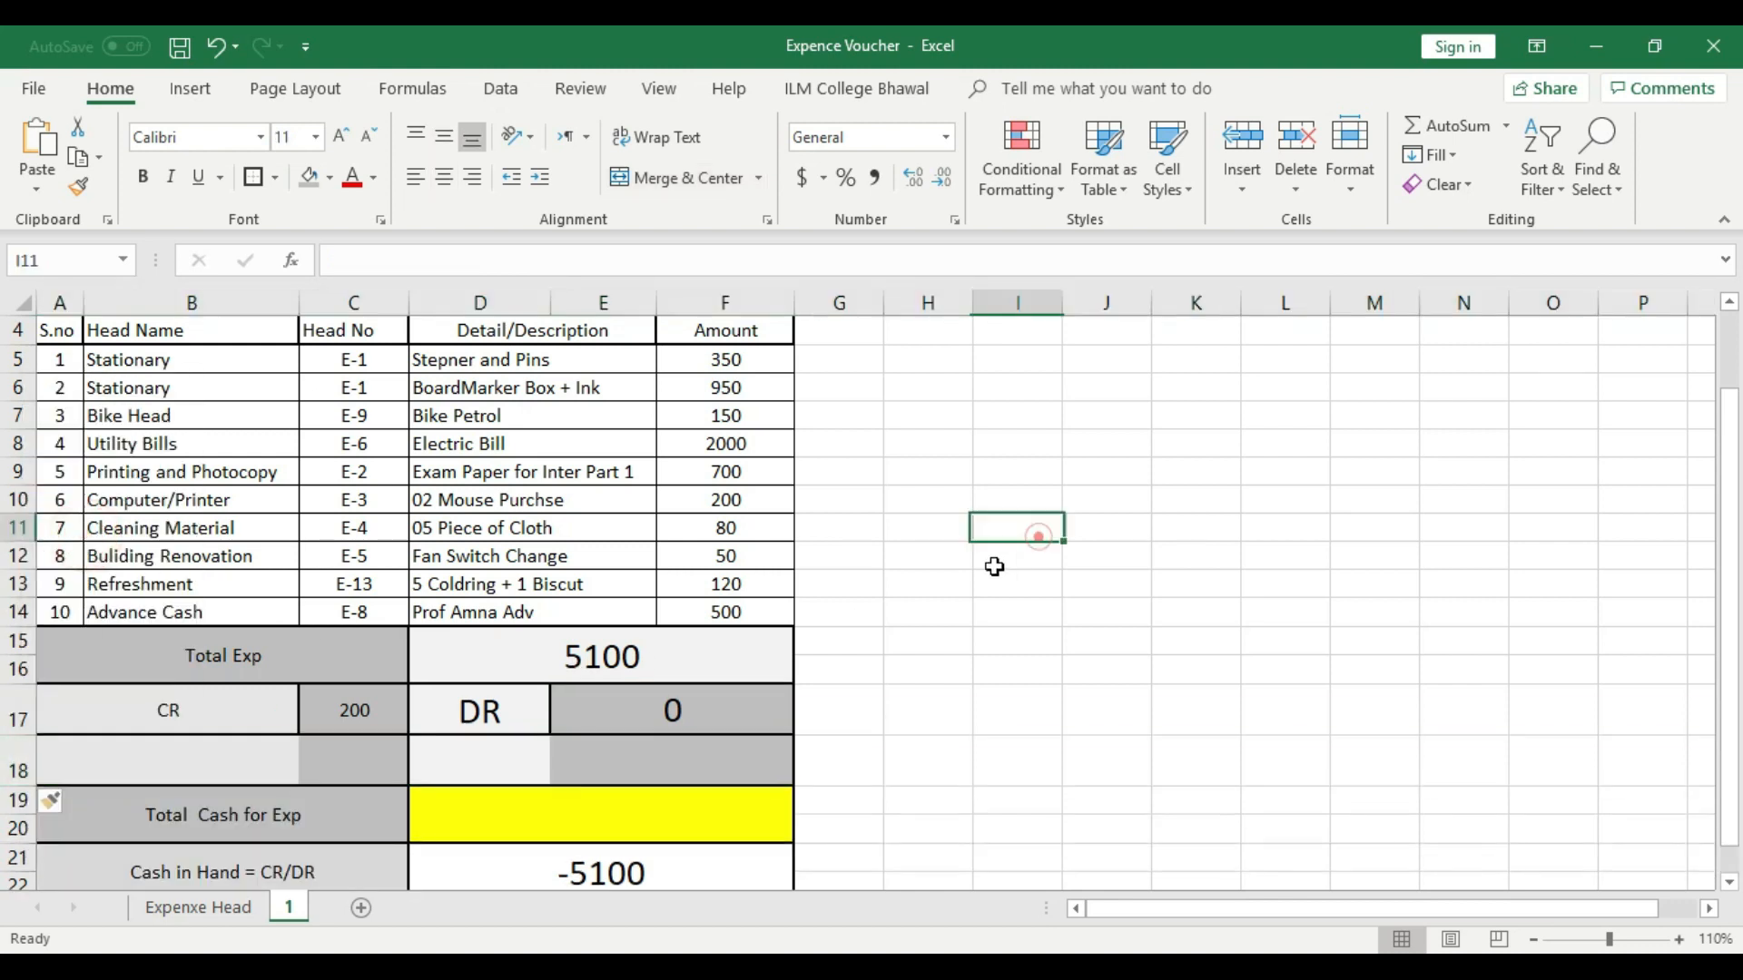
{"action": "left_click", "coordinate": [201, 819]}
{"action": "right_click", "coordinate": [200, 819]}
{"action": "left_click", "coordinate": [238, 257]}
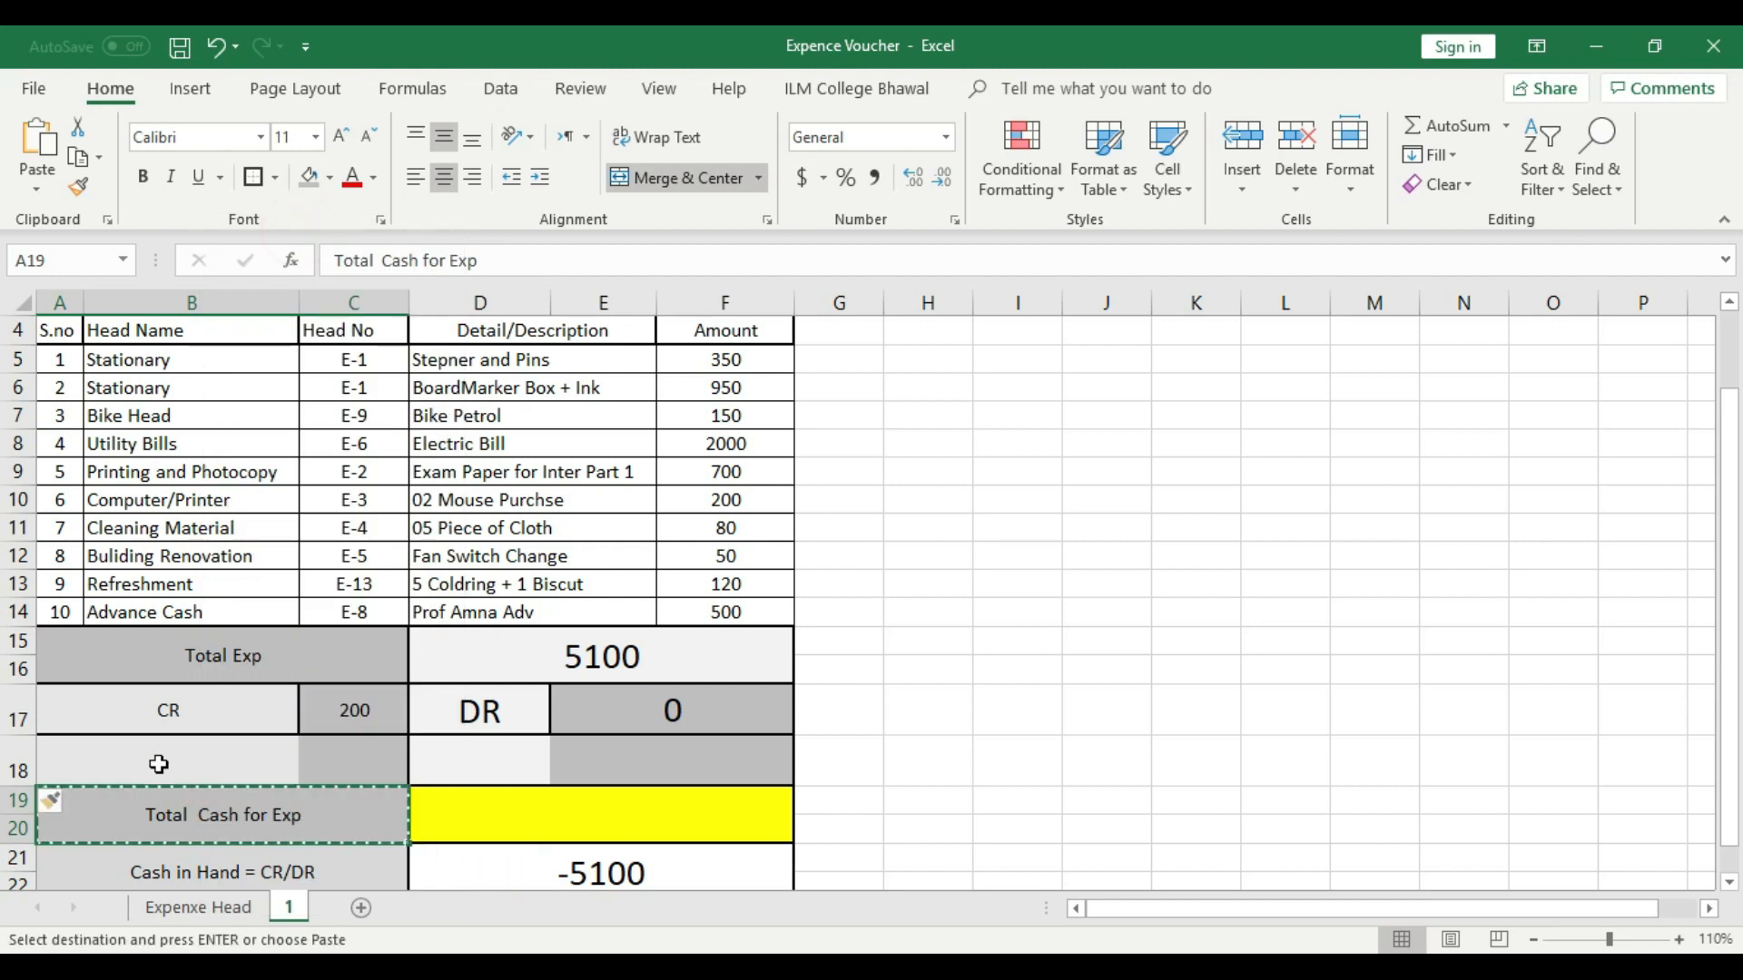
{"action": "right_click", "coordinate": [108, 760]}
{"action": "left_click", "coordinate": [57, 758]}
{"action": "right_click", "coordinate": [57, 758]}
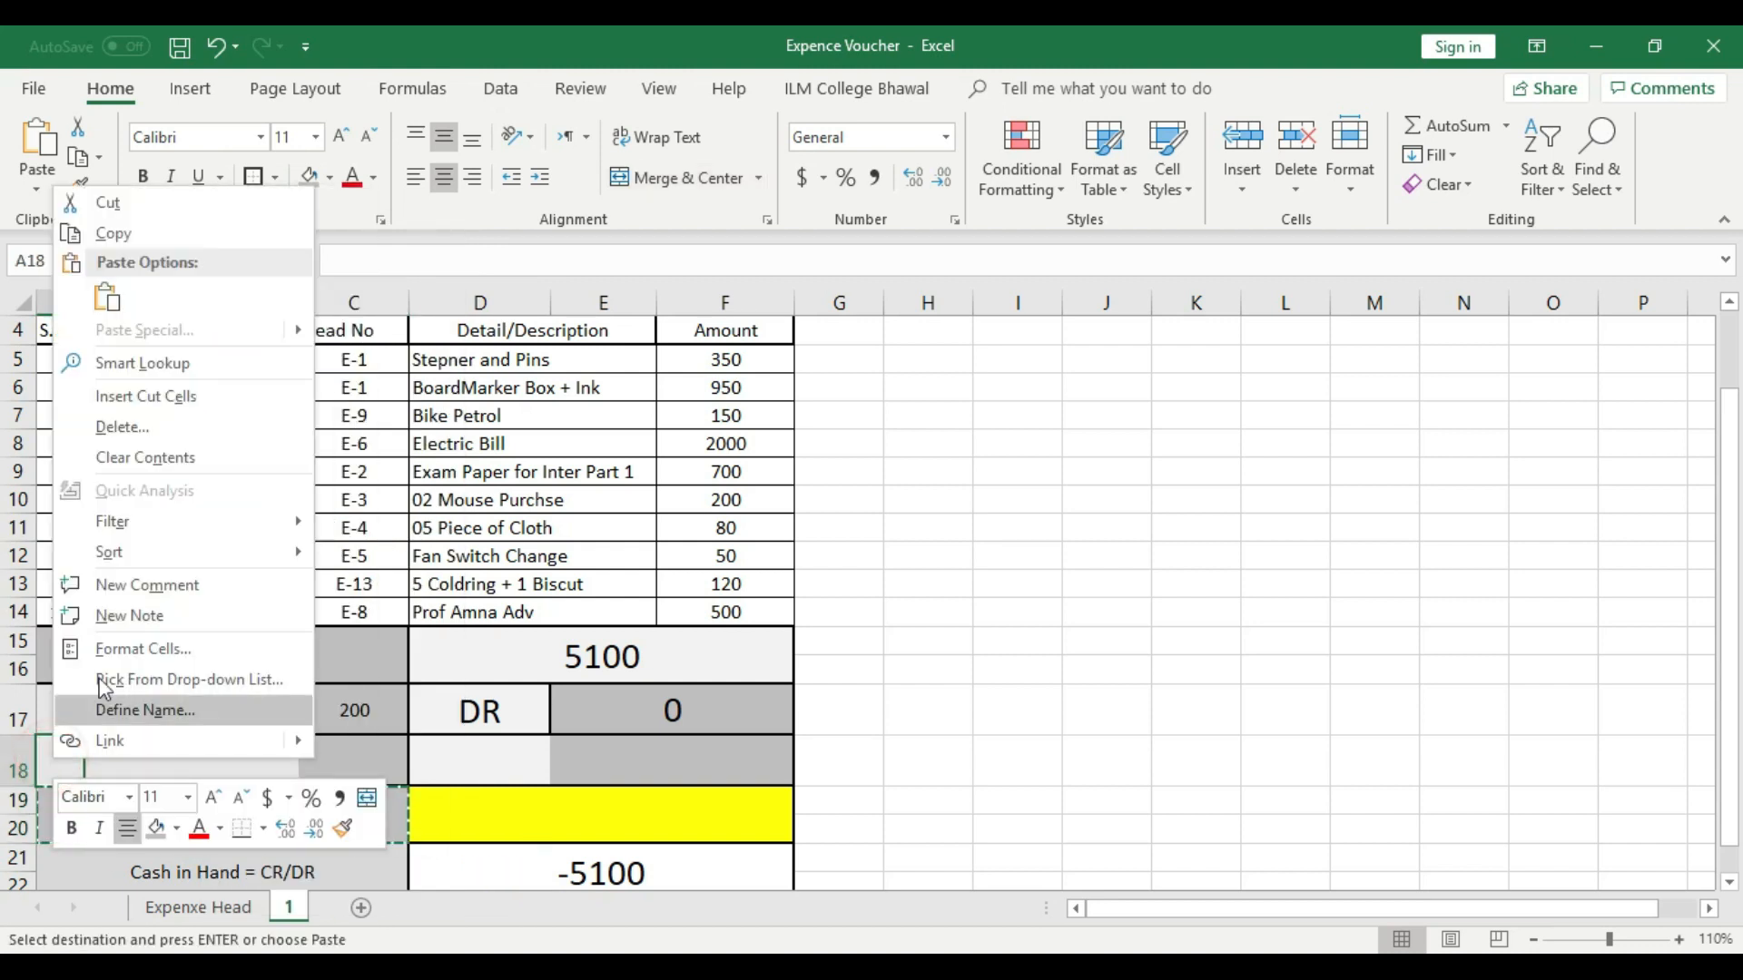
{"action": "left_click", "coordinate": [123, 292]}
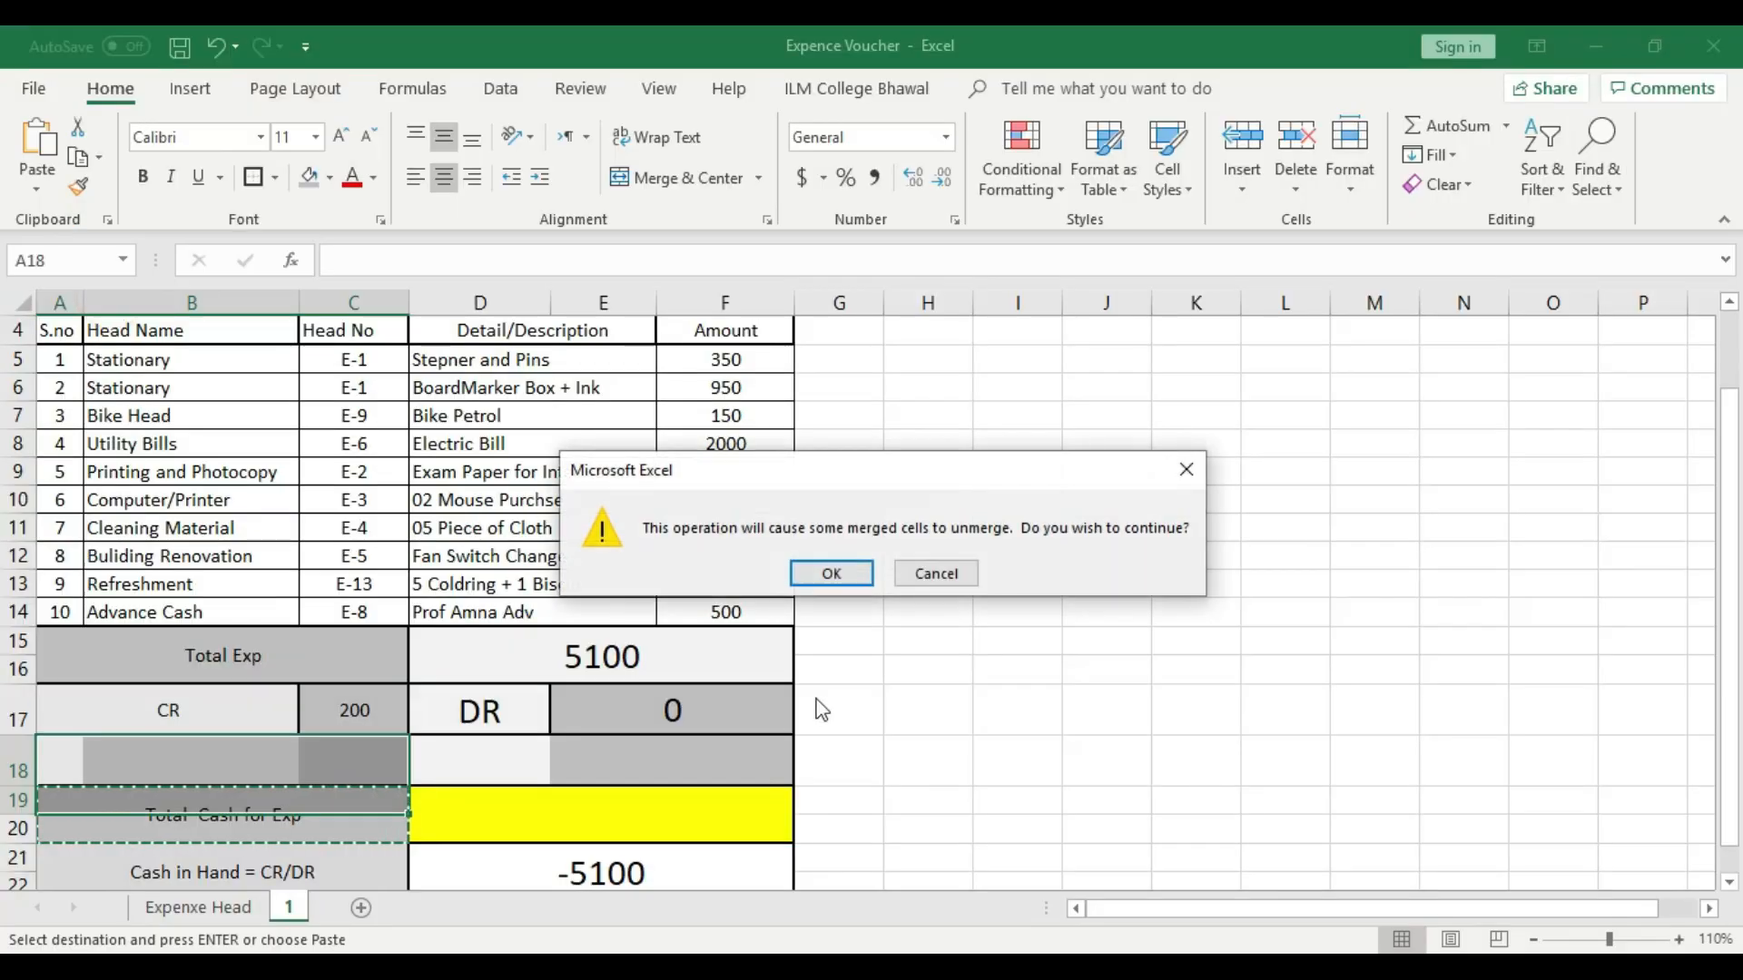
{"action": "left_click", "coordinate": [931, 584]}
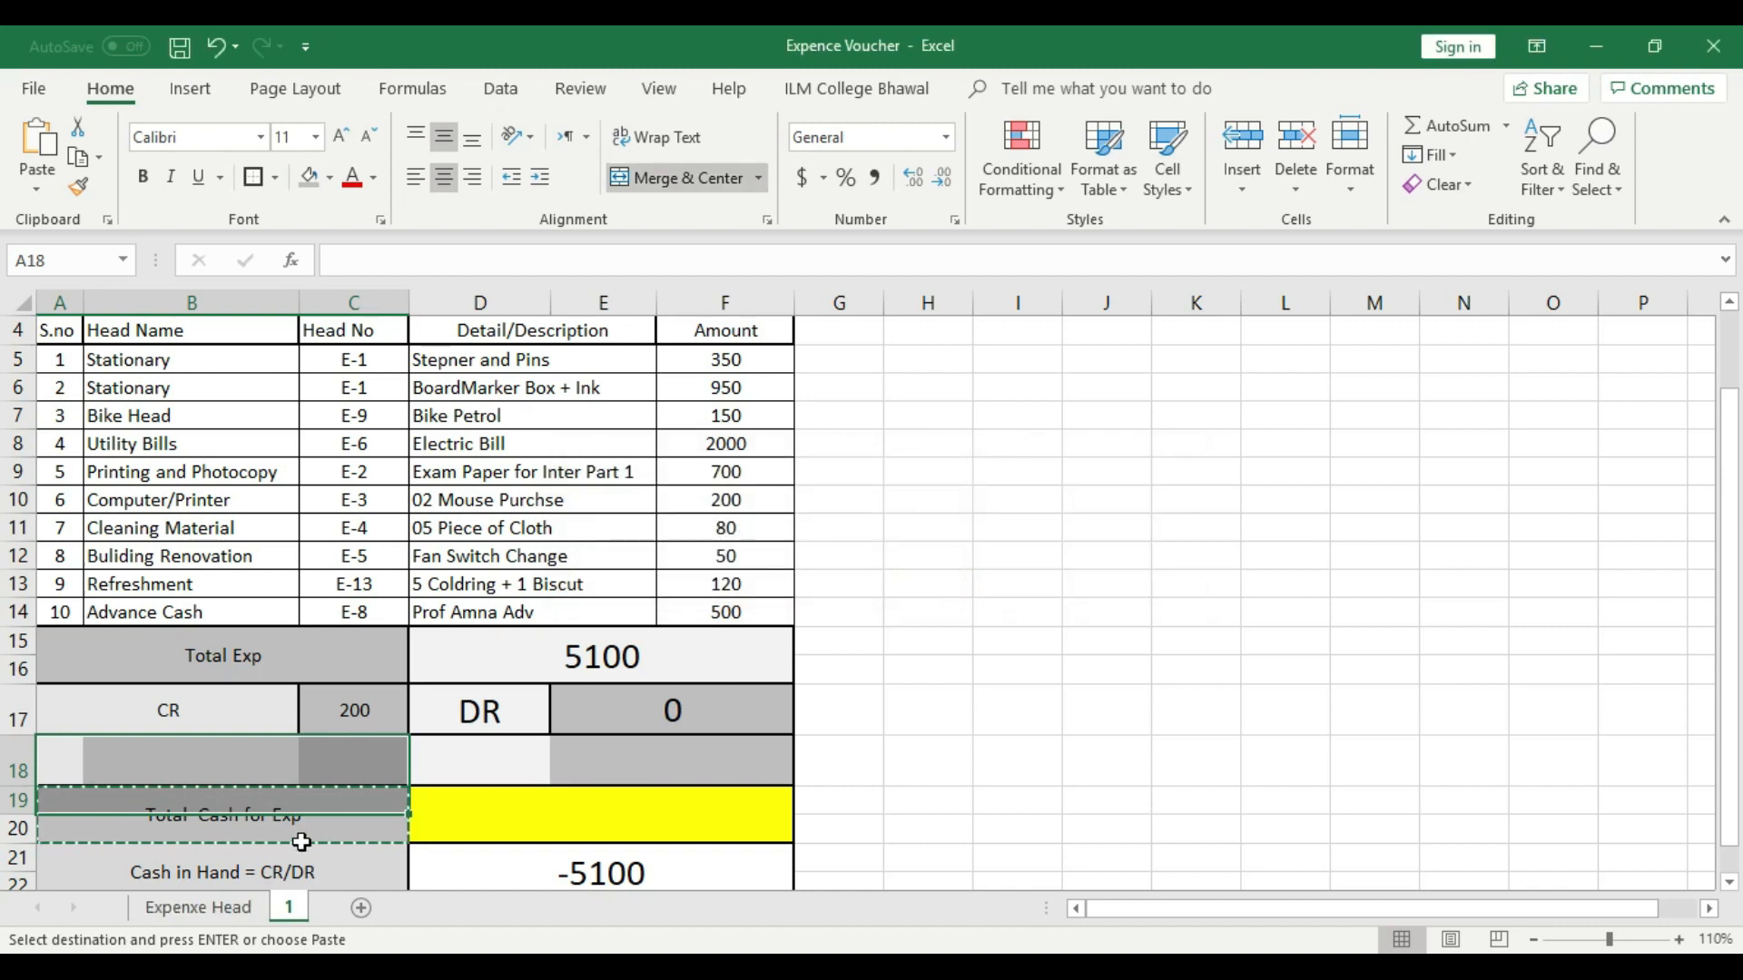
{"action": "left_click", "coordinate": [869, 567]}
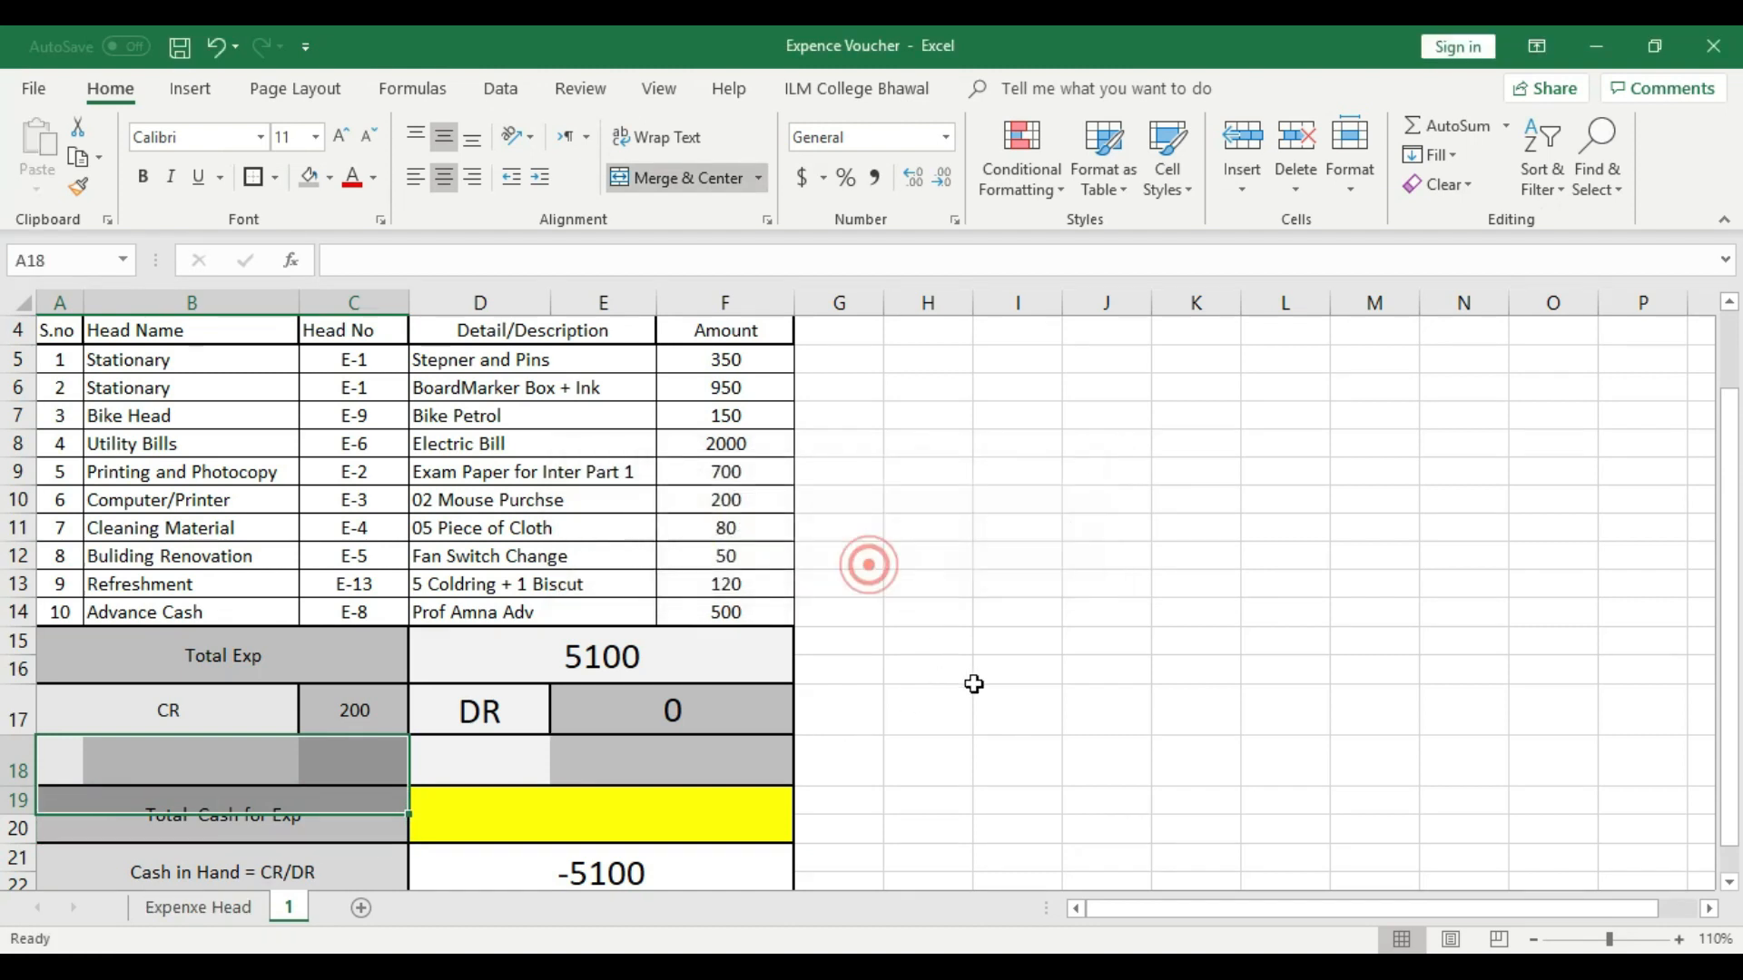
{"action": "left_click", "coordinate": [974, 682]}
- Merge and center cells A18 to C18 in the new blank row
{"action": "left_click_drag", "start_coordinate": [391, 782], "coordinate": [54, 763]}
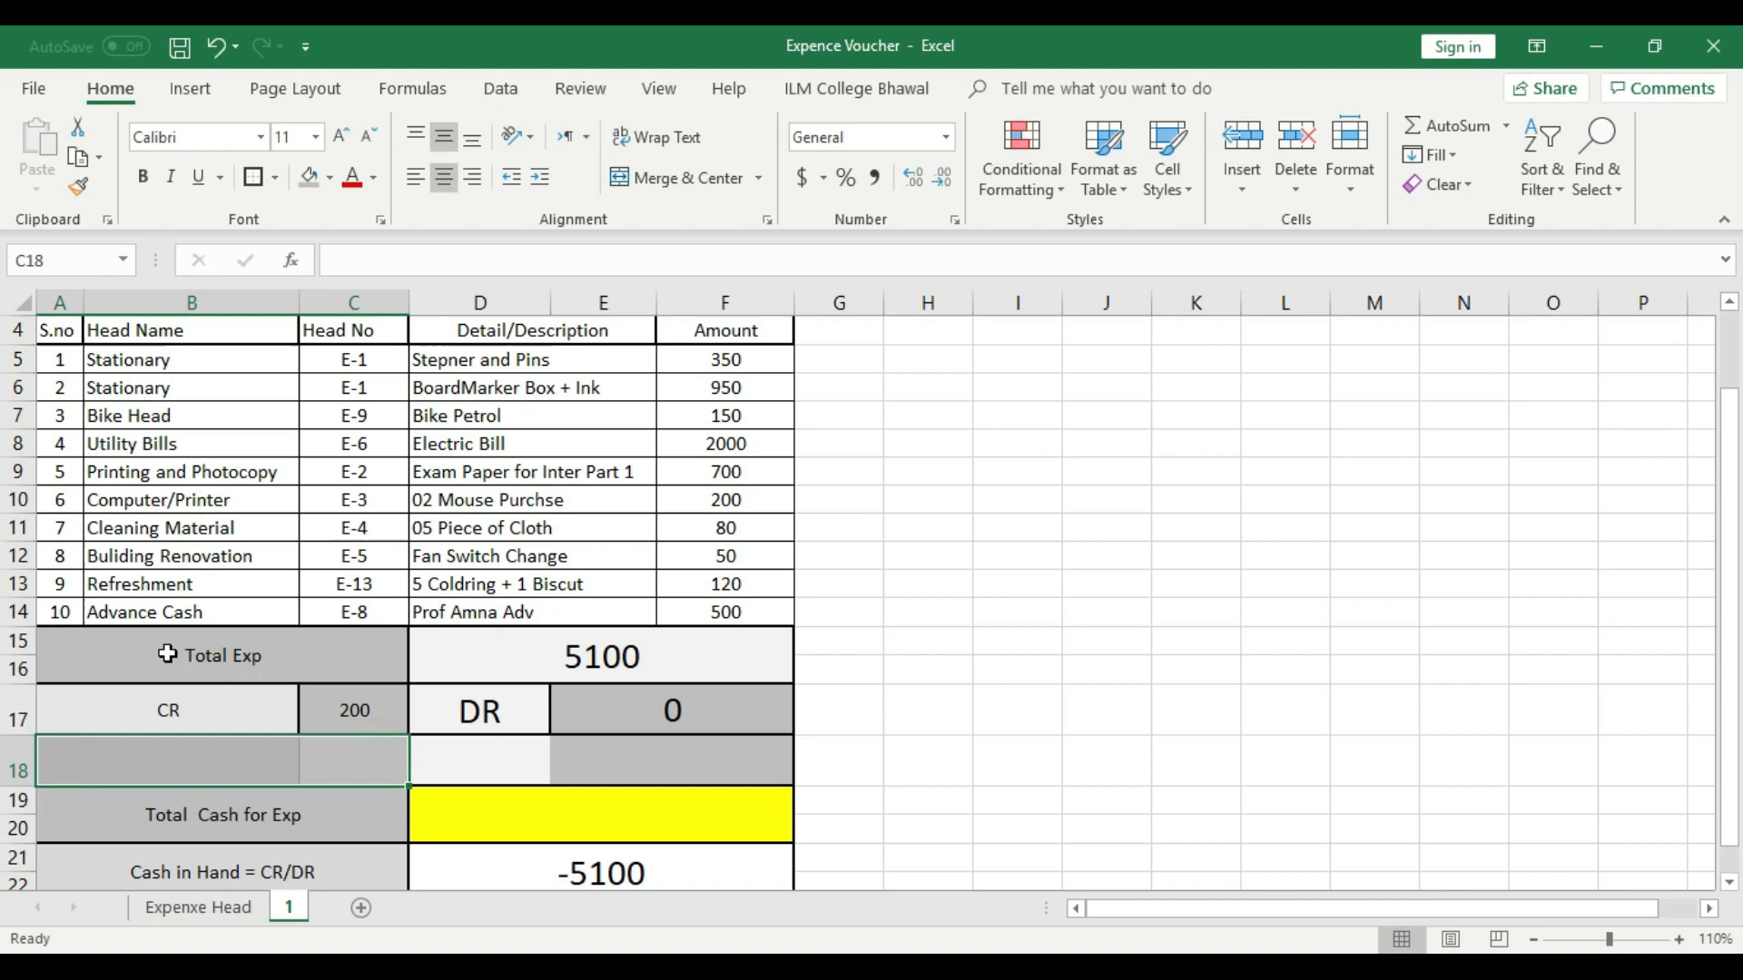
{"action": "left_click", "coordinate": [650, 177]}
{"action": "left_click", "coordinate": [1081, 519]}
- Try to move the Total Cash for Exp label from A19 into the merged cell A18
{"action": "right_click", "coordinate": [280, 817]}
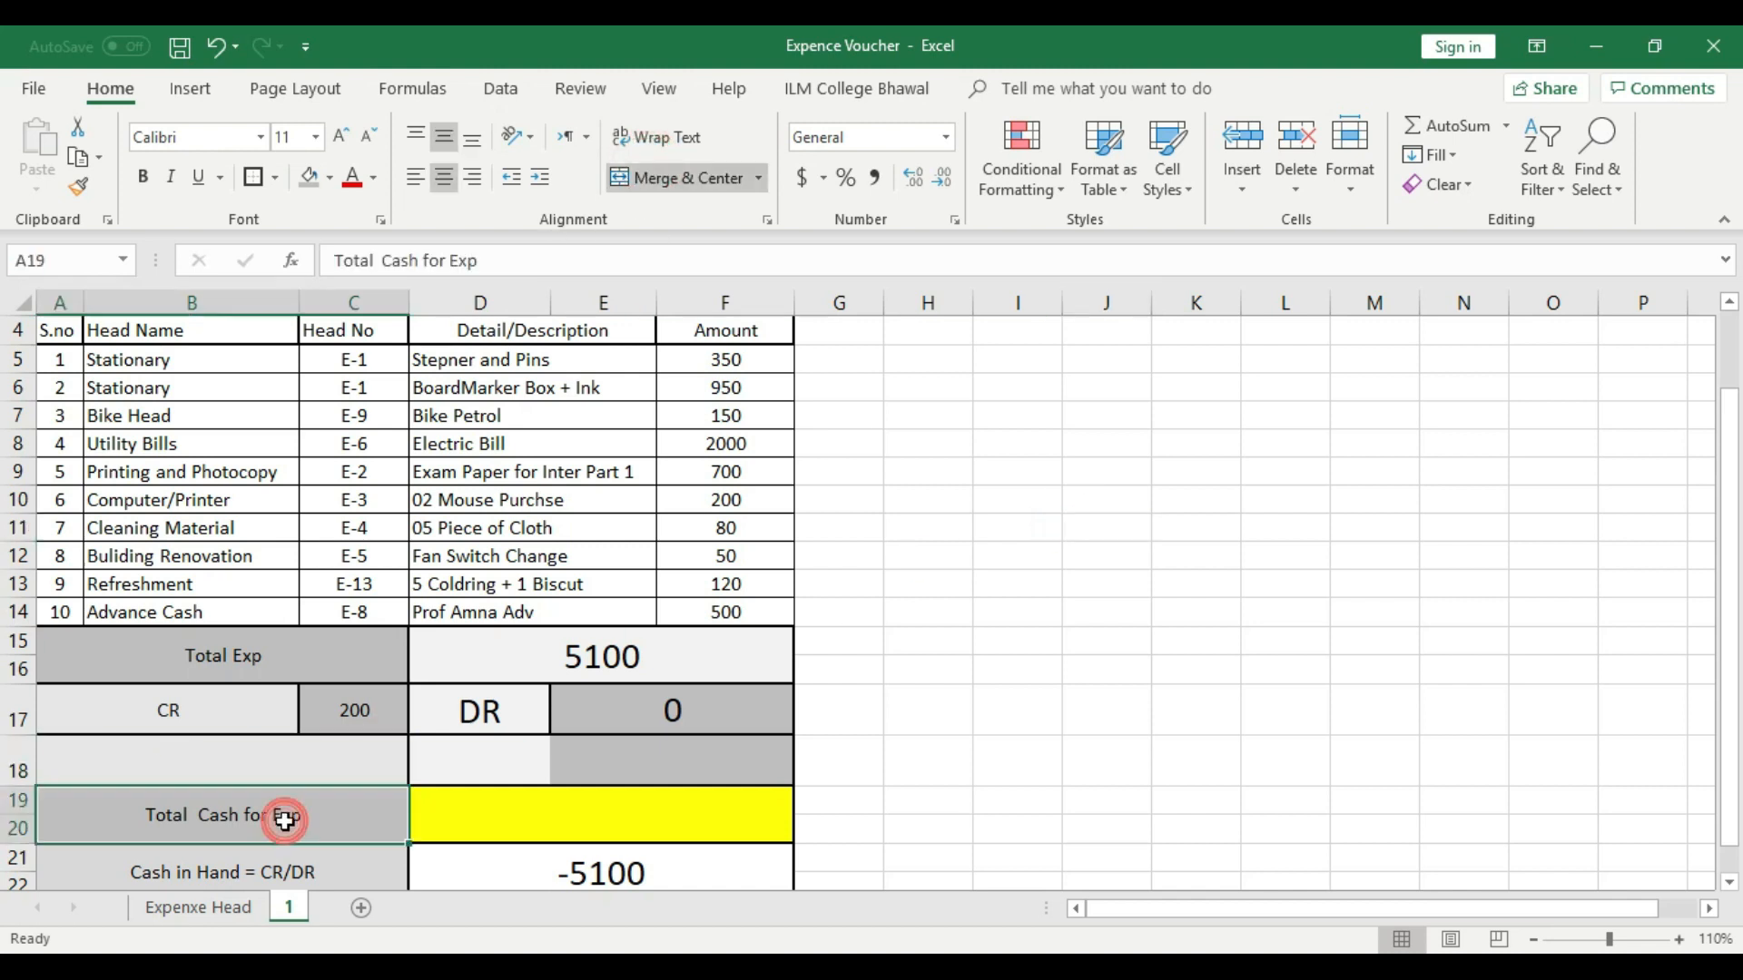
{"action": "left_click", "coordinate": [341, 236]}
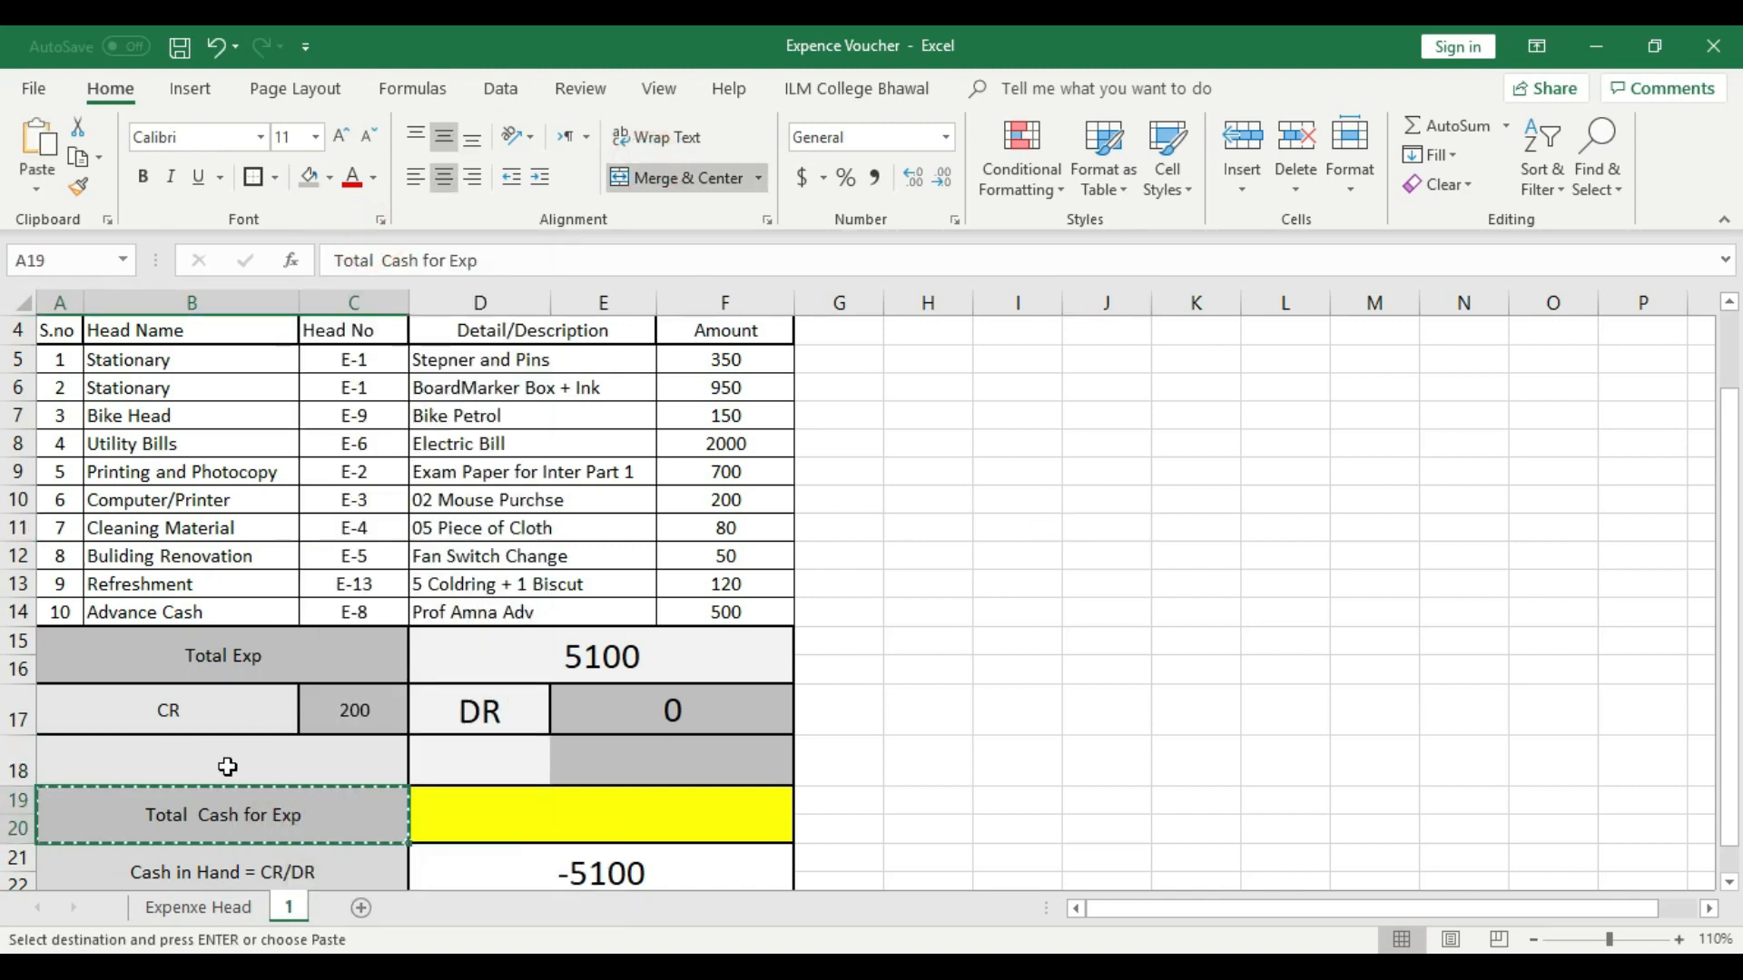
{"action": "left_click", "coordinate": [179, 767]}
{"action": "left_click", "coordinate": [234, 405]}
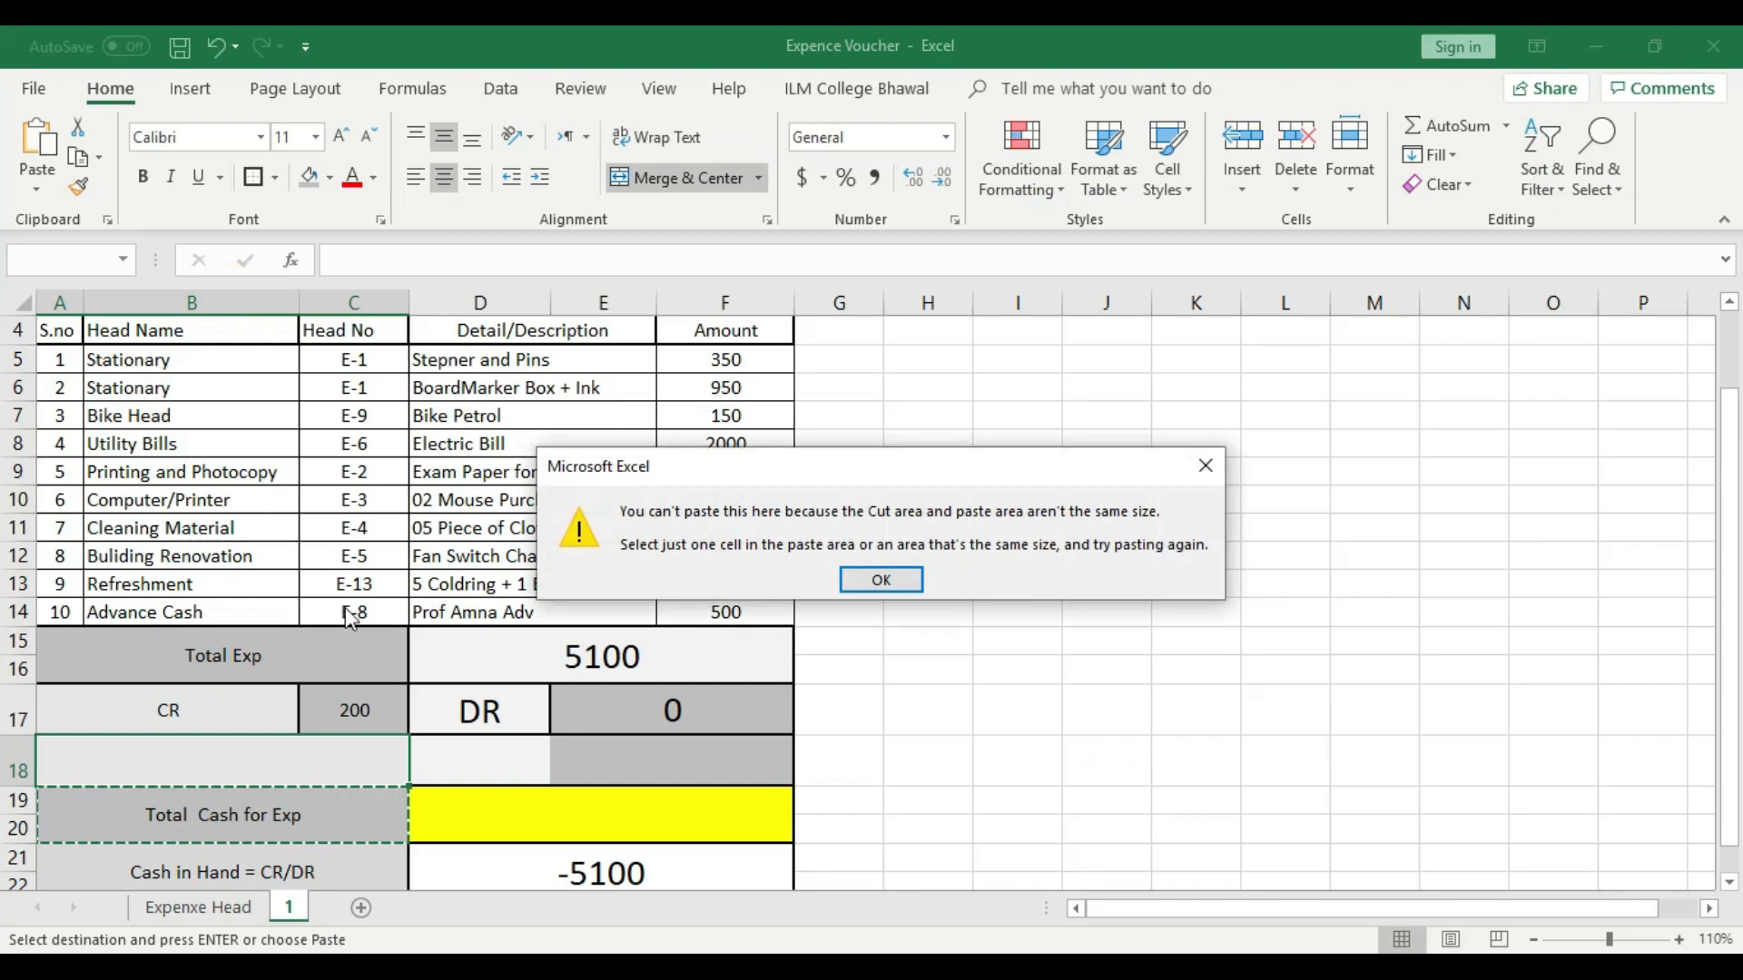
{"action": "left_click", "coordinate": [877, 581]}
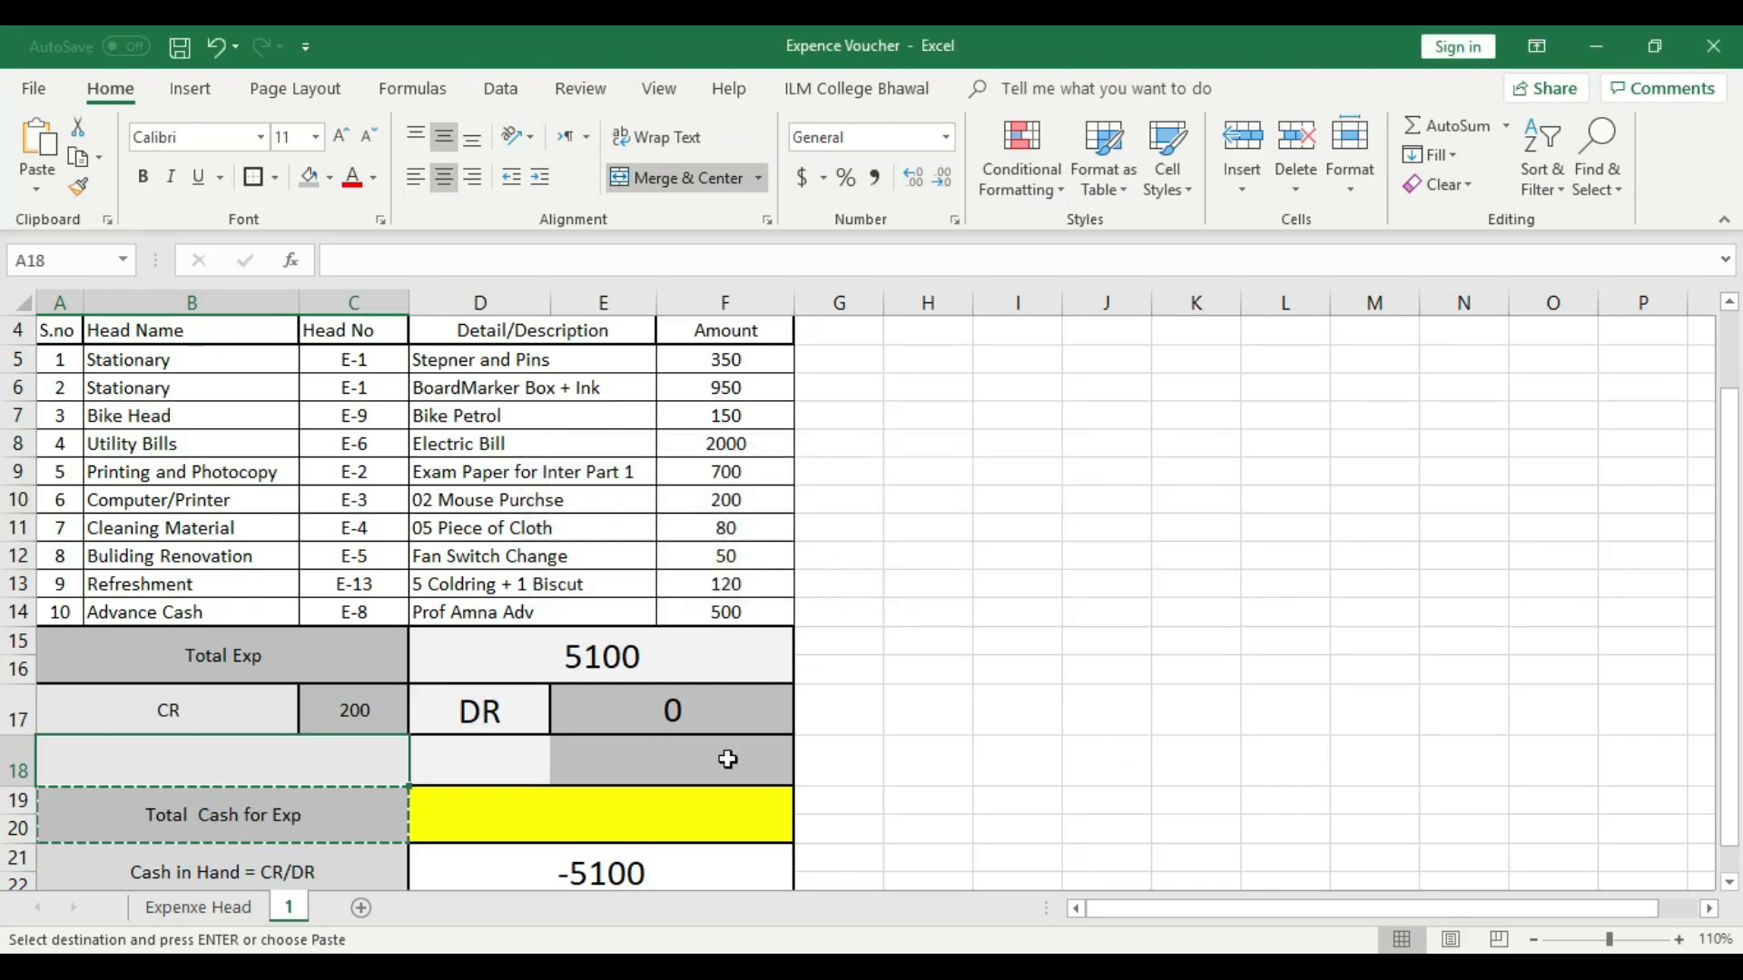
- Fill the CR label and its amount down from row 17 into columns A to C of row 18
{"action": "key", "text": "ctrl+d"}
{"action": "left_click", "coordinate": [994, 723]}
{"action": "scroll", "coordinate": [992, 731], "scroll_direction": "down", "scroll_amount": 2}
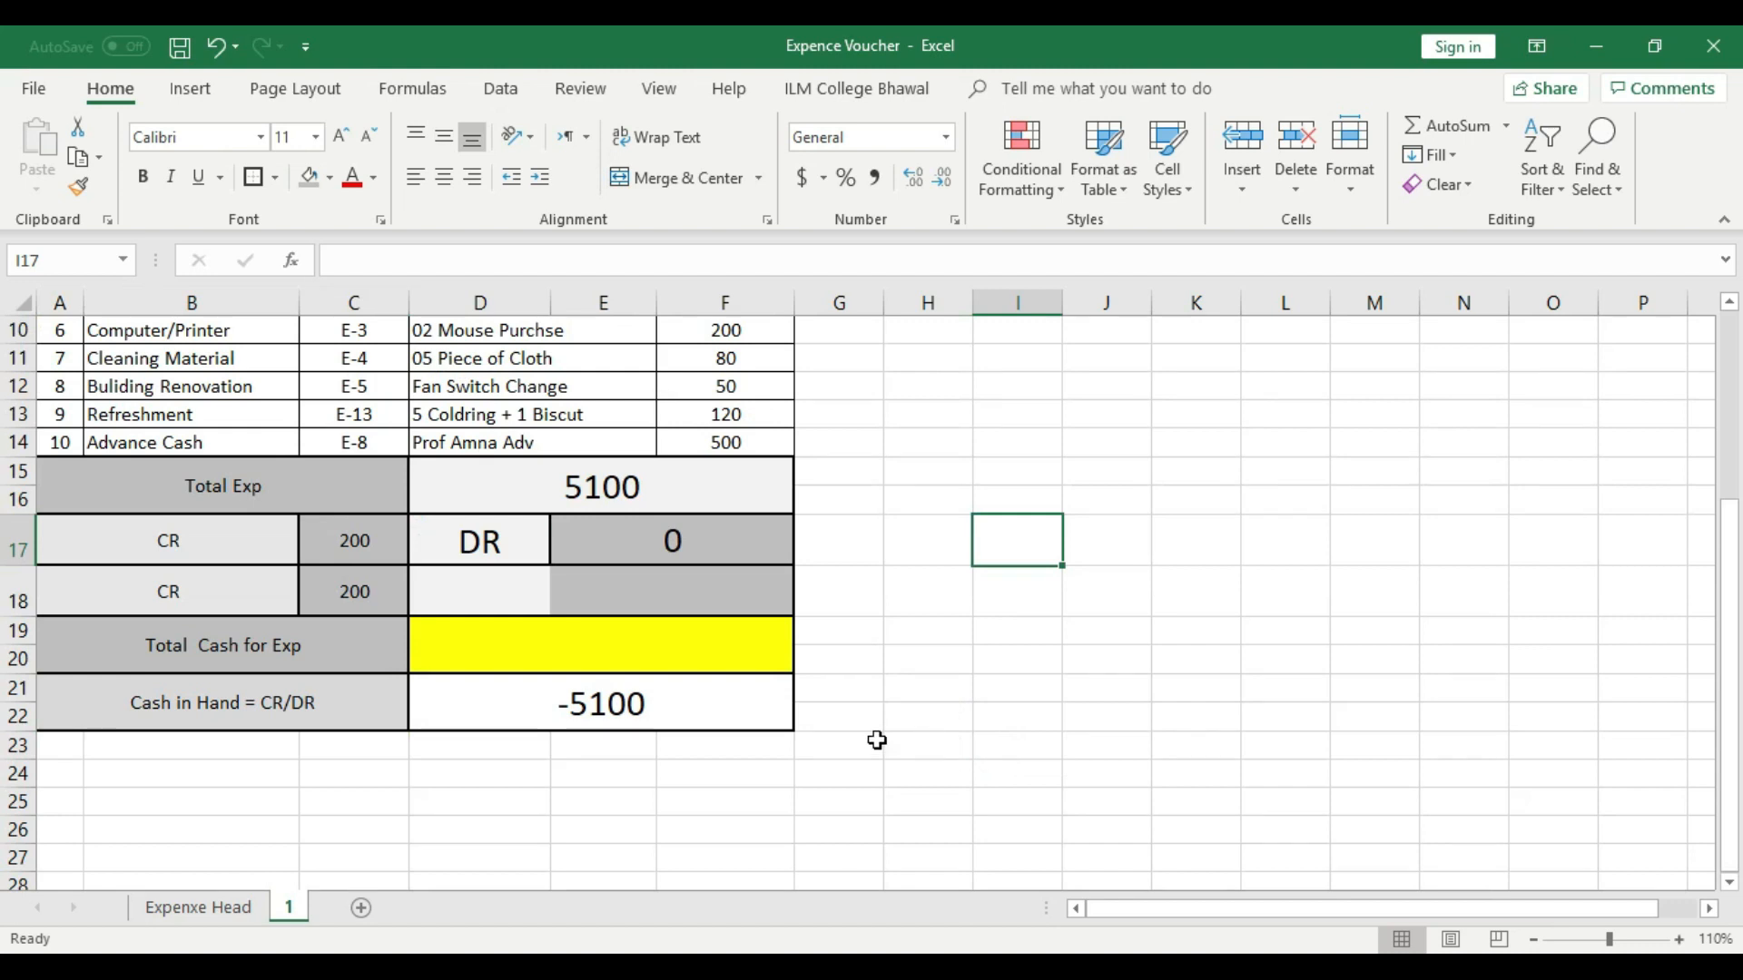
{"action": "scroll", "coordinate": [546, 719], "scroll_direction": "up", "scroll_amount": 1}
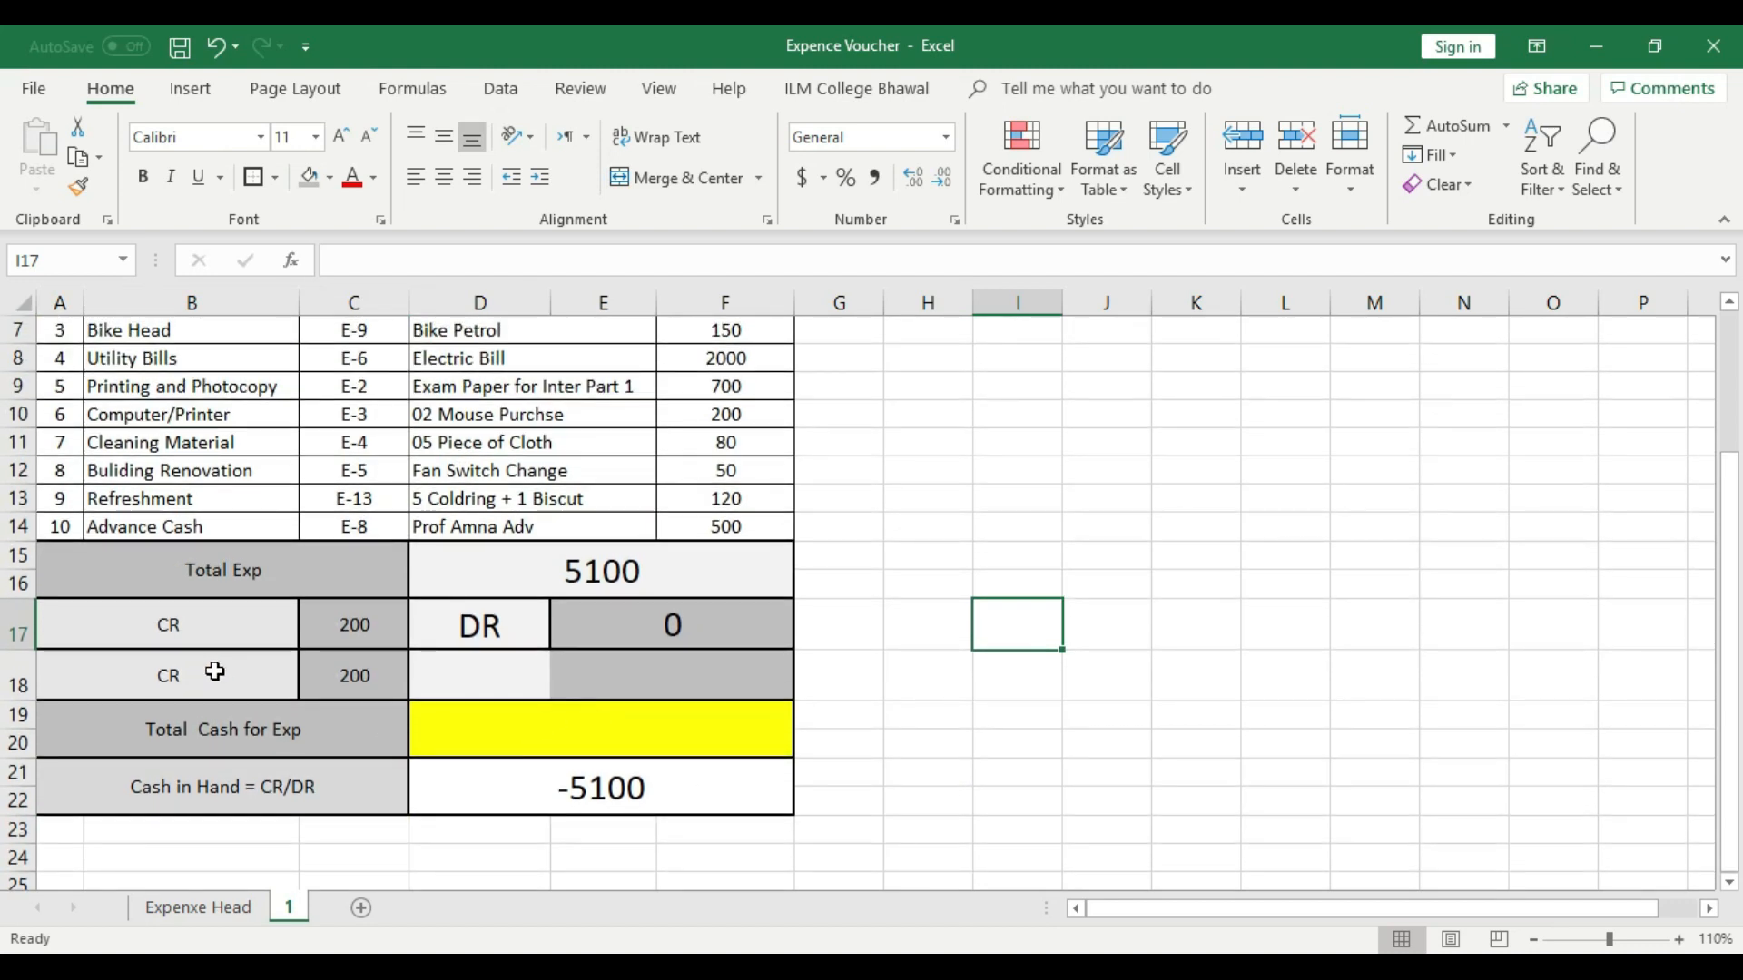
- Replace the copied CR label in A18 with Today Cash
{"action": "left_click", "coordinate": [214, 672]}
{"action": "type", "text": "Cas"}
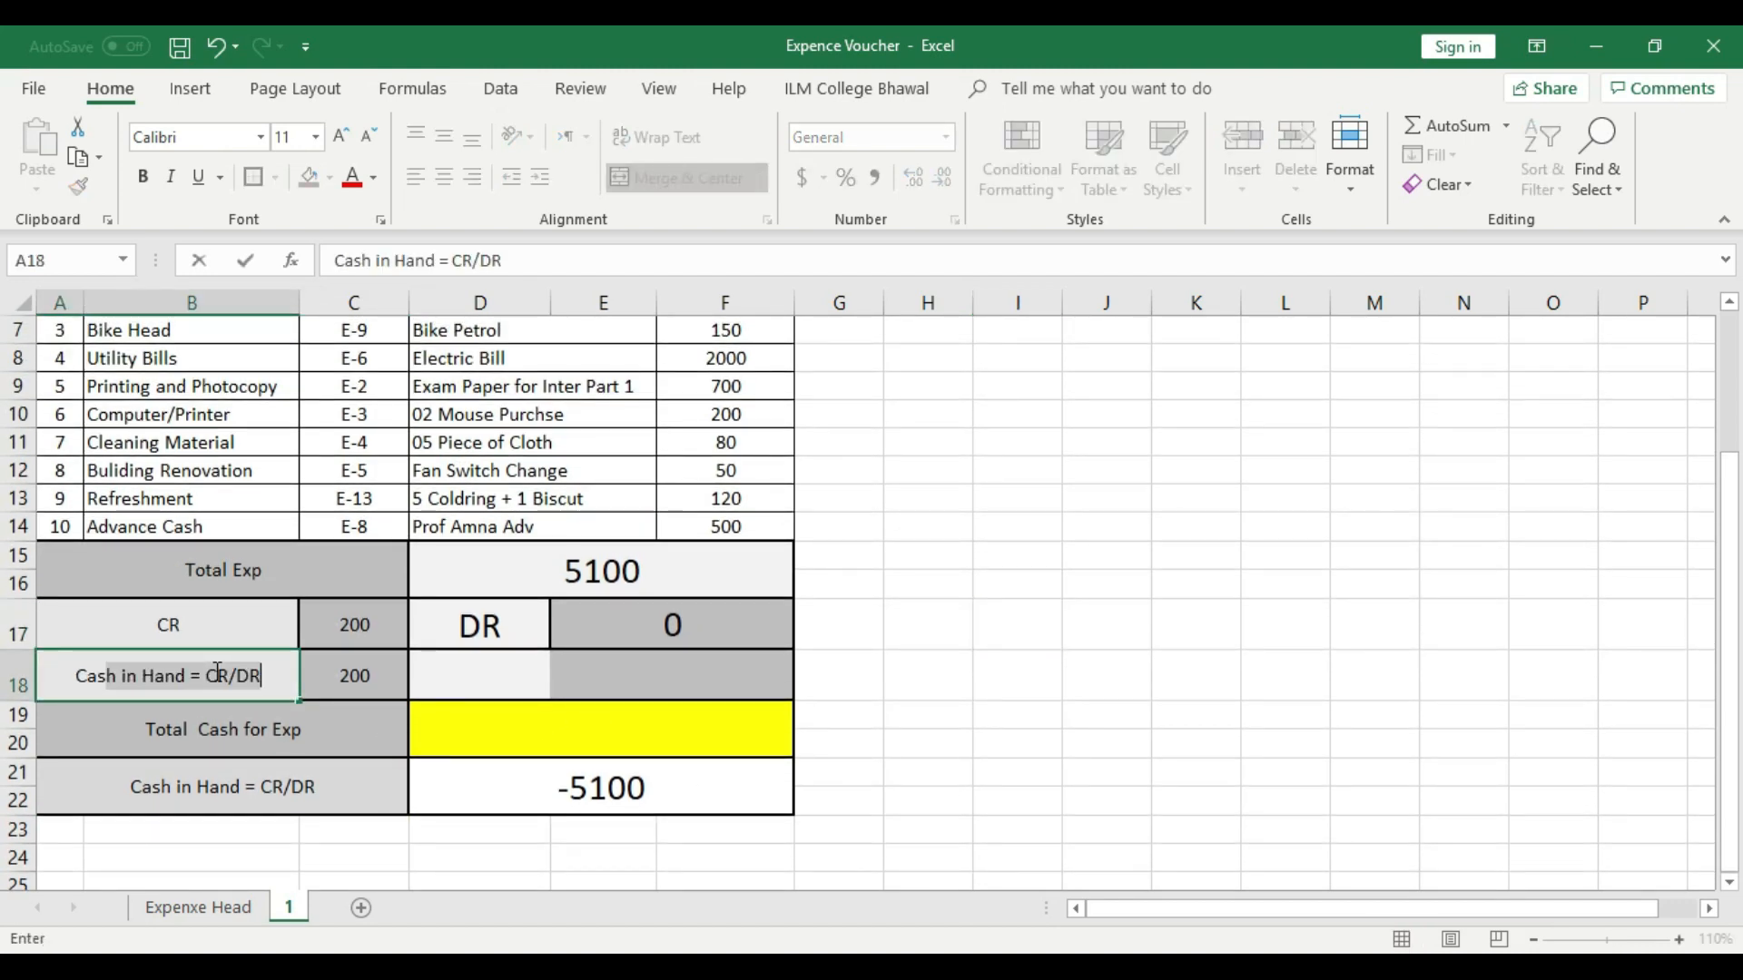
{"action": "key", "text": "BackSpace"}
{"action": "key", "text": "BackSpace"}
{"action": "key", "text": "BackSpace"}
{"action": "type", "text": "Today Cas"}
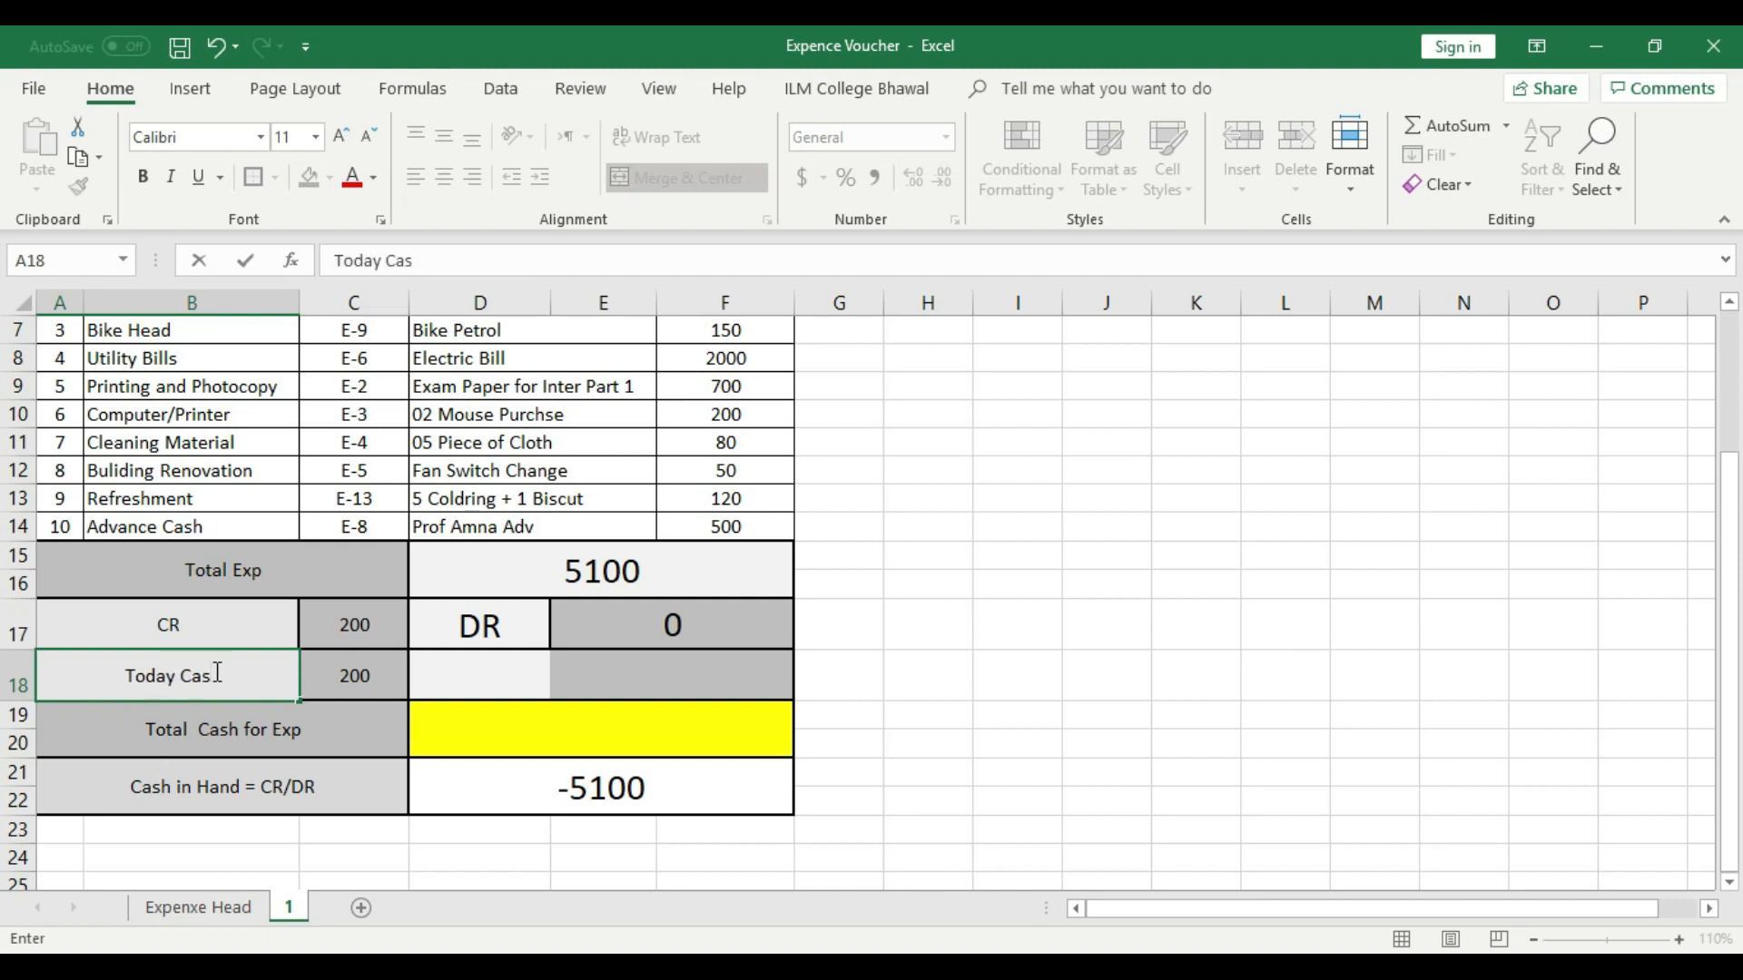
{"action": "type", "text": "h"}
{"action": "left_click", "coordinate": [955, 718]}
{"action": "left_click", "coordinate": [222, 618]}
{"action": "left_click", "coordinate": [345, 618]}
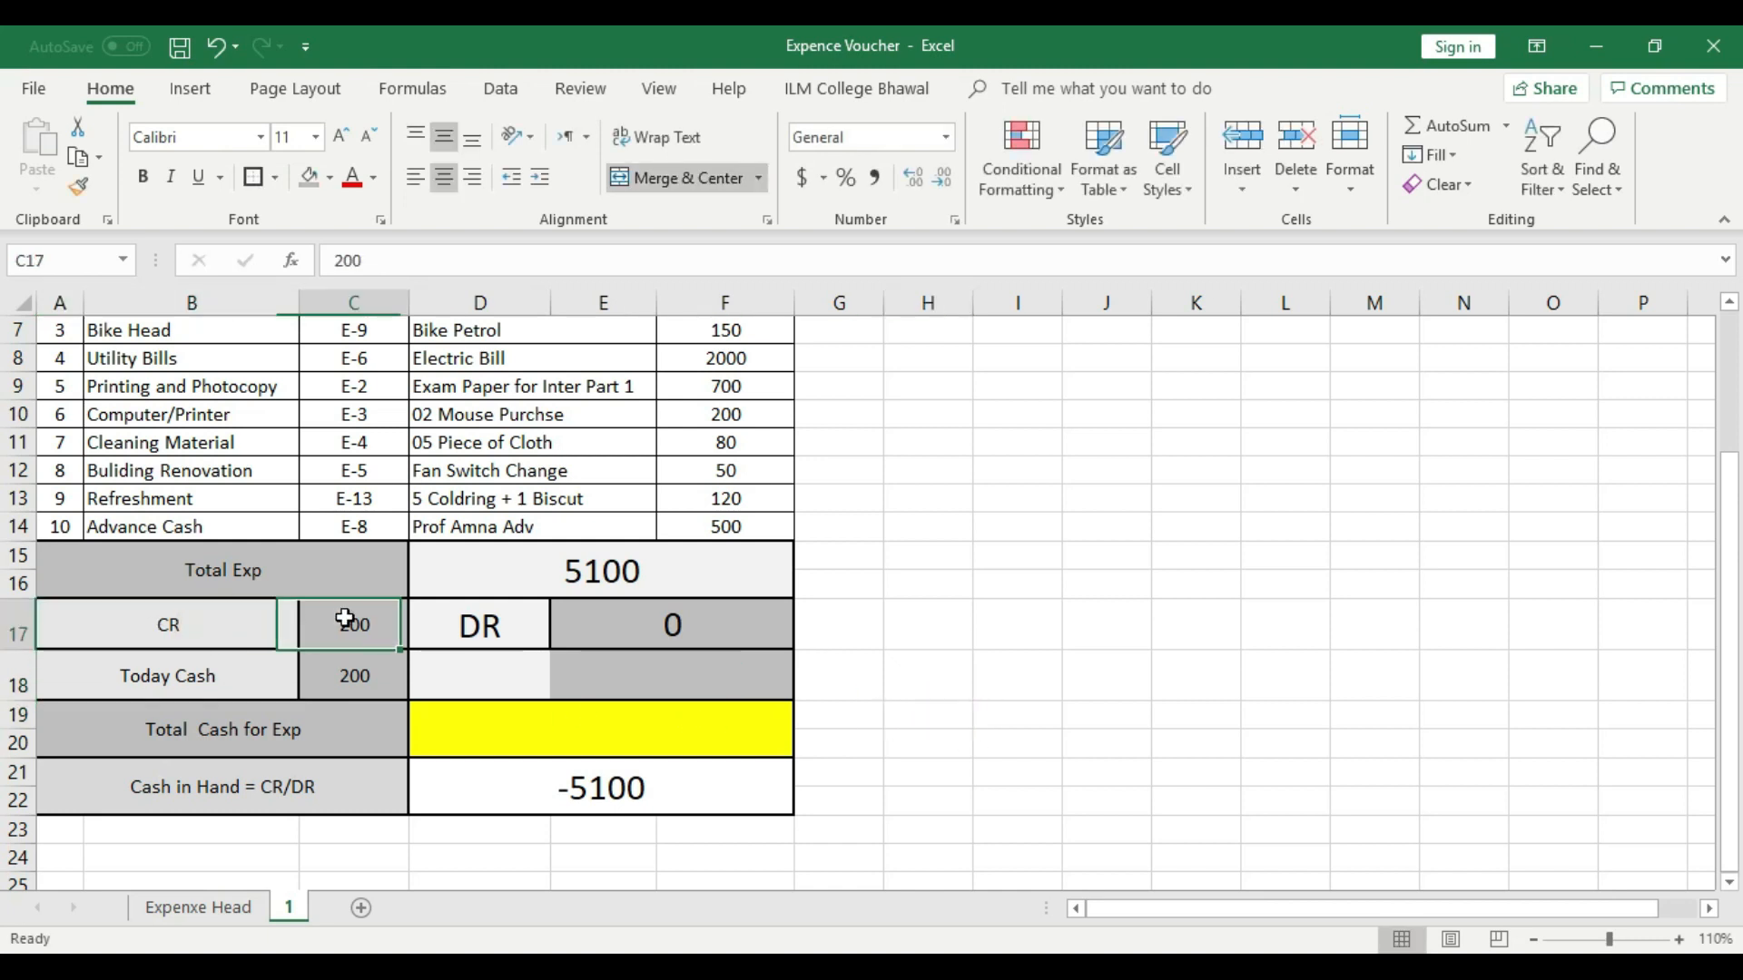
{"action": "left_click", "coordinate": [204, 670]}
{"action": "left_click", "coordinate": [334, 669]}
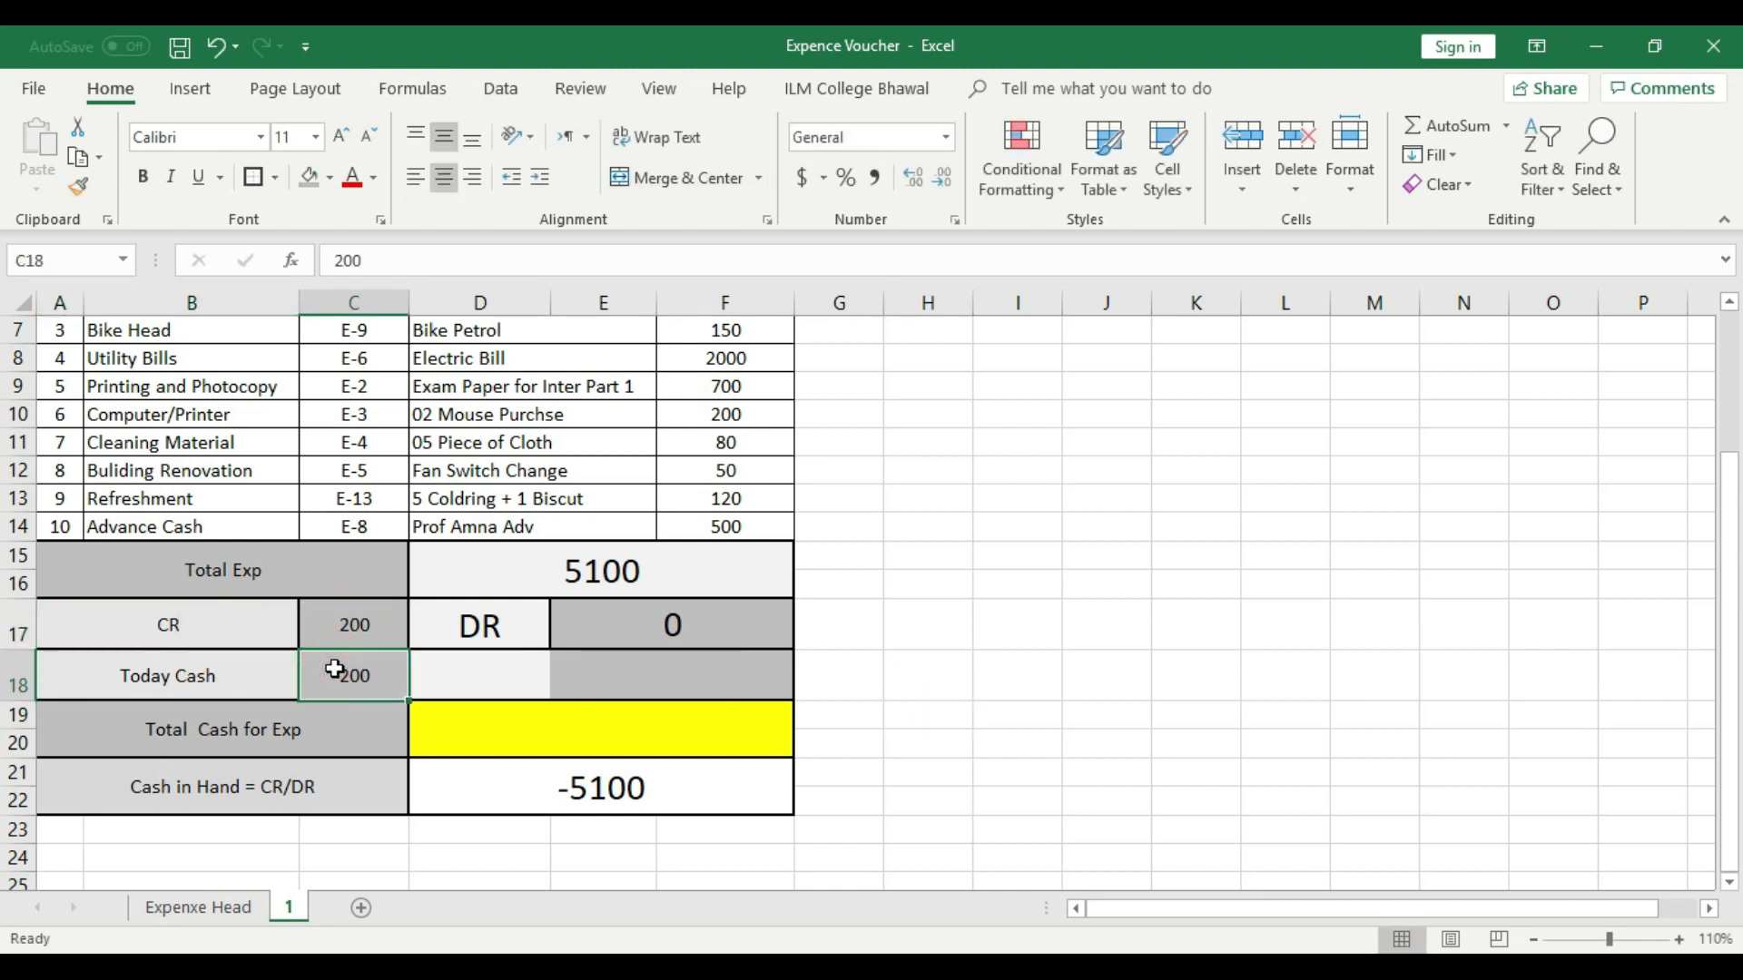
- Merge and center D17:D18 for the DR label and E17:F18 for the DR amount
{"action": "left_click", "coordinate": [513, 670]}
{"action": "left_click_drag", "start_coordinate": [522, 623], "coordinate": [527, 672]}
{"action": "left_click", "coordinate": [688, 178]}
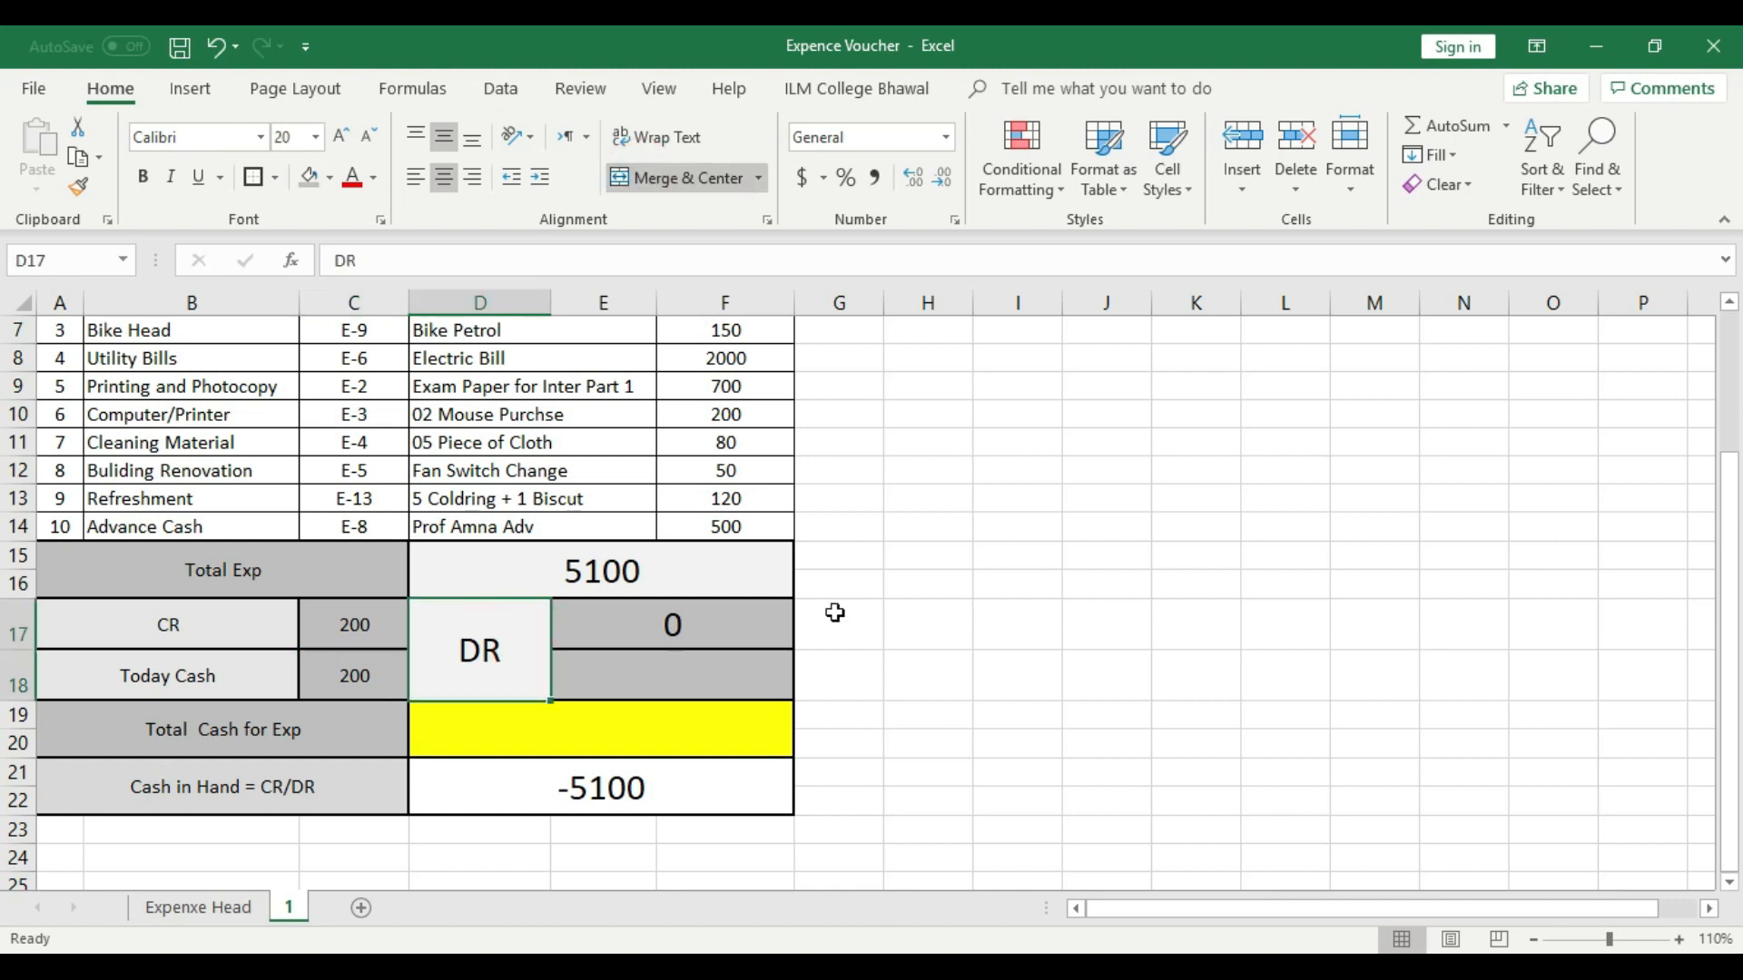
{"action": "left_click", "coordinate": [927, 655]}
{"action": "left_click_drag", "start_coordinate": [701, 628], "coordinate": [708, 676]}
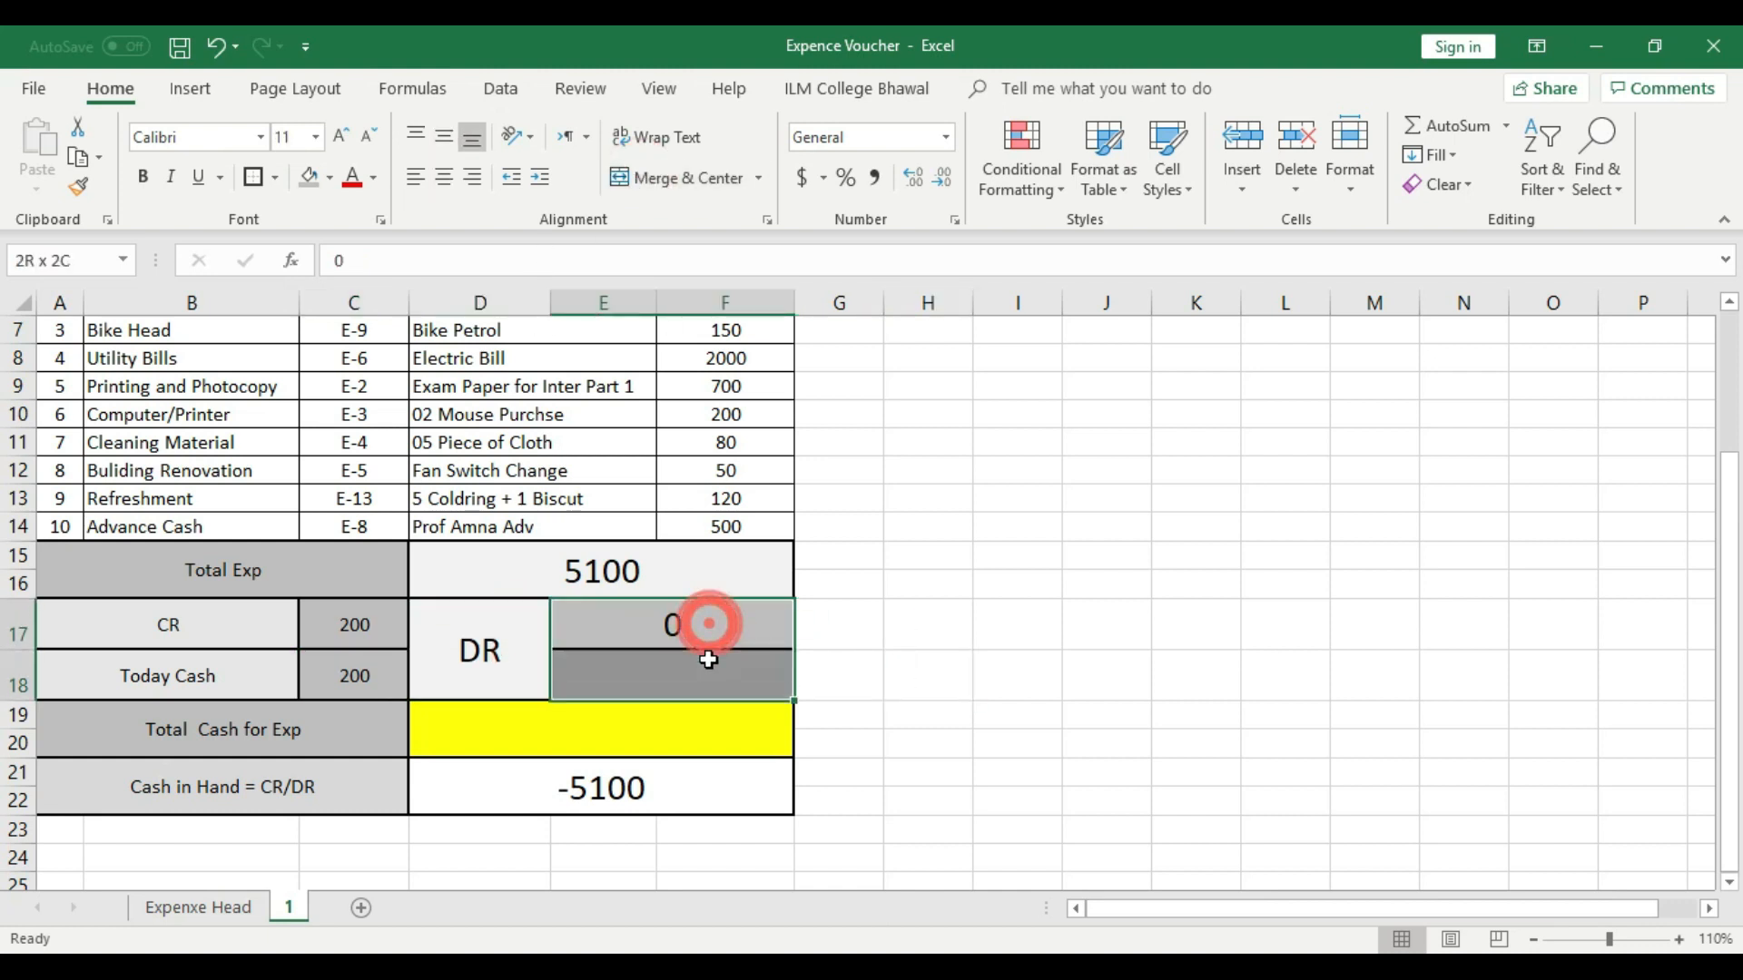
{"action": "left_click", "coordinate": [650, 171]}
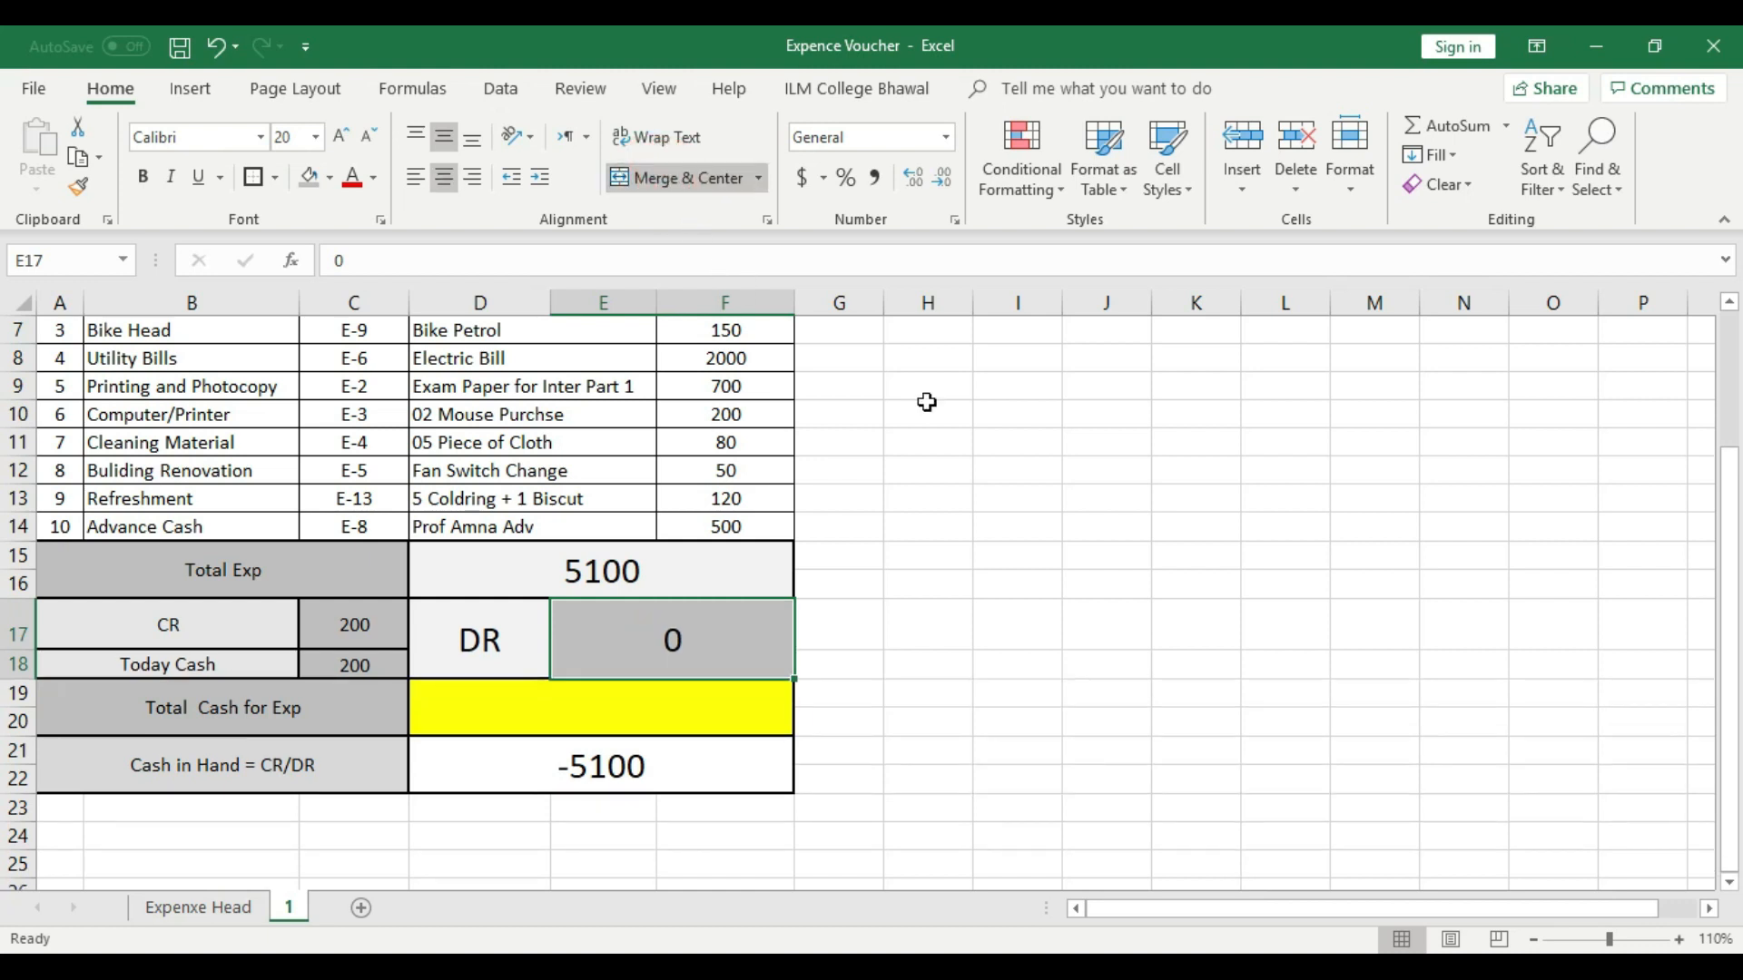
{"action": "left_click", "coordinate": [1017, 442]}
- Enter 6000 as the Today Cash amount in C18
{"action": "left_click", "coordinate": [222, 625]}
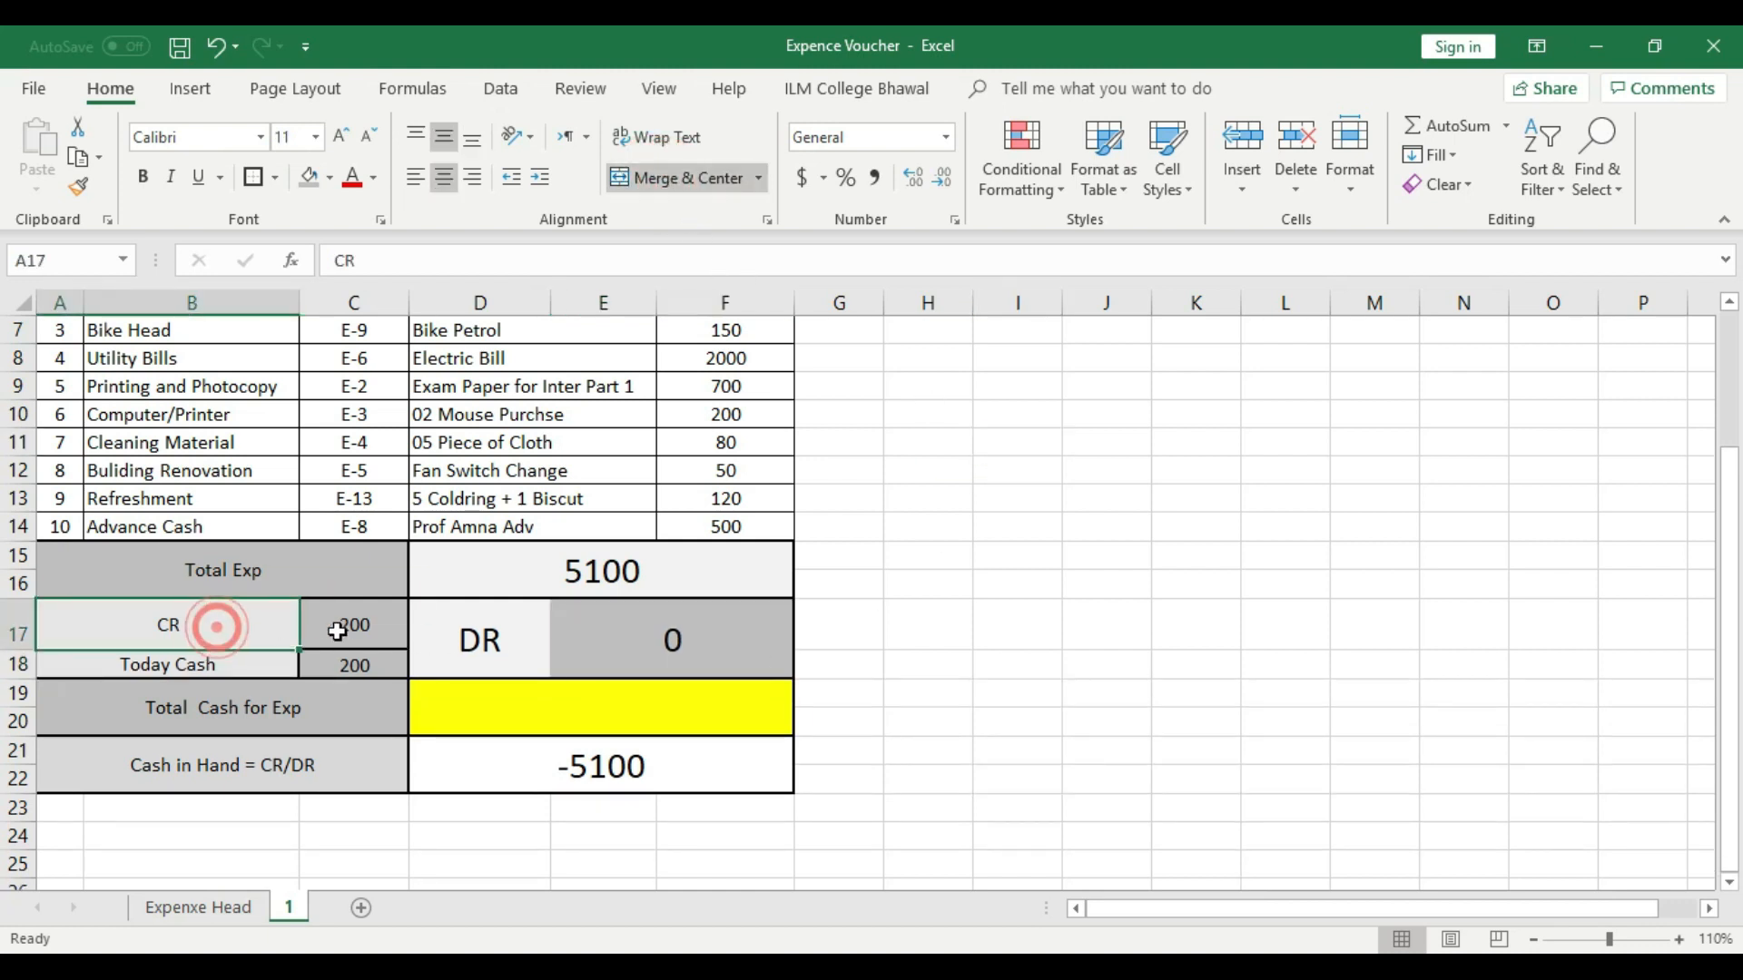
{"action": "left_click", "coordinate": [352, 626]}
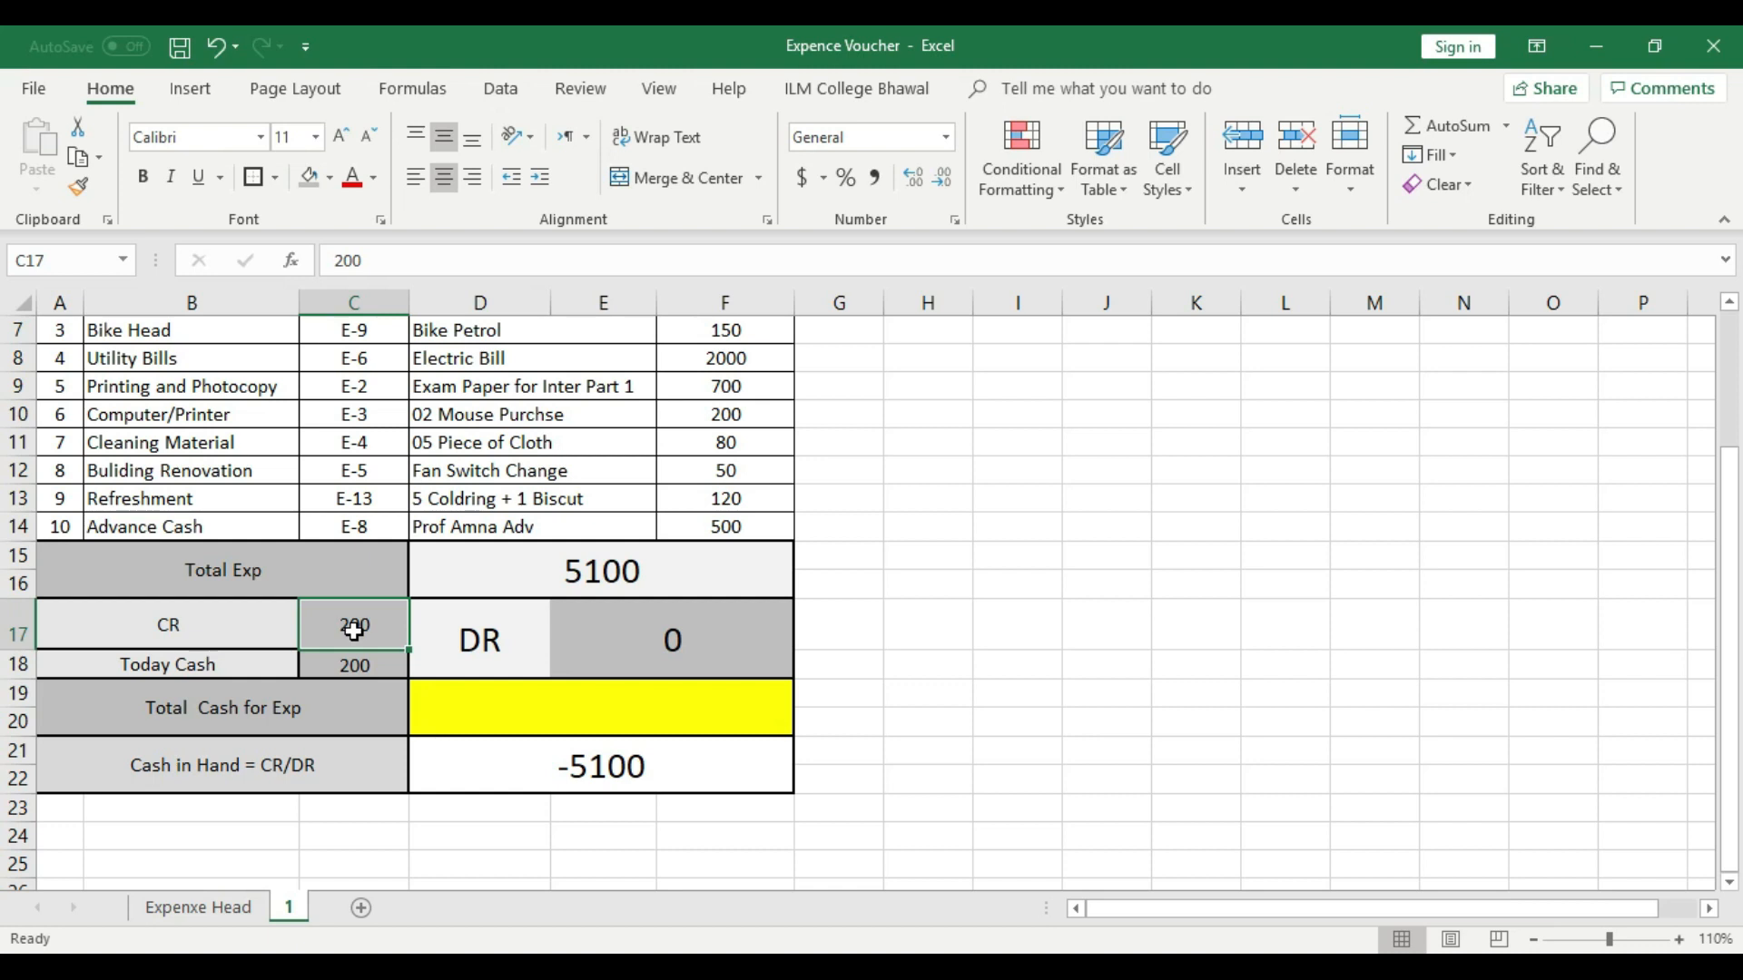
{"action": "left_click", "coordinate": [356, 659]}
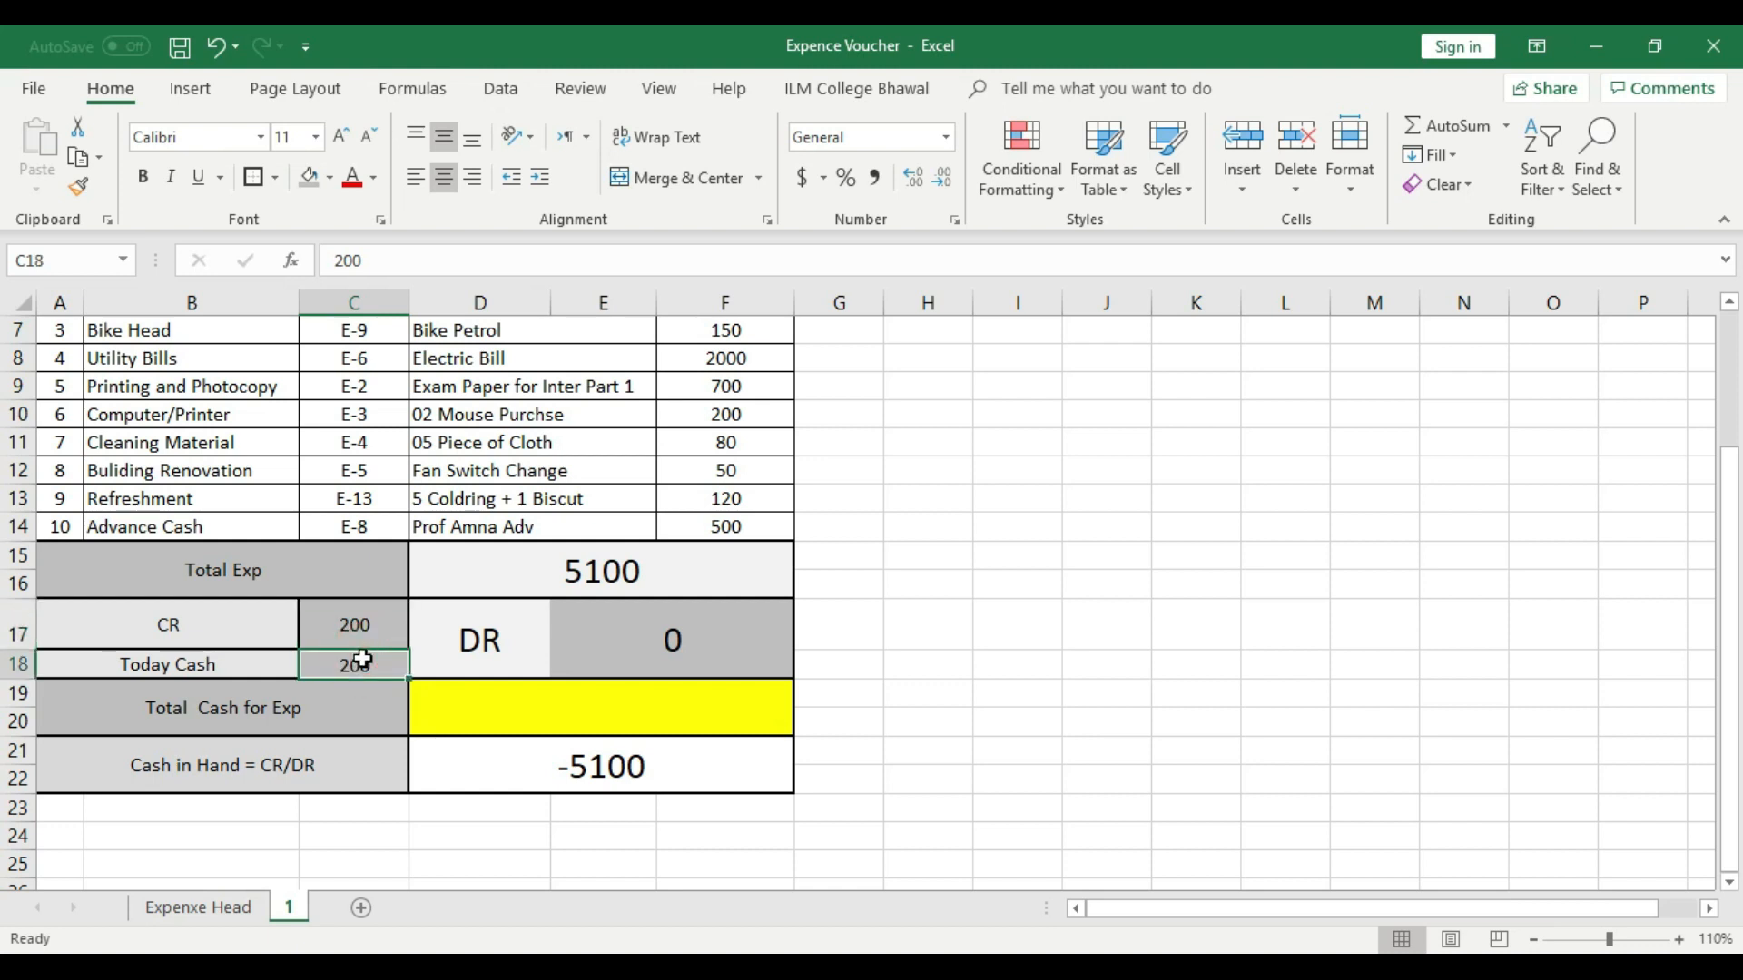
{"action": "type", "text": "6000"}
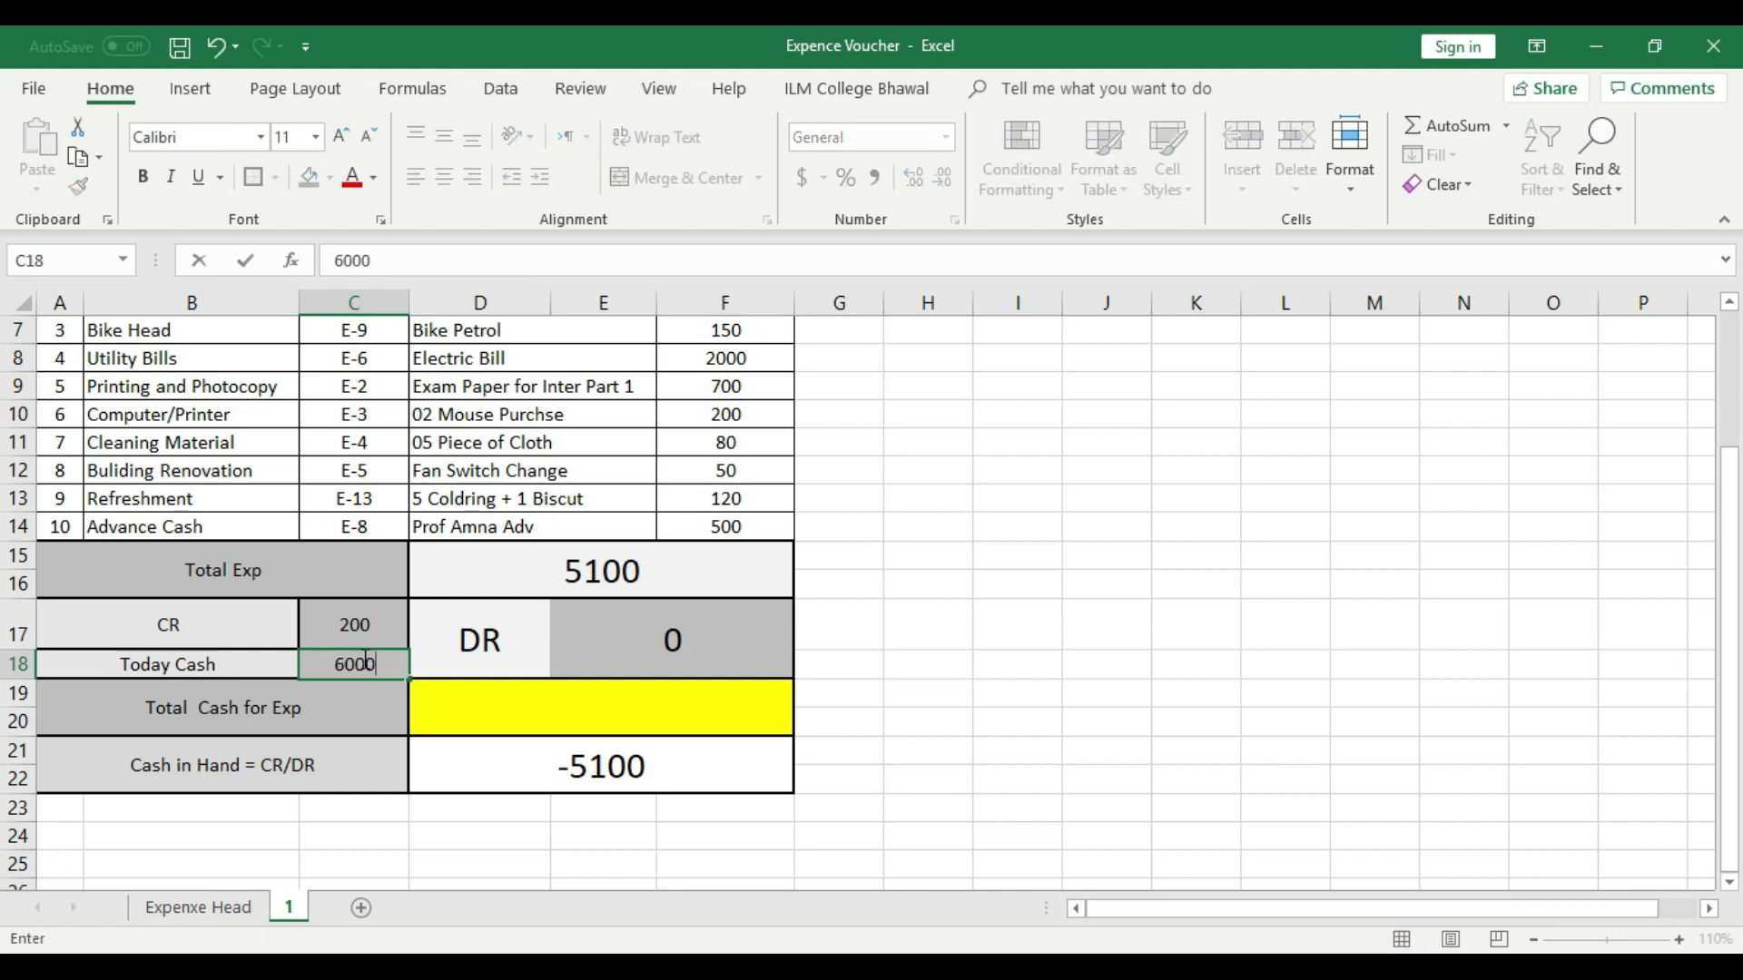
{"action": "left_click", "coordinate": [949, 678]}
- Apply an outside border to the merged DR label cell
{"action": "left_click", "coordinate": [463, 639]}
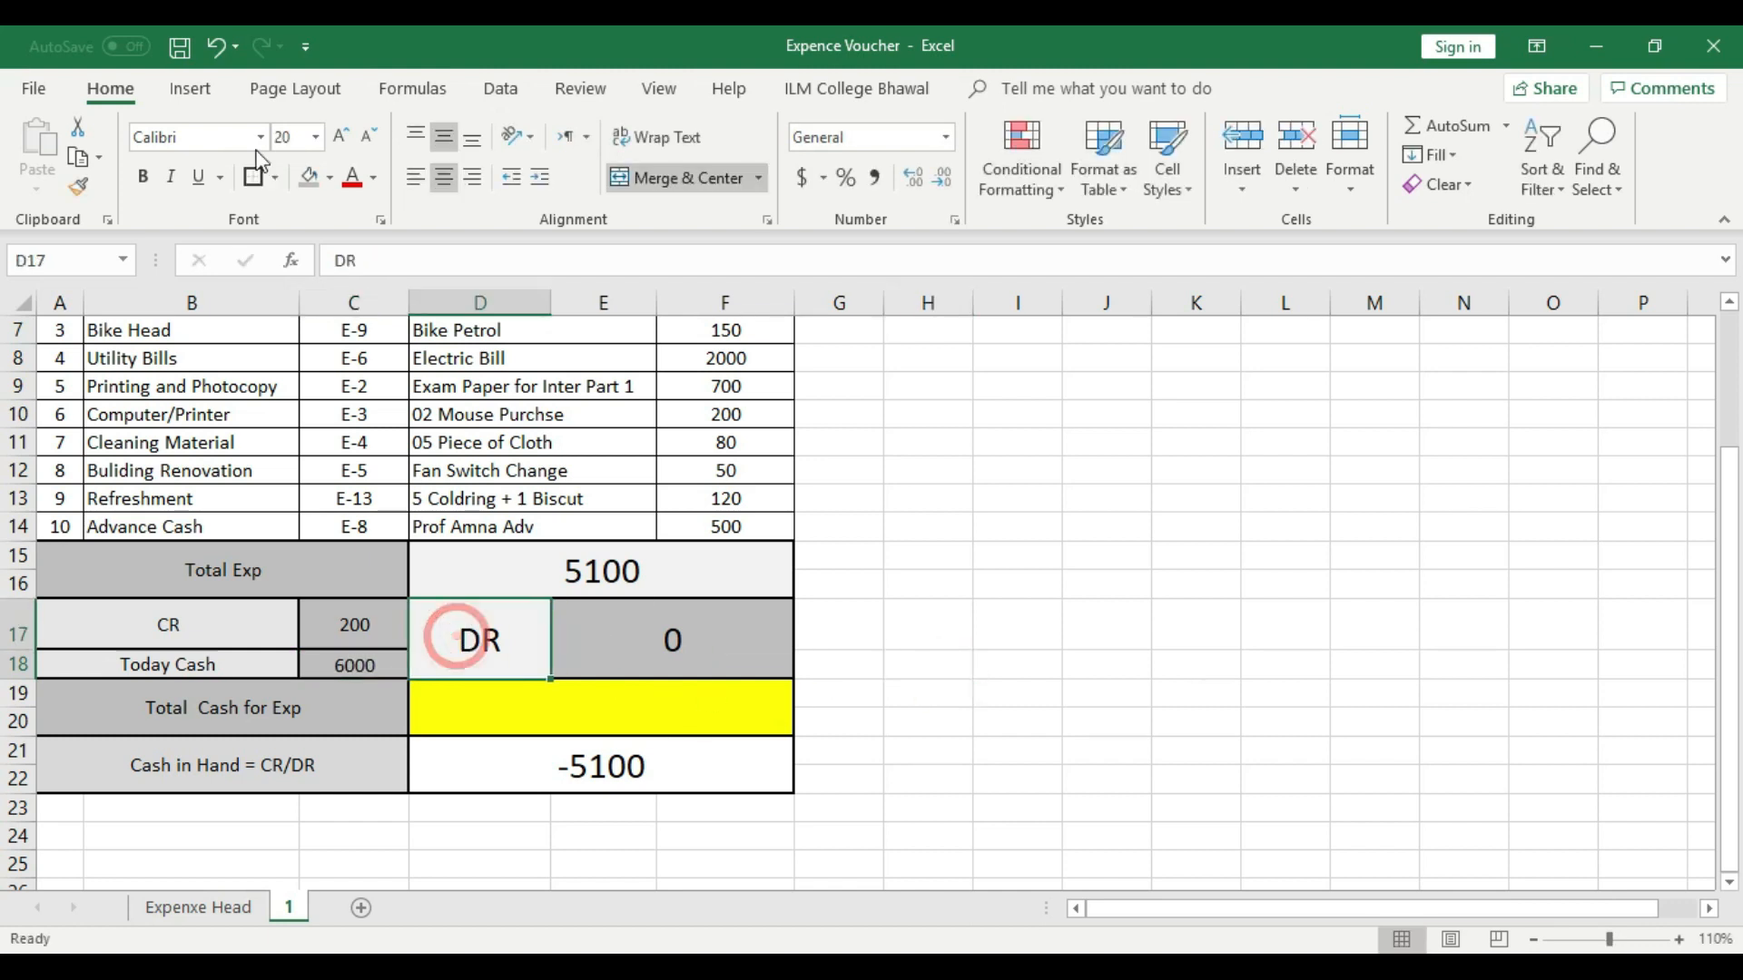
{"action": "left_click", "coordinate": [253, 178]}
{"action": "left_click", "coordinate": [665, 640]}
{"action": "left_click", "coordinate": [942, 623]}
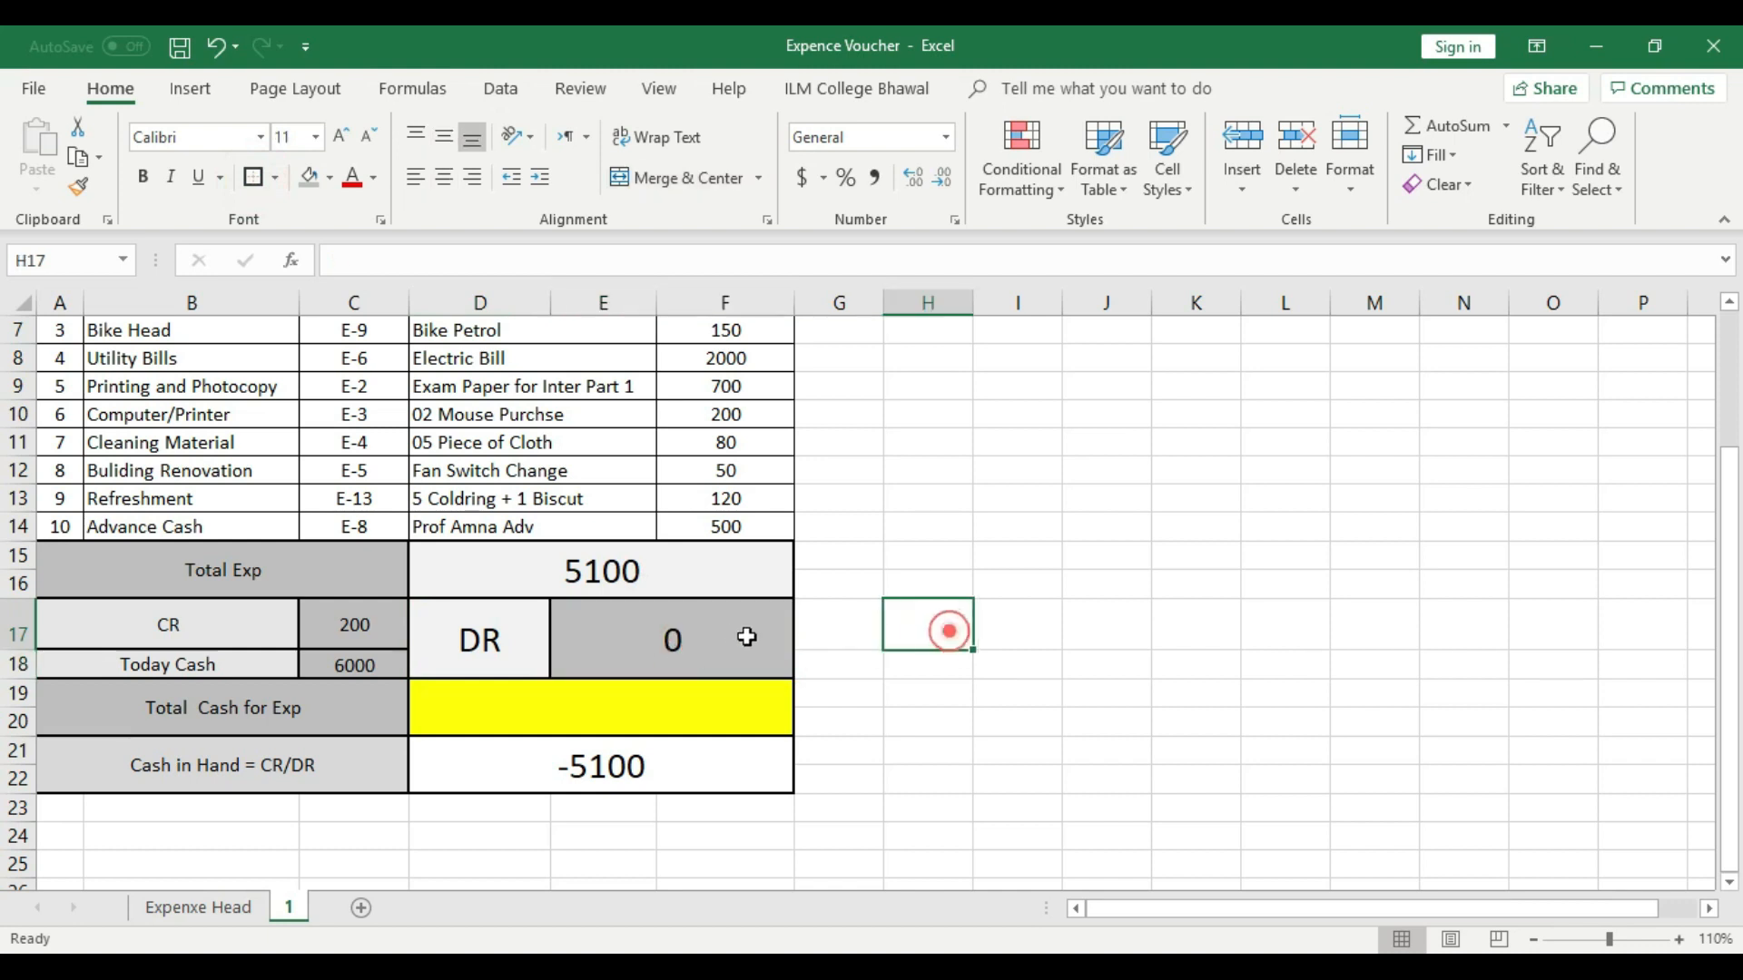
{"action": "left_click", "coordinate": [1086, 694]}
- Calculate Total Cash for Exp in D19 with the formula =C17+C18-E17
{"action": "left_click", "coordinate": [660, 713]}
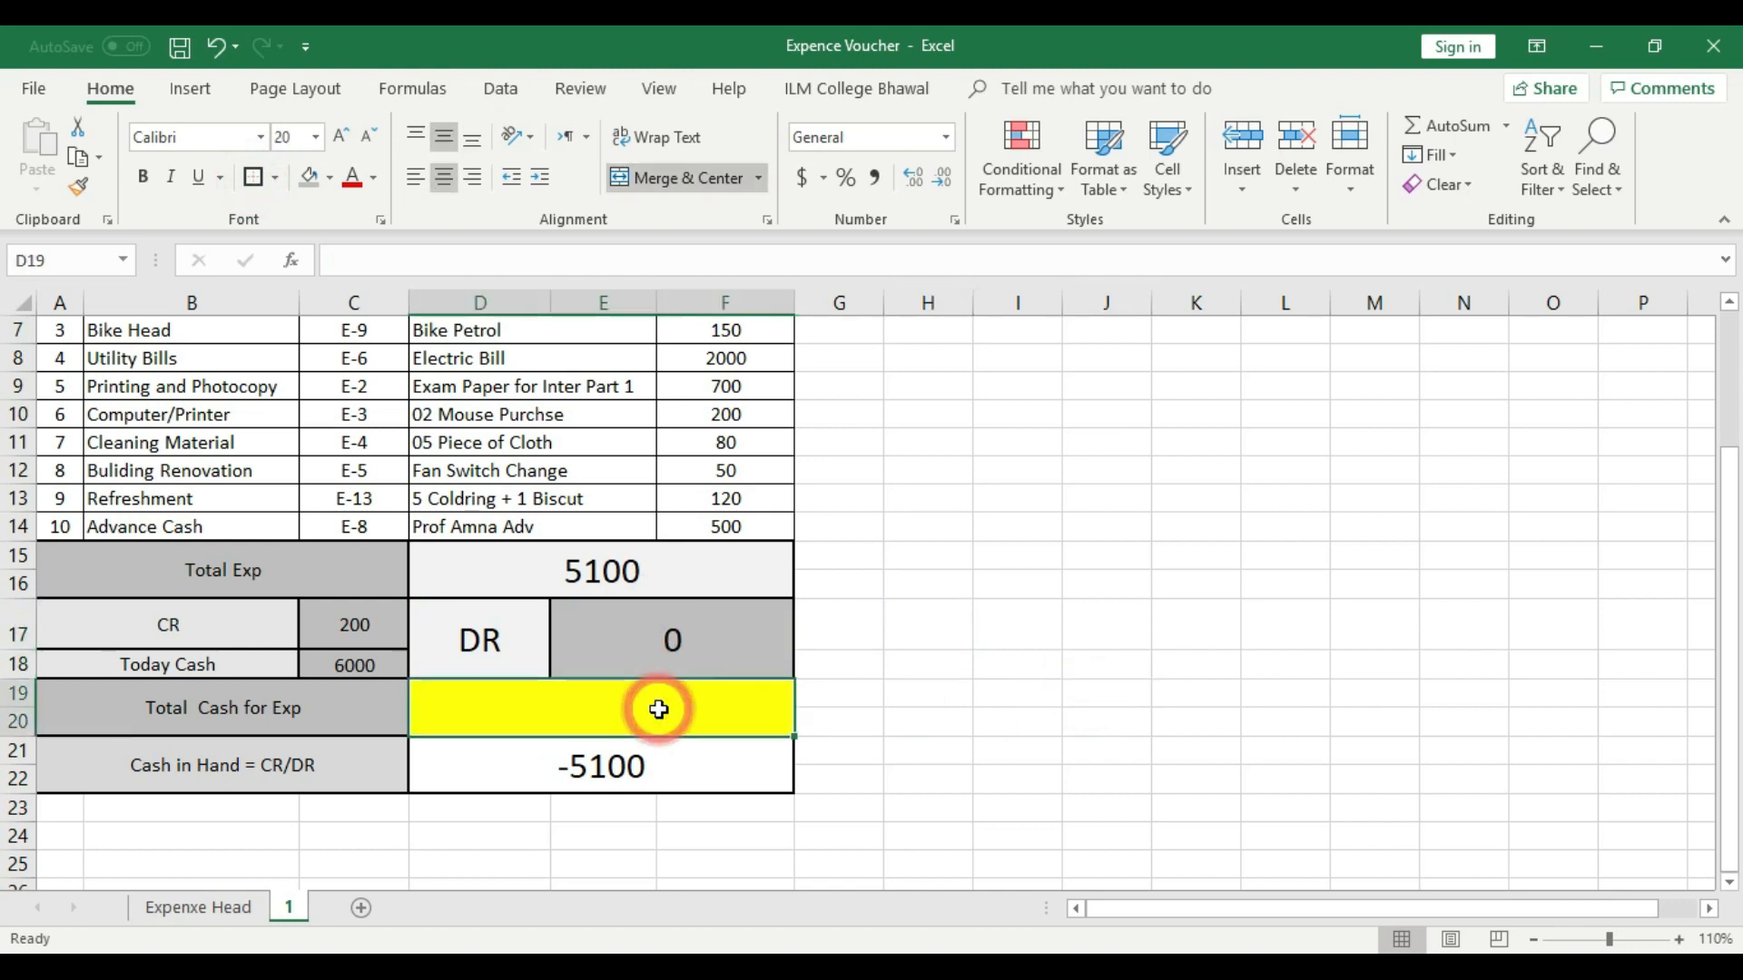
{"action": "type", "text": "="}
{"action": "left_click", "coordinate": [355, 621]}
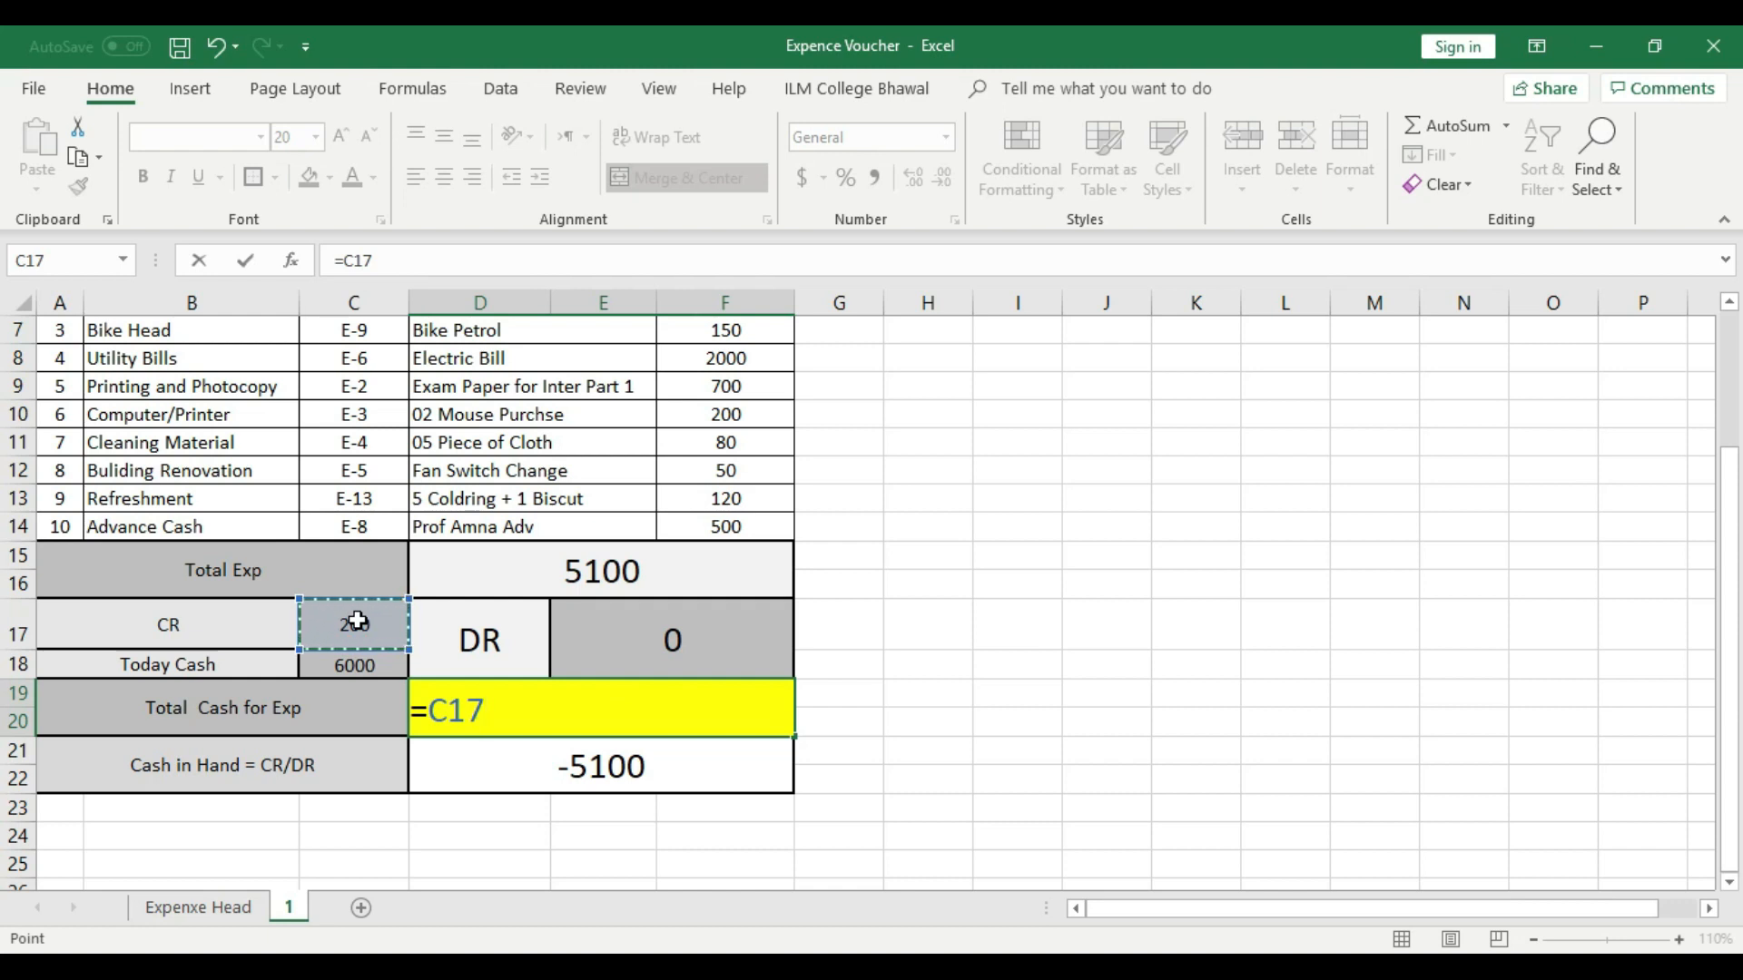
{"action": "type", "text": "+"}
{"action": "left_click", "coordinate": [344, 664]}
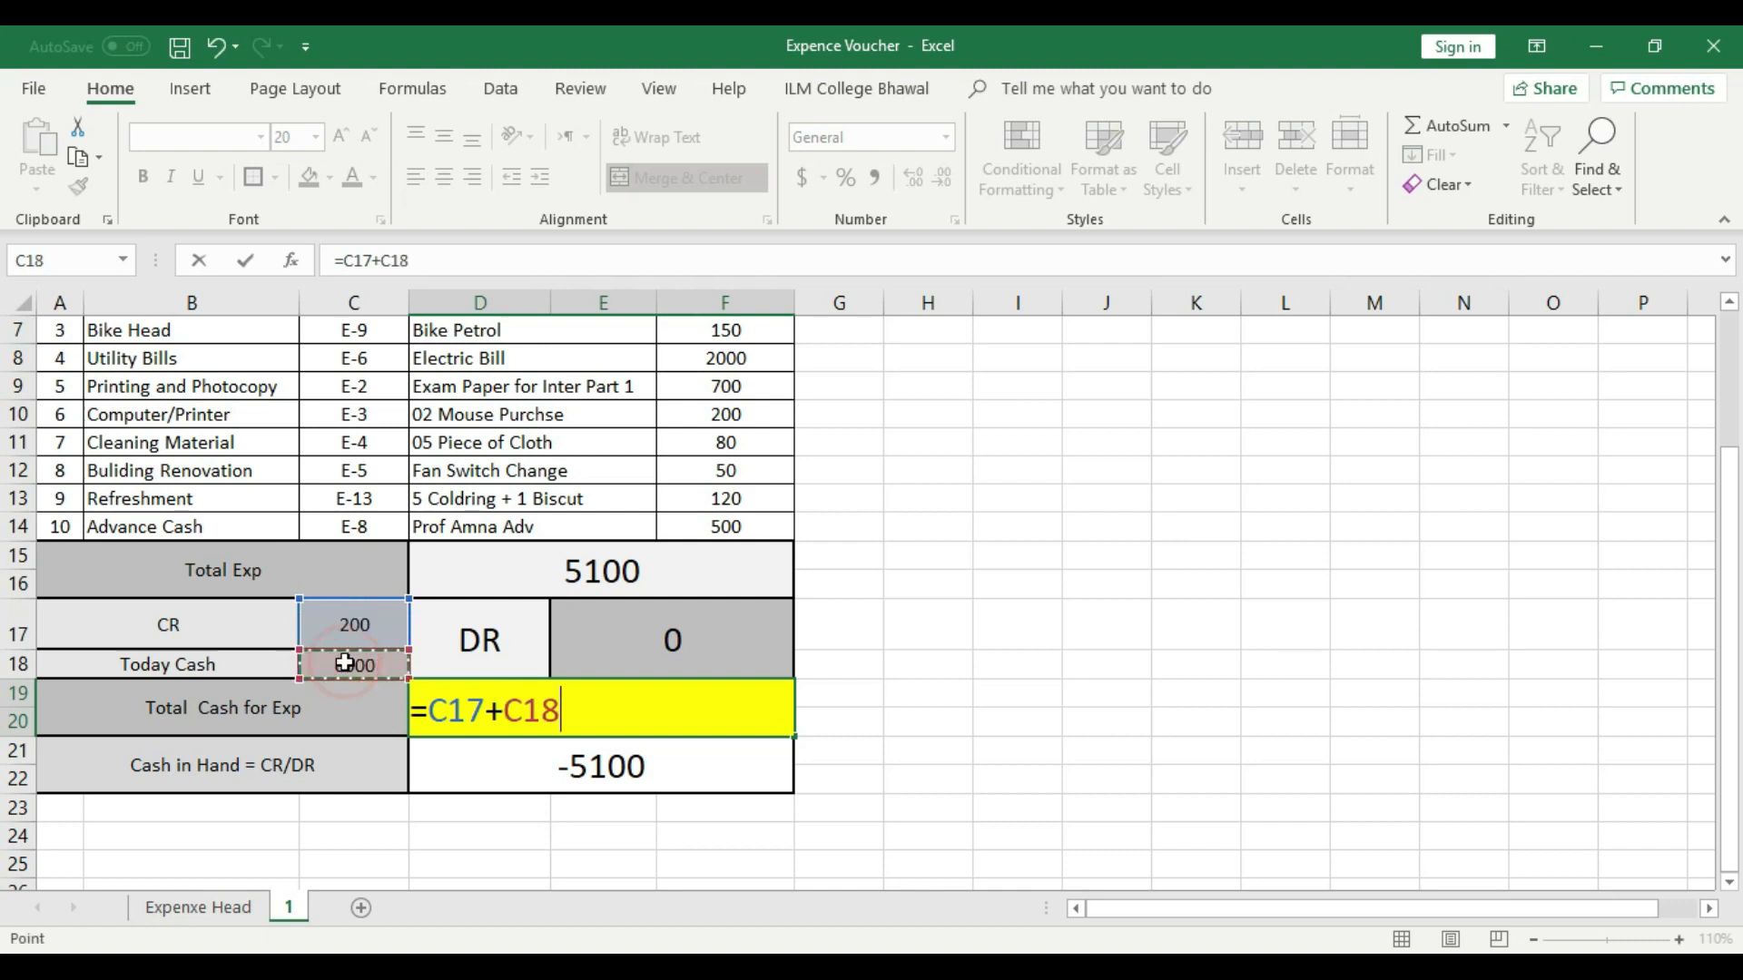
{"action": "type", "text": "-"}
{"action": "left_click", "coordinate": [659, 629]}
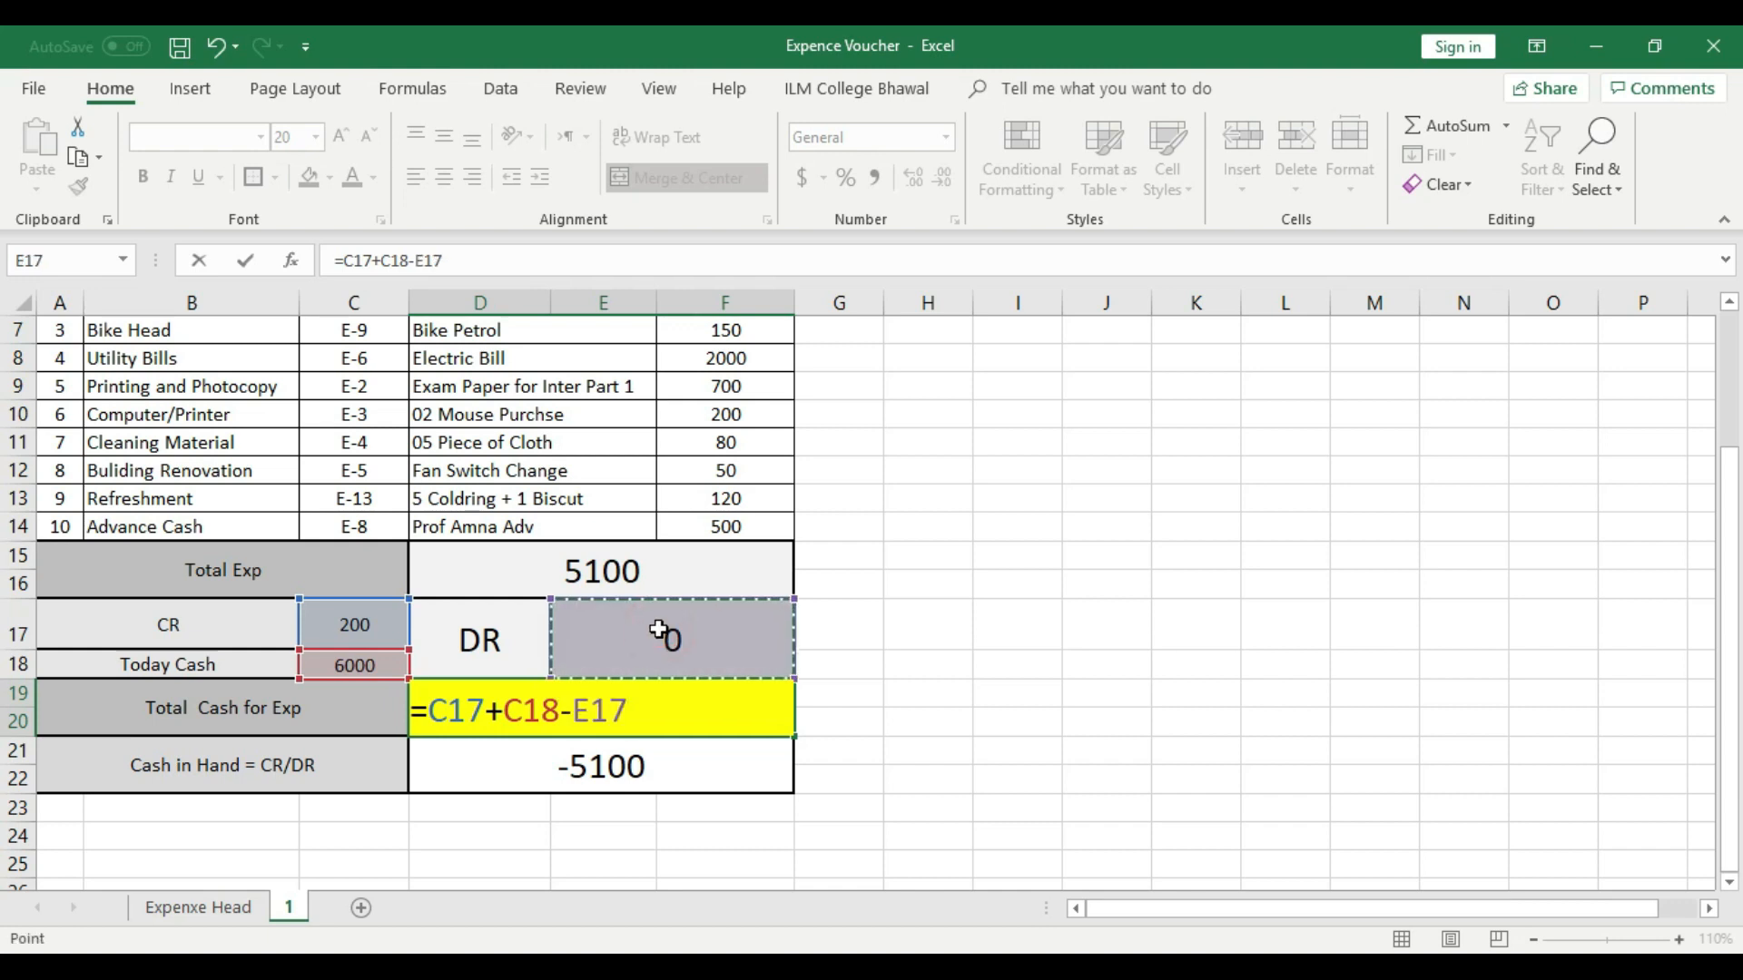
{"action": "key", "text": "Return"}
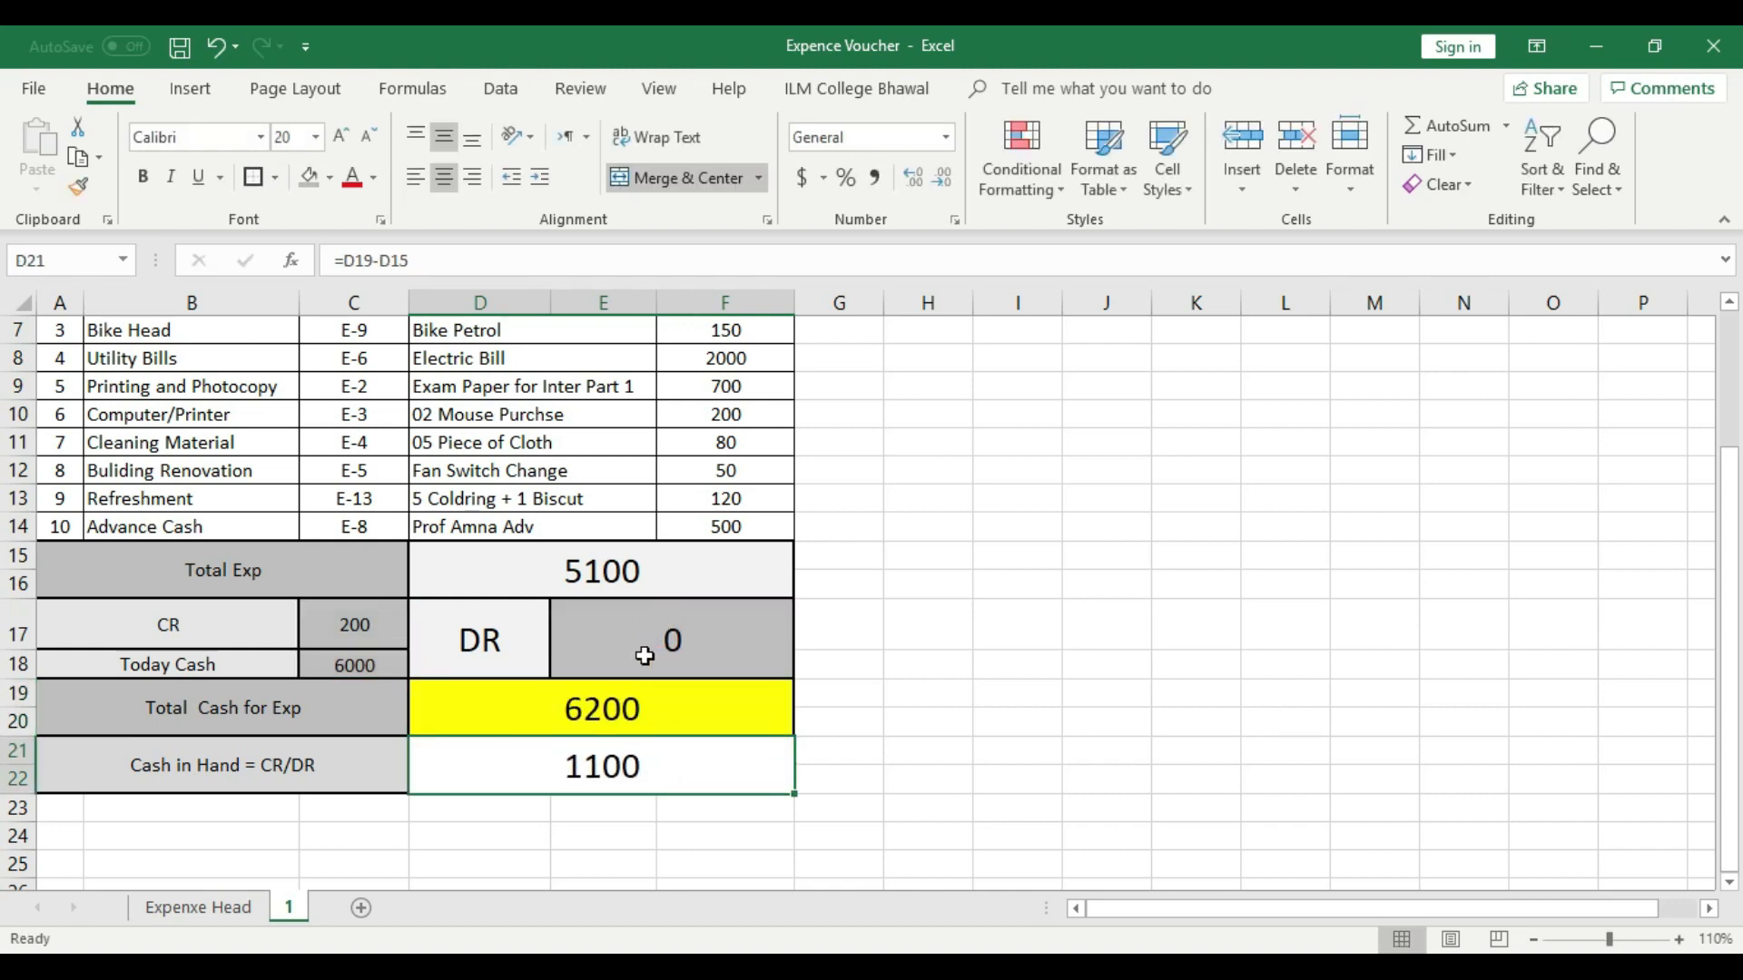
- Check the formulas in the total cash, cash in hand and total expense cells
{"action": "left_click", "coordinate": [638, 703]}
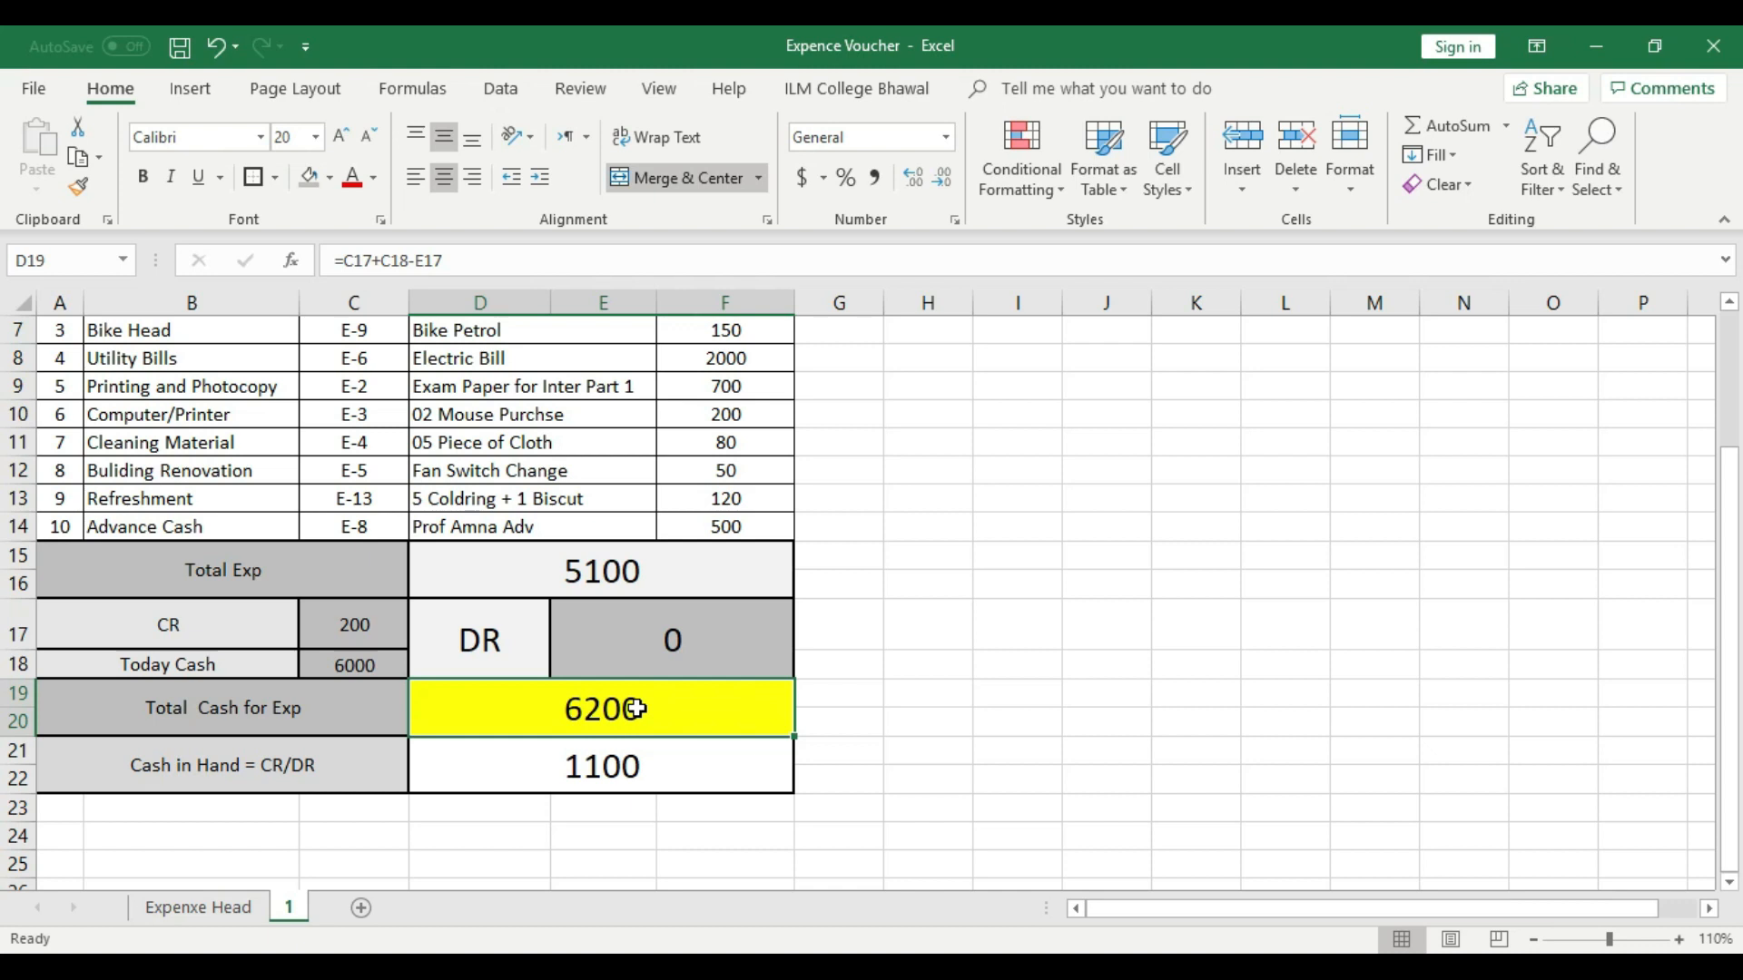
{"action": "left_click", "coordinate": [618, 761]}
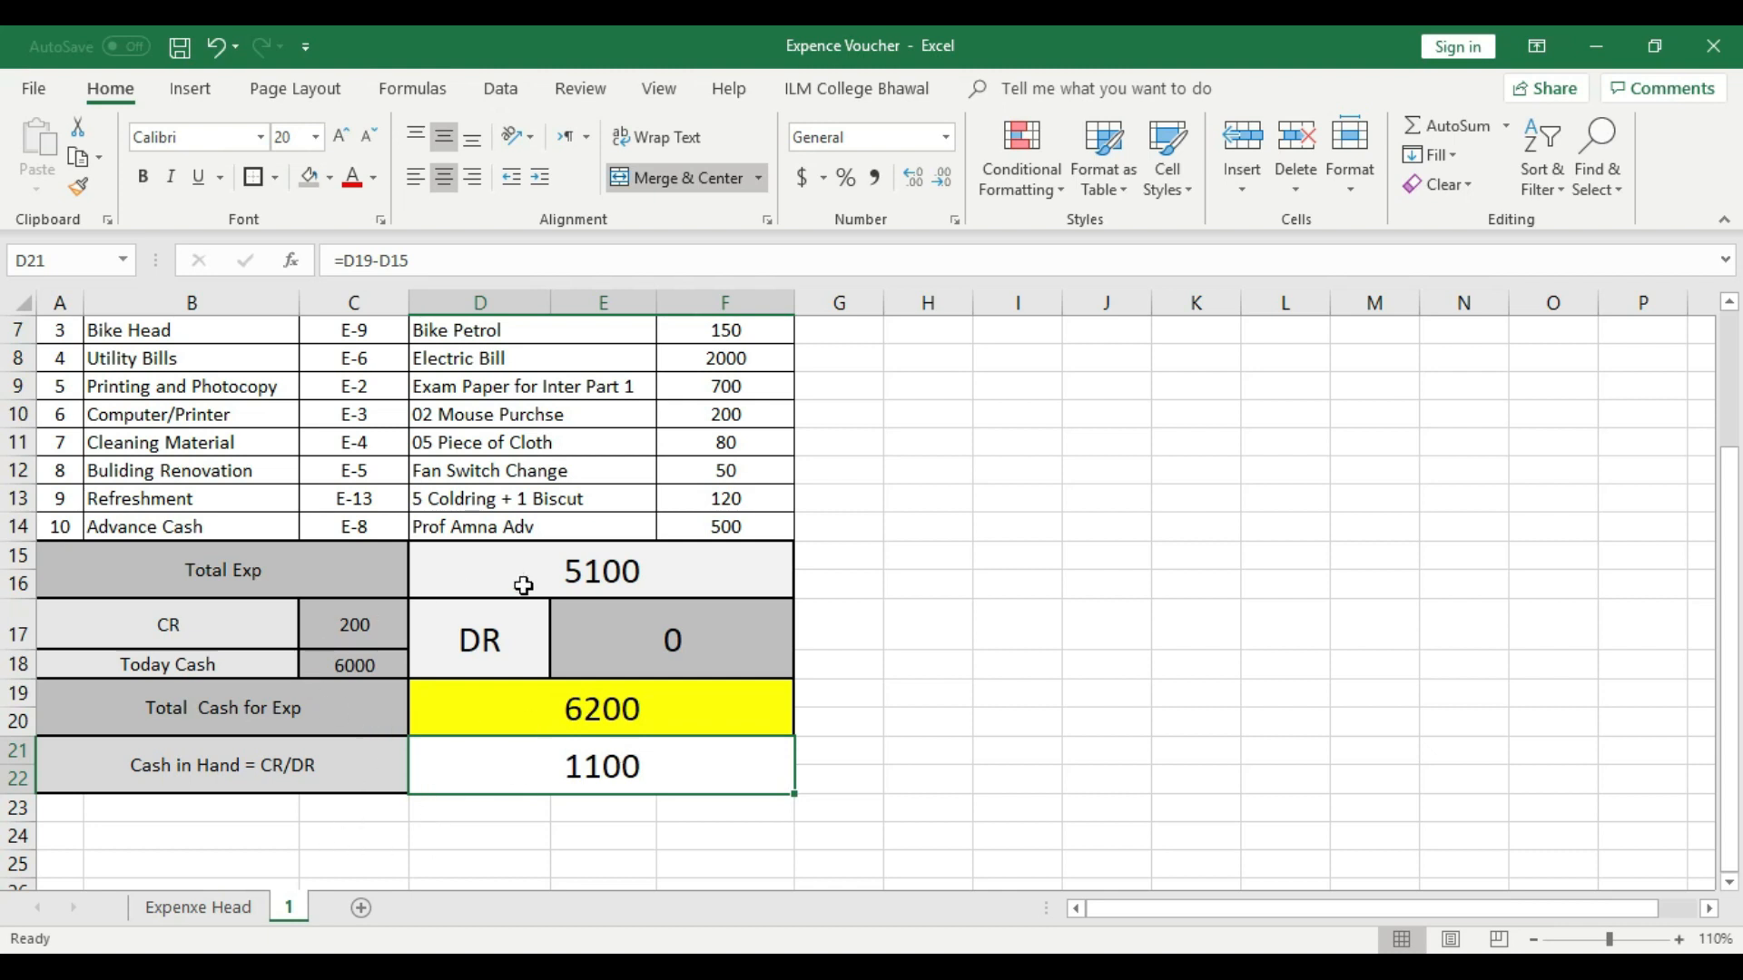
{"action": "left_click", "coordinate": [693, 570]}
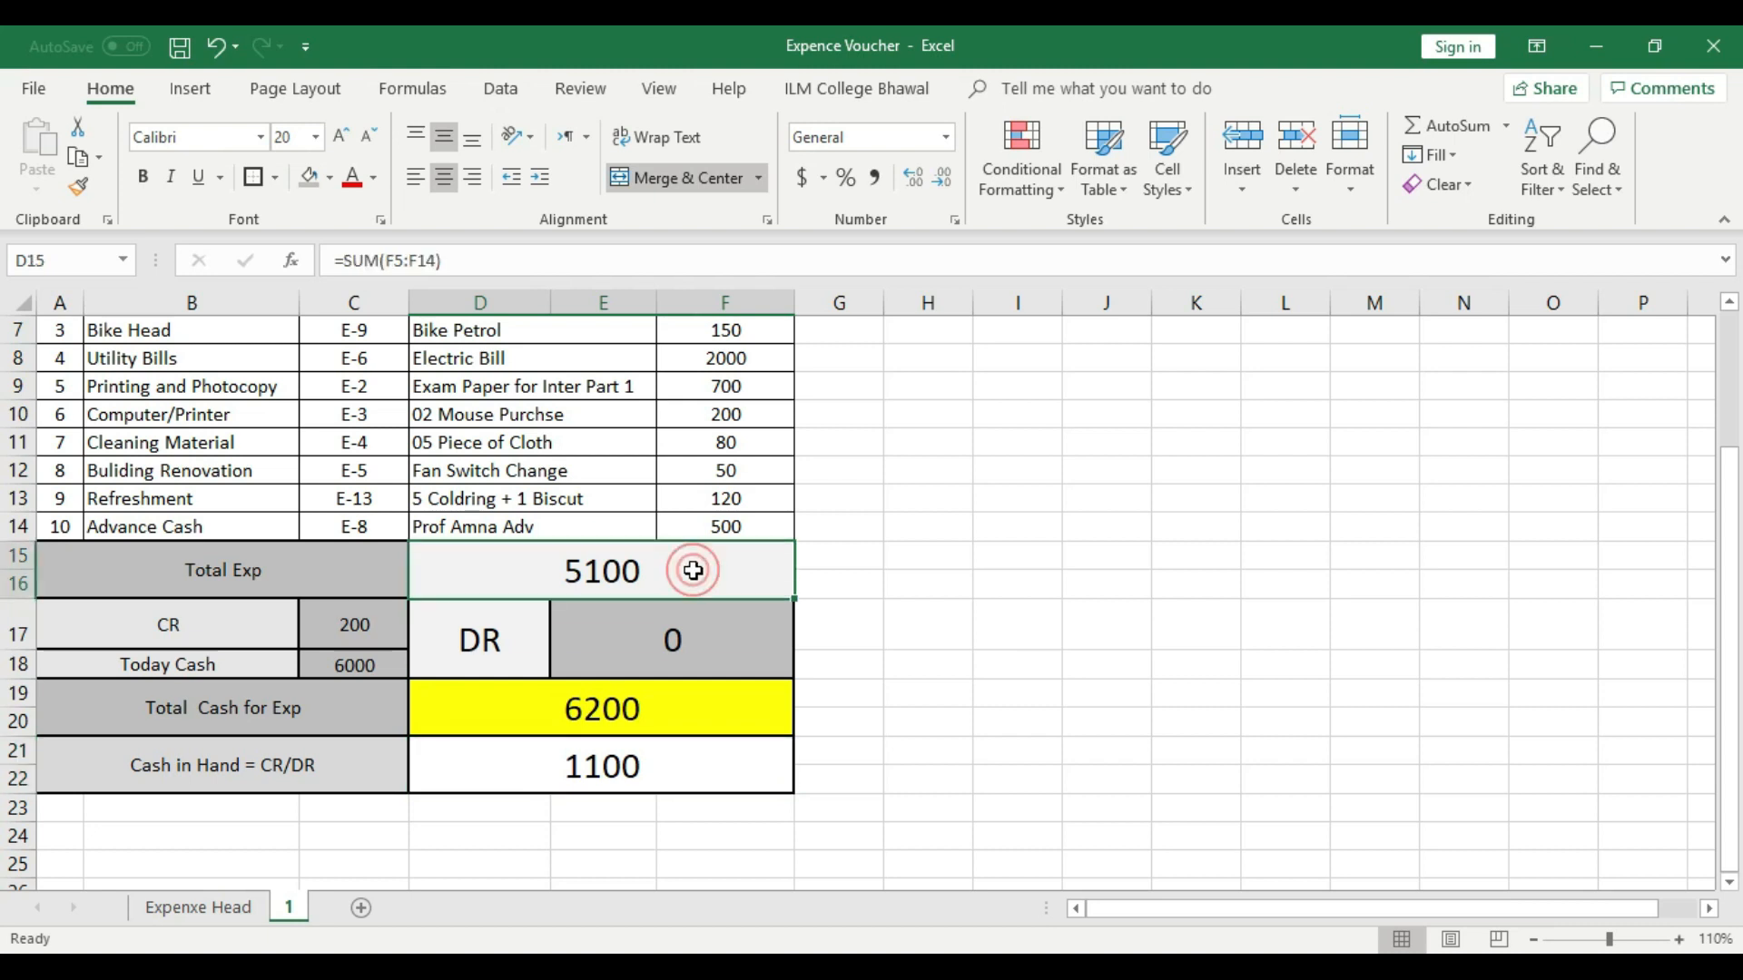
- Set the CR amount in C17 to 0 and check the Today Cash, total expense and cash in hand cells
{"action": "left_click", "coordinate": [353, 629]}
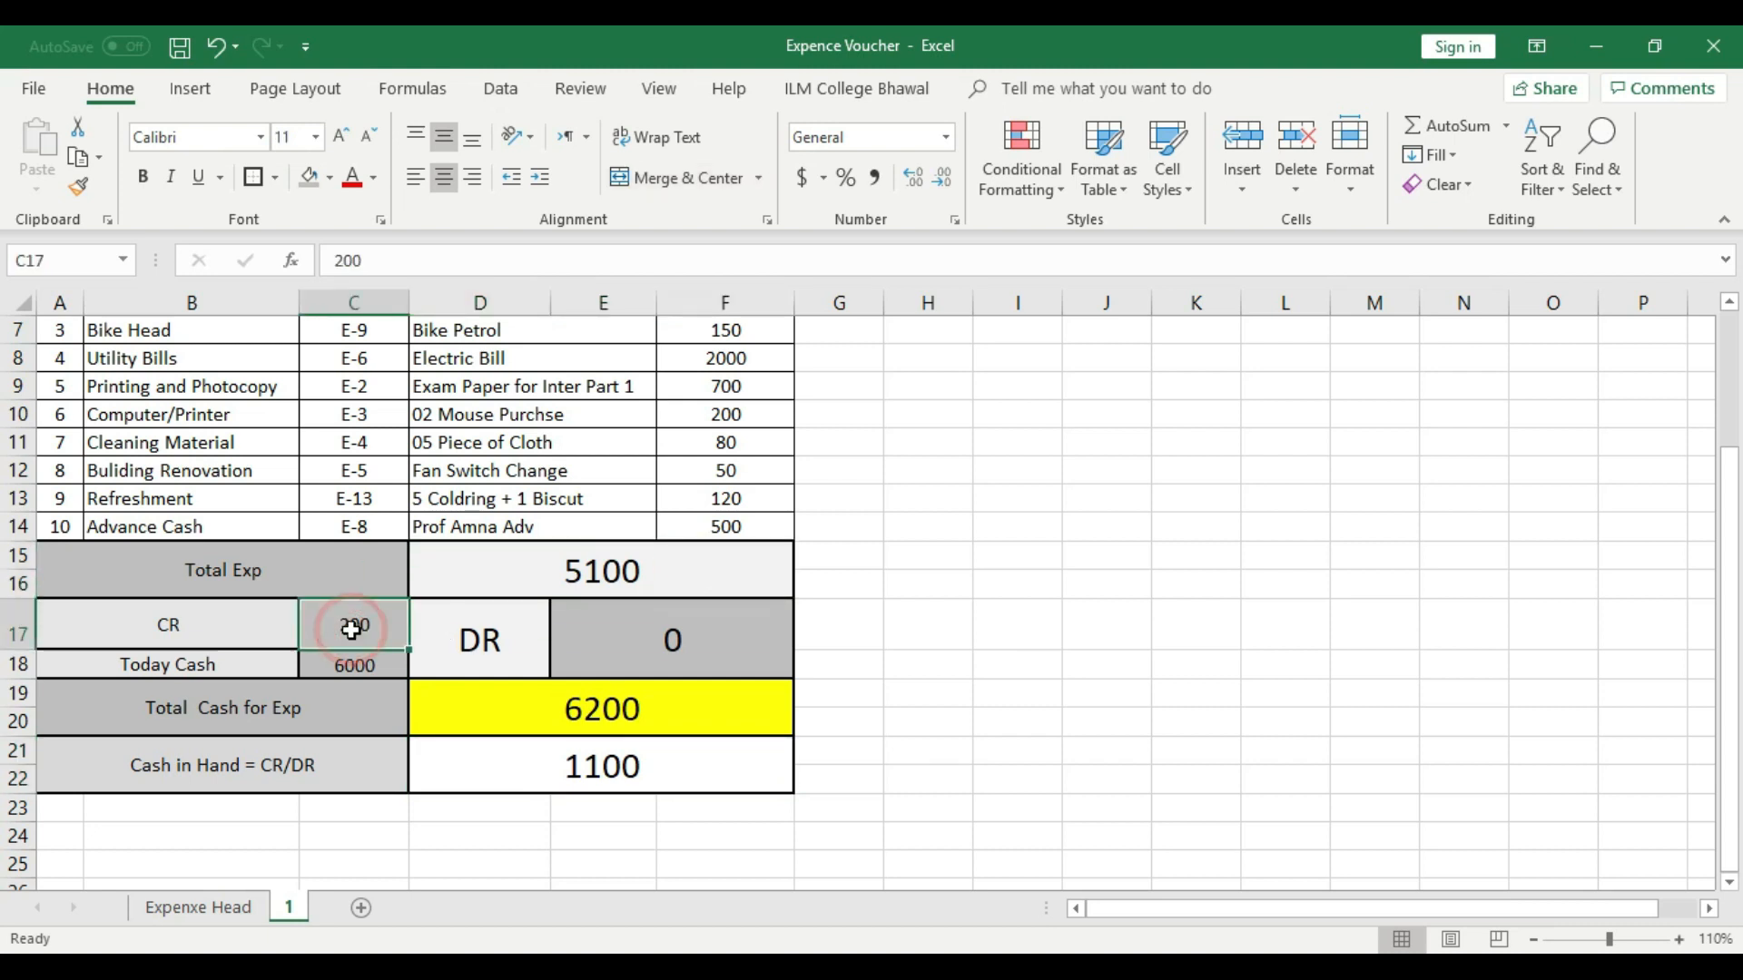
{"action": "type", "text": "0"}
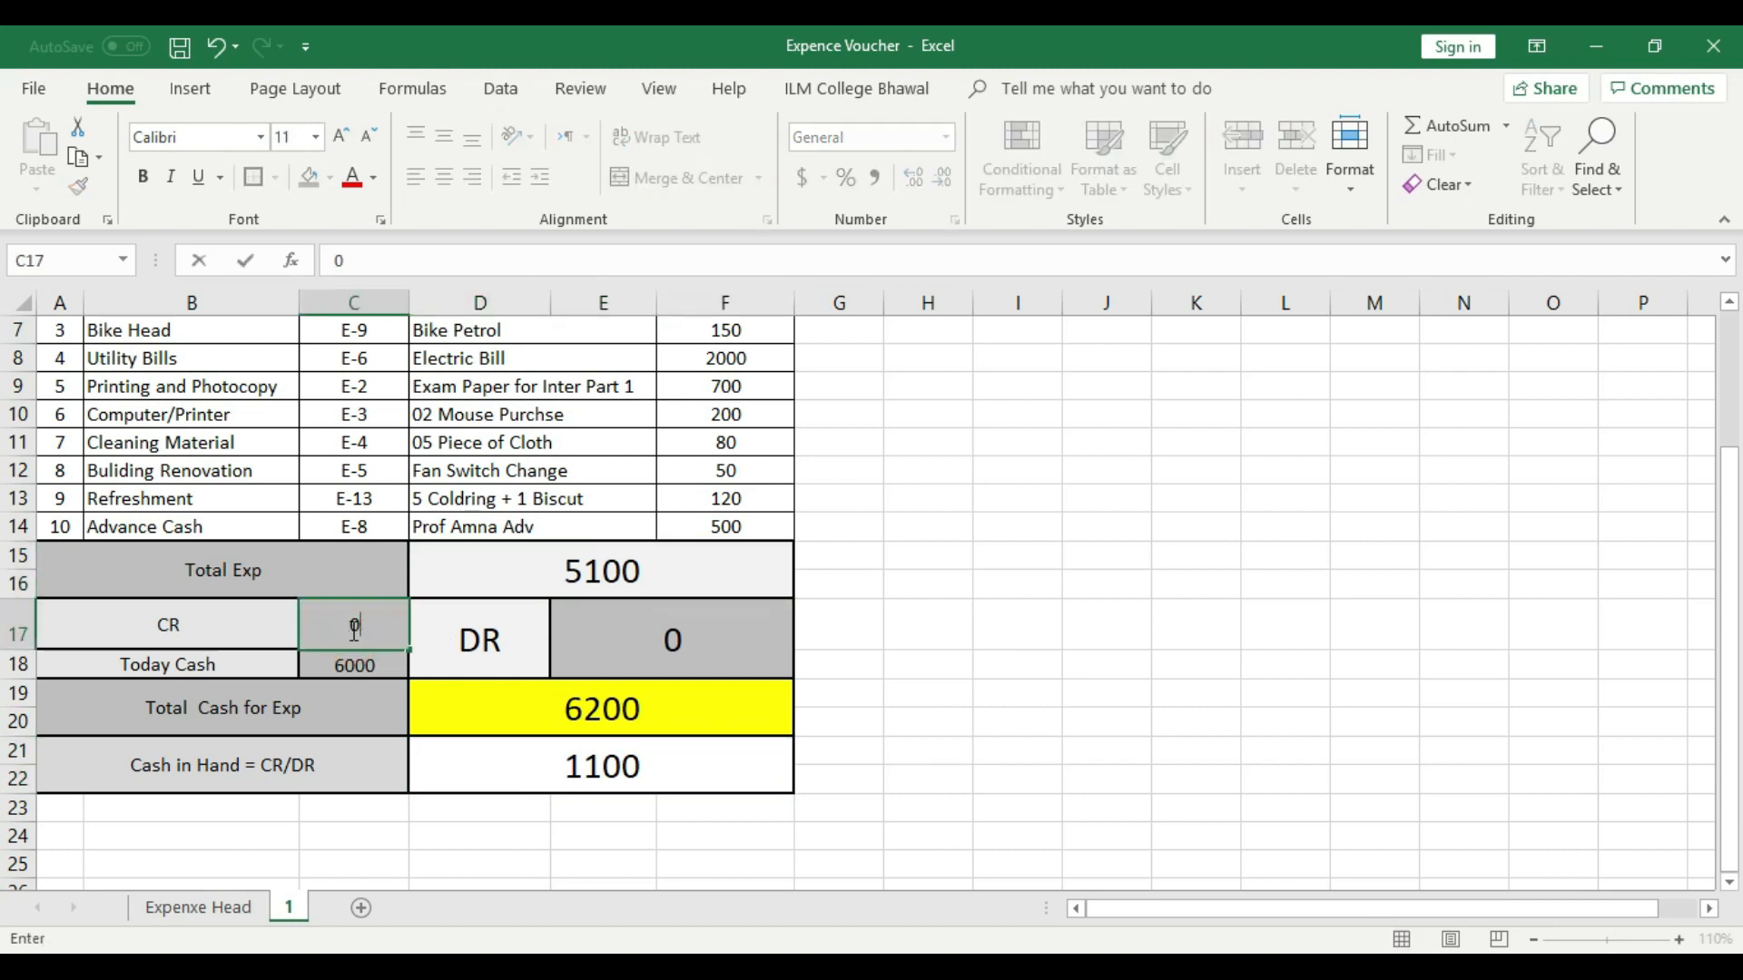
{"action": "left_click", "coordinate": [856, 626]}
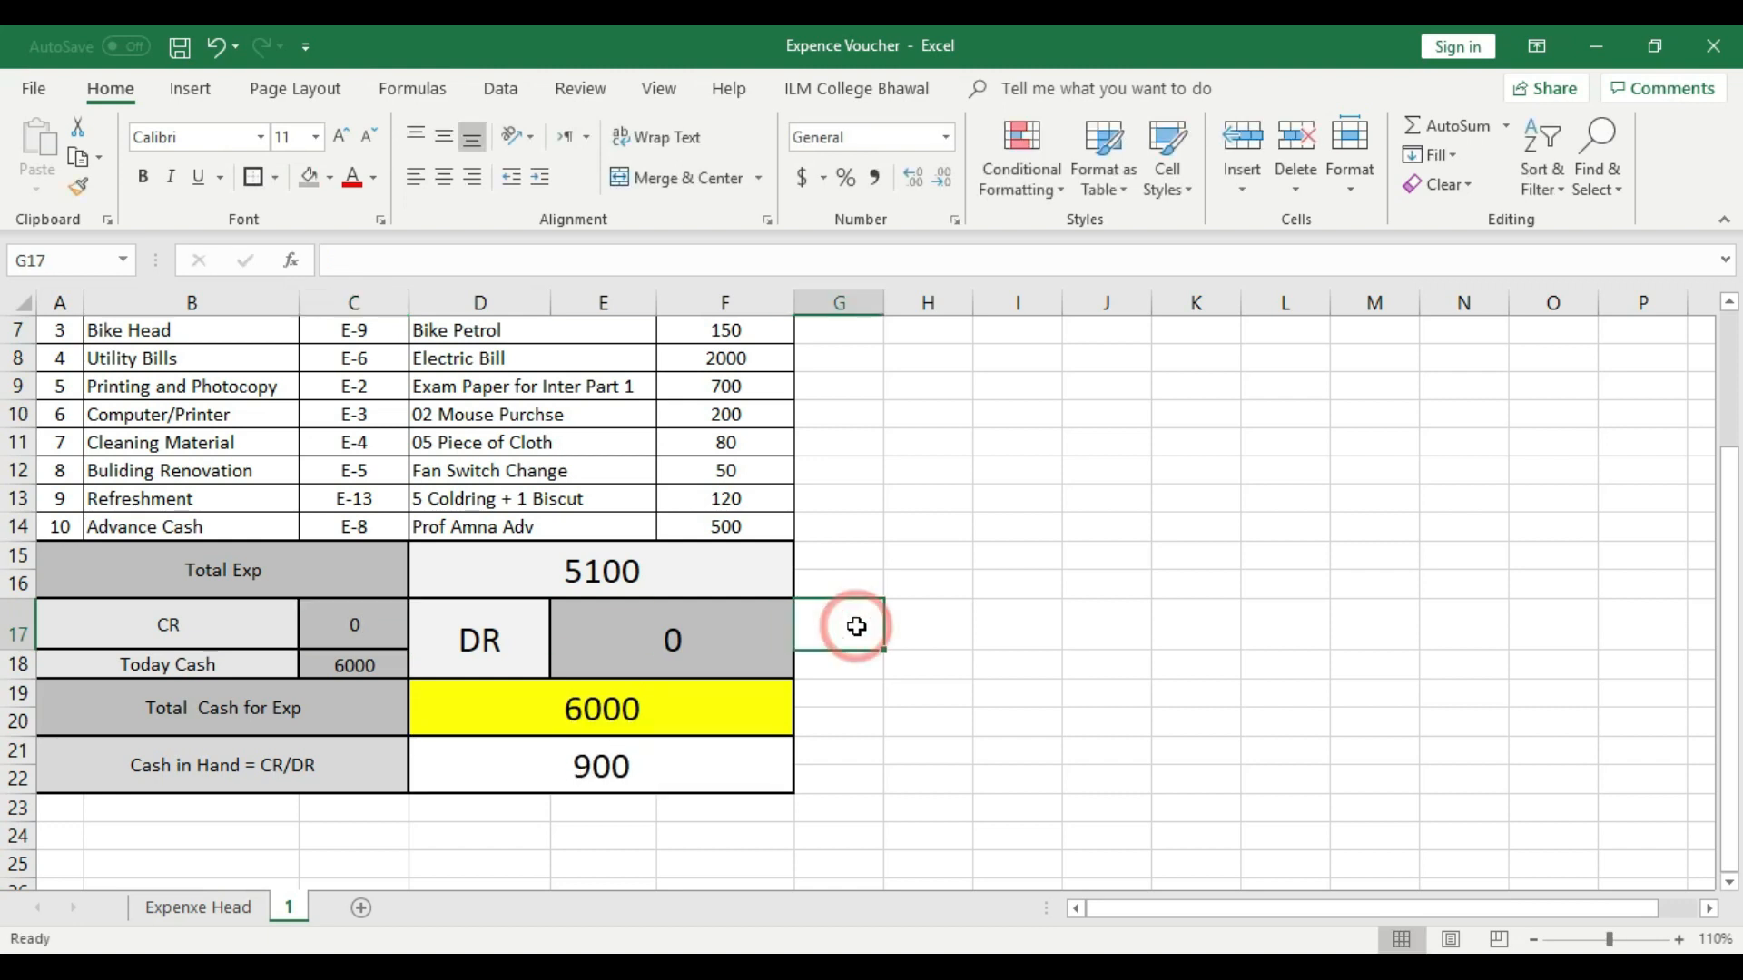
{"action": "left_click", "coordinate": [210, 665]}
{"action": "left_click", "coordinate": [350, 664]}
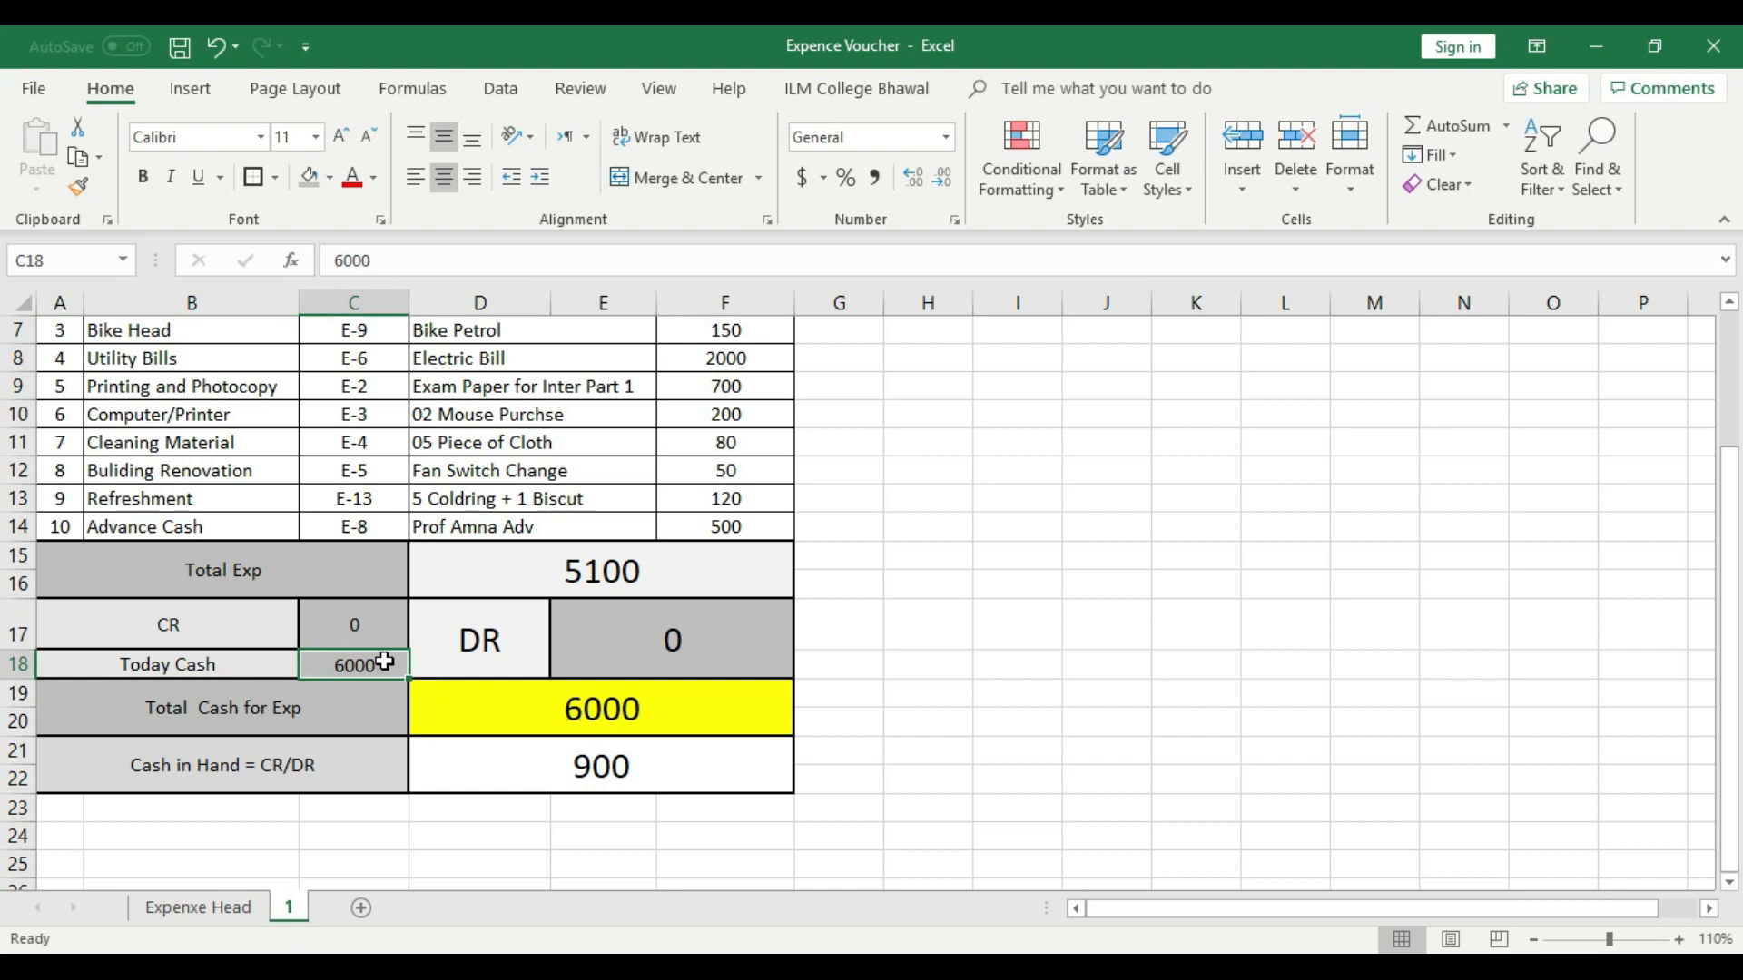
{"action": "left_click", "coordinate": [617, 574]}
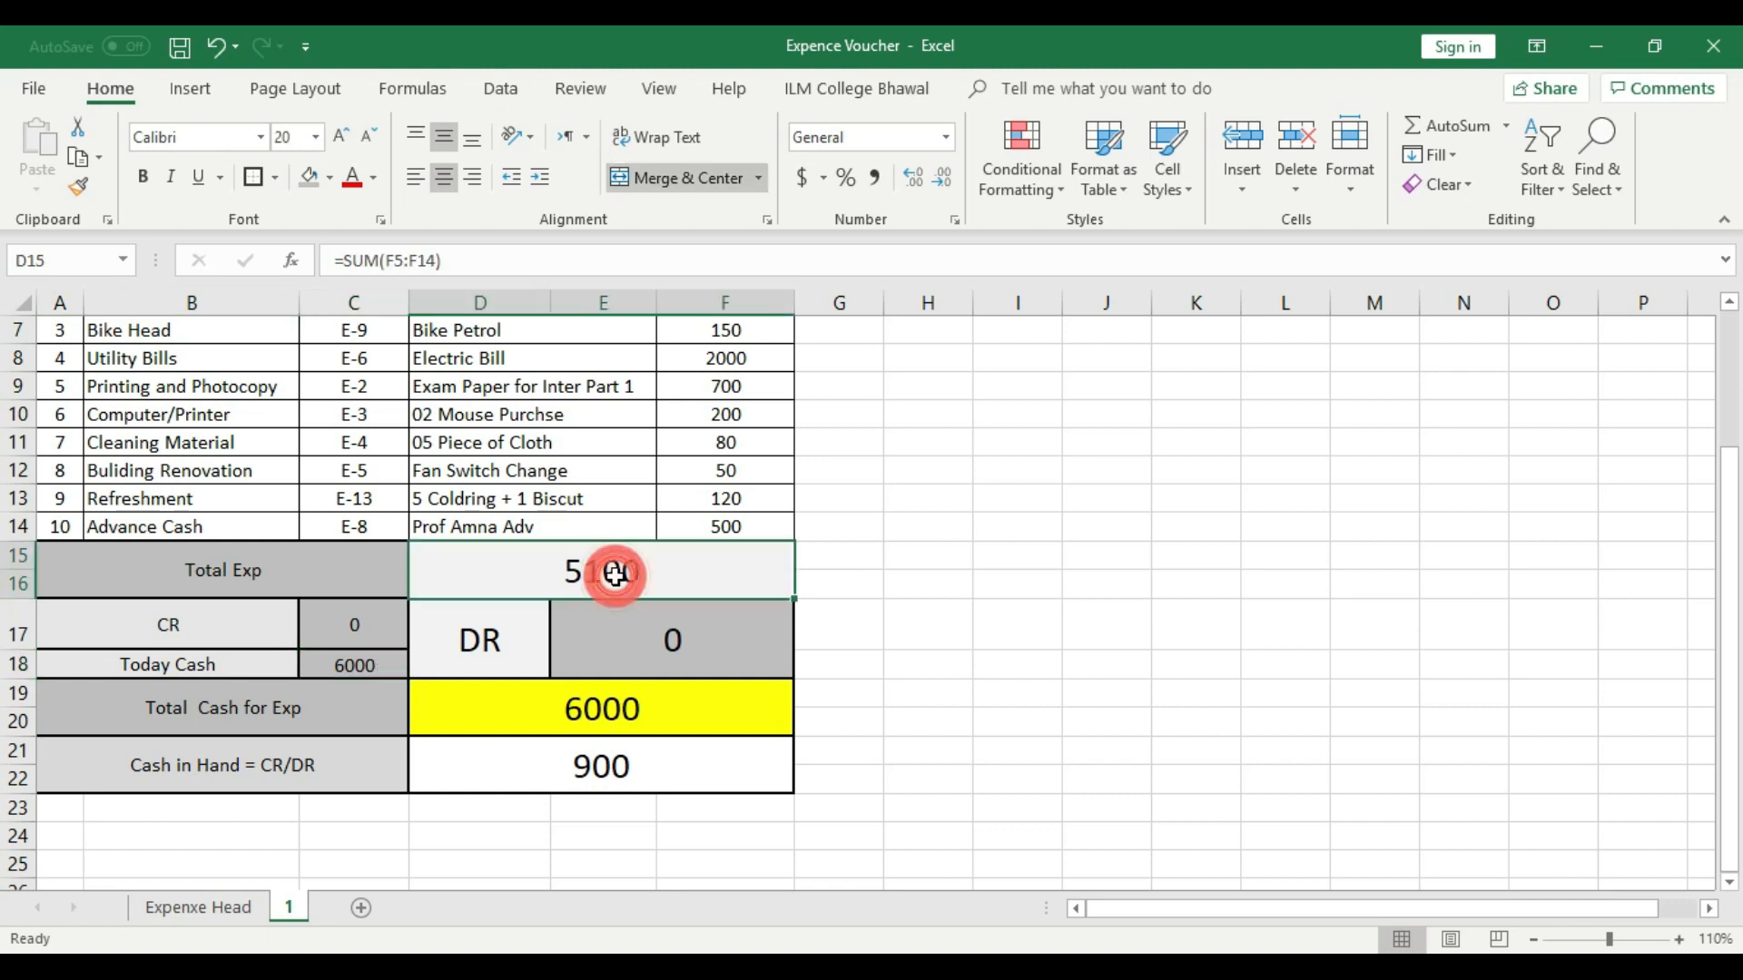
{"action": "left_click", "coordinate": [828, 578]}
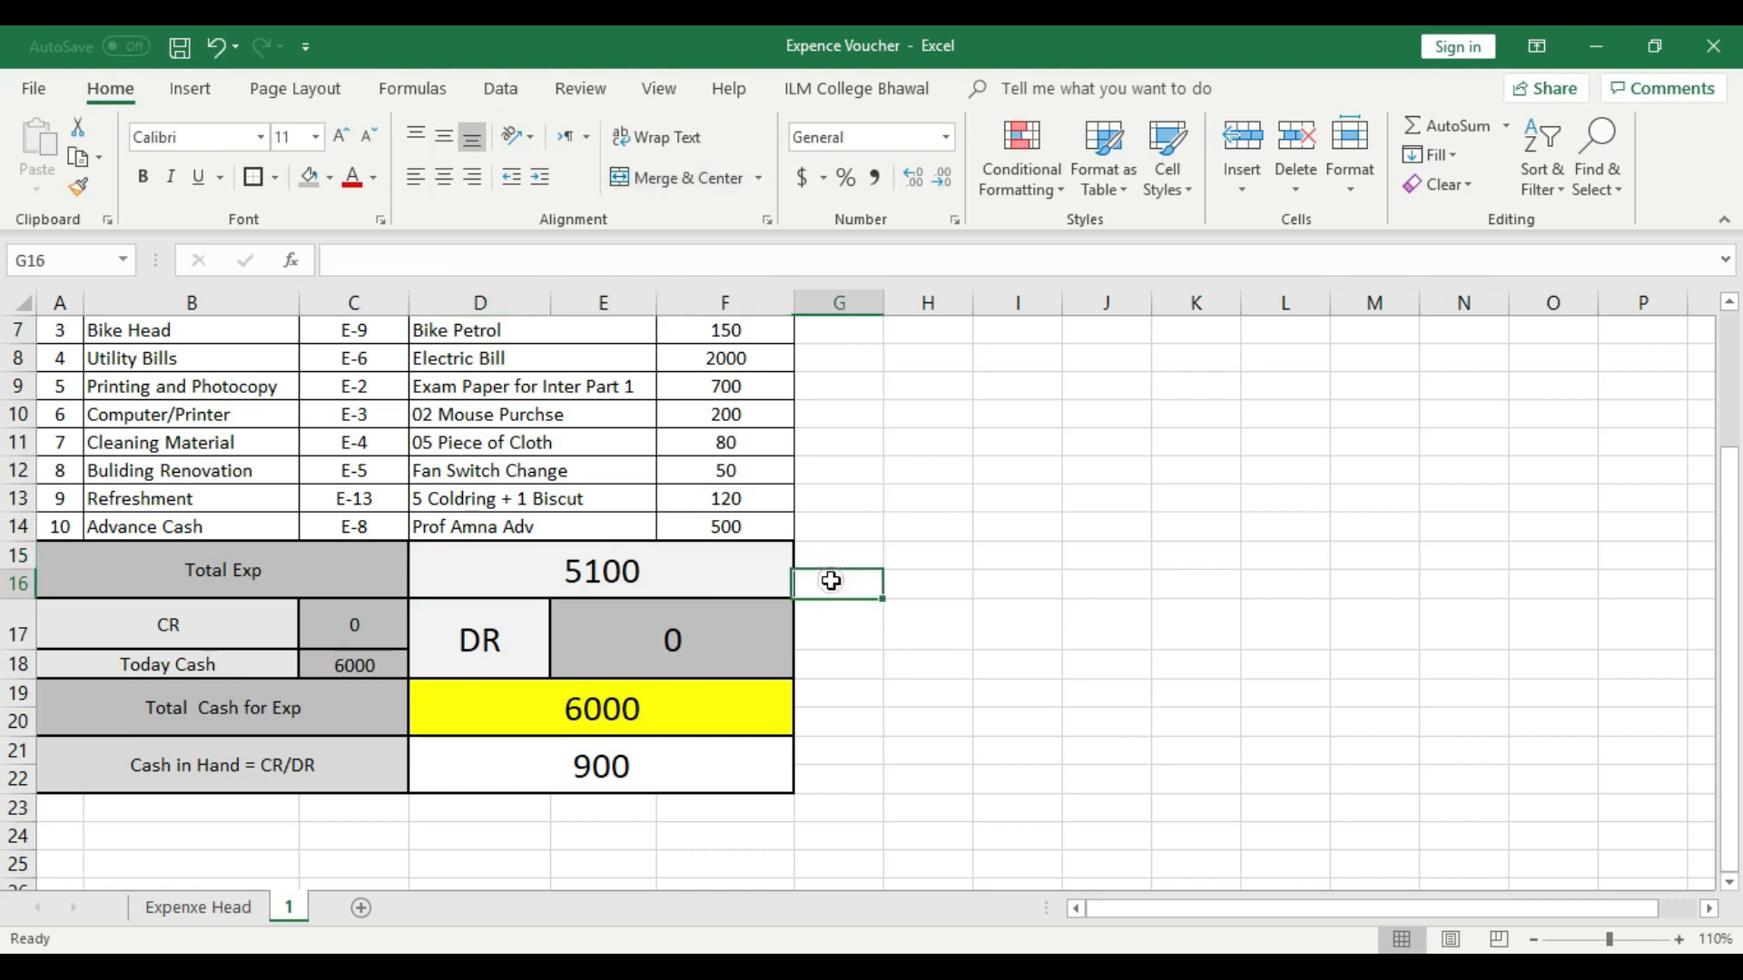
{"action": "left_click", "coordinate": [634, 778]}
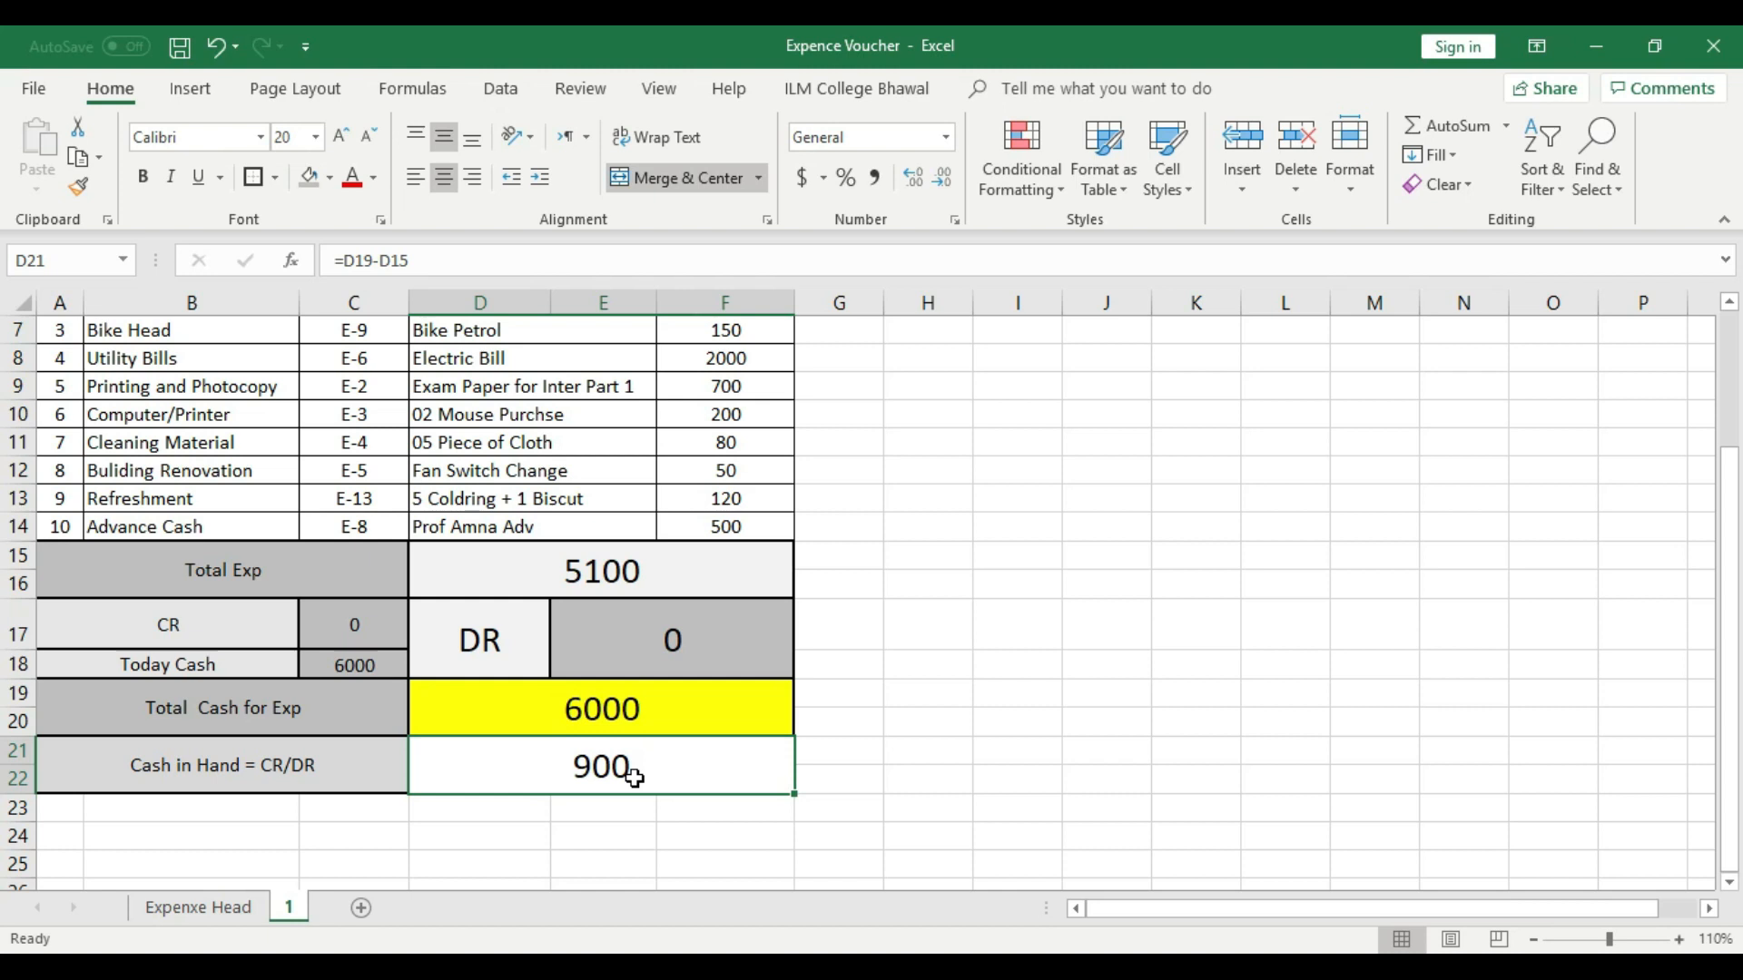
- Merge A23:F25 below the Cash in Hand row into one cell and give it an outside border
{"action": "scroll", "coordinate": [633, 777], "scroll_direction": "down", "scroll_amount": 2}
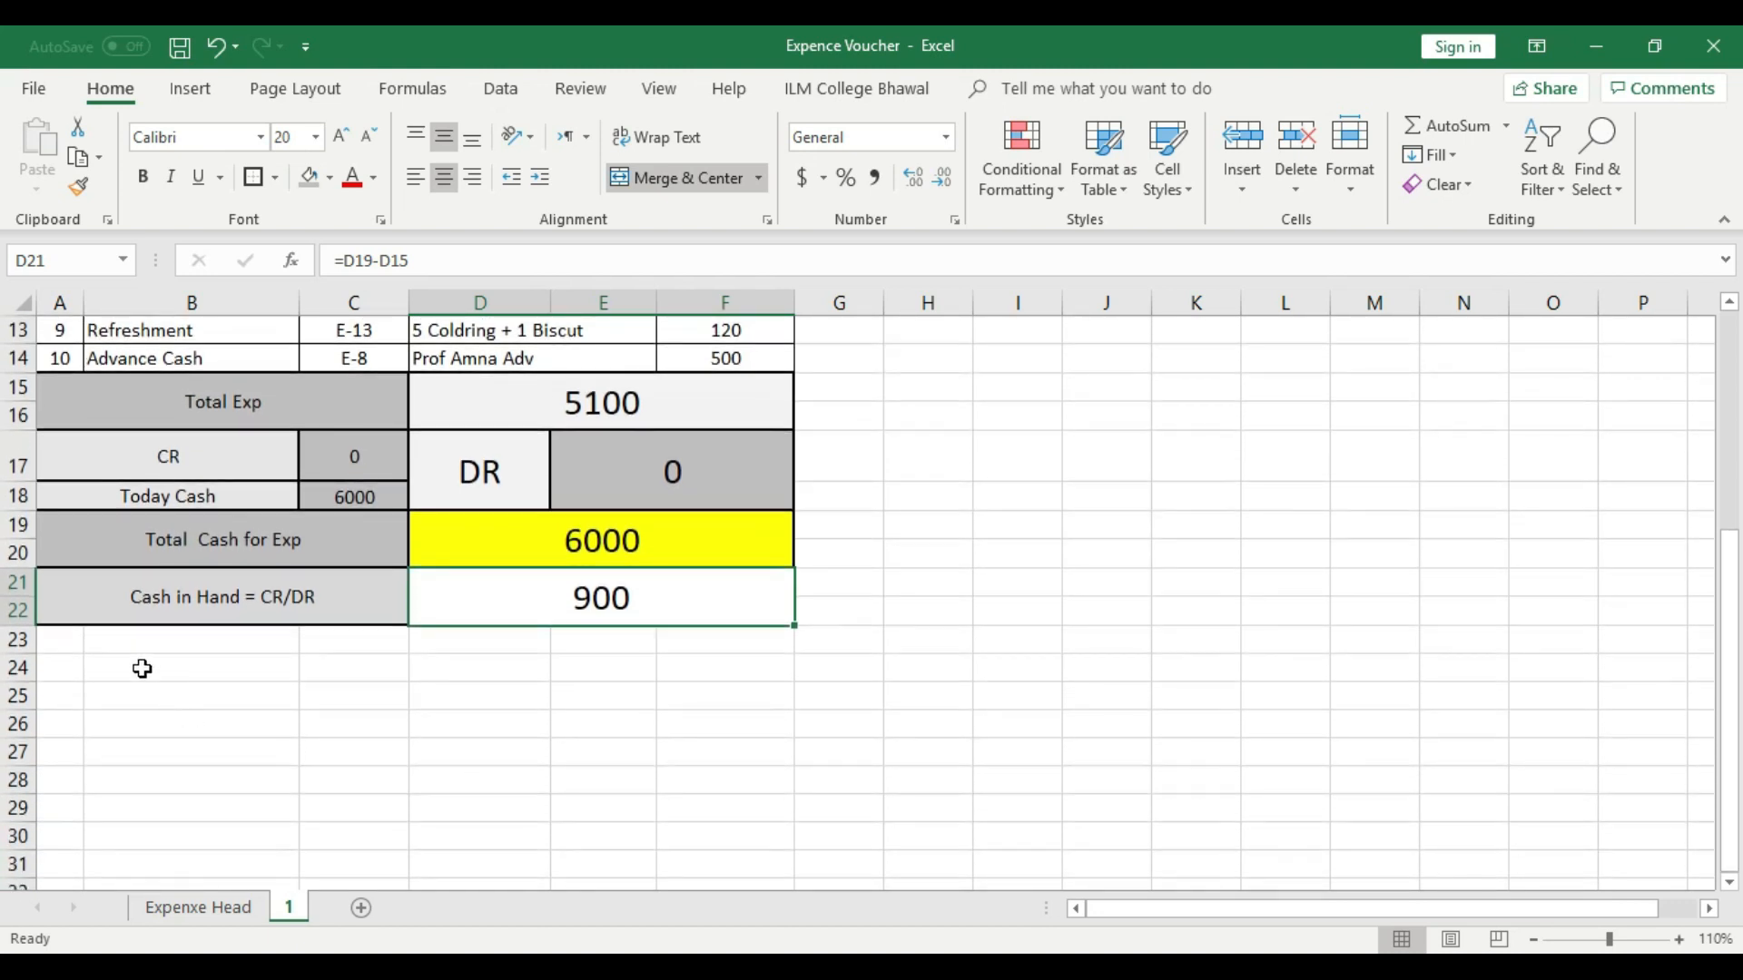
{"action": "left_click_drag", "start_coordinate": [68, 644], "coordinate": [735, 688]}
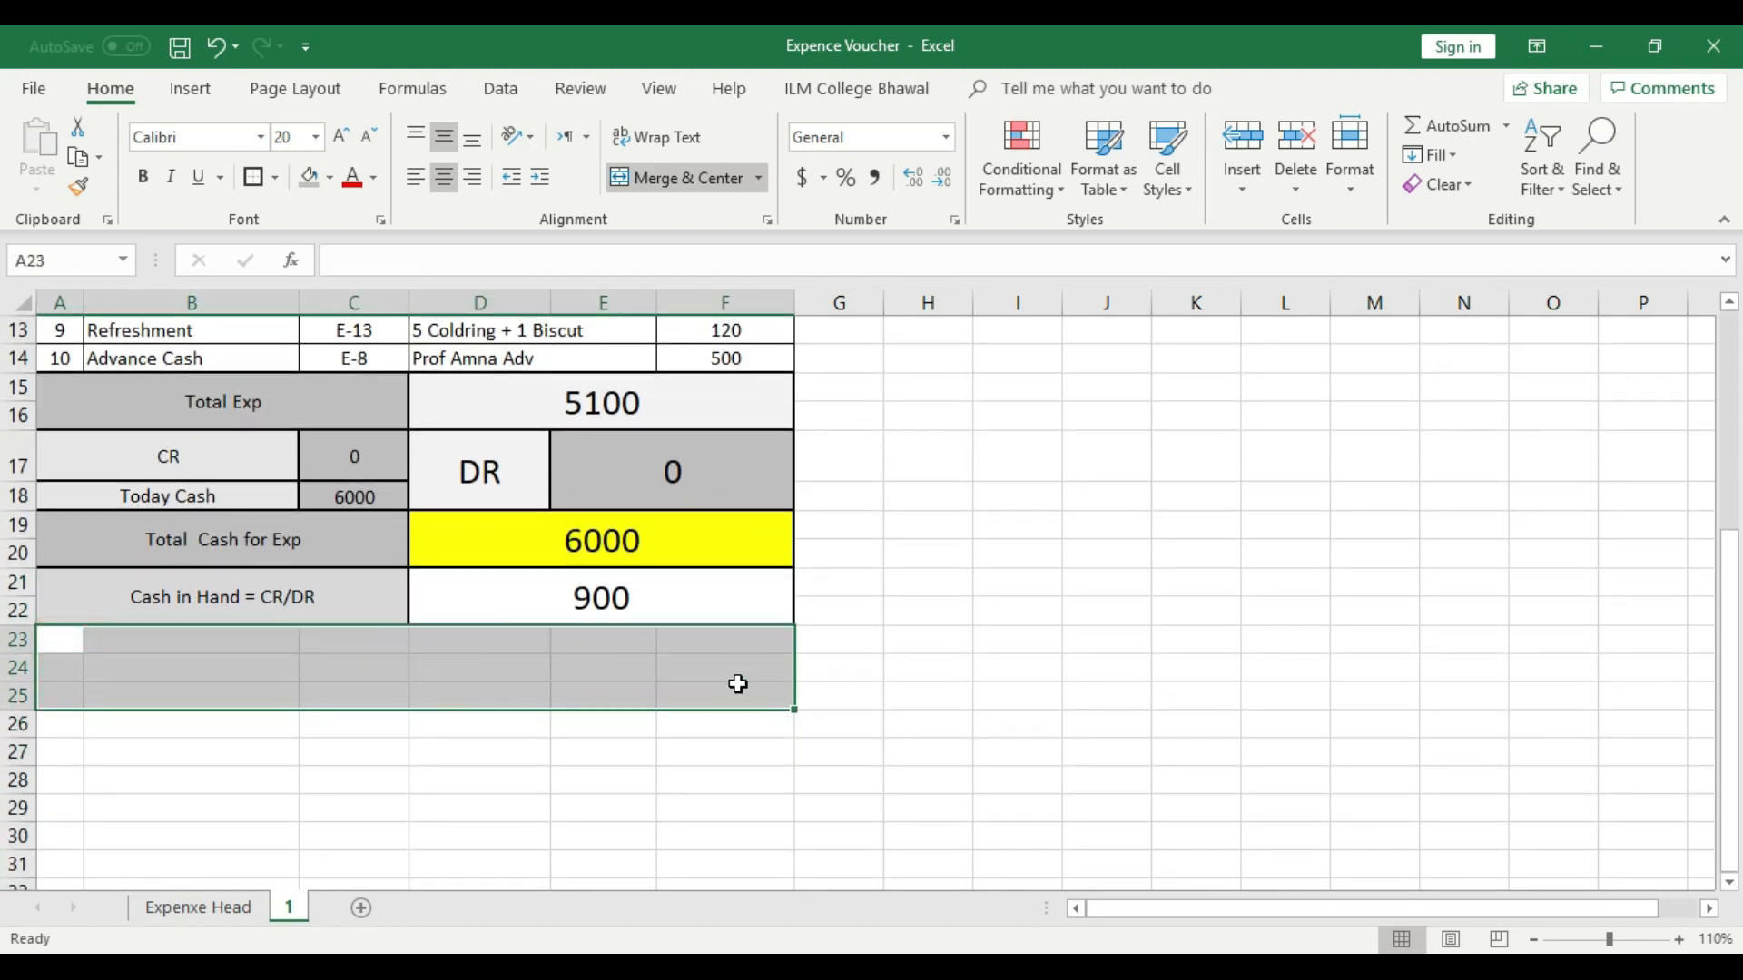
{"action": "left_click", "coordinate": [704, 180]}
{"action": "left_click", "coordinate": [526, 747]}
{"action": "left_click", "coordinate": [483, 685]}
{"action": "left_click", "coordinate": [255, 178]}
{"action": "left_click", "coordinate": [399, 746]}
- Enter "Note:" in the merged cell A23 and align it left and vertically centred
{"action": "double_click", "coordinate": [194, 669]}
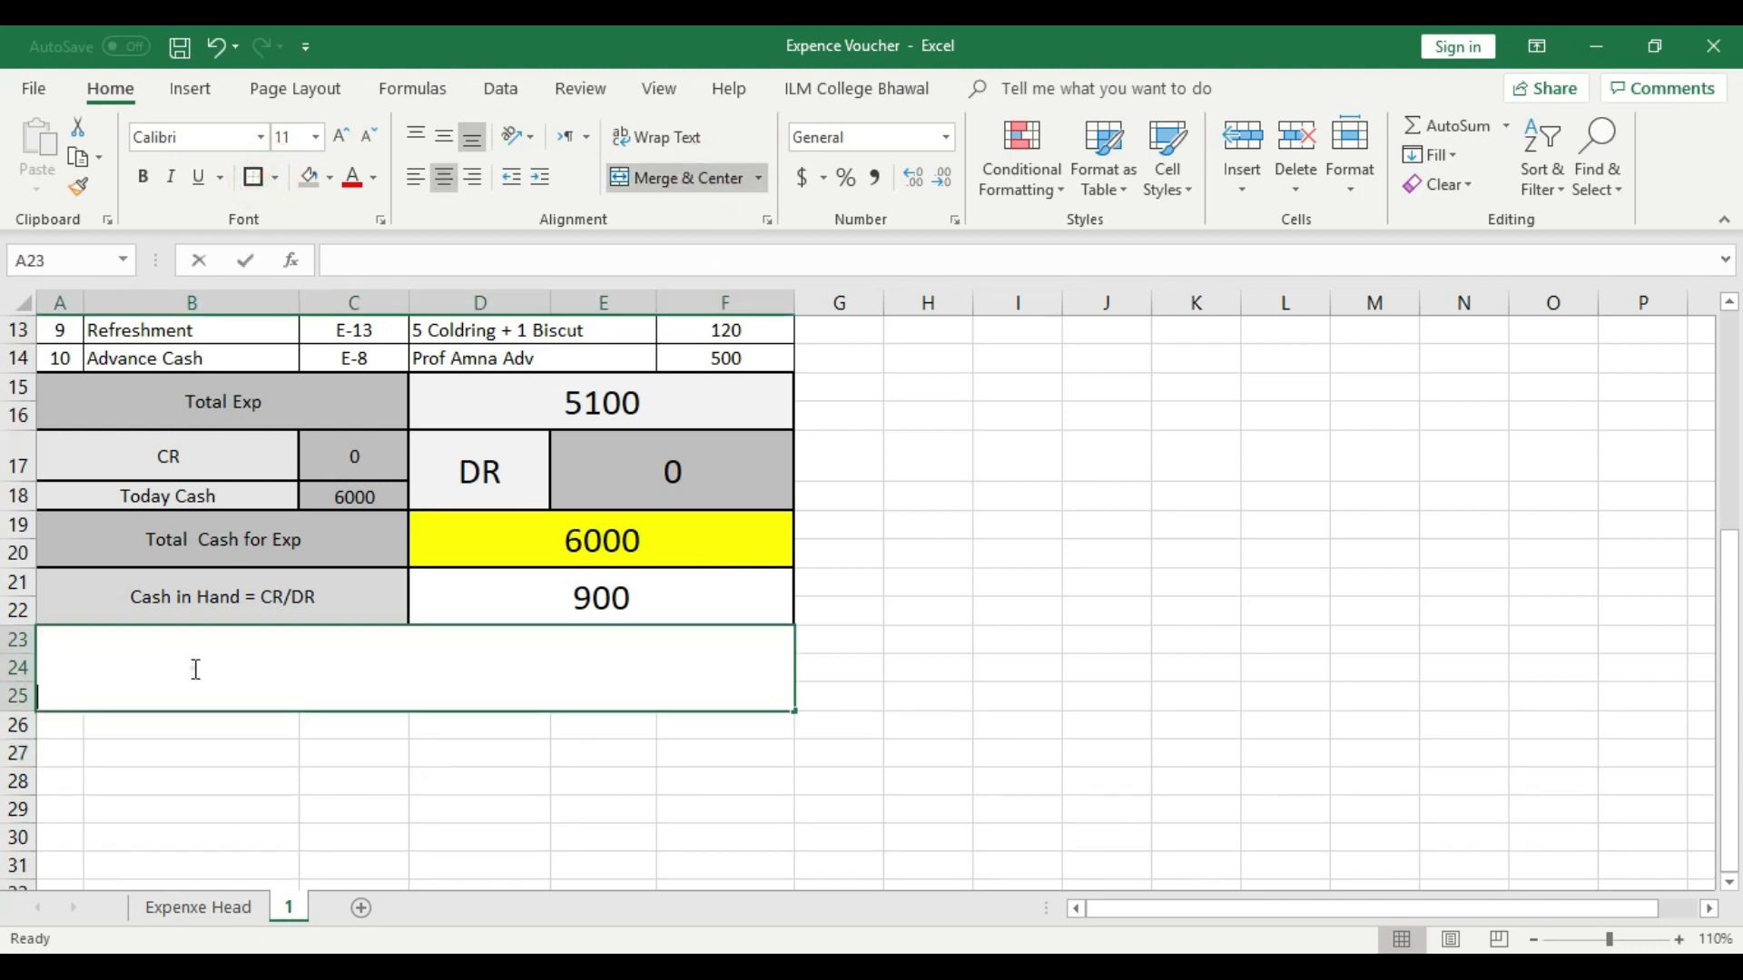
{"action": "type", "text": "B"}
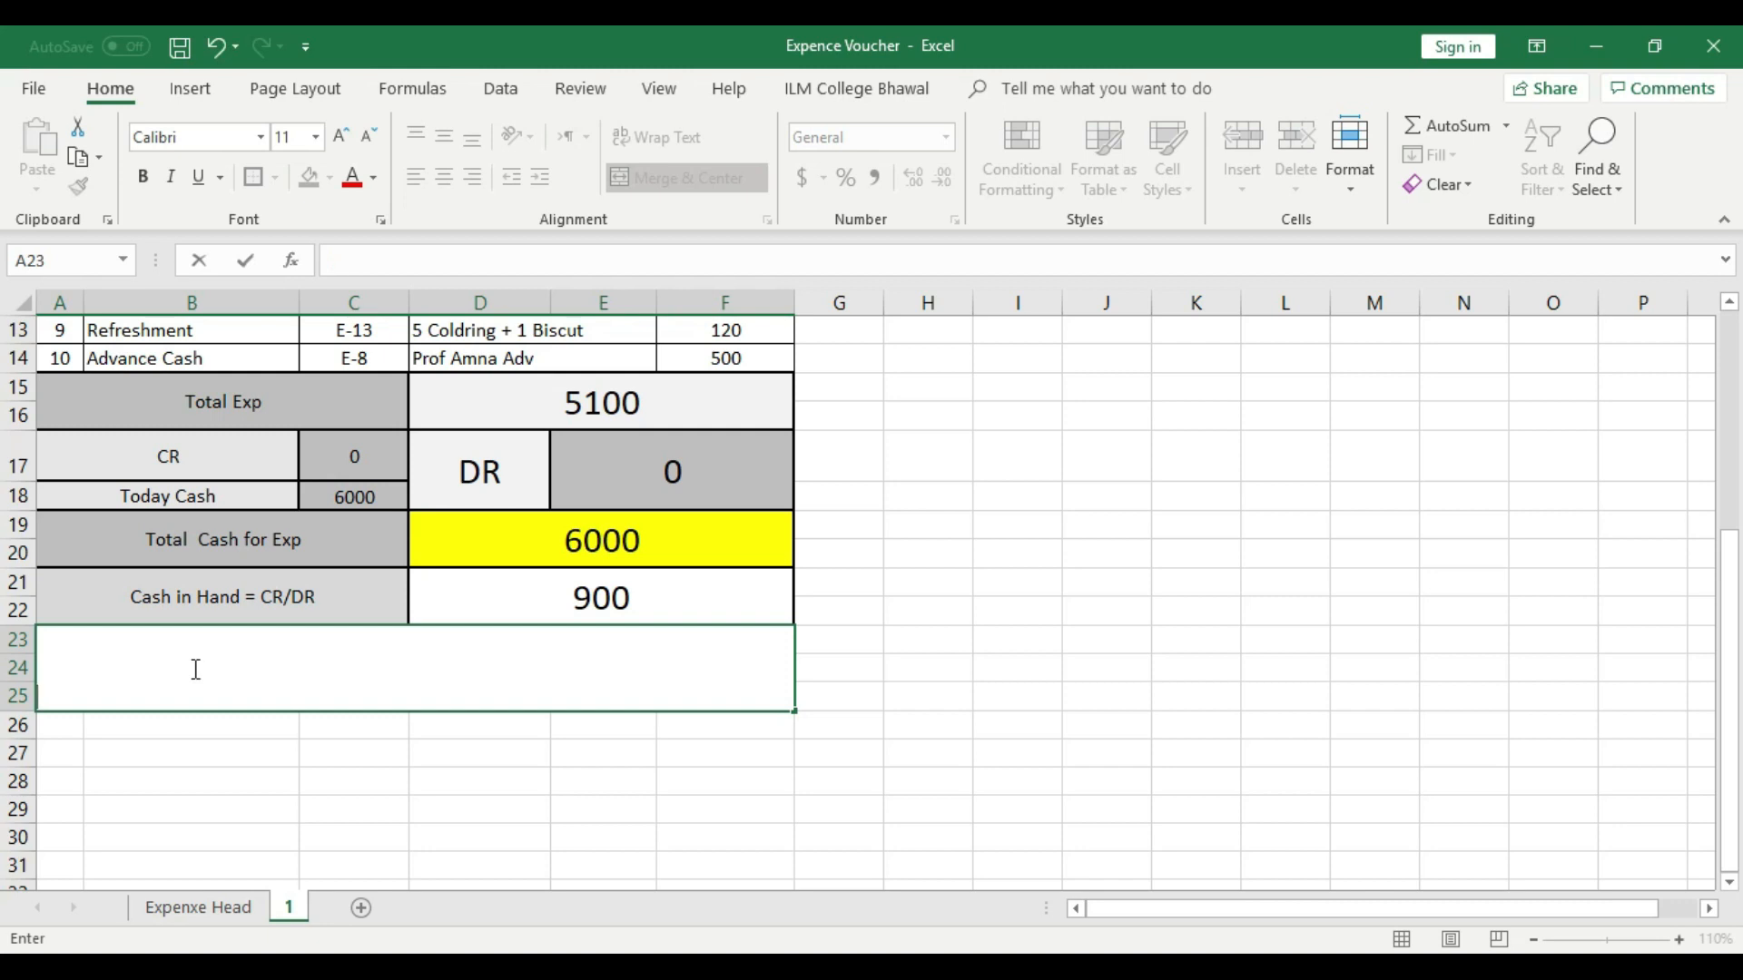
{"action": "key", "text": "Return"}
{"action": "left_click", "coordinate": [136, 656]}
{"action": "left_click", "coordinate": [453, 145]}
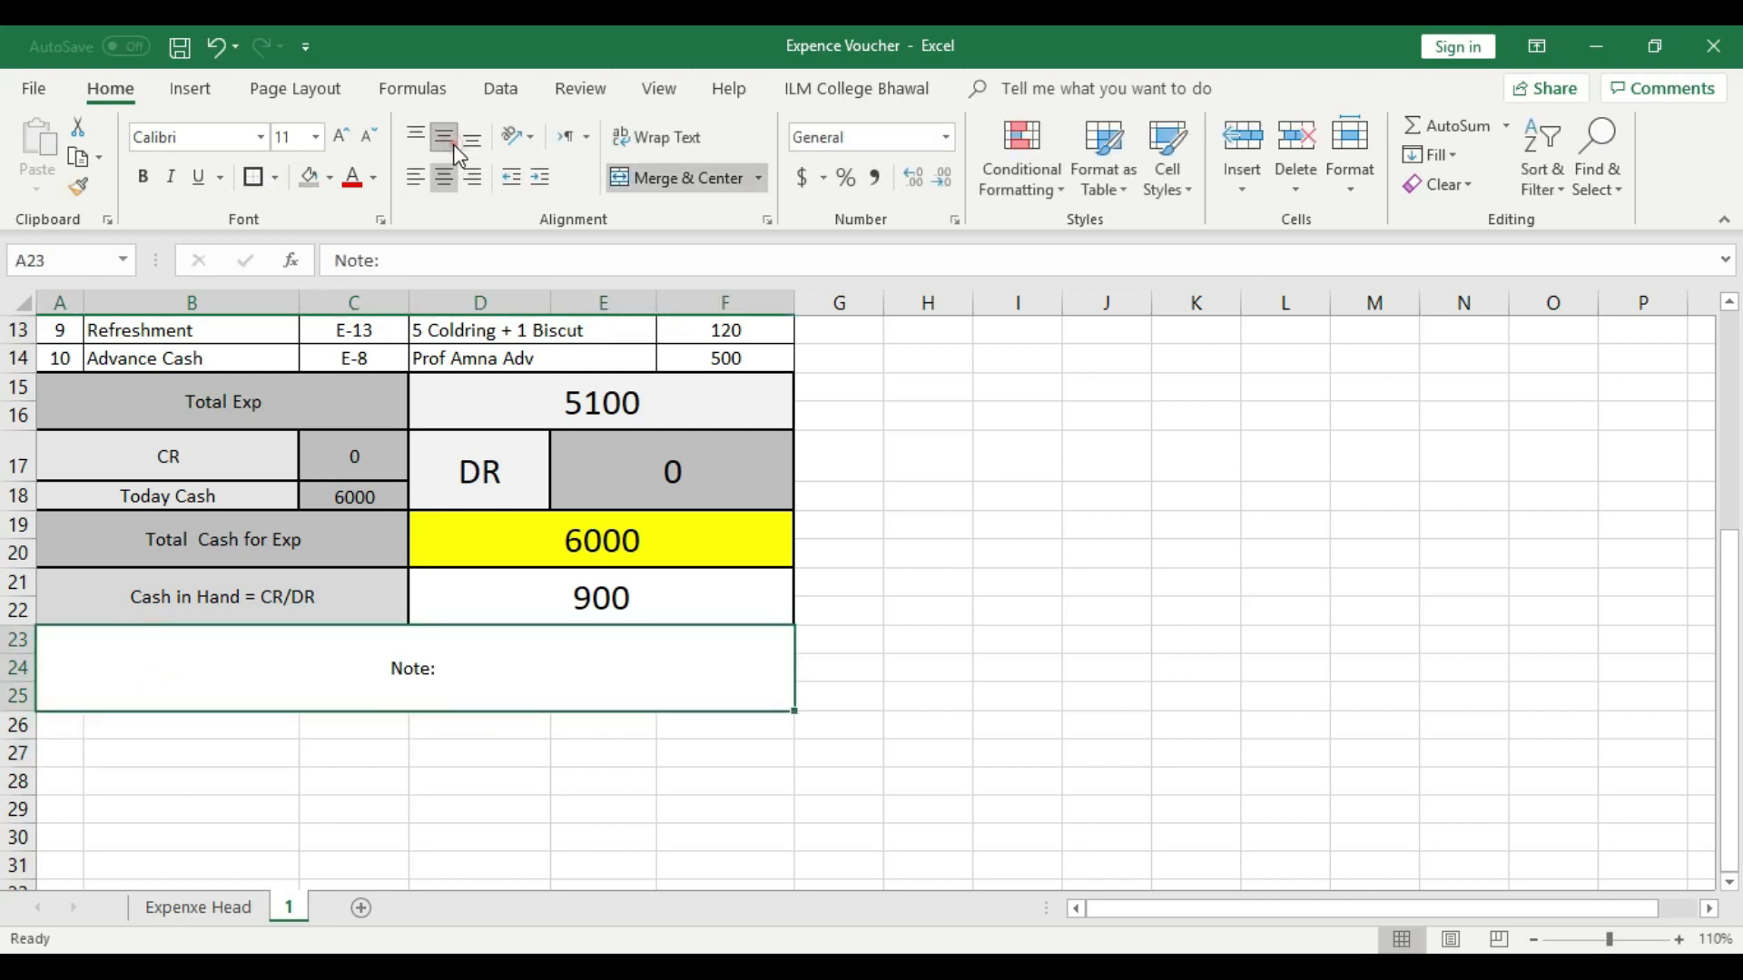
{"action": "left_click", "coordinate": [416, 176]}
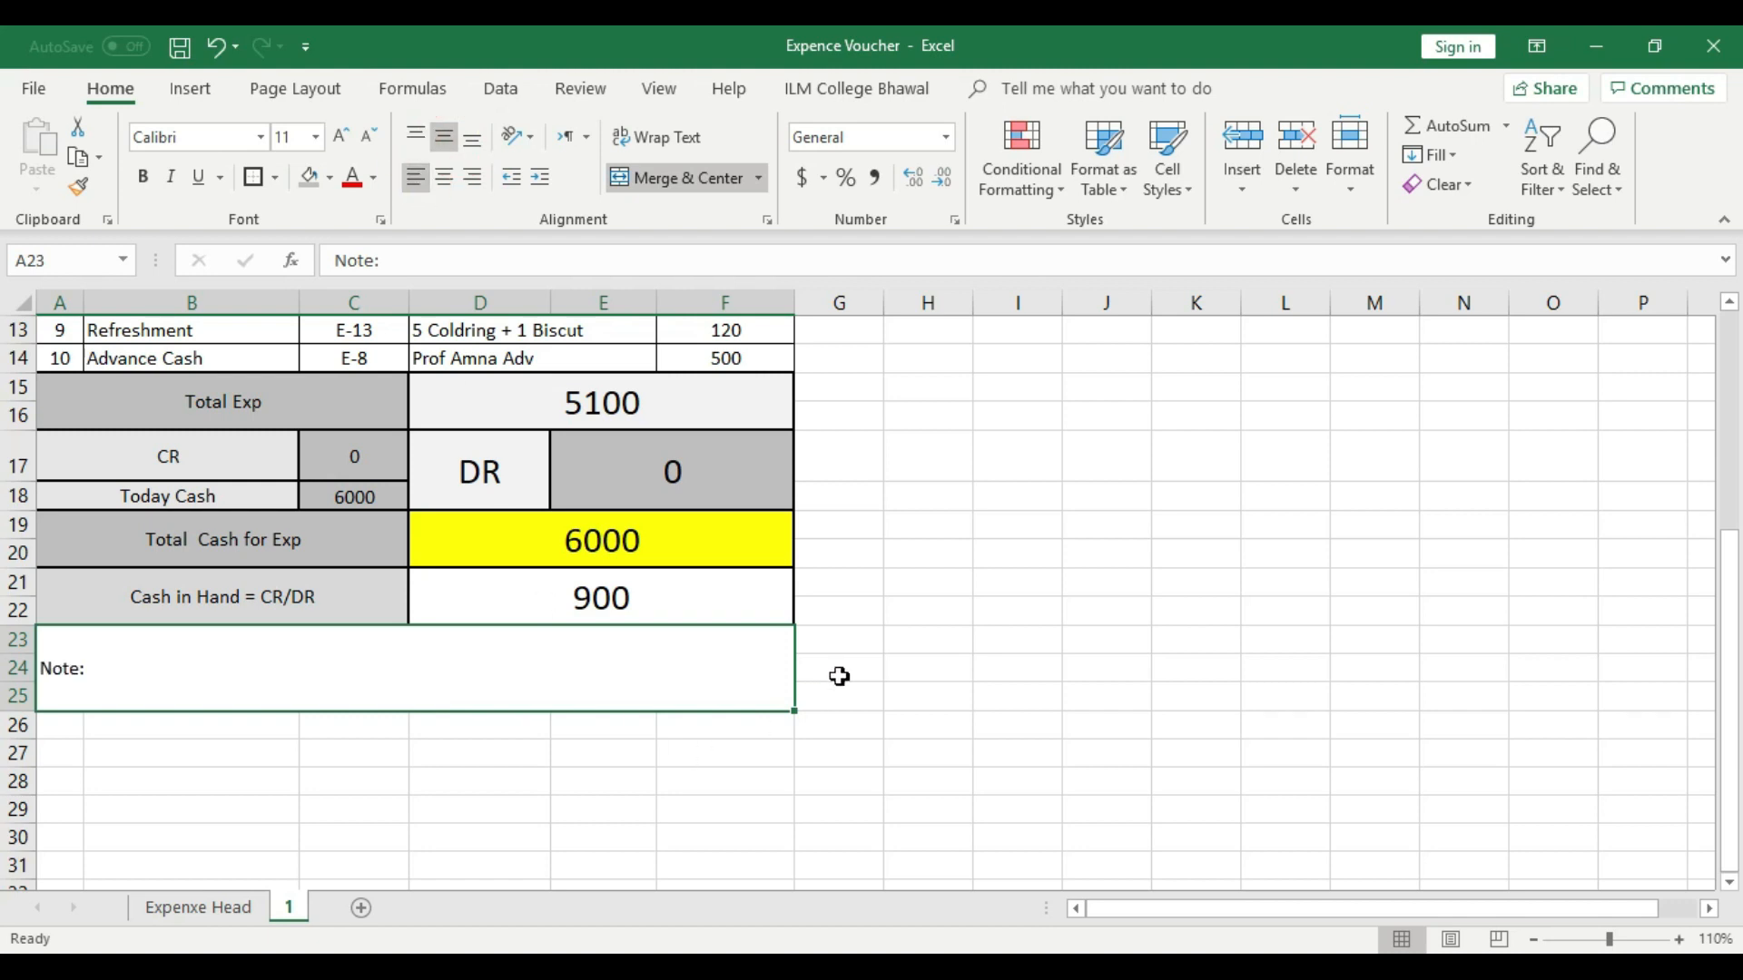
- Merge A26:F29 below the Note cell into one cell with an outside border
{"action": "scroll", "coordinate": [642, 676], "scroll_direction": "up", "scroll_amount": 3}
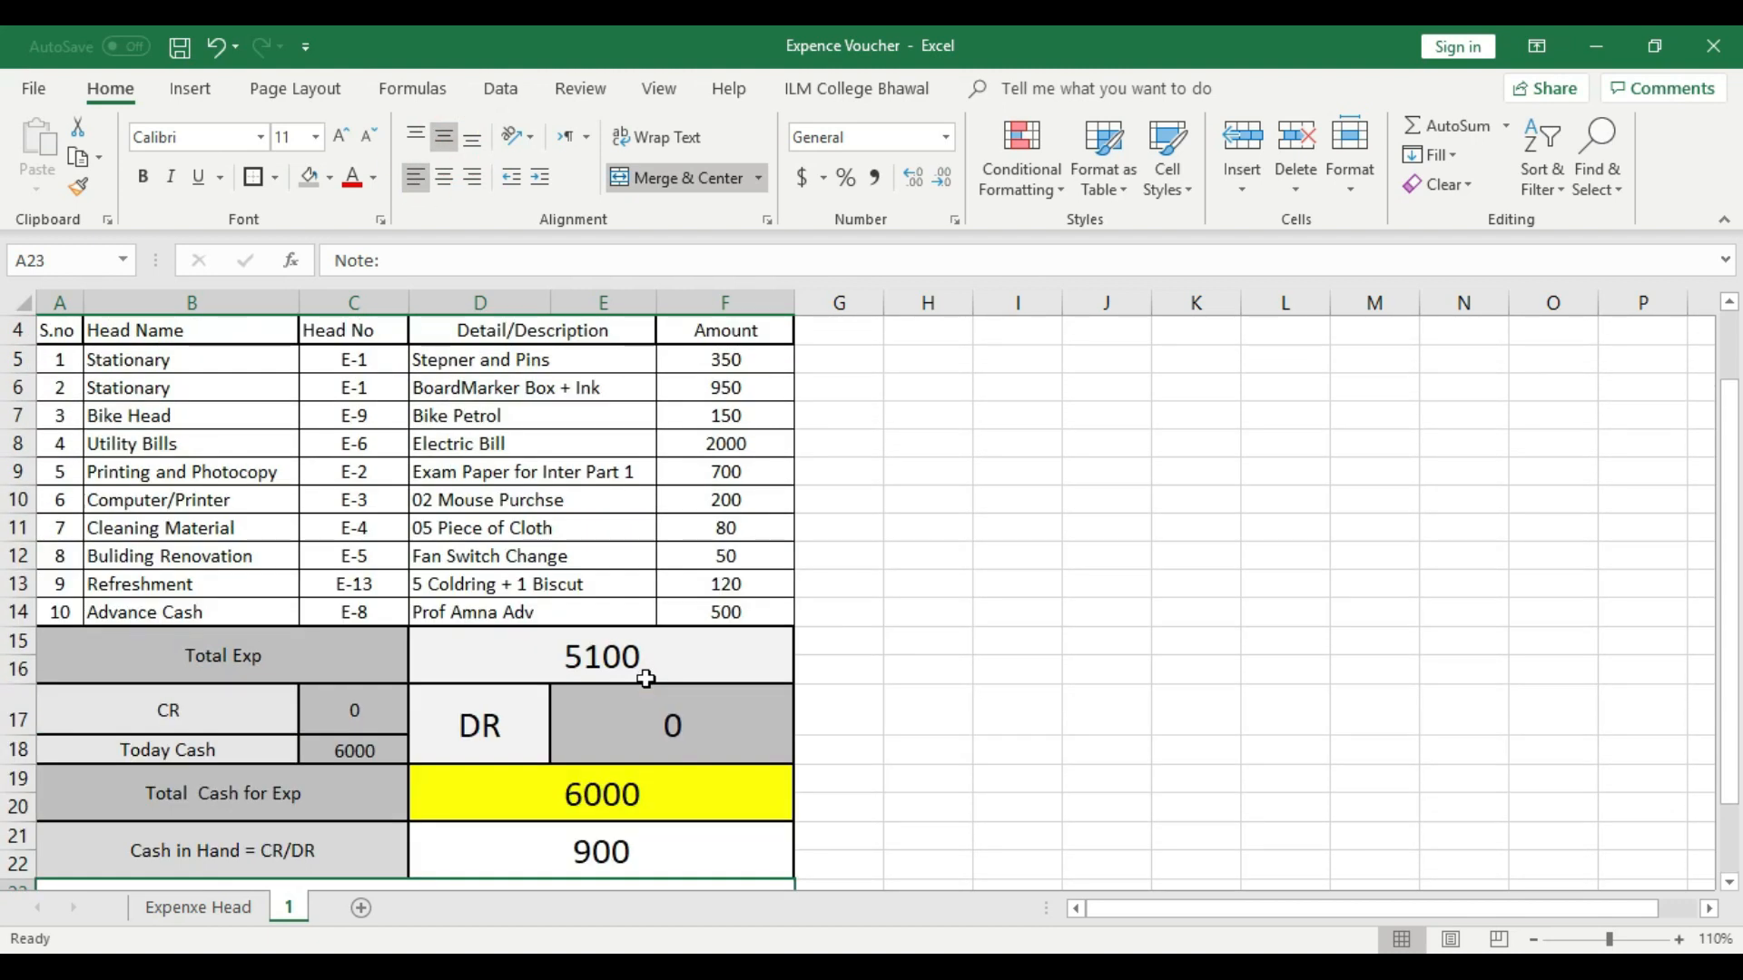
{"action": "scroll", "coordinate": [509, 588], "scroll_direction": "down", "scroll_amount": 3}
{"action": "left_click", "coordinate": [255, 756]}
{"action": "left_click", "coordinate": [137, 670]}
{"action": "left_click_drag", "start_coordinate": [60, 726], "coordinate": [716, 809]}
{"action": "left_click", "coordinate": [690, 179]}
{"action": "left_click", "coordinate": [899, 666]}
{"action": "left_click", "coordinate": [532, 801]}
- Enter "Sign By Account" in the merged cell A26
{"action": "double_click", "coordinate": [241, 808]}
{"action": "type", "text": "Sign By Accoun"}
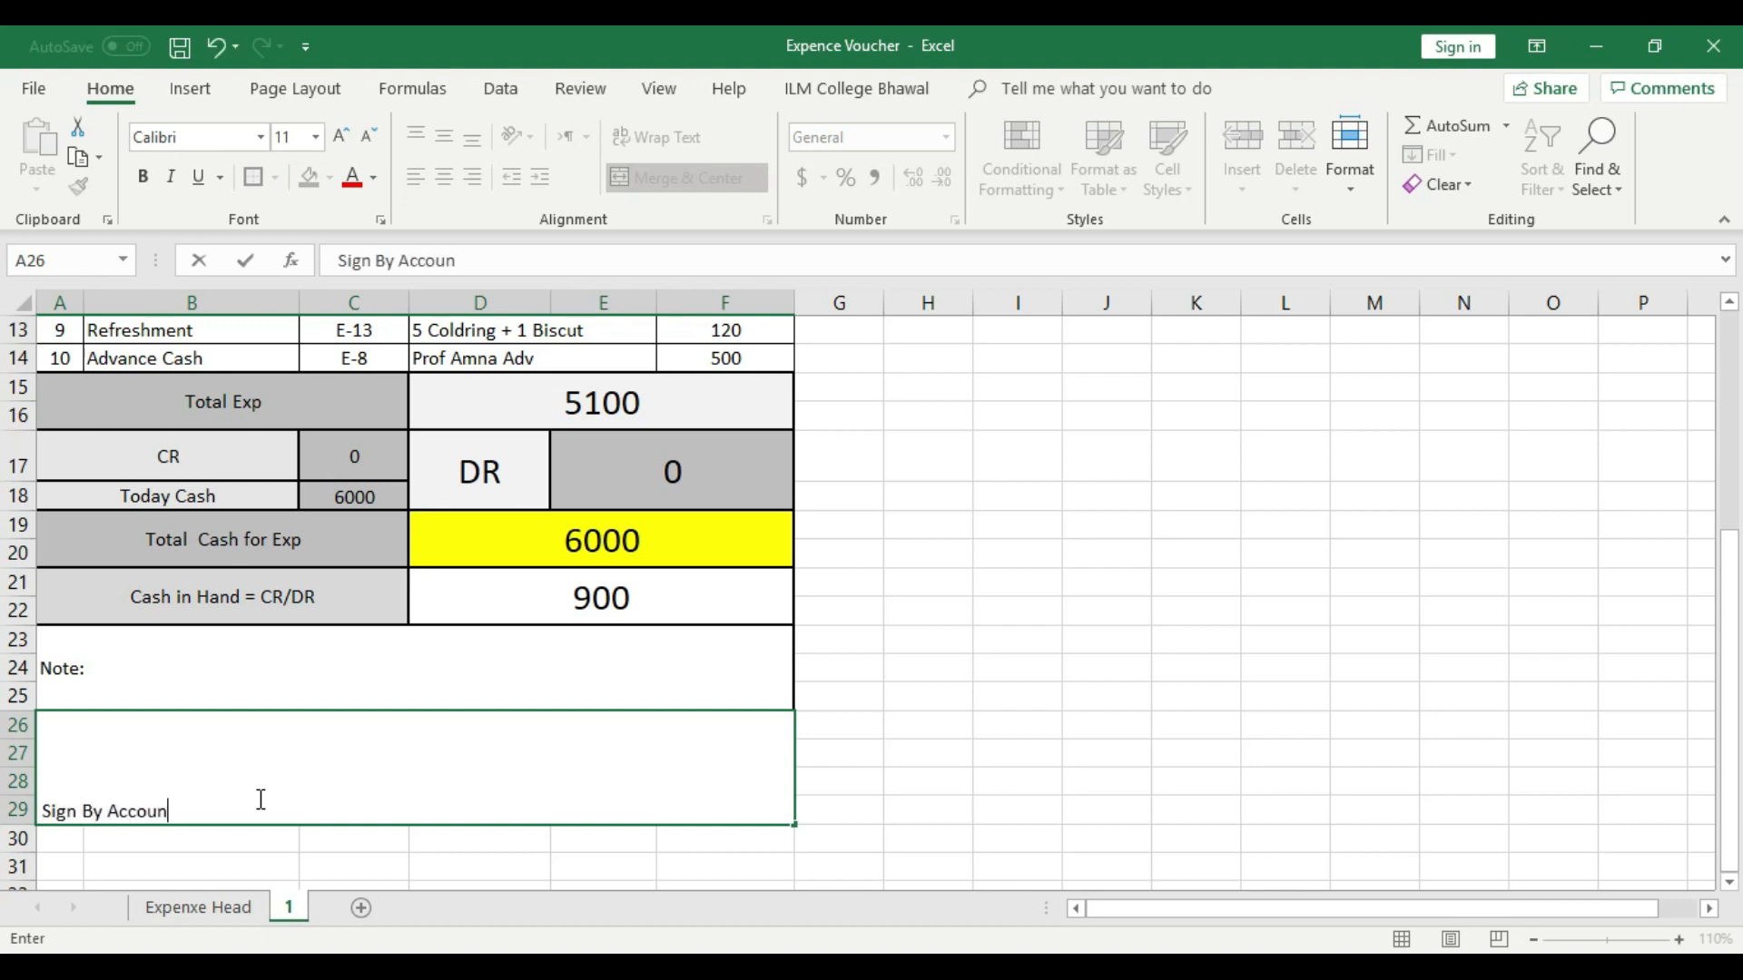
{"action": "left_click", "coordinate": [311, 849]}
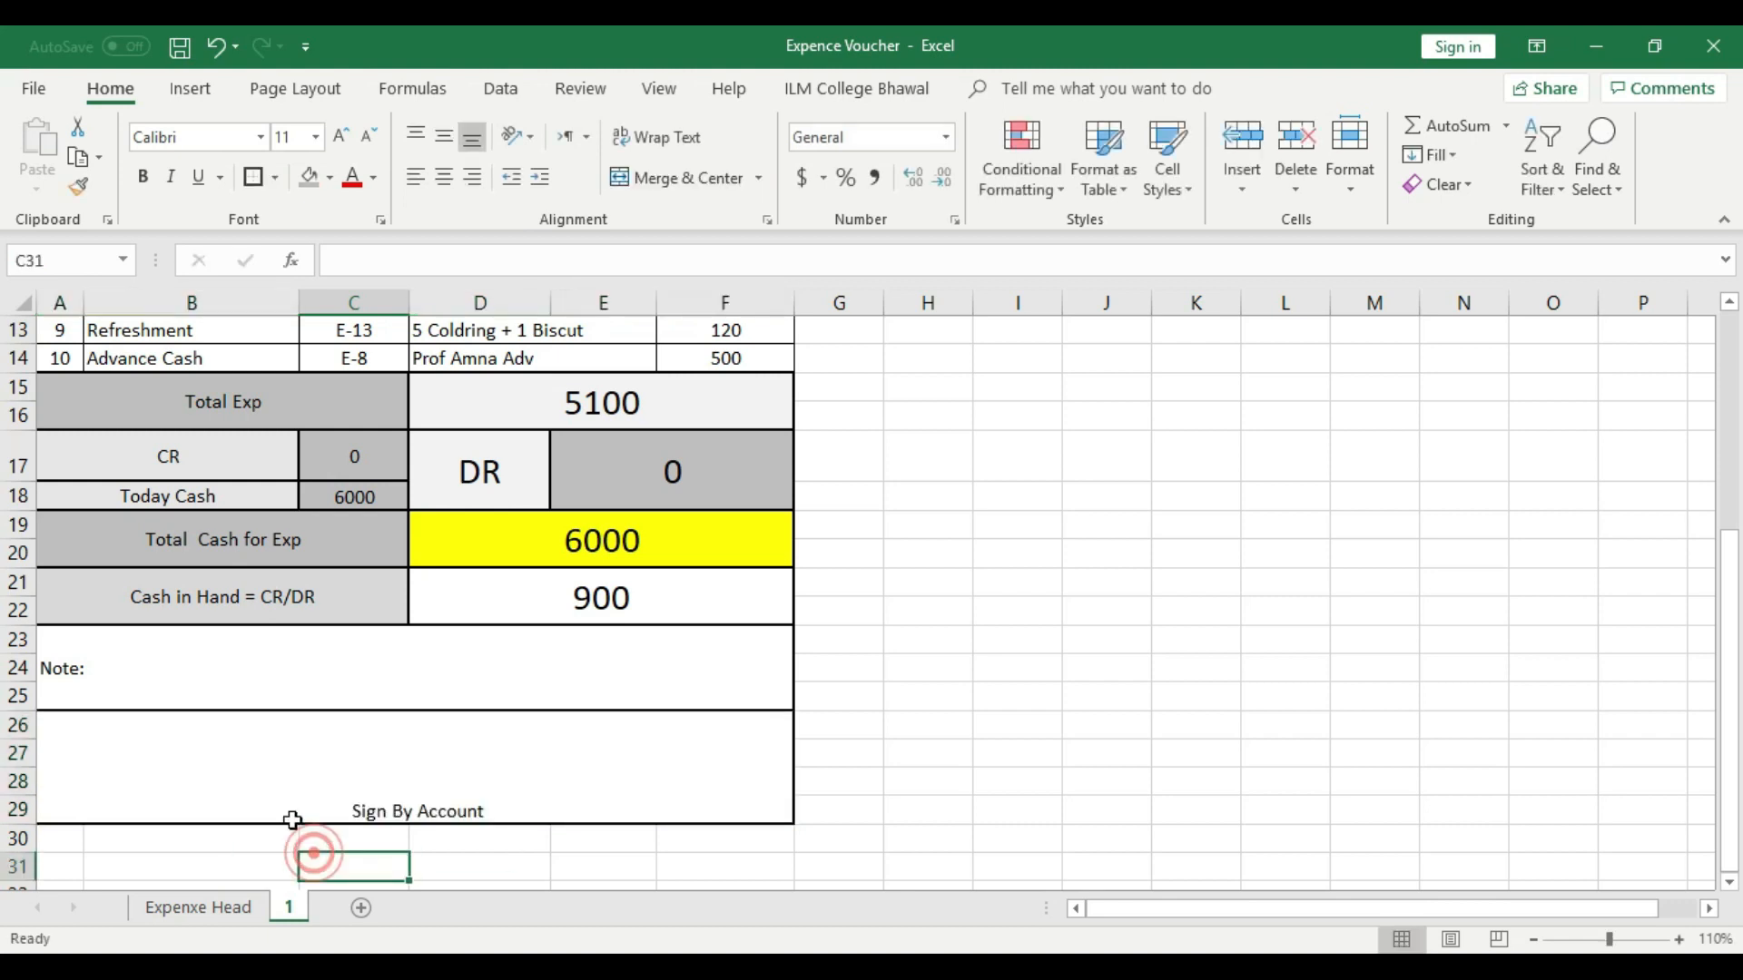
- Add "Sign By Dicroter" after "Sign By Account" in A26, separated by a wide gap of spaces
{"action": "double_click", "coordinate": [496, 817]}
{"action": "key", "text": "Tab"}
{"action": "key", "text": "Tab"}
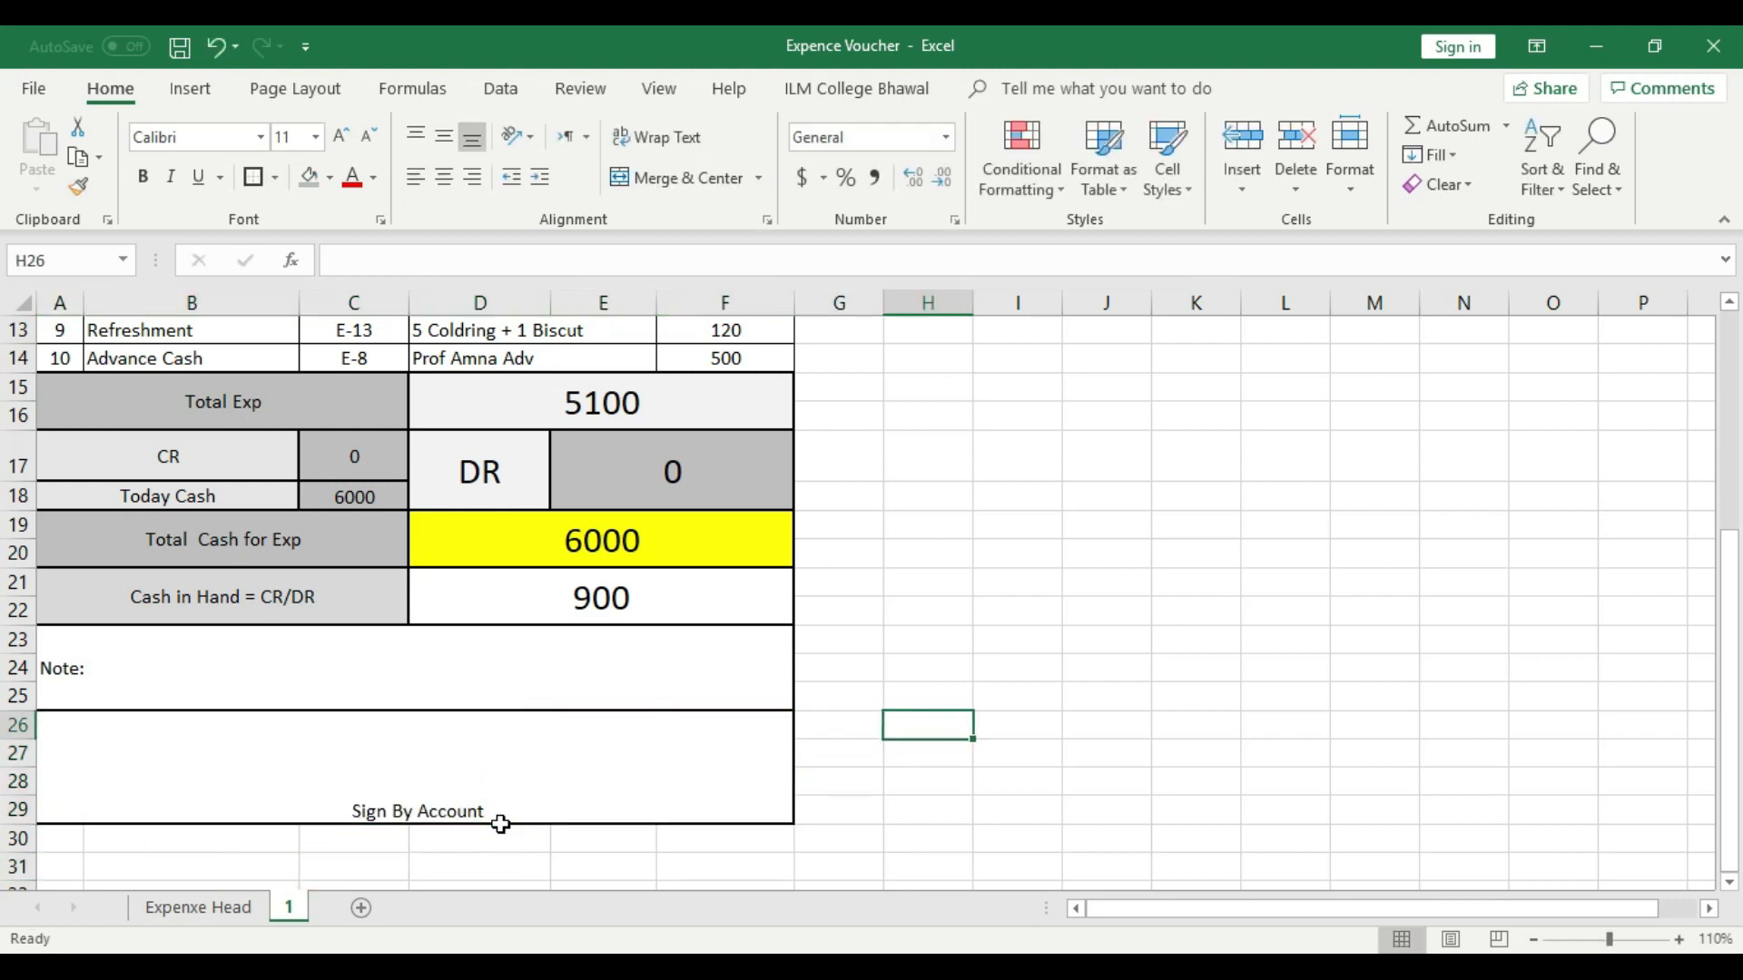
{"action": "double_click", "coordinate": [506, 816]}
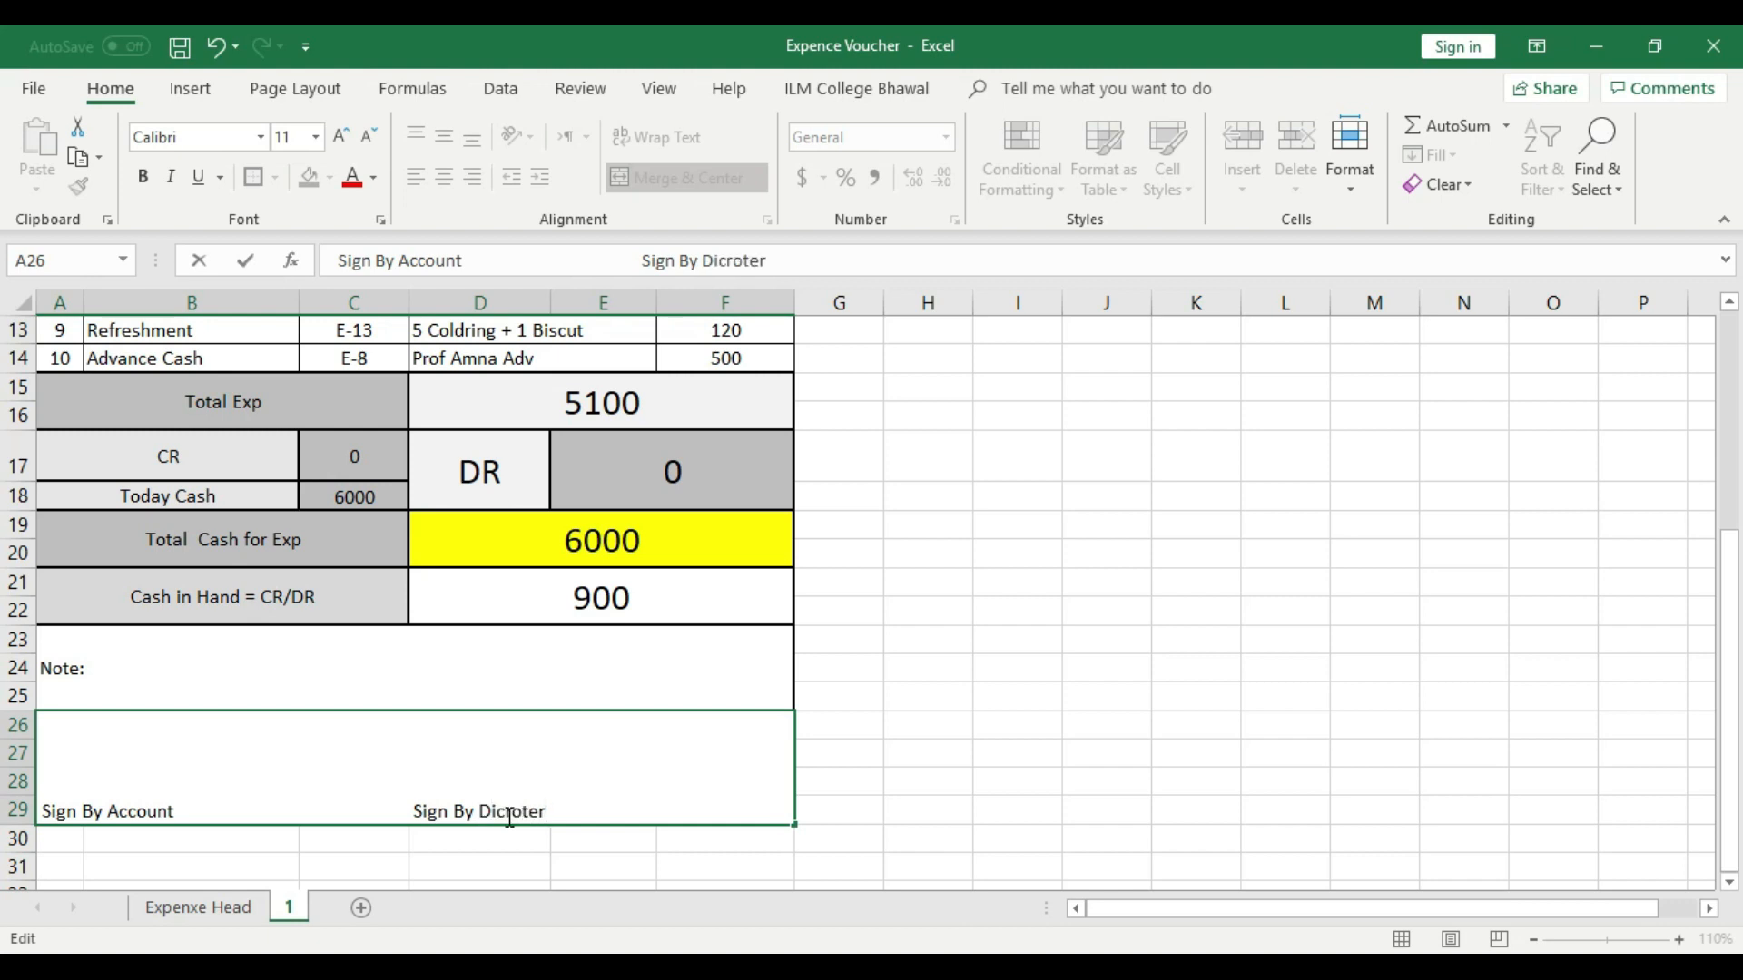
{"action": "left_click", "coordinate": [936, 767]}
{"action": "left_click", "coordinate": [585, 796]}
{"action": "left_click", "coordinate": [984, 676]}
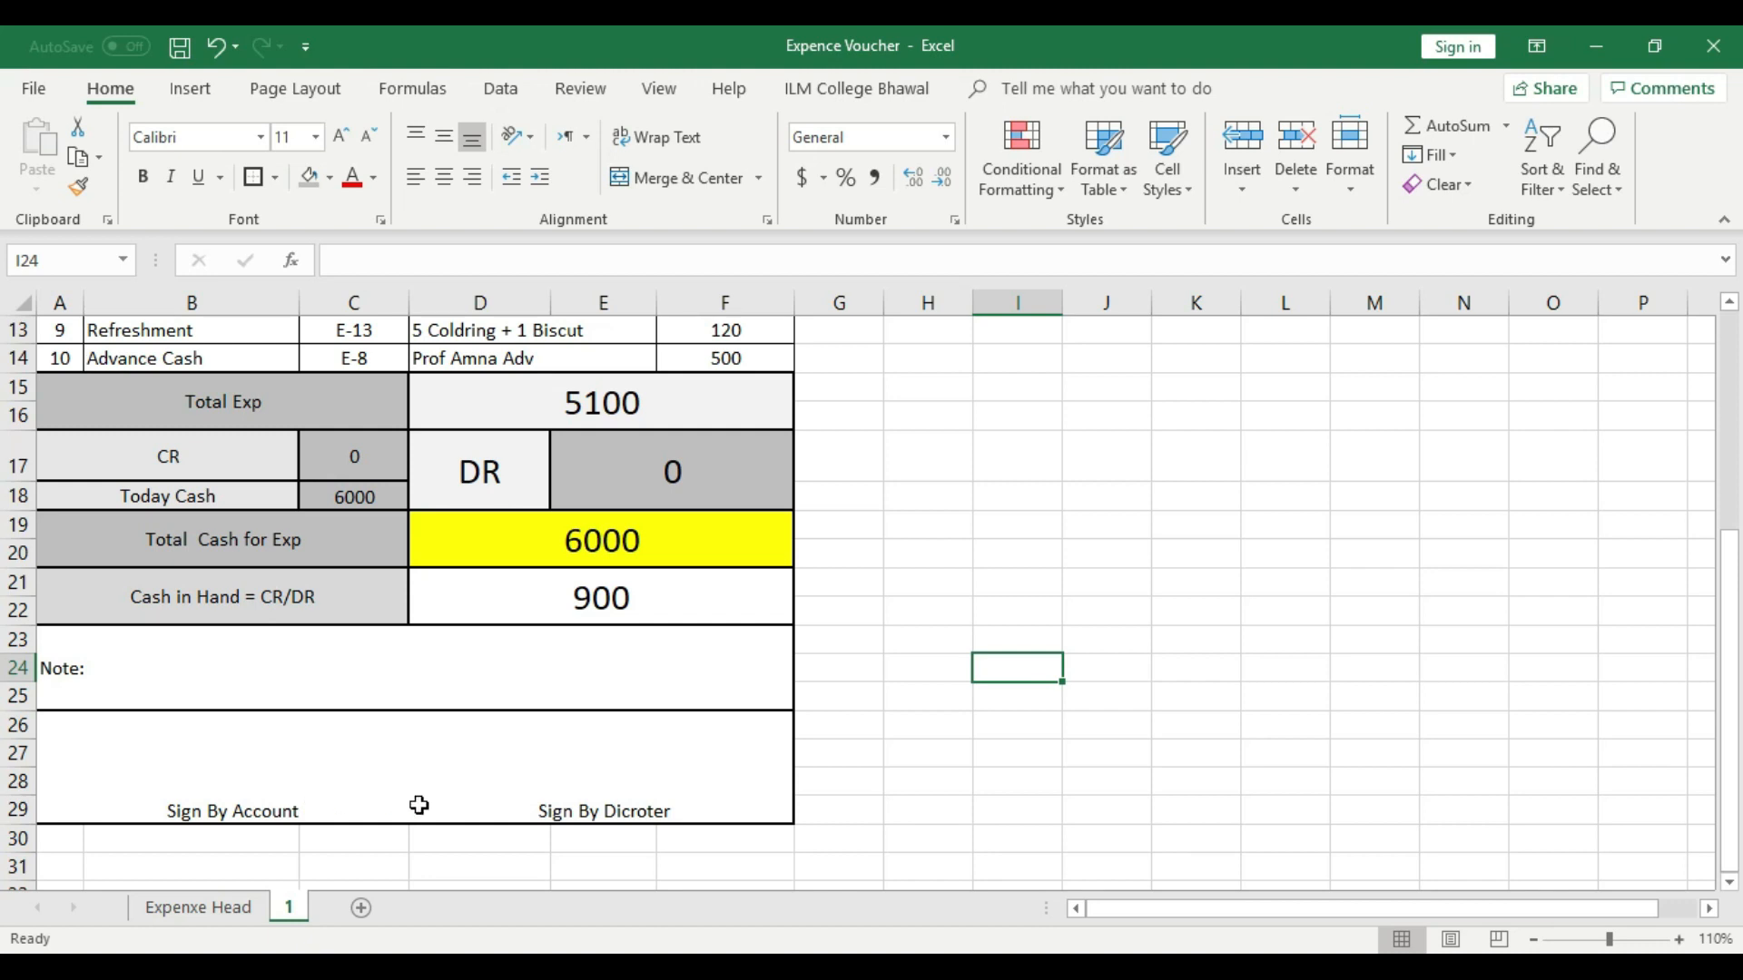
{"action": "left_click", "coordinate": [193, 88]}
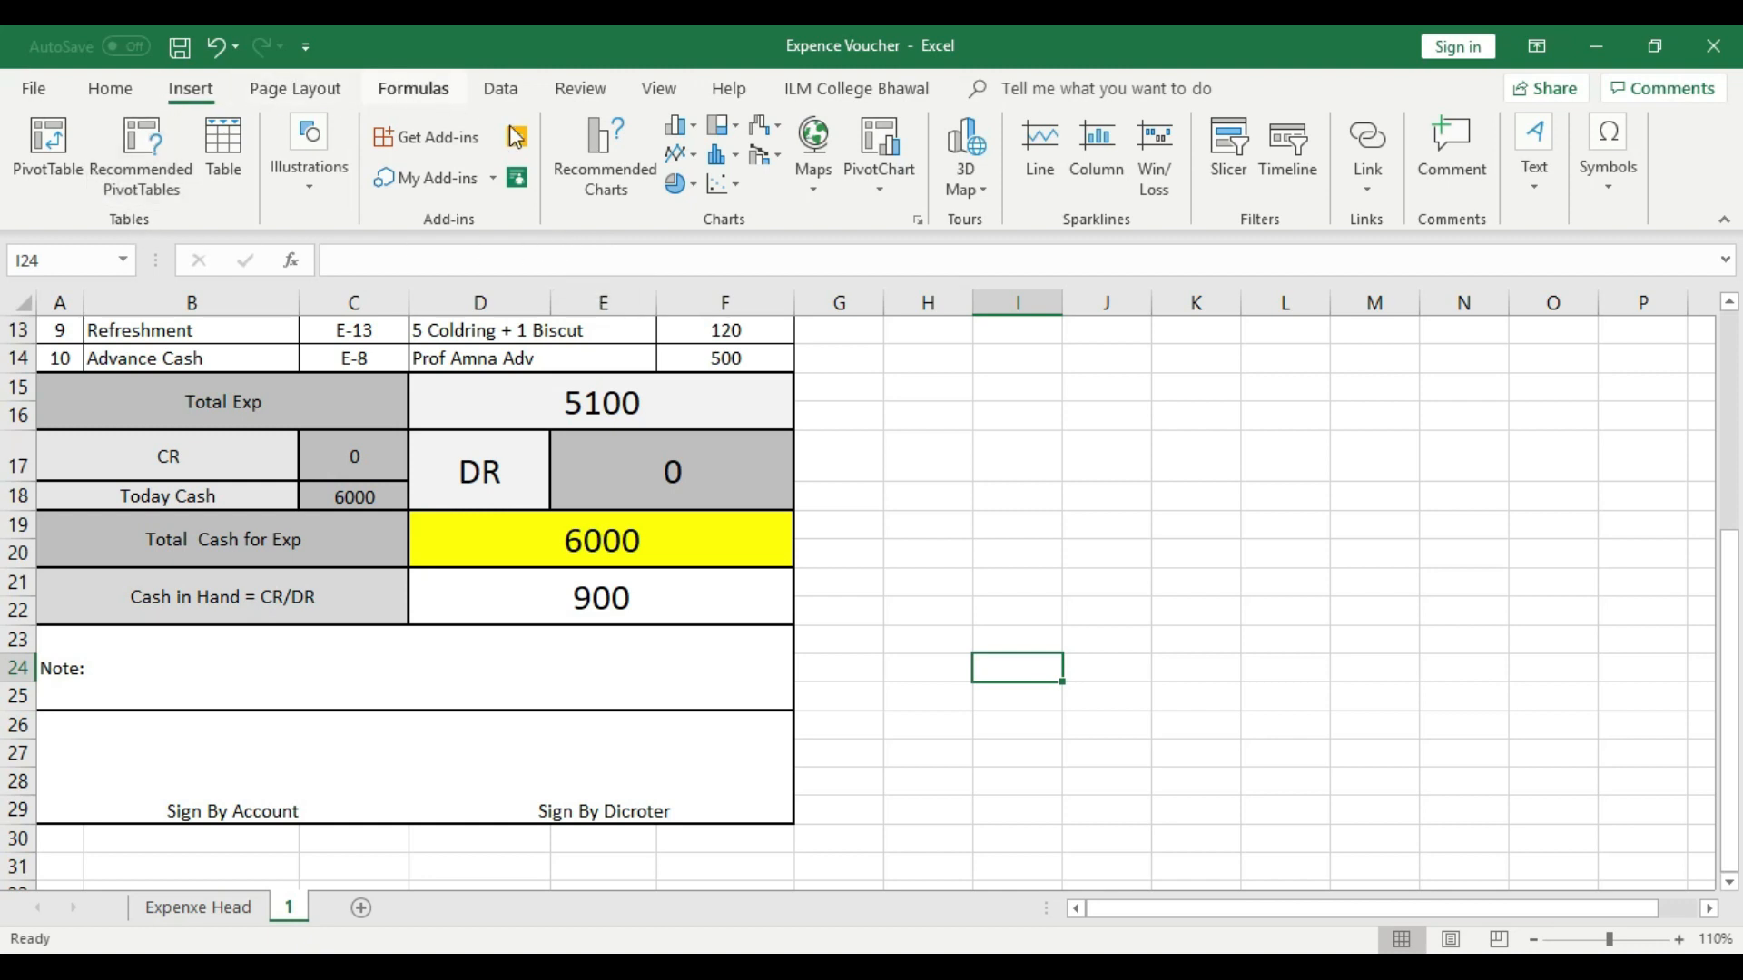
{"action": "left_click", "coordinate": [110, 88]}
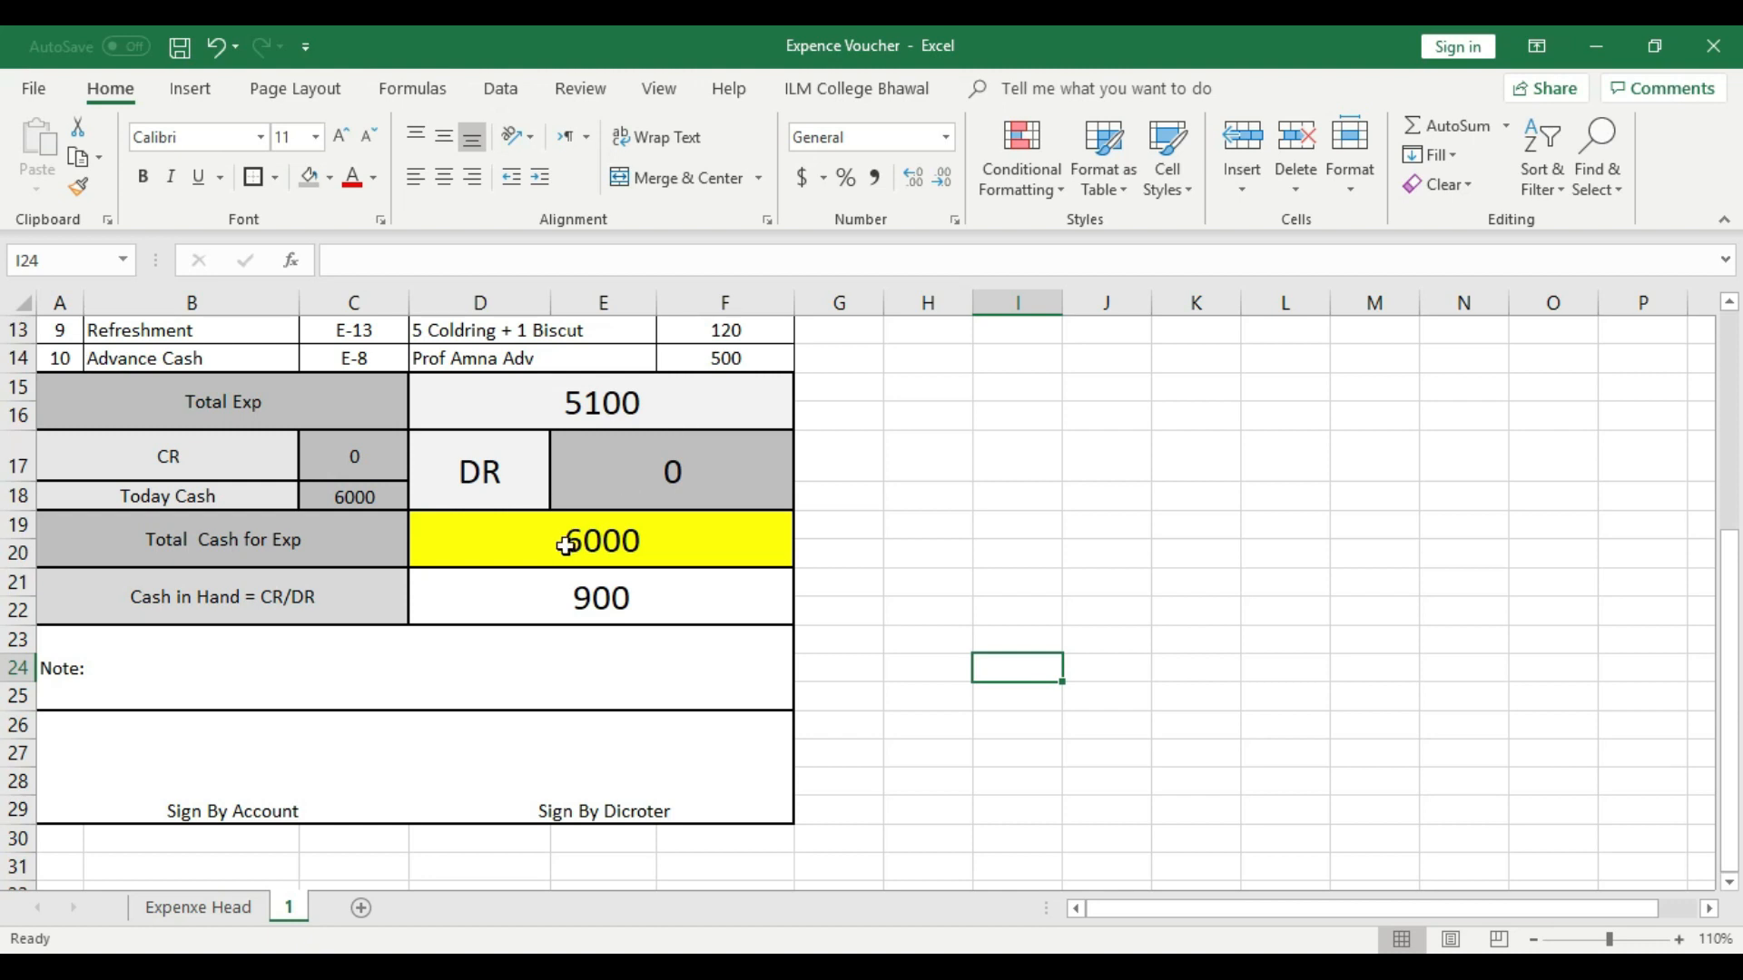
{"action": "left_click", "coordinate": [188, 88]}
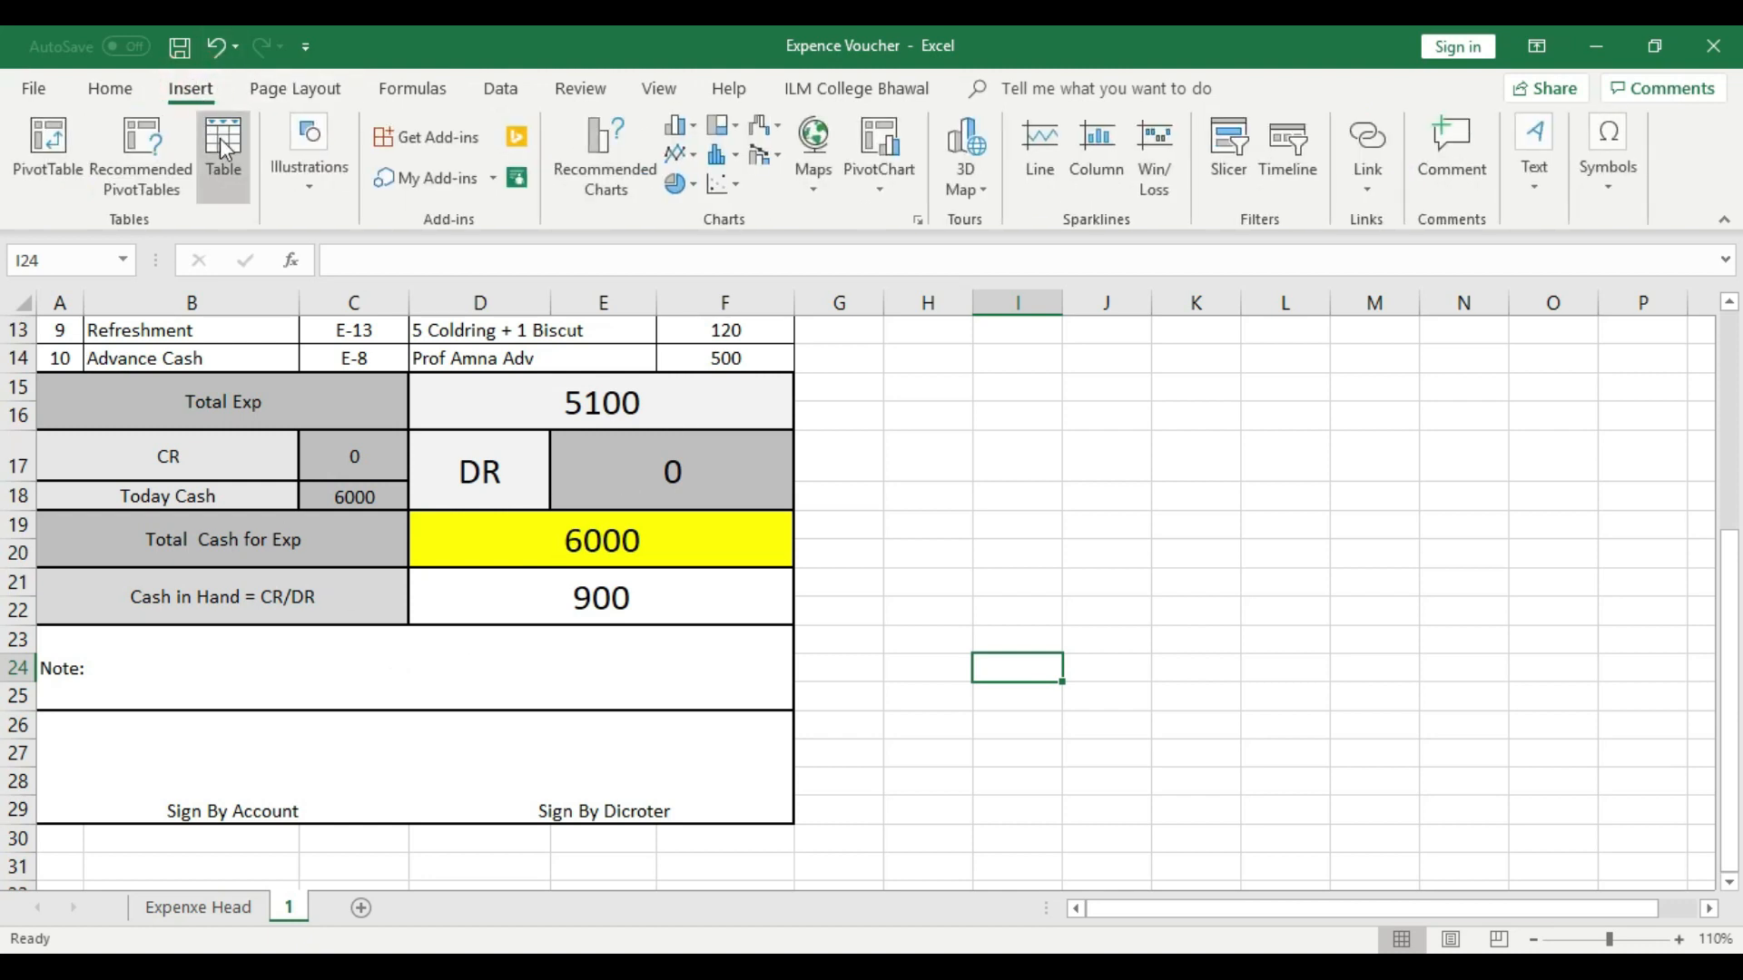
{"action": "left_click", "coordinate": [314, 174]}
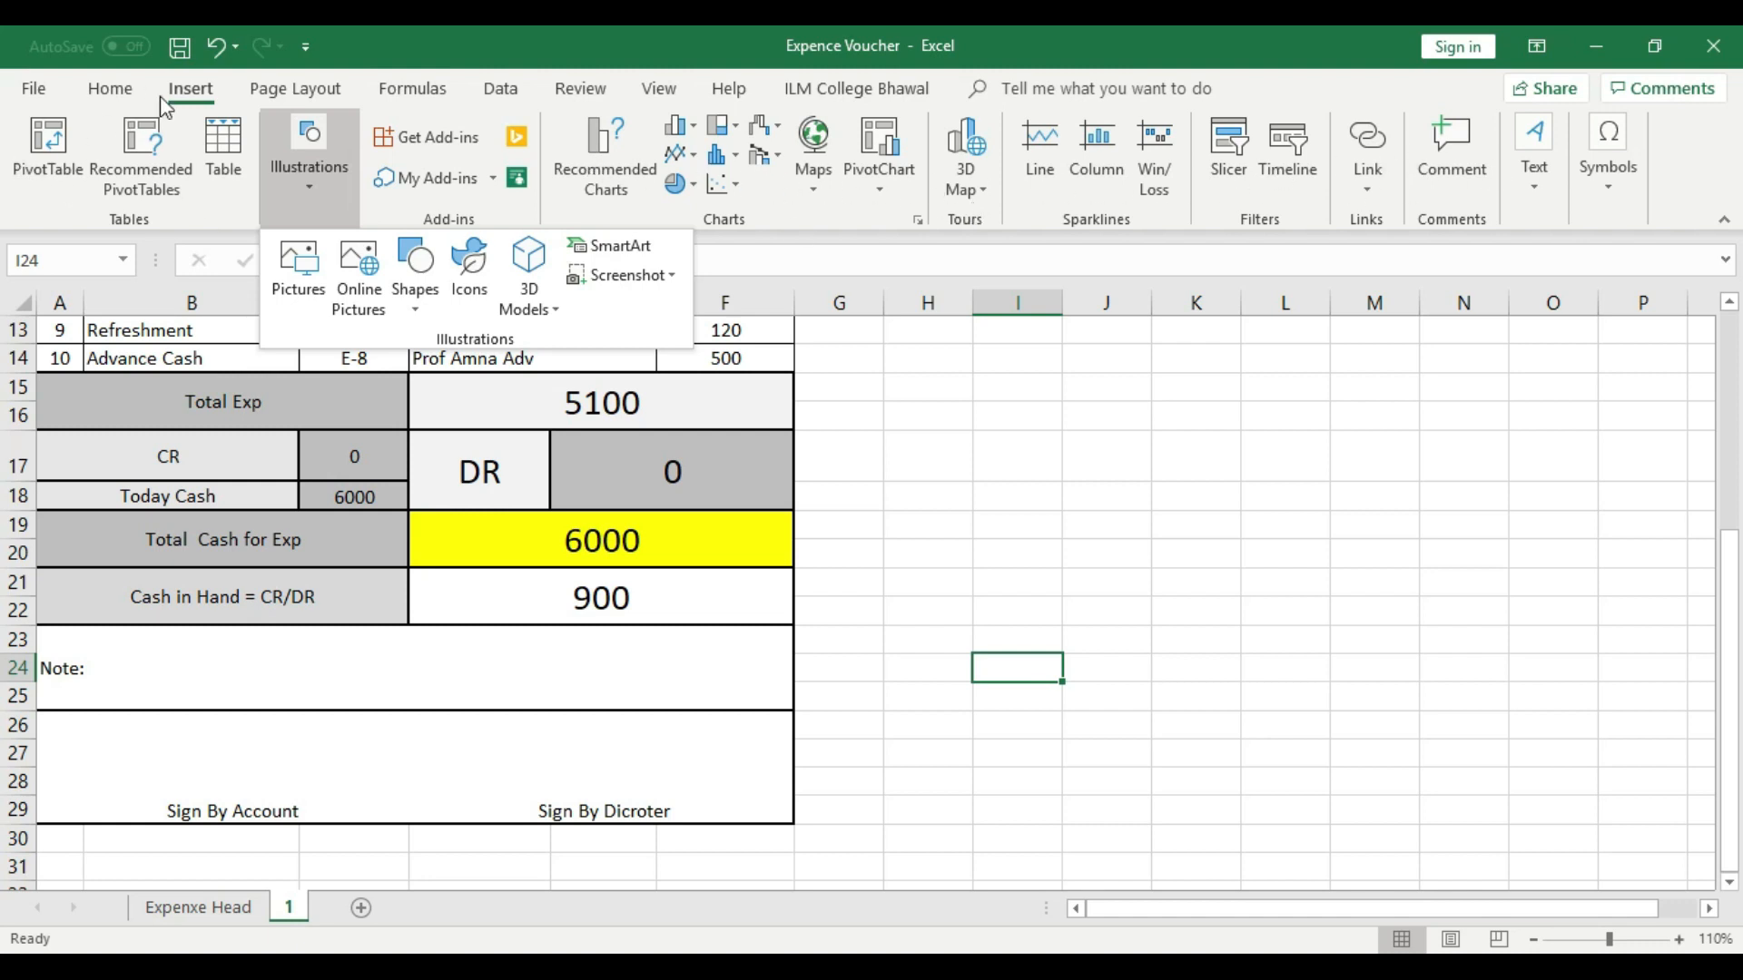
{"action": "left_click", "coordinate": [281, 96]}
{"action": "left_click", "coordinate": [280, 97]}
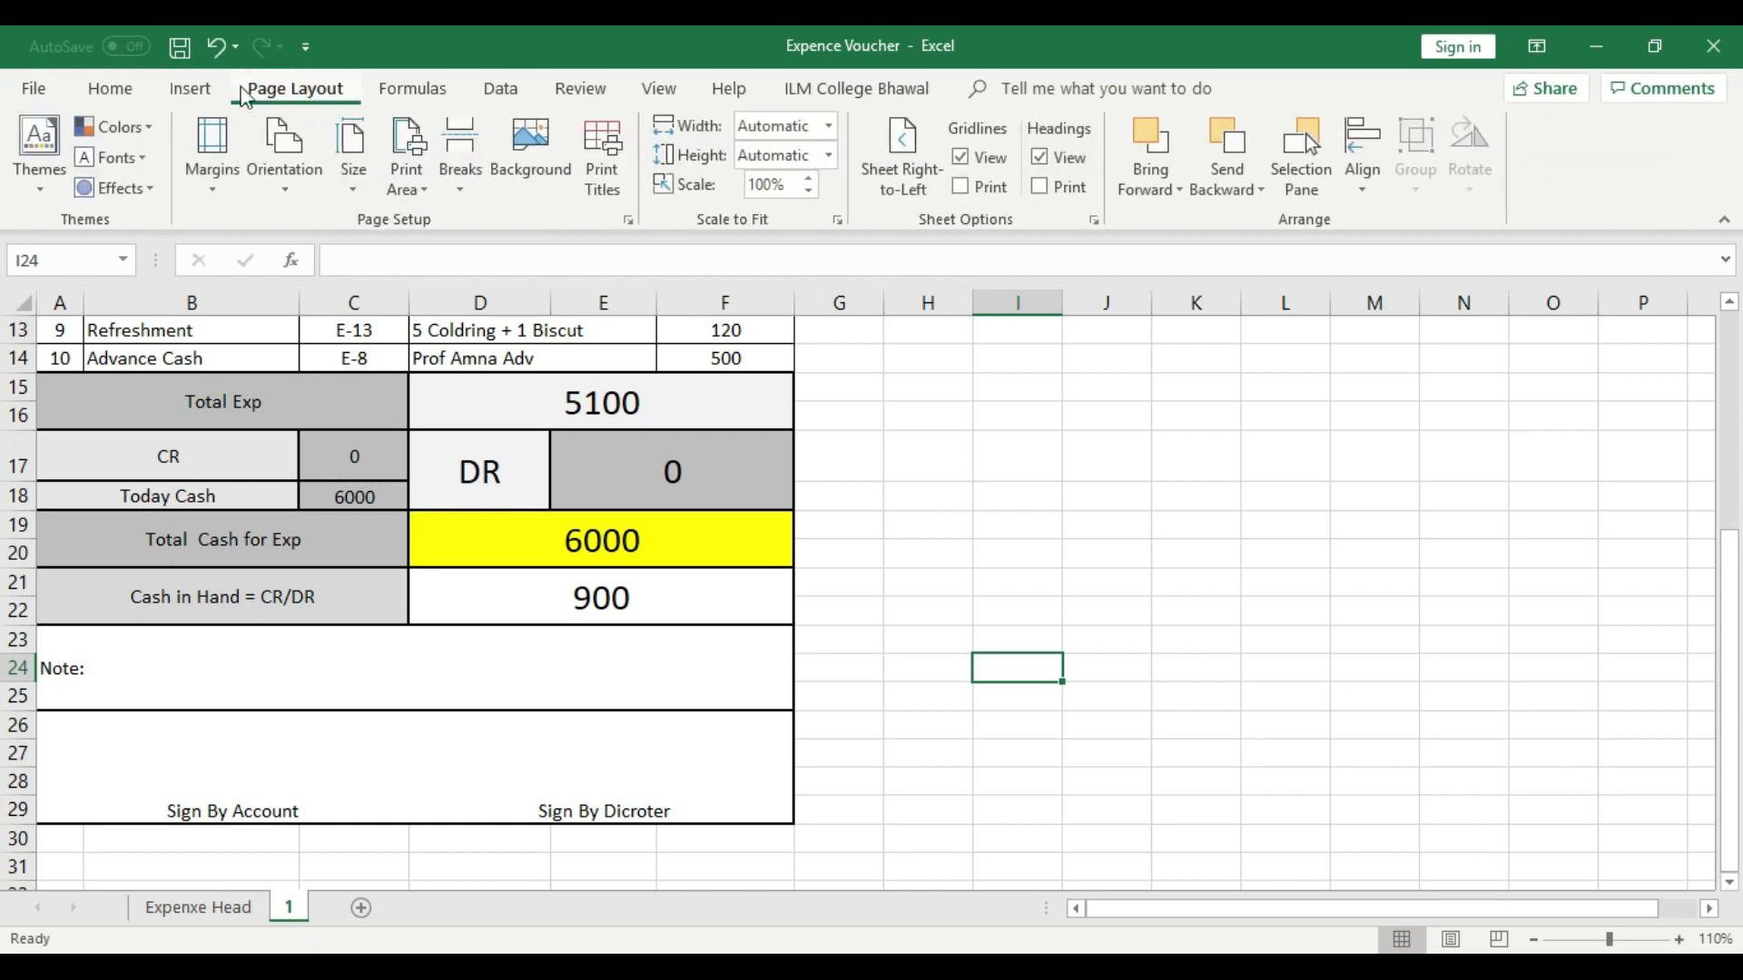
{"action": "left_click", "coordinate": [109, 88]}
{"action": "left_click", "coordinate": [980, 544]}
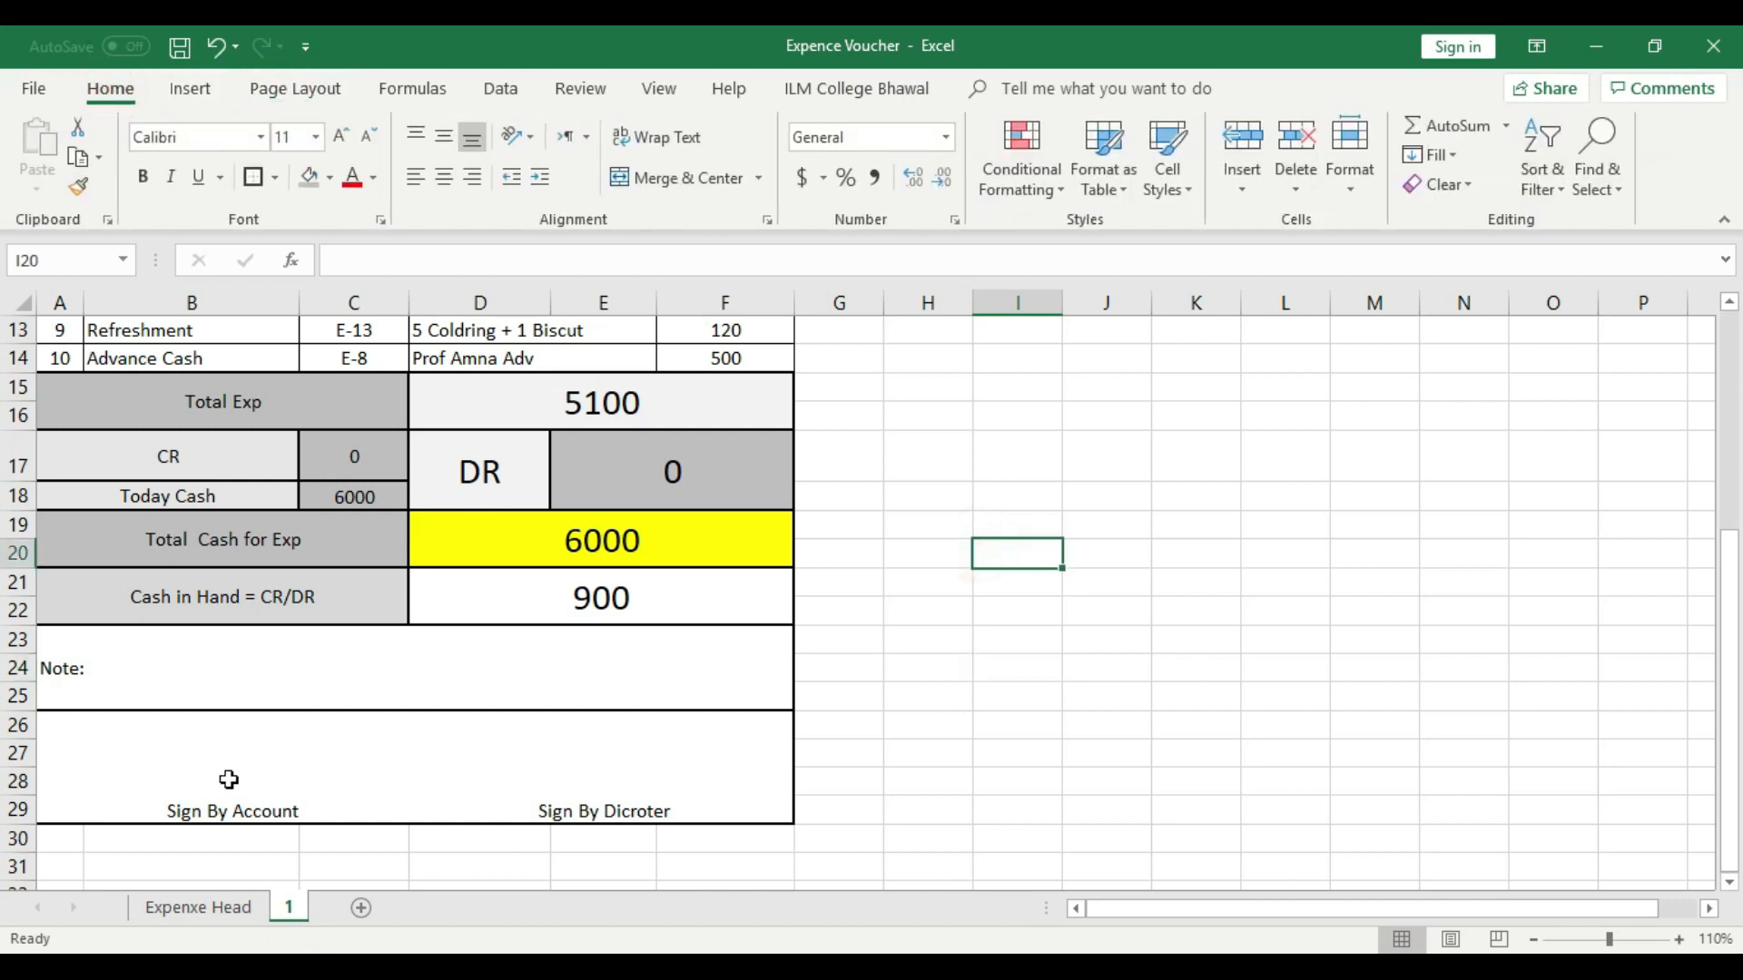
- Increase the font size of the signature line in A26 to 14
{"action": "double_click", "coordinate": [247, 805]}
{"action": "left_click_drag", "start_coordinate": [145, 811], "coordinate": [230, 807]}
{"action": "left_click", "coordinate": [600, 858]}
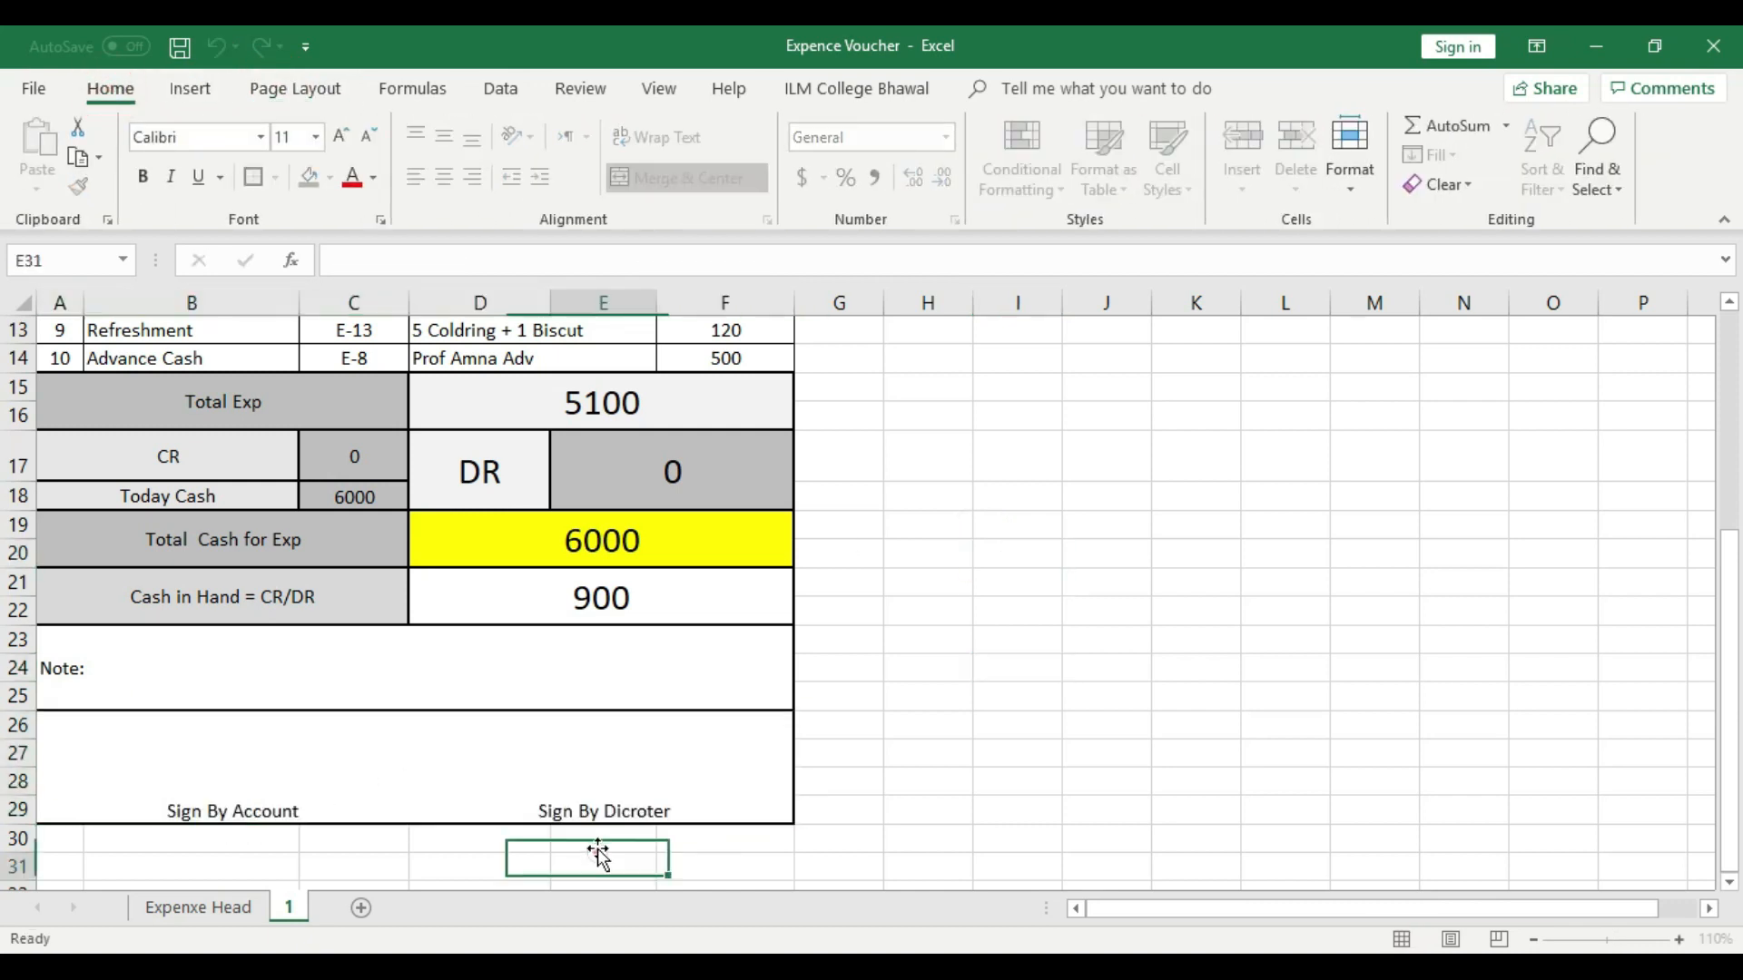
{"action": "left_click", "coordinate": [628, 799]}
{"action": "left_click", "coordinate": [341, 138]}
{"action": "left_click", "coordinate": [340, 138]}
{"action": "left_click", "coordinate": [338, 134]}
{"action": "left_click", "coordinate": [367, 136]}
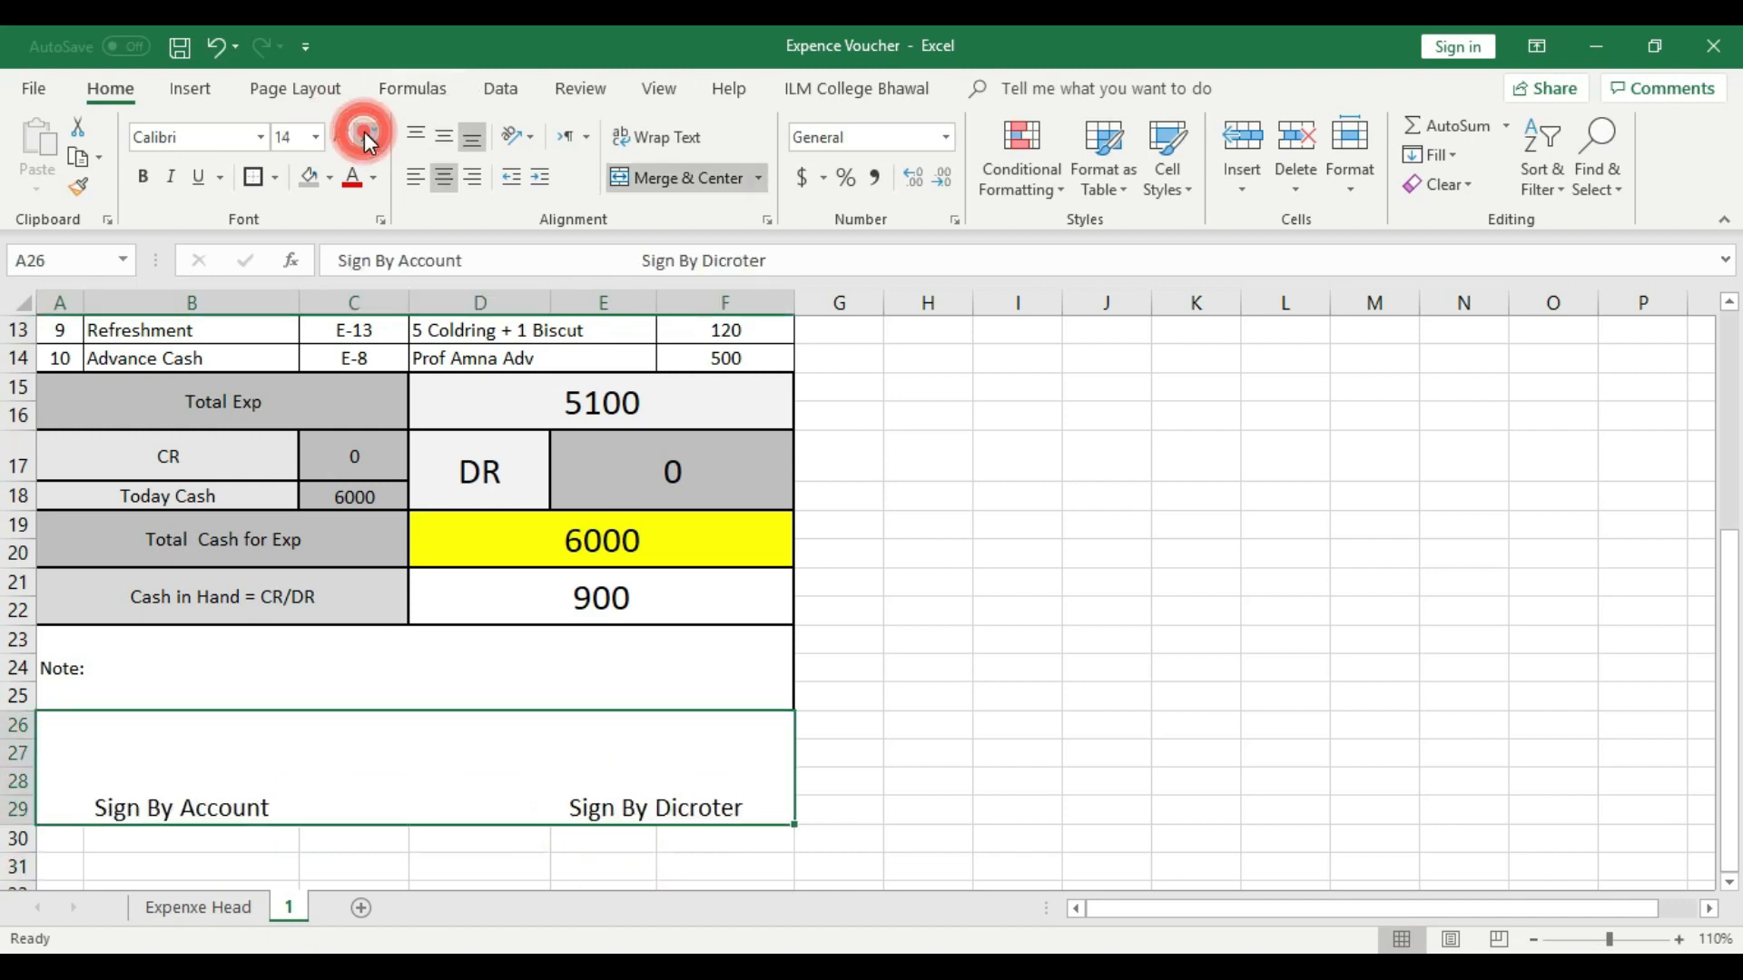
{"action": "left_click", "coordinate": [891, 572]}
{"action": "left_click", "coordinate": [529, 783]}
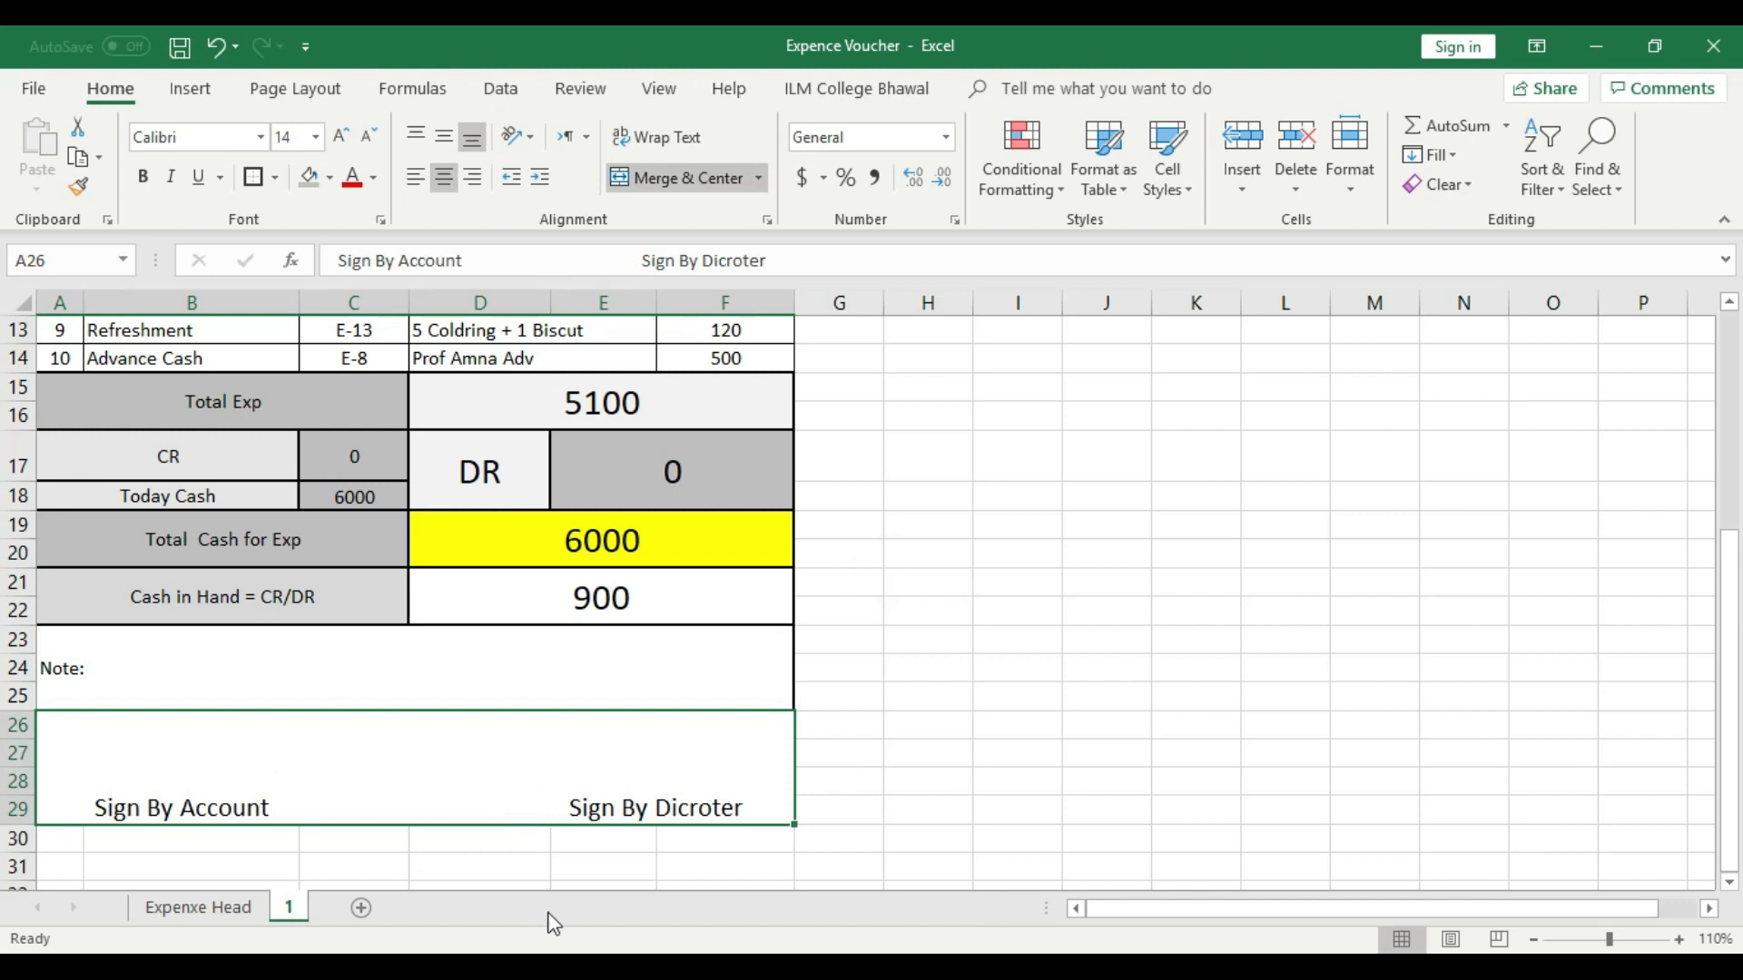
- Review the whole voucher layout from the college heading down to the signature line at different zoom levels
{"action": "scroll", "coordinate": [846, 756], "scroll_direction": "up", "scroll_amount": 3}
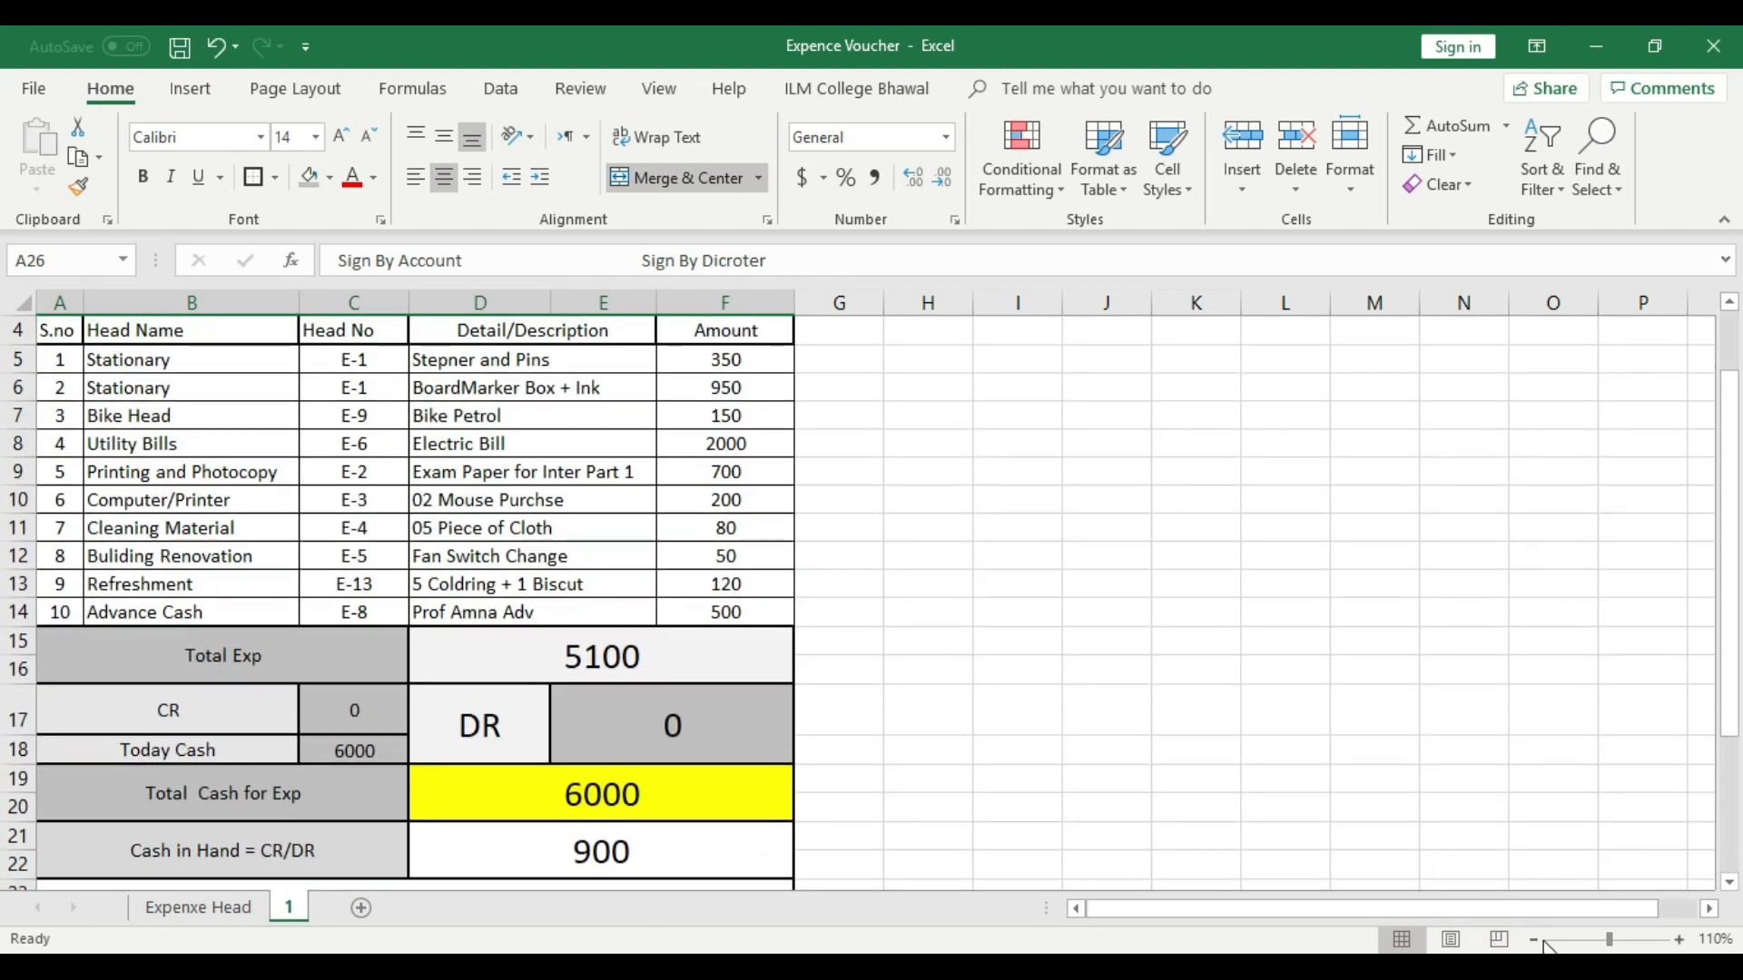
{"action": "left_click", "coordinate": [1499, 940]}
{"action": "left_click", "coordinate": [1684, 940]}
{"action": "left_click", "coordinate": [1684, 939]}
{"action": "left_click", "coordinate": [1683, 940]}
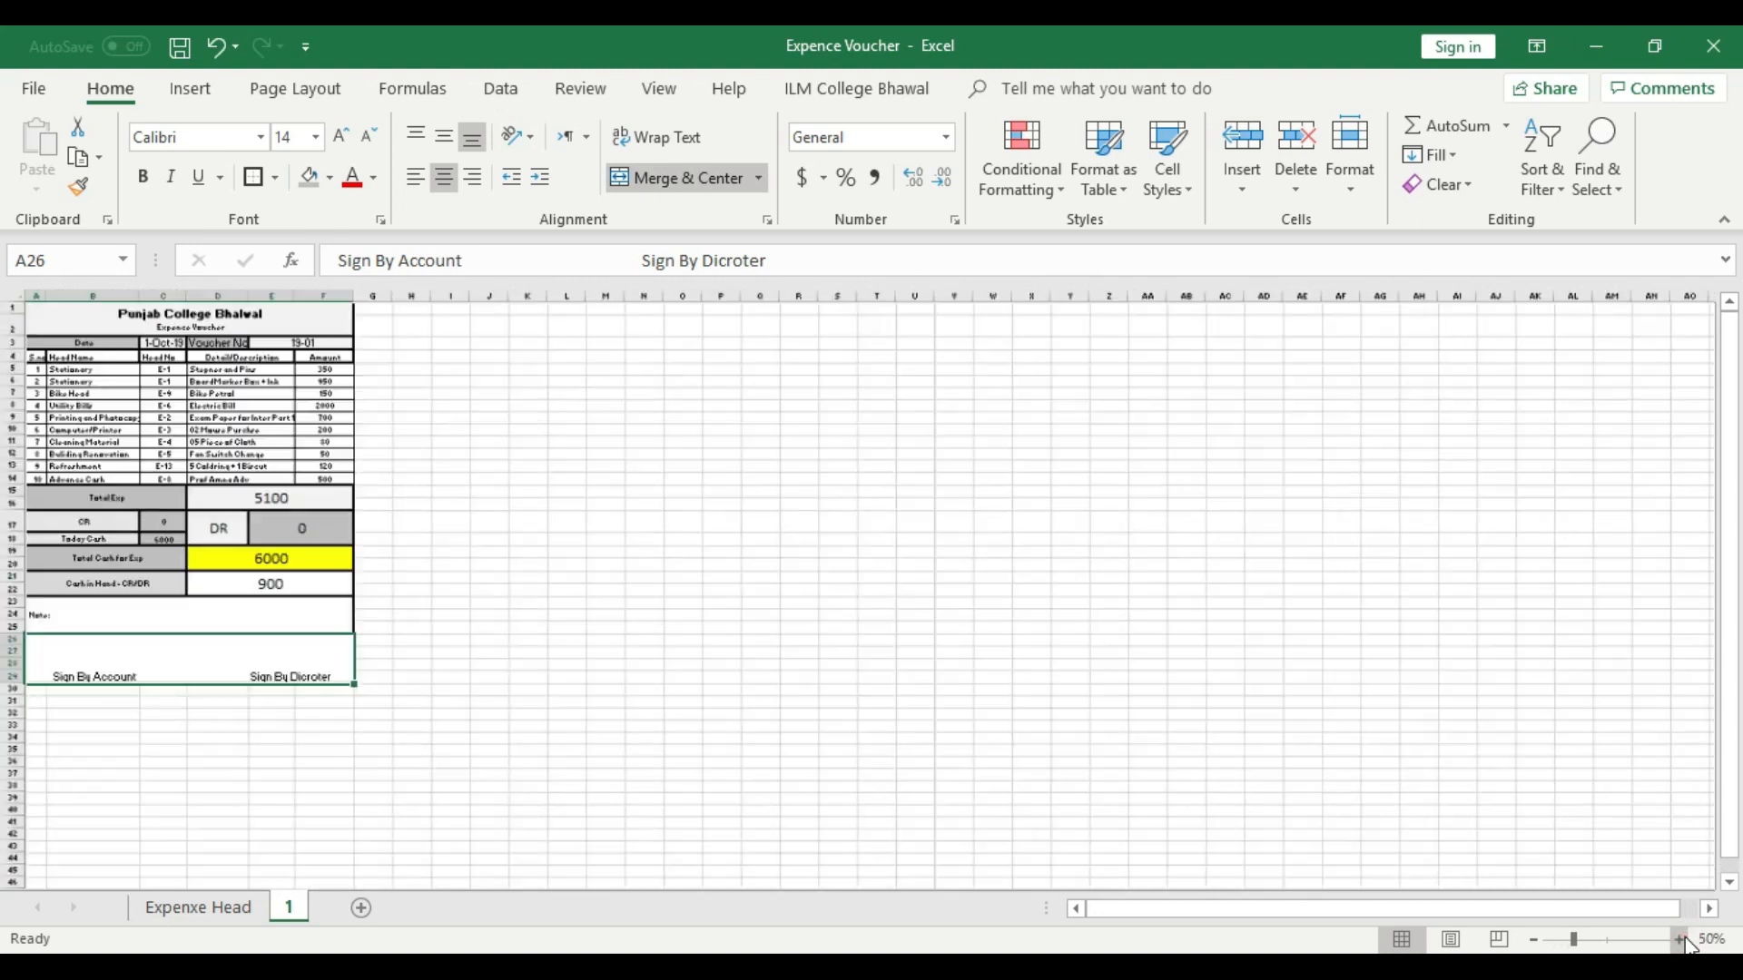
{"action": "left_click", "coordinate": [1684, 939]}
{"action": "left_click", "coordinate": [1684, 940]}
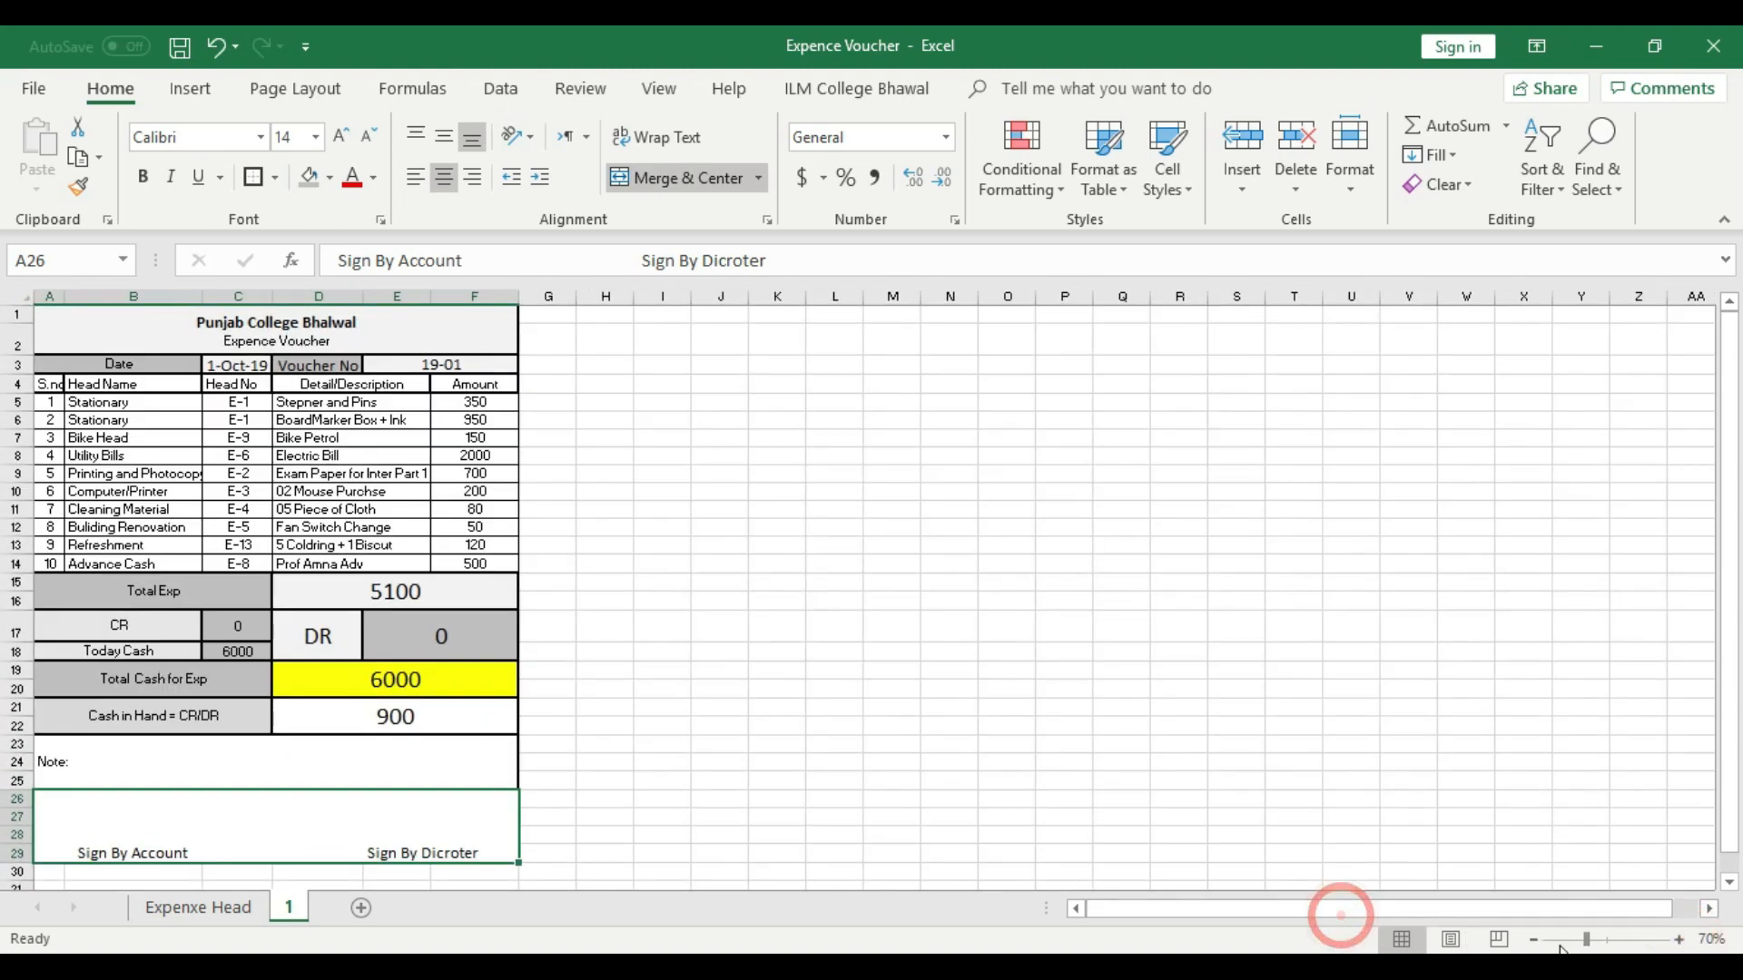
{"action": "left_click", "coordinate": [1680, 939]}
{"action": "left_click", "coordinate": [1680, 940]}
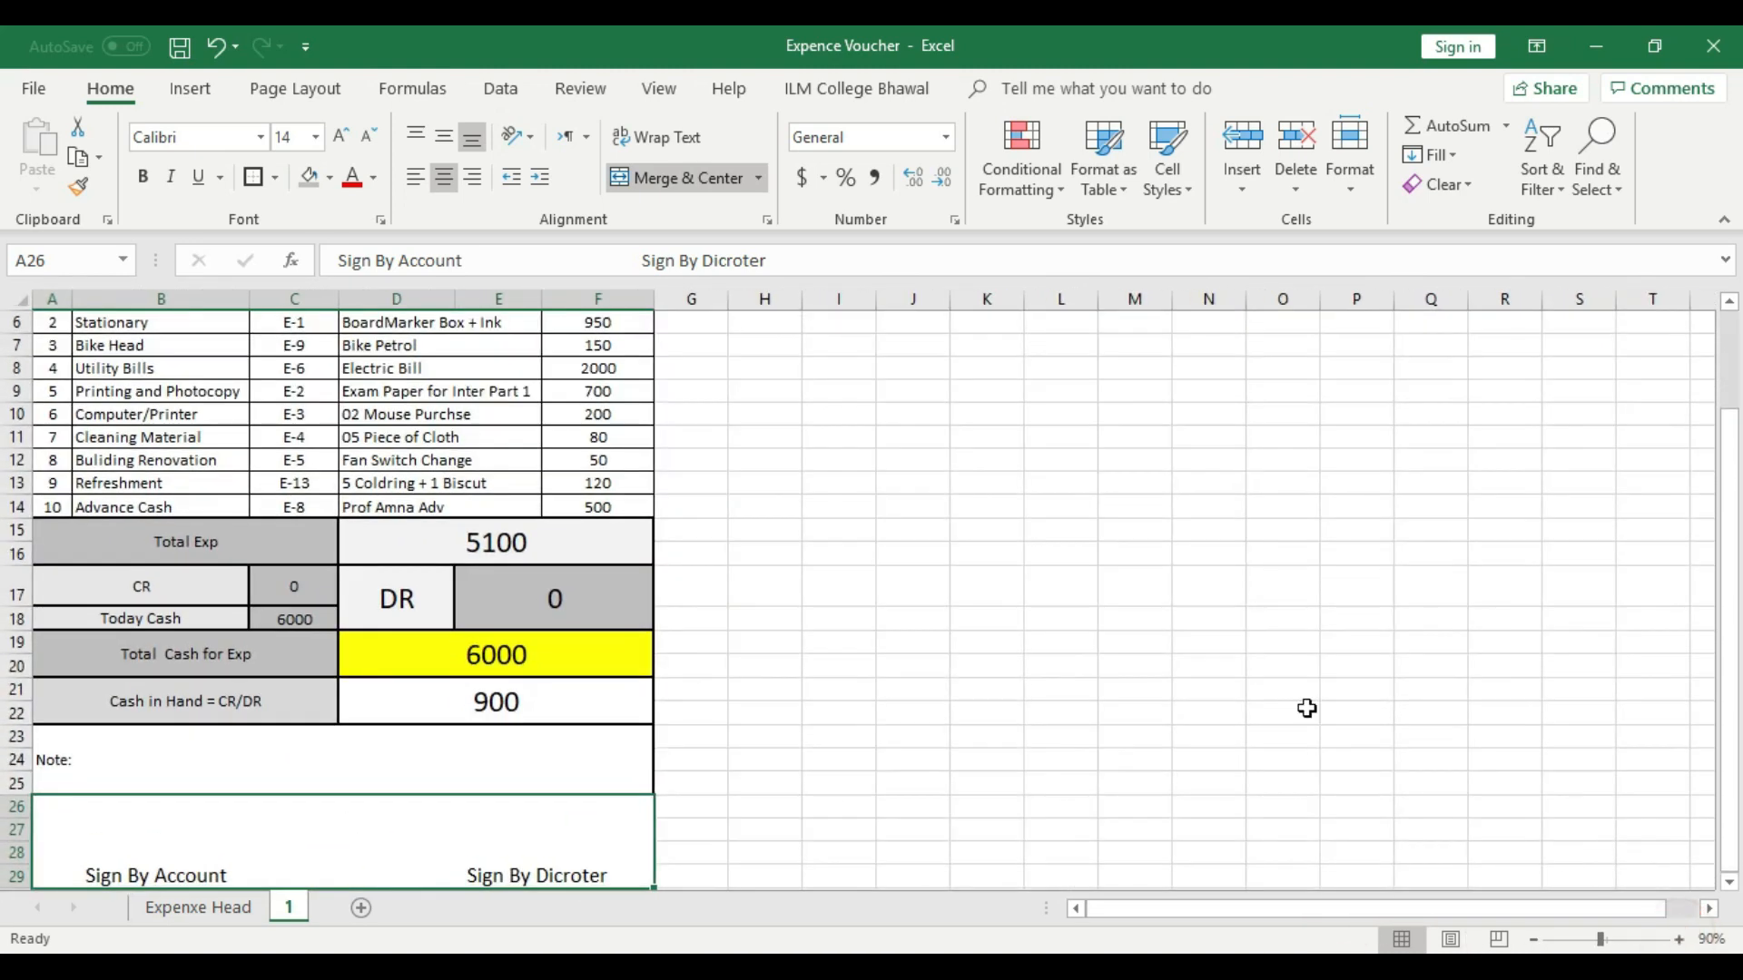
{"action": "scroll", "coordinate": [998, 615], "scroll_direction": "up", "scroll_amount": 2}
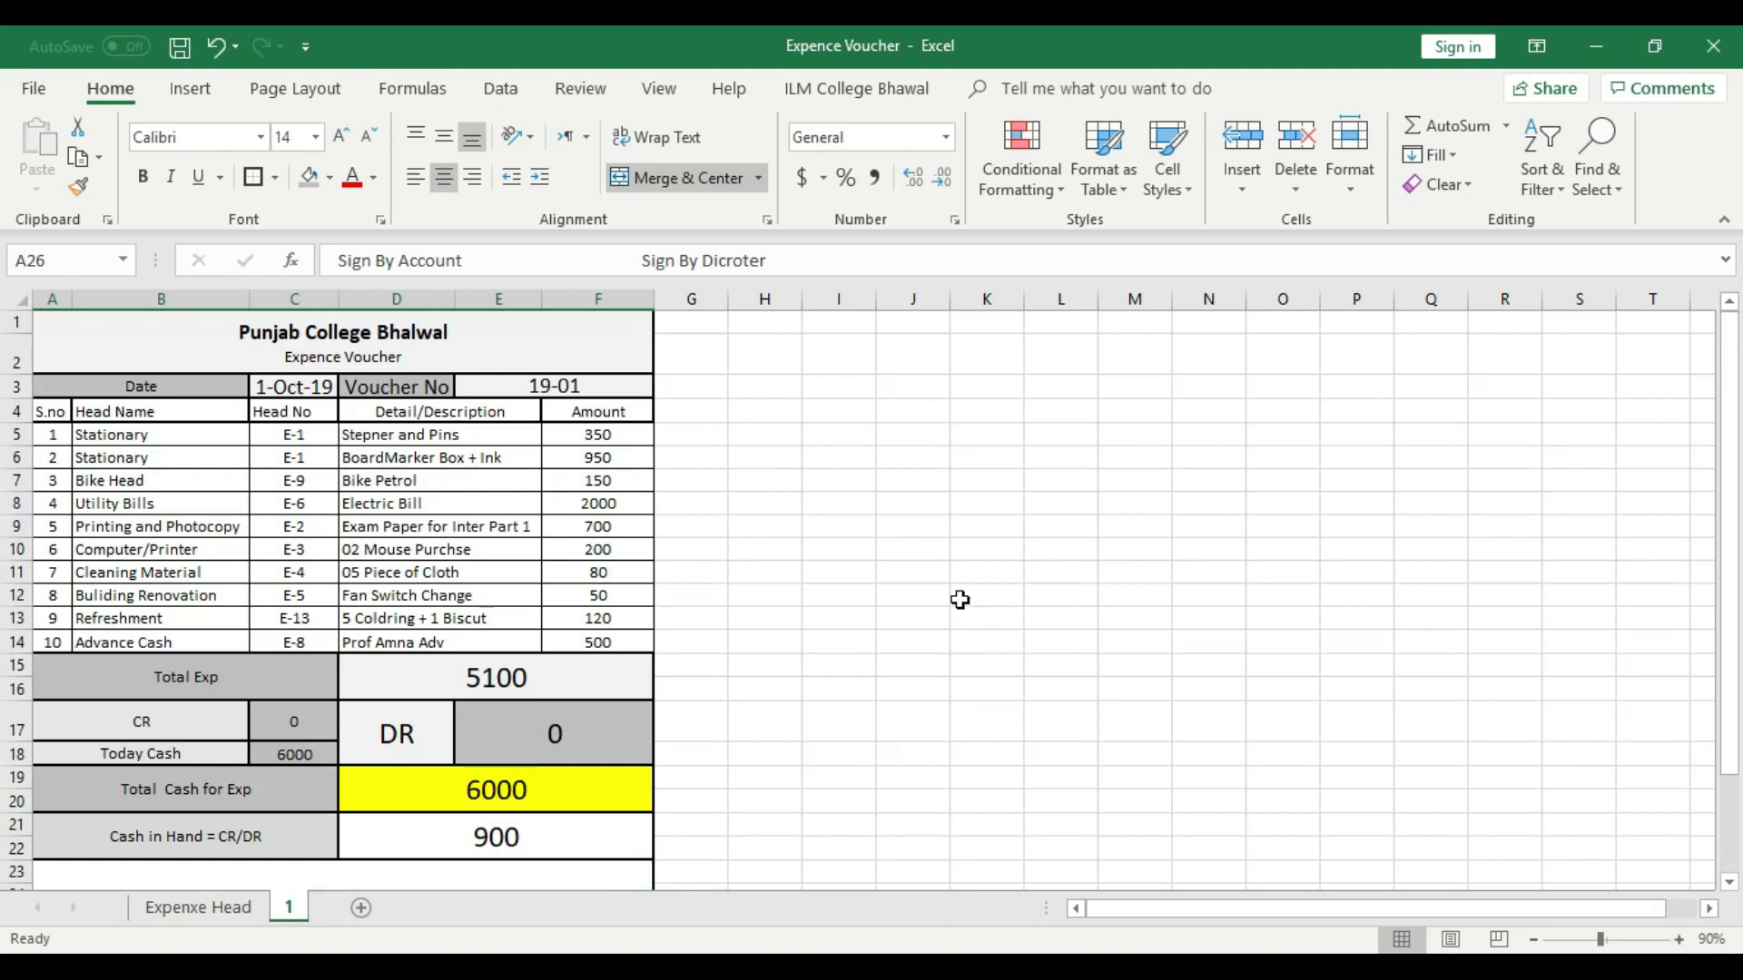
{"action": "left_click", "coordinate": [1681, 939]}
{"action": "left_click", "coordinate": [1681, 940]}
{"action": "scroll", "coordinate": [1094, 614], "scroll_direction": "up", "scroll_amount": 1}
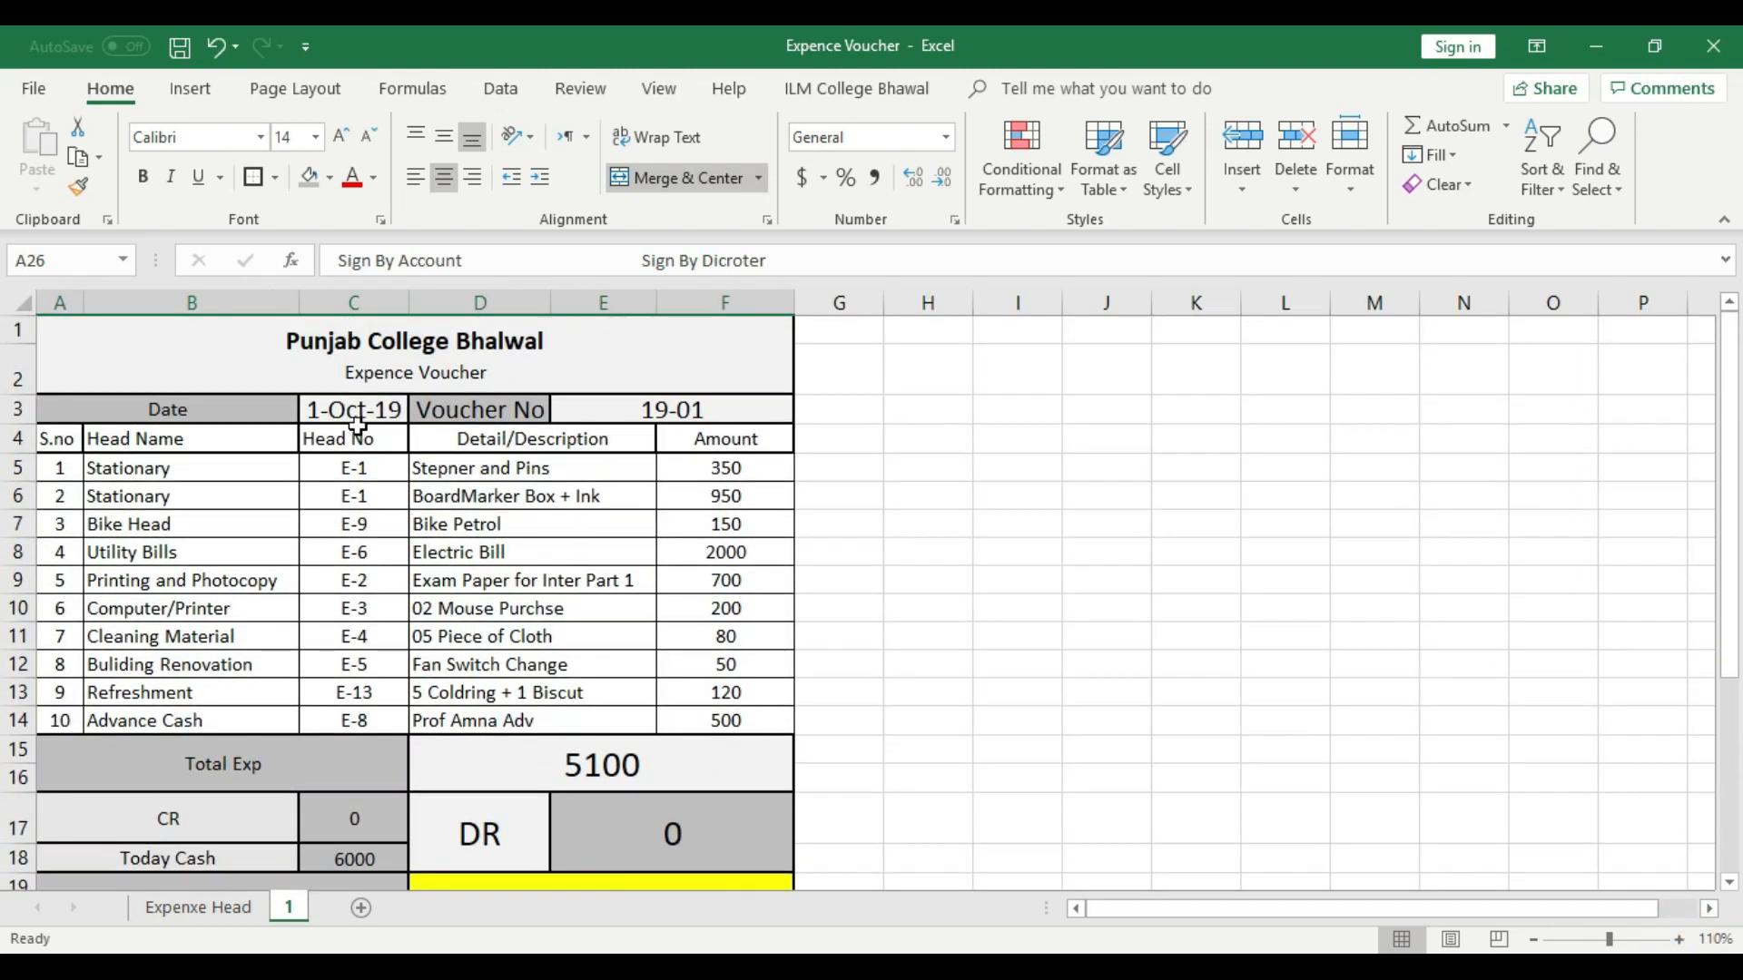
{"action": "scroll", "coordinate": [619, 447], "scroll_direction": "down", "scroll_amount": 1}
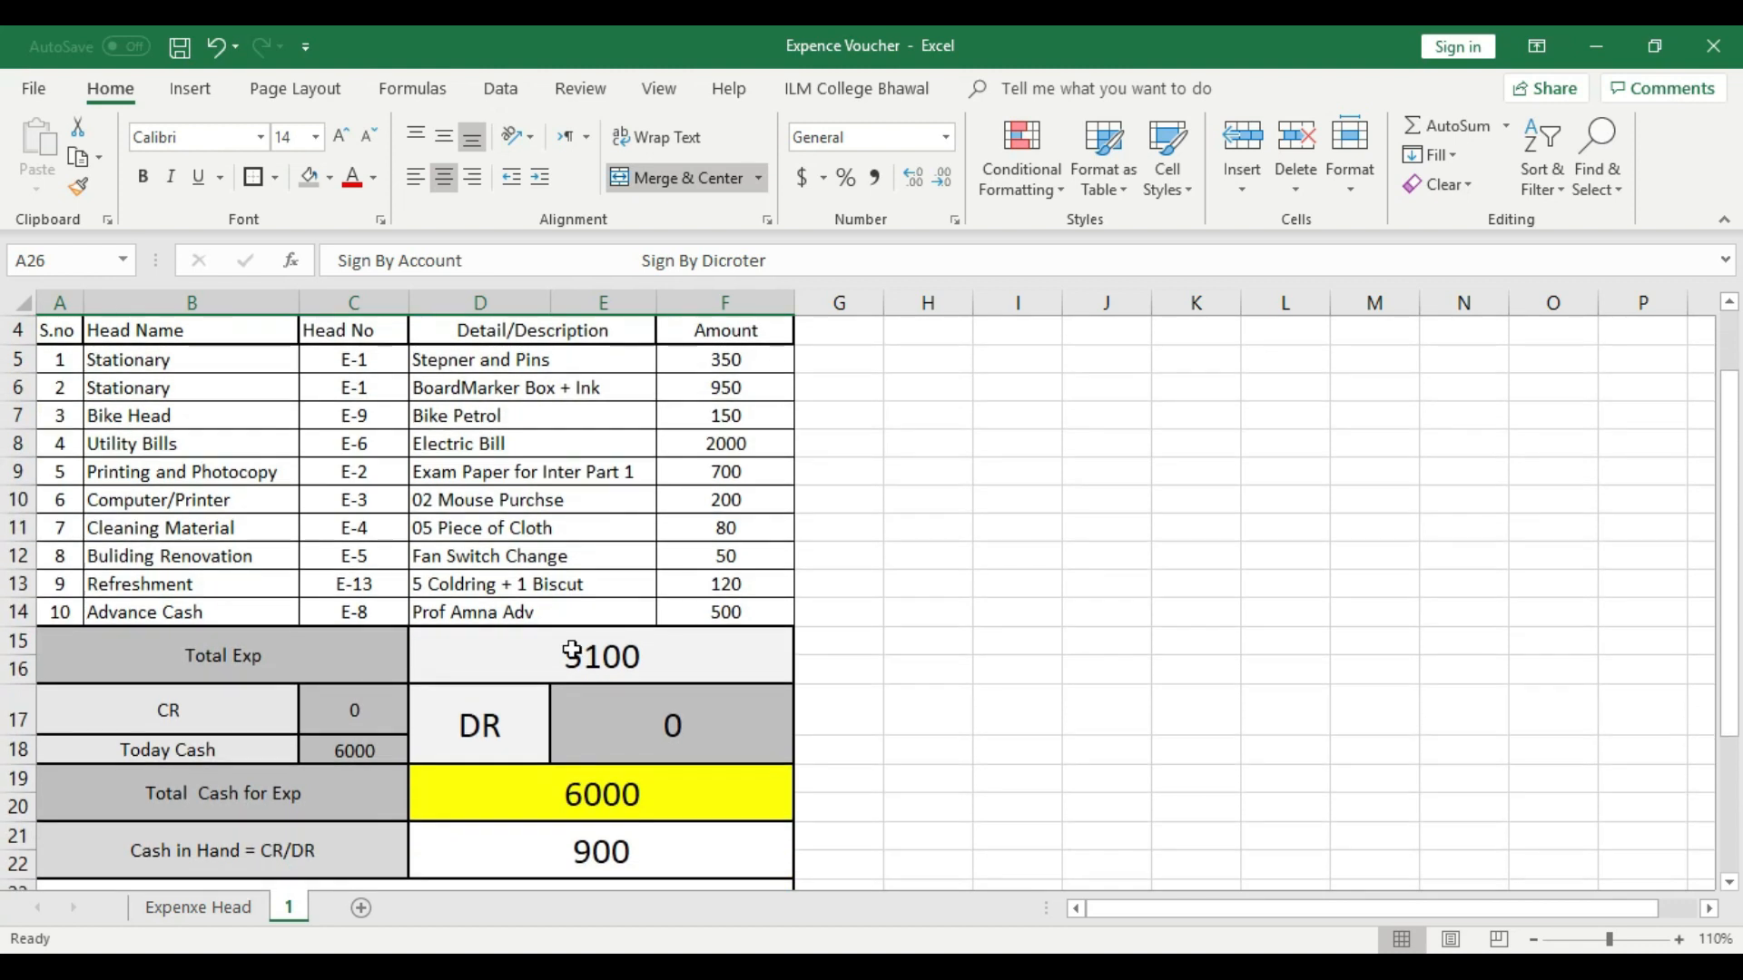
- Review the voucher's summary rows, from Total Exp, CR and Today Cash down to Total Cash for Exp and the signature line
{"action": "left_click", "coordinate": [292, 646]}
{"action": "left_click", "coordinate": [262, 708]}
{"action": "left_click", "coordinate": [262, 744]}
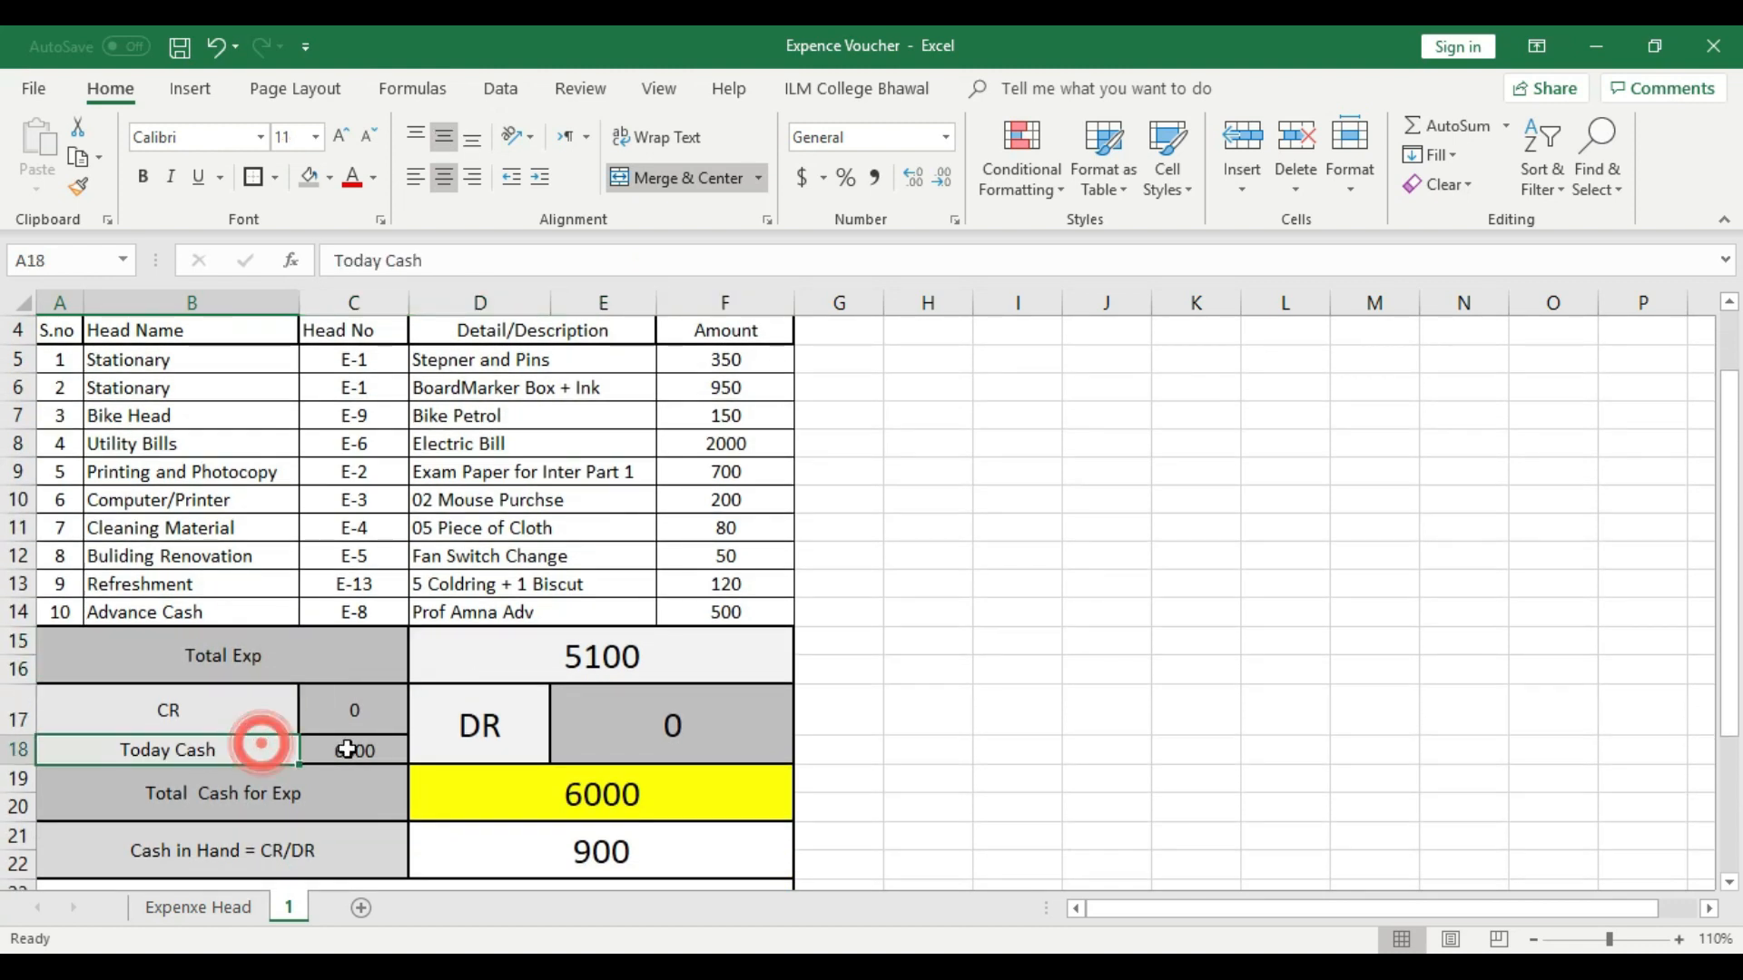
{"action": "left_click", "coordinate": [352, 747]}
{"action": "left_click", "coordinate": [578, 805]}
{"action": "scroll", "coordinate": [890, 750], "scroll_direction": "down", "scroll_amount": 1}
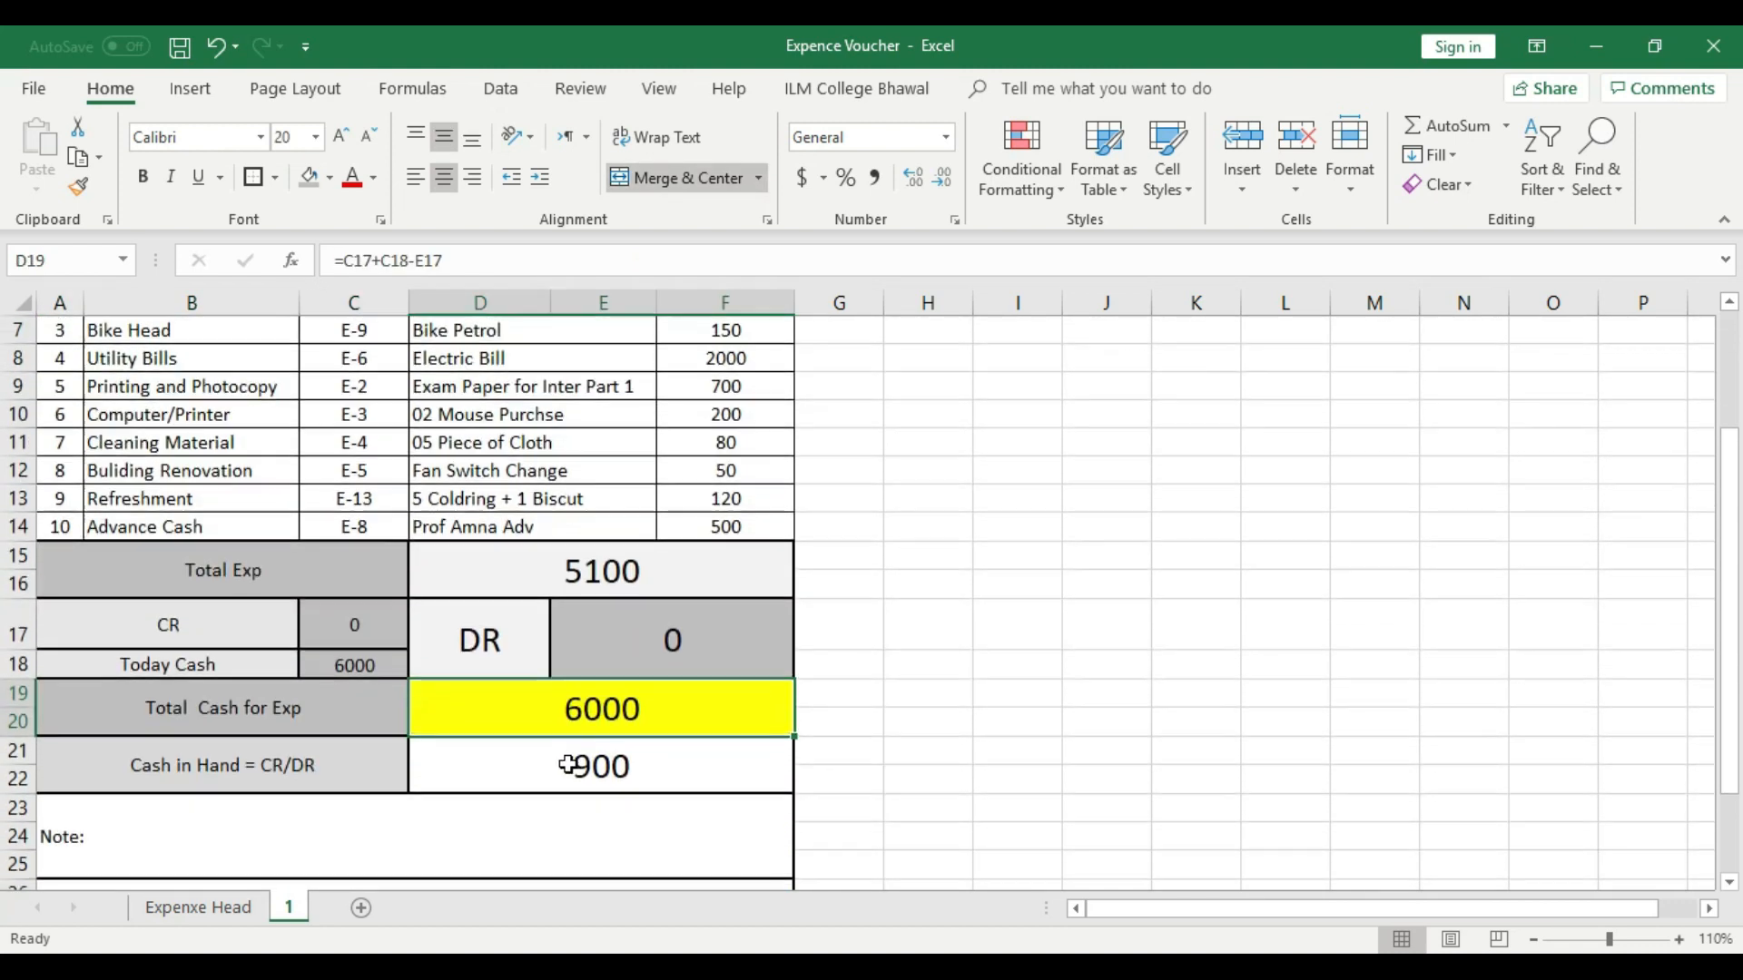
{"action": "scroll", "coordinate": [709, 776], "scroll_direction": "down", "scroll_amount": 3}
- Duplicate voucher sheet 1 within the workbook and position the copy after the original sheet
{"action": "right_click", "coordinate": [297, 910]}
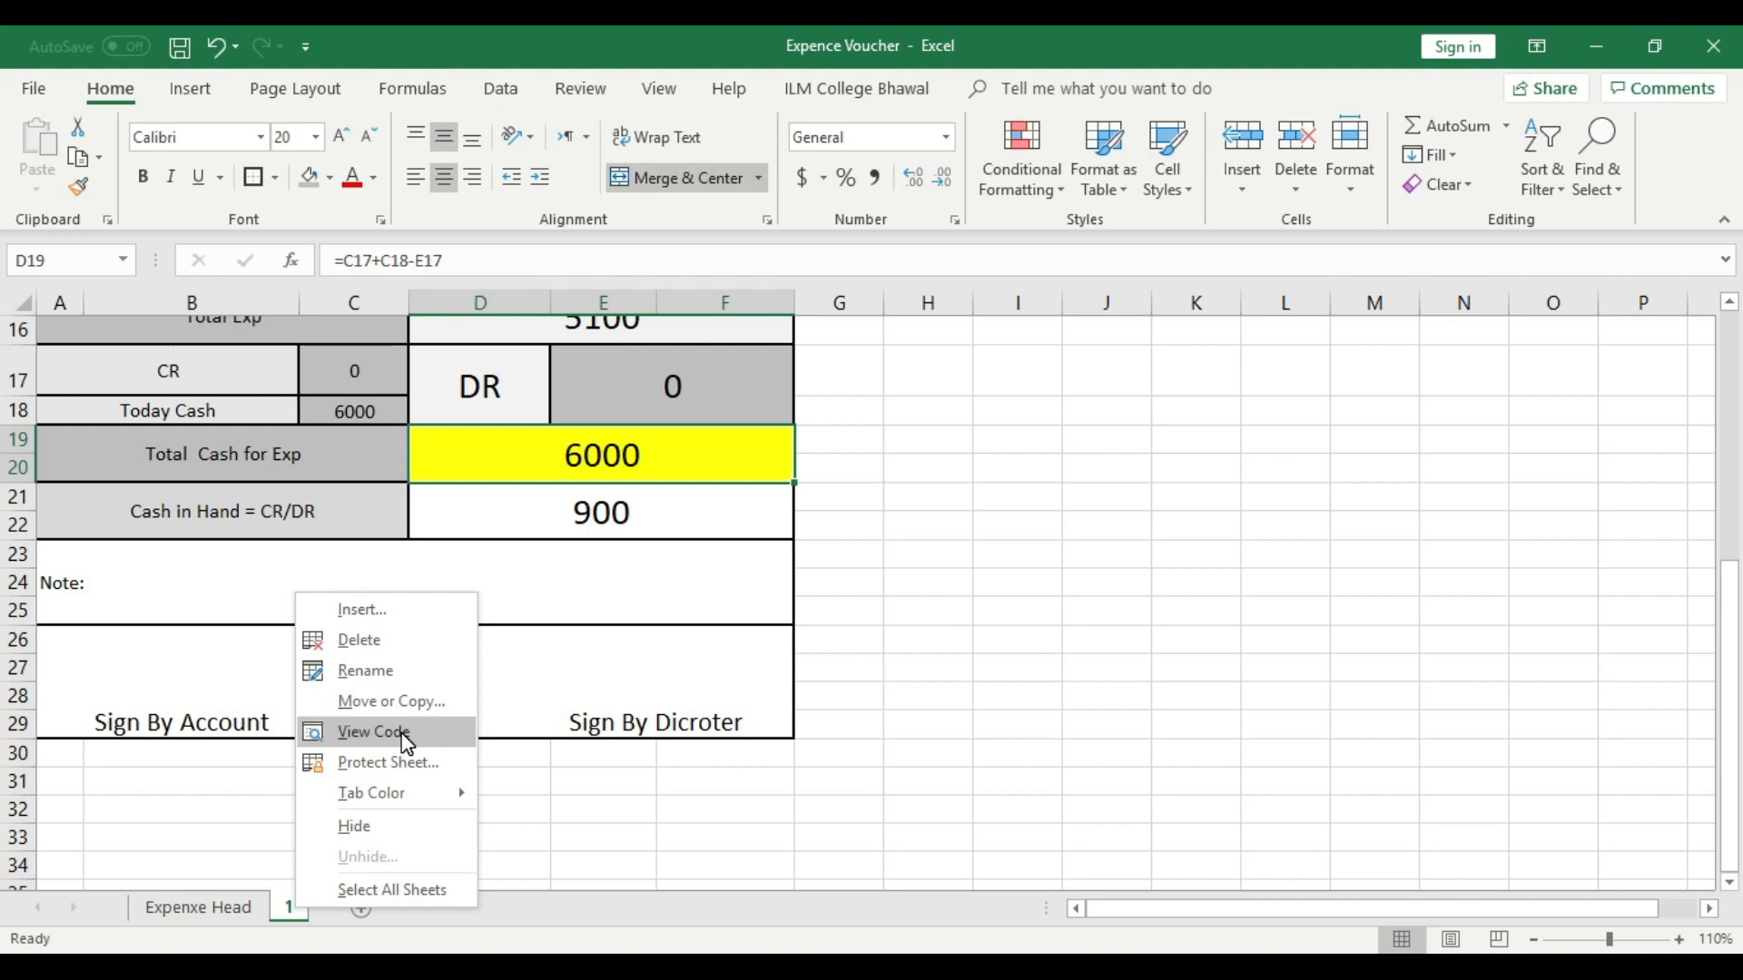
{"action": "left_click", "coordinate": [405, 708]}
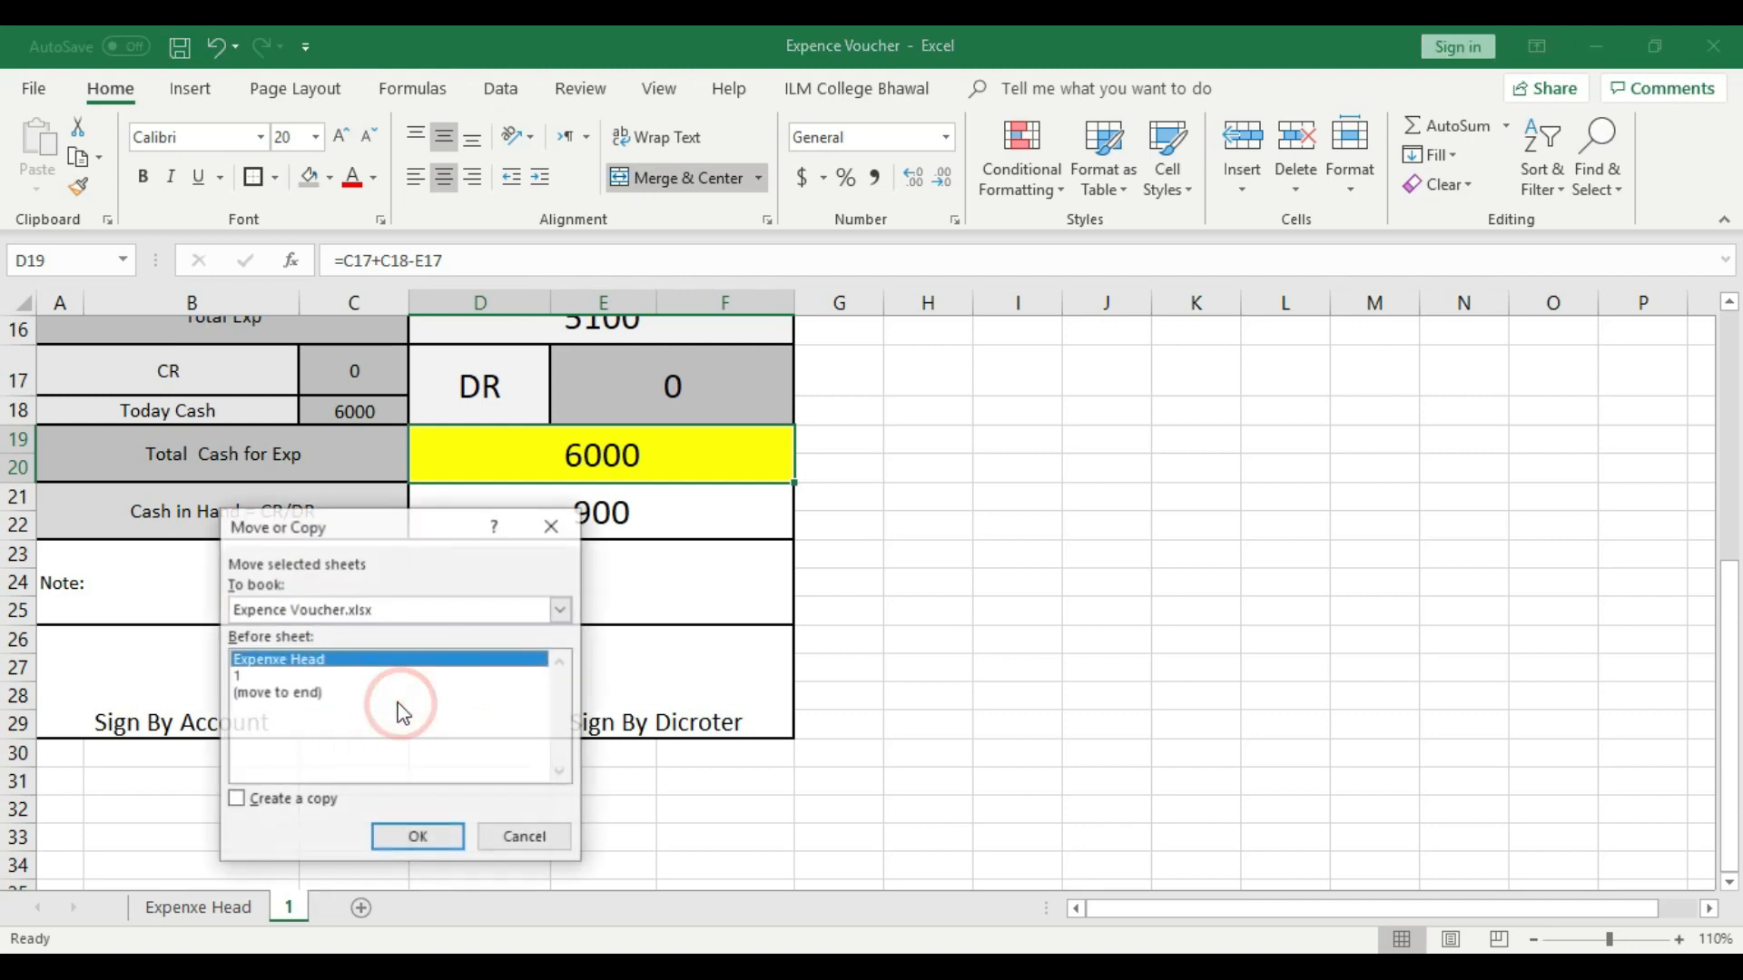
{"action": "left_click", "coordinate": [238, 692]}
{"action": "left_click", "coordinate": [236, 800]}
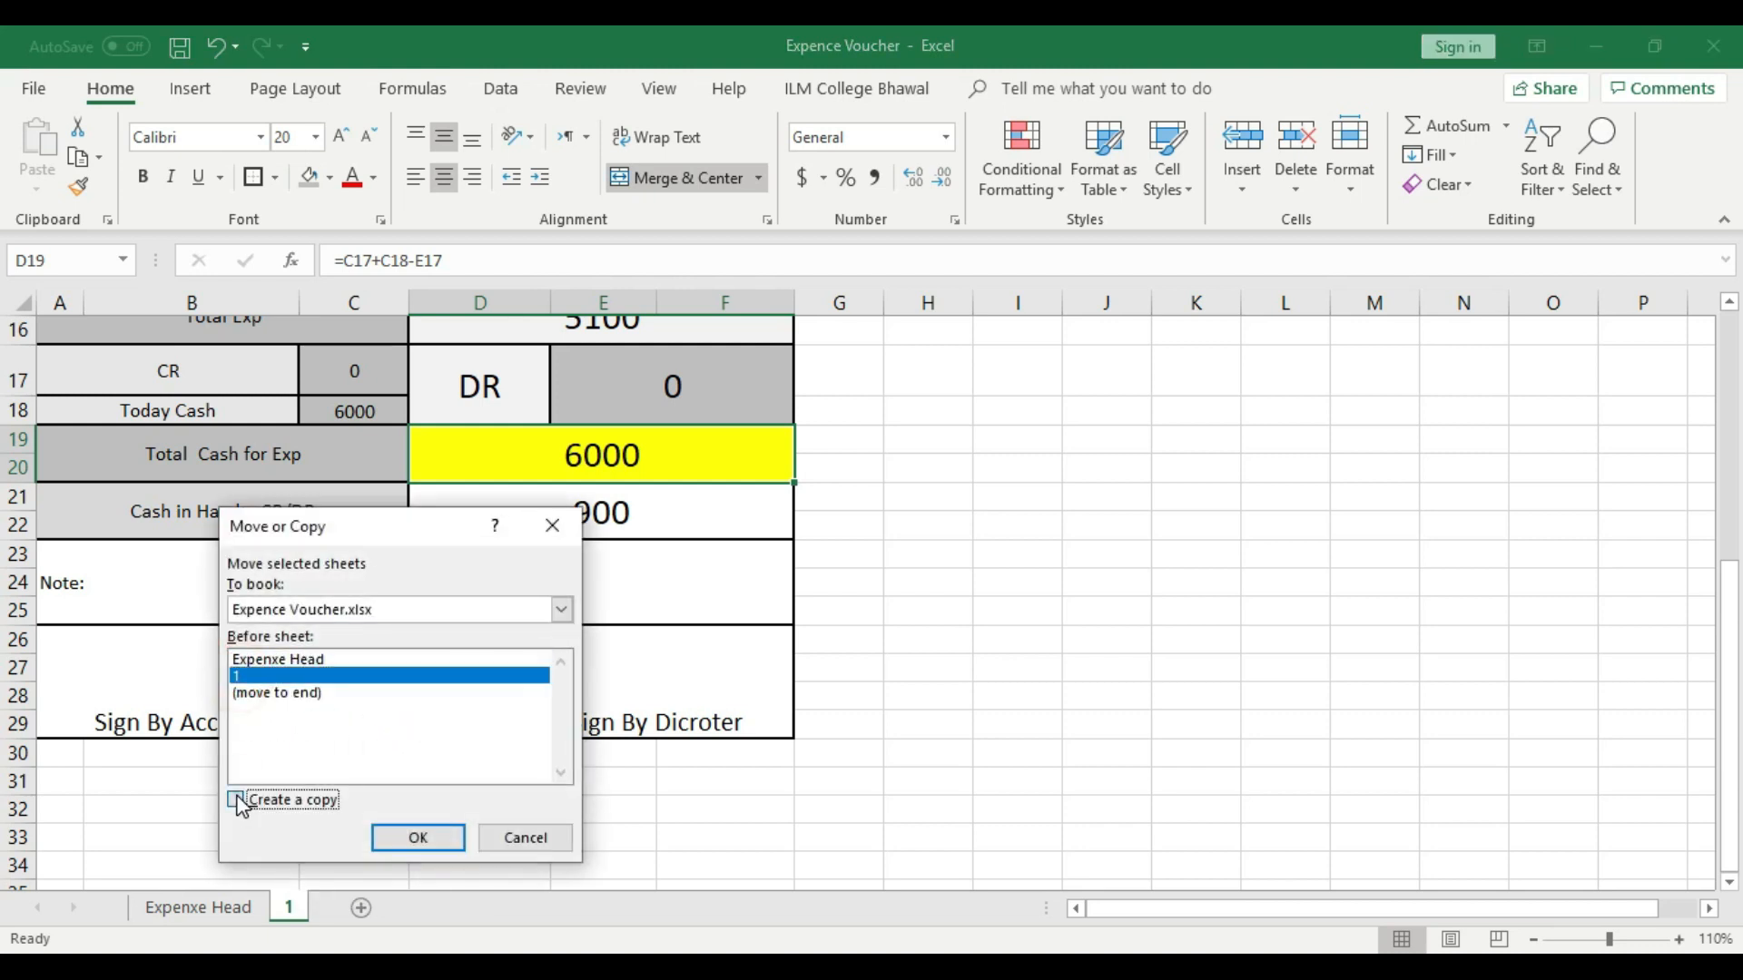
{"action": "left_click", "coordinate": [434, 842]}
{"action": "left_click", "coordinate": [356, 905]}
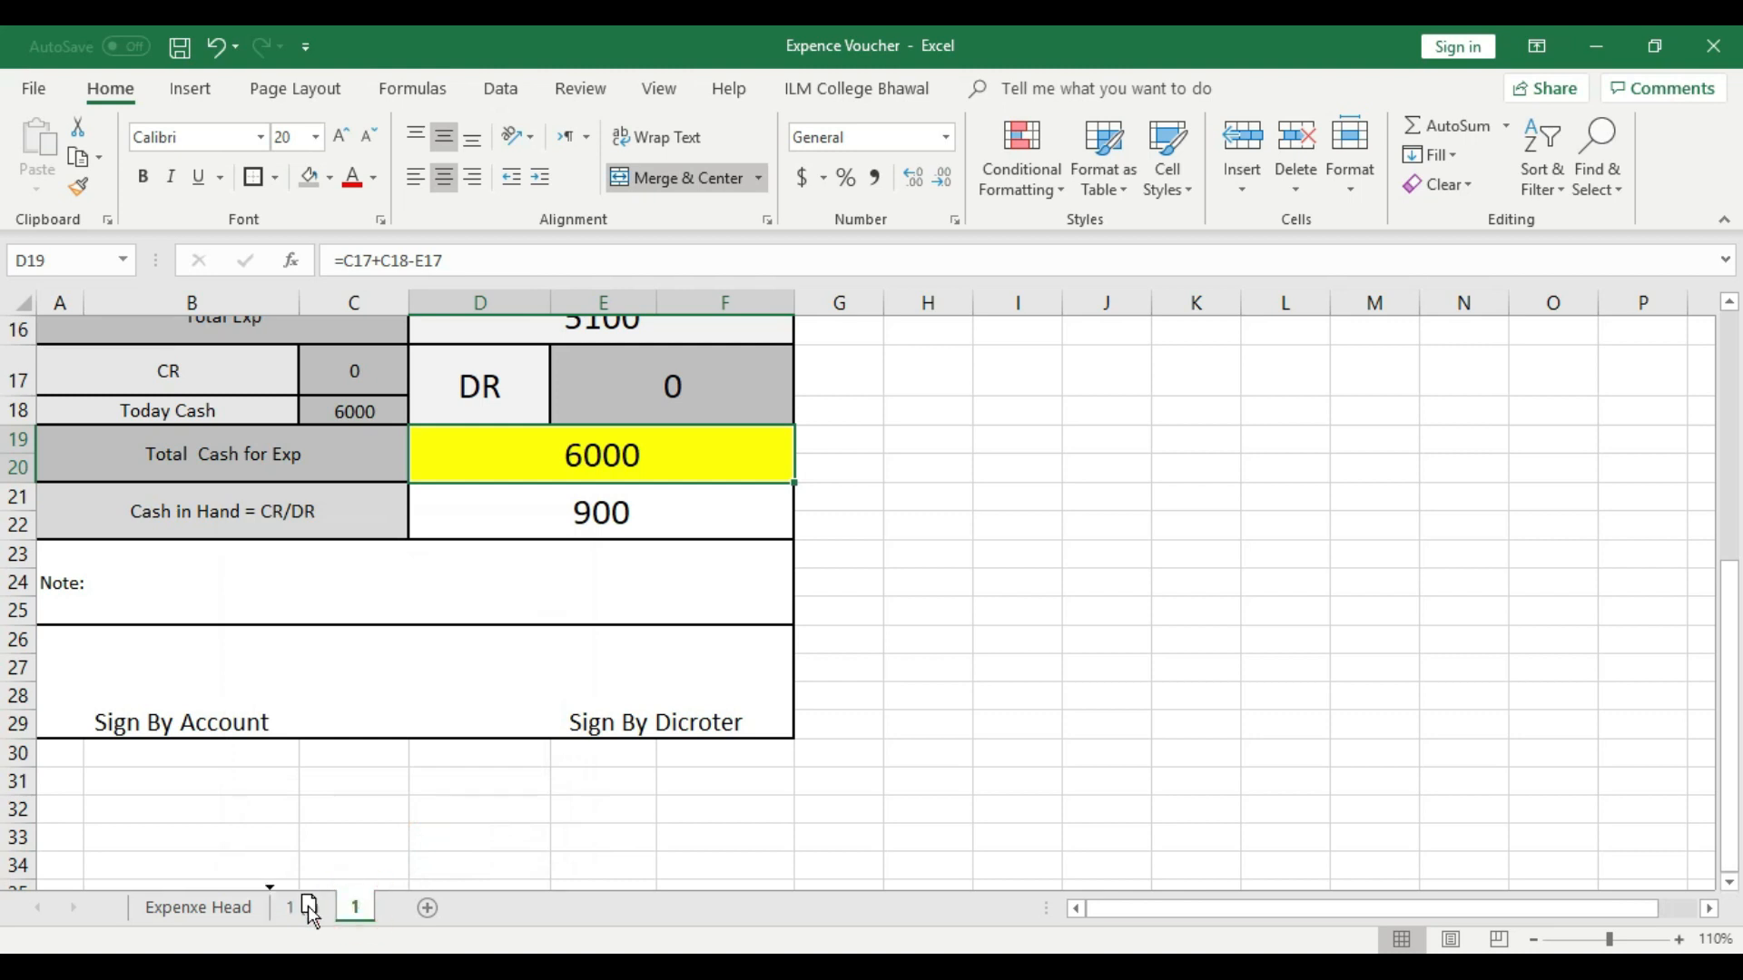
- Rename the copied voucher sheet as 2 and compare it with sheet 1
{"action": "right_click", "coordinate": [340, 912]}
{"action": "left_click", "coordinate": [403, 669]}
{"action": "key", "text": "BackSpace"}
{"action": "type", "text": "2"}
{"action": "left_click", "coordinate": [863, 673]}
{"action": "scroll", "coordinate": [864, 673], "scroll_direction": "up", "scroll_amount": 5}
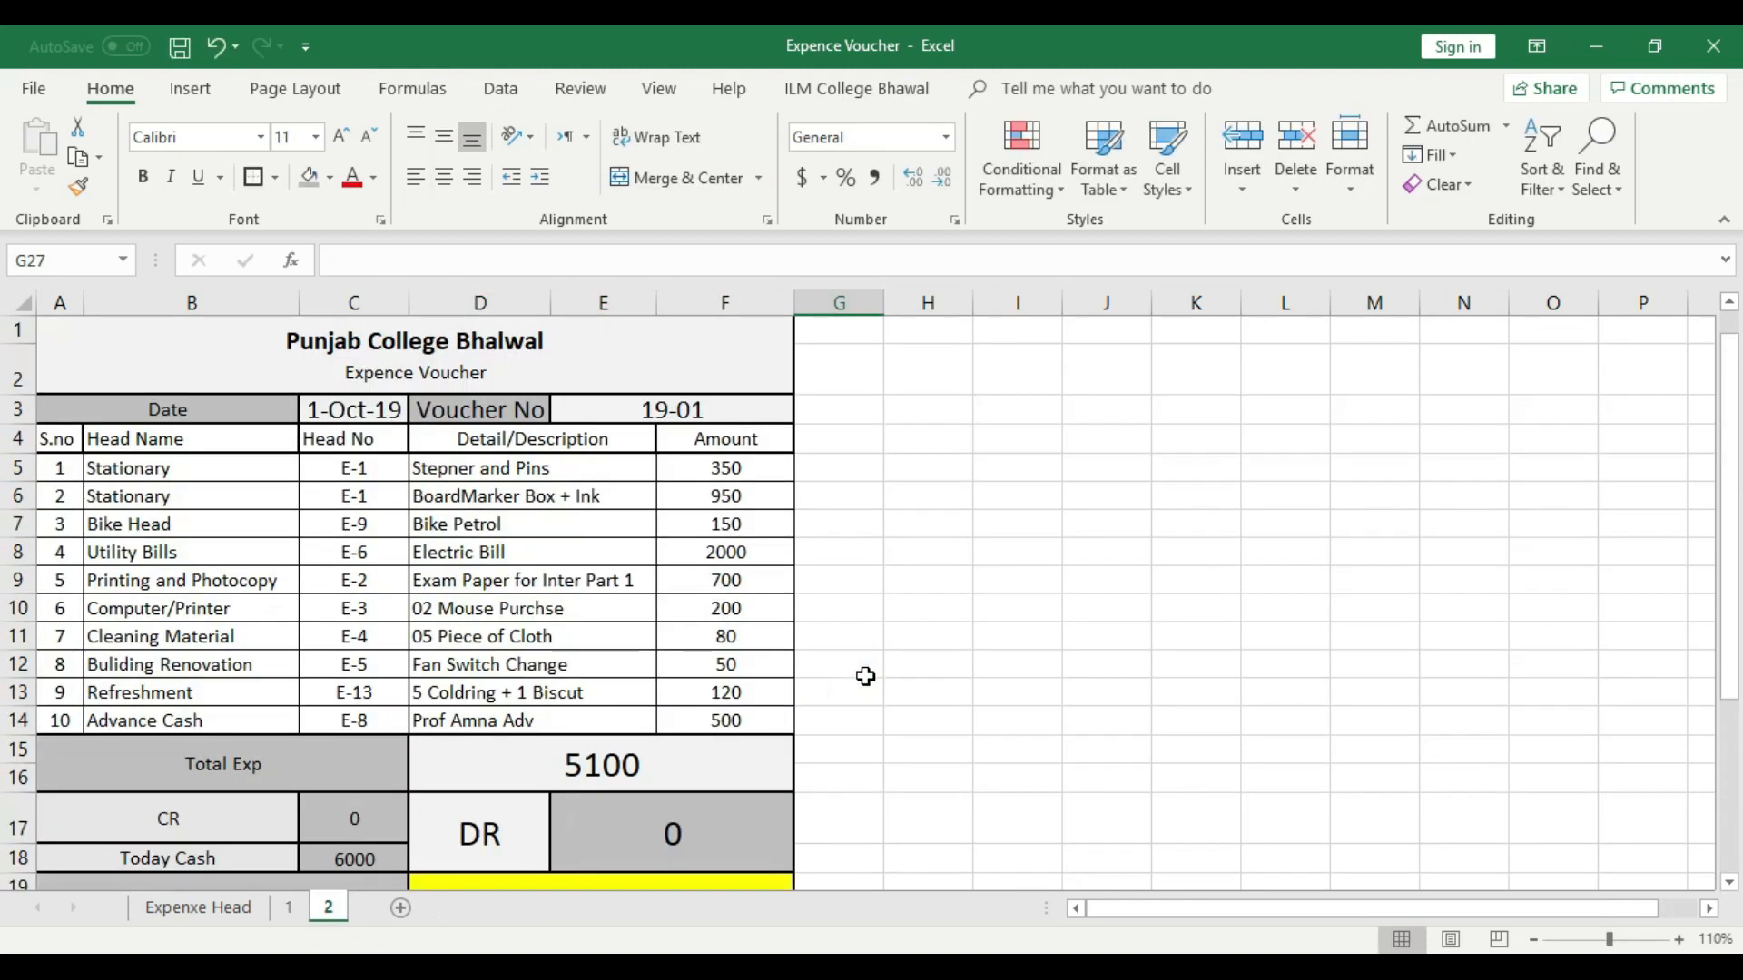
{"action": "left_click", "coordinate": [288, 905]}
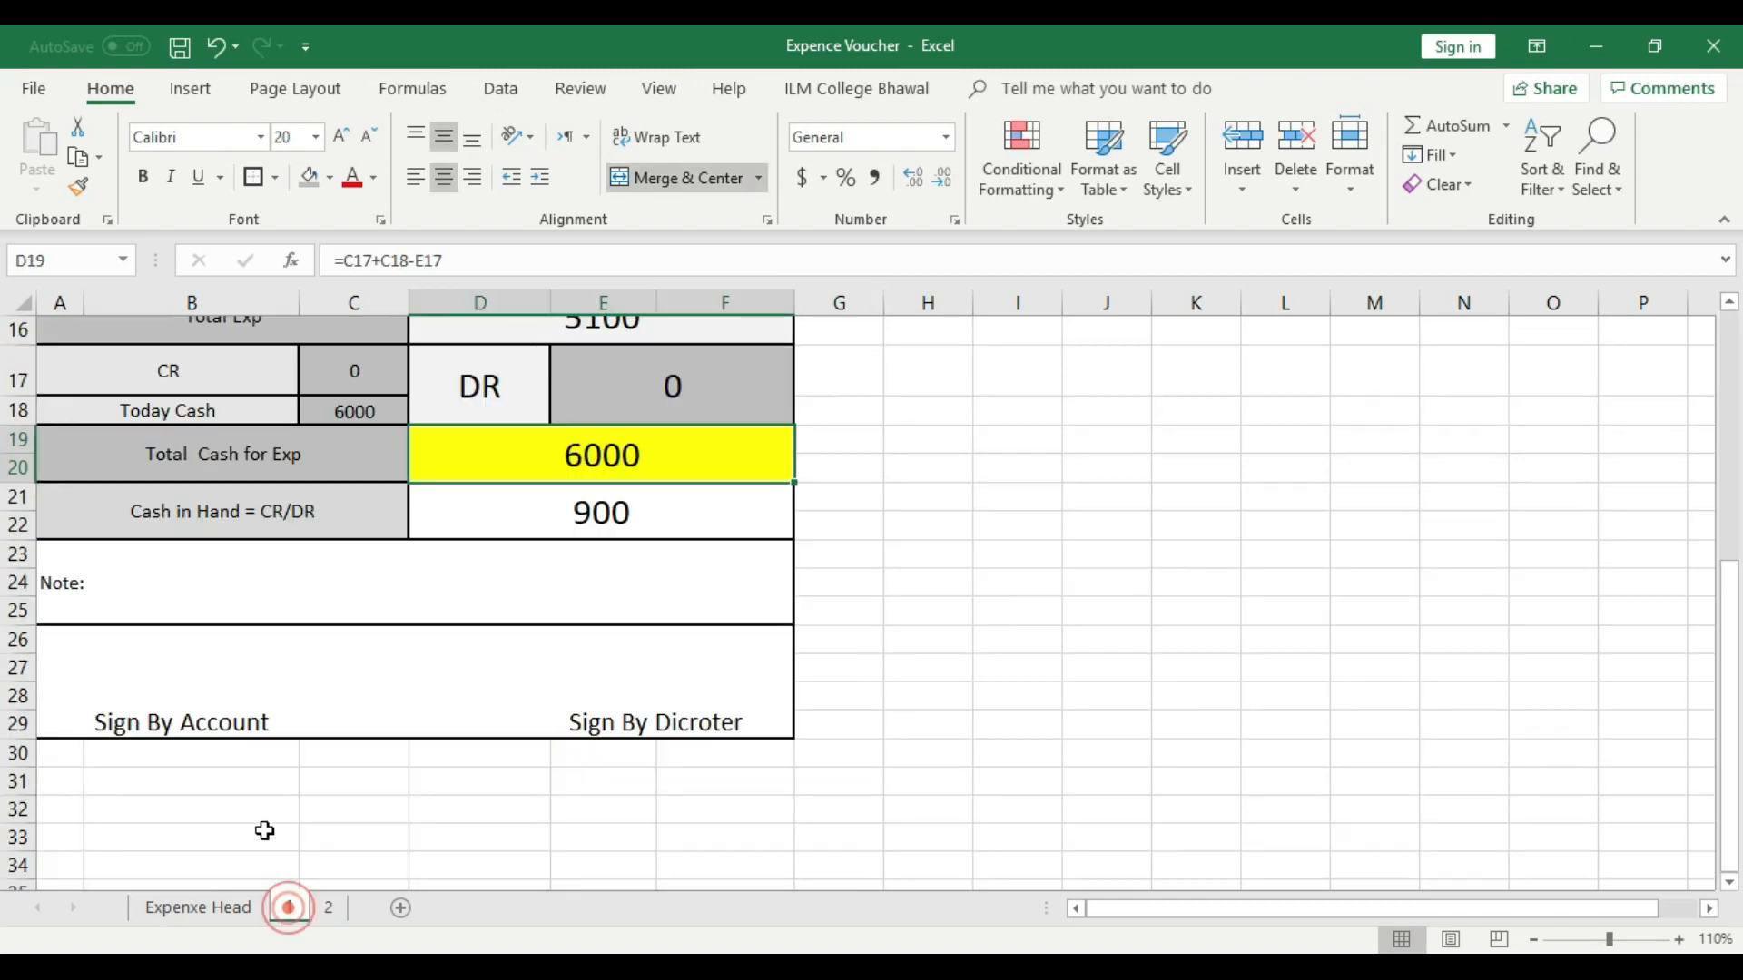
{"action": "left_click", "coordinate": [330, 906]}
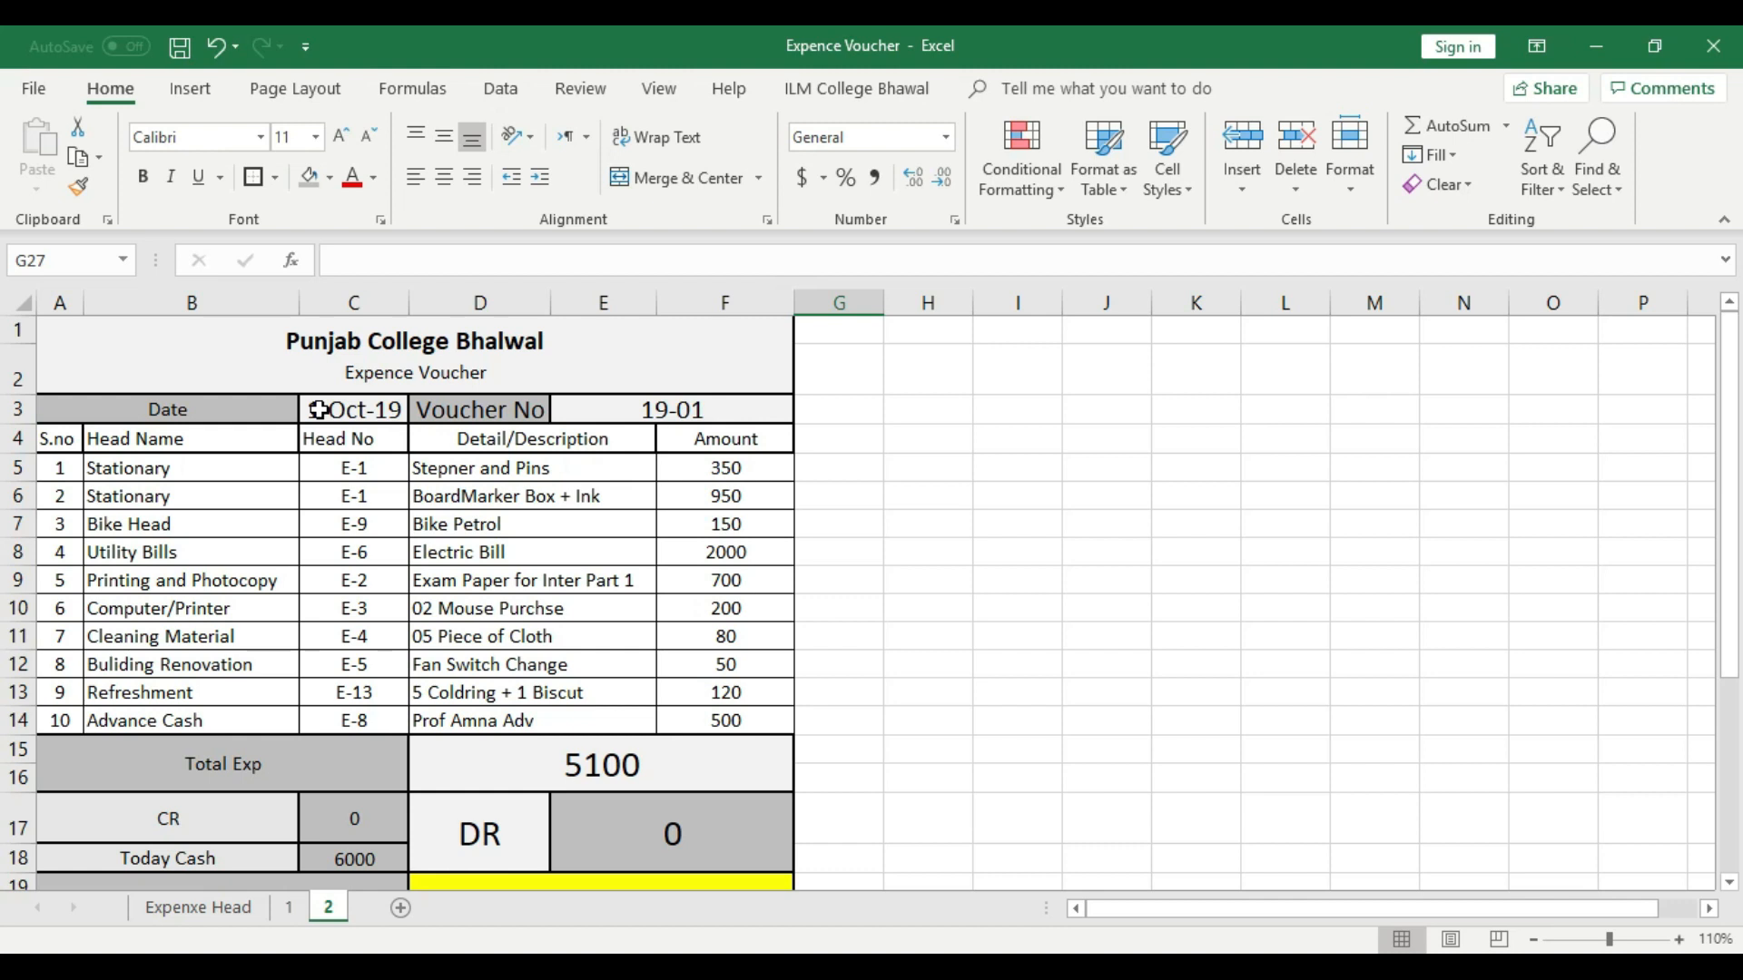
- On sheet 2, set the voucher date in C3 to 10/2/2019 and the voucher number in E3 to 19-02
{"action": "double_click", "coordinate": [315, 413]}
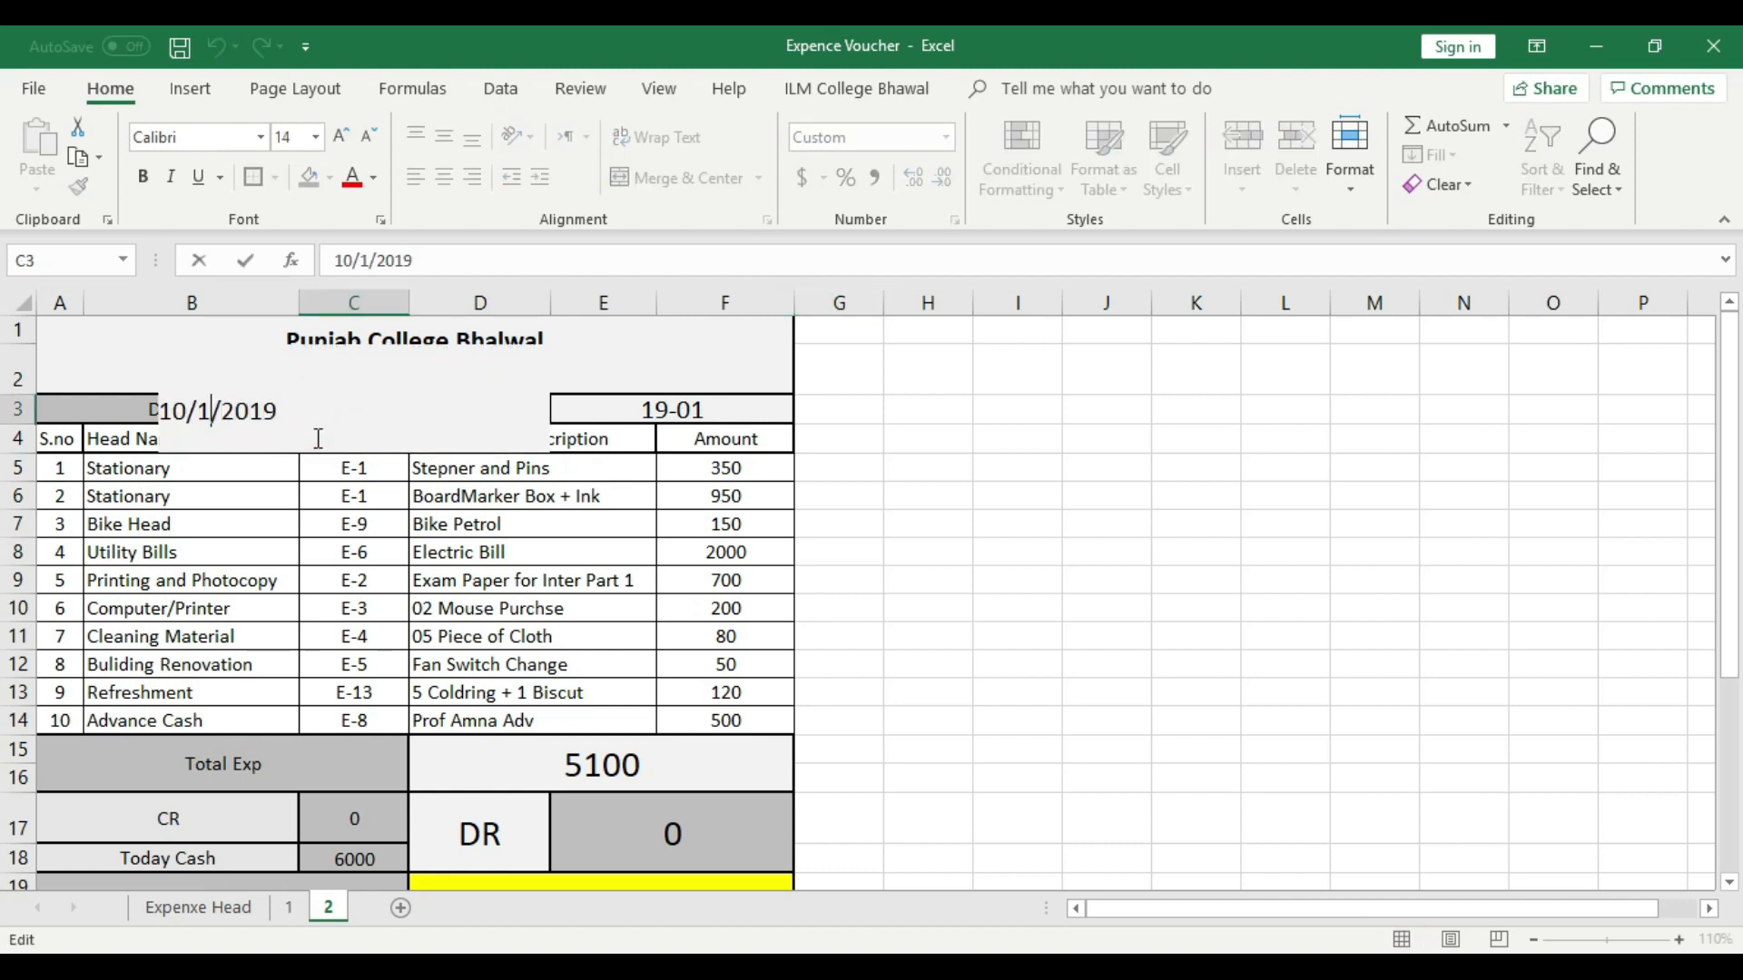
{"action": "key", "text": "BackSpace"}
{"action": "key", "text": "BackSpace"}
{"action": "key", "text": "BackSpace"}
{"action": "key", "text": "BackSpace"}
{"action": "key", "text": "BackSpace"}
{"action": "key", "text": "BackSpace"}
{"action": "type", "text": "2/2019"}
{"action": "left_click", "coordinate": [926, 494]}
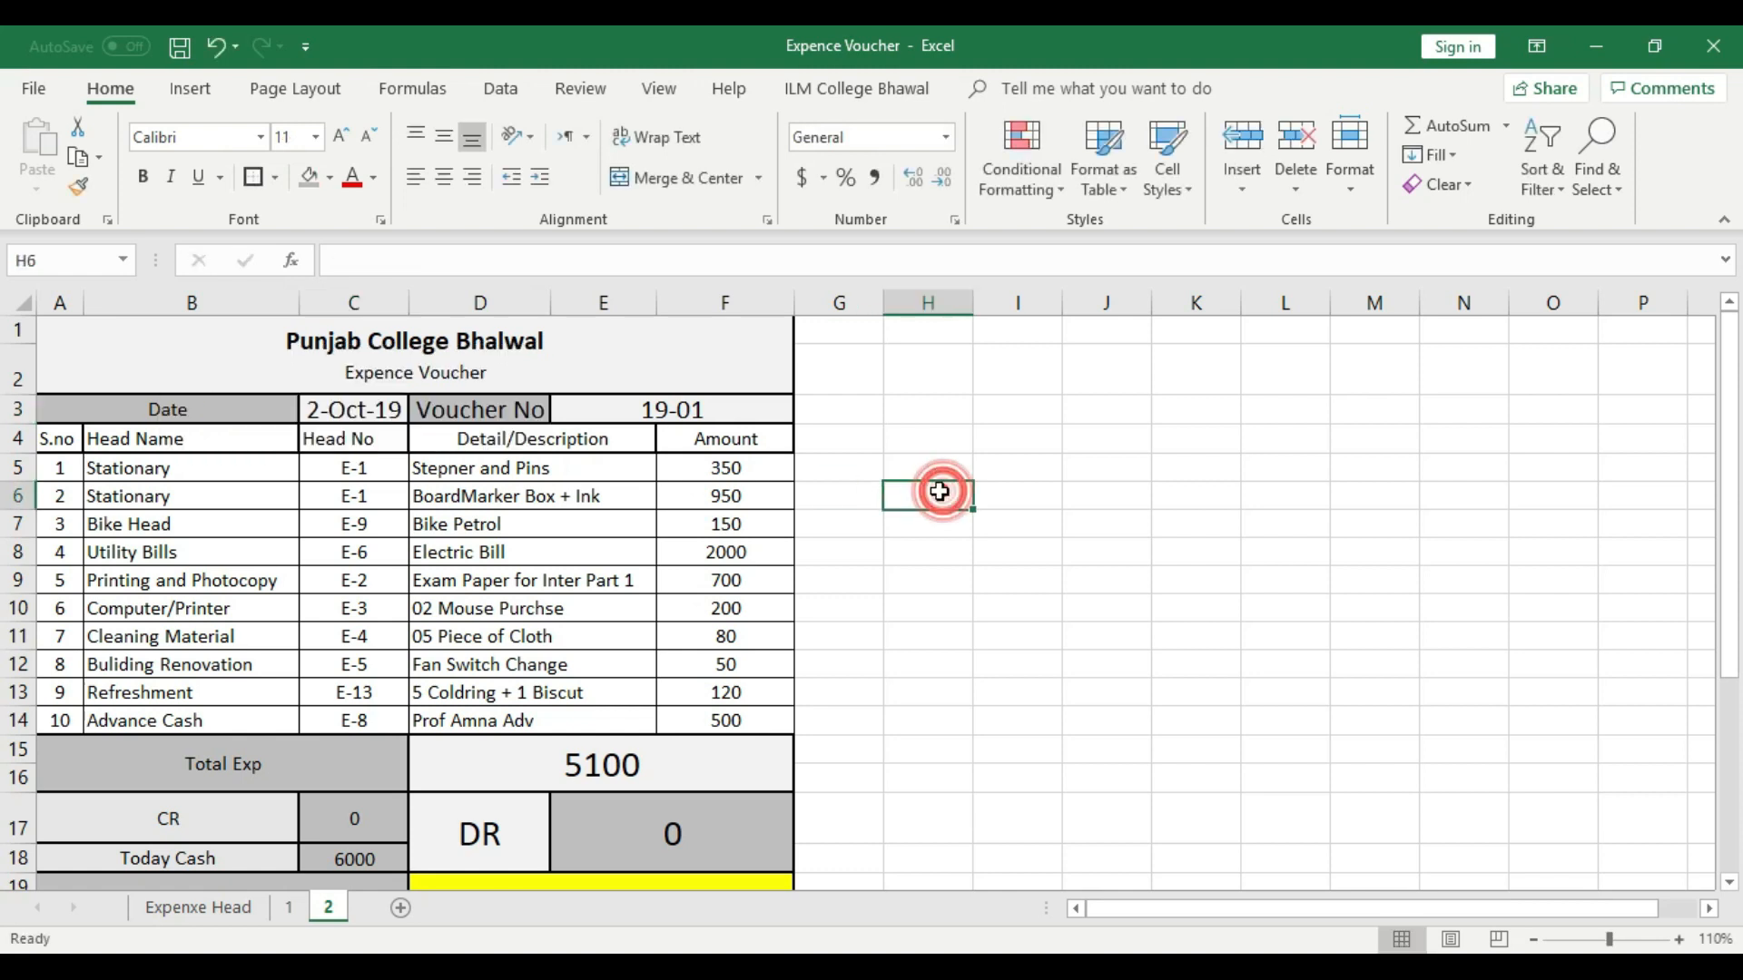
{"action": "double_click", "coordinate": [753, 411]}
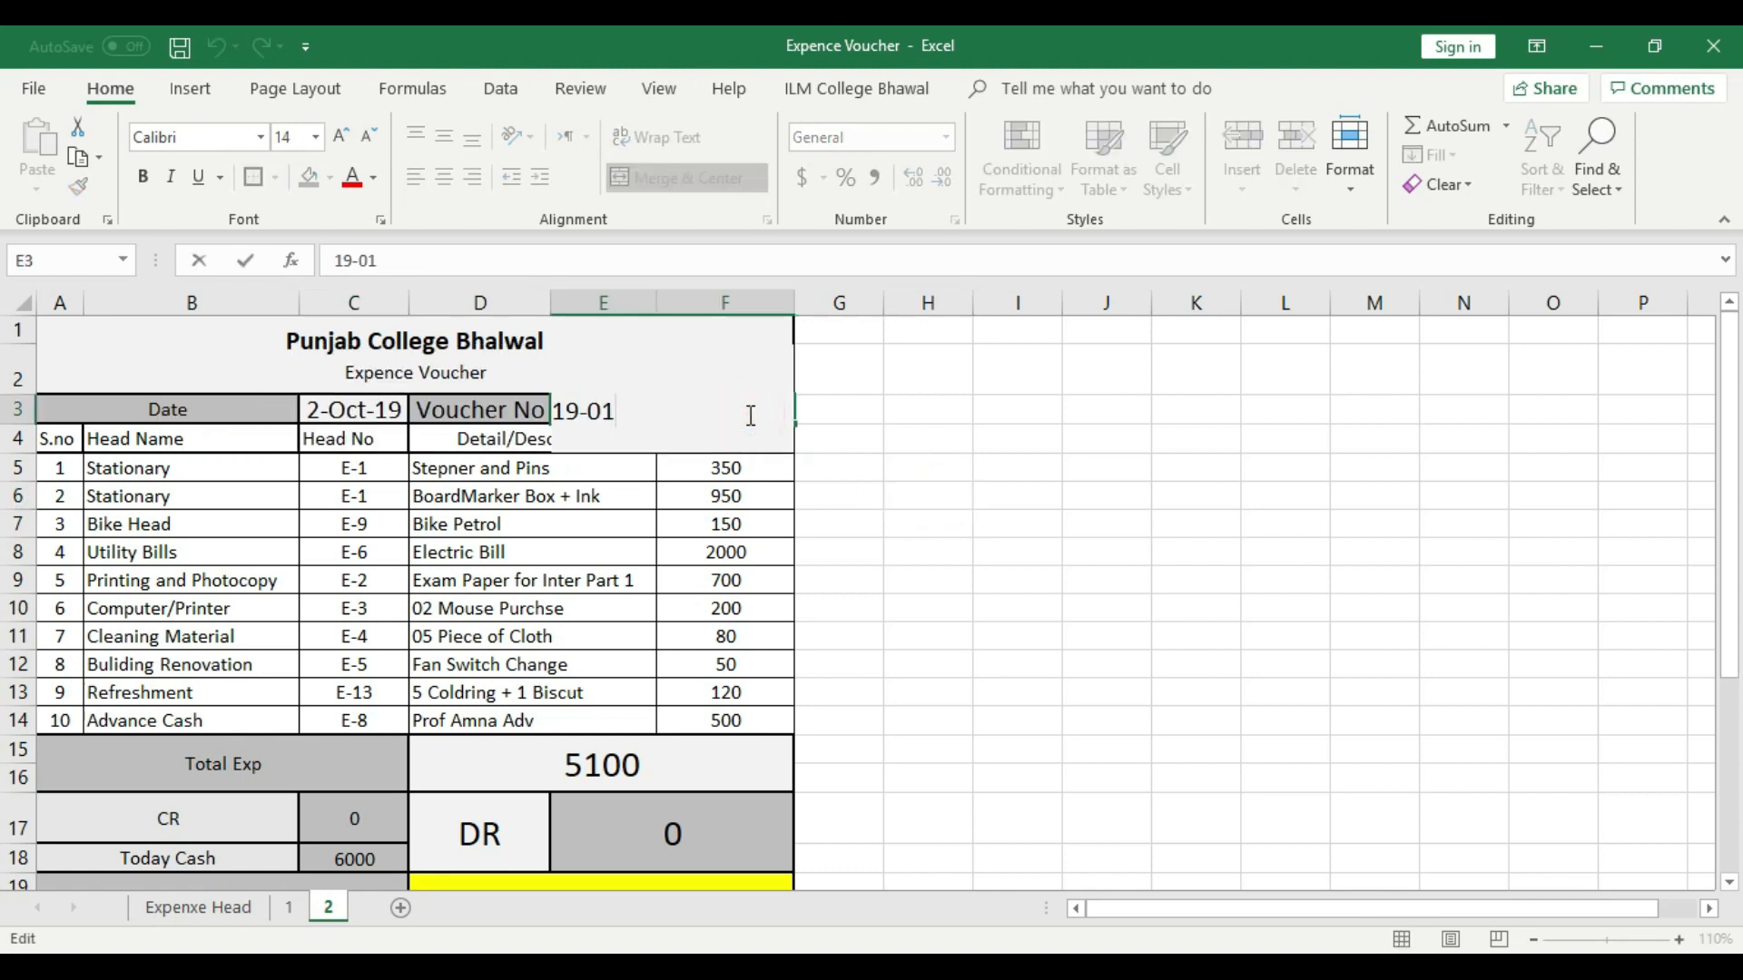
{"action": "left_click", "coordinate": [1101, 493]}
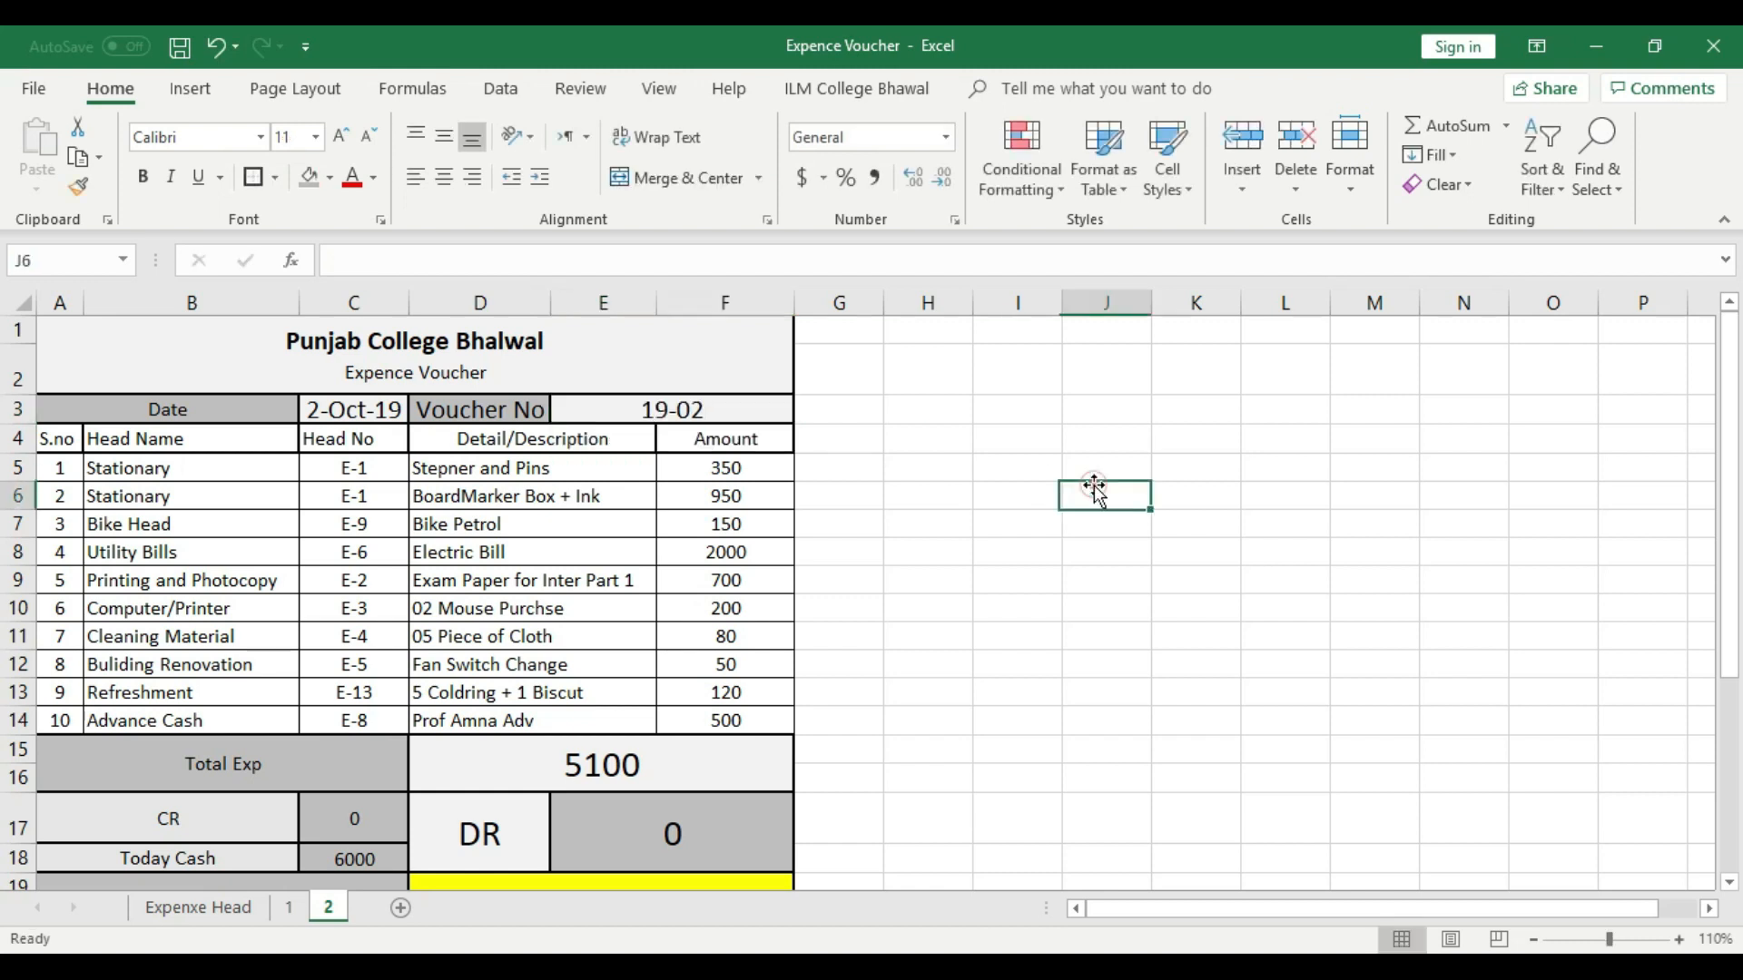
- Clear the contents of all ten expense rows, A5:F14, on sheet 2
{"action": "left_click_drag", "start_coordinate": [731, 468], "coordinate": [61, 717]}
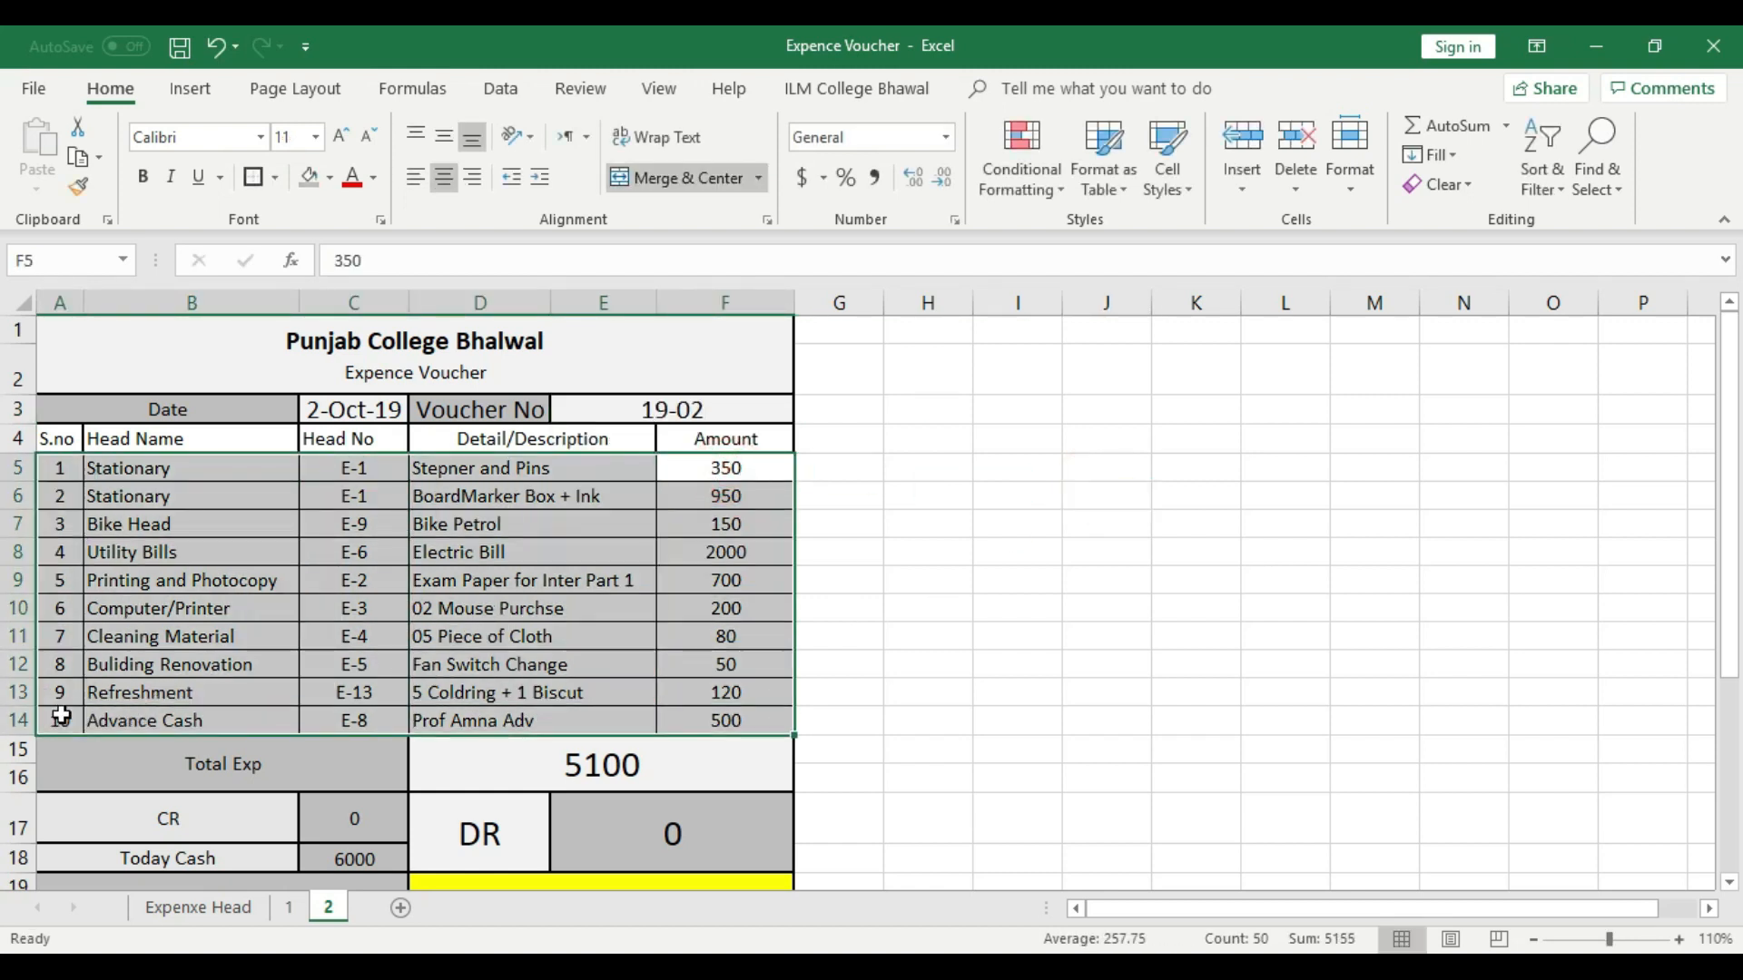
{"action": "key", "text": "Delete"}
{"action": "left_click", "coordinate": [781, 527]}
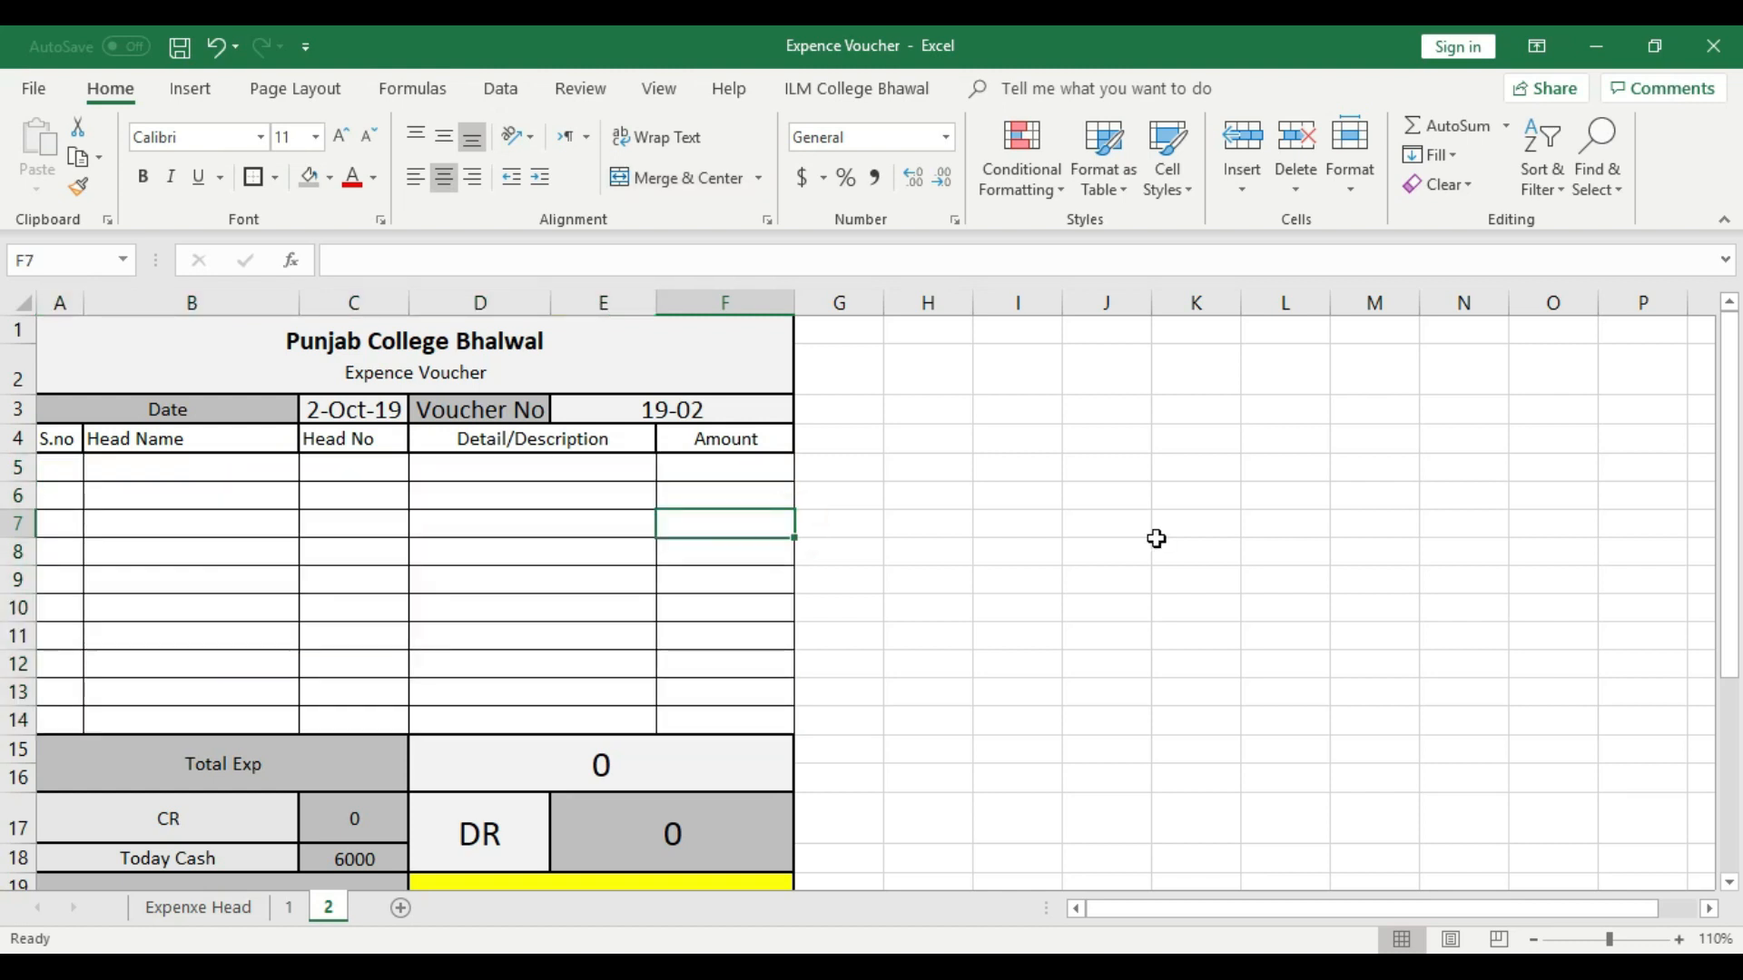
- Clear the Today Cash amount in C18 on sheet 2
{"action": "scroll", "coordinate": [1157, 539], "scroll_direction": "down", "scroll_amount": 1}
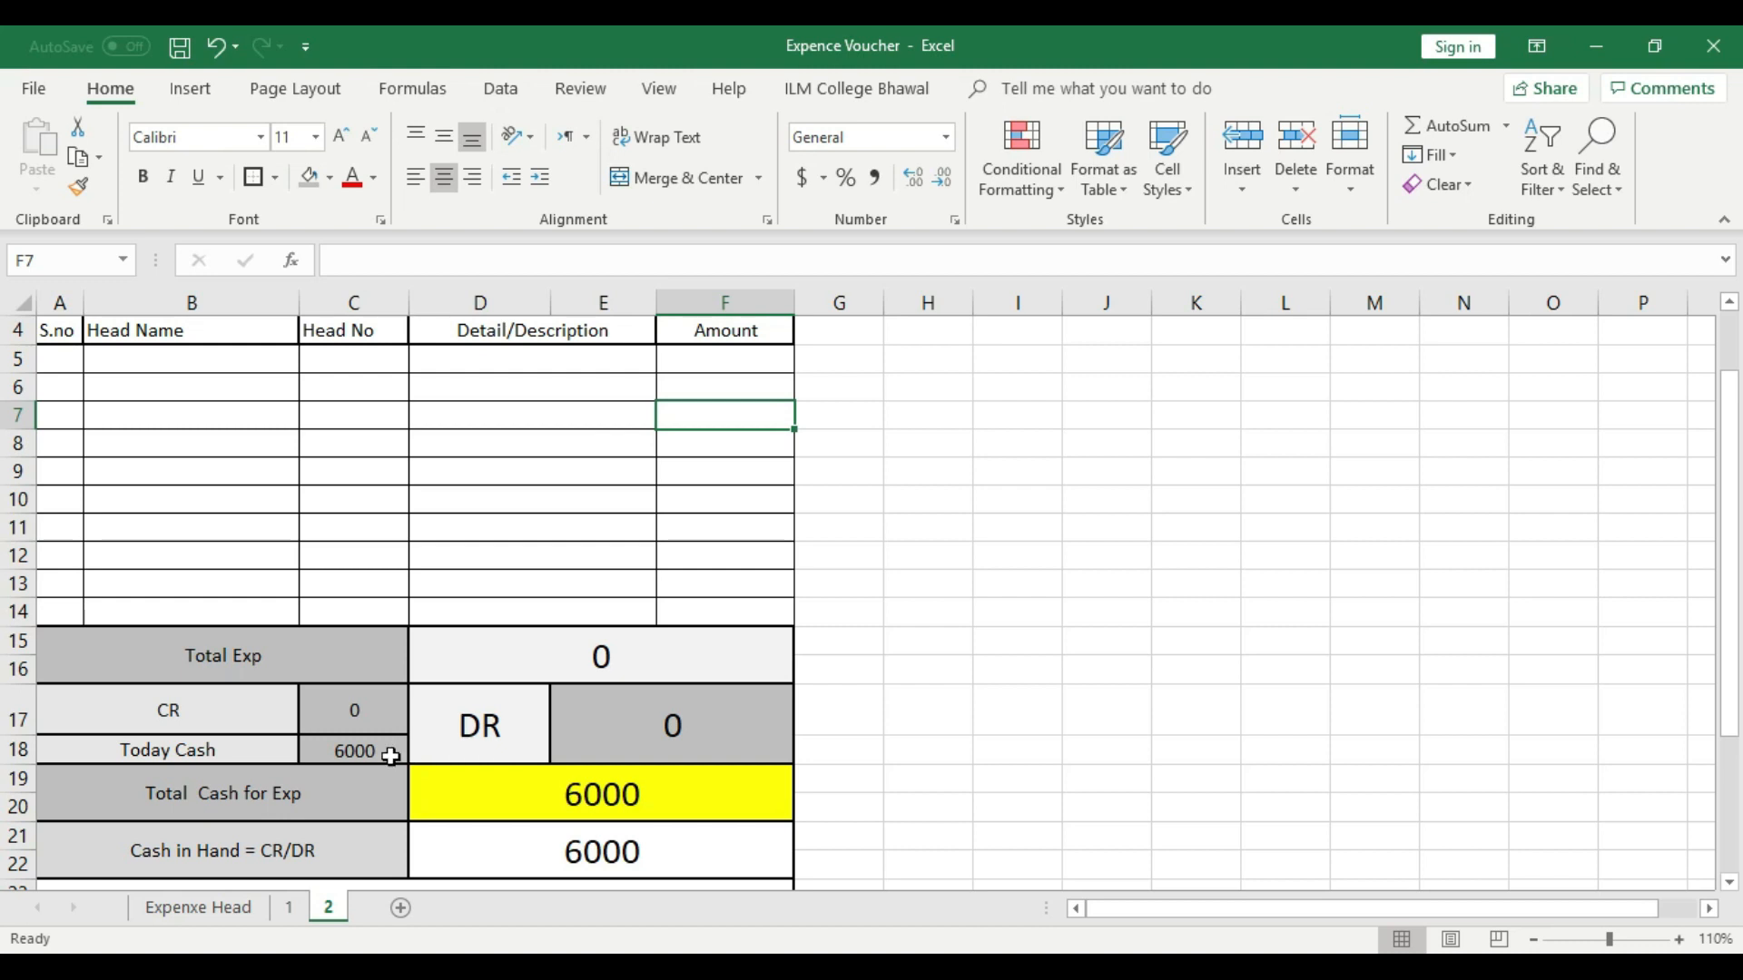
{"action": "left_click", "coordinate": [358, 753]}
{"action": "key", "text": "Delete"}
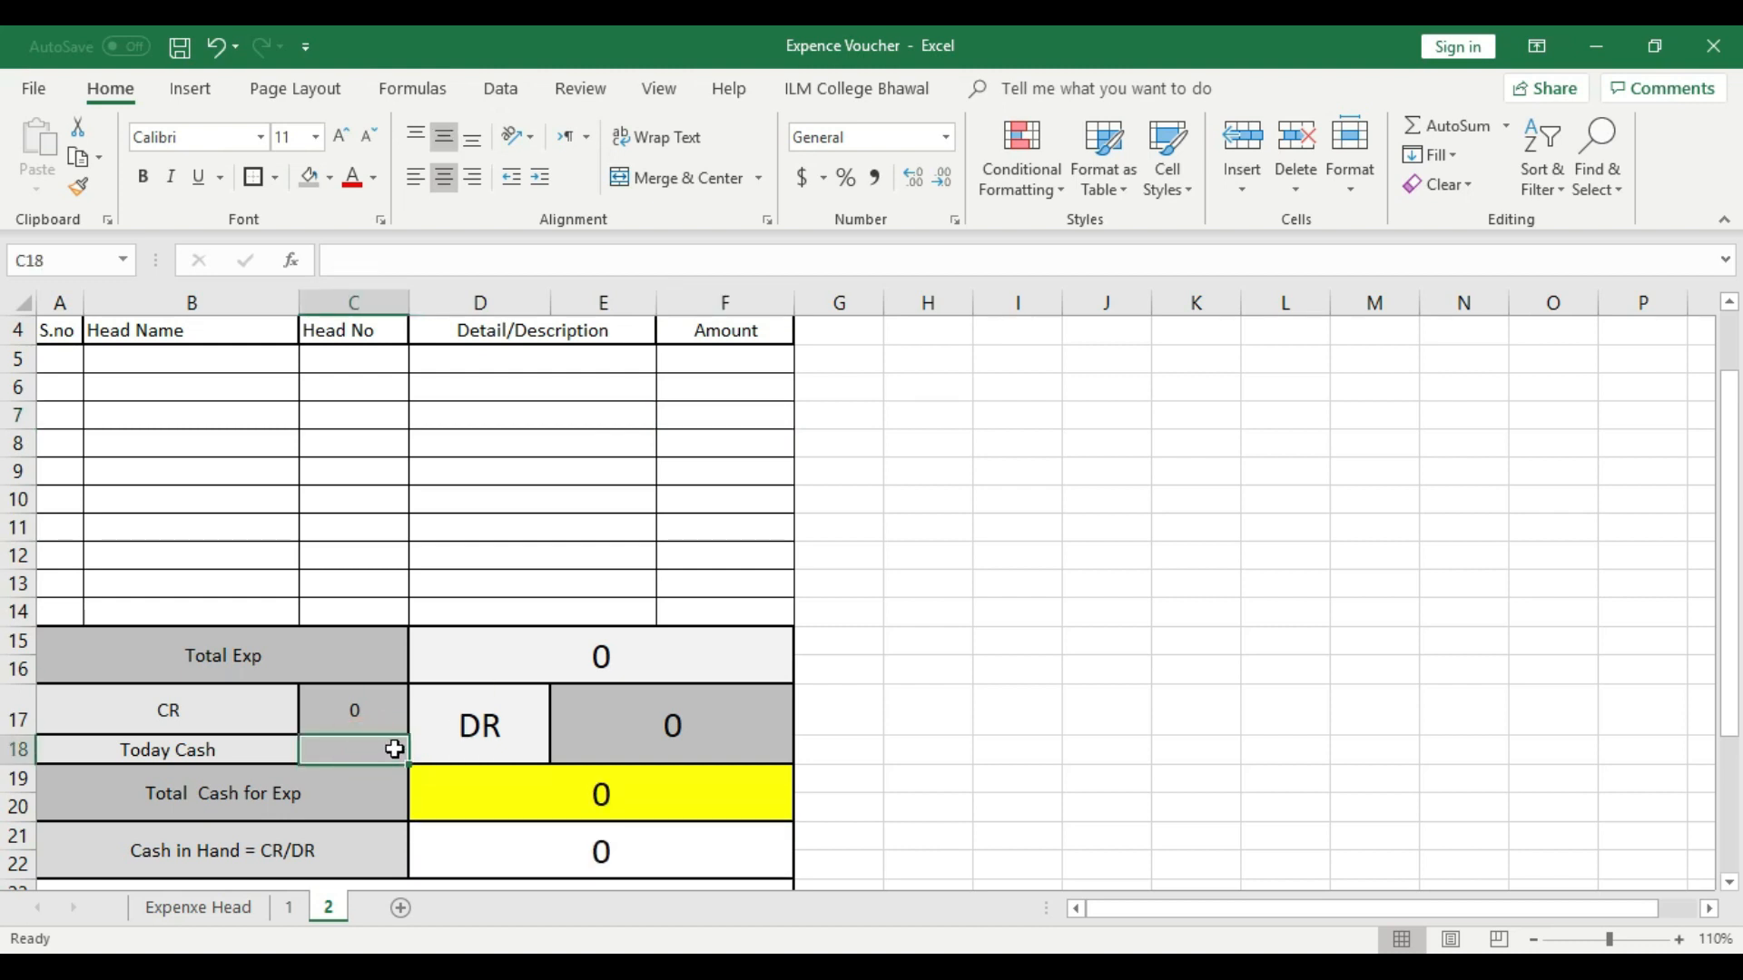
{"action": "scroll", "coordinate": [699, 664], "scroll_direction": "down", "scroll_amount": 2}
{"action": "scroll", "coordinate": [690, 606], "scroll_direction": "down", "scroll_amount": 3}
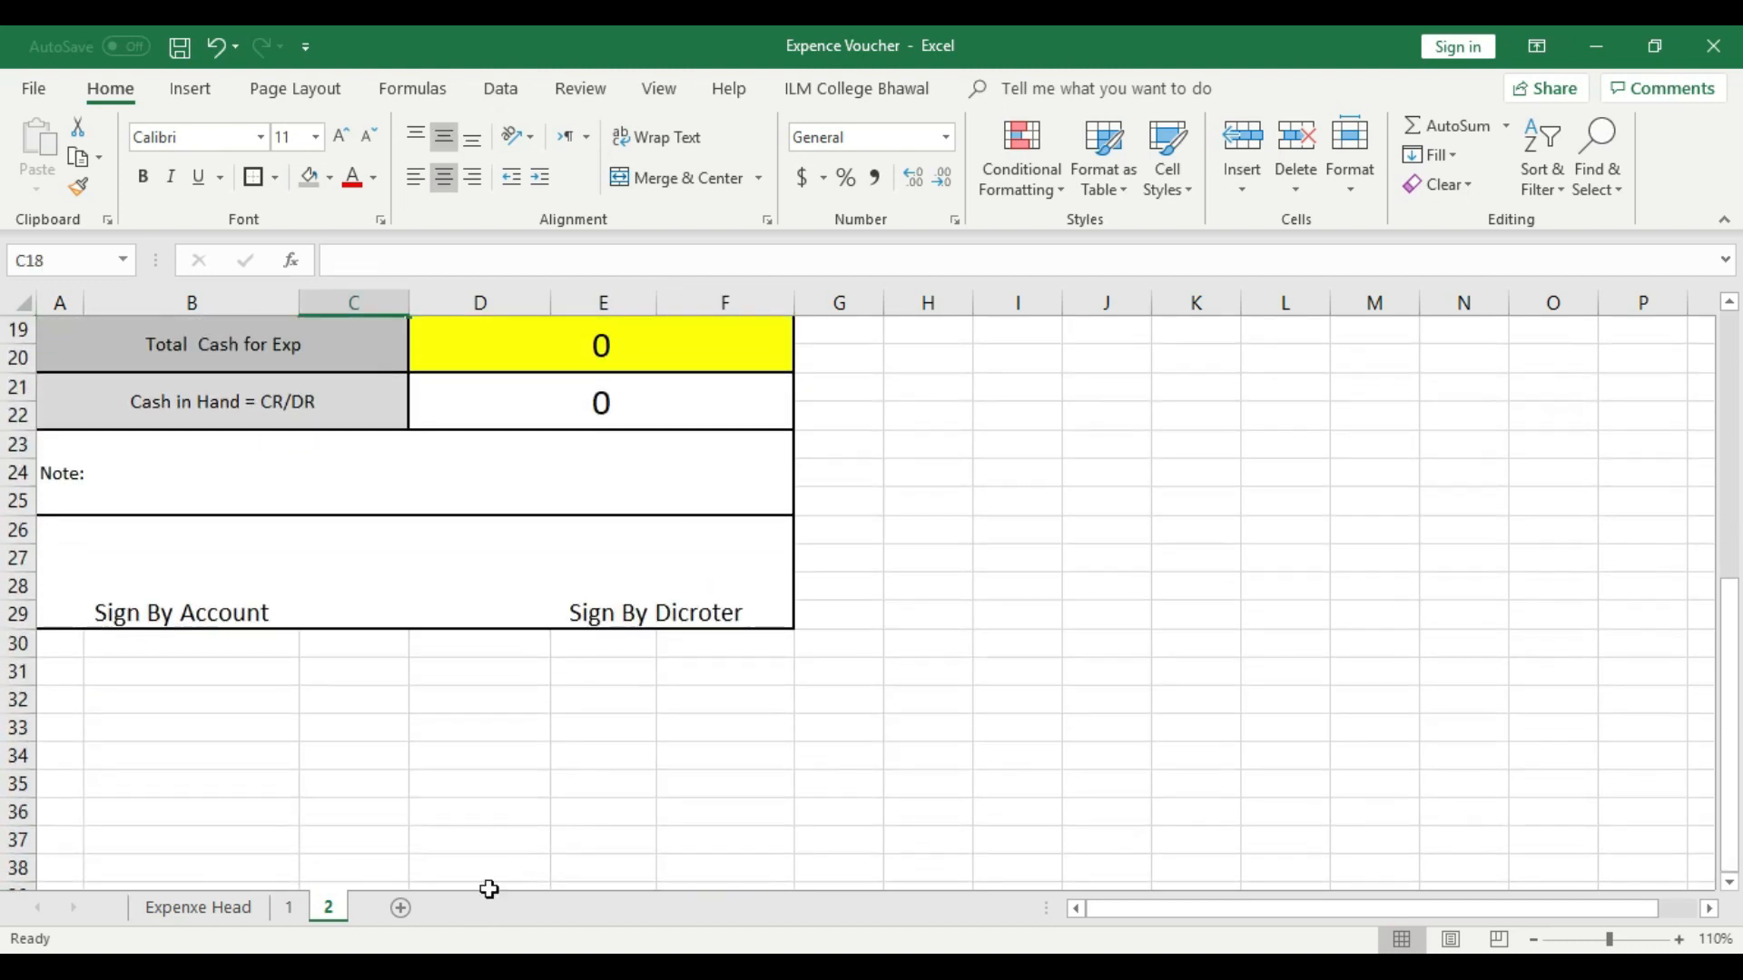
- Check the Cash in Hand result on sheet 1 against the CR and DR cells on sheet 2
{"action": "left_click", "coordinate": [289, 907]}
{"action": "scroll", "coordinate": [689, 802], "scroll_direction": "up", "scroll_amount": 3}
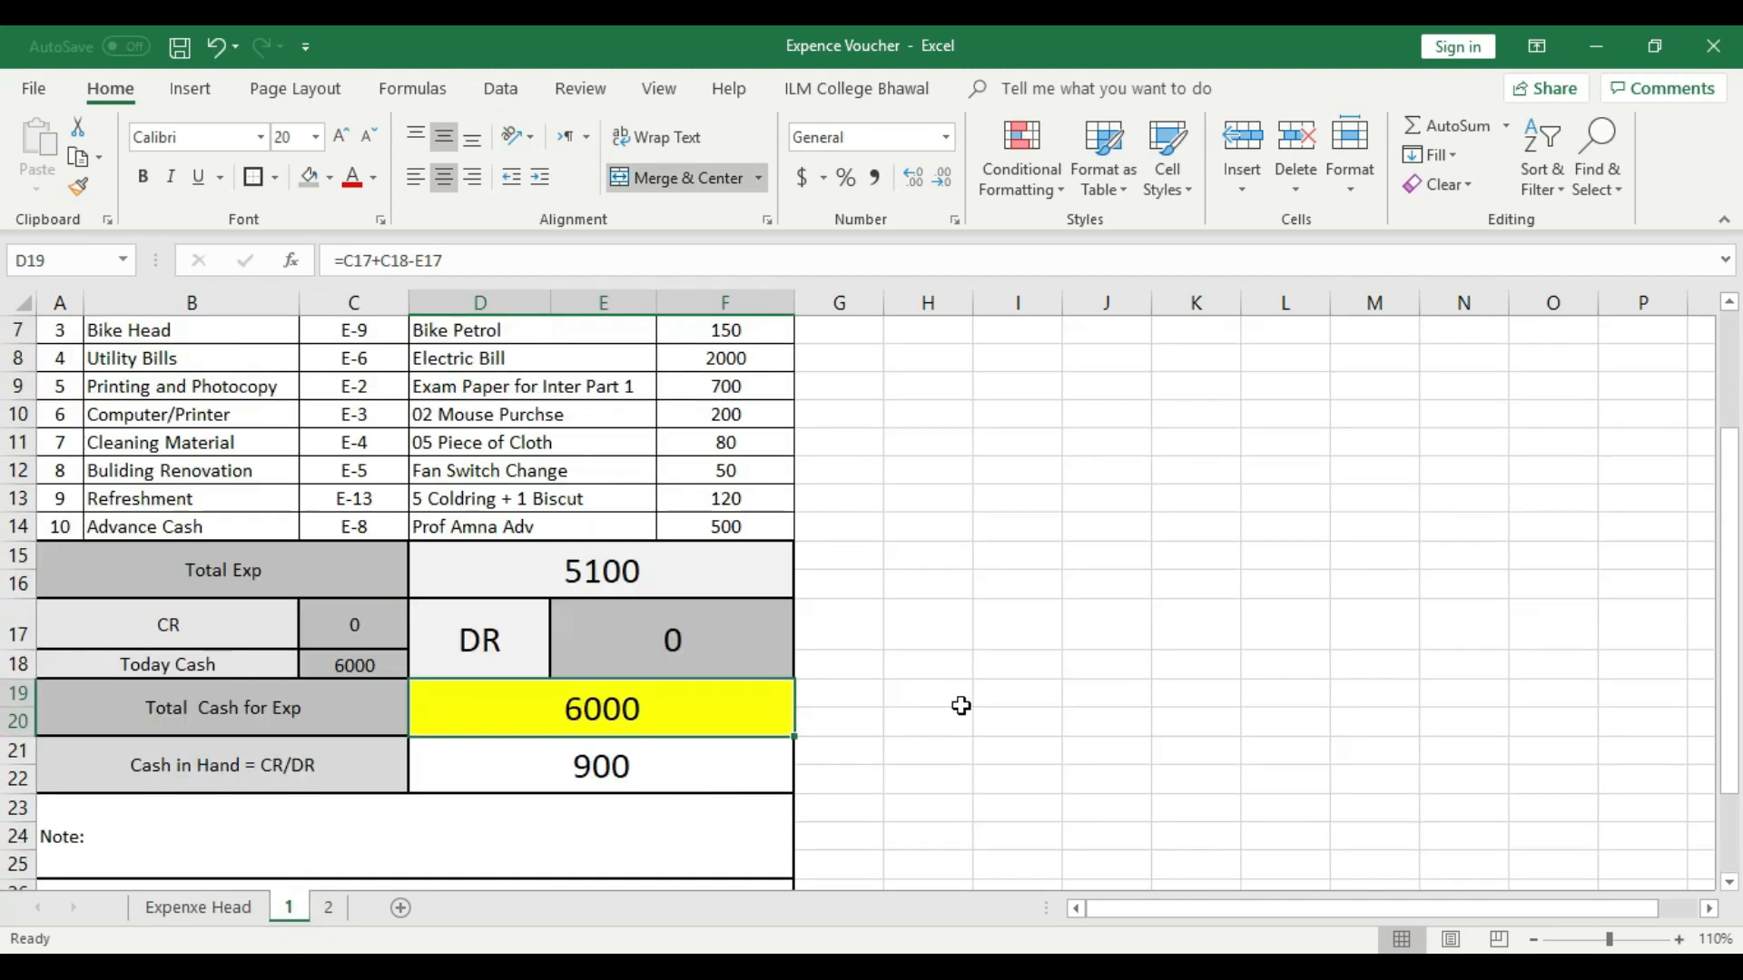
{"action": "left_click", "coordinate": [960, 704]}
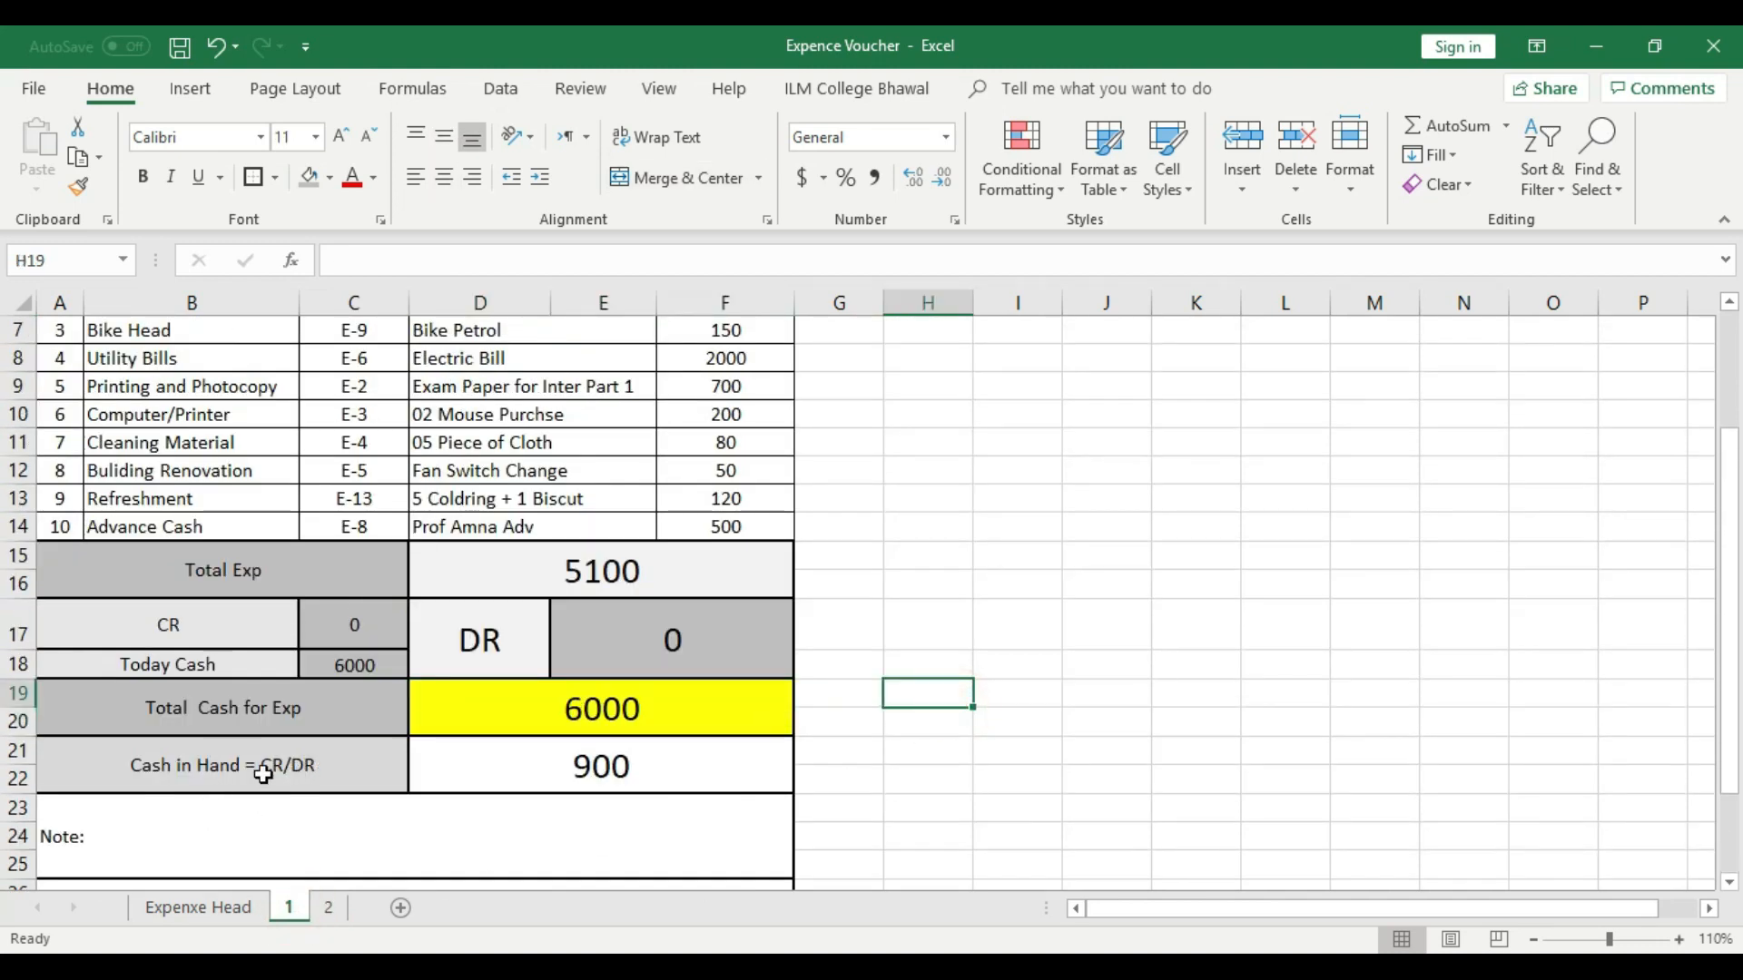
{"action": "left_click", "coordinate": [590, 780]}
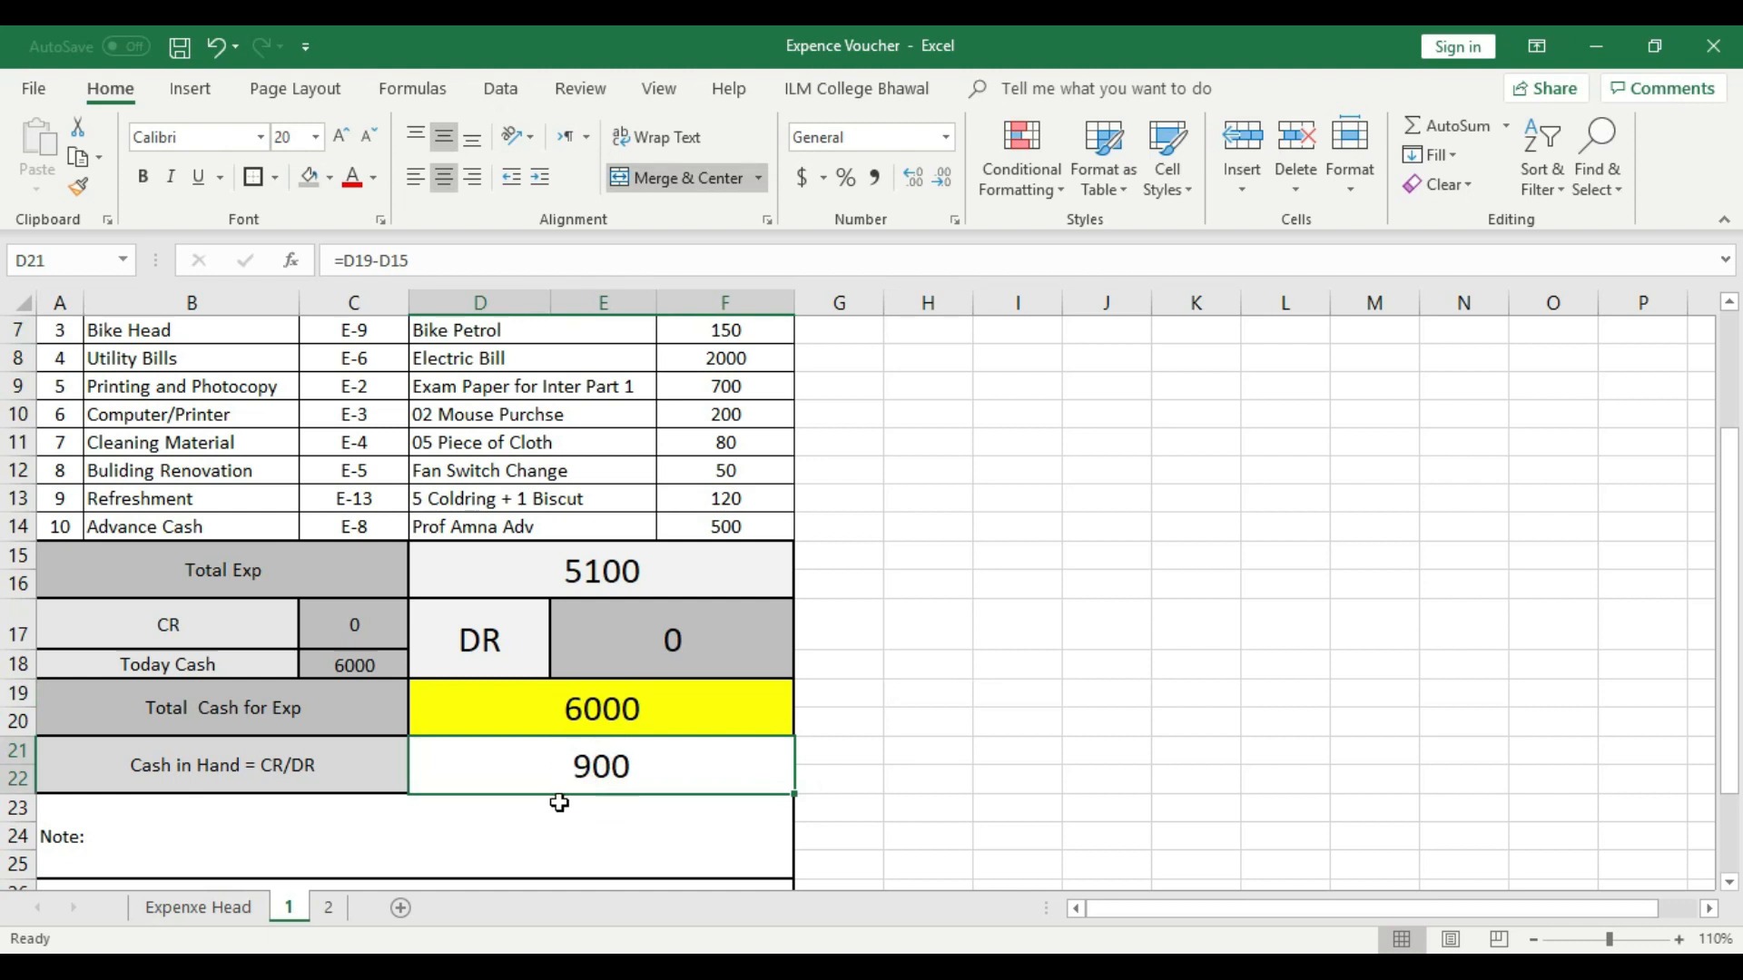
{"action": "left_click", "coordinate": [328, 908]}
{"action": "scroll", "coordinate": [249, 608], "scroll_direction": "up", "scroll_amount": 2}
{"action": "left_click", "coordinate": [312, 450]}
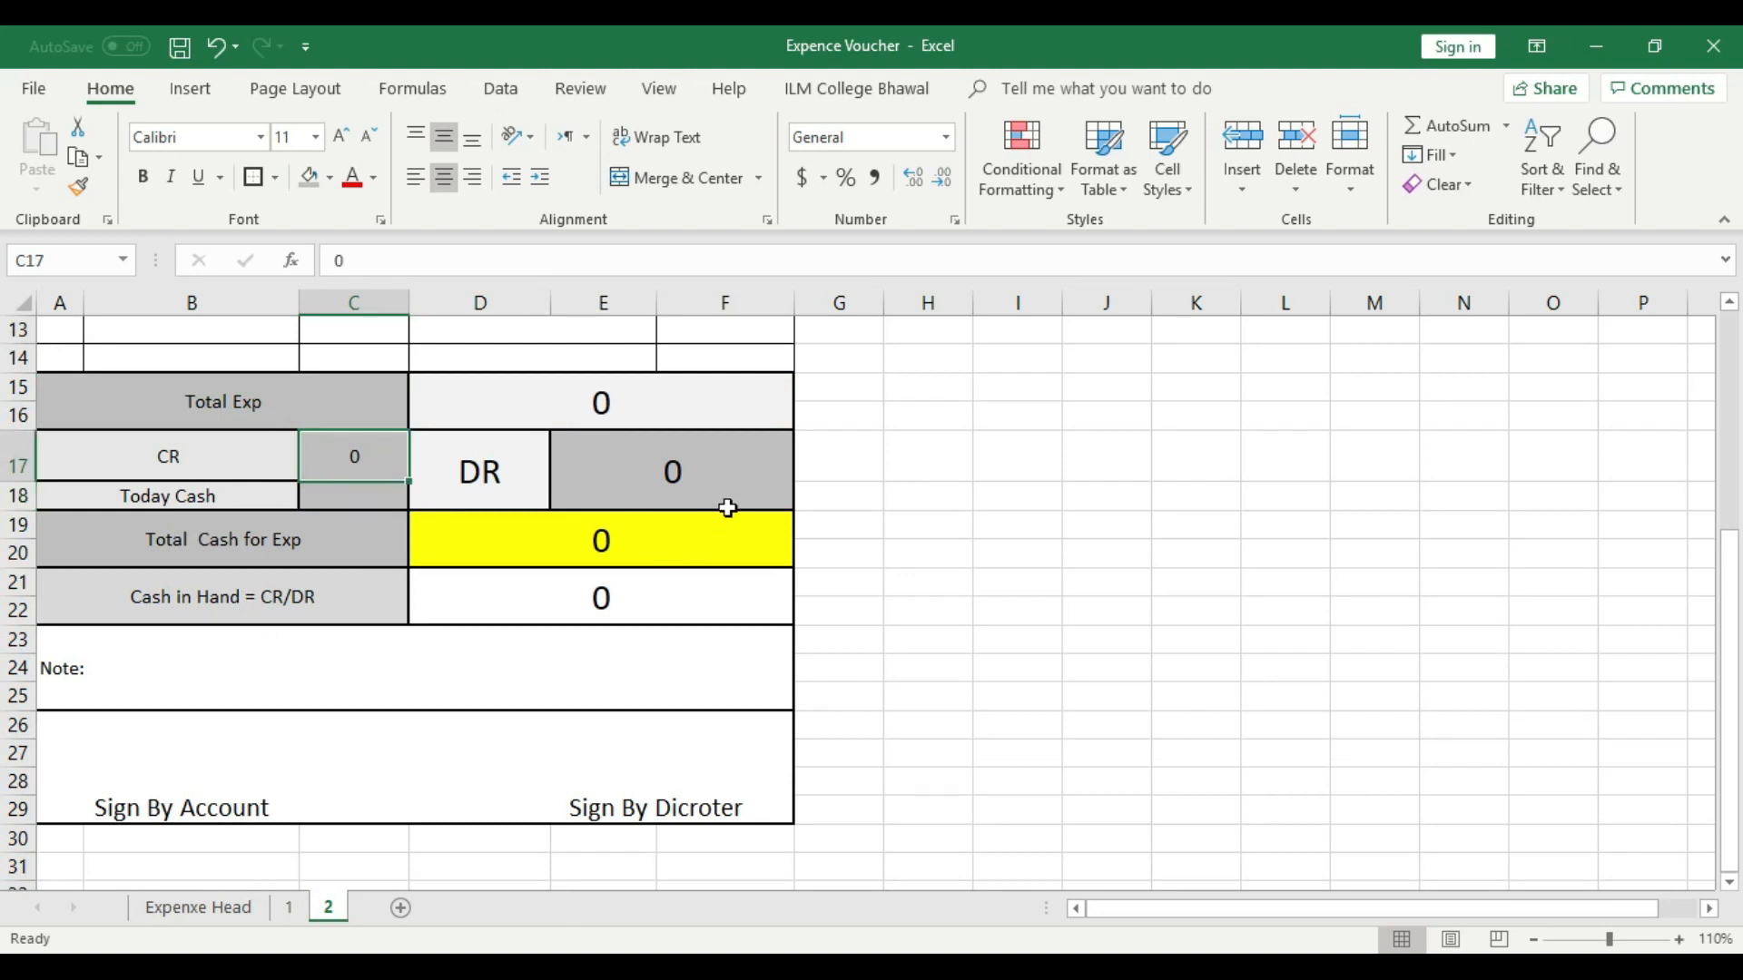
{"action": "left_click", "coordinate": [696, 479]}
{"action": "left_click", "coordinate": [289, 908]}
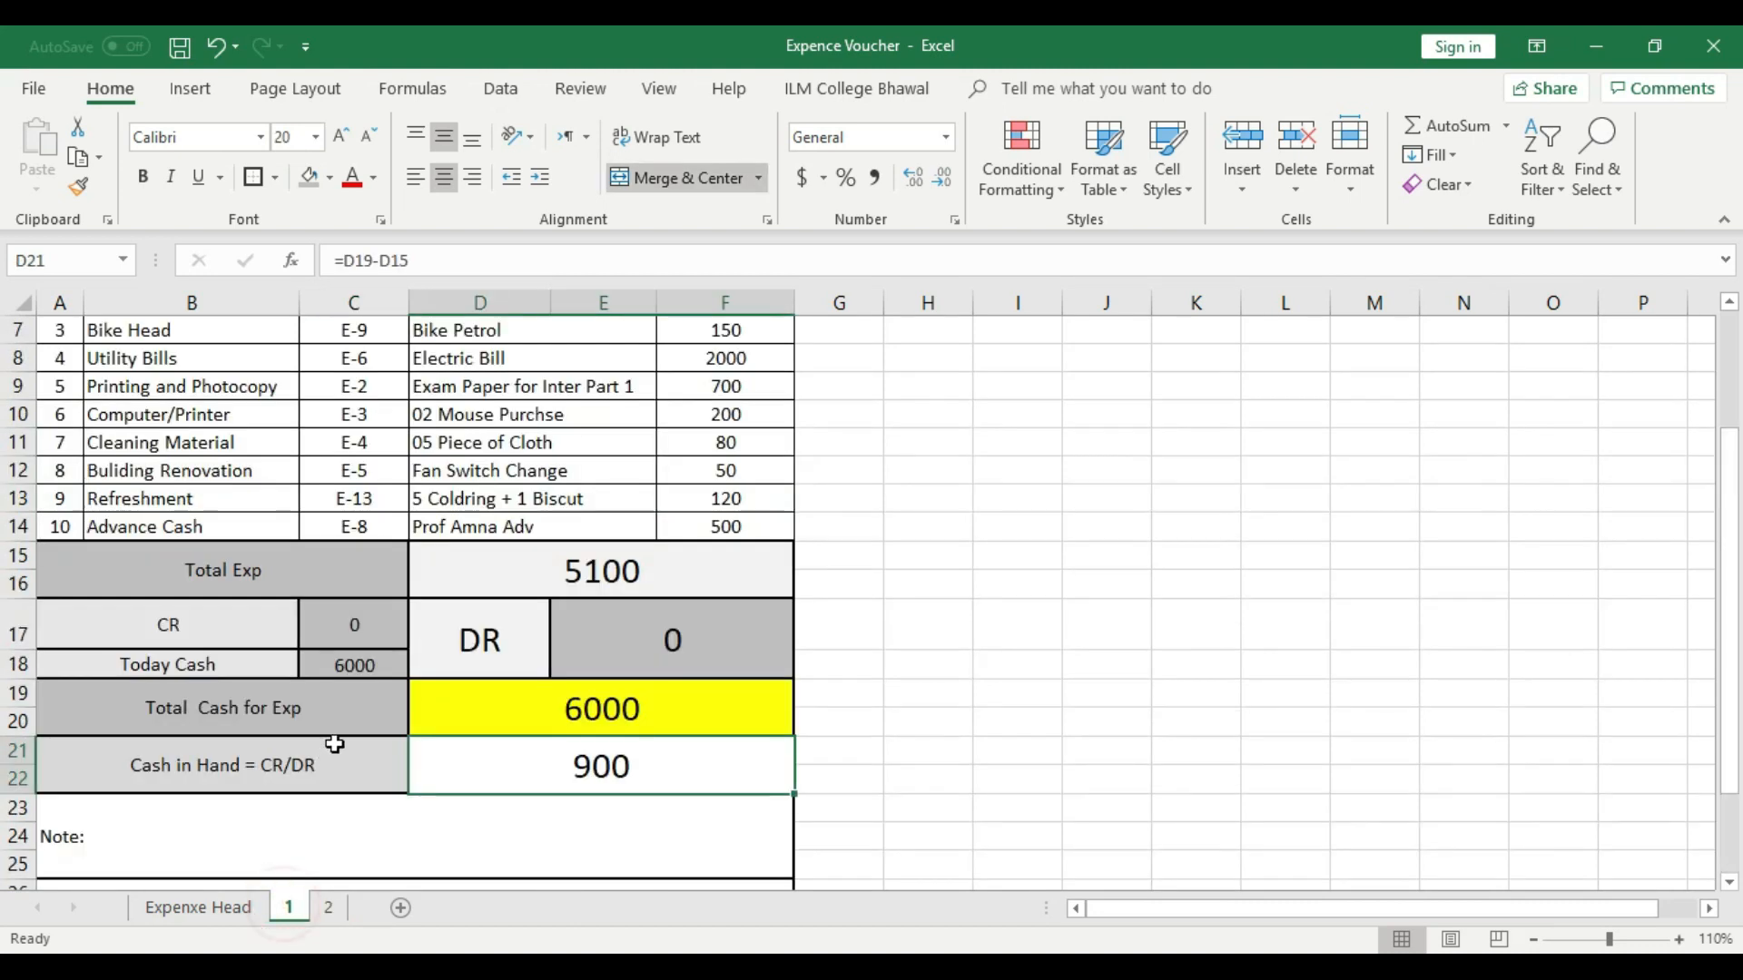
{"action": "left_click", "coordinate": [594, 773]}
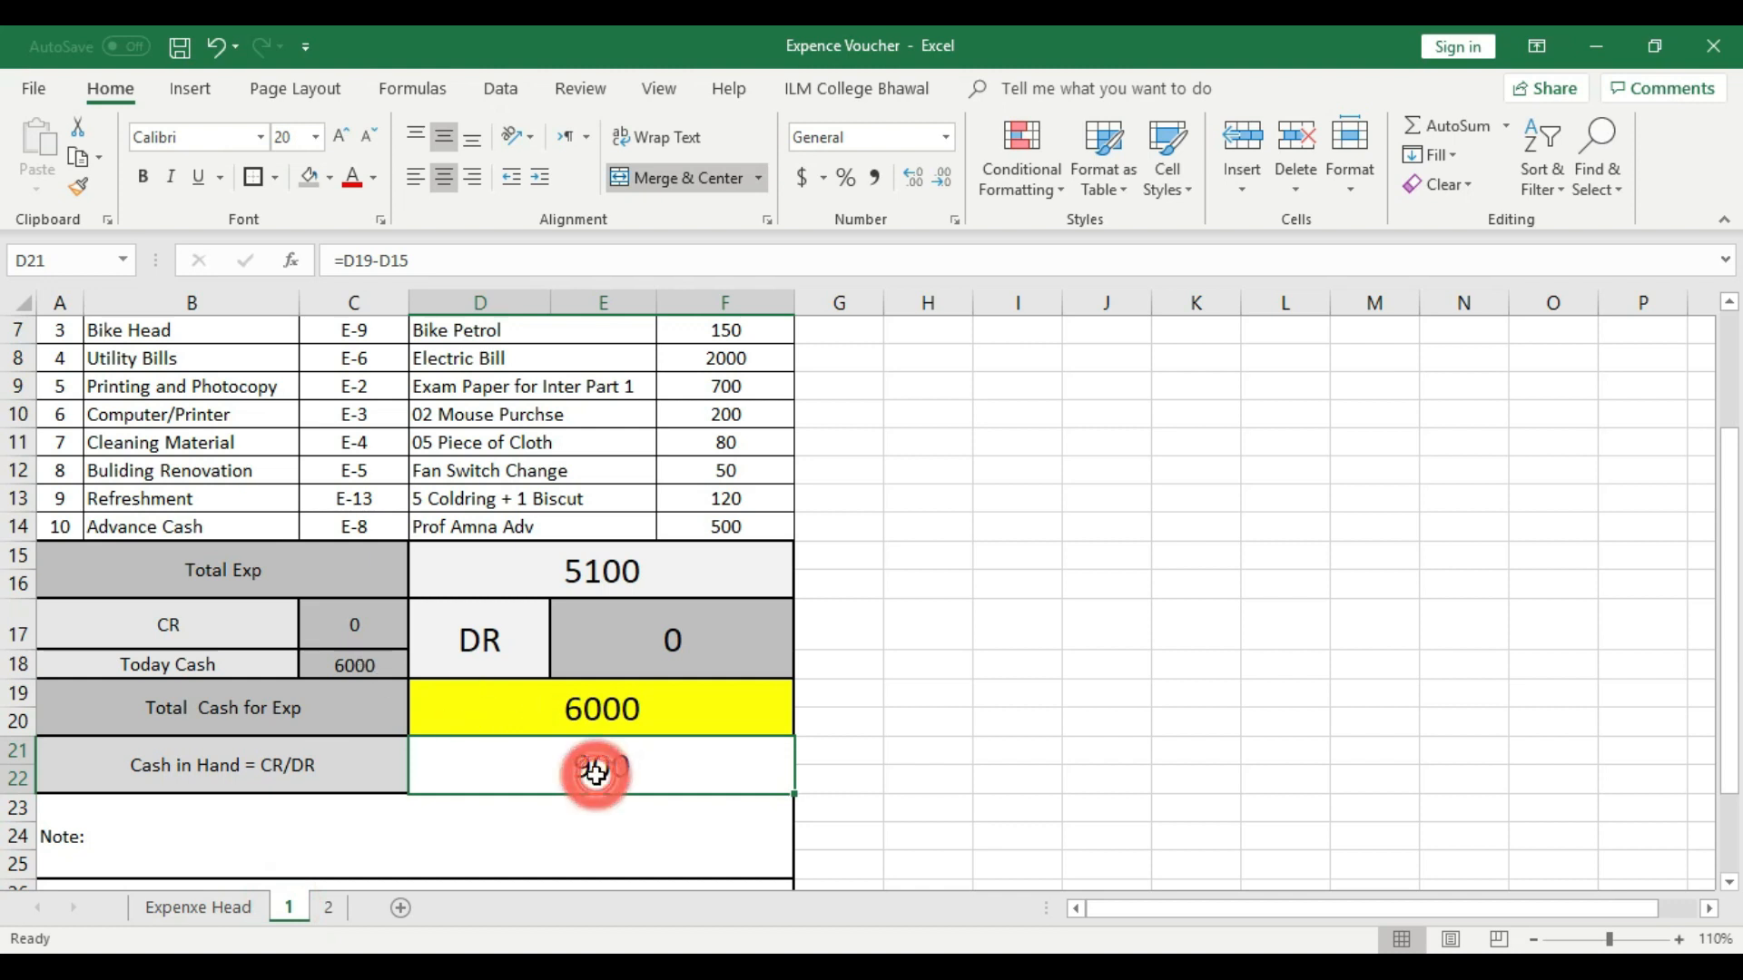
- Enter sheet 1's cash in hand, 900, as the CR amount in C17 on sheet 2
{"action": "left_click", "coordinate": [327, 908]}
{"action": "scroll", "coordinate": [726, 685], "scroll_direction": "up", "scroll_amount": 3}
{"action": "scroll", "coordinate": [508, 672], "scroll_direction": "down", "scroll_amount": 1}
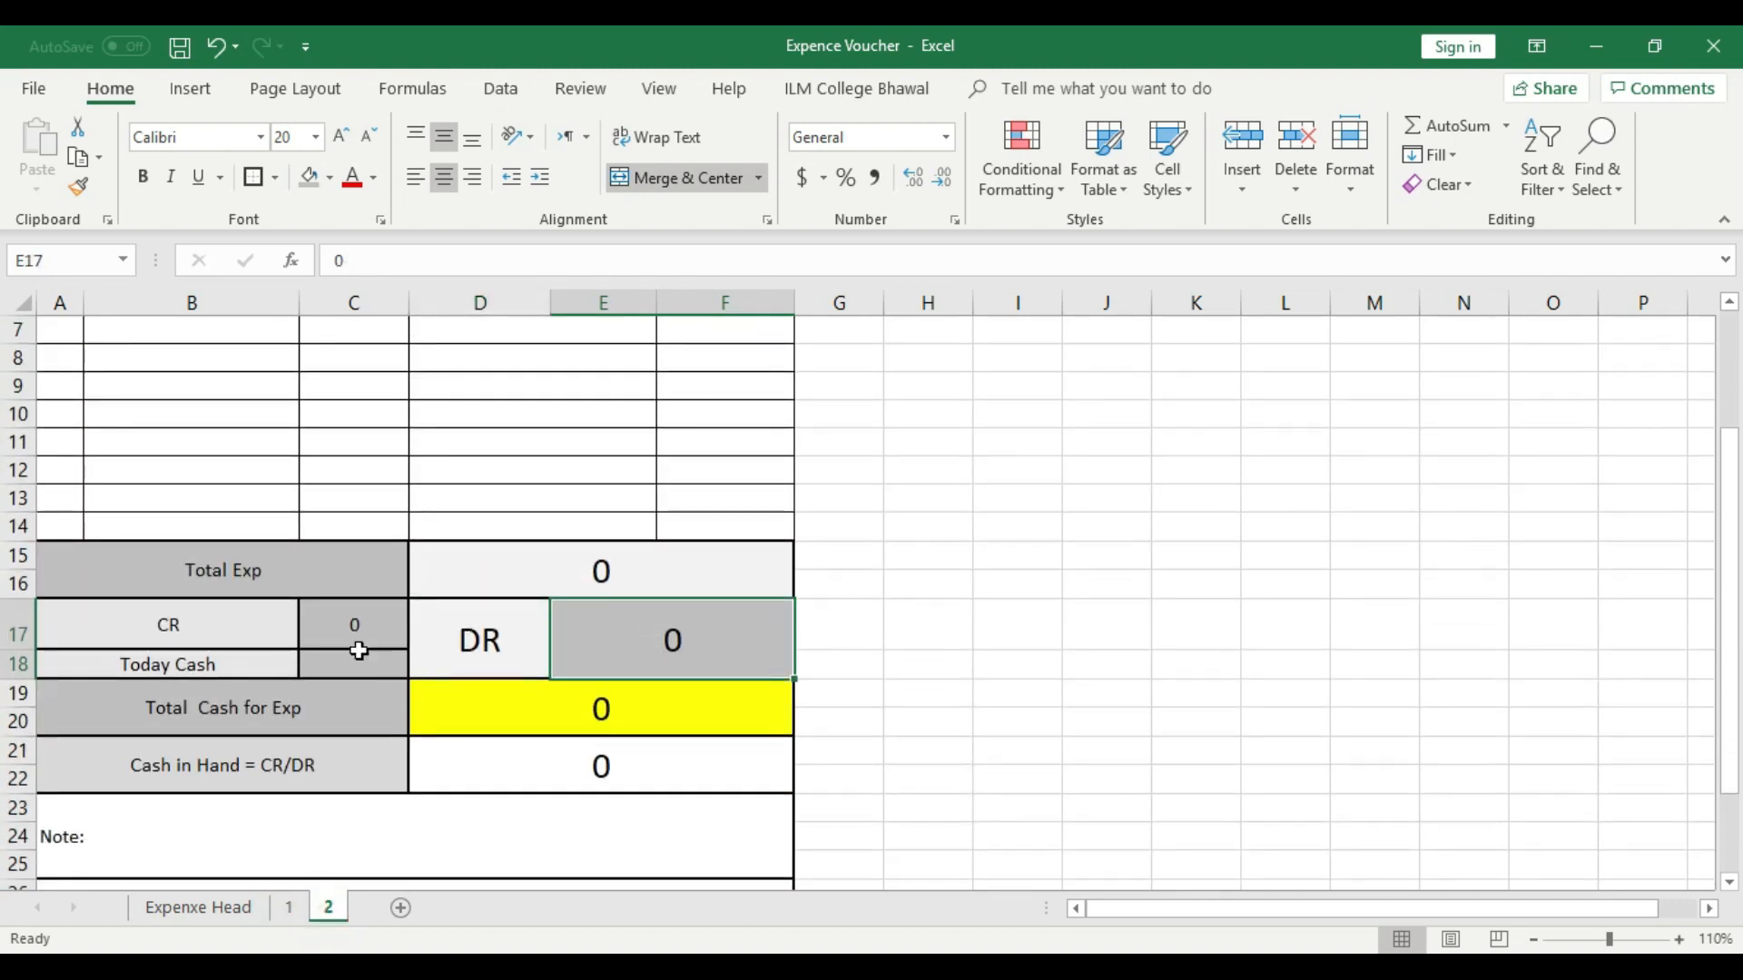
{"action": "left_click", "coordinate": [397, 629]}
{"action": "type", "text": "900"}
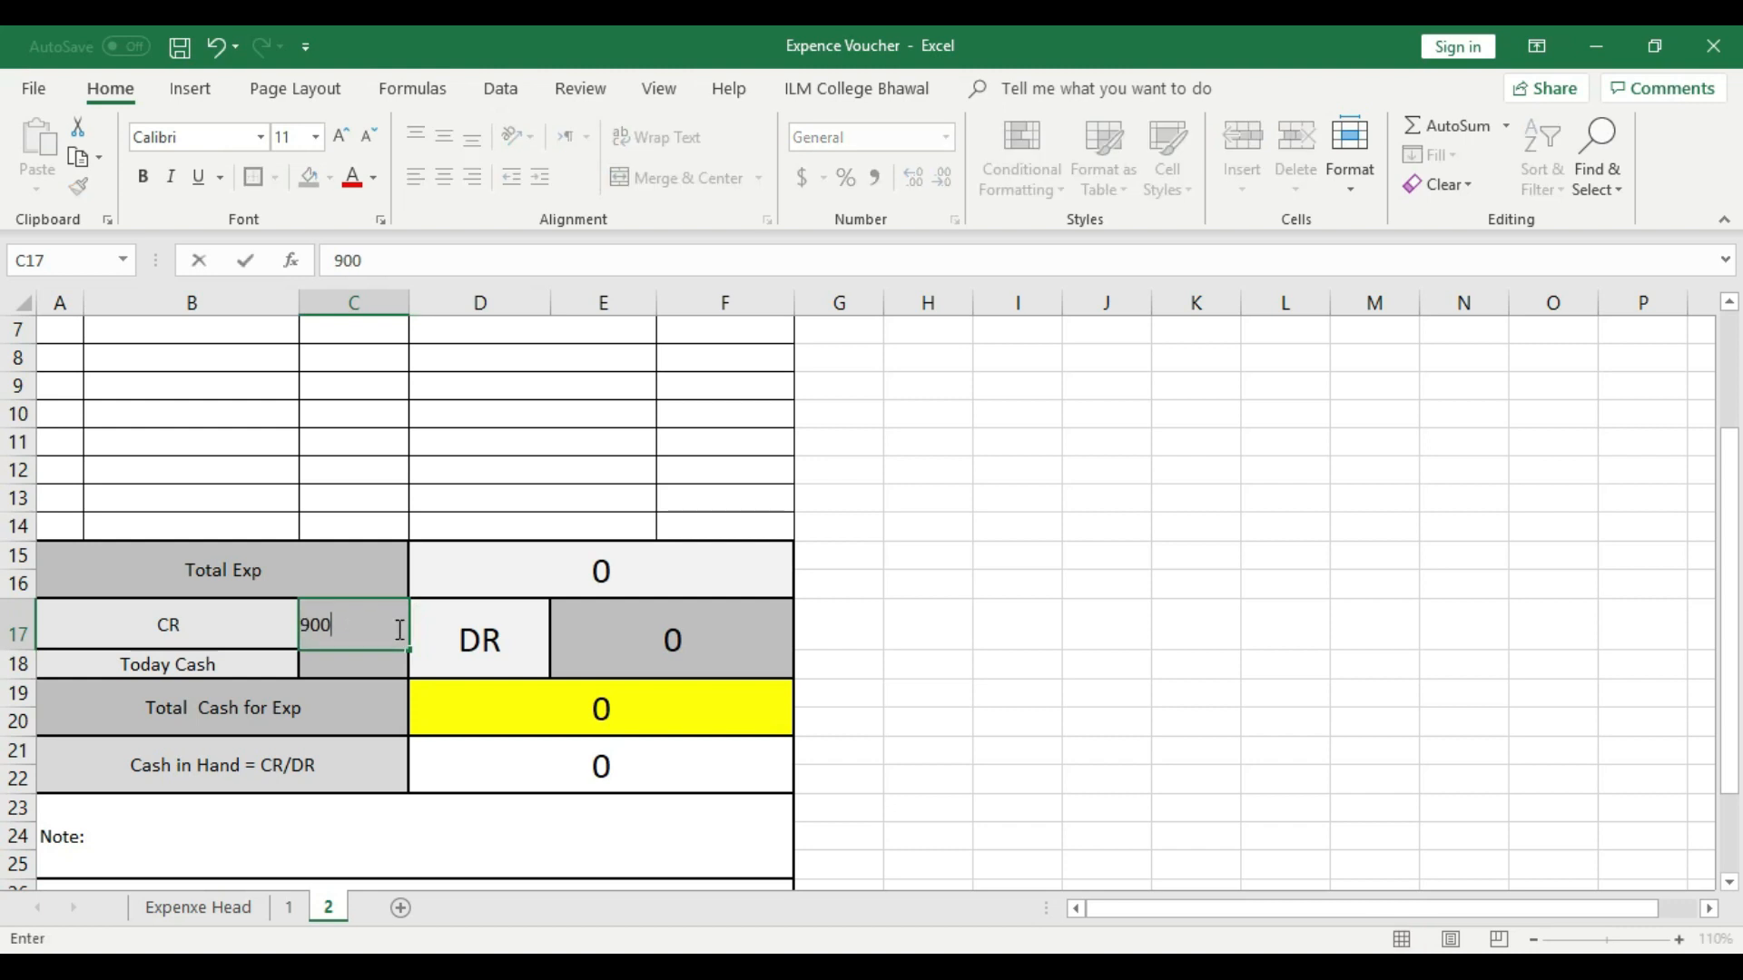
{"action": "left_click", "coordinate": [917, 616]}
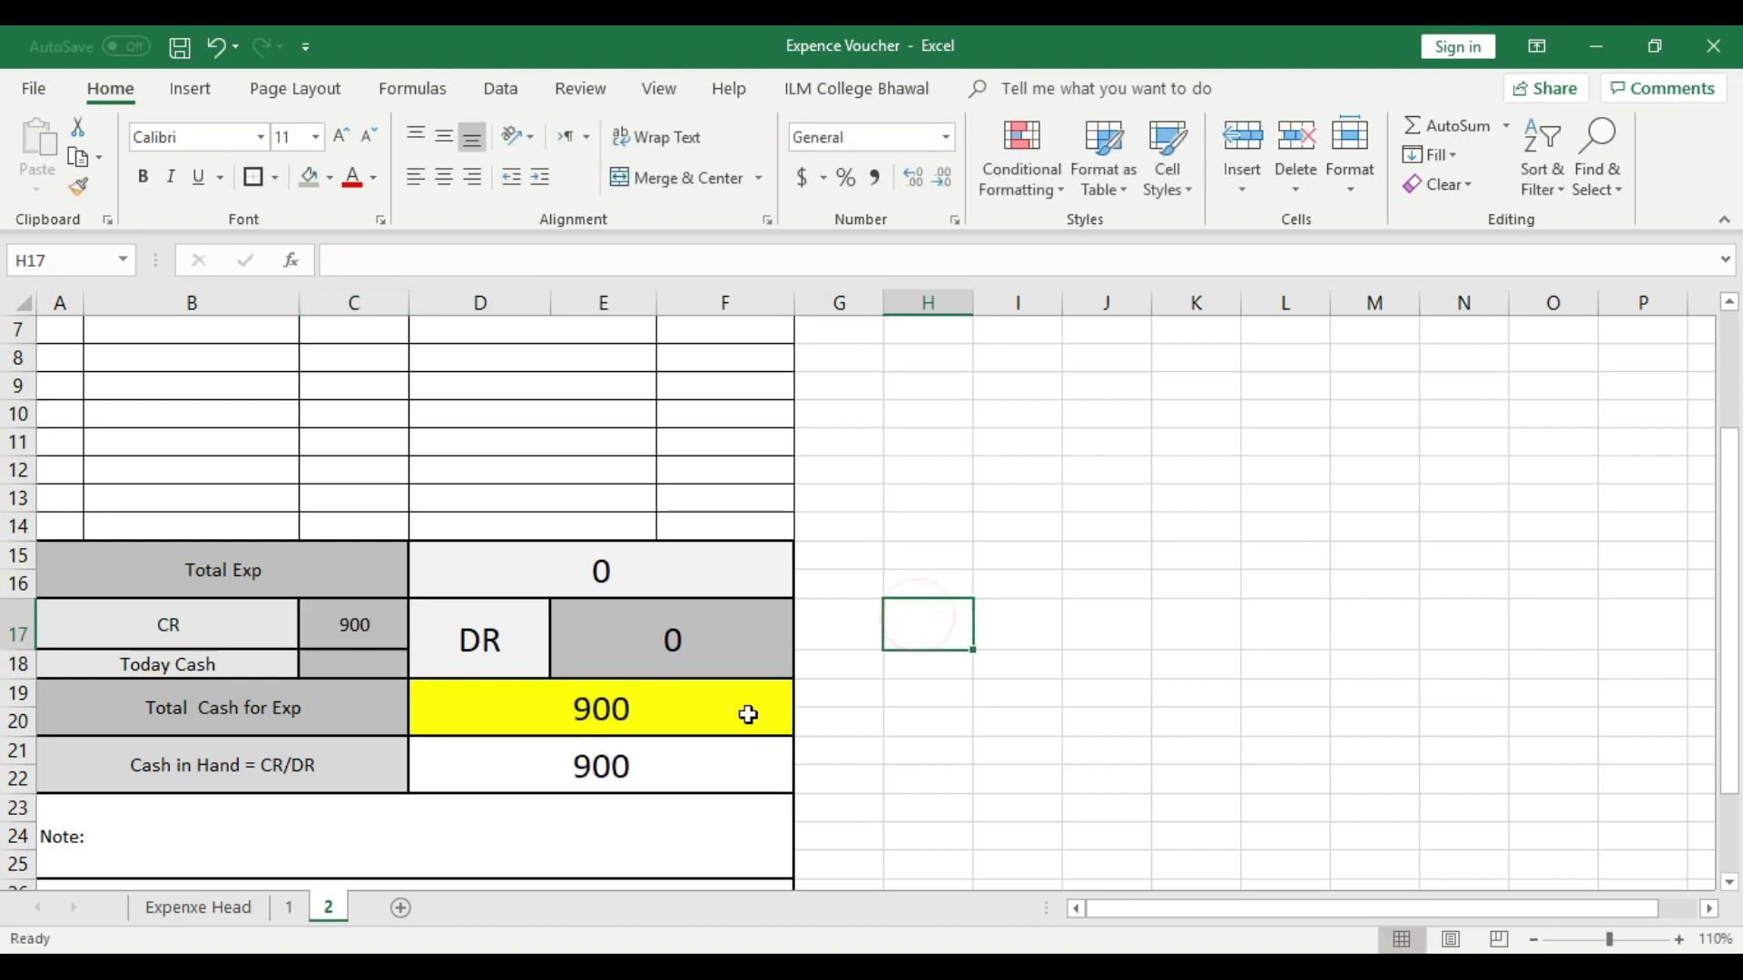
- Enter 4000 as the Today Cash amount in C18 on sheet 2
{"action": "left_click", "coordinate": [366, 663]}
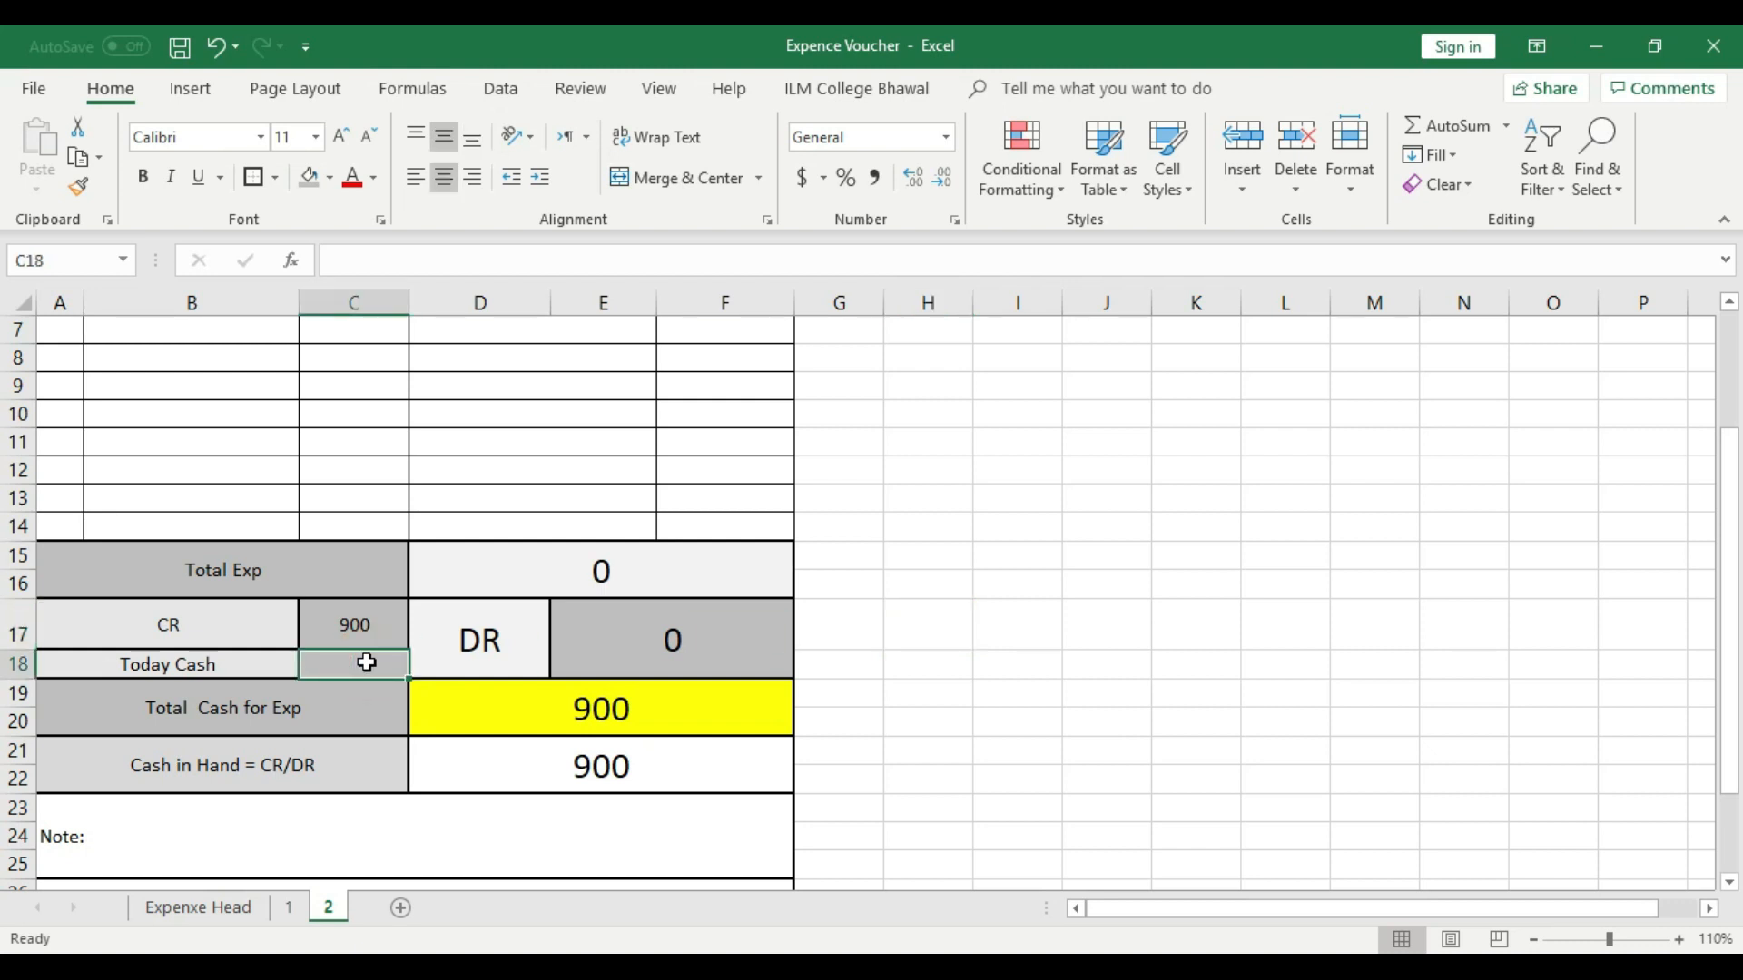
{"action": "type", "text": "4000"}
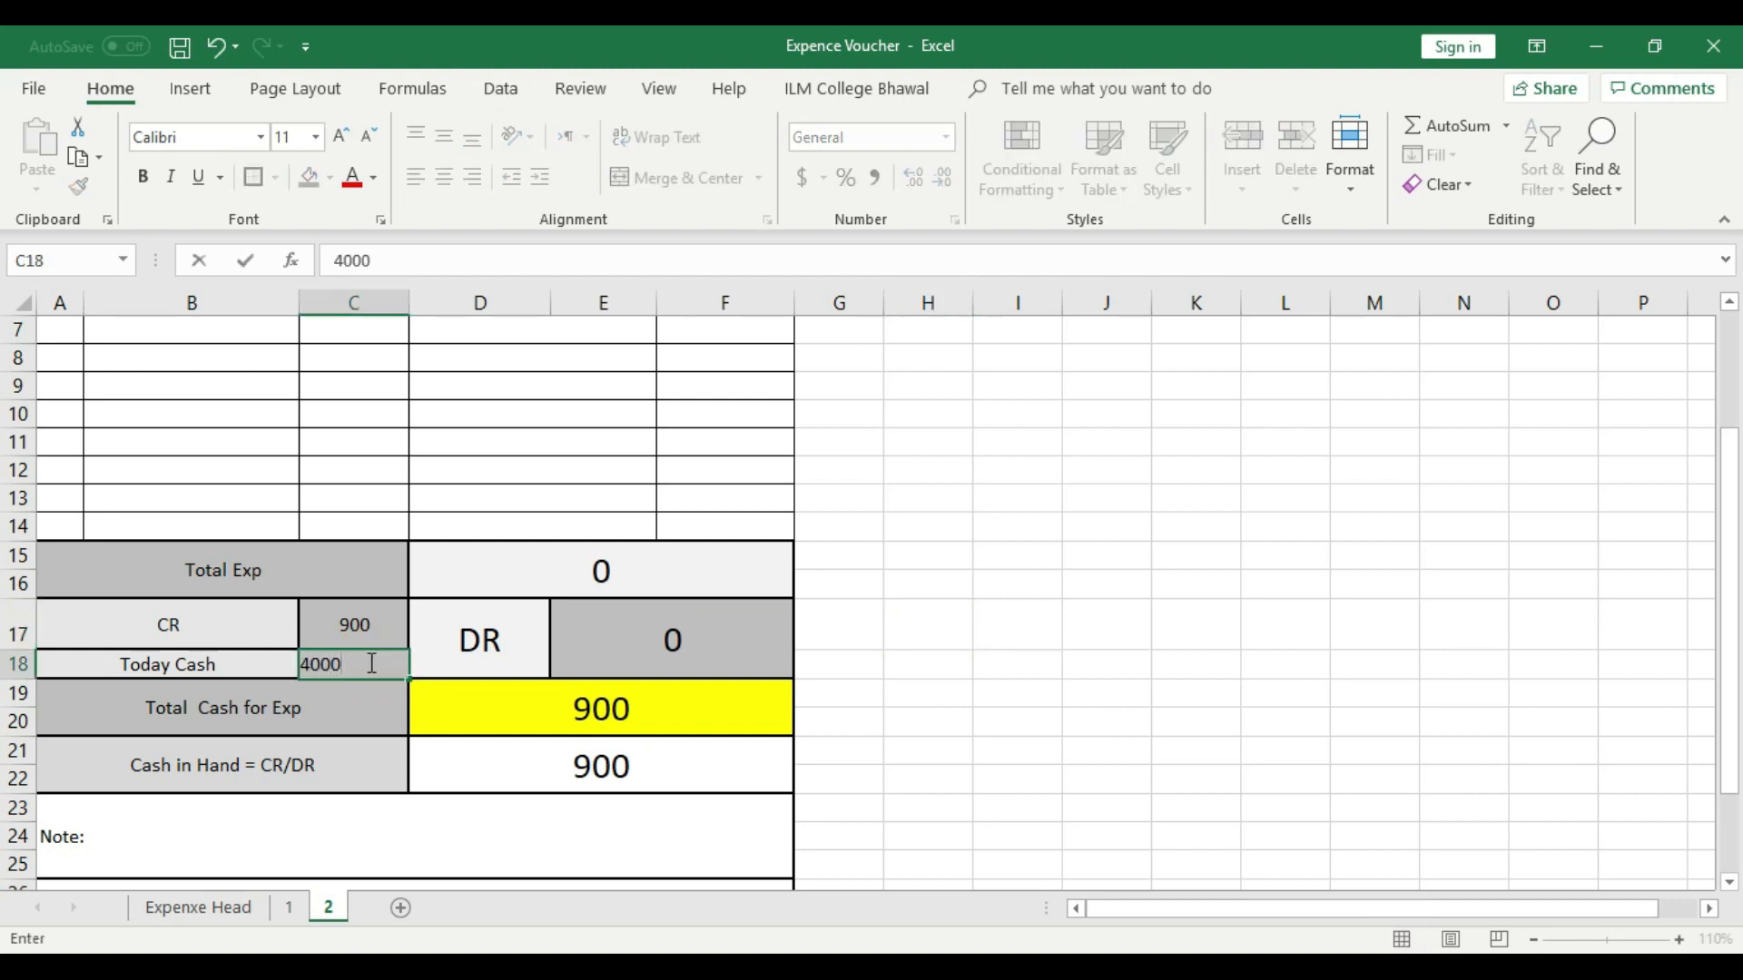
{"action": "left_click", "coordinate": [922, 645]}
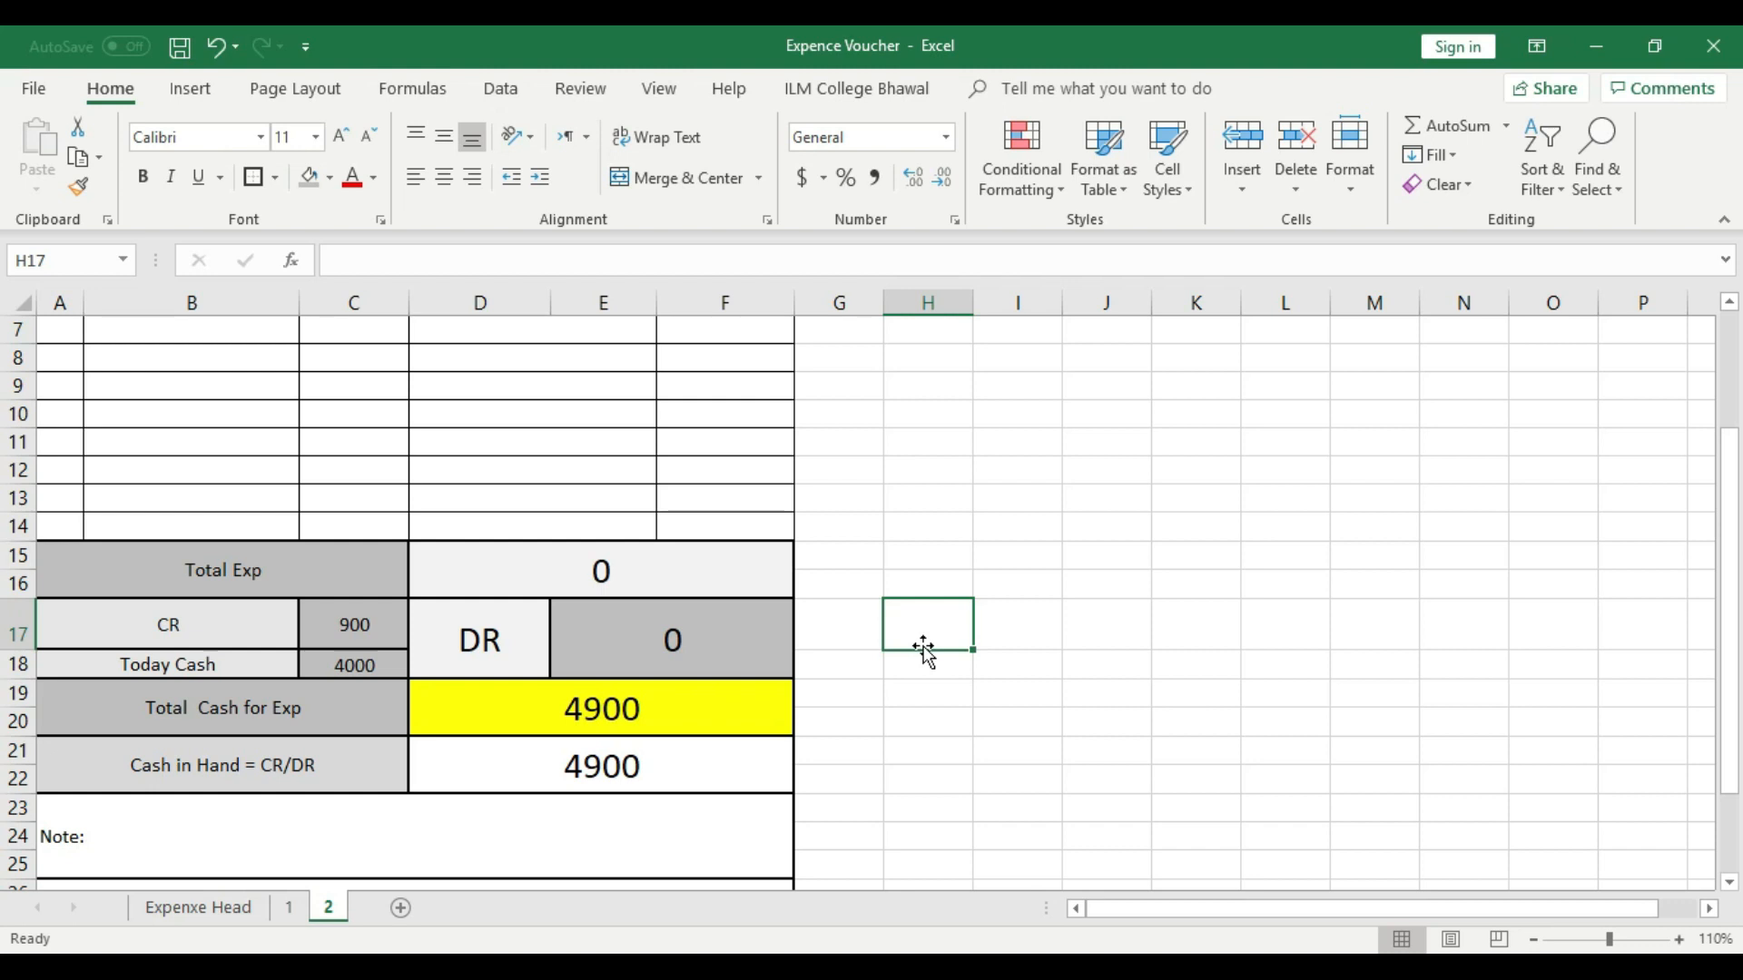
- Check sheet 2's Total Cash for Exp formula and CR amount against the voucher on sheet 1
{"action": "left_click", "coordinate": [696, 707]}
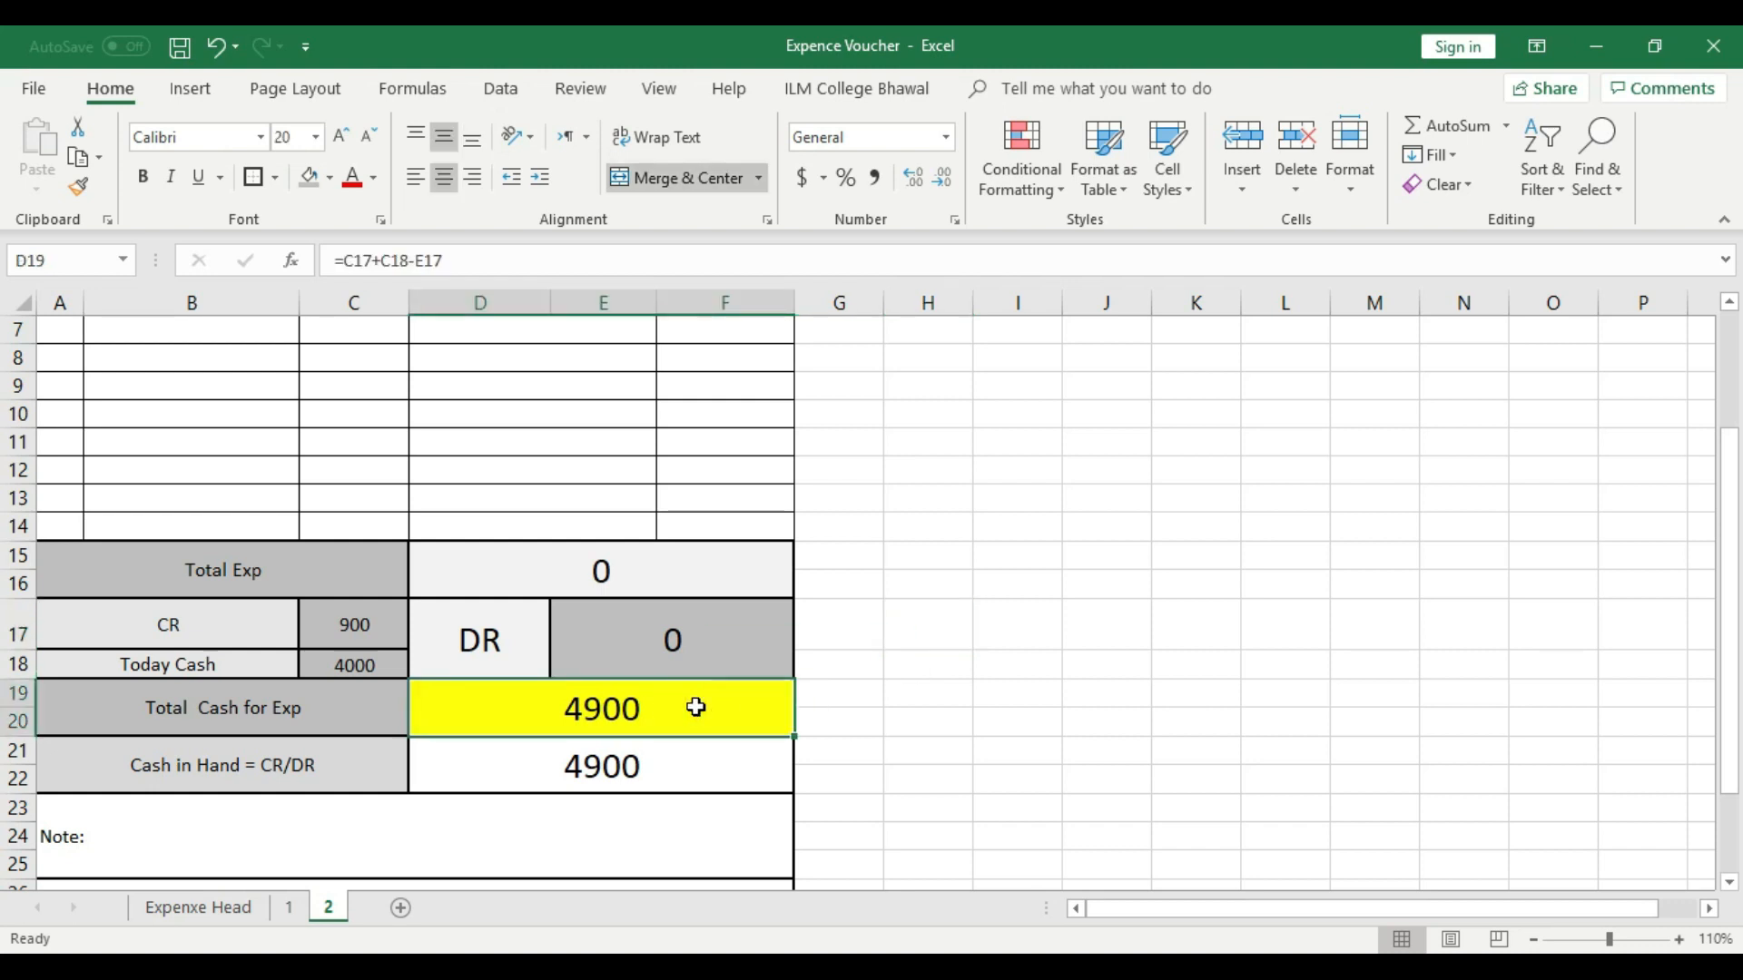
{"action": "left_click", "coordinate": [349, 624]}
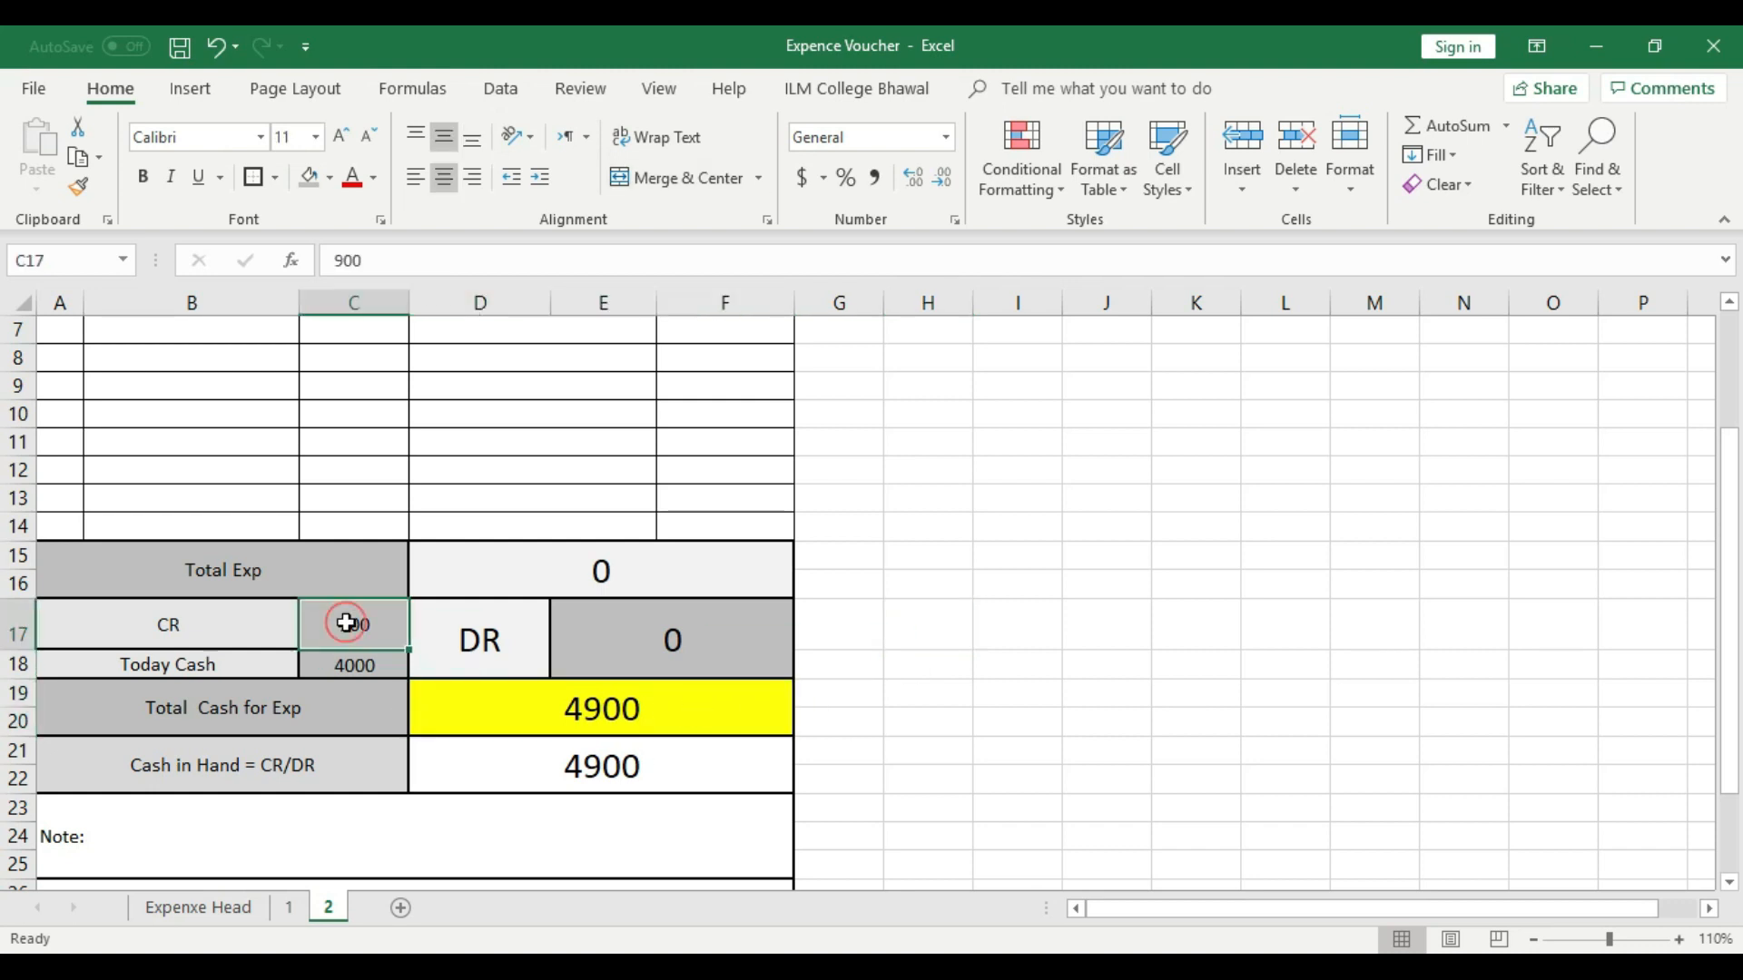
{"action": "left_click", "coordinate": [289, 907]}
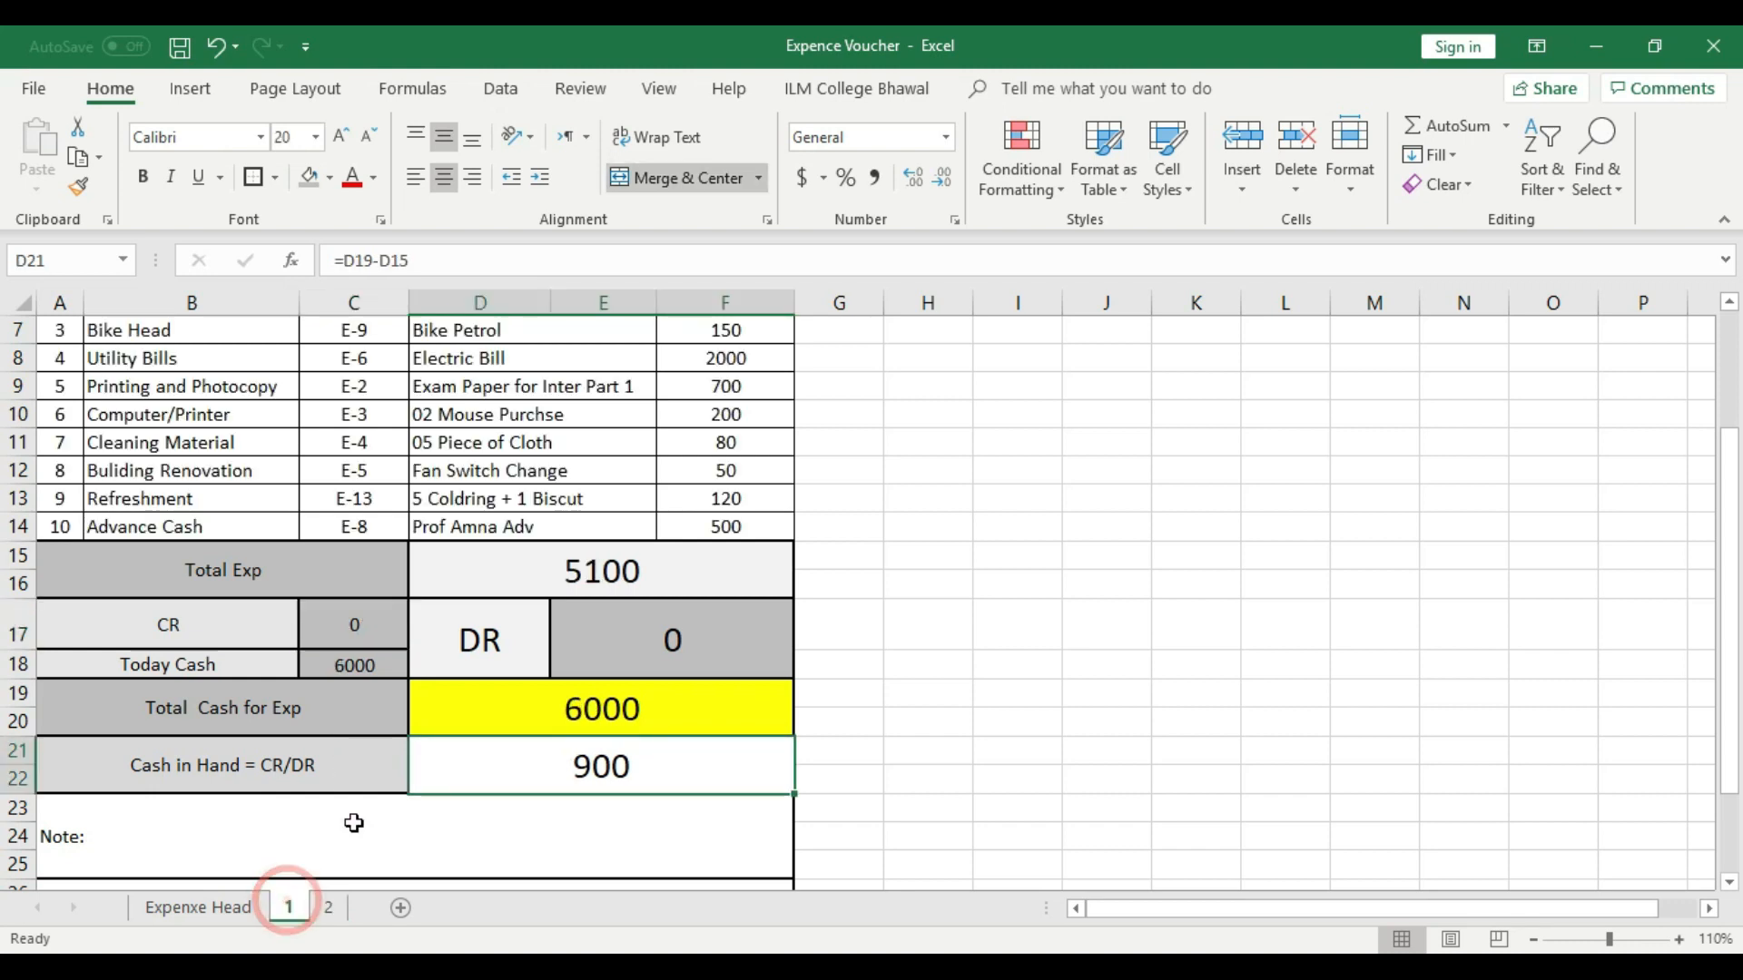
{"action": "scroll", "coordinate": [382, 744], "scroll_direction": "up", "scroll_amount": 2}
{"action": "scroll", "coordinate": [403, 689], "scroll_direction": "down", "scroll_amount": 1}
{"action": "scroll", "coordinate": [404, 688], "scroll_direction": "up", "scroll_amount": 1}
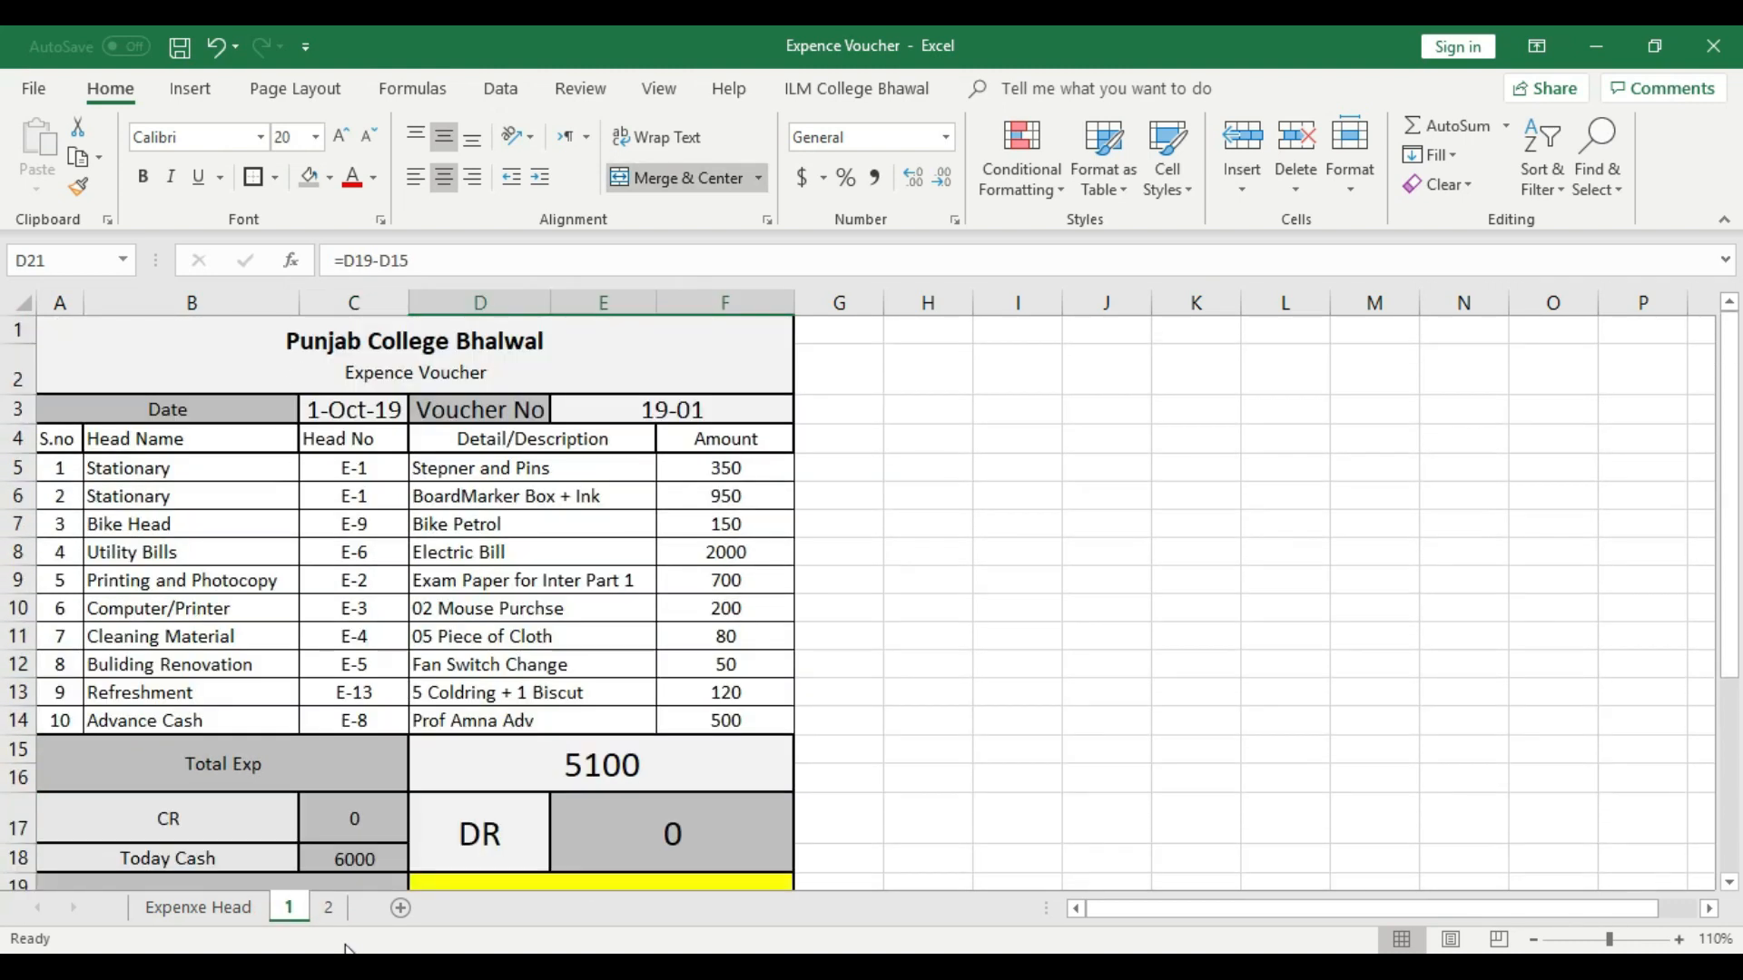
{"action": "left_click", "coordinate": [327, 909]}
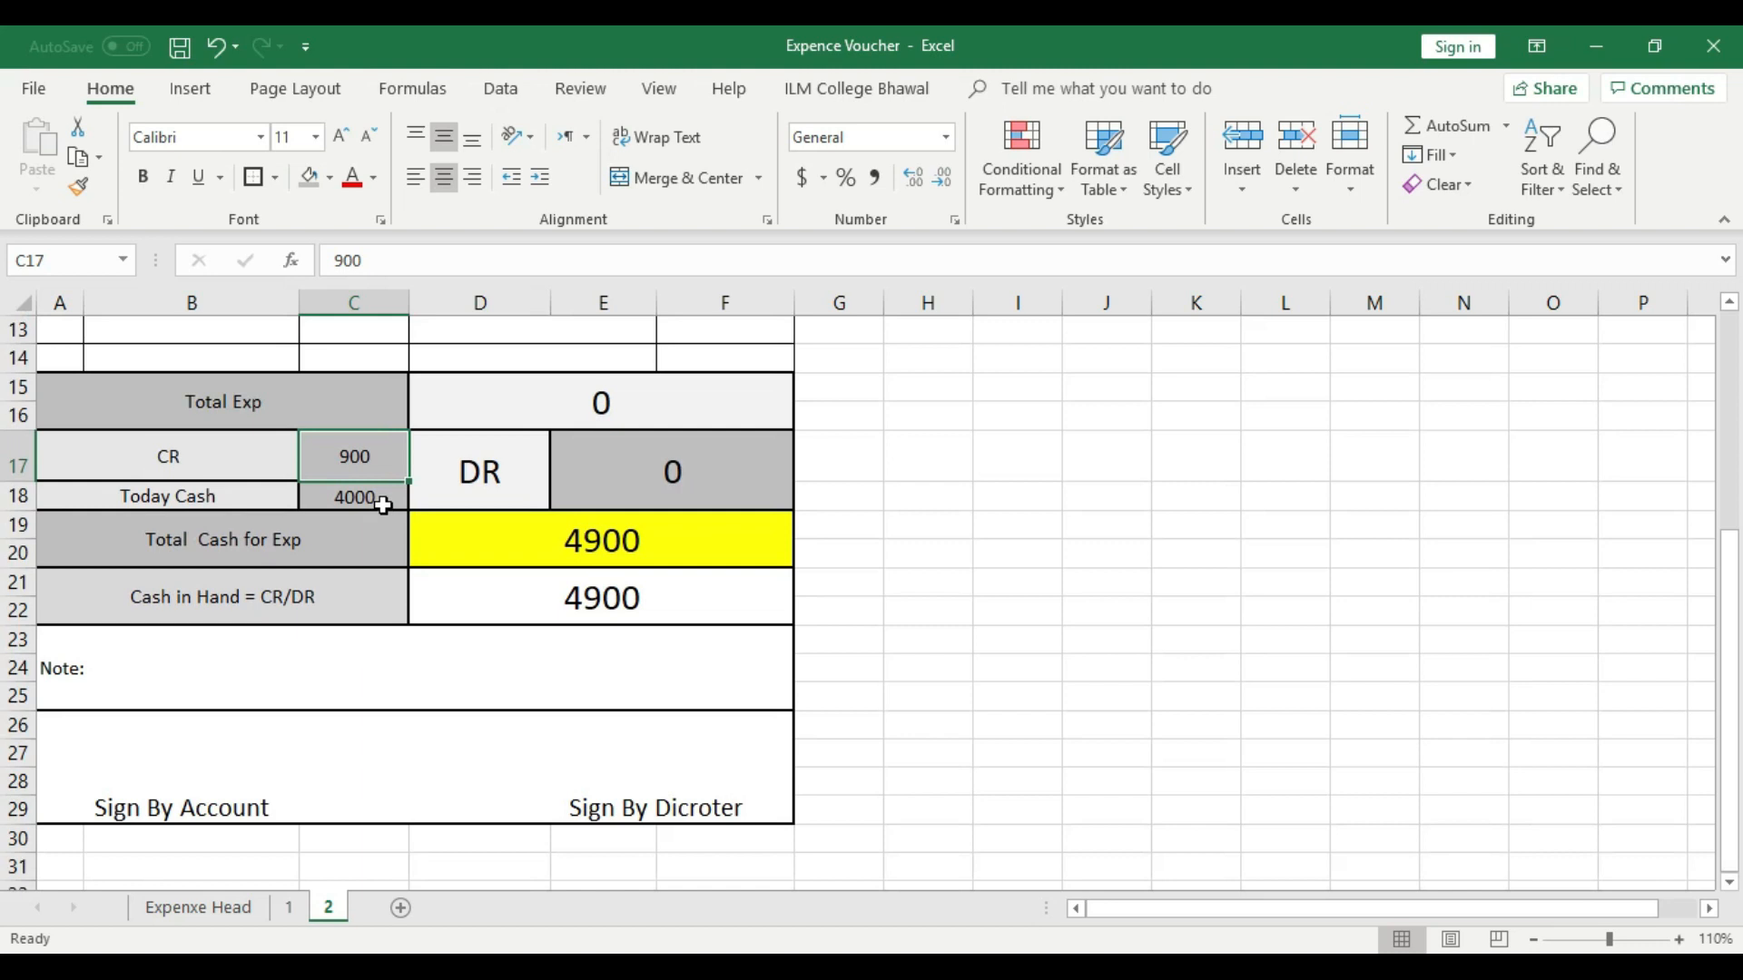
- Check the Today Cash amount and the Total Cash for Exp formula on sheet 2
{"action": "left_click", "coordinate": [384, 506]}
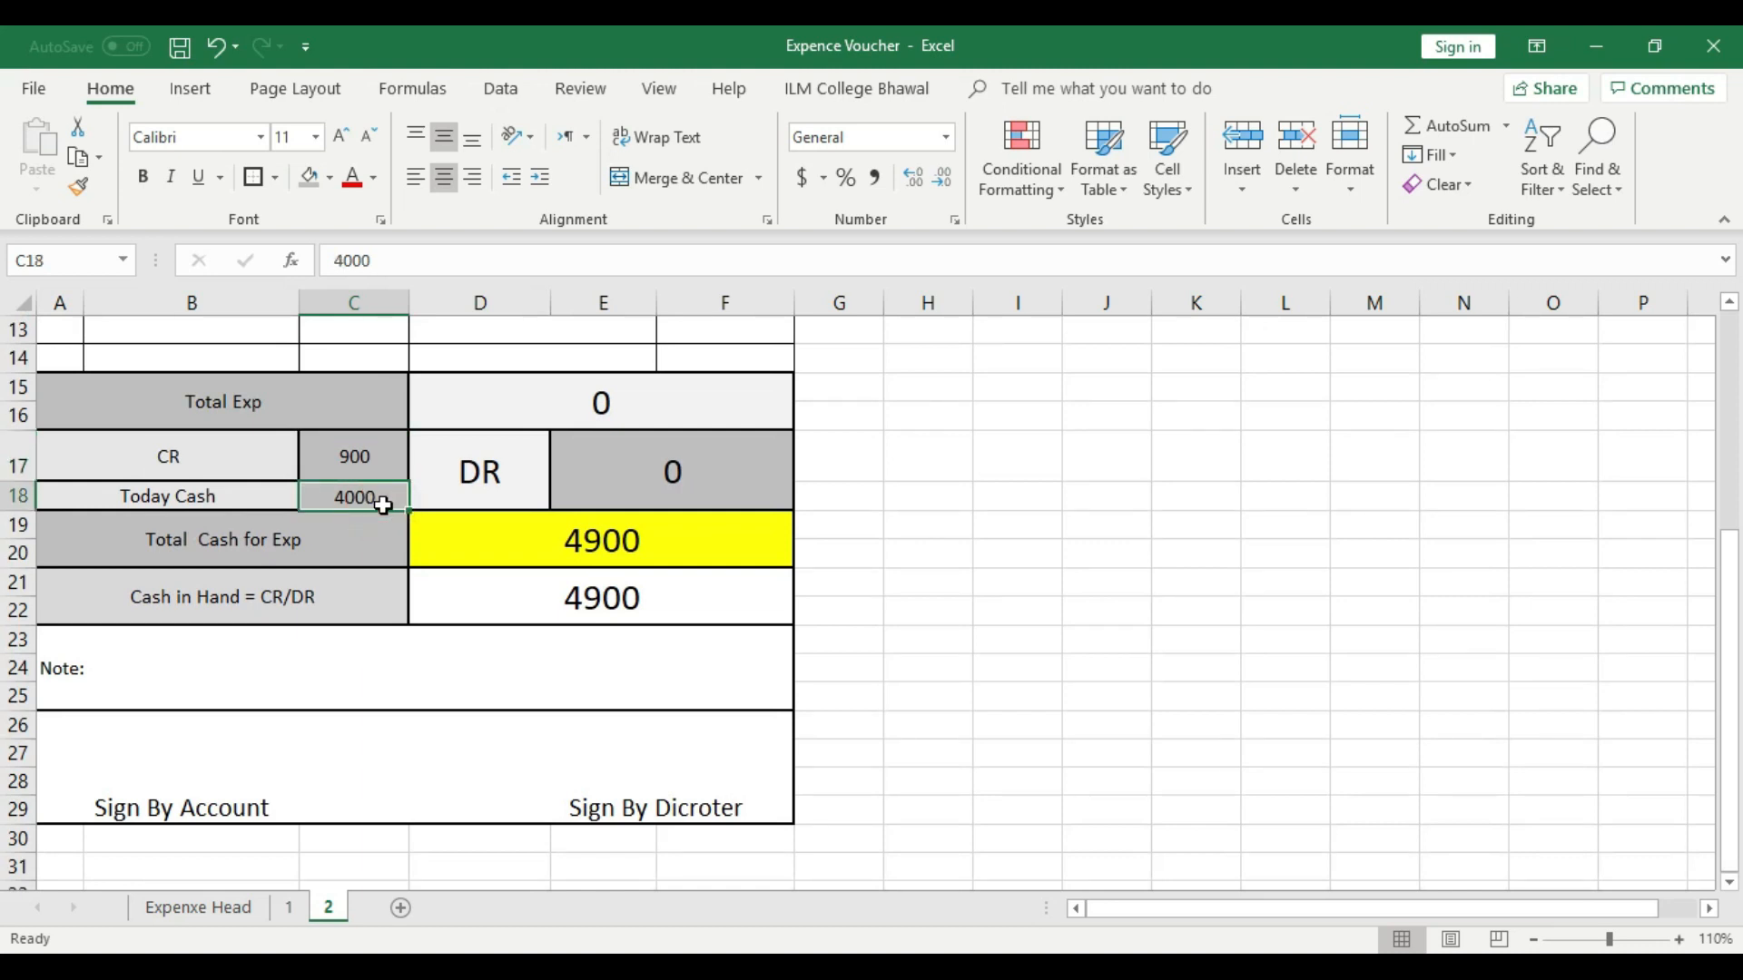
{"action": "left_click", "coordinate": [686, 542]}
- Enter serial numbers 1, 2 and 3 in cells A5 to A7 of sheet 2
{"action": "scroll", "coordinate": [711, 669], "scroll_direction": "up", "scroll_amount": 4}
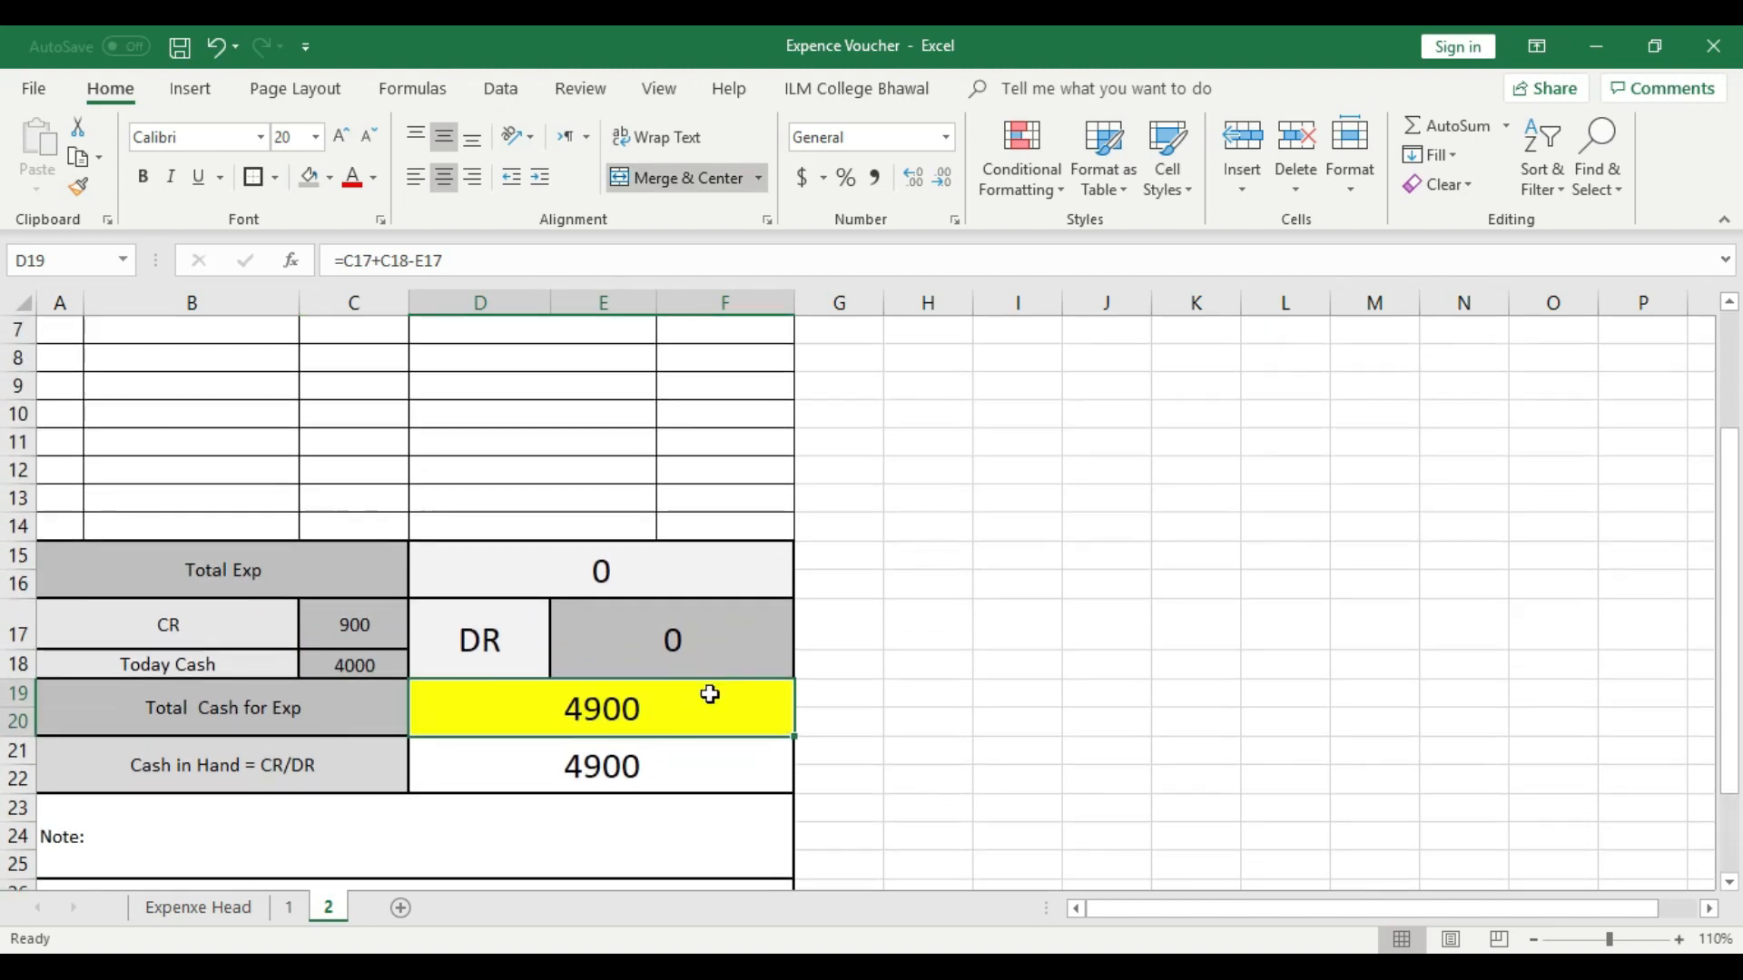
{"action": "left_click", "coordinate": [78, 472]}
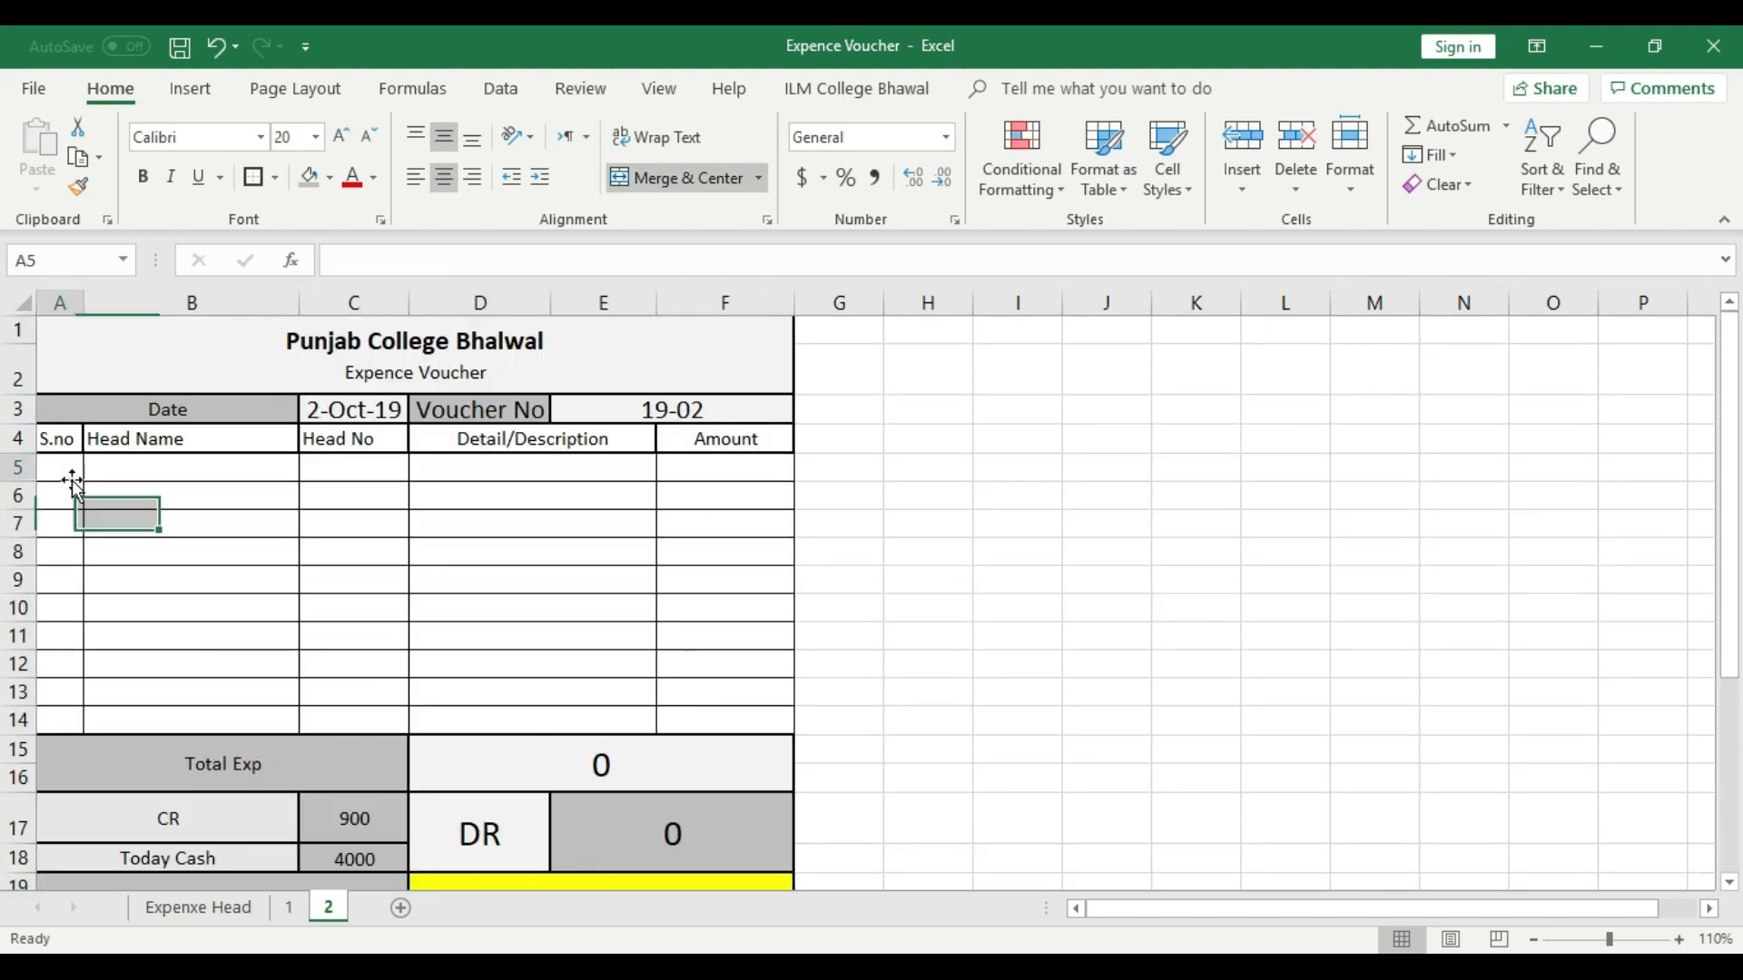
{"action": "type", "text": "1"}
{"action": "left_click", "coordinate": [56, 496]}
{"action": "type", "text": "2"}
{"action": "left_click", "coordinate": [64, 524]}
{"action": "type", "text": "3"}
{"action": "left_click", "coordinate": [72, 553]}
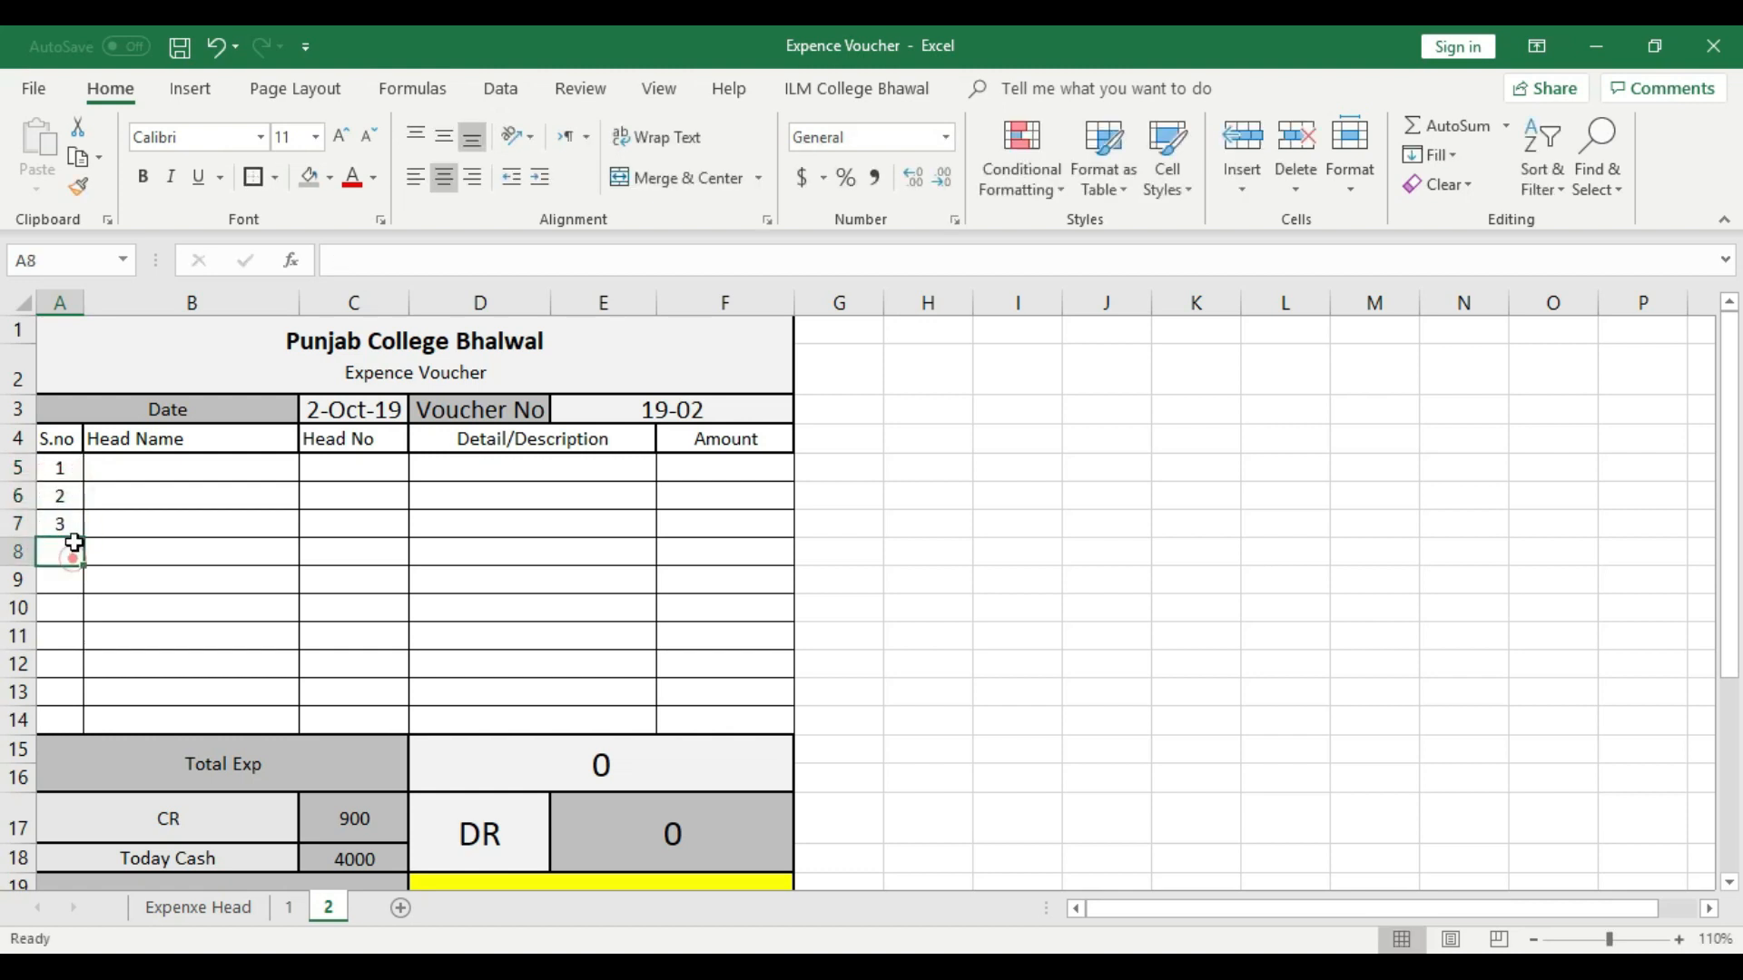
- Choose the head names Stationary, Misc Exp and Bike Head for cells B5, B6 and B7
{"action": "left_click", "coordinate": [122, 468]}
{"action": "left_click", "coordinate": [310, 470]}
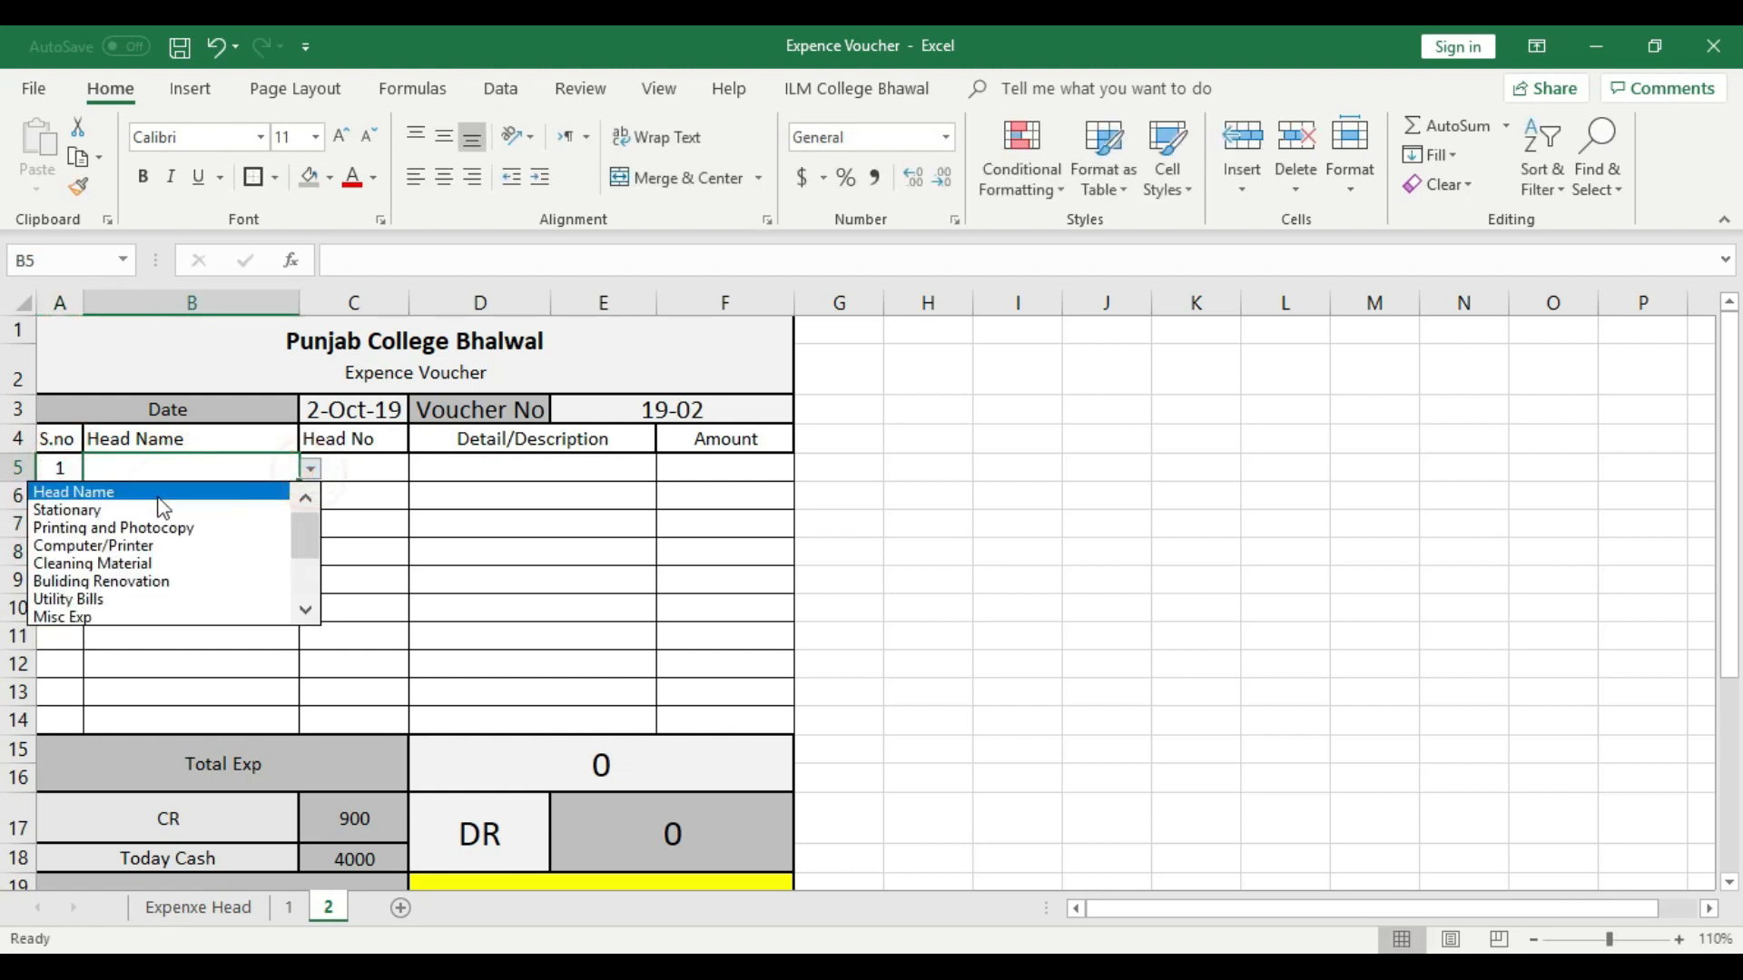
{"action": "left_click", "coordinate": [155, 505]}
{"action": "left_click", "coordinate": [233, 505]}
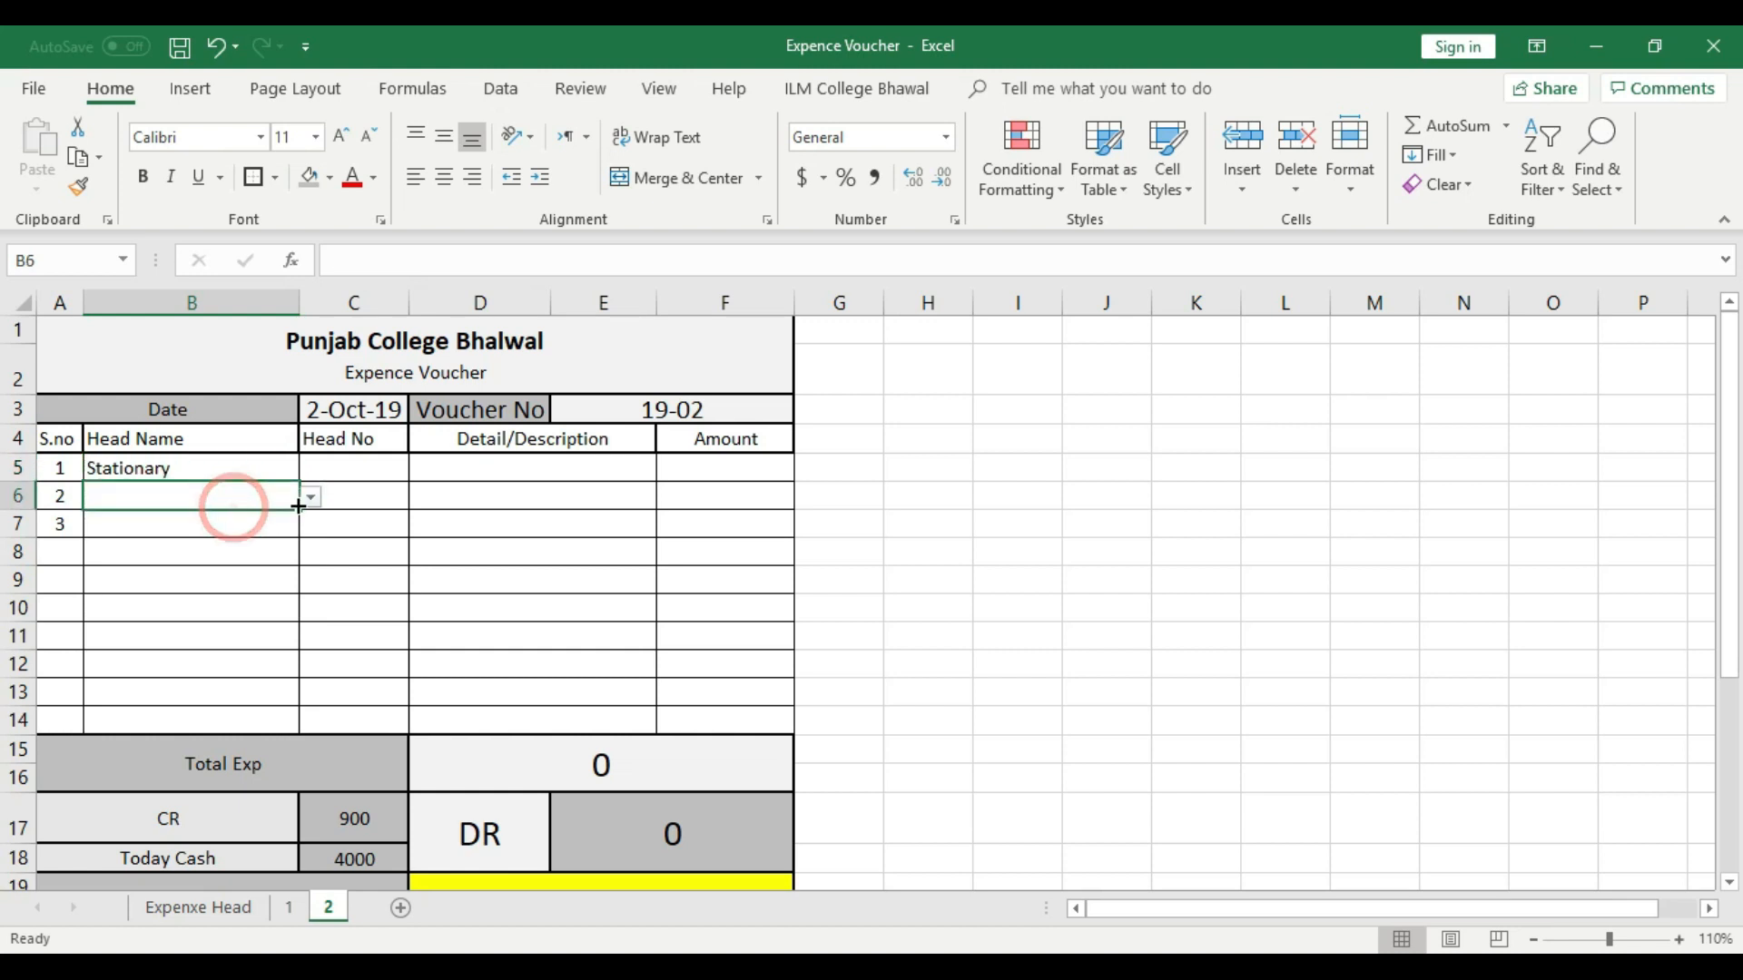
{"action": "left_click", "coordinate": [309, 498]}
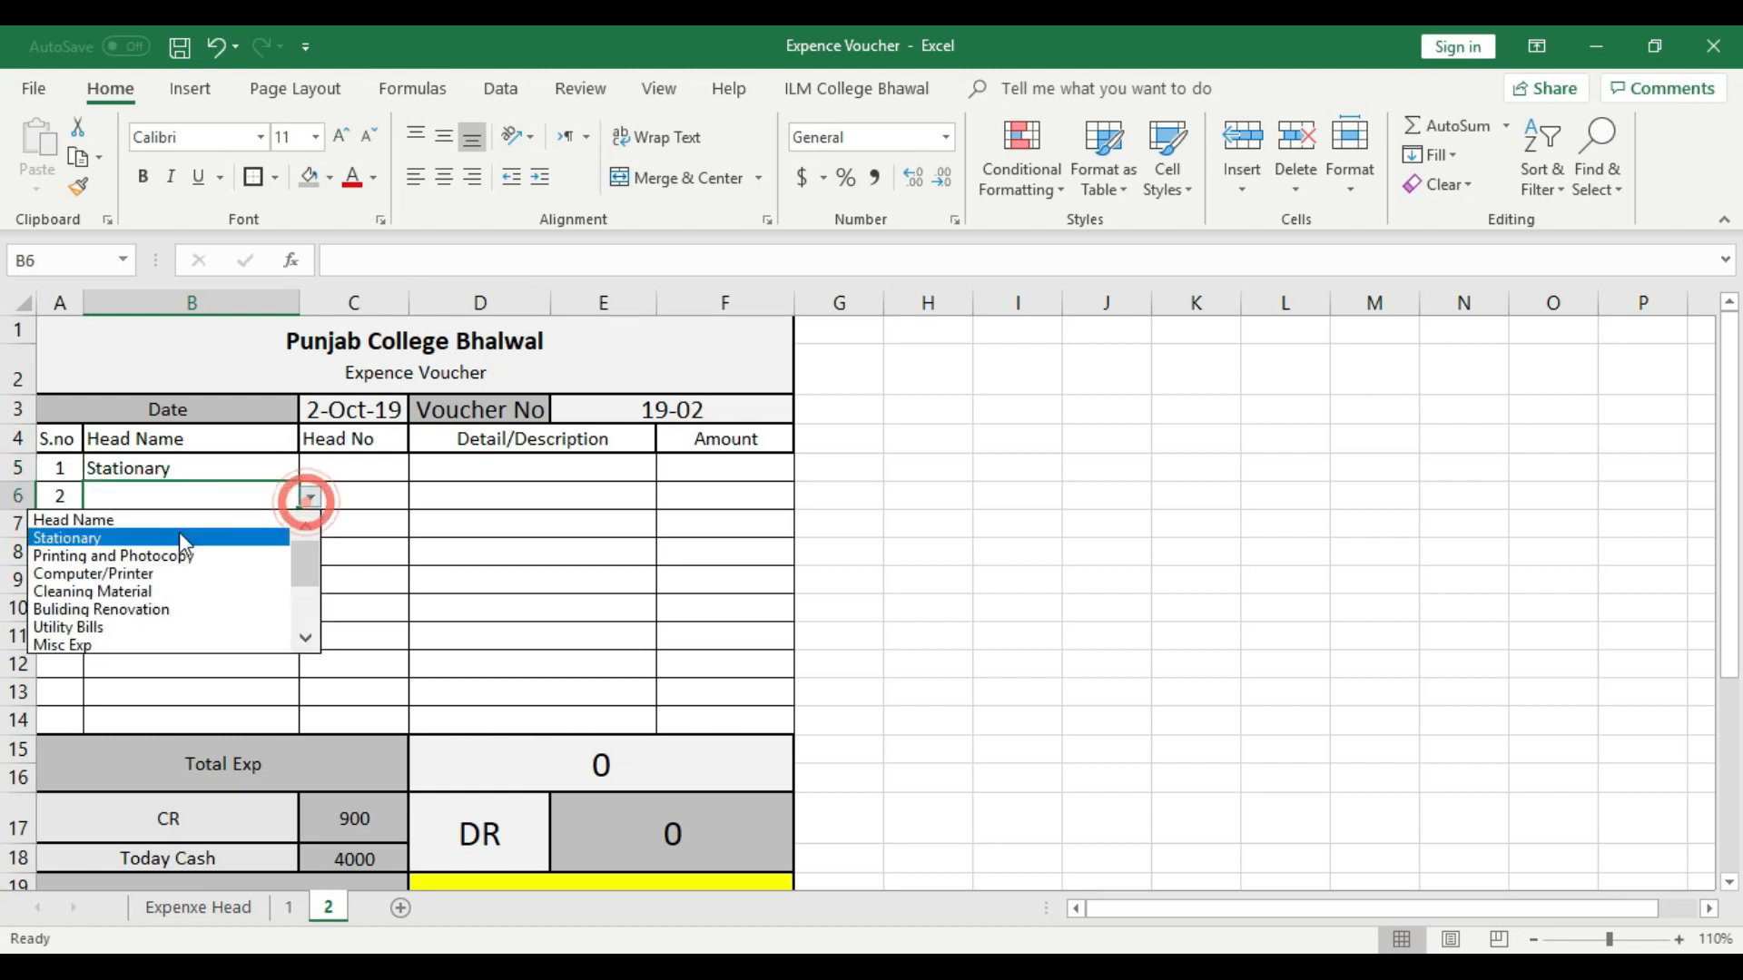
{"action": "left_click", "coordinate": [110, 644]}
{"action": "left_click", "coordinate": [233, 526]}
{"action": "left_click", "coordinate": [310, 526]}
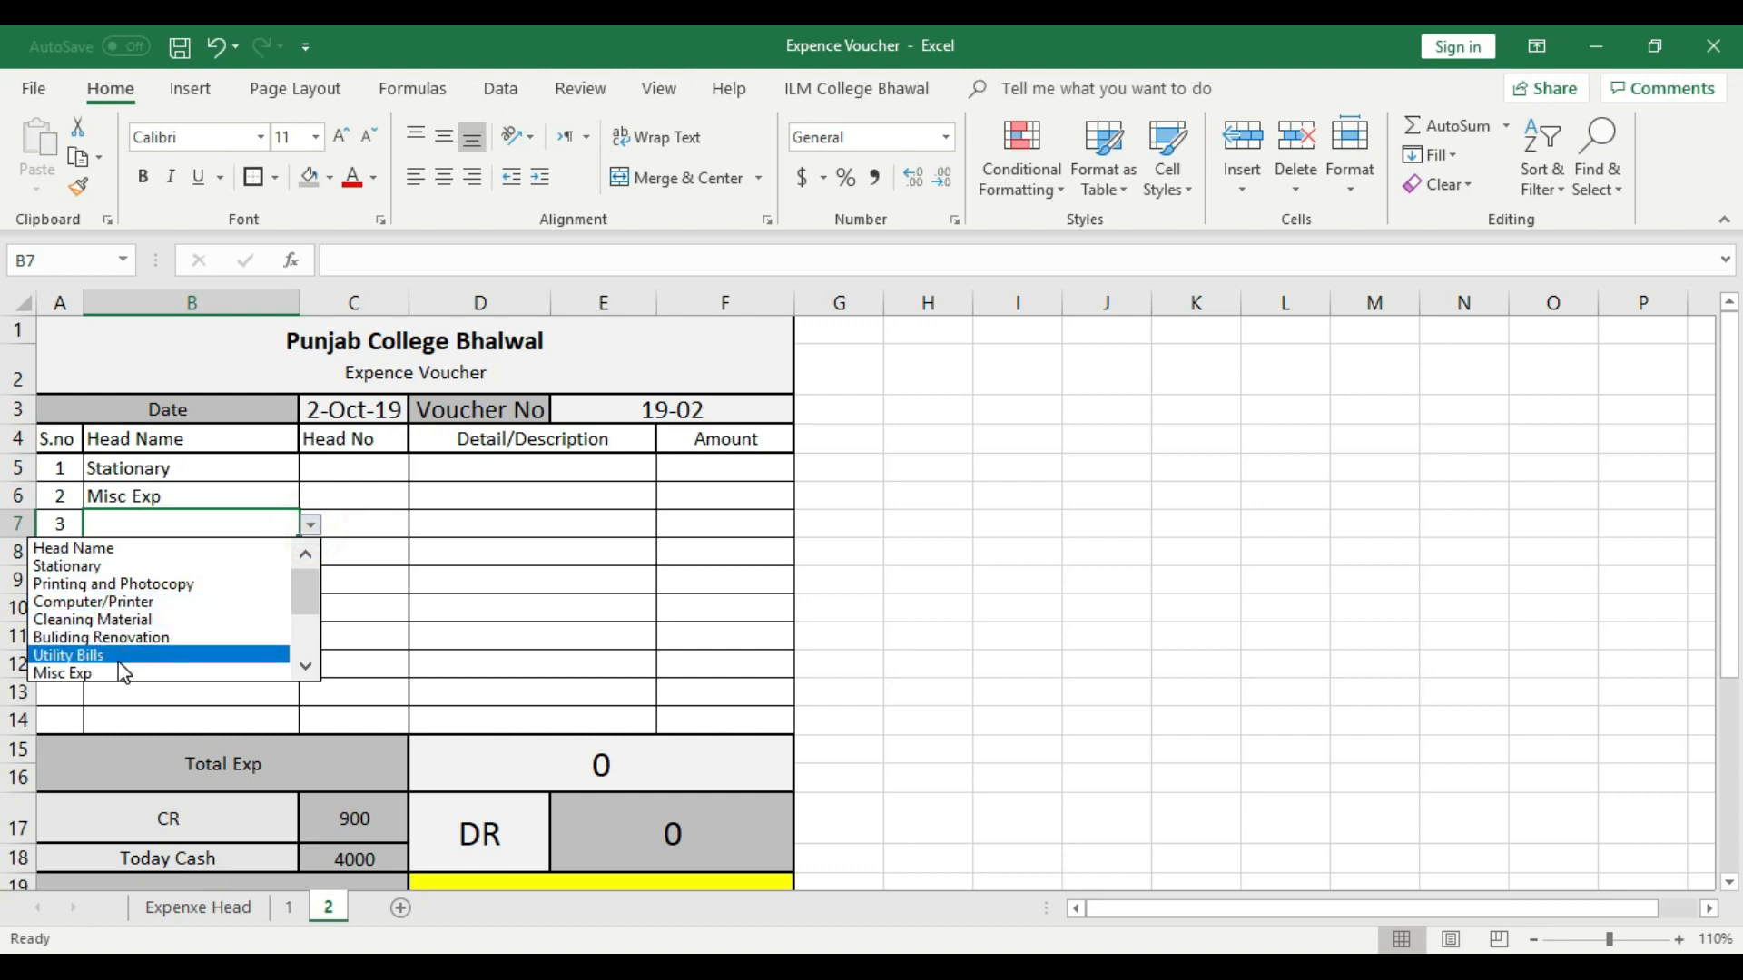
{"action": "left_click_drag", "start_coordinate": [308, 577], "coordinate": [306, 641]}
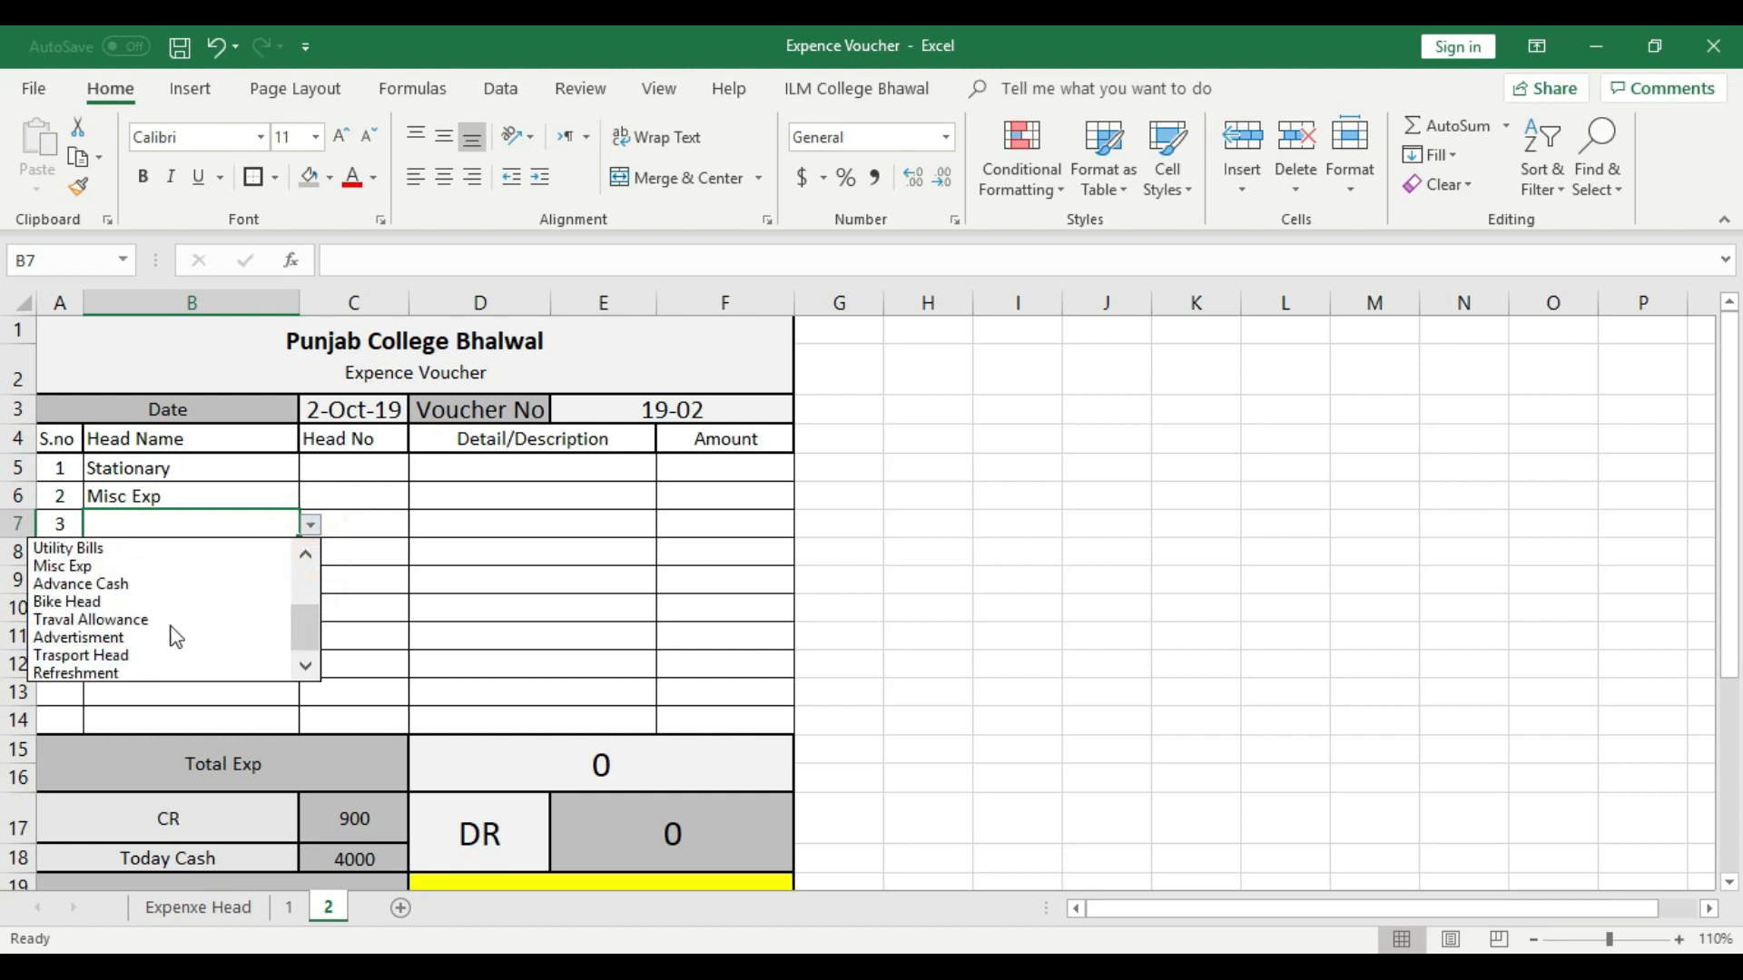
{"action": "left_click", "coordinate": [100, 602]}
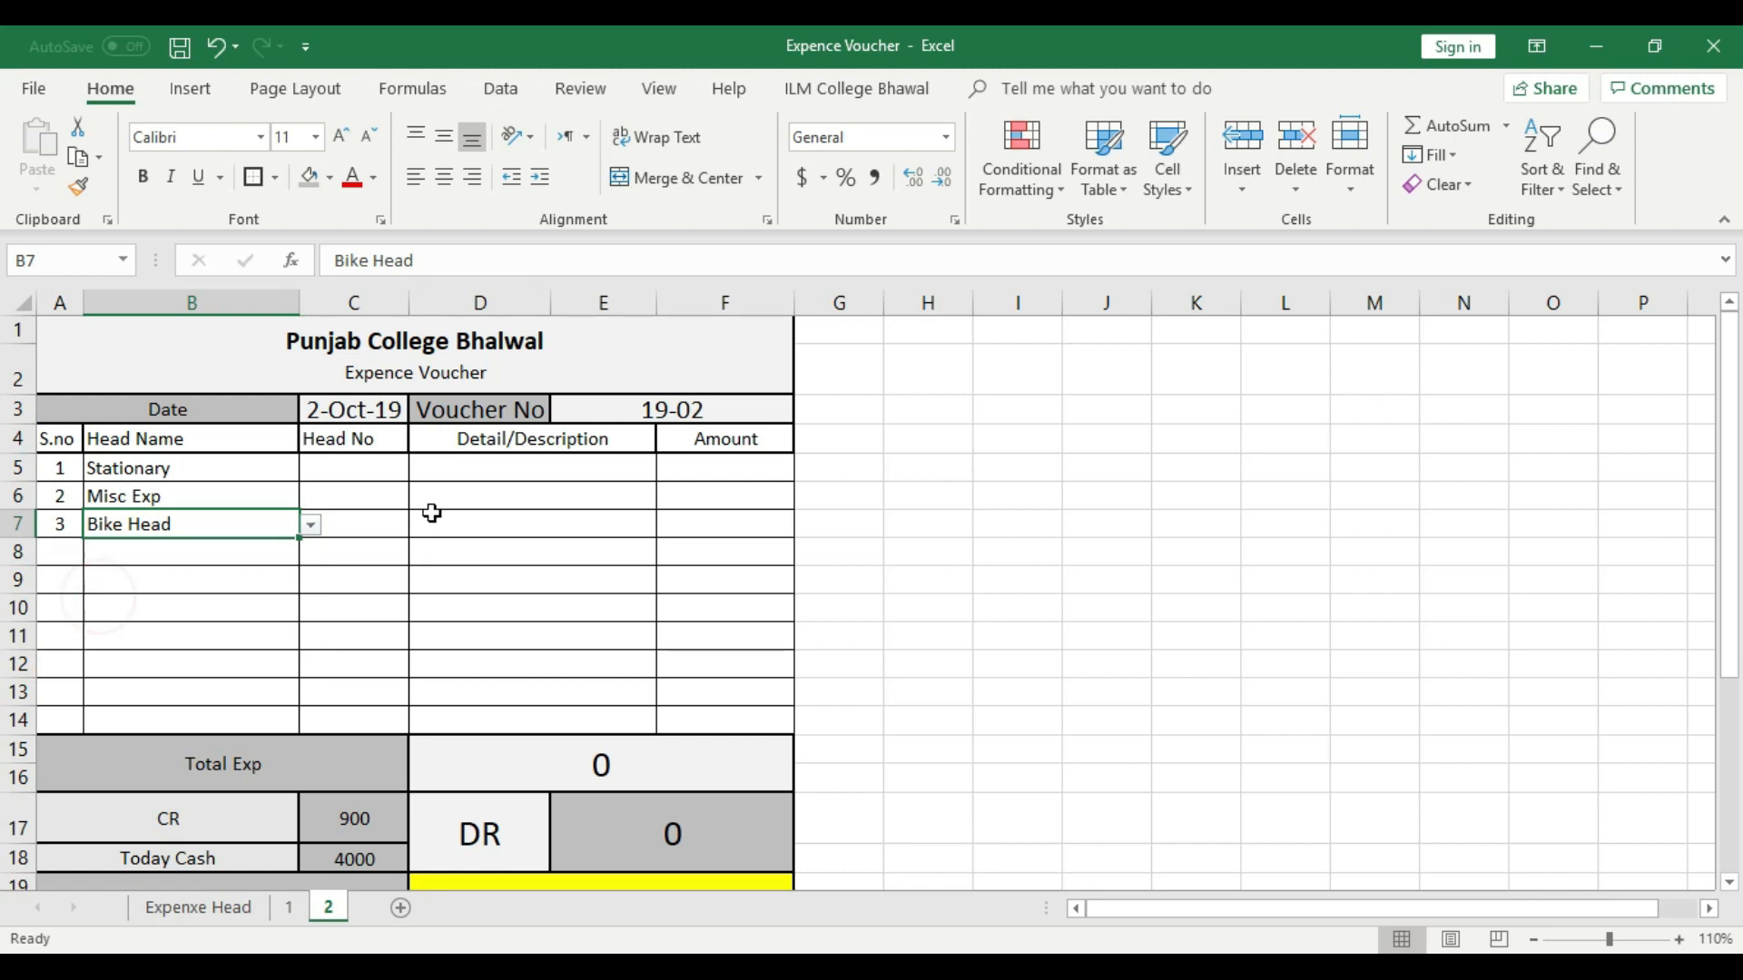
- Choose head numbers E-2, E-3 and E-2 for the three expense rows in C5 to C7
{"action": "left_click", "coordinate": [358, 473]}
{"action": "left_click", "coordinate": [417, 467]}
{"action": "left_click", "coordinate": [350, 529]}
{"action": "left_click", "coordinate": [390, 500]}
{"action": "left_click", "coordinate": [421, 497]}
{"action": "left_click", "coordinate": [342, 580]}
{"action": "left_click", "coordinate": [440, 531]}
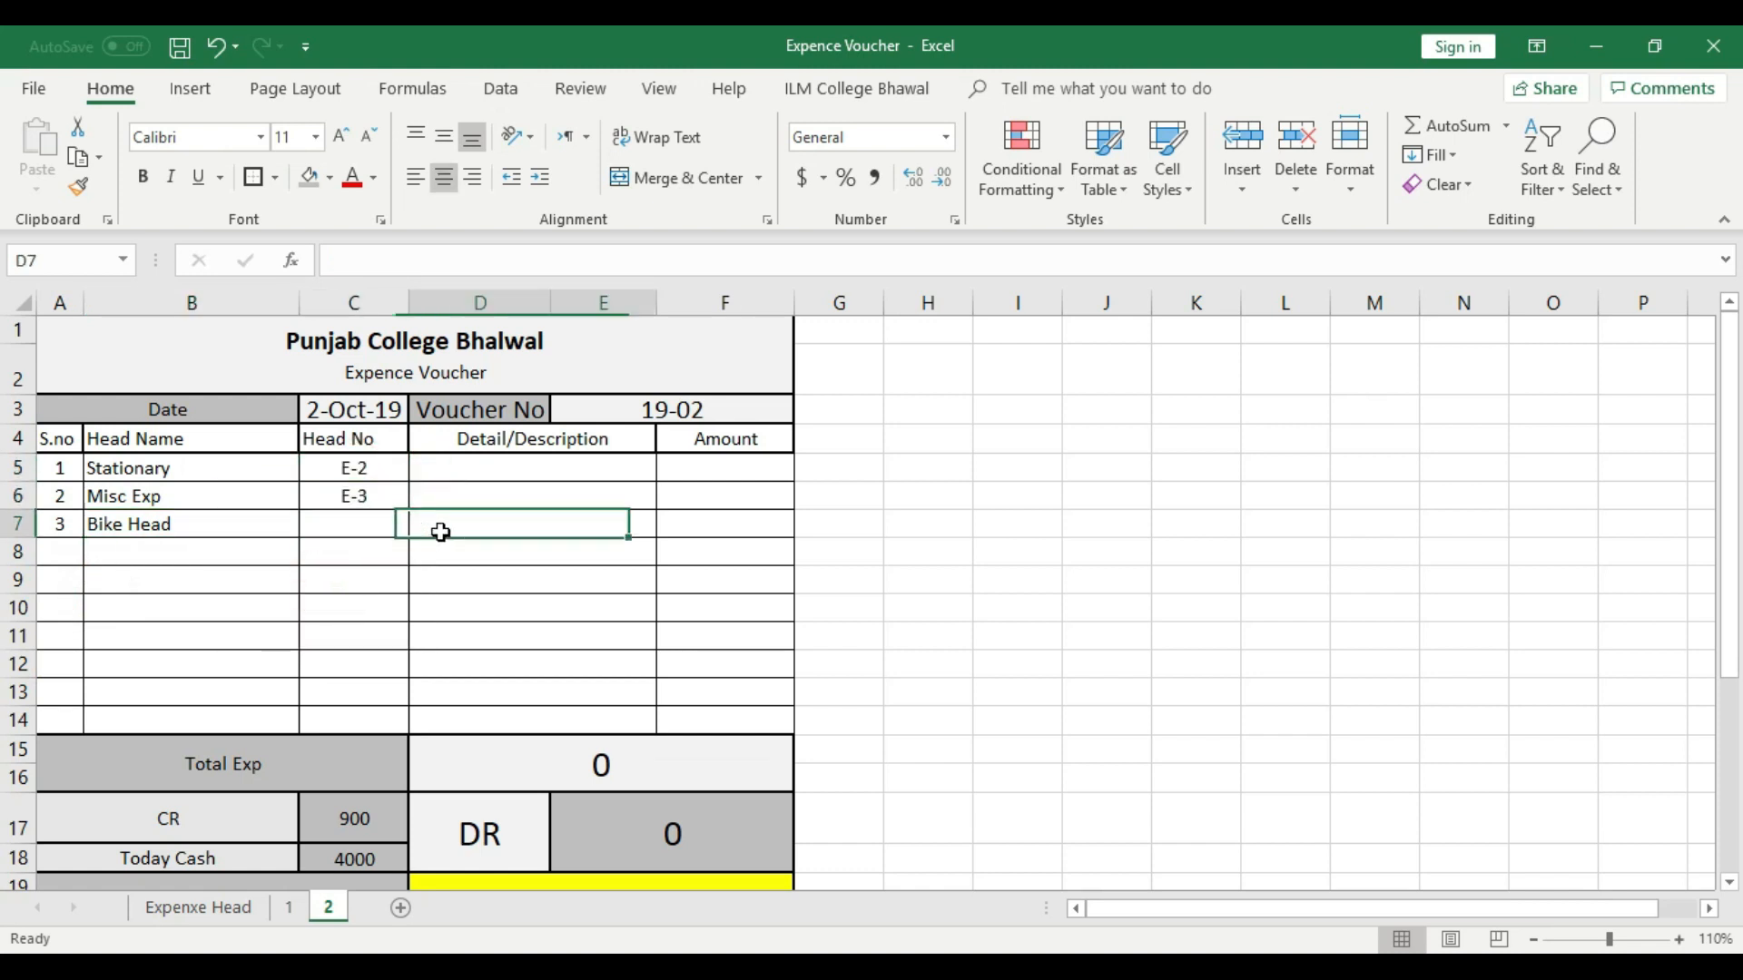
{"action": "left_click", "coordinate": [391, 525]}
{"action": "left_click", "coordinate": [419, 525]}
{"action": "left_click", "coordinate": [343, 582]}
{"action": "left_click", "coordinate": [487, 572]}
- Describe the Bike Head expense in row 7 as "Bike Ptr" with an amount of 100
{"action": "left_click", "coordinate": [489, 463]}
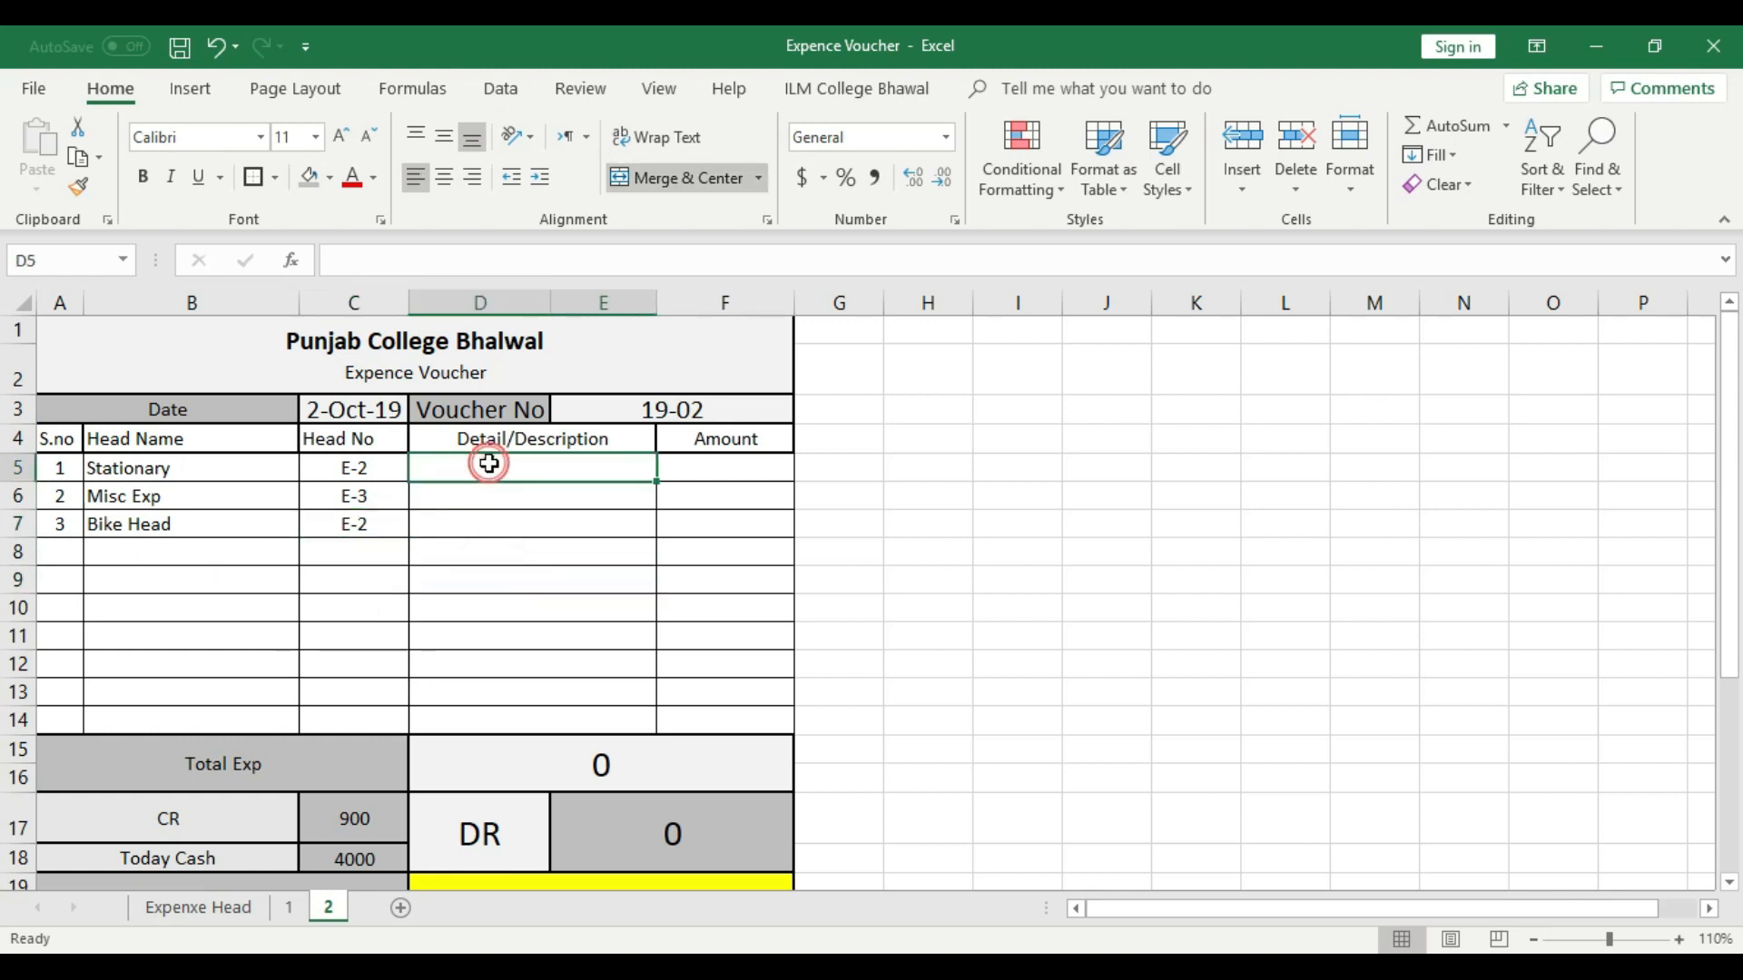
{"action": "left_click", "coordinate": [493, 521]}
{"action": "type", "text": "Bi"}
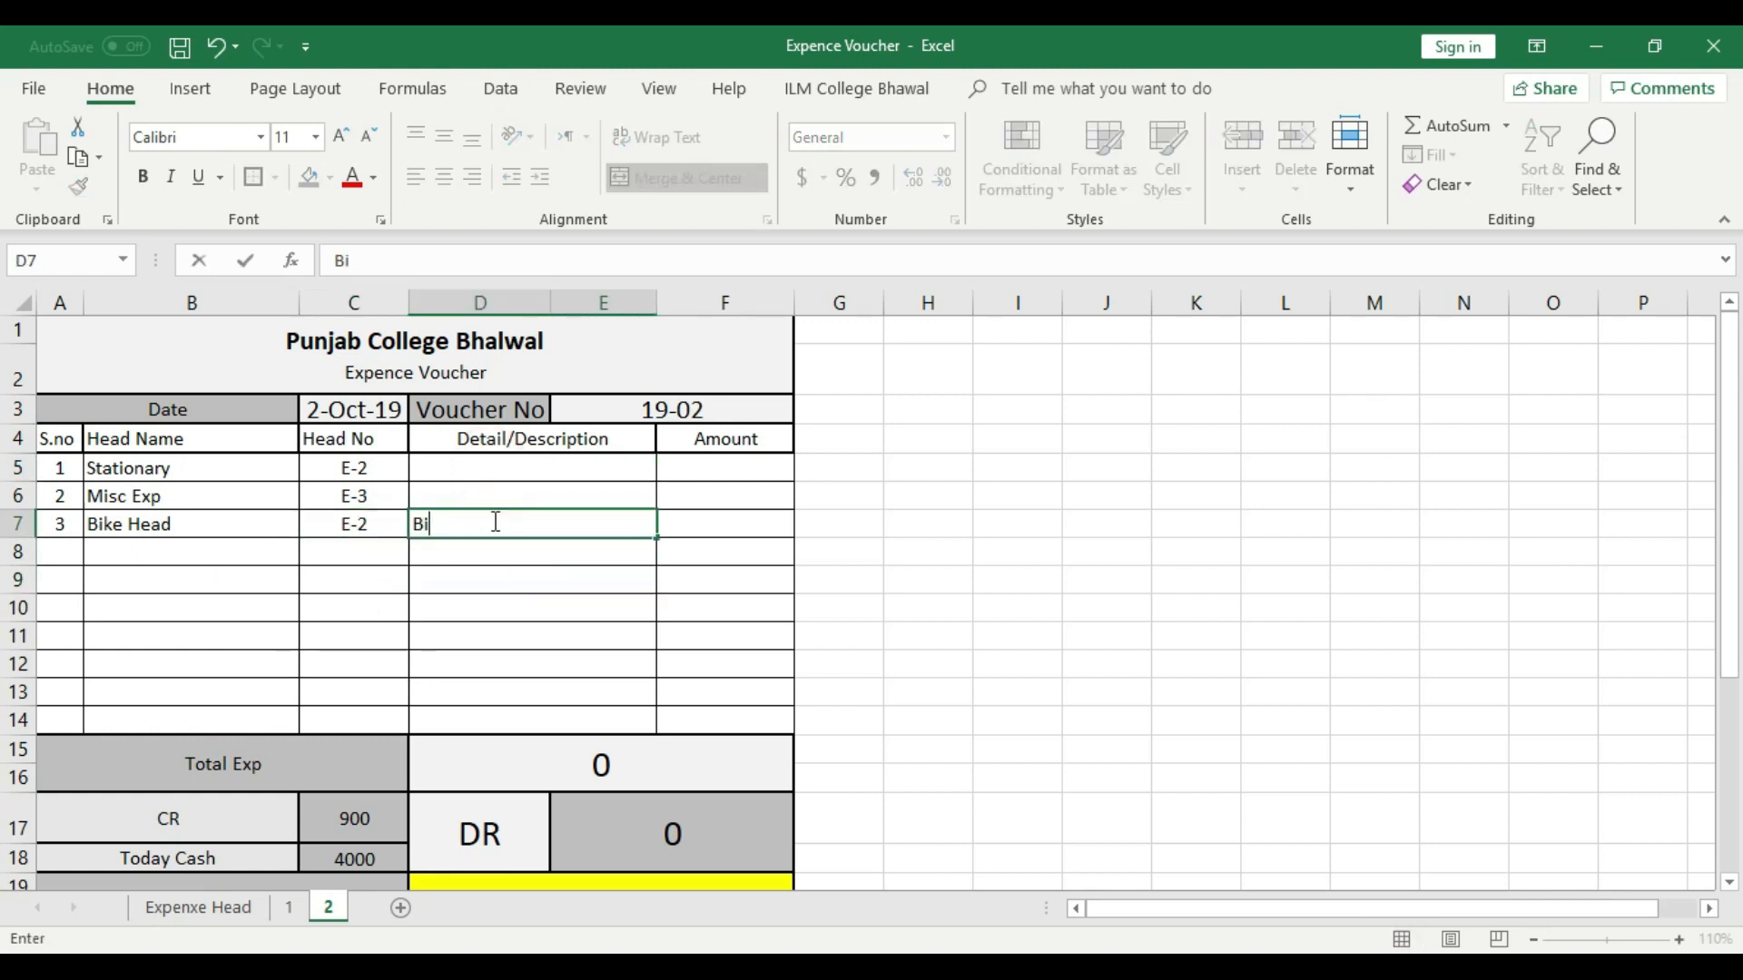
{"action": "type", "text": "ke ptro"}
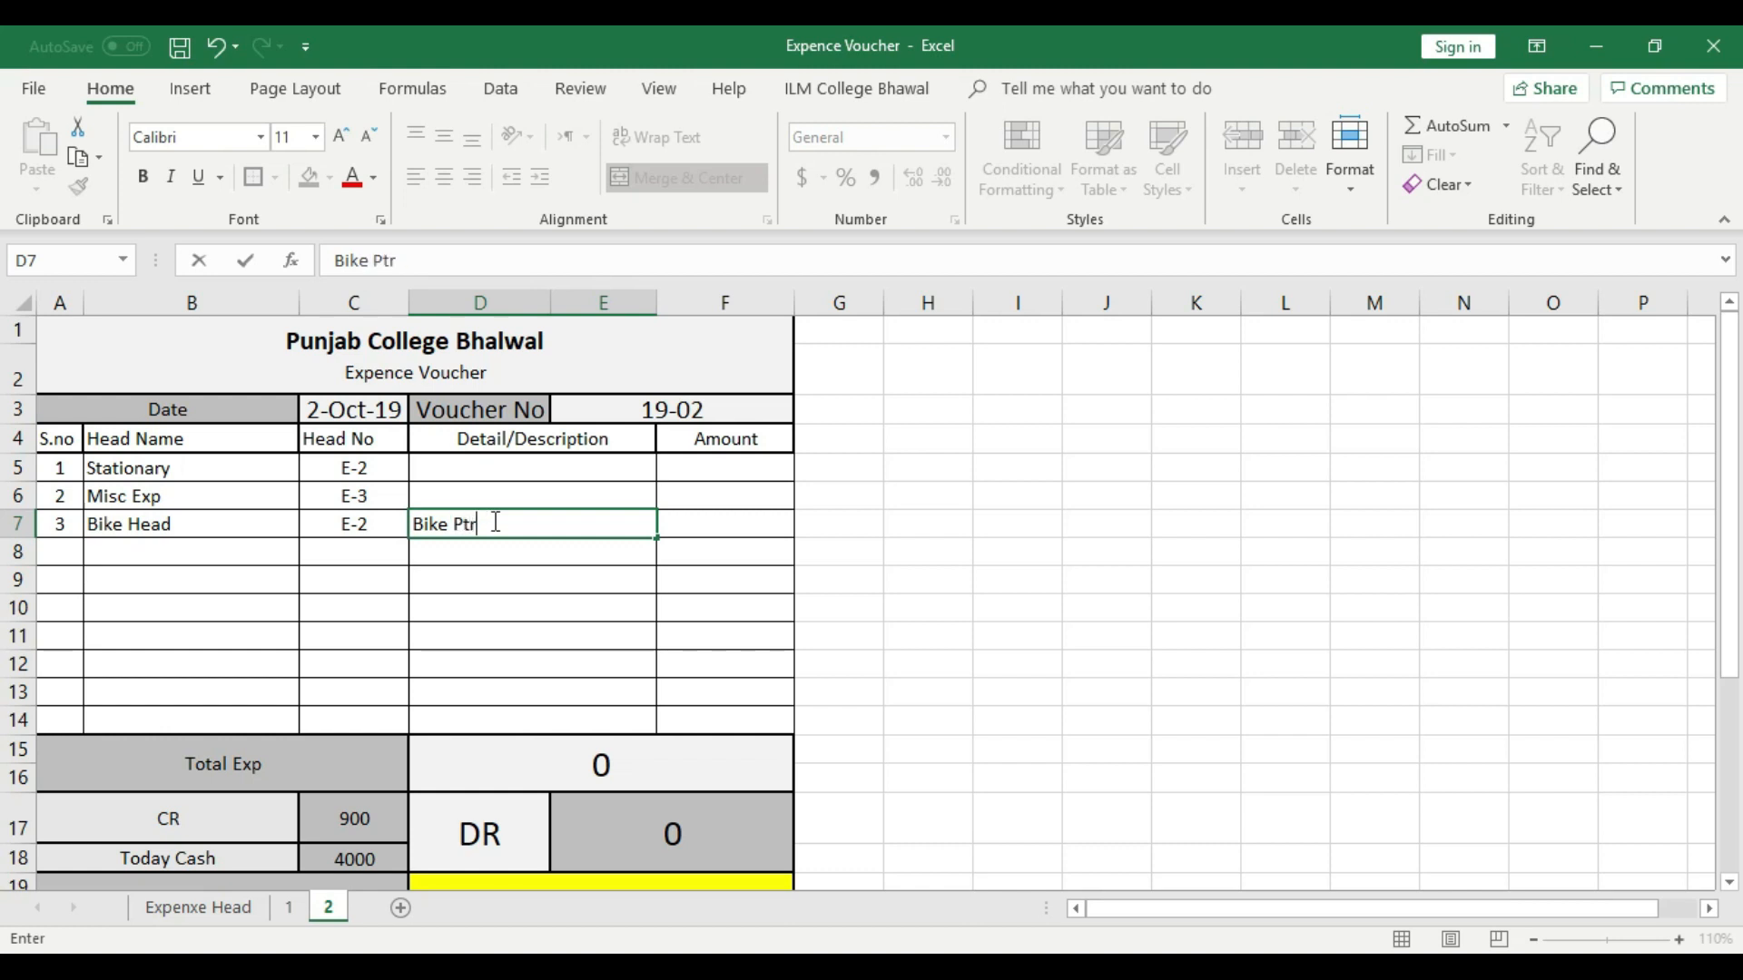
{"action": "left_click", "coordinate": [767, 525]}
{"action": "type", "text": "100"}
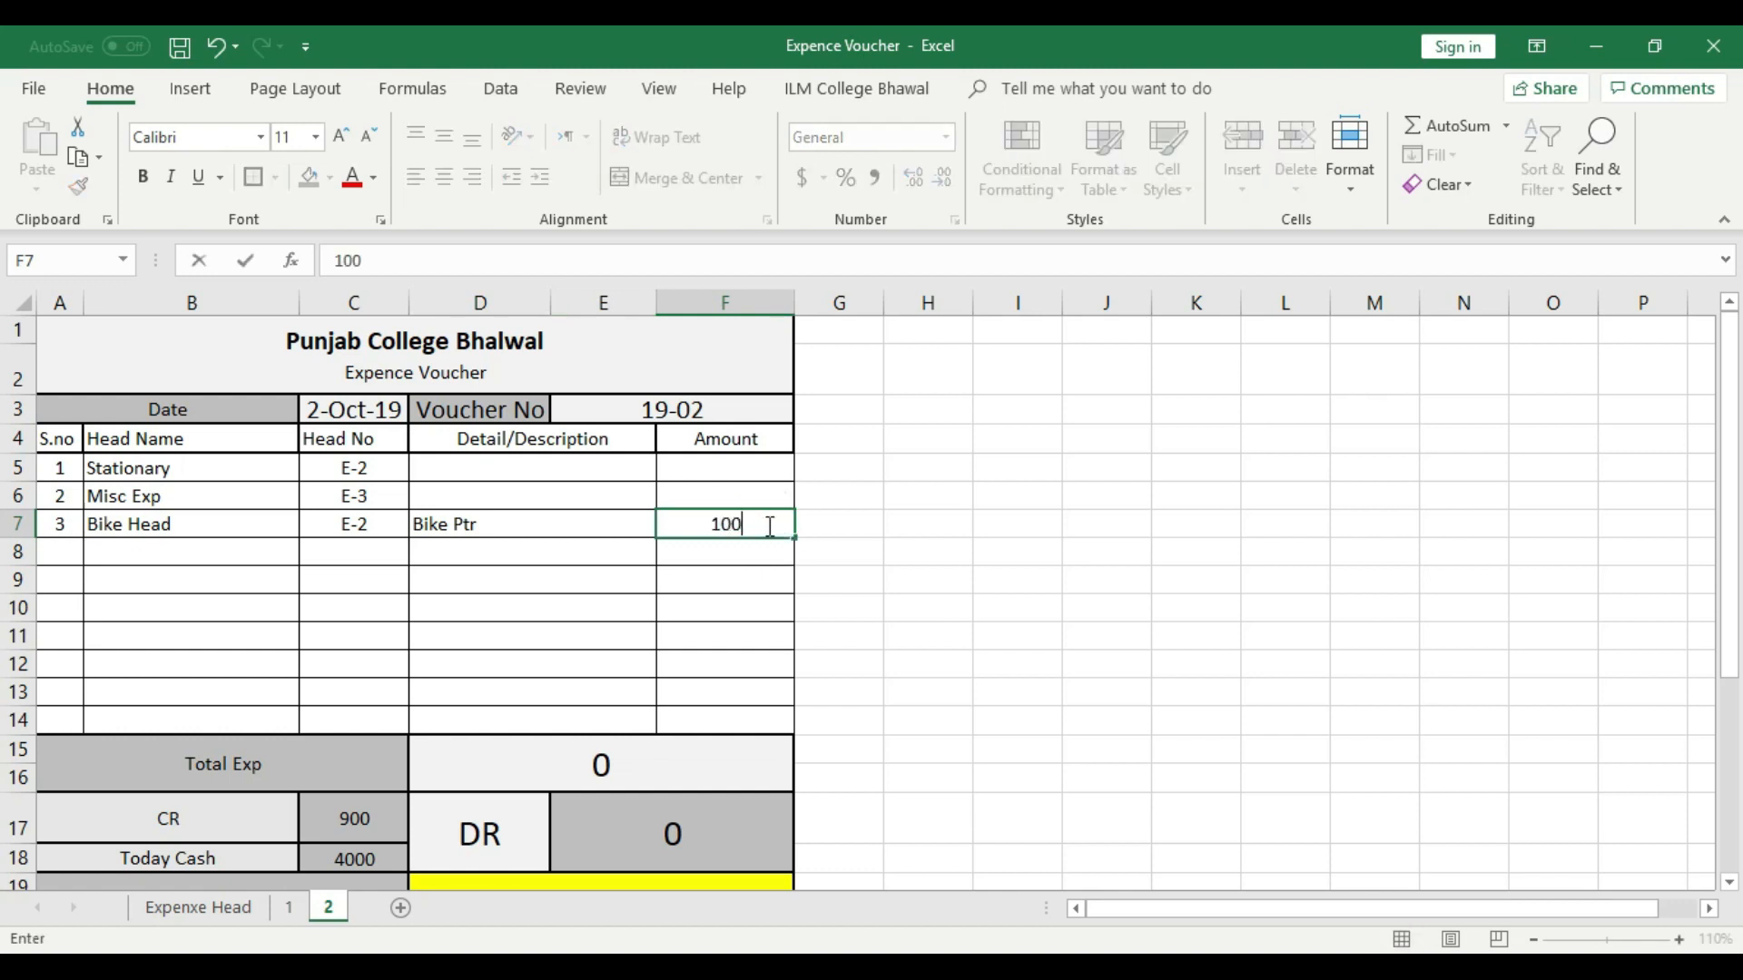
{"action": "left_click", "coordinate": [768, 561]}
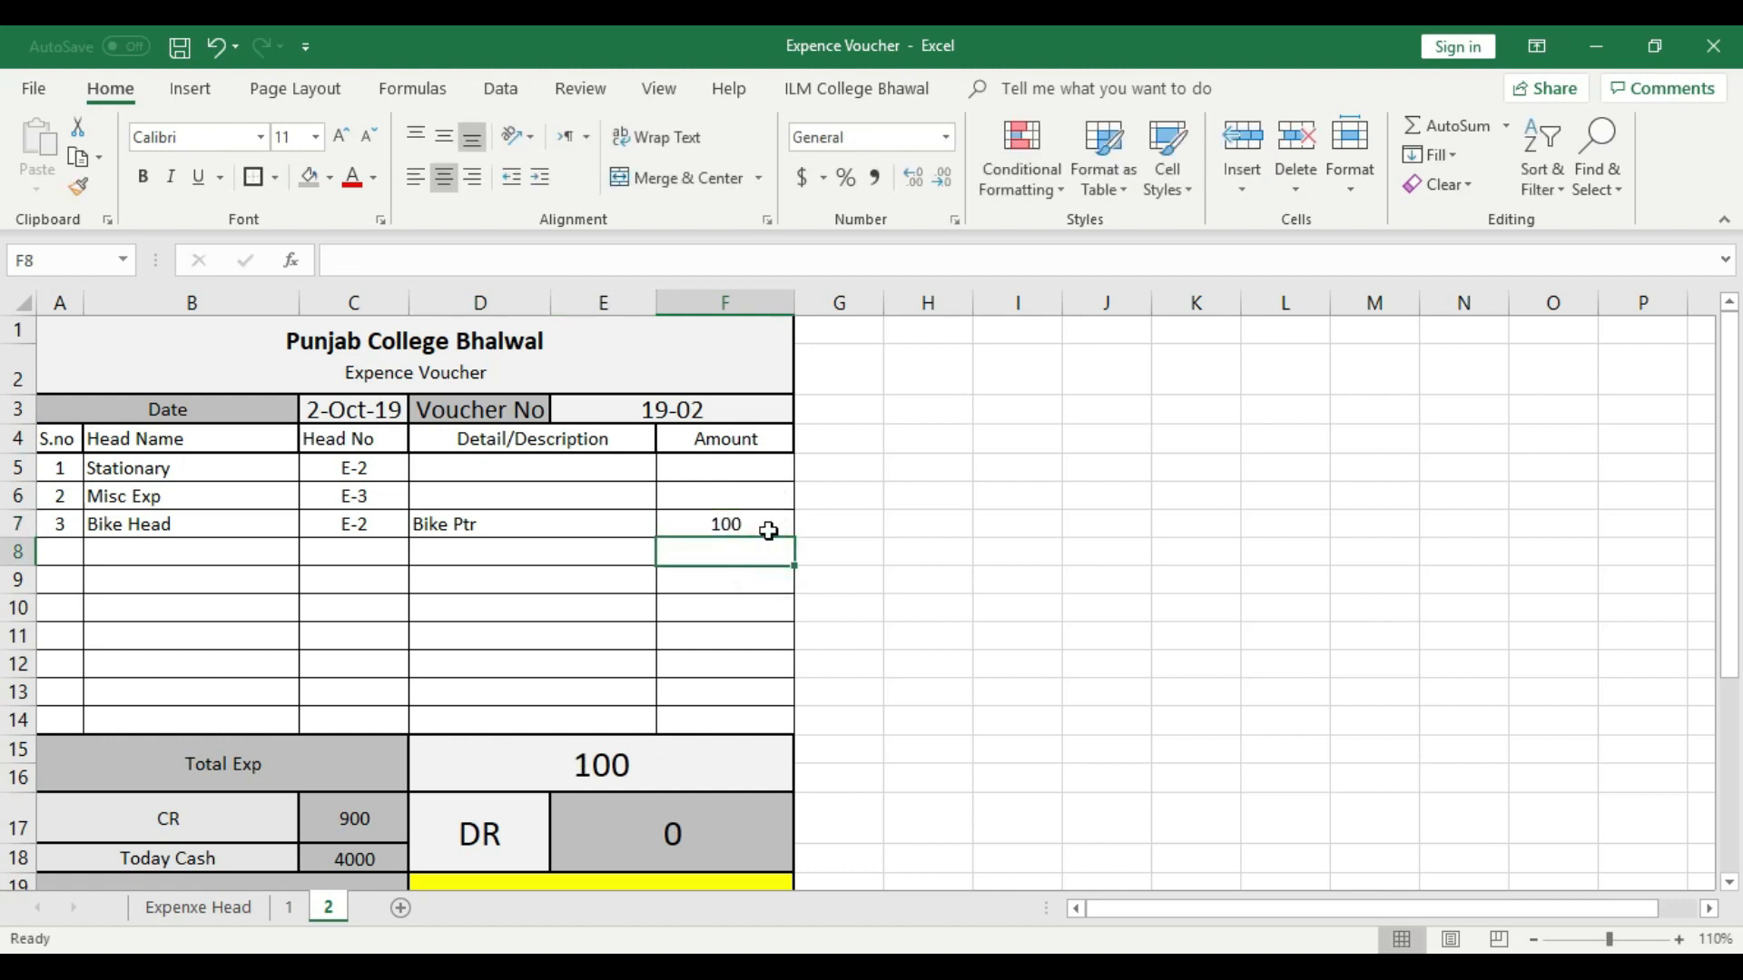
- Describe the Misc Exp row as "Easy Load" with an amount of 1000
{"action": "left_click", "coordinate": [457, 501]}
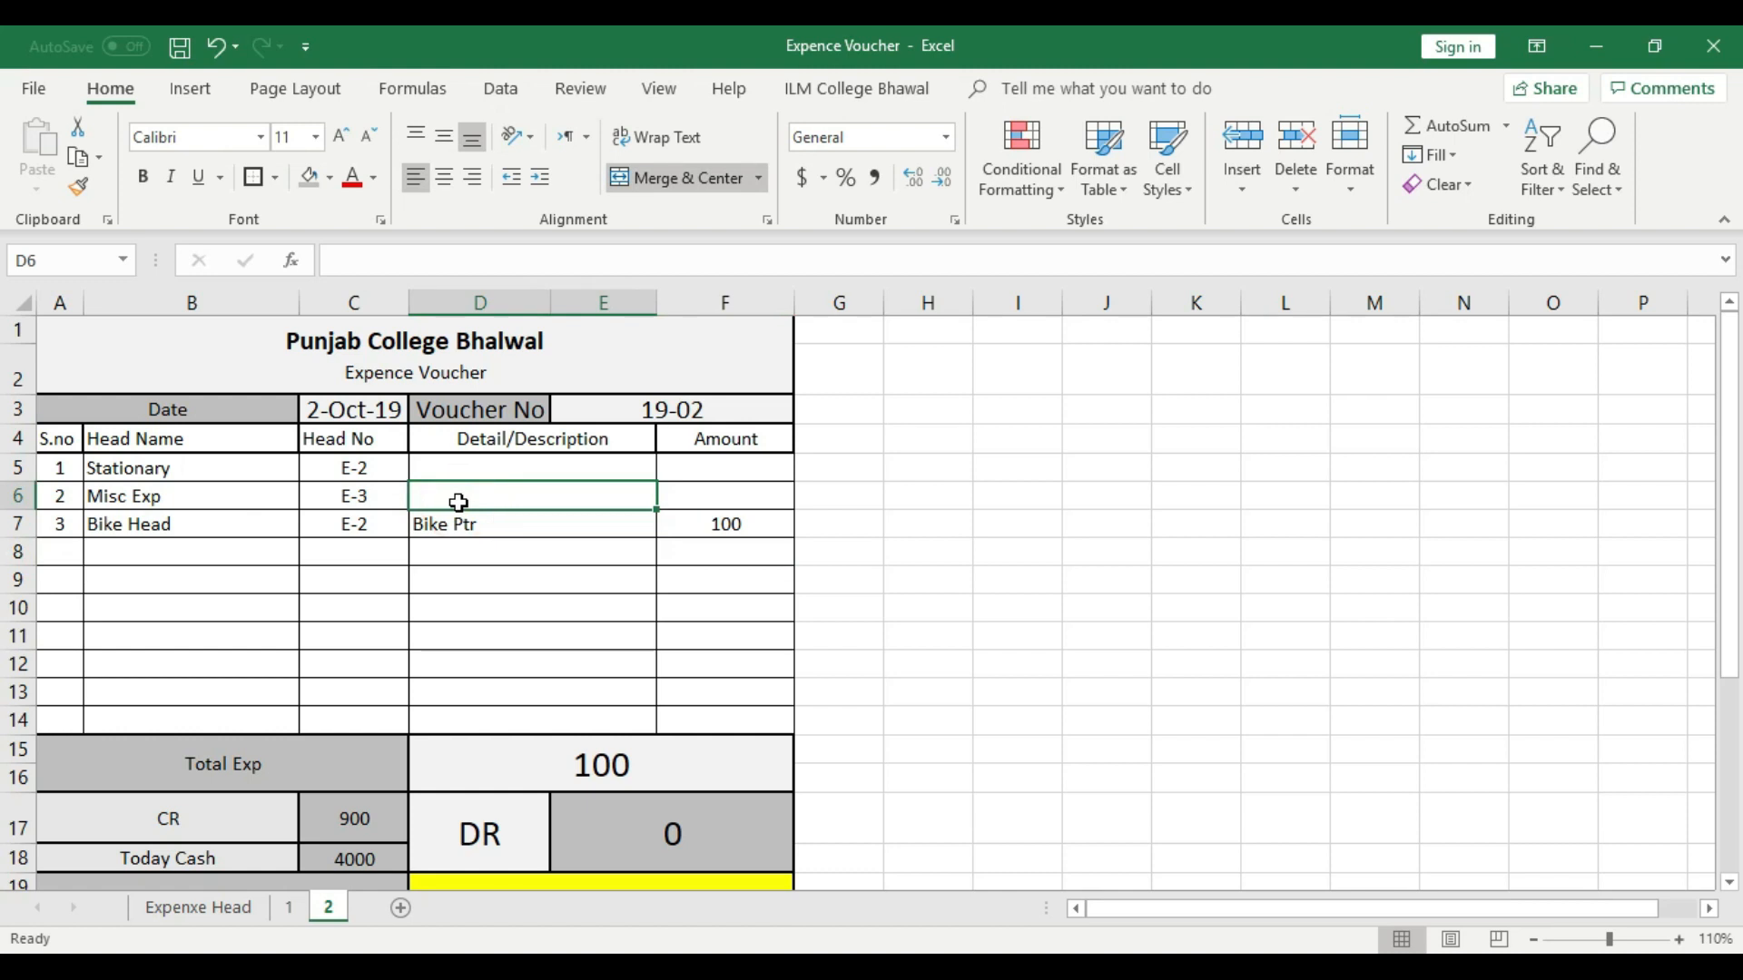
{"action": "type", "text": "Clg"}
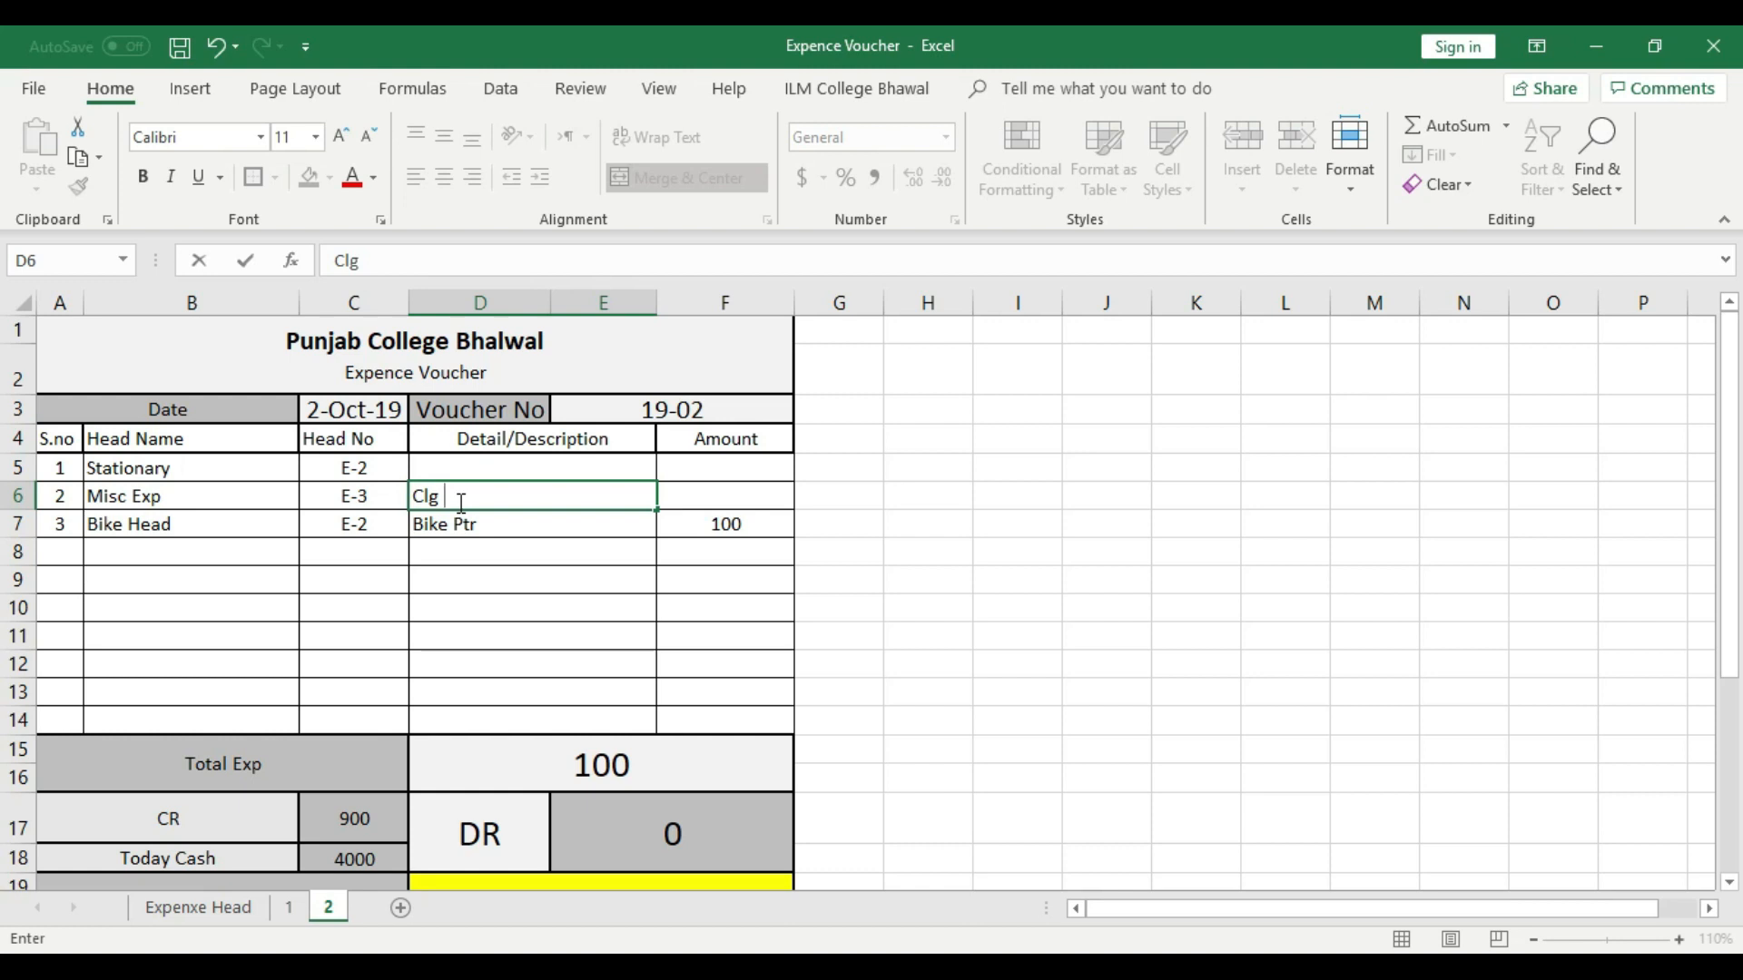
{"action": "type", "text": "---"}
{"action": "key", "text": "BackSpace"}
{"action": "key", "text": "BackSpace"}
{"action": "key", "text": "BackSpace"}
{"action": "type", "text": "Easy Load"}
{"action": "left_click", "coordinate": [729, 502]}
{"action": "type", "text": "1000"}
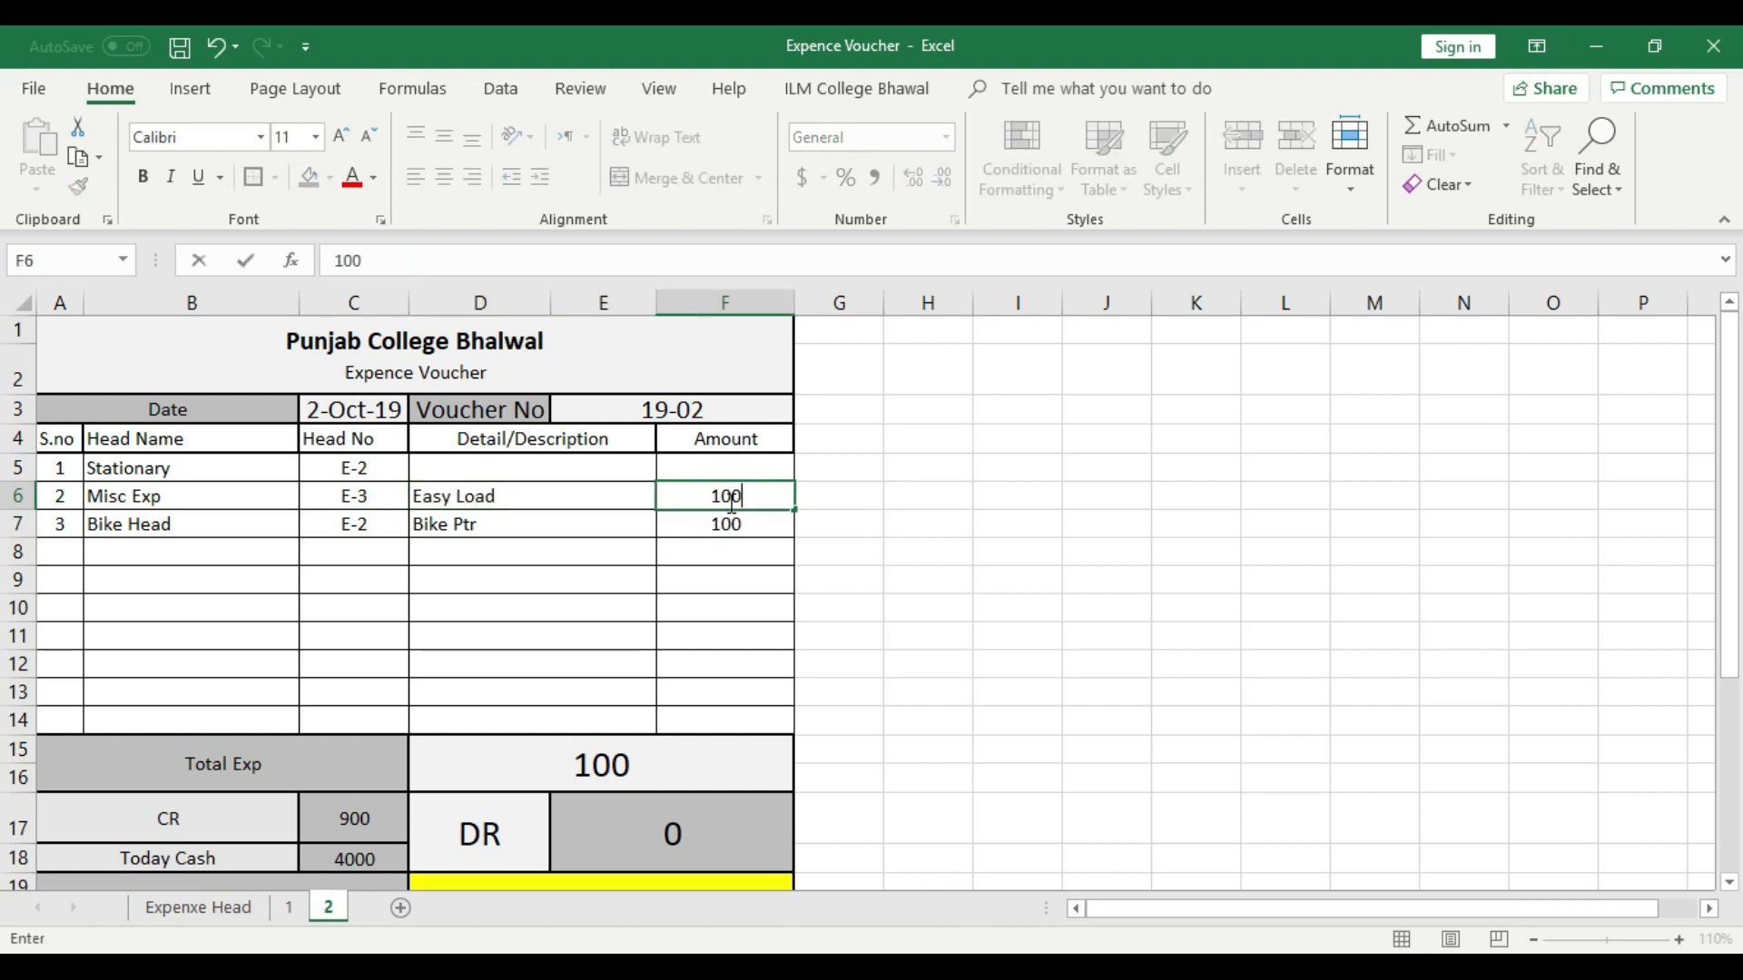
{"action": "left_click", "coordinate": [732, 587]}
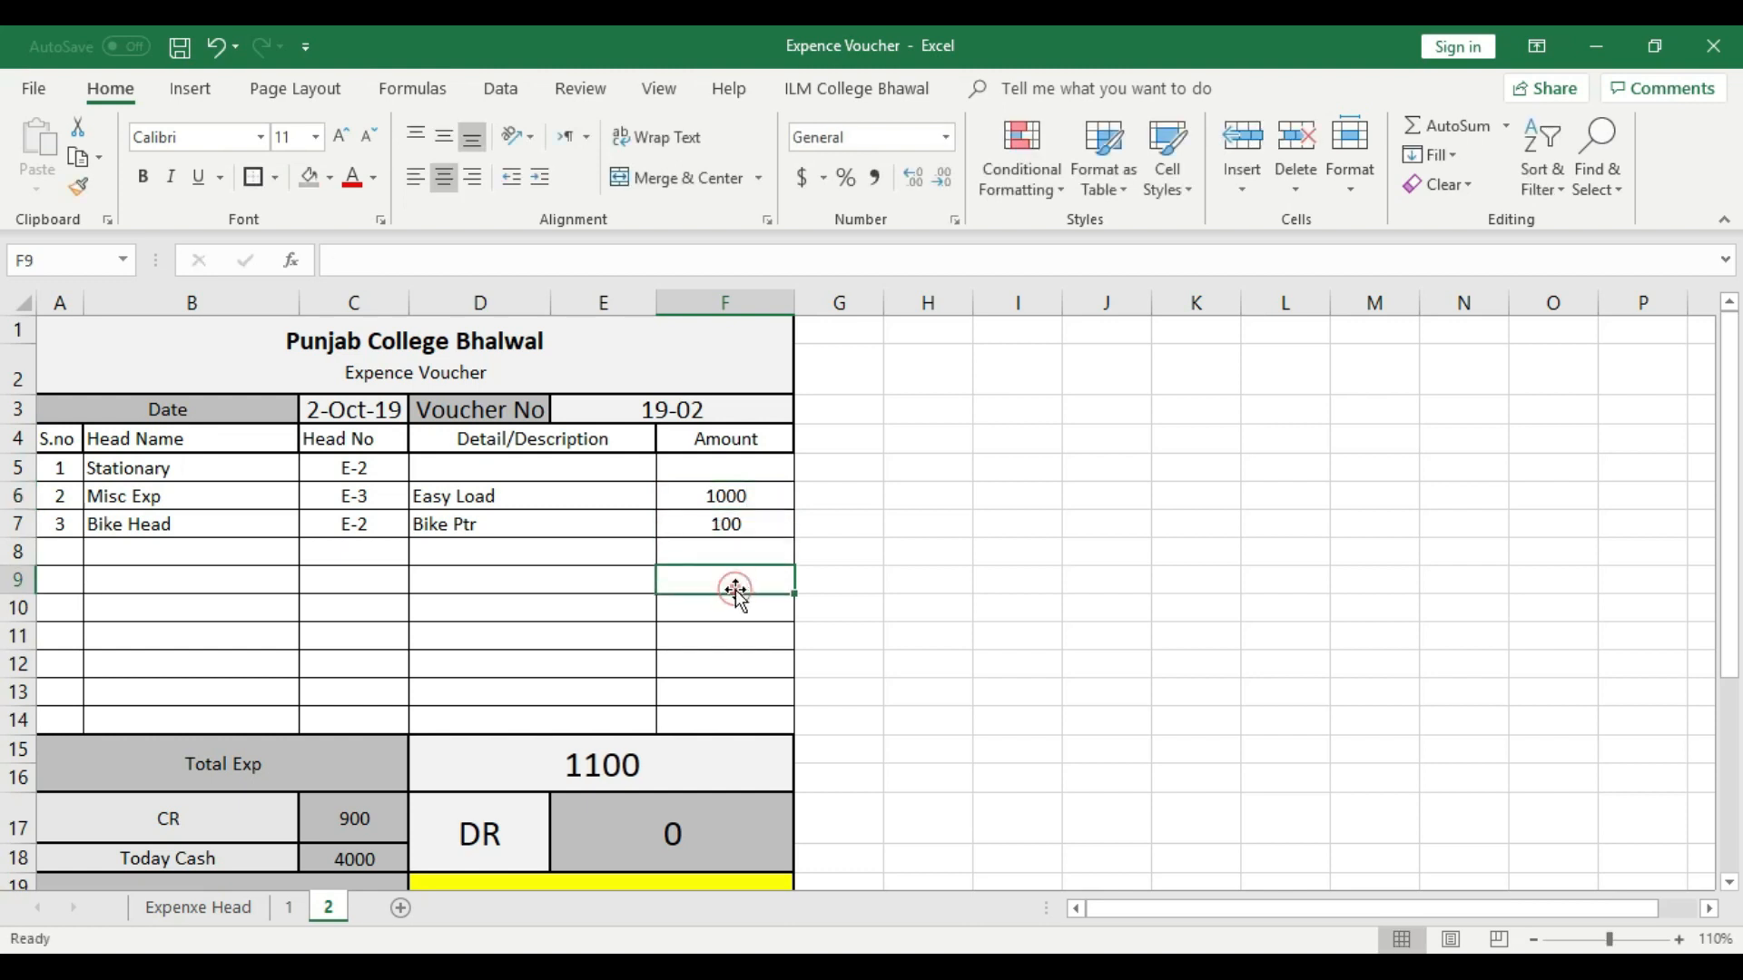
- Describe the Stationary row as "Book and Other" with an amount of 7000
{"action": "left_click", "coordinate": [237, 475]}
{"action": "left_click", "coordinate": [399, 478]}
{"action": "left_click", "coordinate": [444, 475]}
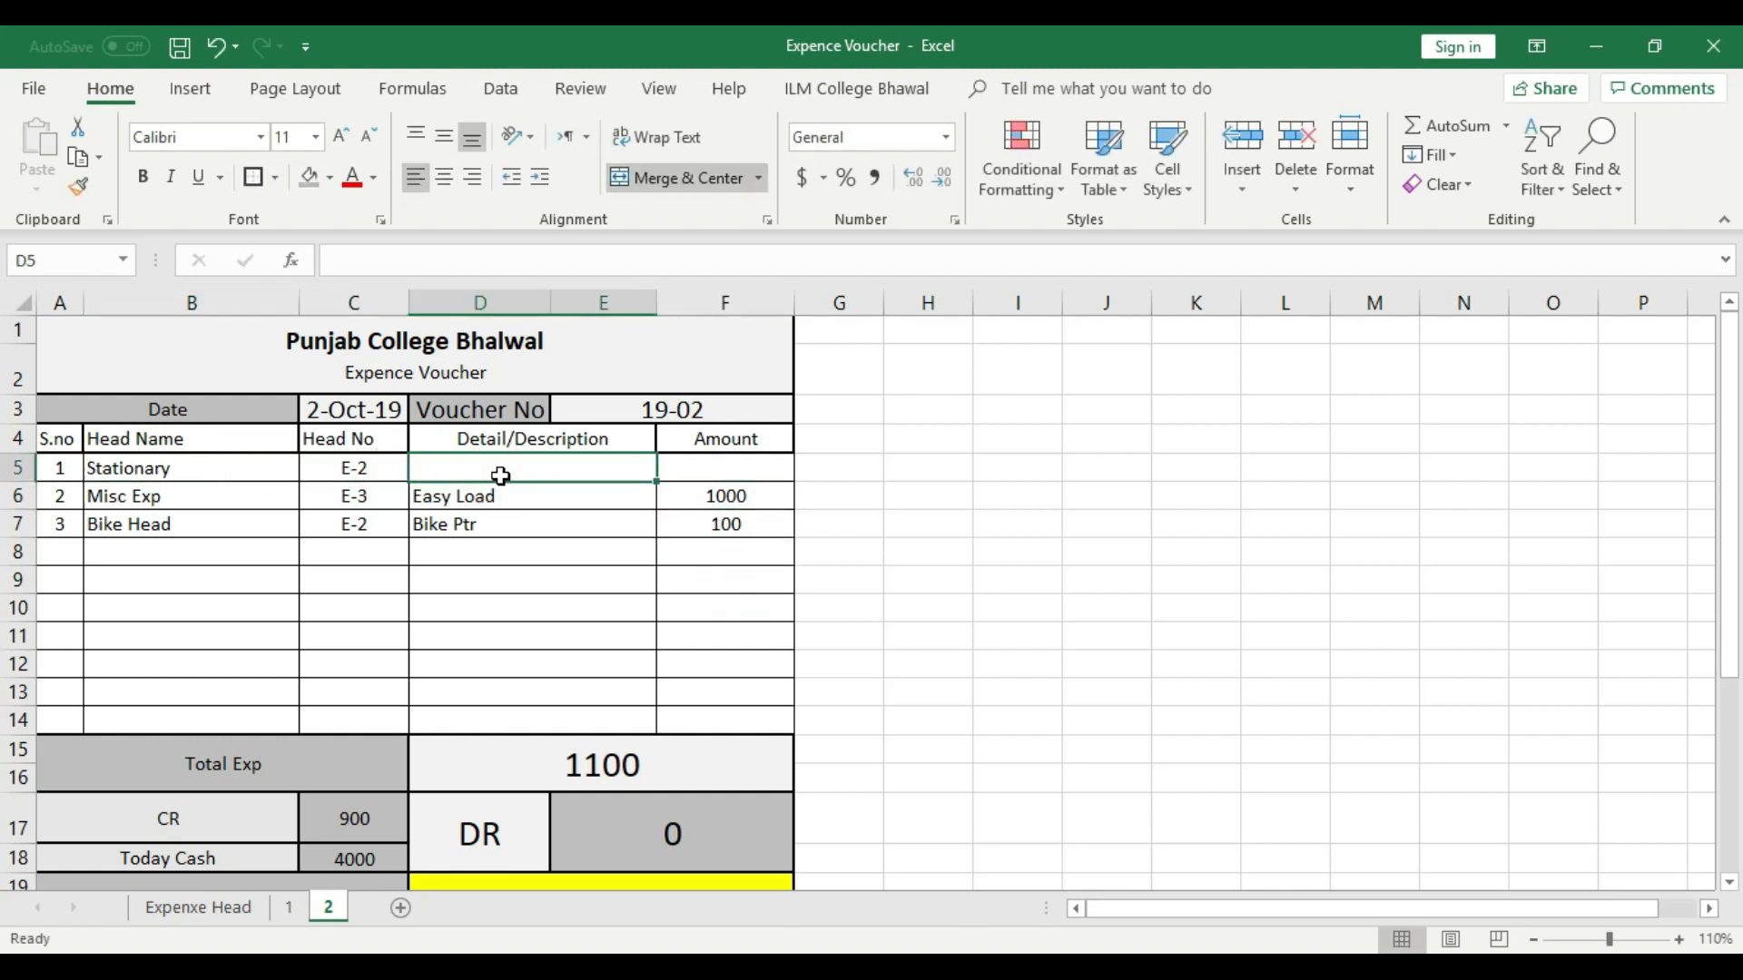
{"action": "type", "text": "Book"}
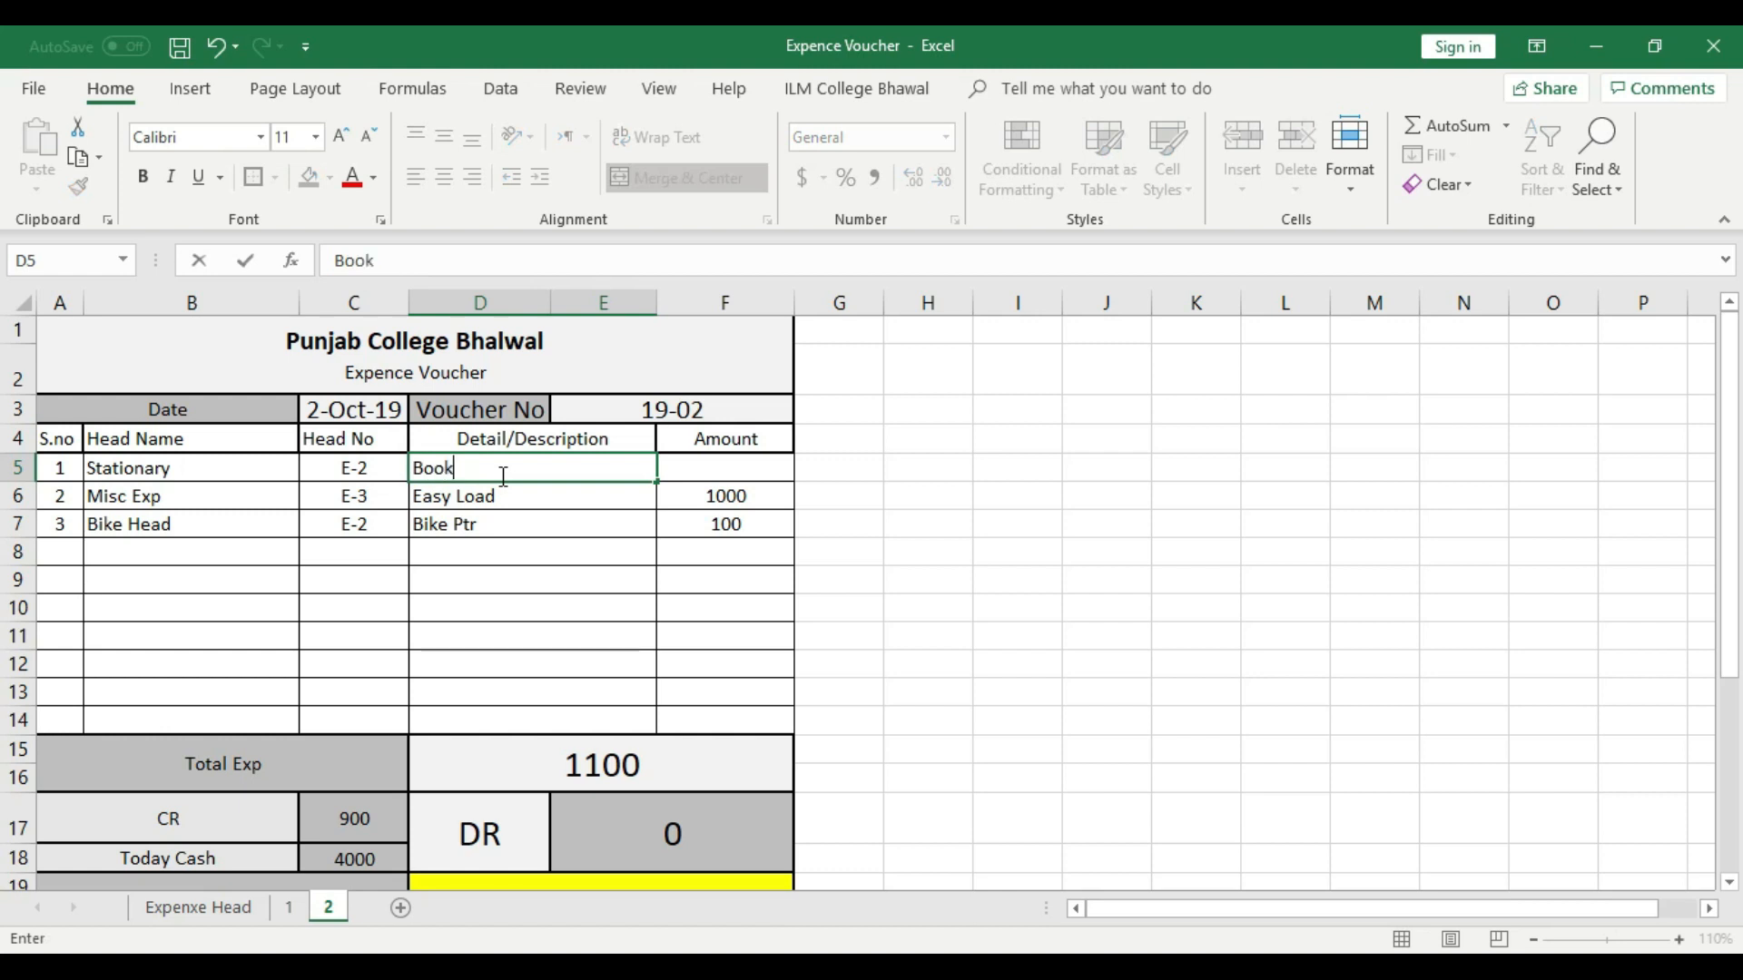
{"action": "type", "text": " and Other"}
{"action": "left_click", "coordinate": [693, 468]}
{"action": "type", "text": "7000"}
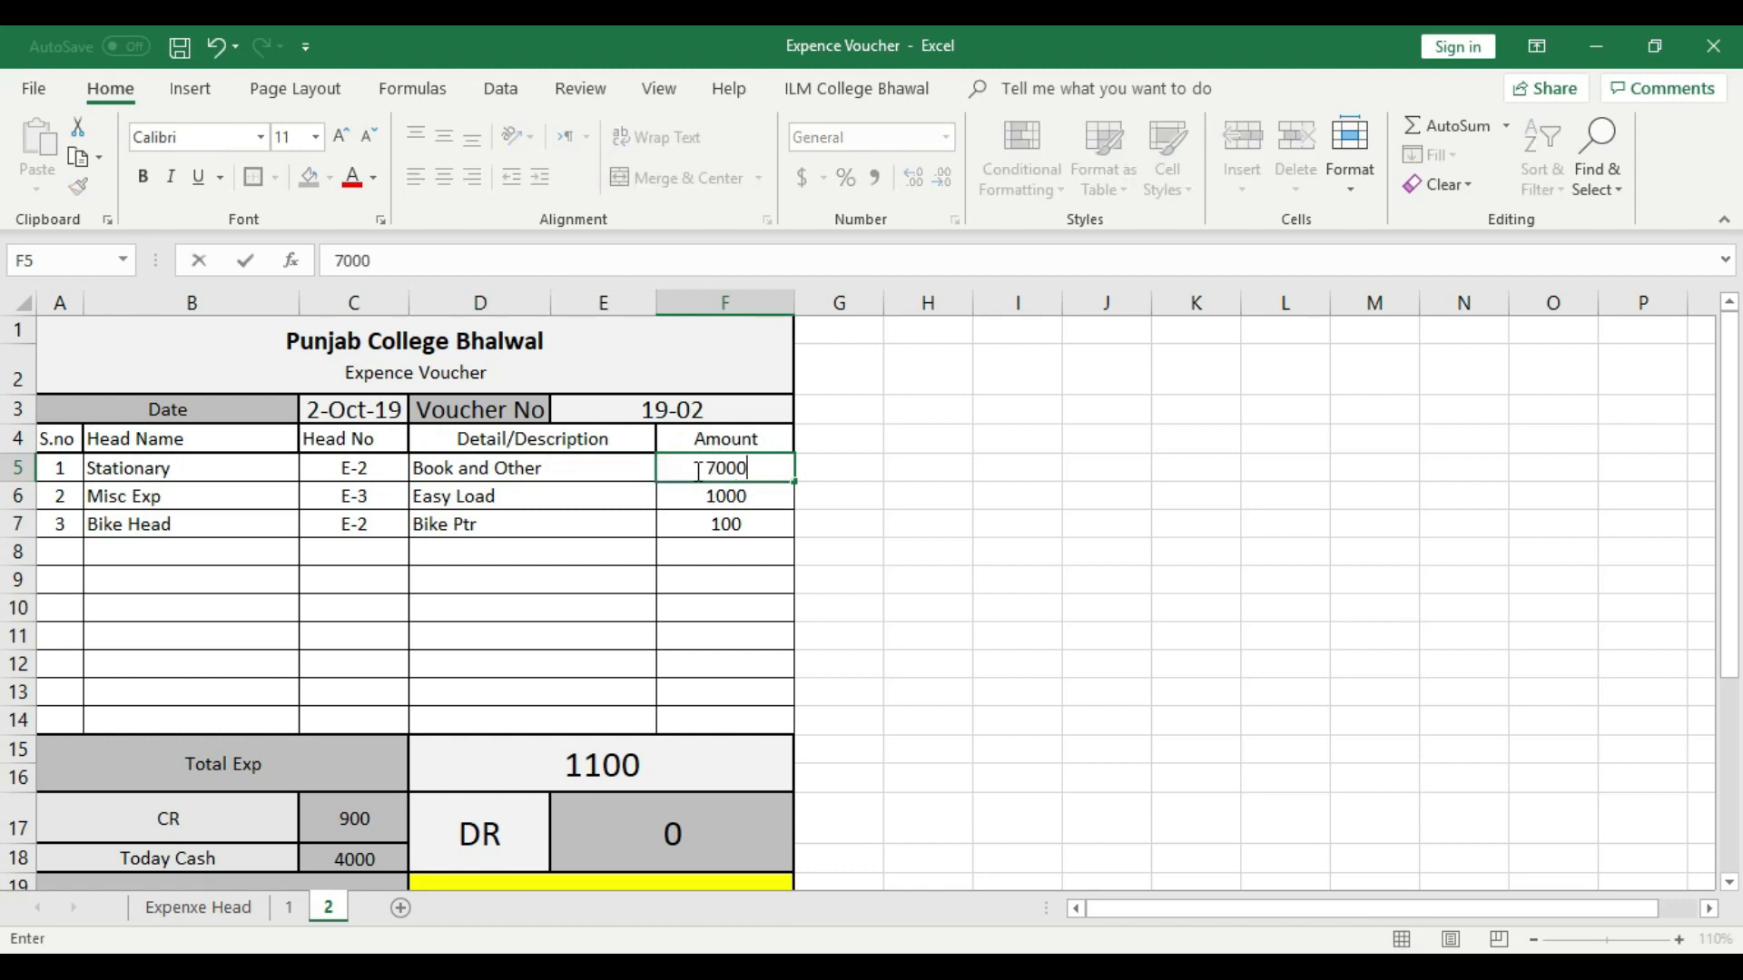
{"action": "left_click", "coordinate": [741, 527]}
- Examine the amounts in F5 to F7, then the CR, Today Cash, Total Cash for Exp and Cash in Hand cells on sheet 2
{"action": "left_click", "coordinate": [767, 467]}
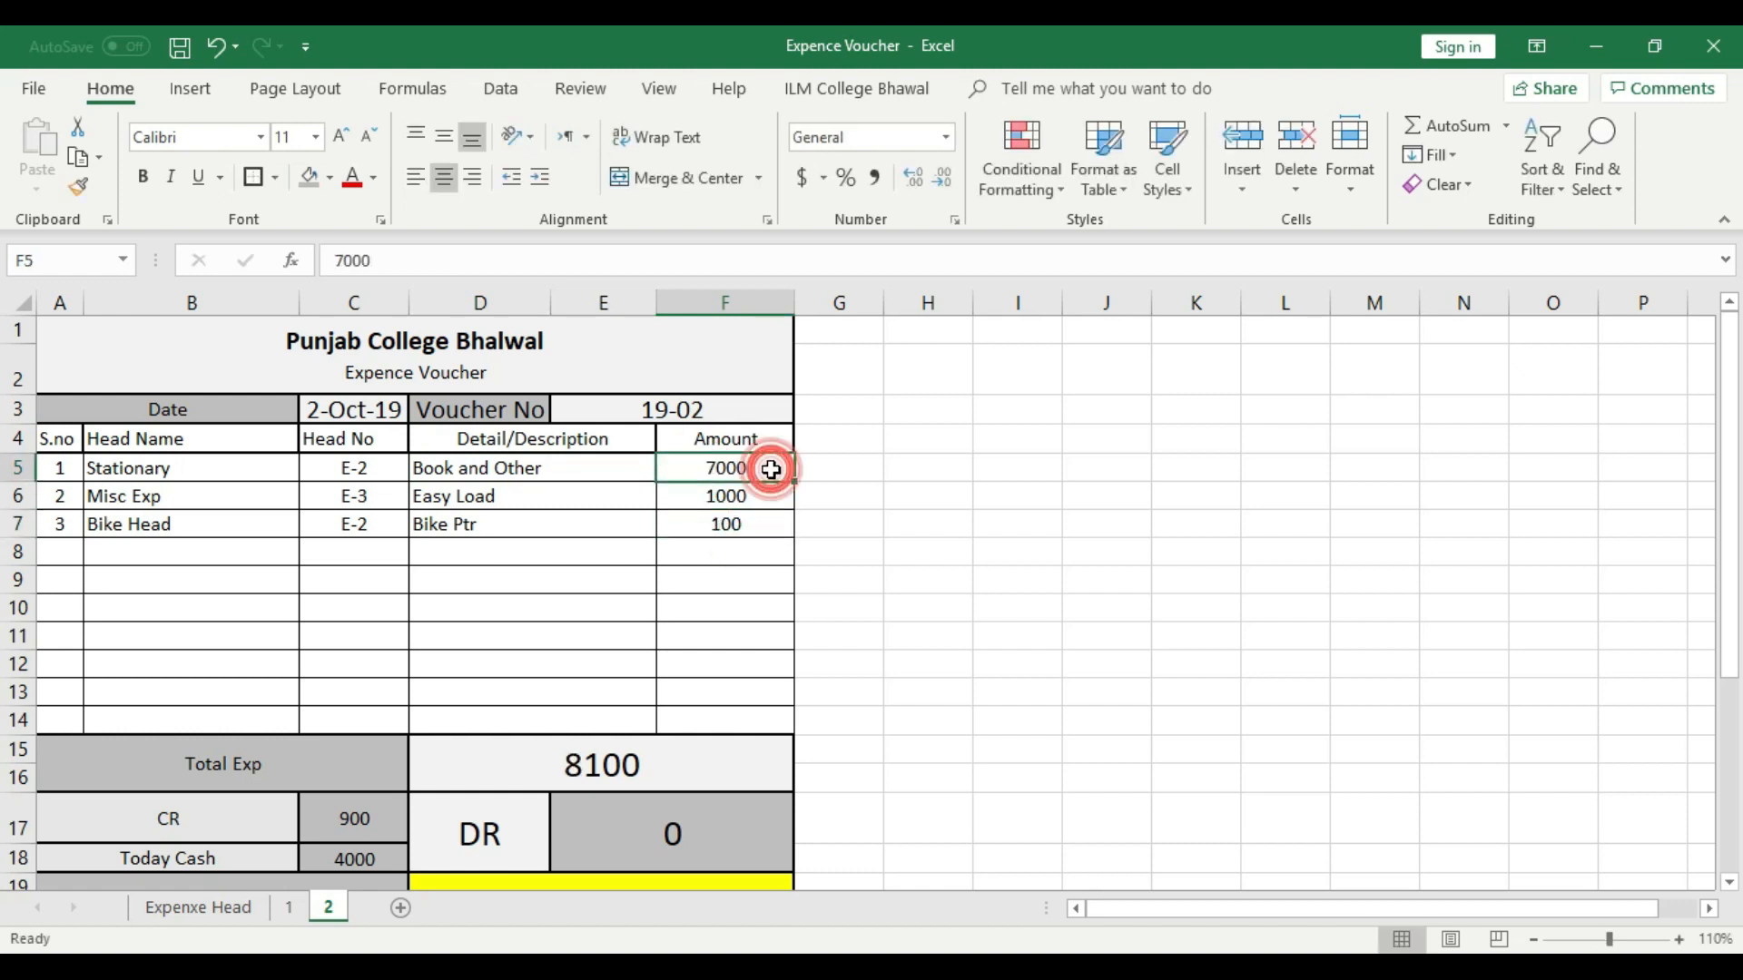
{"action": "left_click", "coordinate": [767, 492]}
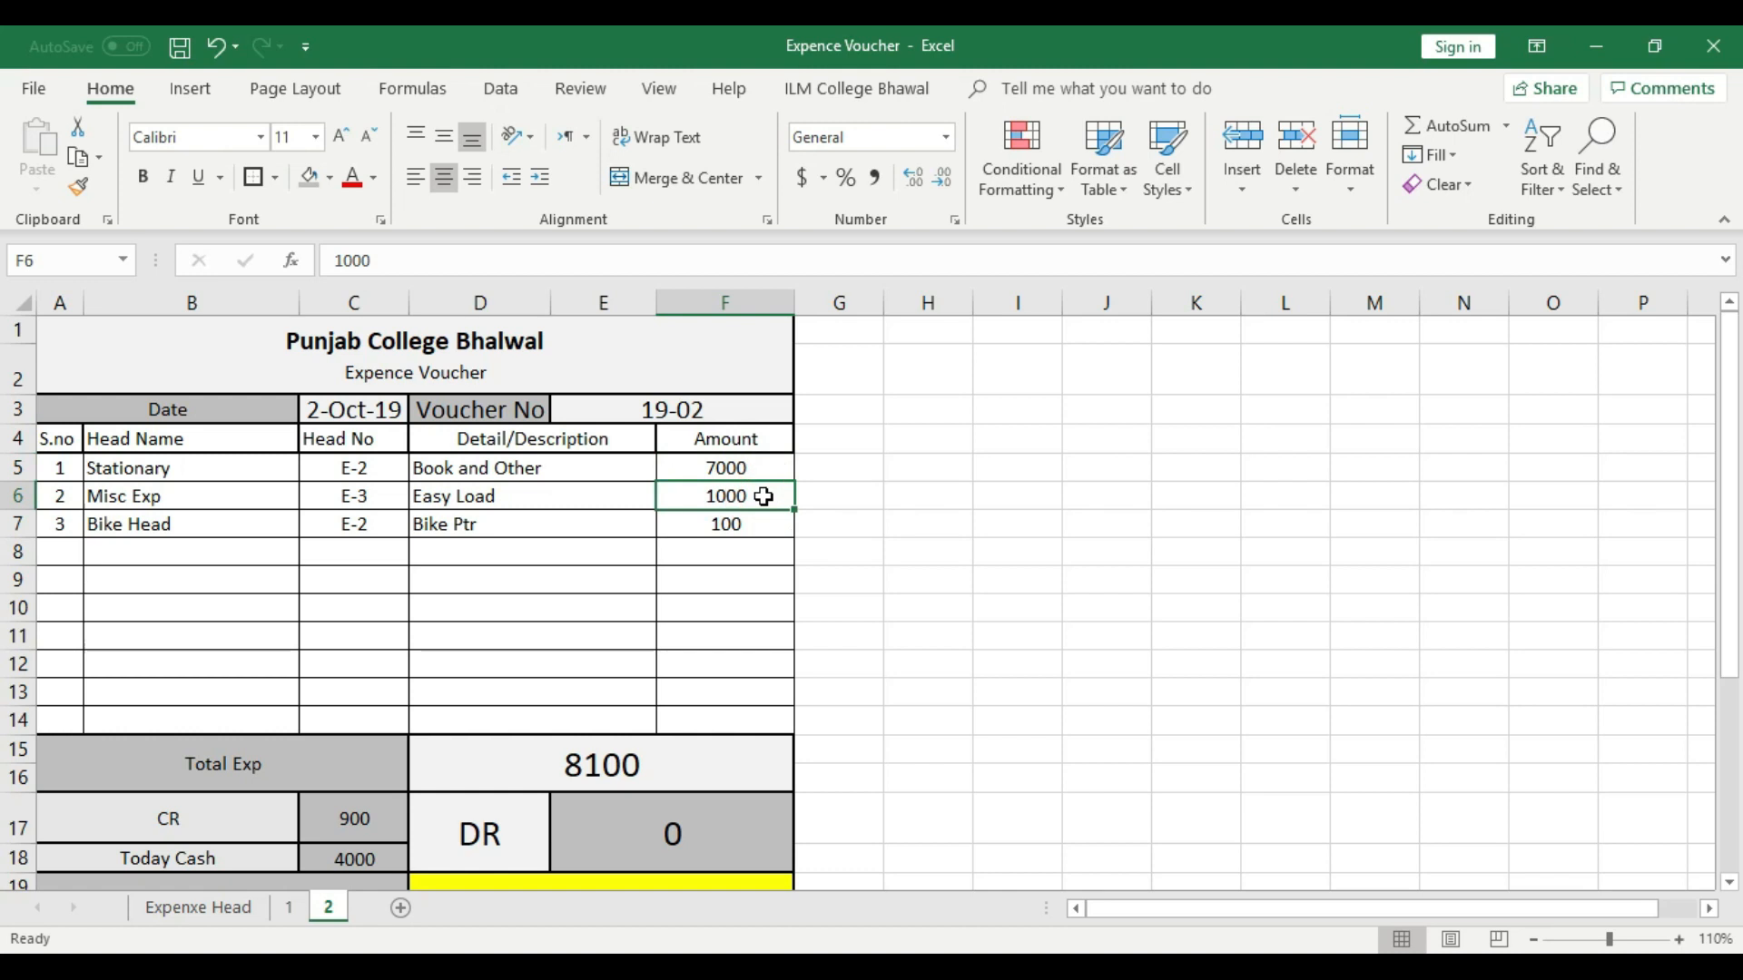
{"action": "left_click", "coordinate": [758, 523]}
{"action": "scroll", "coordinate": [744, 521], "scroll_direction": "down", "scroll_amount": 2}
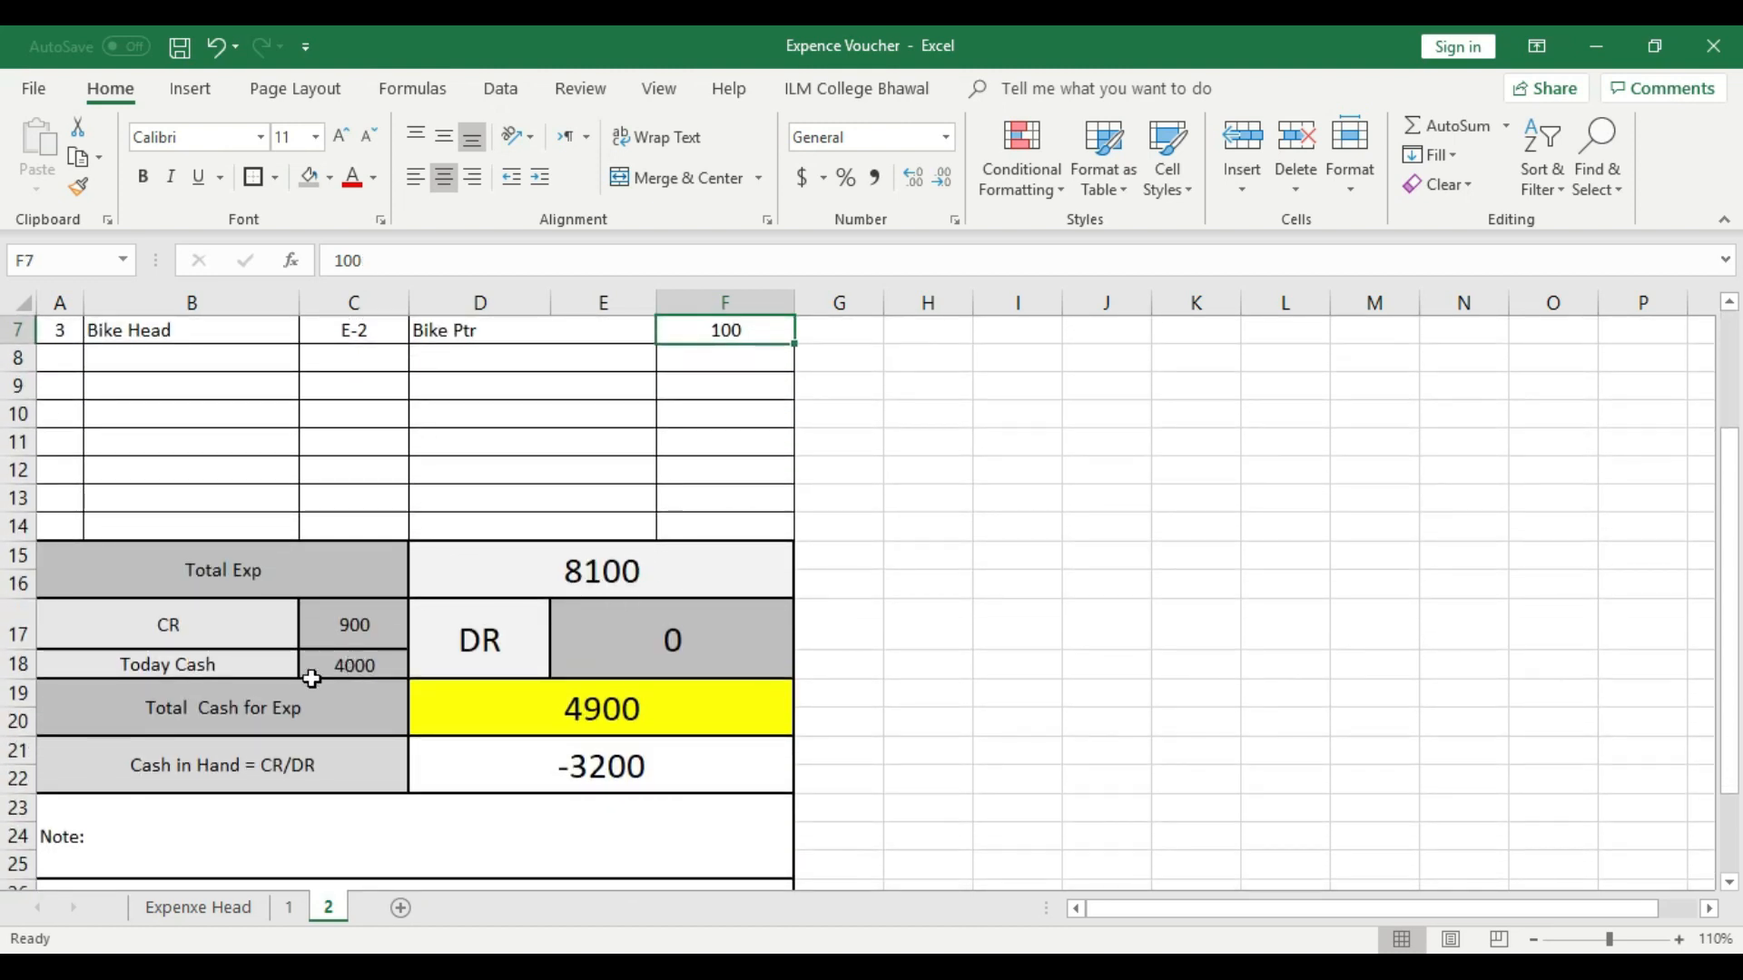
{"action": "left_click", "coordinate": [359, 668]}
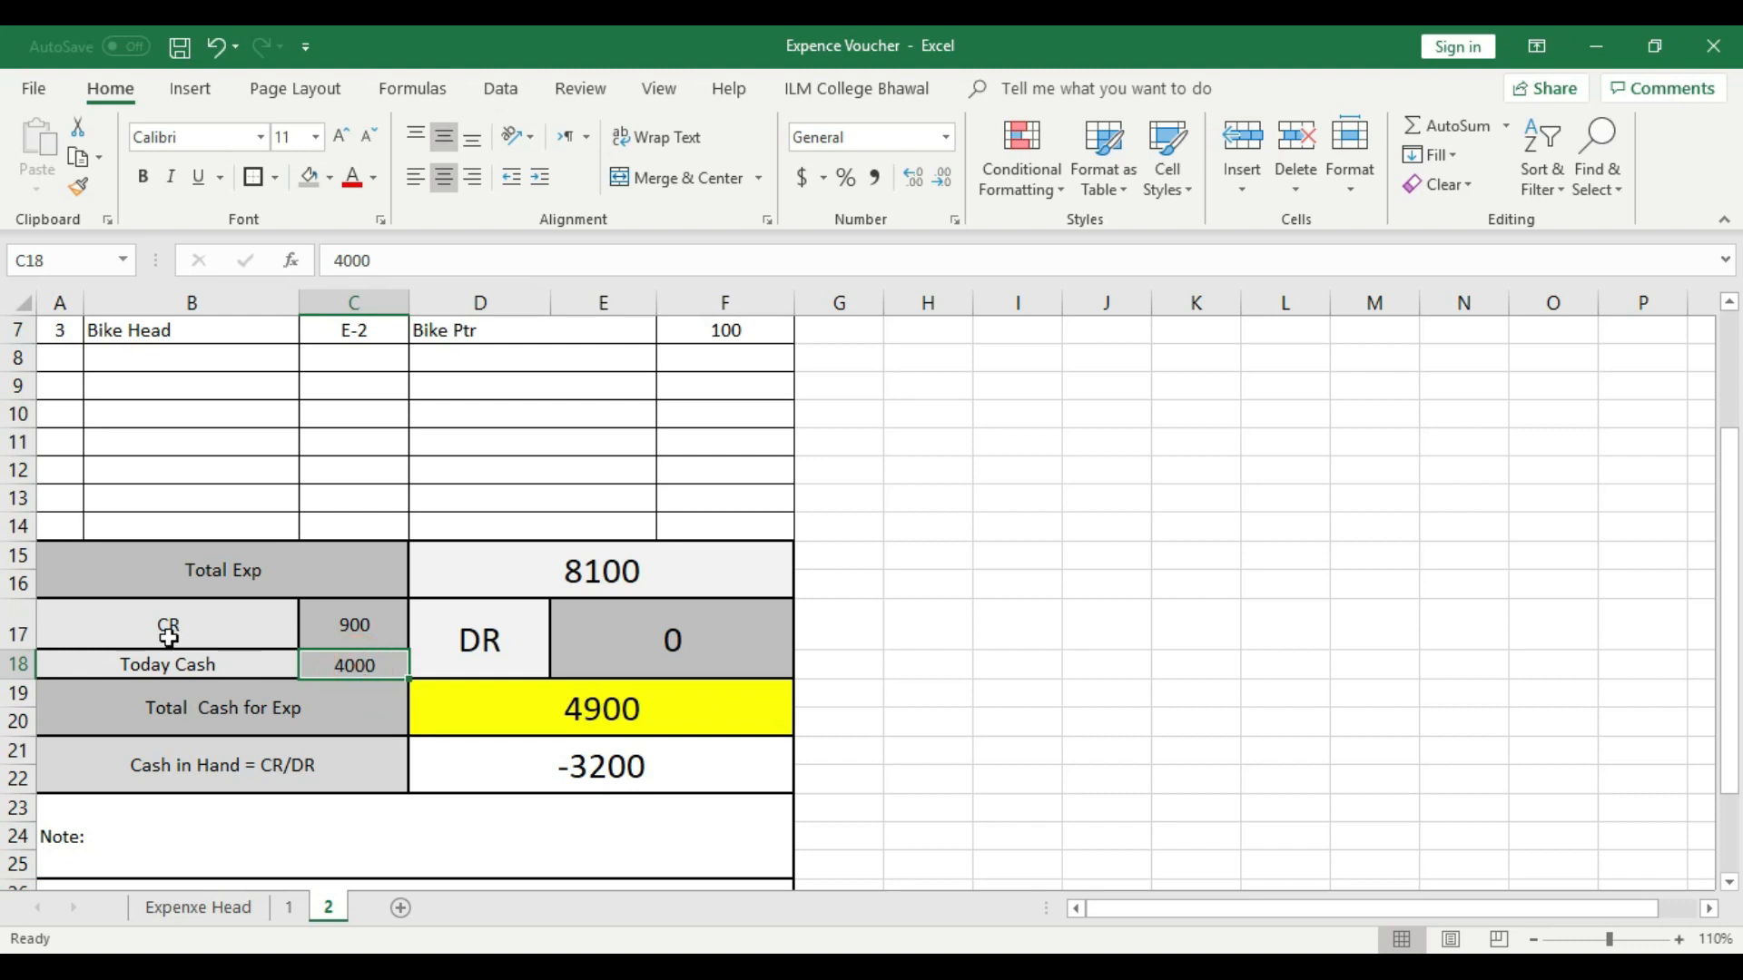
{"action": "left_click", "coordinate": [353, 633]}
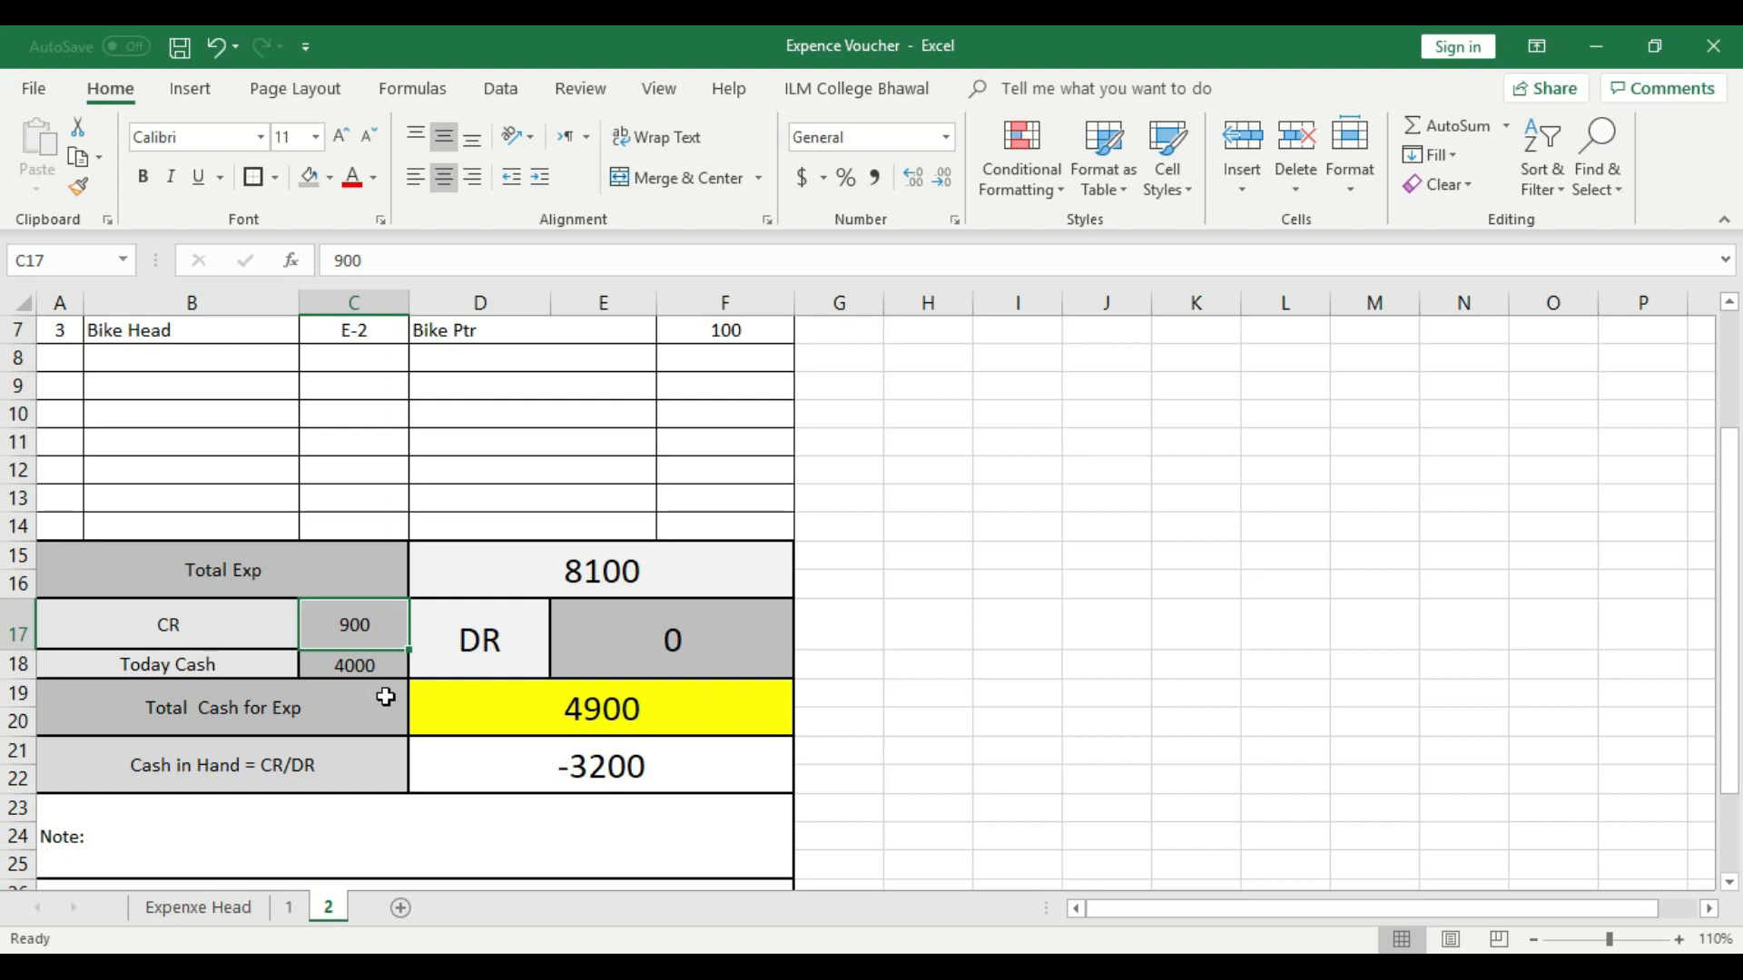
{"action": "left_click", "coordinate": [670, 702]}
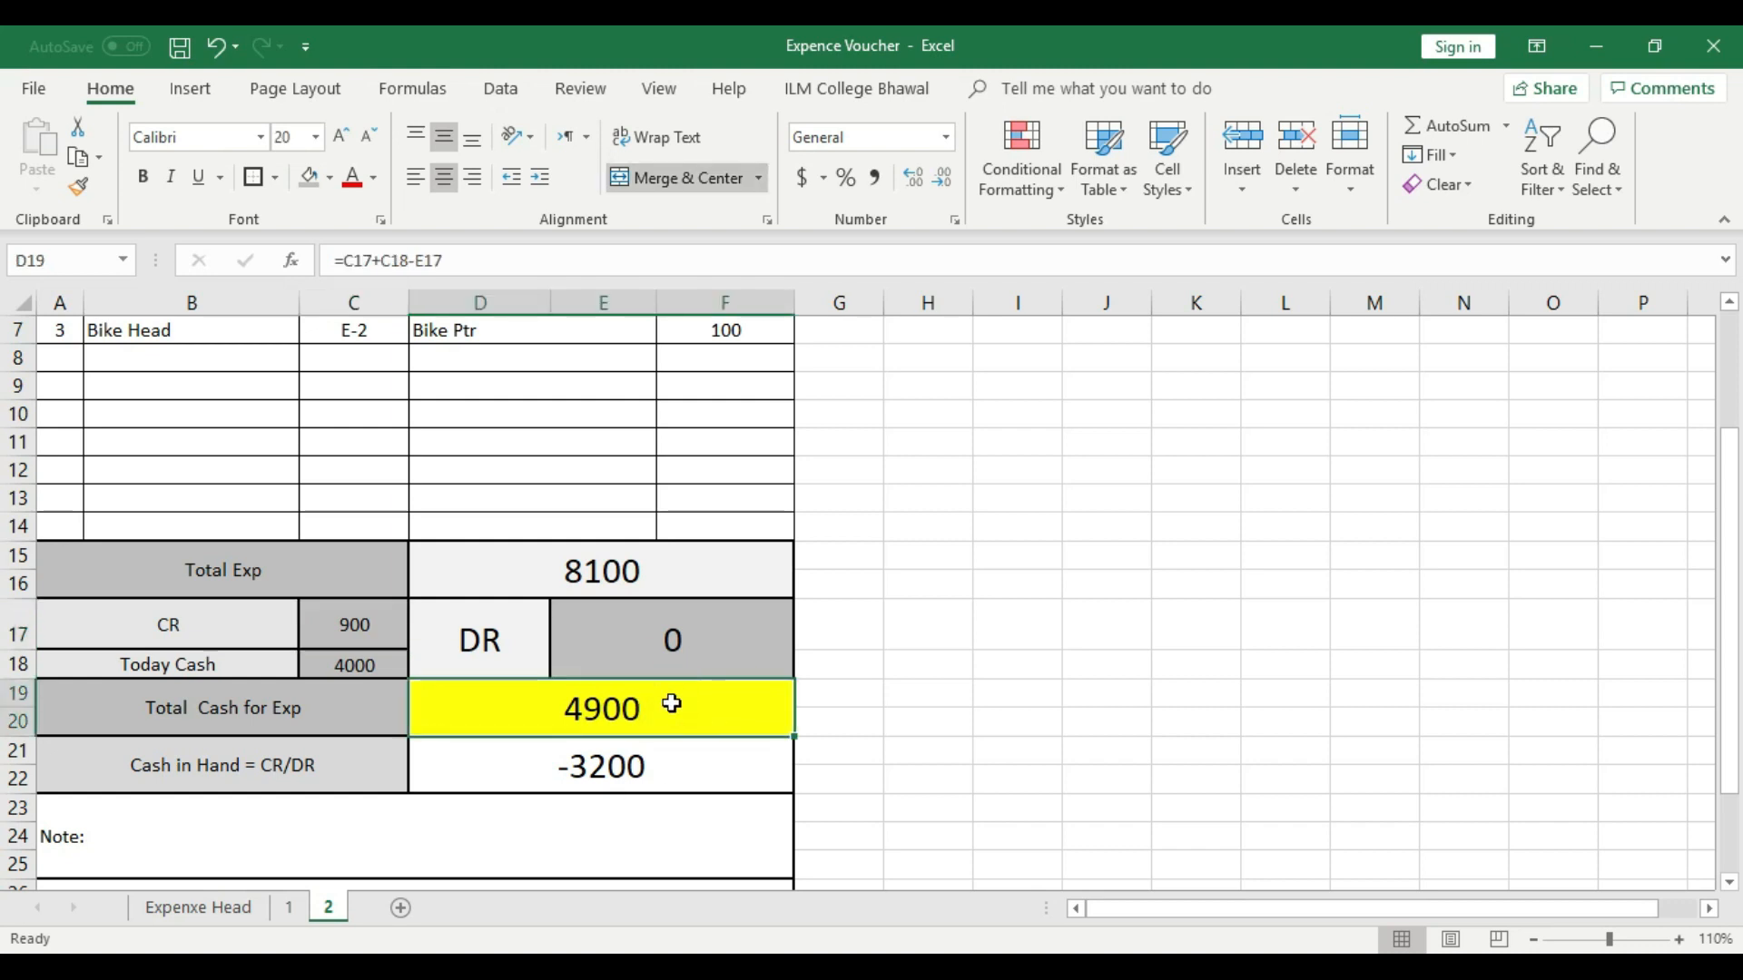
{"action": "left_click", "coordinate": [658, 759]}
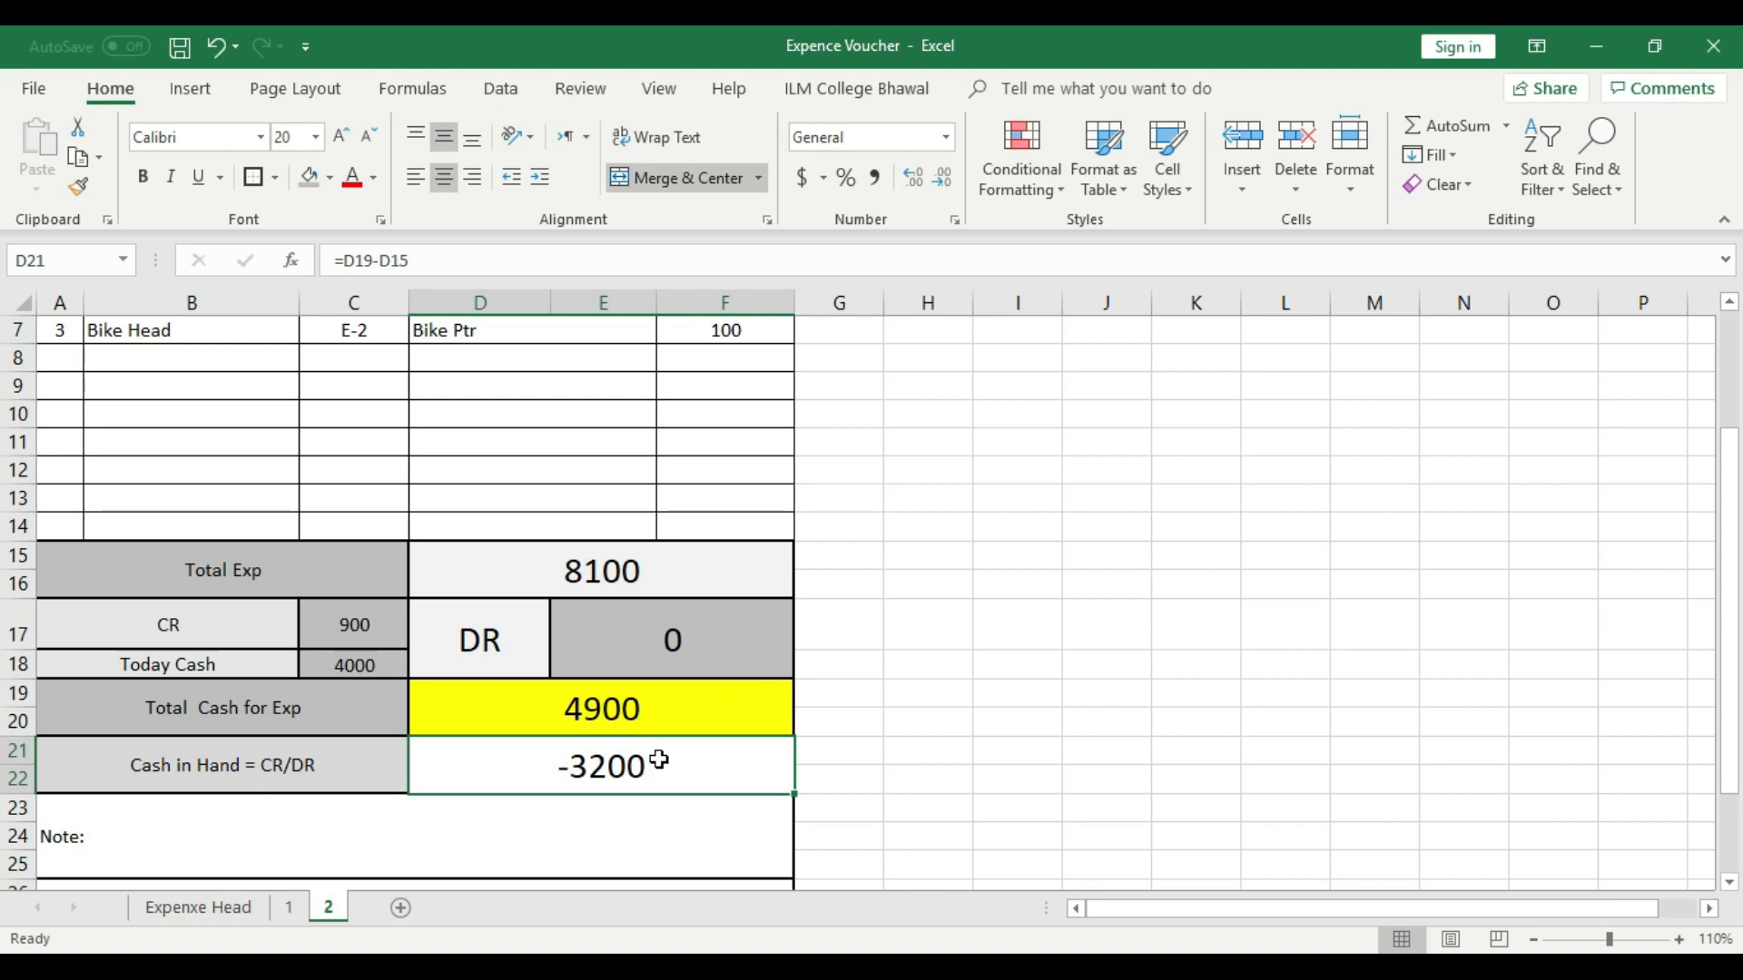
{"action": "left_click", "coordinate": [922, 714]}
{"action": "scroll", "coordinate": [906, 712], "scroll_direction": "down", "scroll_amount": 2}
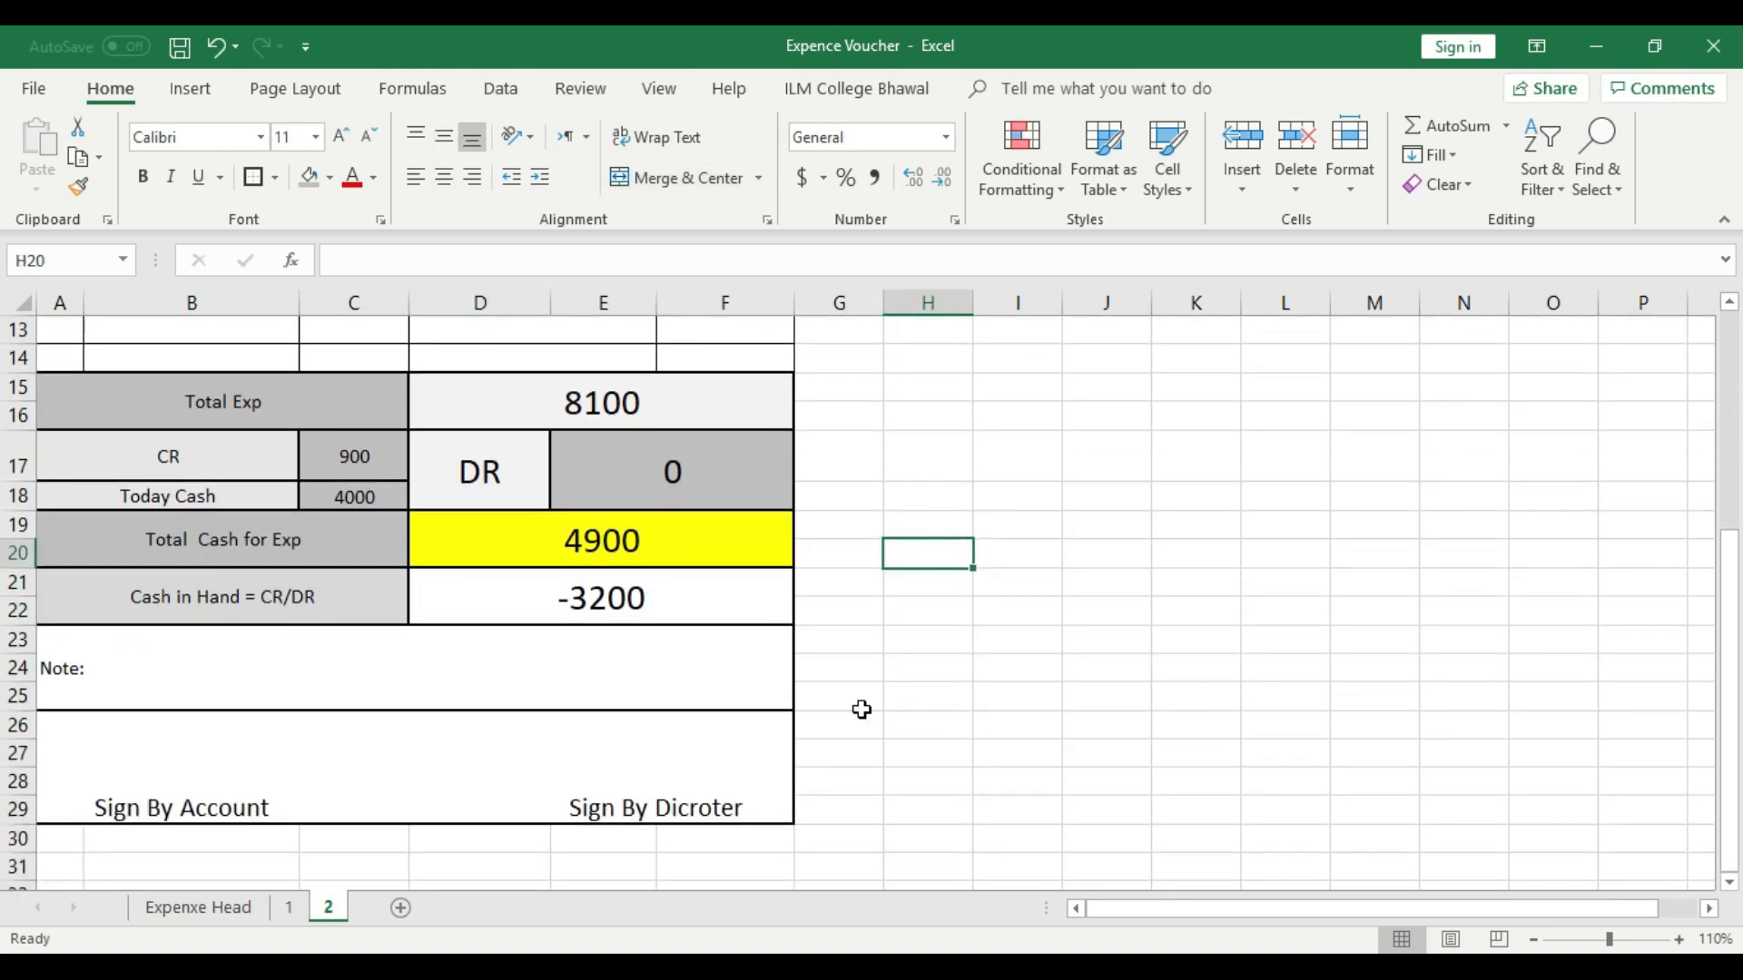
{"action": "left_click", "coordinate": [653, 602]}
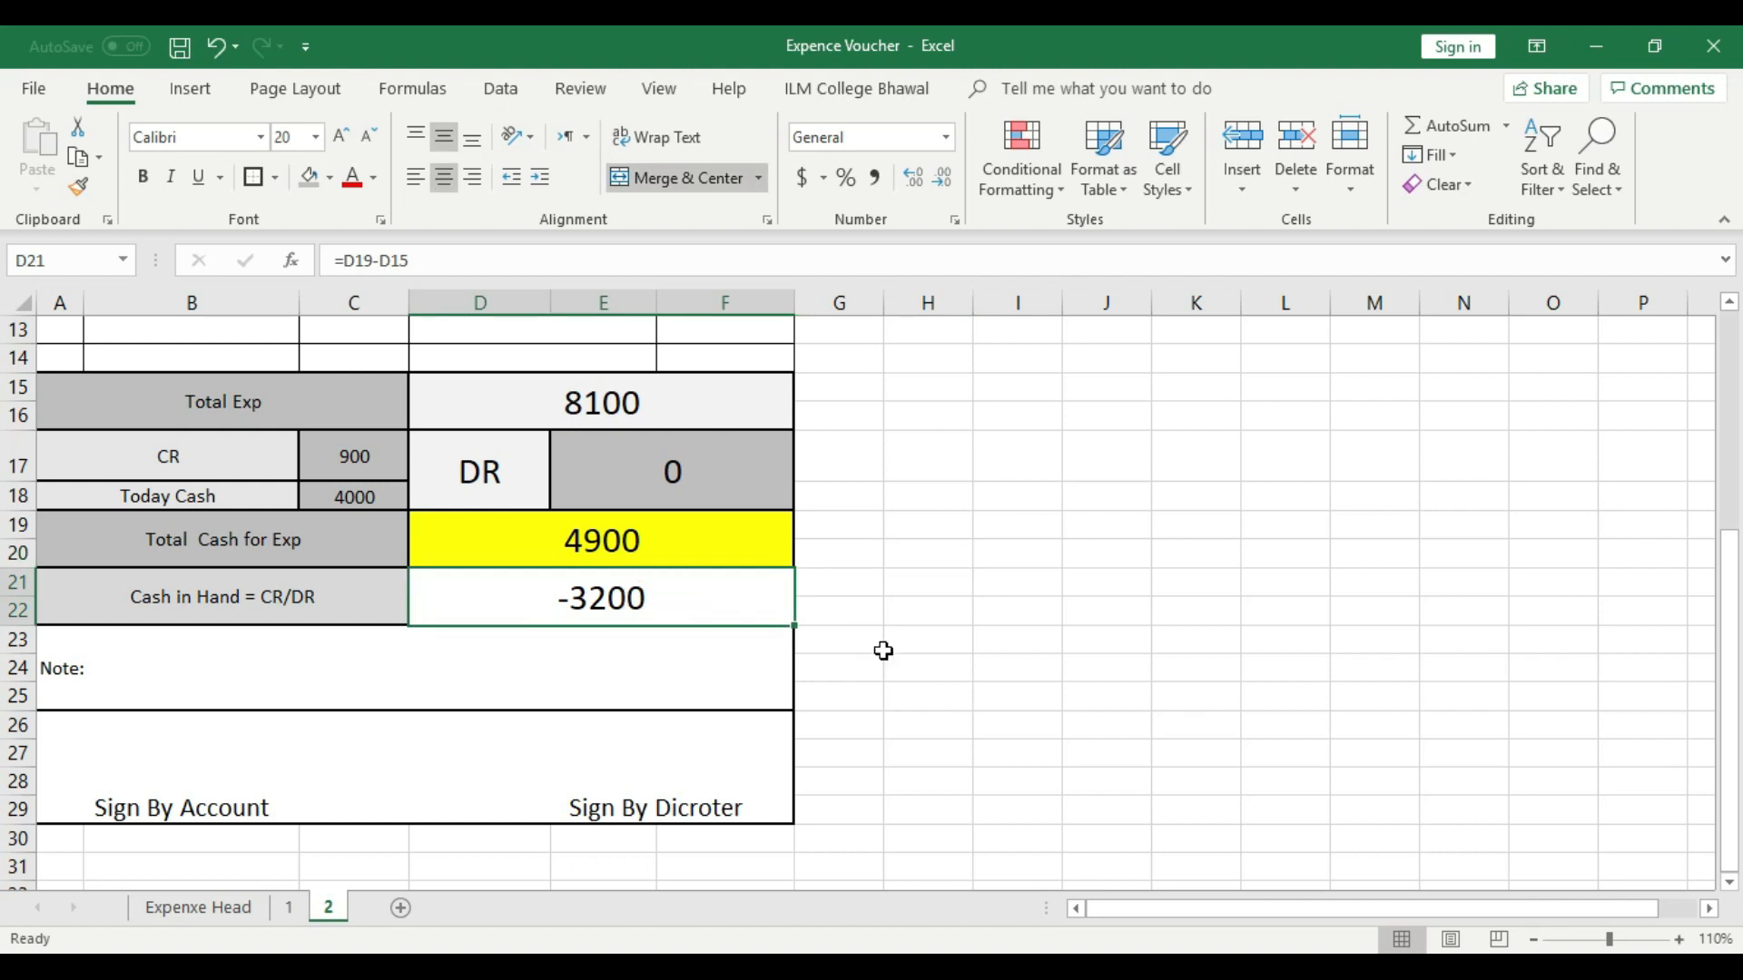
- Create a copy of sheet 2 within the Expence Voucher workbook, placed before sheet 2
{"action": "scroll", "coordinate": [883, 651], "scroll_direction": "up", "scroll_amount": 2}
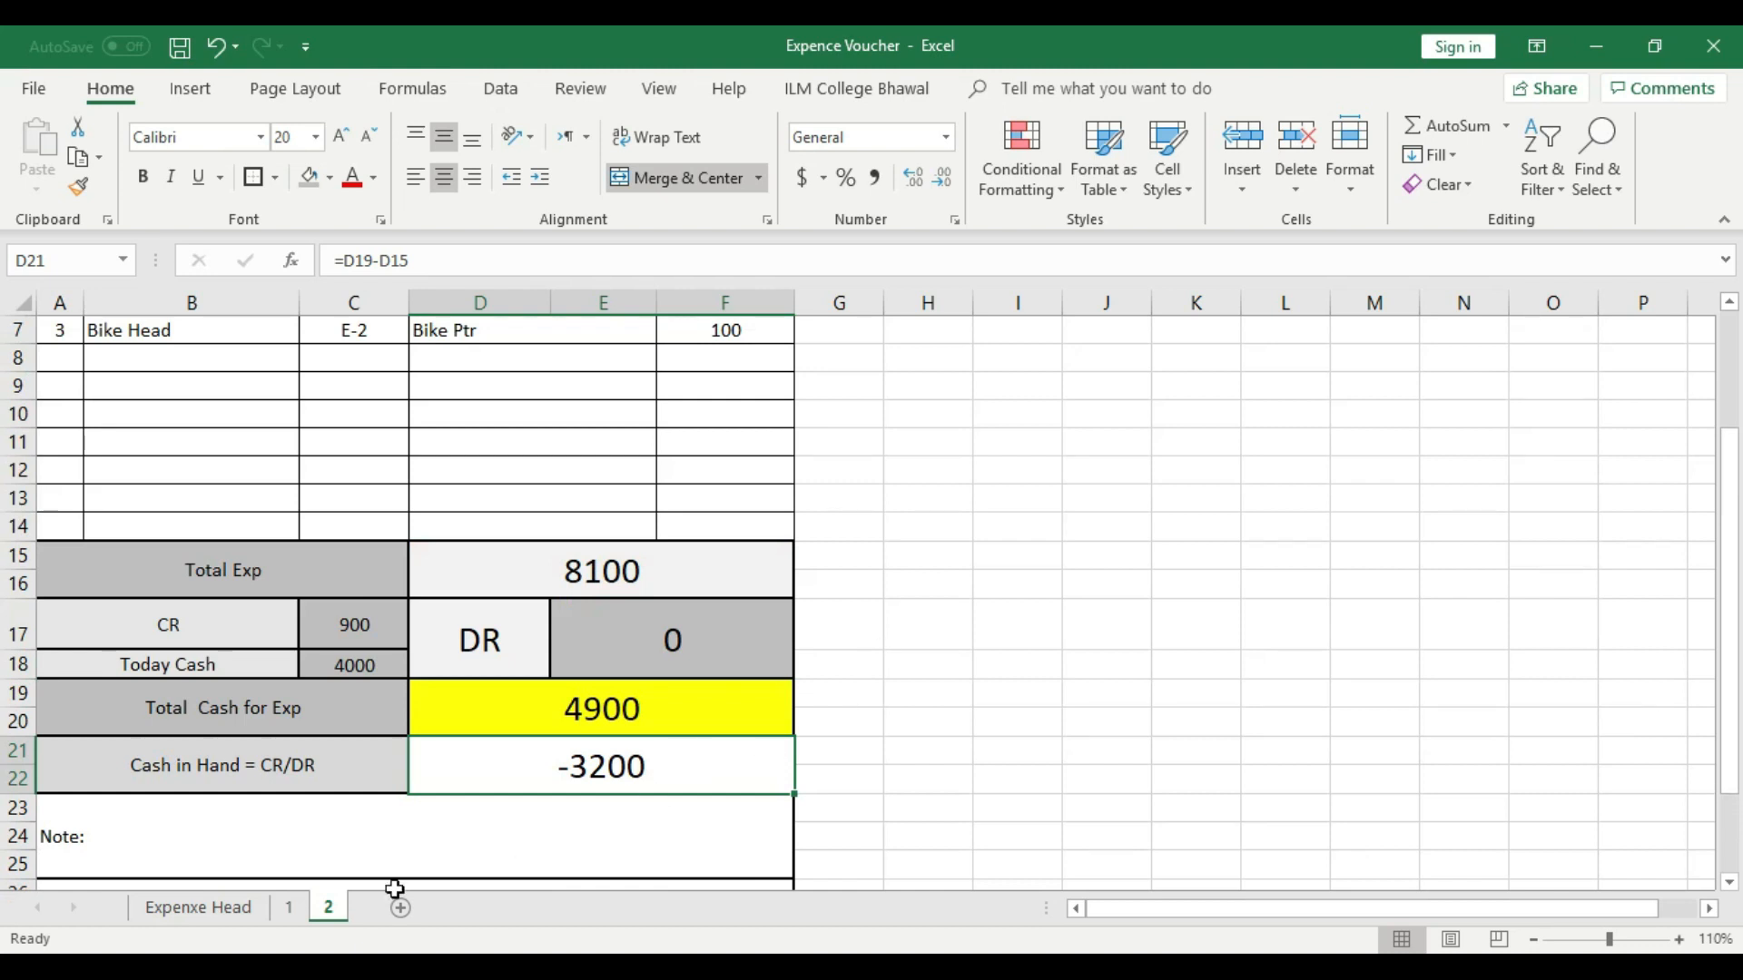
{"action": "scroll", "coordinate": [482, 731], "scroll_direction": "up", "scroll_amount": 2}
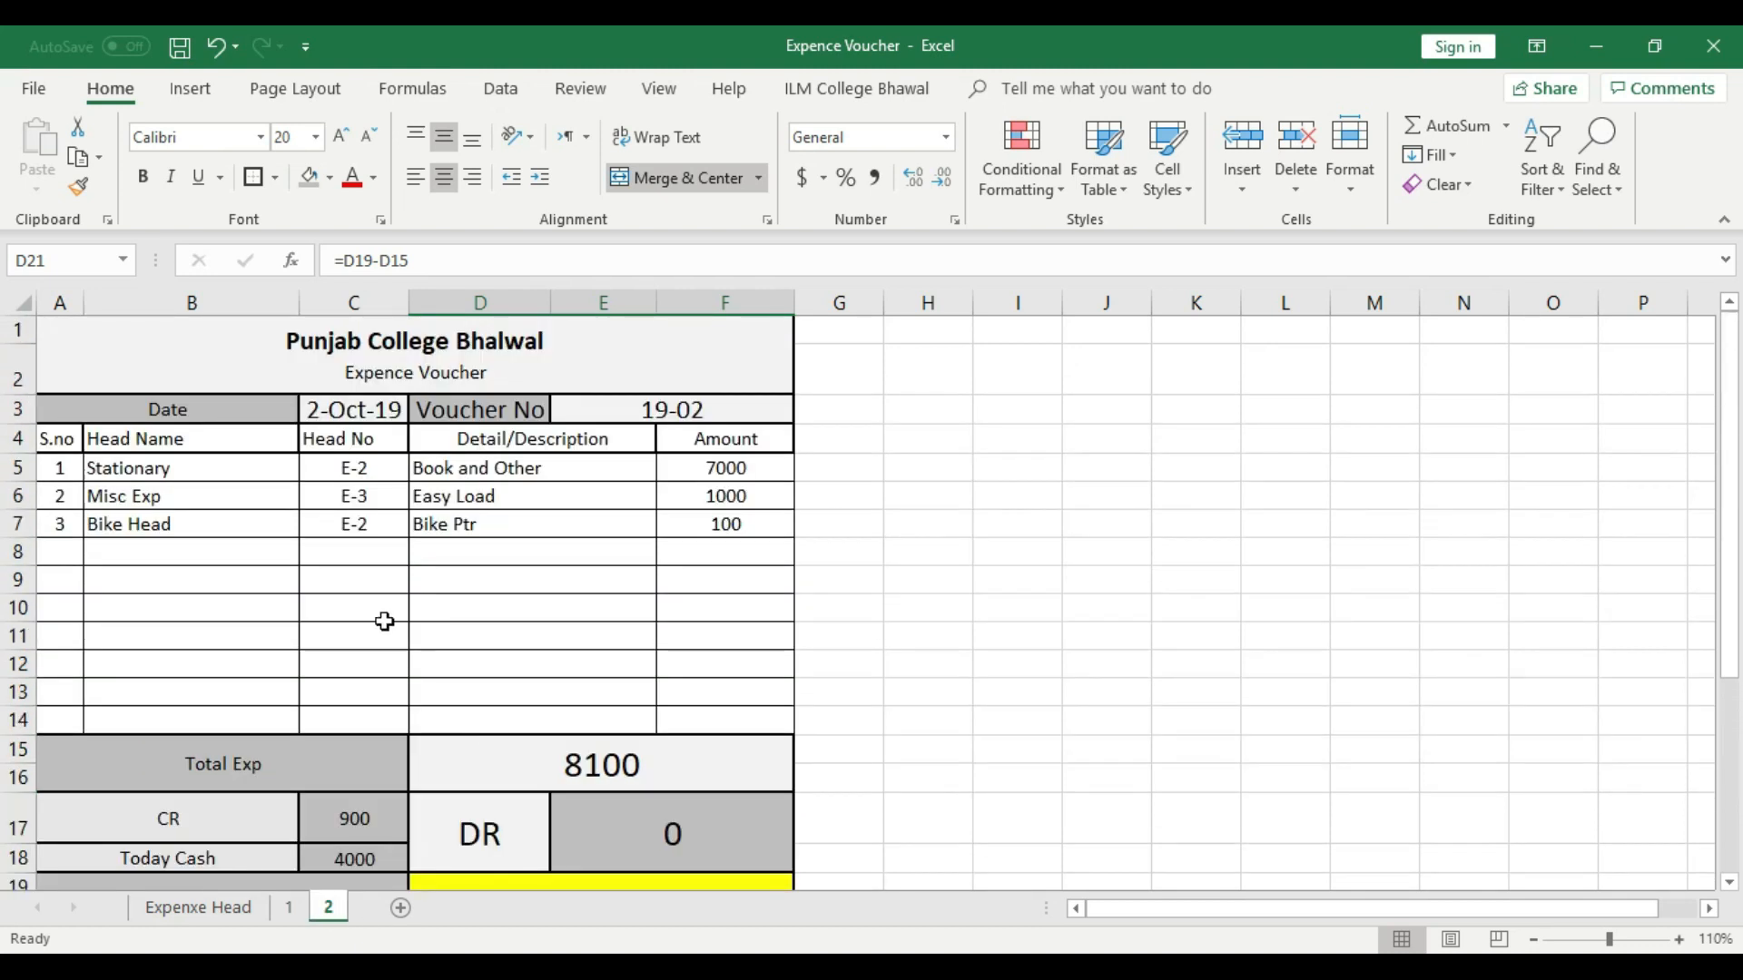
{"action": "scroll", "coordinate": [385, 618], "scroll_direction": "down", "scroll_amount": 2}
{"action": "right_click", "coordinate": [329, 906]}
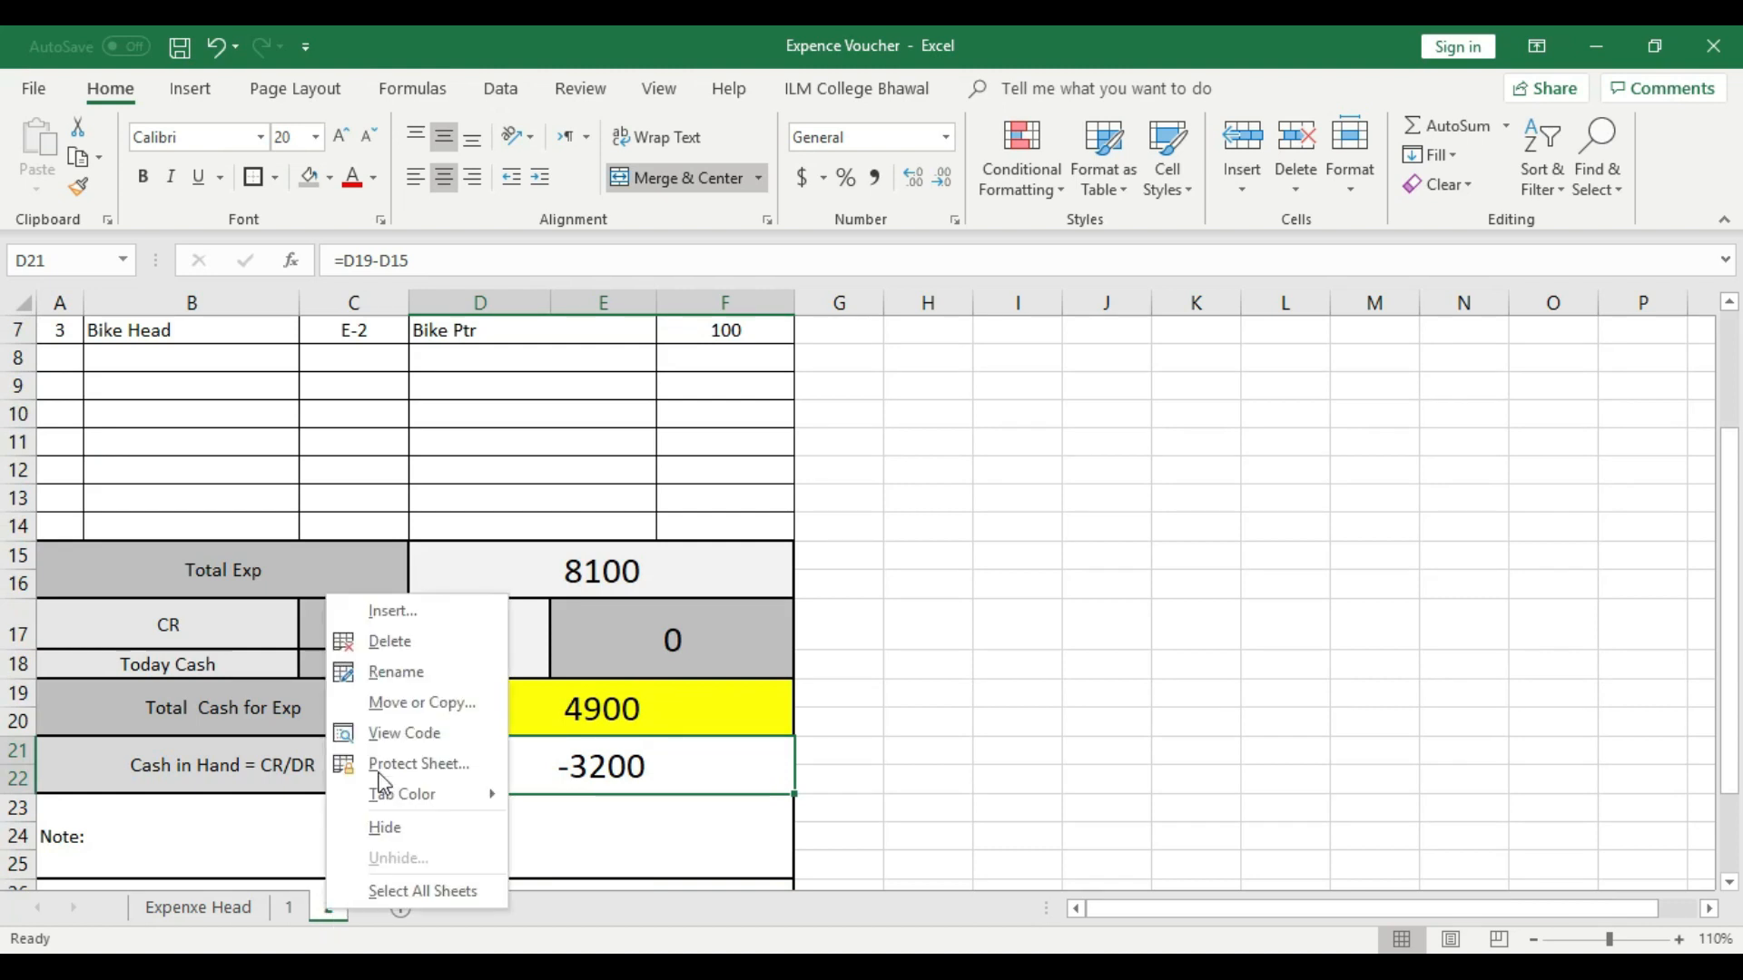
{"action": "left_click", "coordinate": [396, 704]}
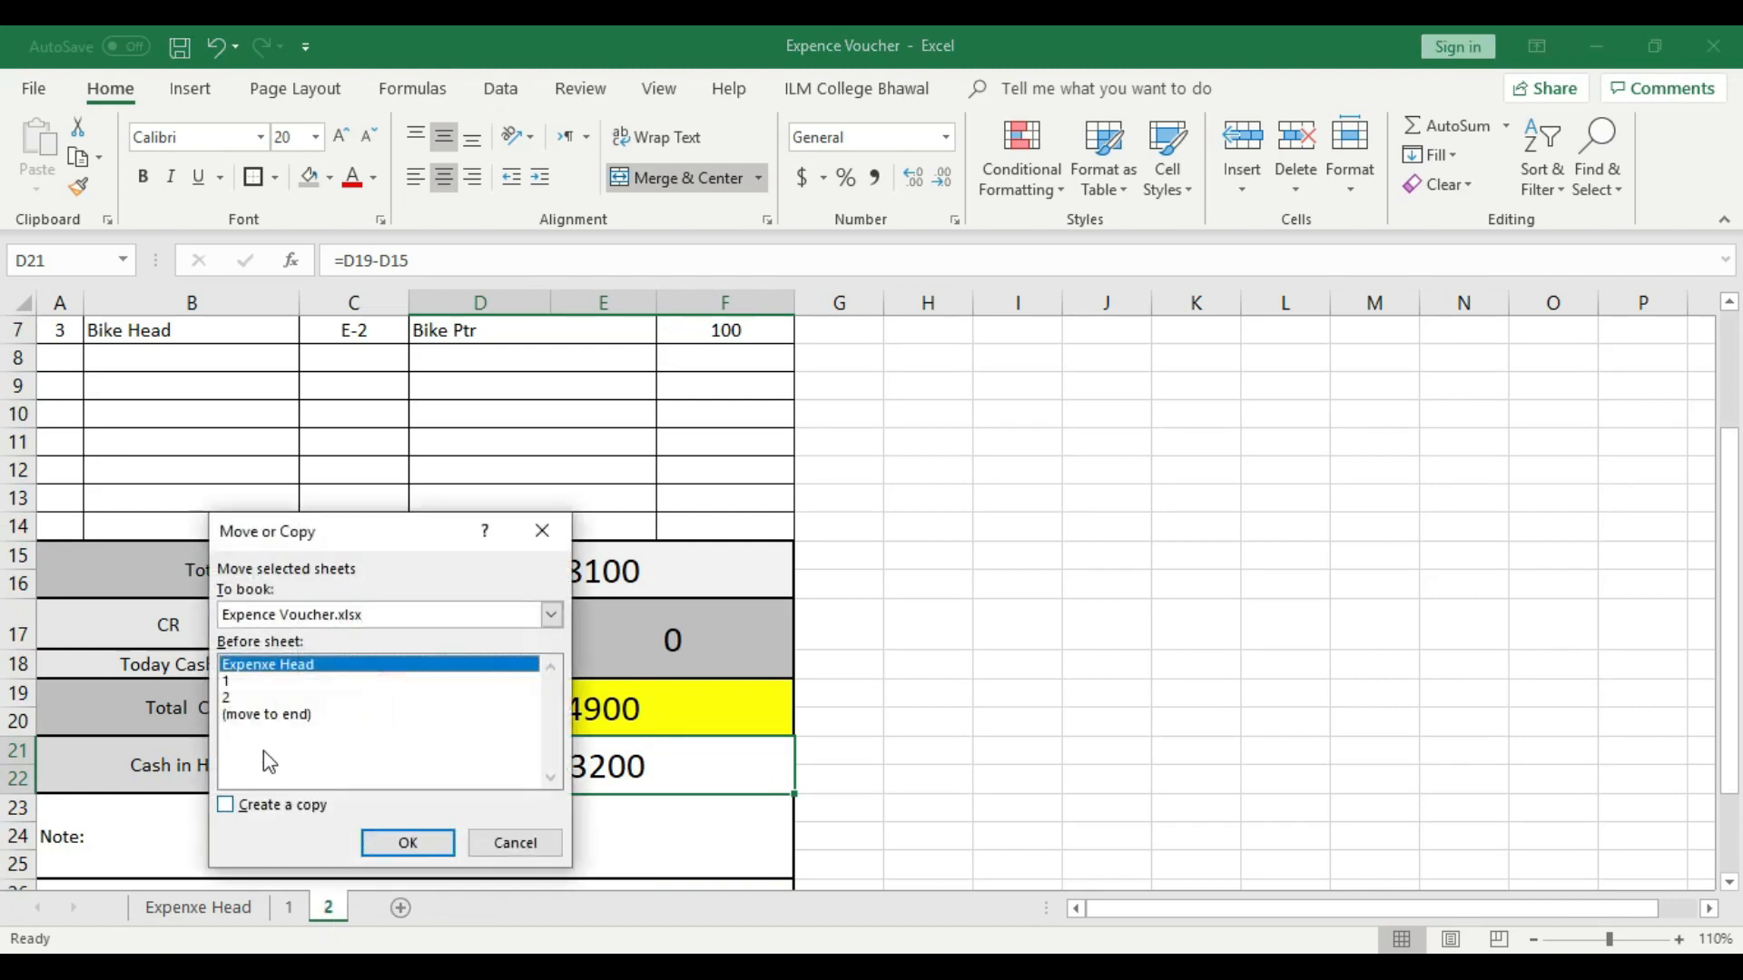
{"action": "left_click", "coordinate": [227, 698]}
{"action": "left_click", "coordinate": [225, 805]}
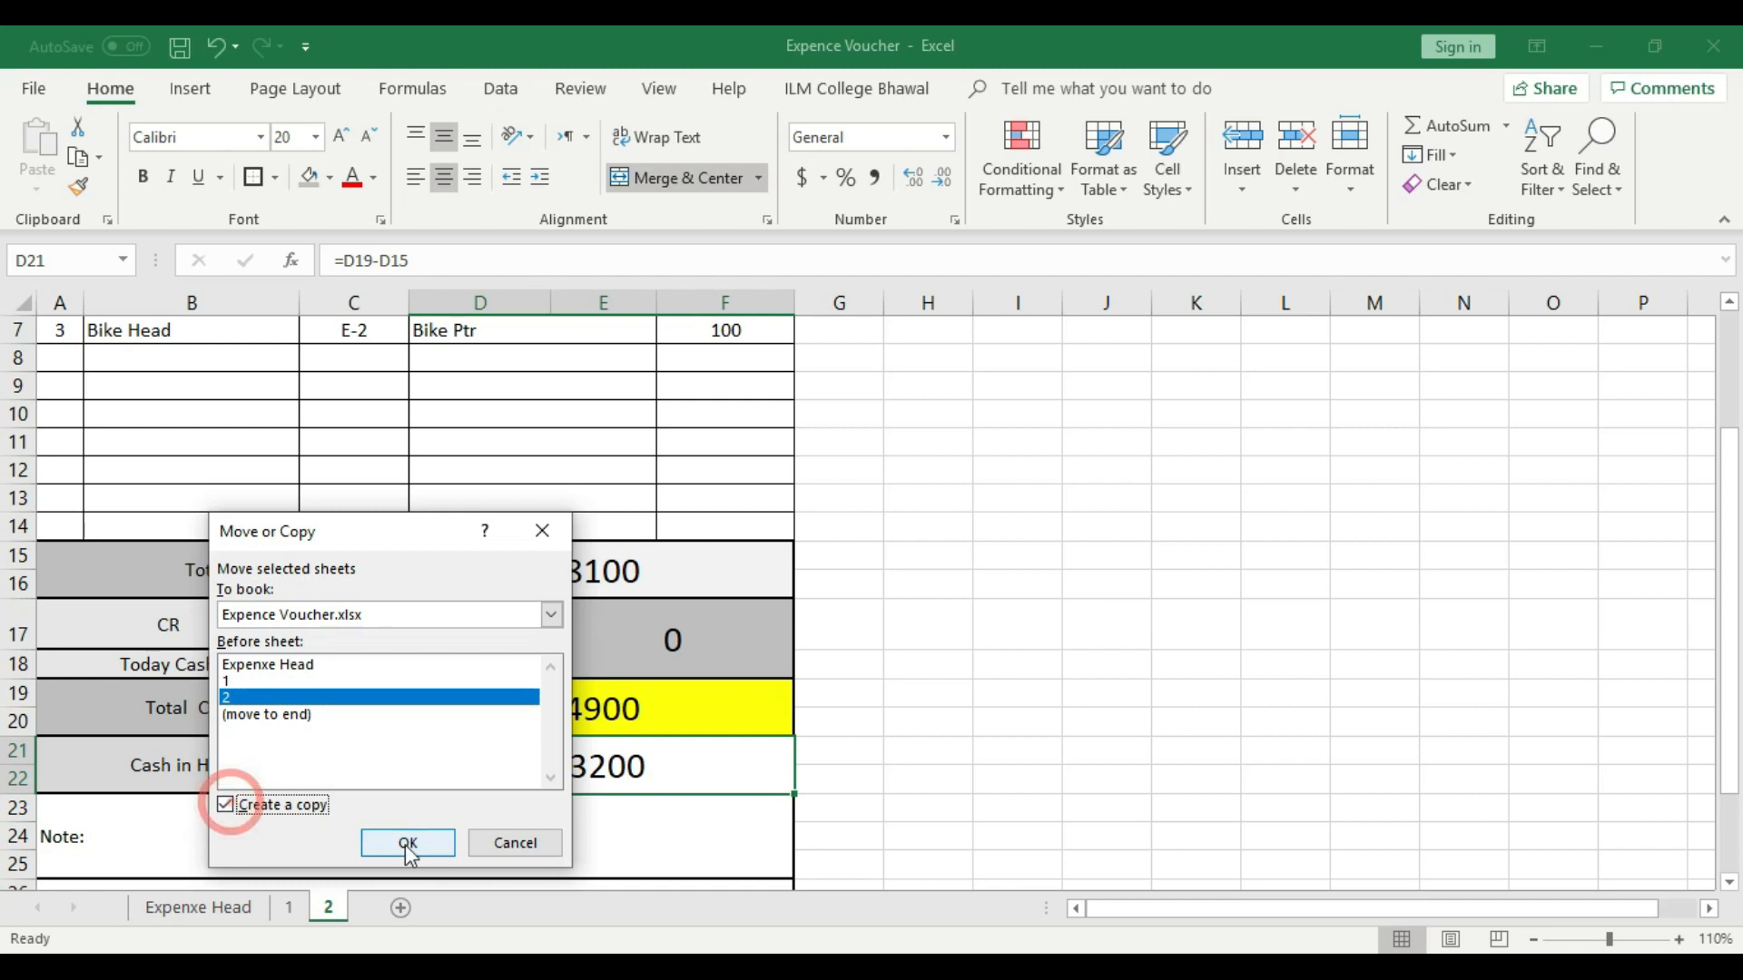
{"action": "left_click", "coordinate": [410, 843]}
- Rename the copied sheet as 3 and reorder the sheets so that 2 comes before 3
{"action": "right_click", "coordinate": [359, 910]}
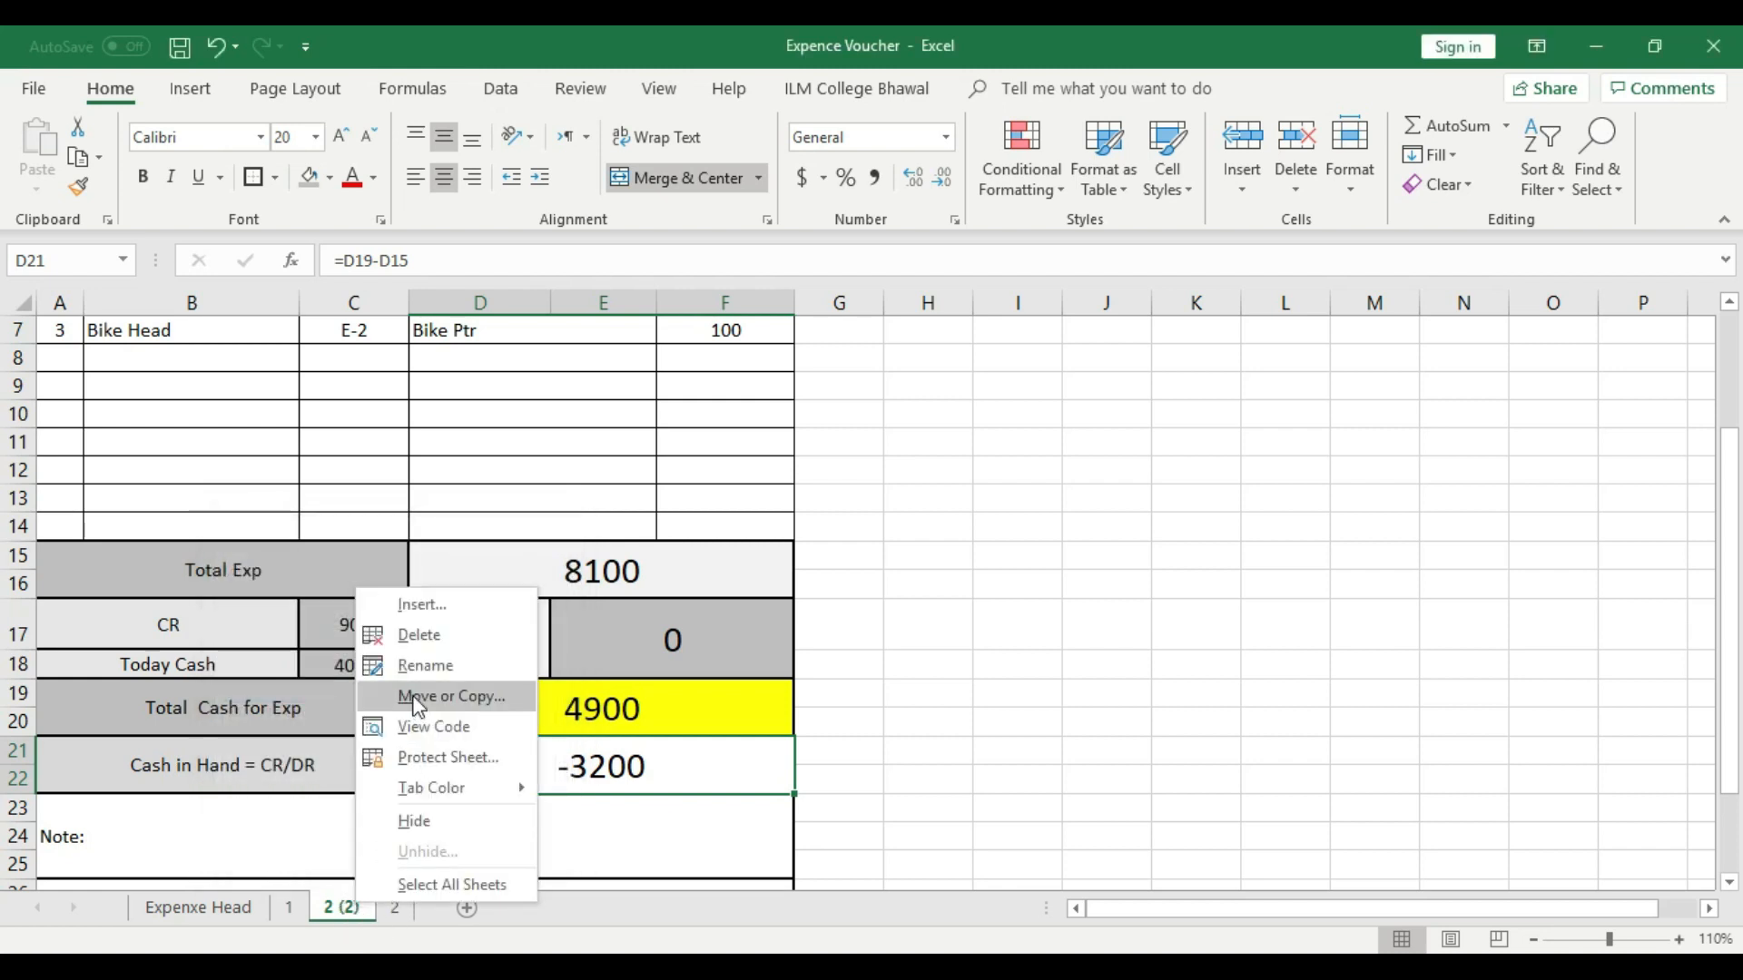
{"action": "left_click", "coordinate": [416, 672]}
{"action": "type", "text": "3"}
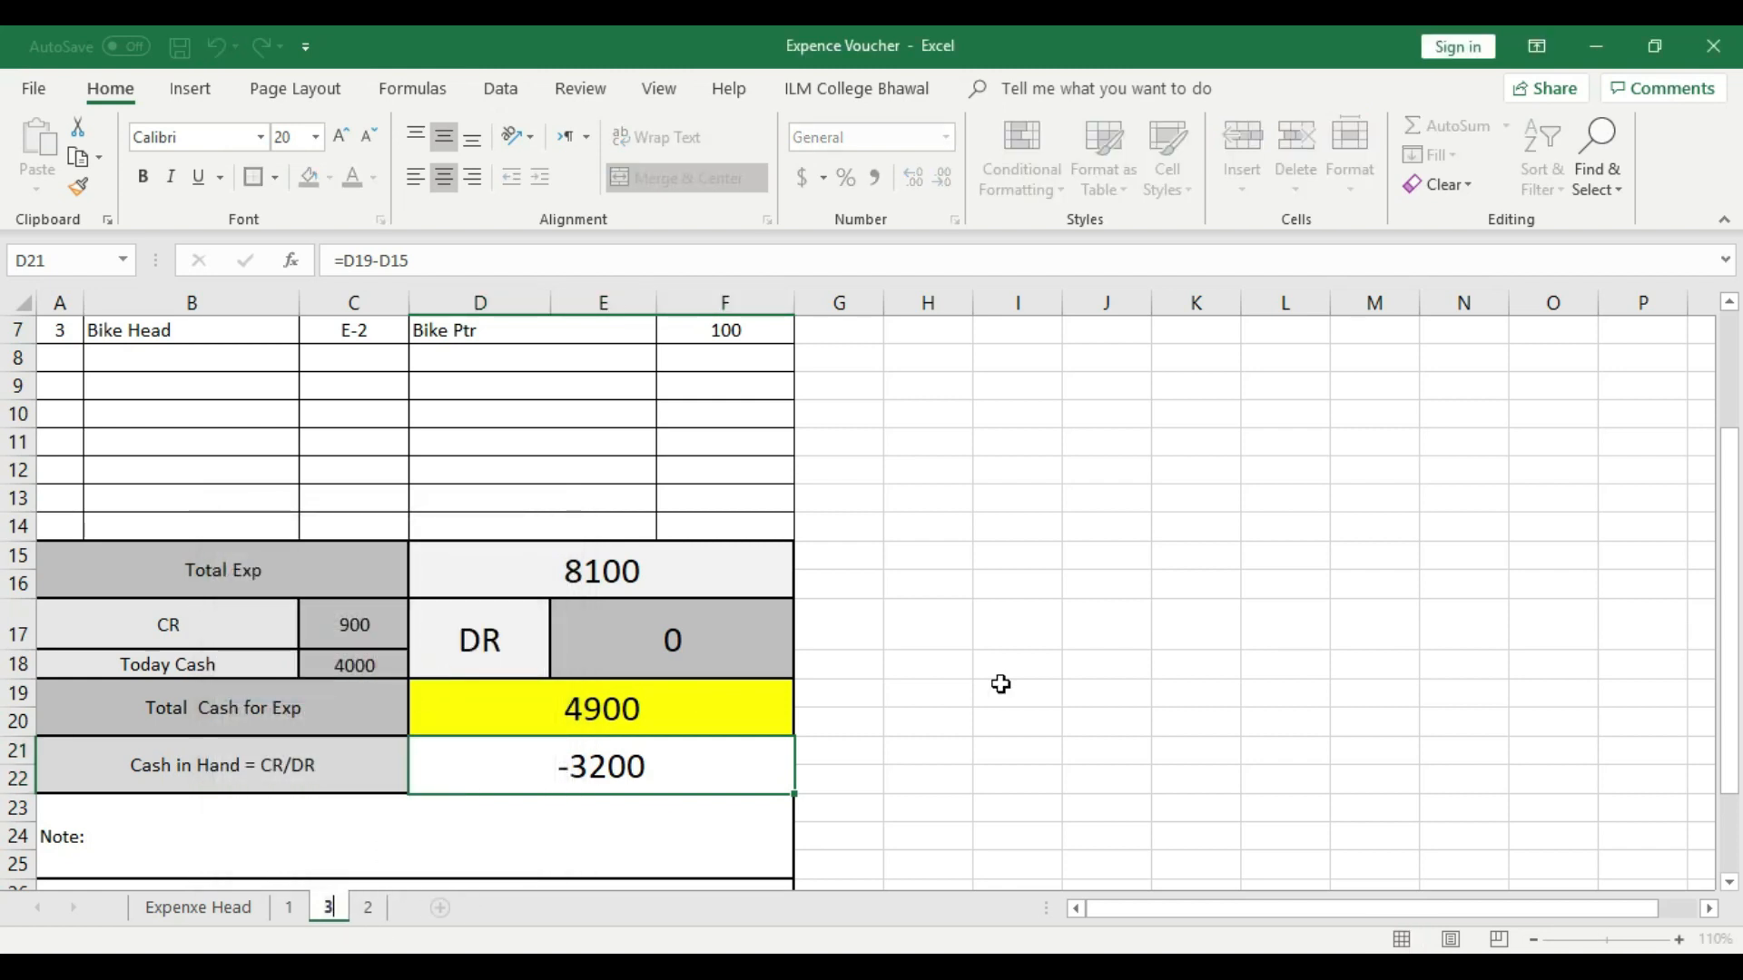
{"action": "left_click", "coordinate": [1081, 647]}
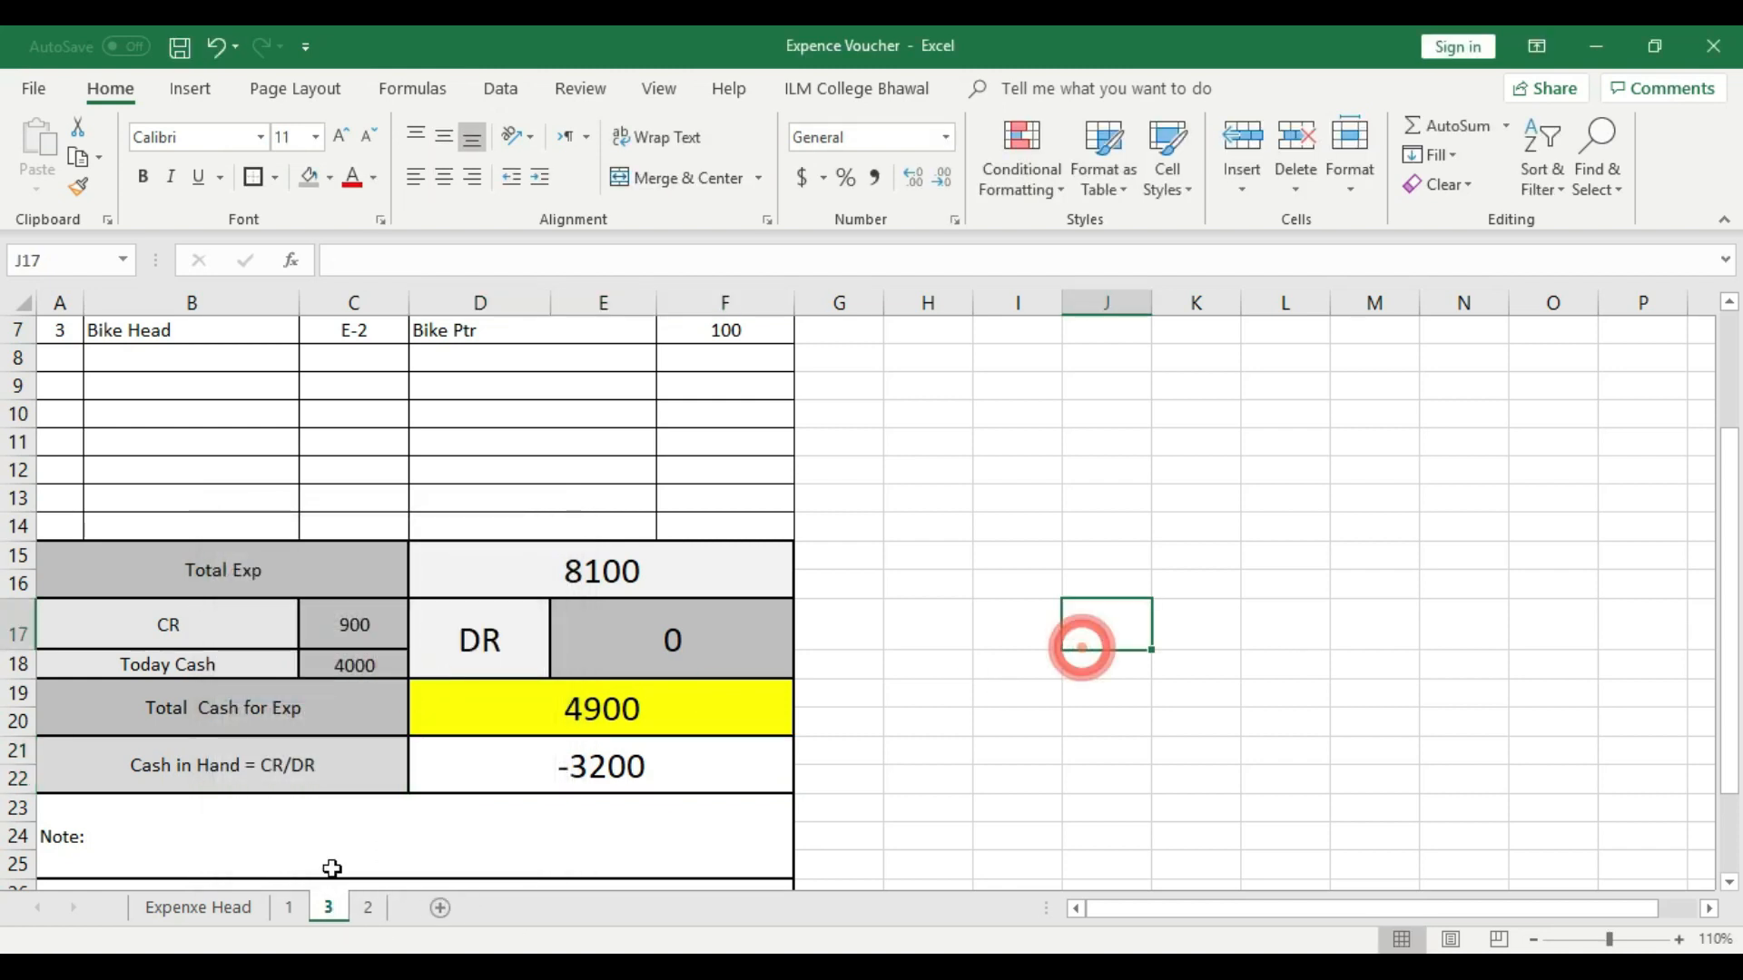
{"action": "left_click", "coordinate": [366, 909]}
{"action": "left_click_drag", "start_coordinate": [368, 921], "coordinate": [329, 912]}
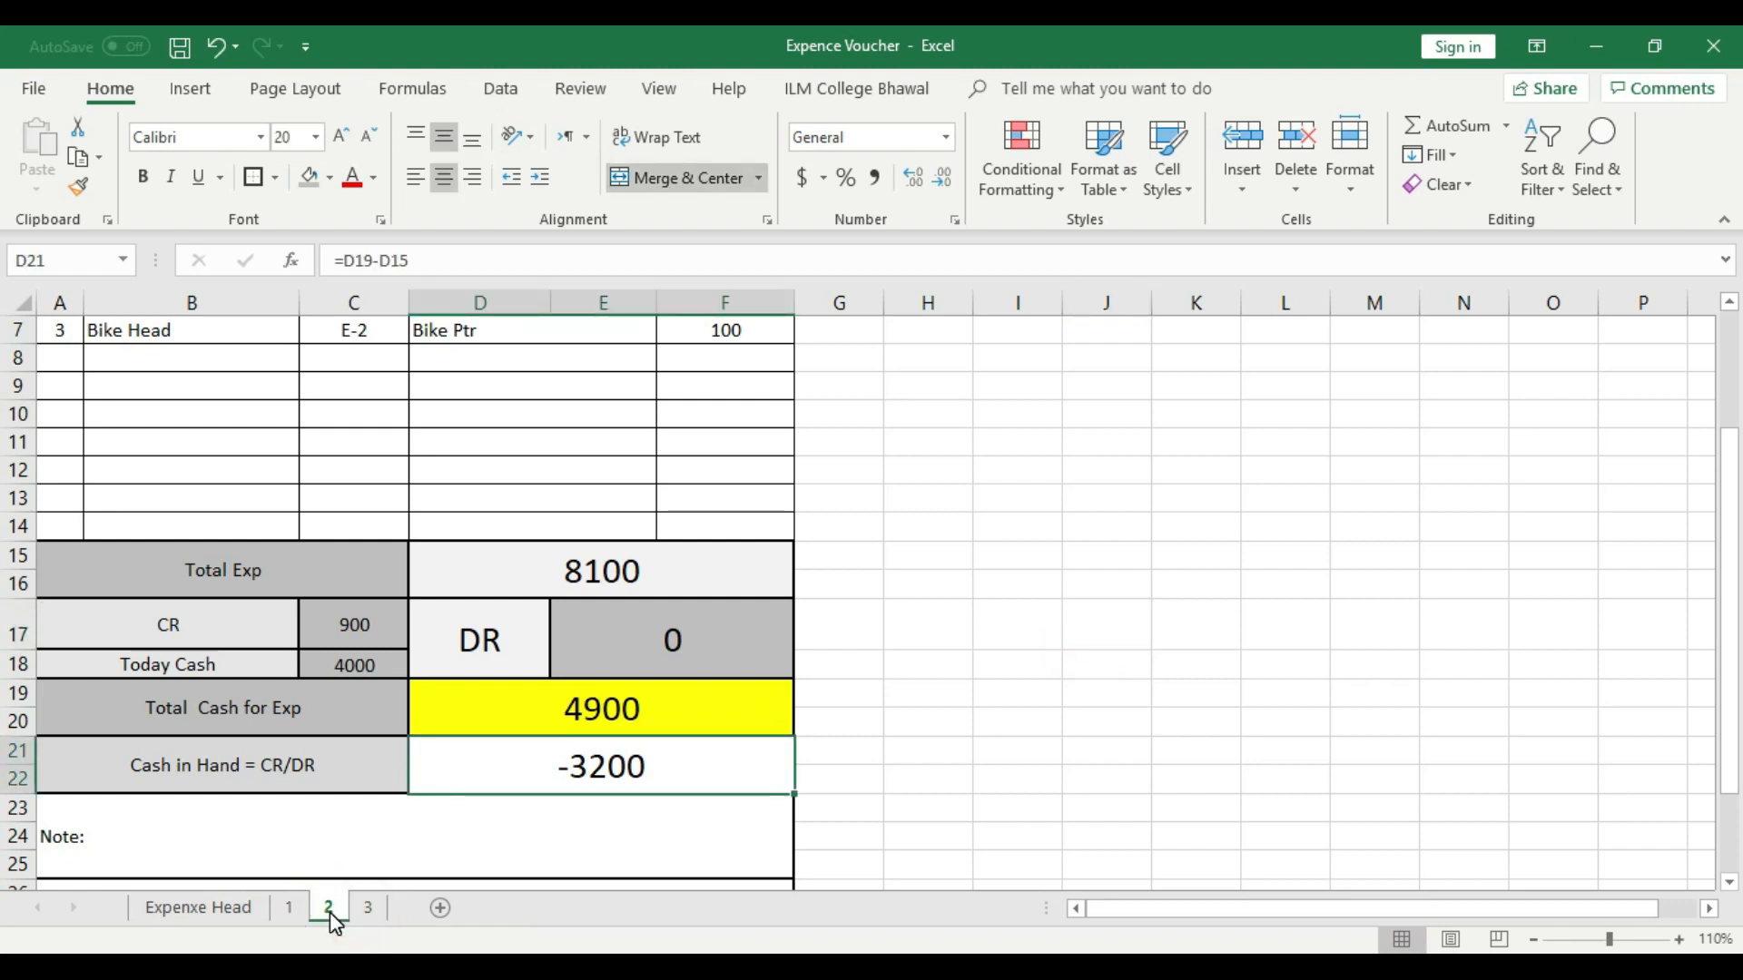
- On sheet 3, set the voucher date to 3-Oct-19 and clear the CR, Today Cash and DR values
{"action": "left_click", "coordinate": [368, 908]}
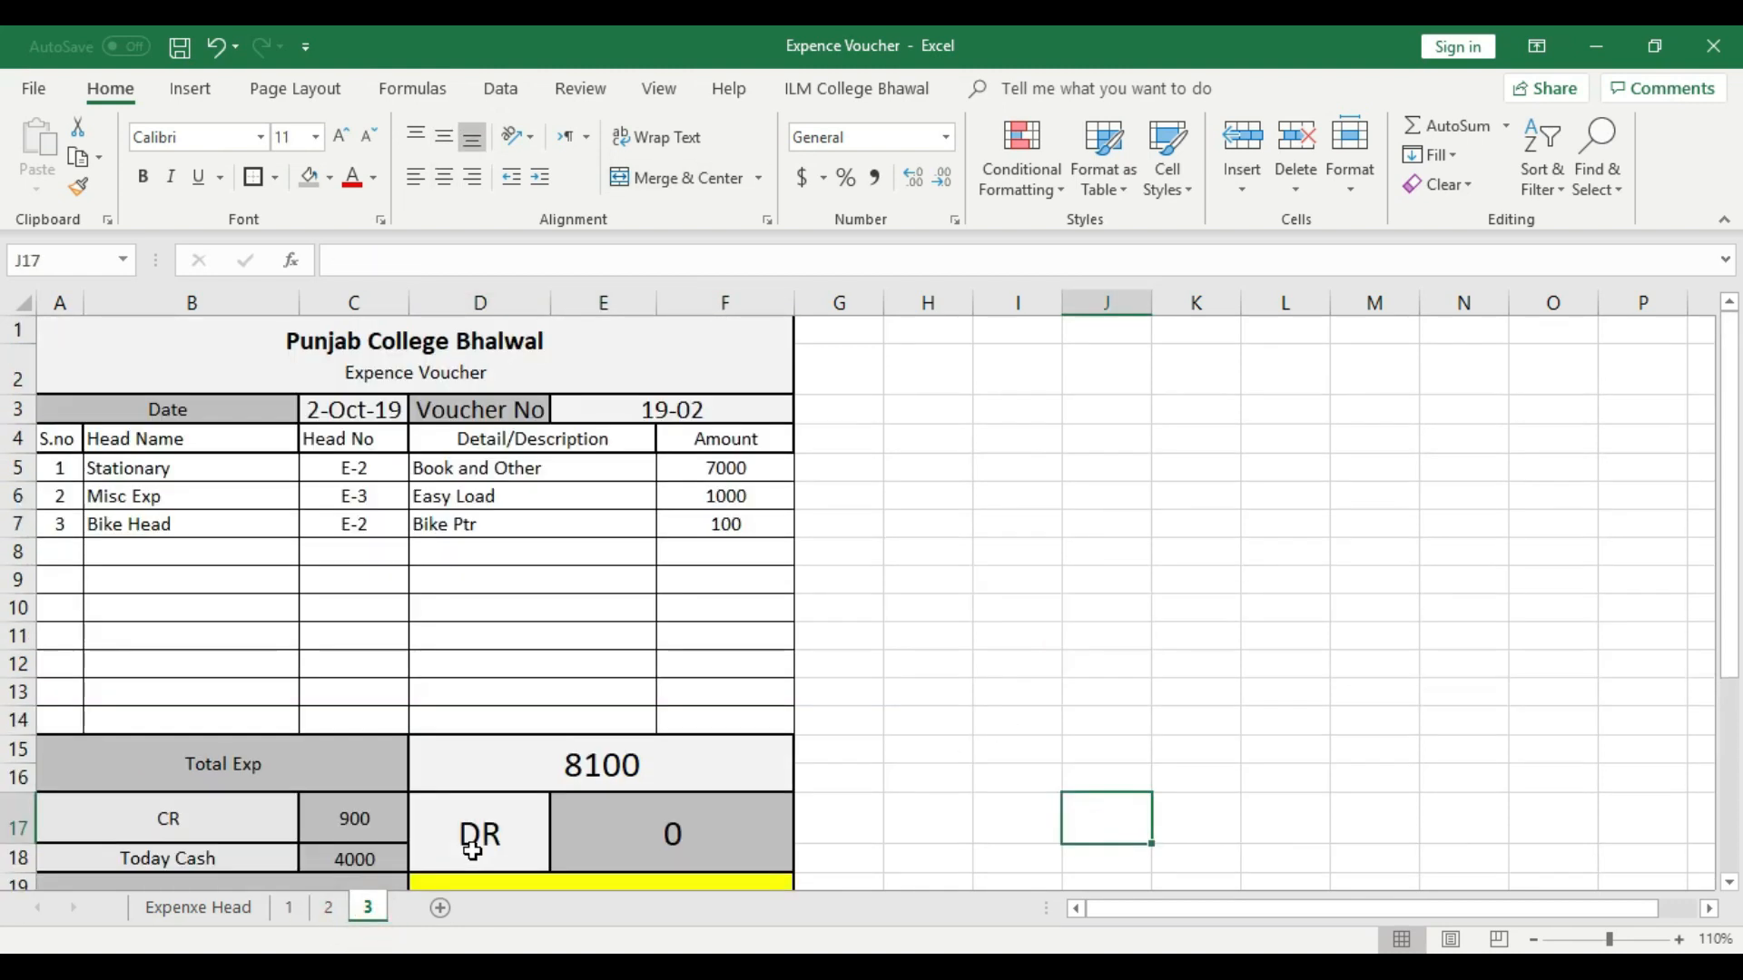
{"action": "double_click", "coordinate": [318, 416]}
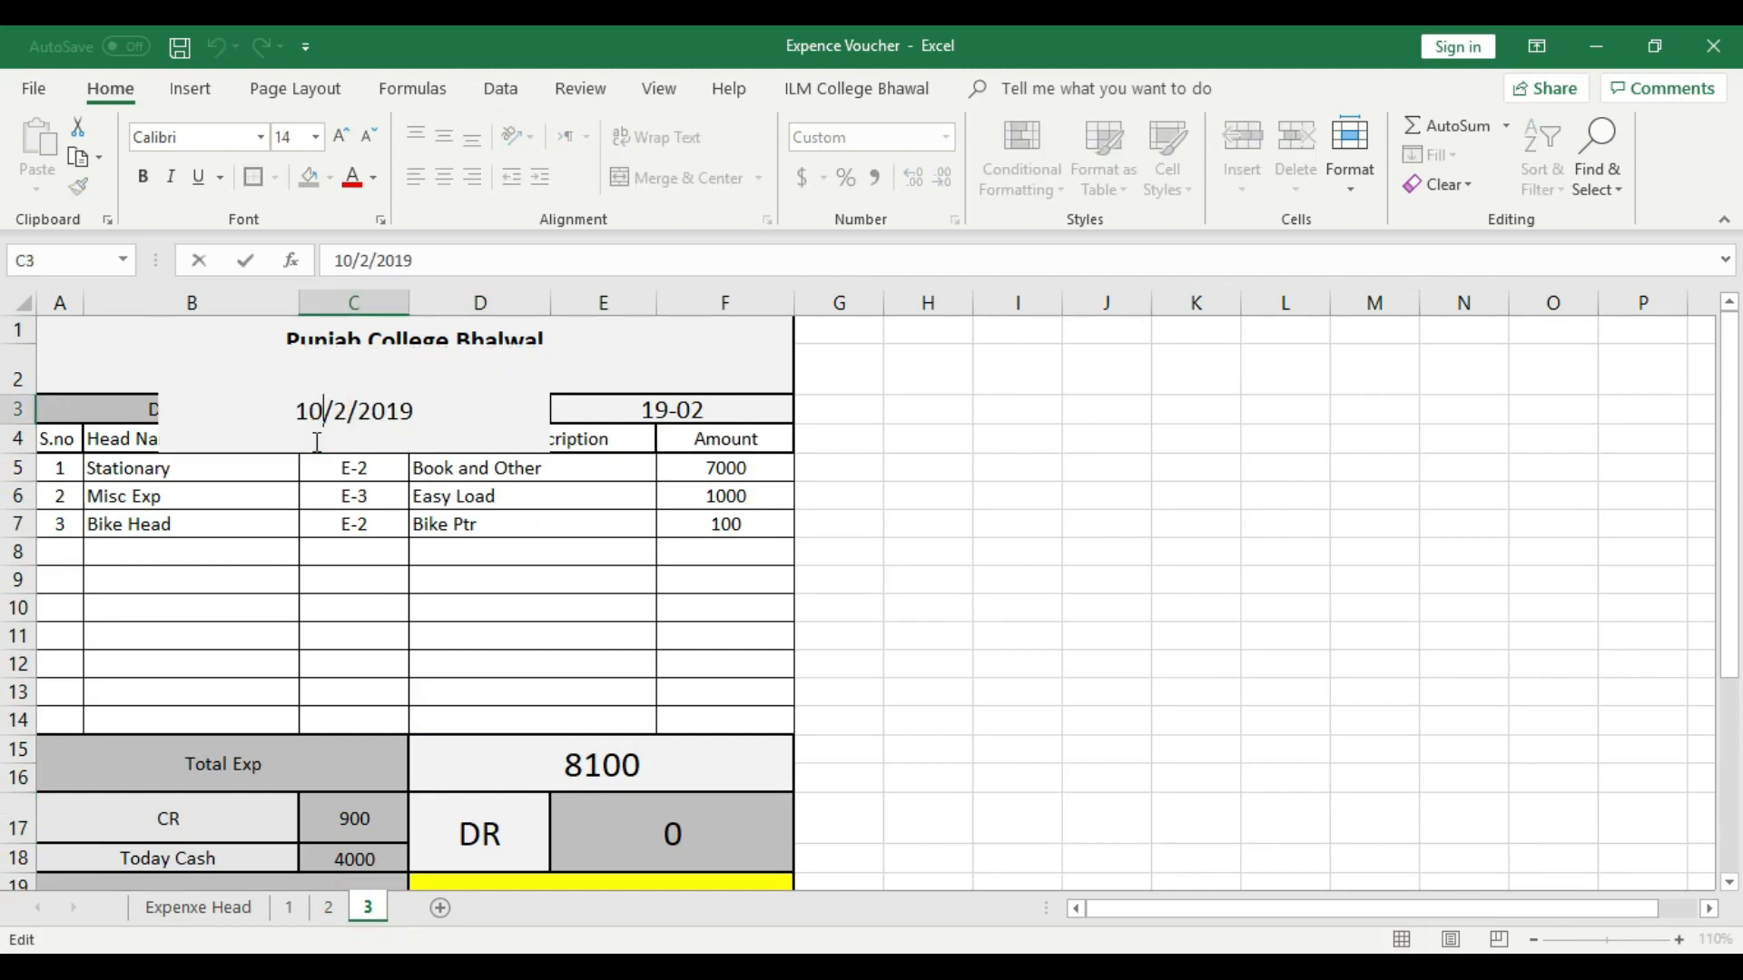
{"action": "key", "text": "BackSpace"}
{"action": "type", "text": "3"}
{"action": "left_click", "coordinate": [1069, 561]}
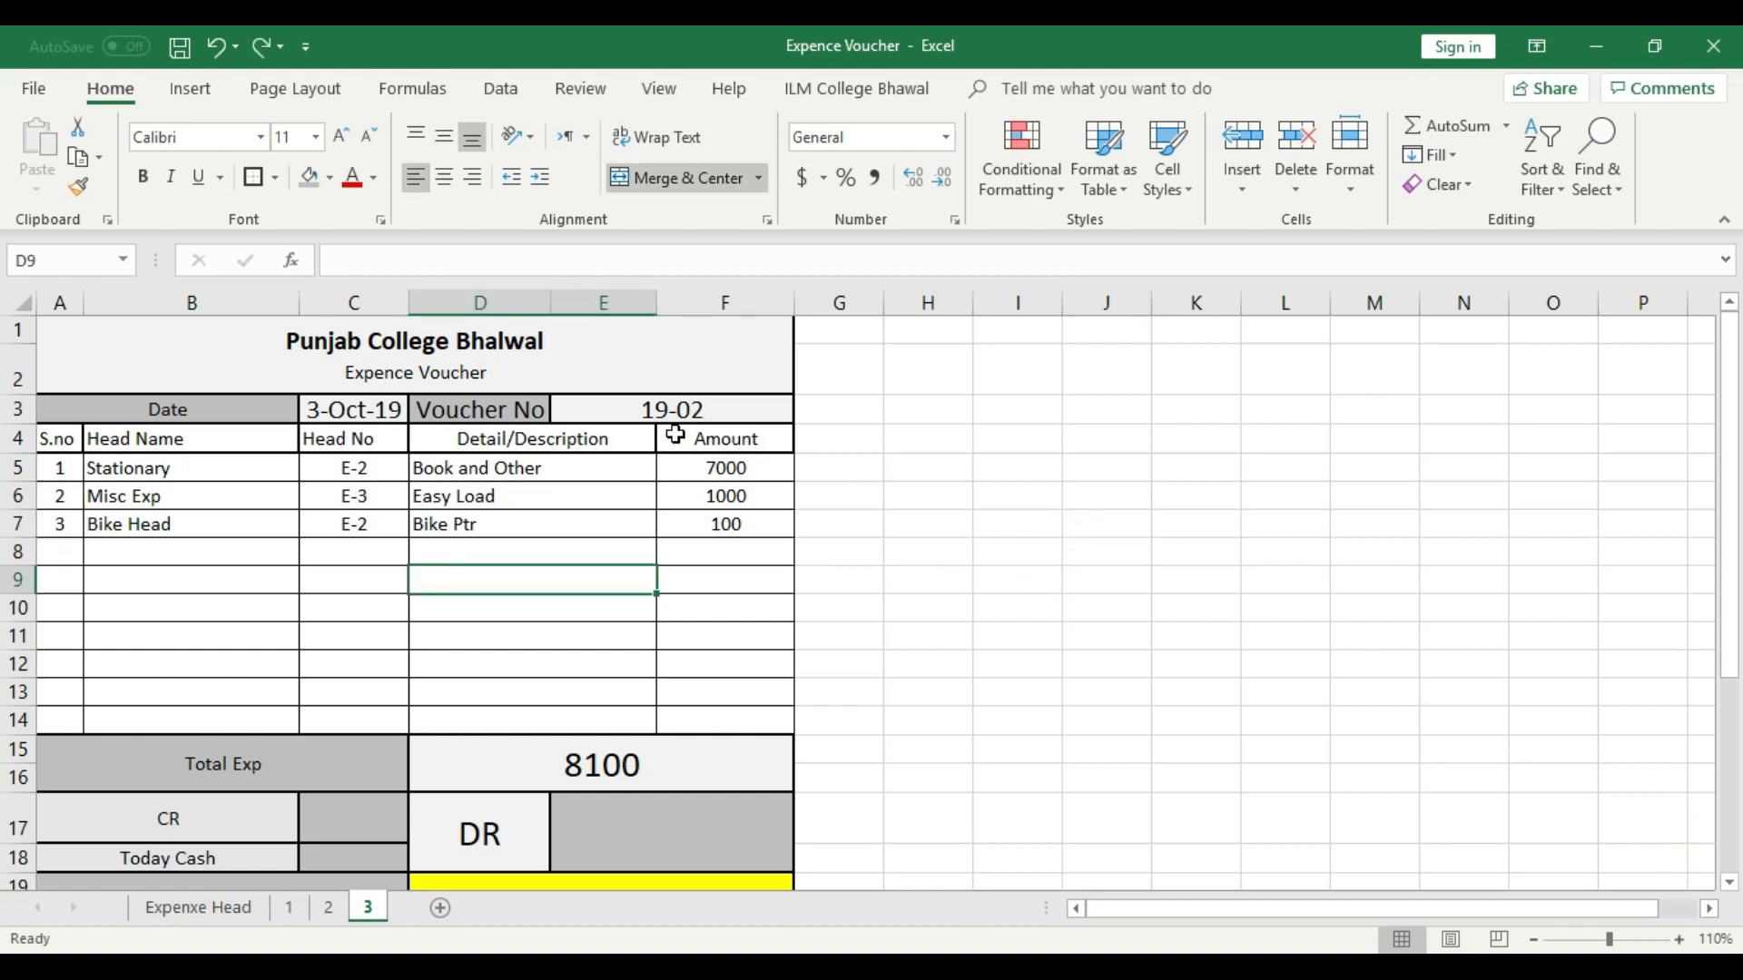
- Set the voucher number on sheet 3 to 19-03
{"action": "double_click", "coordinate": [729, 411]}
{"action": "key", "text": "BackSpace"}
{"action": "type", "text": "3"}
{"action": "left_click", "coordinate": [890, 459]}
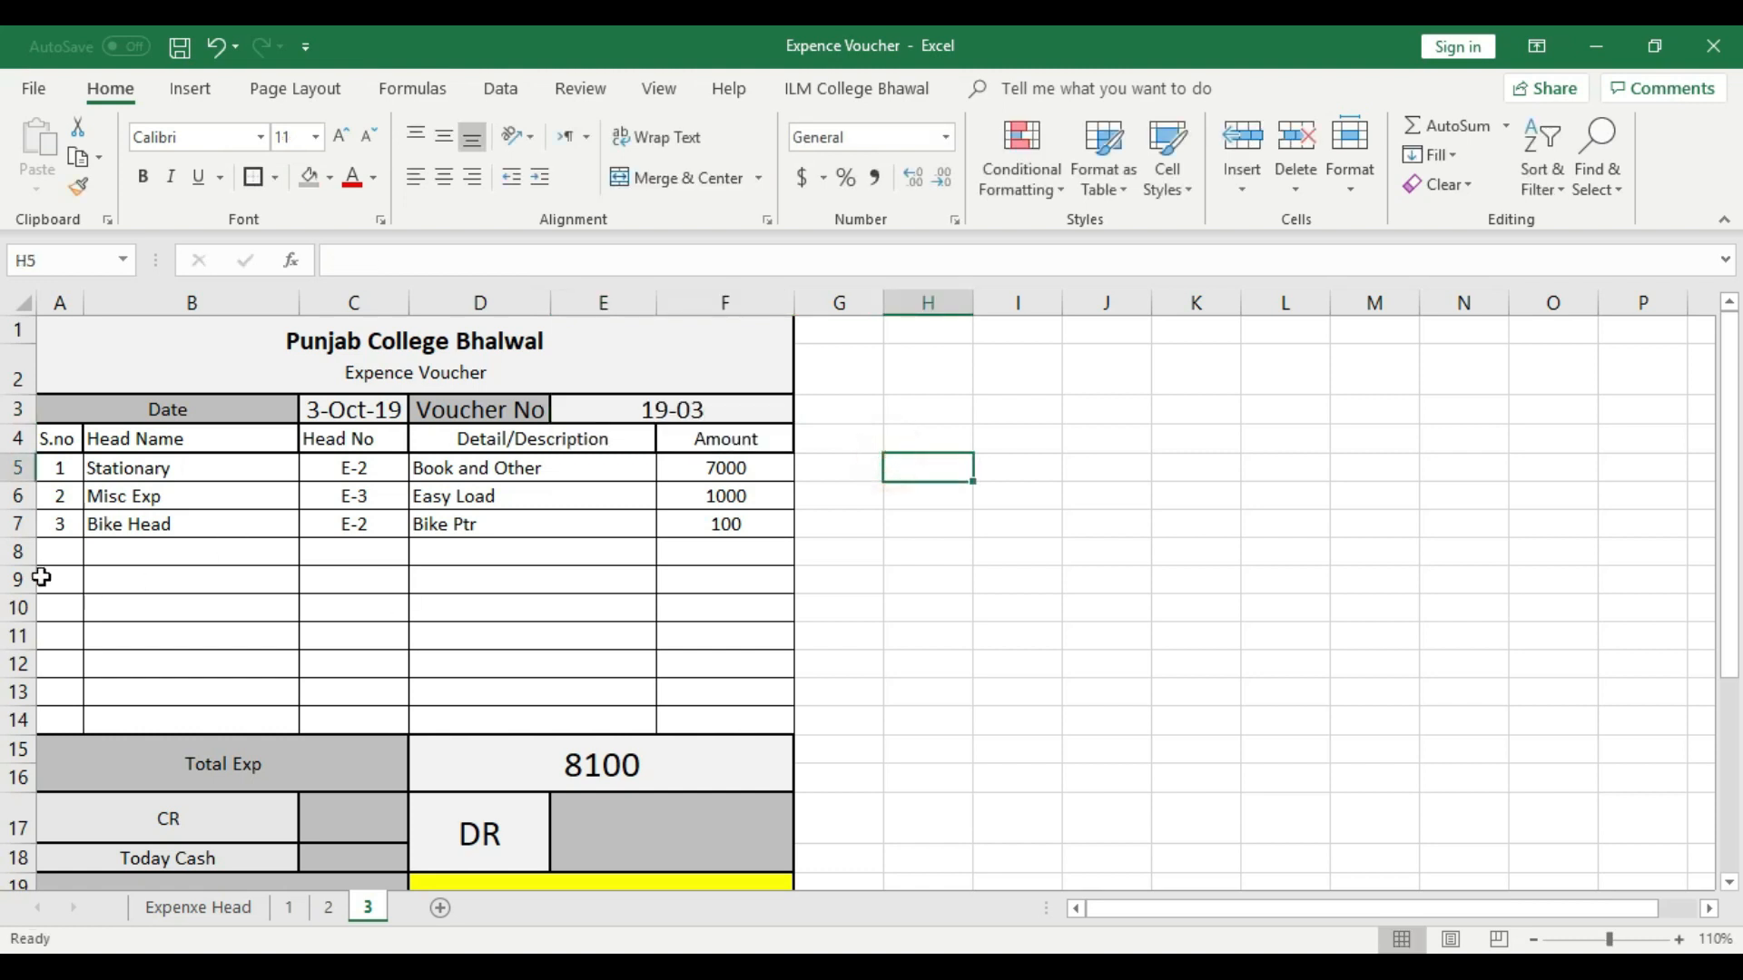
- Delete the Stationary and Misc Exp rows, 5 and 6, from sheet 3
{"action": "left_click", "coordinate": [24, 468]}
{"action": "left_click", "coordinate": [111, 531]}
{"action": "left_click_drag", "start_coordinate": [66, 471], "coordinate": [722, 531]}
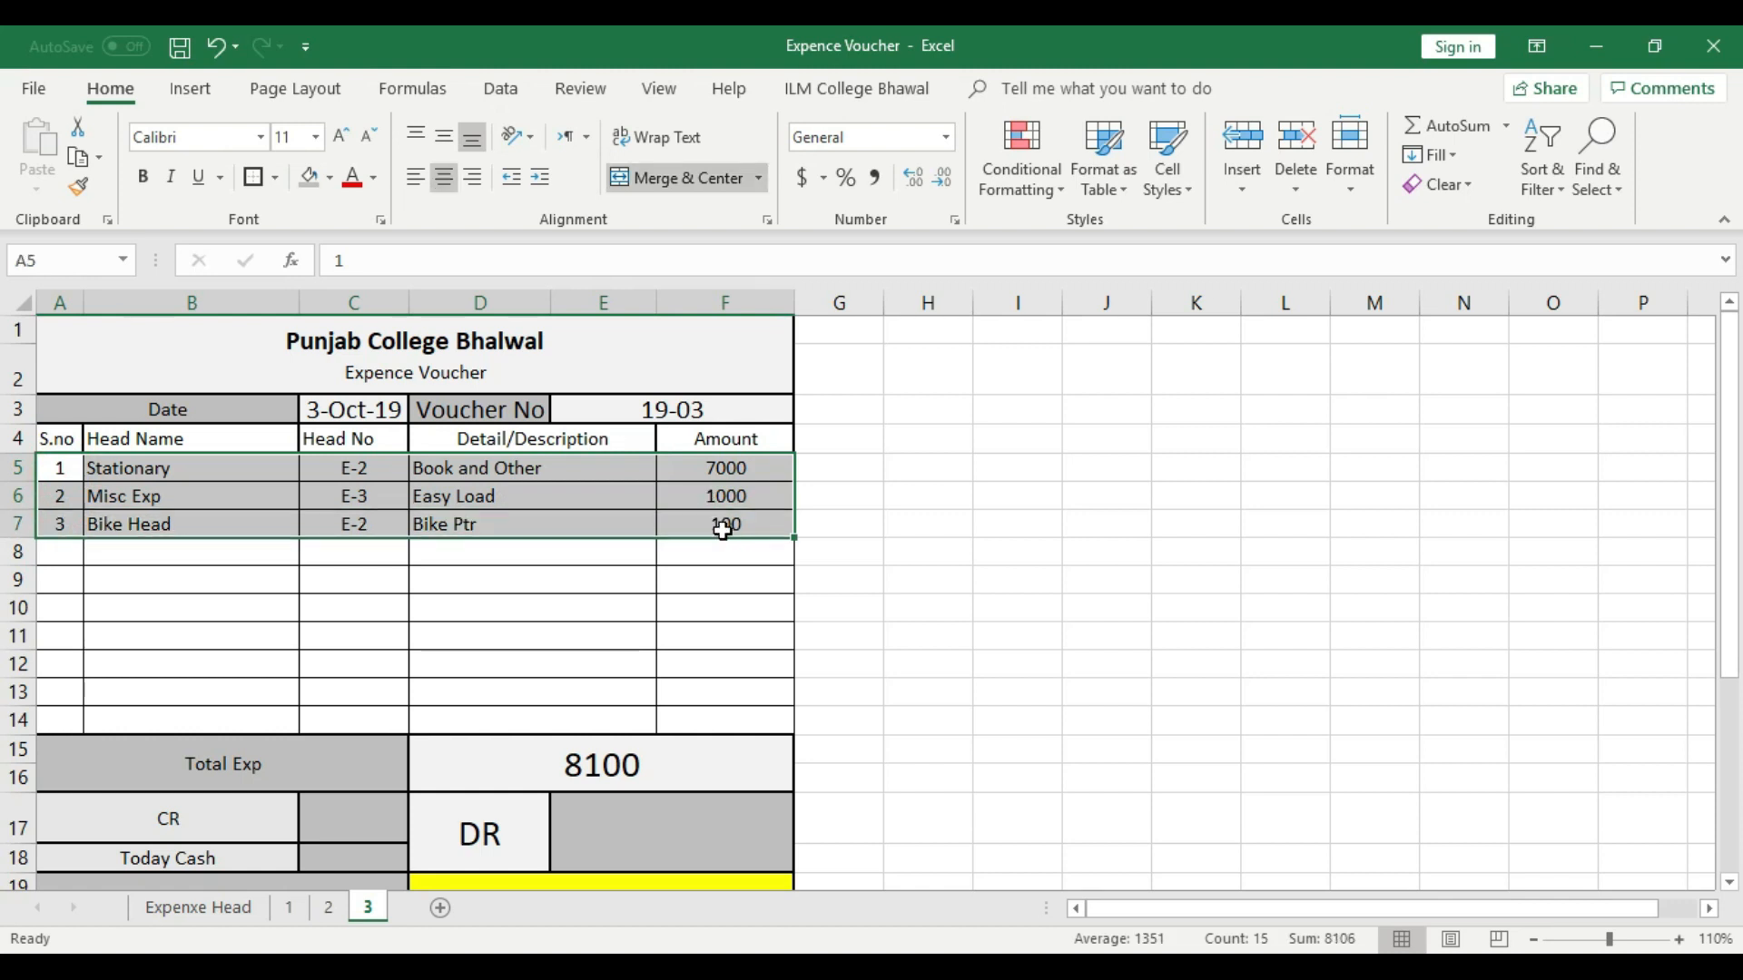
{"action": "left_click", "coordinate": [719, 585]}
{"action": "left_click_drag", "start_coordinate": [18, 468], "coordinate": [19, 494]}
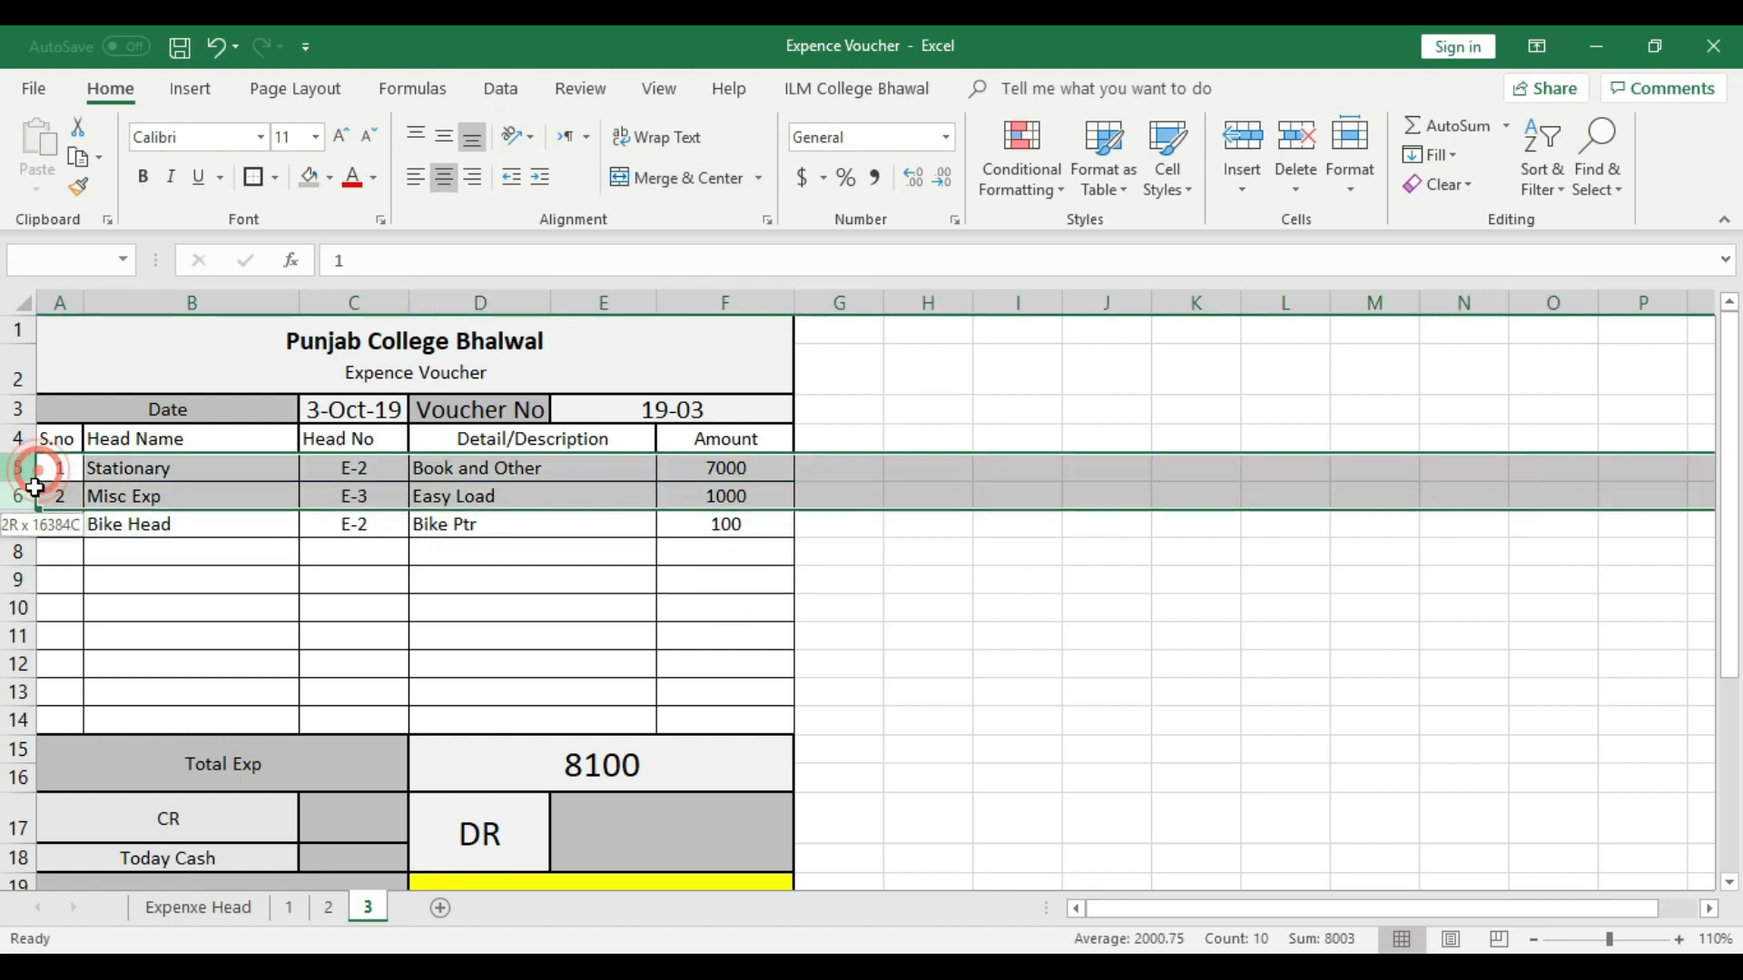
{"action": "right_click", "coordinate": [18, 495]}
{"action": "left_click", "coordinate": [114, 687]}
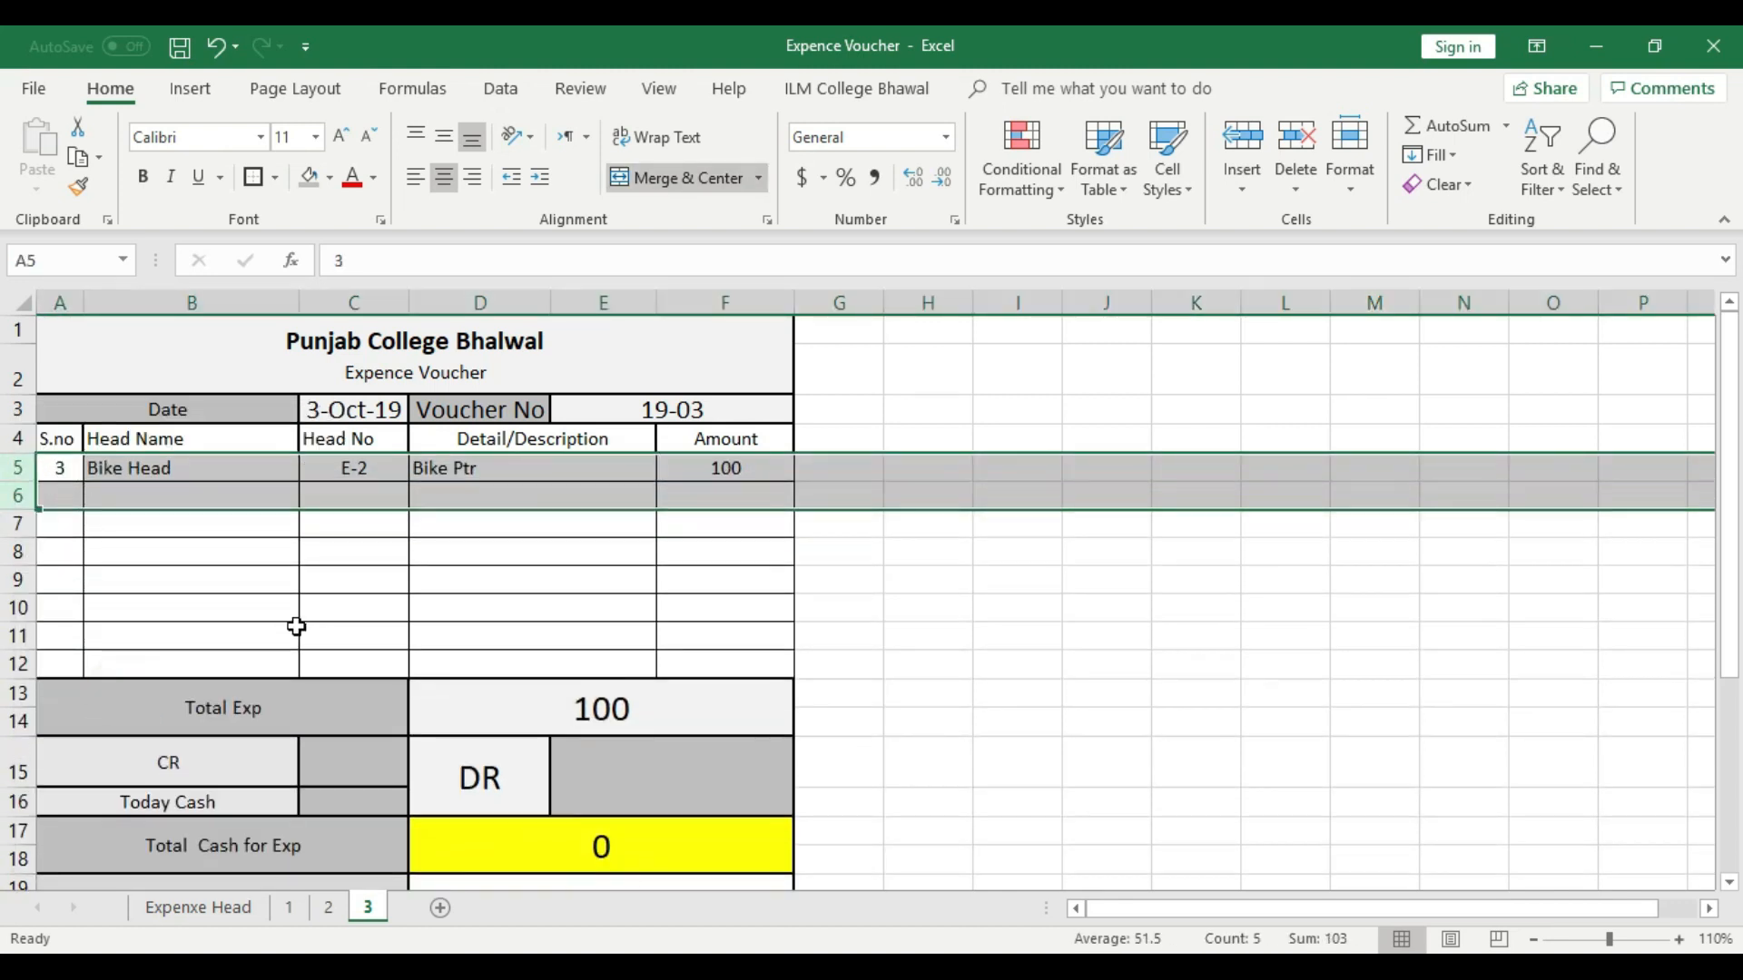
- Set the serial number of the remaining Bike Head expense in A5 to 1
{"action": "left_click", "coordinate": [296, 626]}
{"action": "left_click", "coordinate": [391, 473]}
{"action": "left_click", "coordinate": [202, 468]}
{"action": "left_click", "coordinate": [56, 466]}
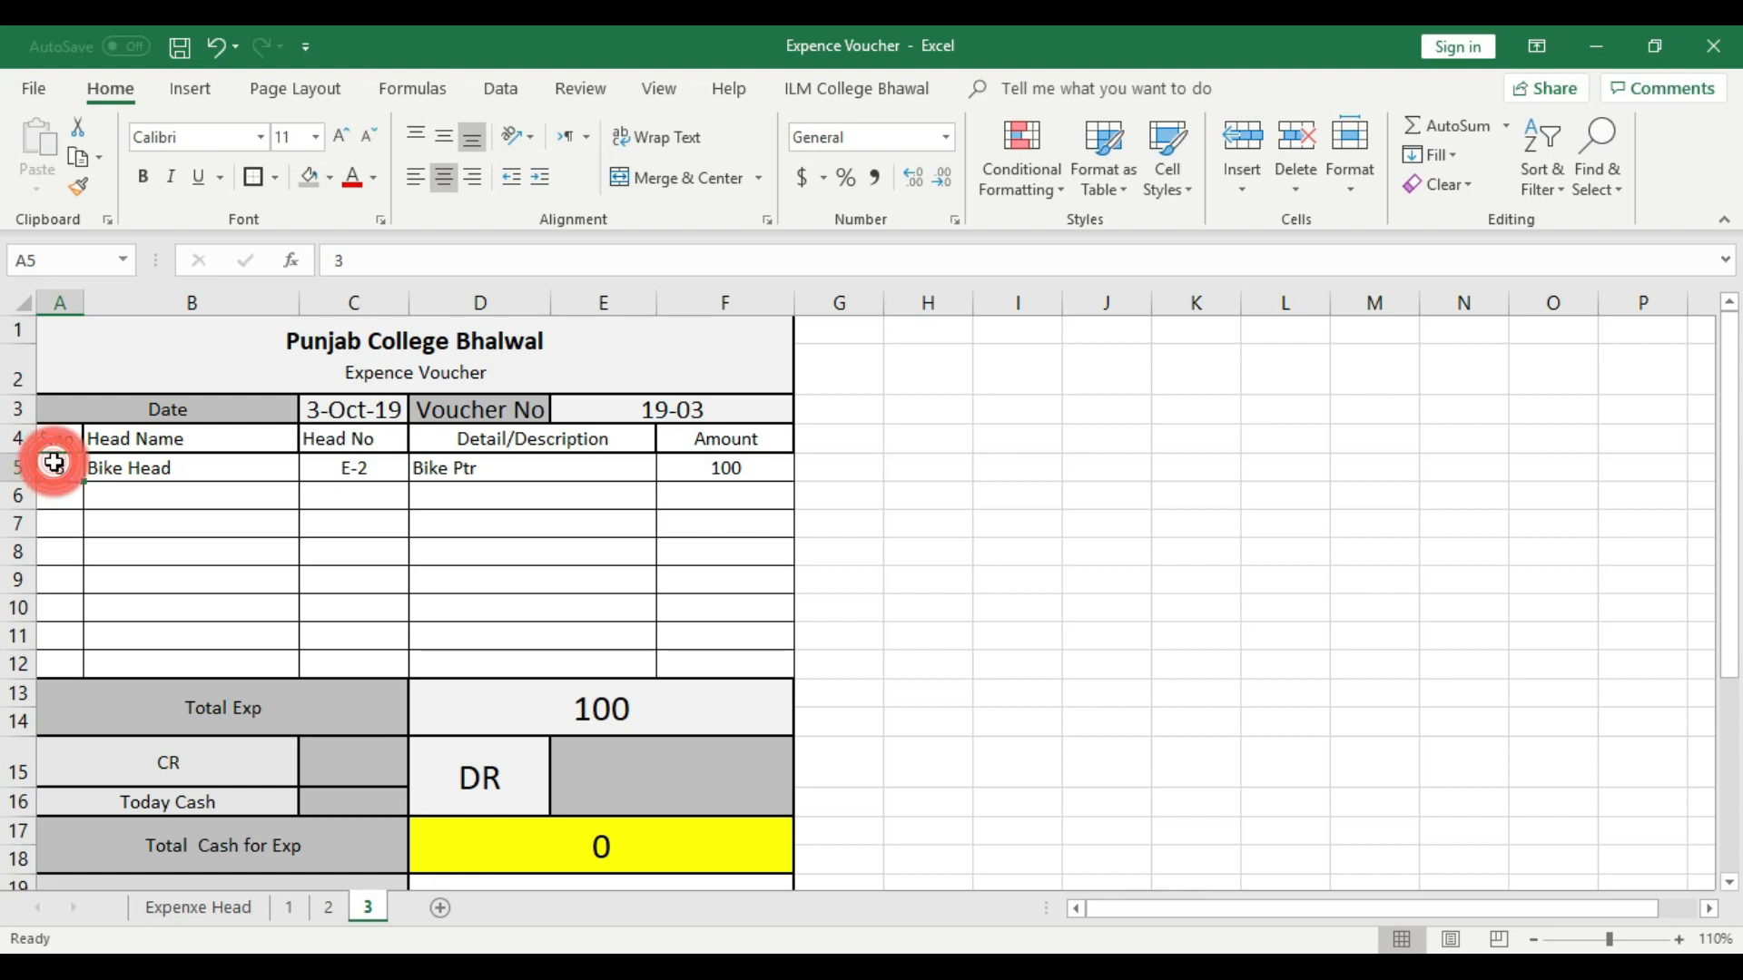
{"action": "type", "text": "1"}
{"action": "left_click", "coordinate": [159, 525]}
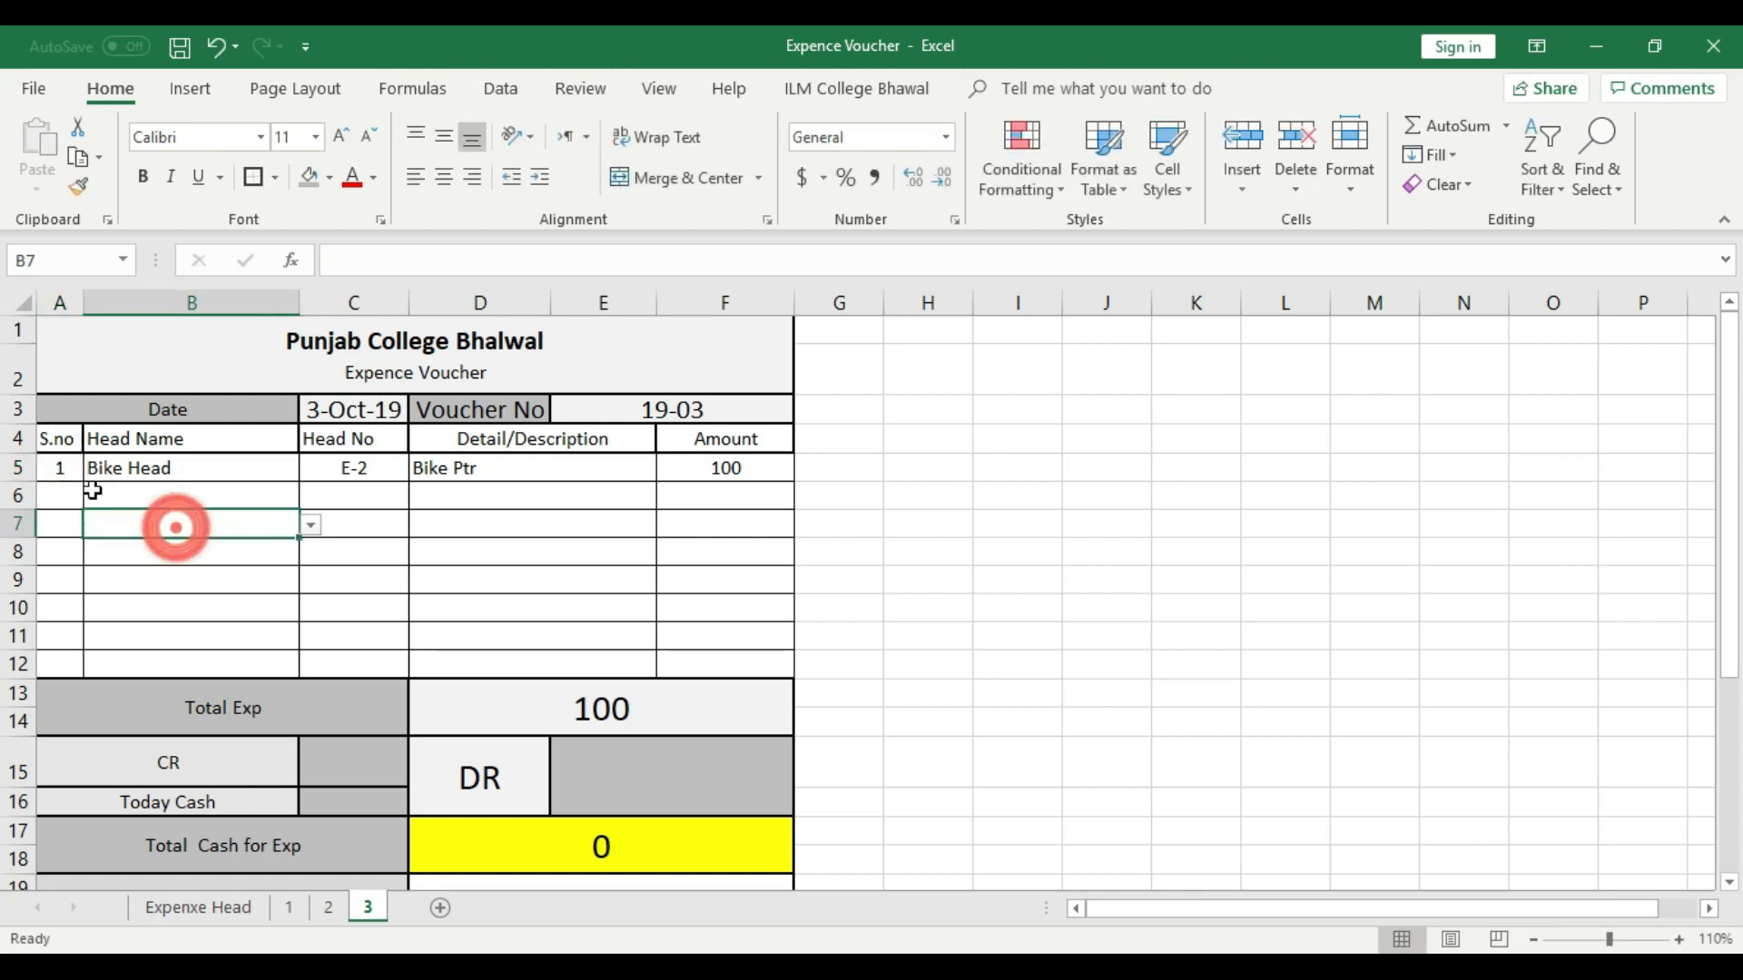
- Examine the Bike Head entry in row 5, then the Total Exp, Cash in Hand, Today Cash and CR cells on sheet 3
{"action": "left_click", "coordinate": [155, 471]}
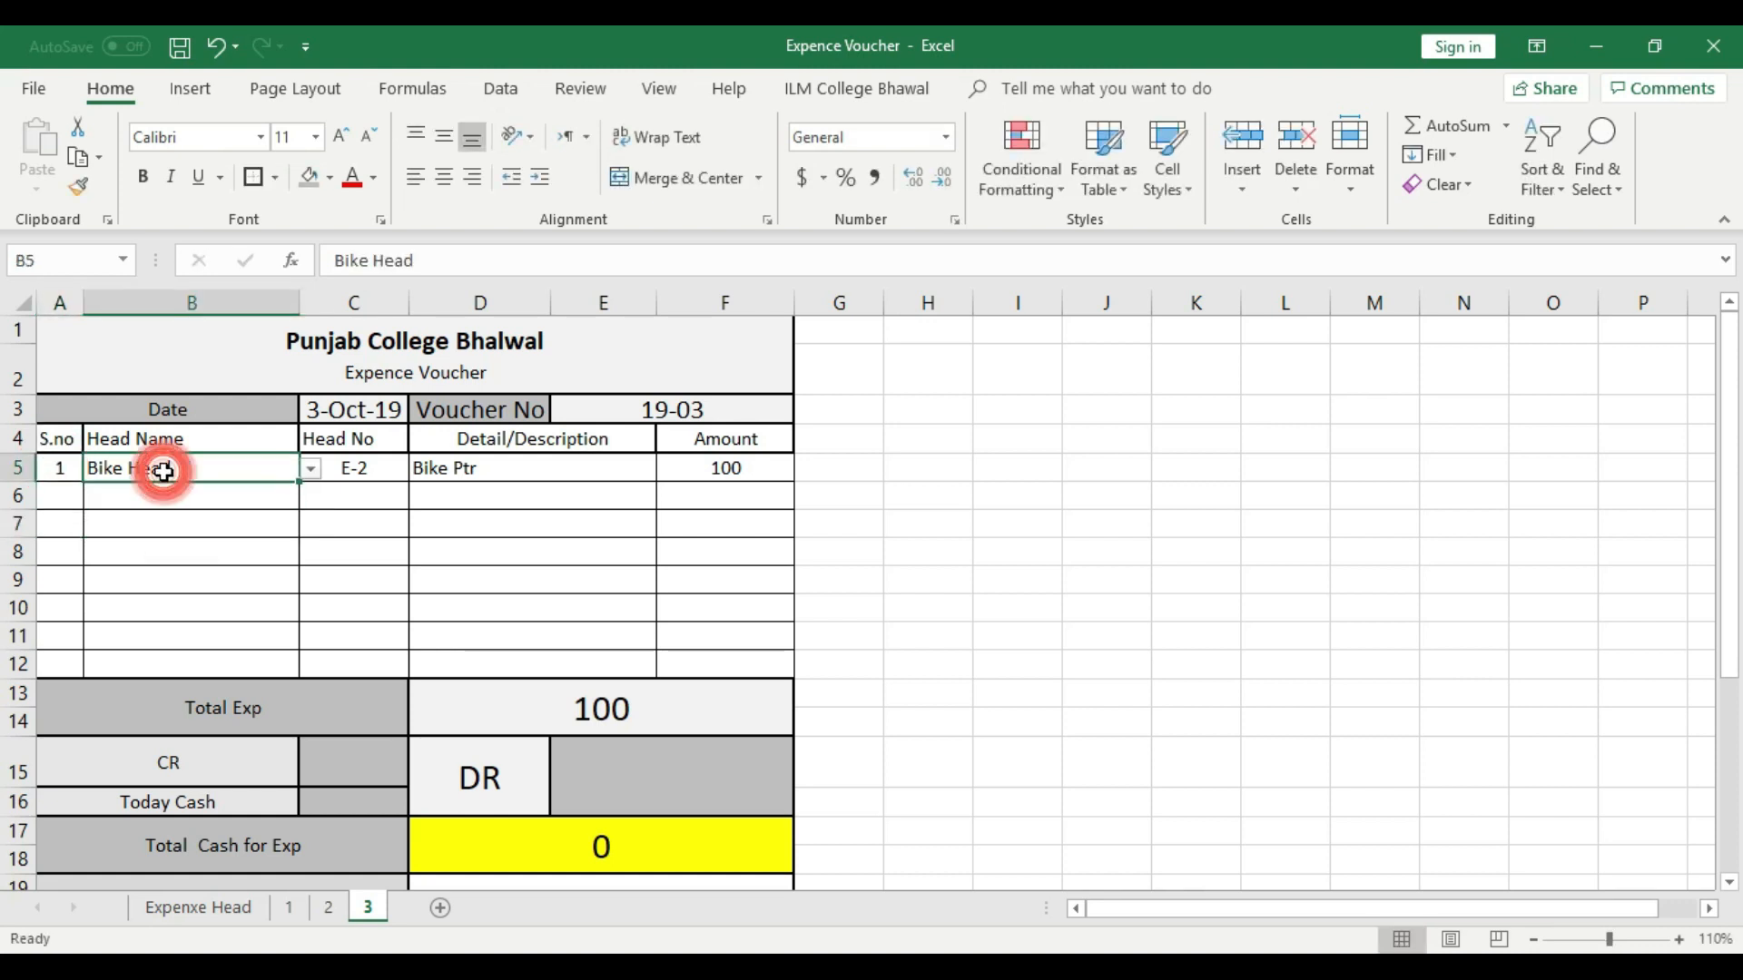
{"action": "left_click", "coordinate": [377, 471]}
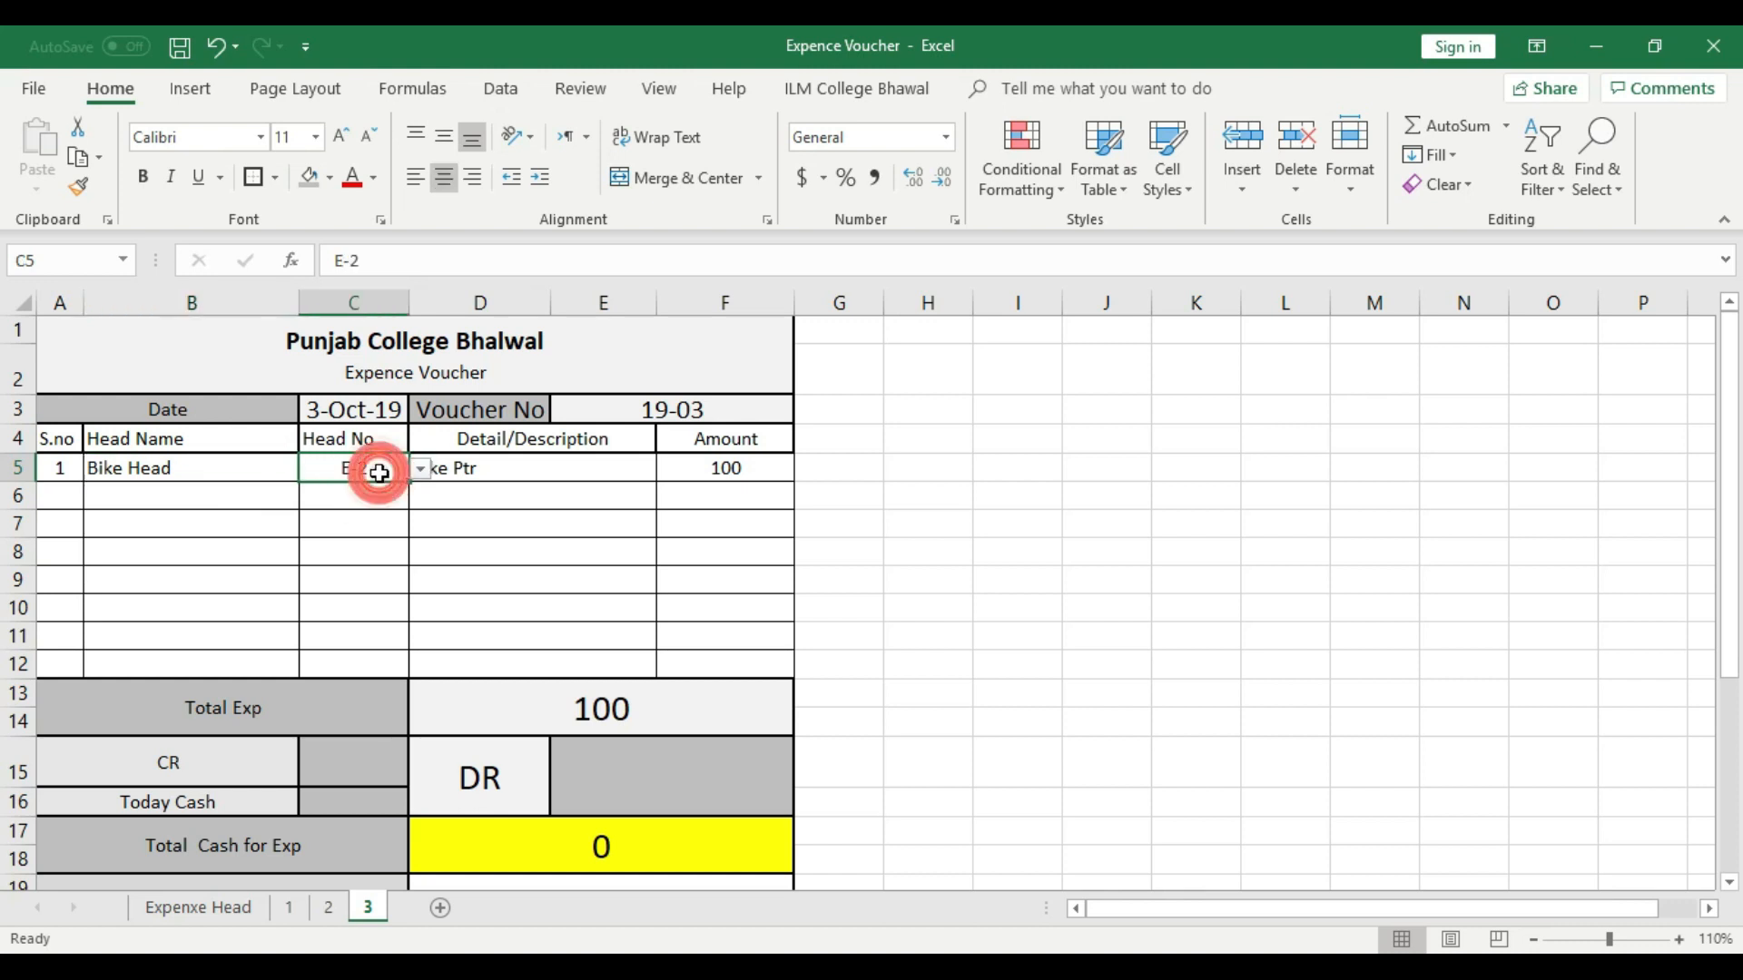
{"action": "left_click", "coordinate": [482, 467]}
{"action": "left_click", "coordinate": [726, 468]}
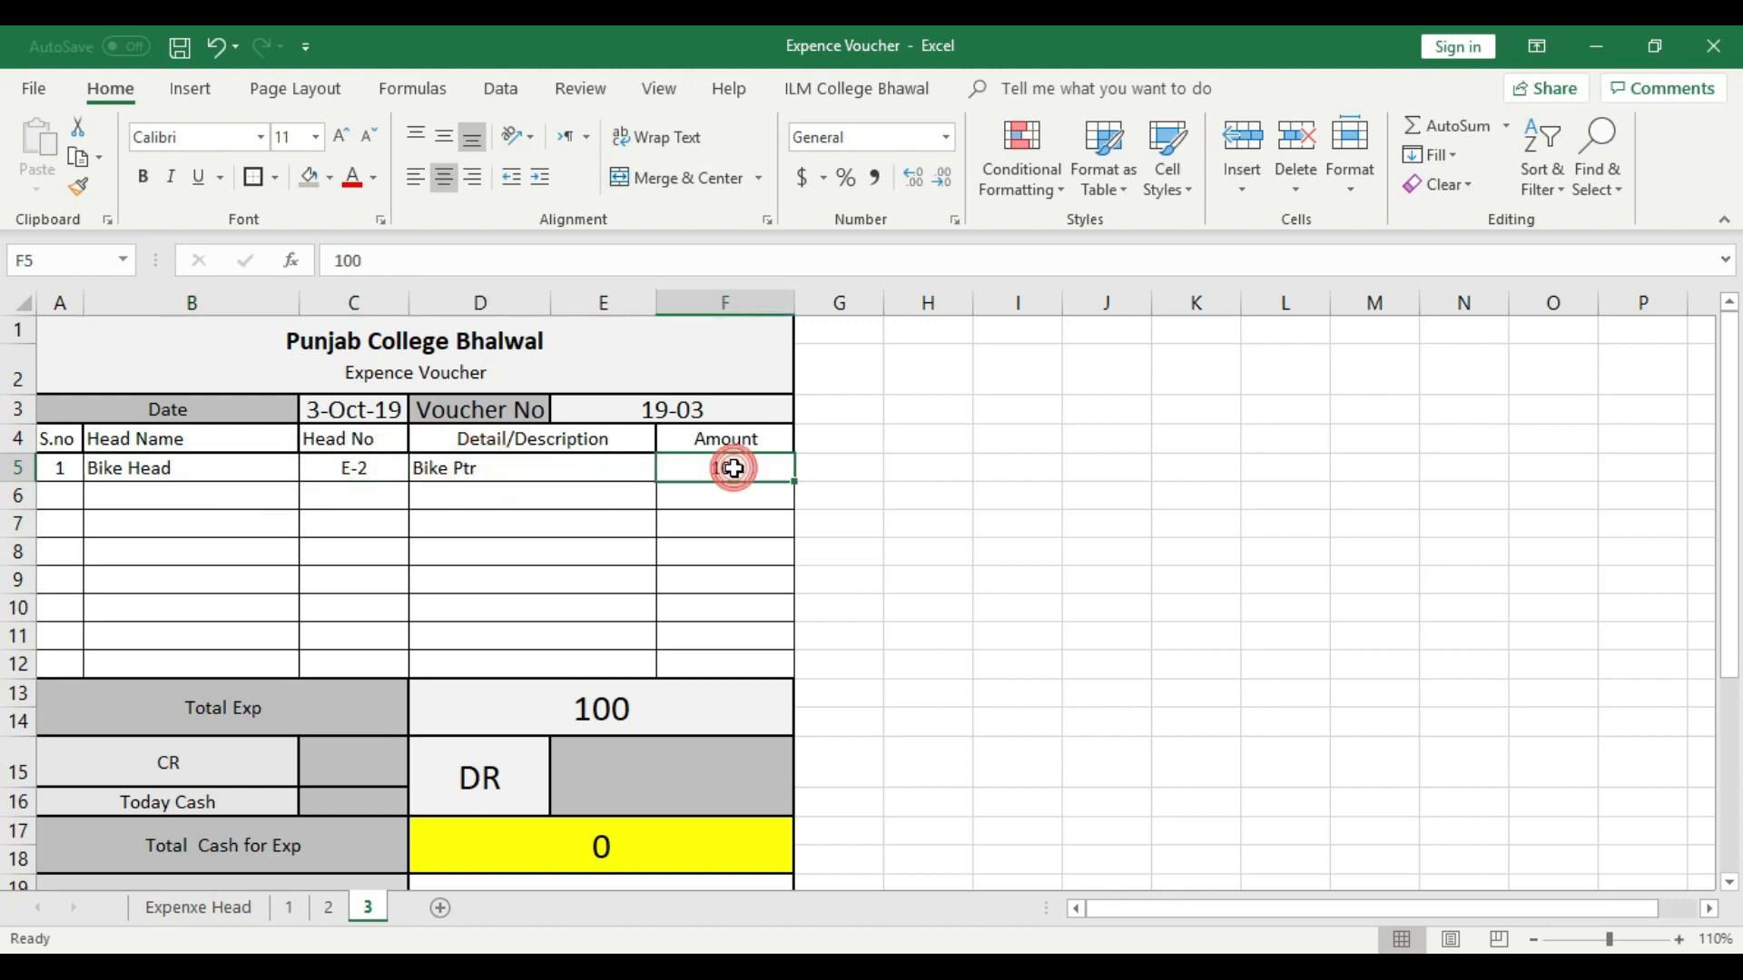
{"action": "left_click", "coordinate": [692, 688]}
{"action": "scroll", "coordinate": [693, 688], "scroll_direction": "down", "scroll_amount": 1}
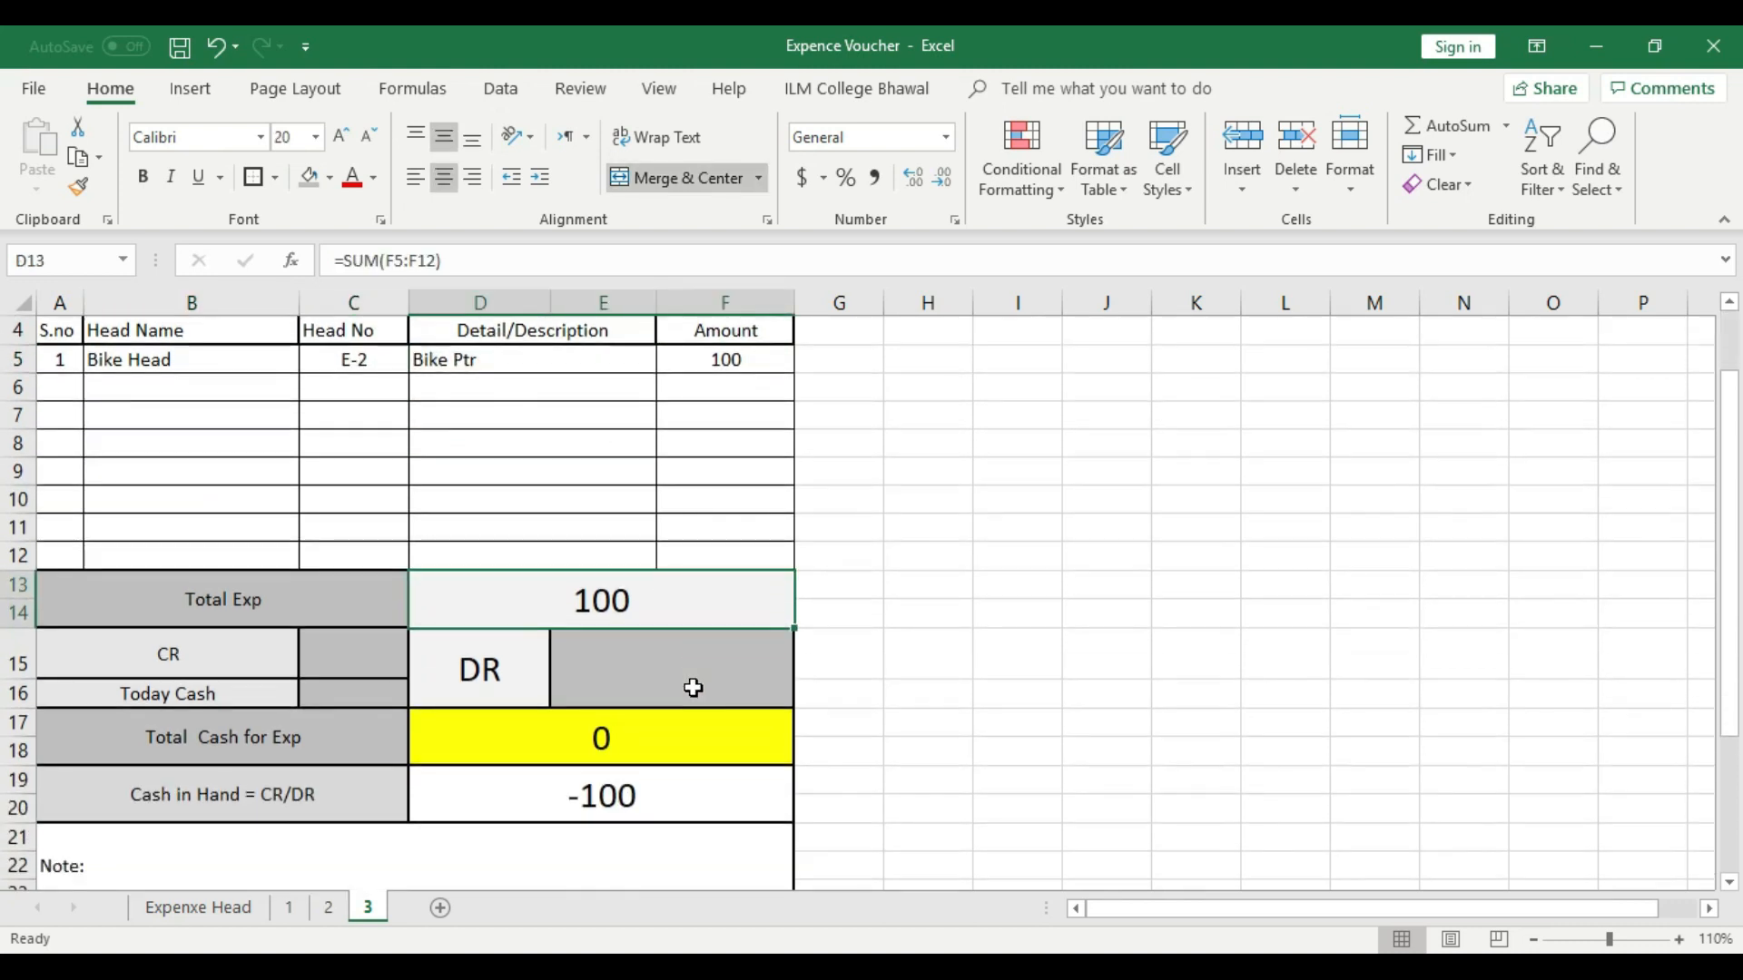
{"action": "left_click", "coordinate": [626, 793]}
{"action": "left_click", "coordinate": [334, 693]}
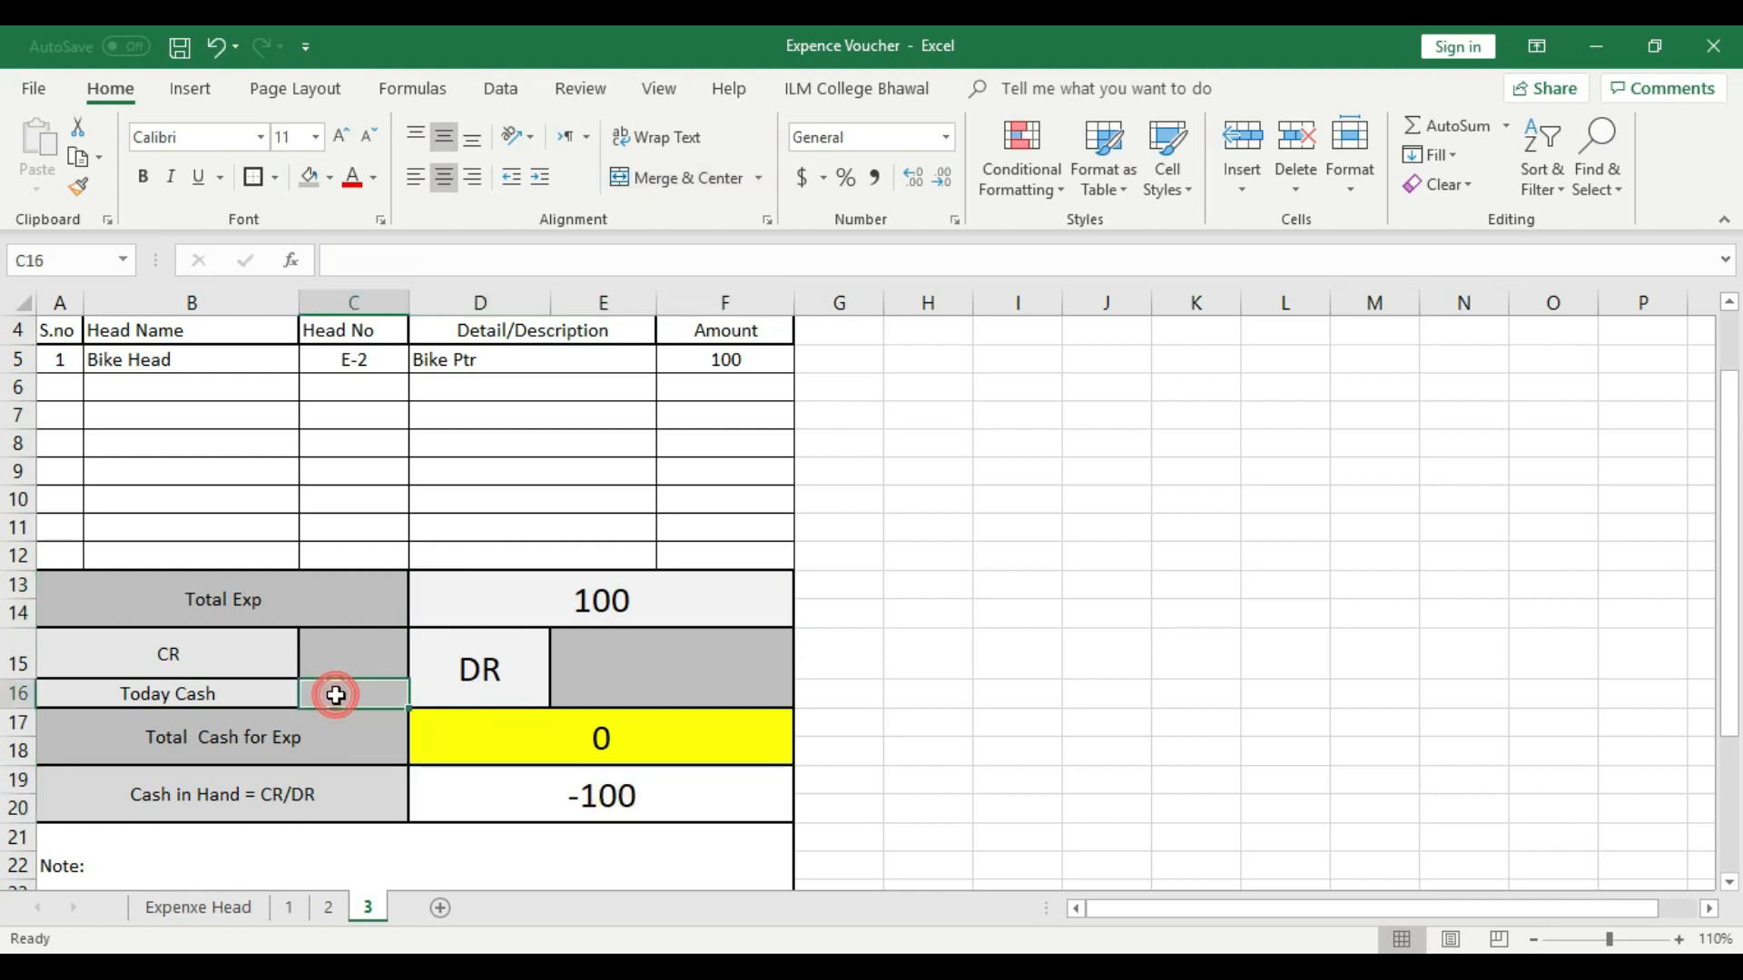
{"action": "left_click", "coordinate": [342, 652]}
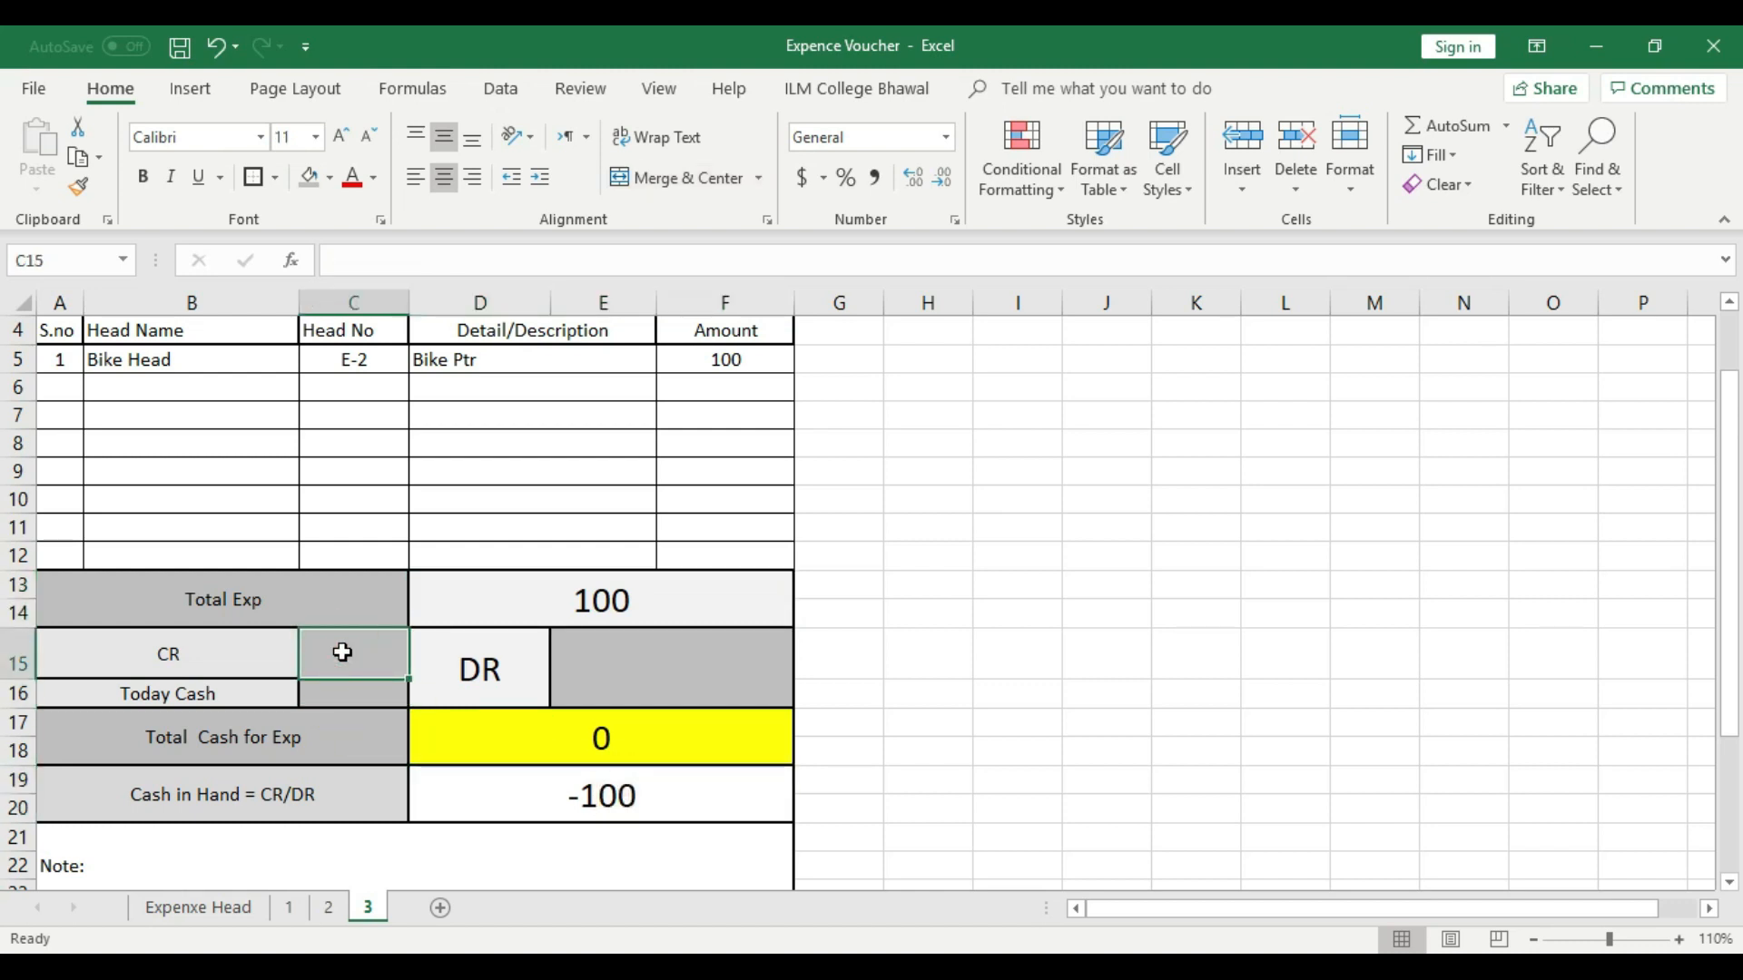
{"action": "left_click", "coordinate": [926, 615]}
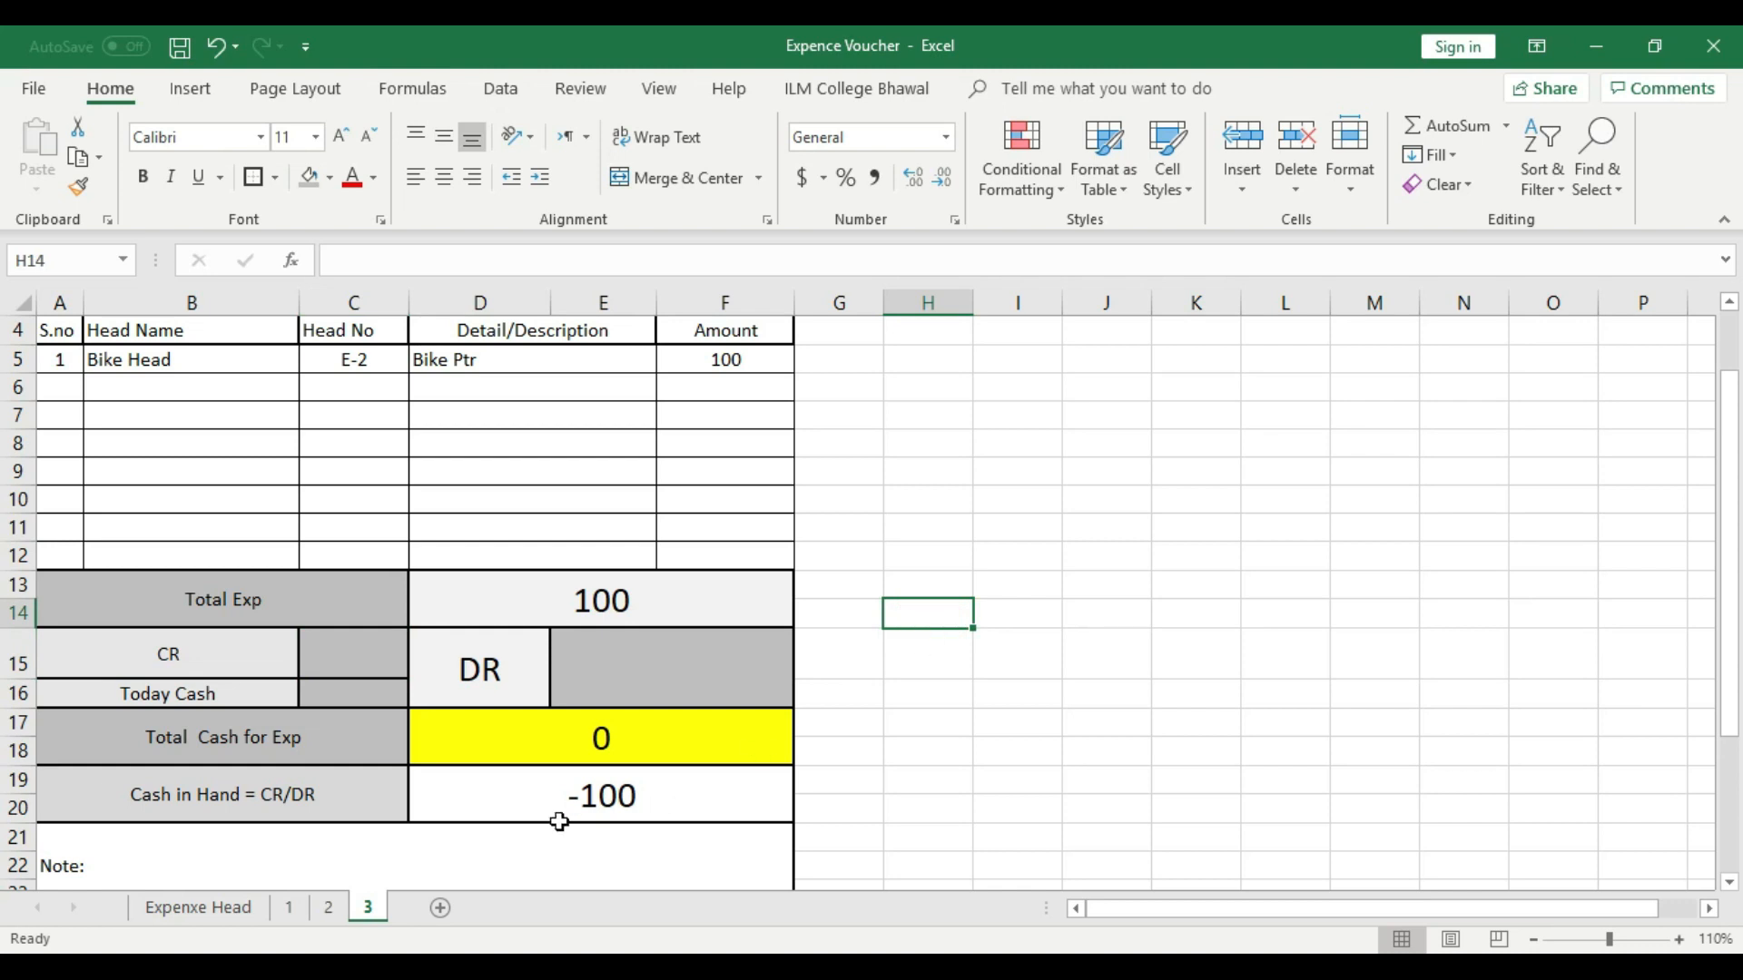
- Return to sheet 2 to check its Cash in Hand balance
{"action": "left_click", "coordinate": [337, 906]}
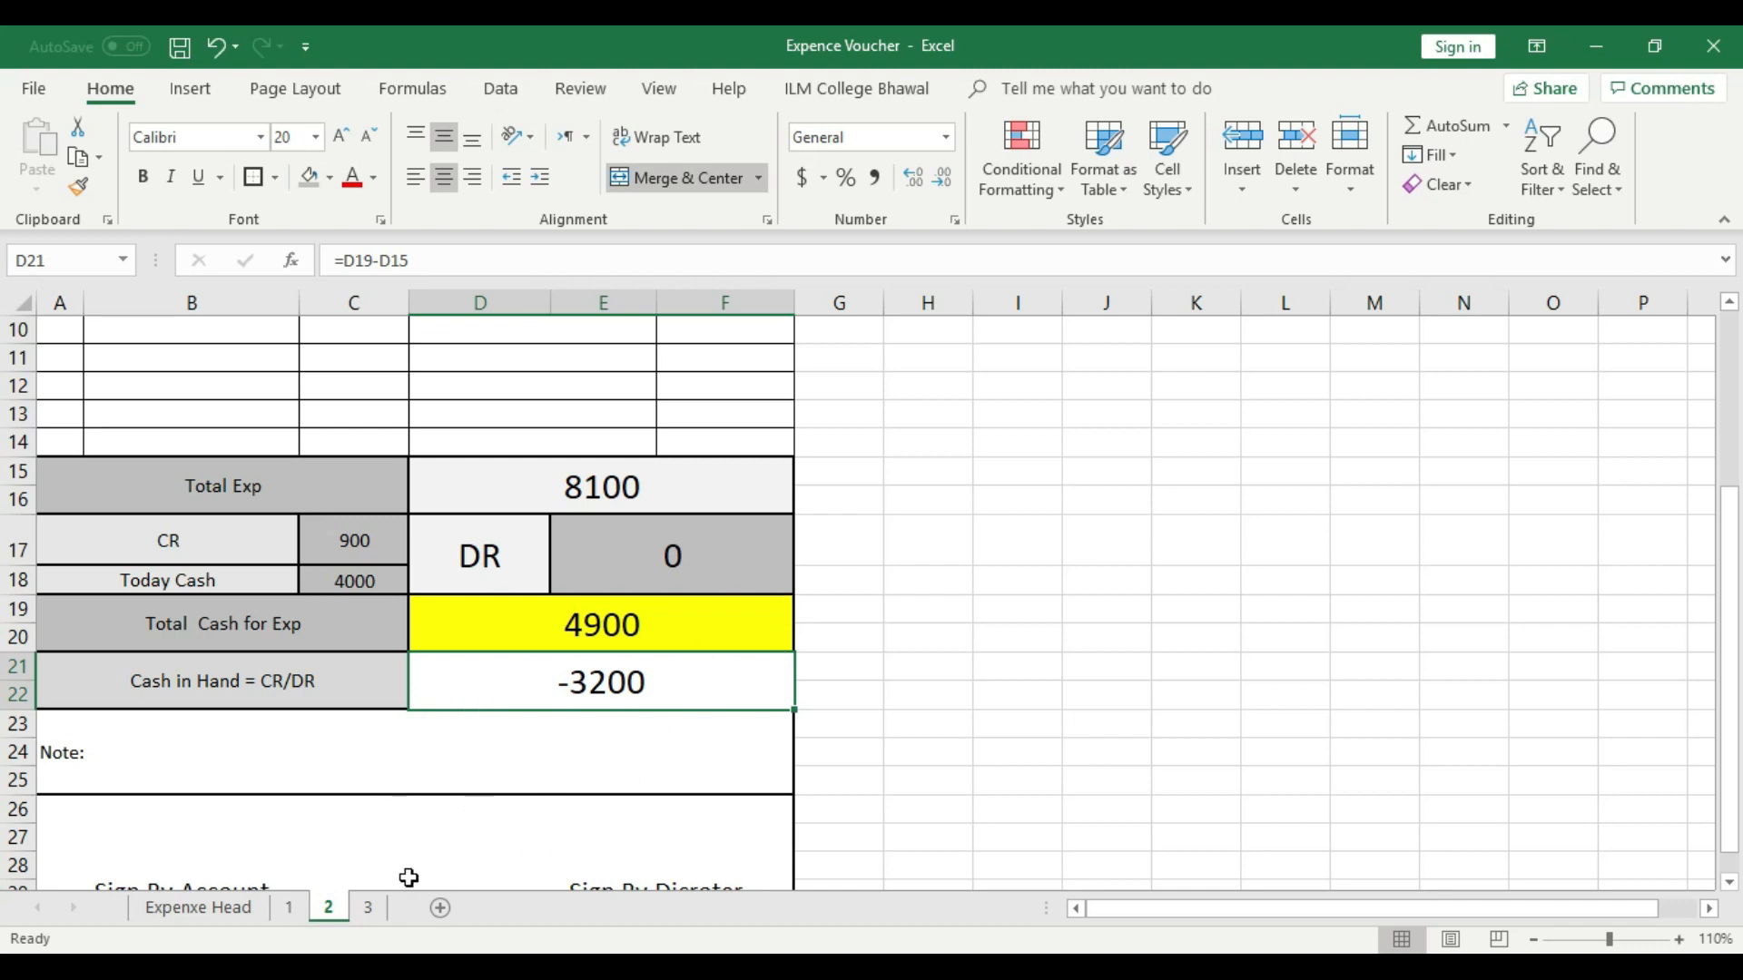
- Enter 3200 as the DR amount in cell E15 on sheet 3
{"action": "scroll", "coordinate": [424, 767], "scroll_direction": "down", "scroll_amount": 1}
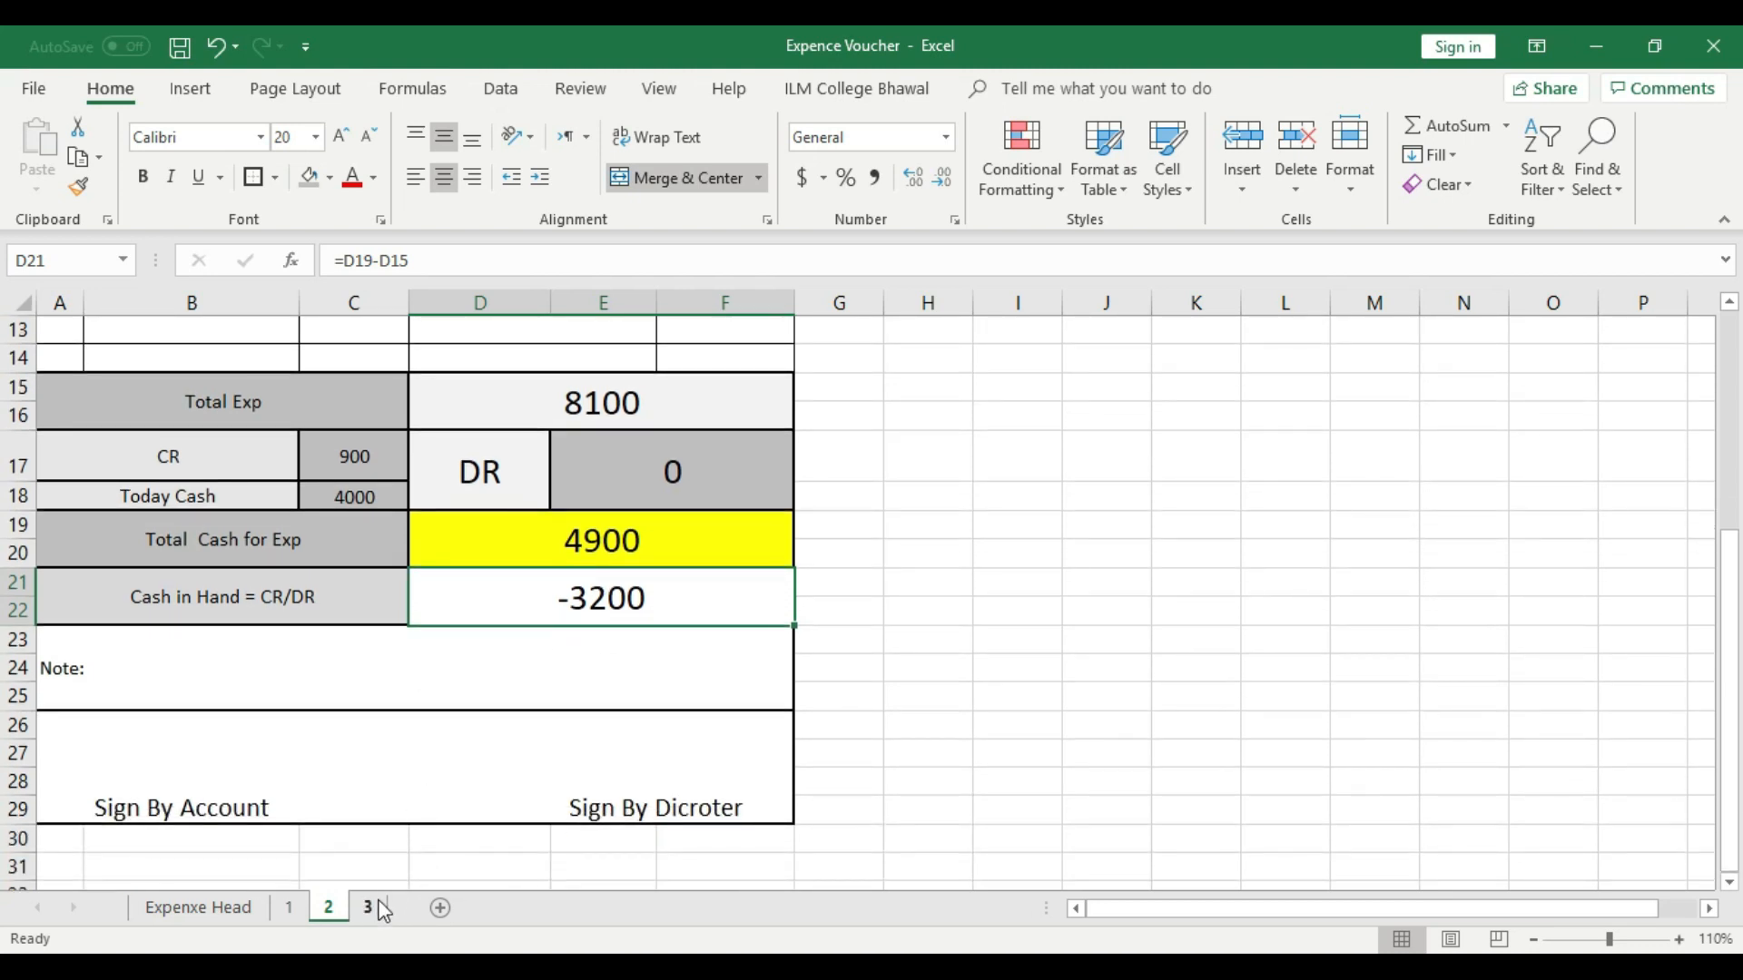
{"action": "left_click", "coordinate": [373, 907]}
{"action": "left_click", "coordinate": [686, 670]}
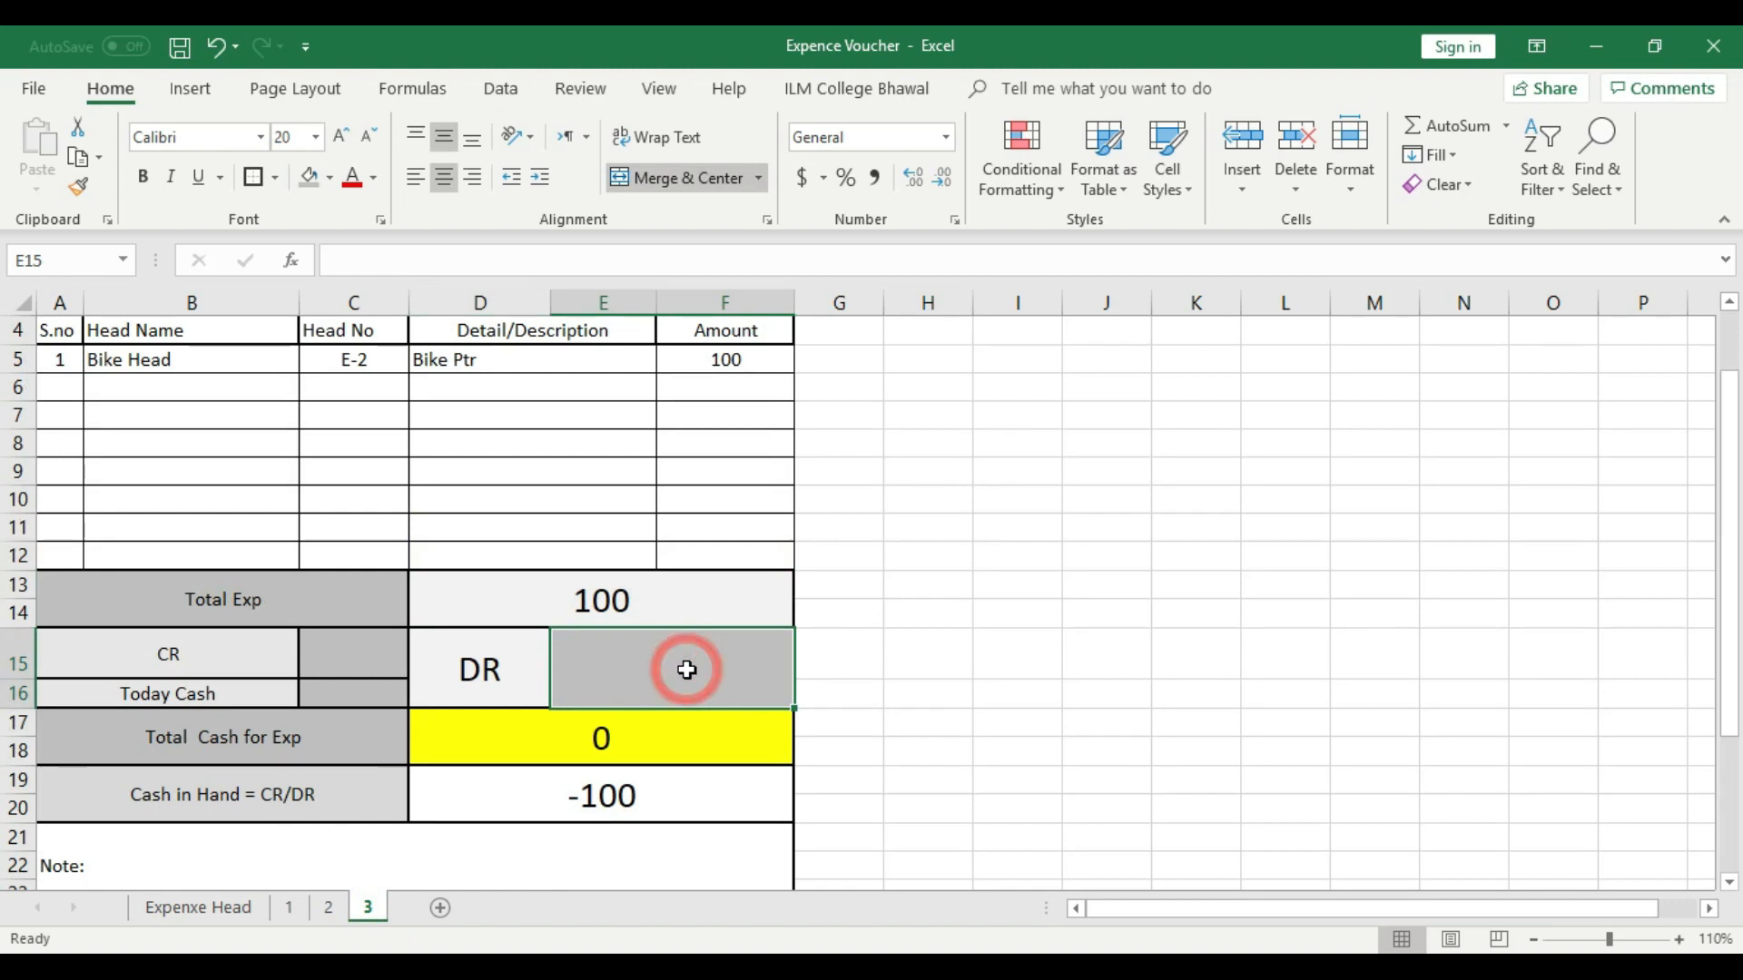
{"action": "type", "text": "3200"}
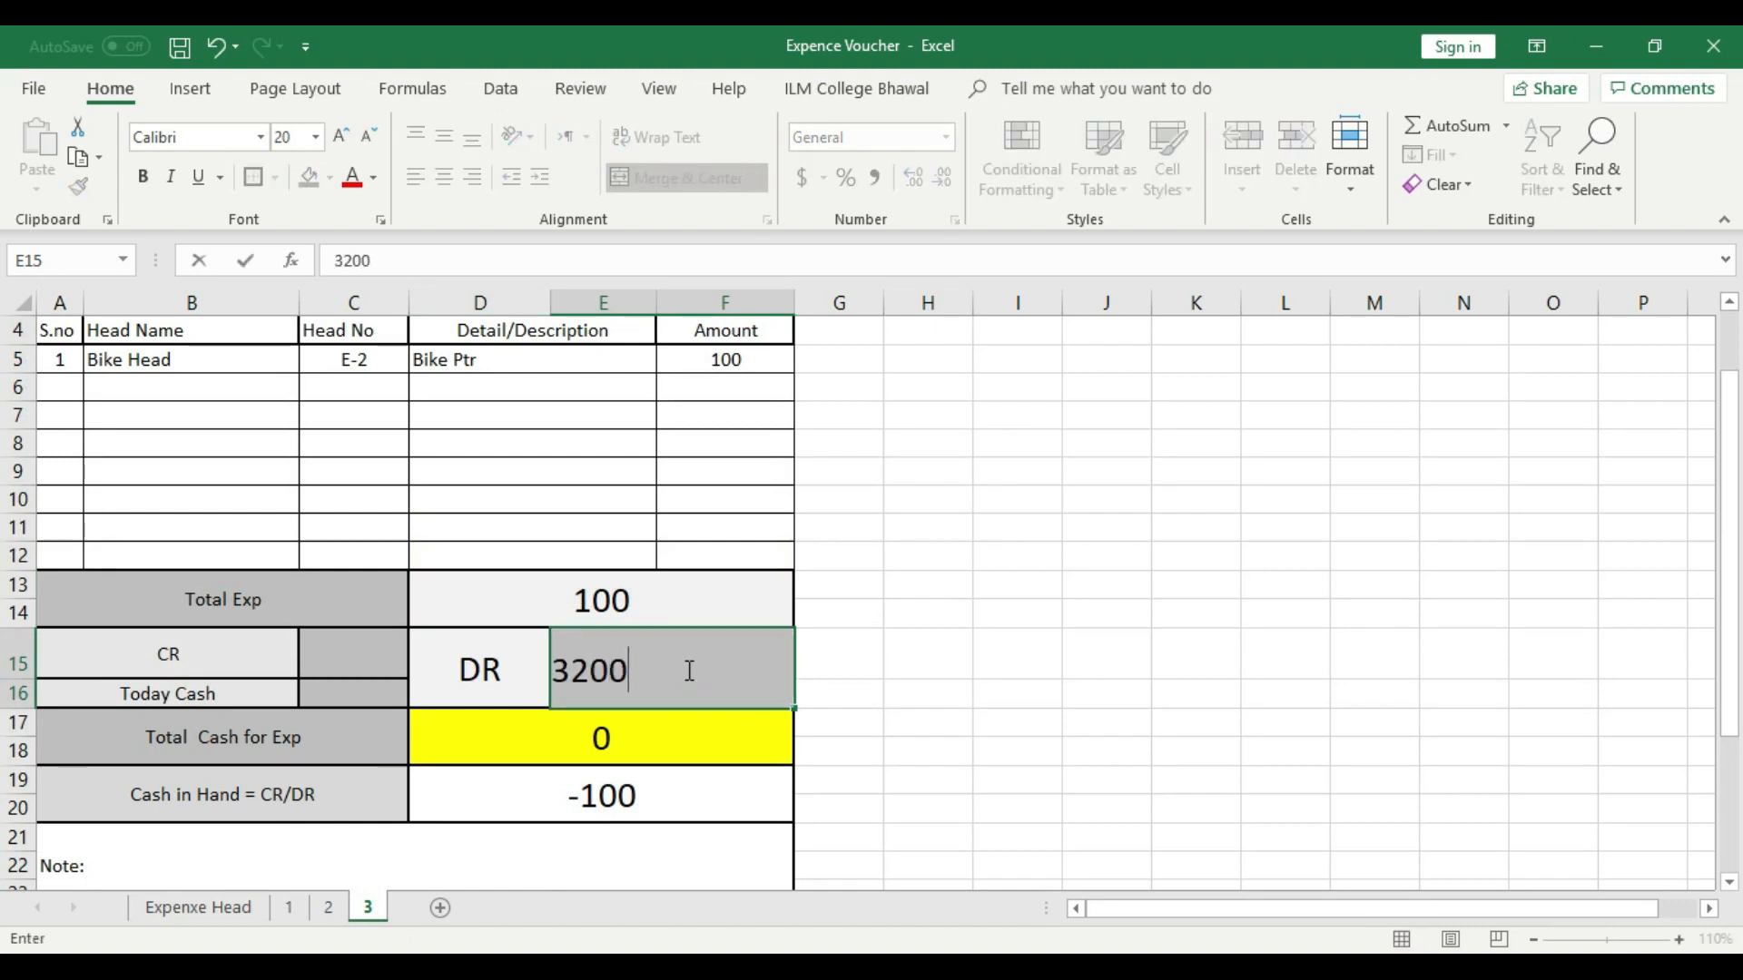
{"action": "left_click", "coordinate": [867, 653]}
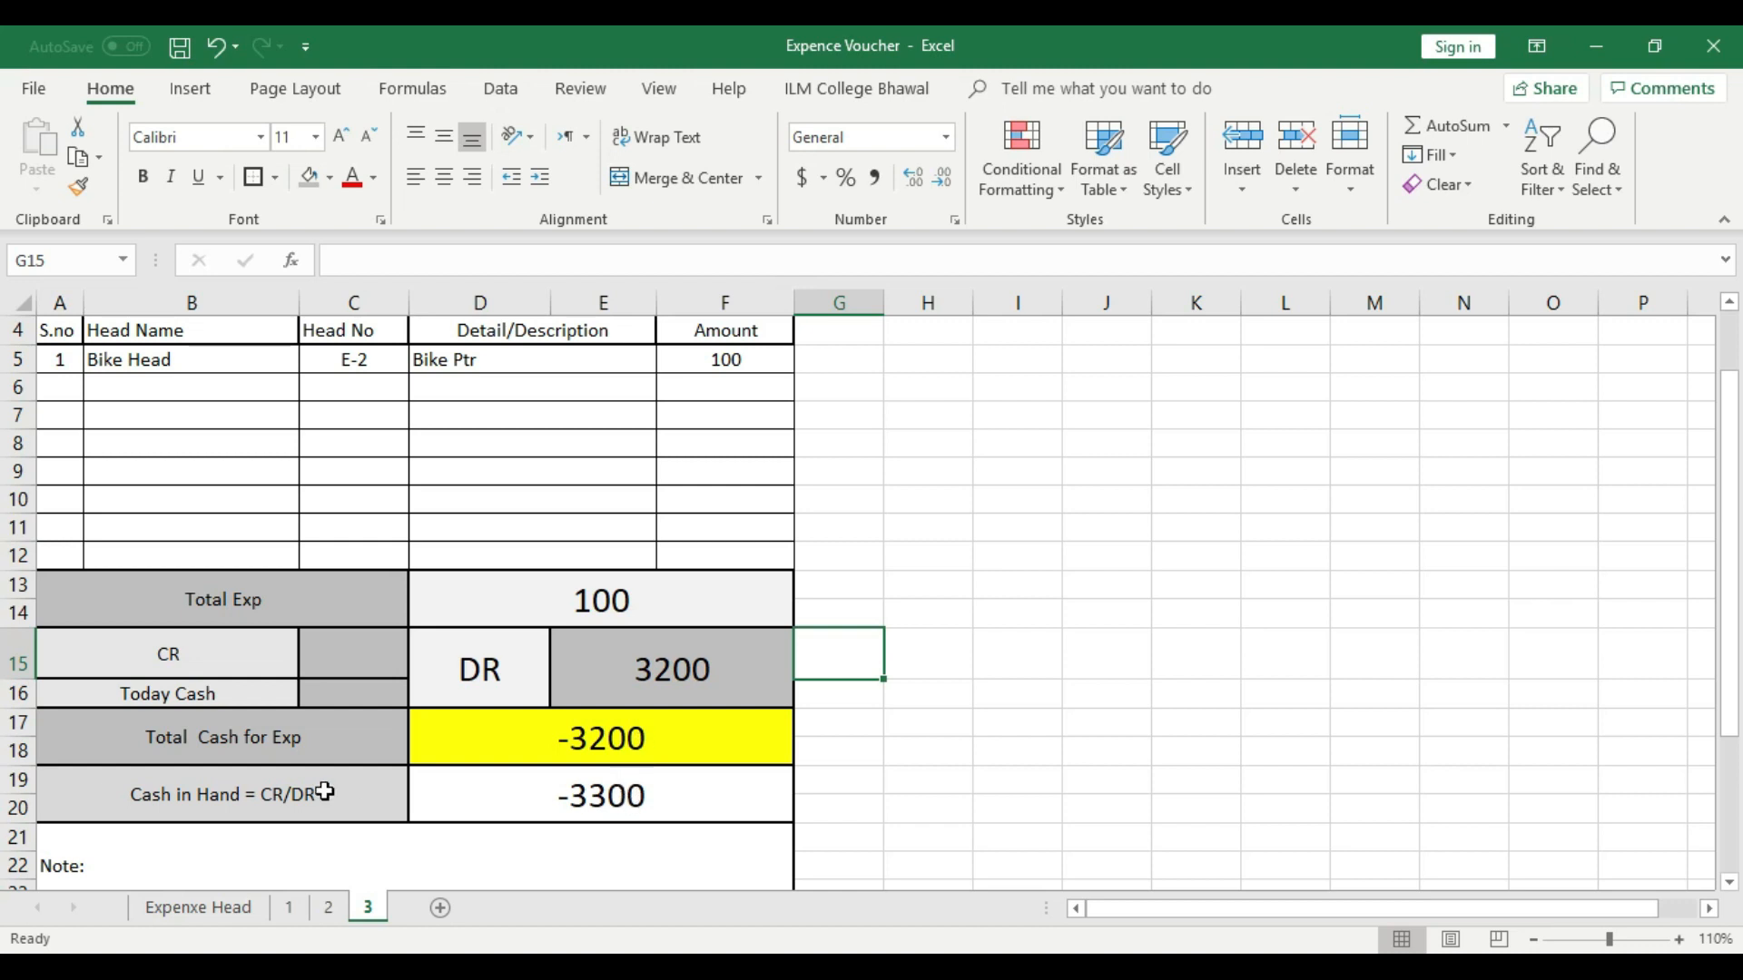
- Compare the Cash in Hand balance on sheet 3 with the one on sheet 2
{"action": "left_click", "coordinate": [623, 797]}
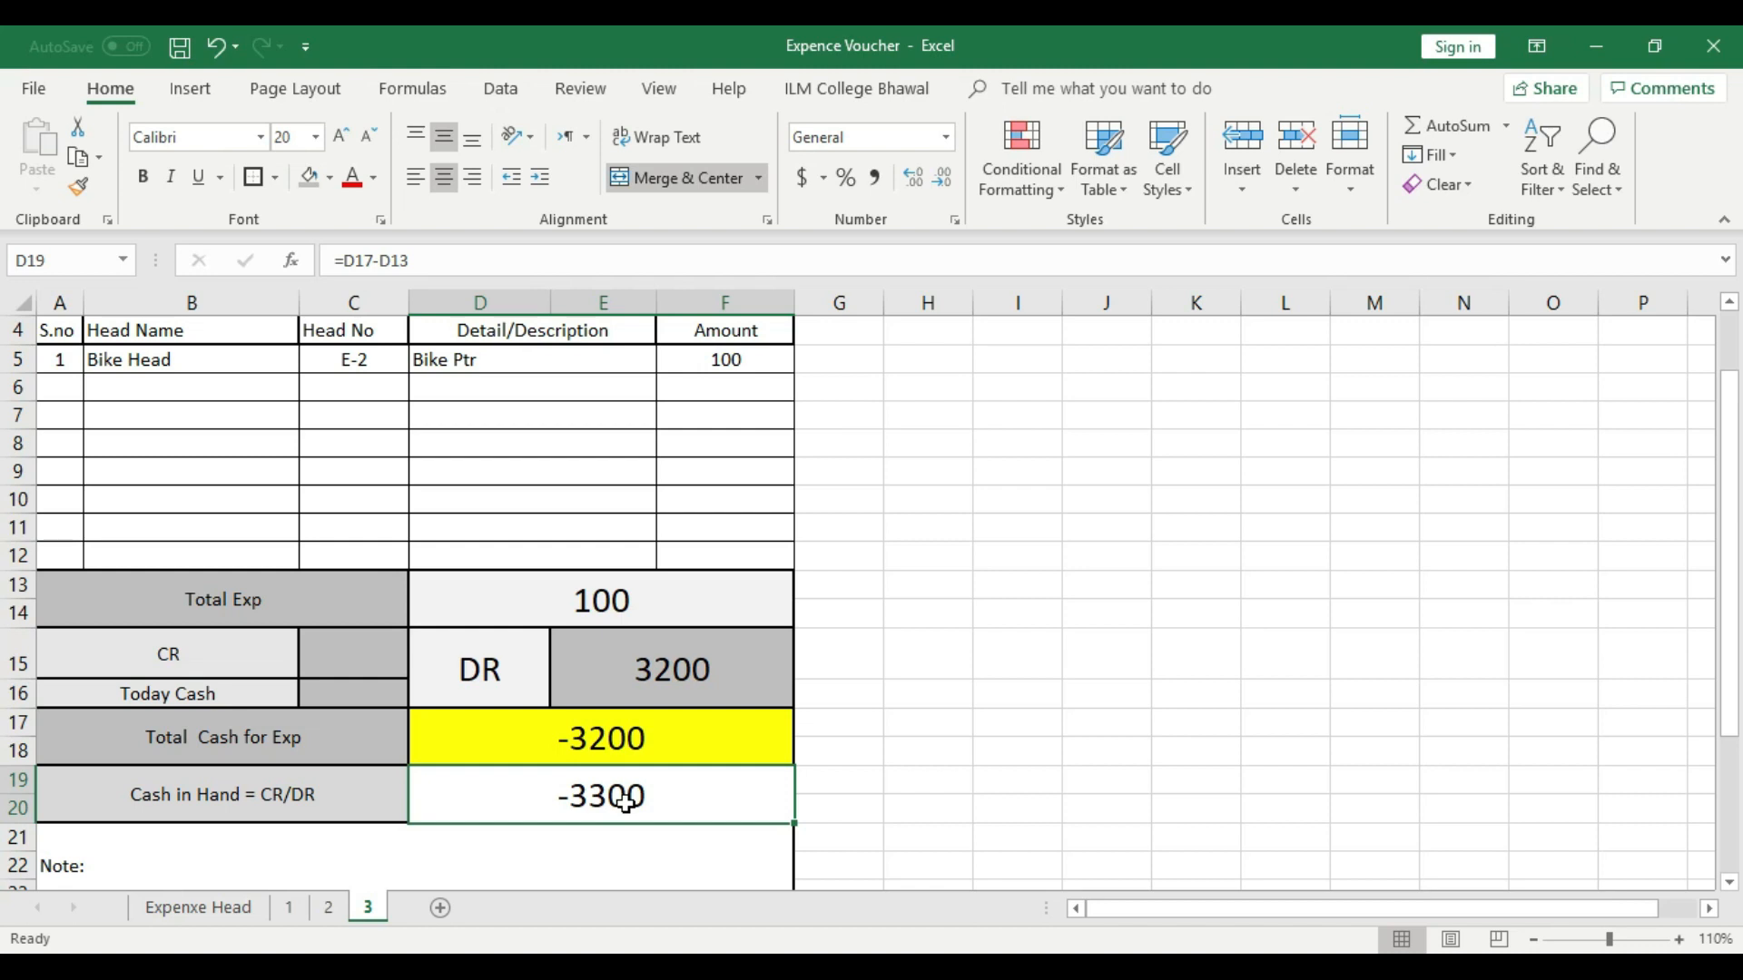
{"action": "left_click", "coordinate": [330, 910]}
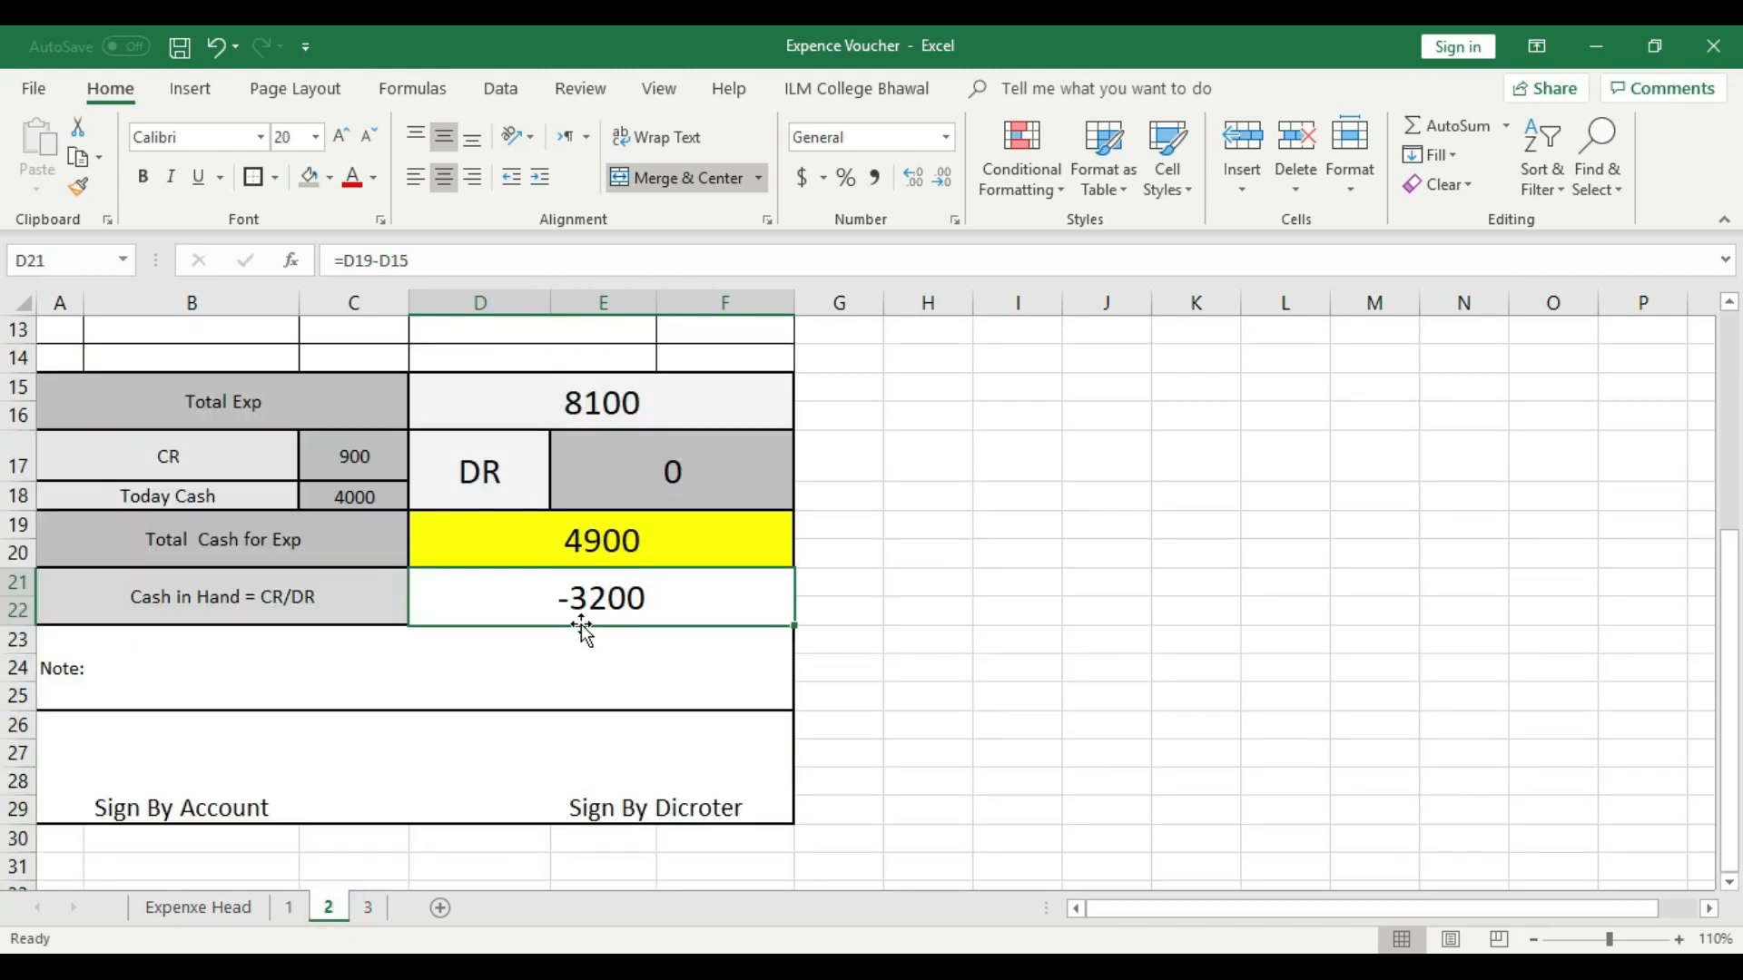
{"action": "left_click", "coordinate": [367, 908]}
- Examine the Bike Head amount, Total Exp, DR and Cash in Hand cells on sheet 3
{"action": "scroll", "coordinate": [717, 590], "scroll_direction": "up", "scroll_amount": 2}
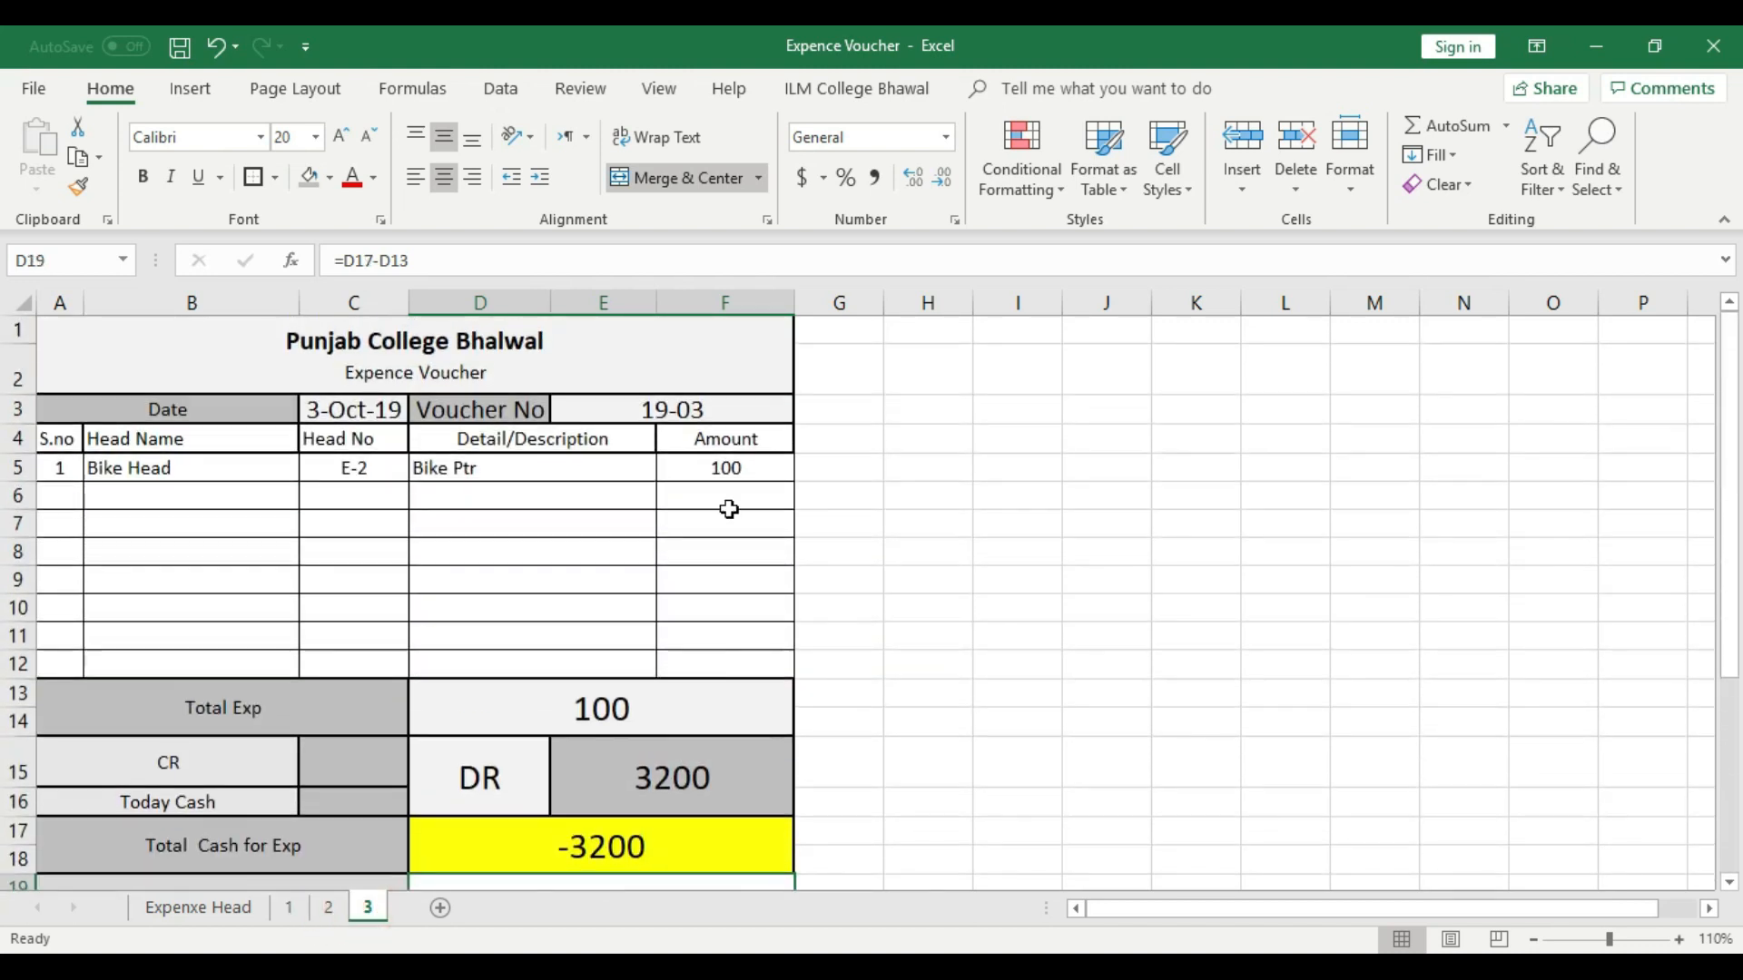
{"action": "left_click", "coordinate": [734, 470]}
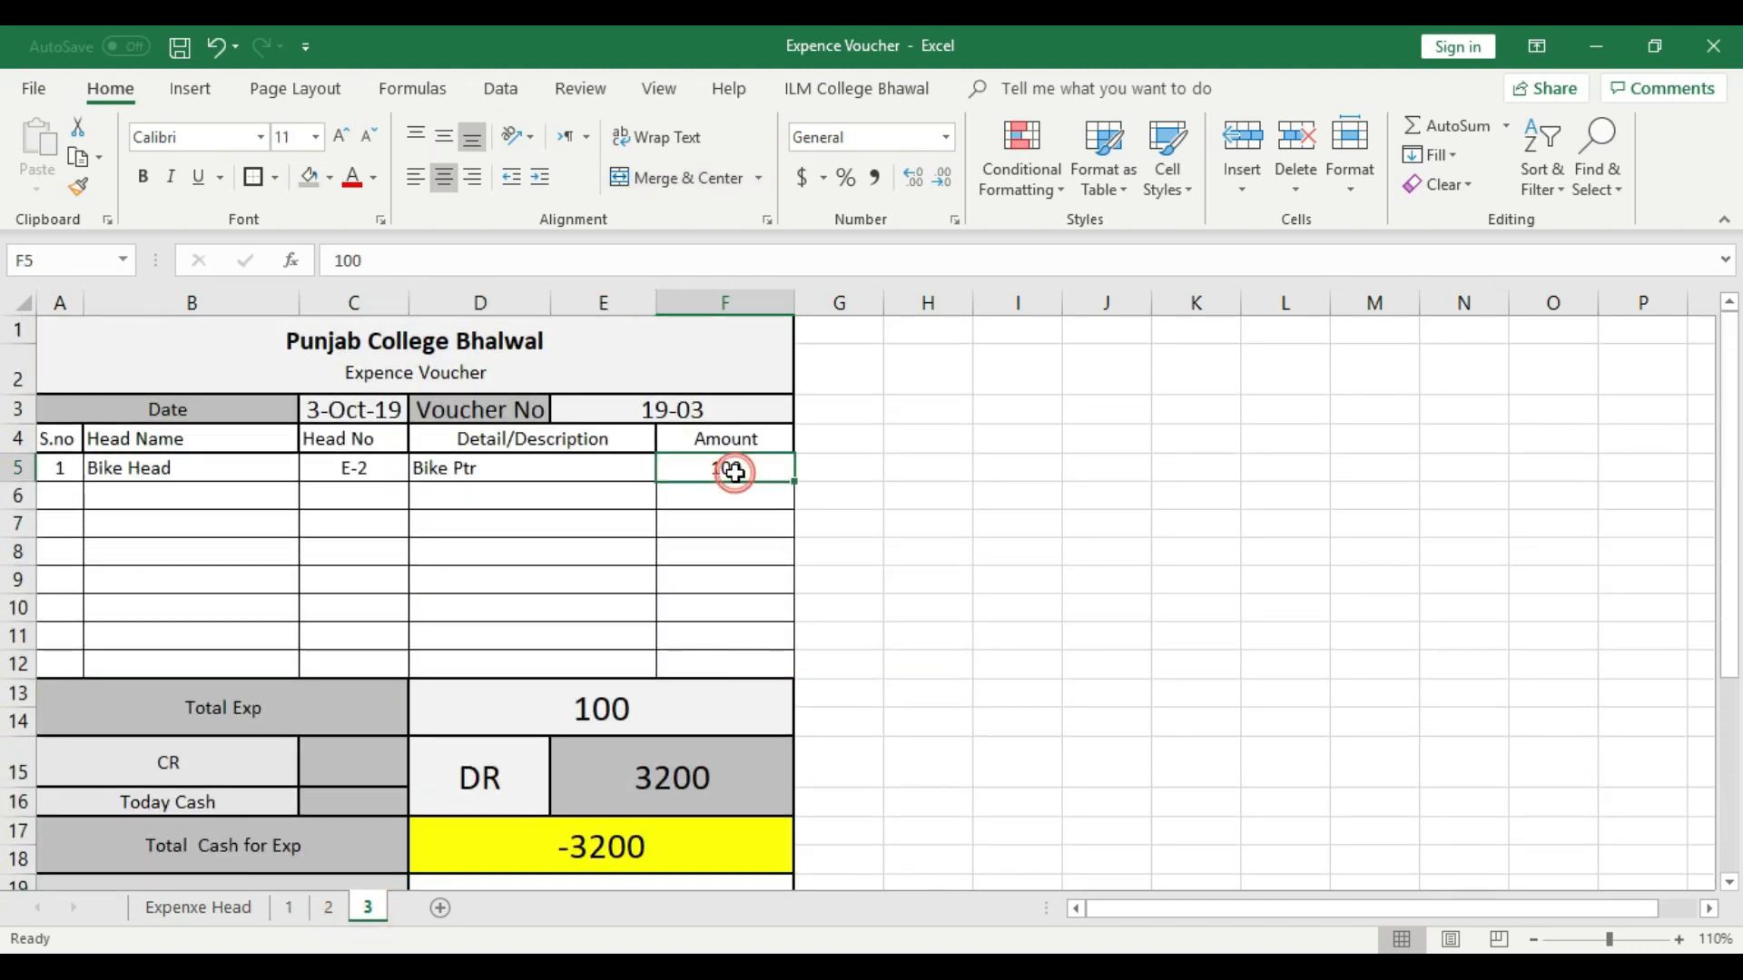
{"action": "left_click", "coordinate": [646, 710]}
{"action": "scroll", "coordinate": [646, 710], "scroll_direction": "down", "scroll_amount": 1}
{"action": "left_click", "coordinate": [704, 673]}
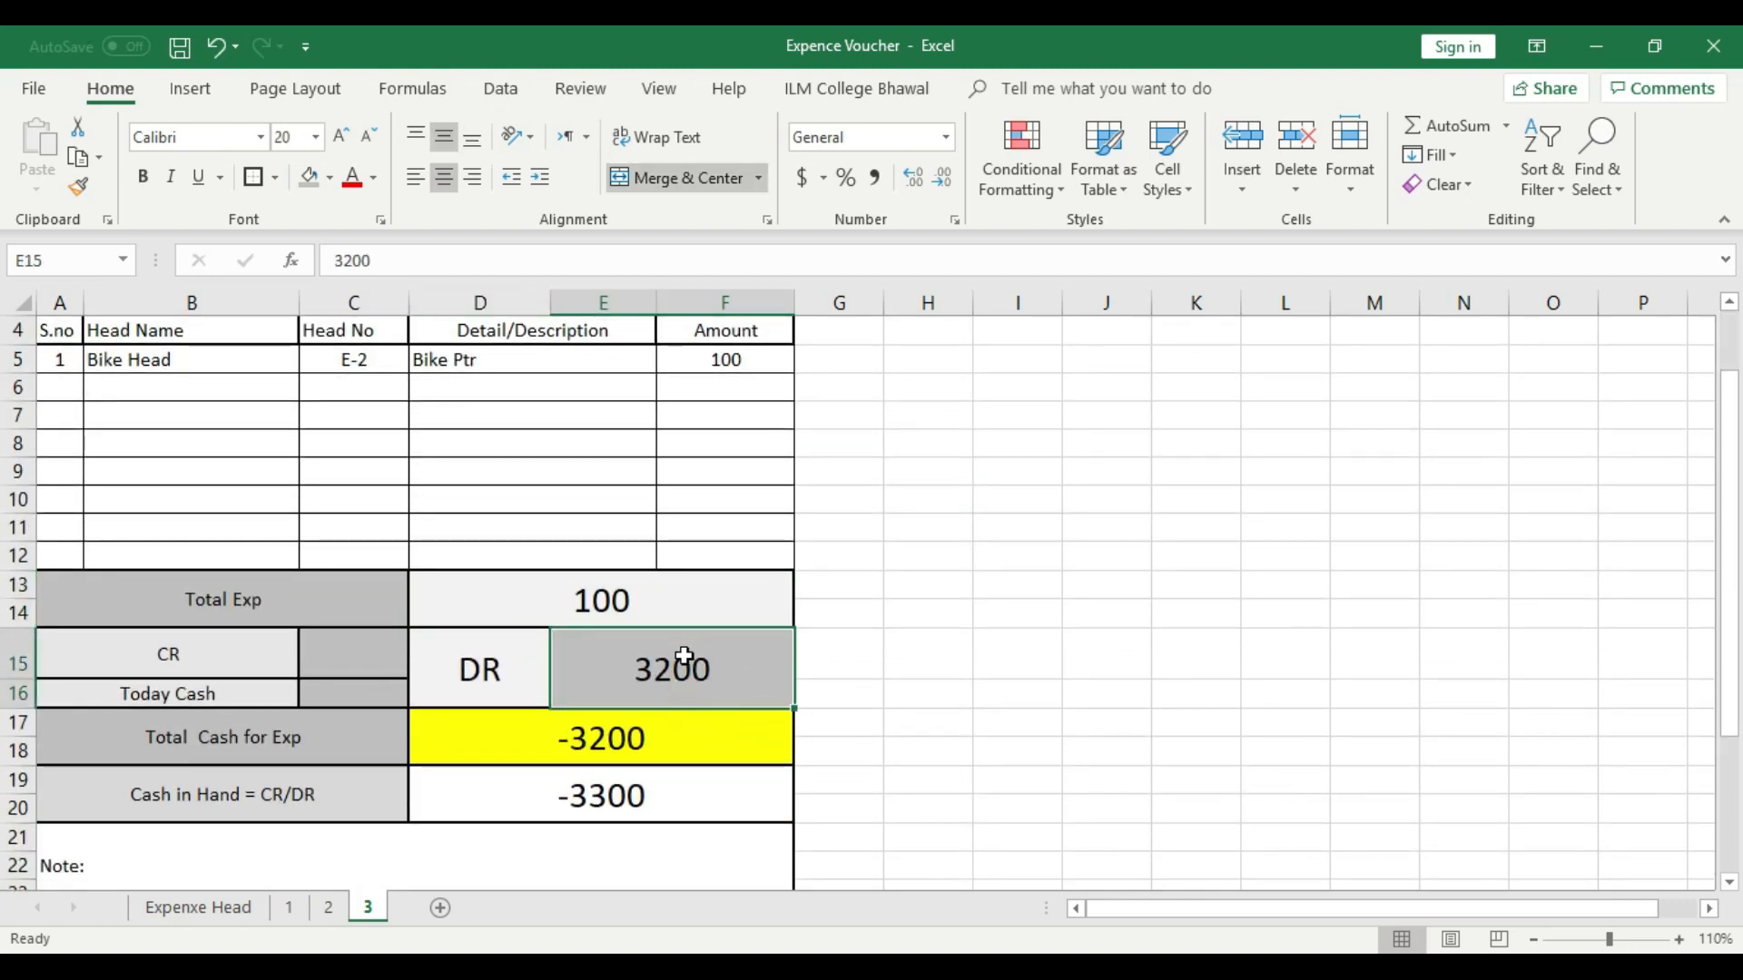
{"action": "left_click", "coordinate": [640, 601]}
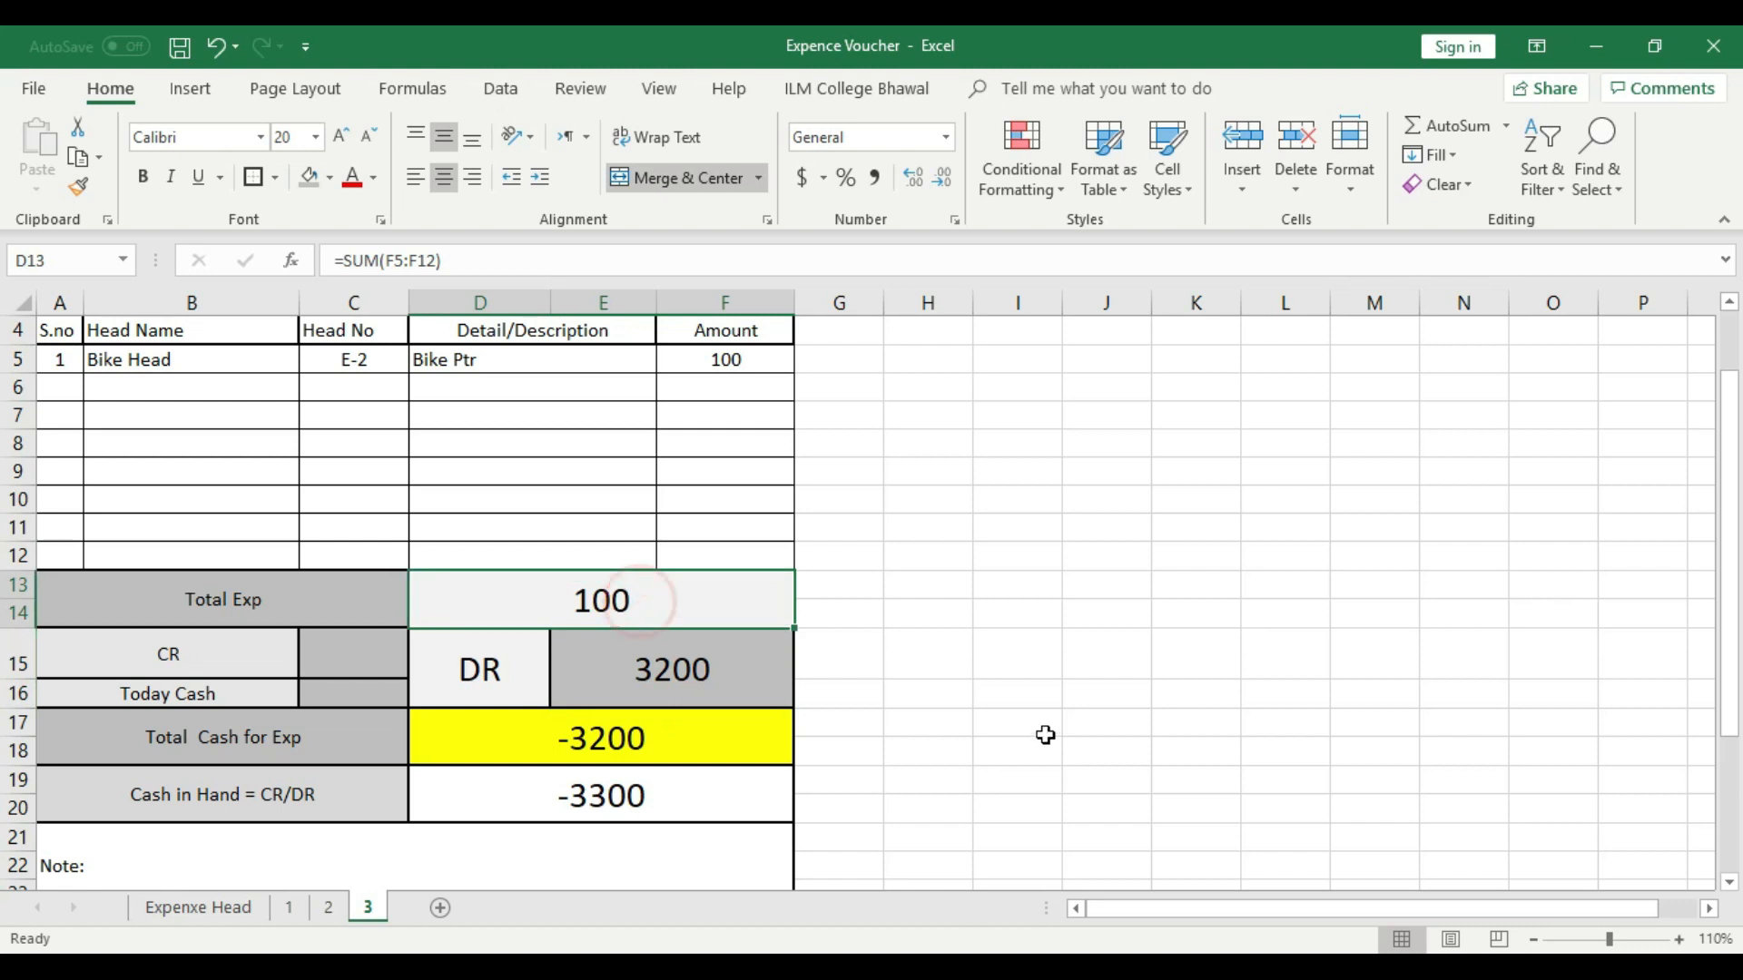
{"action": "left_click", "coordinate": [669, 794]}
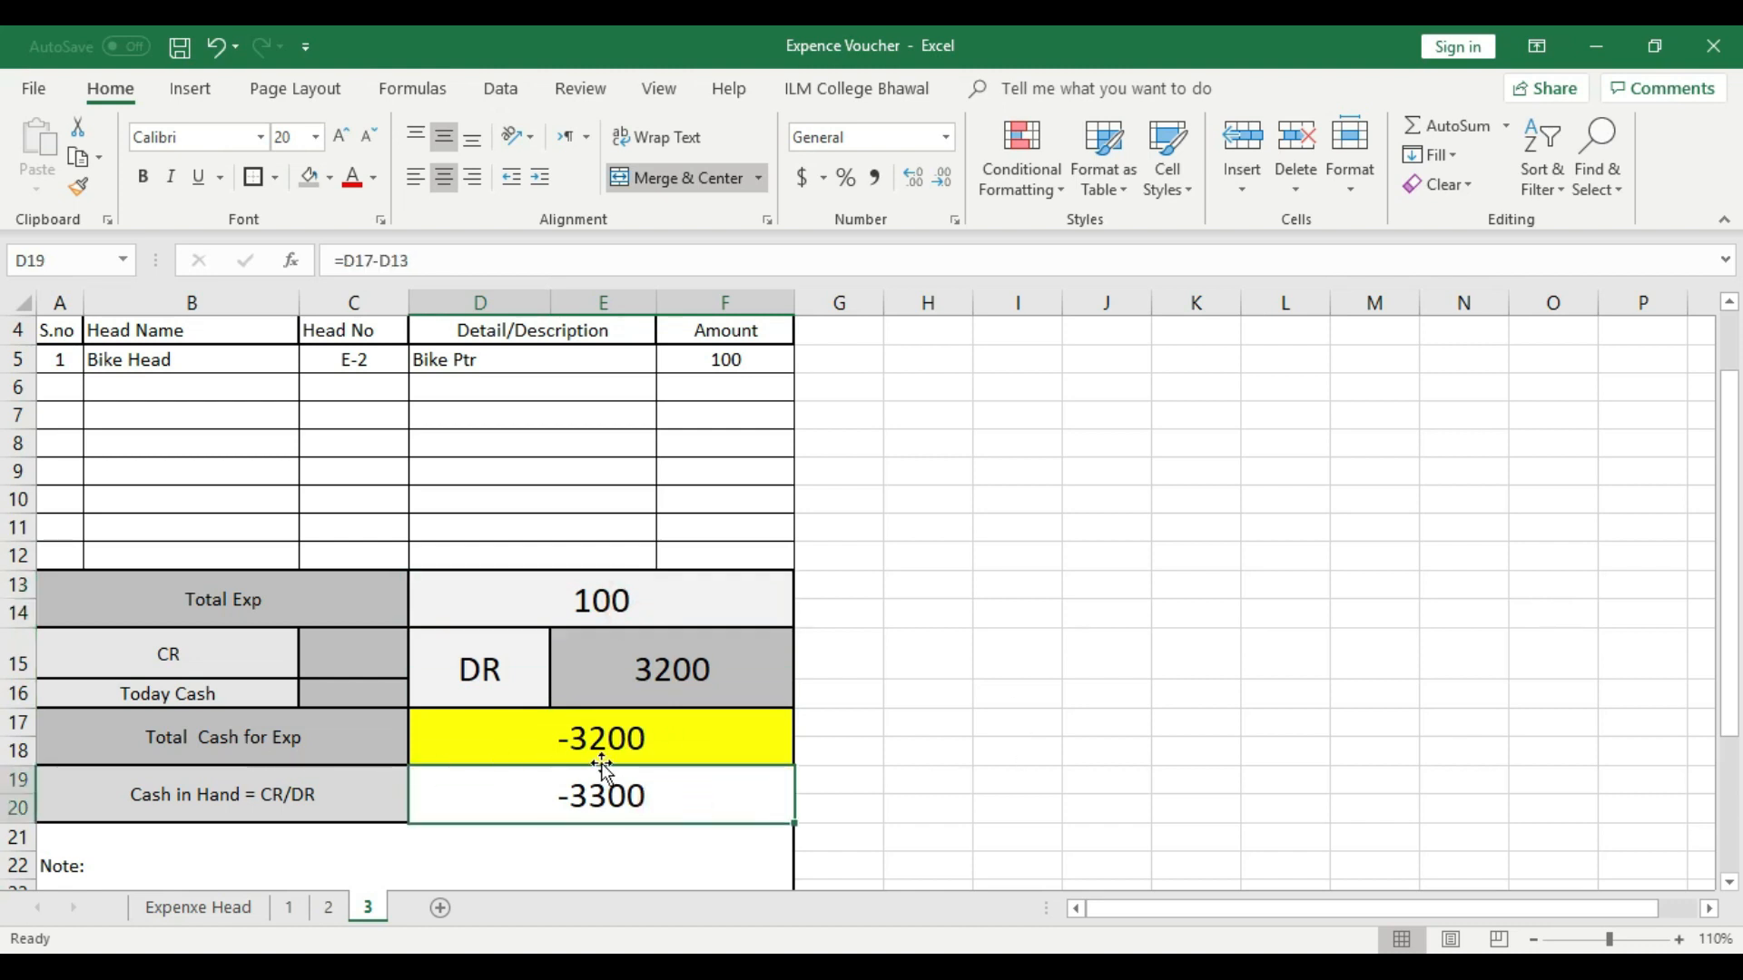
{"action": "left_click", "coordinate": [903, 740]}
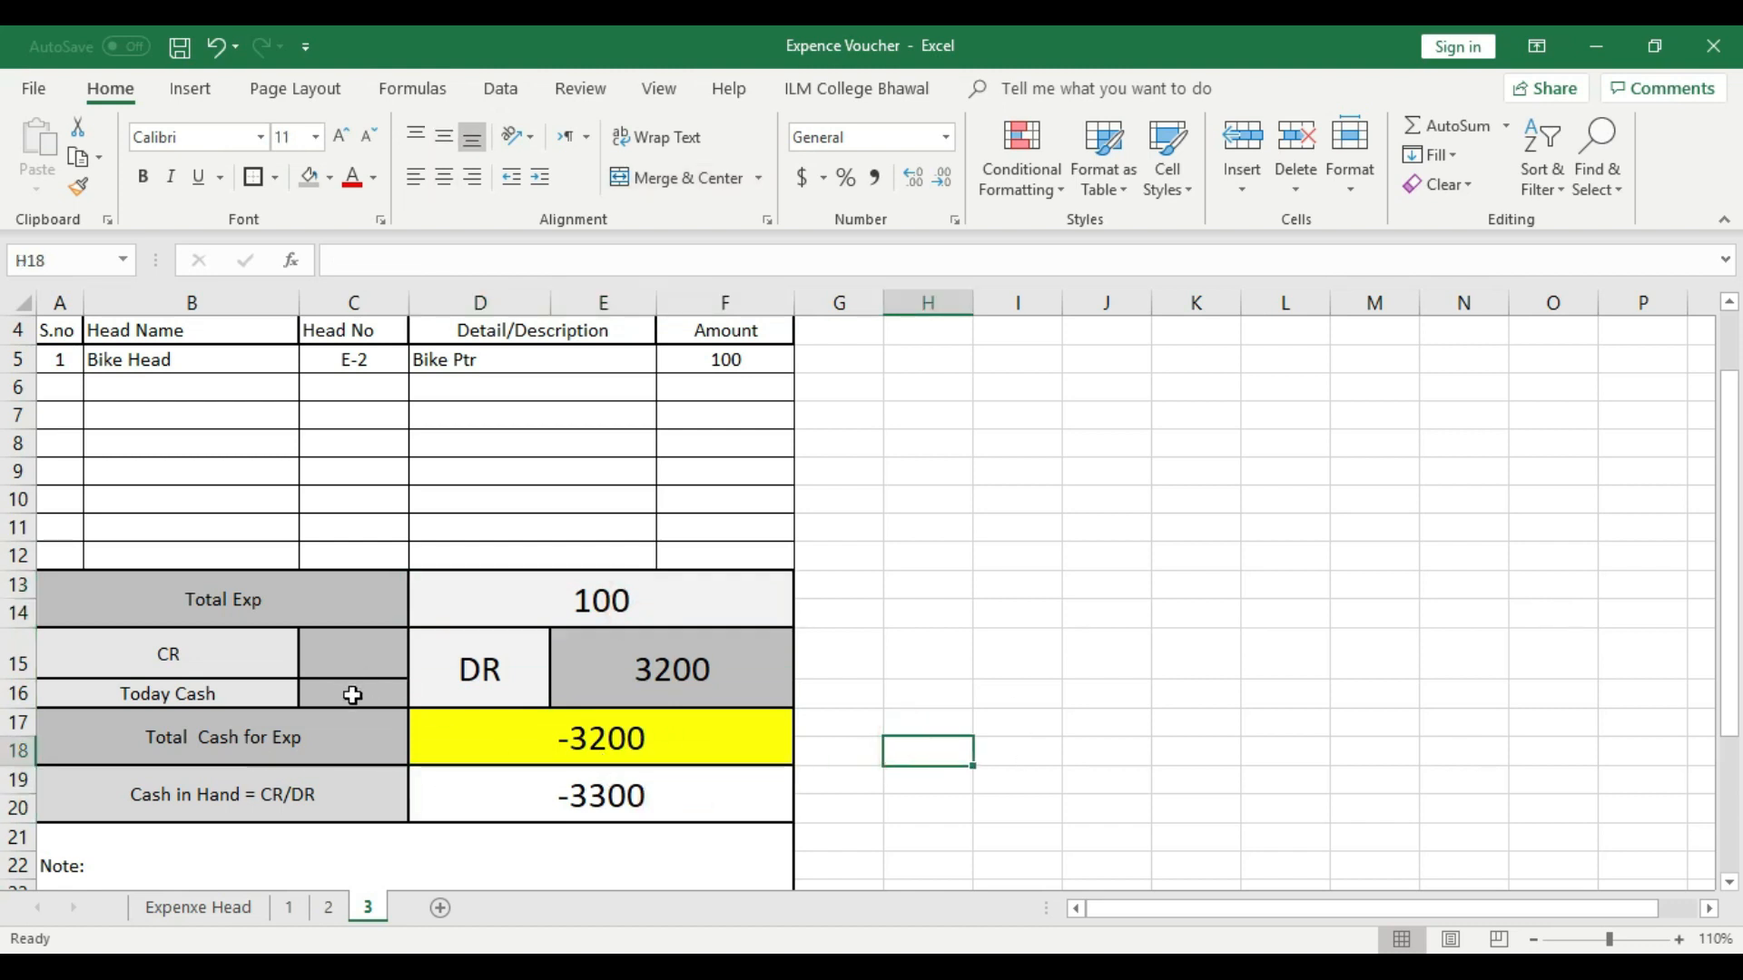
- Set Today Cash in cell C16 on sheet 3 to 3500
{"action": "left_click", "coordinate": [352, 695]}
{"action": "type", "text": "3500"}
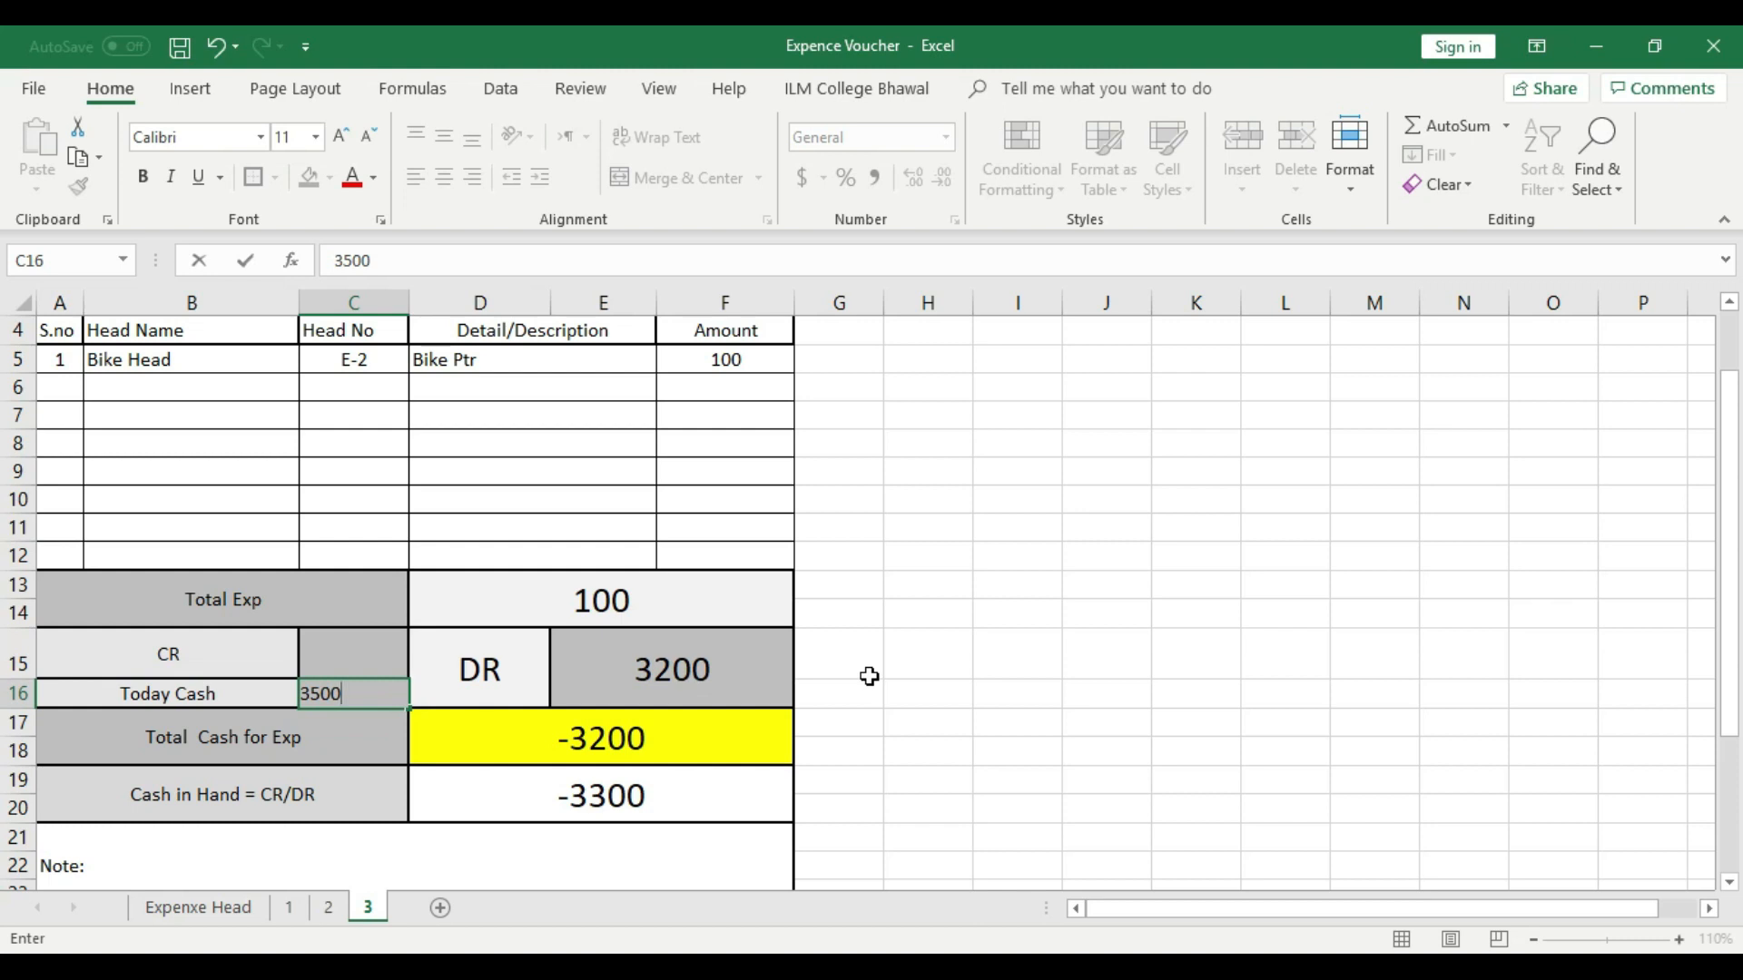
{"action": "left_click", "coordinate": [868, 676]}
- Review how Today Cash in C16 and DR in E15 feed the Total Cash for Exp formula in D17
{"action": "left_click", "coordinate": [353, 692]}
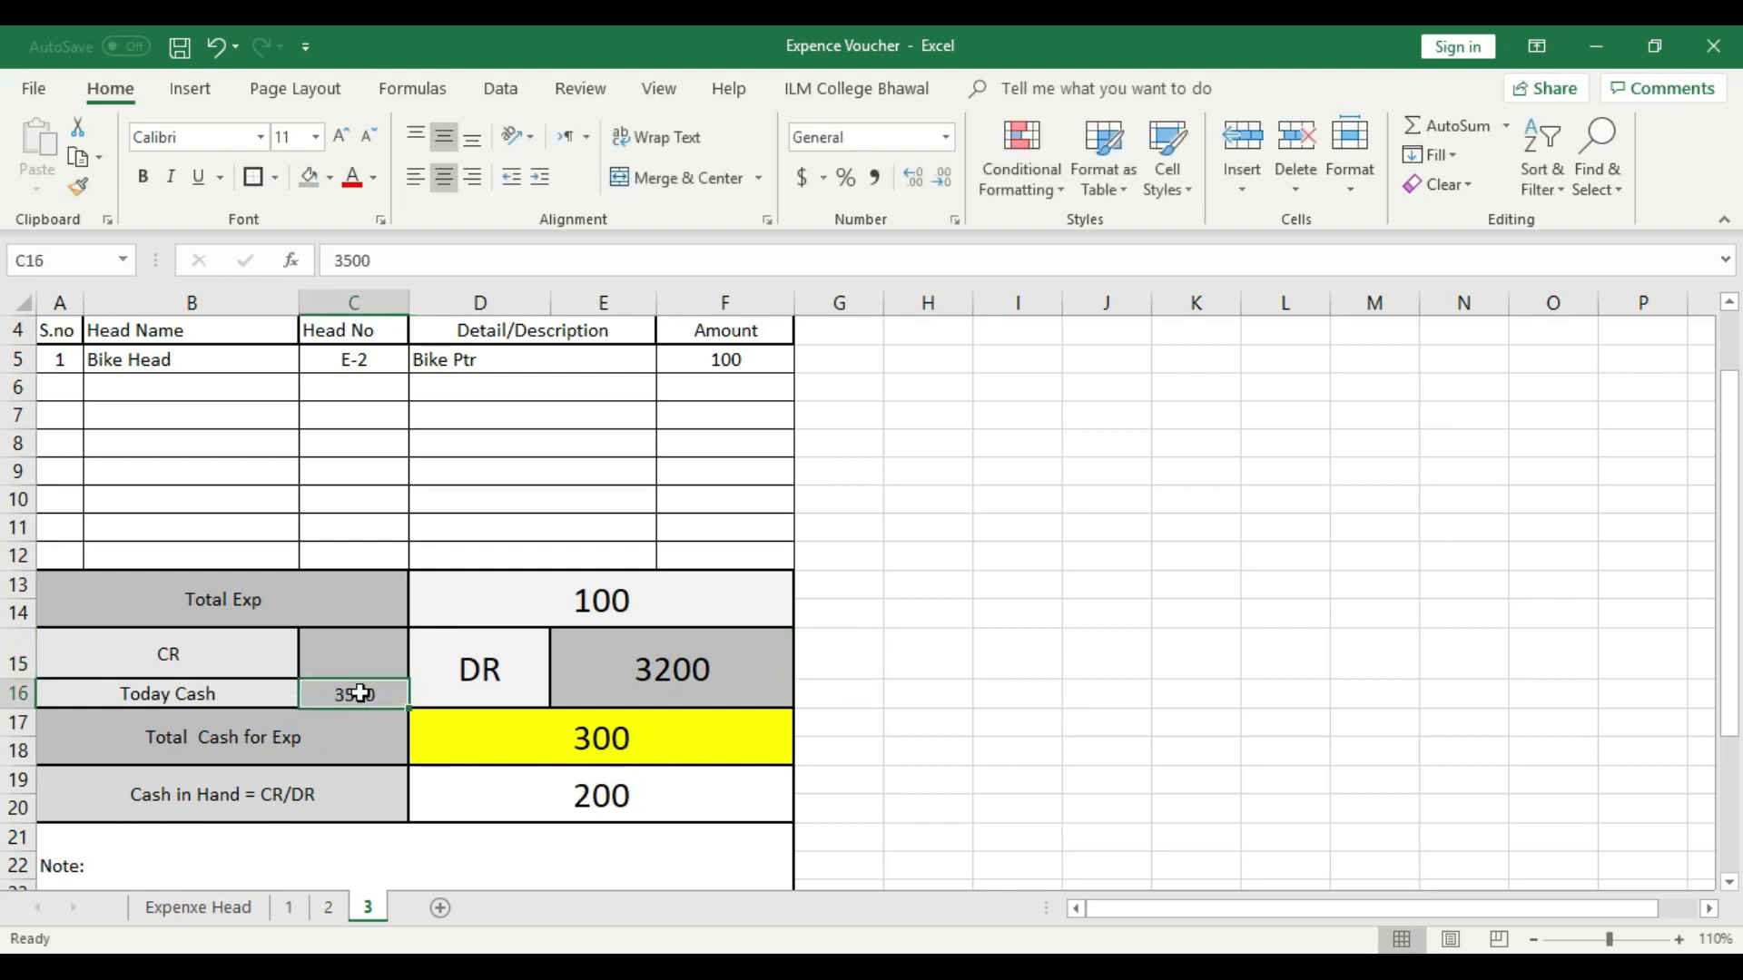
{"action": "left_click", "coordinate": [717, 655]}
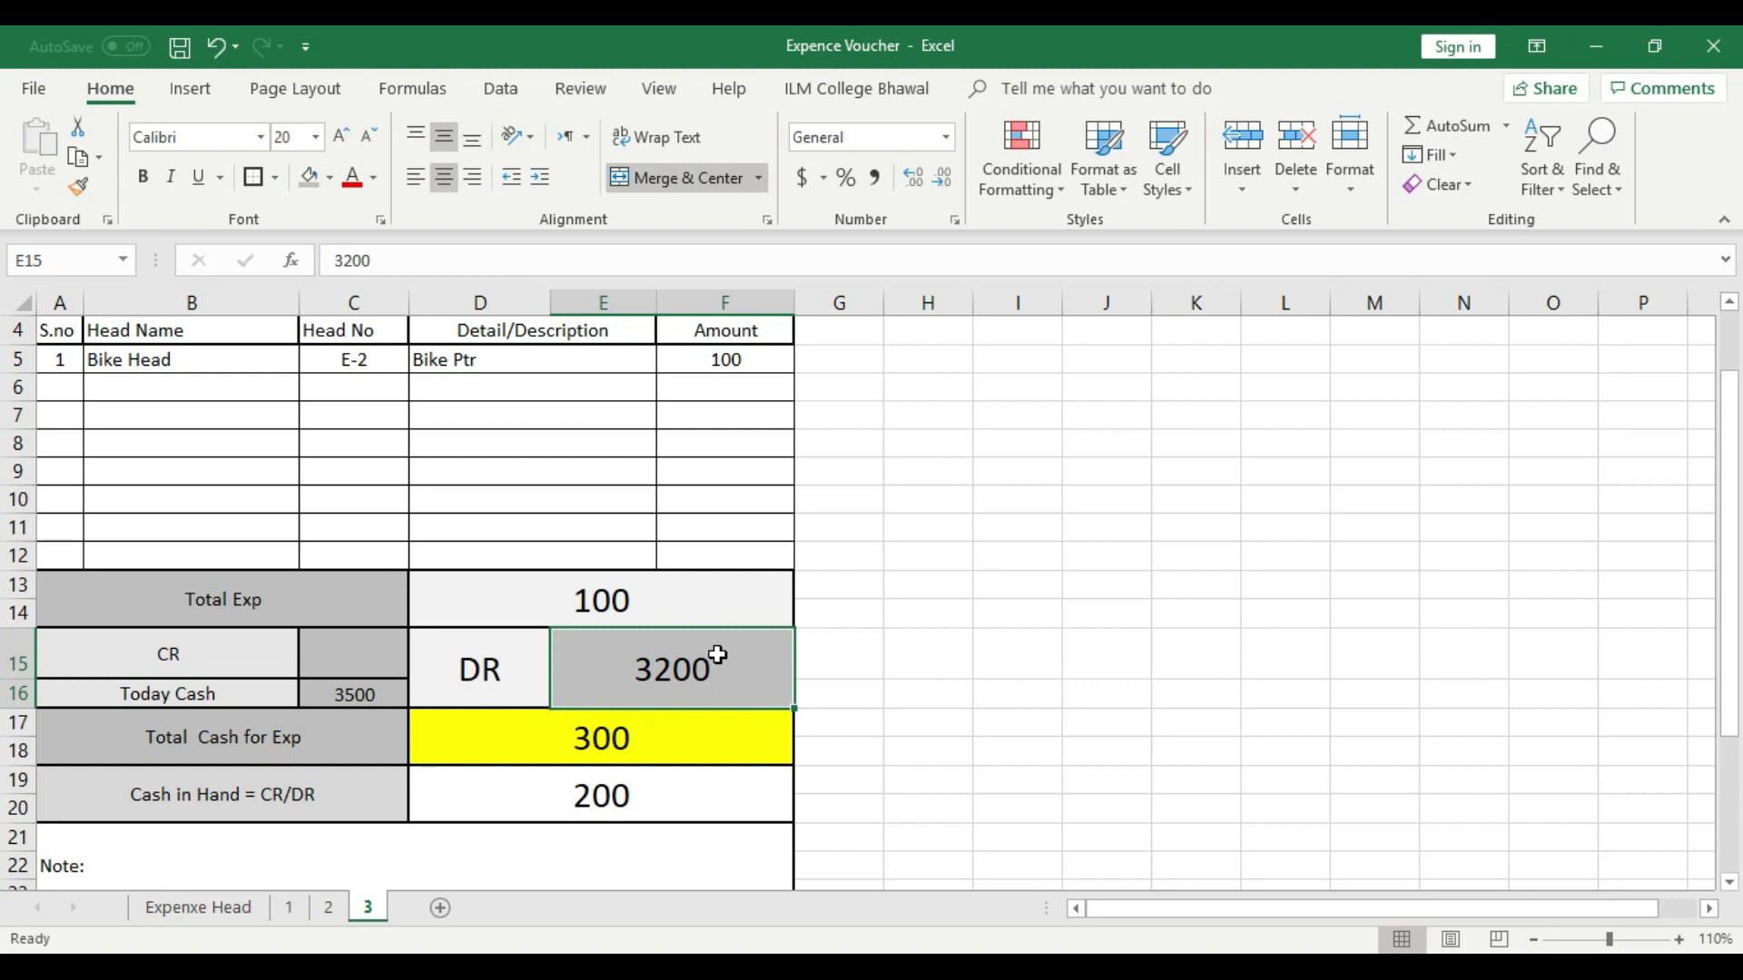
{"action": "left_click", "coordinate": [346, 692]}
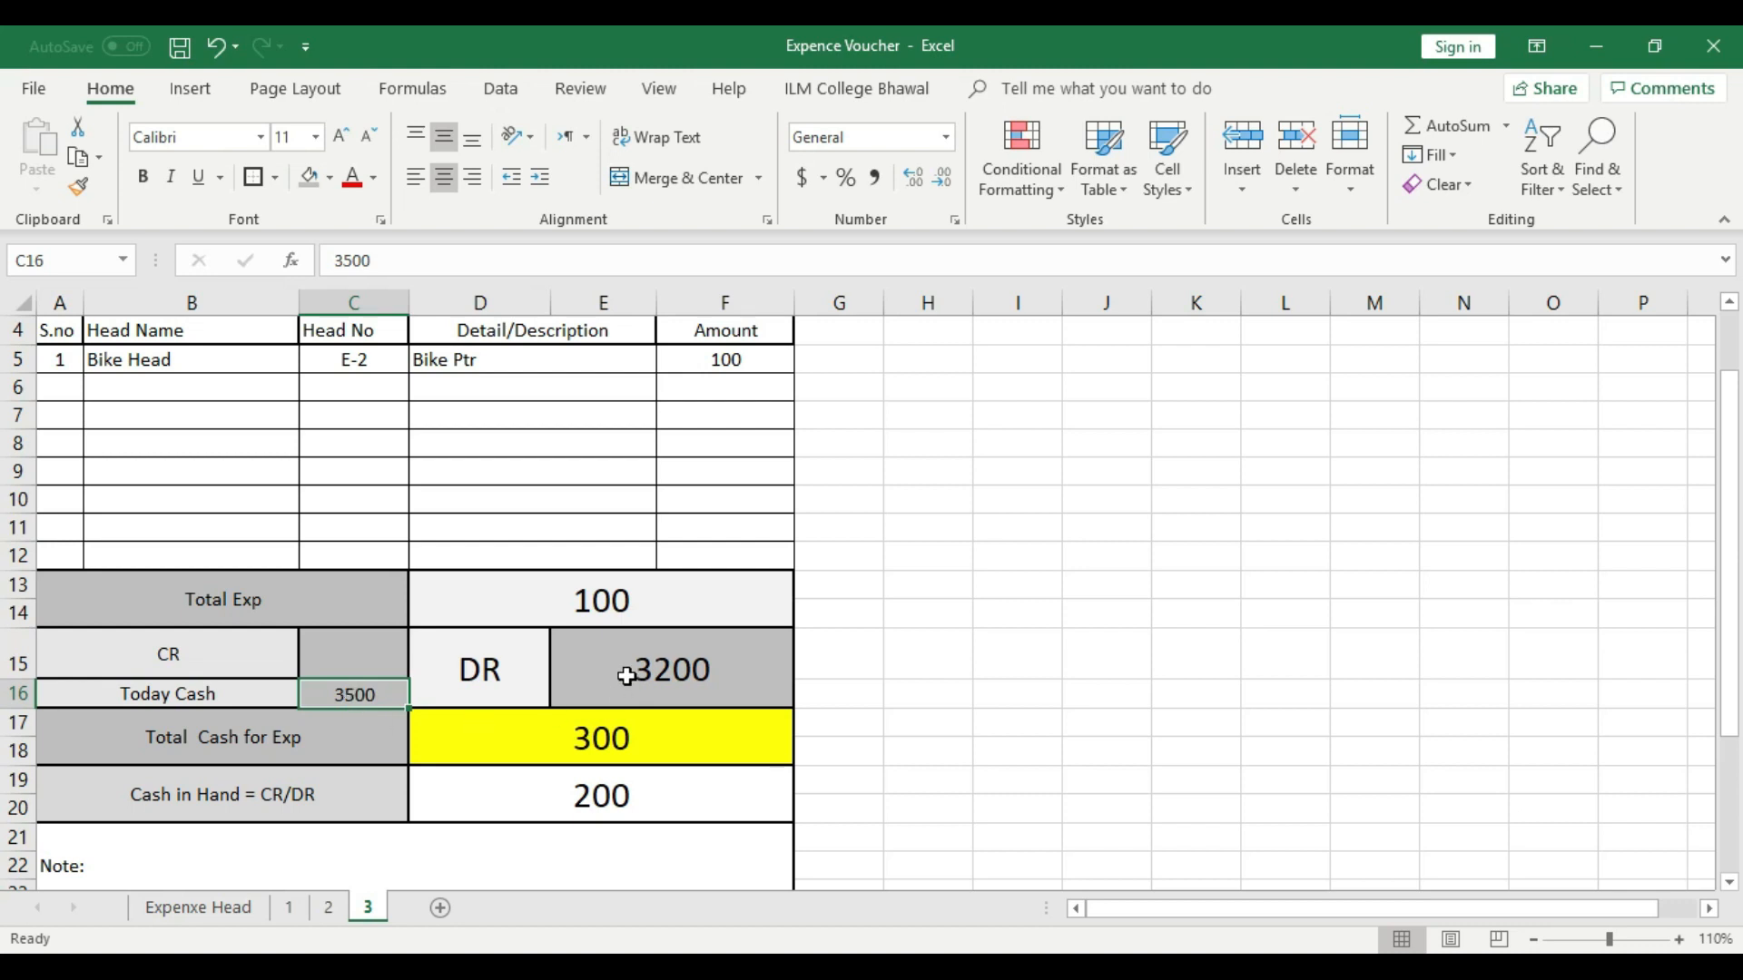
{"action": "left_click", "coordinate": [235, 746]}
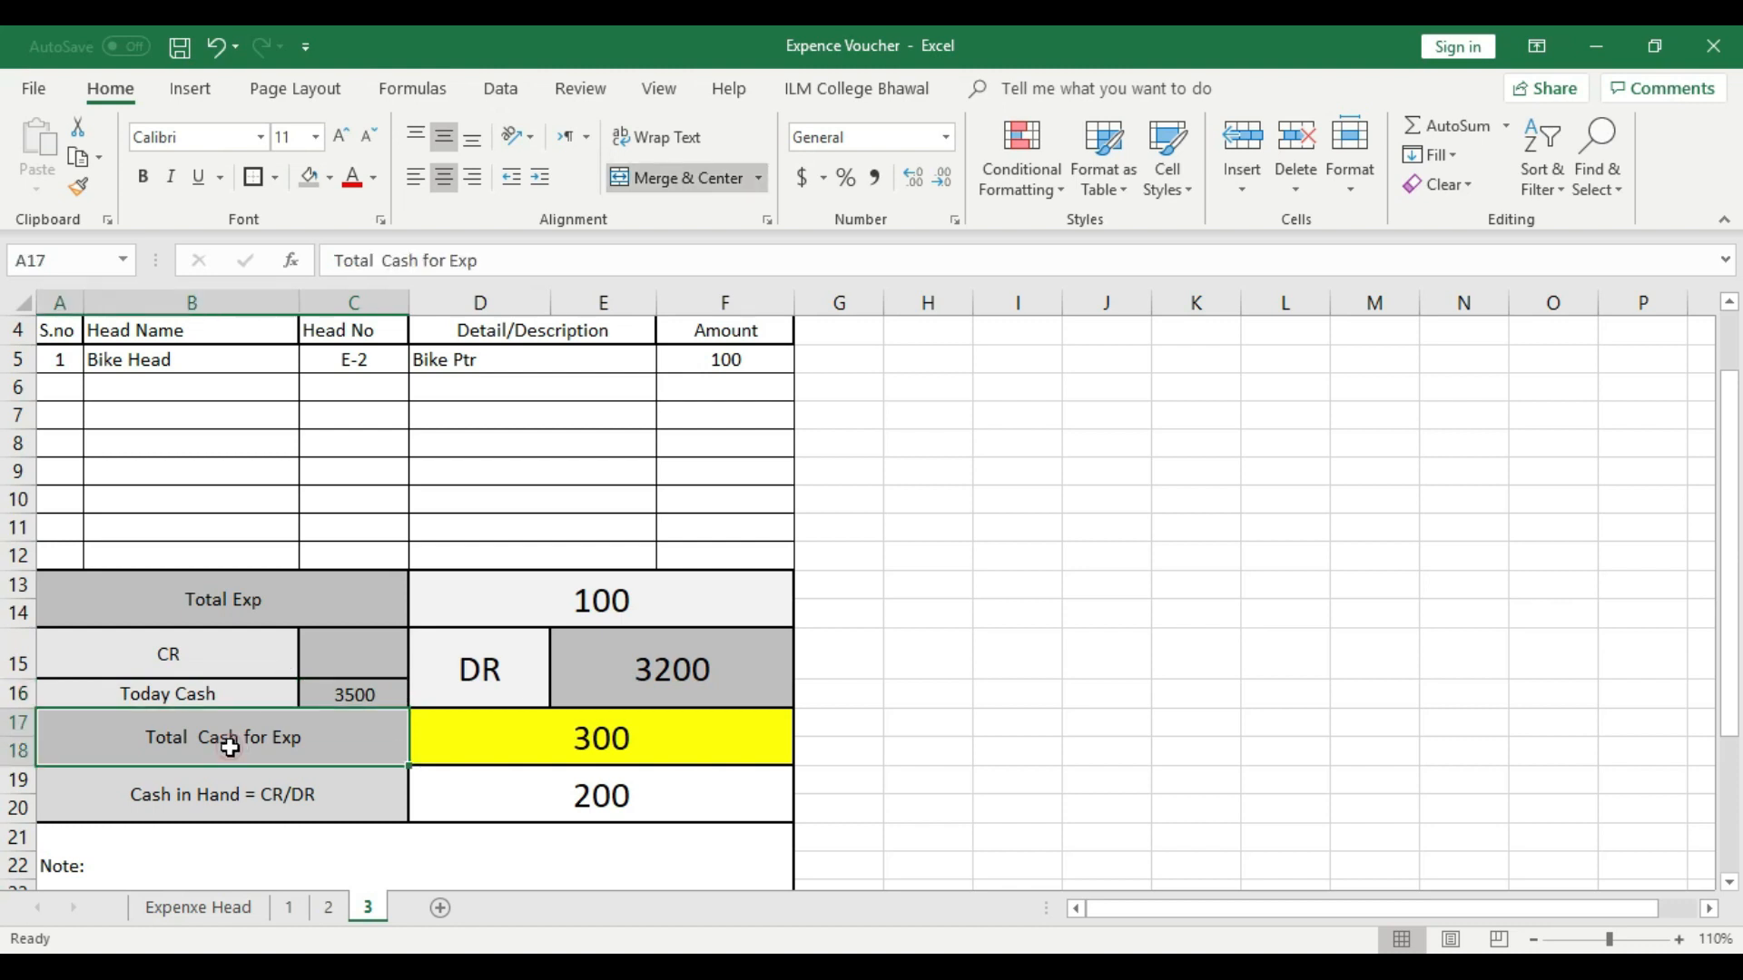
{"action": "left_click", "coordinate": [559, 747]}
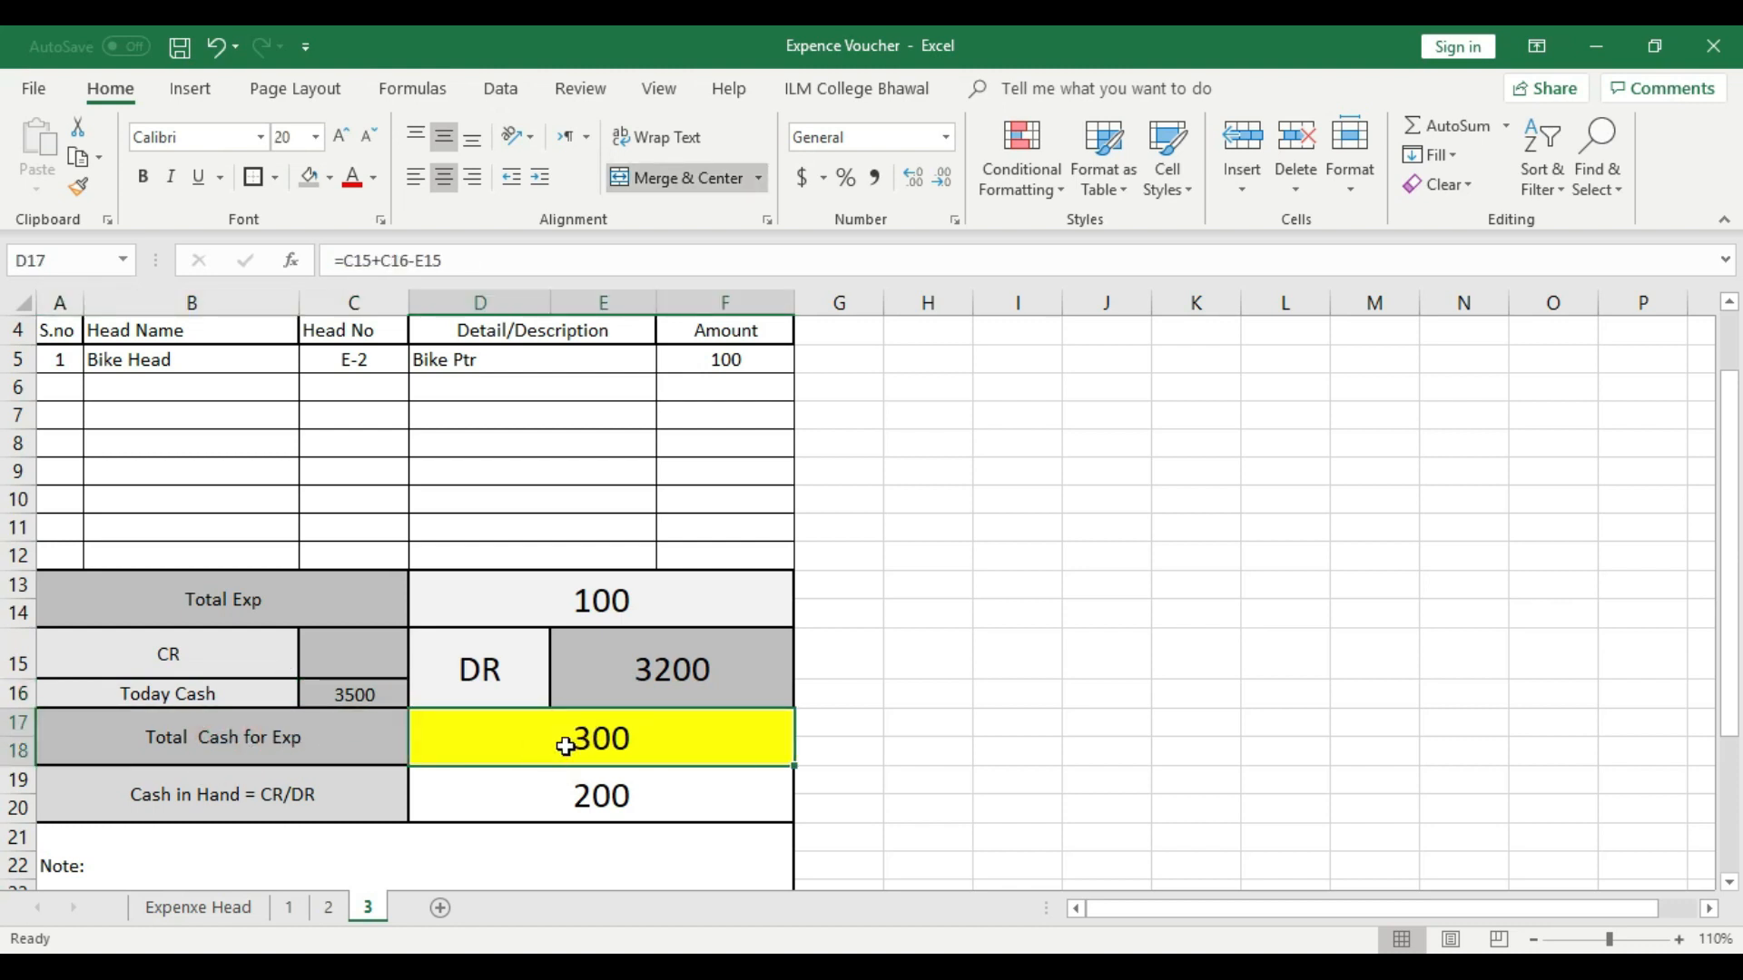
{"action": "scroll", "coordinate": [564, 745], "scroll_direction": "up", "scroll_amount": 1}
{"action": "scroll", "coordinate": [618, 746], "scroll_direction": "down", "scroll_amount": 1}
{"action": "left_click", "coordinate": [716, 672]}
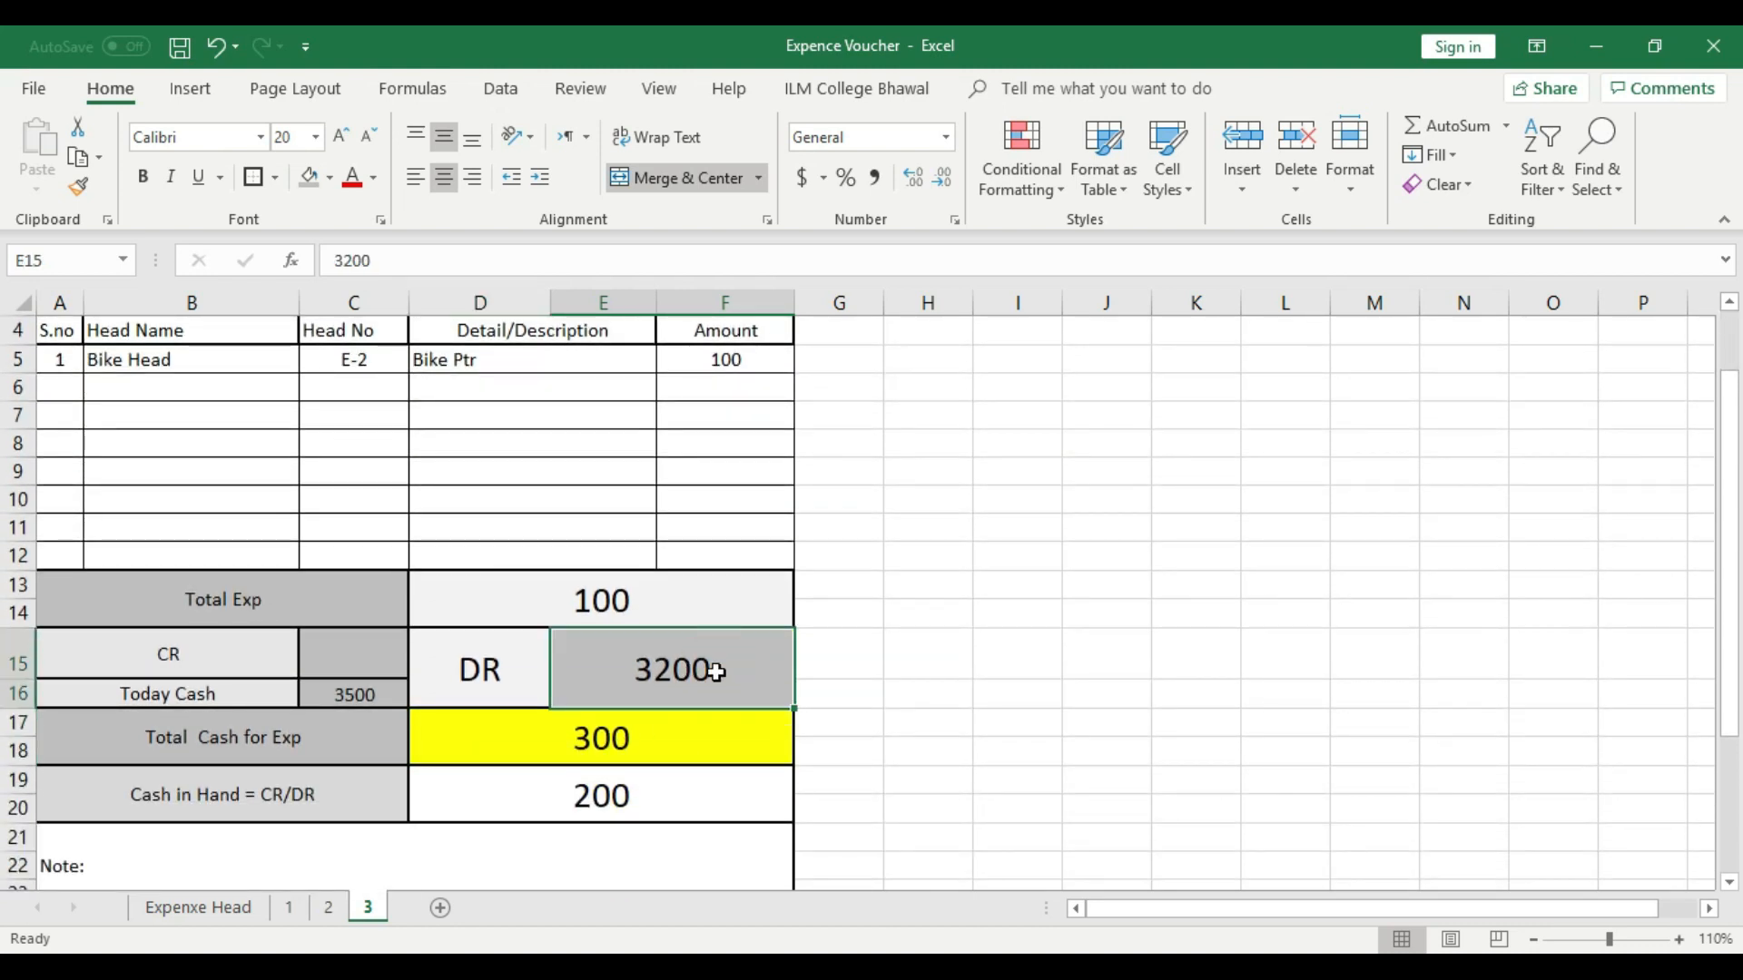
{"action": "left_click", "coordinate": [623, 778]}
{"action": "left_click", "coordinate": [640, 743]}
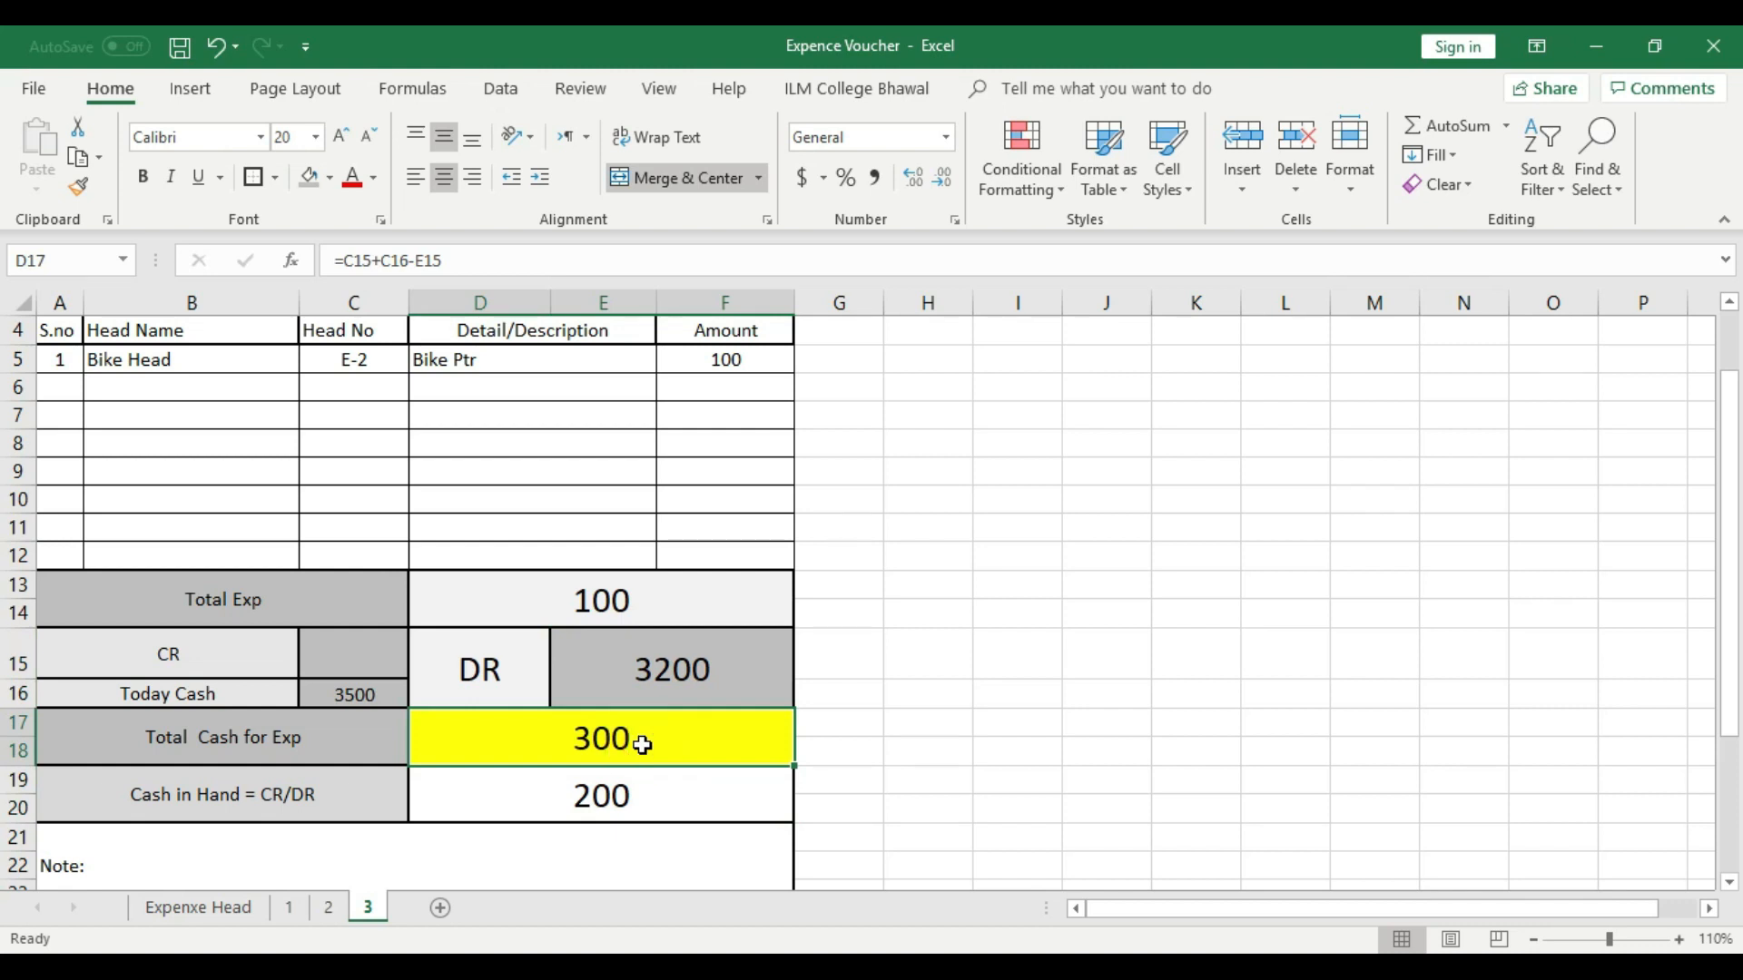
{"action": "left_click", "coordinate": [698, 676]}
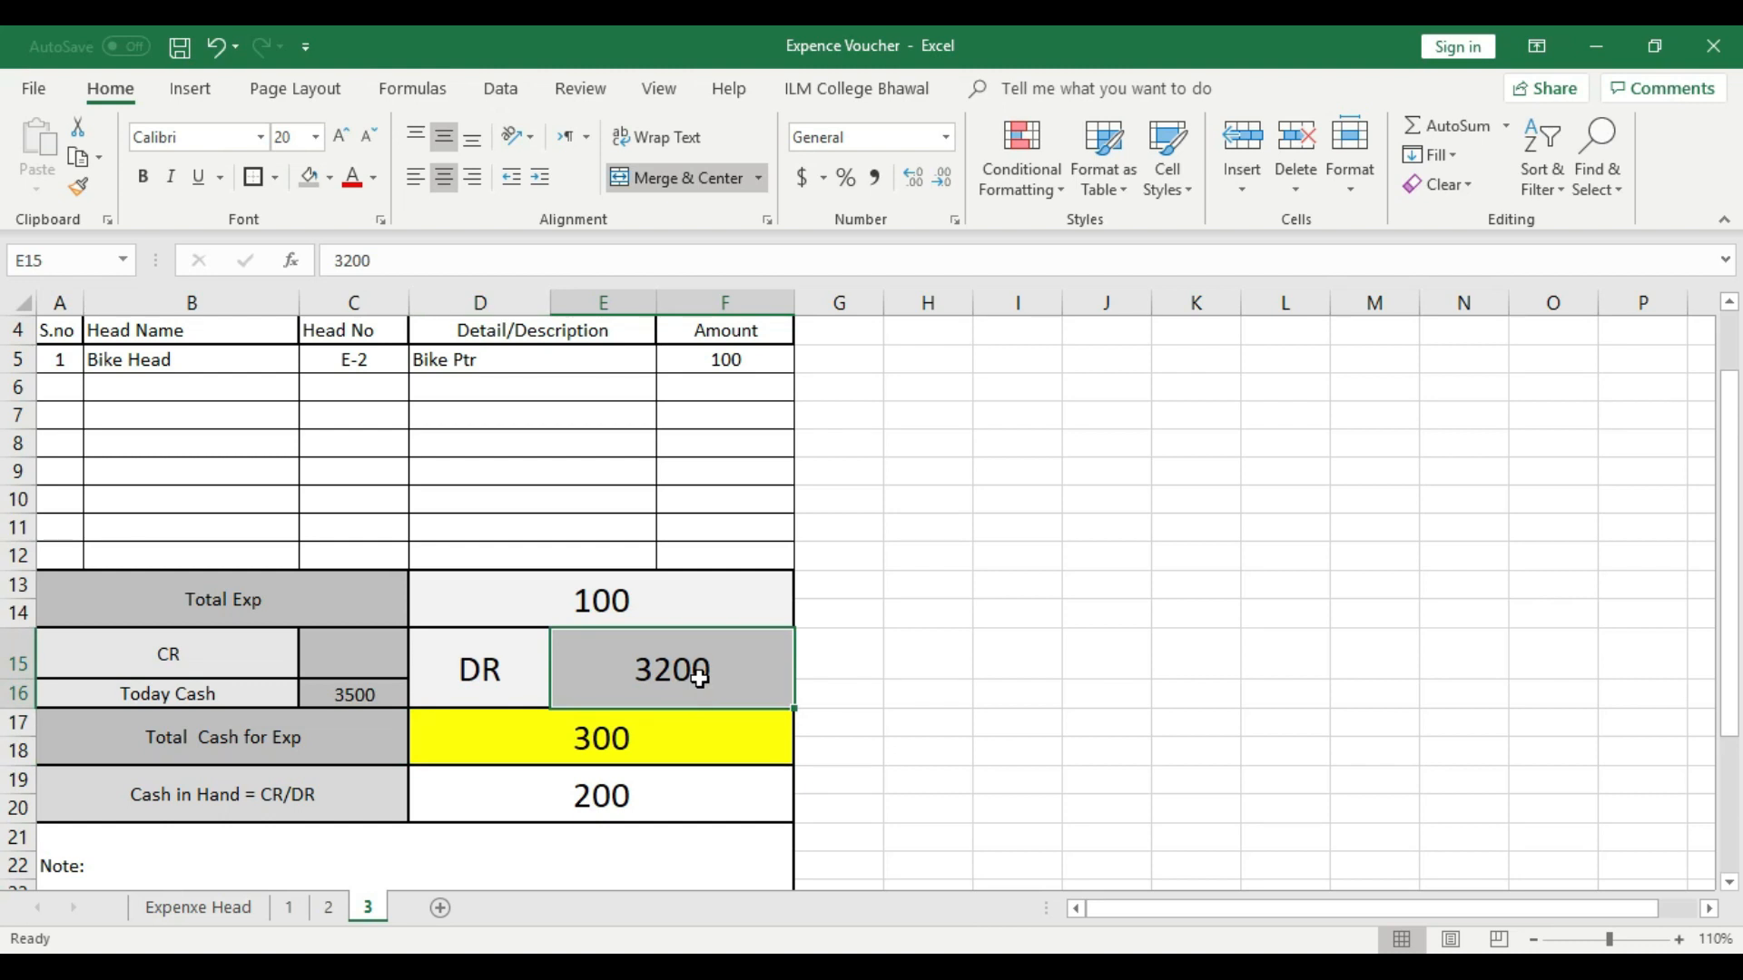
{"action": "left_click", "coordinate": [364, 700]}
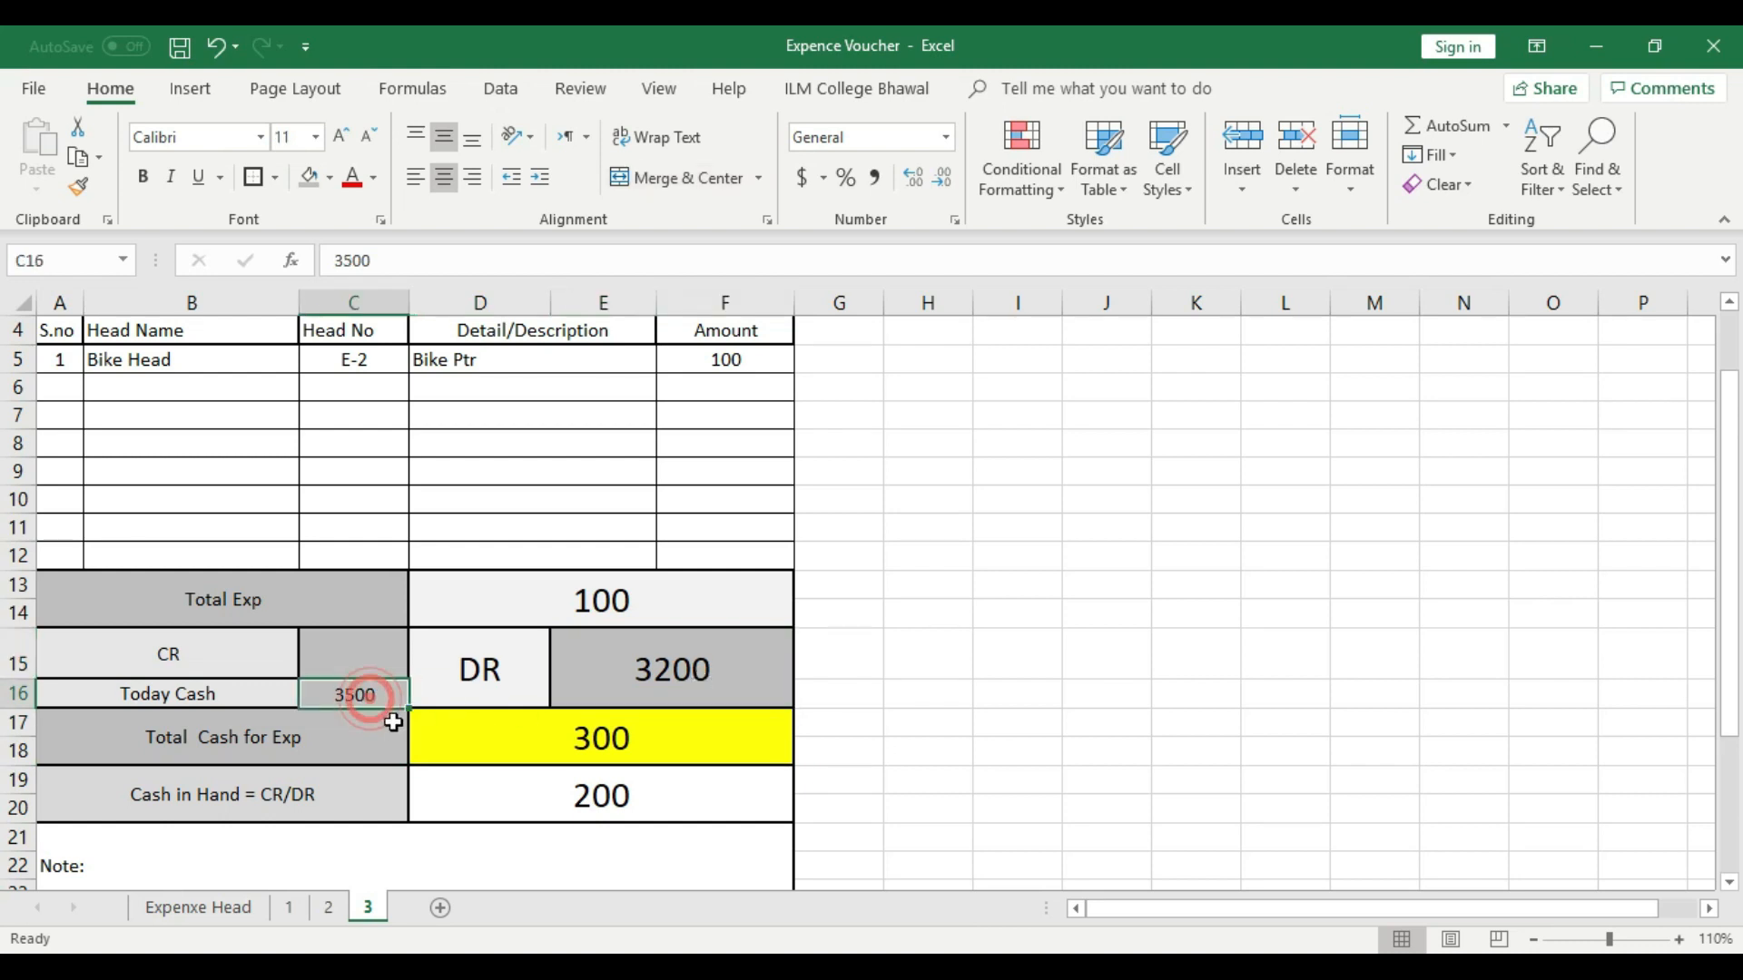
- Check the Bike Head amount in F5 against Today Cash, Total Cash for Exp and the Cash in Hand formula in D19
{"action": "scroll", "coordinate": [427, 626], "scroll_direction": "up", "scroll_amount": 1}
{"action": "left_click", "coordinate": [757, 478]}
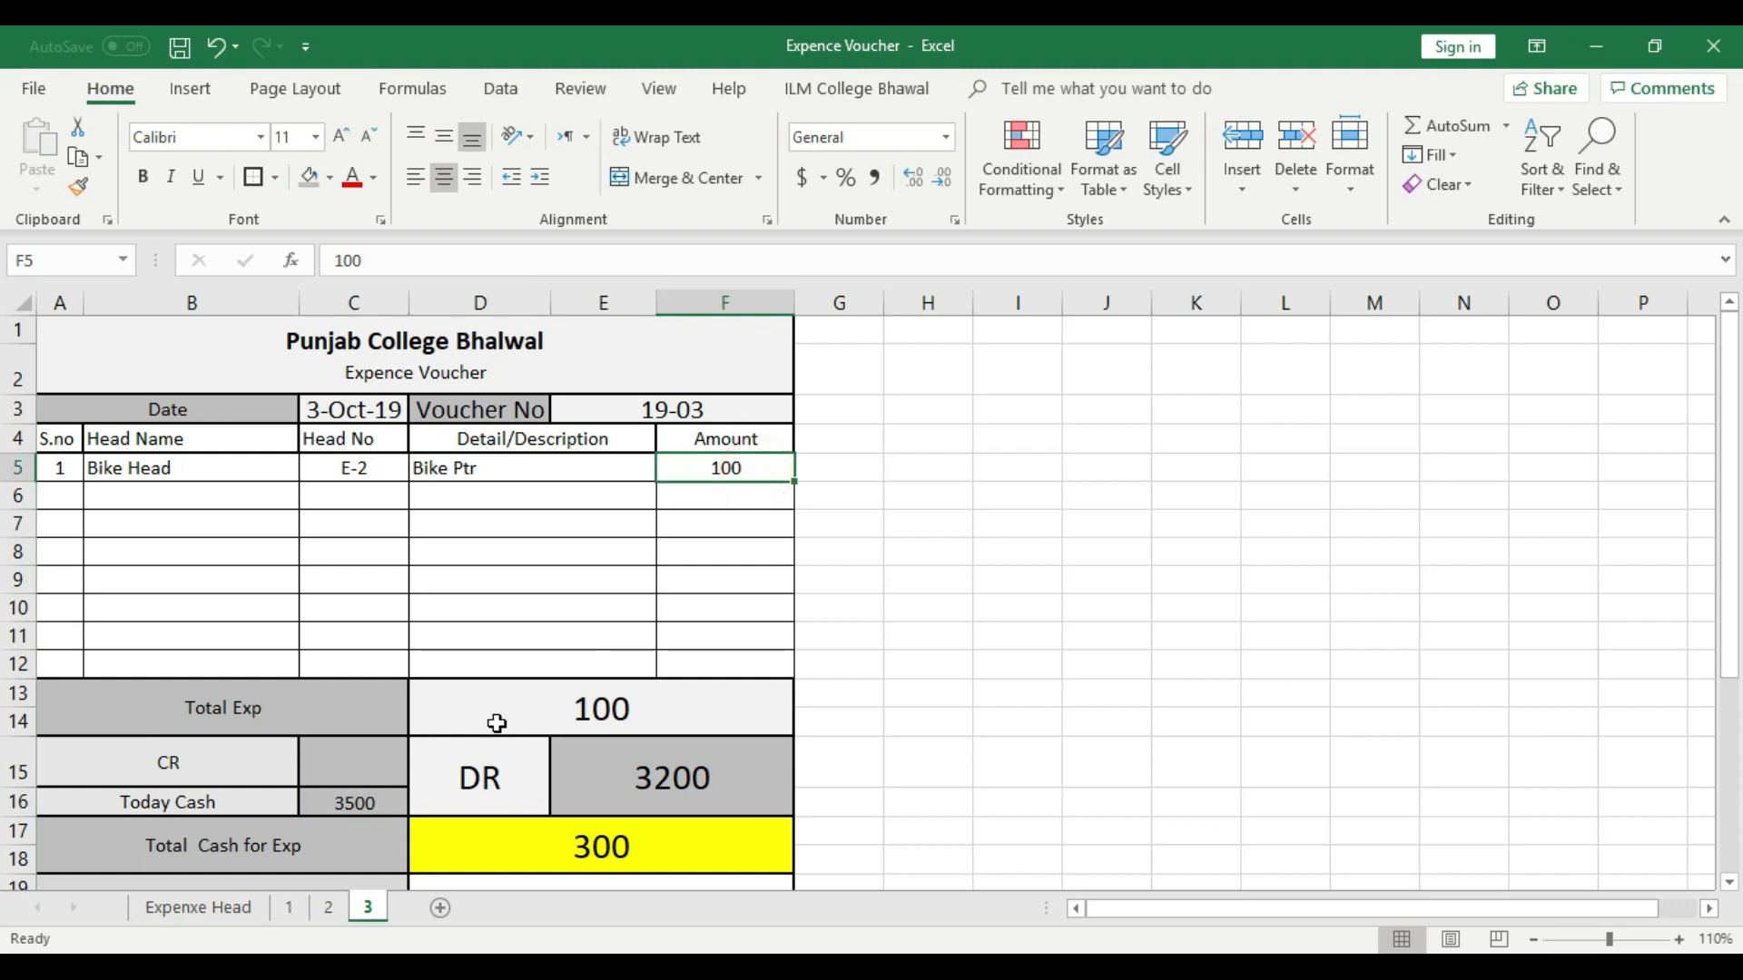
{"action": "left_click", "coordinate": [371, 805]}
{"action": "scroll", "coordinate": [371, 805], "scroll_direction": "down", "scroll_amount": 1}
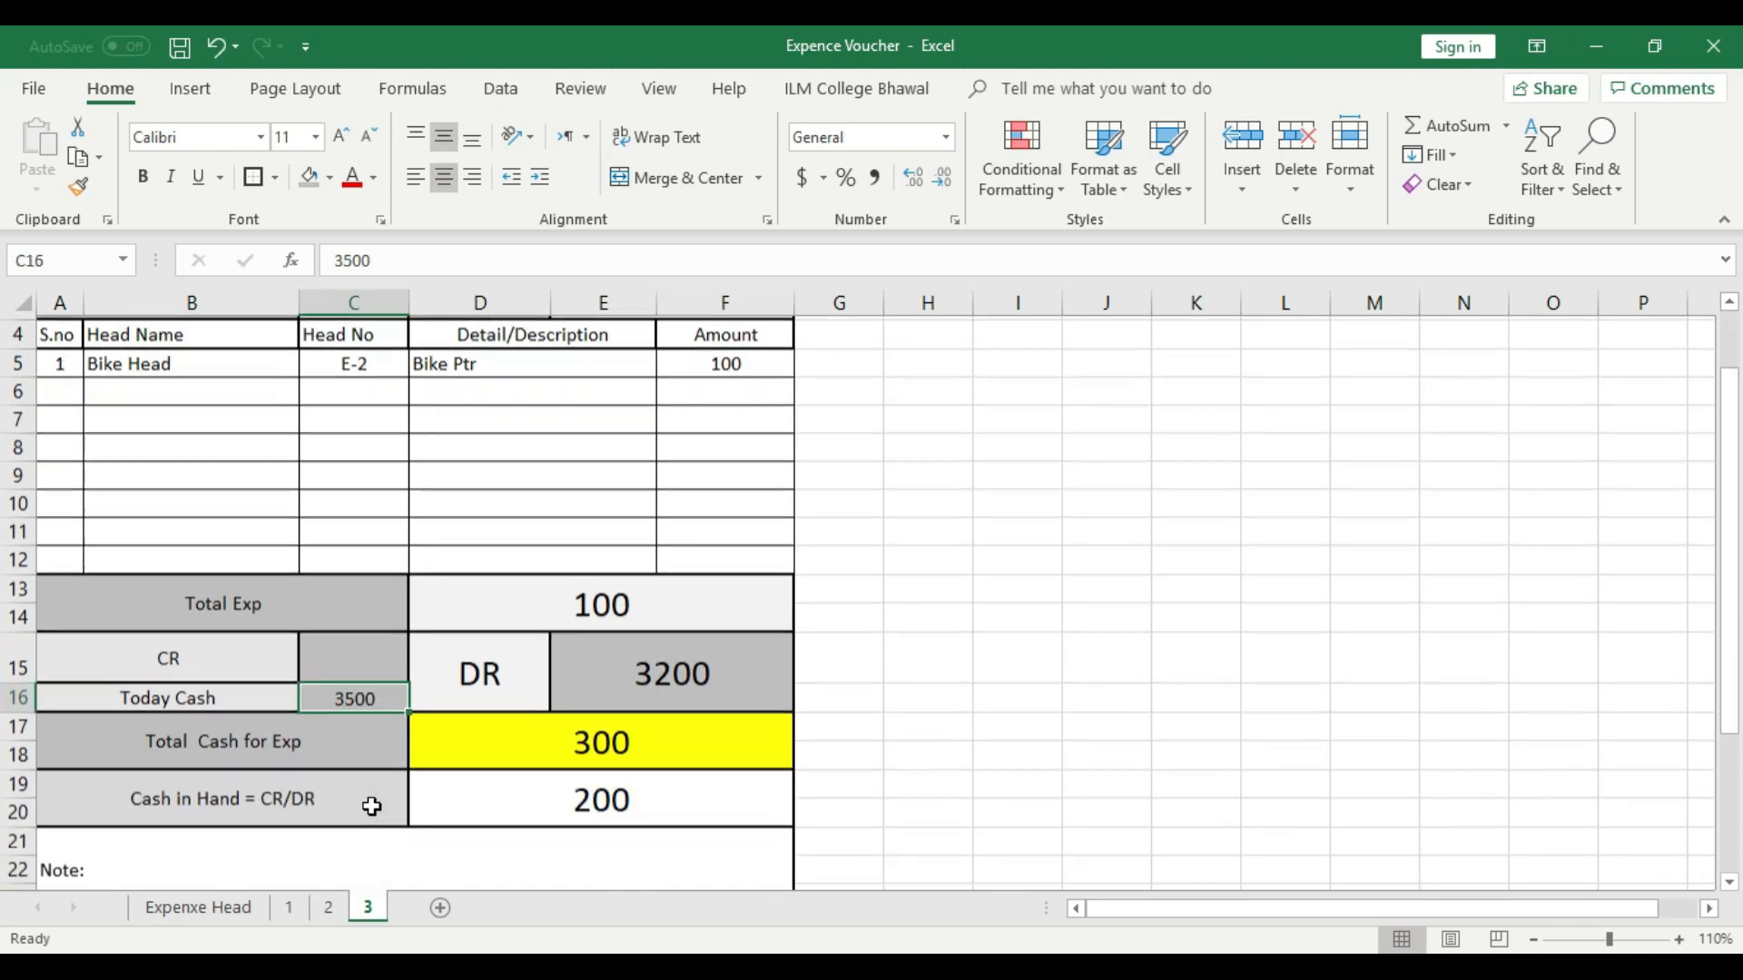
{"action": "left_click", "coordinate": [590, 749]}
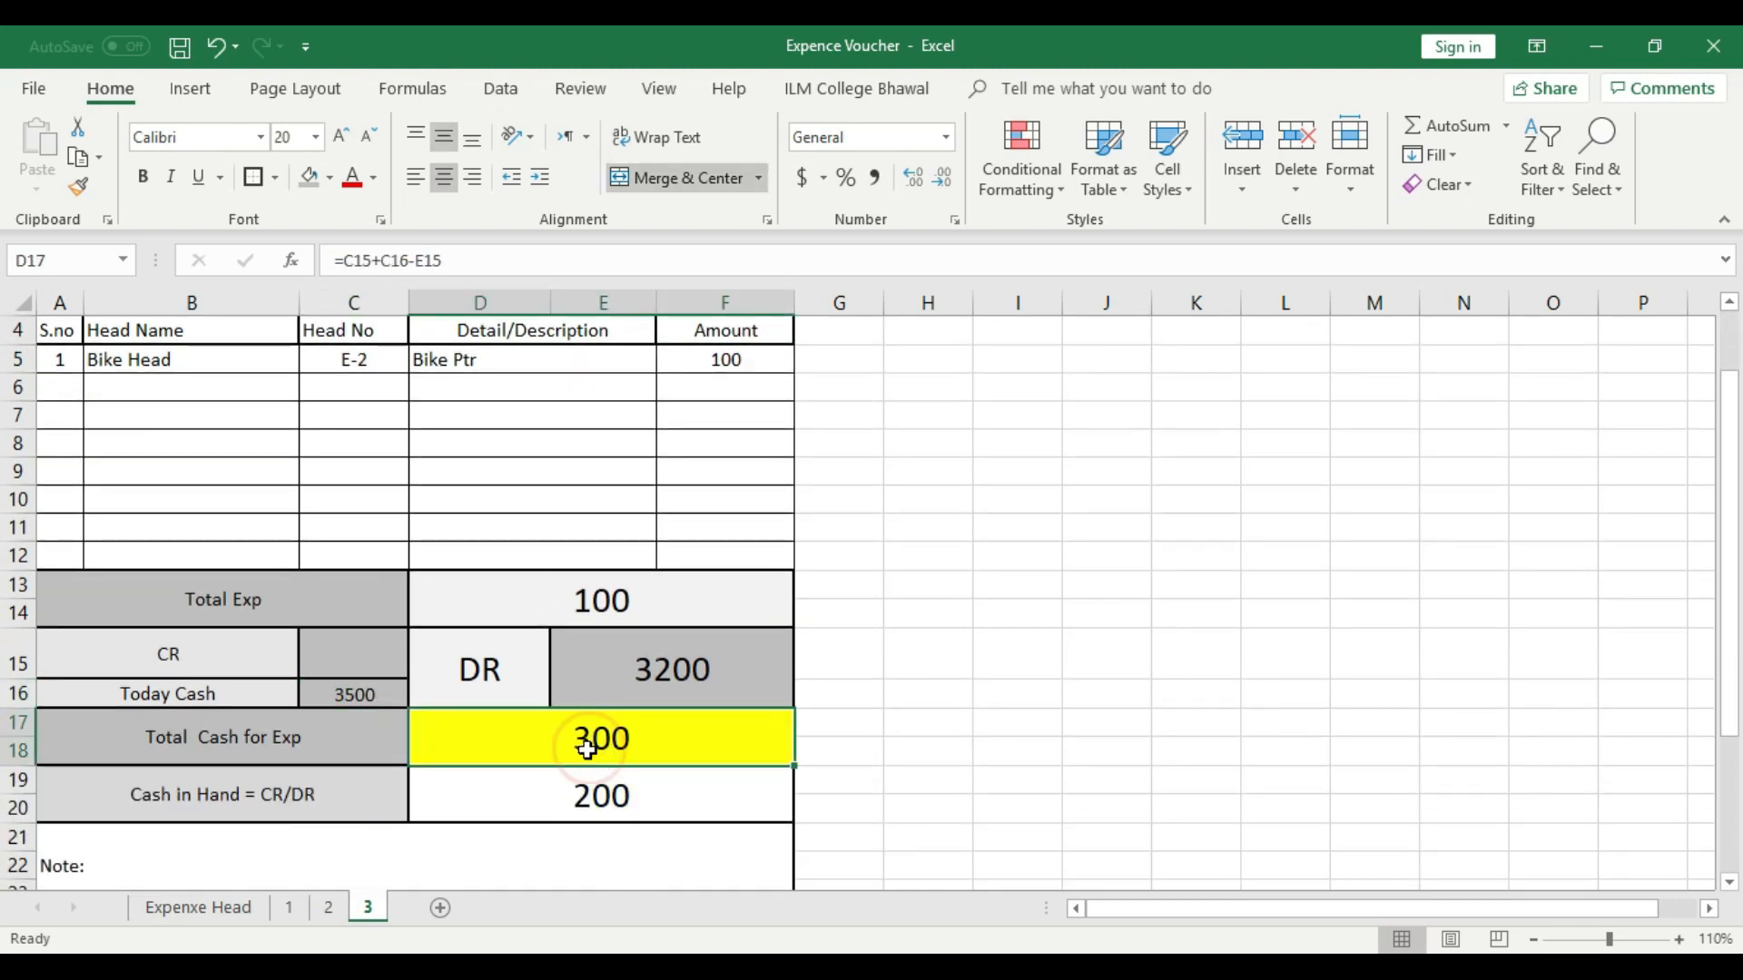
{"action": "scroll", "coordinate": [848, 634], "scroll_direction": "up", "scroll_amount": 1}
{"action": "left_click", "coordinate": [724, 463]}
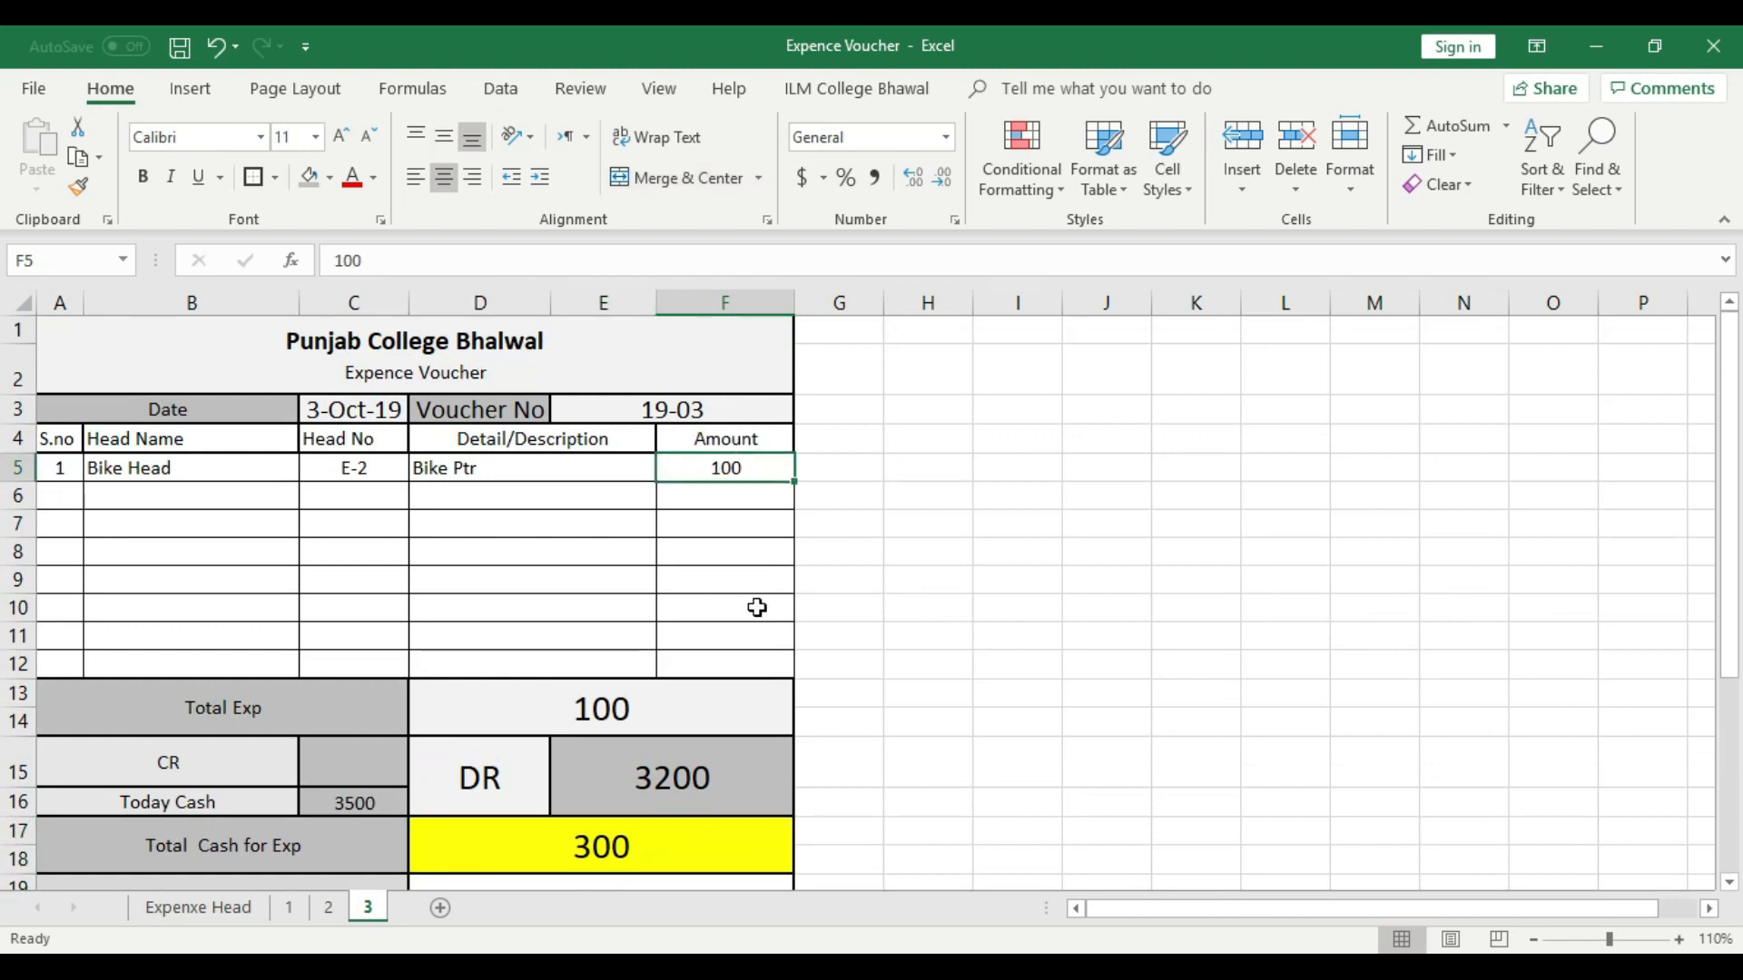
{"action": "scroll", "coordinate": [753, 617], "scroll_direction": "down", "scroll_amount": 2}
{"action": "left_click", "coordinate": [648, 717]}
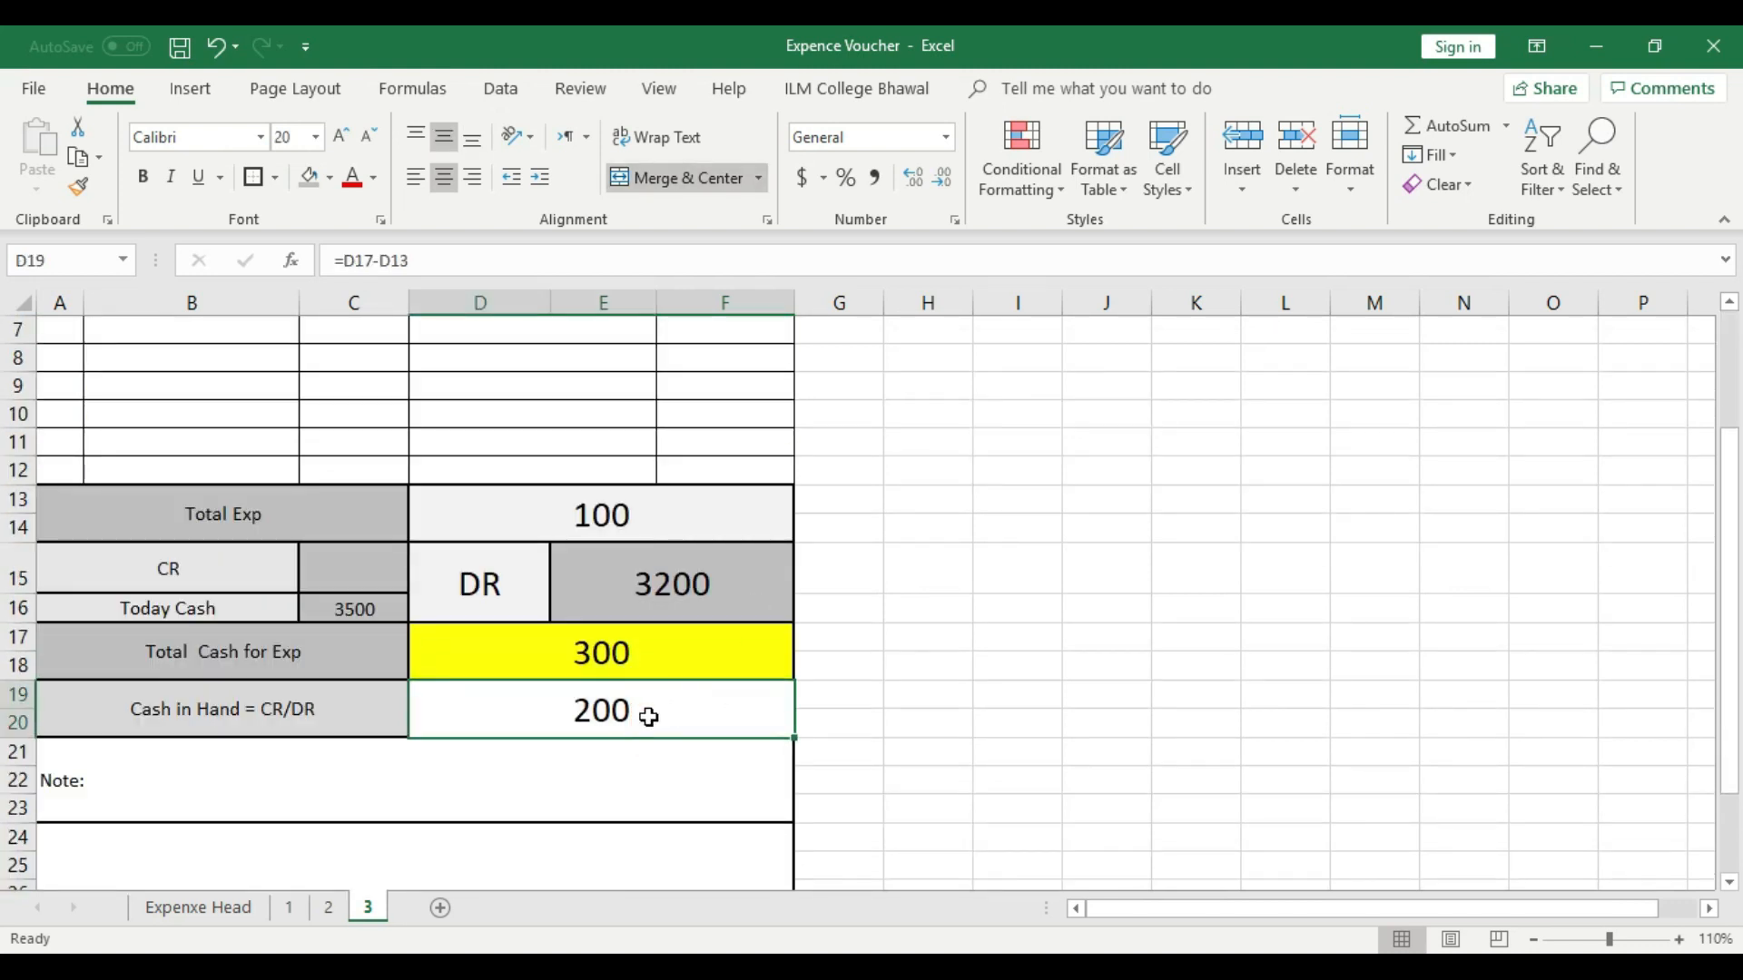
{"action": "scroll", "coordinate": [648, 718], "scroll_direction": "up", "scroll_amount": 2}
{"action": "scroll", "coordinate": [646, 713], "scroll_direction": "down", "scroll_amount": 2}
- Create a copy of sheet 3 in Expence Voucher.xlsx and place the copy after sheet 3
{"action": "right_click", "coordinate": [376, 911]}
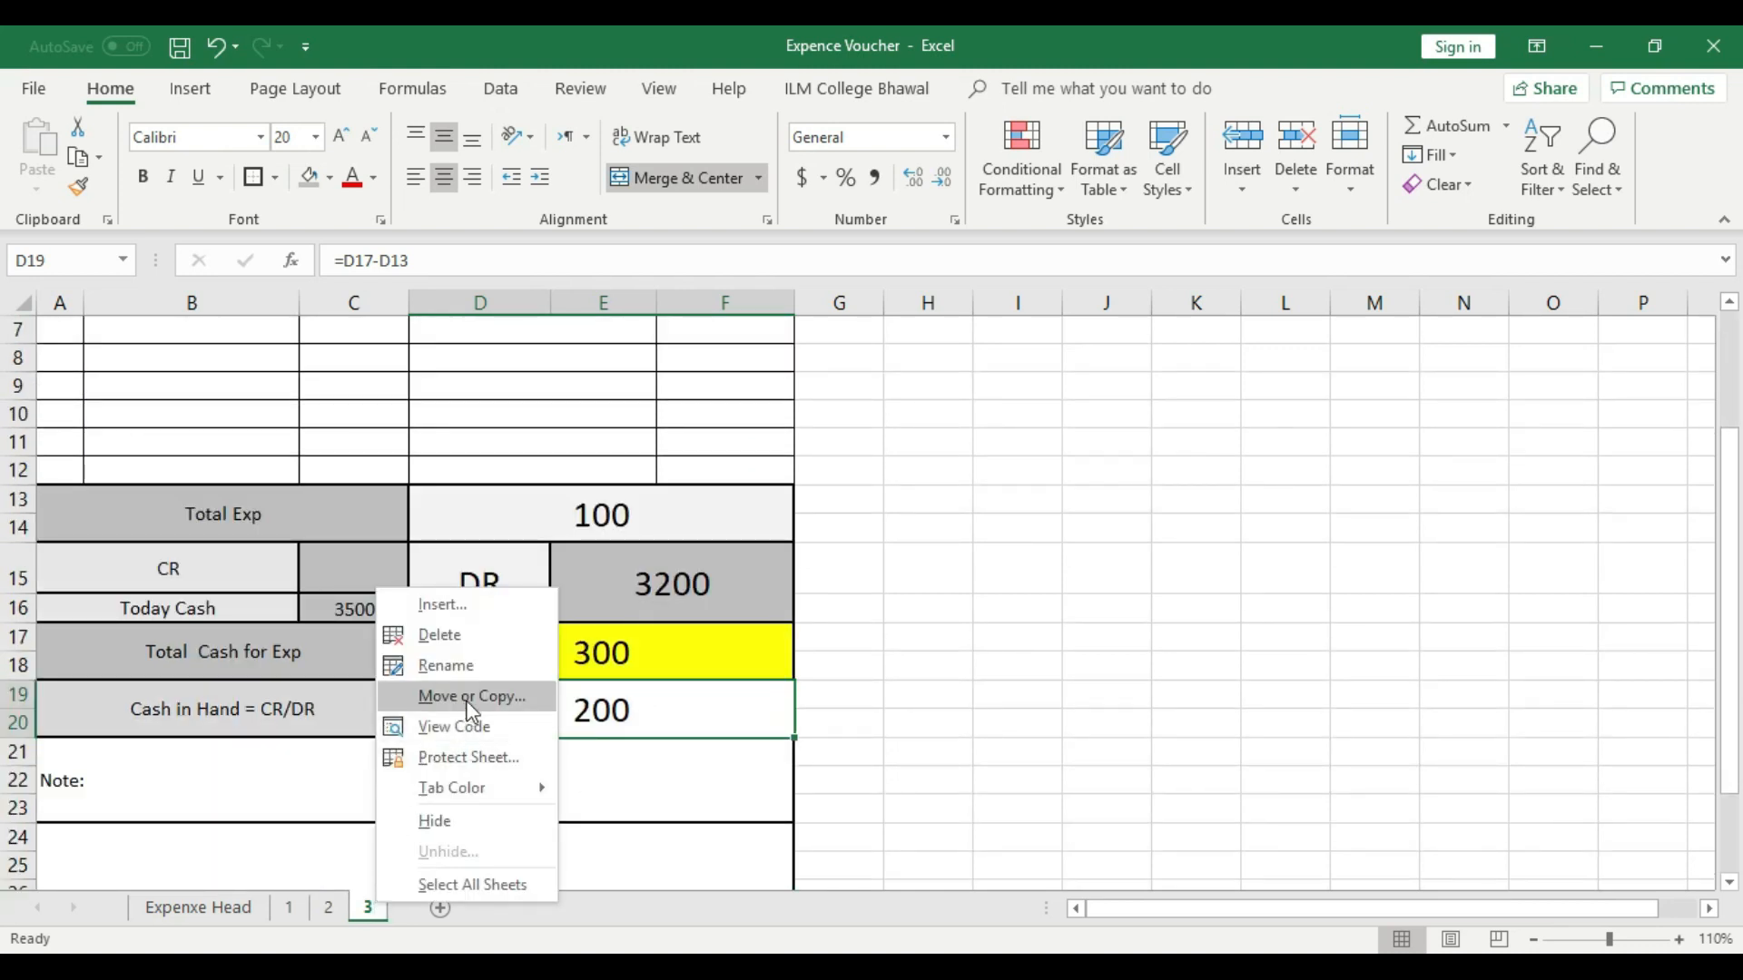
{"action": "left_click", "coordinate": [438, 698]}
{"action": "left_click", "coordinate": [318, 706]}
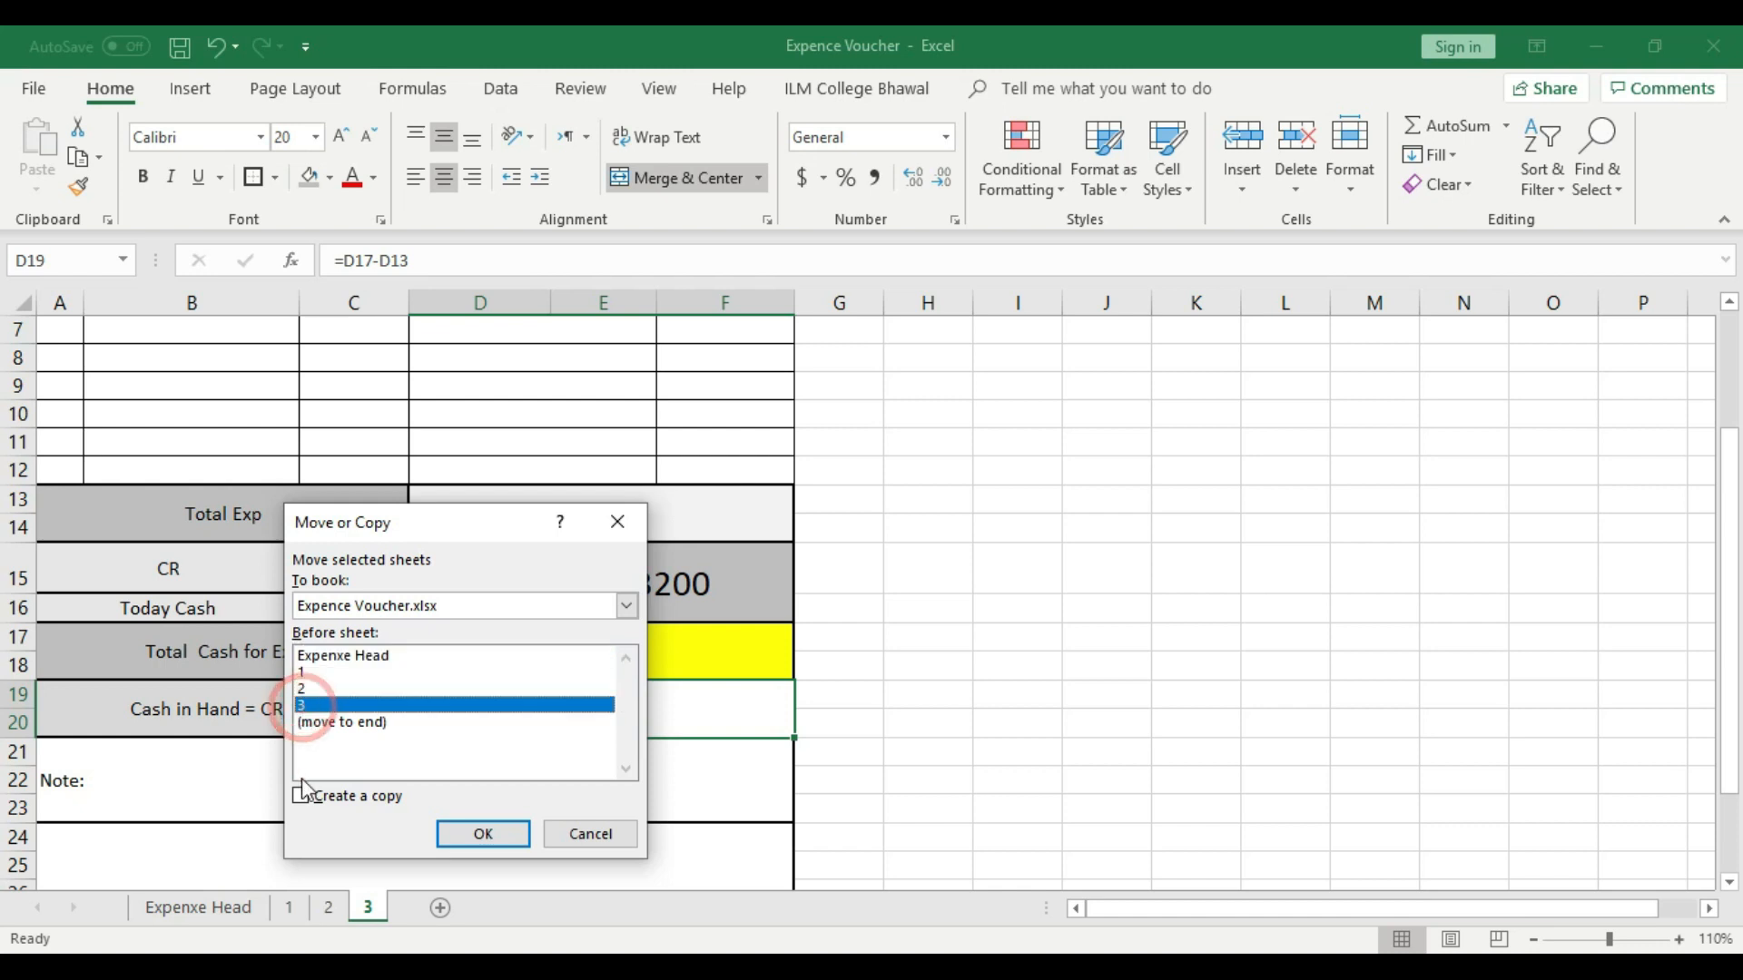
{"action": "left_click", "coordinate": [303, 796]}
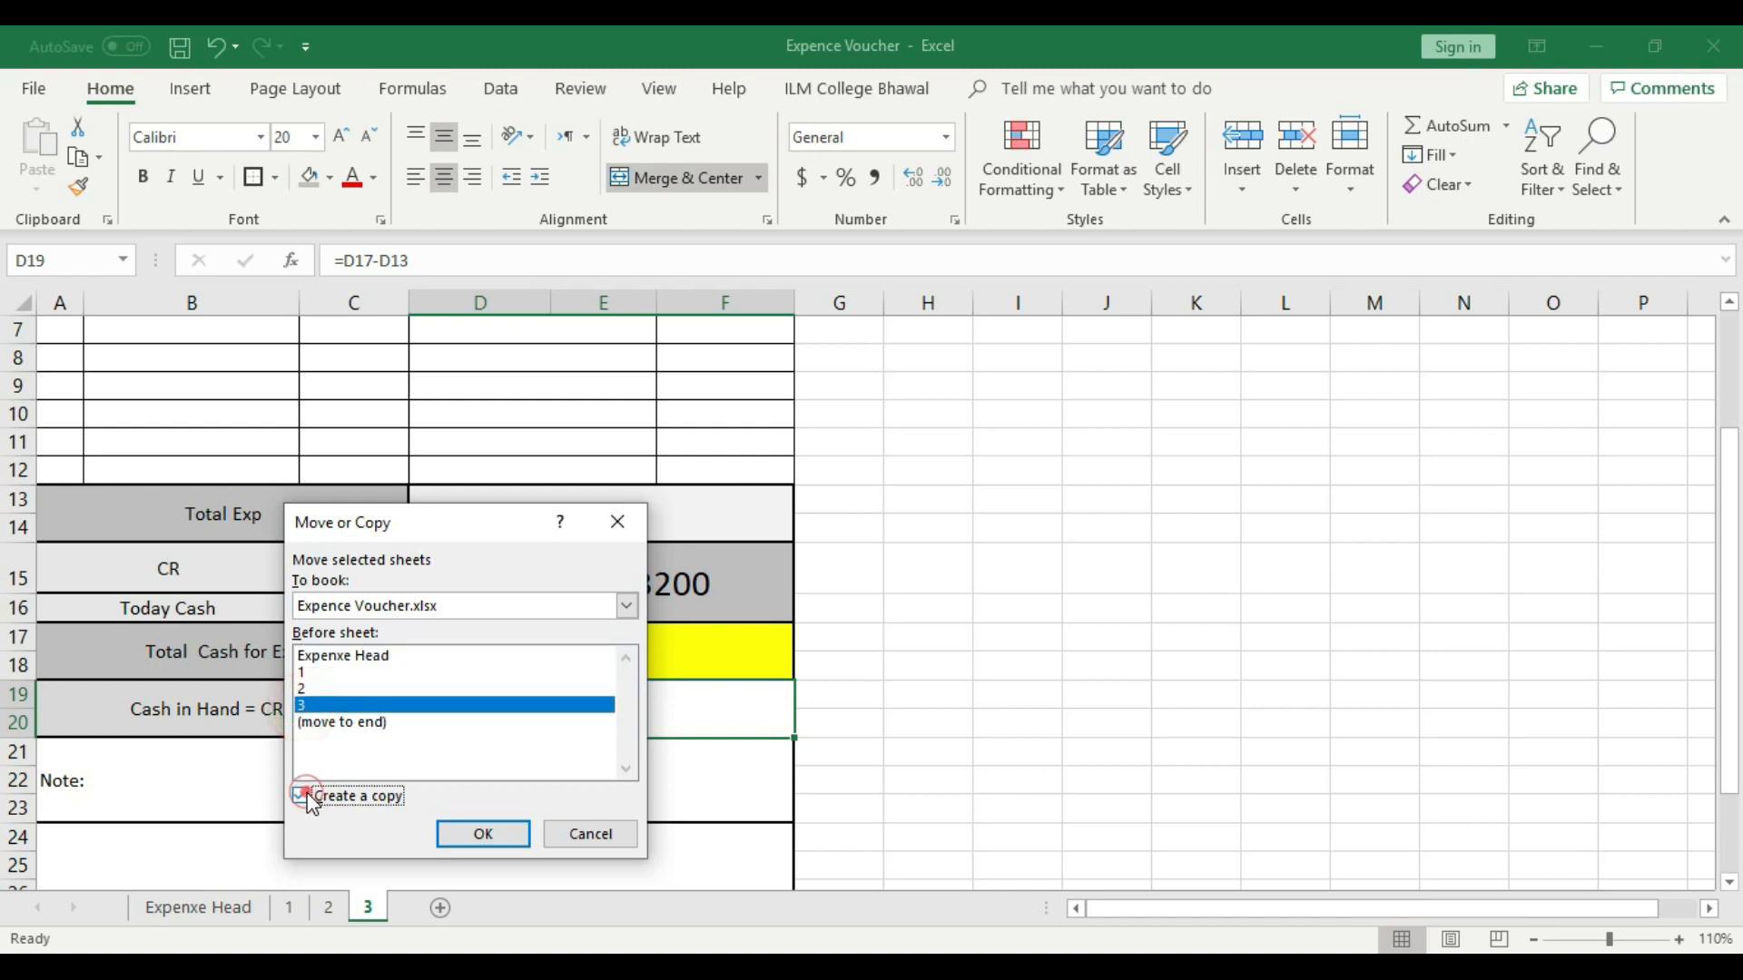
{"action": "left_click", "coordinate": [470, 840]}
{"action": "mouse_move", "coordinate": [432, 908]}
{"action": "left_mouse_down"}
{"action": "mouse_move", "coordinate": [399, 912]}
{"action": "mouse_move", "coordinate": [416, 907]}
{"action": "left_mouse_up"}
- Rename the copied sheet as 4
{"action": "right_click", "coordinate": [416, 906]}
{"action": "left_click", "coordinate": [479, 680]}
{"action": "key", "text": "BackSpace"}
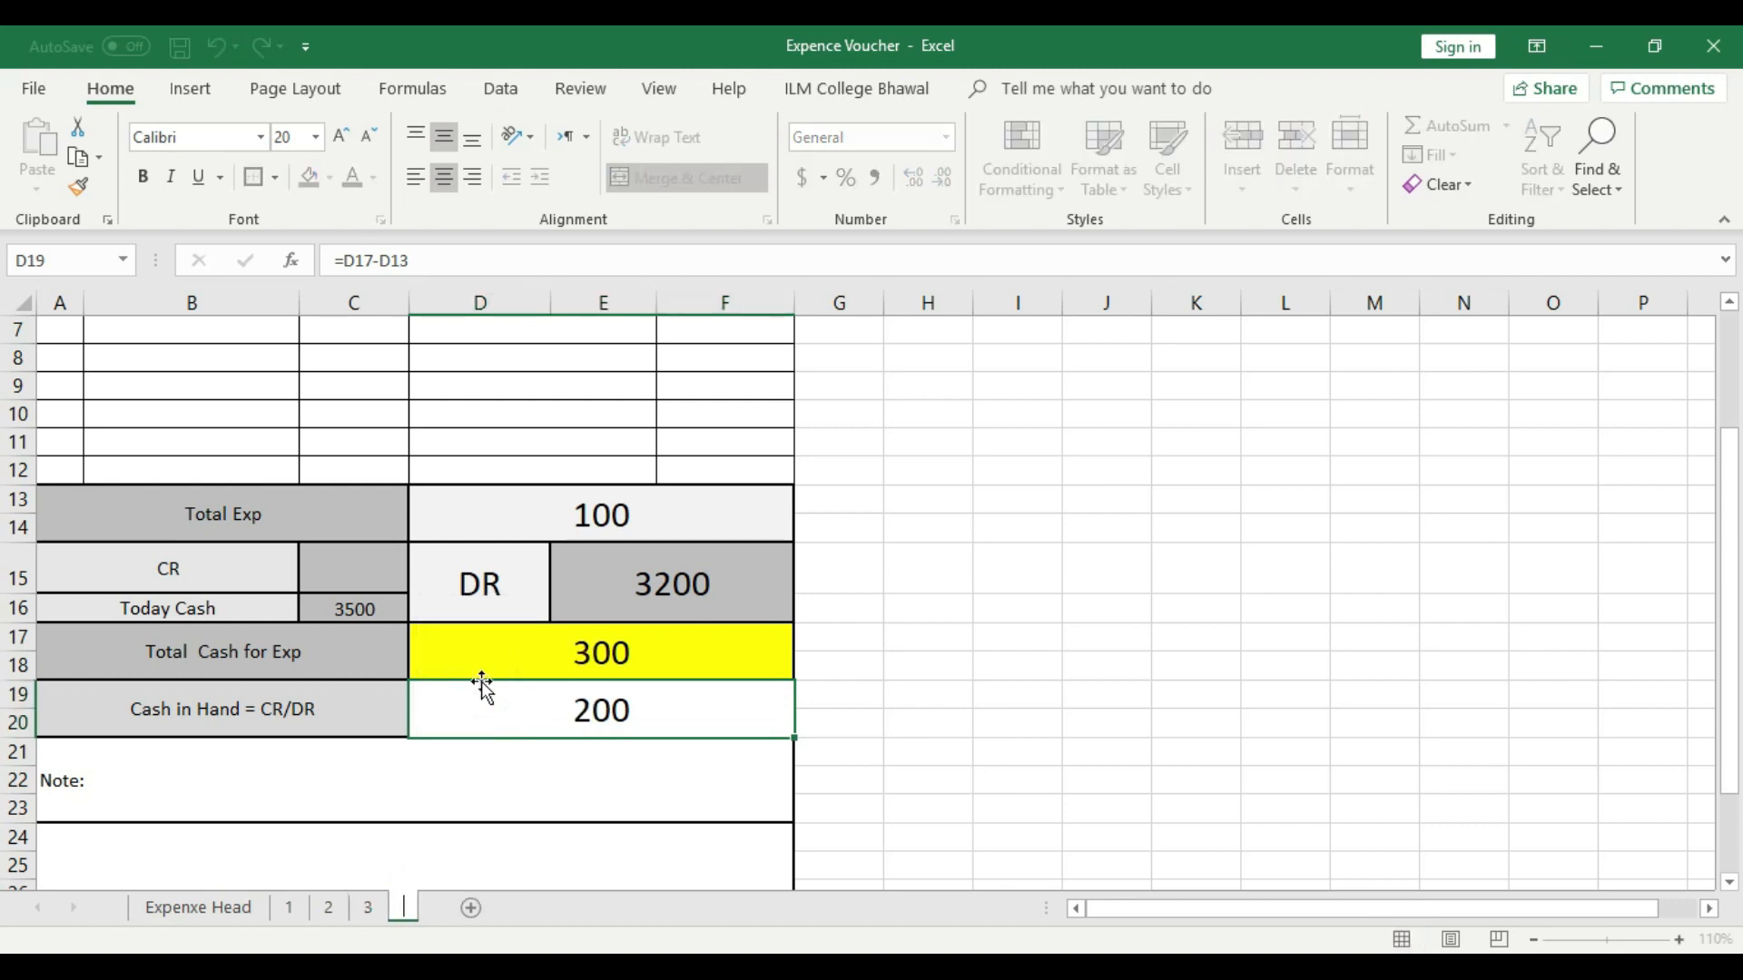
{"action": "left_click", "coordinate": [938, 693]}
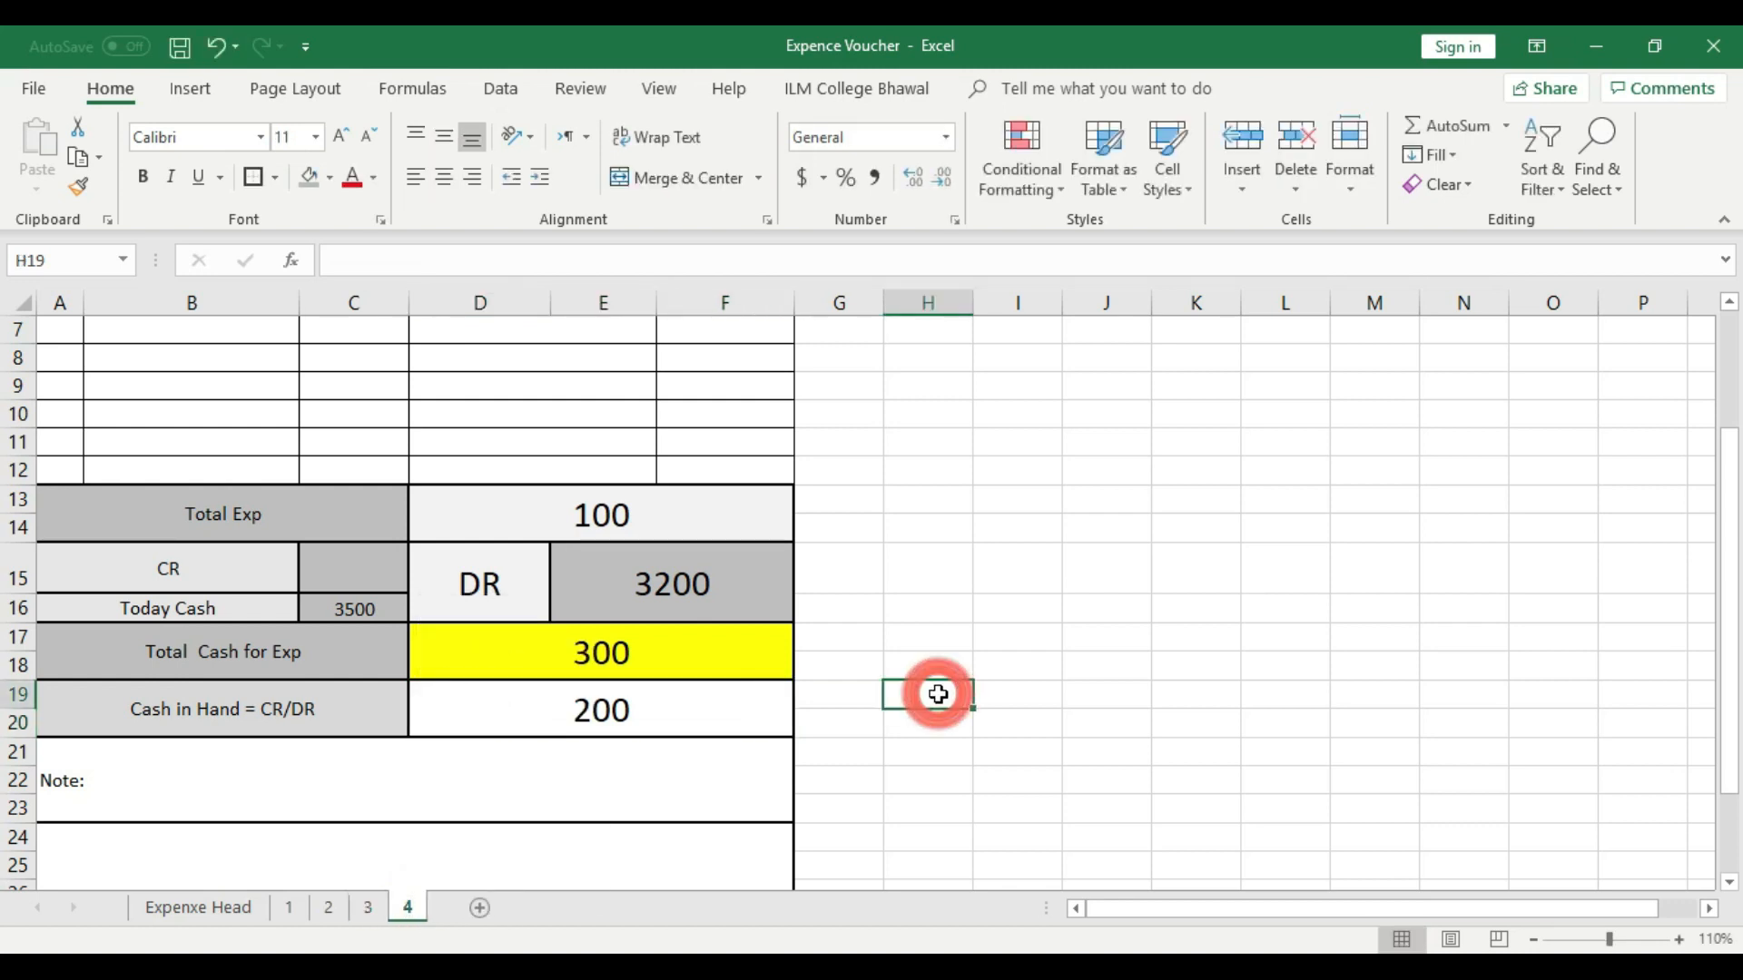
- Change the voucher date in C3 on sheet 4 to 4-Oct-19
{"action": "scroll", "coordinate": [937, 695], "scroll_direction": "up", "scroll_amount": 2}
{"action": "left_click", "coordinate": [70, 467]}
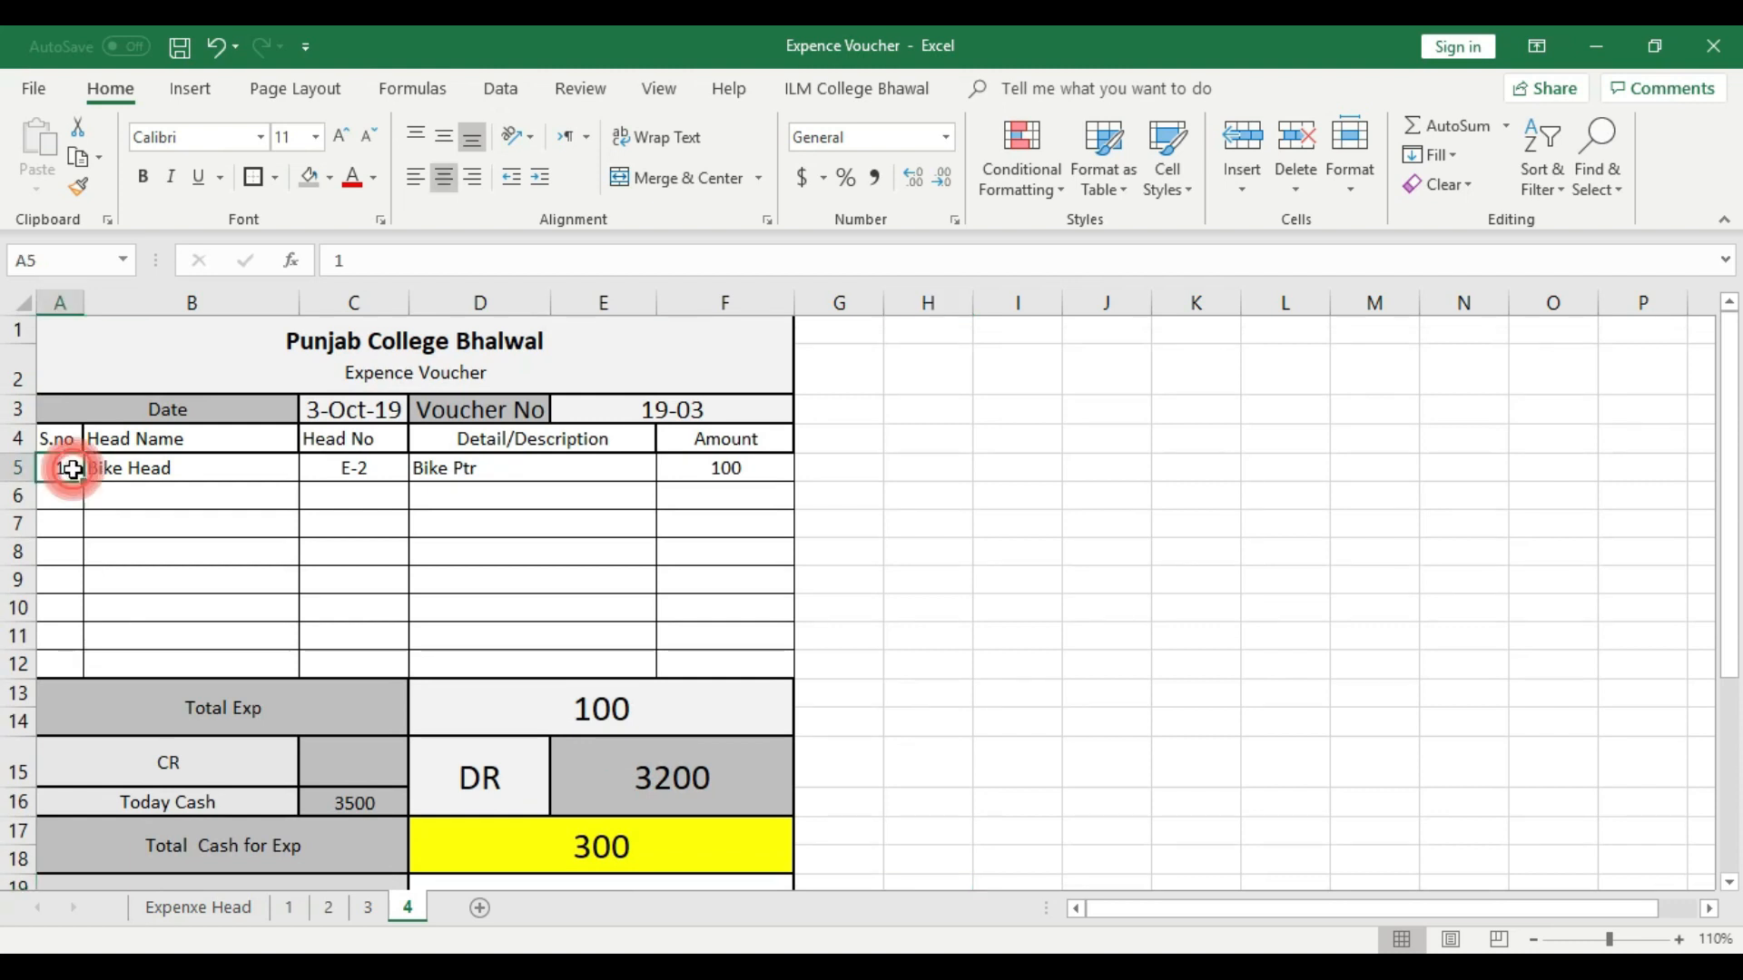
{"action": "double_click", "coordinate": [328, 410]}
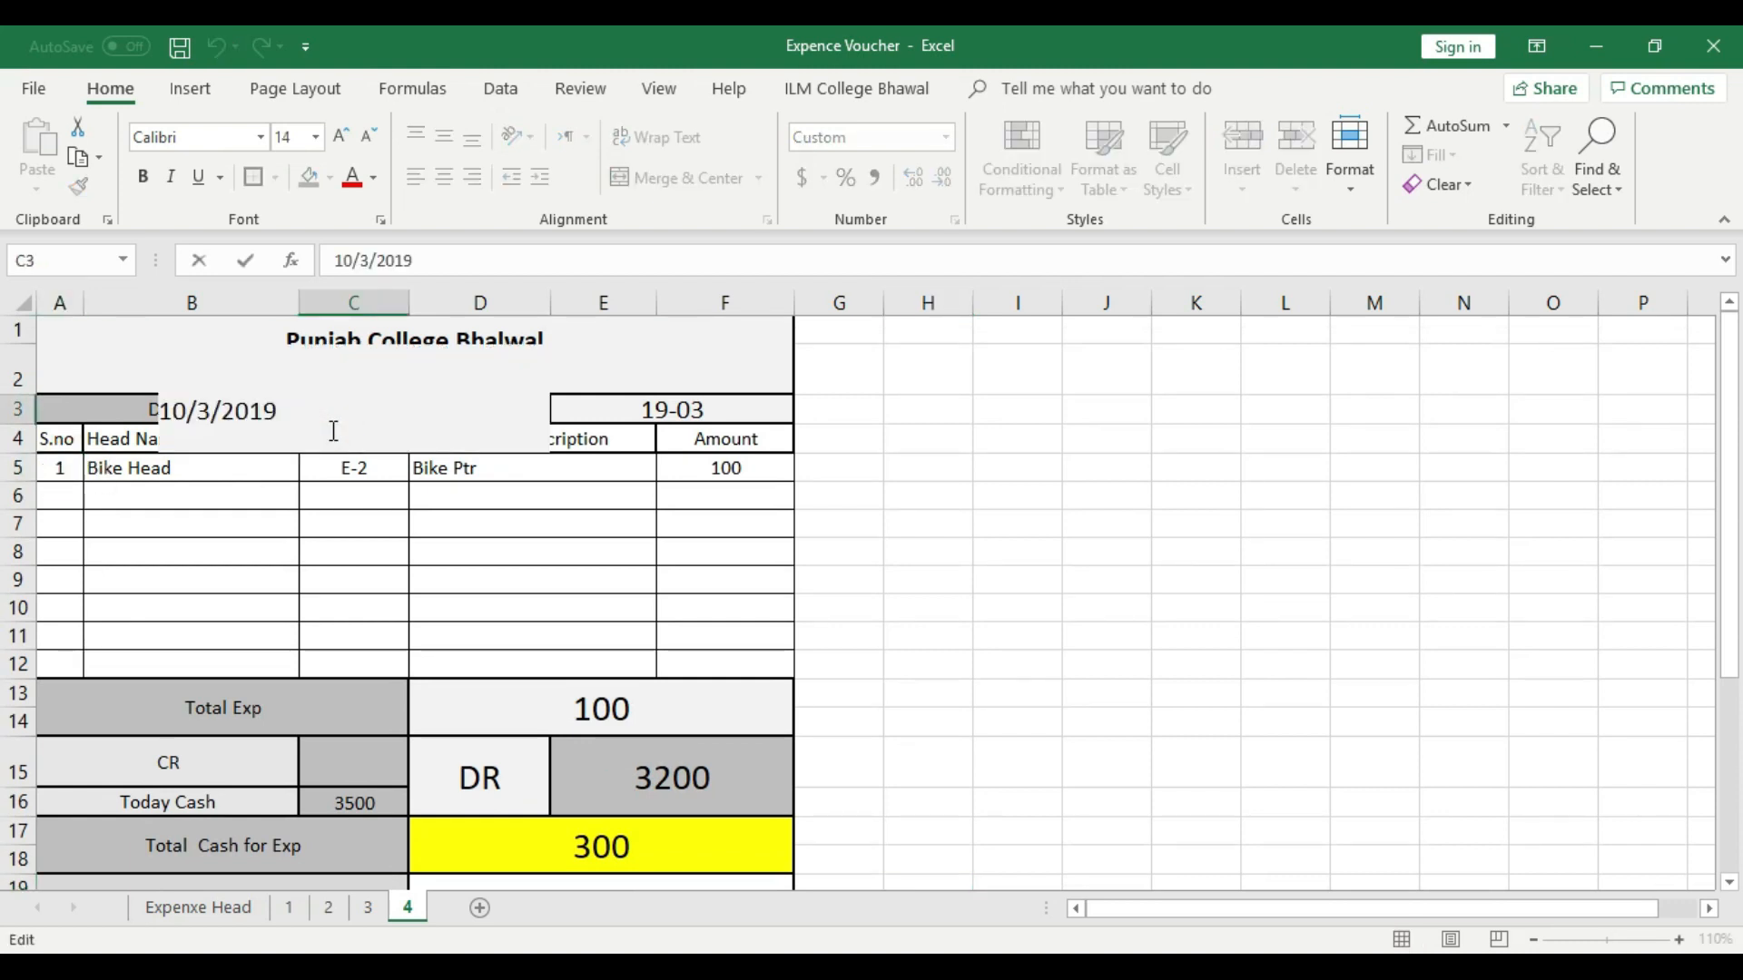
{"action": "key", "text": "Escape"}
{"action": "double_click", "coordinate": [324, 410]}
{"action": "key", "text": "BackSpace"}
{"action": "type", "text": "4"}
{"action": "left_click", "coordinate": [376, 526]}
- Change the voucher number in E3 on sheet 4 to 19-04
{"action": "left_click", "coordinate": [766, 419]}
{"action": "double_click", "coordinate": [753, 405]}
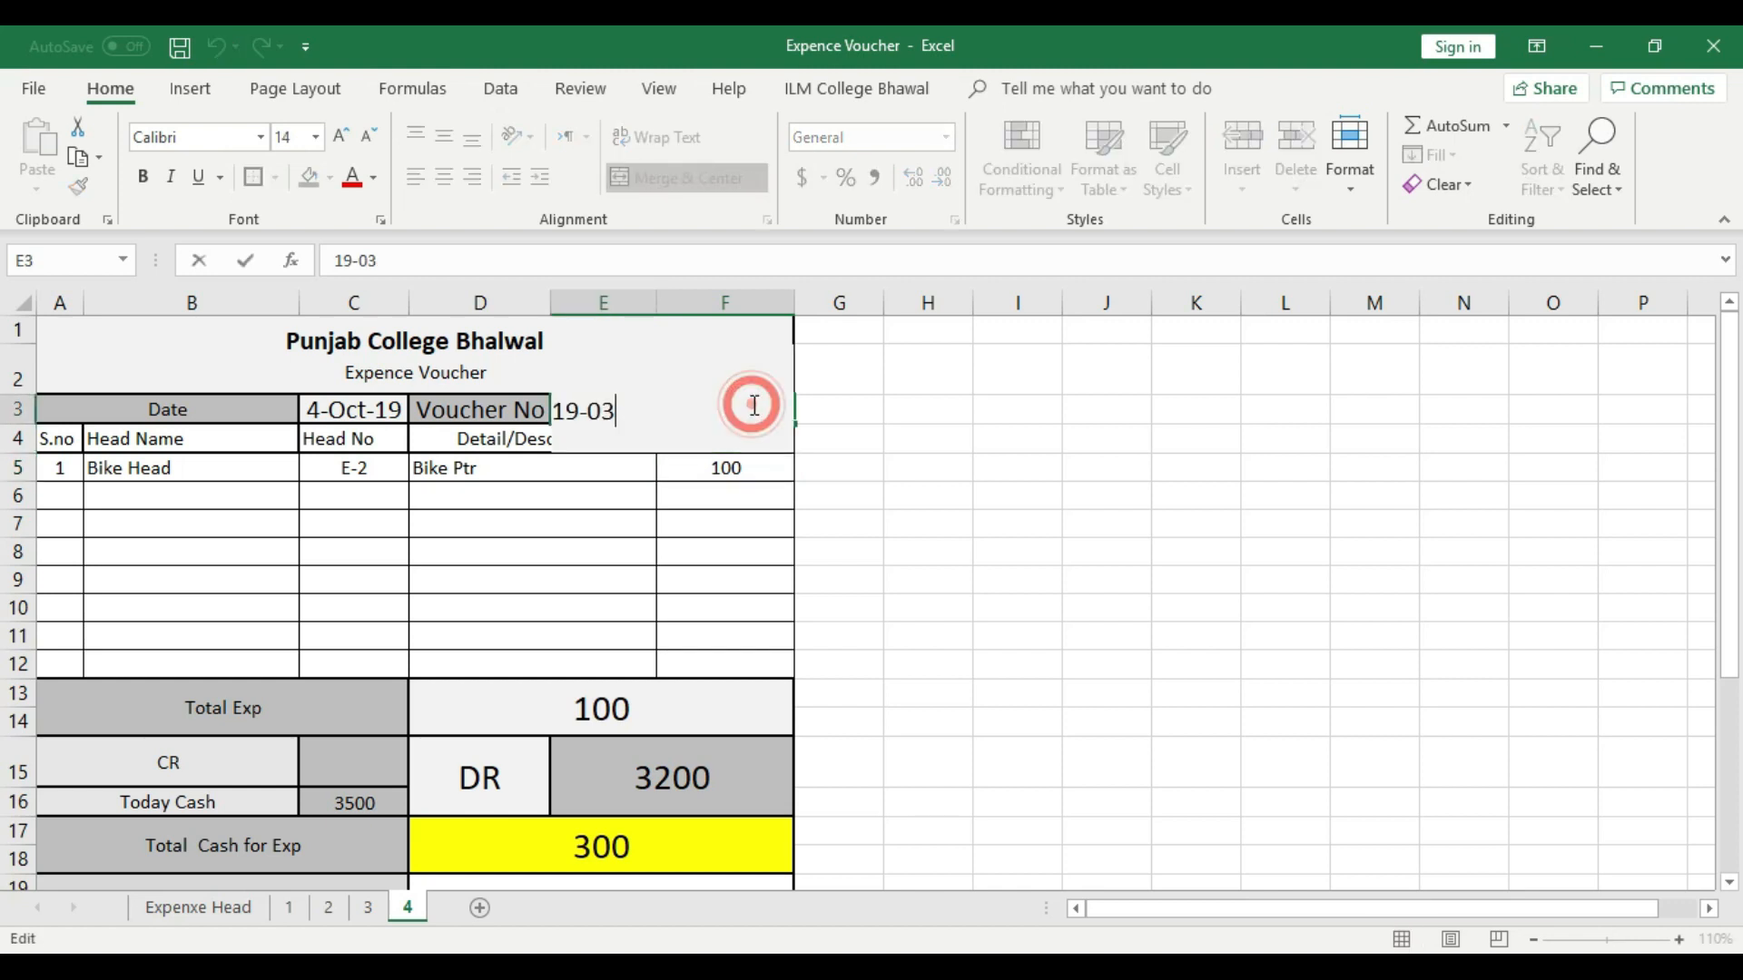
{"action": "key", "text": "BackSpace"}
{"action": "type", "text": "4"}
{"action": "left_click", "coordinate": [753, 485]}
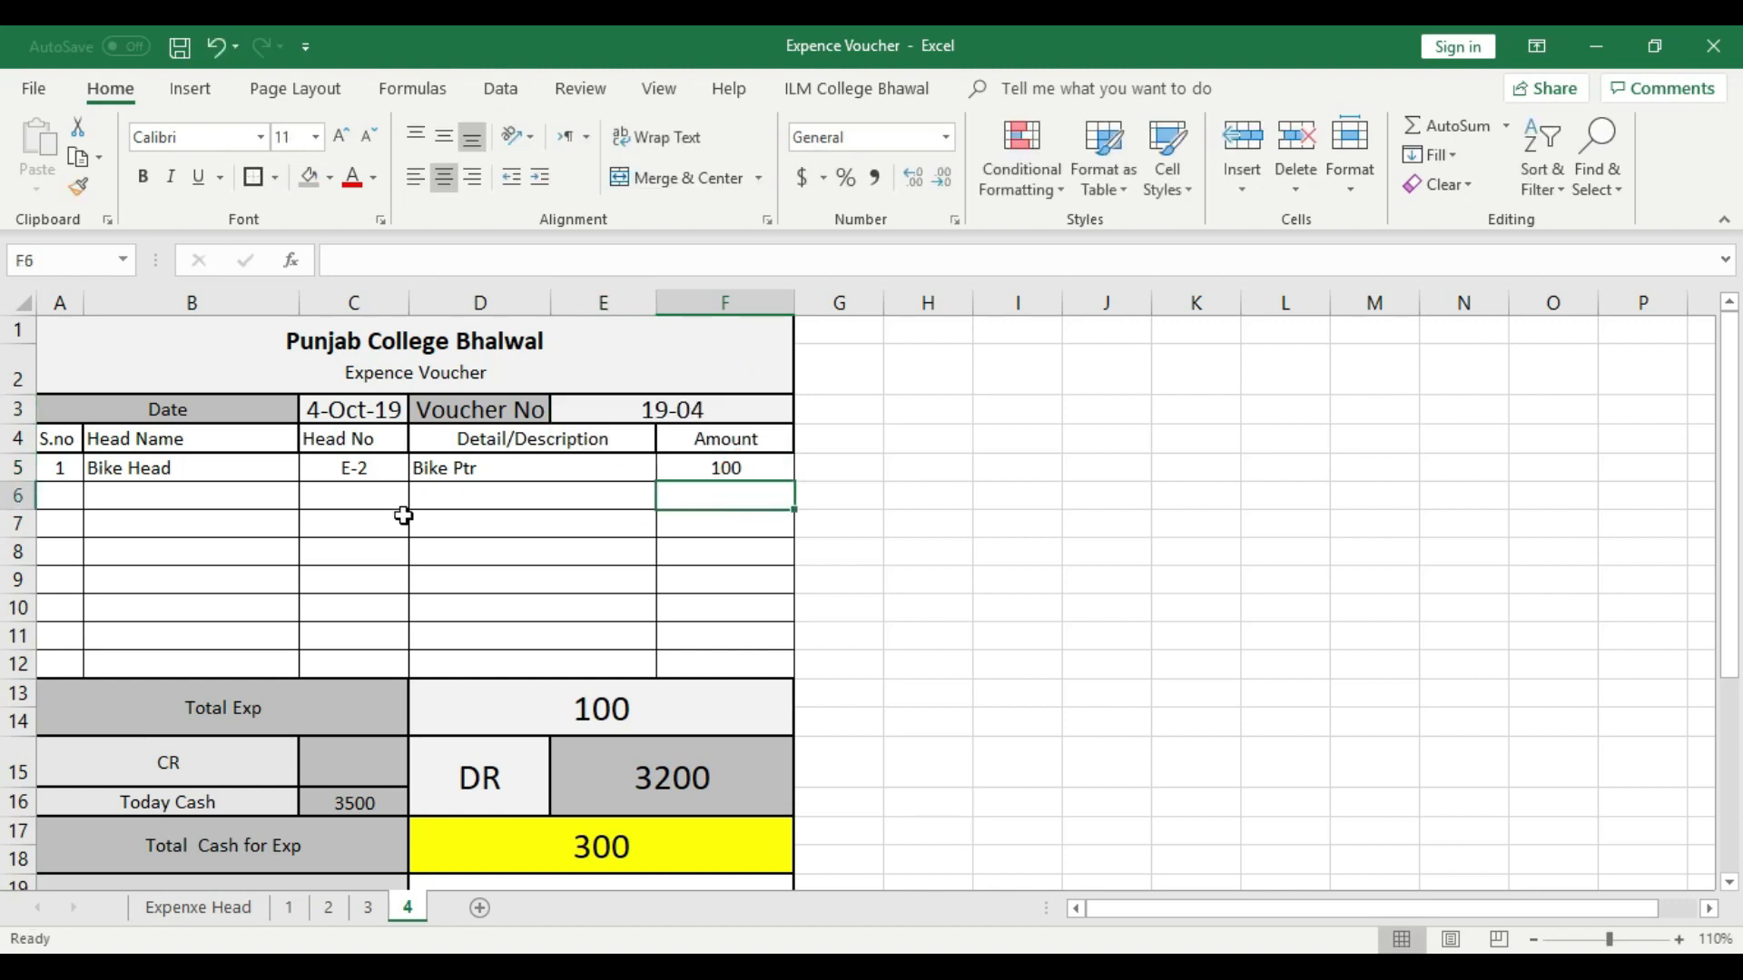
- Set the first expense row's head name to Advance Cash and its head number to E-8, consulting the Expenxe Head list for the code
{"action": "left_click", "coordinate": [240, 471]}
{"action": "left_click", "coordinate": [310, 468]}
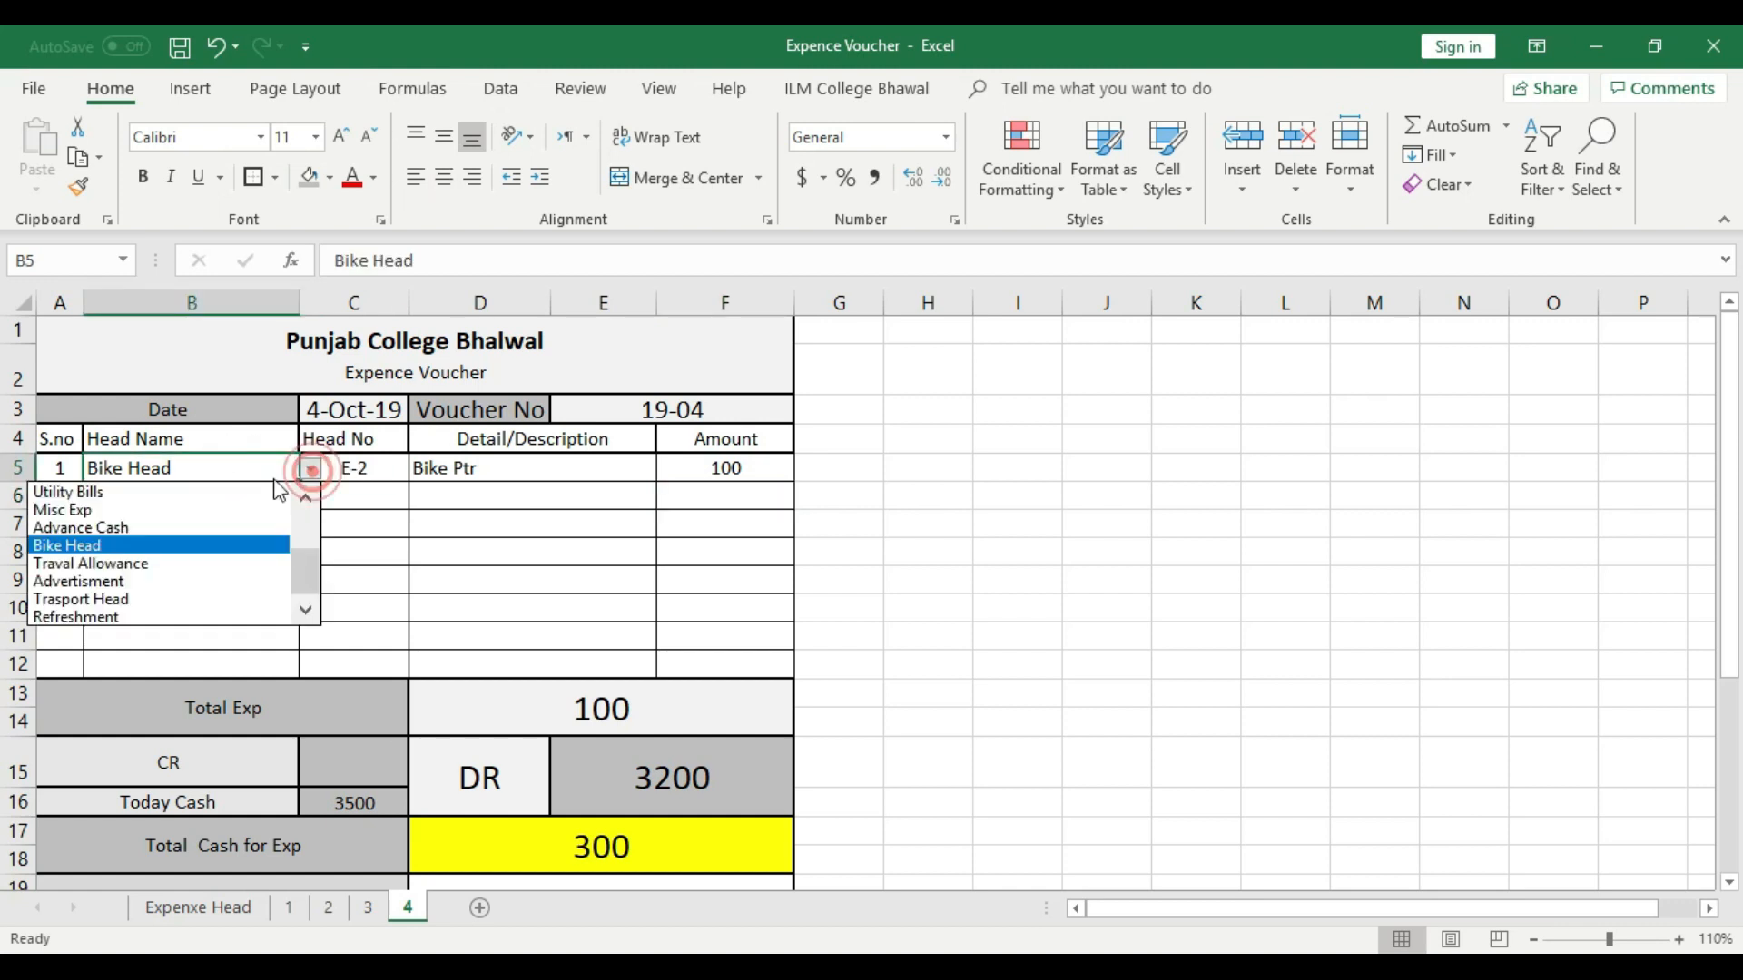
{"action": "left_click", "coordinate": [180, 533]}
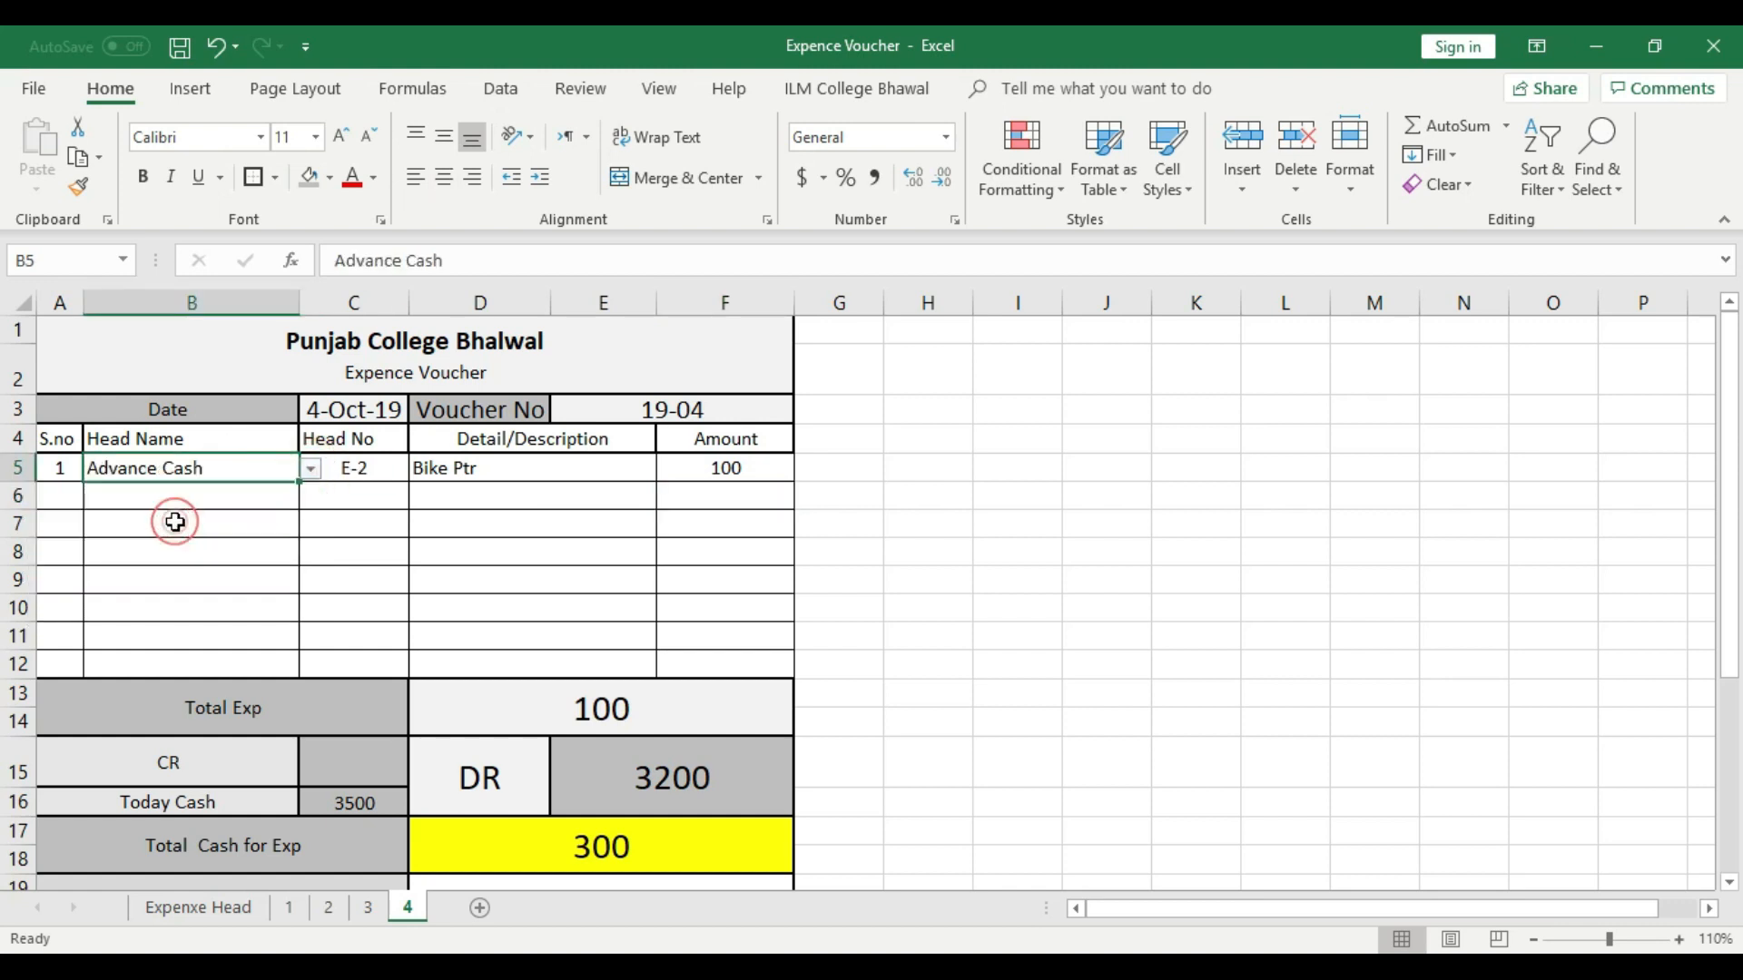
{"action": "left_click", "coordinate": [373, 468]}
{"action": "left_click", "coordinate": [417, 469]}
{"action": "left_click", "coordinate": [159, 907]}
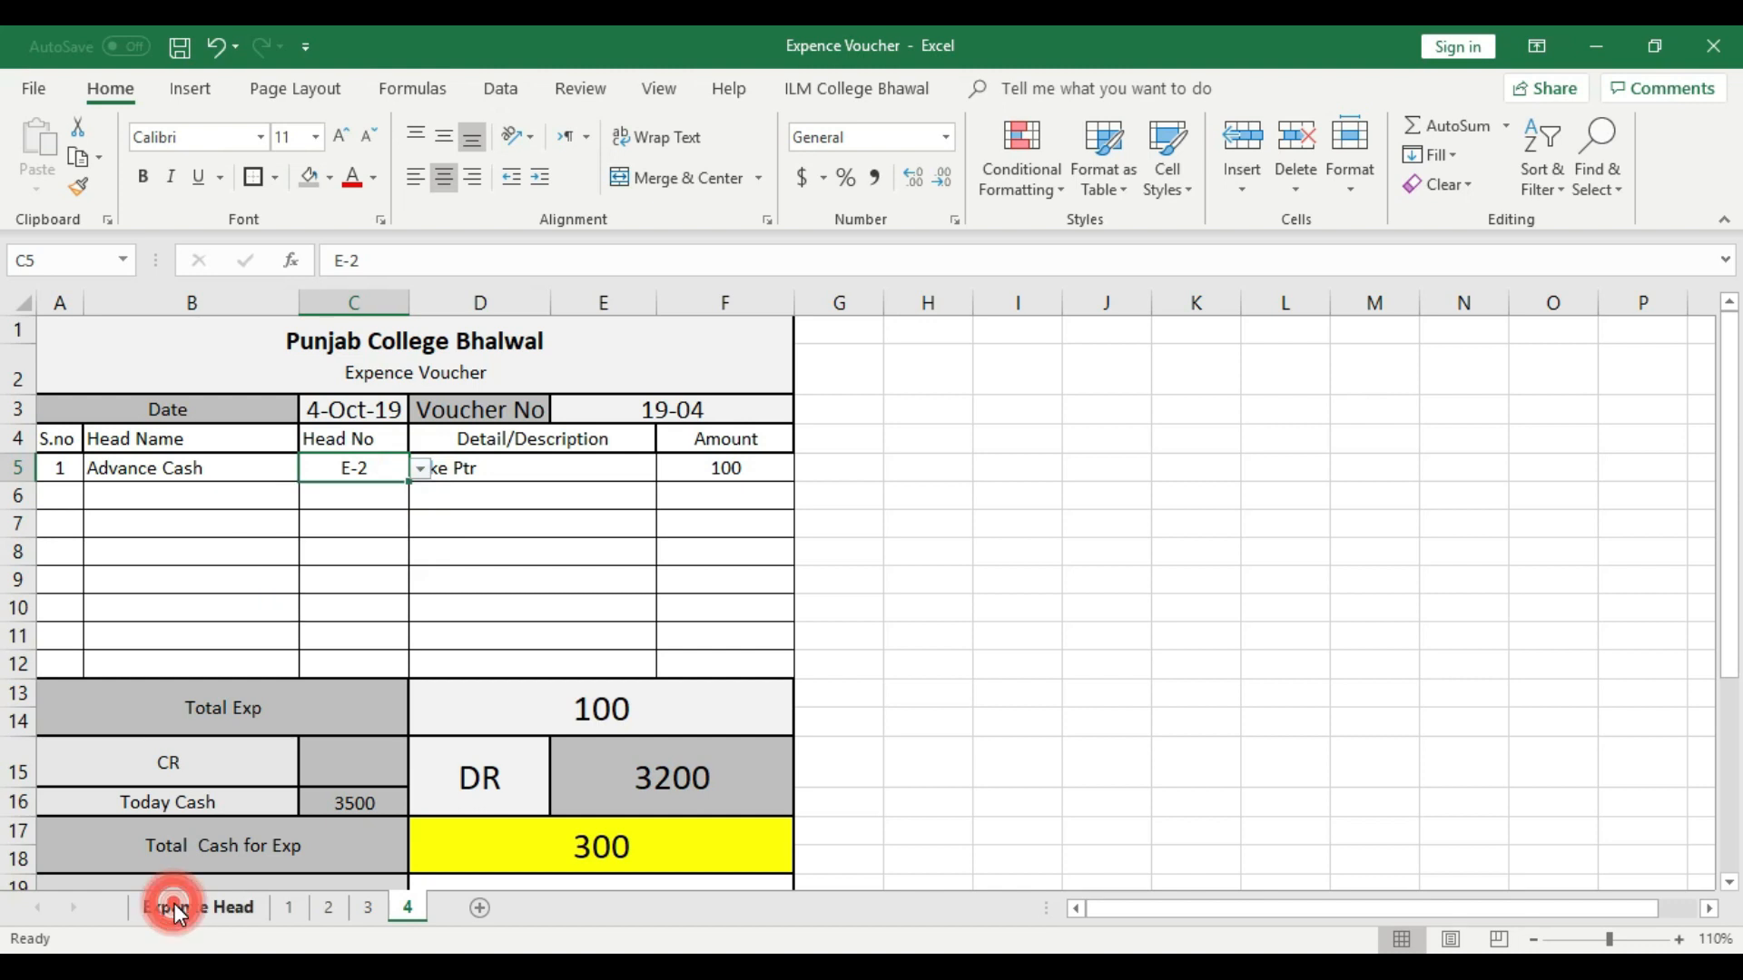
{"action": "left_click", "coordinate": [407, 907]}
{"action": "left_click", "coordinate": [420, 469]}
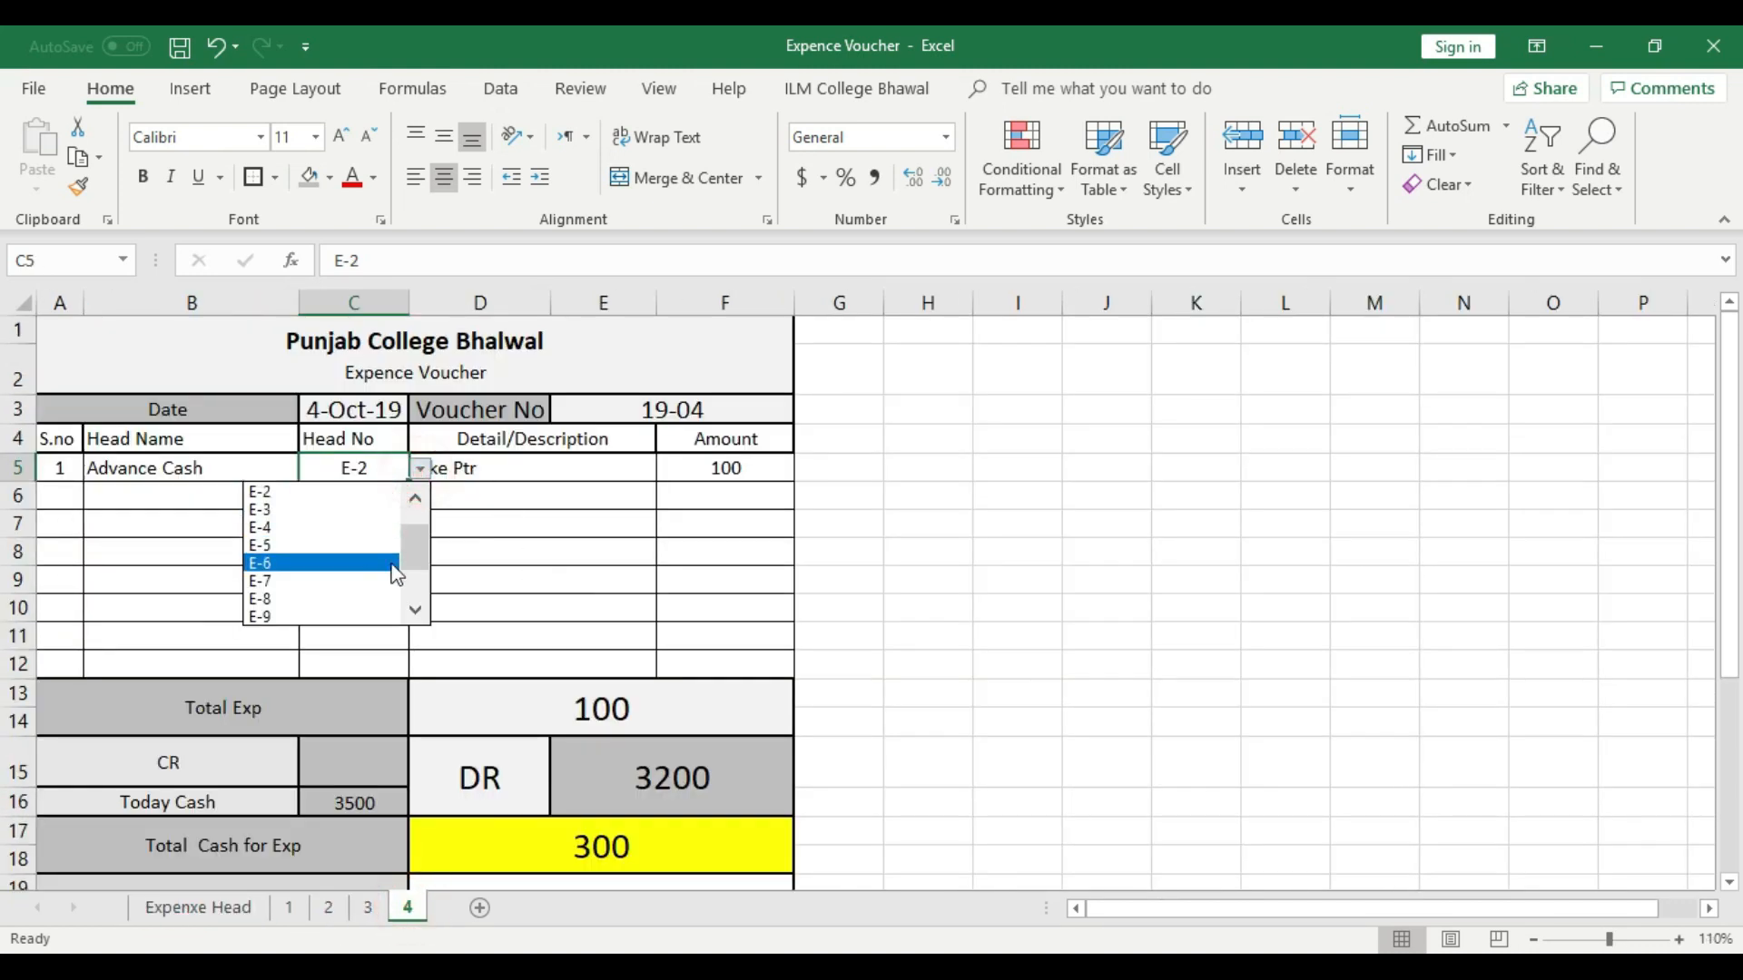
{"action": "left_click", "coordinate": [334, 591]}
- Replace the first expense row's description with "Ofiice Boy" and set its amount to 500
{"action": "left_click", "coordinate": [576, 468]}
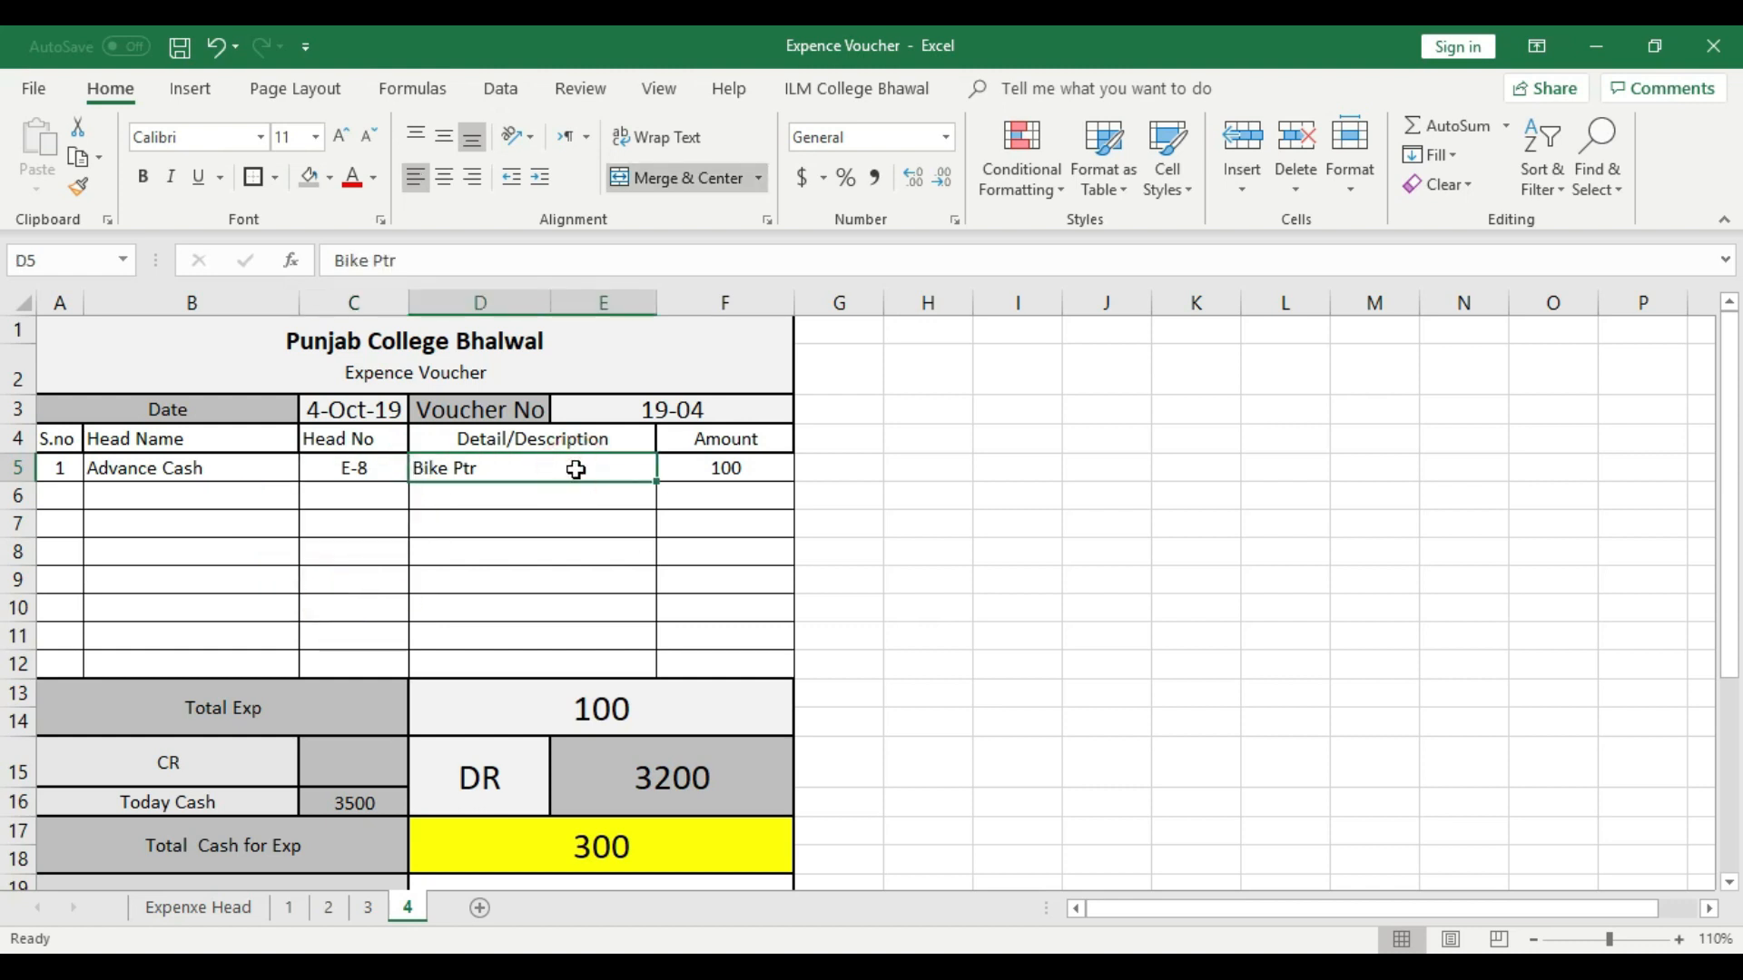
{"action": "type", "text": "Ofiice Boy"}
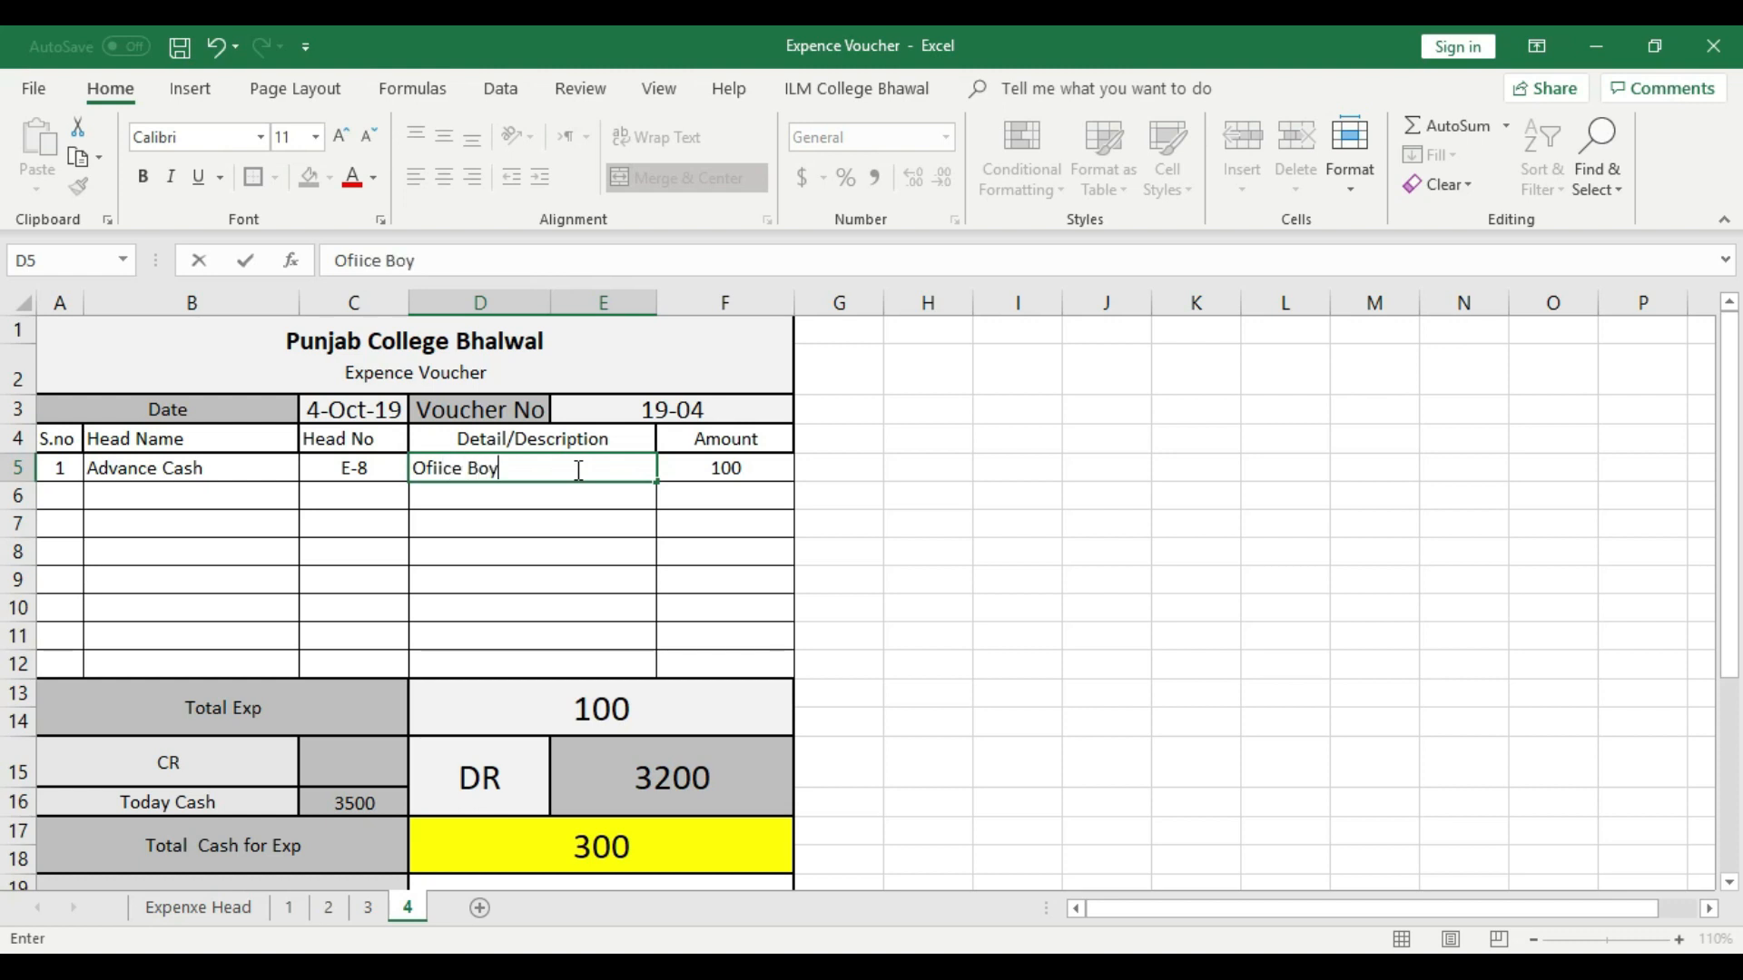
{"action": "left_click", "coordinate": [747, 463]}
{"action": "type", "text": "500"}
{"action": "left_click", "coordinate": [766, 565]}
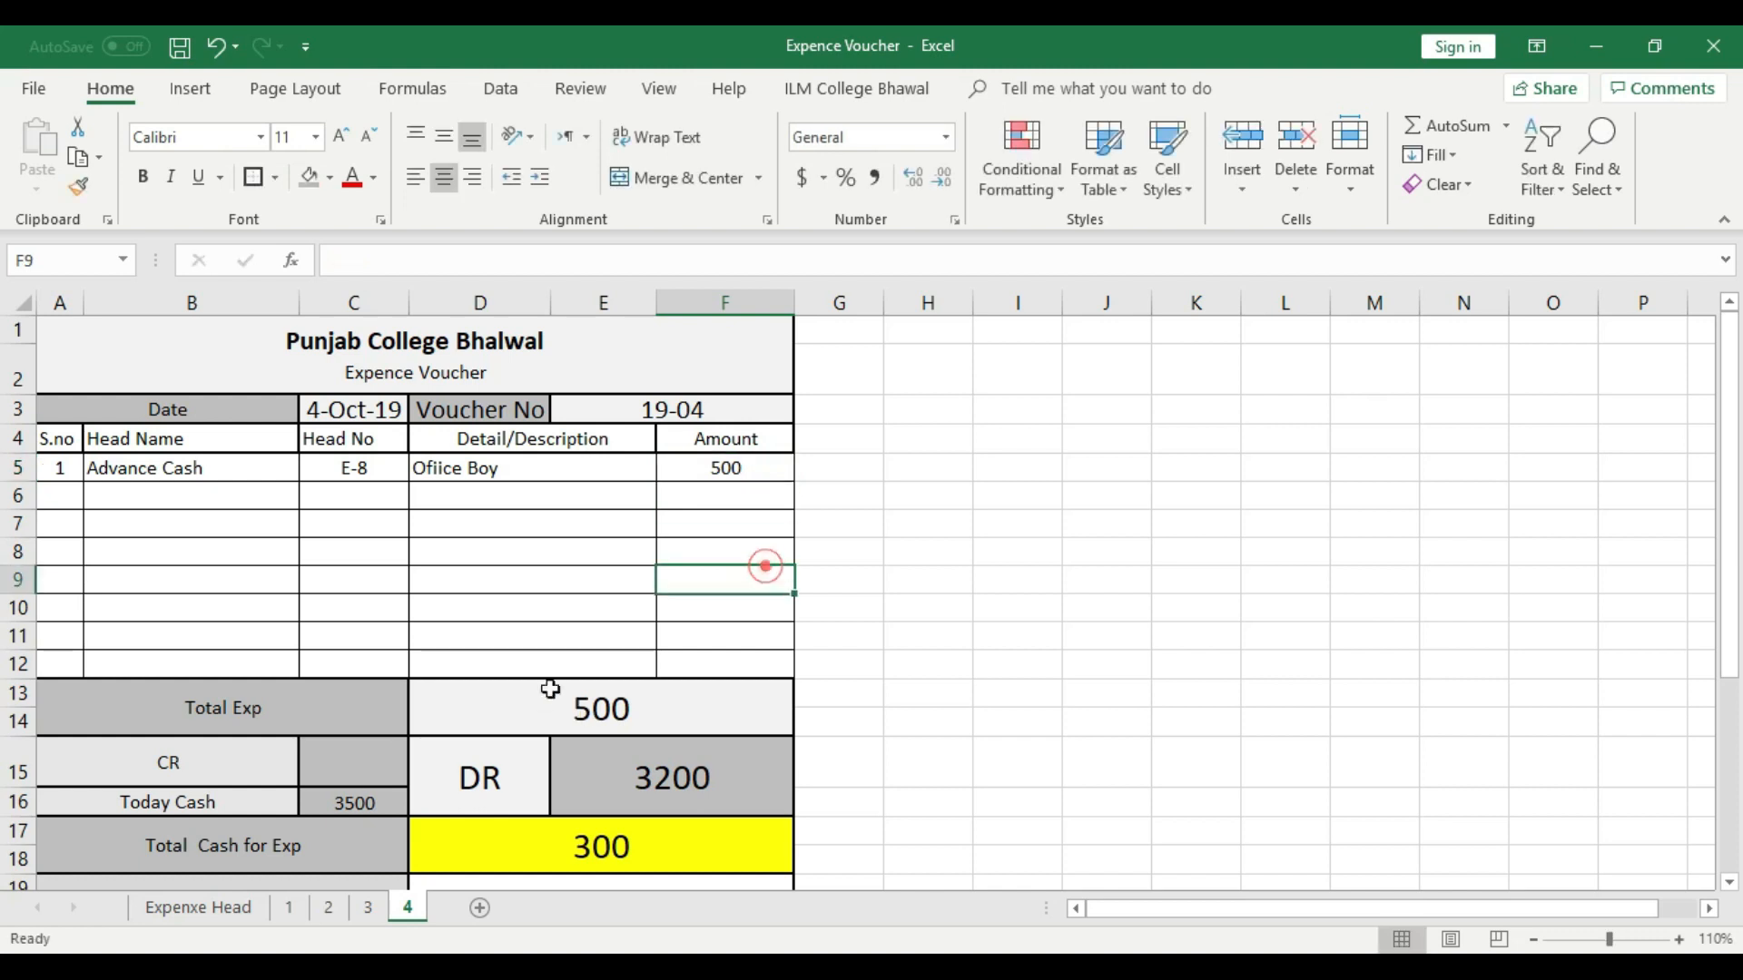
- Clear the Today Cash amount in C16 and the DR amount in E15 on sheet 4
{"action": "left_click", "coordinate": [354, 801]}
{"action": "key", "text": "Delete"}
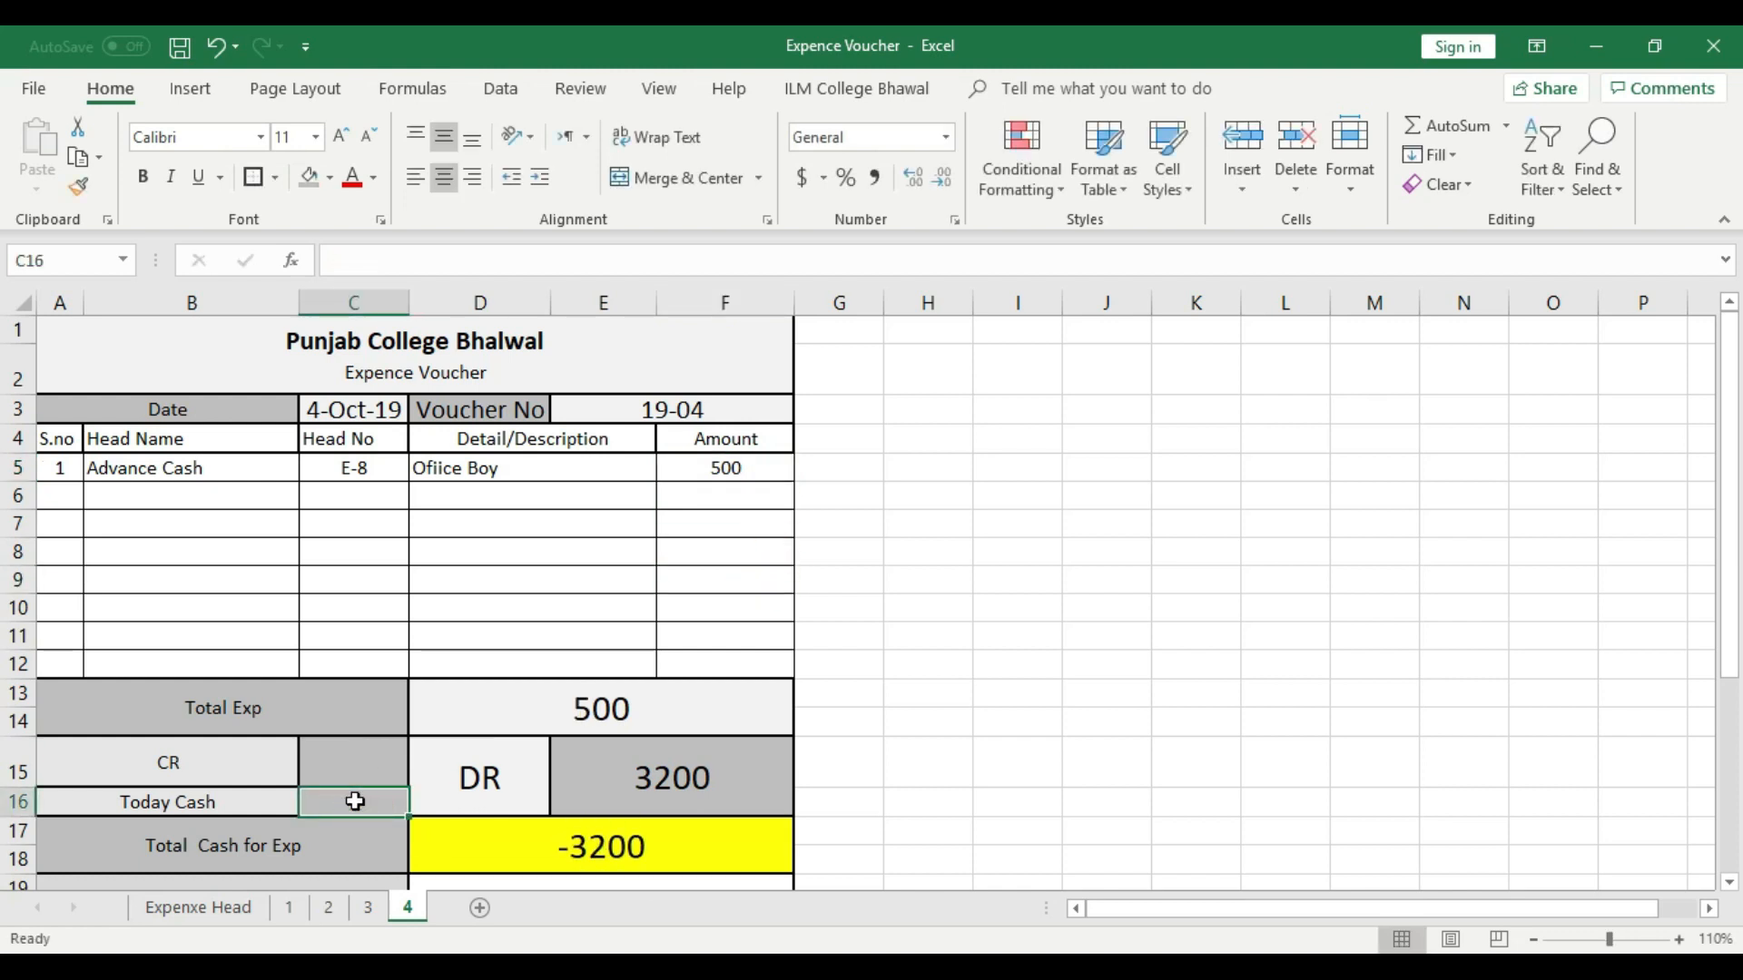
{"action": "left_click", "coordinate": [681, 775]}
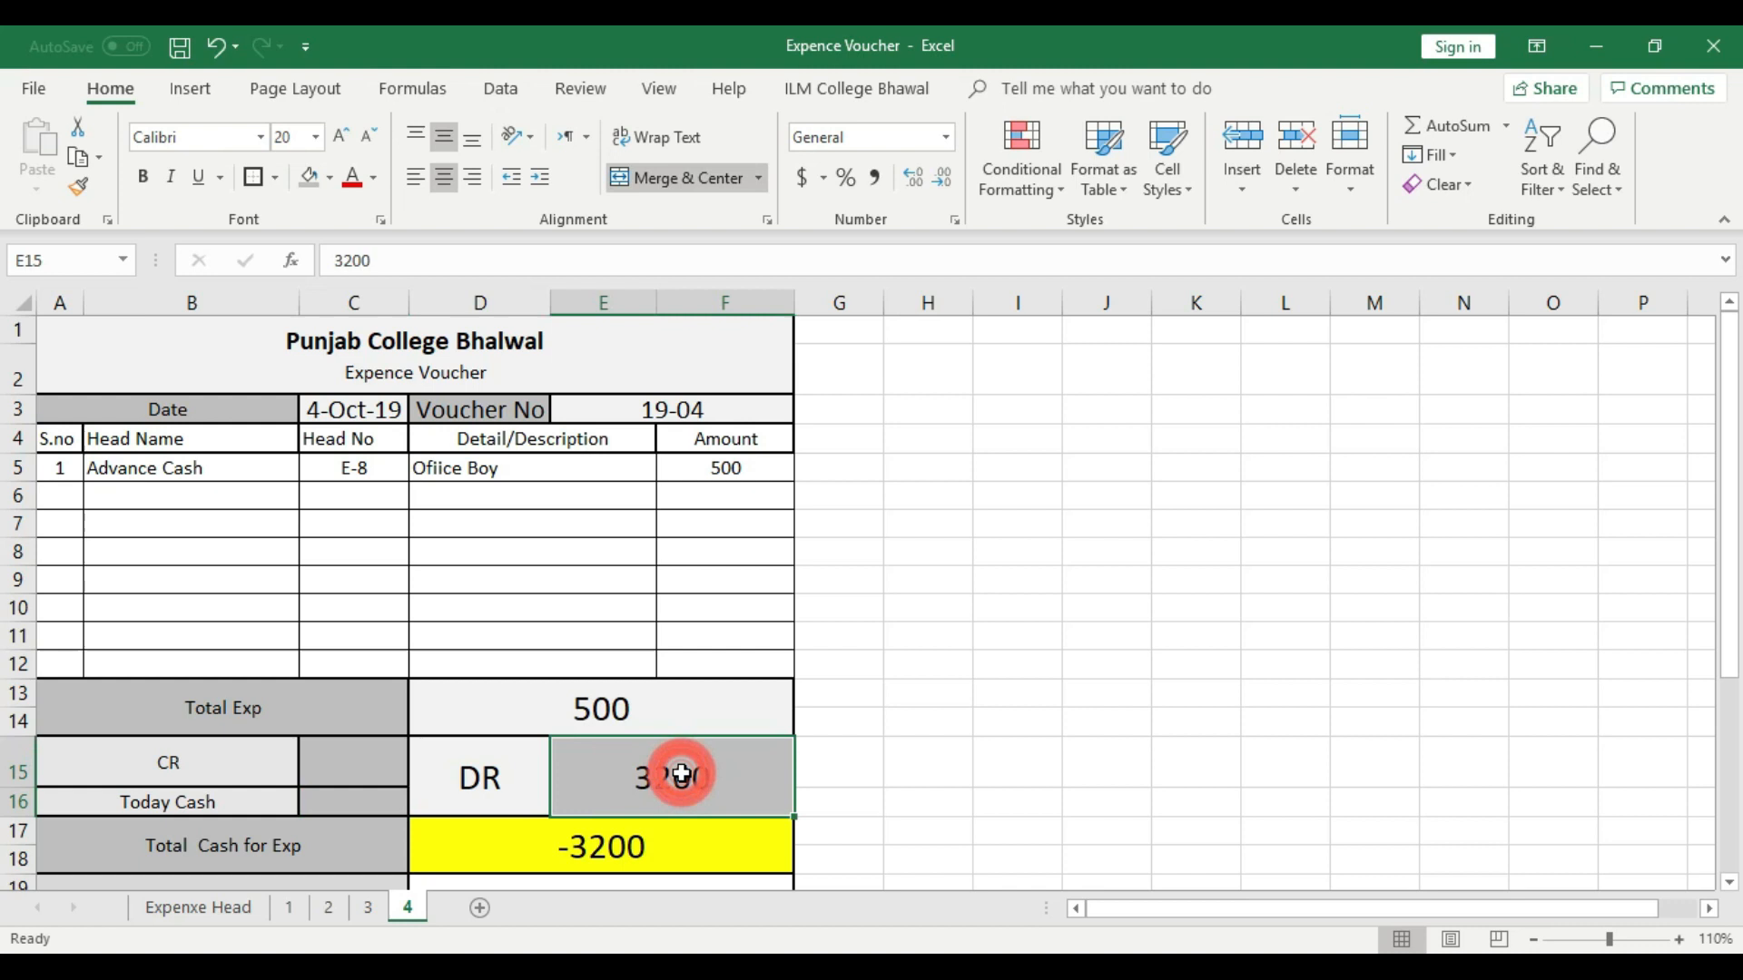
{"action": "key", "text": "Delete"}
{"action": "left_click", "coordinate": [882, 742]}
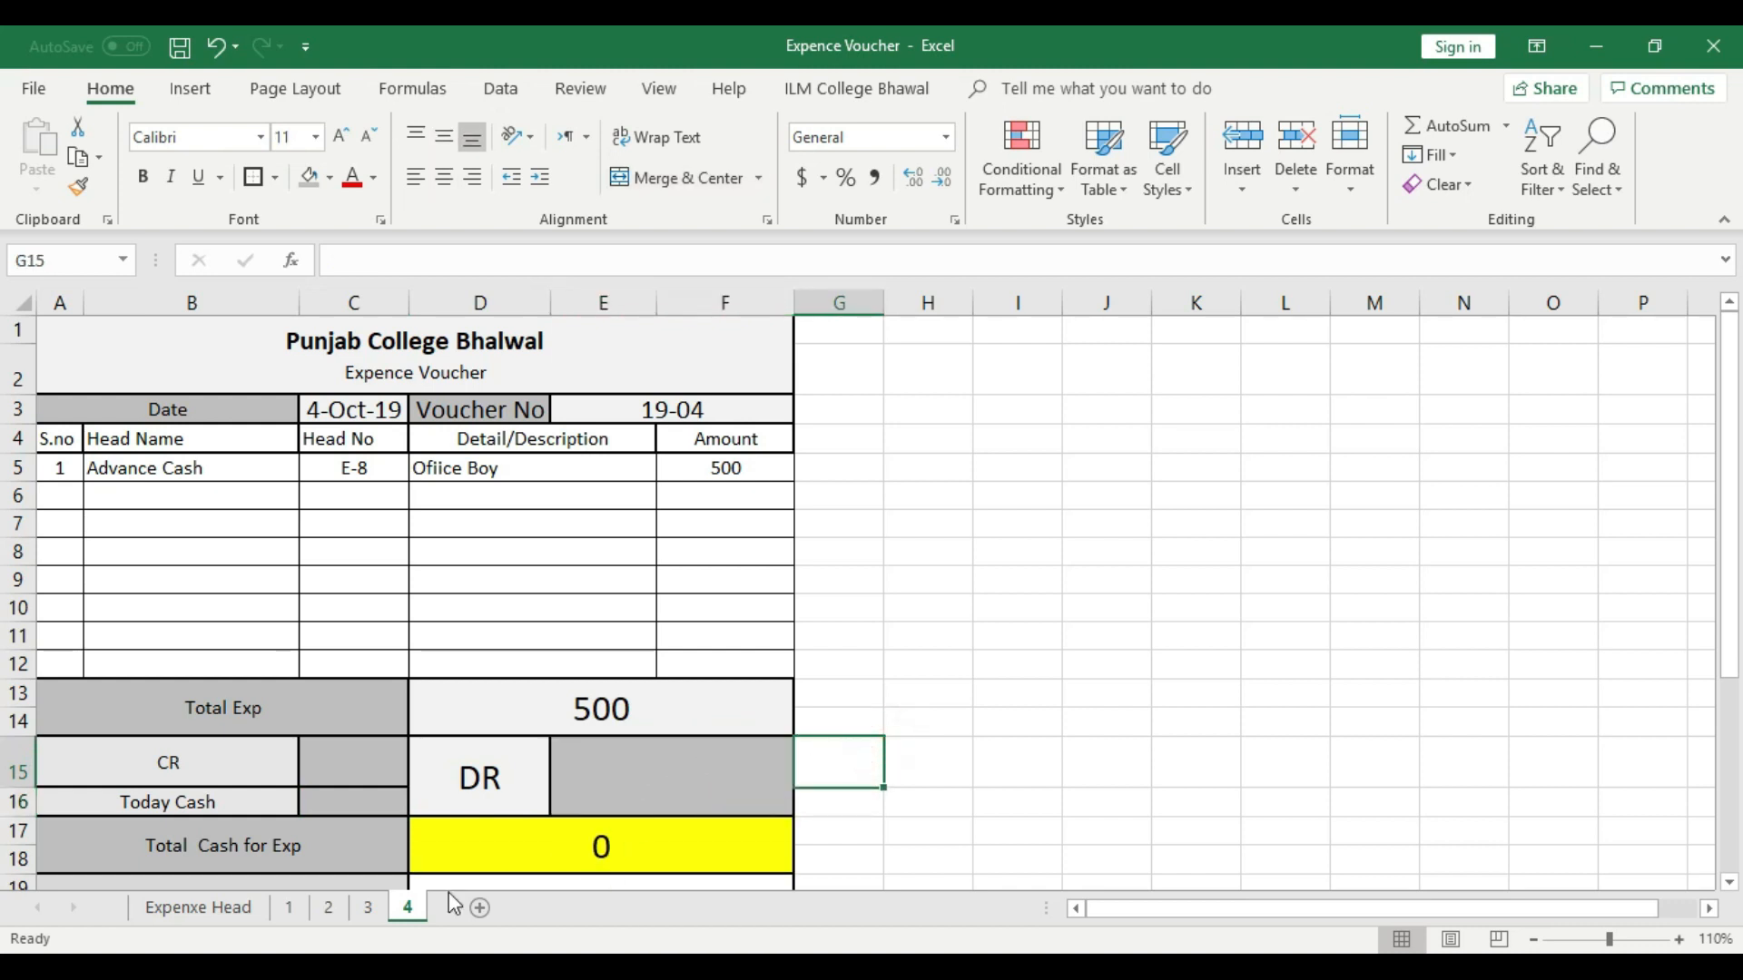
- Look up Cash in Hand on sheet 3 and enter 200 as the CR amount in C15 on sheet 4
{"action": "left_click", "coordinate": [368, 907]}
{"action": "left_click", "coordinate": [658, 585]}
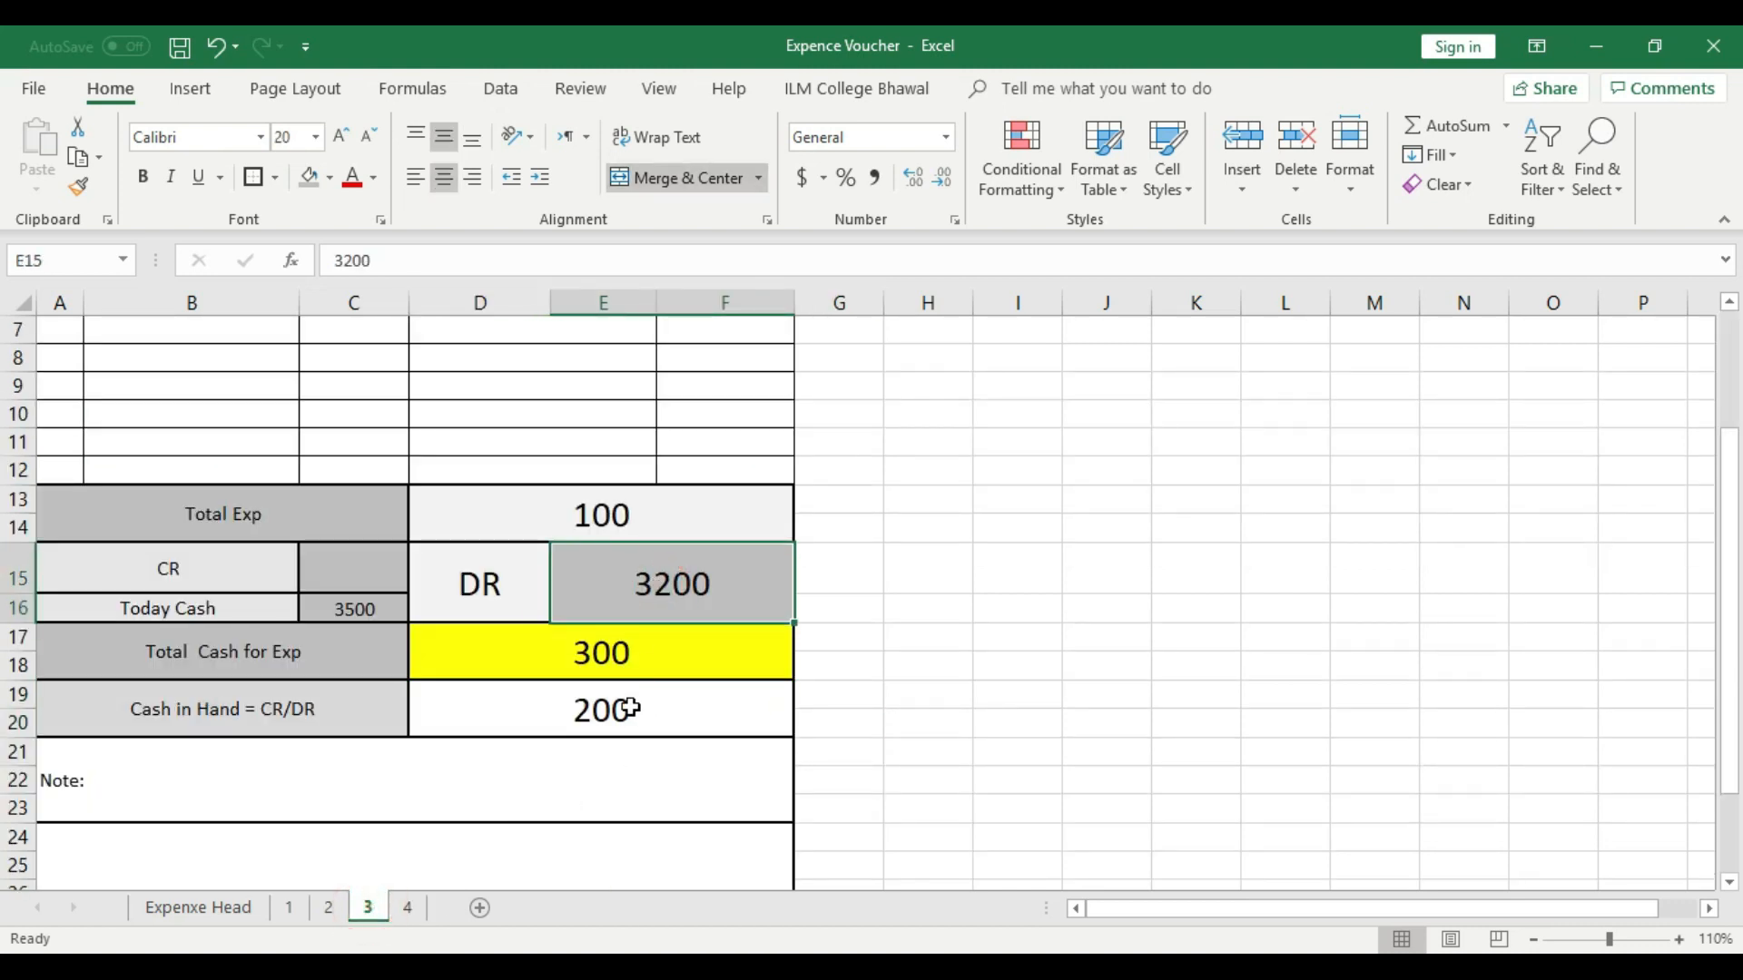
{"action": "left_click", "coordinate": [579, 719]}
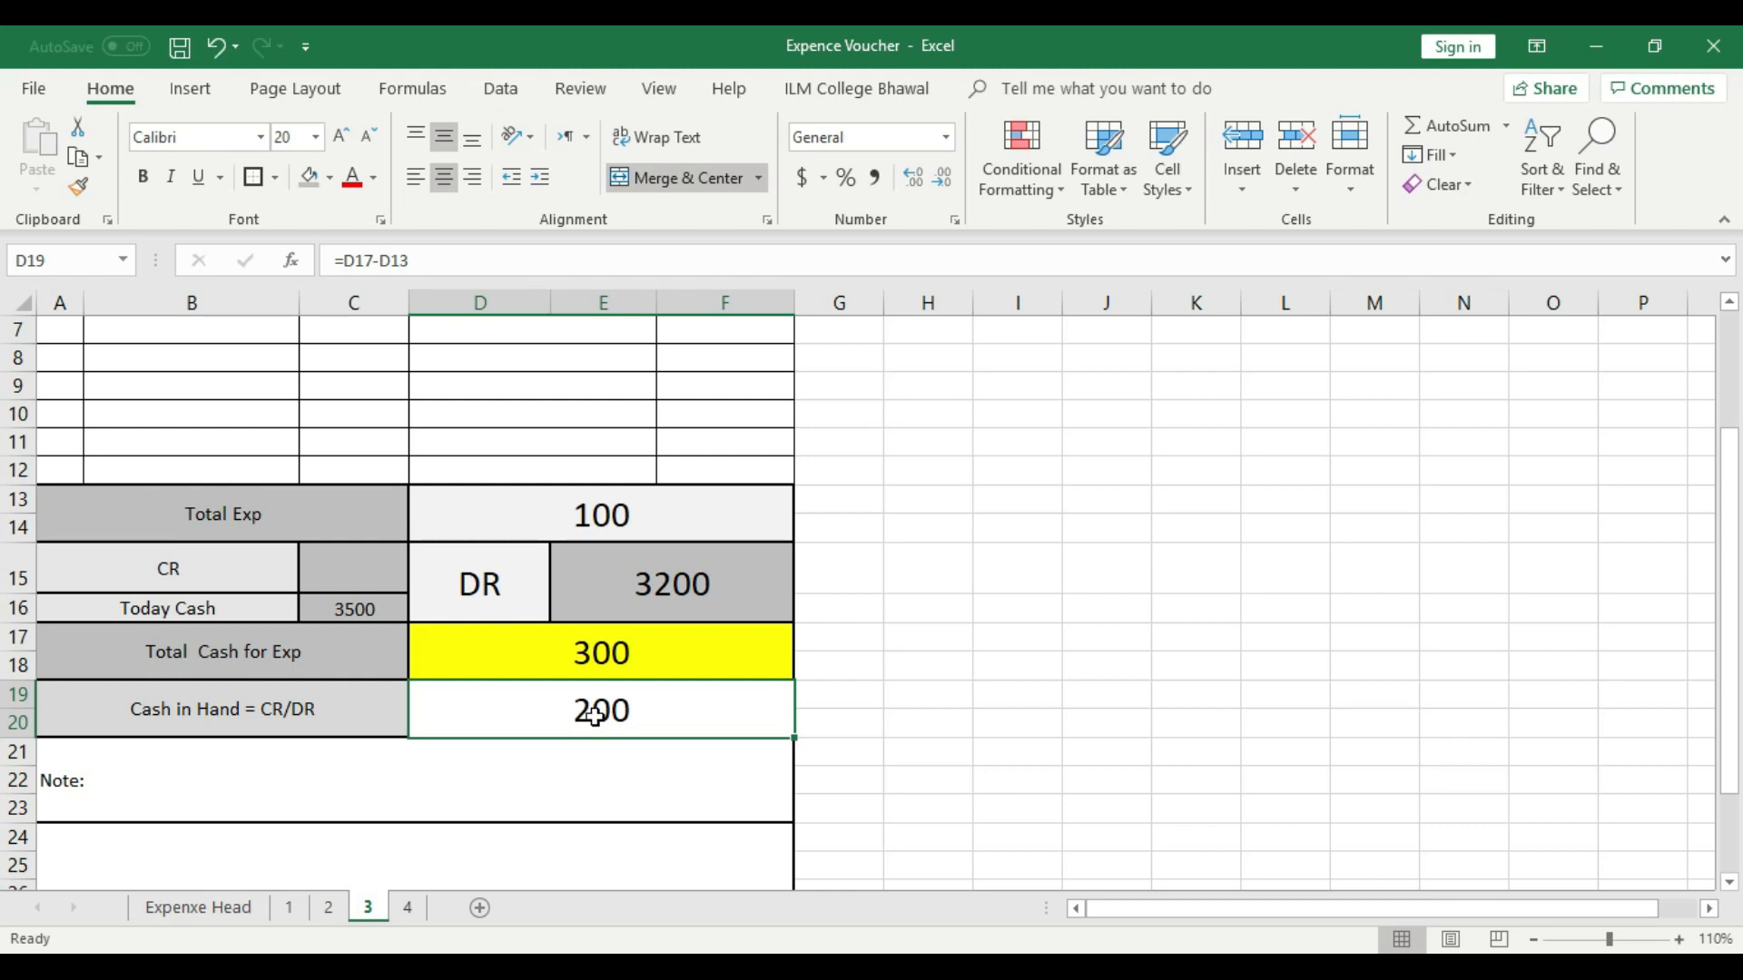
{"action": "left_click", "coordinate": [411, 907]}
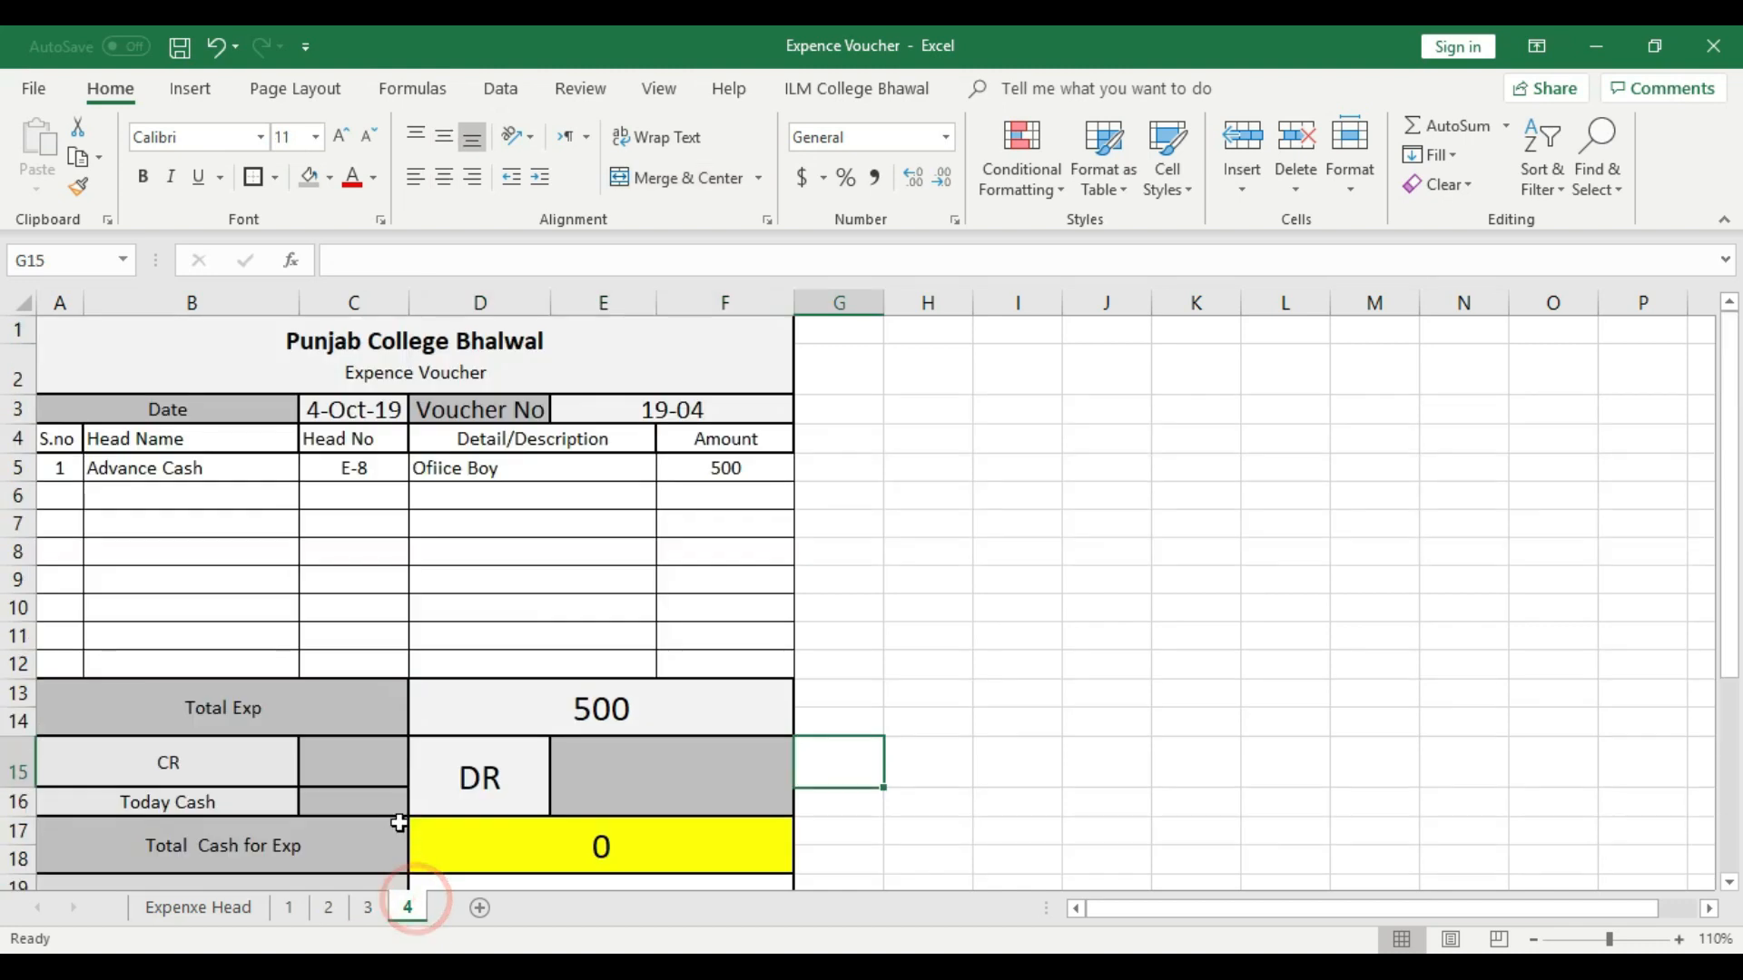
{"action": "left_click", "coordinate": [354, 762]}
{"action": "type", "text": "200"}
{"action": "left_click", "coordinate": [753, 715]}
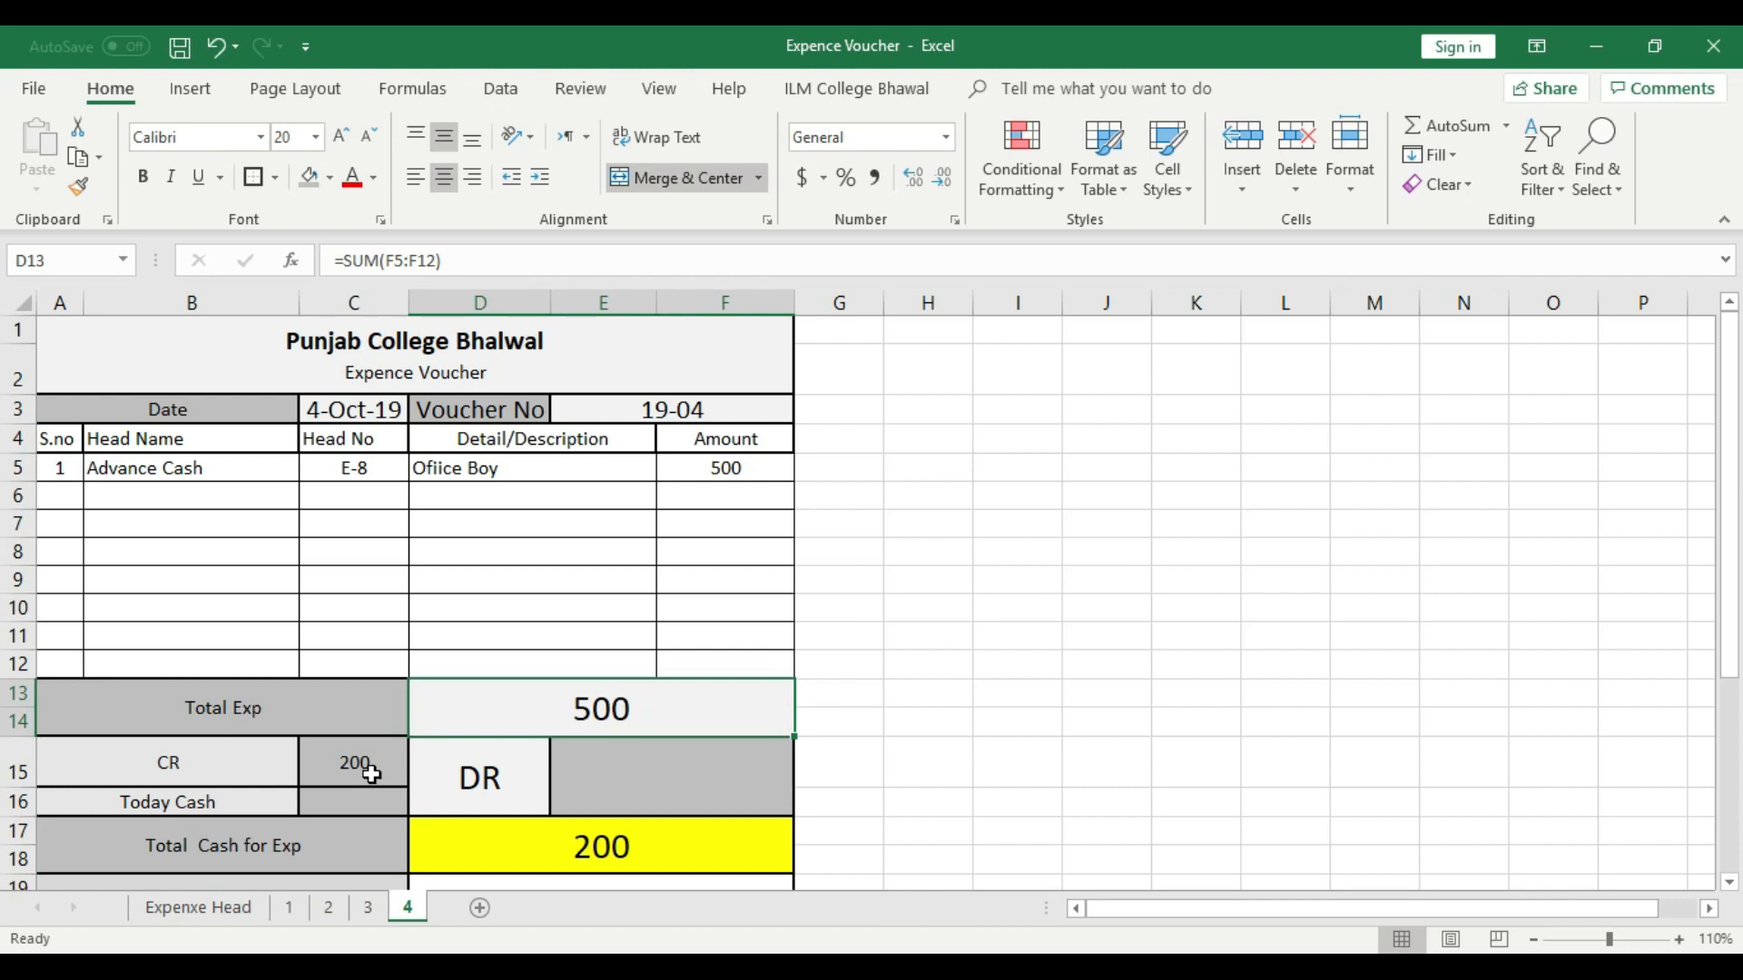
- Enter 1000 as the Today Cash amount in C16
{"action": "scroll", "coordinate": [370, 772], "scroll_direction": "down", "scroll_amount": 1}
{"action": "left_click", "coordinate": [365, 694]}
{"action": "type", "text": "1000"}
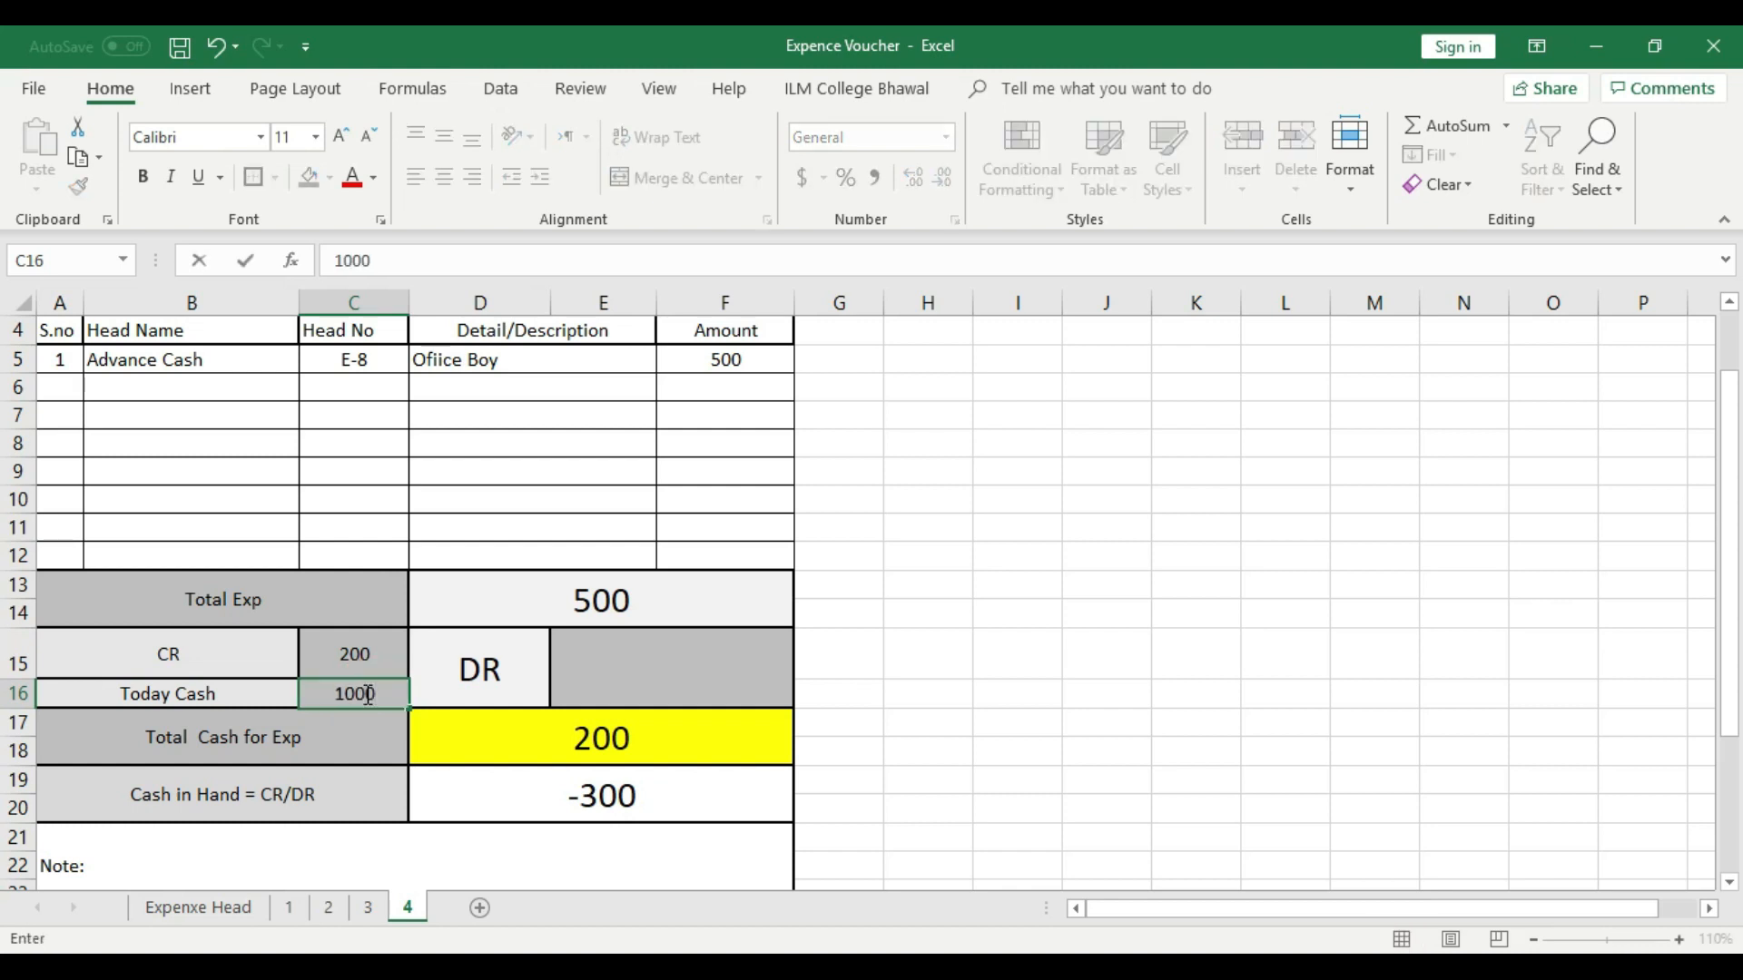
{"action": "left_click", "coordinate": [911, 684]}
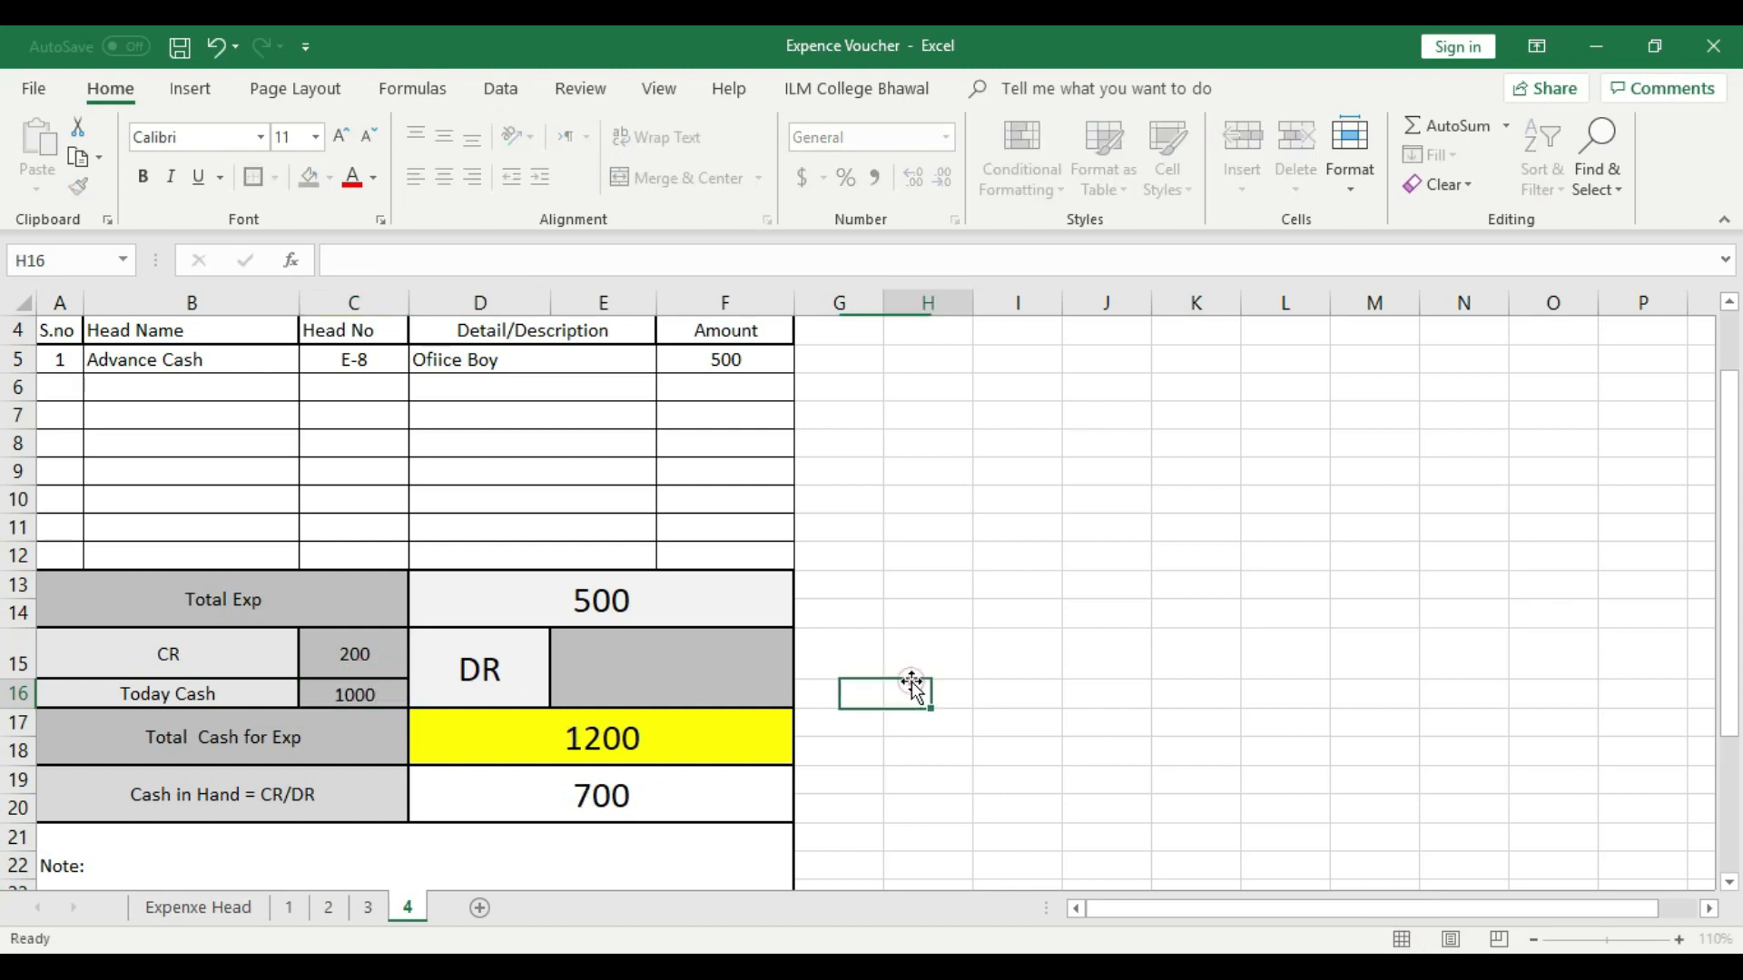
- Check the CR and Today Cash amounts against Total Cash for Exp, and the F5 amount against Total Exp
{"action": "left_click", "coordinate": [350, 652]}
{"action": "left_click", "coordinate": [359, 694]}
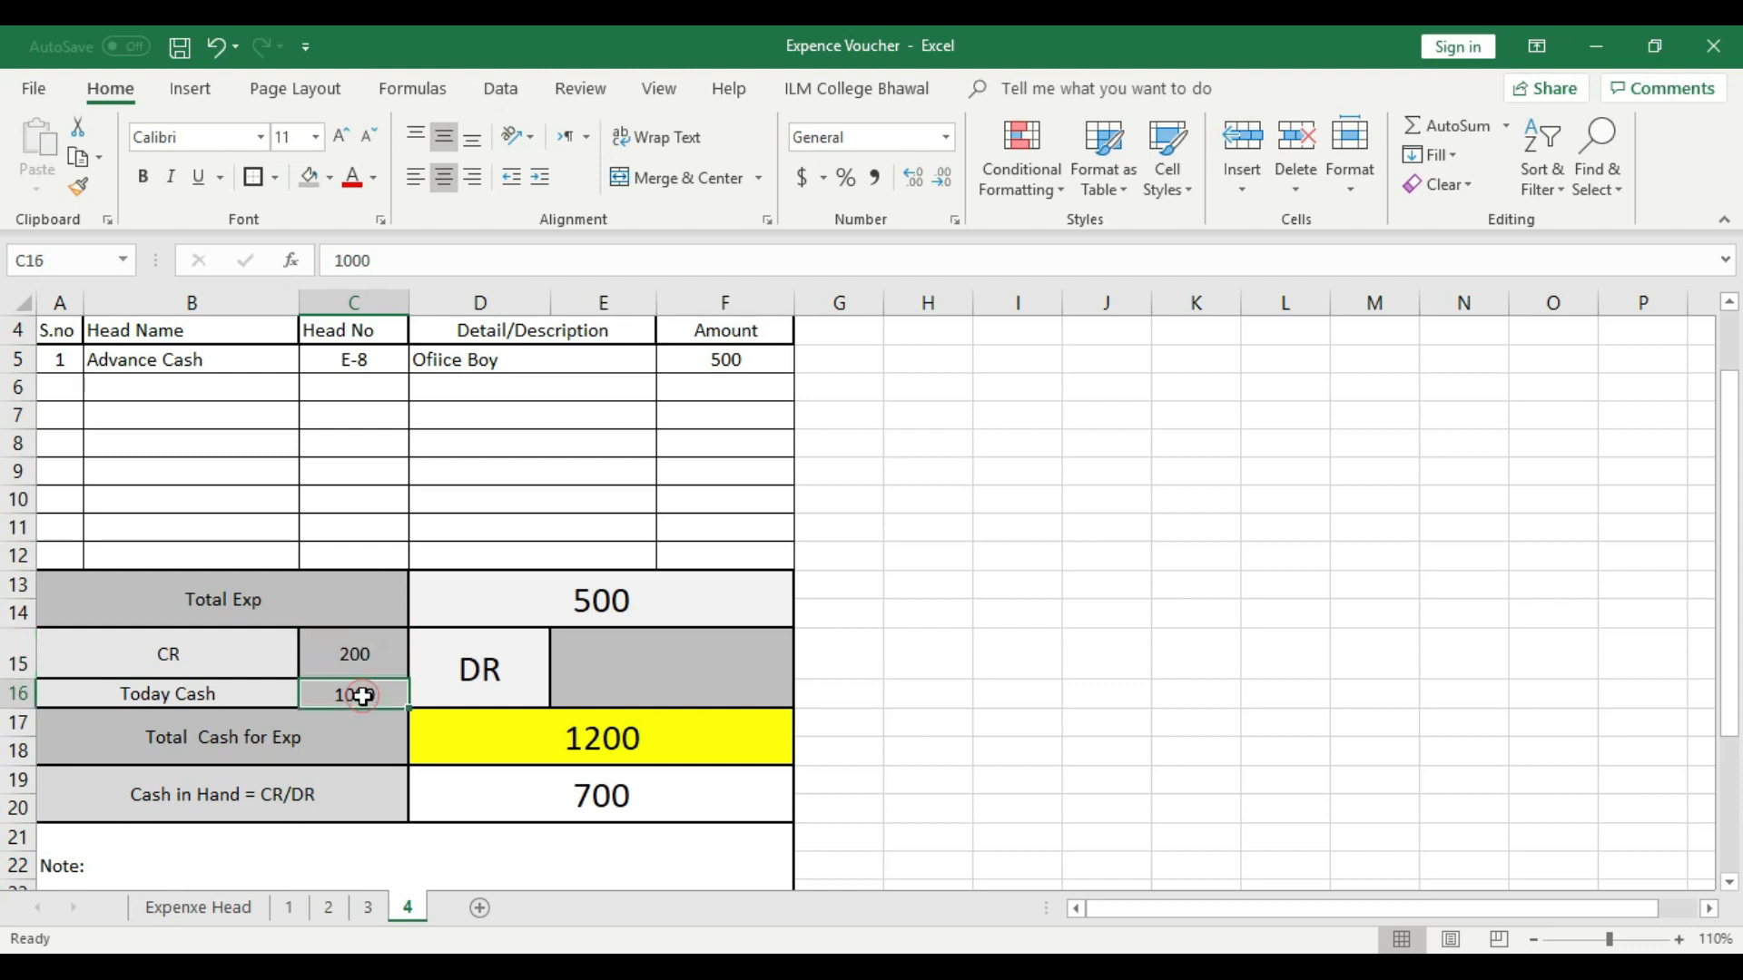
{"action": "left_click", "coordinate": [611, 740]}
{"action": "scroll", "coordinate": [602, 731], "scroll_direction": "up", "scroll_amount": 1}
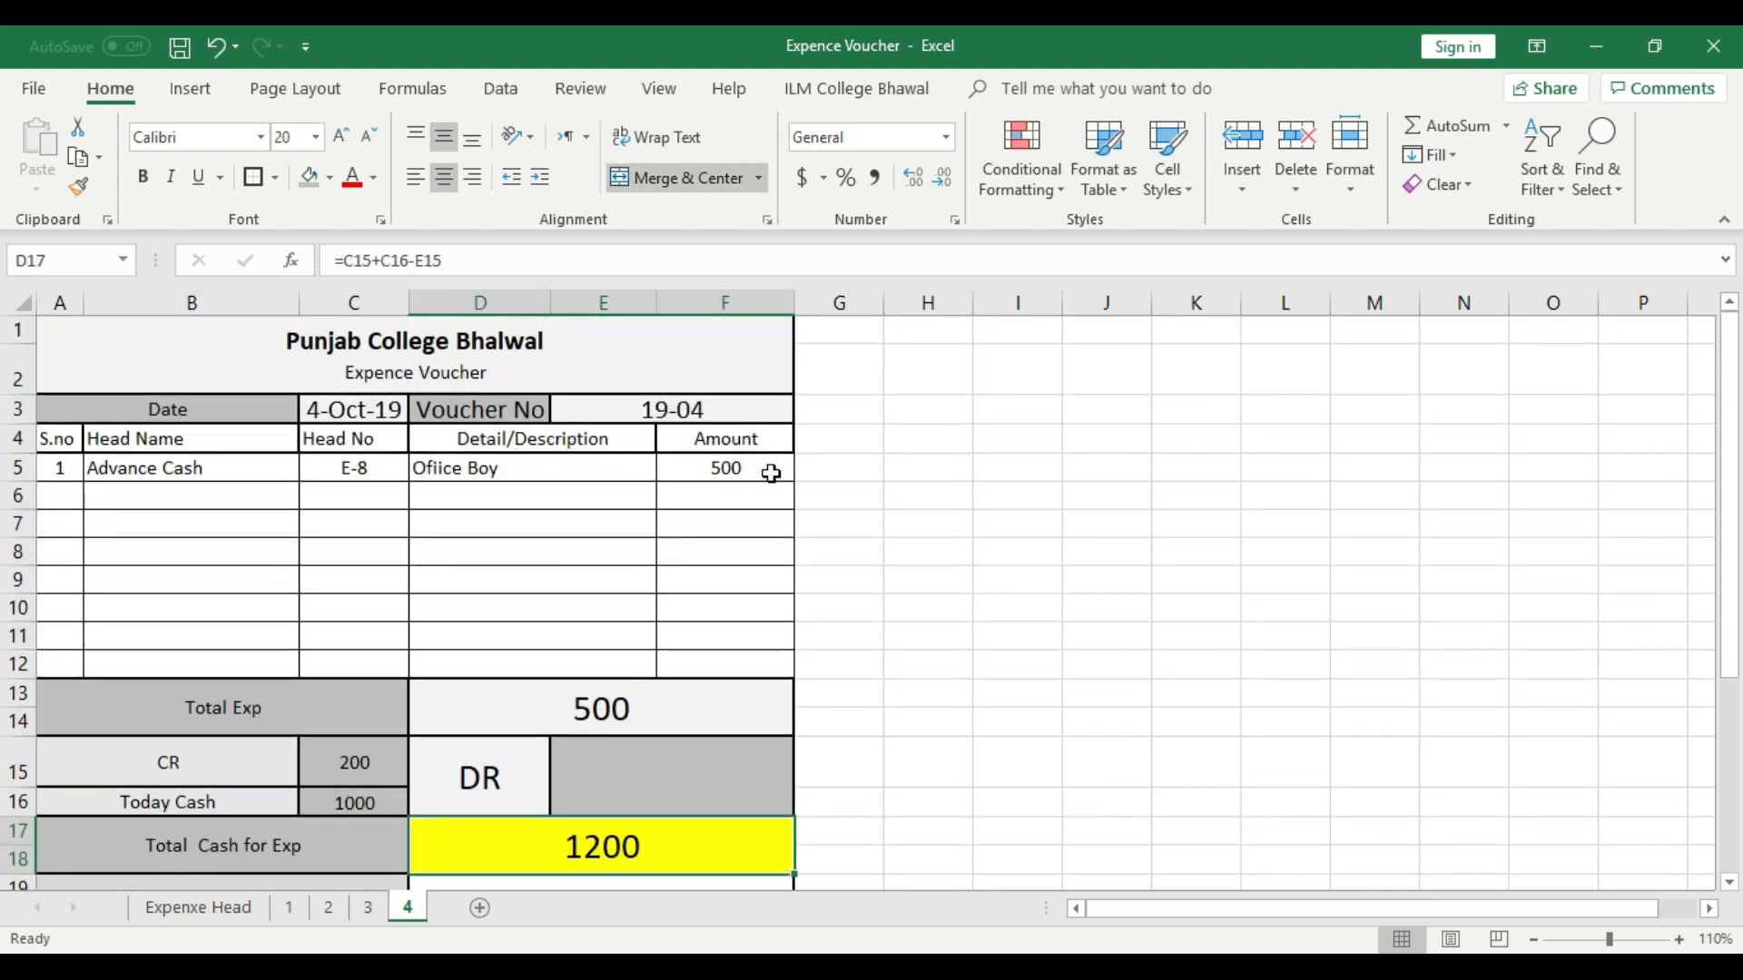
{"action": "left_click", "coordinate": [761, 469]}
{"action": "left_click", "coordinate": [679, 701]}
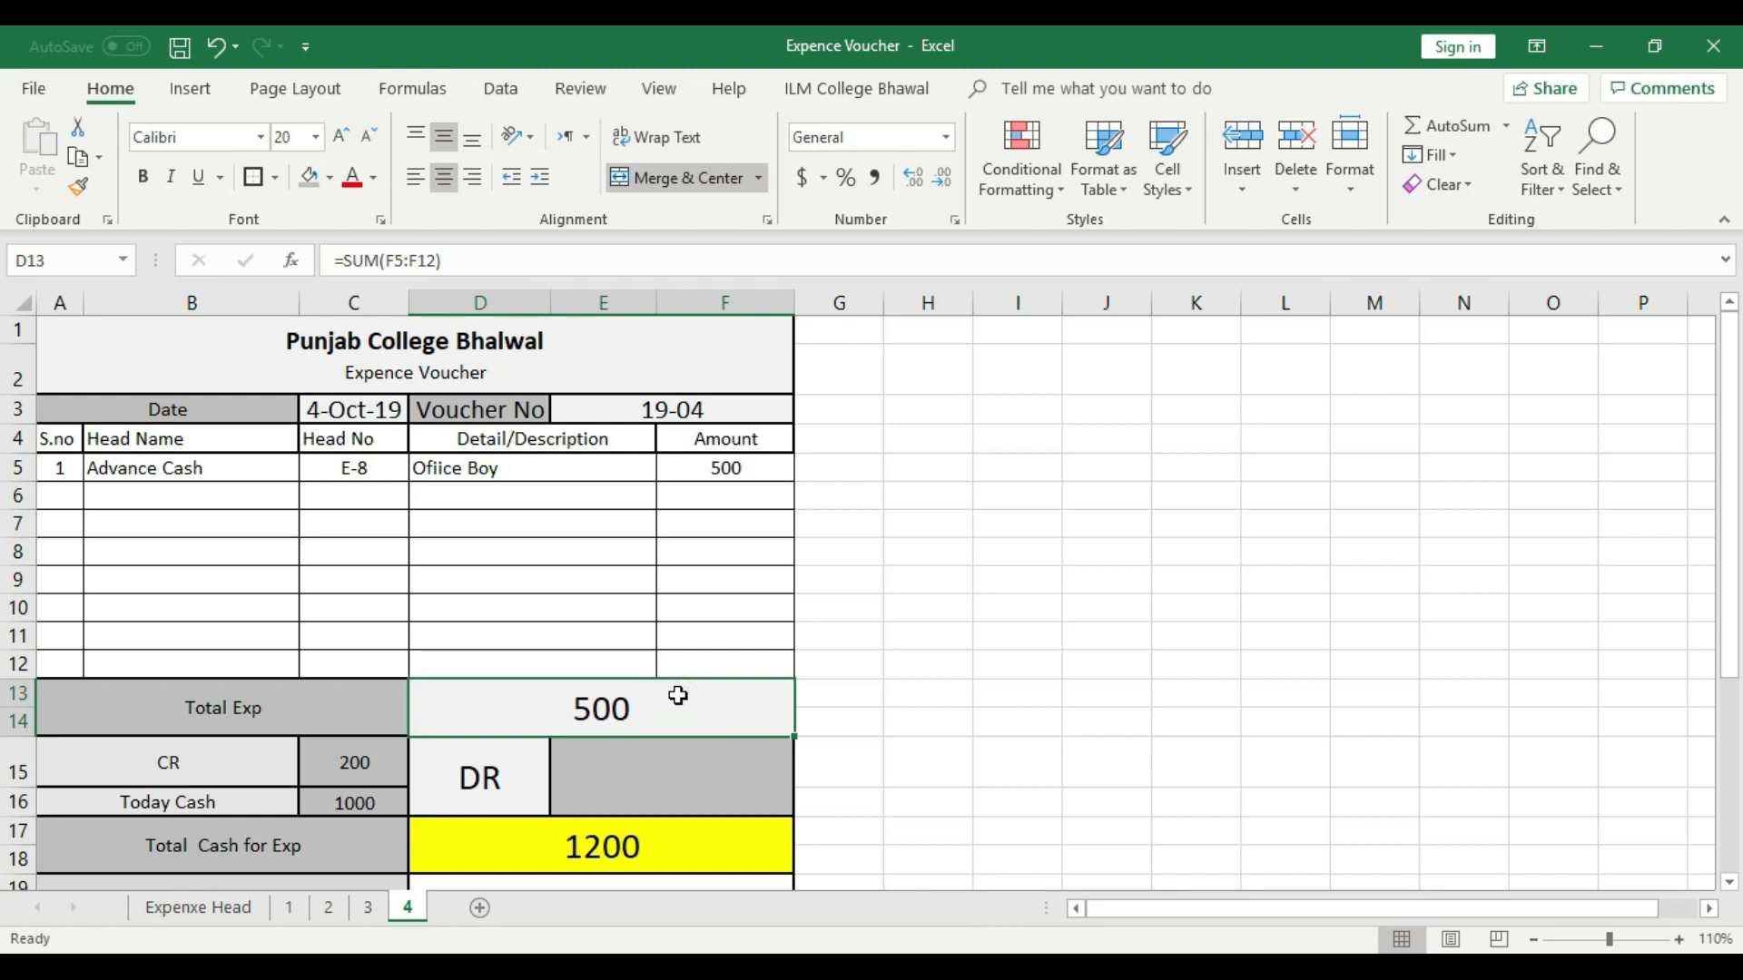
- Enter 0 as the DR amount in E15
{"action": "left_click", "coordinate": [678, 770]}
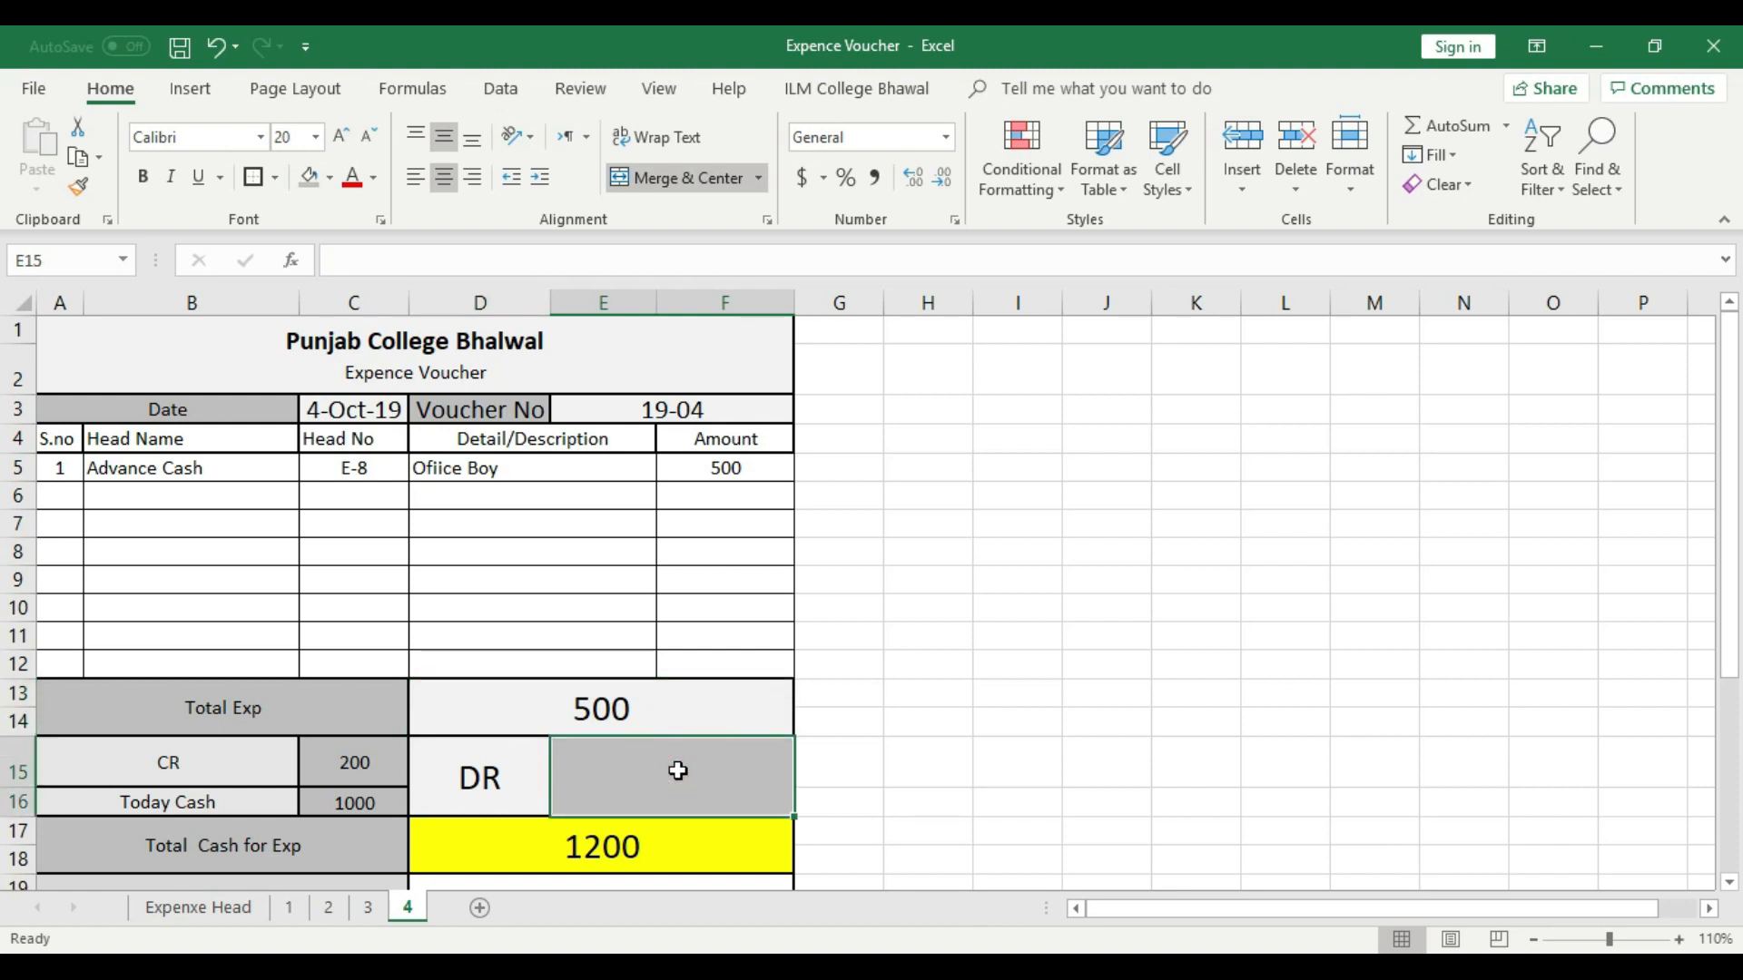
{"action": "type", "text": "0"}
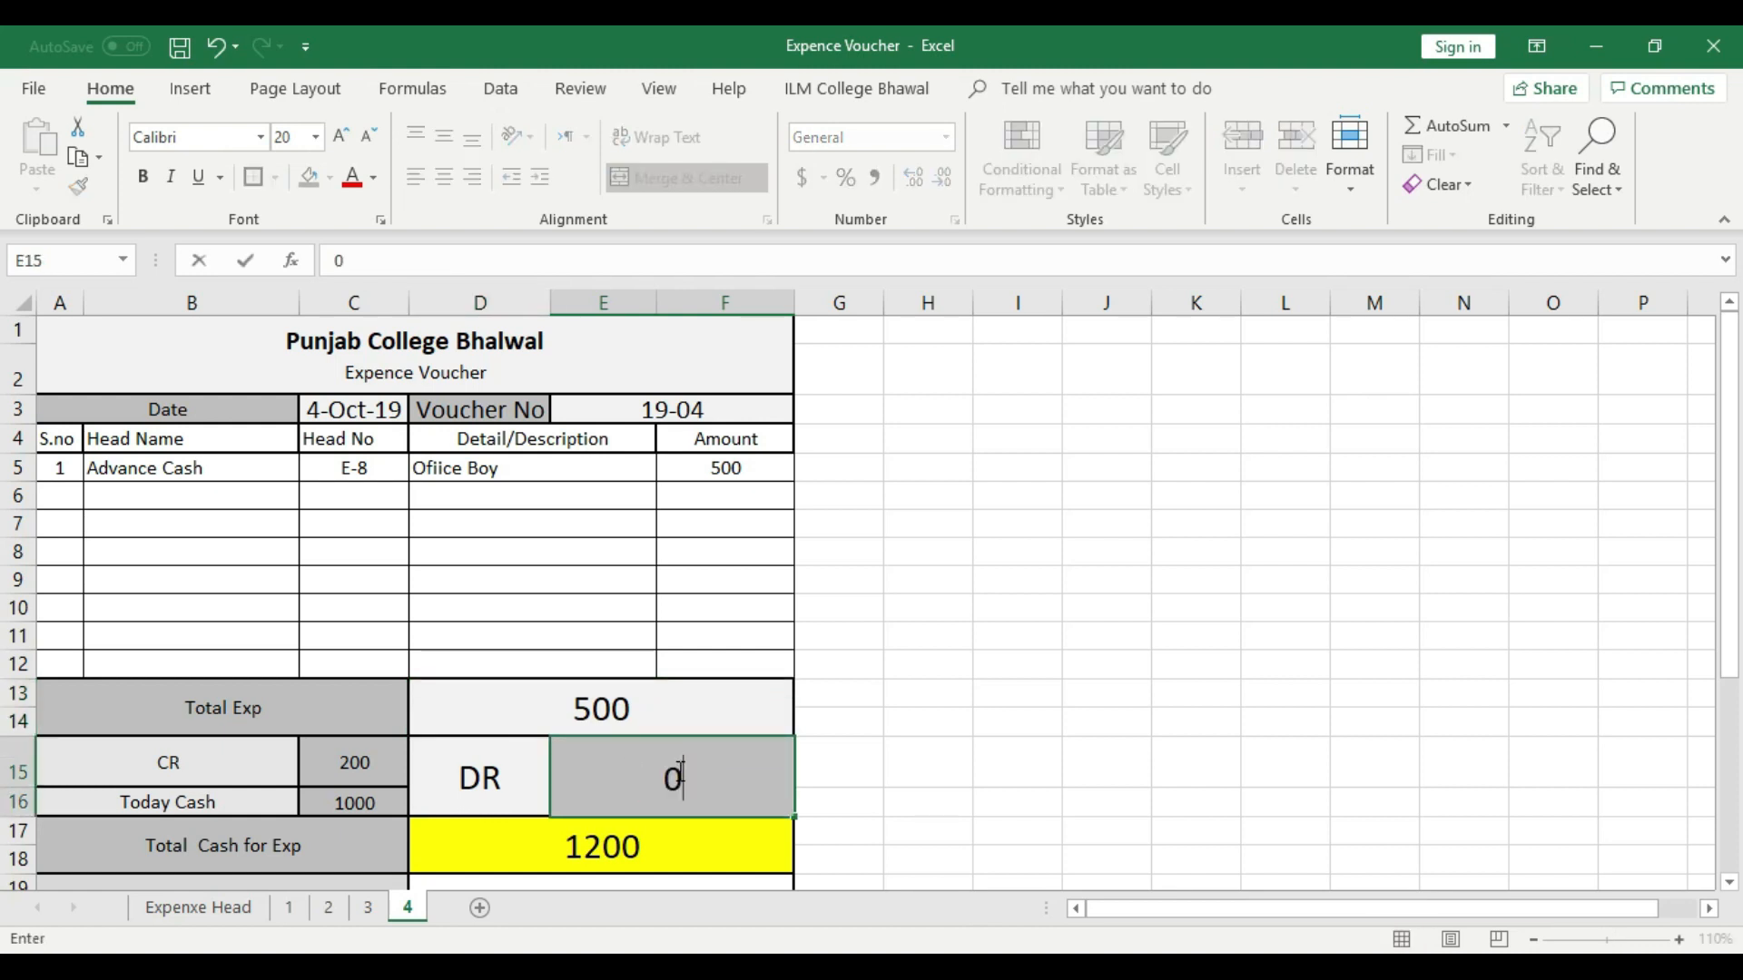
{"action": "left_click", "coordinate": [901, 717]}
- Examine how Total Exp and Total Cash for Exp lead to the Cash in Hand result in D19 on sheet 4
{"action": "left_click", "coordinate": [650, 718]}
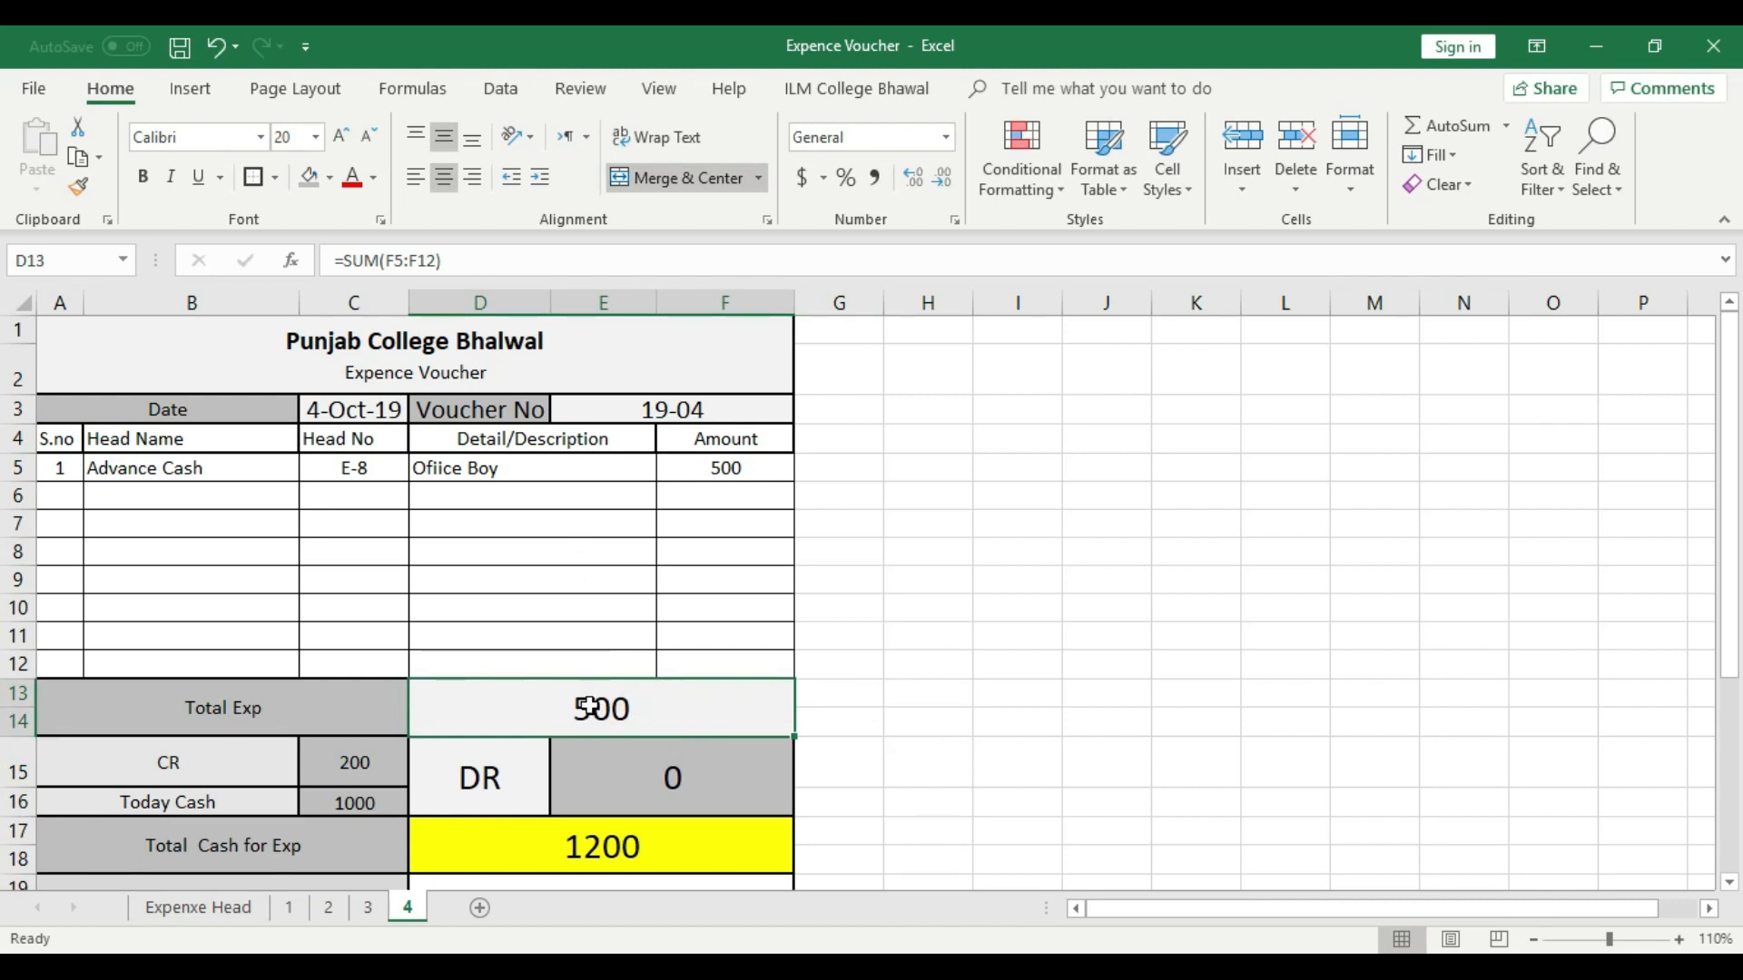
{"action": "left_click", "coordinate": [666, 601]}
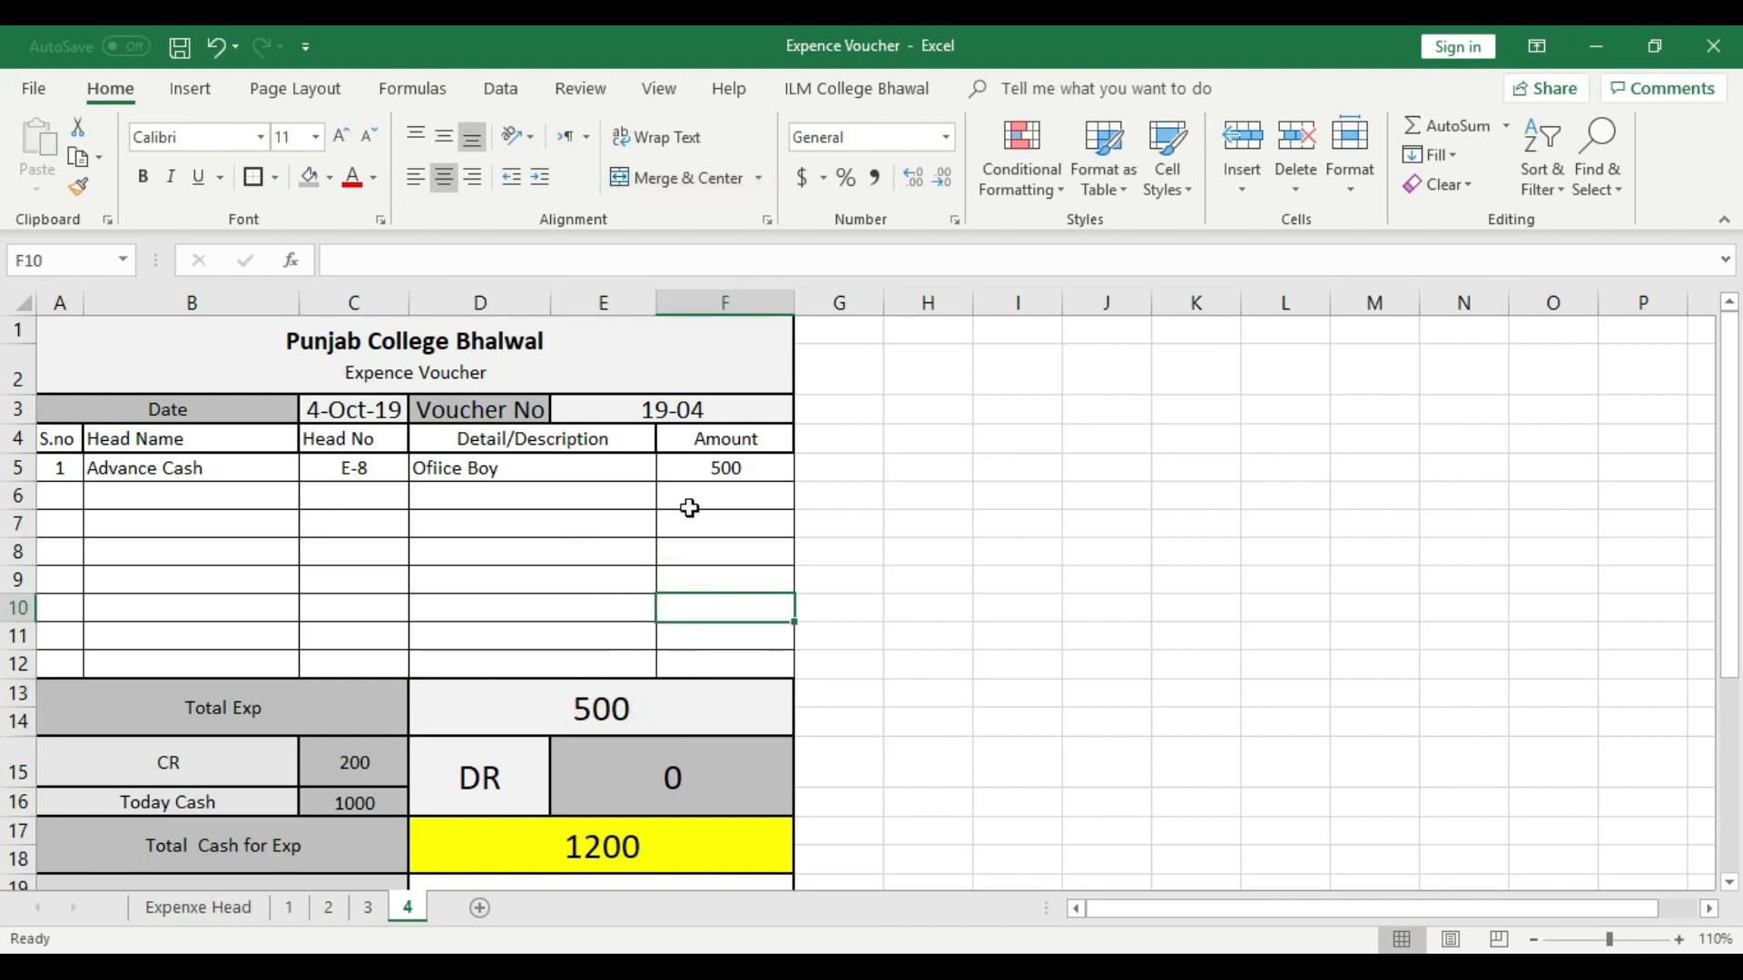
{"action": "scroll", "coordinate": [508, 735], "scroll_direction": "down", "scroll_amount": 2}
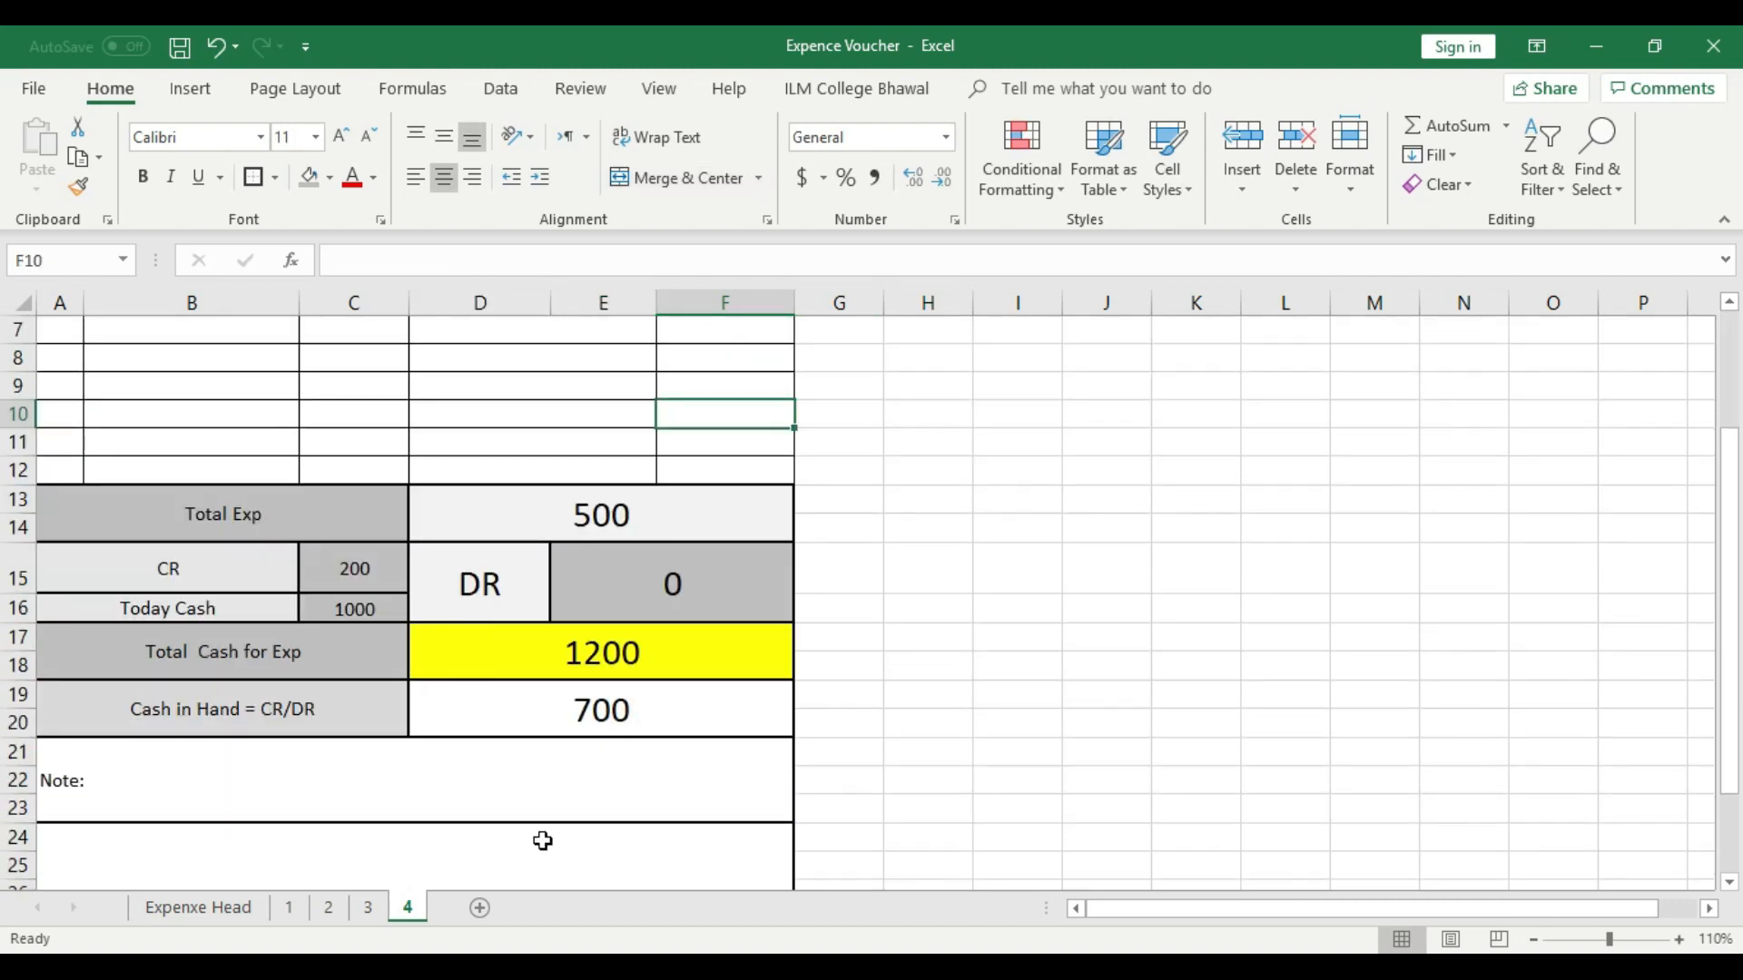
{"action": "left_click", "coordinate": [591, 659]}
{"action": "scroll", "coordinate": [642, 717], "scroll_direction": "up", "scroll_amount": 2}
{"action": "left_click", "coordinate": [746, 468]}
{"action": "left_click", "coordinate": [681, 689]}
{"action": "scroll", "coordinate": [681, 726], "scroll_direction": "down", "scroll_amount": 3}
{"action": "left_click", "coordinate": [576, 600]}
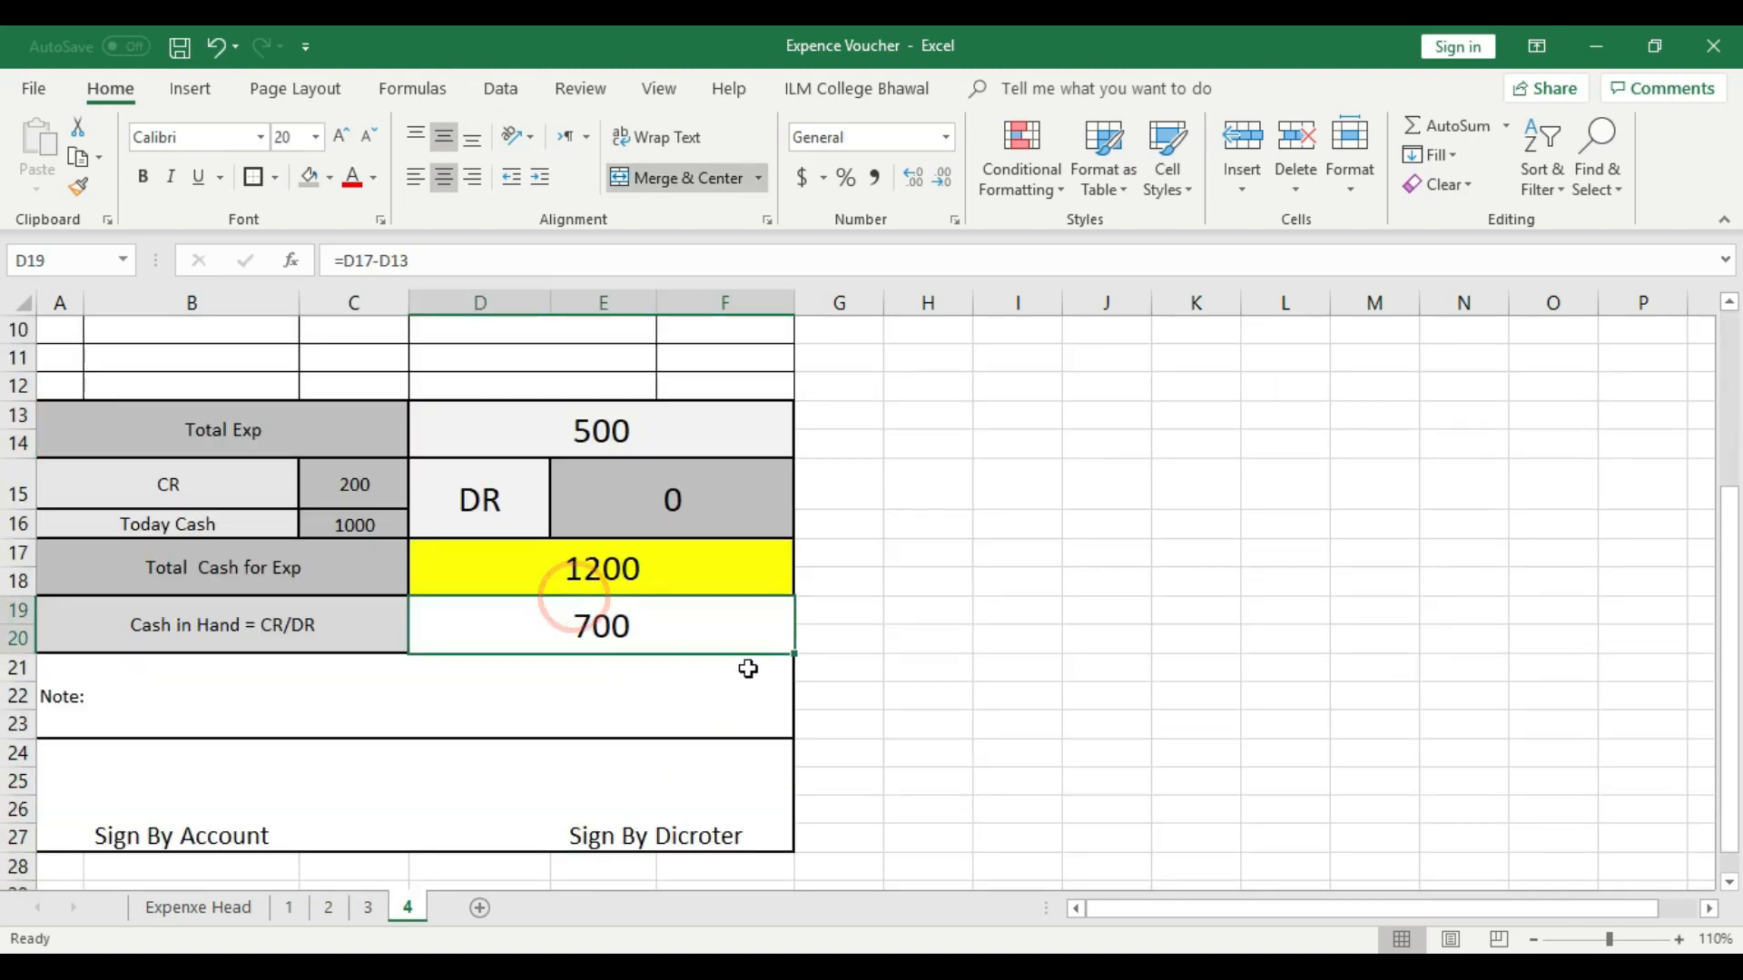
{"action": "left_click", "coordinate": [851, 691]}
{"action": "left_click", "coordinate": [612, 623]}
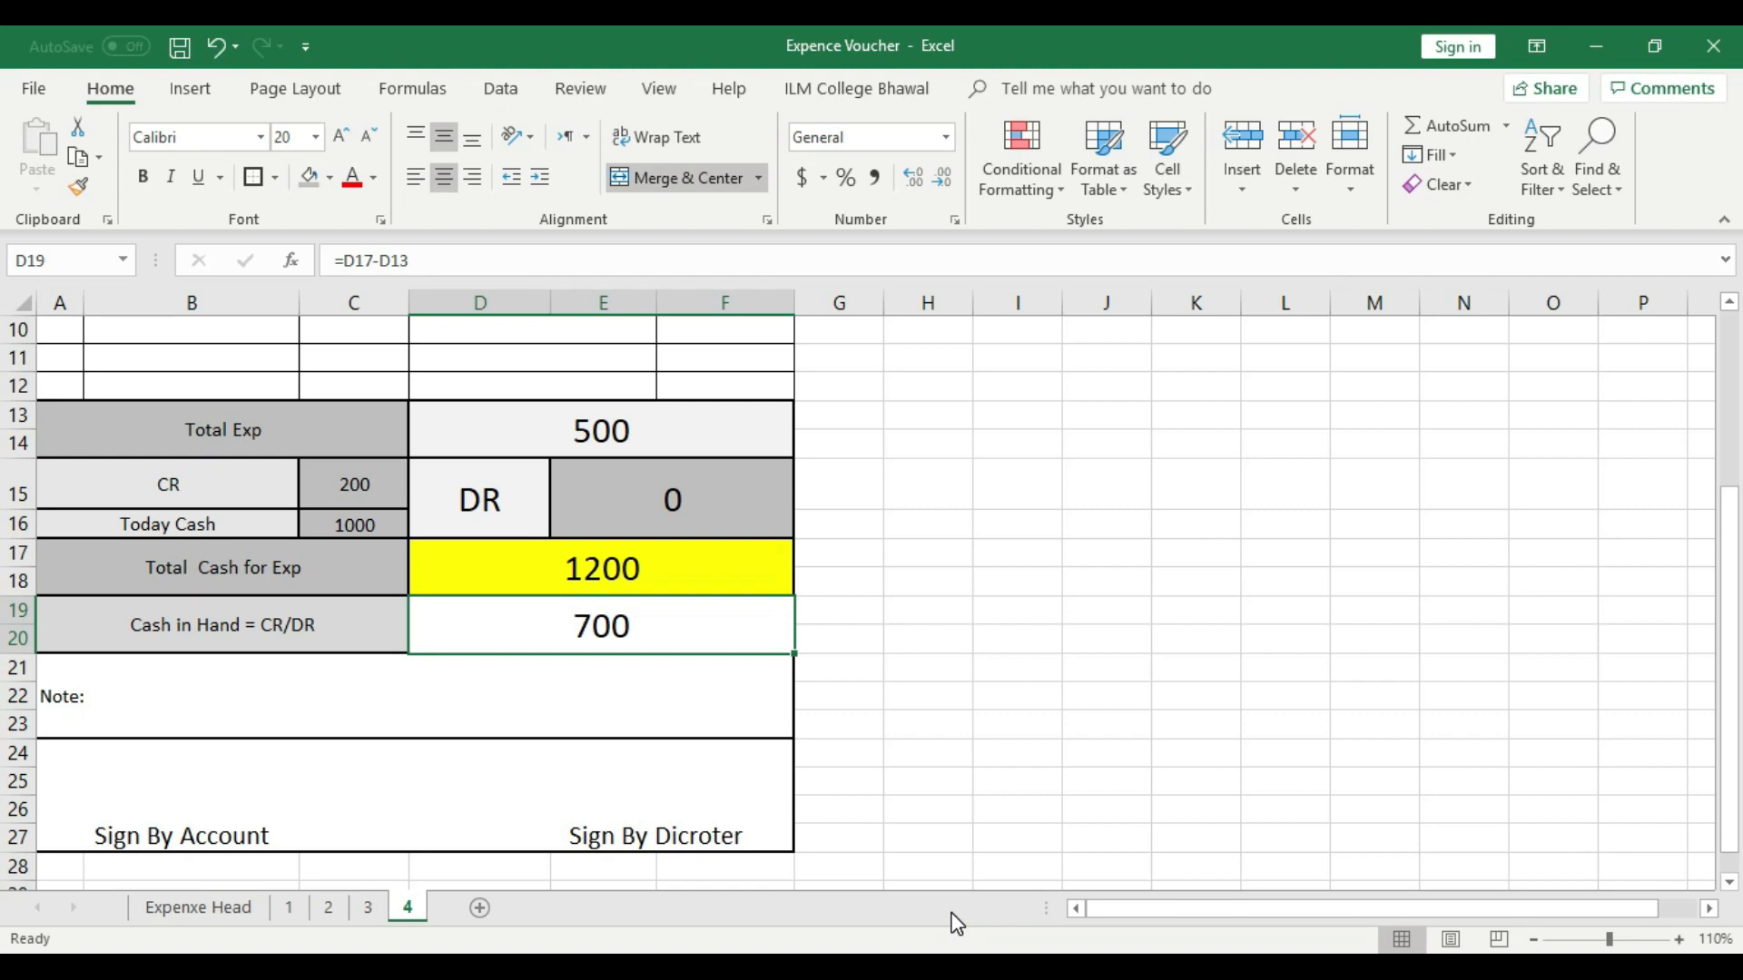
{"action": "scroll", "coordinate": [346, 888], "scroll_direction": "up", "scroll_amount": 3}
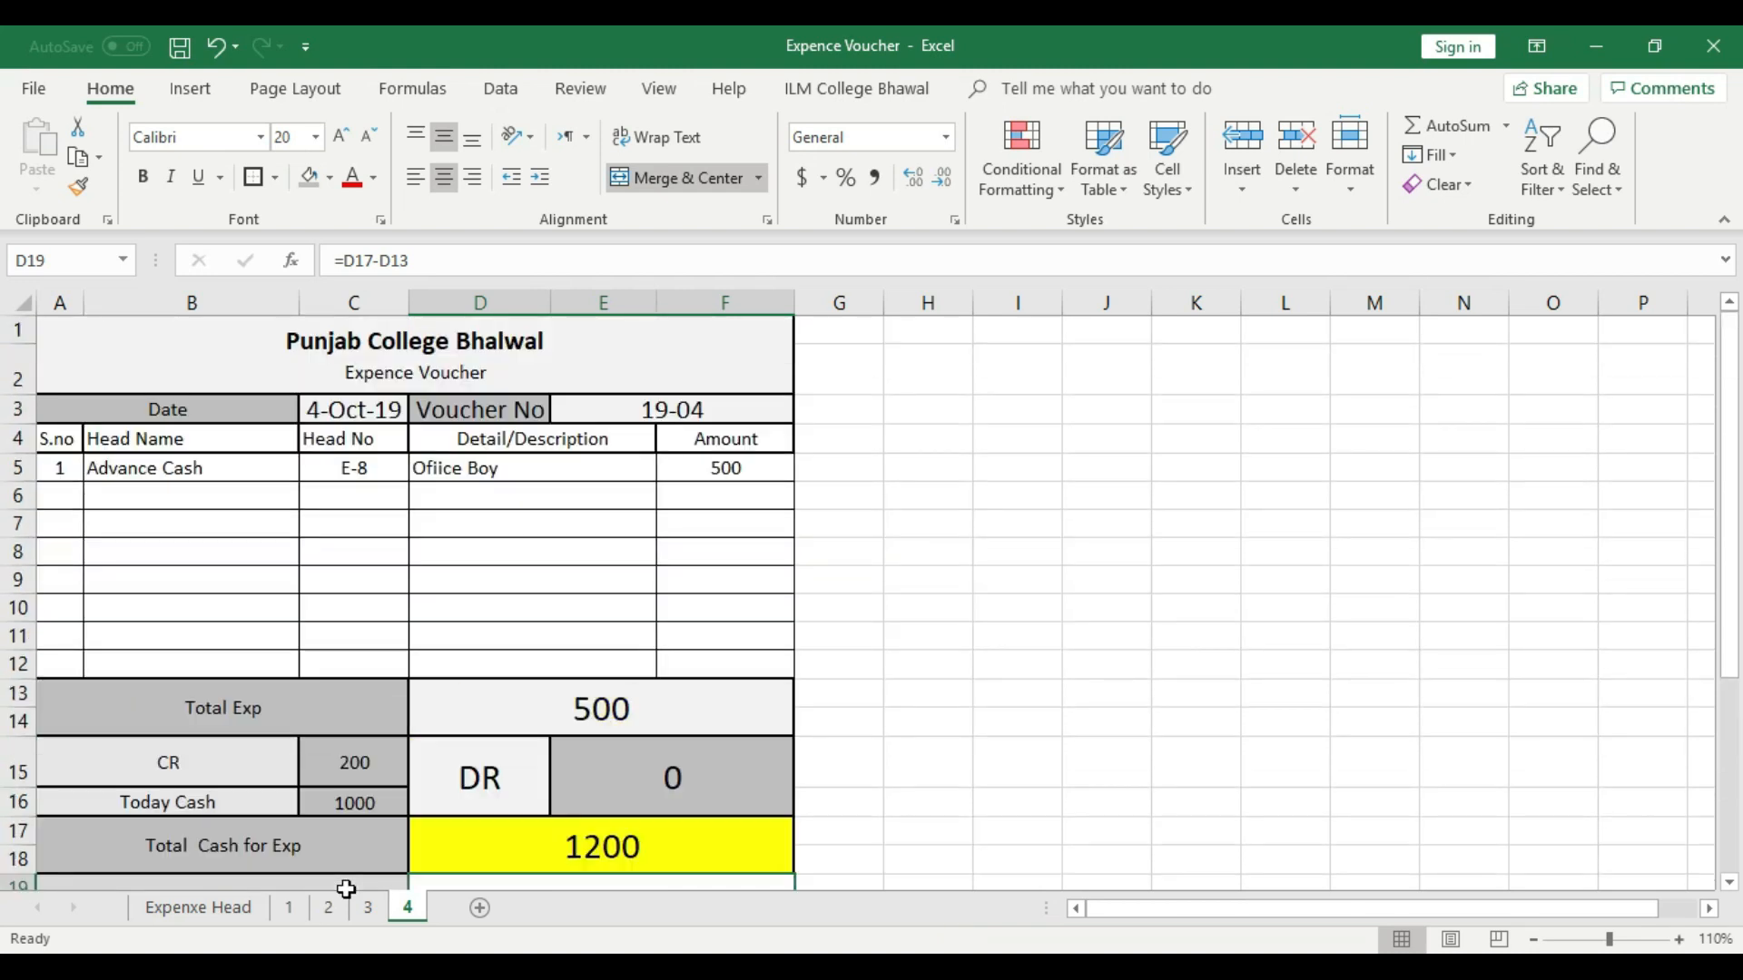
{"action": "scroll", "coordinate": [455, 747], "scroll_direction": "down", "scroll_amount": 3}
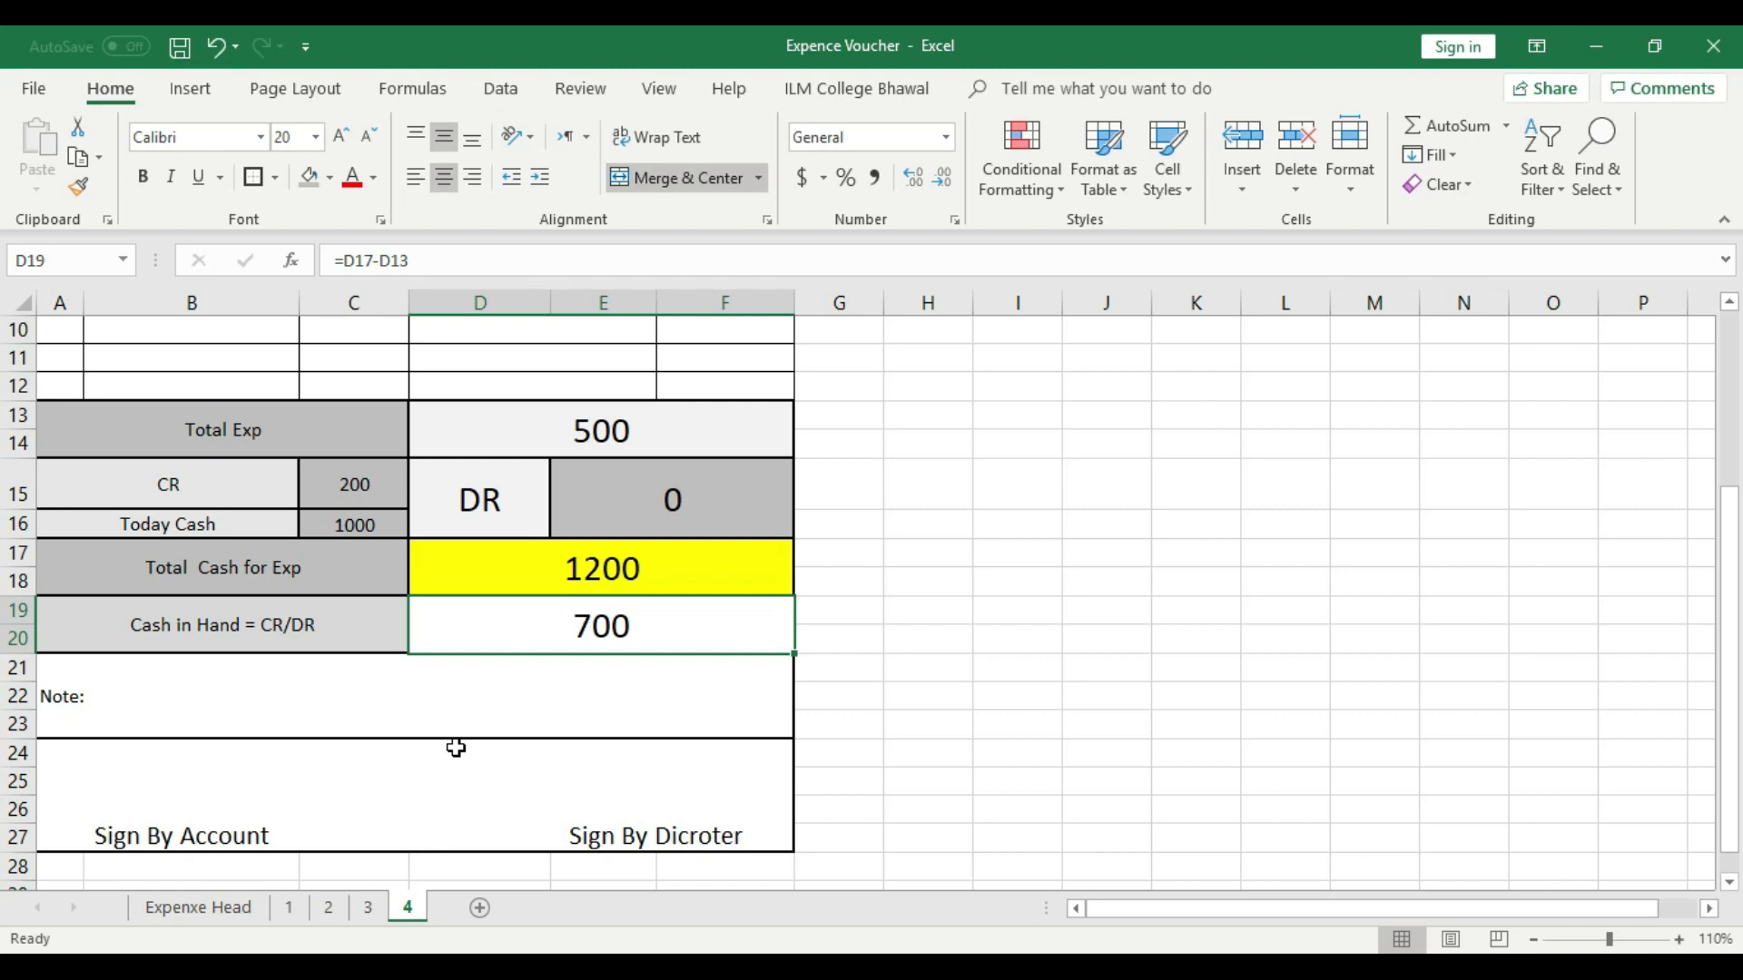
- Review the Expenxe Head list and the daily voucher sheets 1 to 4
{"action": "left_click", "coordinate": [291, 905]}
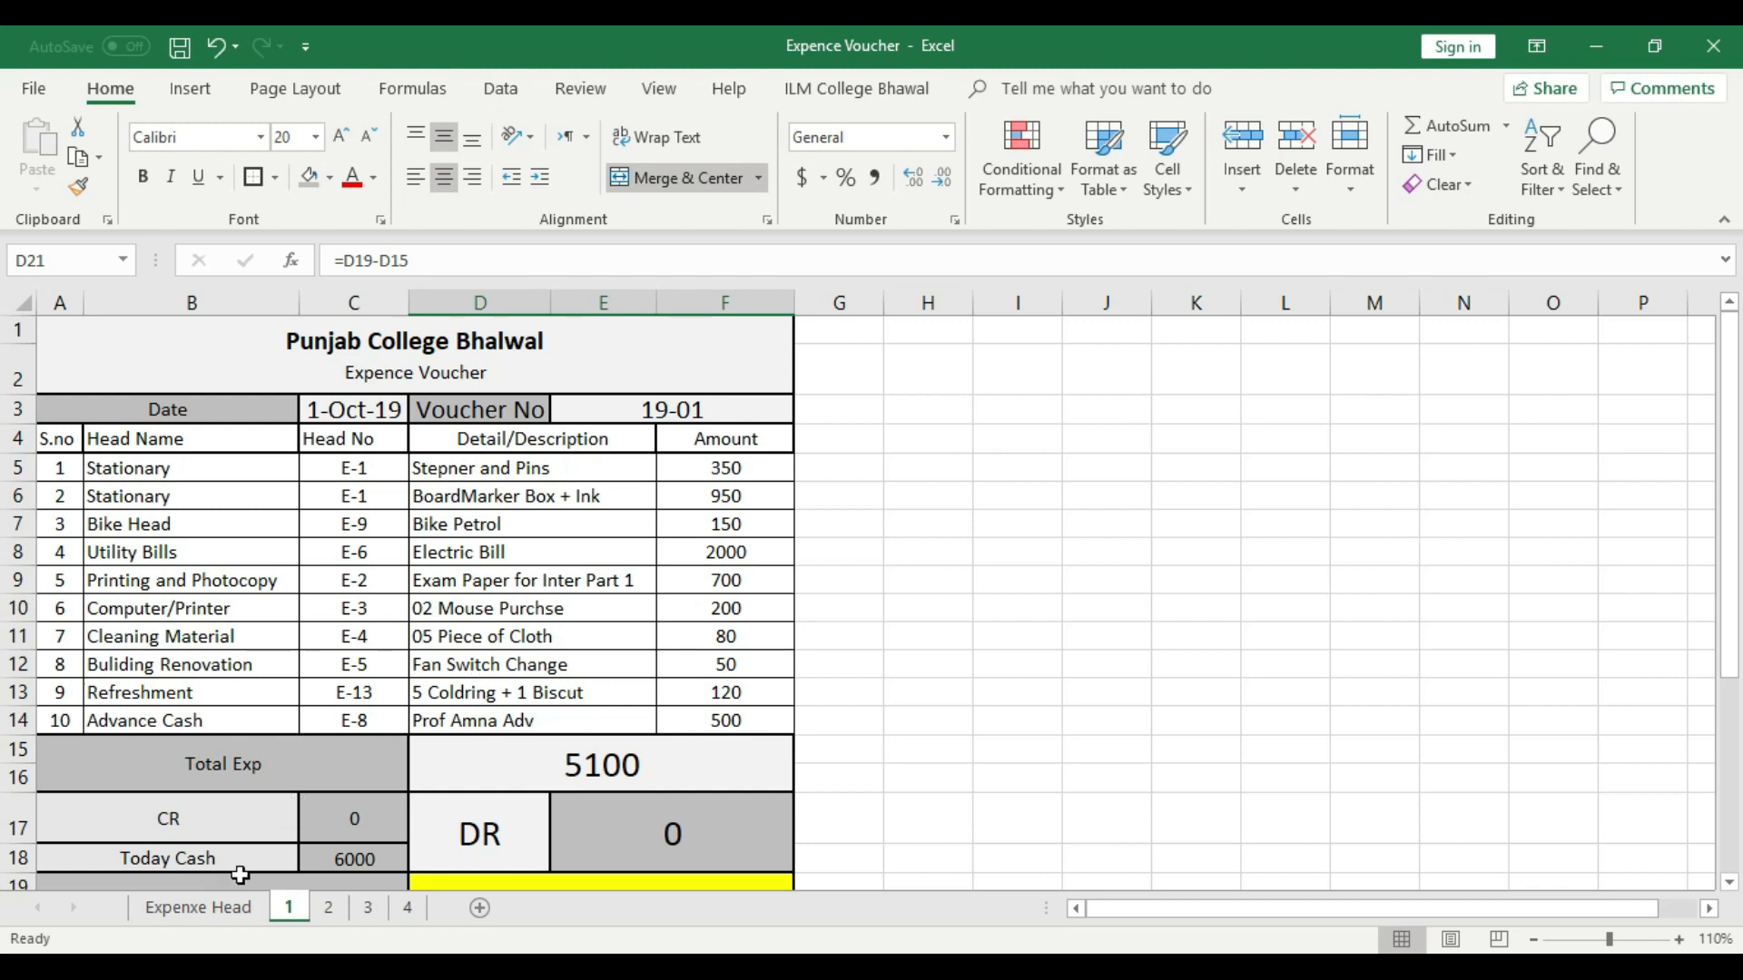
{"action": "left_click", "coordinate": [410, 908]}
{"action": "scroll", "coordinate": [504, 711], "scroll_direction": "up", "scroll_amount": 3}
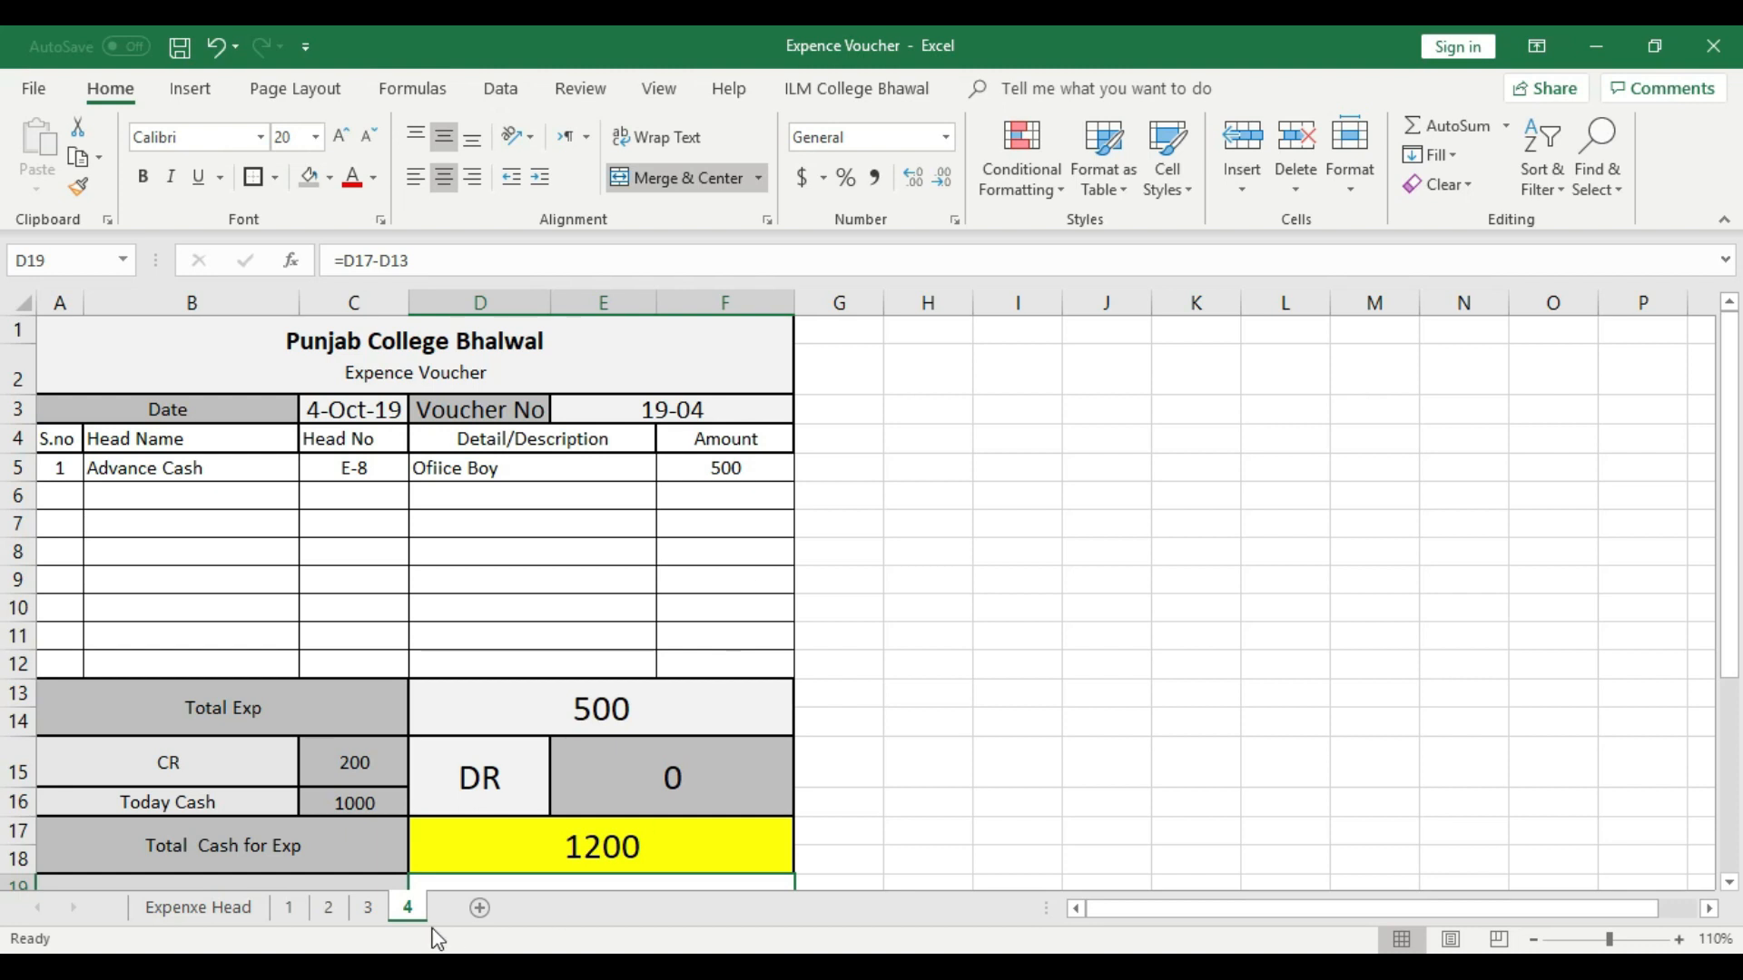
{"action": "left_click", "coordinate": [232, 915]}
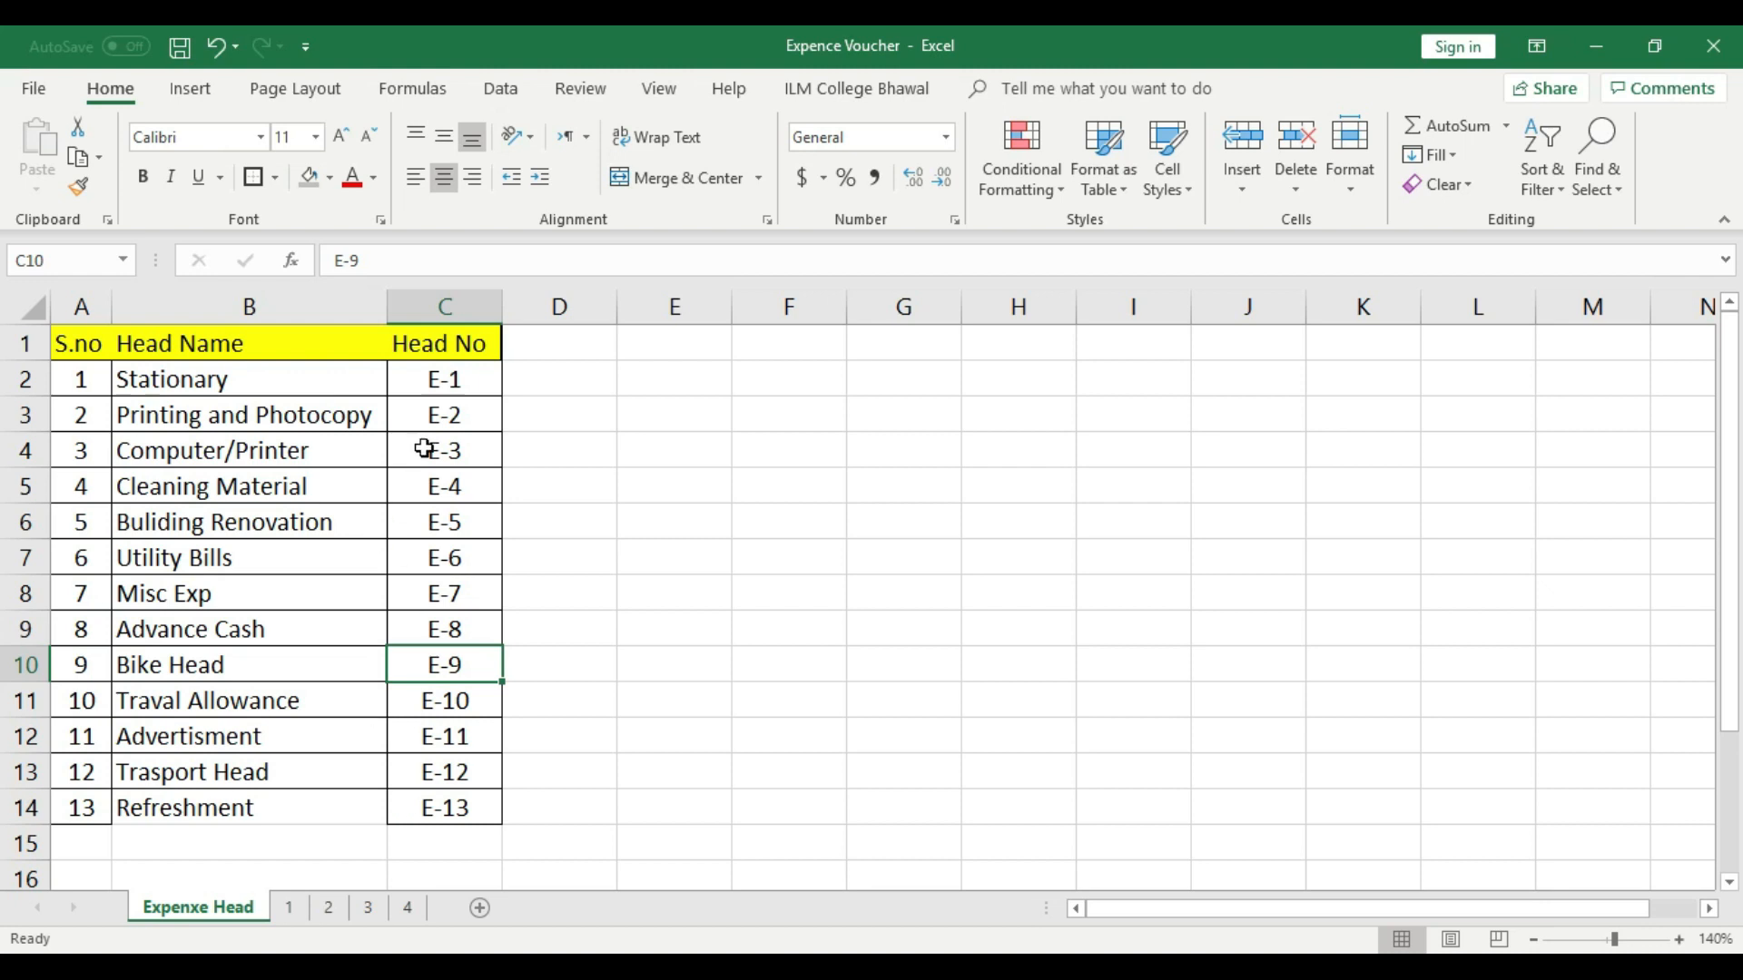
{"action": "left_click", "coordinate": [410, 907]}
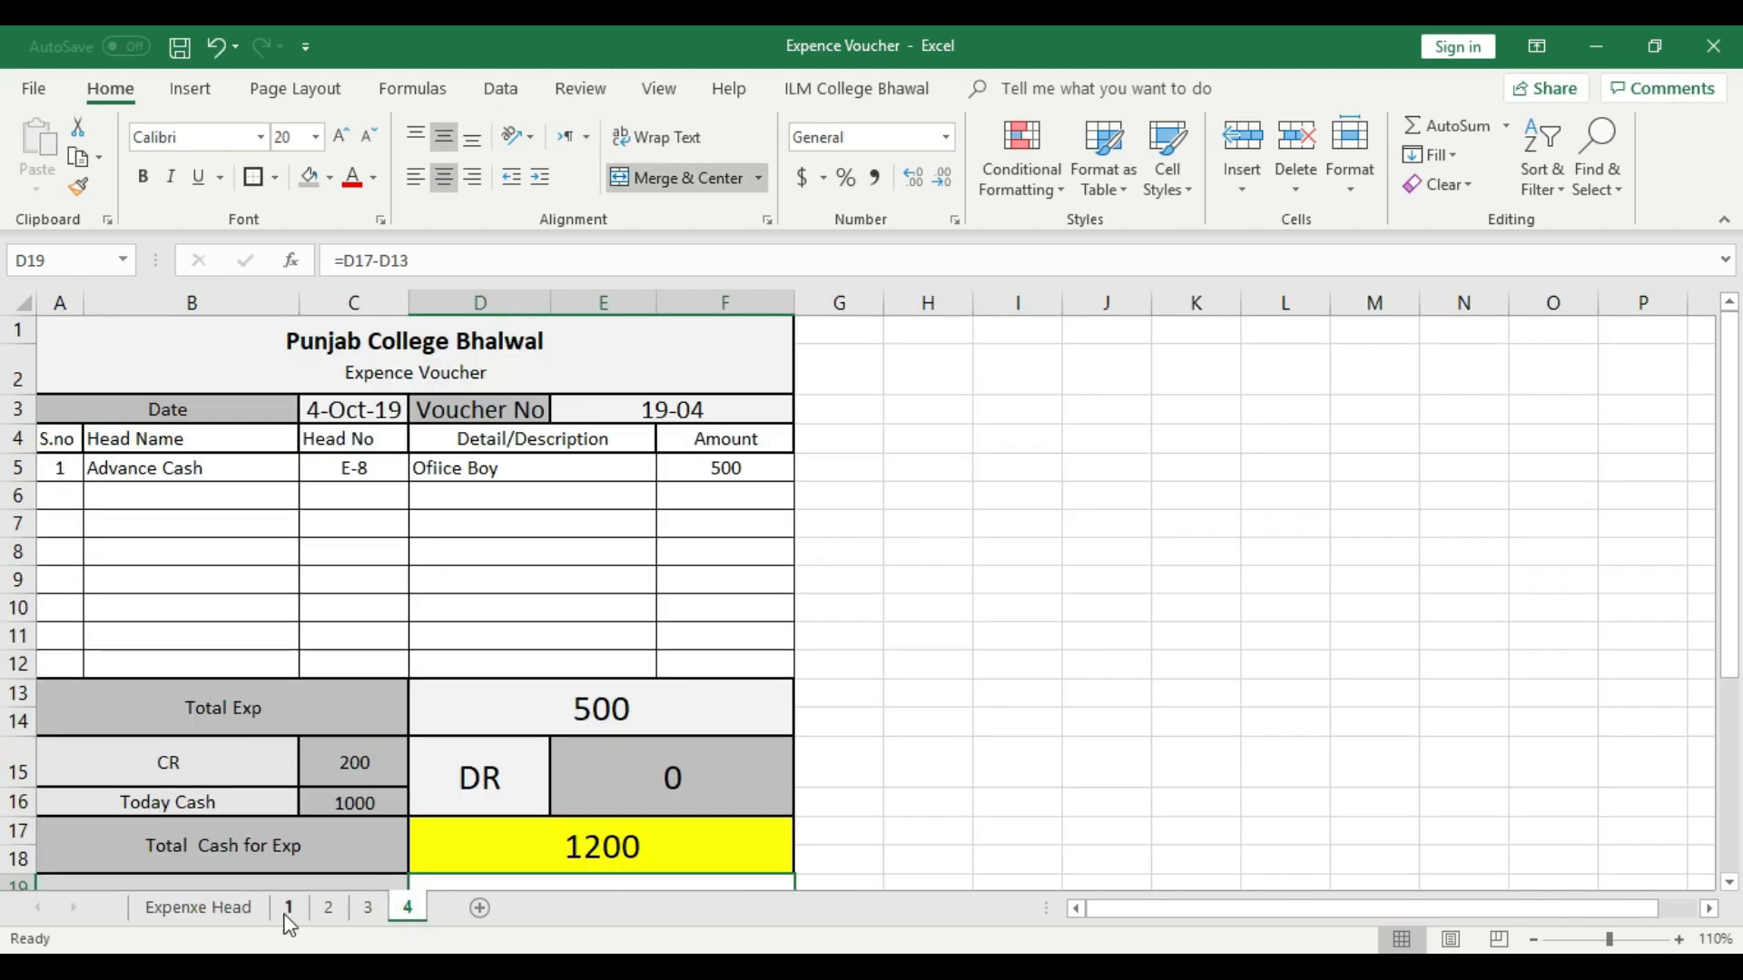
{"action": "left_click", "coordinate": [290, 909]}
{"action": "left_click", "coordinate": [328, 908]}
{"action": "left_click", "coordinate": [369, 907]}
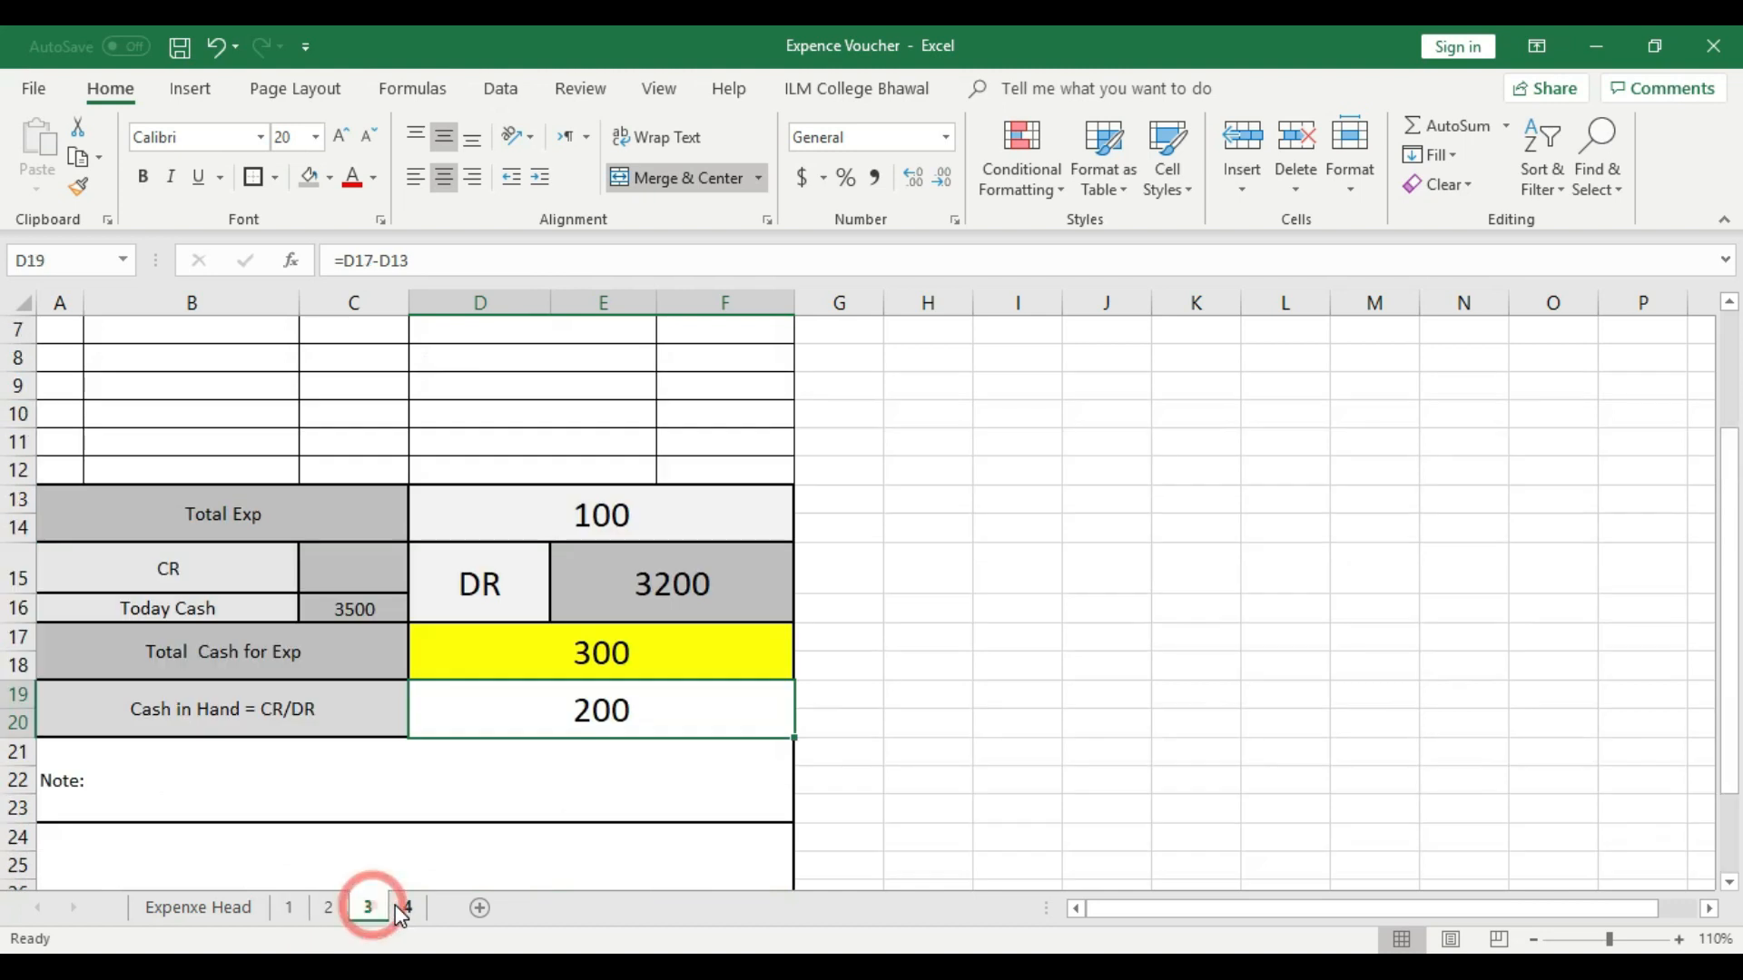
- Review the daily vouchers on sheets 4 and 1, from the date and voucher number down to the cash rows
{"action": "left_click", "coordinate": [405, 908]}
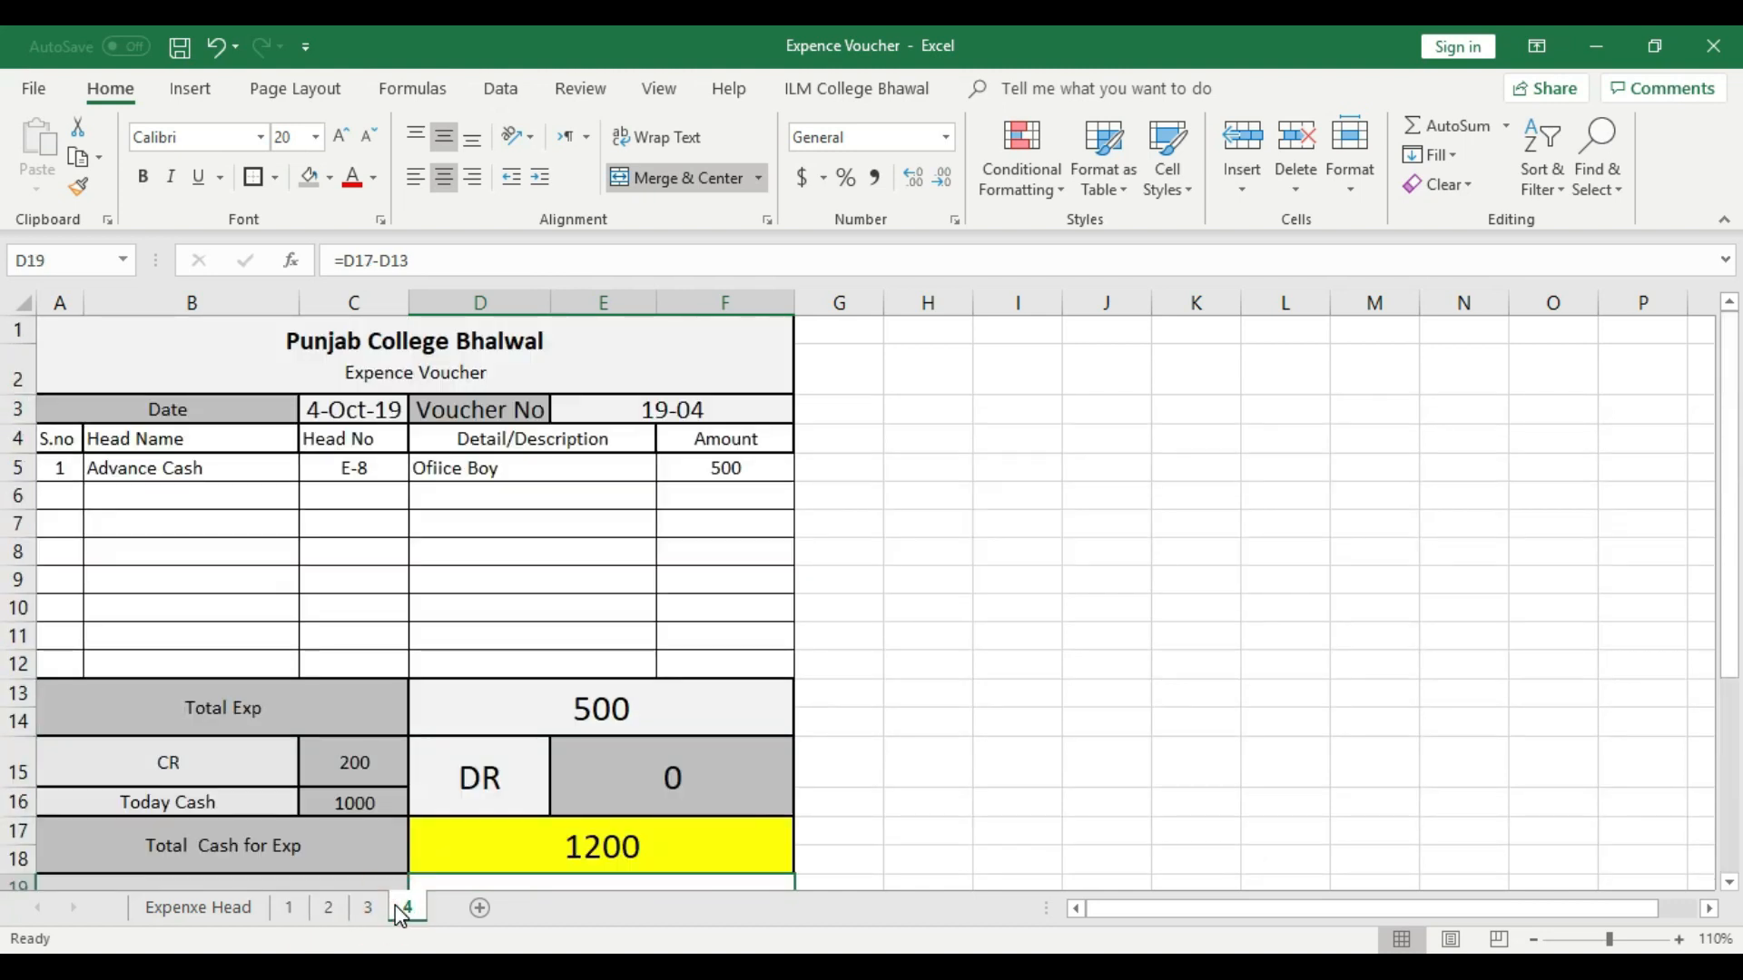
{"action": "left_click", "coordinate": [302, 908]}
{"action": "scroll", "coordinate": [411, 822], "scroll_direction": "down", "scroll_amount": 2}
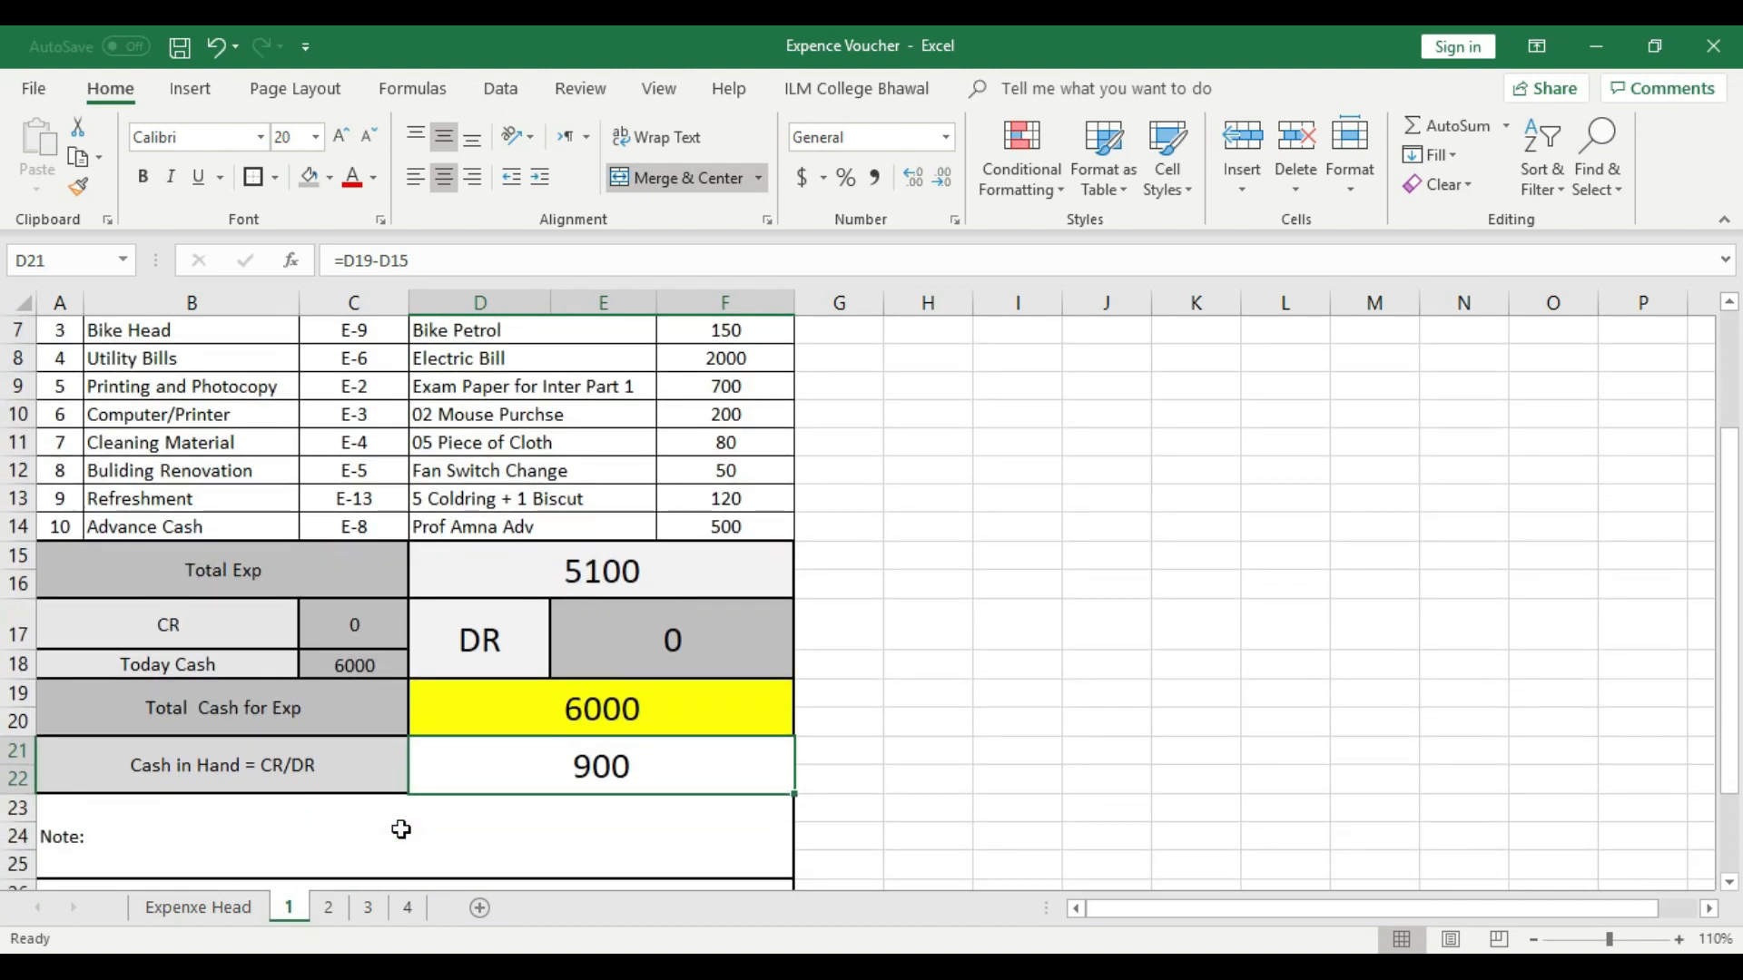
{"action": "scroll", "coordinate": [401, 829], "scroll_direction": "up", "scroll_amount": 2}
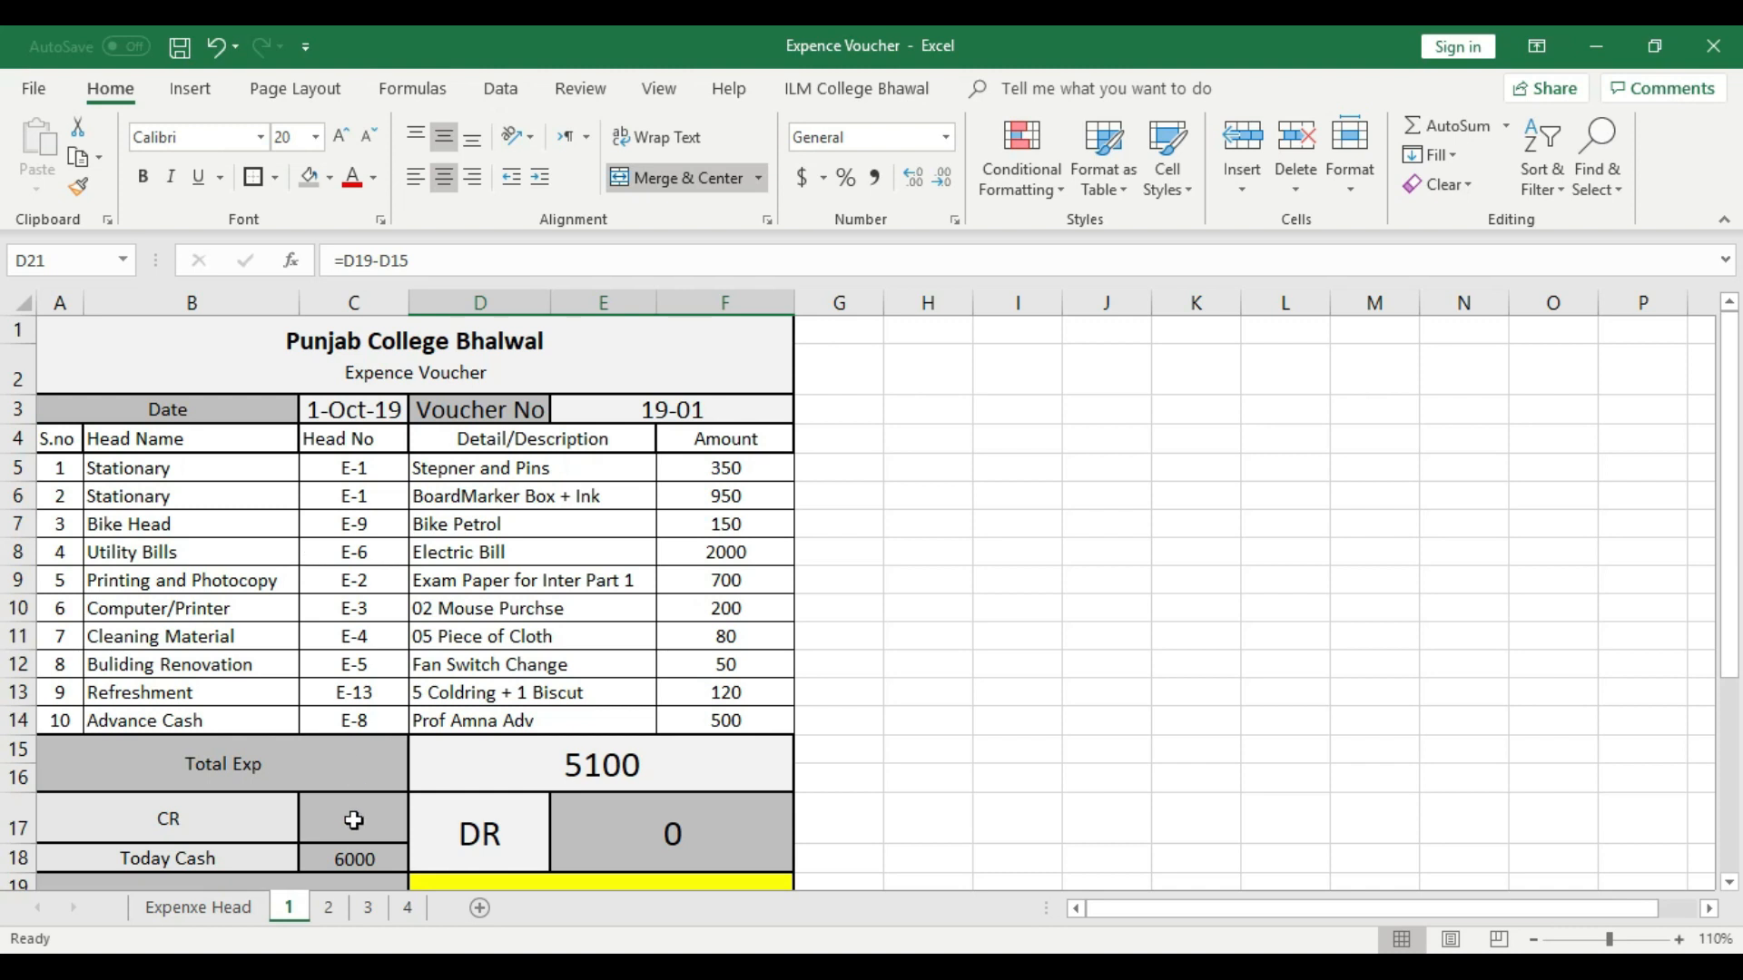
{"action": "left_click", "coordinate": [409, 909]}
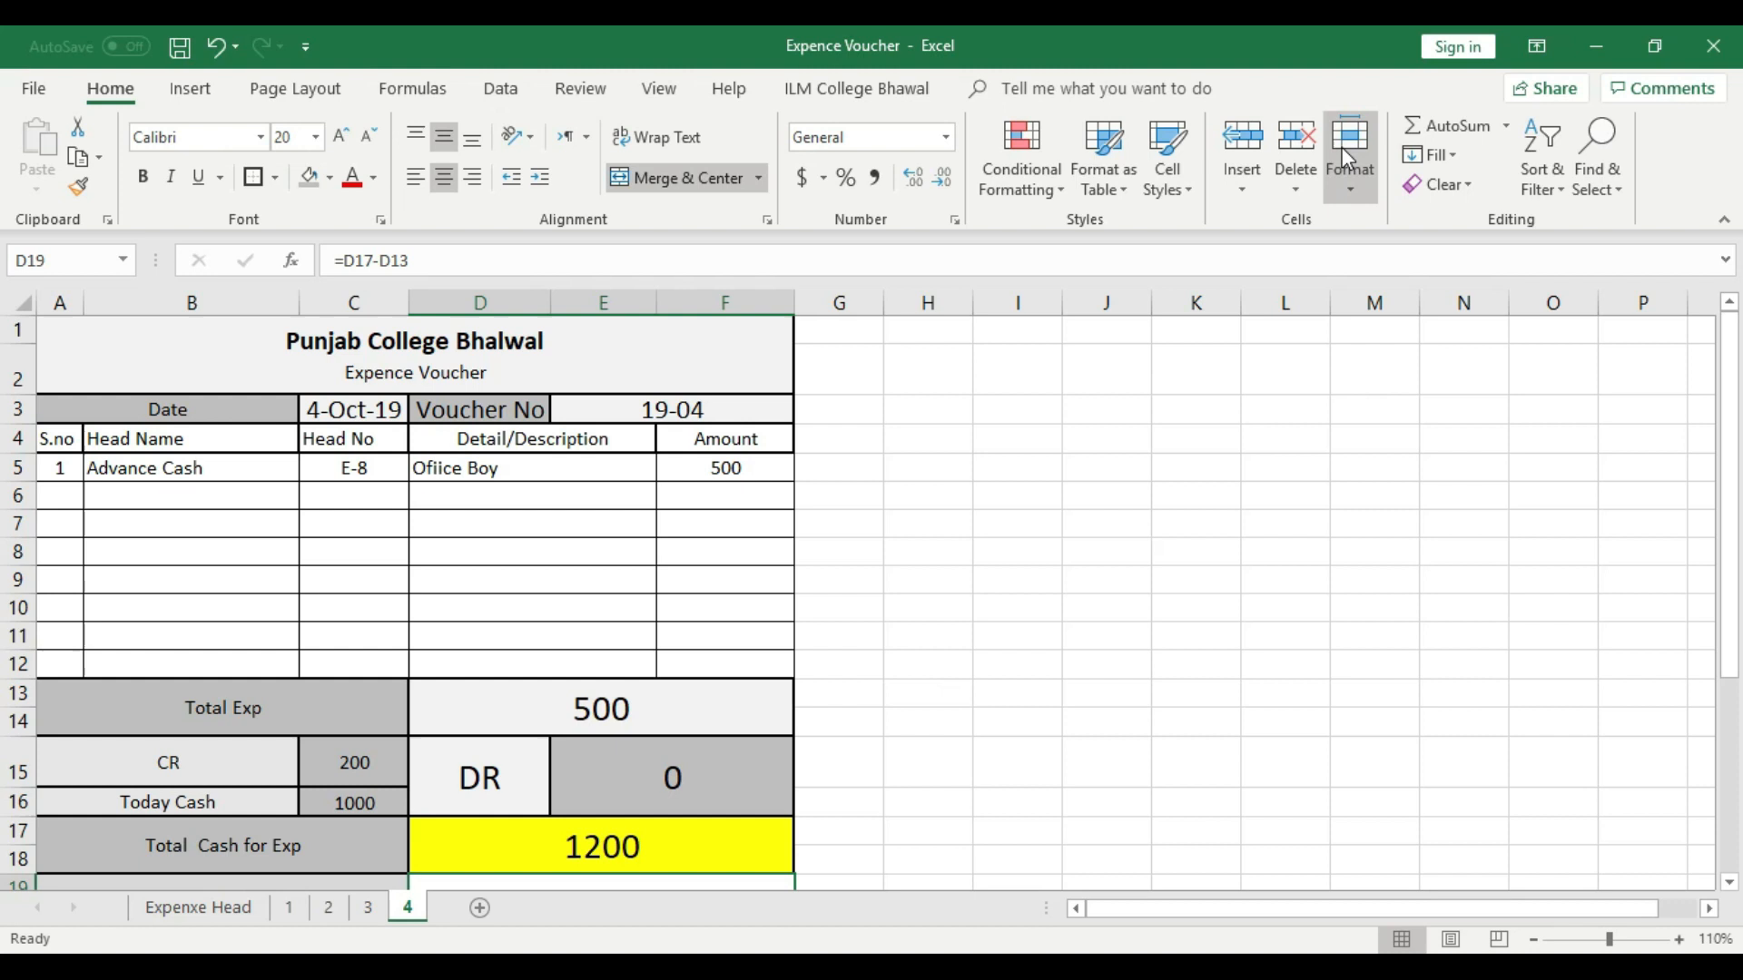
- Minimize the Expence Voucher workbook and the browser window behind it to show the desktop
{"action": "left_click", "coordinate": [1586, 46]}
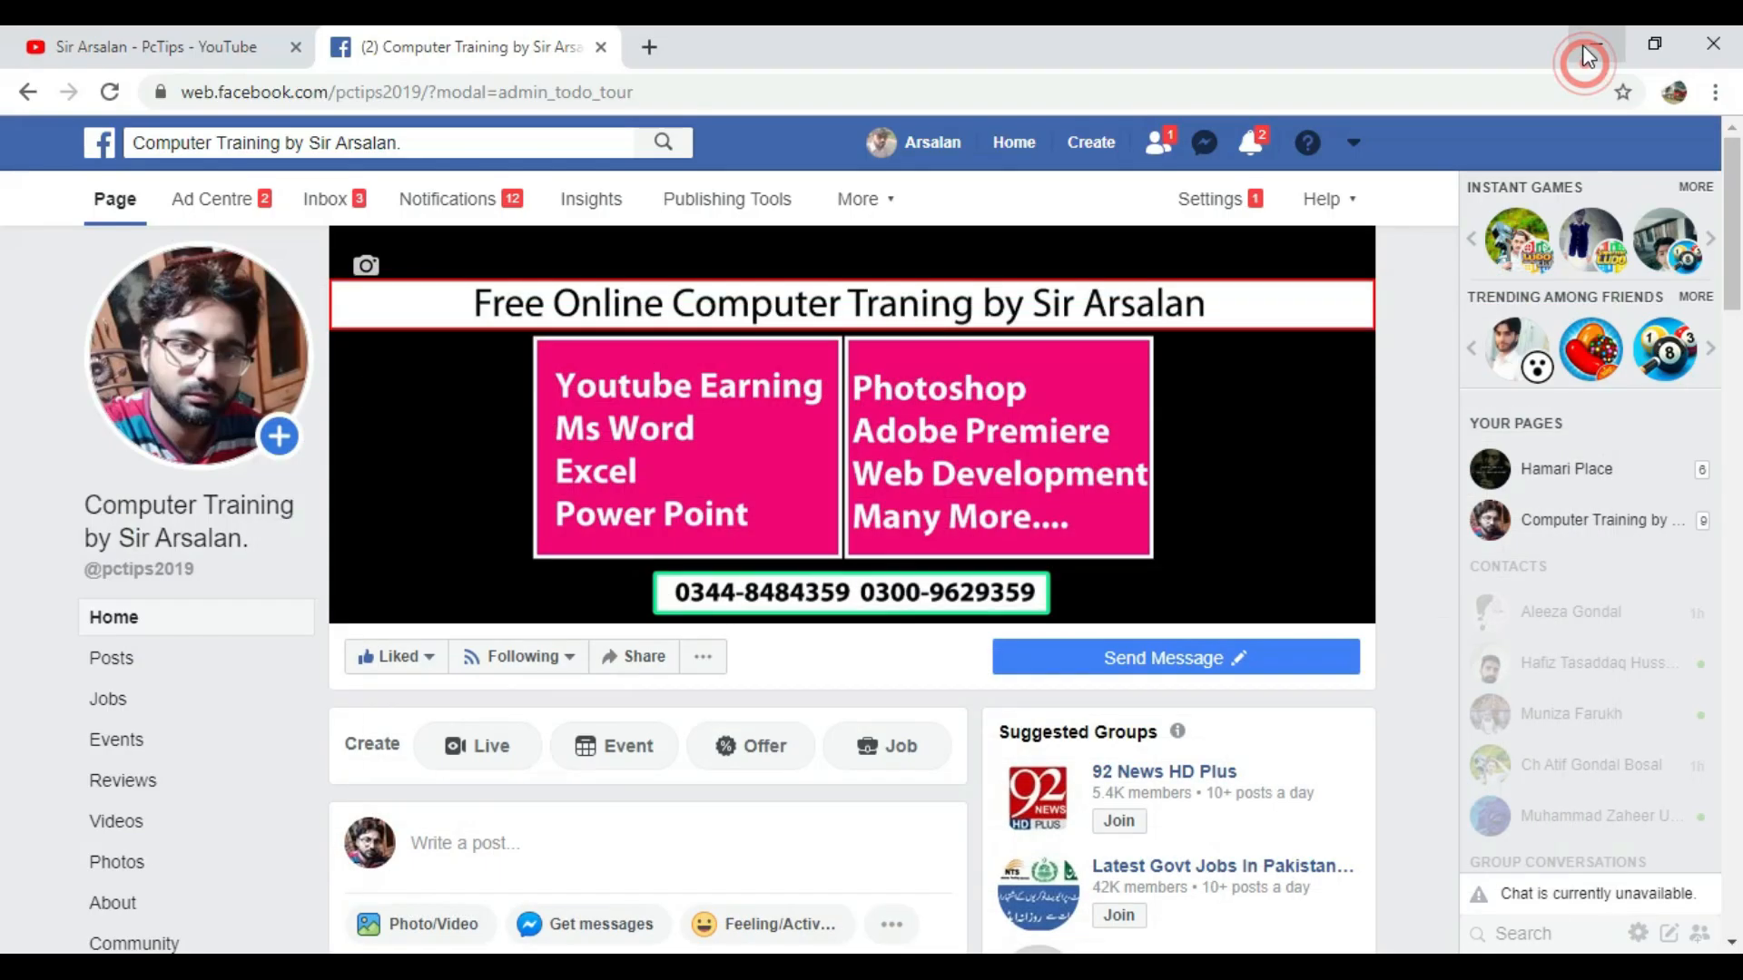
{"action": "left_click", "coordinate": [1589, 45]}
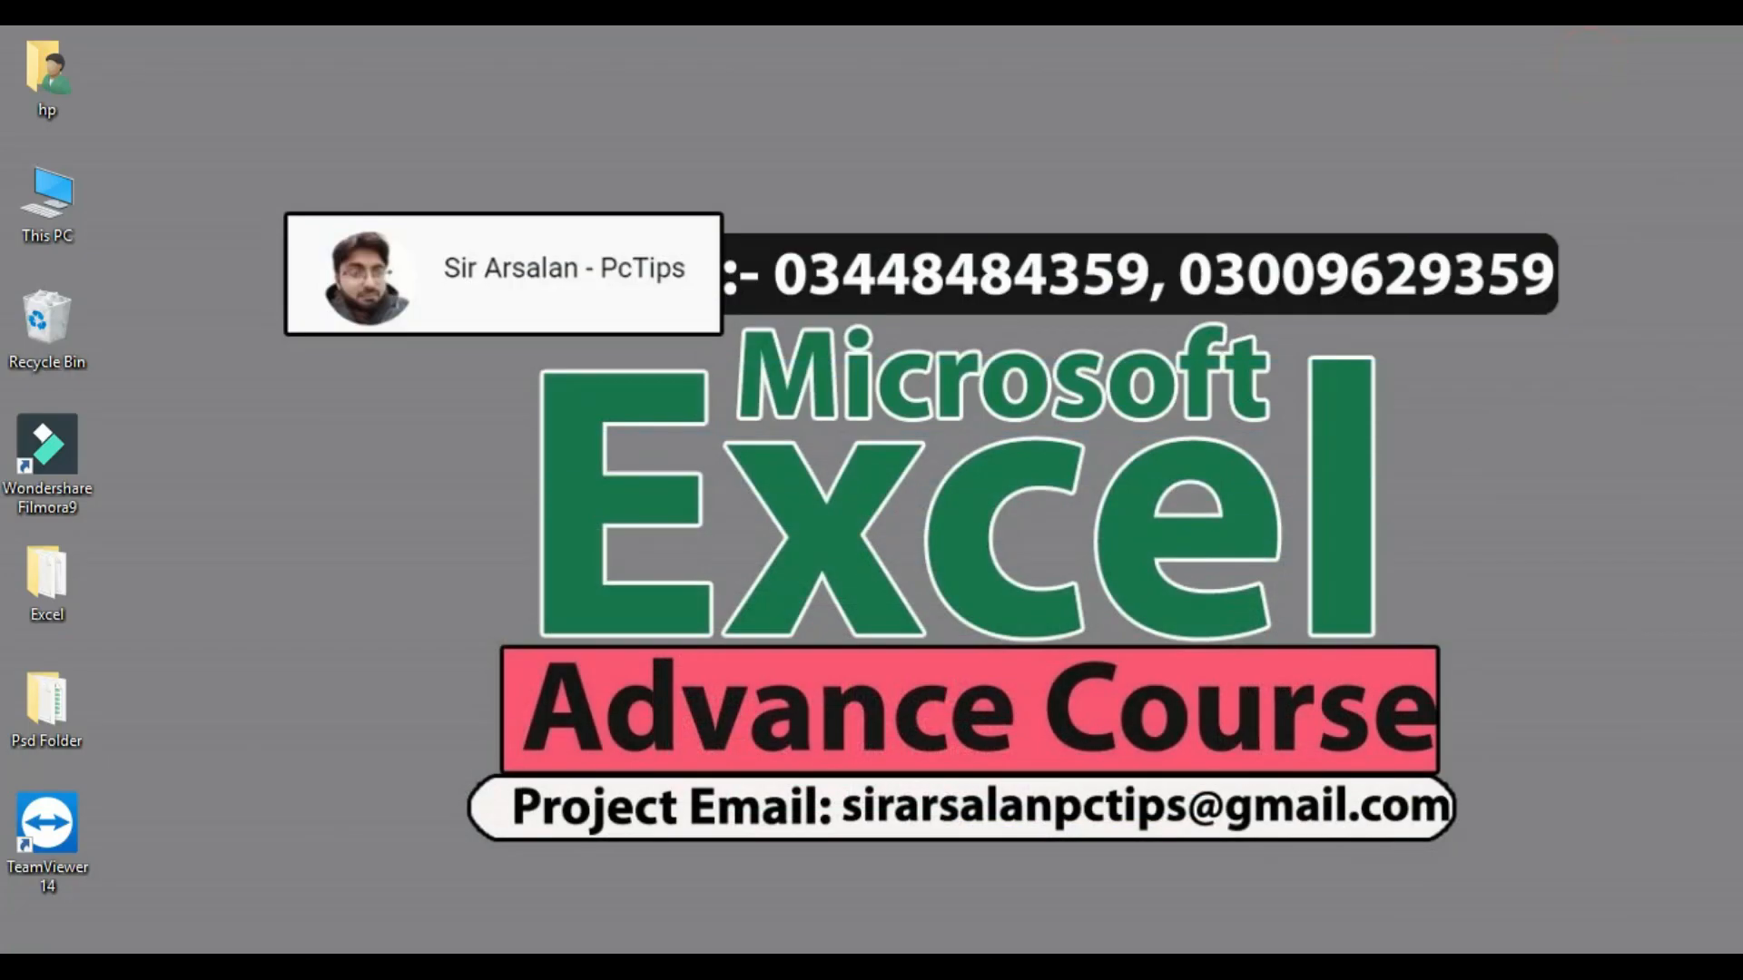
{"action": "left_click", "coordinate": [1441, 966]}
{"action": "right_click", "coordinate": [1395, 934]}
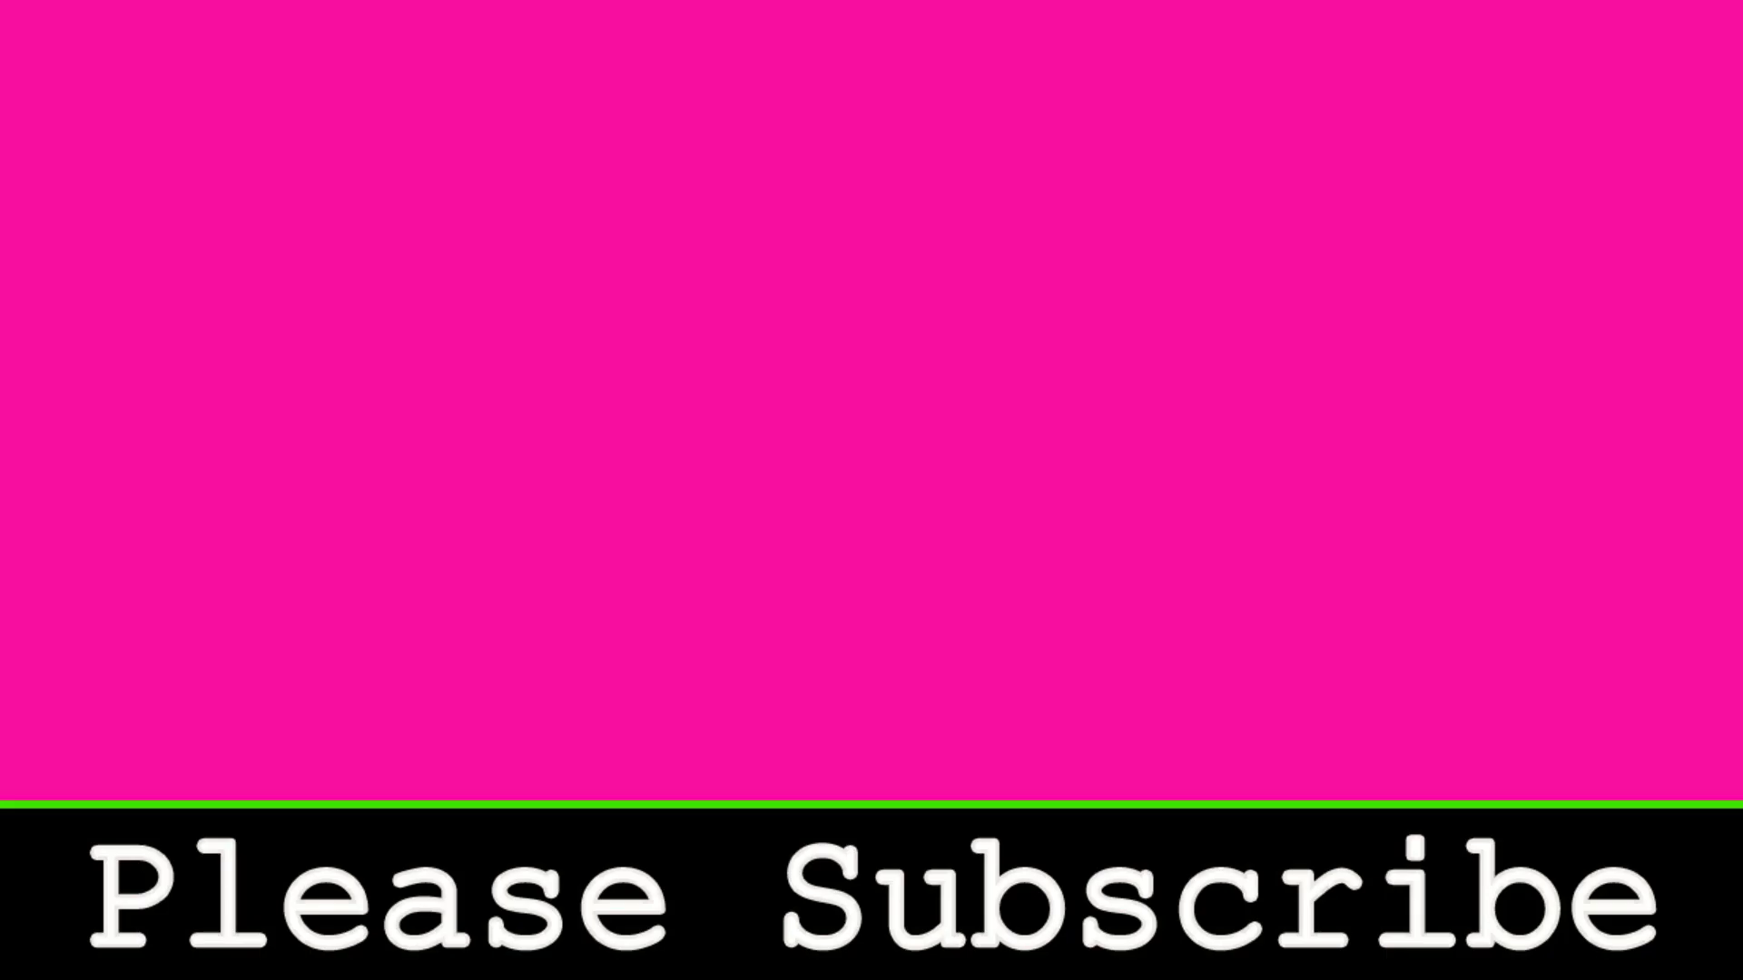